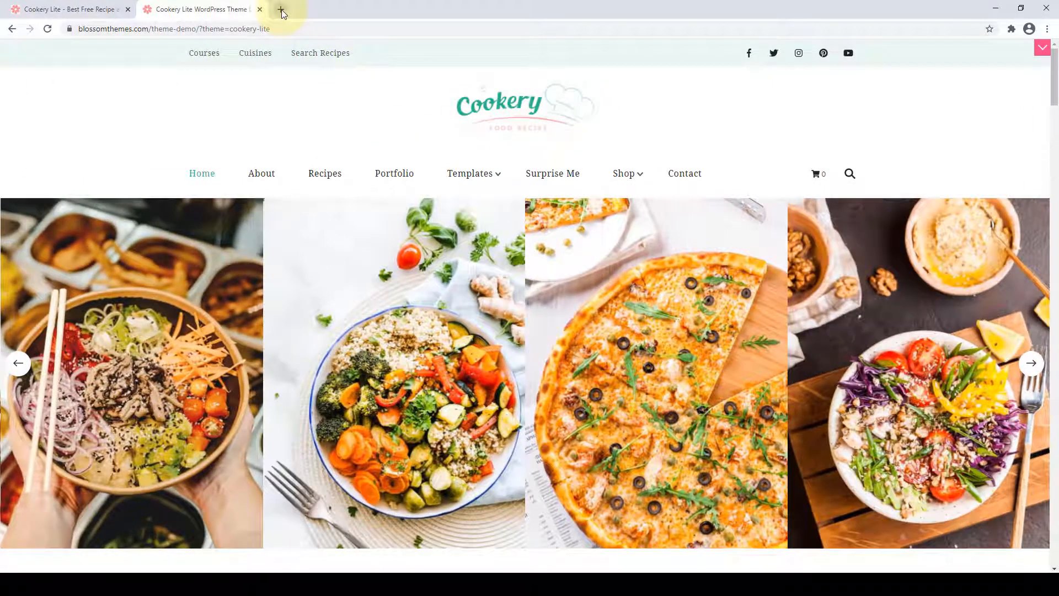
In a new tab, go to blossomthemes.com and open Shop > Free Themes > Cookery Lite.
left_click(281, 10)
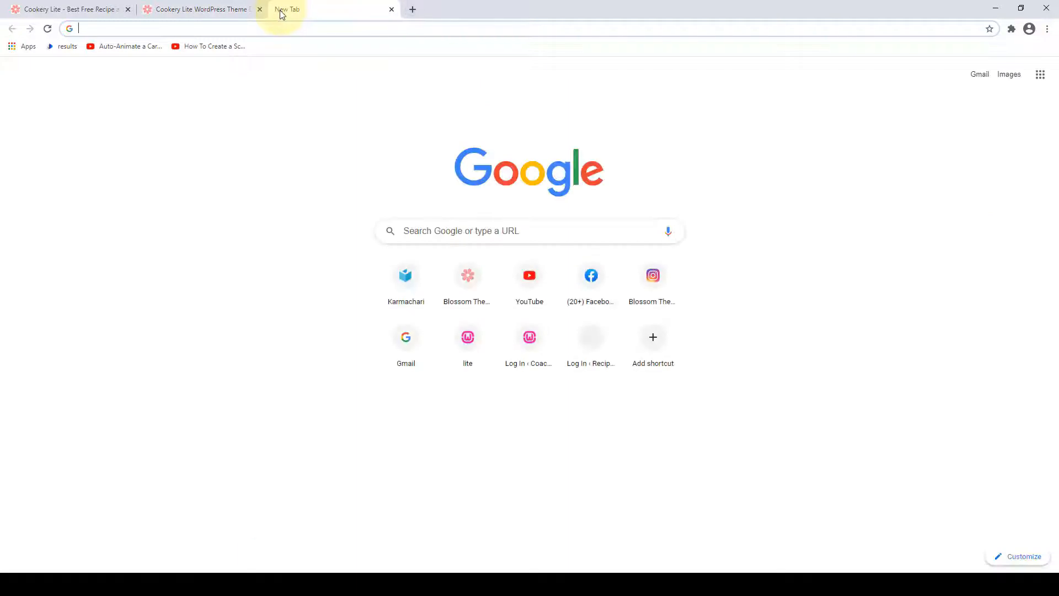
type("BL")
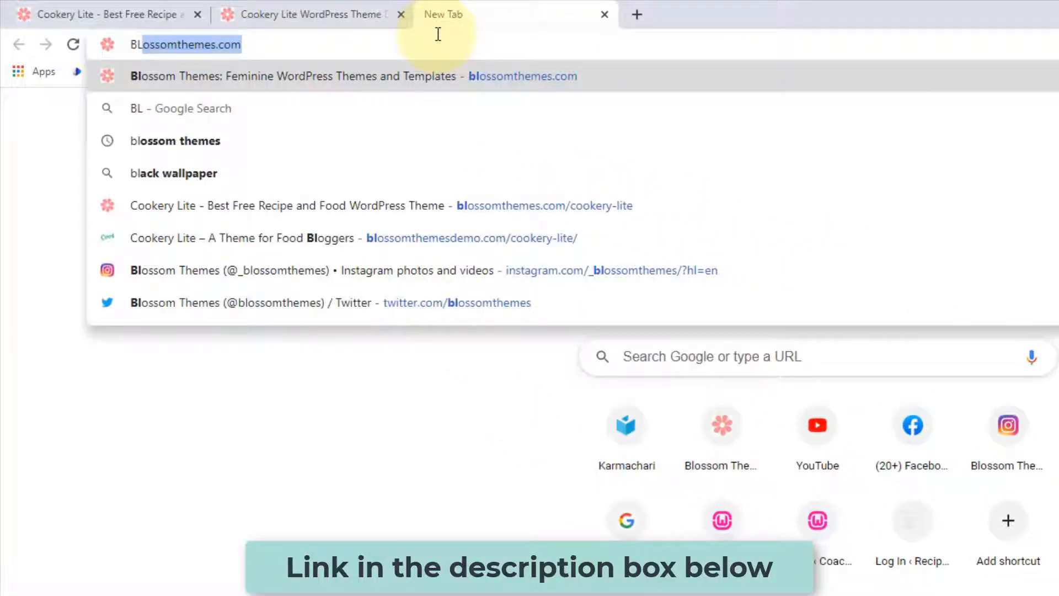
key("Return")
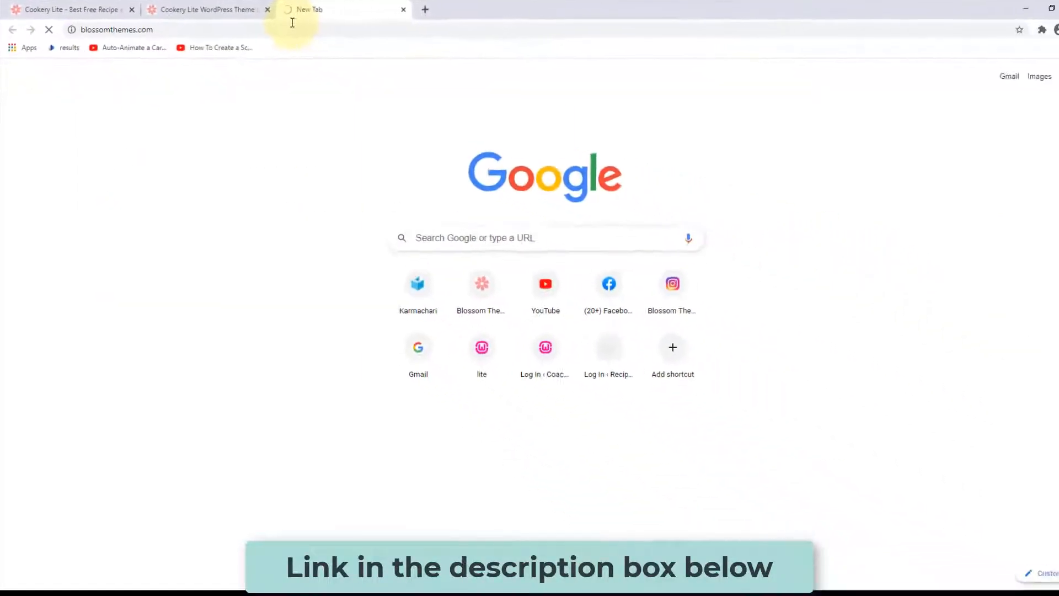
mouse_move(378, 107)
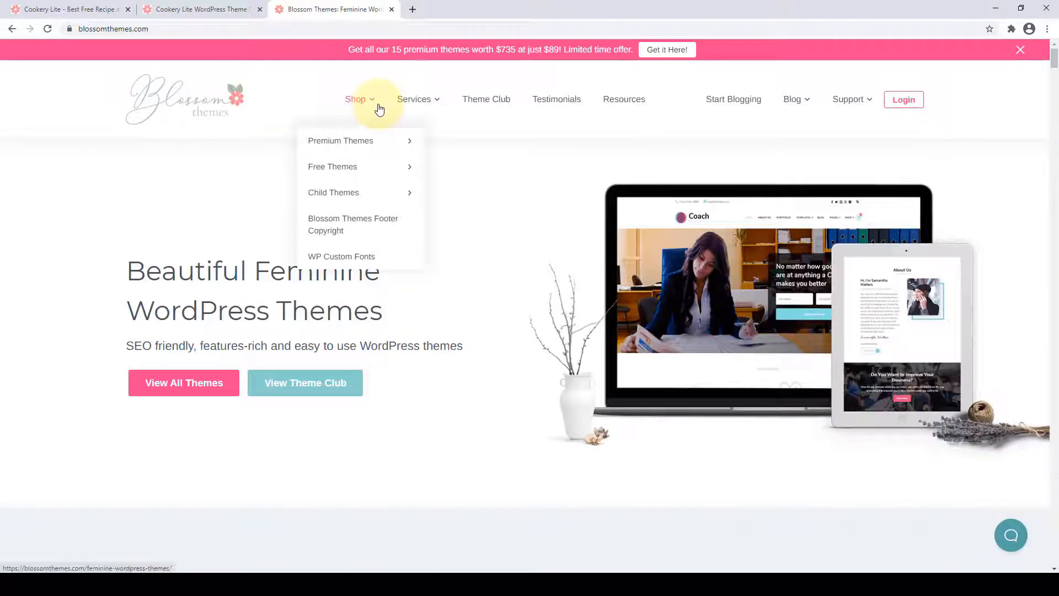
mouse_move(373, 176)
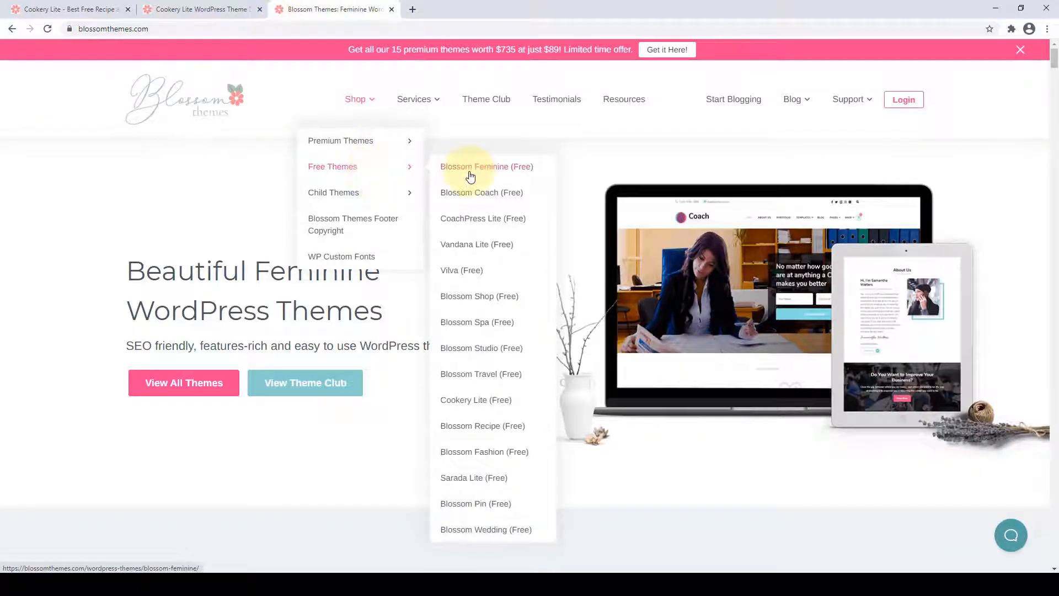
left_click(495, 409)
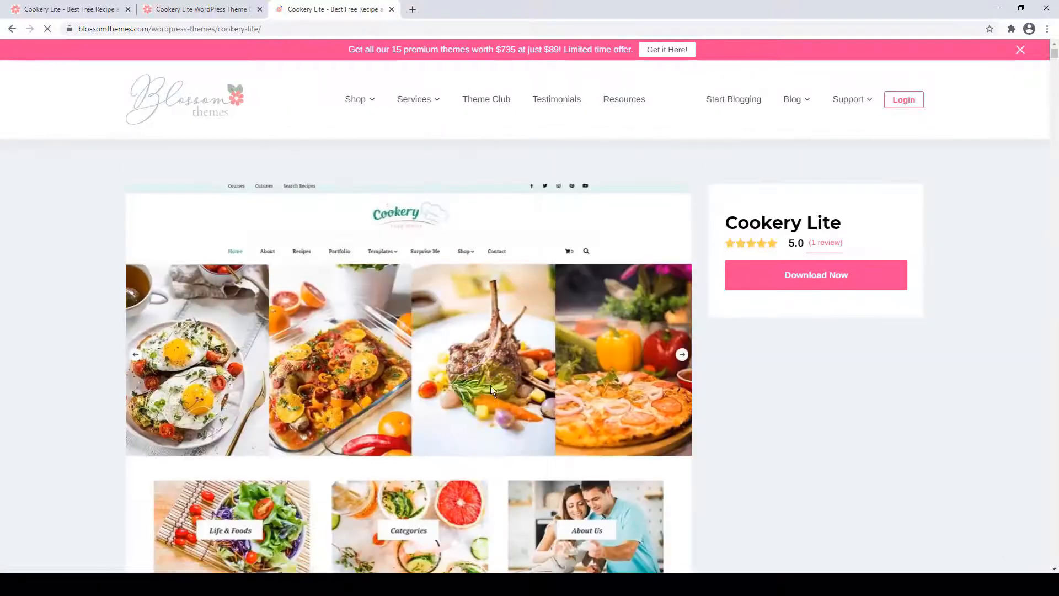
Scroll the Cookery Lite product page to its Live Demo section, then switch to the demo tab.
scroll(491, 385, "down", 4)
scroll(470, 365, "down", 3)
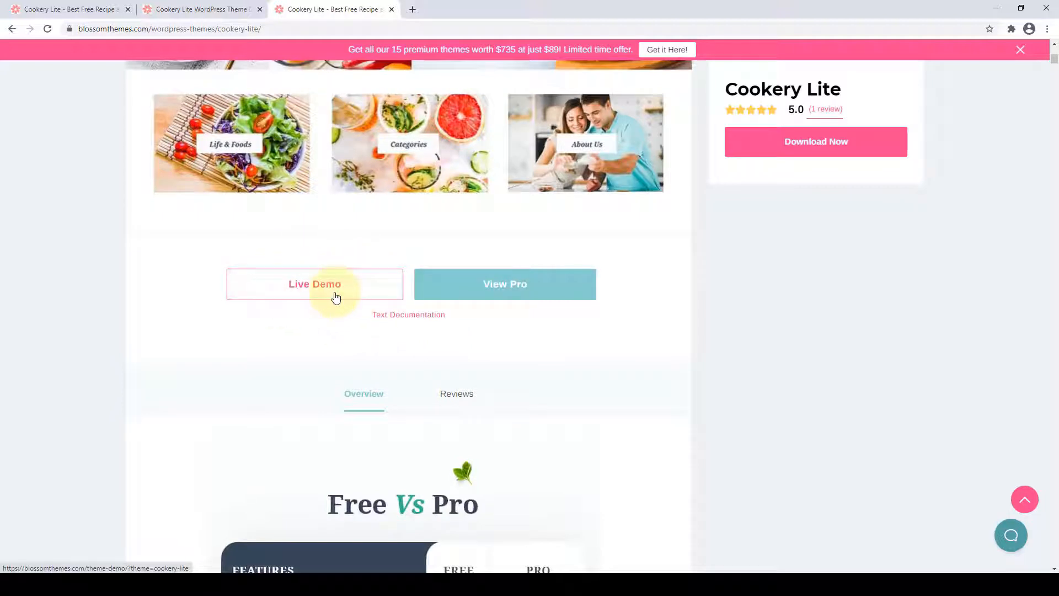
scroll(337, 296, "up", 7)
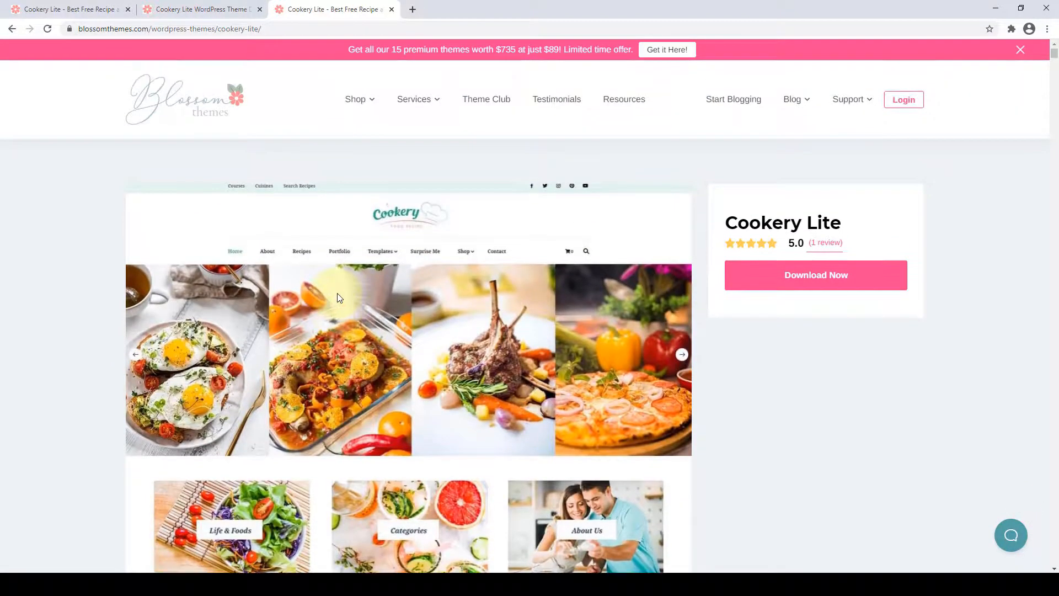
left_click(203, 9)
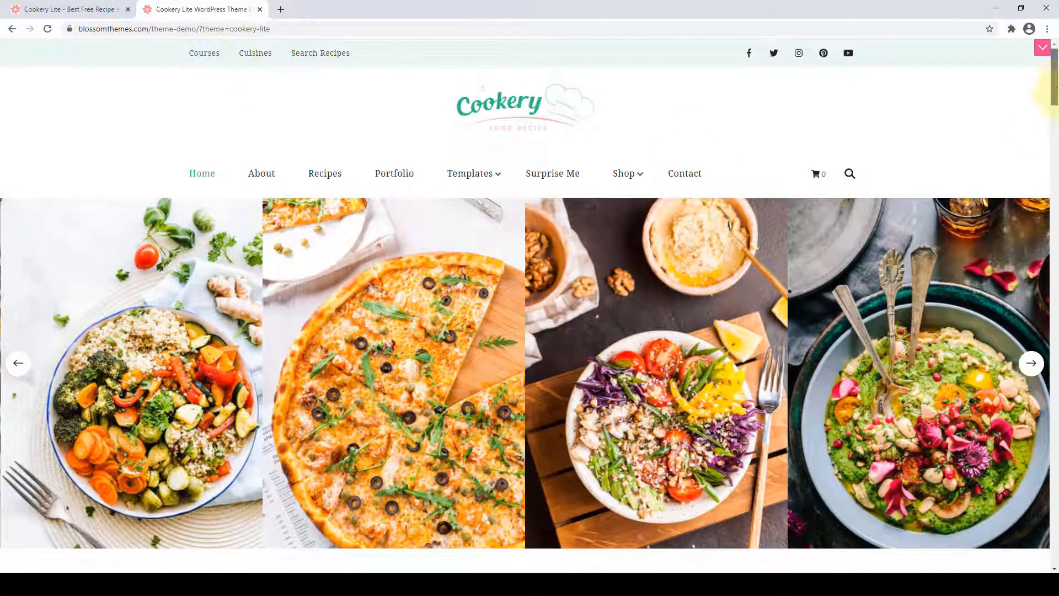
left_click_drag(1054, 77, 1050, 561)
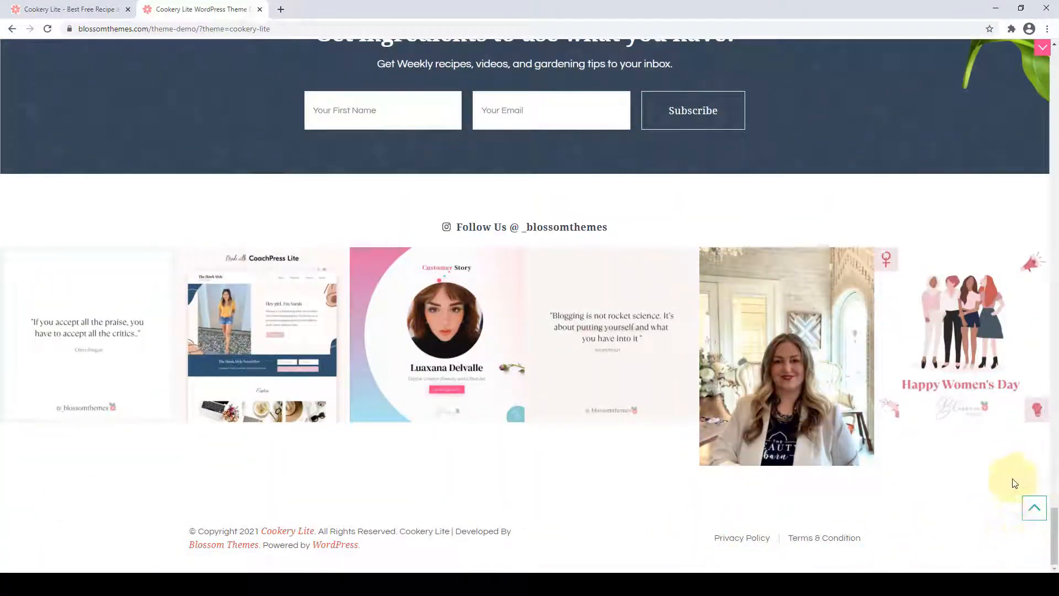
left_click(1035, 507)
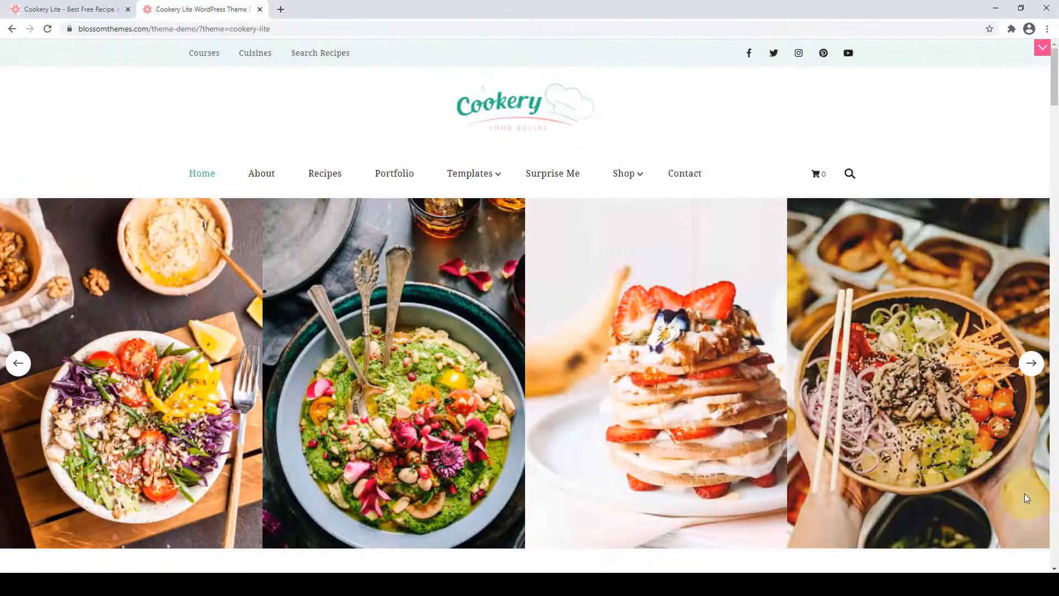
scroll(1042, 511, "down", 9)
left_click(1034, 507)
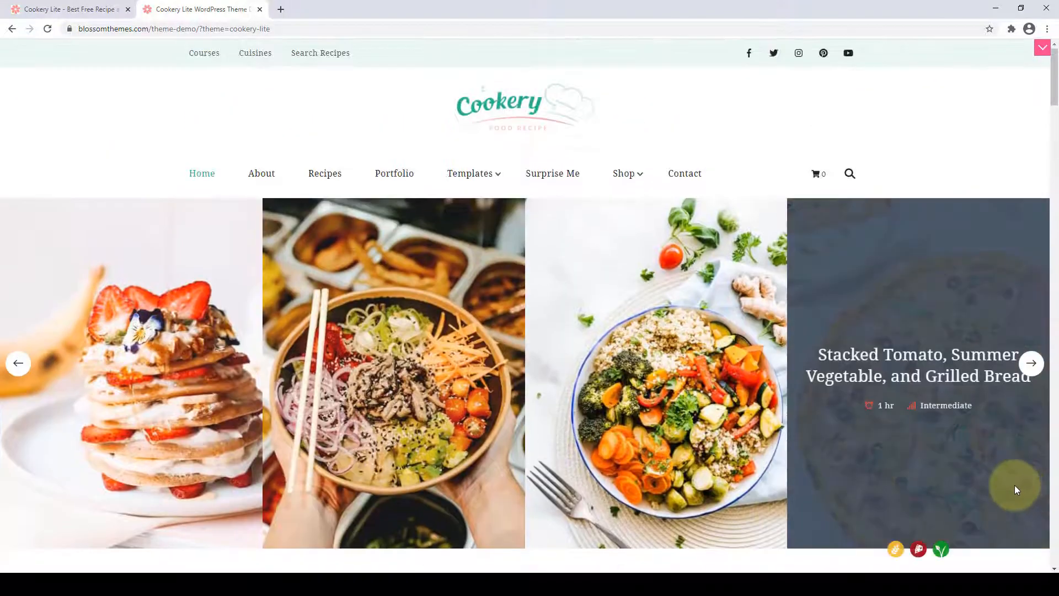
scroll(386, 111, "down", 2)
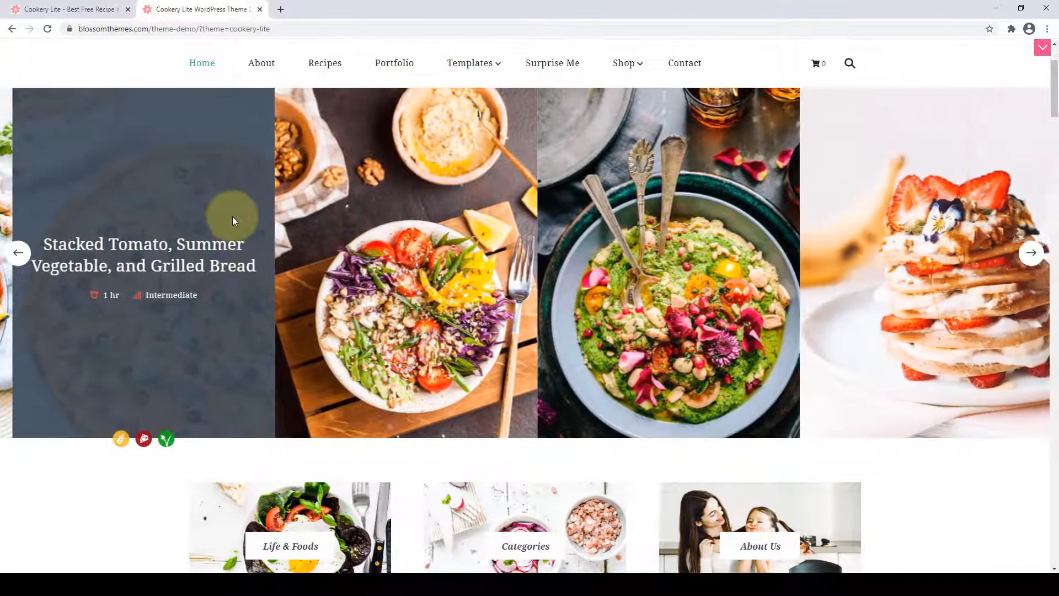
scroll(234, 220, "down", 3)
scroll(235, 230, "down", 3)
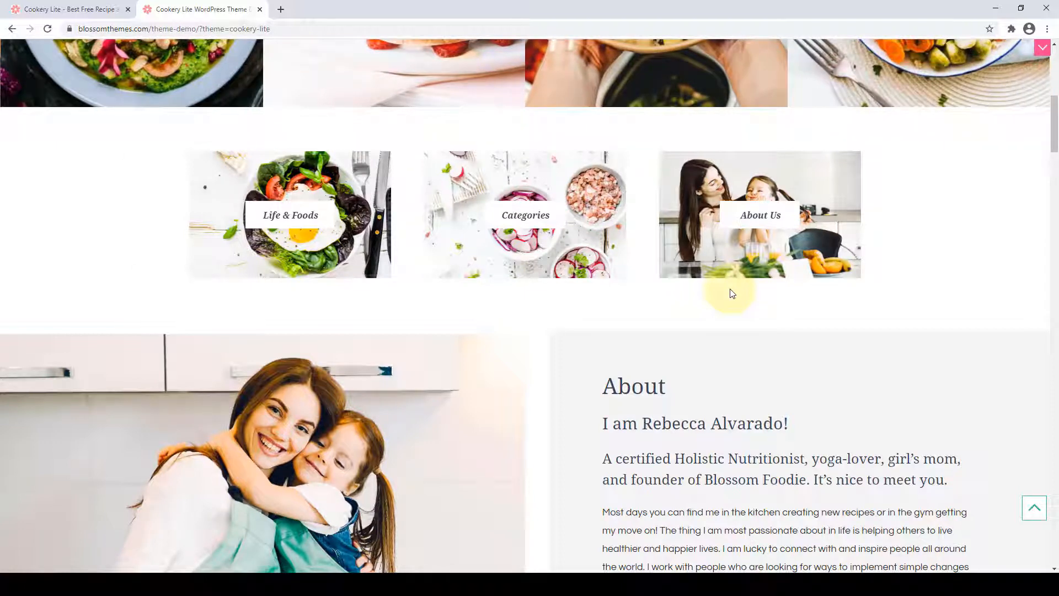
scroll(733, 294, "down", 5)
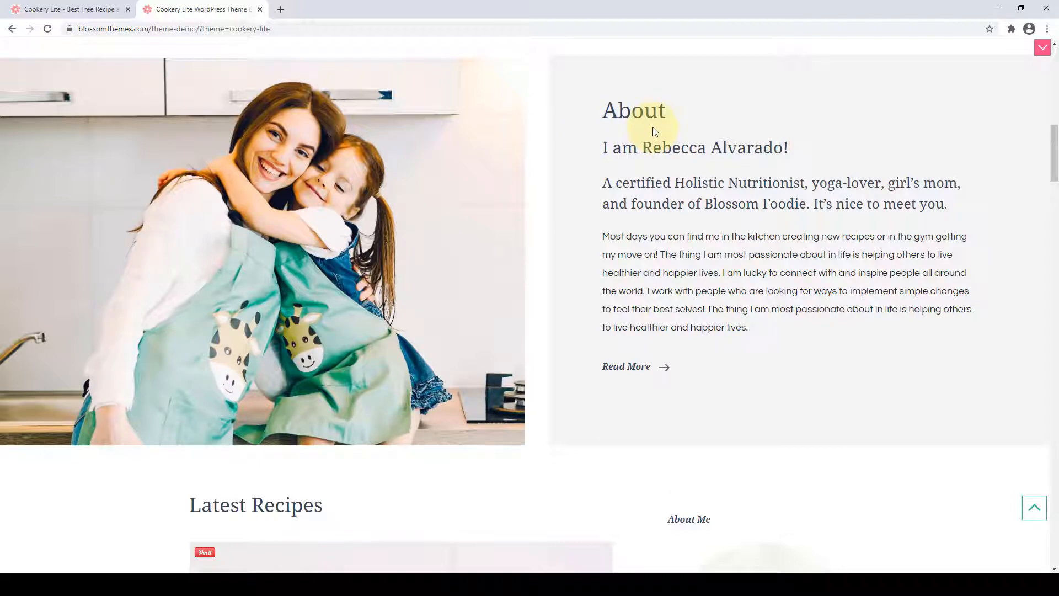
scroll(678, 208, "down", 8)
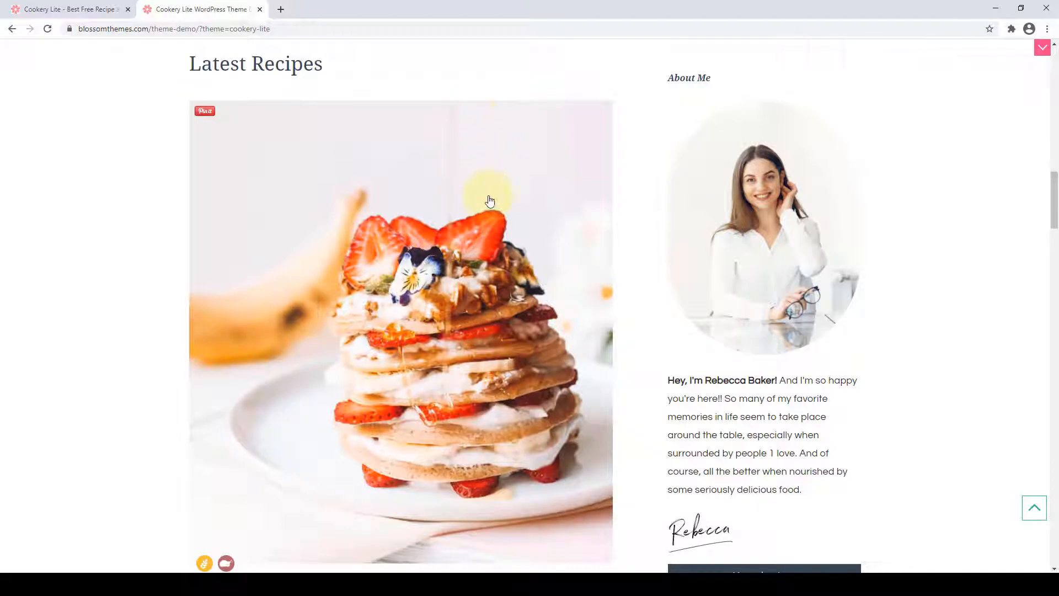
scroll(488, 204, "down", 16)
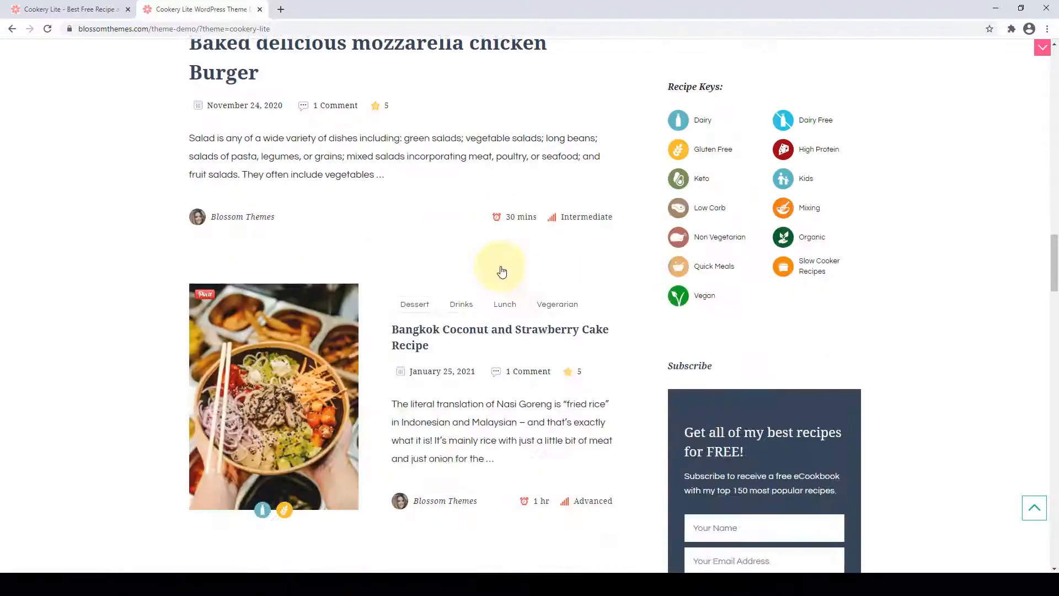
scroll(502, 296, "down", 20)
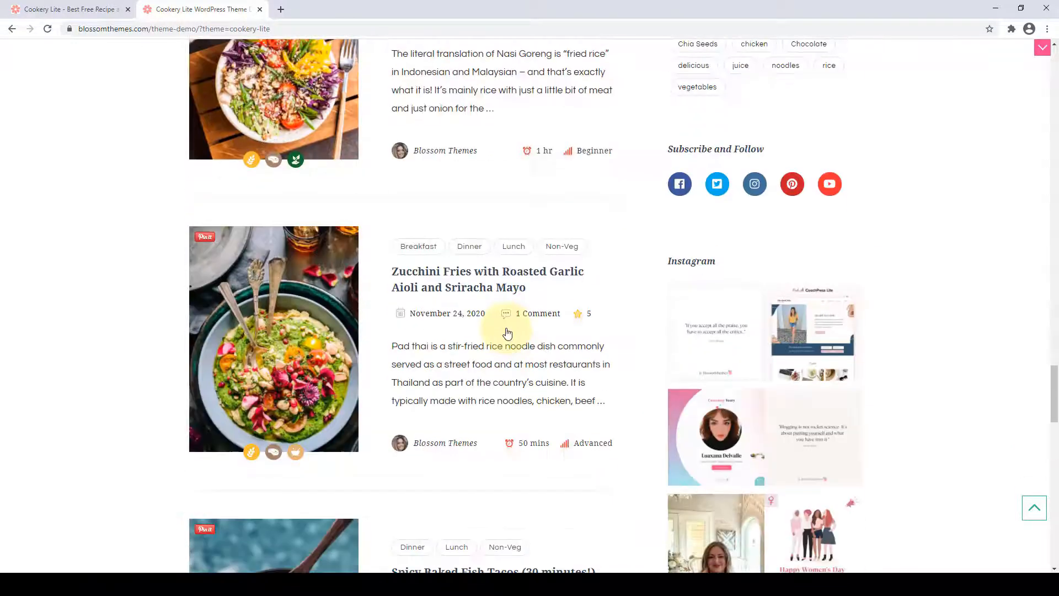
scroll(506, 330, "down", 5)
scroll(473, 309, "up", 3)
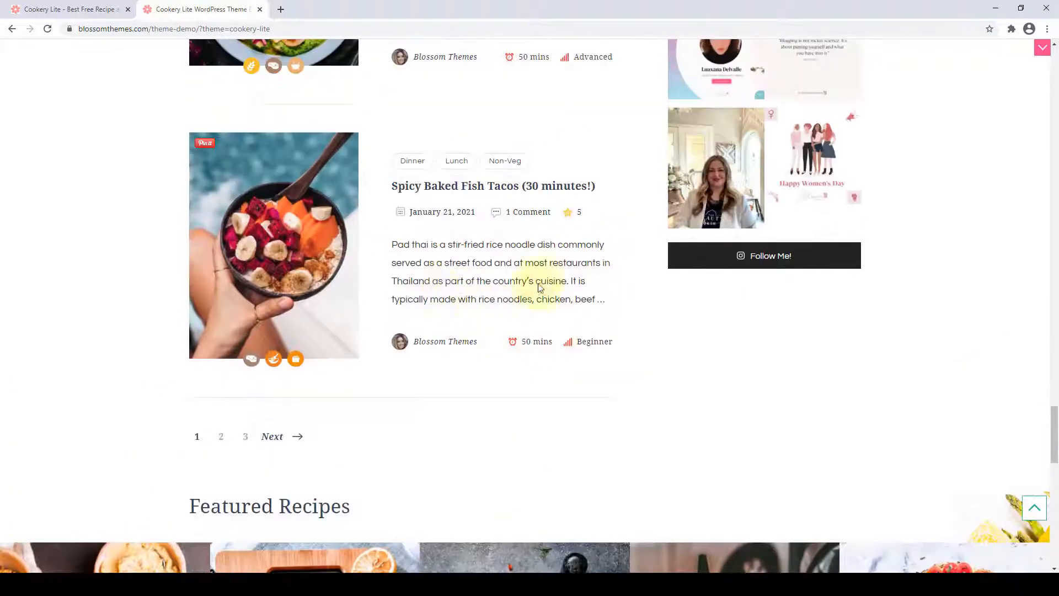
left_click(1034, 507)
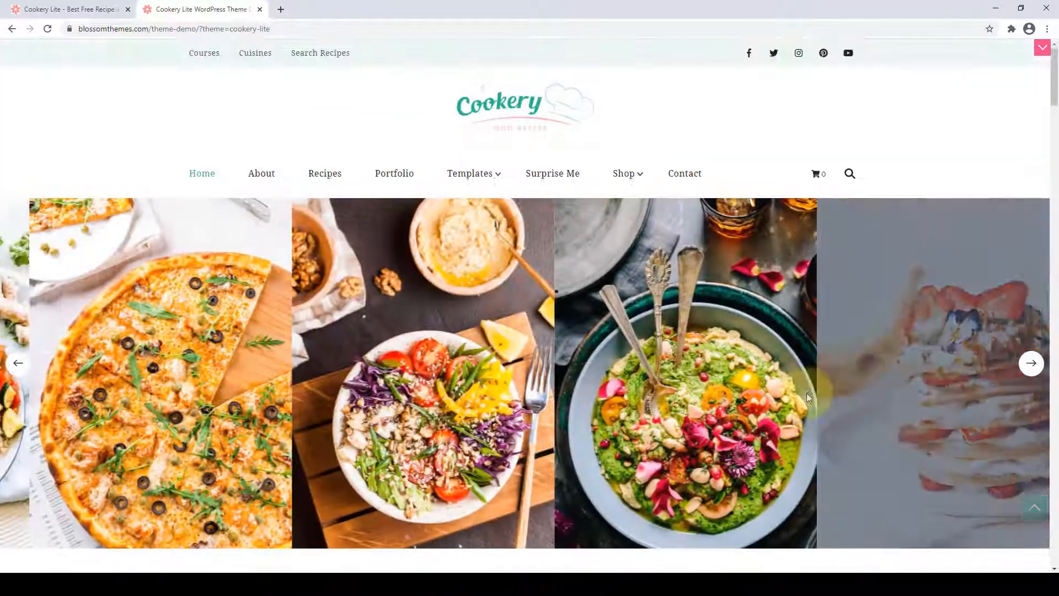
scroll(808, 396, "down", 4)
scroll(810, 402, "down", 16)
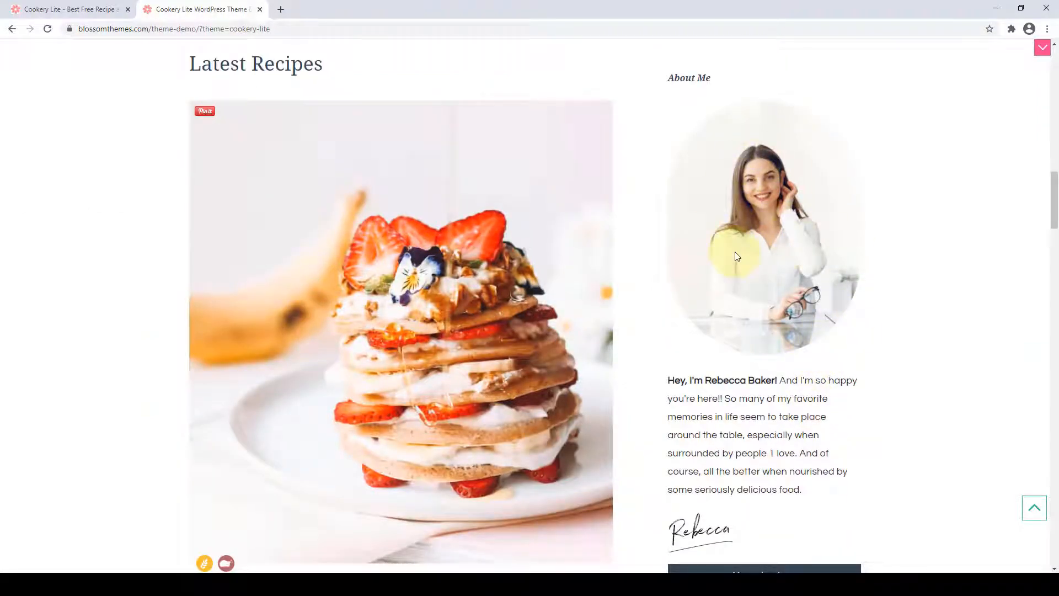
scroll(787, 277, "down", 2)
left_click_drag(801, 381, 671, 272)
left_click(649, 260)
scroll(656, 263, "down", 3)
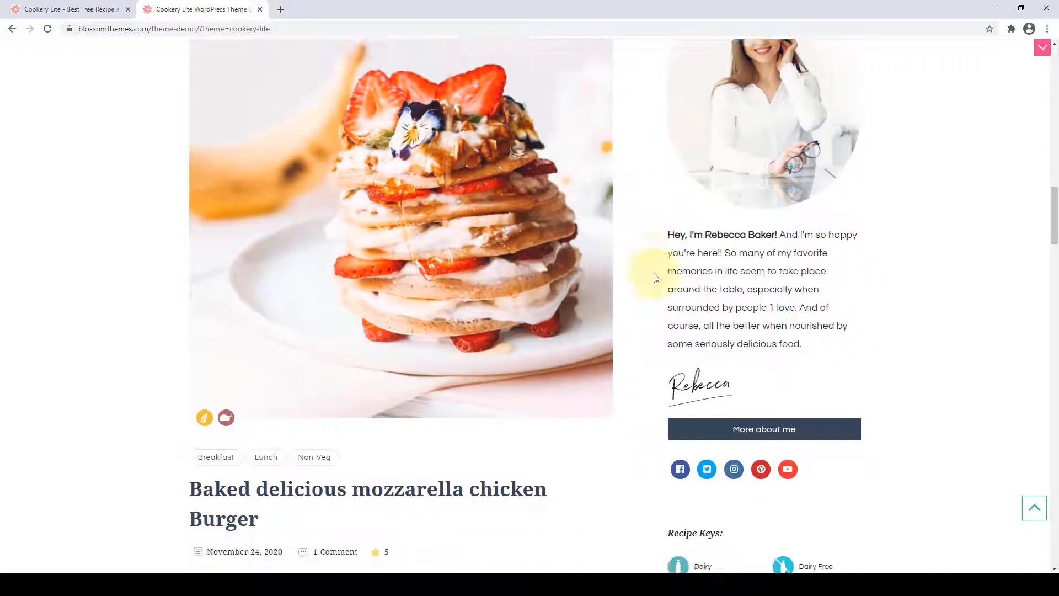
scroll(668, 270, "down", 1)
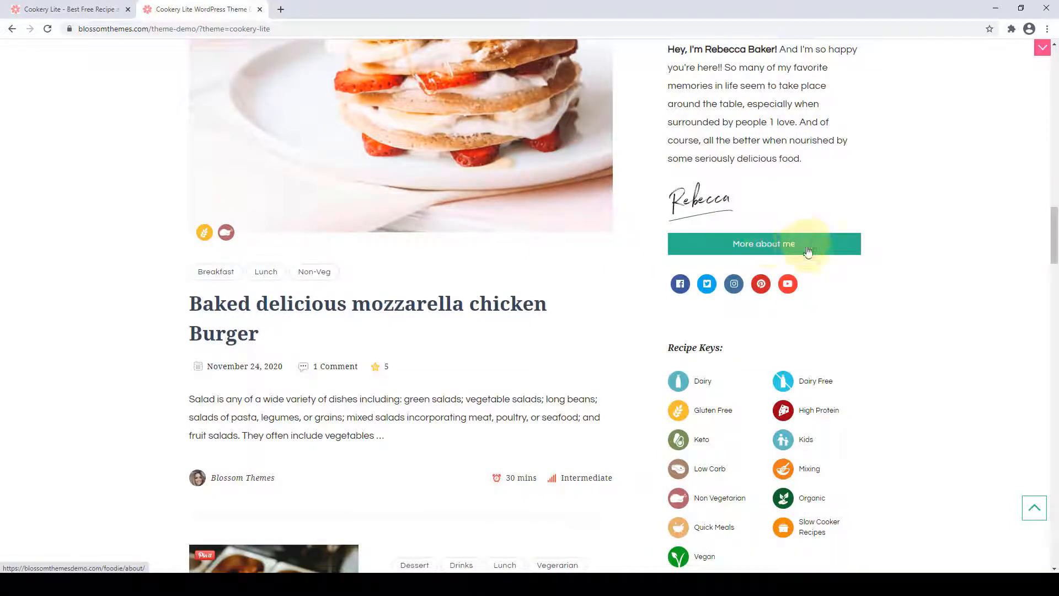
scroll(816, 278, "down", 5)
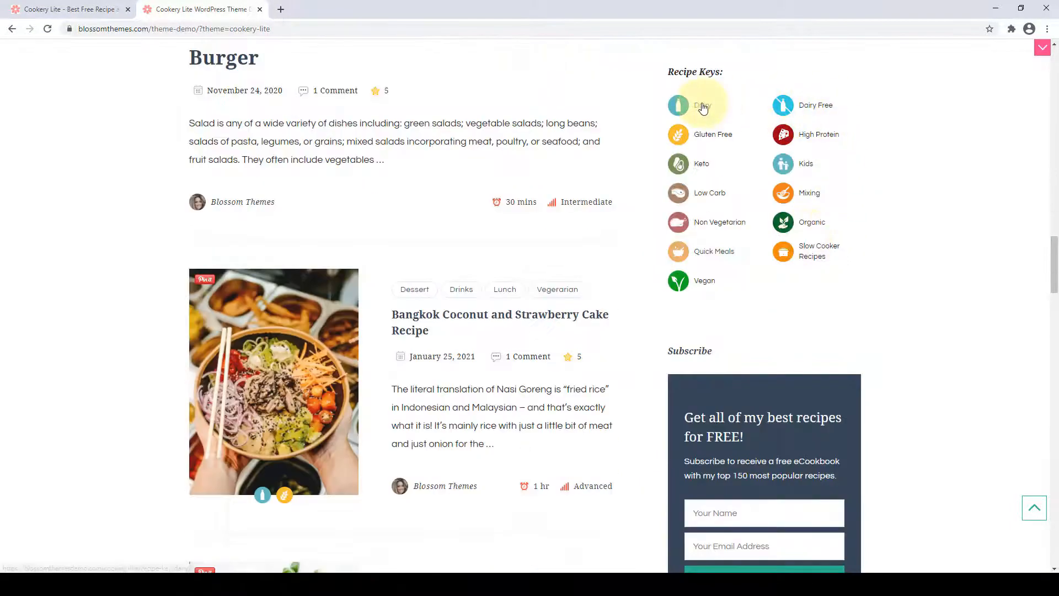
scroll(792, 322, "down", 5)
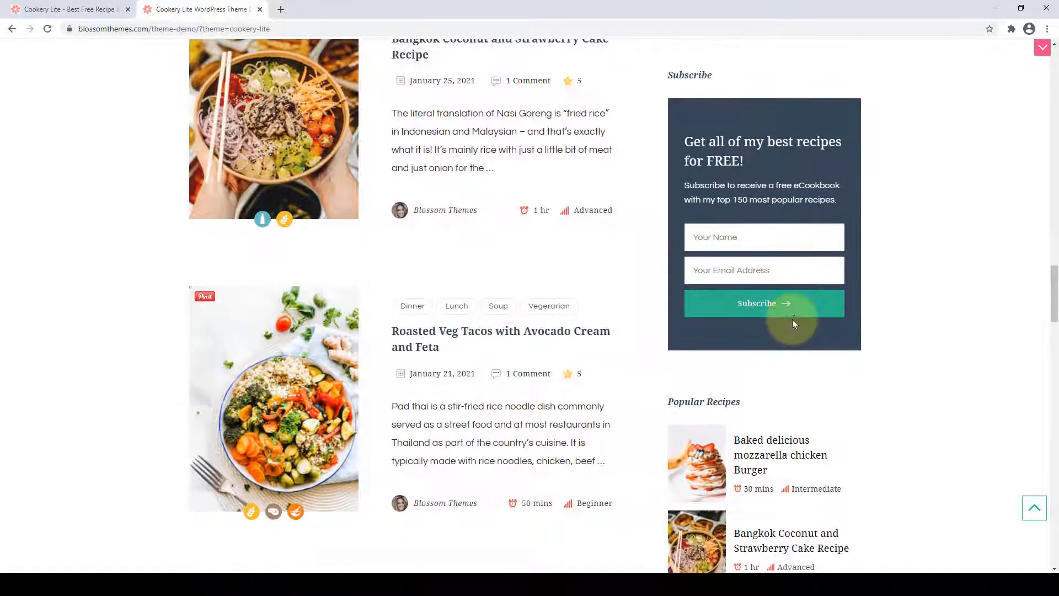
scroll(846, 307, "down", 6)
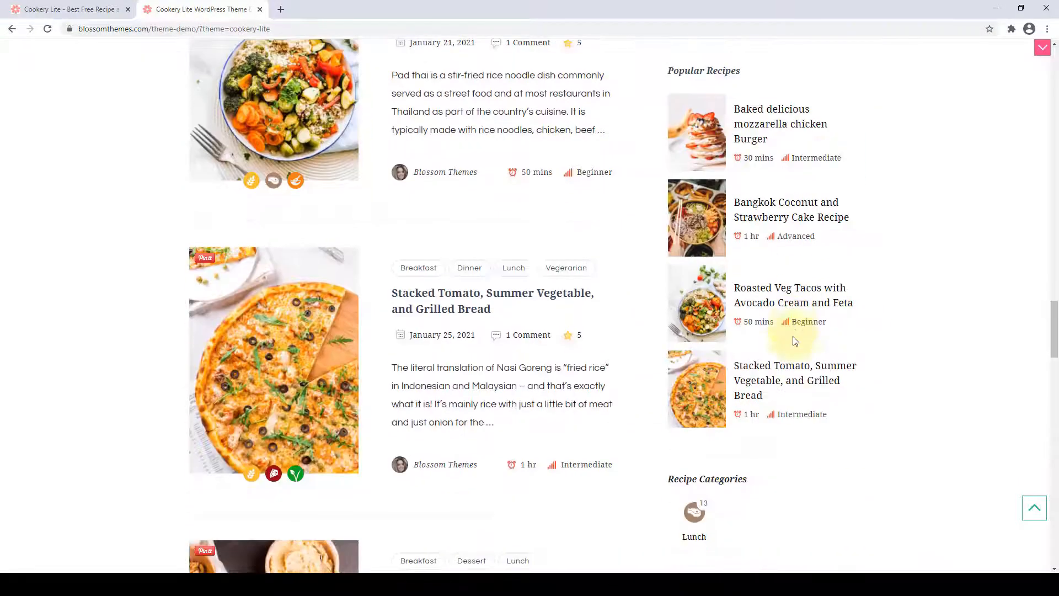
scroll(794, 342, "down", 5)
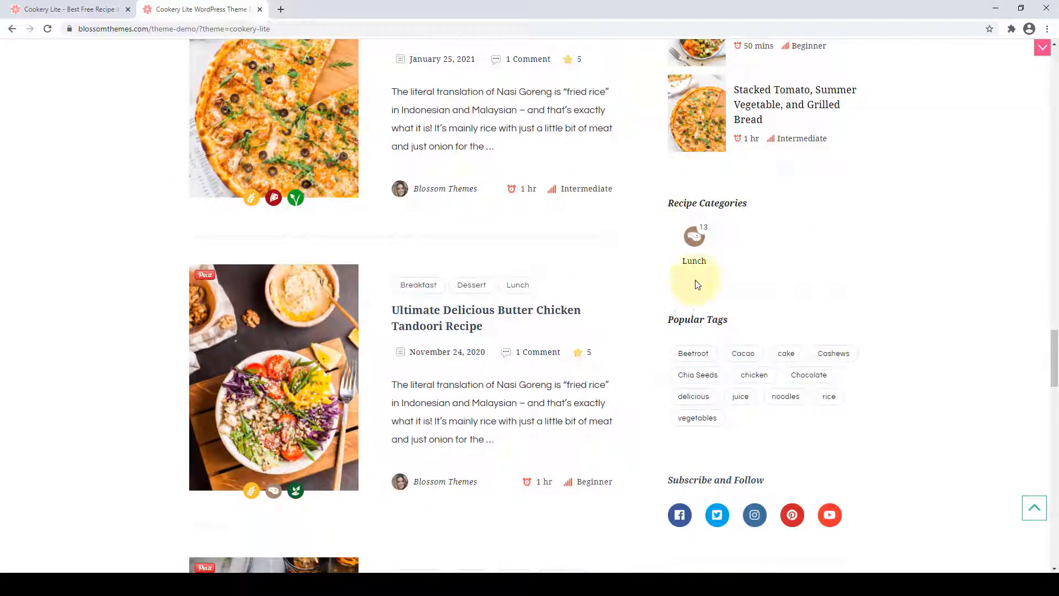
scroll(794, 291, "down", 2)
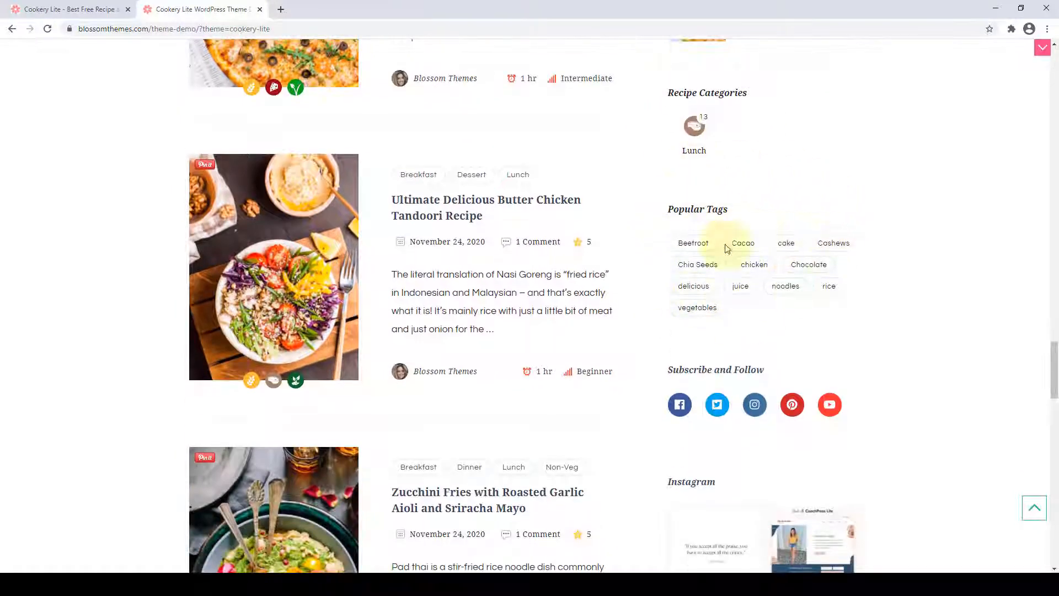
scroll(761, 318, "down", 3)
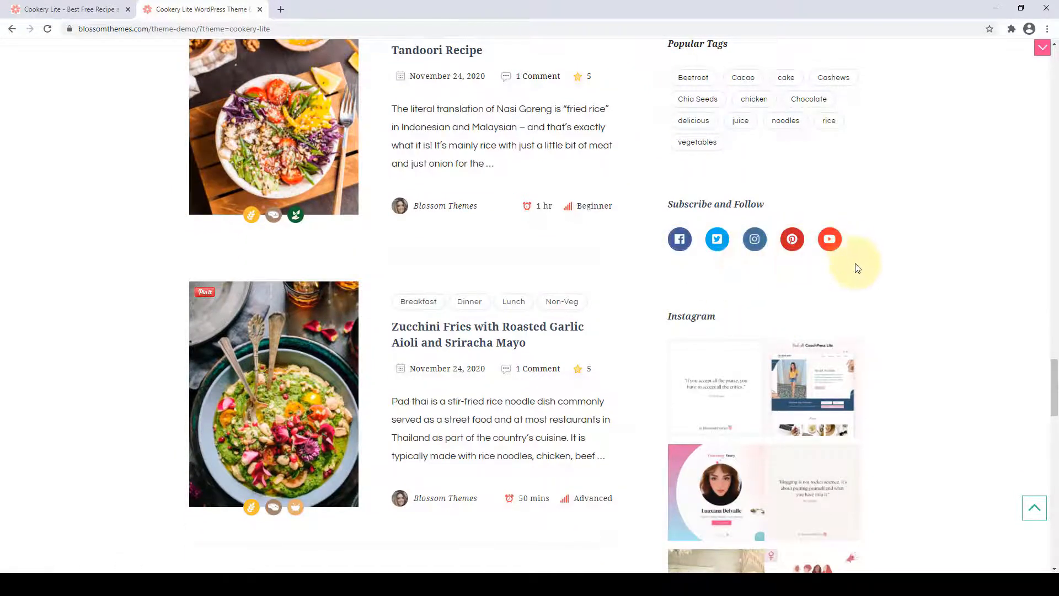
scroll(857, 268, "down", 5)
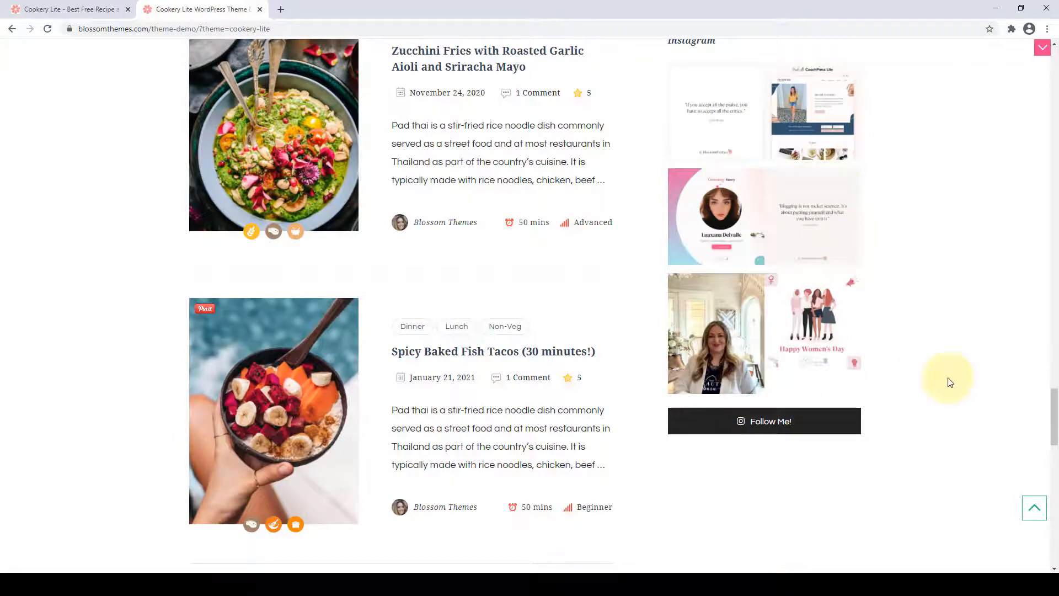
scroll(949, 382, "down", 5)
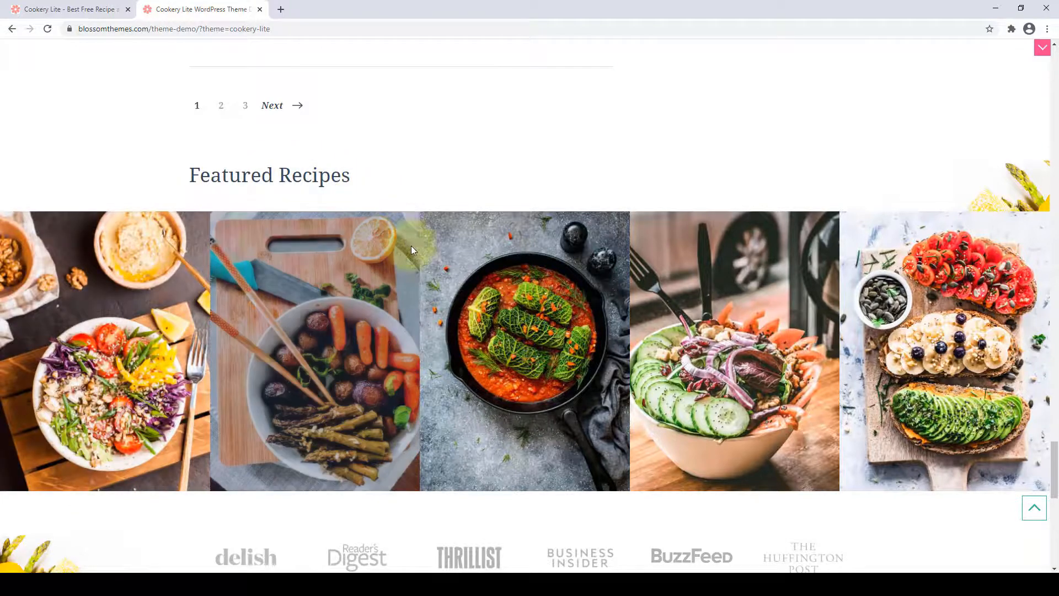
Scroll the demo homepage past Featured Recipes and the newsletter to the Instagram feed and footer.
scroll(473, 366, "down", 5)
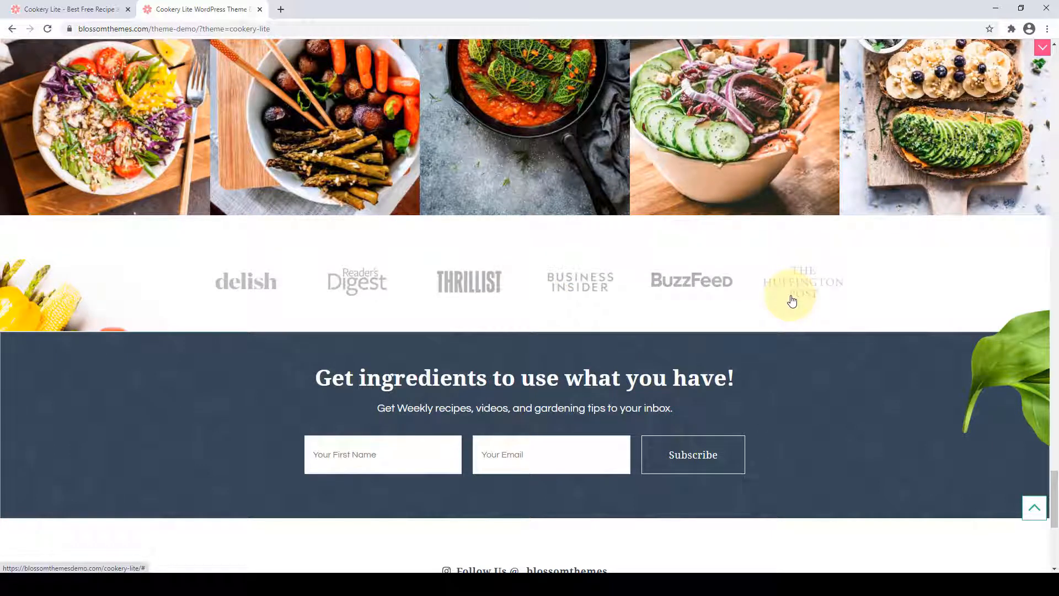
scroll(791, 312, "down", 3)
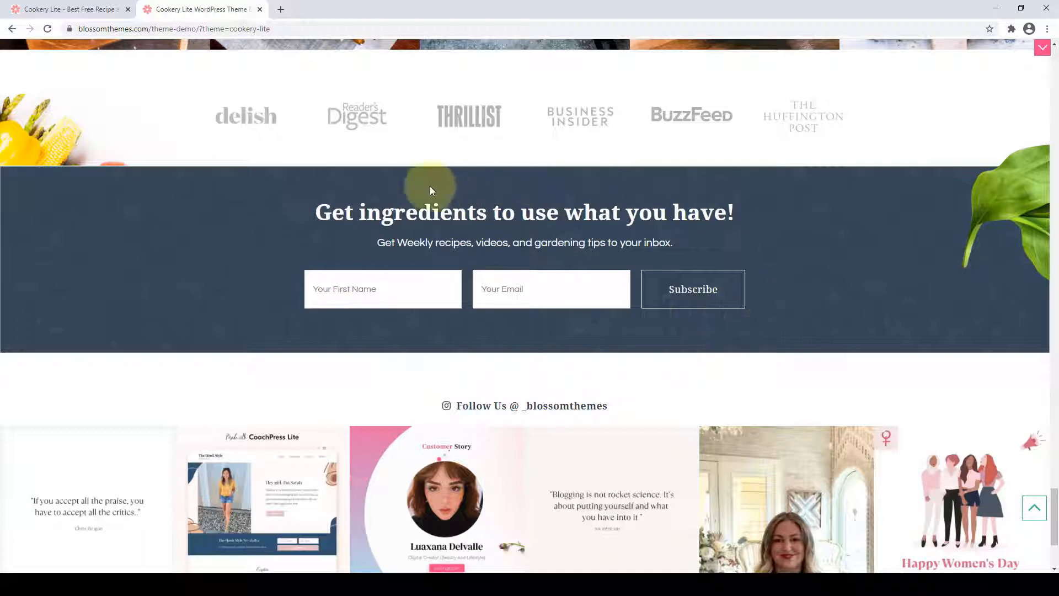
scroll(249, 288, "down", 3)
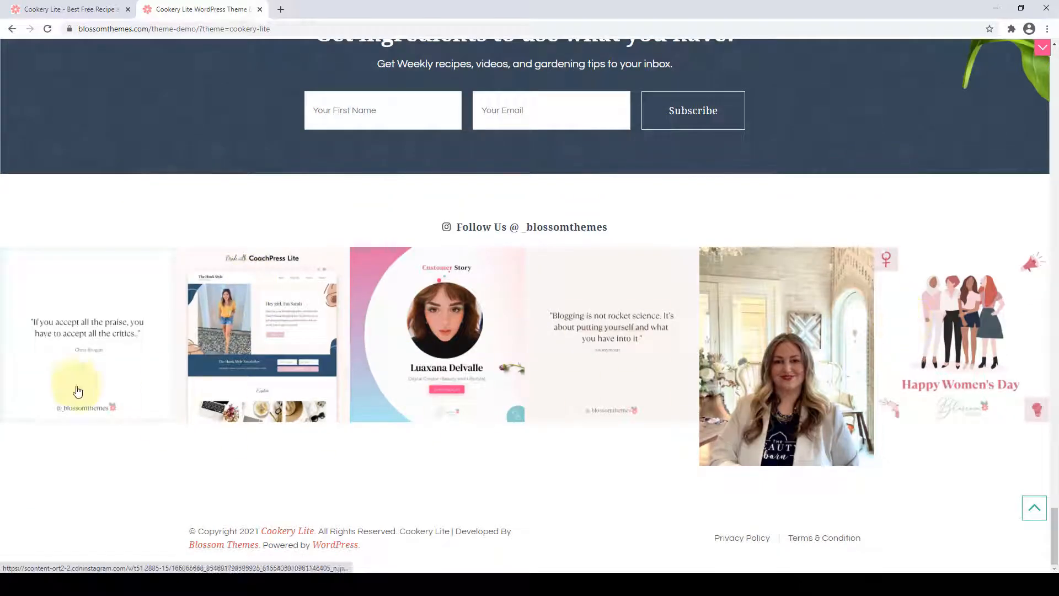
left_click(72, 340)
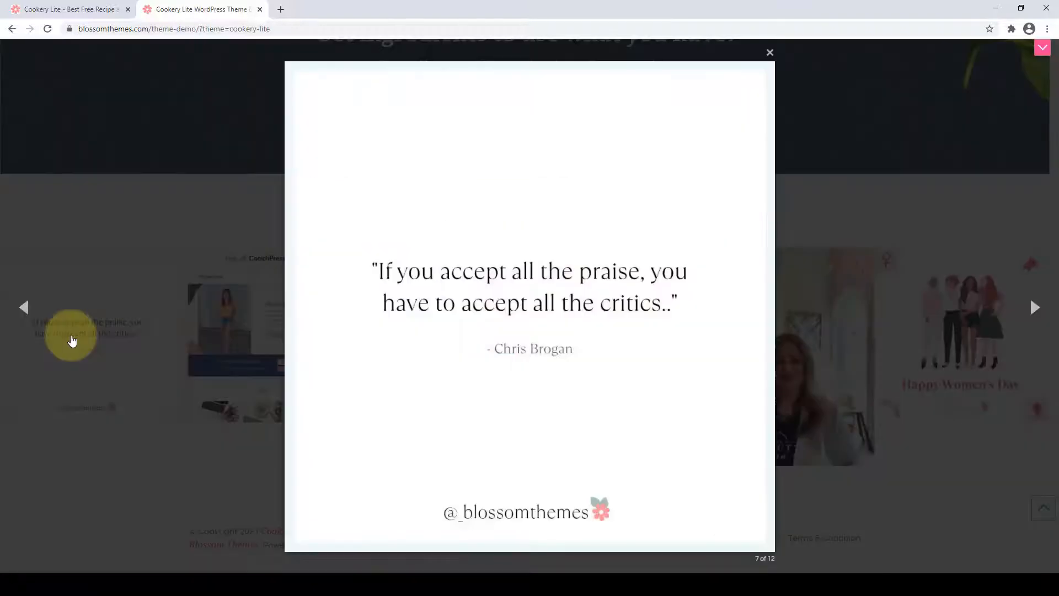
left_click(1035, 307)
left_click(1035, 308)
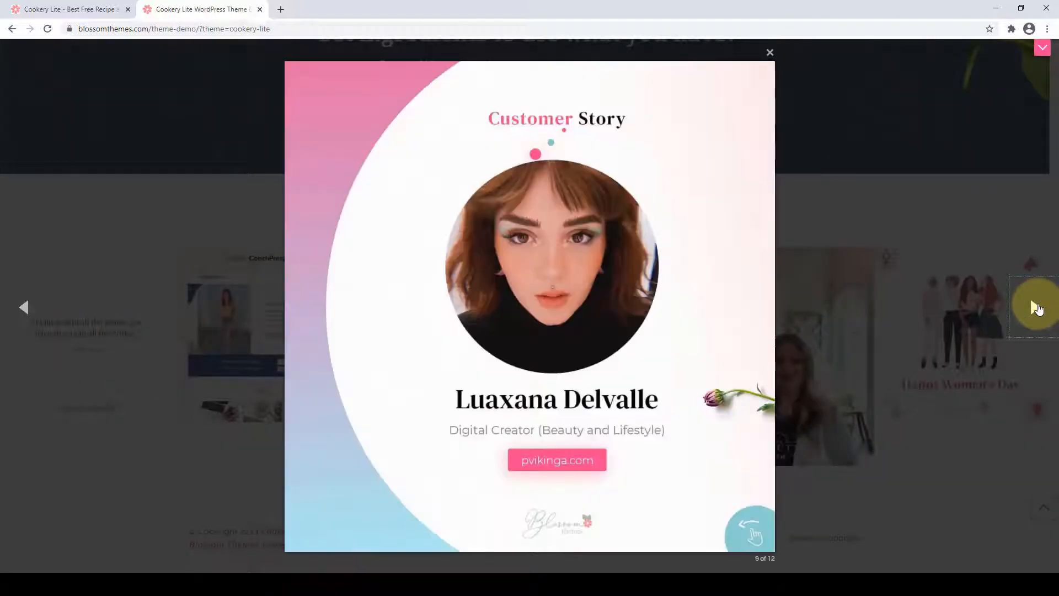
left_click(1036, 308)
left_click(769, 52)
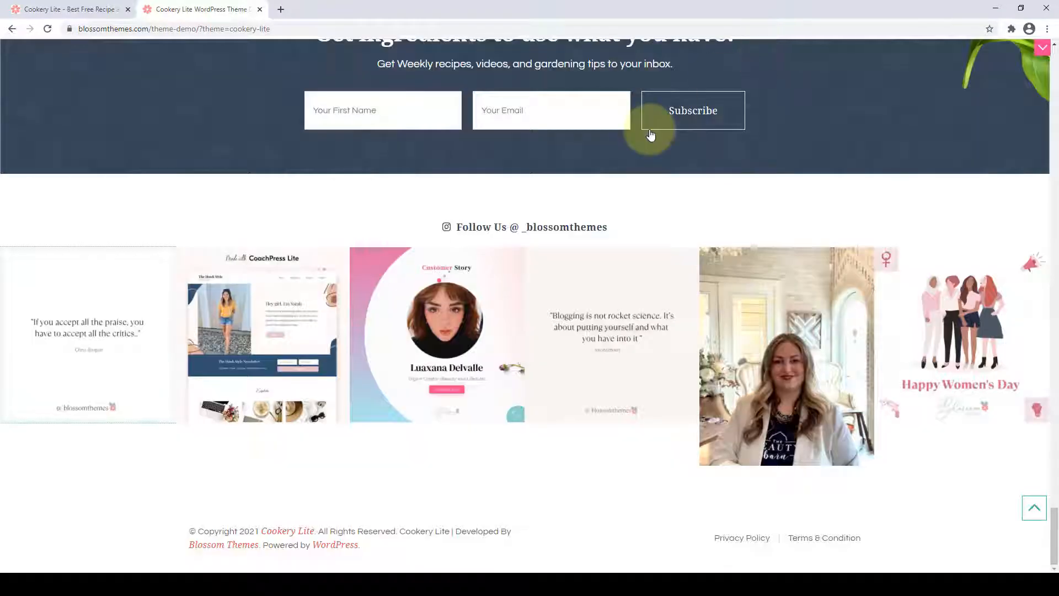
left_click(555, 231)
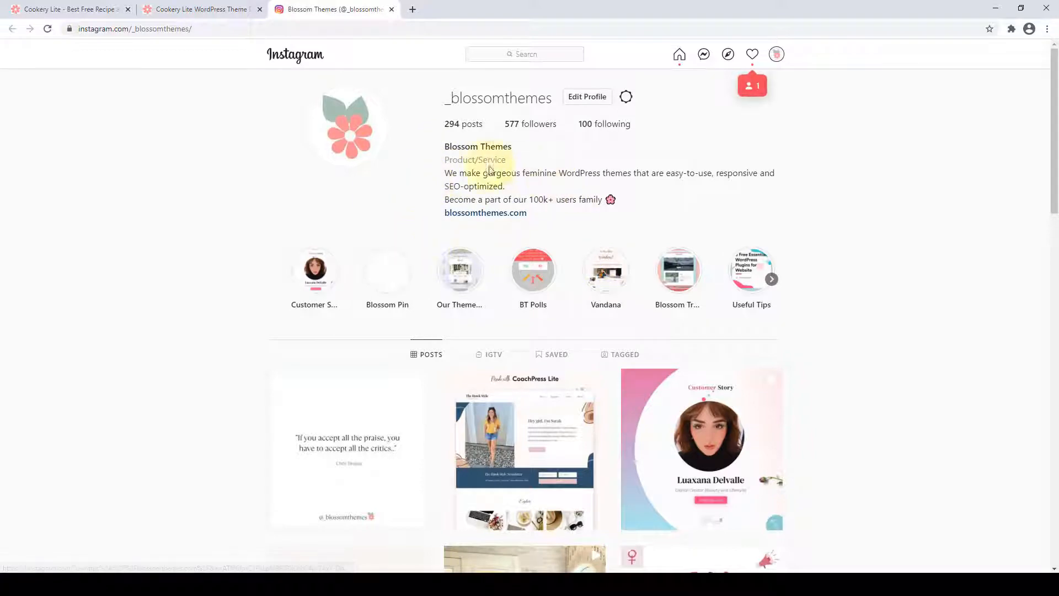
Browse the Blossom Themes Instagram posts, close that tab, and highlight the Powered by WordPress credit.
scroll(416, 248, "down", 3)
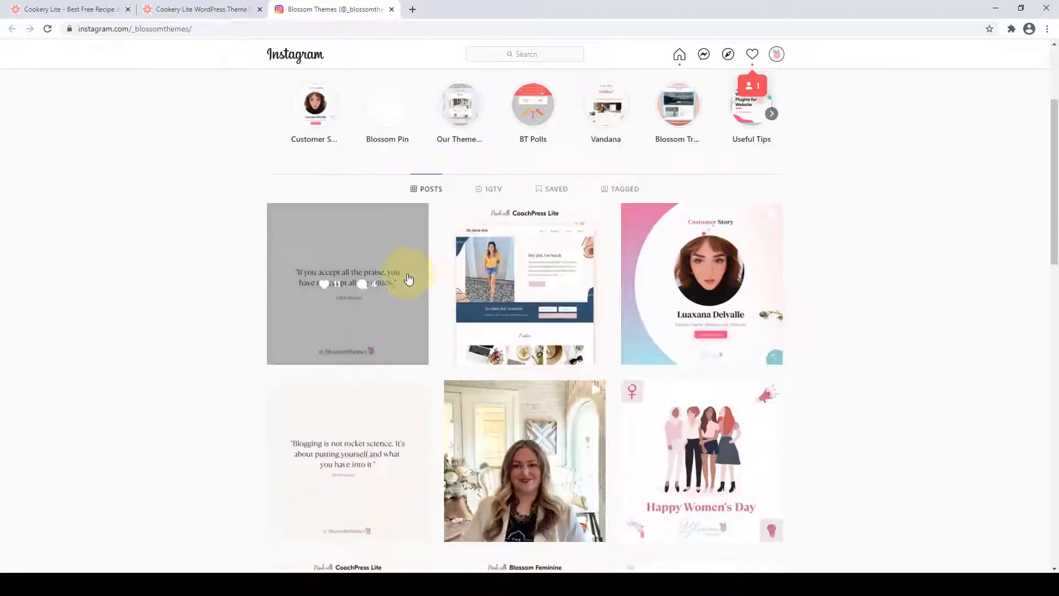
scroll(688, 307, "down", 4)
scroll(688, 307, "down", 10)
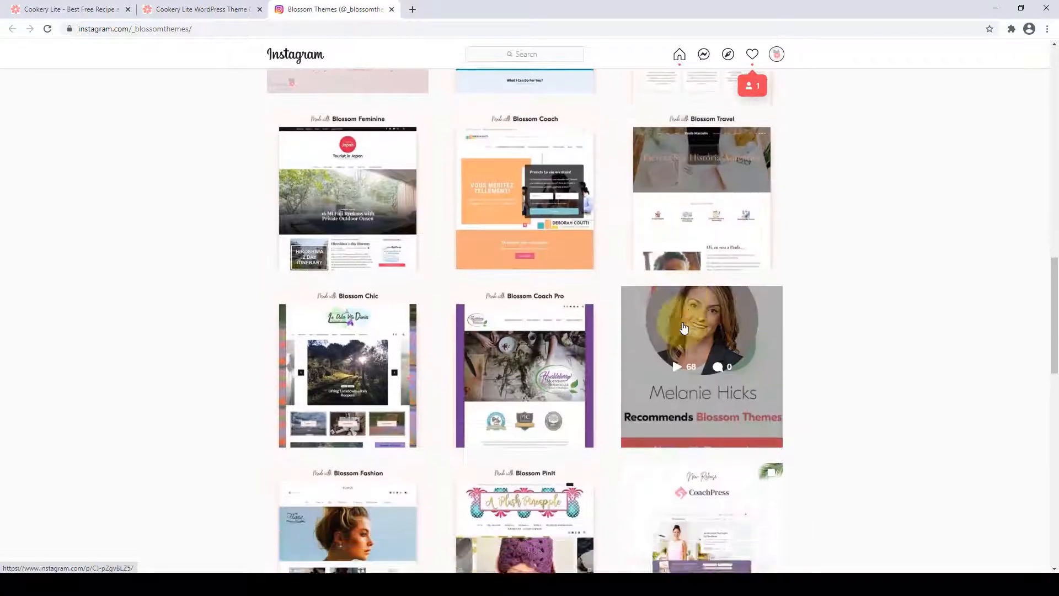
scroll(689, 320, "up", 5)
scroll(697, 314, "up", 12)
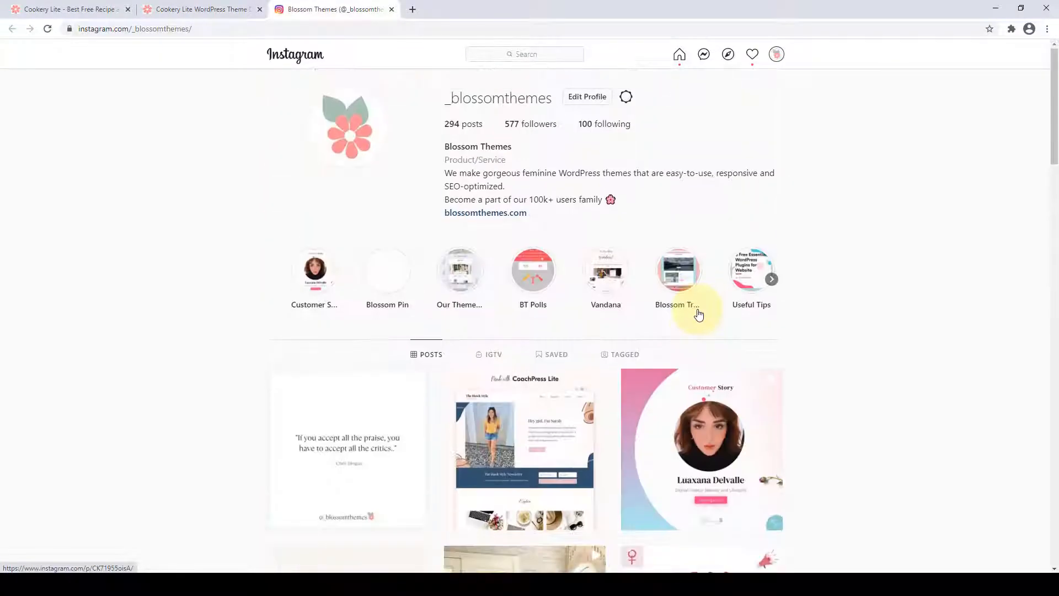
left_click(392, 9)
left_click_drag(363, 546, 188, 538)
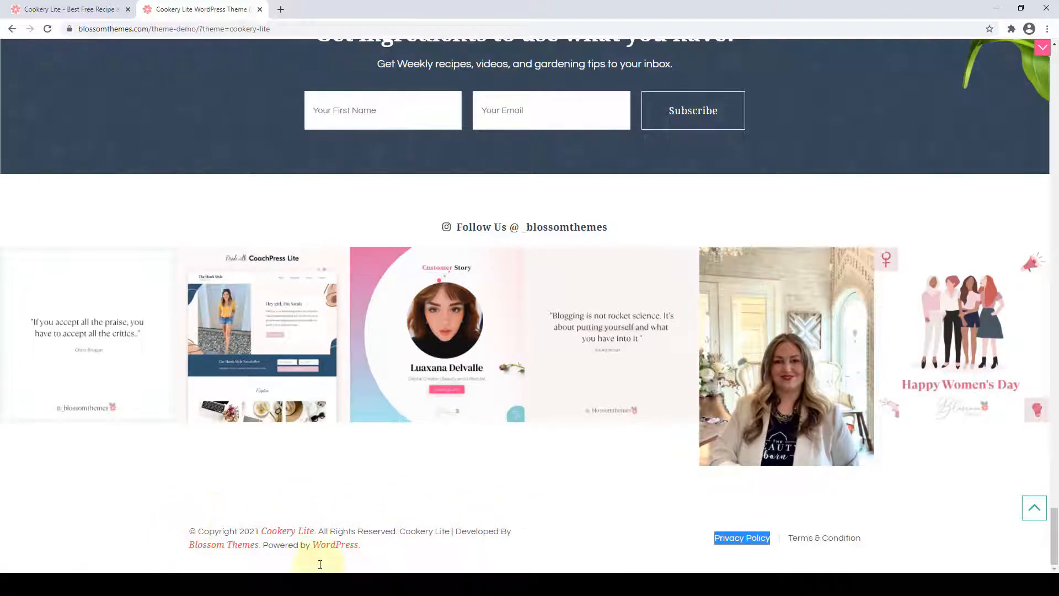
Clear the footer selection, scroll through the demo homepage, and open the Templates menu.
left_click(778, 556)
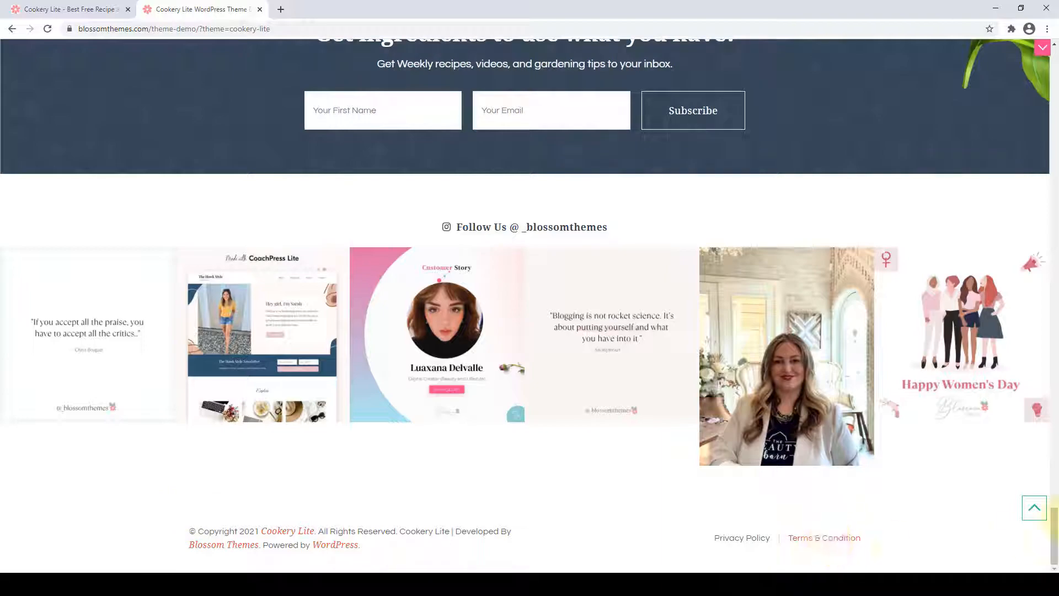
left_click(1027, 510)
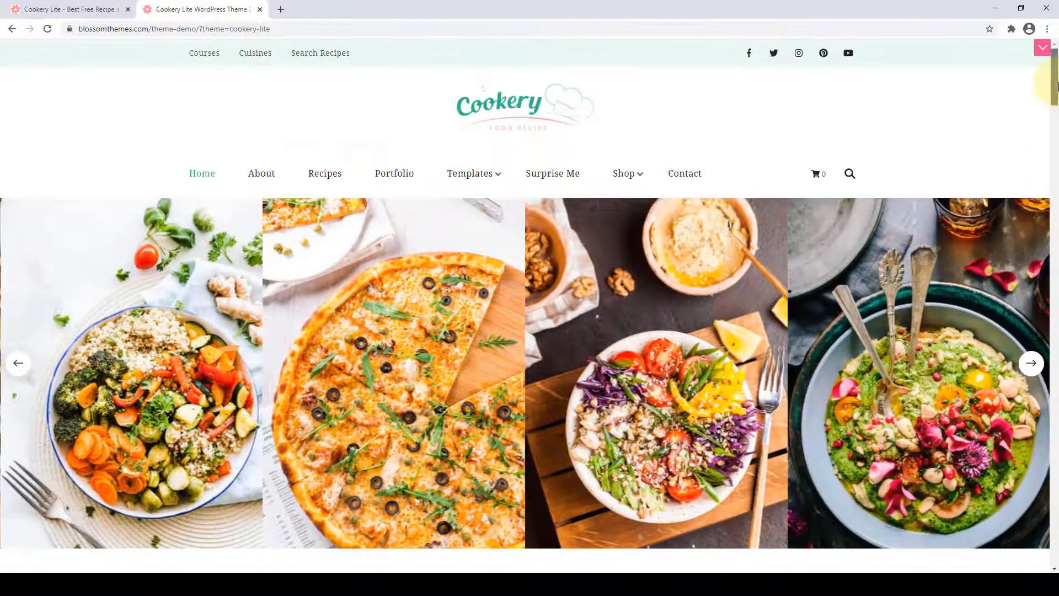
left_click_drag(1054, 79, 1051, 551)
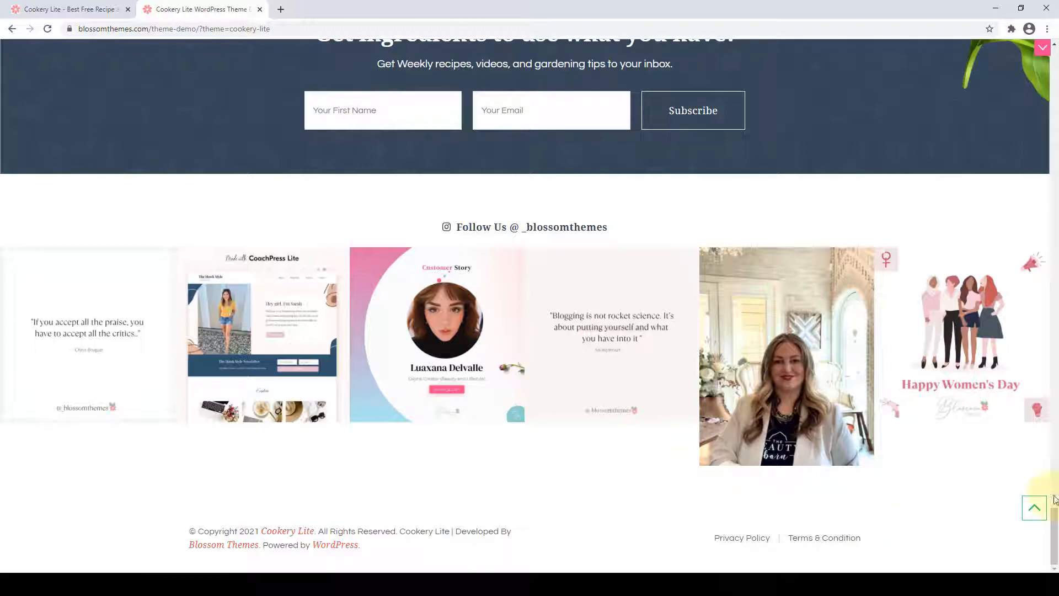
left_click(1040, 507)
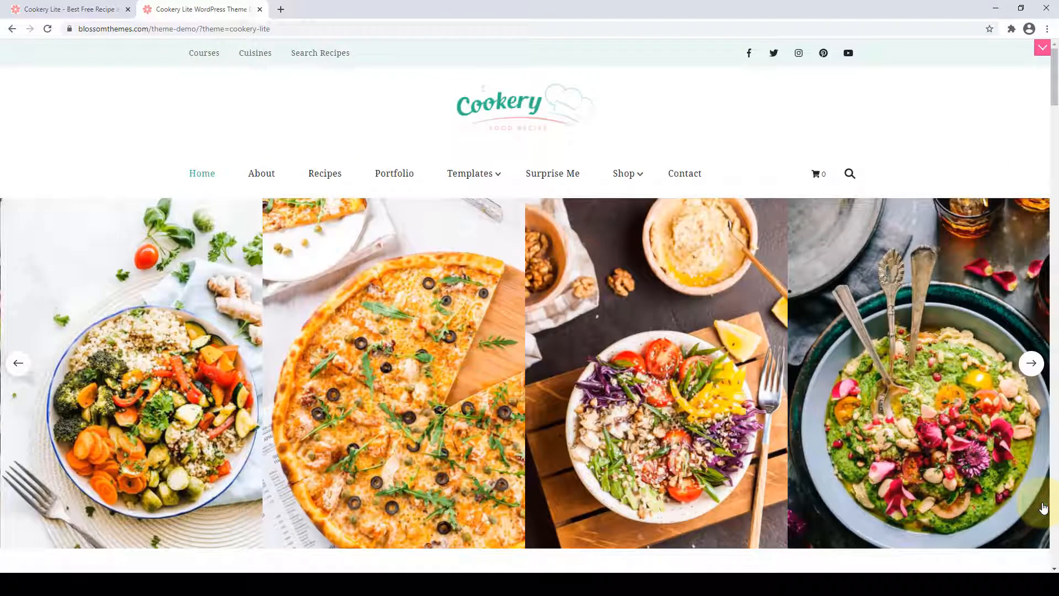
mouse_move(492, 174)
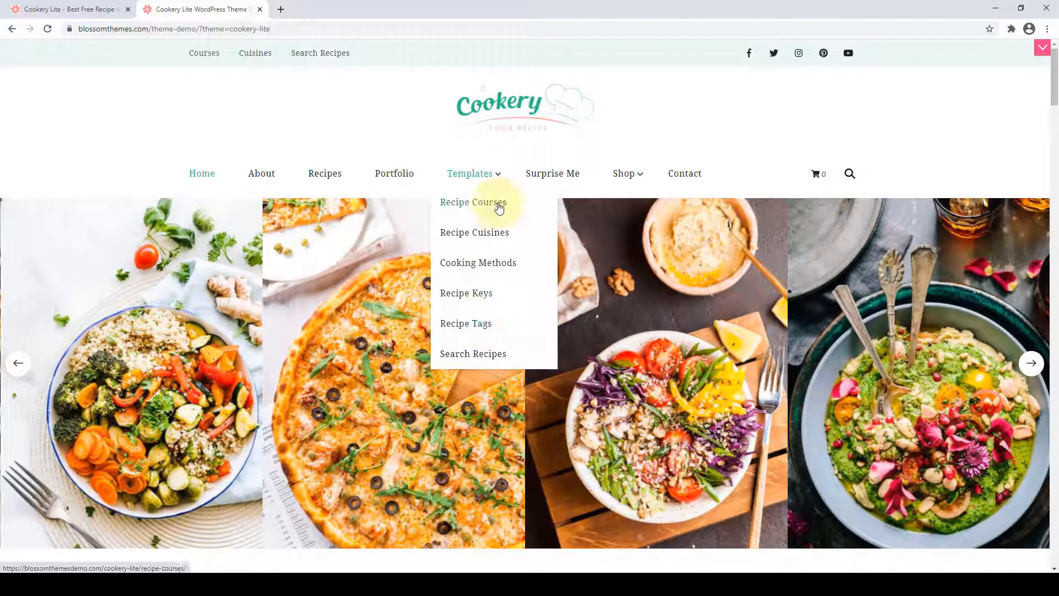
Open the Recipe Courses template page and scroll through its course listings.
left_click(499, 204)
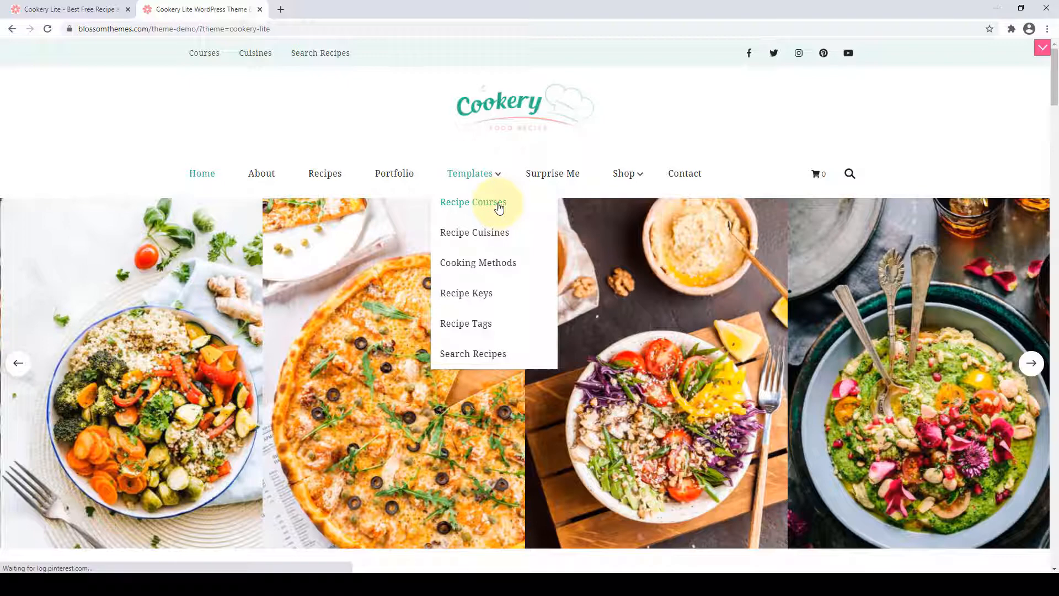
scroll(491, 299, "down", 3)
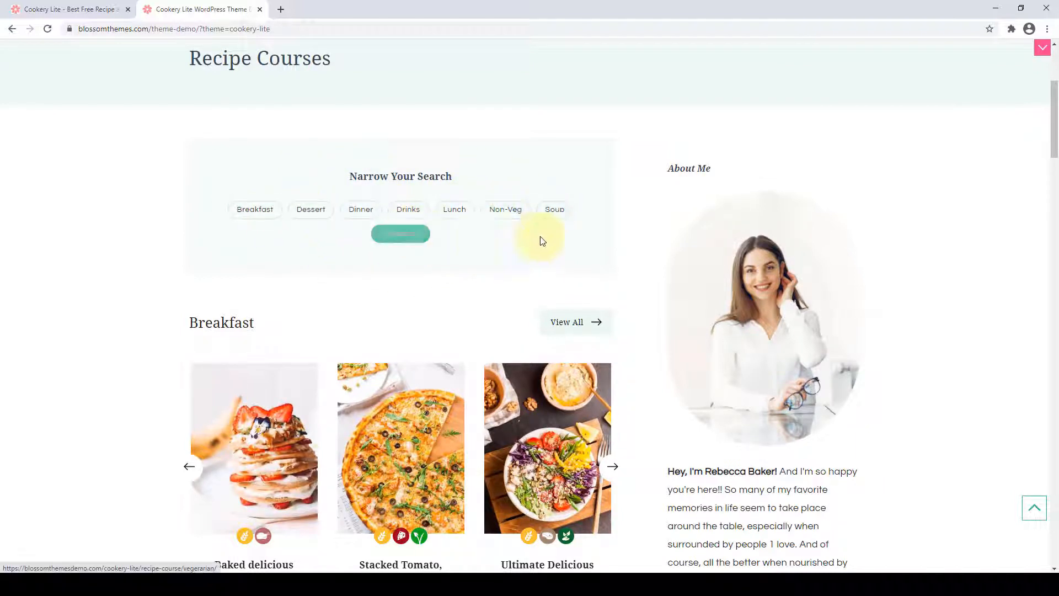
scroll(259, 231, "down", 9)
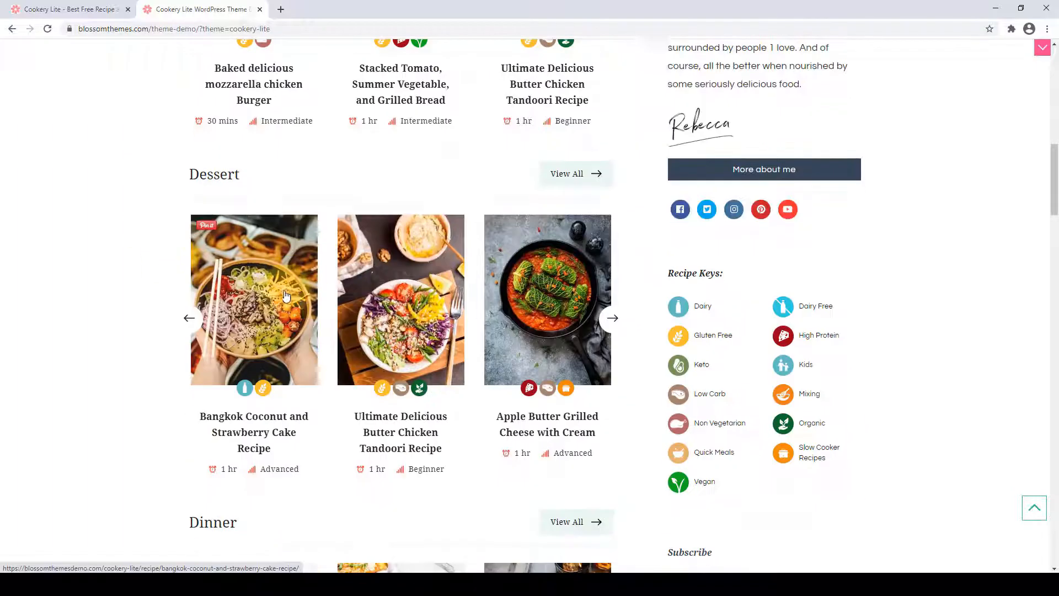
scroll(281, 309, "down", 17)
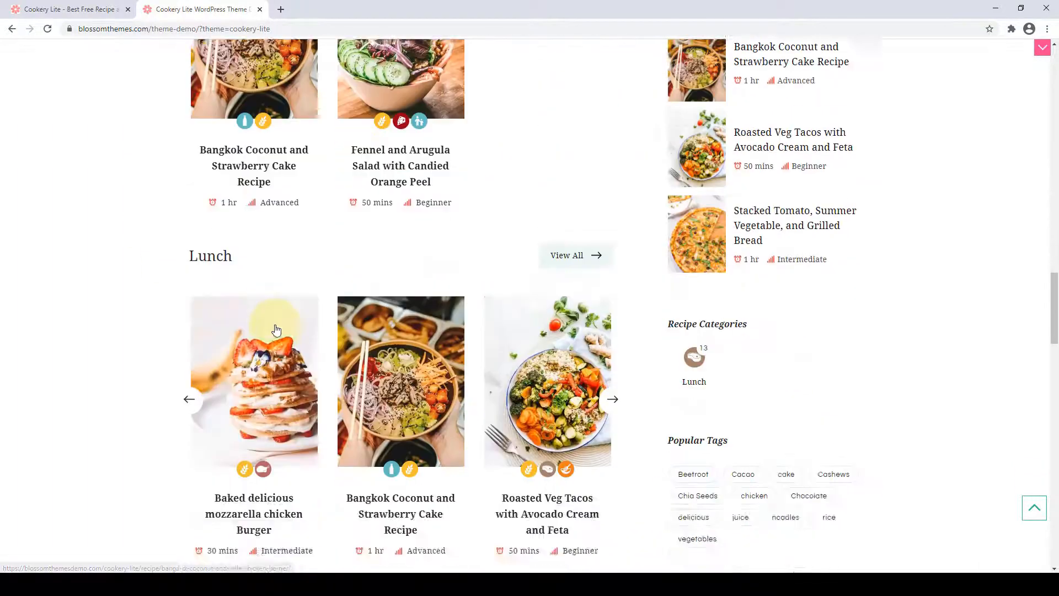
scroll(275, 330, "down", 11)
scroll(280, 336, "down", 9)
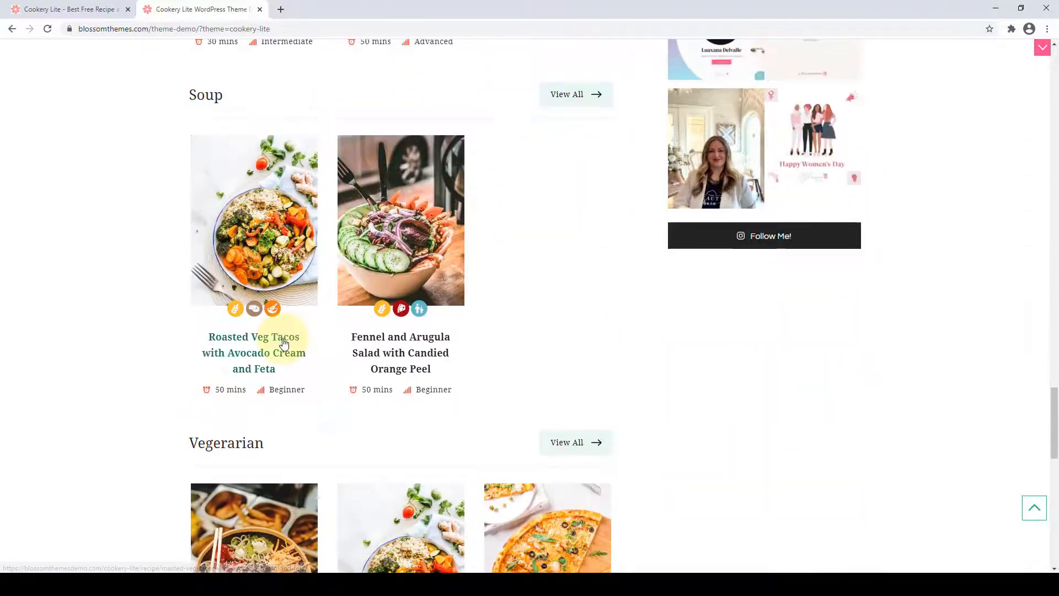
scroll(202, 239, "down", 3)
scroll(230, 320, "down", 1)
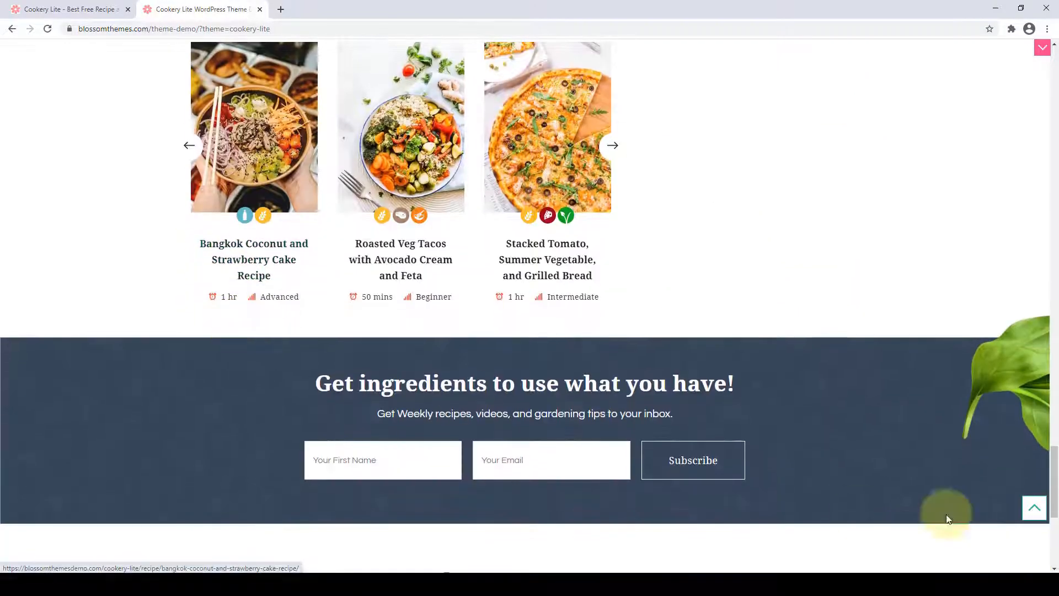
left_click(1031, 510)
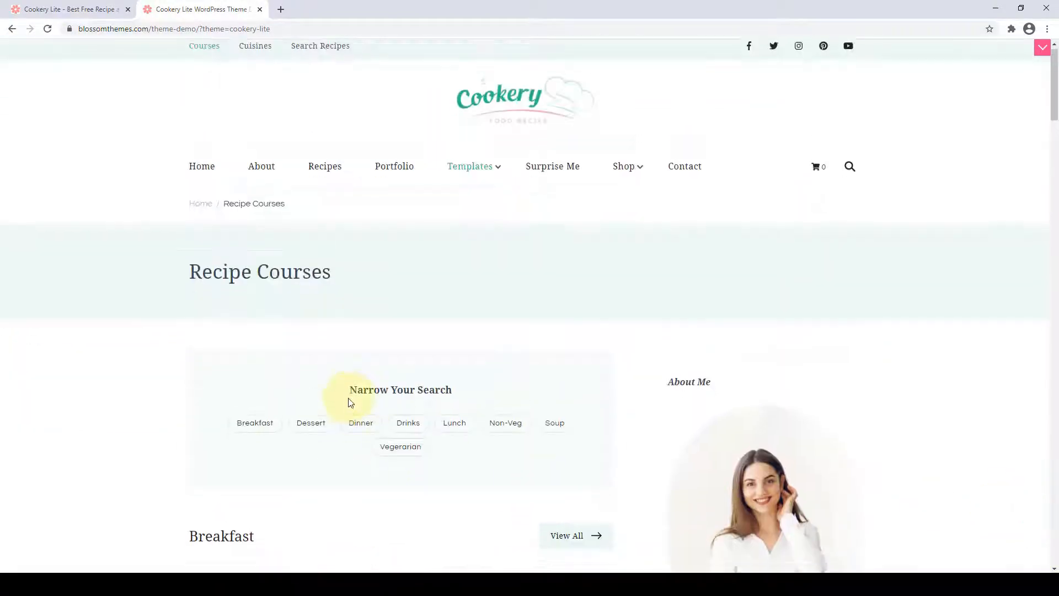
Open the Breakfast category from Narrow Your Search and browse its 8 recipe articles.
scroll(350, 402, "down", 5)
left_click(265, 155)
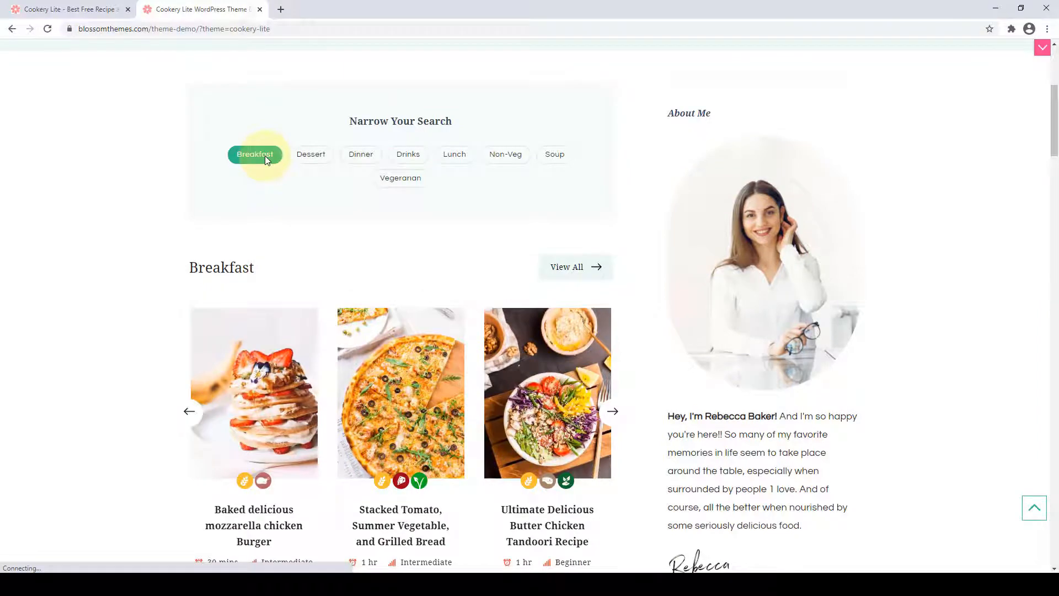
scroll(499, 243, "down", 10)
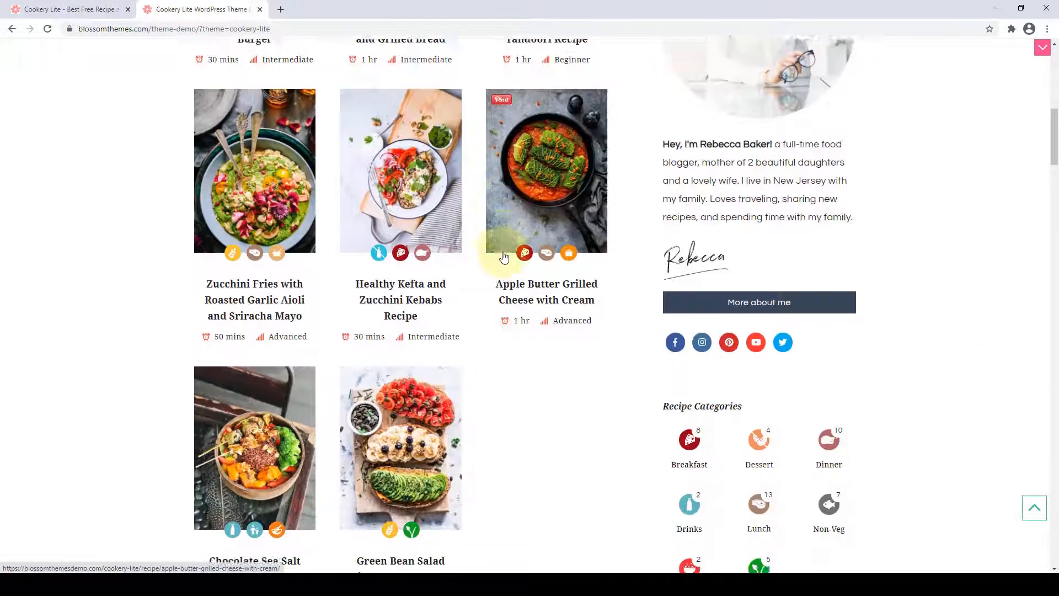
scroll(503, 256, "down", 5)
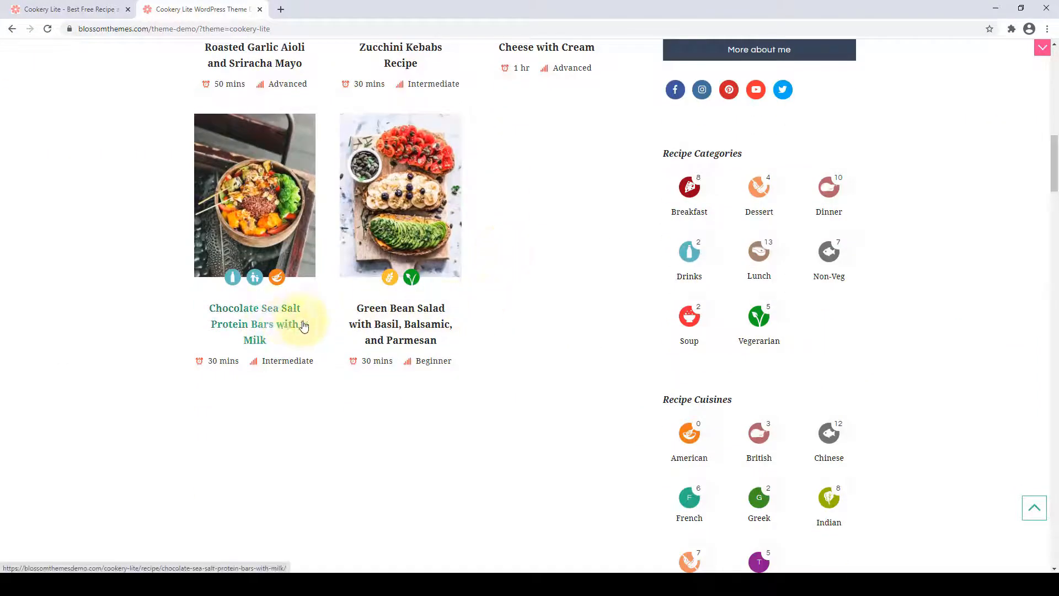
scroll(475, 293, "up", 15)
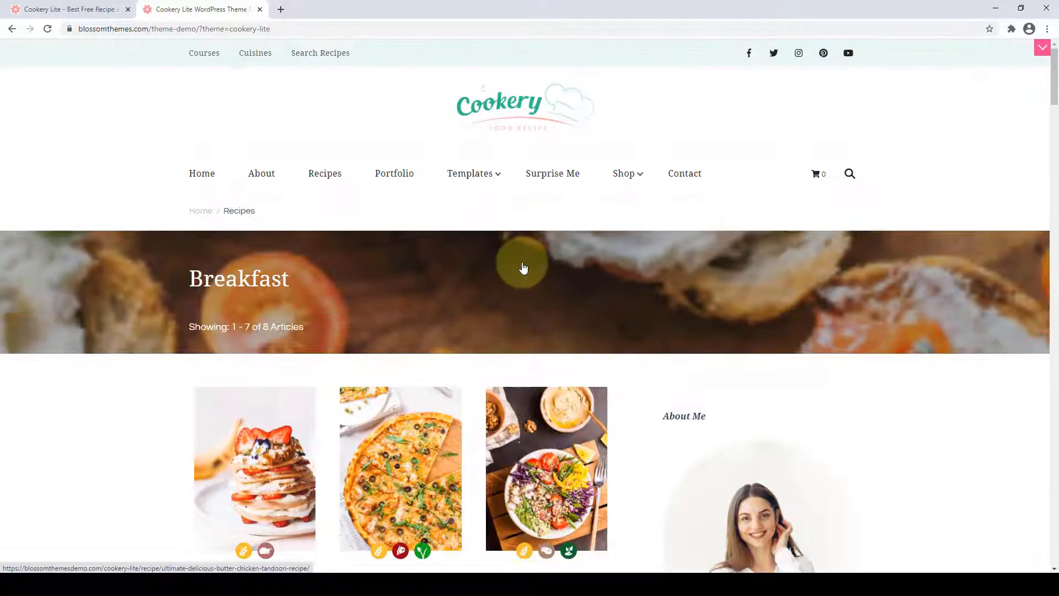
scroll(524, 268, "down", 10)
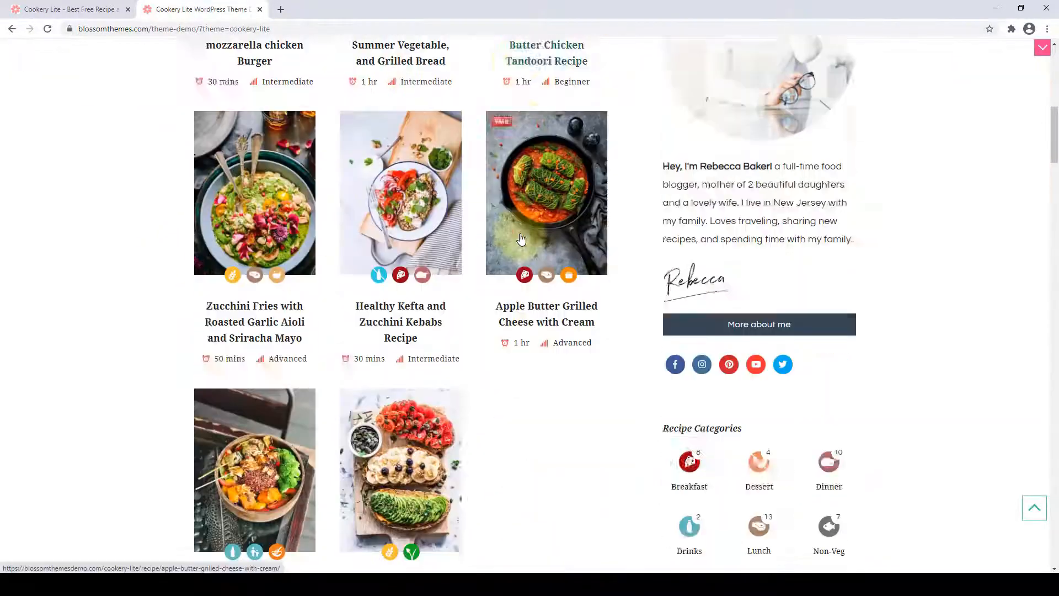
scroll(521, 239, "down", 2)
scroll(208, 224, "down", 3)
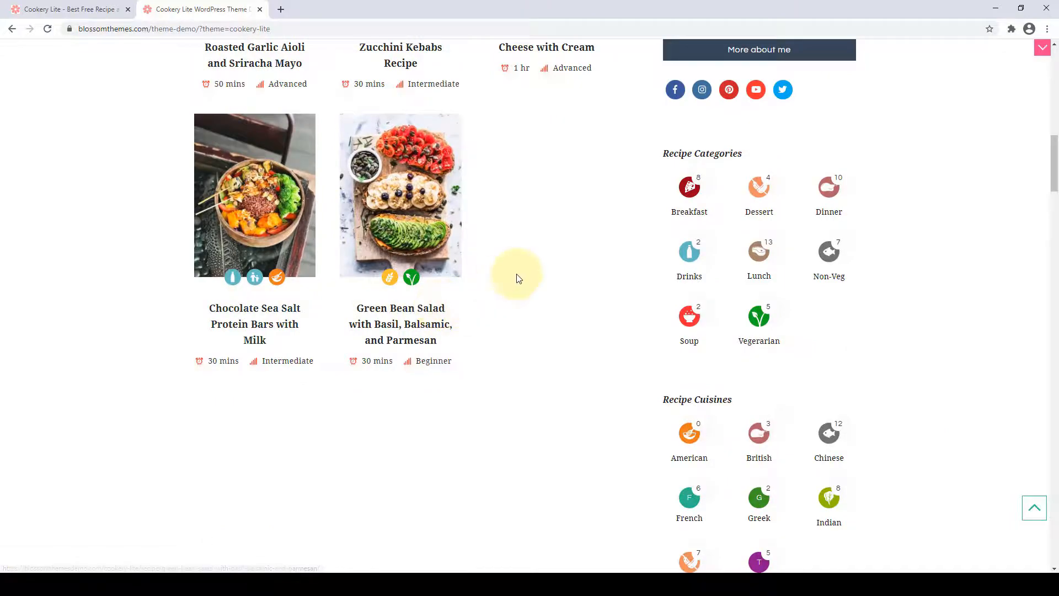
scroll(518, 279, "up", 15)
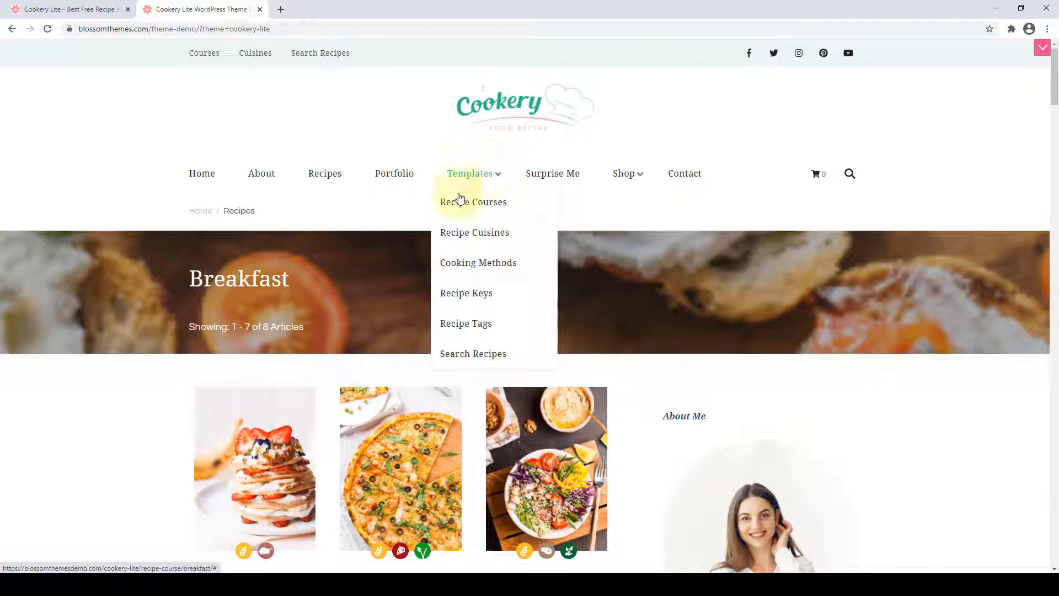
Open the Baked delicious mozzarella chicken Burger recipe post and scroll through it.
left_click(214, 174)
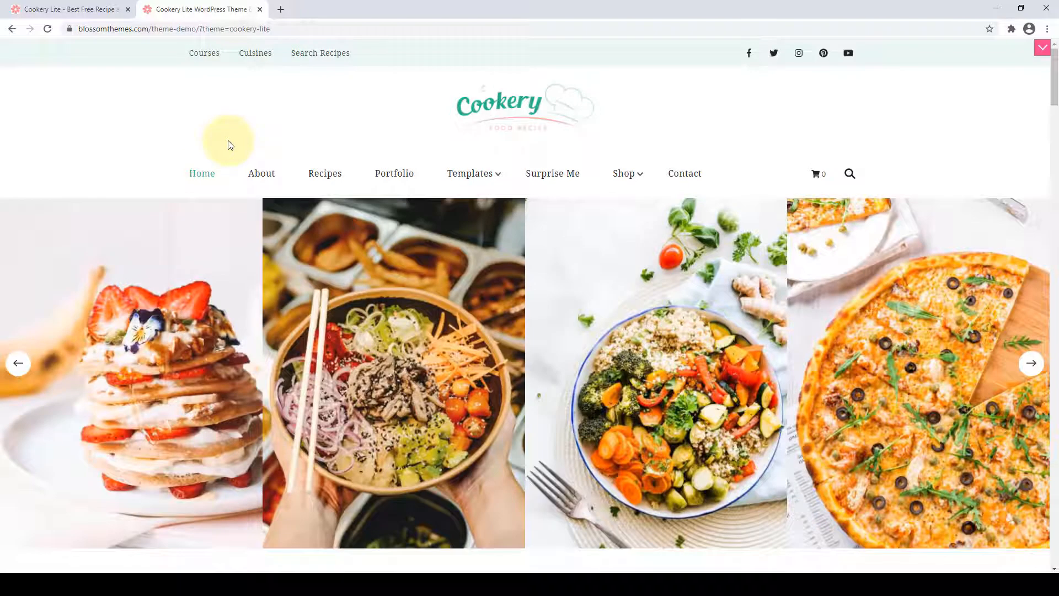
scroll(230, 158, "down", 10)
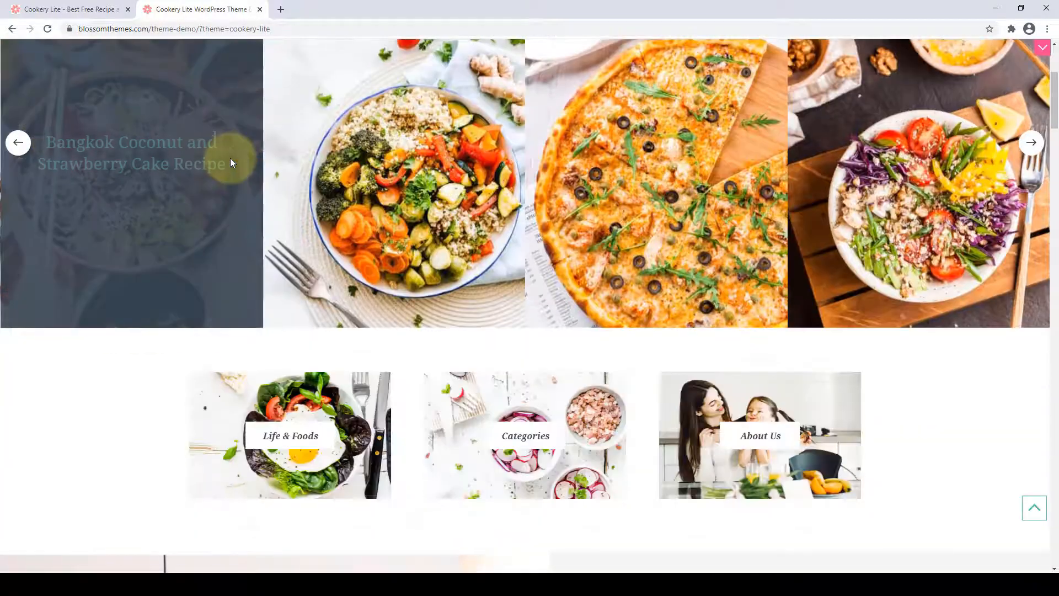
scroll(228, 208, "down", 15)
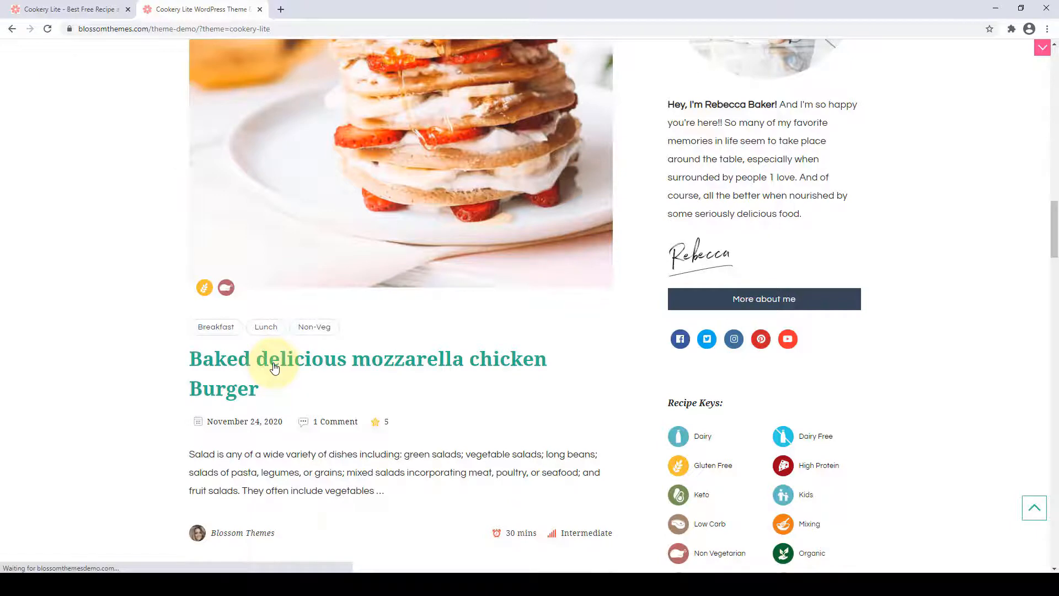
scroll(520, 237, "down", 5)
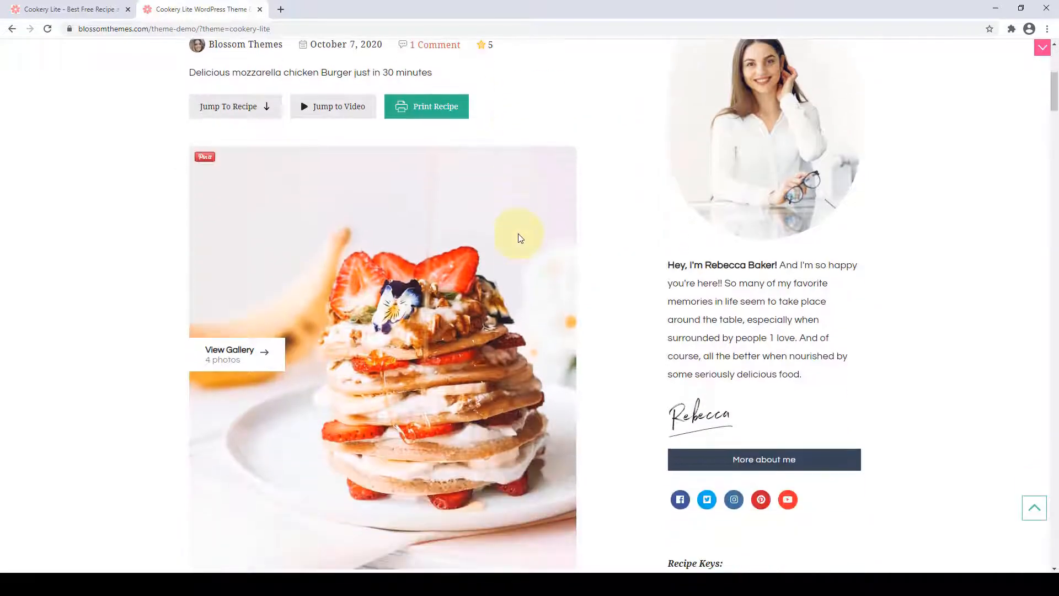
scroll(518, 237, "up", 2)
scroll(241, 305, "down", 3)
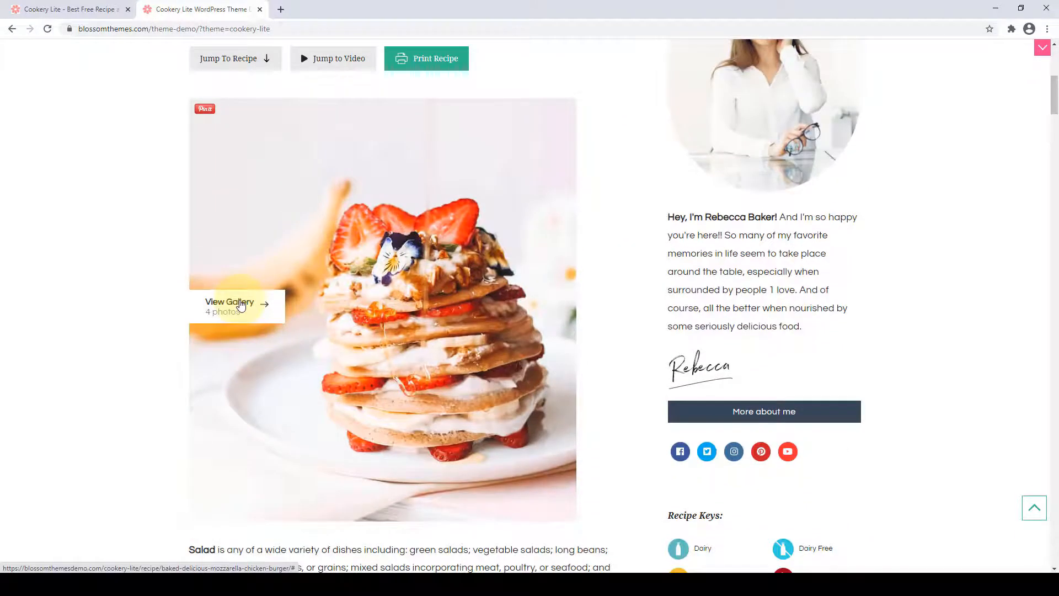
View the recipe's photo gallery, stepping between photos, then close the lightbox.
left_click(241, 305)
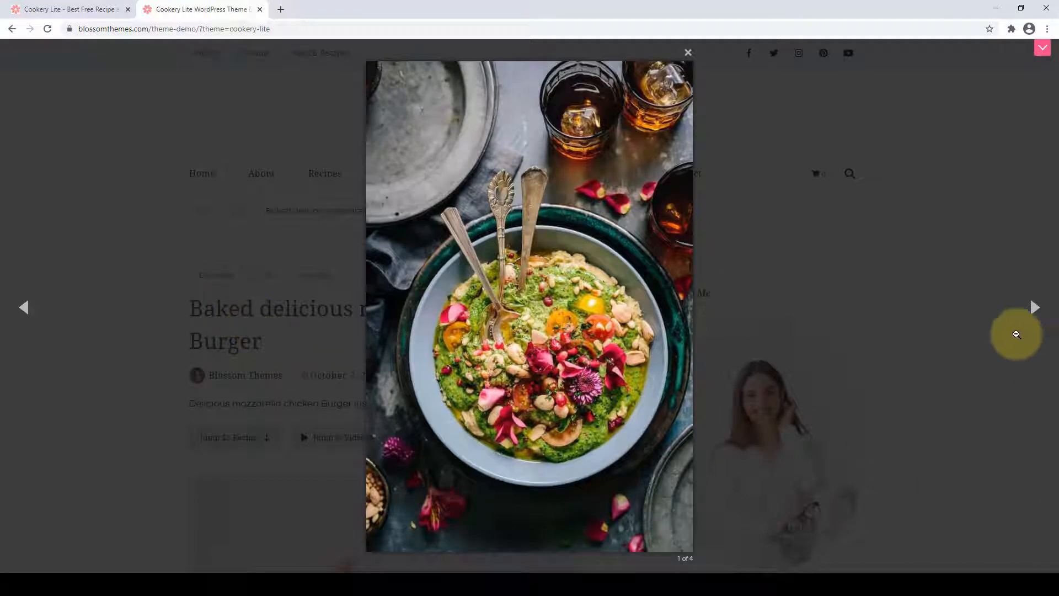
left_click(1034, 312)
left_click(1031, 307)
left_click(1032, 306)
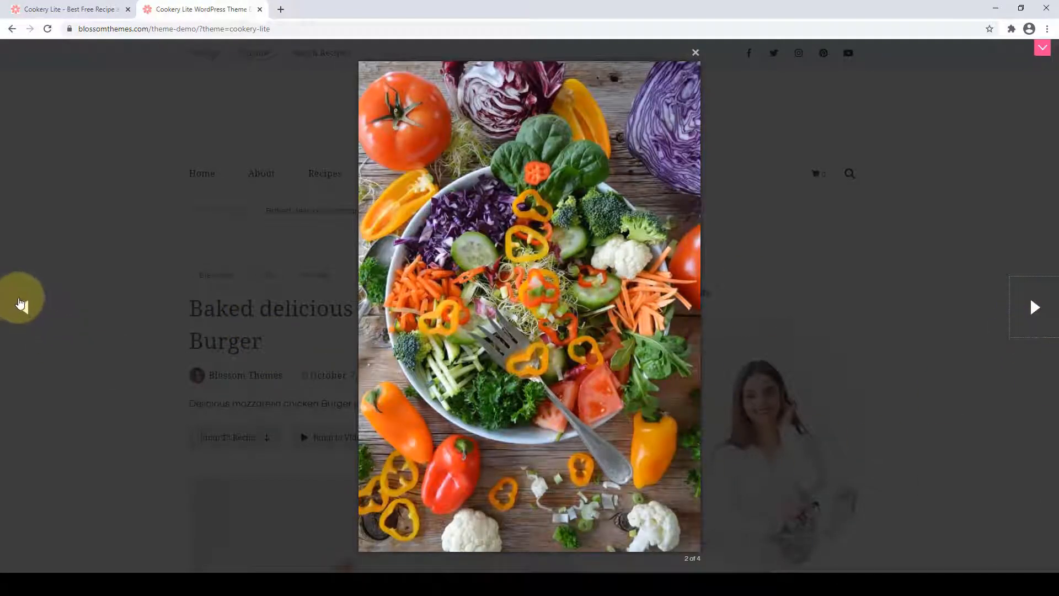
left_click(20, 304)
left_click(78, 219)
scroll(303, 261, "down", 6)
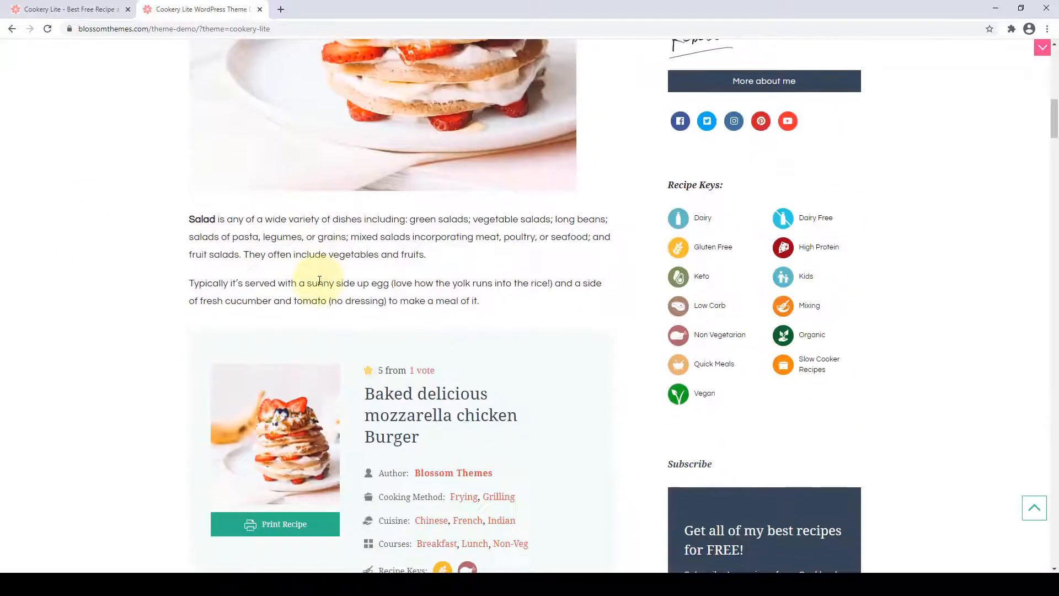
left_click_drag(491, 303, 188, 222)
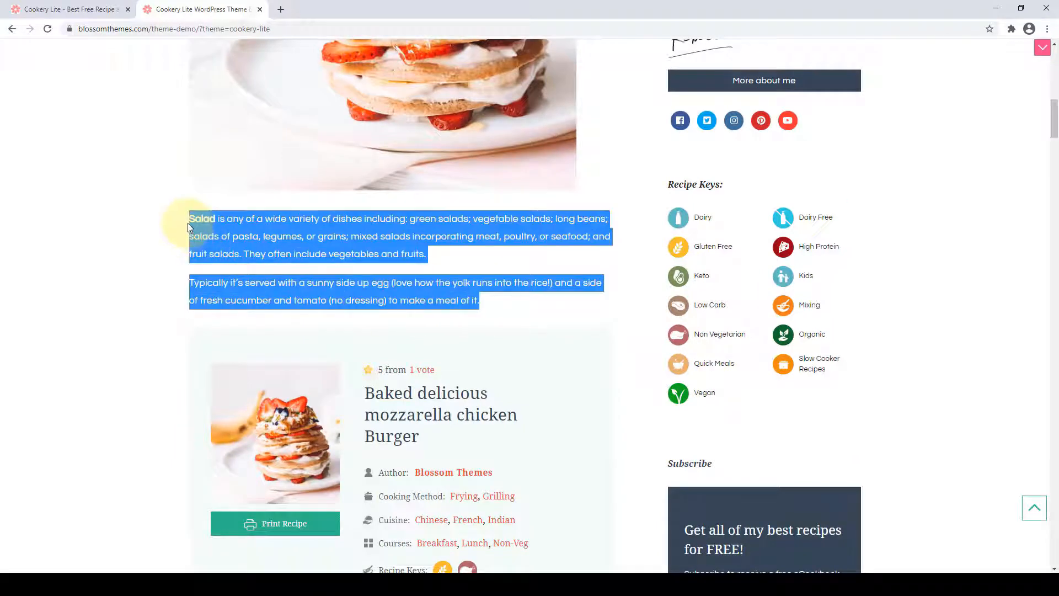
left_click(144, 276)
scroll(154, 282, "down", 3)
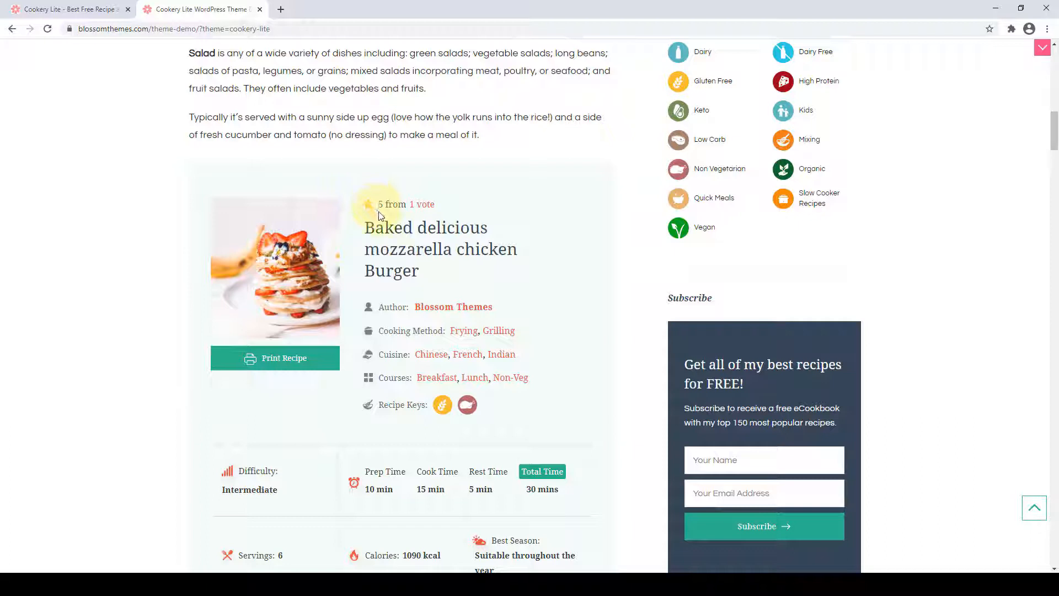
scroll(426, 224, "down", 1)
left_click_drag(404, 214, 365, 172)
left_click(528, 214)
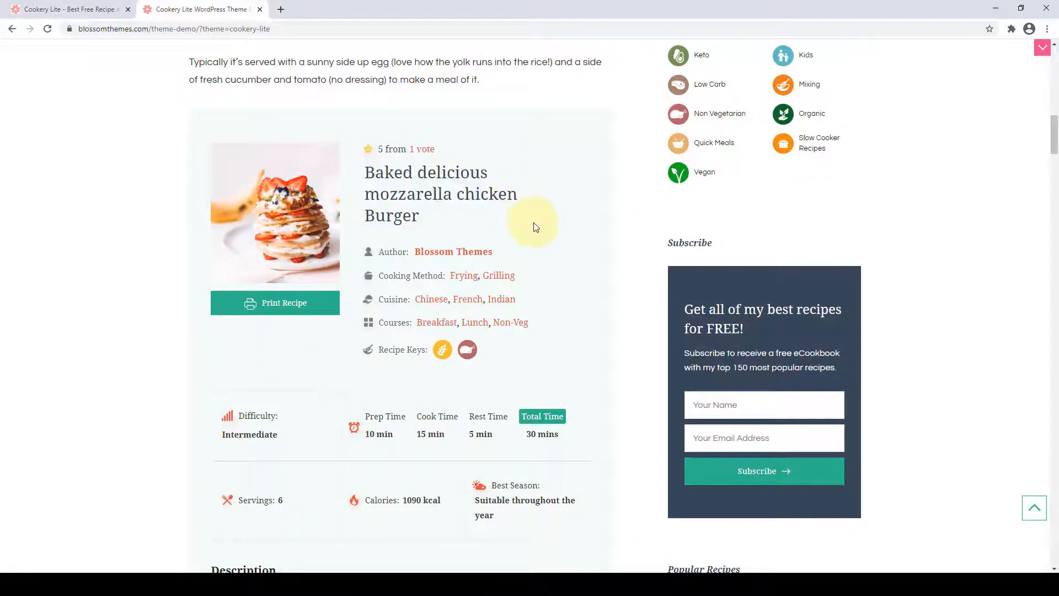
scroll(532, 226, "down", 7)
scroll(538, 275, "down", 6)
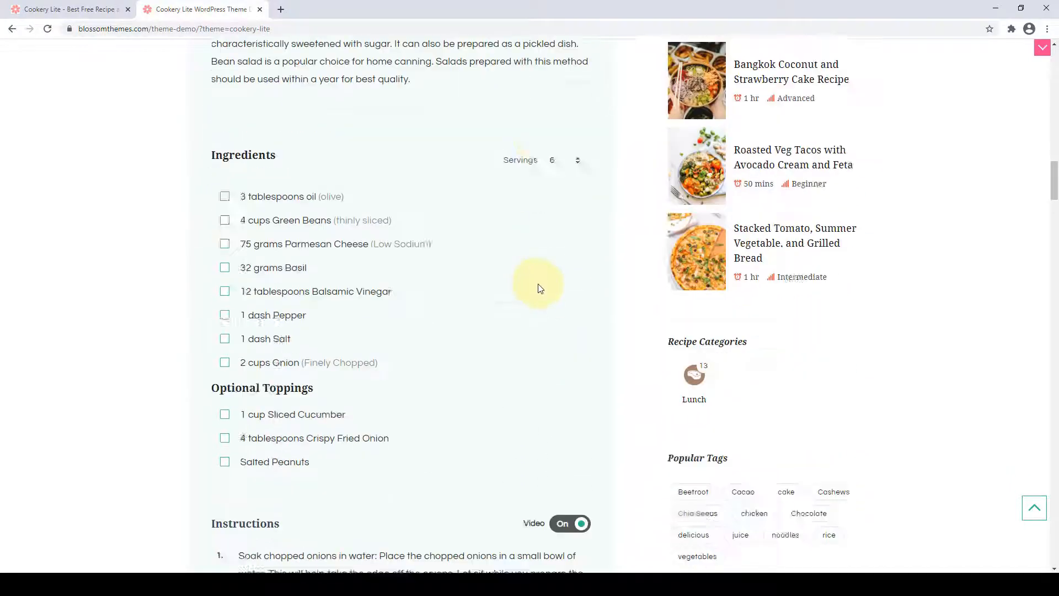
scroll(540, 307, "up", 8)
scroll(542, 307, "up", 4)
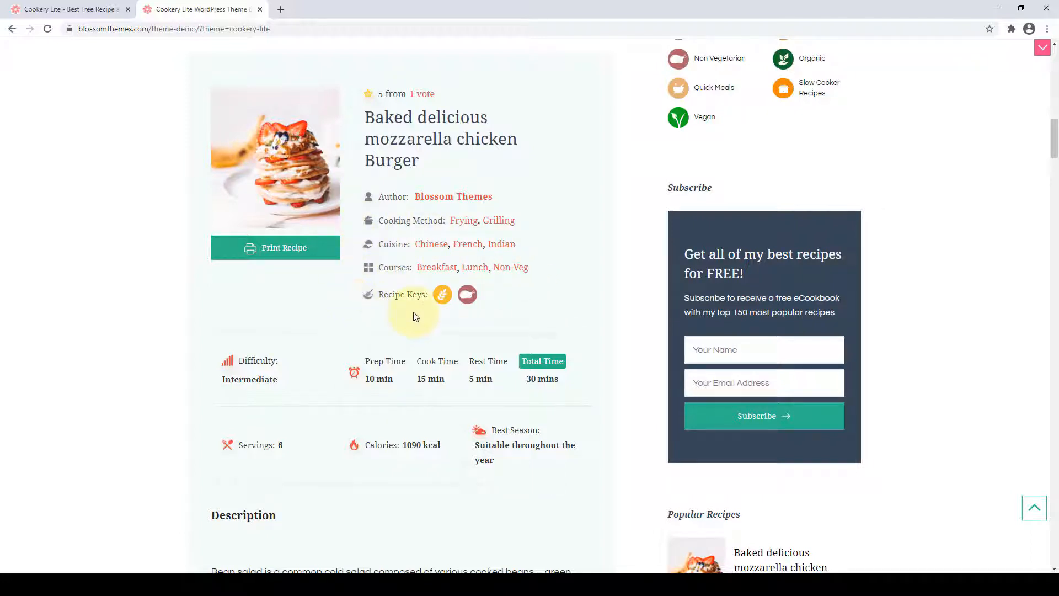
scroll(415, 316, "down", 3)
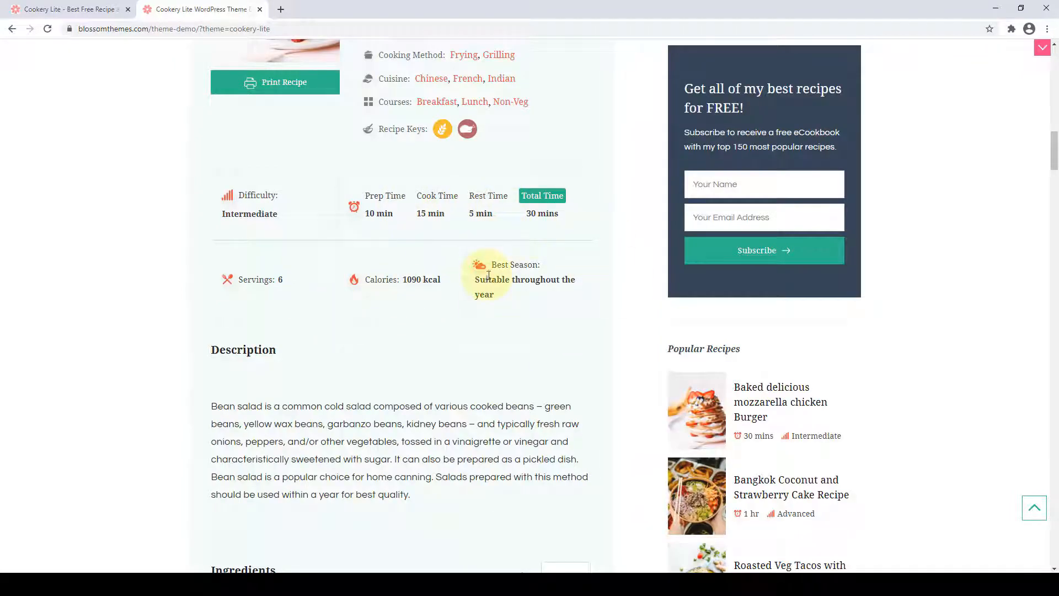
scroll(469, 201, "up", 2)
scroll(466, 189, "down", 6)
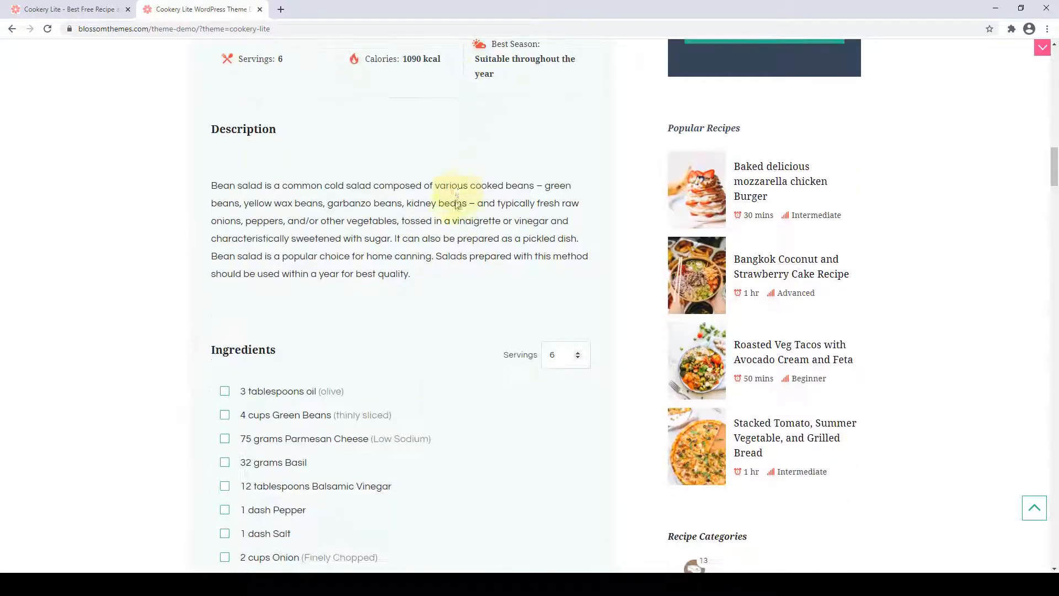
left_click_drag(440, 275, 209, 175)
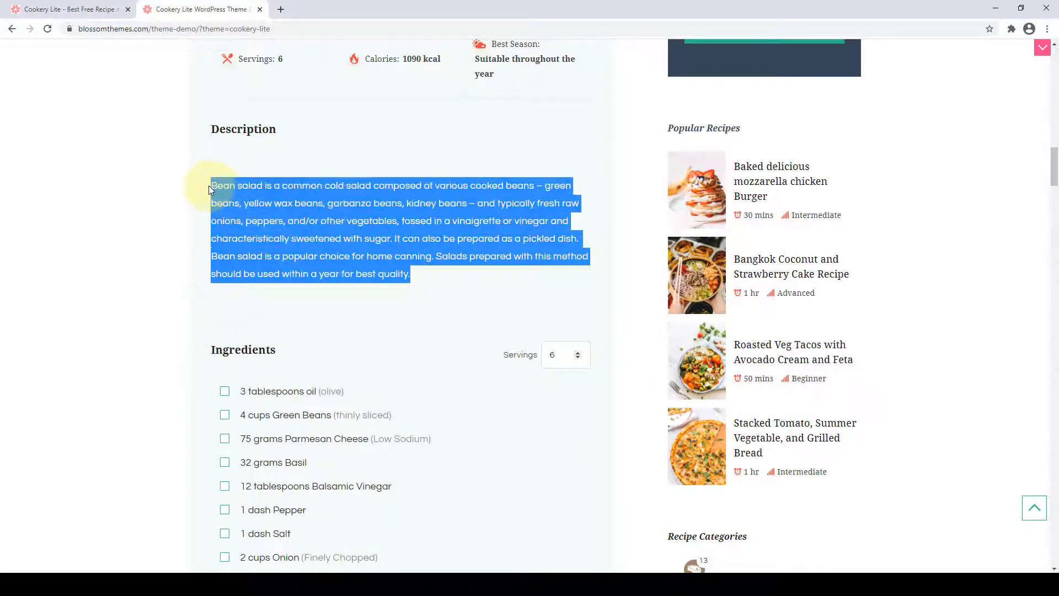
left_click(372, 147)
scroll(355, 235, "down", 3)
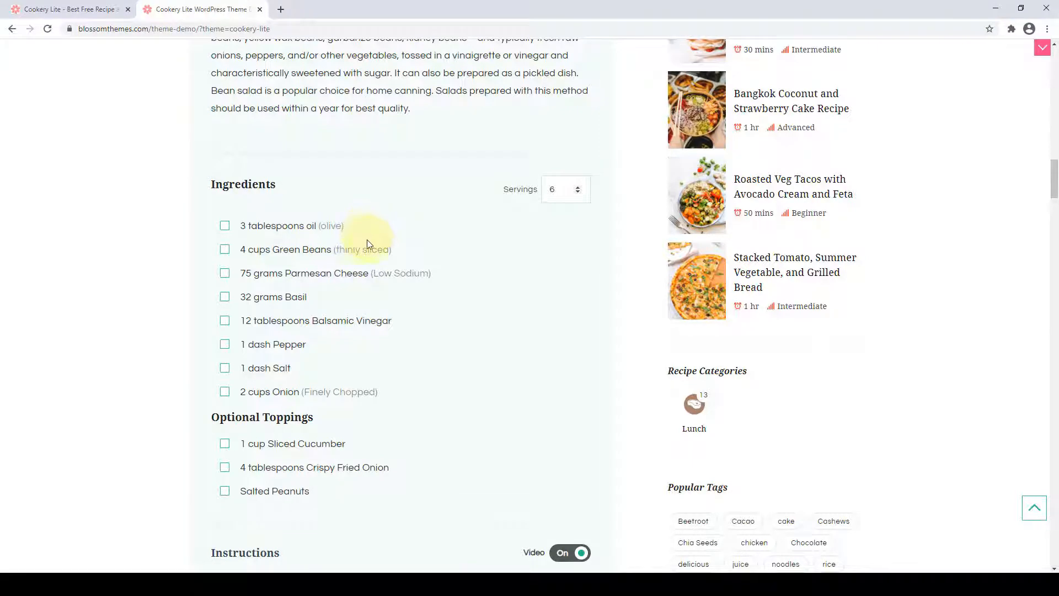
scroll(223, 215, "down", 2)
scroll(245, 197, "up", 1)
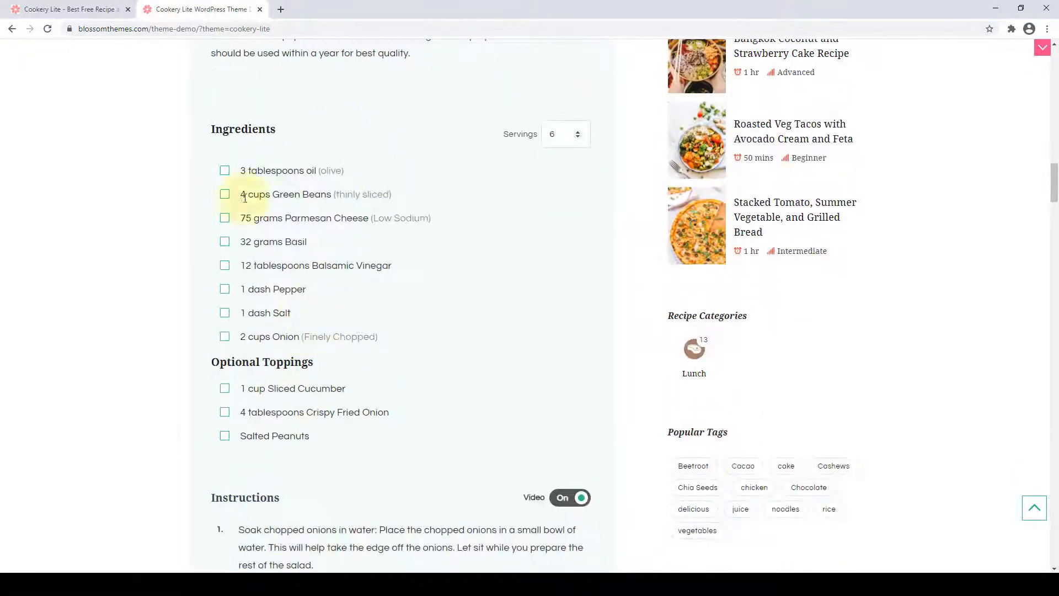
scroll(297, 353, "down", 1)
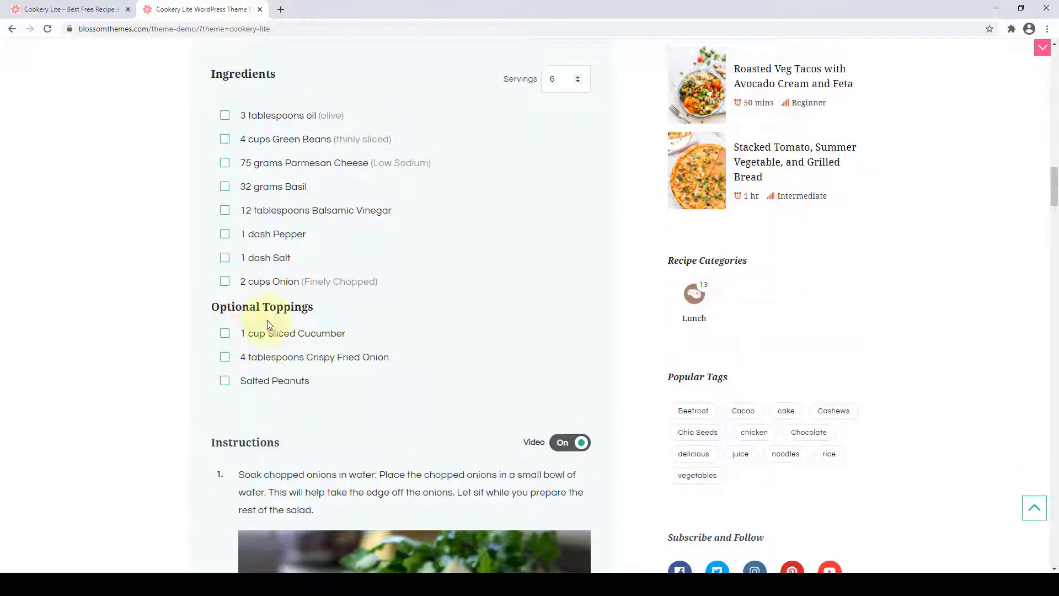
scroll(276, 333, "down", 1)
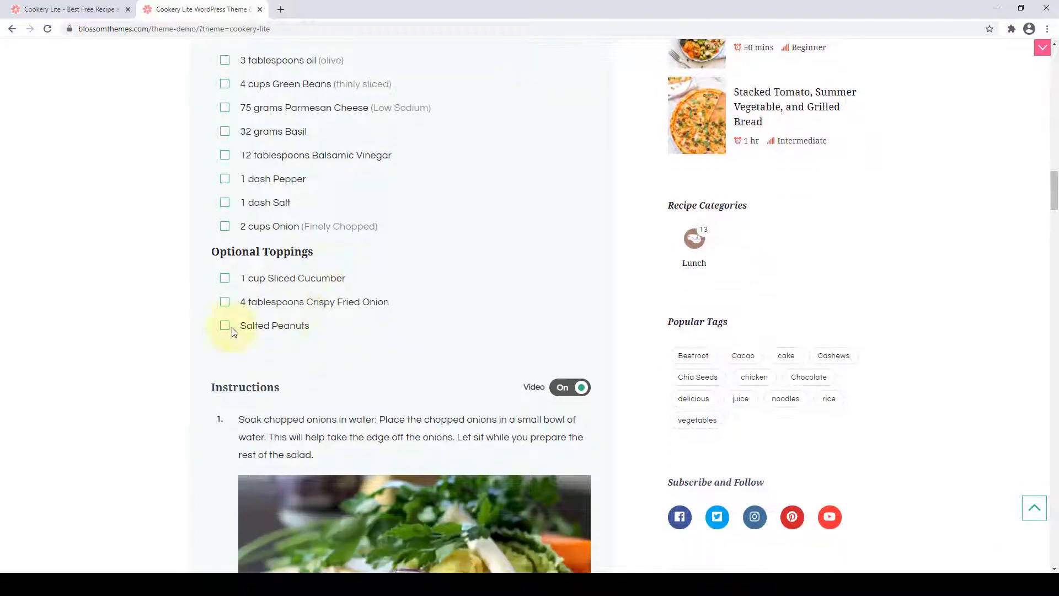
scroll(412, 315, "down", 5)
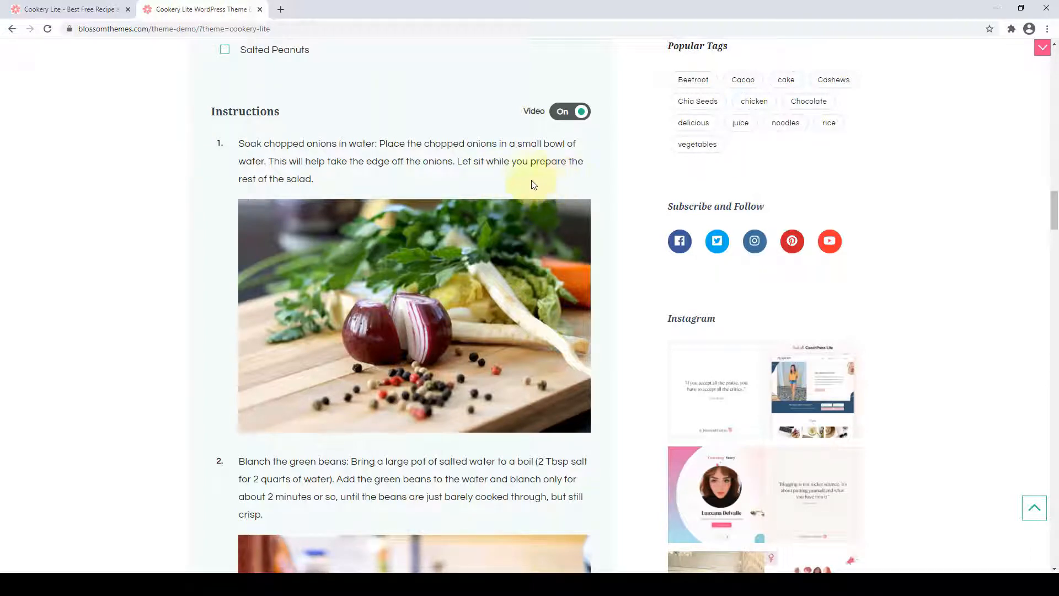
scroll(448, 192, "down", 1)
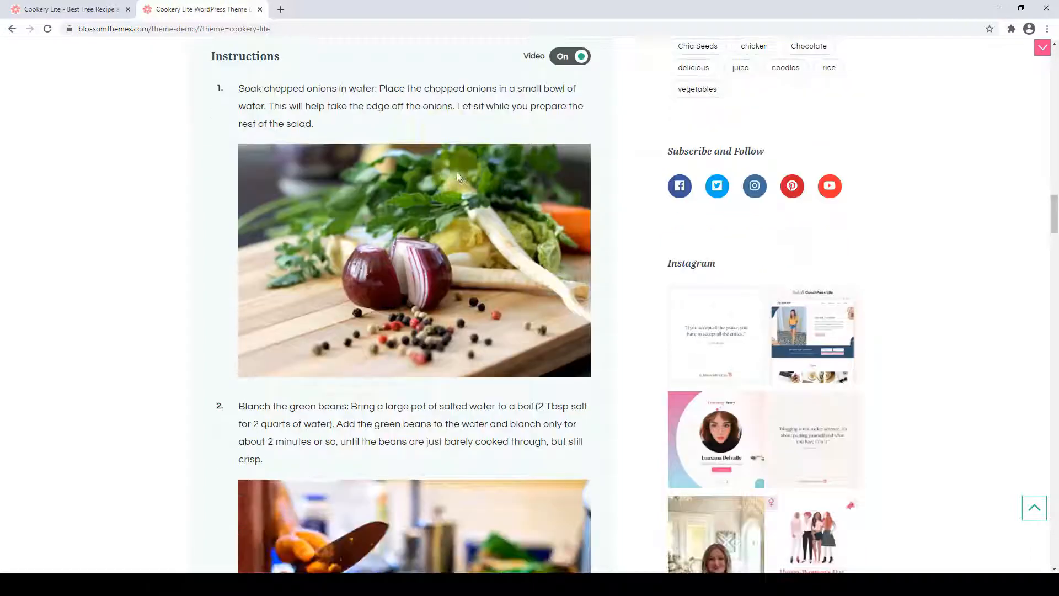
scroll(355, 252, "down", 8)
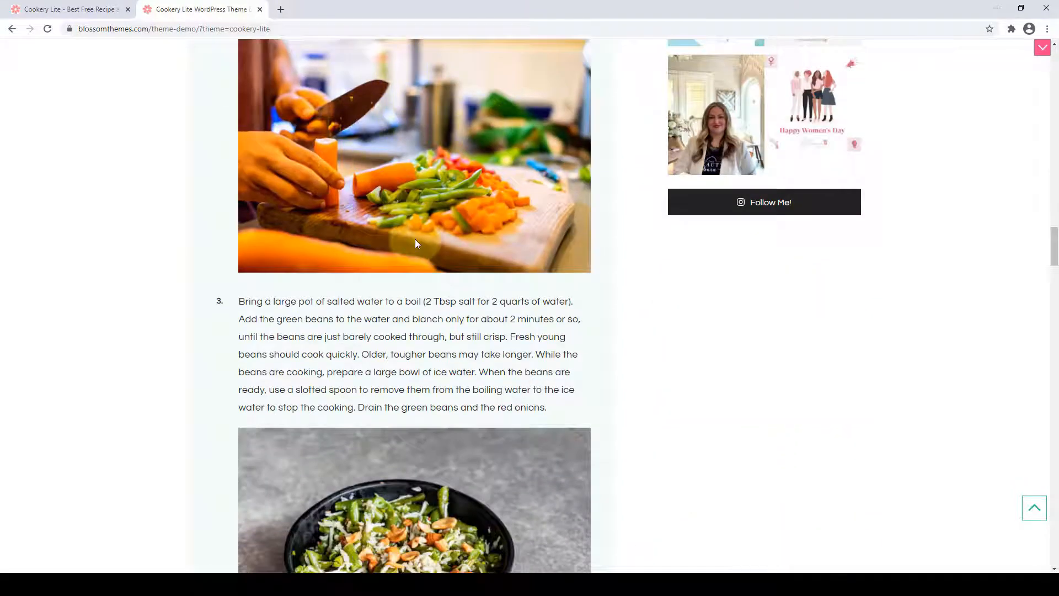
scroll(416, 243, "down", 5)
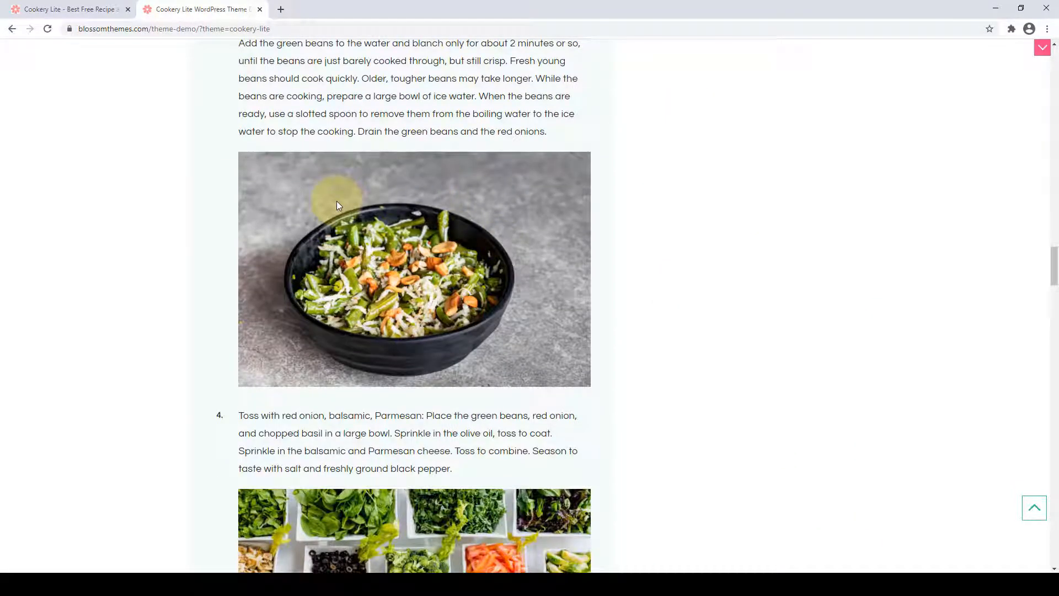
scroll(337, 206, "down", 7)
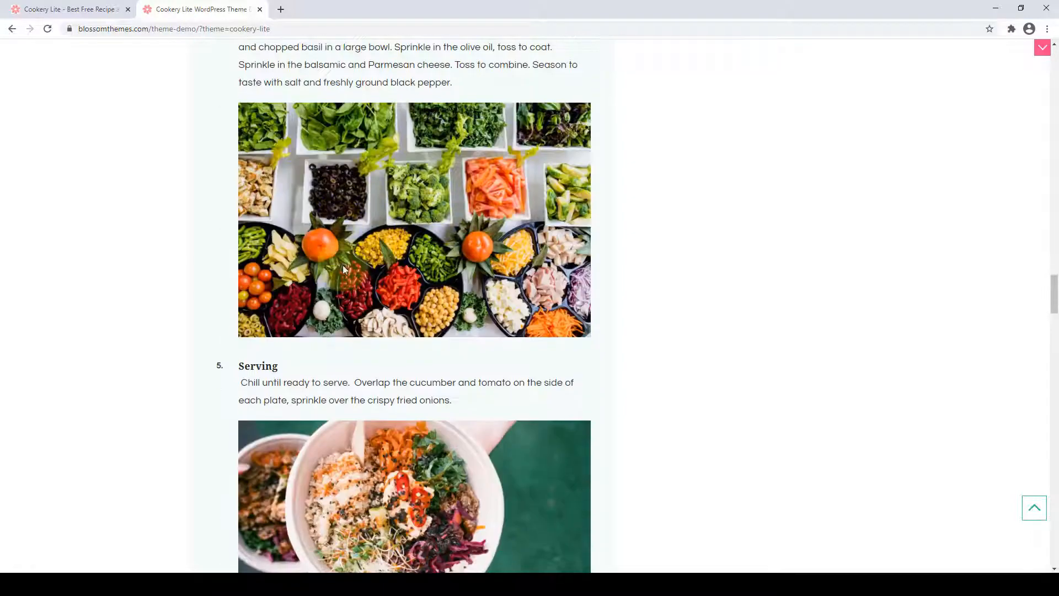
scroll(342, 270, "down", 10)
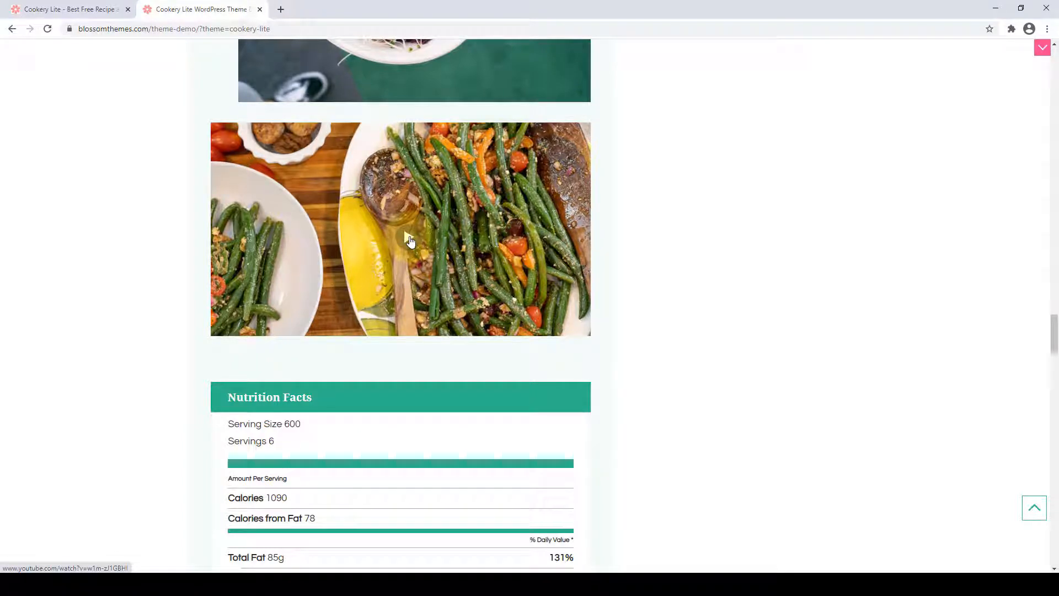
left_click(409, 241)
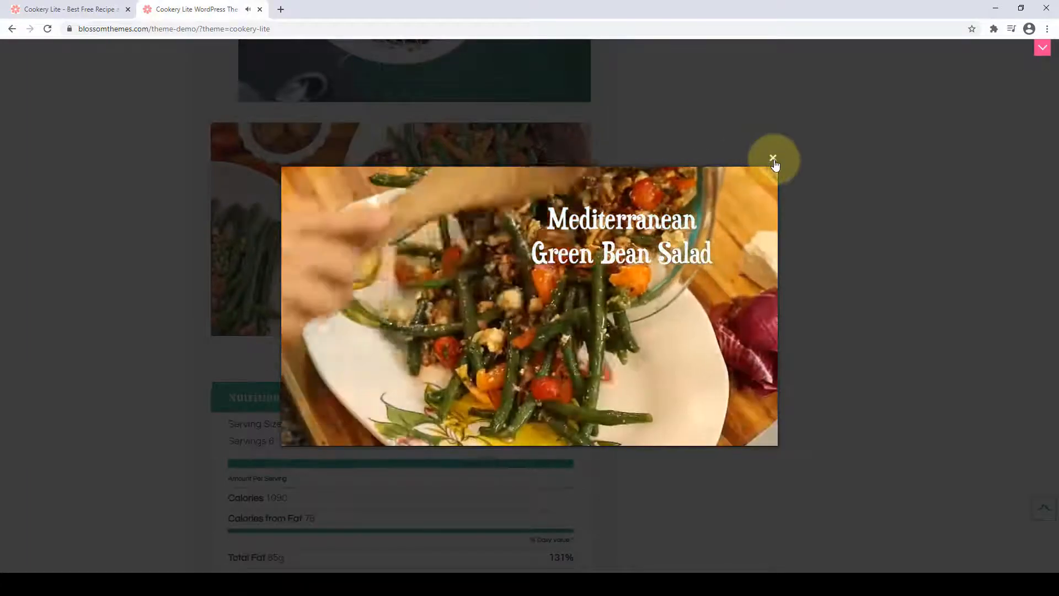
left_click(773, 158)
scroll(658, 259, "down", 5)
scroll(658, 259, "down", 1)
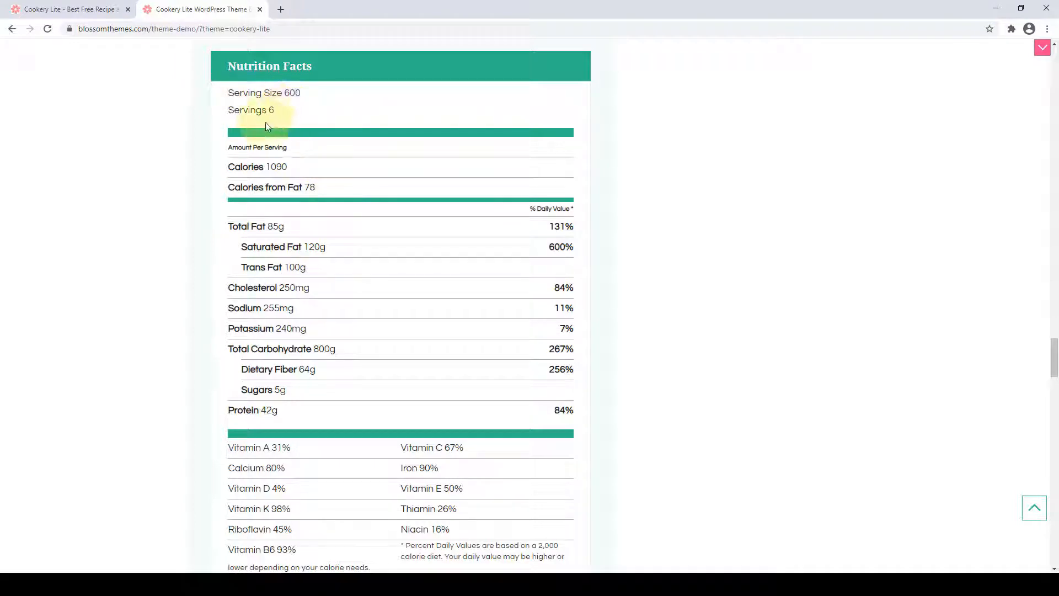
scroll(362, 324, "down", 5)
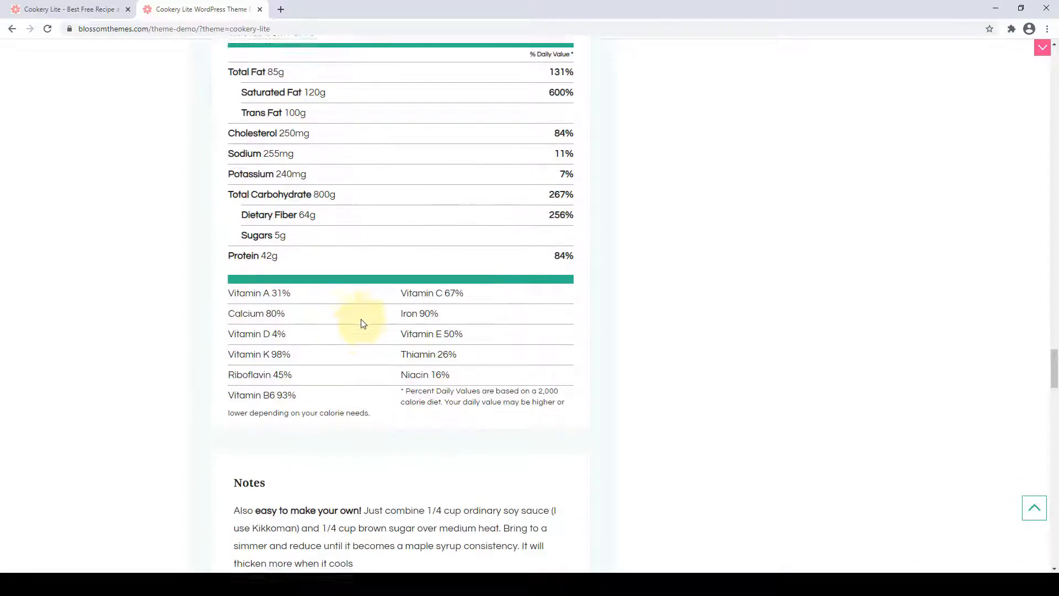
scroll(364, 309, "down", 5)
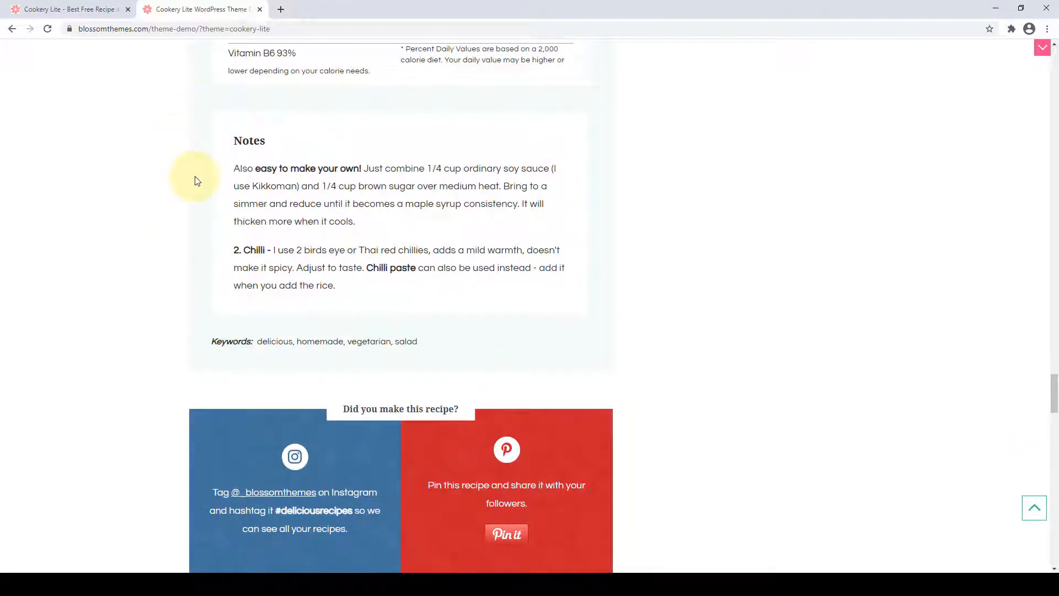
scroll(212, 203, "down", 1)
scroll(221, 201, "down", 2)
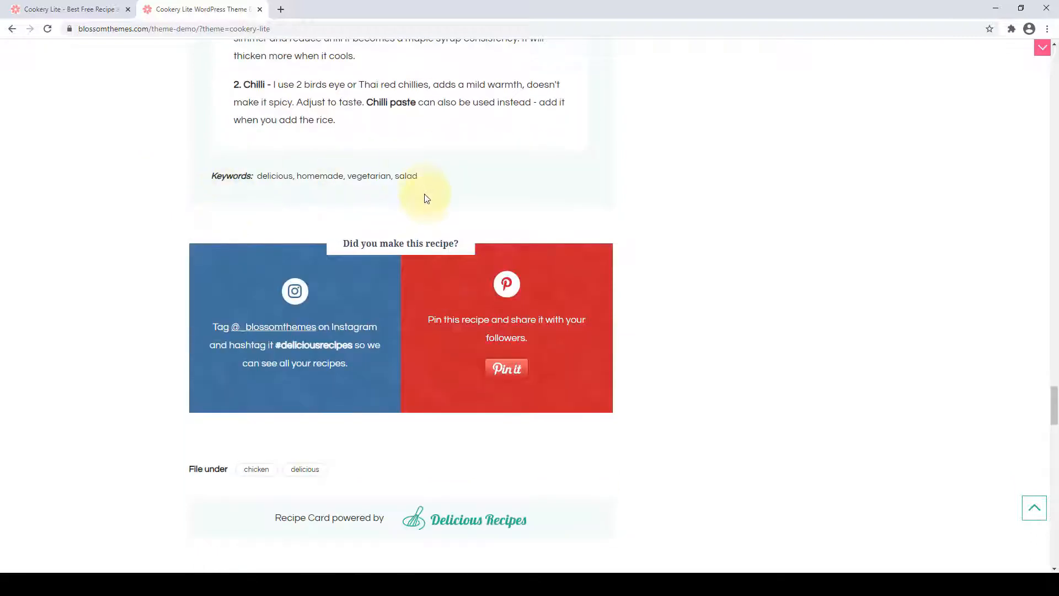
scroll(428, 202, "down", 2)
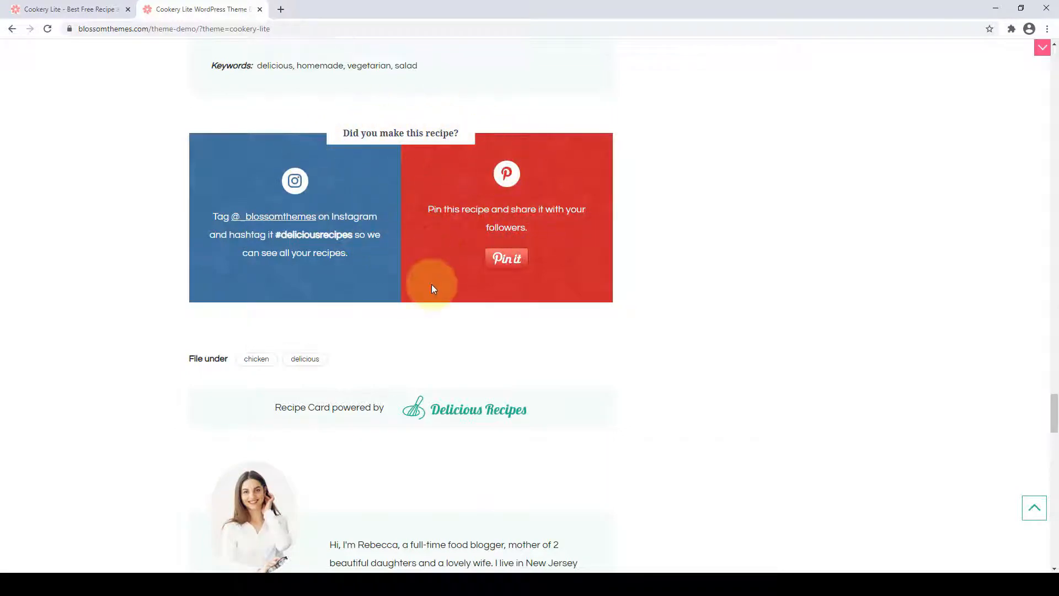
scroll(432, 285, "down", 5)
left_click_drag(461, 326, 331, 270)
left_click(366, 181)
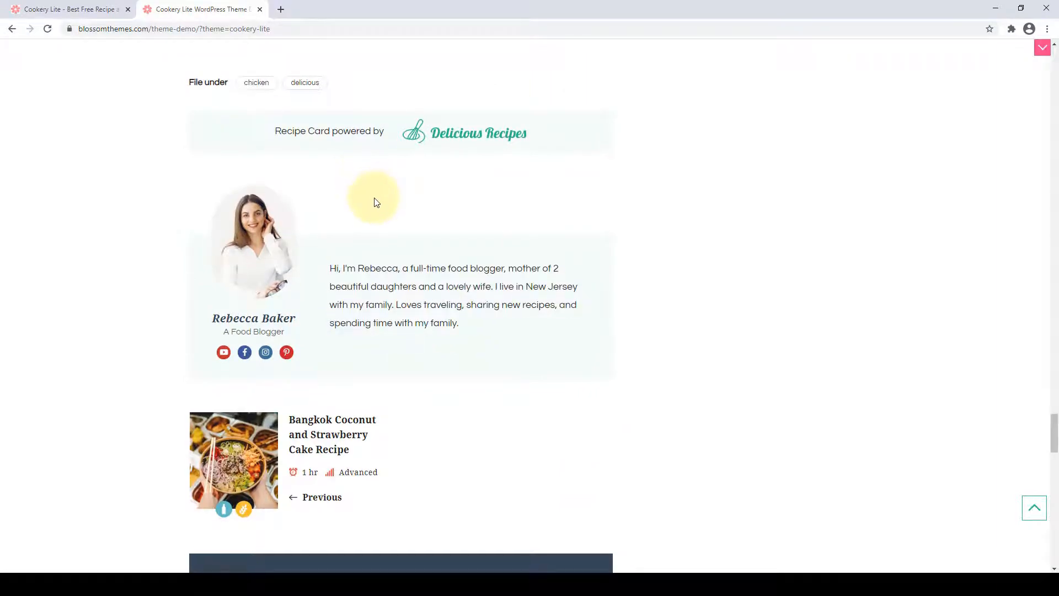
scroll(374, 199, "down", 7)
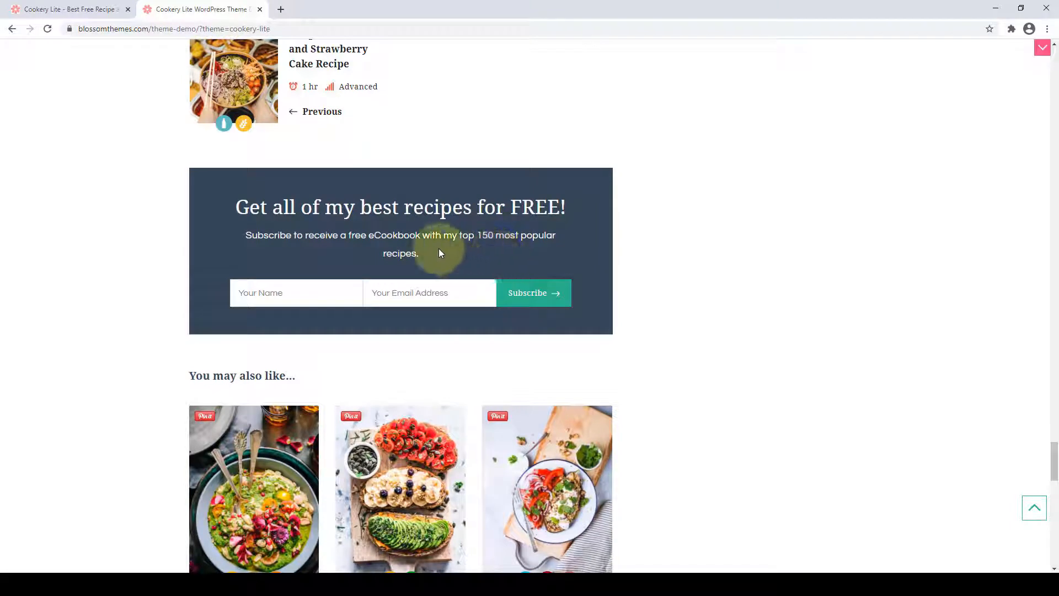
left_click_drag(439, 249, 238, 208)
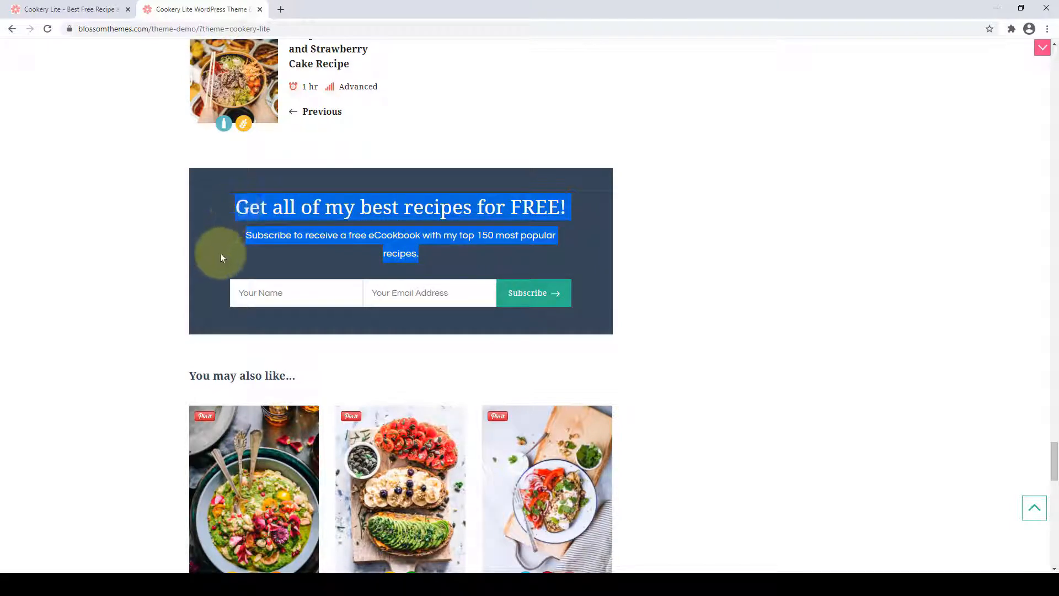
left_click(220, 256)
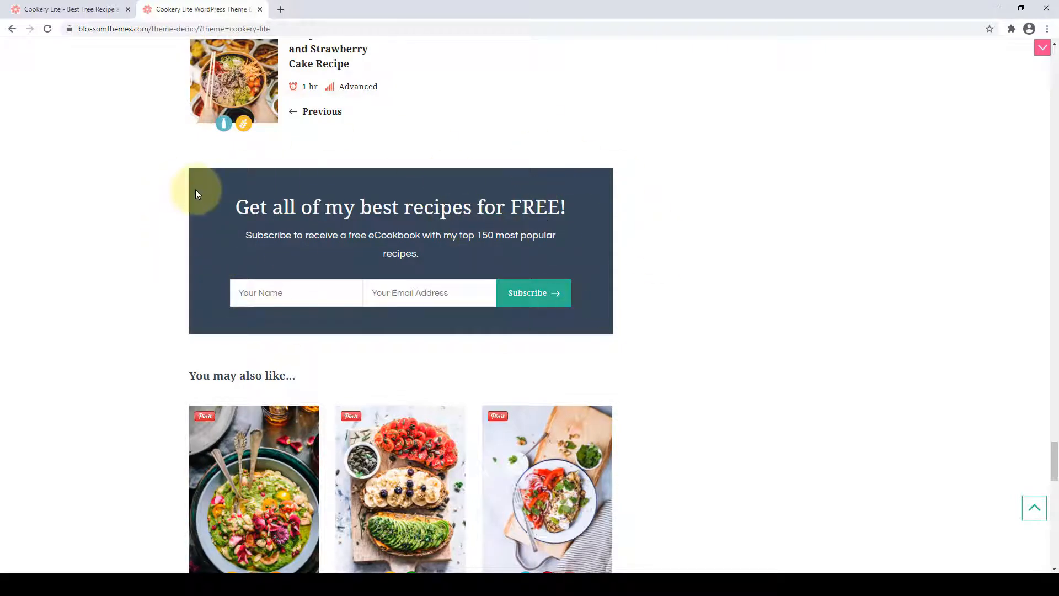
scroll(331, 279, "down", 4)
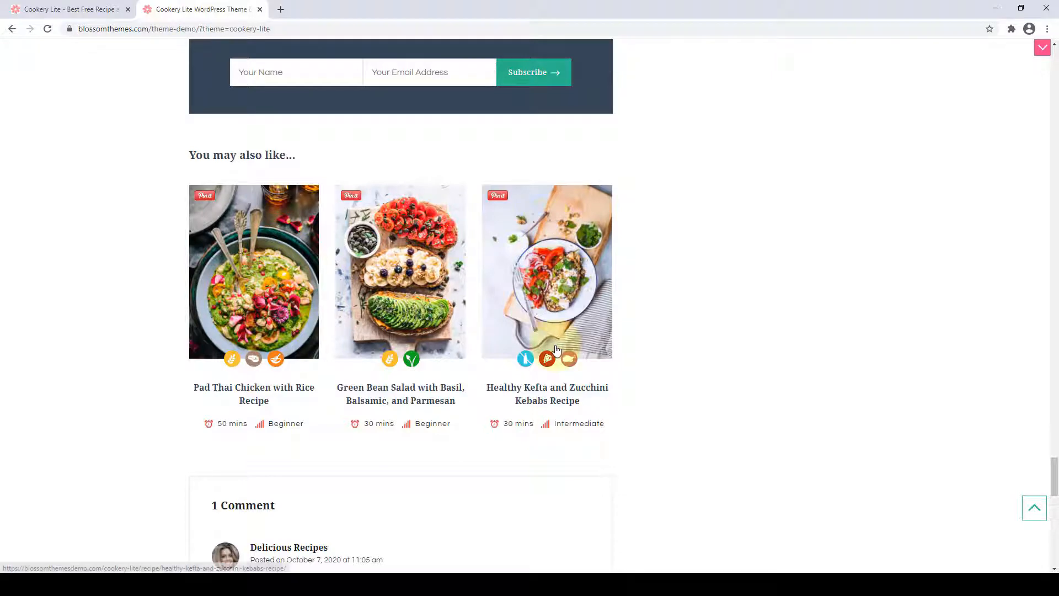
scroll(557, 354, "down", 5)
scroll(558, 354, "down", 5)
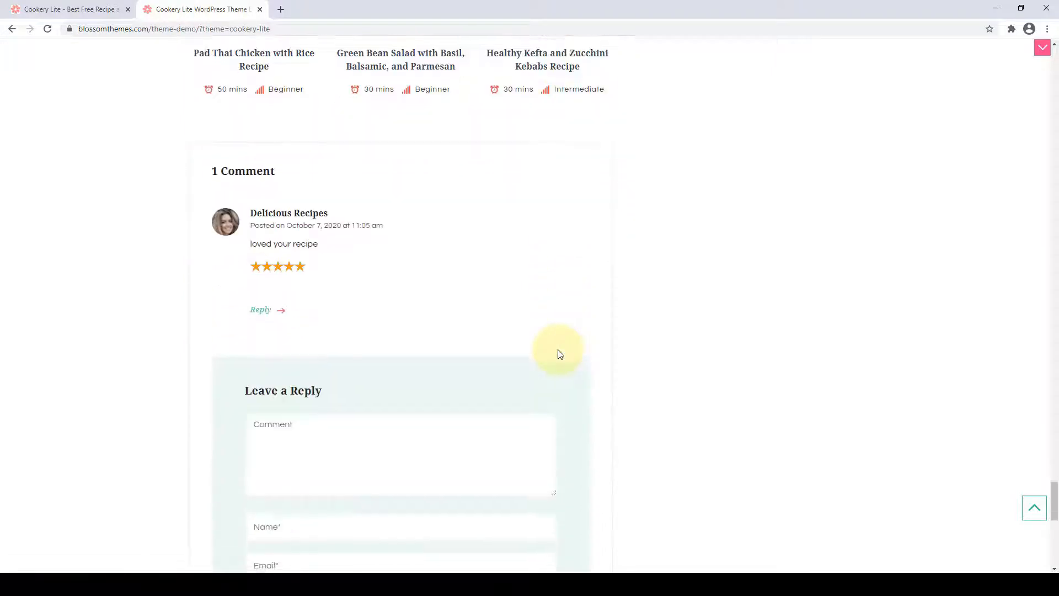
scroll(489, 314, "down", 3)
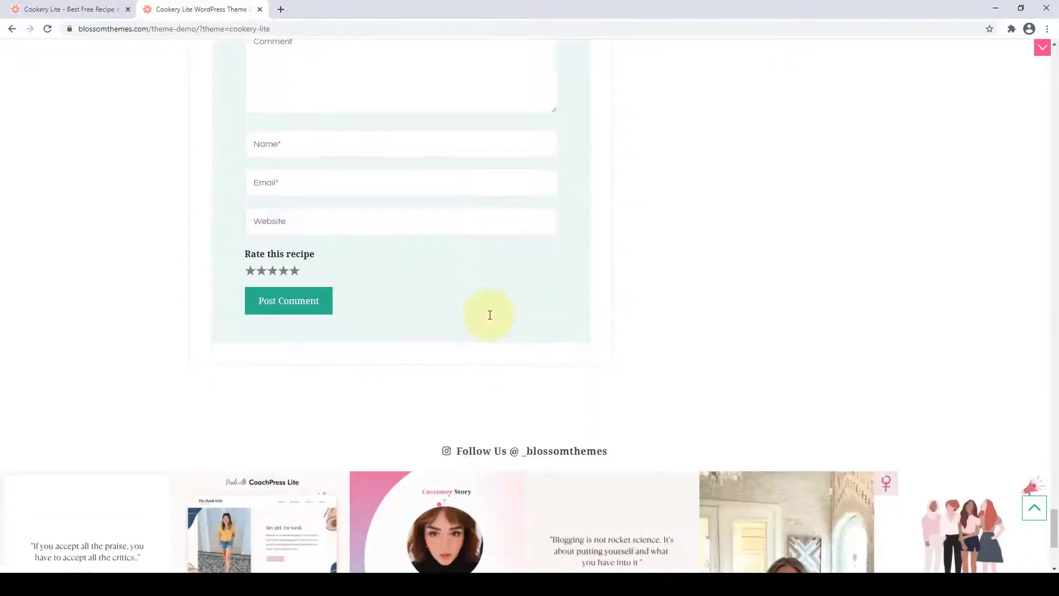
scroll(492, 319, "up", 2)
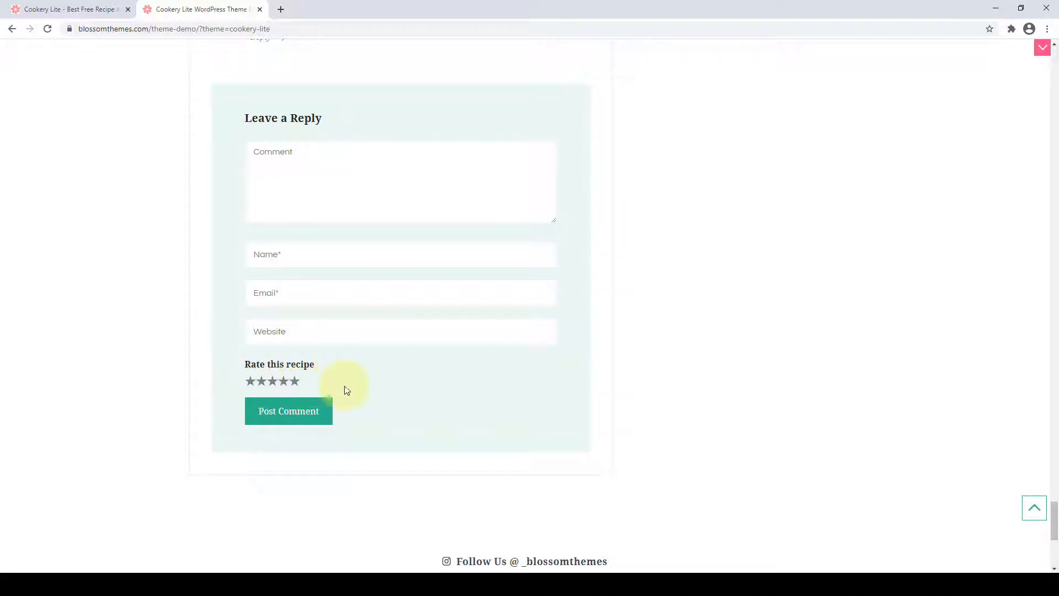
scroll(360, 230, "up", 1)
scroll(512, 385, "down", 6)
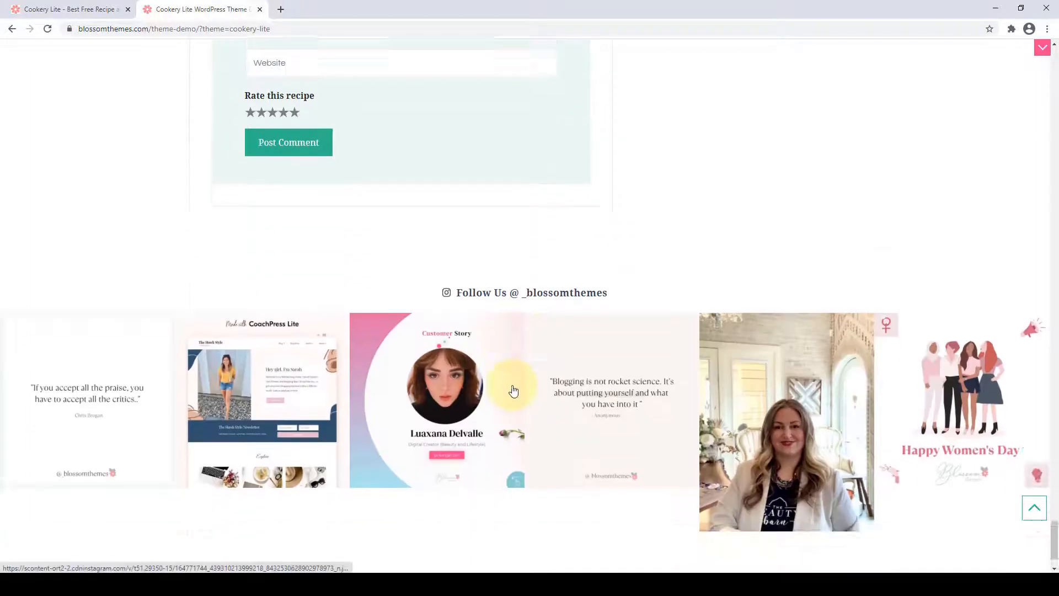
left_click(1034, 507)
scroll(478, 245, "down", 2)
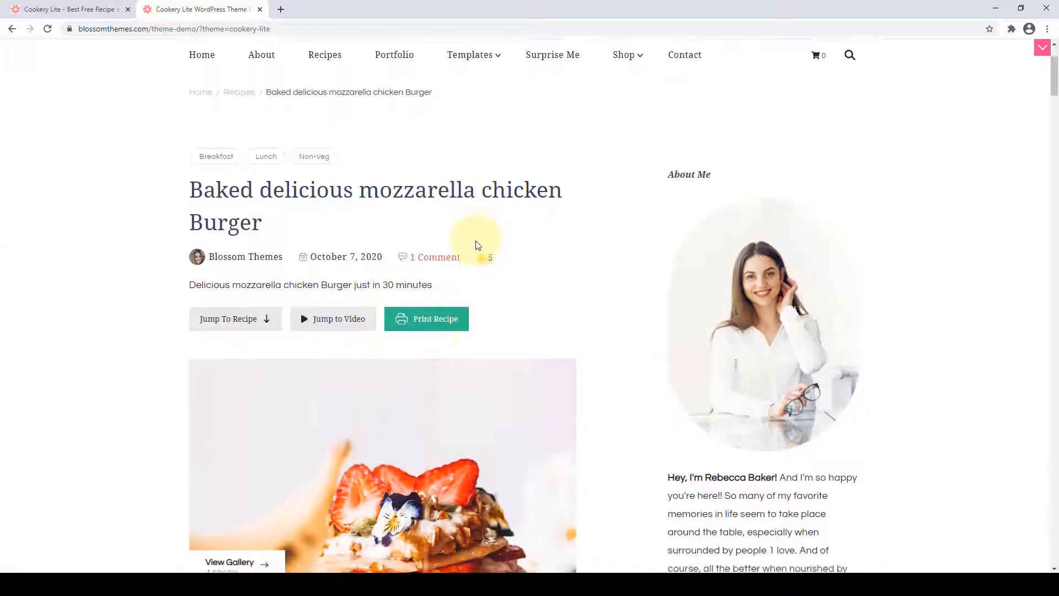
scroll(478, 245, "down", 2)
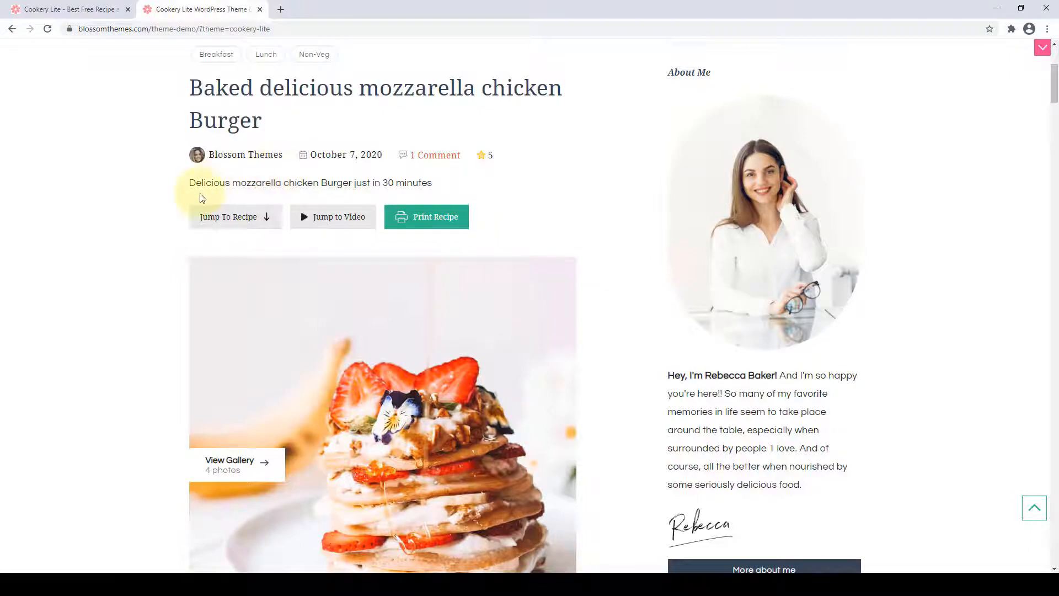
left_click(272, 220)
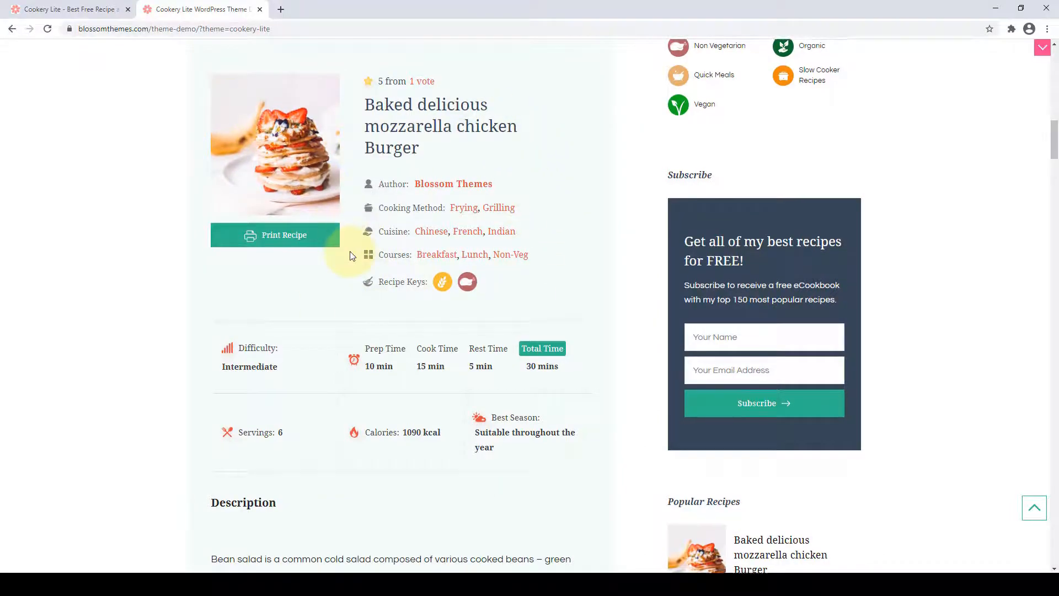
scroll(336, 254, "up", 15)
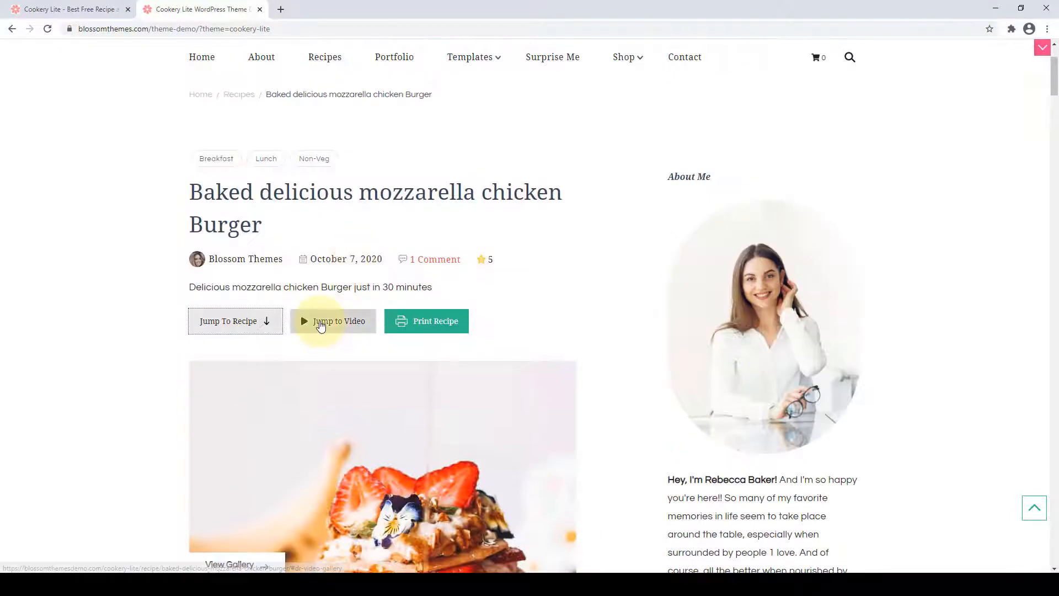
left_click(317, 325)
scroll(386, 320, "up", 3)
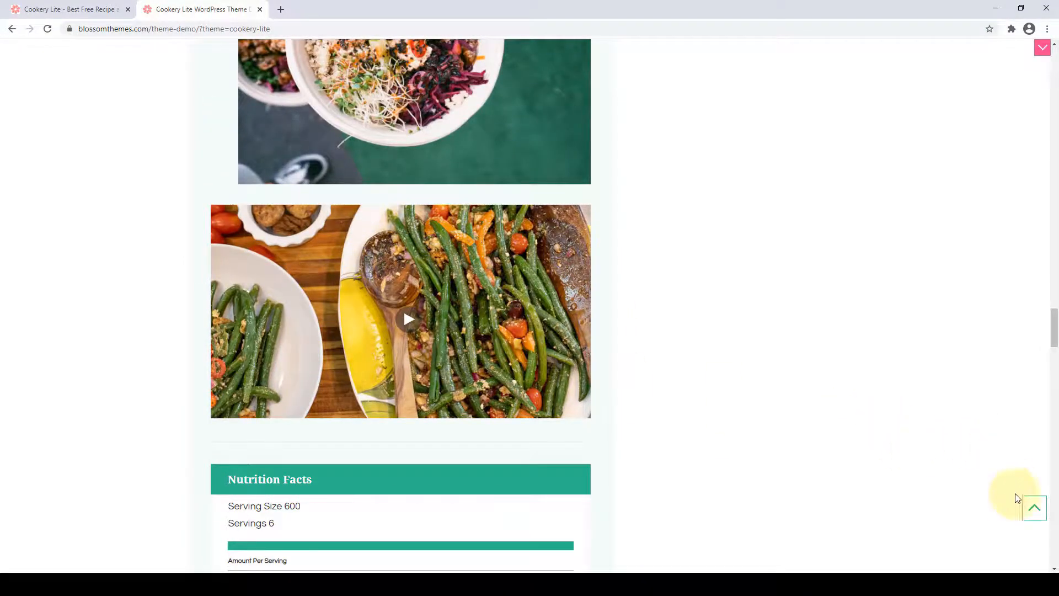
left_click(1034, 508)
scroll(408, 431, "down", 3)
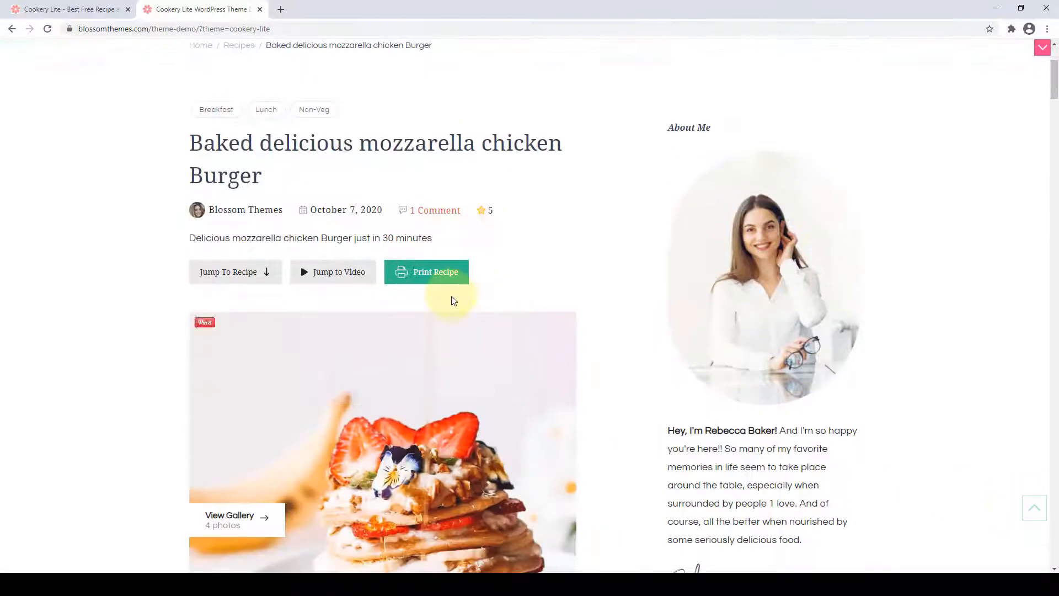
left_click(446, 270)
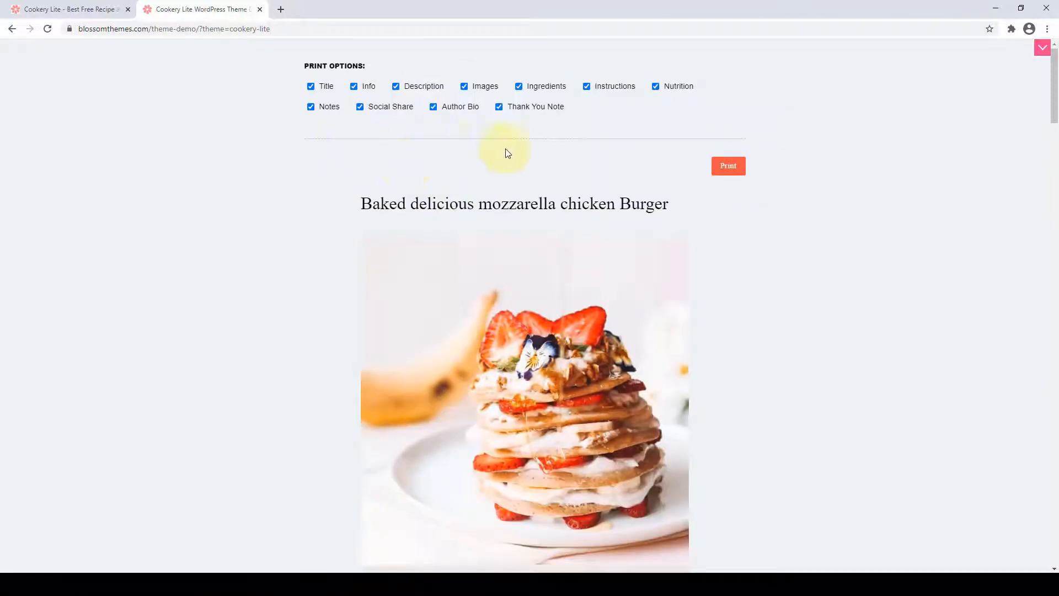
scroll(507, 153, "down", 20)
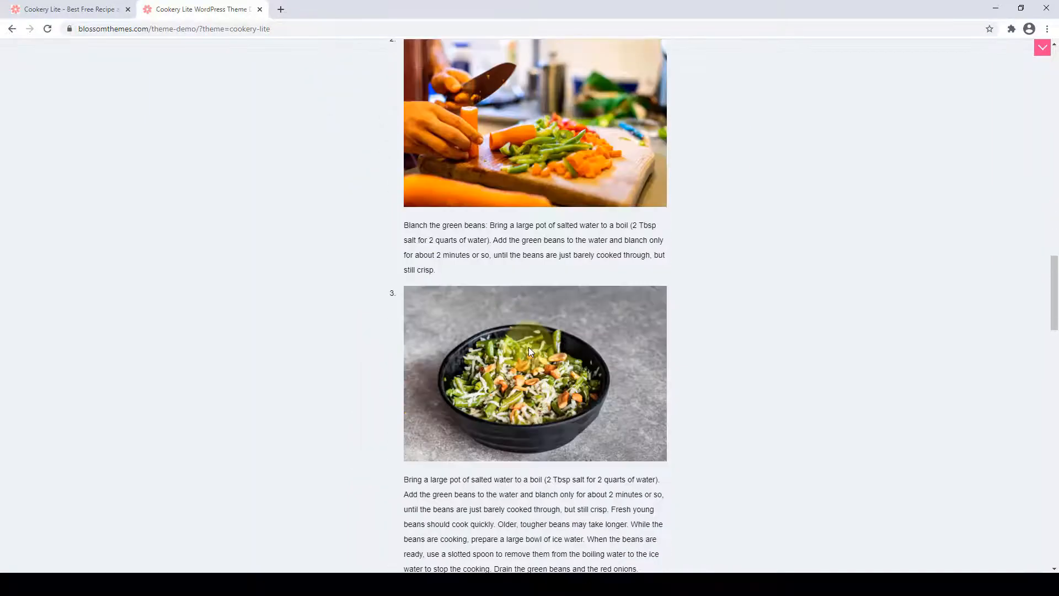
scroll(528, 351, "down", 20)
scroll(529, 348, "up", 10)
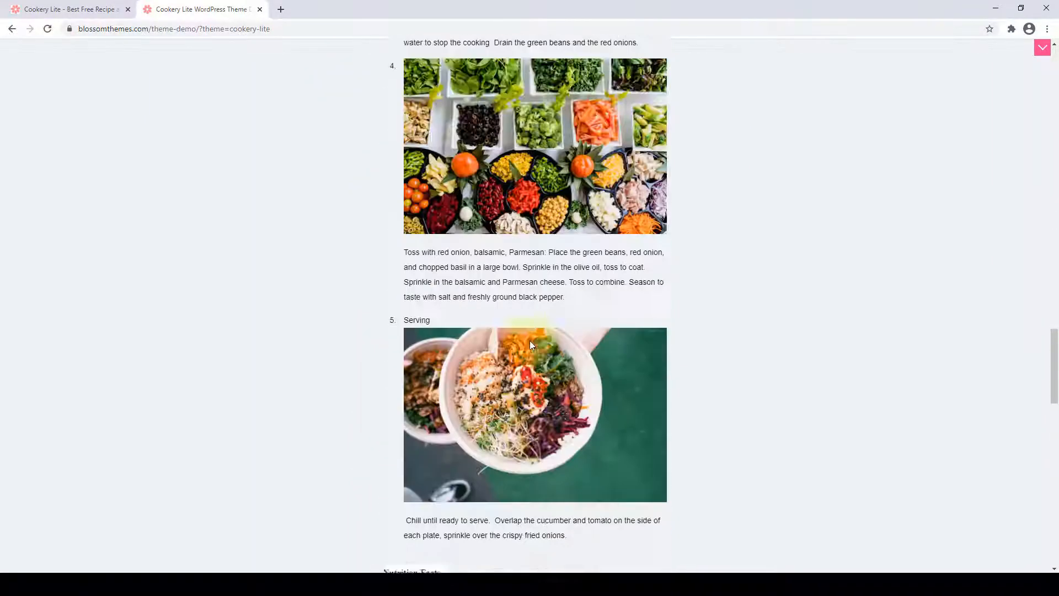
scroll(531, 344, "up", 15)
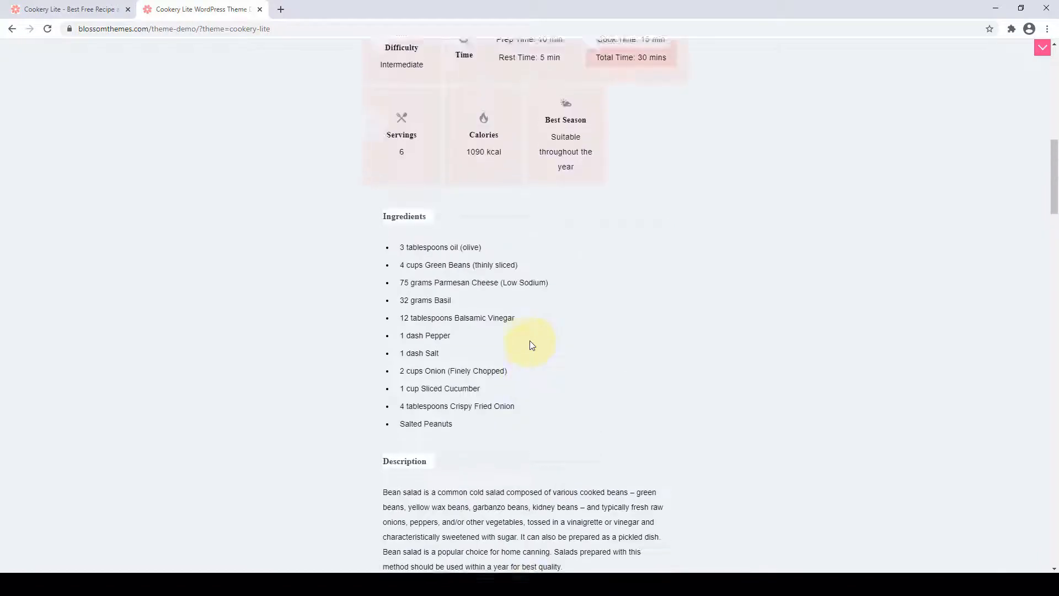
scroll(530, 342, "up", 12)
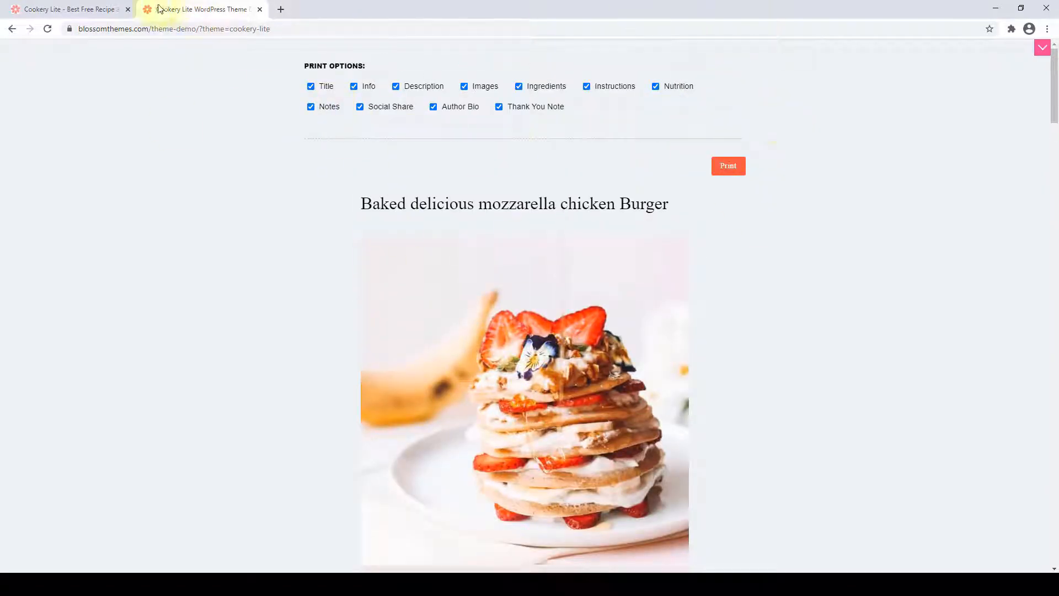
left_click(12, 30)
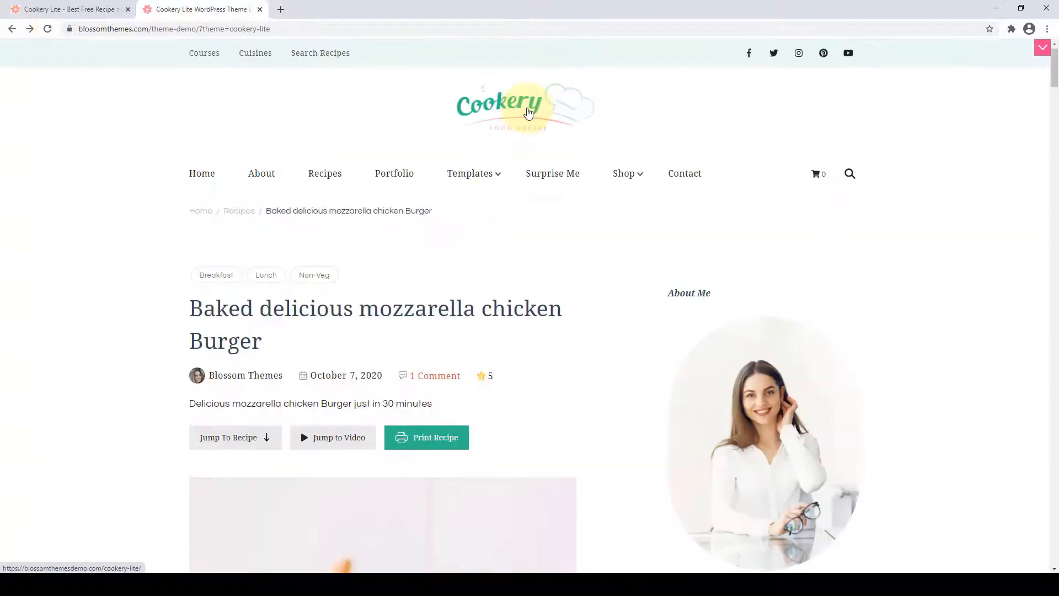
View the Cookery demo home page via its logo, then return to the Cookery Lite product tab.
left_click(528, 111)
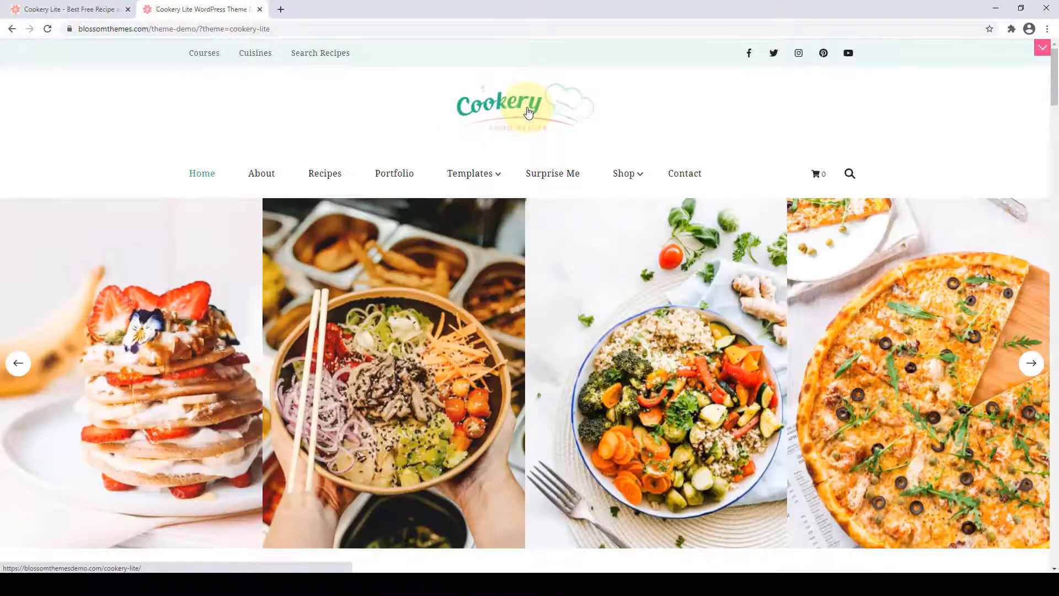
scroll(170, 355, "down", 8)
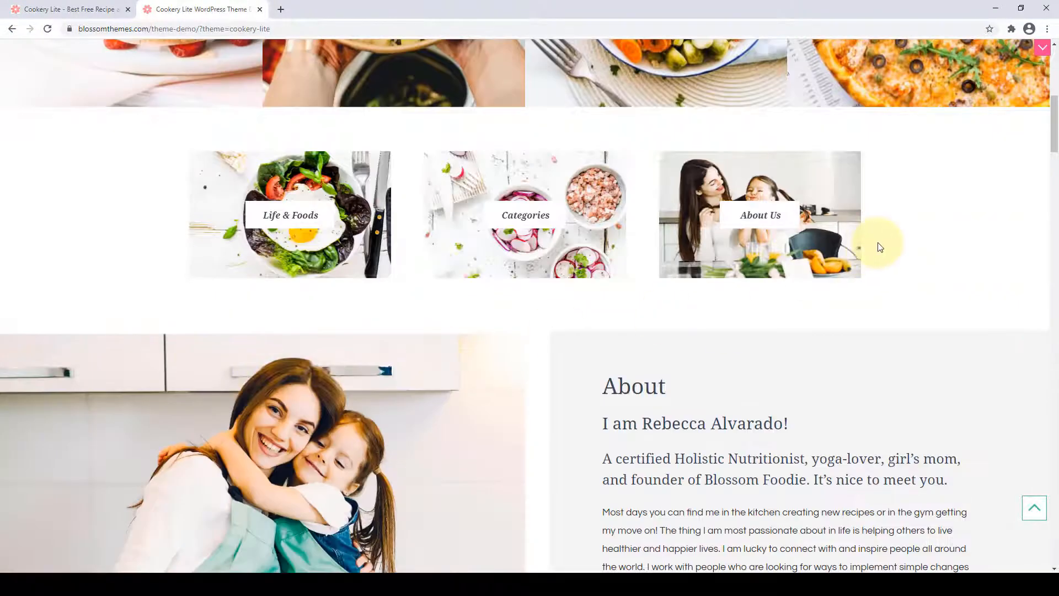
scroll(880, 247, "up", 8)
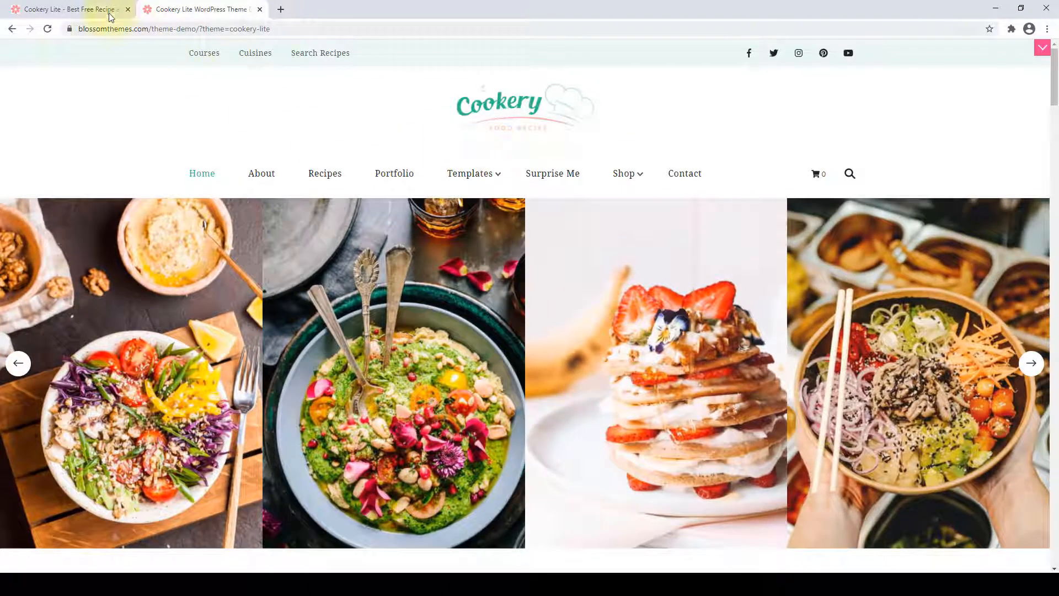
left_click(101, 13)
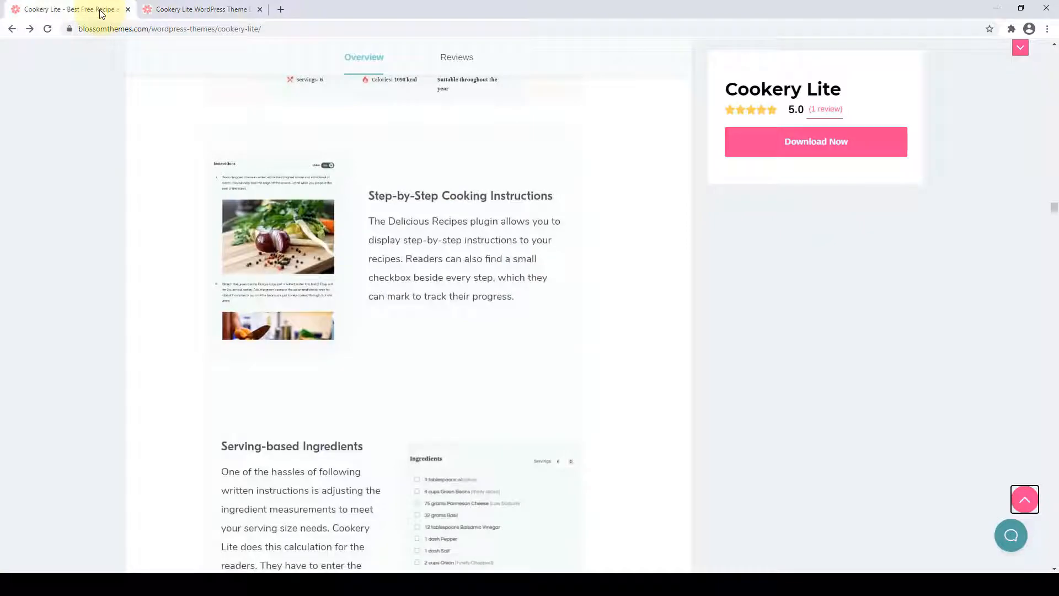
Read the Cookery Lite product page past the Free vs Pro table to the Features section.
left_click(1024, 499)
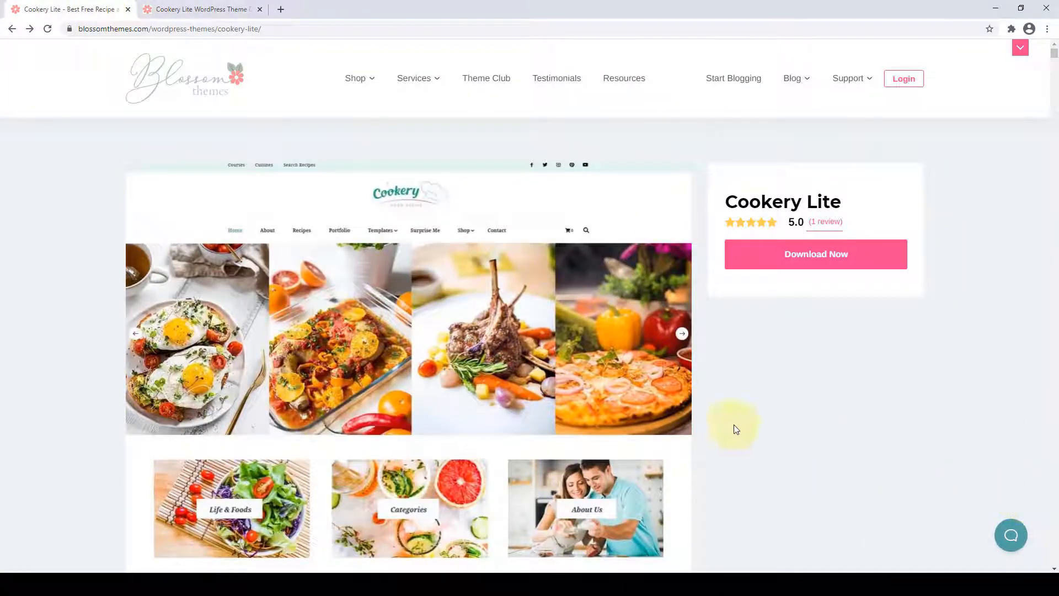
scroll(555, 320, "down", 10)
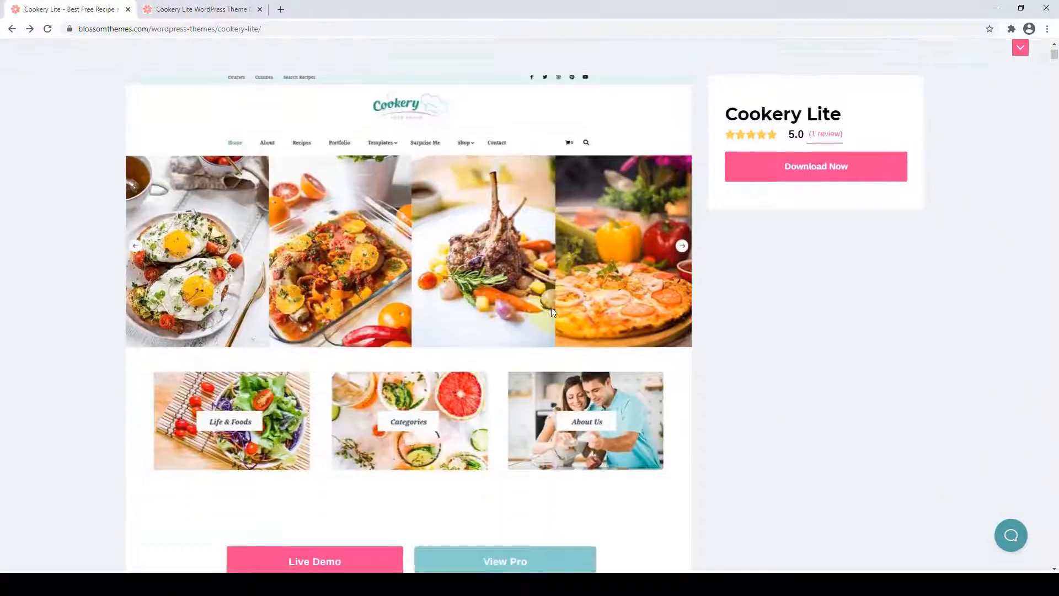
scroll(555, 313, "up", 2)
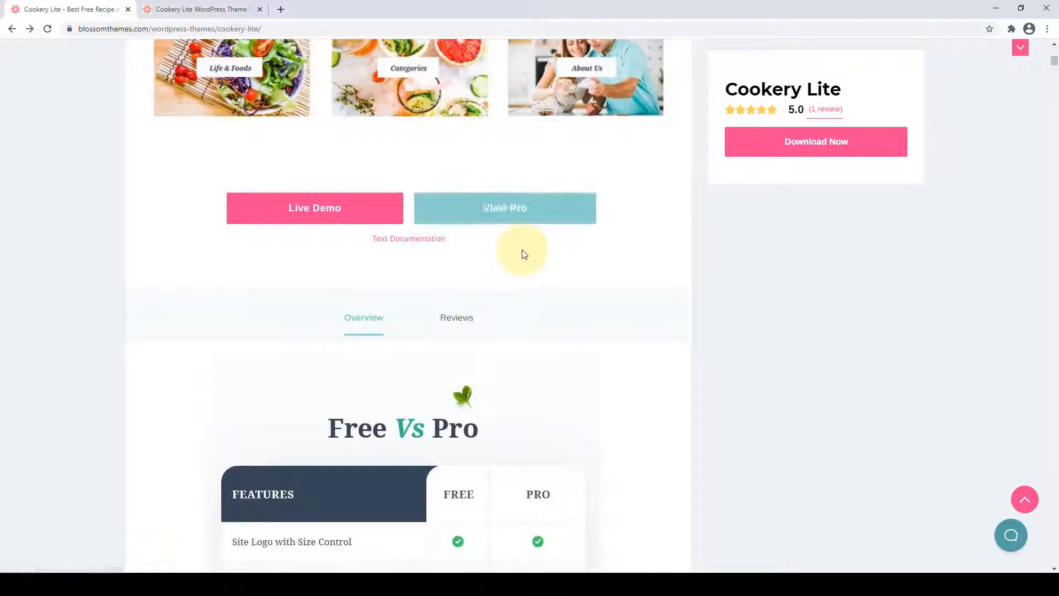
scroll(522, 253, "down", 1)
scroll(516, 246, "down", 4)
scroll(420, 259, "down", 6)
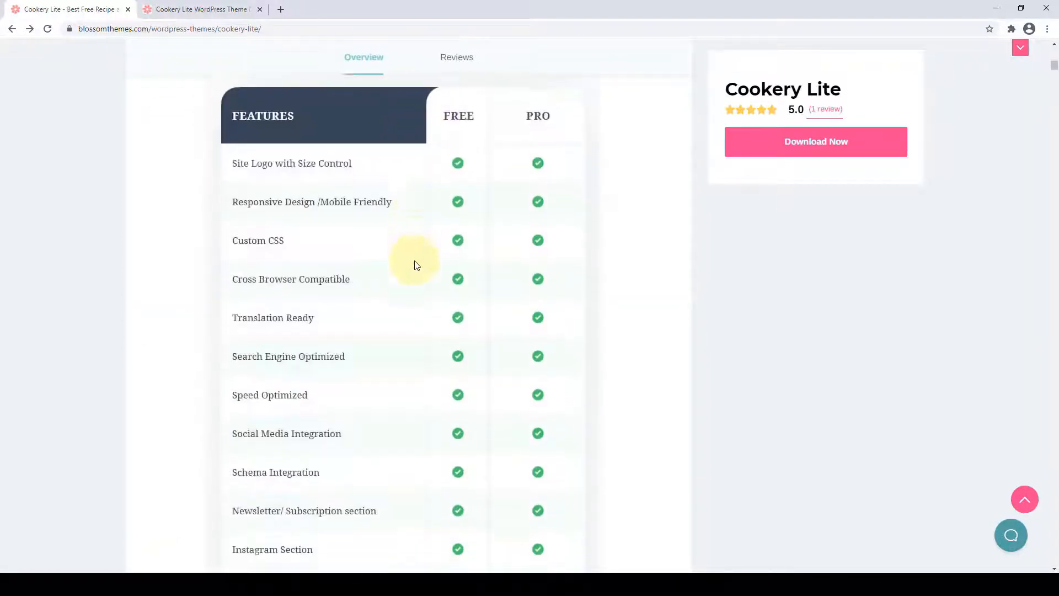
scroll(446, 329, "down", 20)
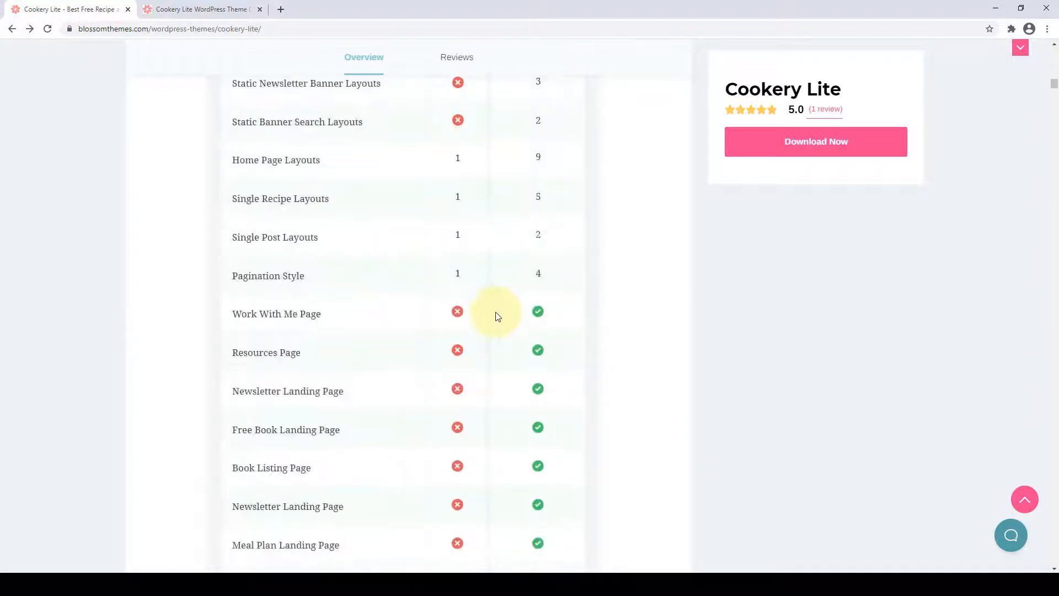
scroll(501, 319, "down", 14)
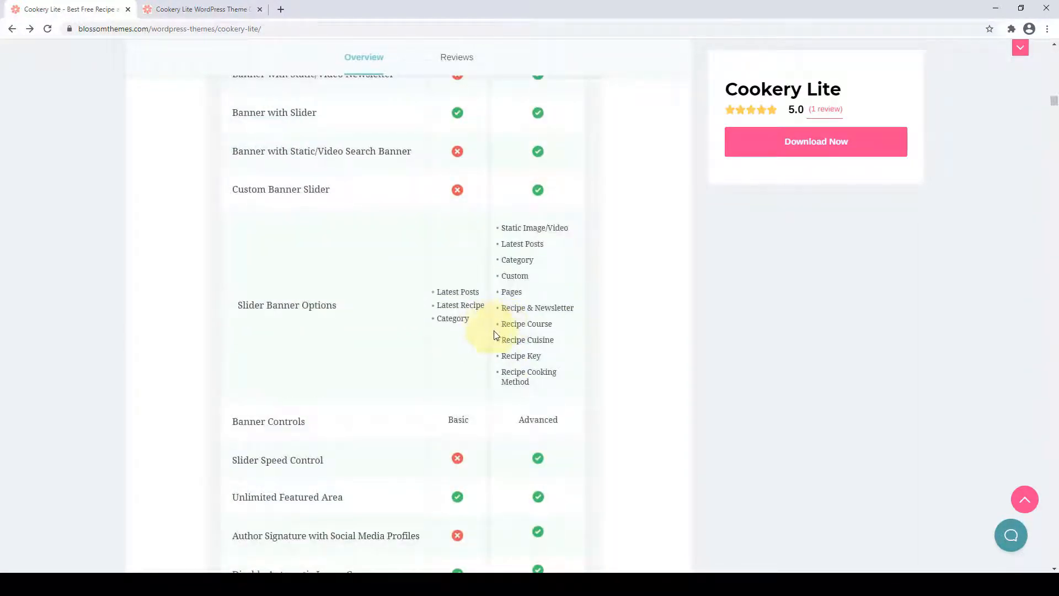
scroll(491, 336, "down", 20)
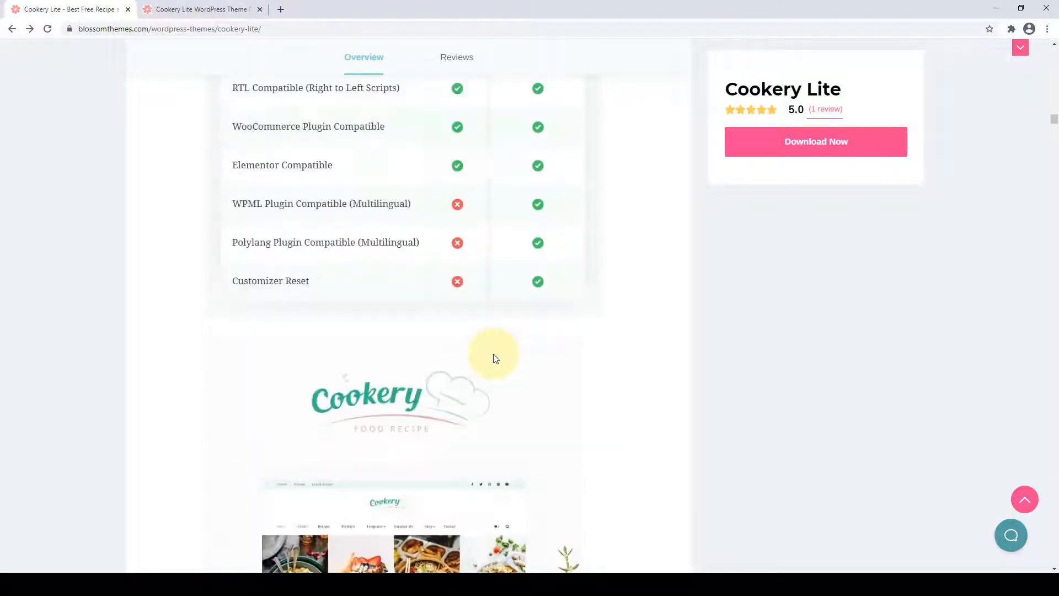
scroll(534, 337, "down", 15)
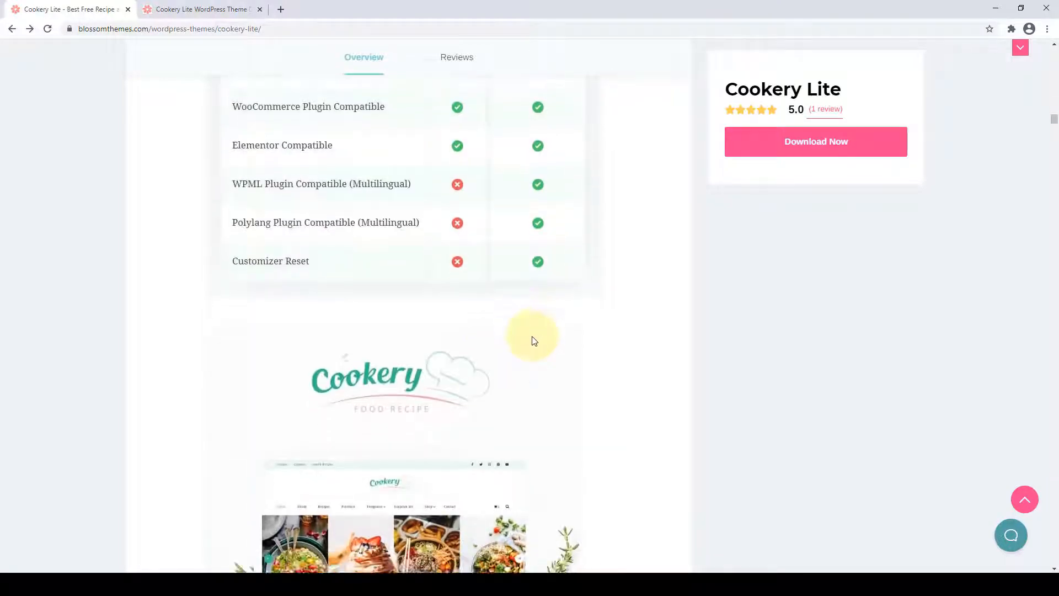
scroll(531, 345, "down", 20)
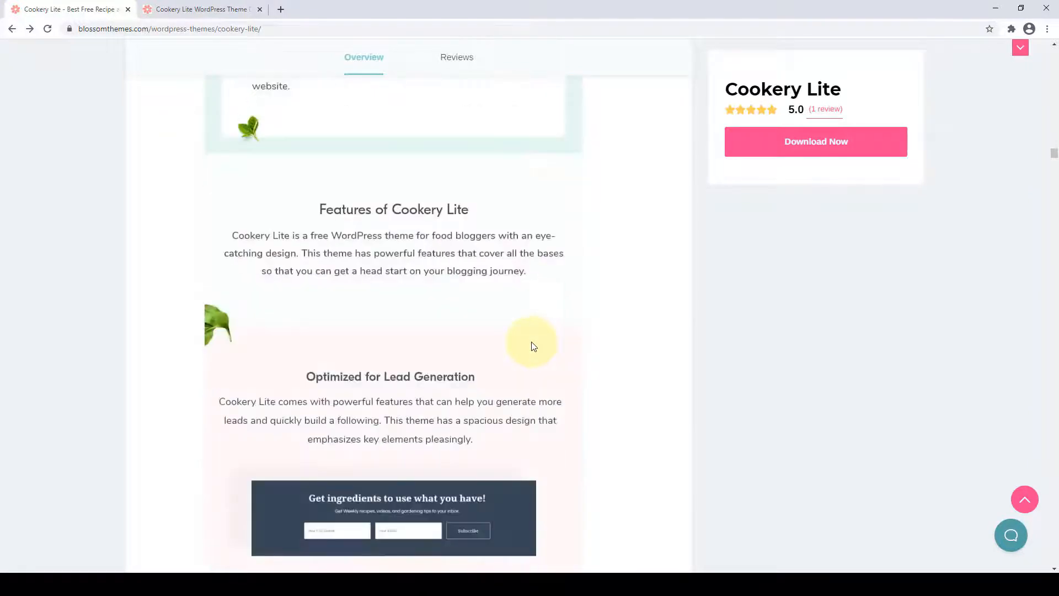
Scroll through Lead Generation, Mobile Friendly, Theme Color and Google Fonts to Delicious Recipes compatibility.
scroll(531, 346, "down", 5)
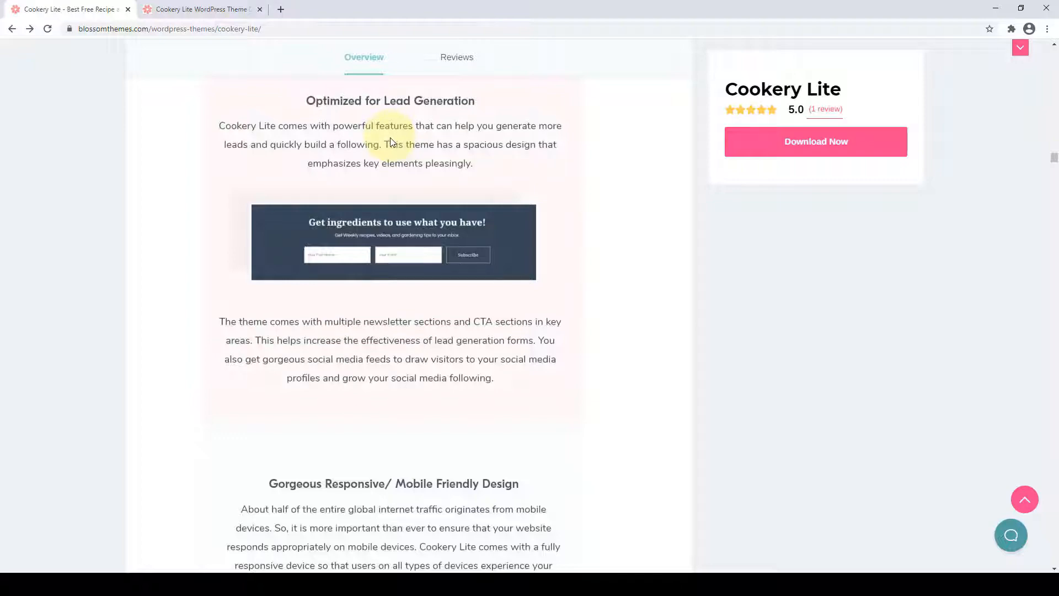
scroll(391, 145, "down", 6)
scroll(394, 166, "down", 1)
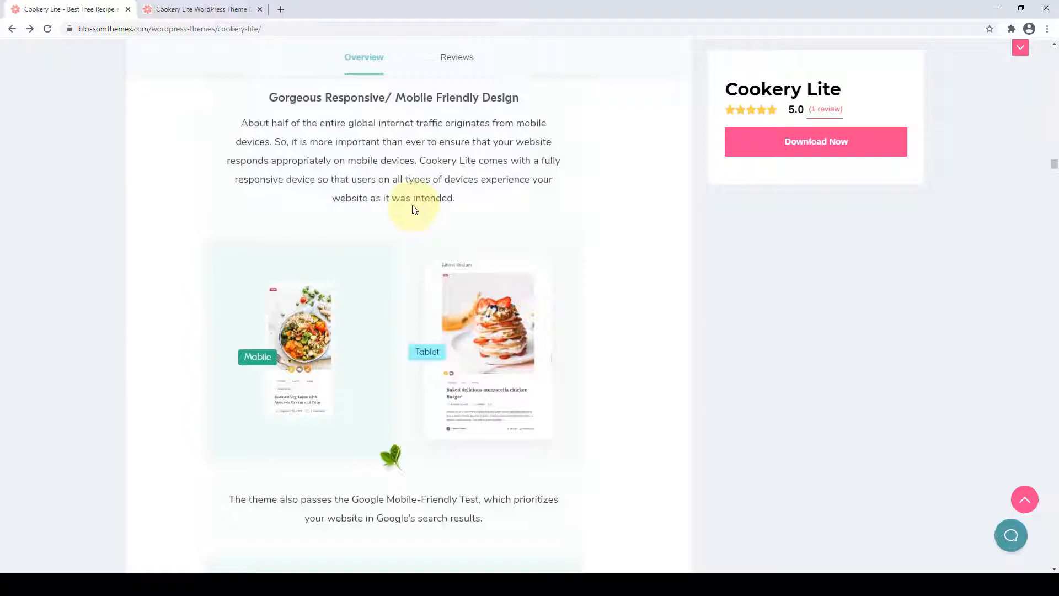
scroll(416, 210, "down", 8)
scroll(419, 216, "down", 4)
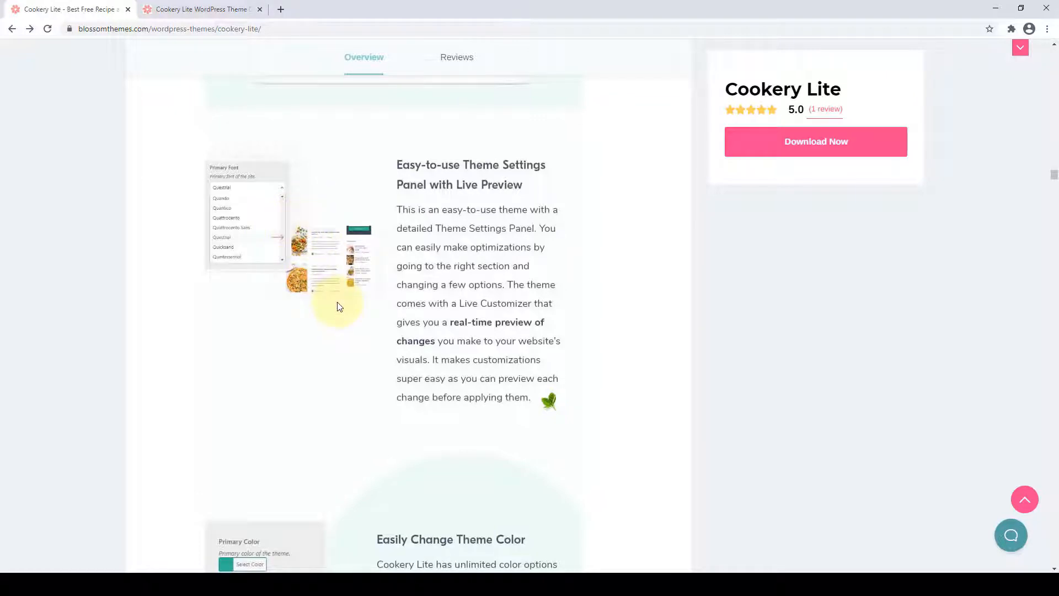
scroll(339, 307, "down", 7)
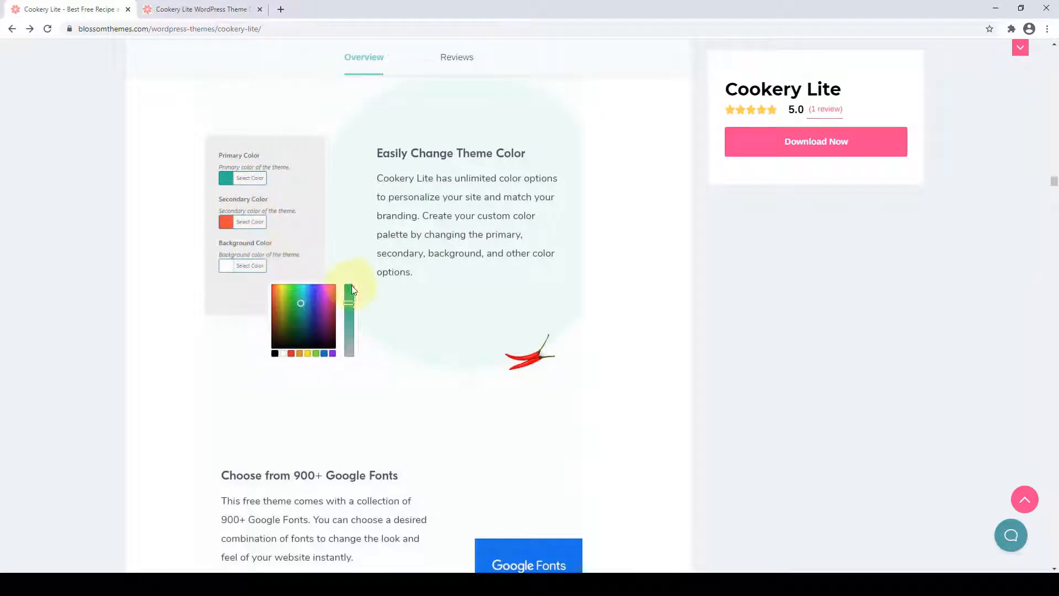
scroll(347, 292, "down", 6)
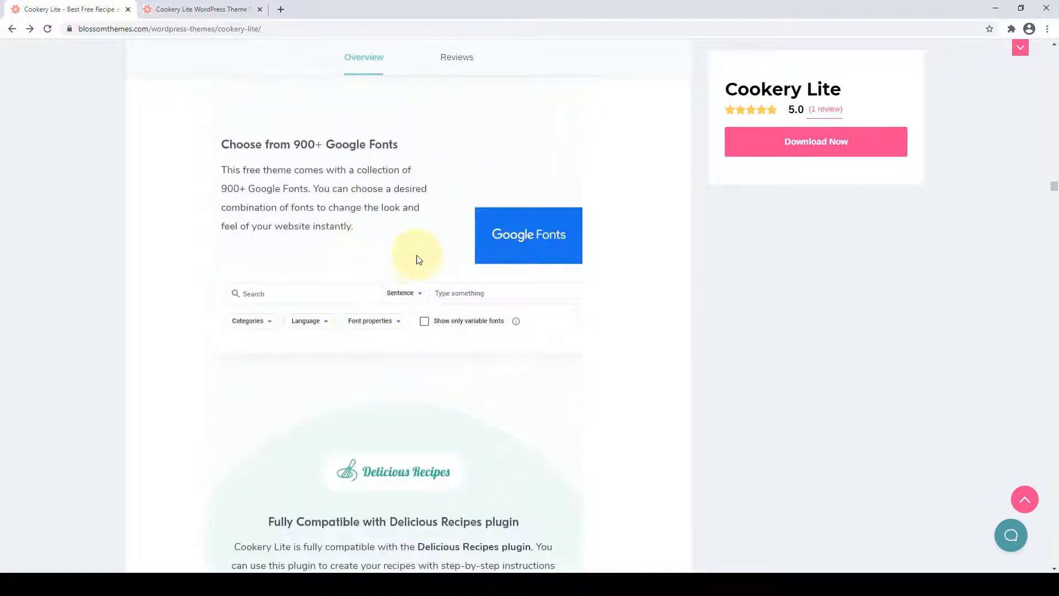
scroll(432, 309, "down", 6)
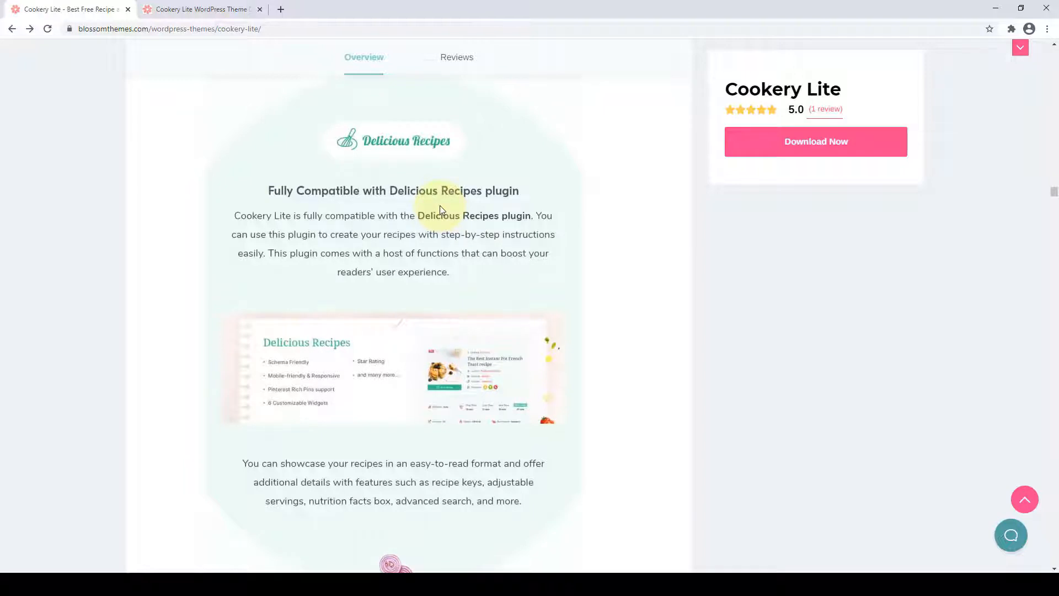
Read the recipe card, Nutritional Value Chart and Advanced Filters features, then return to the Cookery Lite demo.
scroll(442, 218, "down", 2)
scroll(444, 232, "up", 2)
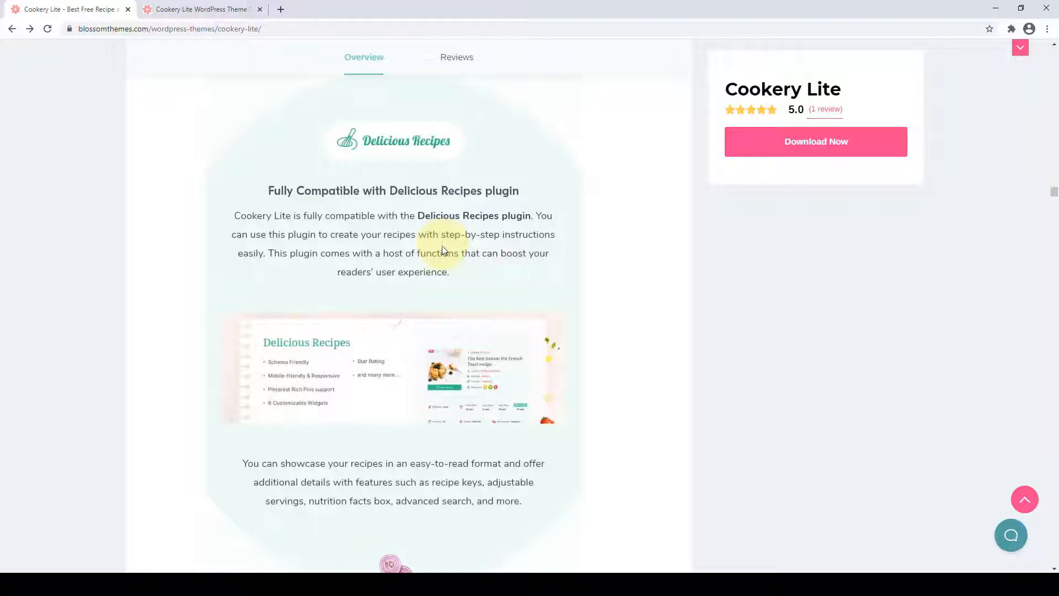
scroll(444, 259, "down", 3)
scroll(446, 271, "down", 5)
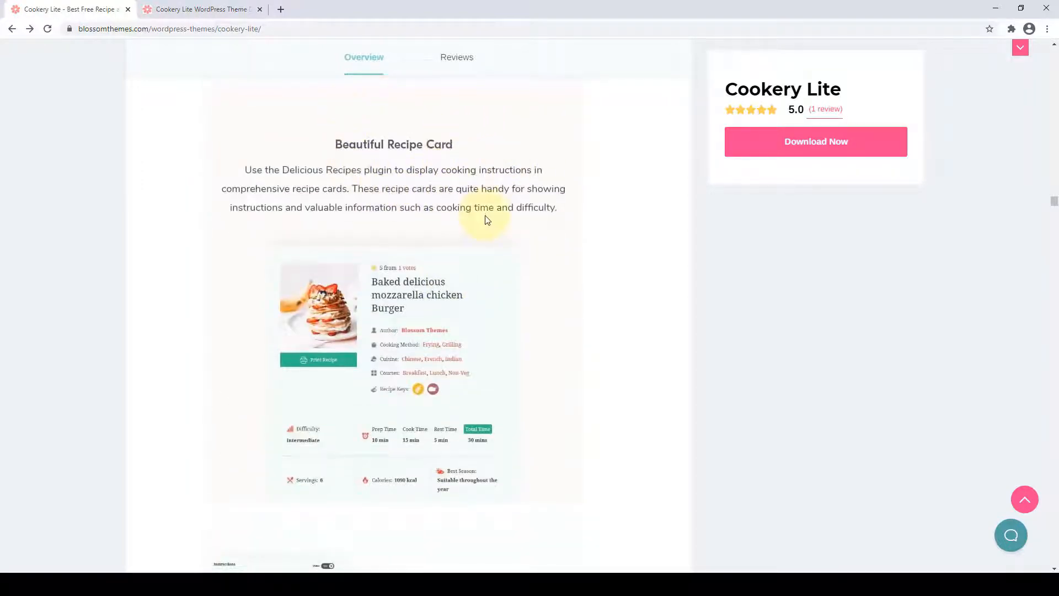
scroll(487, 224, "down", 6)
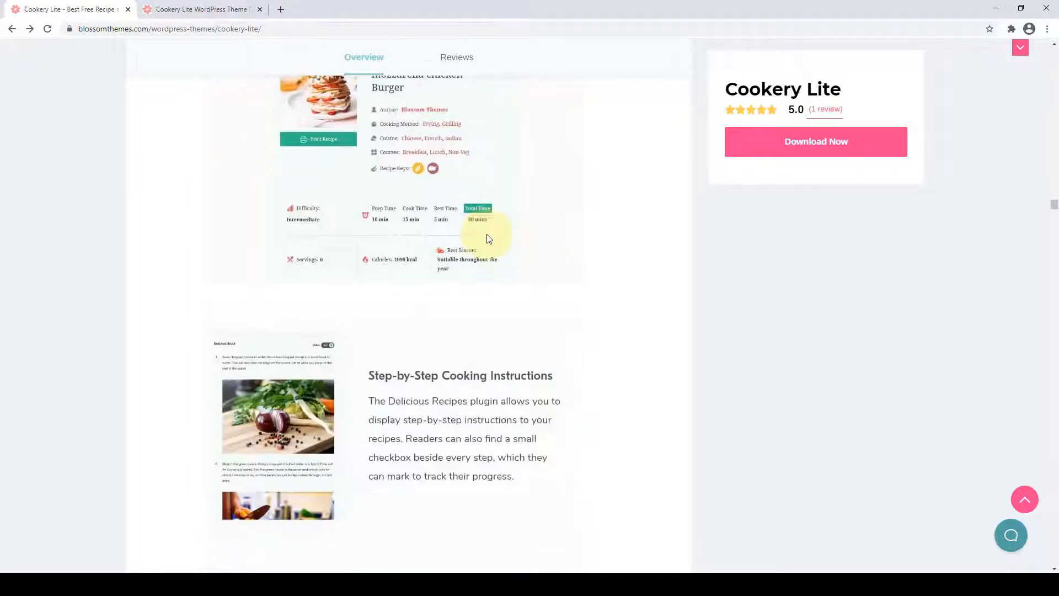
scroll(532, 198, "down", 3)
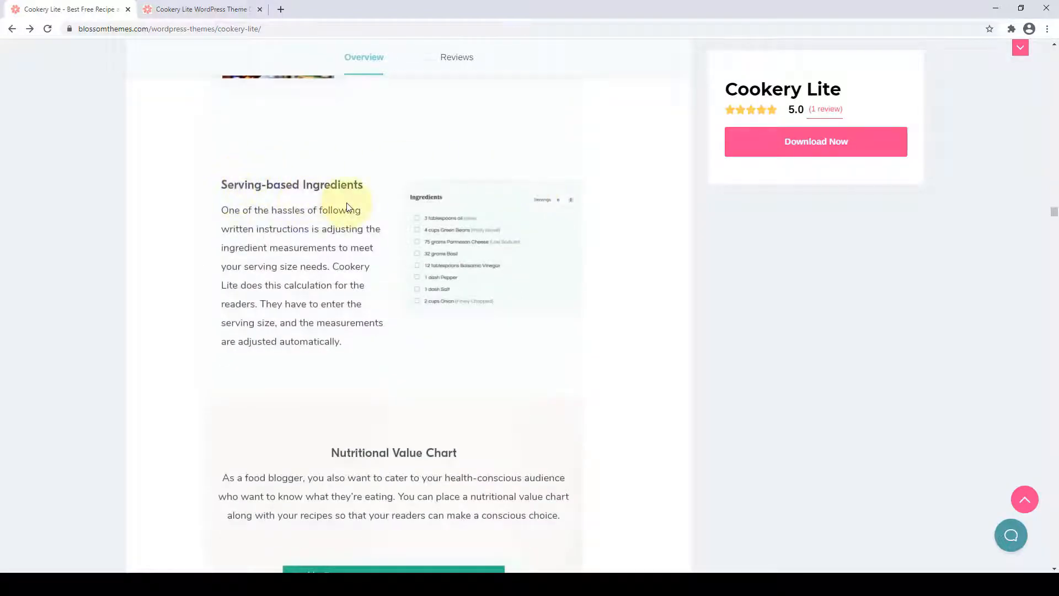
scroll(348, 218, "down", 3)
scroll(351, 219, "down", 2)
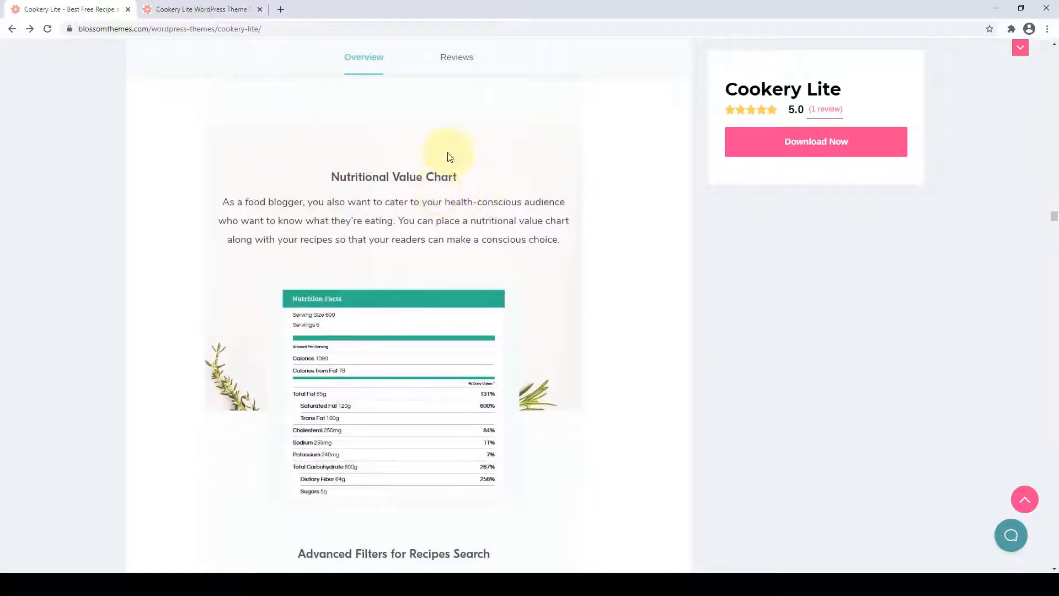
scroll(447, 249, "down", 6)
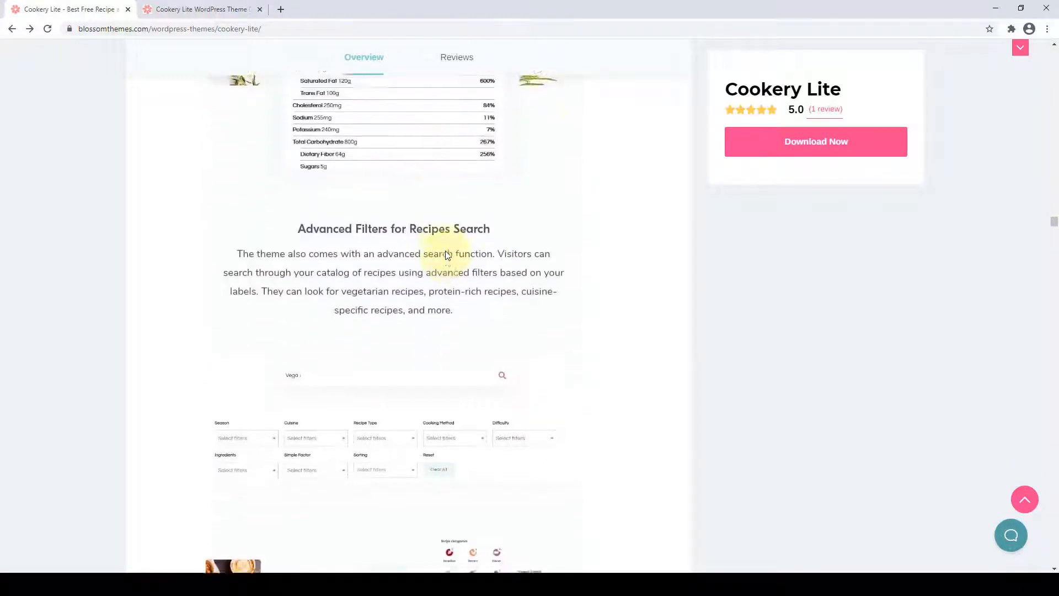
scroll(447, 254, "down", 2)
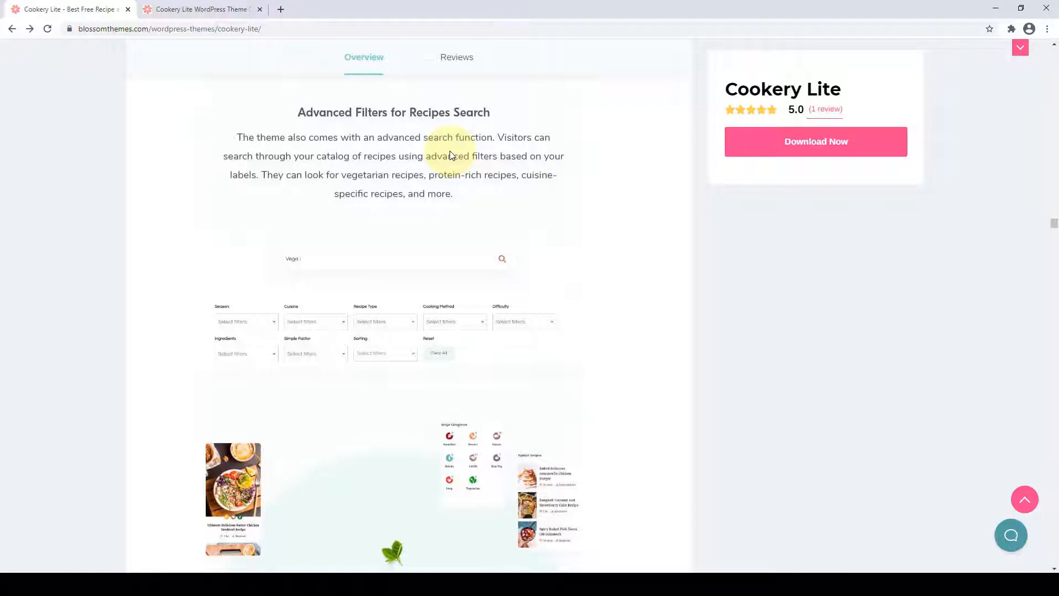
left_click(162, 9)
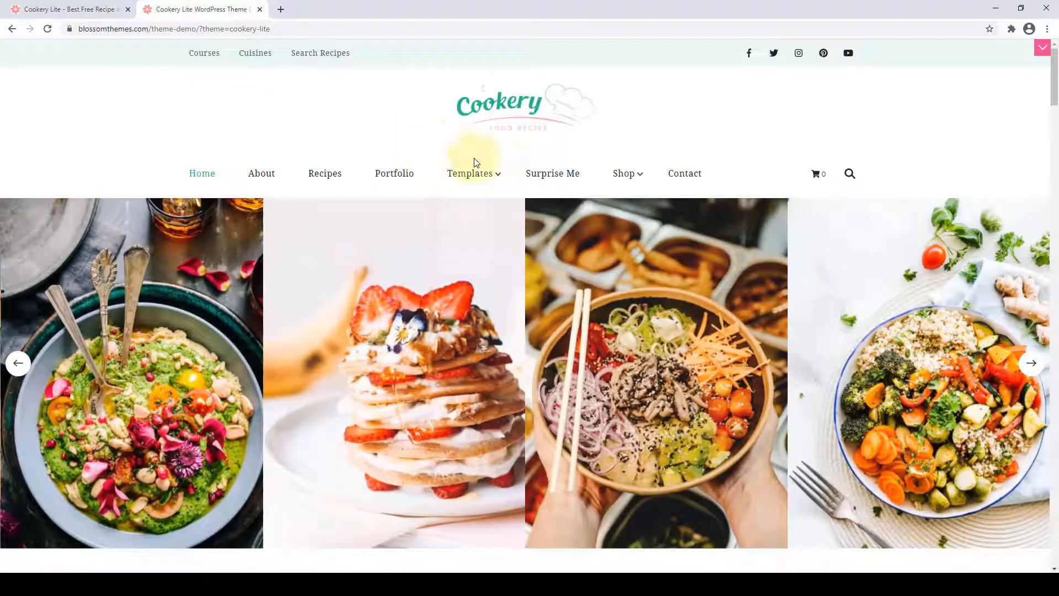
Open the demo's Search Recipes template and view the Season and Cuisine filter options.
mouse_move(473, 175)
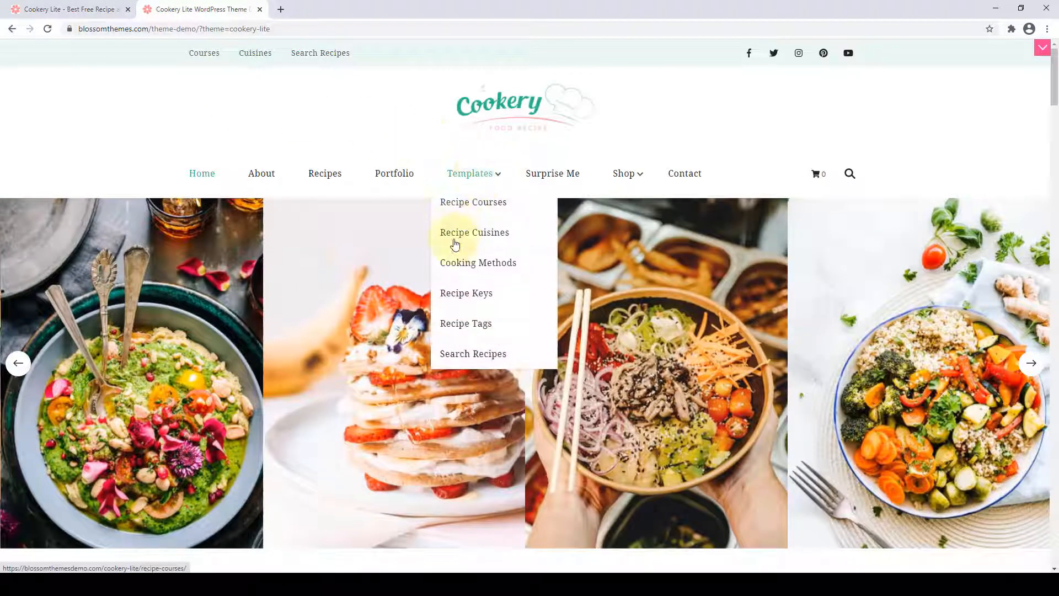
left_click(483, 357)
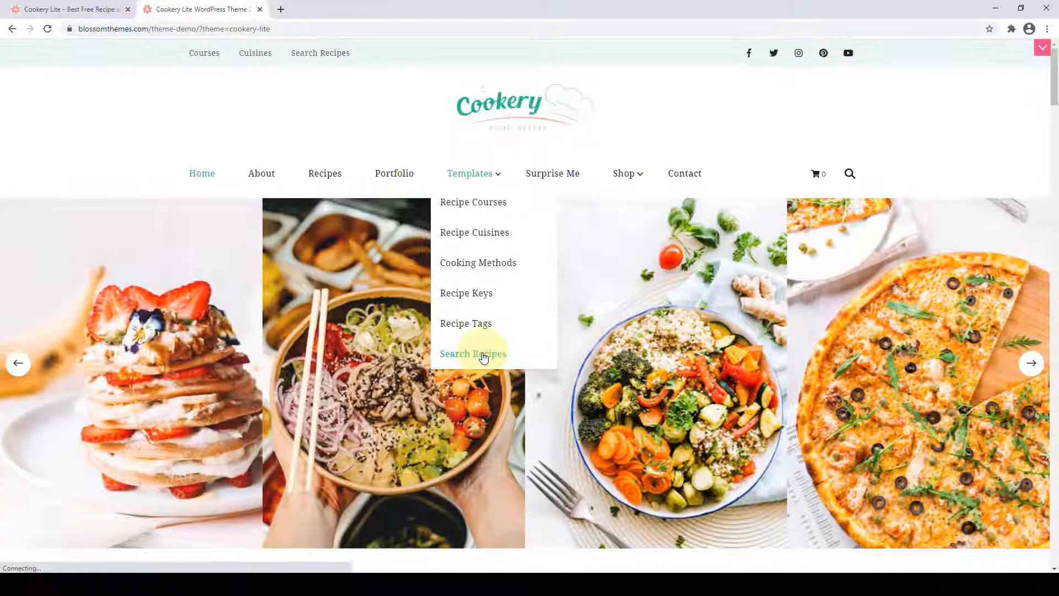
scroll(482, 360, "down", 5)
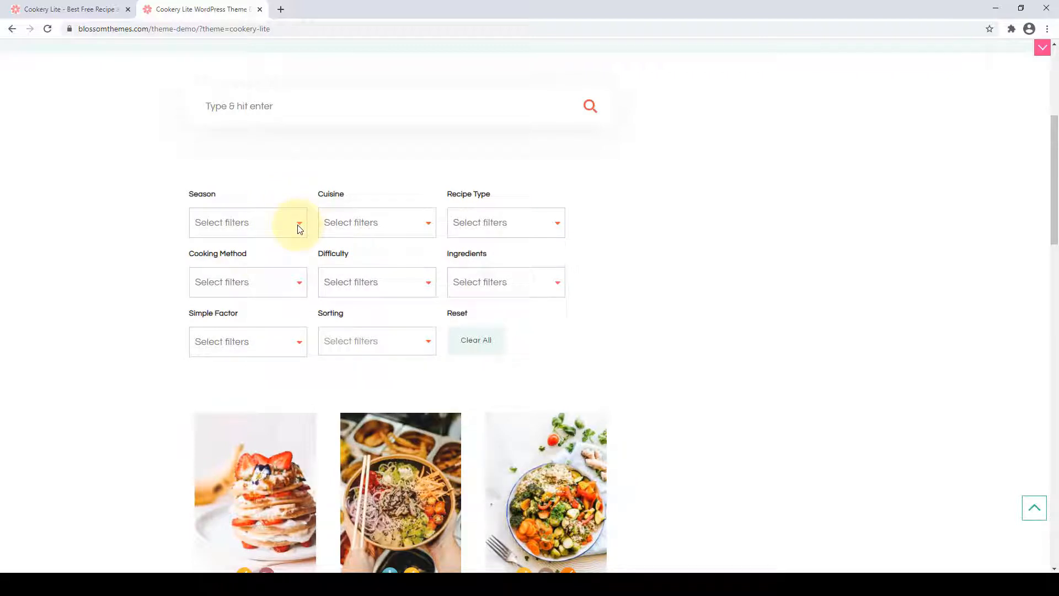
left_click(279, 220)
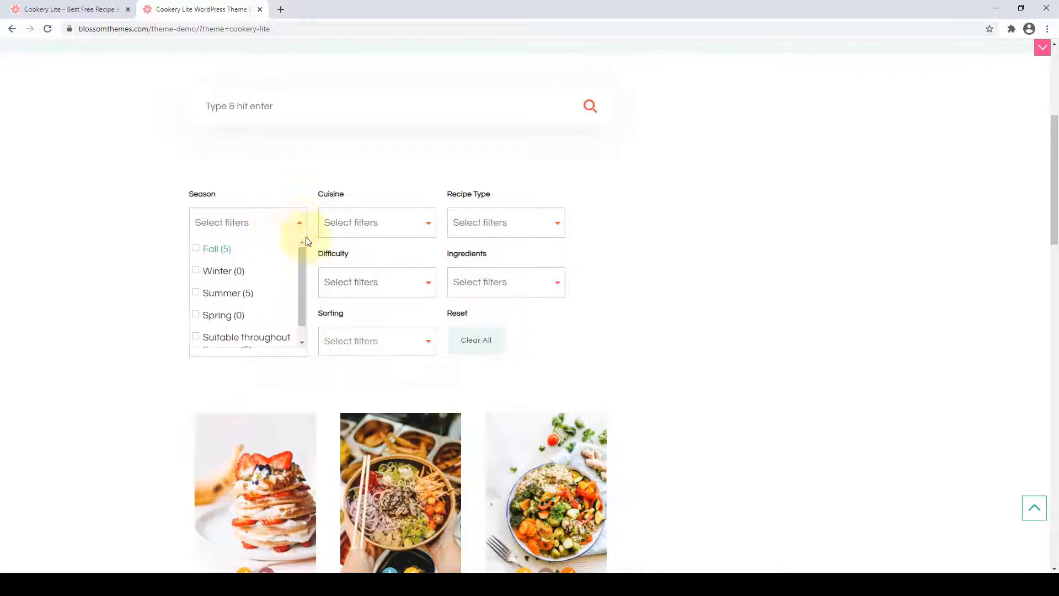
scroll(272, 303, "down", 1)
left_click(346, 221)
View the Recipe Type and Cooking Method filter options.
scroll(500, 128, "down", 3)
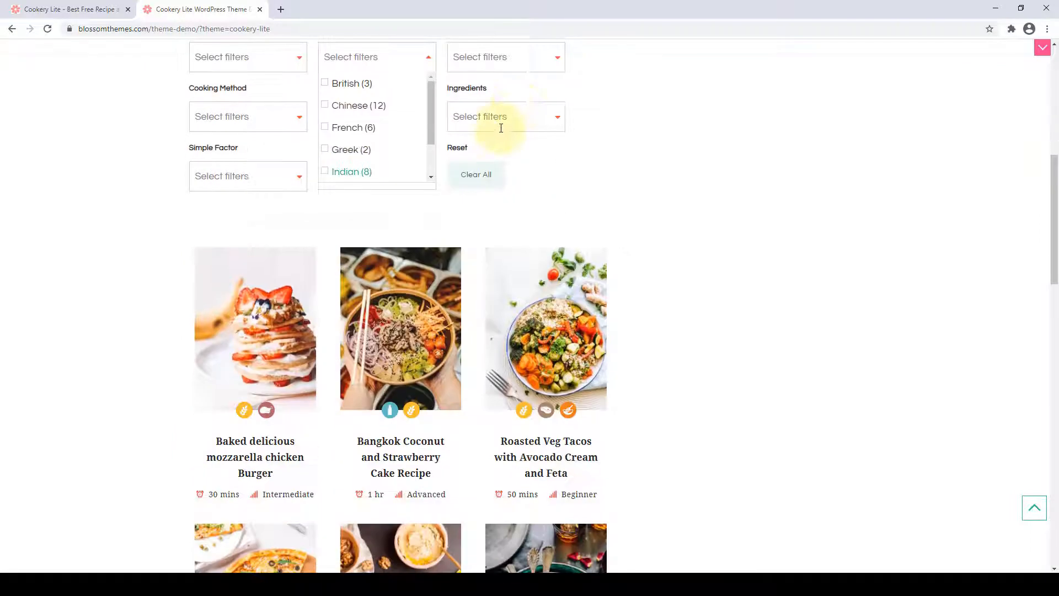
scroll(501, 128, "up", 3)
scroll(414, 287, "down", 1)
left_click(502, 220)
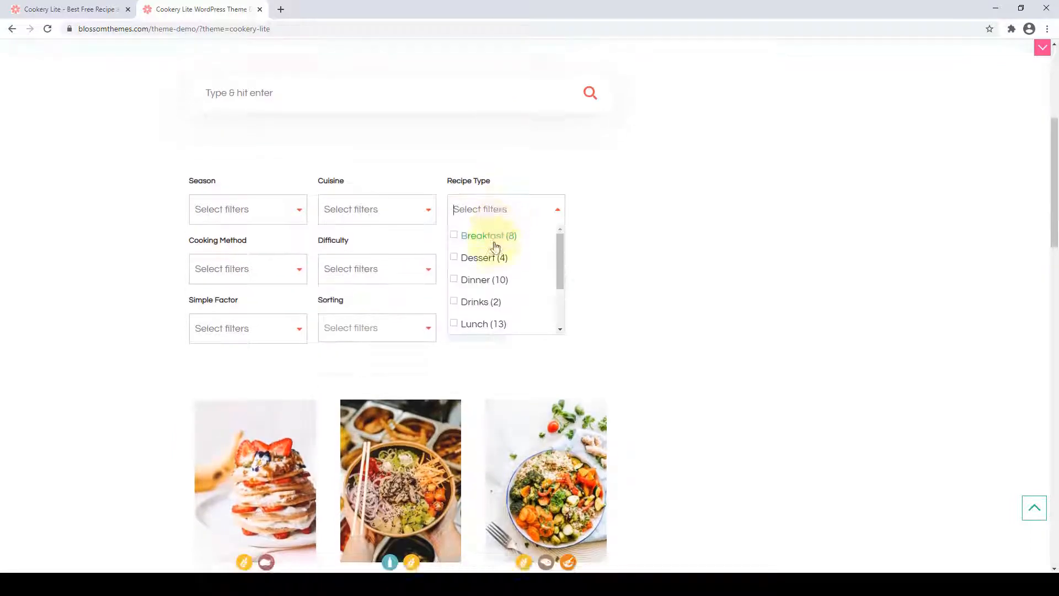
scroll(497, 251, "down", 2)
scroll(386, 264, "up", 2)
left_click(270, 279)
scroll(262, 316, "down", 2)
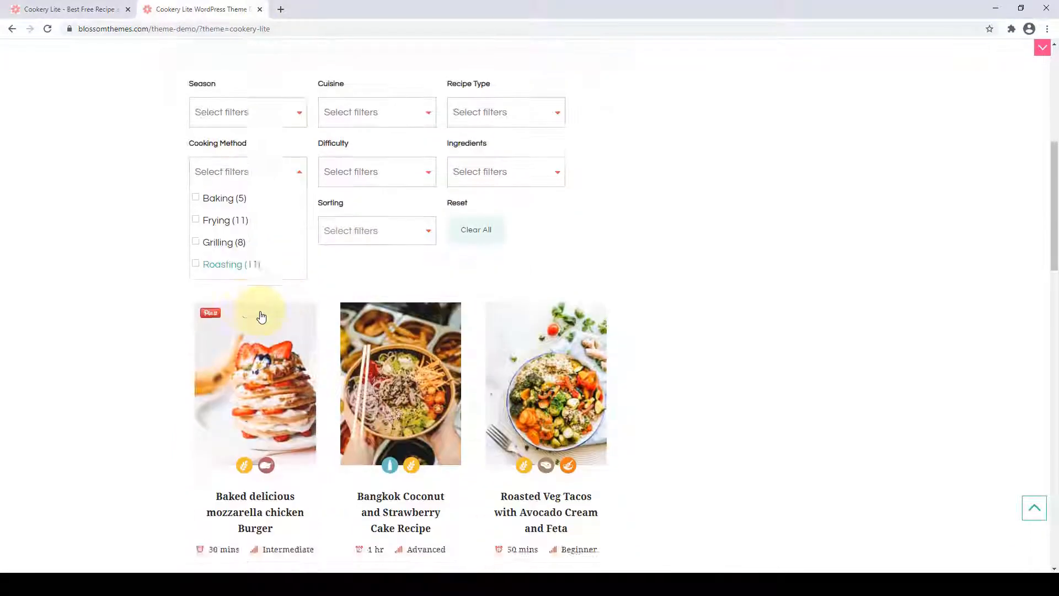
scroll(261, 316, "up", 3)
View the Difficulty, Ingredients, Simple Factor and Sorting options, then close the Sorting list.
left_click(354, 336)
scroll(383, 326, "down", 2)
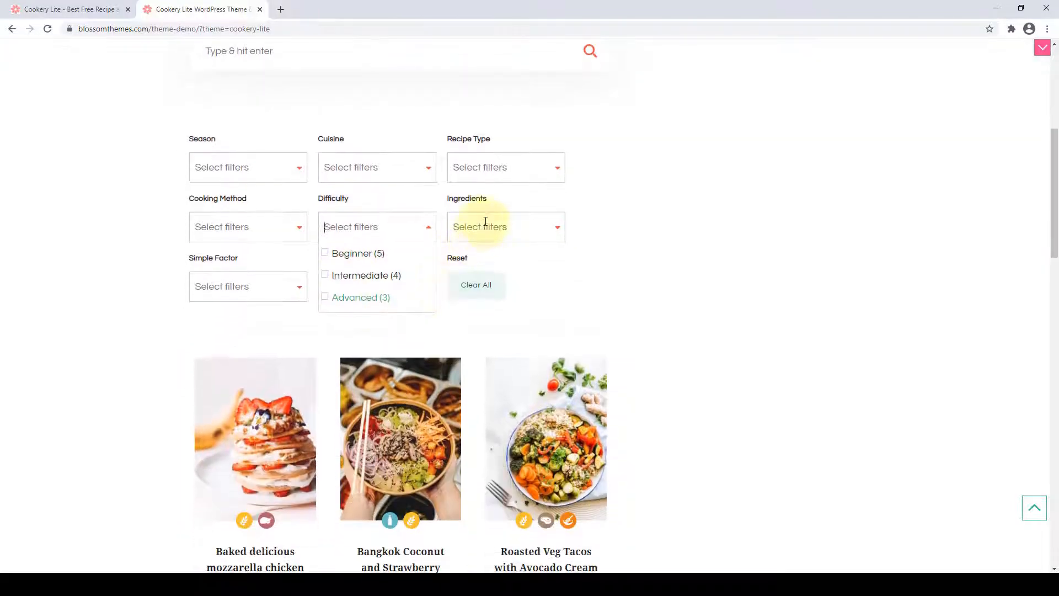
left_click(485, 221)
left_click(256, 284)
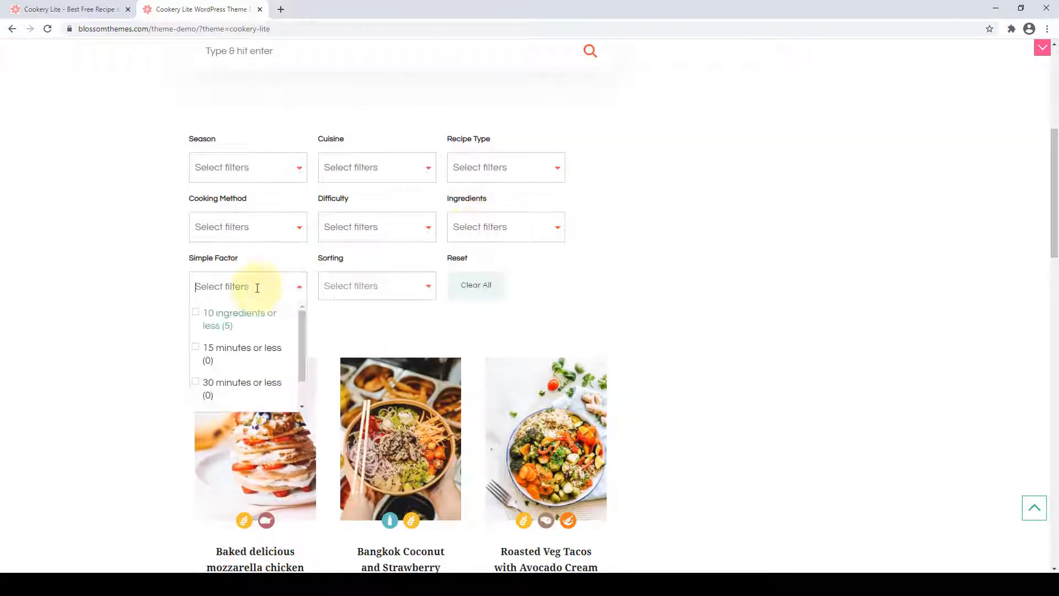
left_click(351, 292)
left_click(593, 274)
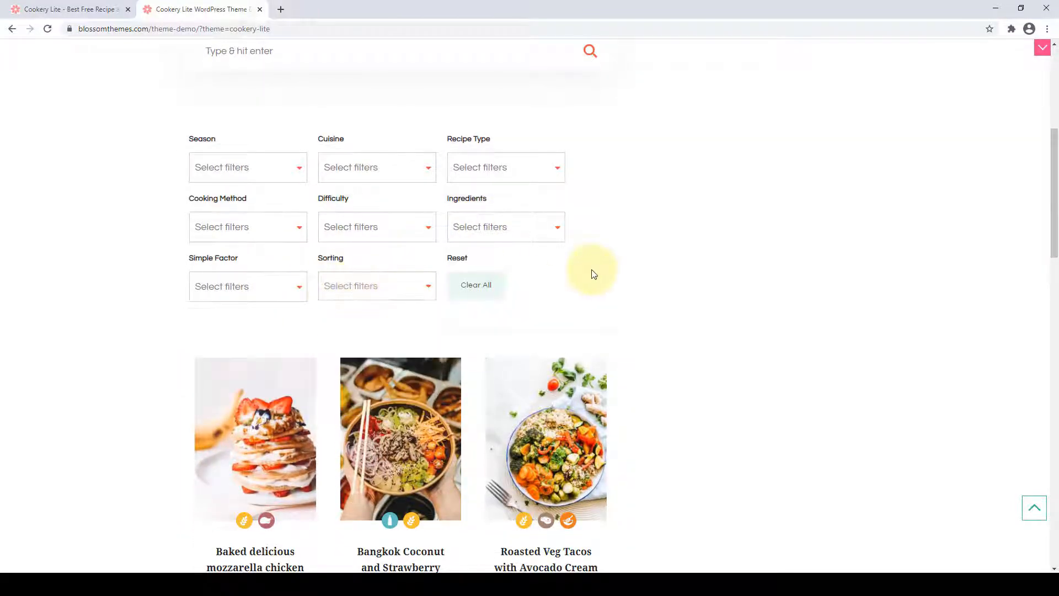
Go back to the Cookery Lite theme overview page.
scroll(123, 61, "up", 1)
scroll(123, 61, "up", 1)
left_click(102, 10)
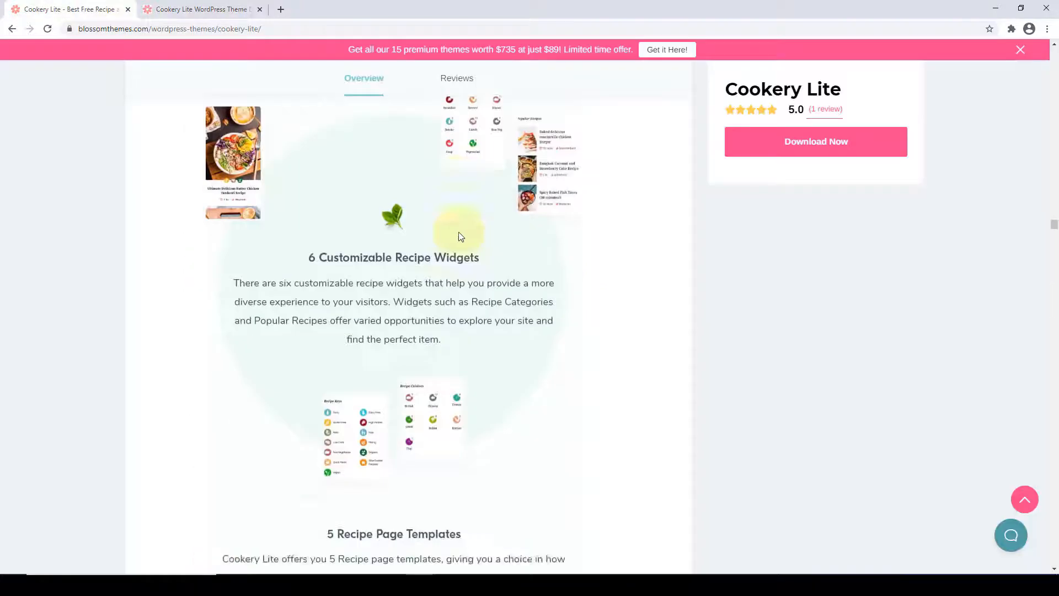
Revisit the demo's Search Recipes page, then bring the overview to its Suggest Recipes to Readers section.
scroll(461, 236, "down", 2)
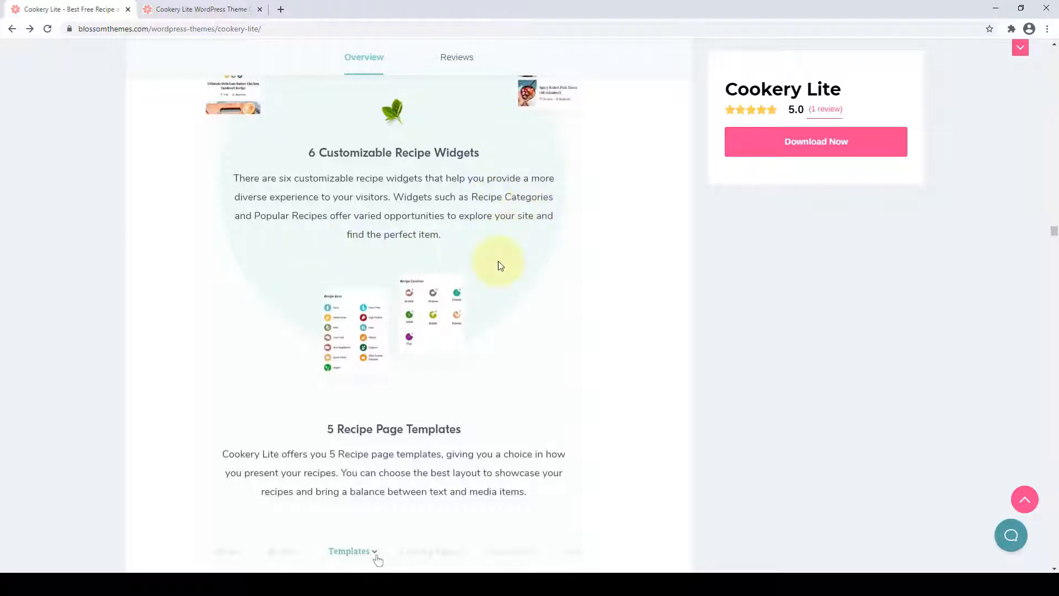
scroll(498, 263, "down", 5)
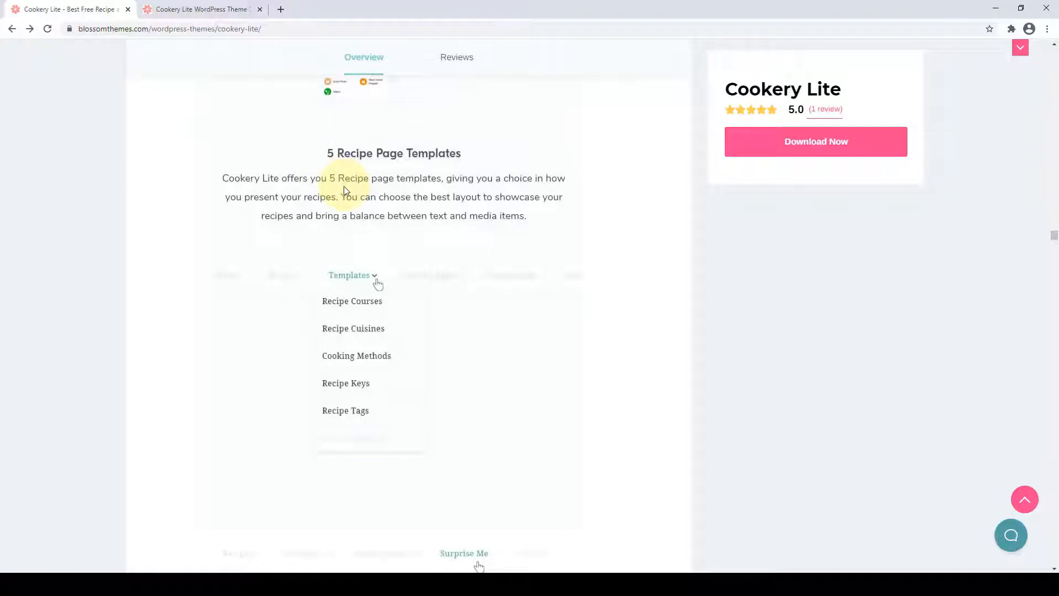
left_click(238, 10)
scroll(436, 171, "up", 6)
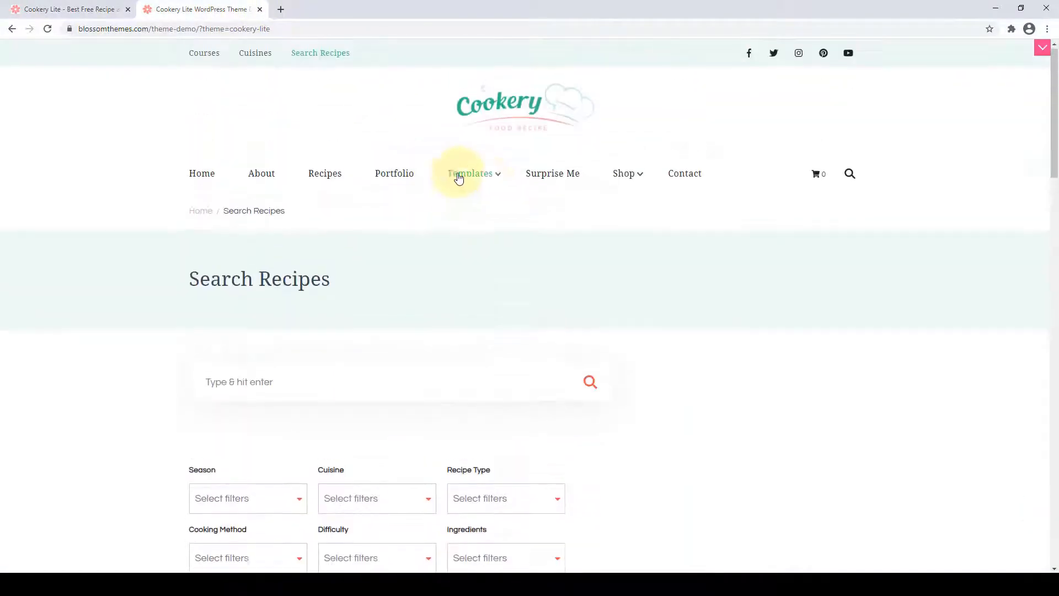
mouse_move(458, 175)
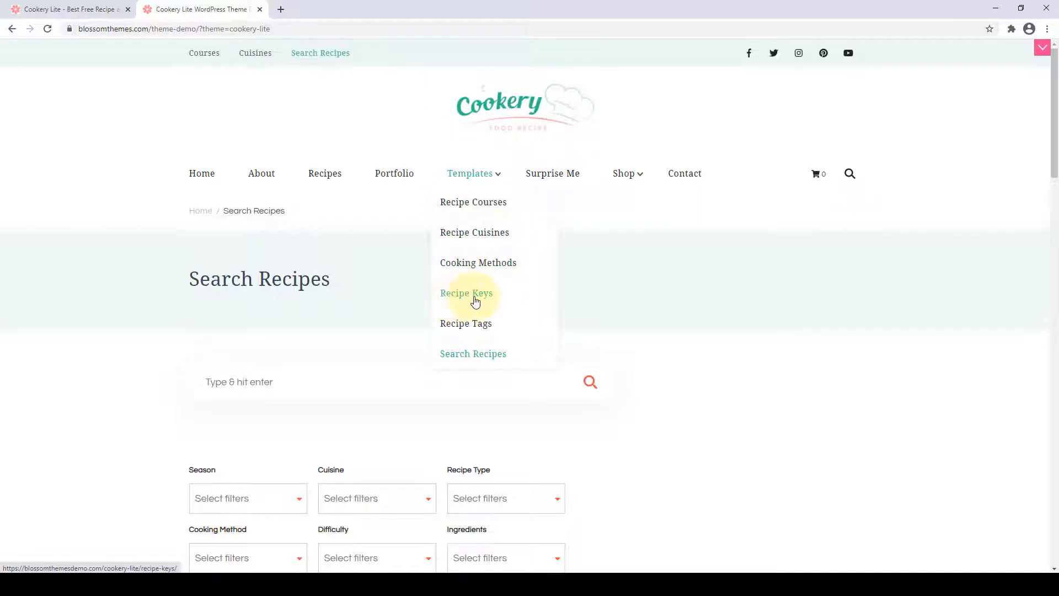
left_click(94, 15)
scroll(373, 291, "down", 9)
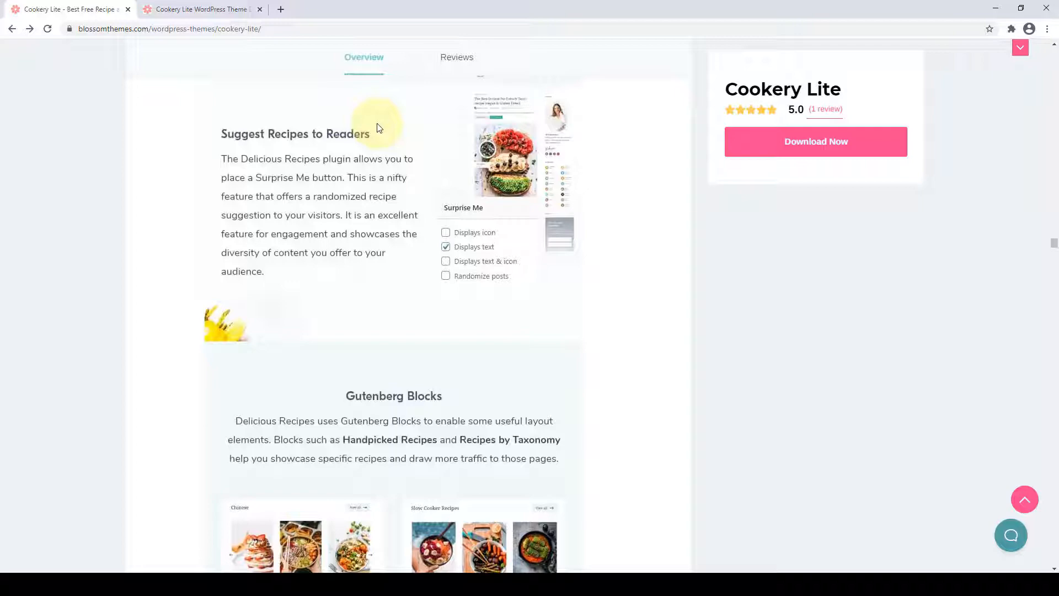
Scroll the product page past Gutenberg Blocks down to Author Bio on Sidebar and Highlight Author Comment.
scroll(386, 138, "down", 5)
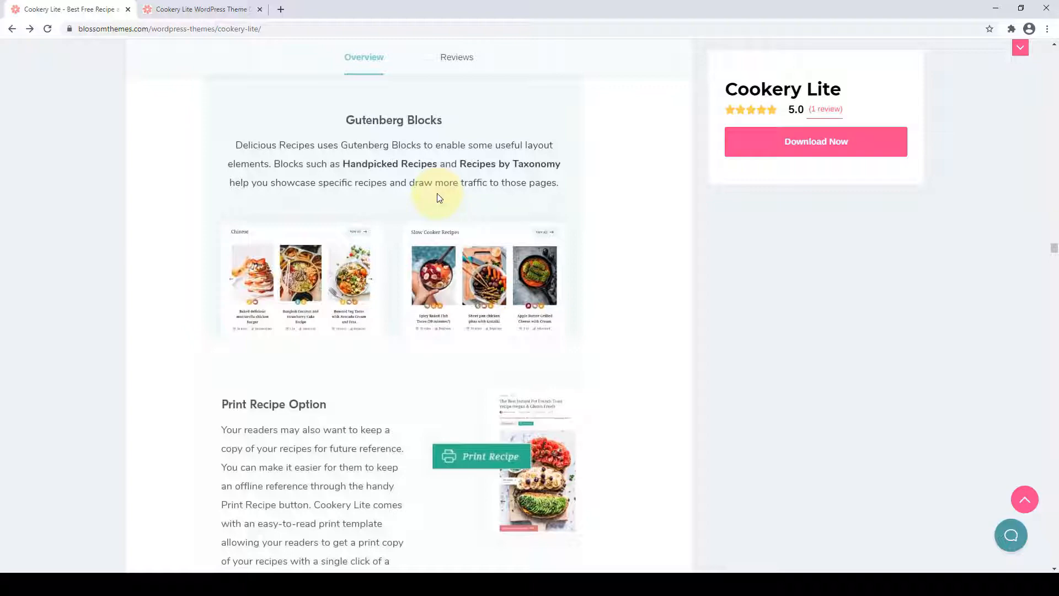
scroll(439, 197, "down", 5)
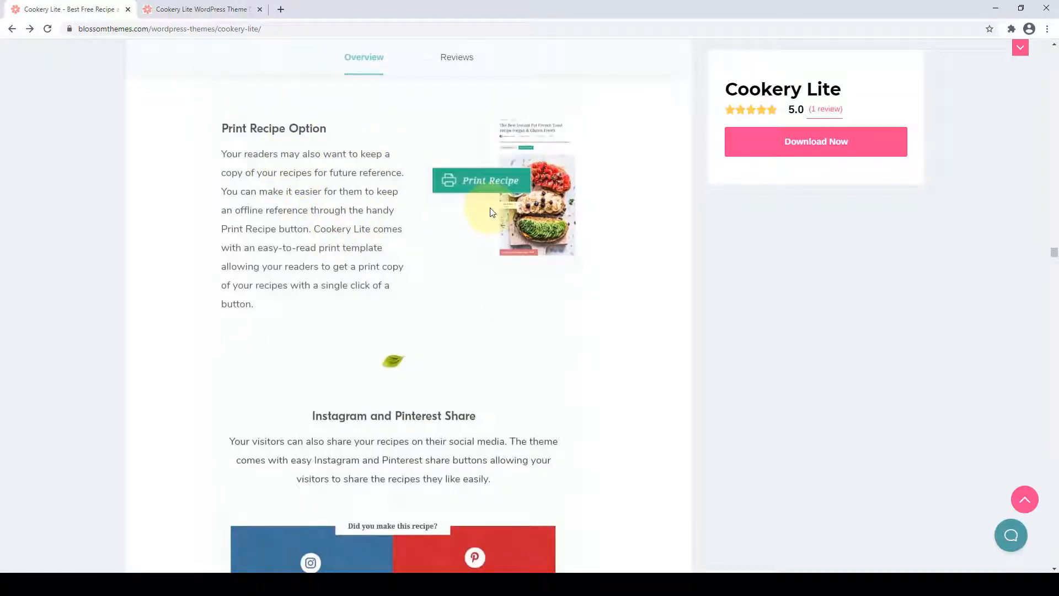
scroll(490, 223, "down", 5)
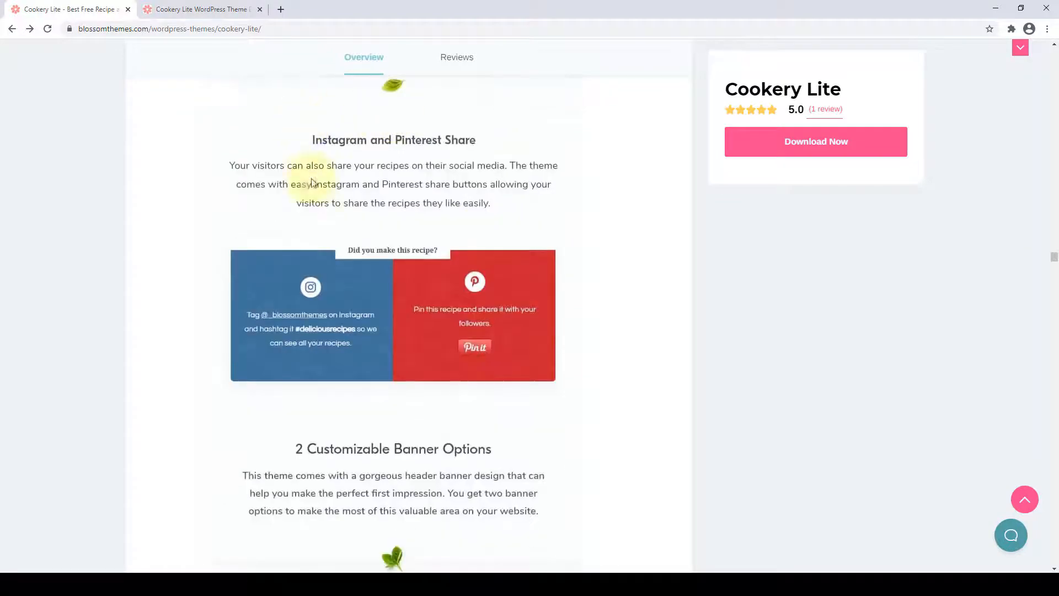
scroll(426, 219, "down", 6)
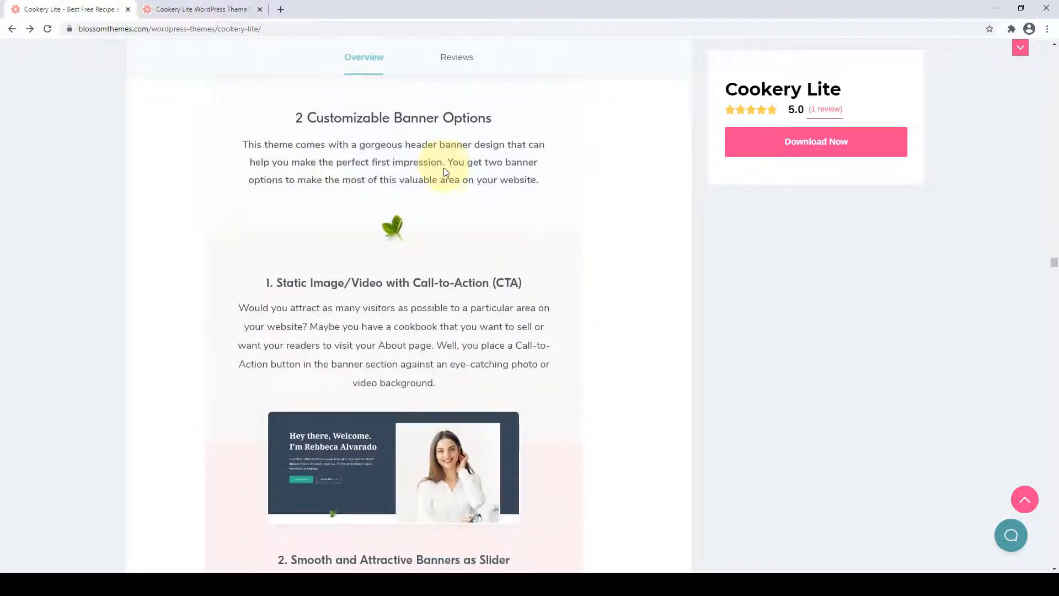
scroll(445, 171, "down", 2)
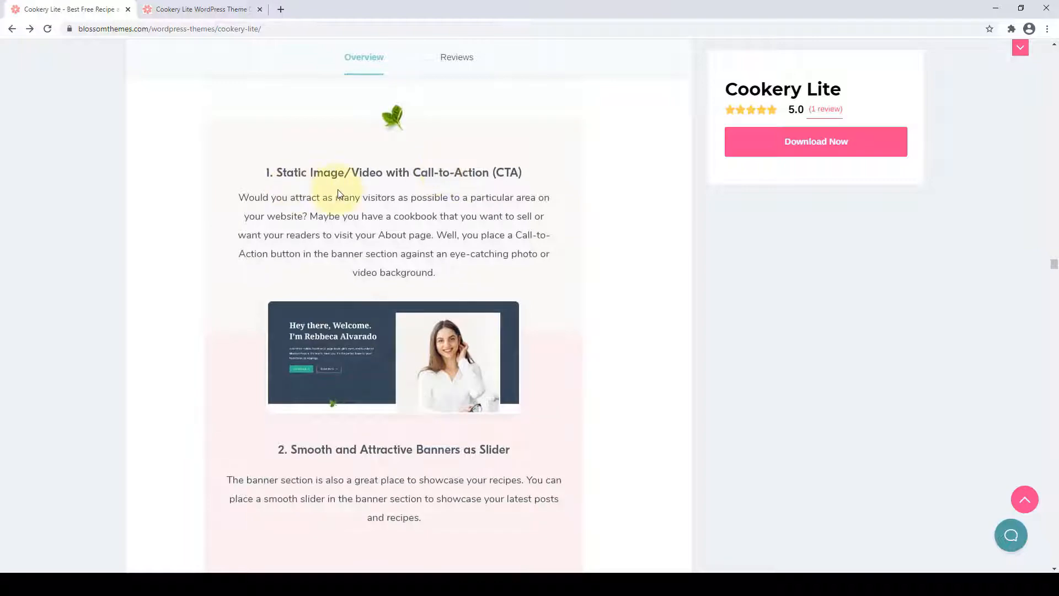
scroll(453, 194, "down", 6)
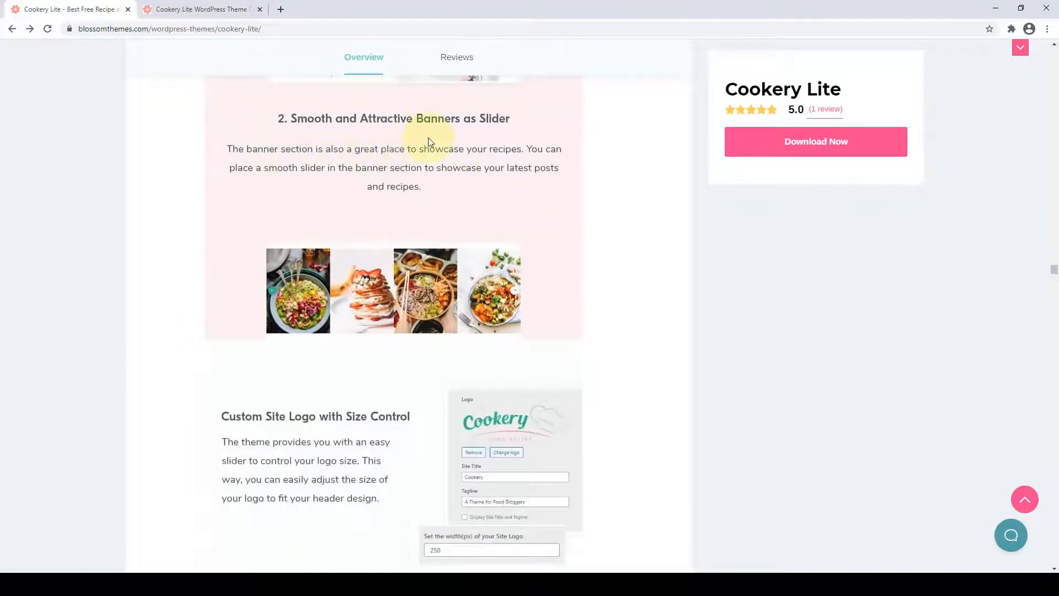
scroll(432, 153, "down", 5)
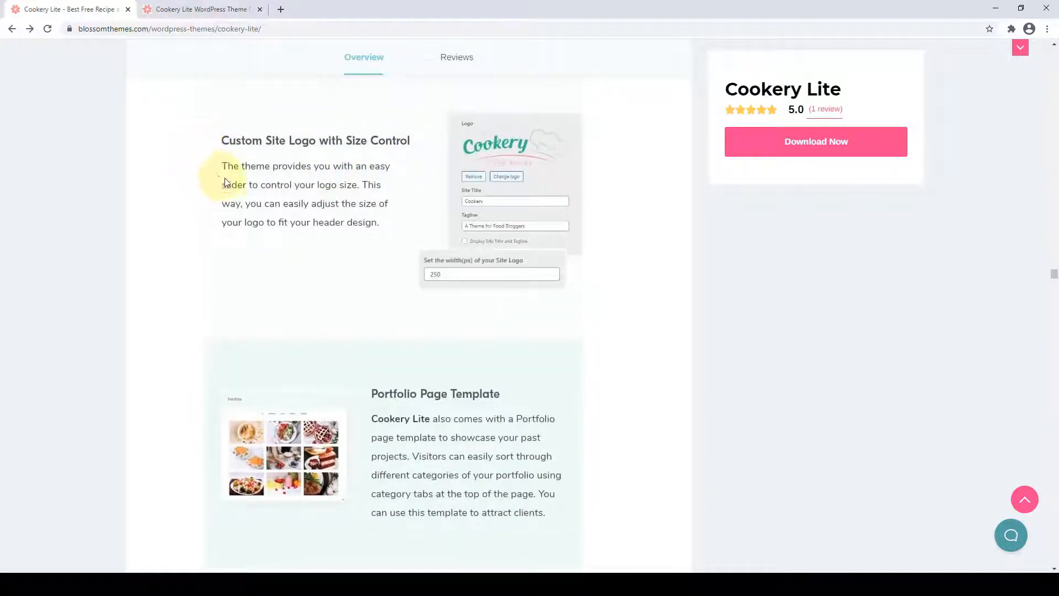
scroll(237, 193, "down", 4)
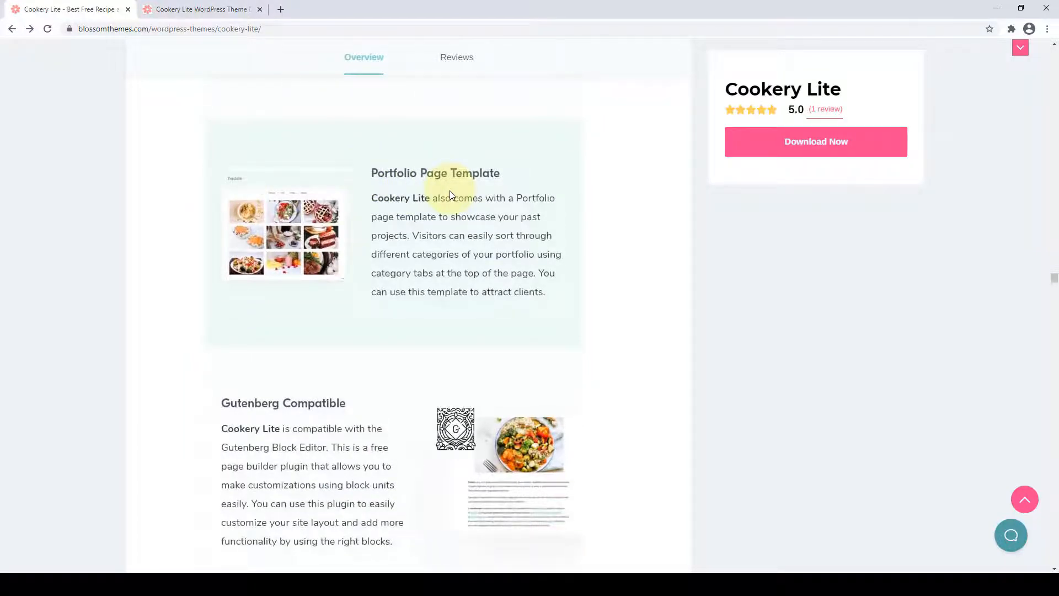
scroll(448, 190, "down", 5)
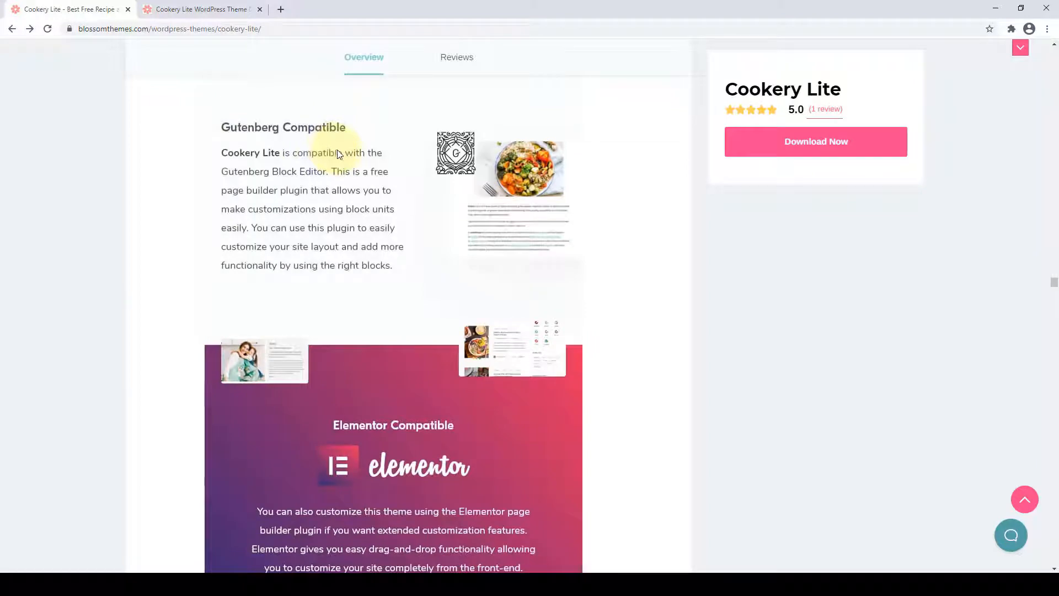
scroll(386, 221, "down", 4)
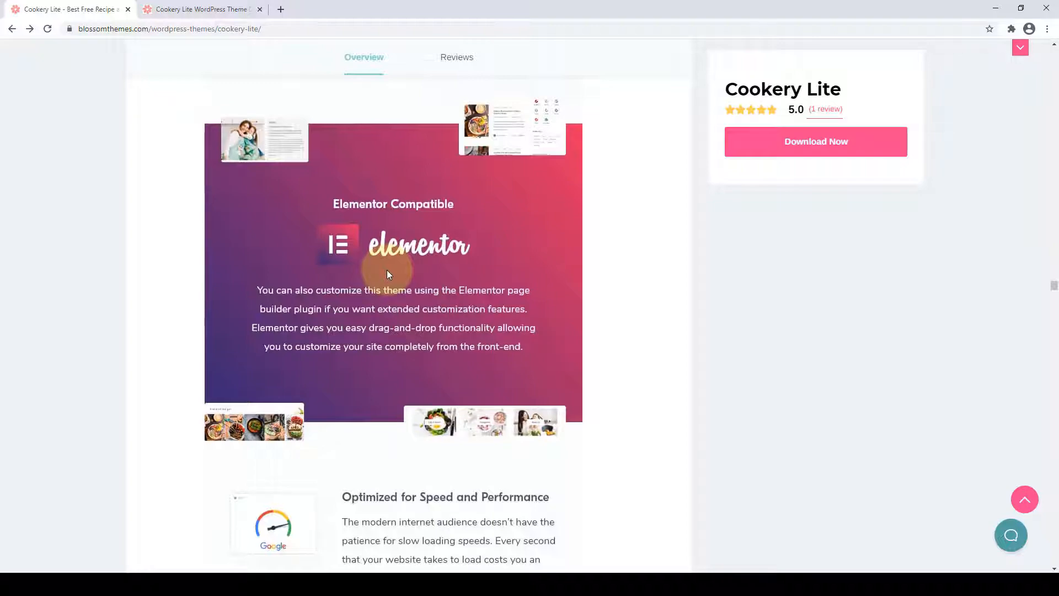
scroll(386, 270, "down", 6)
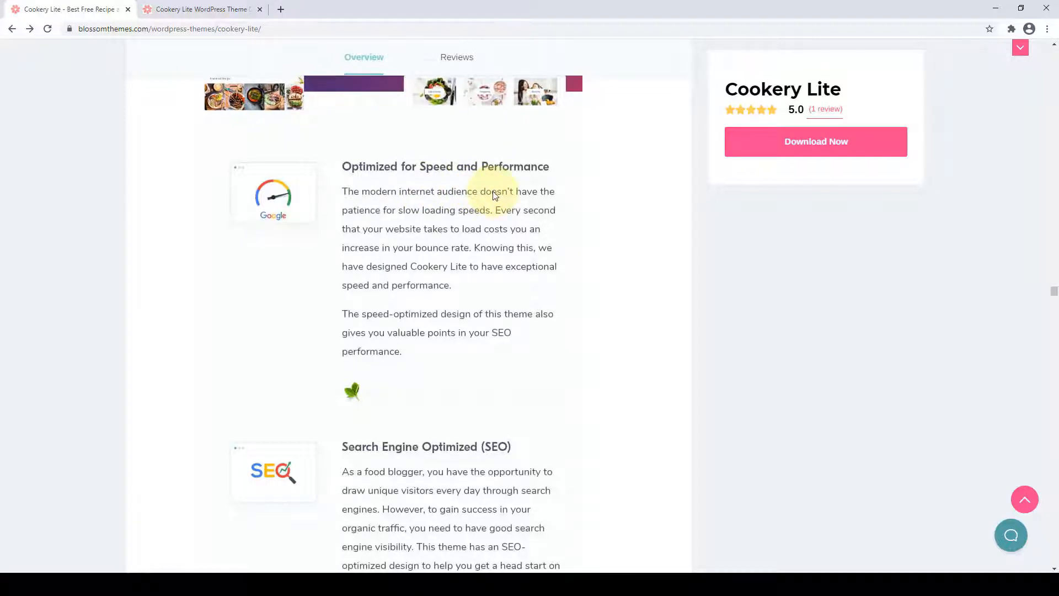
scroll(491, 191, "down", 5)
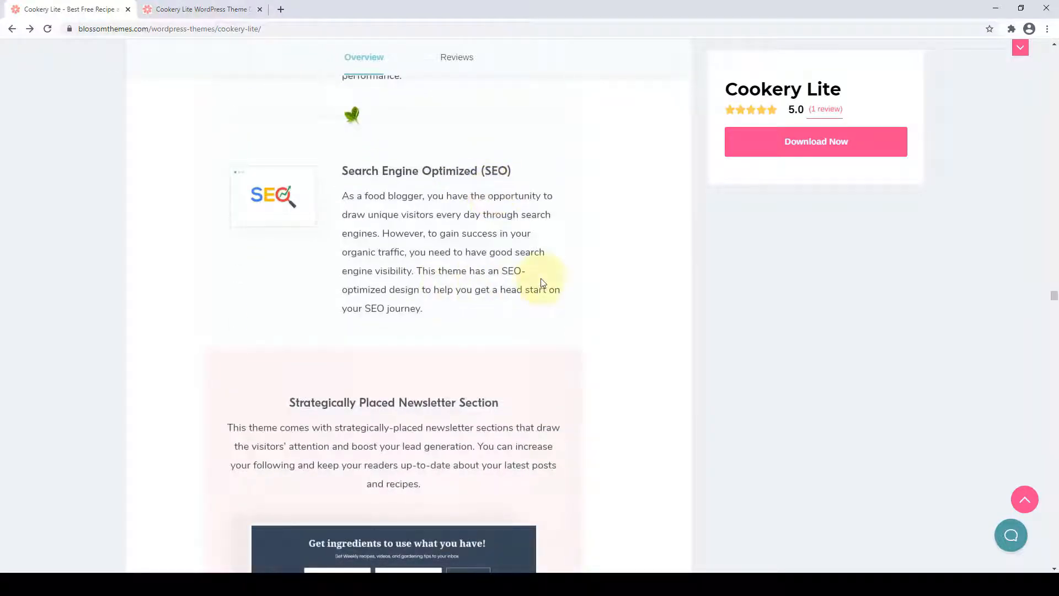
scroll(541, 286, "down", 5)
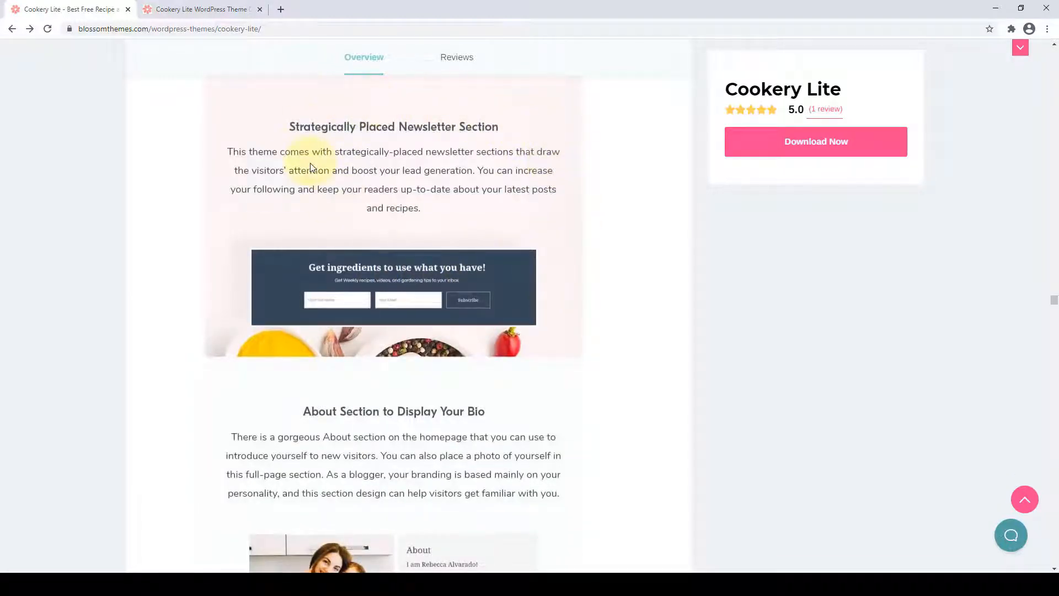
scroll(374, 298, "down", 5)
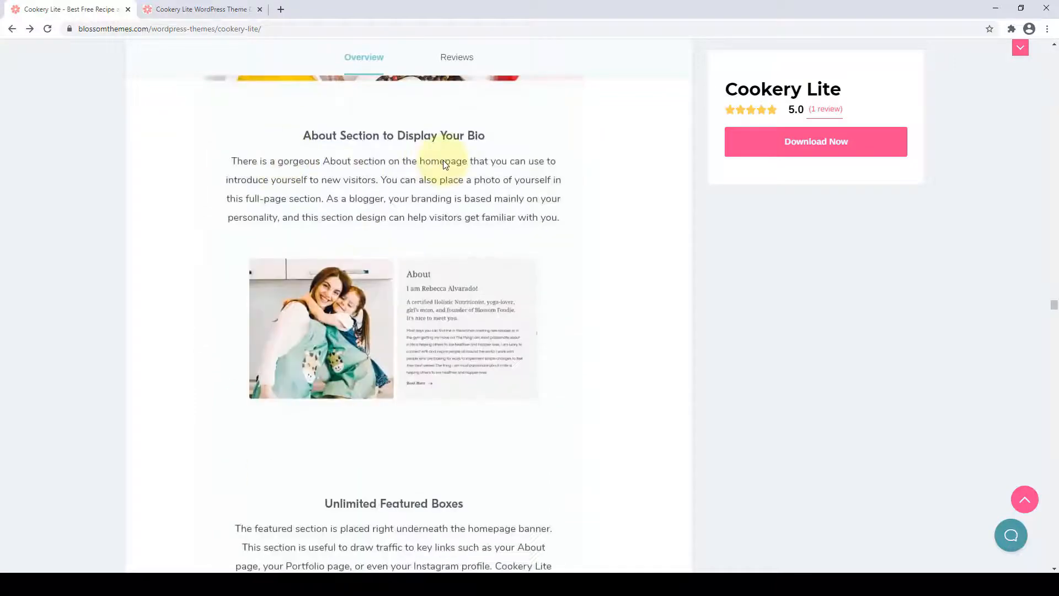
scroll(447, 171, "down", 7)
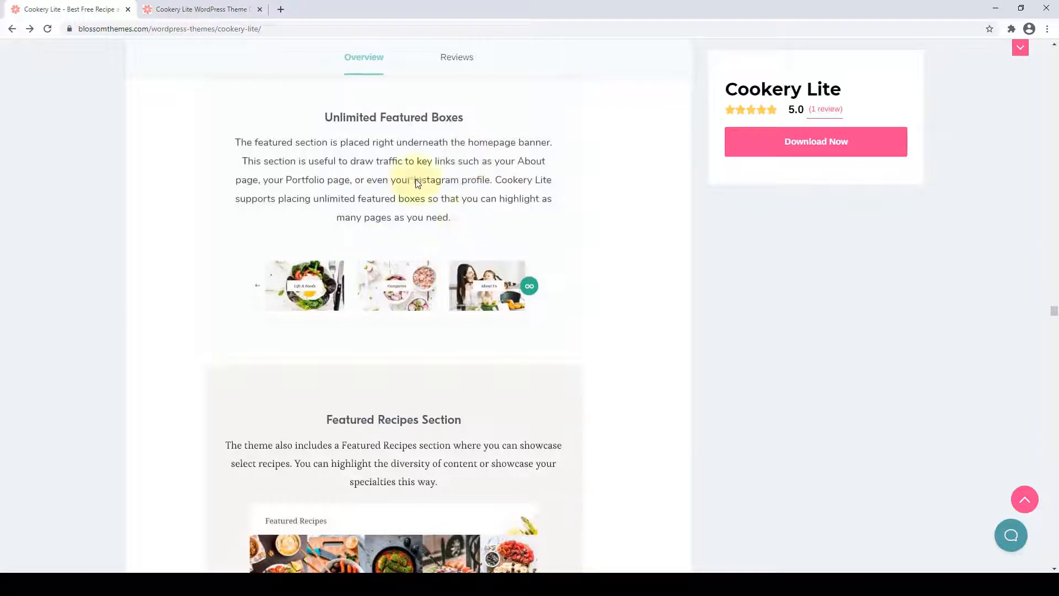
scroll(342, 198, "down", 2)
scroll(343, 198, "down", 4)
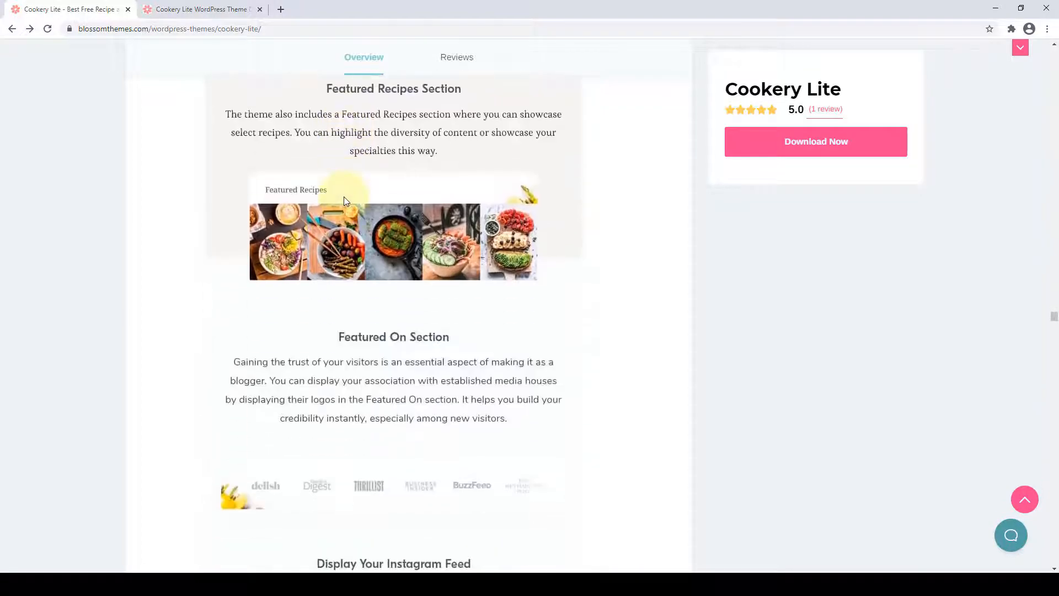
scroll(343, 196, "up", 1)
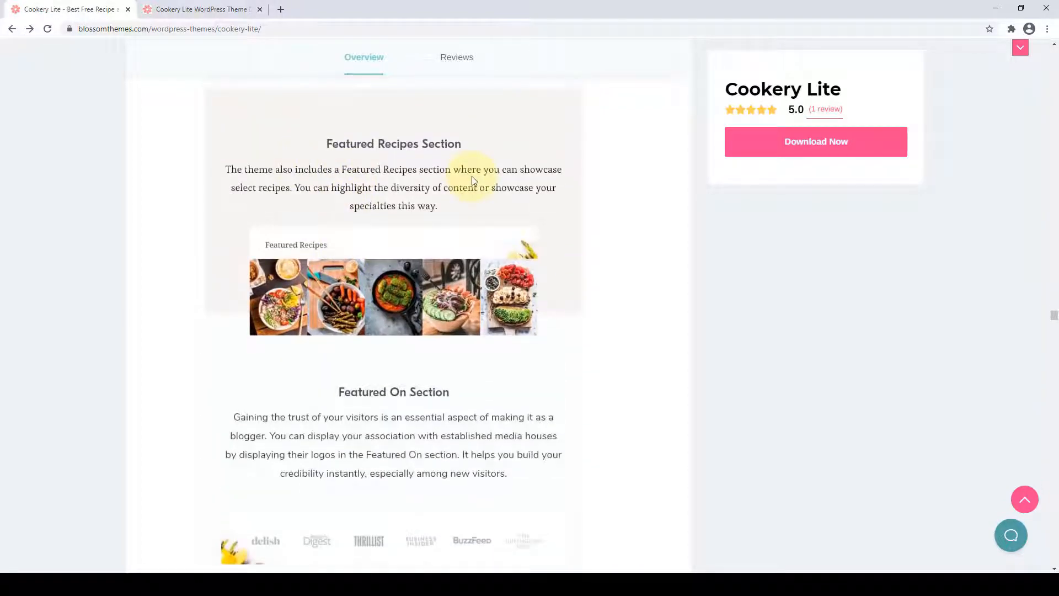
scroll(472, 182, "down", 5)
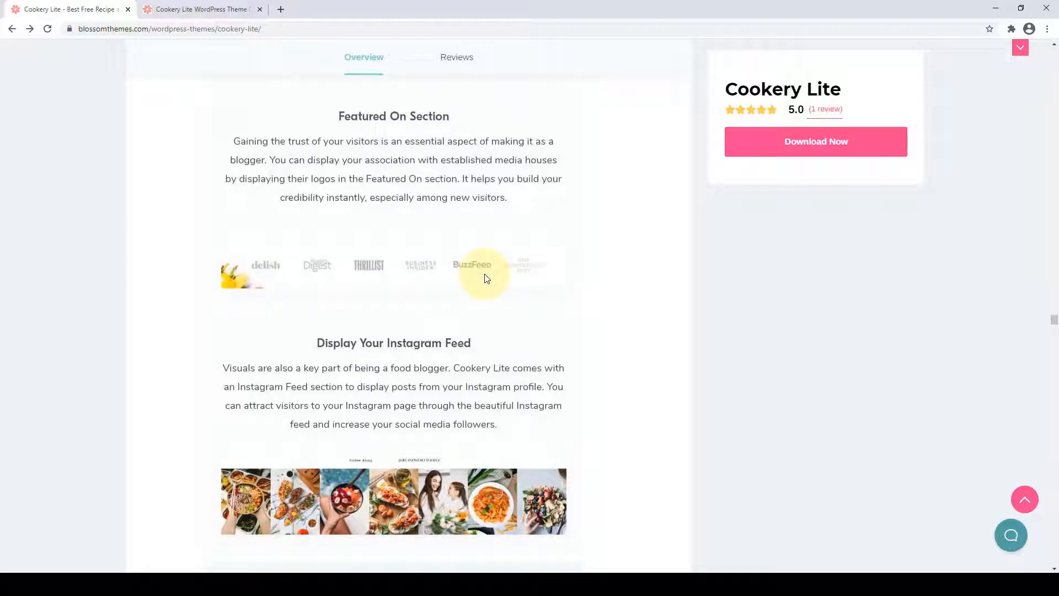
scroll(485, 275, "down", 4)
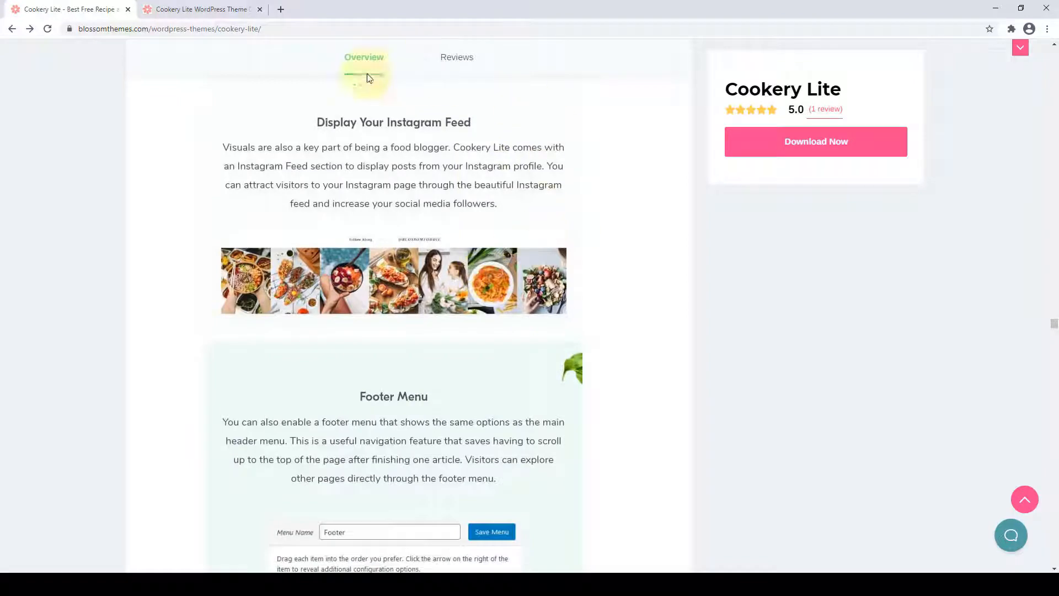
scroll(499, 141, "down", 5)
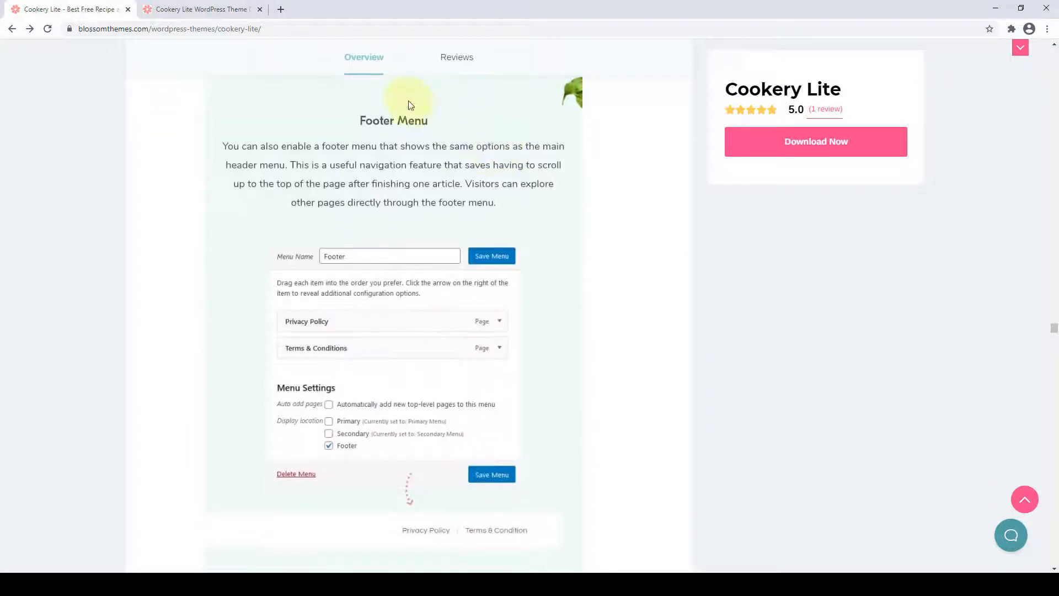
scroll(434, 166, "down", 7)
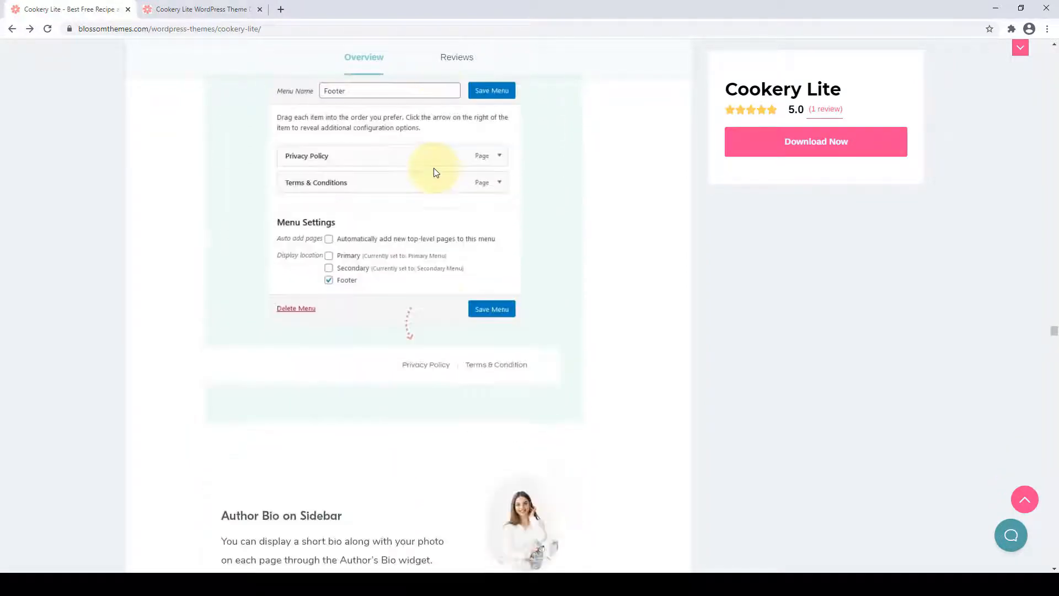
scroll(434, 176, "down", 2)
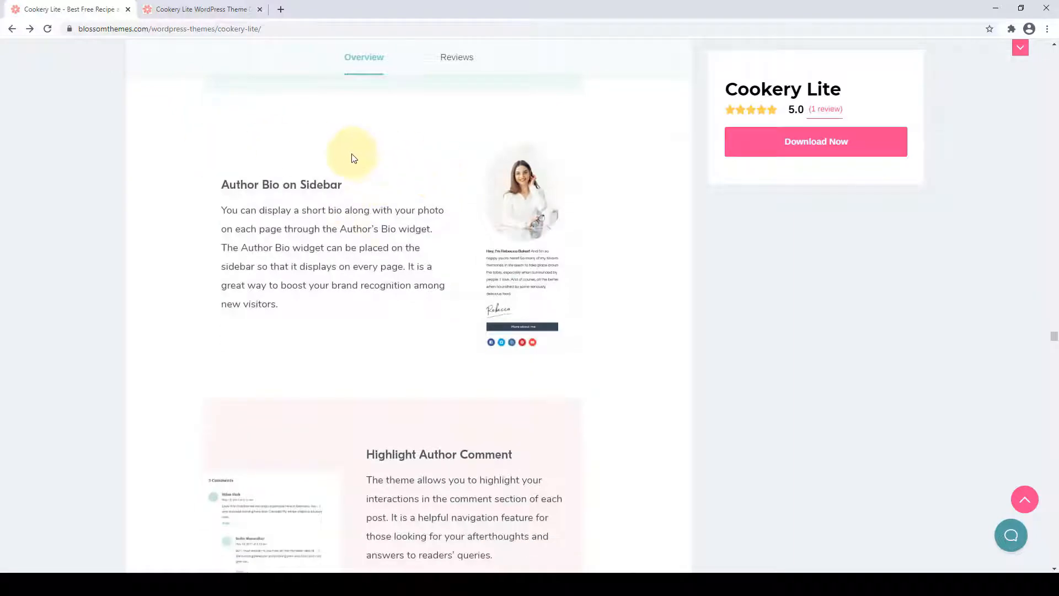
scroll(353, 163, "down", 3)
scroll(356, 168, "down", 2)
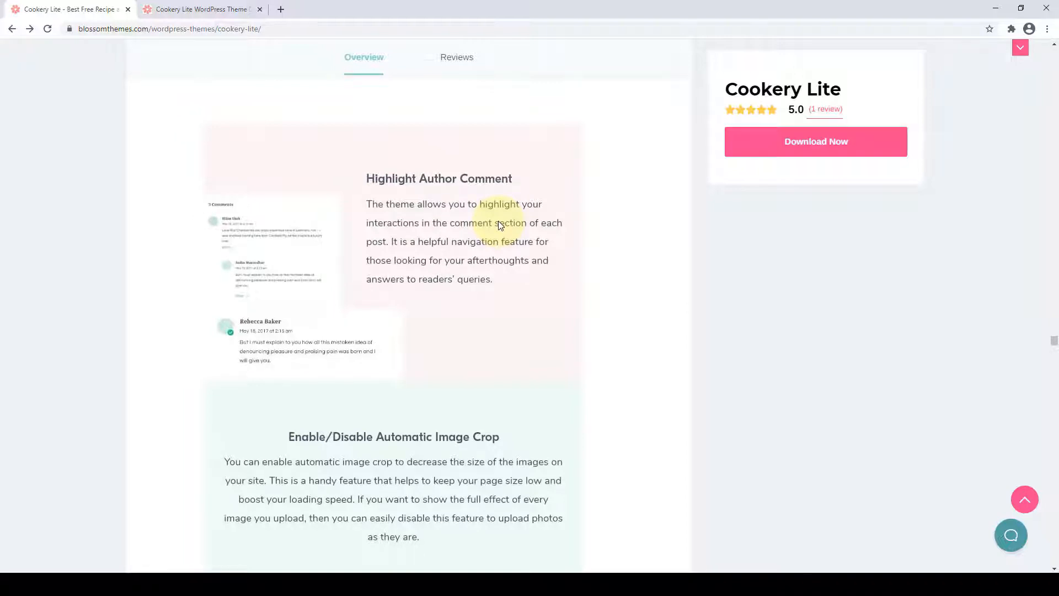
scroll(498, 220, "down", 5)
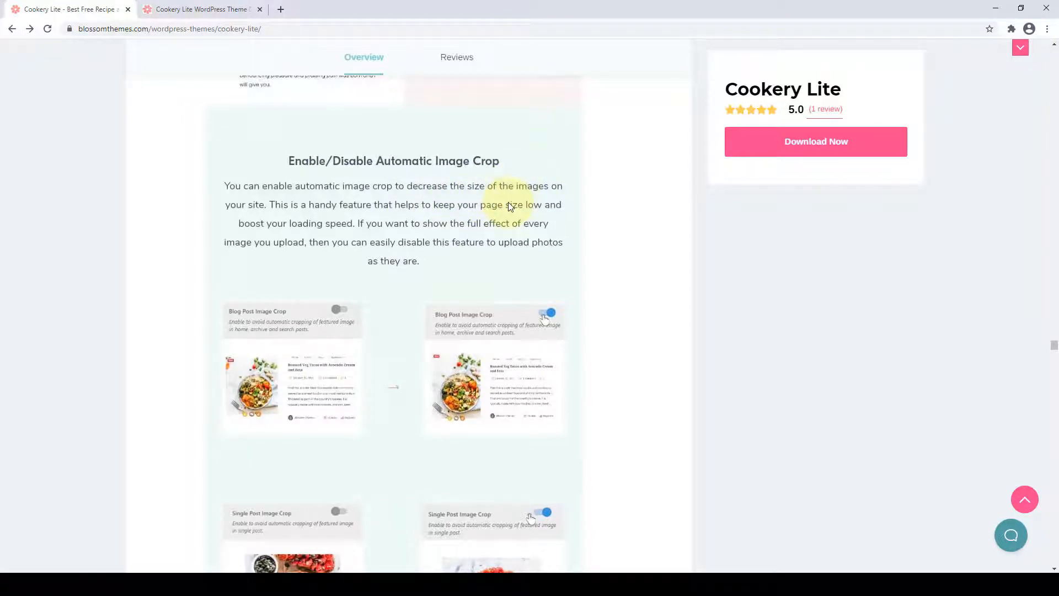
scroll(510, 207, "down", 4)
scroll(510, 209, "down", 9)
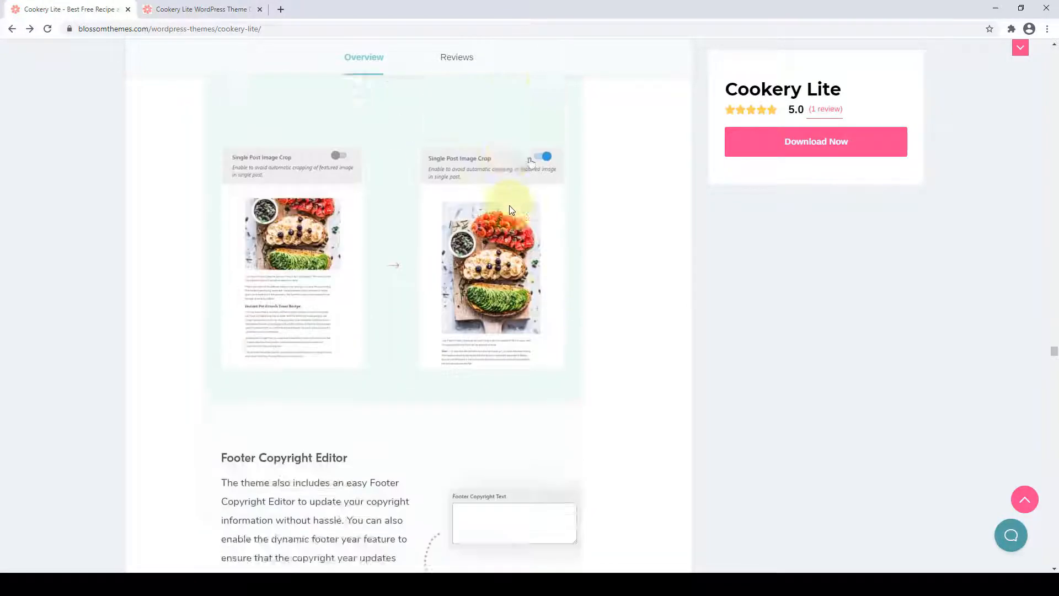
scroll(432, 182, "down", 5)
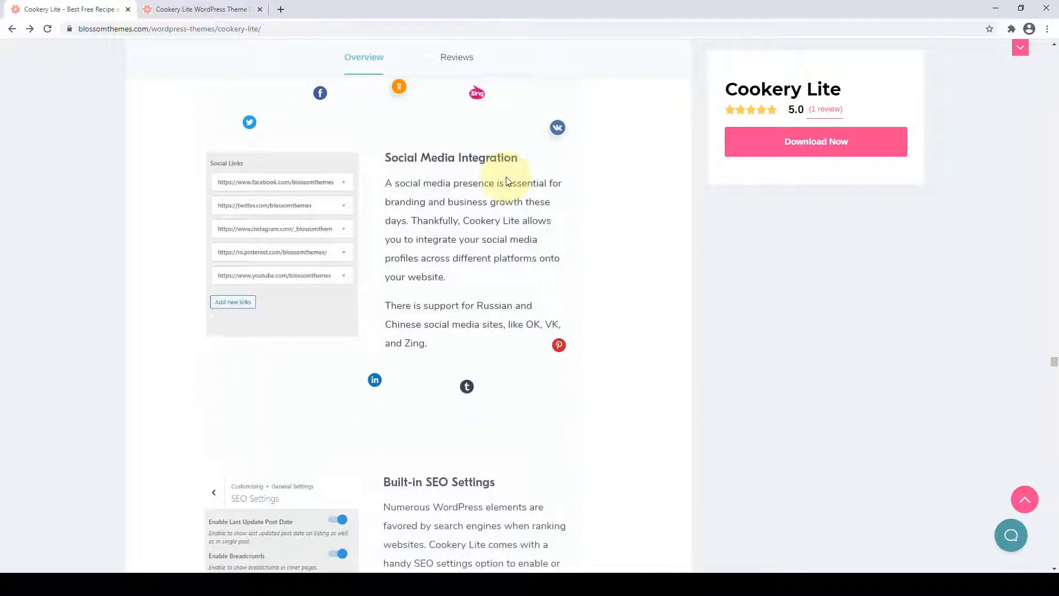
scroll(507, 182, "down", 7)
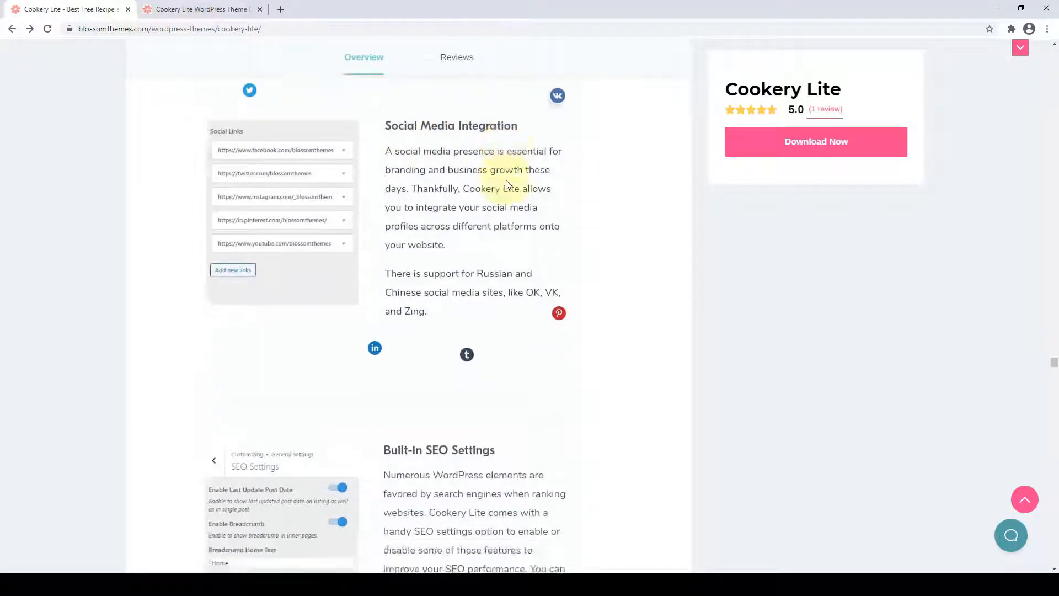
scroll(507, 182, "up", 1)
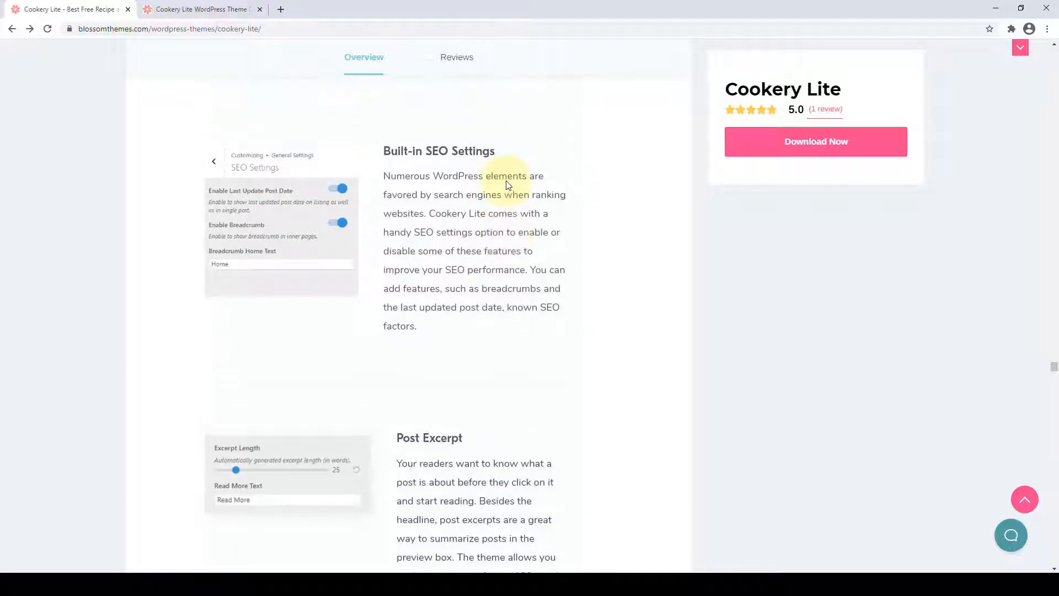
scroll(488, 165, "down", 5)
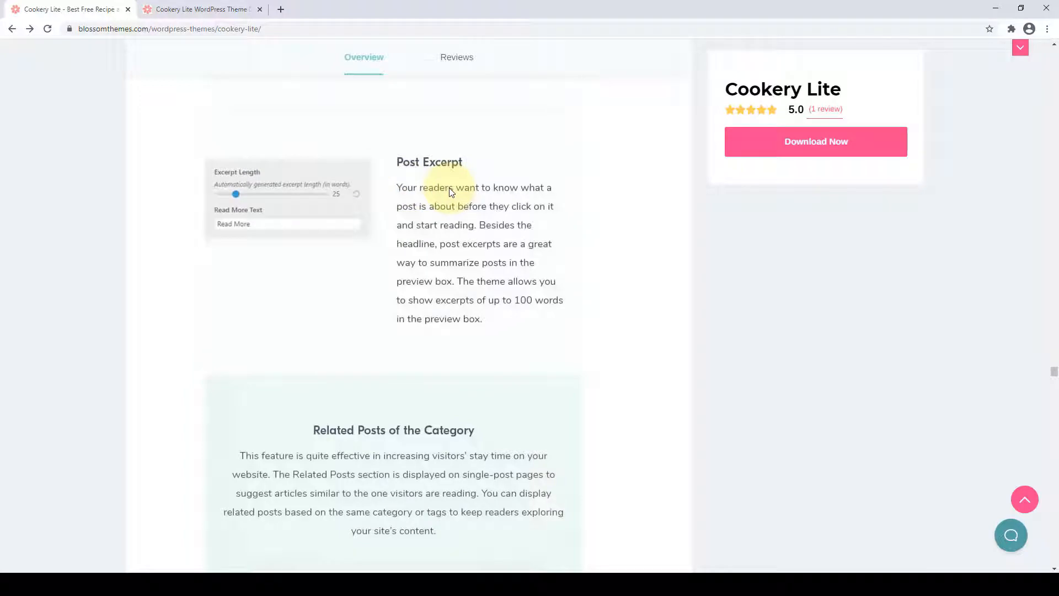
scroll(451, 191, "down", 5)
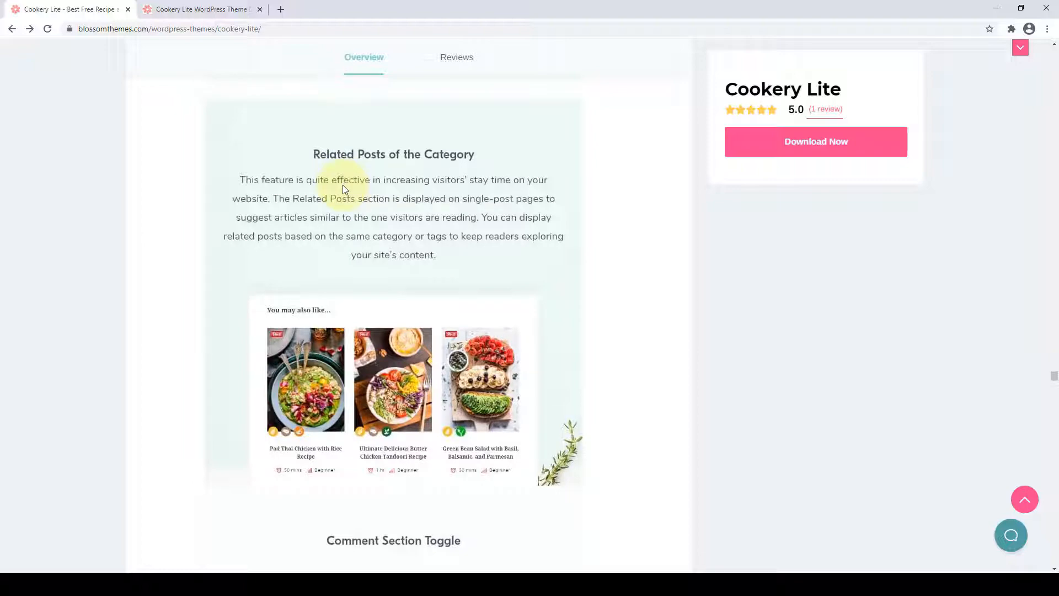
scroll(343, 187, "down", 8)
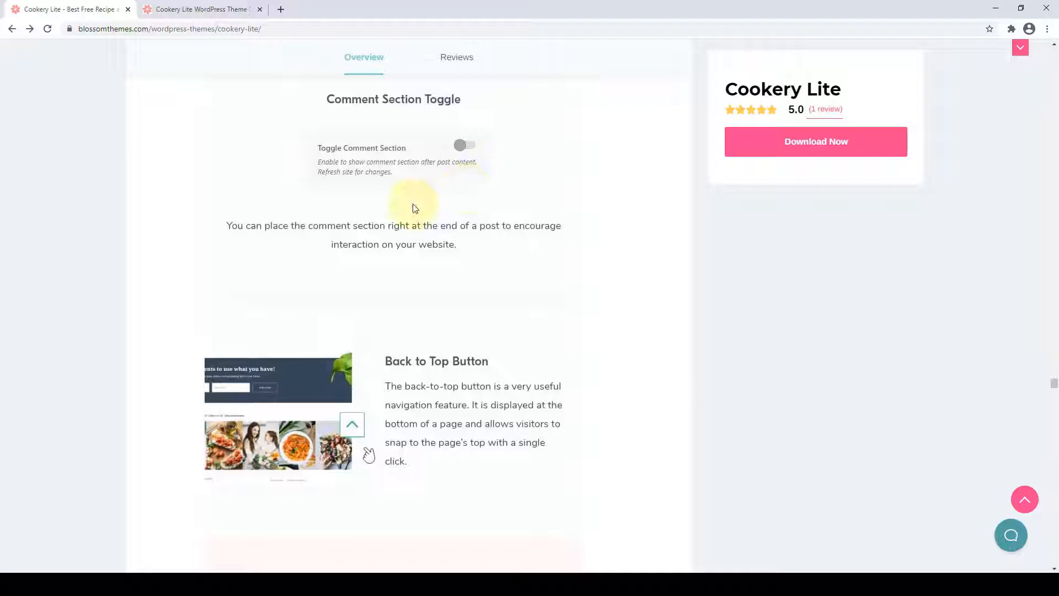
scroll(411, 208, "down", 5)
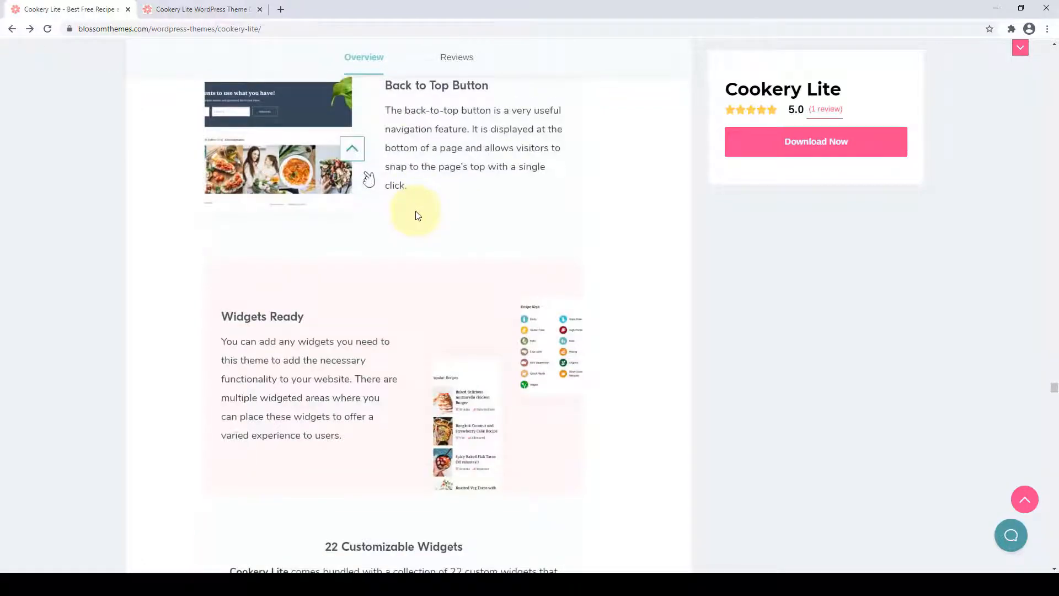
scroll(558, 171, "down", 3)
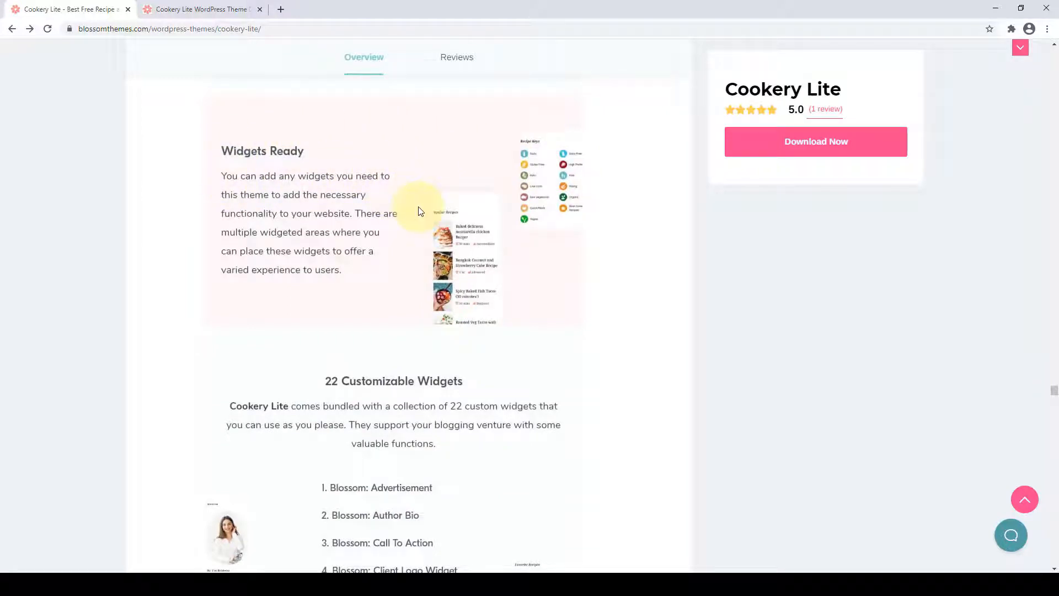
scroll(418, 212, "down", 11)
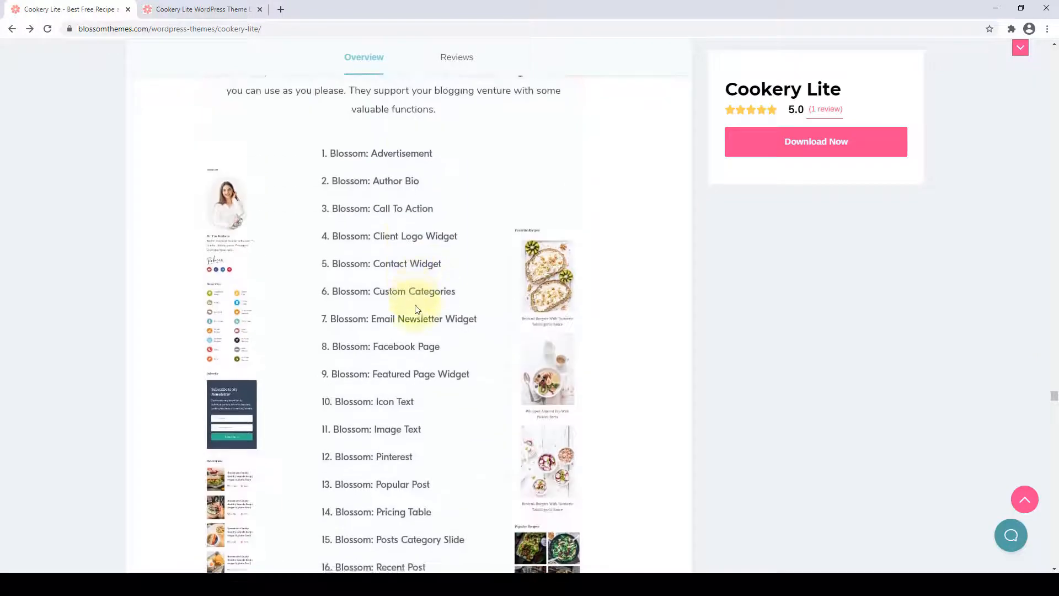
scroll(420, 338, "down", 6)
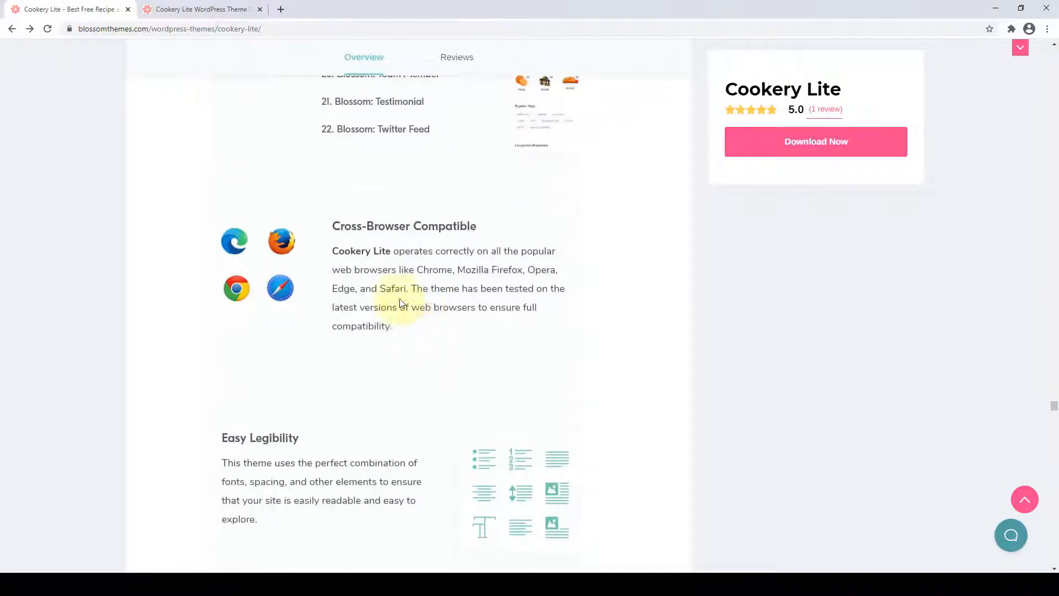
scroll(454, 255, "down", 5)
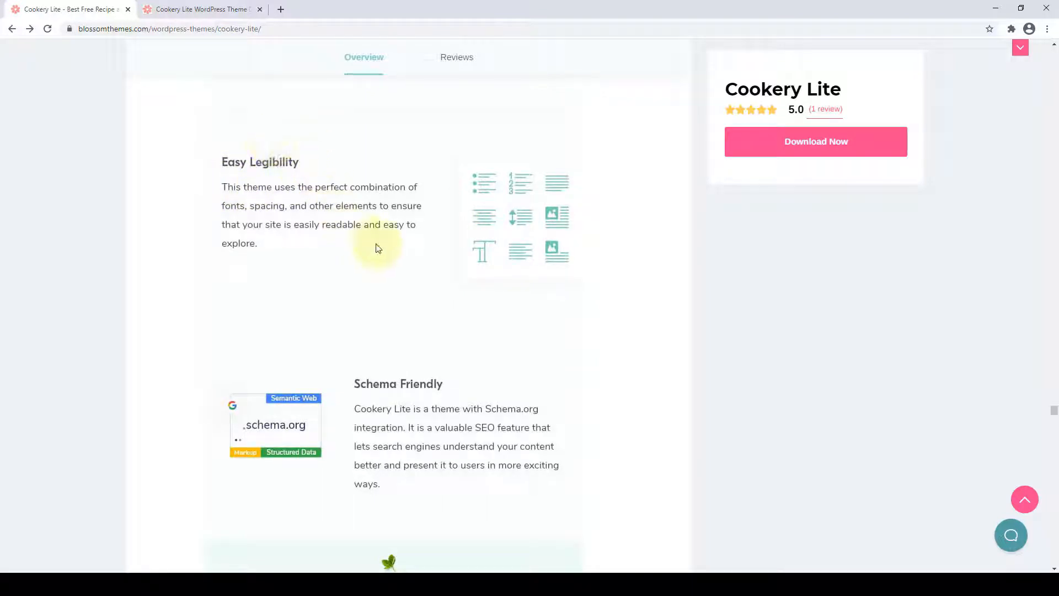
scroll(379, 249, "down", 3)
scroll(427, 243, "down", 4)
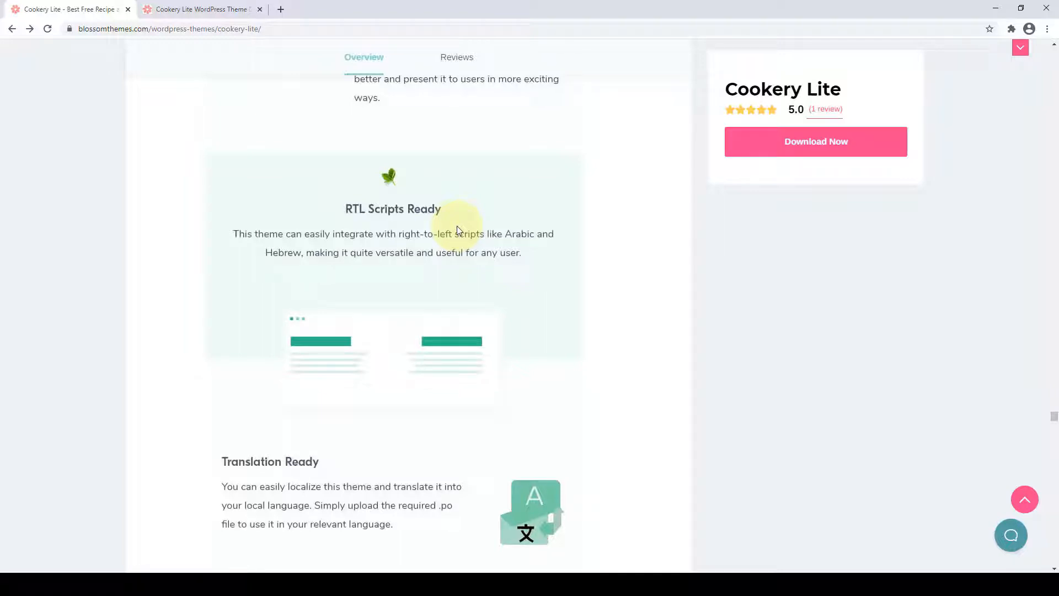
scroll(458, 228, "down", 5)
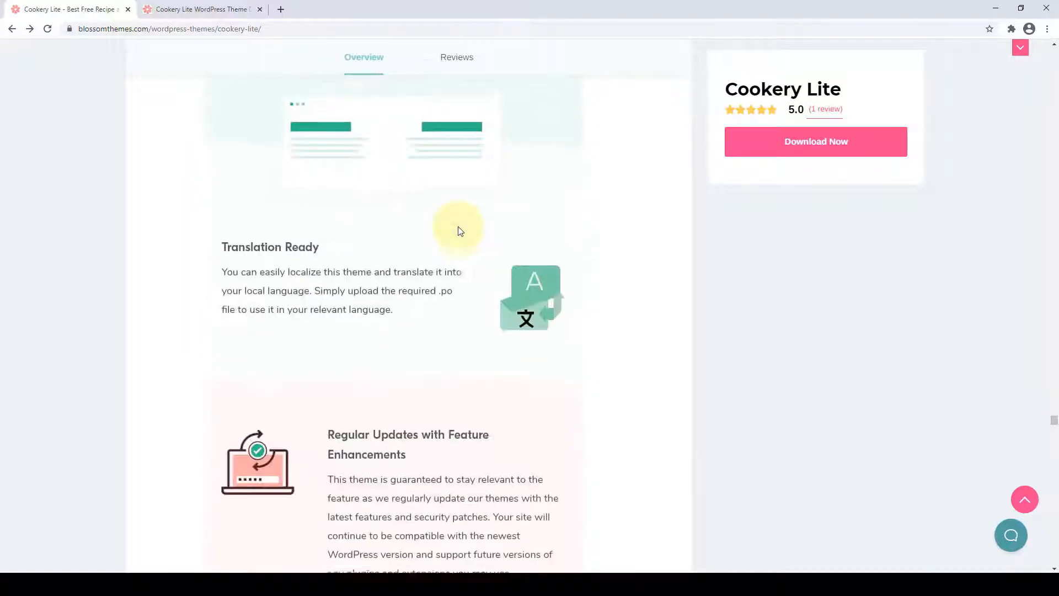
scroll(372, 234, "down", 1)
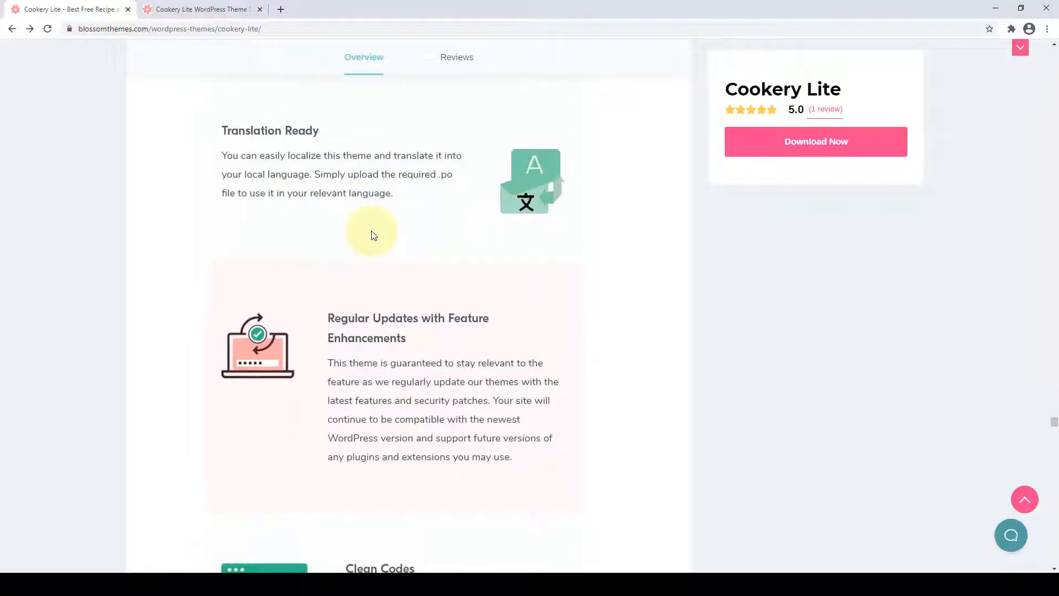
scroll(372, 234, "down", 3)
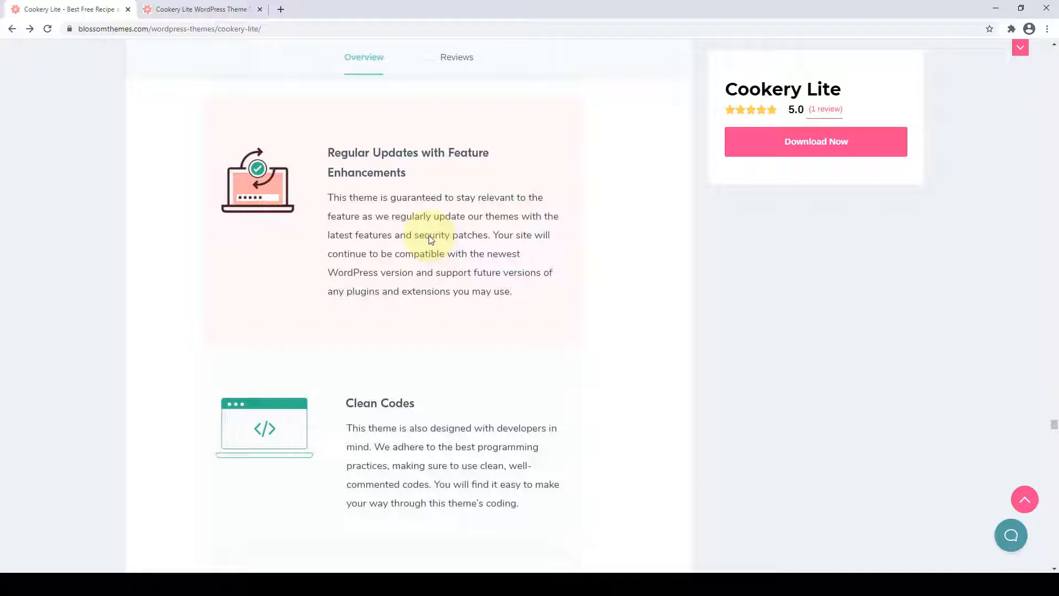
scroll(431, 238, "down", 5)
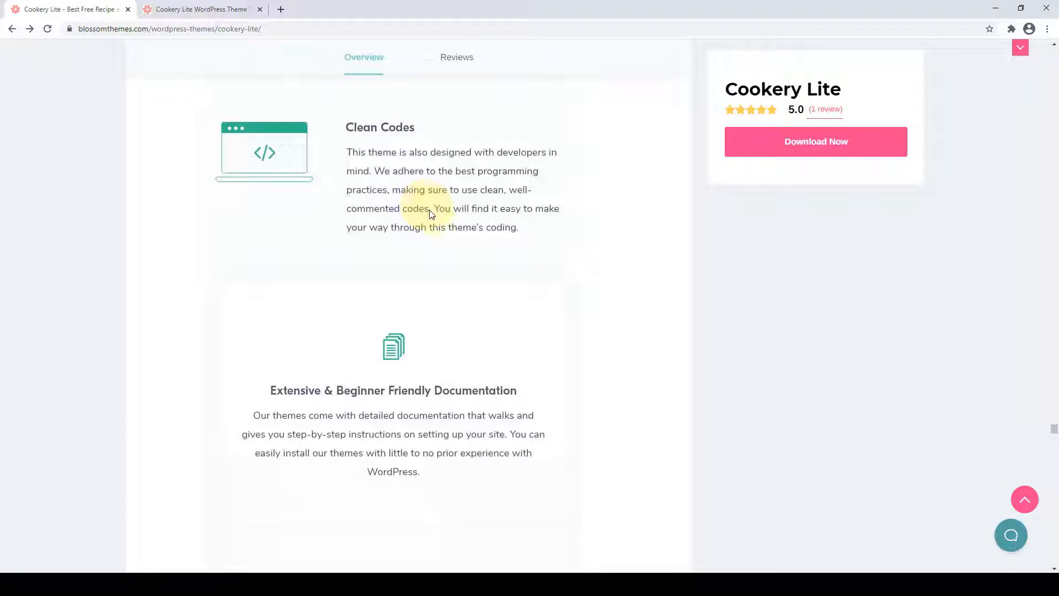
scroll(477, 215, "down", 4)
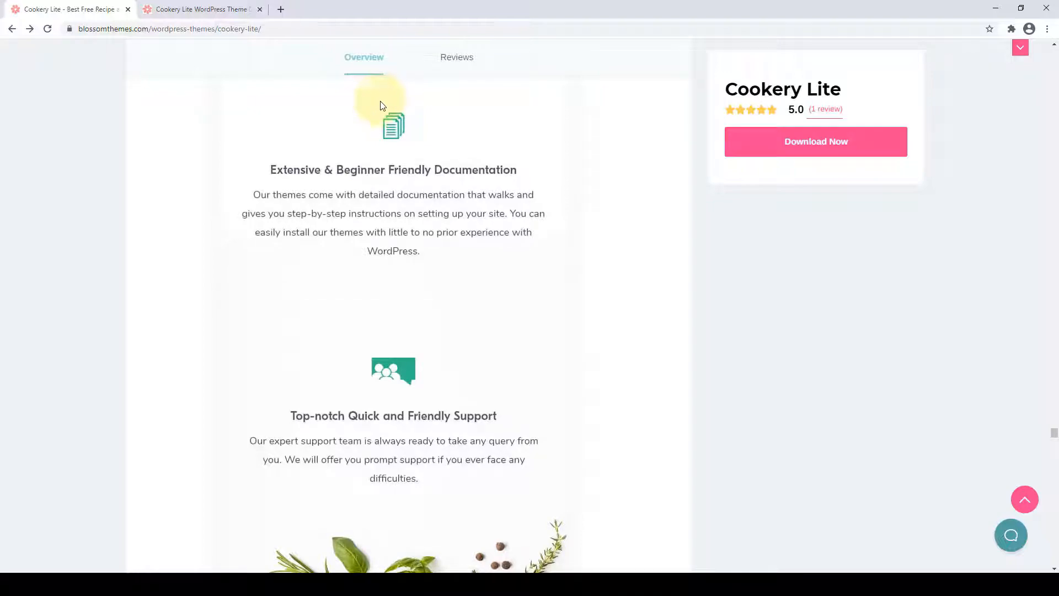
scroll(399, 160, "down", 5)
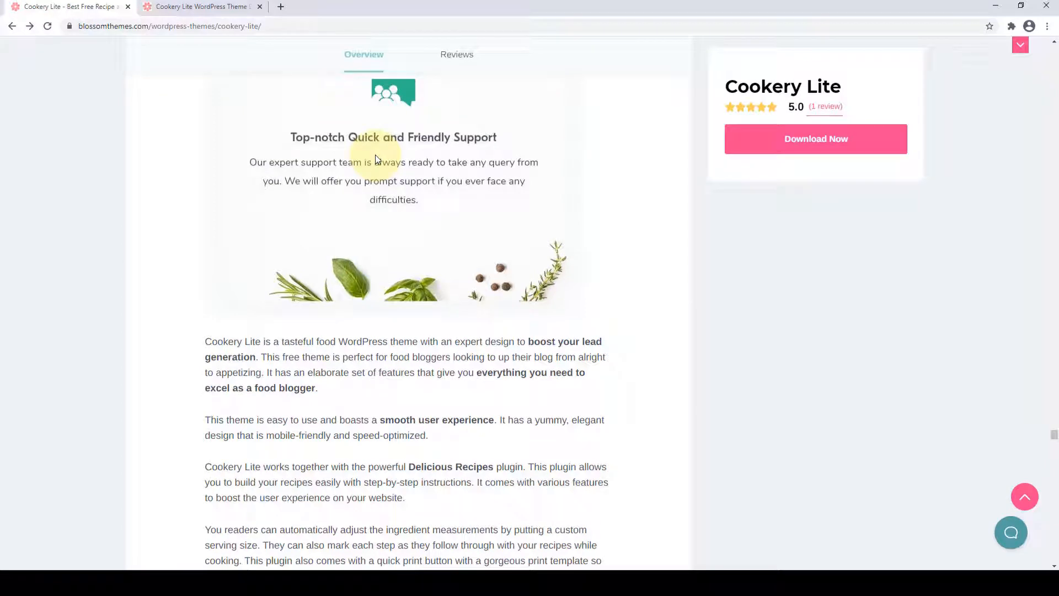
left_click(1024, 498)
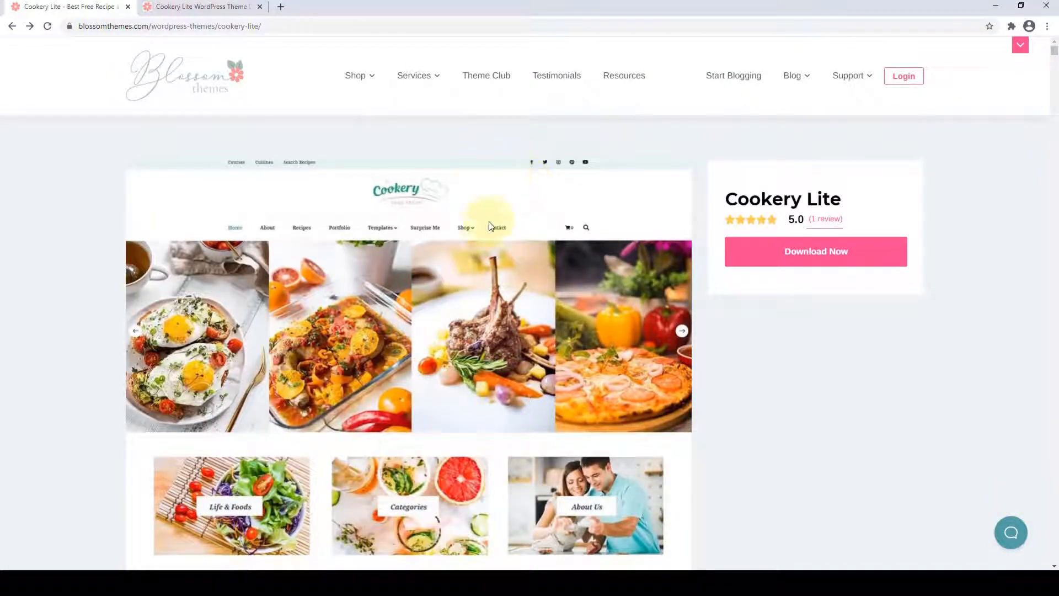
Download the Cookery Lite theme with the pink Download Now button.
left_click(842, 252)
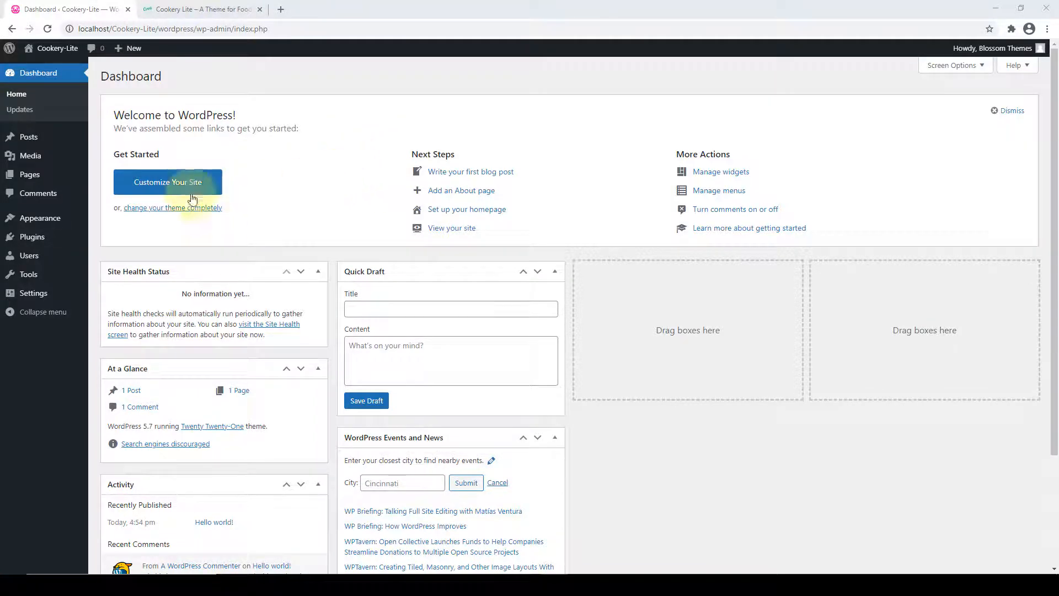
Find 'cookery lite' under Appearance > Themes > Add New, then install and activate it.
mouse_move(69, 221)
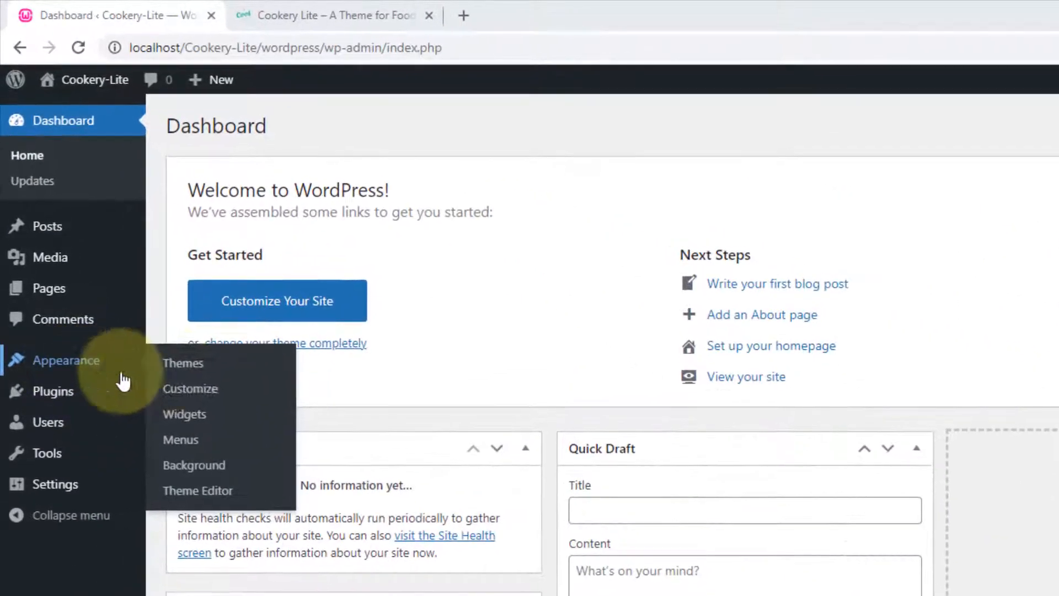
left_click(181, 367)
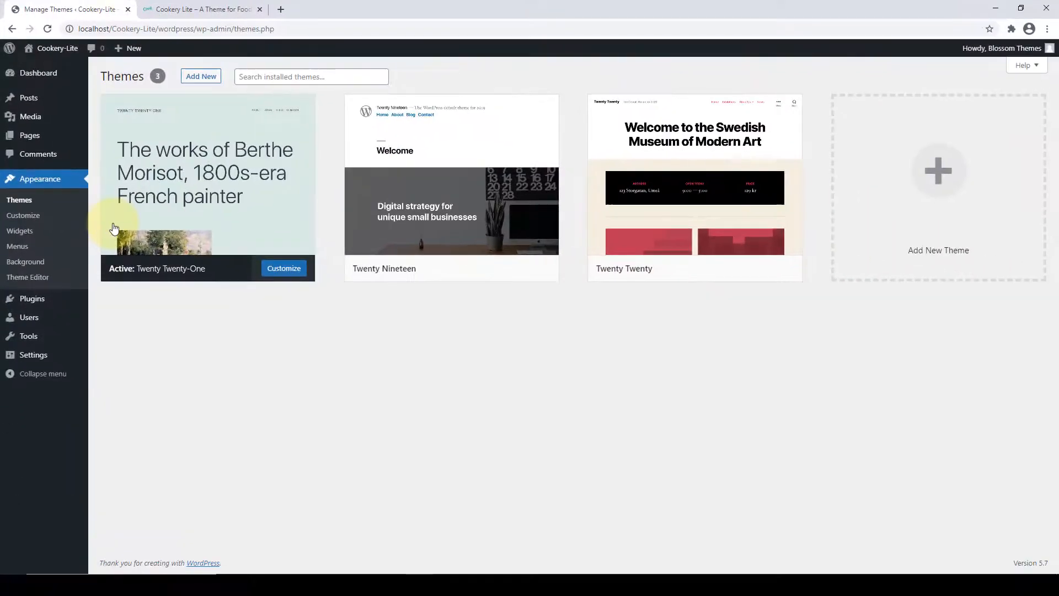
left_click(211, 82)
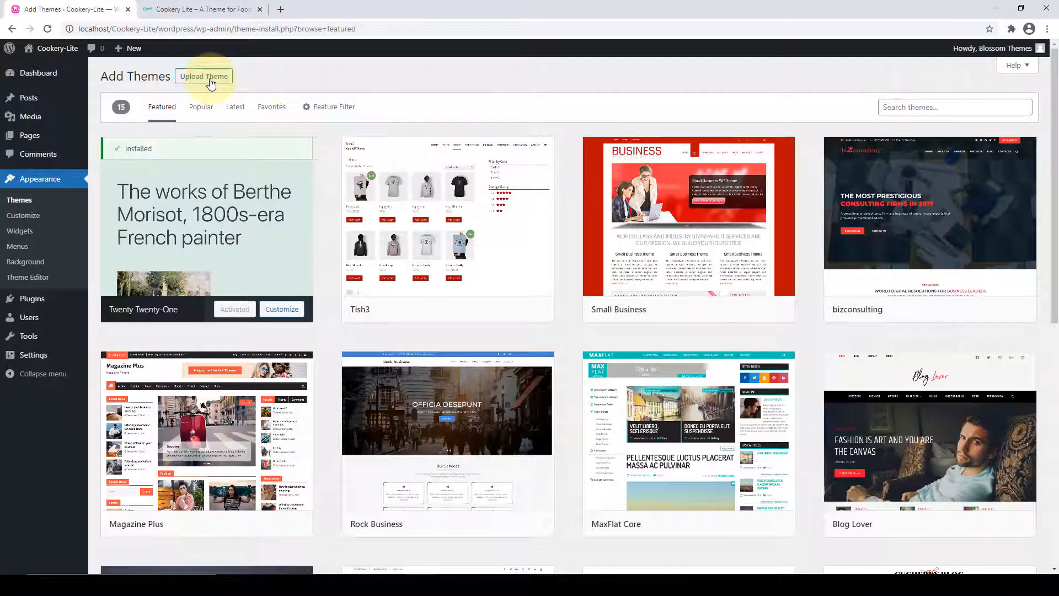
left_click(938, 107)
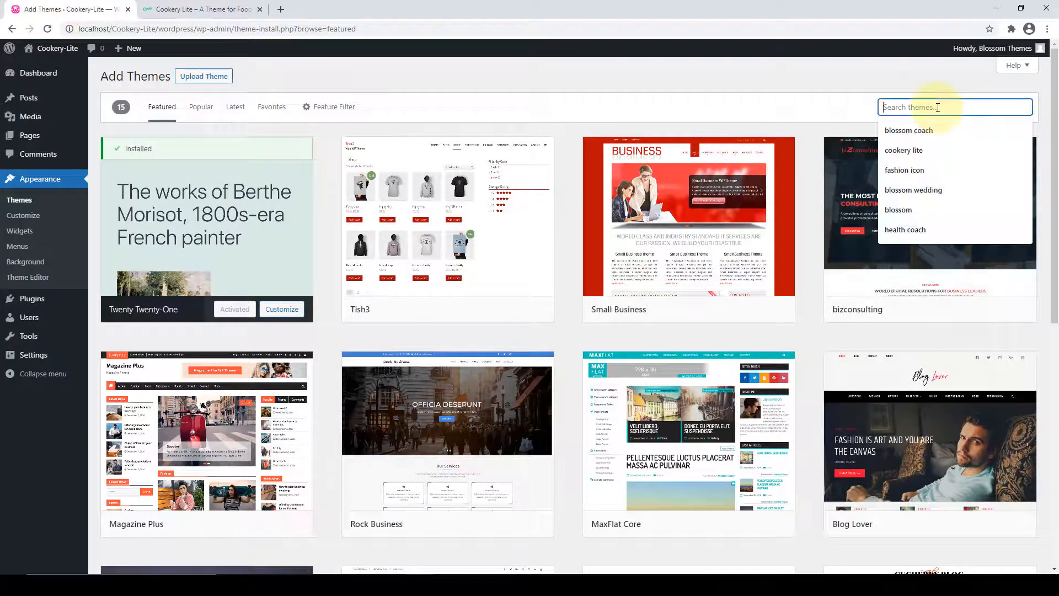
key("Down")
key("Down")
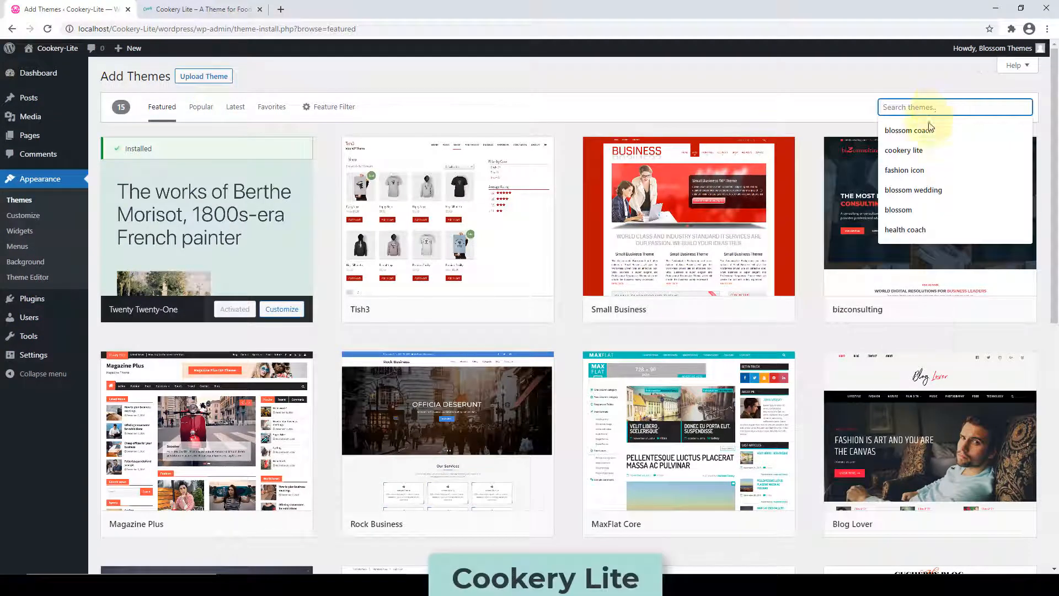
key("Return")
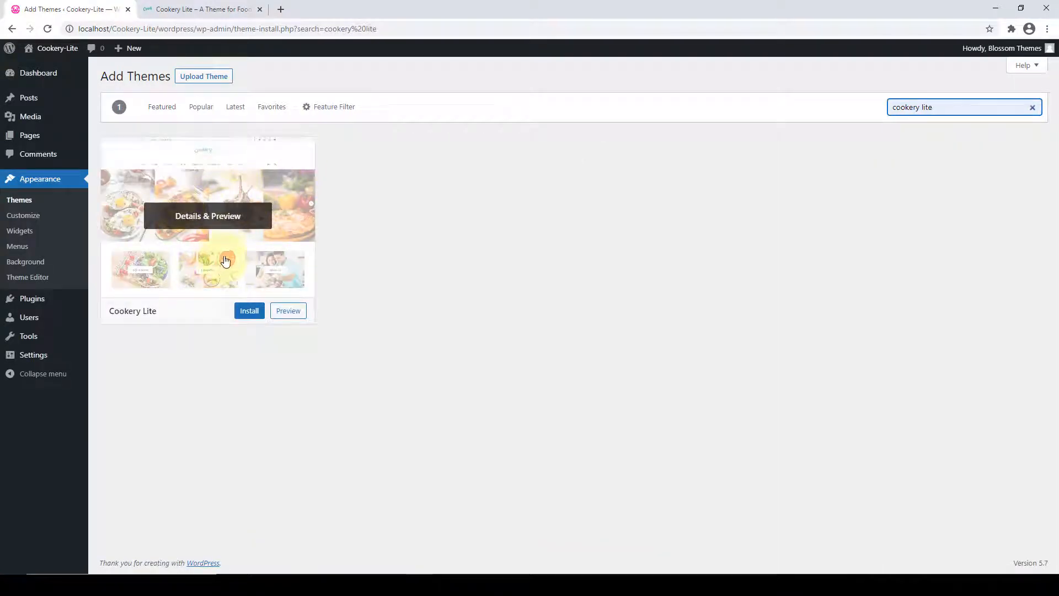
left_click(250, 311)
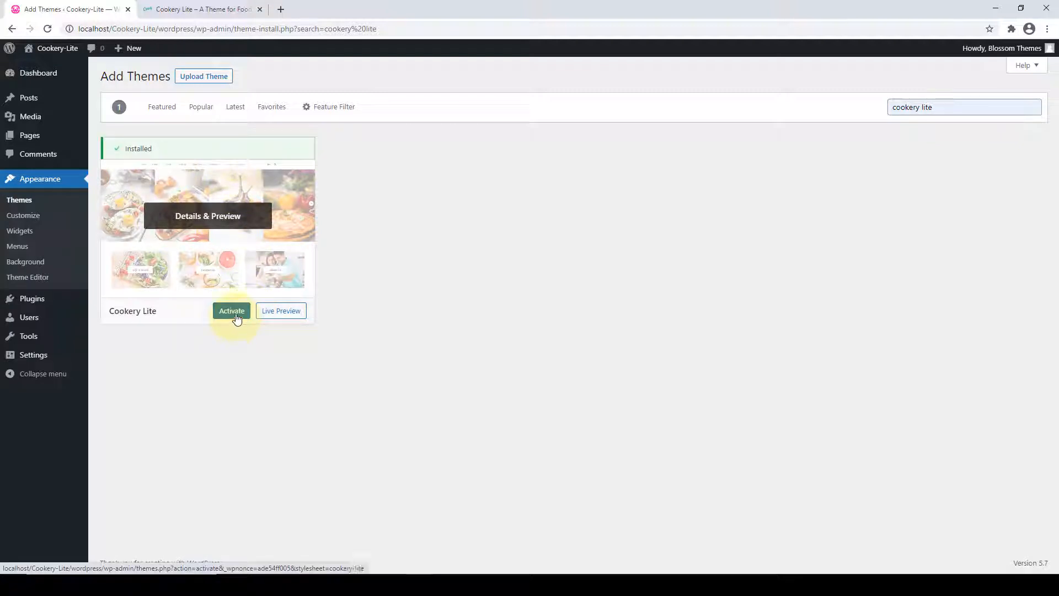
left_click(232, 311)
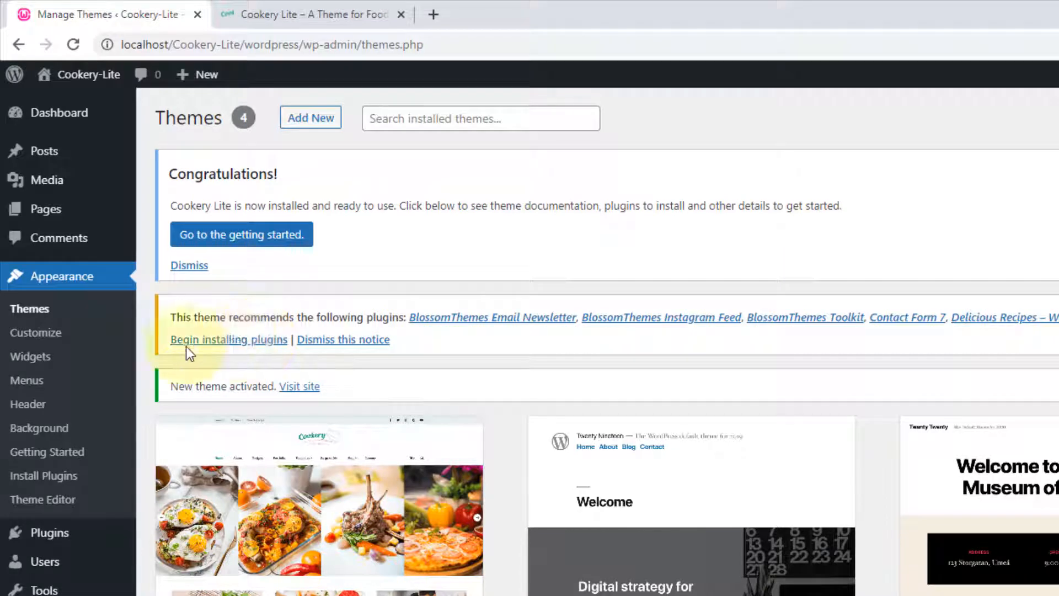
Install all seven recommended plugins with the Install bulk action.
left_click(269, 341)
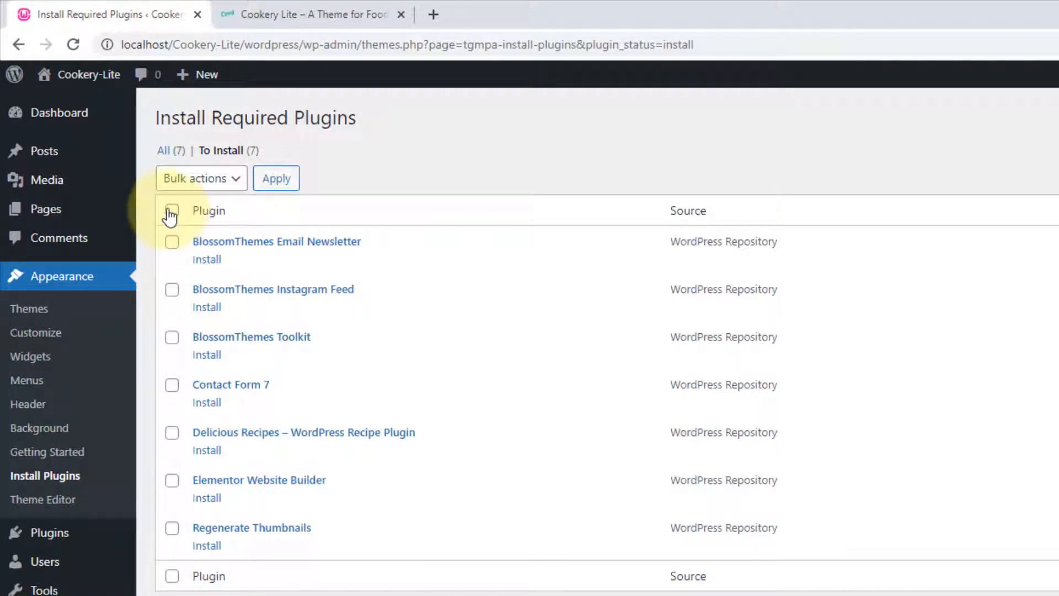
left_click(172, 212)
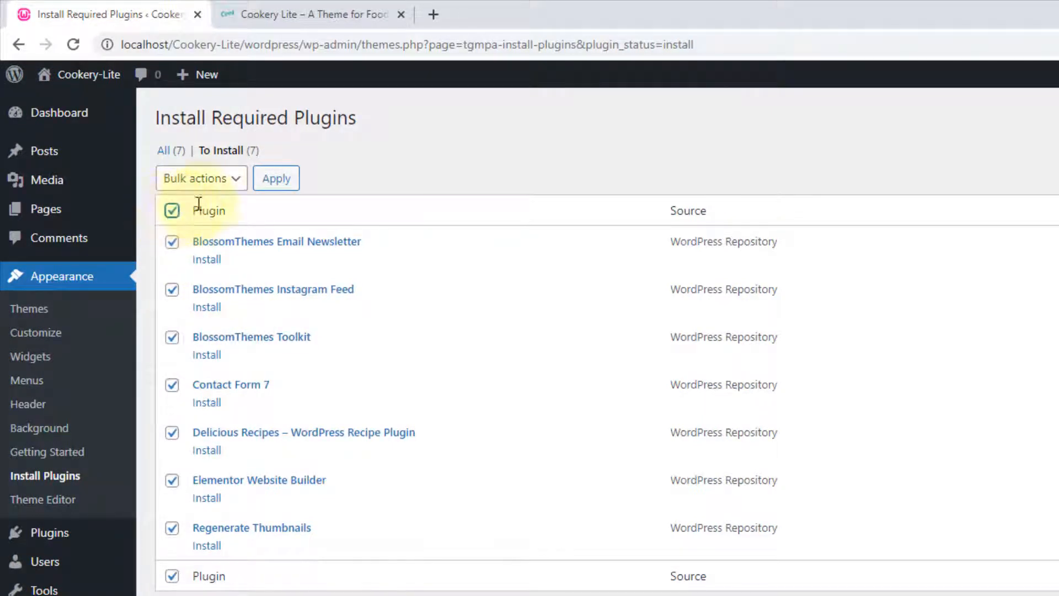
left_click(234, 186)
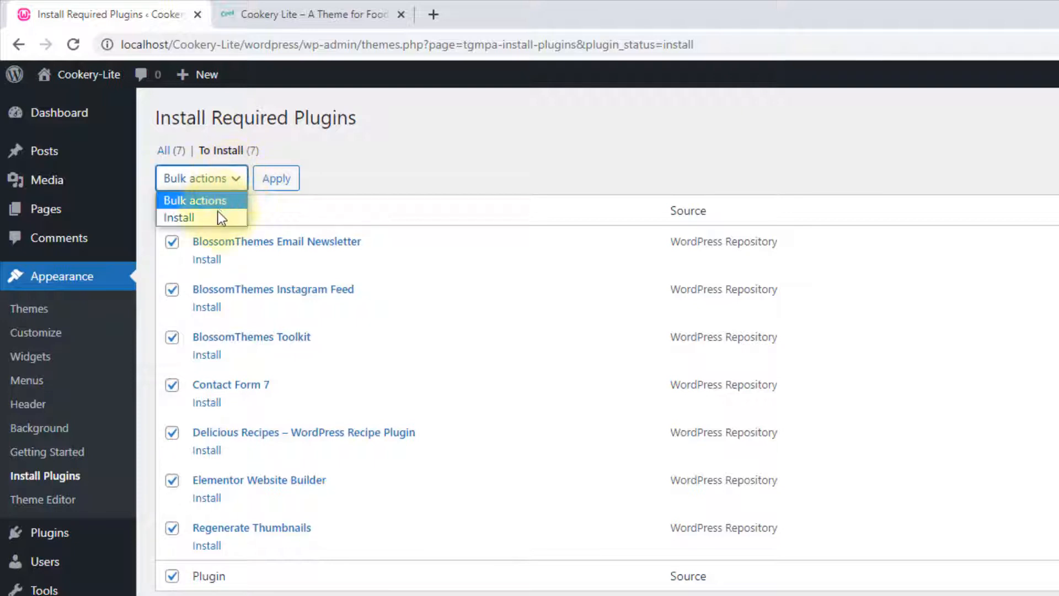
left_click(203, 217)
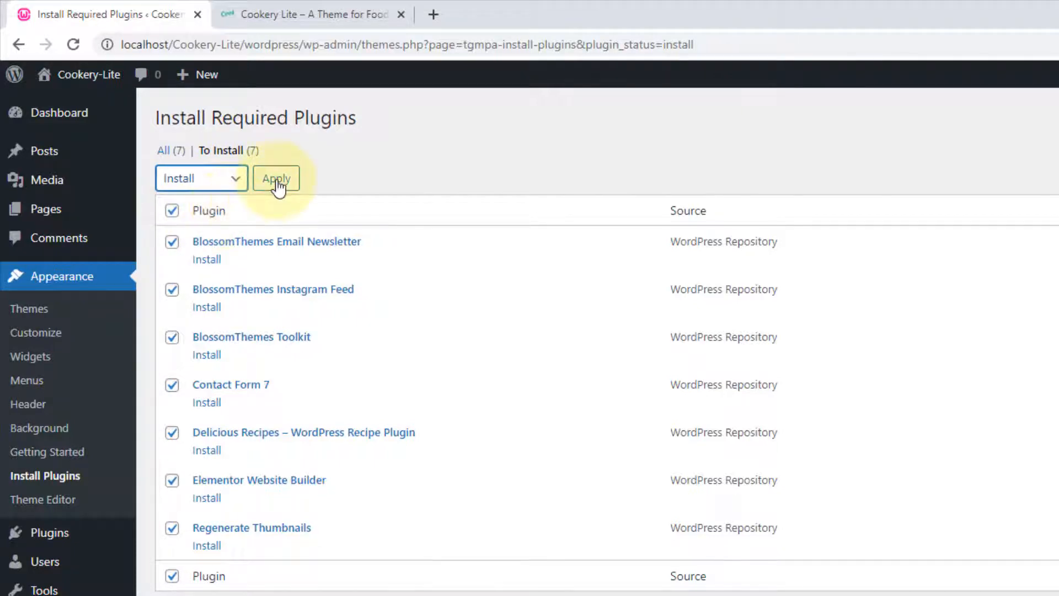
left_click(277, 179)
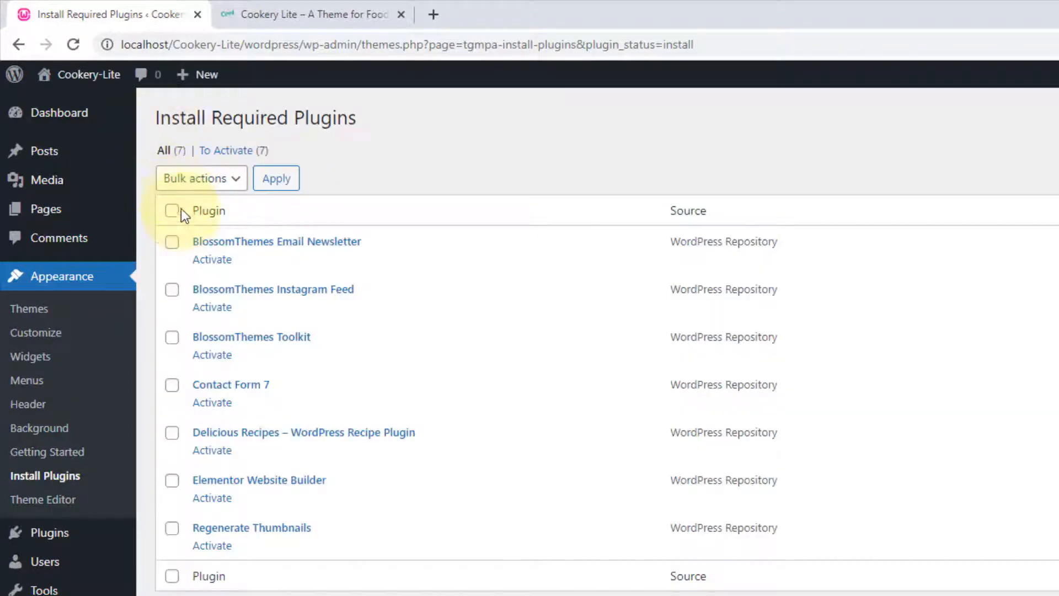
Activate all seven installed plugins with the Activate bulk action.
left_click(173, 211)
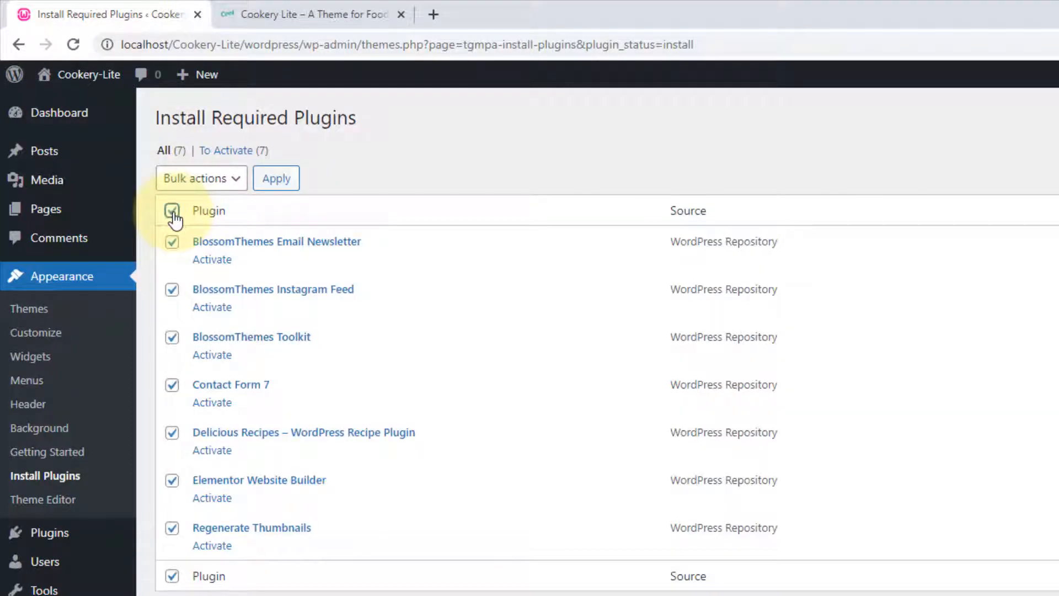
left_click(231, 189)
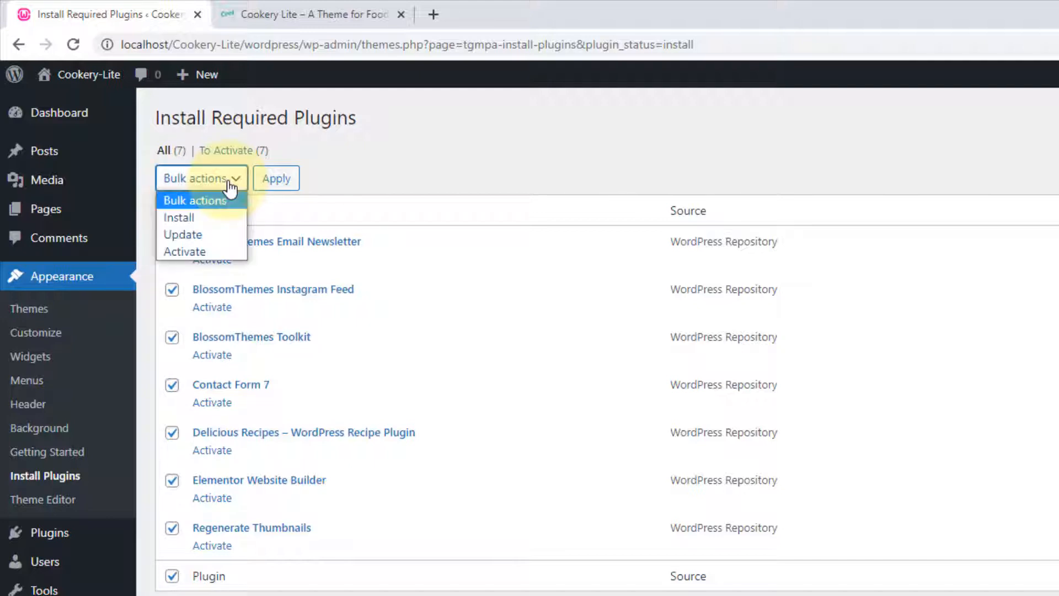
left_click(208, 251)
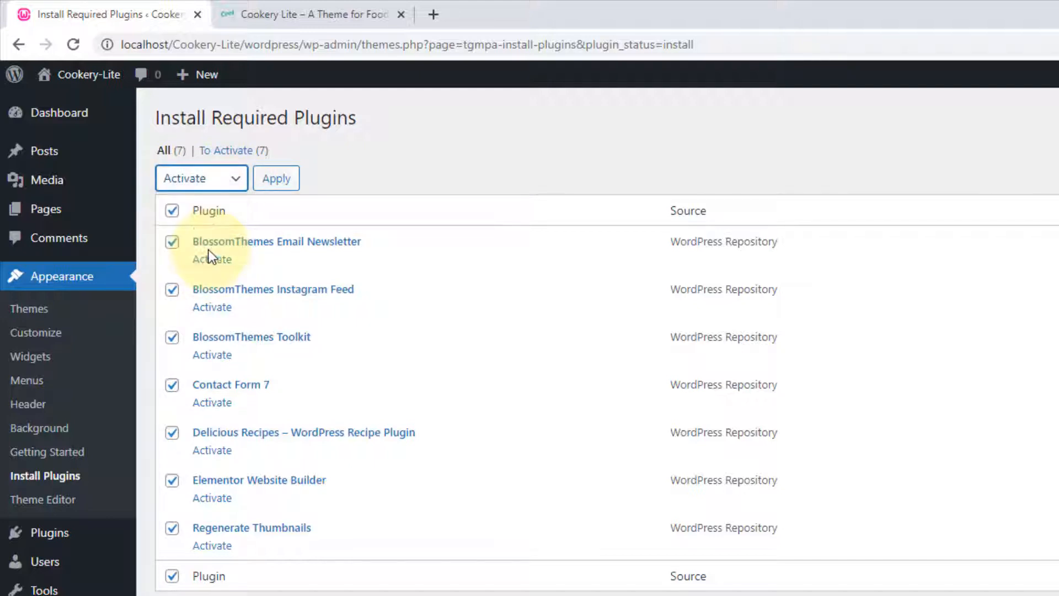
left_click(282, 186)
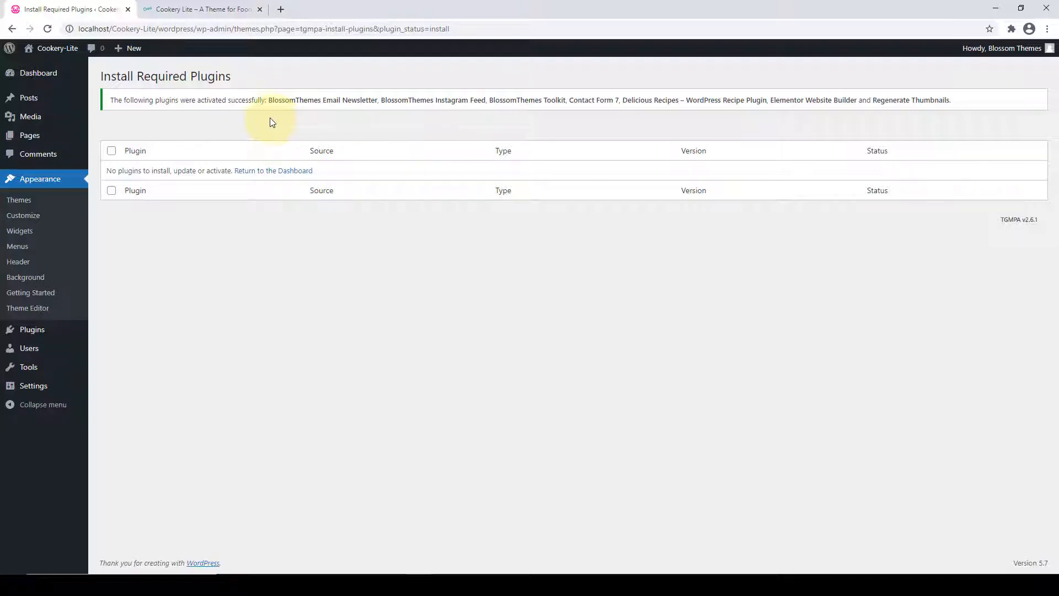
From the Dashboard, follow the 'Complete "Delicious Recipes" Activation Now' notice.
left_click(47, 78)
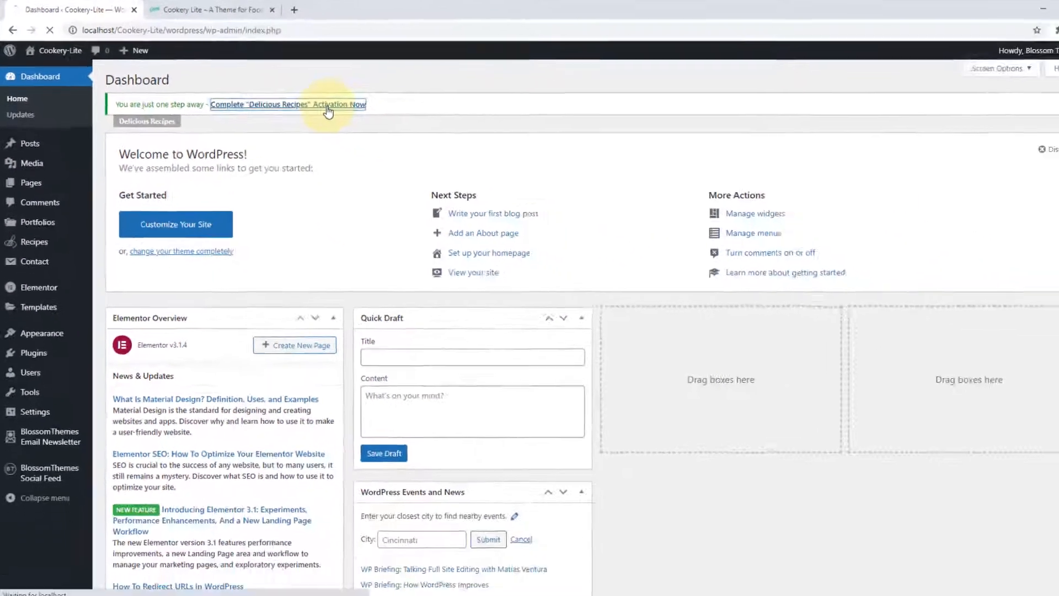
left_click(491, 144)
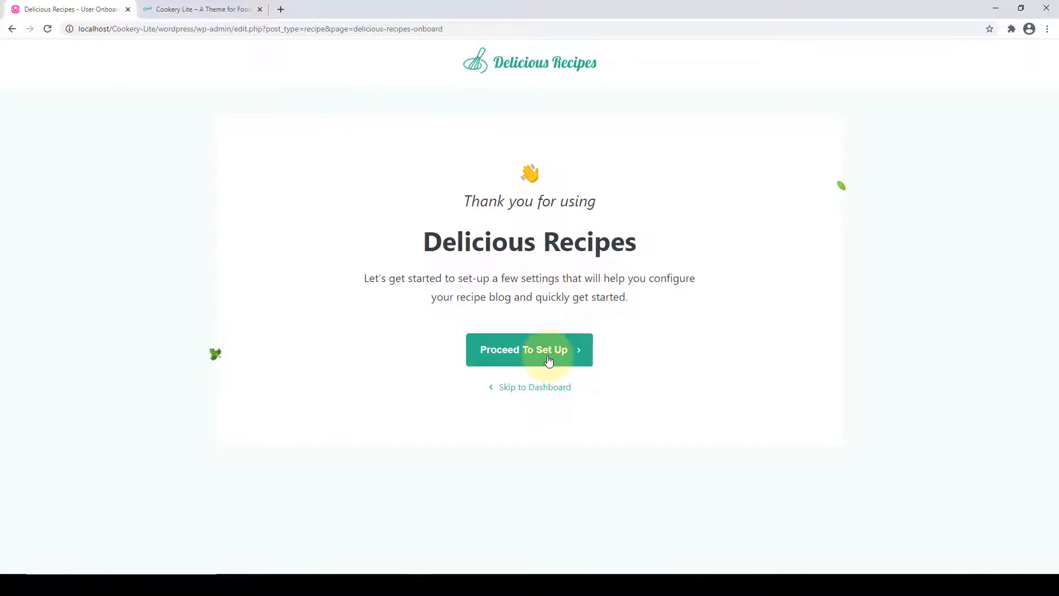
Start setup and review Step 1 Appearance Settings: plugin typography on, colours 2DB68D and 279BC2.
left_click(548, 360)
scroll(546, 357, "down", 2)
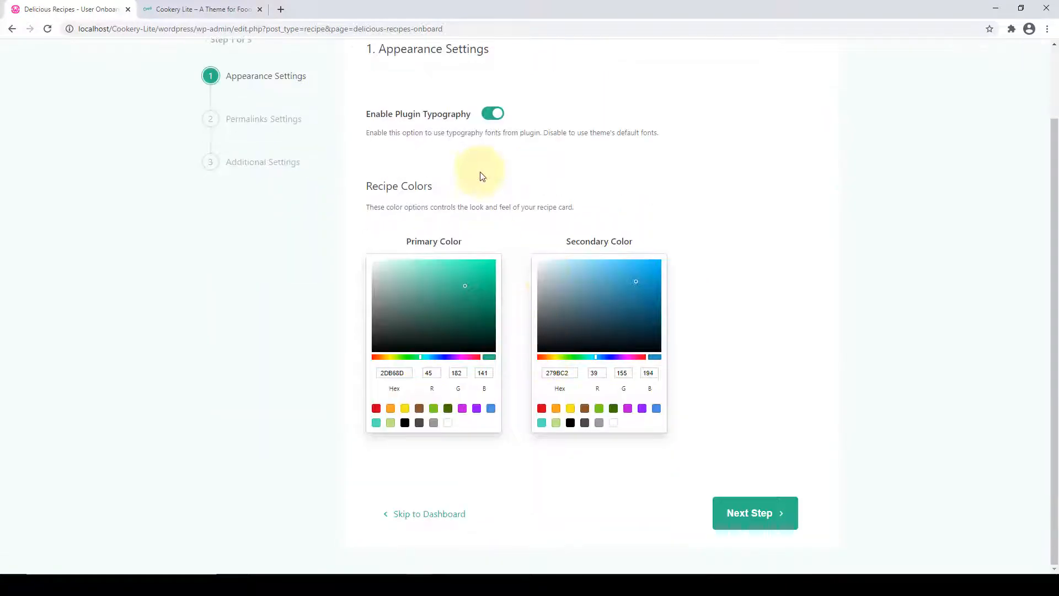
scroll(482, 175, "up", 1)
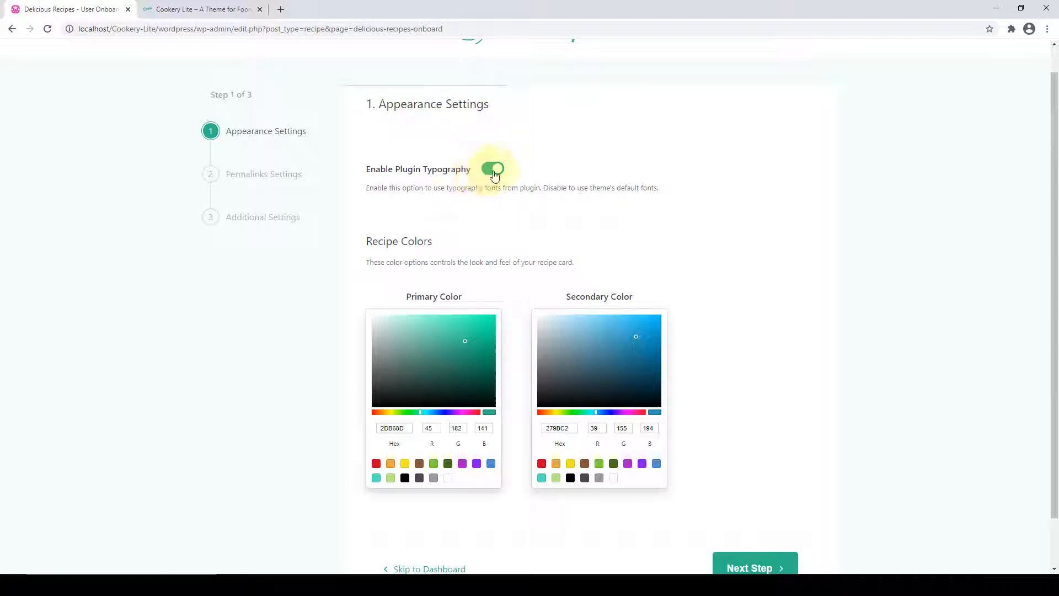
scroll(500, 231, "down", 1)
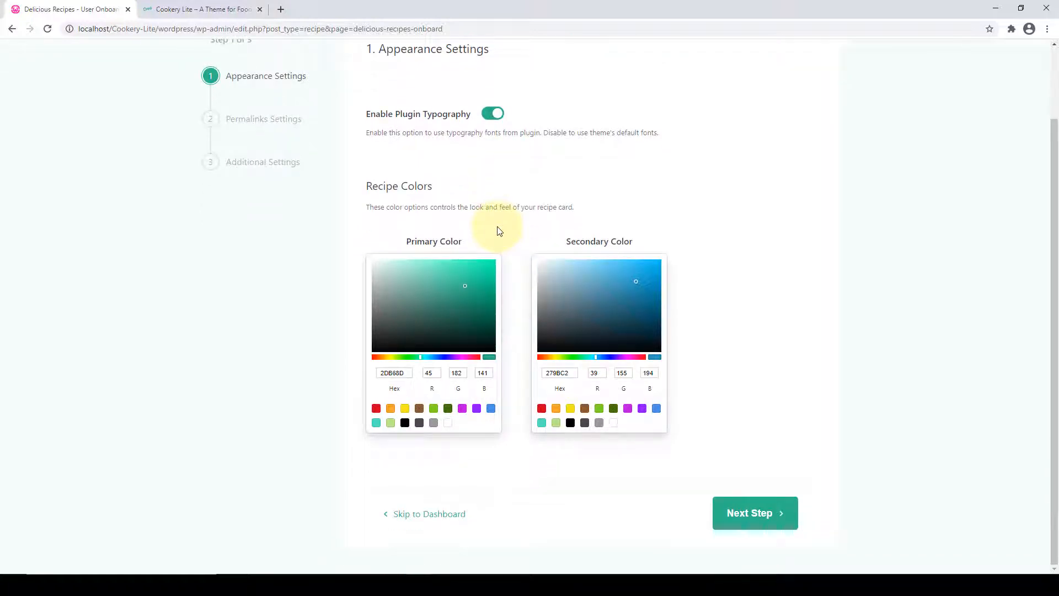
Open the demo's Baked delicious mozzarella chicken Burger recipe, then return to the setup wizard.
left_click(215, 7)
scroll(343, 196, "up", 3)
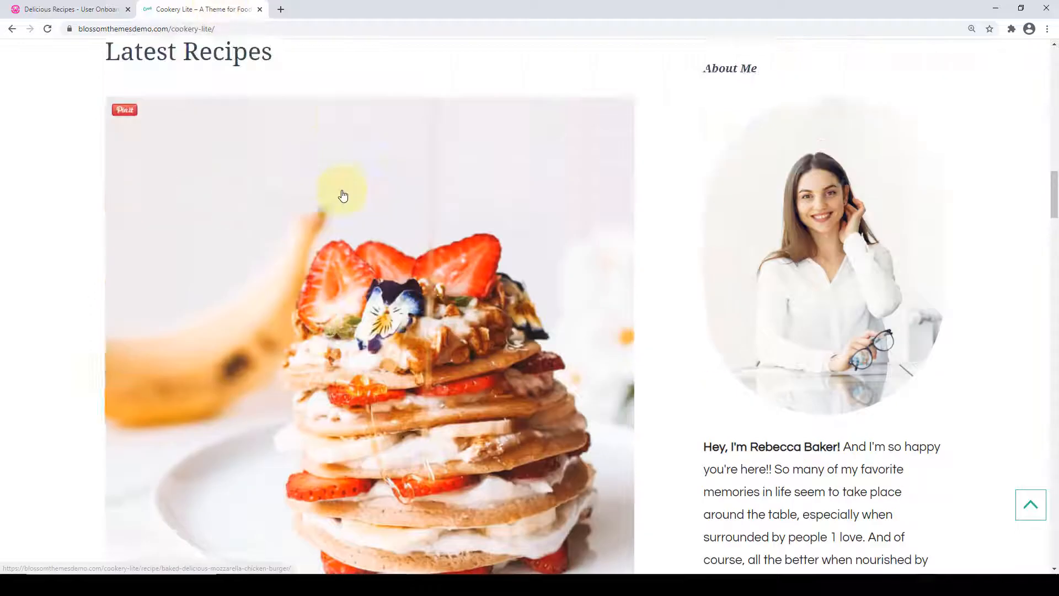
scroll(342, 195, "up", 20)
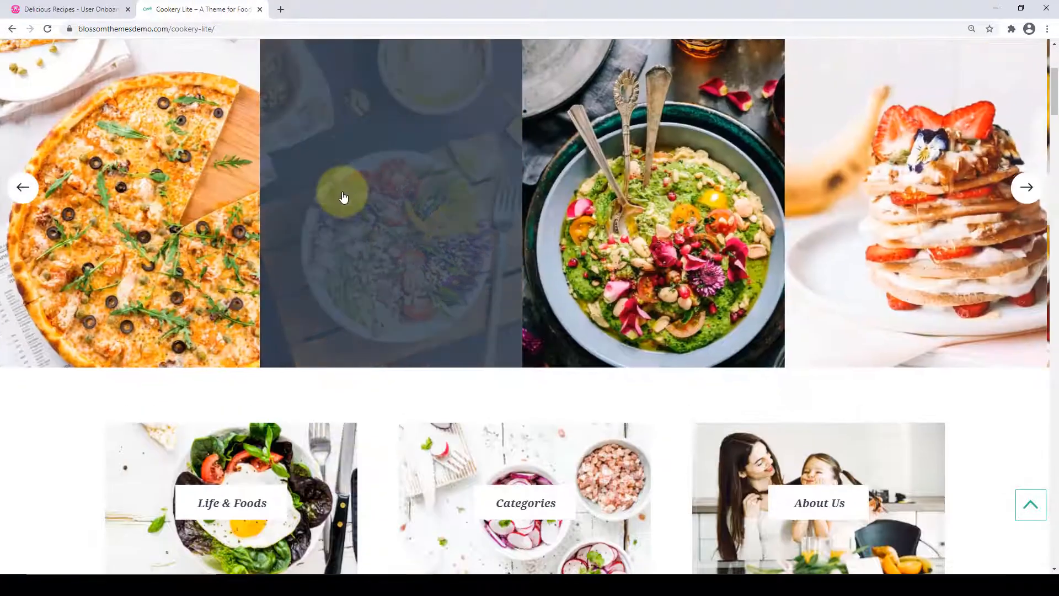
scroll(343, 196, "up", 4)
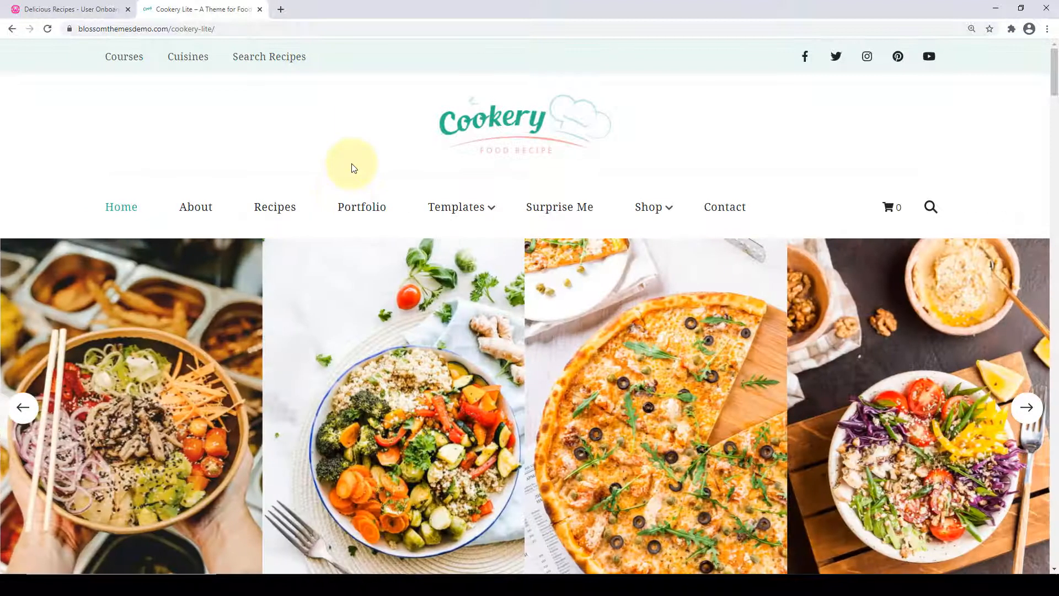
scroll(398, 348, "down", 15)
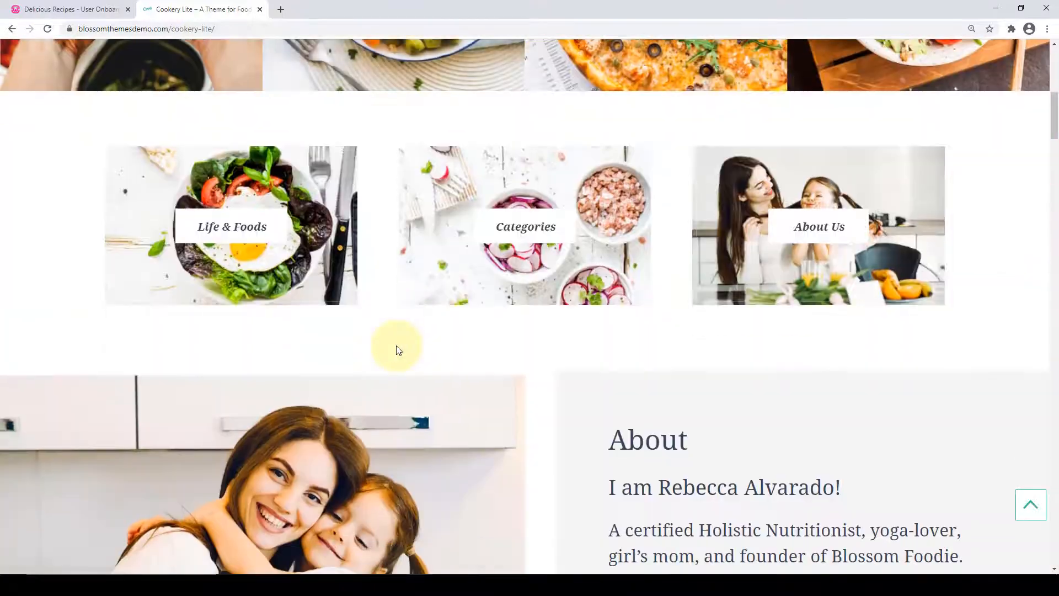
scroll(397, 351, "down", 12)
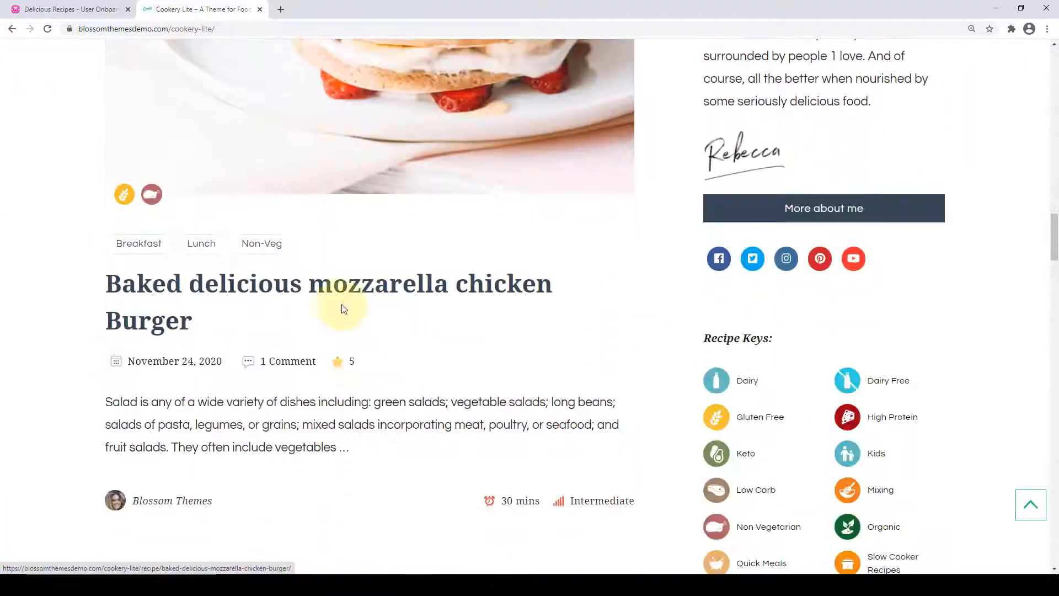
left_click(327, 295)
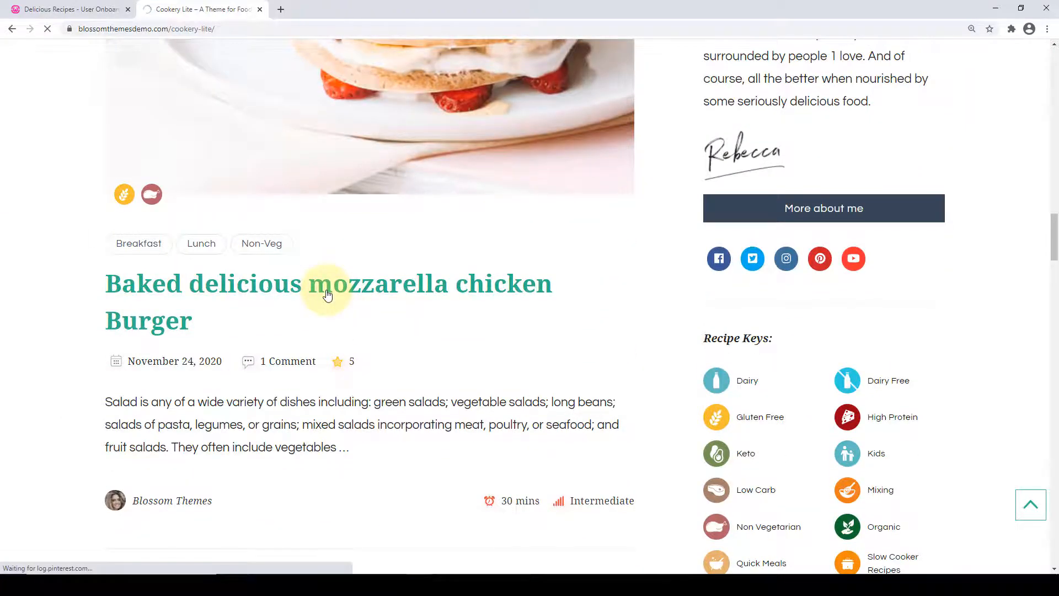
scroll(389, 266, "down", 20)
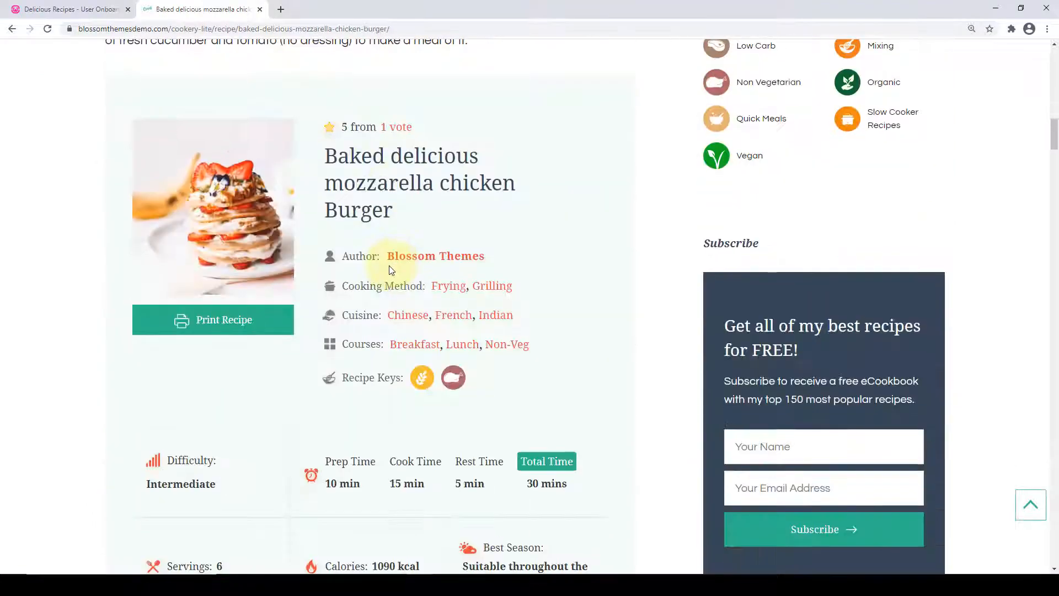
left_click(83, 9)
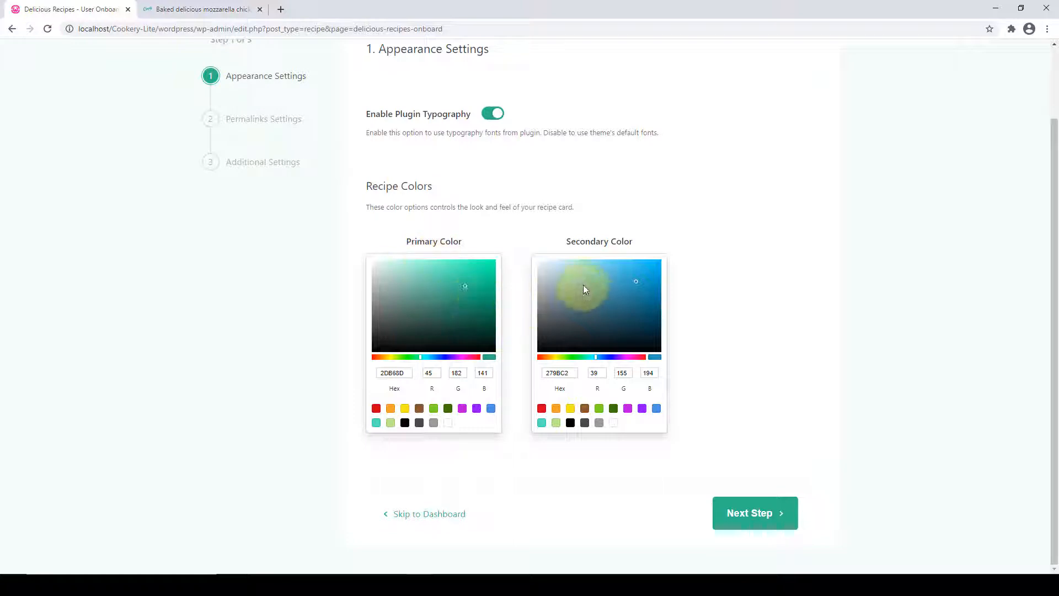
Check the primary colour's hex and RGB values and save the appearance settings.
double_click(401, 373)
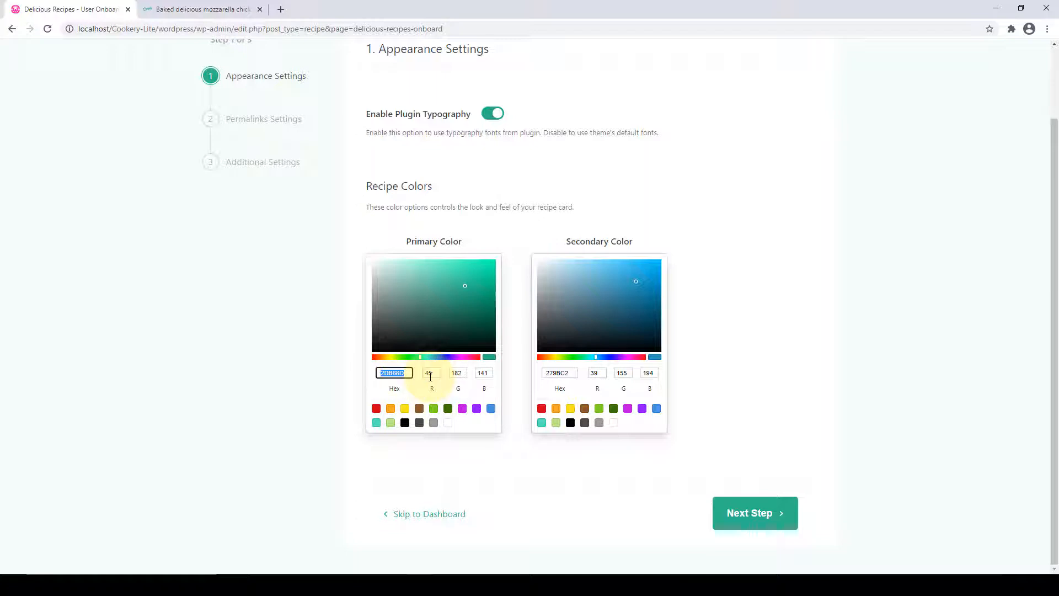
left_click(430, 375)
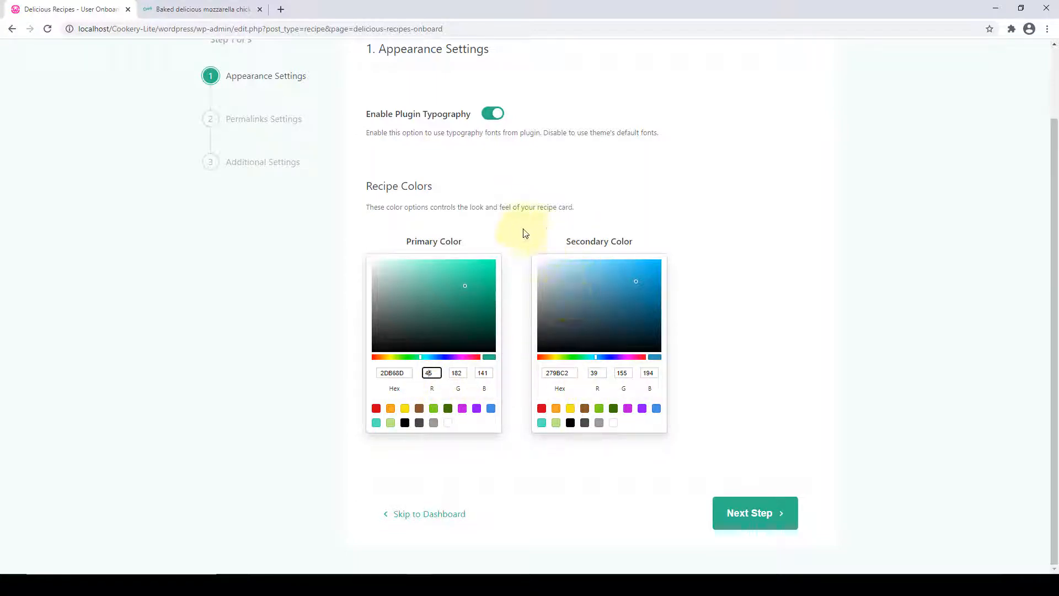
left_click(778, 517)
Review the default recipe permalink bases and save them, moving on to Additional Settings.
scroll(658, 369, "down", 3)
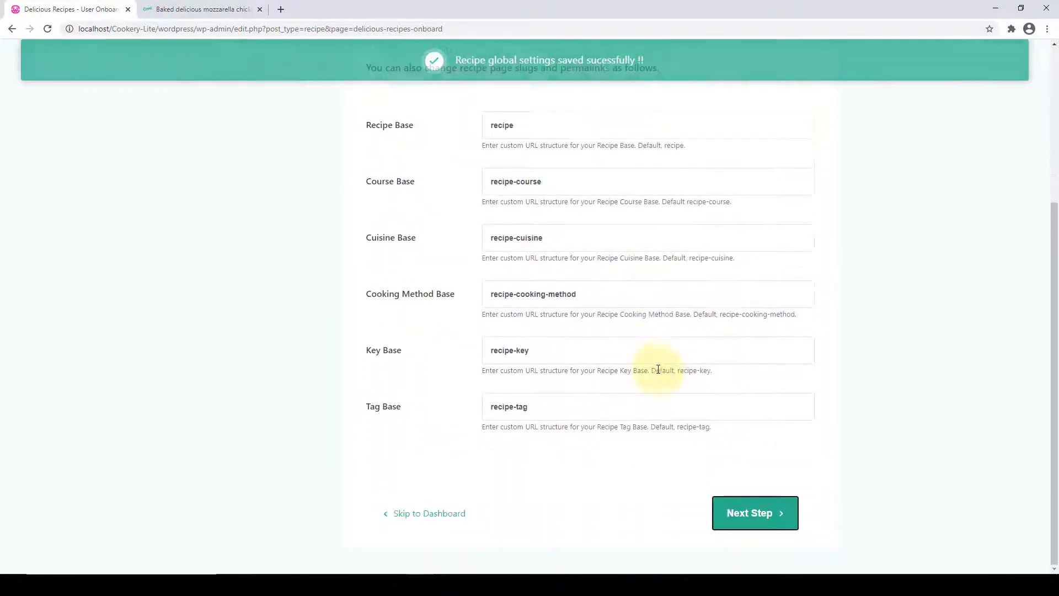
scroll(659, 374, "up", 1)
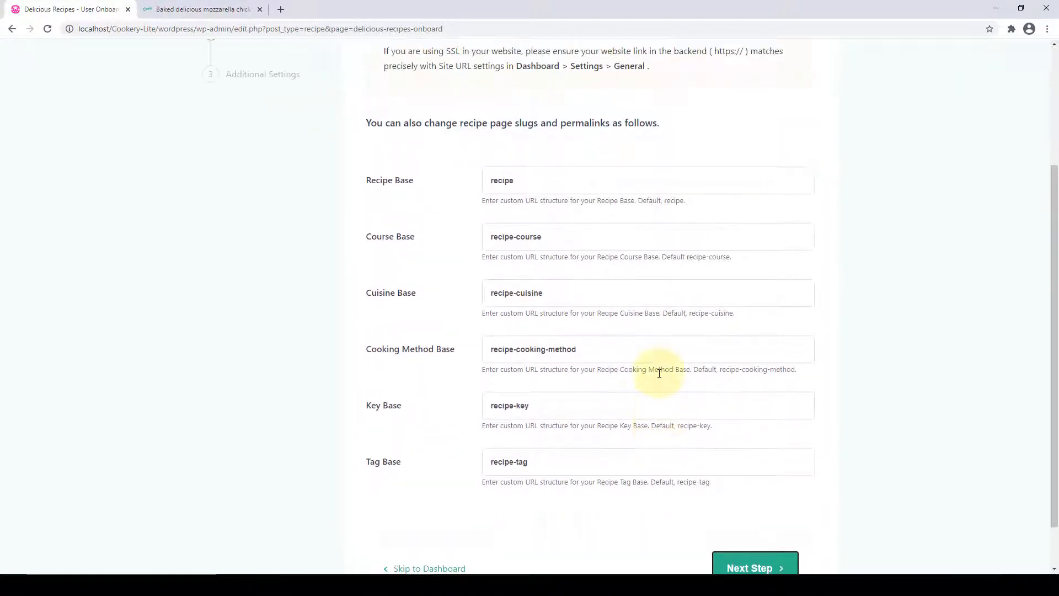
scroll(659, 373, "up", 3)
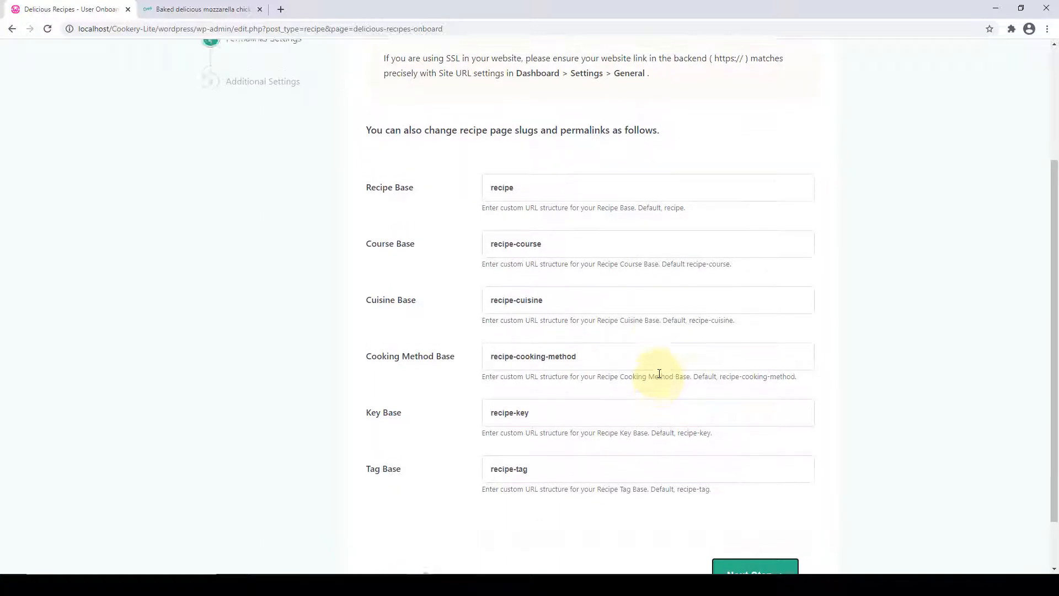
scroll(633, 276, "down", 4)
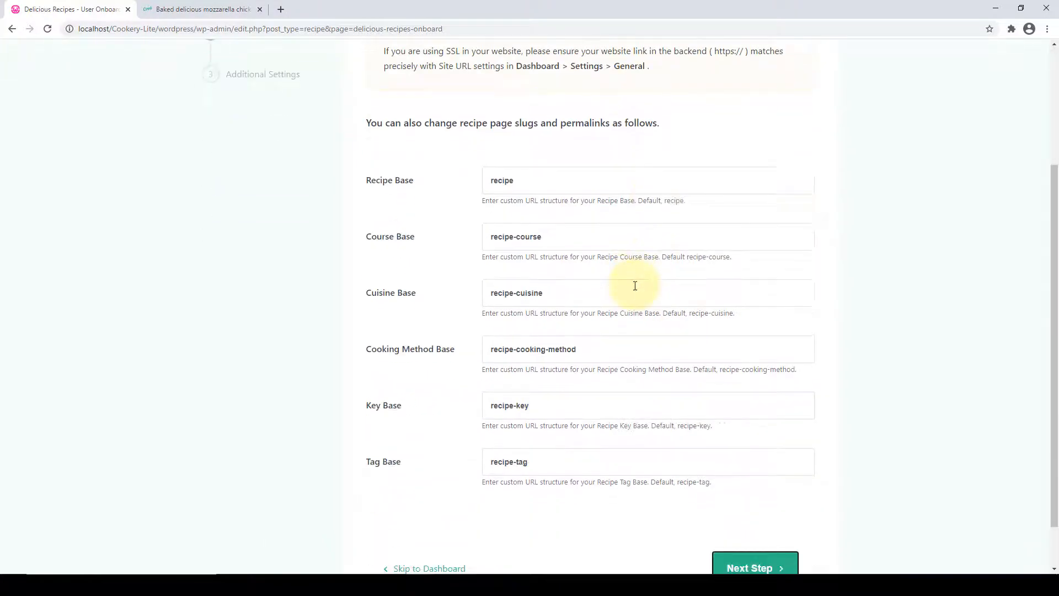
left_click(768, 524)
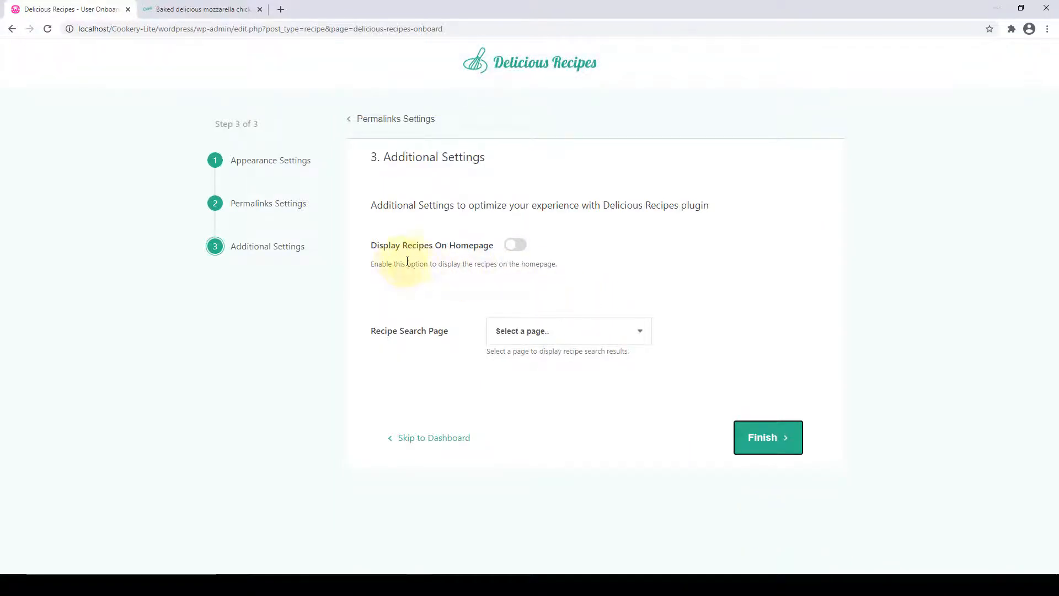
Enable recipes on the homepage, set Recipe Search as the search page, finish, and skip the opt-in.
left_click(515, 244)
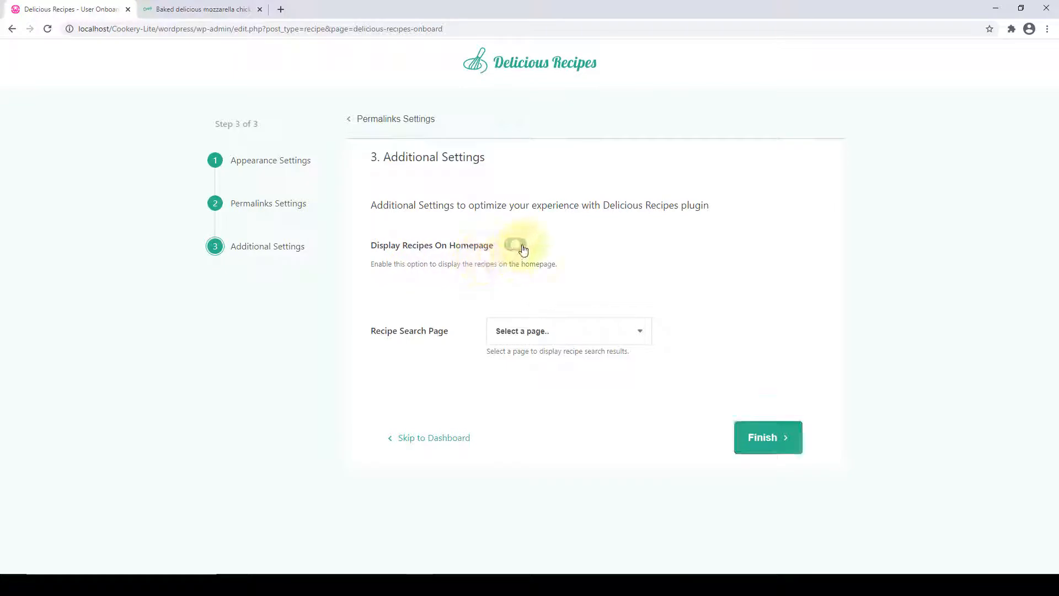
left_click(562, 334)
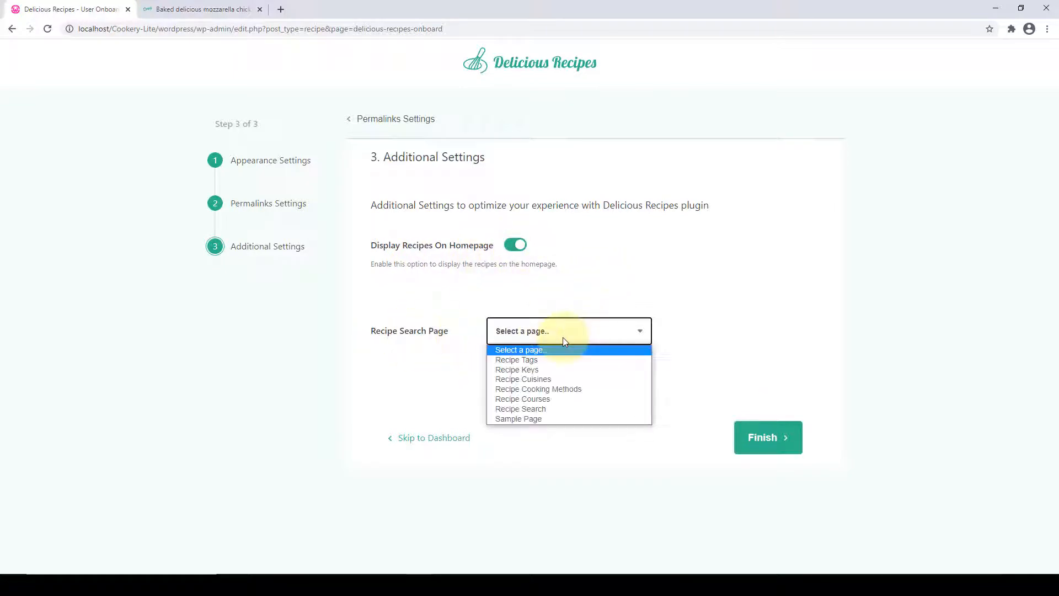
left_click(540, 409)
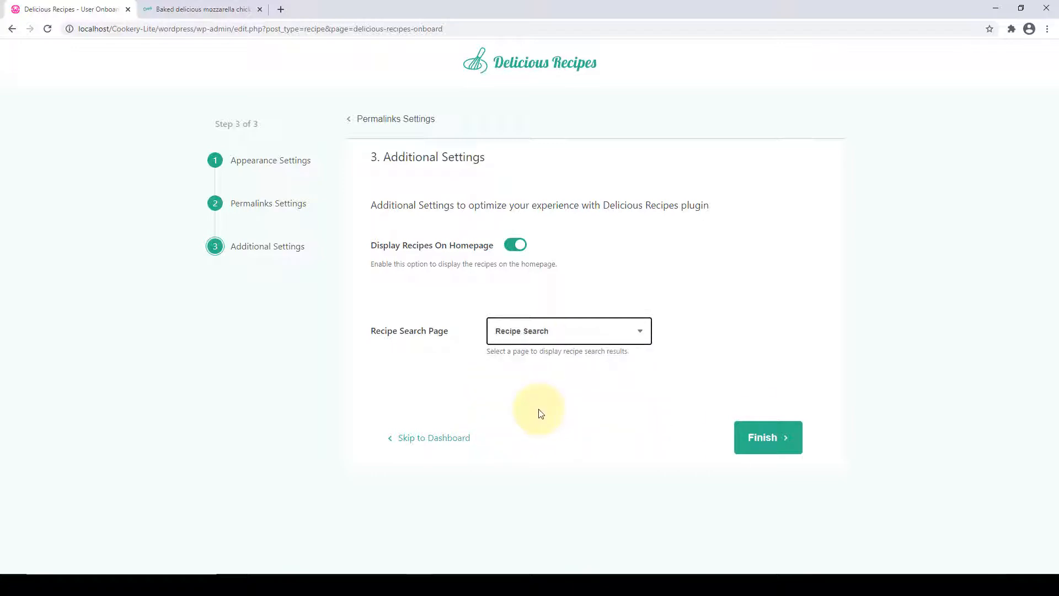
left_click(782, 448)
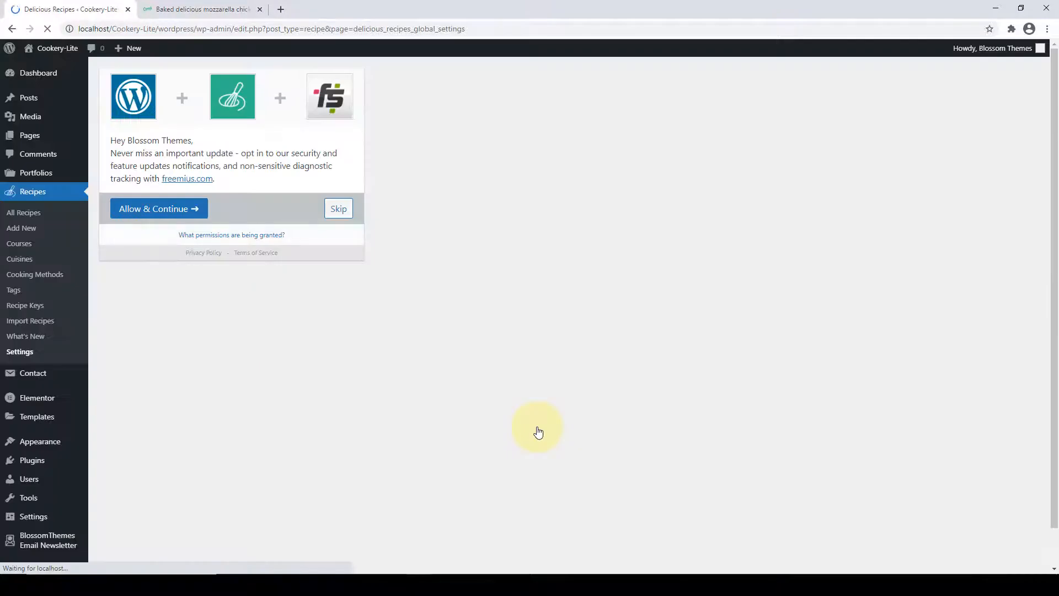
left_click(339, 213)
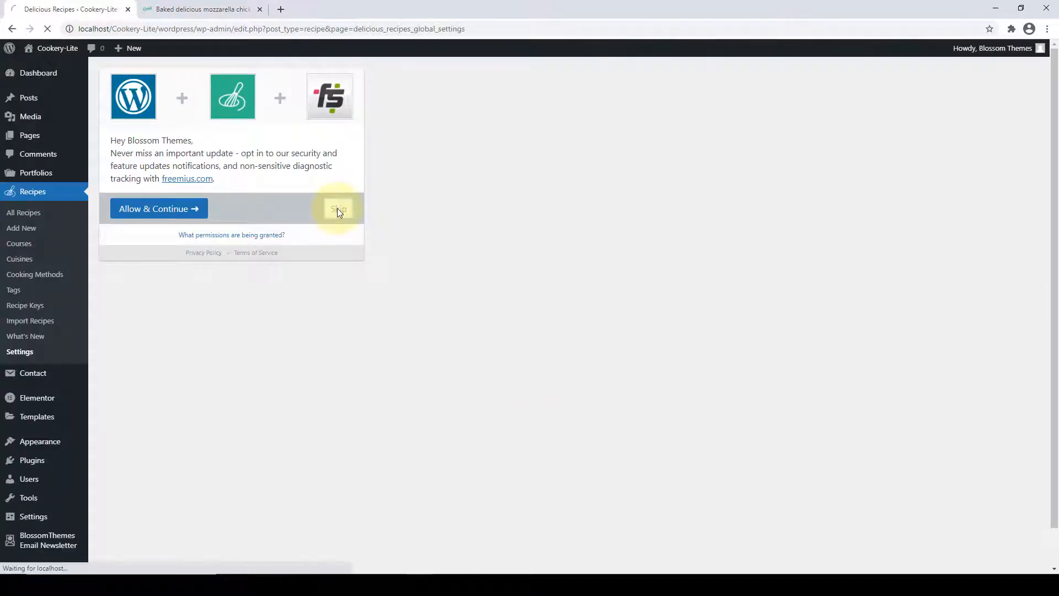
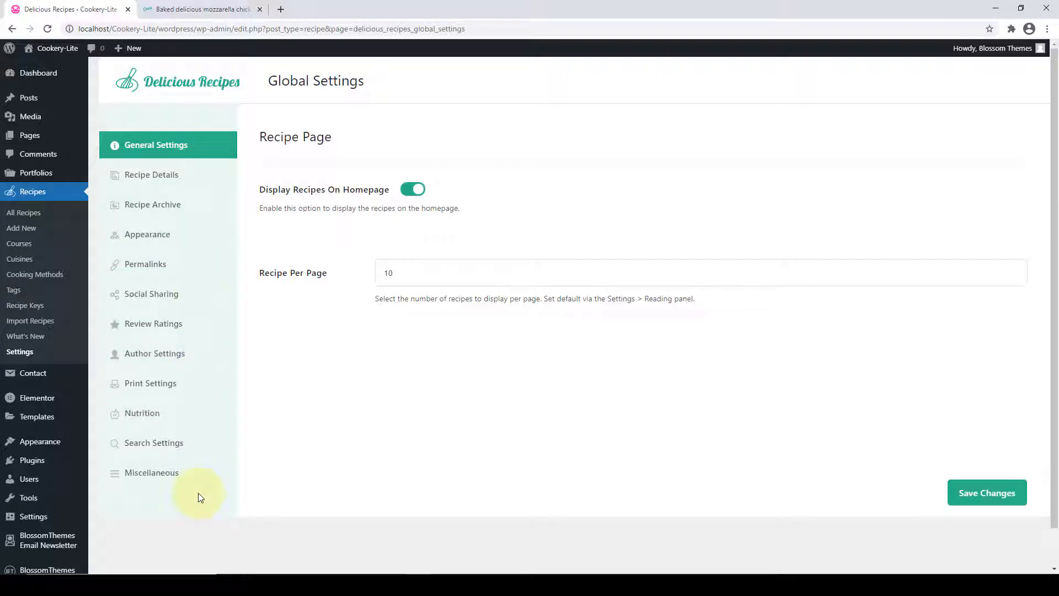
Go from the admin Dashboard to the All Pages list.
left_click(48, 82)
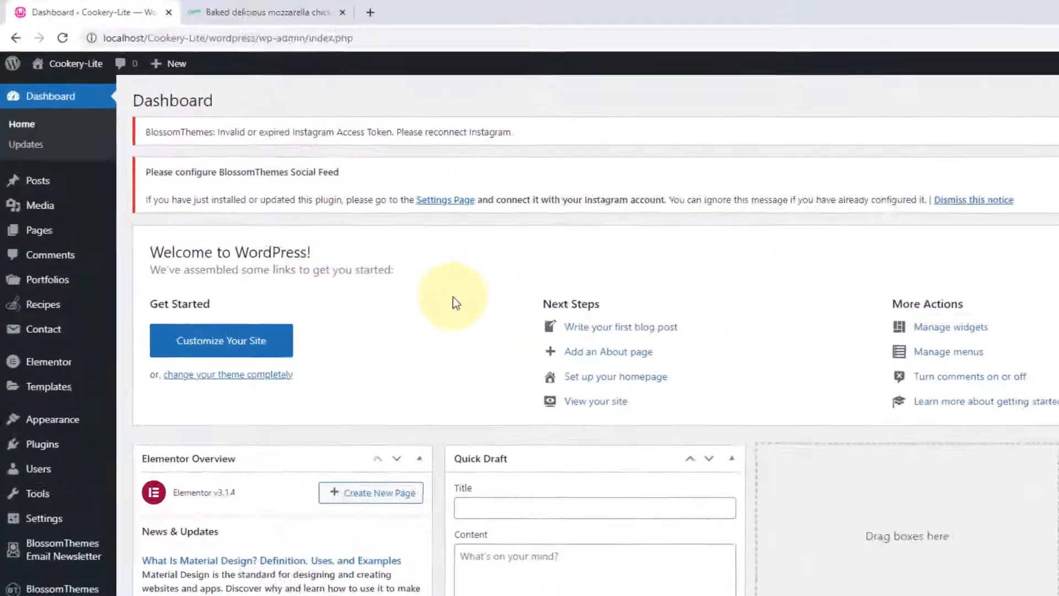
mouse_move(43, 174)
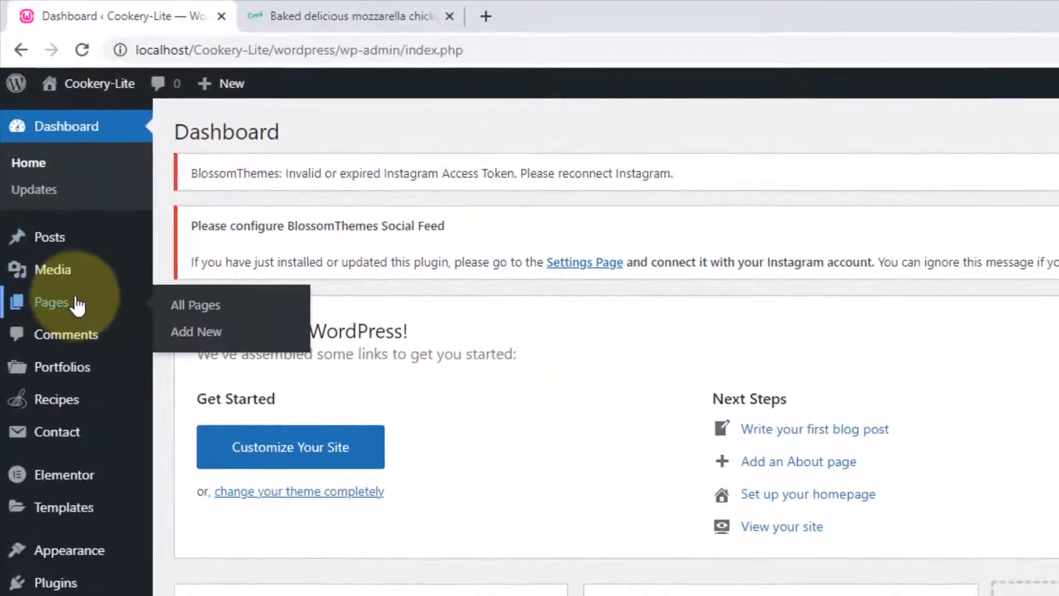
left_click(187, 308)
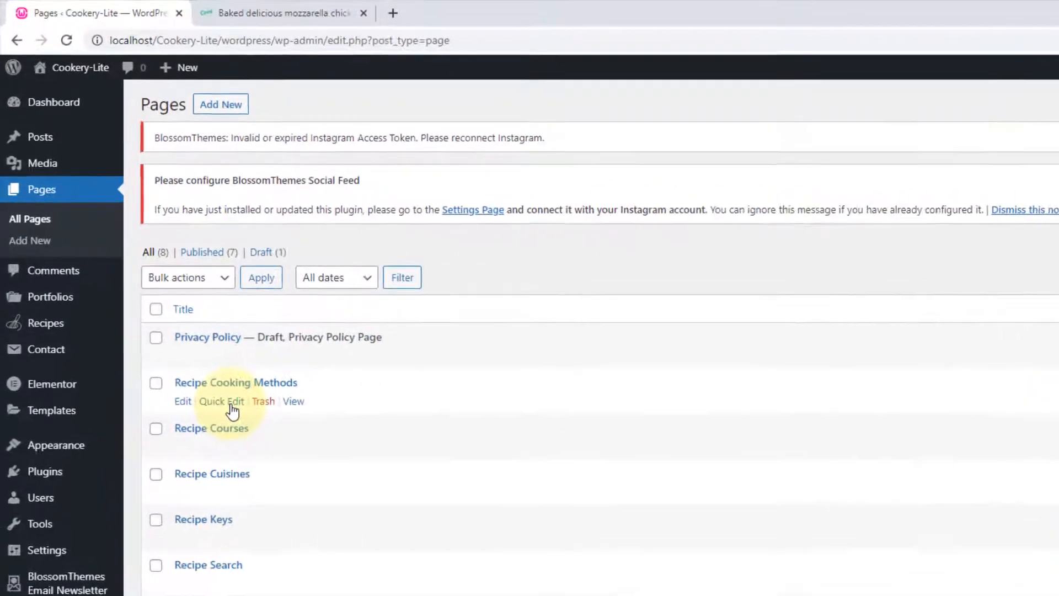
Assign the Recipe Cooking Methods template to the Recipe Cooking Methods page via Quick Edit.
left_click(229, 402)
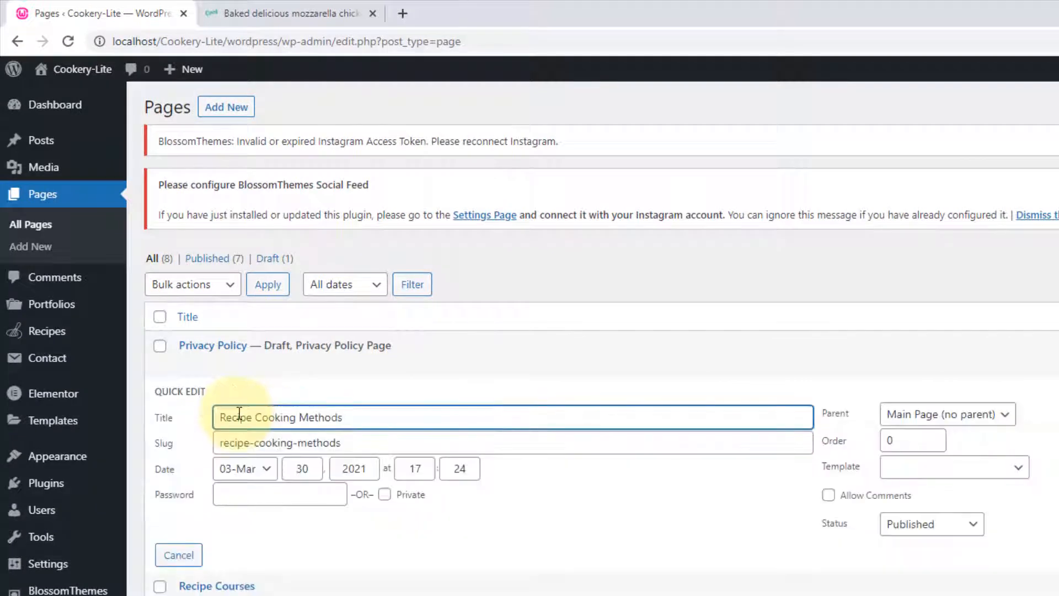
scroll(358, 447, "down", 1)
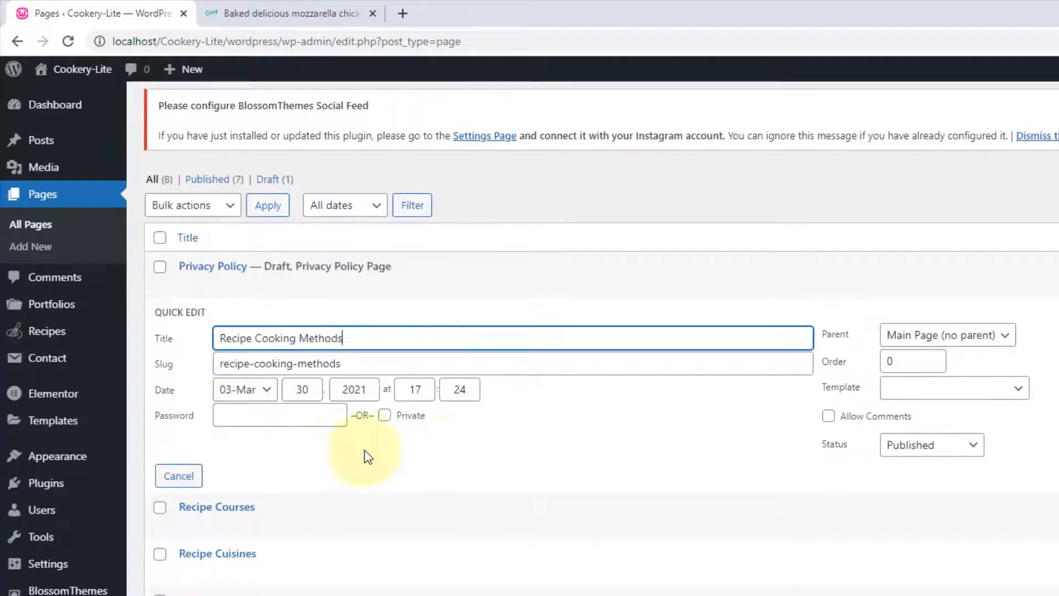
left_click(1010, 402)
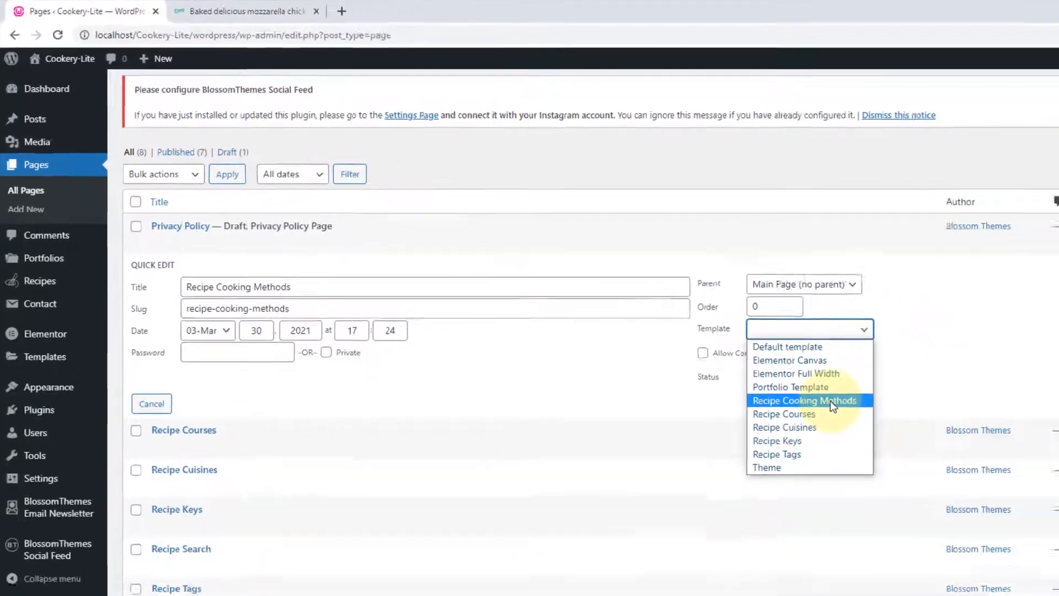
left_click(979, 472)
left_click(1014, 331)
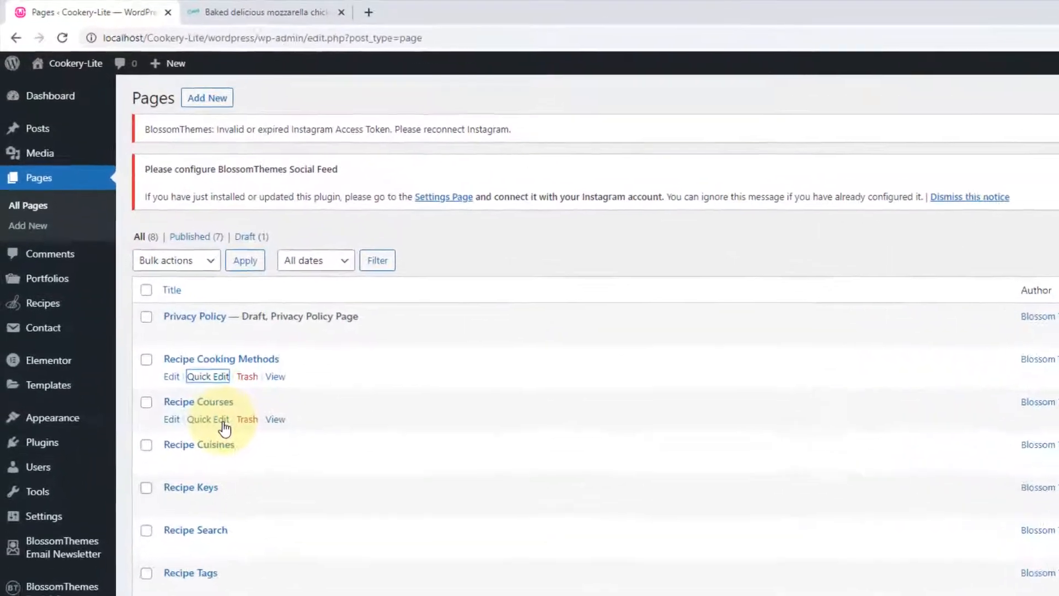
Assign the Recipe Courses template to the Recipe Courses page via Quick Edit.
left_click(223, 421)
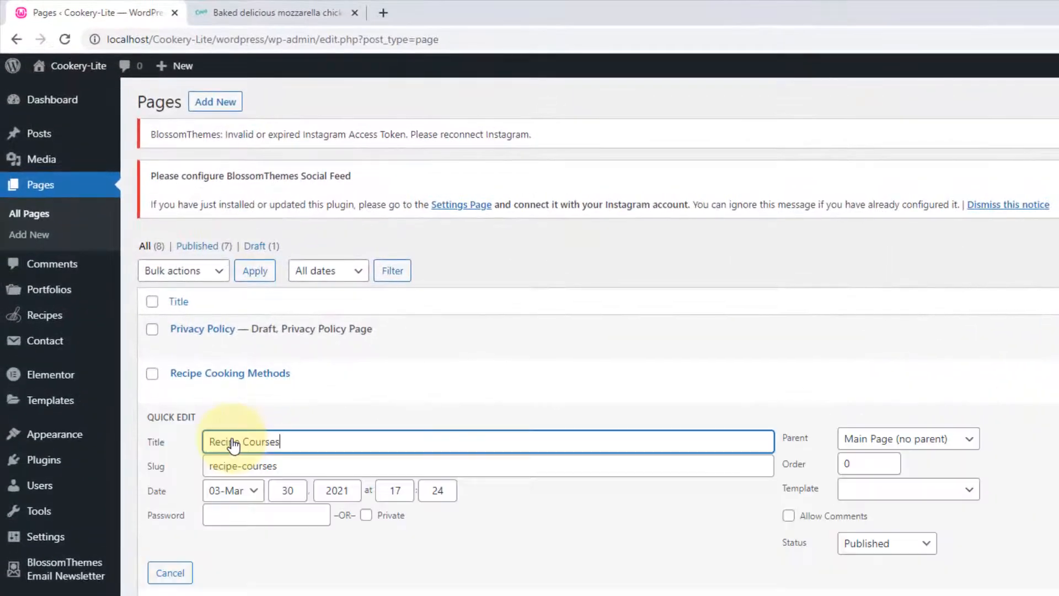
scroll(240, 435, "down", 3)
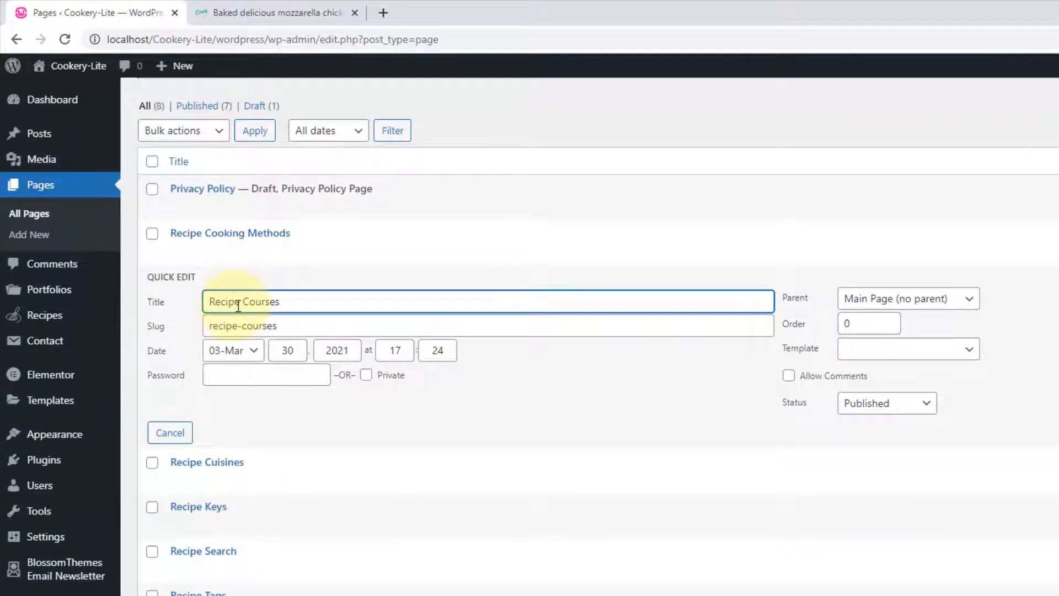
triple_click(231, 301)
left_click(341, 300)
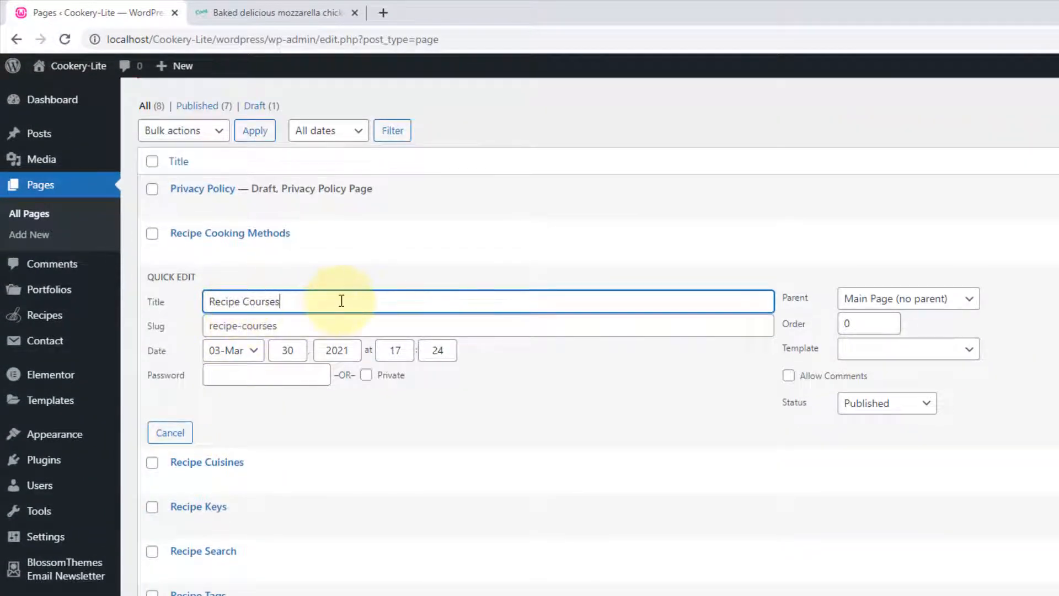
left_click(974, 356)
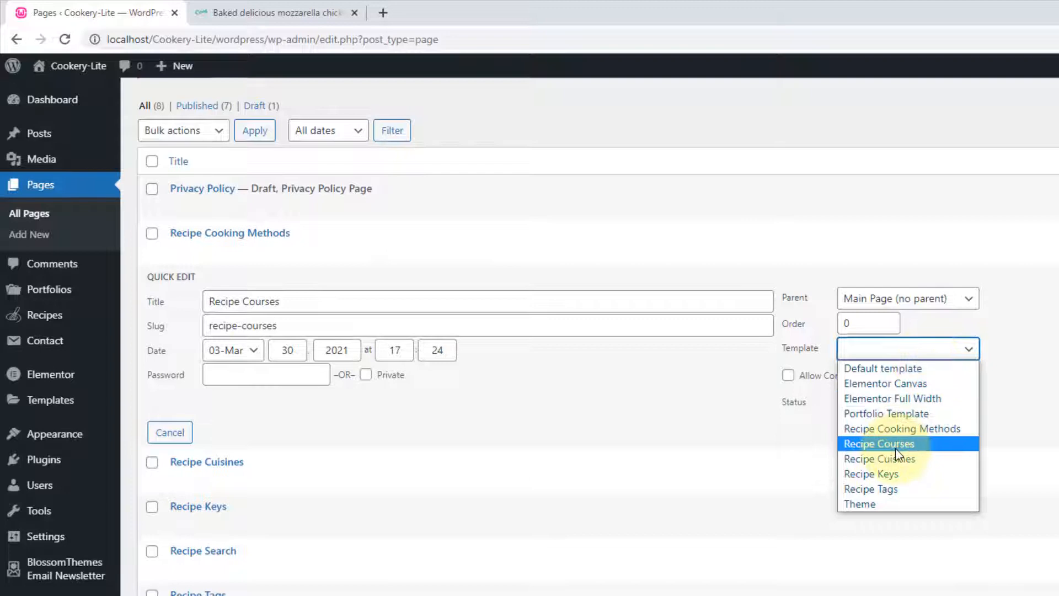
left_click(896, 445)
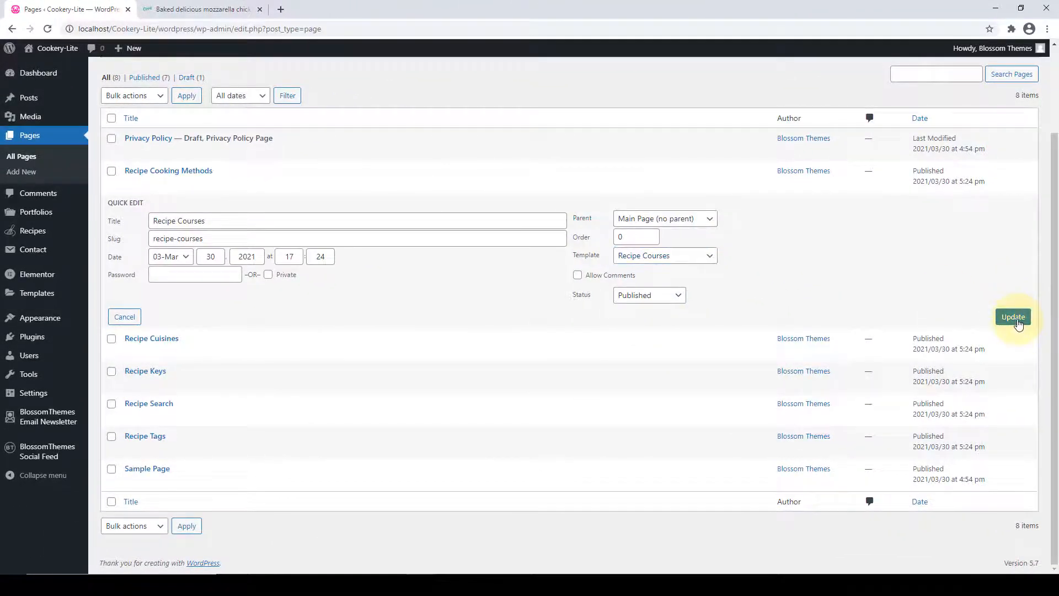
left_click(1014, 318)
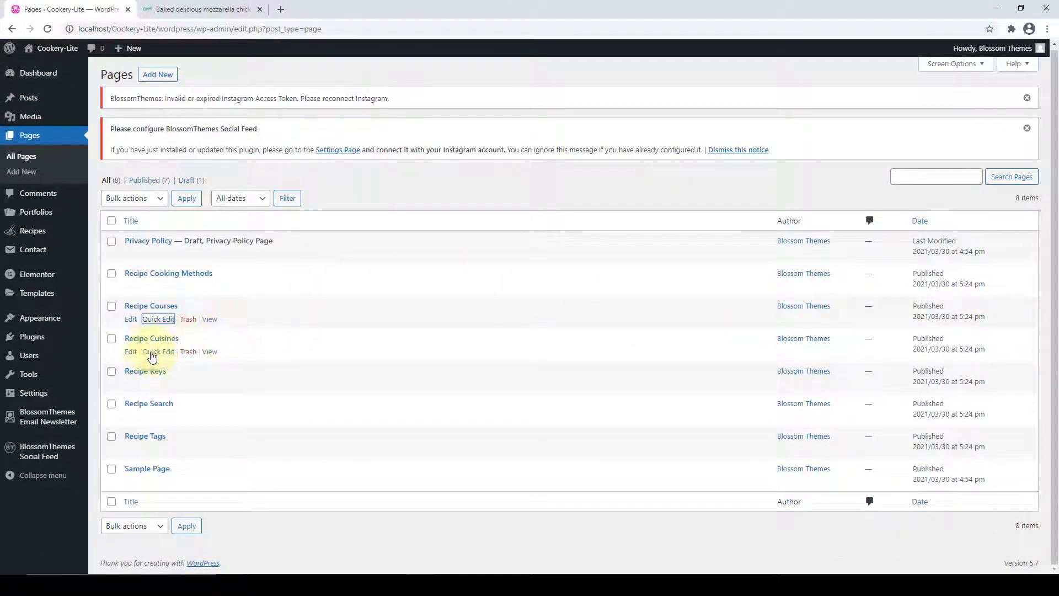
Assign the Recipe Cuisines template to the Recipe Cuisines page via Quick Edit.
mouse_move(142, 448)
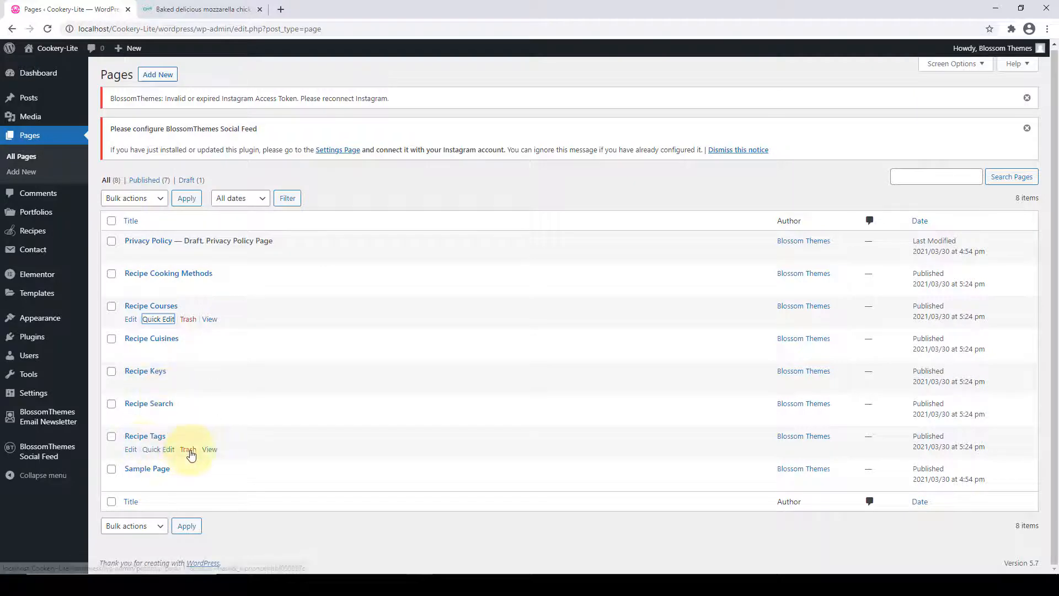
left_click(158, 351)
scroll(386, 331, "down", 2)
left_click(688, 287)
left_click(689, 368)
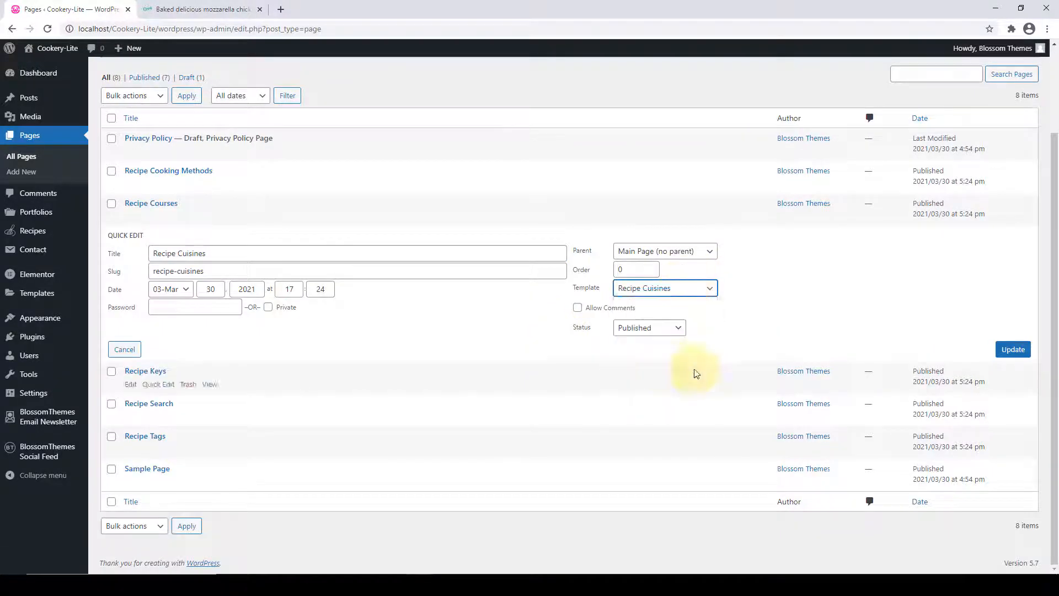
key("Return")
Assign the Recipe Keys template to the Recipe Keys page via Quick Edit.
left_click(159, 384)
scroll(497, 358, "down", 2)
left_click(690, 320)
left_click(638, 412)
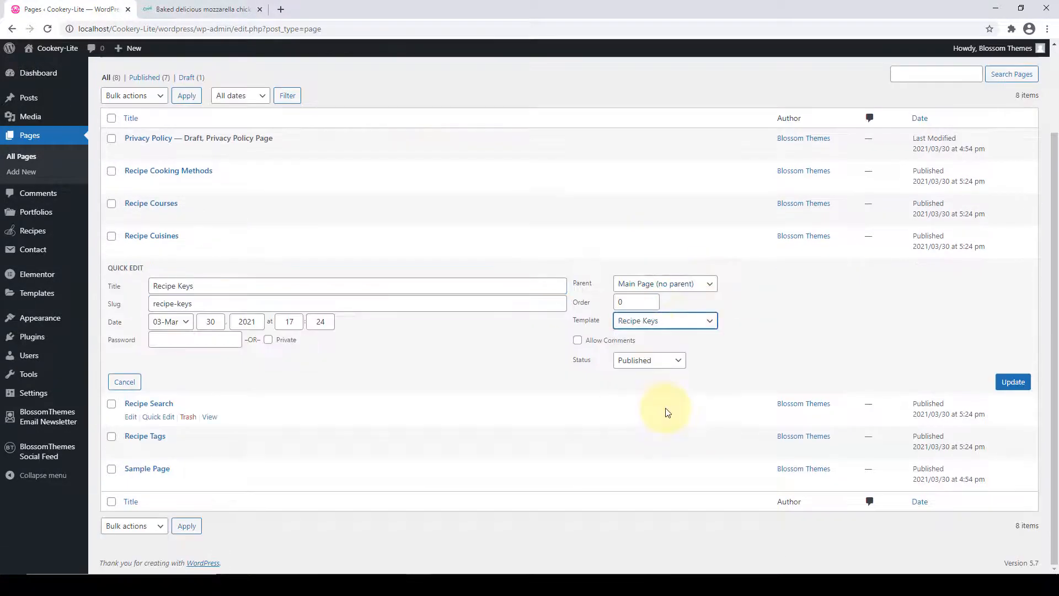
key("Return")
Set a page template for the Recipe Tags page via Quick Edit.
left_click(160, 451)
scroll(496, 392, "down", 2)
left_click(674, 384)
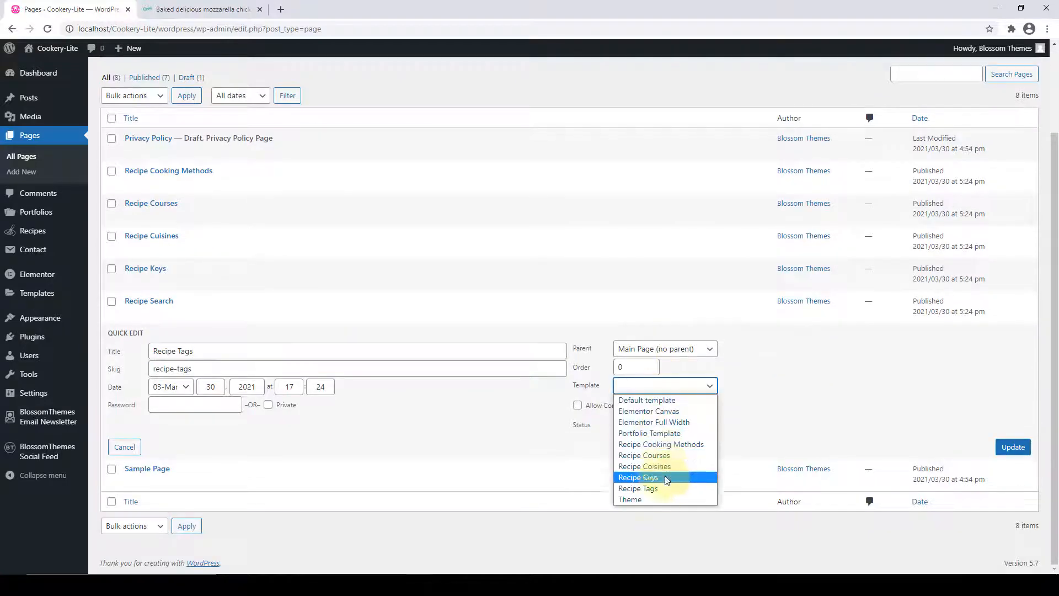
left_click(669, 479)
left_click(1012, 447)
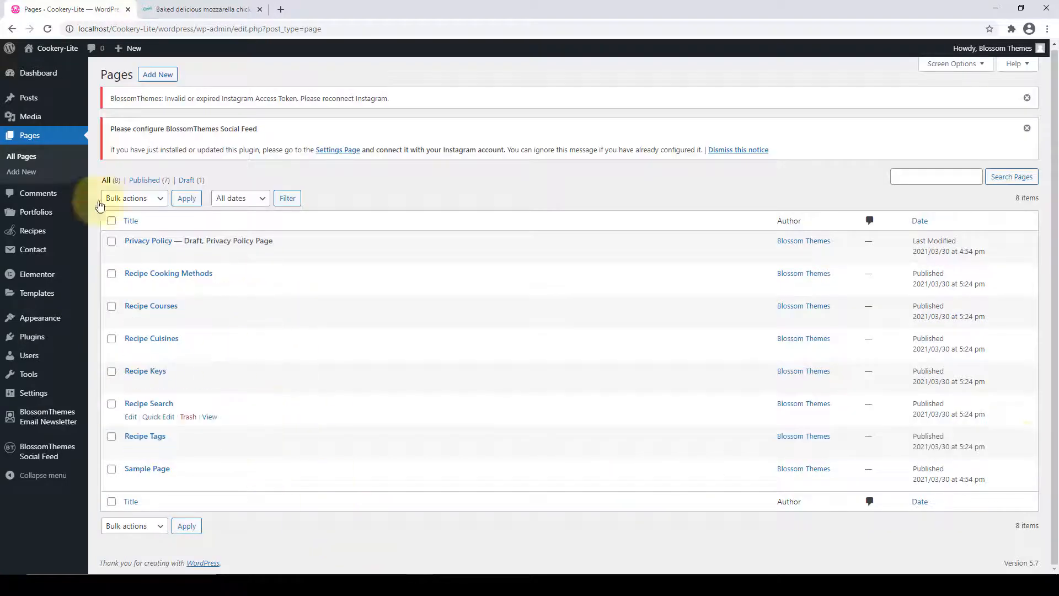
Return to the Dashboard and look over the Recipes and Posts submenus.
left_click(41, 75)
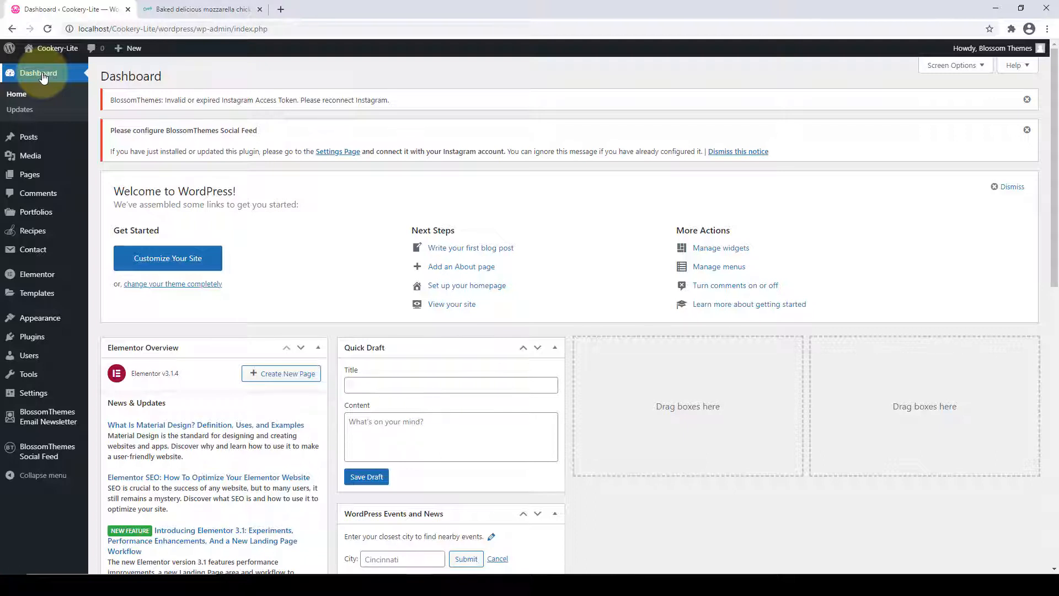
mouse_move(28, 236)
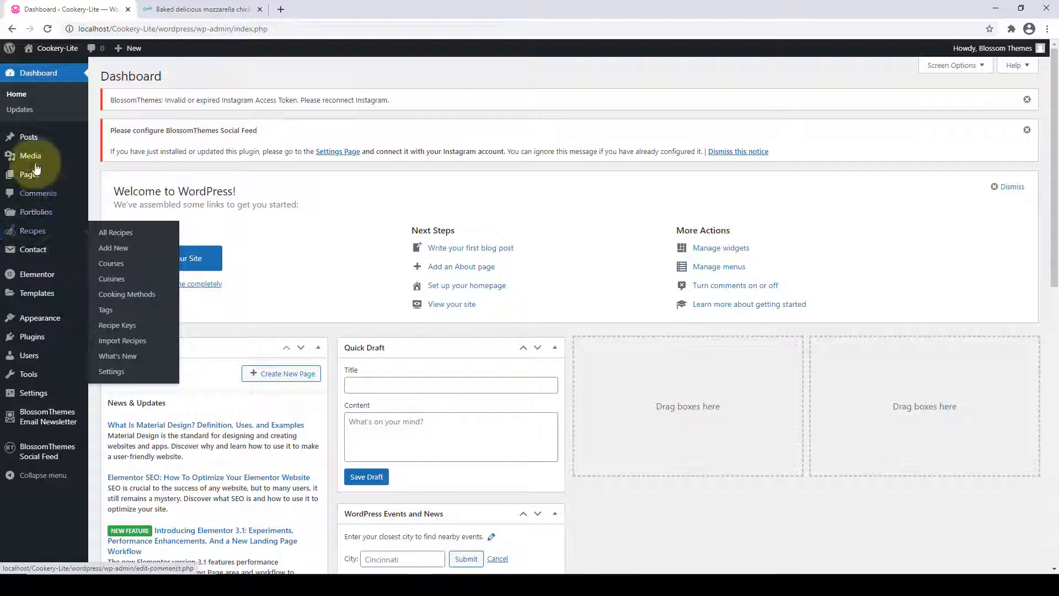
mouse_move(30, 140)
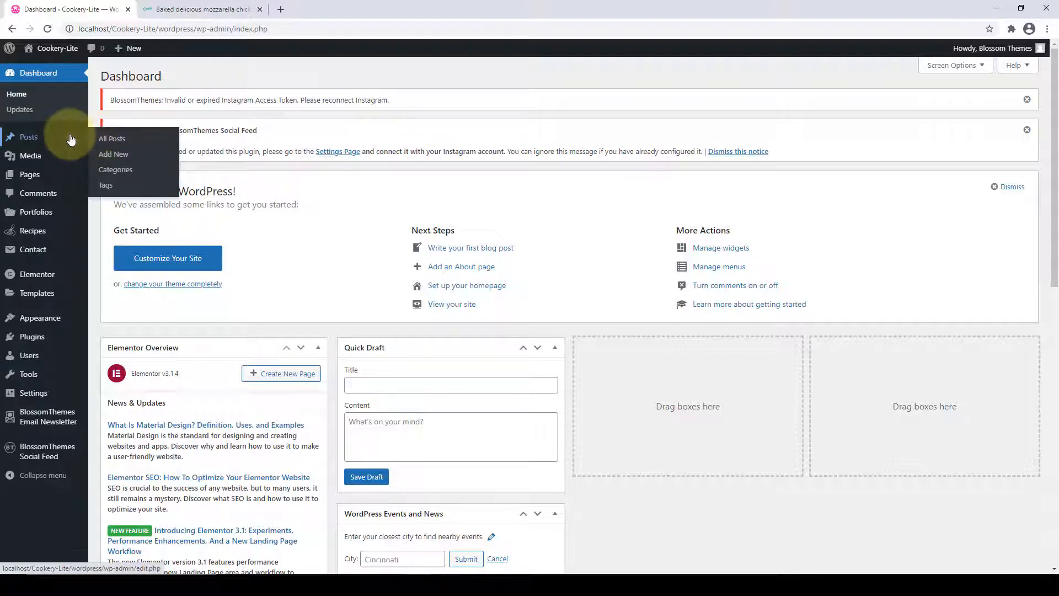
mouse_move(50, 236)
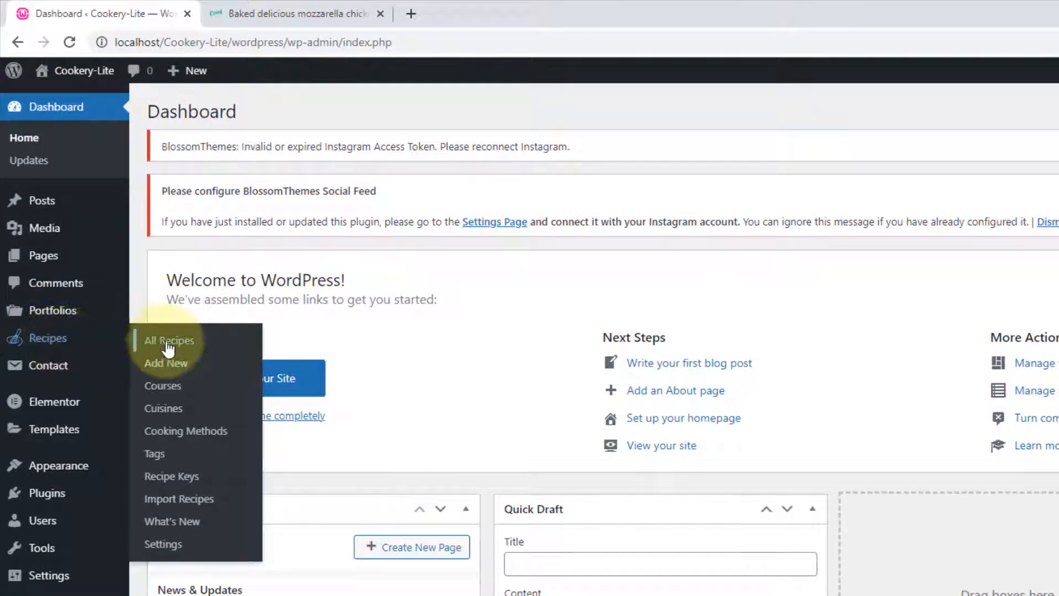
Start a new recipe titled 'Baked delicious mozzarella chicken Burger', copied from the demo recipe.
left_click(177, 364)
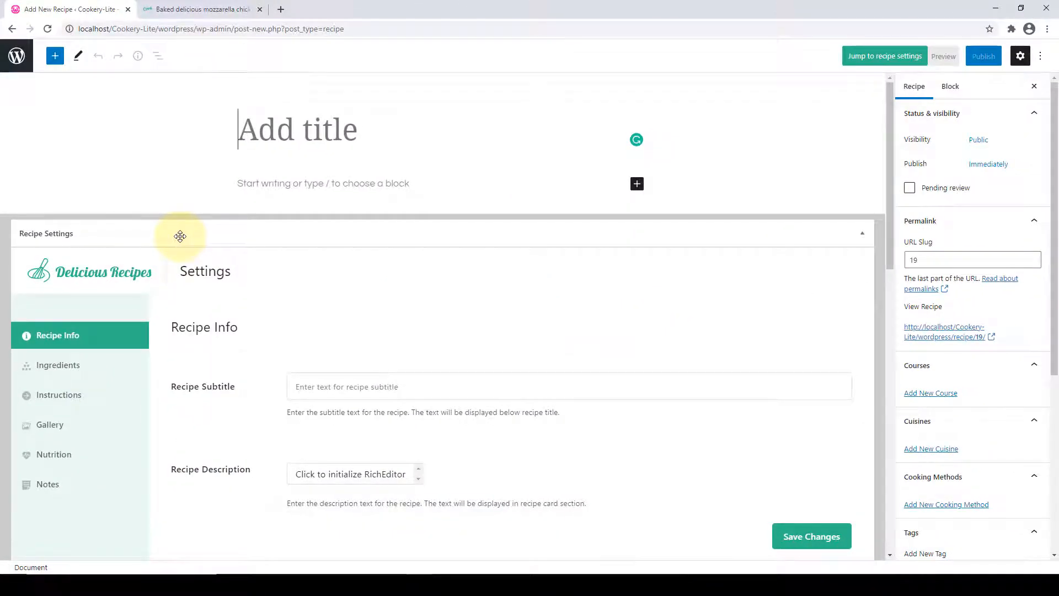
left_click(249, 183)
left_click(262, 128)
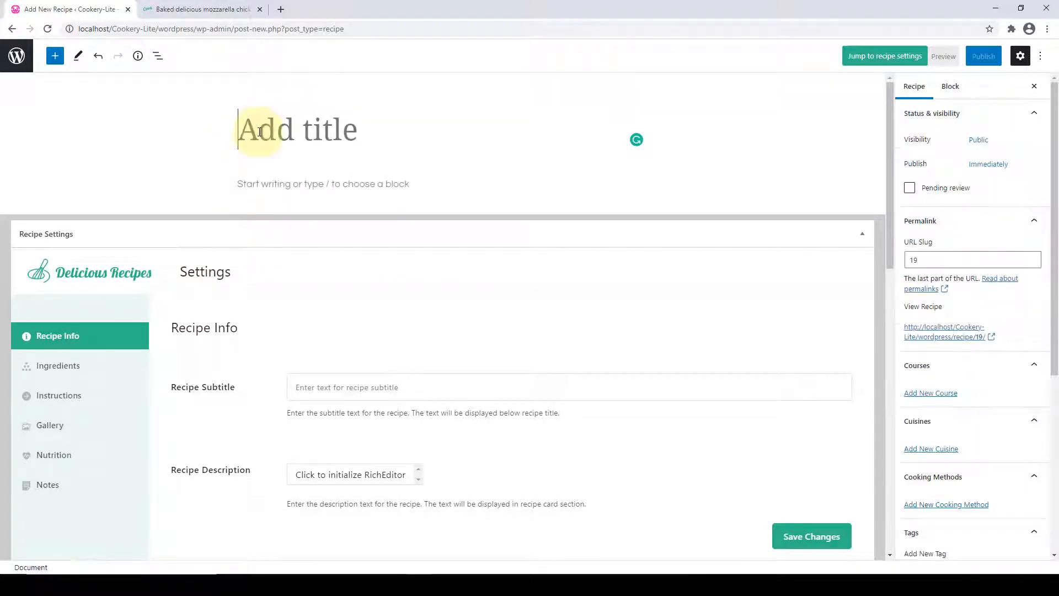
left_click(201, 7)
scroll(465, 268, "up", 15)
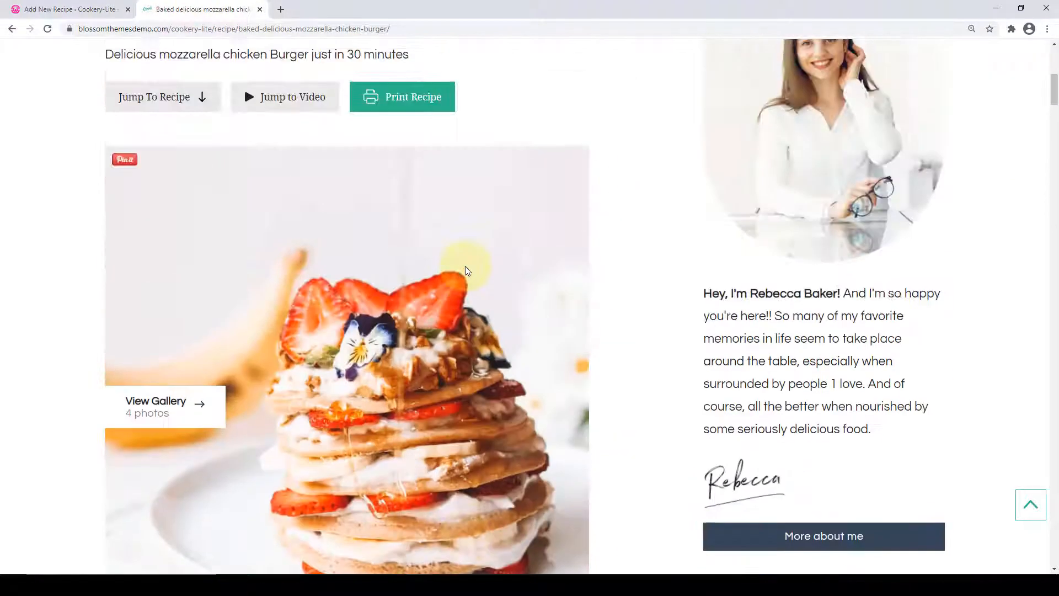
scroll(467, 270, "down", 15)
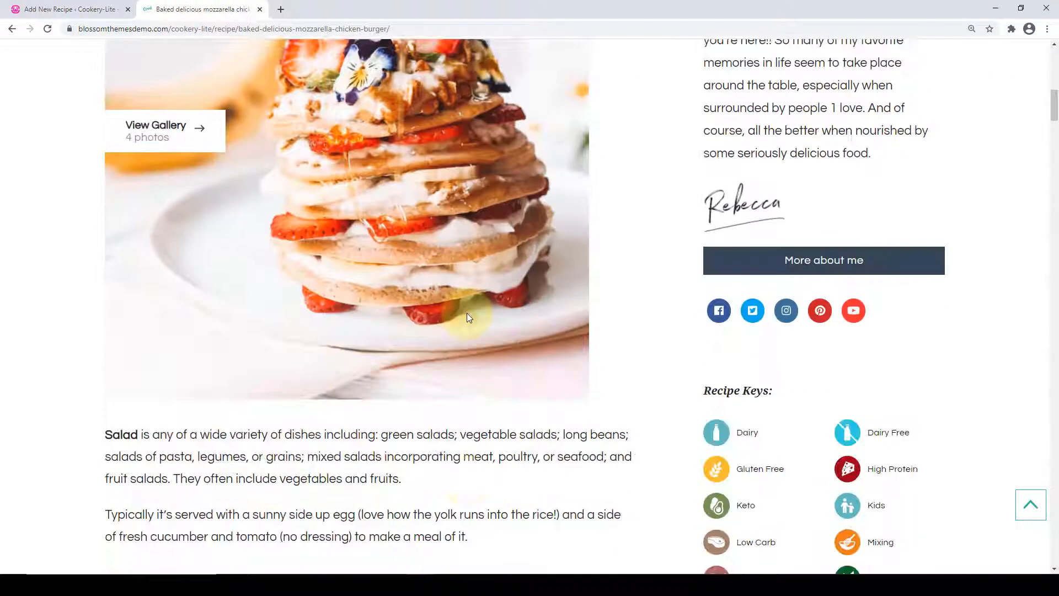
scroll(471, 336, "down", 20)
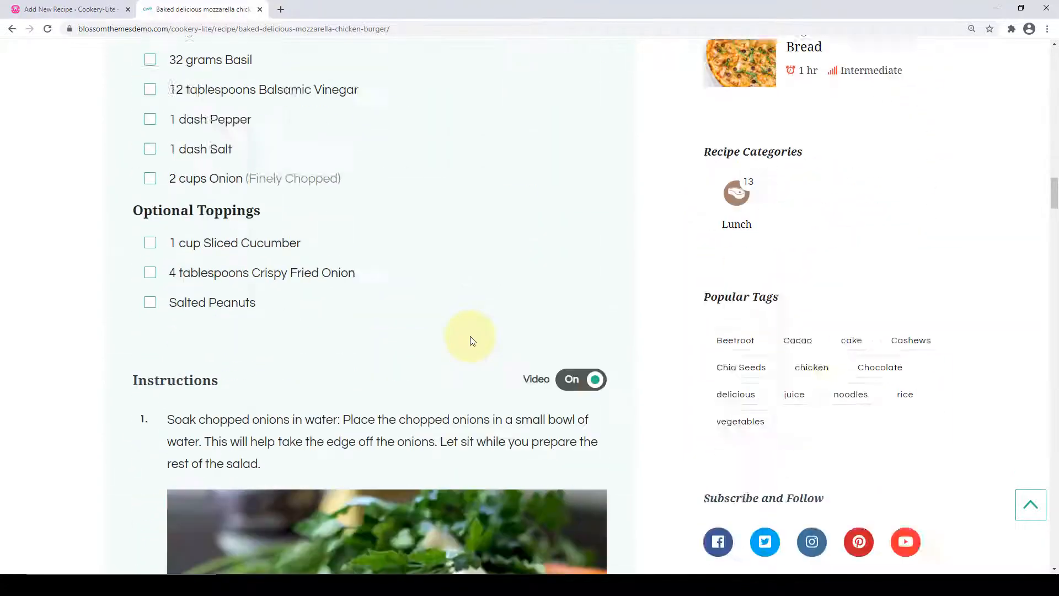
scroll(470, 340, "down", 20)
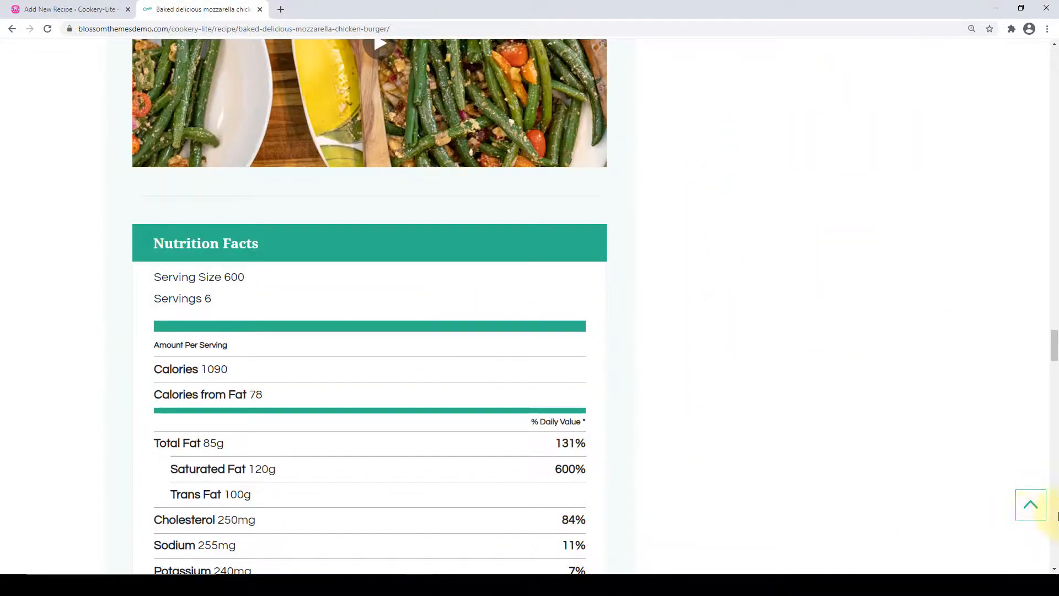
left_click(1031, 504)
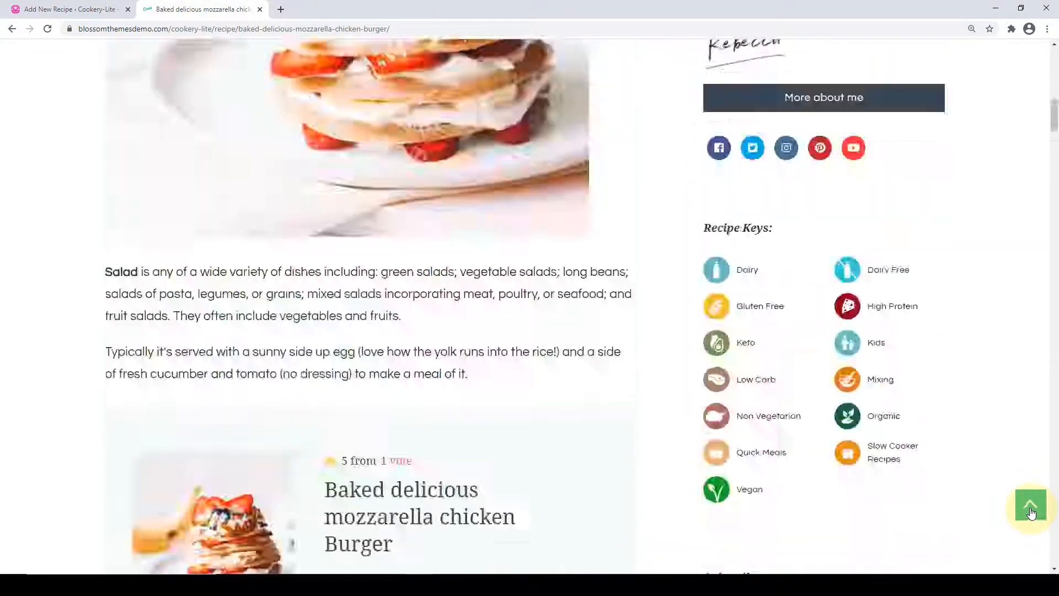
scroll(474, 345, "down", 5)
scroll(474, 346, "up", 3)
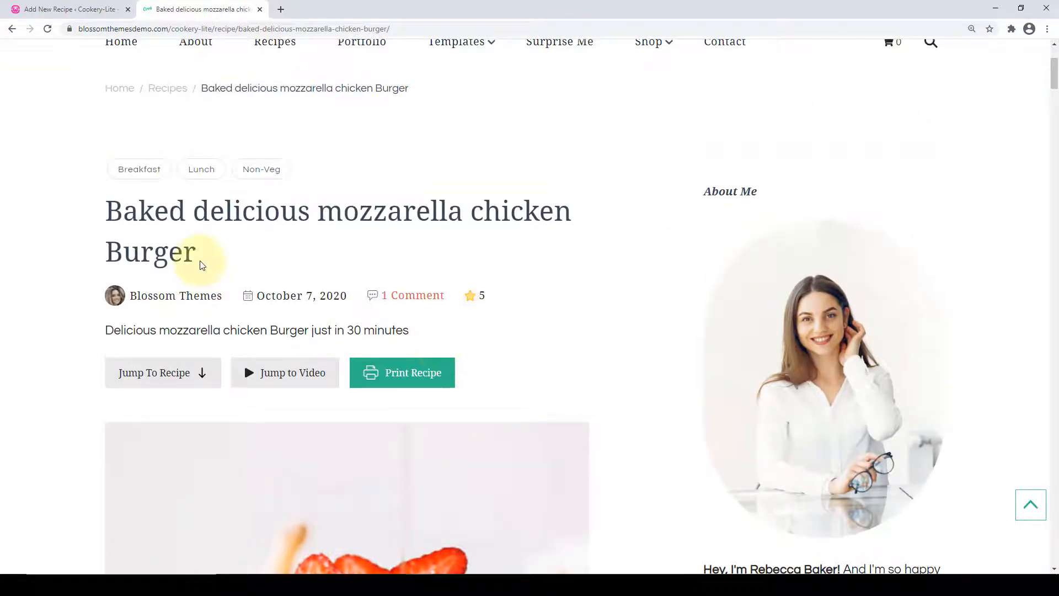
triple_click(112, 215)
right_click(144, 214)
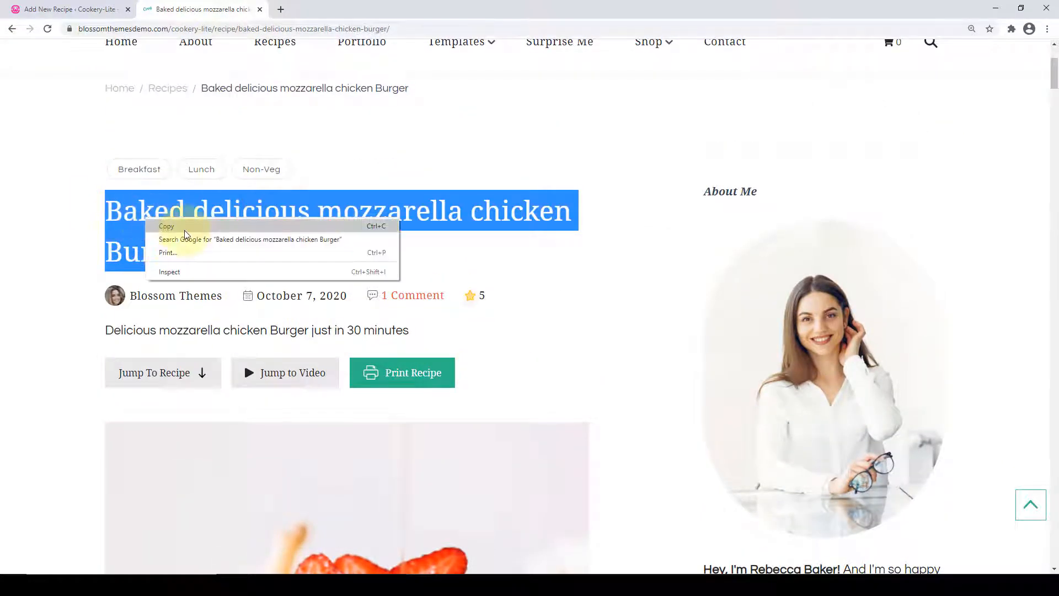
left_click(165, 224)
left_click(72, 9)
right_click(294, 138)
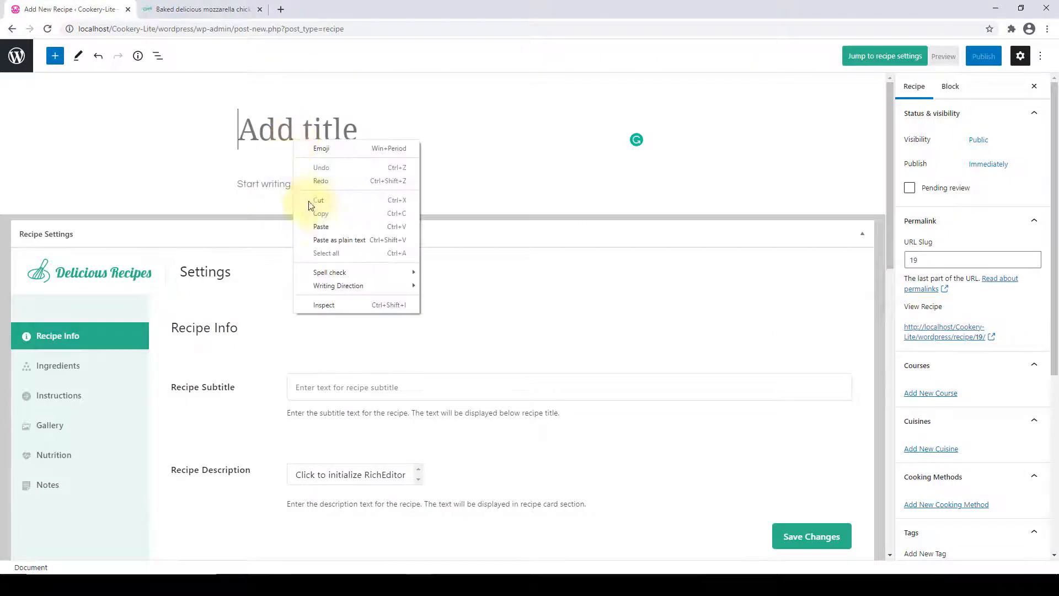
left_click(329, 227)
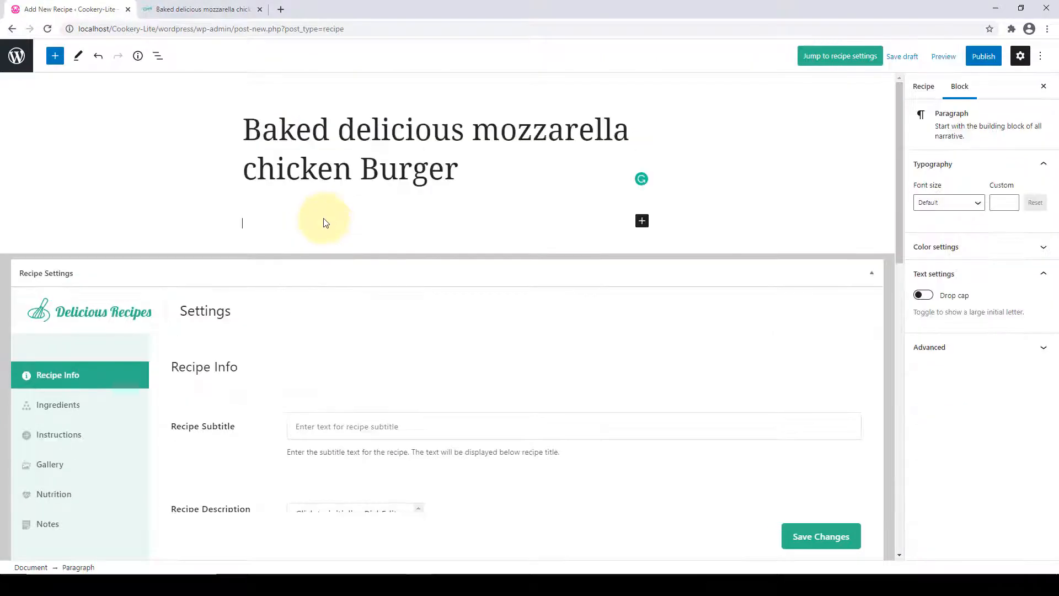
Copy the demo's two Salad paragraphs into the recipe body.
left_click(203, 9)
scroll(331, 265, "down", 10)
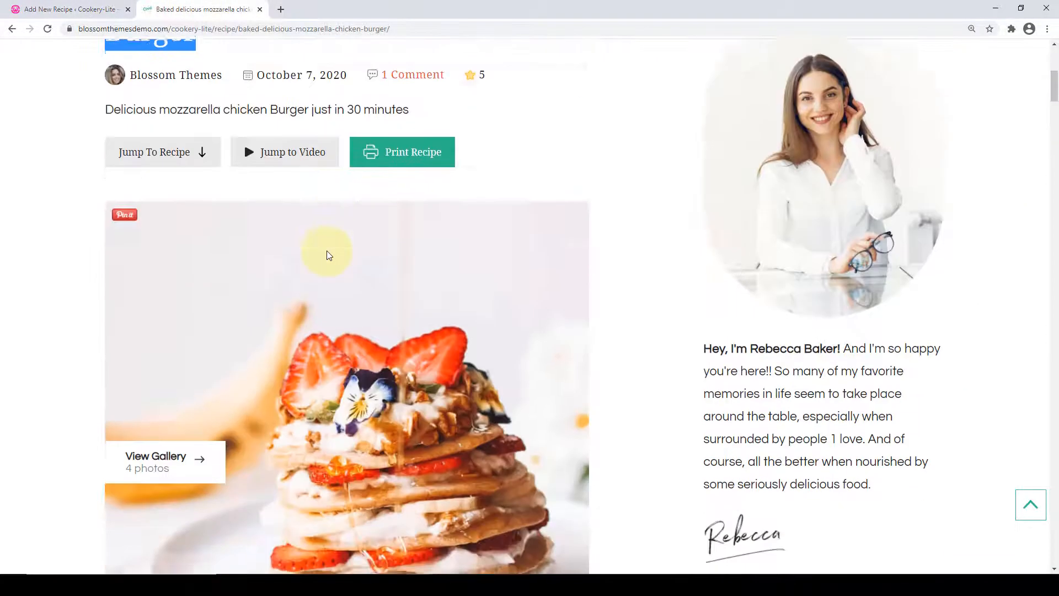
scroll(340, 278, "down", 5)
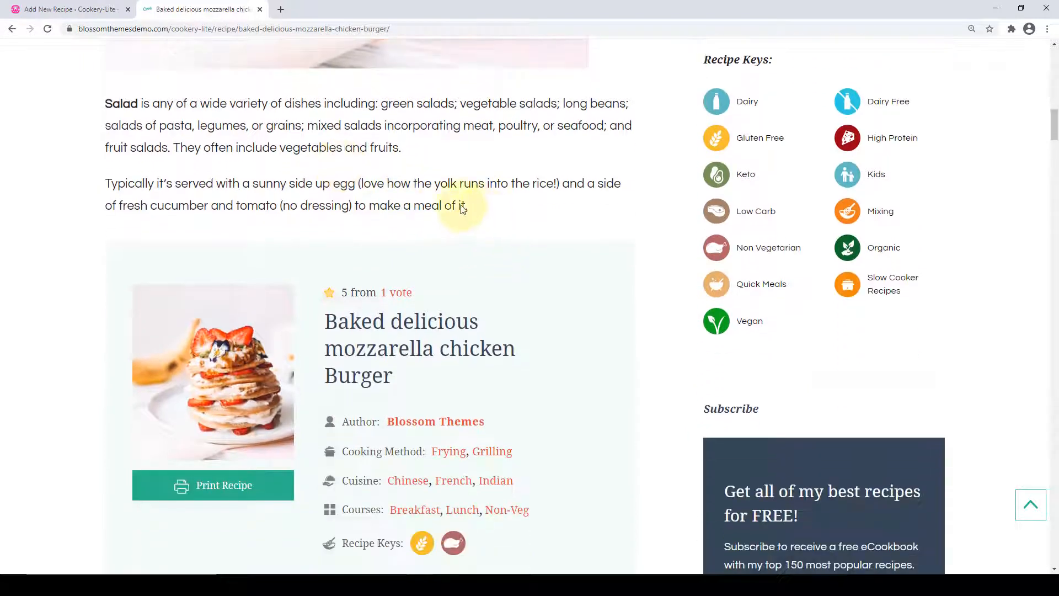
left_click_drag(467, 205, 83, 103)
right_click(113, 105)
left_click(130, 109)
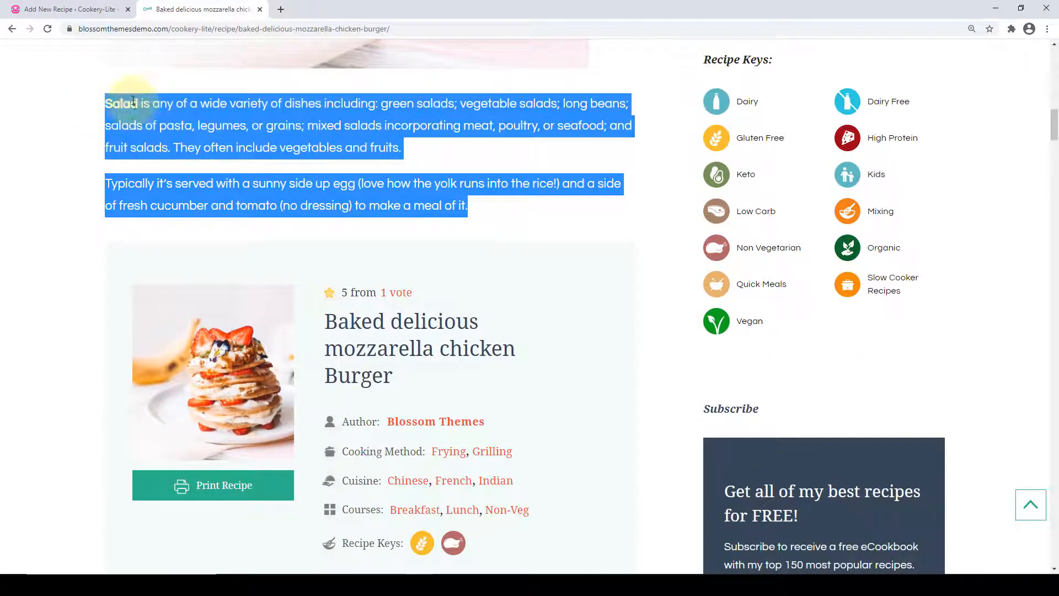
left_click(94, 9)
right_click(292, 223)
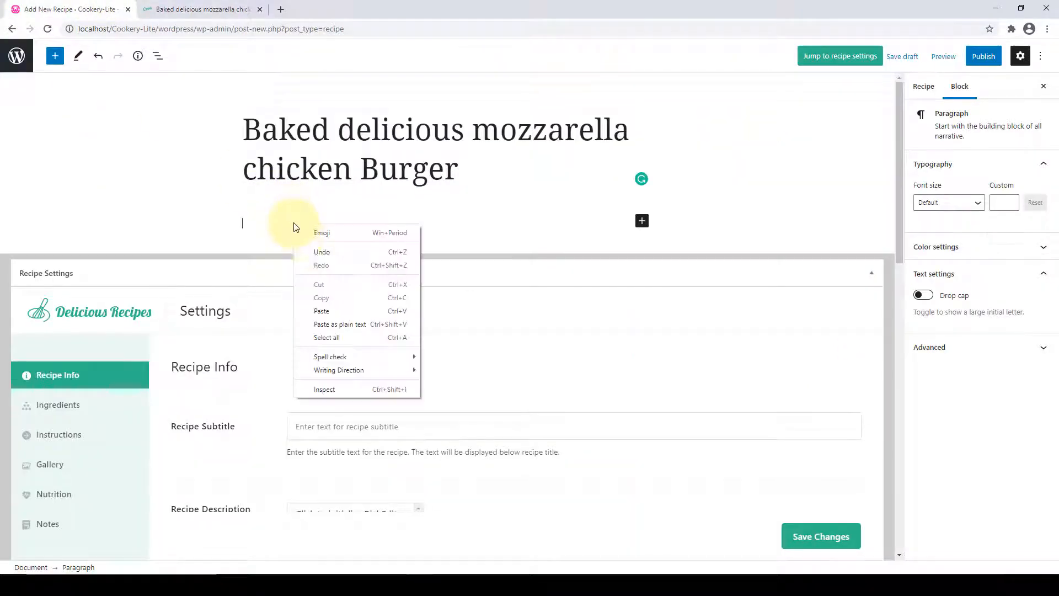
left_click(333, 309)
scroll(555, 347, "down", 4)
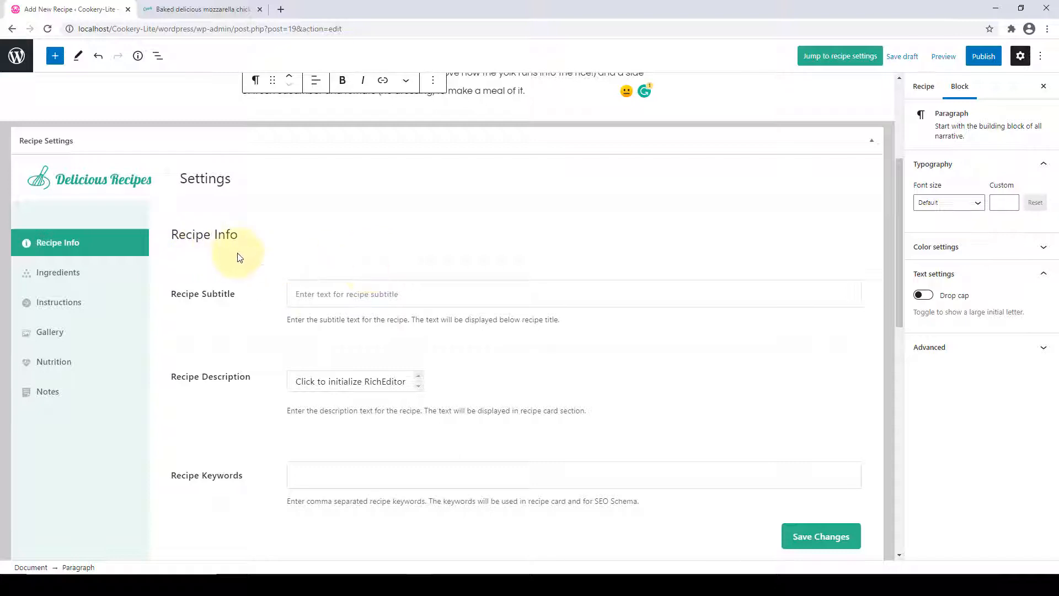
Fill Recipe Subtitle with 'Delicious mozzarella chicken Burger just in 30 minutes' from the demo.
scroll(237, 253, "down", 2)
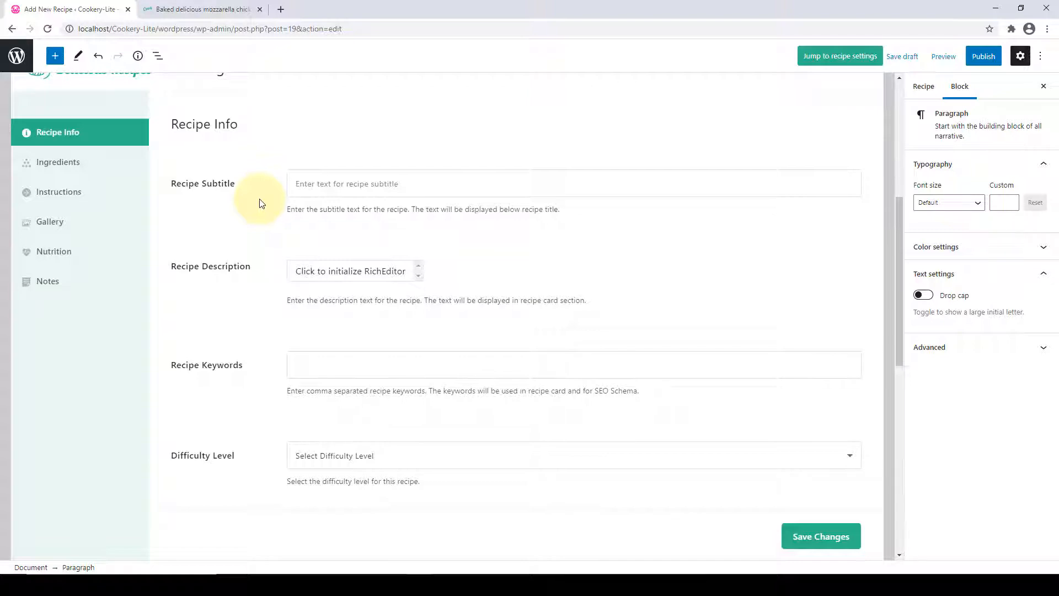
left_click(215, 9)
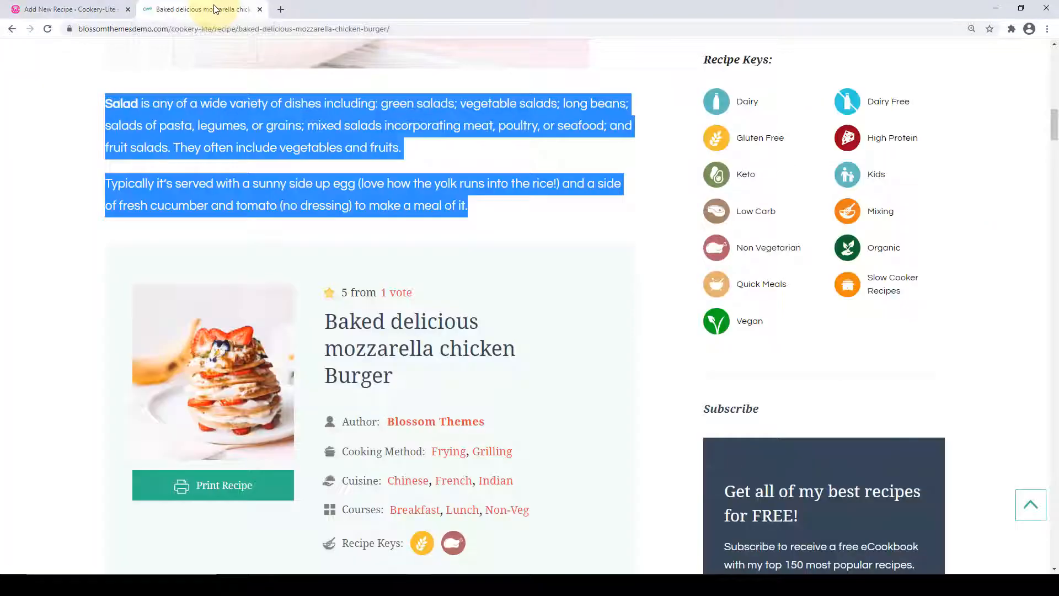
left_click(331, 187)
scroll(333, 197, "up", 5)
scroll(331, 197, "up", 9)
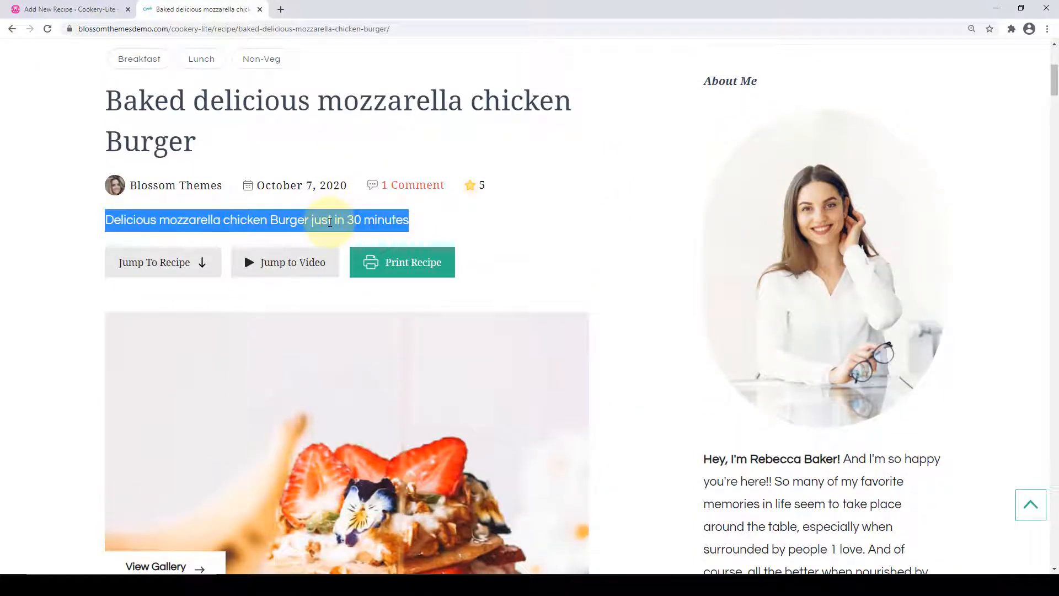
right_click(330, 222)
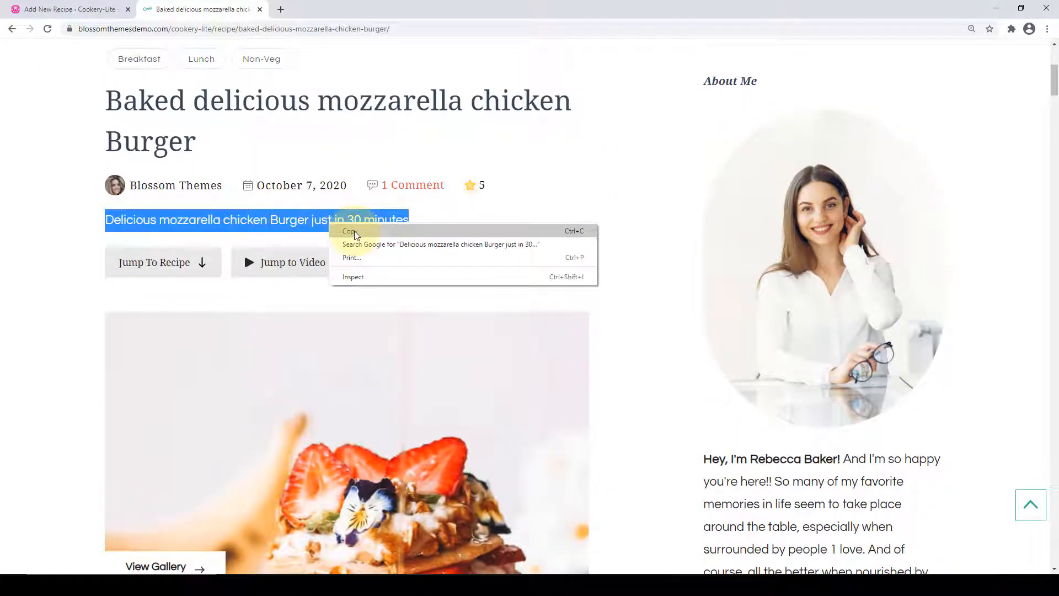
left_click(354, 232)
left_click(414, 221)
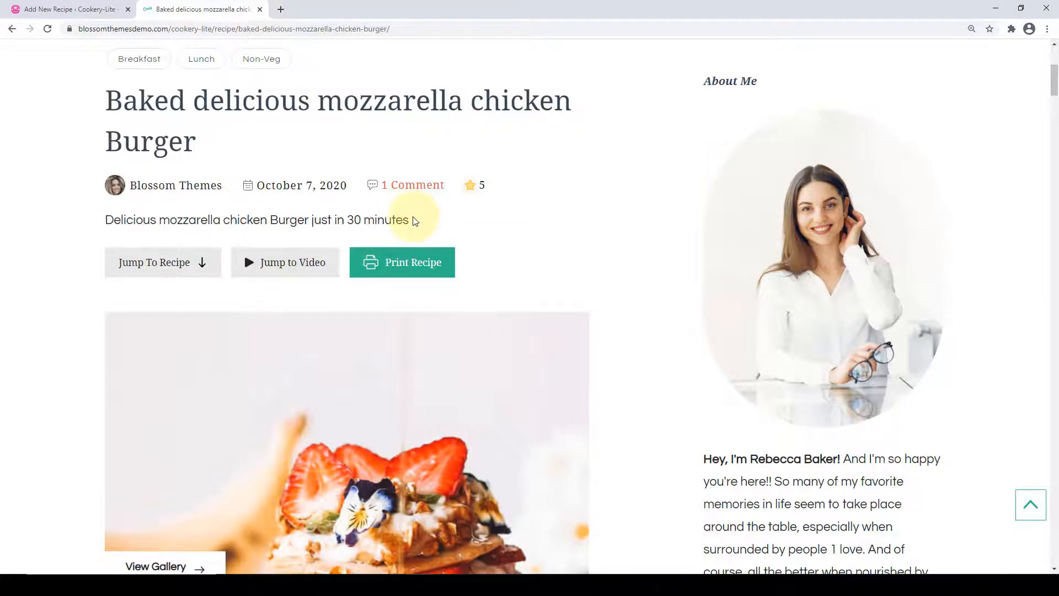
left_click(91, 9)
left_click(338, 184)
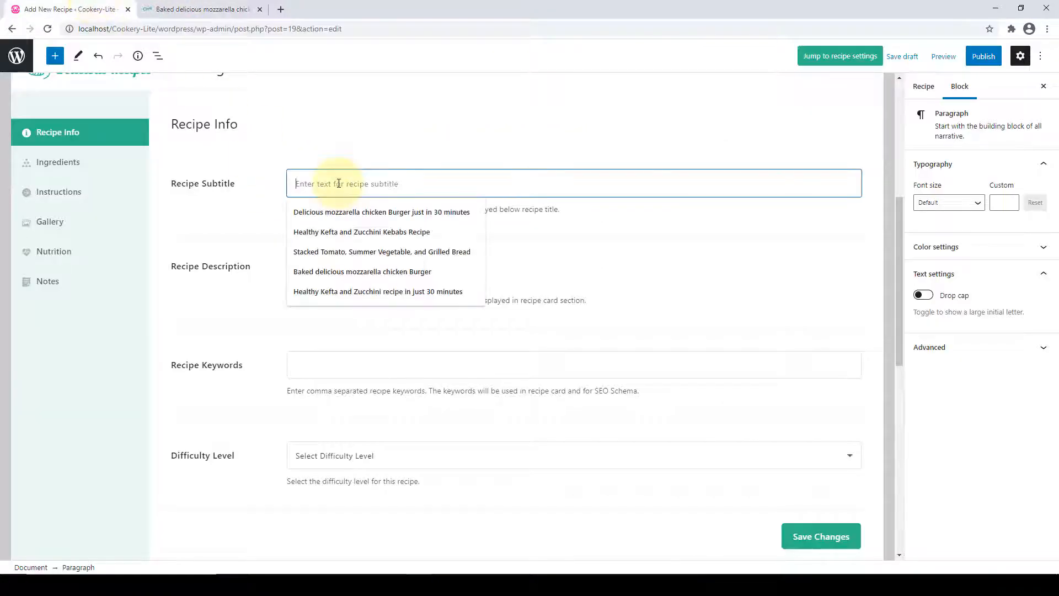
right_click(341, 184)
left_click(378, 272)
Turn Recipe Description into a rich-text editor and make it taller.
scroll(441, 237, "down", 1)
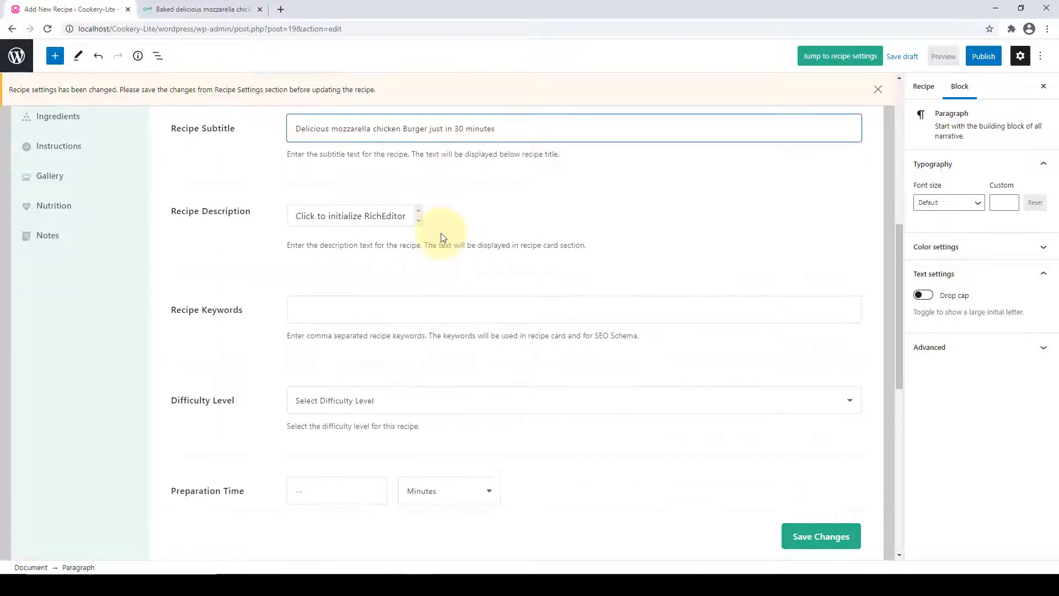
left_click(371, 217)
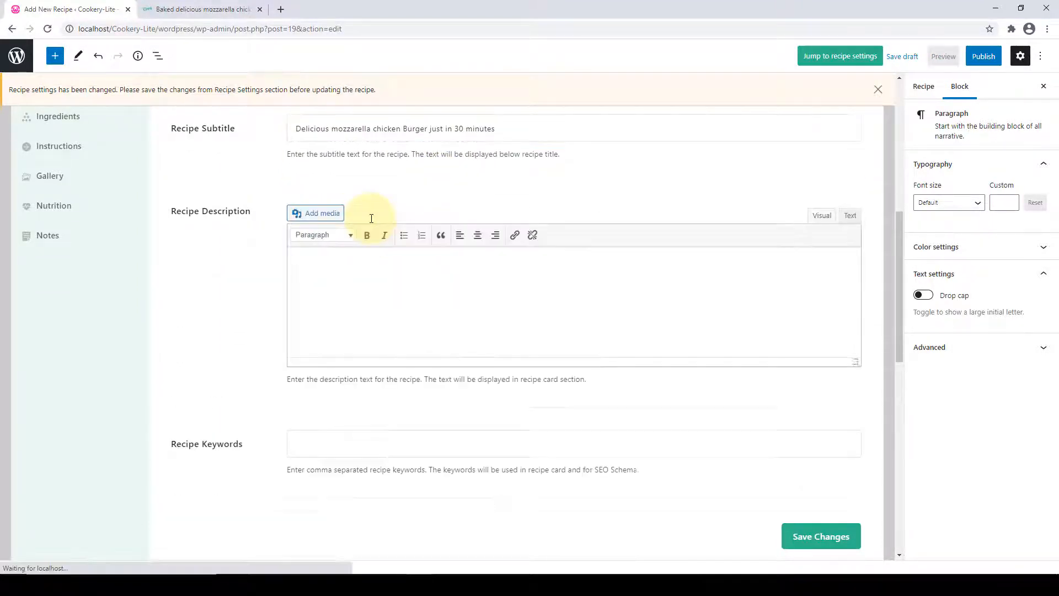
scroll(827, 328, "down", 1)
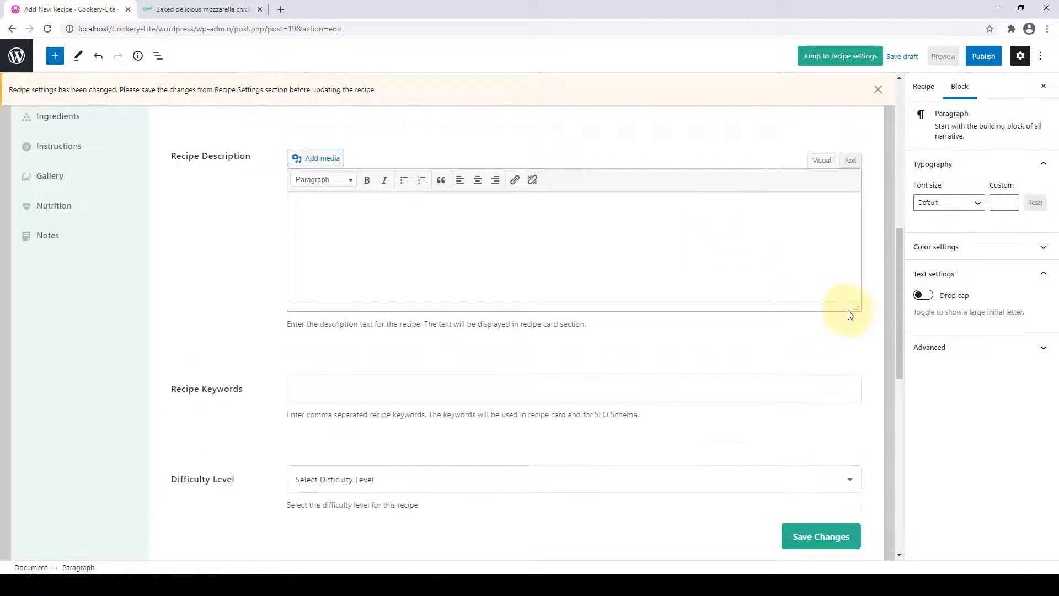
mouse_move(851, 316)
left_mouse_down()
mouse_move(846, 345)
mouse_move(846, 332)
left_mouse_up()
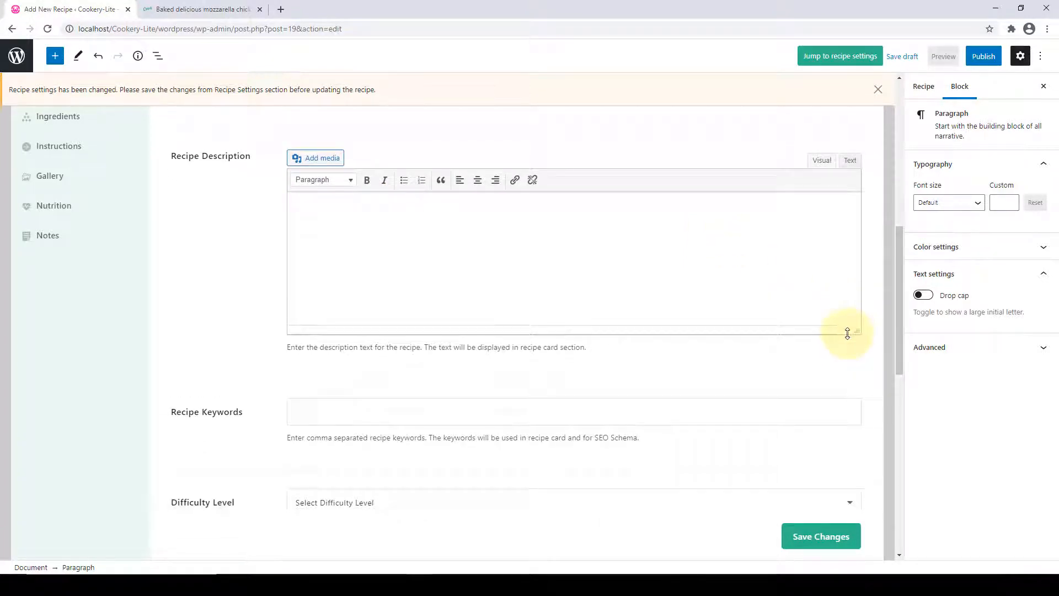
left_click(363, 220)
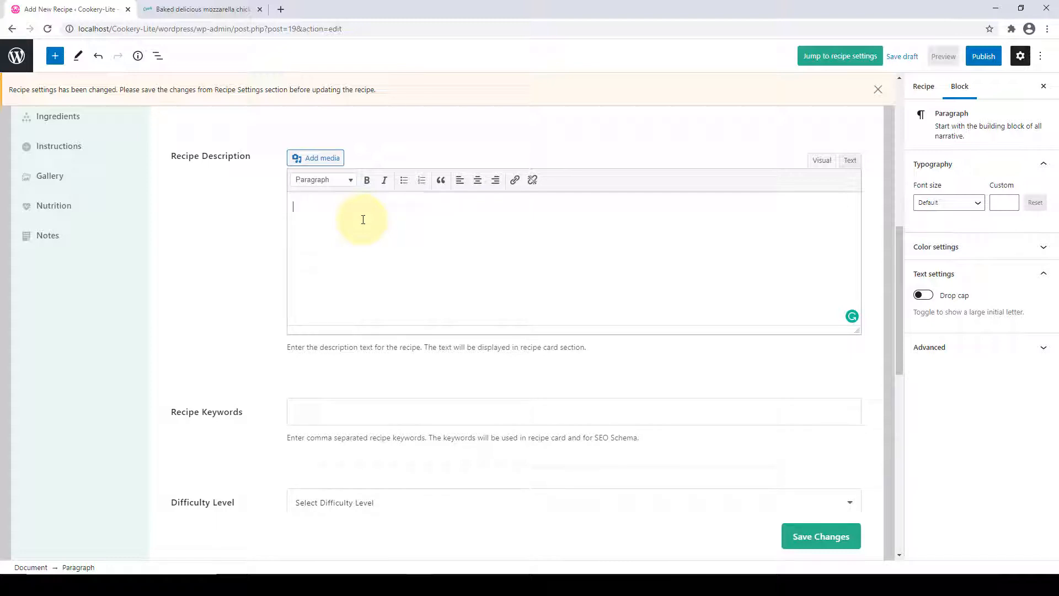
Copy the demo's Bean salad description into Recipe Description.
left_click(216, 4)
scroll(332, 282, "down", 10)
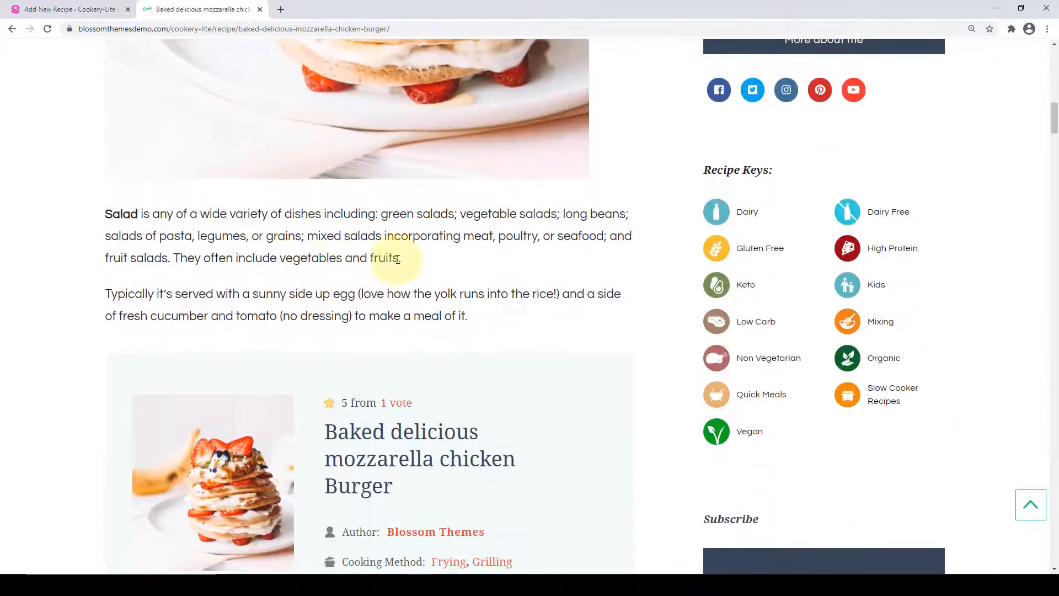
scroll(398, 259, "down", 7)
scroll(397, 259, "down", 9)
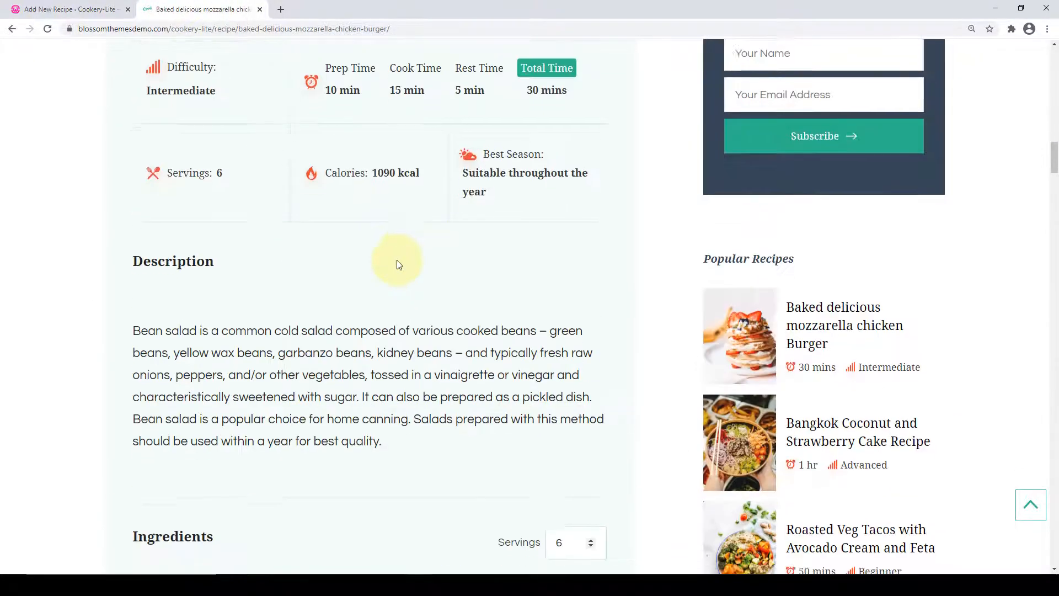
scroll(390, 243, "up", 1)
left_click_drag(375, 285, 136, 173)
right_click(136, 172)
left_click(165, 182)
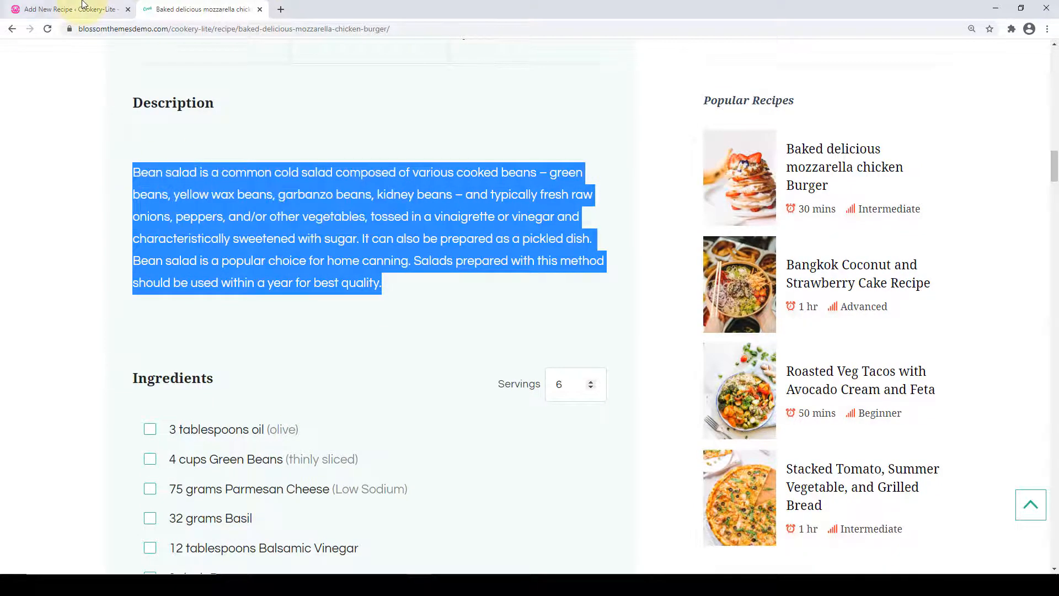
left_click(71, 9)
right_click(312, 215)
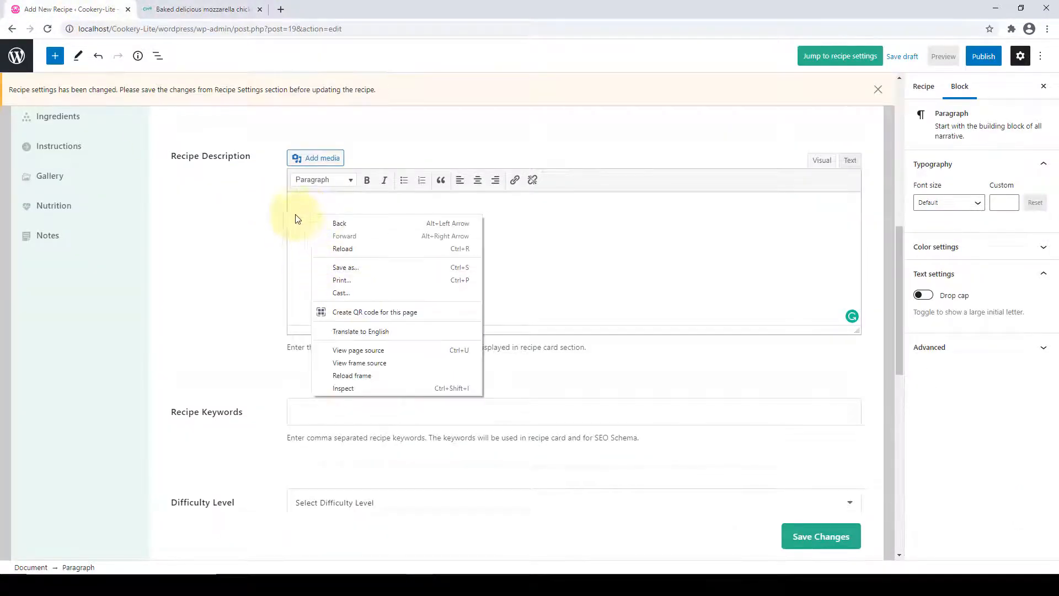
left_click(297, 212)
right_click(301, 208)
left_click(330, 293)
scroll(342, 276, "down", 3)
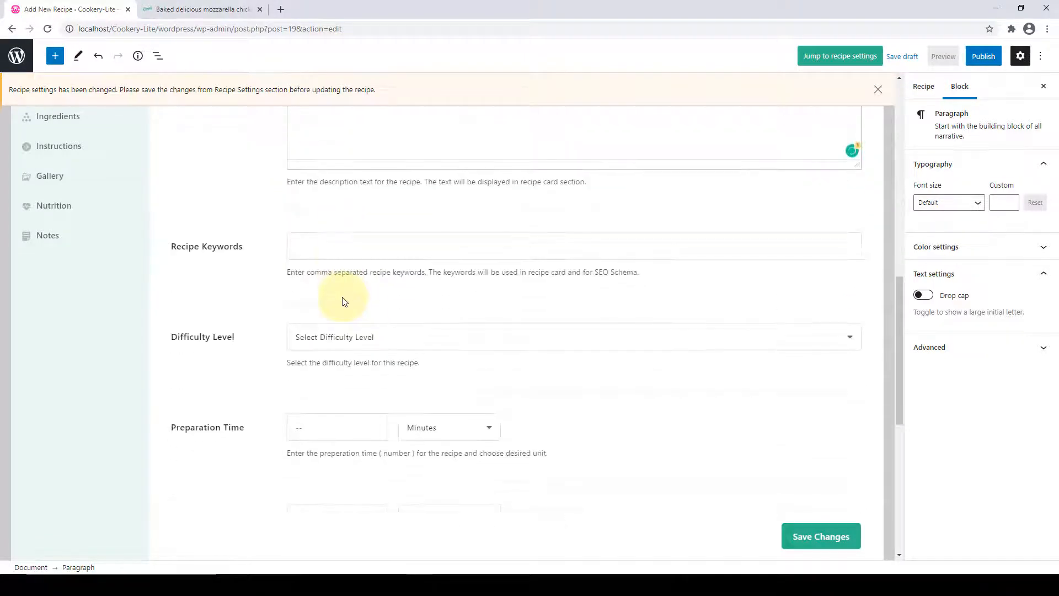
Copy the demo keywords 'delicious, homemade, vegetarian, salad' into Recipe Keywords.
left_click(341, 243)
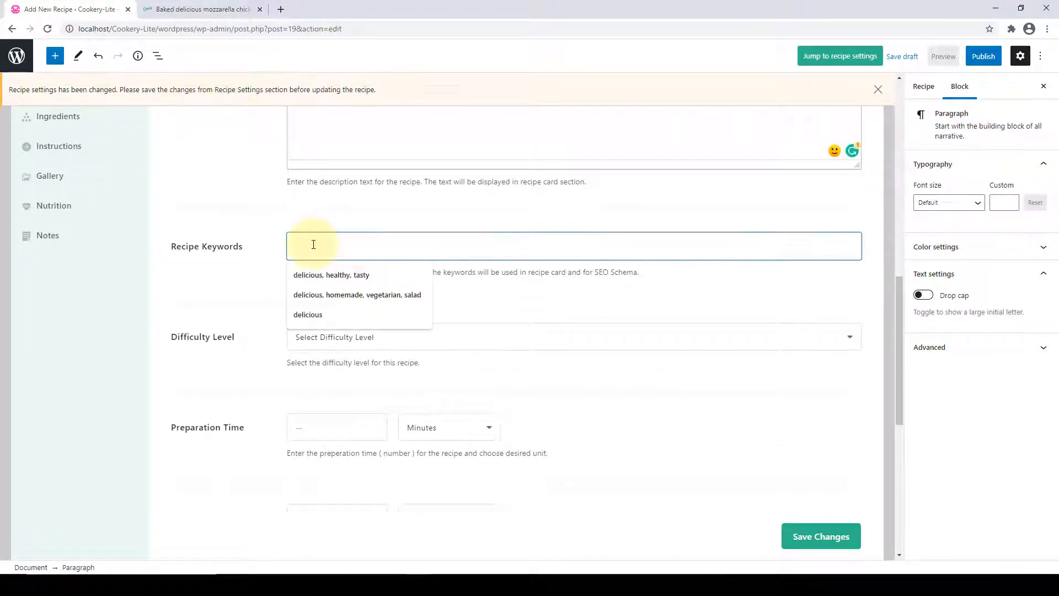
left_click(205, 9)
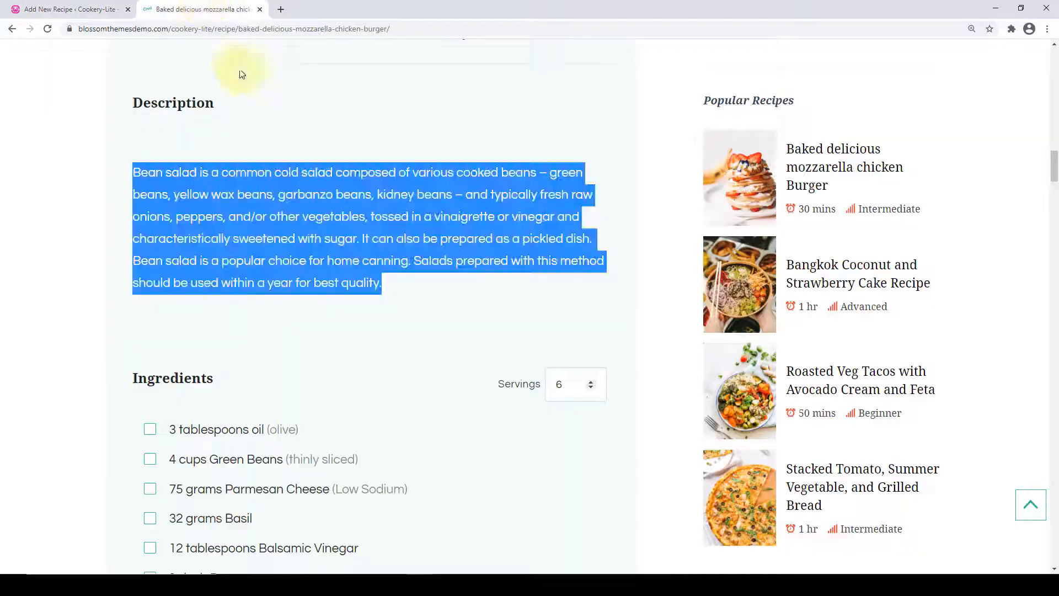
left_click(623, 147)
scroll(630, 296, "down", 20)
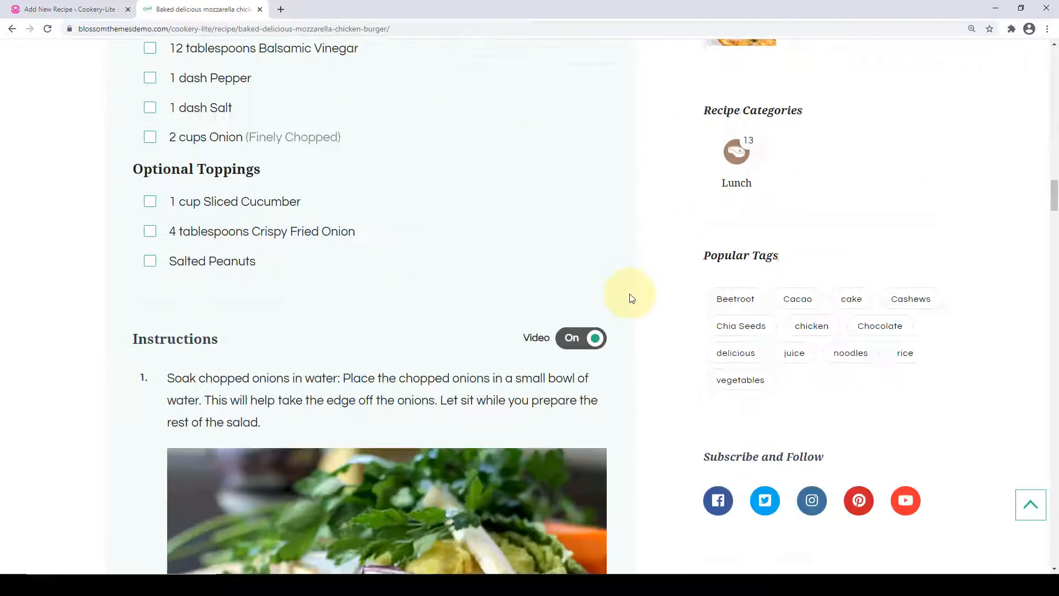
scroll(632, 298, "down", 20)
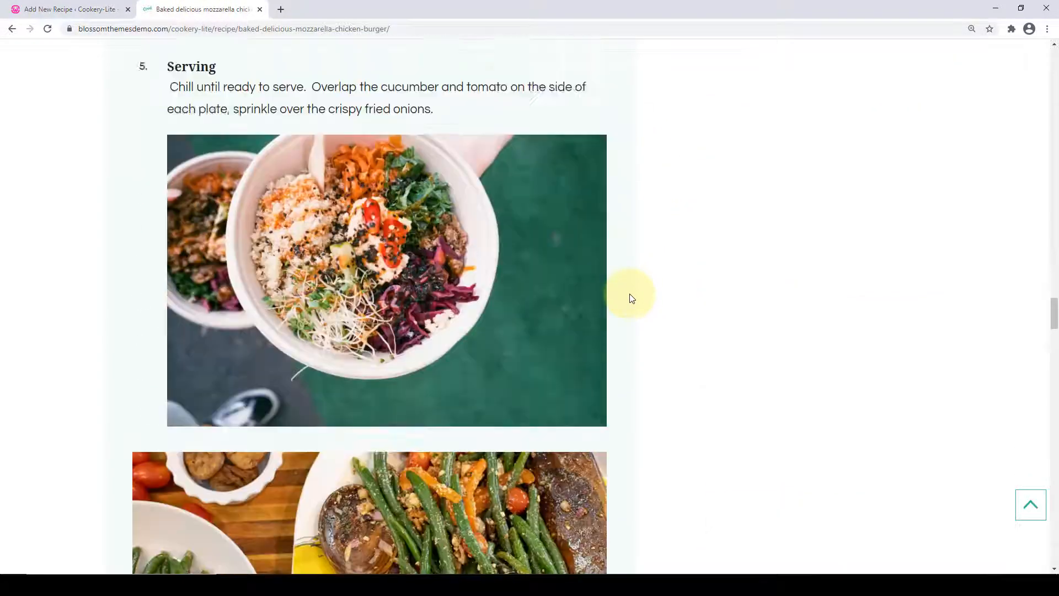
scroll(631, 296, "down", 15)
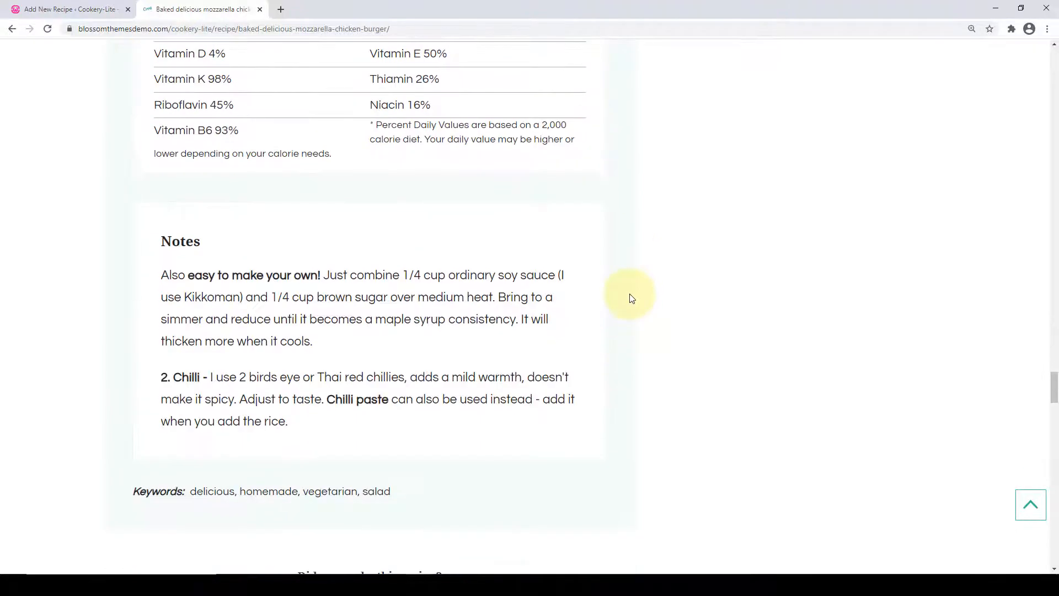
left_click_drag(391, 271, 192, 272)
right_click(202, 272)
left_click(223, 277)
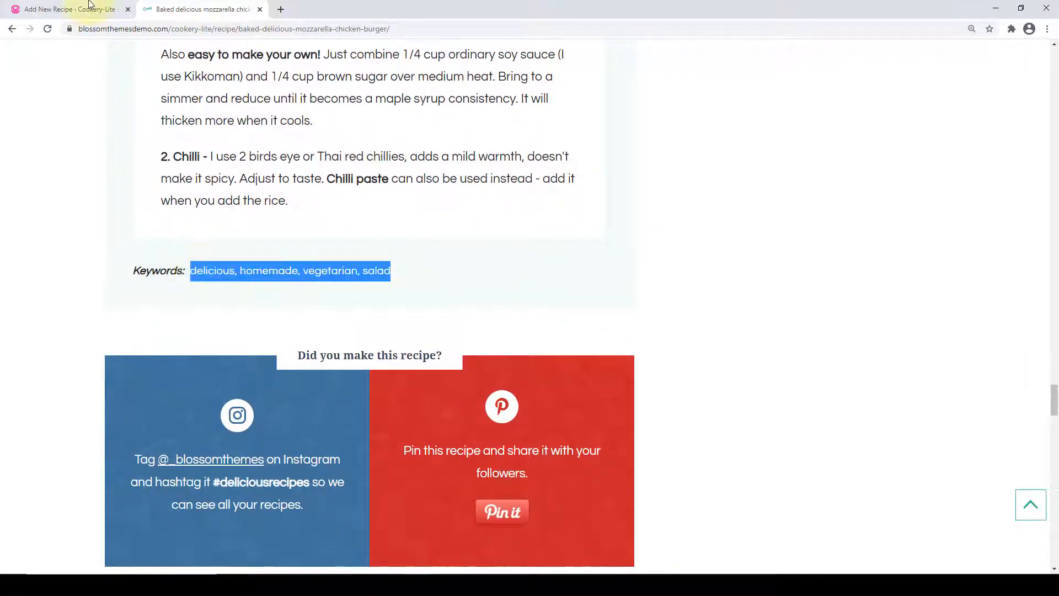
left_click(72, 9)
left_click(335, 236)
right_click(336, 236)
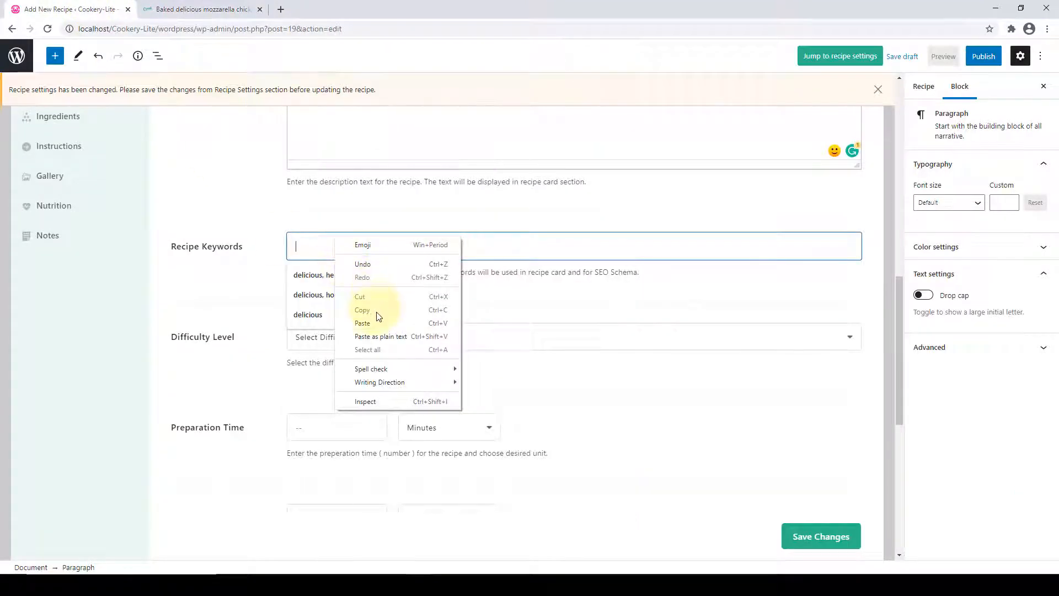
left_click(359, 311)
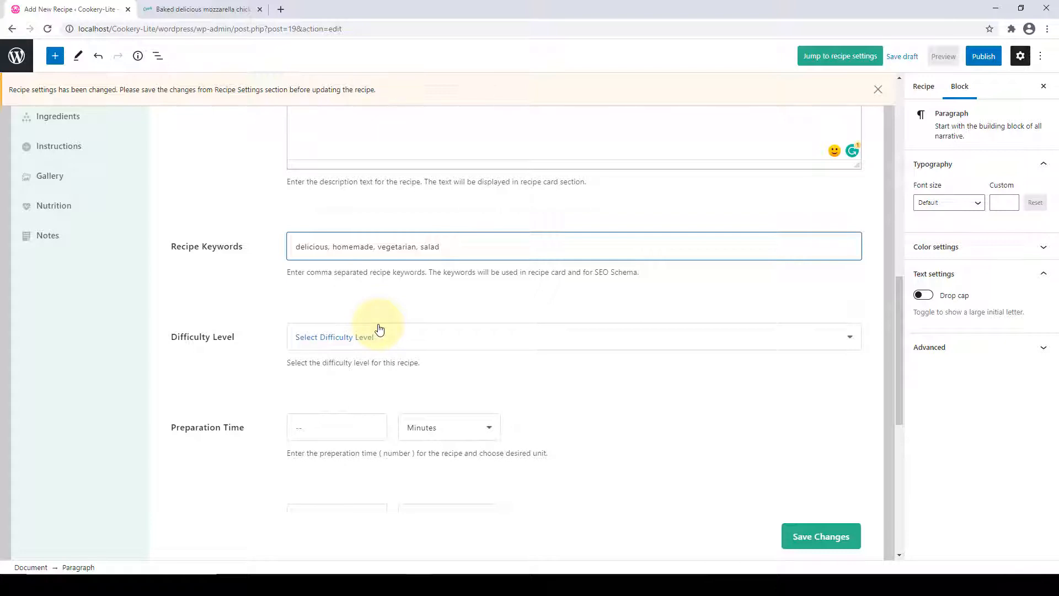
Set Intermediate difficulty with 45 min preparation, 45 min cooking and 41 min rest time.
scroll(380, 329, "down", 2)
left_click(342, 229)
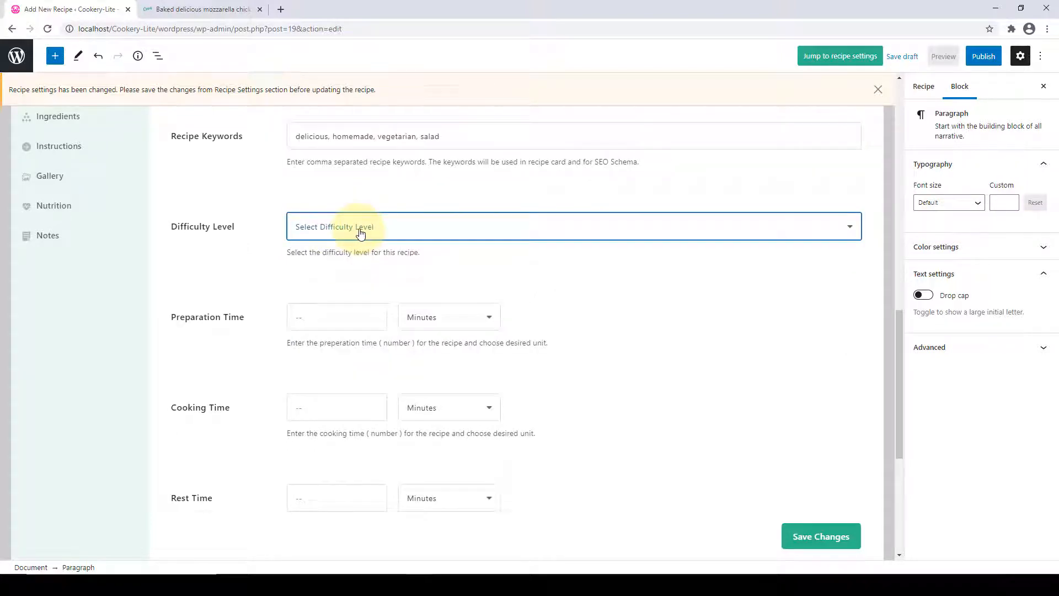
left_click(360, 232)
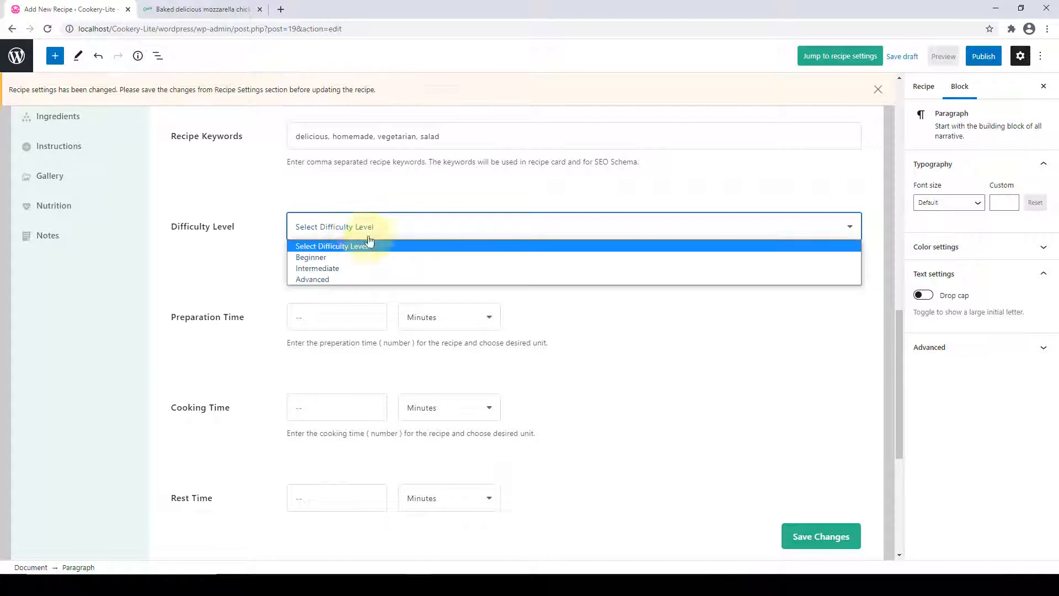
left_click(337, 270)
scroll(338, 275, "down", 2)
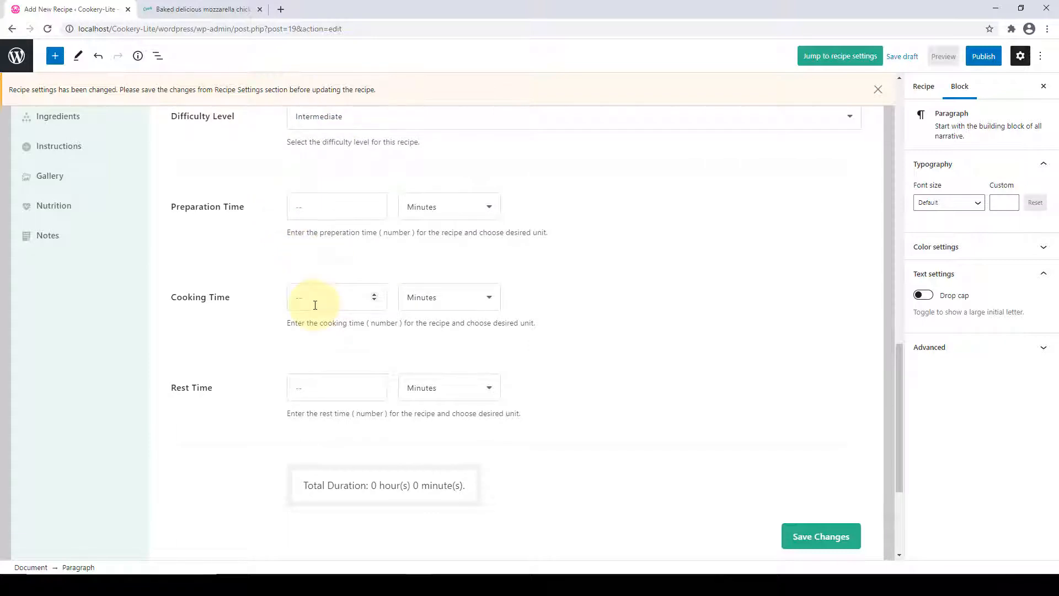
left_click(308, 214)
type("45")
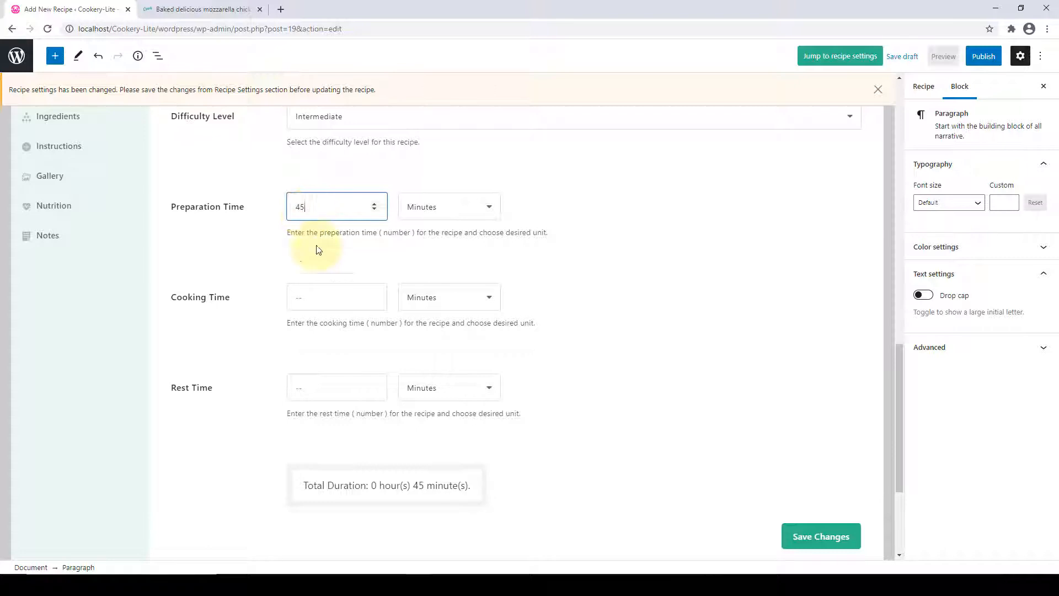
left_click(311, 307)
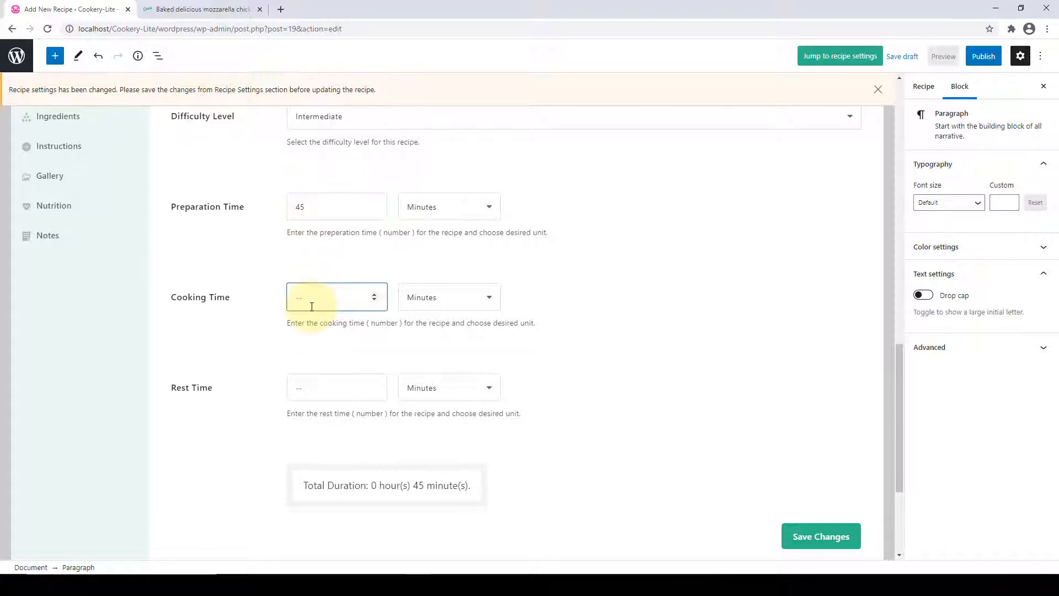
type("45")
left_click(299, 393)
type("4")
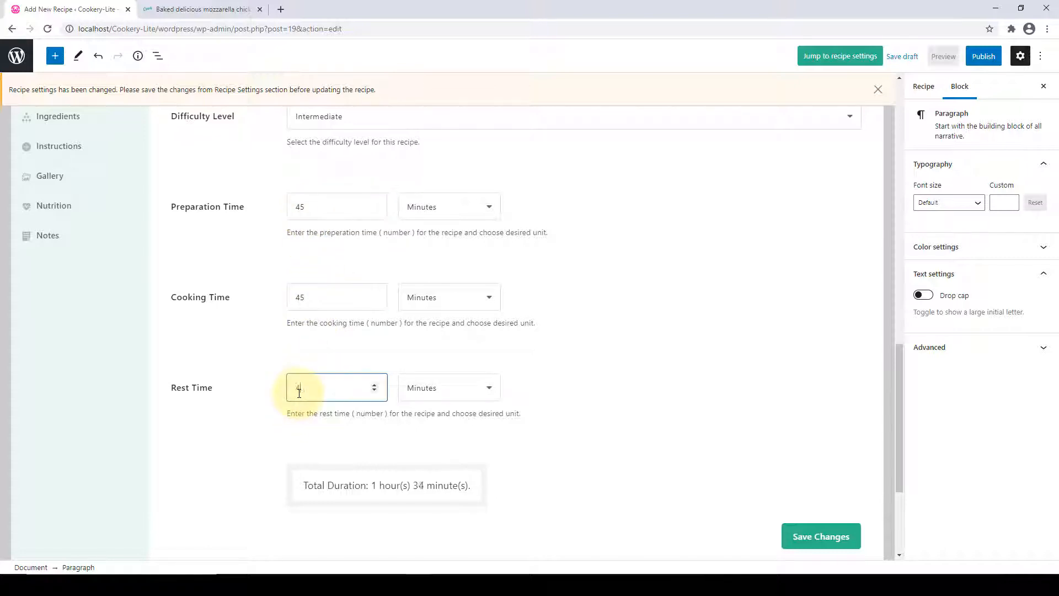
type("2")
key("BackSpace")
type("1")
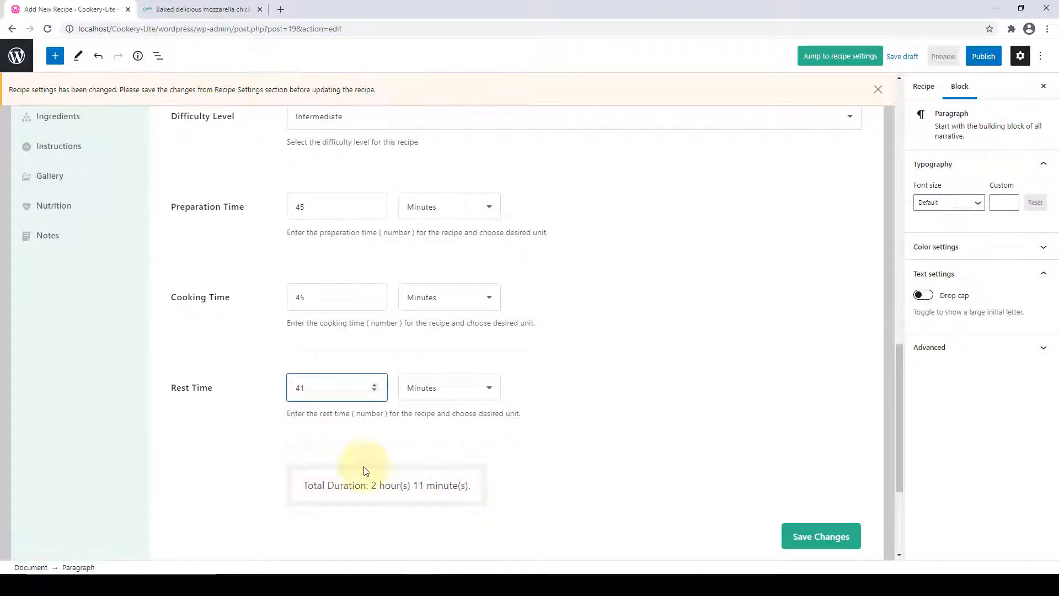
Leave calories blank, set Best Season to all year round, and save the changes.
scroll(643, 263, "down", 3)
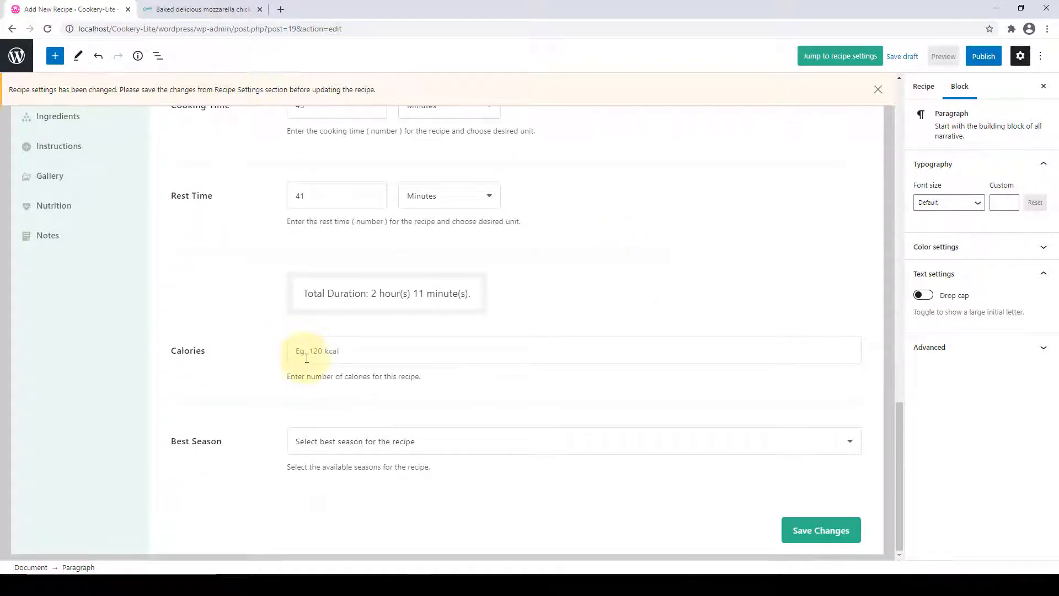
left_click(307, 357)
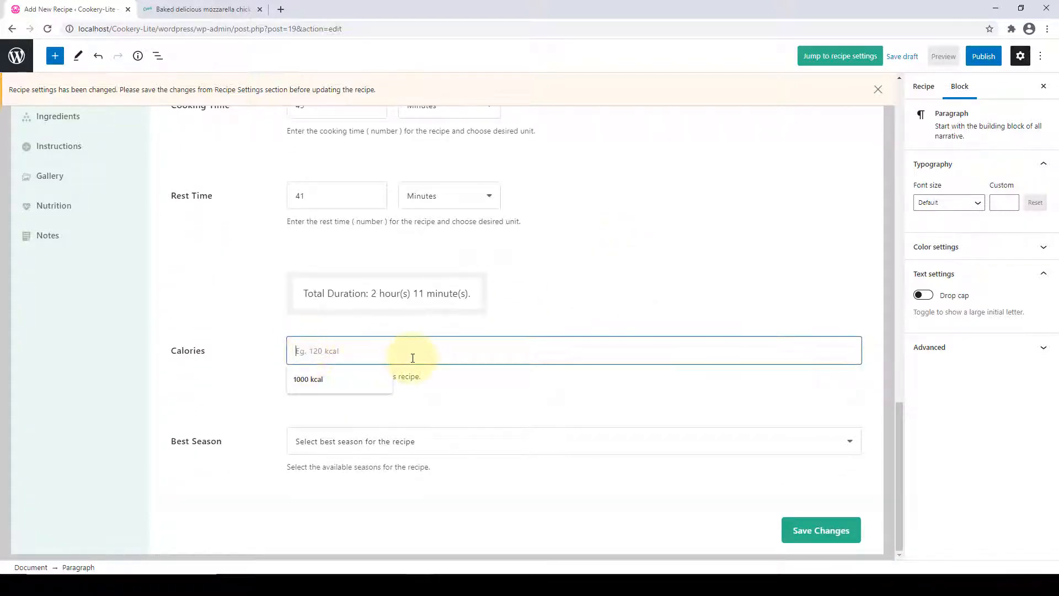
left_click(446, 382)
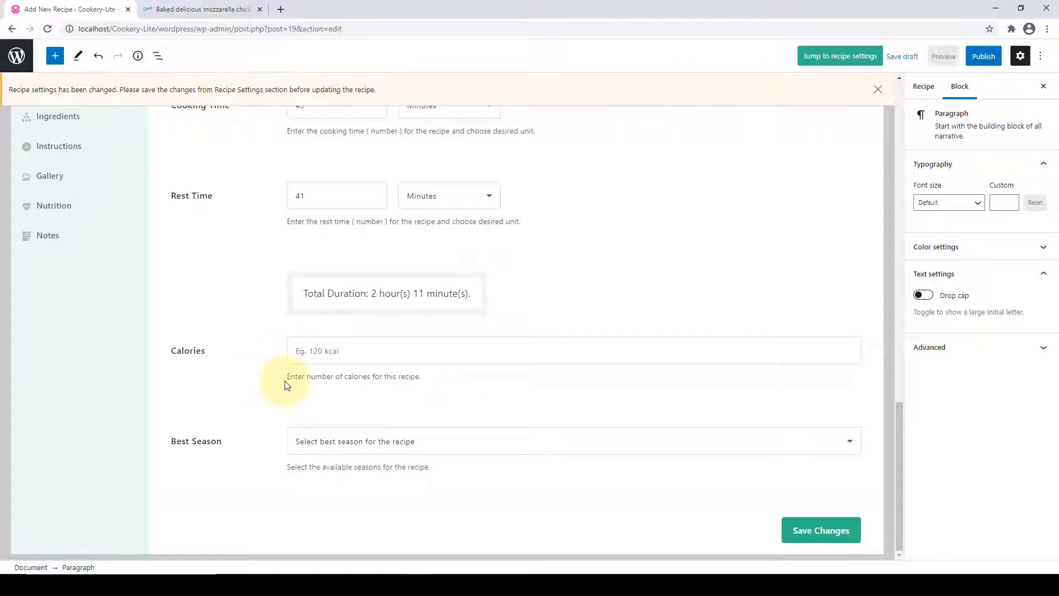
left_click(373, 452)
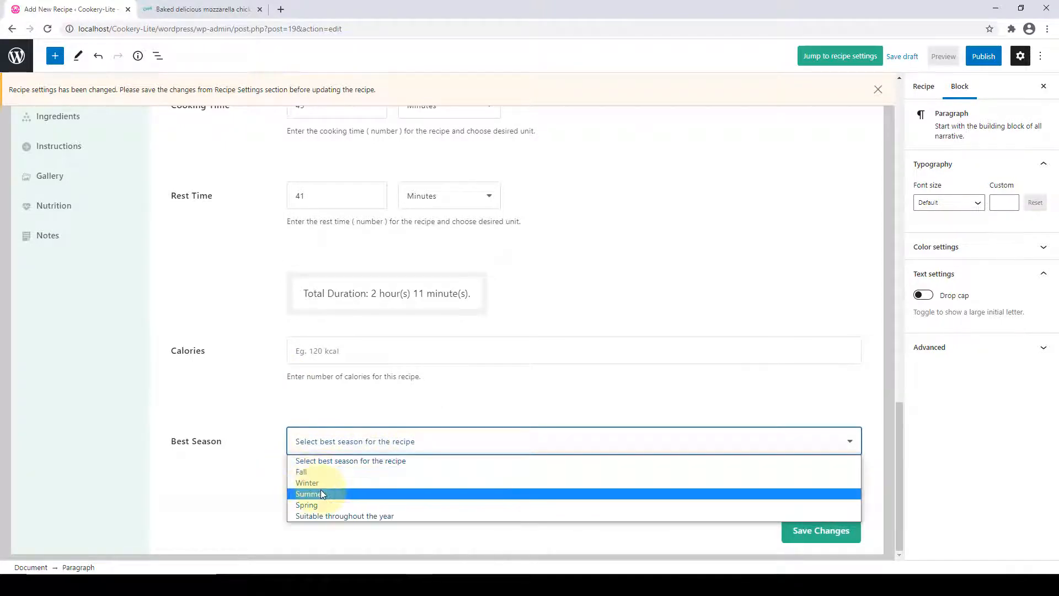
left_click(392, 516)
left_click(833, 533)
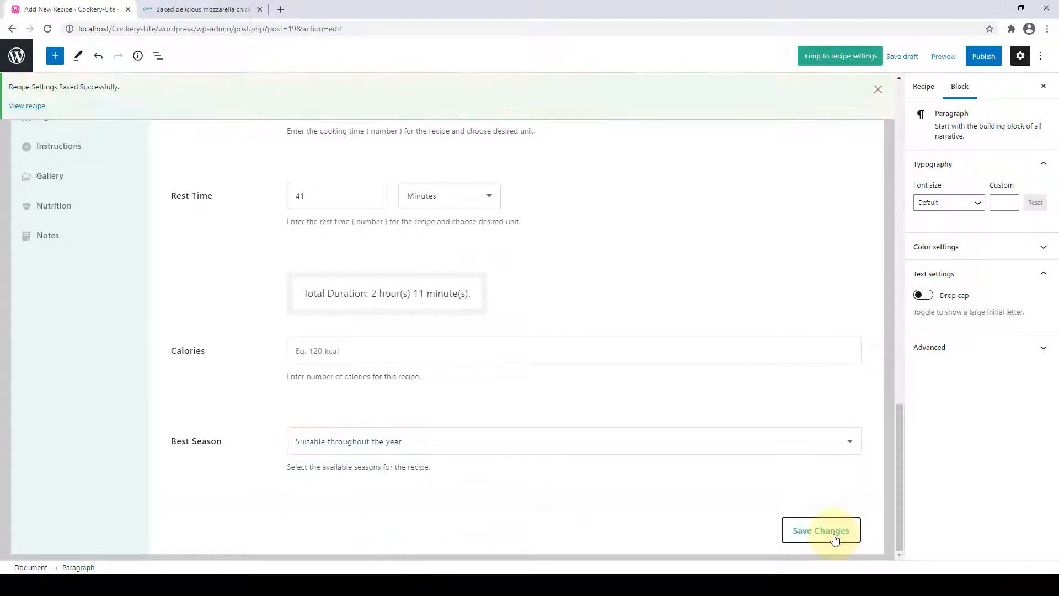
scroll(362, 445, "up", 15)
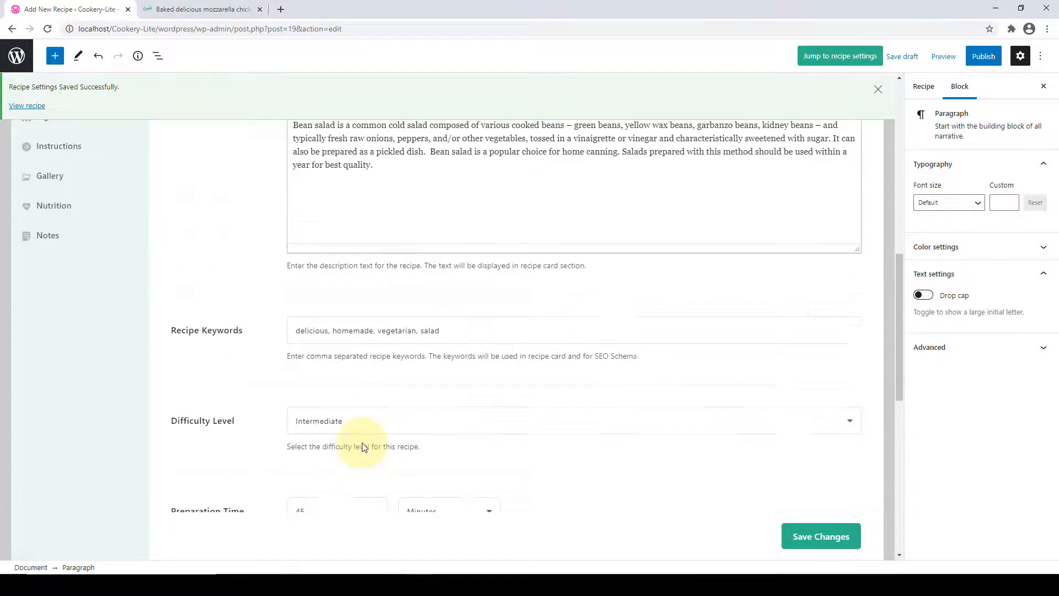
scroll(347, 380, "up", 1)
Set the recipe to serve 5 and title the ingredient section 'Ingredients'.
left_click(52, 300)
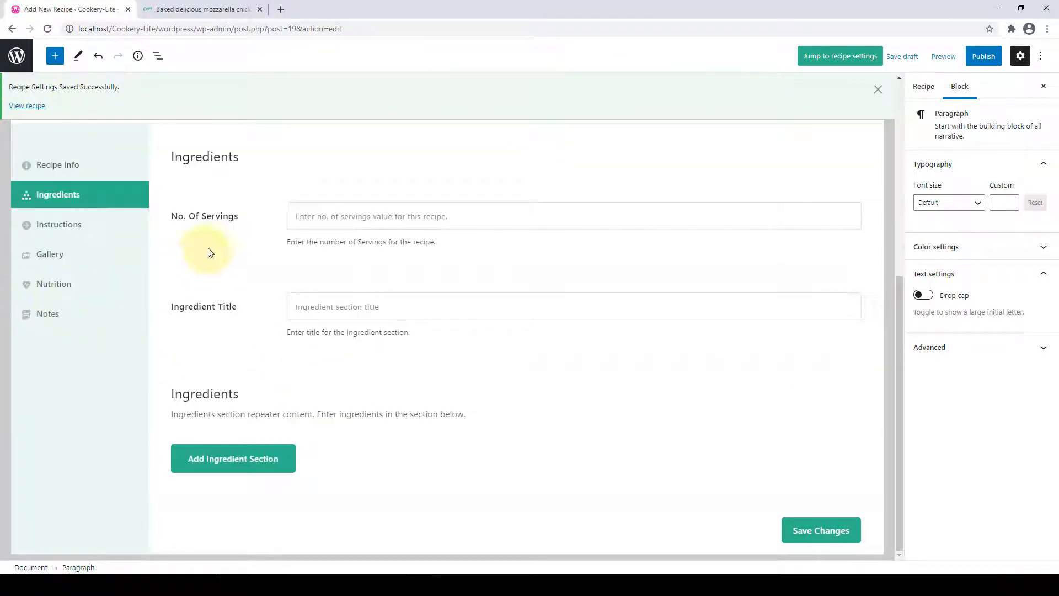
left_click(342, 224)
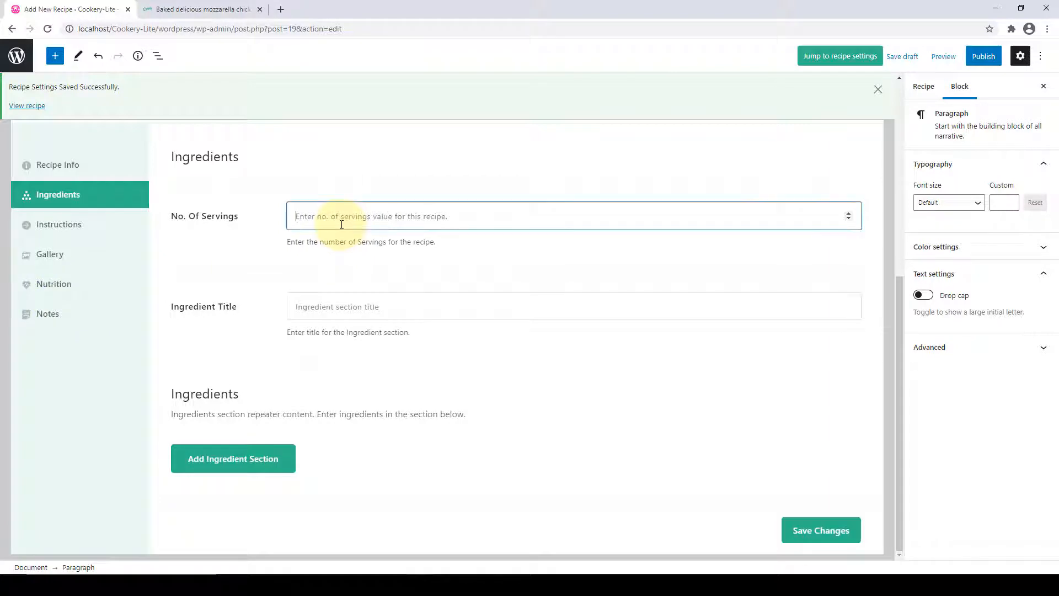
type("5")
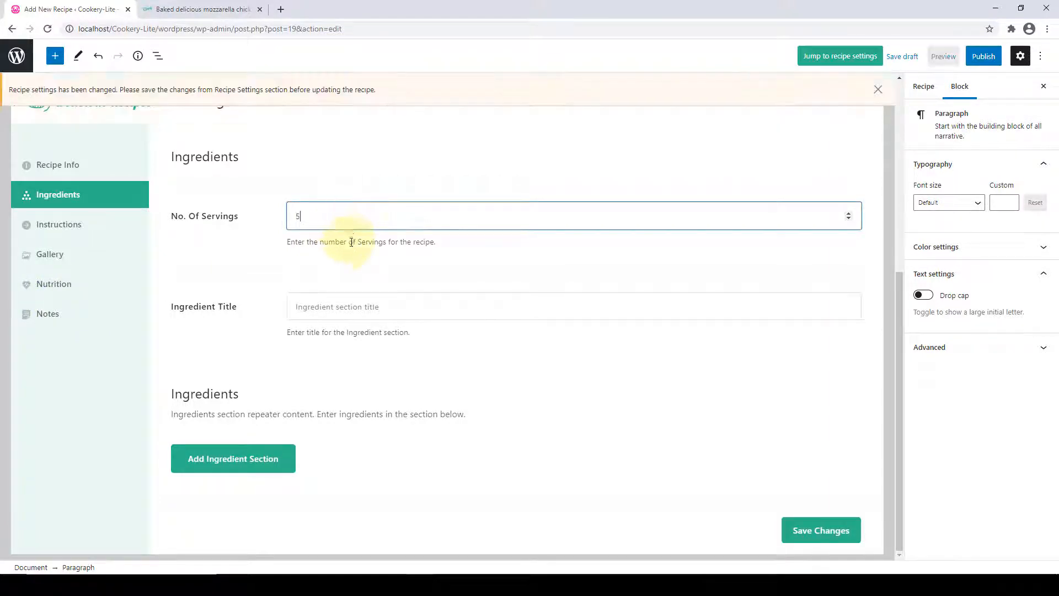
left_click(340, 311)
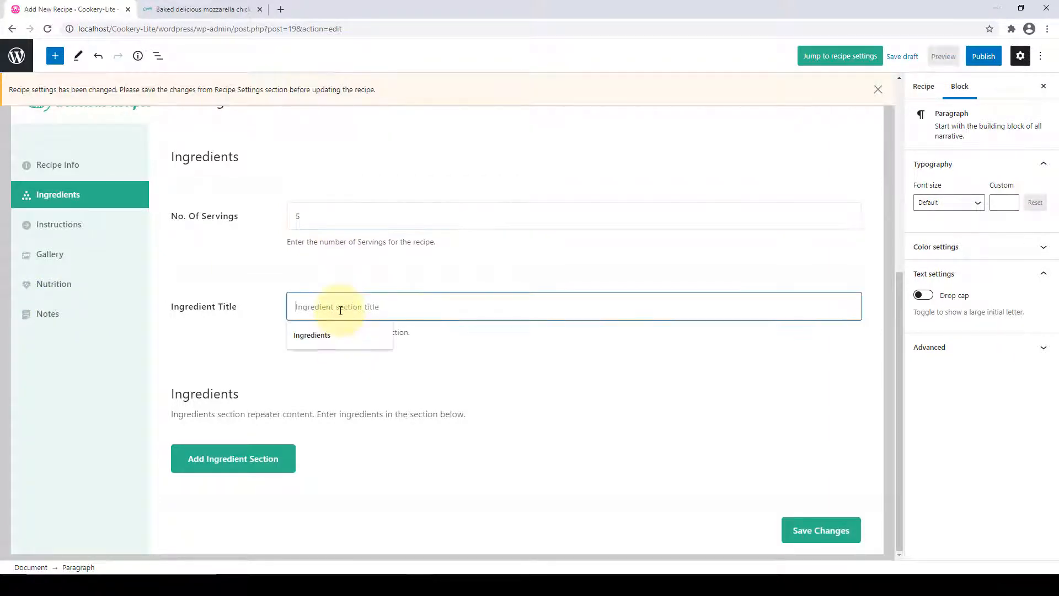
left_click(326, 338)
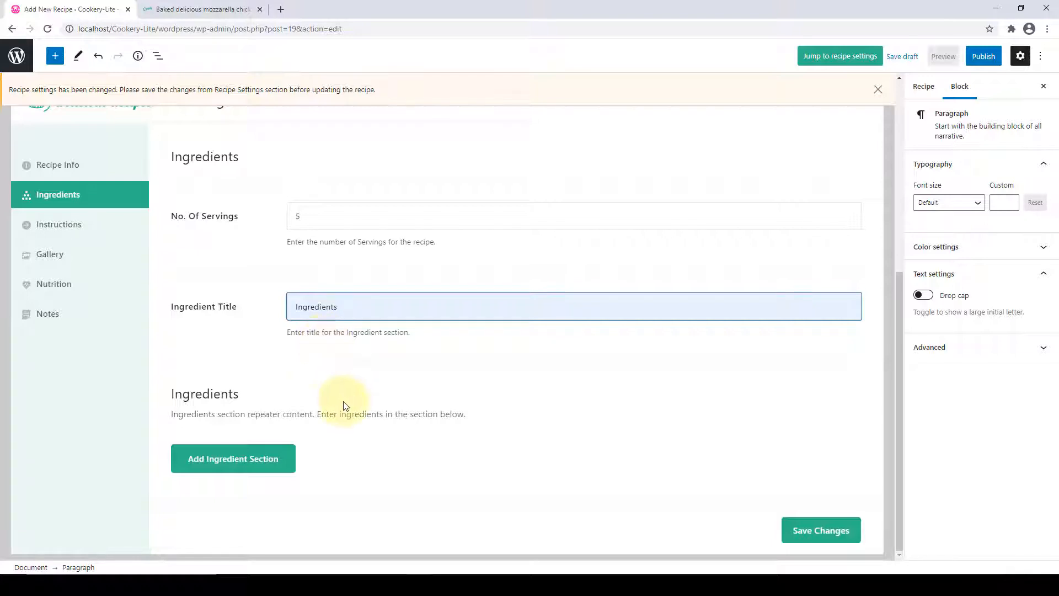
Add an ingredient section whose first row has quantity 3.
left_click(262, 466)
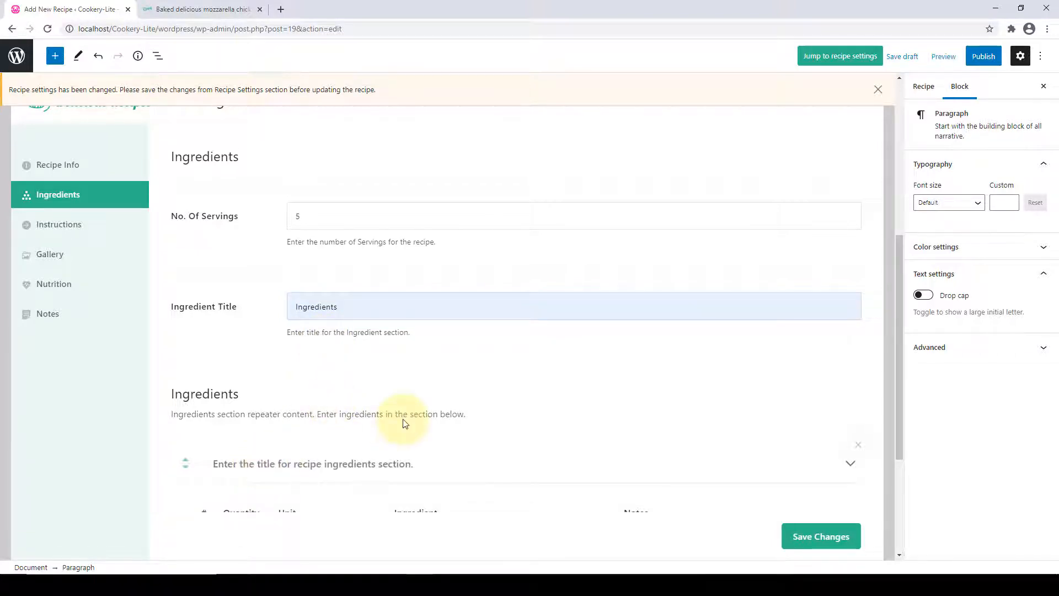
scroll(403, 414, "down", 3)
scroll(405, 424, "down", 1)
left_click(241, 361)
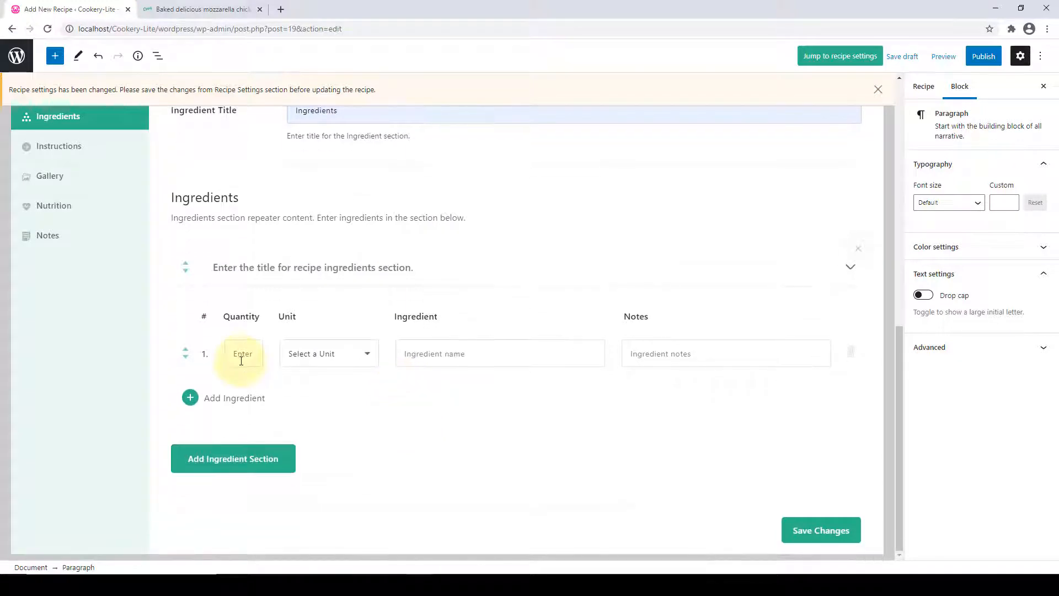
left_click(241, 361)
type("3")
Leave the first row's unit unset, save the recipe settings and head to the dashboard.
left_click(342, 354)
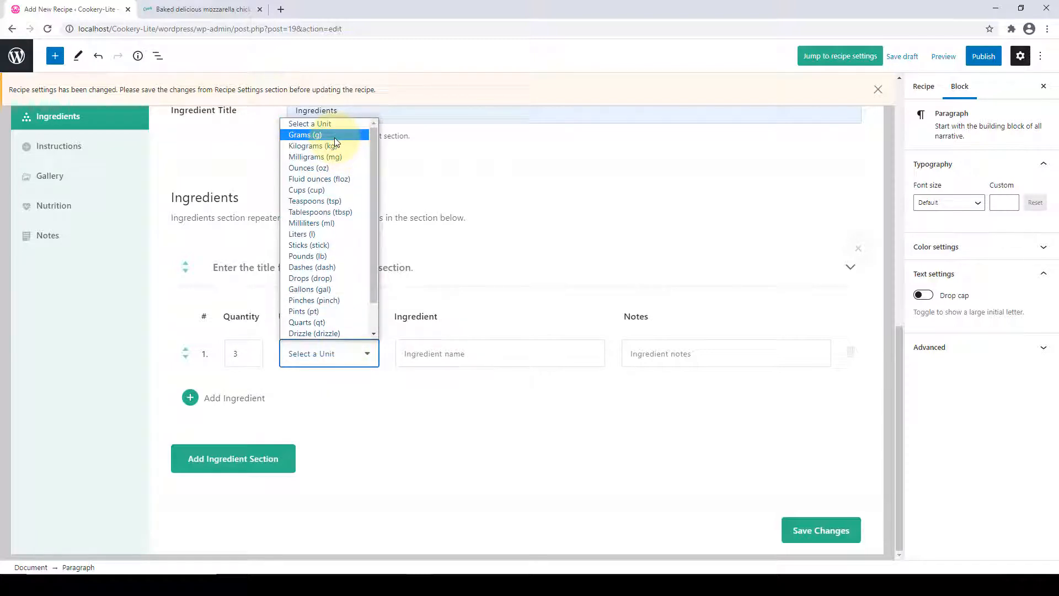
scroll(342, 301, "down", 1)
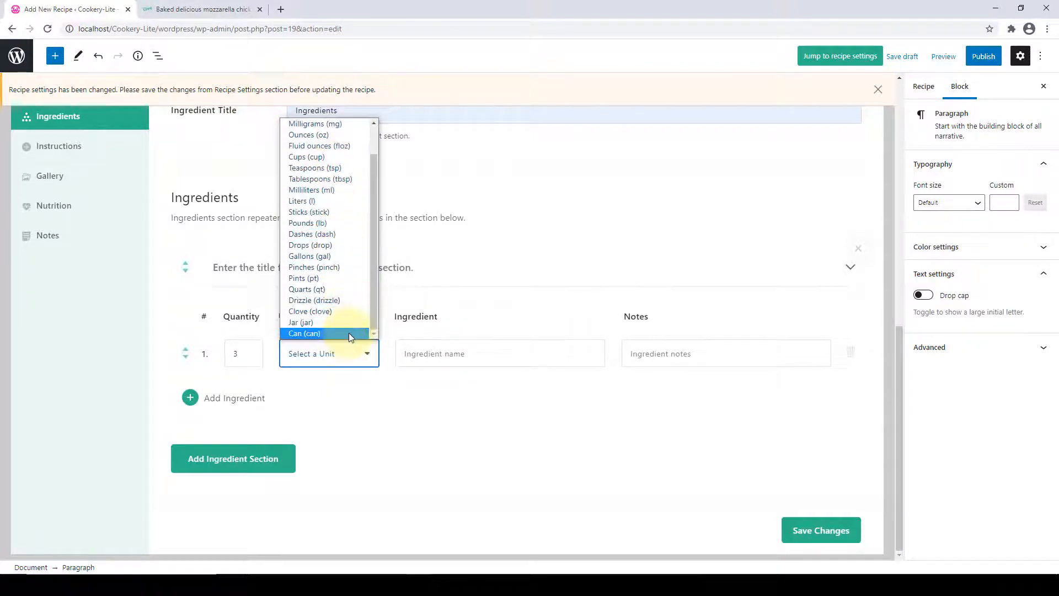
scroll(349, 331, "up", 1)
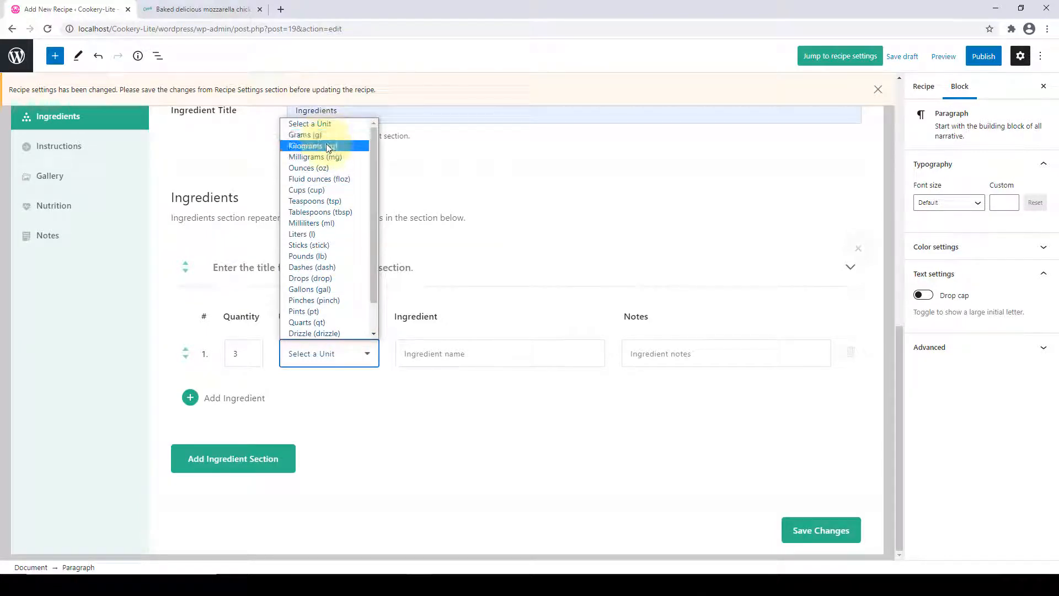
scroll(344, 309, "down", 1)
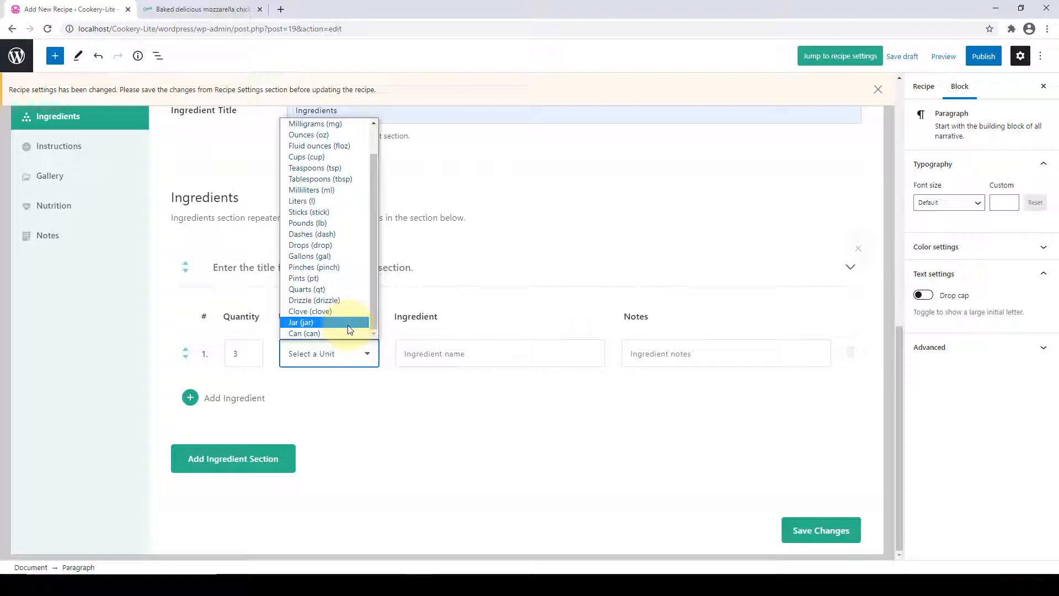
scroll(348, 326, "up", 1)
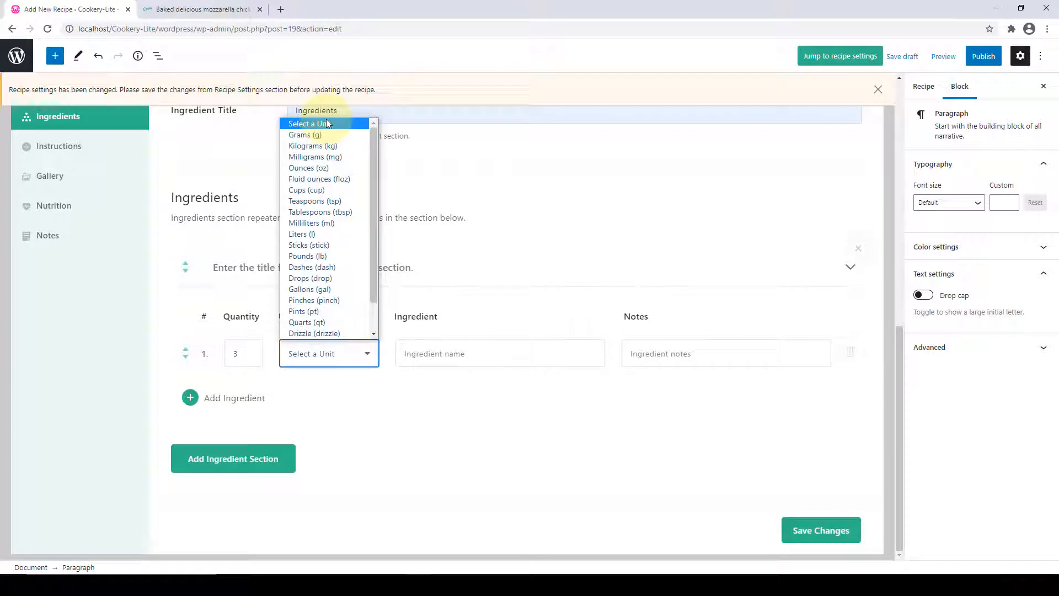
scroll(324, 327, "down", 1)
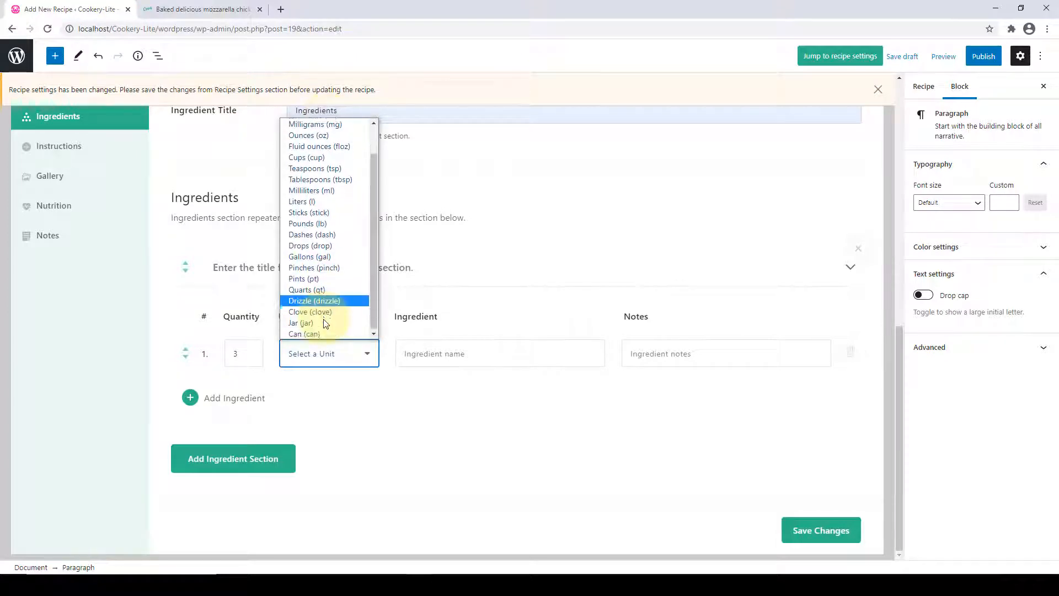
left_click(714, 532)
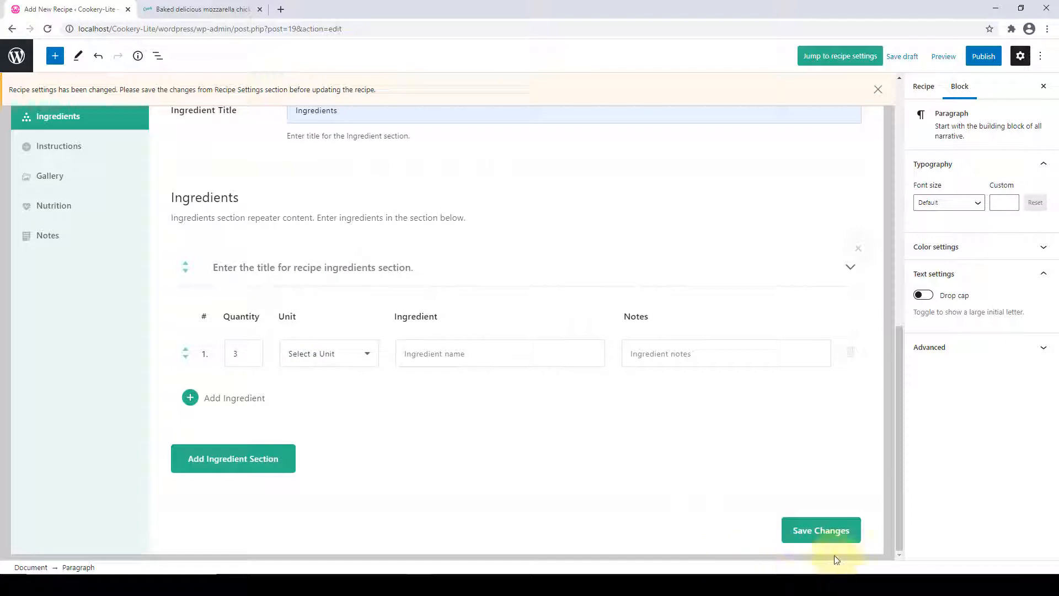
left_click(824, 534)
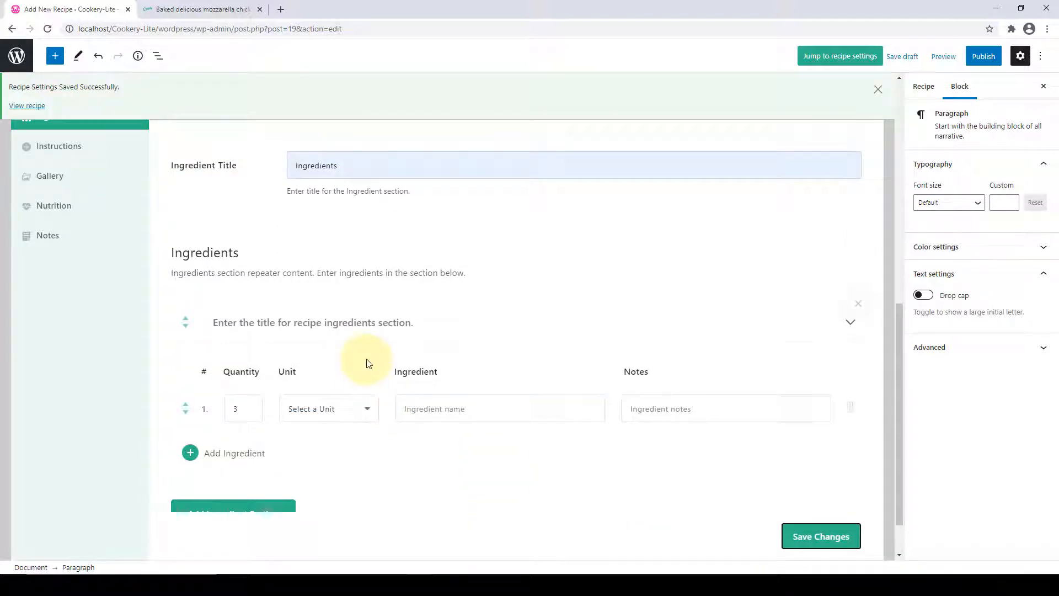
left_click(12, 65)
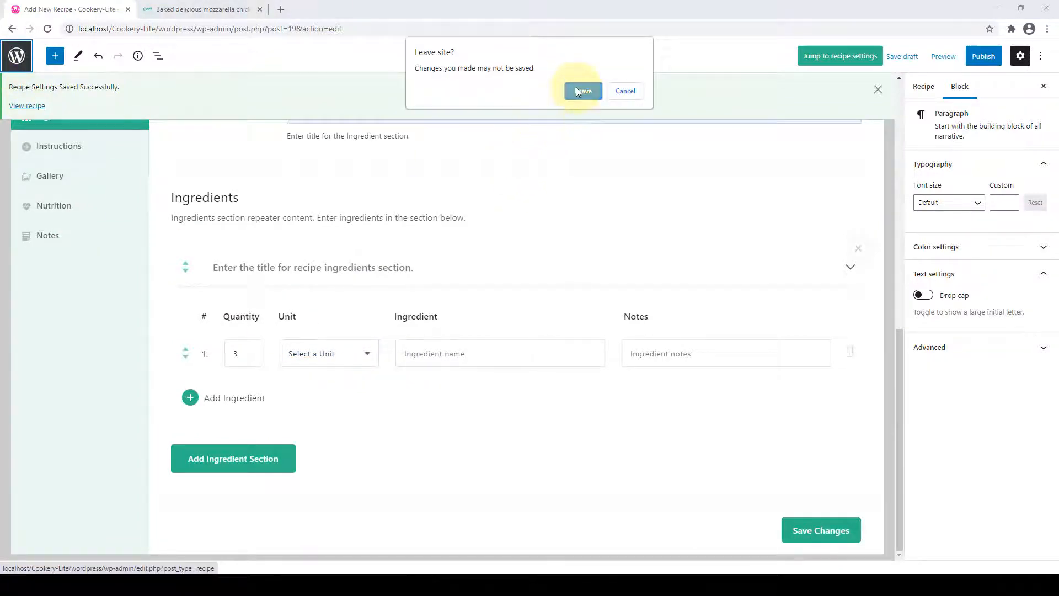
Go to the Delicious Recipes Miscellaneous settings and add a new custom unit row.
left_click(576, 87)
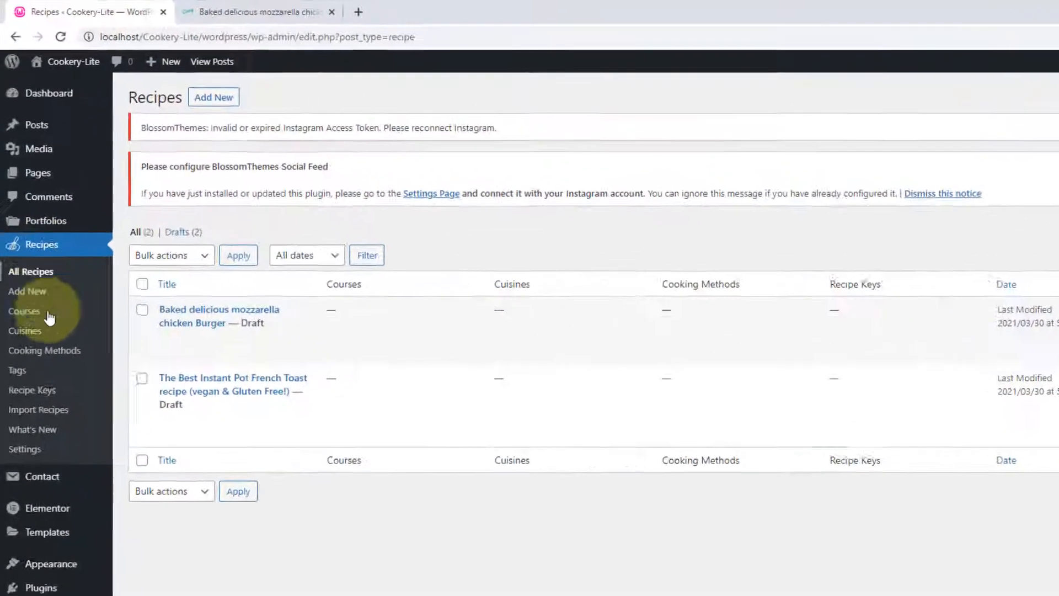
left_click(49, 484)
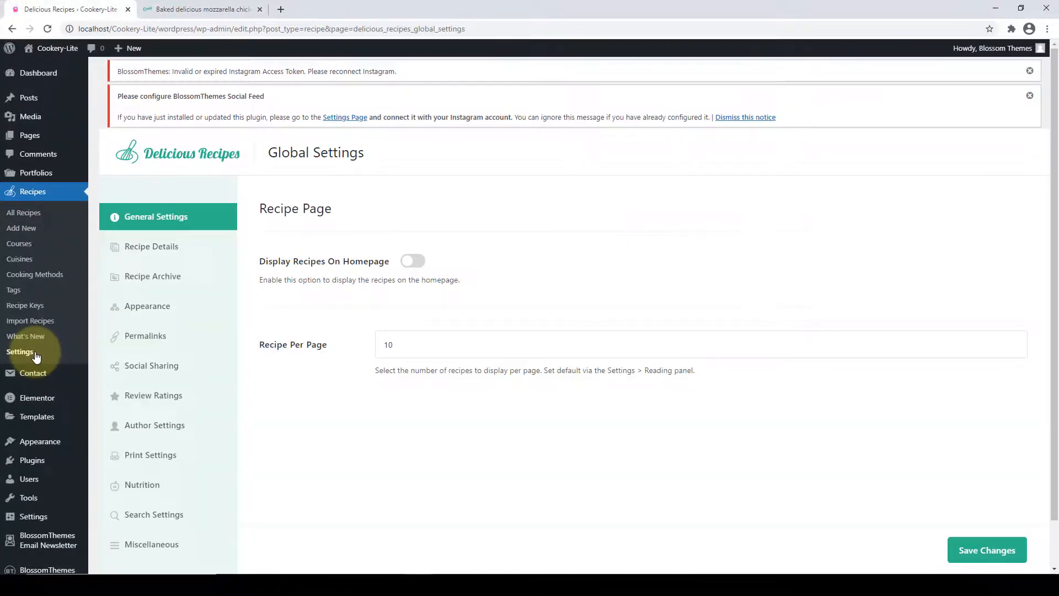
scroll(206, 390, "down", 1)
left_click(156, 501)
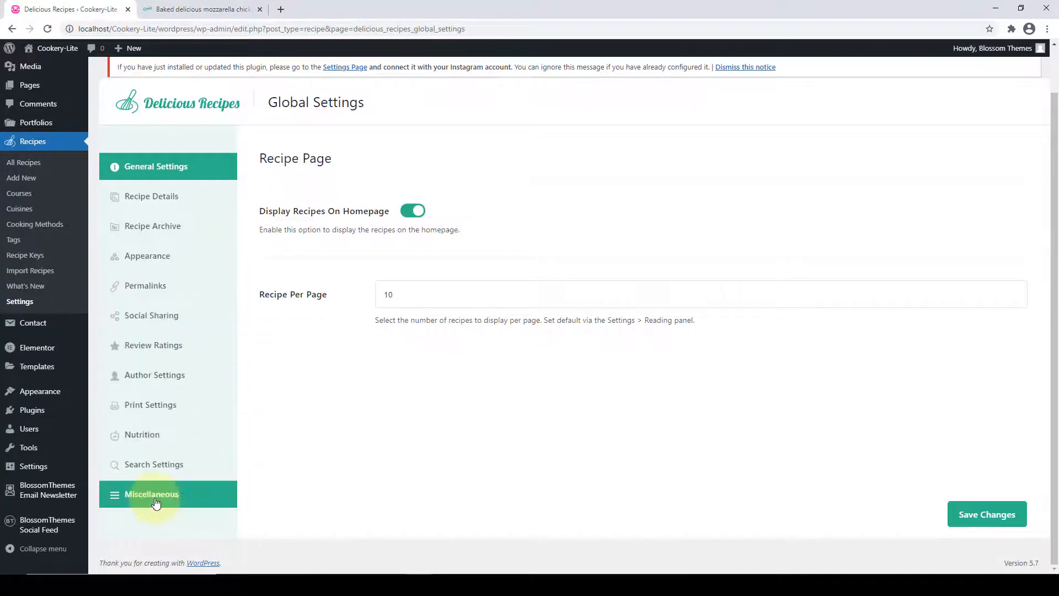
scroll(156, 503, "down", 1)
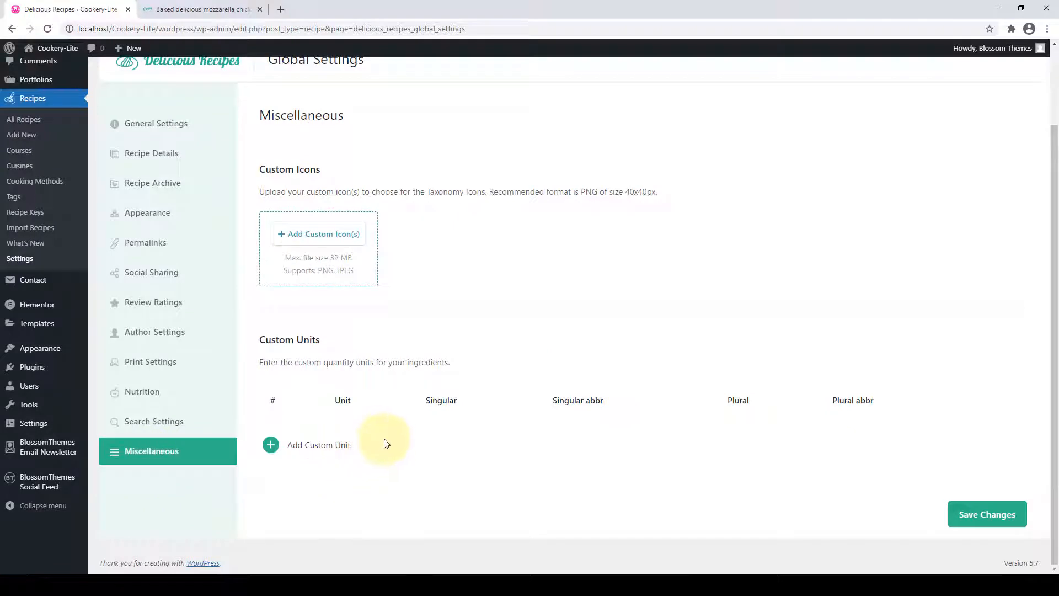
left_click(271, 448)
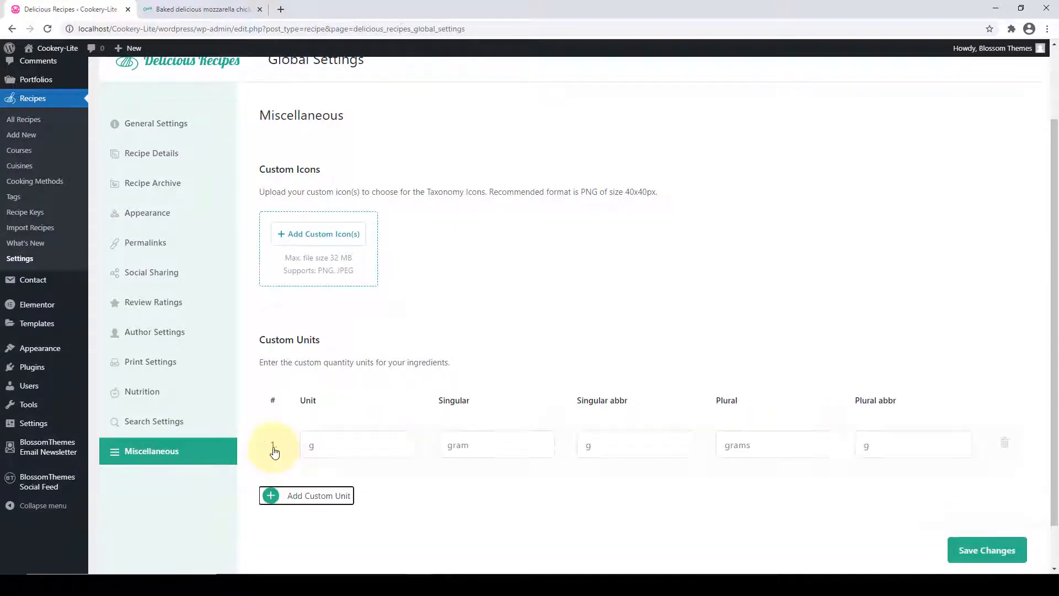
scroll(316, 444, "down", 1)
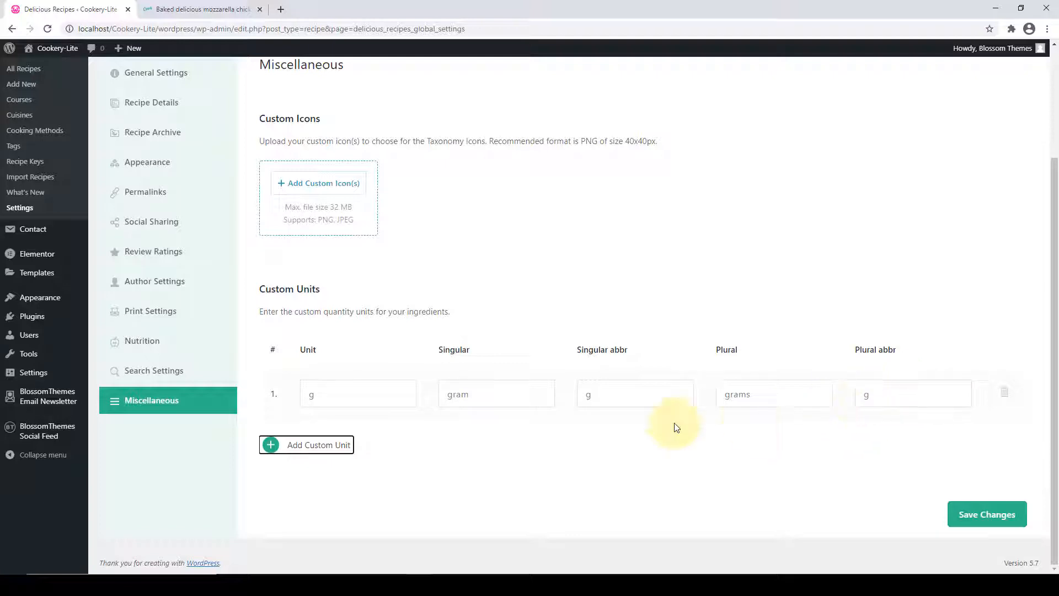
Define the custom unit t: singular tonne (t), plural tonnes (t).
left_click(353, 388)
type("t")
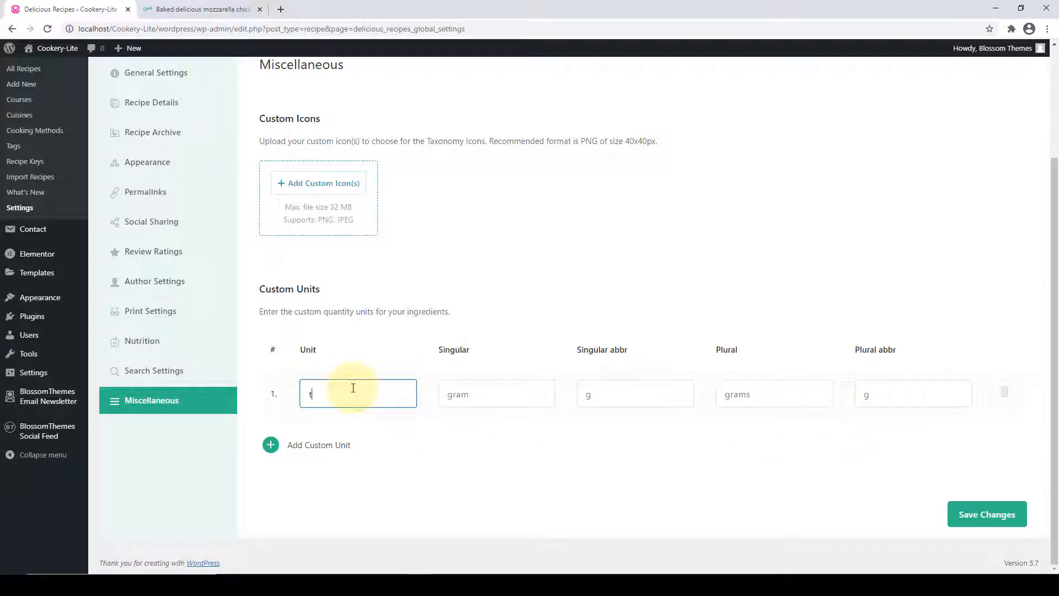
left_click(475, 398)
left_click(469, 427)
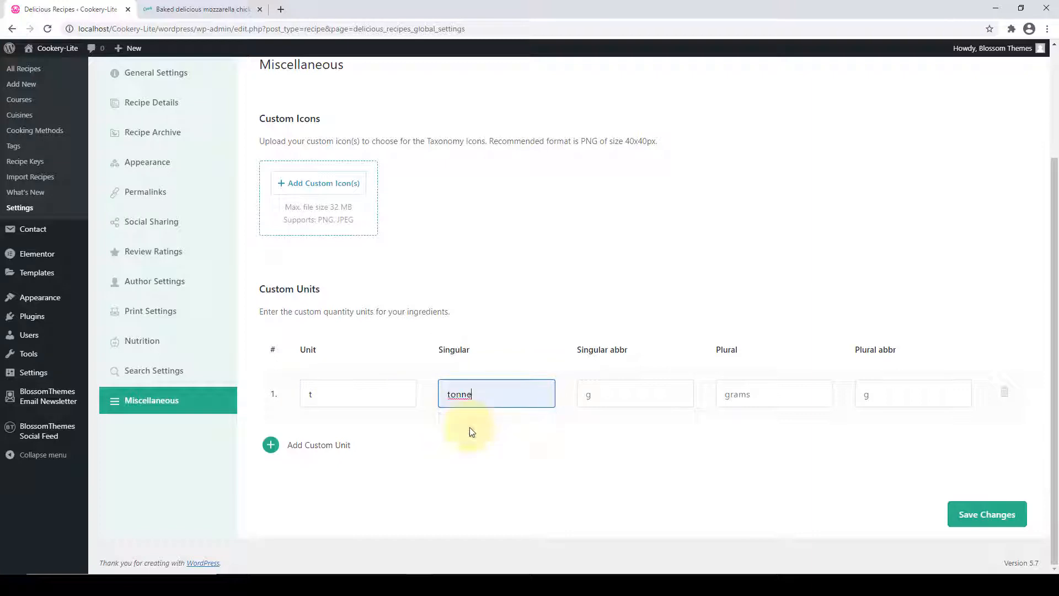
left_click(650, 391)
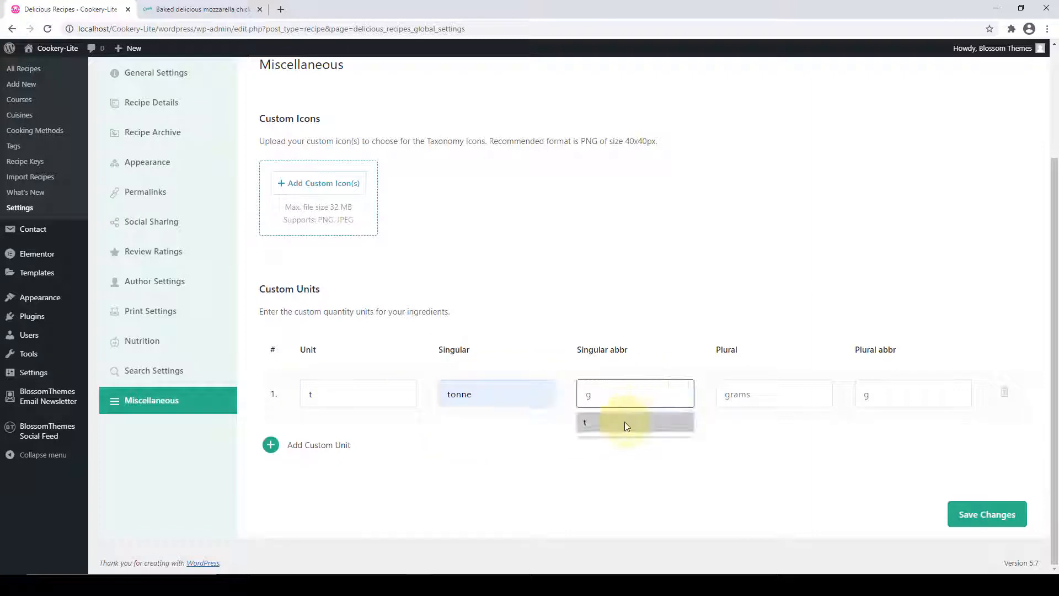
type("t")
left_click(760, 390)
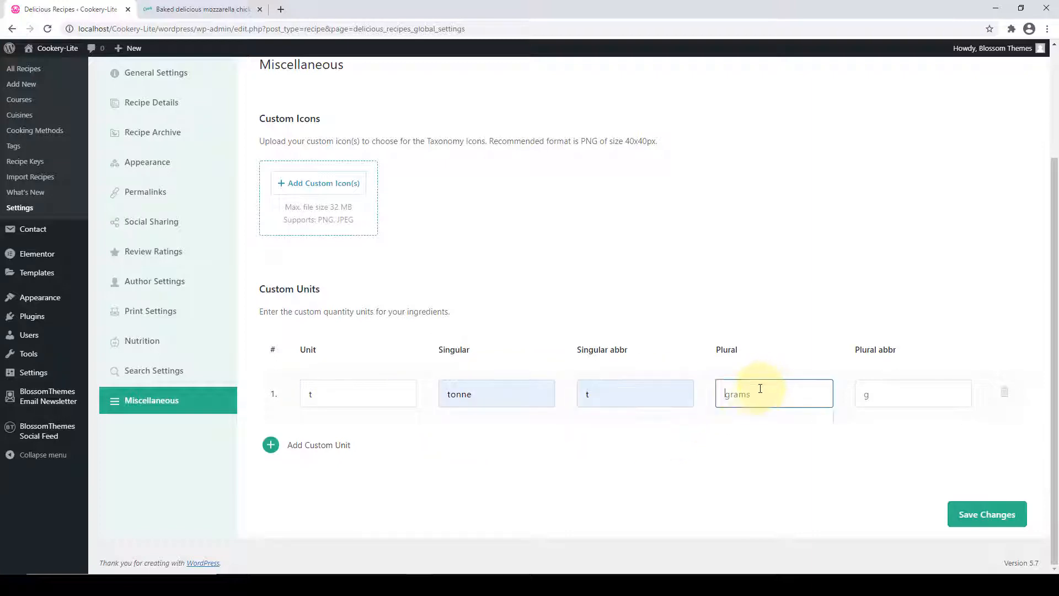
left_click(742, 424)
left_click(874, 399)
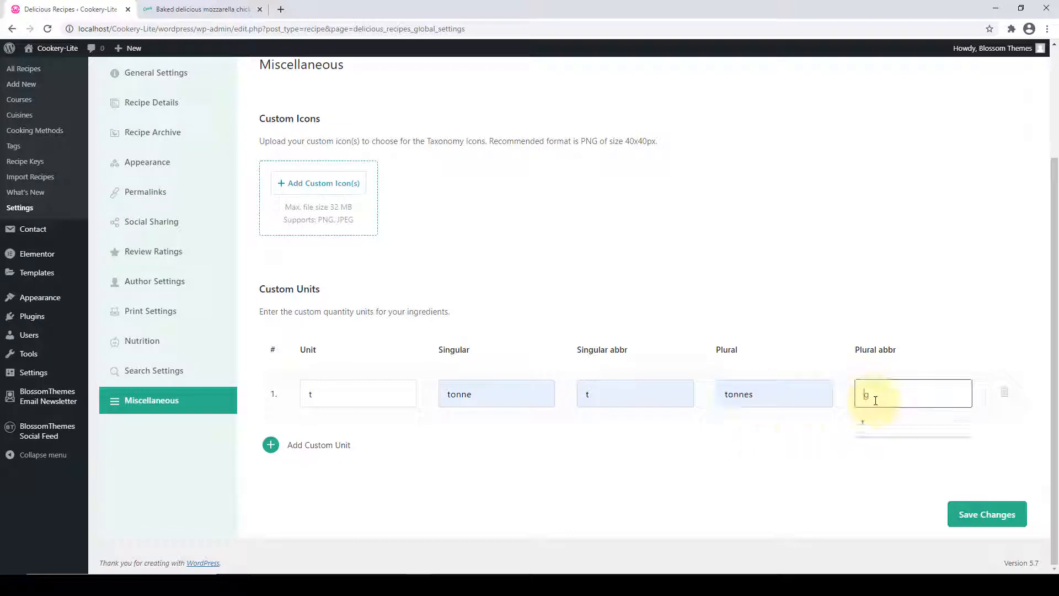
left_click(868, 422)
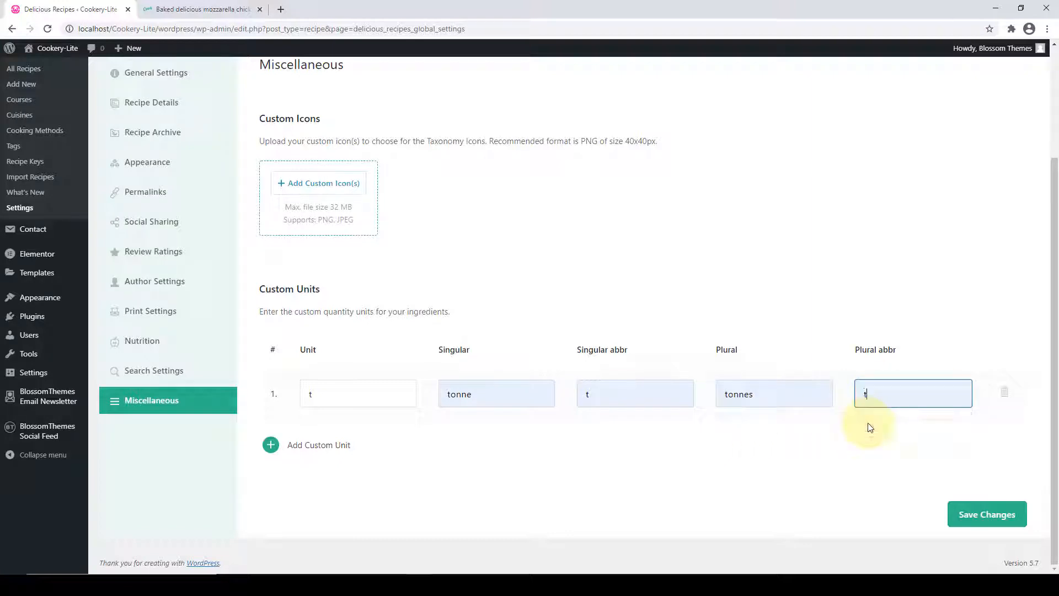
Save the global recipe settings and go to the All Recipes list.
left_click(1000, 518)
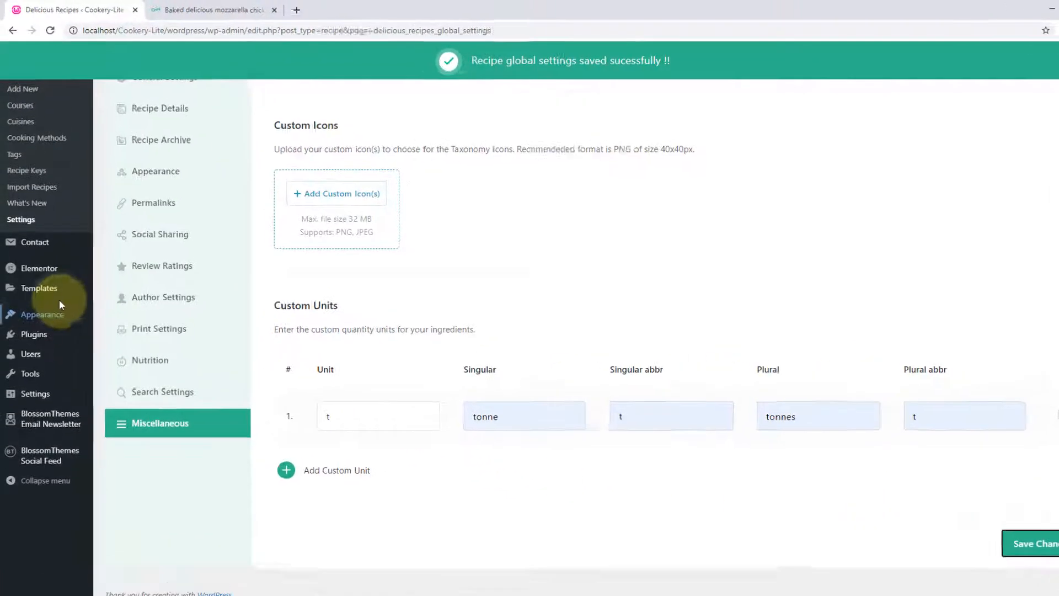
scroll(54, 287, "up", 1)
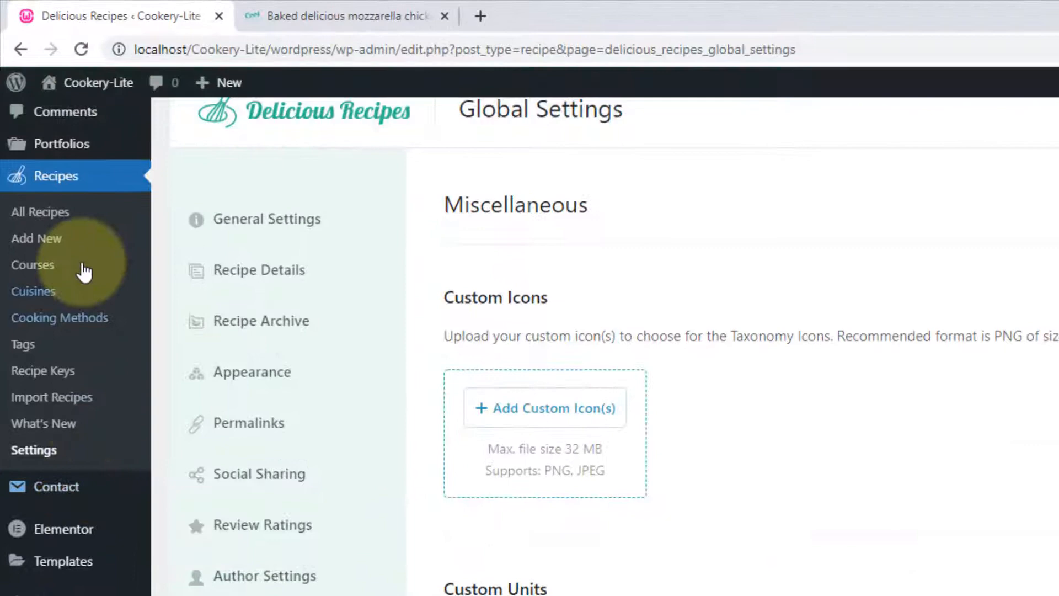
left_click(65, 213)
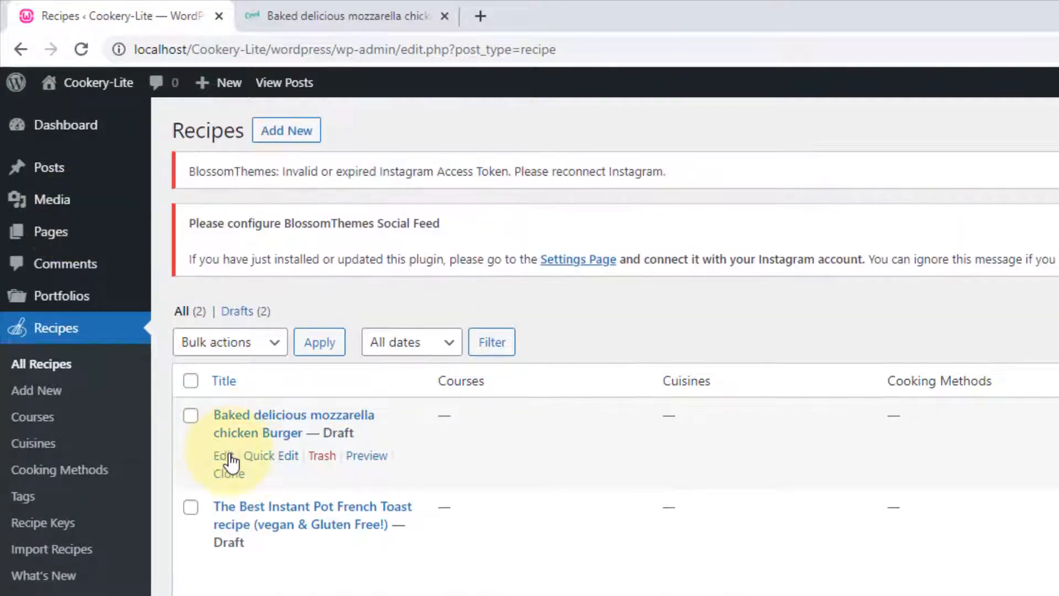
Edit the Baked delicious mozzarella chicken Burger recipe and show its Ingredients section.
left_click(223, 456)
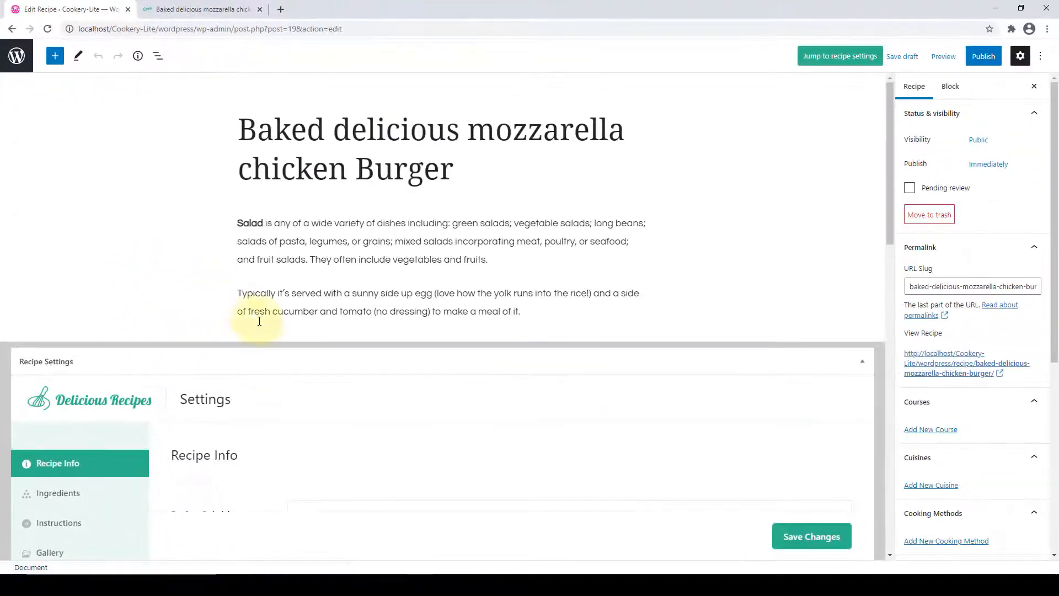
scroll(260, 324, "down", 5)
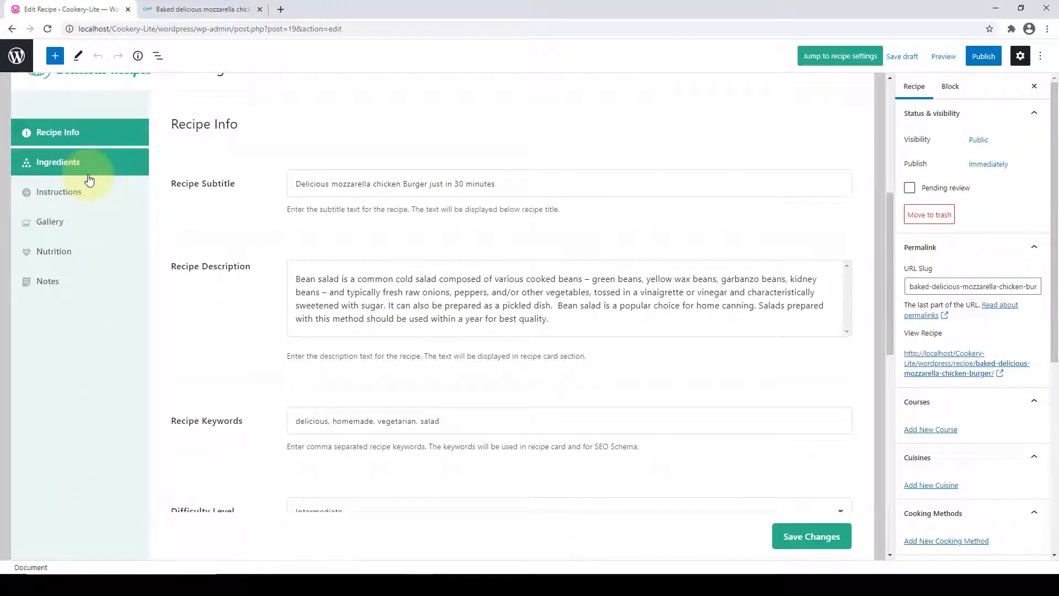
left_click(88, 171)
scroll(324, 336, "down", 3)
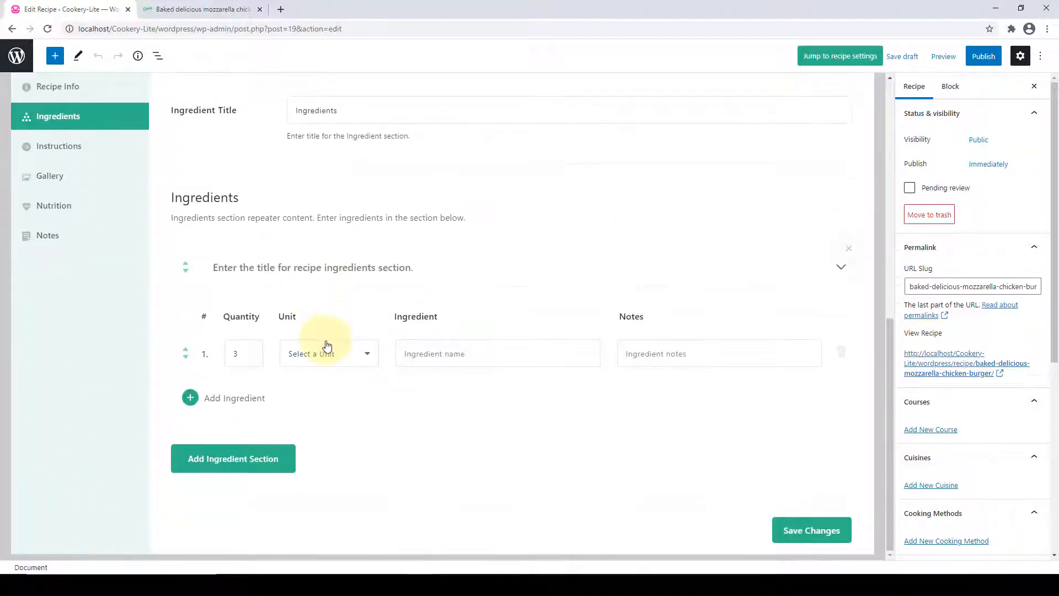
Give the first ingredient the unit Tablespoons (tbsp) and the name Oil.
left_click(329, 361)
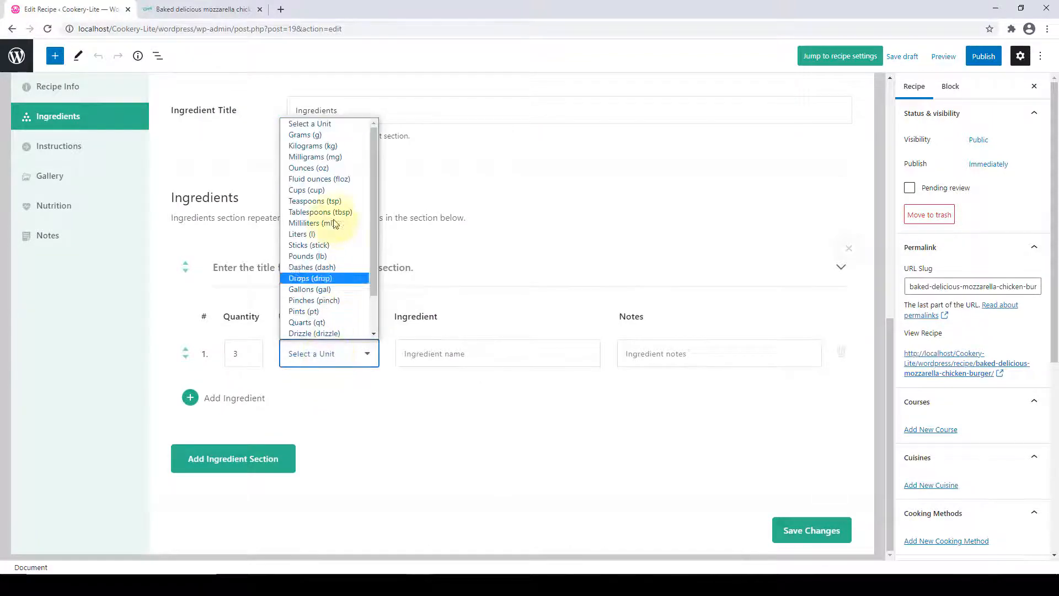
scroll(341, 249, "down", 2)
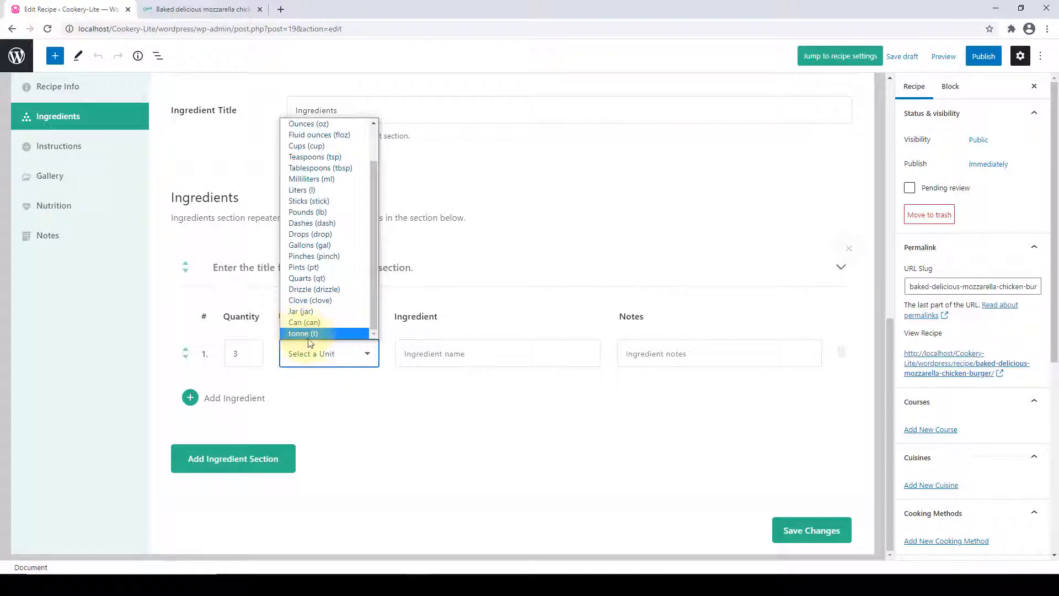
scroll(317, 286, "up", 2)
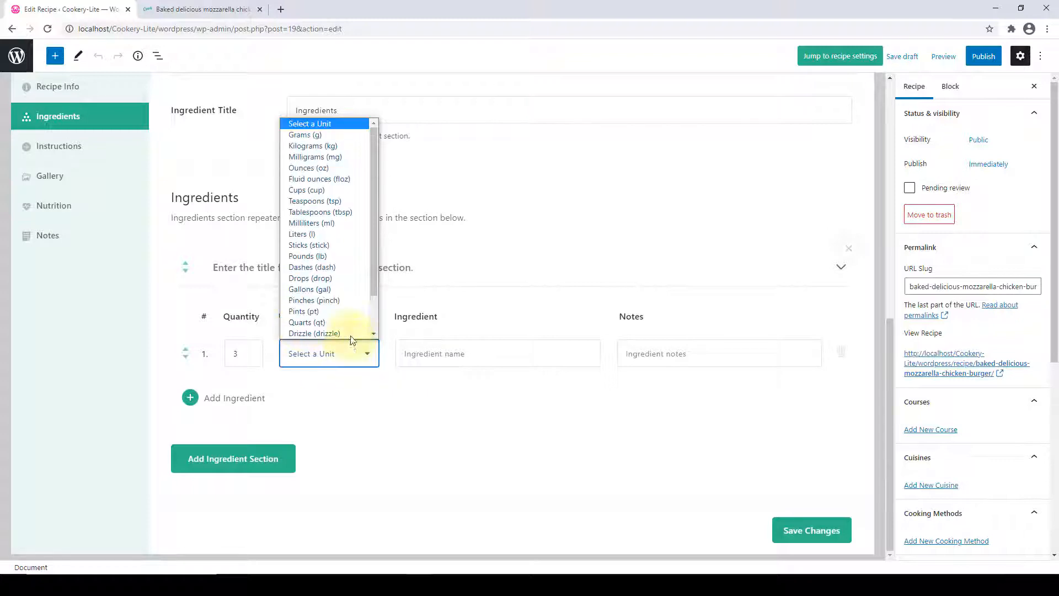
scroll(334, 242, "down", 1)
scroll(346, 220, "up", 1)
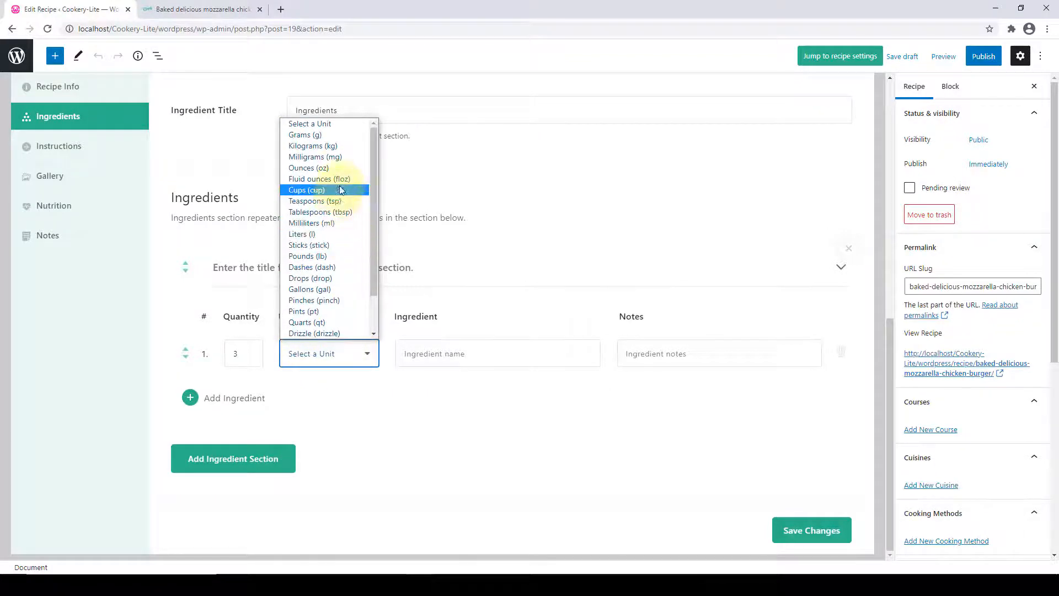
left_click(337, 211)
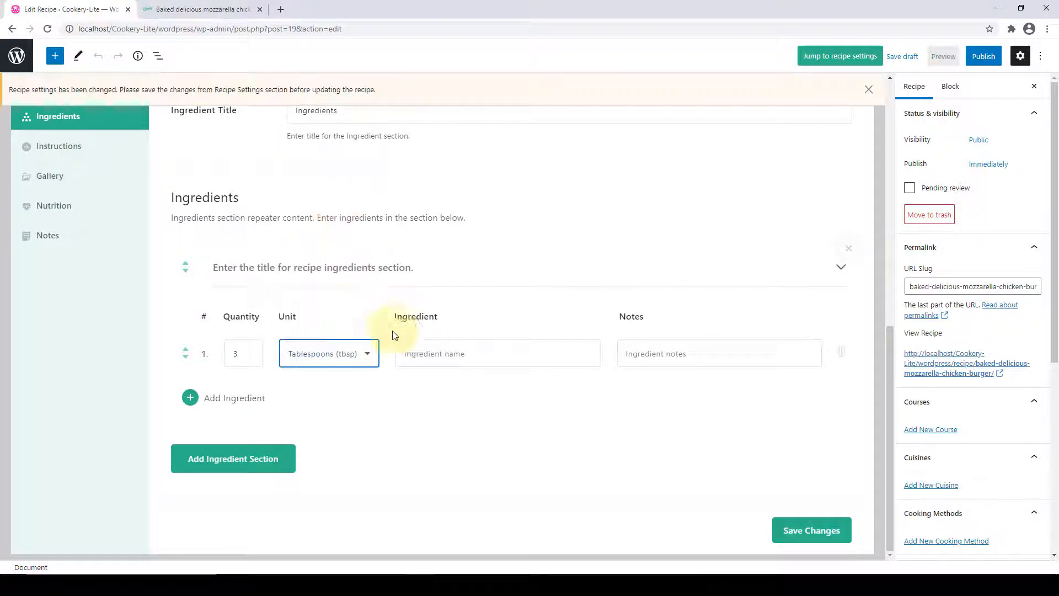
left_click(447, 353)
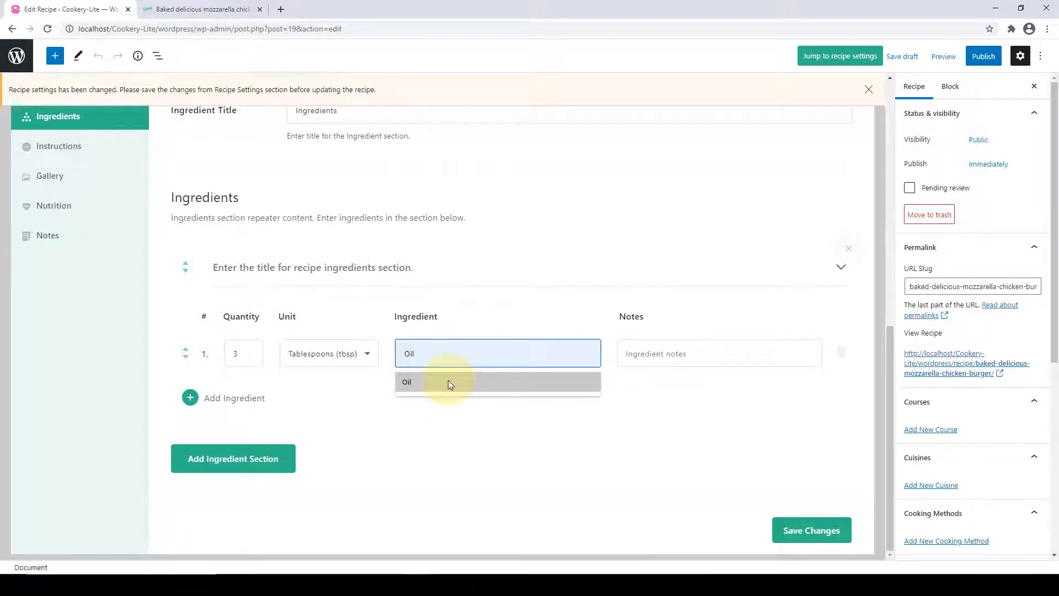
left_click(447, 380)
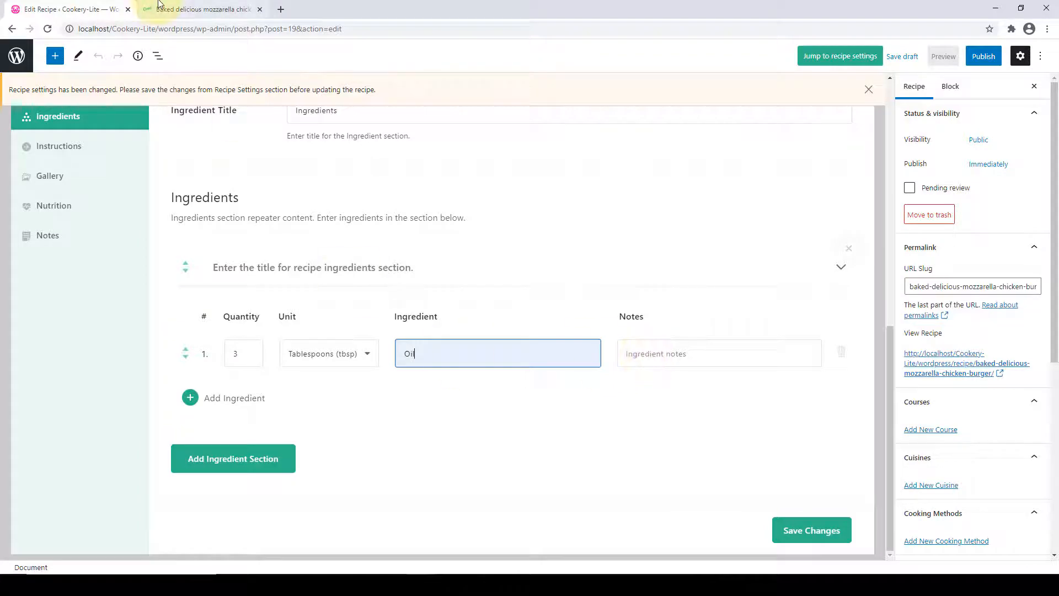
Check the demo page's oil line, selecting its '(olive)' note, then return to the editor.
left_click(202, 9)
scroll(337, 357, "up", 2)
scroll(337, 358, "down", 2)
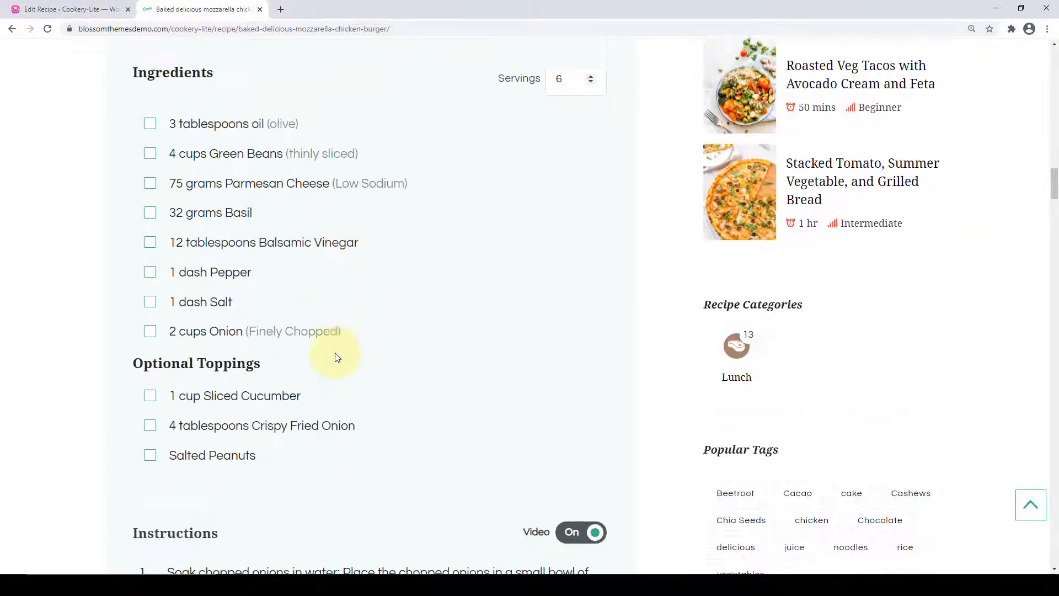
scroll(276, 155, "up", 1)
left_click_drag(261, 156, 253, 155)
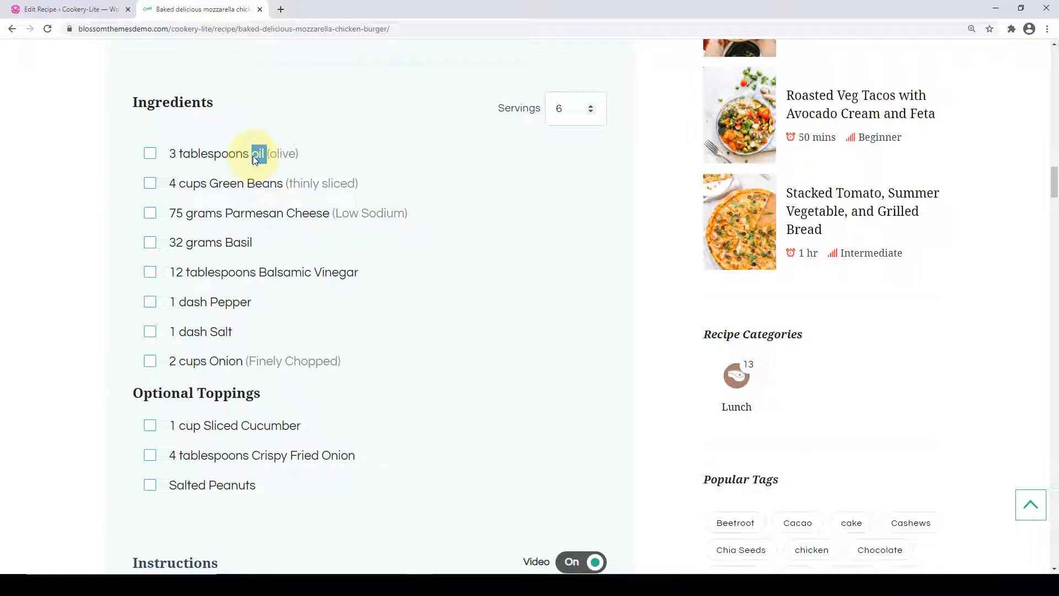
left_click_drag(301, 155, 267, 154)
left_click(118, 8)
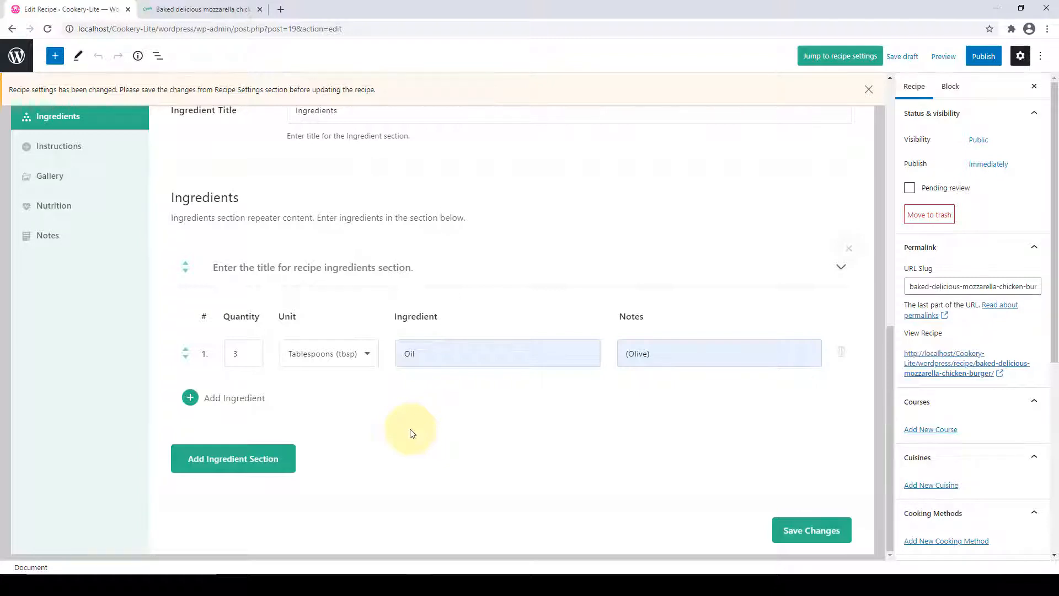
Title the first ingredient section 'Chicken'.
left_click(300, 273)
type("C")
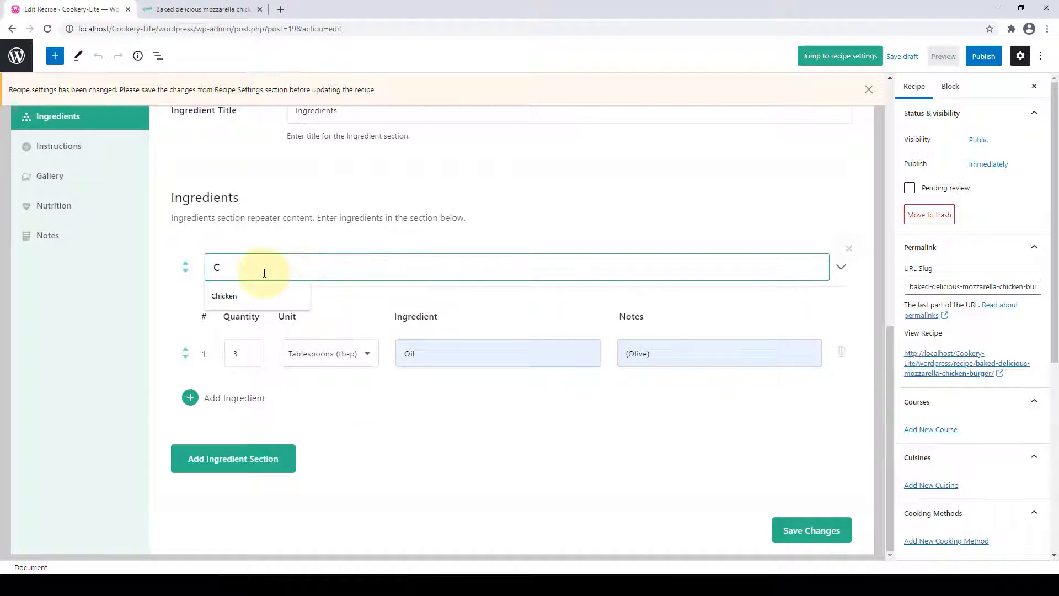
type("hicken")
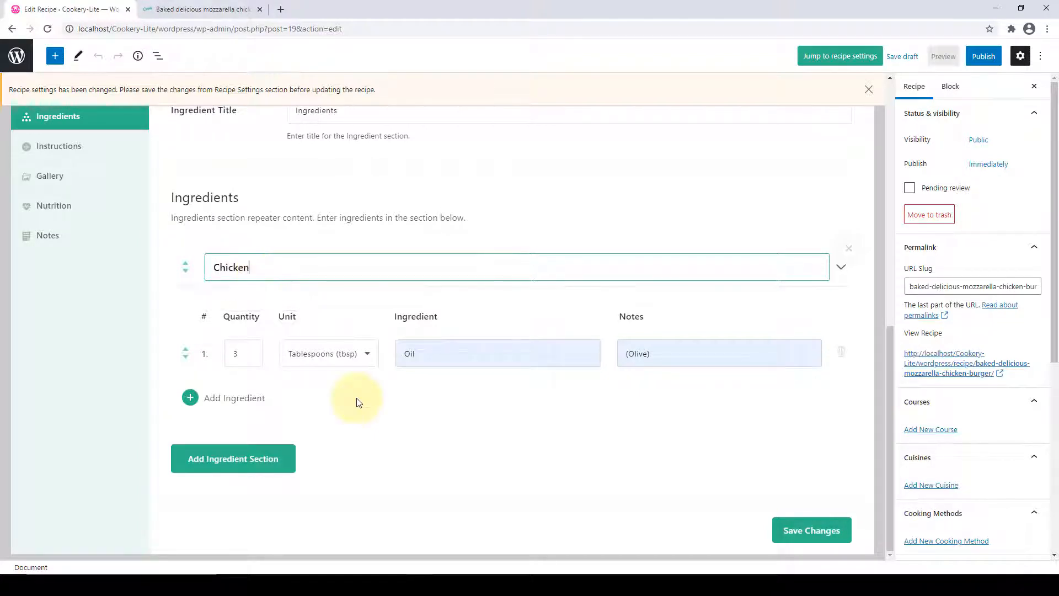
left_click(355, 402)
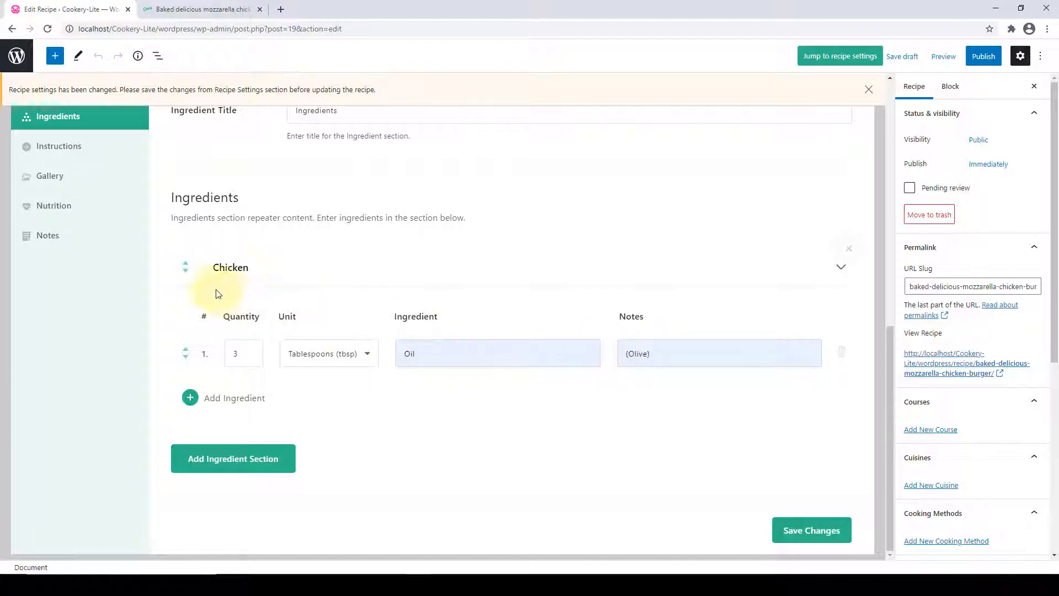
left_click(256, 266)
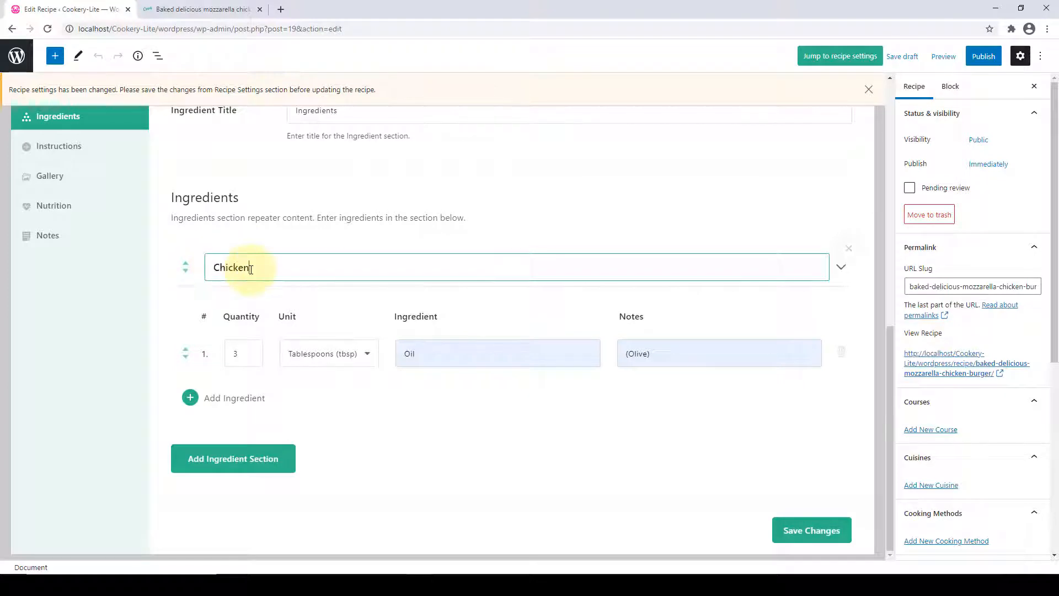
left_click(383, 452)
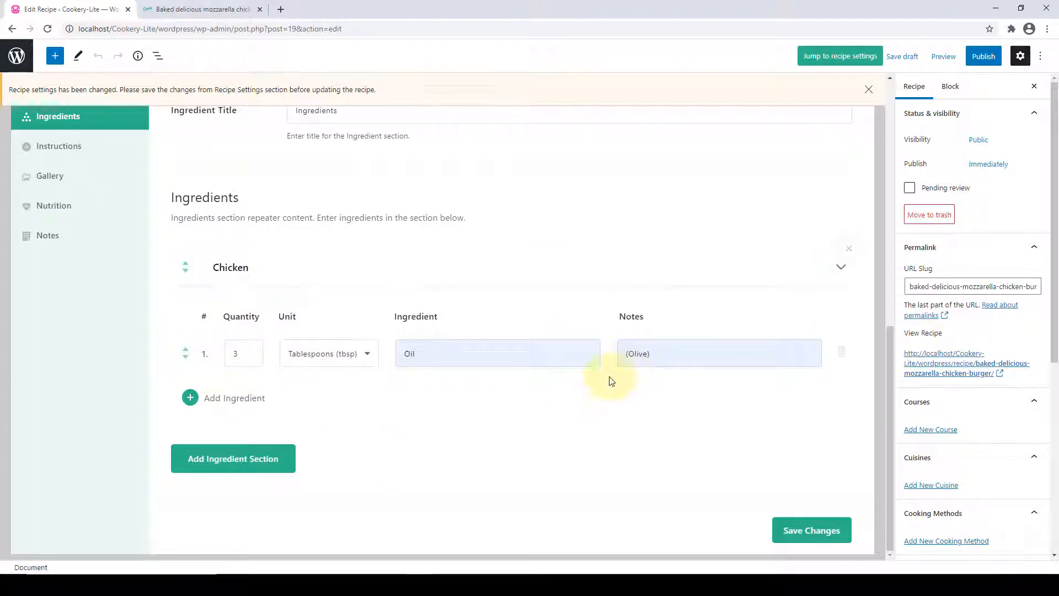
Add a second Chicken row: 2 Kilograms (kg) Parmesan Cheese.
left_click(191, 398)
scroll(198, 397, "down", 1)
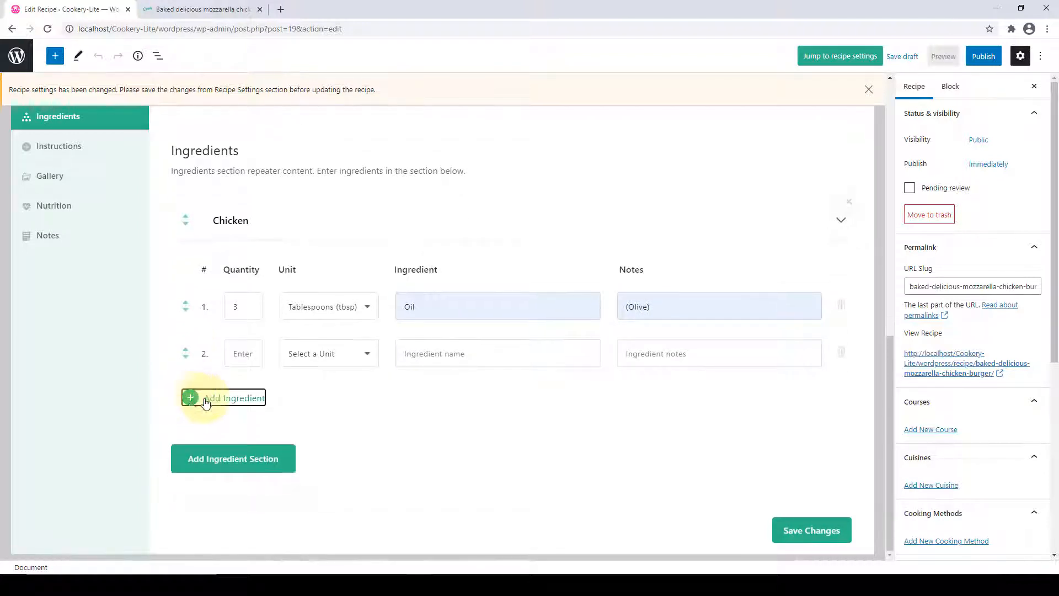
left_click(241, 355)
type("2")
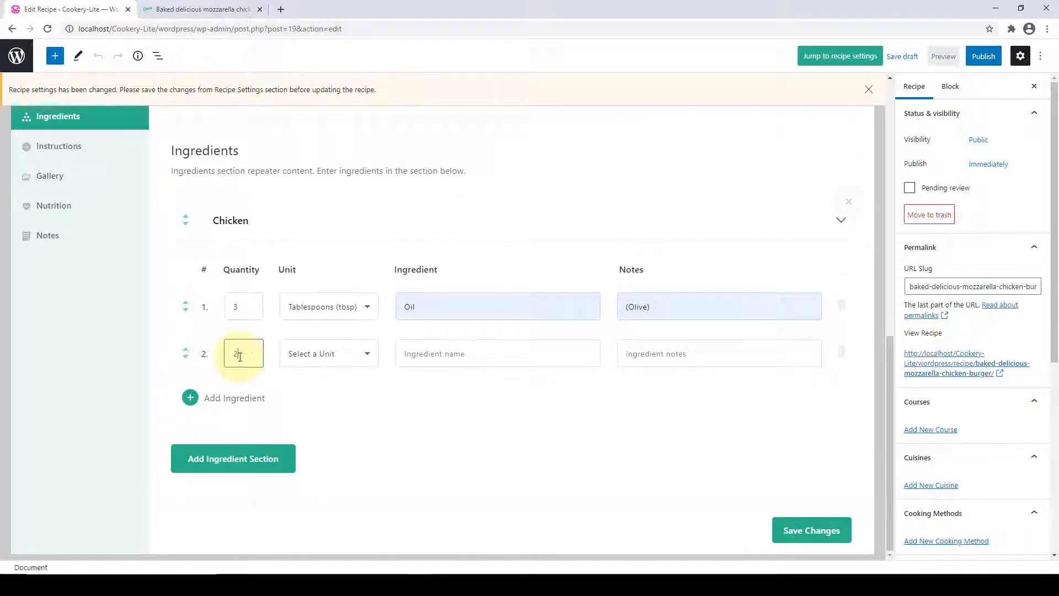
left_click(295, 354)
scroll(300, 286, "down", 1)
scroll(325, 153, "up", 1)
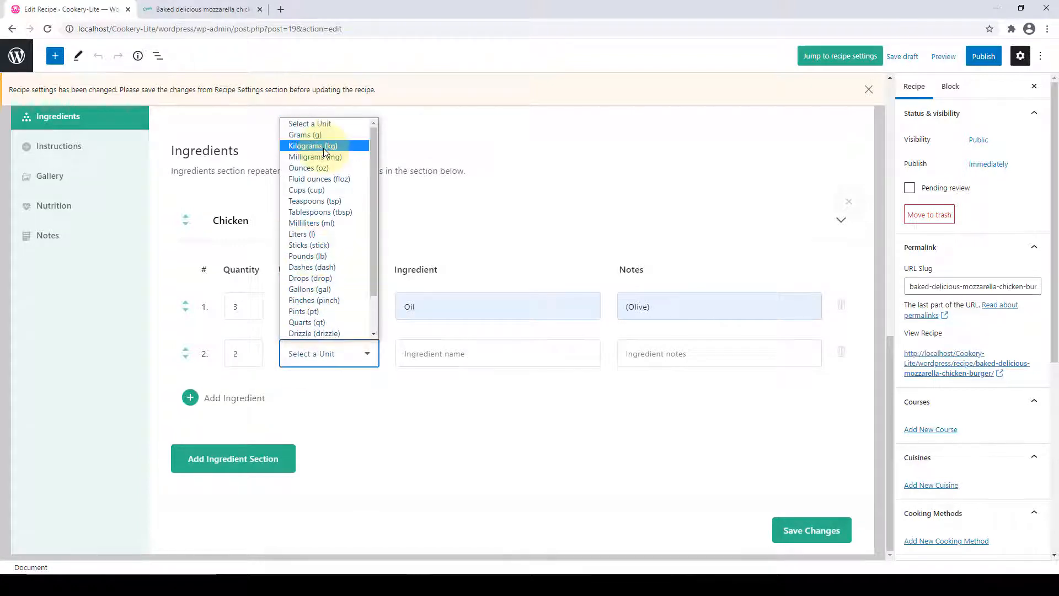
left_click(325, 146)
left_click(450, 359)
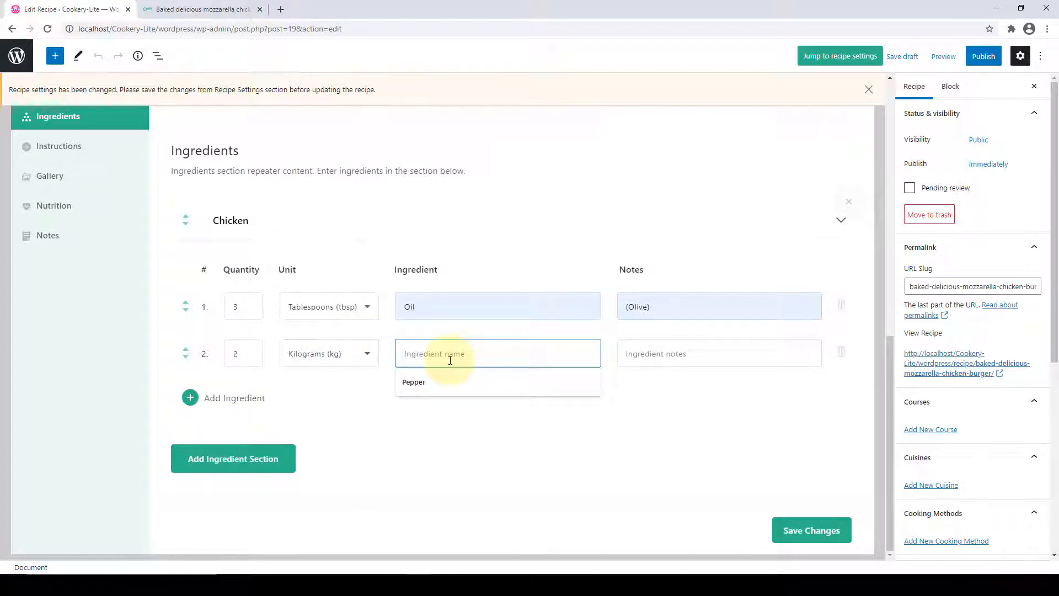
type("Parmesan Cheese")
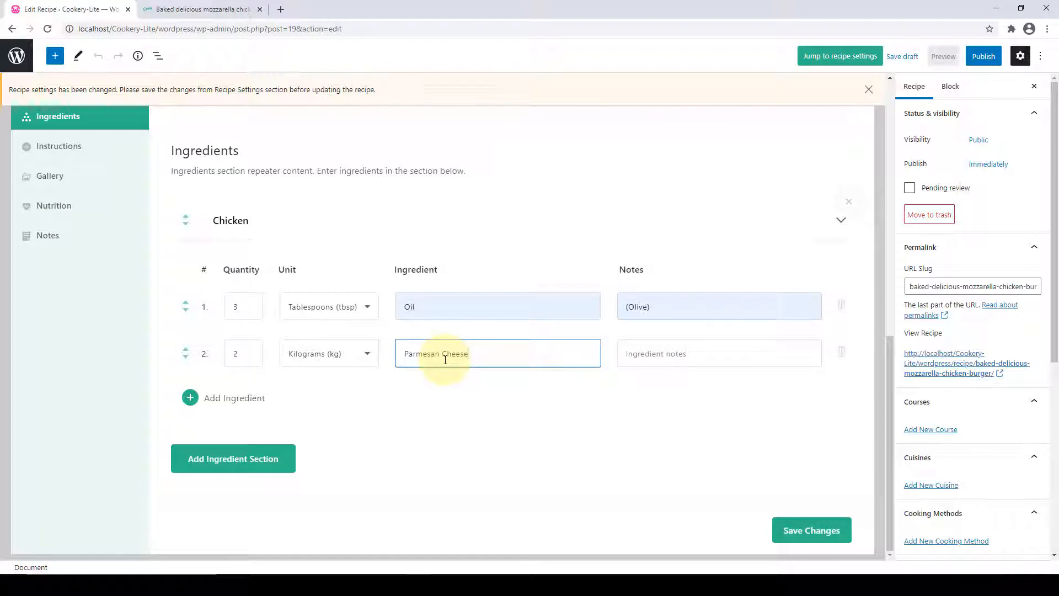
left_click(496, 421)
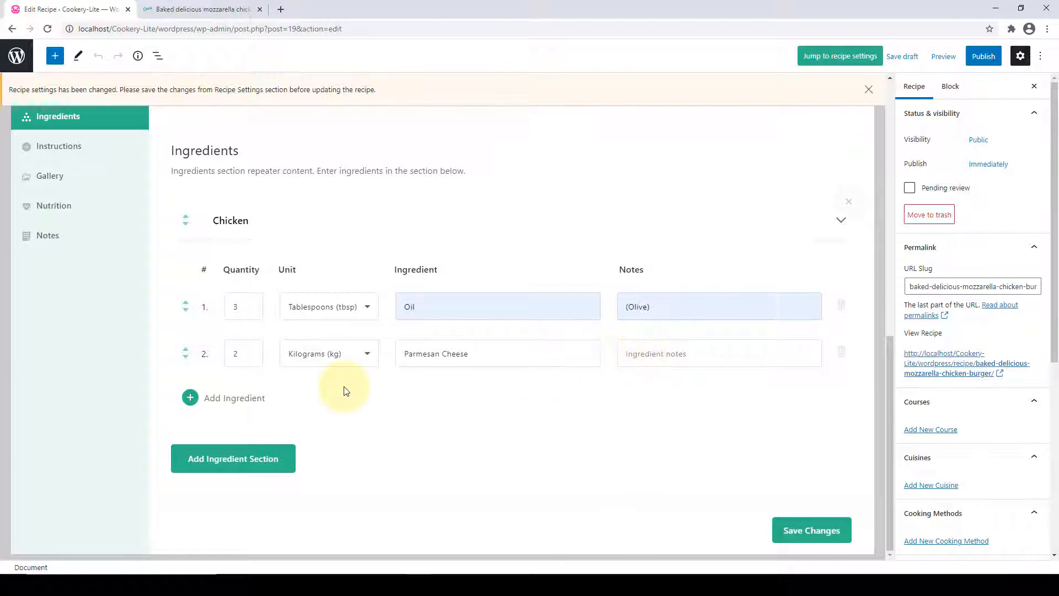
Add a third row: 3 Pounds (lb) Onion with note '(Finely Chopped)'.
left_click(195, 398)
left_click(241, 358)
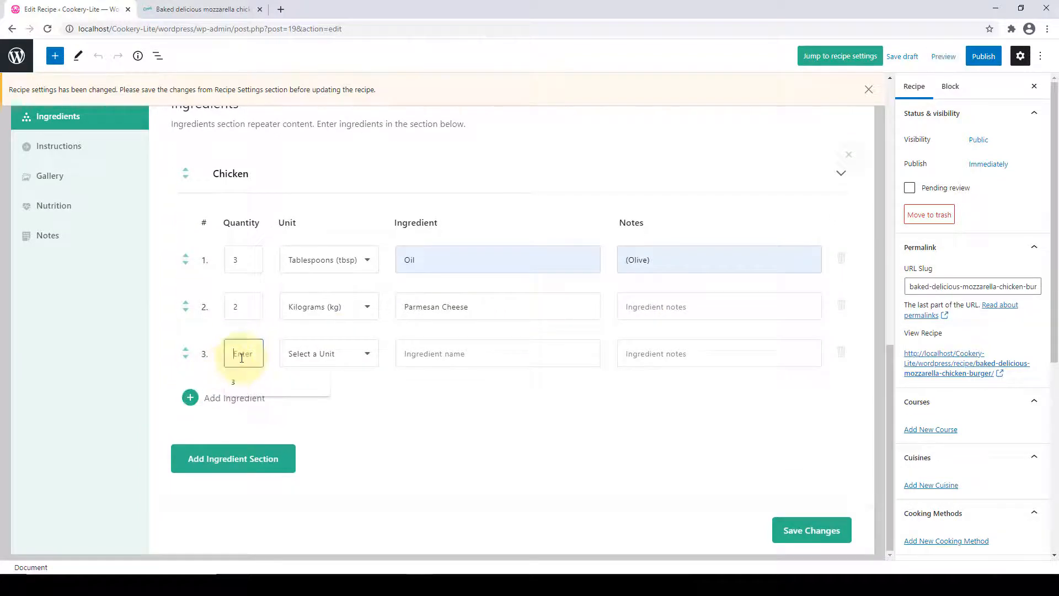
left_click(253, 382)
left_click(300, 357)
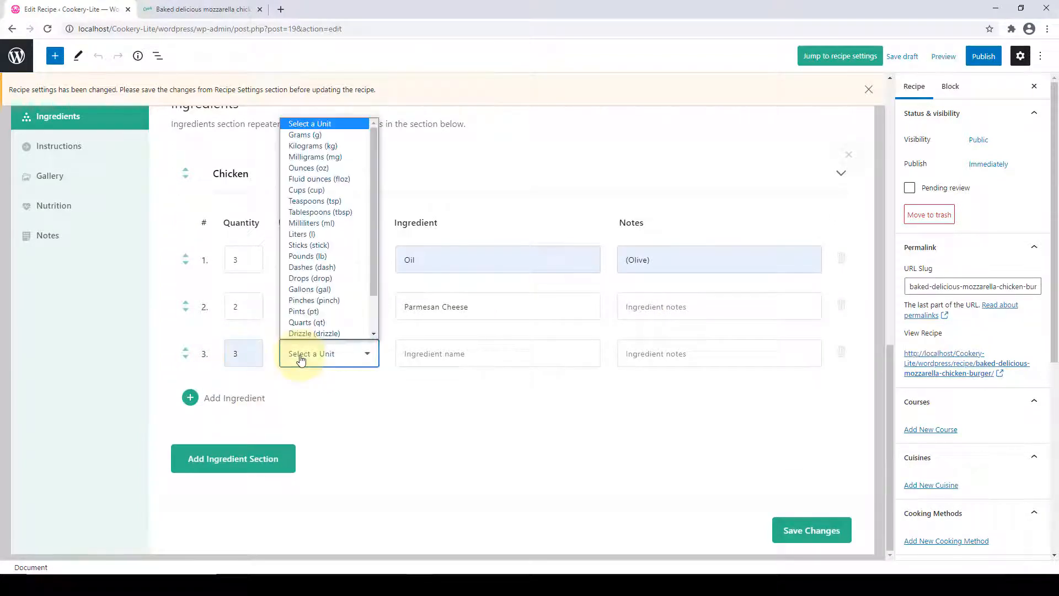
left_click(324, 256)
left_click(414, 354)
type("Onion")
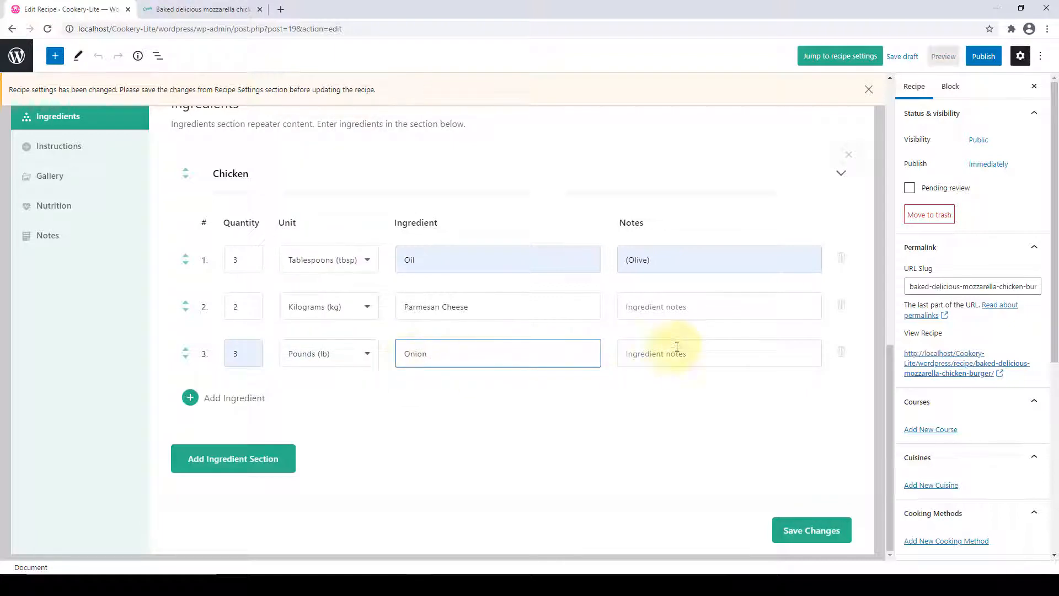
left_click(705, 354)
type("(Finely Chopped)")
left_click(512, 457)
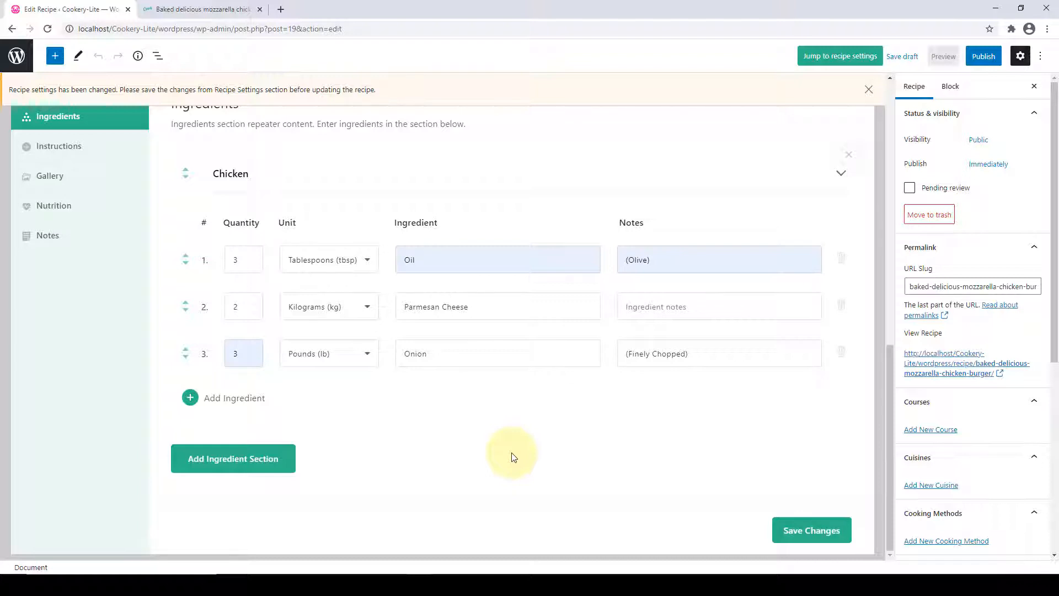
Add a new ingredient section titled 'Additional Toppings'.
left_click(252, 464)
scroll(252, 463, "down", 1)
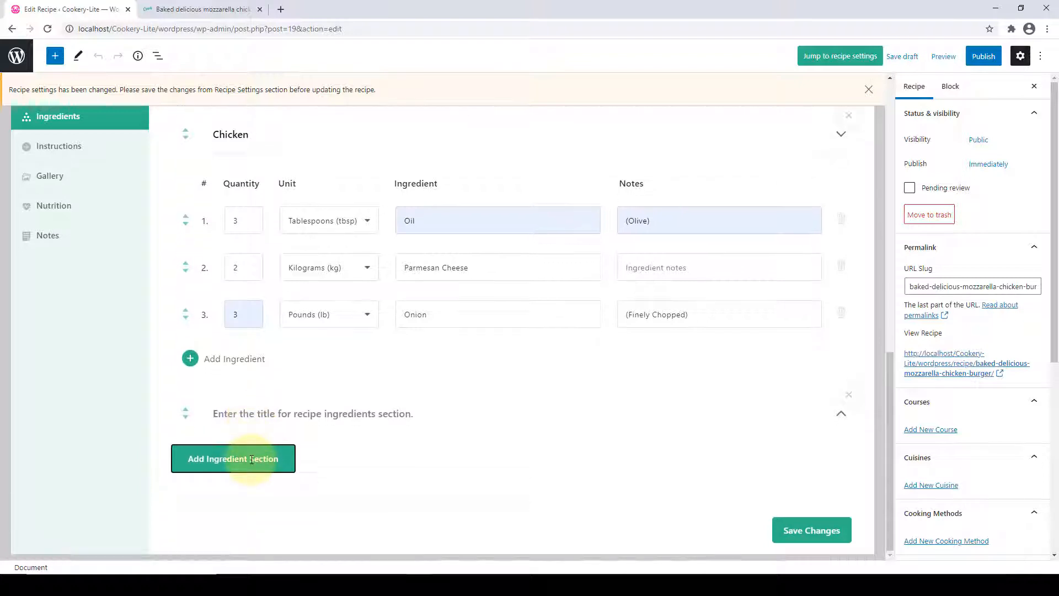
left_click(254, 418)
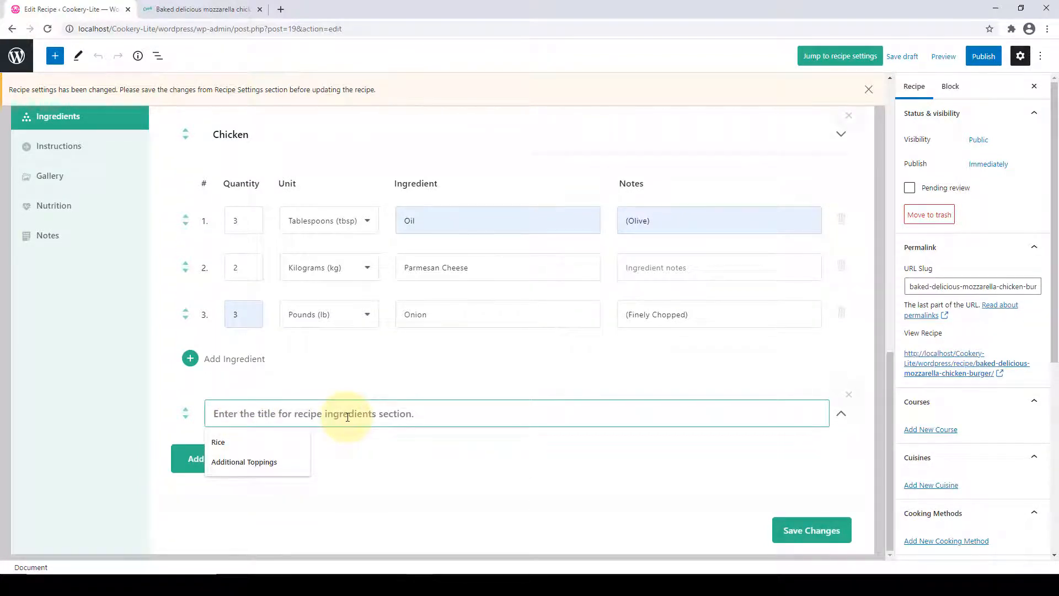
type("Additio")
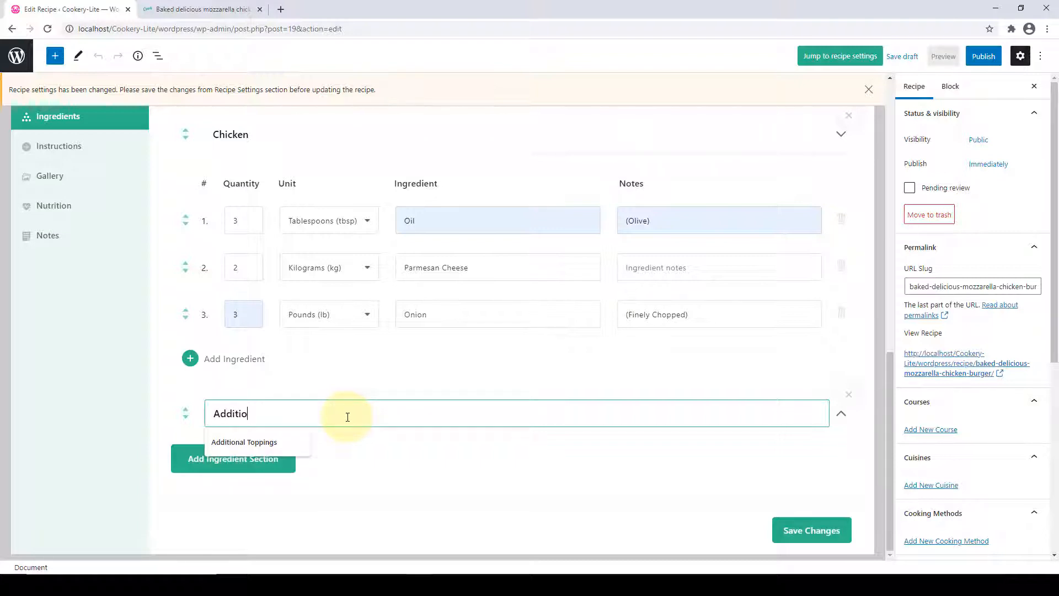
type("nal Toppings")
left_click(800, 434)
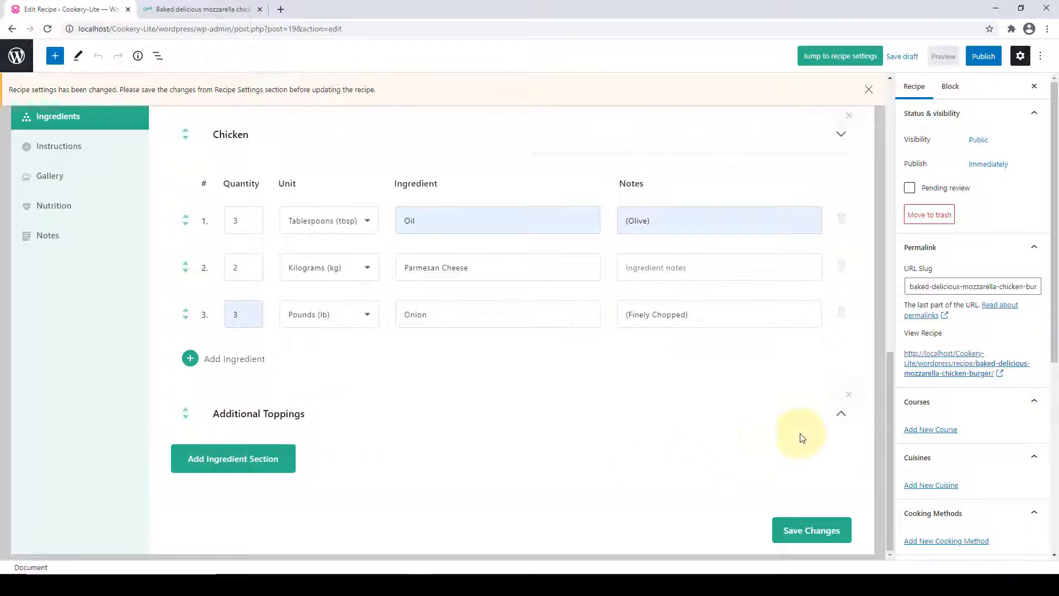
left_click(845, 418)
scroll(366, 433, "down", 3)
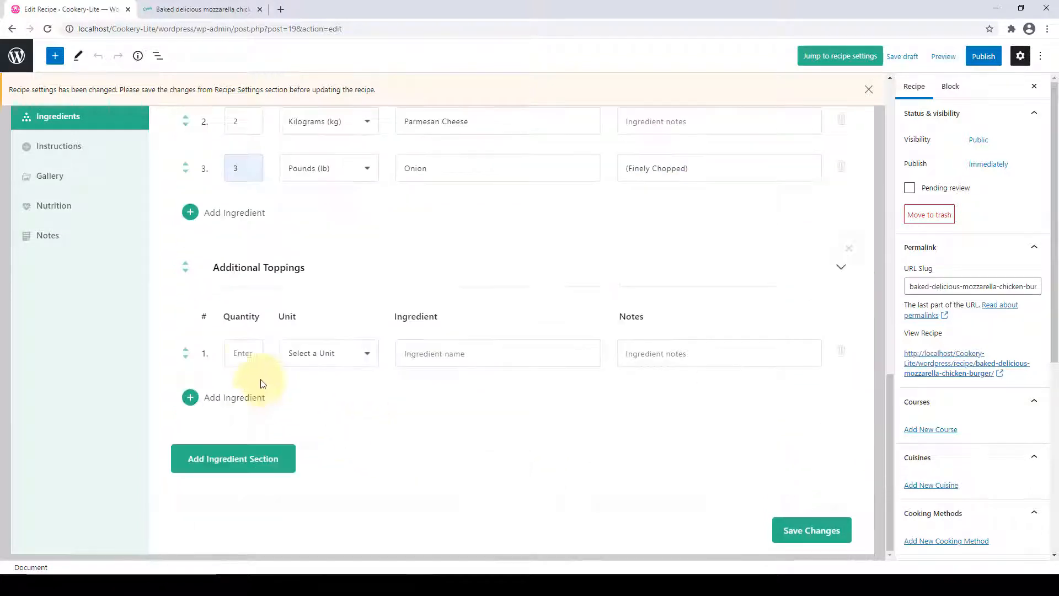
Add toppings 1 Cups (cup) Sliced Cucumber and 4 Tablespoons (tbsp) Crispy Fried Ingredients.
left_click(246, 355)
type("1")
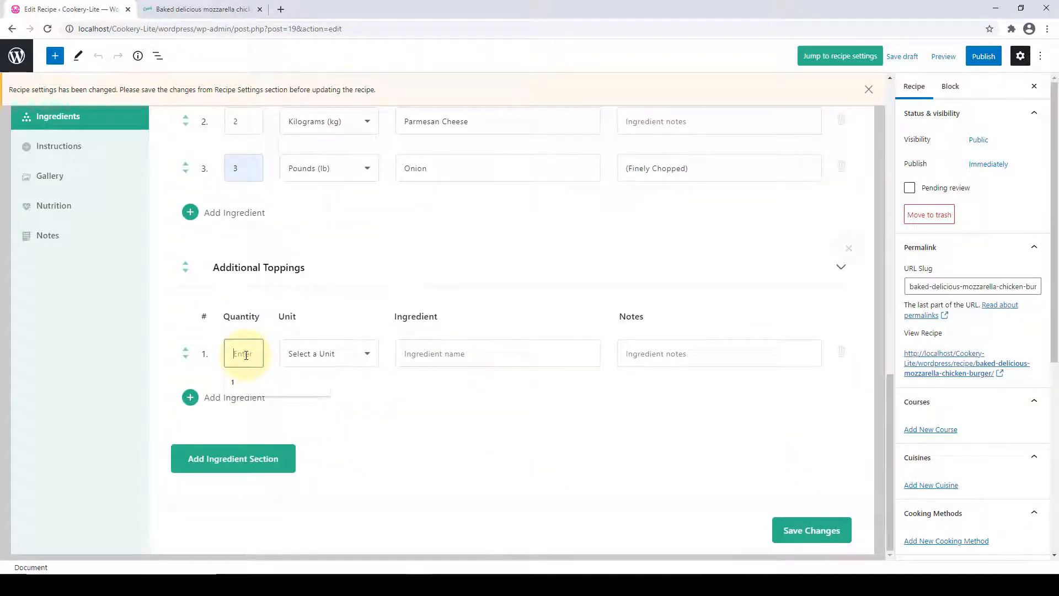
left_click(307, 357)
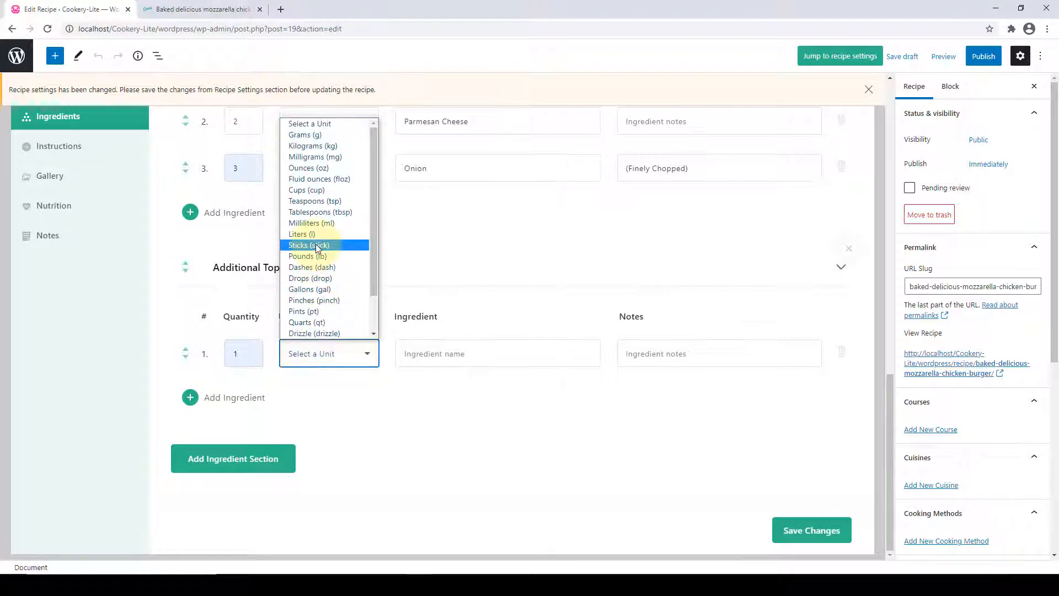
left_click(306, 190)
left_click(435, 361)
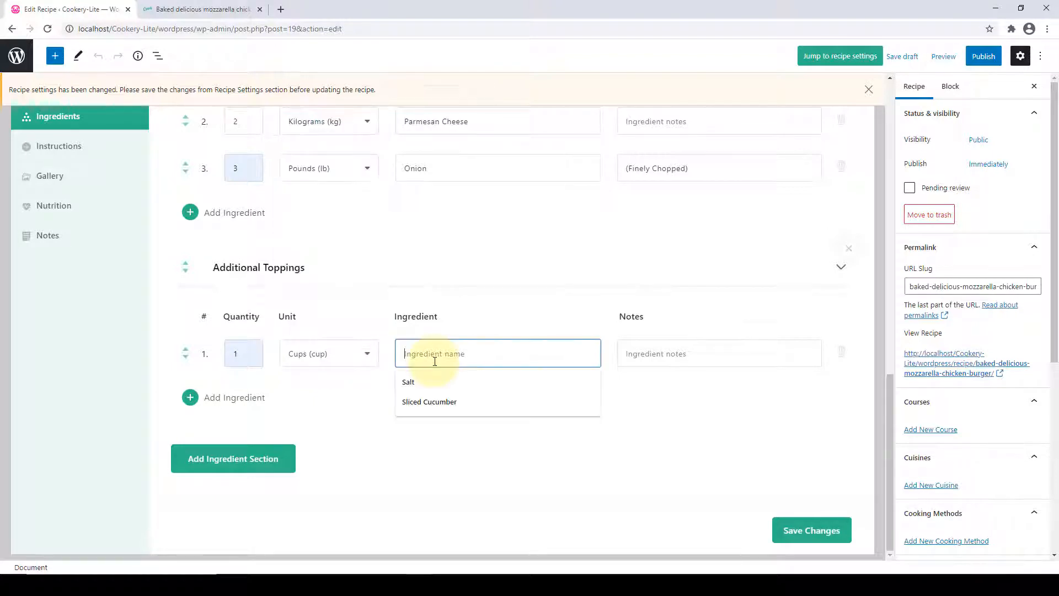
left_click(429, 402)
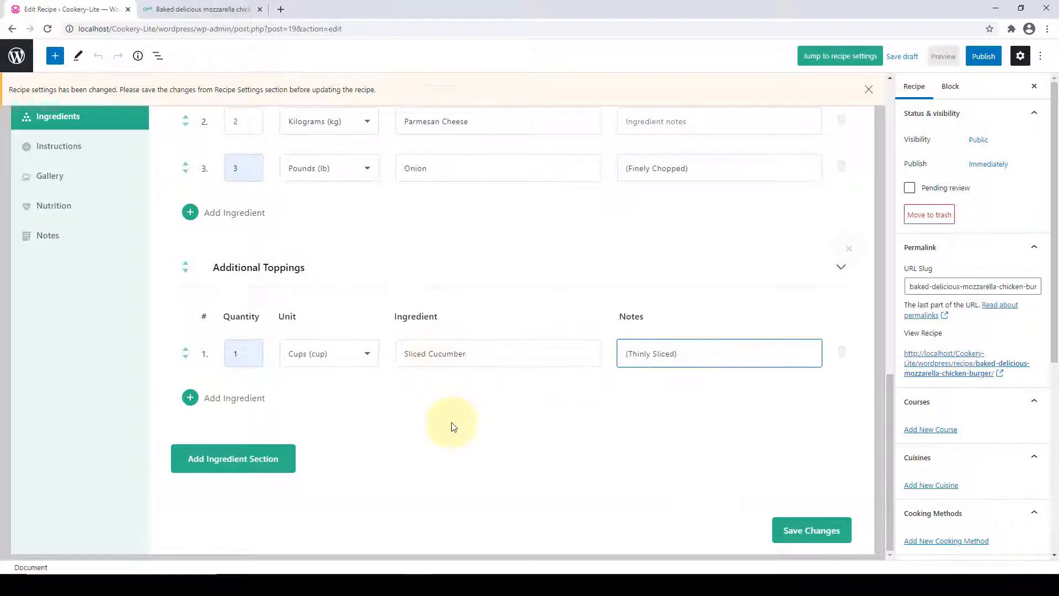
left_click(190, 397)
type("4")
left_click(292, 354)
left_click(323, 212)
left_click(437, 343)
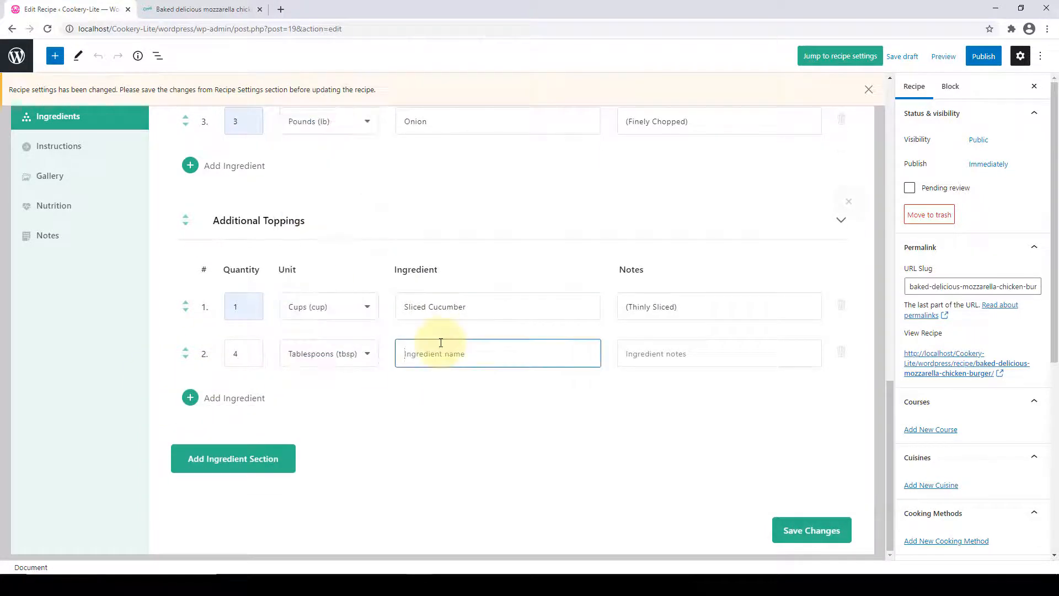
type("Crispy Fried Ingredients")
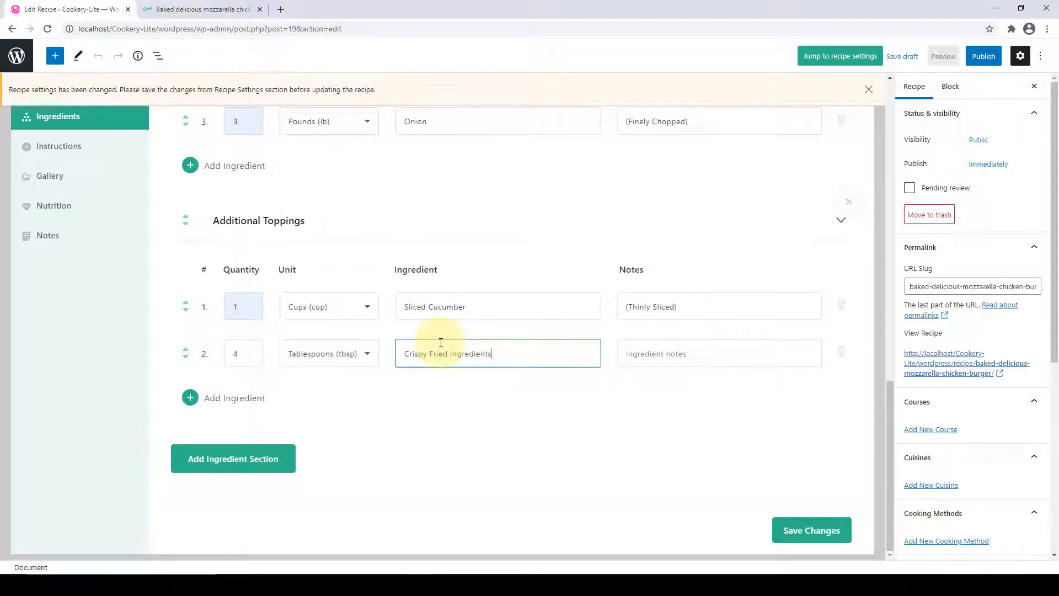
left_click(429, 415)
Save the recipe settings.
scroll(432, 419, "up", 6)
scroll(434, 395, "up", 4)
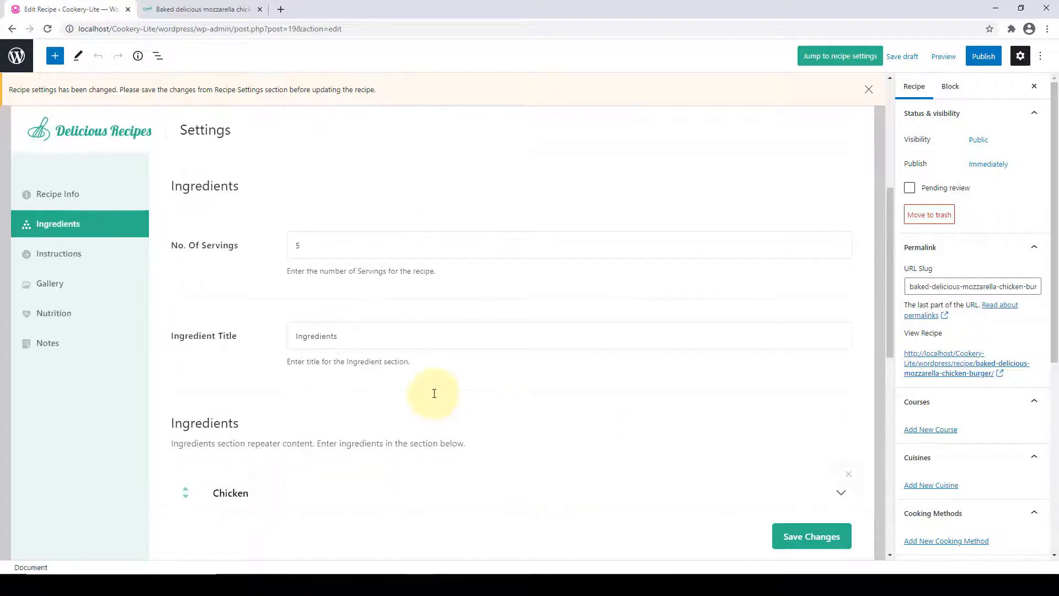
scroll(435, 395, "down", 10)
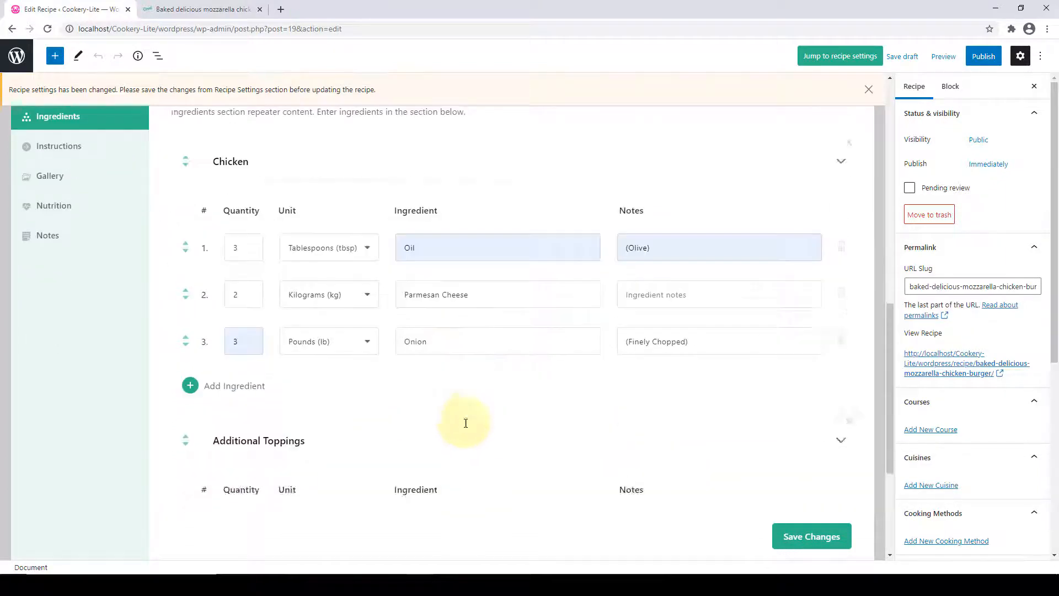
left_click(833, 535)
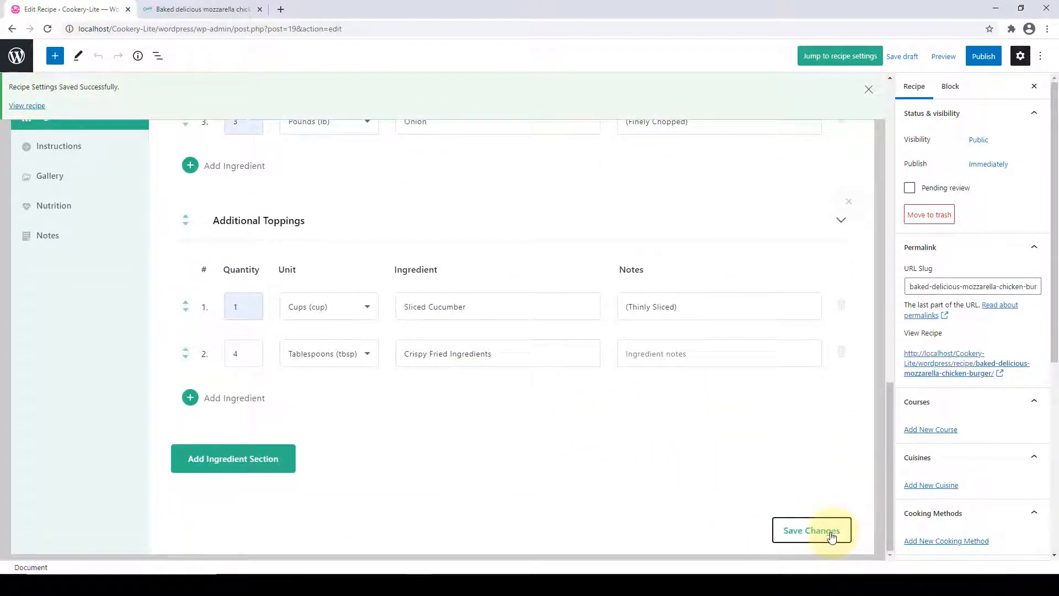
scroll(155, 335, "up", 1)
left_click(107, 153)
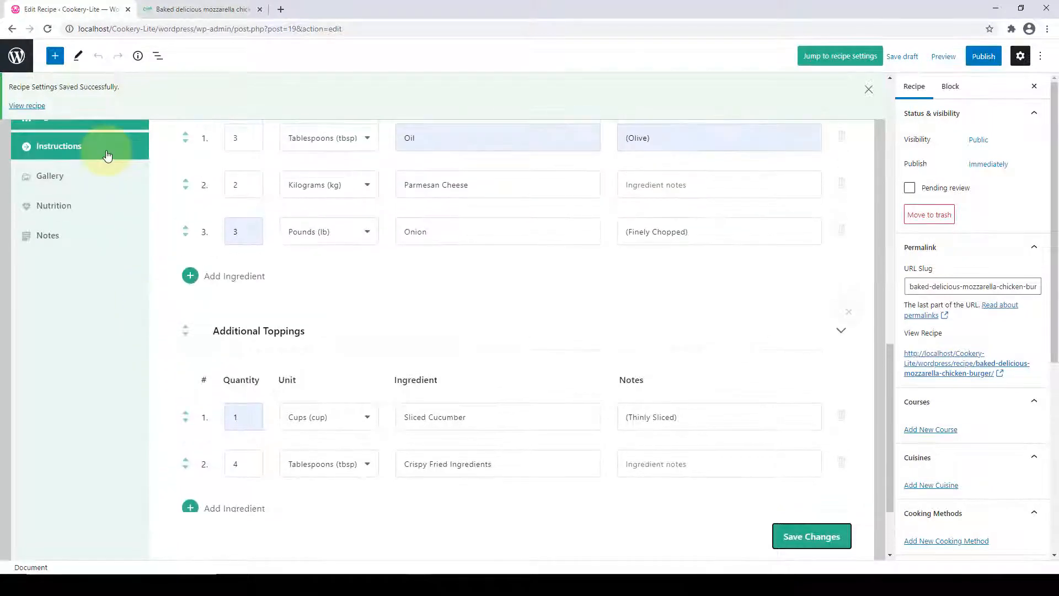
Add a new empty instruction section below the Instructions title.
left_click(365, 307)
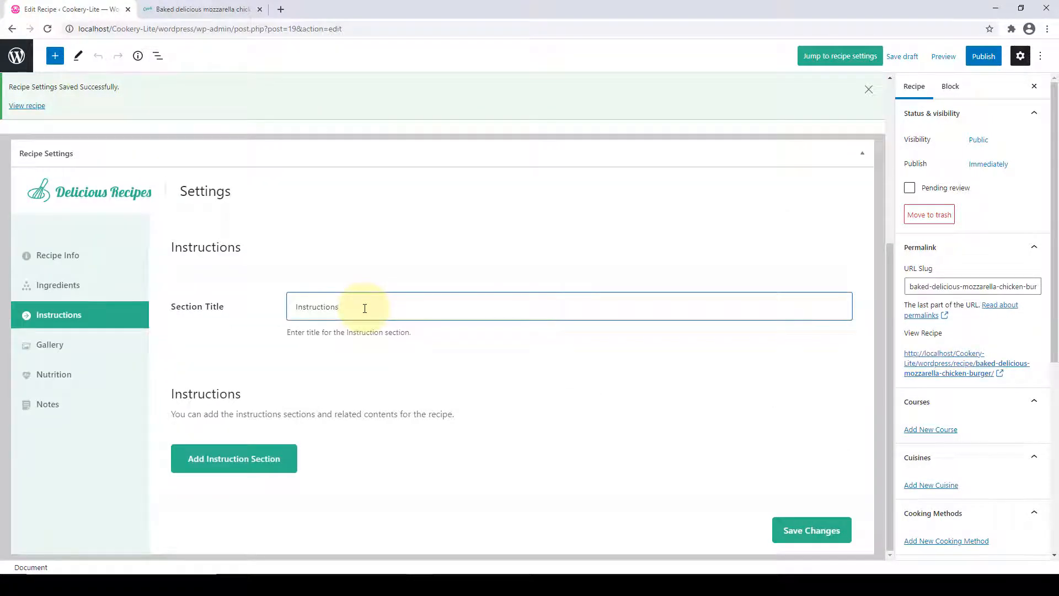
left_click_drag(365, 308, 296, 309)
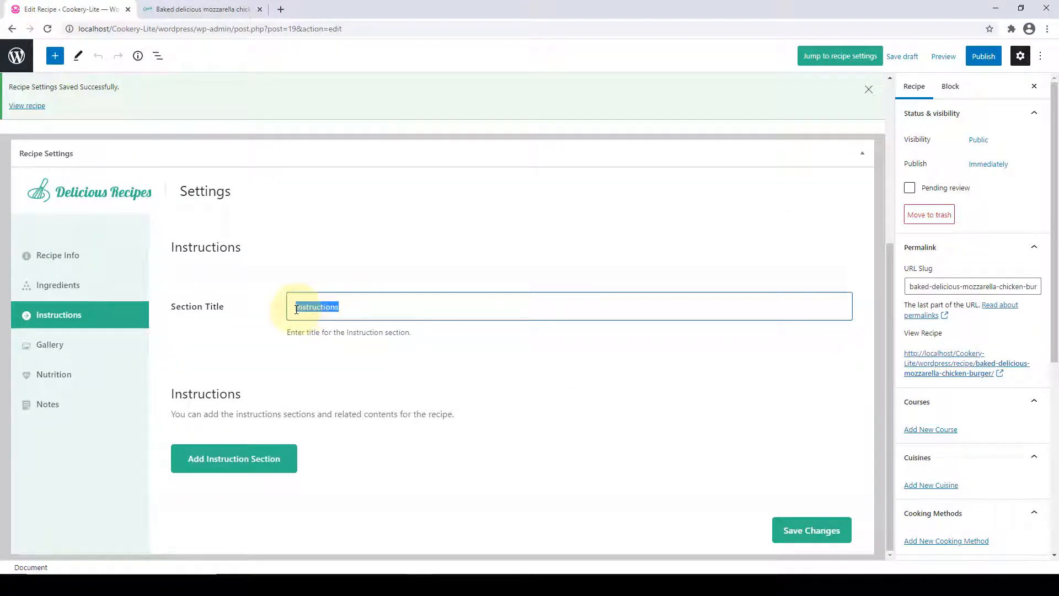
left_click(362, 308)
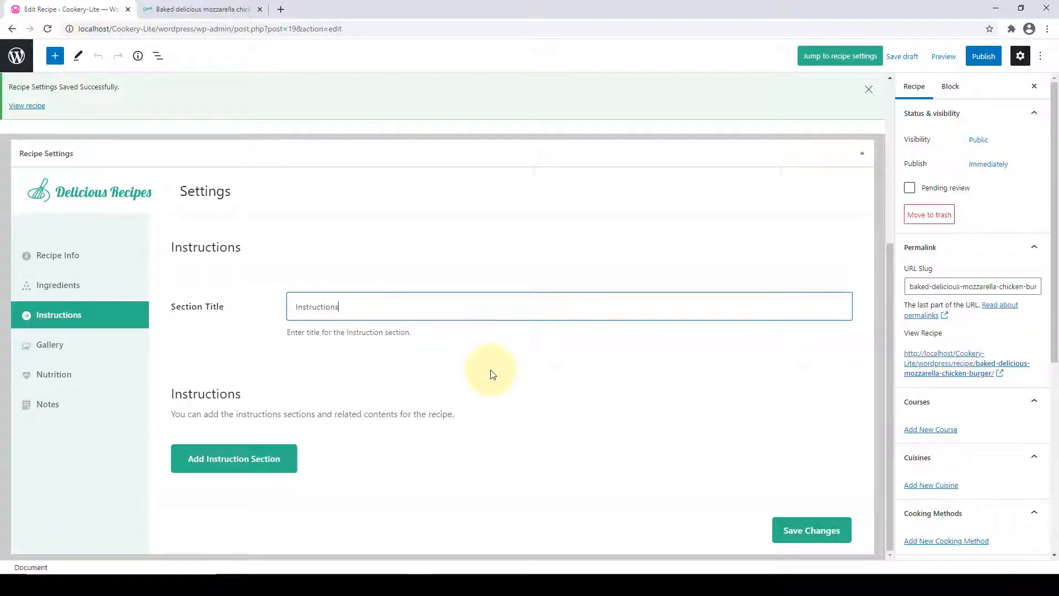
left_click(259, 460)
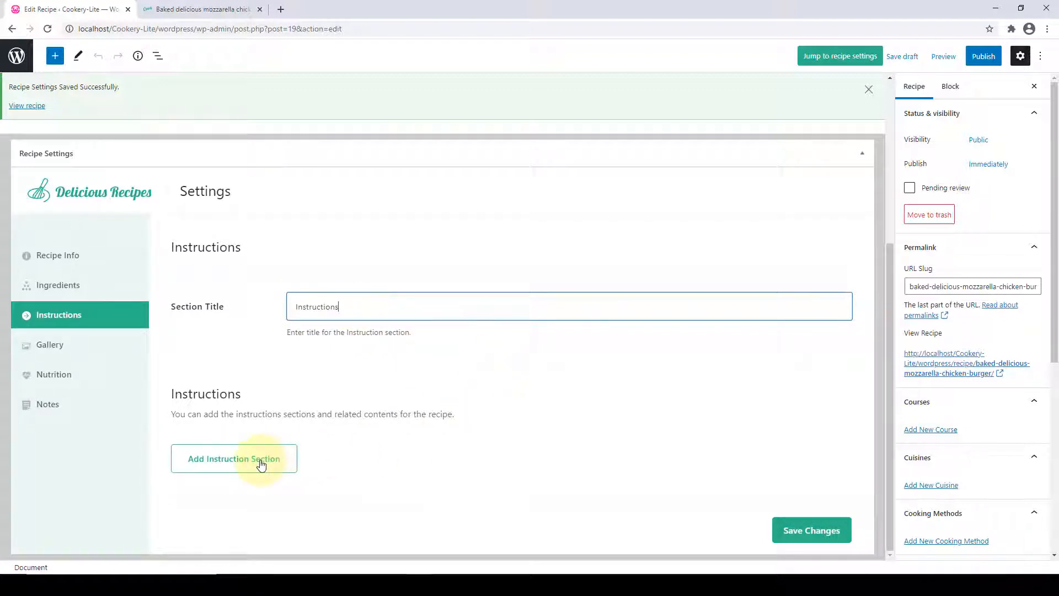
scroll(425, 401, "down", 5)
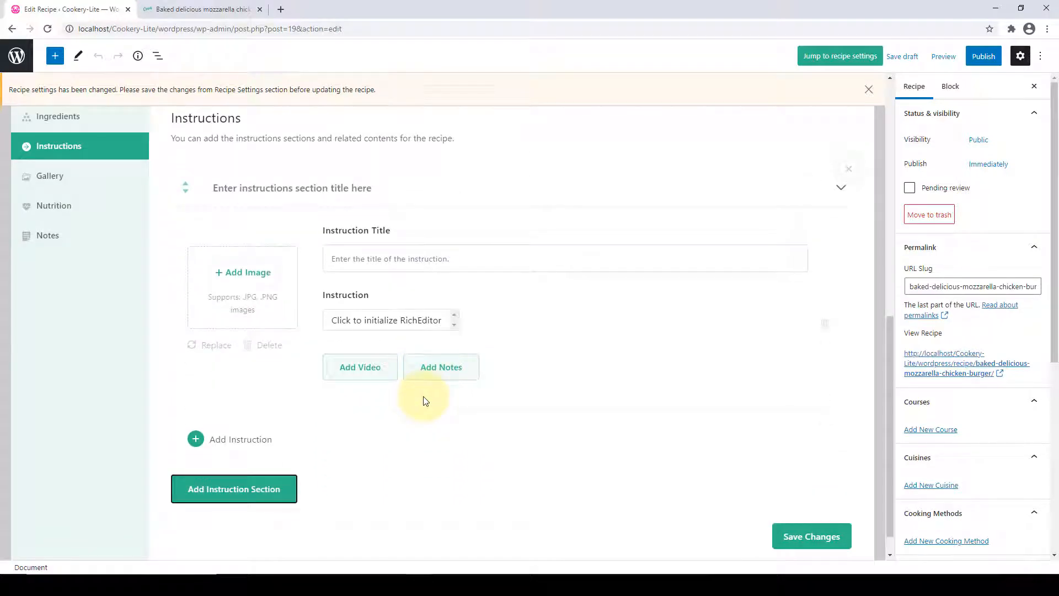
left_click(350, 193)
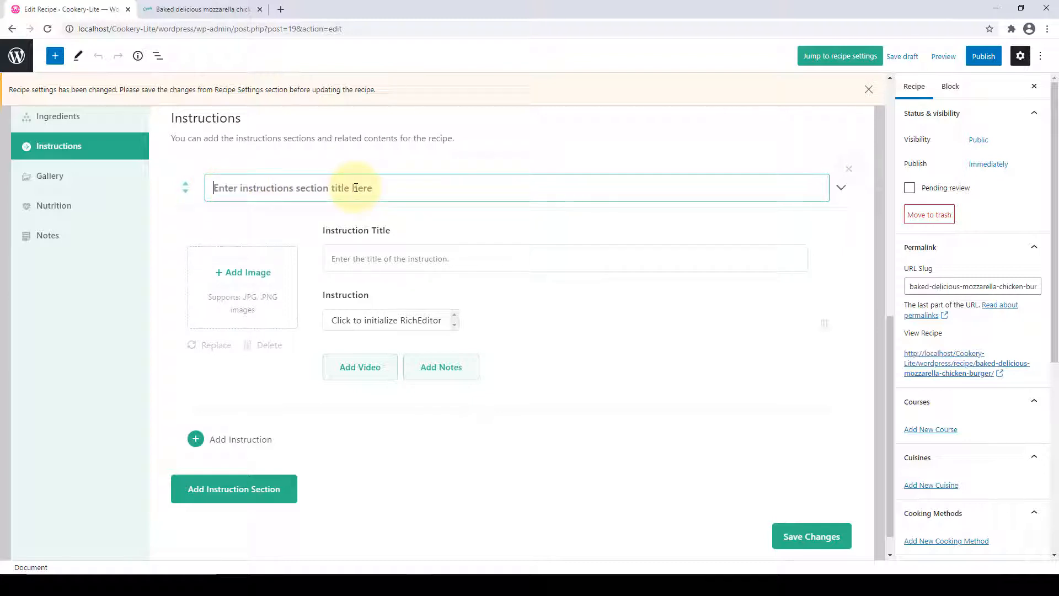
left_click(362, 257)
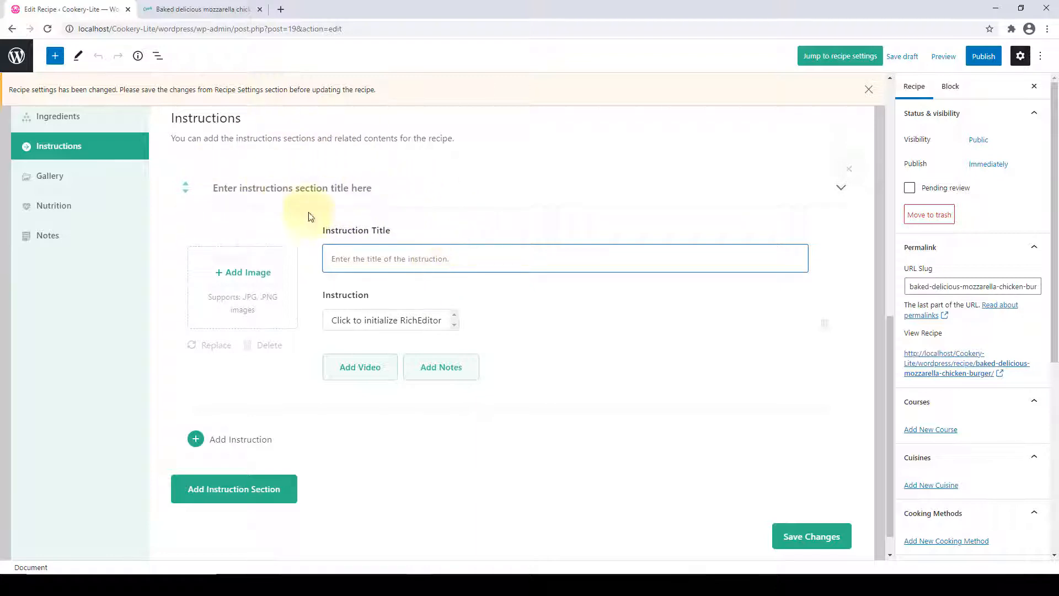
left_click(290, 242)
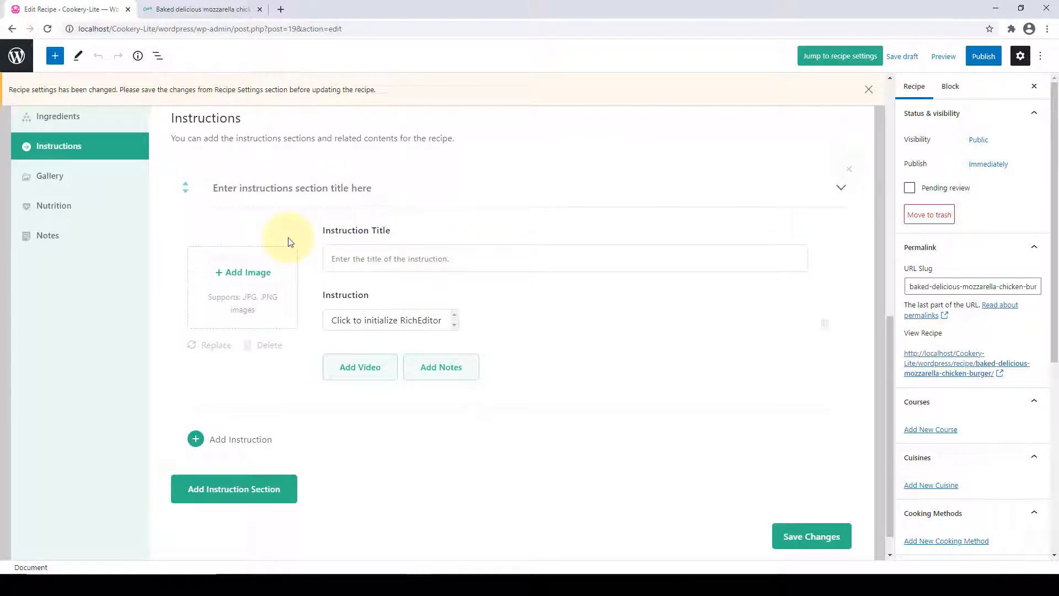
Add a second instruction section, then delete it again.
left_click(237, 489)
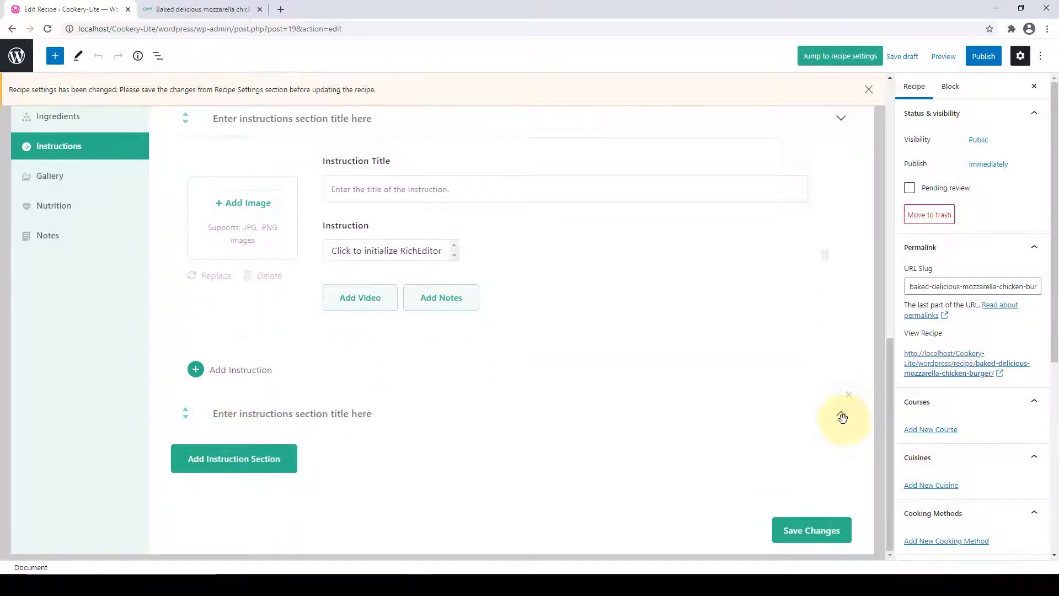
left_click(841, 415)
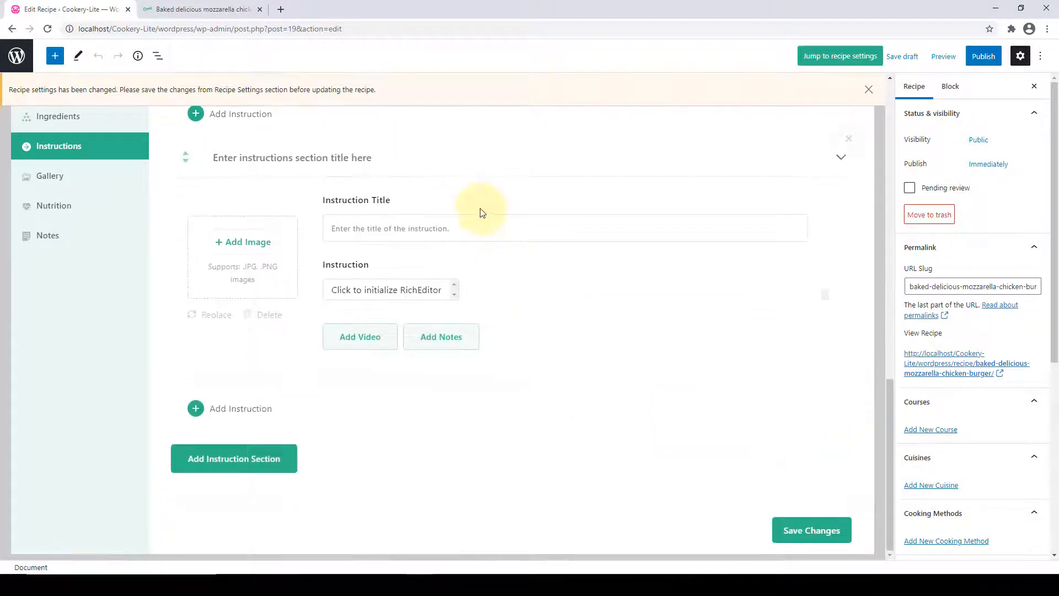
scroll(375, 345, "up", 1)
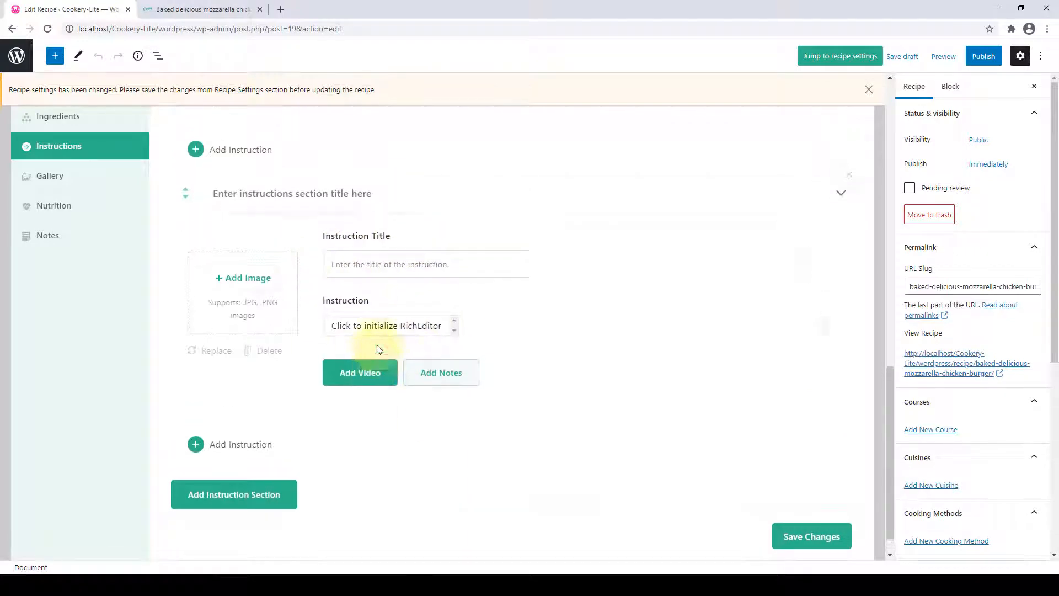
left_click(851, 199)
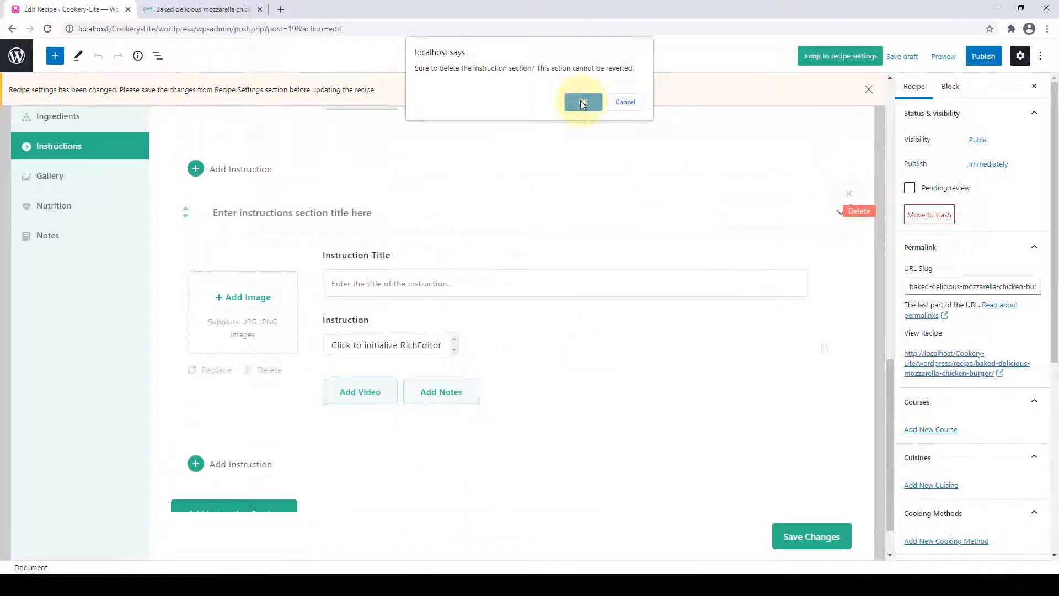
left_click(582, 100)
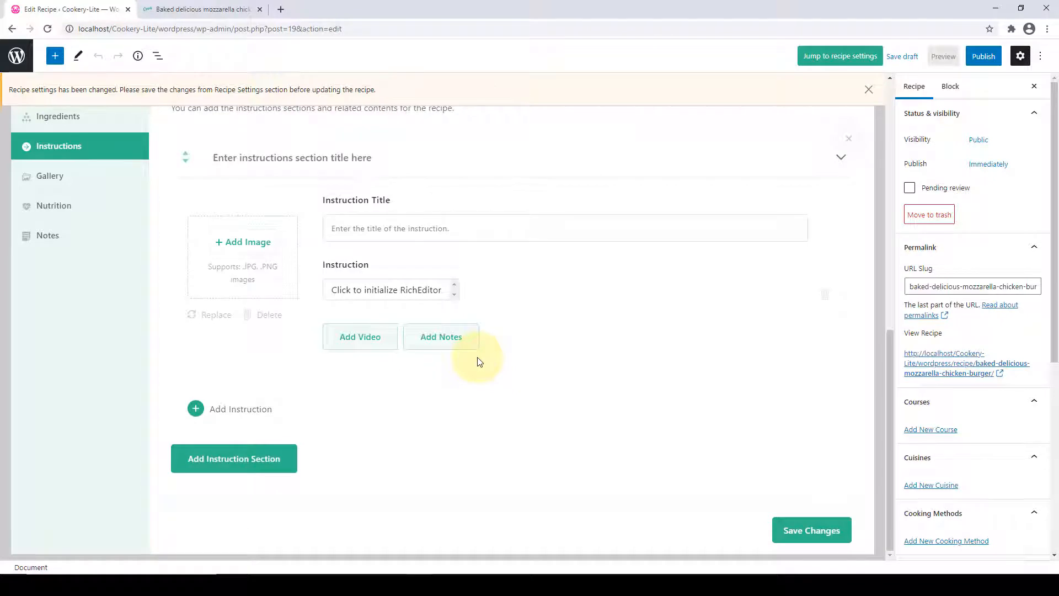
scroll(478, 361, "up", 1)
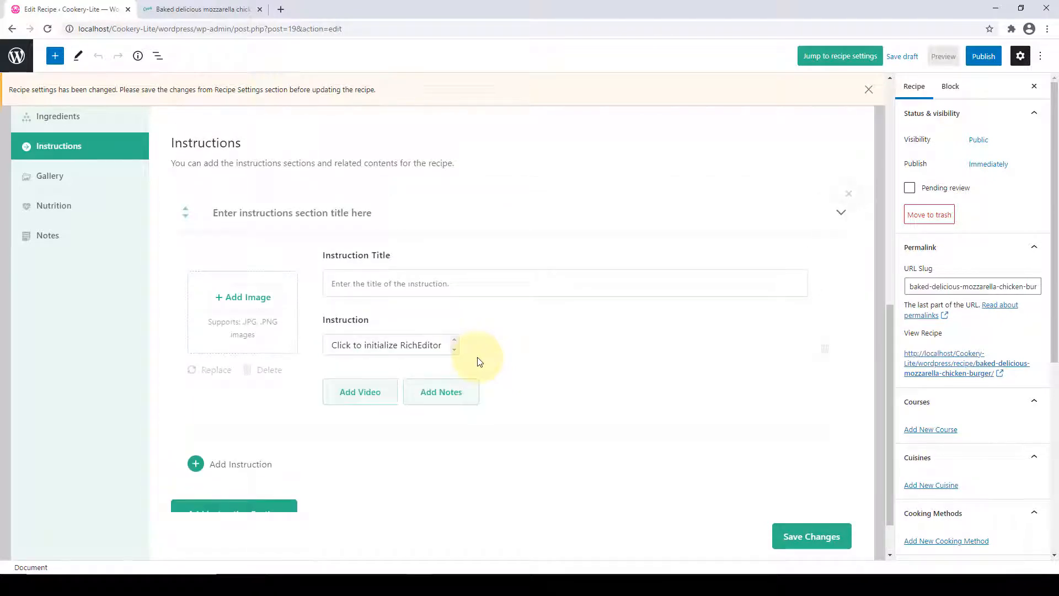
scroll(478, 361, "down", 1)
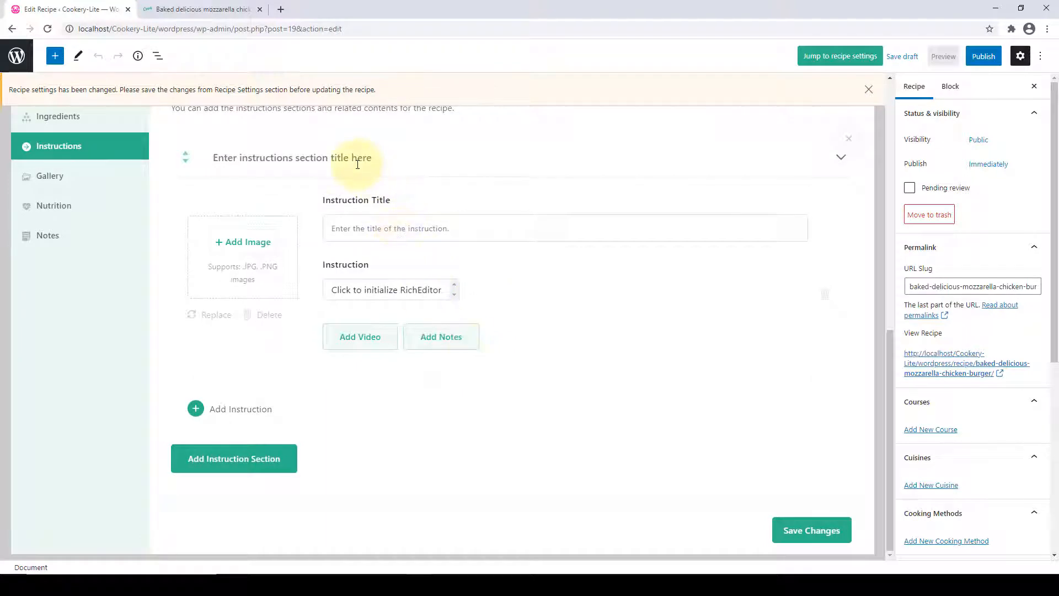
Turn the instruction box into a taller rich-text editor and show the demo recipe page.
left_click(387, 290)
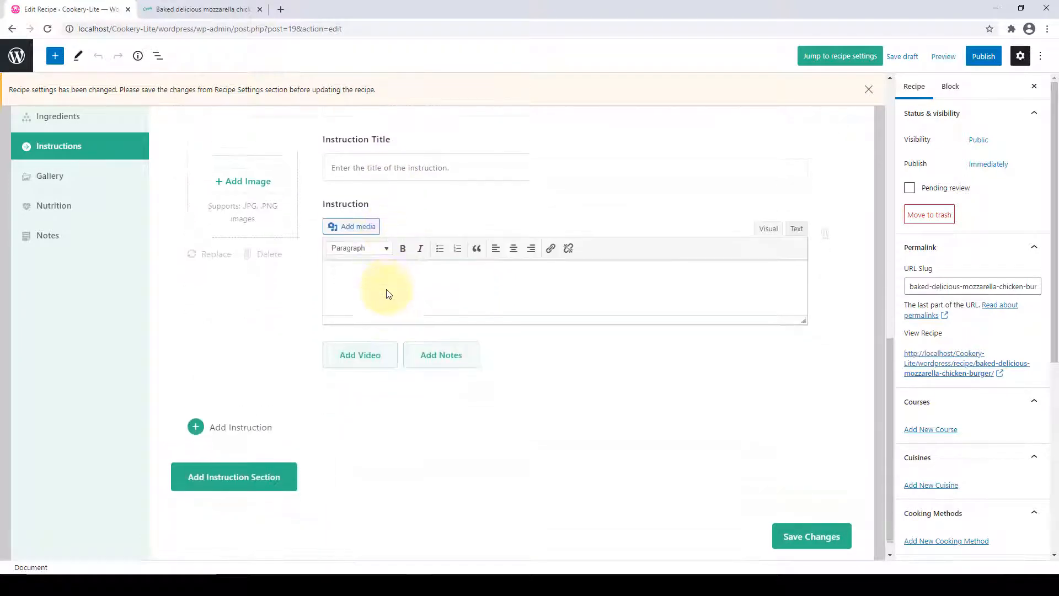
left_click_drag(801, 306, 801, 359)
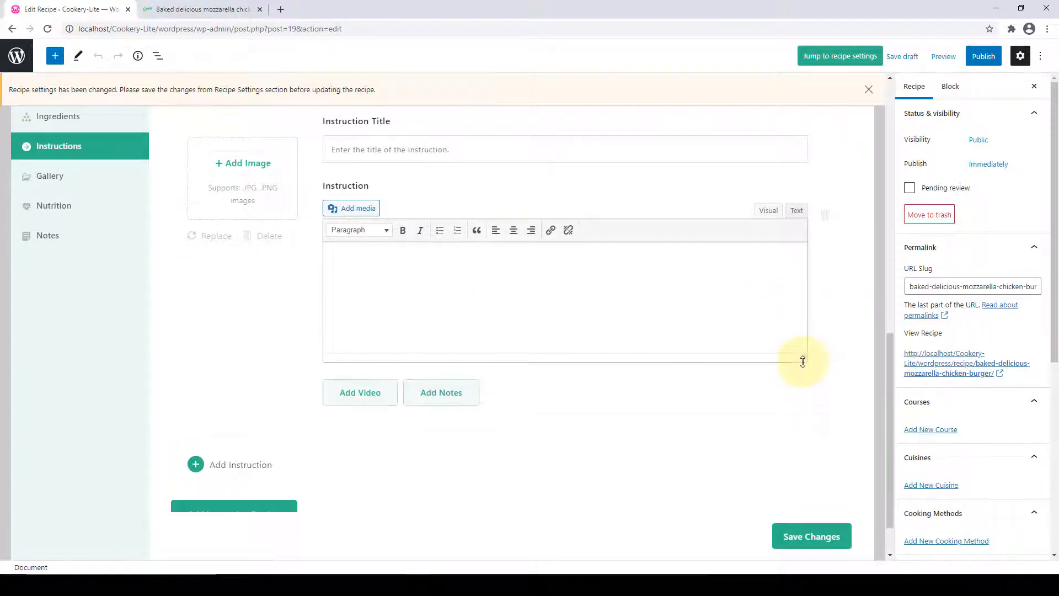
left_click(204, 9)
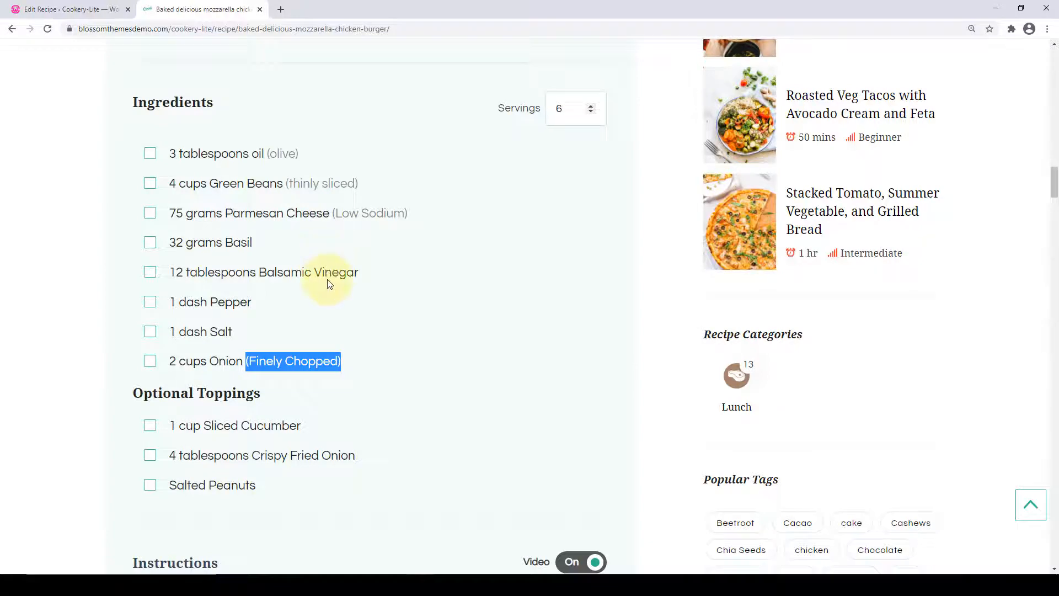
Copy the demo recipe's step 1 onion-soaking text into the first Instruction editor.
scroll(329, 280, "down", 9)
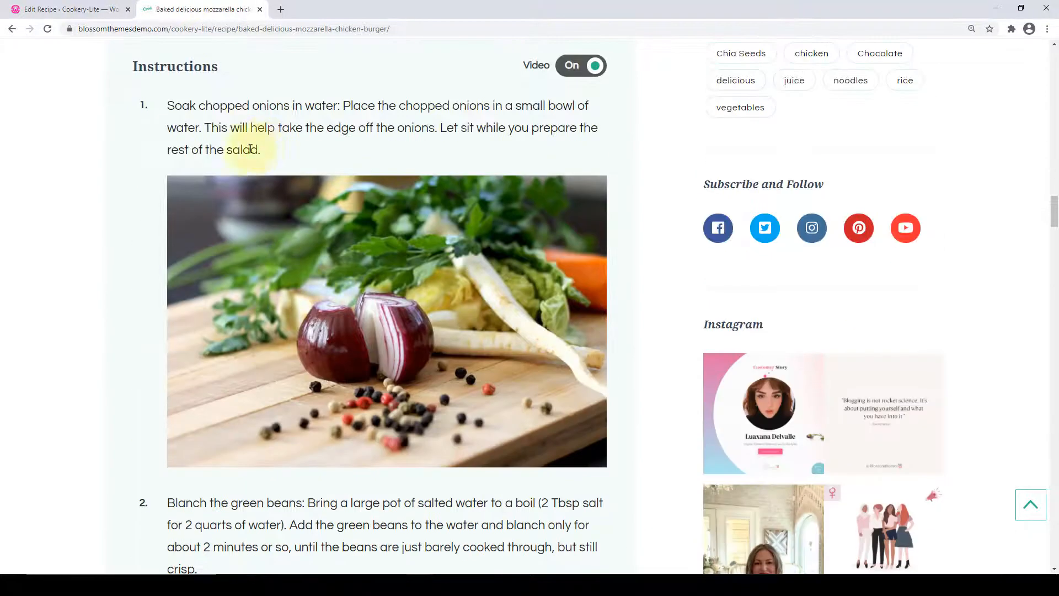
left_click_drag(251, 149, 167, 106)
right_click(172, 105)
left_click(194, 118)
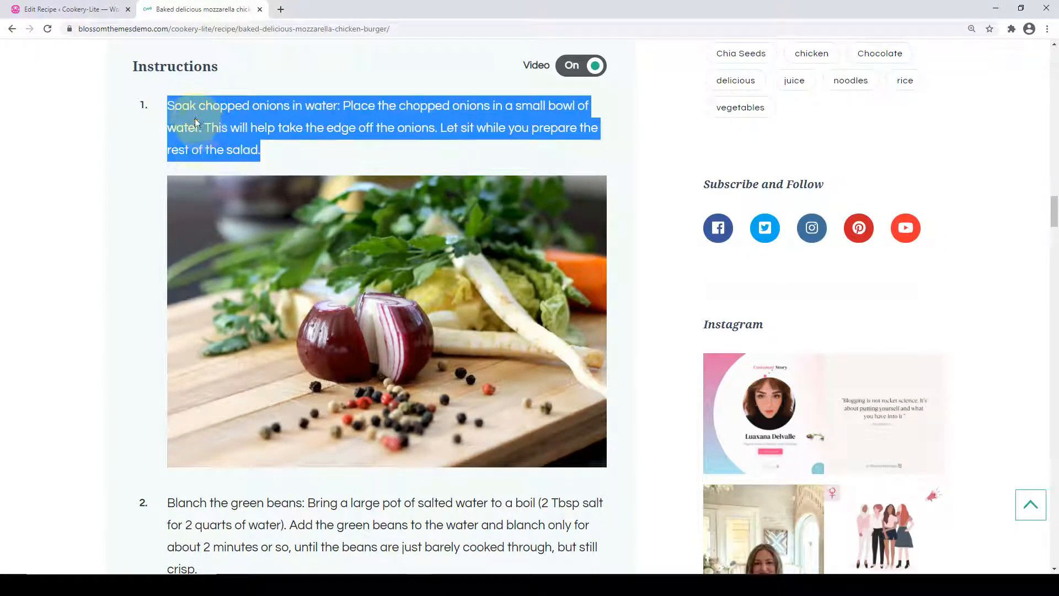
left_click(68, 7)
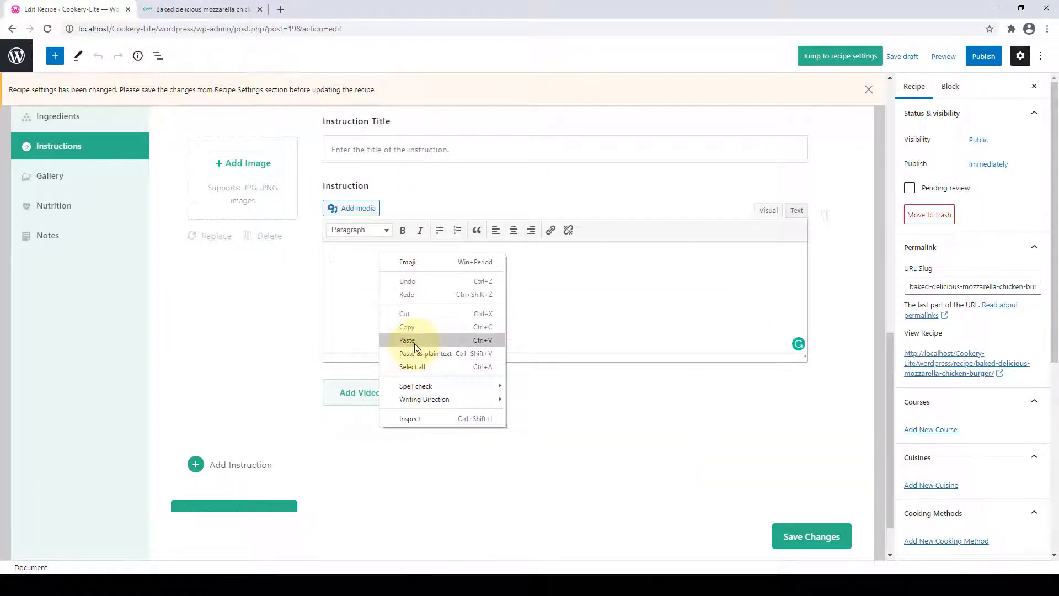
left_click(415, 341)
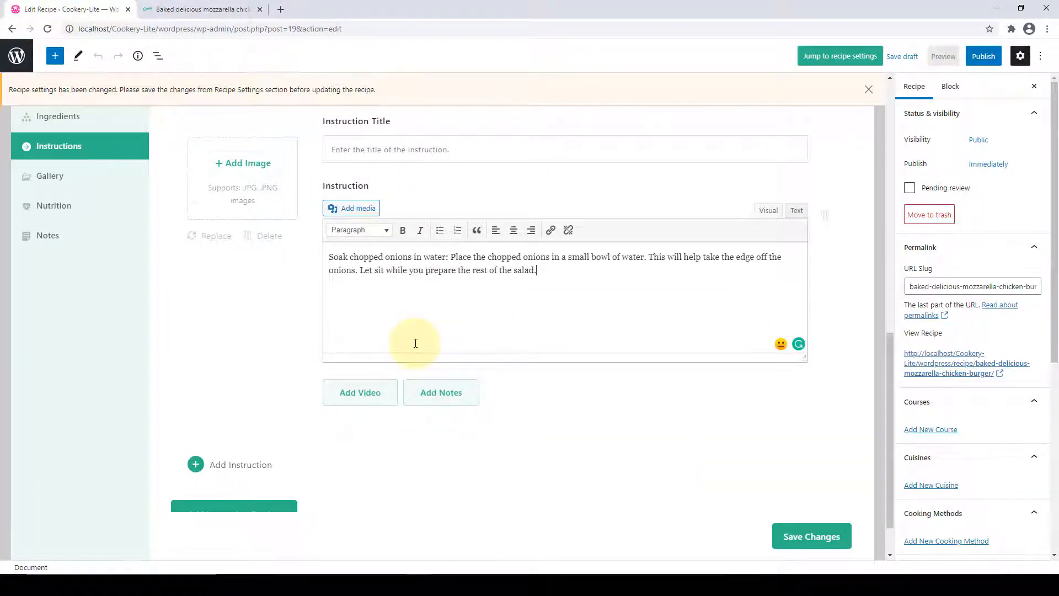
Add empty Video URL and Notes fields below the first instruction.
left_click(385, 398)
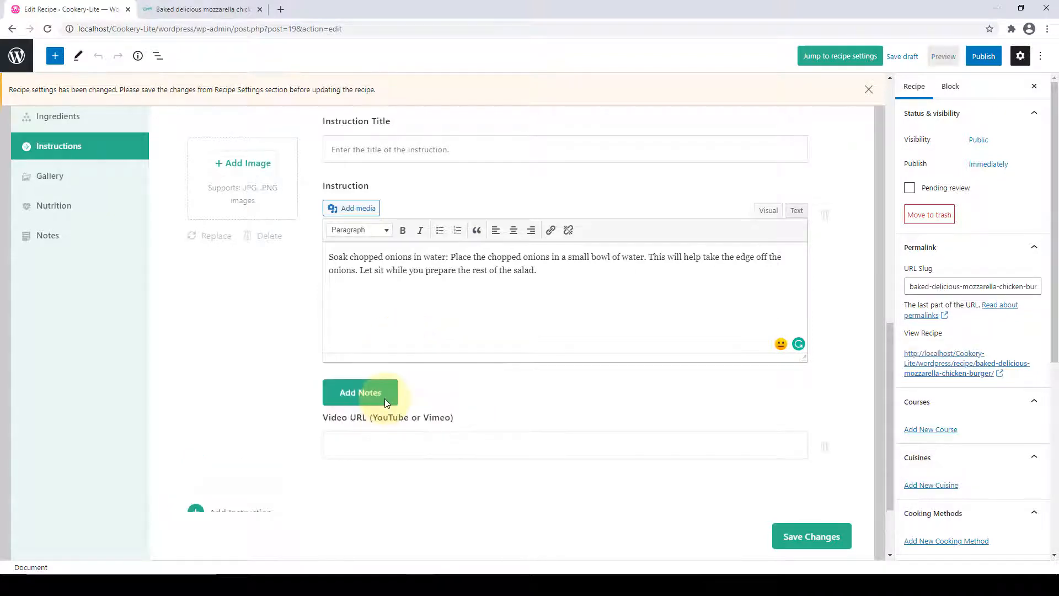
scroll(385, 399, "down", 1)
scroll(385, 401, "down", 1)
left_click(487, 346)
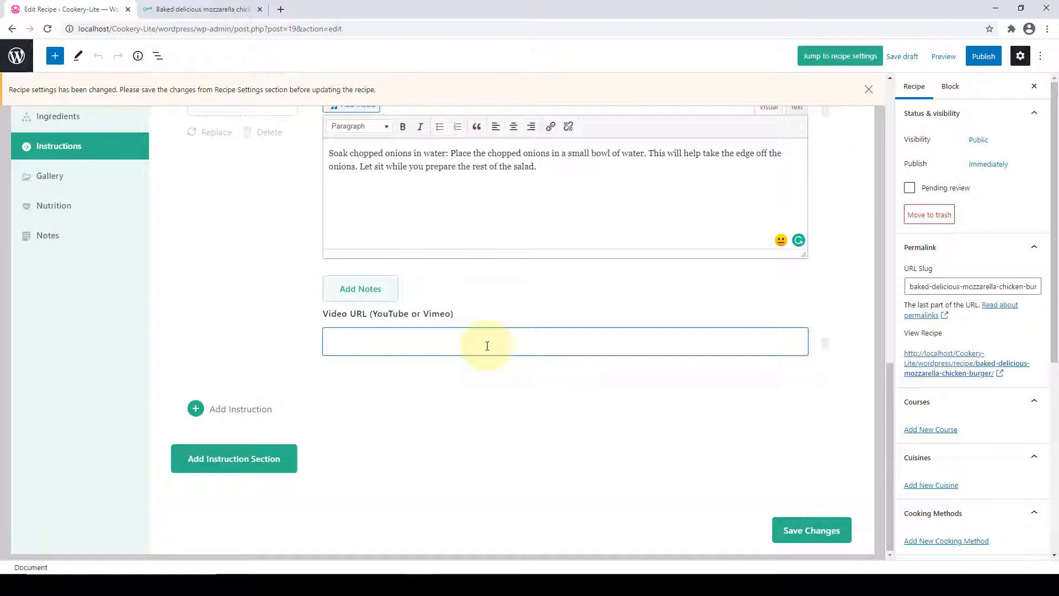
left_click(368, 298)
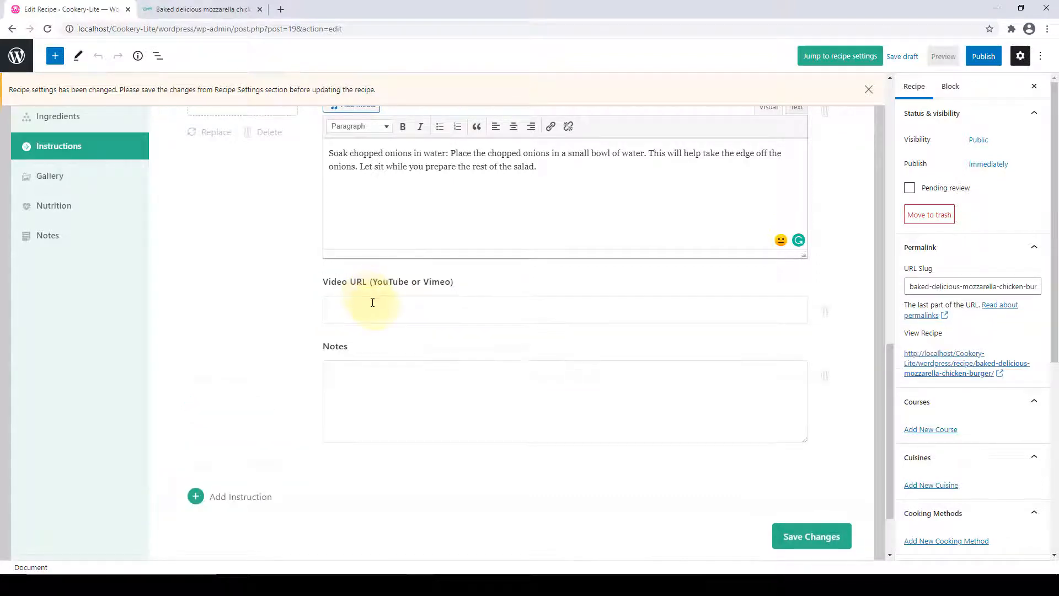
scroll(375, 309, "down", 1)
left_click(551, 363)
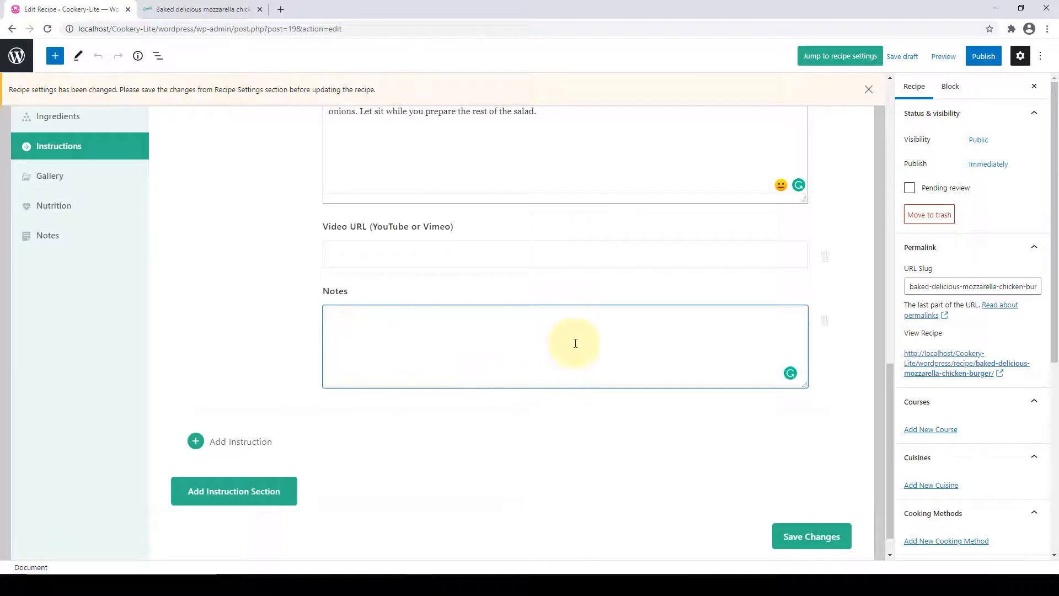
scroll(575, 343, "up", 4)
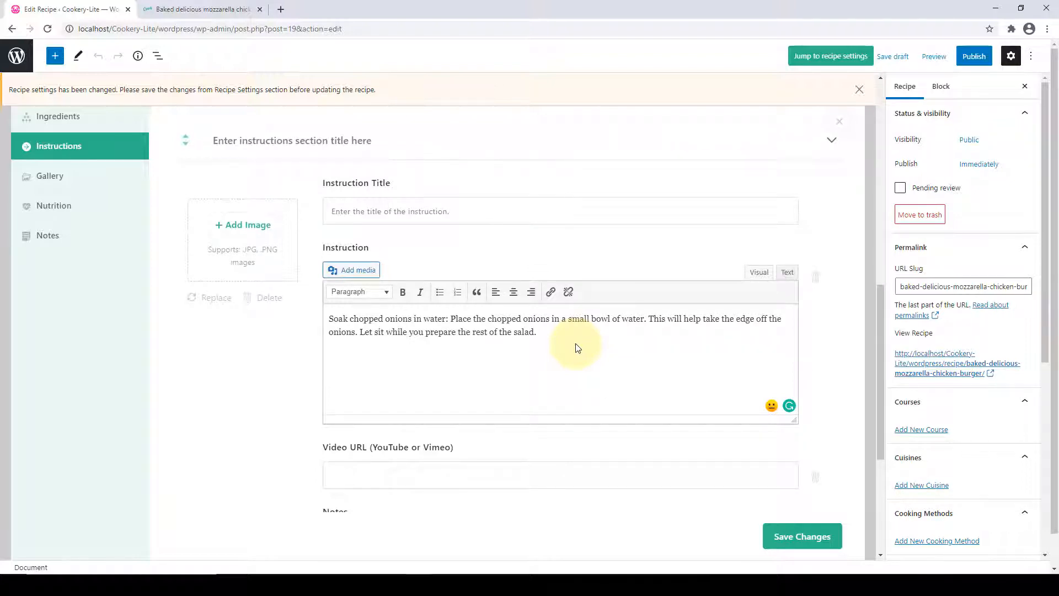
Upload the 2-1-3 image and the files after it to the media library.
left_click(240, 224)
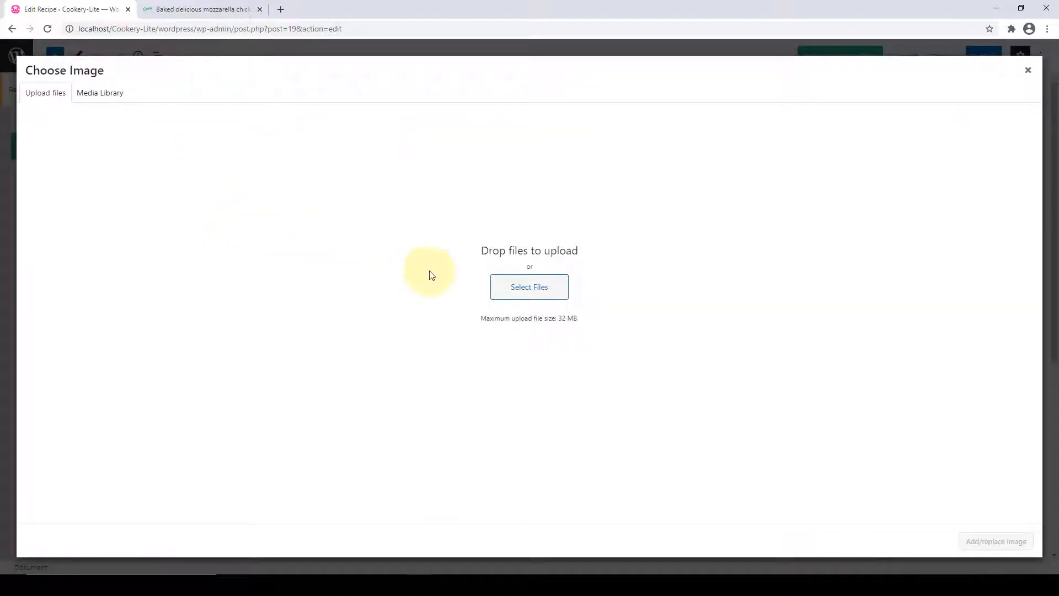
left_click(554, 294)
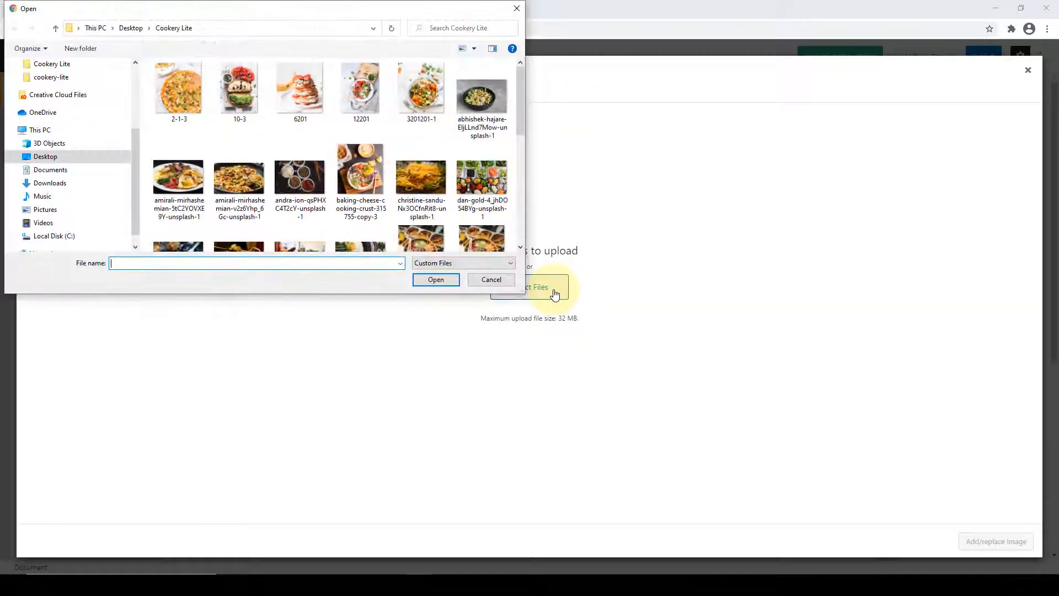
left_click(382, 226)
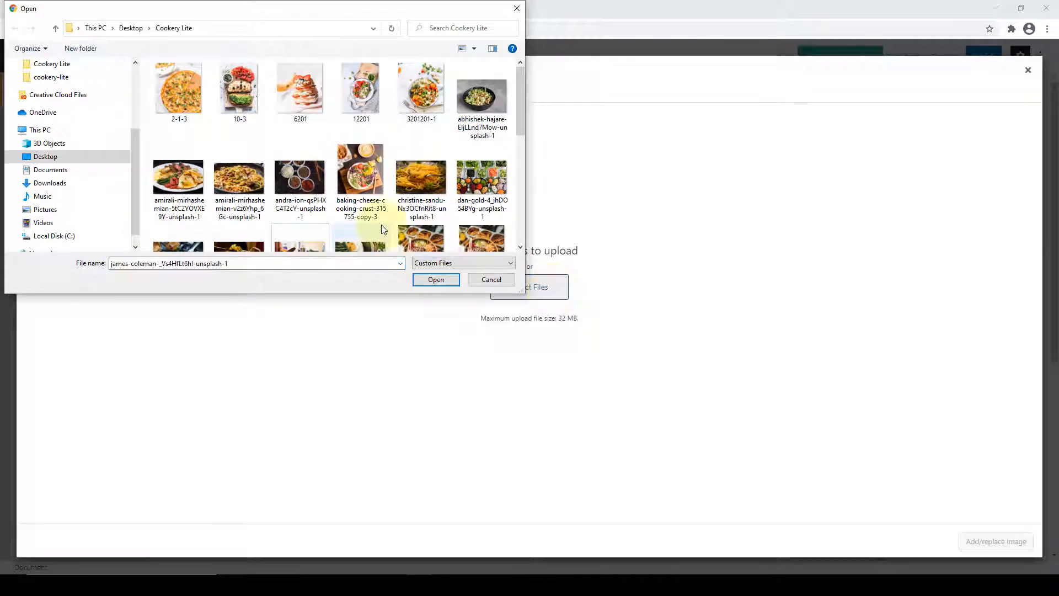
left_click(193, 102)
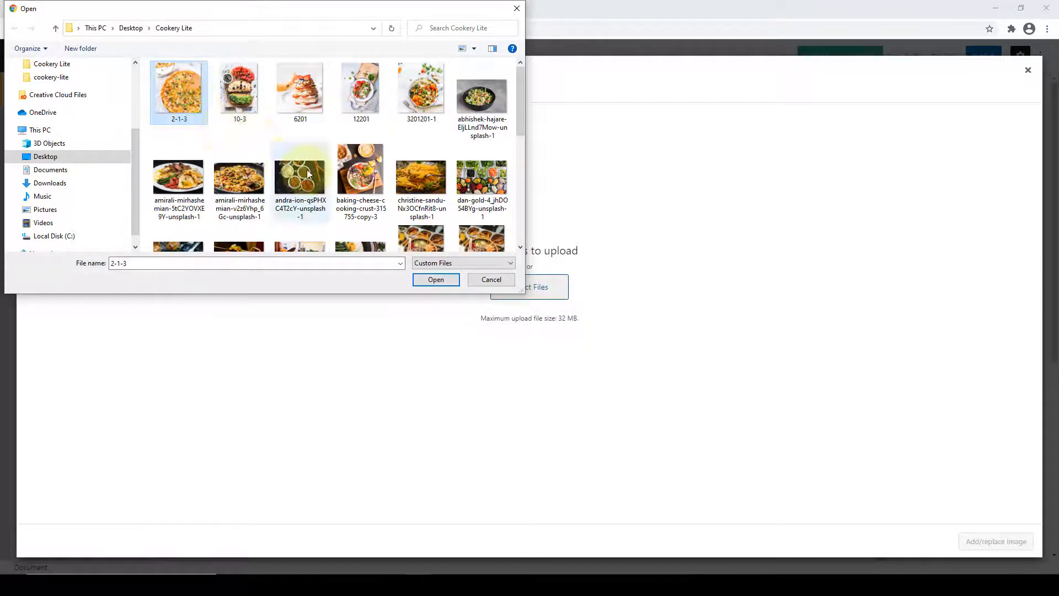
scroll(352, 204, "down", 3)
scroll(359, 208, "down", 2)
key("a")
key("a")
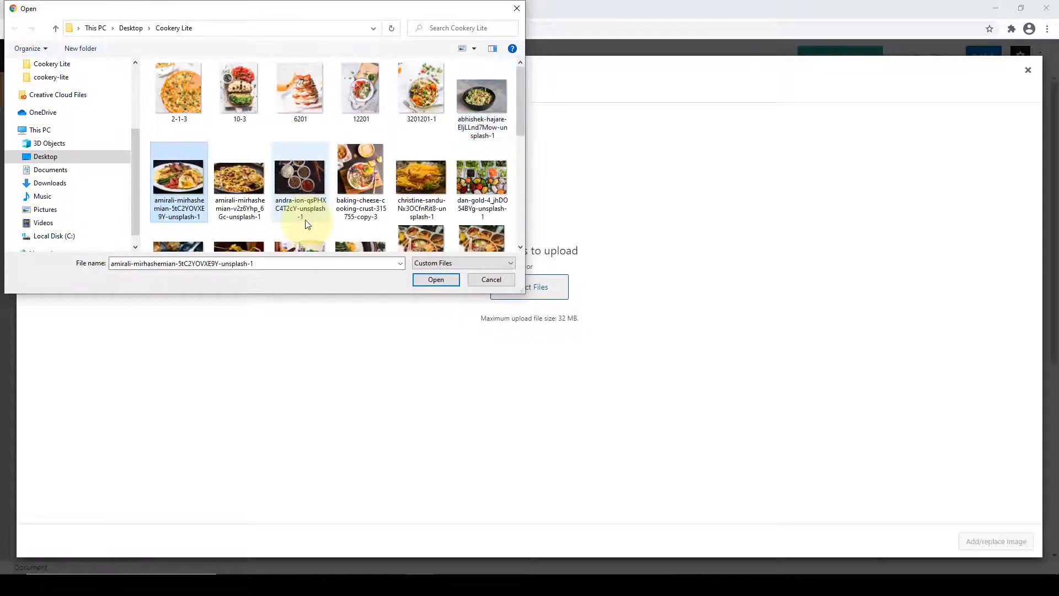
left_click(189, 113)
scroll(347, 215, "down", 5)
left_click(303, 215, "shift")
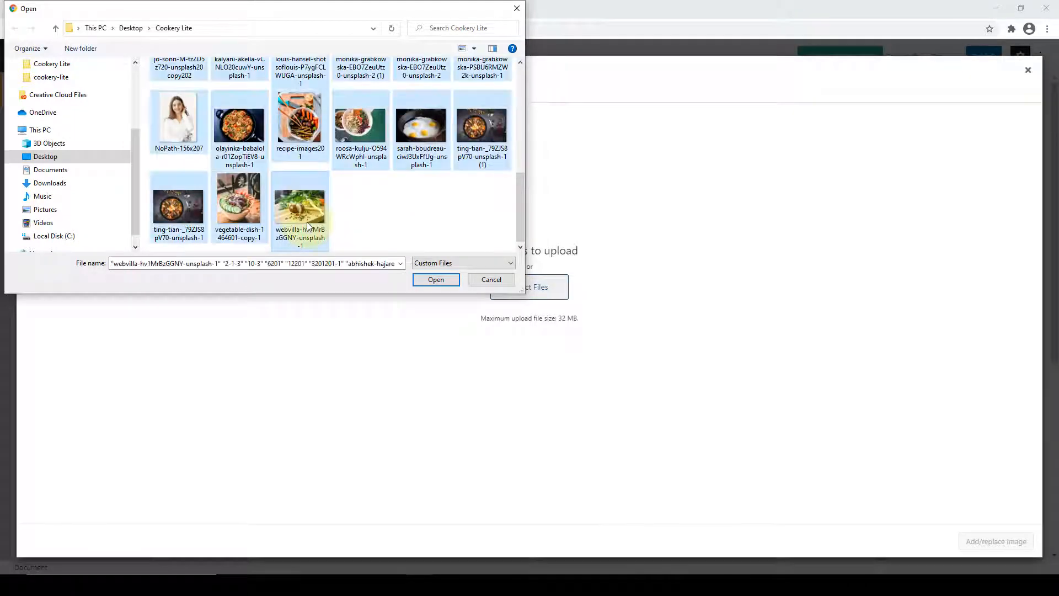
left_click(436, 279)
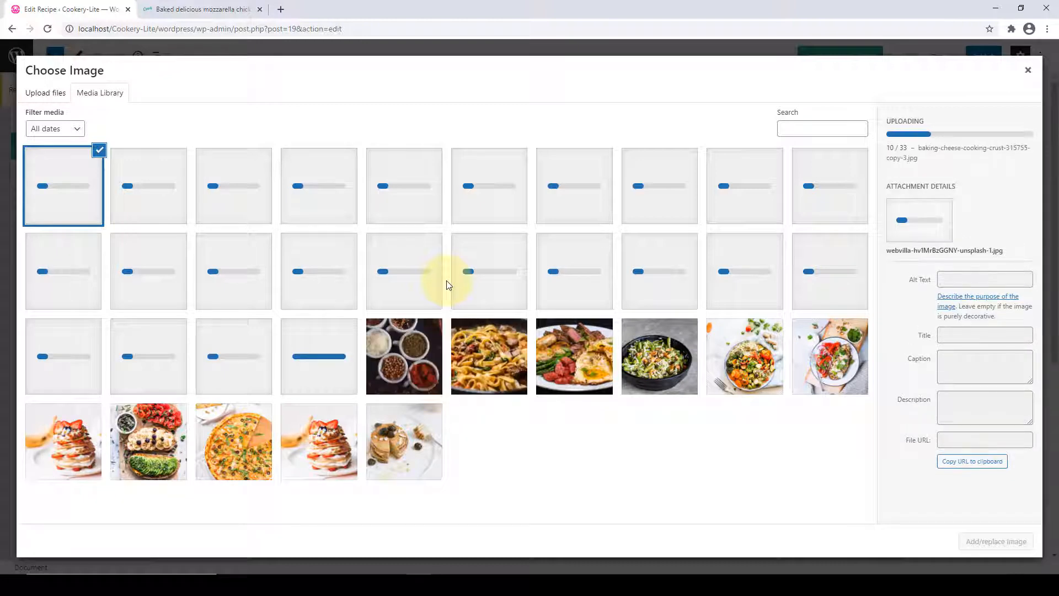
Attach the onion and peppercorn photo from the Media Library to the first instruction.
left_click(56, 93)
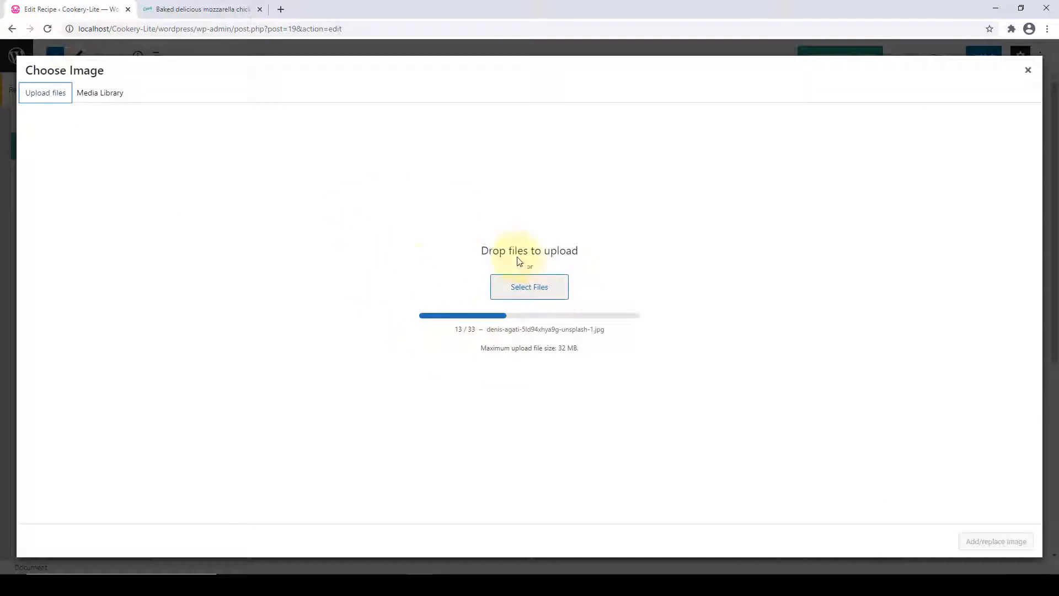
left_click(106, 95)
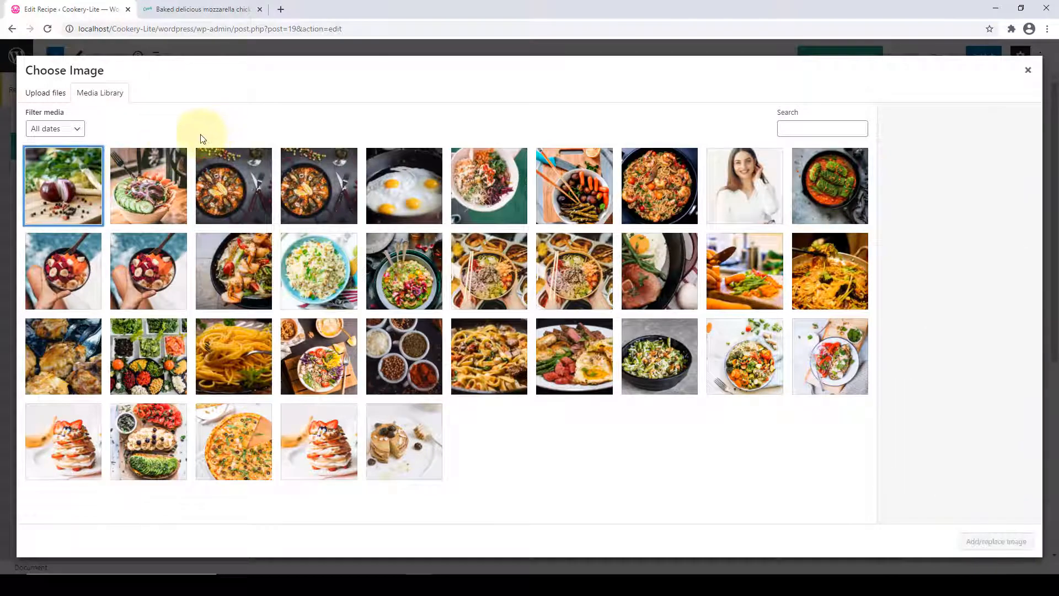
left_click(75, 214)
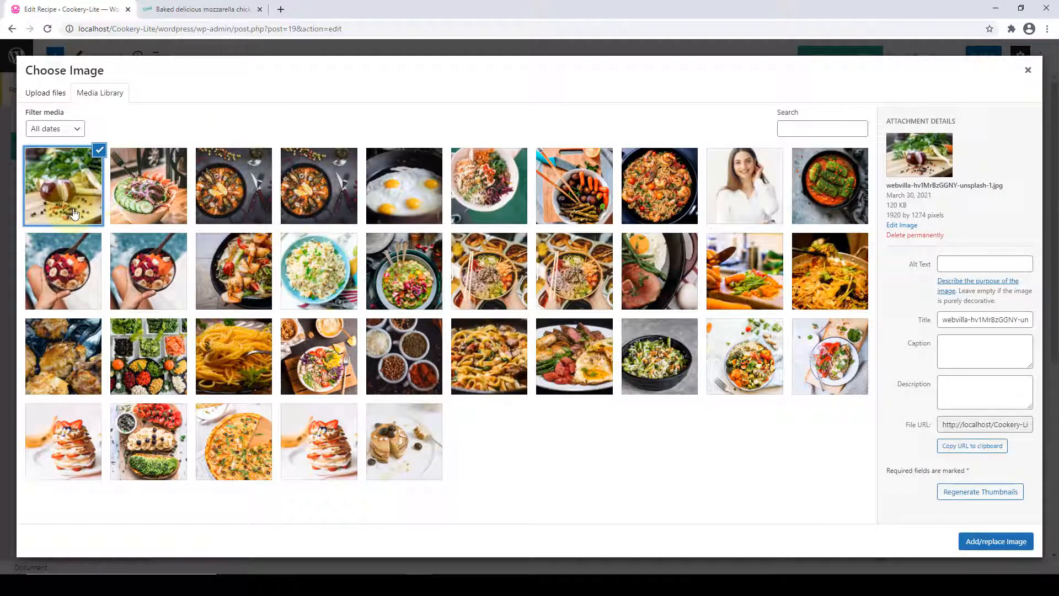
left_click(1014, 541)
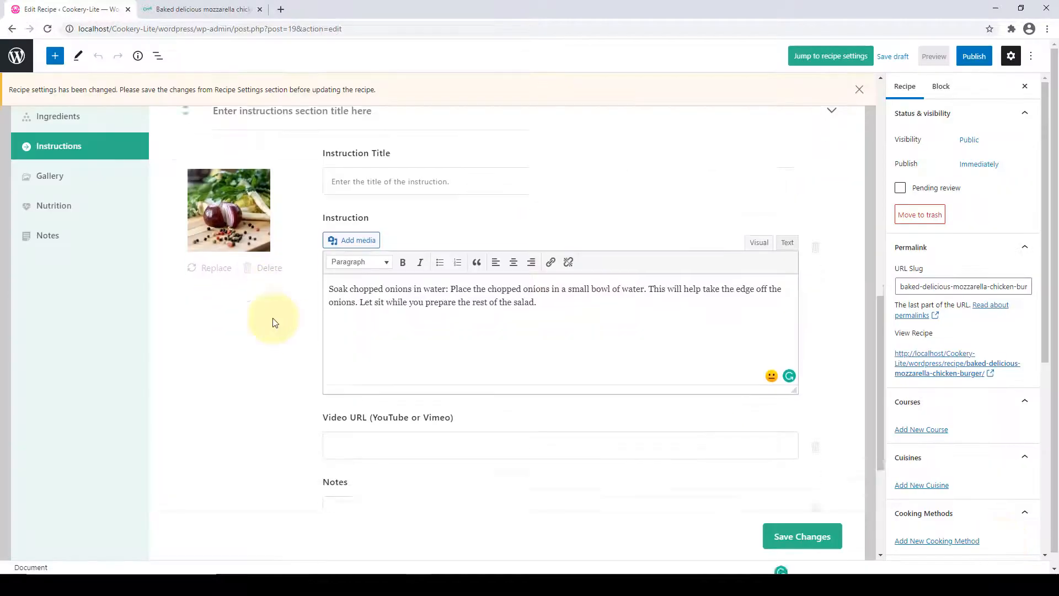
Add another instruction step and paste the onion-soaking text into its rich editor.
scroll(430, 303, "down", 4)
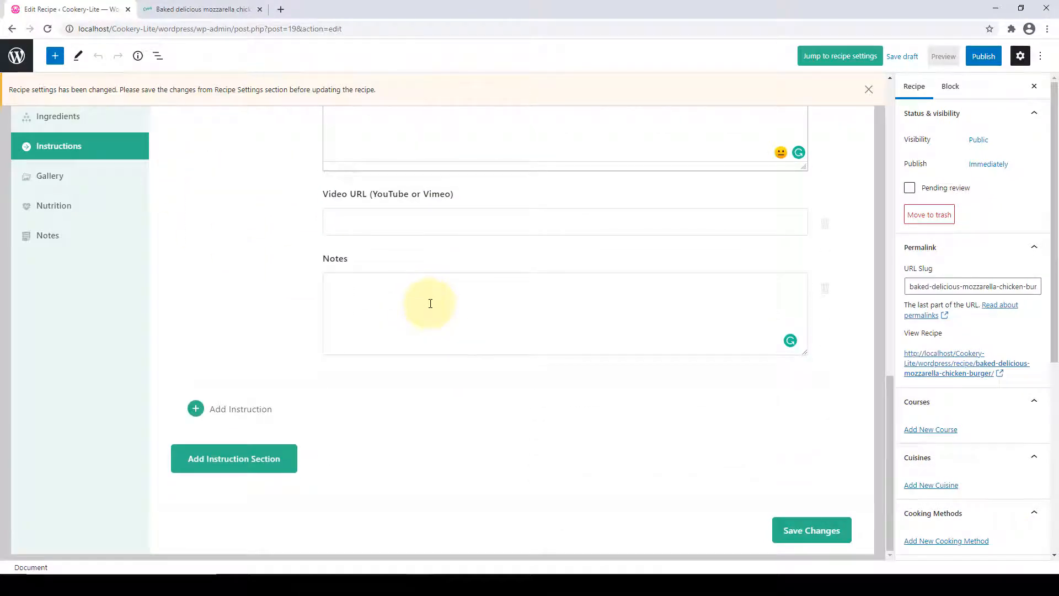
left_click(197, 408)
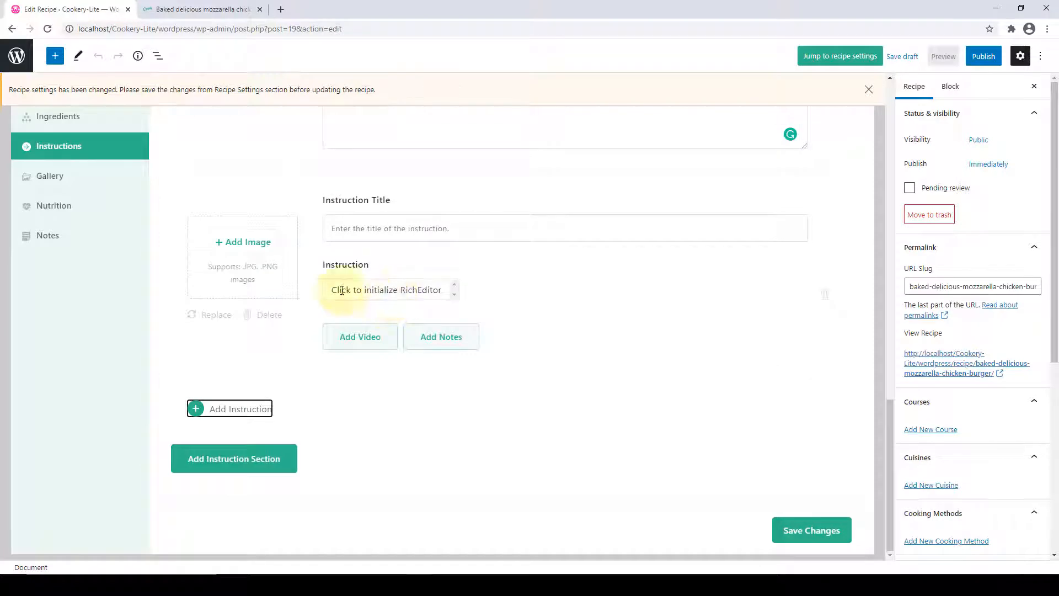
left_click(409, 291)
scroll(409, 298, "down", 2)
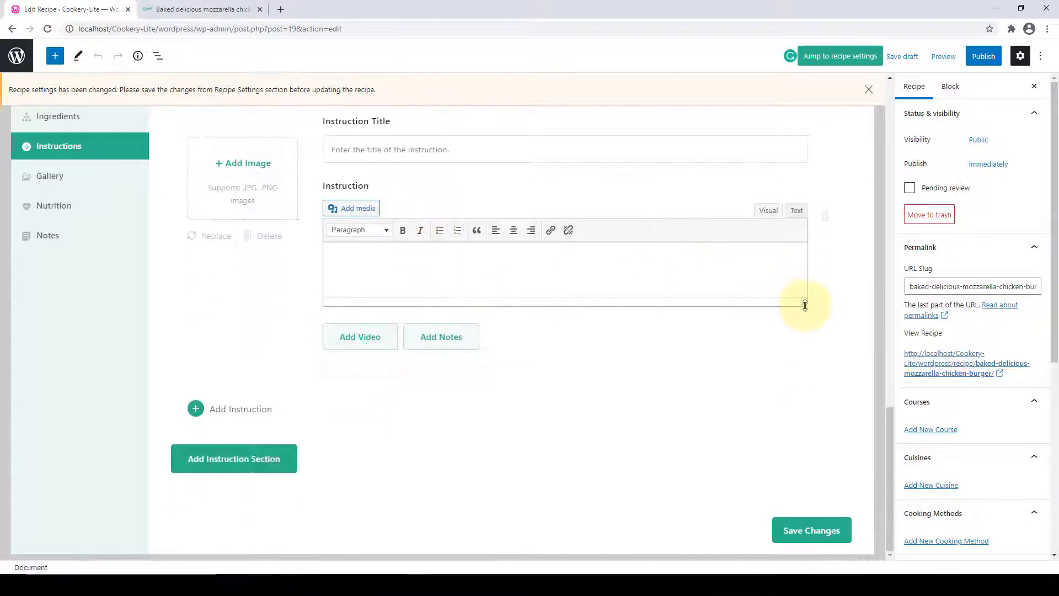
left_click_drag(805, 304, 804, 326)
left_click(531, 267)
right_click(530, 268)
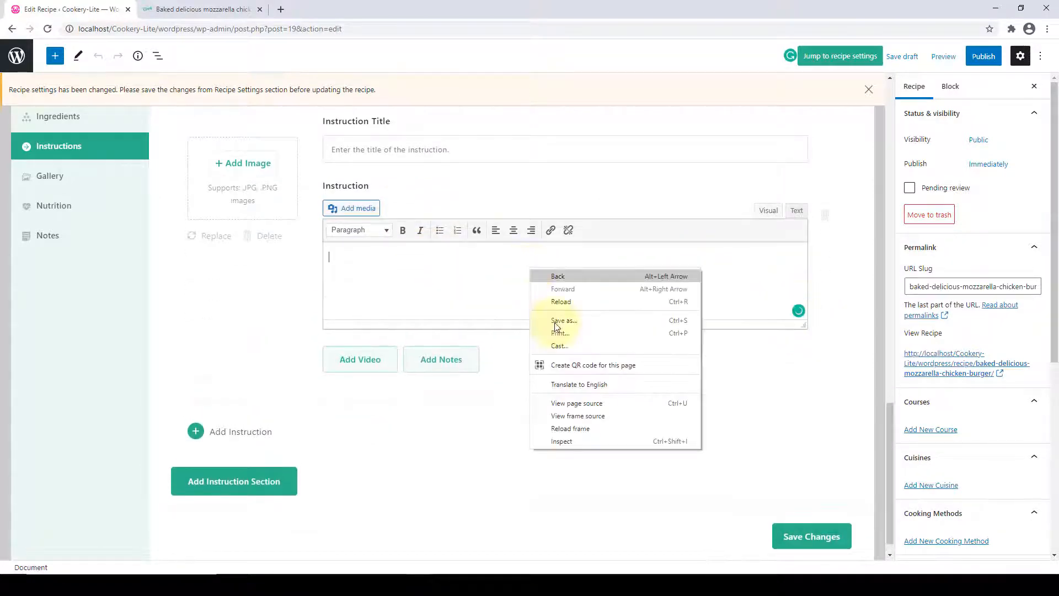
left_click(478, 282)
right_click(471, 258)
left_click(500, 344)
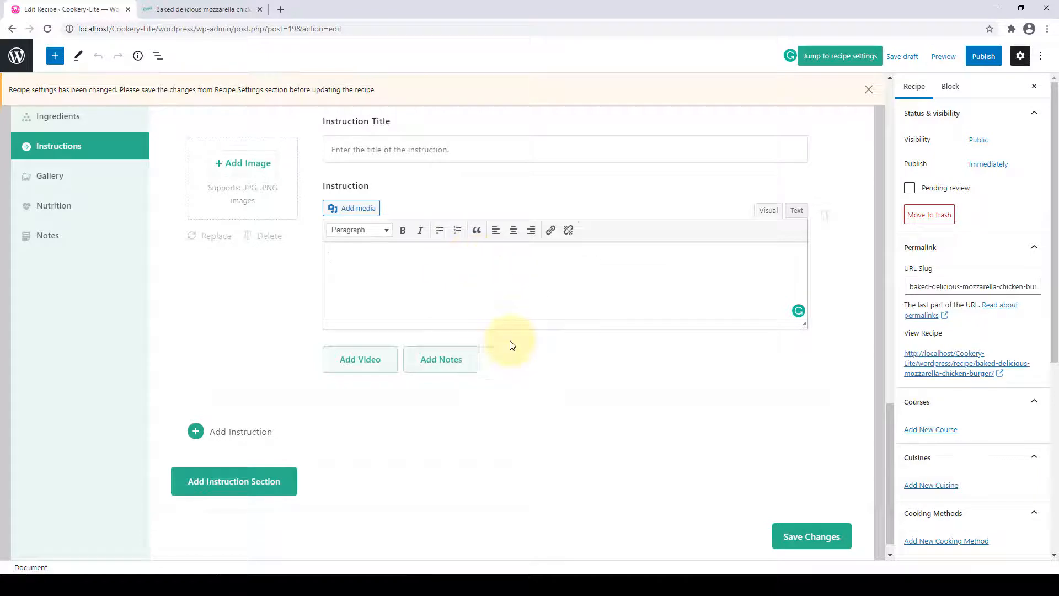
Attach a food photo from the Media Library to the new instruction step.
left_click(239, 173)
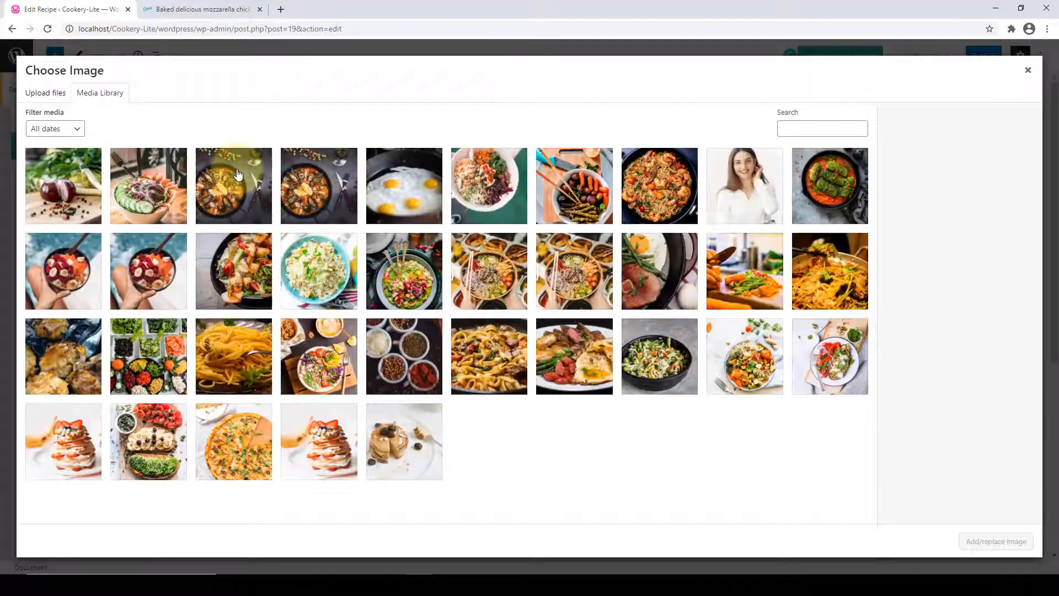
left_click(760, 285)
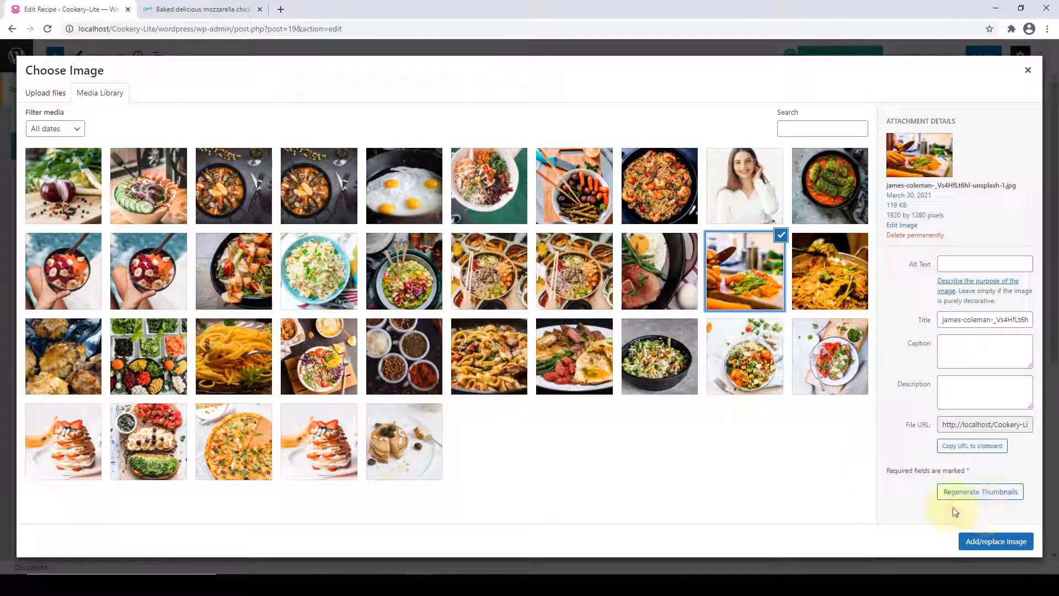
left_click(1004, 542)
scroll(565, 435, "up", 9)
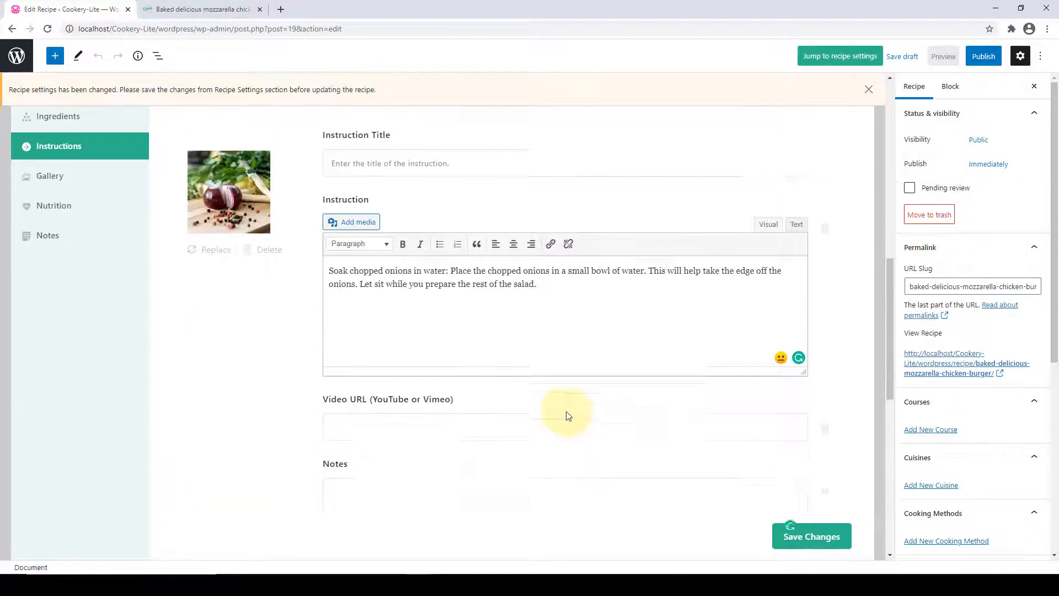
scroll(557, 370, "down", 4)
scroll(556, 384, "down", 5)
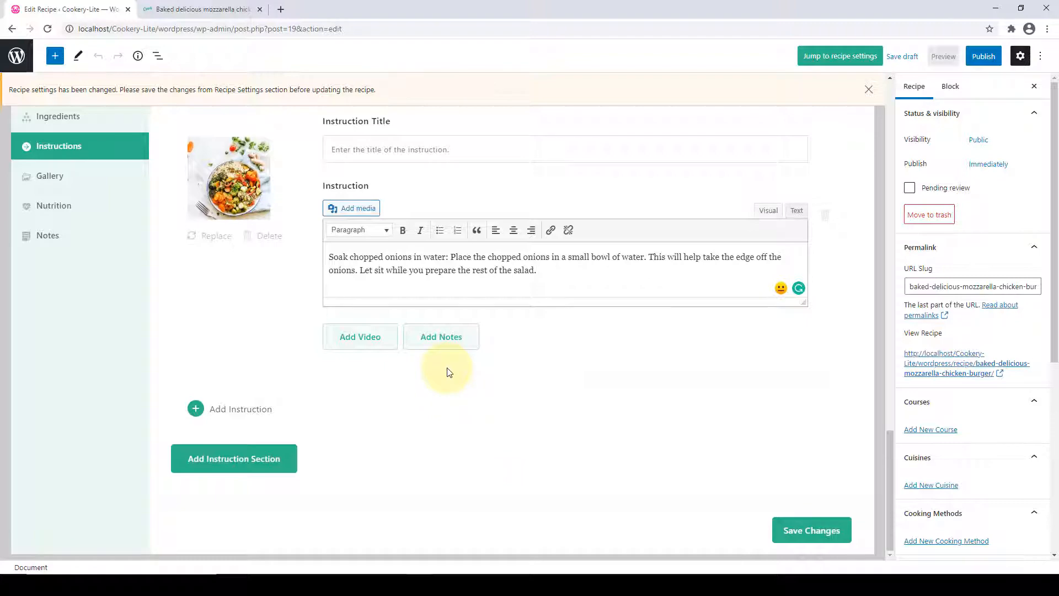
scroll(449, 371, "up", 5)
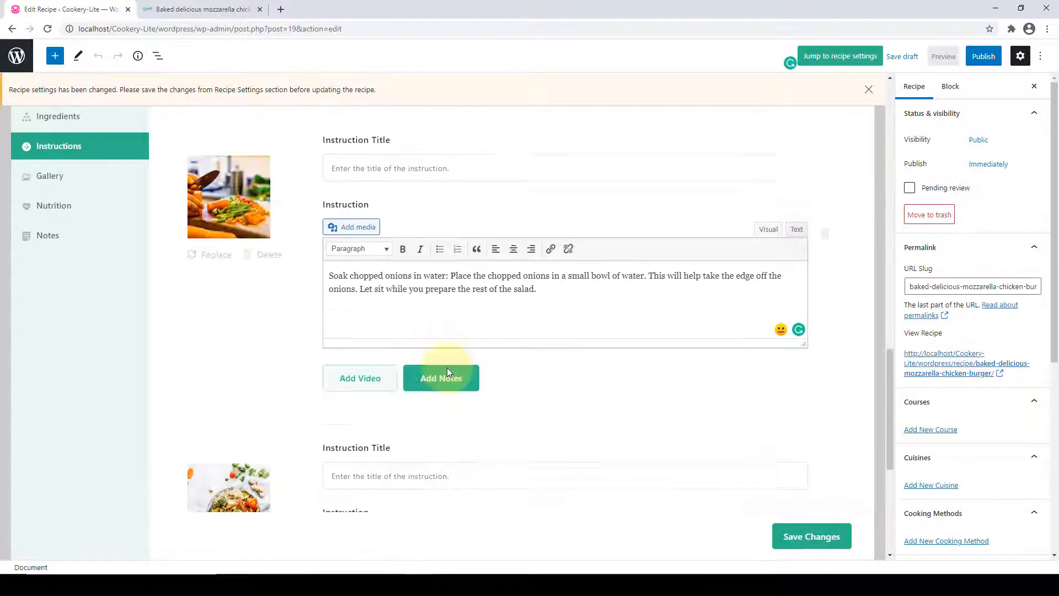
Add a notes field to the onion instruction and save the recipe settings.
left_click(445, 375)
scroll(448, 372, "up", 5)
scroll(447, 372, "down", 5)
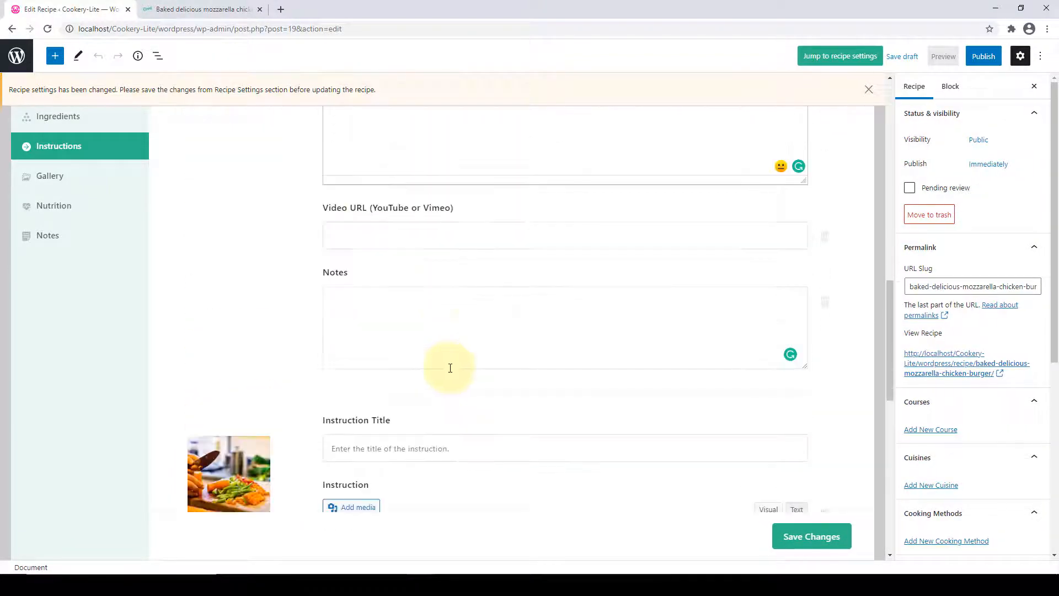
scroll(451, 371, "down", 1)
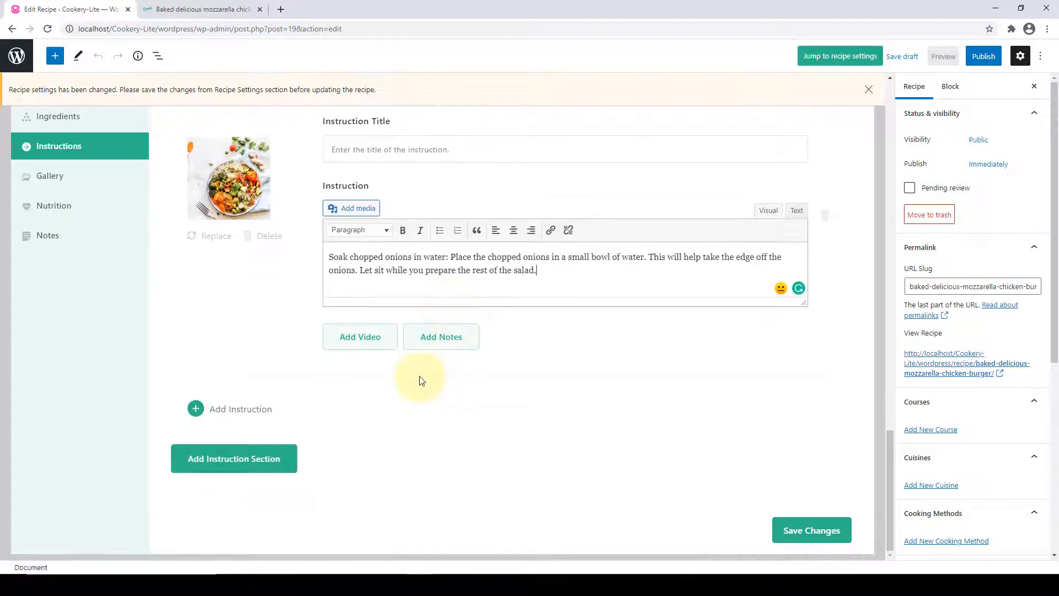
left_click(826, 533)
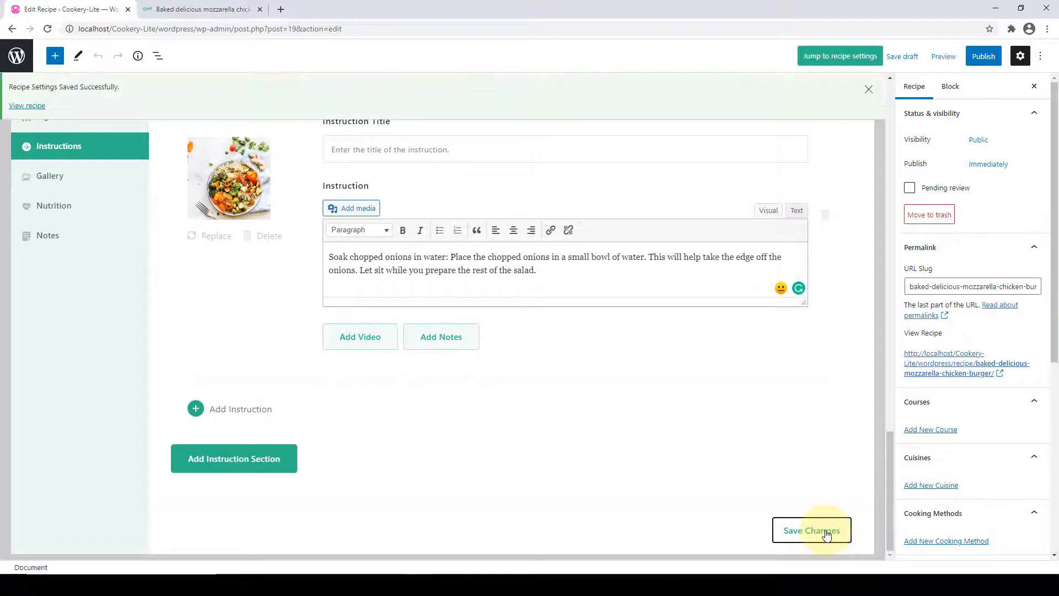
Enable the recipe's Image Gallery and add the shrimp pasta and stuffed cabbage photos.
left_click(76, 187)
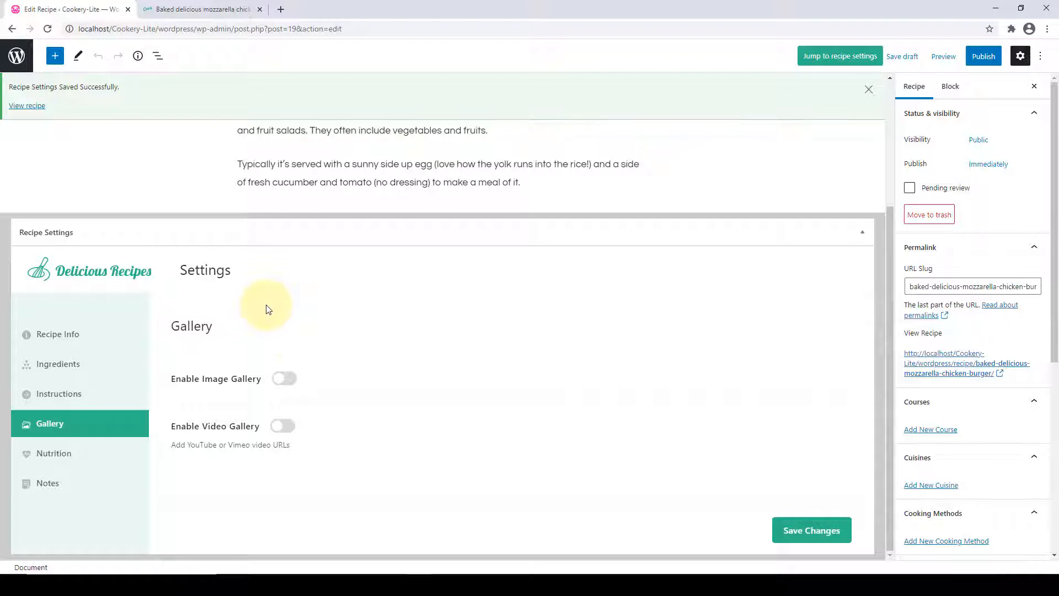
left_click(285, 378)
scroll(287, 387, "down", 2)
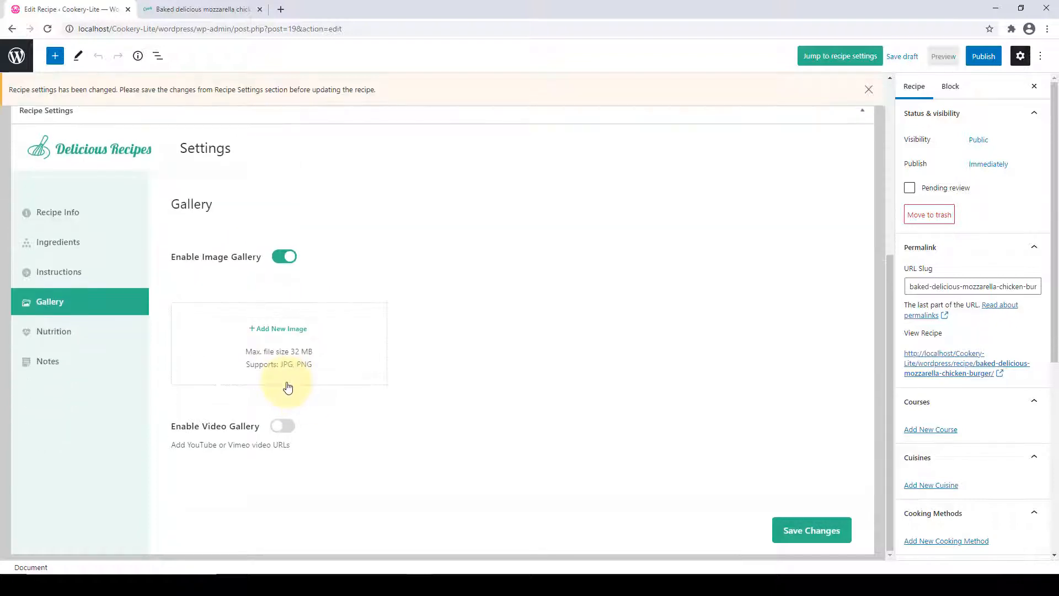
left_click(278, 334)
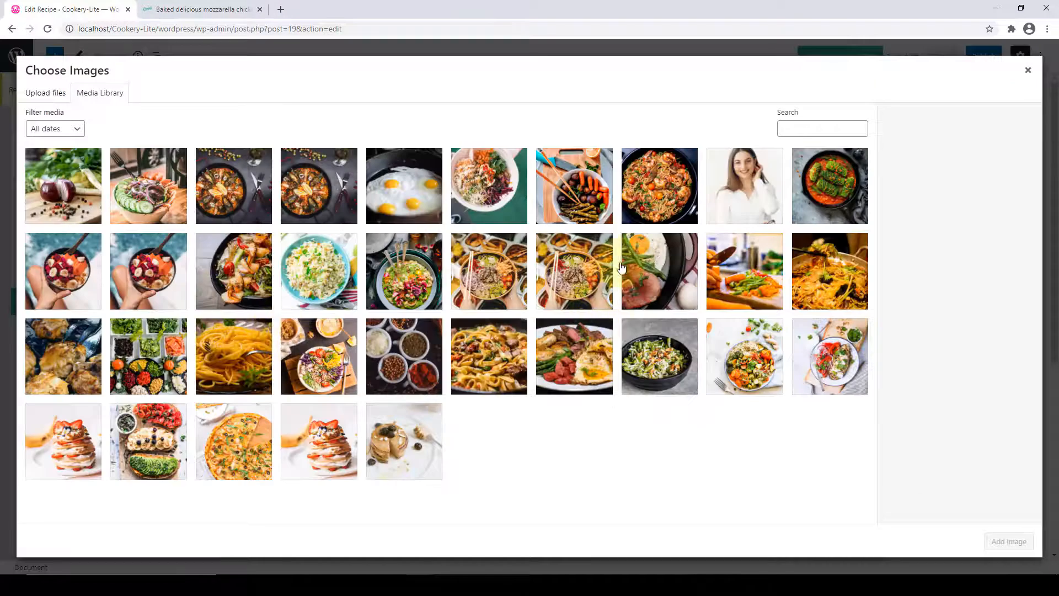
left_click(646, 204)
left_click(1009, 541)
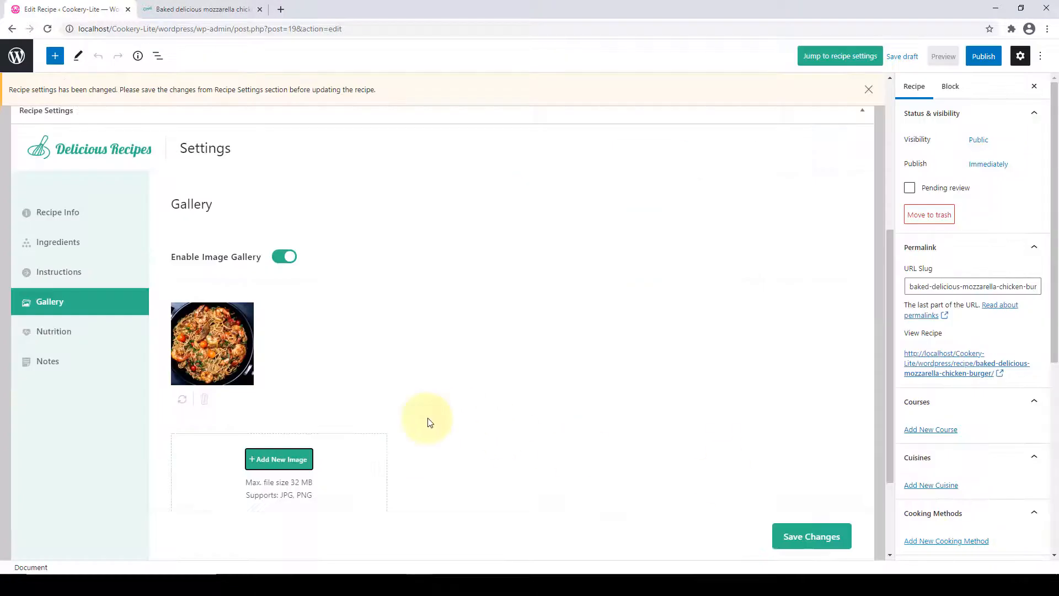
scroll(353, 386, "down", 2)
left_click(271, 330)
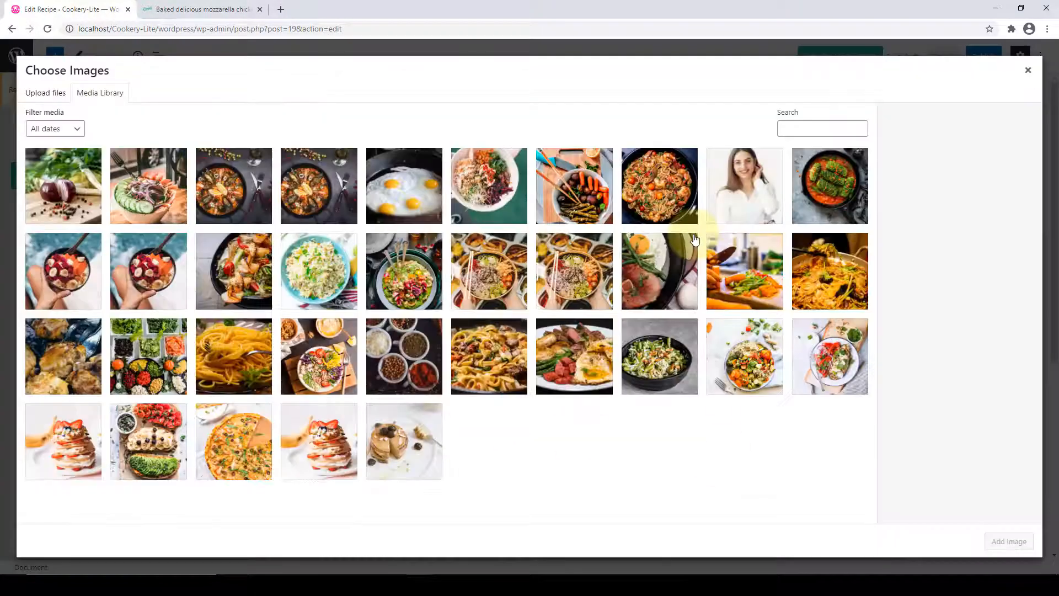
left_click(830, 185)
left_click(1009, 541)
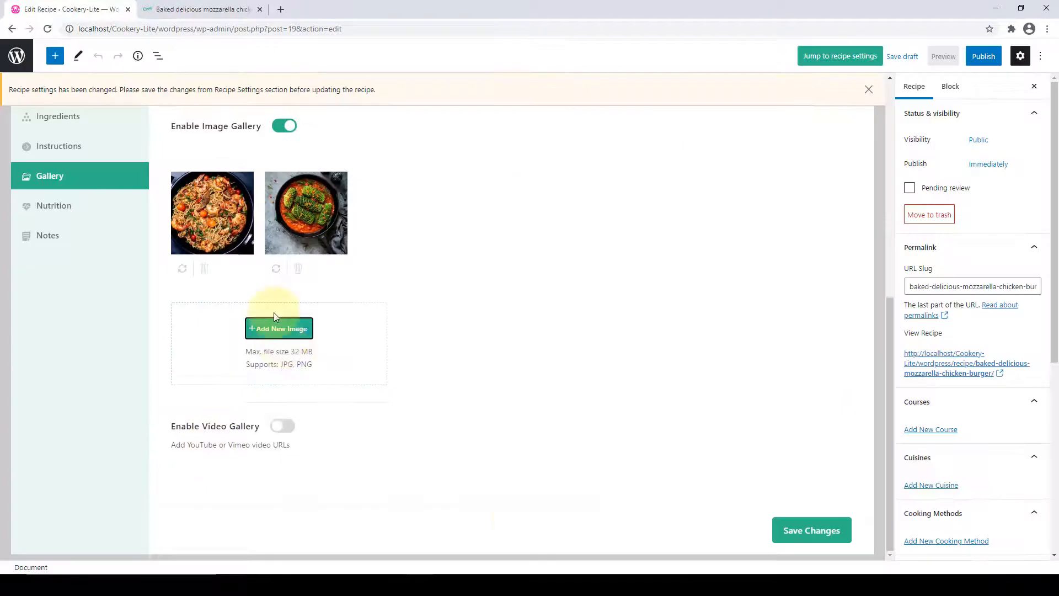
Add the noodle bowl, pasta, spice bowls and salad photos, then enable the Video Gallery.
left_click(273, 315)
left_click(489, 271)
left_click(1009, 541)
left_click(295, 331)
left_click(489, 356)
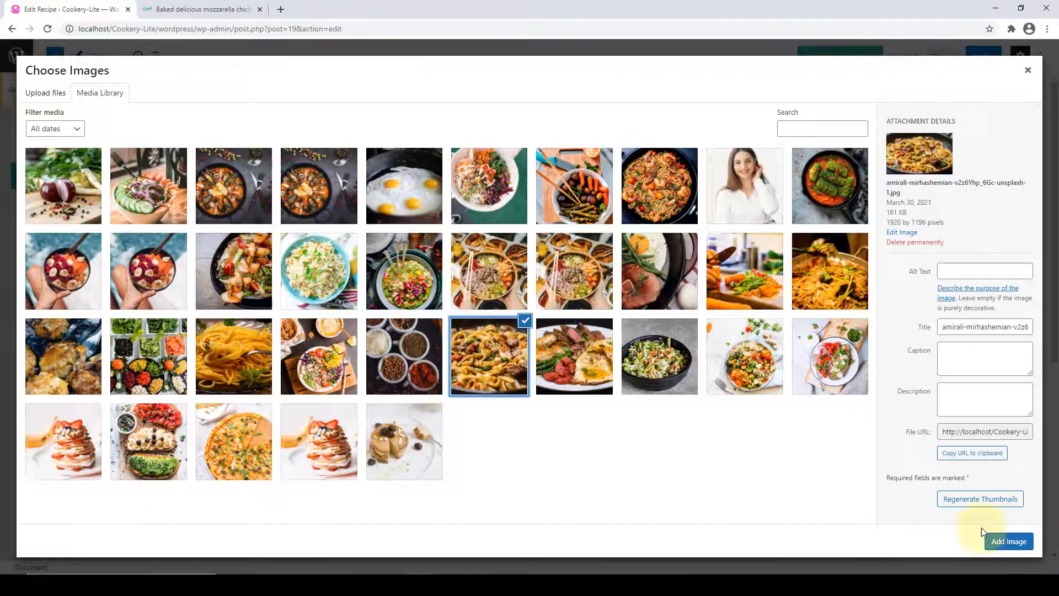
left_click(1009, 541)
left_click(279, 329)
left_click(388, 367)
left_click(1008, 541)
left_click(279, 328)
left_click(318, 357)
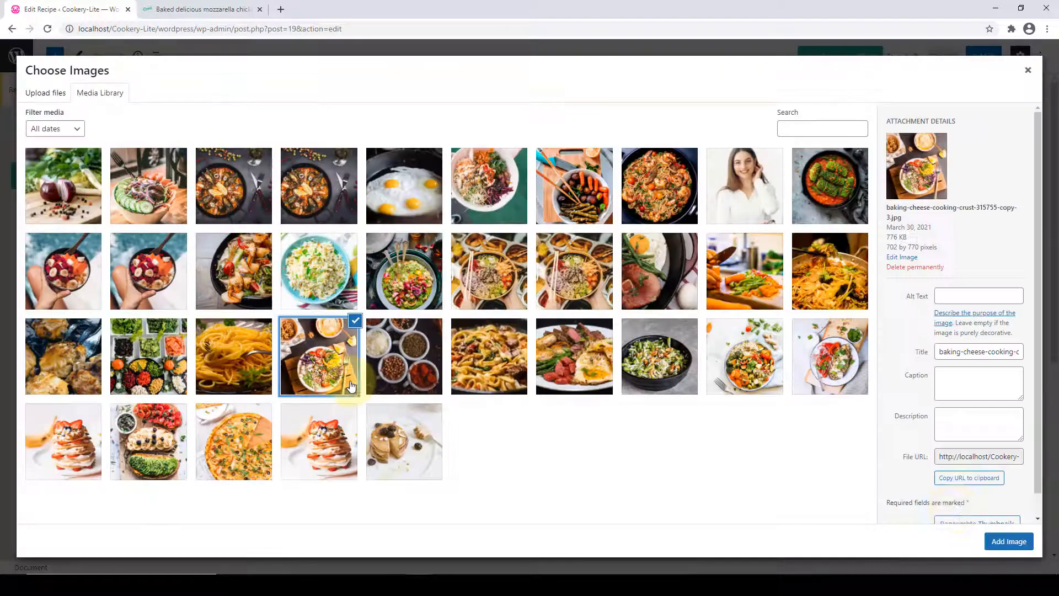
left_click(1009, 541)
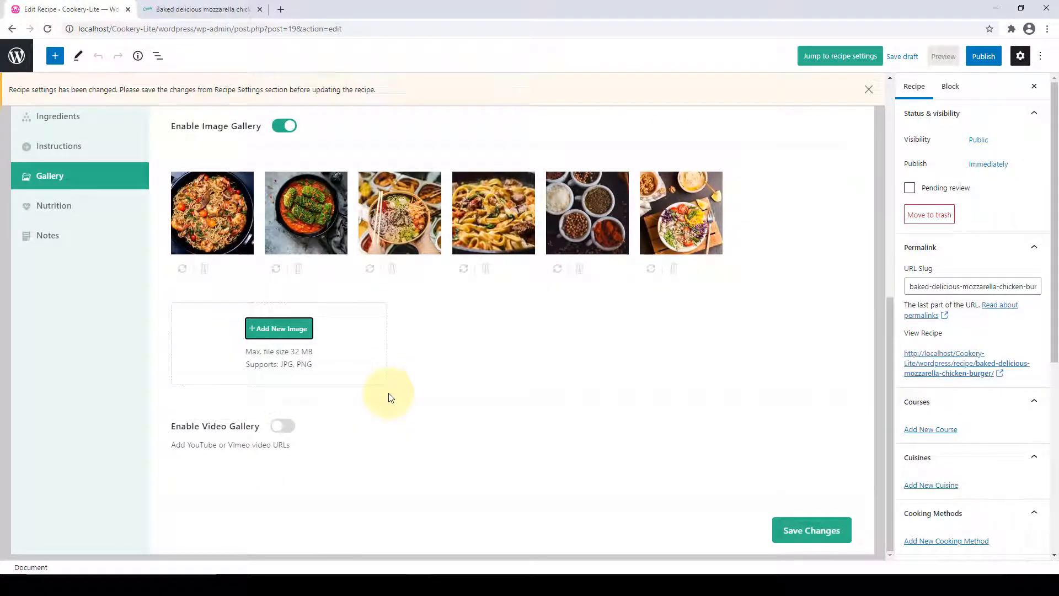
left_click(284, 427)
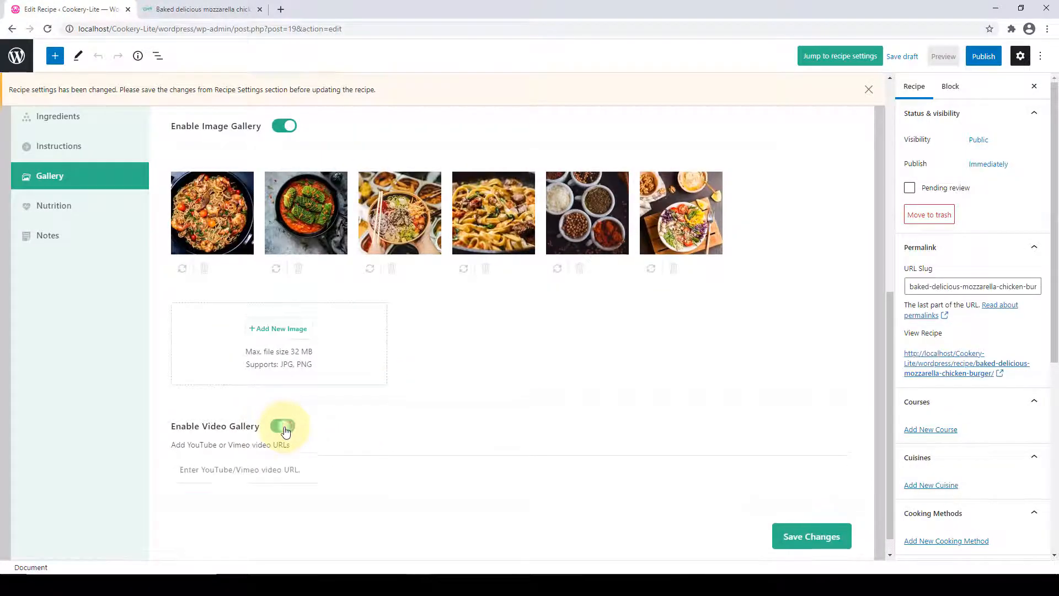
Paste the YouTube food video link into the Video Gallery, add it, and save the settings.
scroll(333, 434, "down", 2)
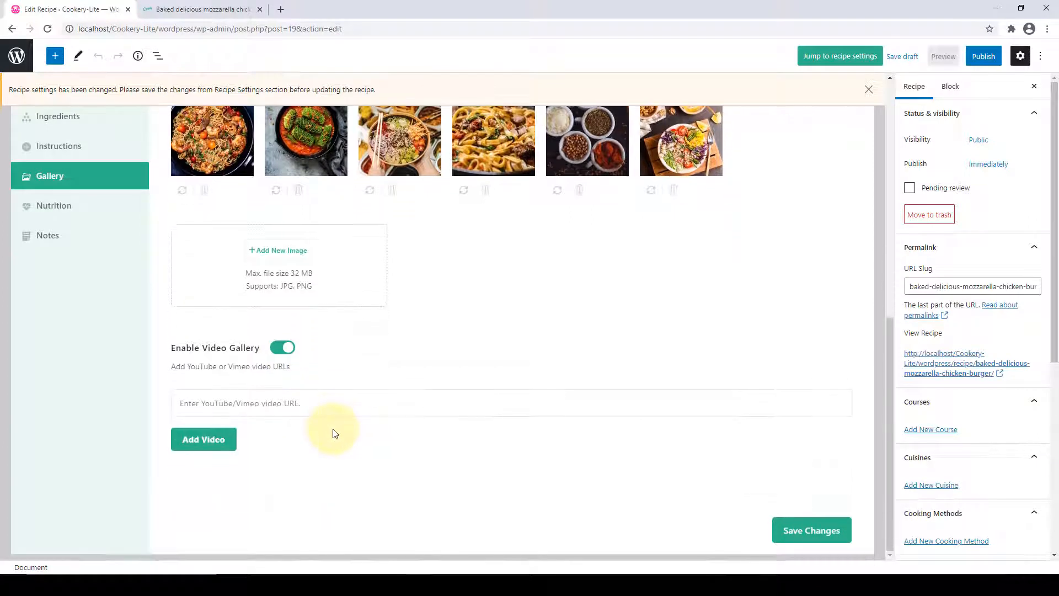
left_click(301, 404)
right_click(283, 412)
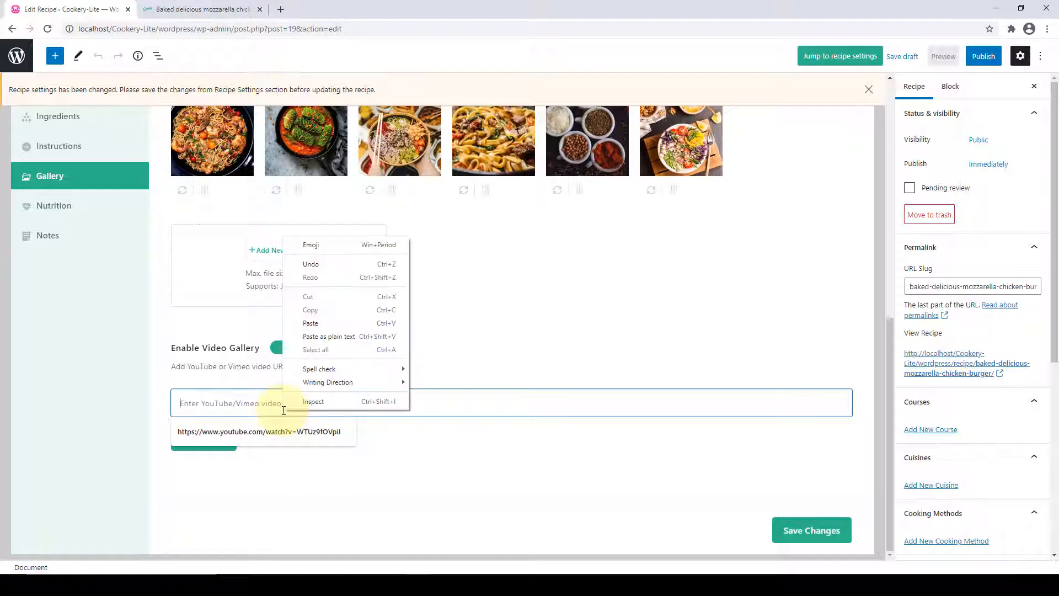
left_click(311, 323)
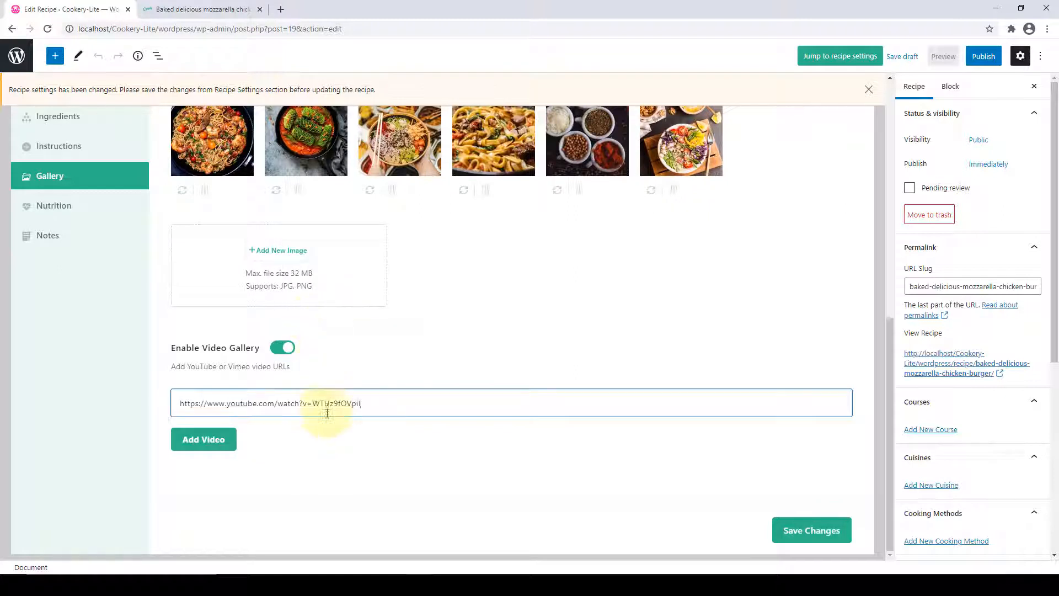
left_click(225, 443)
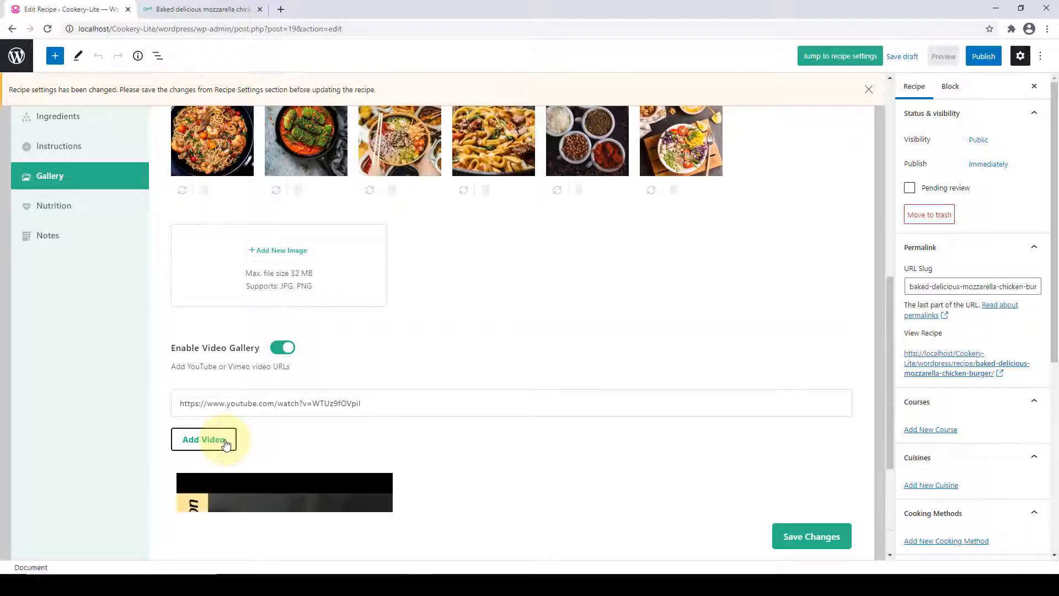
scroll(227, 444, "down", 3)
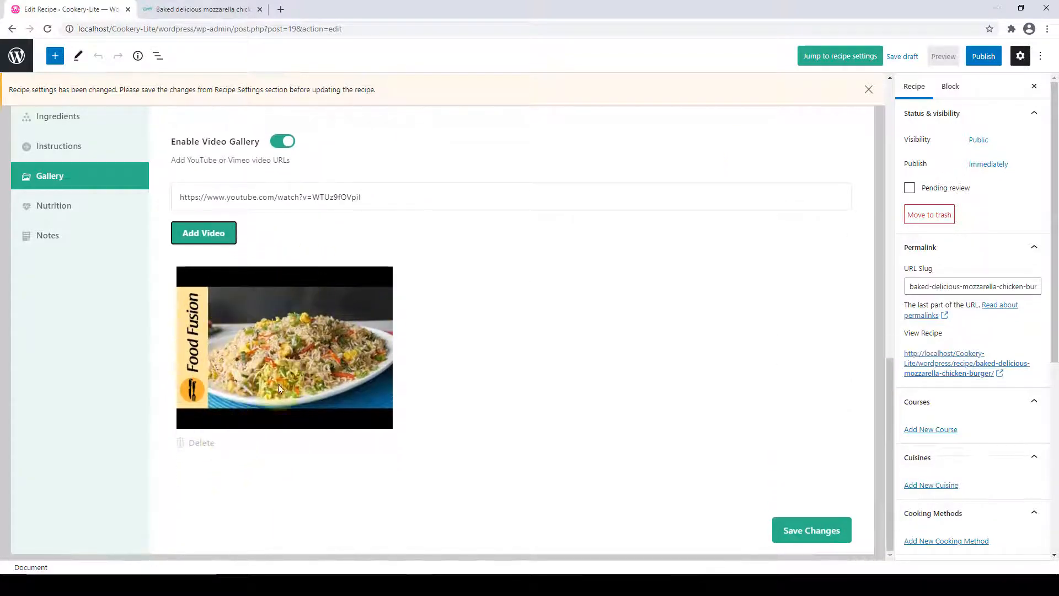
left_click(825, 537)
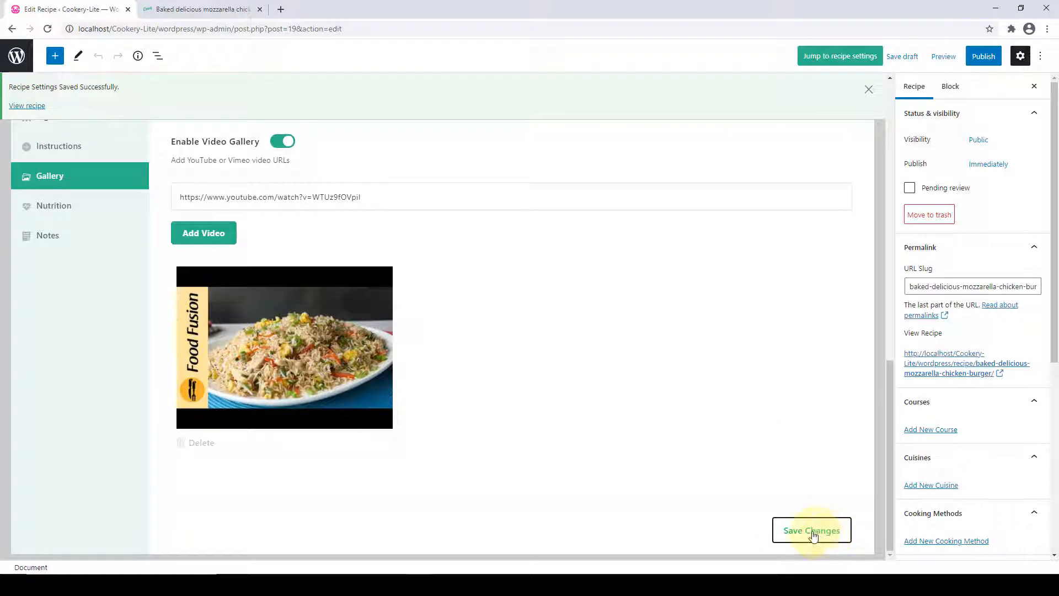
left_click(64, 207)
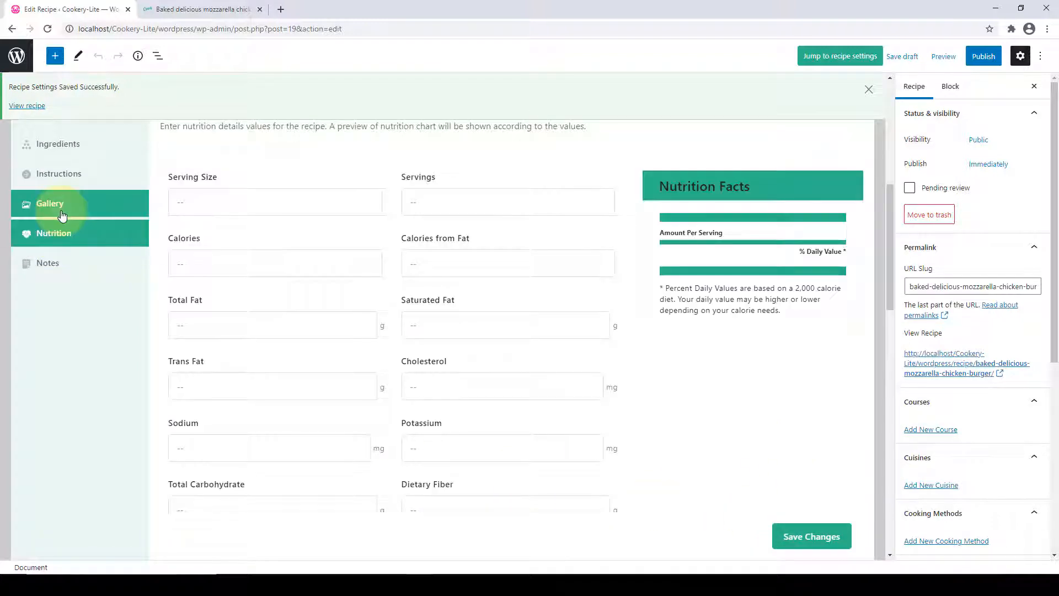
Enter a Serving Size of 699 in the Nutrition section.
scroll(324, 350, "down", 9)
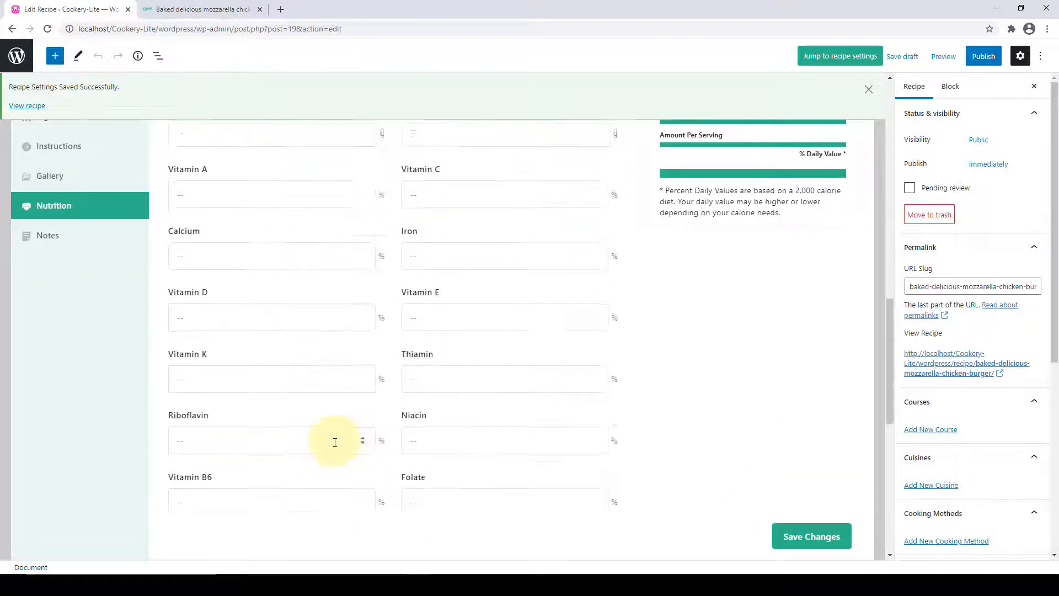
scroll(338, 450, "down", 7)
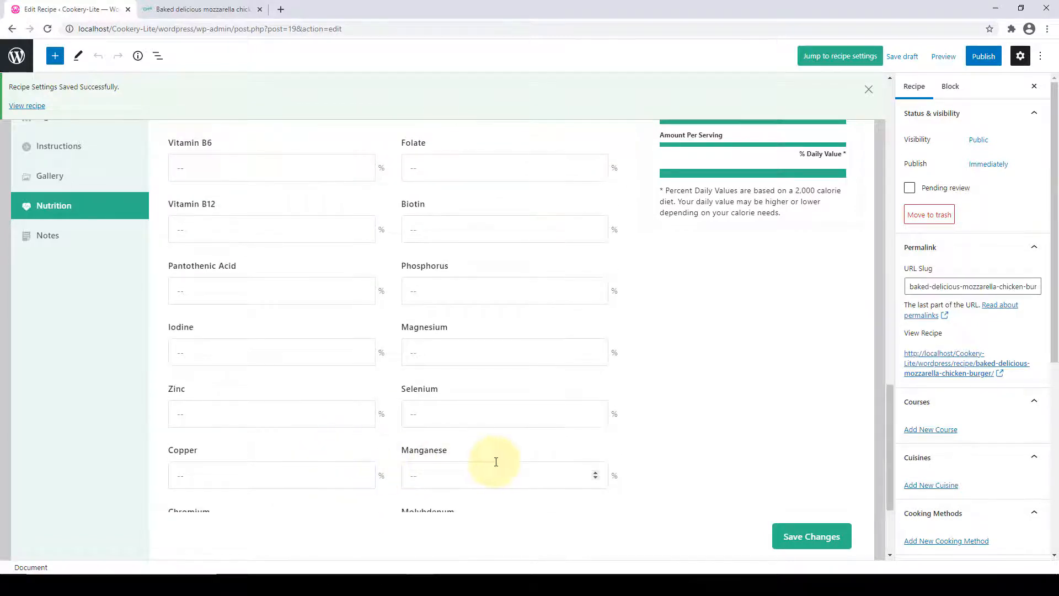
scroll(496, 462, "up", 15)
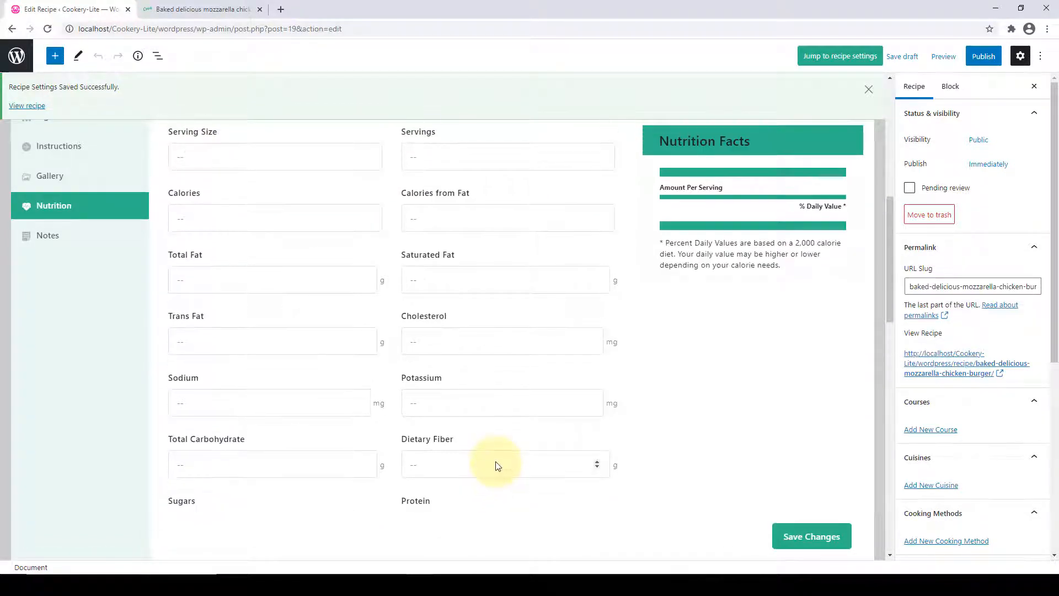
scroll(496, 465, "up", 2)
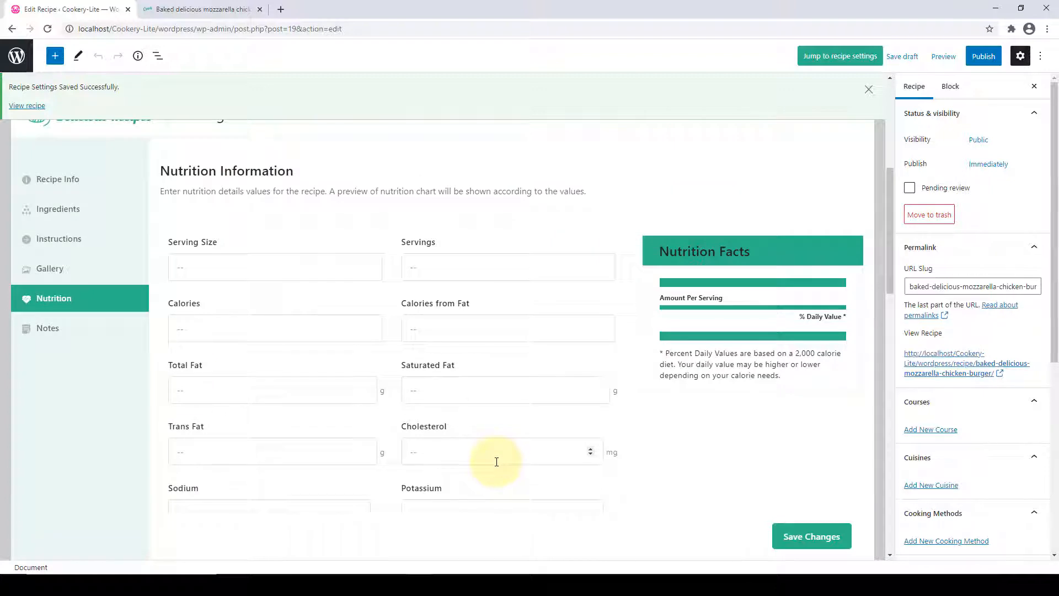
left_click(231, 264)
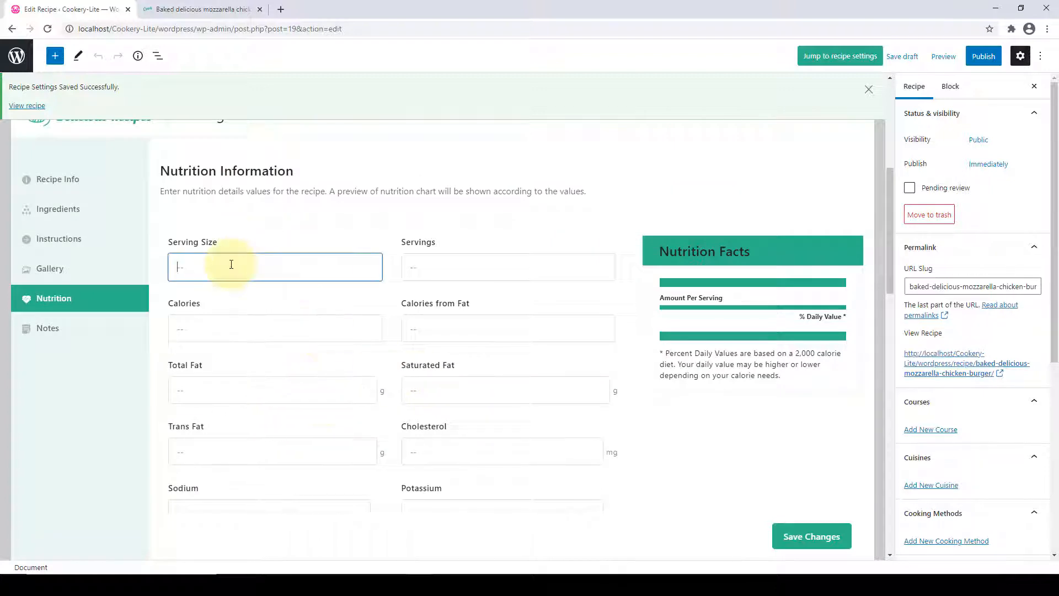
type("699")
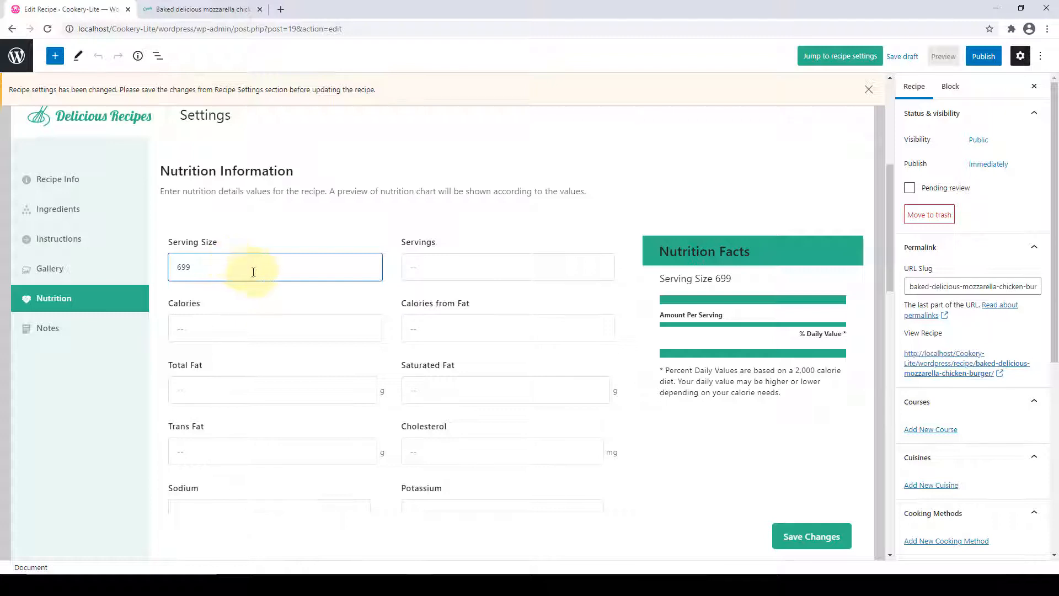
scroll(386, 259, "down", 2)
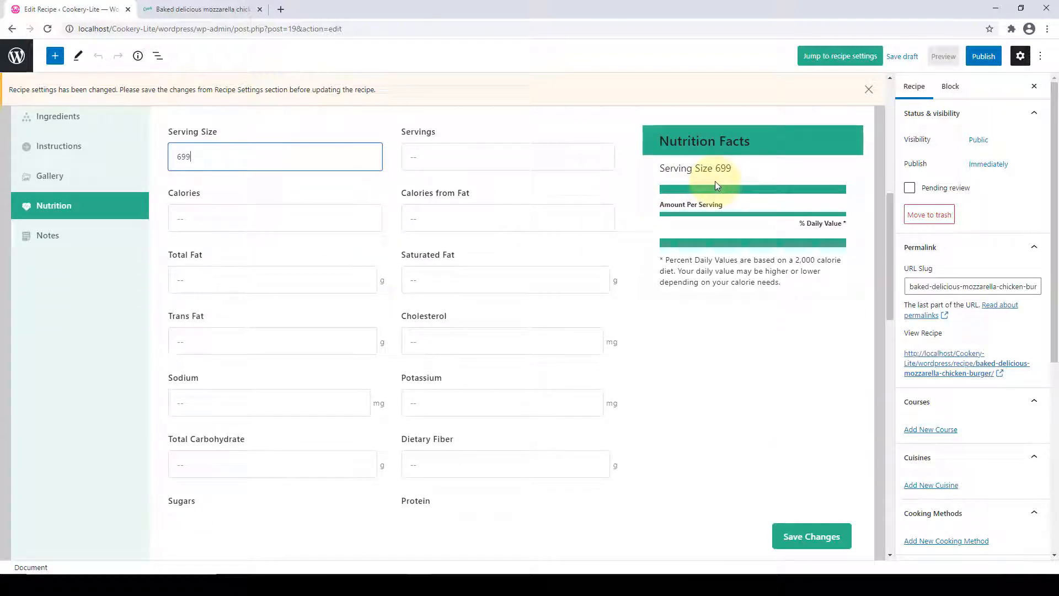
scroll(386, 372, "down", 5)
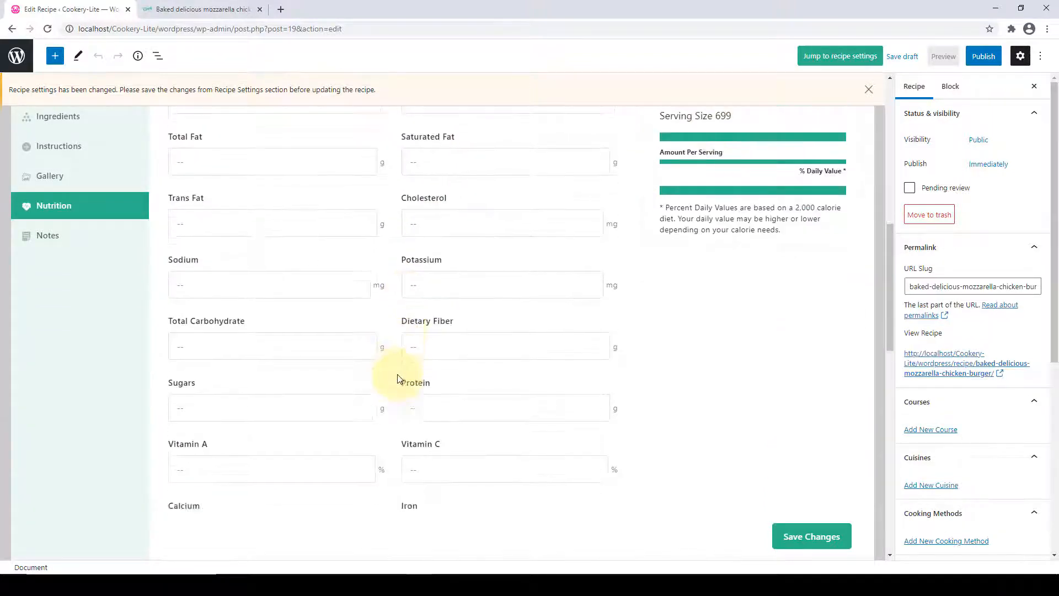
scroll(400, 382, "up", 5)
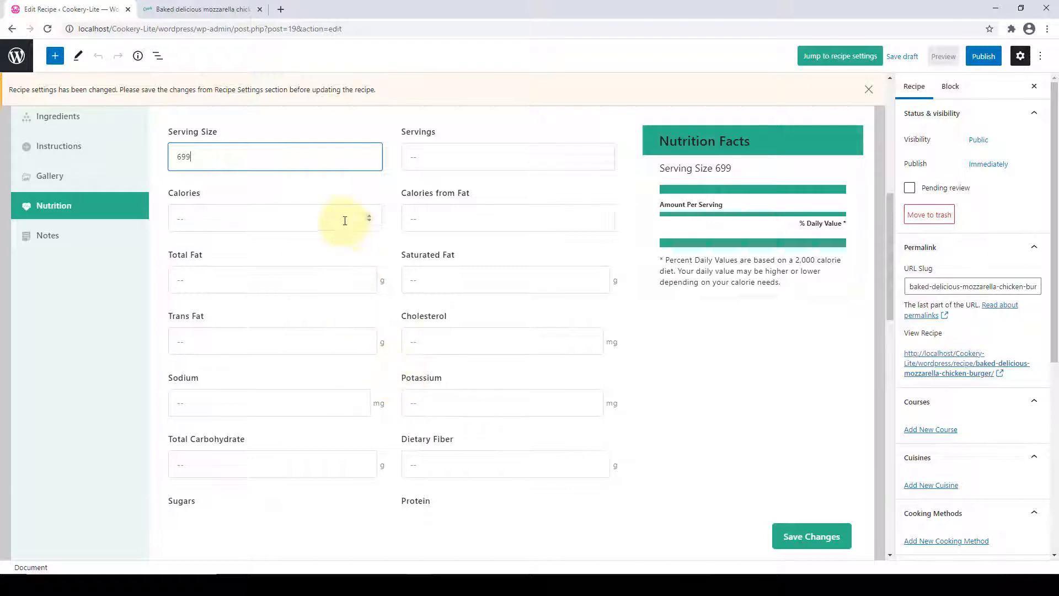
scroll(337, 271, "down", 9)
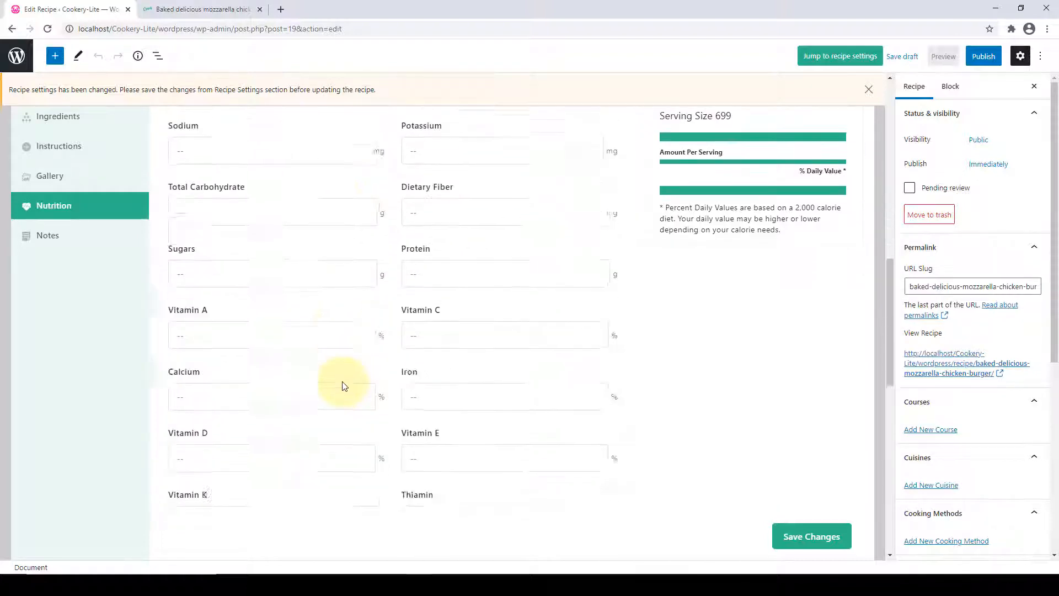
scroll(349, 404, "down", 7)
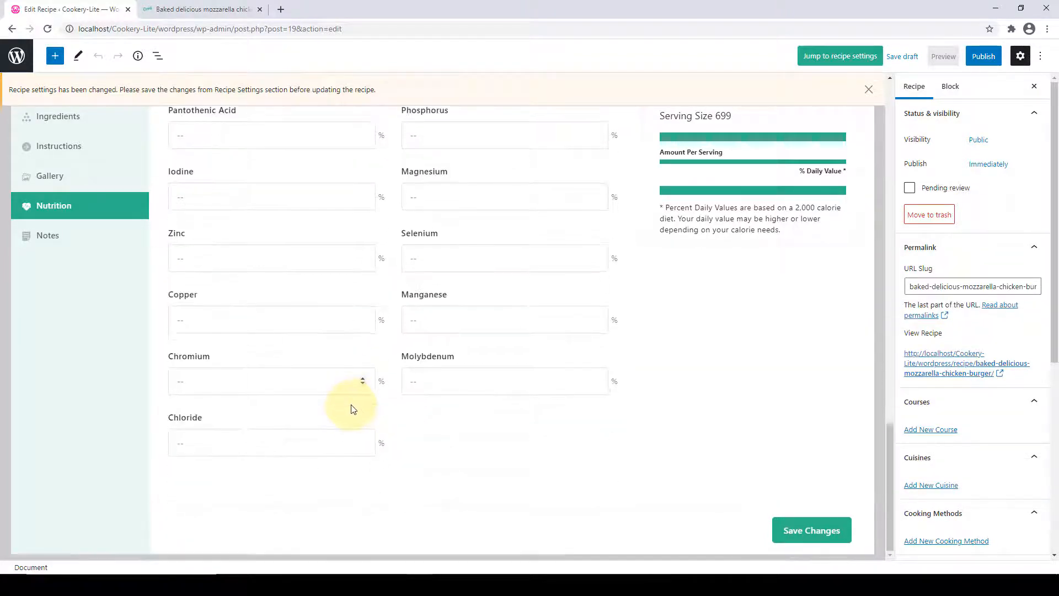
scroll(353, 402, "up", 8)
scroll(244, 307, "up", 9)
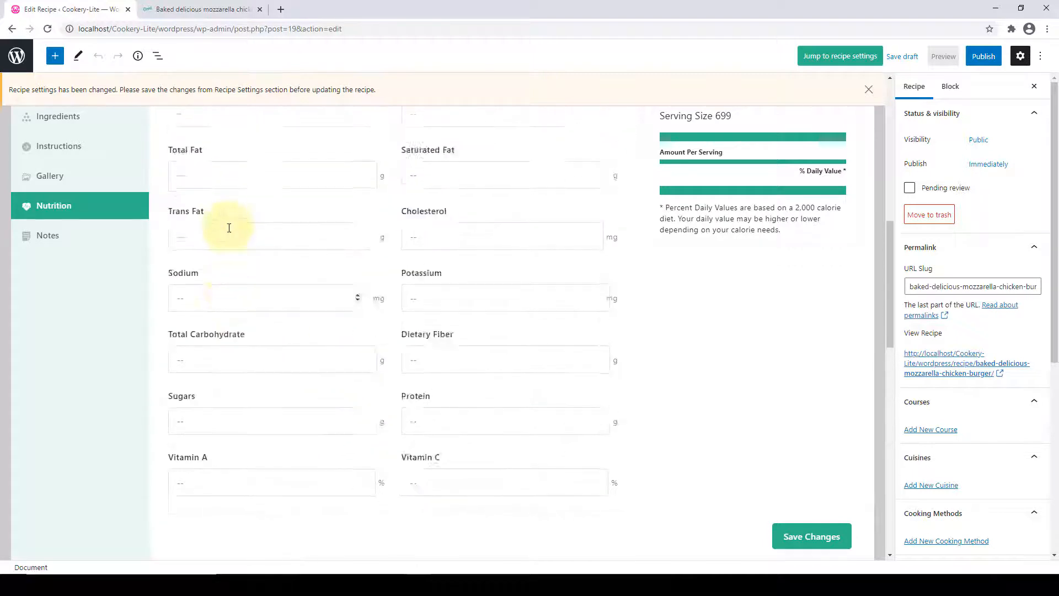
Enter Total Fat 34g, Saturated 45g, Trans 34g, Cholesterol 45mg, Sodium 4mg, Potassium 564.99mg, and save.
left_click(262, 335)
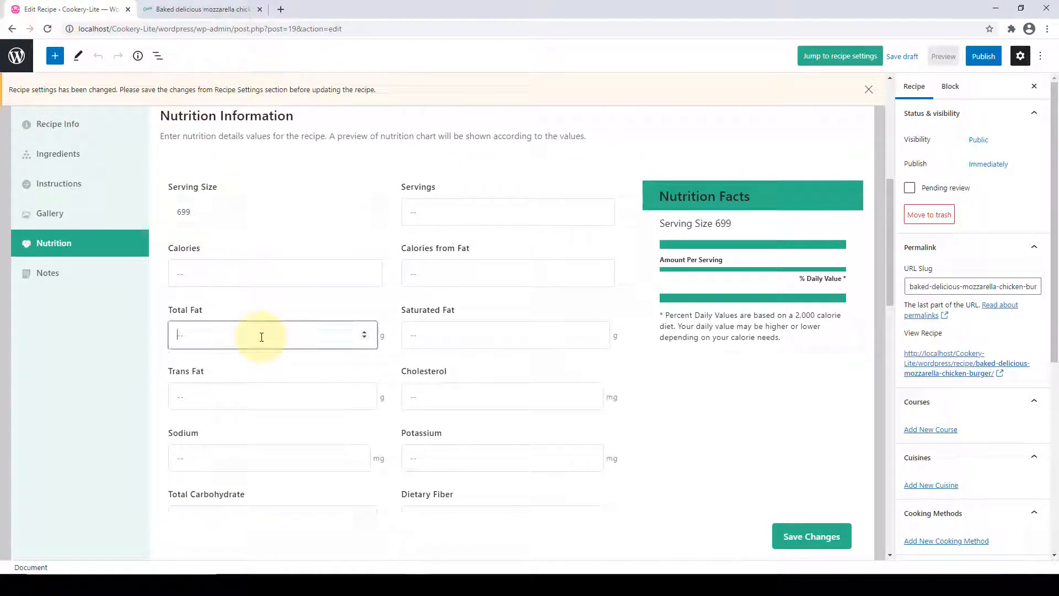
type("34")
left_click(420, 334)
type("45")
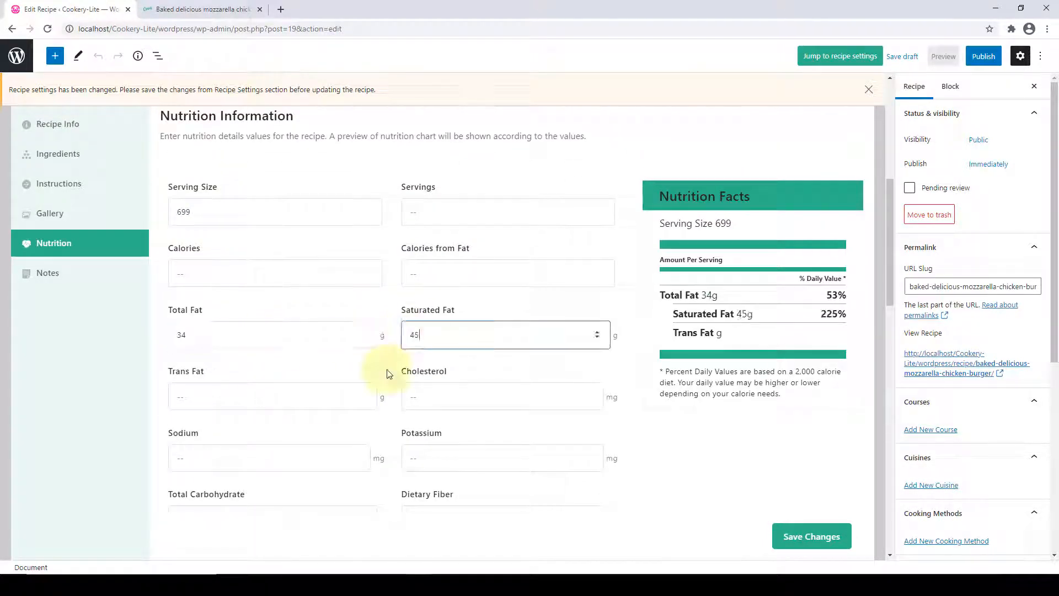
left_click(314, 396)
type("34")
left_click(431, 405)
type("45")
left_click(250, 456)
type("04")
left_click(419, 457)
type("565")
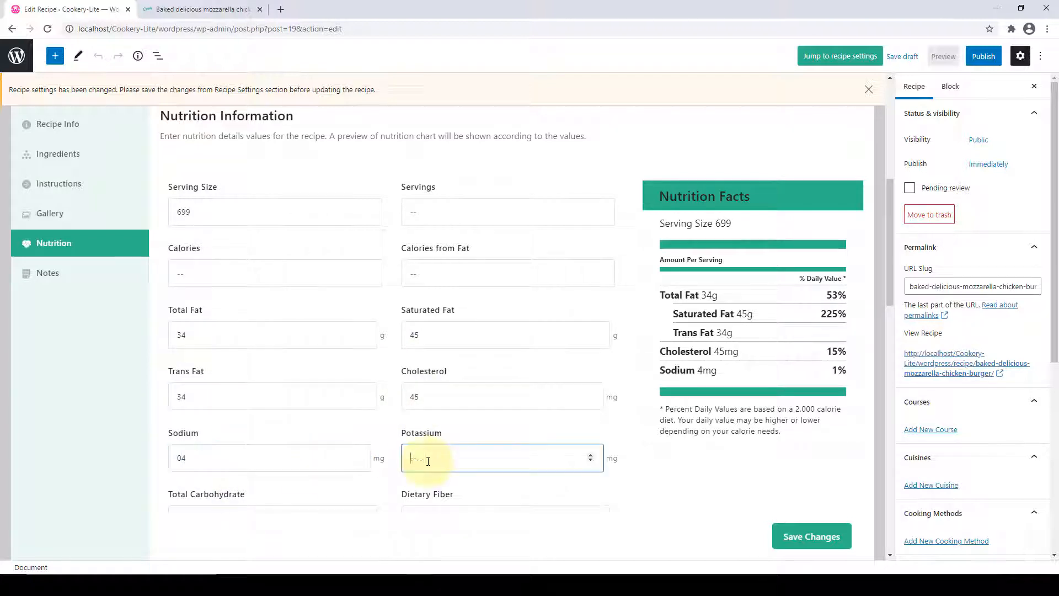
scroll(428, 461, "down", 8)
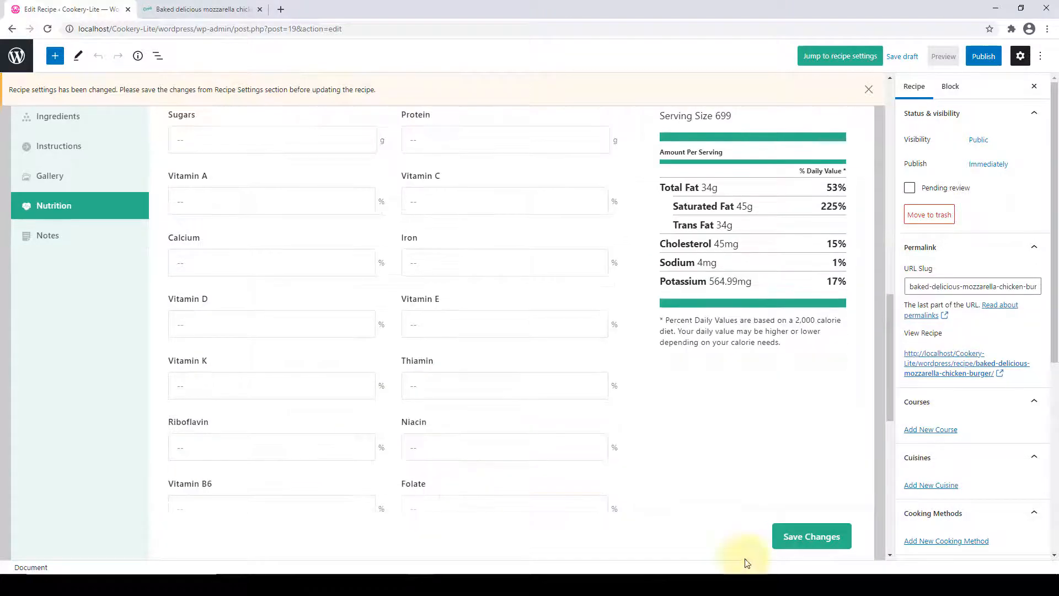
left_click(813, 539)
scroll(364, 386, "up", 12)
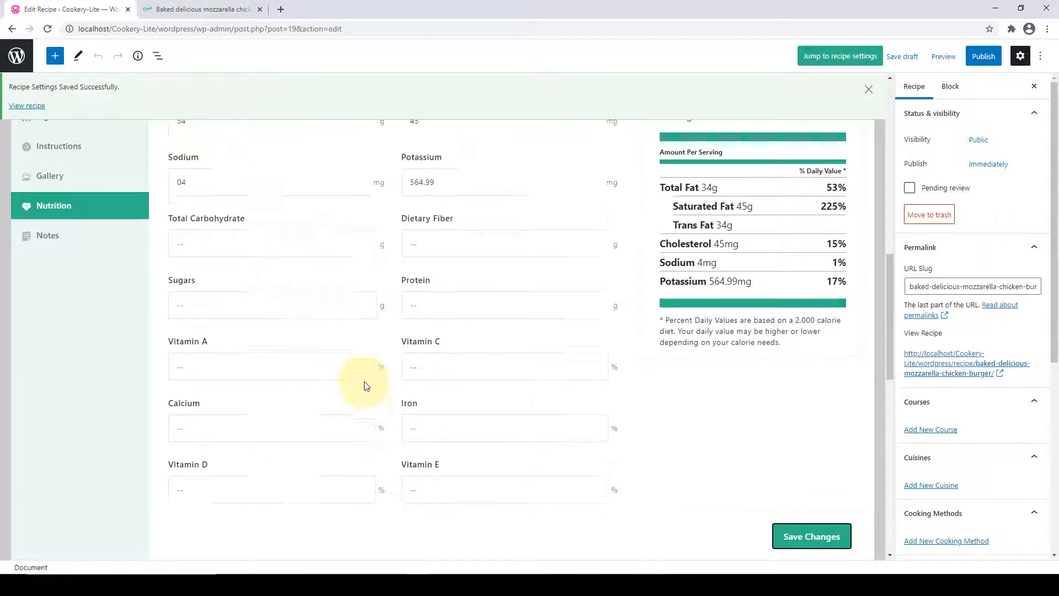
Turn on rich text for Recipe Notes and copy the demo recipe's notes text.
left_click(92, 499)
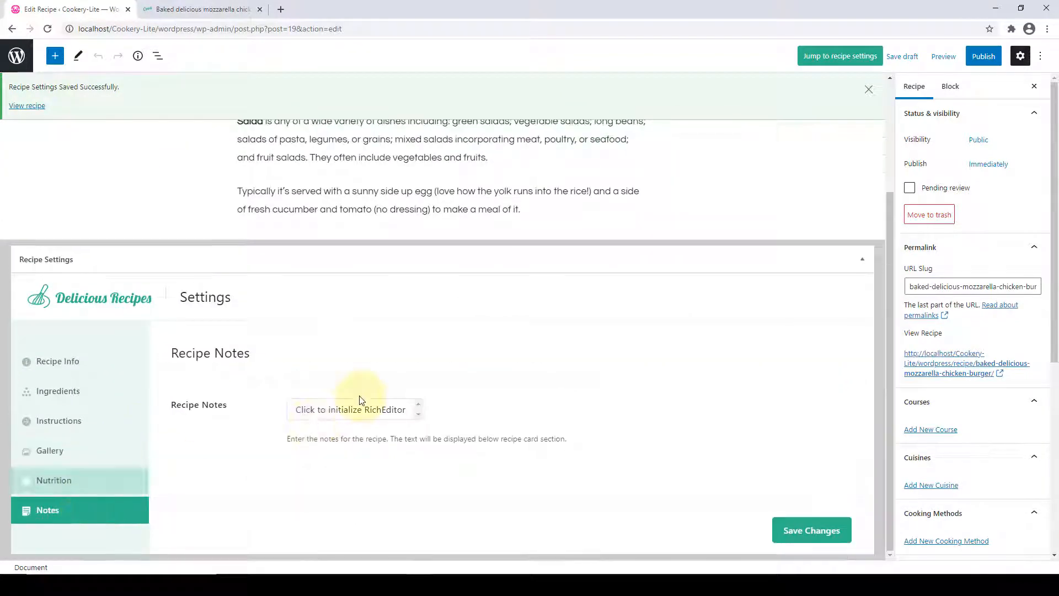
left_click(390, 408)
scroll(391, 407, "down", 2)
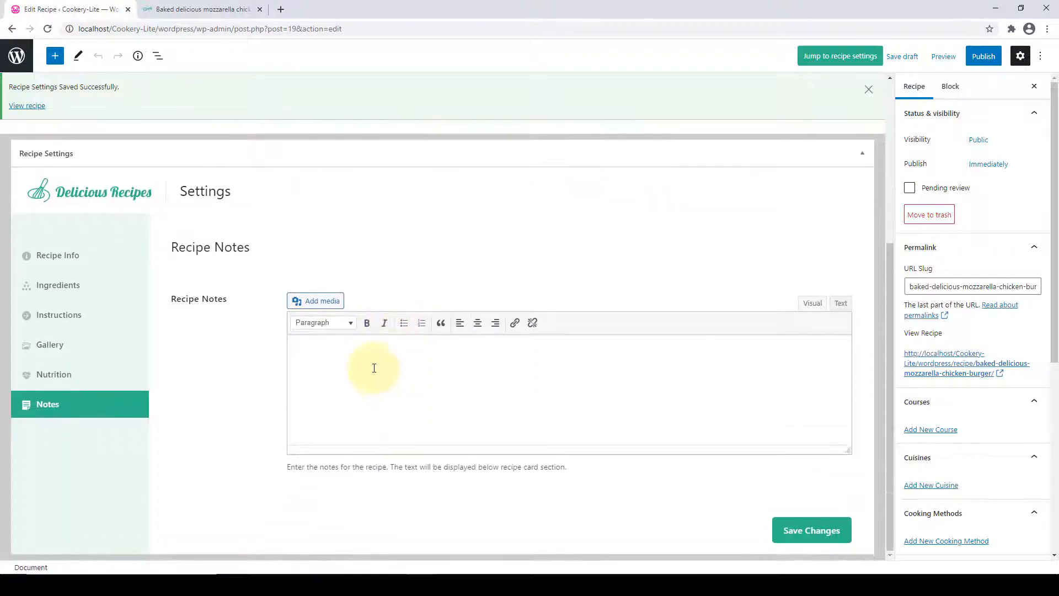
left_click(216, 8)
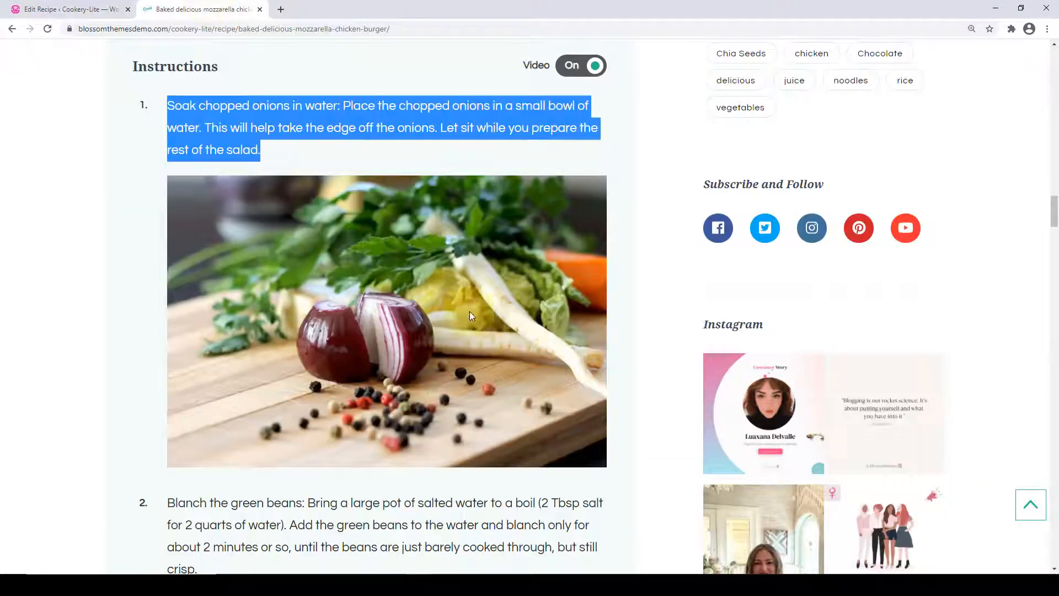
scroll(524, 368, "down", 20)
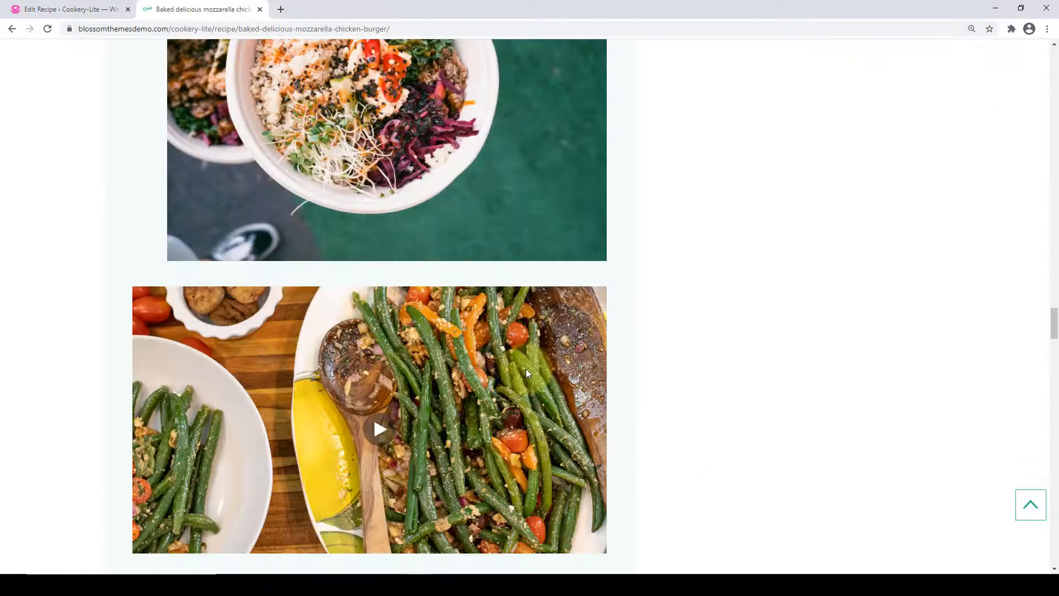
scroll(526, 373, "down", 15)
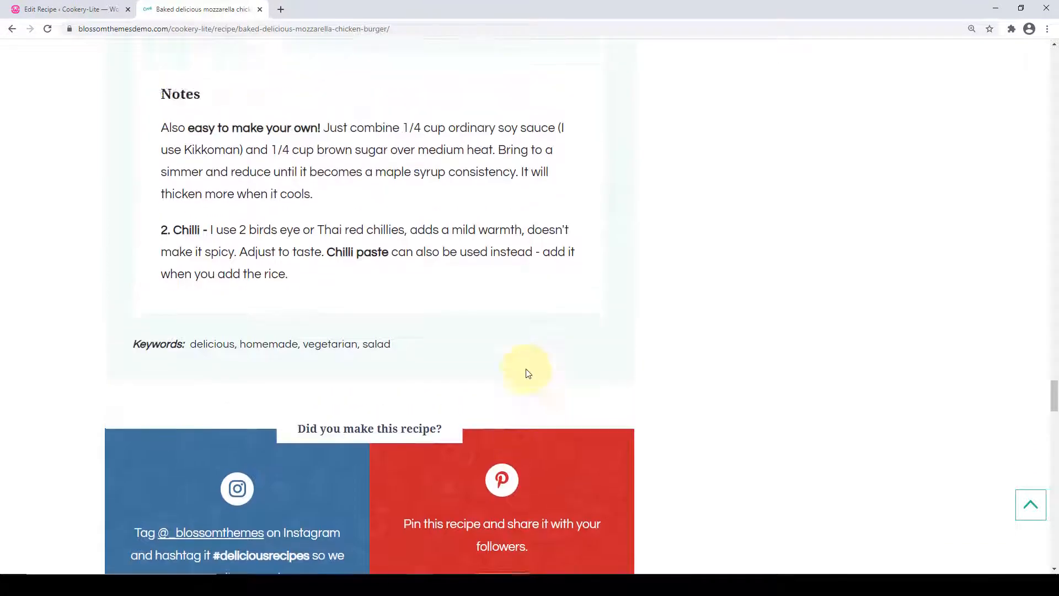
scroll(526, 373, "up", 3)
scroll(343, 338, "down", 1)
left_click_drag(290, 368, 161, 220)
key("ctrl+c")
right_click(161, 222)
left_click(110, 3)
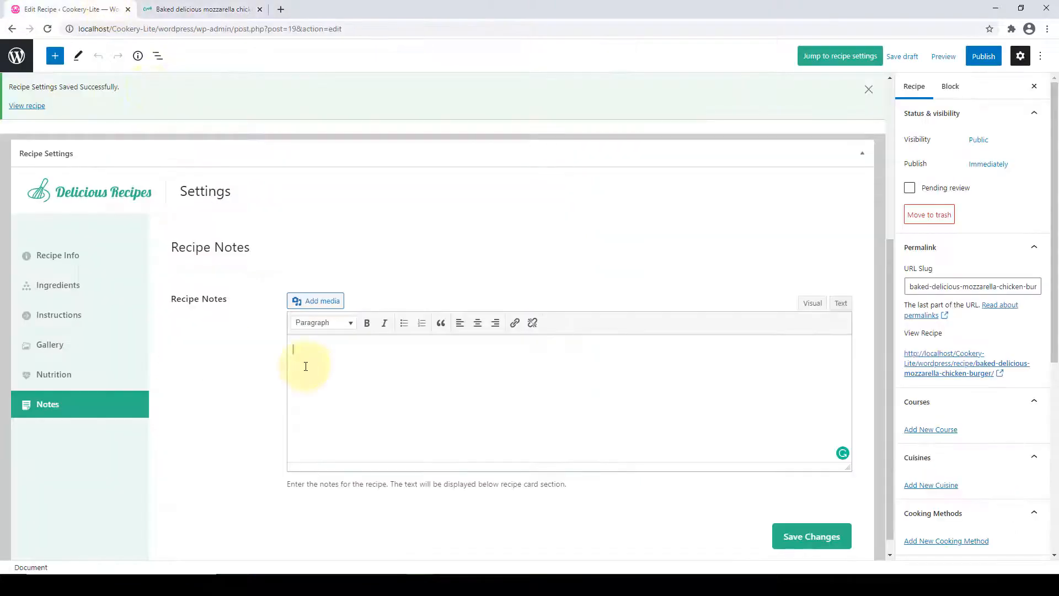
Paste the soy sauce glaze and chilli tips into Recipe Notes and save.
right_click(350, 326)
left_click(307, 338)
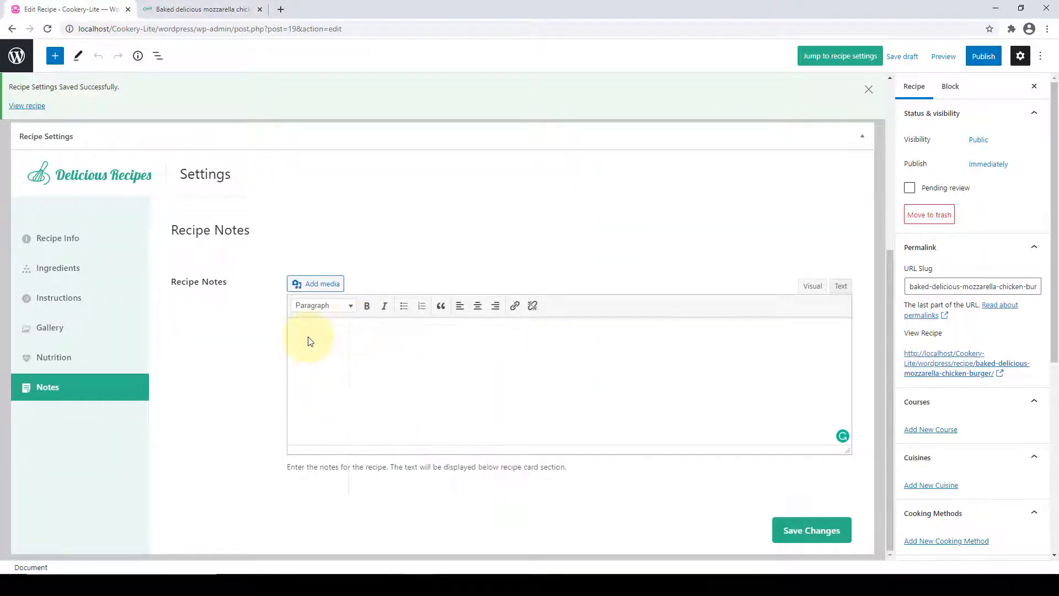
right_click(307, 338)
left_click(352, 423)
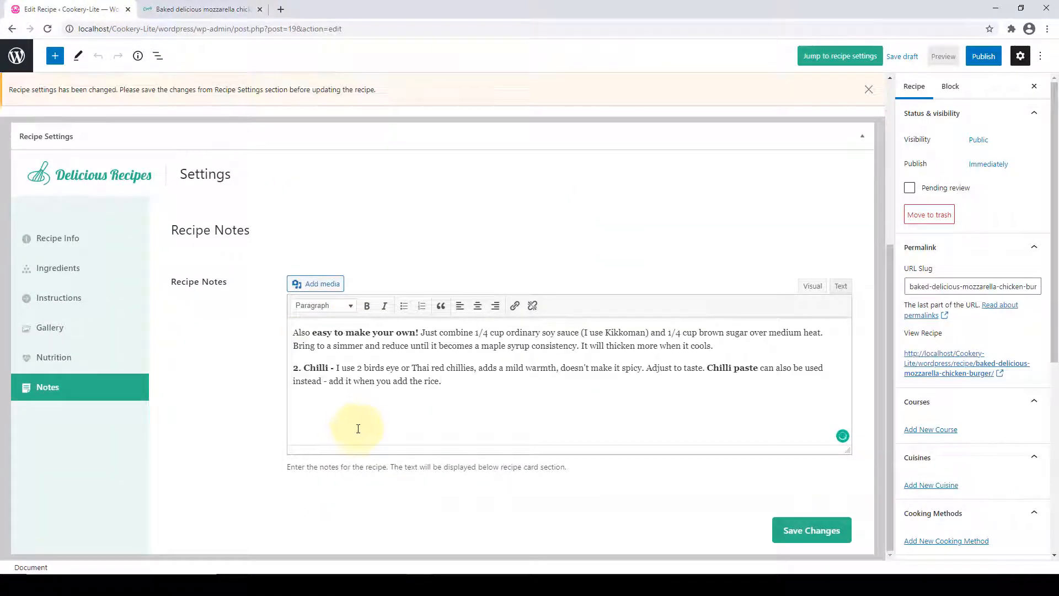
left_click(840, 533)
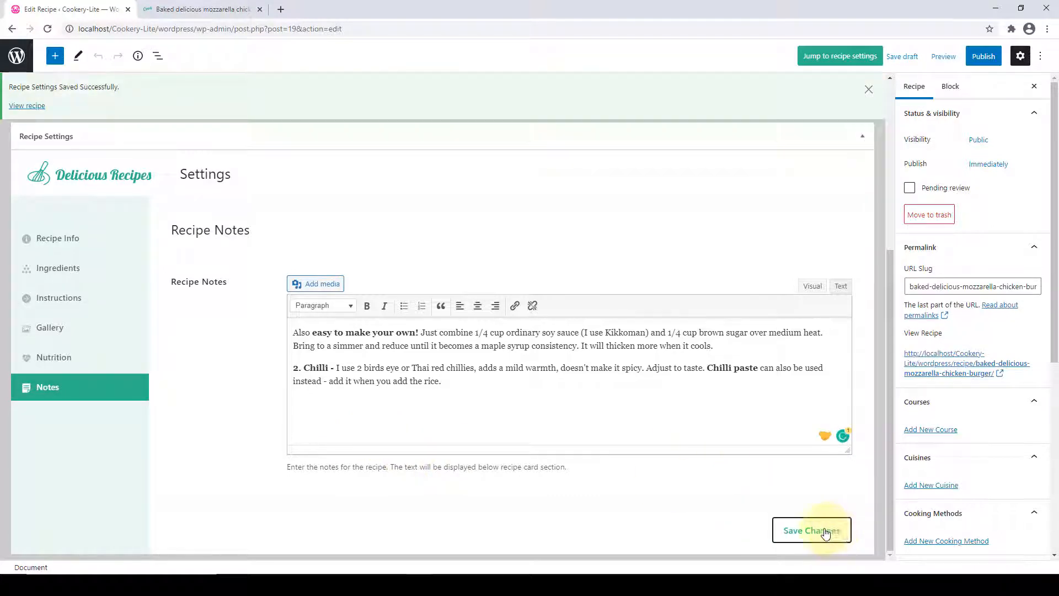
scroll(1024, 292, "down", 3)
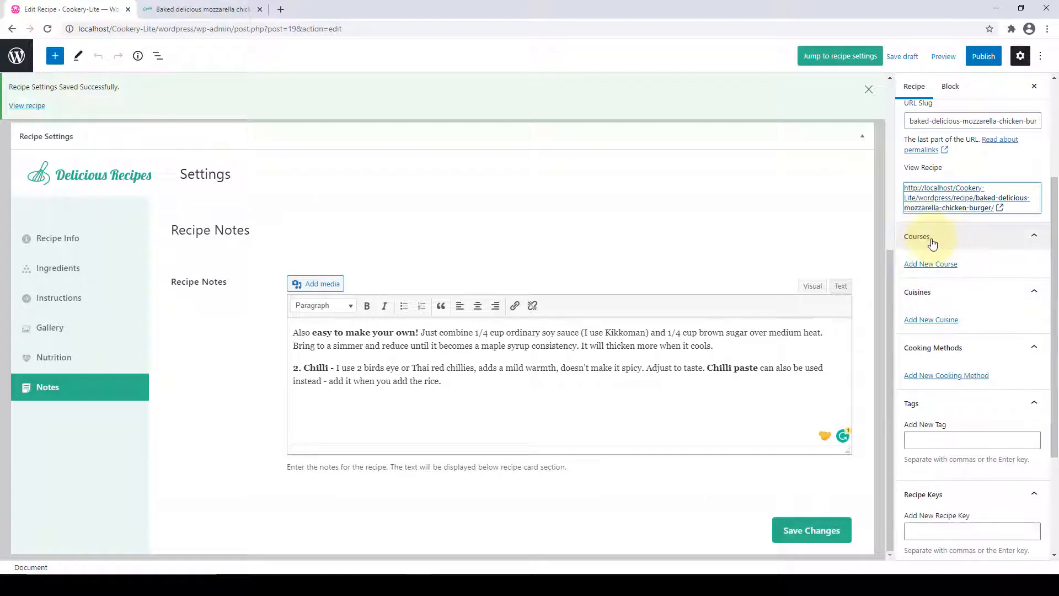
Add Breakfast as a new recipe course.
left_click(941, 268)
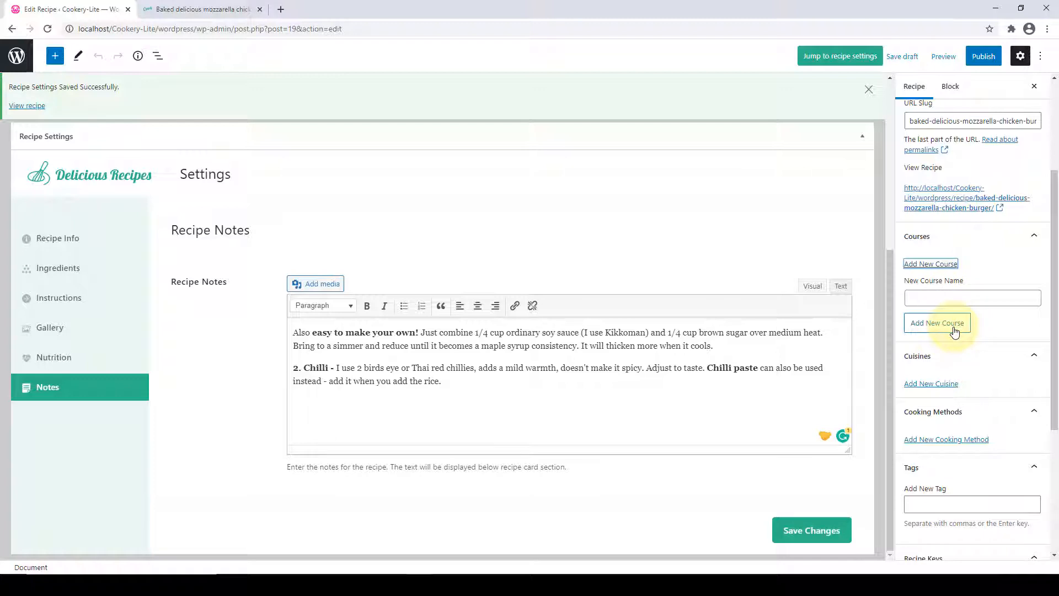
left_click(941, 297)
type("B")
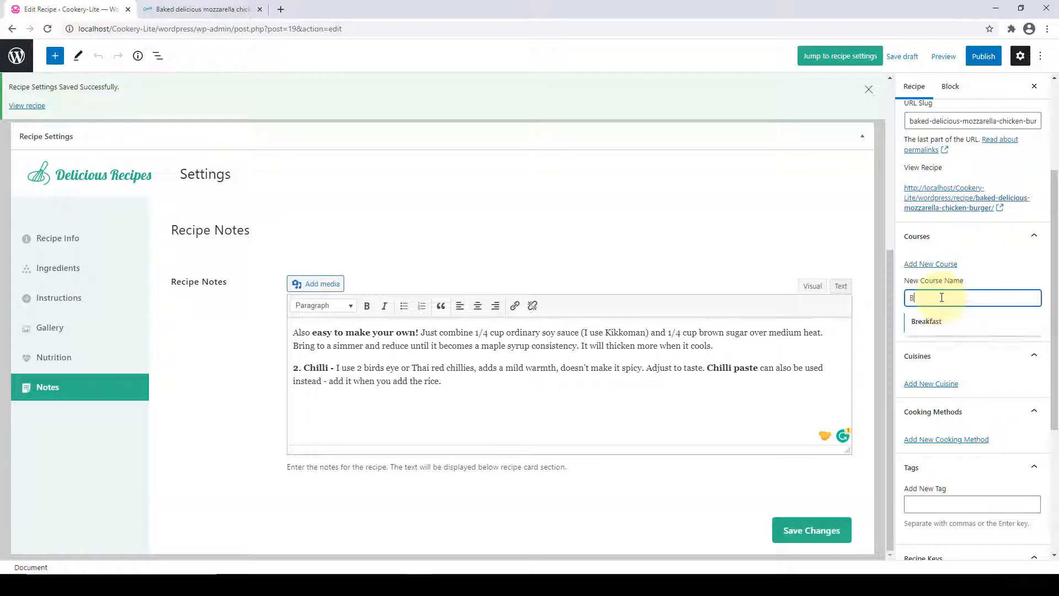
type("reakfast")
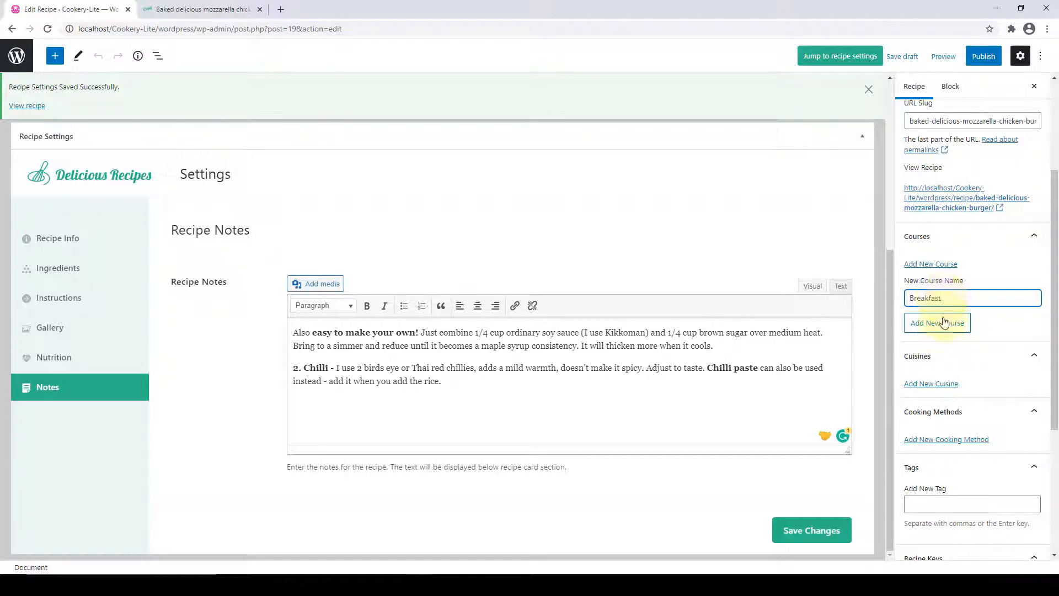
left_click(944, 322)
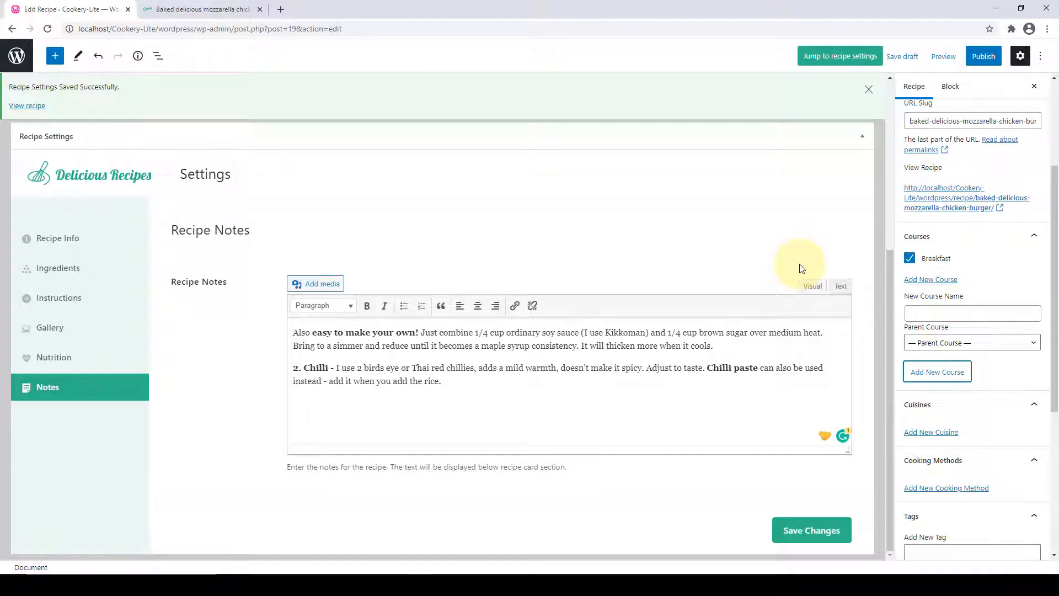
Add the courses Lunch, Brunch, Dessert, Dinner and Drinks.
left_click(951, 313)
type("Lunch")
key("Return")
type("Brunch")
key("Return")
type("Dessert")
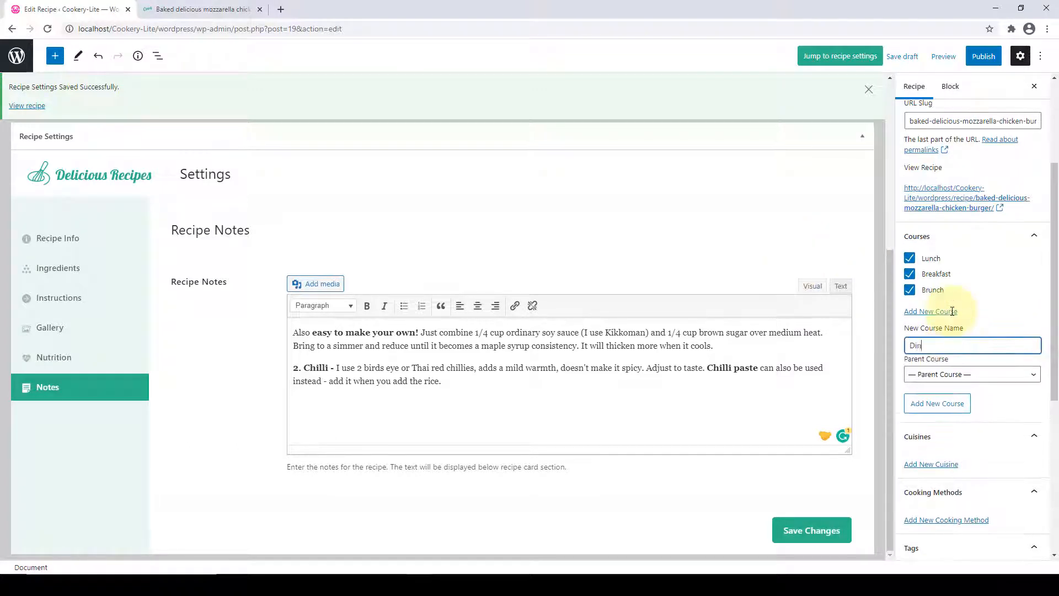
key("Return")
type("Dinner")
key("Return")
type("Drinks")
key("Return")
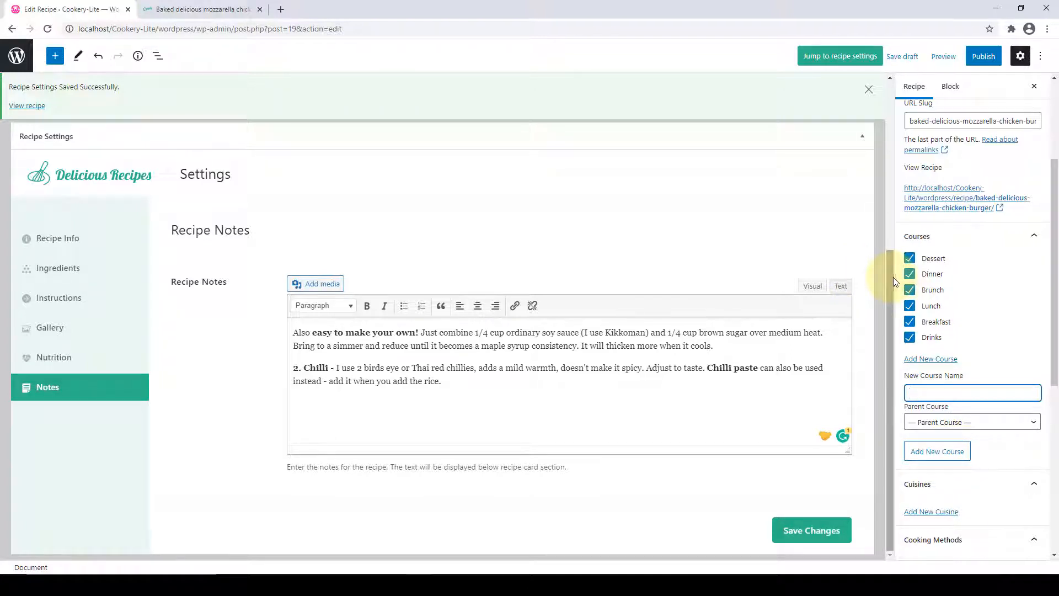
Untick Brunch, Dessert, Breakfast and Drinks, keeping Dinner and Lunch, then collapse Courses.
left_click(910, 288)
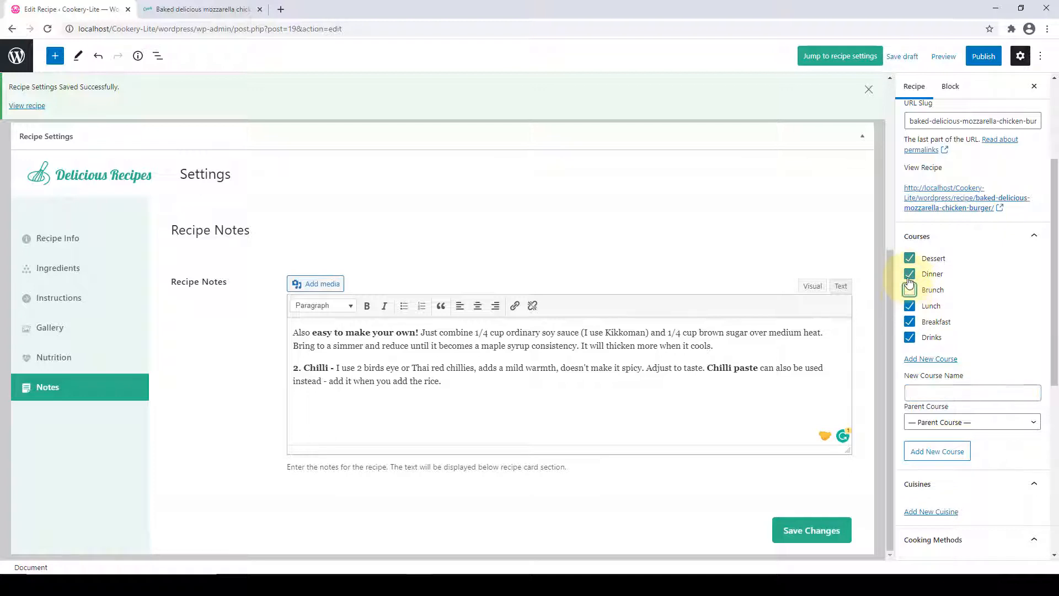
left_click(908, 277)
left_click(908, 260)
left_click(909, 275)
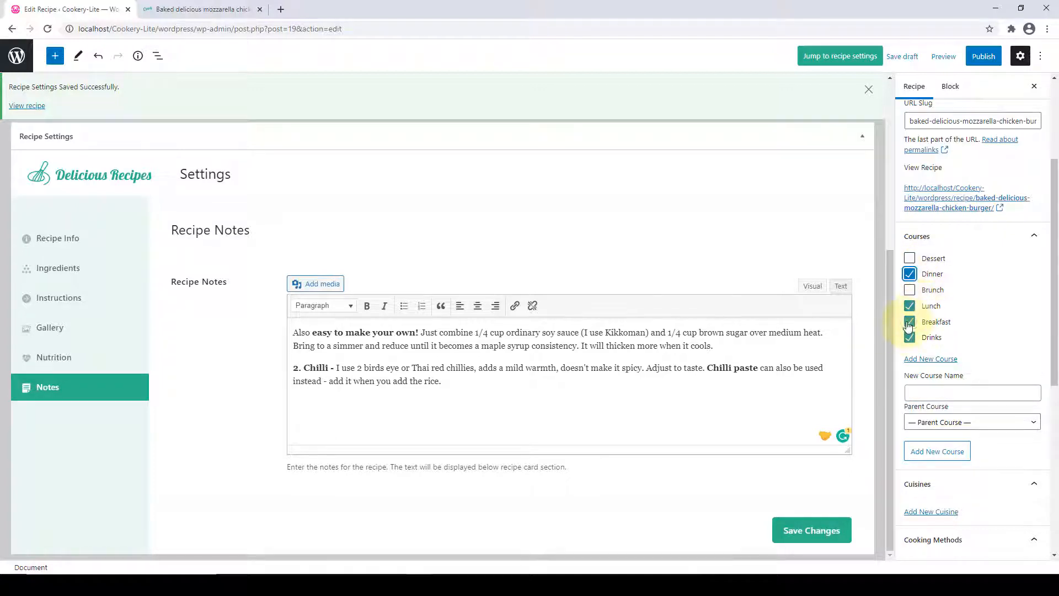
left_click(909, 323)
left_click(909, 338)
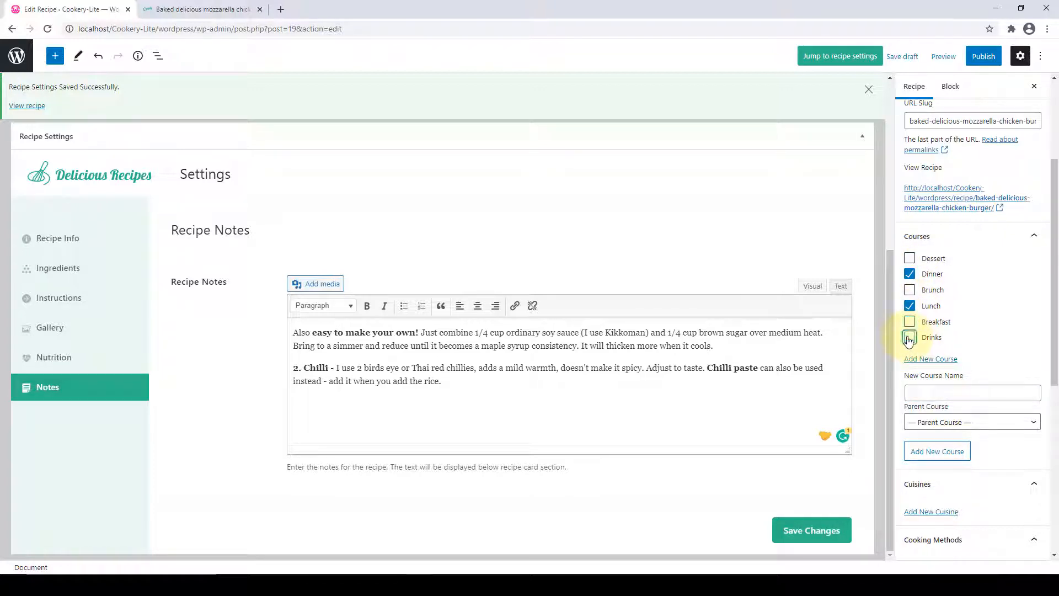
left_click(1033, 236)
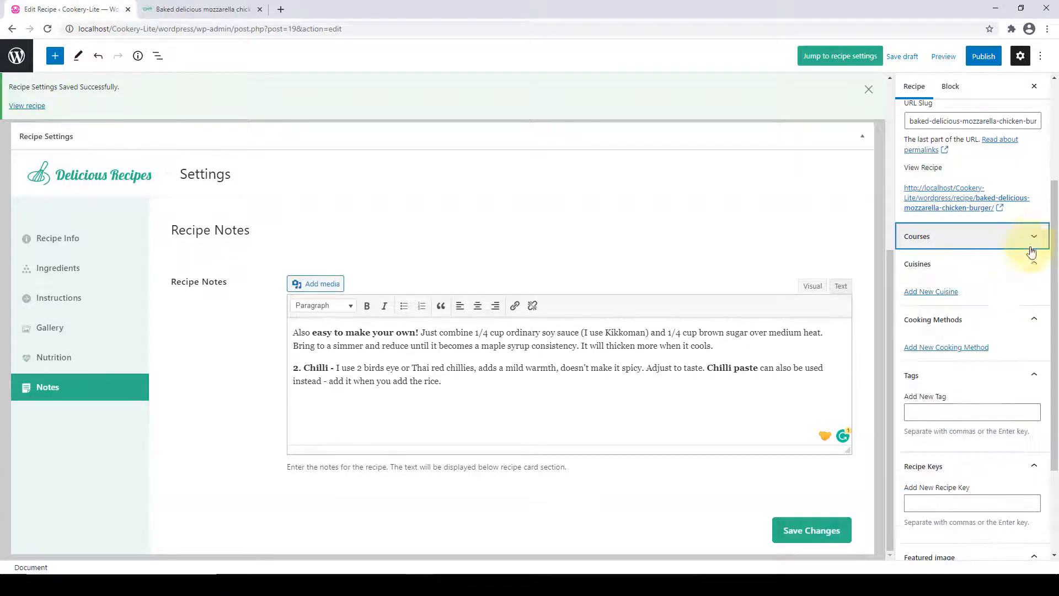
Add Nepalese as a new recipe cuisine.
left_click(945, 293)
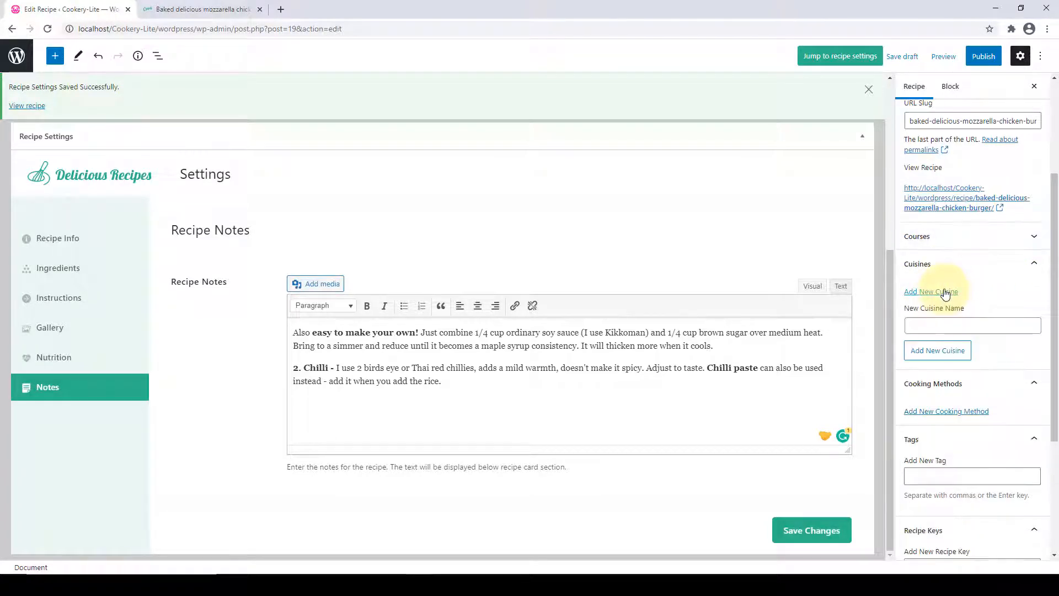
left_click(945, 327)
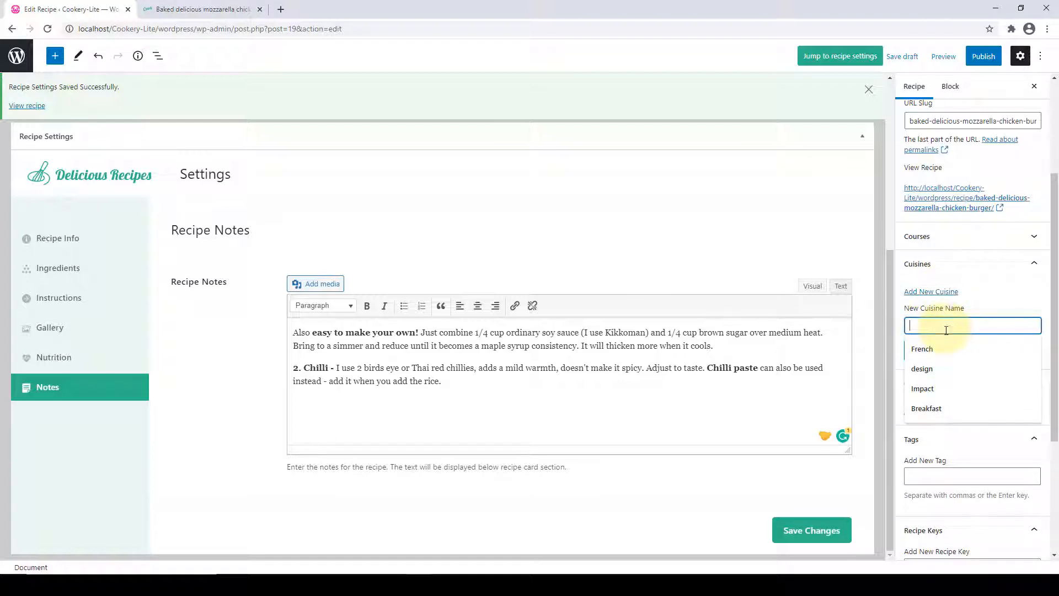
type("Nepalese")
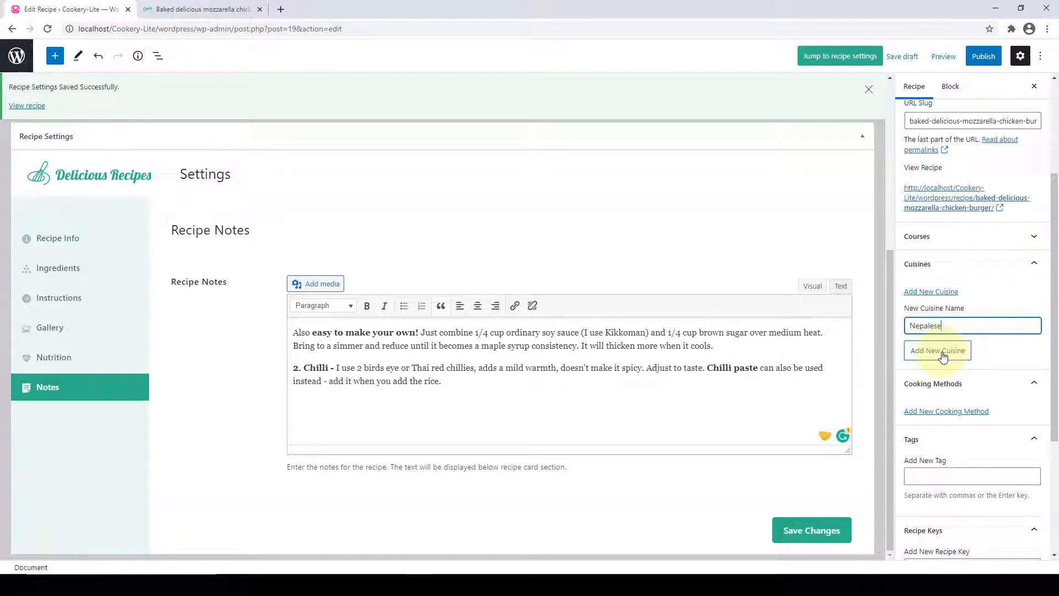
left_click(942, 353)
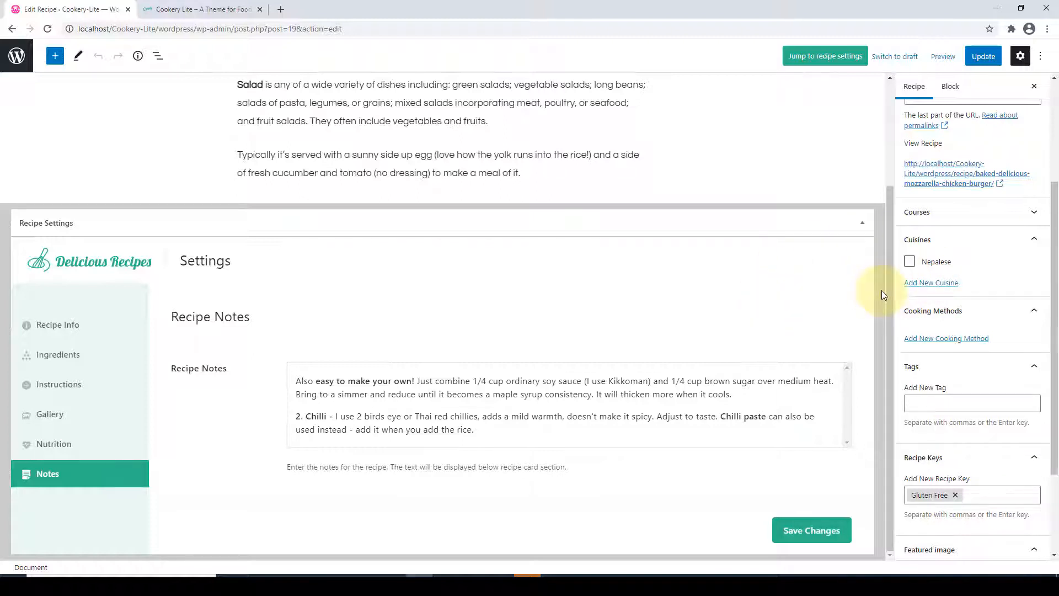
Add the cuisines Urugyuan, French, Indian, Thai, Chinese and Portugese.
left_click(931, 282)
type("Urug")
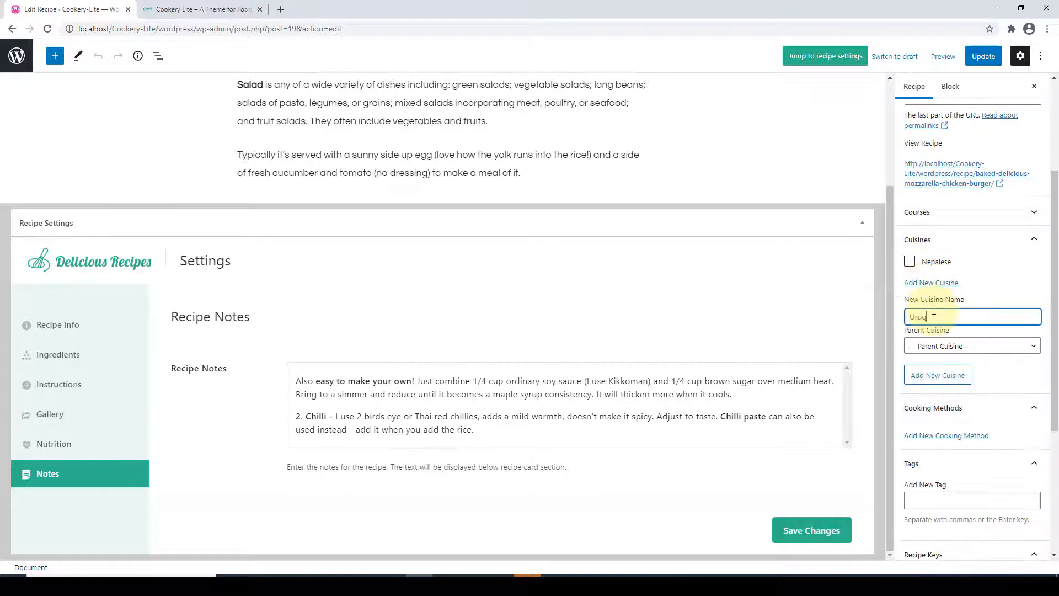
type("yuan")
key("Return")
type("French")
key("Return")
type("Indian")
key("Return")
type("Thai")
key("Return")
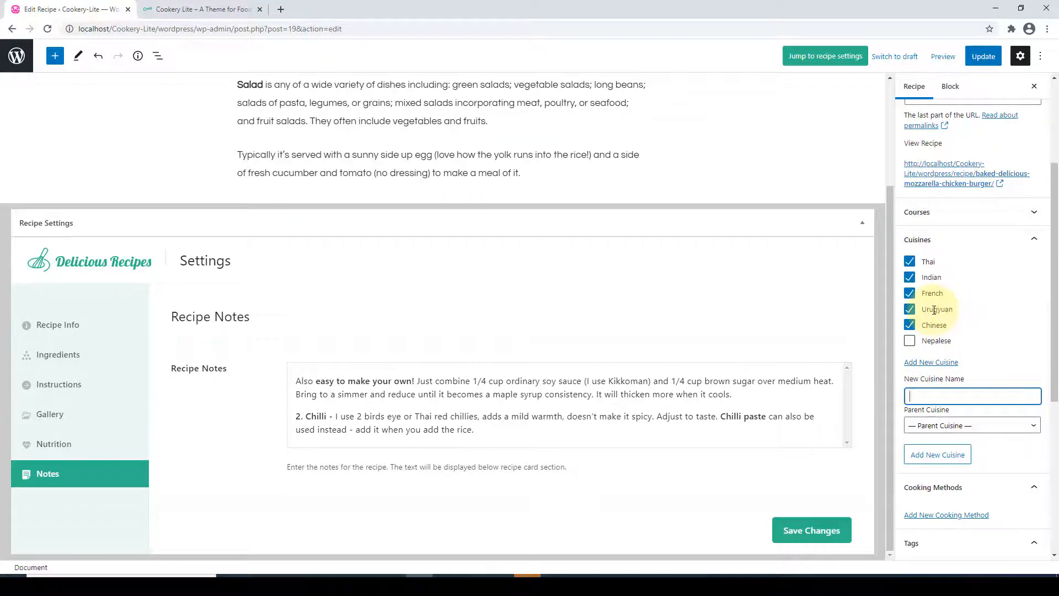
type("Chinese")
key("Return")
type("Portugese")
key("Return")
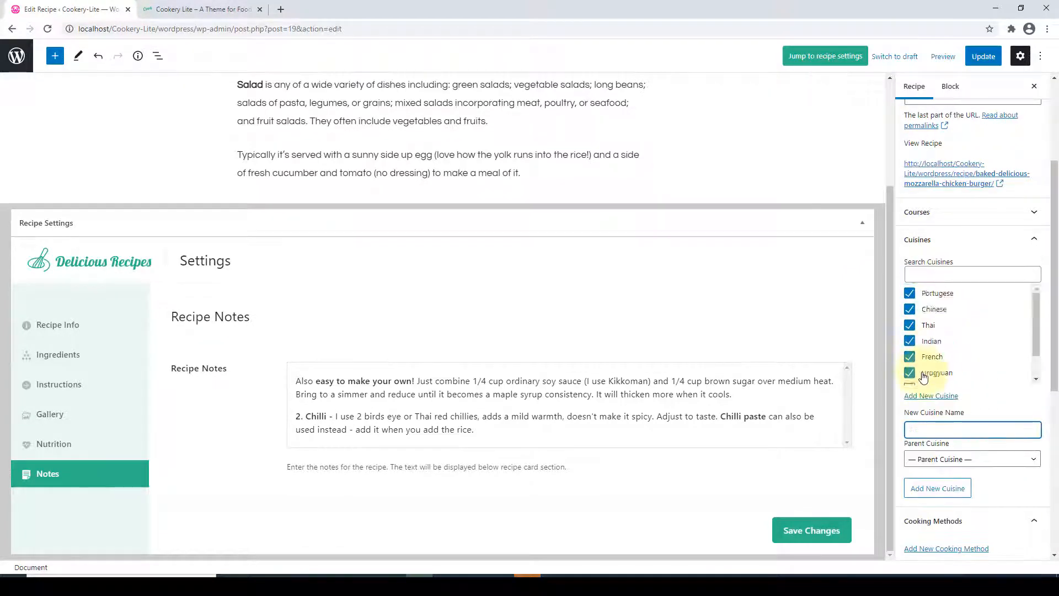
Untick French, Indian, Thai, Chinese and Portugese, and tick Nepalese and Argentinian.
left_click(909, 356)
left_click(909, 340)
left_click(908, 325)
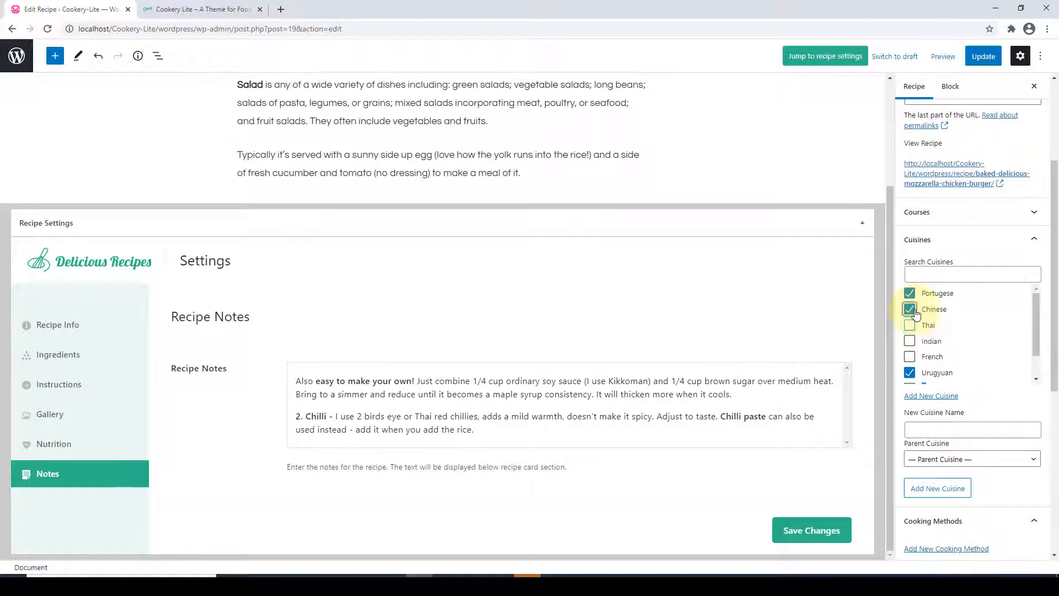
left_click(909, 310)
left_click(909, 293)
scroll(976, 367, "down", 1)
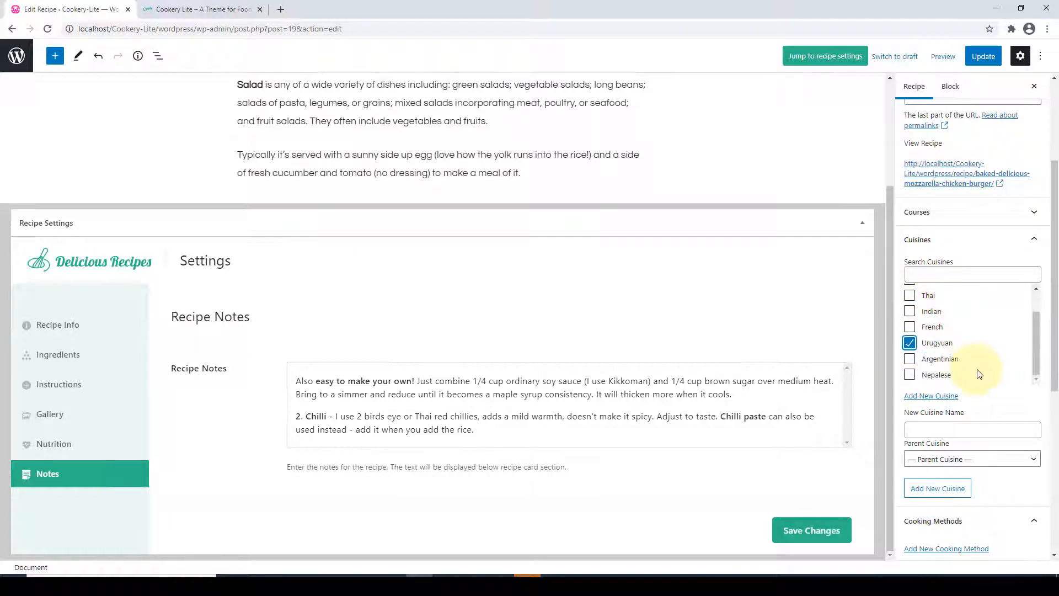
left_click(911, 376)
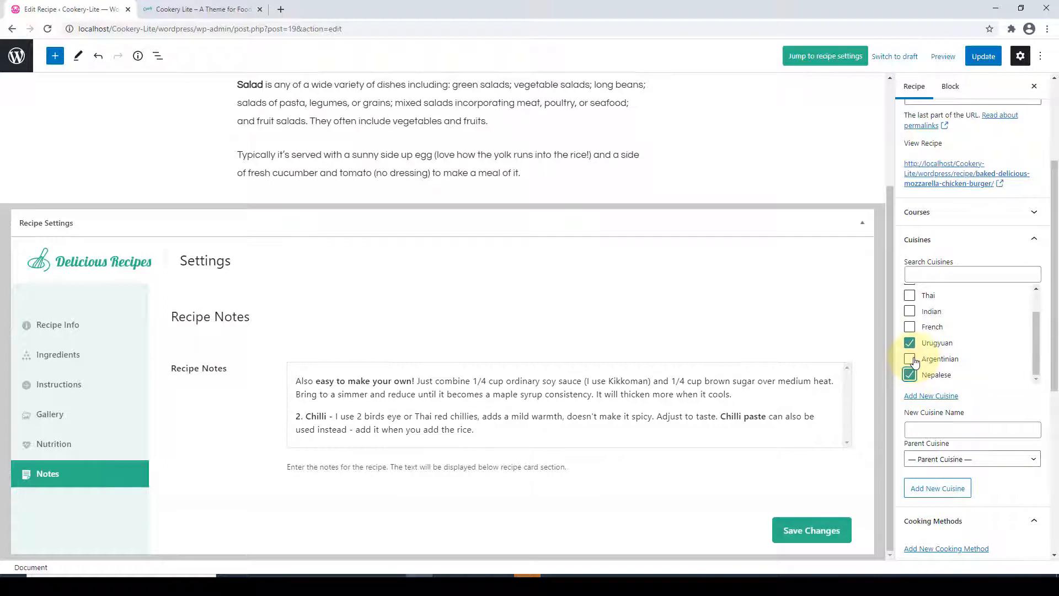
left_click(914, 361)
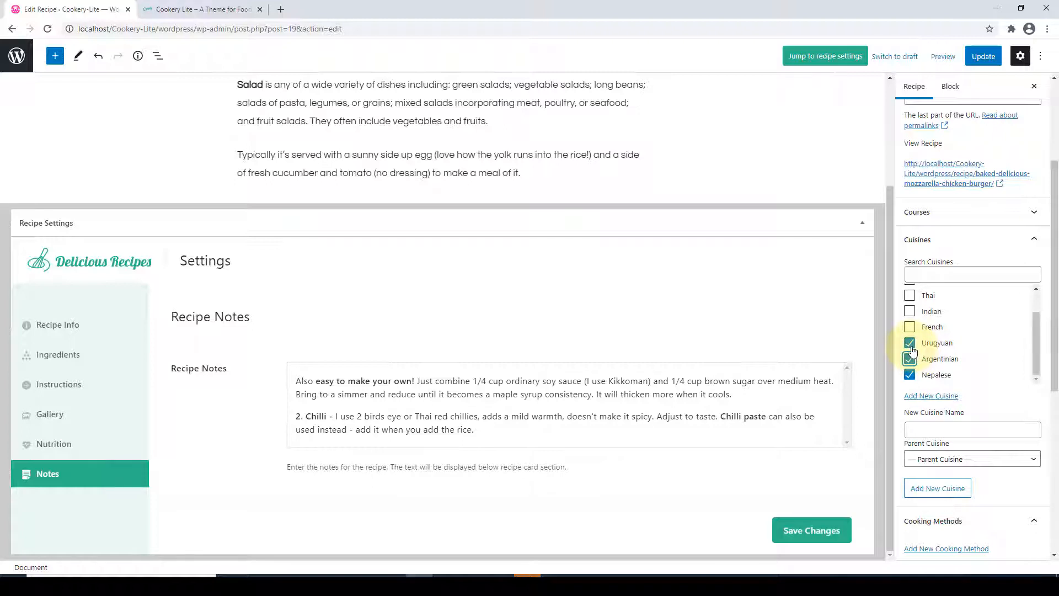
scroll(787, 333, "up", 2)
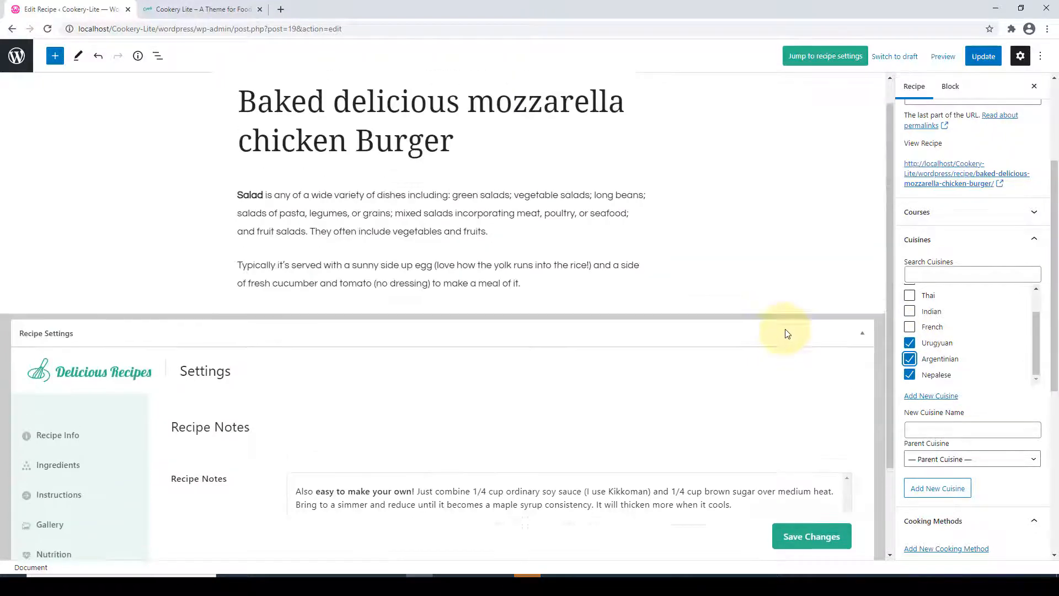
scroll(787, 334, "down", 2)
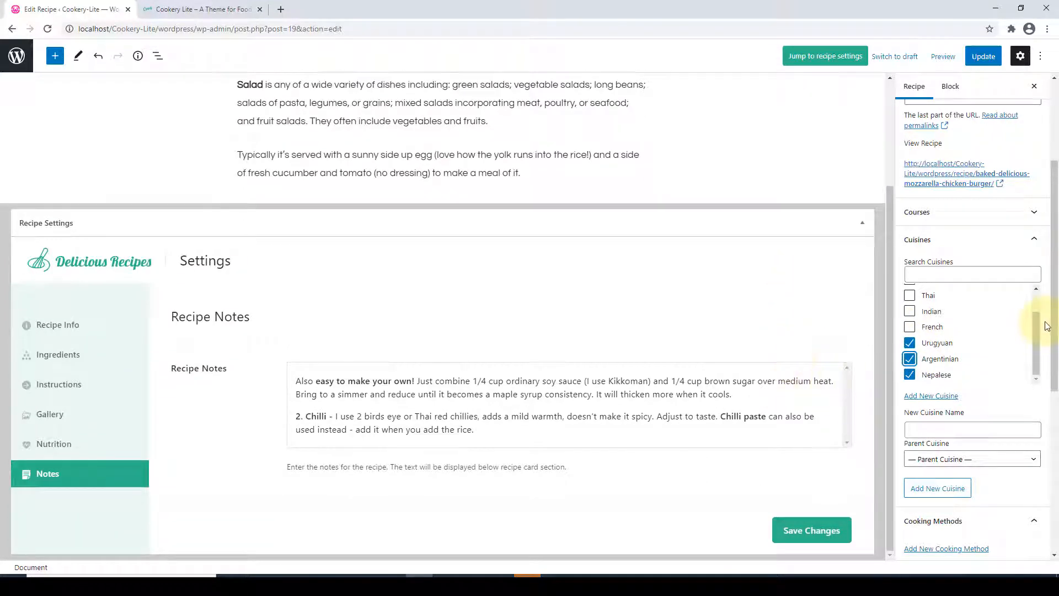
Collapse the Cuisines section and move down to Cooking Methods.
left_click(1033, 239)
scroll(1034, 290, "down", 1)
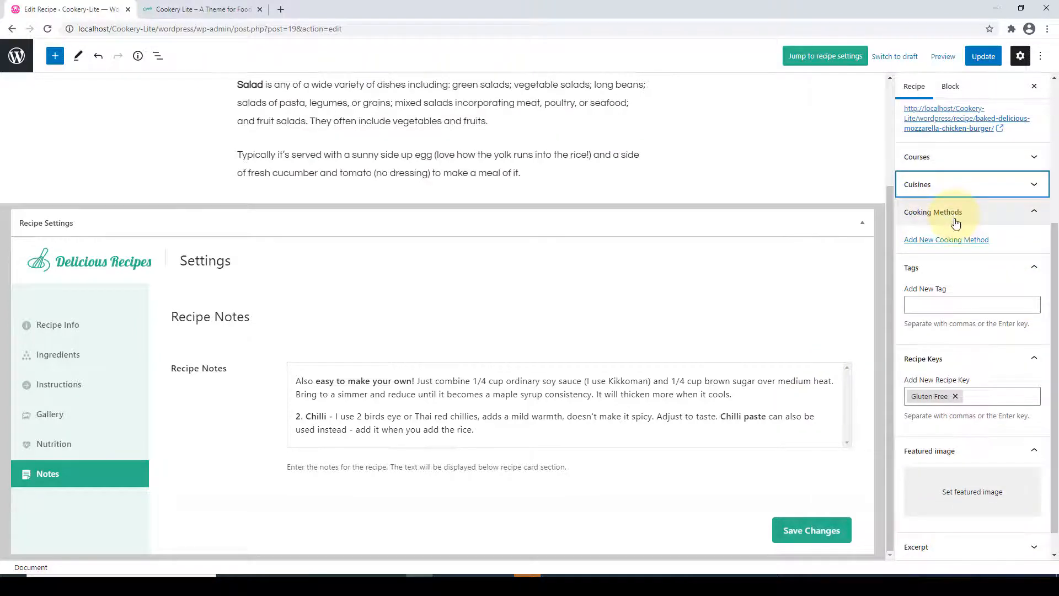
left_click(1016, 241)
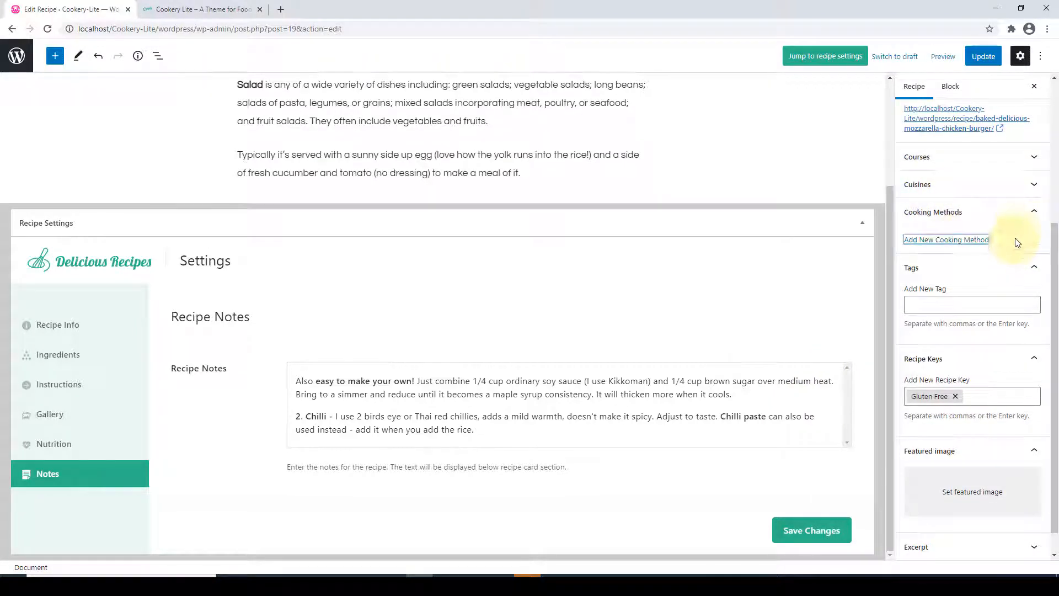
Add Frying as a new cooking method for the recipe.
left_click(966, 241)
left_click(983, 275)
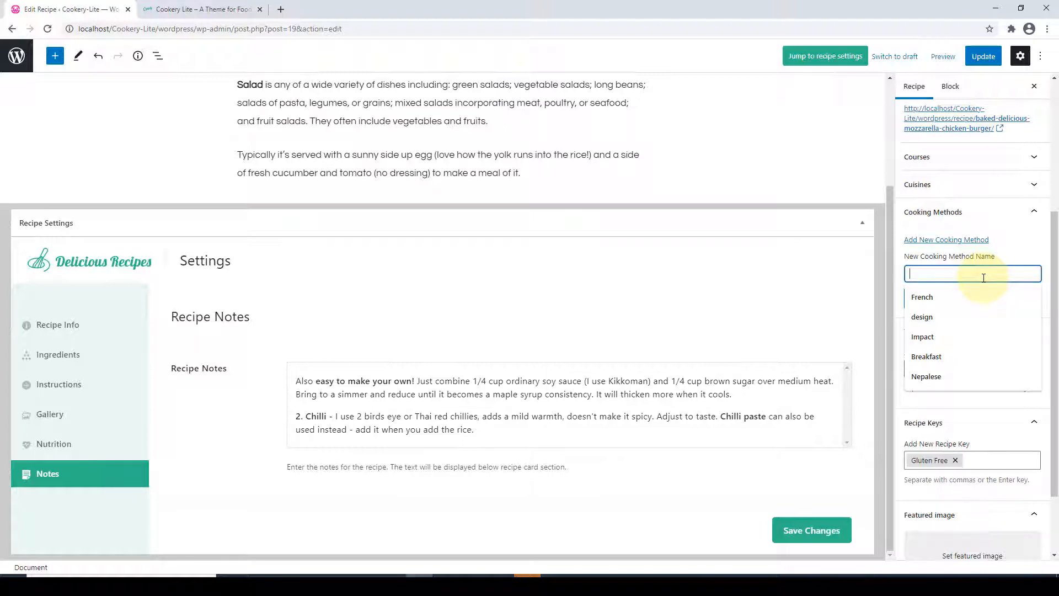
type("Frying")
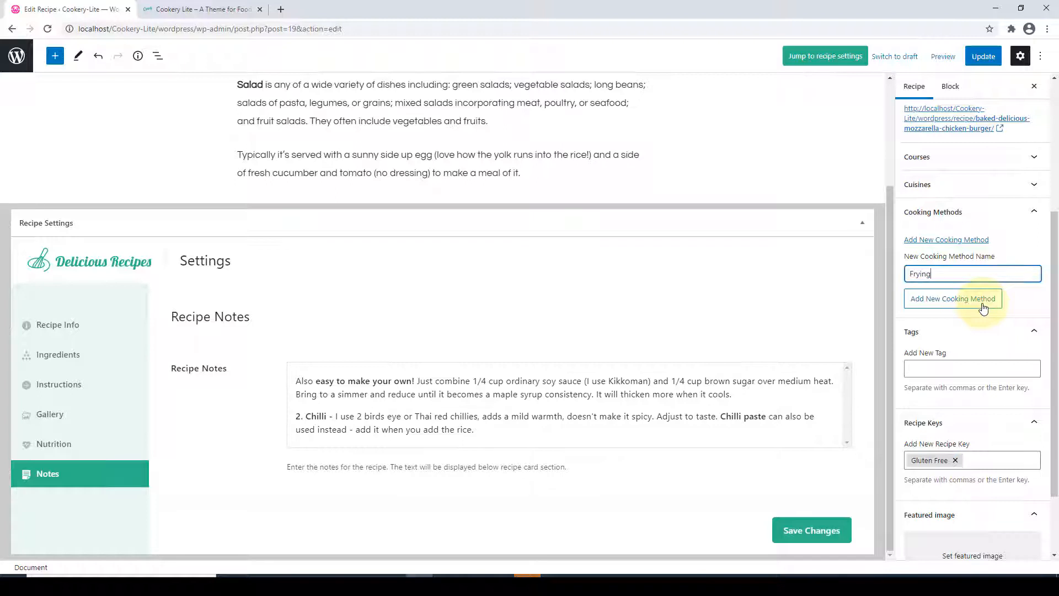
left_click(983, 304)
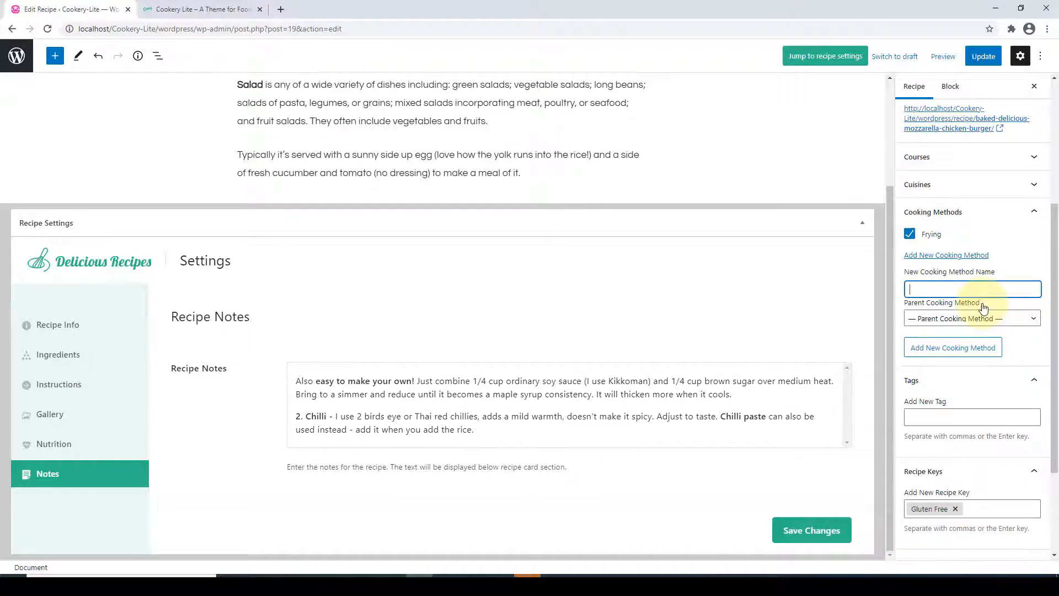
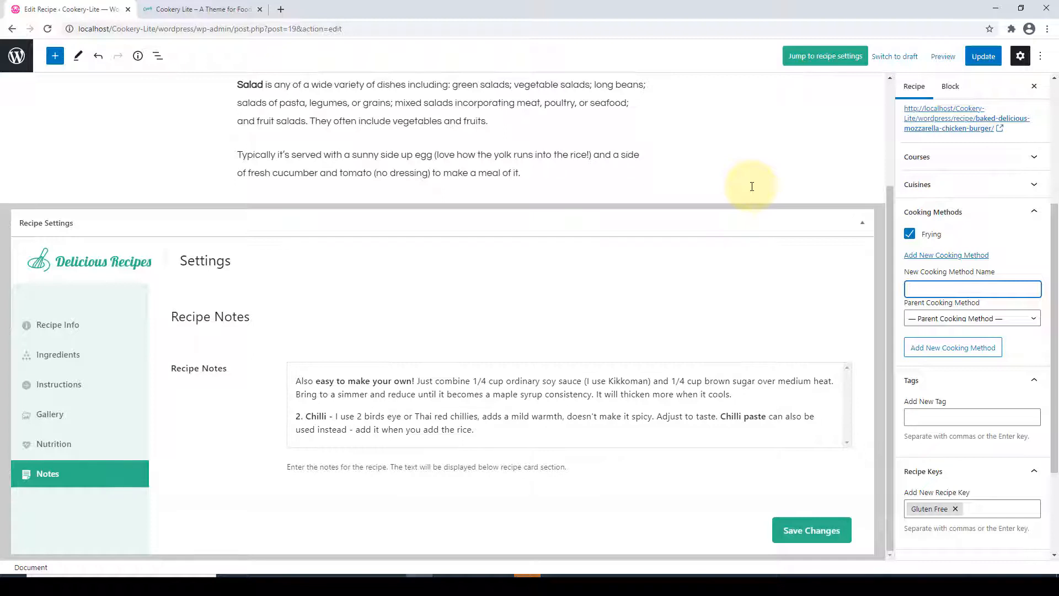
Add Roasting, Pot Roasting, Grilling, Boiling and Steaming as checked cooking methods, then collapse the panel.
type("Roasting")
key("Return")
type("Pot Roasting")
key("Return")
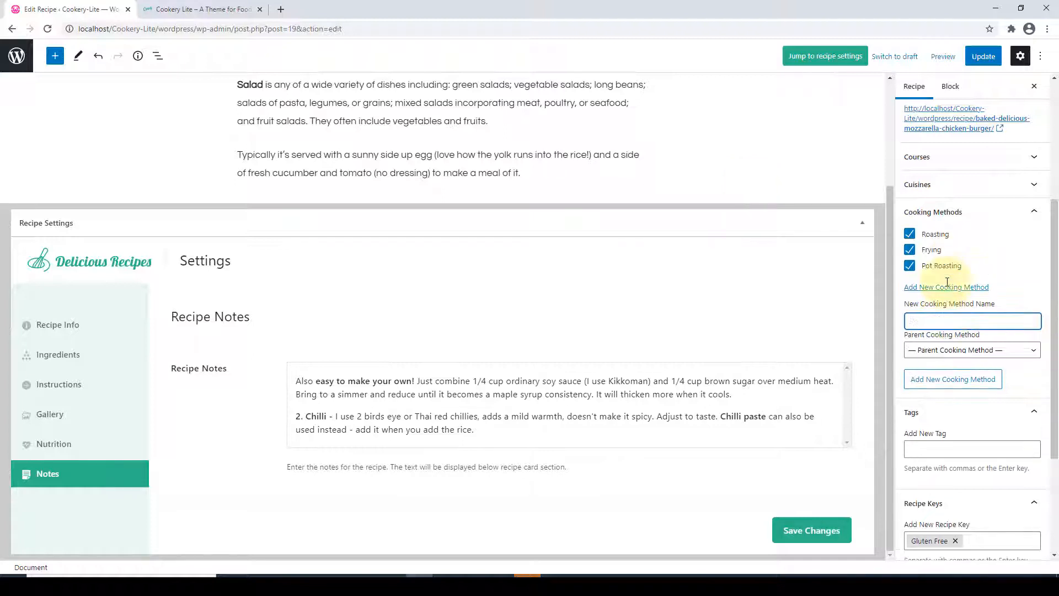
type("Grilling")
key("Return")
type("Boiling")
key("Return")
type("Steaming")
key("Return")
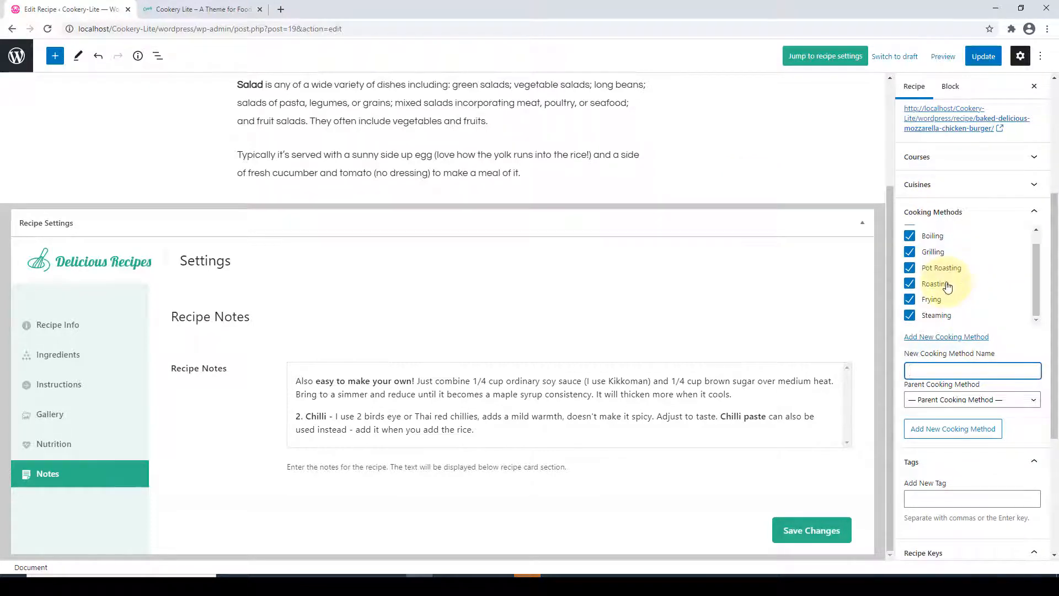
left_click(1005, 214)
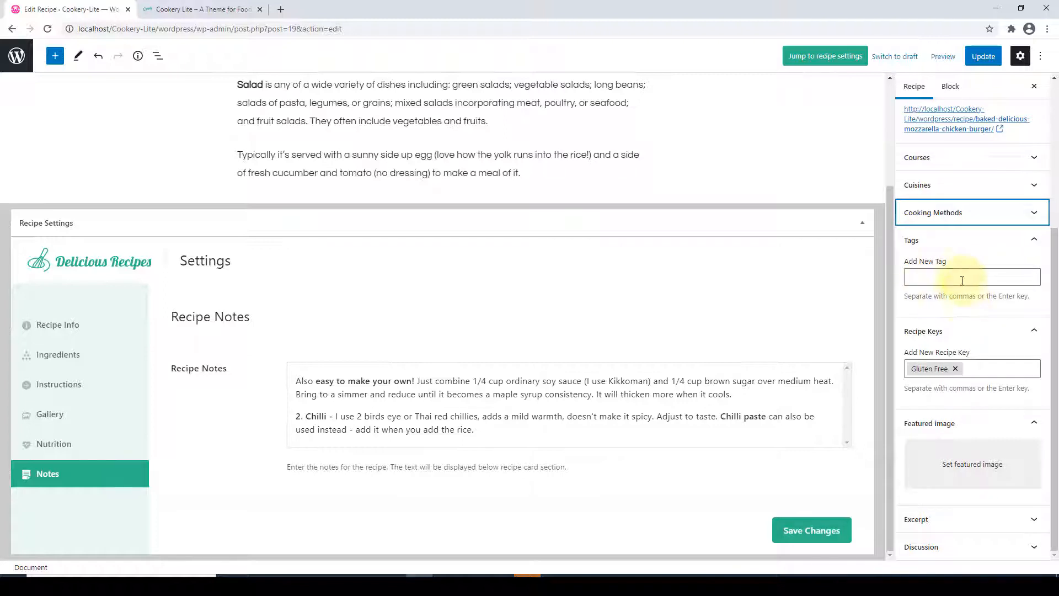
Replace the Gluten Free recipe key with Dairy, Vegetarian Meals and Vegan.
left_click(954, 369)
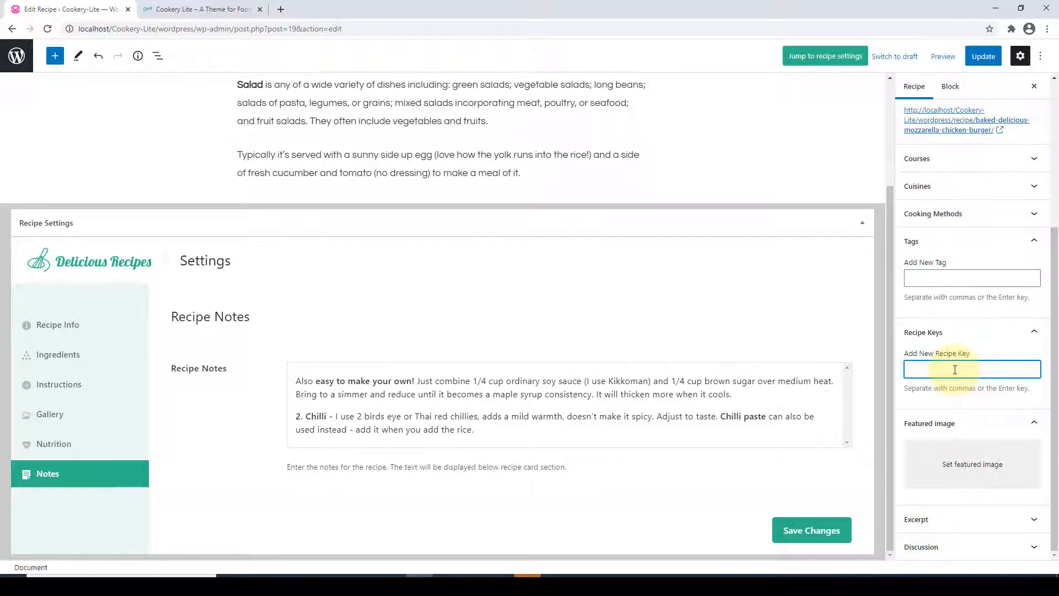
type("Dairy")
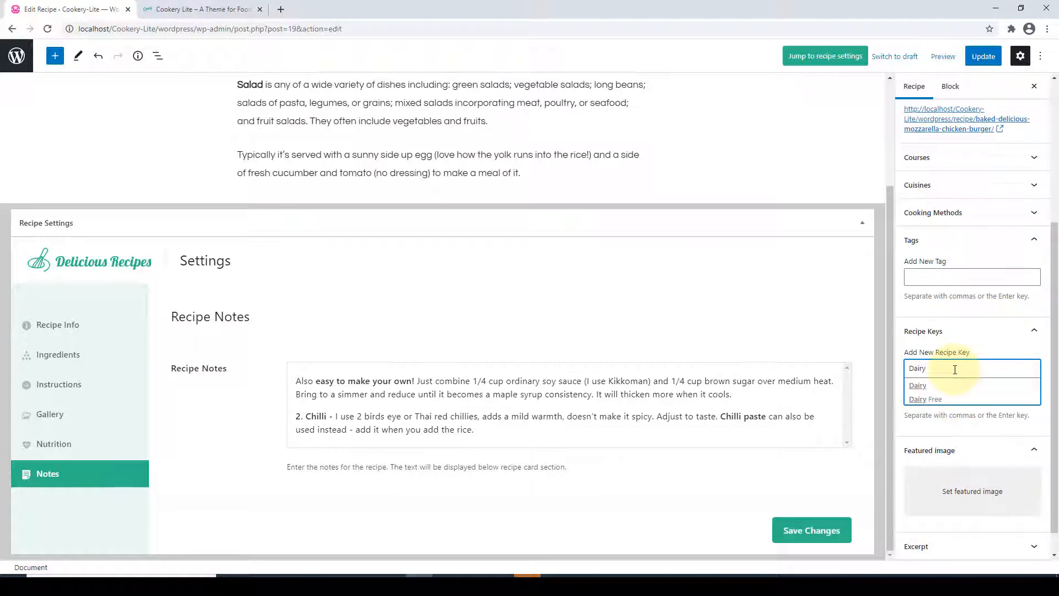
left_click(939, 385)
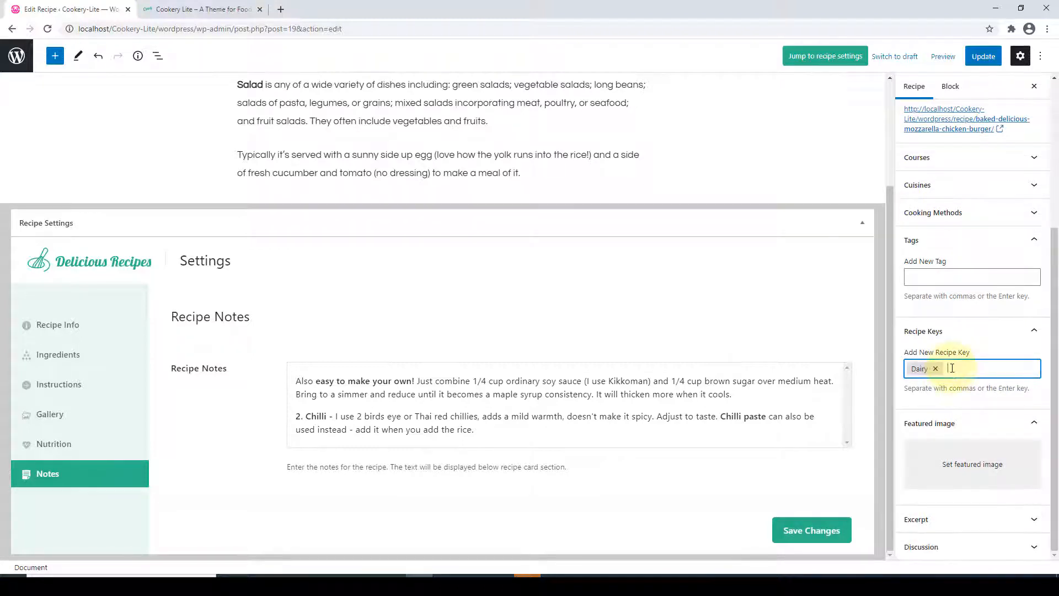
type("Vege")
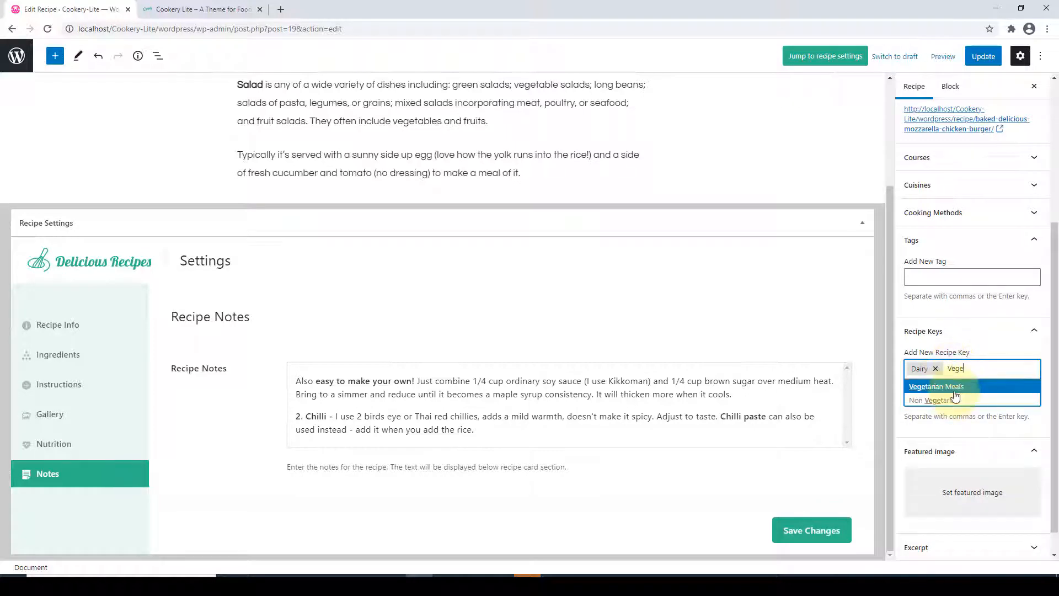
left_click(977, 386)
type("Vegan")
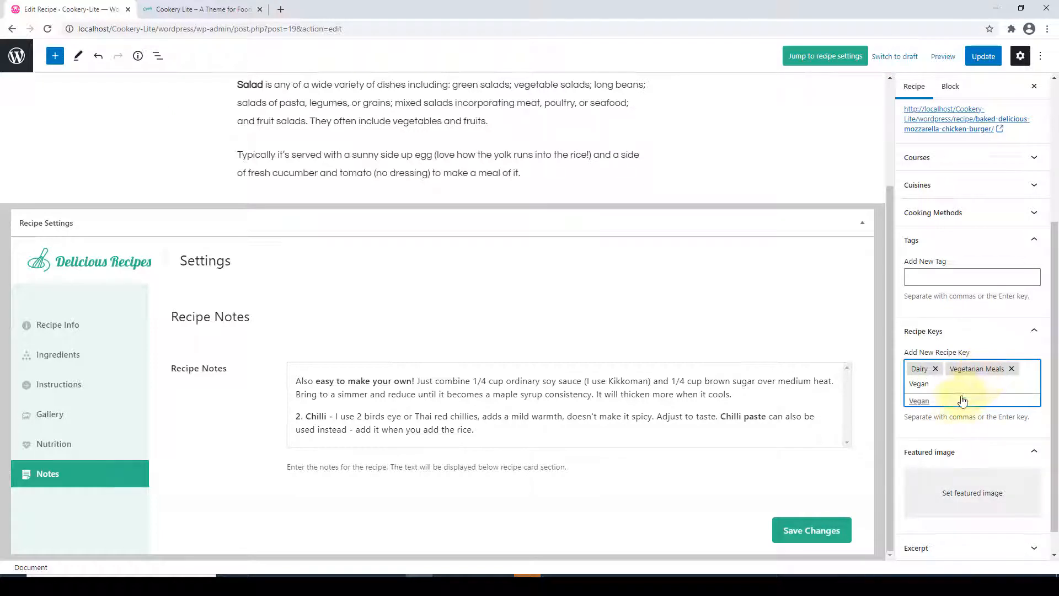
left_click(944, 401)
Collapse Tags, expand Courses, Cuisines and Cooking Methods, then switch to the Cookery Lite demo tab.
left_click(1003, 241)
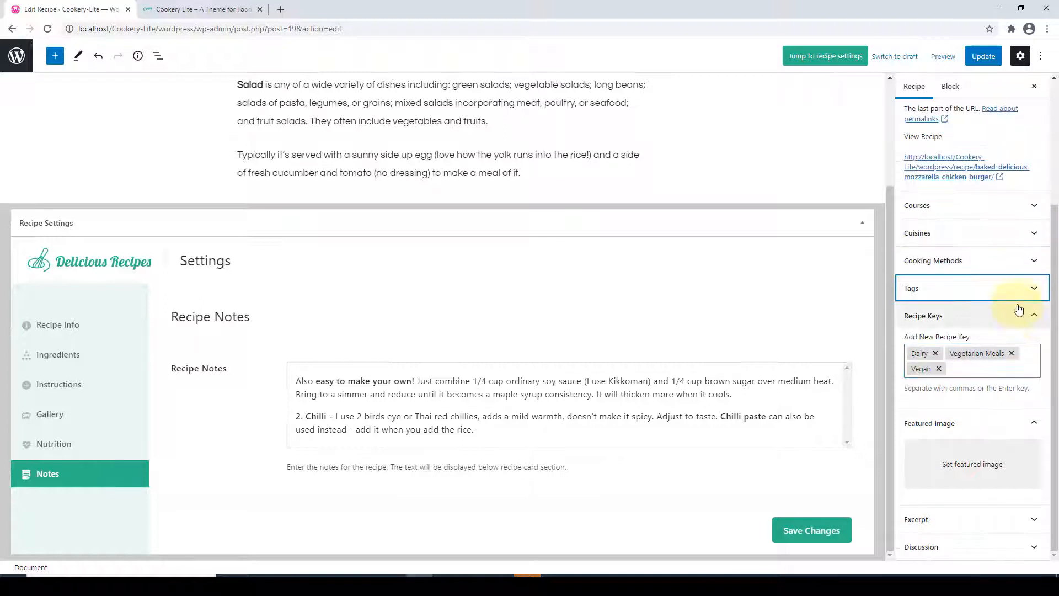
scroll(988, 386, "up", 2)
left_click(988, 264)
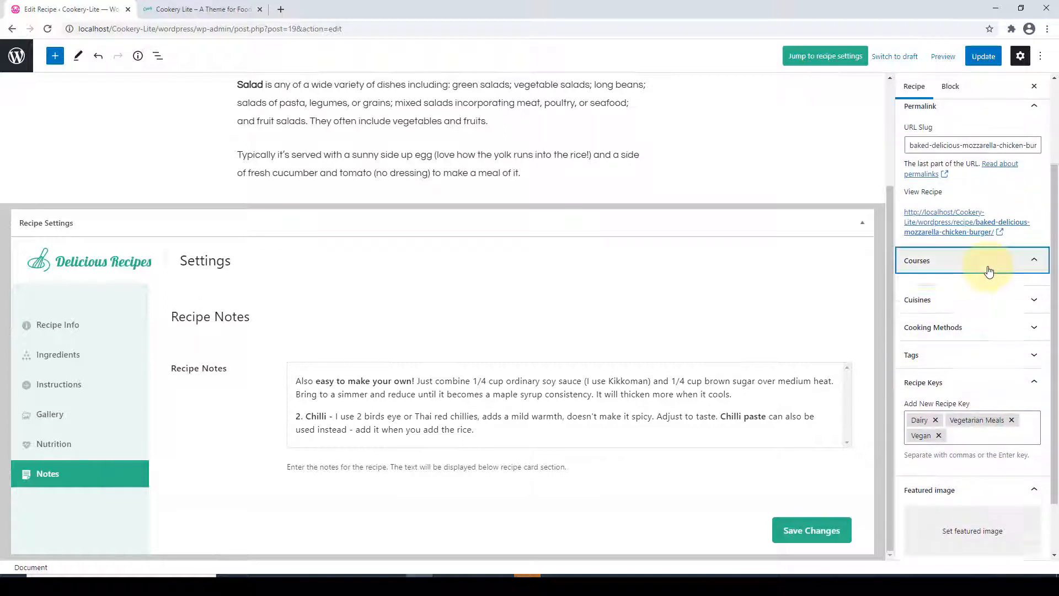
scroll(993, 300, "down", 2)
left_click(982, 300)
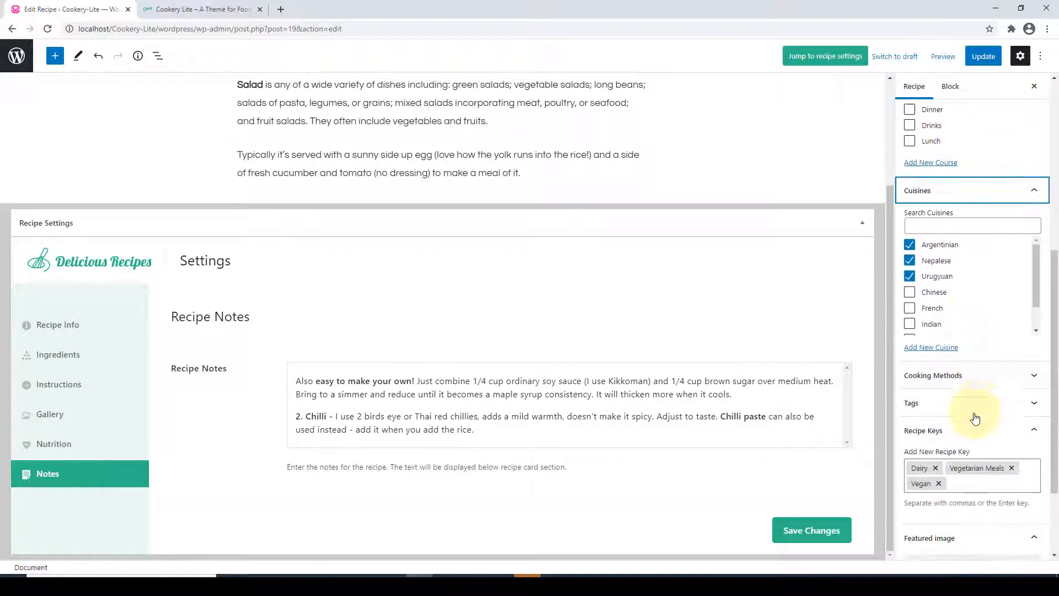
left_click(970, 373)
scroll(974, 371, "down", 2)
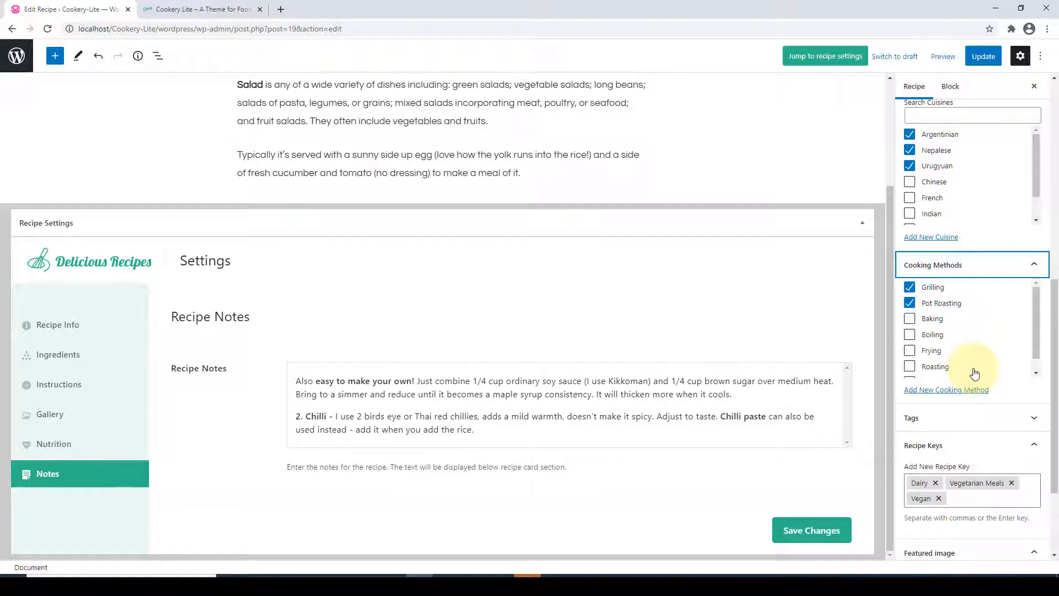
left_click(221, 12)
Browse the Recipe Courses template page, advancing the Breakfast recipe carousel.
mouse_move(466, 207)
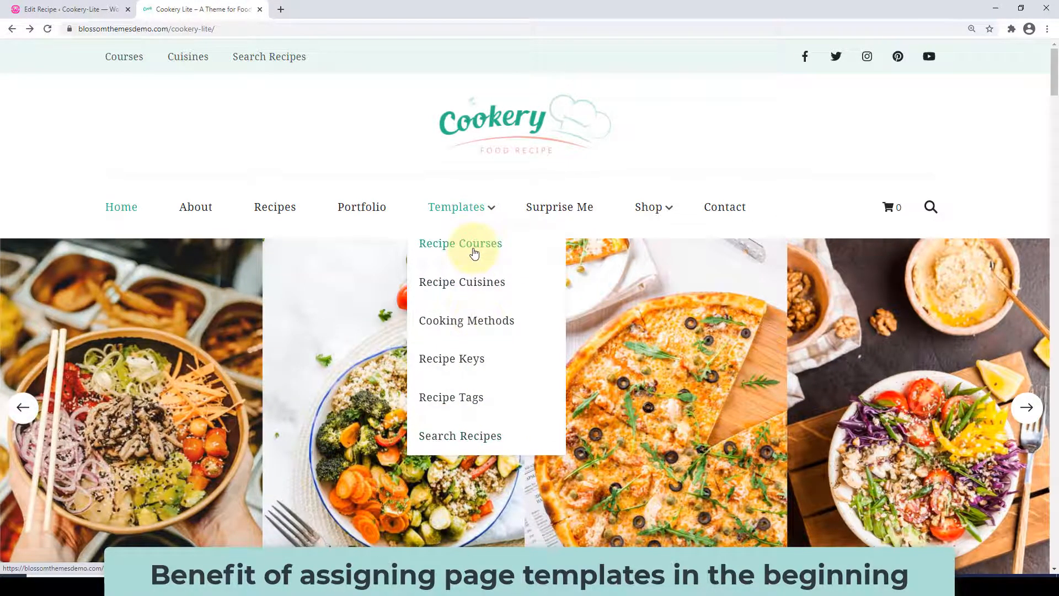
left_click(474, 253)
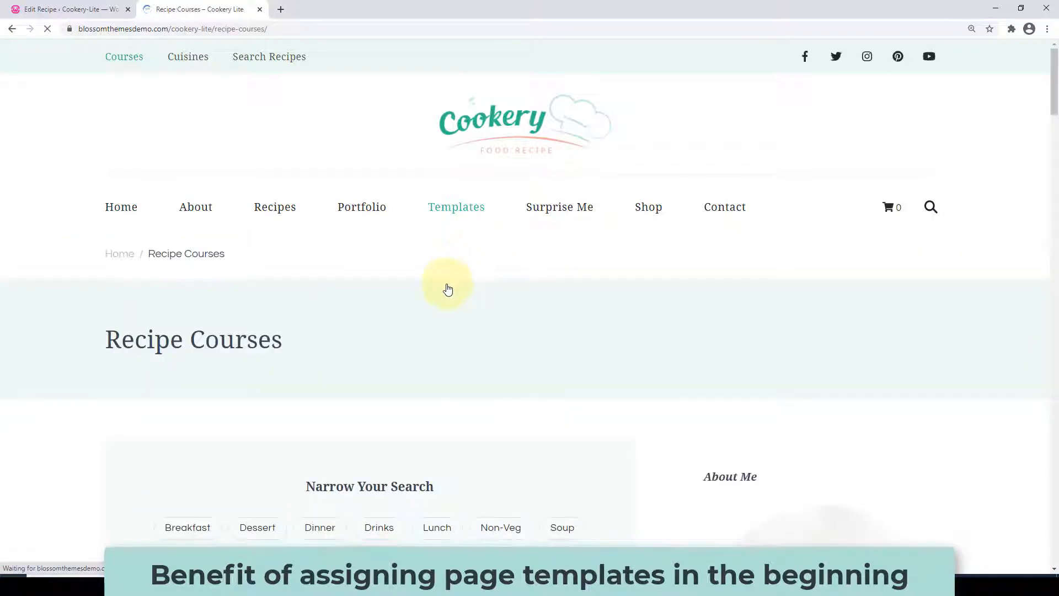
scroll(447, 288, "down", 7)
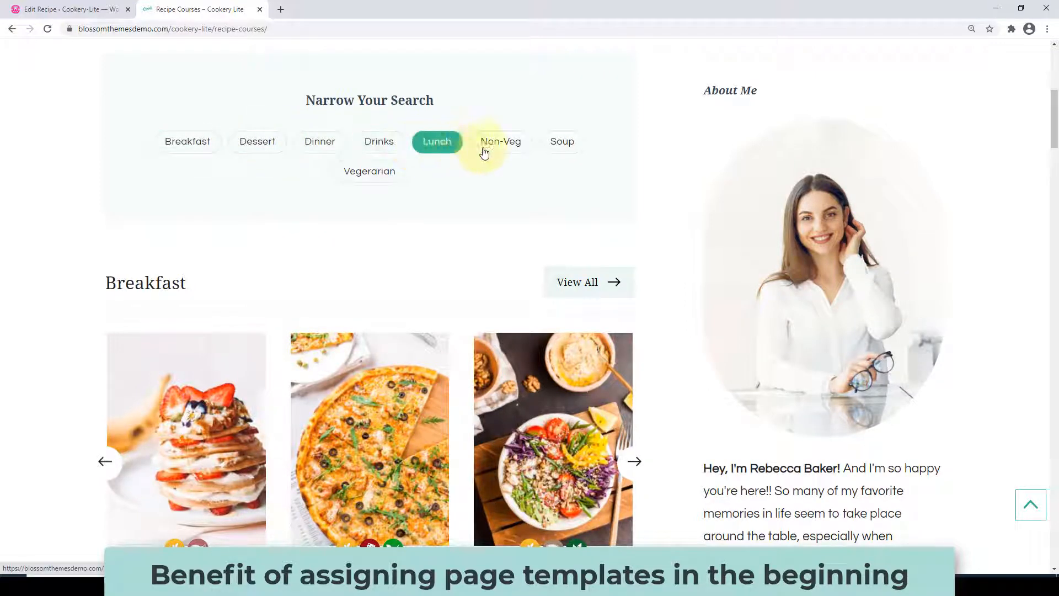
scroll(406, 230, "down", 4)
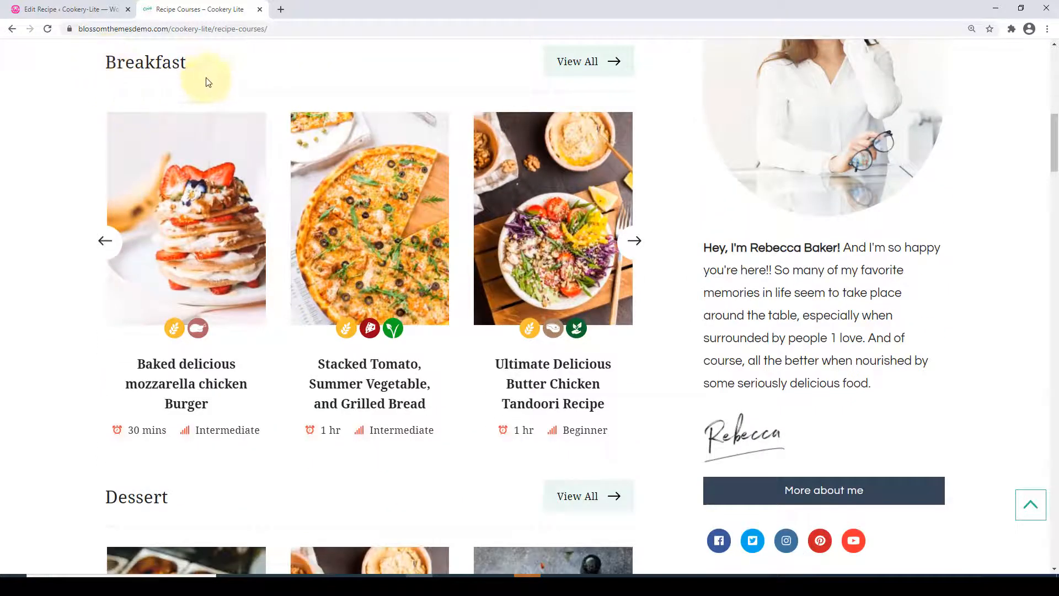
scroll(203, 68, "down", 1)
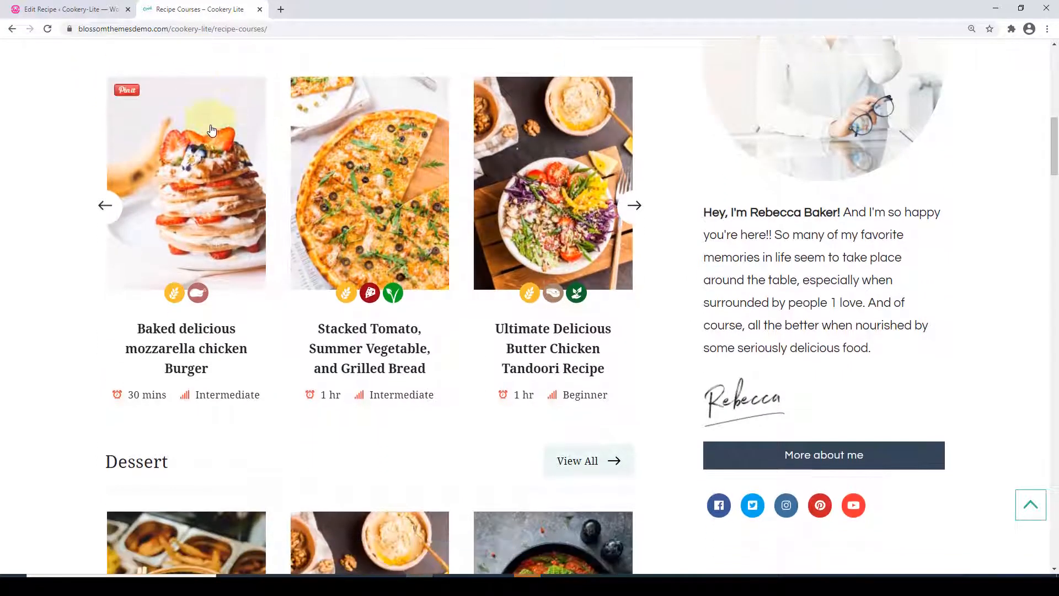
left_click(639, 187)
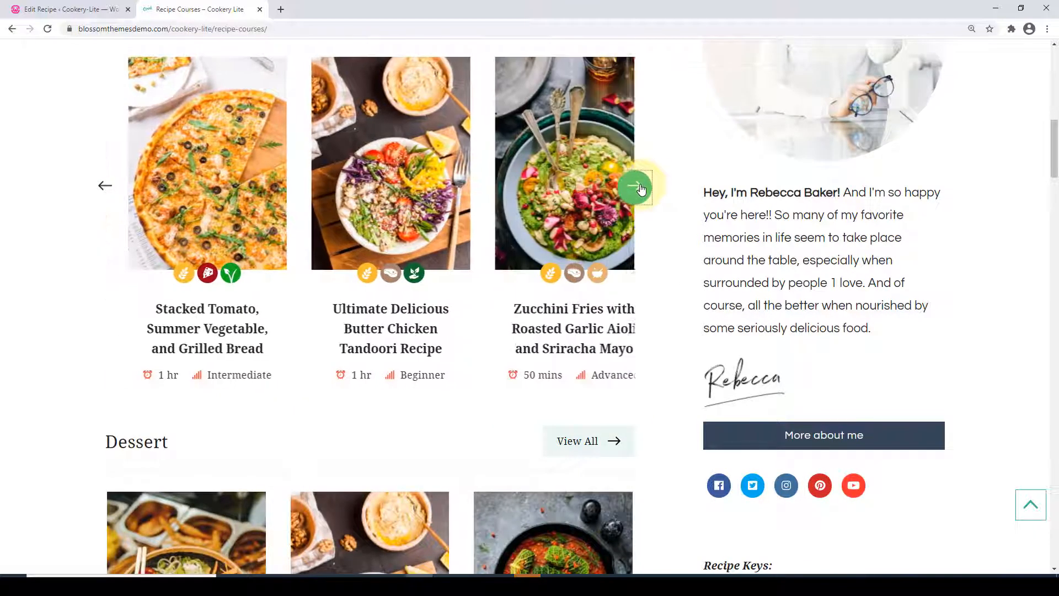
left_click(639, 187)
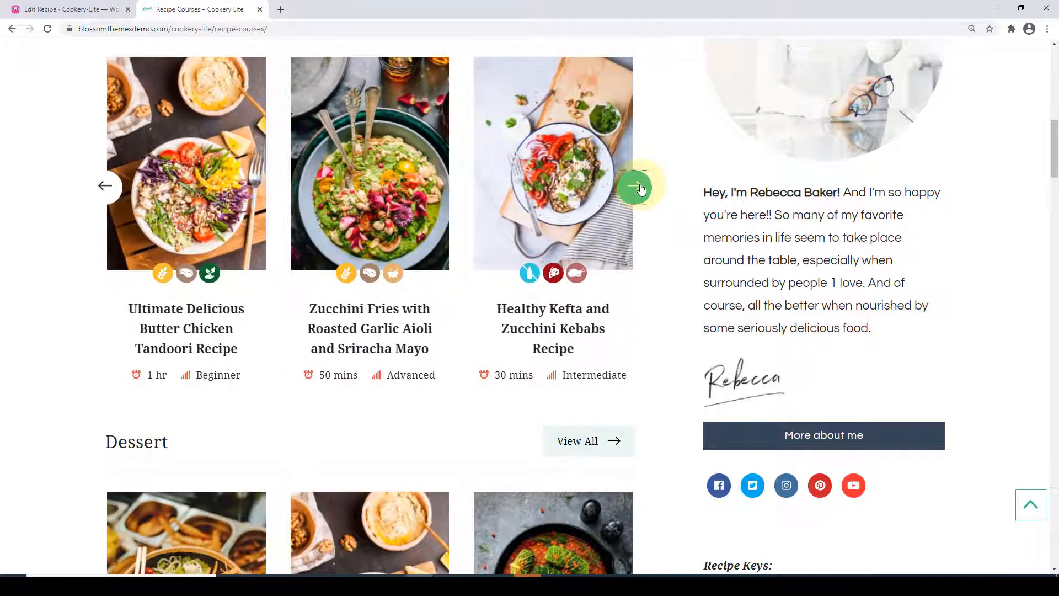
scroll(640, 187, "down", 6)
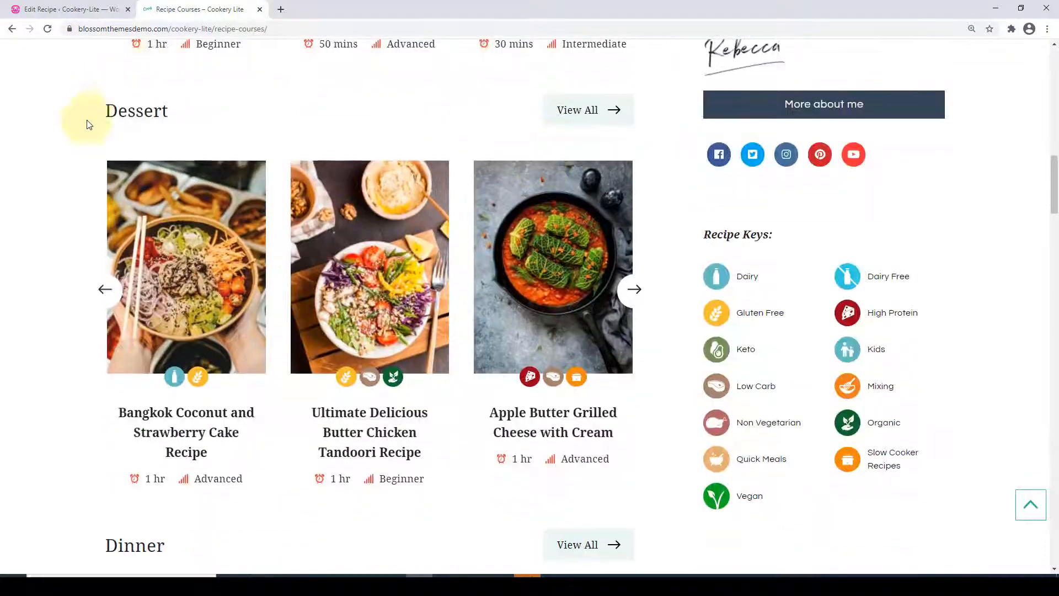
scroll(209, 120, "down", 15)
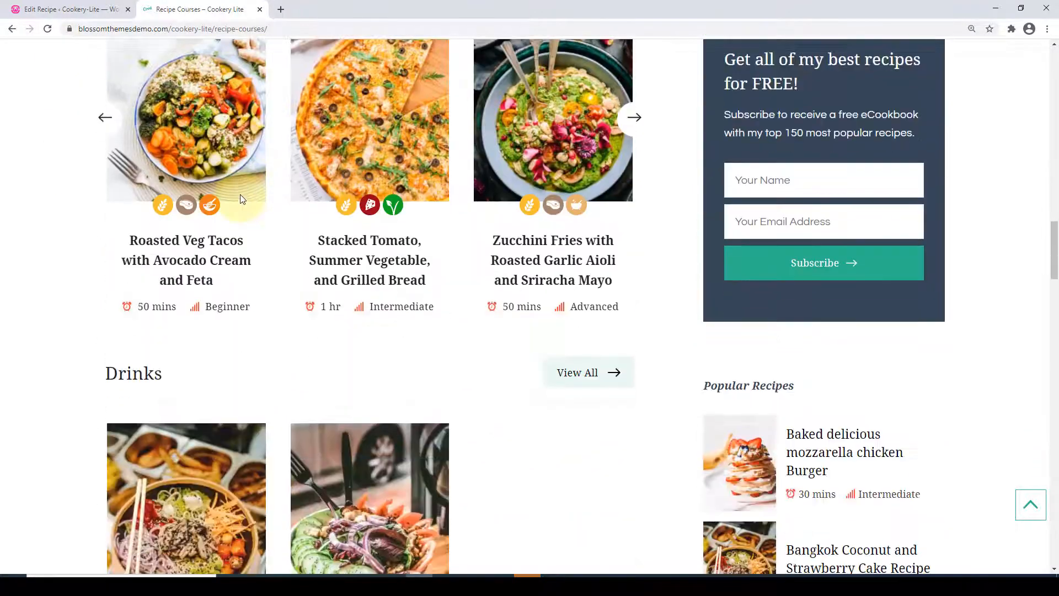
scroll(255, 208, "up", 15)
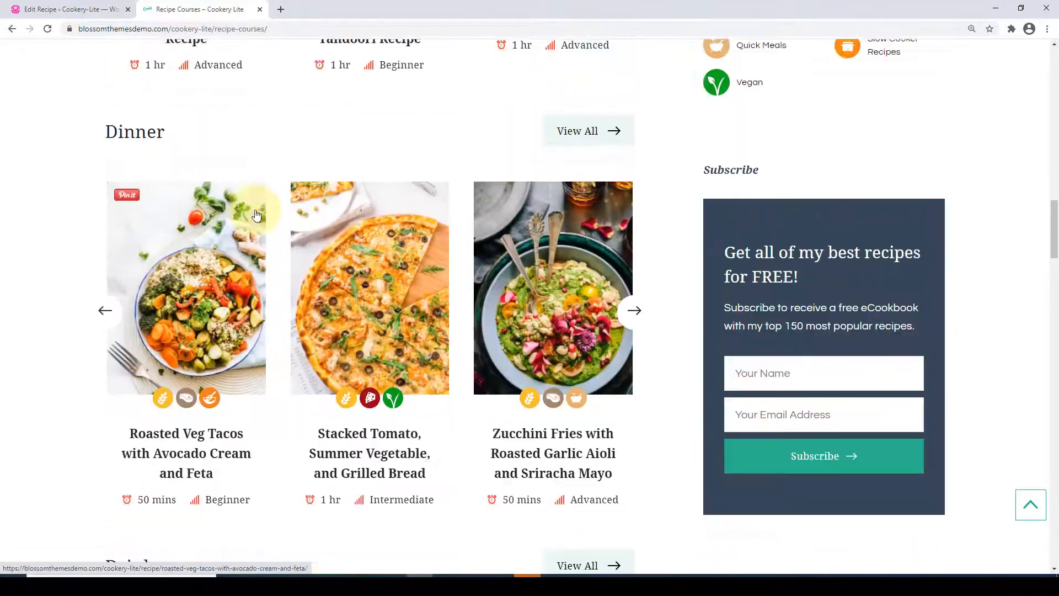
scroll(254, 214, "up", 14)
Browse the Recipe Cuisines page and its Chinese carousel, then return to the recipe editor.
mouse_move(468, 202)
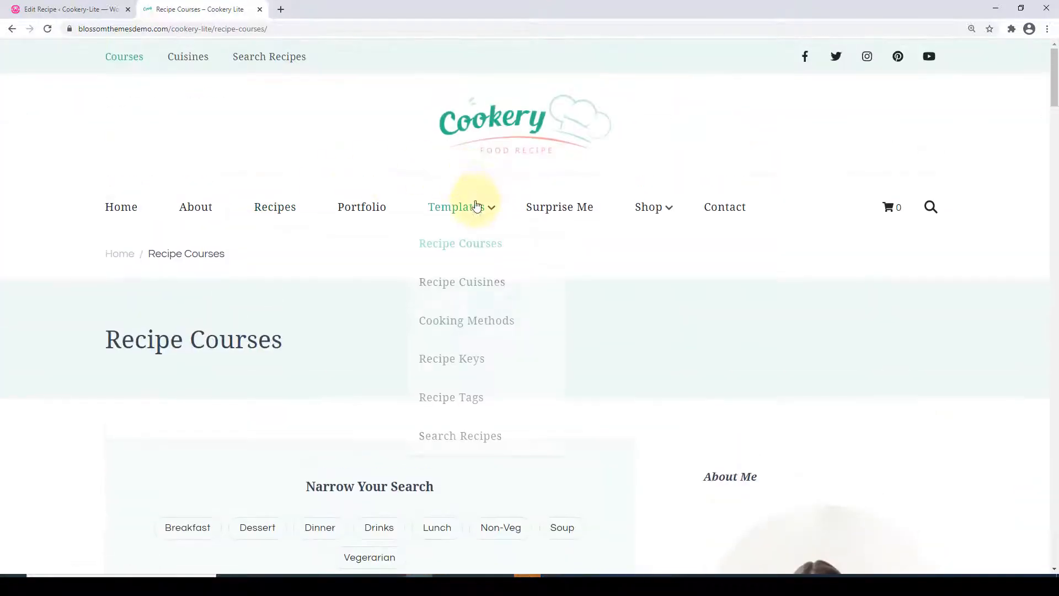
left_click(465, 289)
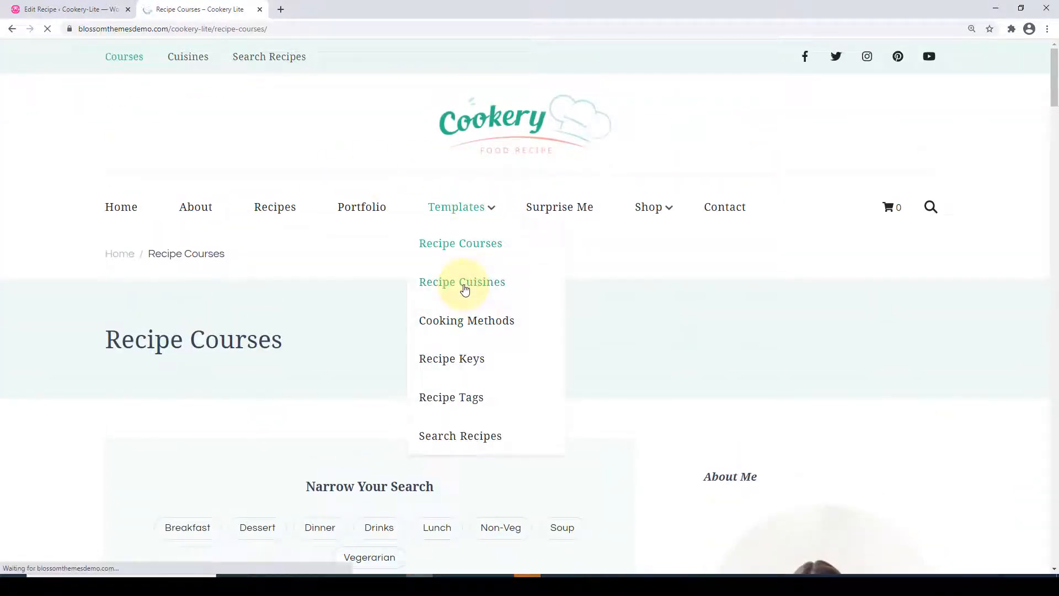
scroll(466, 288, "down", 10)
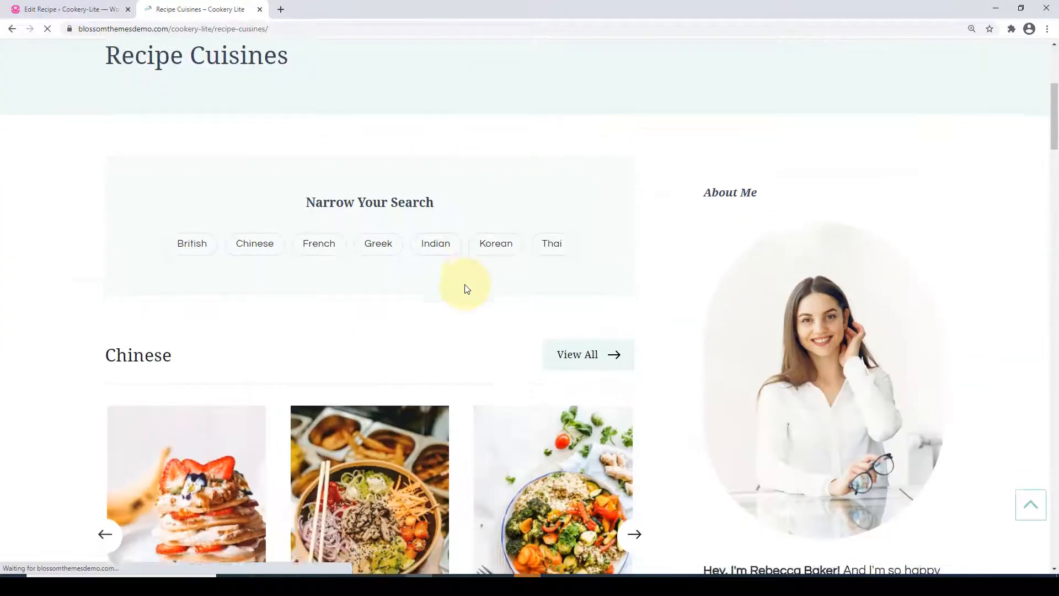
left_click(634, 271)
left_click(634, 270)
scroll(640, 276, "down", 10)
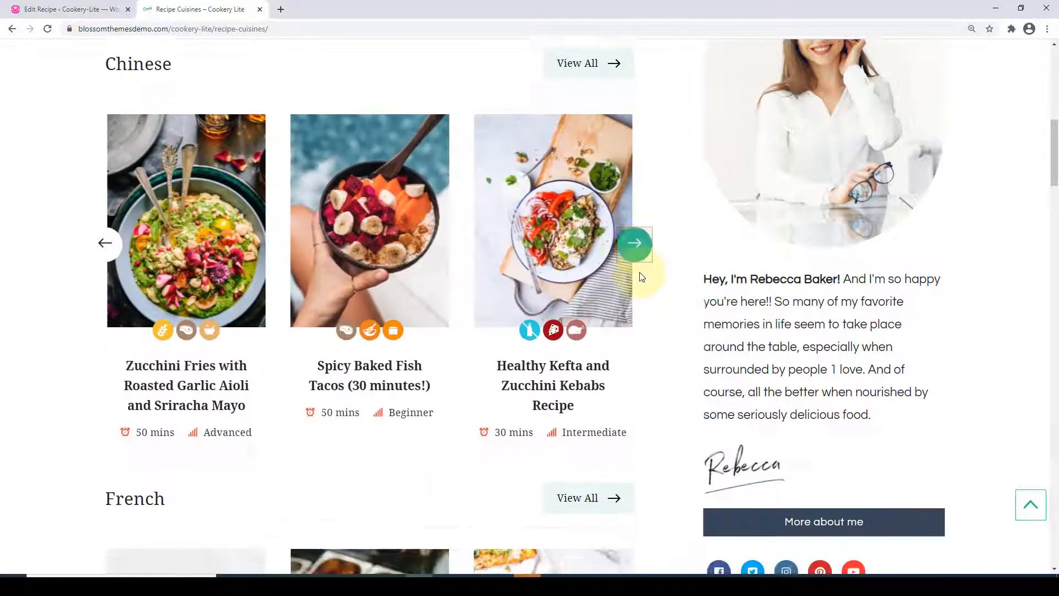
left_click(634, 150)
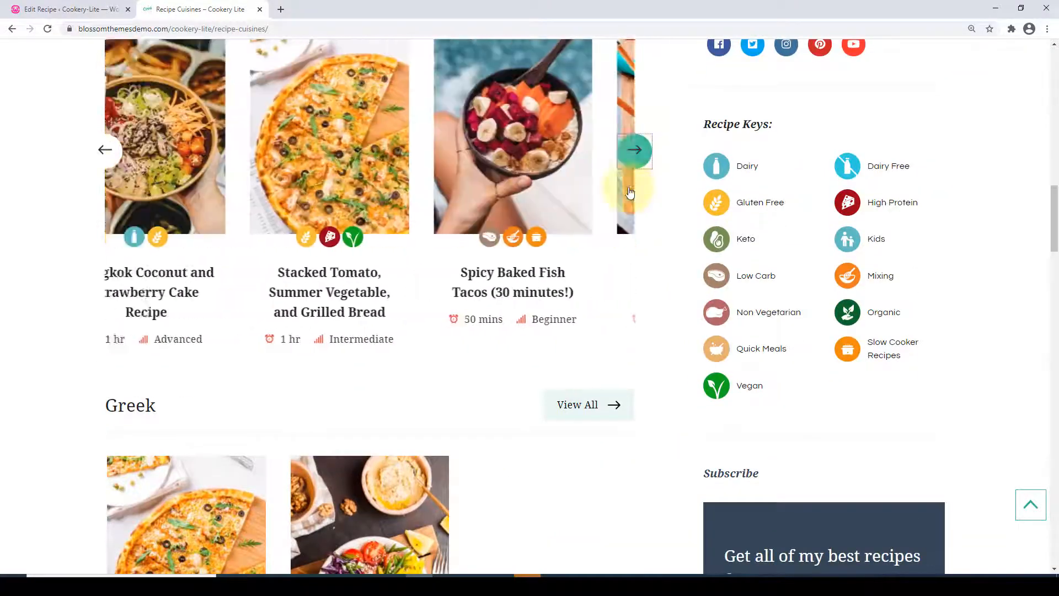
scroll(634, 243, "down", 5)
scroll(635, 243, "down", 2)
scroll(598, 220, "up", 3)
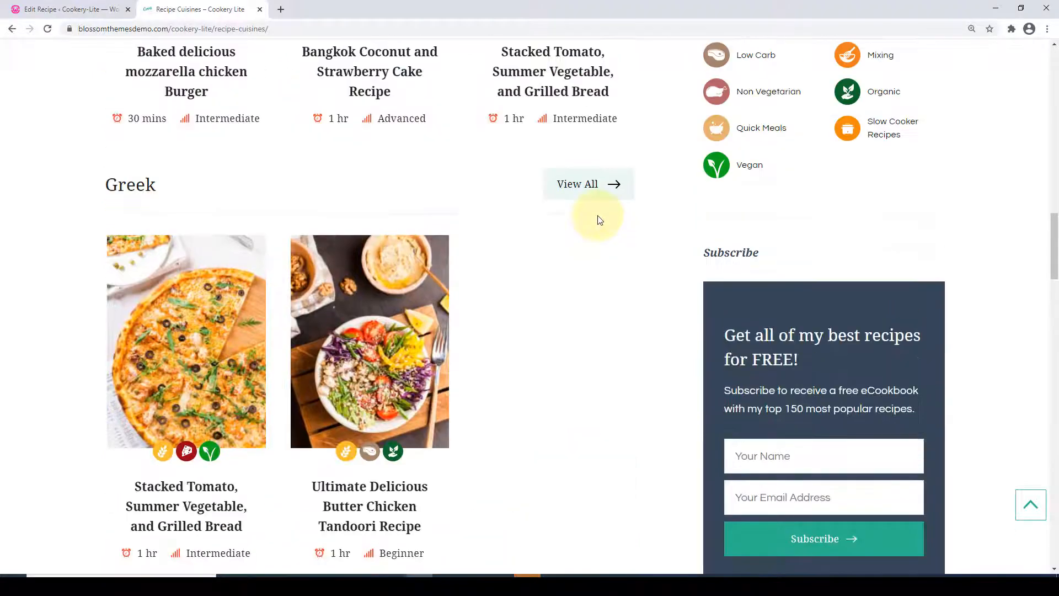
scroll(598, 220, "down", 5)
scroll(598, 248, "down", 5)
scroll(598, 248, "up", 20)
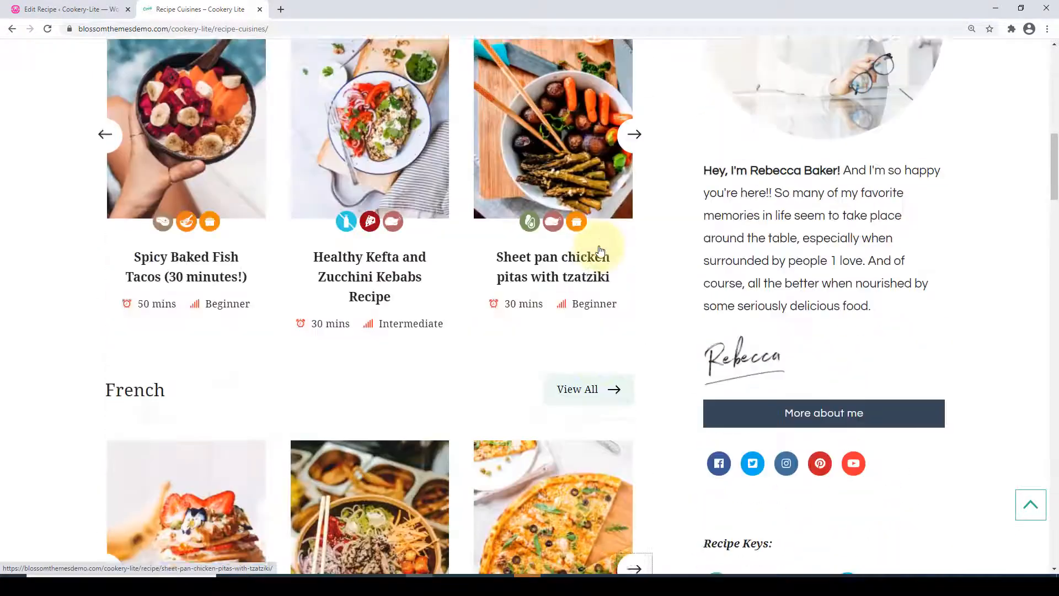
scroll(599, 248, "up", 10)
left_click(63, 9)
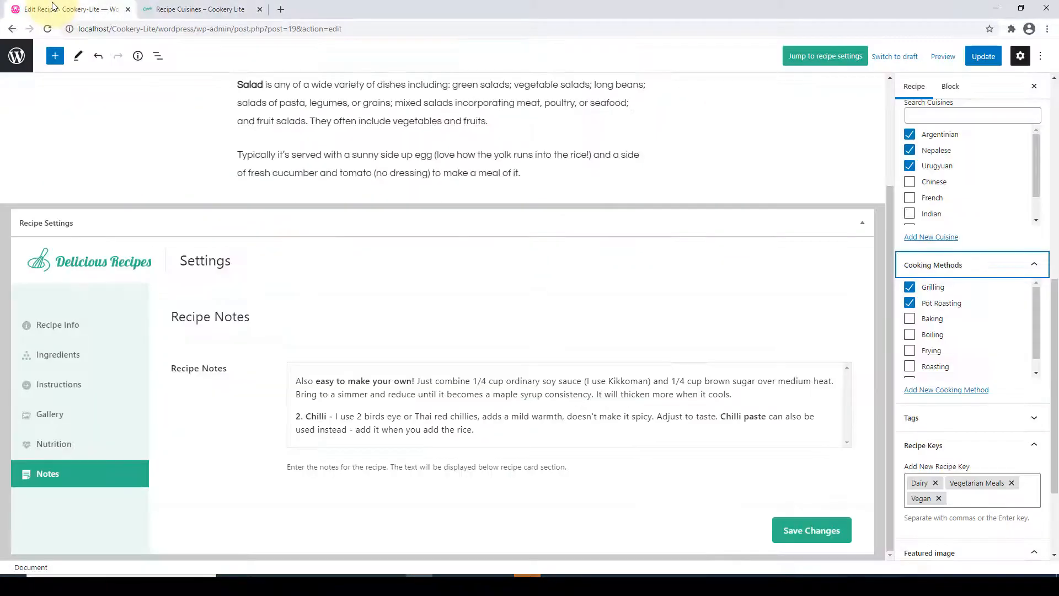
Set the strawberry pancake stack photo as the recipe's featured image and update the recipe.
scroll(958, 376, "up", 8)
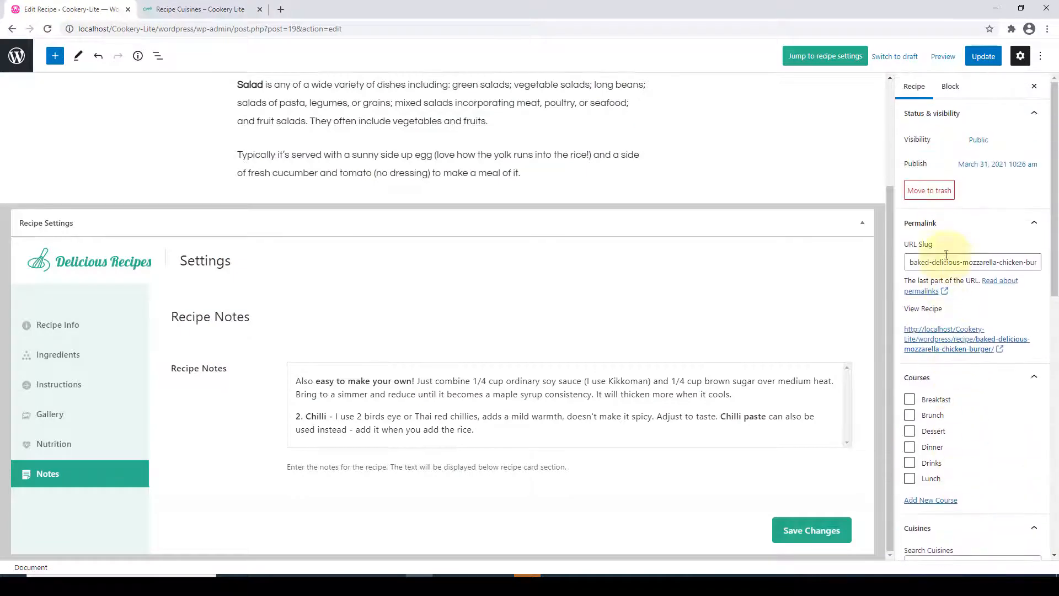
left_click(943, 262)
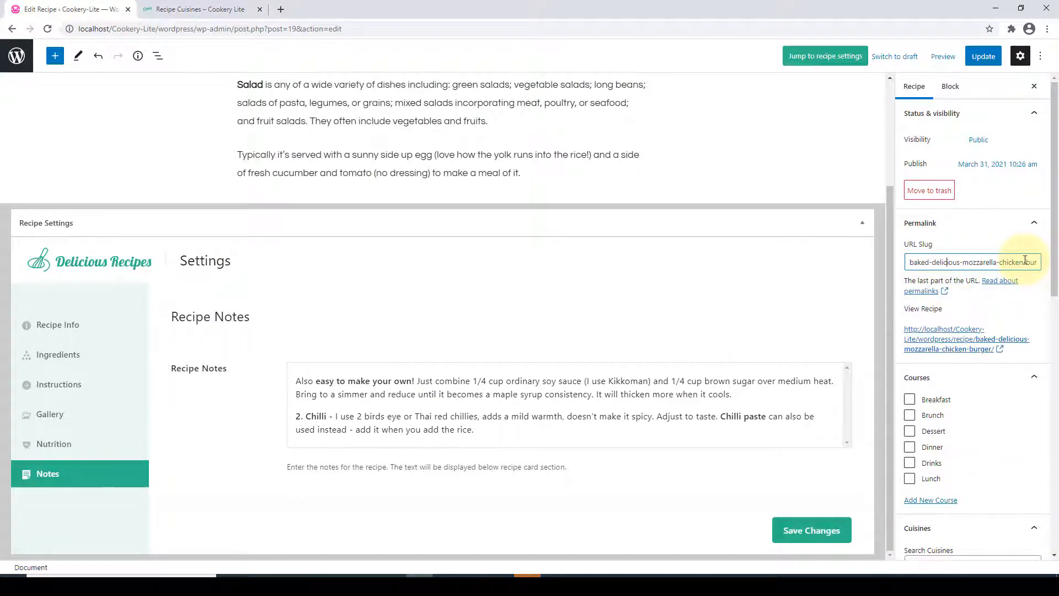
scroll(1004, 473, "down", 10)
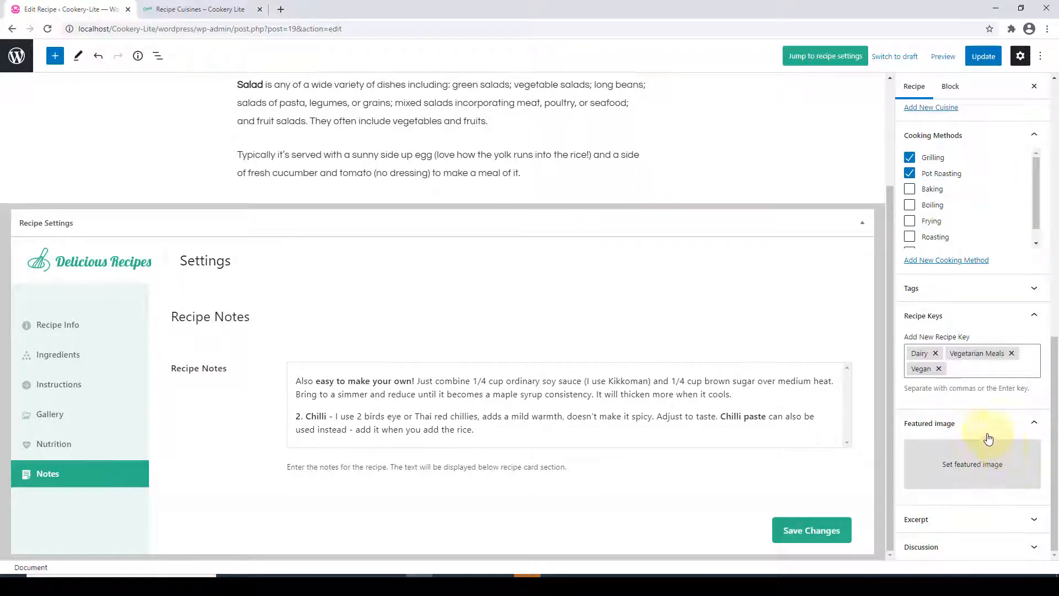
left_click(964, 458)
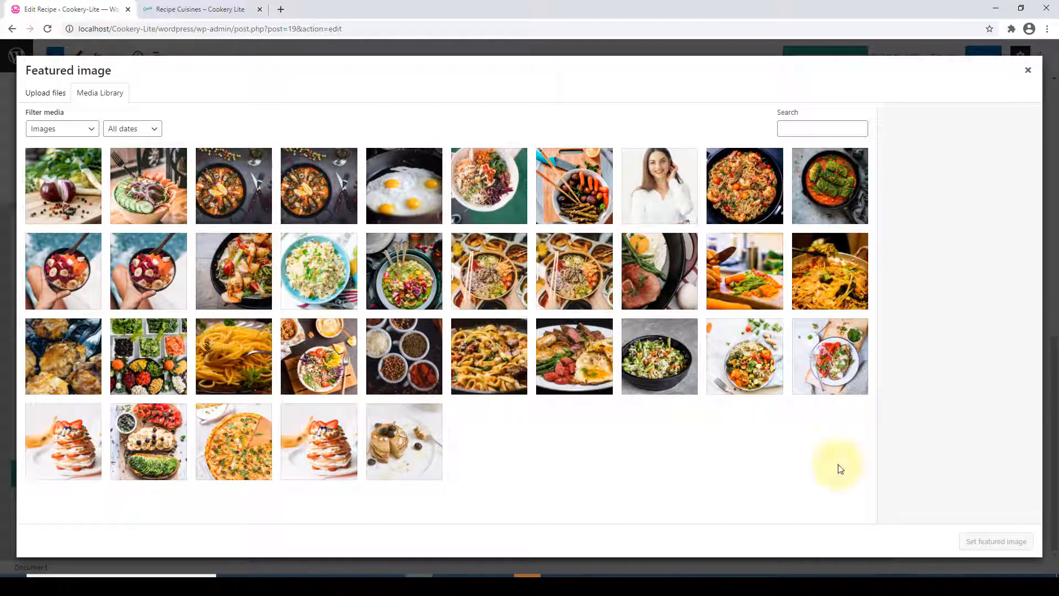
left_click(328, 458)
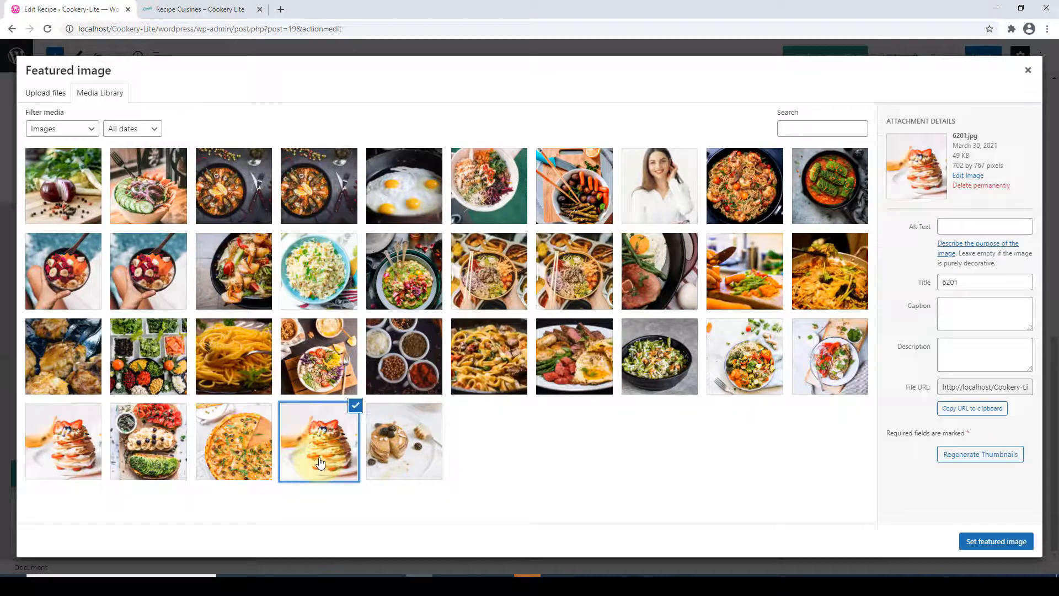
left_click(1009, 541)
scroll(1004, 496, "down", 1)
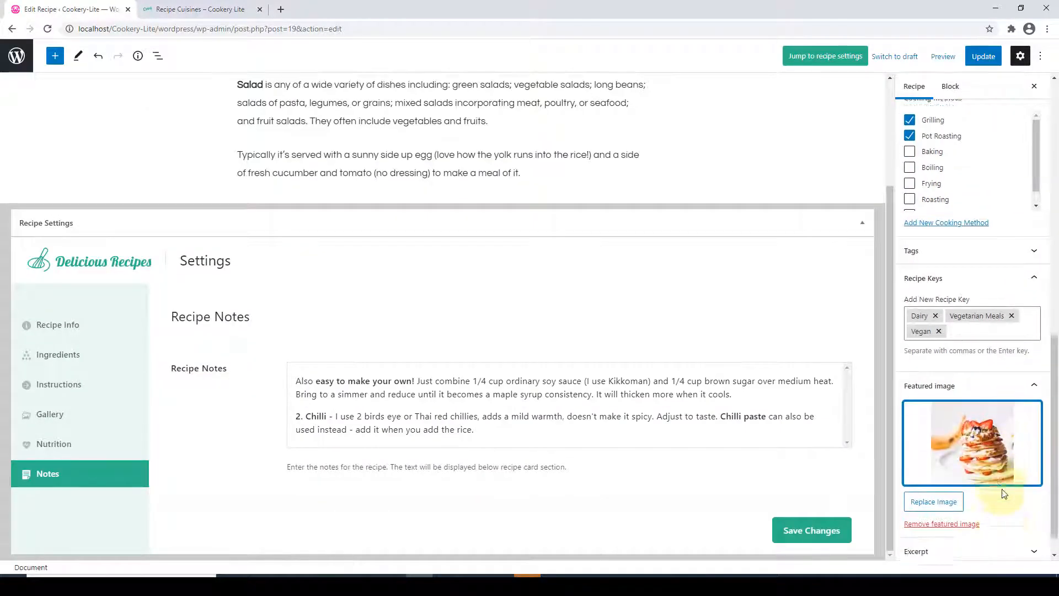
left_click(987, 62)
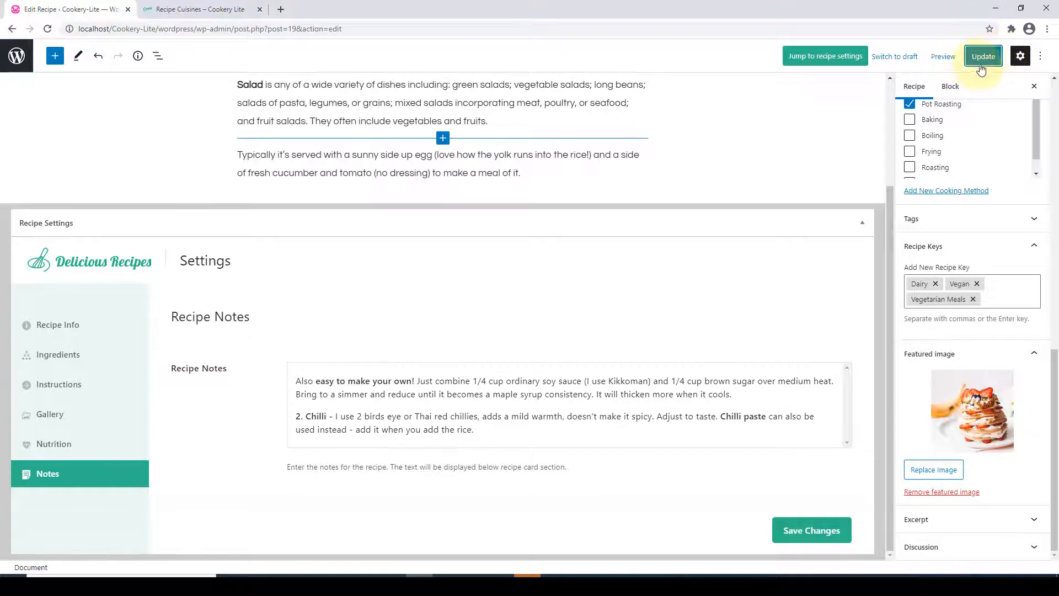
Update the recipe and open the View Recipe link in a new tab.
left_click(983, 57)
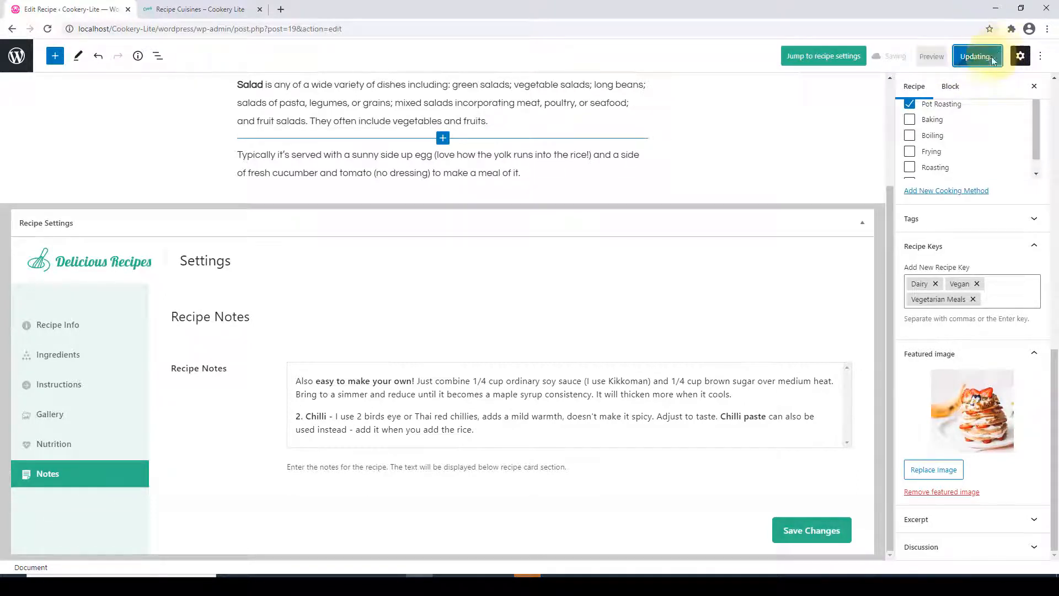
right_click(104, 538)
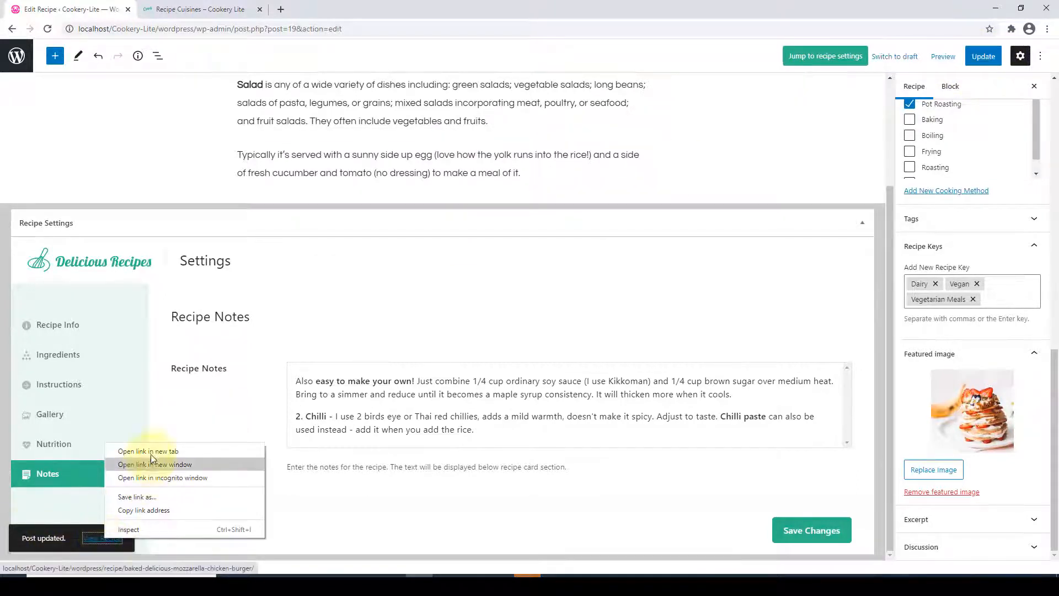
left_click(152, 451)
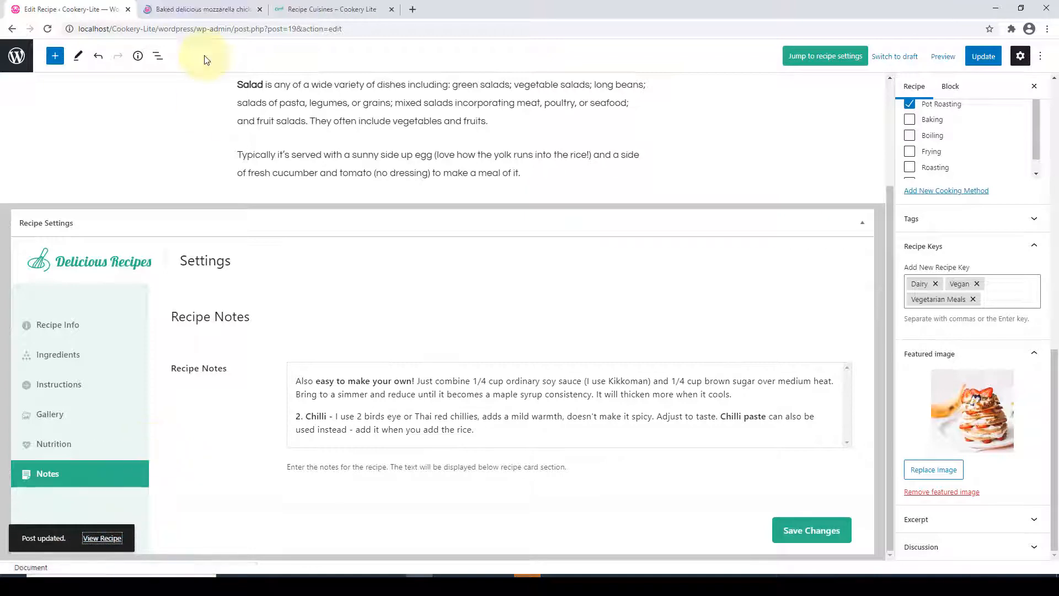
left_click(222, 4)
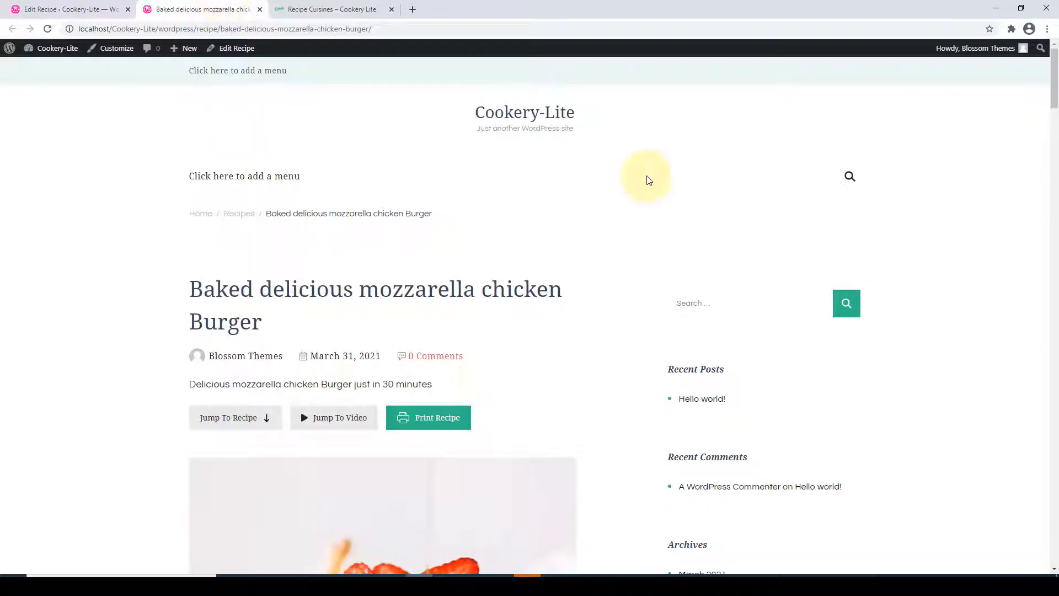
scroll(646, 179, "down", 2)
scroll(648, 181, "down", 6)
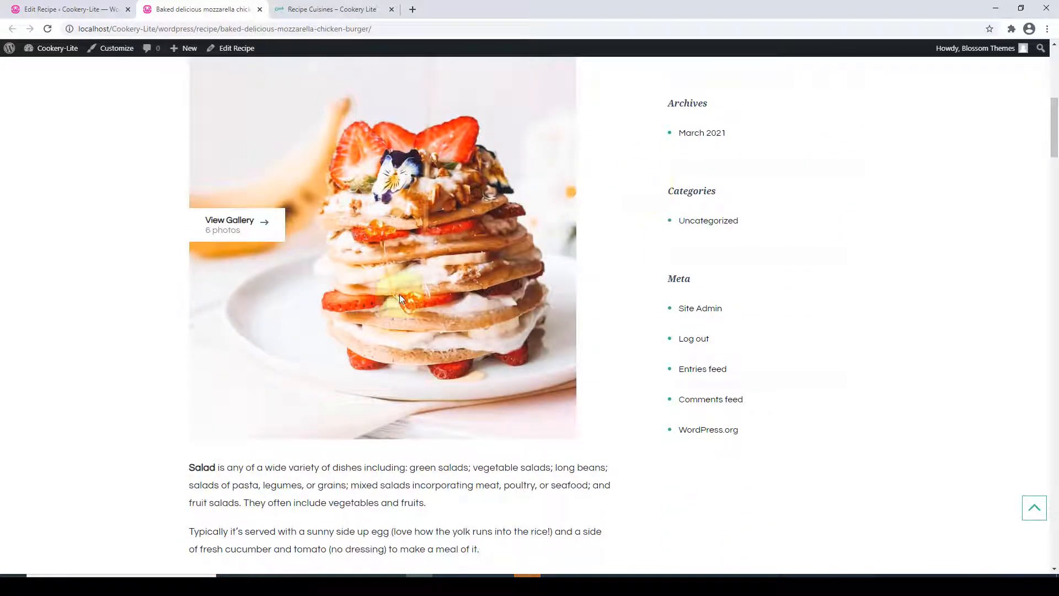
left_click(262, 224)
left_click(1022, 312)
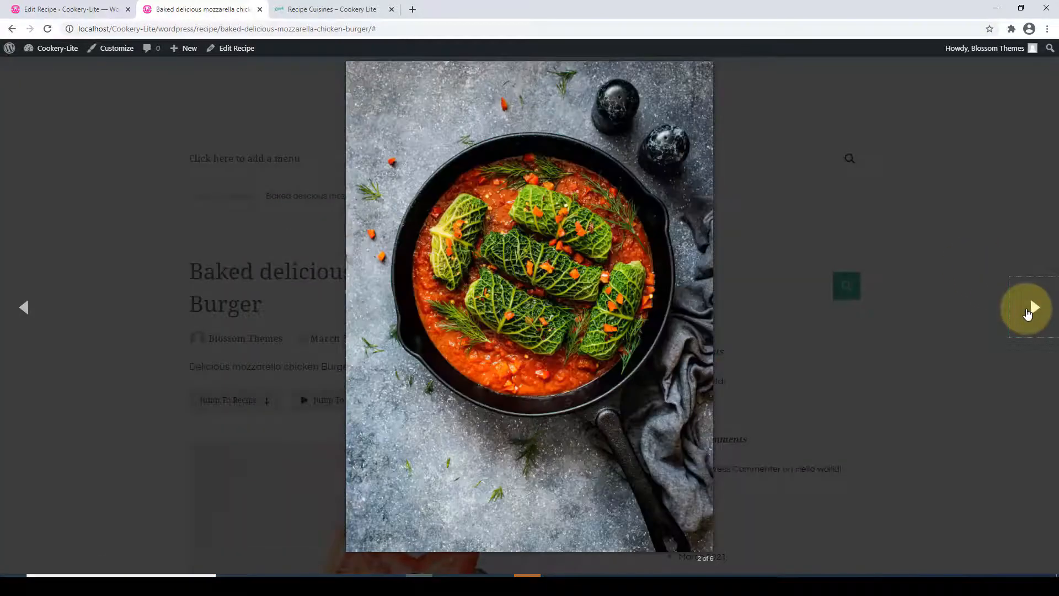
left_click(1025, 312)
left_click(1027, 314)
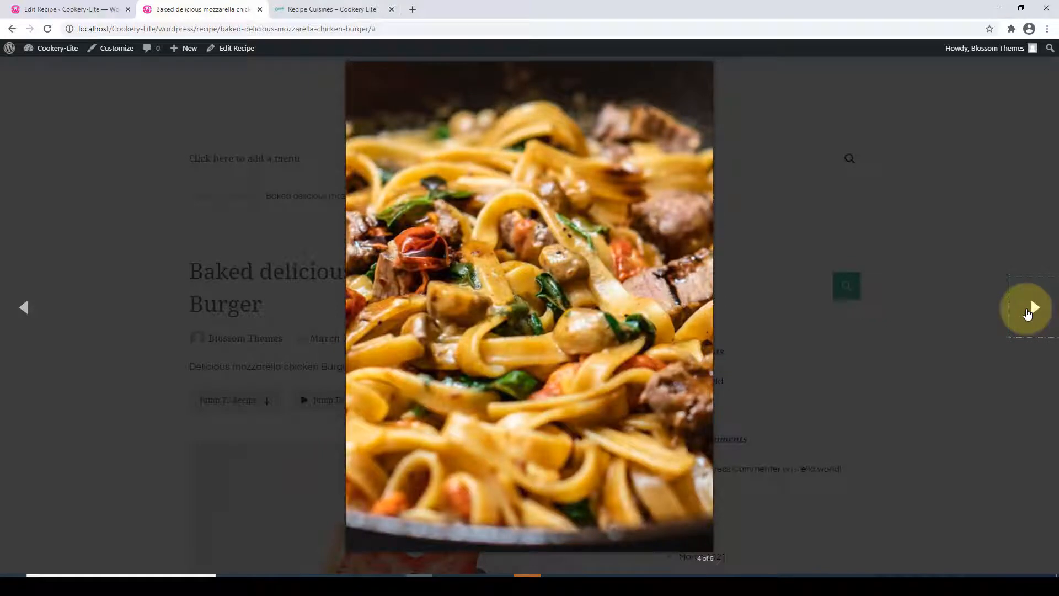
left_click(126, 211)
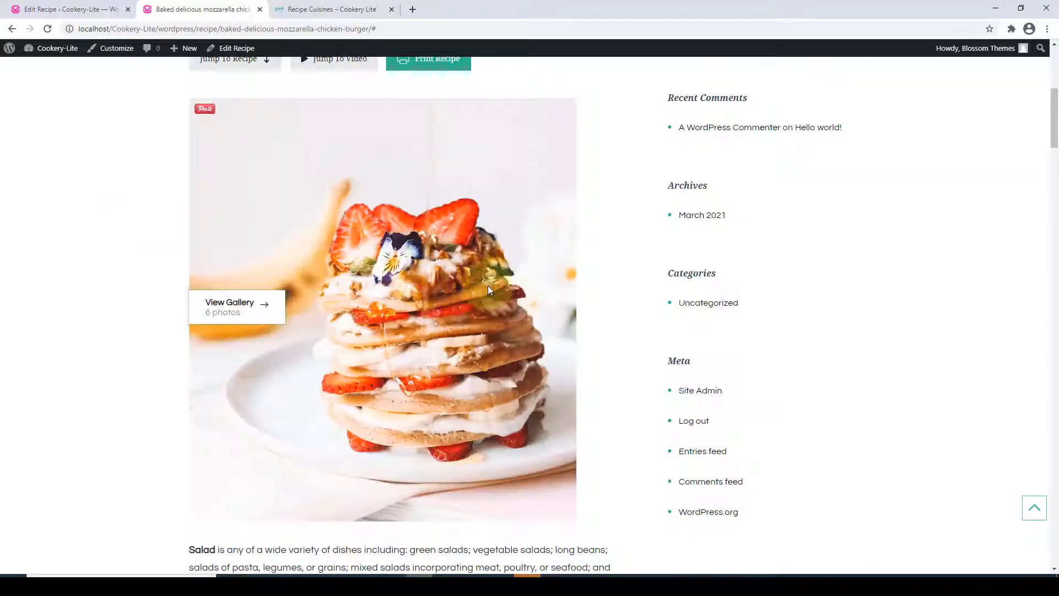
scroll(488, 286, "down", 3)
scroll(488, 286, "down", 3)
left_click_drag(490, 298, 184, 217)
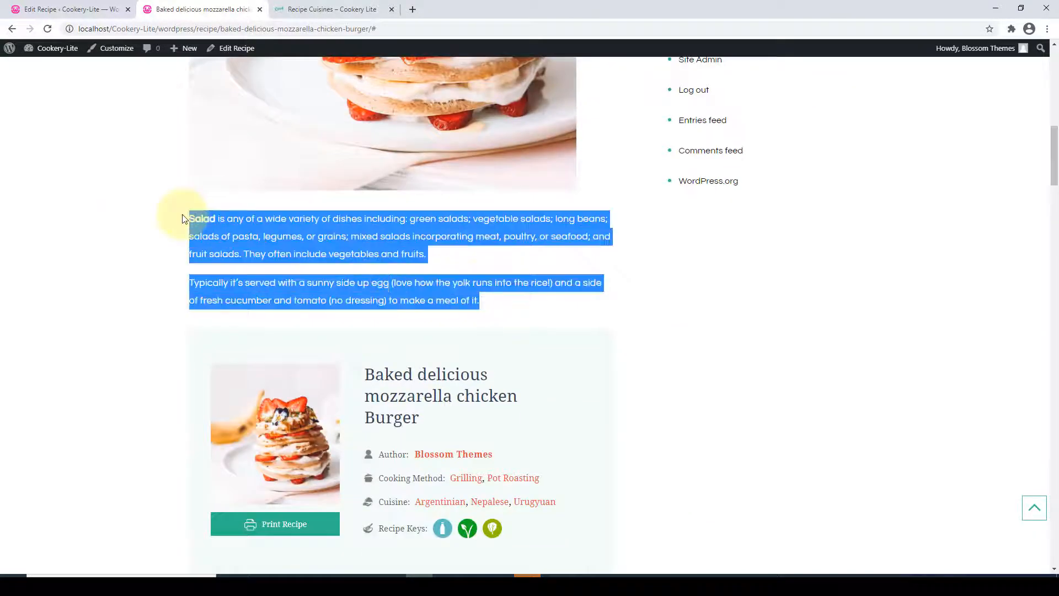
left_click(172, 233)
scroll(174, 238, "down", 5)
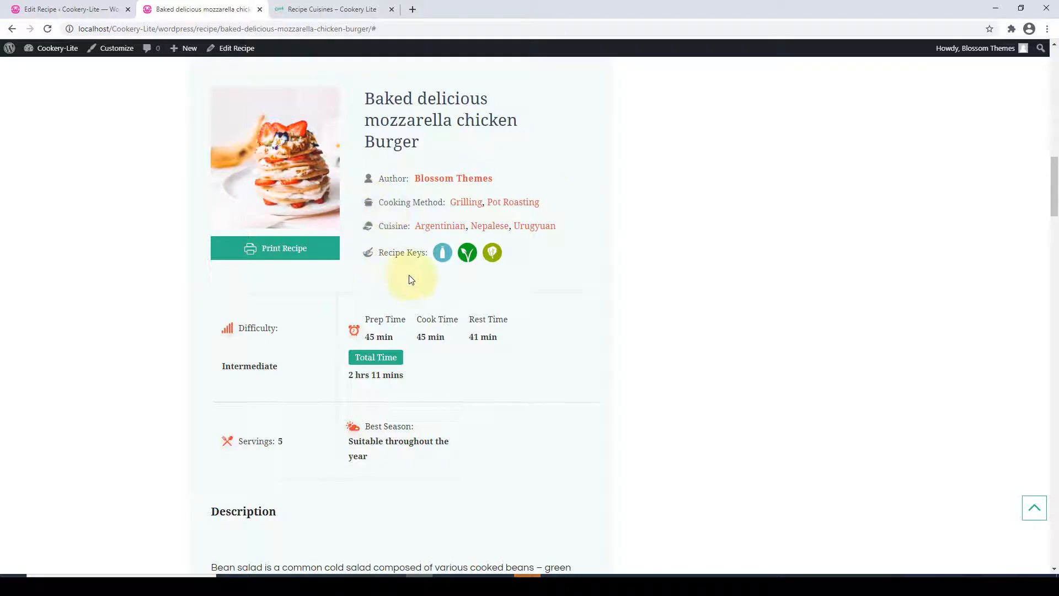
scroll(432, 268, "down", 3)
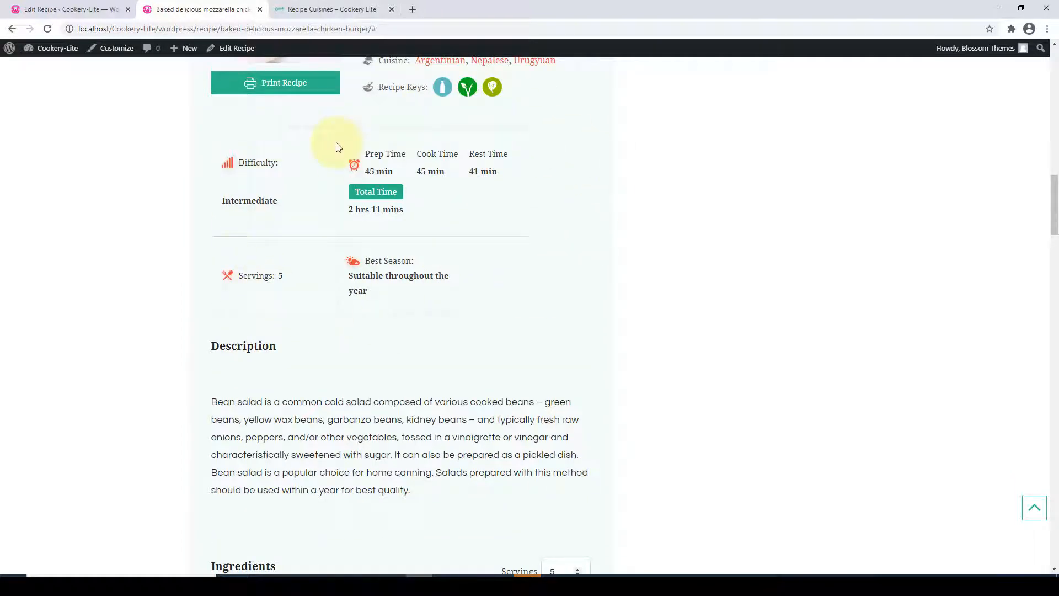
scroll(338, 146, "down", 8)
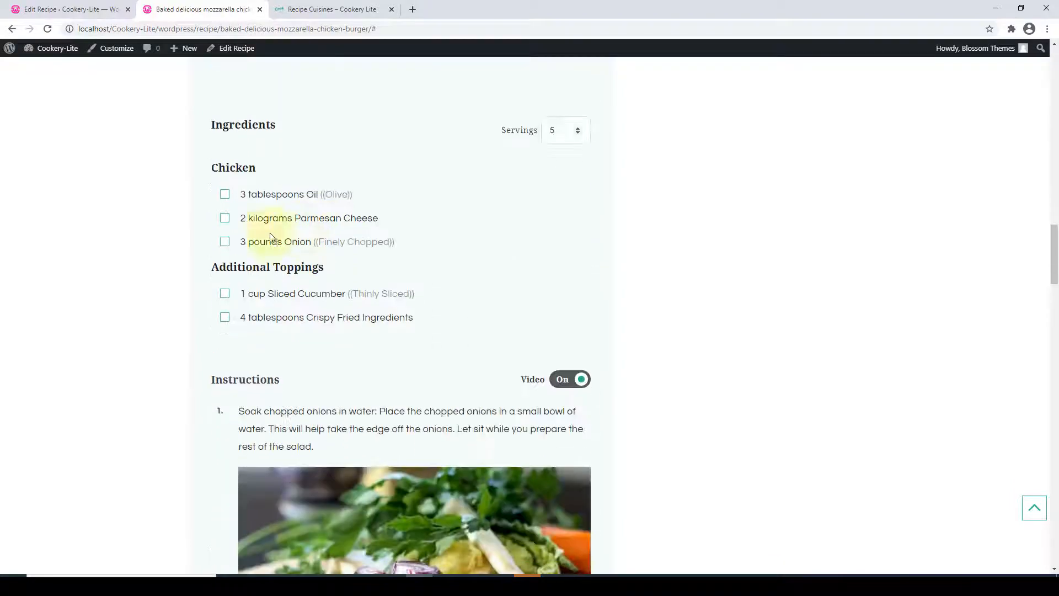
scroll(394, 266, "down", 20)
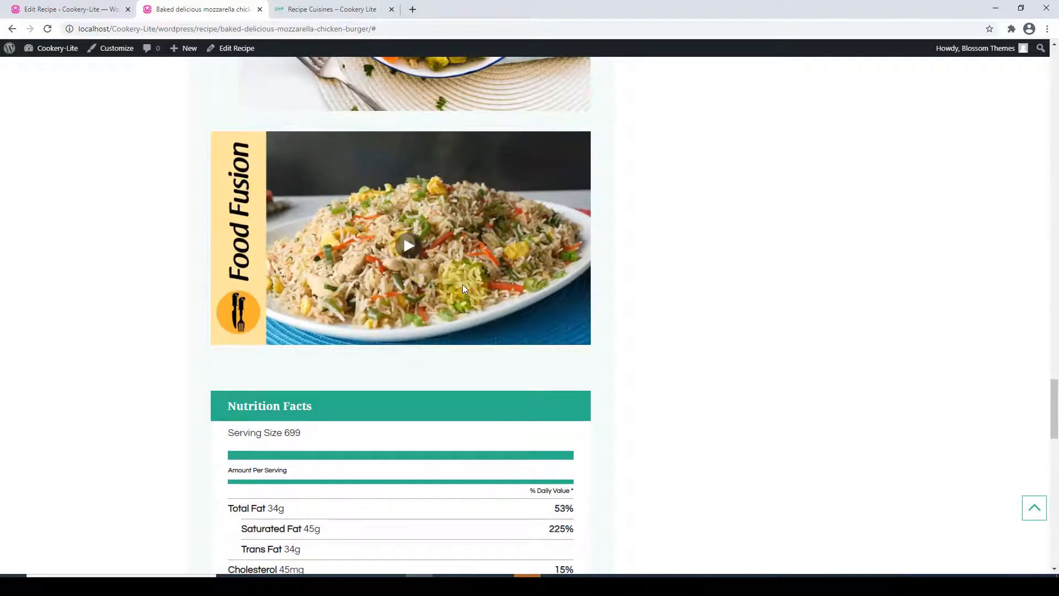
scroll(462, 284, "down", 4)
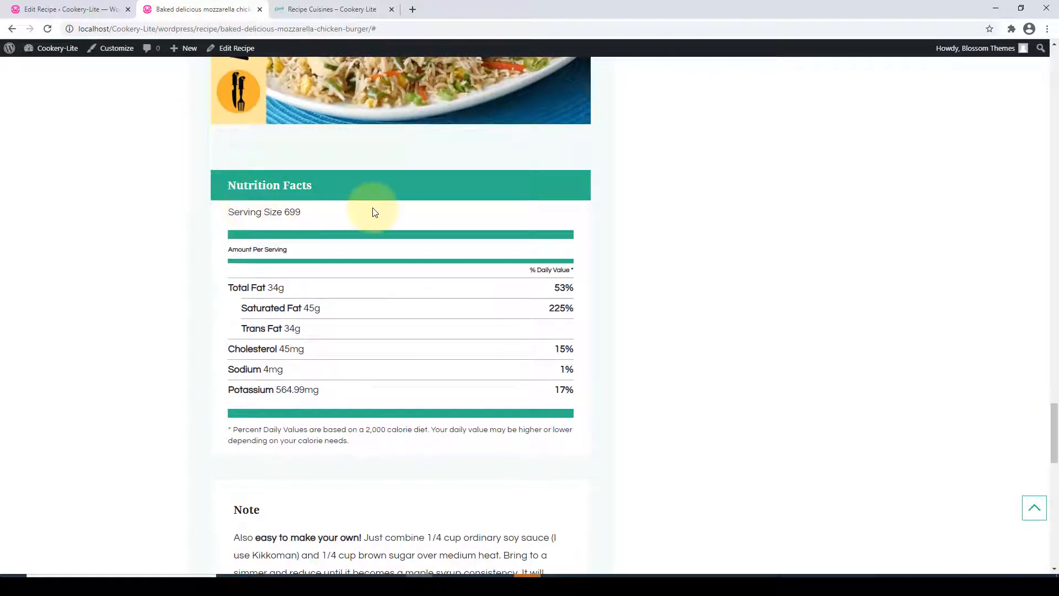
scroll(375, 212, "down", 5)
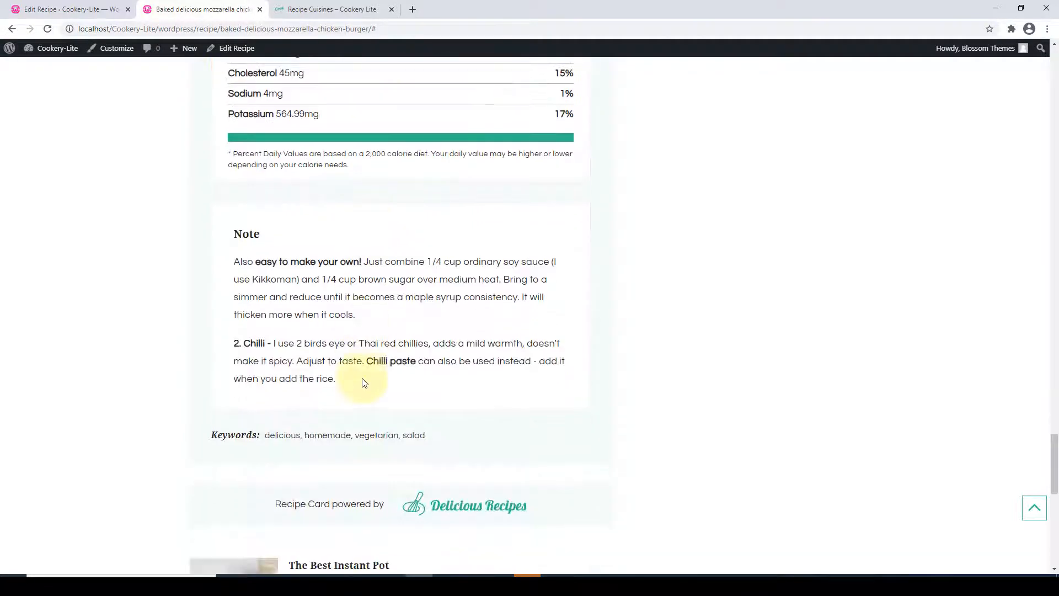
left_click_drag(364, 381, 237, 232)
left_click(303, 435)
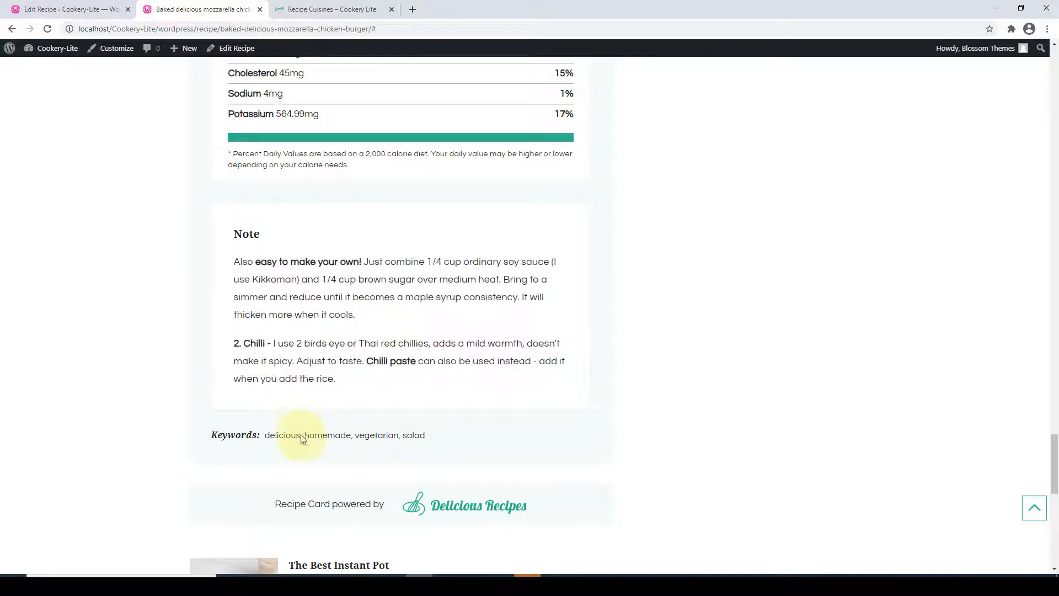
triple_click(302, 435)
left_click(454, 444)
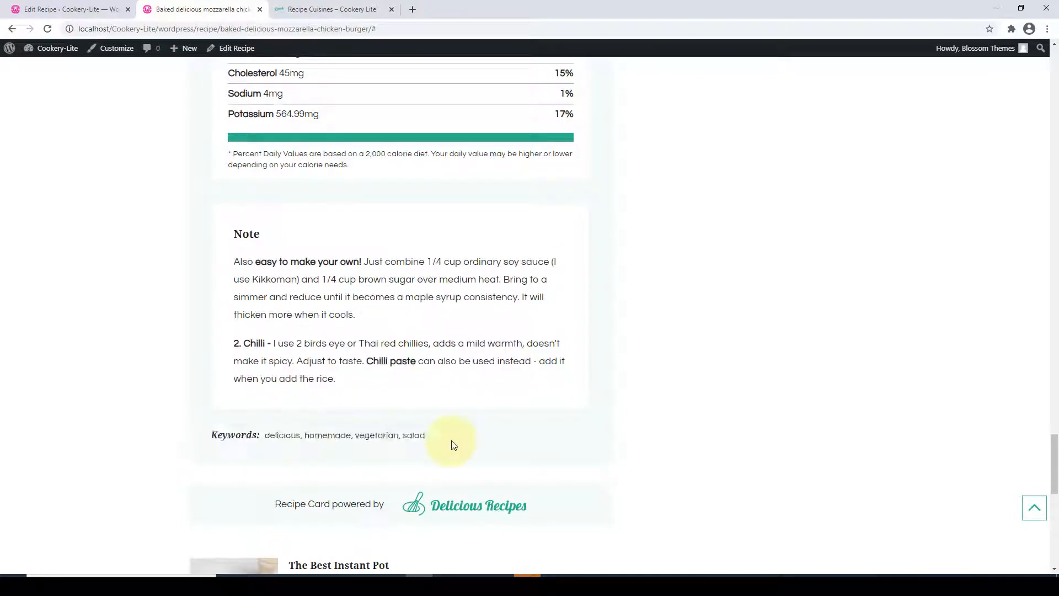
left_click(1044, 506)
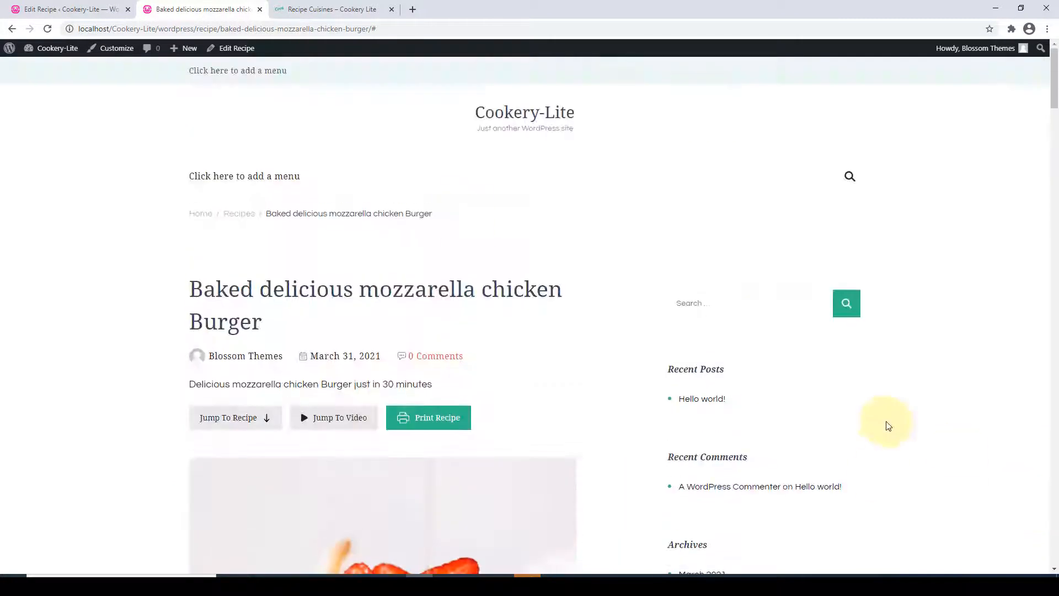
Leave the recipe editor and create a new blank post via Posts > Add New.
left_click(105, 8)
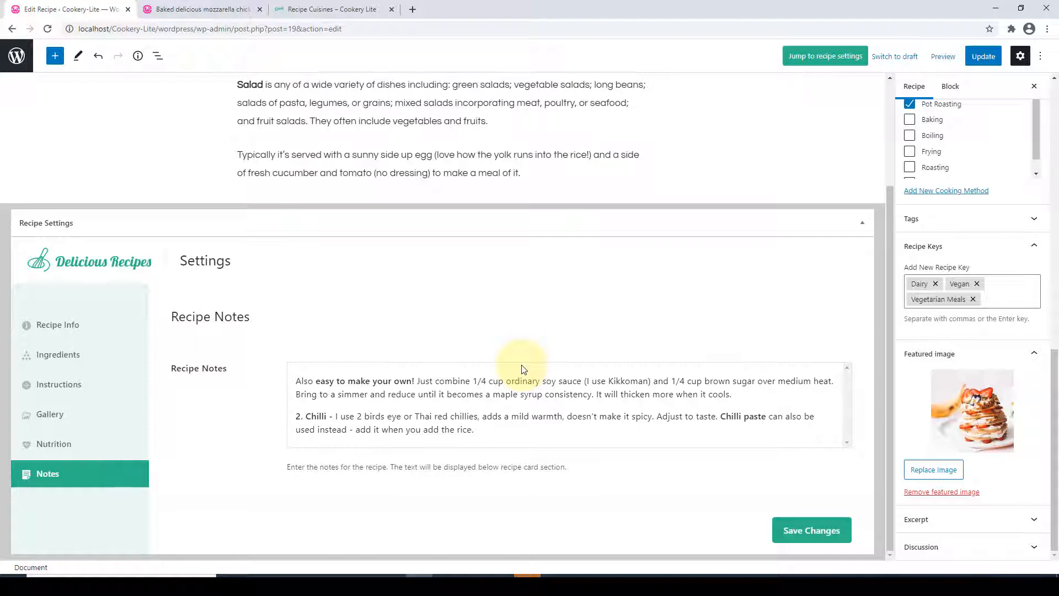
left_click(16, 55)
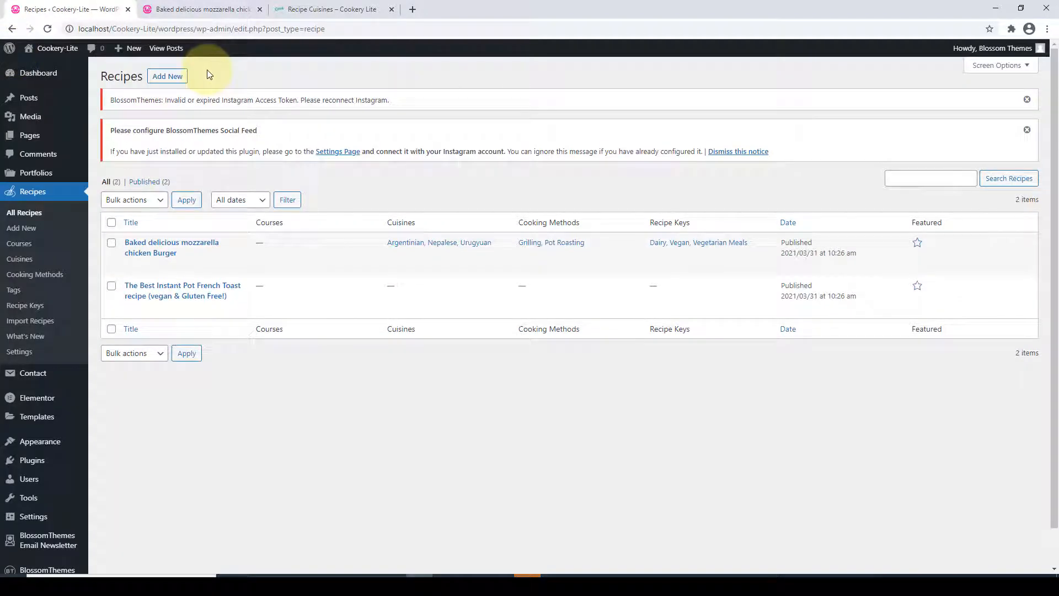
mouse_move(36, 100)
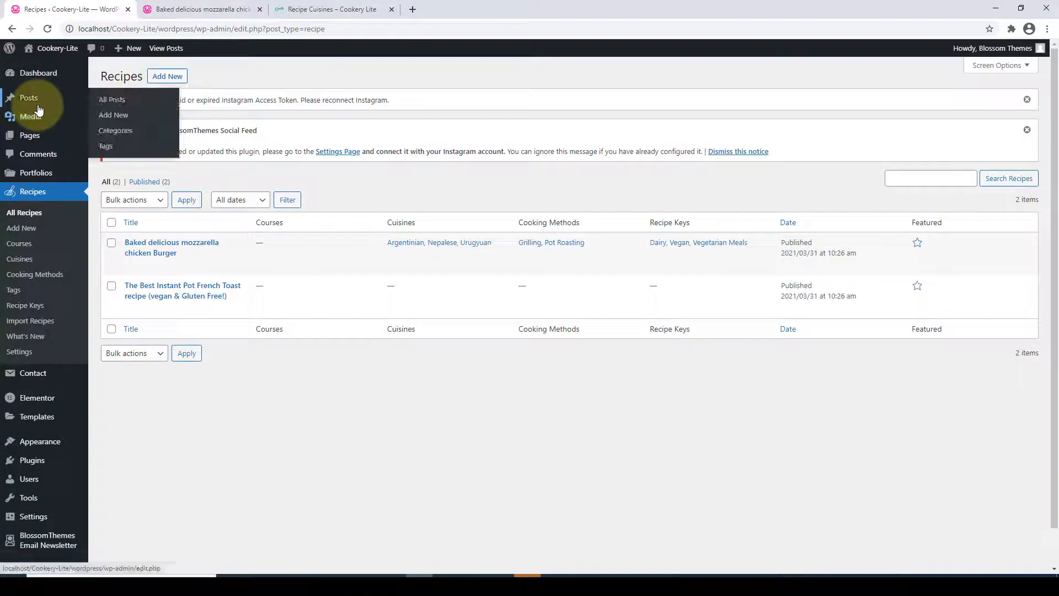
left_click(121, 116)
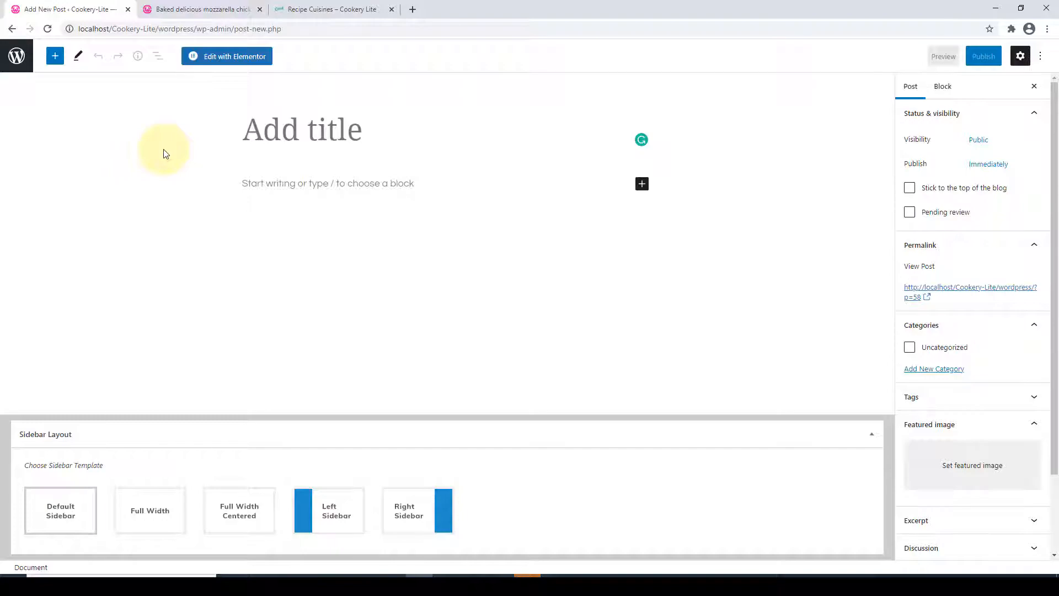
Copy the mozzarella chicken Burger title from the demo recipe and paste it as the post title.
left_click(317, 12)
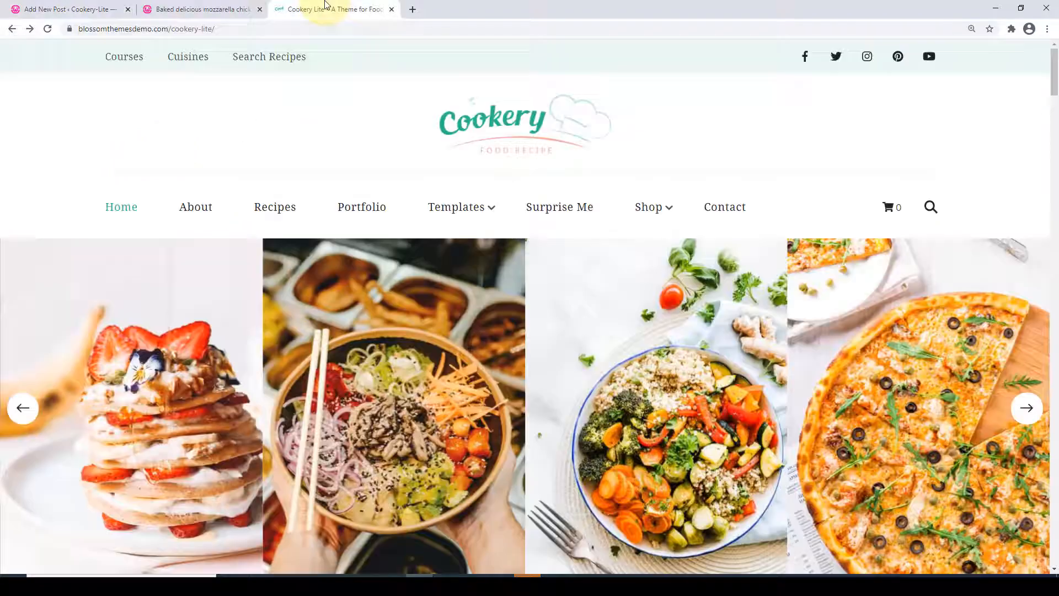
left_click_drag(316, 12, 213, 8)
scroll(336, 266, "down", 10)
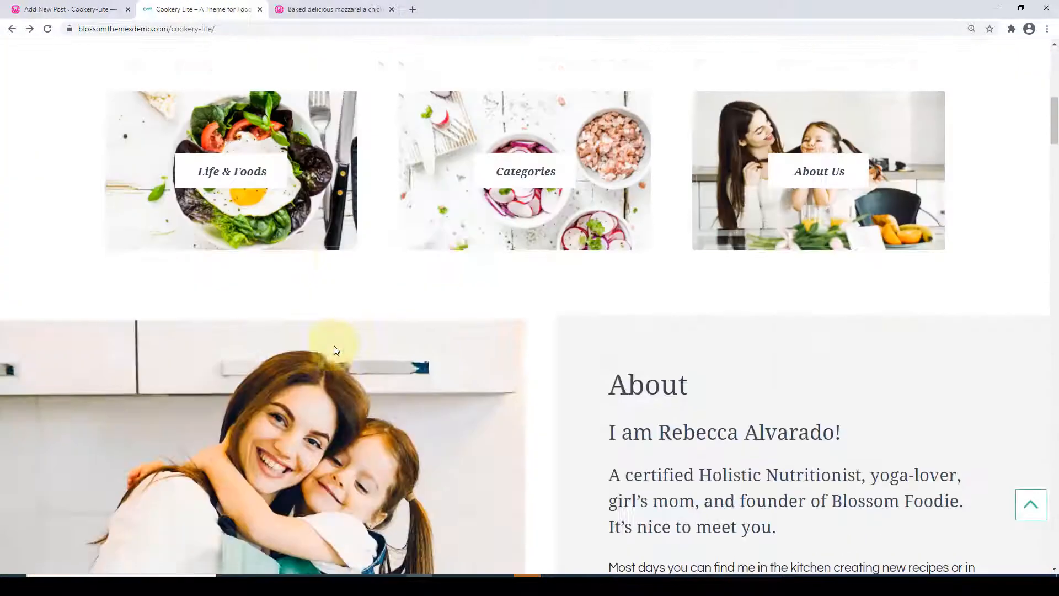
scroll(335, 351, "down", 20)
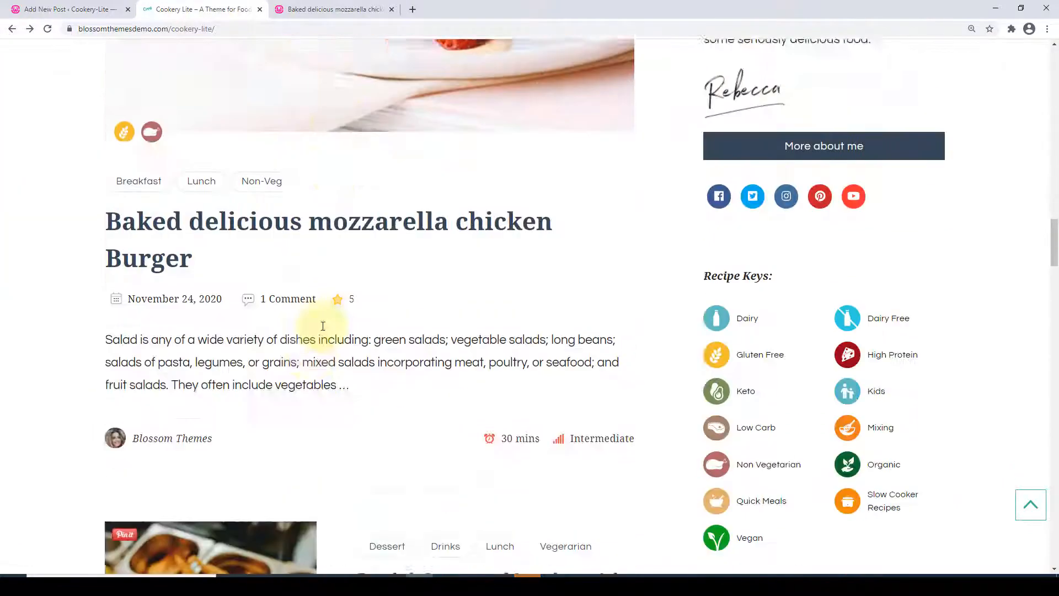
left_click(315, 181)
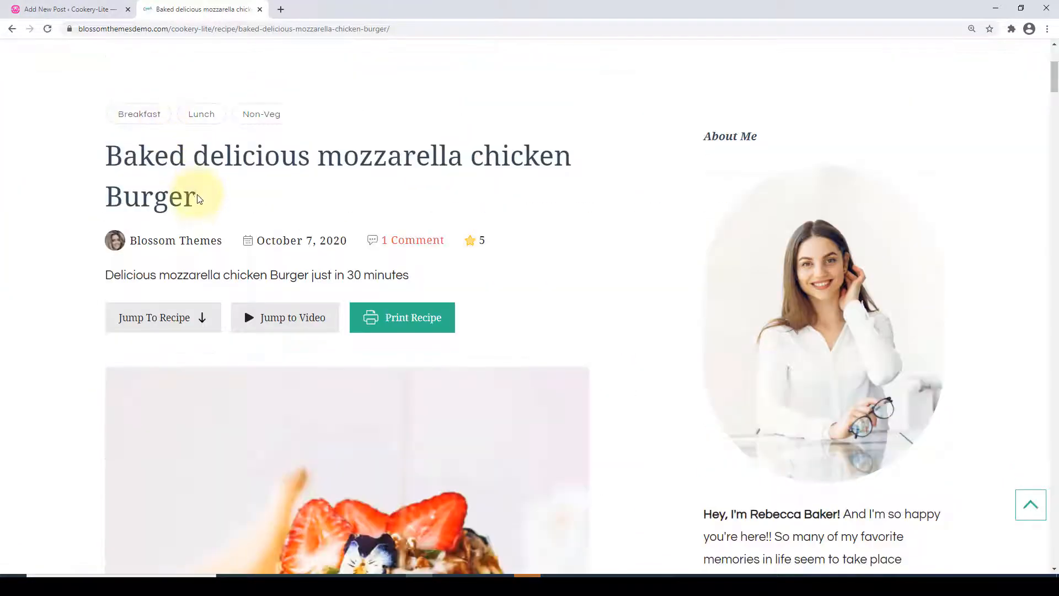
left_click_drag(199, 200, 106, 152)
right_click(135, 158)
left_click(146, 167)
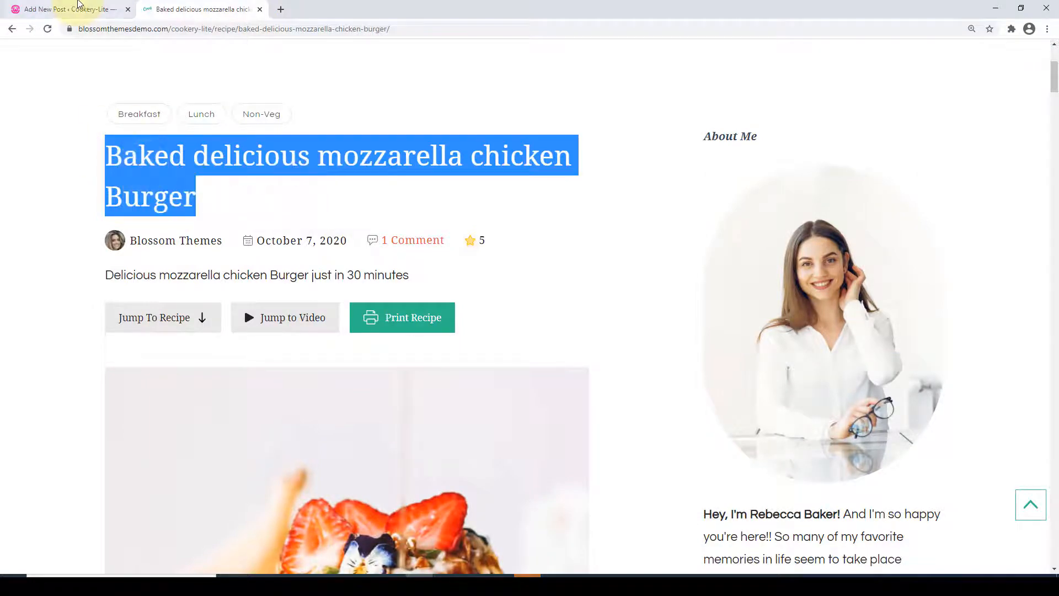
left_click(79, 5)
right_click(274, 119)
left_click(317, 208)
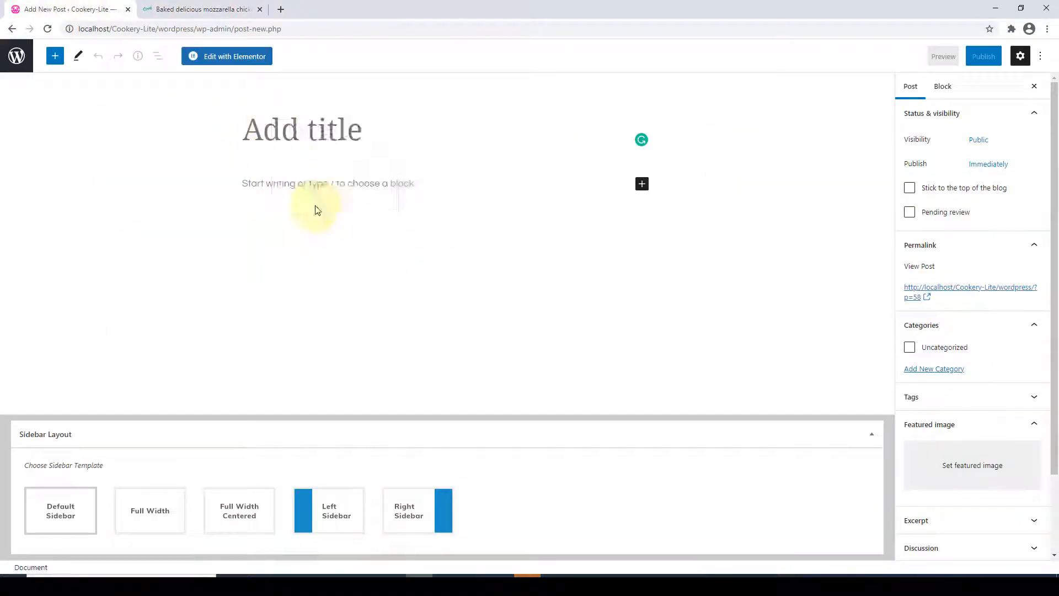
left_click(306, 219)
Copy the demo recipe's description and paste it as the post's body paragraphs.
left_click(215, 9)
scroll(378, 341, "down", 5)
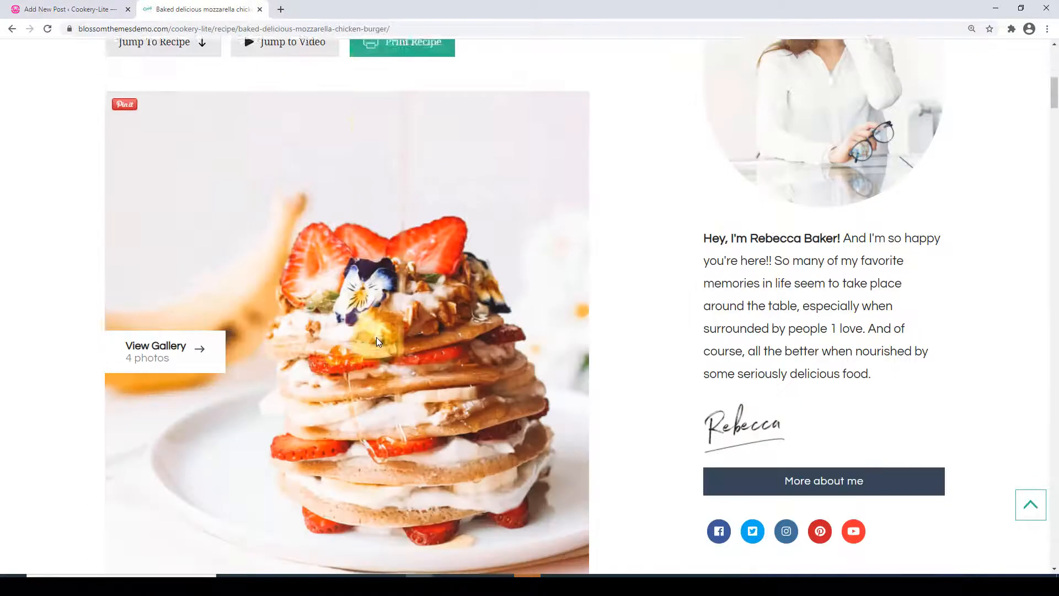
scroll(376, 337, "down", 10)
scroll(385, 338, "up", 1)
left_click_drag(468, 262, 106, 161)
right_click(108, 157)
left_click(142, 170)
left_click(85, 6)
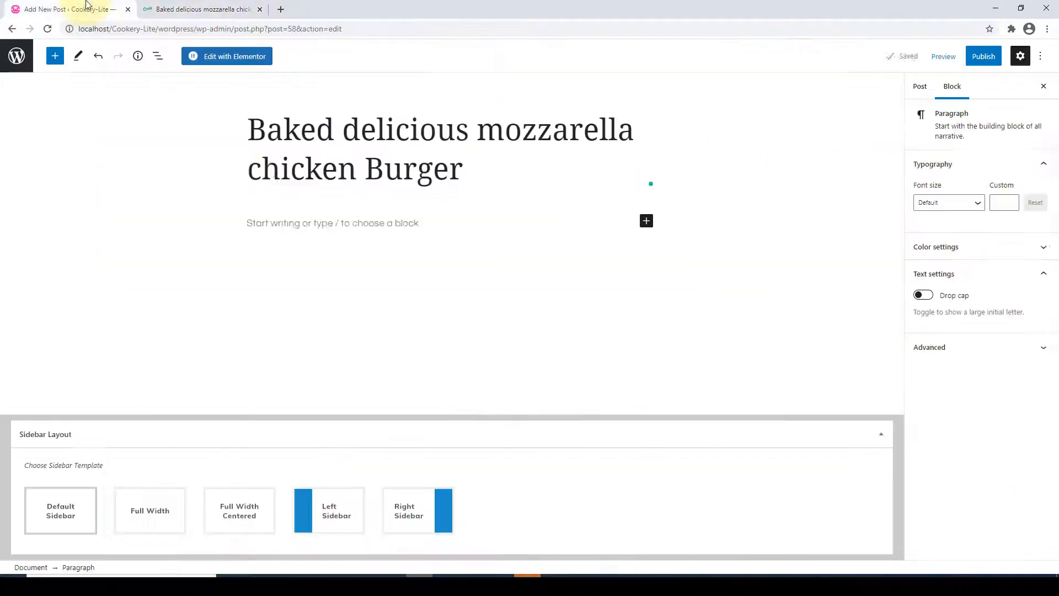
right_click(280, 228)
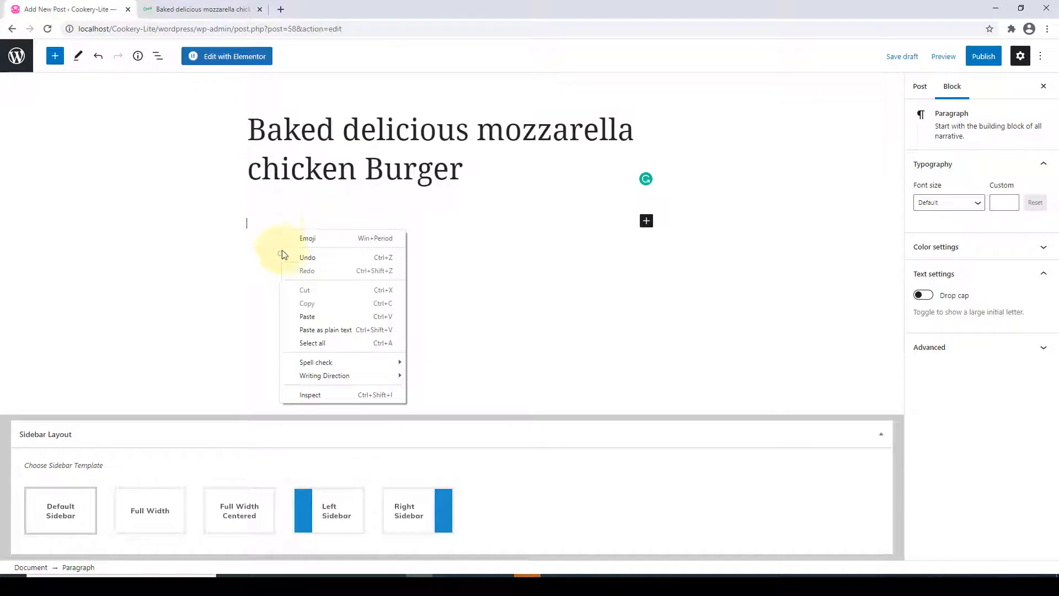
left_click(307, 317)
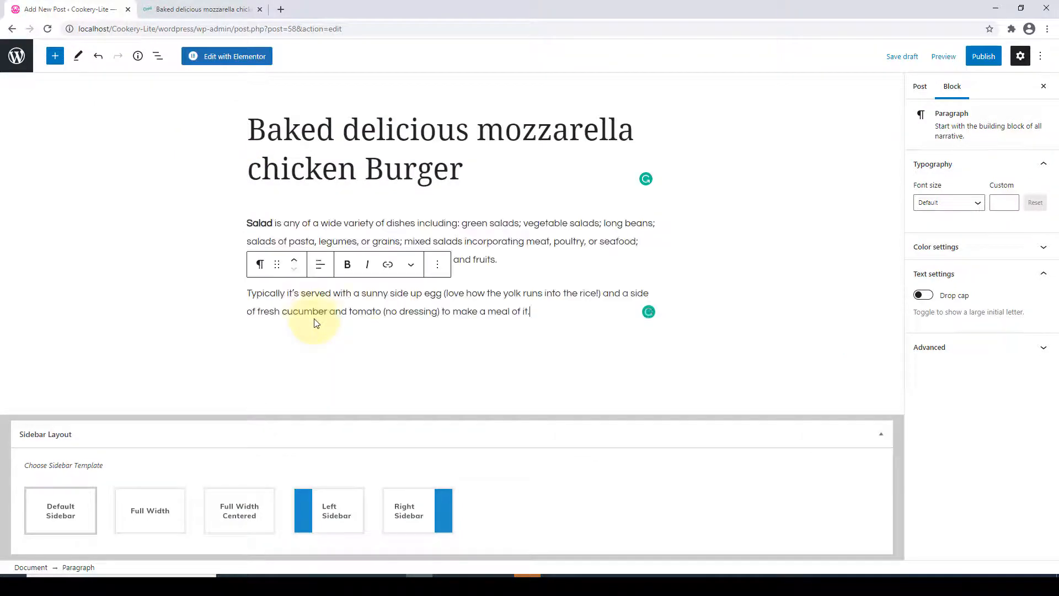
left_click(375, 344)
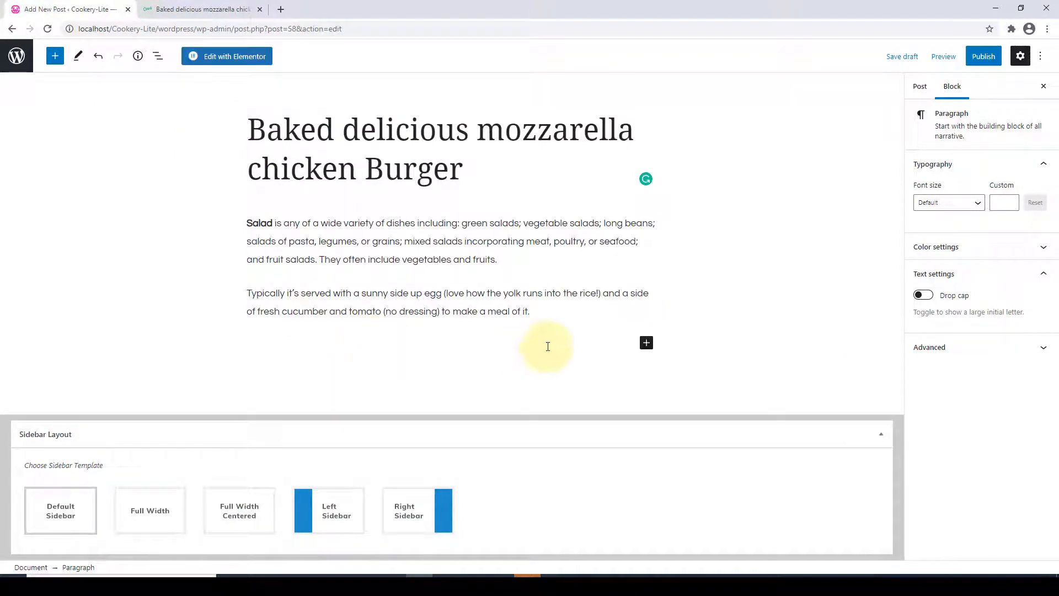
Insert a Dynamic Recipe Card block and give it the pancake stack photo as recipe image.
left_click(646, 343)
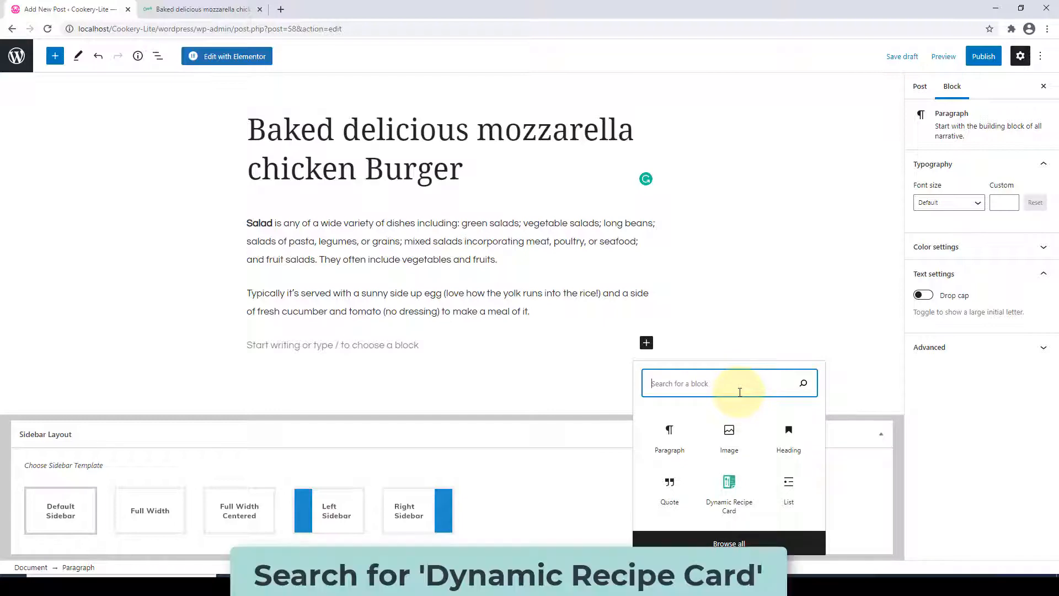
type("dynamic")
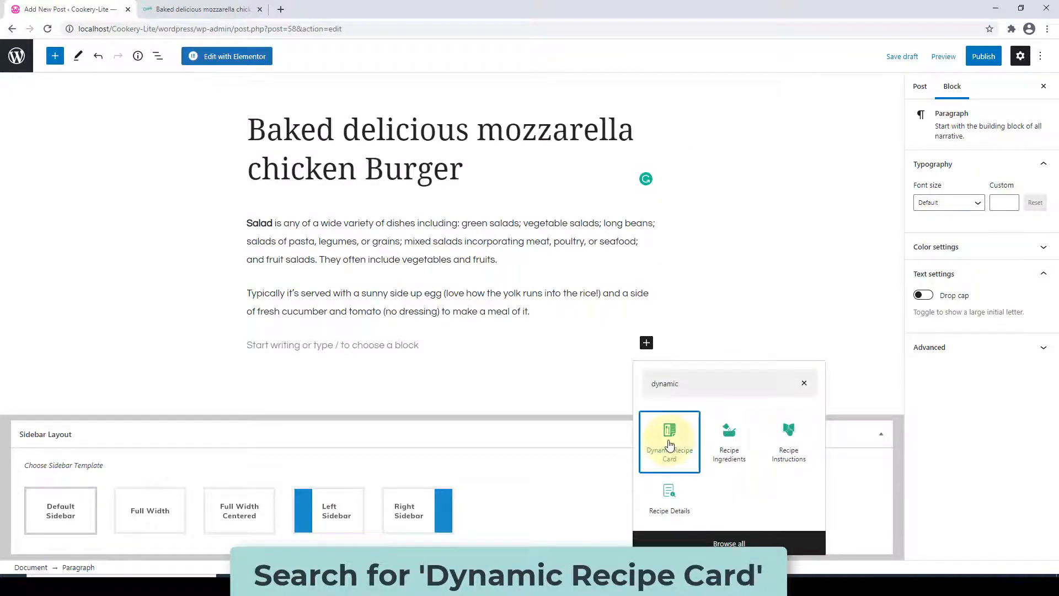
left_click(669, 437)
scroll(665, 449, "down", 5)
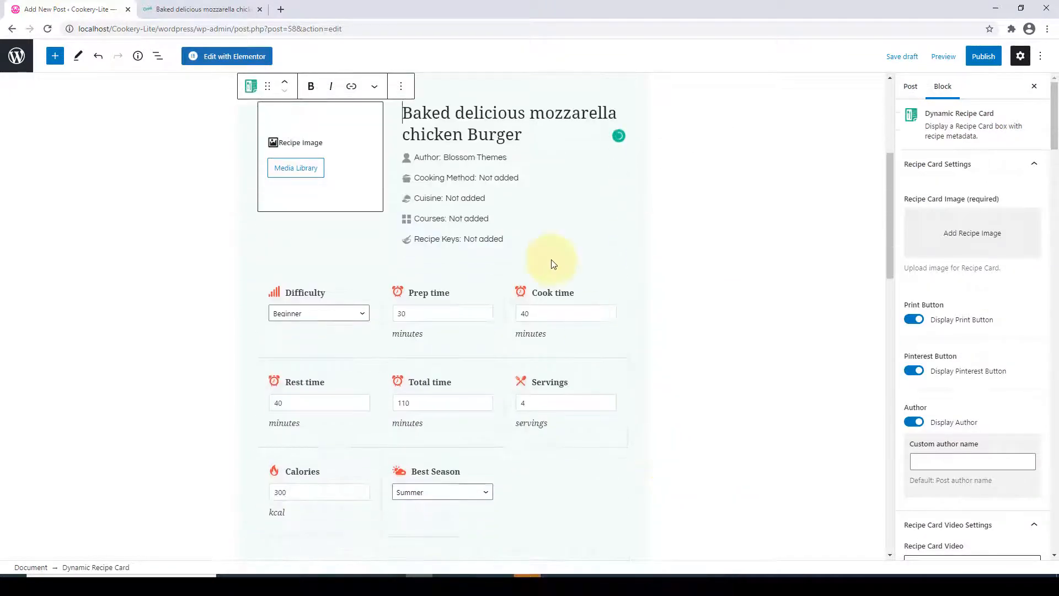
scroll(554, 355, "down", 8)
scroll(560, 409, "down", 3)
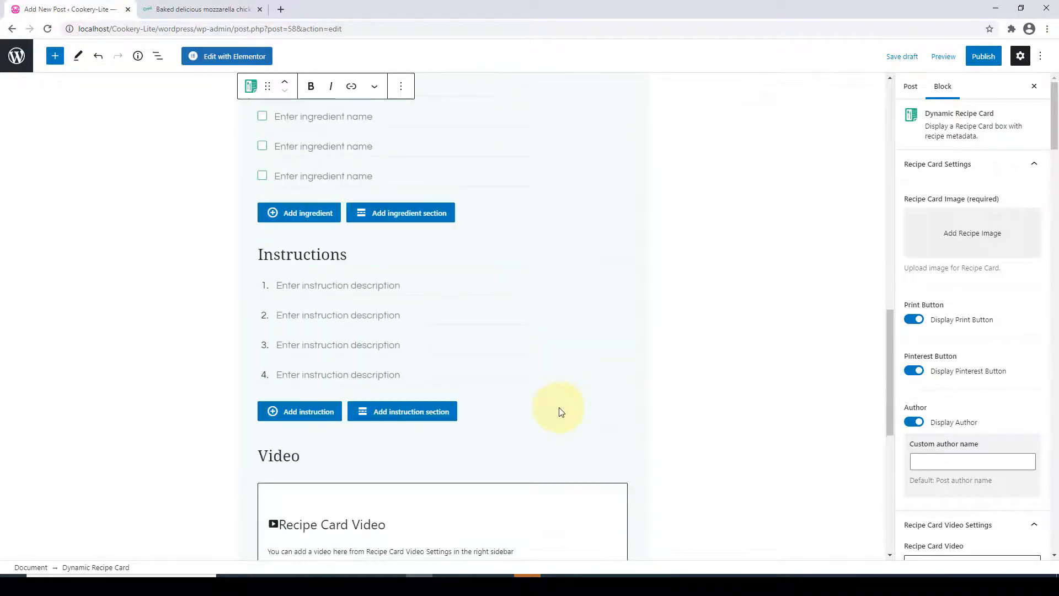
scroll(561, 412, "up", 12)
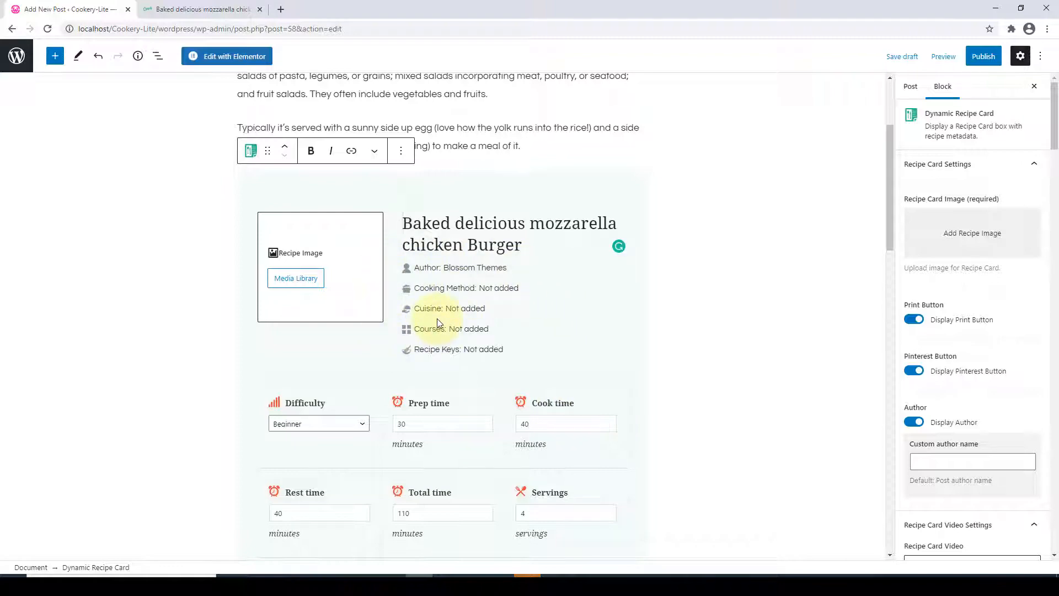
left_click(309, 283)
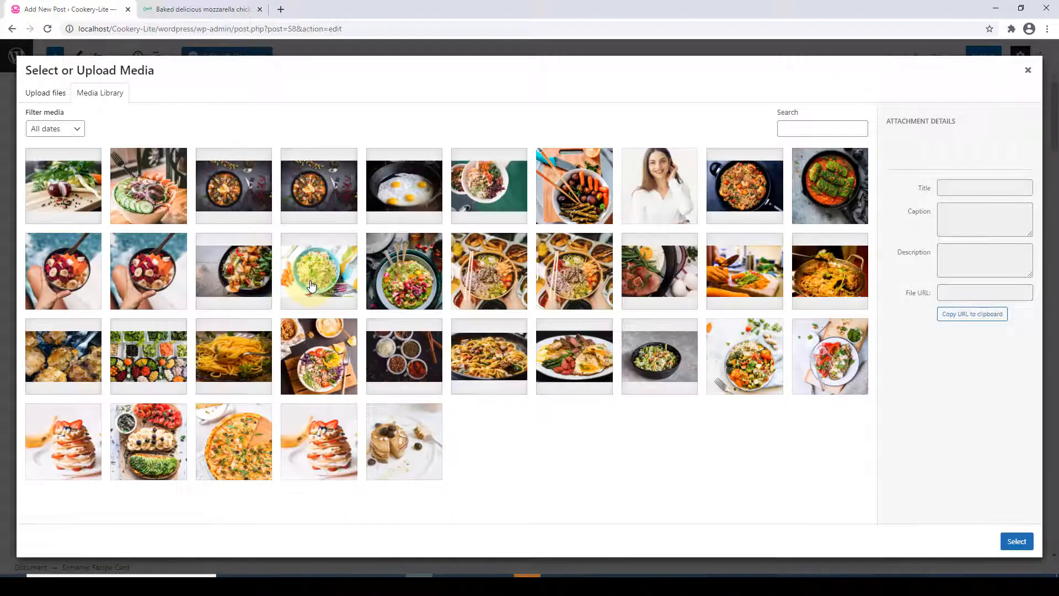
left_click(347, 442)
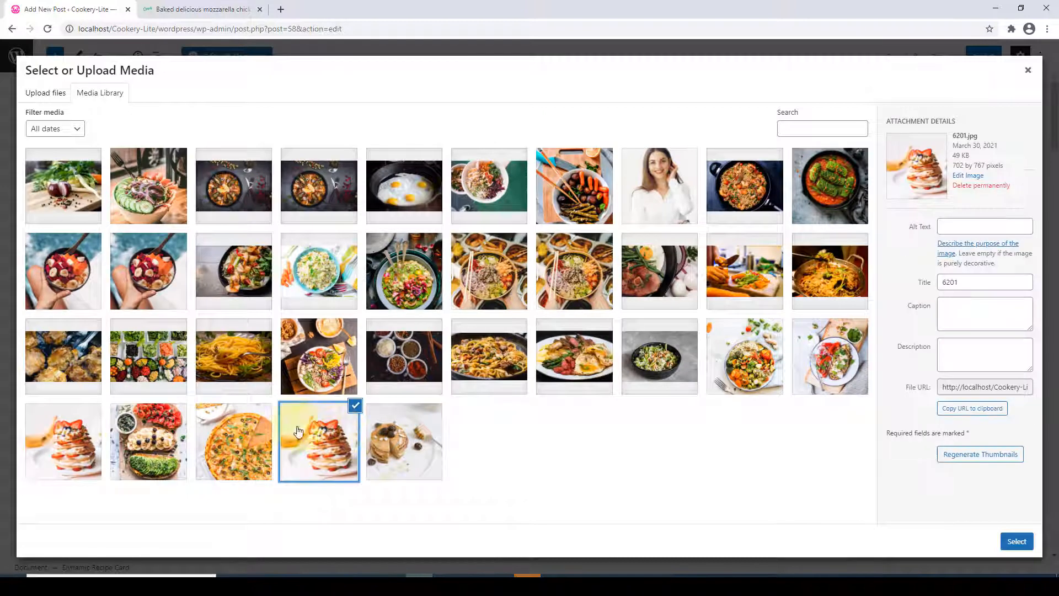
left_click(1017, 541)
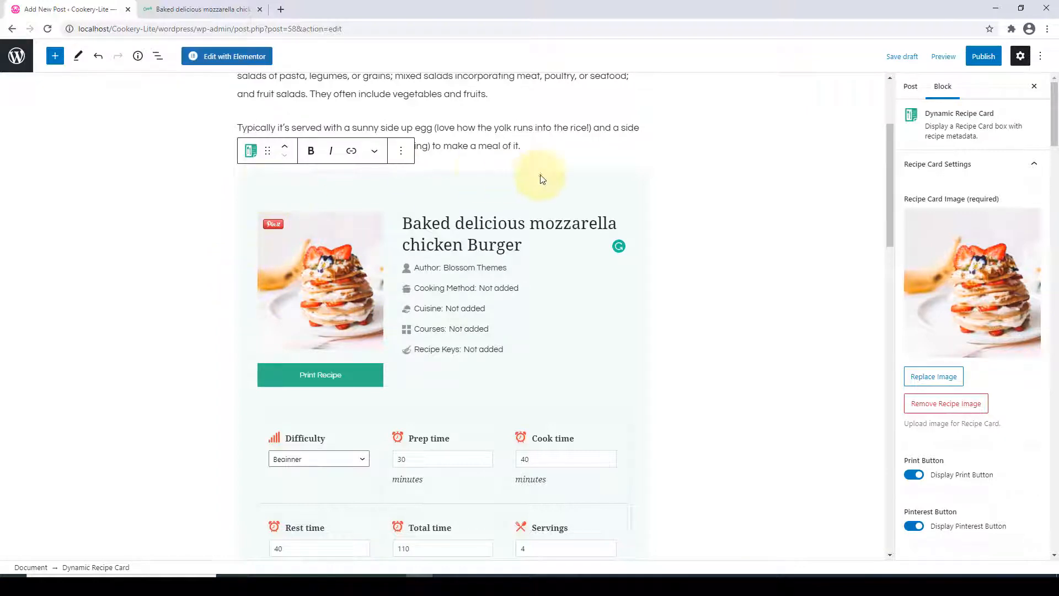
left_click(56, 56)
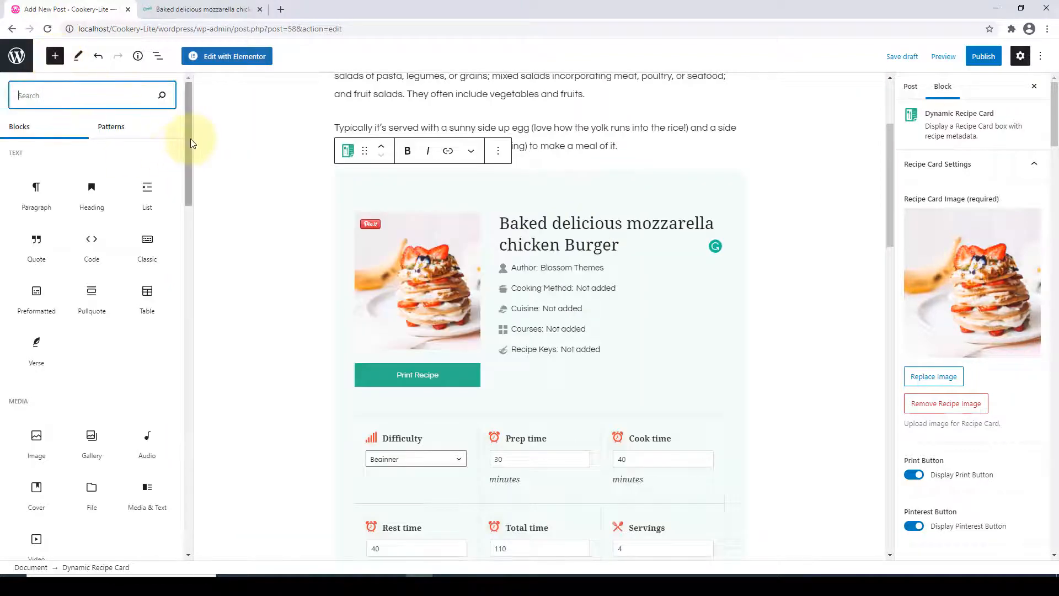
left_click_drag(189, 142, 208, 513)
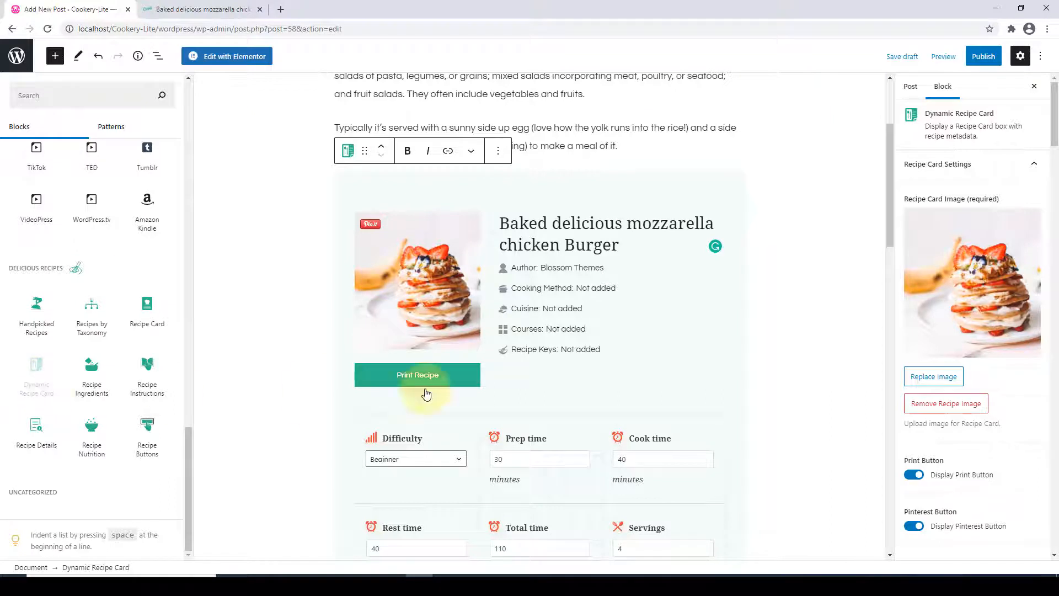
left_click(223, 108)
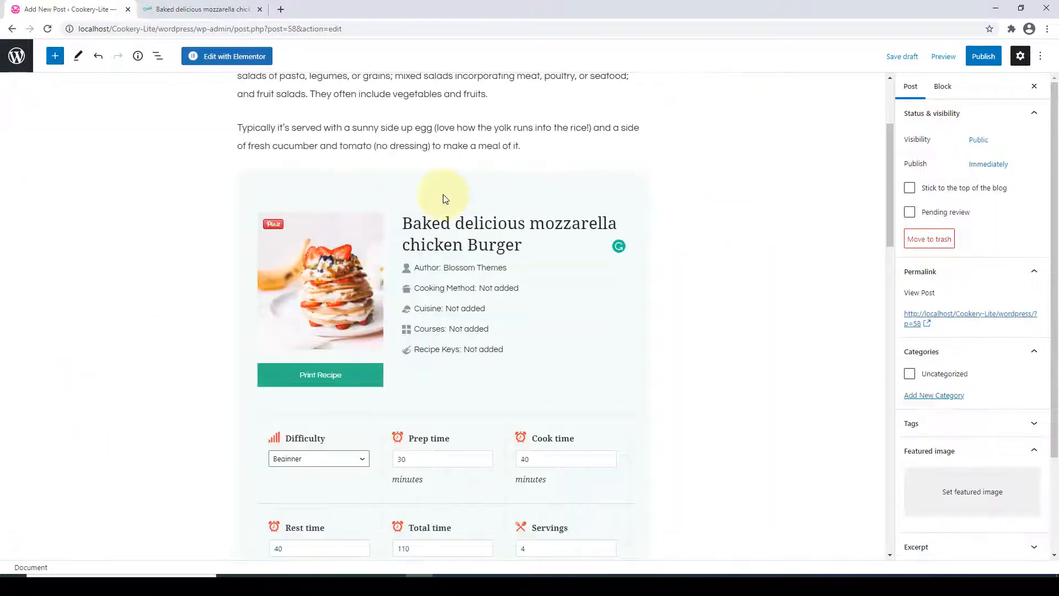
left_click(442, 194)
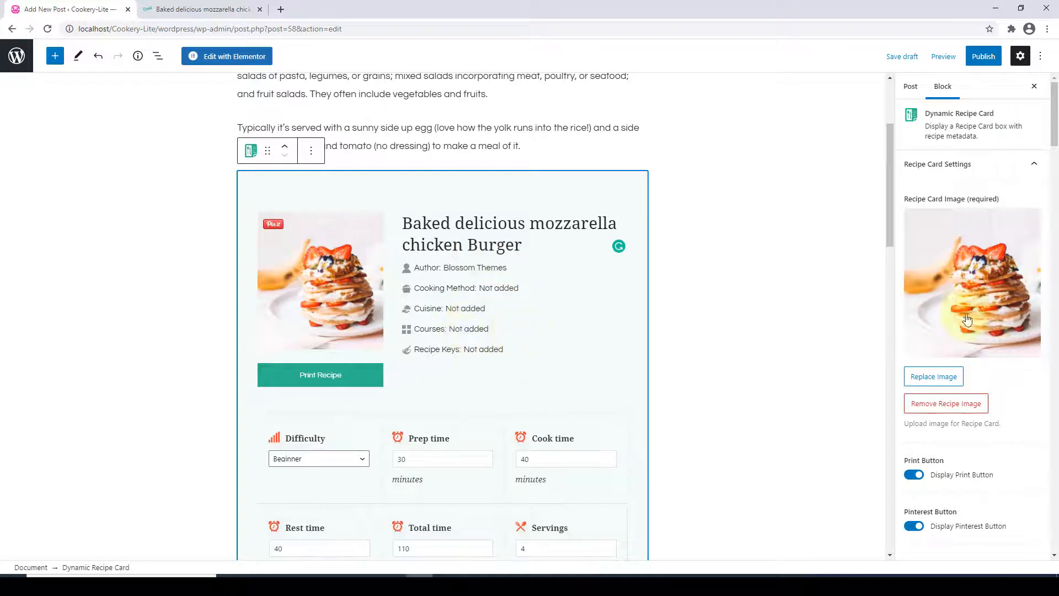
Look at the custom author name field, then select the recipe card to edit its settings.
scroll(988, 349, "down", 3)
scroll(987, 349, "down", 3)
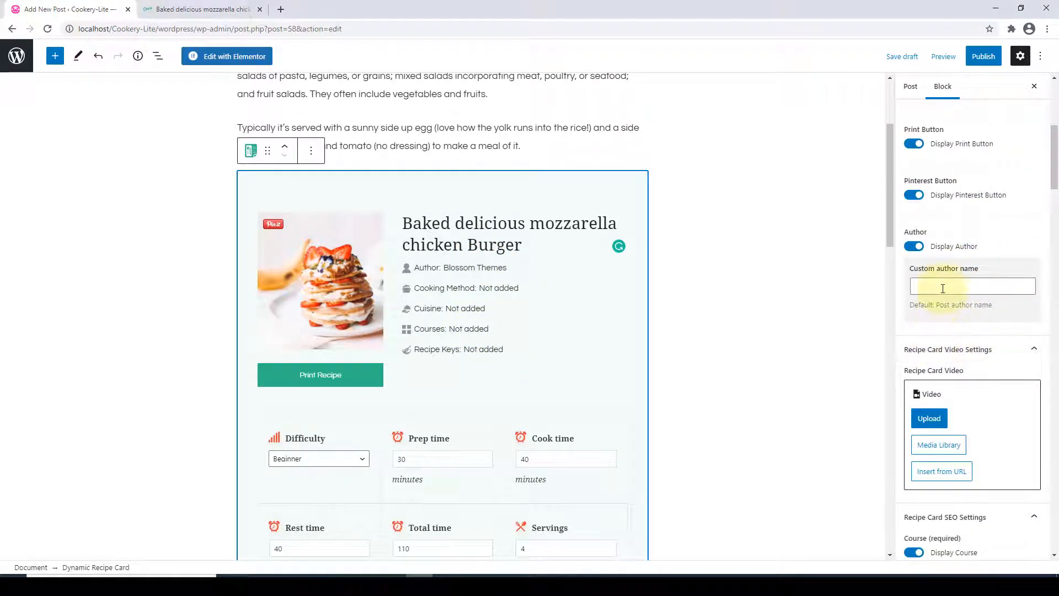
left_click(942, 289)
left_click(815, 342)
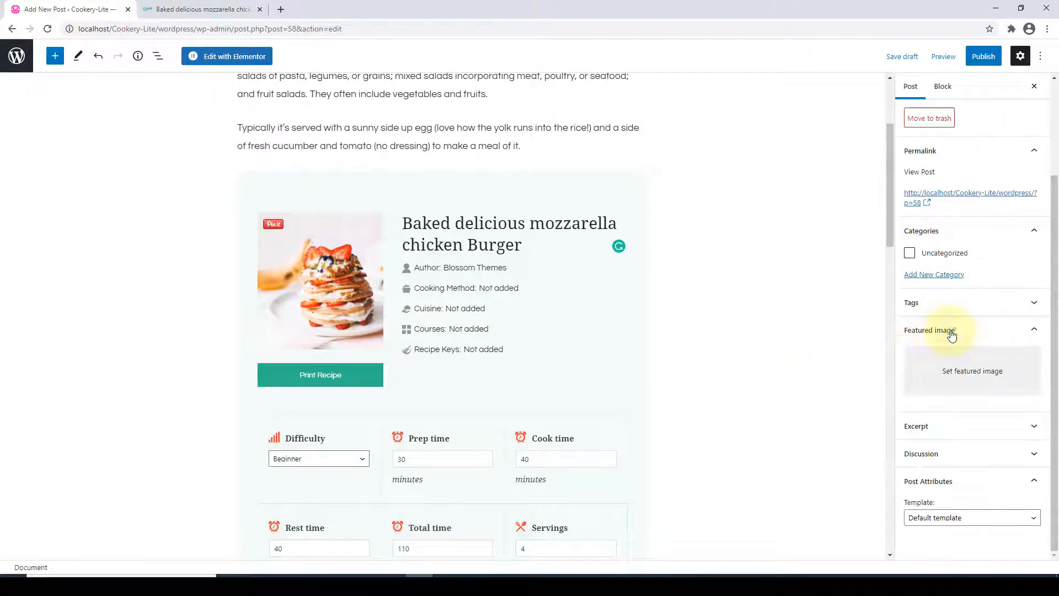
left_click(575, 306)
scroll(995, 353, "down", 6)
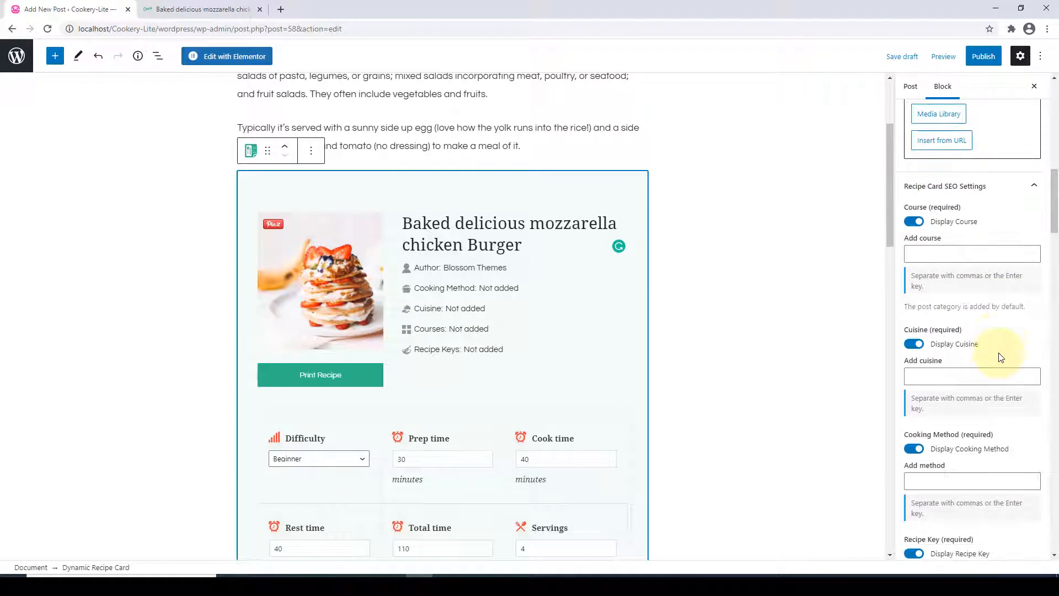
scroll(1001, 357, "down", 2)
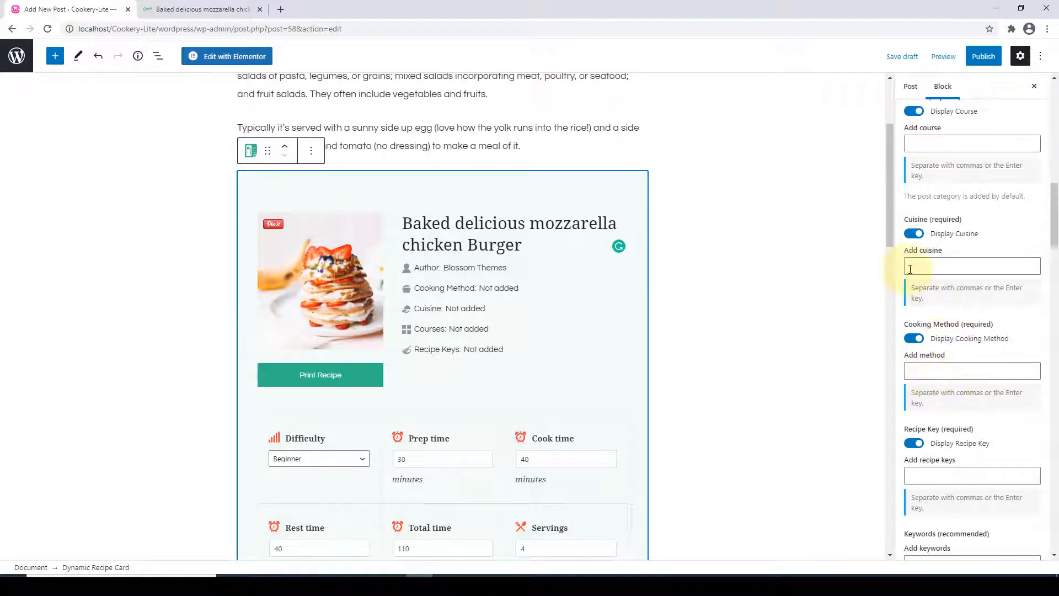
scroll(969, 266, "up", 1)
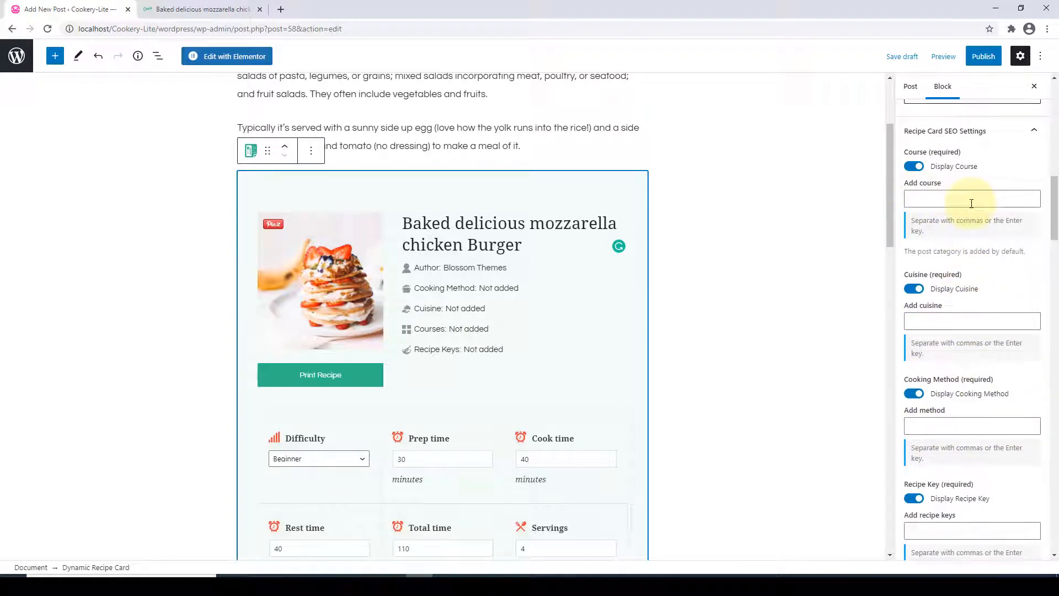
scroll(972, 204, "down", 1)
Set the recipe card's cooking method to Baking, cuisine to Argentinian and course to Breakfast.
left_click(950, 368)
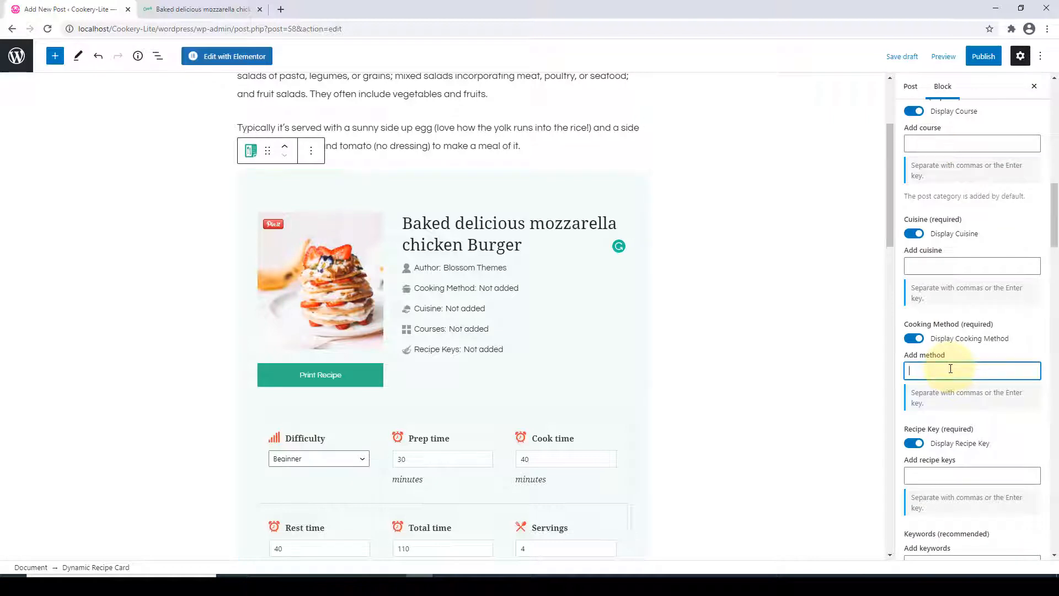
type("Baking")
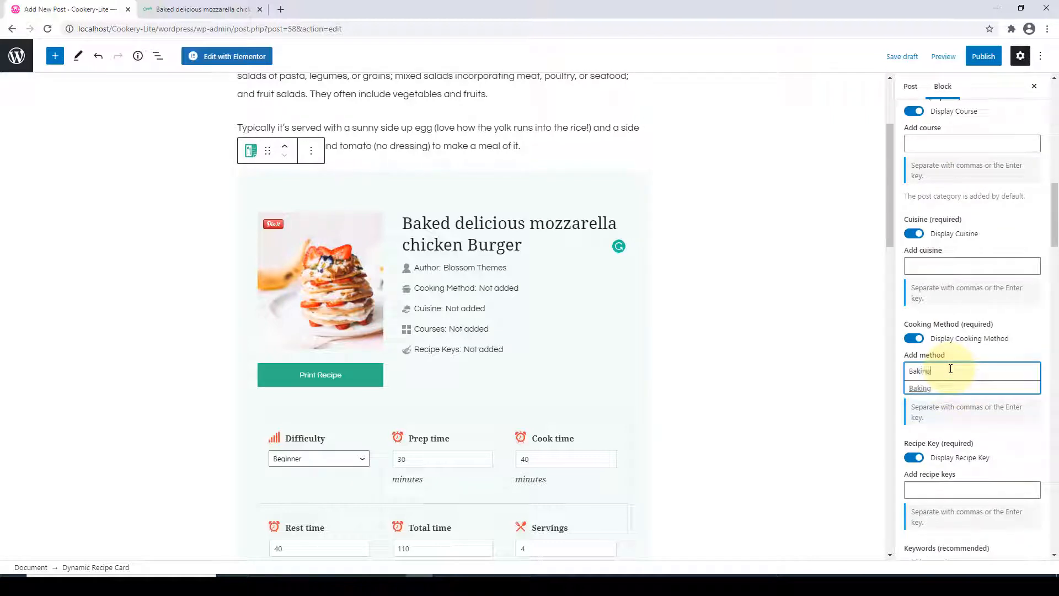
key("Return")
scroll(960, 377, "up", 1)
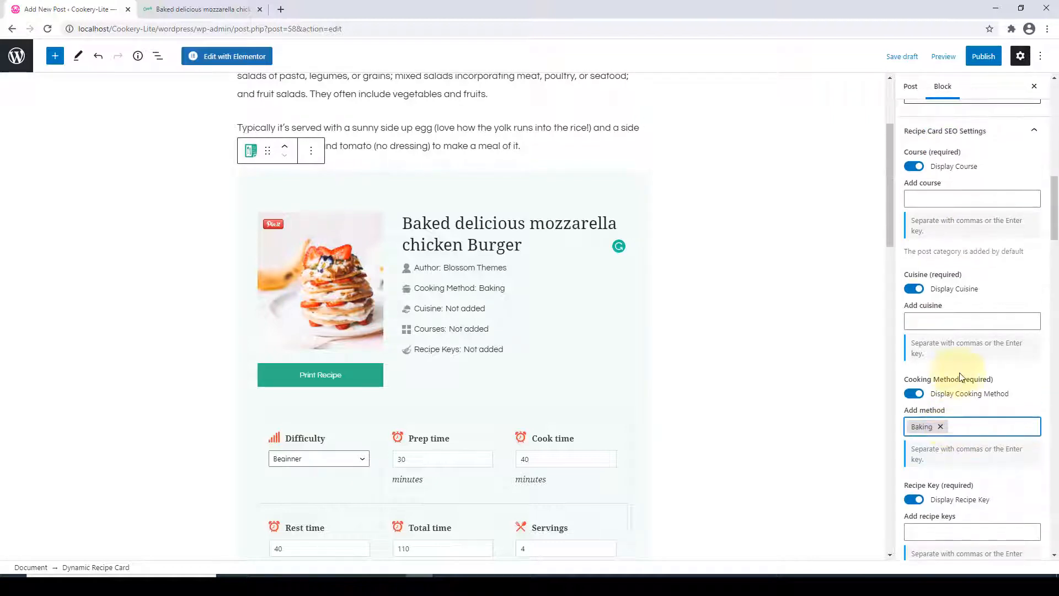
left_click(941, 321)
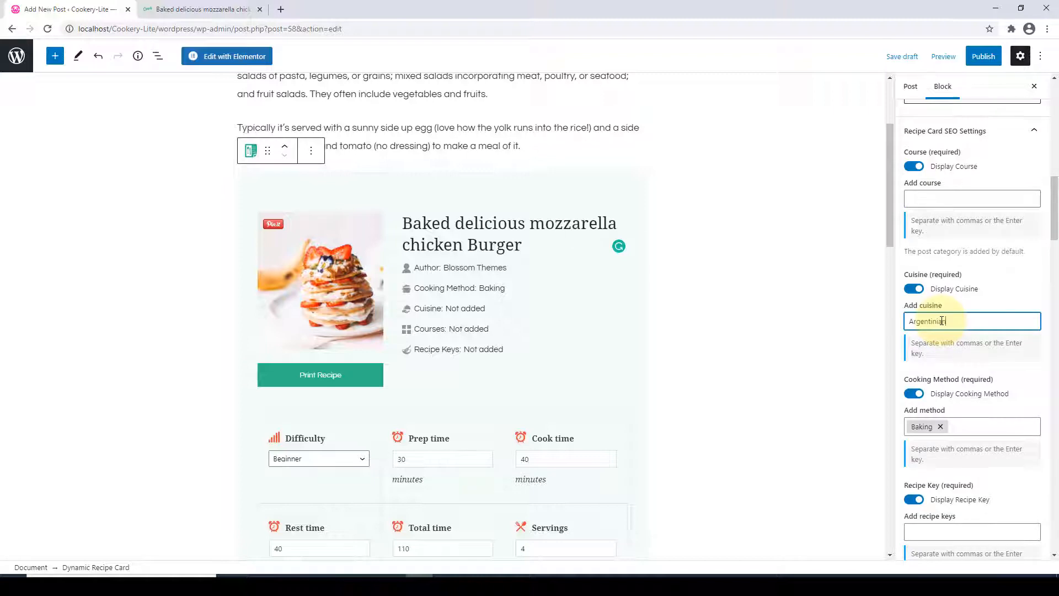
type("Argentinian")
key("Return")
scroll(943, 320, "up", 1)
left_click(926, 252)
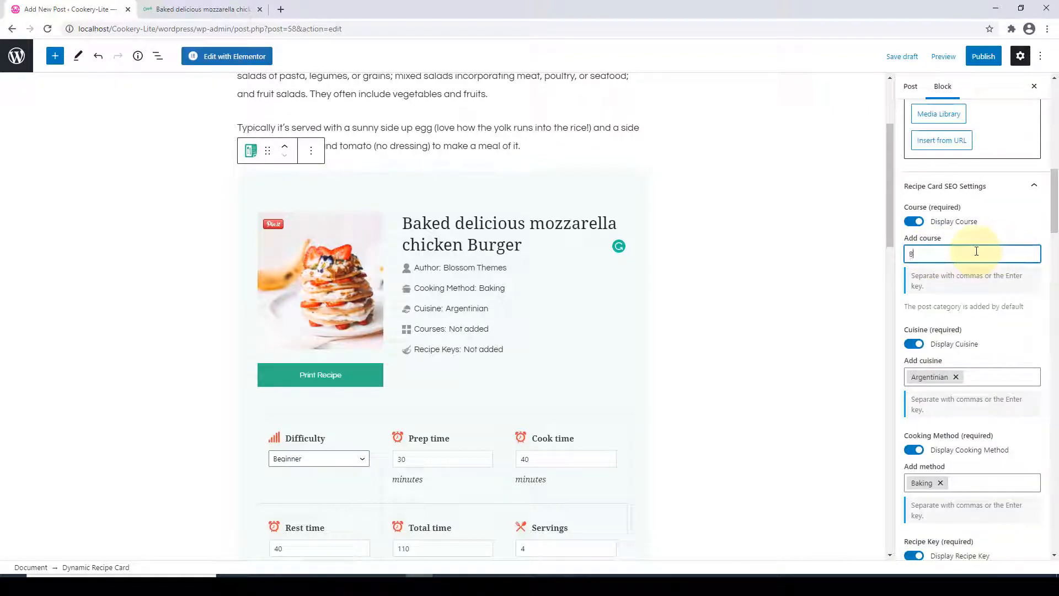
type("Break")
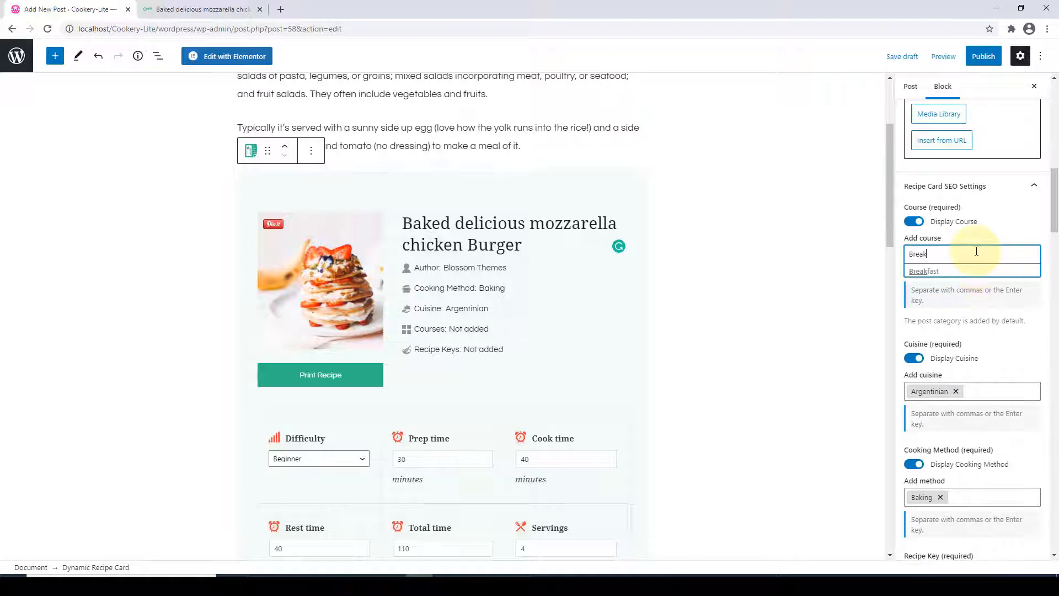
type("fast")
key("Return")
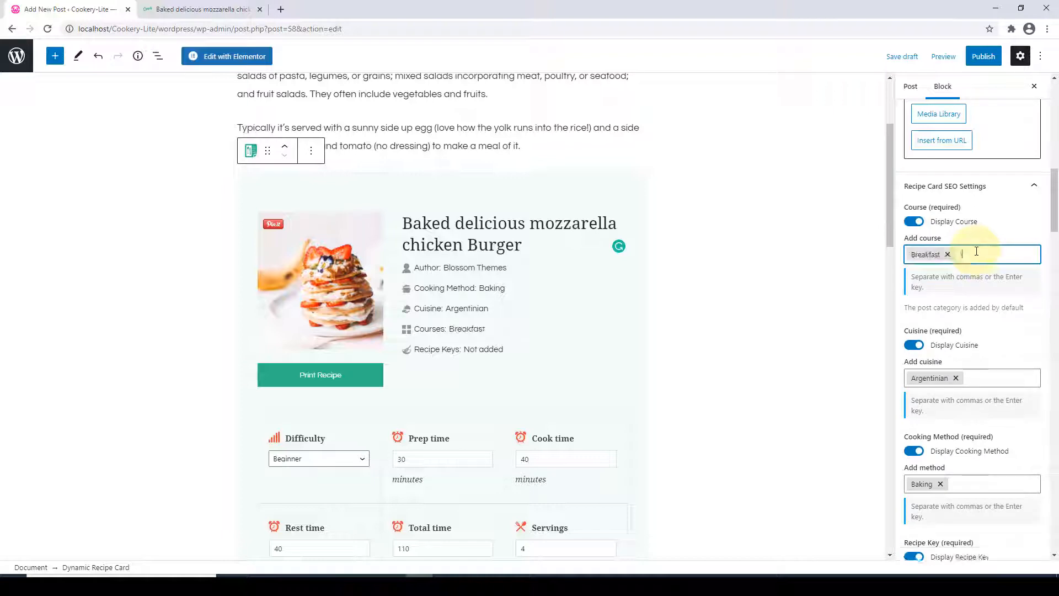
Add Vegan and Dairy Free as the recipe card's recipe keys.
scroll(978, 260, "down", 4)
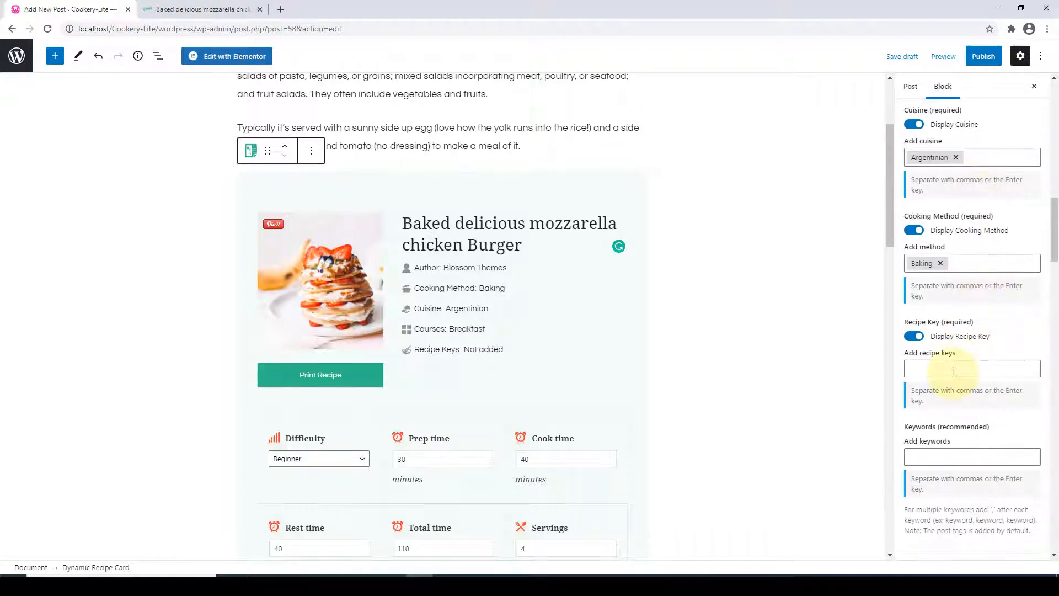
left_click(954, 372)
type("Ve")
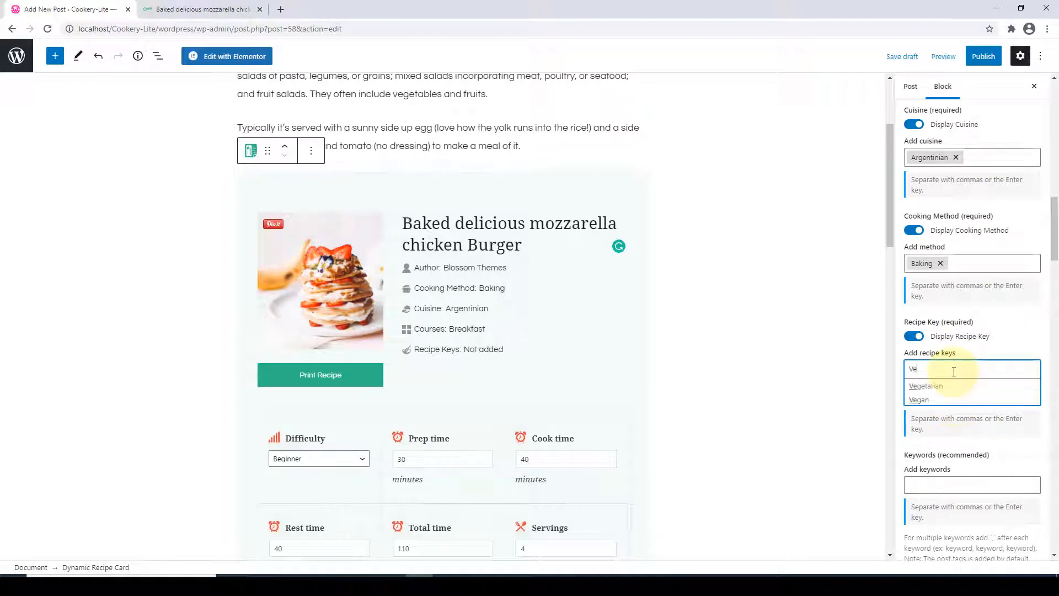
key("Down")
key("Down")
key("Return")
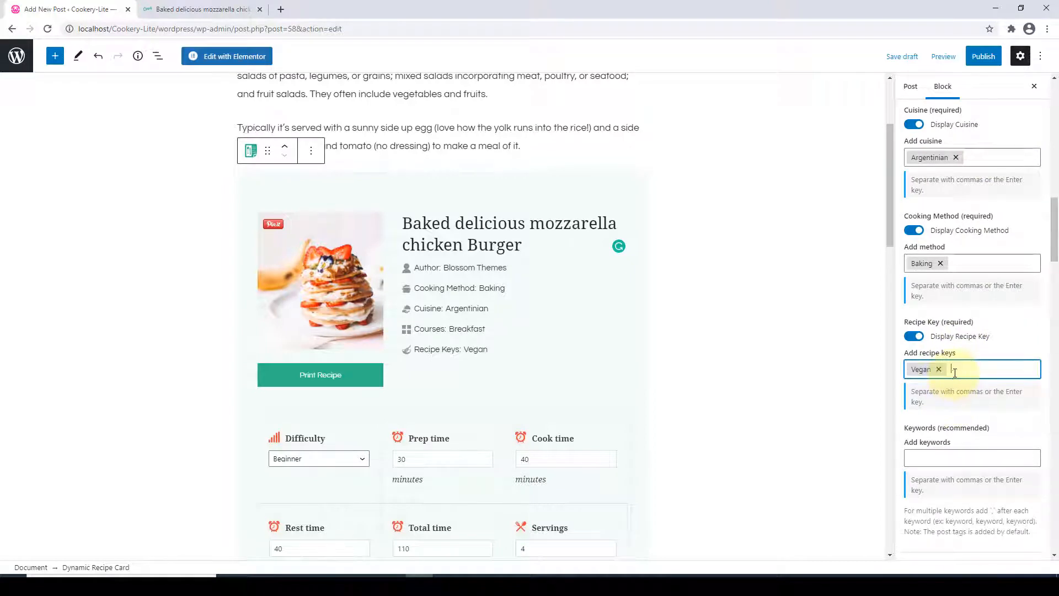
type("Da")
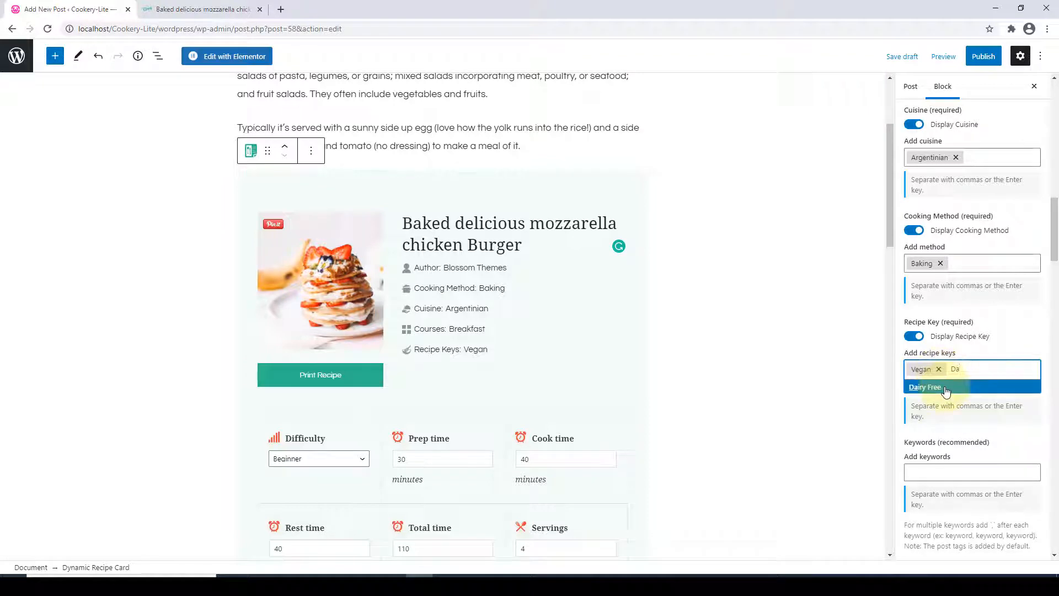
left_click(946, 387)
scroll(497, 375, "down", 2)
left_click(326, 348)
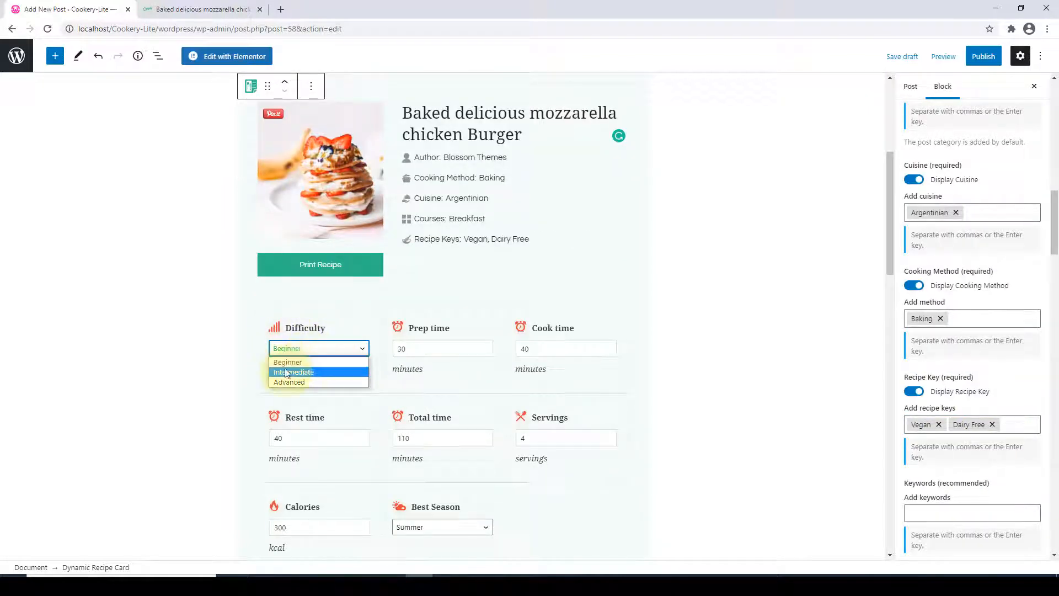
Set the difficulty to Intermediate and the cook and rest times to 30 minutes.
left_click(287, 375)
scroll(406, 366, "down", 1)
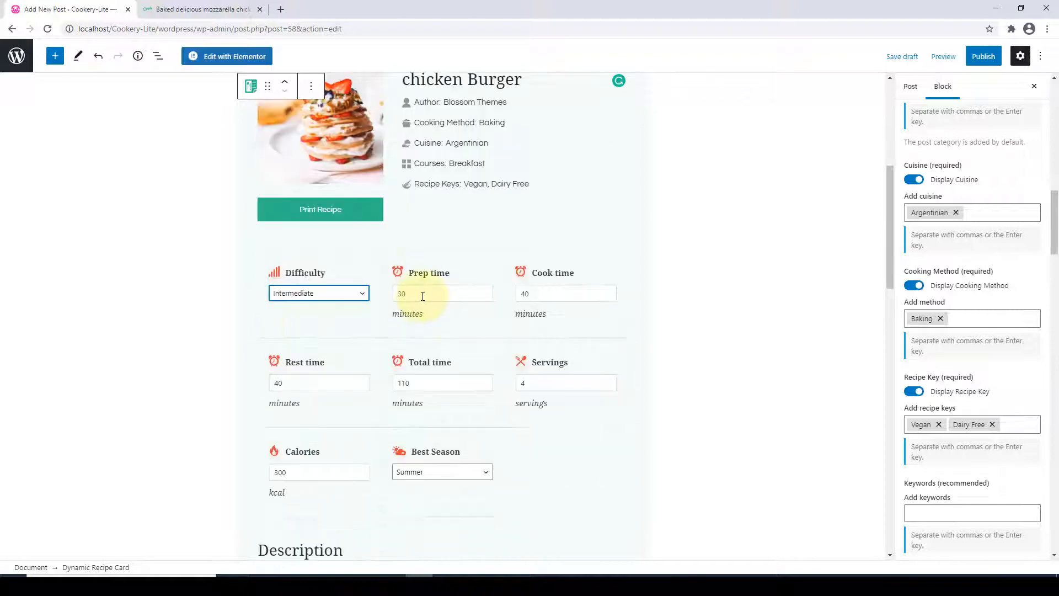
left_click(420, 293)
double_click(402, 292)
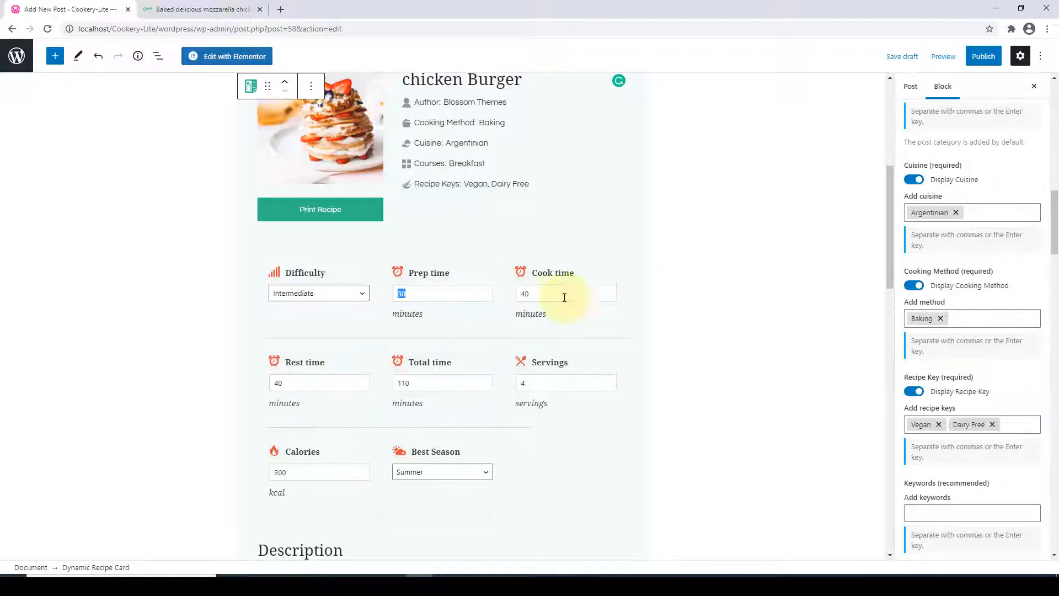
left_click(525, 293)
type("30")
double_click(277, 383)
type("30")
Recalculate the recipe's total time to 90 minutes and reselect the recipe card.
scroll(968, 343, "down", 3)
scroll(971, 331, "down", 7)
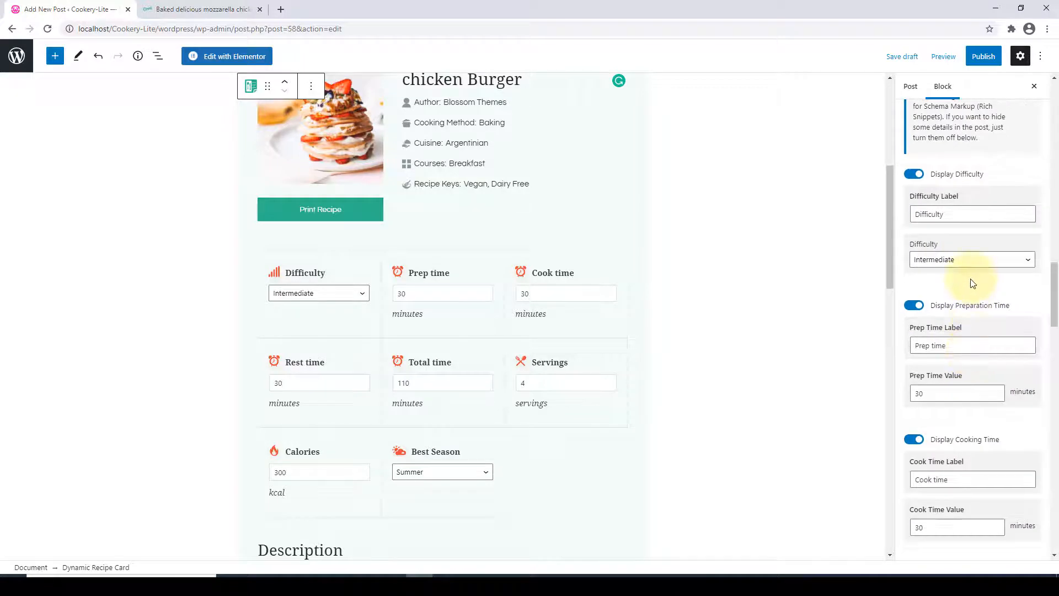
scroll(973, 283, "down", 1)
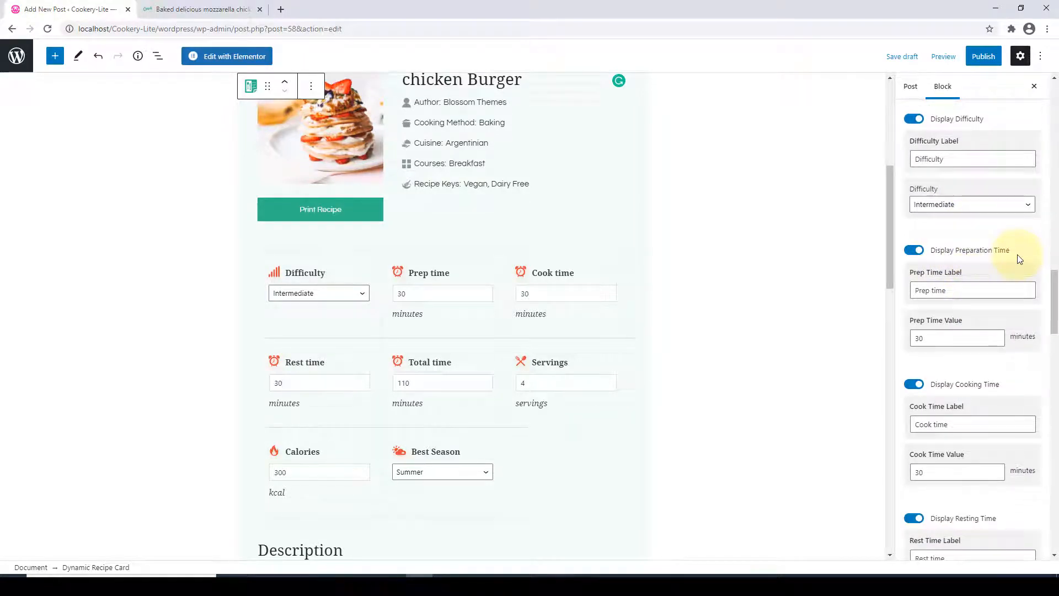
scroll(1018, 257, "down", 5)
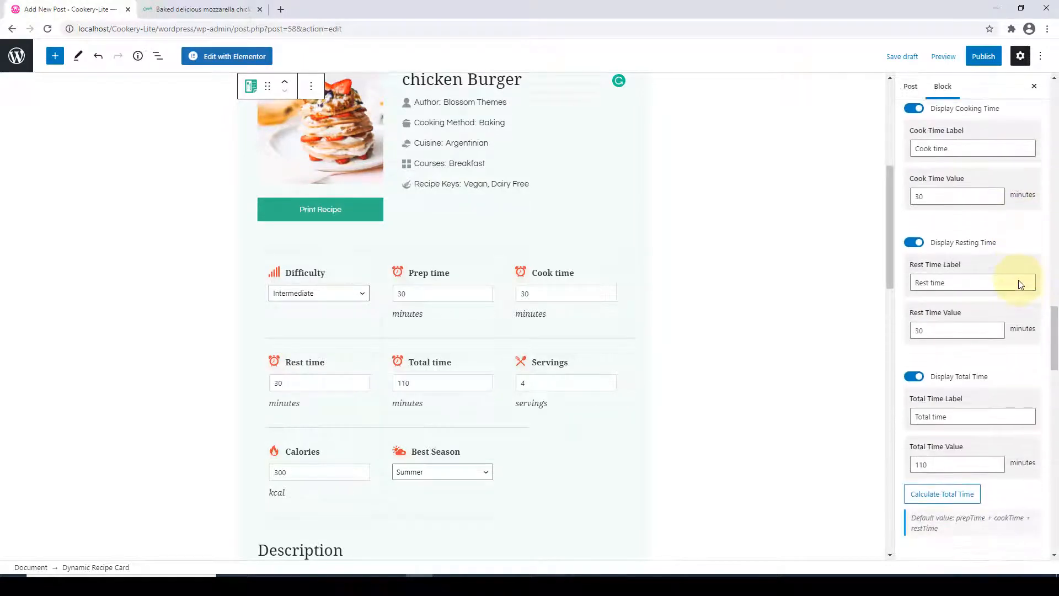
scroll(1019, 280, "down", 3)
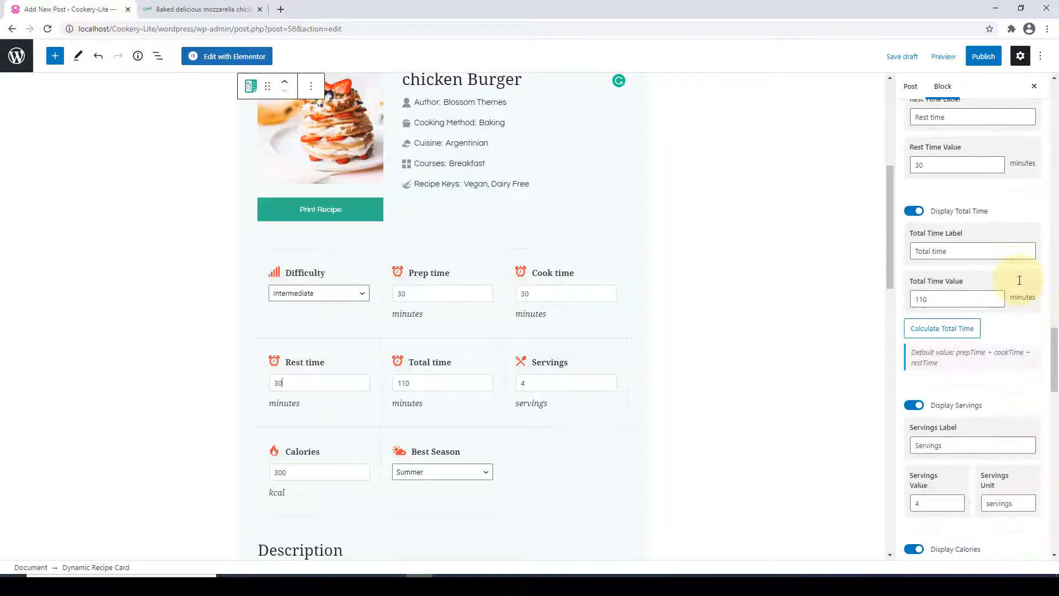
left_click(964, 337)
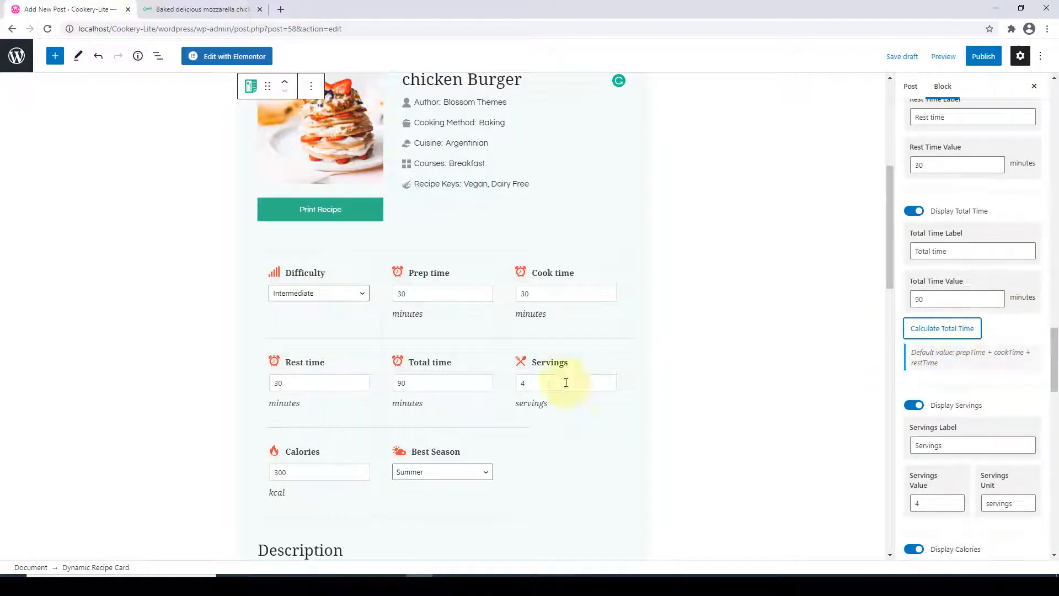
scroll(461, 382, "down", 1)
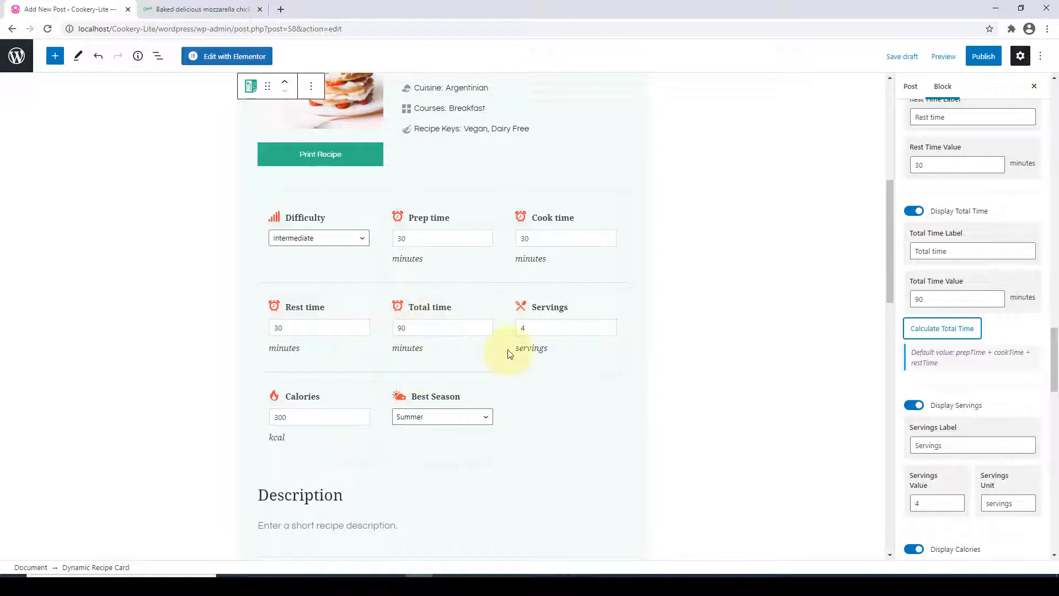
left_click(566, 322)
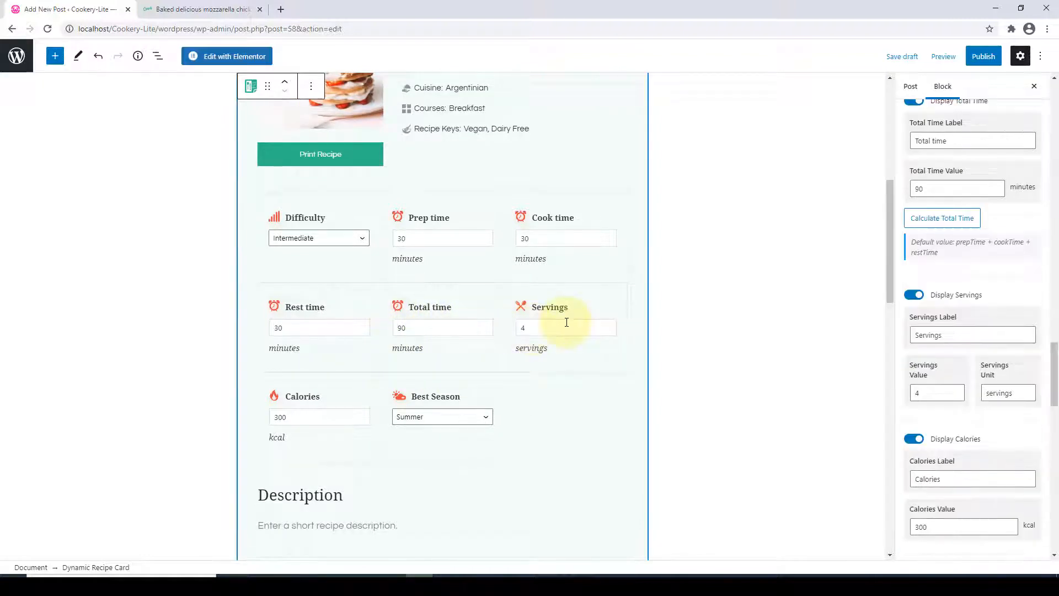
Set Best Season to Suitable throughout the year and review the time and calorie label settings.
left_click(449, 418)
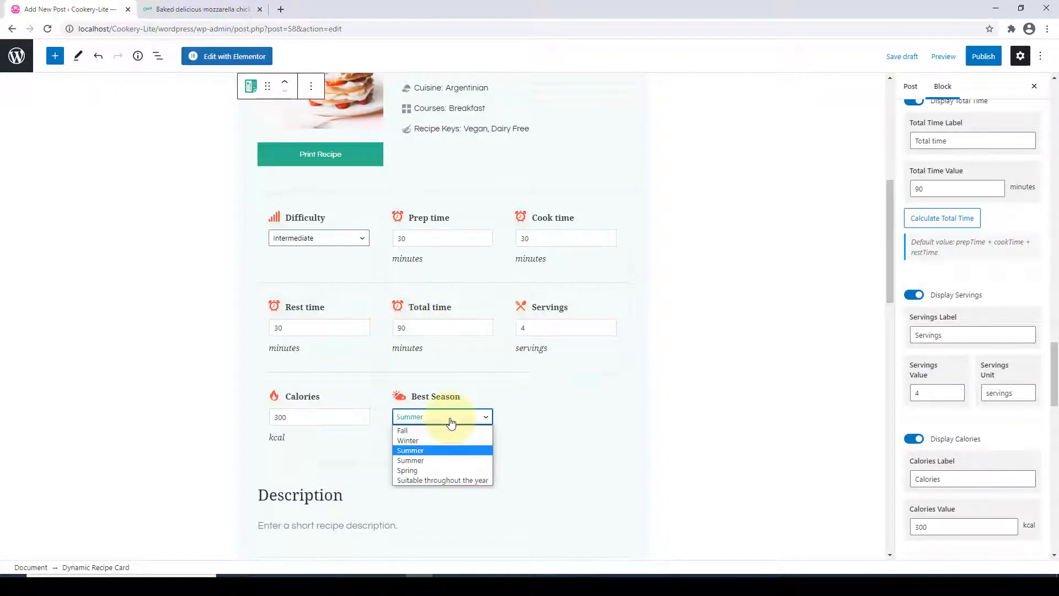
left_click(453, 481)
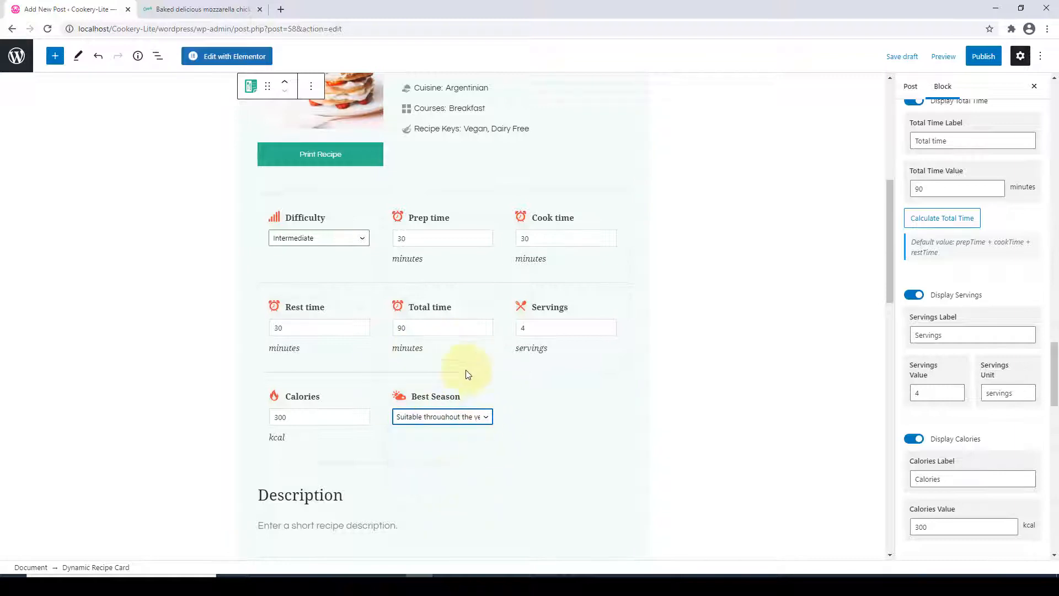
scroll(964, 276, "down", 1)
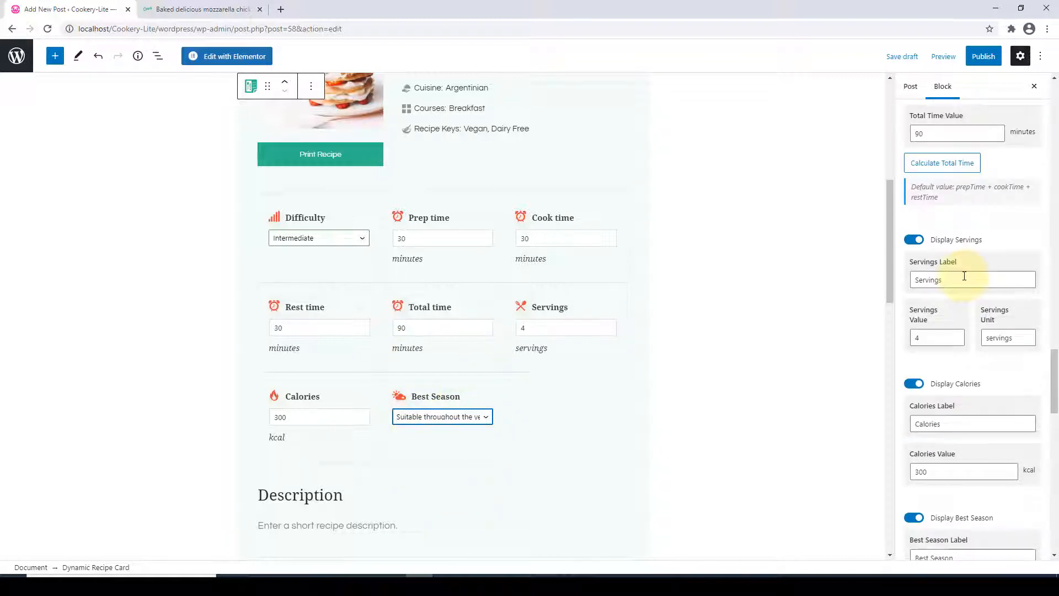
left_click(947, 424)
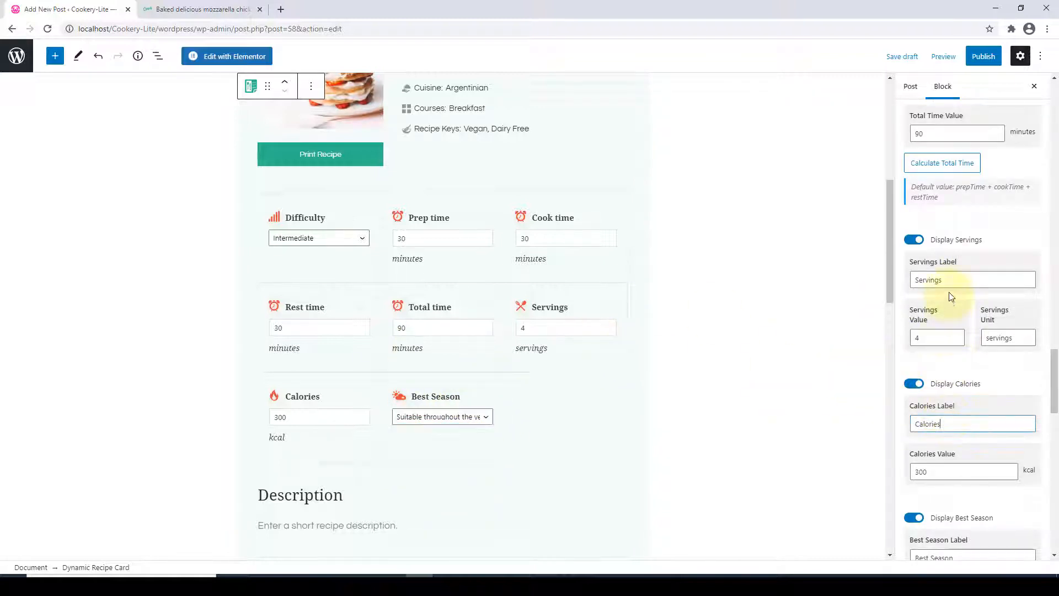
scroll(952, 272, "up", 3)
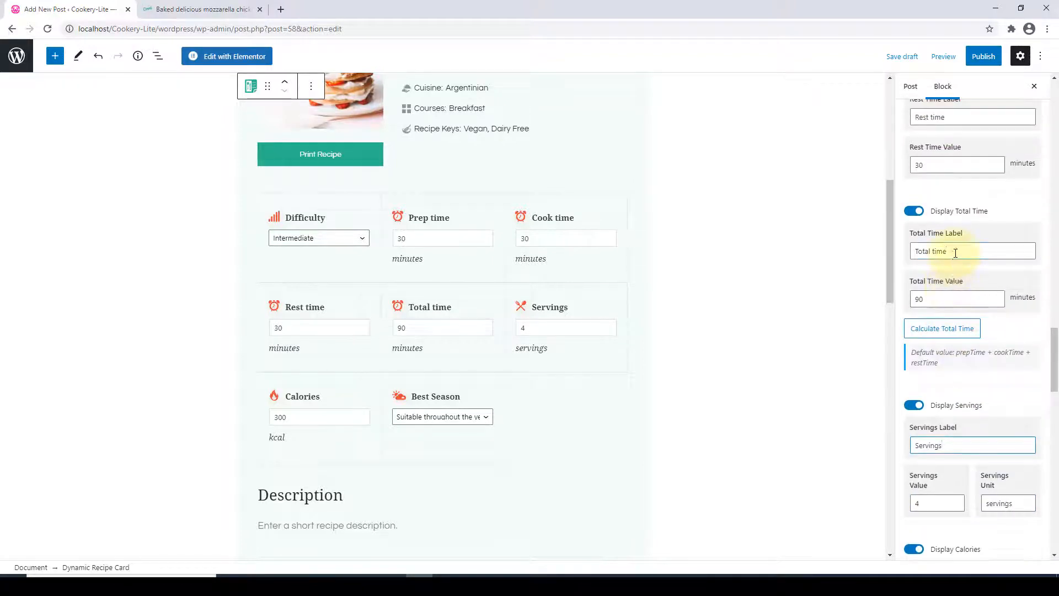
left_click(955, 253)
scroll(960, 237, "up", 2)
scroll(962, 222, "up", 2)
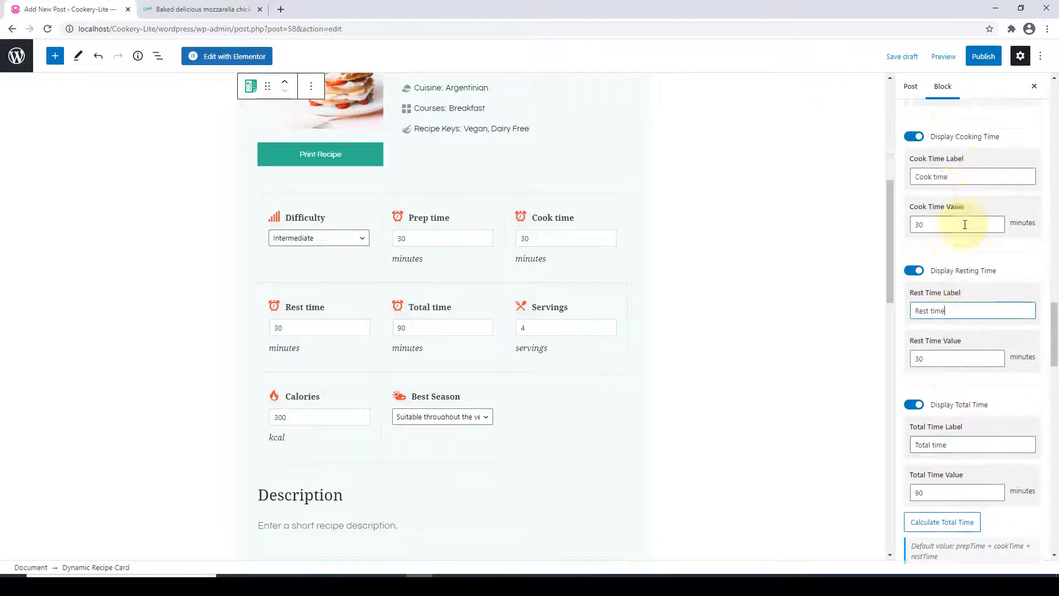
left_click(966, 203)
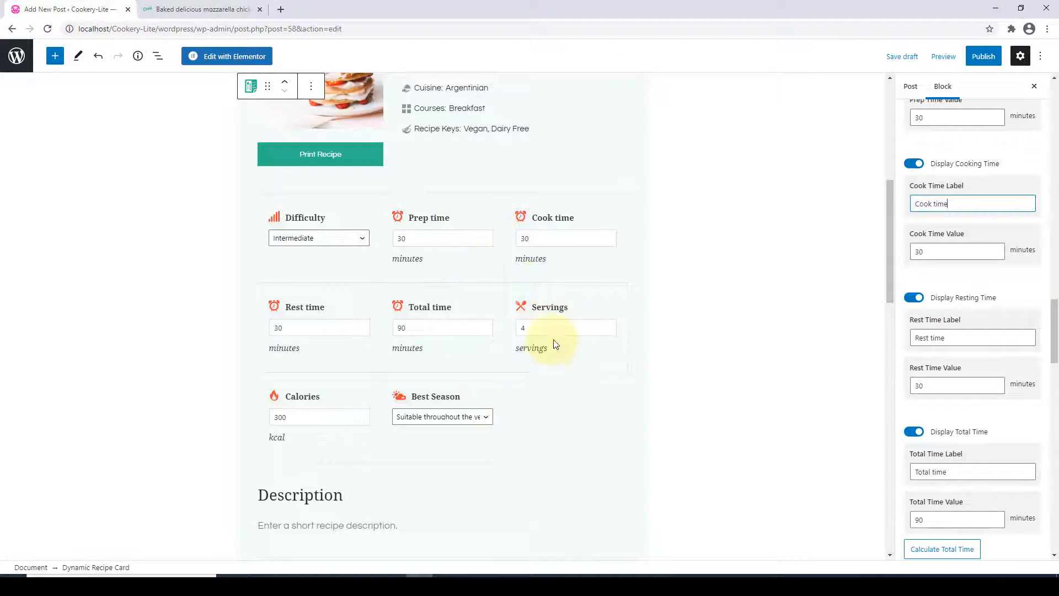
Switch off Display Calories and Display Best Season in the block sidebar.
scroll(953, 364, "down", 6)
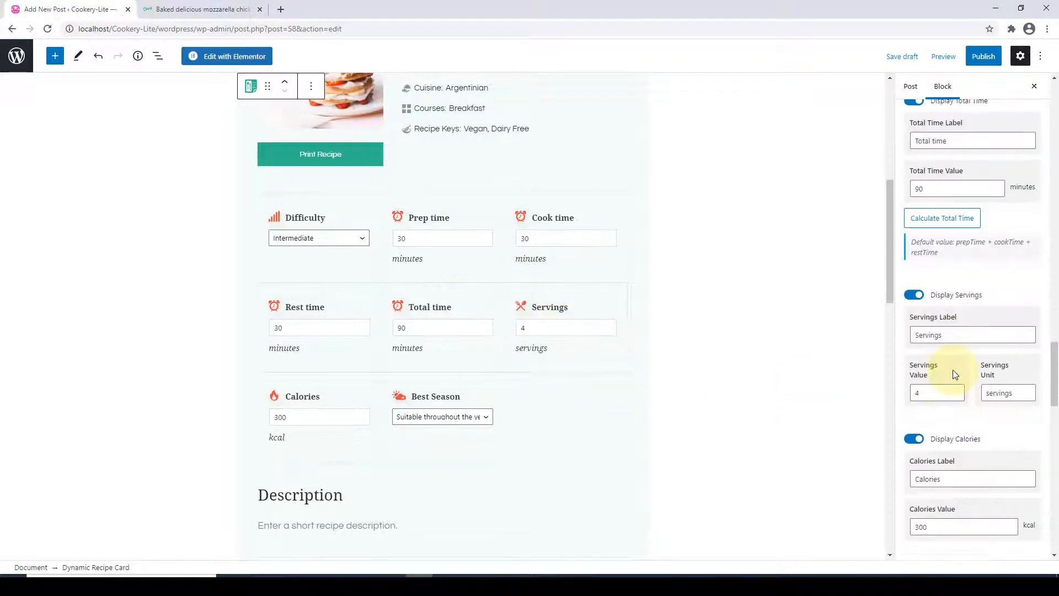
scroll(953, 373, "down", 2)
left_click(914, 330)
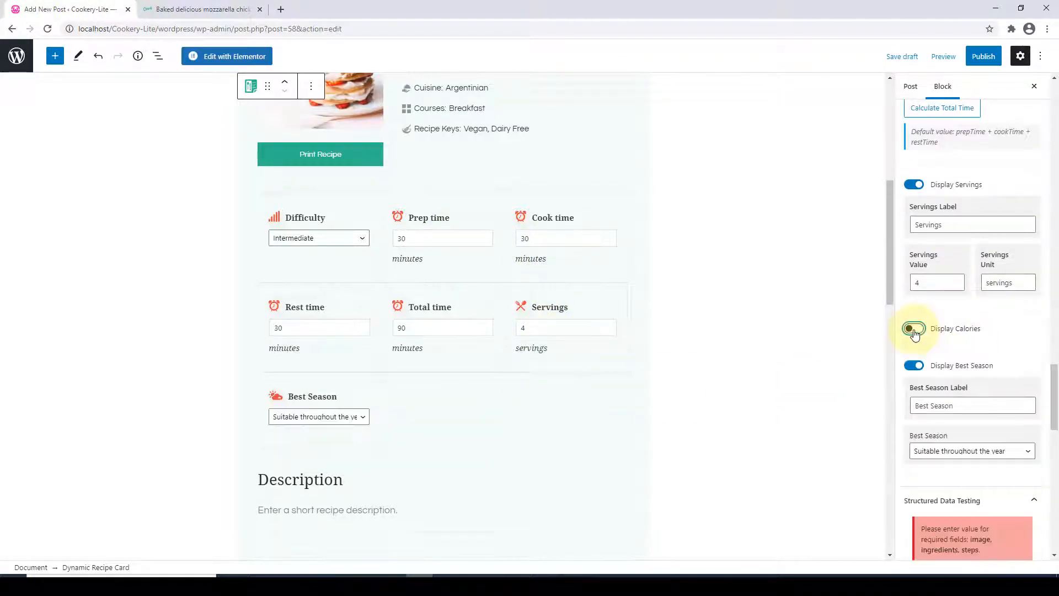
left_click(914, 366)
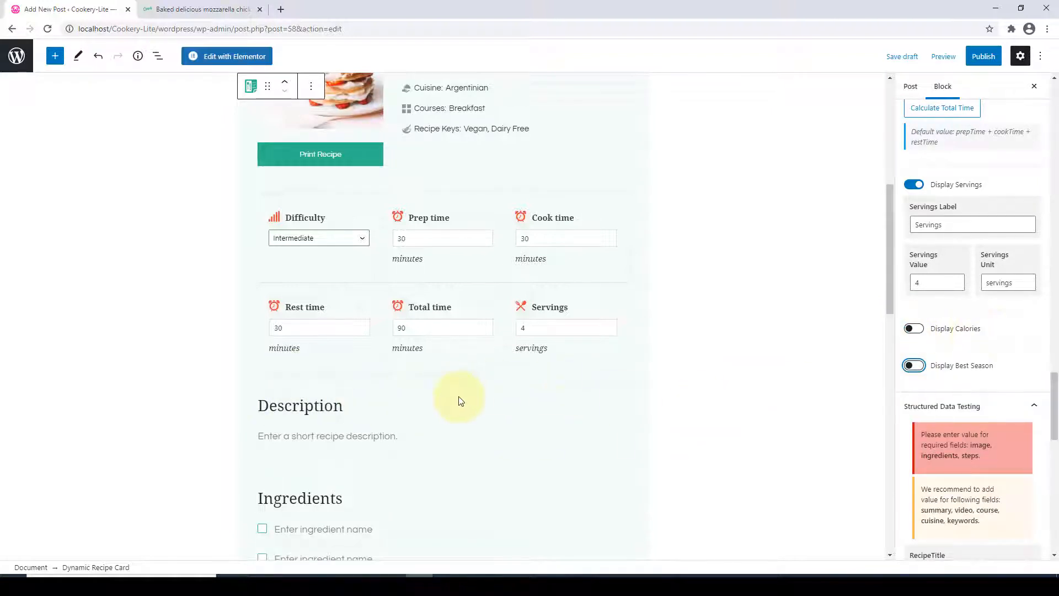
scroll(461, 400, "down", 2)
scroll(459, 398, "down", 1)
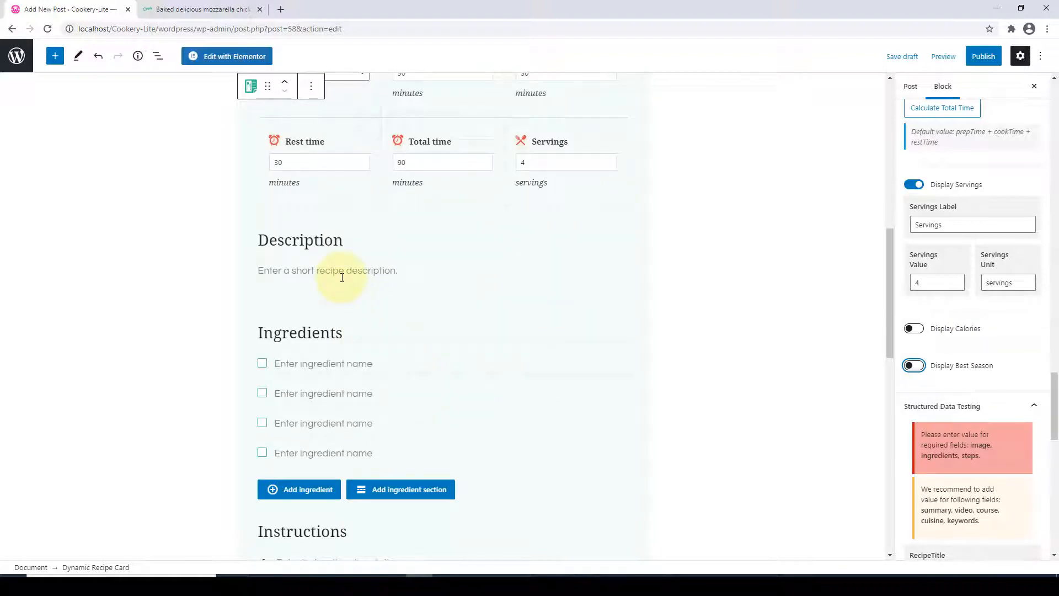
left_click(342, 278)
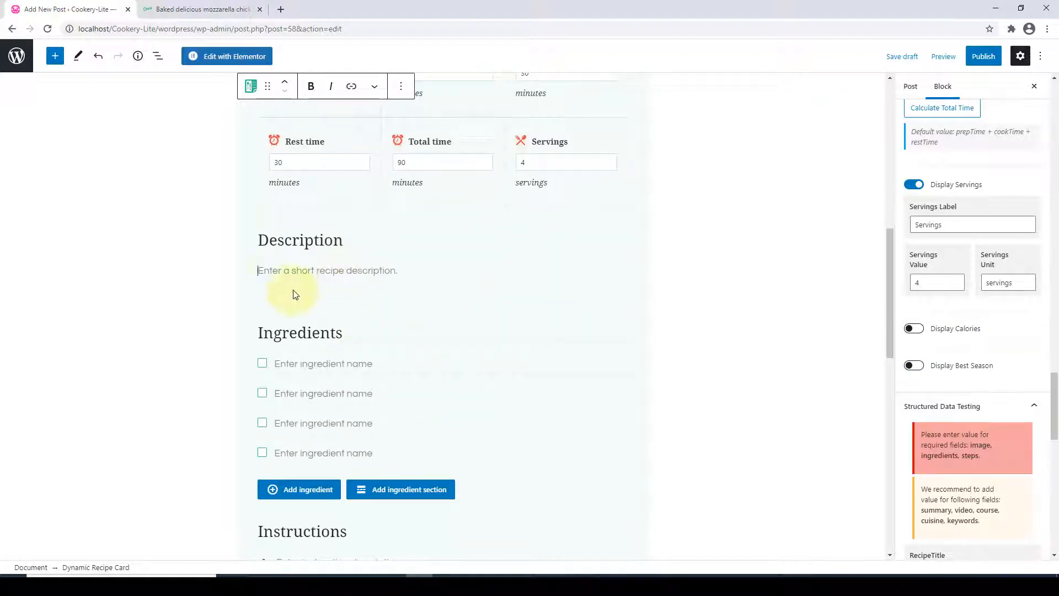
left_click(208, 9)
scroll(331, 284, "down", 13)
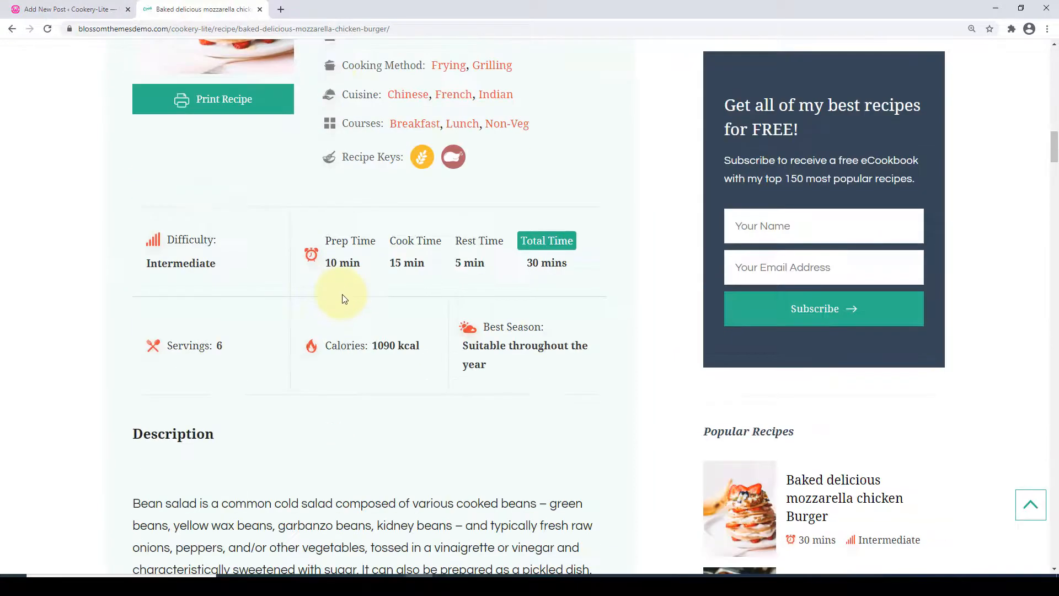
left_click_drag(388, 342, 138, 234)
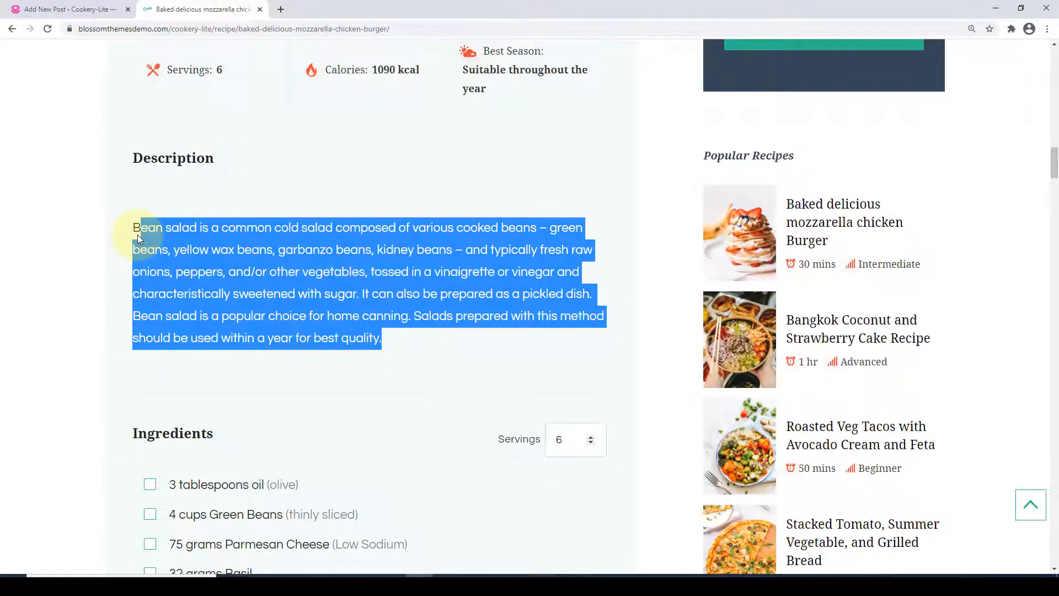
right_click(160, 234)
left_click(182, 242)
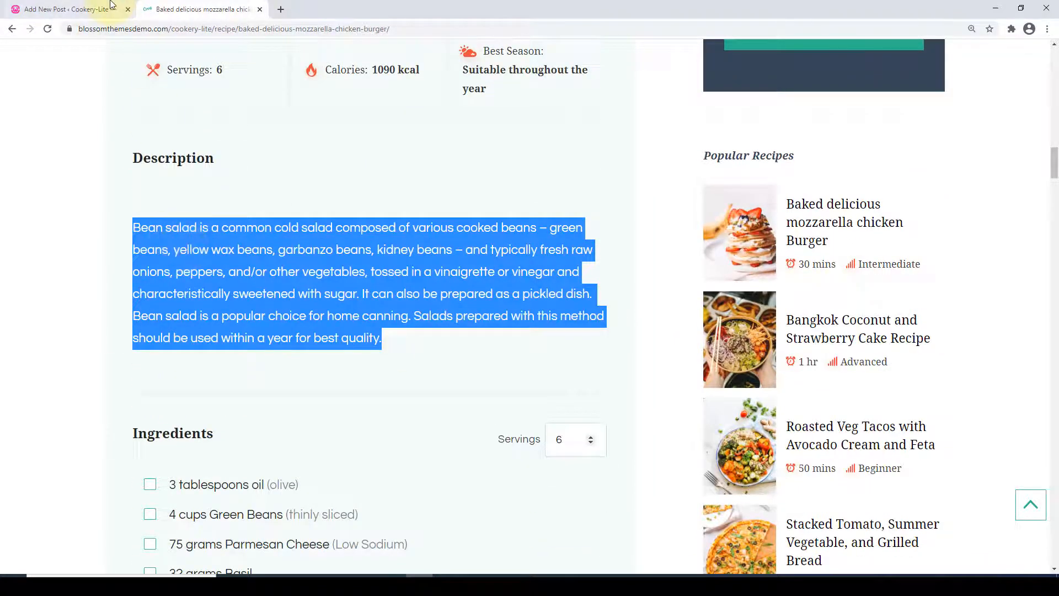
left_click(67, 8)
right_click(332, 269)
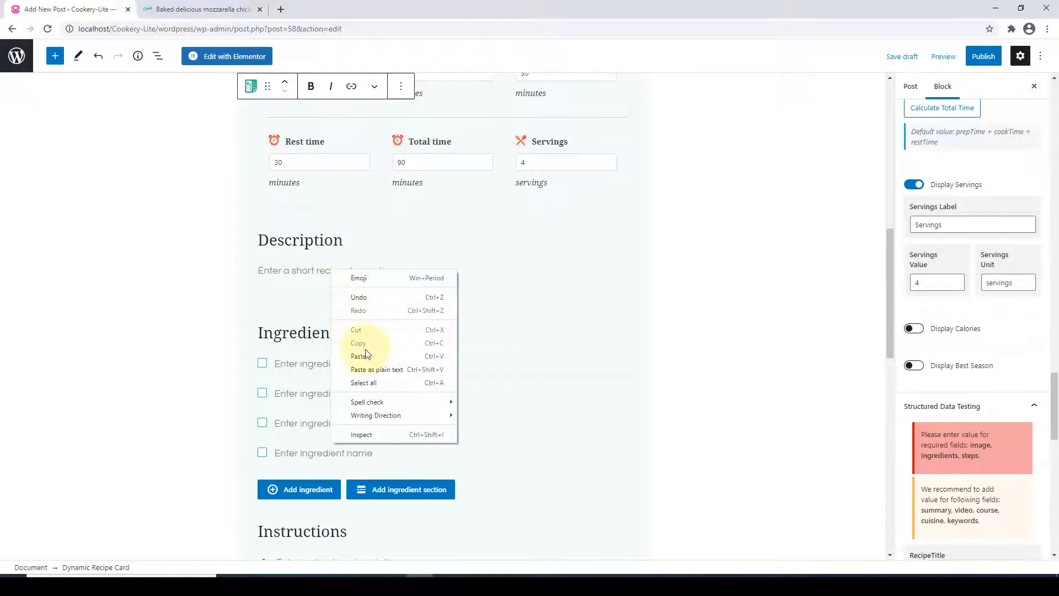
left_click(360, 356)
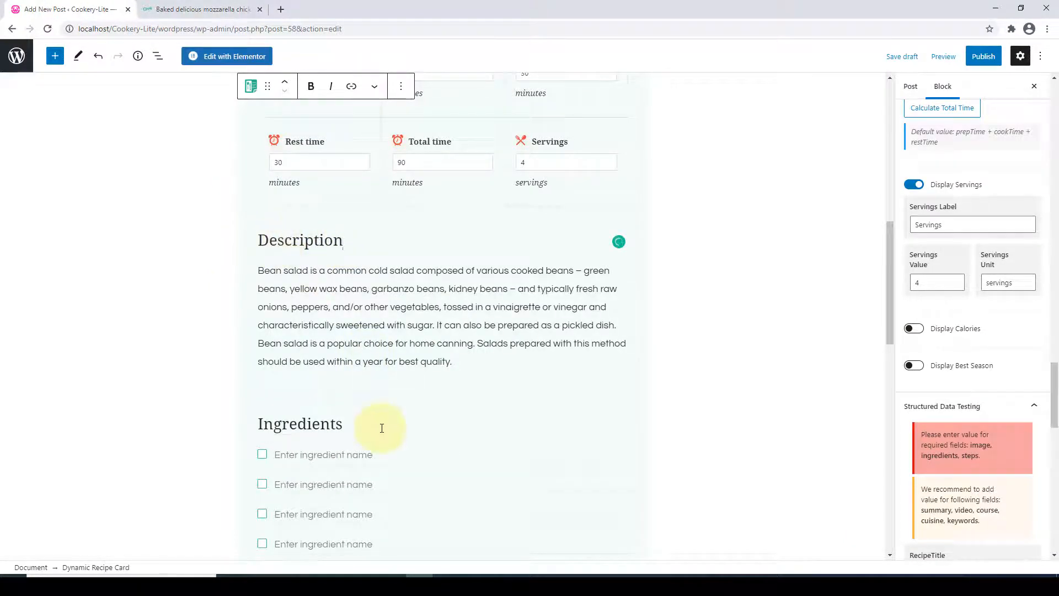
scroll(382, 428, "down", 3)
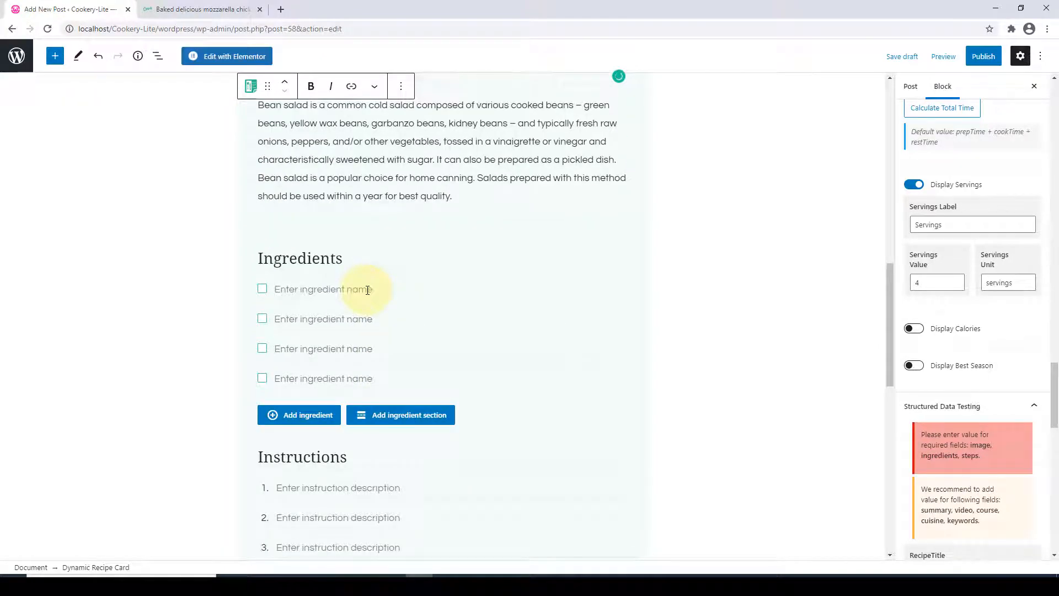
Copy the '3 tablespoons oil (olive)' line from the live demo recipe page.
left_click(368, 290)
left_click(191, 10)
scroll(321, 323, "down", 4)
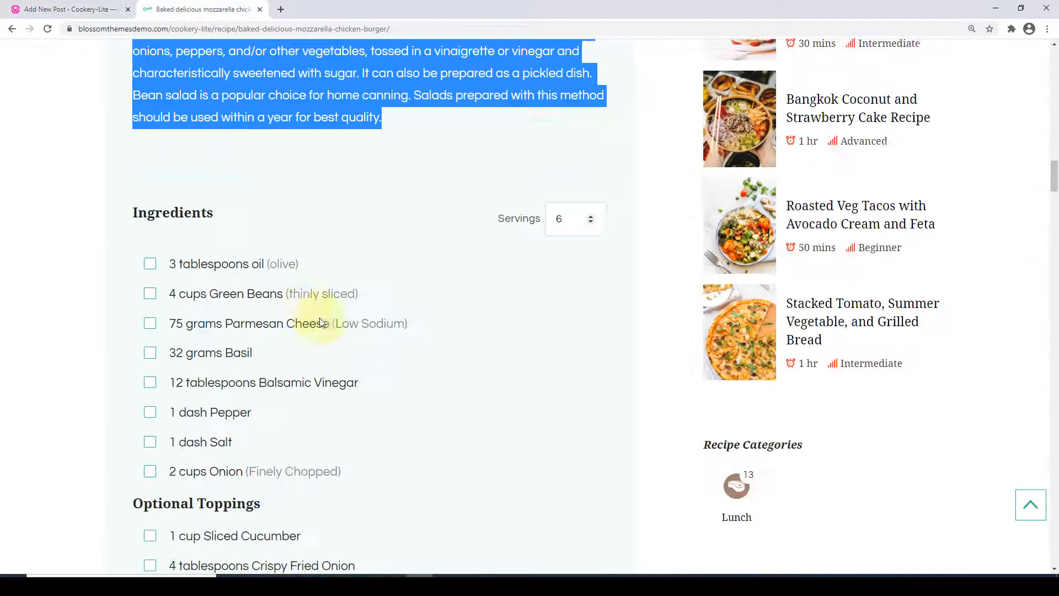
left_click_drag(299, 273, 173, 269)
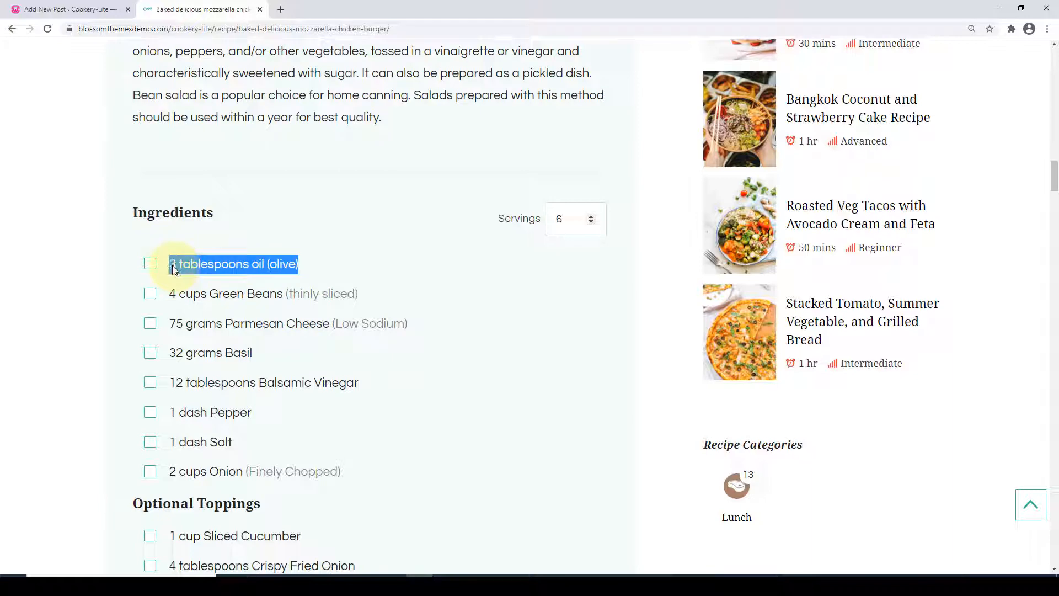
right_click(172, 269)
left_click(190, 276)
left_click(83, 9)
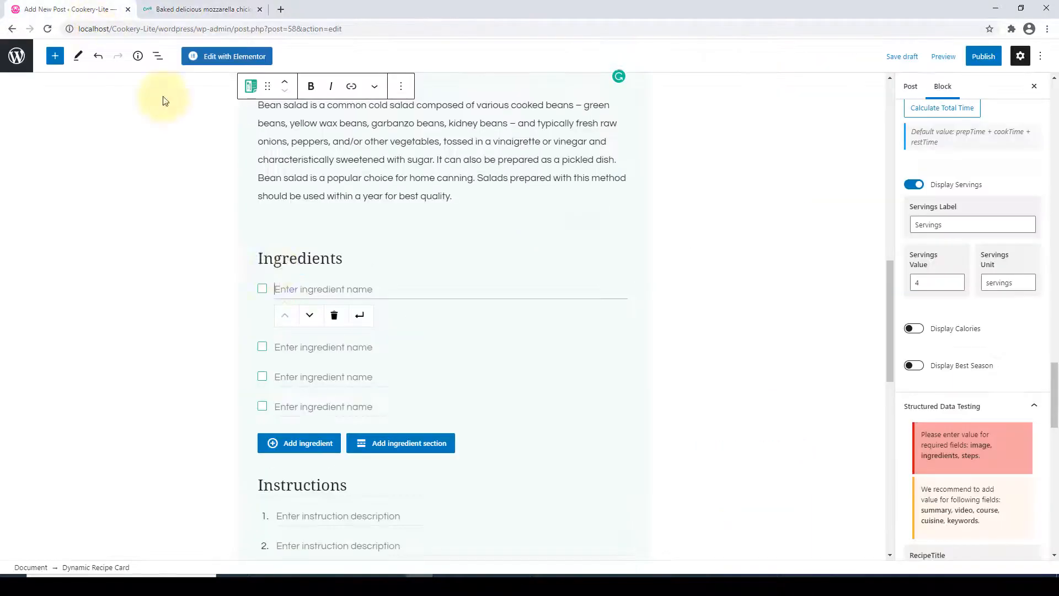
Paste '3 tablespoons oil (olive)' into the first three ingredient fields.
right_click(301, 284)
left_click(330, 366)
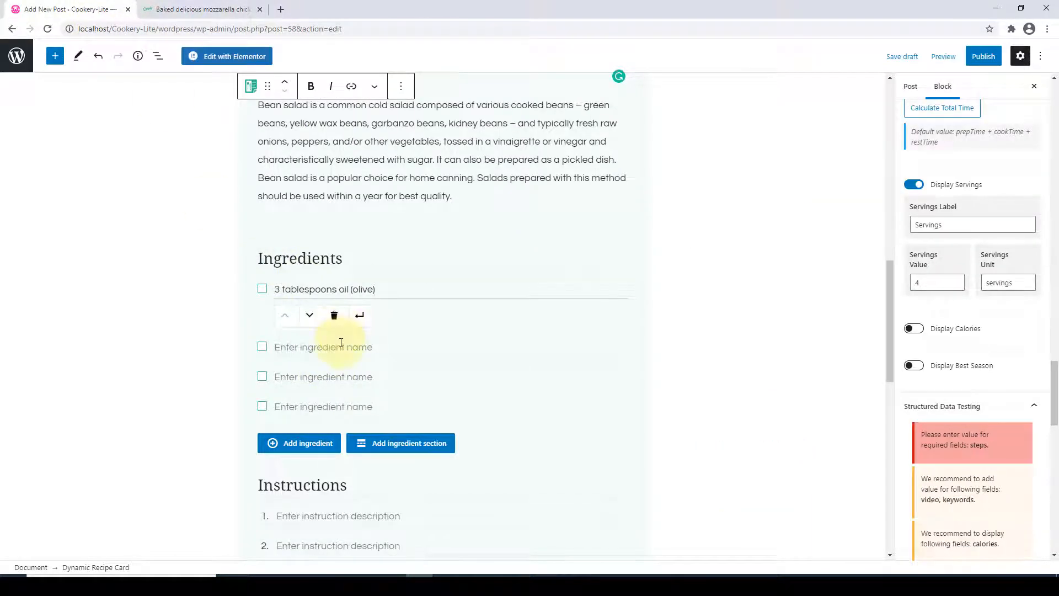
right_click(341, 342)
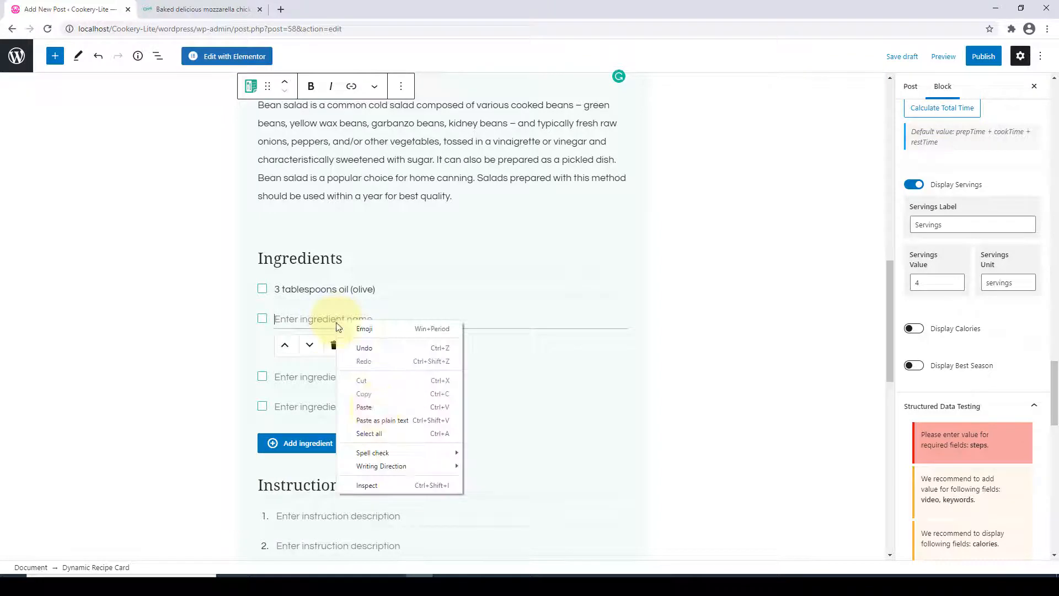
left_click(379, 407)
right_click(312, 390)
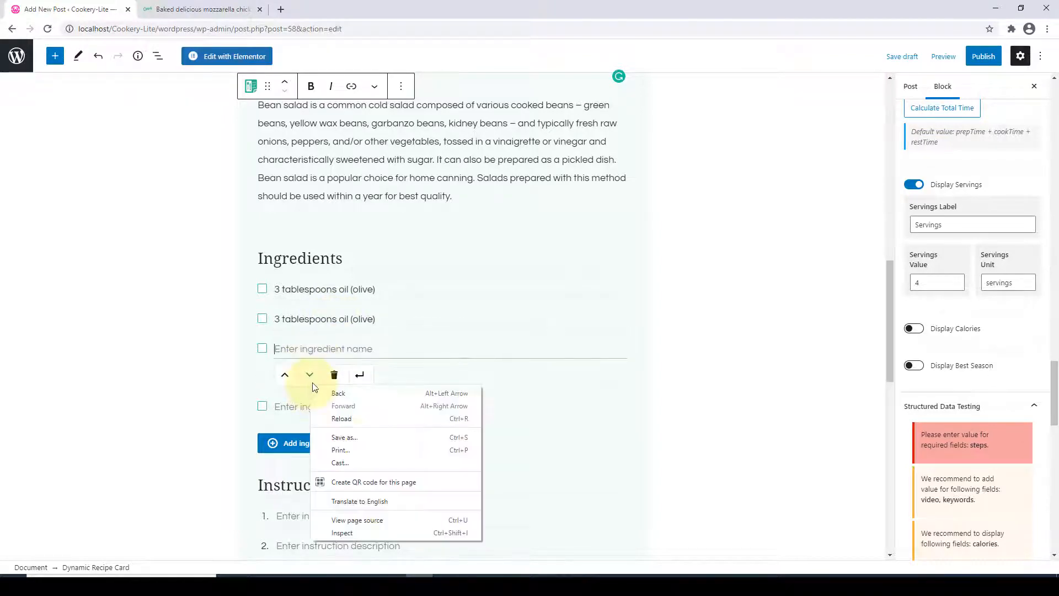
right_click(338, 348)
left_click(374, 434)
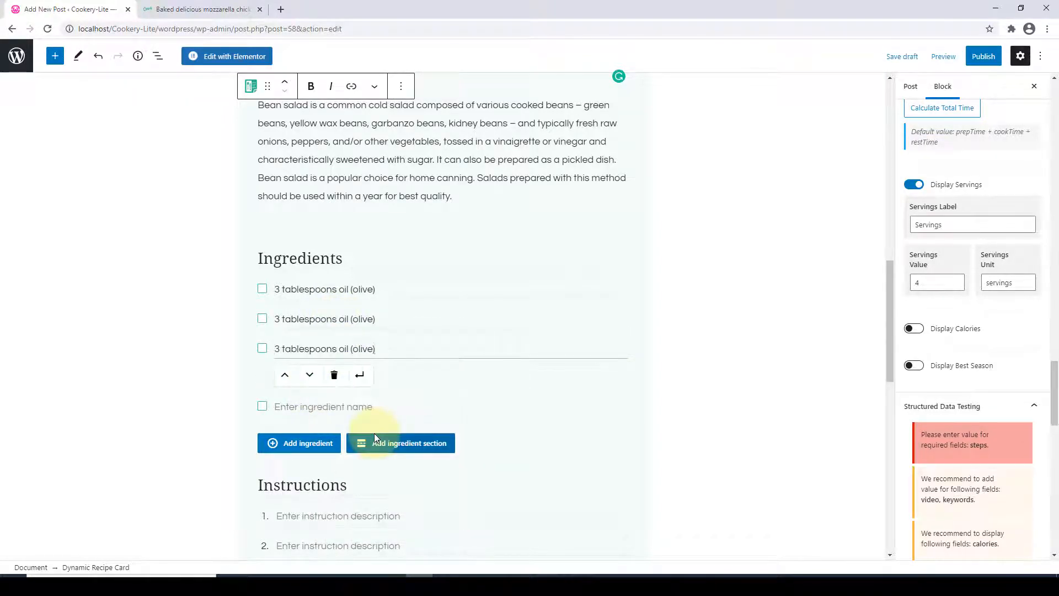
Add an empty ingredient row and a new empty ingredient section below the list.
left_click(359, 374)
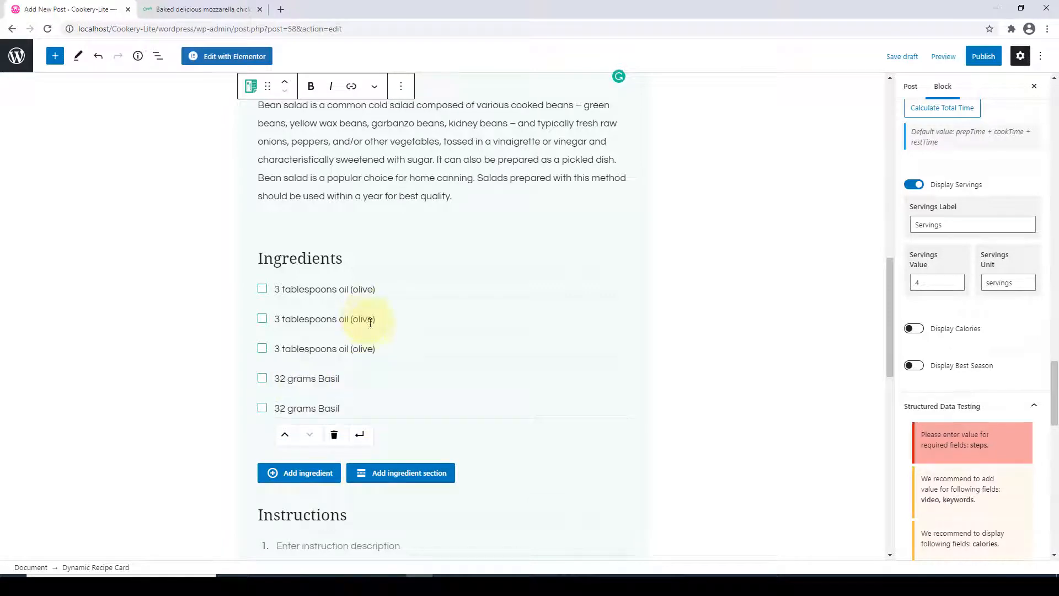
scroll(375, 337, "down", 2)
scroll(375, 337, "down", 1)
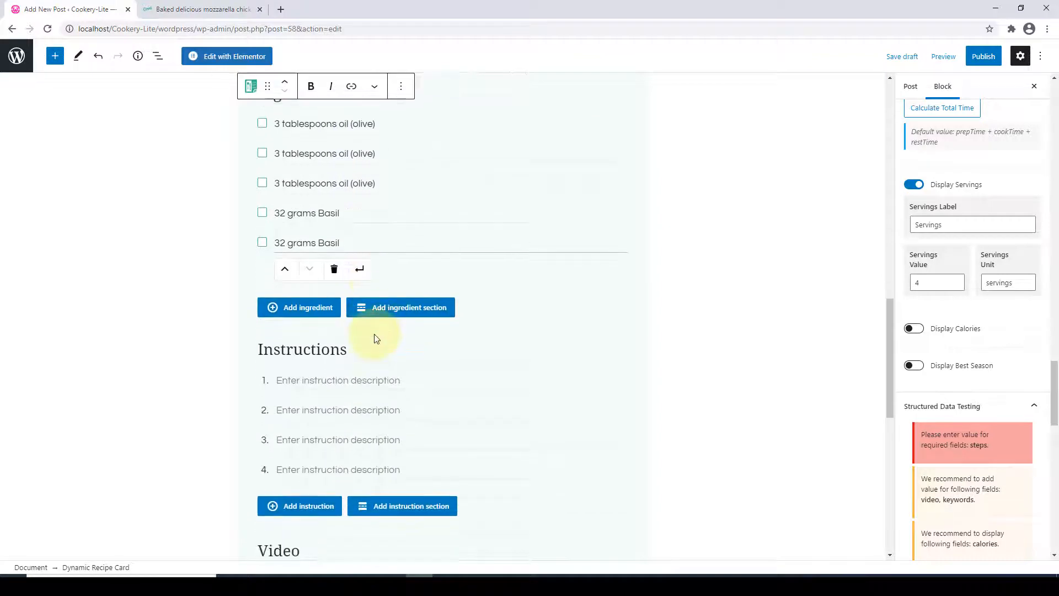
scroll(374, 338, "up", 2)
scroll(374, 337, "down", 2)
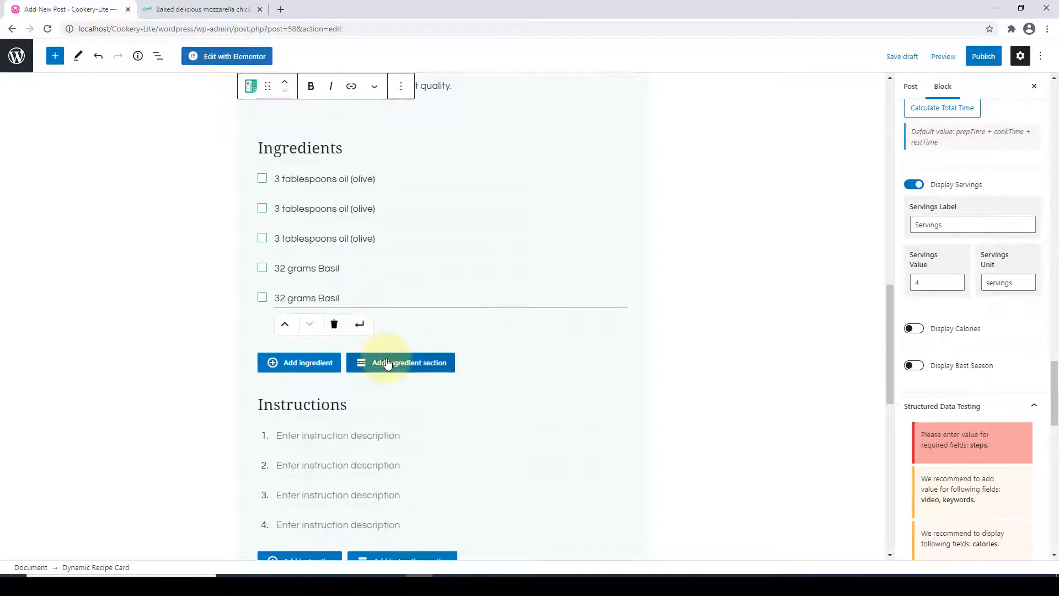
left_click(388, 364)
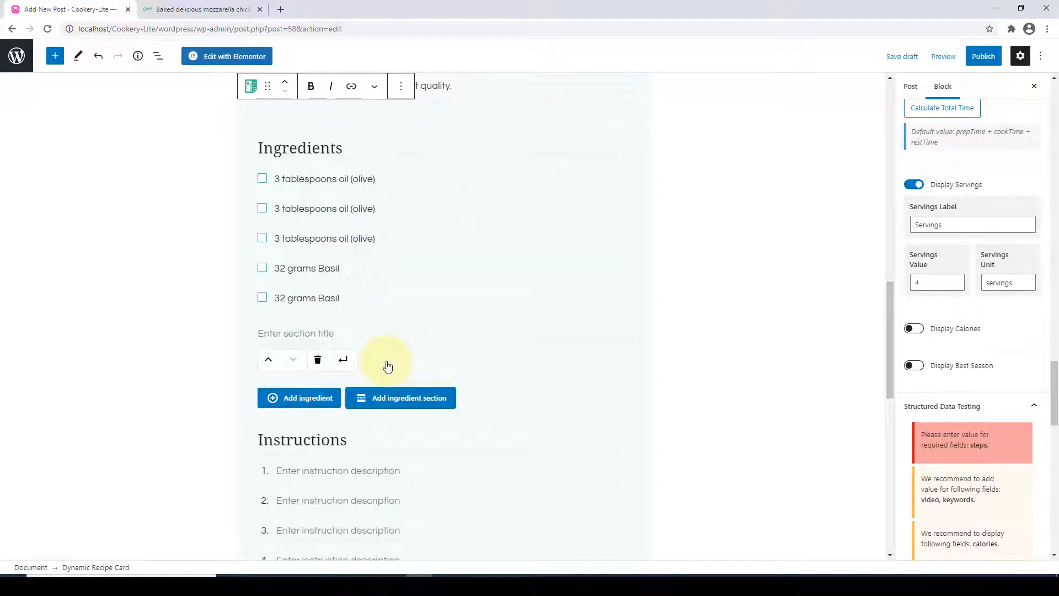
left_click(332, 335)
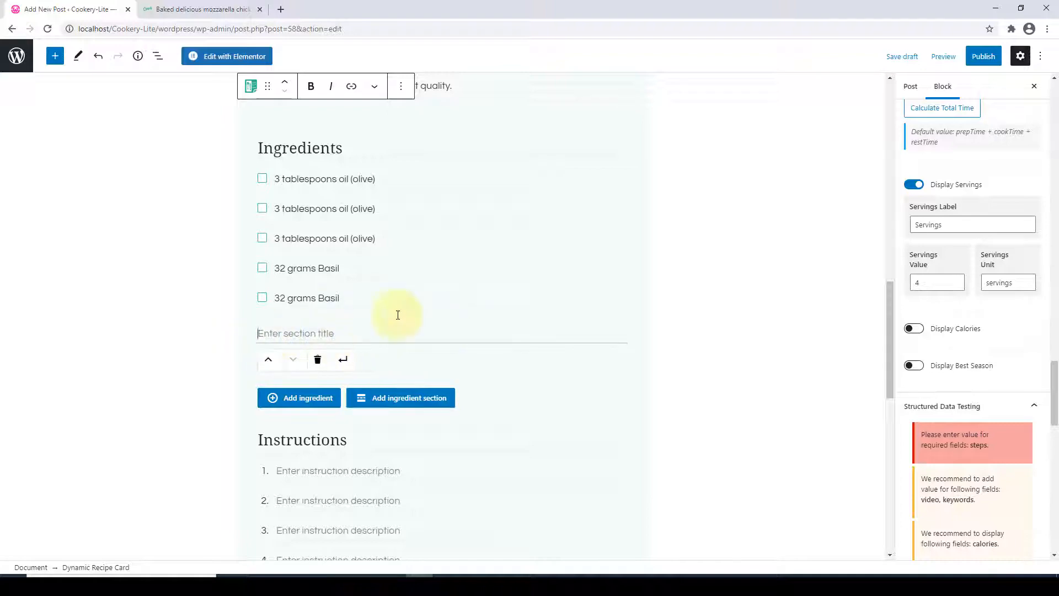
left_click(215, 9)
scroll(288, 300, "down", 4)
Copy 'Optional Toppings' from the demo page and paste it as the new section's title.
left_click(196, 229)
triple_click(196, 229)
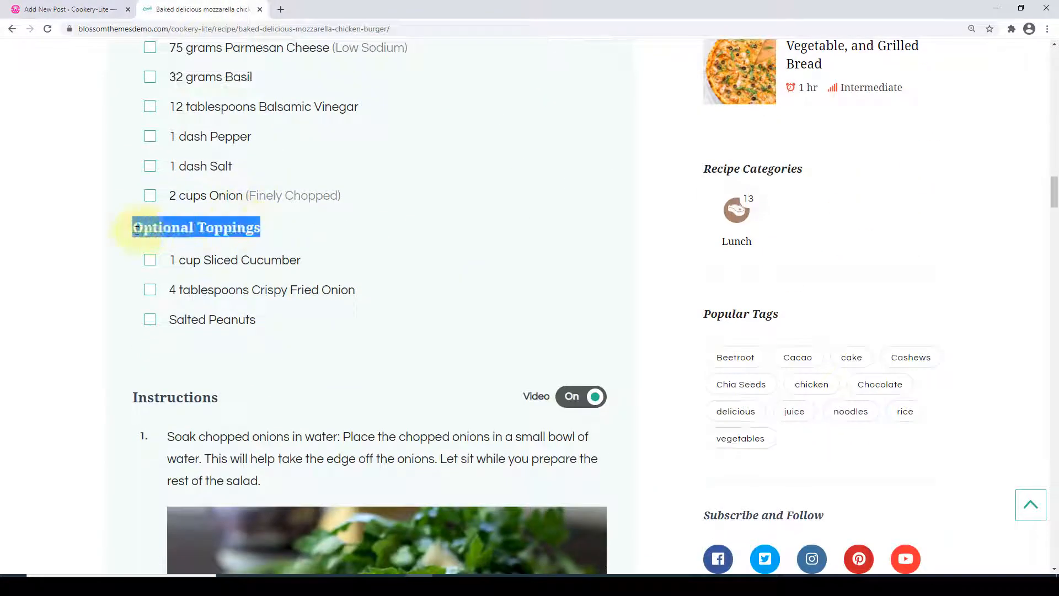
right_click(142, 229)
left_click(155, 236)
left_click(100, 6)
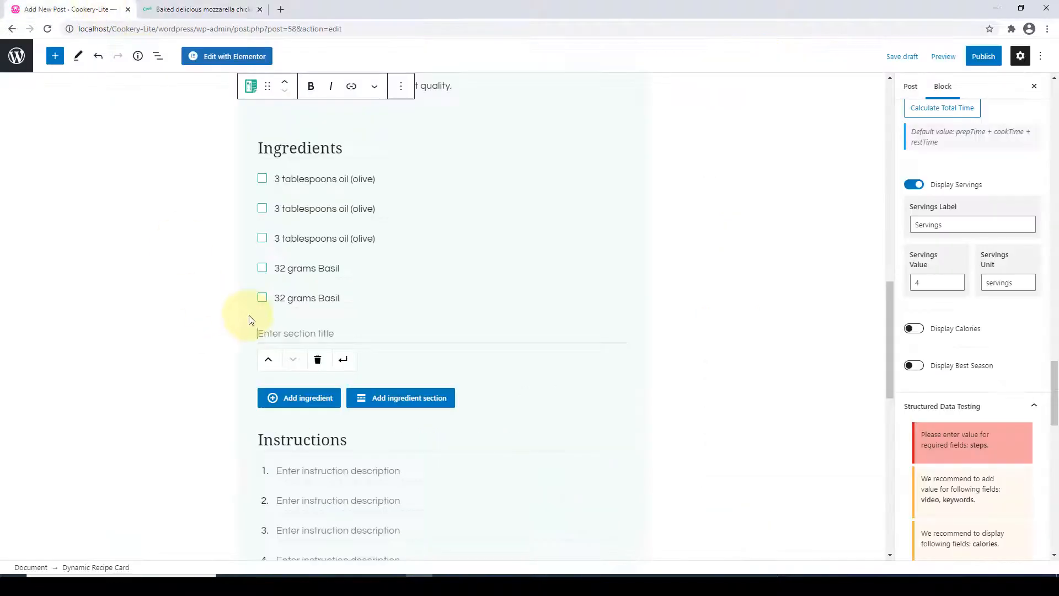
right_click(297, 336)
left_click(331, 419)
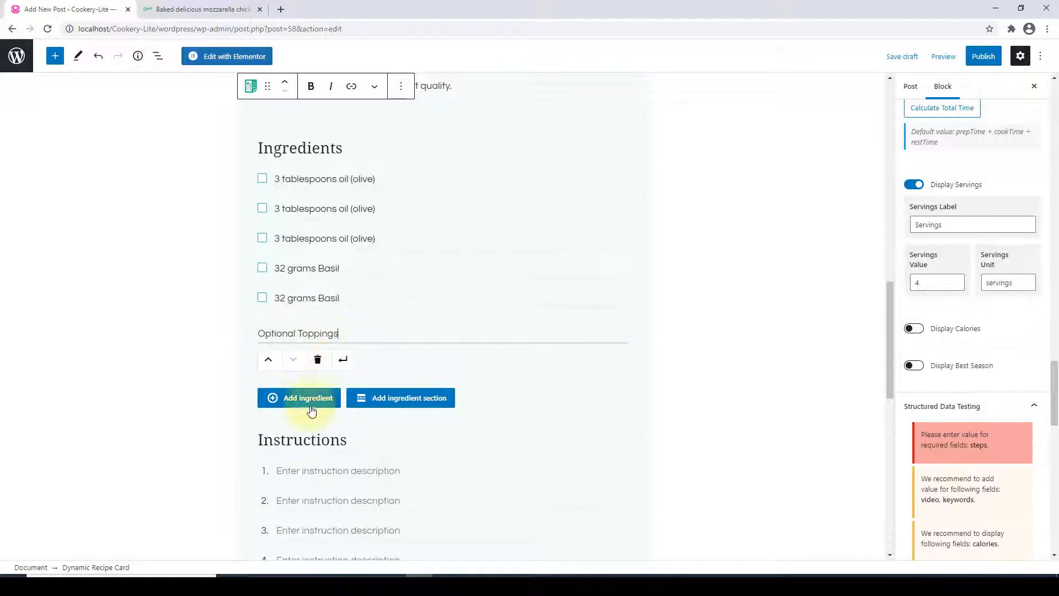
Add three '12 tablespoons Balsamic Vinegar' ingredient rows under Optional Toppings.
left_click(270, 398)
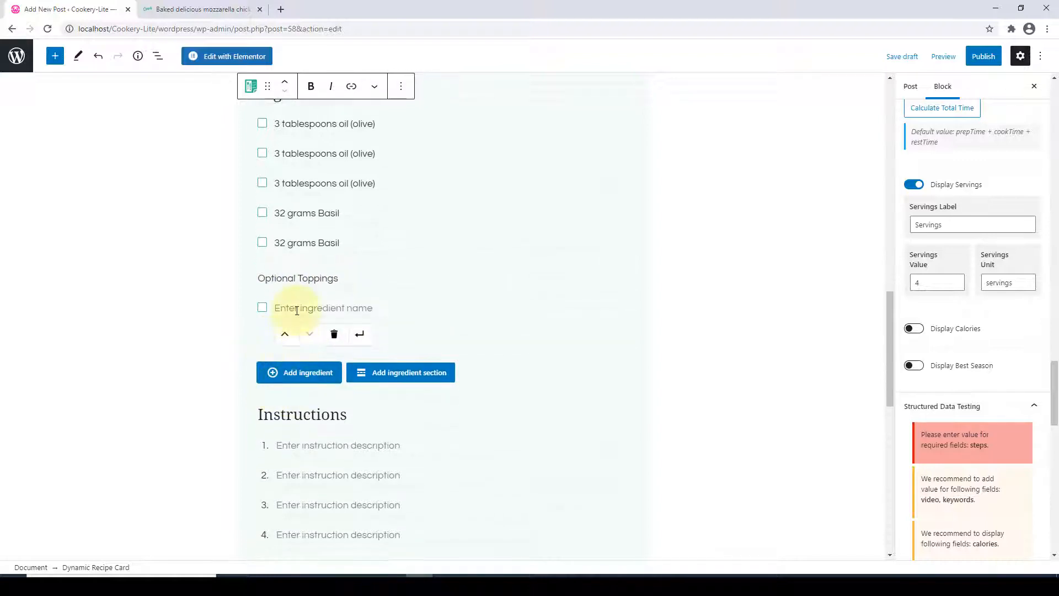
left_click(294, 310)
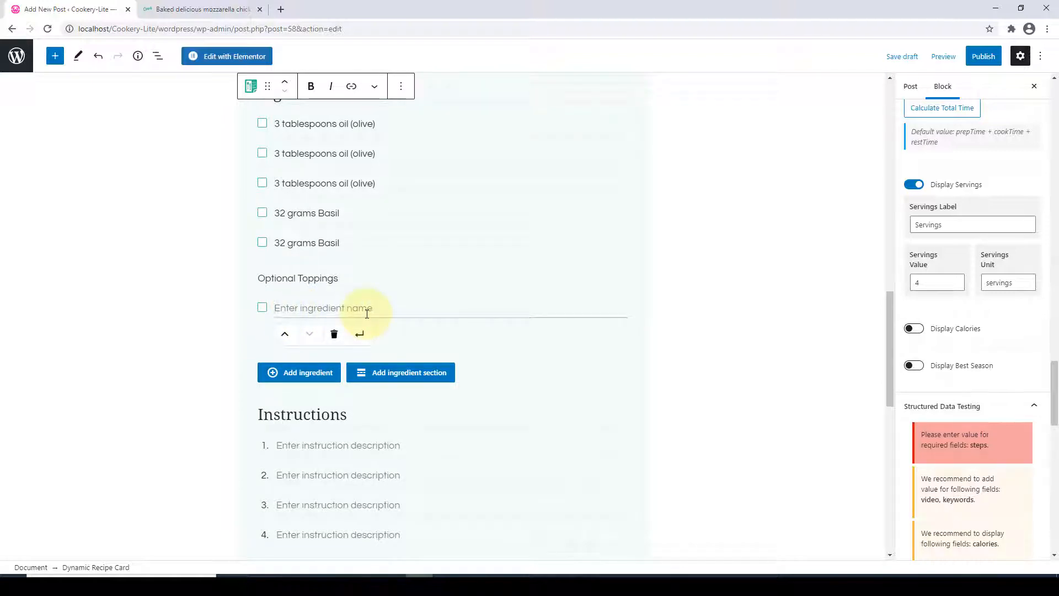
right_click(307, 307)
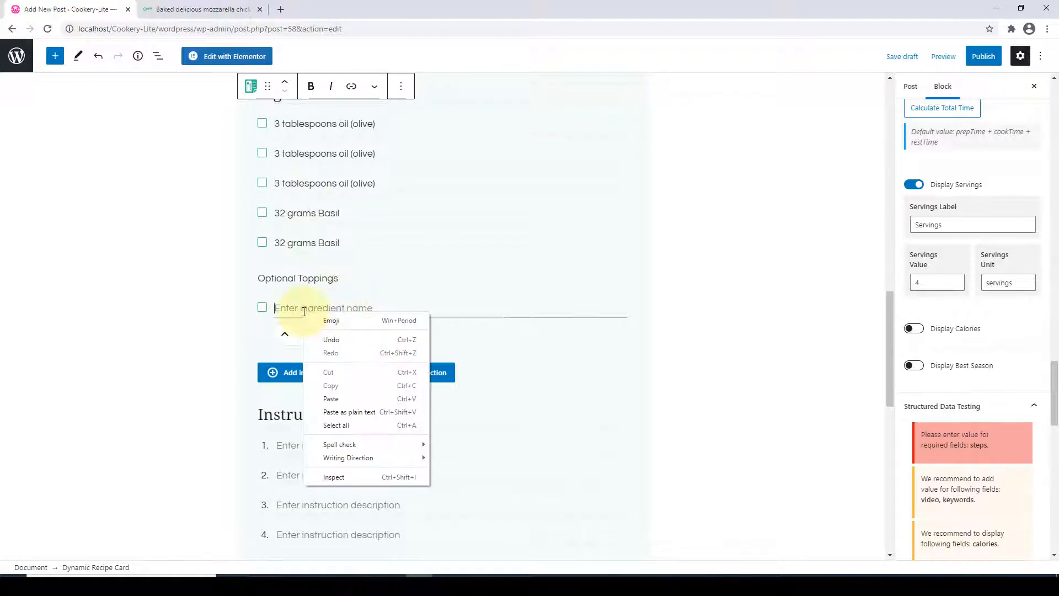
left_click(334, 389)
left_click(280, 417)
right_click(305, 371)
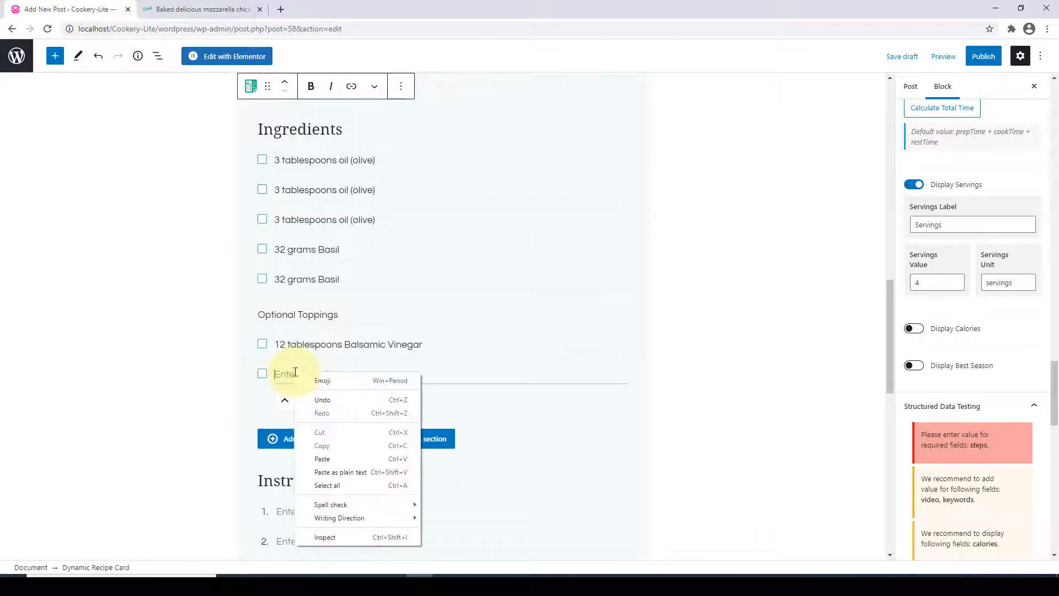
left_click(332, 453)
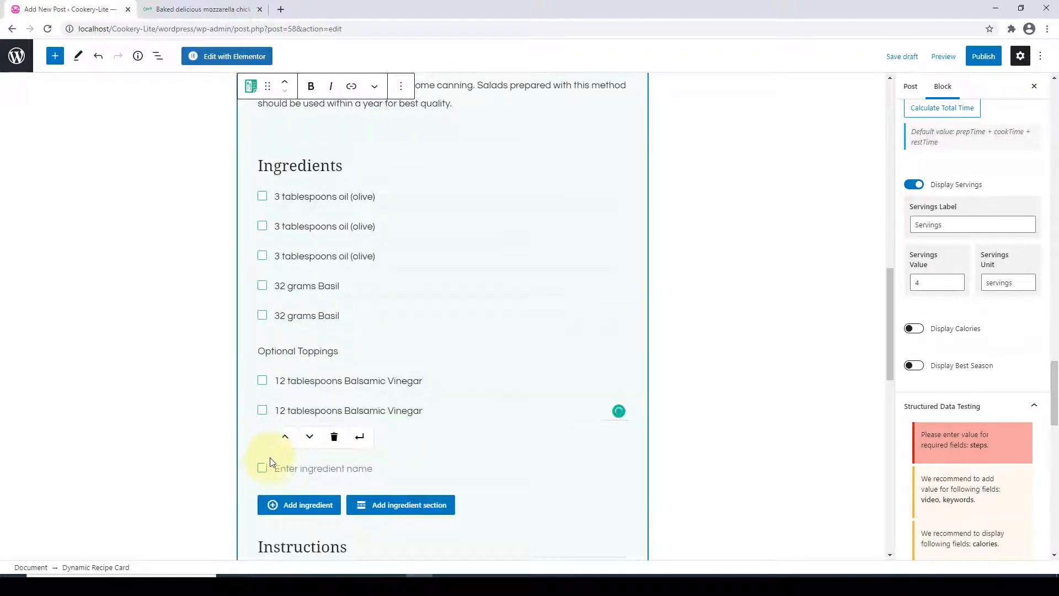
left_click(266, 467)
right_click(276, 467)
left_click(304, 379)
left_click(631, 312)
scroll(631, 315, "down", 5)
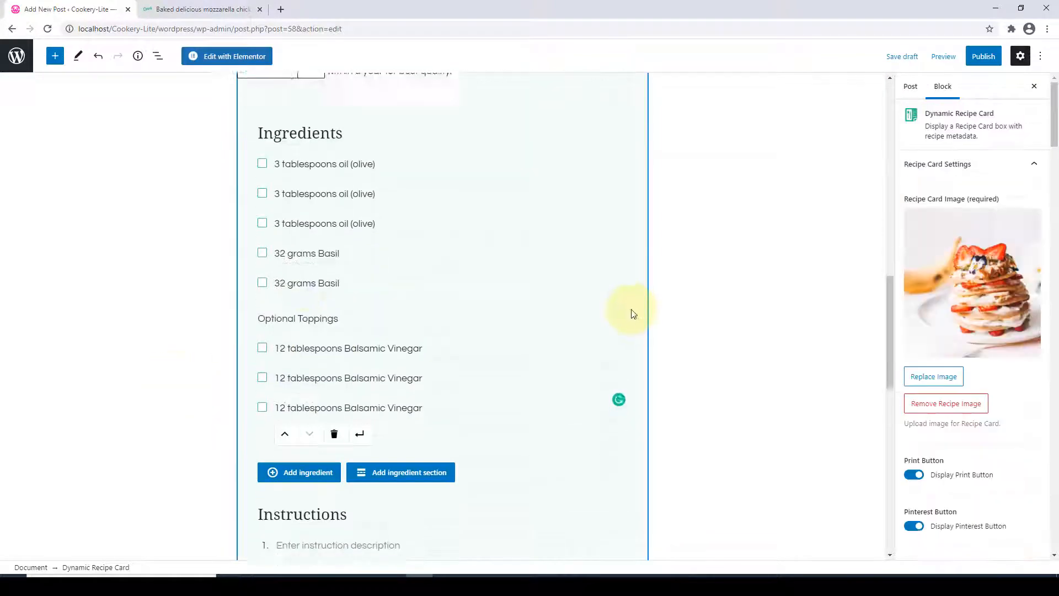
scroll(607, 322, "down", 1)
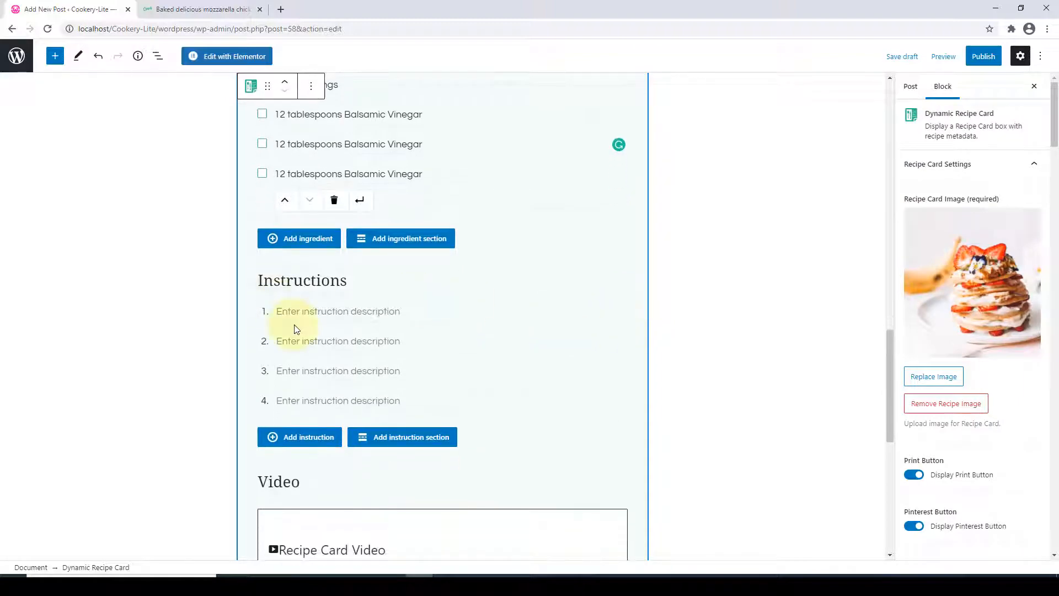
Copy the 'Soak chopped onions in water' step from the demo page into instruction 1.
left_click(397, 313)
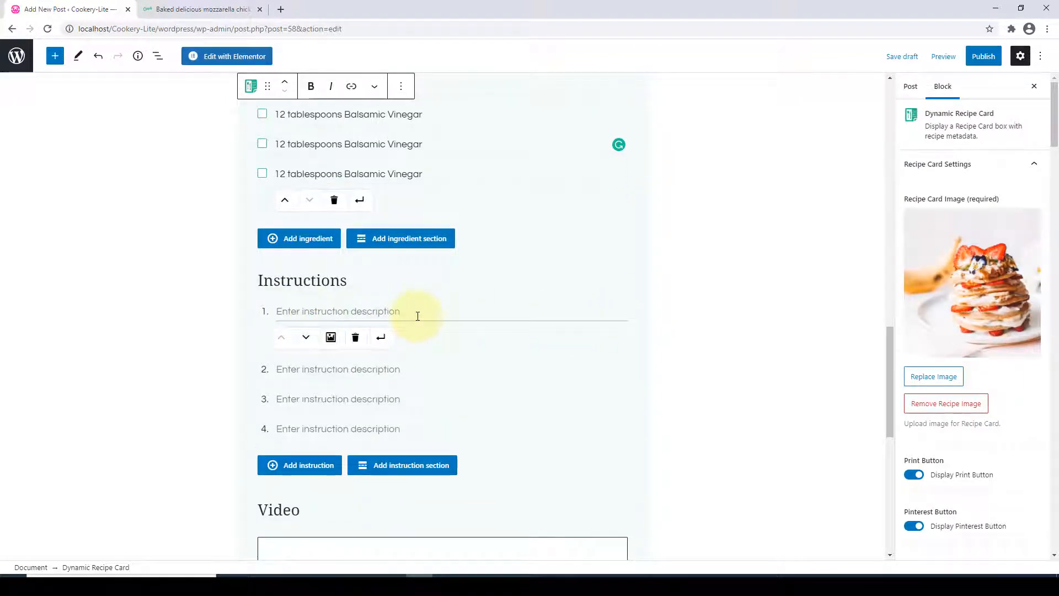
left_click(199, 9)
scroll(314, 293, "down", 5)
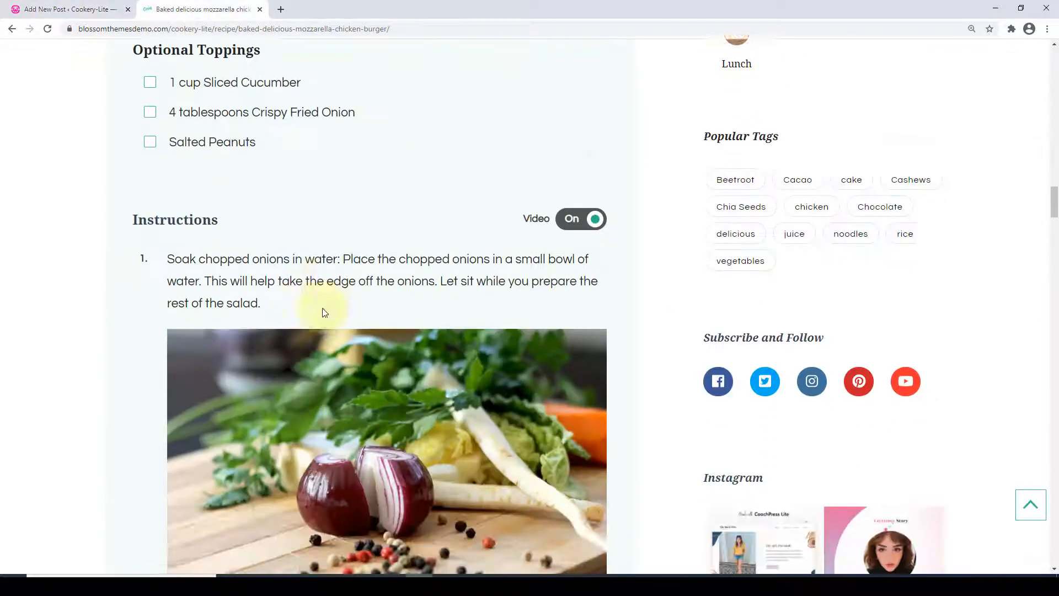
left_click_drag(262, 316, 171, 275)
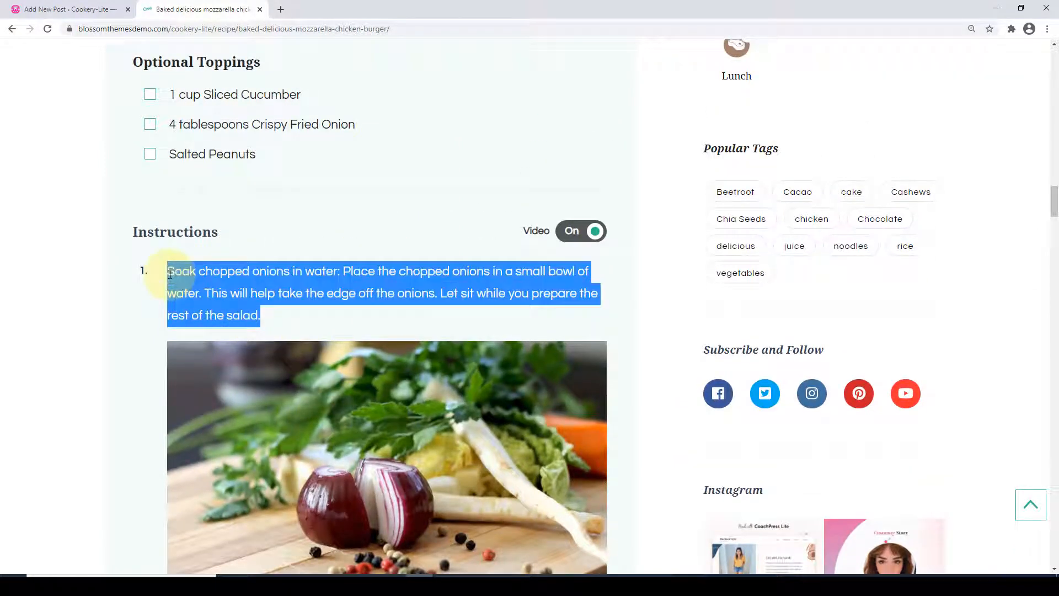
right_click(170, 274)
left_click(190, 279)
left_click(83, 8)
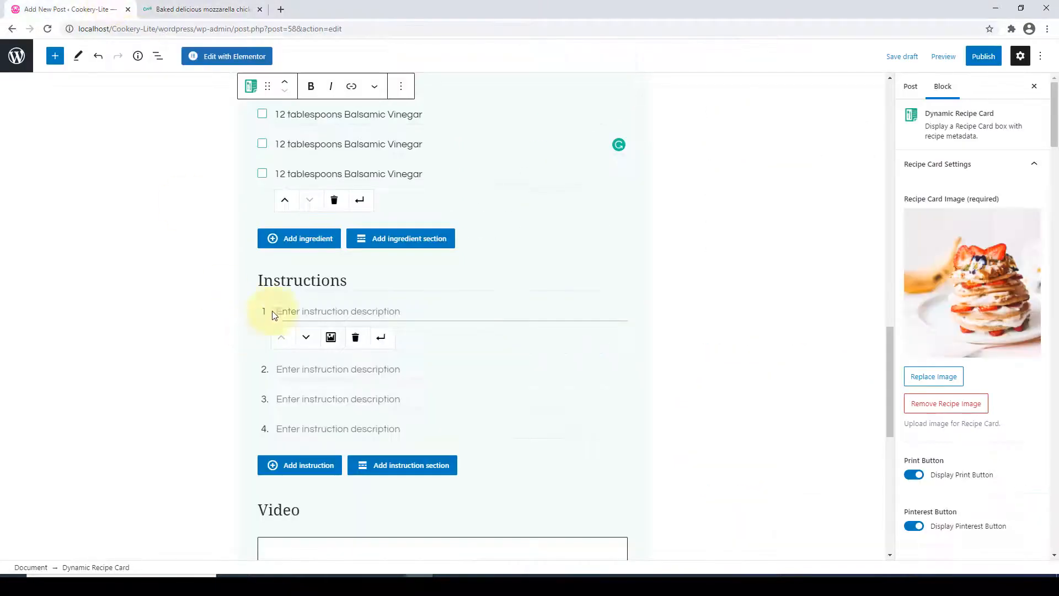
right_click(289, 313)
left_click(319, 401)
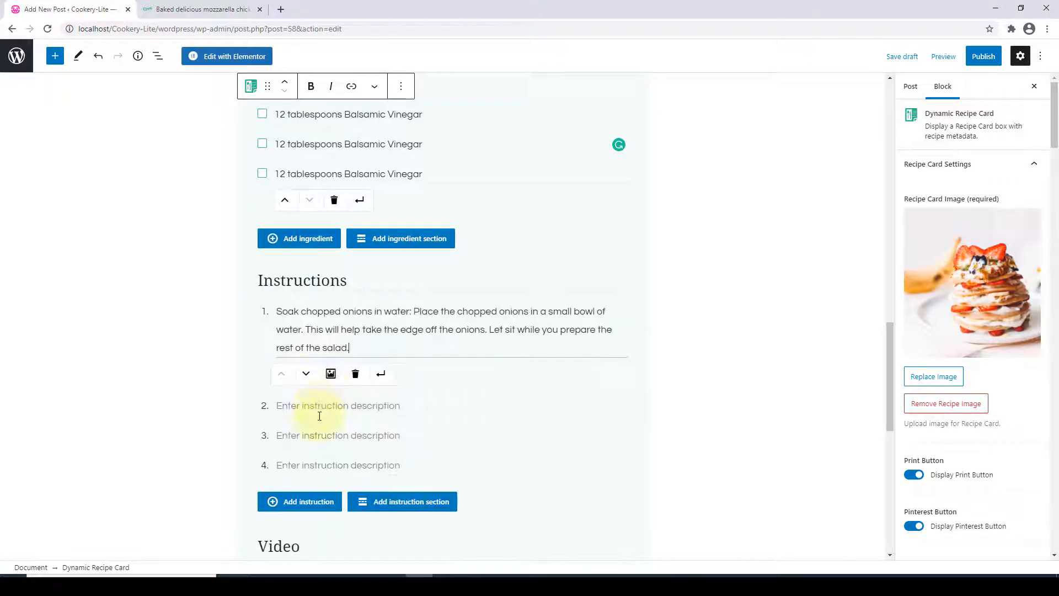
Paste the same onion-soaking text into instructions 2, 3 and 4.
left_click(319, 404)
right_click(319, 409)
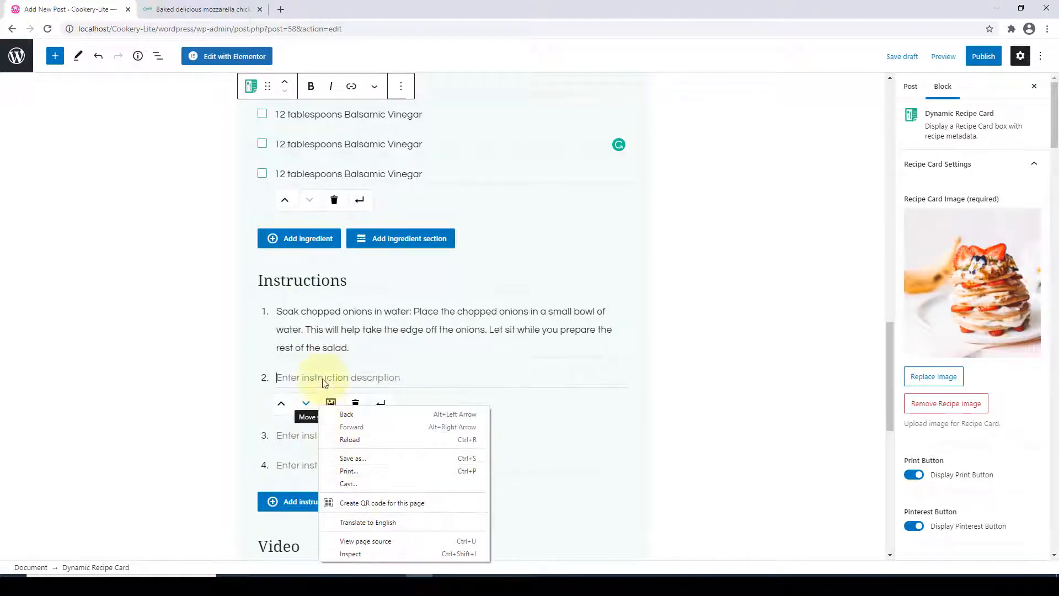
right_click(324, 381)
left_click(358, 467)
scroll(338, 370, "down", 2)
right_click(337, 362)
right_click(323, 333)
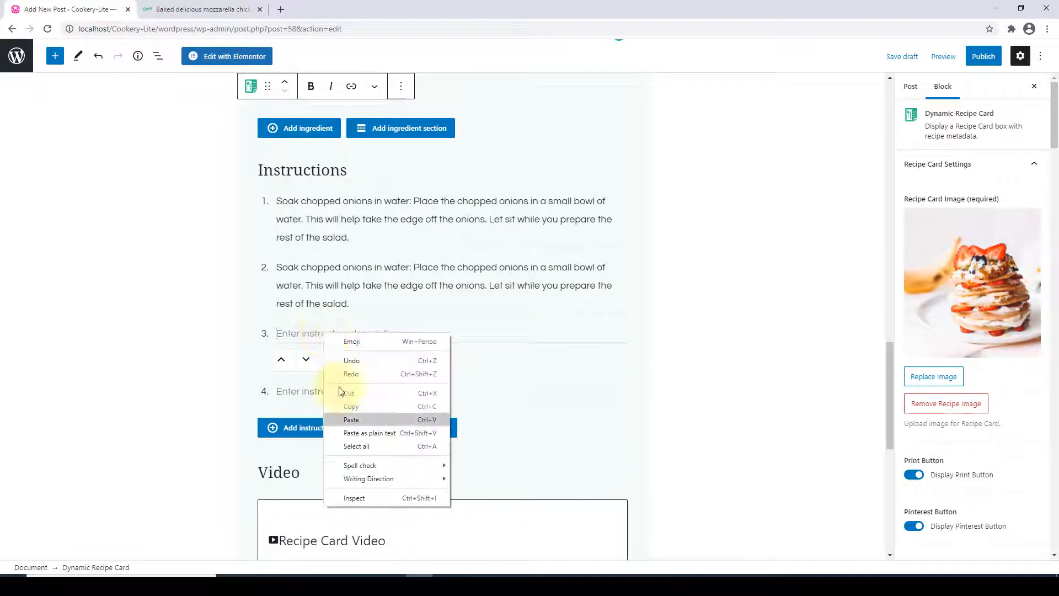
left_click(350, 419)
right_click(323, 433)
right_click(298, 400)
left_click(334, 305)
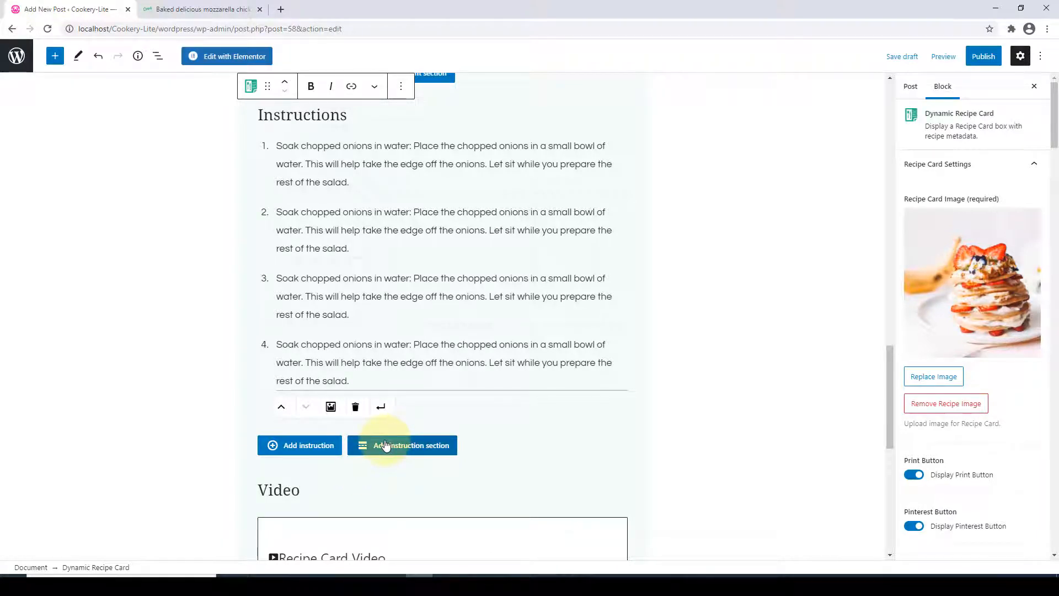
Attach the onion photo to step 1 and a Media Library photo to step 2.
scroll(386, 445, "up", 1)
left_click(226, 466)
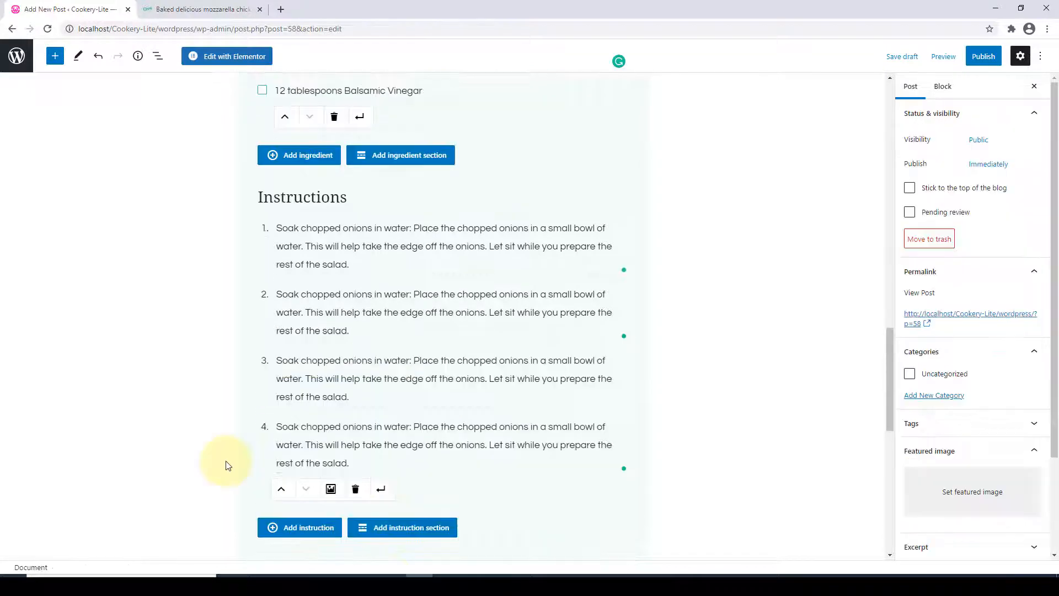
left_click(358, 264)
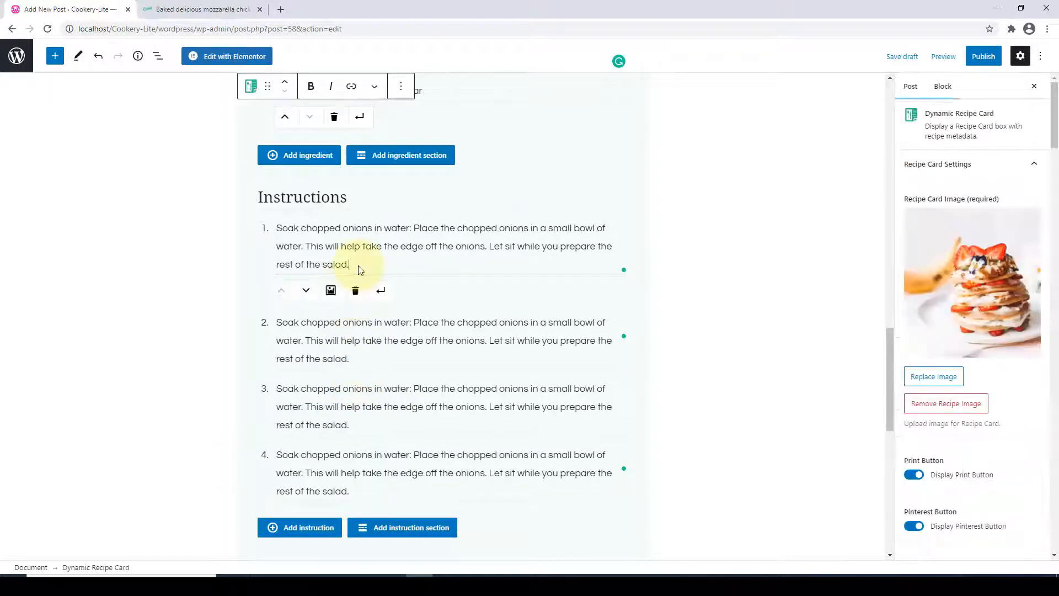
left_click(329, 292)
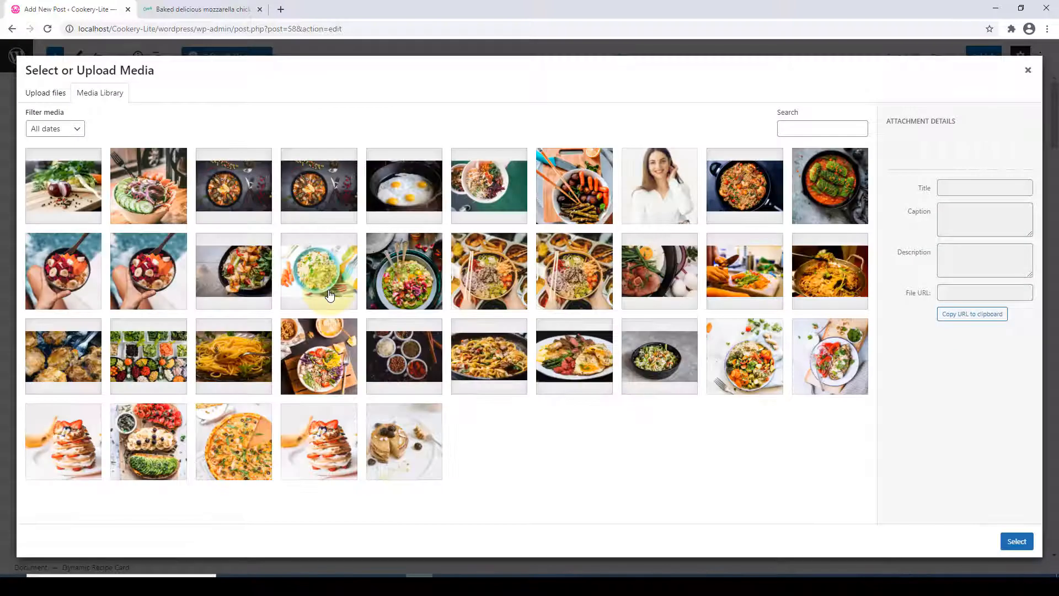
left_click(64, 185)
left_click(1016, 541)
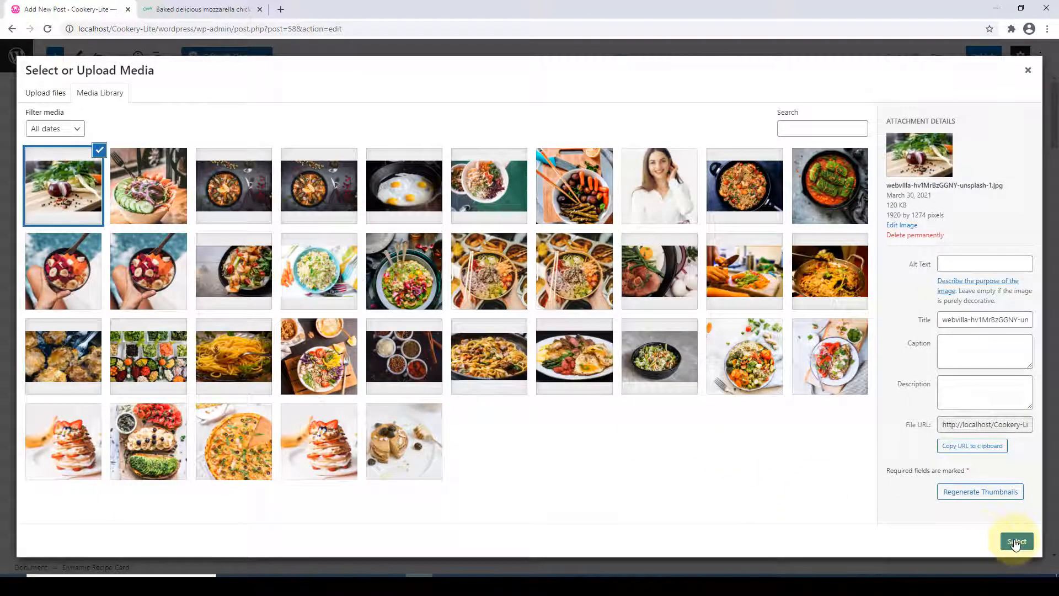
scroll(390, 284, "down", 7)
left_click(349, 223)
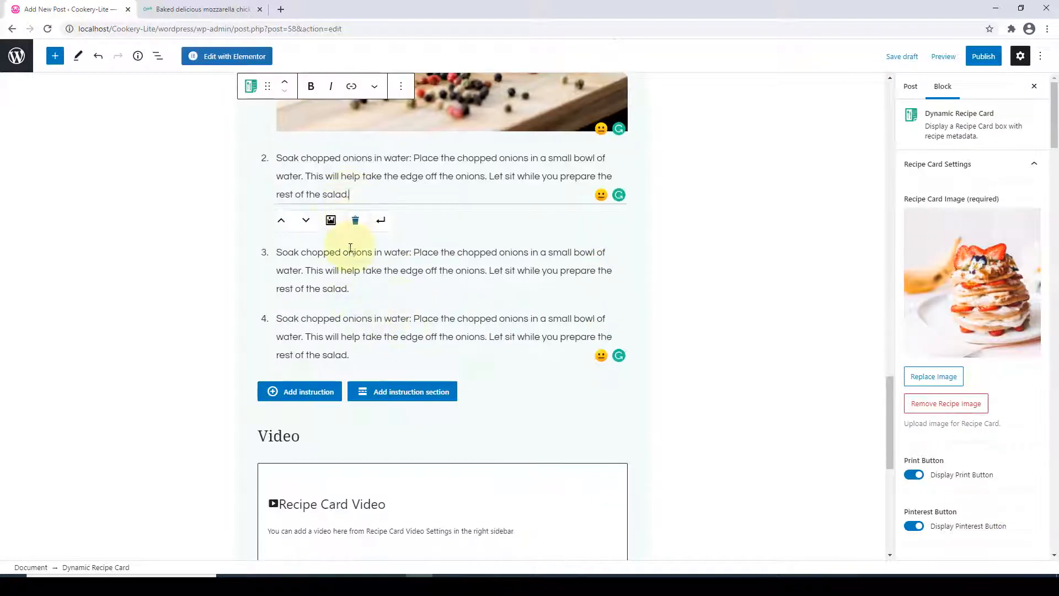
left_click(330, 220)
left_click(744, 270)
left_click(1014, 540)
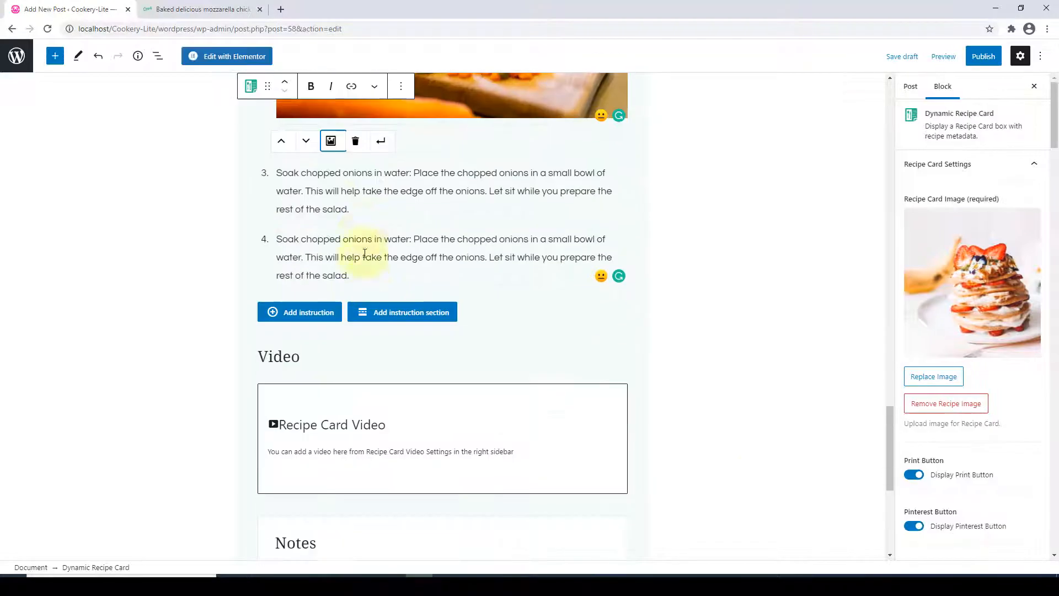
Attach a vegetable bowl photo to step 3 and another library photo to step 4.
left_click(364, 253)
left_click(331, 210)
left_click(749, 359)
left_click(1015, 540)
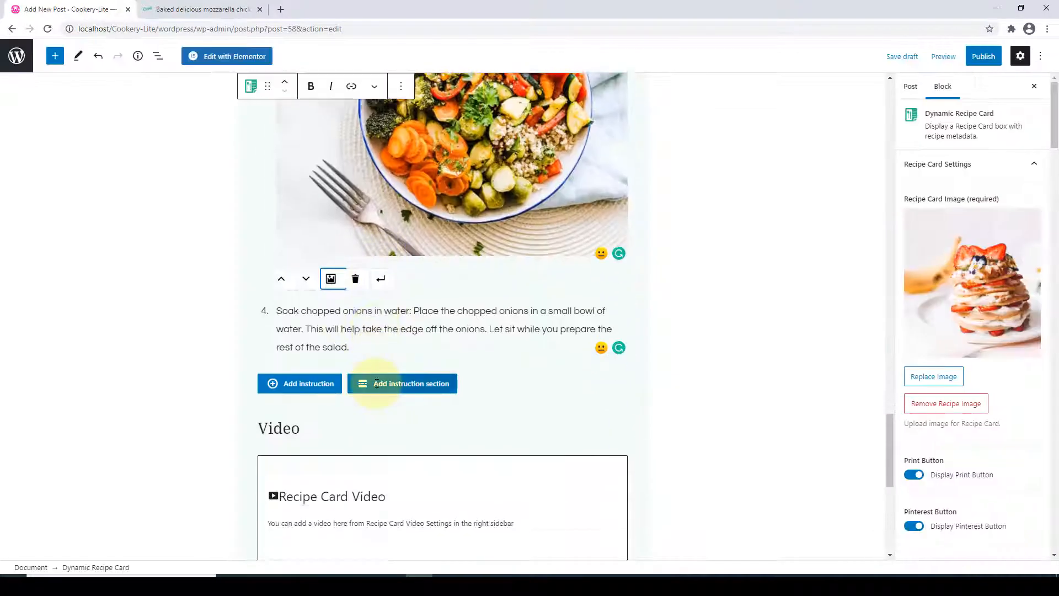
left_click(355, 345)
left_click(331, 343)
left_click(490, 356)
left_click(1015, 540)
scroll(584, 350, "down", 8)
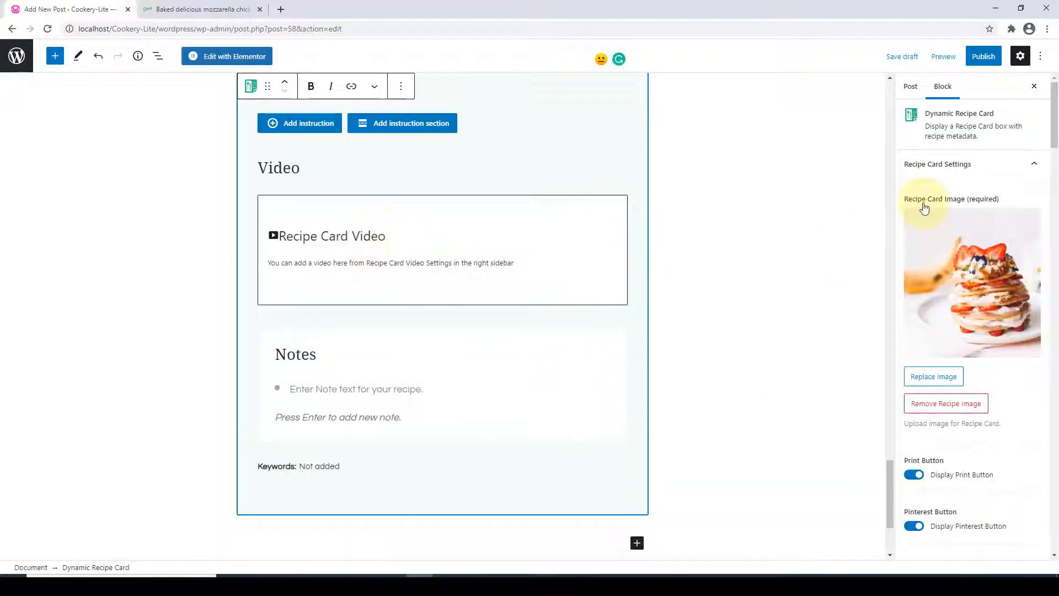
Try uploading a recipe video file and browsing the empty media library, cancelling both.
scroll(962, 226, "down", 6)
scroll(965, 252, "down", 2)
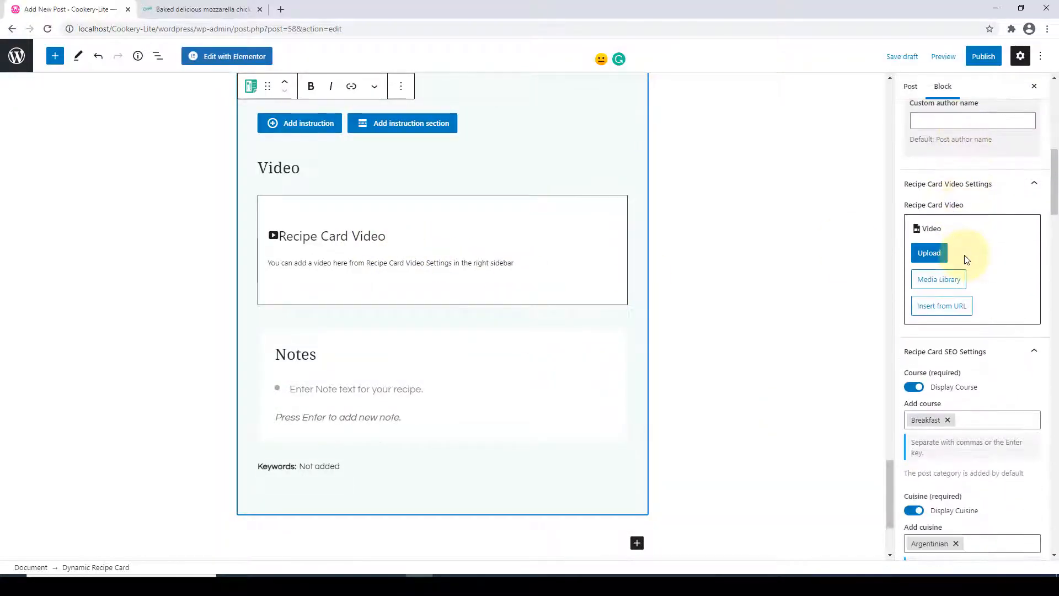
left_click(933, 253)
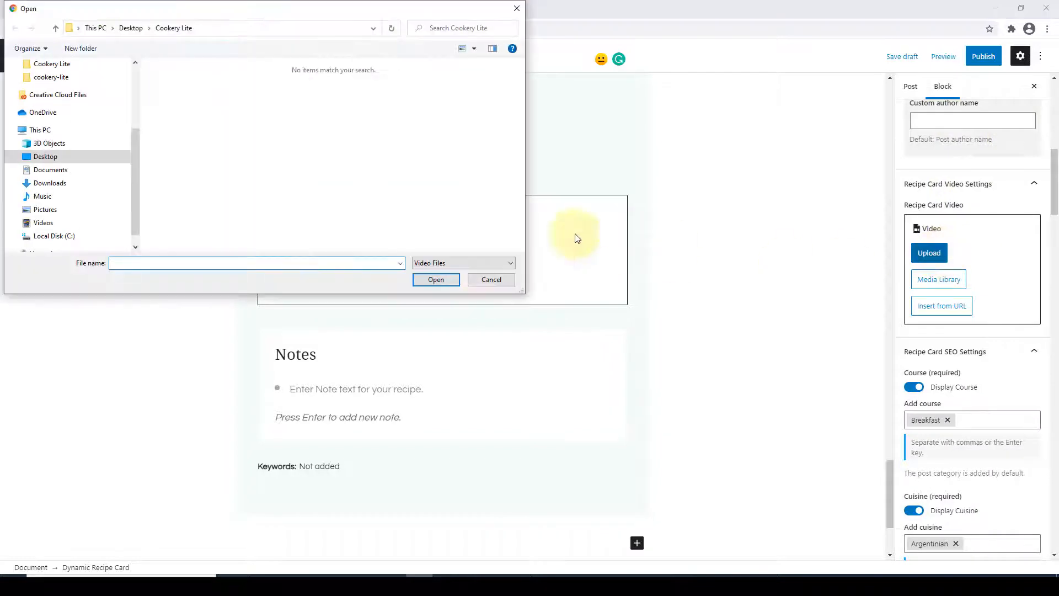
left_click(491, 279)
left_click(940, 284)
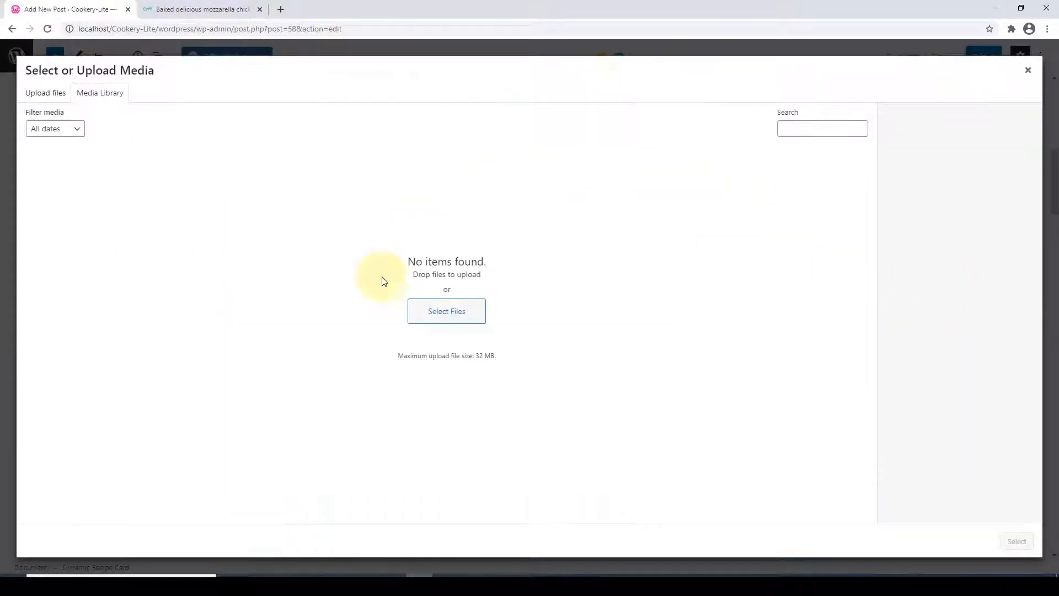
left_click(1026, 72)
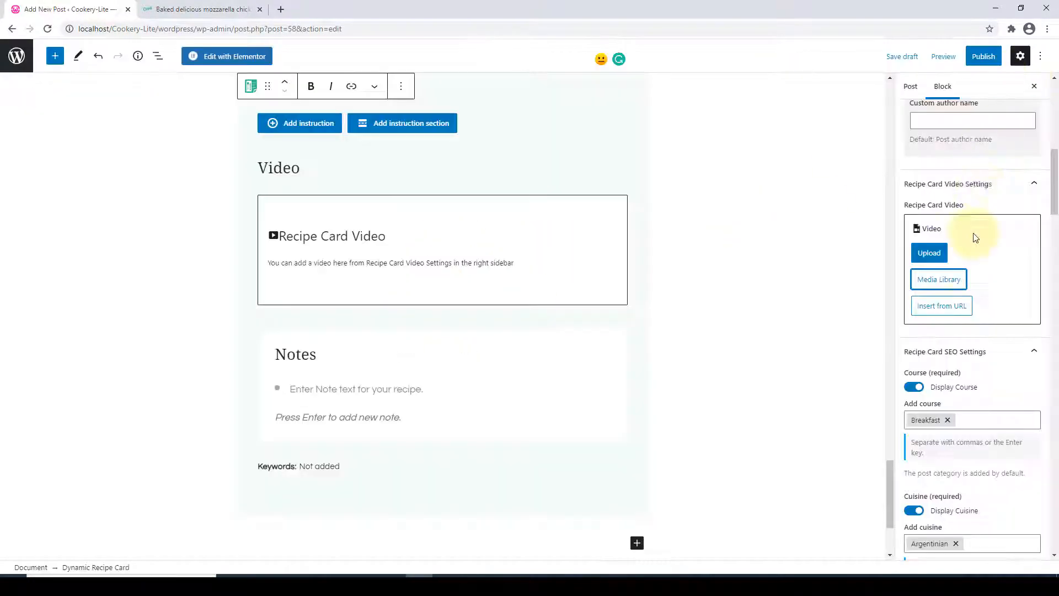
Embed the Restaurant Style Chicken Fried Rice YouTube video via Insert from URL.
left_click(951, 307)
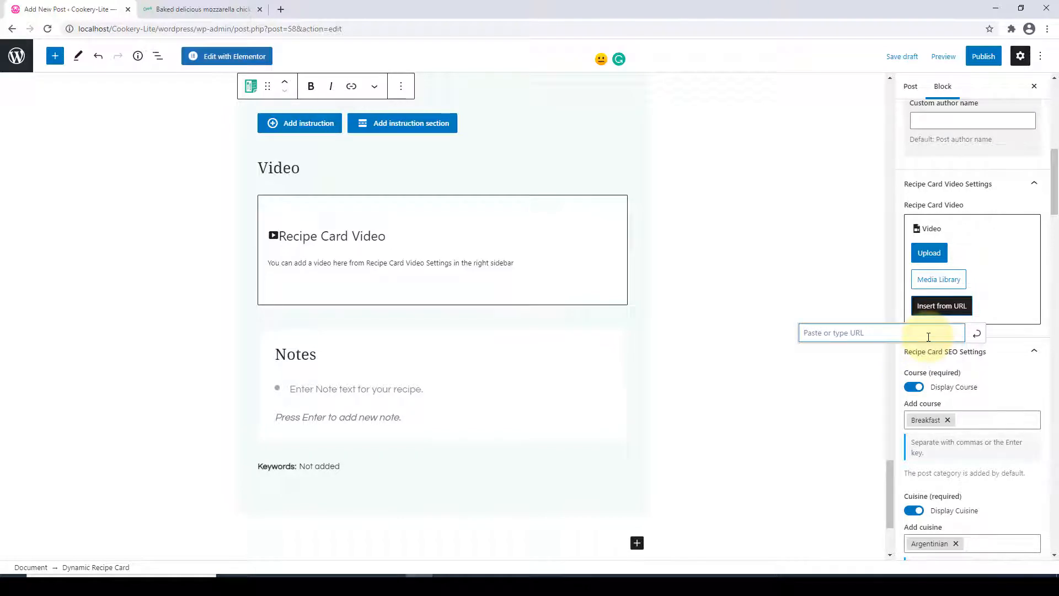
key("ctrl+v")
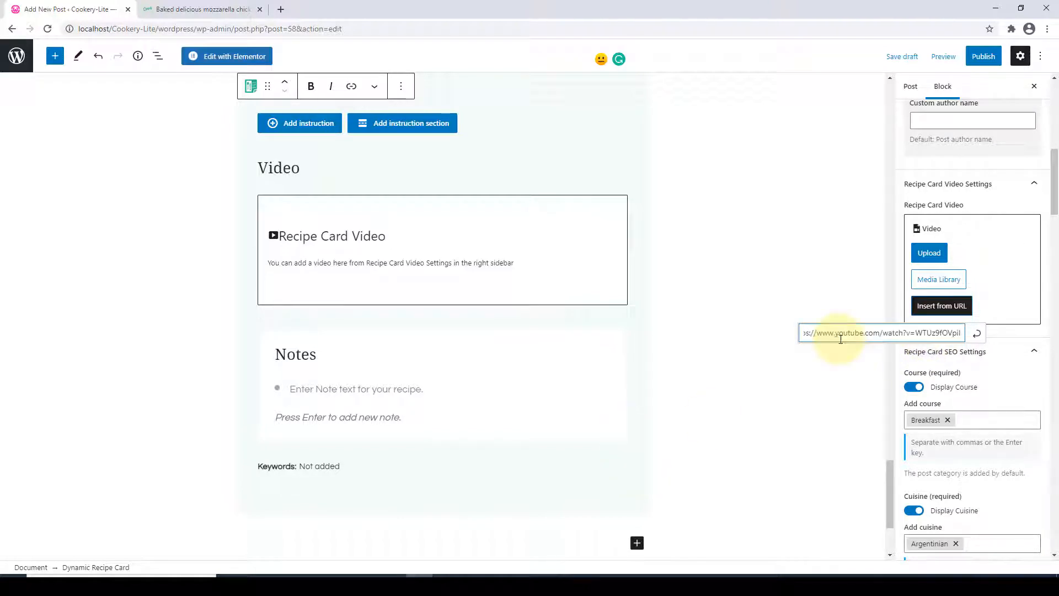
left_click(975, 333)
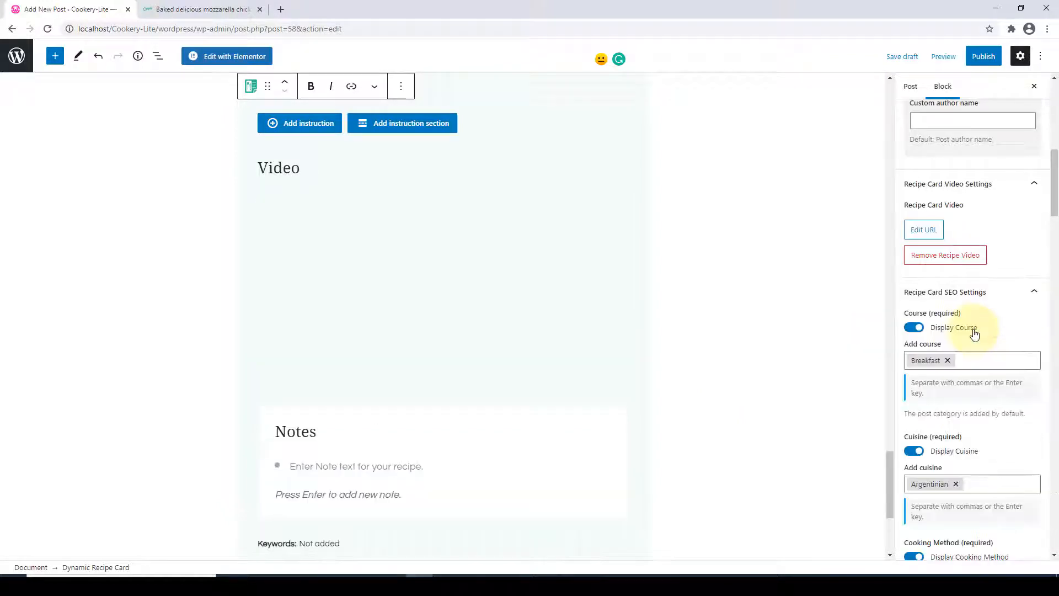
scroll(442, 216, "down", 1)
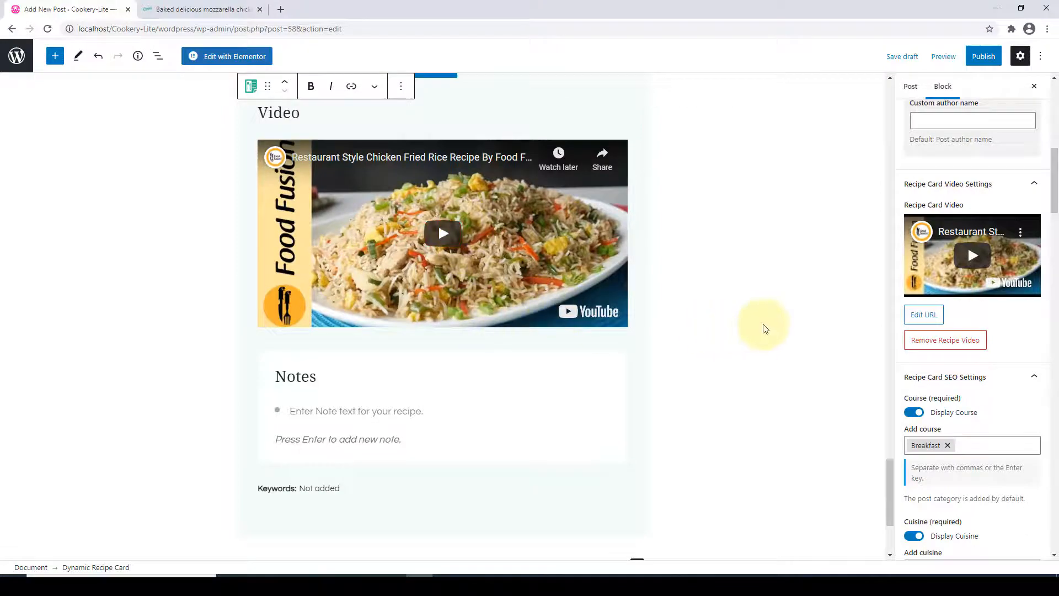
scroll(589, 357, "down", 1)
Copy the two notes from the demo recipe into the recipe card's Notes field.
left_click(199, 9)
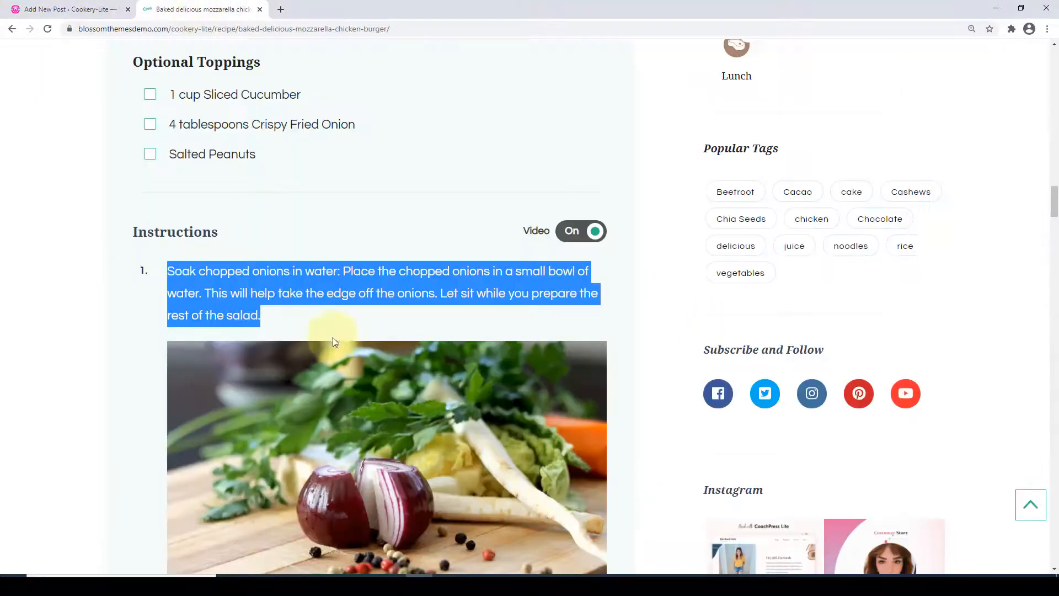
scroll(332, 338, "down", 20)
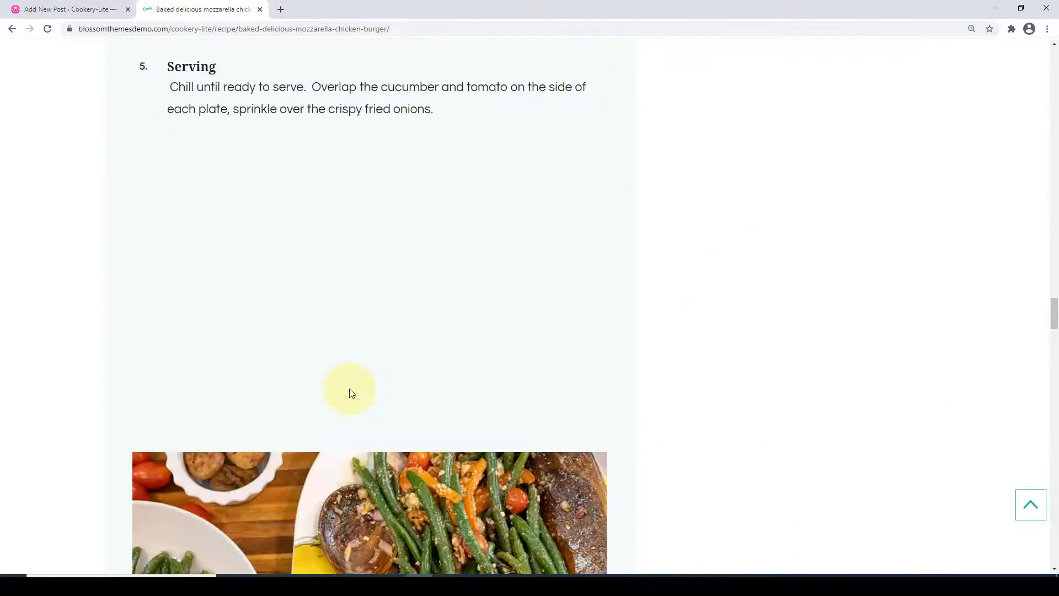
scroll(350, 394, "down", 20)
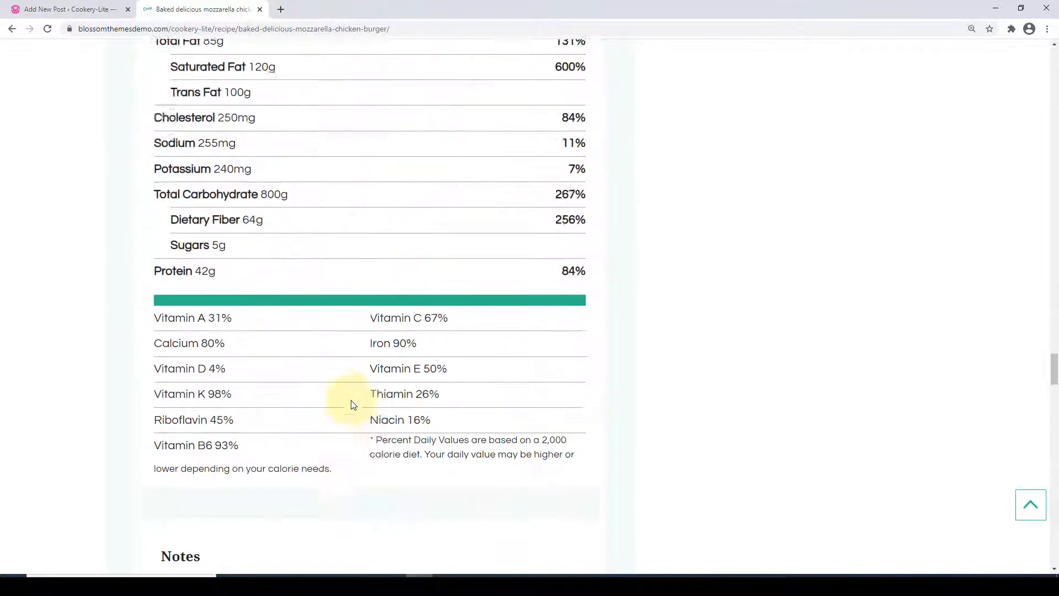
scroll(353, 404, "down", 8)
left_click_drag(288, 311, 164, 158)
right_click(169, 157)
left_click(188, 164)
left_click(82, 8)
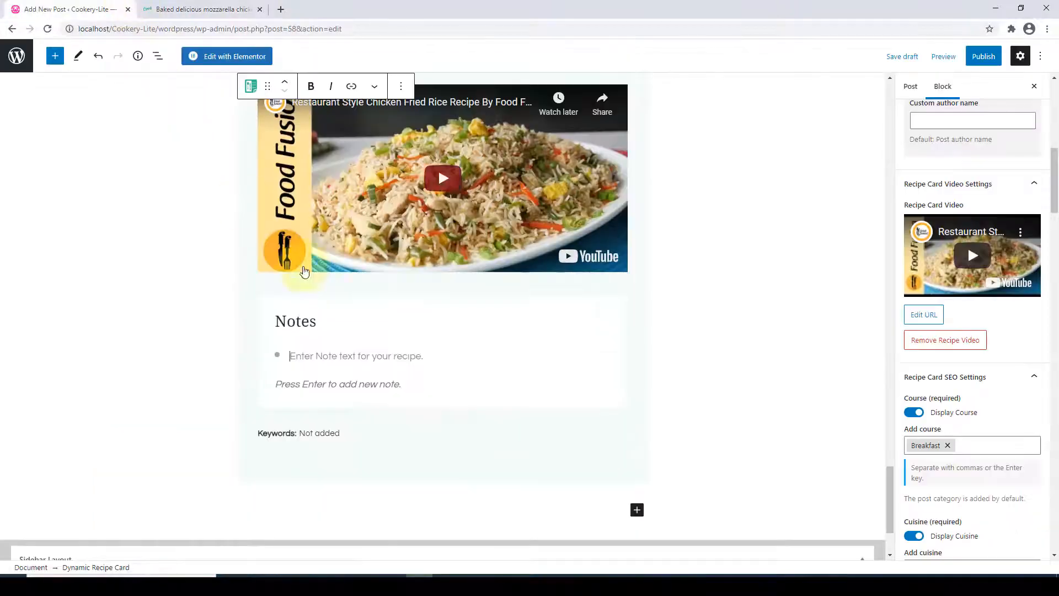
right_click(343, 354)
left_click(389, 444)
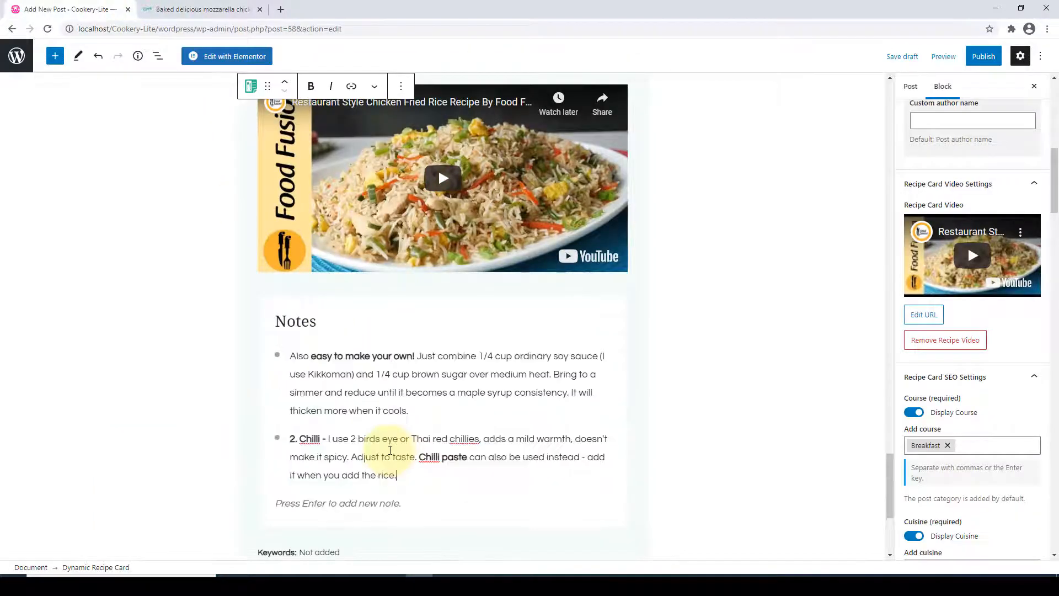
Copy the demo recipe's keywords into the Keywords field: delicious, homemade, vegetarian.
scroll(441, 414, "down", 4)
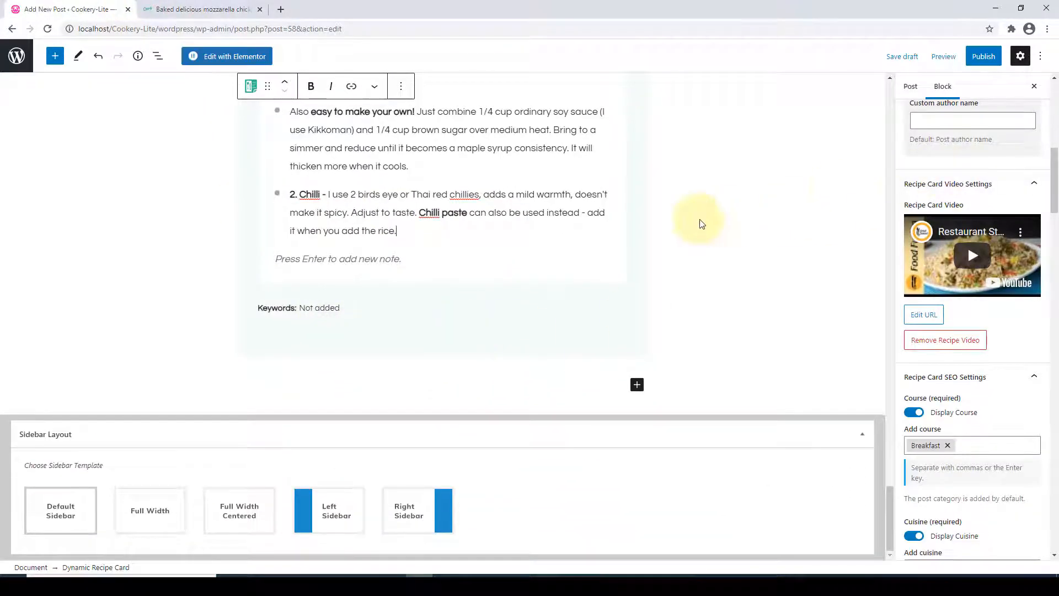
left_click_drag(1054, 188, 1054, 222)
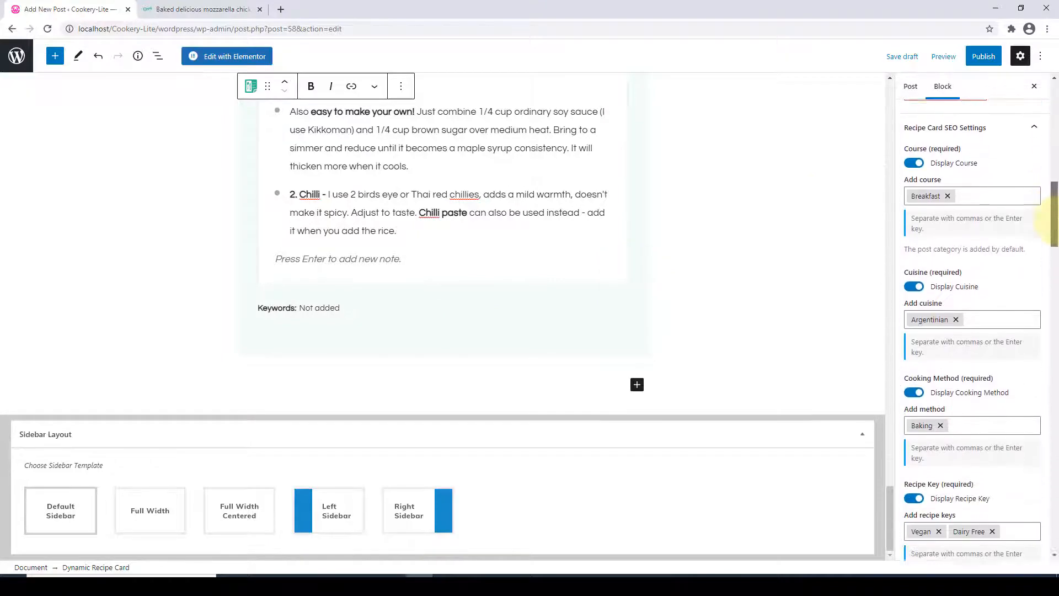
scroll(1036, 232, "down", 5)
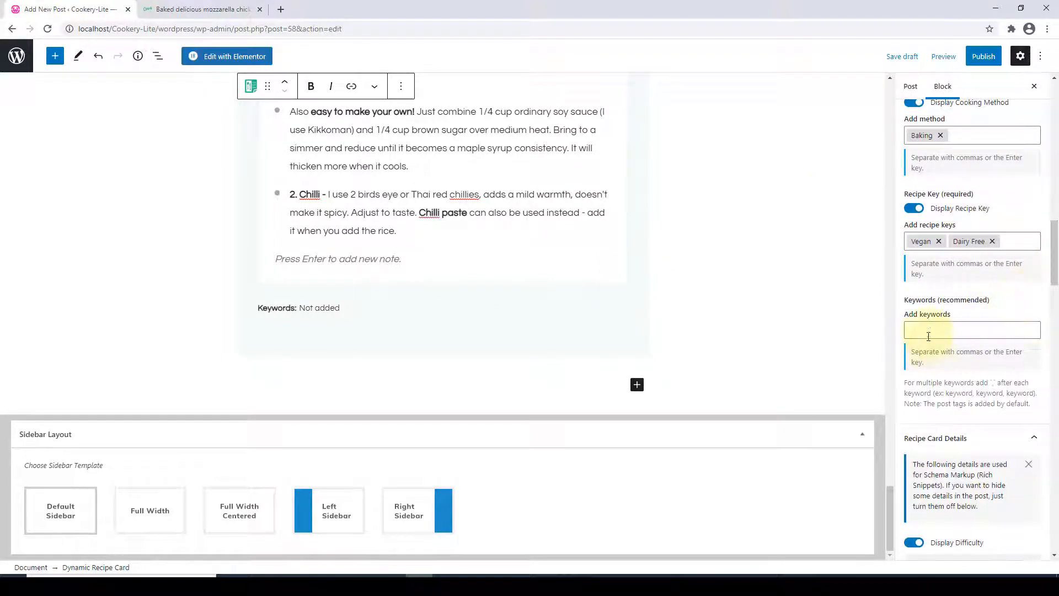
left_click(928, 333)
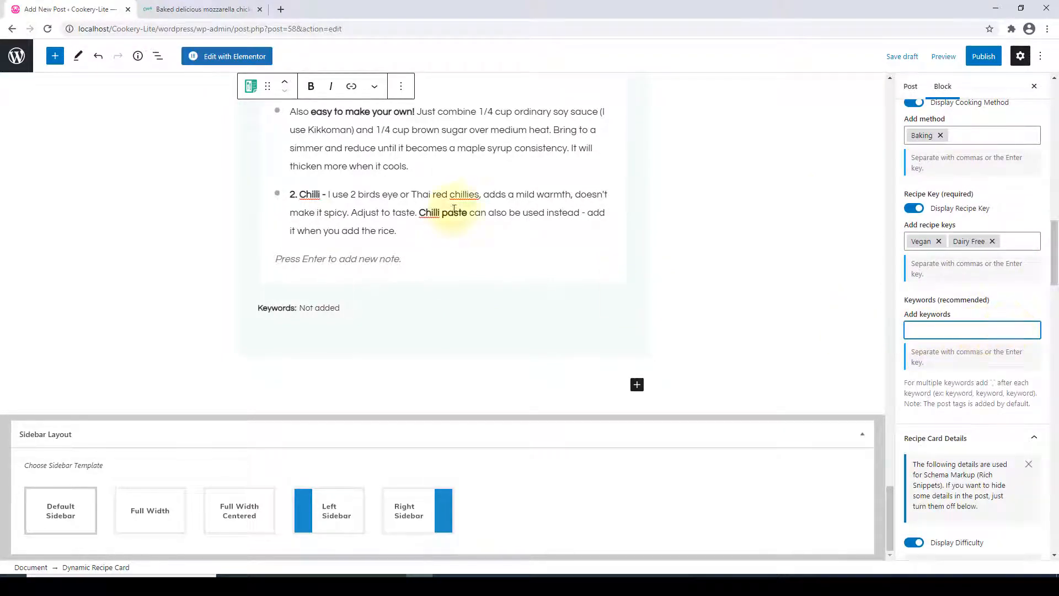
left_click(231, 9)
scroll(331, 292, "down", 3)
scroll(389, 272, "up", 2)
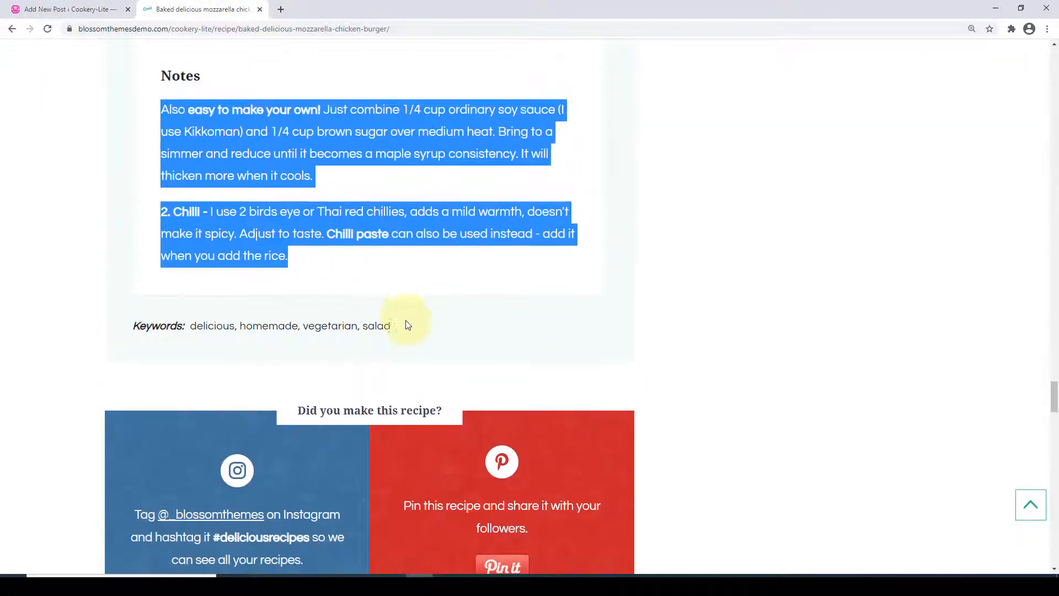
left_click_drag(391, 325, 189, 323)
right_click(203, 325)
left_click(226, 334)
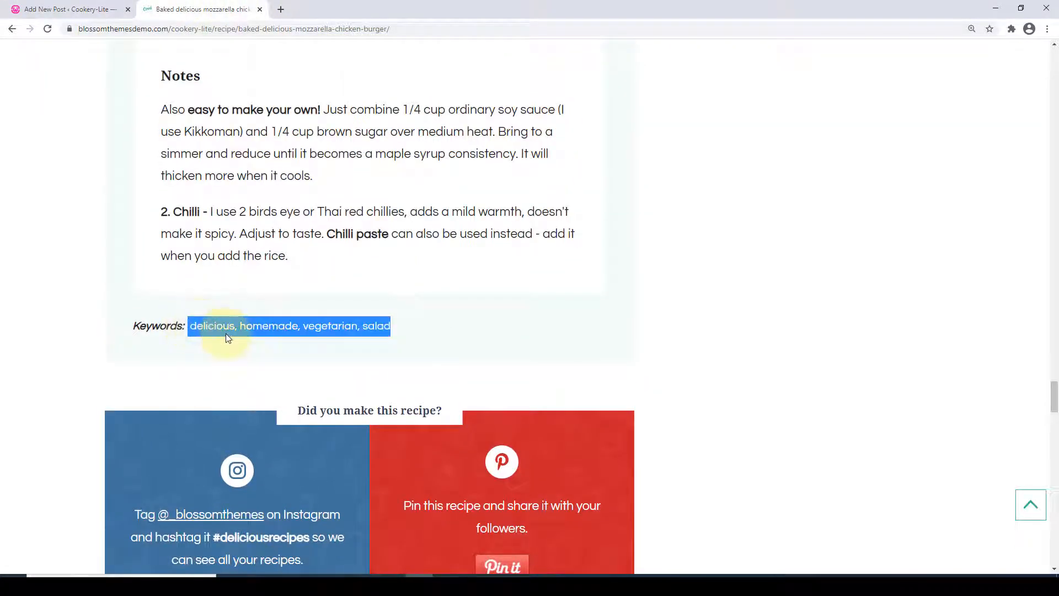
left_click(95, 7)
right_click(922, 331)
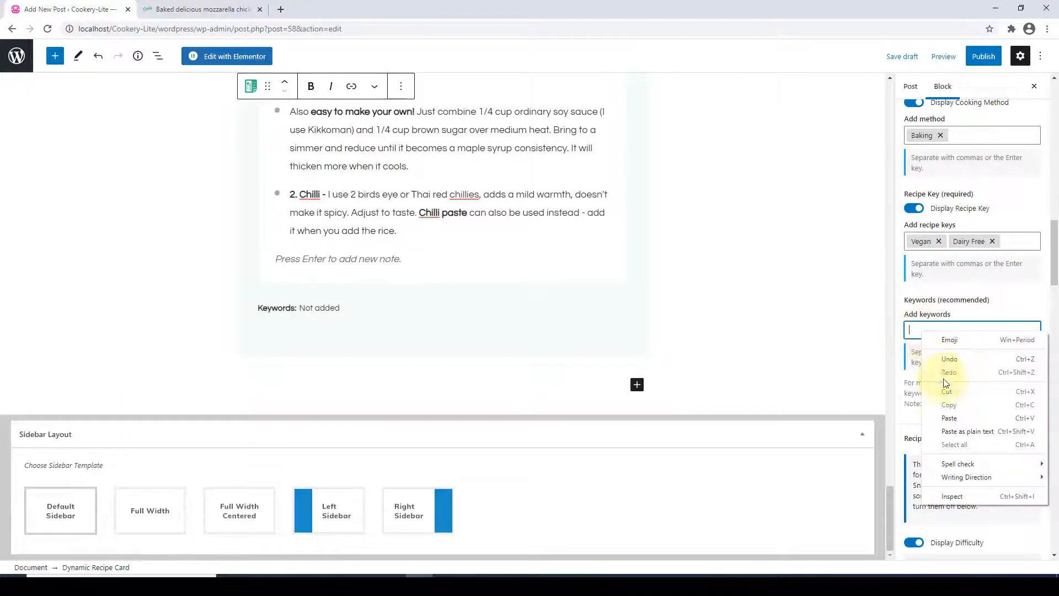
left_click(955, 416)
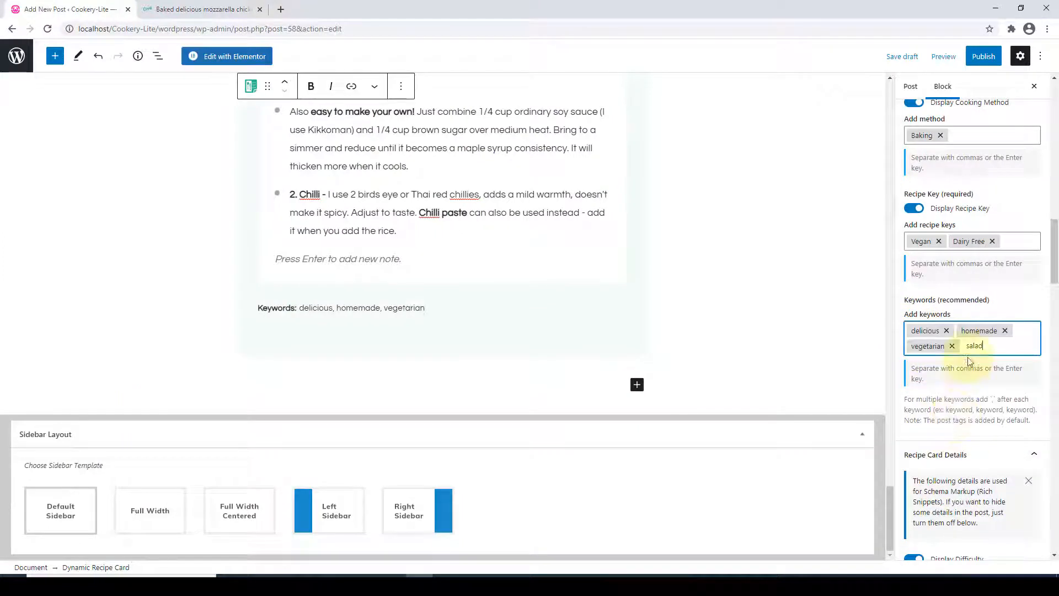
Add salad as a fourth keyword and publish the post.
key("Return")
left_click(976, 57)
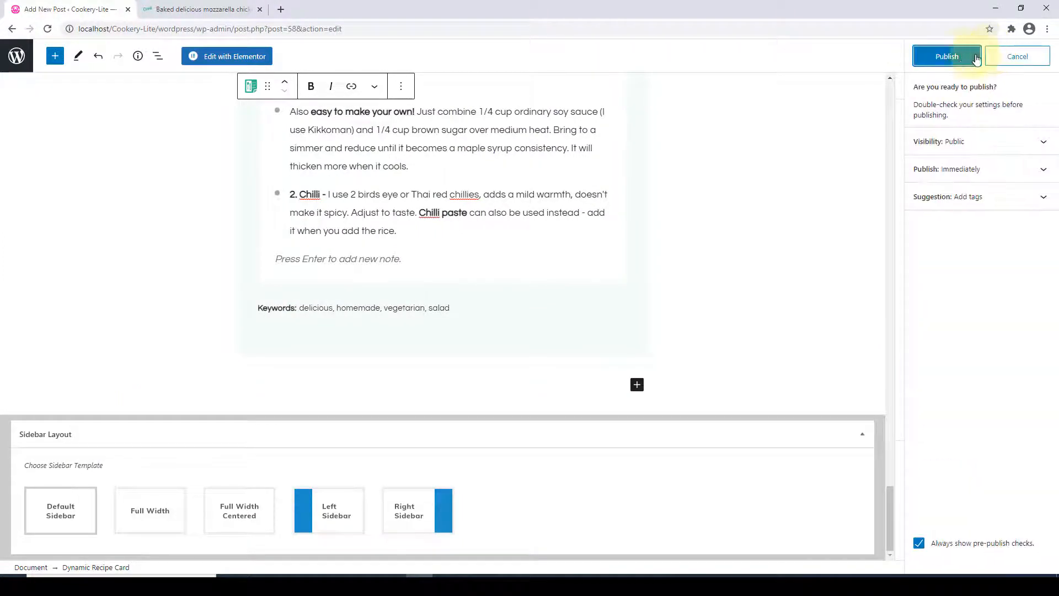
left_click(964, 57)
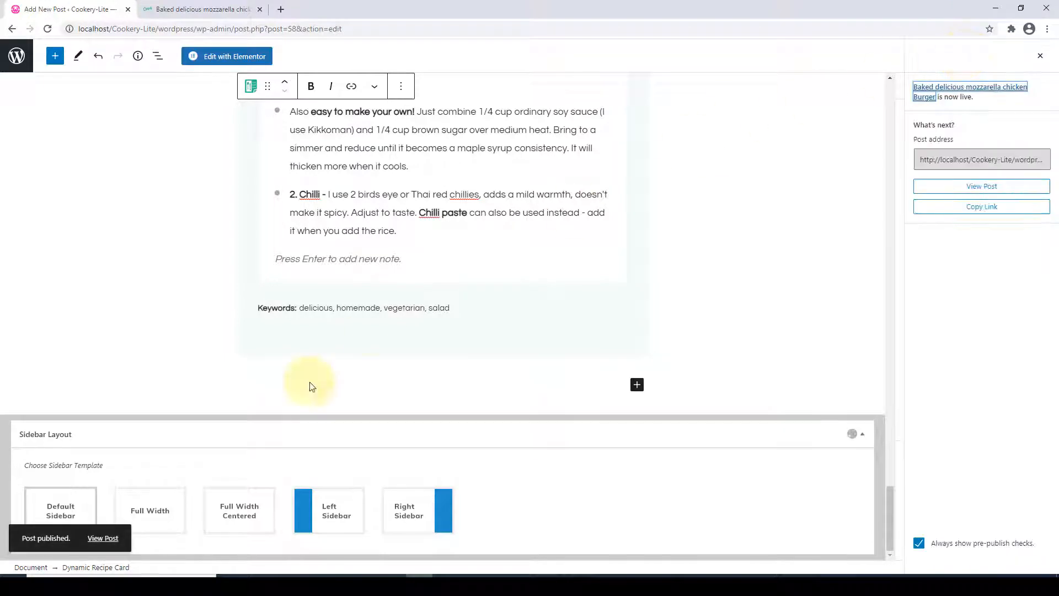
Open the published post in a new tab and scroll to its recipe card.
right_click(107, 536)
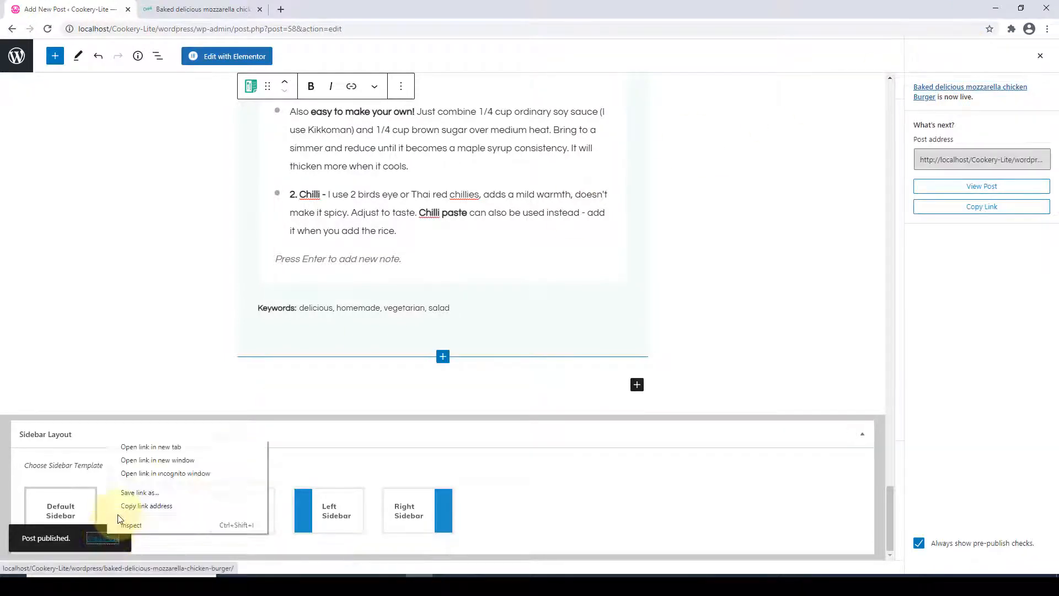
left_click(157, 447)
left_click(195, 9)
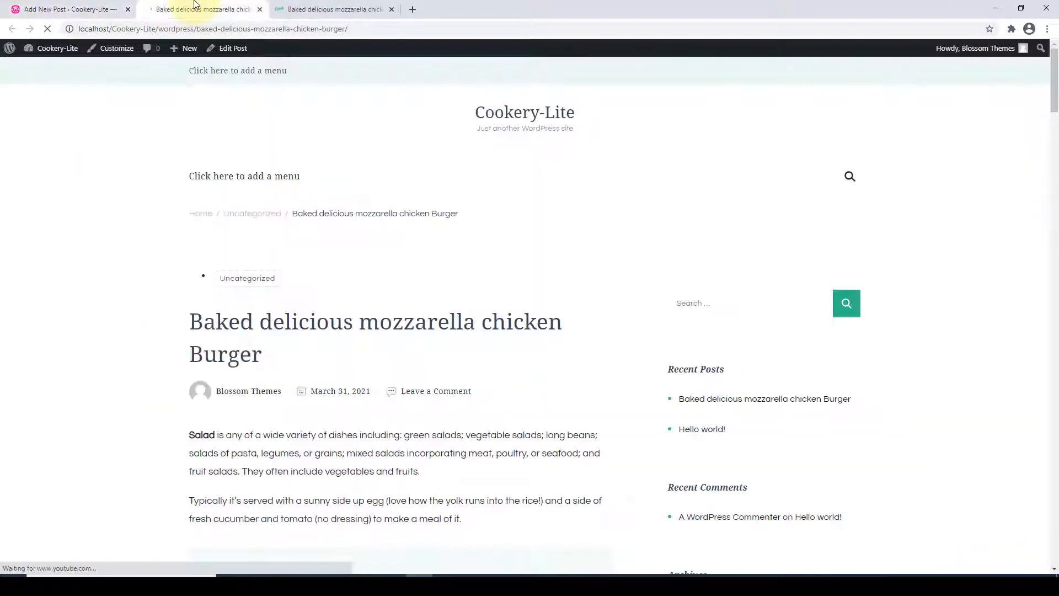
scroll(379, 295, "down", 7)
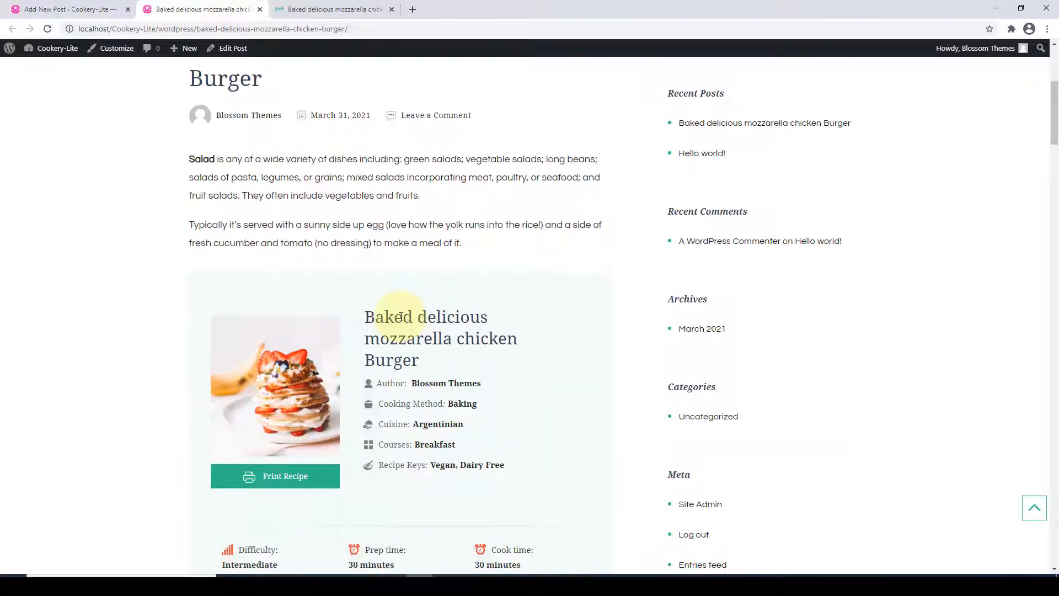
scroll(394, 287, "up", 1)
scroll(390, 306, "down", 5)
scroll(397, 326, "up", 4)
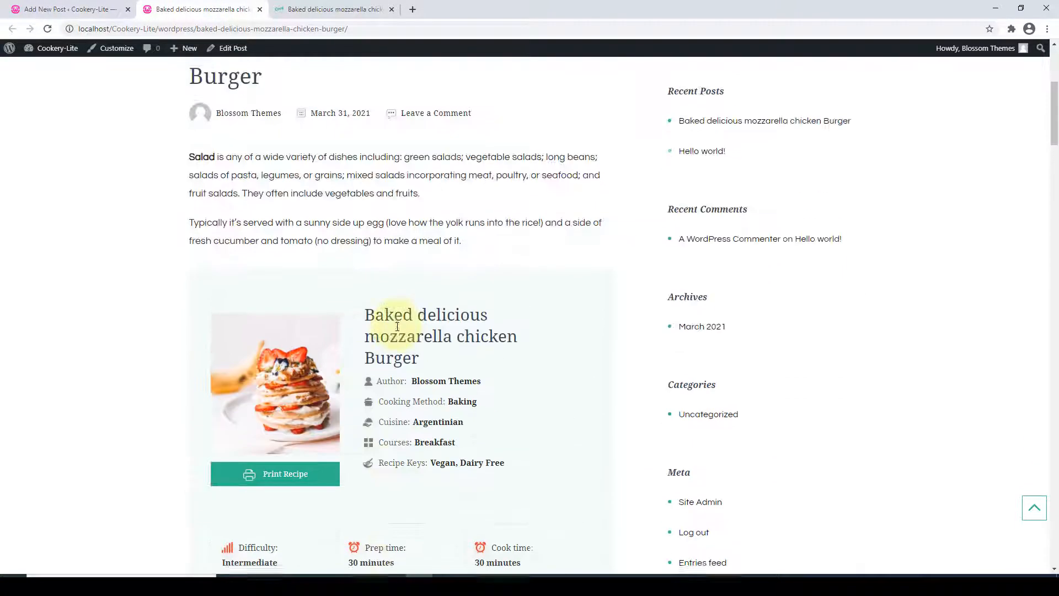
scroll(397, 326, "up", 2)
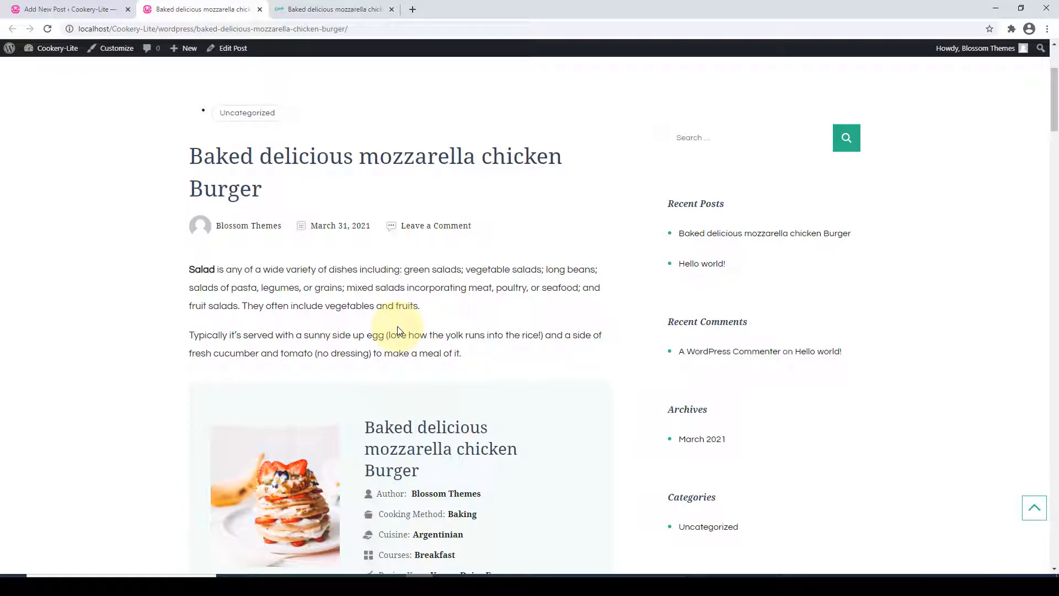
In the Post sidebar, choose the pastry stack photo 6201.jpg as the featured image.
left_click(88, 7)
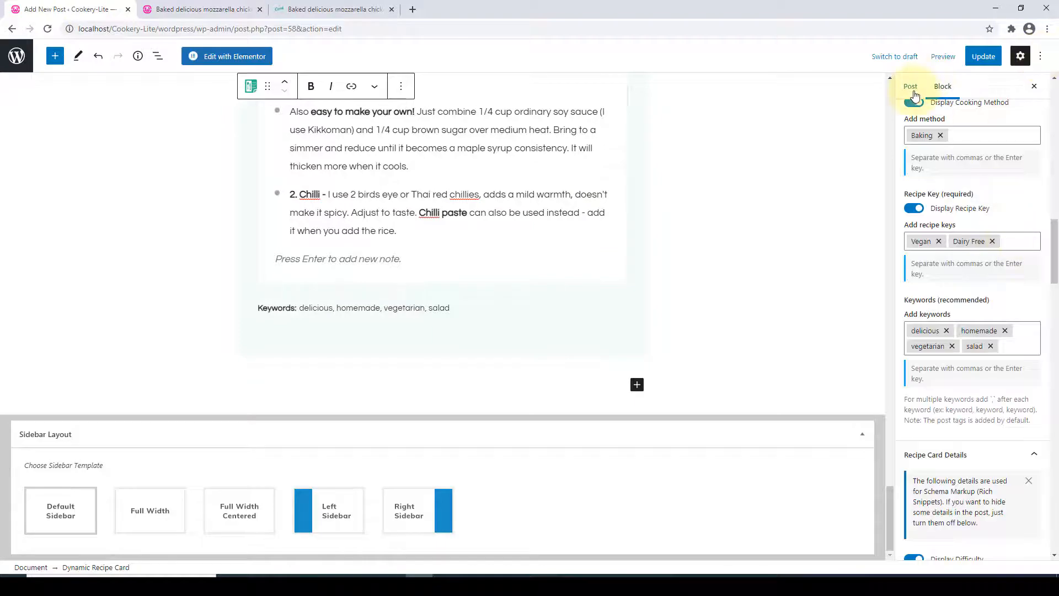
left_click(910, 88)
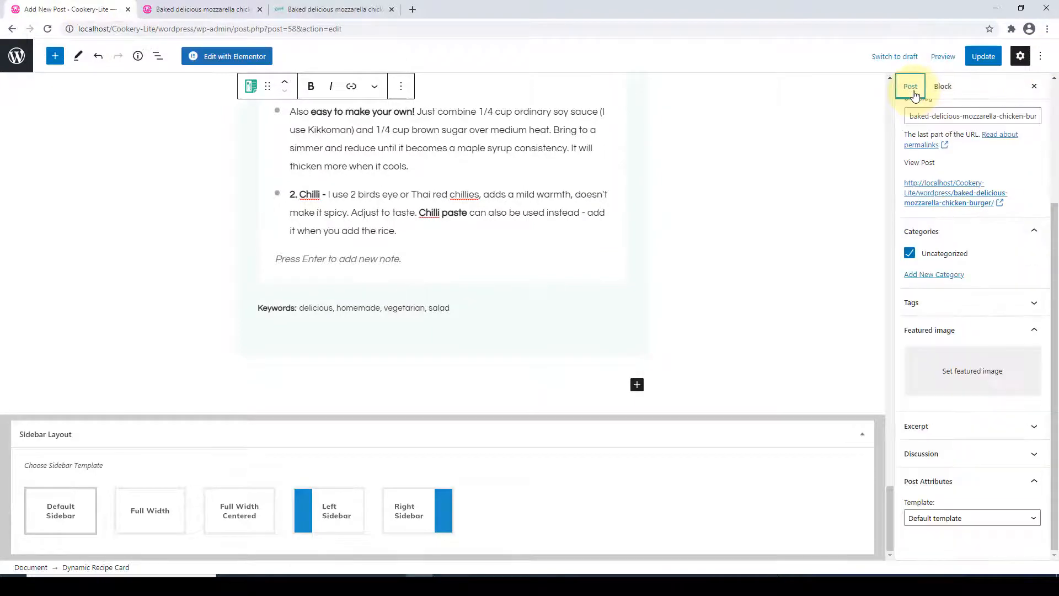
left_click(978, 388)
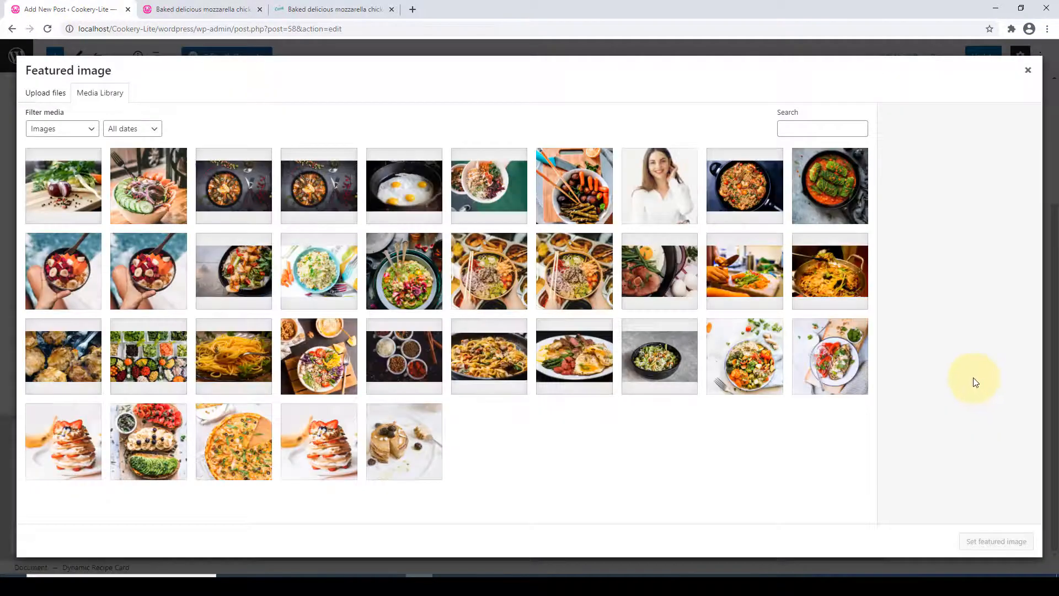
left_click(326, 440)
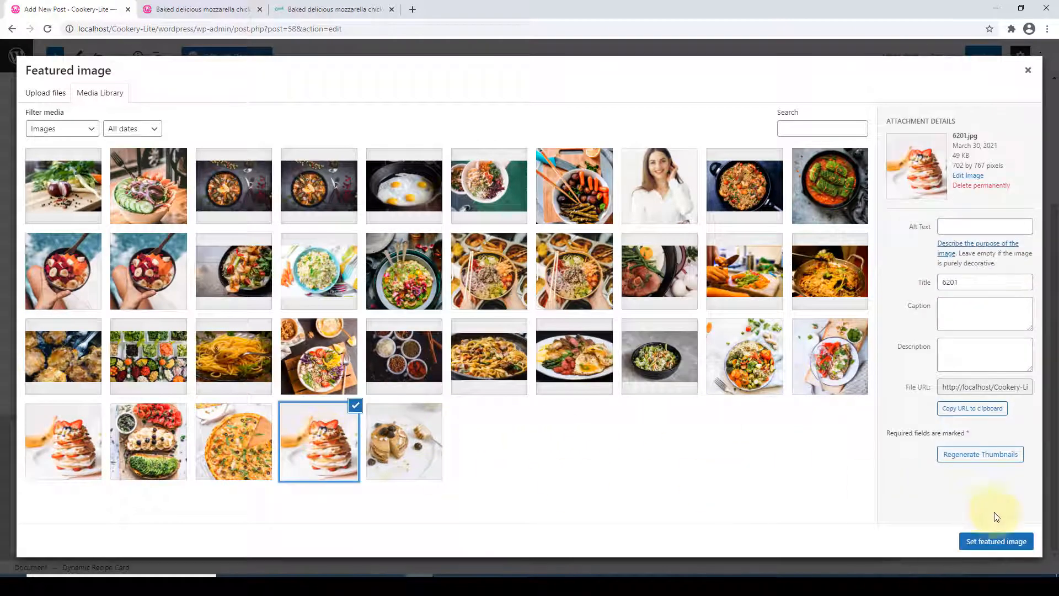
left_click(1009, 542)
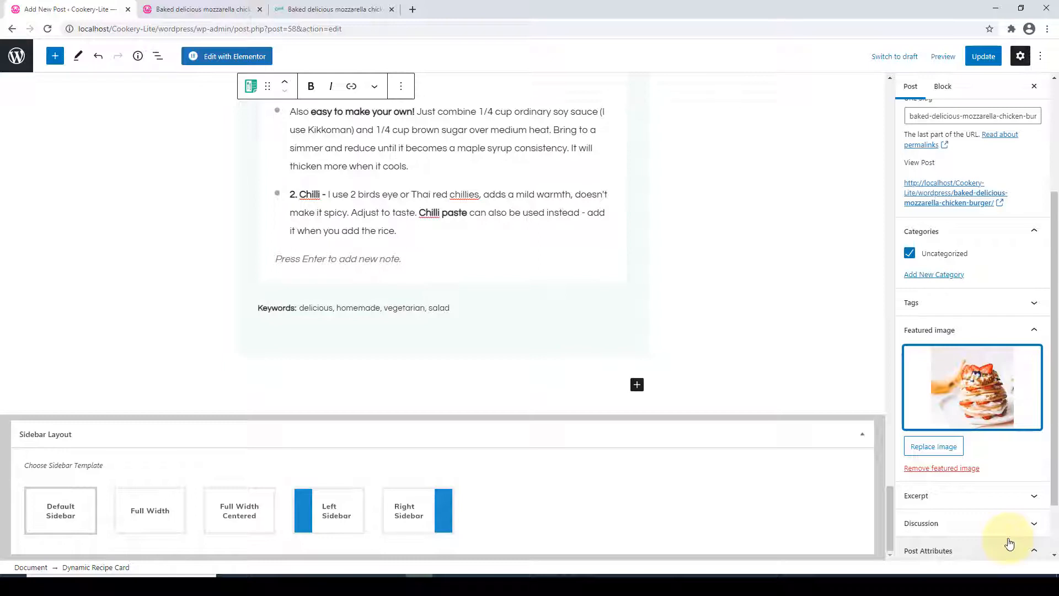
Create and assign the categories Vegan, Continental, Delicious and Healthy.
left_click(948, 277)
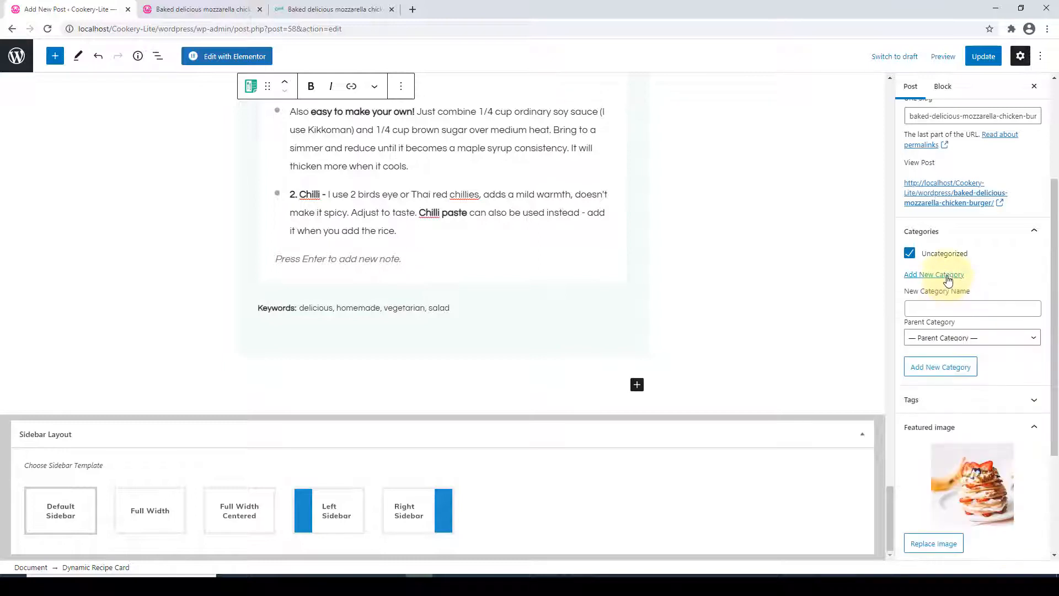
left_click(999, 313)
type("Ve")
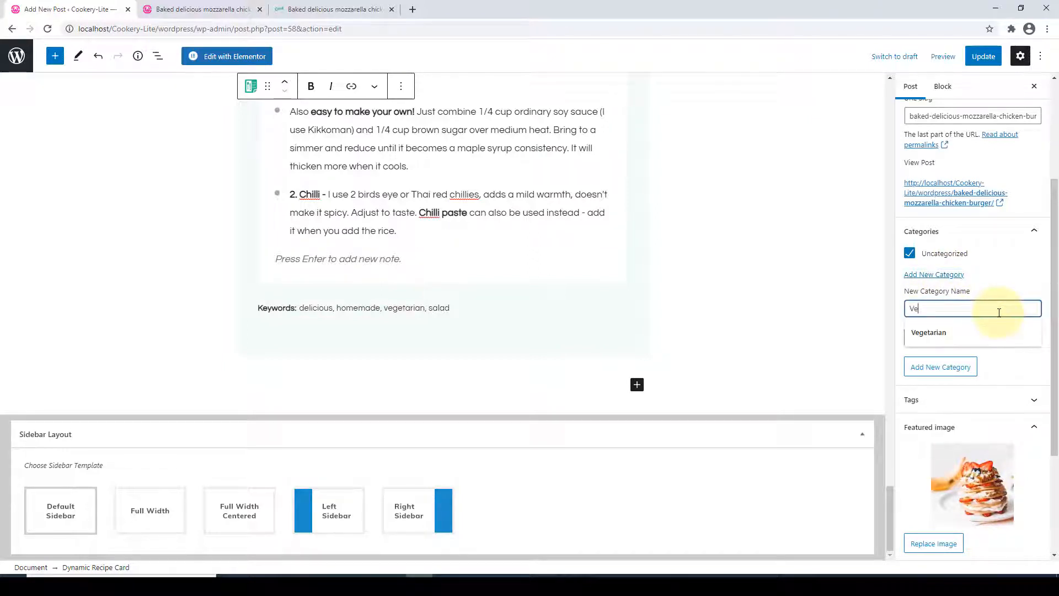
type("ge")
key("BackSpace")
type("am")
key("Return")
type("Cop")
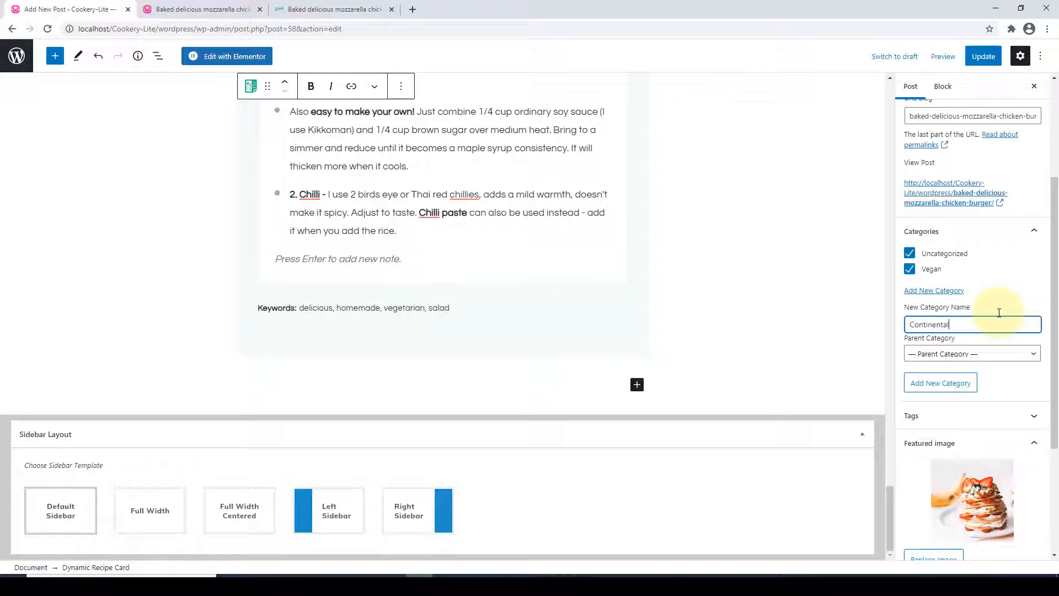
key("Return")
type("Delicious")
key("Return")
type("Healthy")
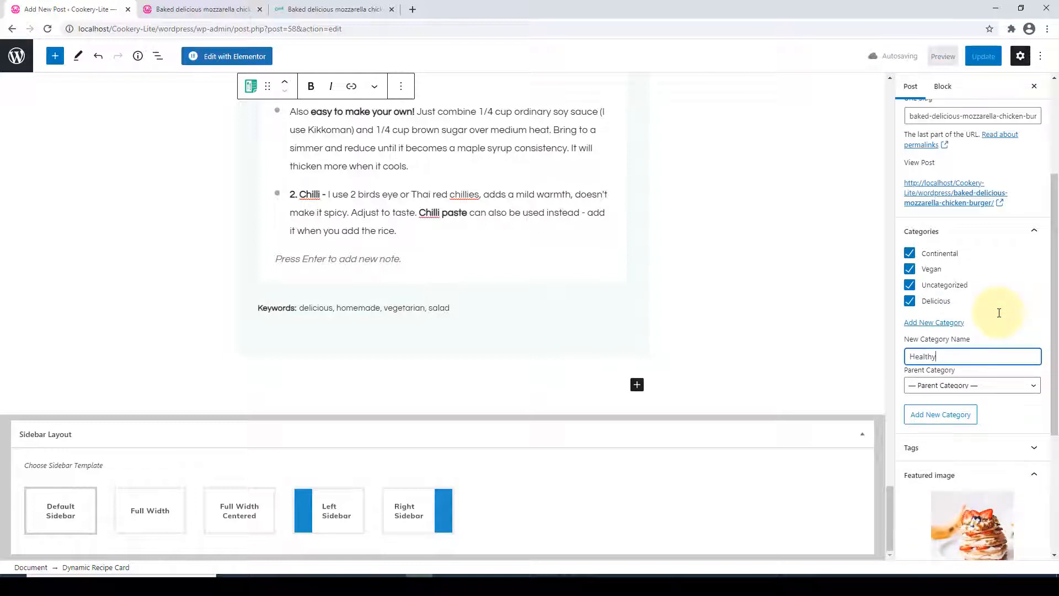
key("Return")
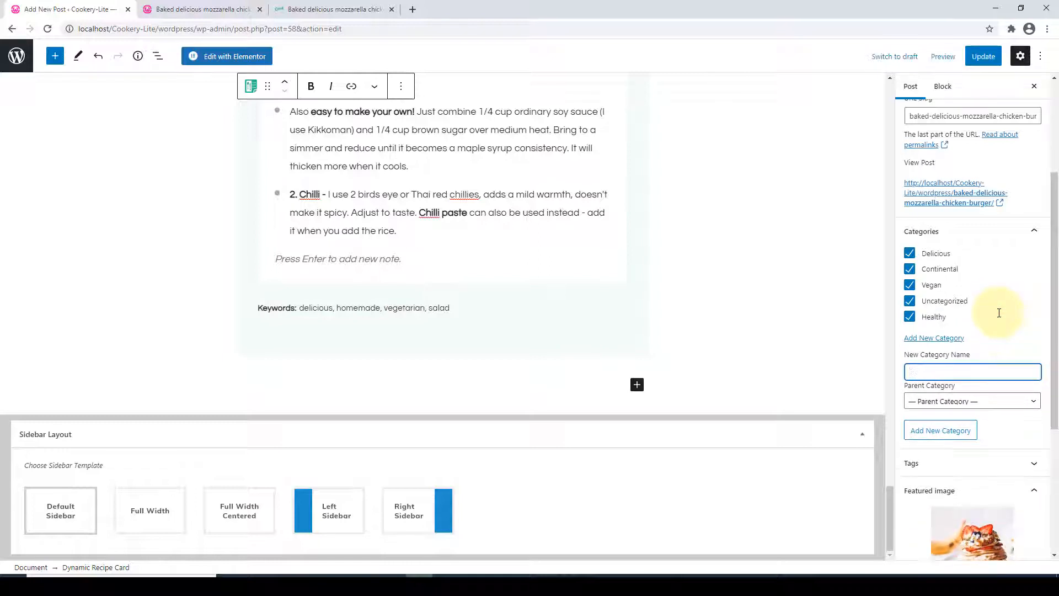
Remove Uncategorized, update the post, and reload the live post to confirm.
left_click(910, 301)
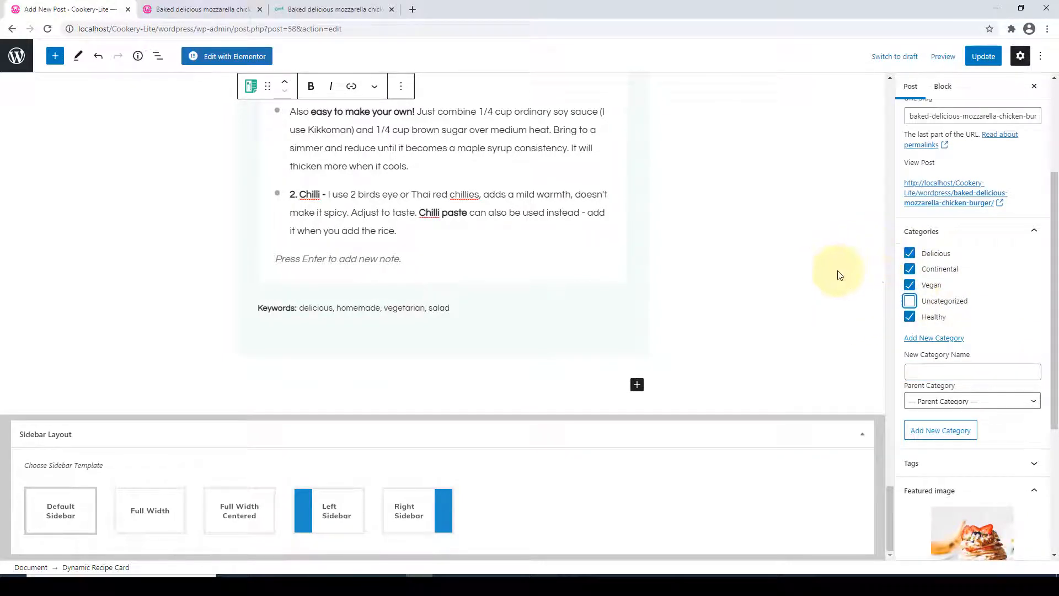
left_click(982, 65)
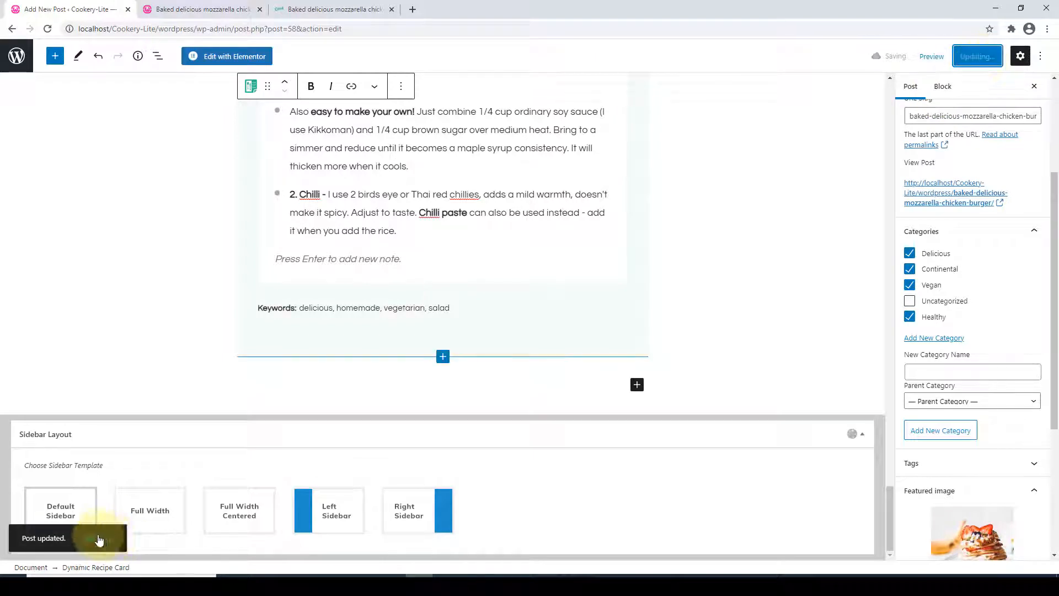
left_click(182, 12)
left_click(48, 29)
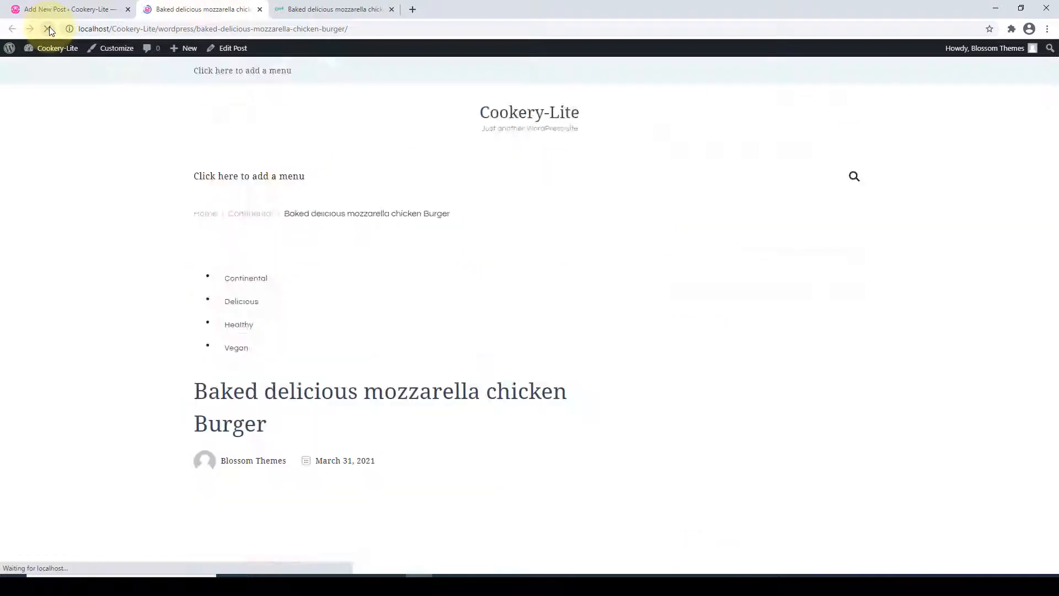
Scroll the live chicken burger post down to its notes and keywords, then return to the editor.
scroll(234, 212, "up", 1)
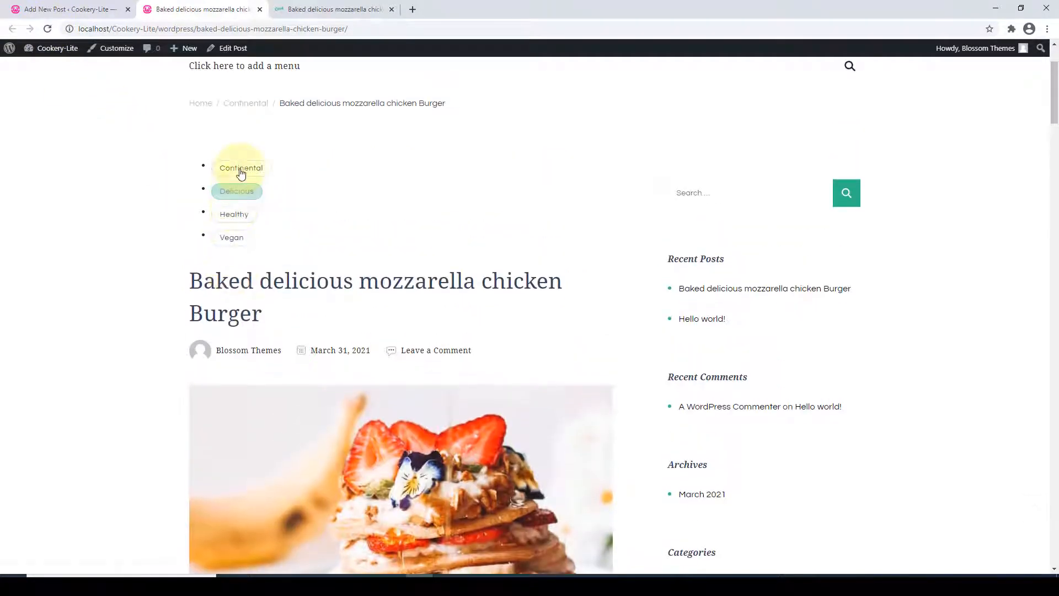
scroll(375, 297, "down", 1)
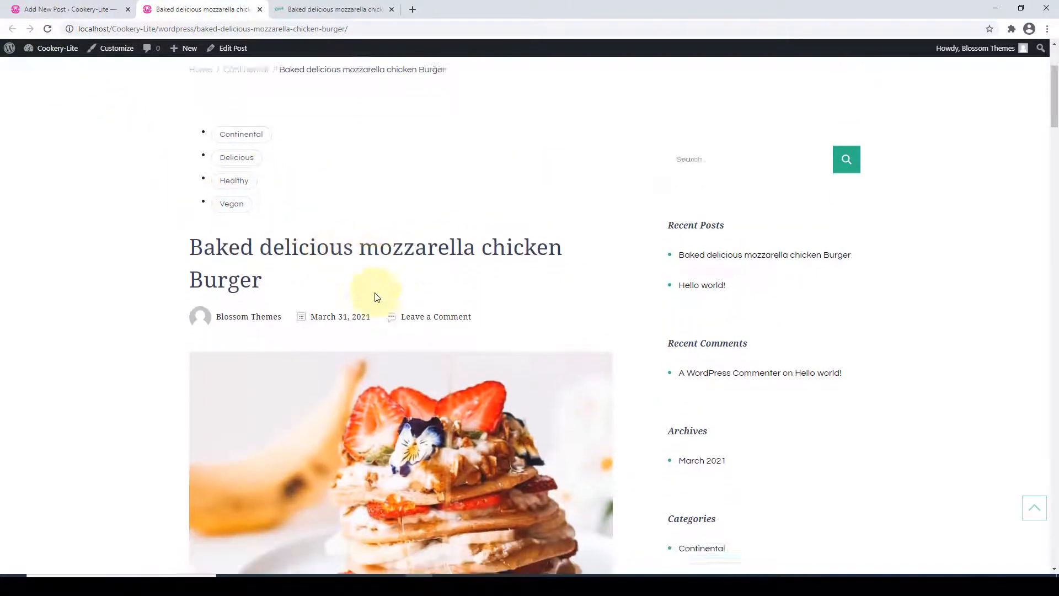
scroll(376, 297, "down", 3)
scroll(415, 287, "down", 8)
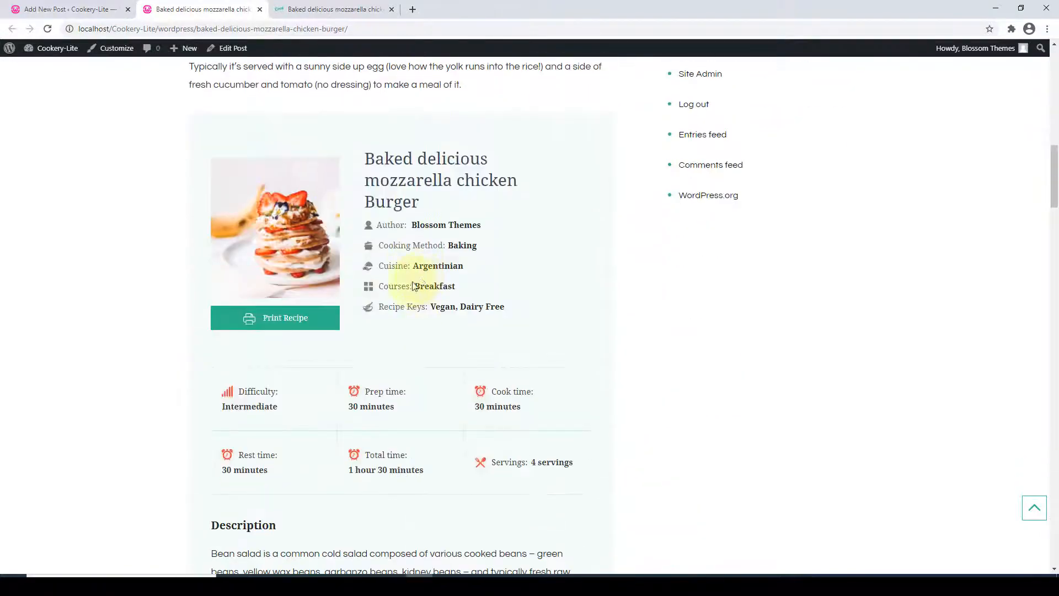
scroll(415, 285, "down", 13)
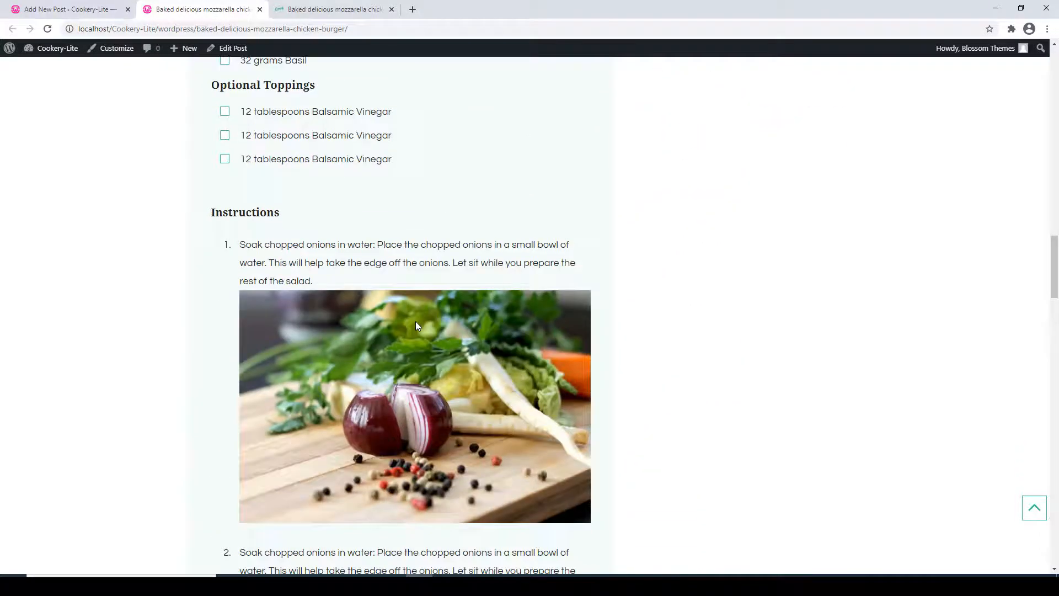
scroll(415, 325, "down", 20)
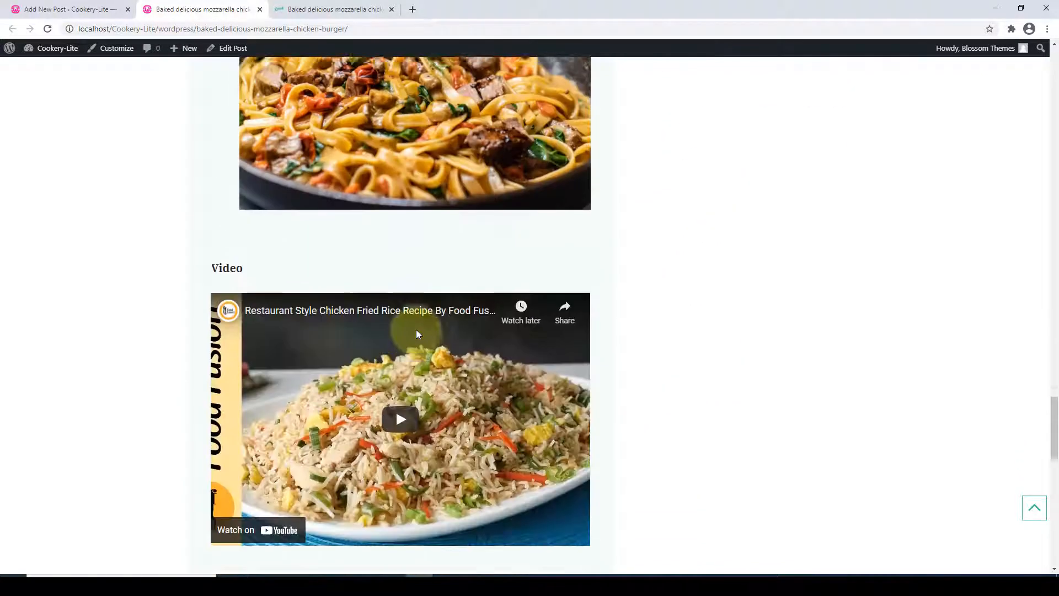
scroll(417, 334, "down", 10)
scroll(418, 336, "up", 13)
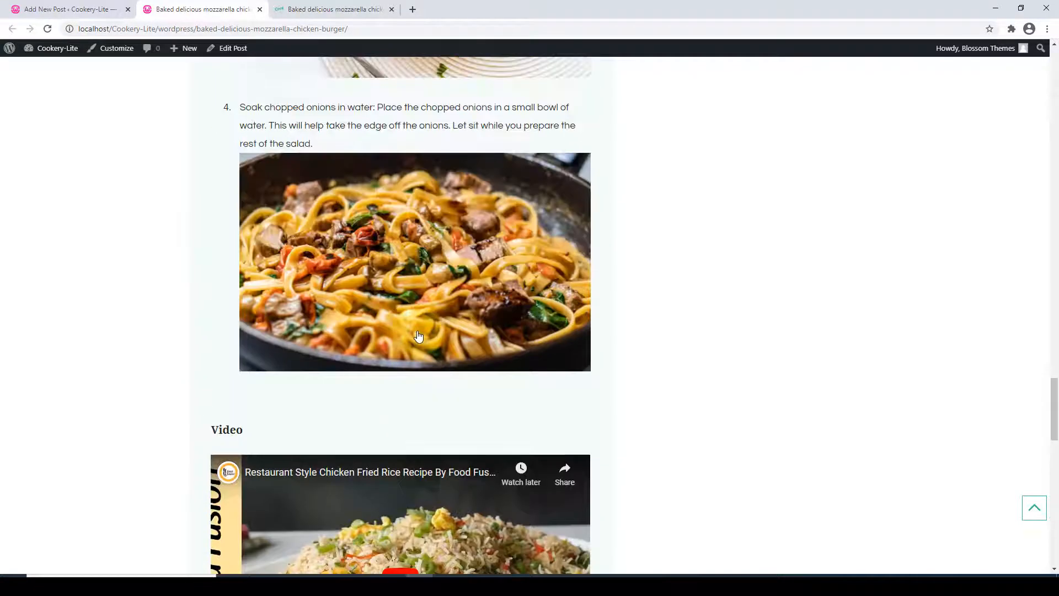
left_click(1034, 508)
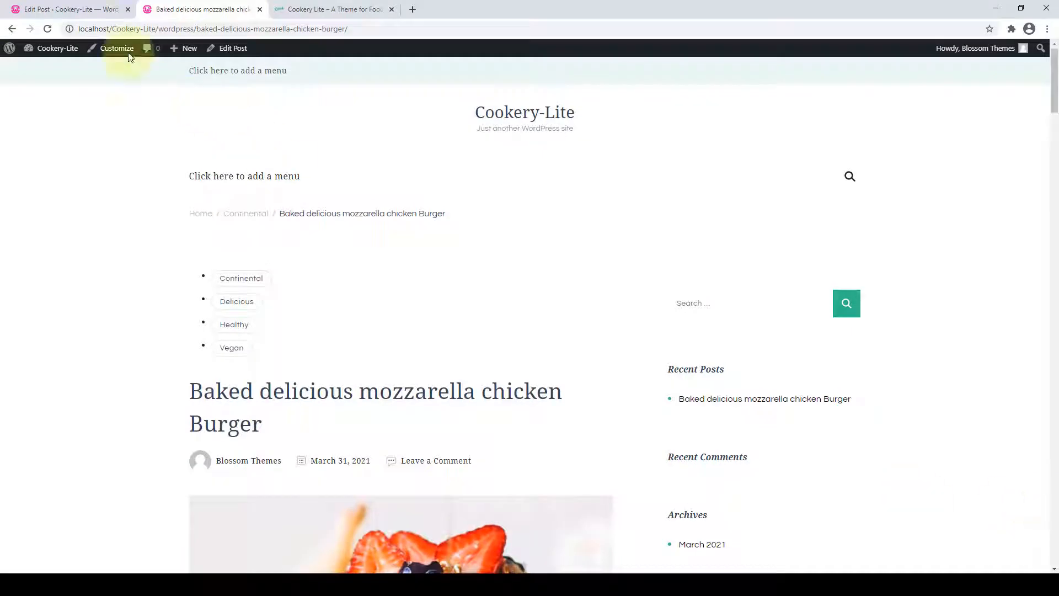
left_click(92, 12)
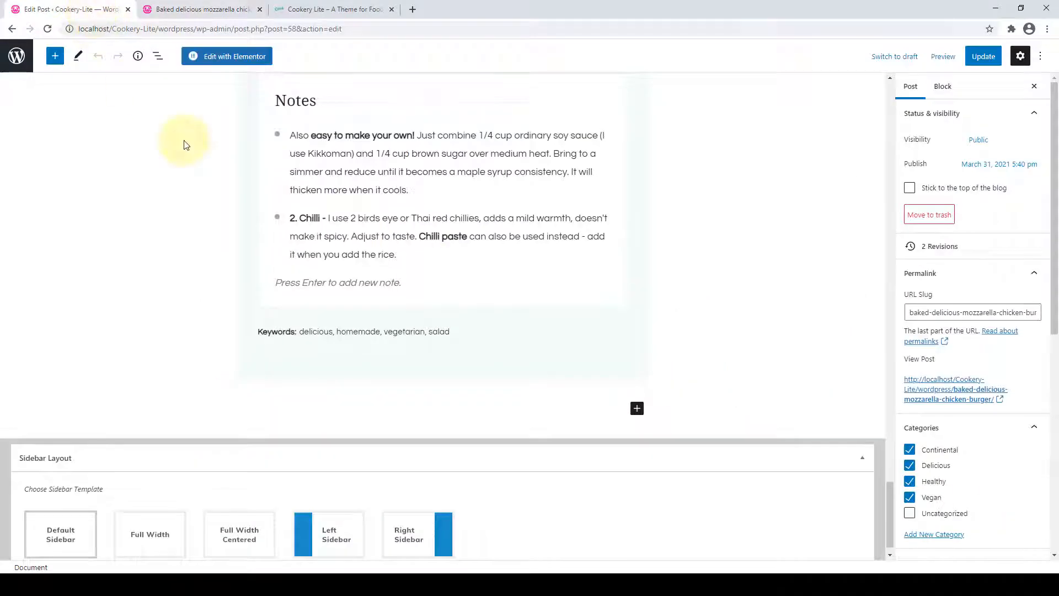
Go to Recipes > All Recipes and scroll through the 14 published recipes.
left_click(16, 57)
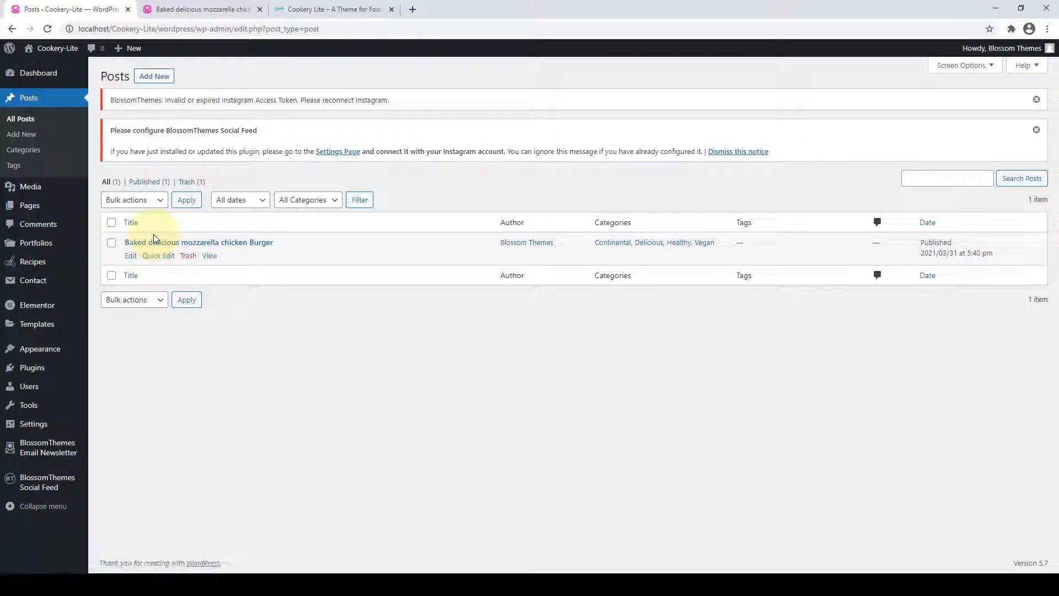
mouse_move(36, 263)
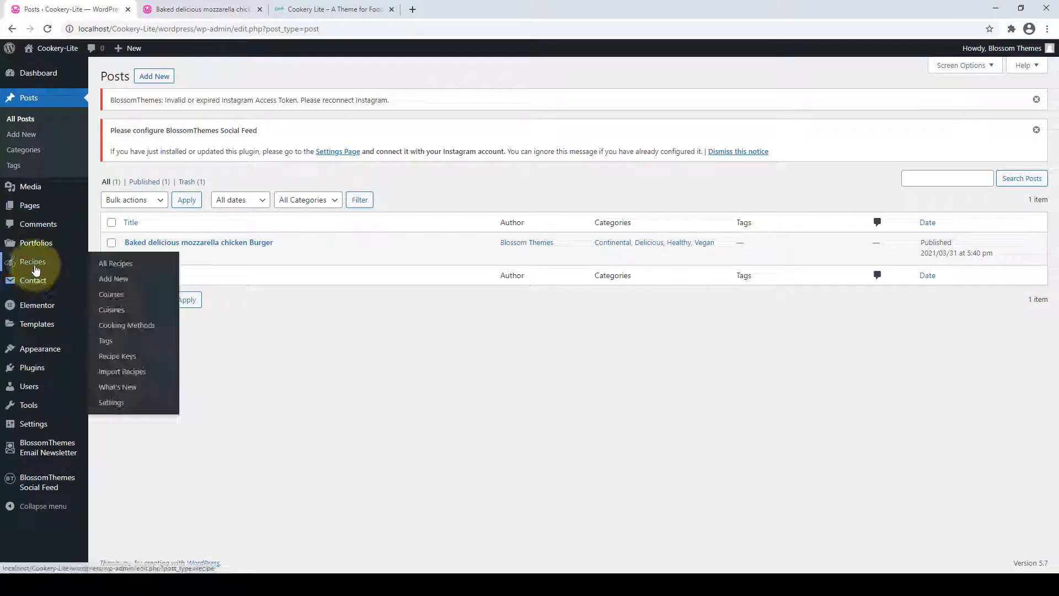
left_click(117, 267)
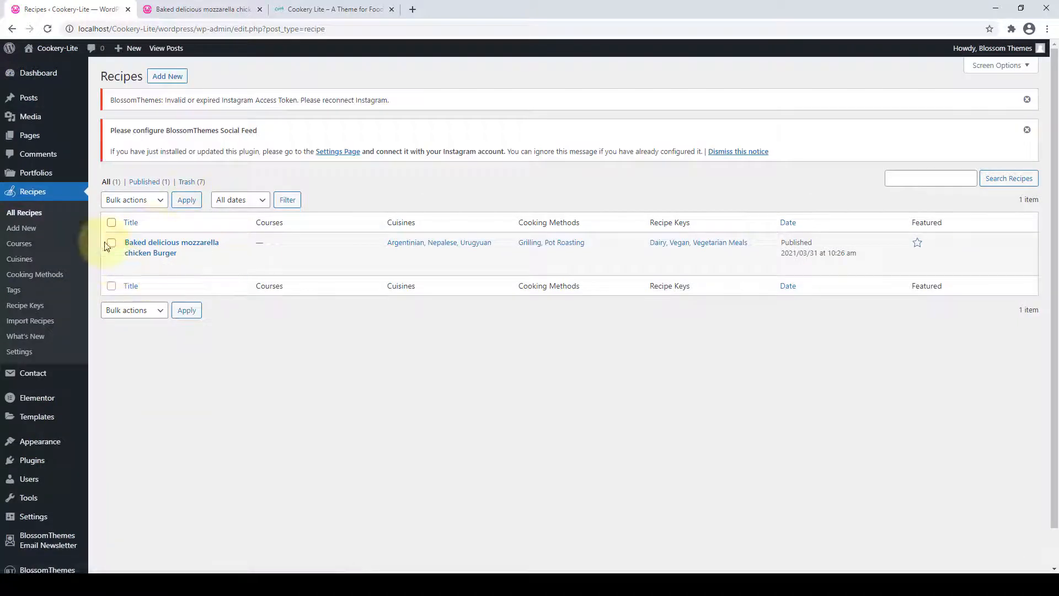
mouse_move(128, 251)
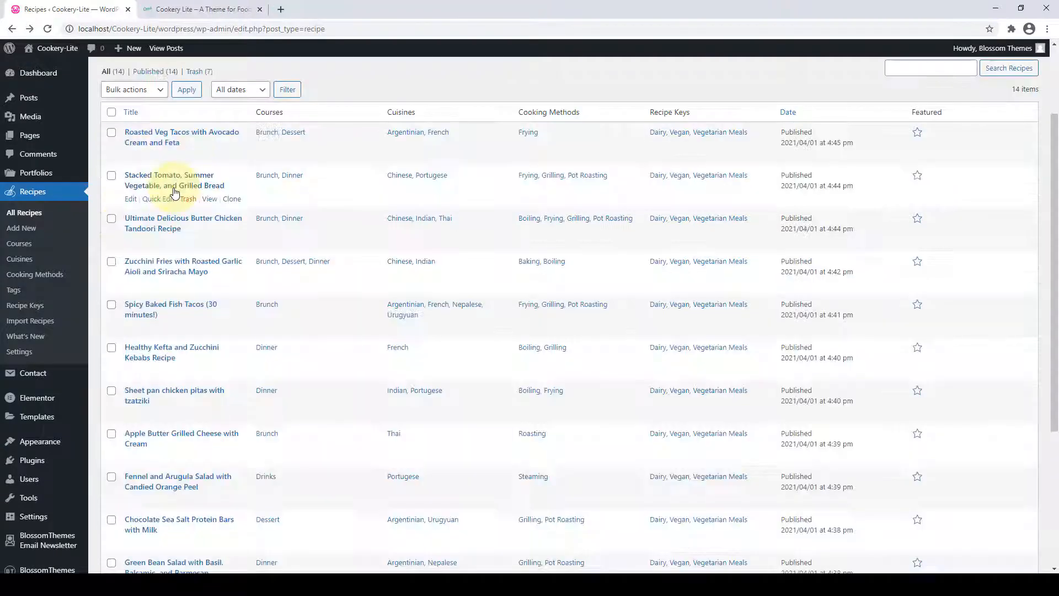
scroll(211, 413, "down", 5)
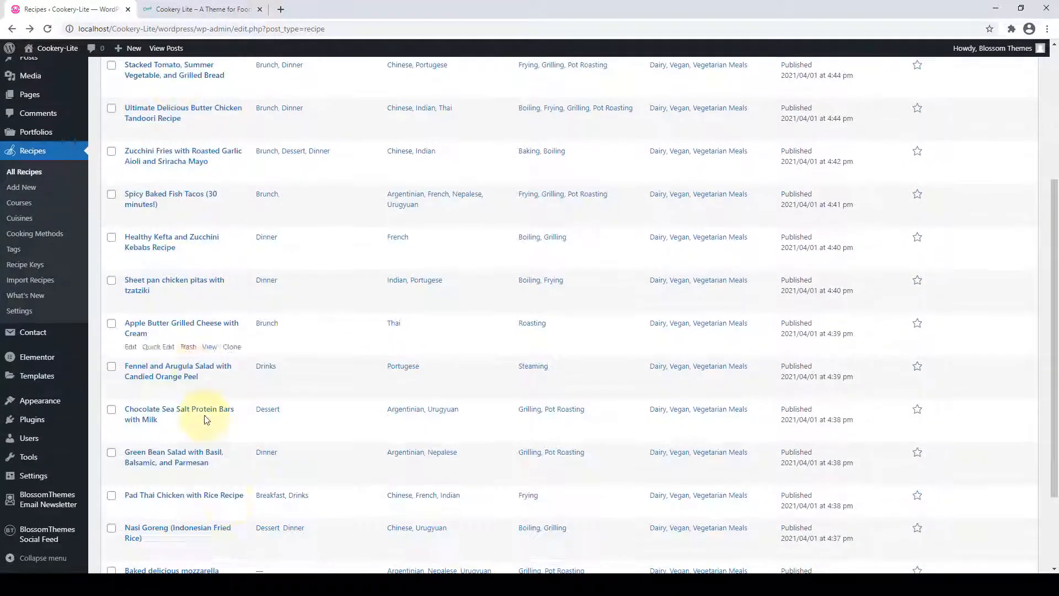
scroll(235, 531, "up", 5)
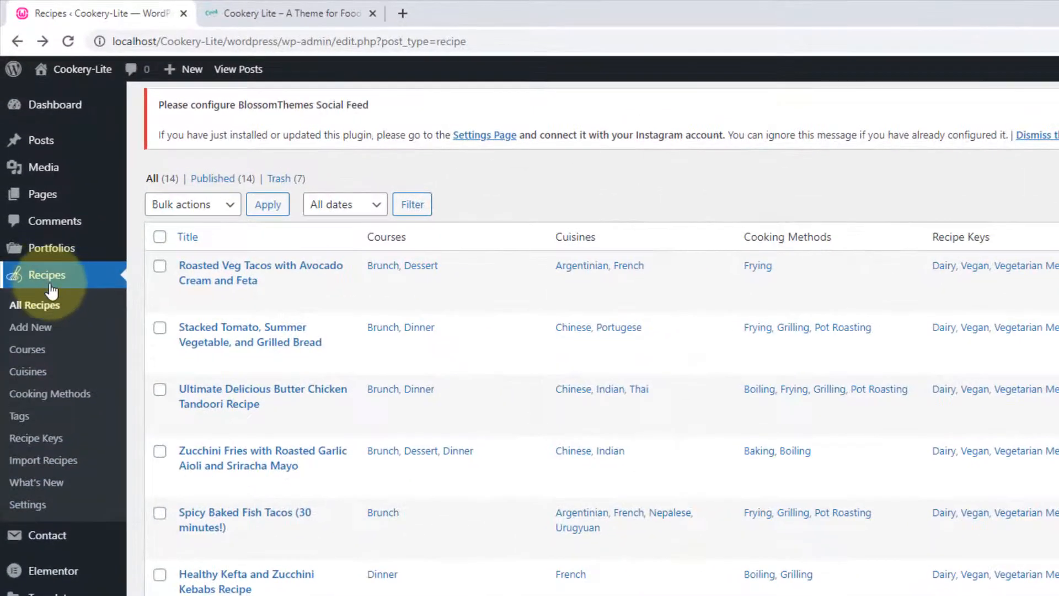
Open the Delicious Recipes global settings and view the site front page in a new tab.
left_click(40, 505)
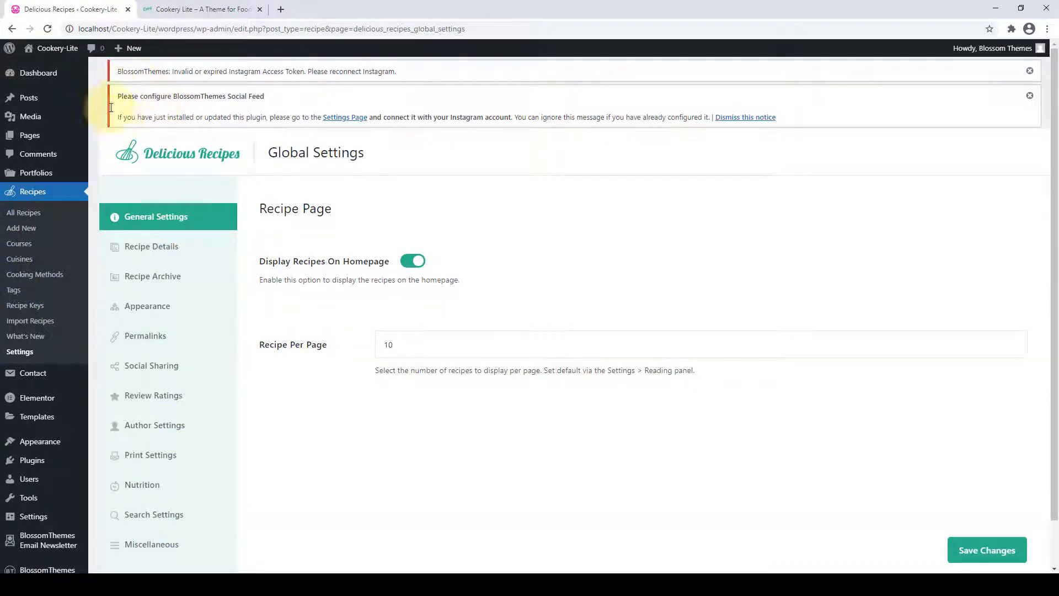
mouse_move(35, 52)
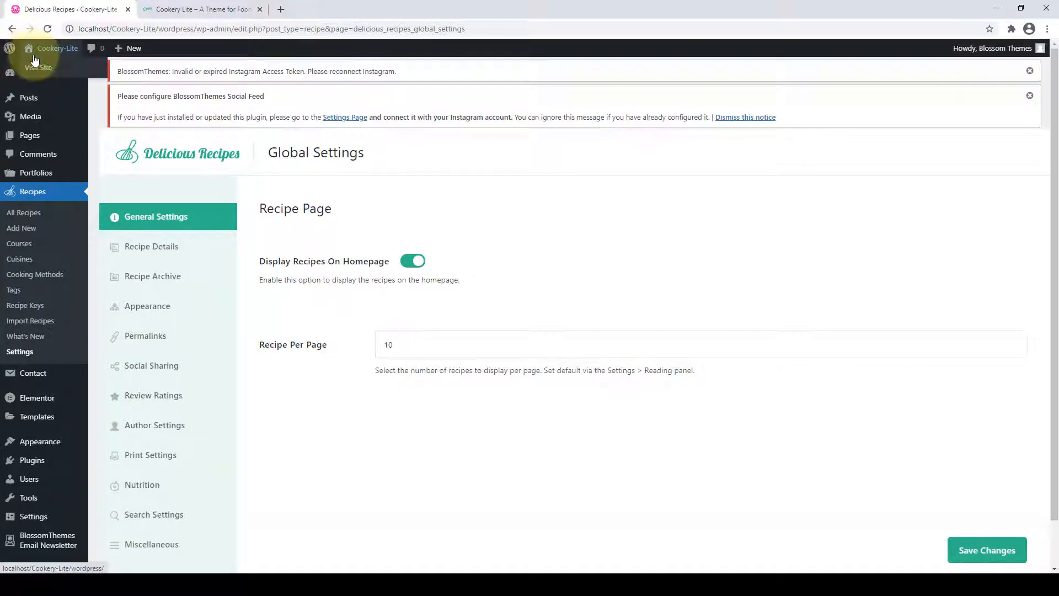
right_click(46, 73)
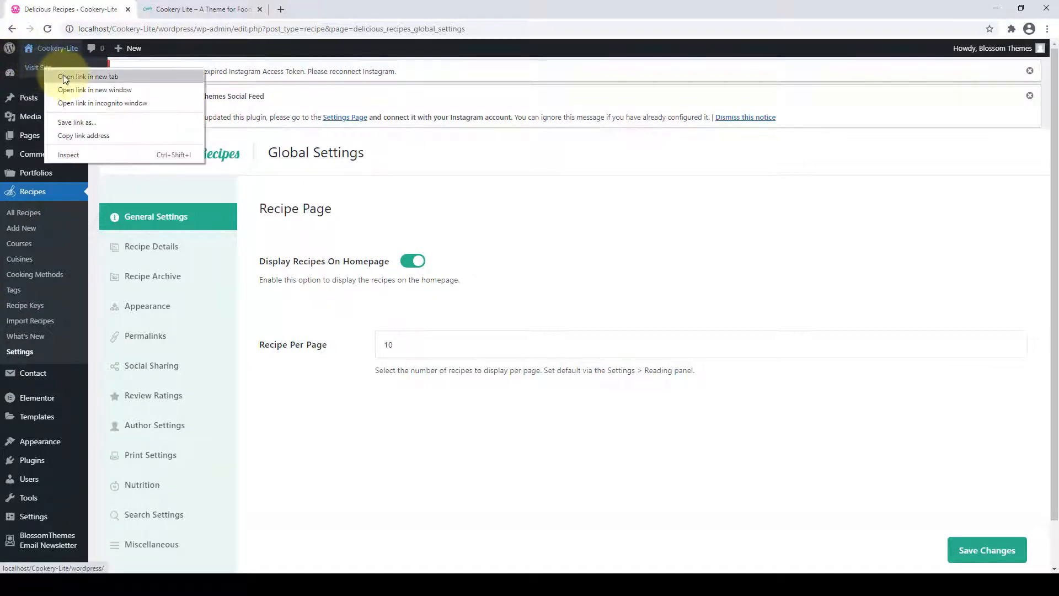
left_click(68, 76)
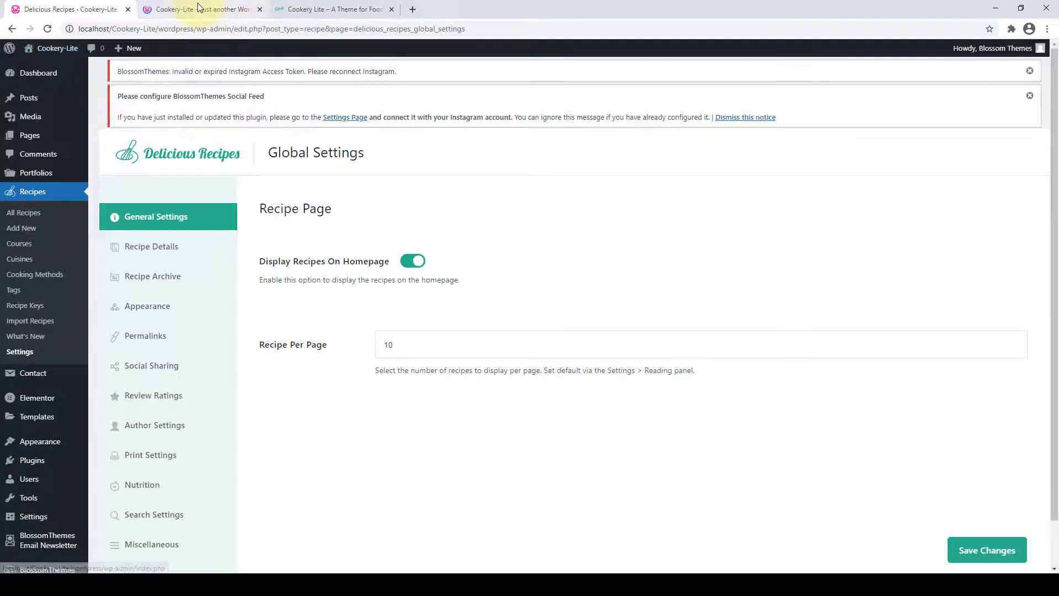
left_click(198, 8)
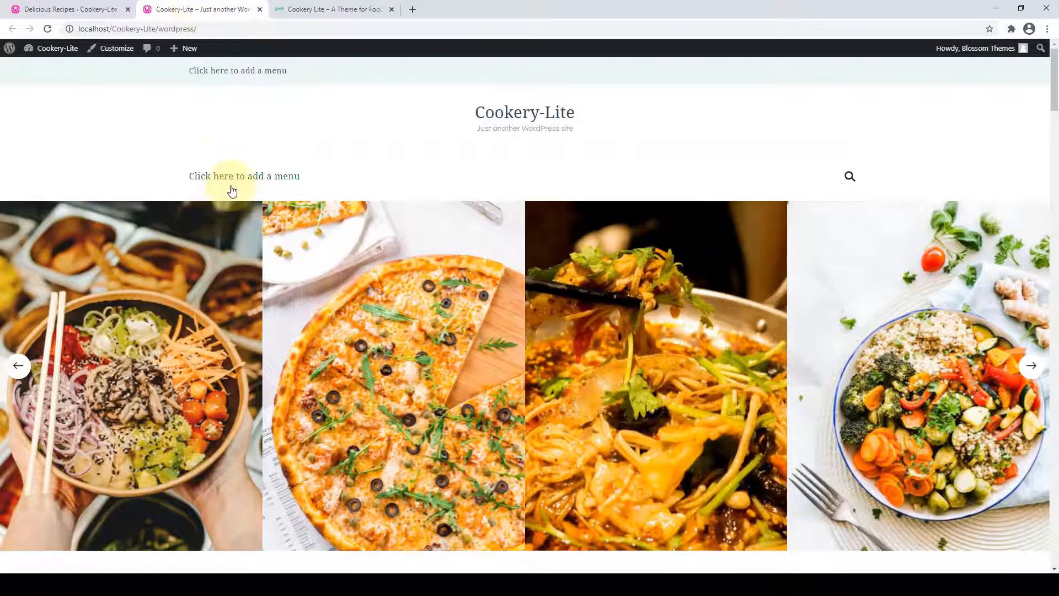
scroll(216, 263, "down", 3)
scroll(903, 268, "down", 12)
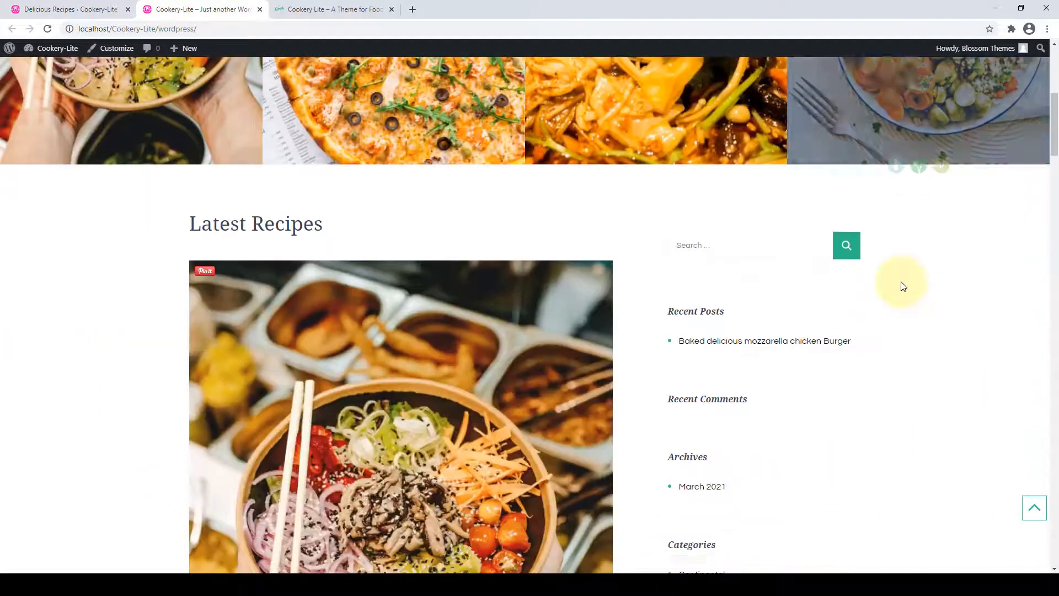
scroll(897, 378, "down", 4)
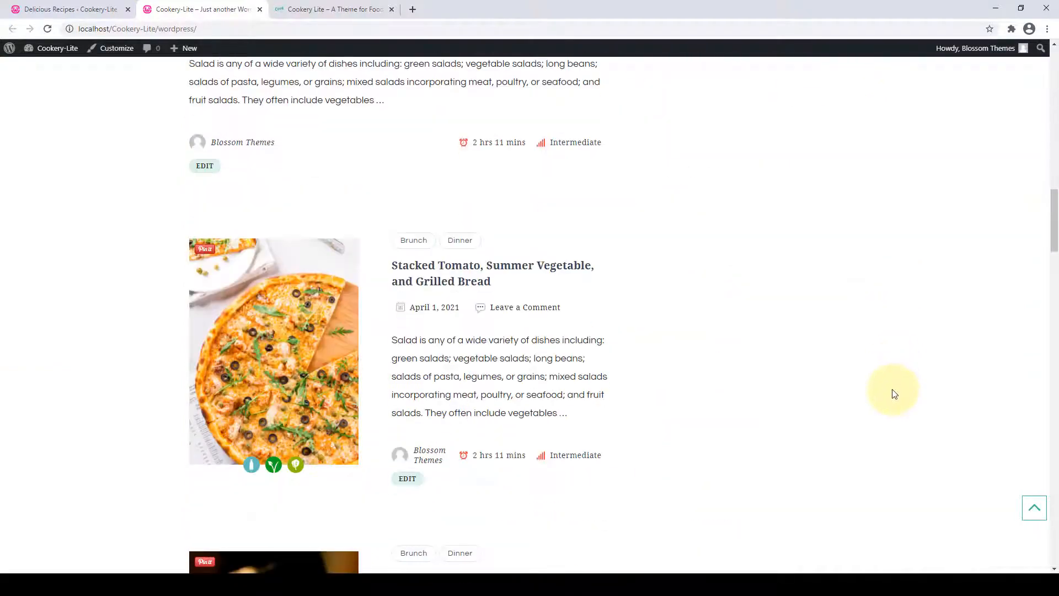
scroll(893, 386, "up", 15)
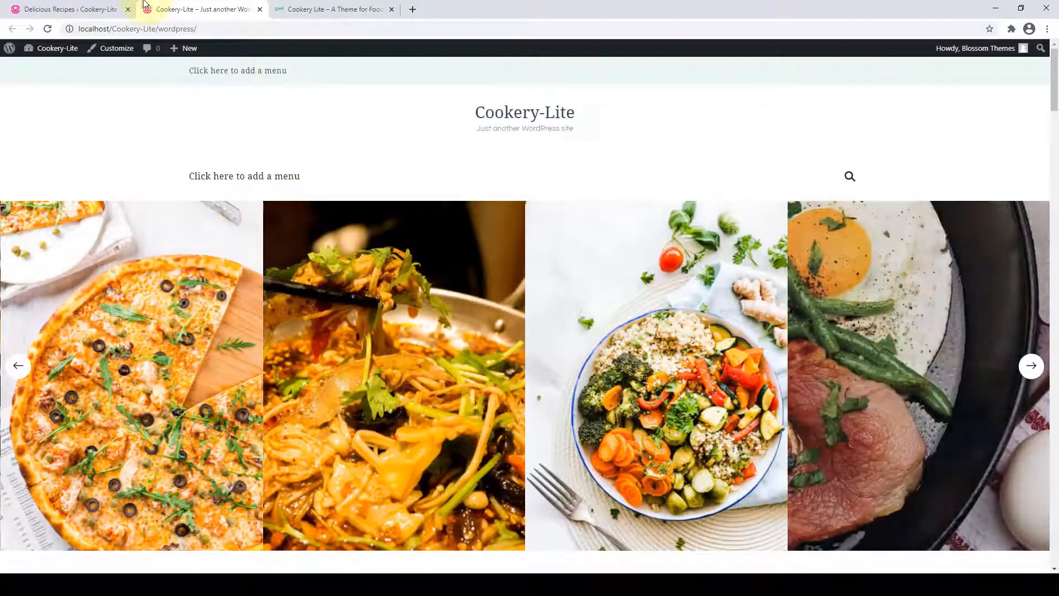
Save Display Recipes On Homepage switched off and reload the front page to check.
left_click(94, 7)
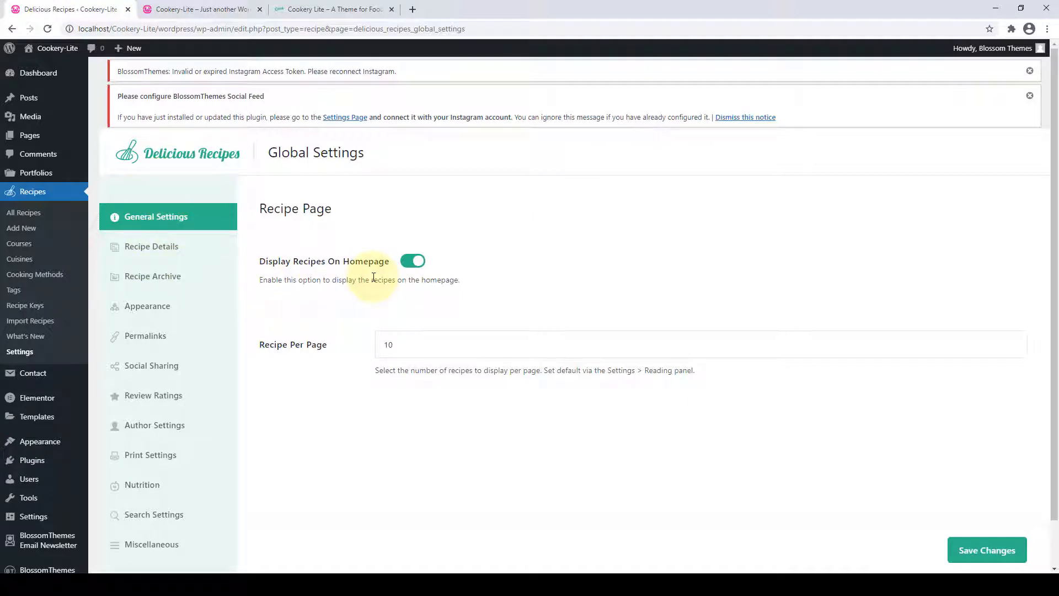
scroll(405, 242, "down", 2)
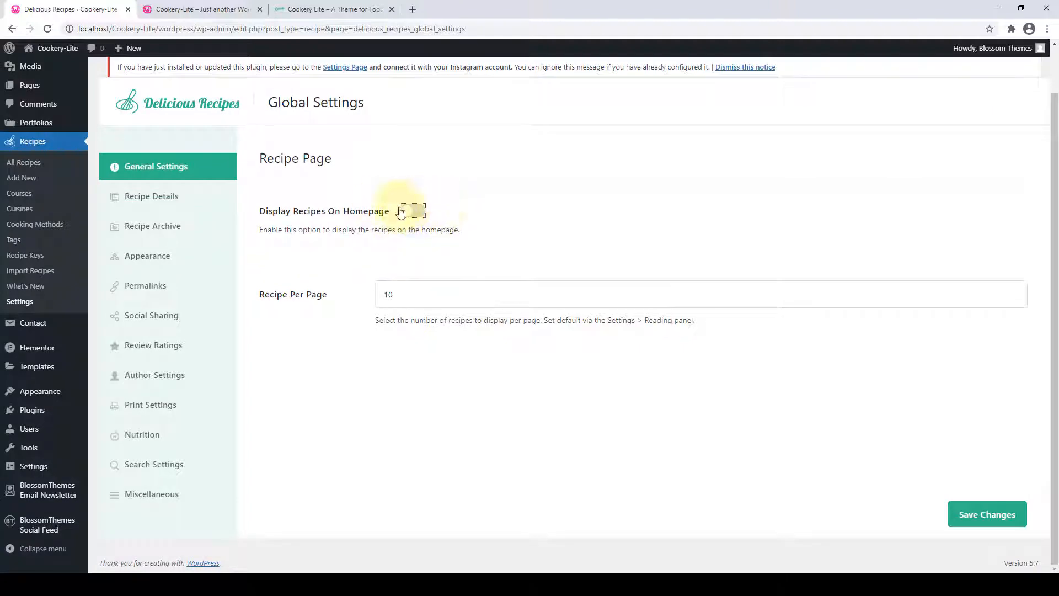
left_click(1004, 513)
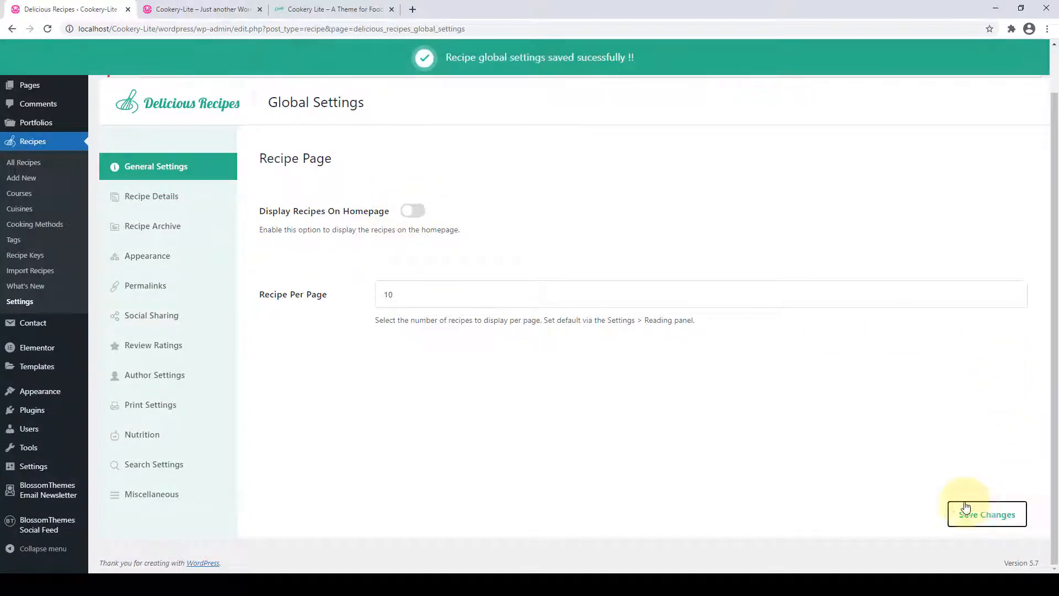
left_click(225, 6)
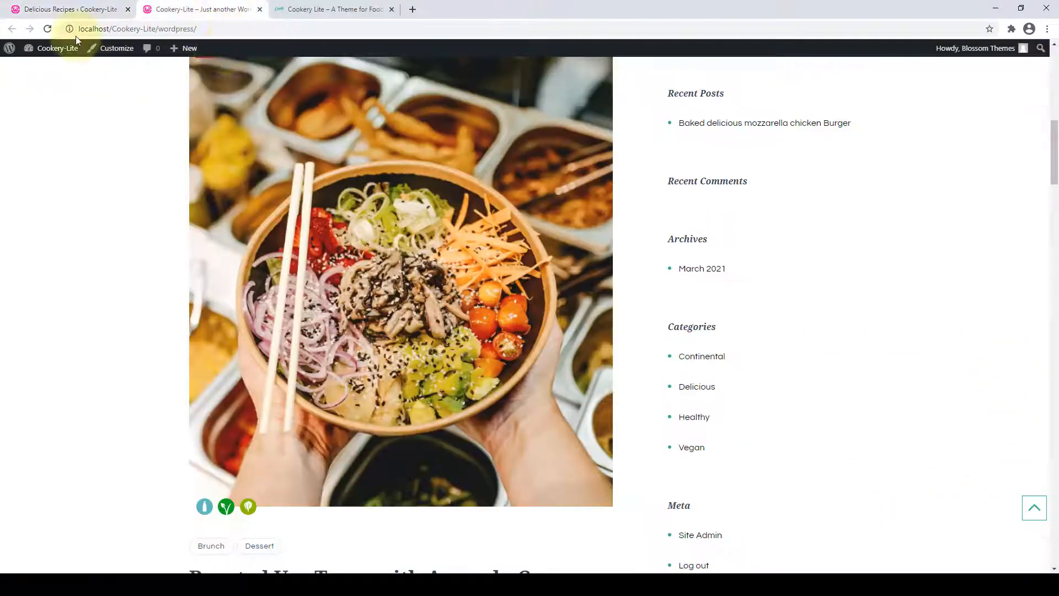
left_click(49, 29)
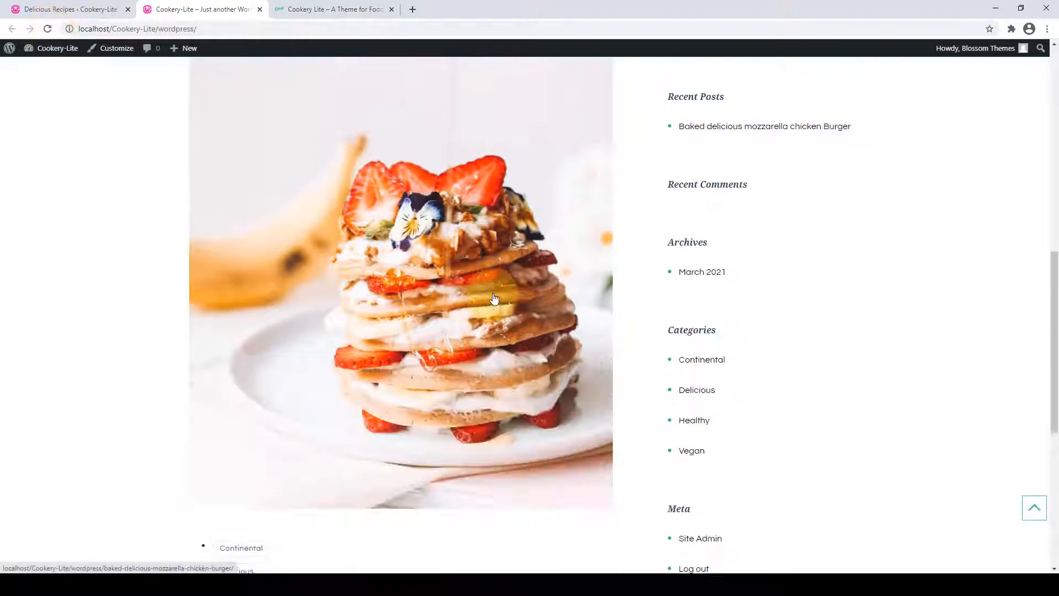
scroll(495, 298, "up", 7)
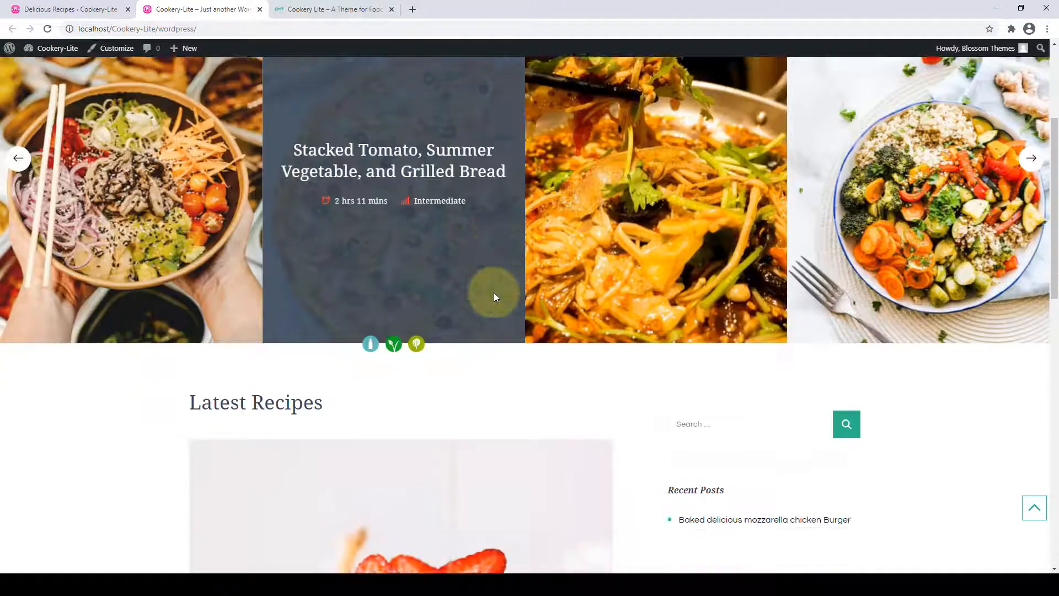
scroll(494, 296, "down", 10)
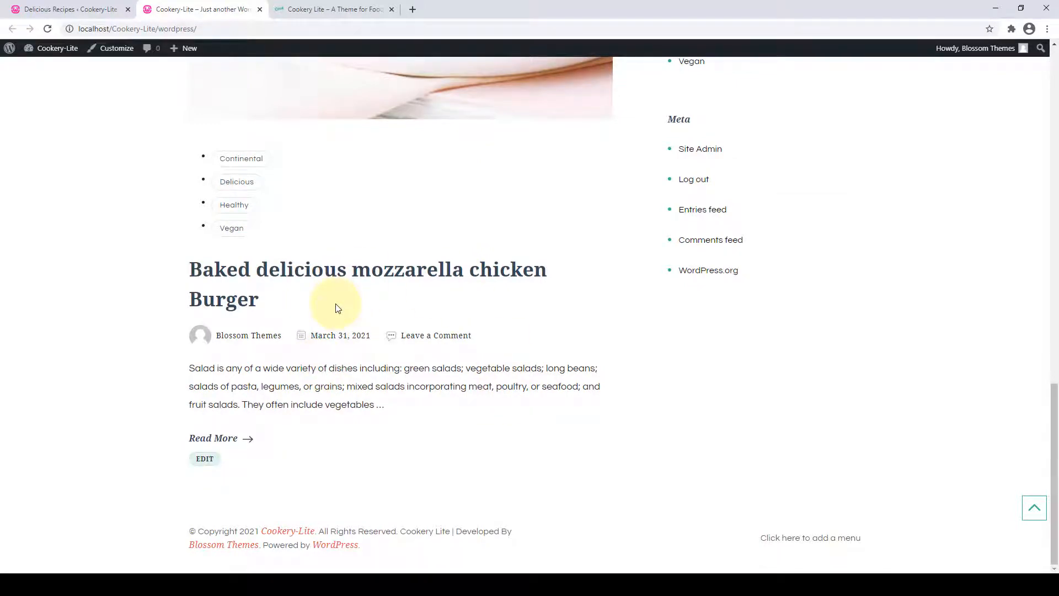
scroll(338, 308, "up", 5)
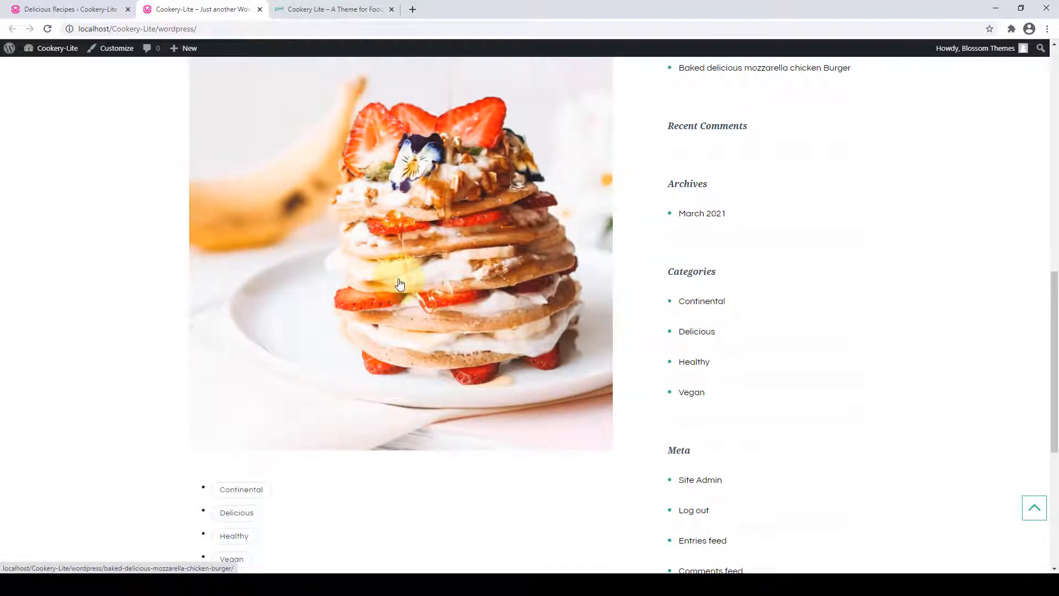
Save Display Recipes On Homepage turned back on and reload the front page to confirm recipes return.
left_click(39, 9)
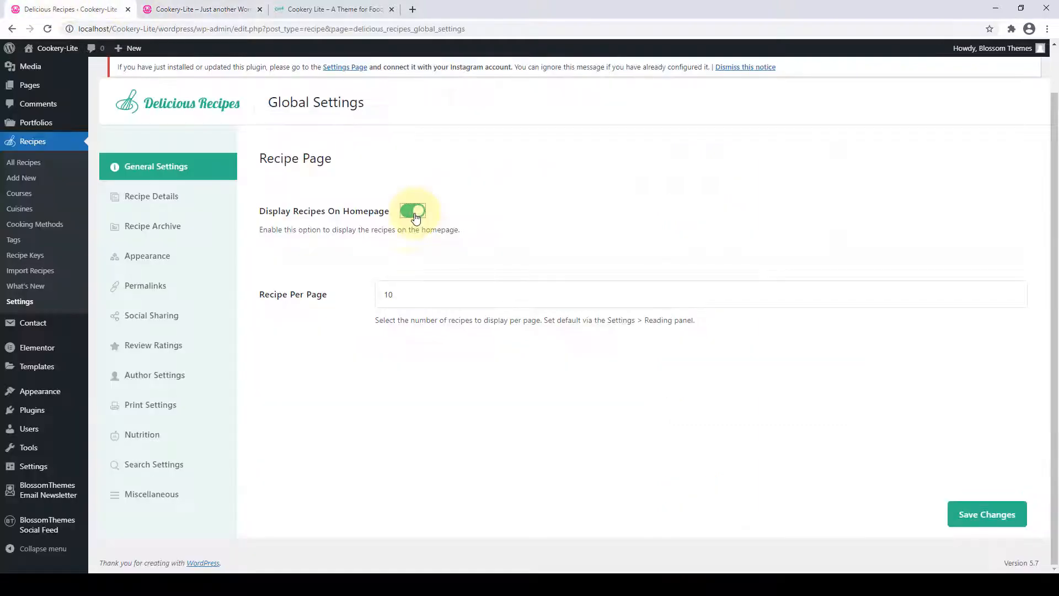
left_click(997, 512)
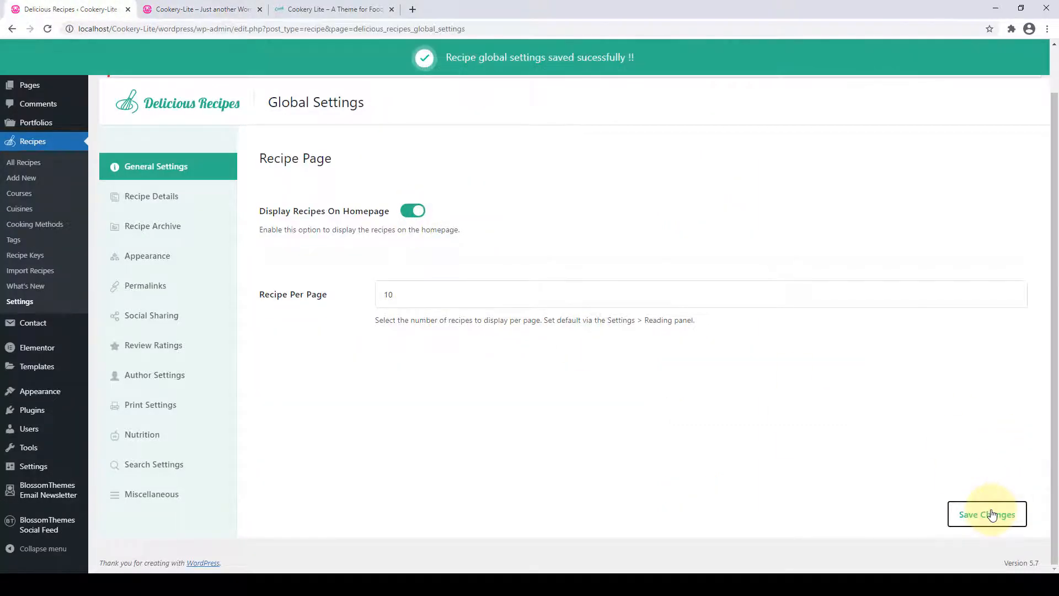
left_click(171, 9)
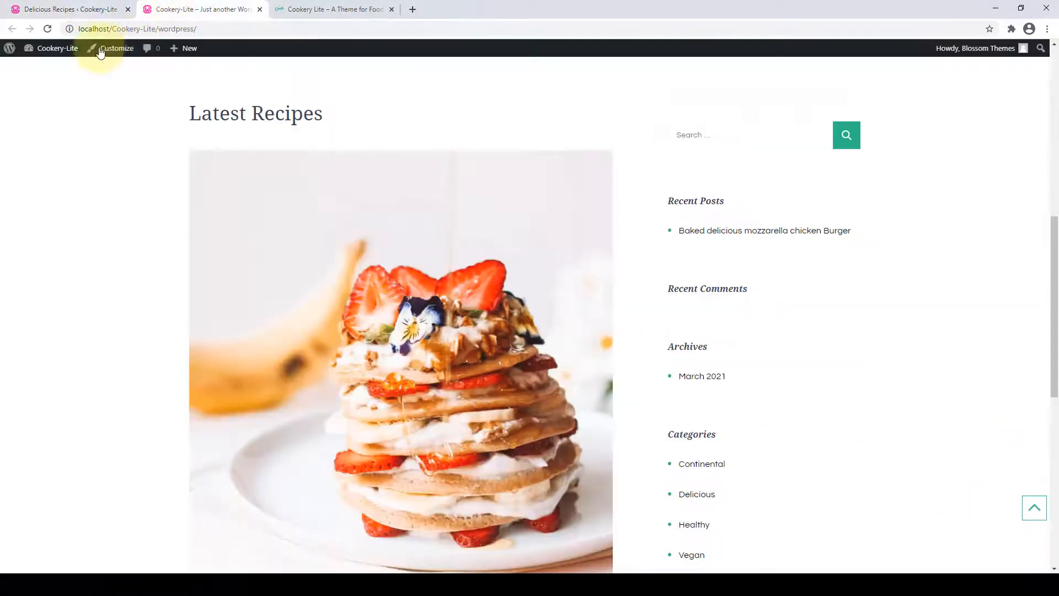
left_click(50, 31)
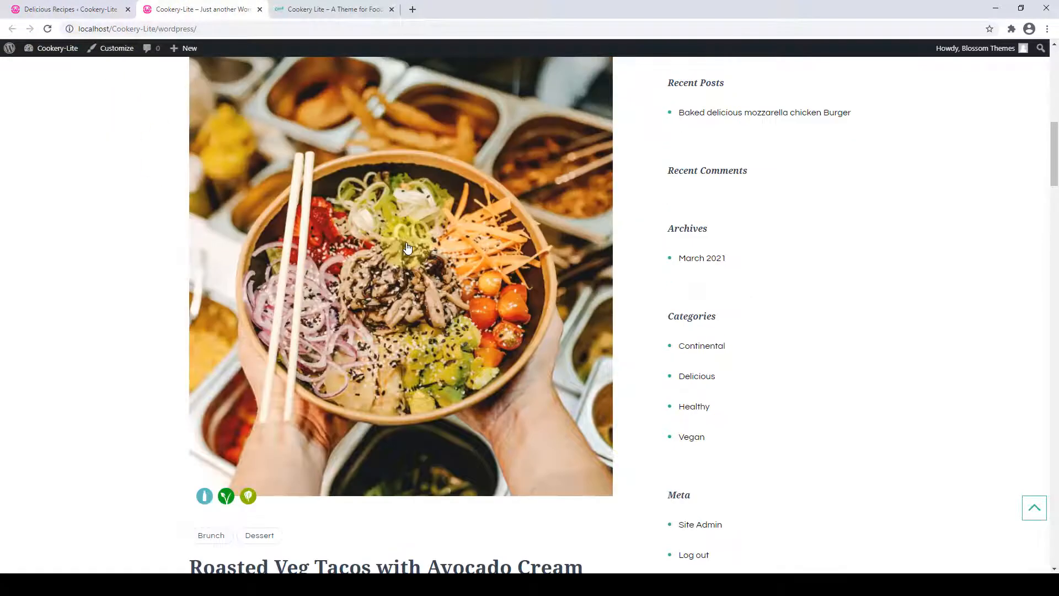
scroll(407, 268, "down", 13)
scroll(405, 274, "up", 5)
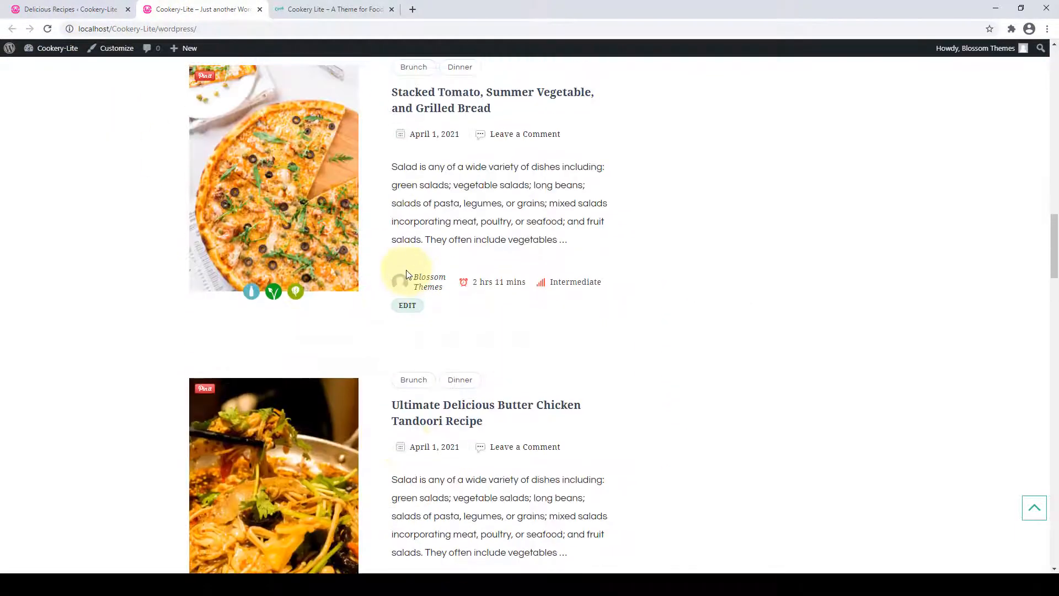
Review the Recipe Per Page field, leaving it at 10.
left_click(71, 8)
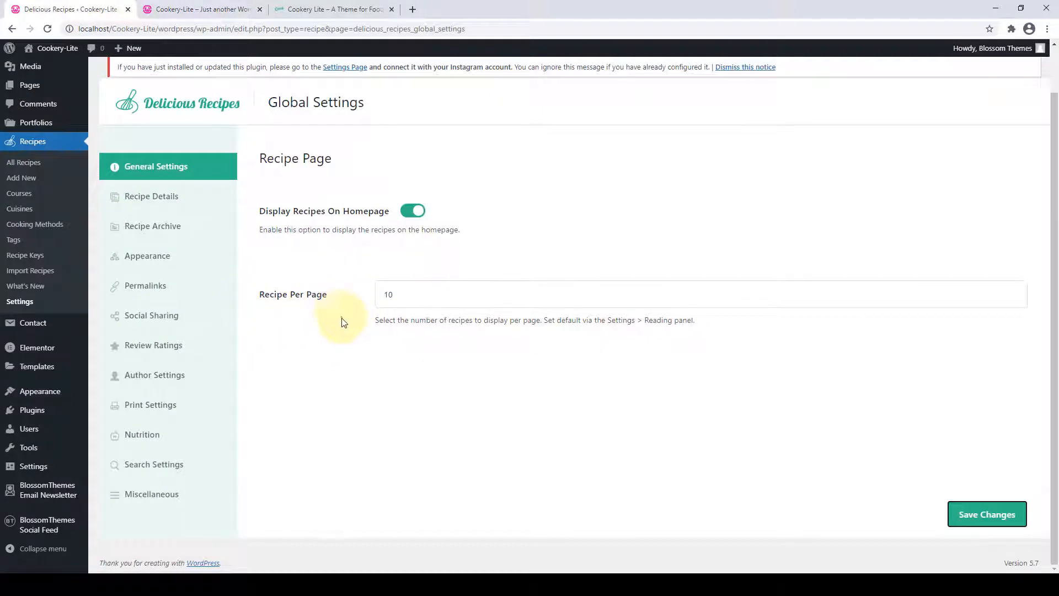
left_click_drag(411, 296, 378, 293)
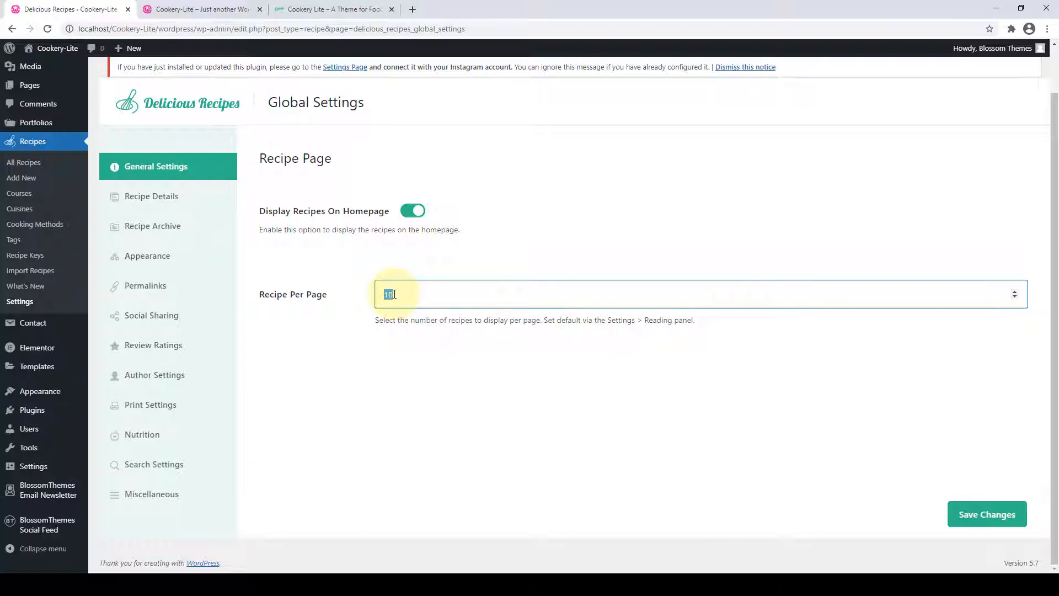
left_click(382, 371)
Open the Recipe Details settings and view the Stacked Tomato recipe page for comparison.
left_click(145, 197)
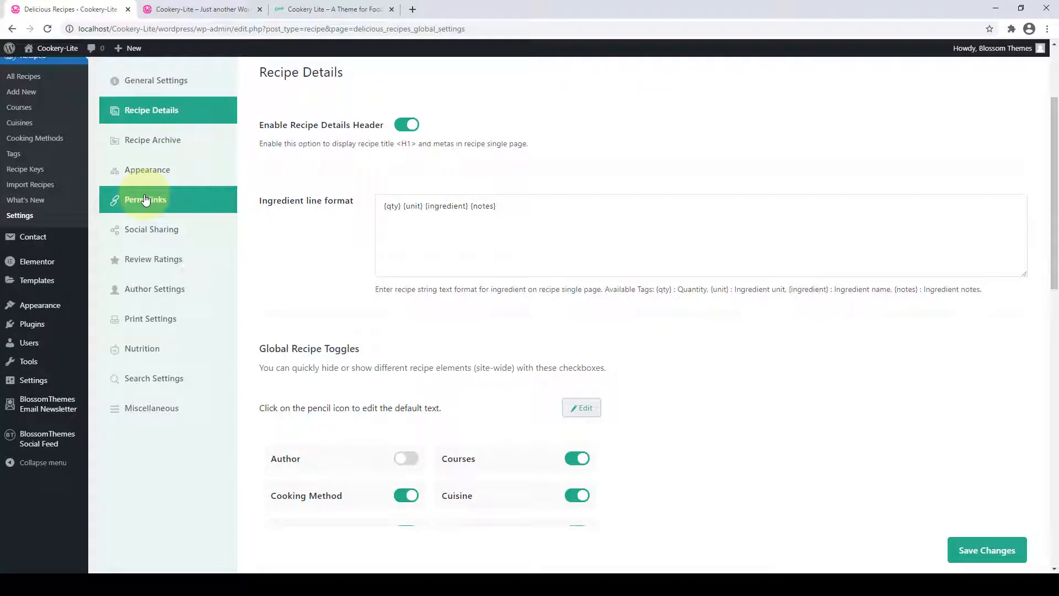
left_click(233, 4)
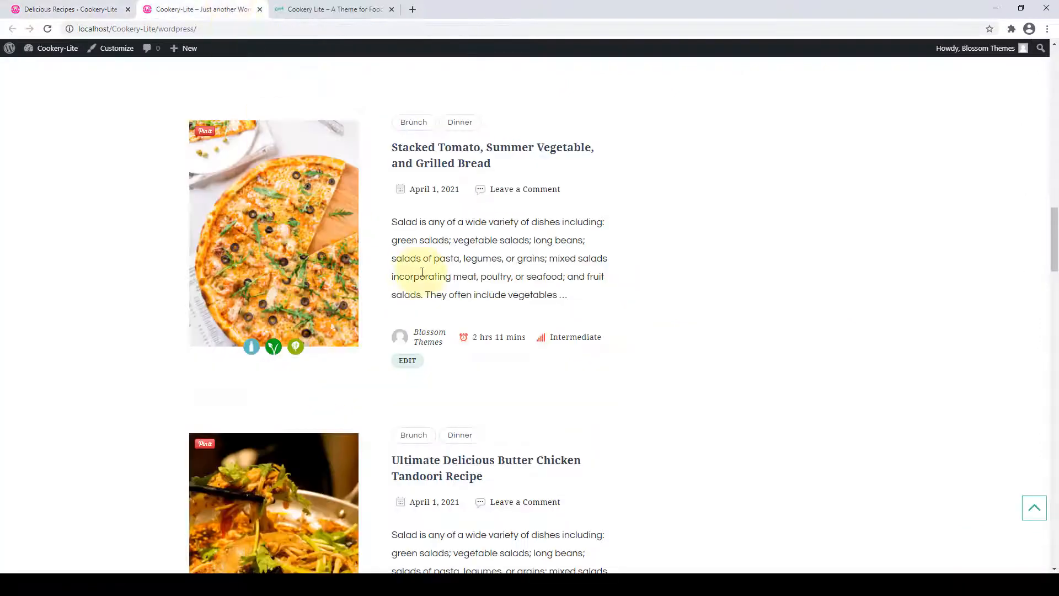
left_click(448, 152)
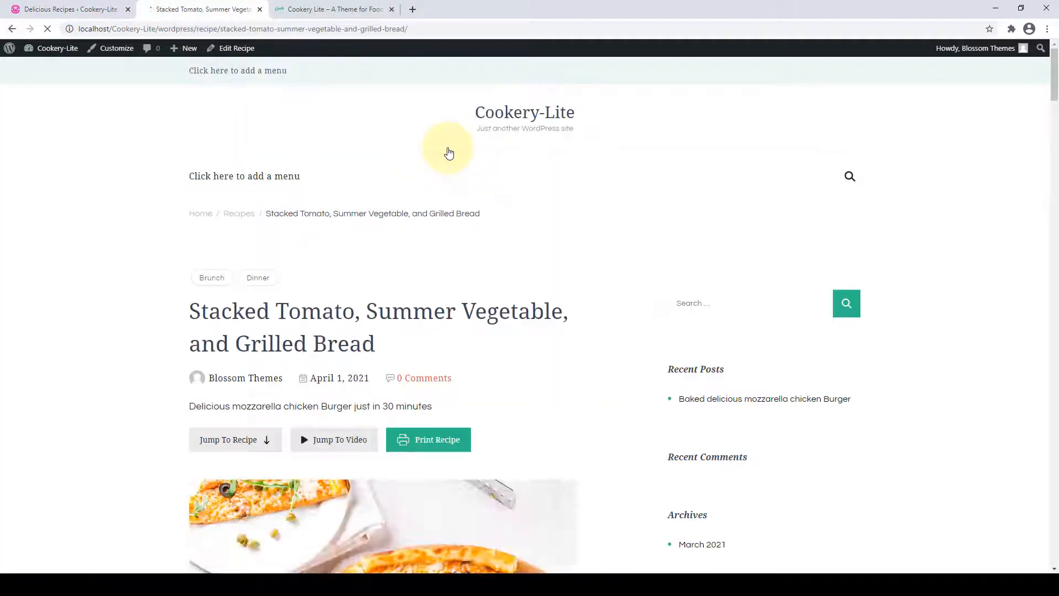
scroll(451, 159, "down", 15)
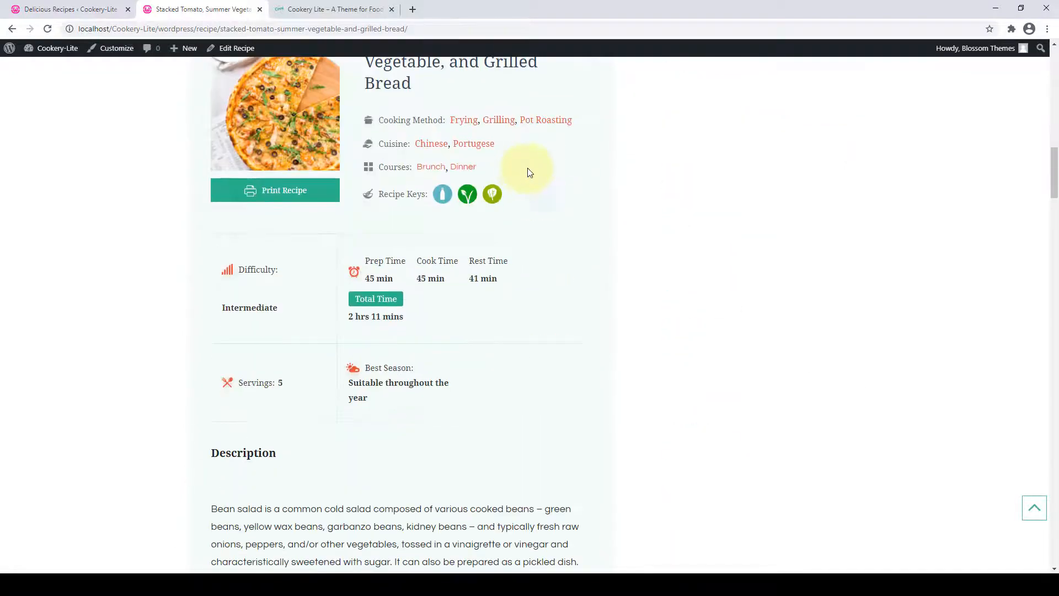
scroll(345, 187, "down", 7)
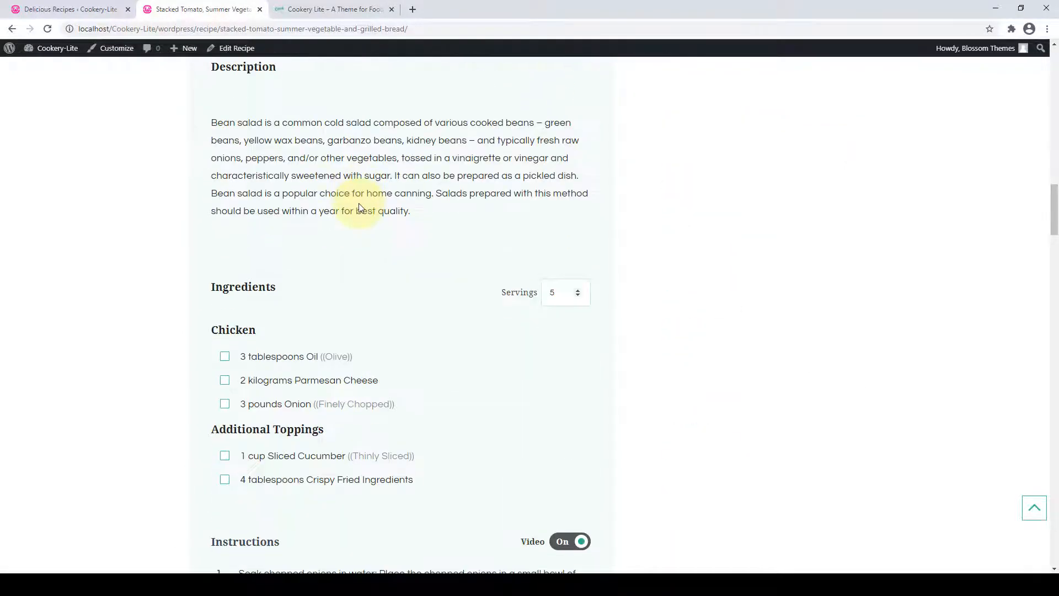
scroll(359, 204, "down", 2)
Compare the {qty} {unit} {ingredient} {notes} ingredient format with the recipe page, then reach Global Recipe Toggles.
left_click(87, 8)
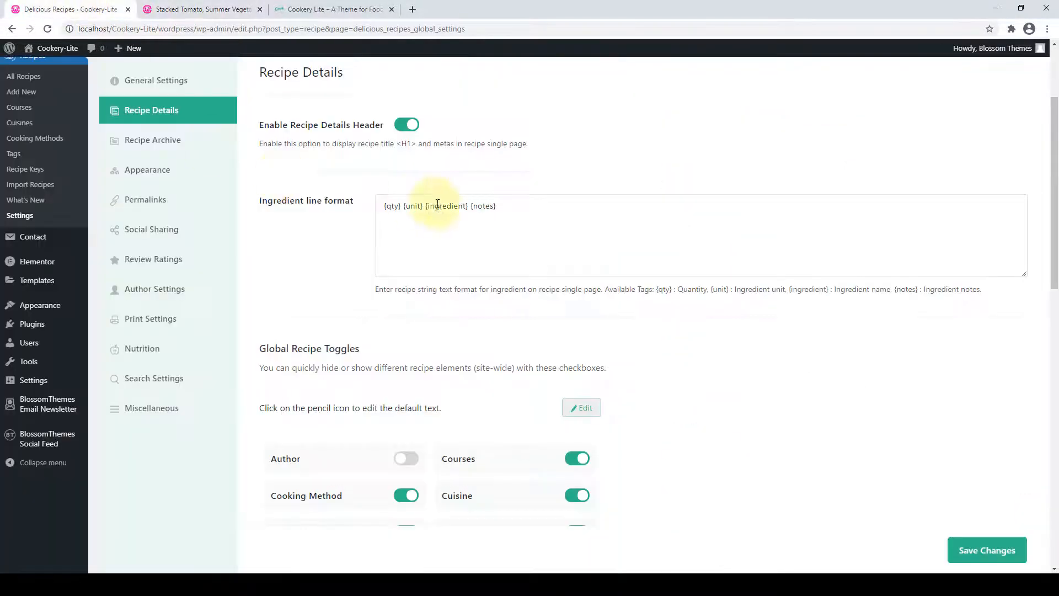
left_click_drag(382, 209, 516, 213)
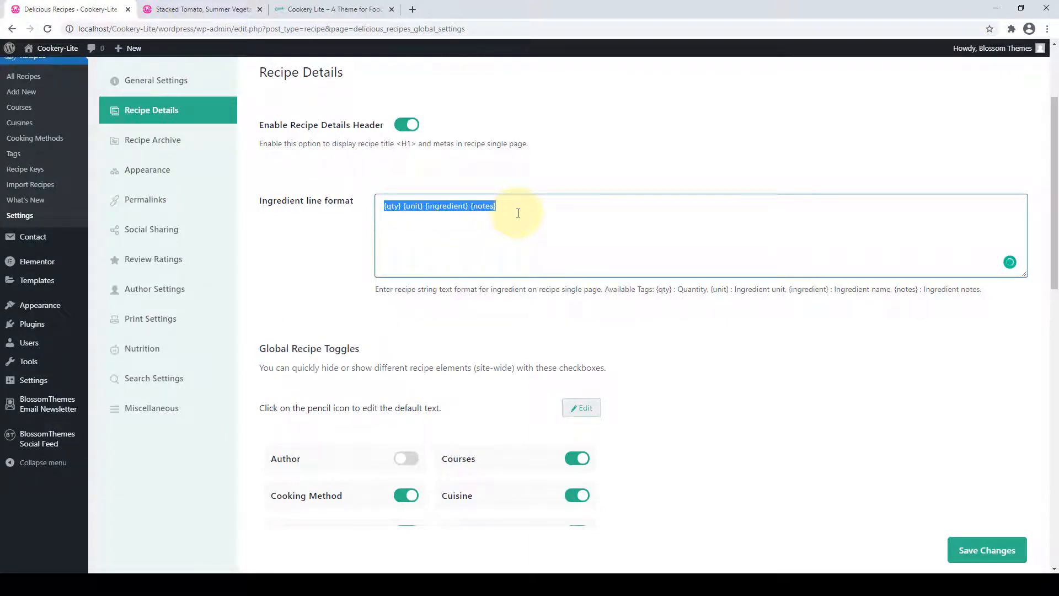
left_click(404, 222)
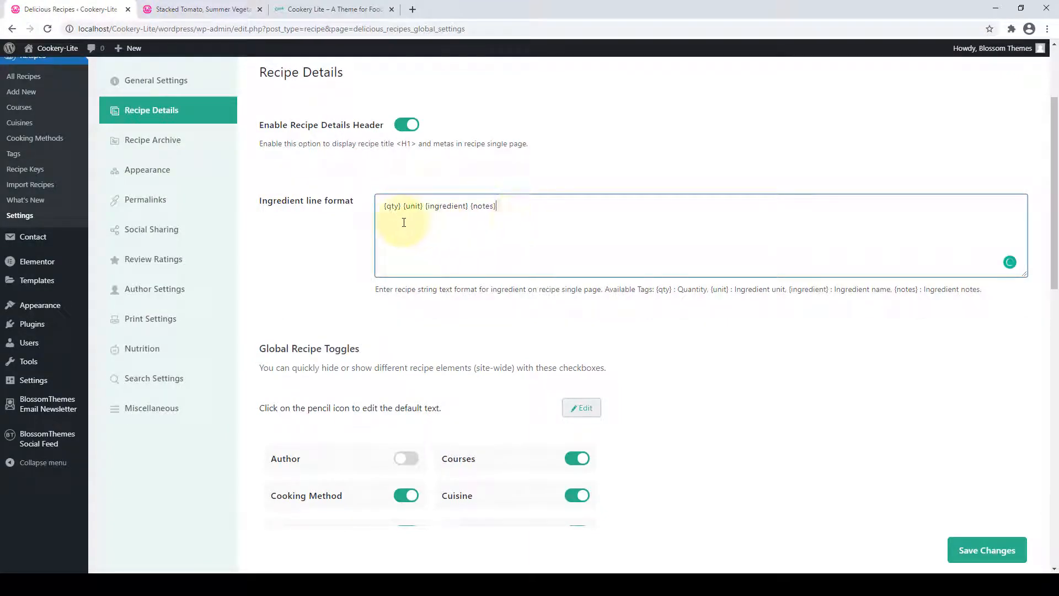
left_click(448, 208)
left_click(193, 9)
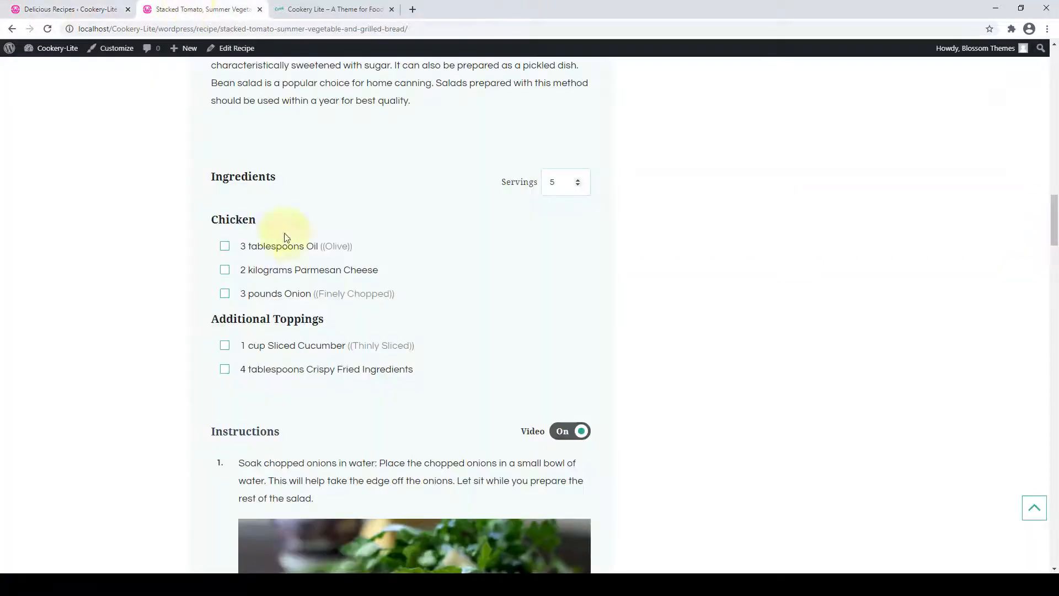
left_click(95, 5)
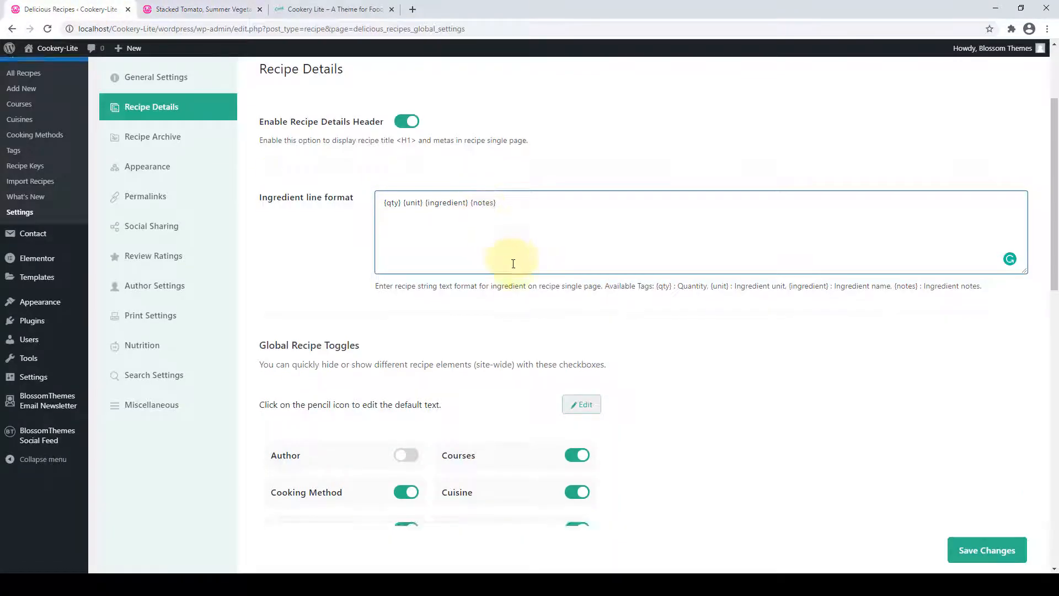
scroll(512, 265, "down", 4)
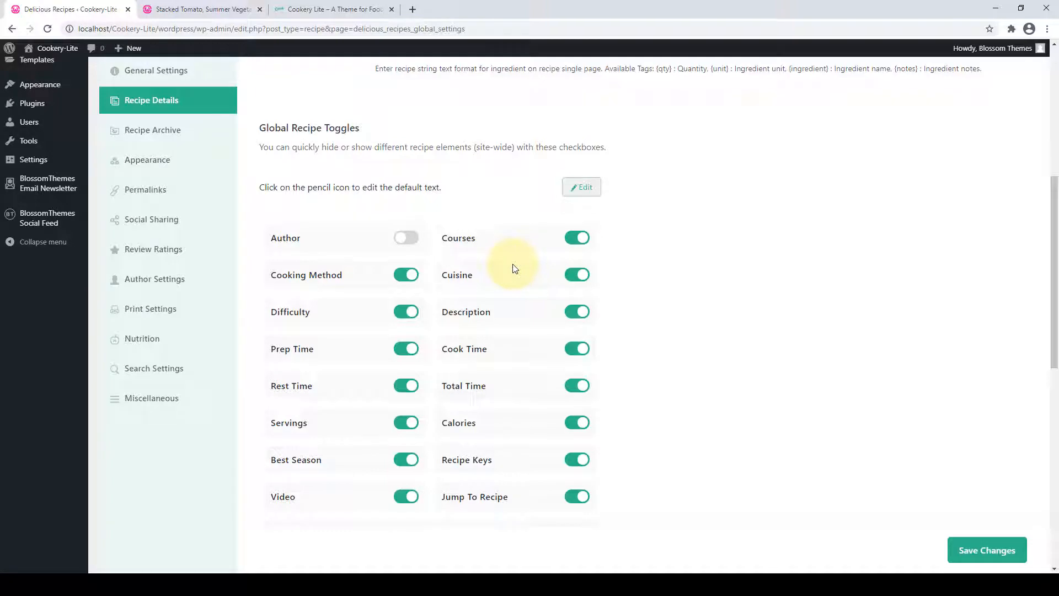
left_click(194, 6)
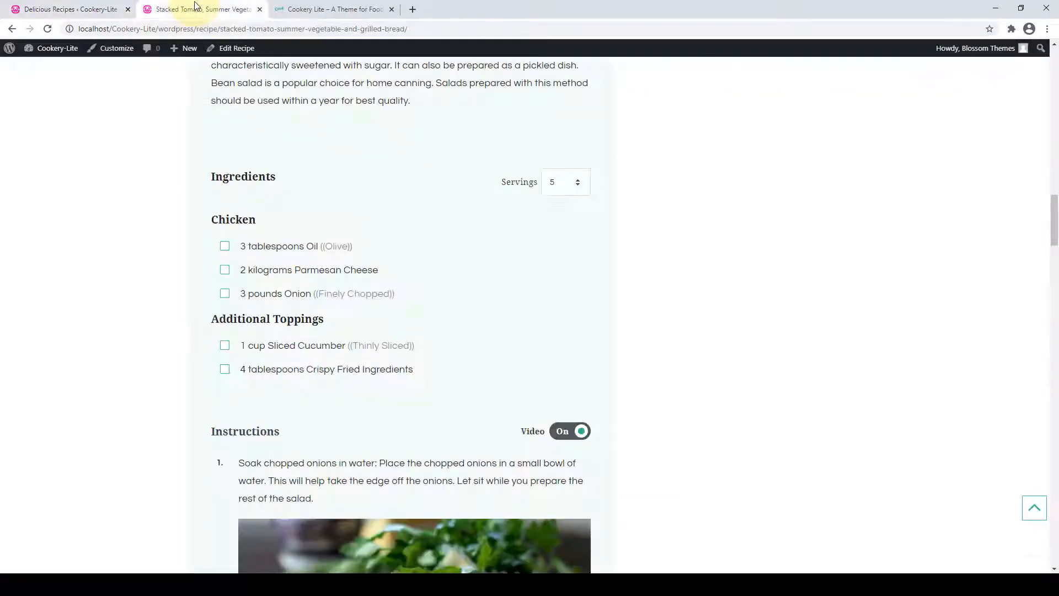
scroll(340, 223, "up", 10)
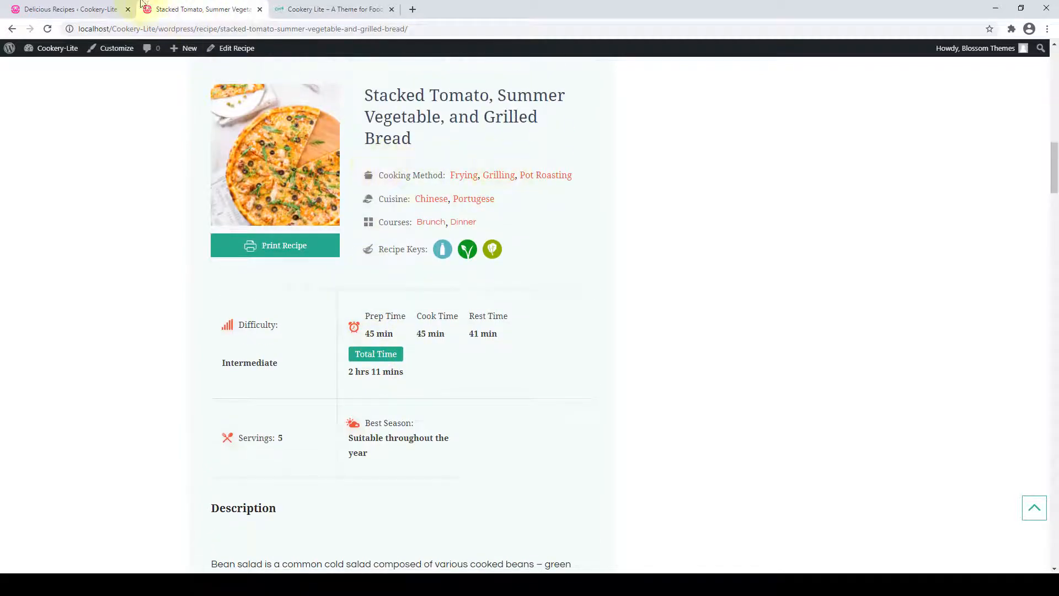
left_click(113, 9)
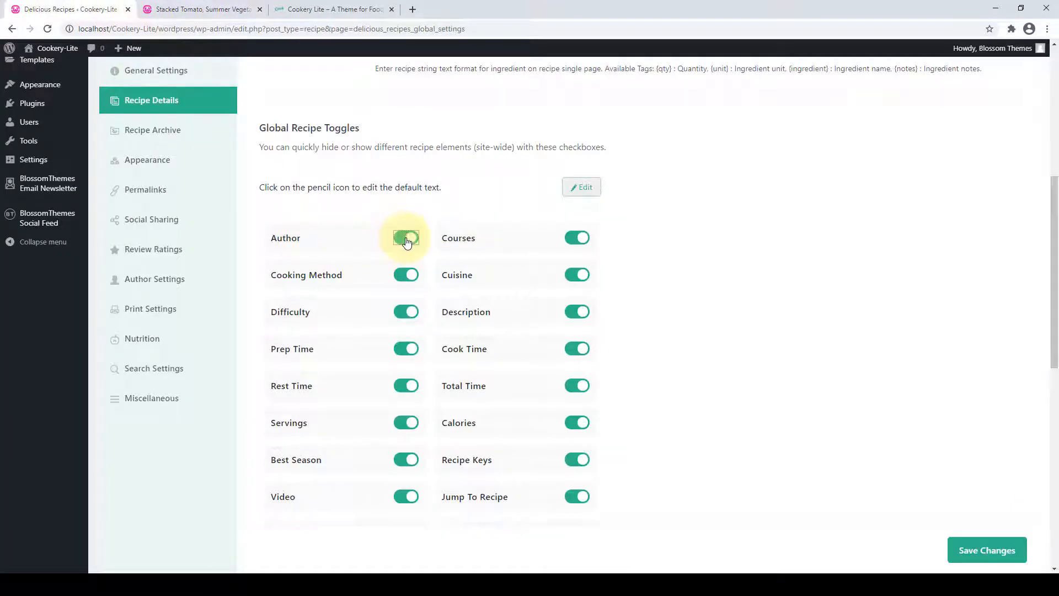
Save the Author toggle, reload Stacked Tomato to see its Author line, then return to the settings.
scroll(761, 402, "down", 2)
left_click(987, 553)
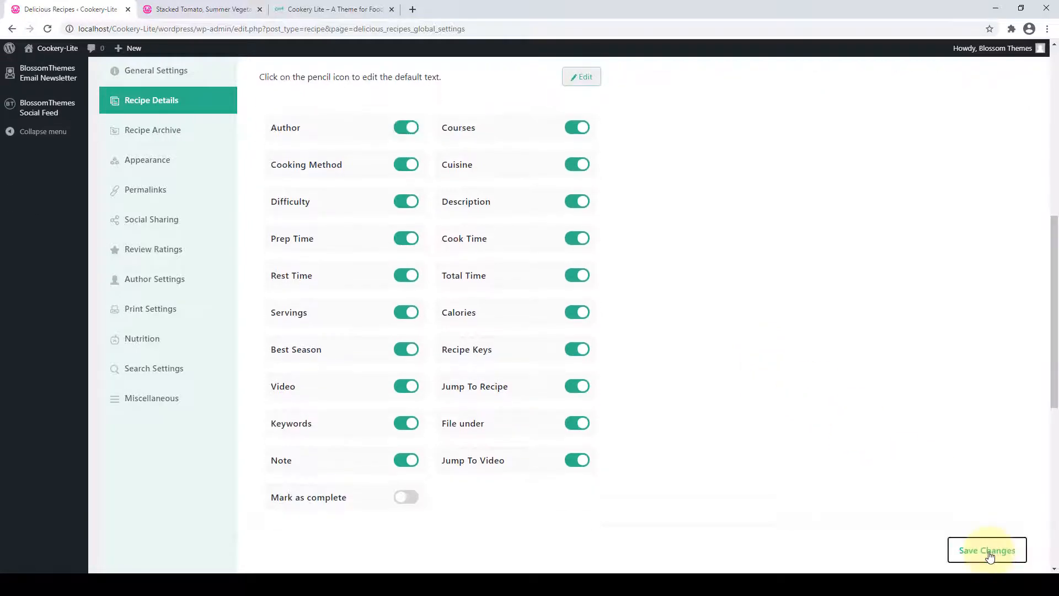
left_click(151, 8)
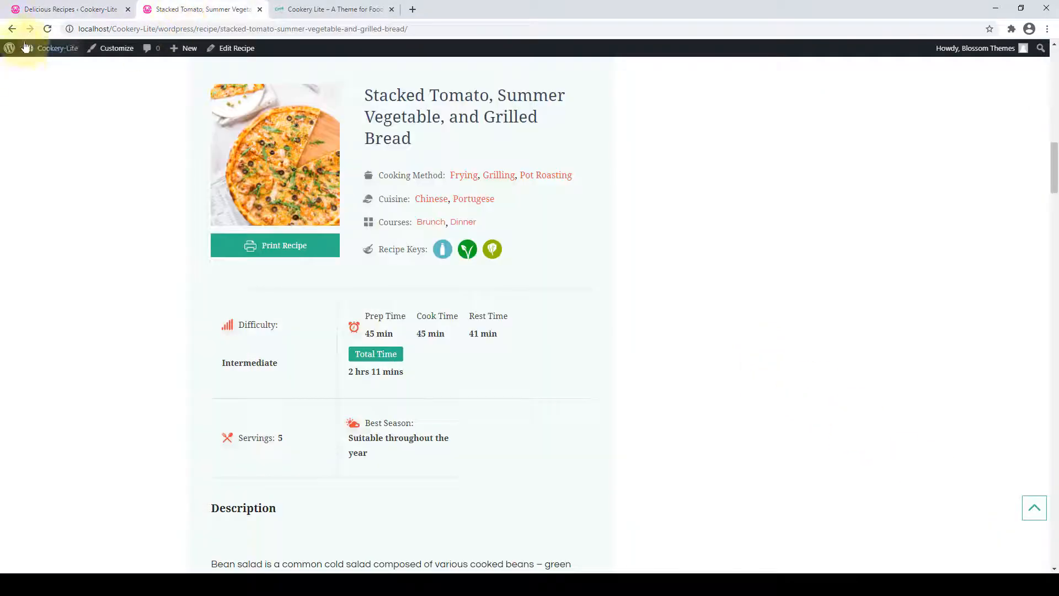
left_click(48, 29)
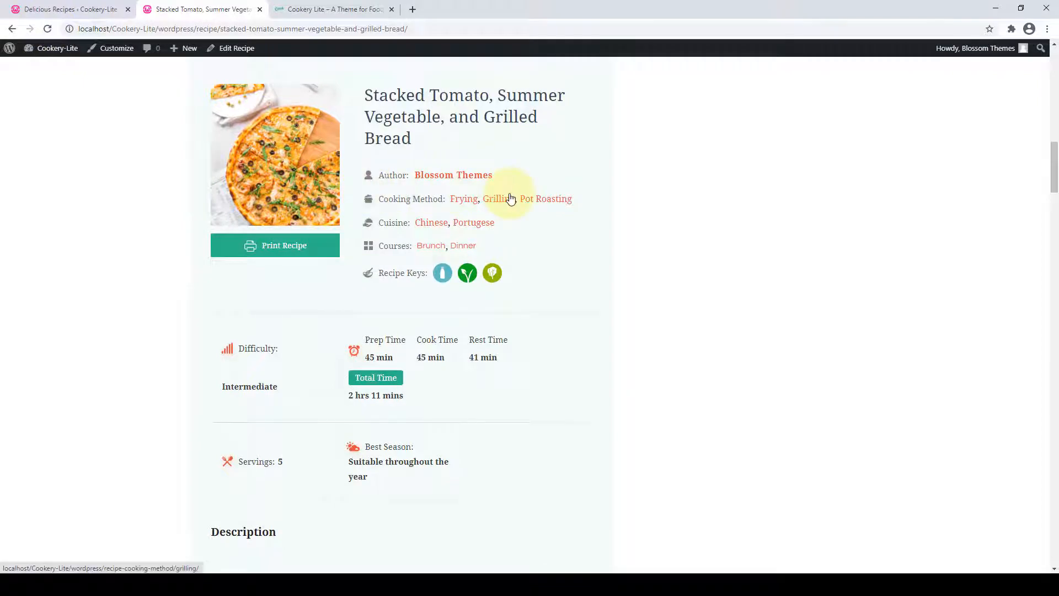
left_click(71, 9)
scroll(343, 331, "down", 3)
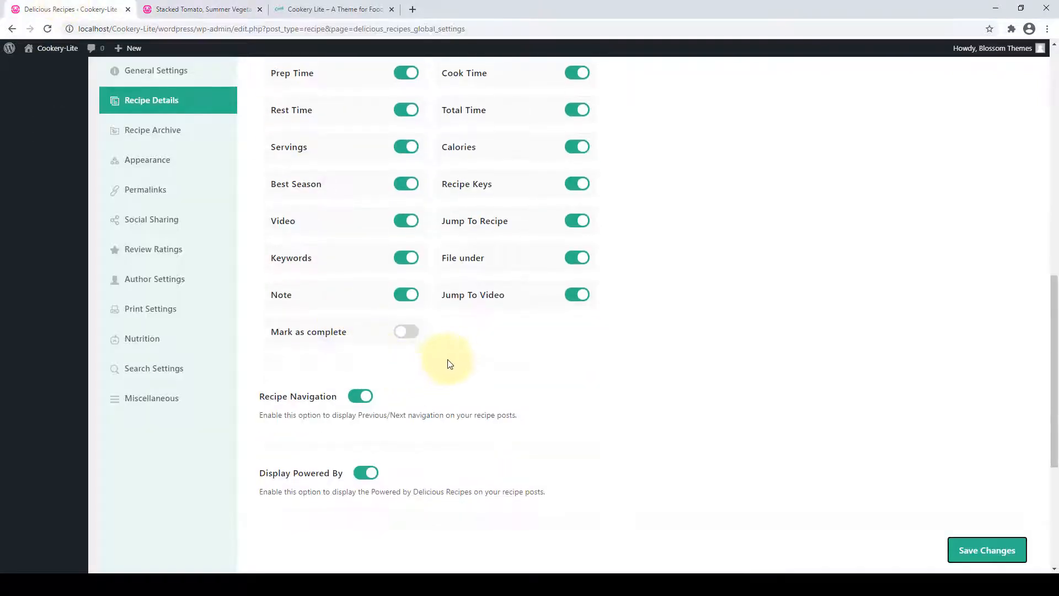
scroll(469, 331, "up", 3)
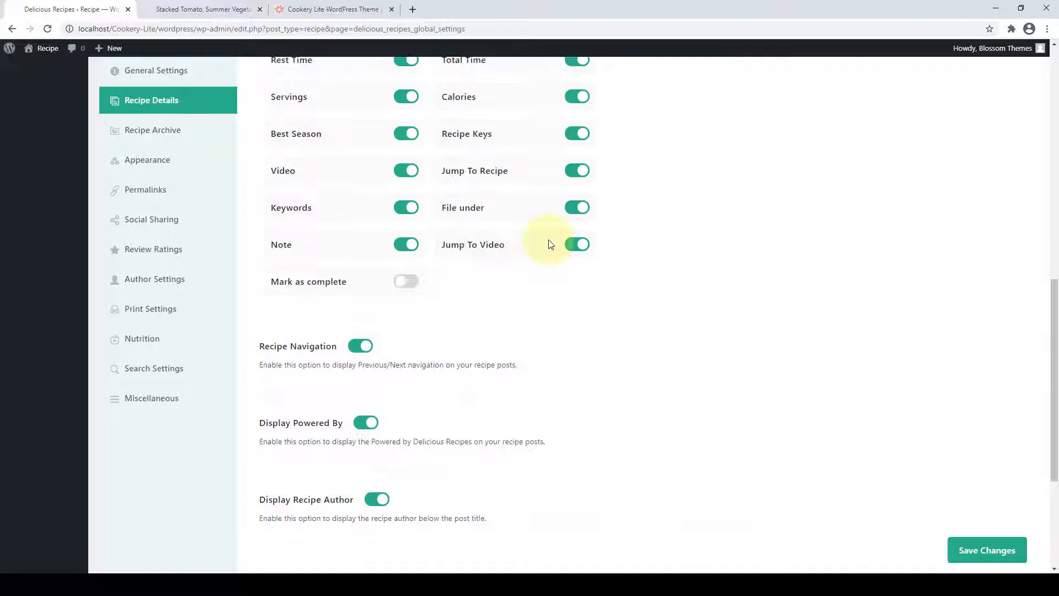
scroll(552, 253, "down", 3)
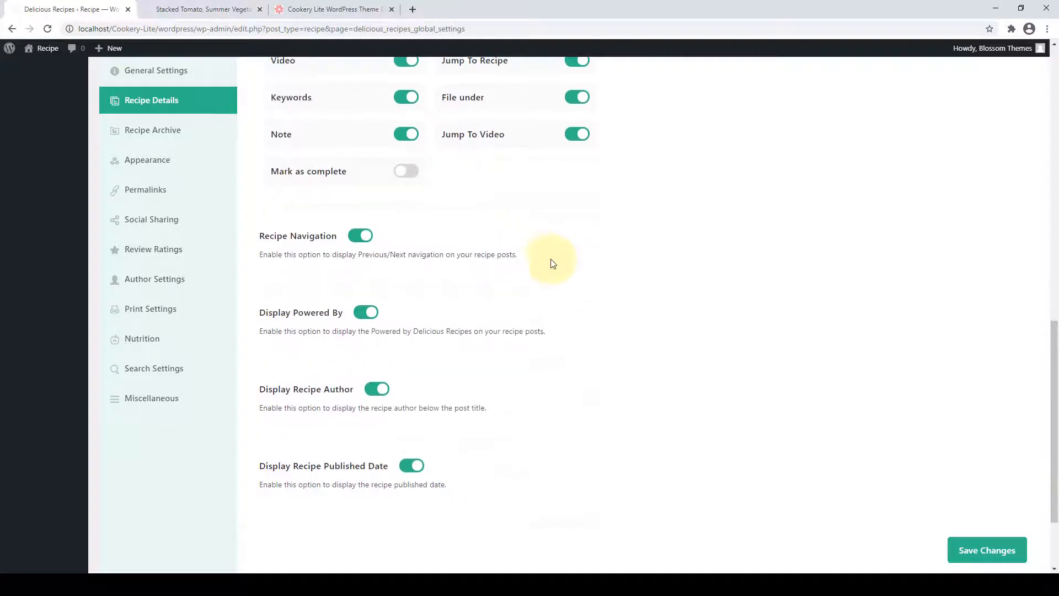
scroll(553, 263, "down", 2)
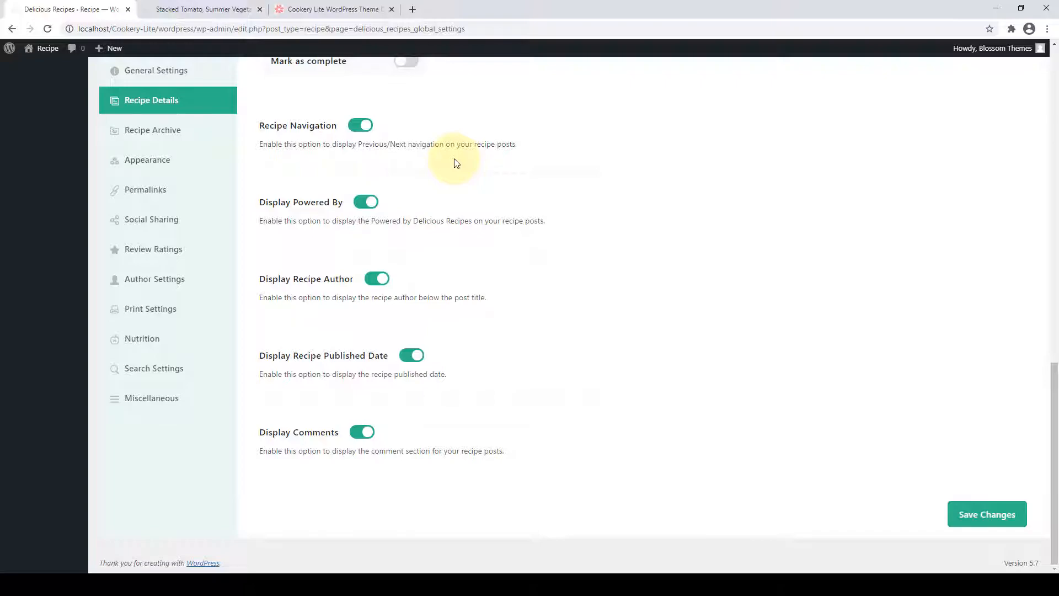
Turn off Recipe Navigation, save, and confirm the Stacked Tomato page has no previous/next links.
left_click(217, 10)
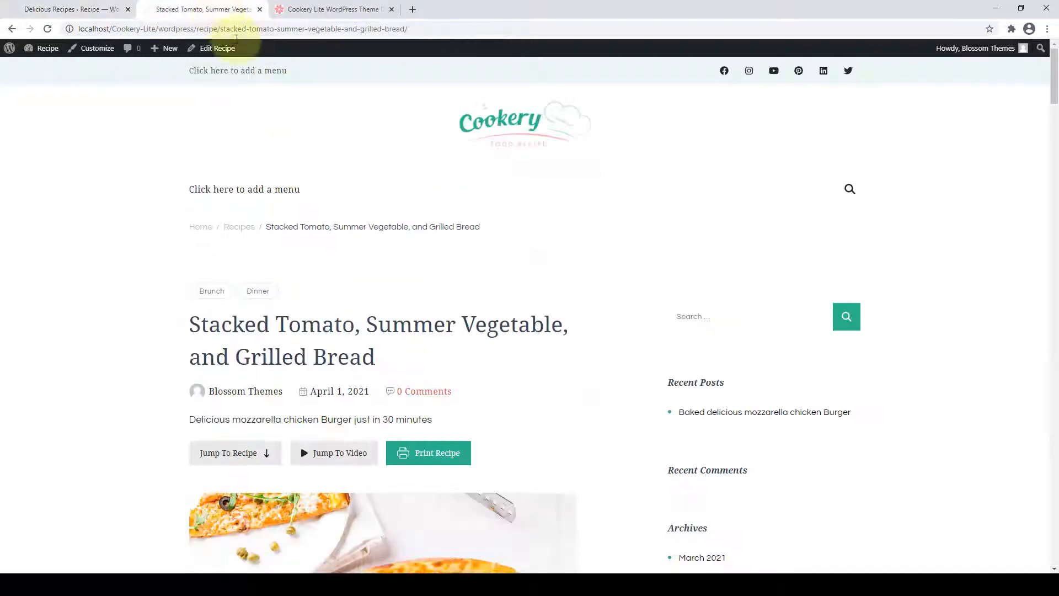
left_click_drag(1056, 117, 1056, 474)
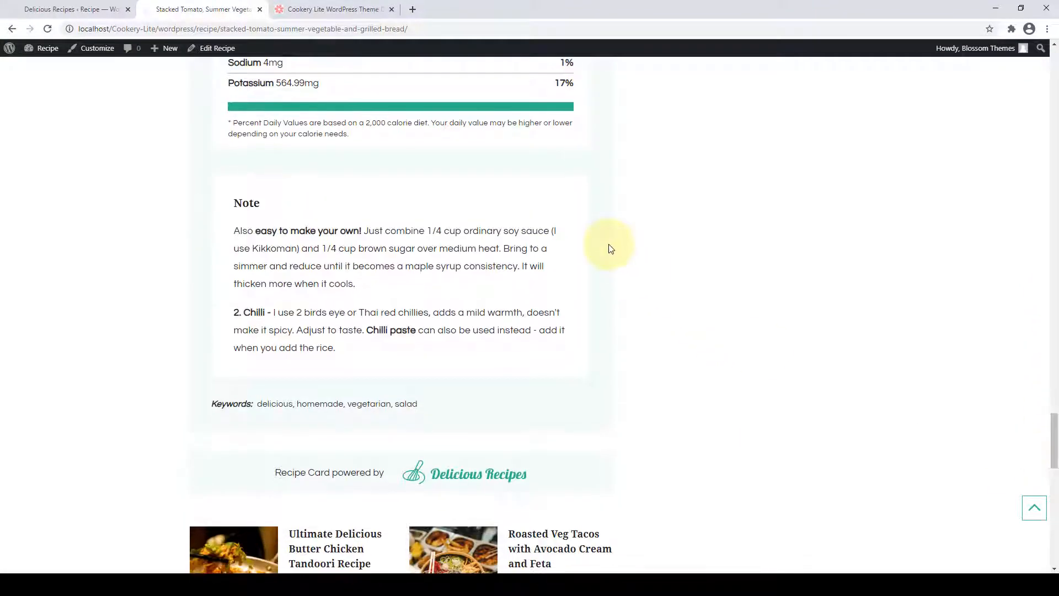
scroll(609, 247, "down", 5)
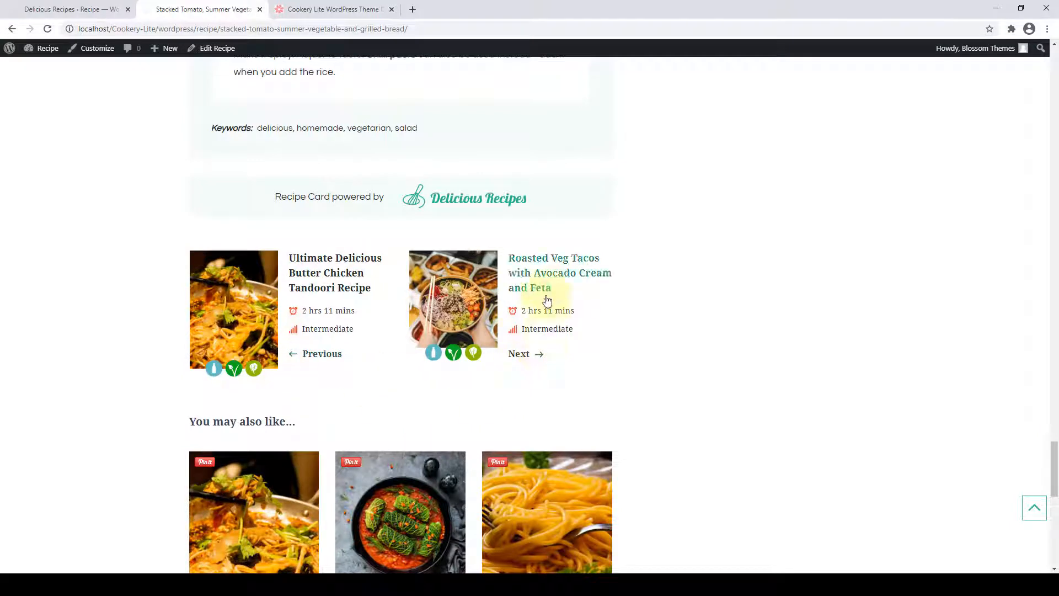
left_click(117, 10)
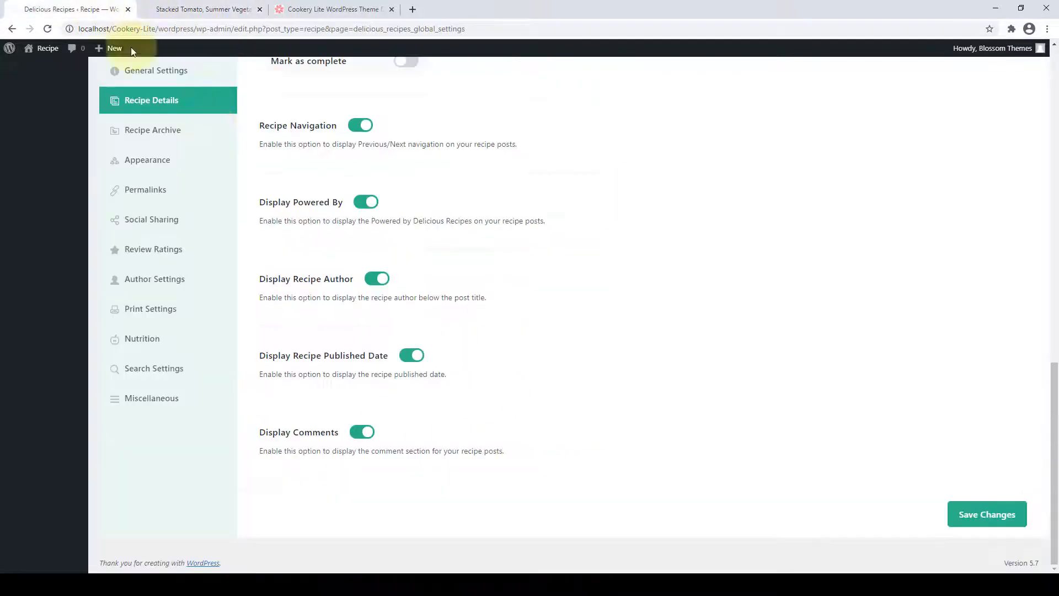
left_click(356, 132)
left_click(1007, 518)
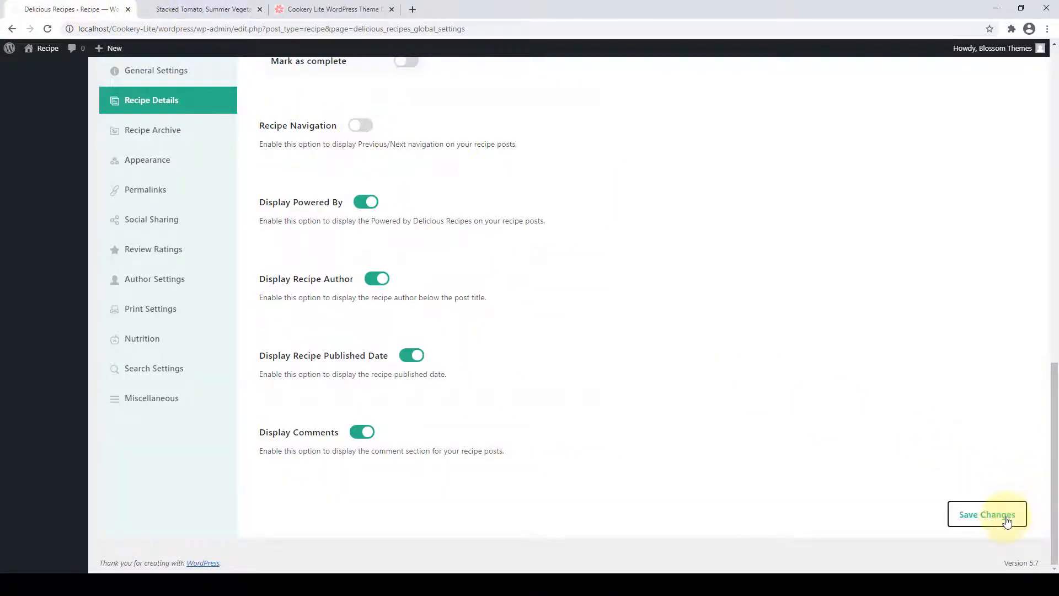
left_click(209, 8)
left_click(48, 28)
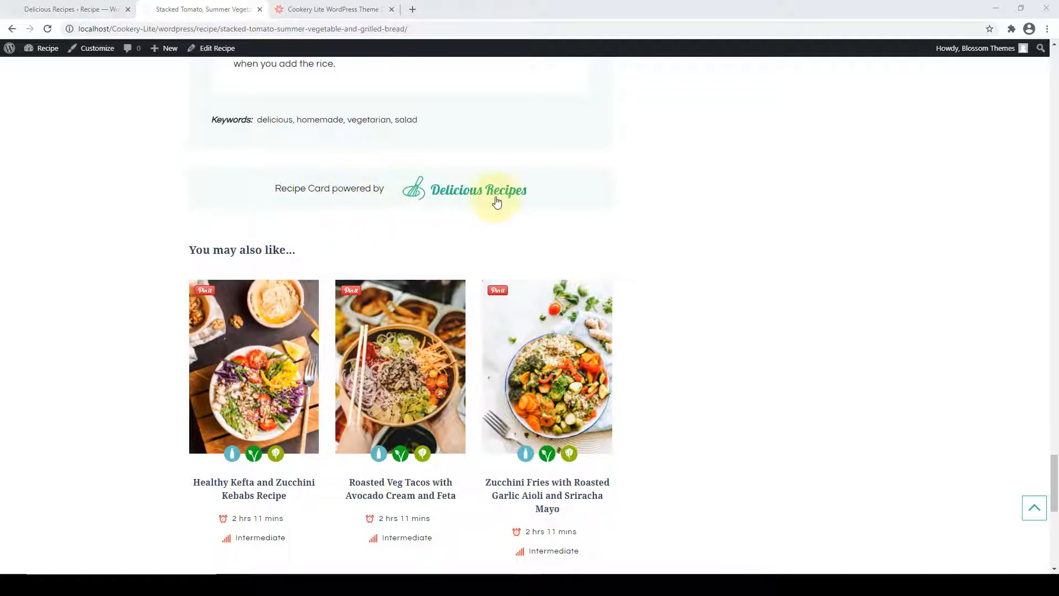
Save Display Powered By as off and verify the Stacked Tomato page drops its powered-by card.
left_click(61, 9)
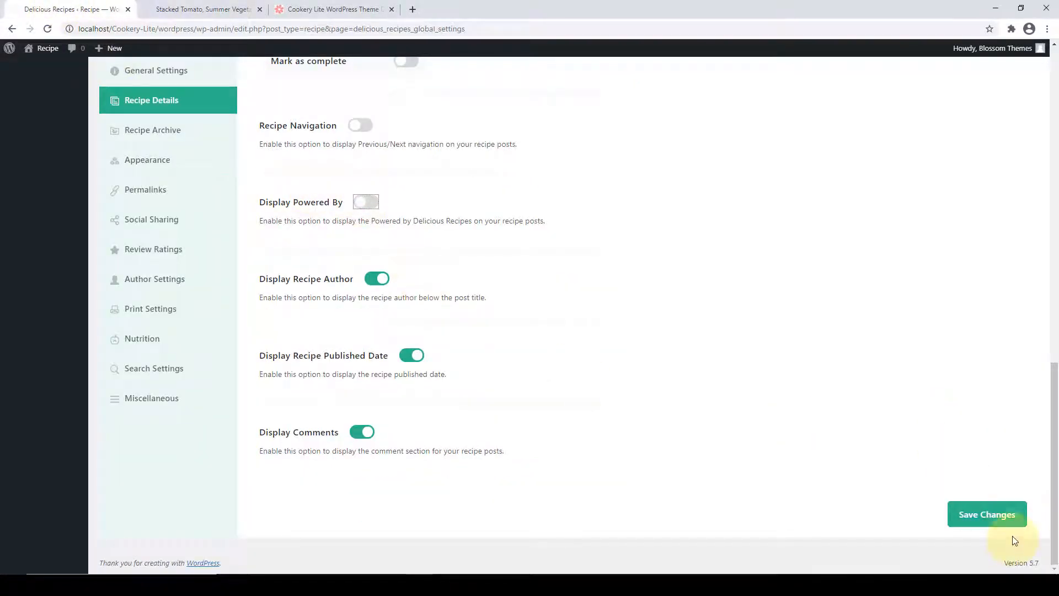
left_click(996, 521)
left_click(199, 7)
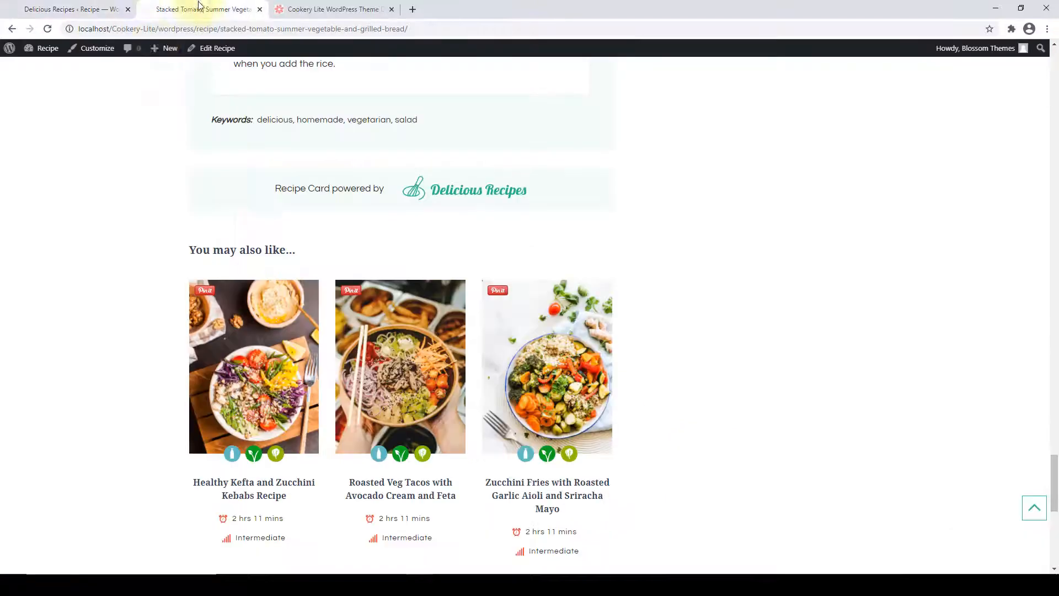
left_click(48, 29)
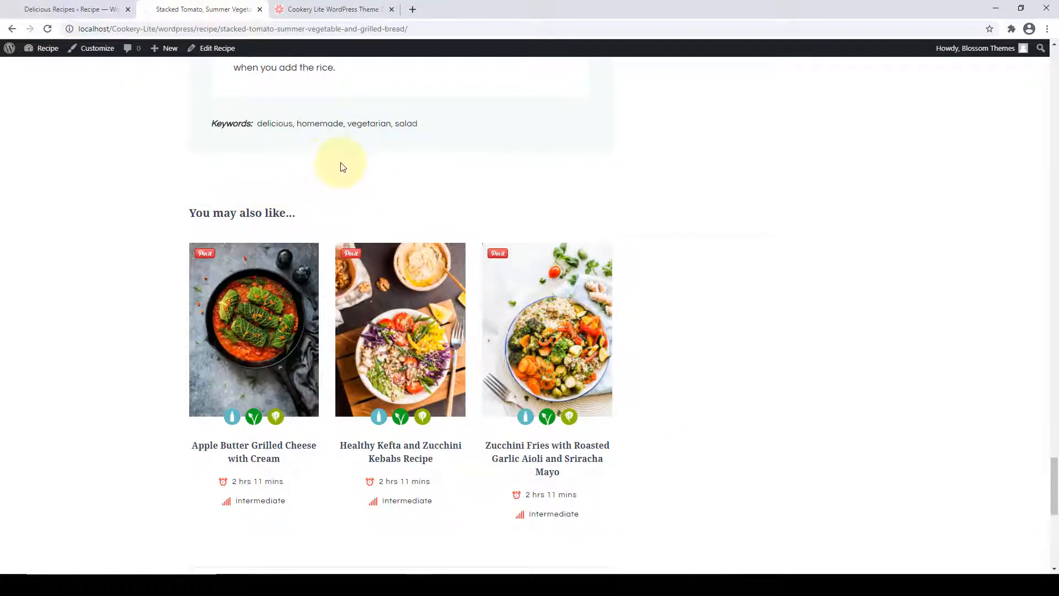
left_click(64, 9)
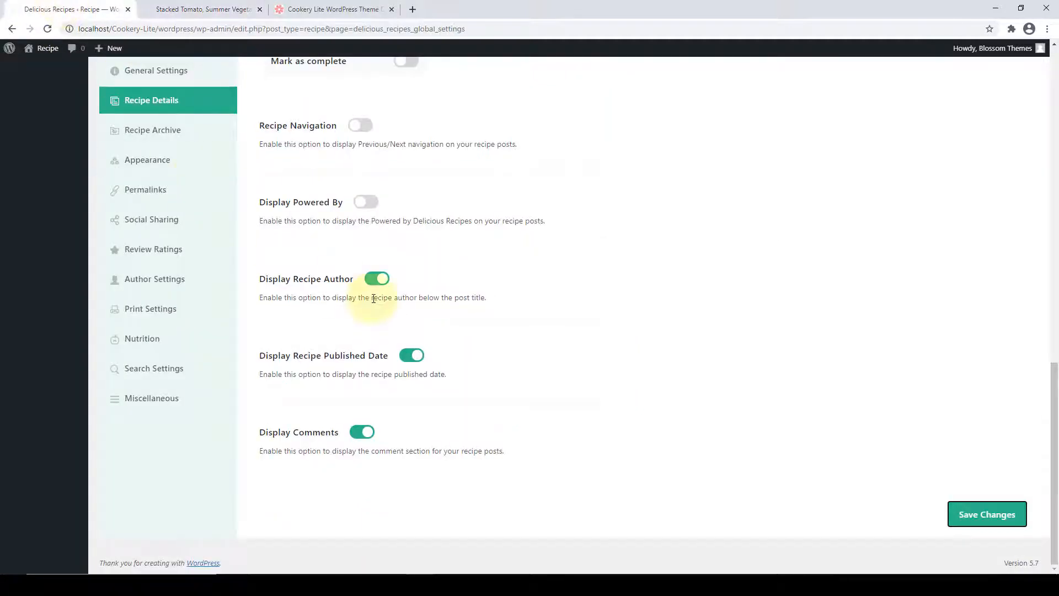
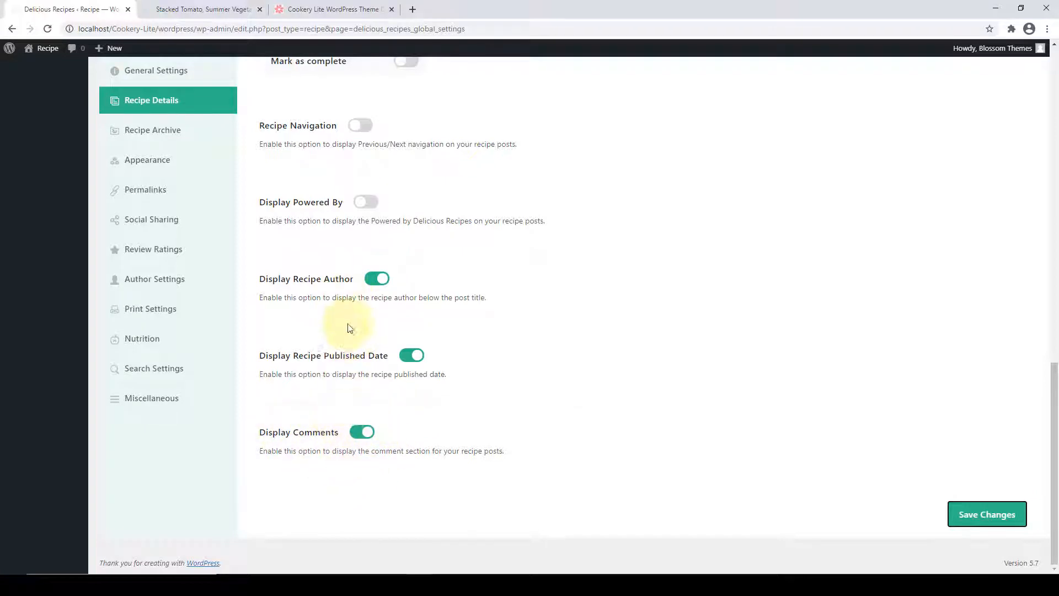
Hide the recipe Published Date, save, and reload Stacked Tomato to check the change.
left_click(207, 9)
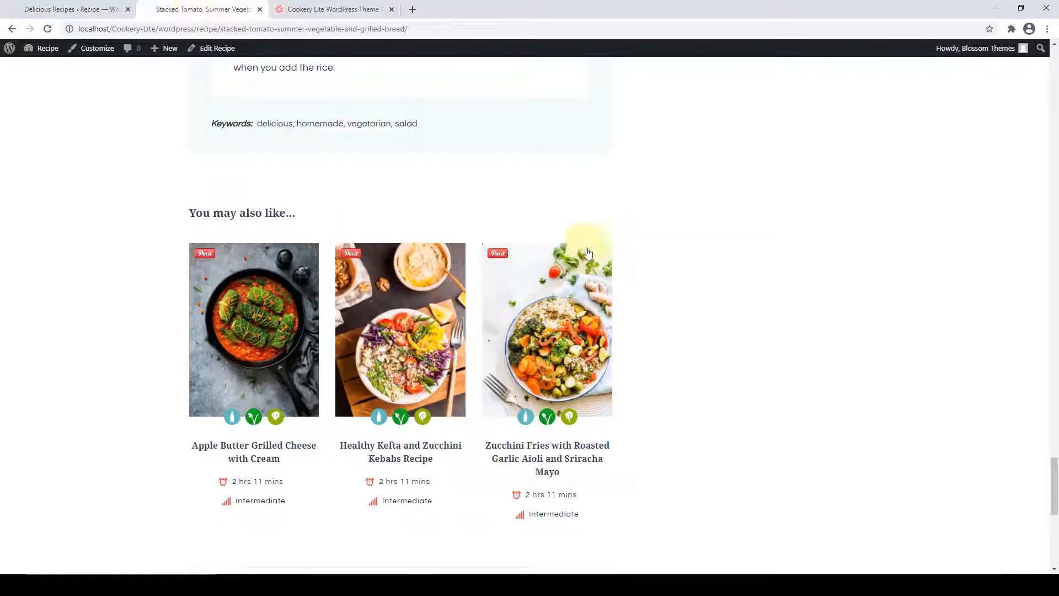
left_click_drag(1051, 485, 1048, 83)
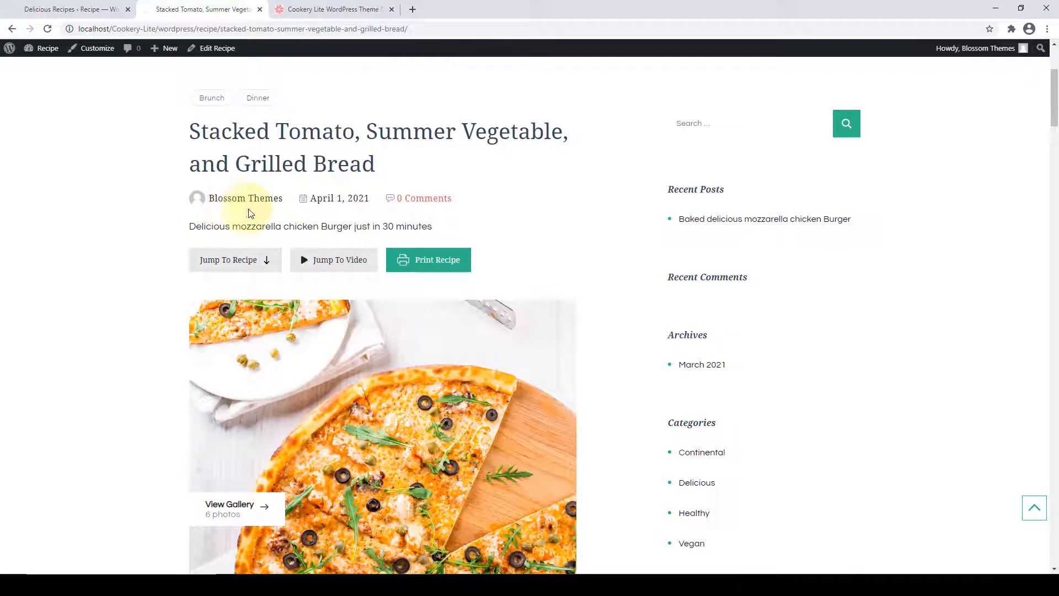
left_click(45, 9)
left_click(411, 355)
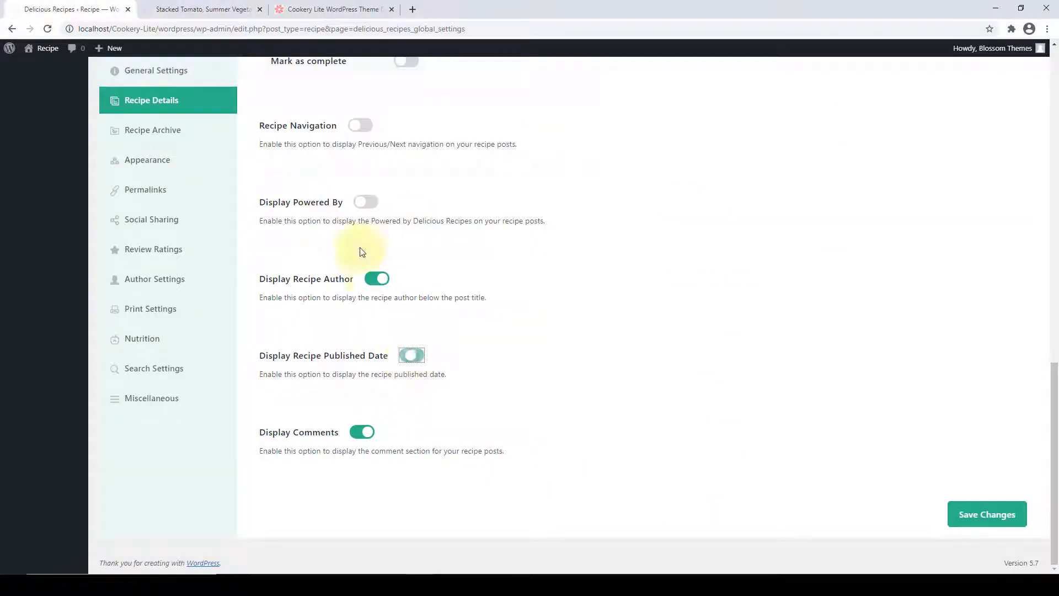
left_click(993, 513)
left_click(202, 9)
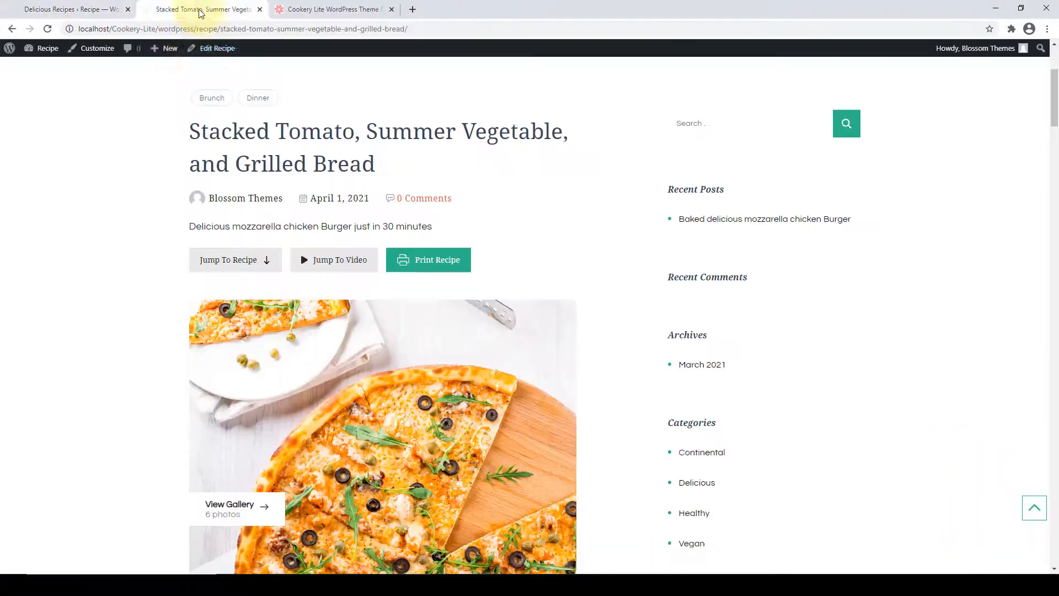
left_click(48, 28)
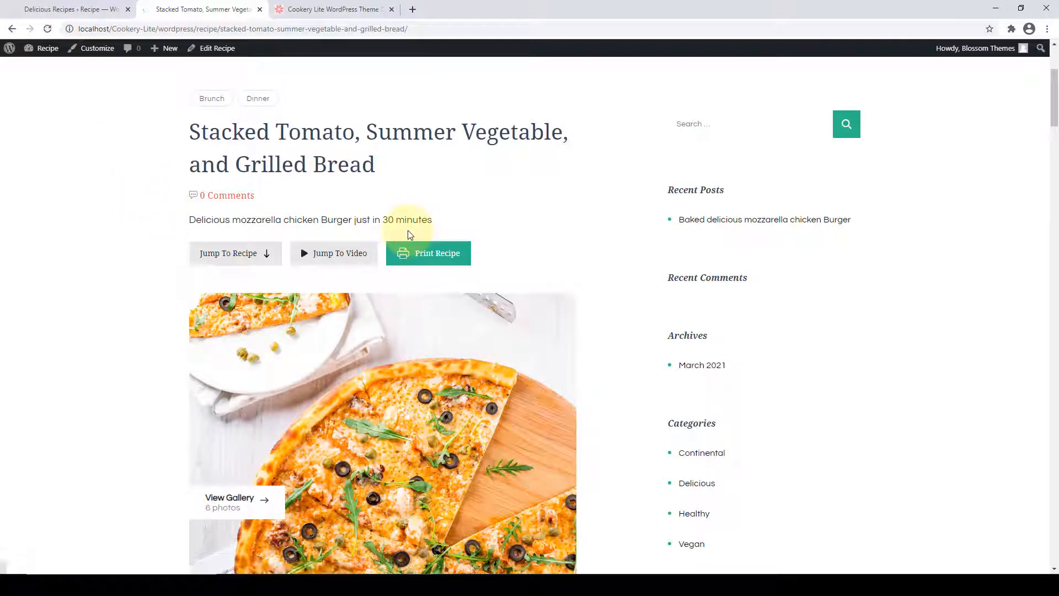
Re-enable Powered By, Recipe Navigation, Author and Published Date in Recipe Details and save.
key("ctrl+shift+Tab")
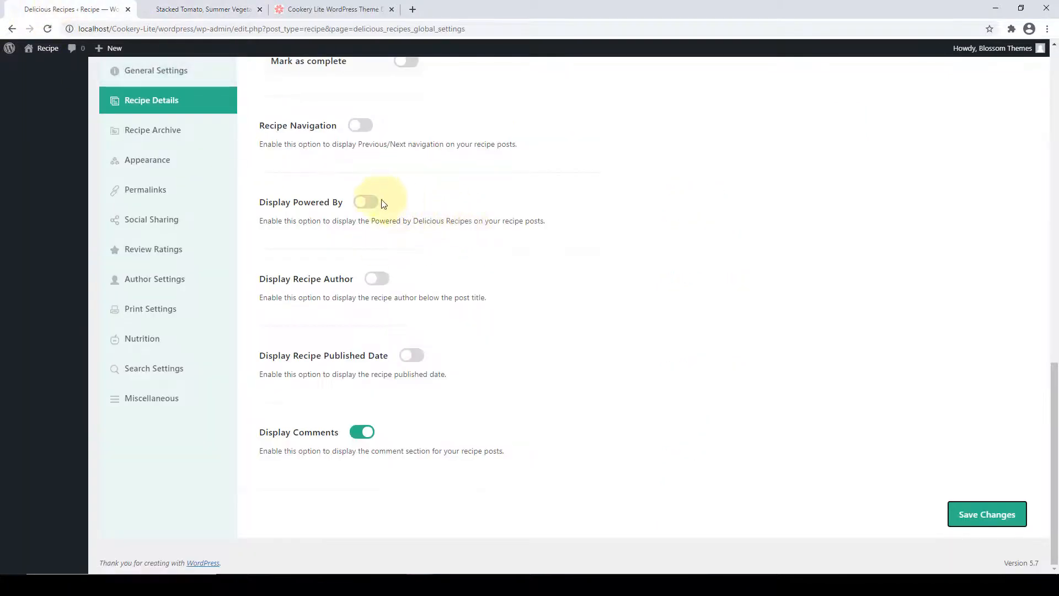
left_click(365, 202)
left_click(361, 125)
left_click(382, 289)
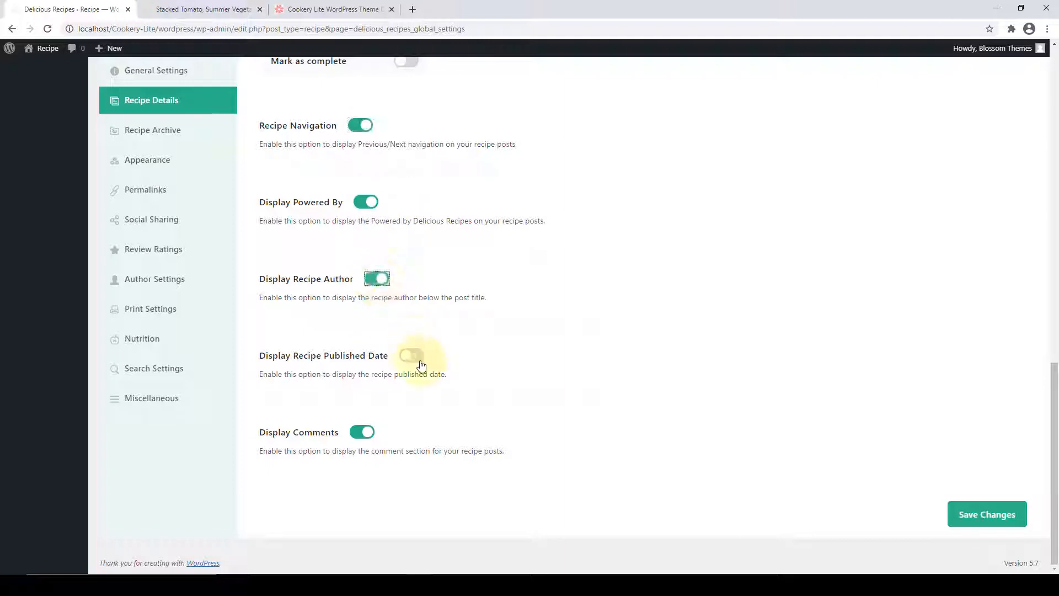
left_click(417, 361)
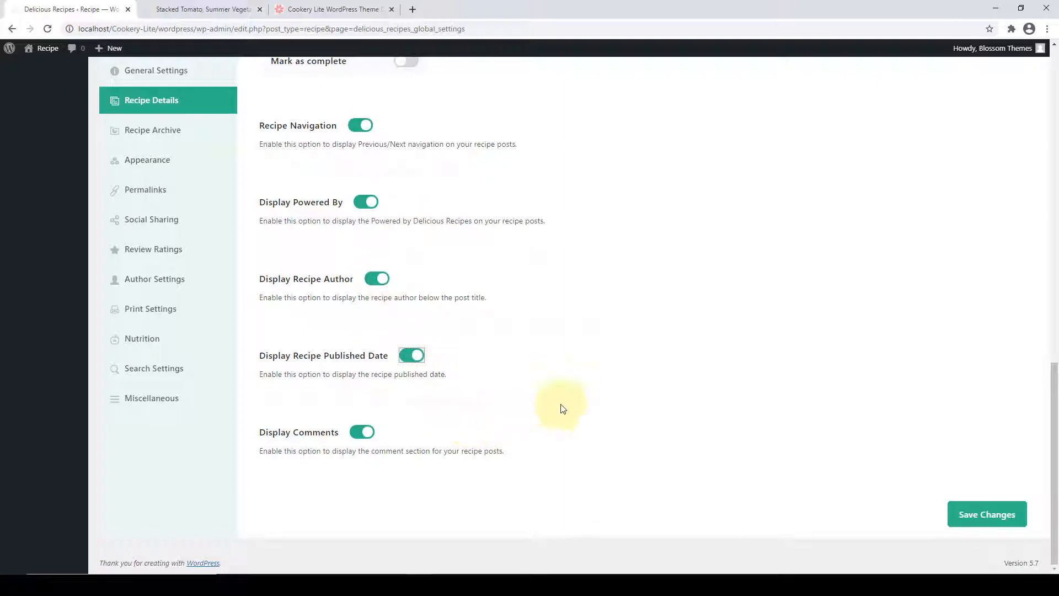
left_click(1005, 515)
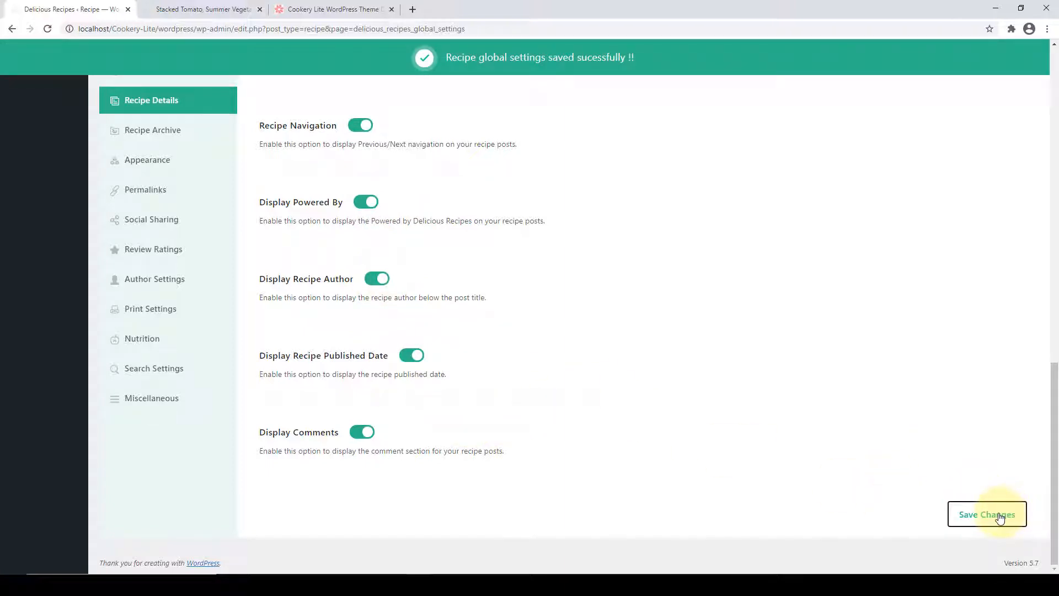
Look through the Recipe Archive and Appearance settings sections.
left_click(182, 139)
scroll(417, 374, "up", 1)
scroll(442, 349, "down", 4)
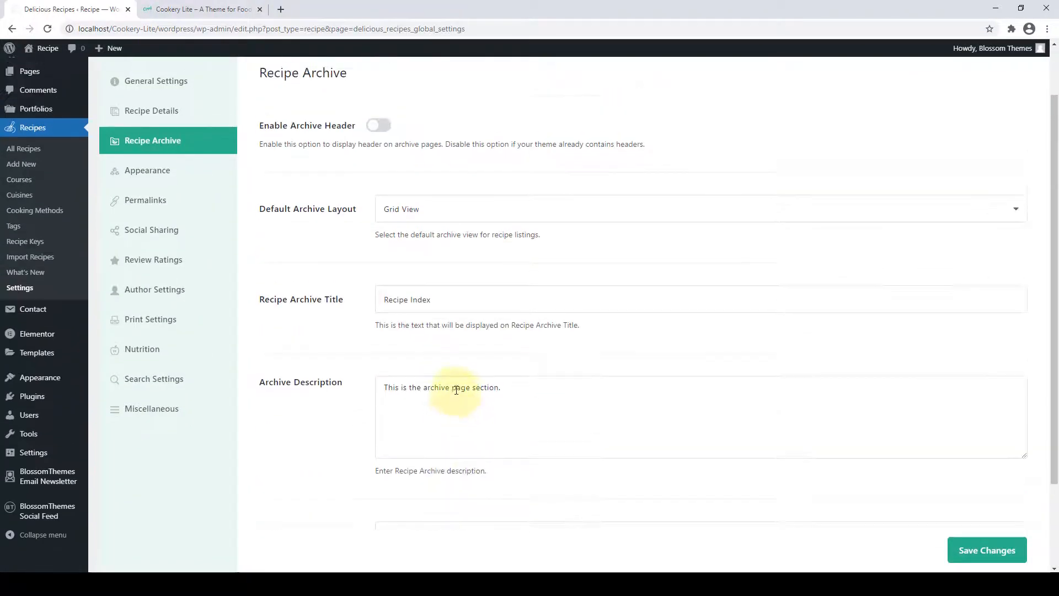
left_click(190, 171)
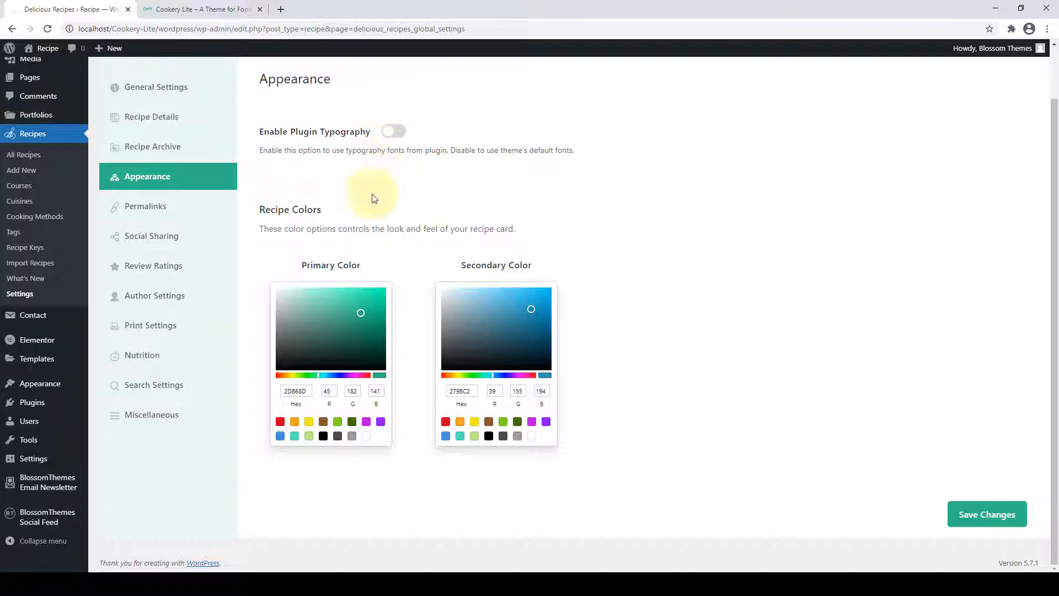
Open the Permalinks settings and click into the Recipe Base field, still set to recipe.
left_click(151, 202)
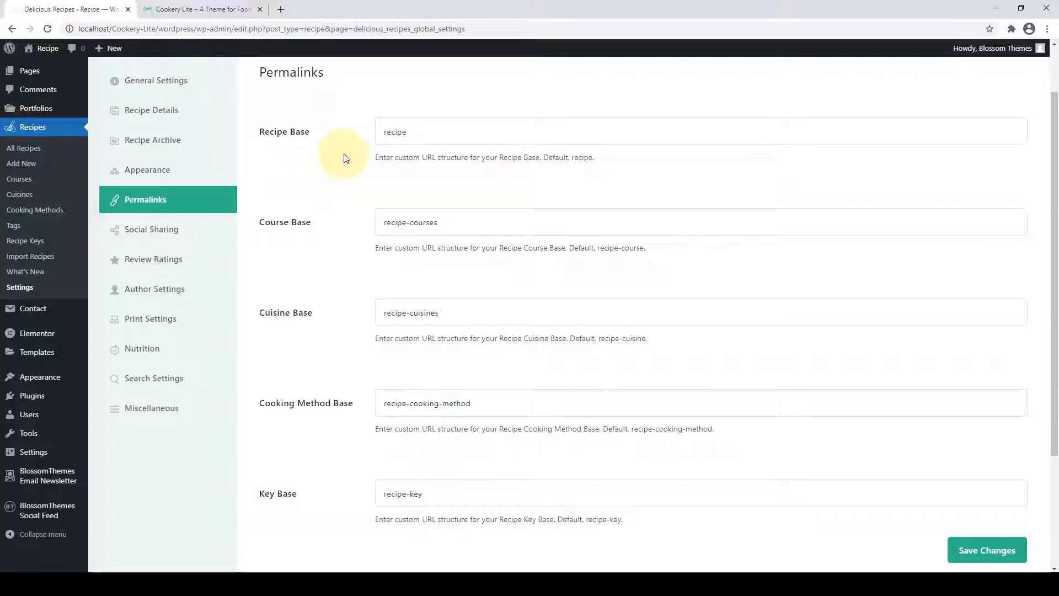
scroll(298, 165, "down", 3)
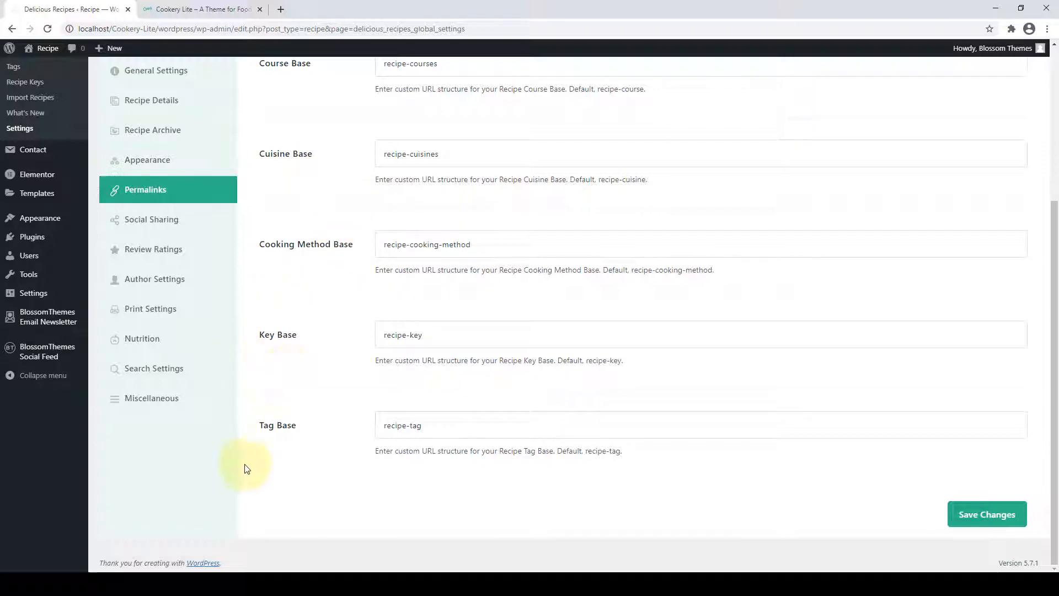
scroll(492, 426, "up", 4)
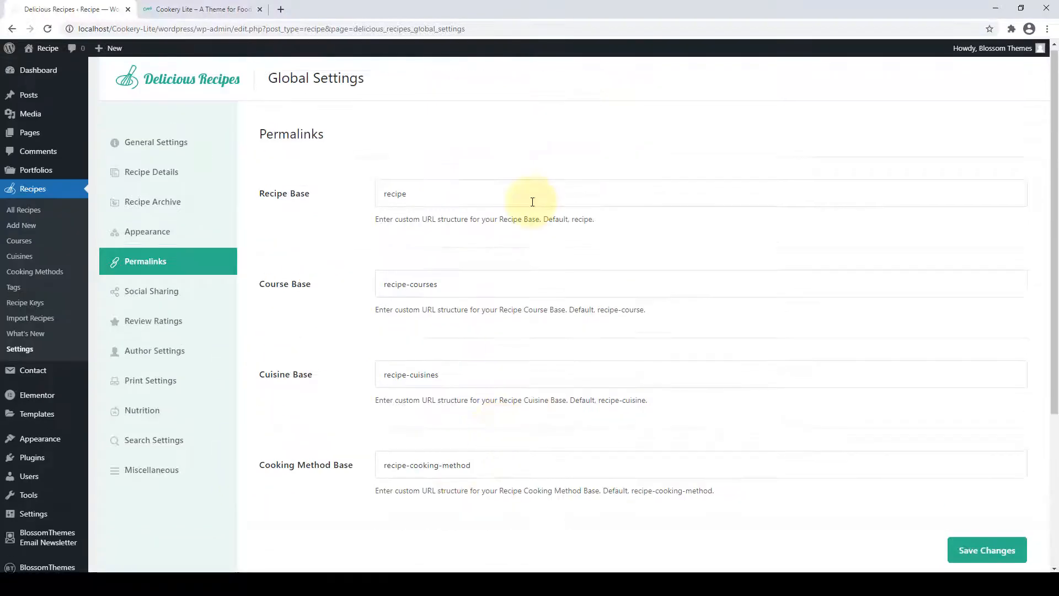
scroll(526, 200, "down", 4)
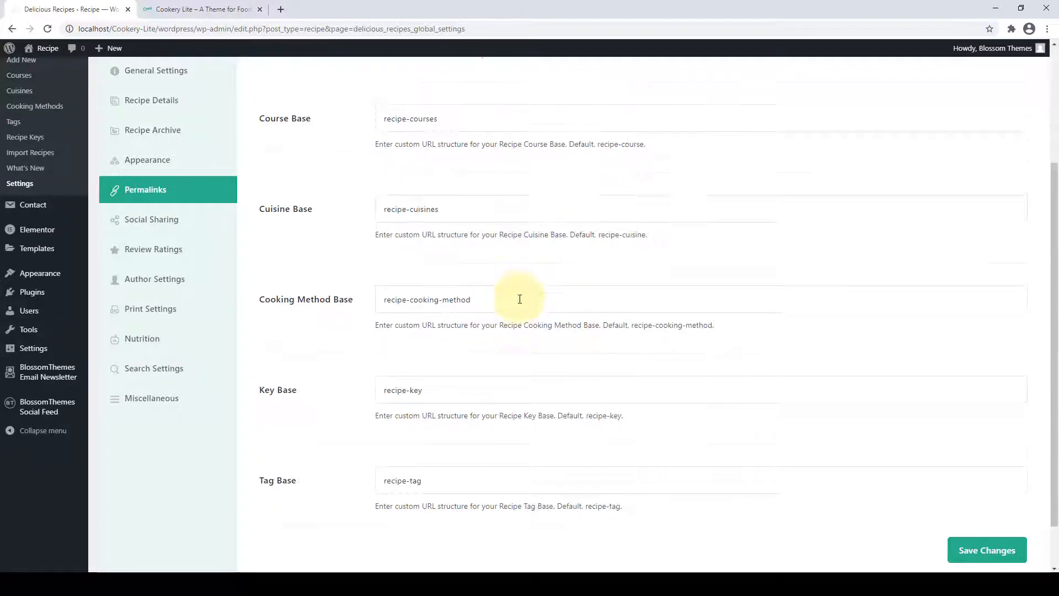
scroll(511, 417, "up", 4)
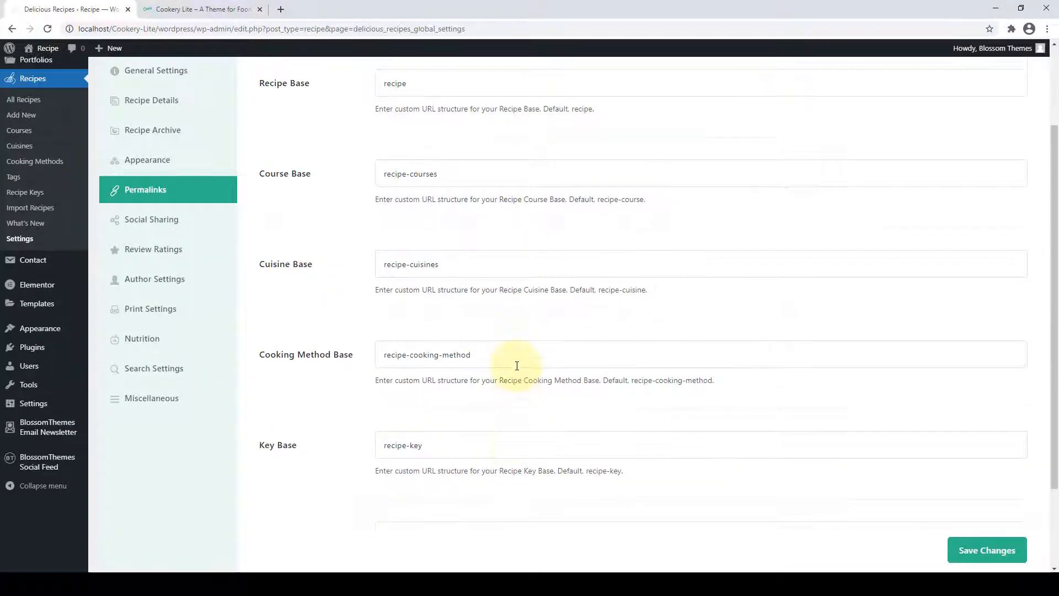
left_click(410, 137)
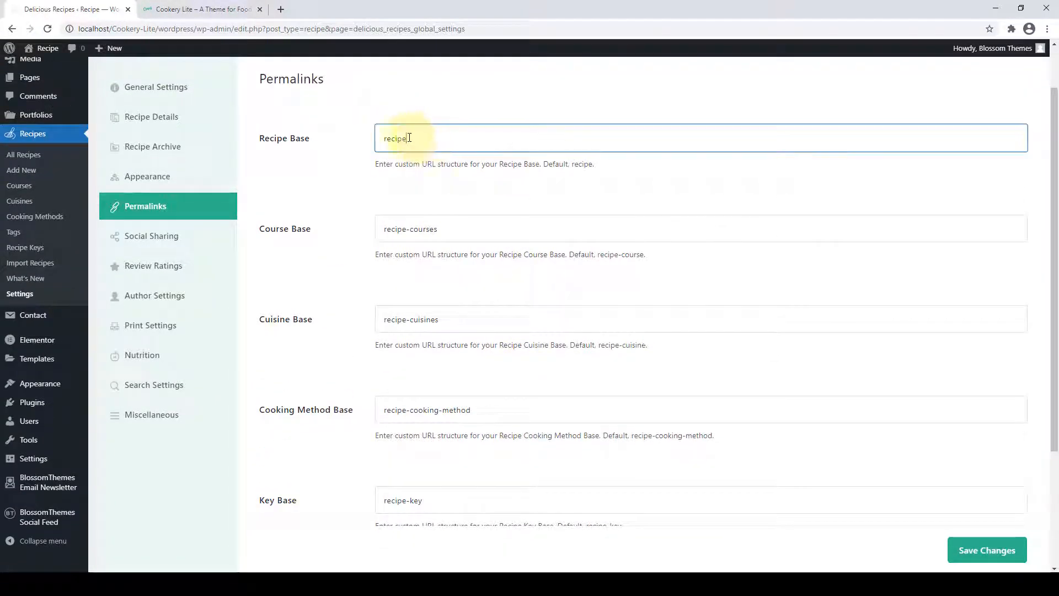
left_click(422, 189)
Enable social share options with Instagram and Pinterest, then view the Cookery Lite demo's share section.
scroll(331, 209, "down", 4)
left_click(212, 231)
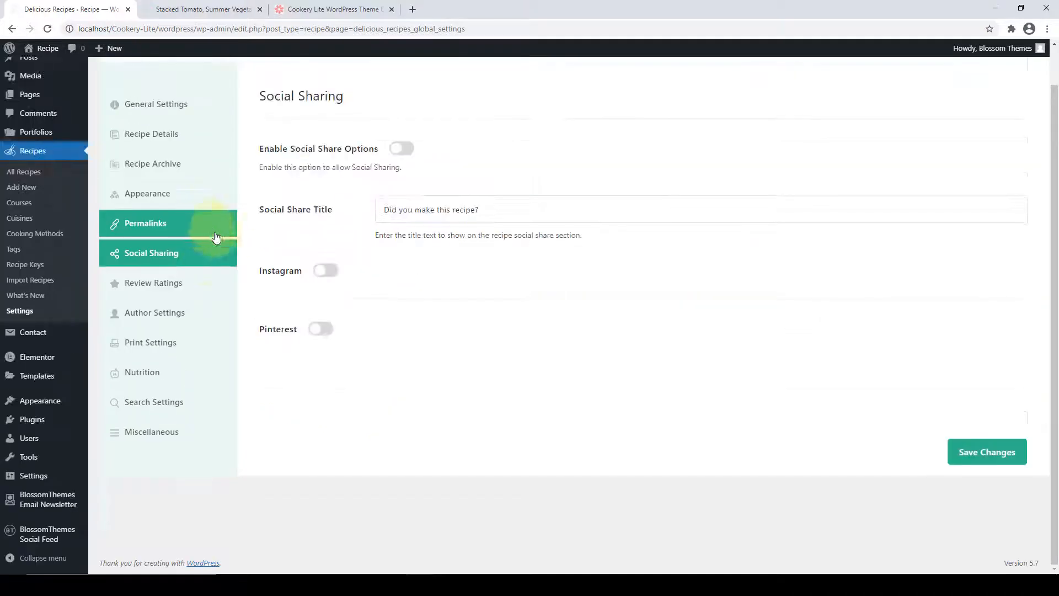
left_click(402, 148)
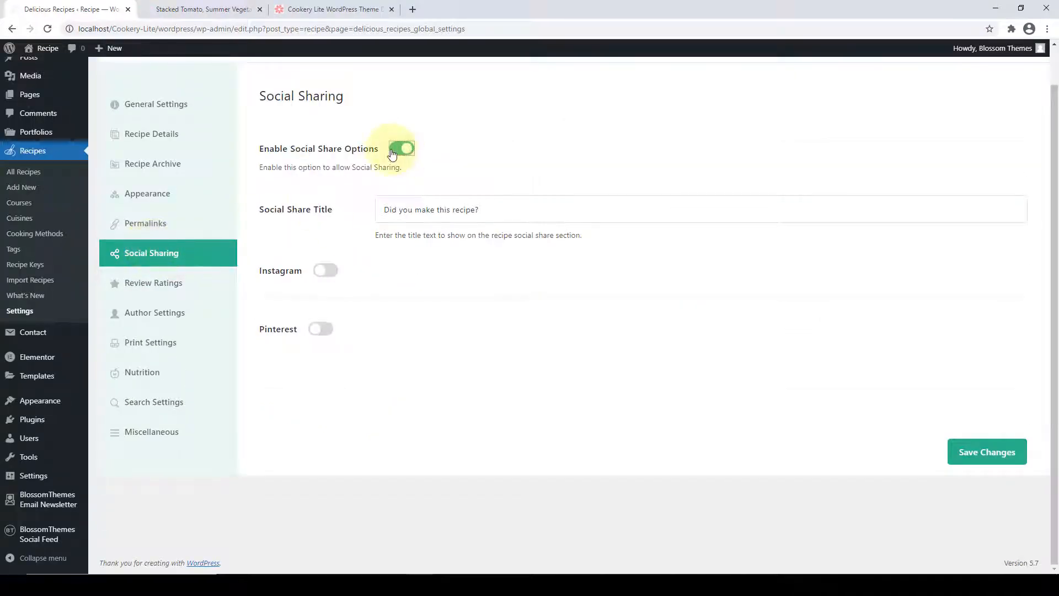
left_click(326, 271)
scroll(331, 408, "down", 1)
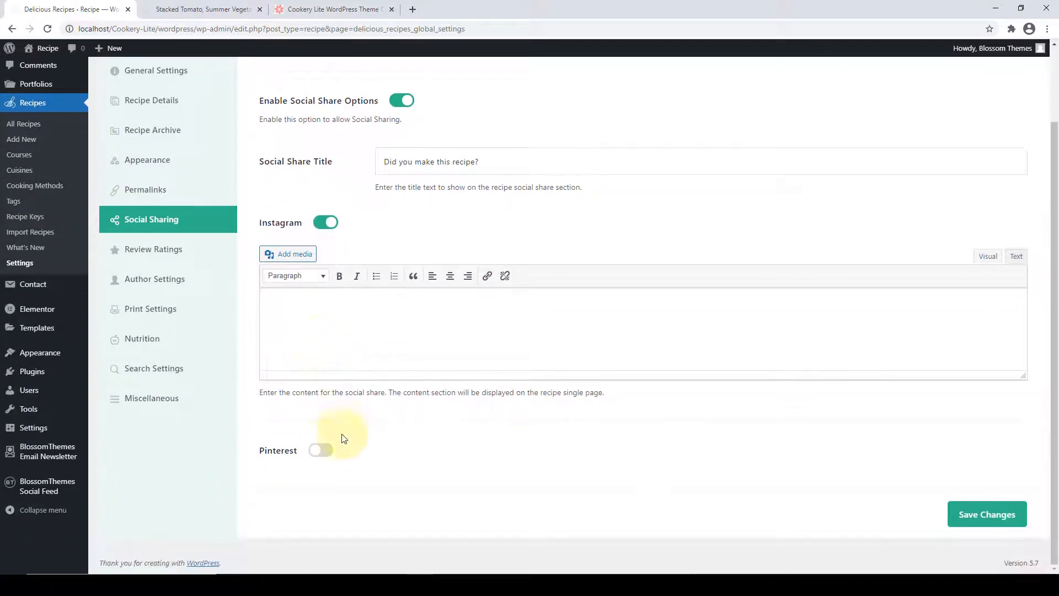
left_click(322, 452)
scroll(411, 310, "down", 3)
scroll(386, 275, "up", 1)
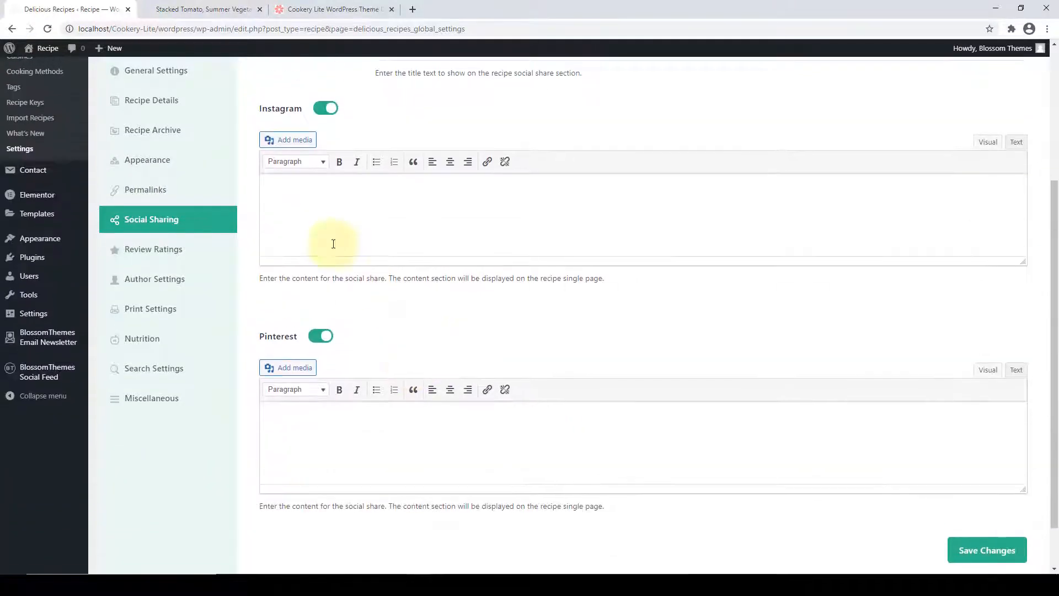
left_click(291, 7)
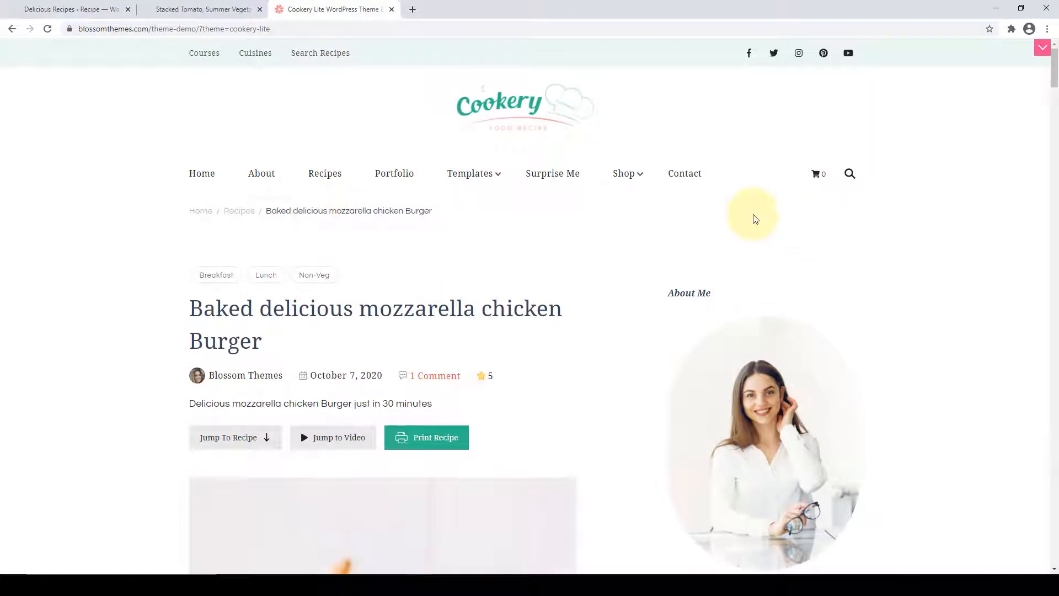
left_click_drag(1054, 69, 1051, 414)
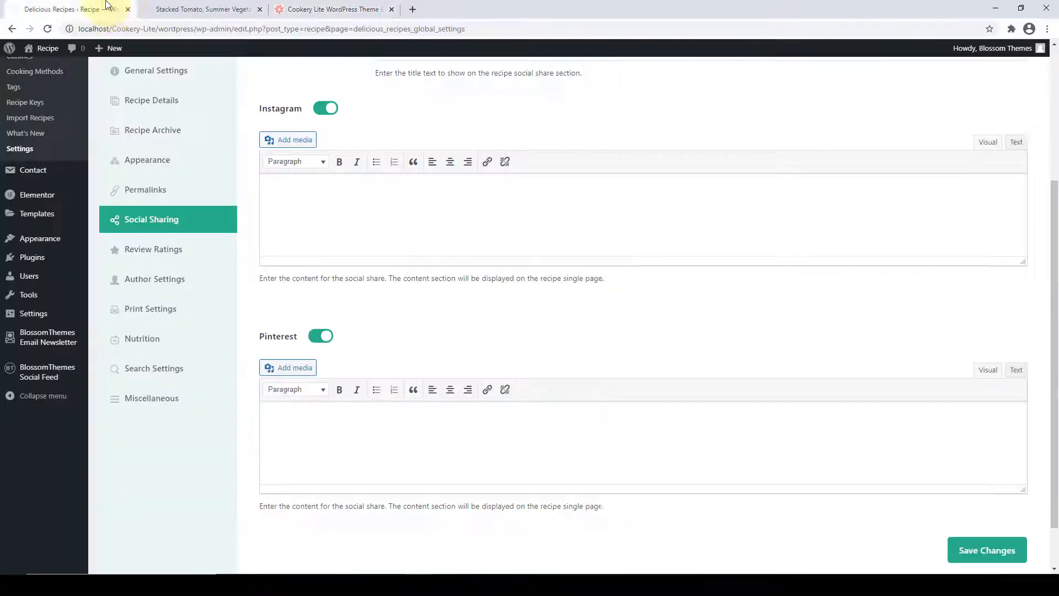
Check the Social Share Title and Instagram content fields in the sharing settings.
left_click(110, 9)
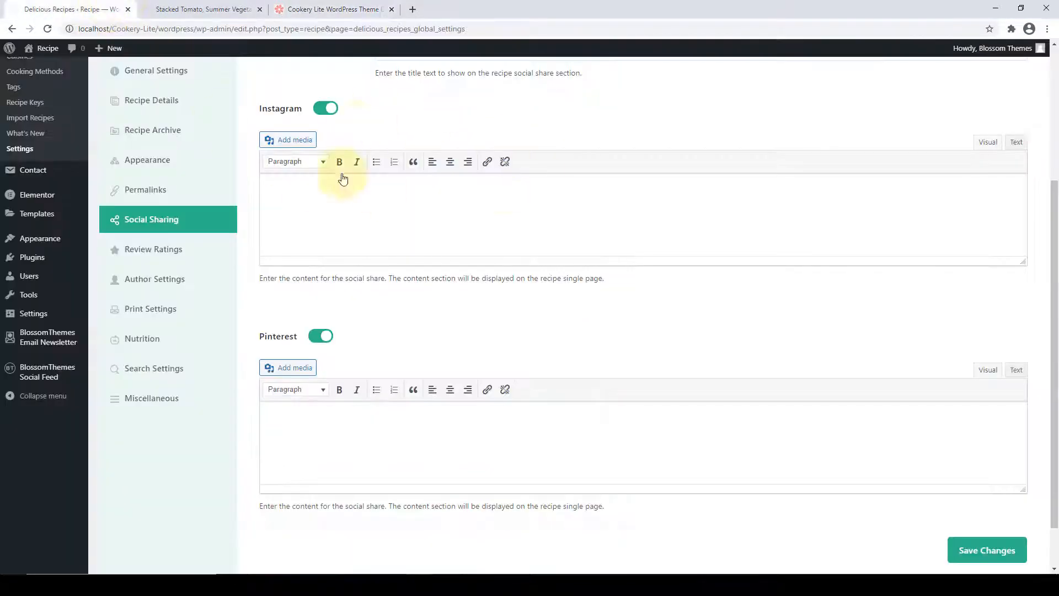
scroll(313, 195, "up", 2)
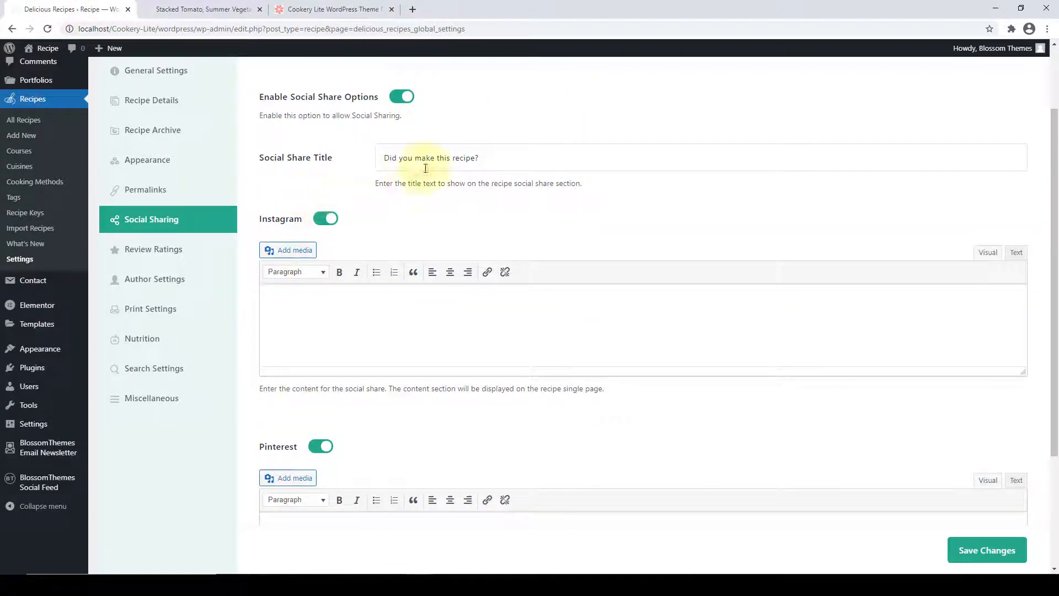
left_click_drag(501, 160, 399, 161)
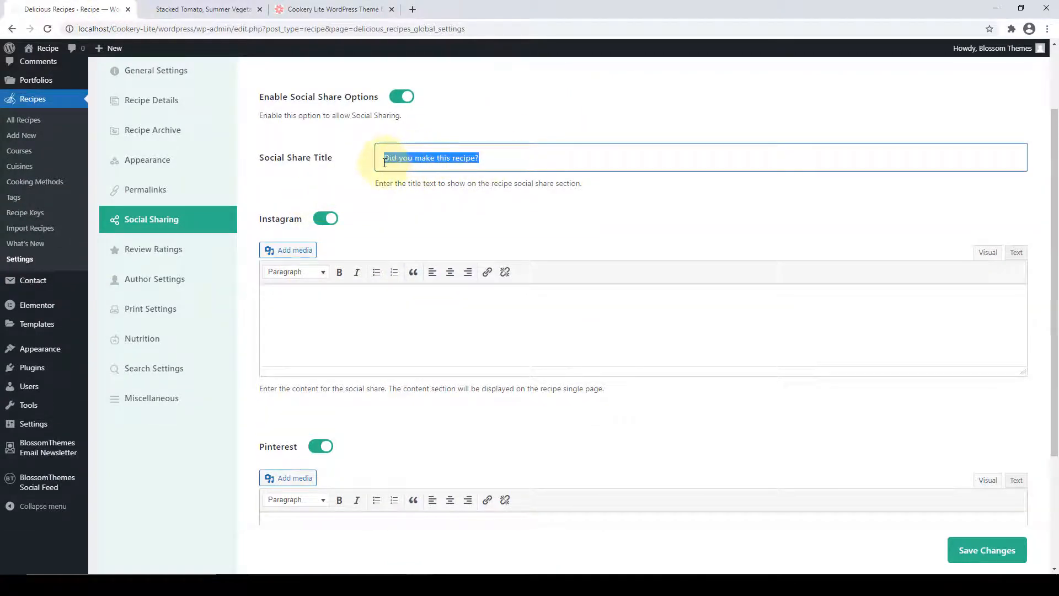
scroll(380, 188, "down", 2)
left_click(371, 221)
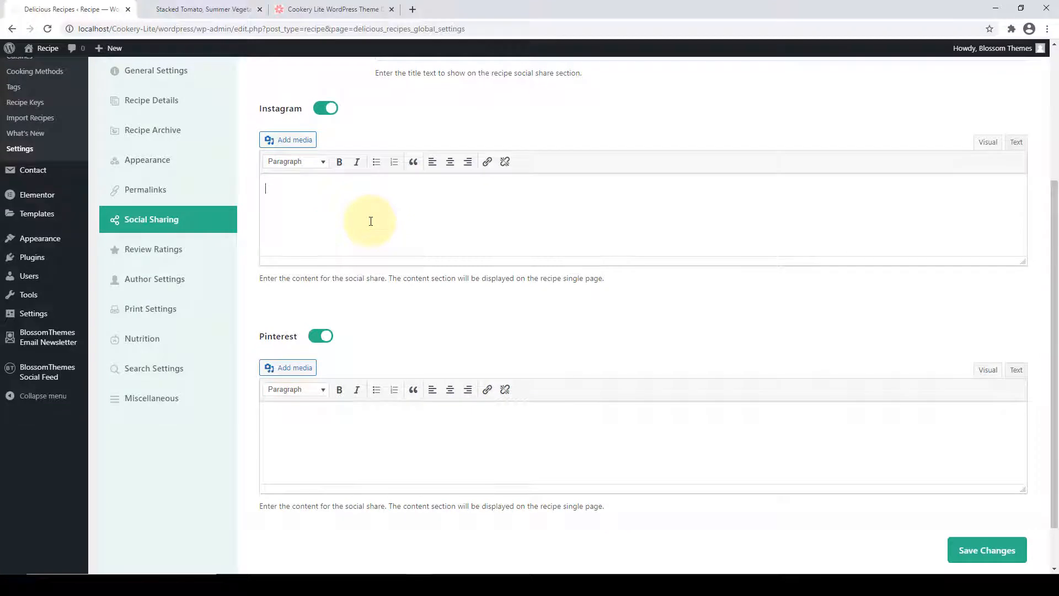
scroll(354, 323, "down", 1)
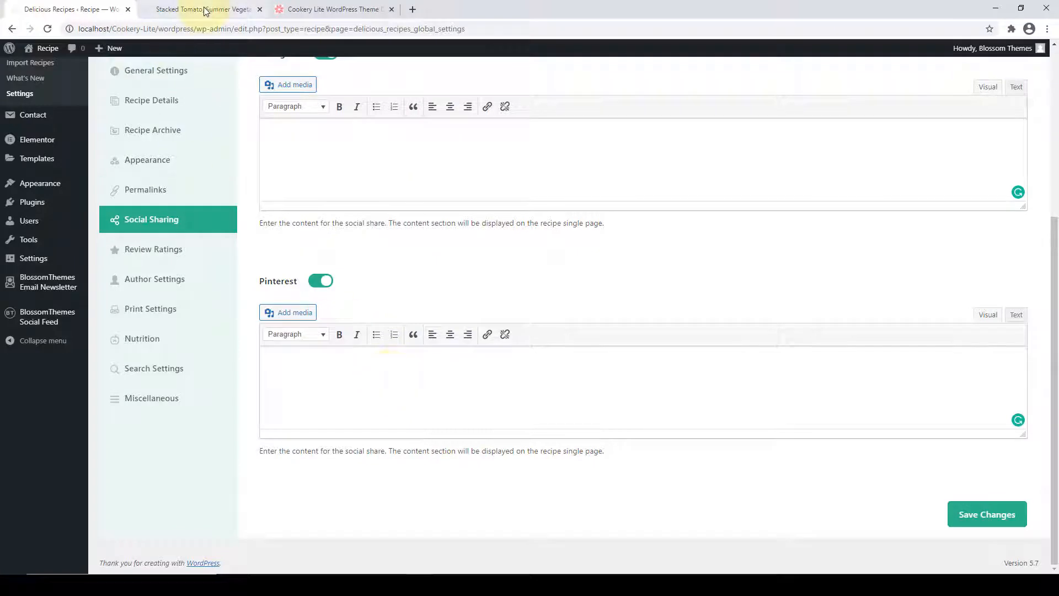
Copy the demo's Instagram tagging message and paste it into the Instagram share content.
left_click(292, 10)
scroll(288, 276, "down", 2)
left_click_drag(362, 143, 216, 112)
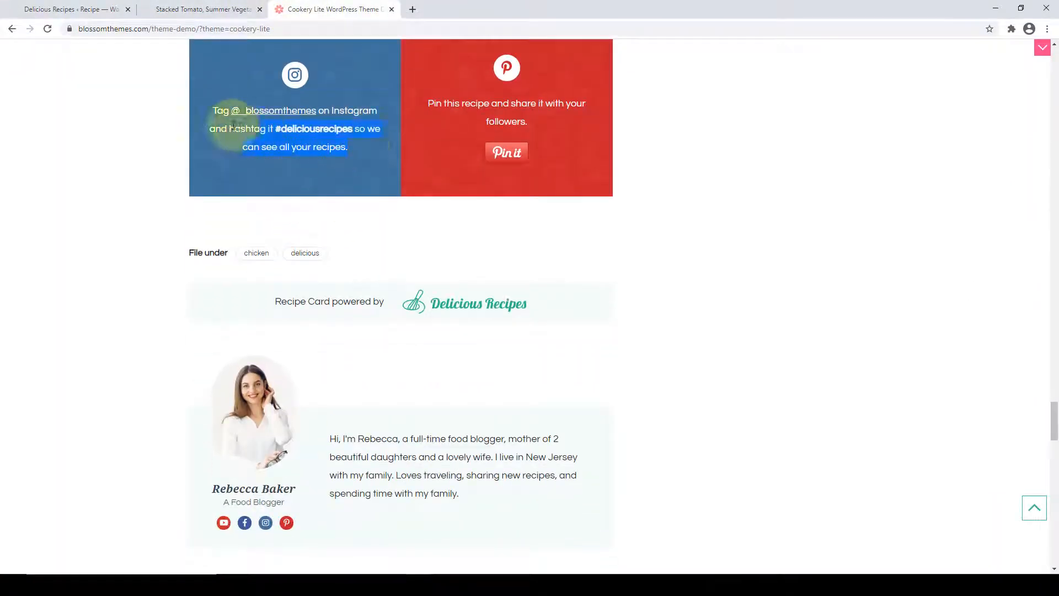
right_click(216, 112)
left_click(236, 120)
left_click(96, 10)
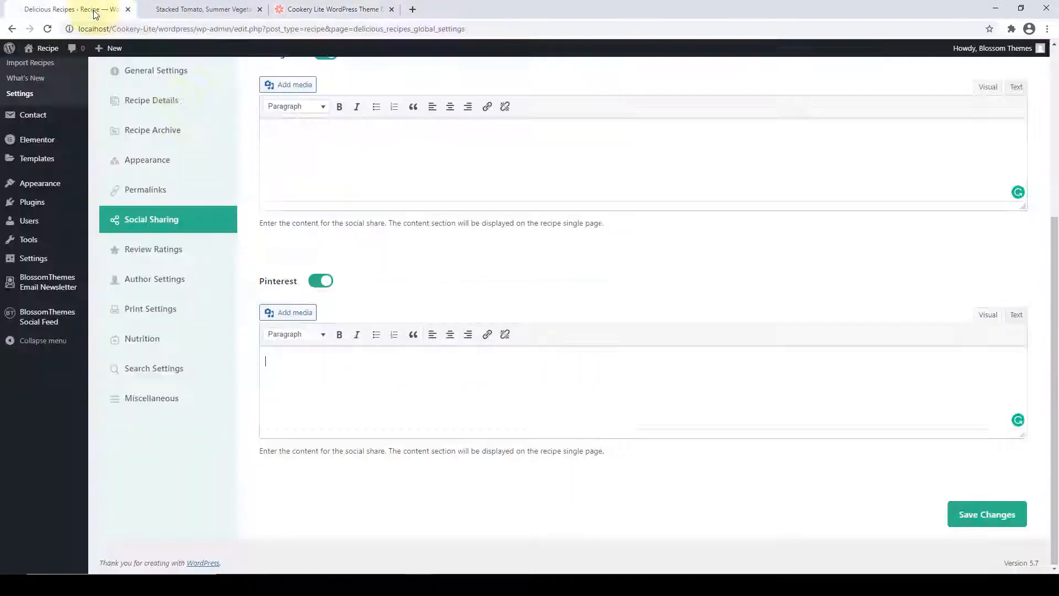
left_click(333, 142)
right_click(336, 147)
left_click(324, 135)
right_click(324, 134)
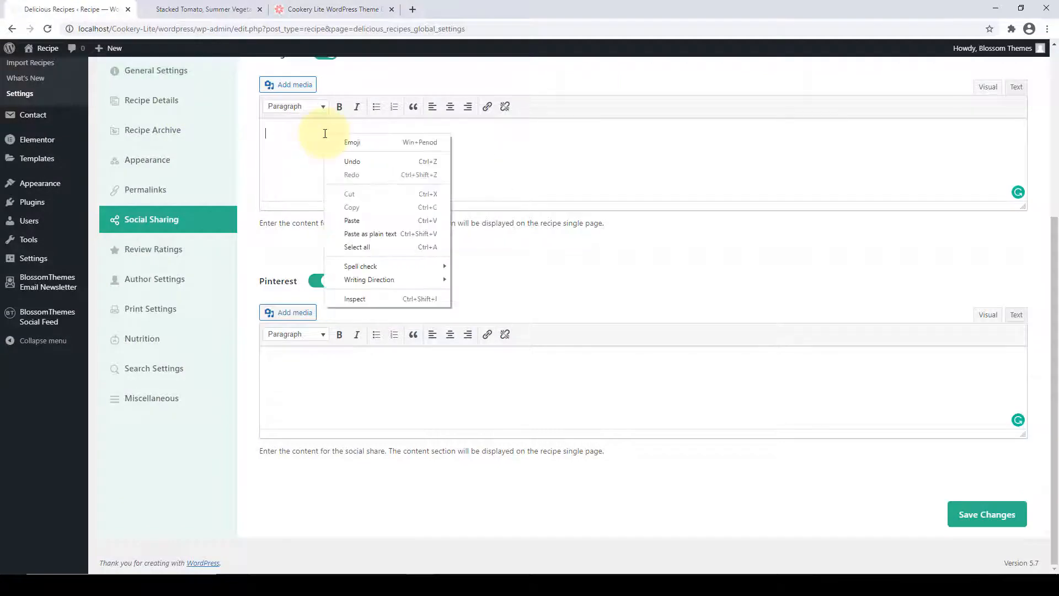
left_click(353, 220)
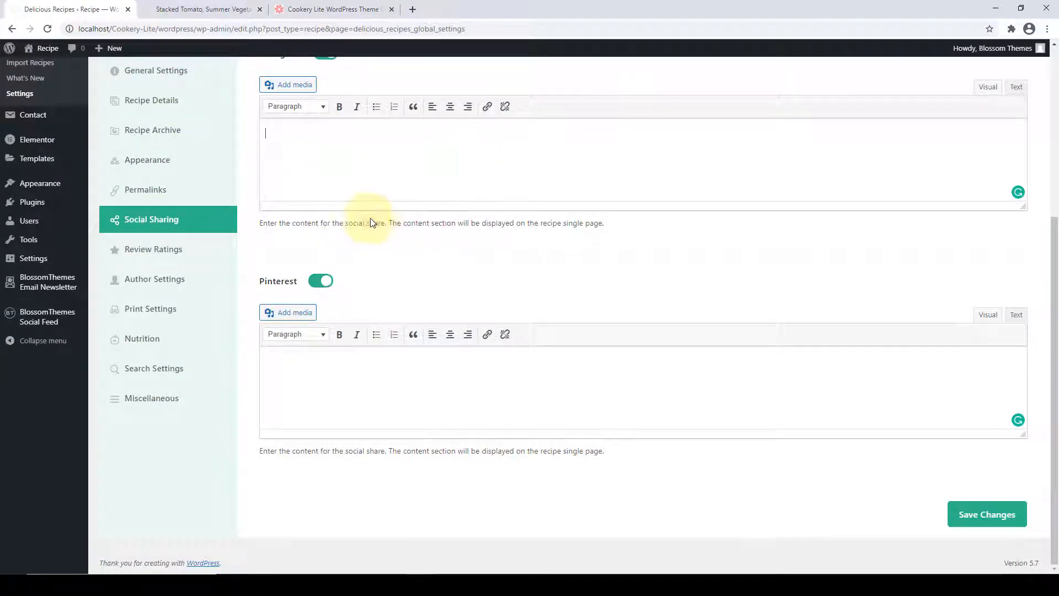
Paste 'Pin this recipe and share it with your followers.' from the demo into Pinterest content, then save.
left_click(336, 9)
left_click_drag(527, 122, 431, 103)
right_click(436, 106)
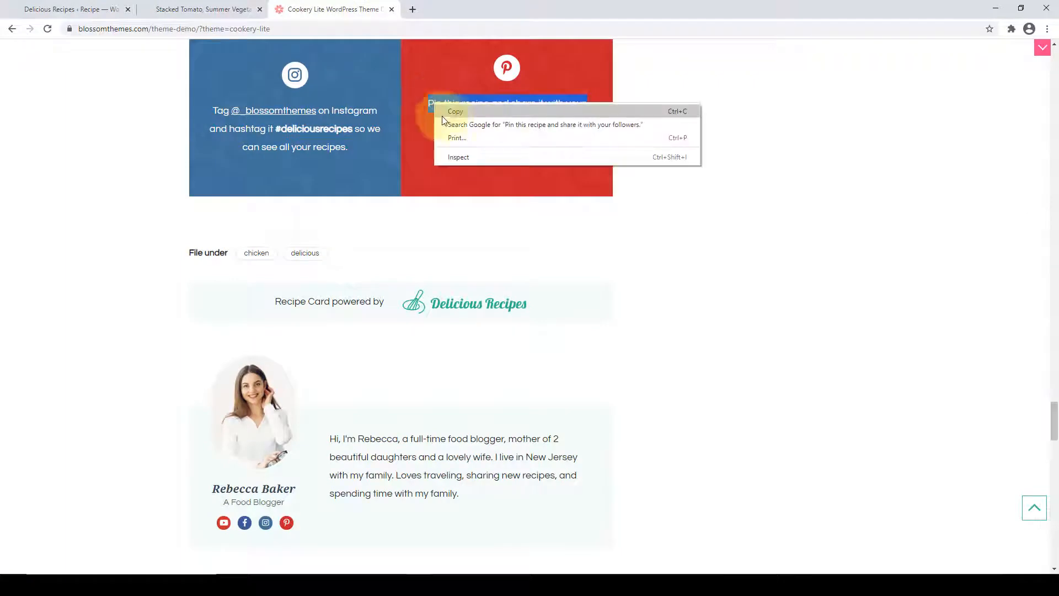
left_click(451, 113)
left_click(91, 11)
left_click(296, 370)
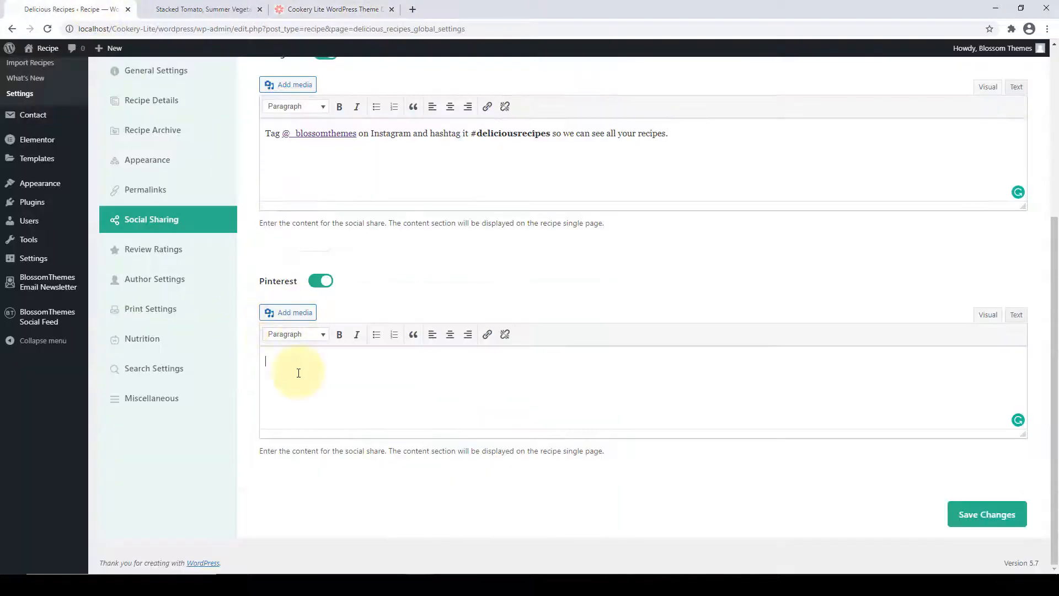
right_click(294, 375)
left_click(295, 366)
right_click(295, 366)
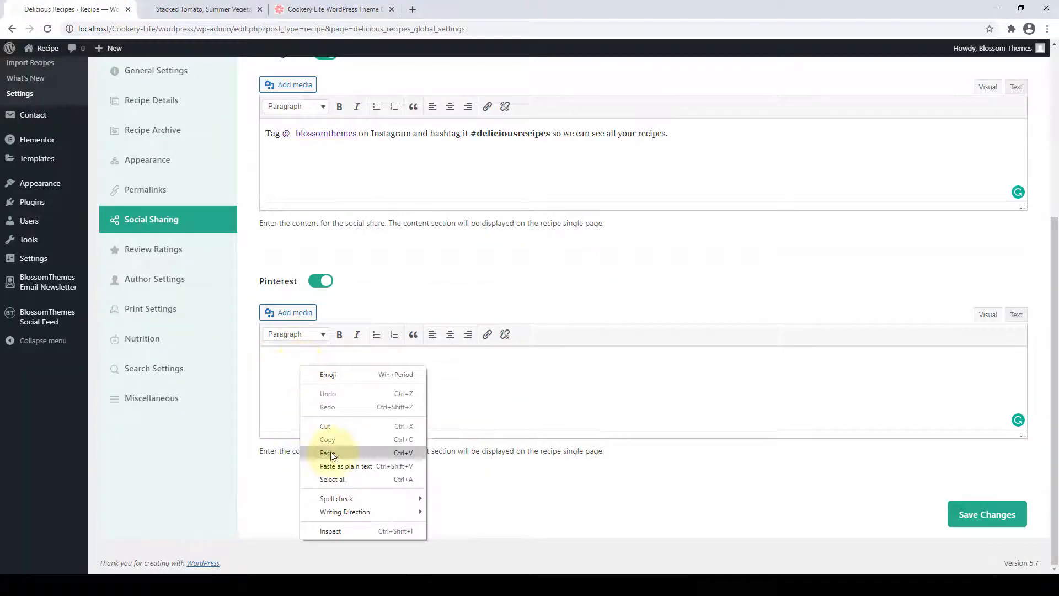
left_click(333, 452)
left_click(952, 513)
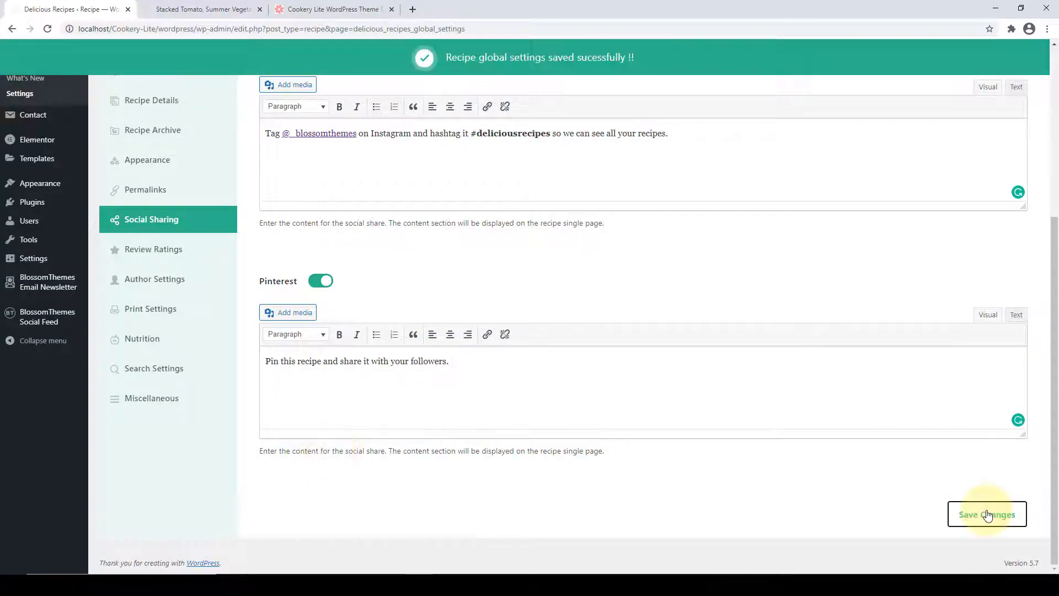
Reload Stacked Tomato and scroll to its new Instagram and Pinterest share section.
left_click(204, 10)
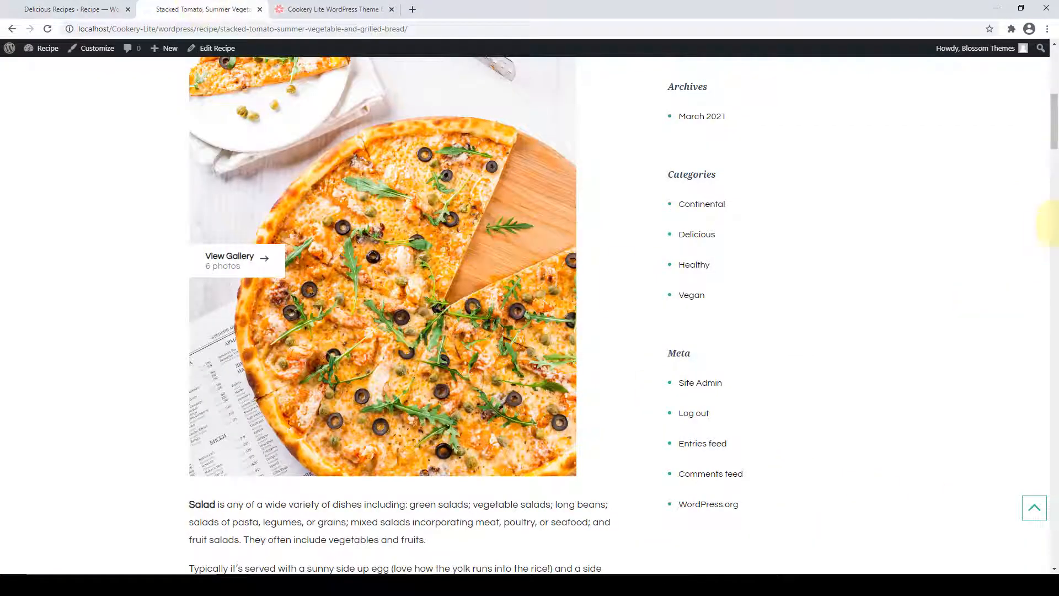
left_click_drag(1048, 170, 1049, 468)
left_click(48, 29)
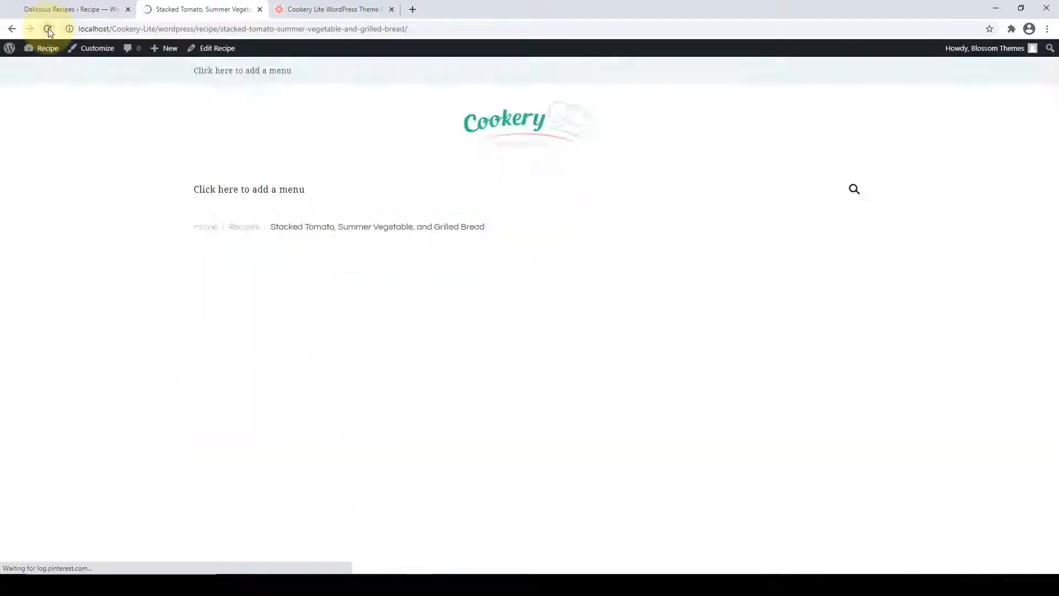
scroll(529, 385, "down", 3)
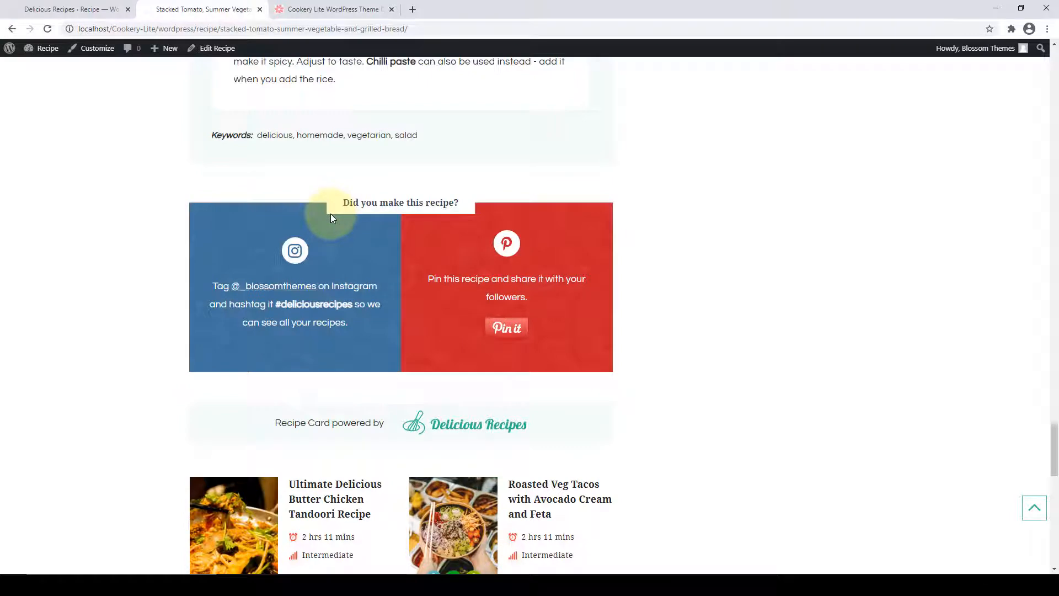
Inspect the Review Ratings rating label, then view the recipe's Rate this recipe stars.
left_click(61, 9)
left_click(209, 271)
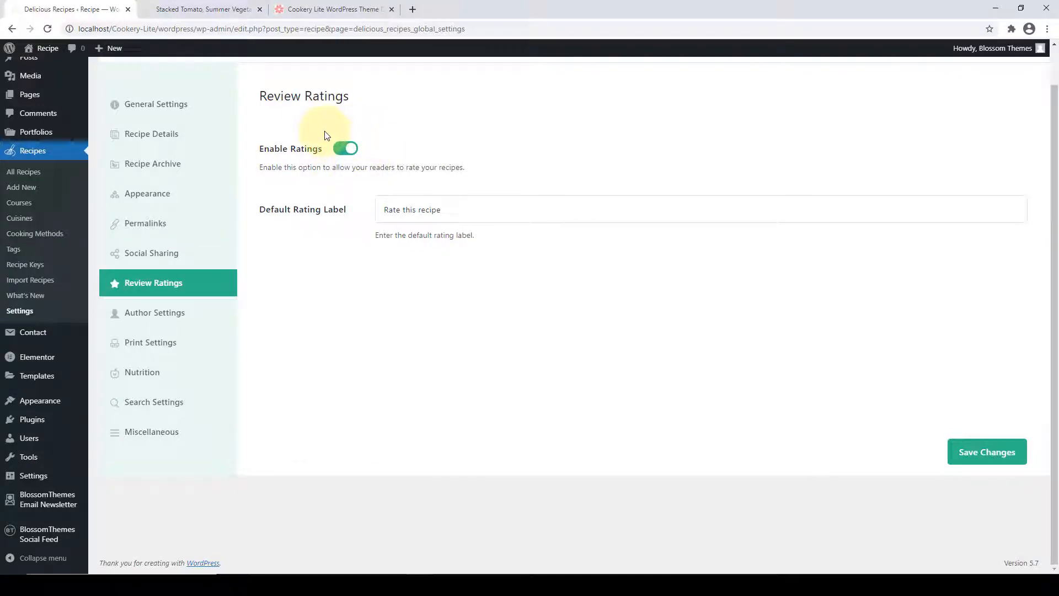
left_click_drag(448, 213, 383, 211)
left_click(329, 246)
left_click(182, 6)
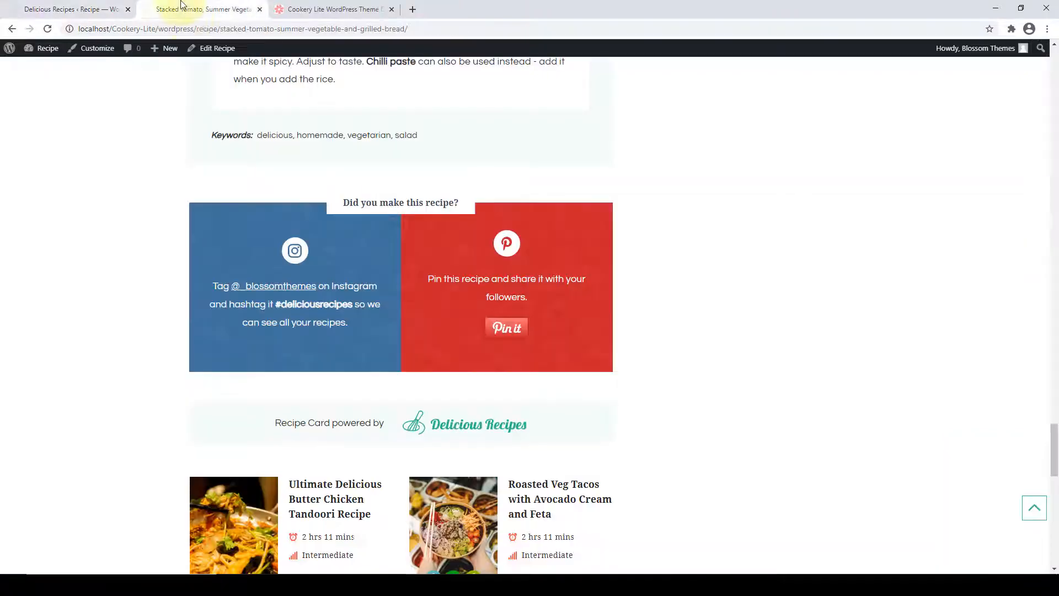
scroll(473, 271, "down", 15)
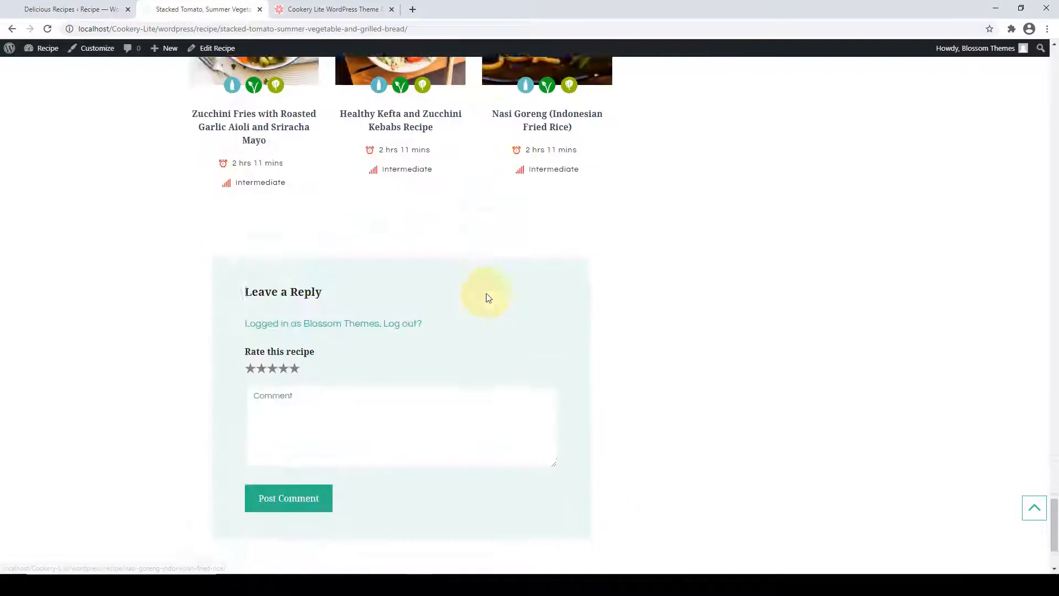
Save ratings switched off and reload Stacked Tomato to confirm the stars disappear.
left_click_drag(270, 238, 246, 229)
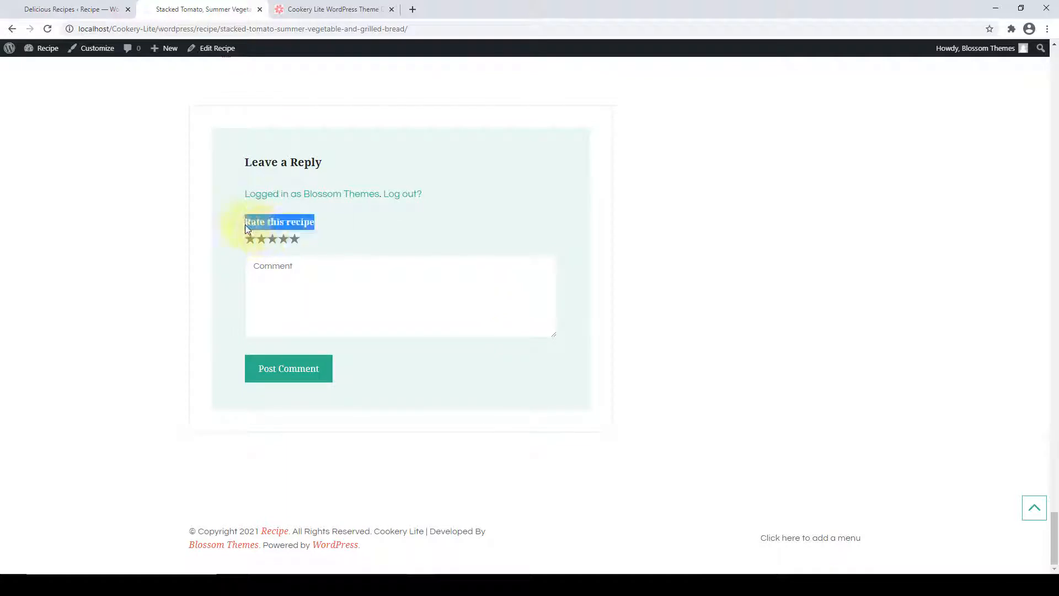
left_click(237, 220)
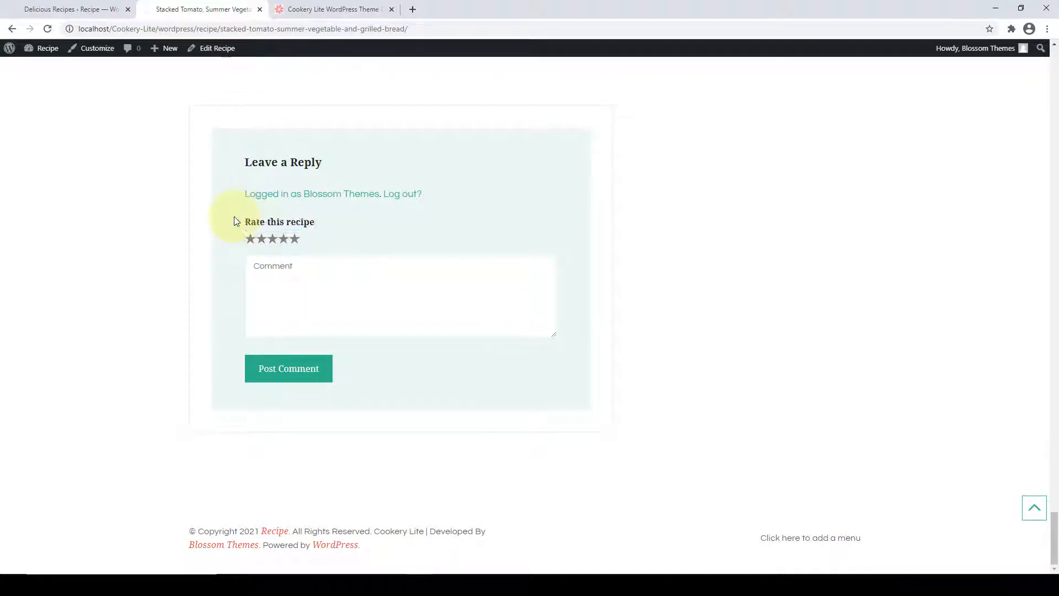
left_click(101, 7)
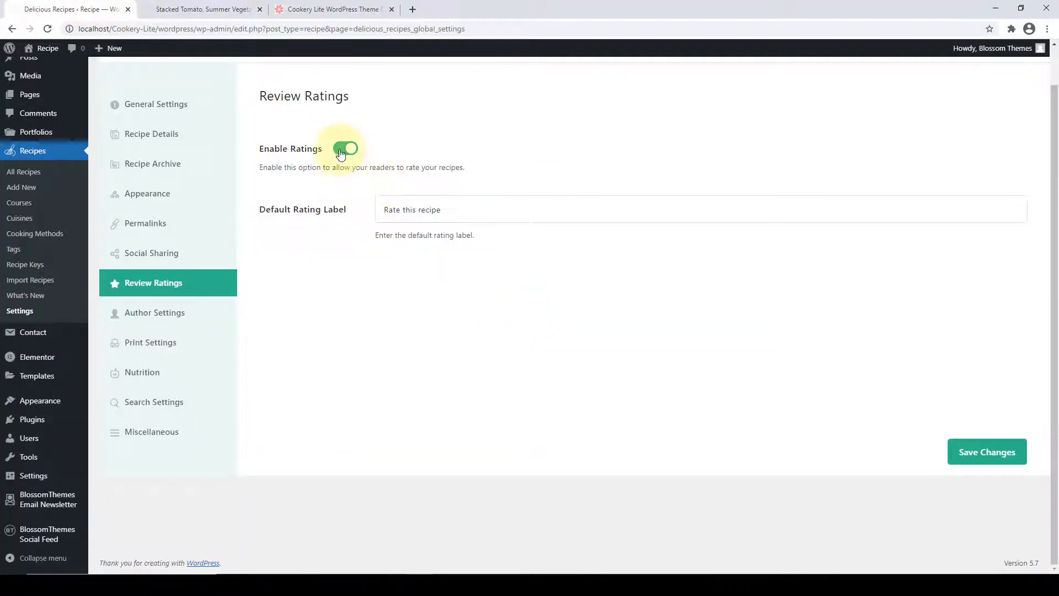
left_click(988, 449)
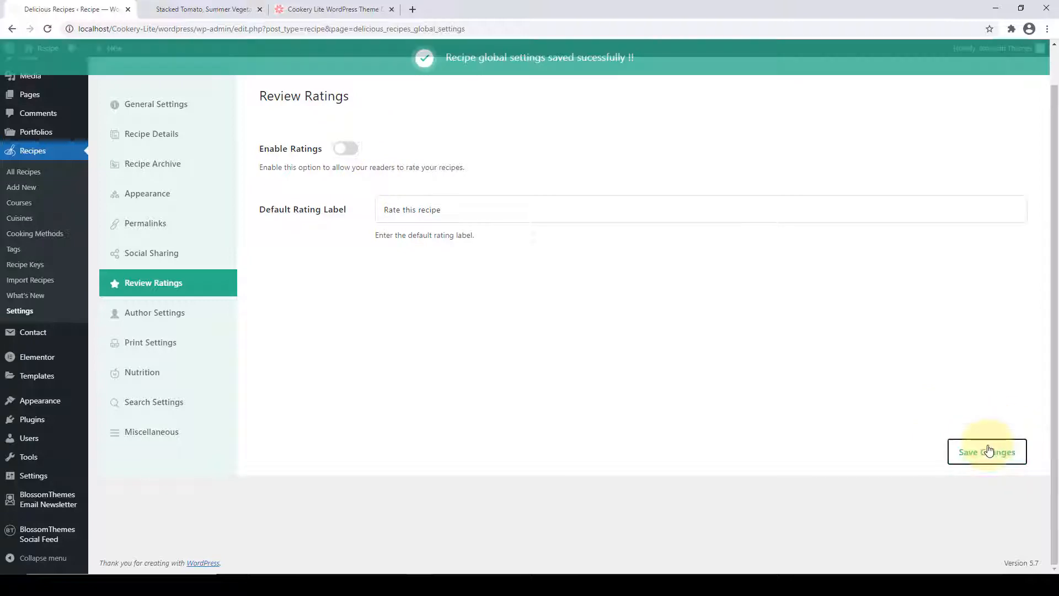
left_click(210, 10)
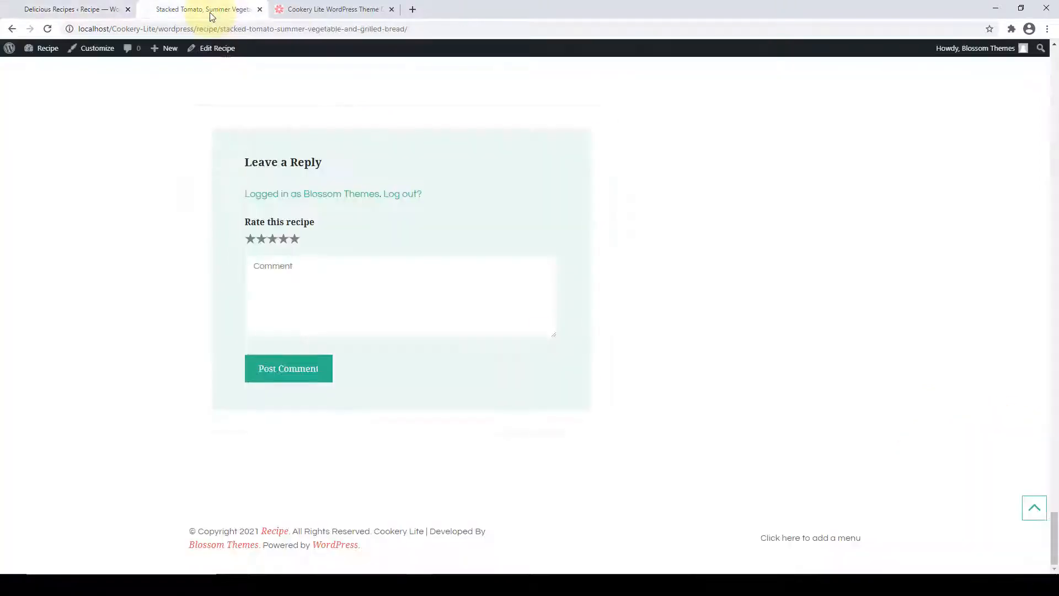
left_click(46, 29)
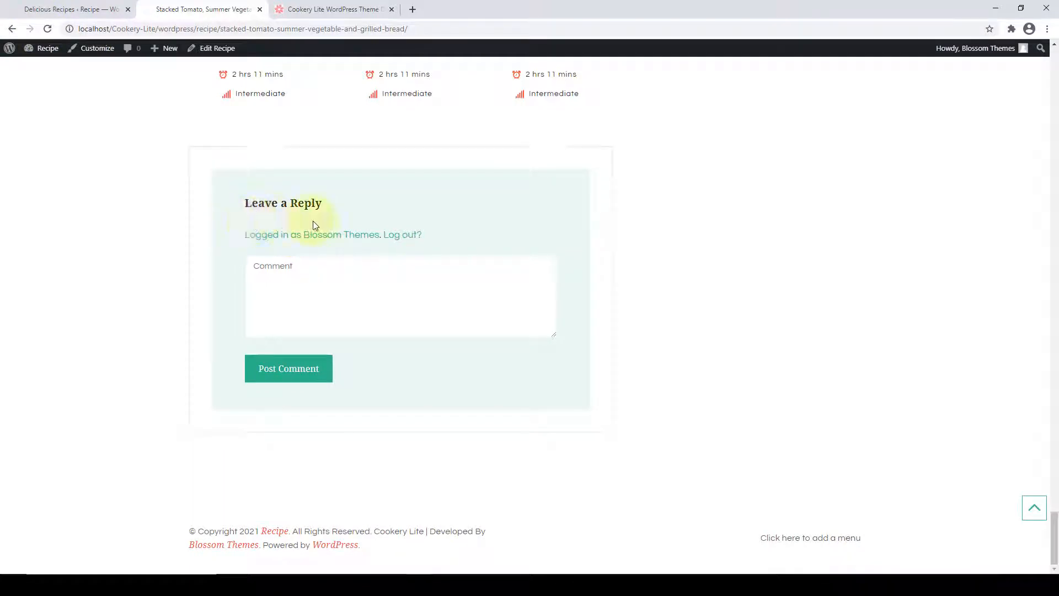
Turn Enable Ratings back on and save, then open Author Settings.
left_click(71, 9)
left_click(345, 148)
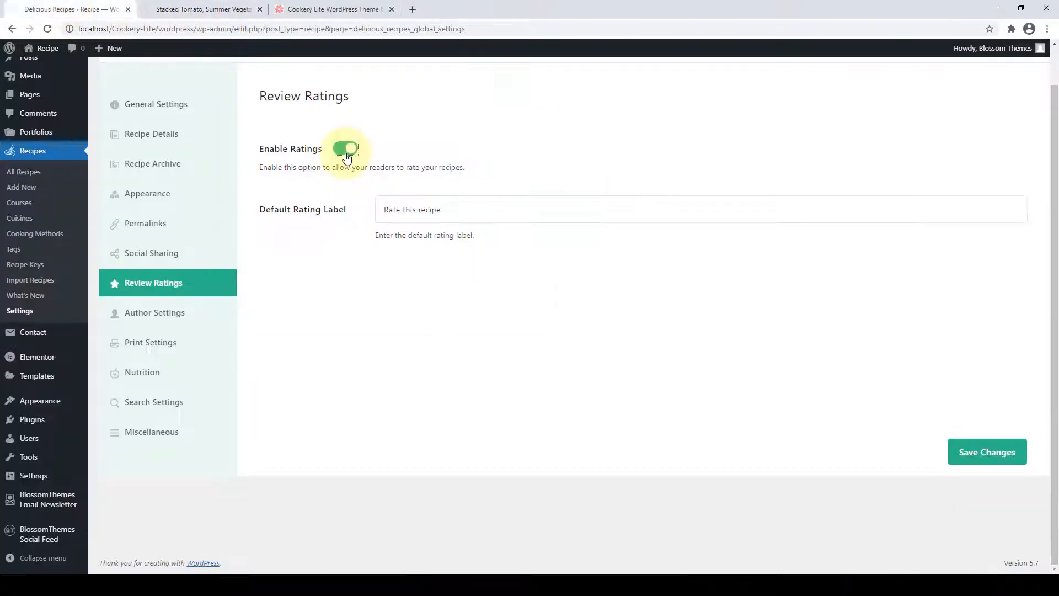
left_click(990, 451)
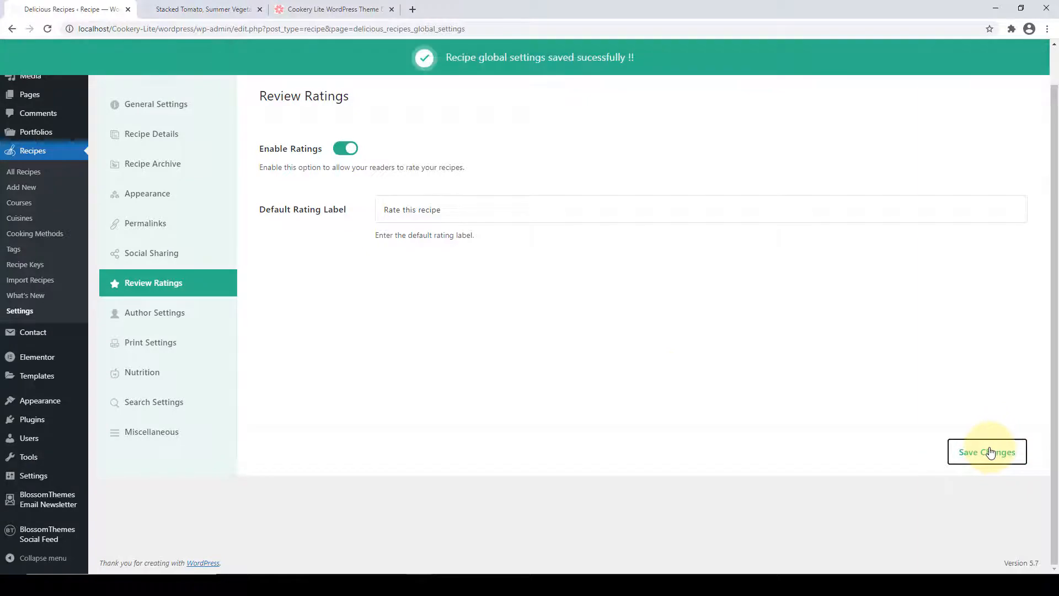
left_click(154, 311)
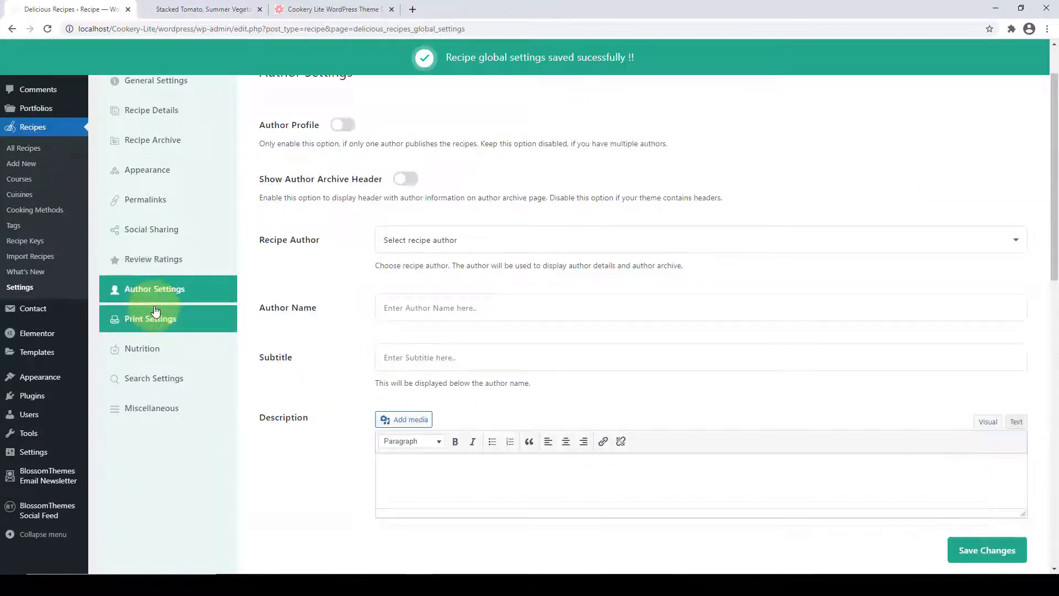
Enable the author archive header, choose the site's user as recipe author, and enter the author's full name.
left_click(333, 10)
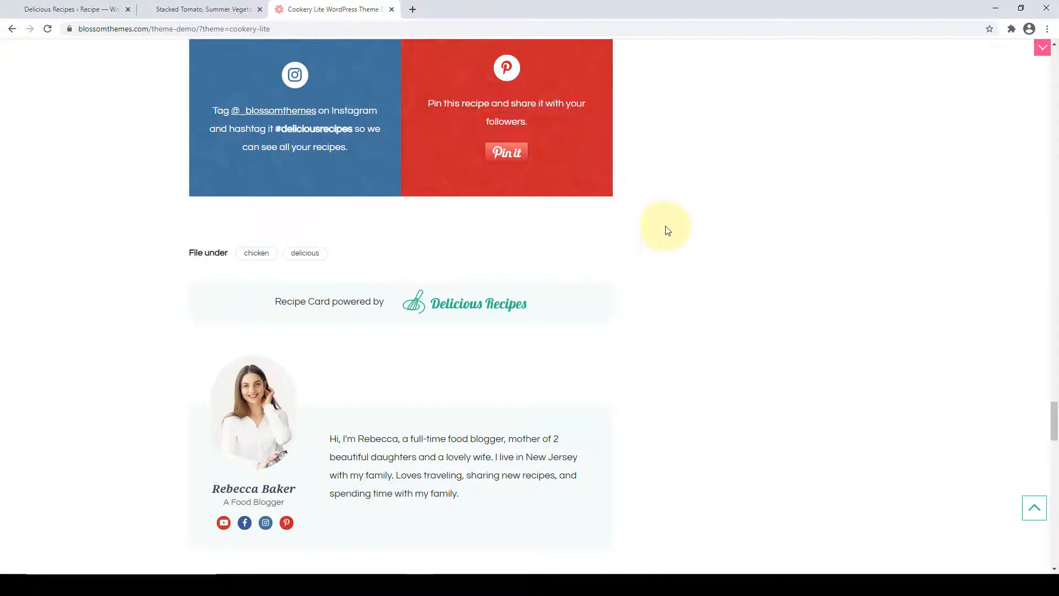
scroll(667, 237, "down", 3)
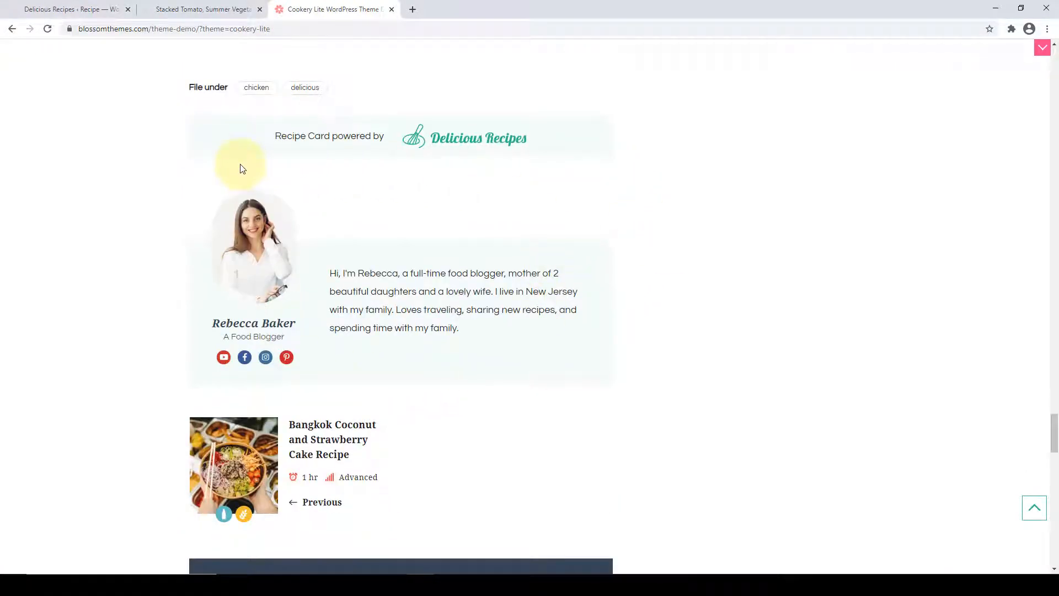
left_click(61, 9)
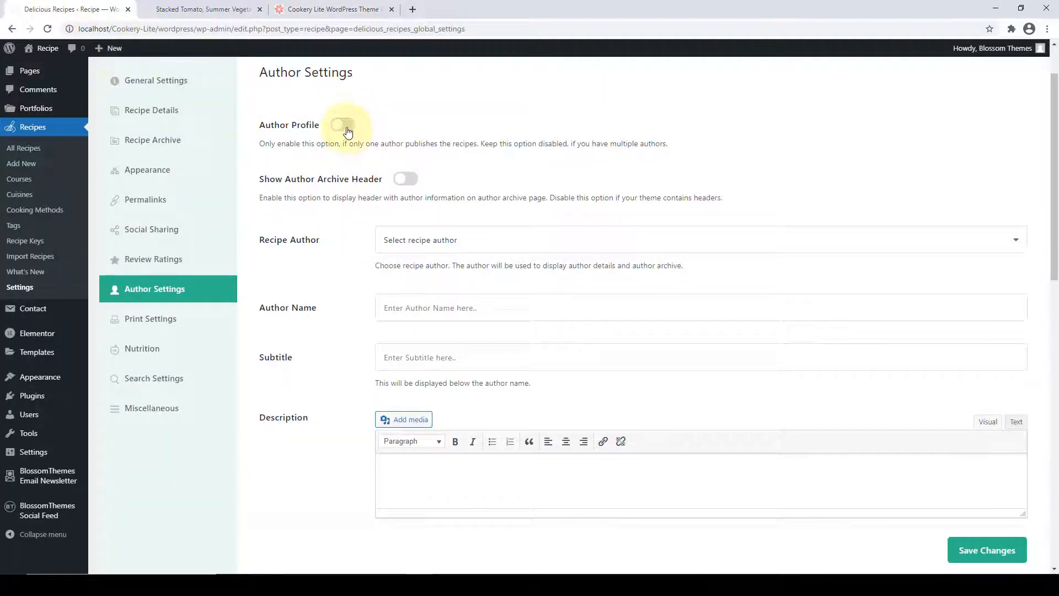
left_click(408, 180)
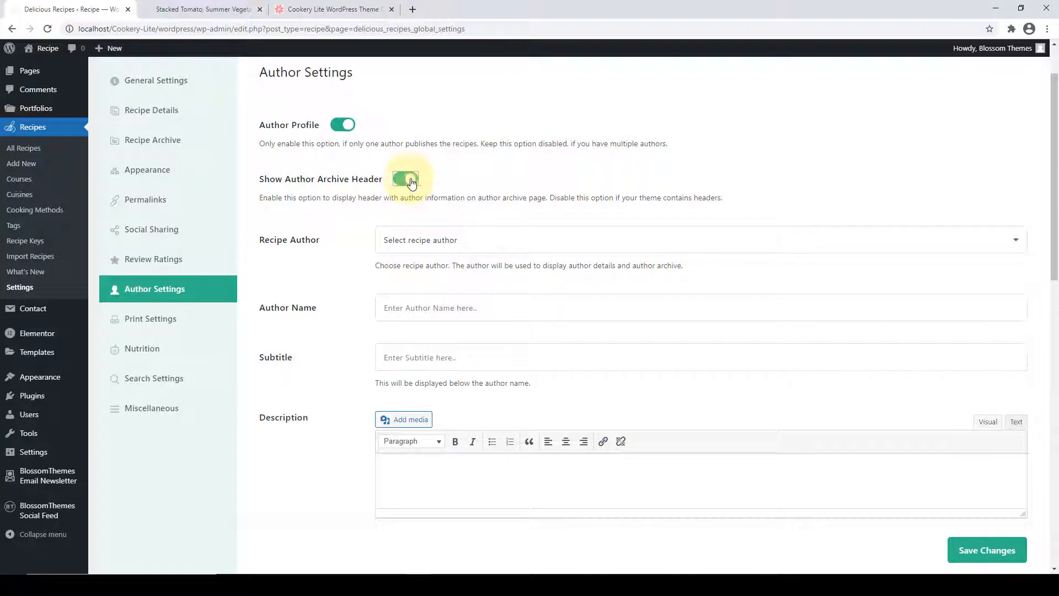
scroll(419, 197, "down", 1)
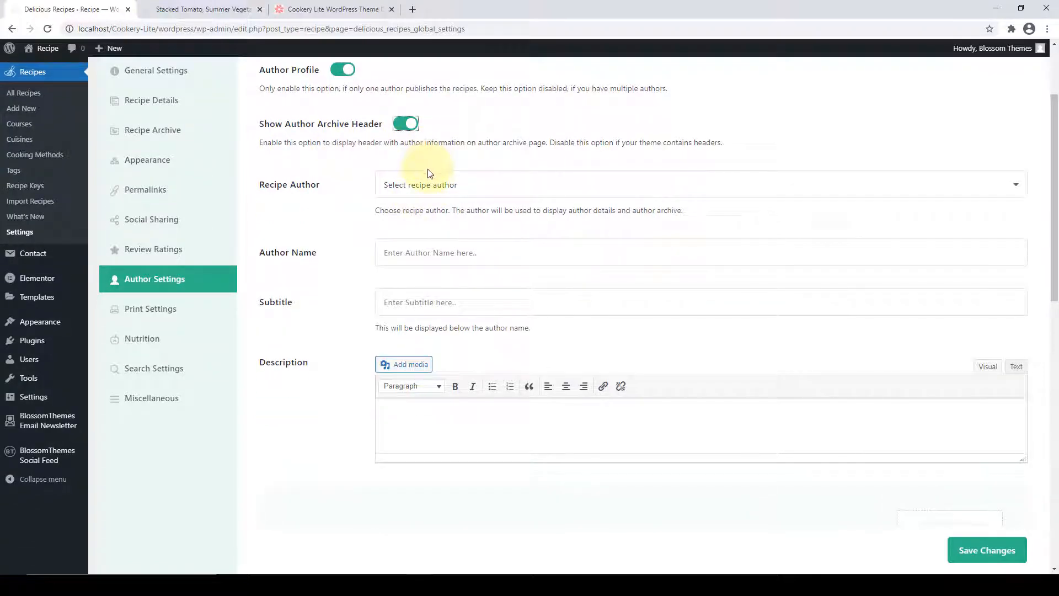
left_click(480, 193)
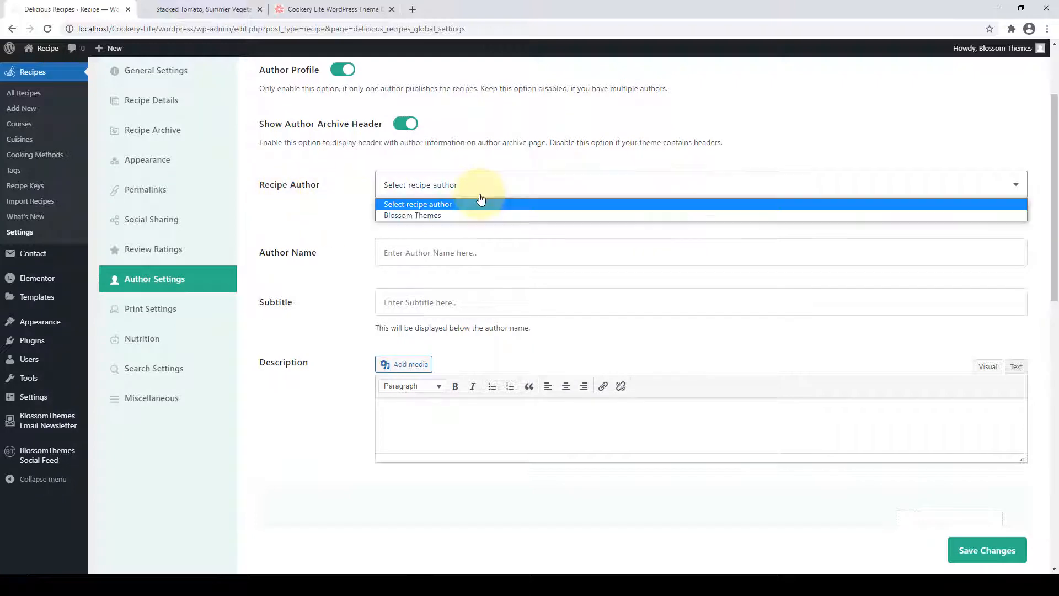
left_click(442, 215)
left_click(413, 252)
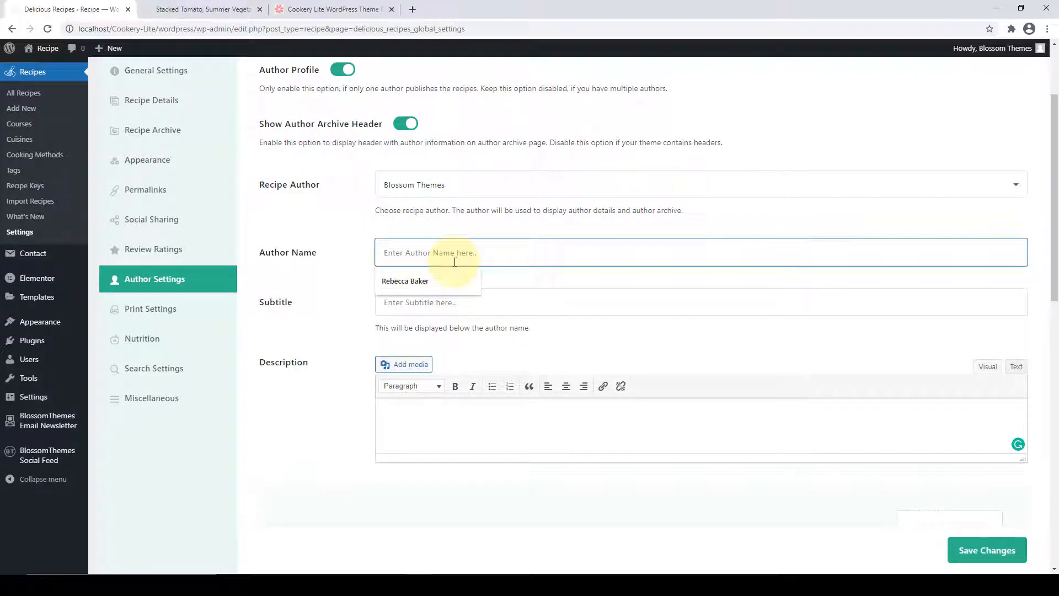
type("Rebecca Baker")
left_click(442, 279)
Copy the subtitle 'A Food Blogger' from the demo into the author Subtitle field.
left_click(459, 304)
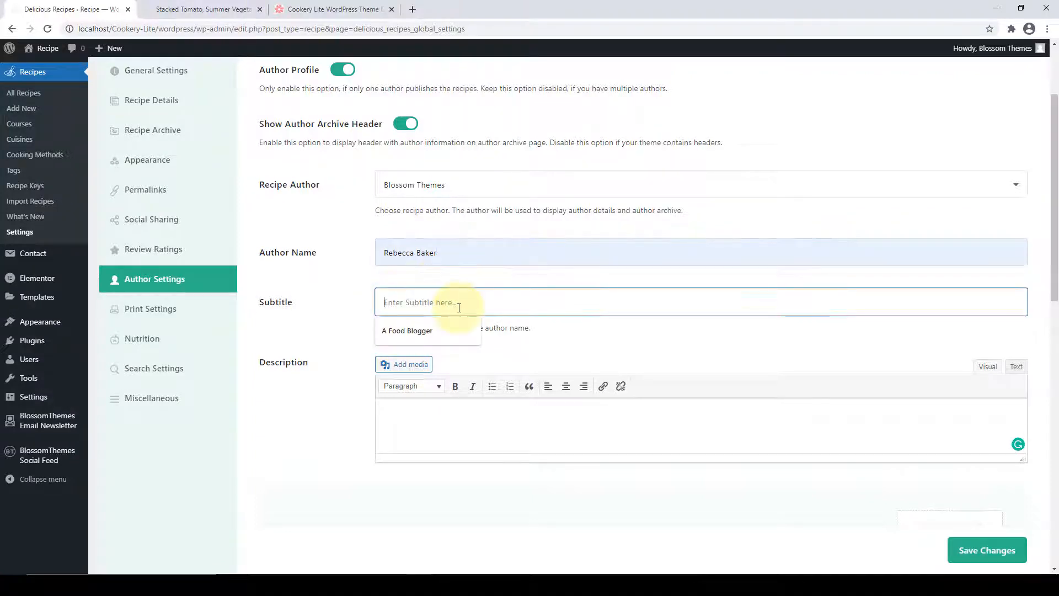
left_click(320, 10)
scroll(266, 292, "down", 1)
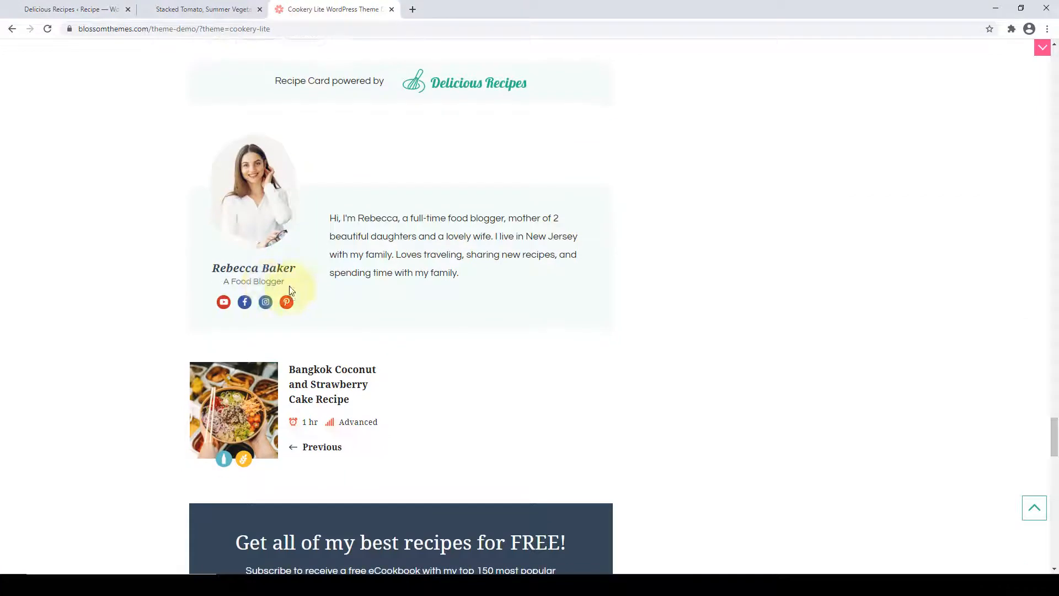
left_click_drag(285, 283, 221, 283)
right_click(251, 294)
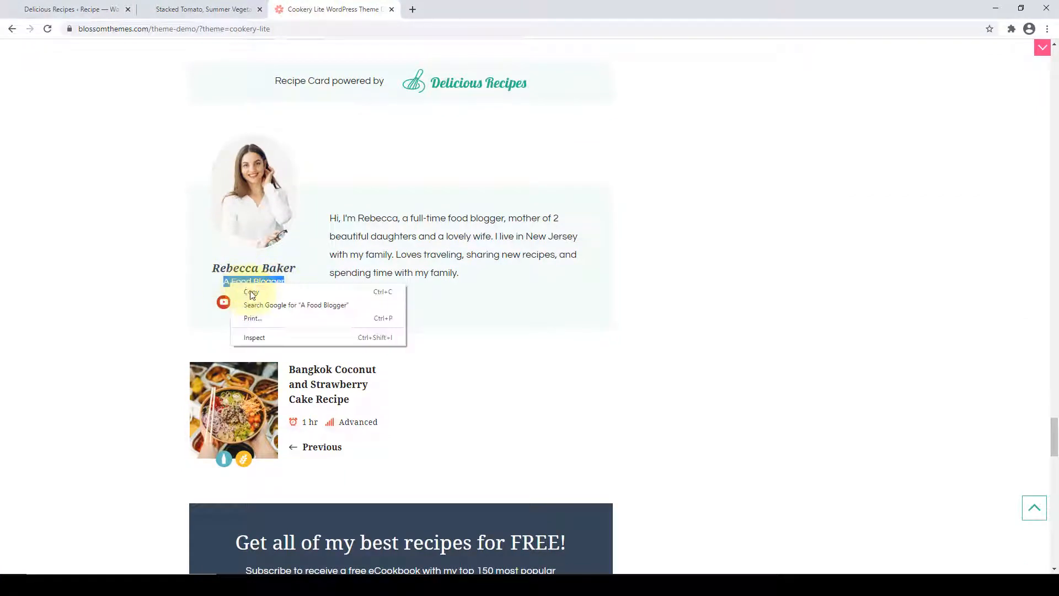
left_click(251, 292)
left_click(77, 10)
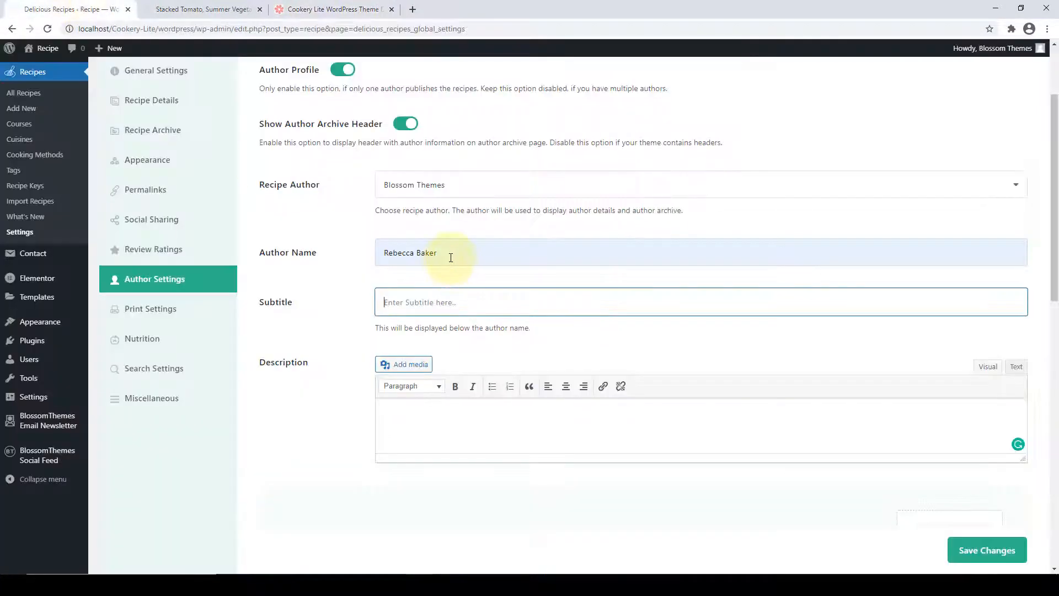
right_click(415, 303)
left_click(449, 386)
scroll(438, 259, "down", 3)
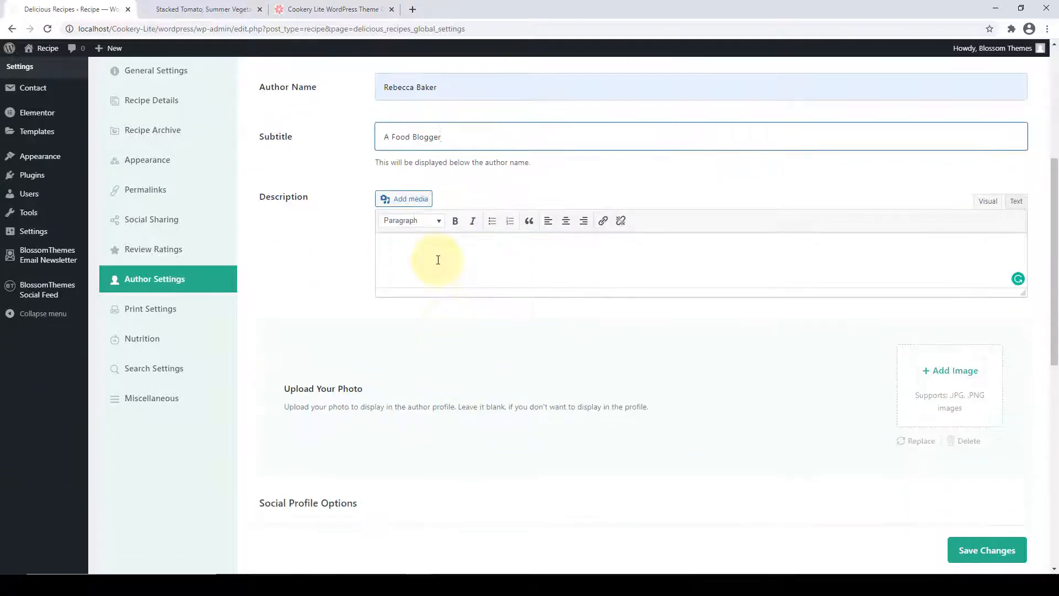
Copy the demo's food-blogger bio paragraph into the author Description editor.
left_click(438, 260)
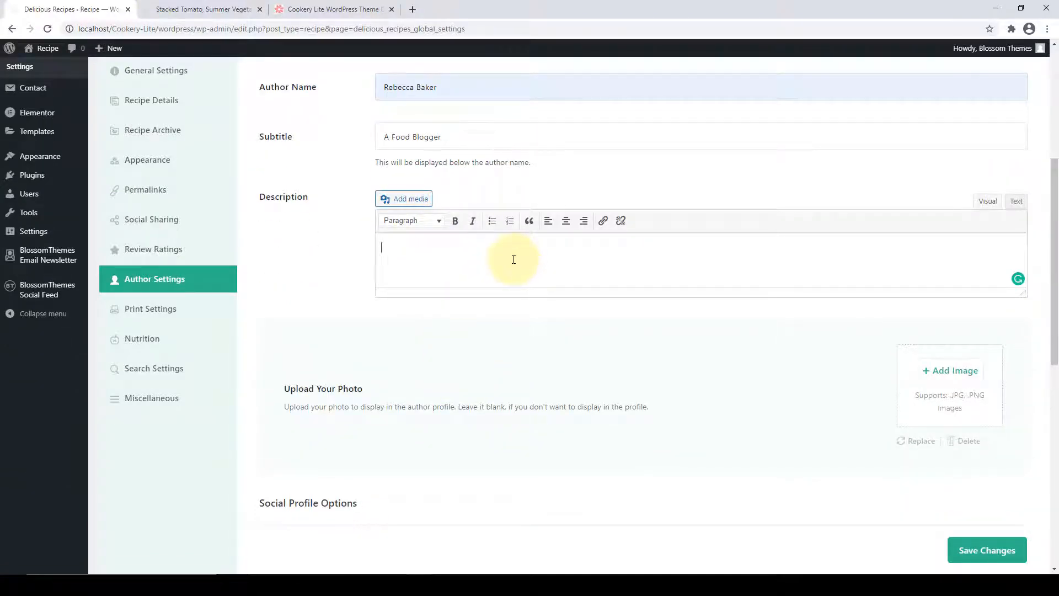
left_click(334, 10)
left_click_drag(466, 274, 329, 221)
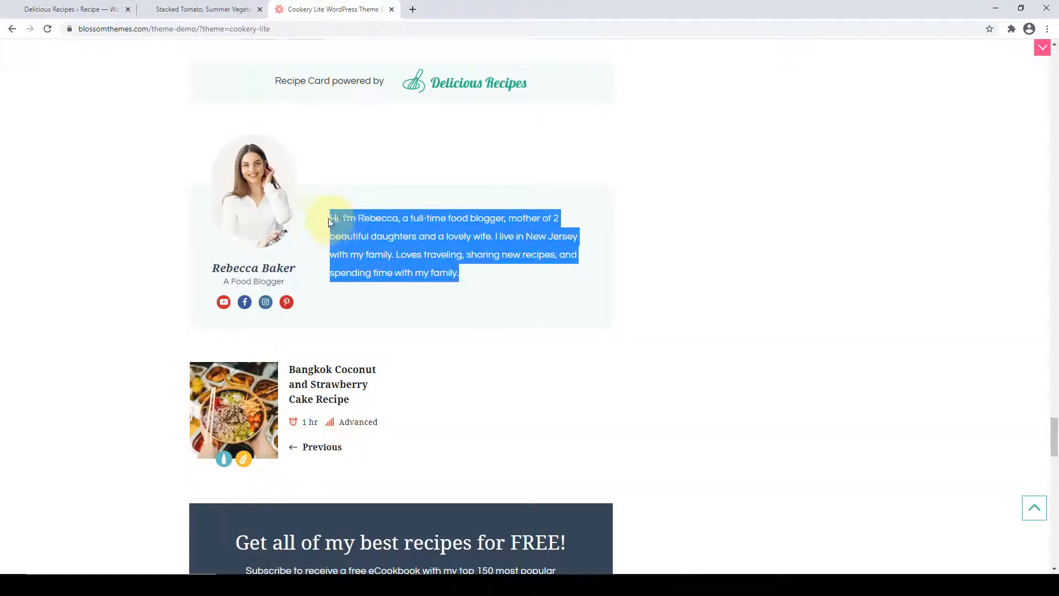
right_click(331, 223)
left_click(364, 230)
left_click(80, 9)
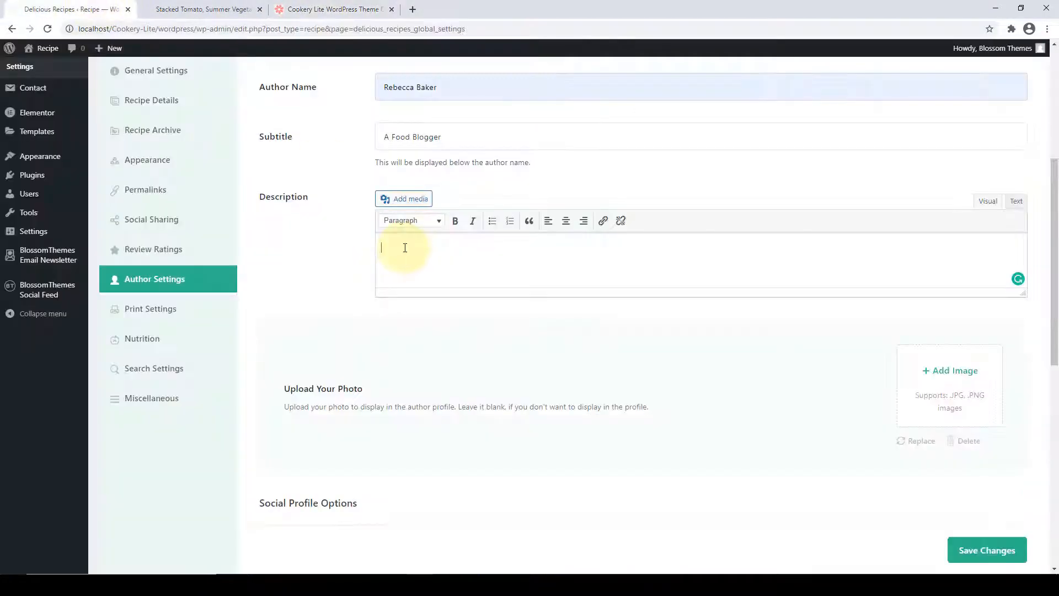
right_click(407, 247)
left_click(446, 331)
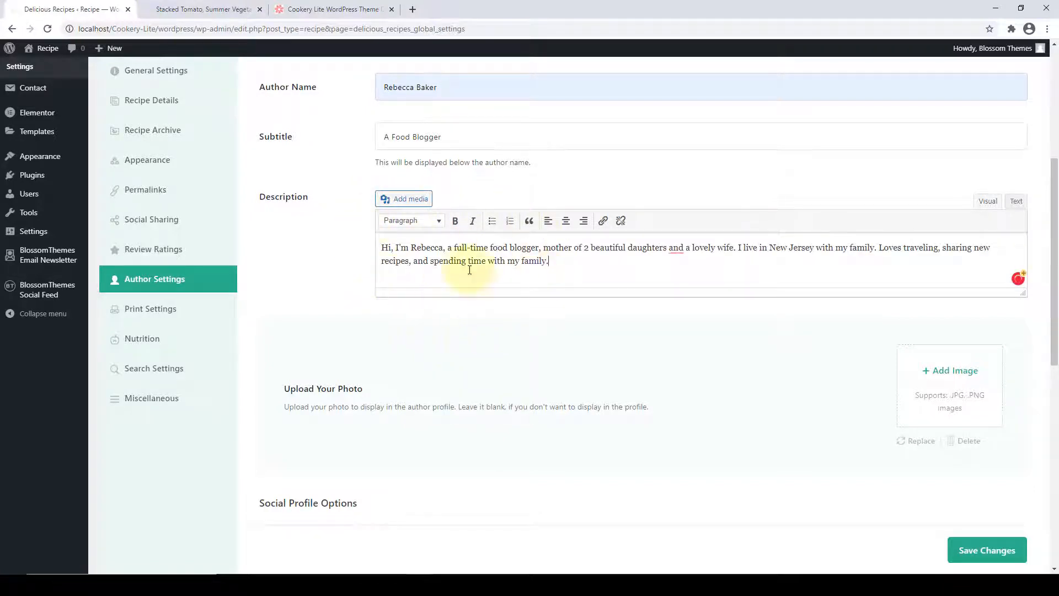
scroll(370, 300, "down", 2)
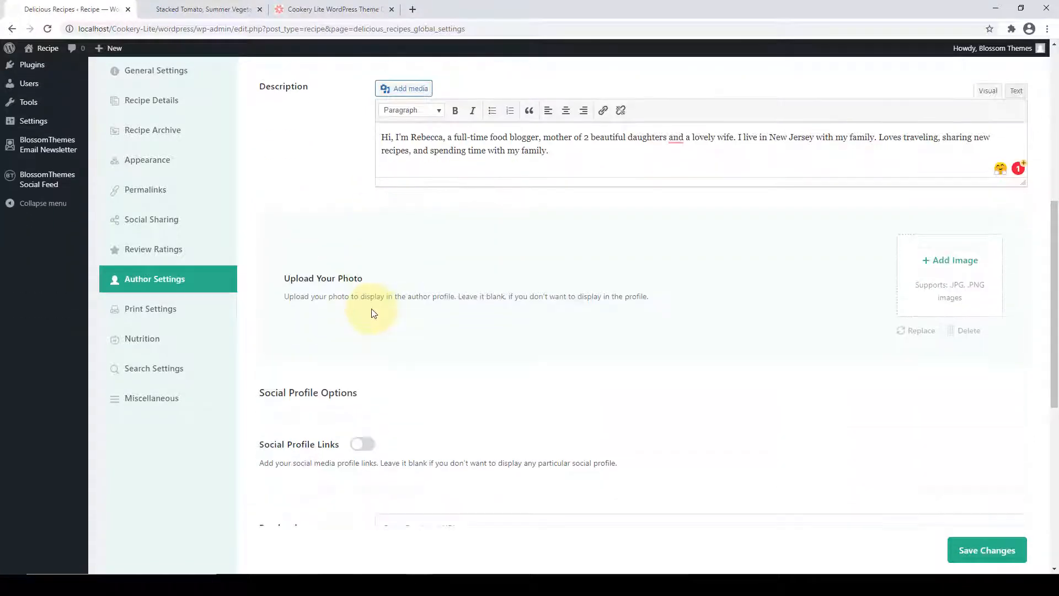
scroll(373, 314, "down", 1)
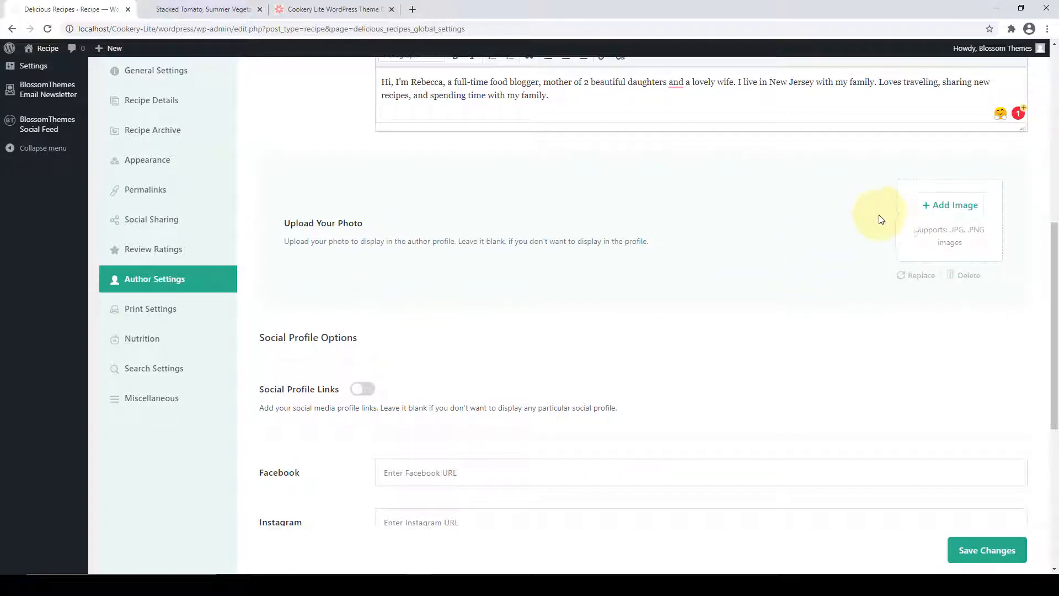
Set the woman's portrait from the media library as the author photo.
left_click(933, 204)
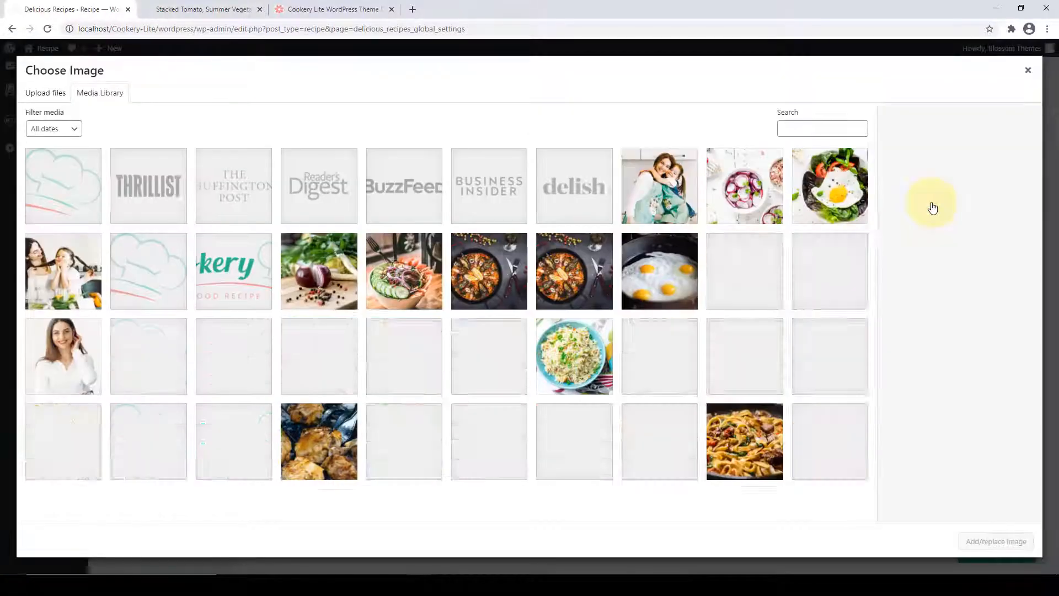
scroll(160, 300, "down", 1)
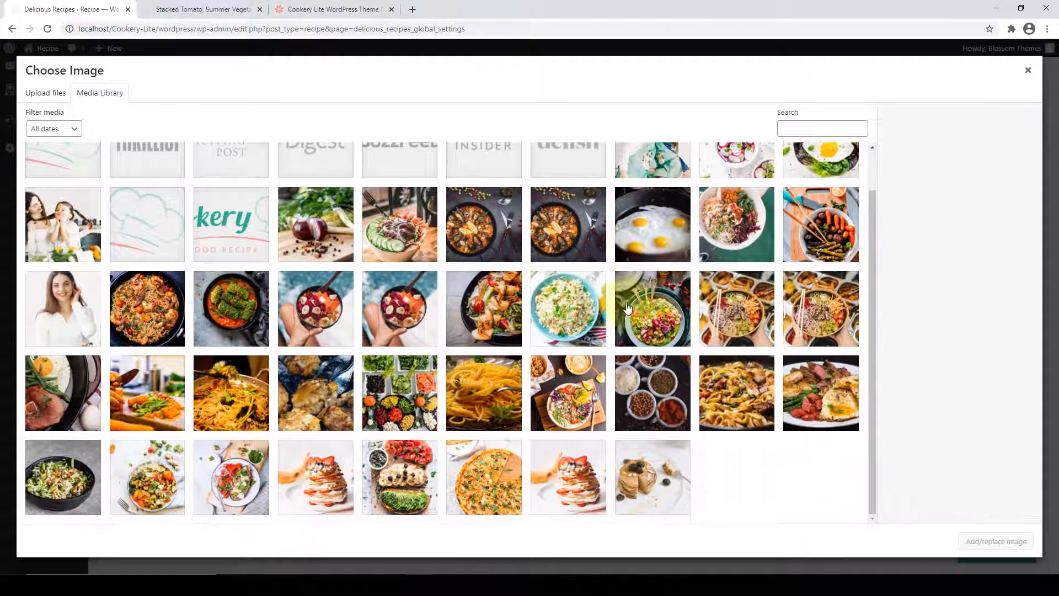
left_click(54, 309)
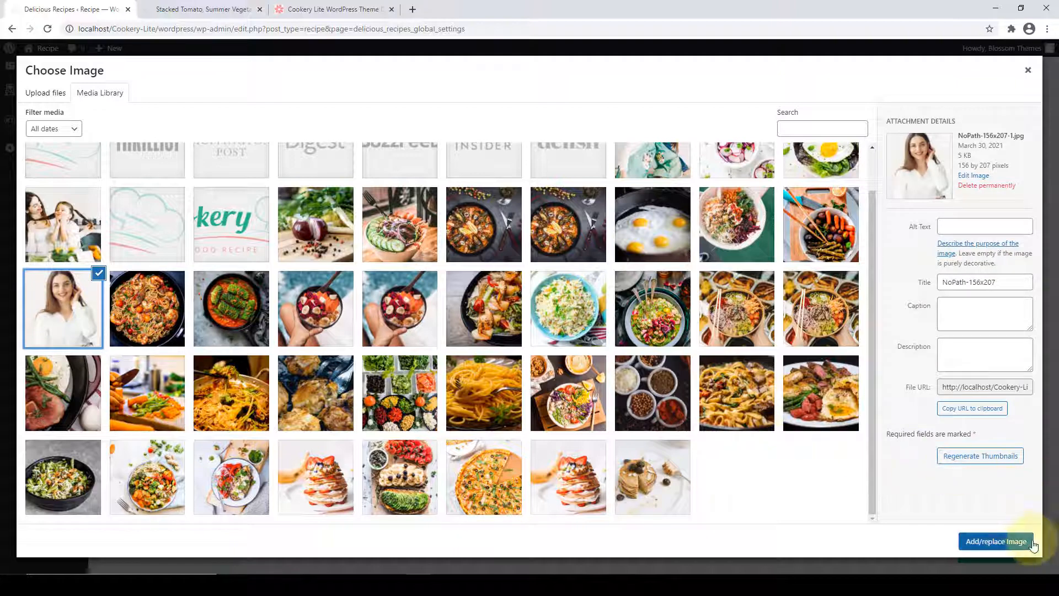
left_click(1010, 542)
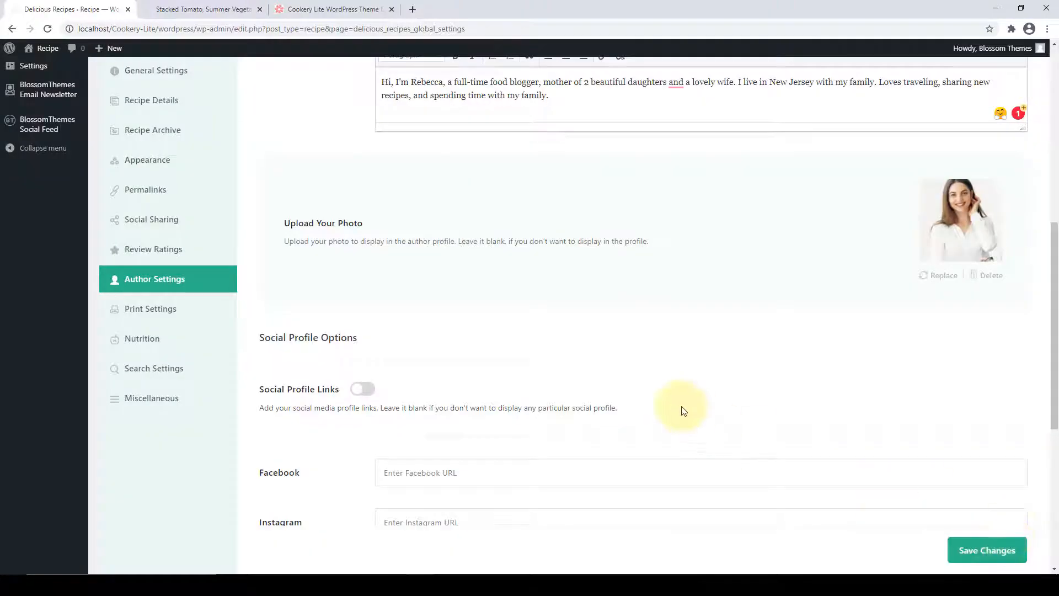
scroll(682, 409, "down", 4)
scroll(683, 400, "down", 1)
scroll(684, 386, "up", 1)
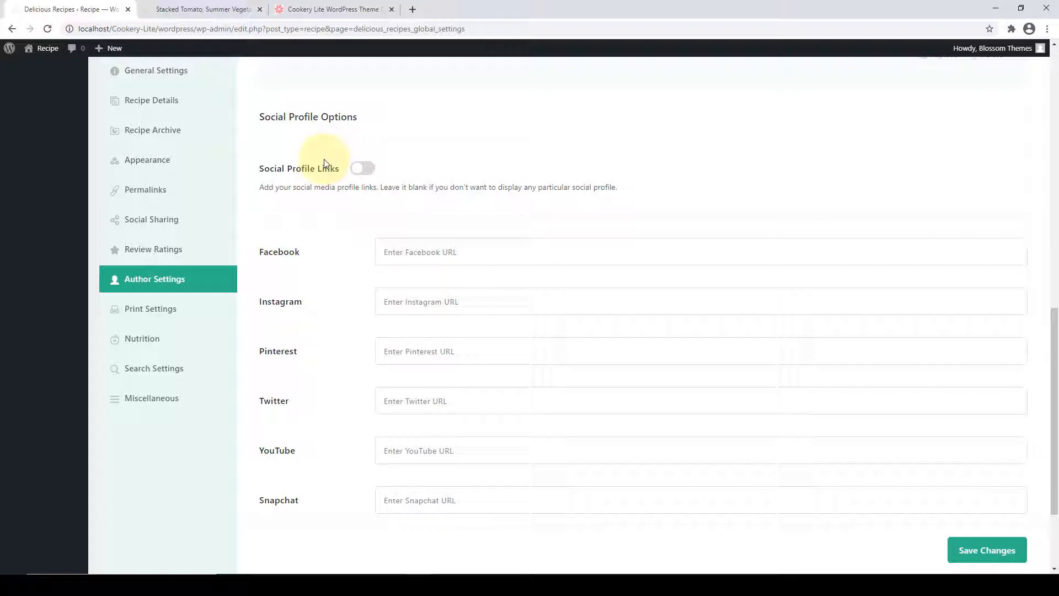
Turn on Social Profile Links, paste Facebook, Instagram, Pinterest, Twitter and YouTube URLs, and save.
left_click(365, 169)
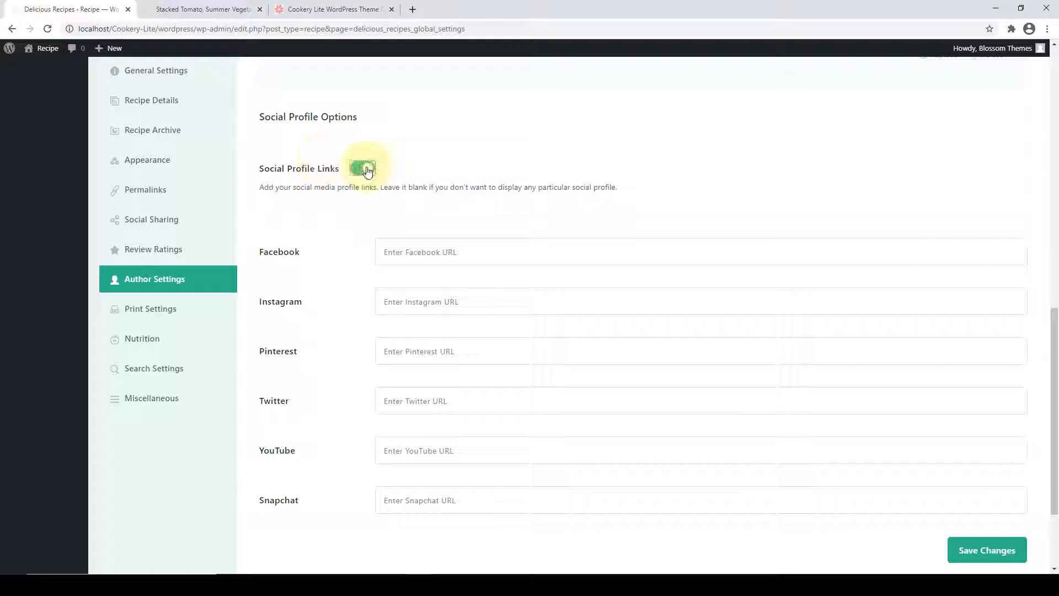
scroll(427, 142, "down", 2)
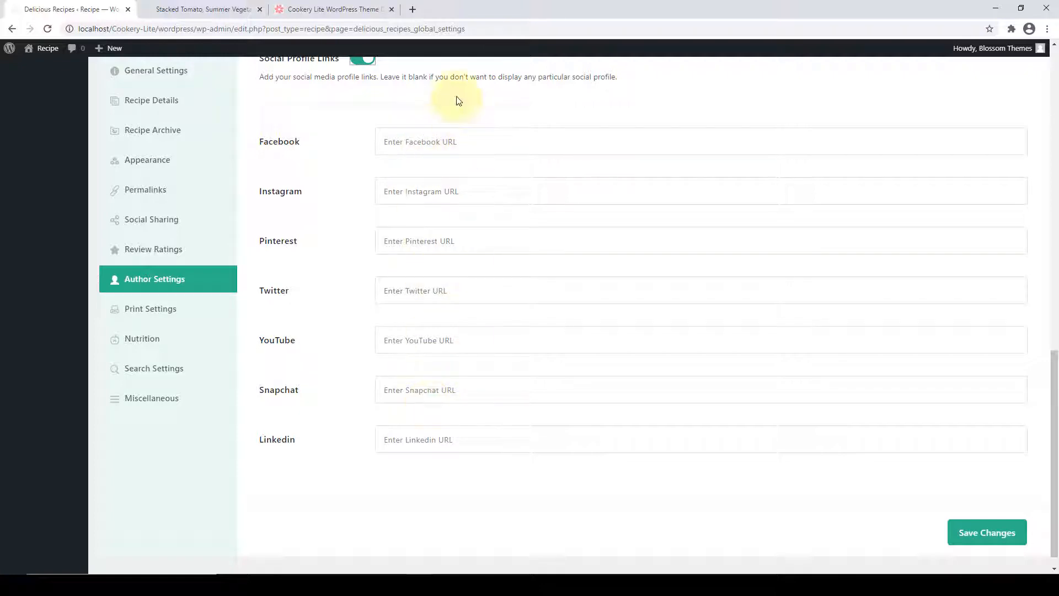
left_click(397, 342)
key("ctrl+v")
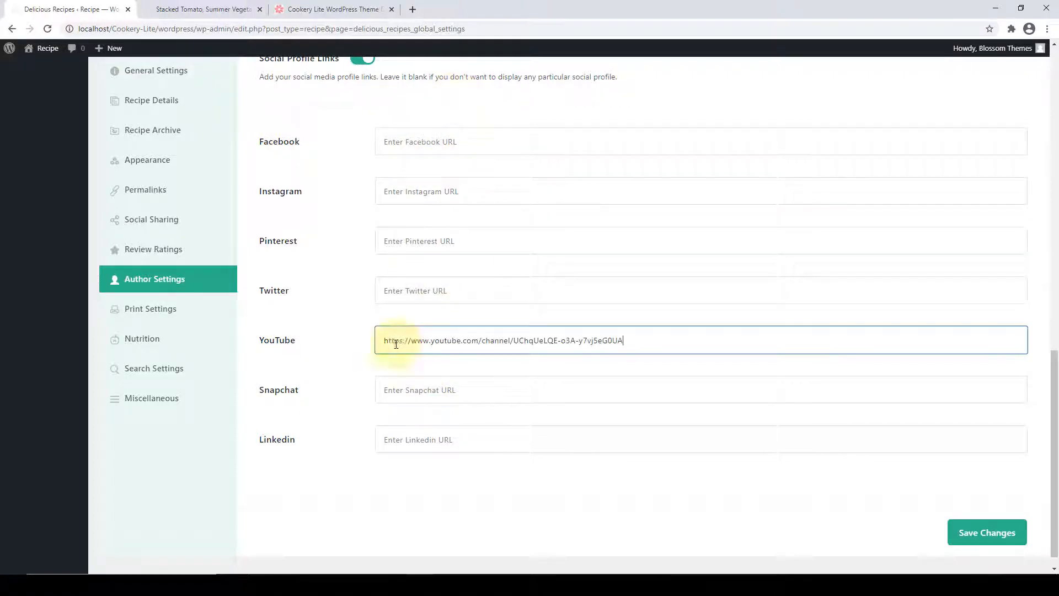
left_click(406, 291)
key("ctrl+v")
left_click(414, 241)
key("ctrl+v")
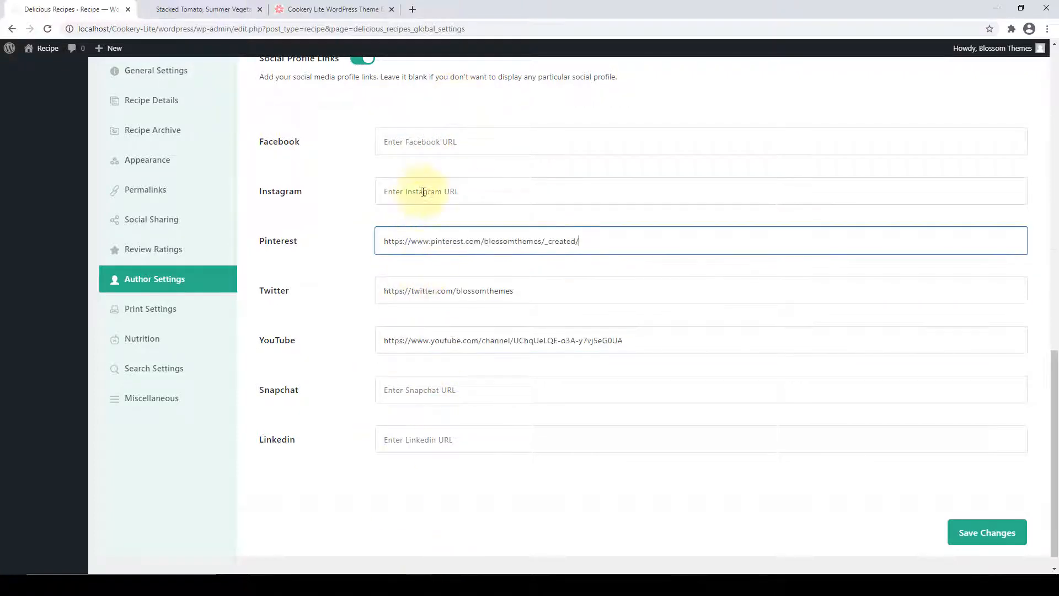
left_click(423, 191)
left_click(437, 138)
key("ctrl+v")
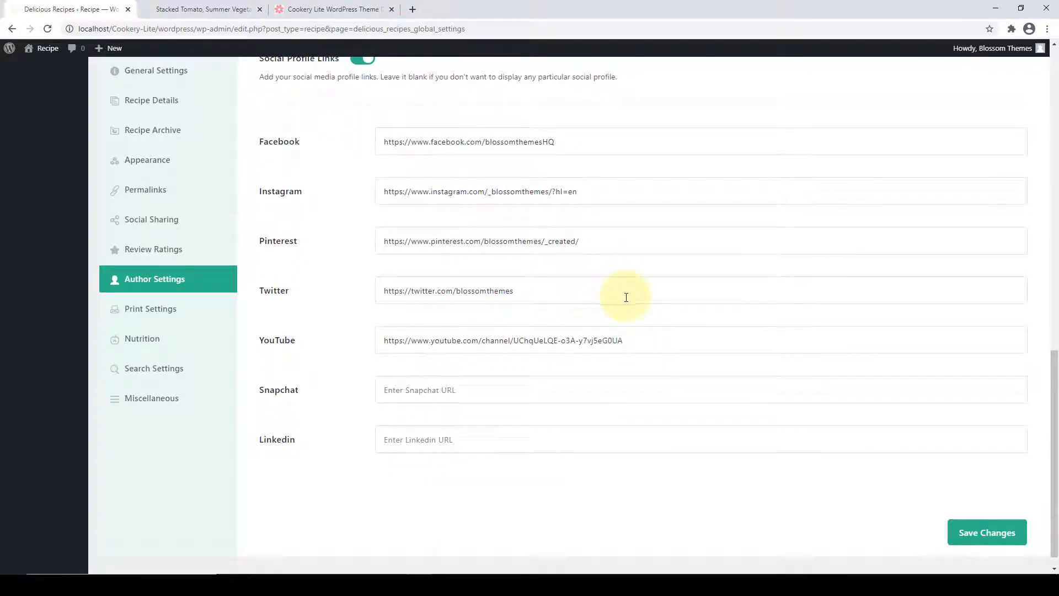
left_click(983, 533)
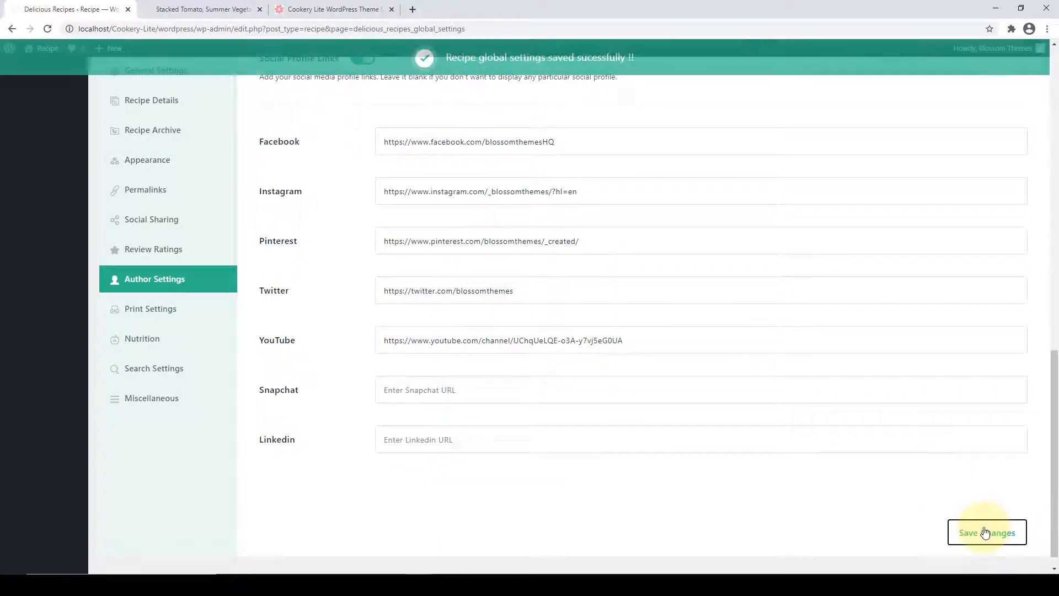
Reload Stacked Tomato and scroll to the author box with portrait, bio and five social icons.
left_click(210, 9)
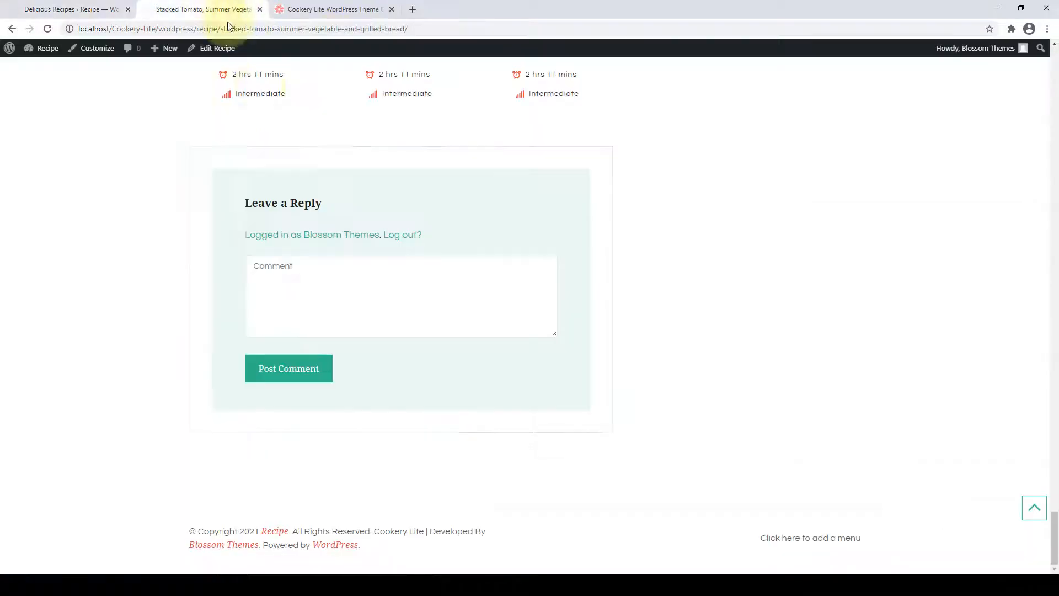
scroll(324, 149, "up", 2)
scroll(324, 149, "up", 10)
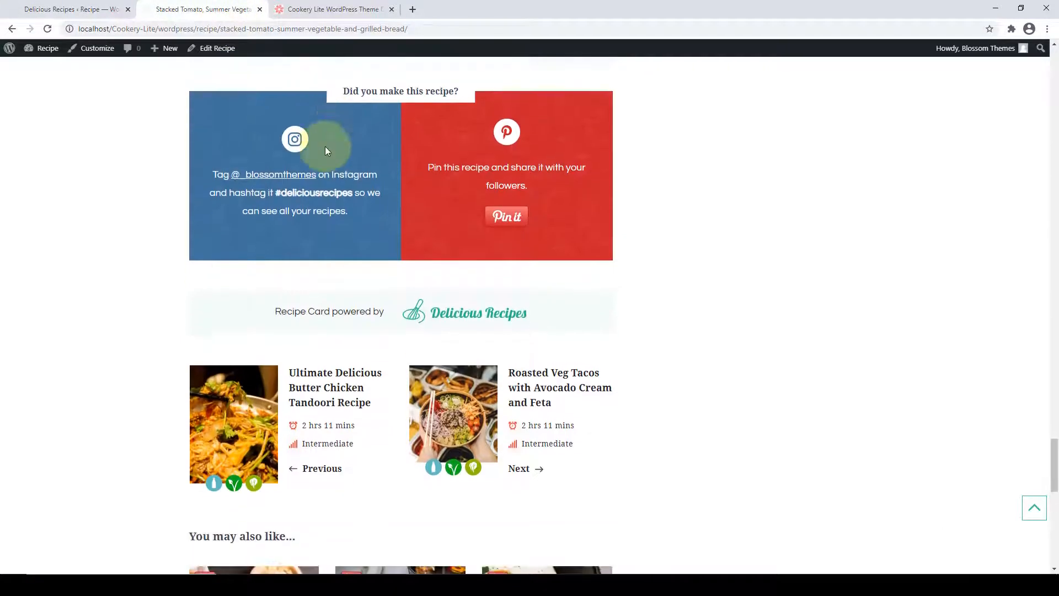
left_click(45, 32)
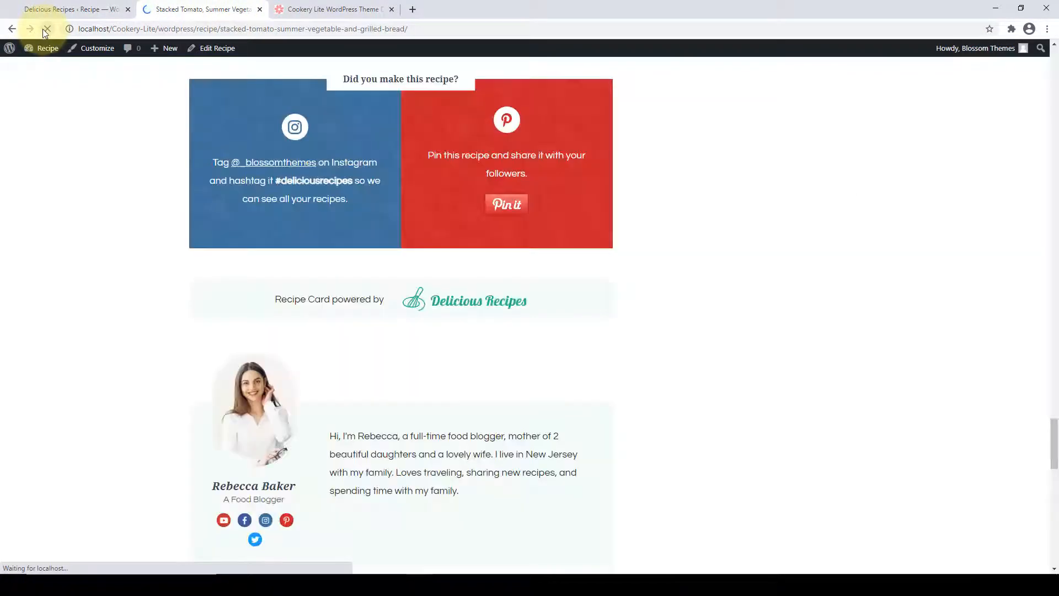
scroll(294, 231, "down", 2)
scroll(296, 236, "down", 3)
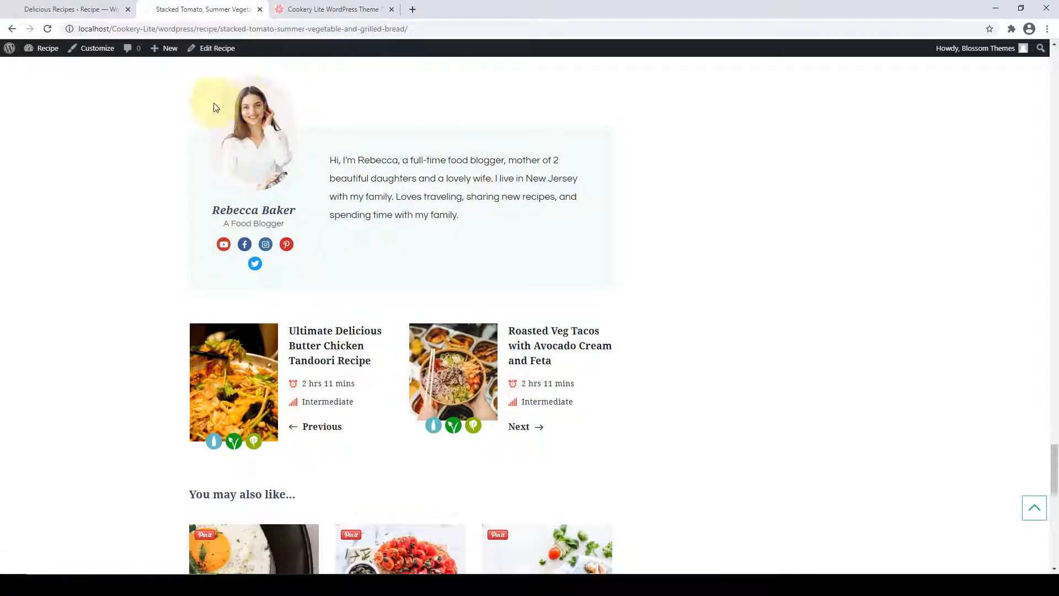
Open Print Settings with the Print Recipe Button enabled, checking the Stacked Tomato recipe page.
left_click(95, 9)
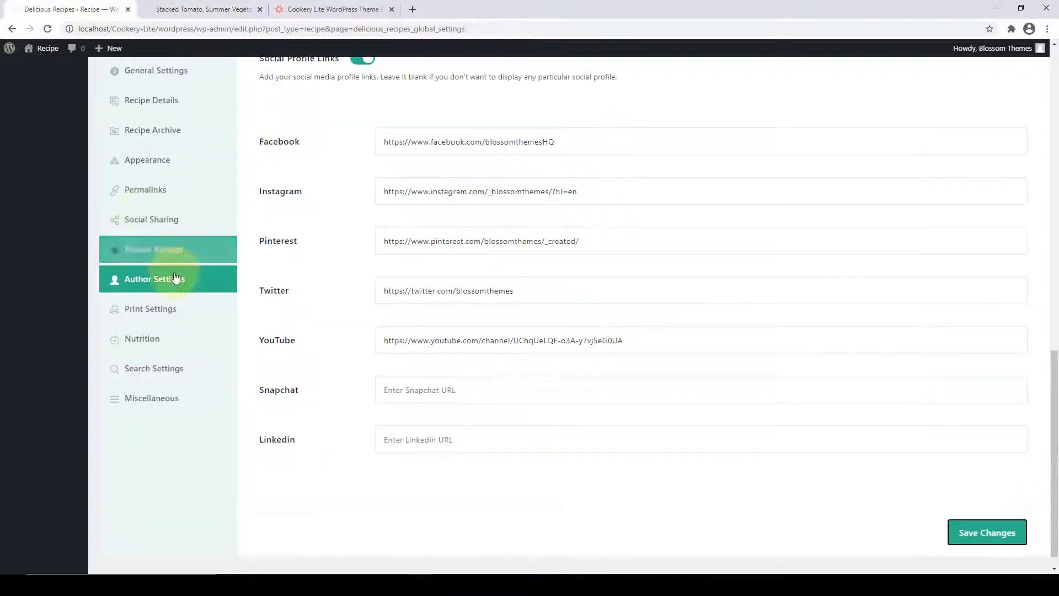
left_click(174, 321)
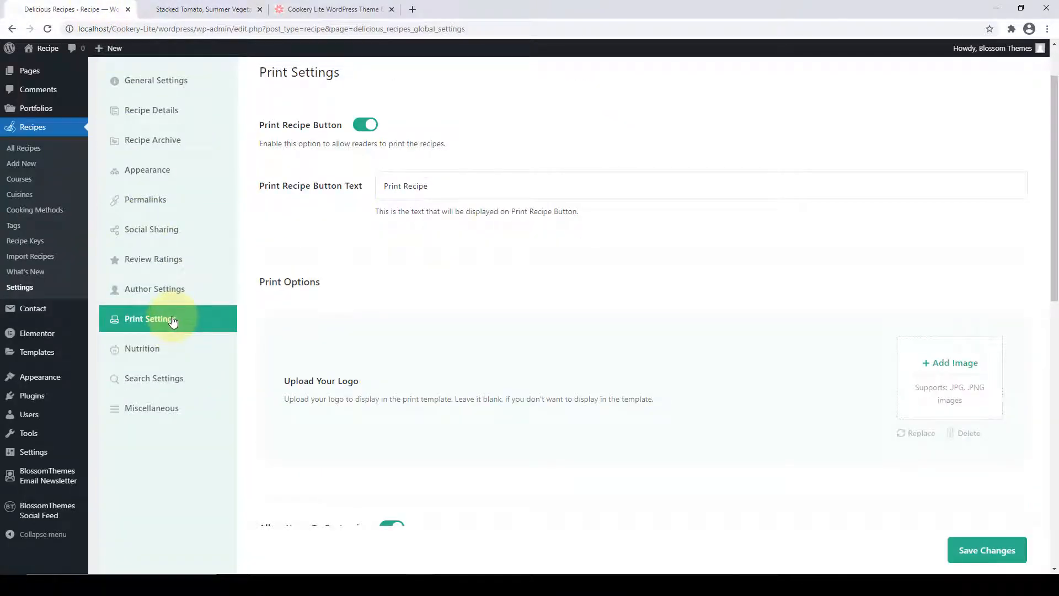
left_click(207, 9)
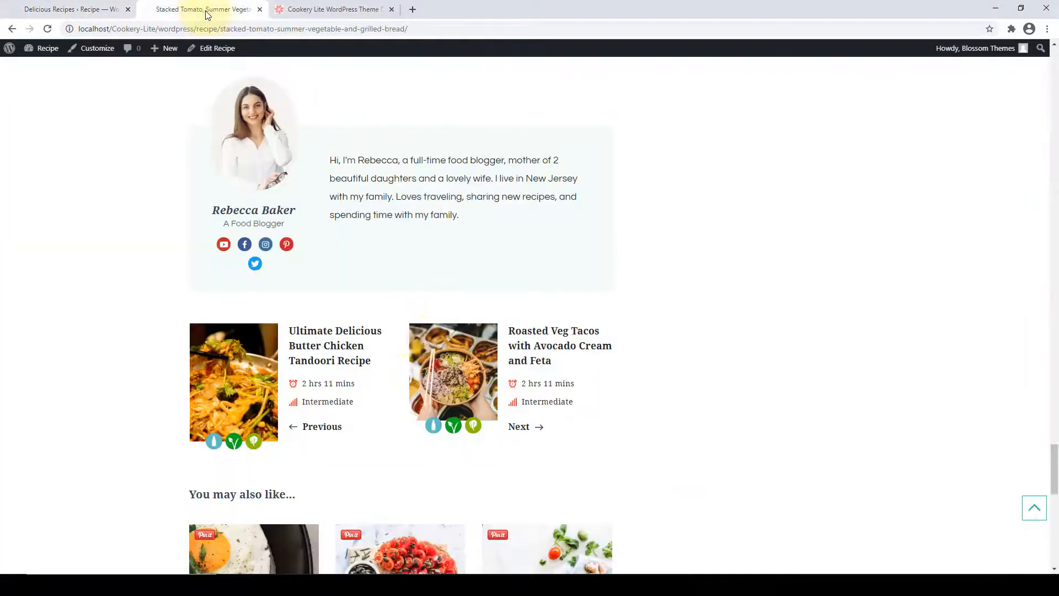
left_click(1034, 507)
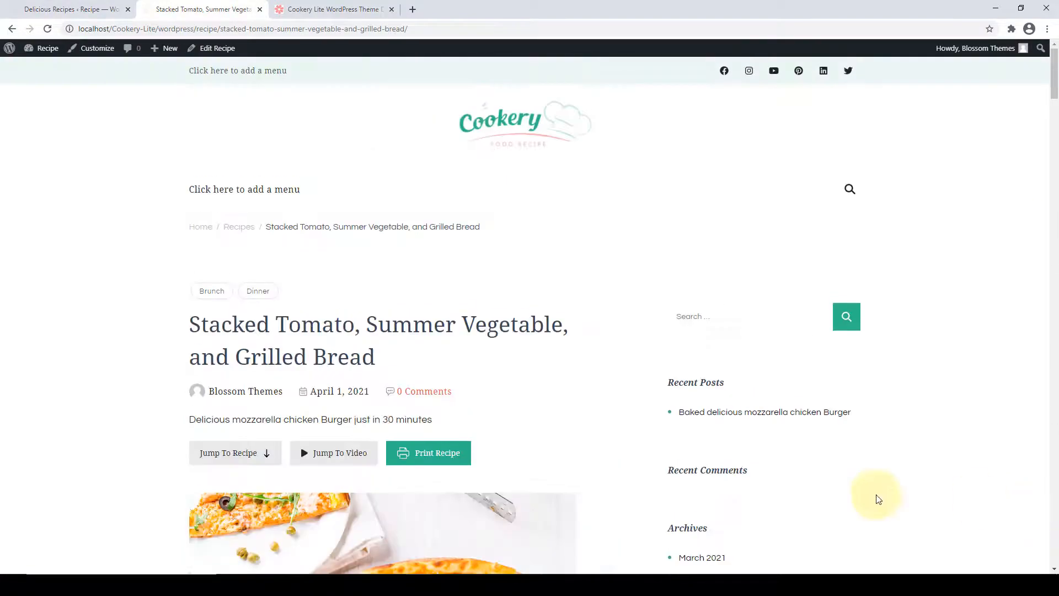
scroll(503, 378, "down", 1)
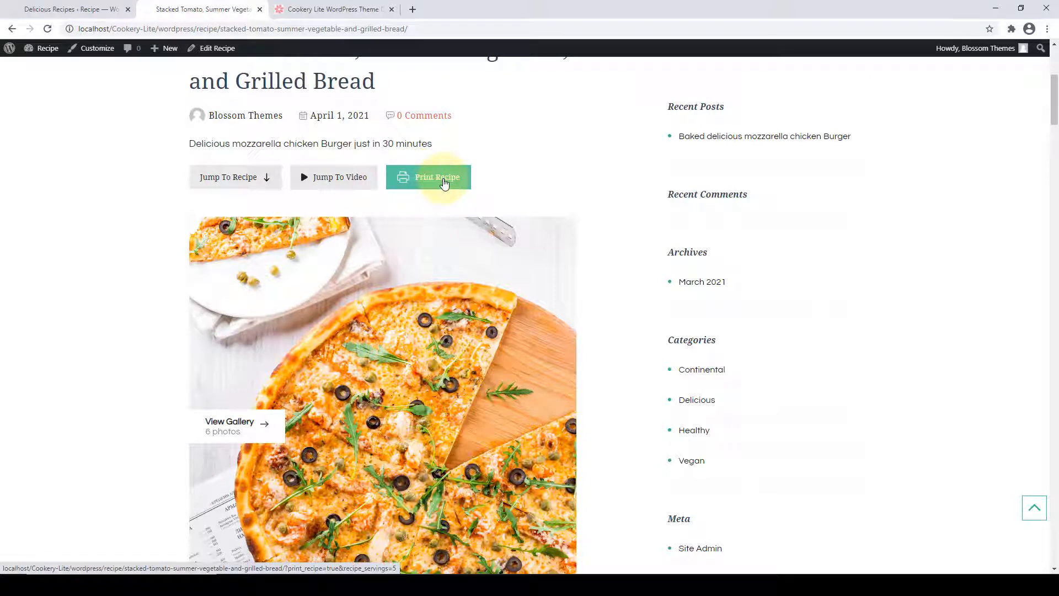
left_click(83, 9)
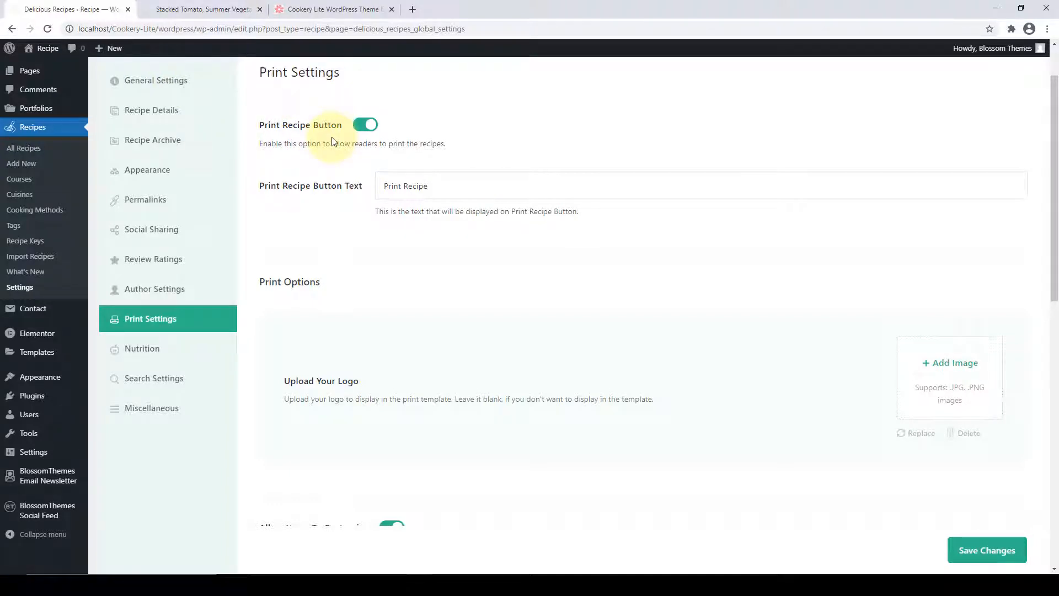
Save Print Settings with the Print Recipe Button off and reload the Stacked Tomato page.
left_click(365, 125)
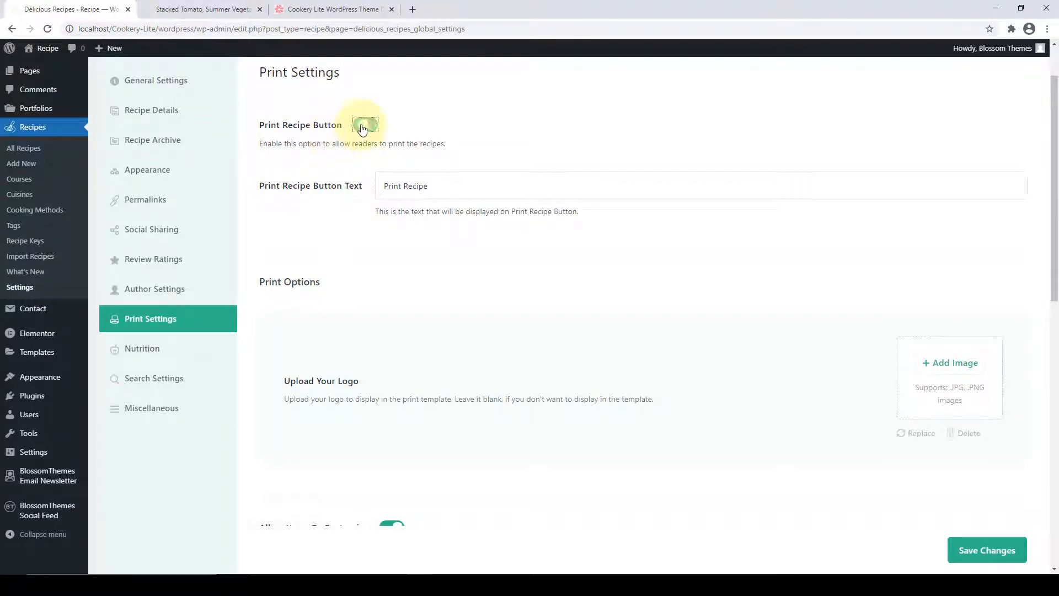
left_click(1012, 546)
left_click(231, 6)
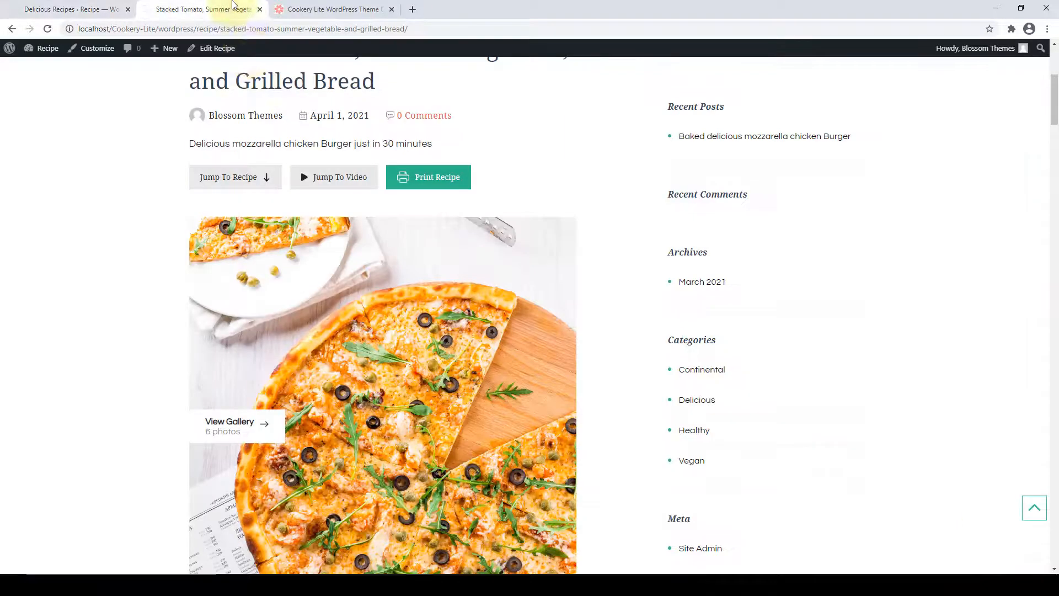
left_click(47, 27)
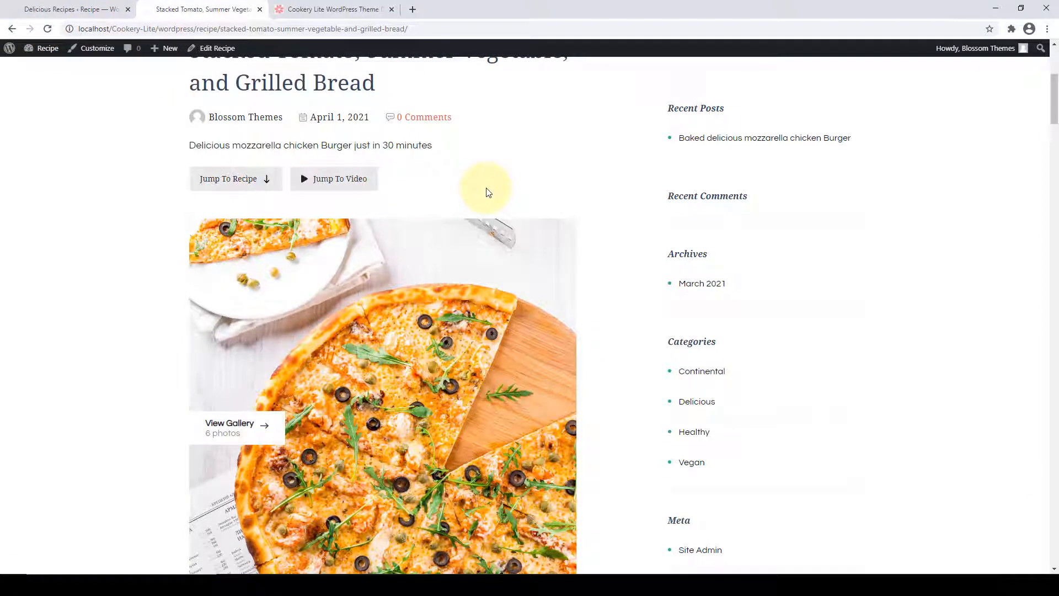
Turn the Print Recipe Button back on with label 'Print Recipe', save, and reload the recipe.
left_click(50, 7)
left_click(367, 125)
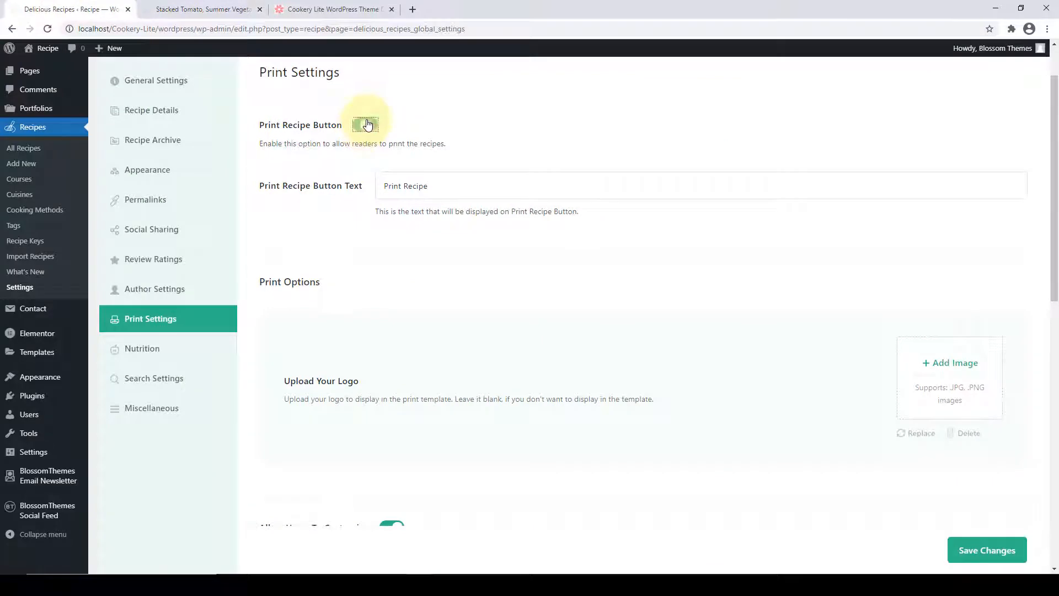
left_click_drag(441, 186, 389, 193)
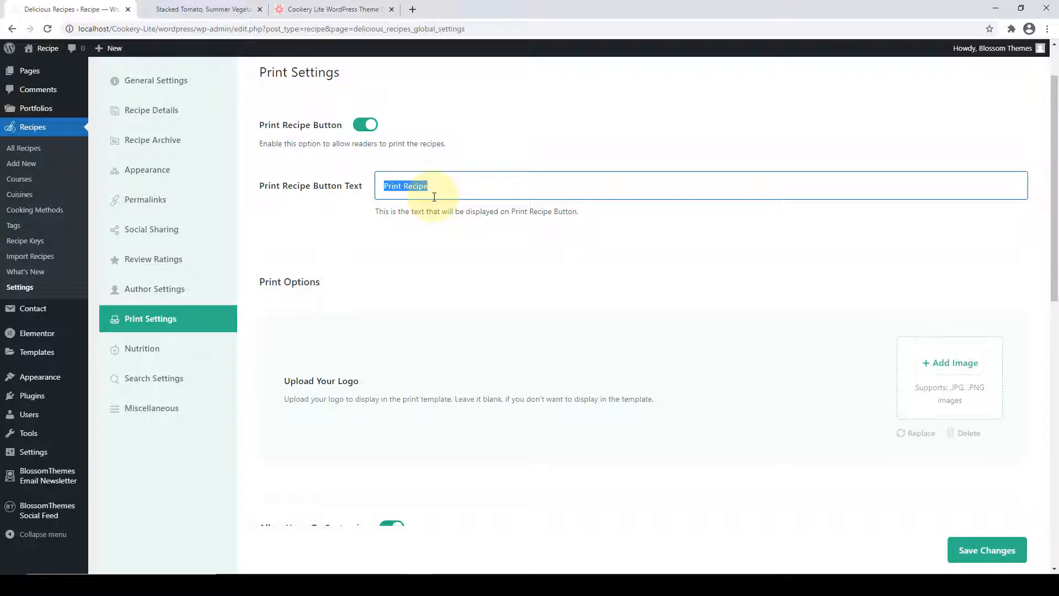
left_click(423, 292)
scroll(423, 292, "down", 4)
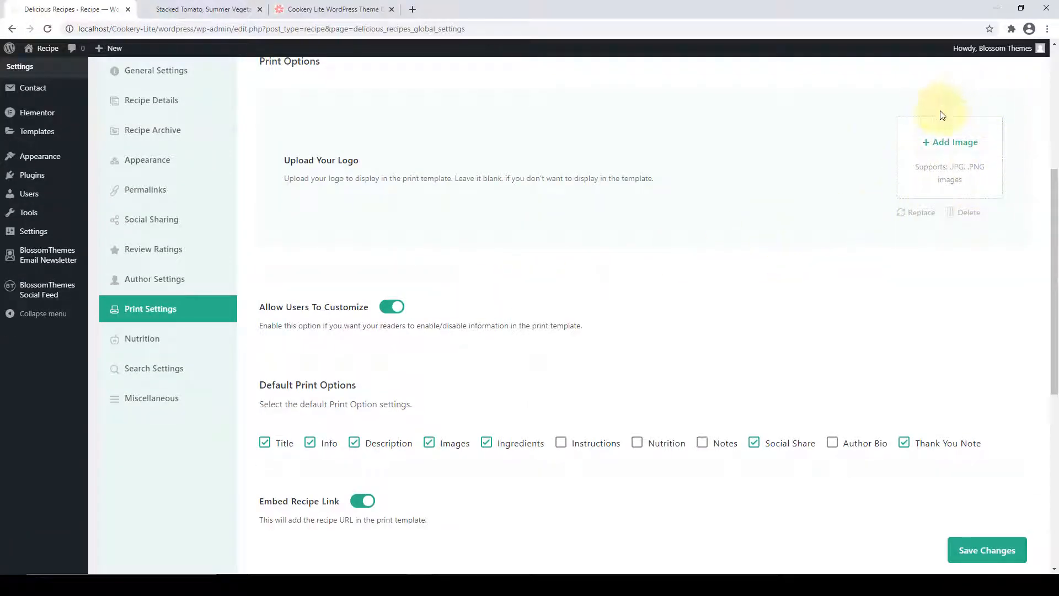
scroll(548, 260, "down", 3)
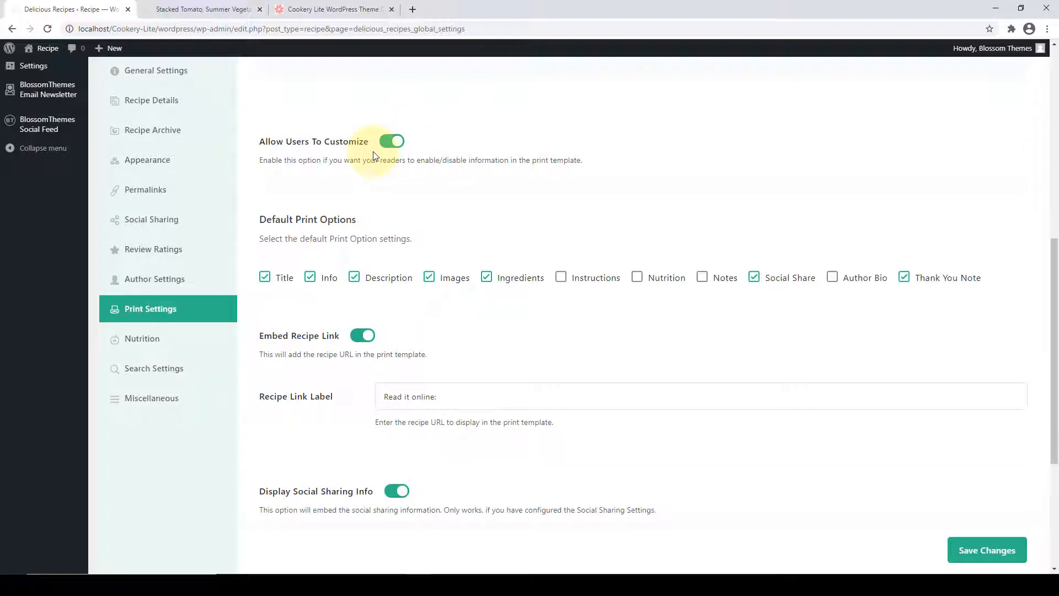
left_click(1008, 549)
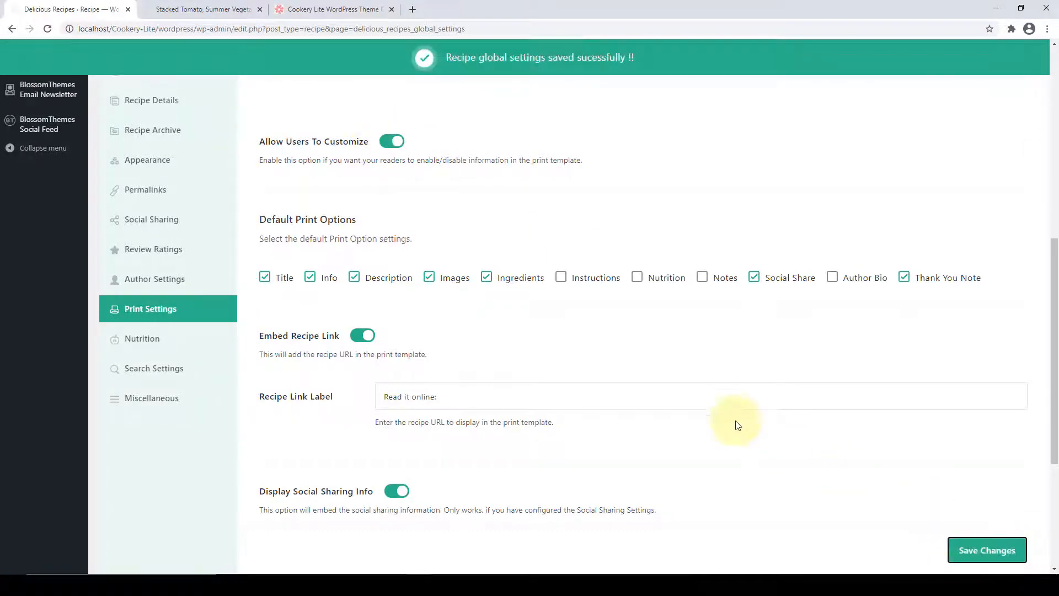
scroll(734, 418, "up", 10)
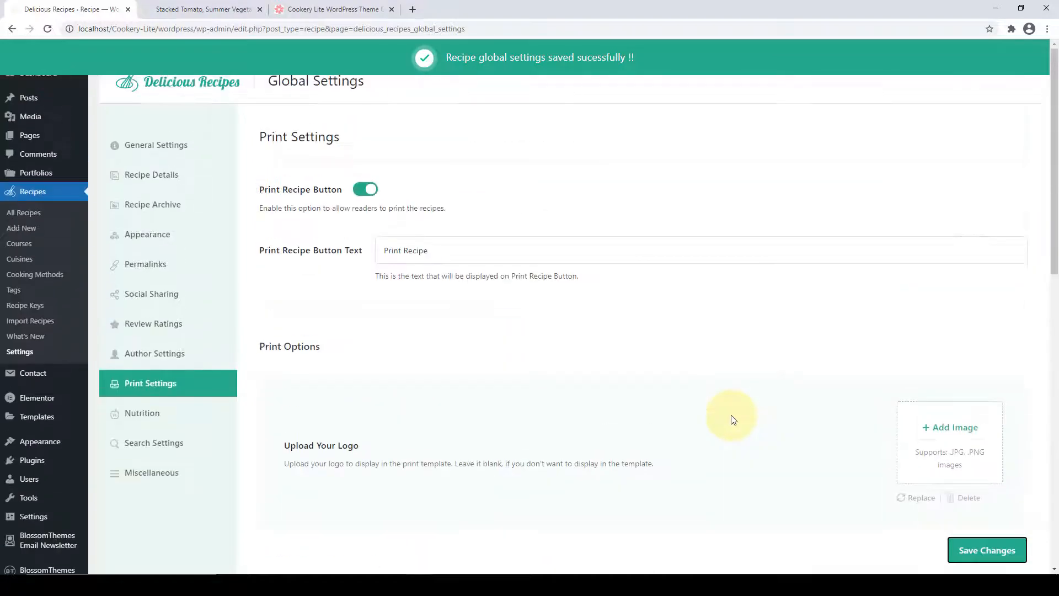
scroll(615, 374, "down", 8)
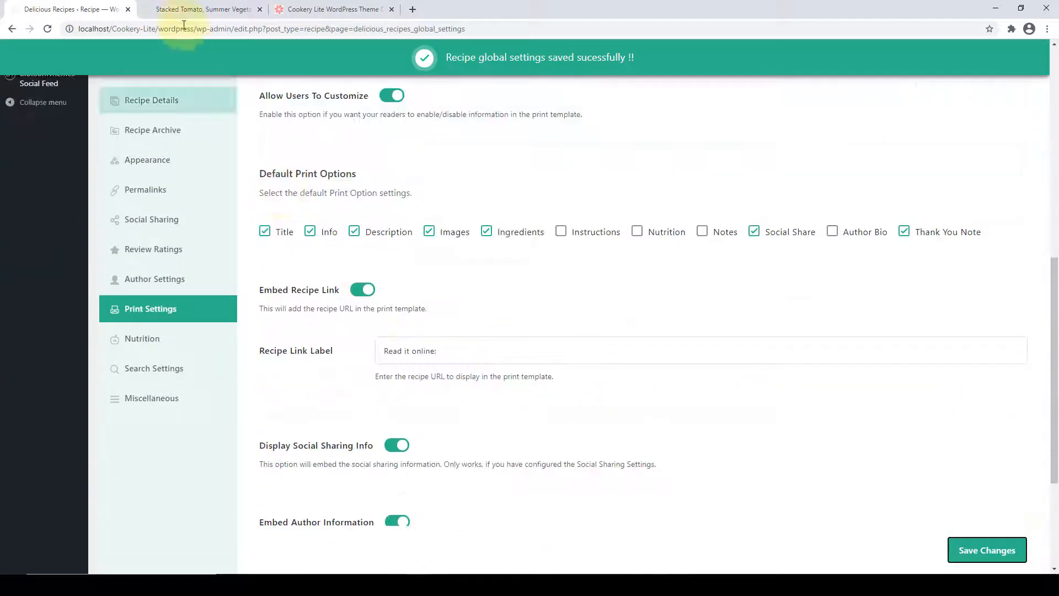
left_click(173, 11)
left_click(48, 29)
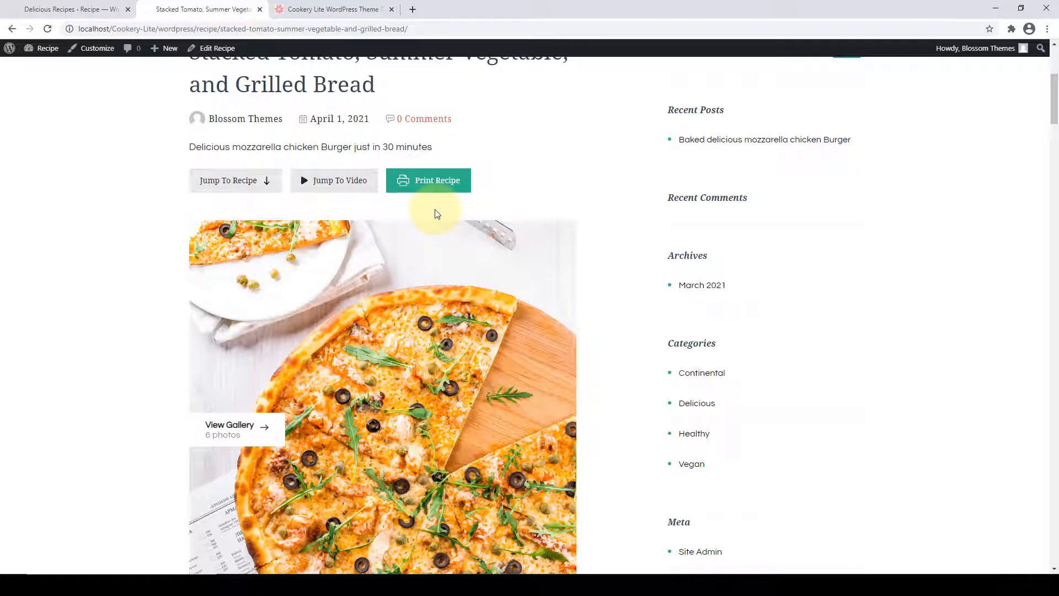
Open the Stacked Tomato recipe's printable view and compare it with the Print Settings.
left_click(440, 179)
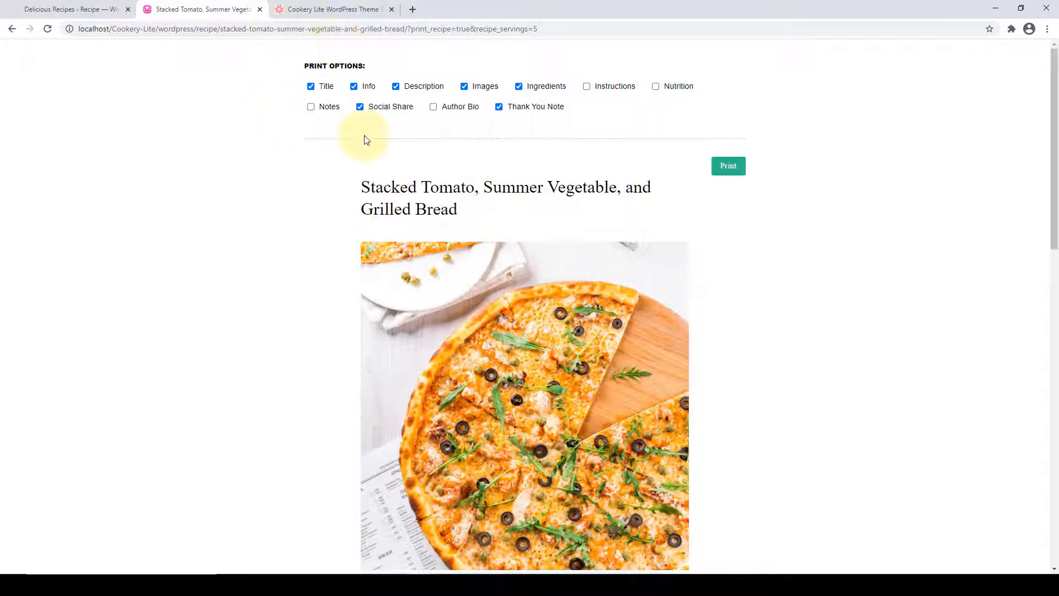
left_click(102, 9)
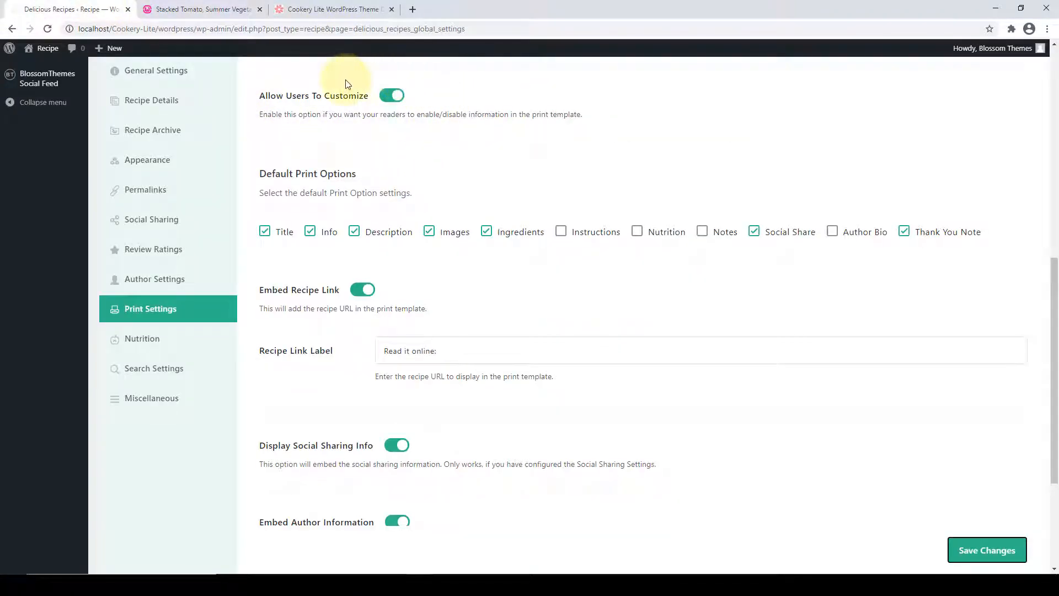
left_click(226, 10)
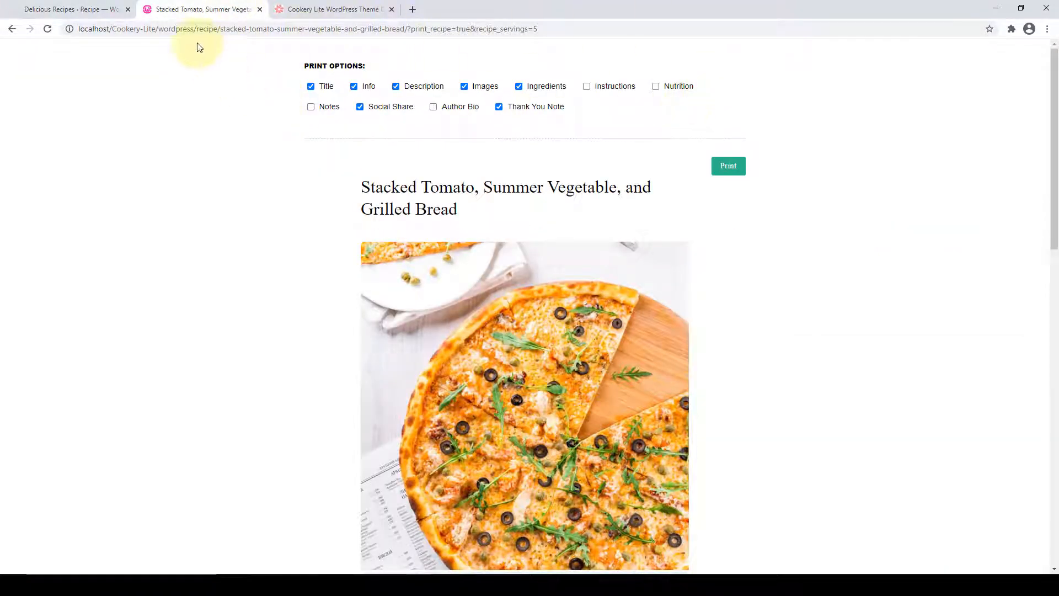
left_click(80, 9)
Test Allow Users To Customize off on the reloaded print page, then switch it back on.
left_click(391, 94)
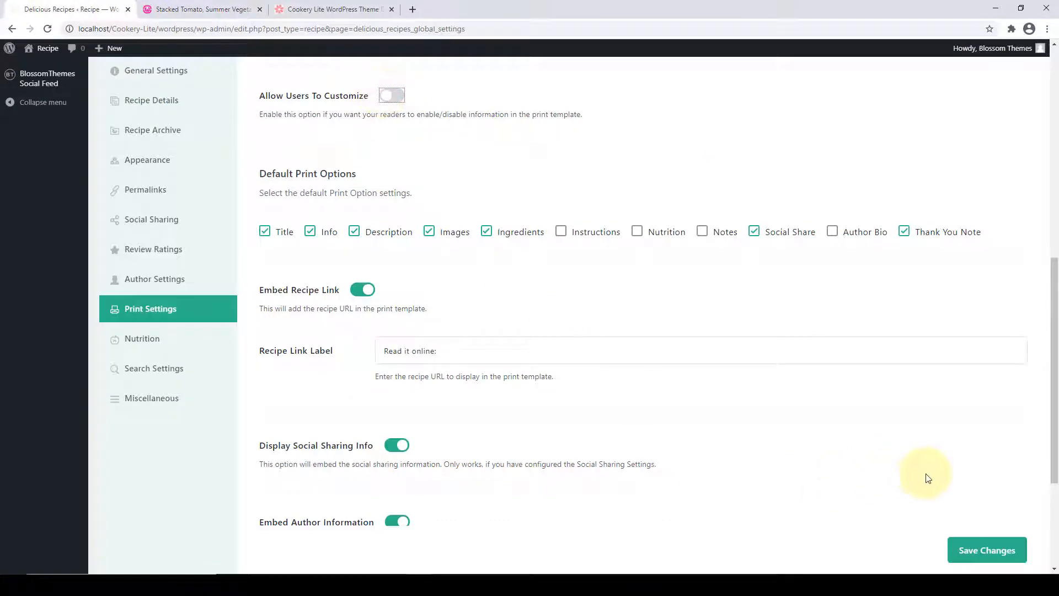
left_click(995, 549)
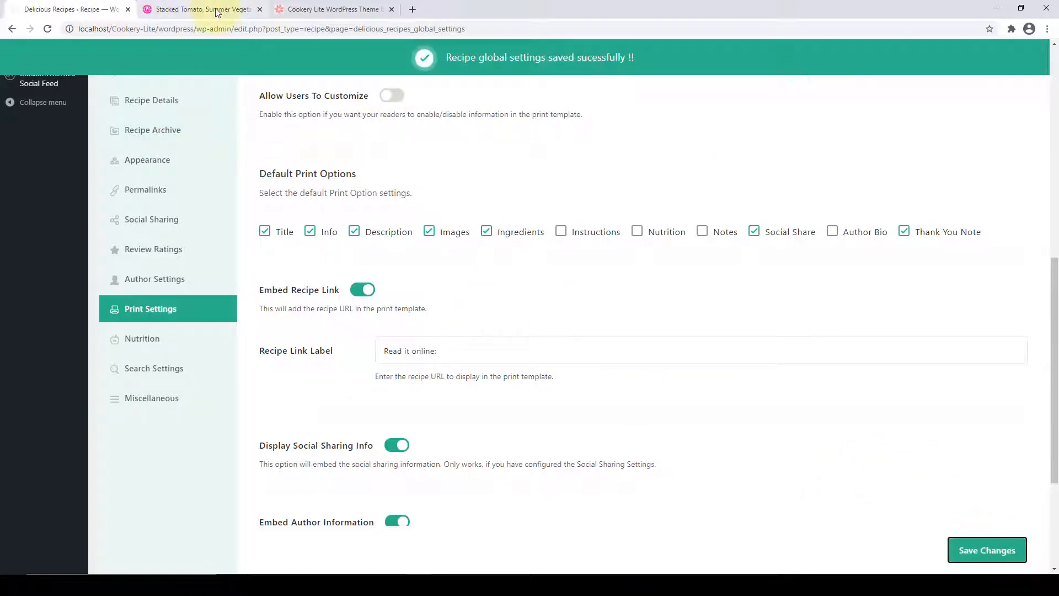
left_click(226, 9)
left_click(53, 26)
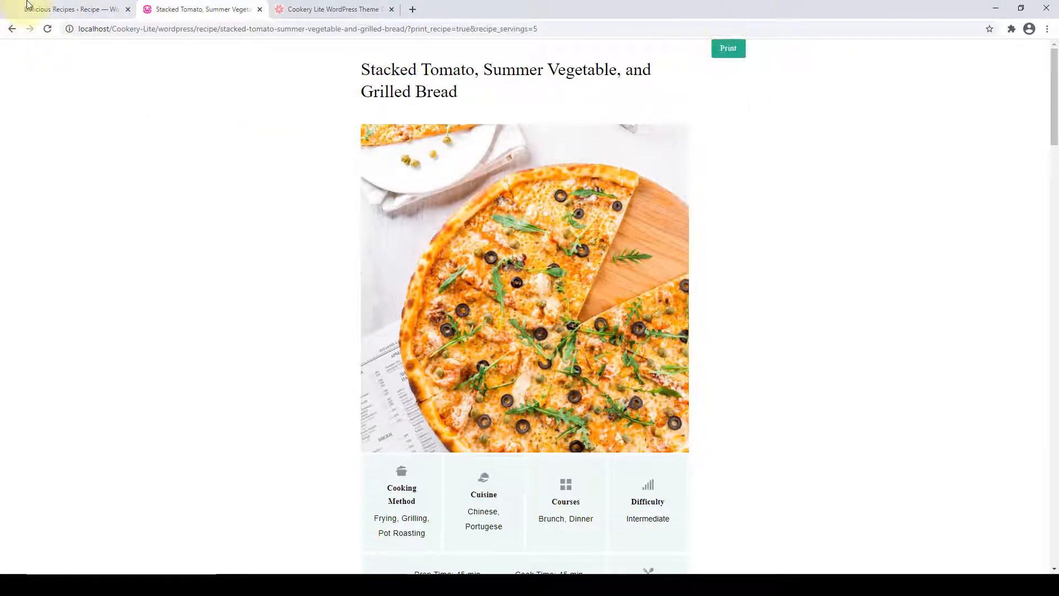
left_click(33, 8)
left_click(396, 99)
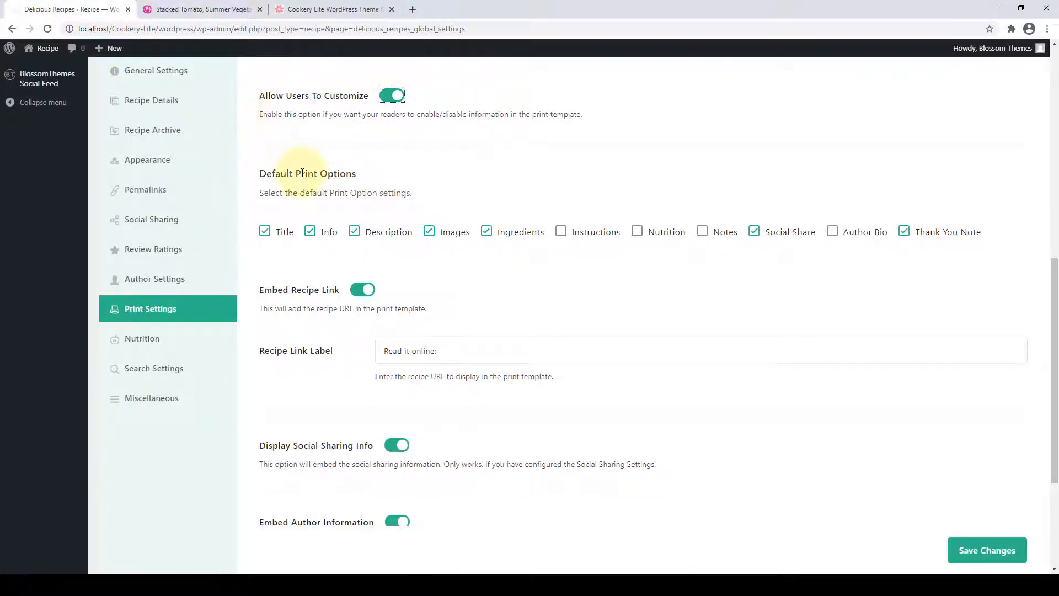
Check Instructions, Notes, Nutrition and Author Bio under Default Print Options and save.
scroll(306, 171, "down", 1)
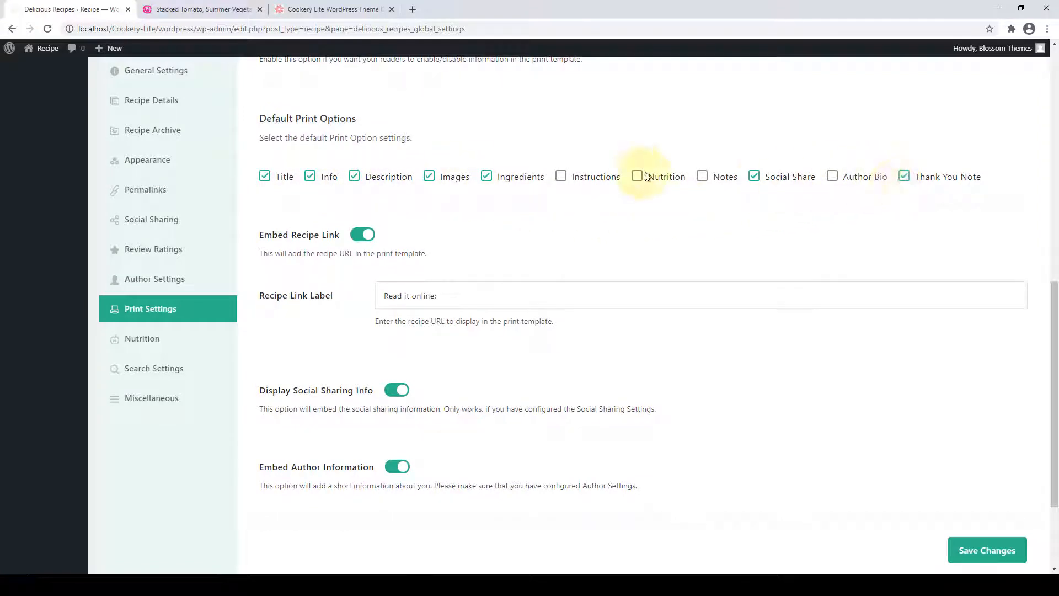
left_click(629, 188)
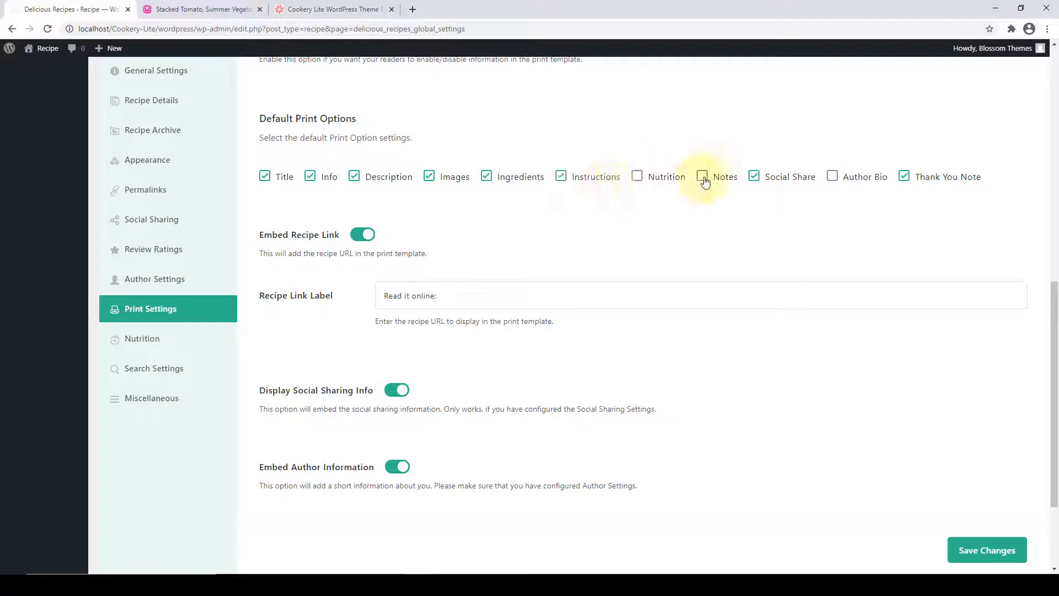
left_click(702, 176)
left_click(636, 176)
left_click(833, 176)
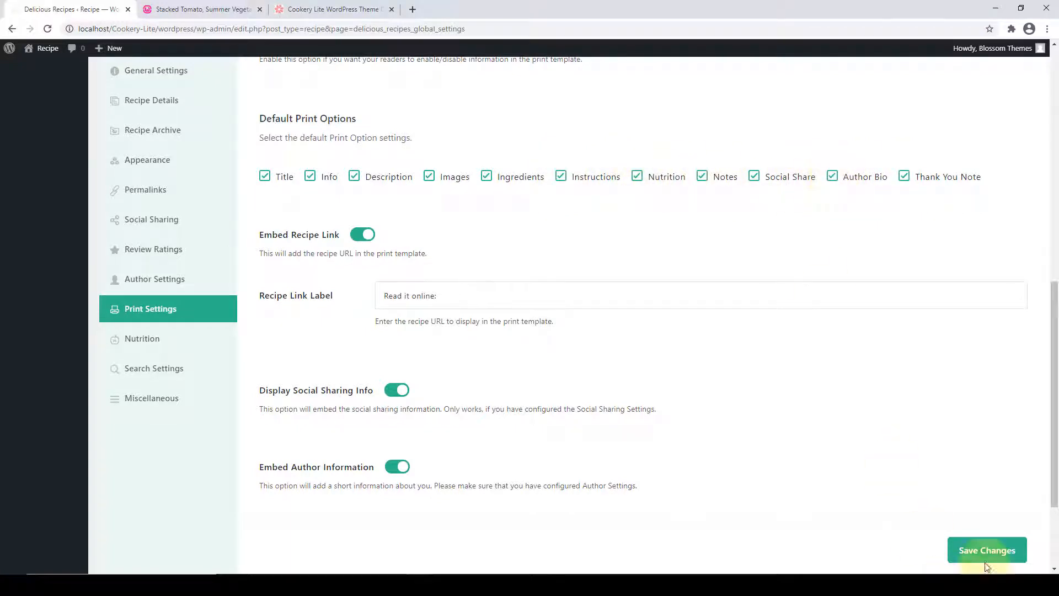
left_click(995, 553)
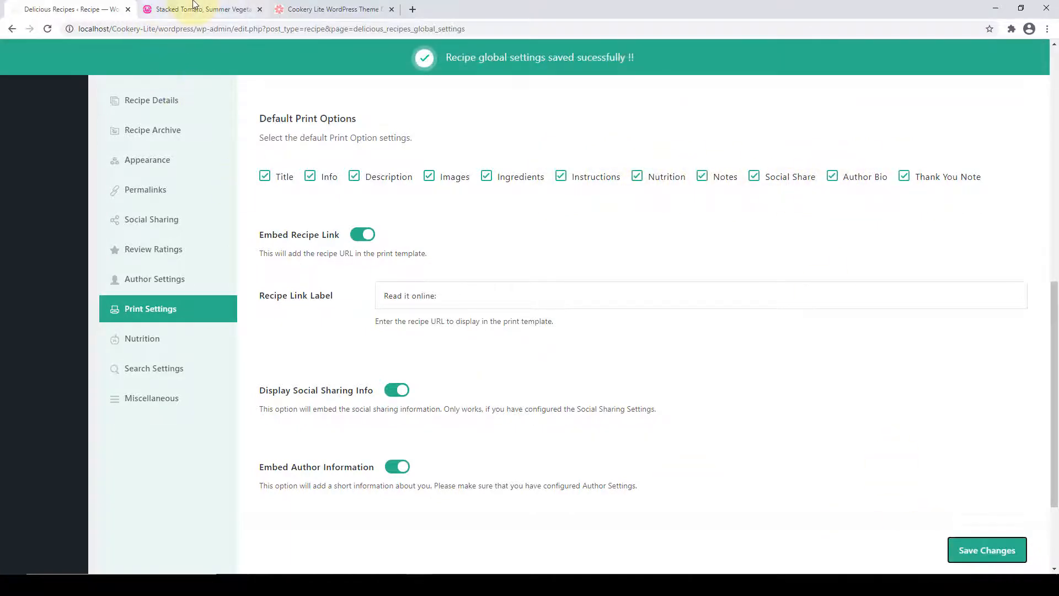
Reload the print page to review all default print options ticked.
left_click(201, 10)
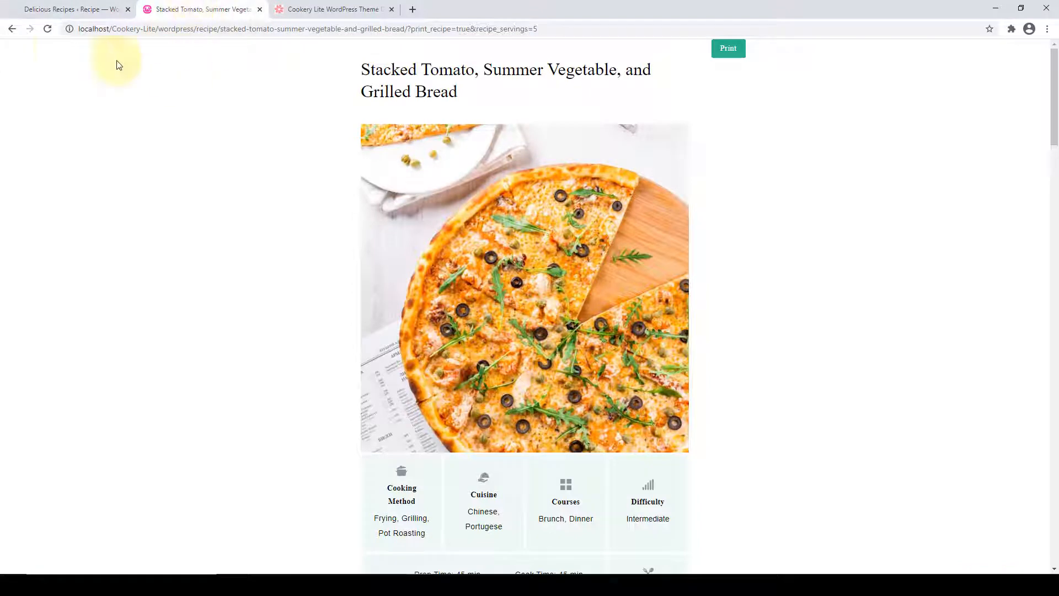
left_click(49, 29)
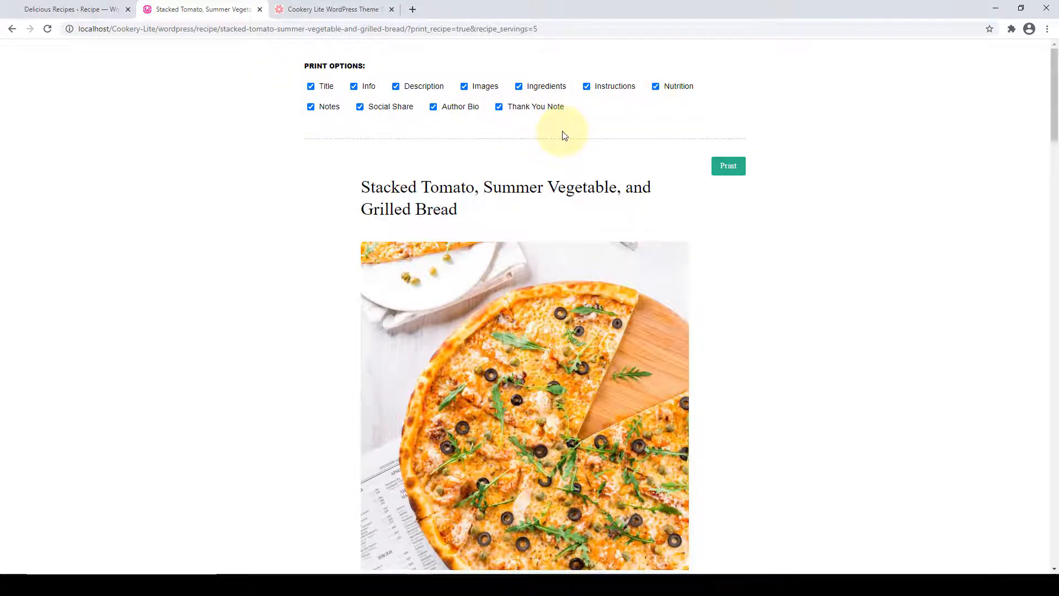
scroll(567, 156, "down", 10)
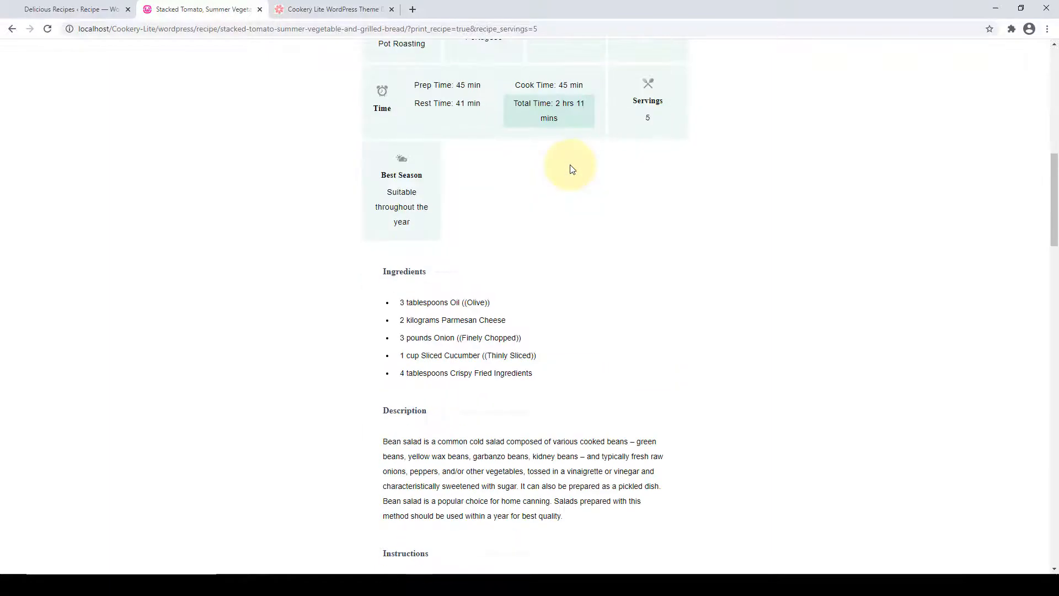
scroll(570, 164, "down", 15)
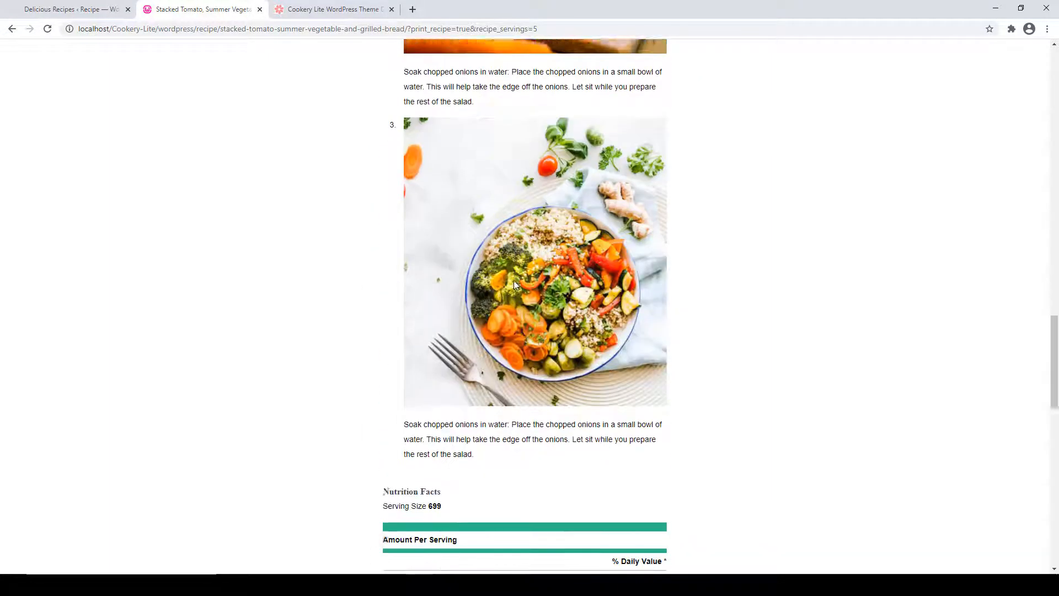
scroll(515, 285, "down", 15)
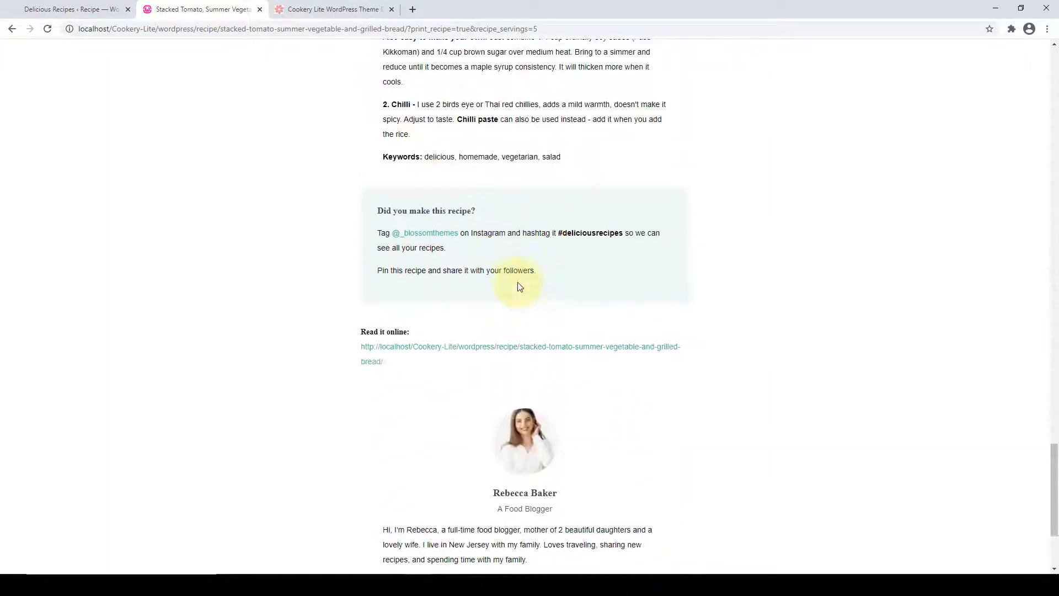
scroll(518, 287, "up", 1)
left_click(72, 10)
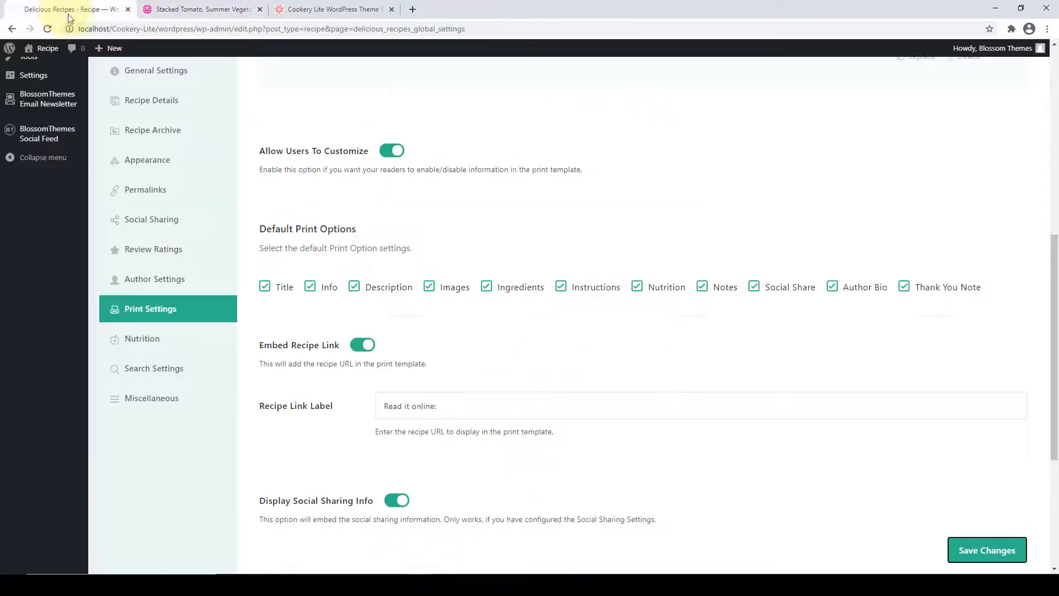
Review the Recipe Link Label and locate its 'Read it online:' text on the printout.
scroll(549, 221, "down", 3)
scroll(548, 223, "down", 2)
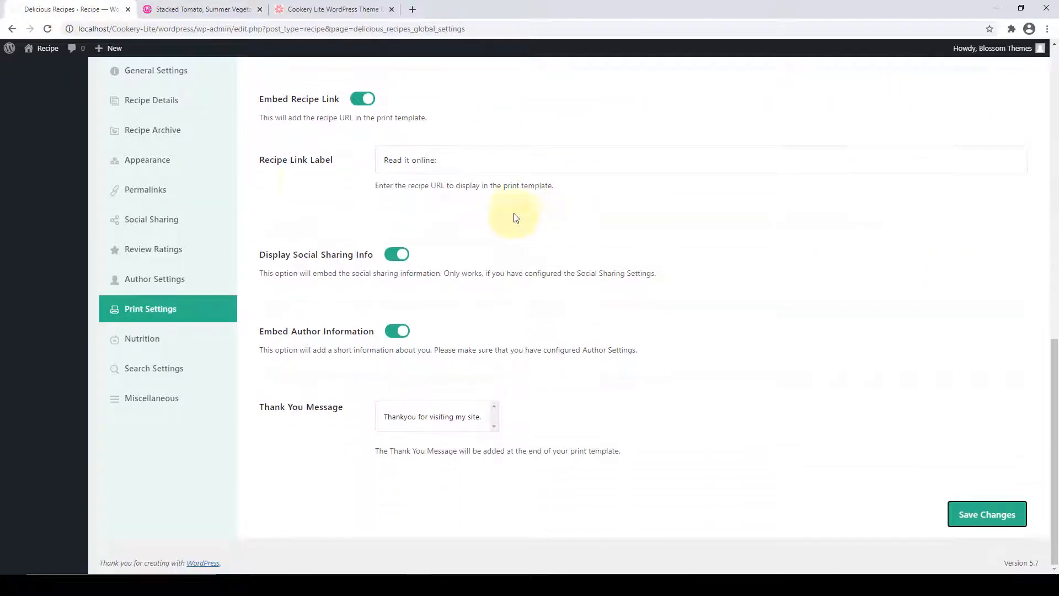
left_click(426, 168)
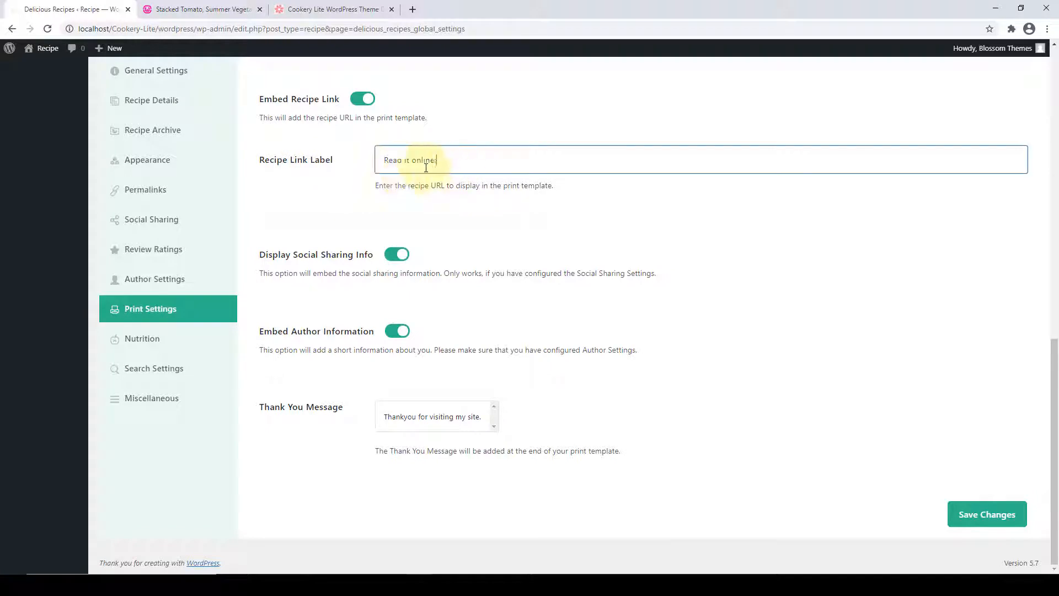
left_click(353, 185)
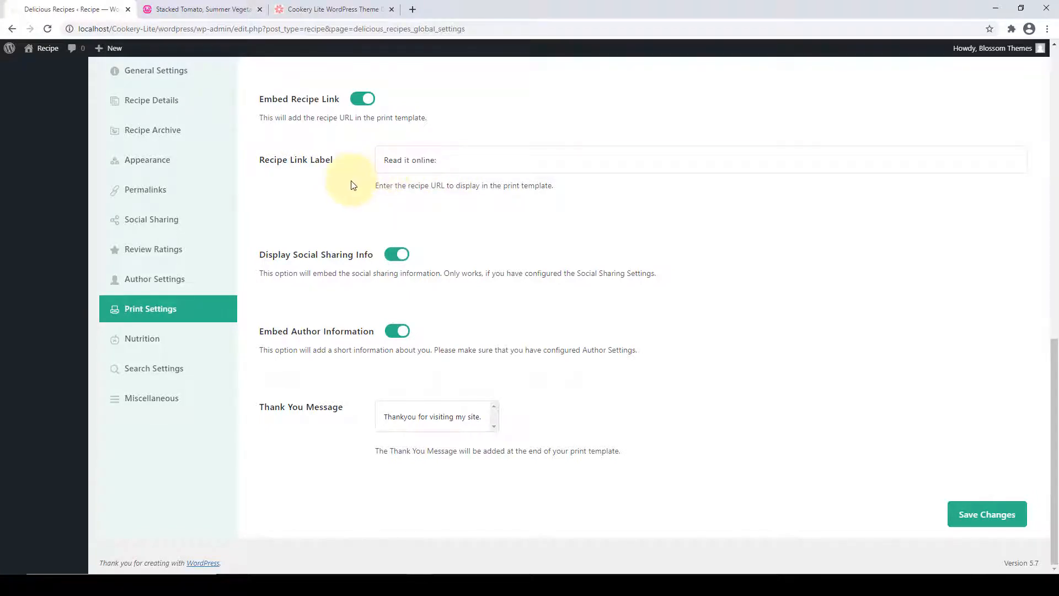
left_click(192, 9)
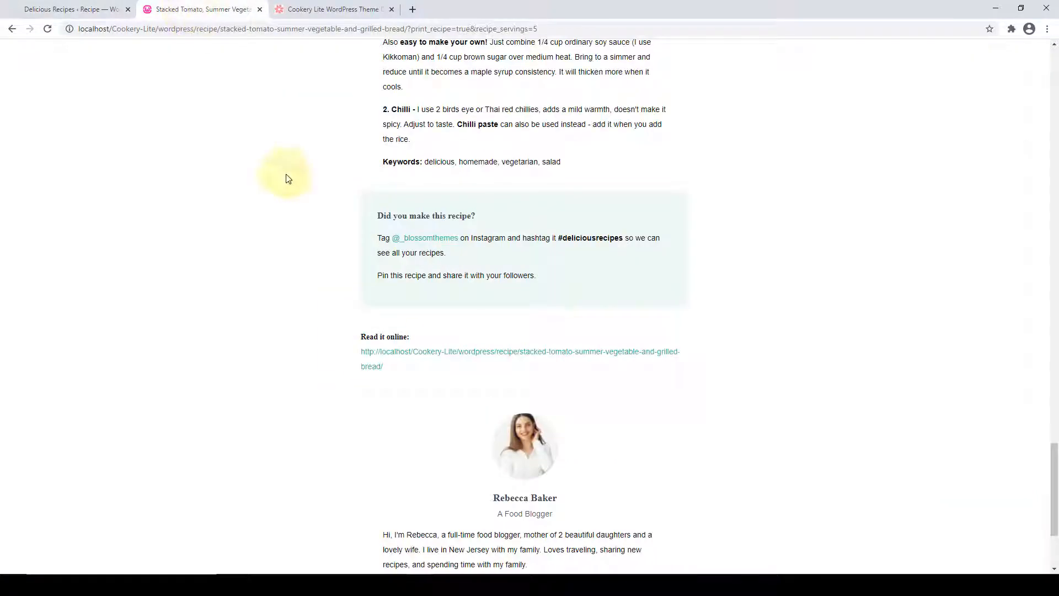
triple_click(365, 336)
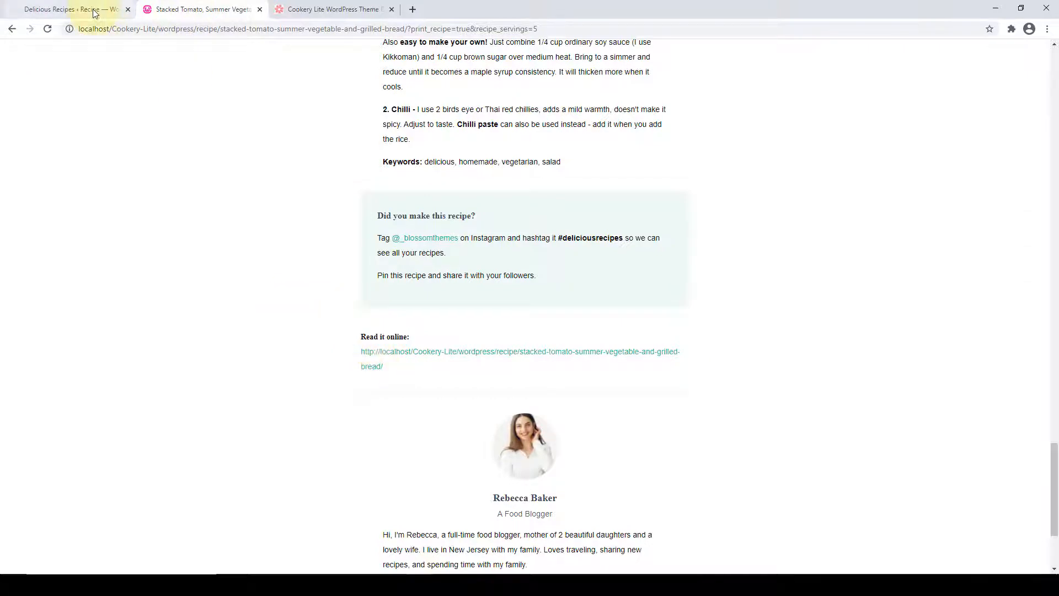
Inspect the Thank You Message, then scroll the print page to its closing message.
left_click(82, 9)
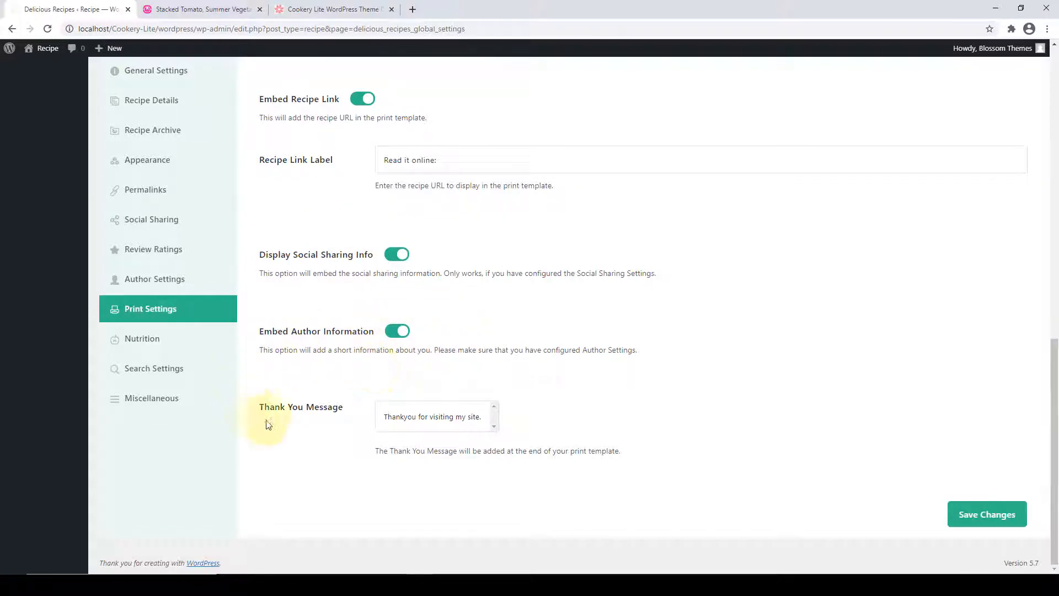
left_click(471, 417)
scroll(471, 410, "down", 3)
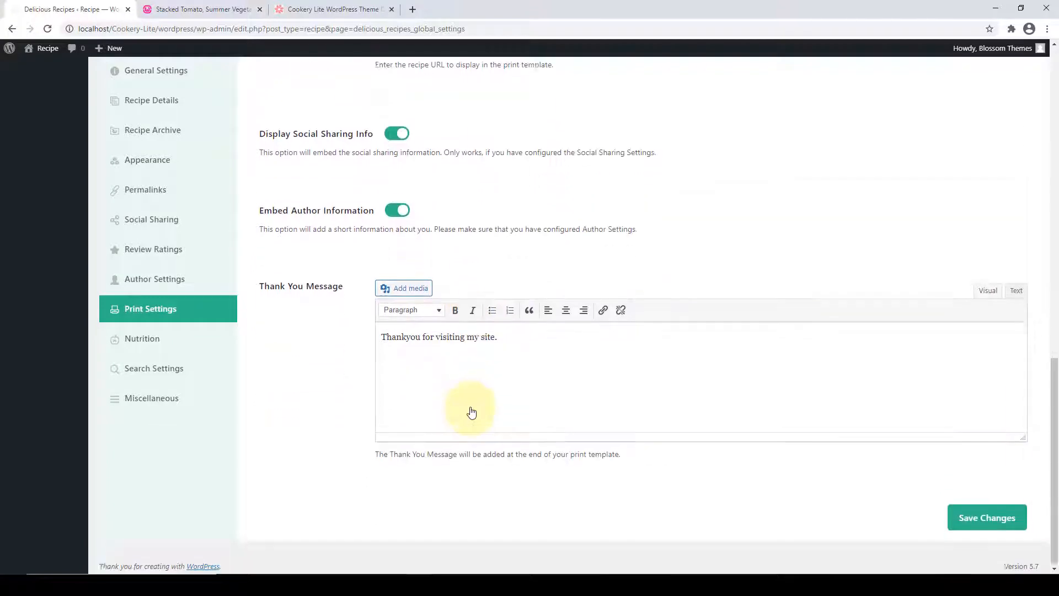
left_click(200, 7)
scroll(493, 307, "down", 2)
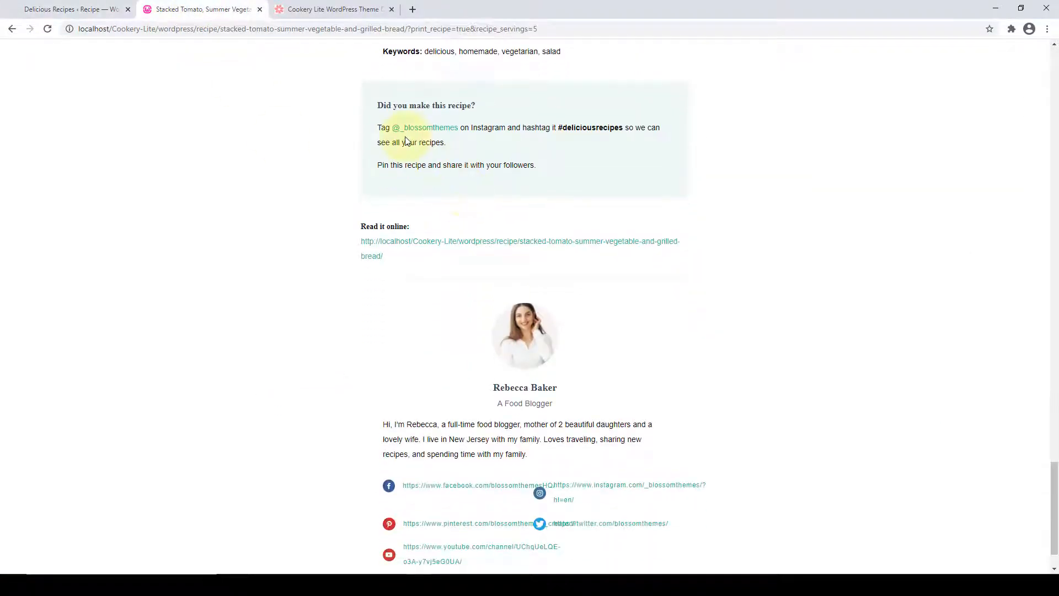
scroll(513, 205, "down", 1)
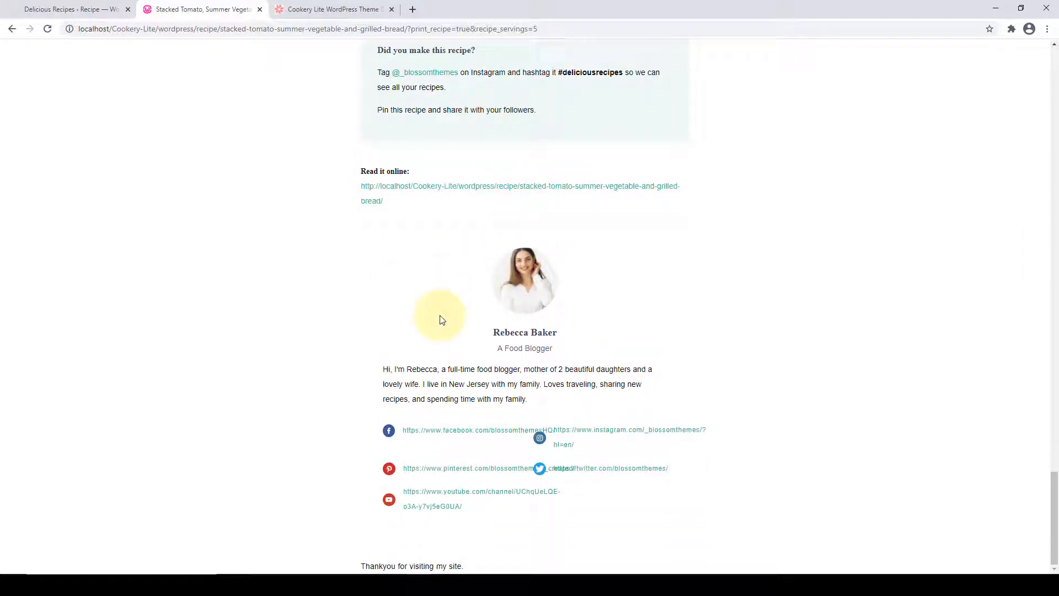
Save Display Social Sharing Info off and reload the print preview to compare.
double_click(421, 565)
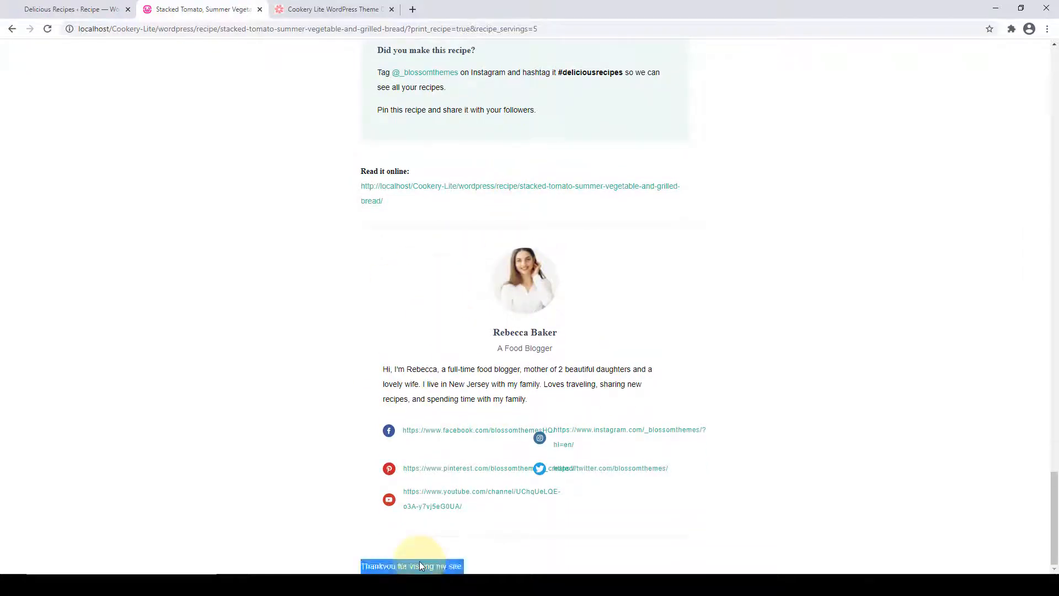
left_click(323, 506)
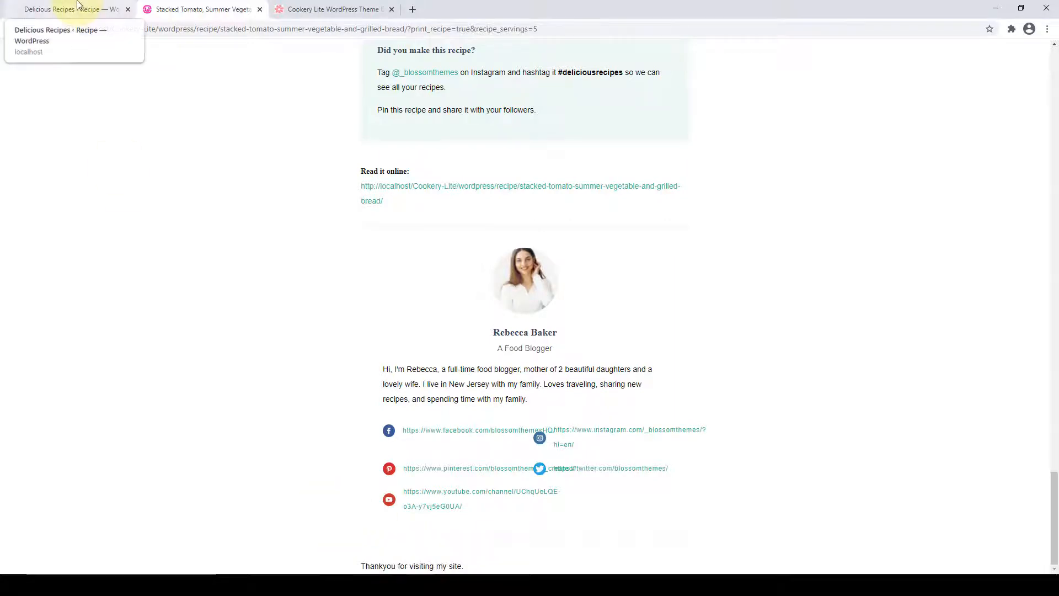
left_click(77, 4)
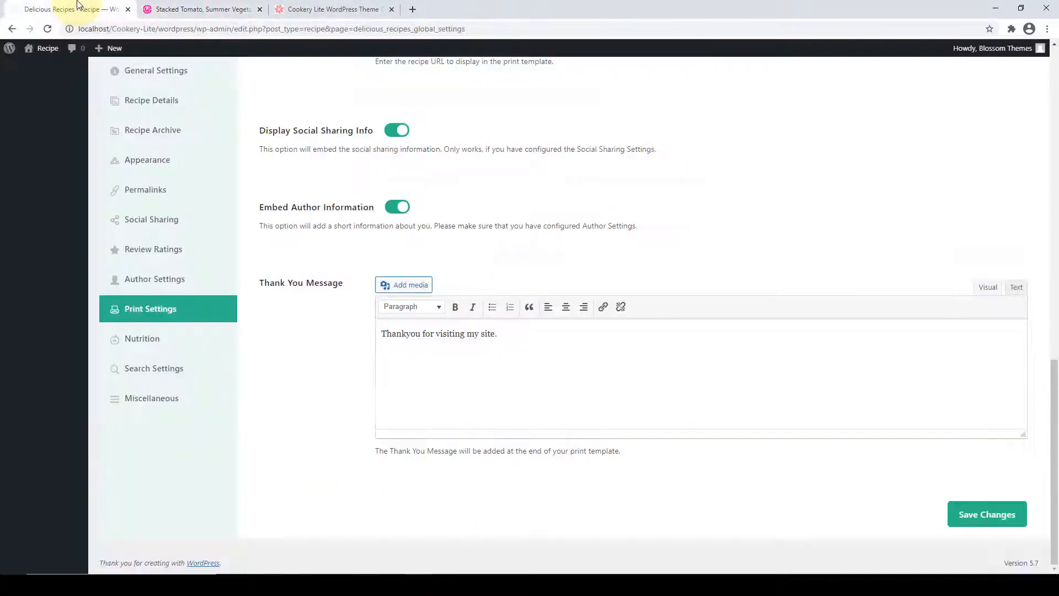
left_click(397, 131)
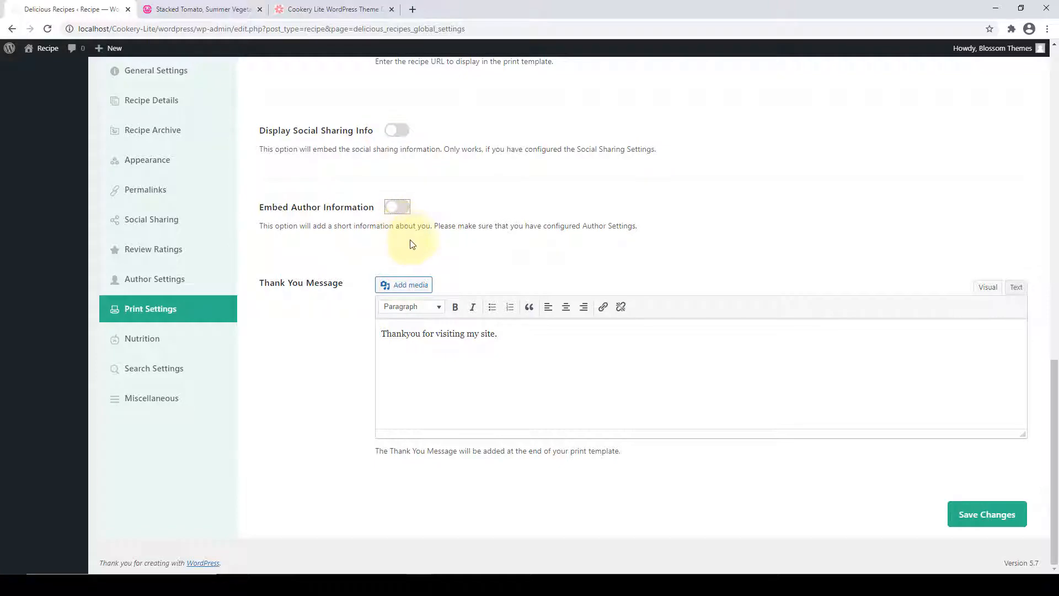
left_click(976, 516)
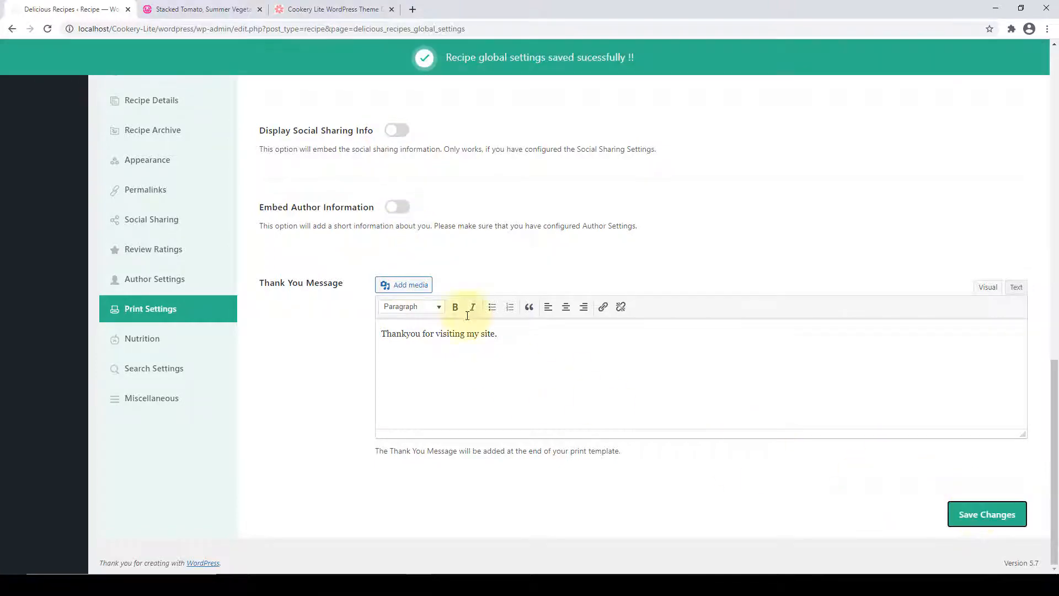
left_click(206, 7)
left_click(49, 29)
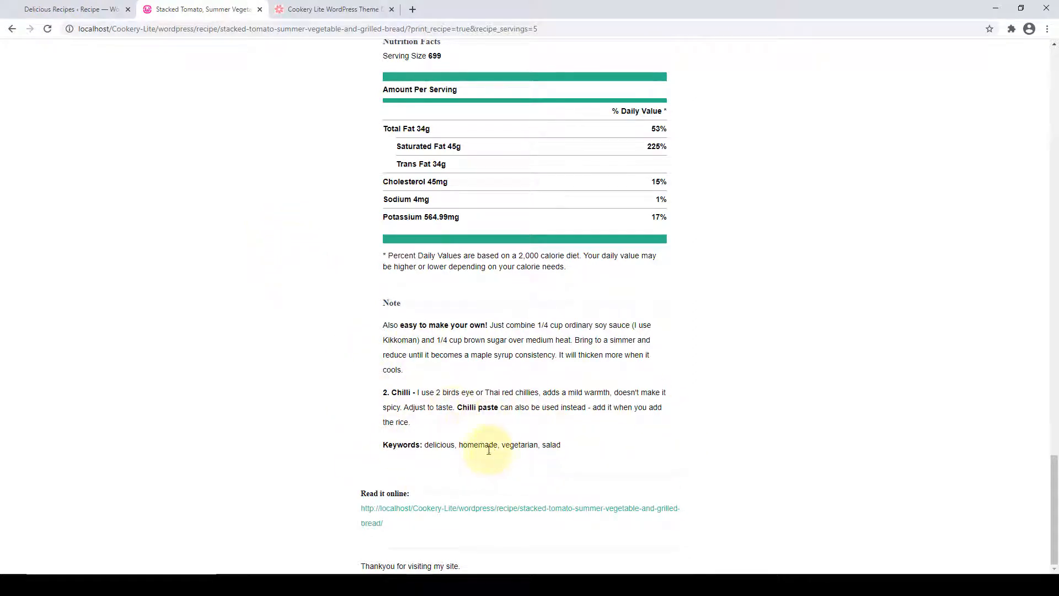
Re-enable author information and social sharing info for prints, save, and go to Nutrition settings.
left_click(93, 10)
left_click(399, 207)
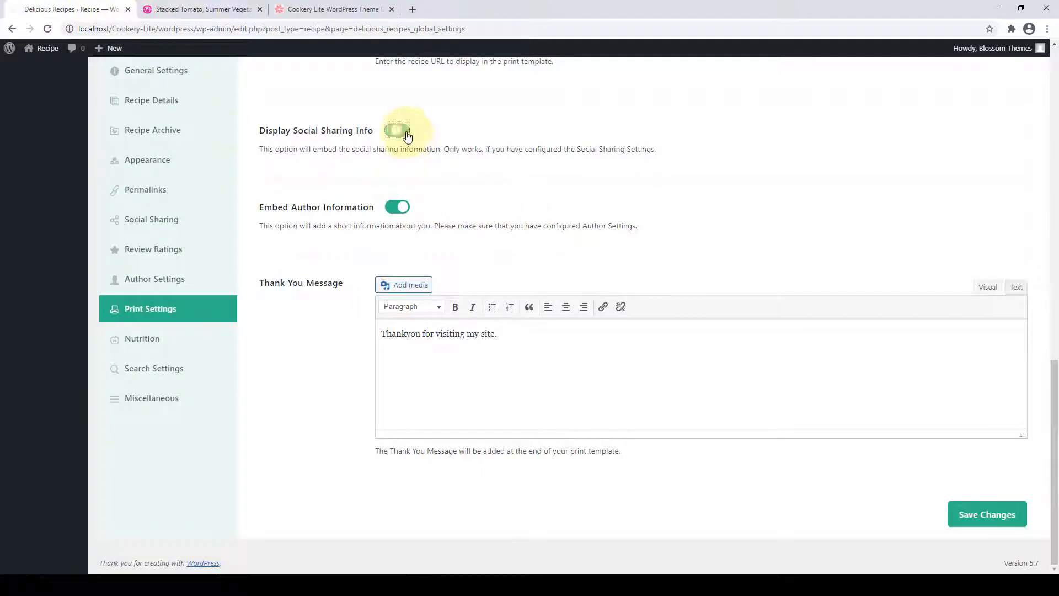
left_click(397, 130)
left_click(970, 518)
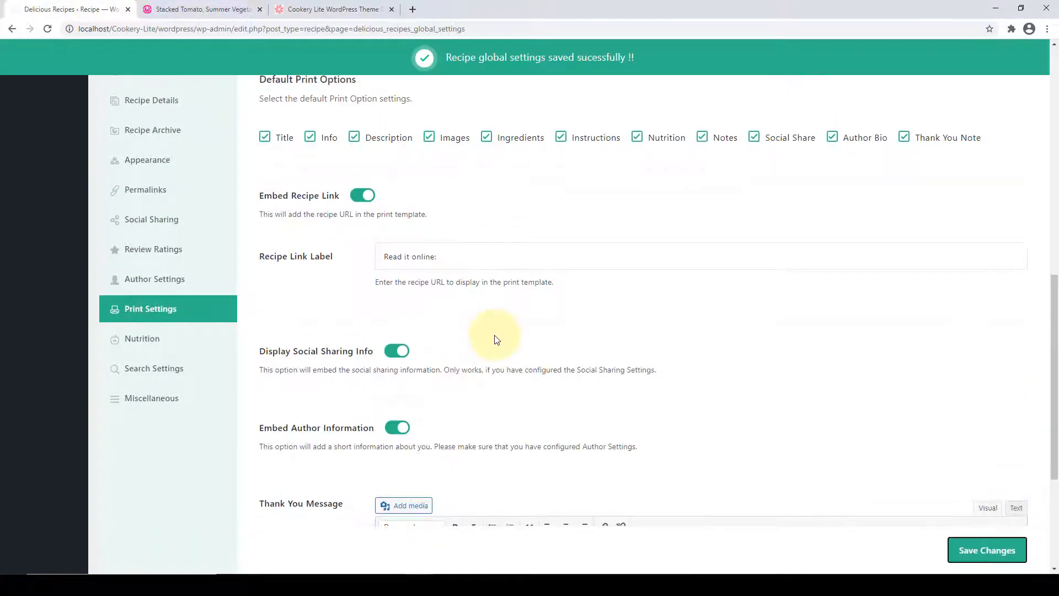
scroll(497, 339, "up", 4)
scroll(496, 339, "up", 5)
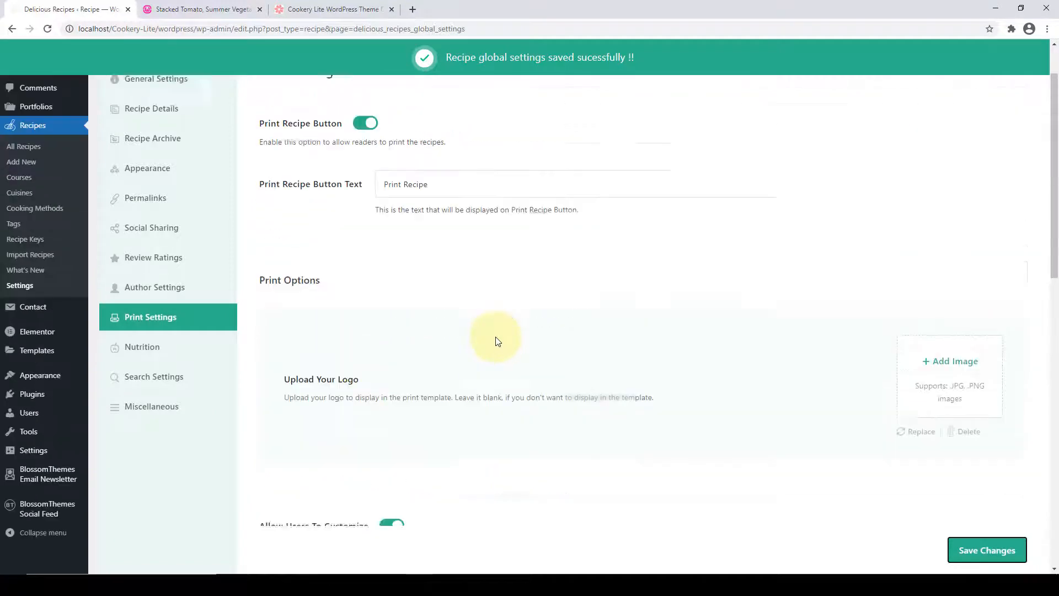
scroll(501, 346, "down", 6)
scroll(503, 354, "down", 5)
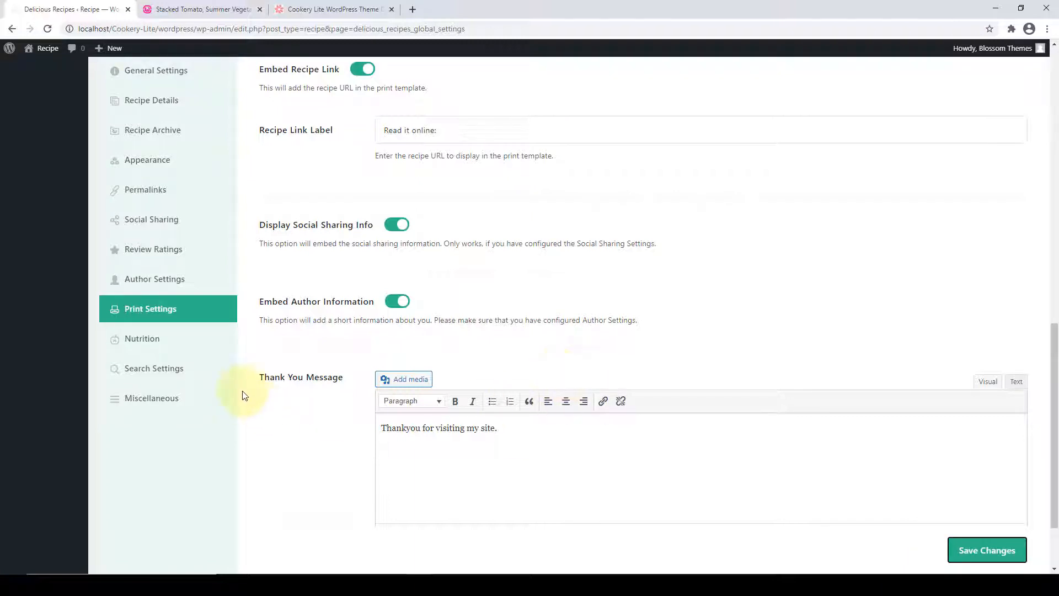
left_click(138, 338)
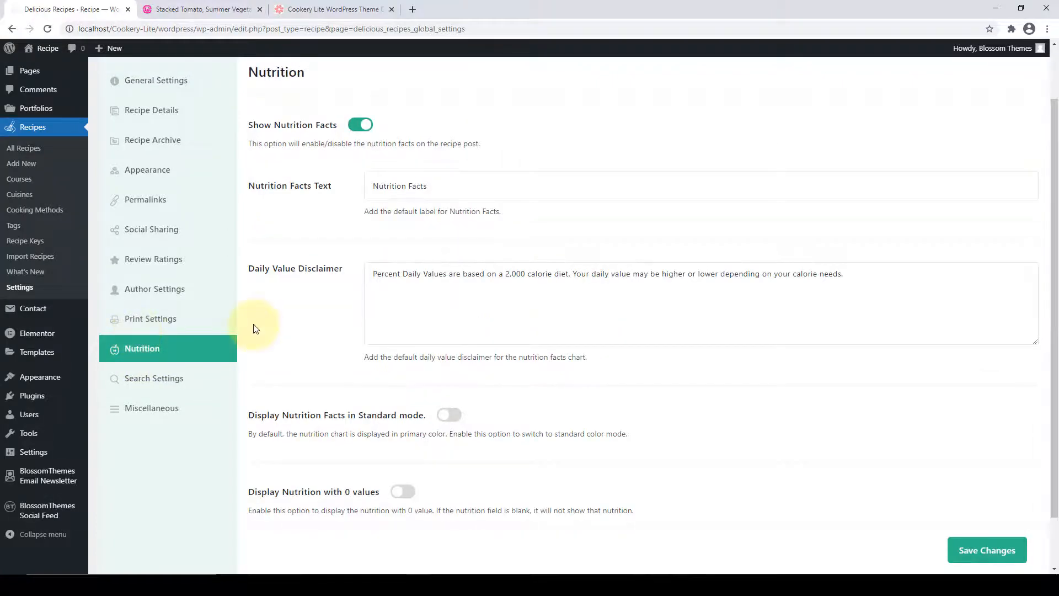
Save Show Nutrition Facts off and reload Stacked Tomato to confirm the chart is gone.
left_click(165, 9)
left_click_drag(1053, 208, 1053, 394)
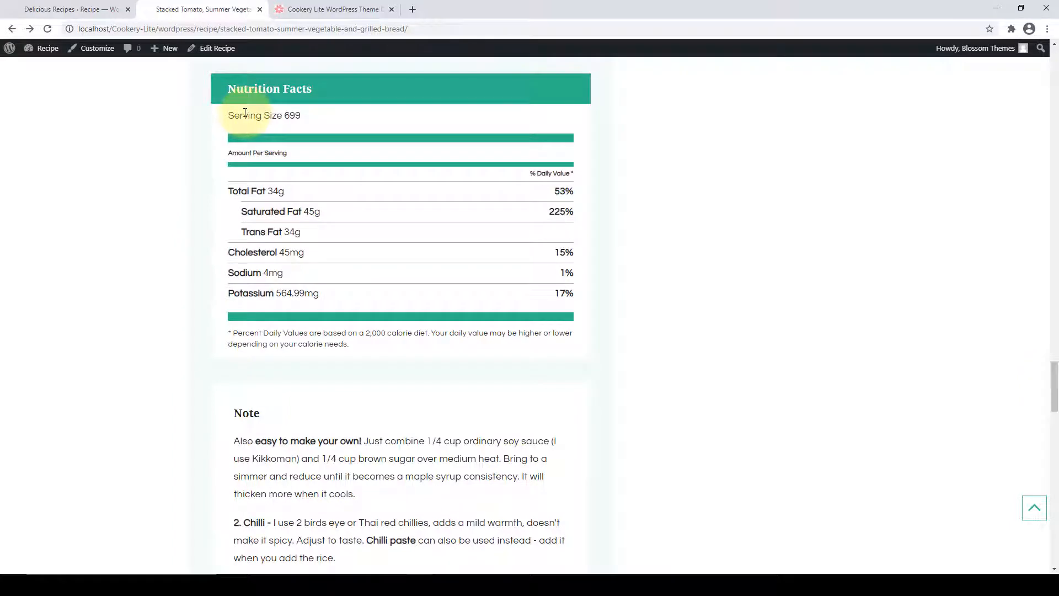
left_click(101, 11)
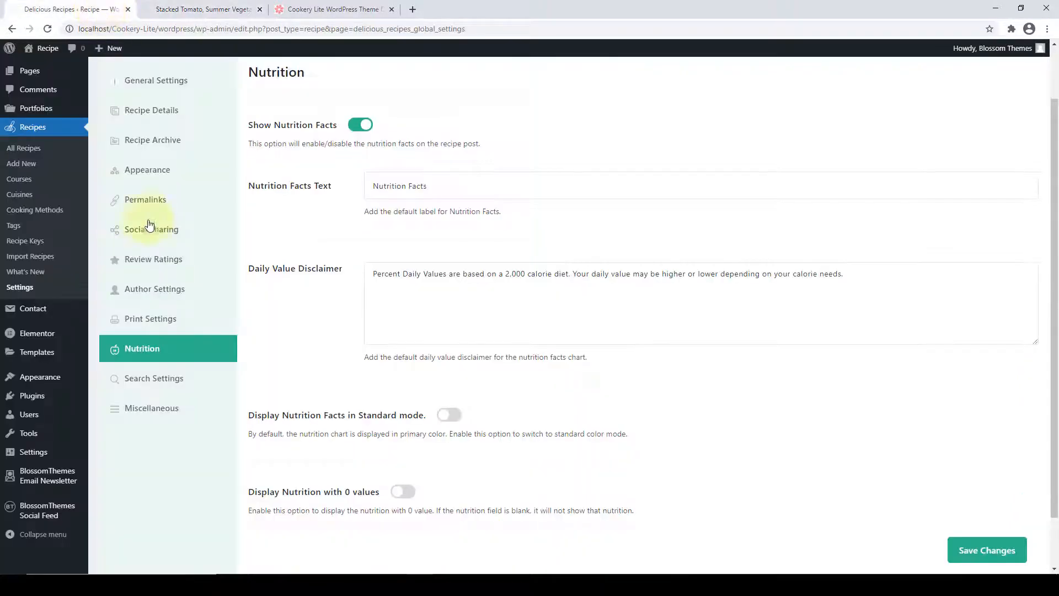
scroll(417, 263, "down", 1)
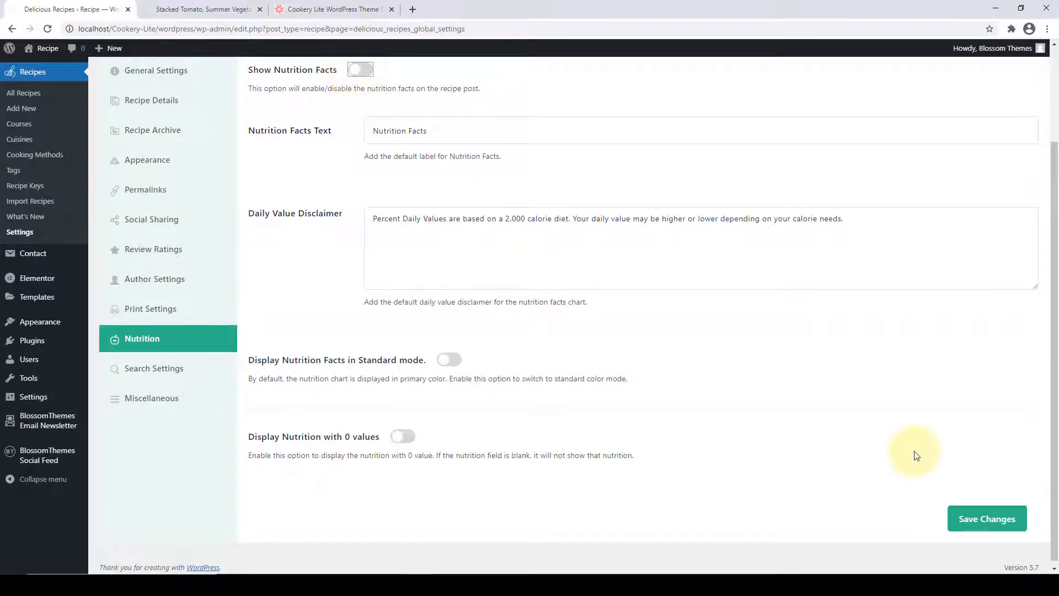
left_click(987, 517)
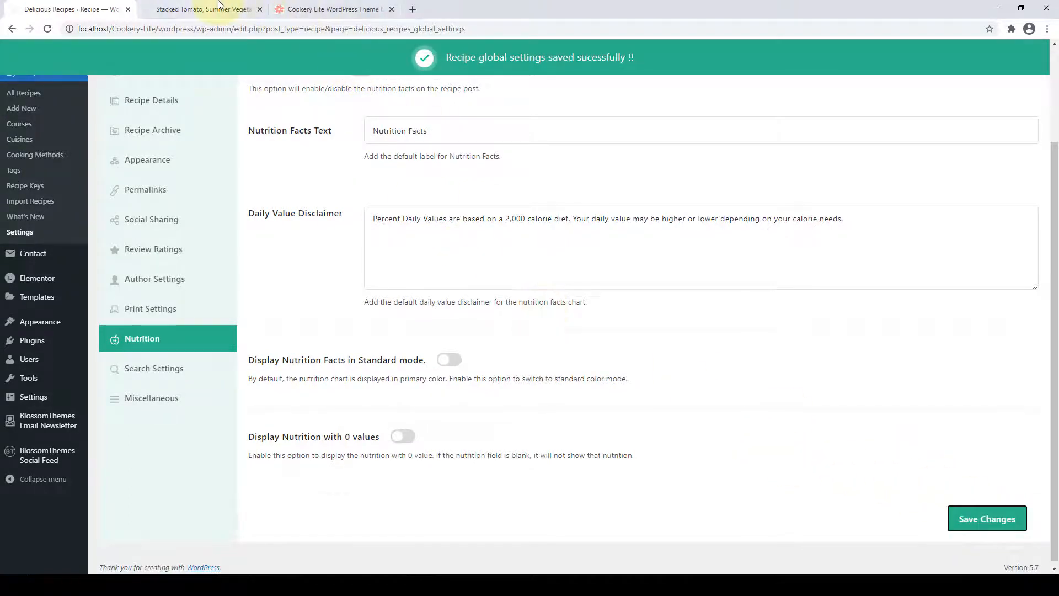
left_click(204, 9)
left_click(51, 28)
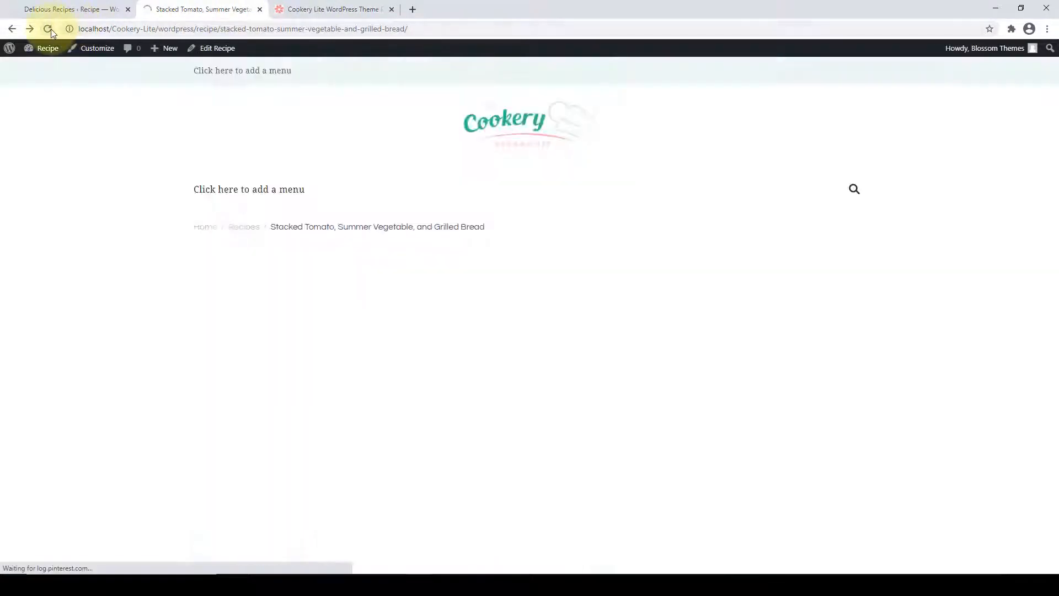
Switch Show Nutrition Facts back on and select its 'Nutrition Facts' label.
scroll(450, 250, "up", 3)
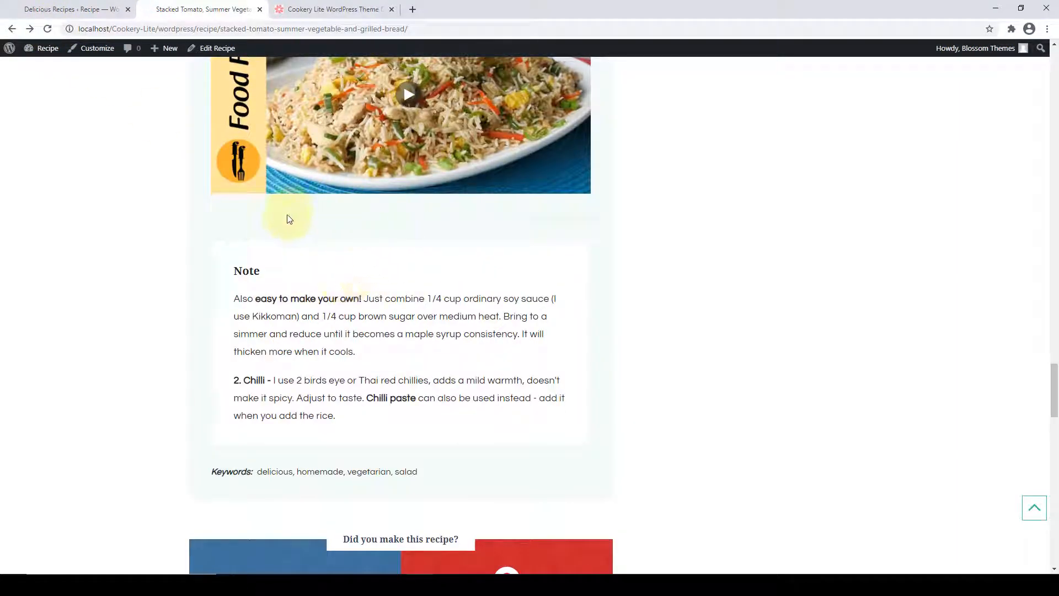
left_click(72, 9)
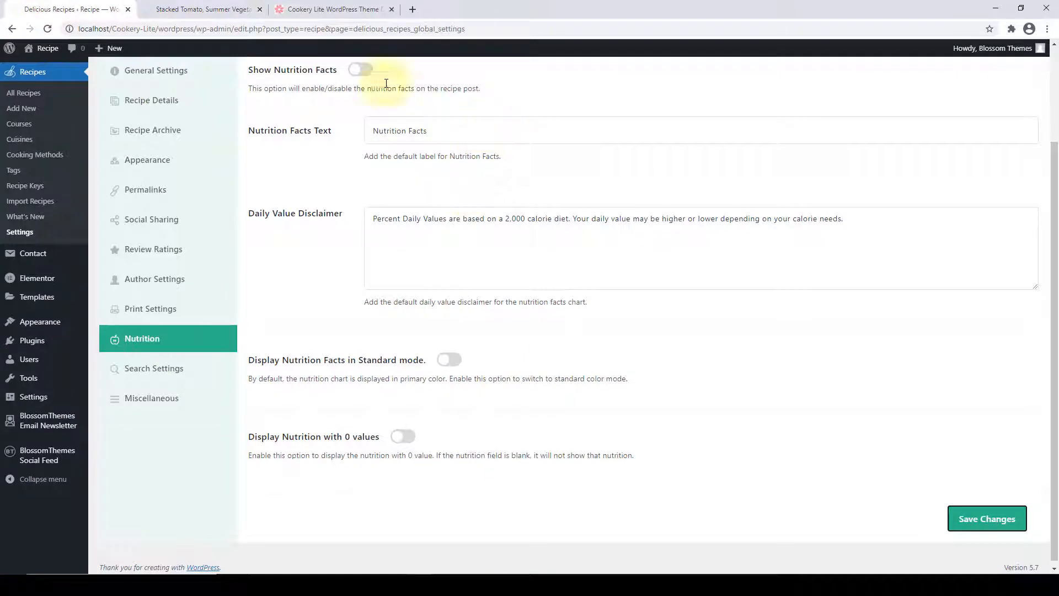
left_click(361, 69)
triple_click(374, 137)
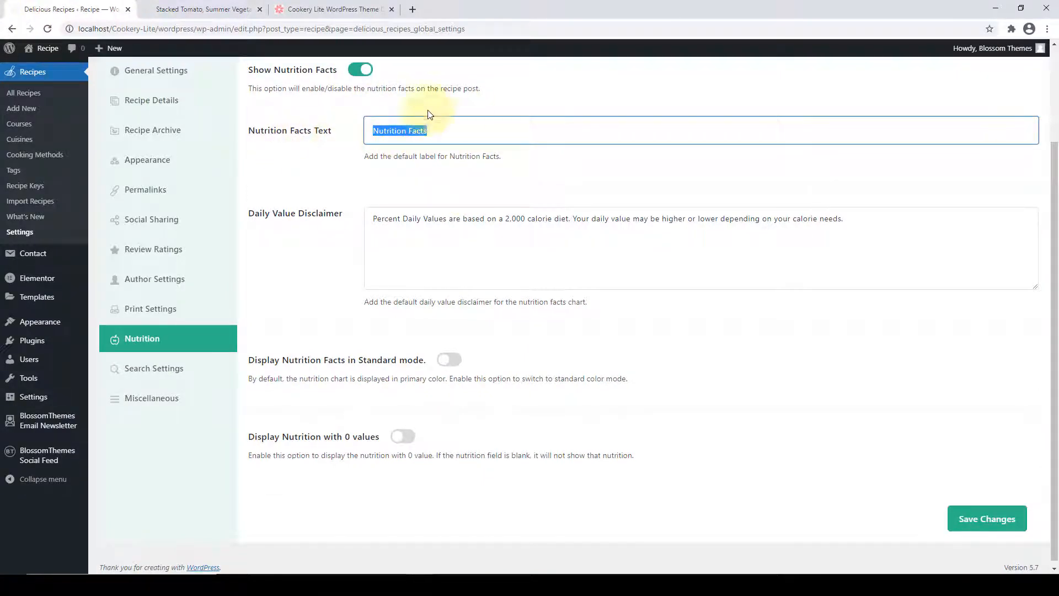
Save the nutrition display settings and review the Stacked Tomato Nutrition Facts chart.
double_click(390, 218)
left_click(390, 218)
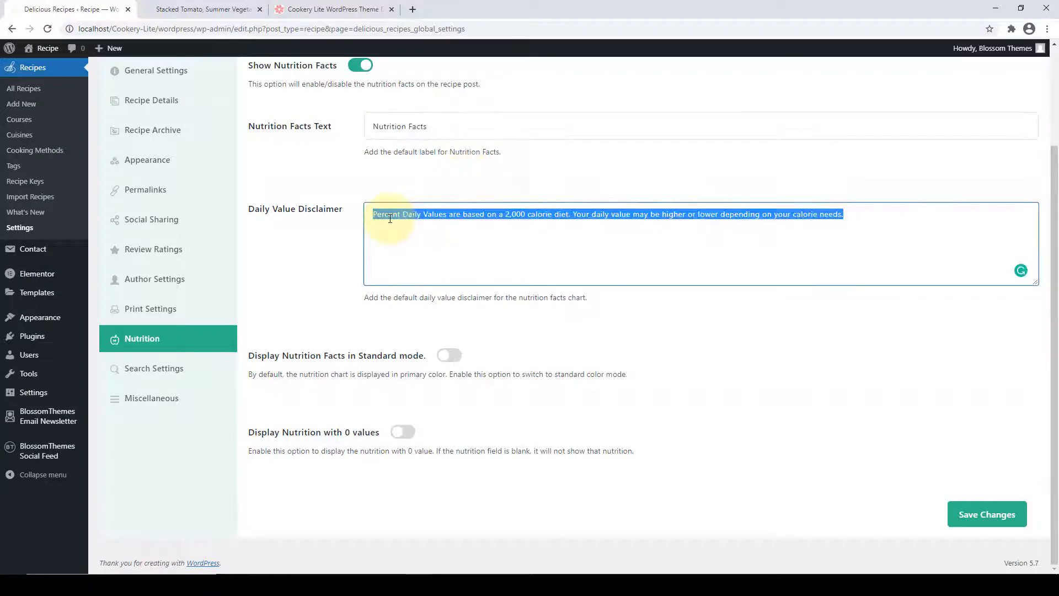
left_click(394, 192)
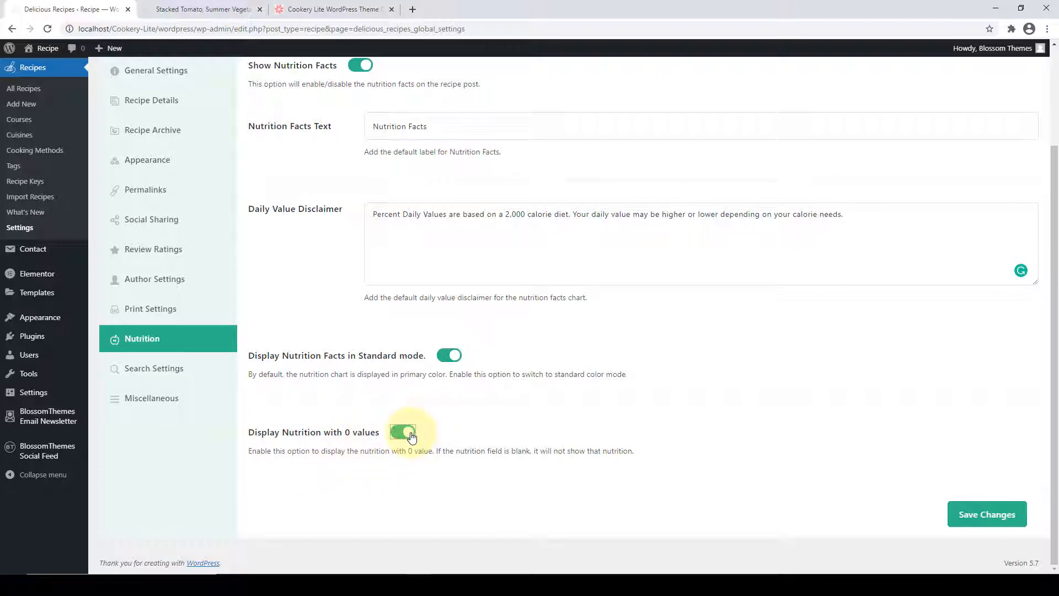
left_click(987, 513)
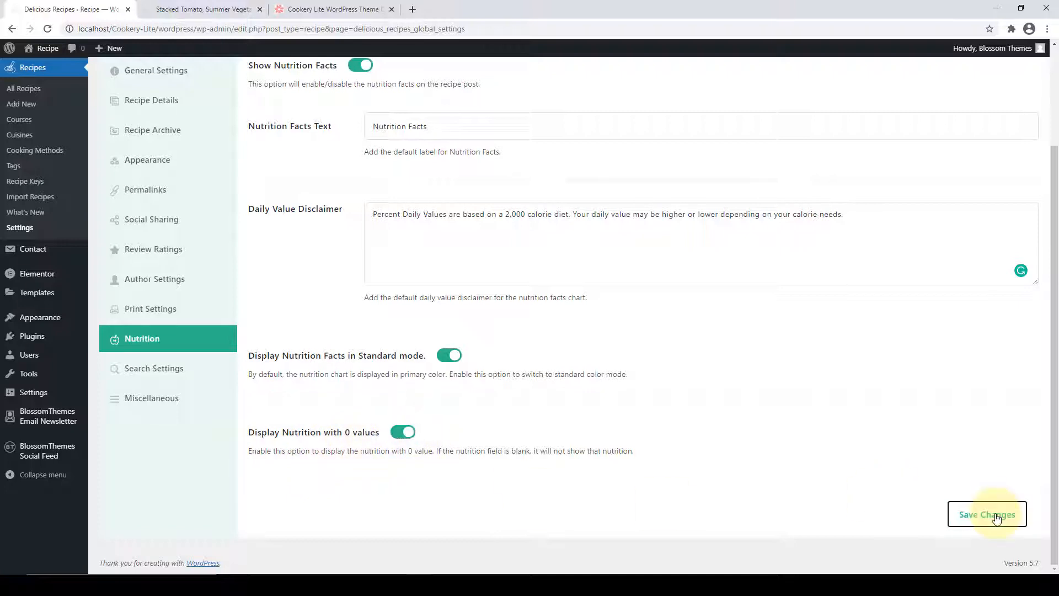
left_click(220, 5)
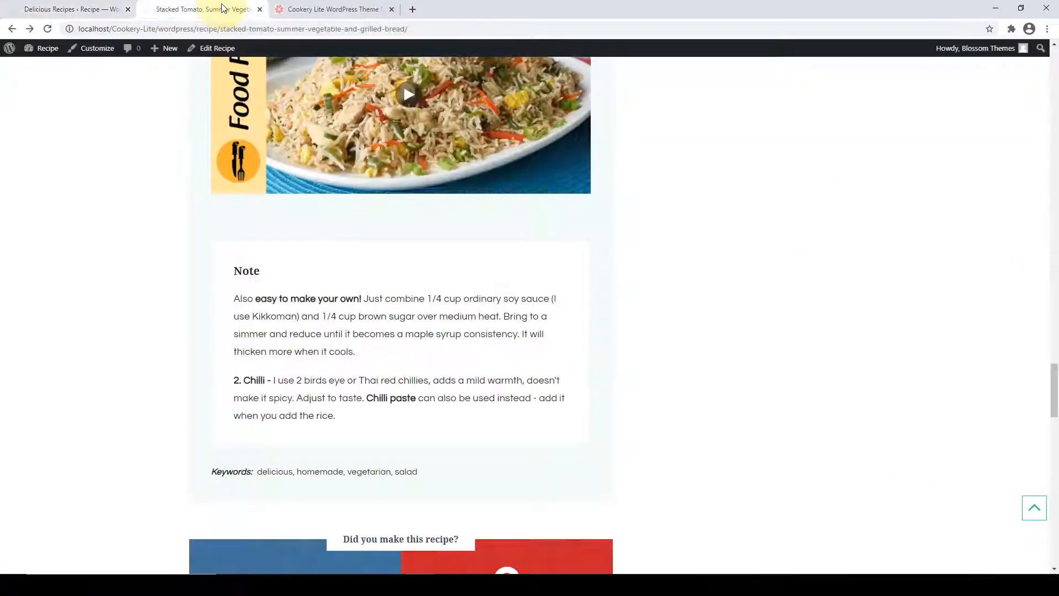
left_click(47, 30)
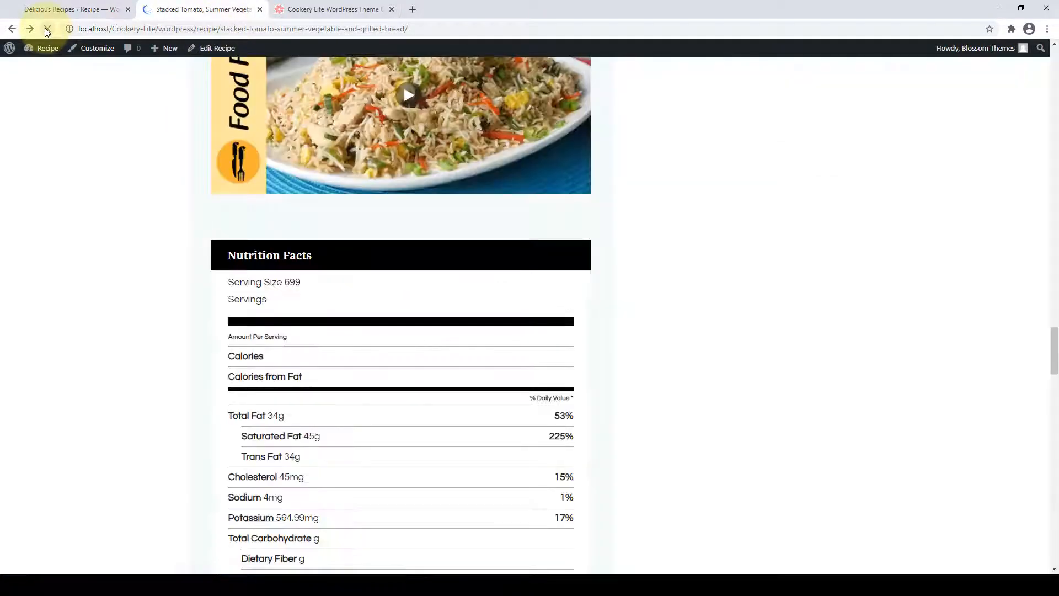
scroll(115, 133, "down", 3)
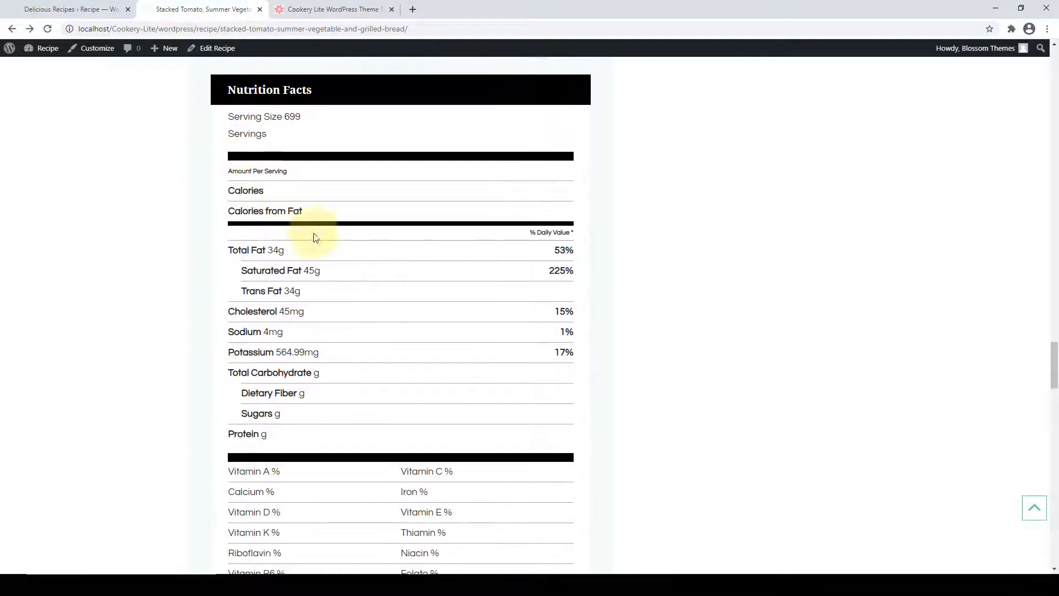
scroll(314, 240, "down", 7)
scroll(325, 242, "up", 9)
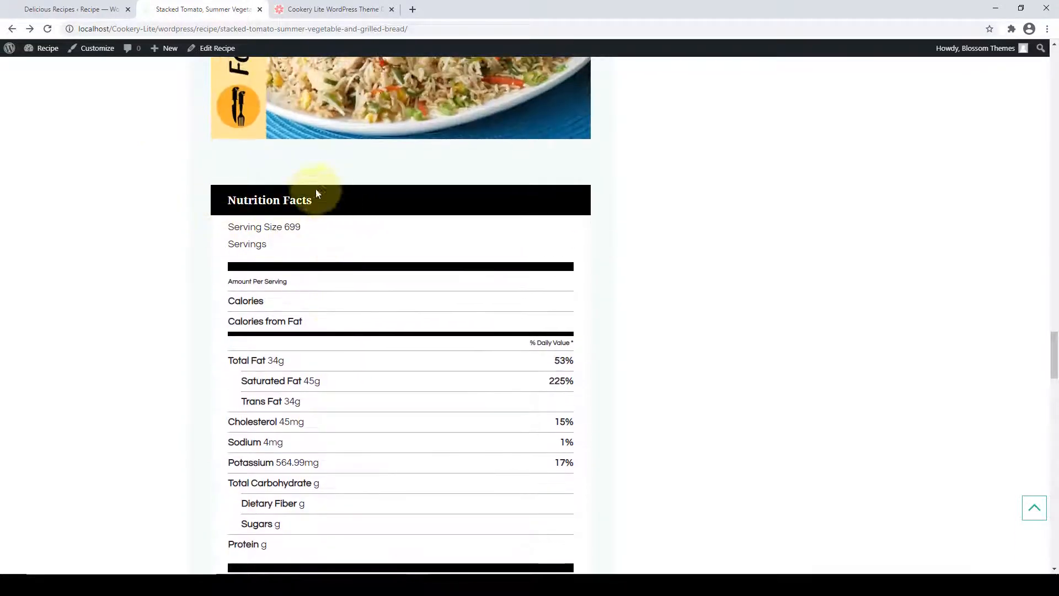
scroll(230, 190, "down", 1)
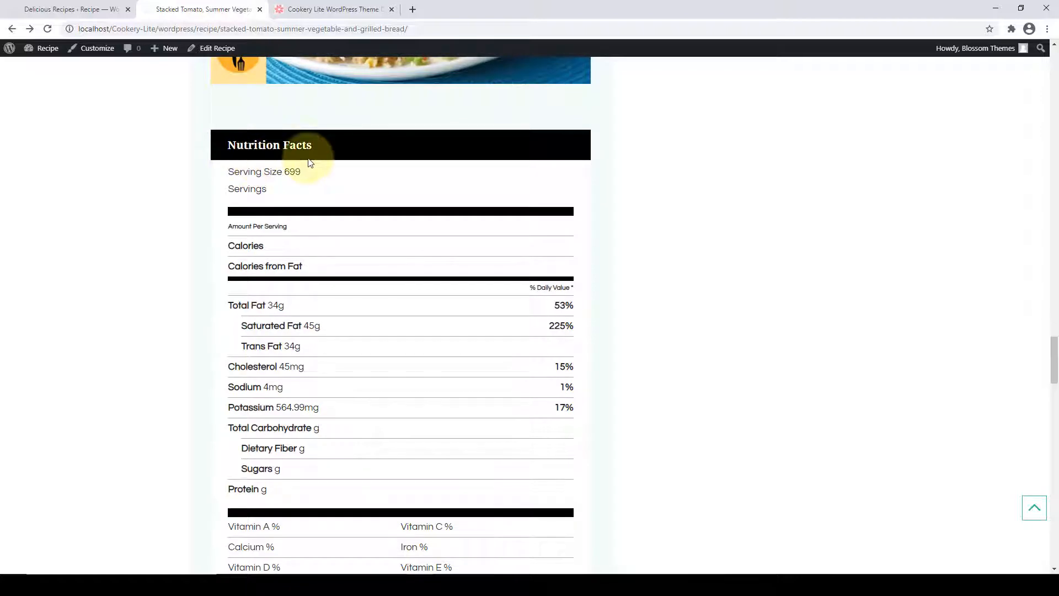
scroll(484, 246, "down", 9)
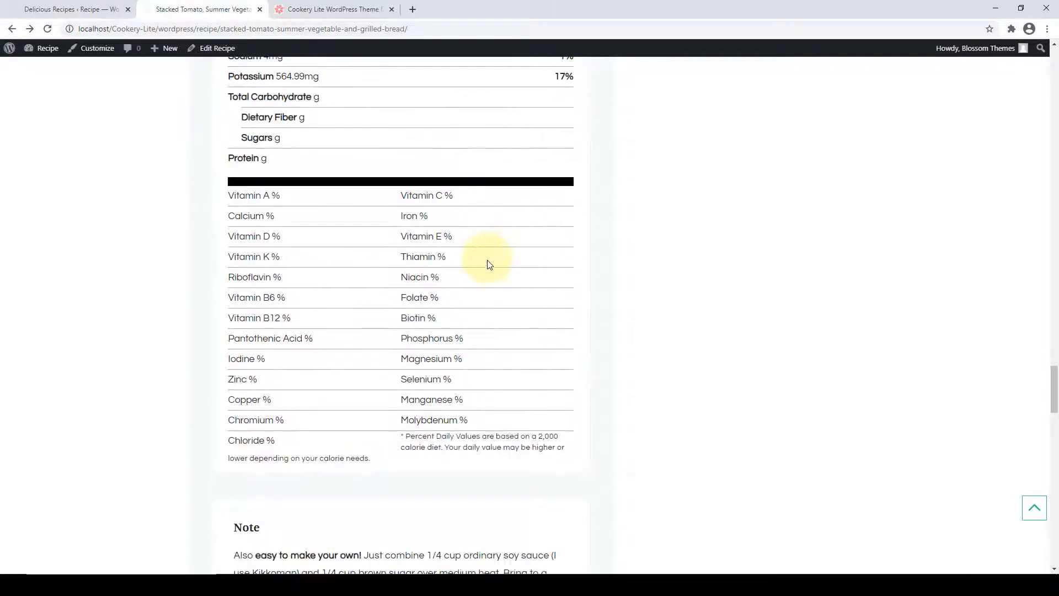
scroll(538, 286, "up", 4)
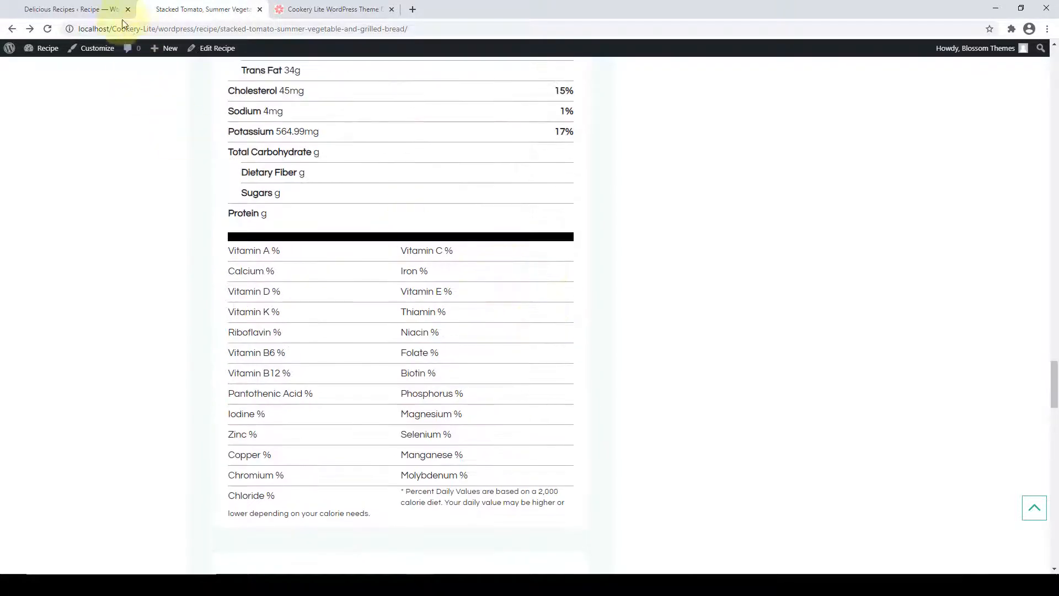
Turn off Standard colour mode and Display Nutrition with 0 values, save, and recheck the chart.
left_click(72, 9)
left_click(448, 355)
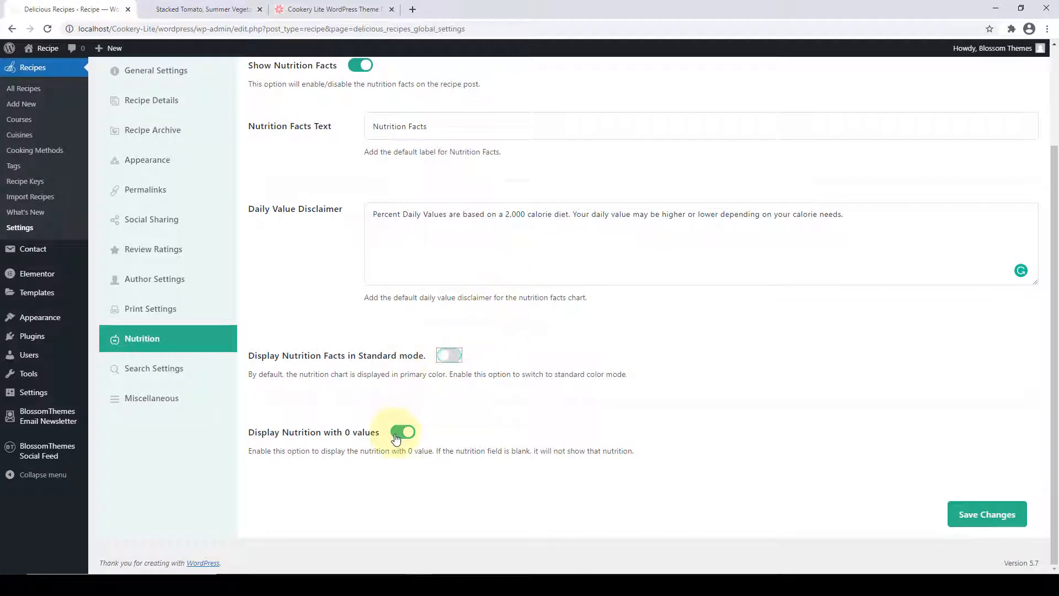
left_click(397, 434)
scroll(418, 373, "up", 2)
scroll(756, 437, "down", 2)
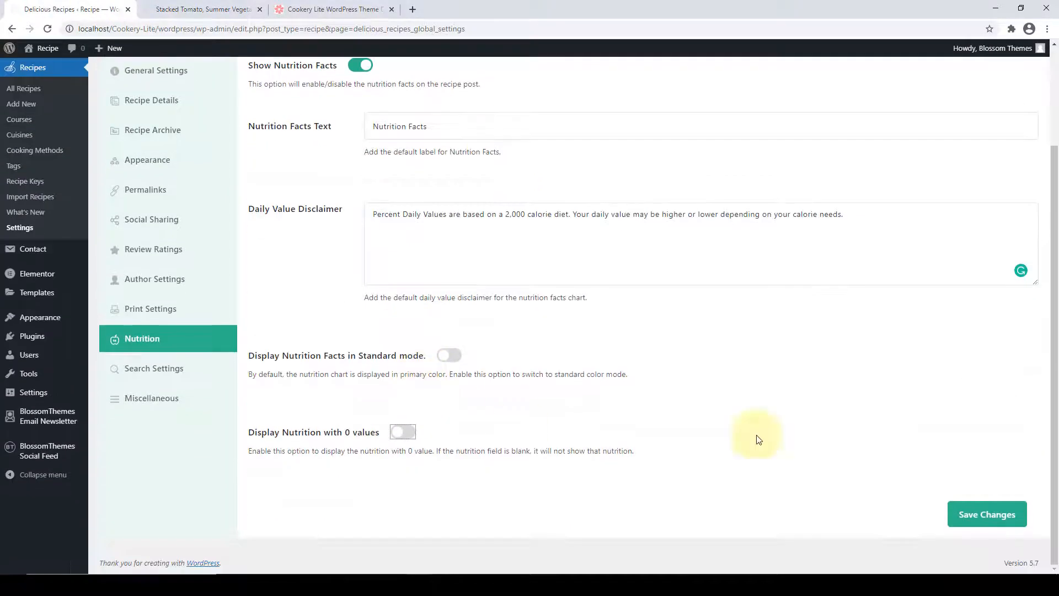
left_click(983, 516)
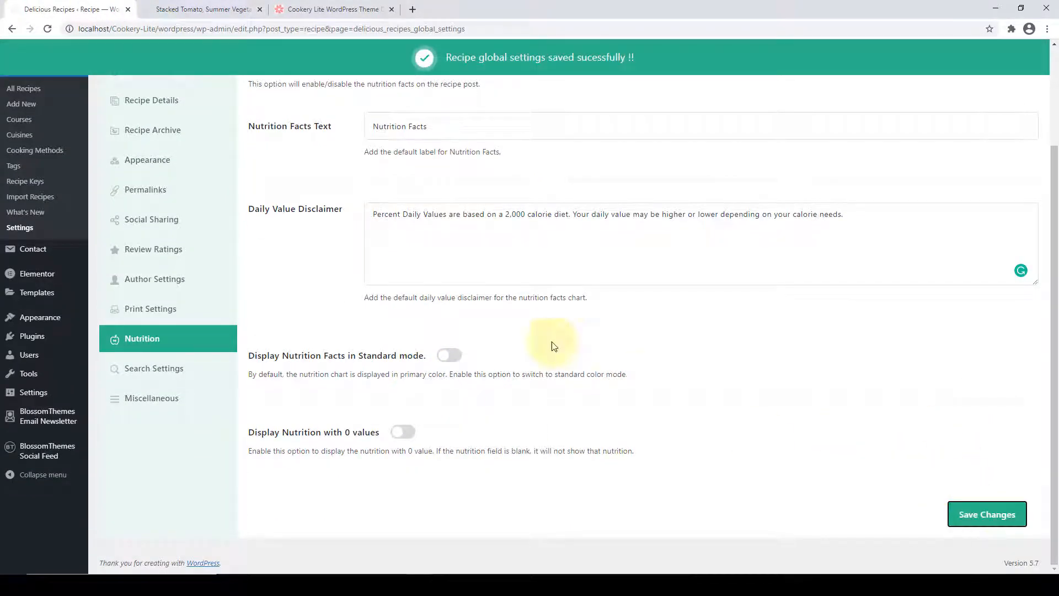
left_click(159, 6)
left_click(50, 29)
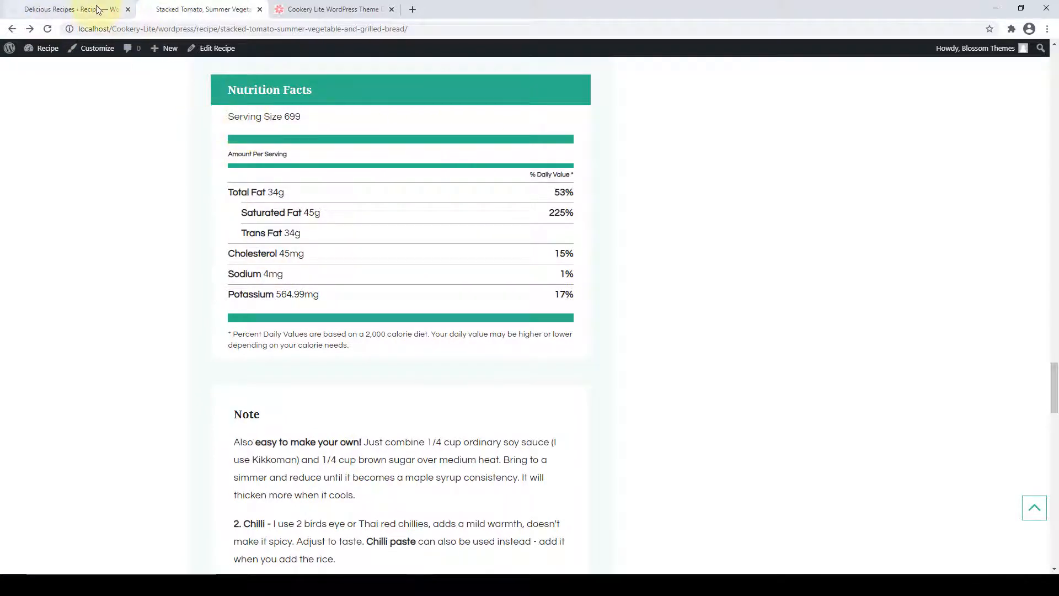
left_click(72, 6)
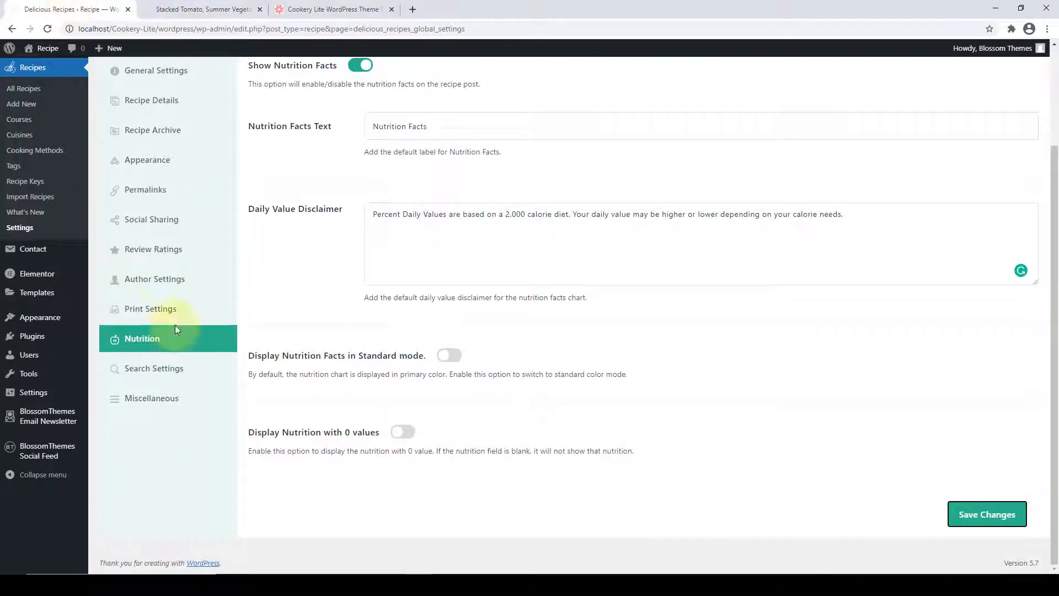
Open Search Settings, then open All Pages in a new tab and view the Recipe Search page.
left_click(149, 368)
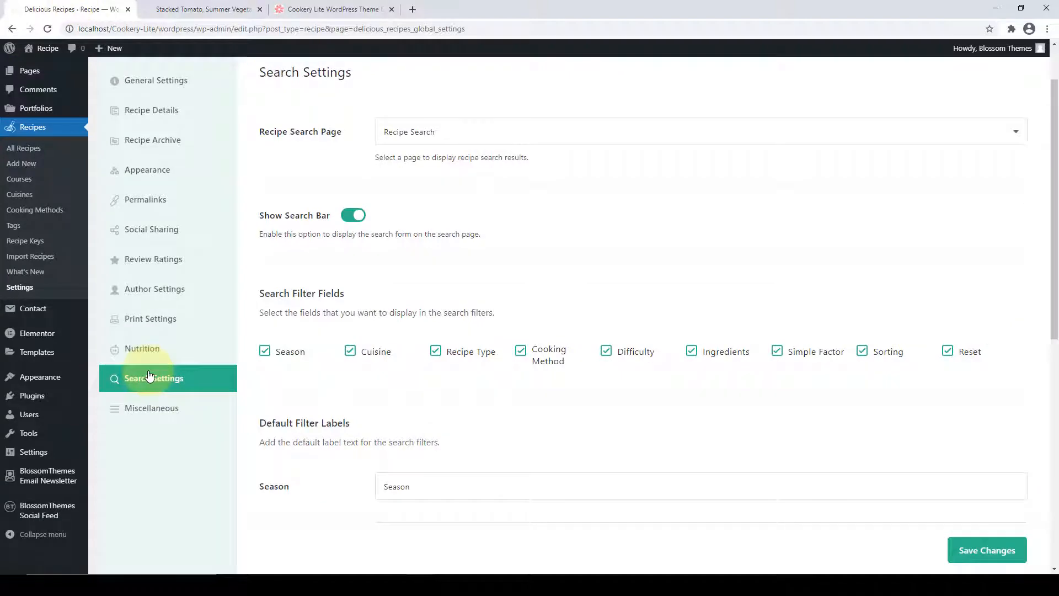
scroll(443, 211, "up", 2)
scroll(423, 385, "down", 2)
scroll(423, 357, "up", 2)
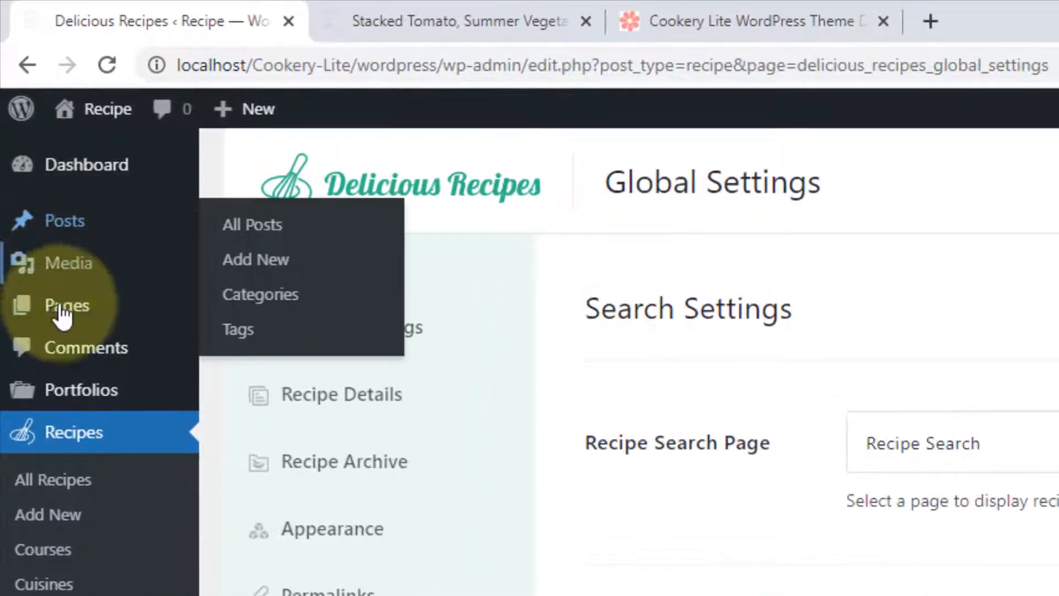
mouse_move(30, 140)
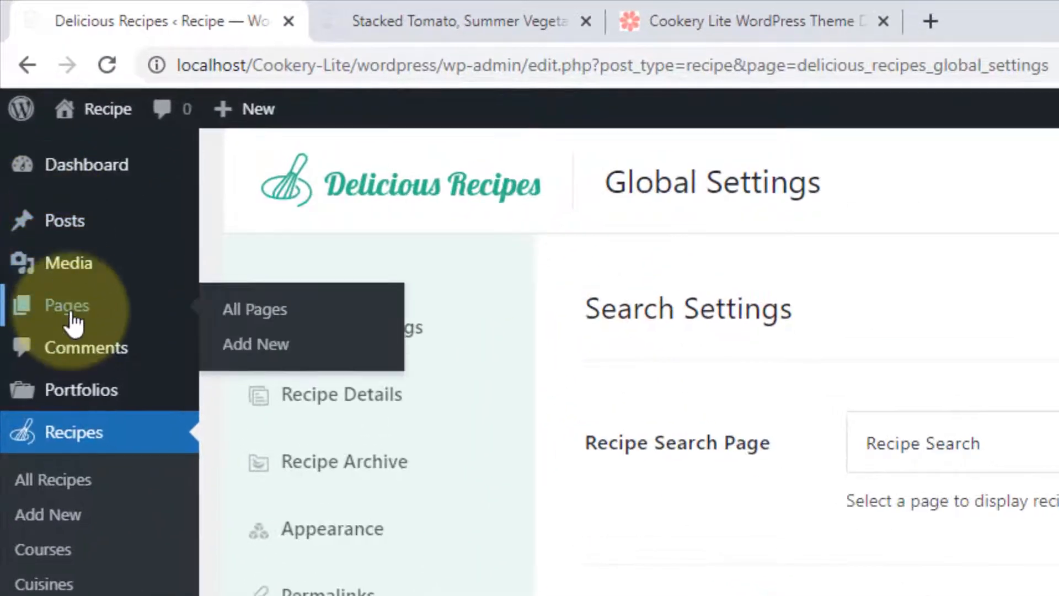
right_click(280, 320)
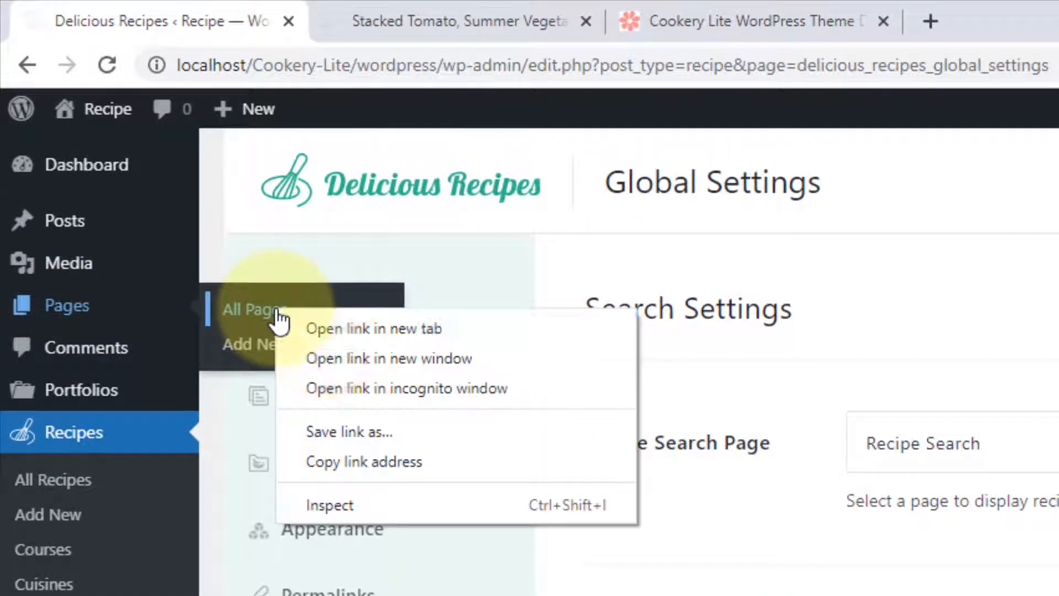
left_click(342, 328)
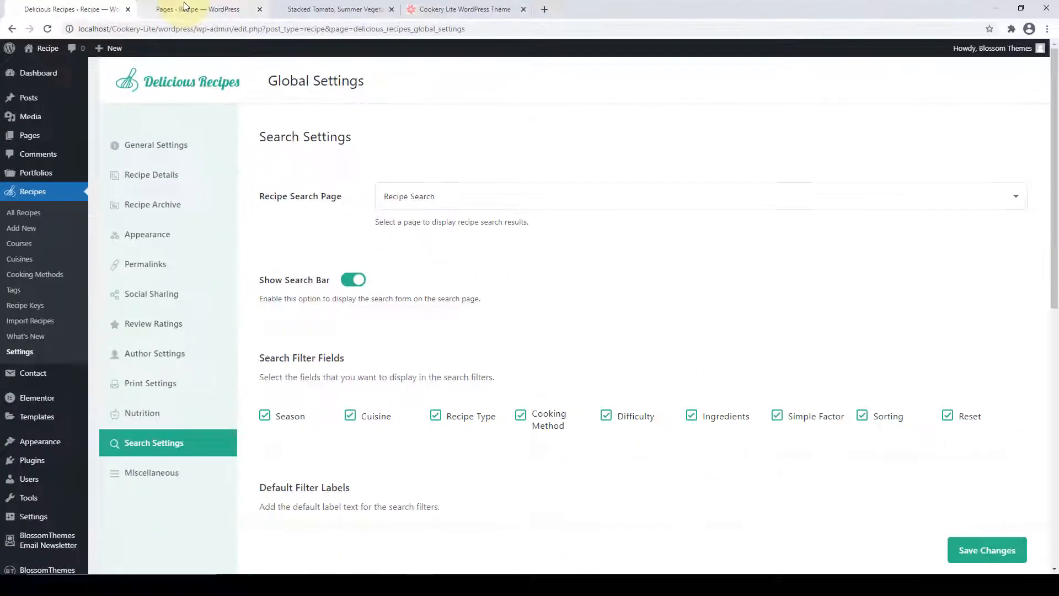
left_click(301, 12)
scroll(188, 182, "down", 2)
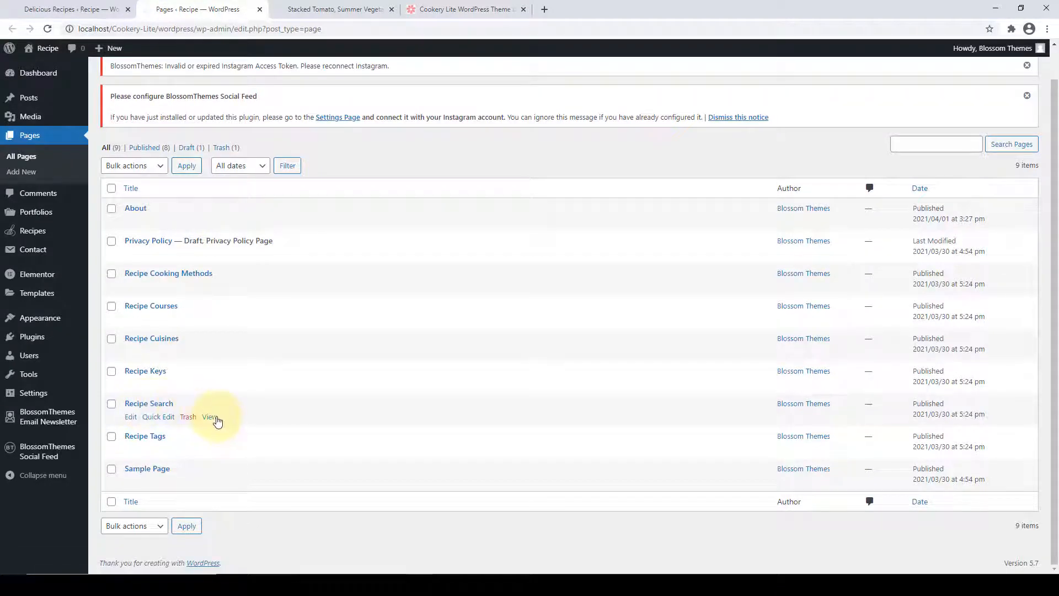
left_click(215, 418)
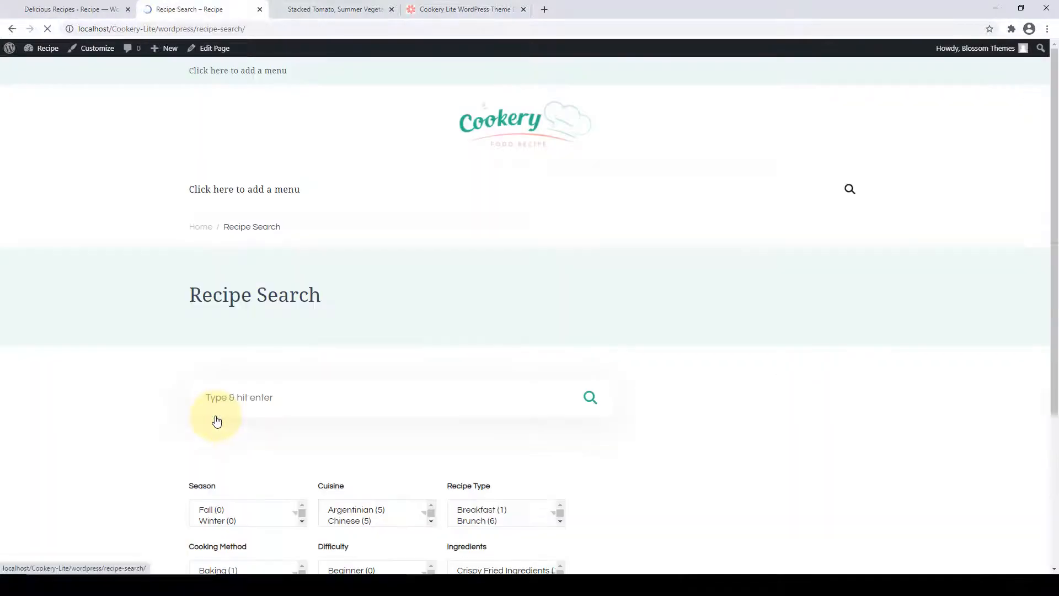
scroll(390, 247, "down", 4)
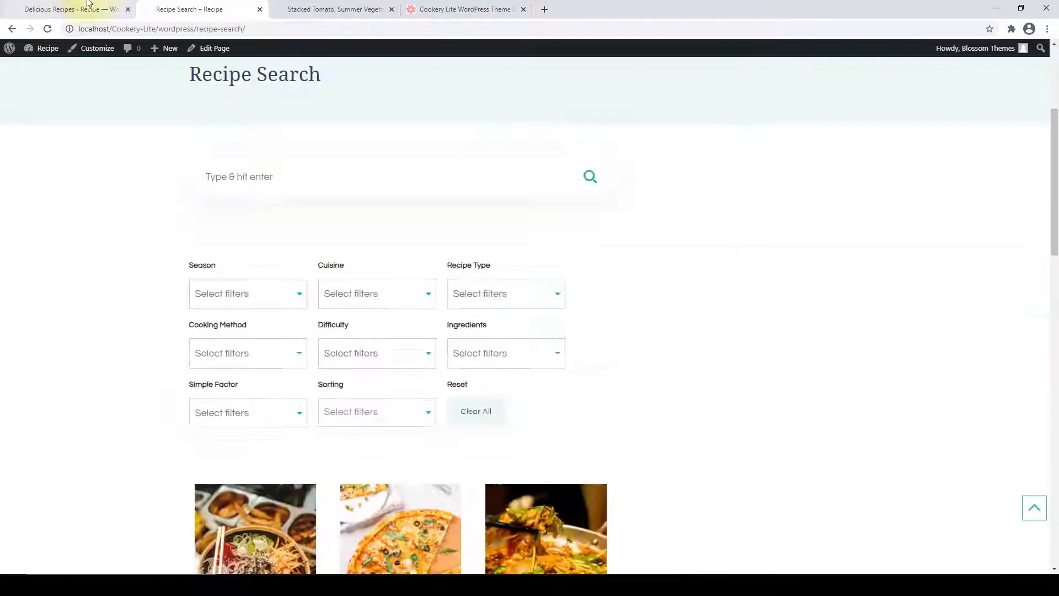
Keep Recipe Search as the search page and compare it with the live Recipe Search tab.
left_click(73, 6)
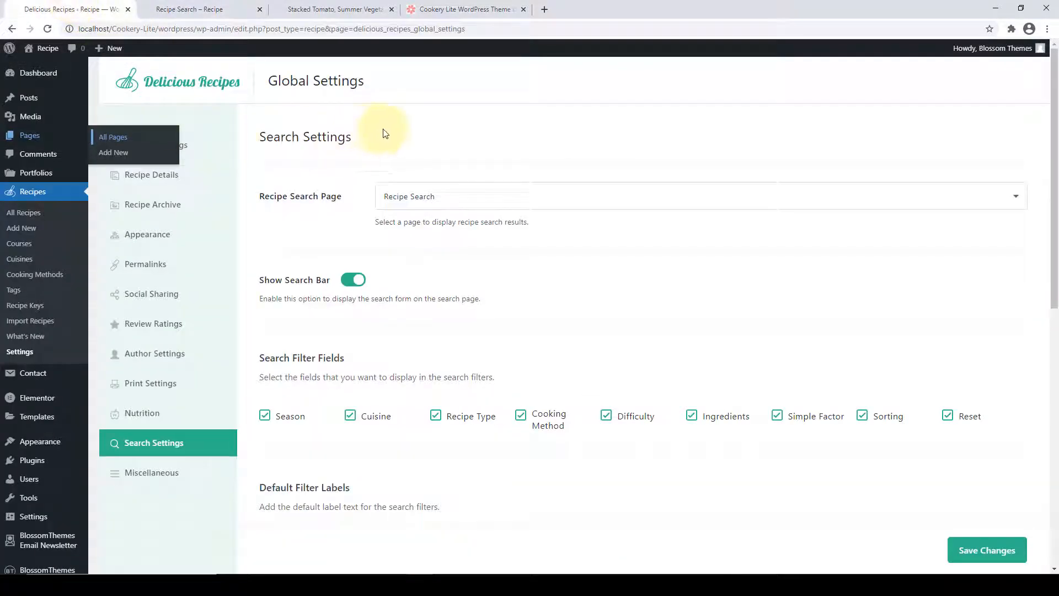
left_click(454, 203)
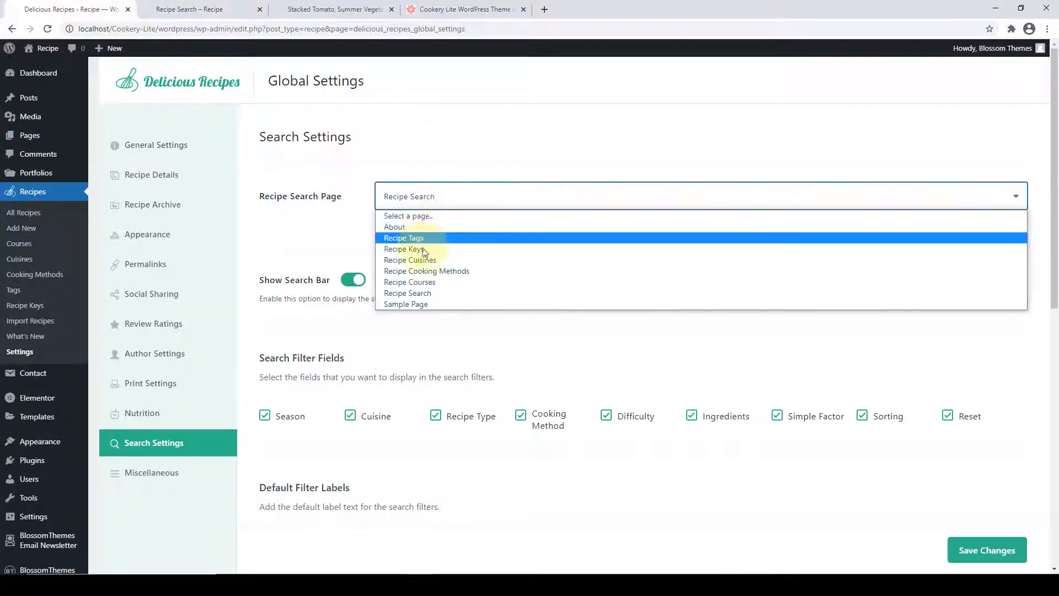
left_click(336, 239)
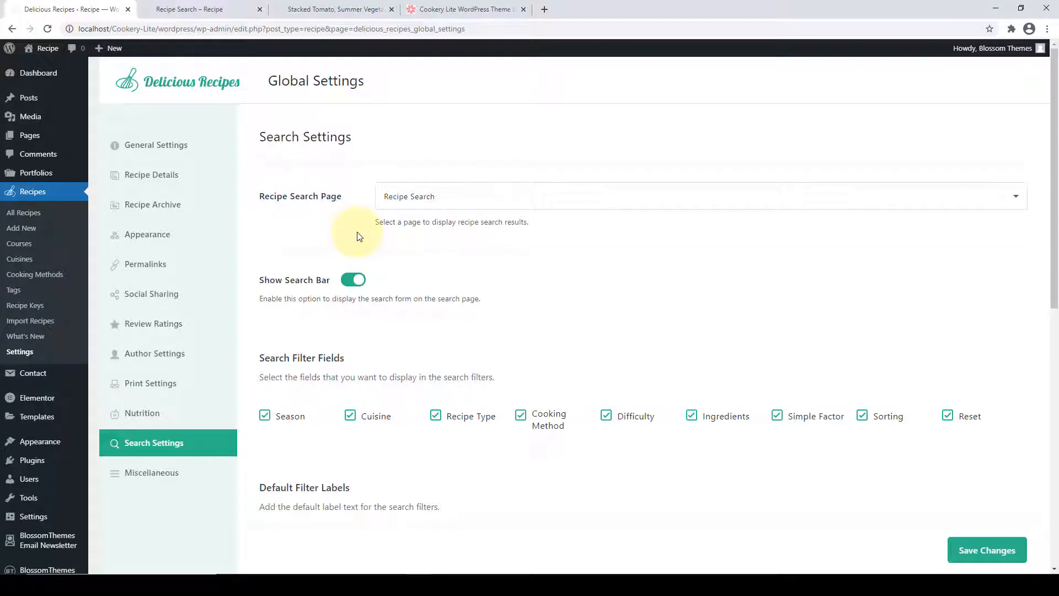
scroll(357, 236, "down", 2)
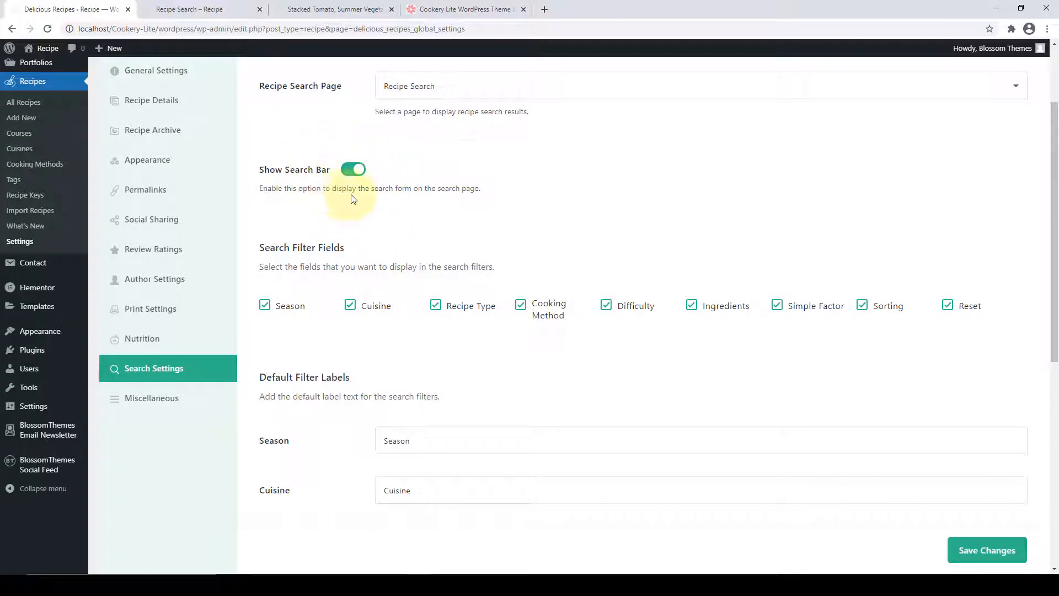
left_click(251, 9)
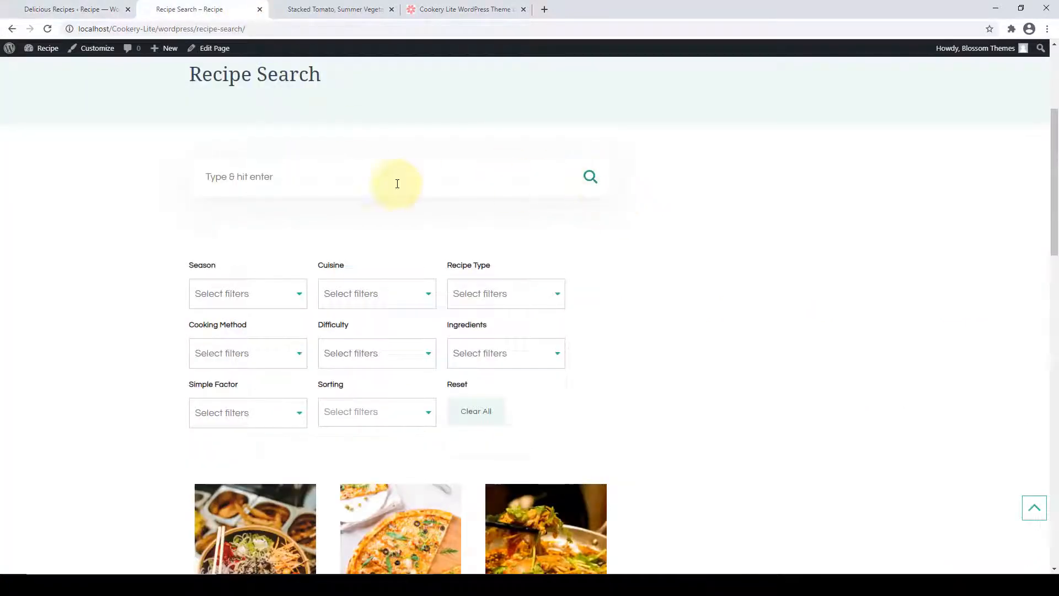
left_click(101, 5)
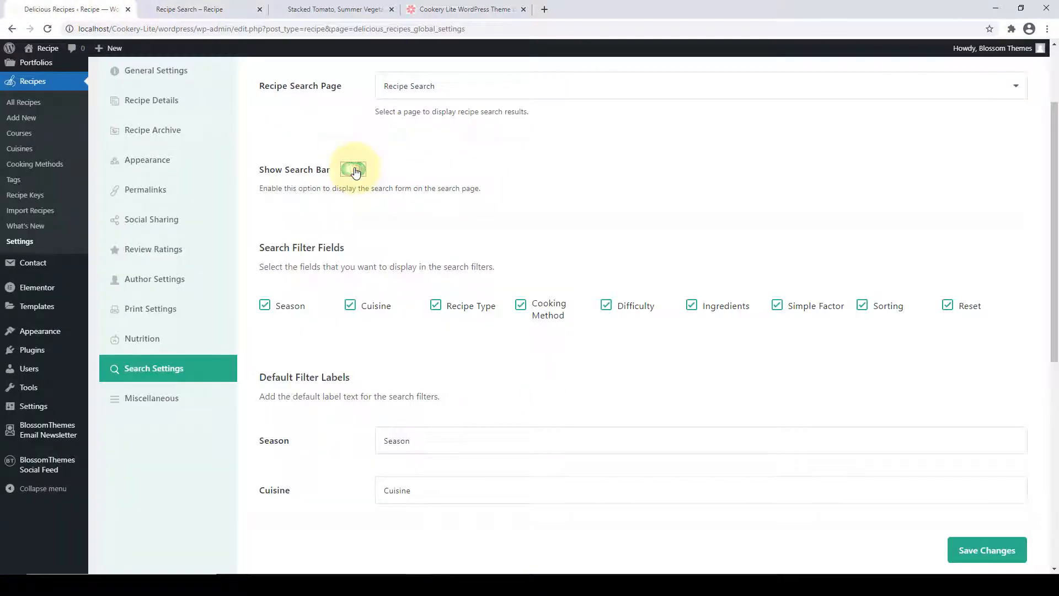
Save Show Search Bar off, reload Recipe Search, then turn it back on, save and reload.
left_click(985, 552)
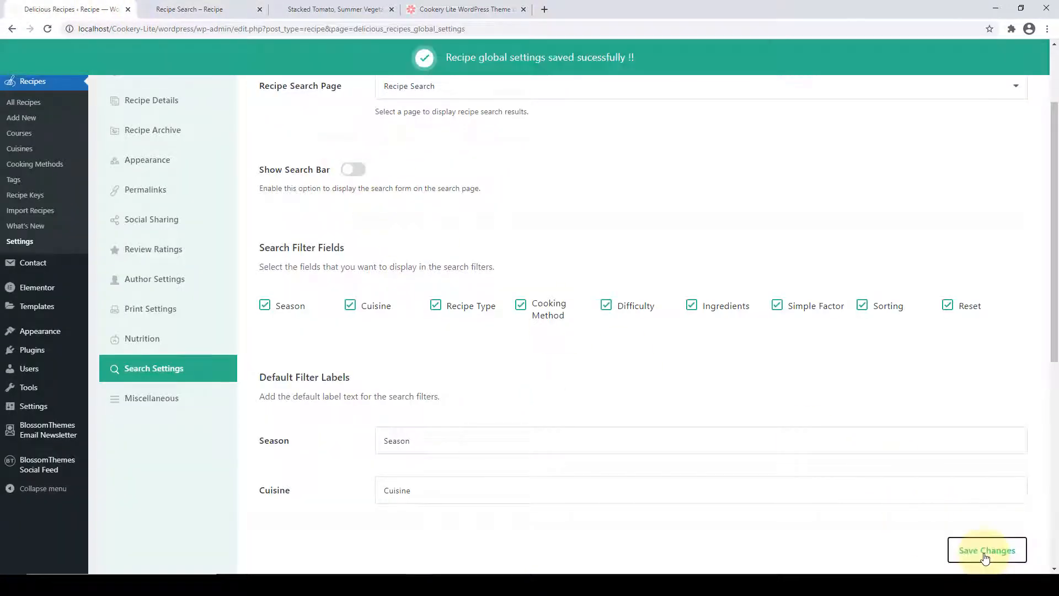
left_click(48, 29)
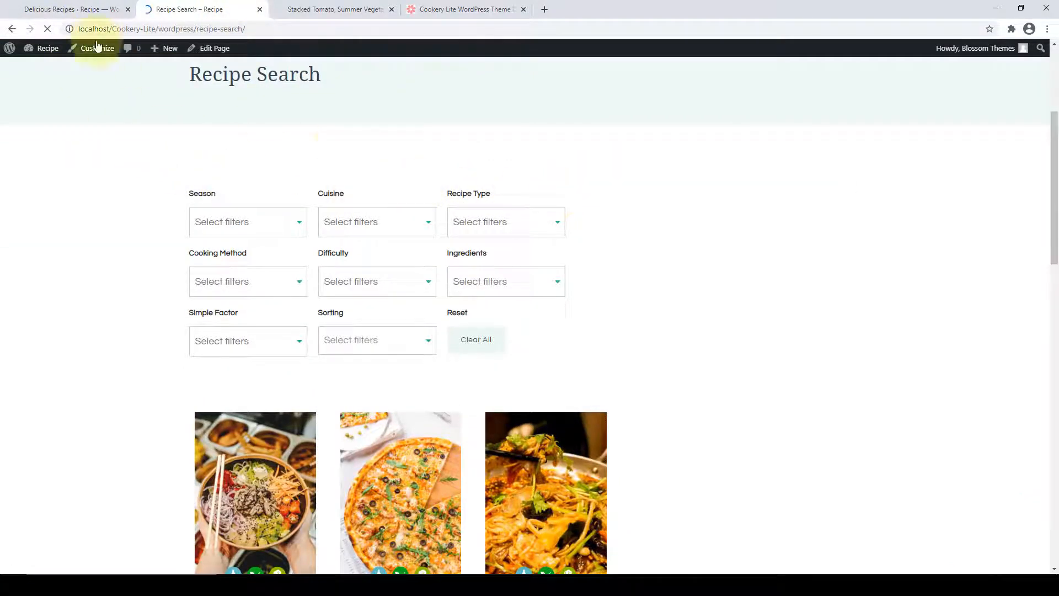
left_click(72, 9)
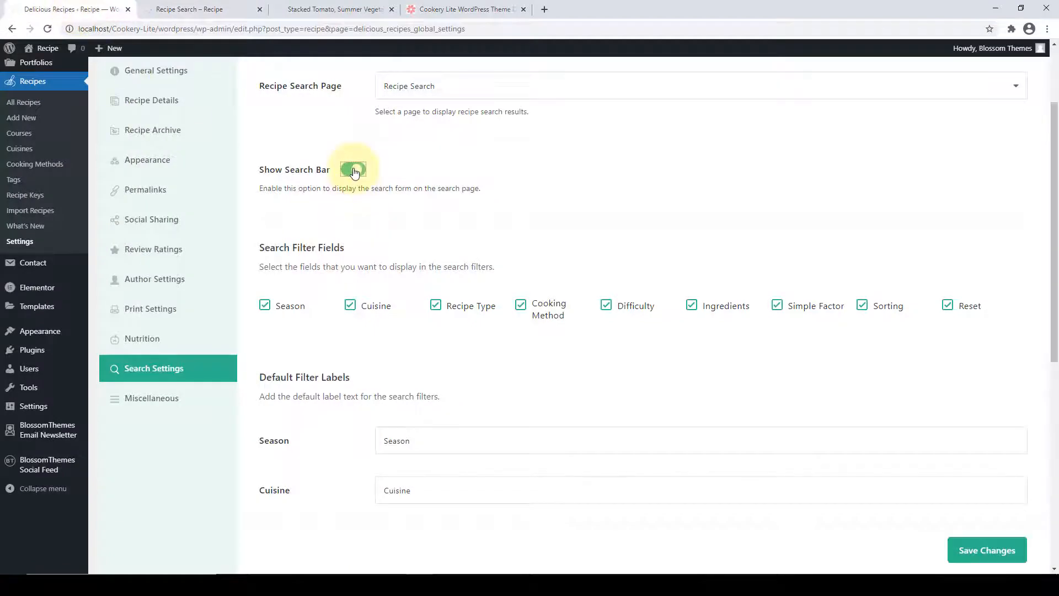
left_click(985, 551)
left_click(208, 8)
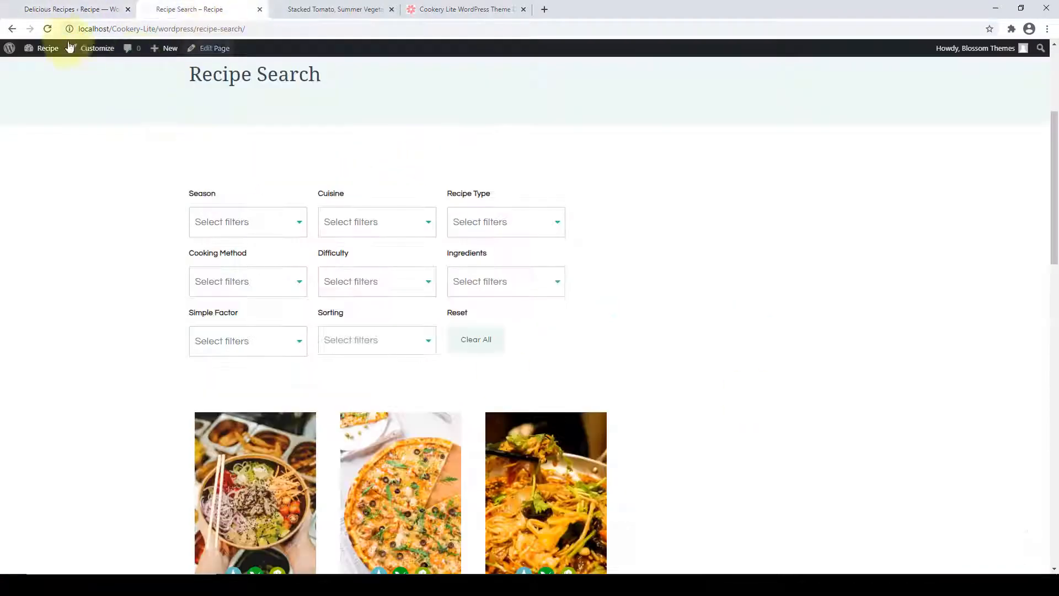
left_click(50, 29)
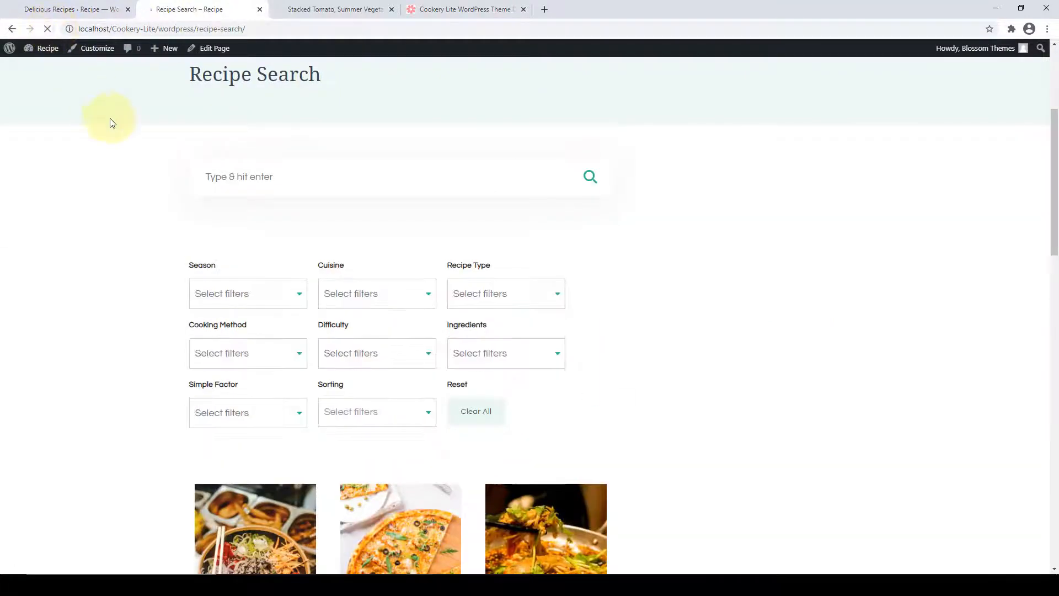
scroll(555, 220, "down", 3)
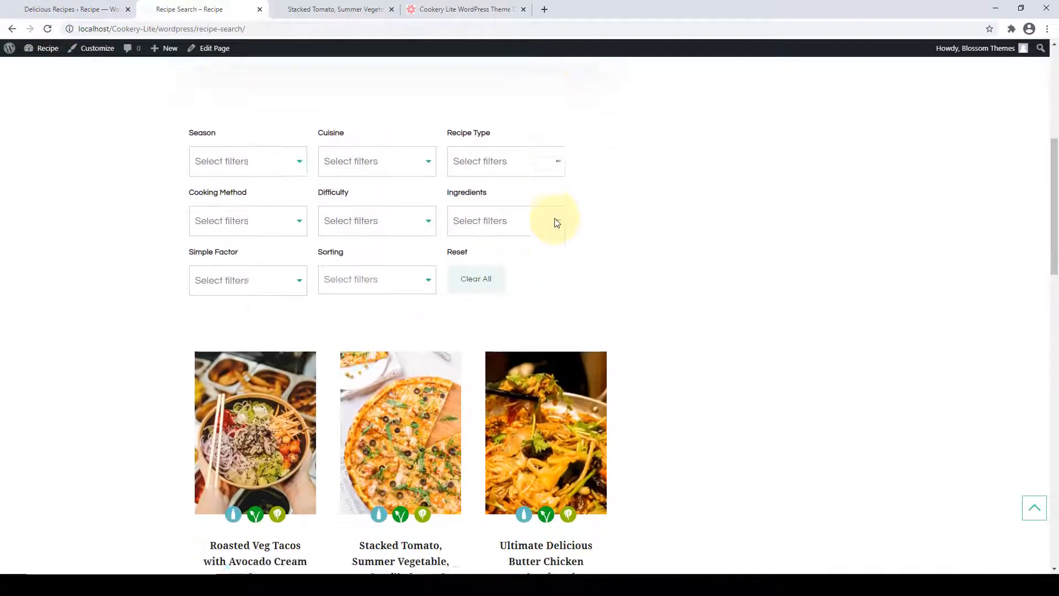
left_click(55, 9)
scroll(333, 130, "down", 2)
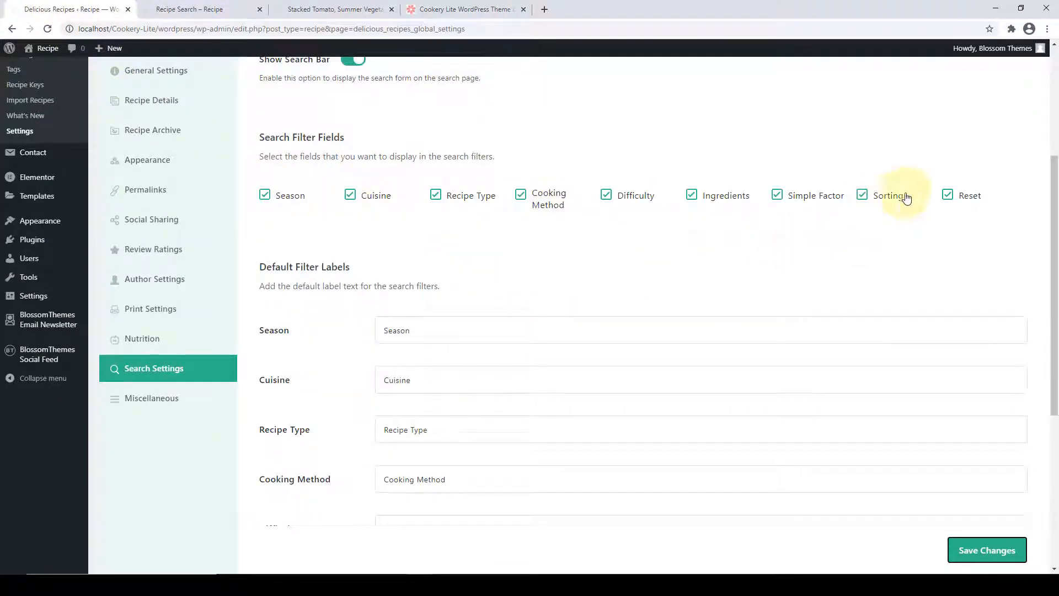
Uncheck Sorting, Reset, Simple Factor, Ingredients, Difficulty, Cooking Method and Recipe Type, then save.
left_click(949, 196)
left_click(867, 197)
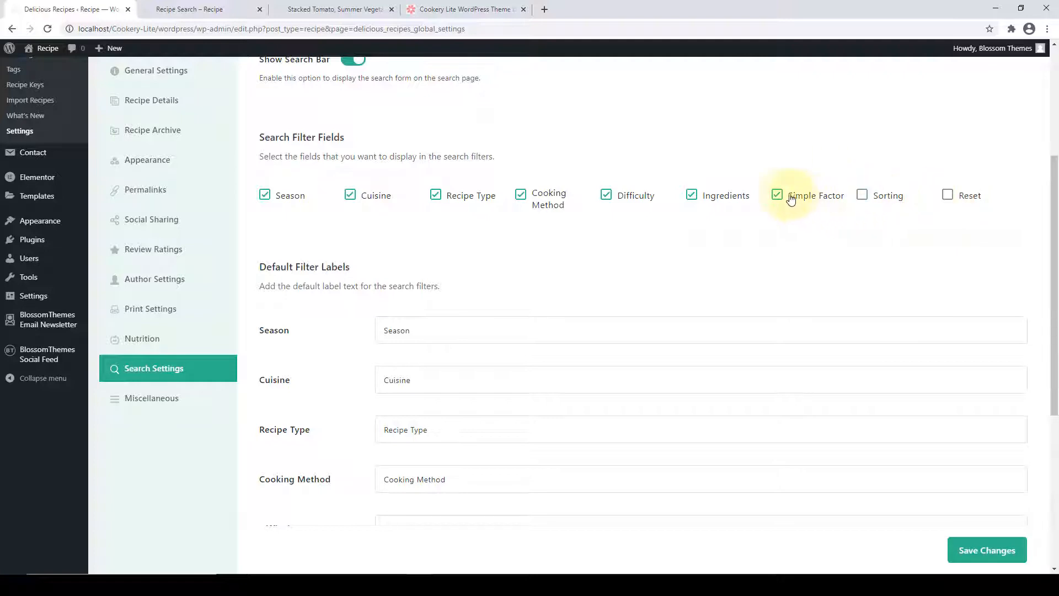
left_click(769, 197)
left_click(689, 196)
left_click(607, 196)
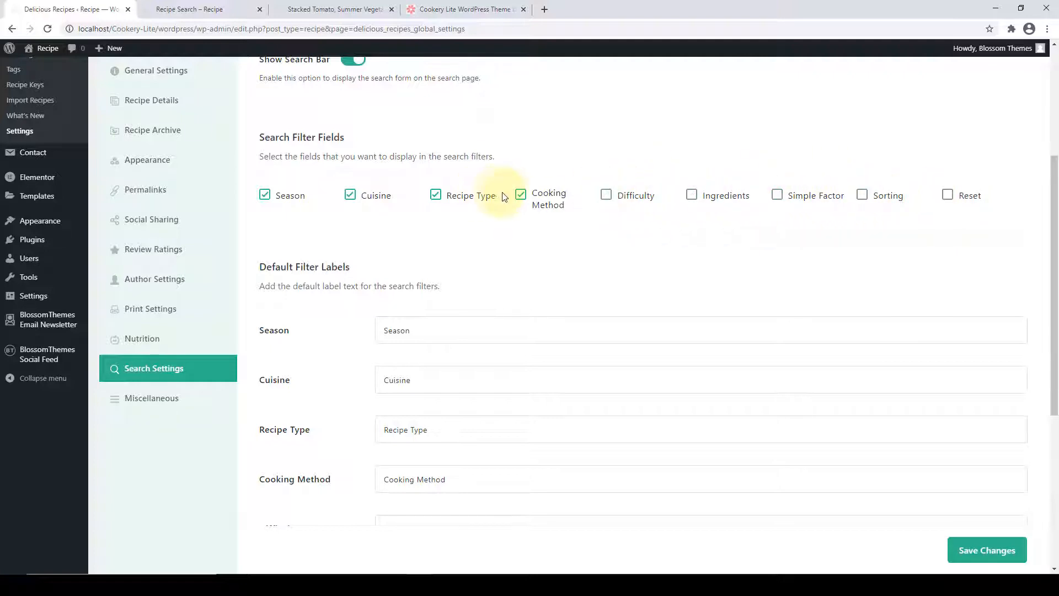
left_click(519, 197)
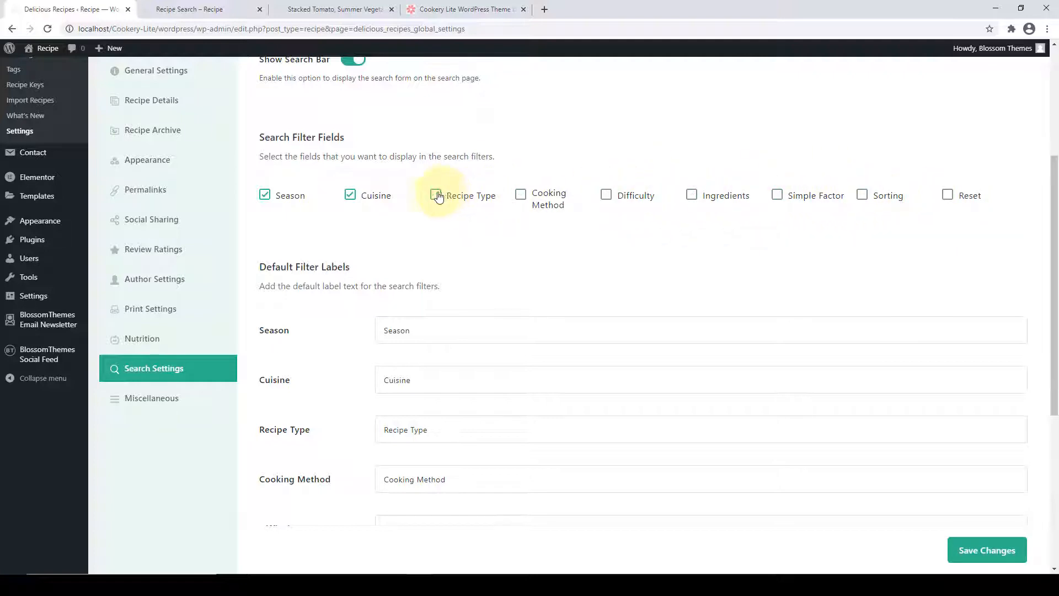
left_click(436, 195)
left_click(971, 549)
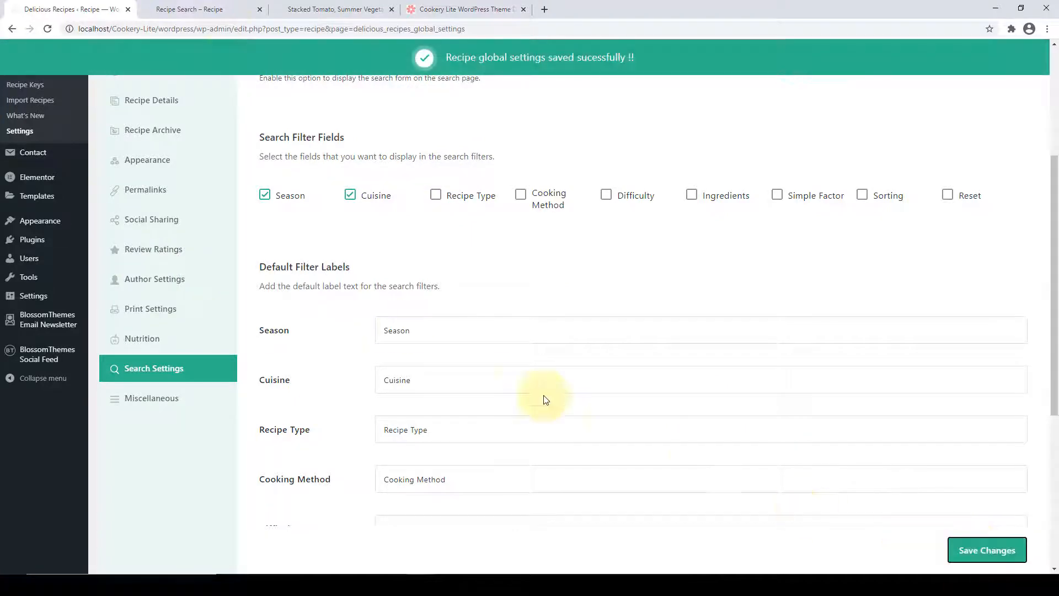
Reload the Recipe Search page to confirm only Season and Cuisine filters appear.
left_click(201, 9)
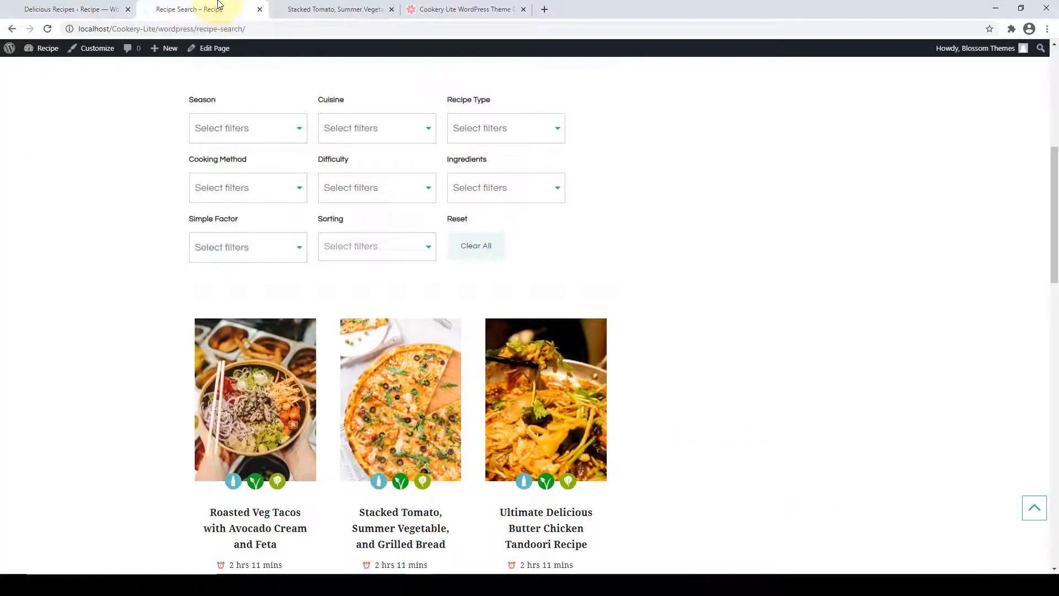
left_click(47, 28)
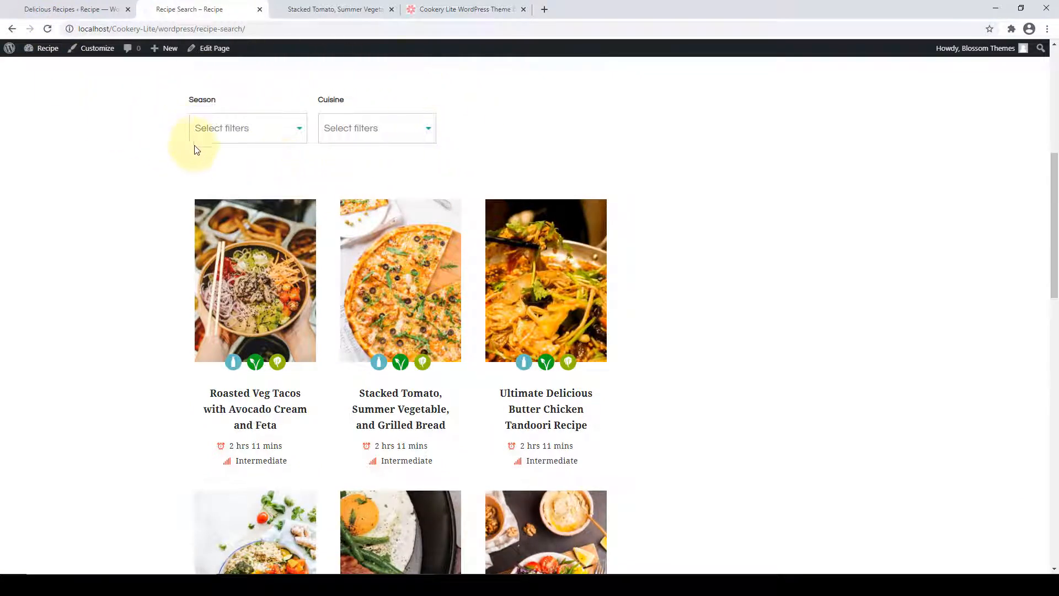
left_click(90, 10)
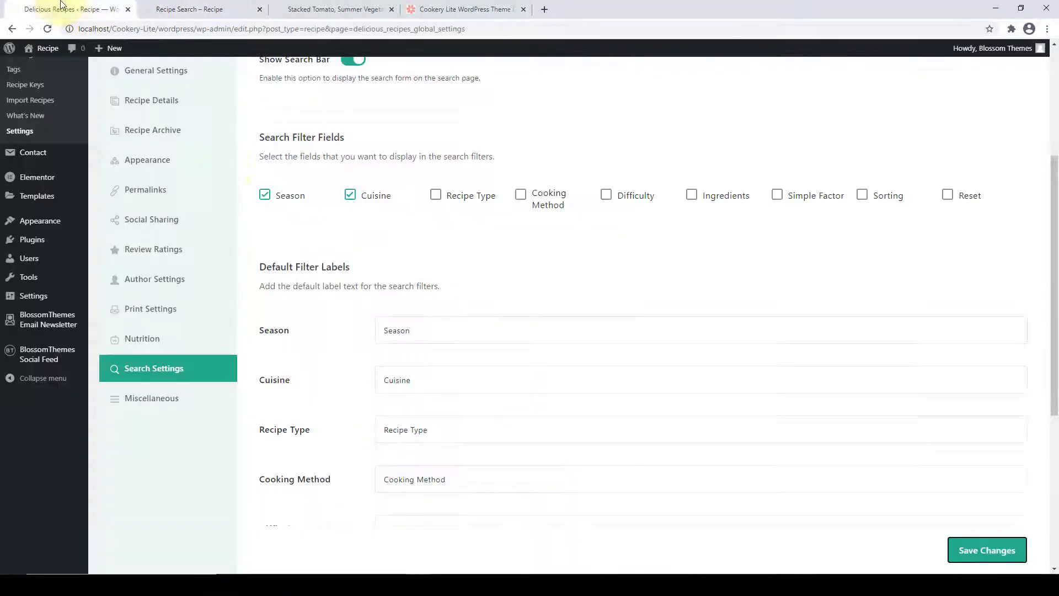
Review the label of each search filter field from Season through Reset.
left_click(425, 221)
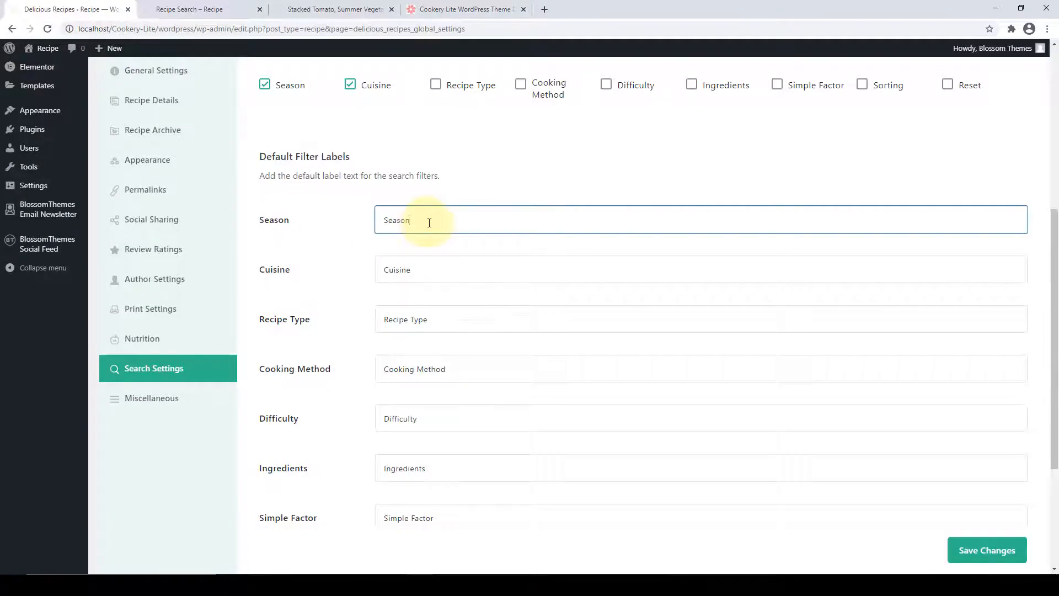
scroll(429, 222, "up", 1)
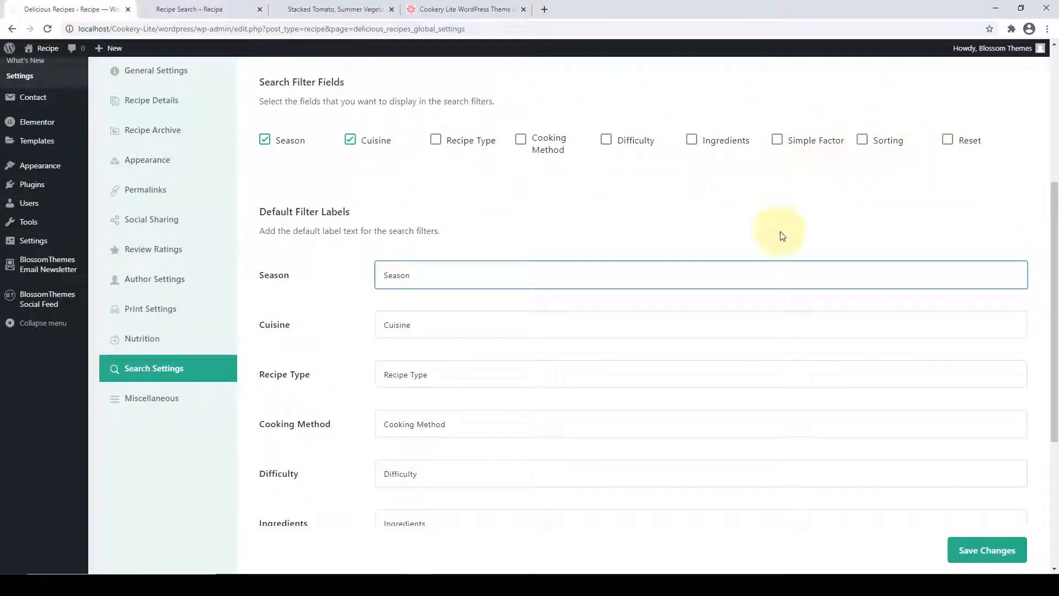
scroll(455, 216, "down", 2)
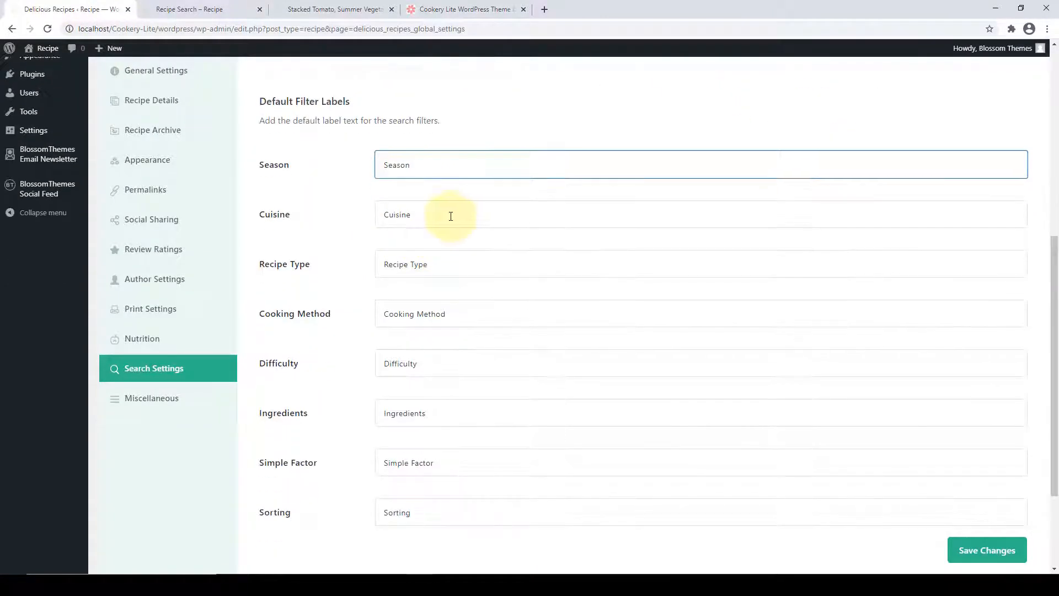
left_click(451, 216)
scroll(453, 243, "down", 1)
left_click(449, 219)
left_click(454, 259)
scroll(452, 235, "down", 2)
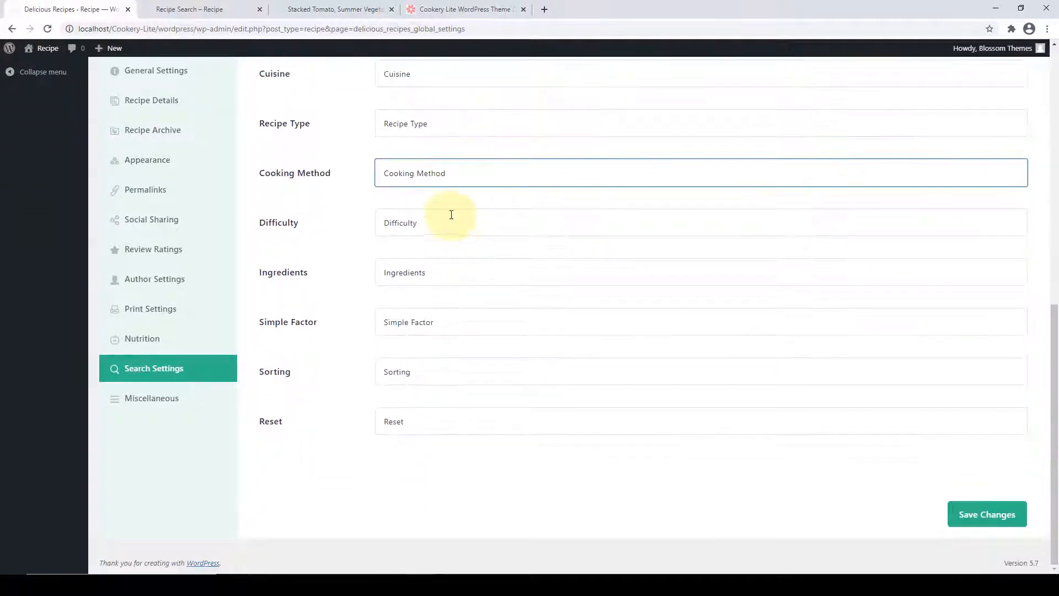
left_click(451, 216)
left_click(449, 269)
left_click(445, 322)
left_click(431, 366)
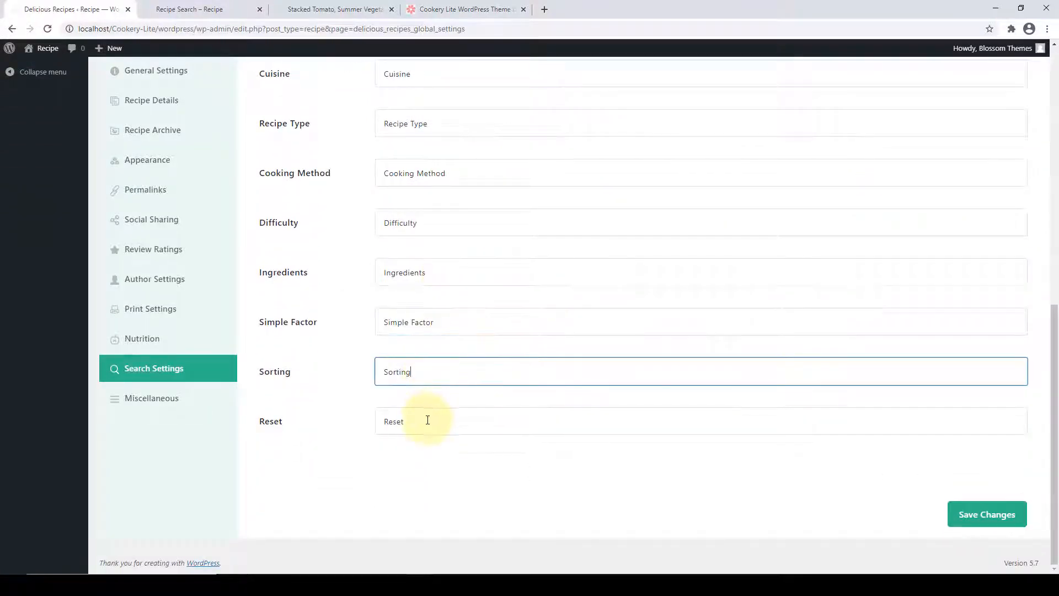
left_click(428, 420)
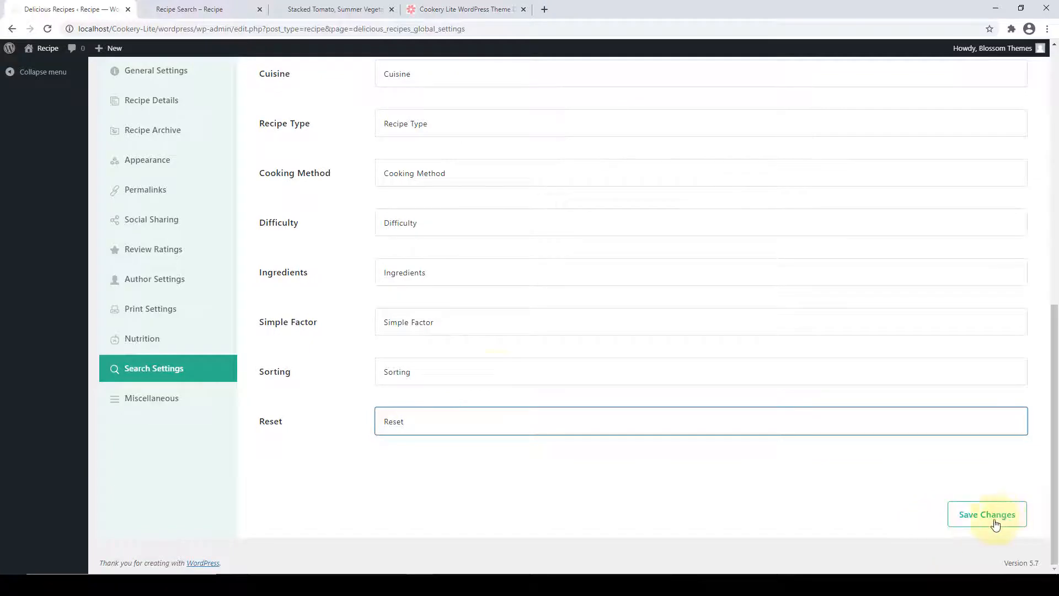
scroll(475, 337, "up", 6)
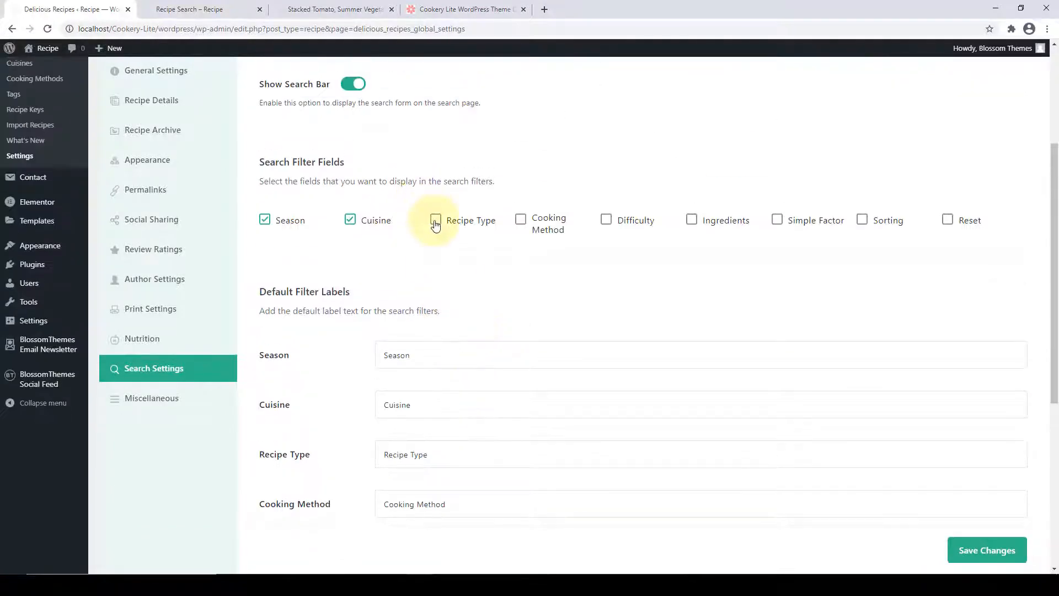
Re-enable Recipe Type, Cooking Method, Difficulty, Ingredients, Simple Factor, Sorting and Reset filters, and save.
left_click(435, 220)
left_click(539, 232)
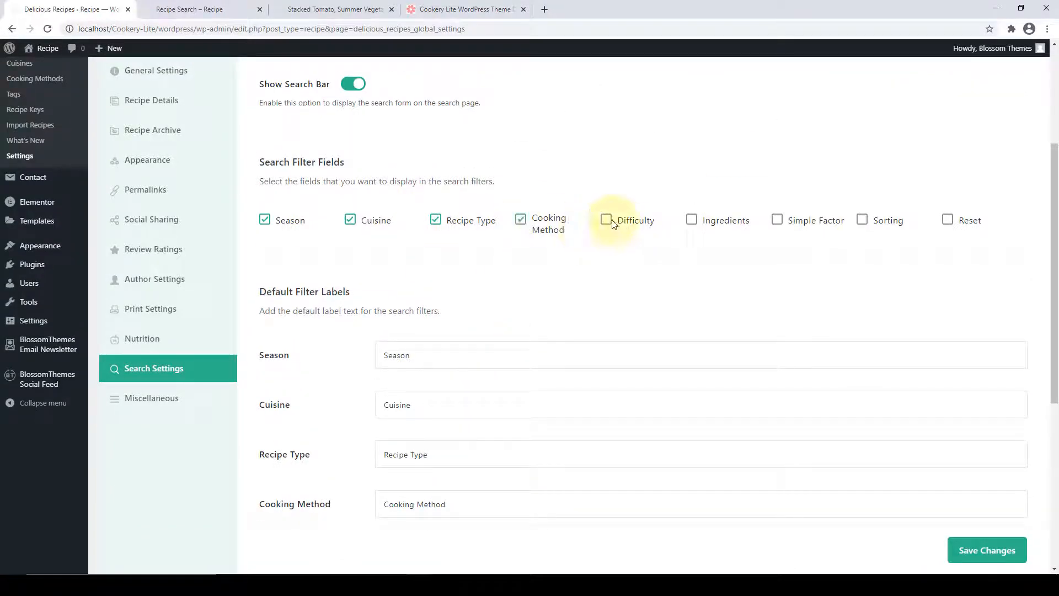
left_click(636, 231)
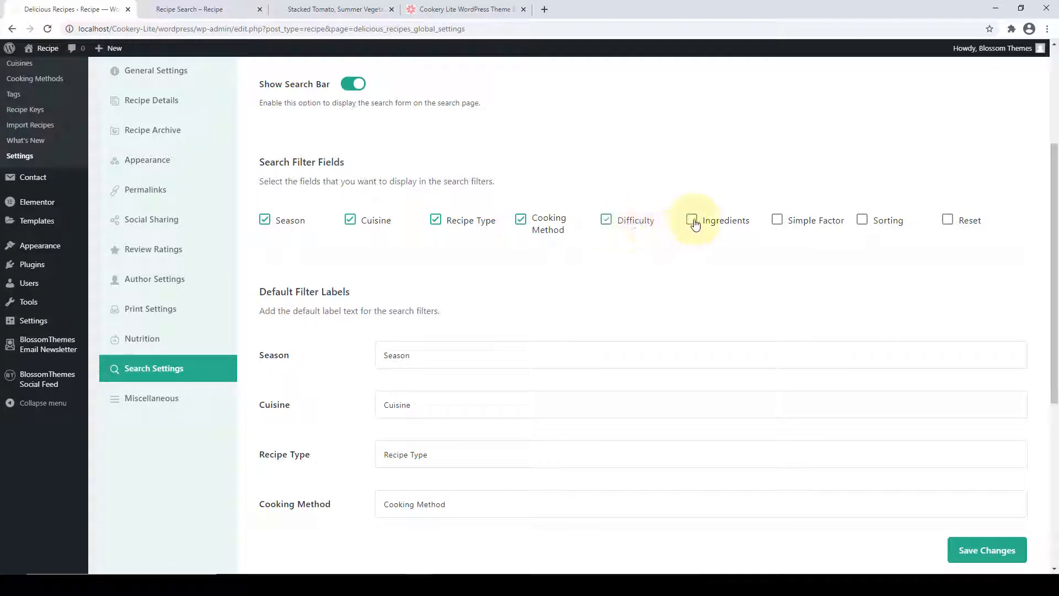
left_click(693, 220)
left_click(775, 221)
left_click(862, 223)
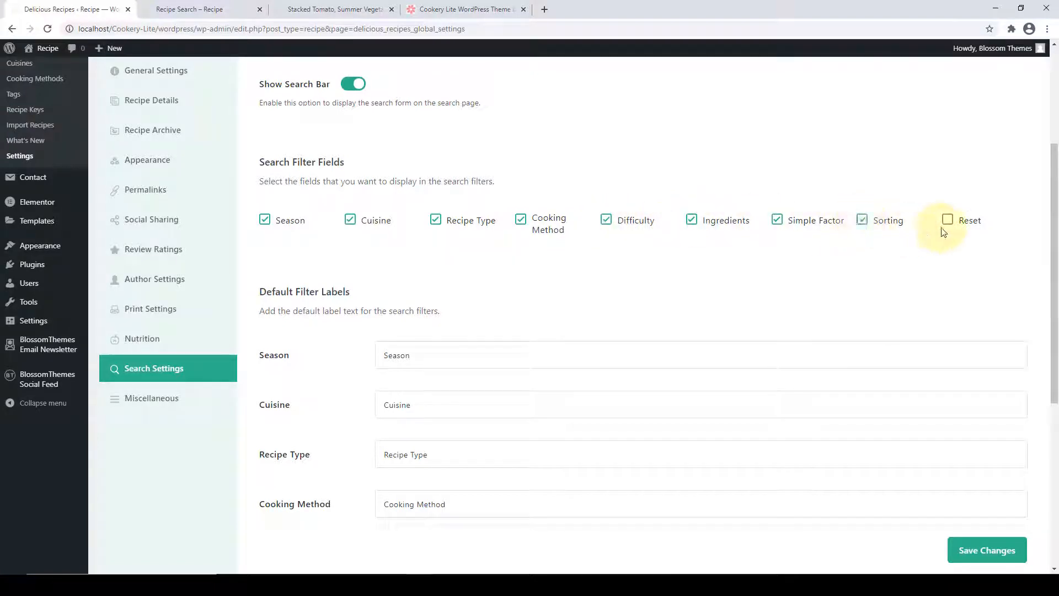
left_click(944, 226)
left_click(1011, 543)
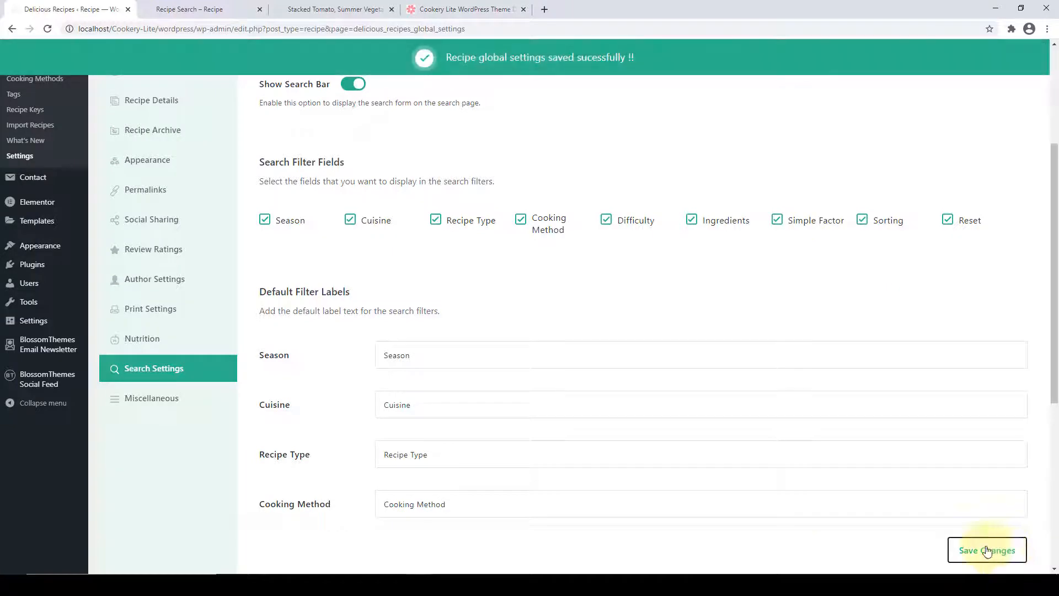
left_click(154, 397)
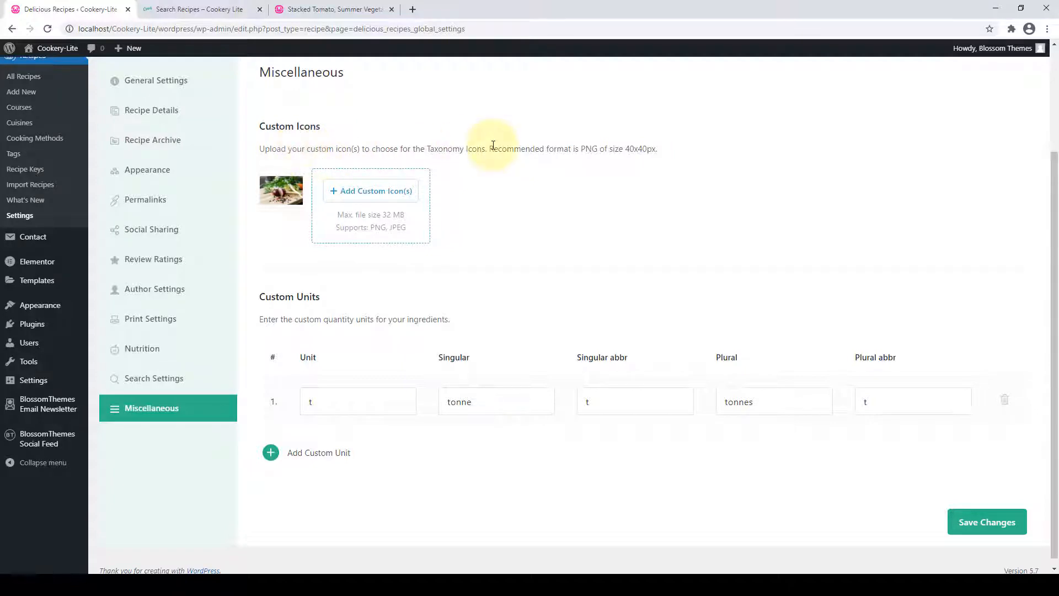
left_click(358, 192)
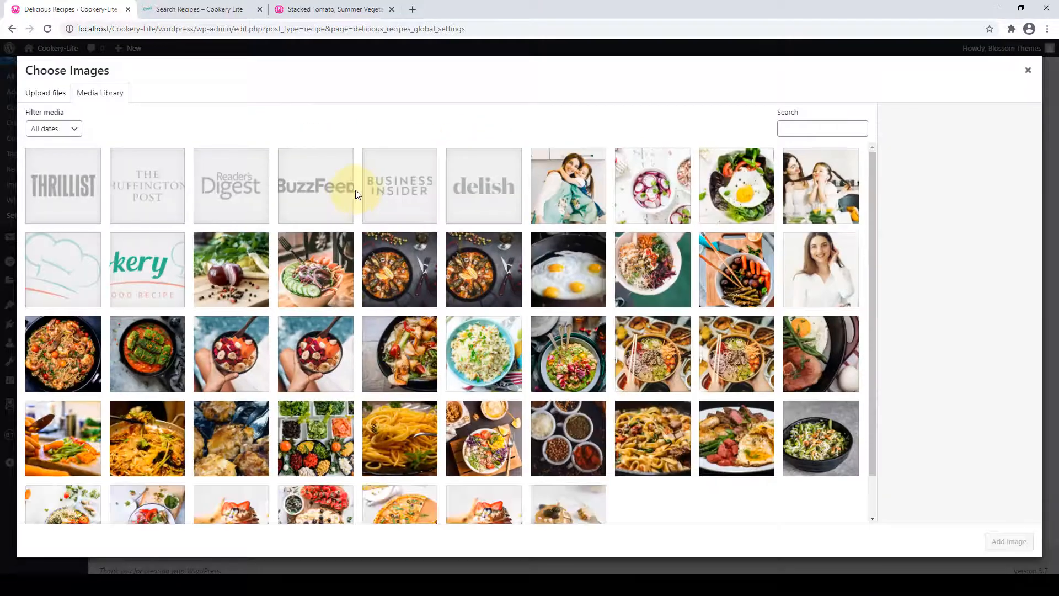
left_click(78, 290)
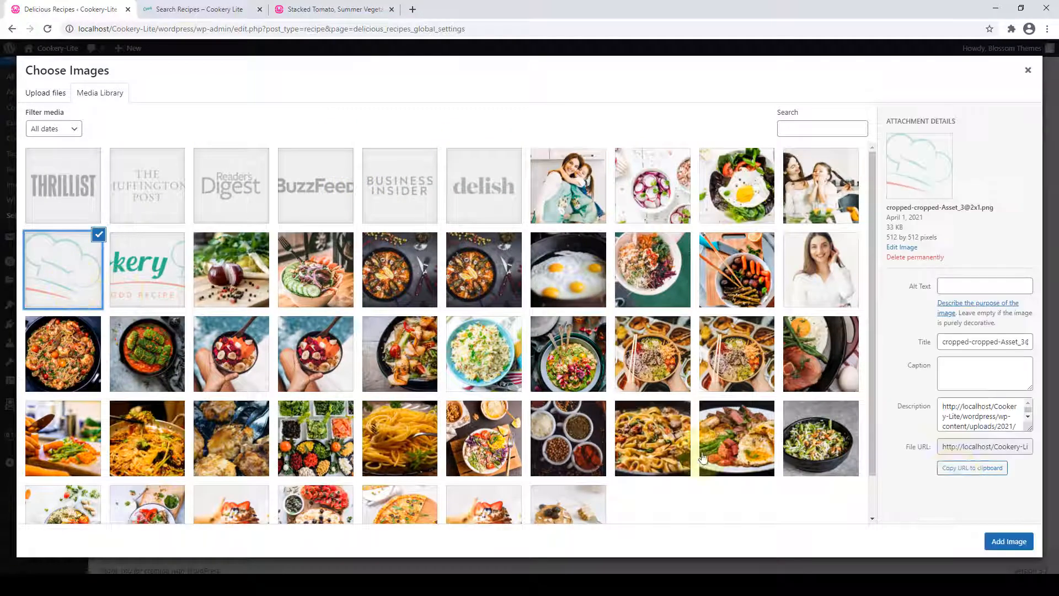
left_click(998, 544)
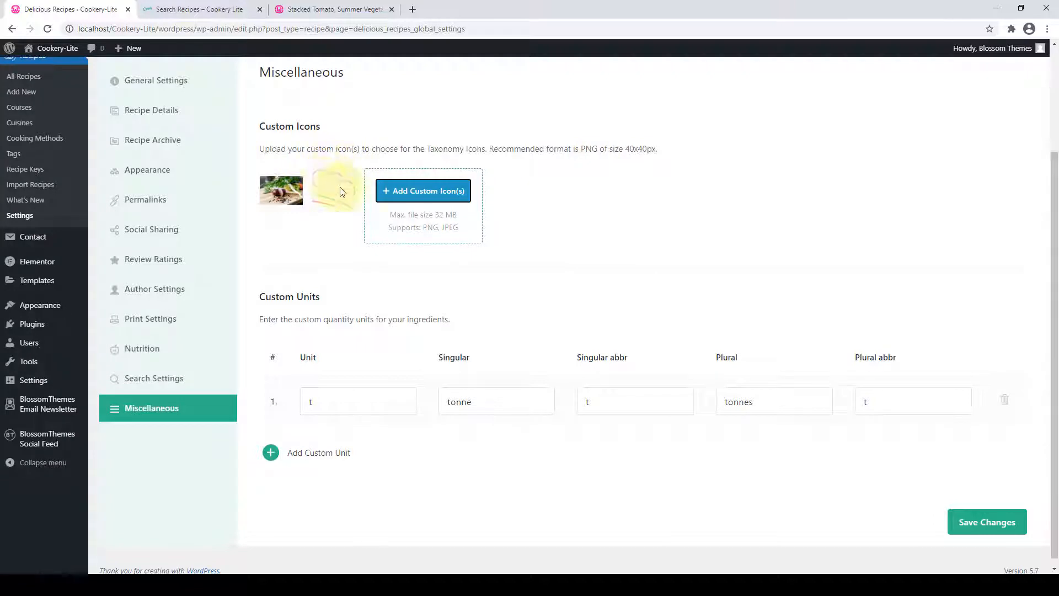
left_click(986, 522)
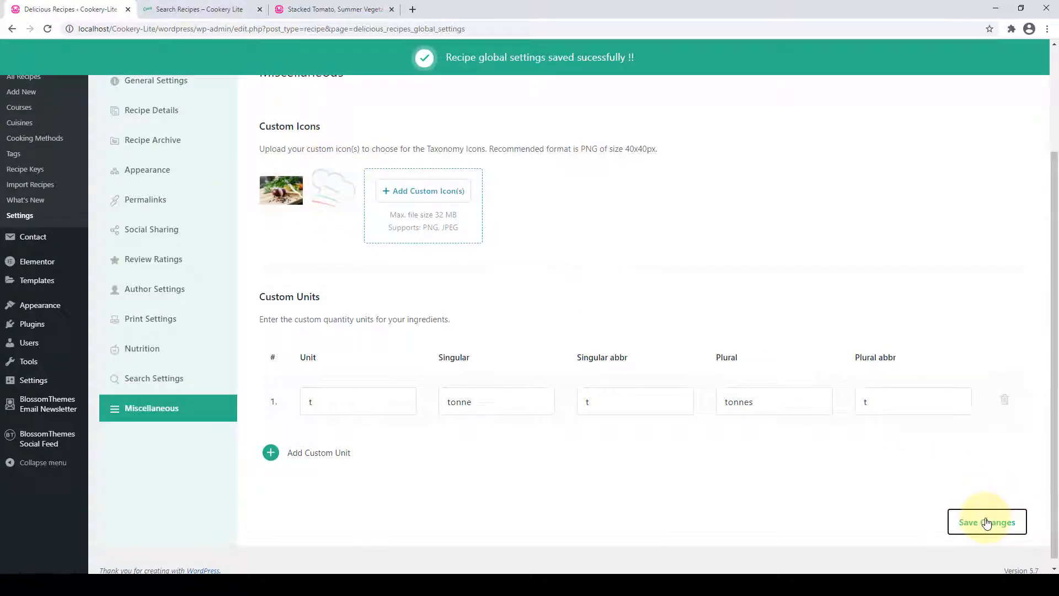
On the Recipe Keys page, show the PNG Icons list in the Taxonomy SVG Icon picker.
left_click(25, 169)
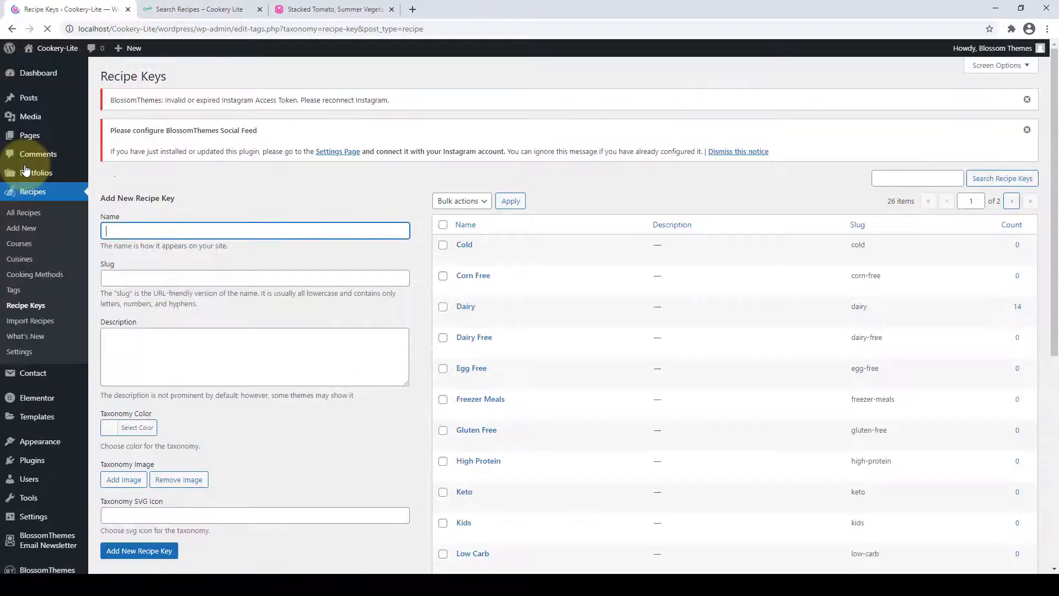
scroll(119, 399, "down", 2)
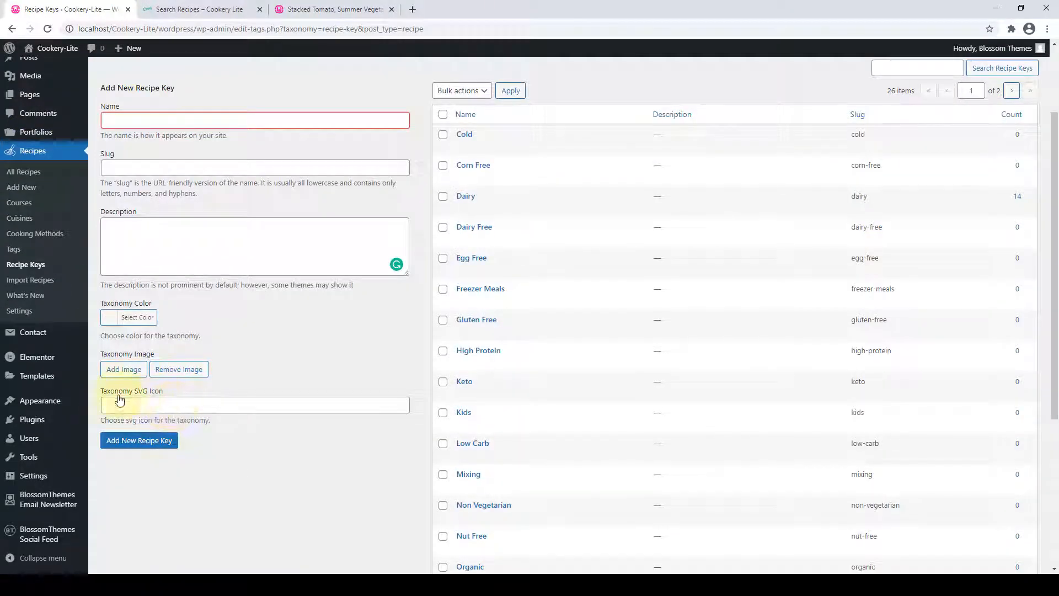
left_click(152, 409)
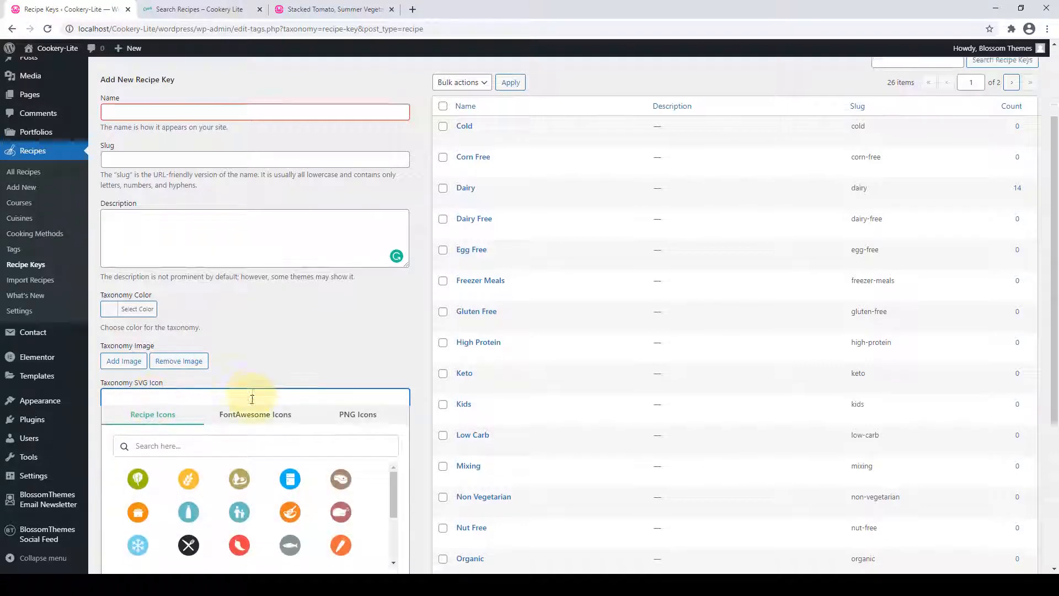
scroll(245, 386, "down", 2)
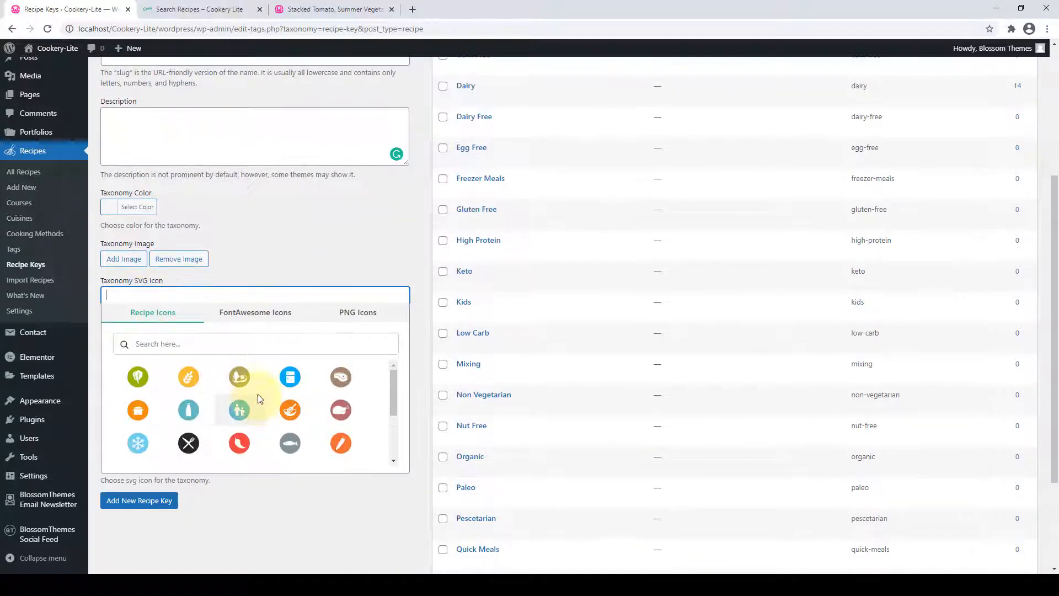
left_click(352, 325)
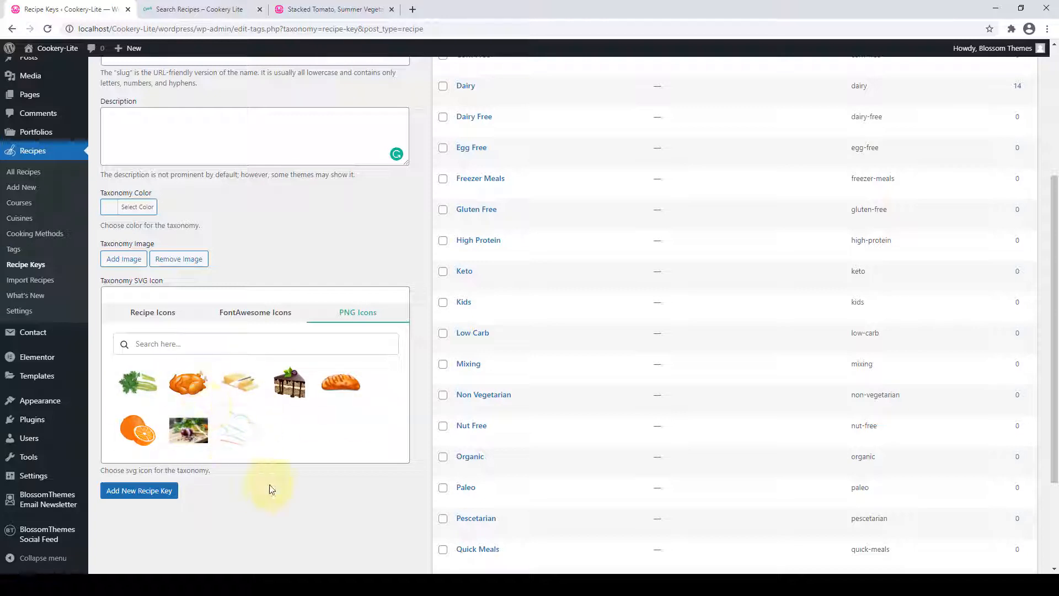
Go back to Recipes > Settings, show the Miscellaneous tab, and save the settings again.
left_click(25, 311)
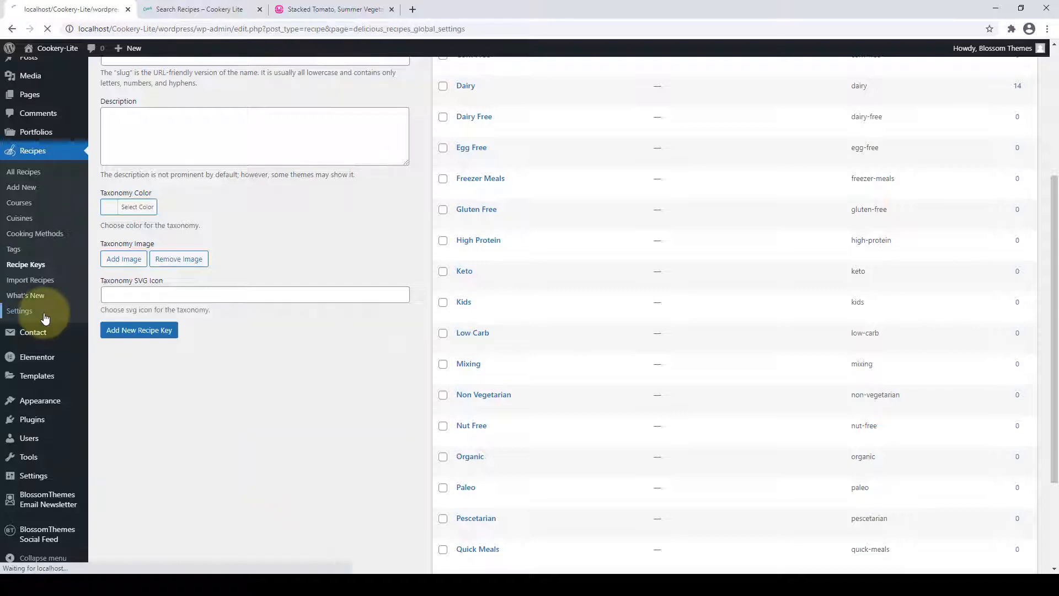
scroll(177, 480, "down", 1)
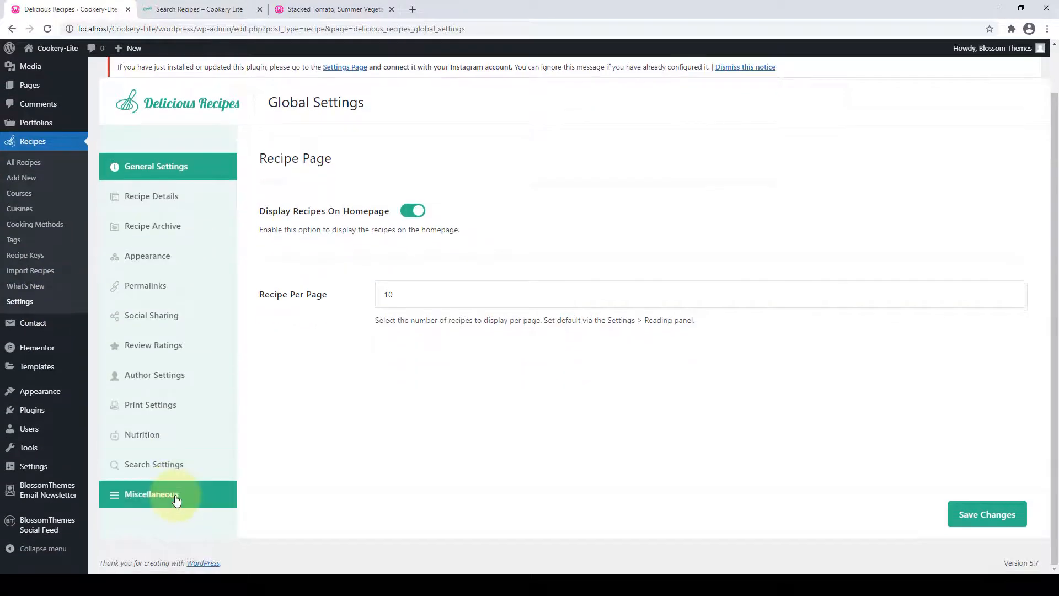
left_click(177, 491)
scroll(176, 494, "down", 2)
scroll(402, 444, "up", 3)
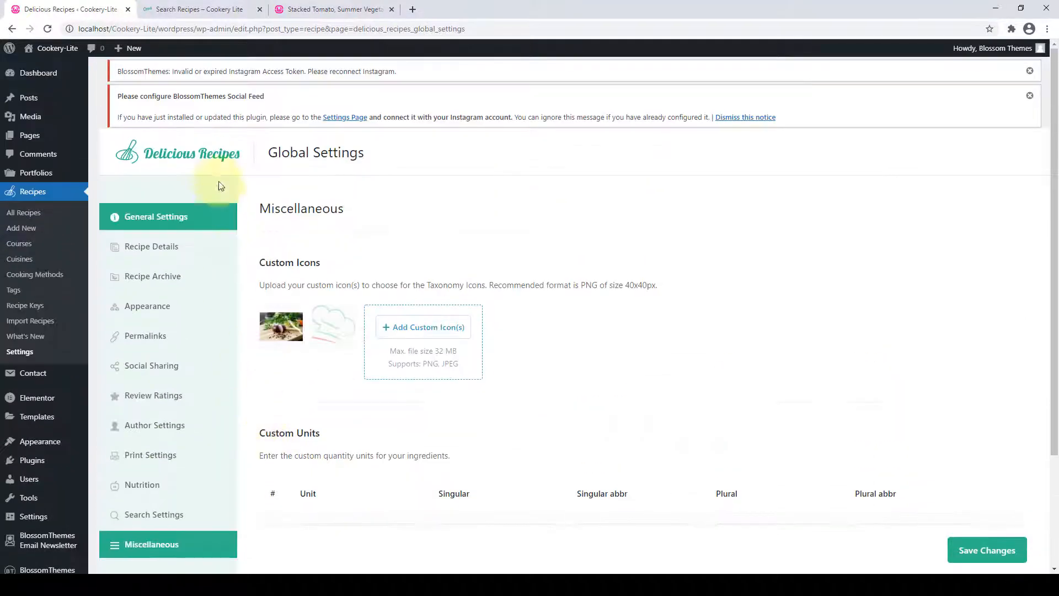
scroll(208, 430, "down", 3)
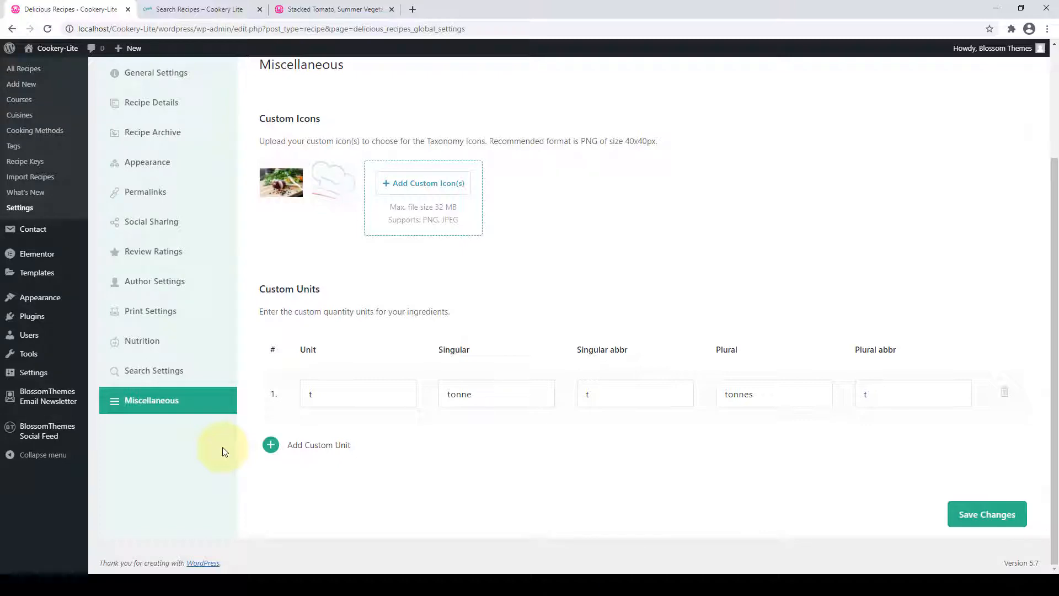
left_click(984, 522)
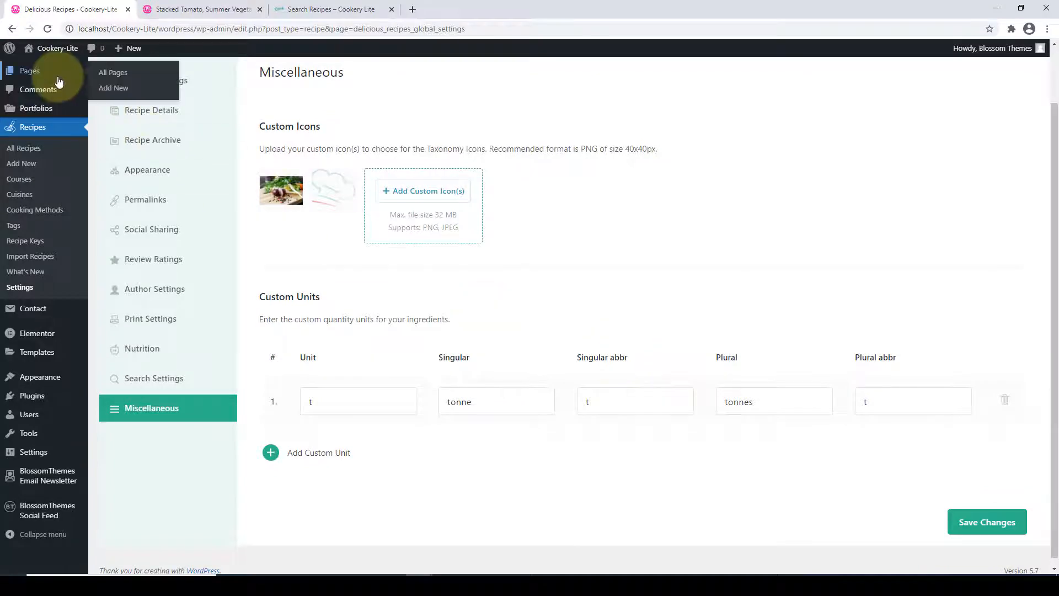
scroll(66, 110, "up", 2)
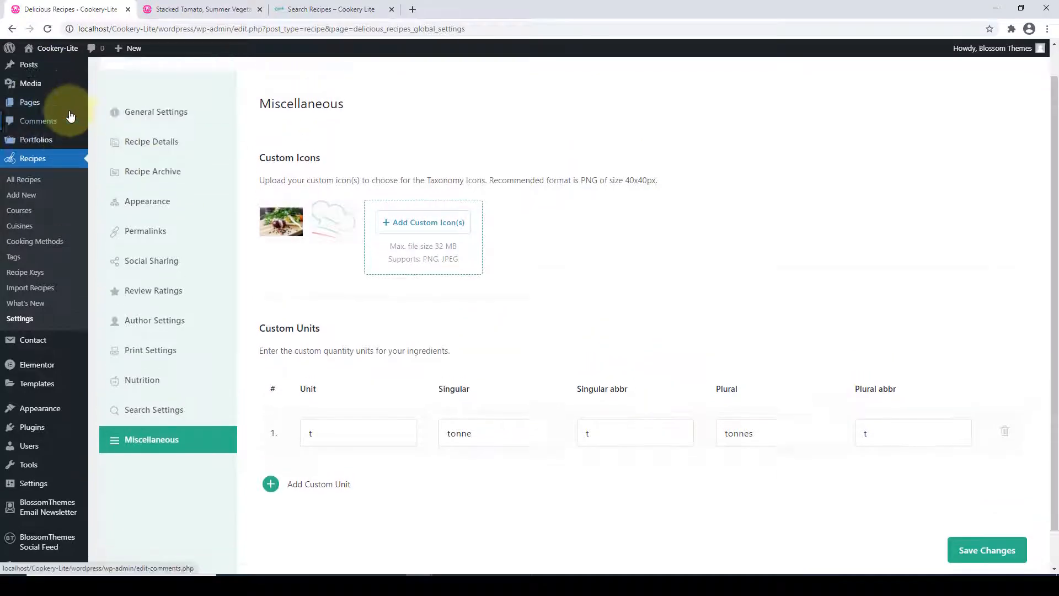
From the dashboard, launch the theme Customizer in a new browser tab.
left_click(40, 82)
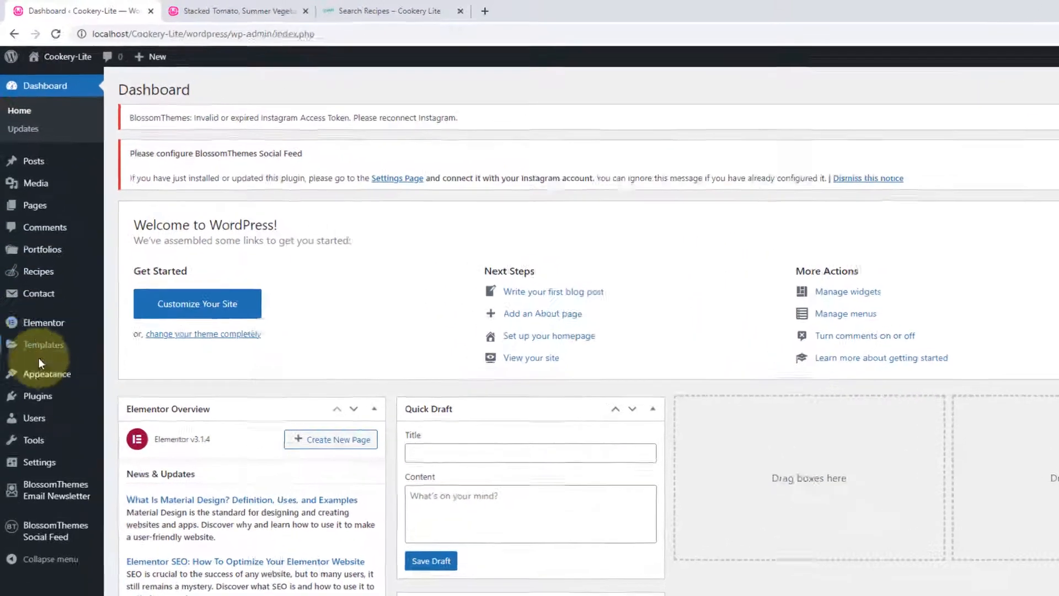
mouse_move(35, 319)
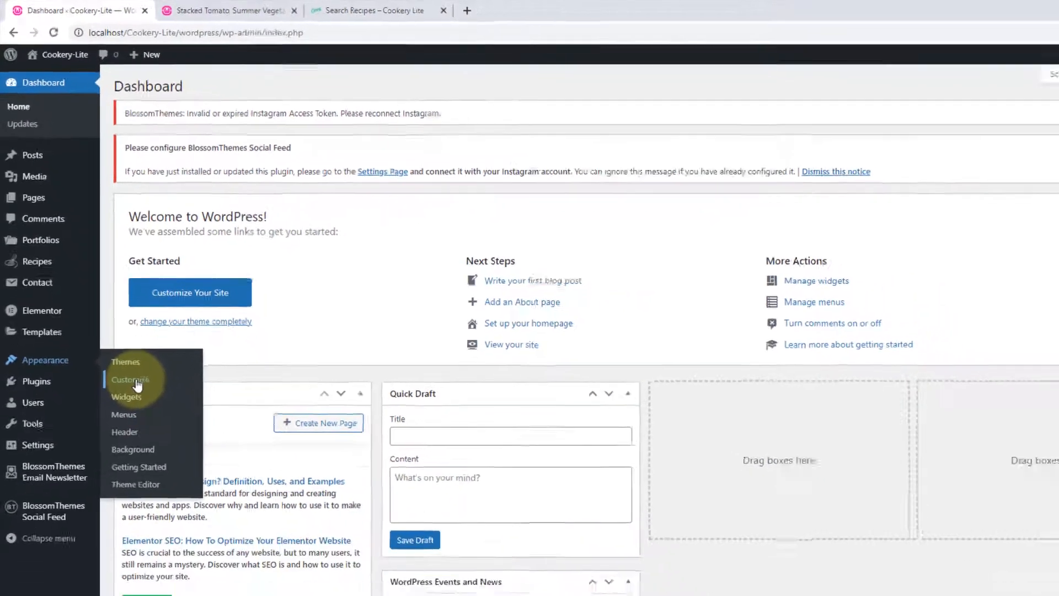
right_click(179, 463)
left_click(131, 345)
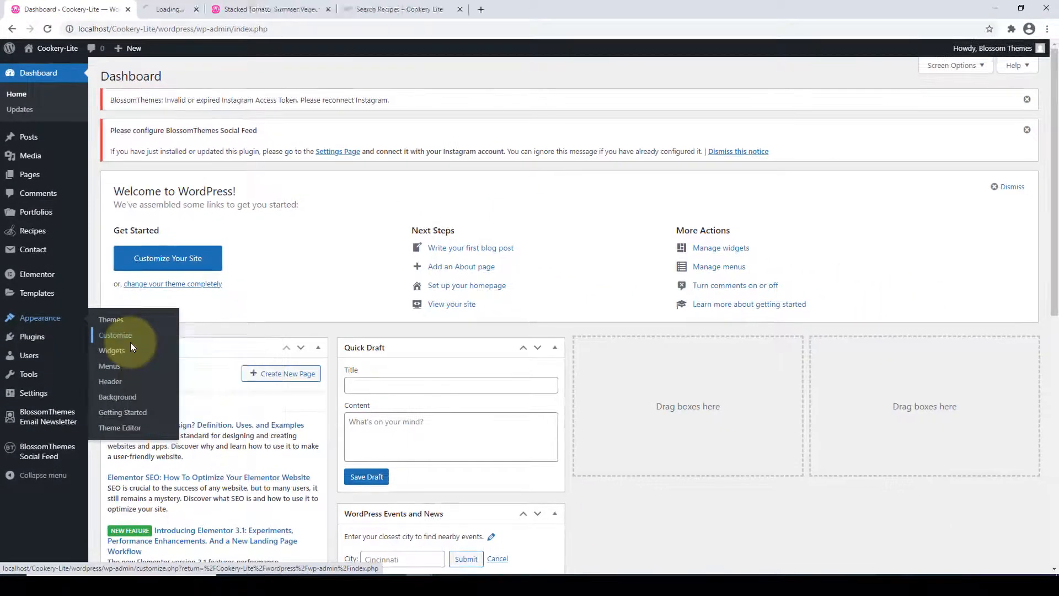
left_click(188, 9)
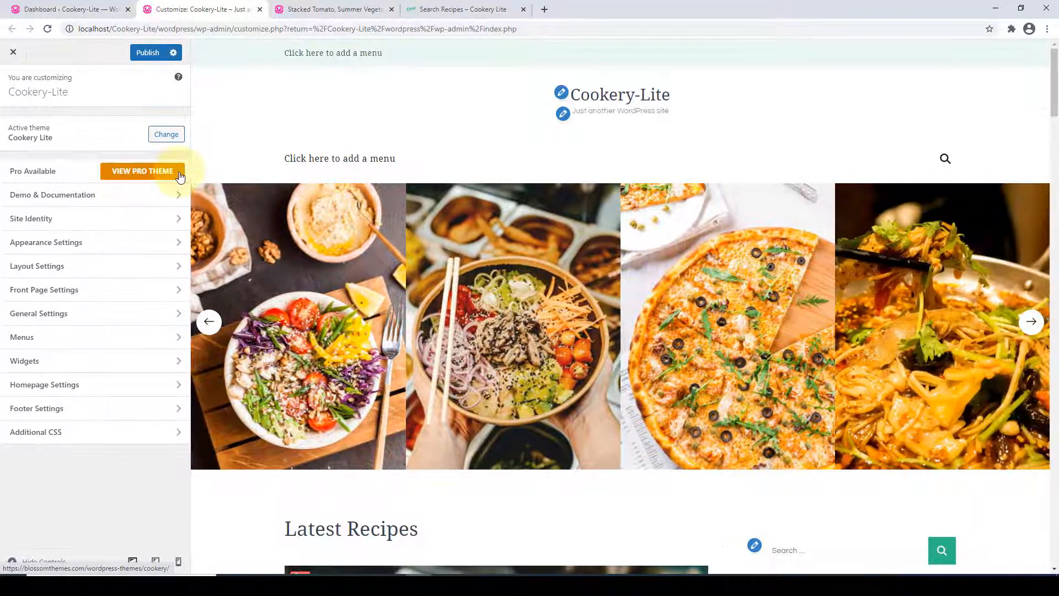
View the Cookery Lite demo site from Demo & Documentation, then return to the Customizer's main sections.
left_click(158, 200)
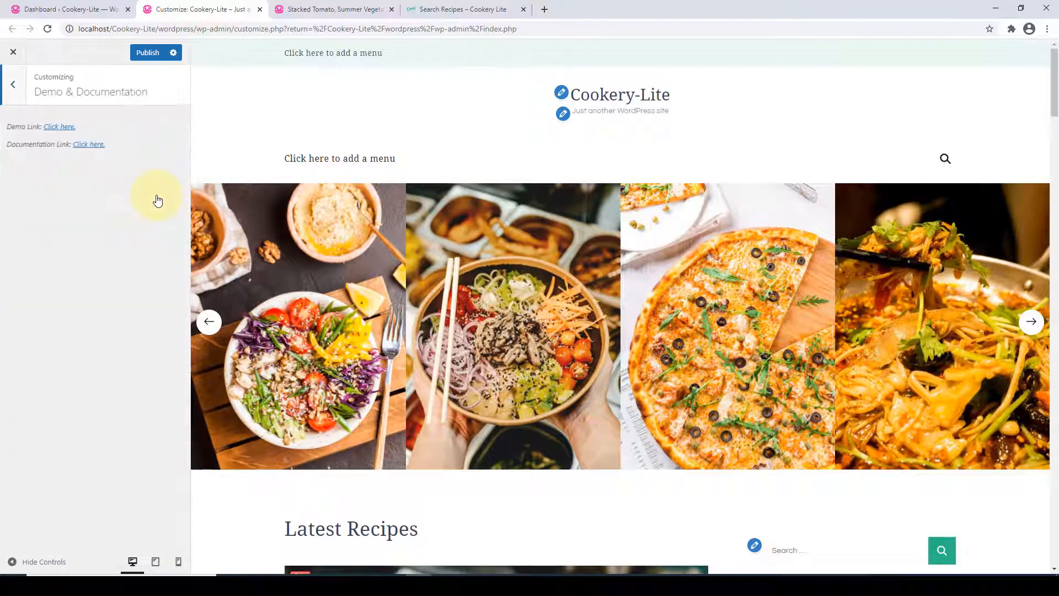
left_click(78, 143)
left_click(465, 9)
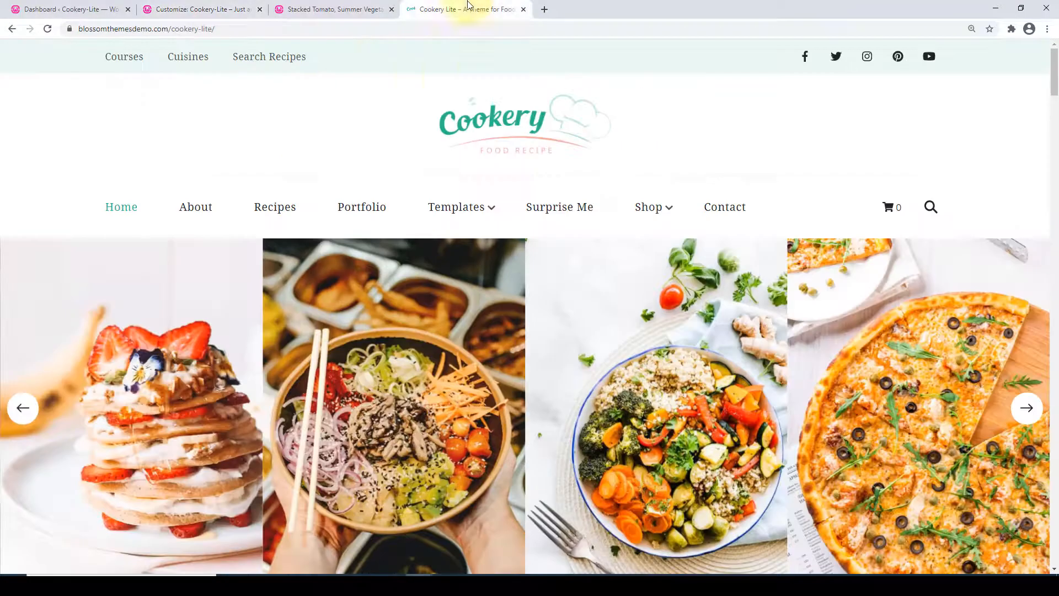
scroll(438, 216, "down", 4)
scroll(445, 227, "up", 4)
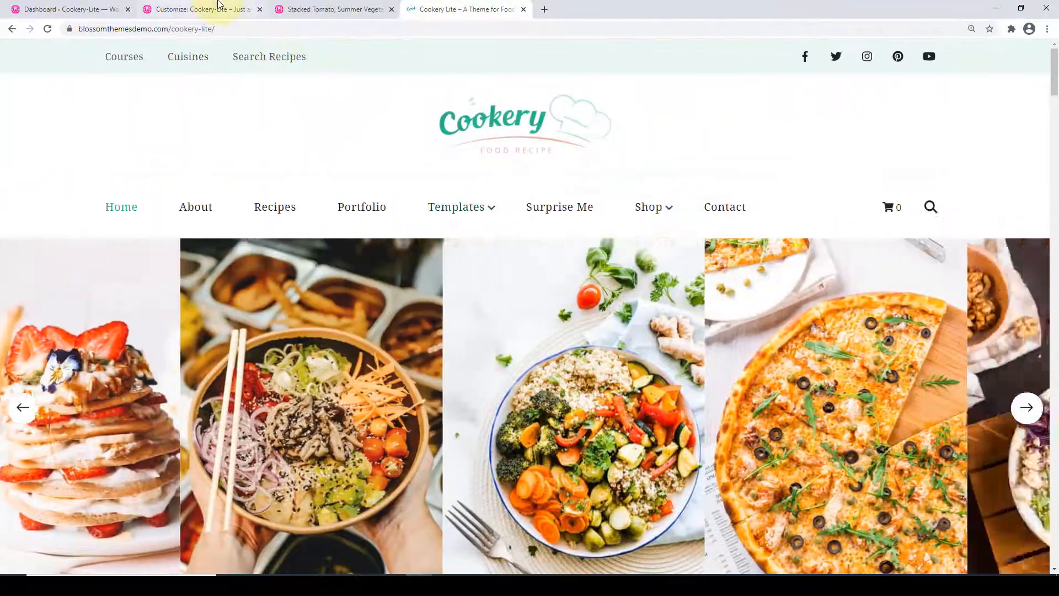
left_click(188, 9)
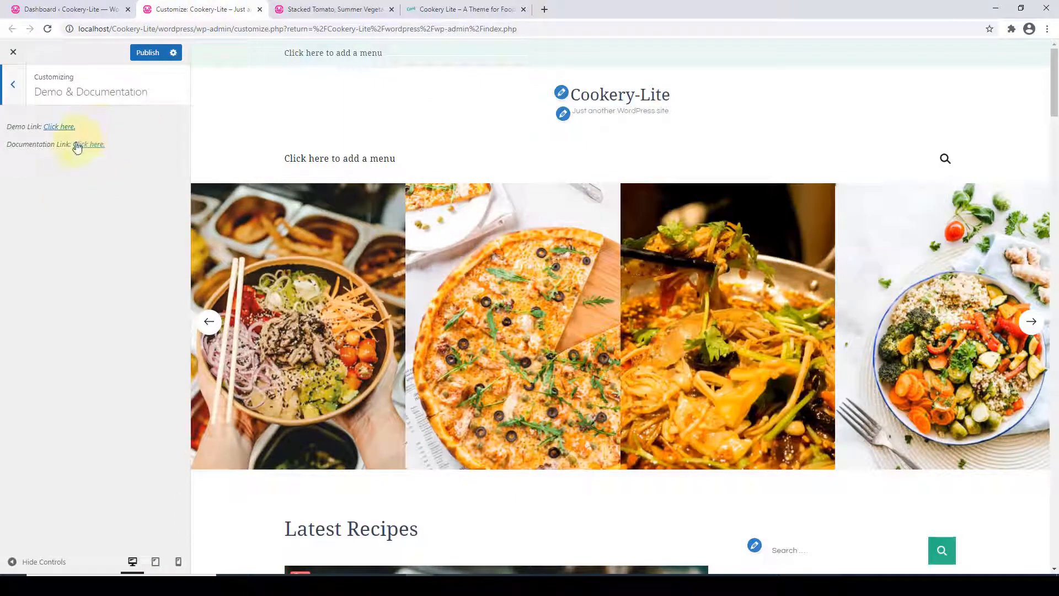
left_click(13, 84)
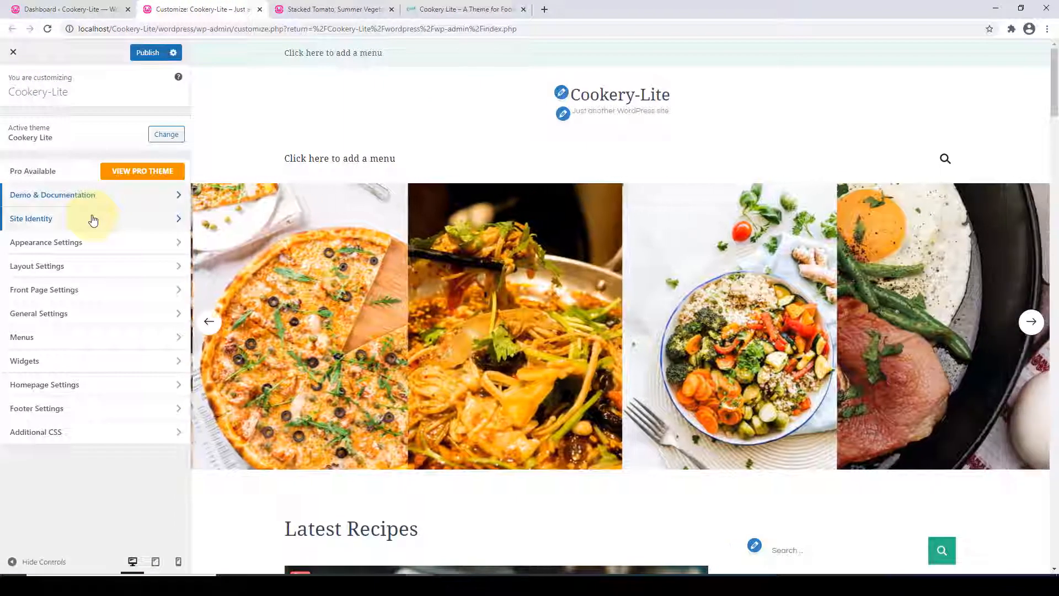
In Site Identity, set the Cookery image as the site logo without cropping.
left_click(93, 219)
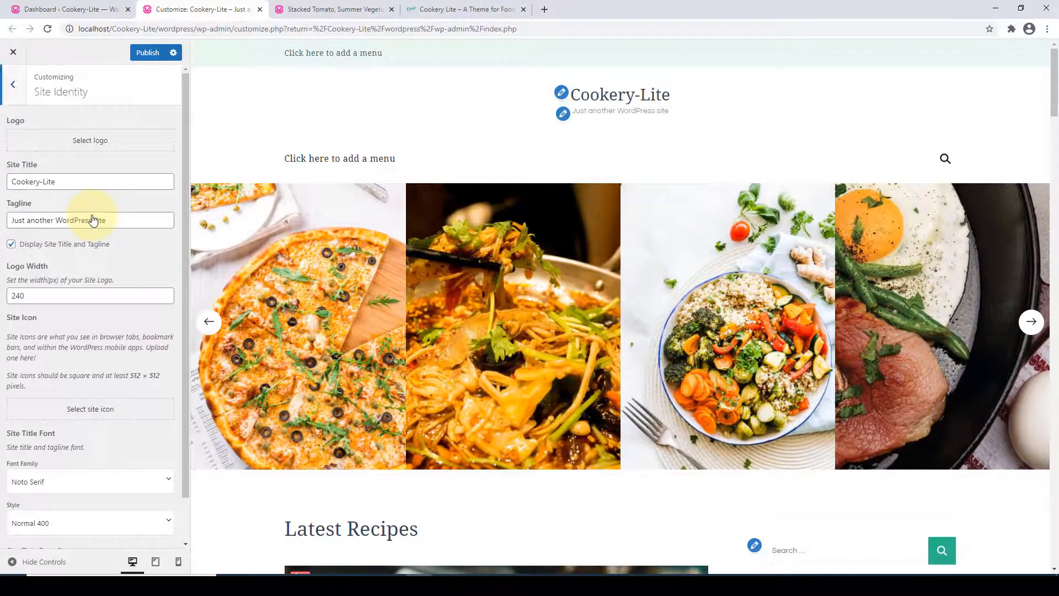
scroll(110, 182, "down", 1)
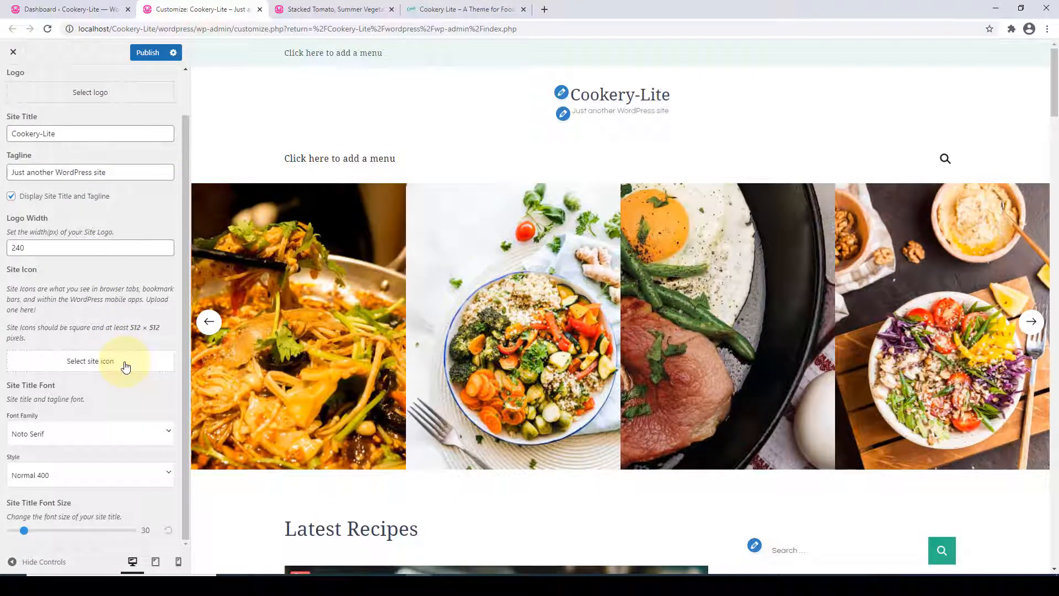
scroll(126, 367, "up", 1)
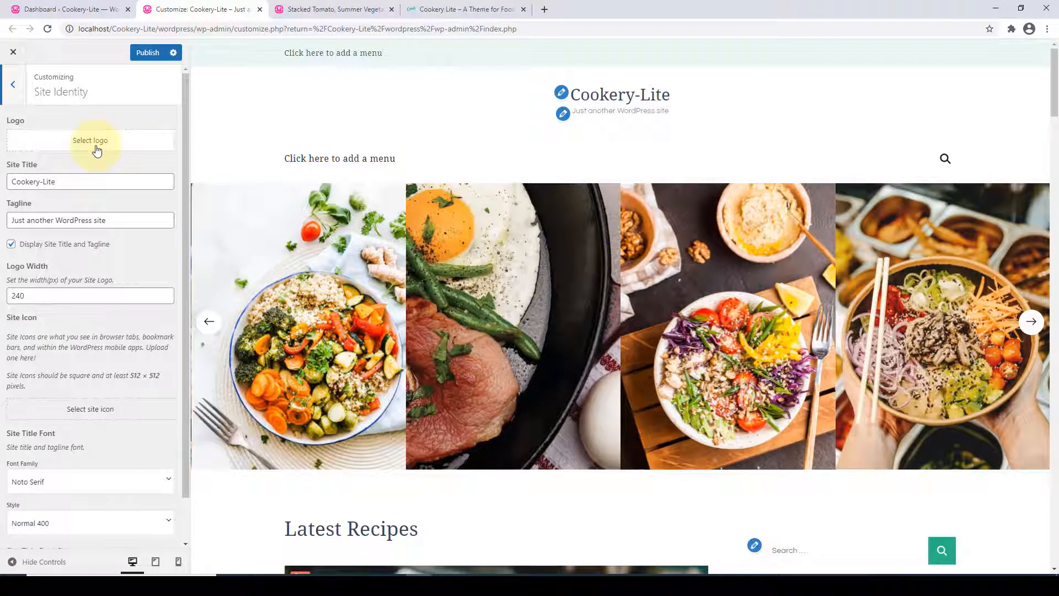
left_click(96, 150)
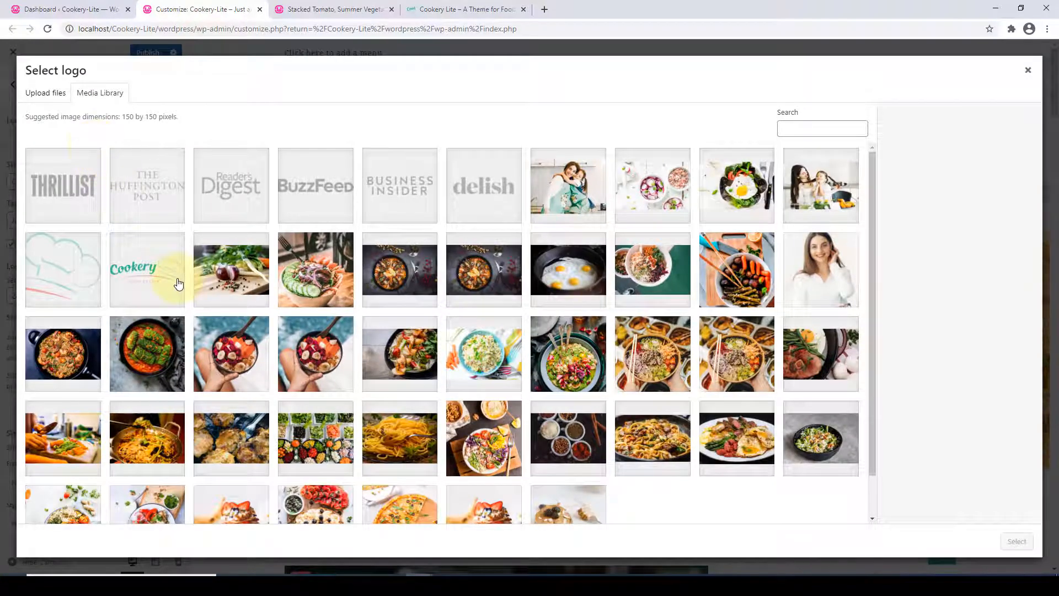
left_click(168, 281)
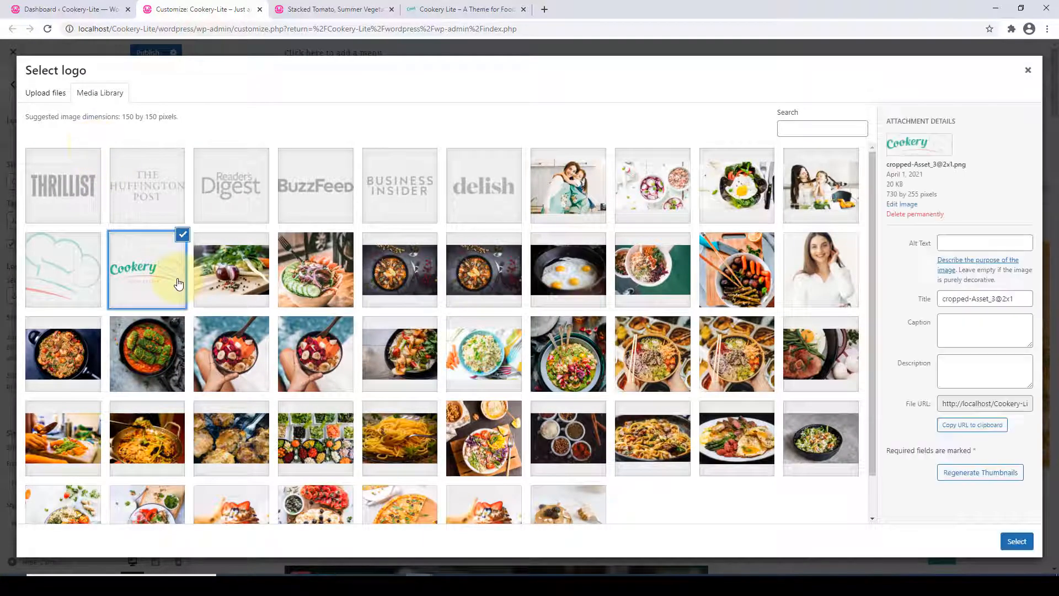
left_click(1016, 542)
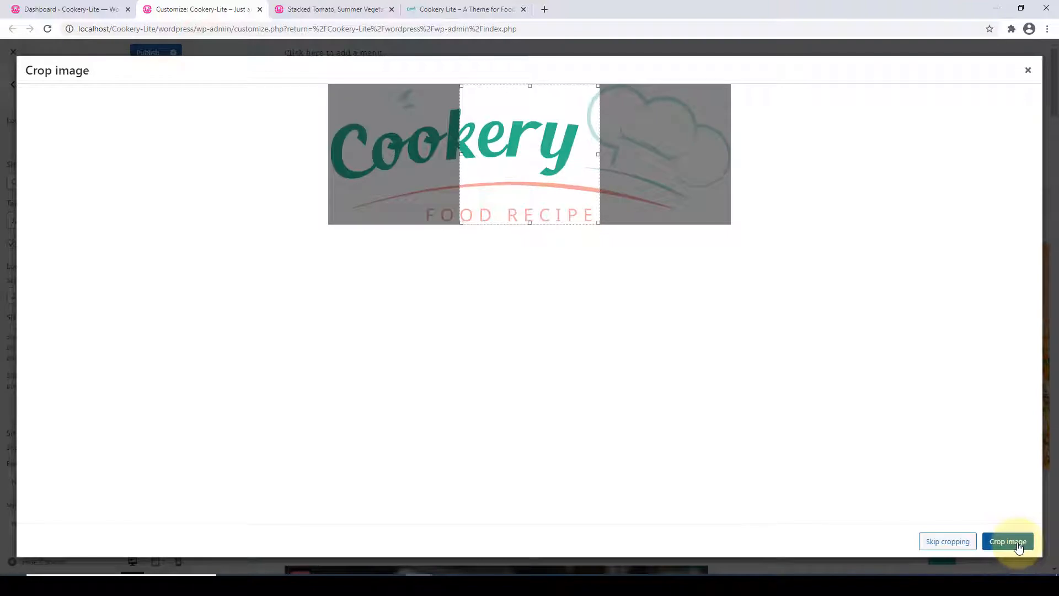
left_click_drag(510, 191, 530, 189)
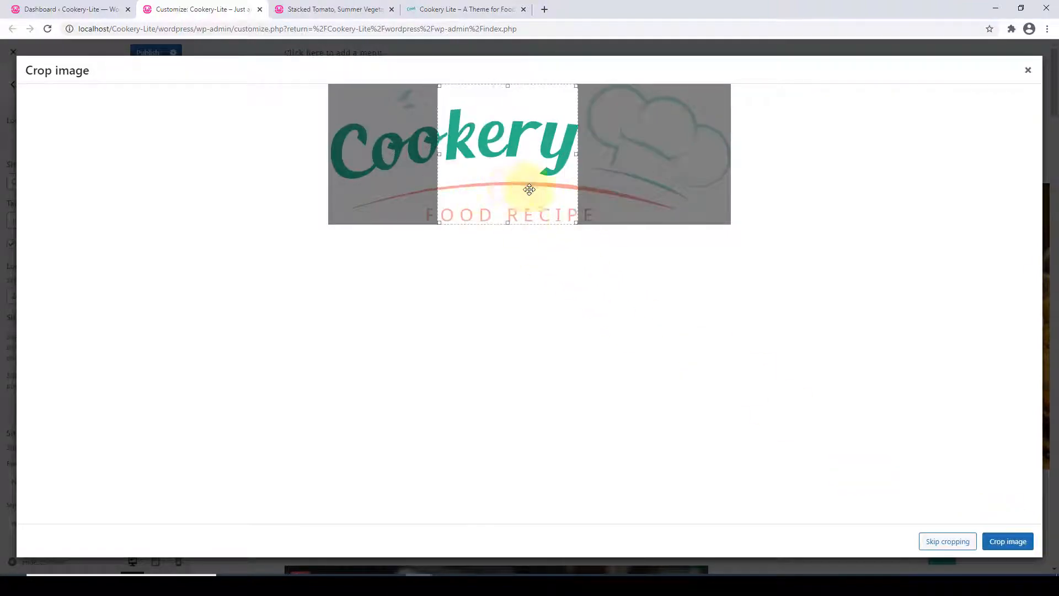
left_click(948, 543)
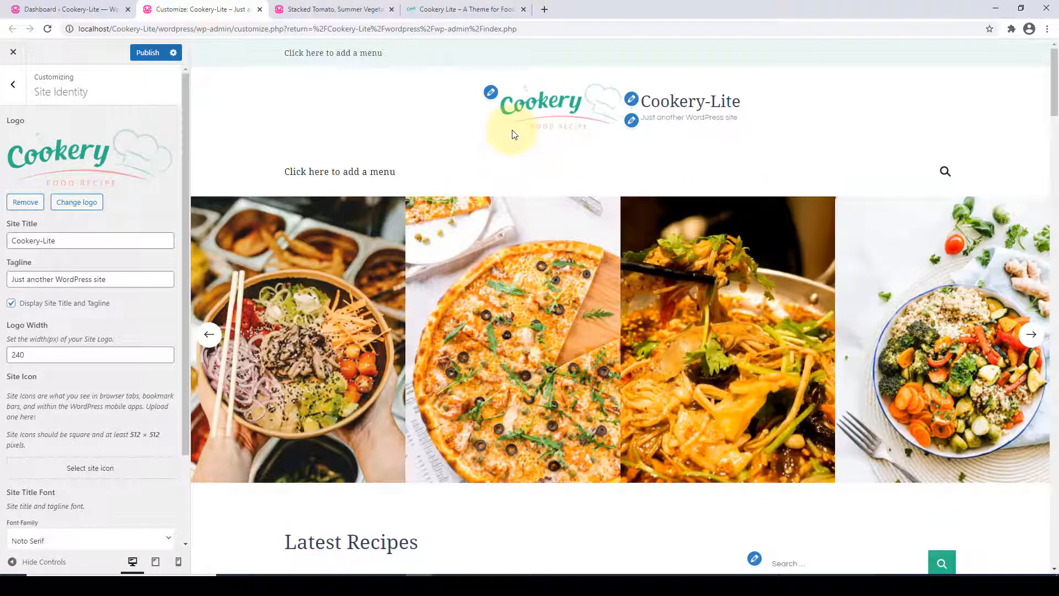
Try logo widths of 170, 600 and finally 240.
scroll(55, 342, "down", 1)
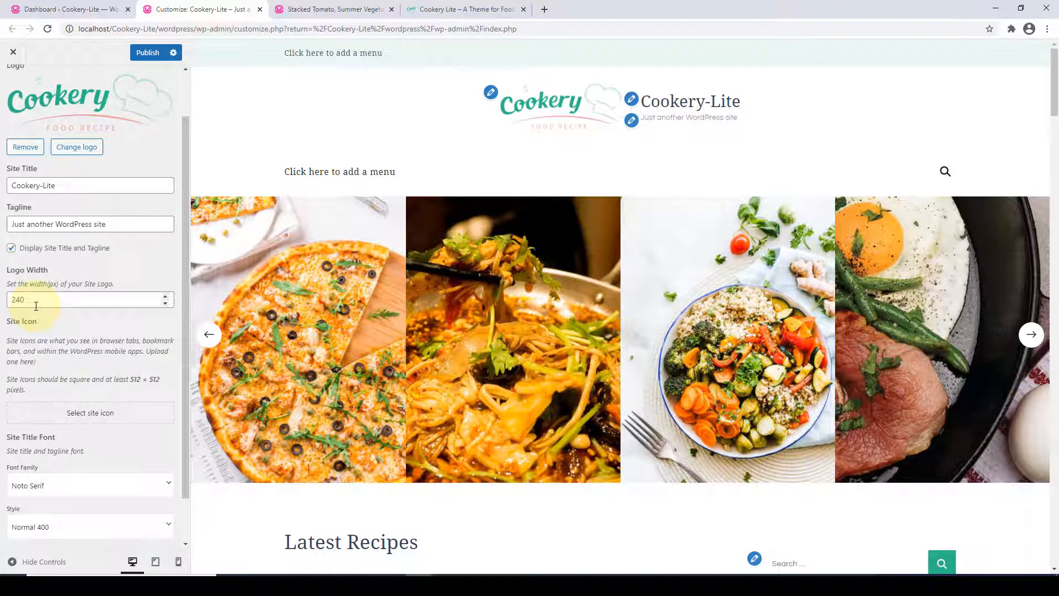
left_click_drag(35, 306, 17, 303)
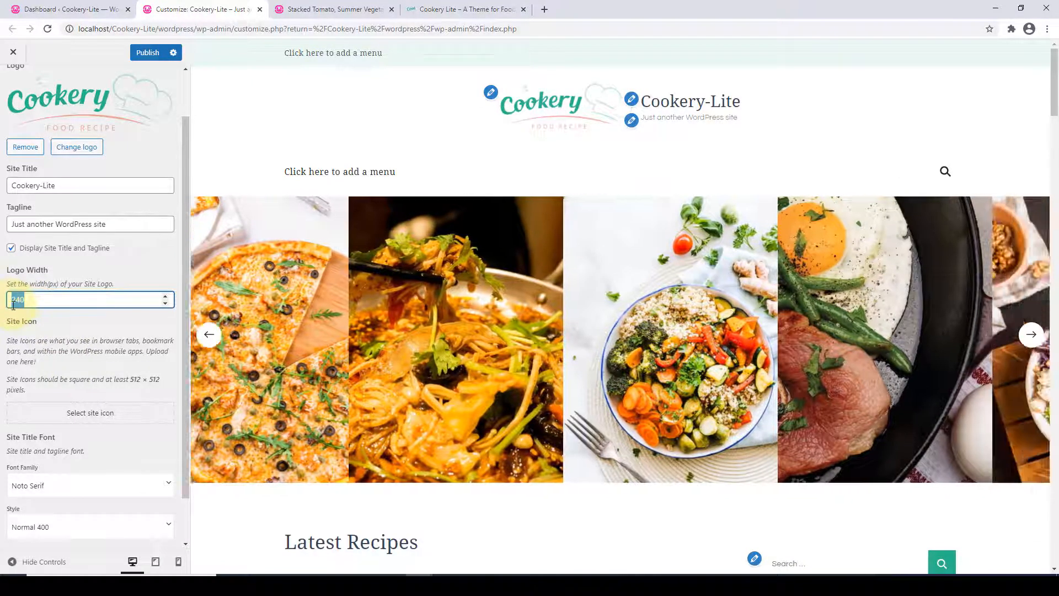
type("170")
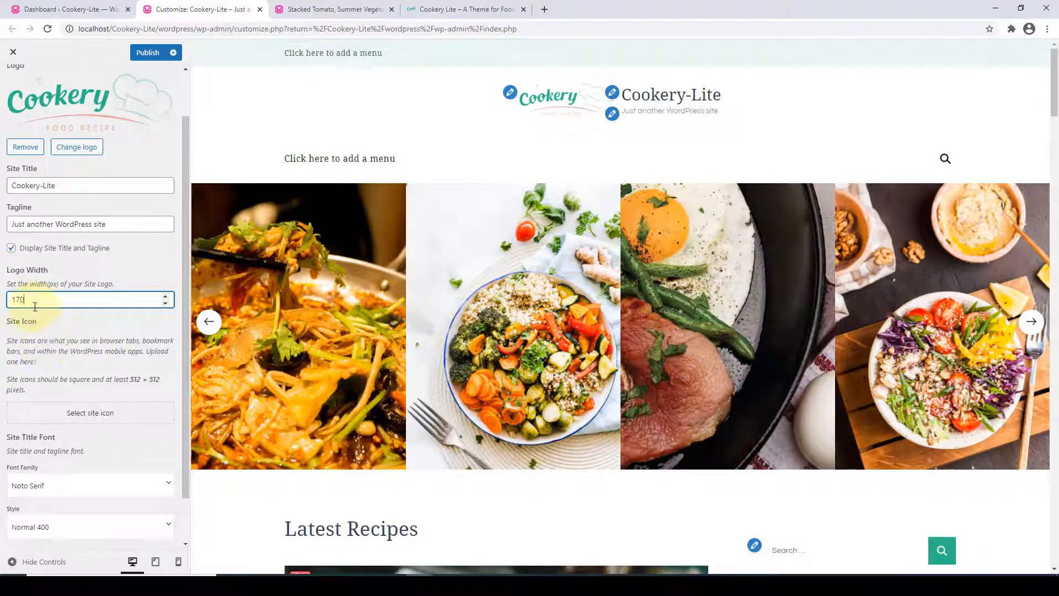
left_click_drag(35, 306, 10, 304)
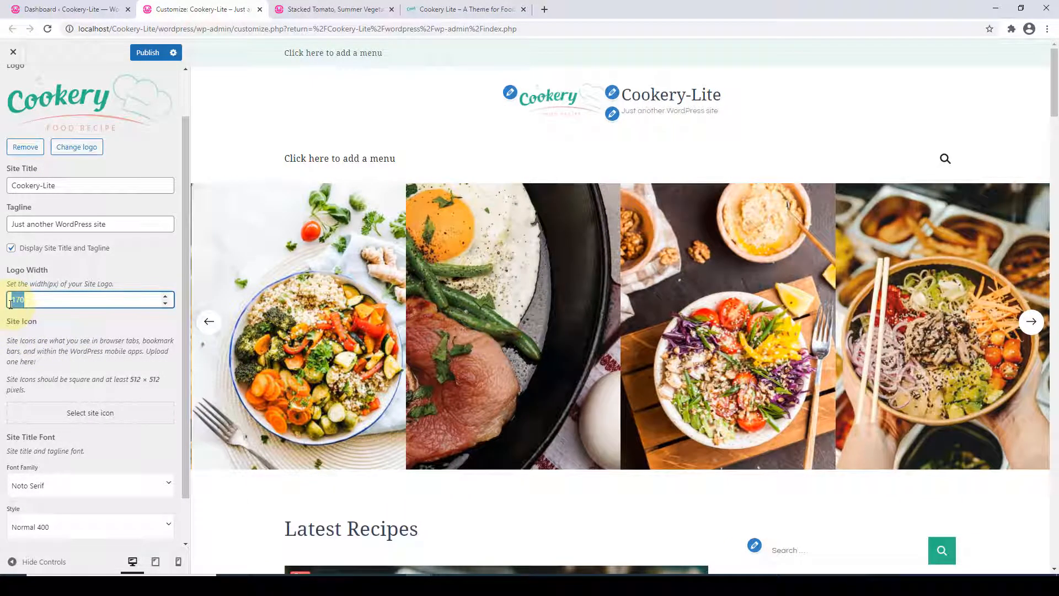
type("600")
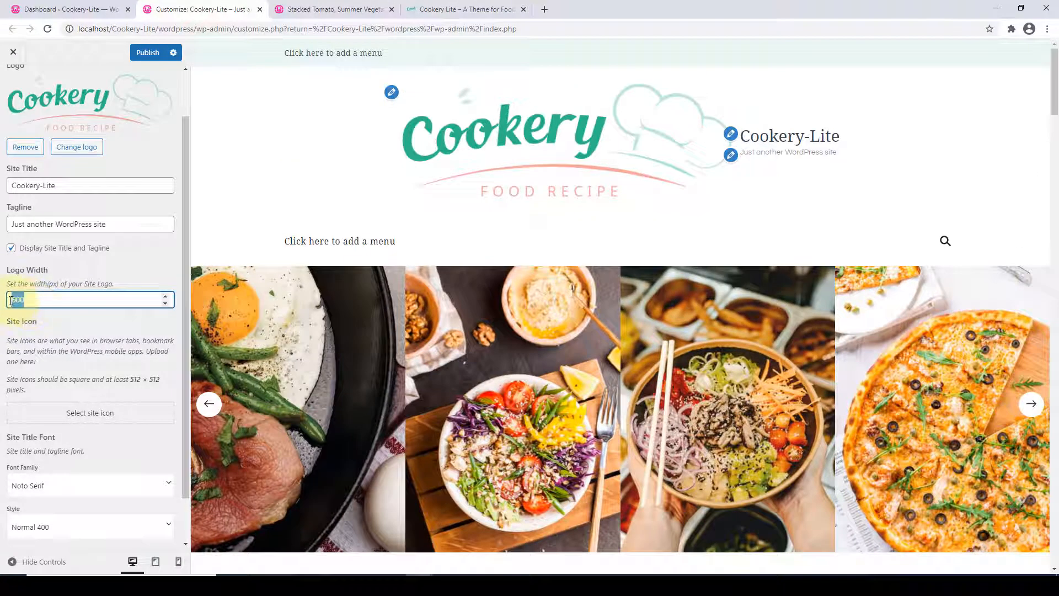
key("BackSpace")
type("240")
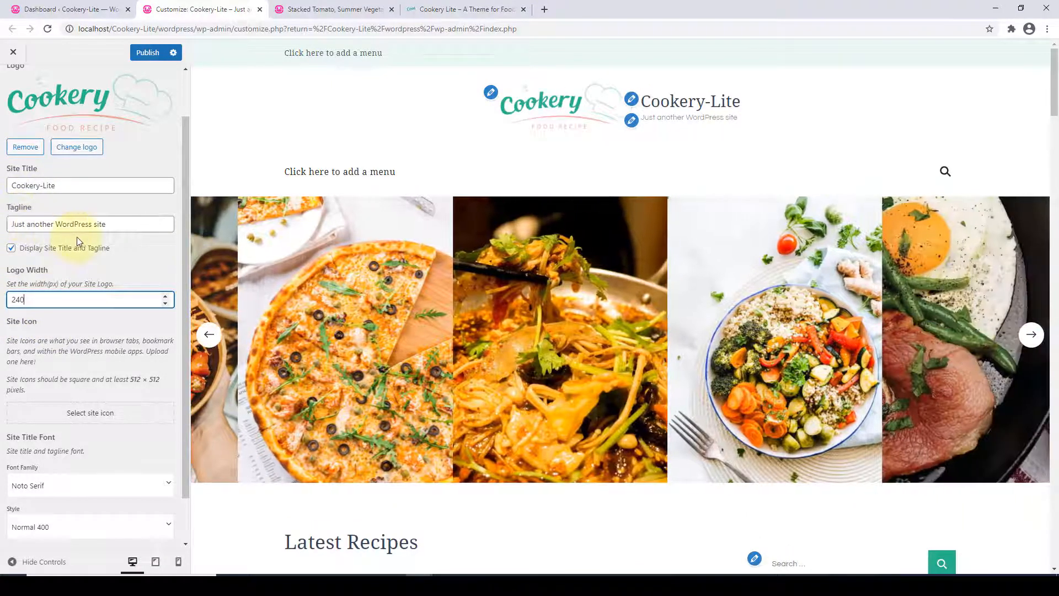
Toggle Display Site Title off and back on, then remove the logo.
scroll(83, 220, "up", 1)
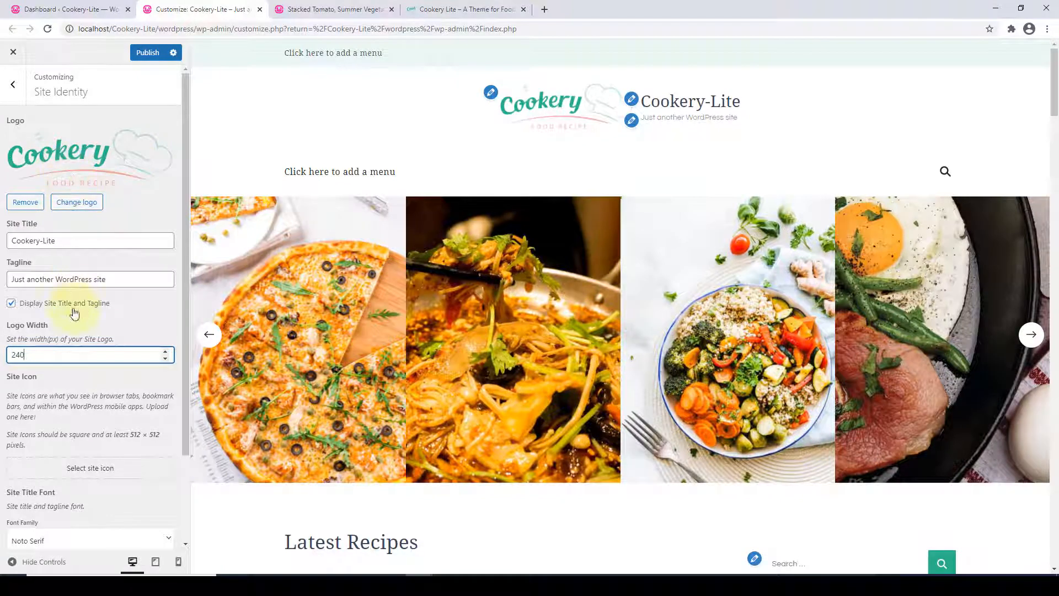
left_click(10, 304)
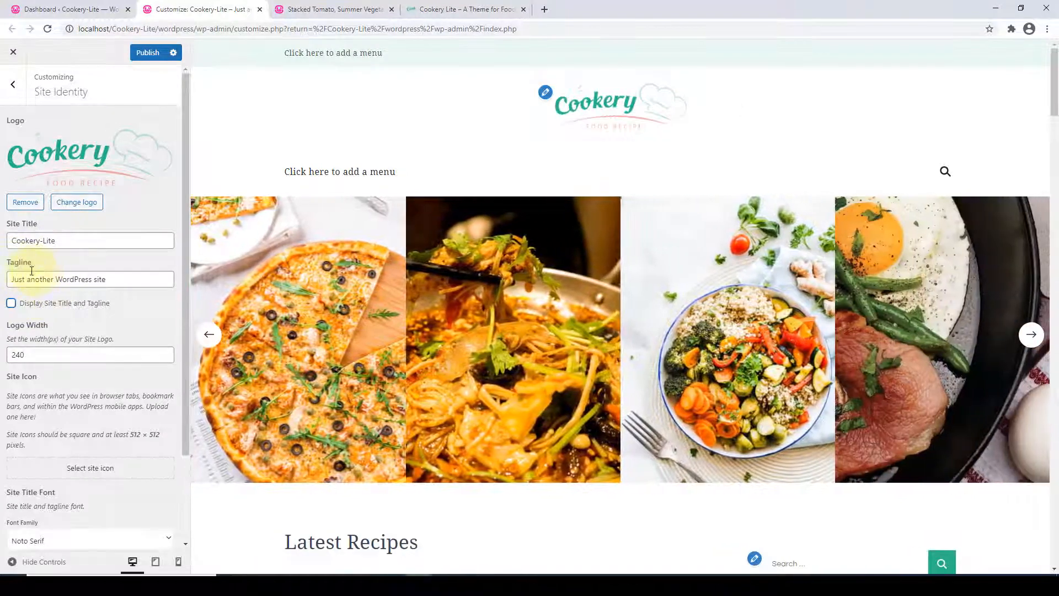
left_click(12, 303)
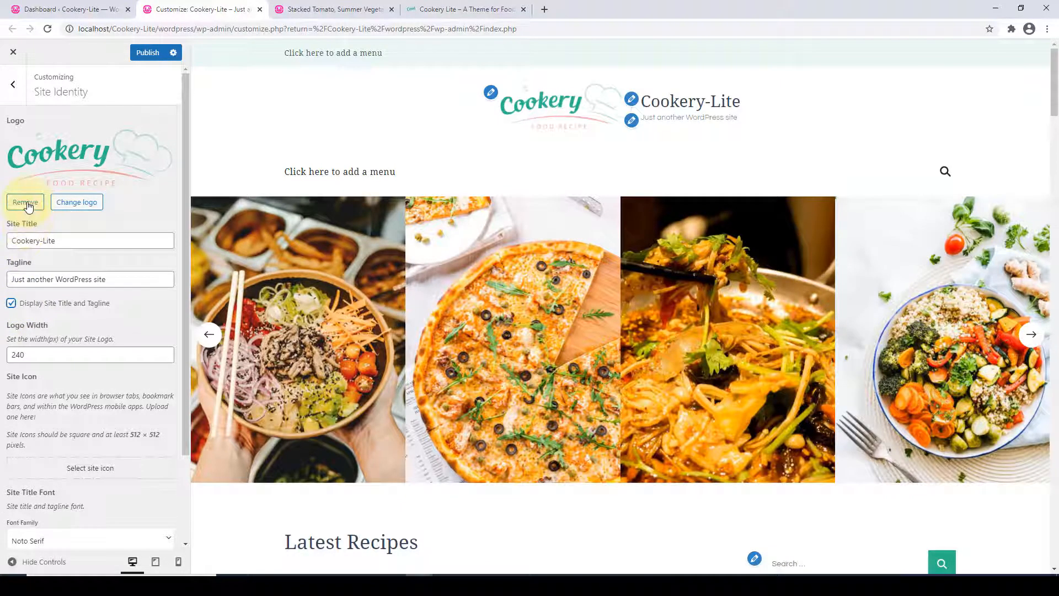
left_click(26, 203)
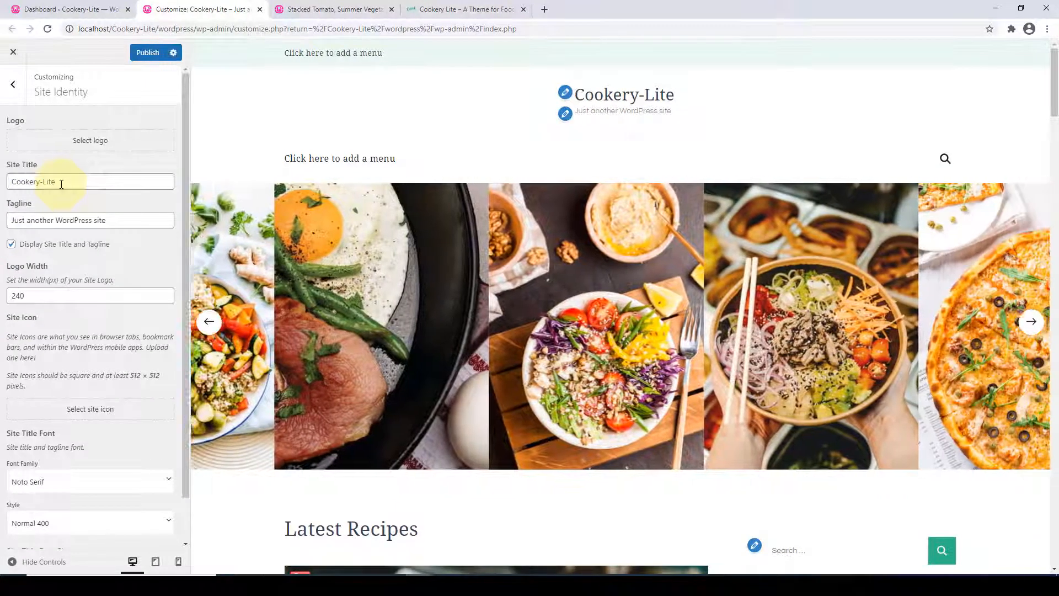
Rename the site title to 'Recipe', leaving the tagline unchanged.
left_click_drag(61, 184, 1, 189)
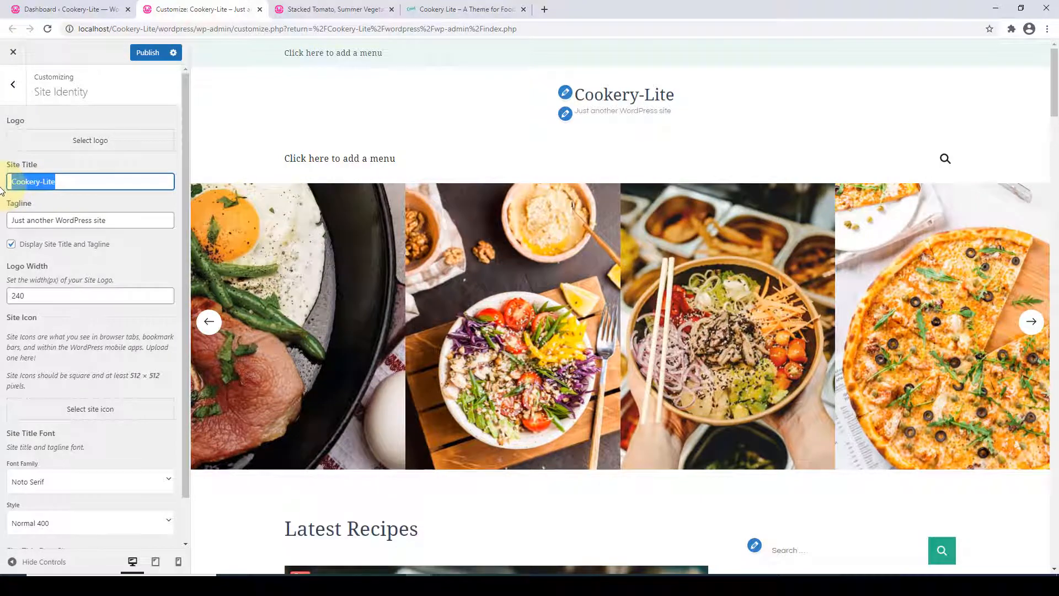
key("BackSpace")
type("Recipe")
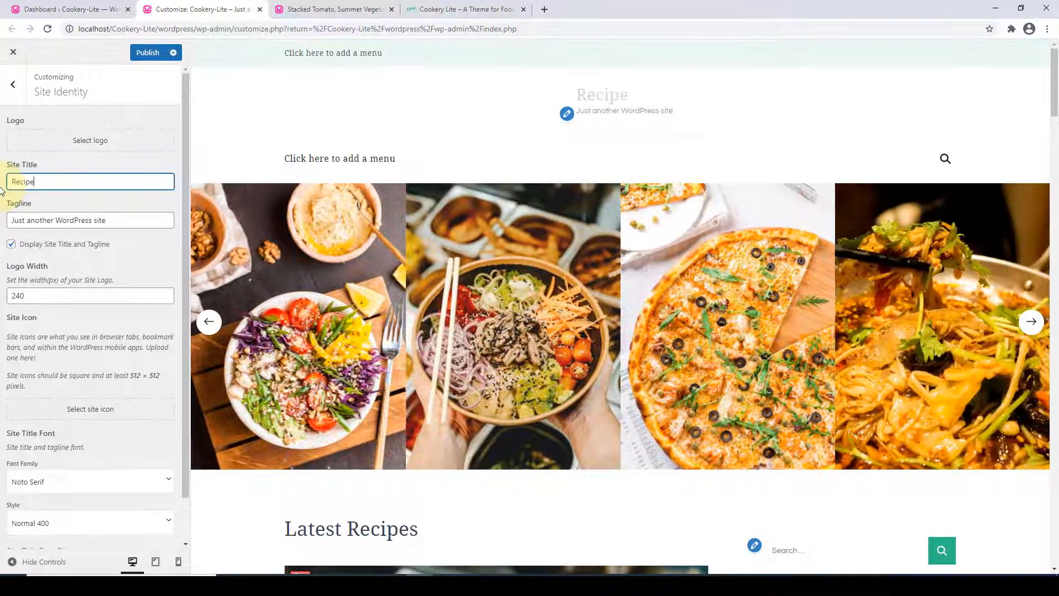
left_click_drag(106, 220, 11, 223)
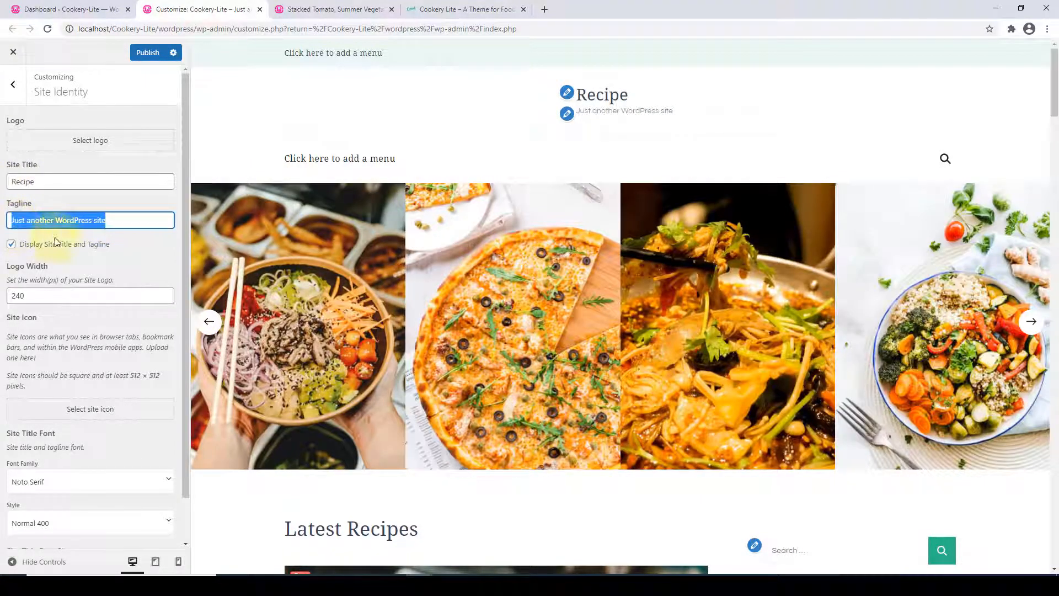
left_click(117, 241)
Set the Site Title font family to PT Sans Caption.
scroll(144, 331, "down", 1)
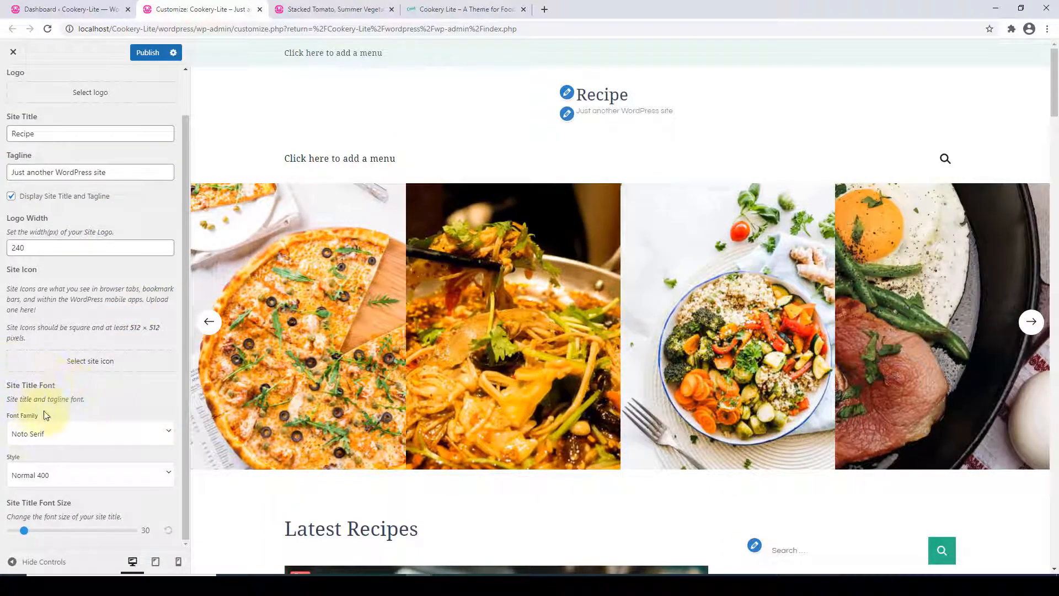
left_click(165, 438)
scroll(110, 469, "down", 5)
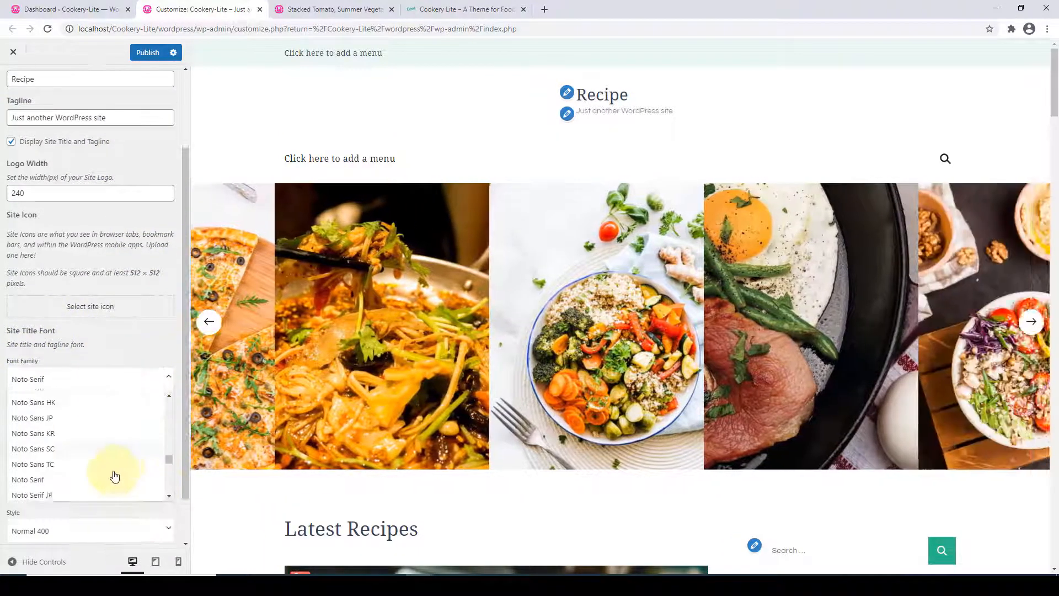
scroll(109, 465, "down", 5)
left_click(88, 459)
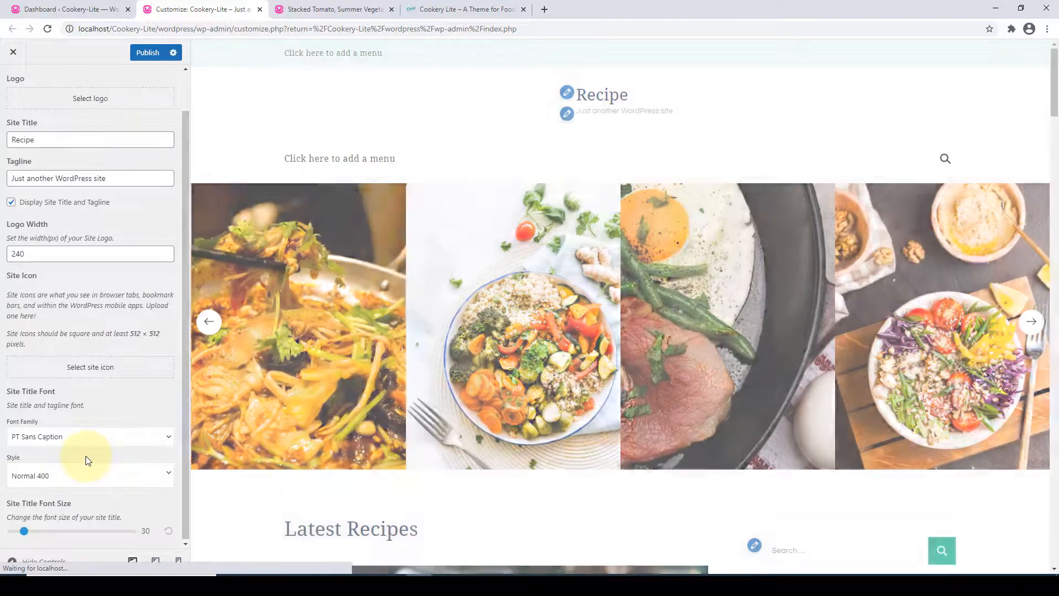
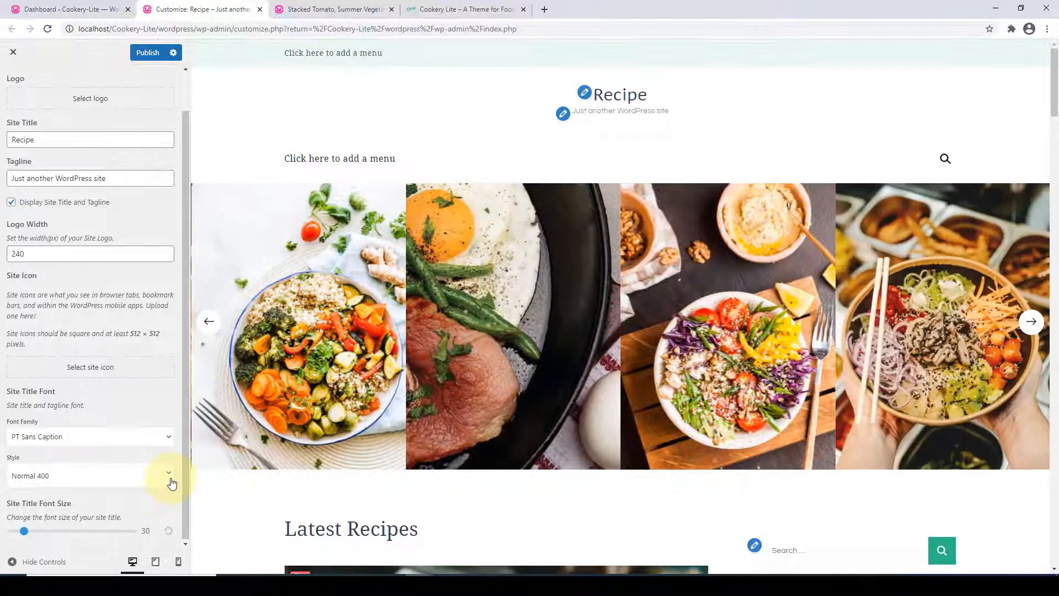
Make the site title Bold 700 at font size 51, then hide the site title and tagline.
left_click(149, 478)
left_click(77, 480)
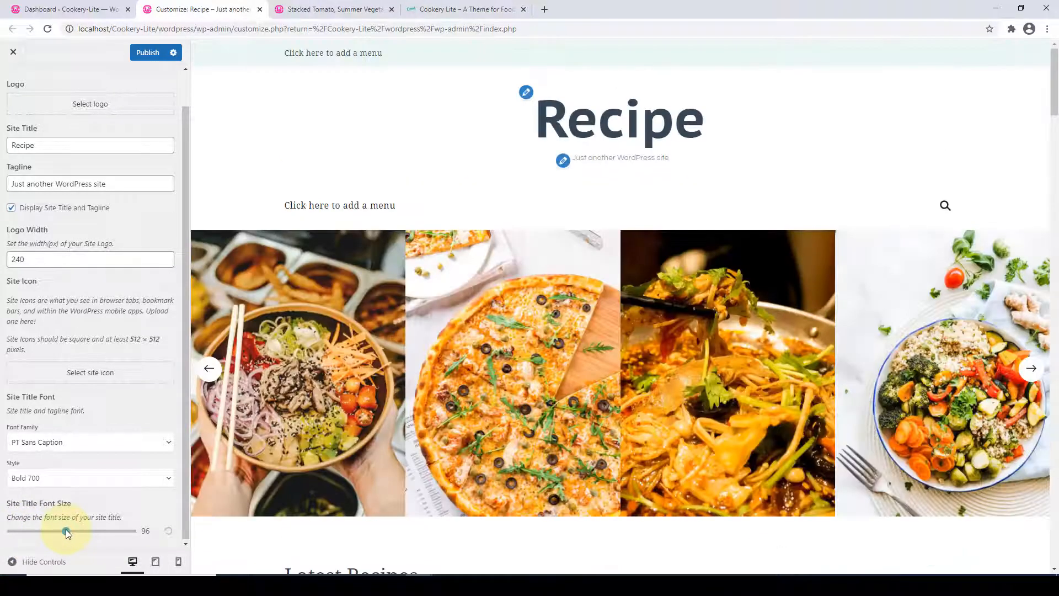
left_click_drag(65, 530, 38, 531)
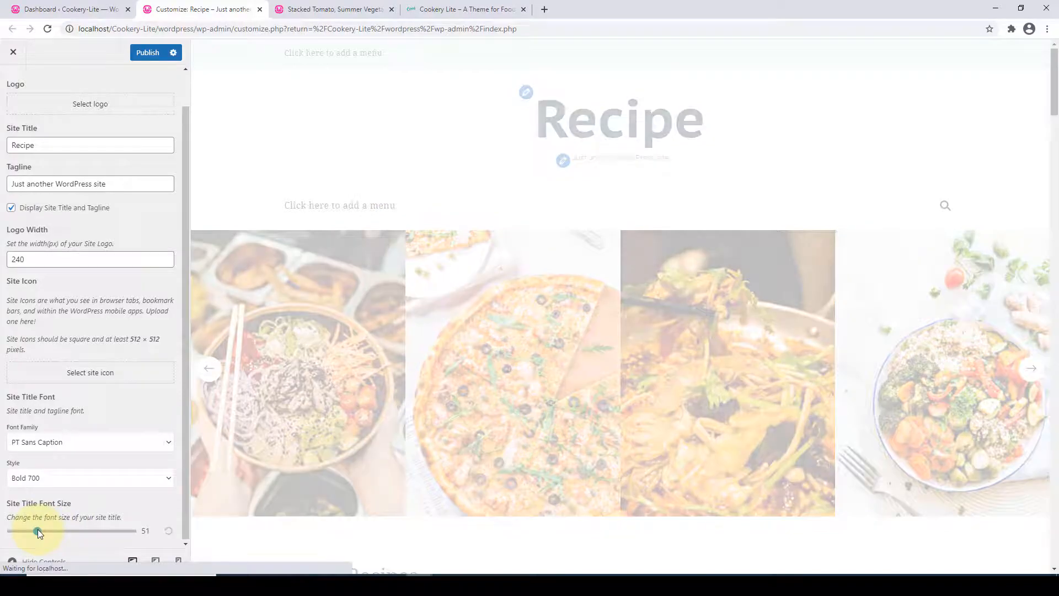
scroll(8, 249, "up", 1)
left_click(11, 246)
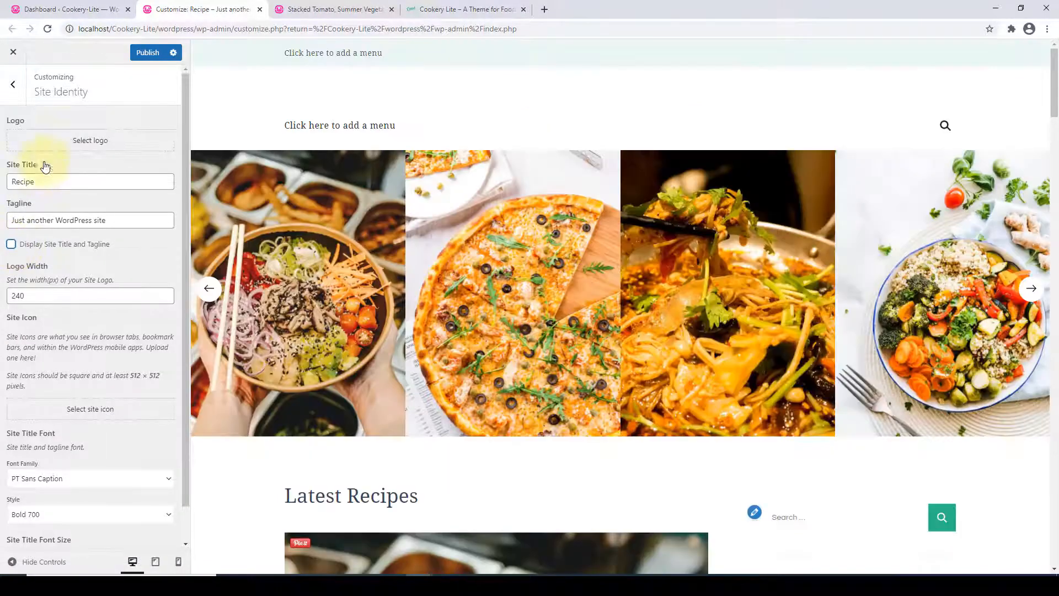
Set the uncropped Cookery image as the site logo.
left_click(80, 142)
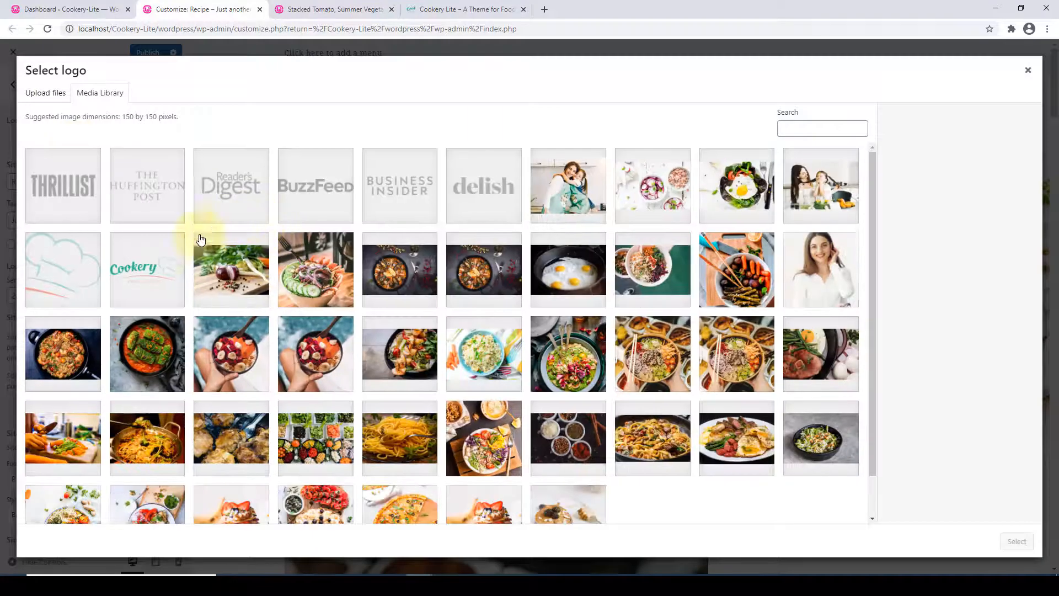
left_click(156, 274)
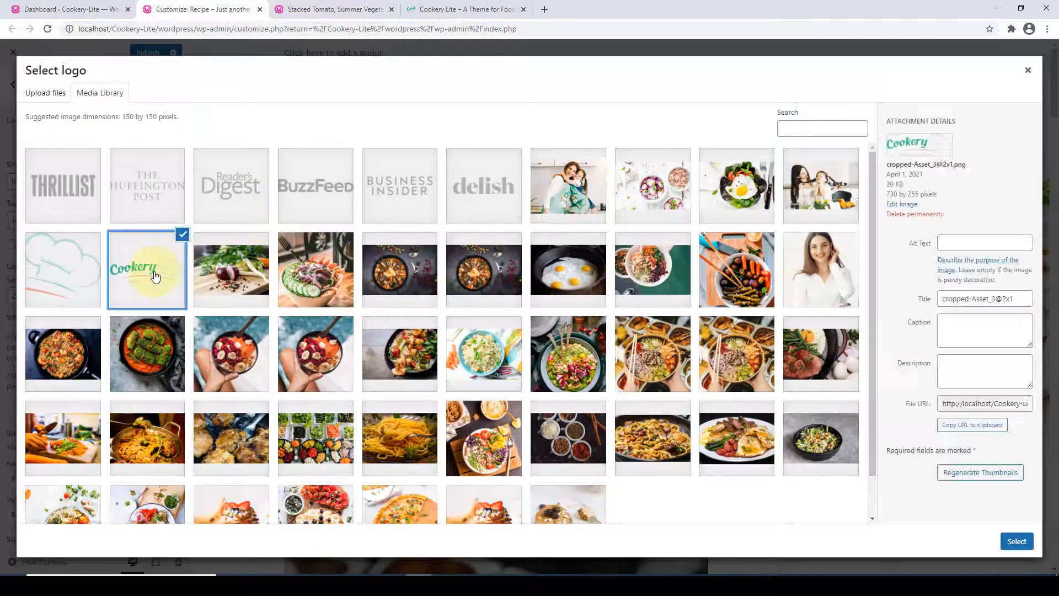
left_click(1016, 541)
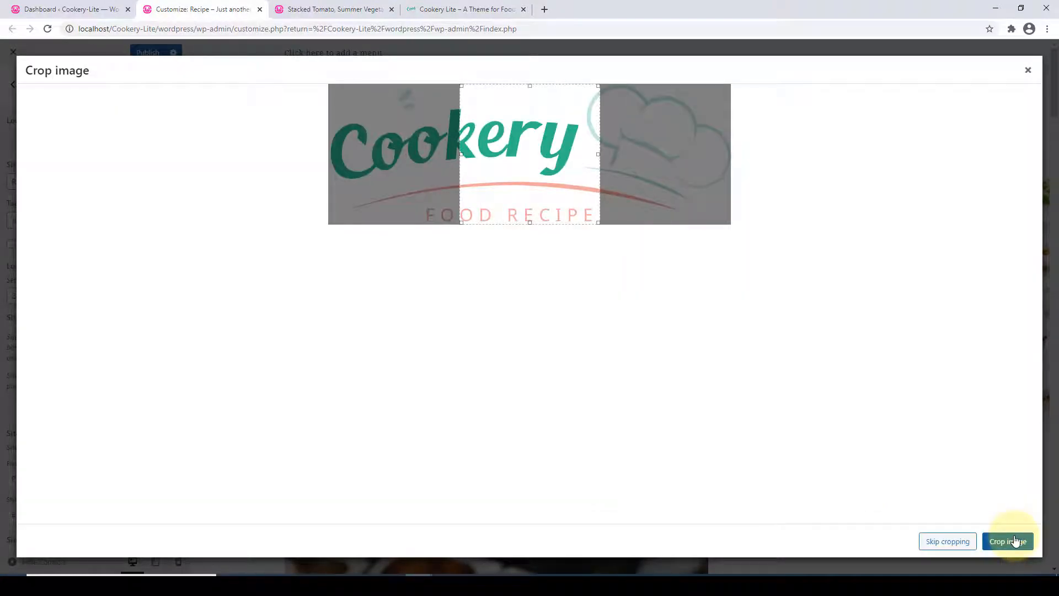
left_click(950, 544)
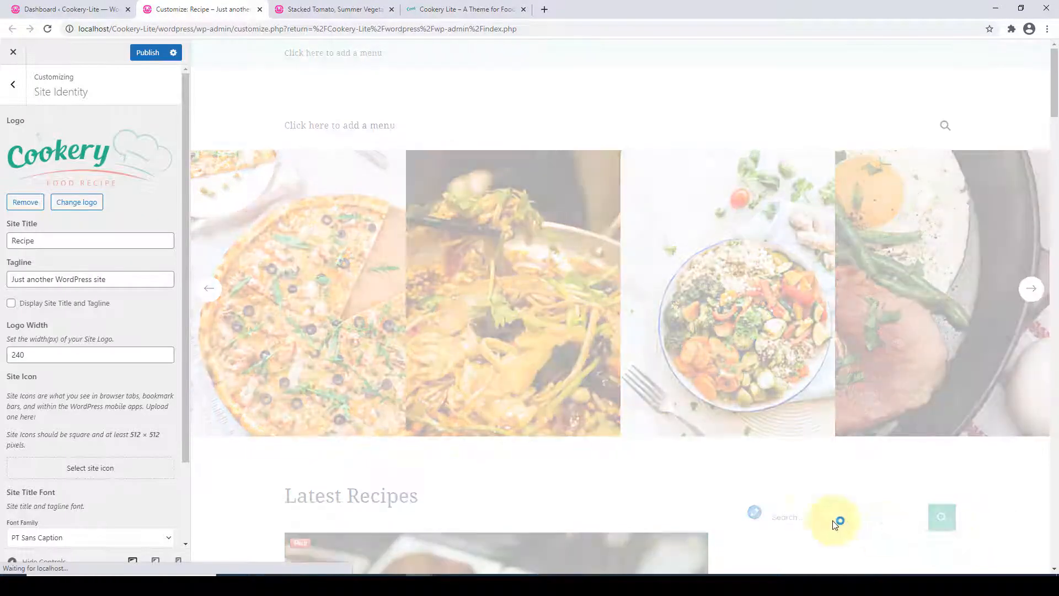
scroll(108, 408, "down", 1)
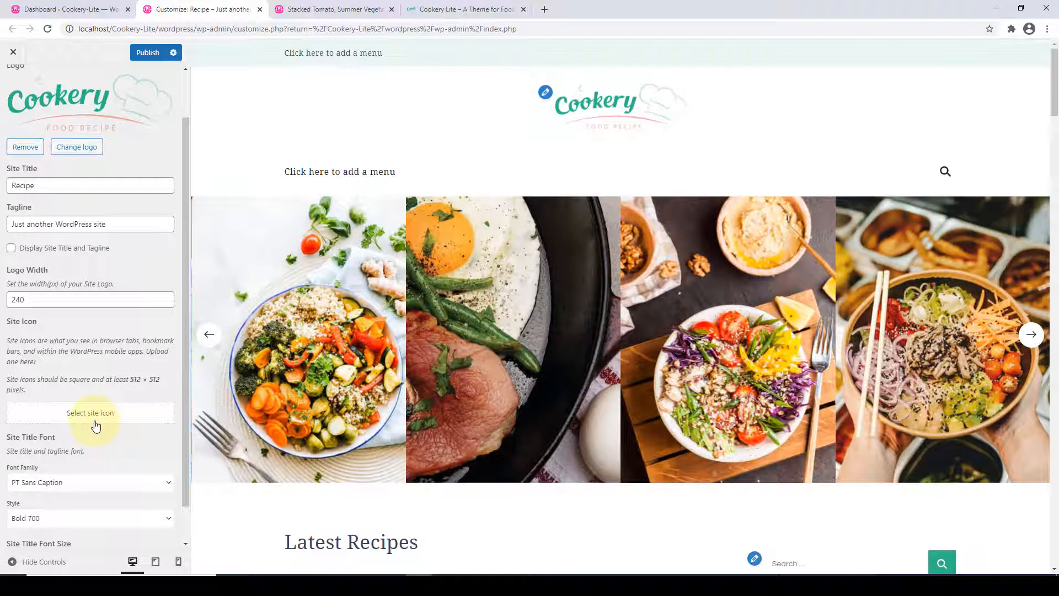
Set the site icon to a square crop of the Cookery logo's chef hat.
left_click(95, 420)
left_click(151, 293)
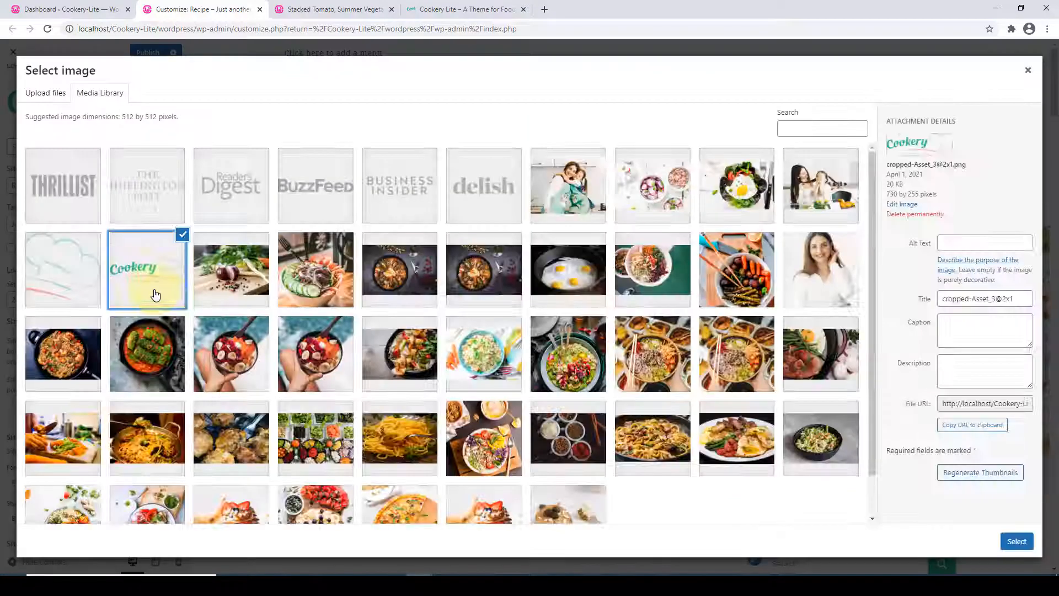
left_click(1017, 541)
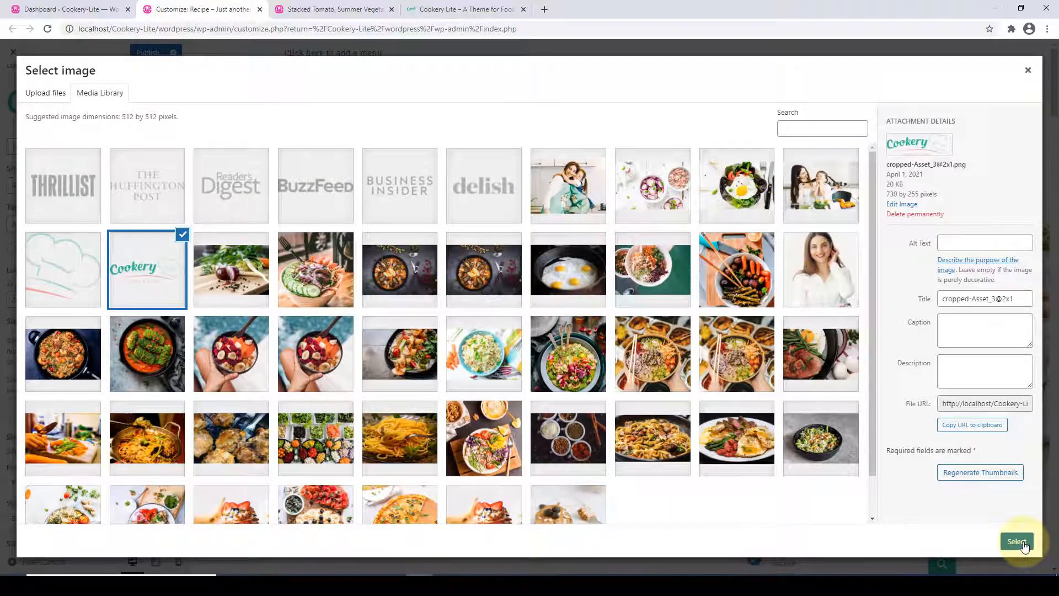
left_click_drag(438, 184, 577, 203)
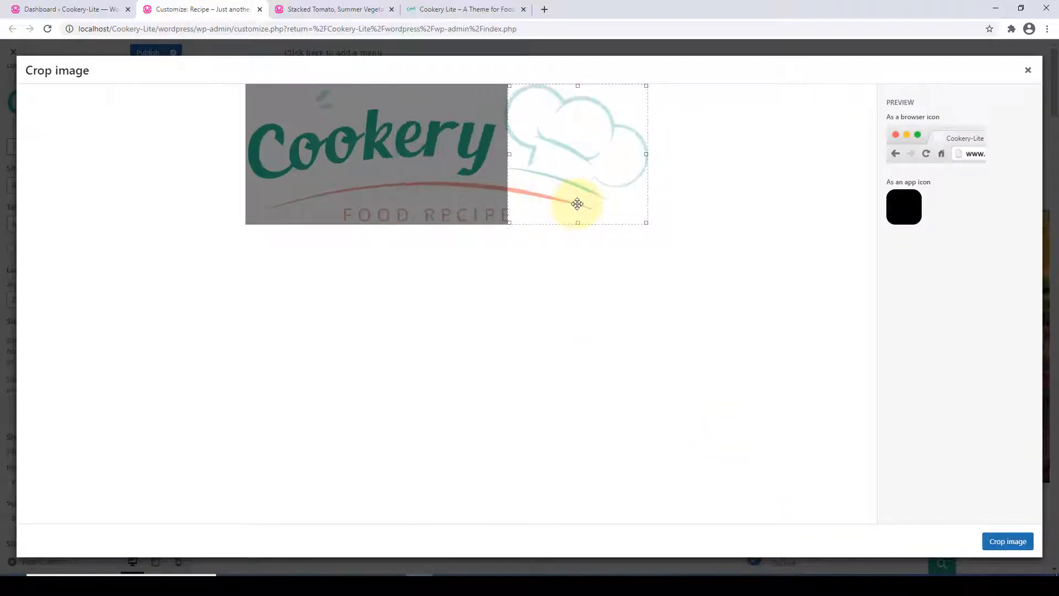
left_click(1002, 543)
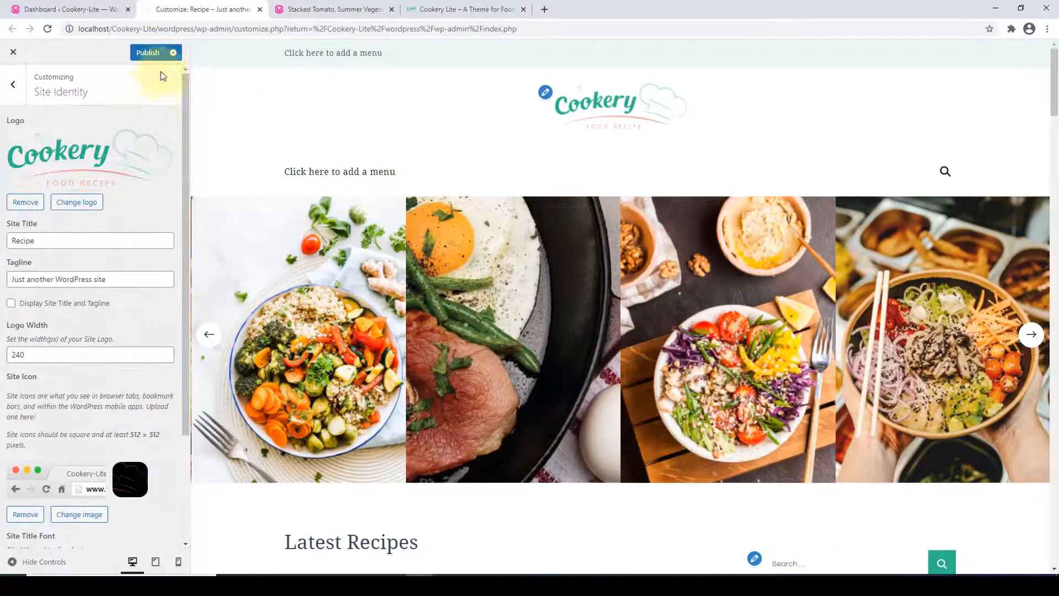
Publish the changes, then turn on header social links in Social Media Settings.
left_click(145, 52)
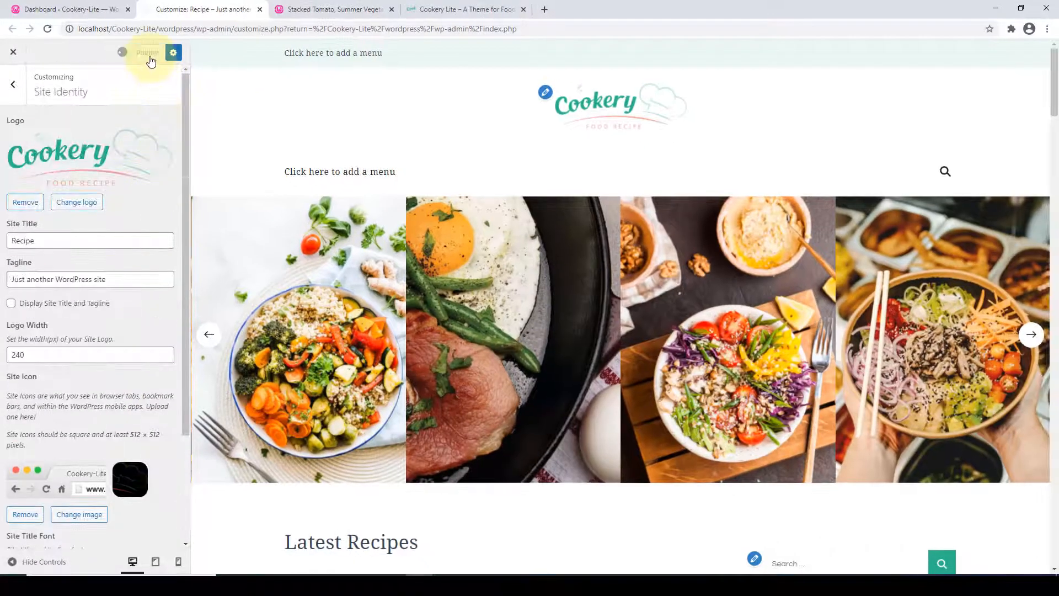
left_click(12, 85)
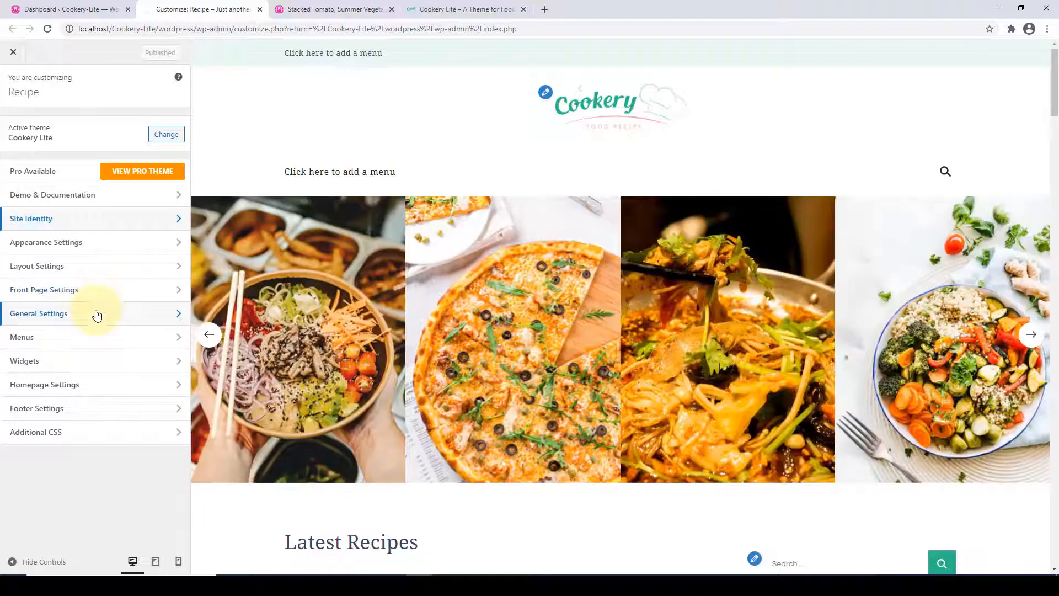
left_click(97, 315)
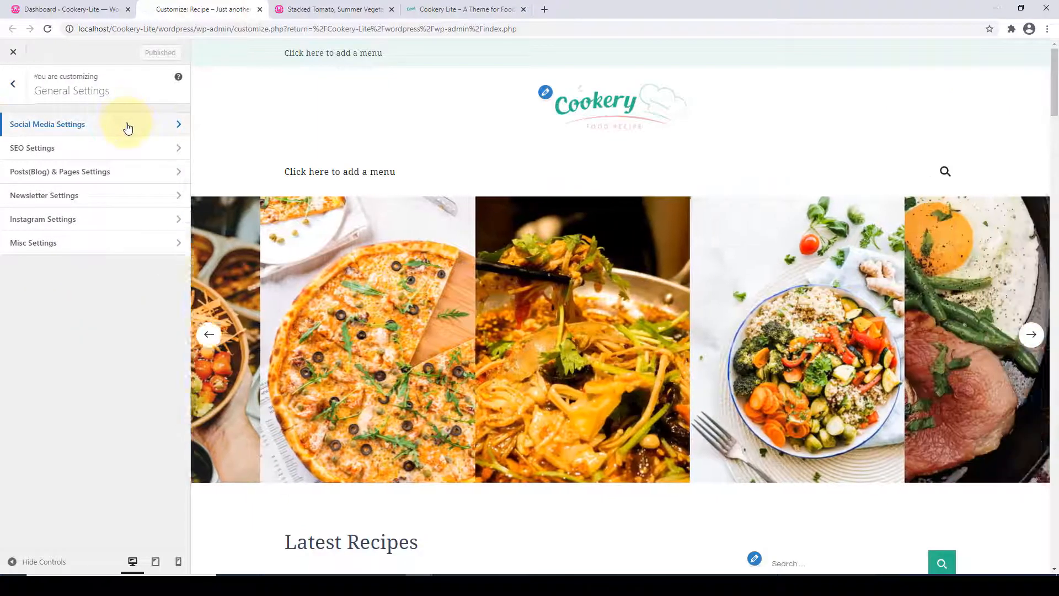
left_click(127, 127)
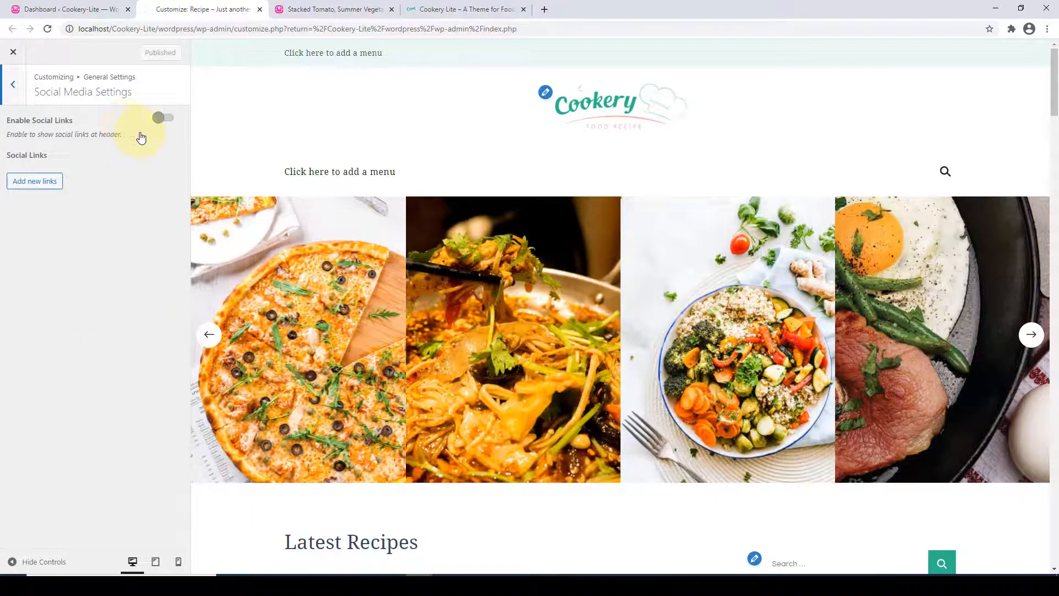
left_click(167, 118)
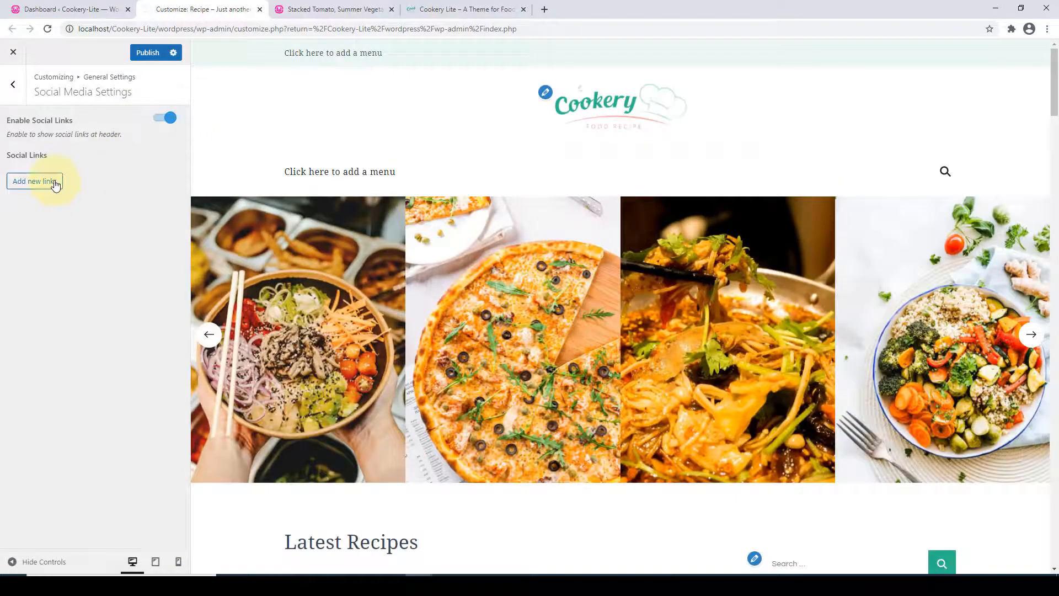
Add a Facebook social link pointing to facebook.com.
left_click(55, 182)
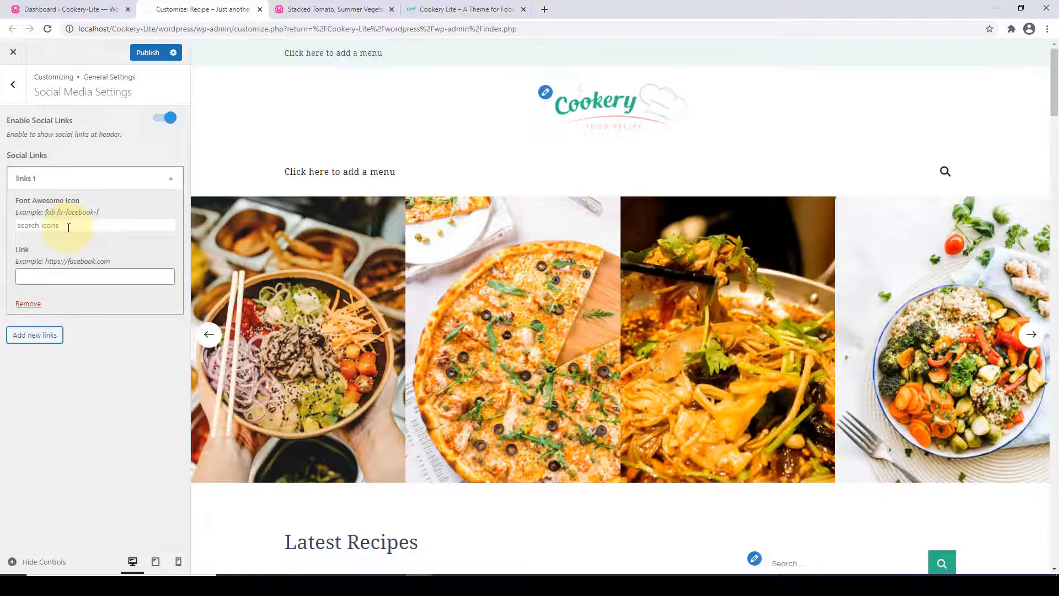
left_click(69, 226)
type("face")
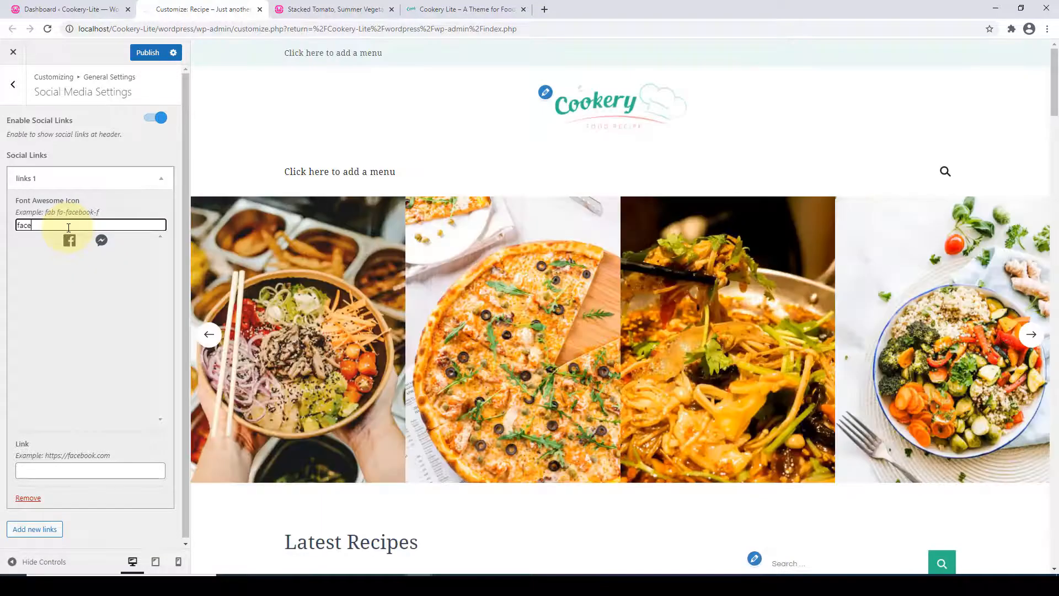
left_click_drag(68, 227, 20, 223)
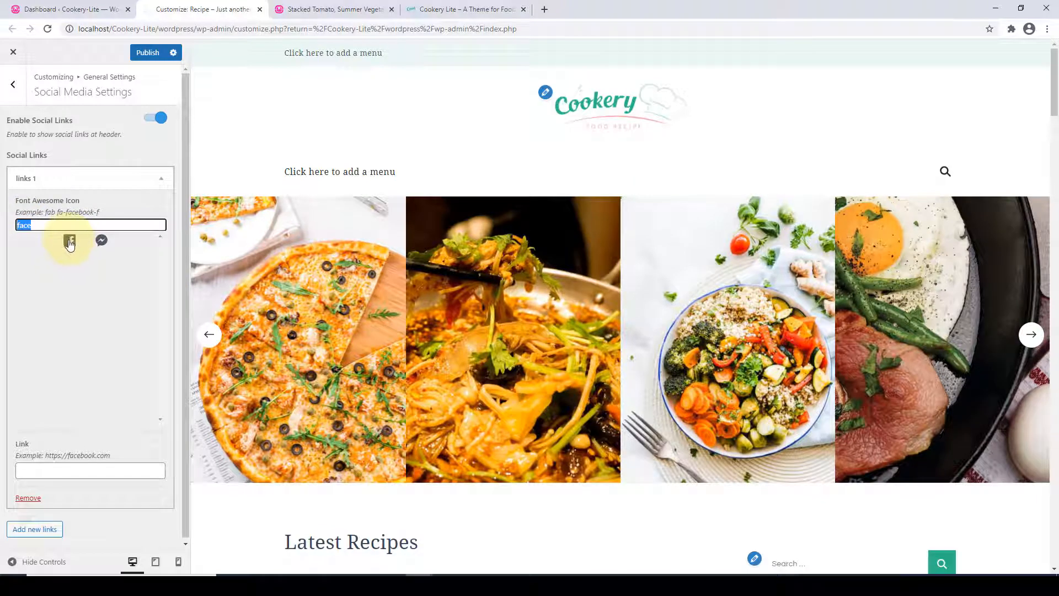
left_click(70, 242)
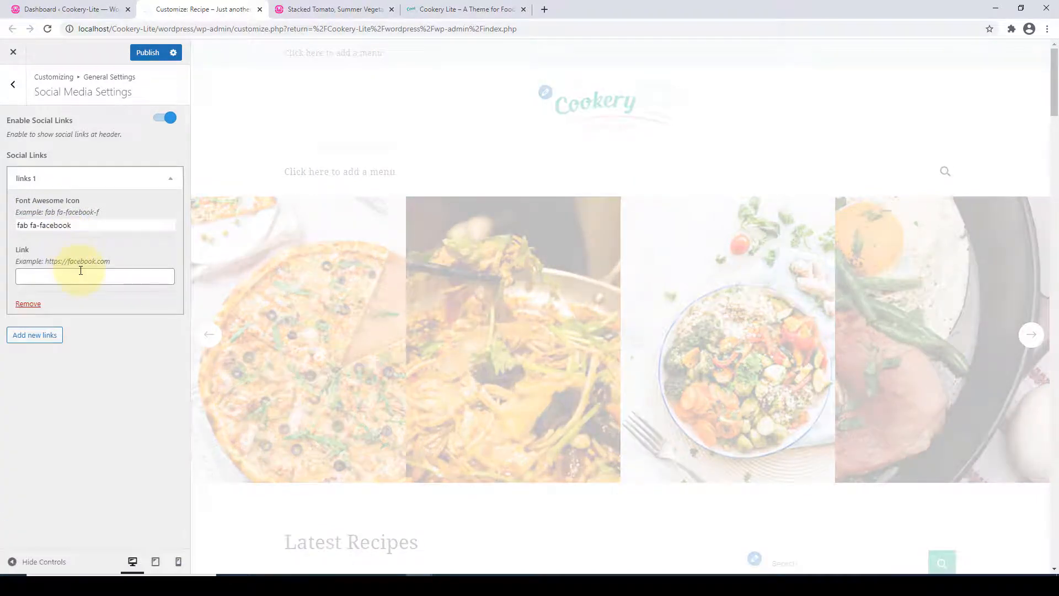
left_click(38, 269)
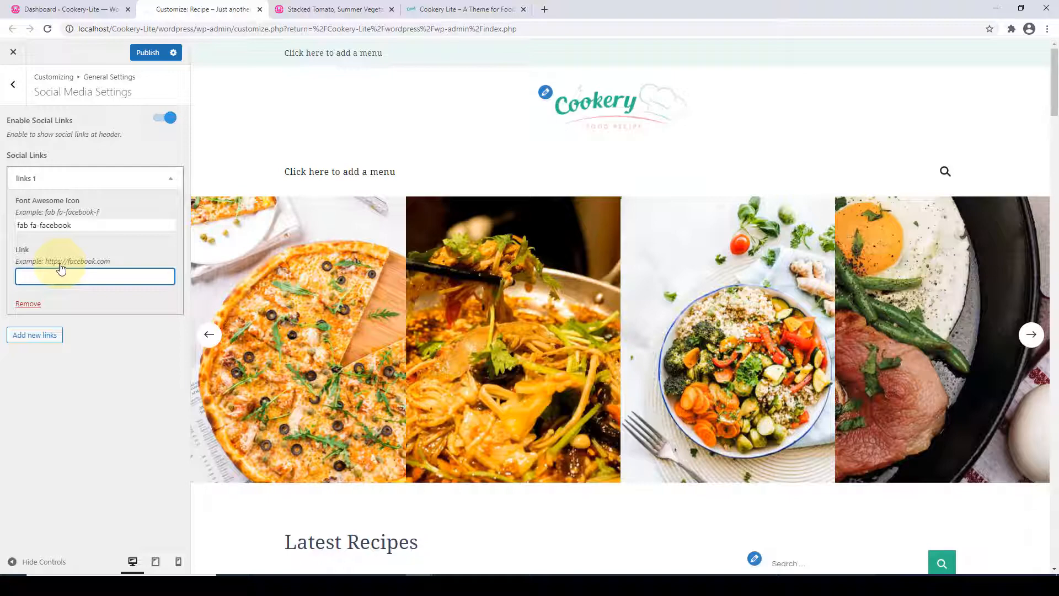
type("facebook.com")
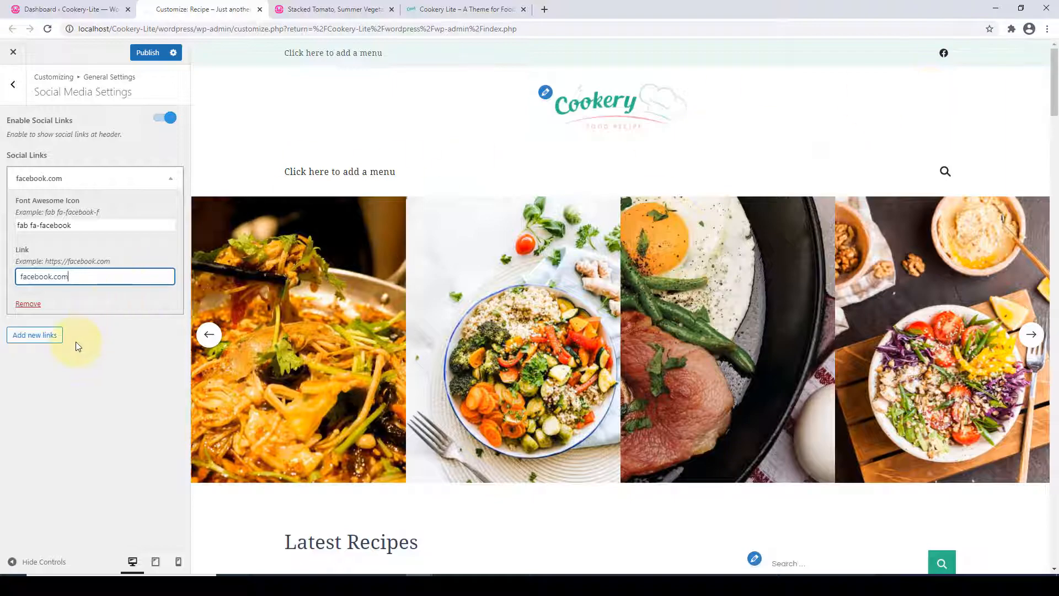
Add an Instagram link with icon 'fab fa-instagram' and address instagram.com.
left_click(39, 335)
left_click(75, 378)
type("fab fa-instagram")
left_click(64, 430)
type("instagram.com")
Add a YouTube social link with address youtube.com.
left_click(47, 488)
scroll(52, 476, "down", 3)
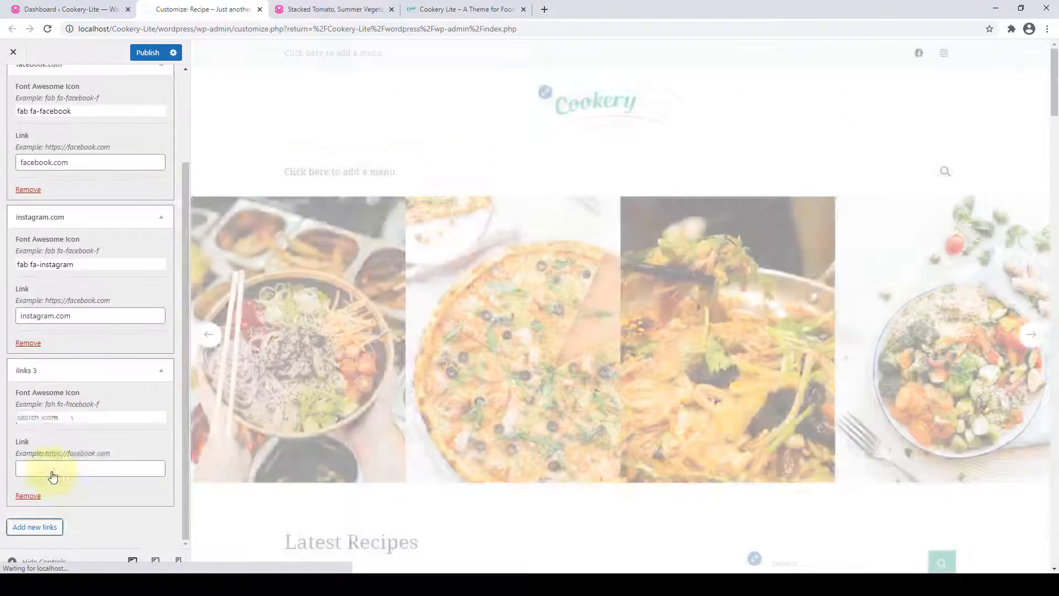
left_click(73, 418)
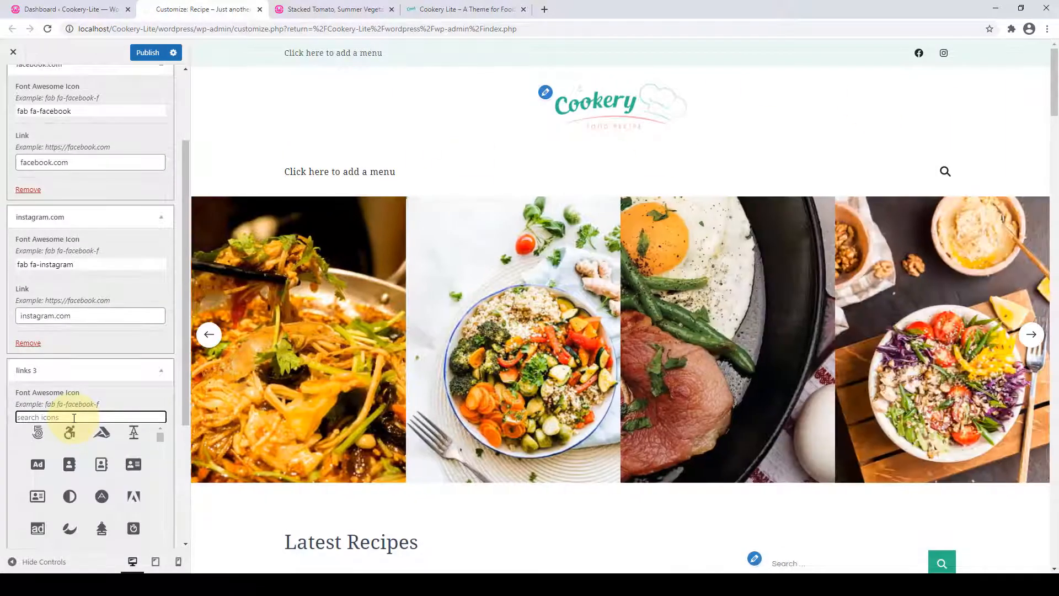
type("youtube")
left_click(83, 437)
left_click(85, 468)
type("youtube.com")
Add a Pinterest social link with address pinterest.com.
left_click(36, 527)
scroll(66, 486, "down", 3)
left_click(94, 418)
type("pint")
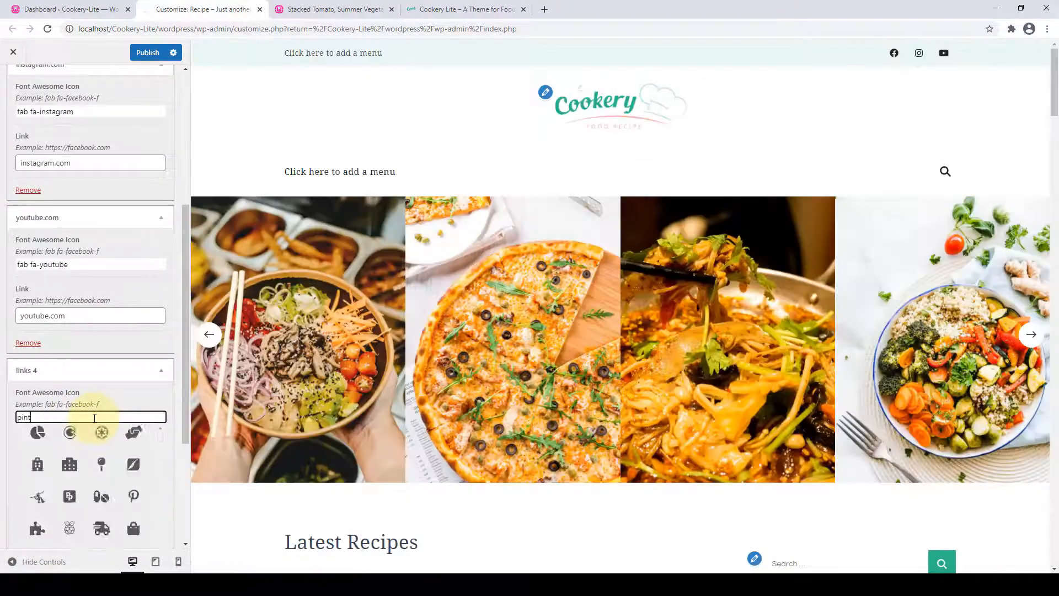
left_click(133, 496)
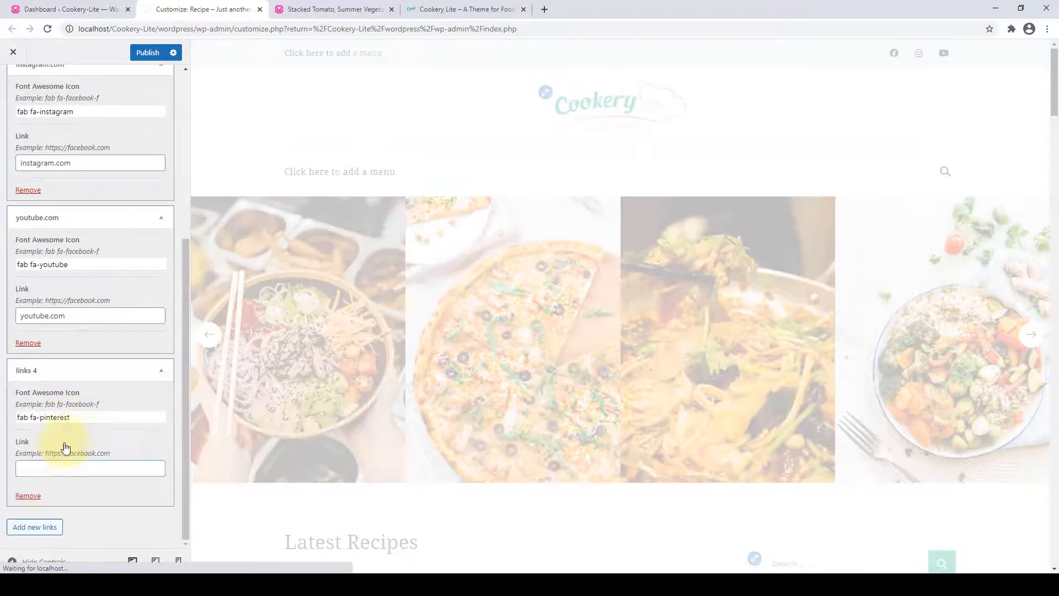
left_click(59, 467)
type("pinterest")
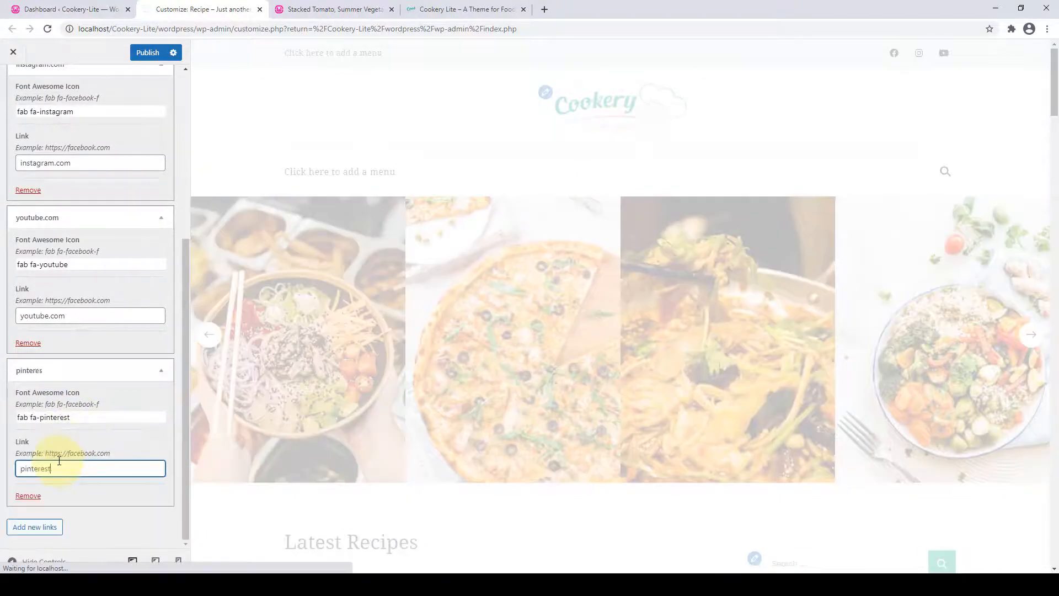
type(".com")
Add a LinkedIn social link with address linkedin.com.
left_click(35, 526)
scroll(64, 495, "down", 3)
left_click(75, 418)
type("link")
left_click(72, 435)
left_click(66, 467)
type("linkedin.com")
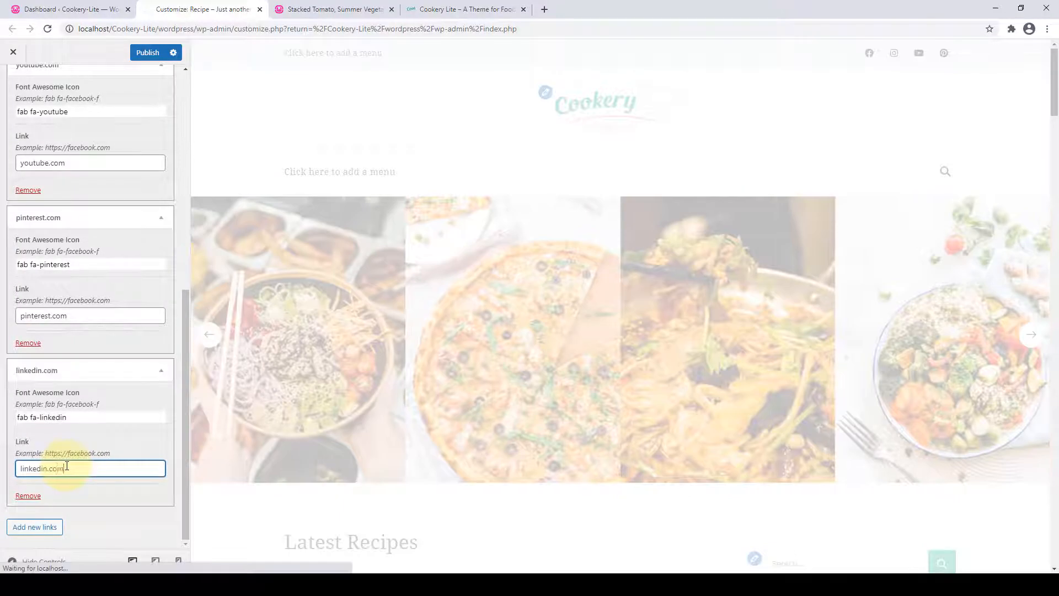
Add a Twitter social link with address twitter.com.
left_click(35, 527)
scroll(64, 491, "down", 3)
left_click(86, 418)
type("twitter")
left_click(69, 436)
left_click(69, 468)
type("twitter.com")
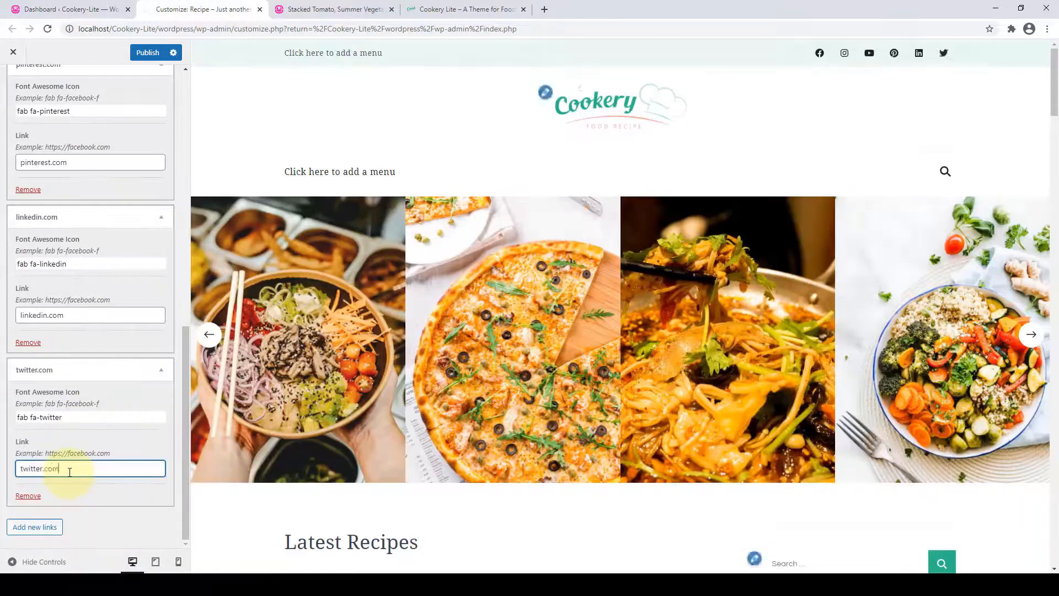
Publish the six social links and return to the main Customizer sections.
scroll(82, 433, "up", 5)
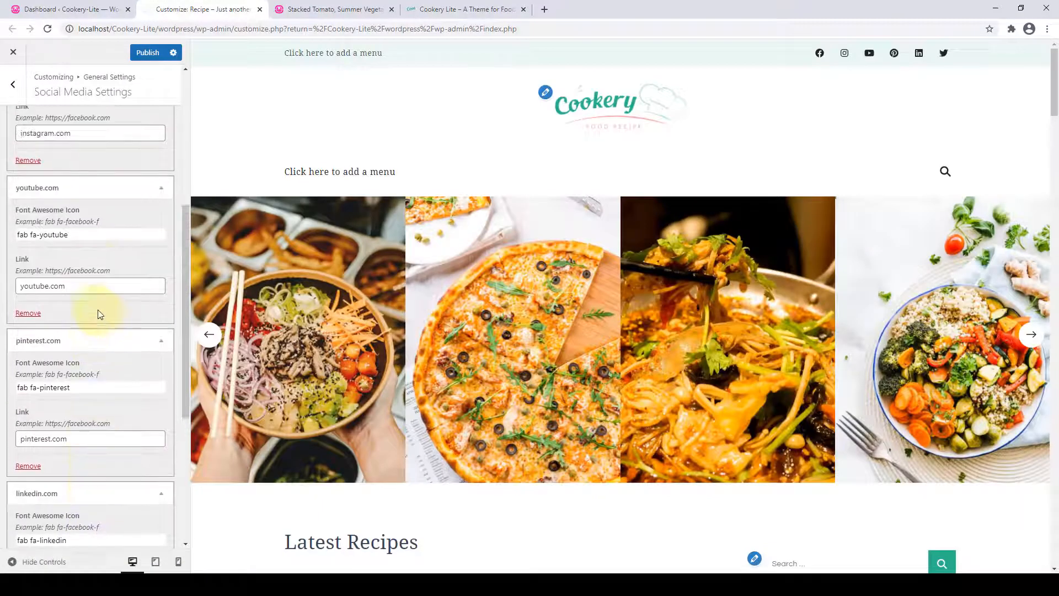
scroll(100, 312, "up", 5)
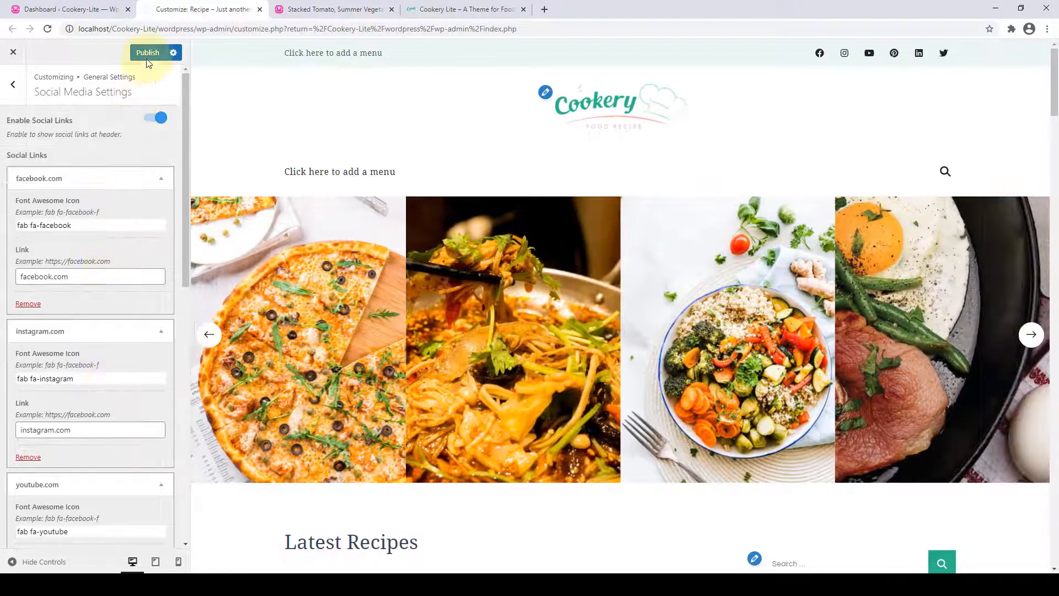
left_click(148, 57)
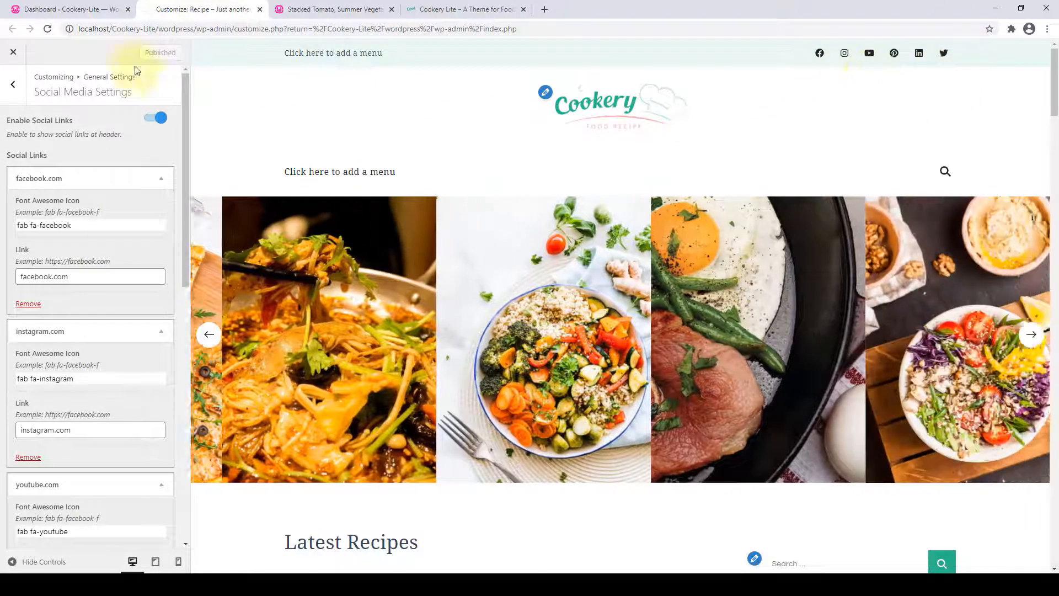
left_click(11, 89)
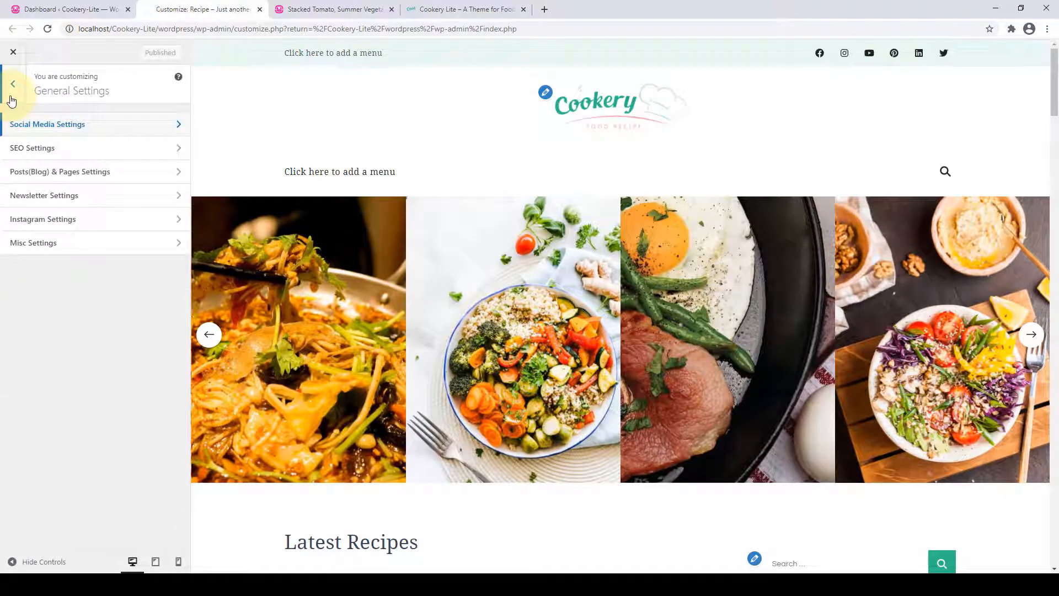
left_click(11, 89)
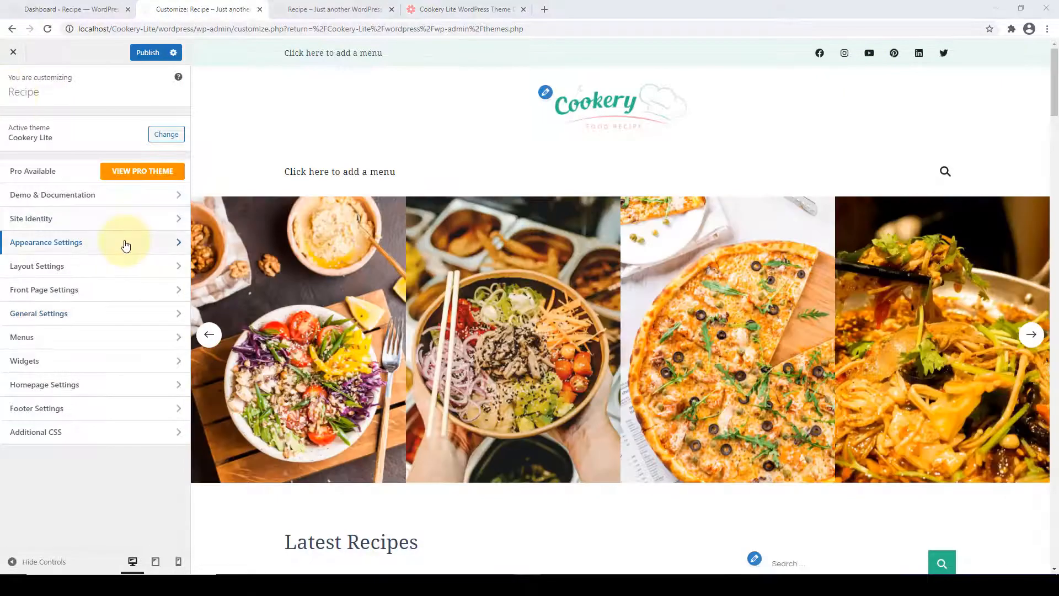
Go to the Colors section under Appearance Settings.
left_click(126, 246)
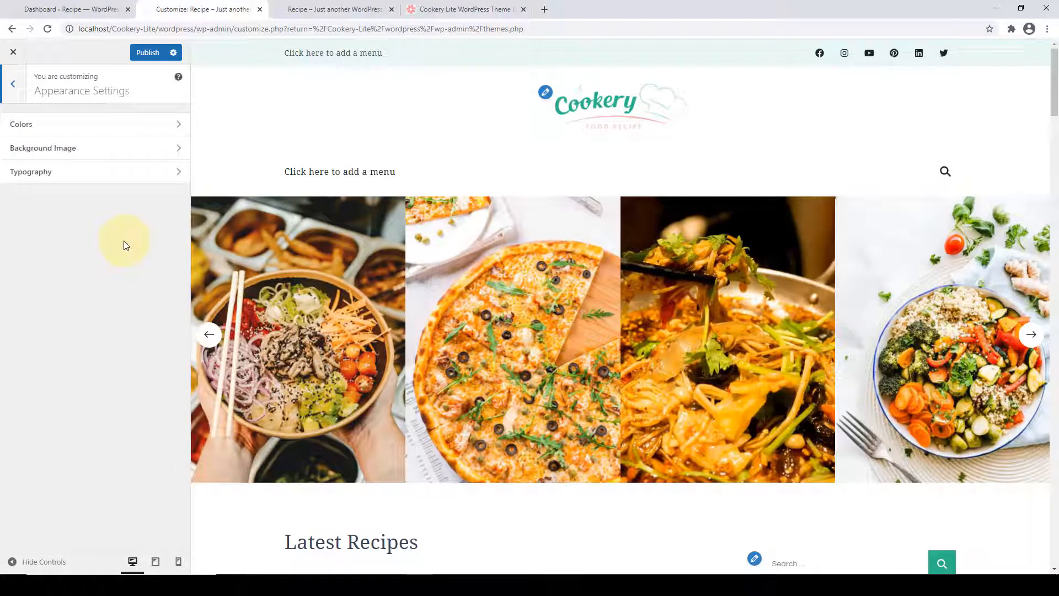
left_click(146, 136)
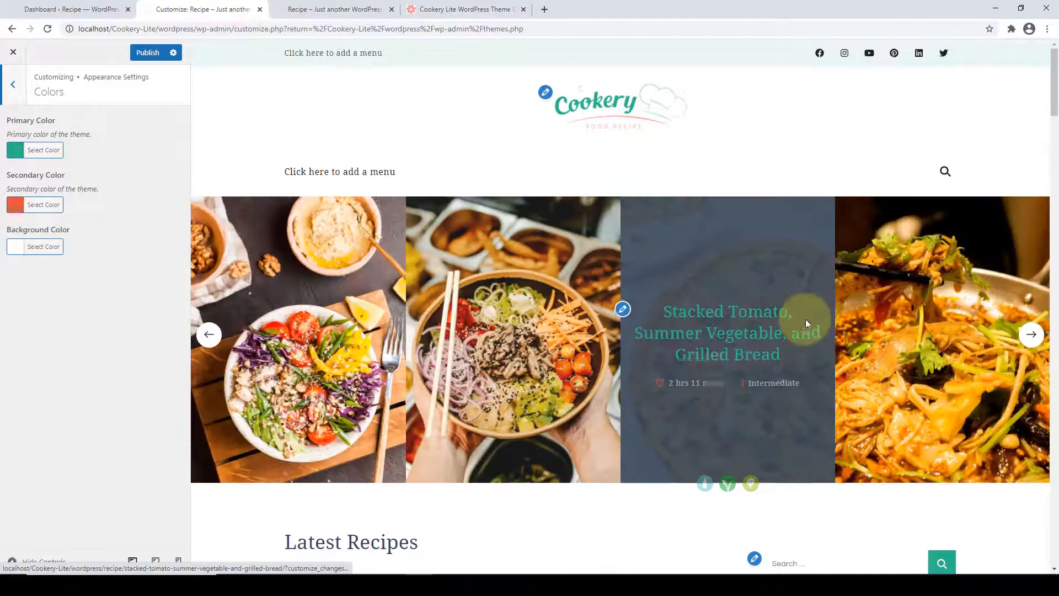
scroll(808, 323, "down", 5)
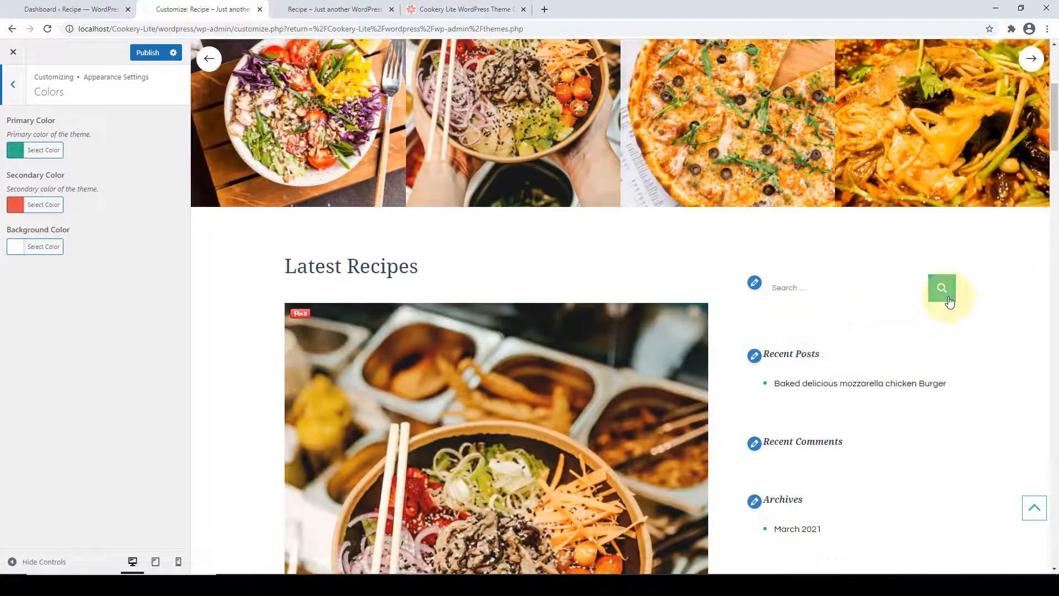
scroll(941, 289, "down", 5)
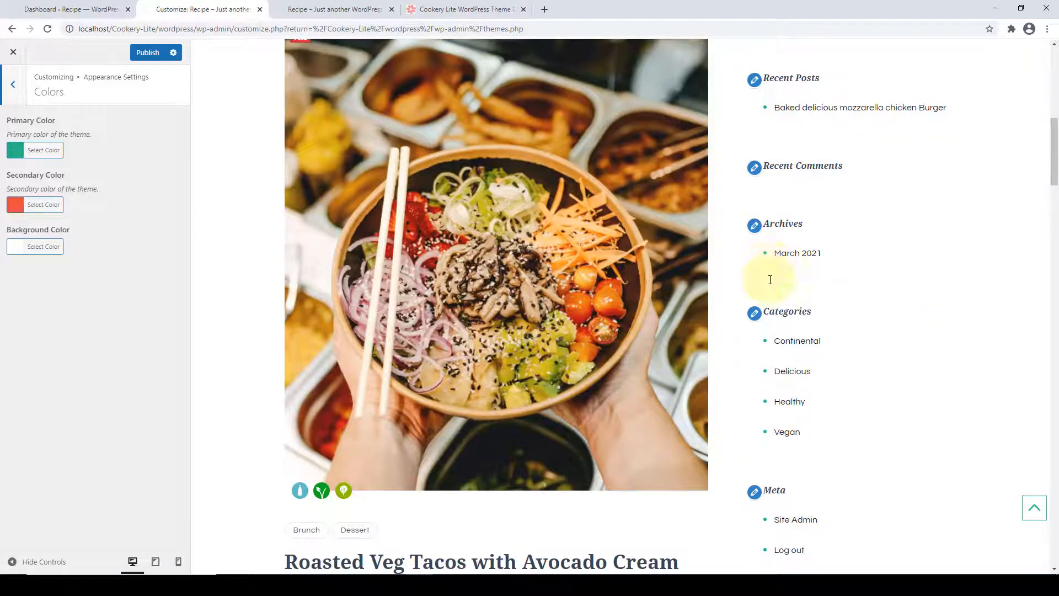
scroll(768, 279, "down", 5)
scroll(767, 318, "down", 2)
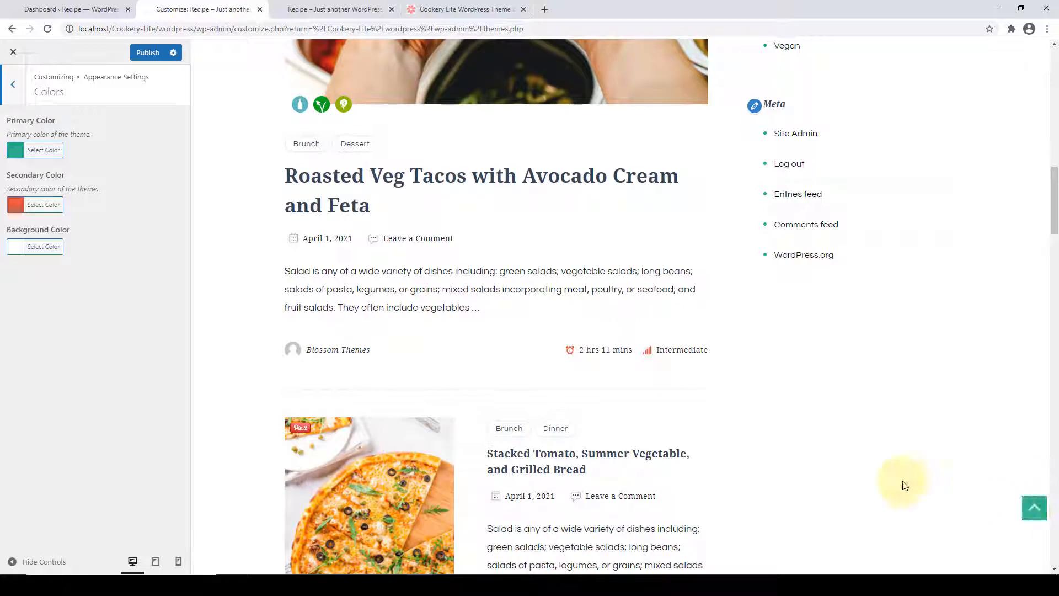
Try yellow, pale green and pink as Primary Color, then reset it to default teal #2db68d.
left_click(35, 153)
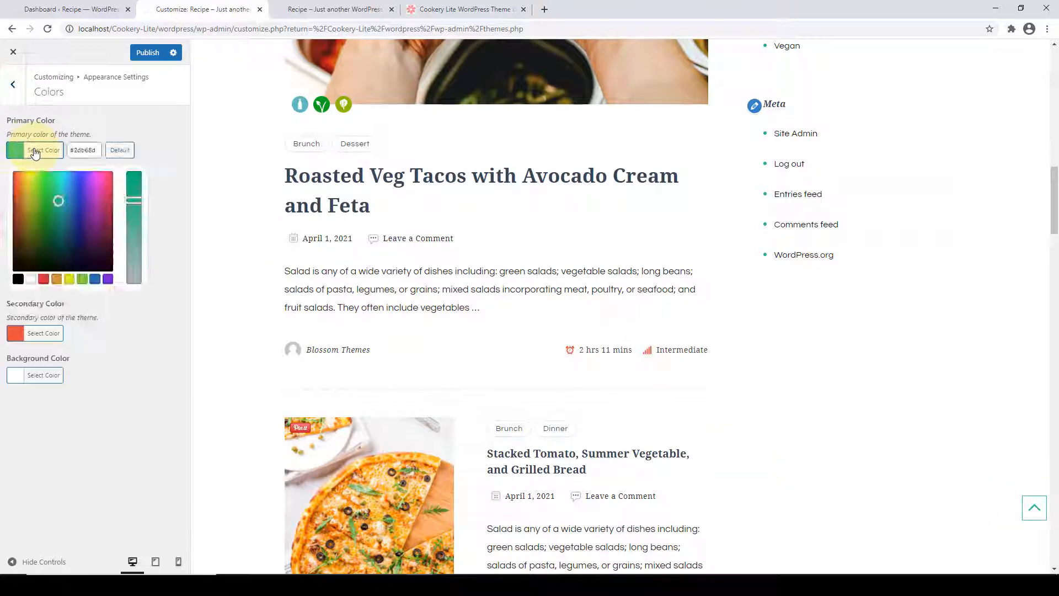
left_click(69, 279)
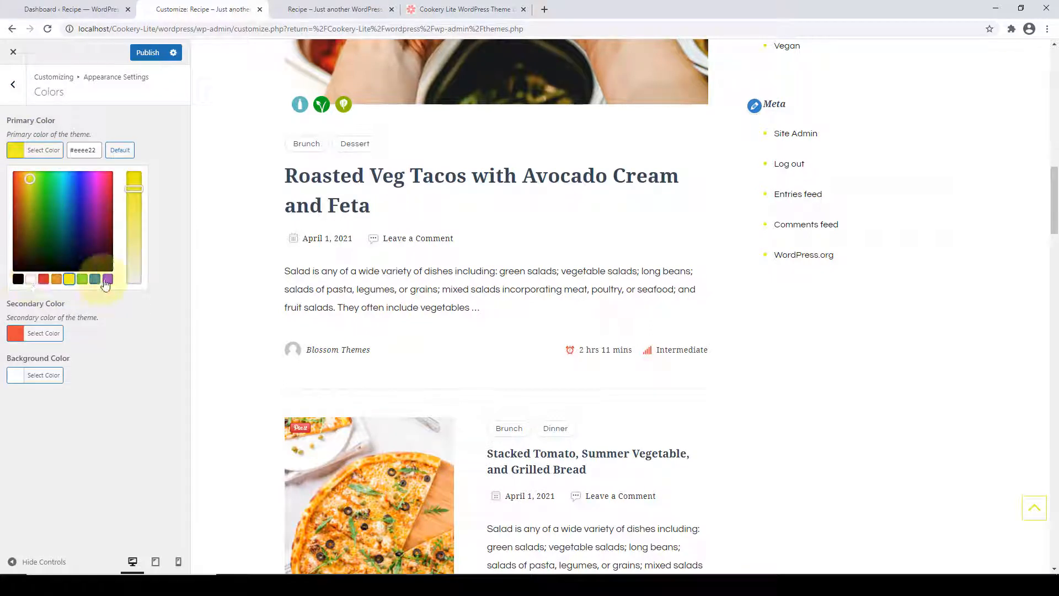
left_click(48, 183)
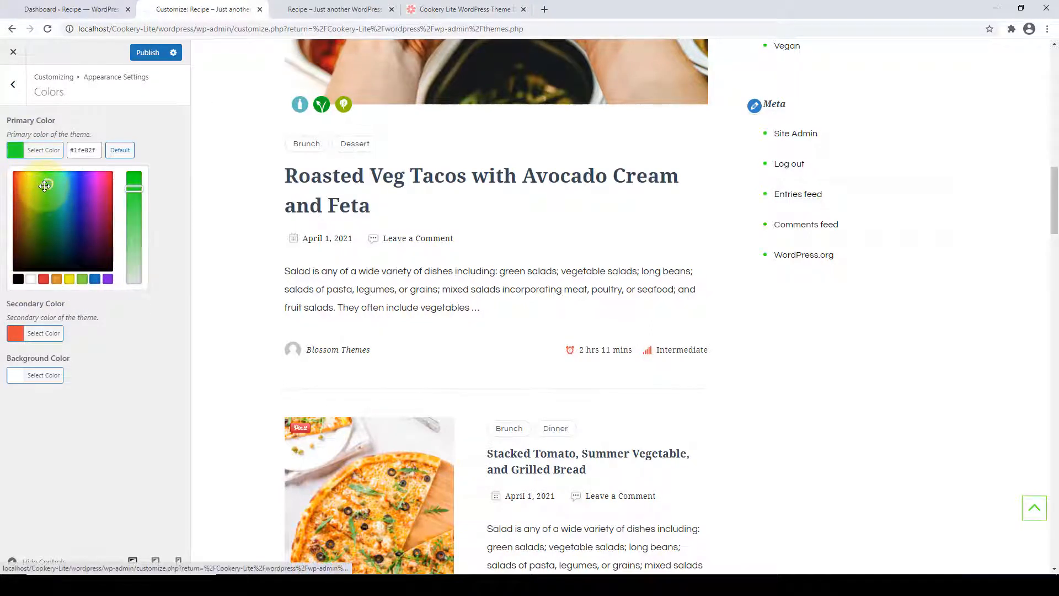
left_click_drag(126, 192, 128, 245)
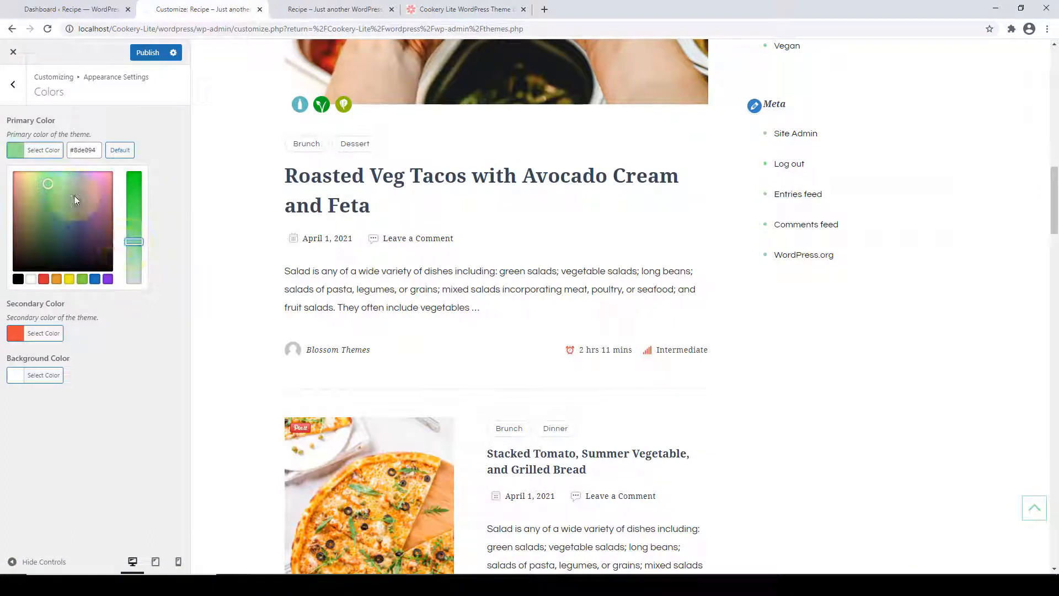
left_click(109, 187)
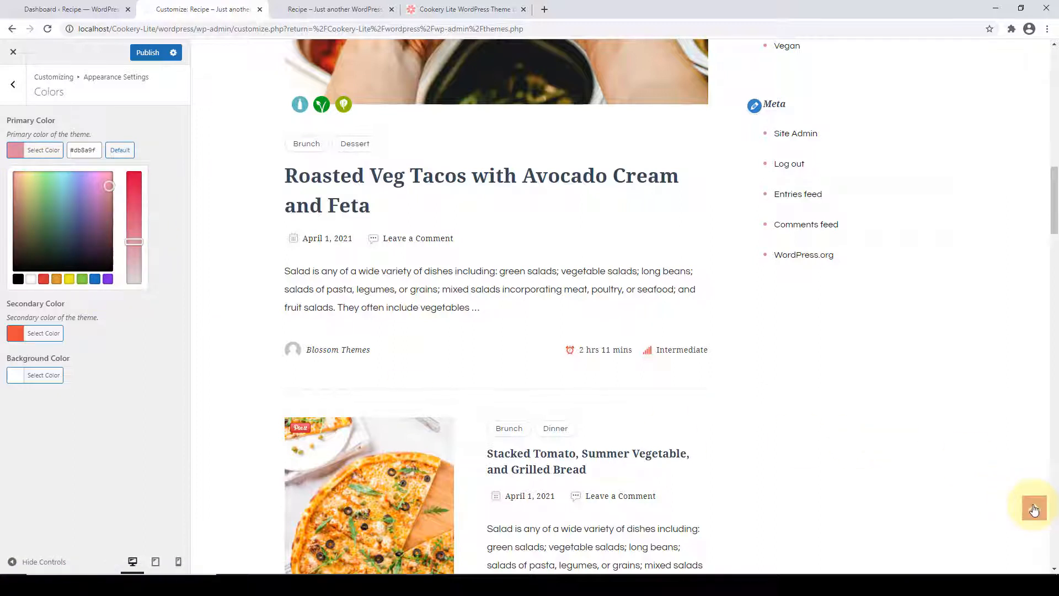
scroll(870, 442, "up", 10)
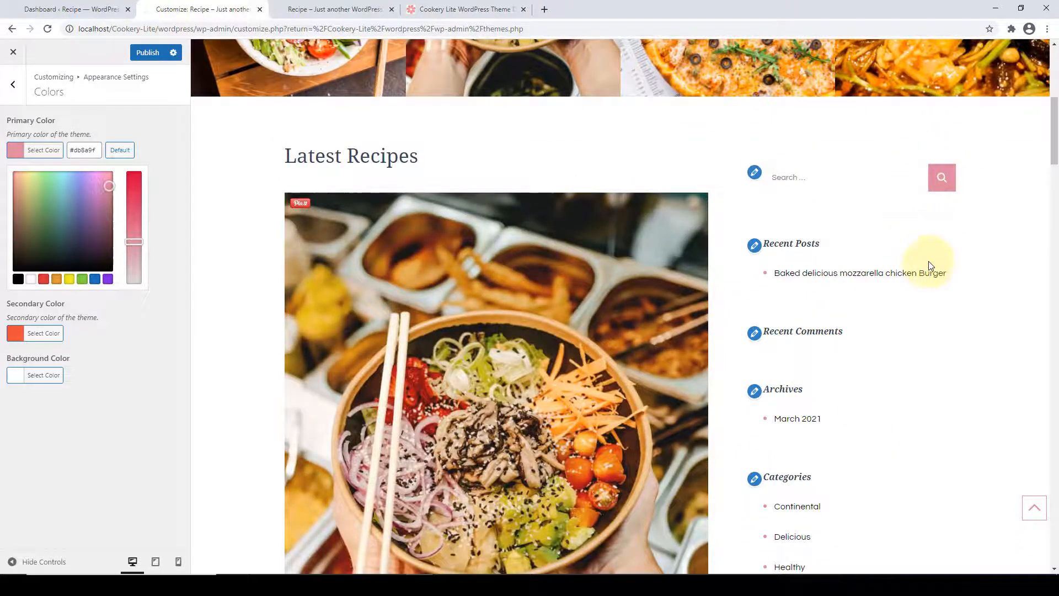
scroll(926, 273, "down", 3)
scroll(927, 293, "down", 13)
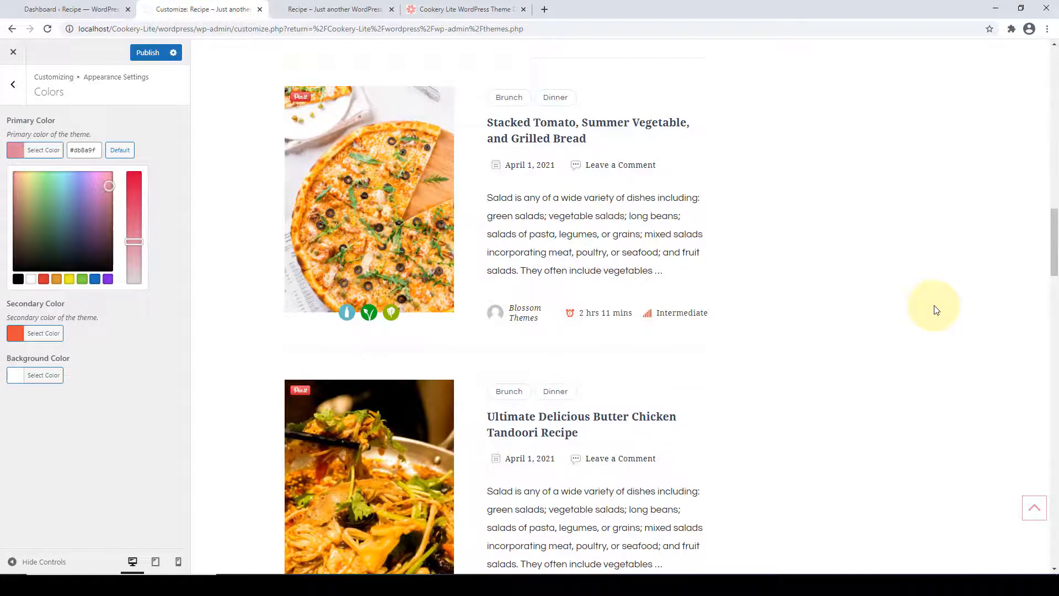
left_click_drag(1054, 242, 158, 177)
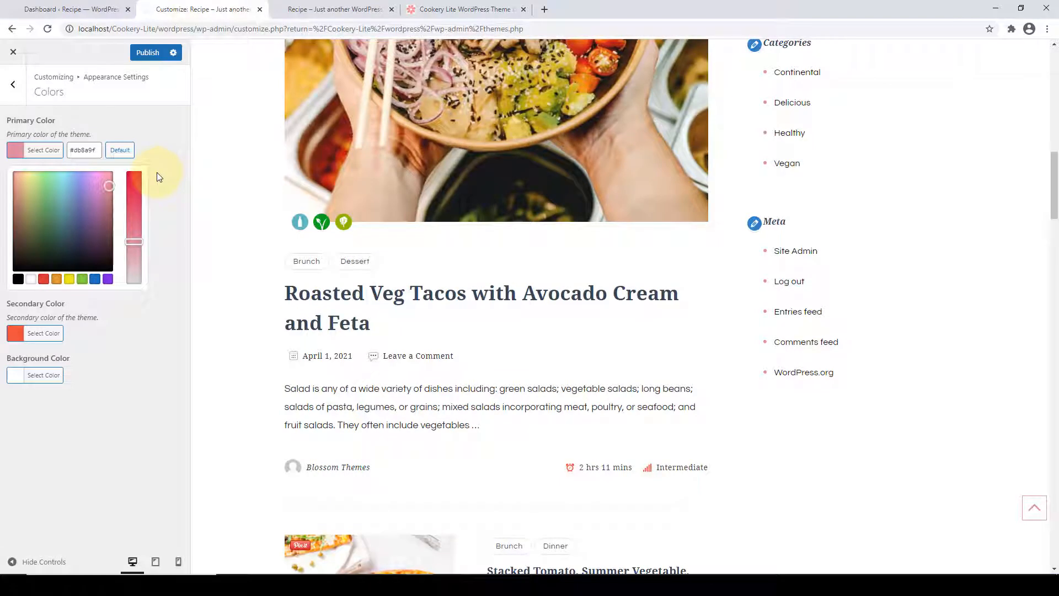
left_click(129, 158)
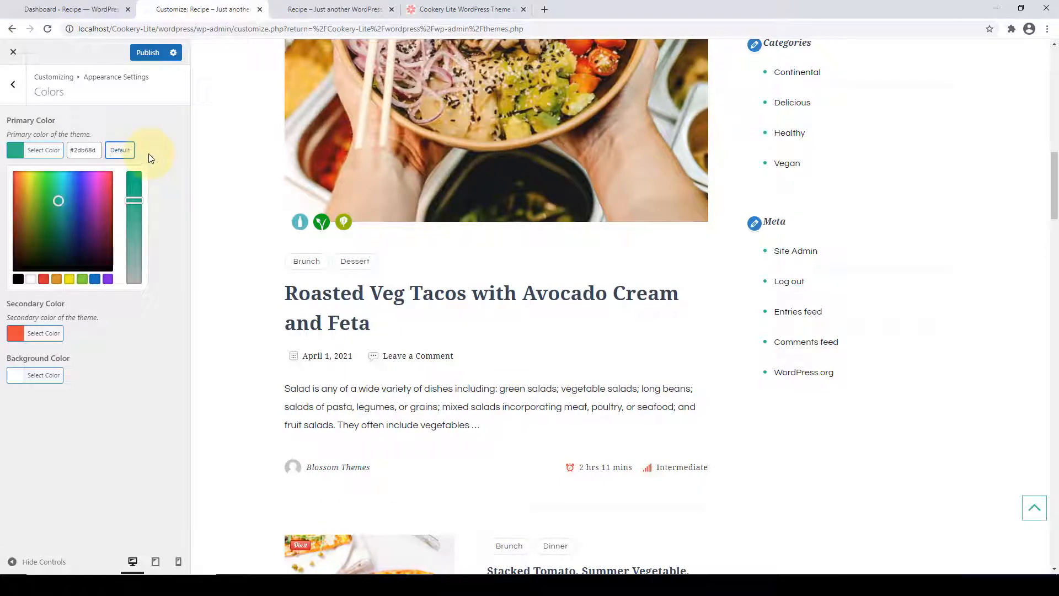
left_click(149, 157)
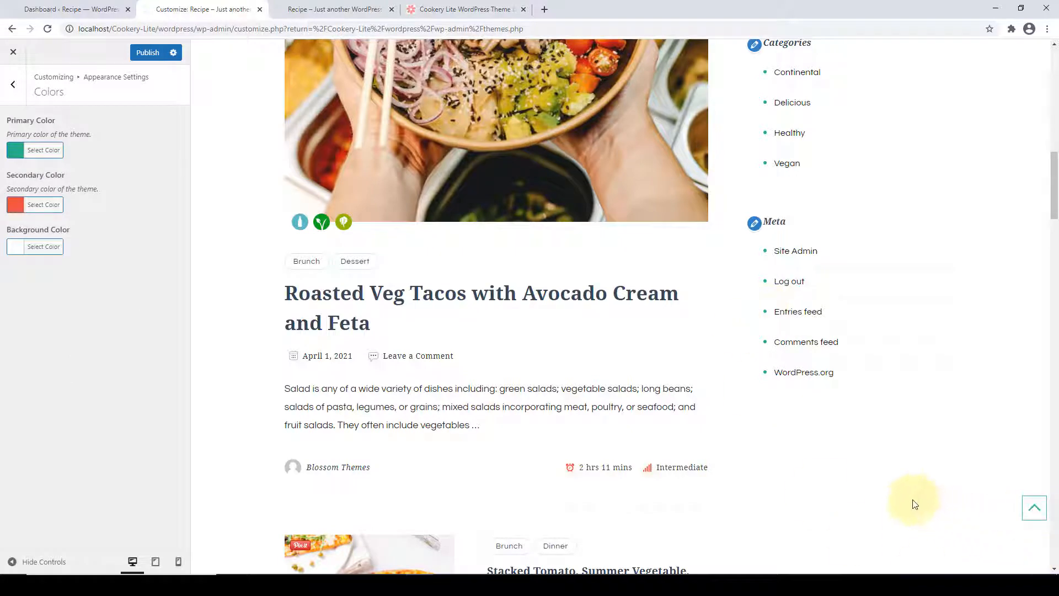
scroll(259, 278, "down", 2)
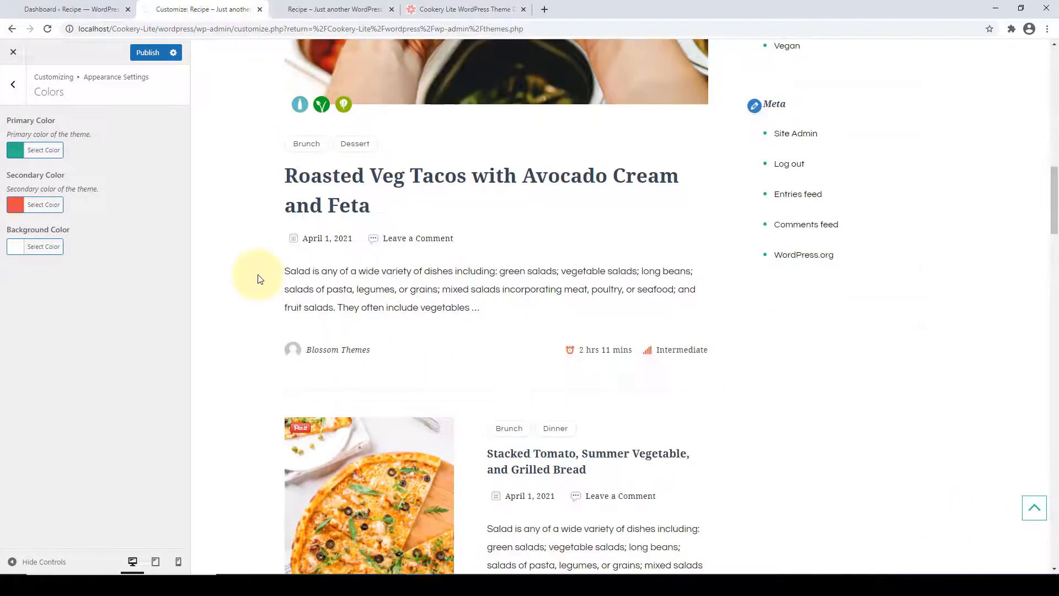
Try yellow and pale blue as Secondary Color, then reset it to default red #e84e3b.
left_click(21, 205)
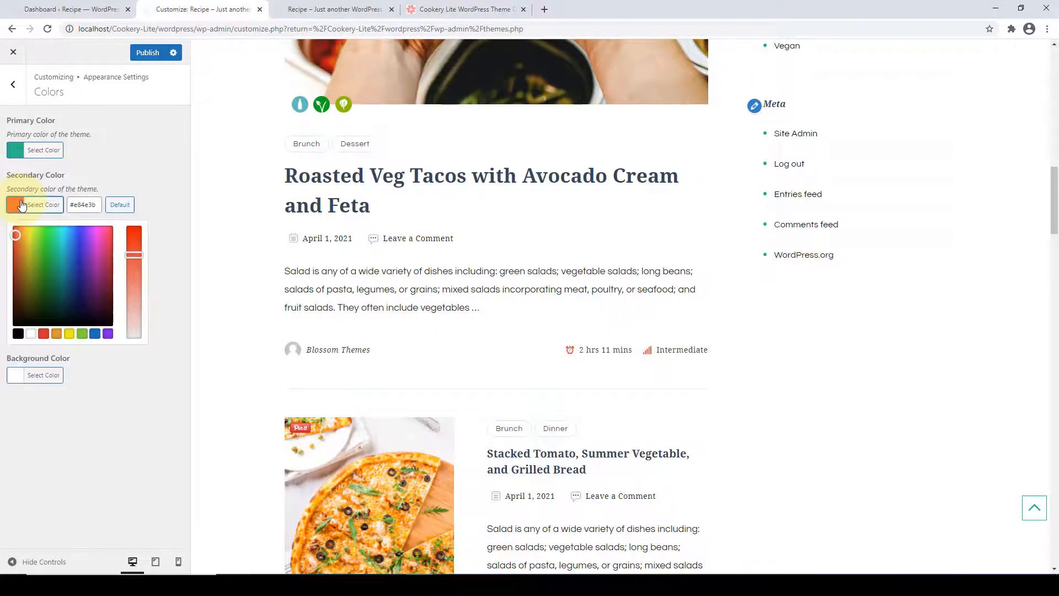
left_click_drag(1051, 184, 1051, 518)
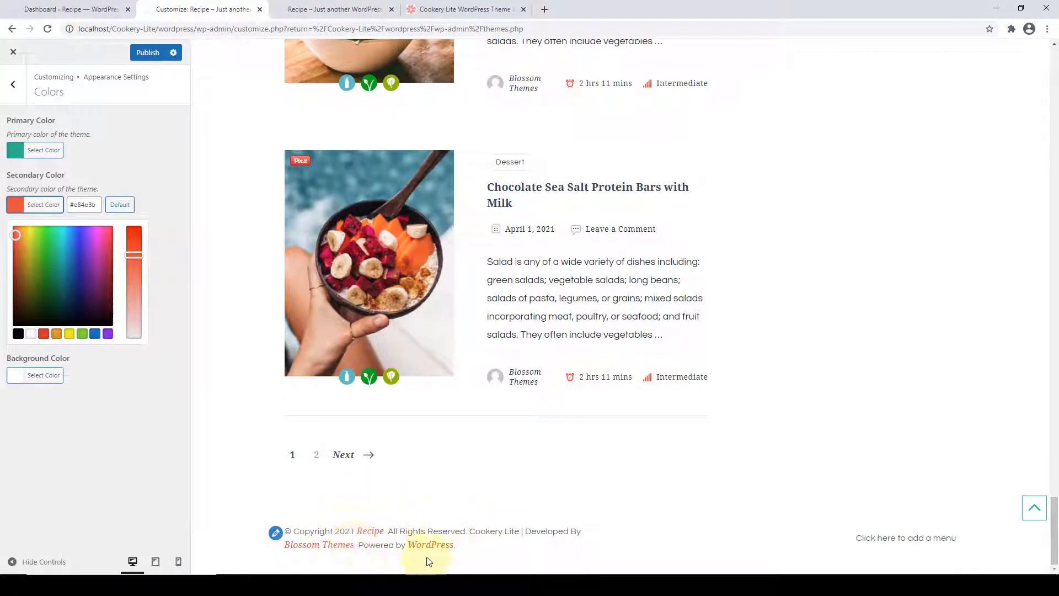
left_click(68, 334)
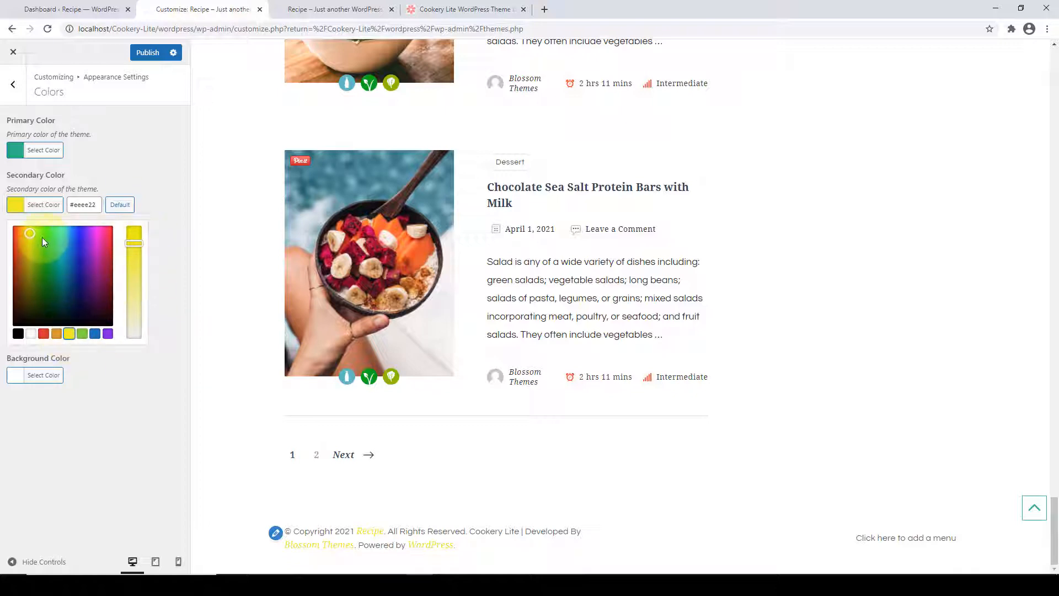
left_click_drag(42, 237, 81, 236)
left_click_drag(140, 267, 134, 312)
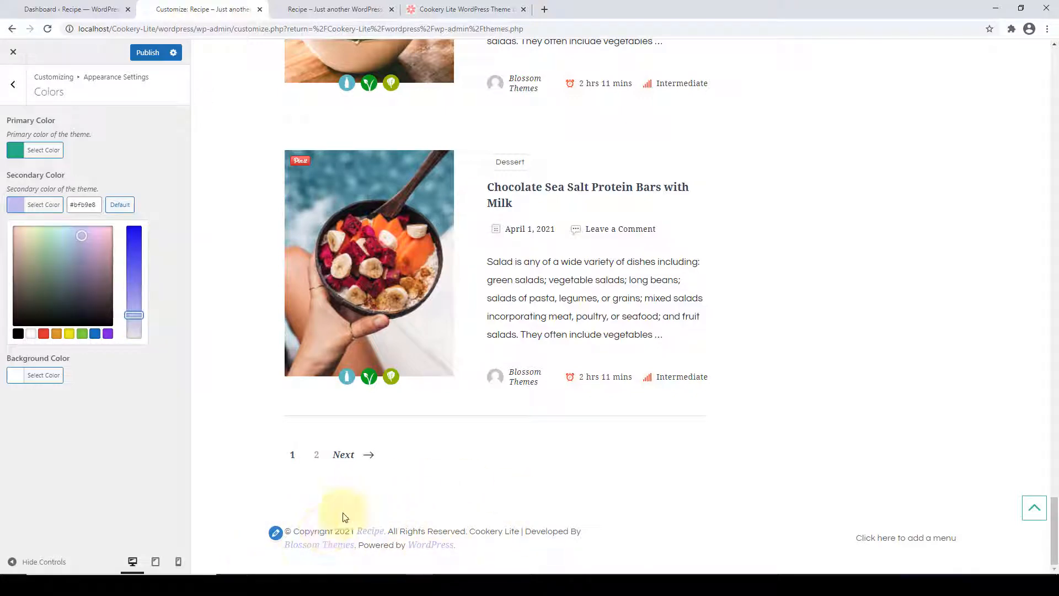
left_click(126, 210)
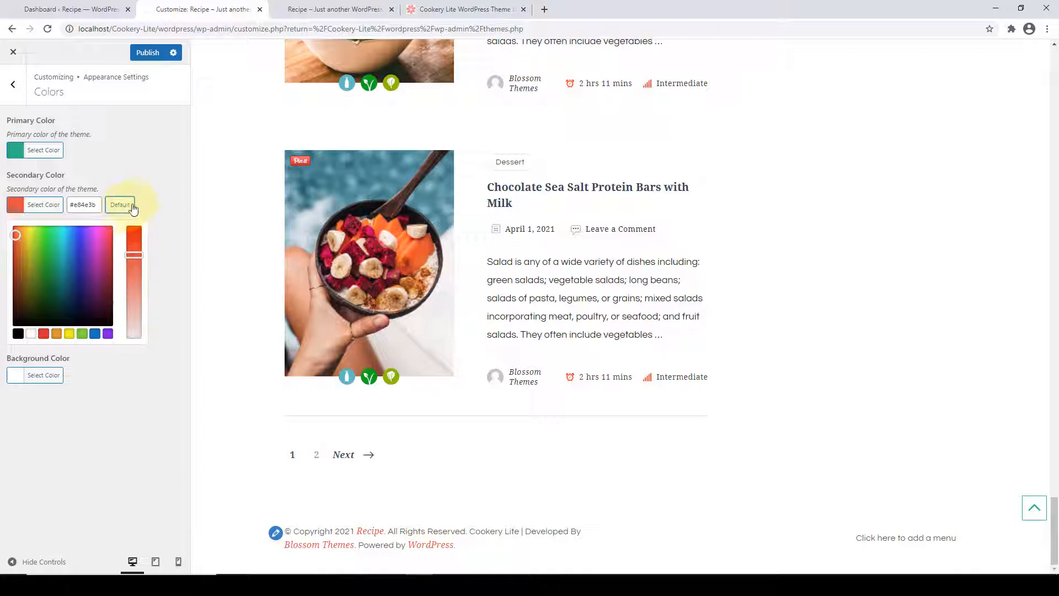
left_click(142, 184)
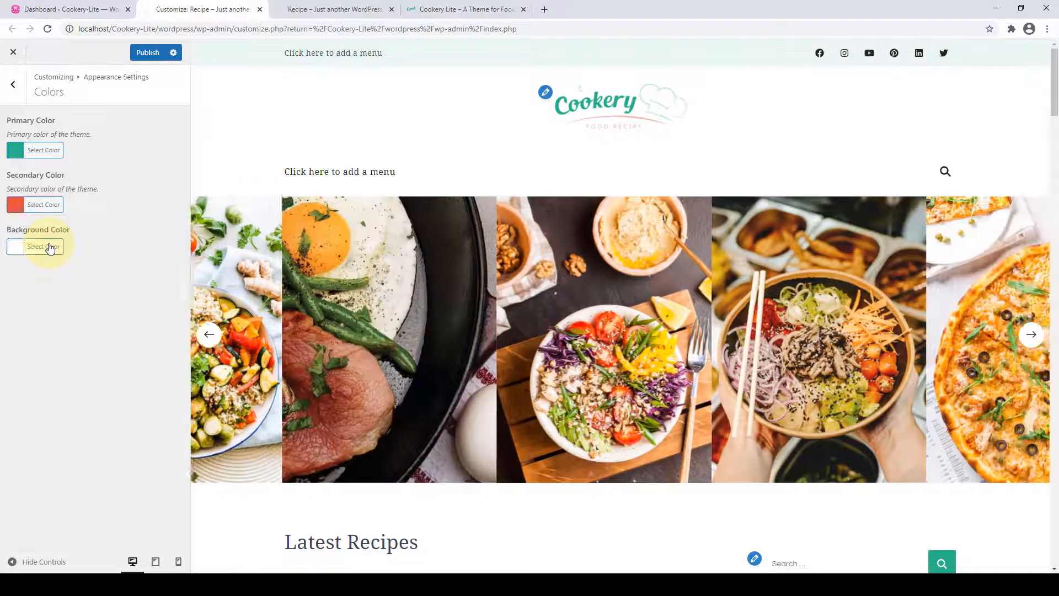
Try yellow, pale green and dusty pink backgrounds, then reset Background Color to white #ffffff.
left_click(50, 248)
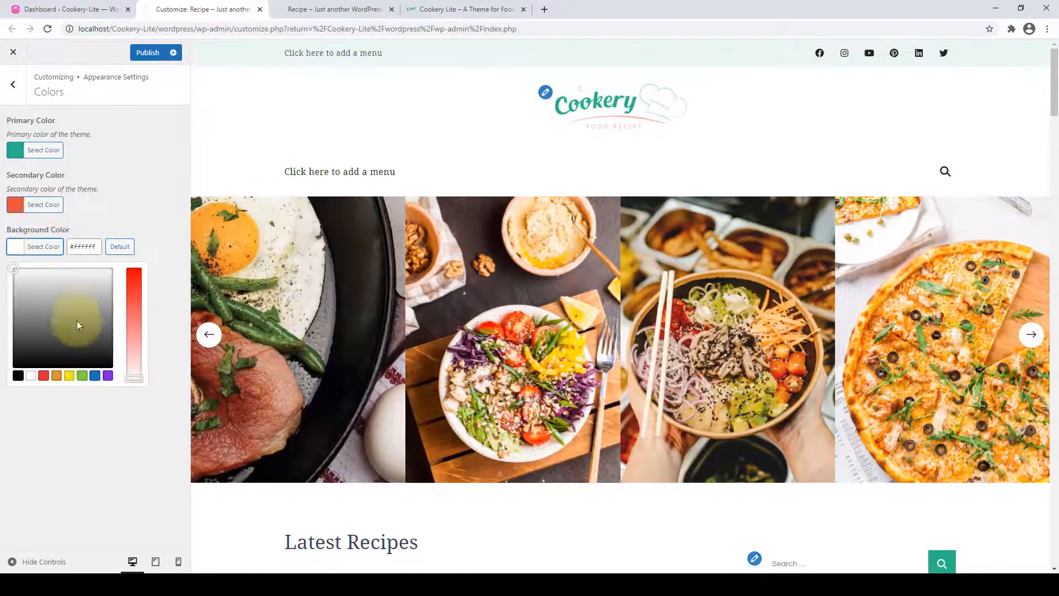
left_click(68, 376)
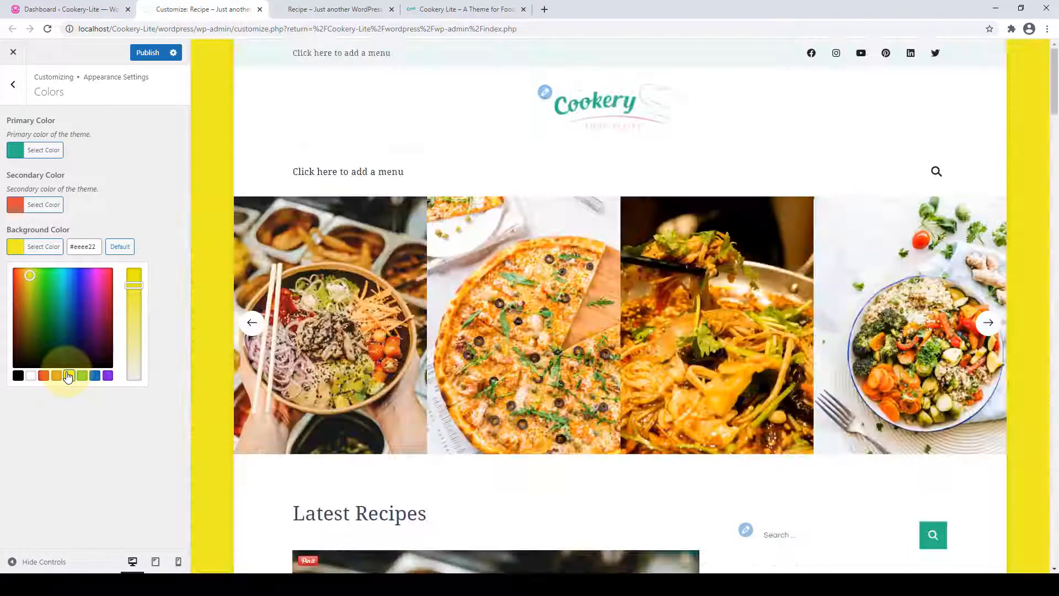
left_click_drag(28, 275, 52, 288)
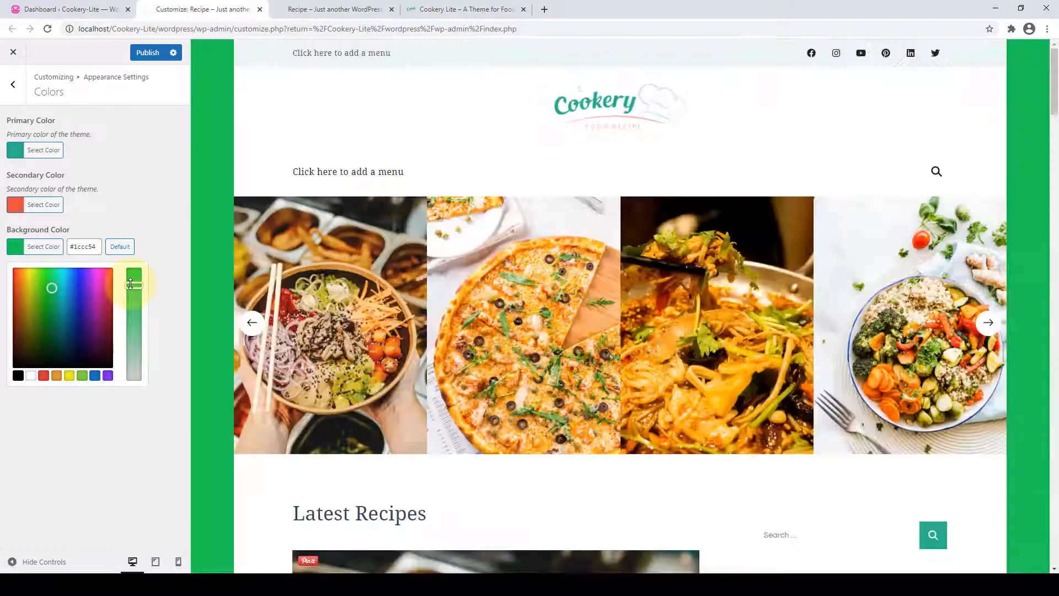
left_click_drag(131, 283, 134, 361)
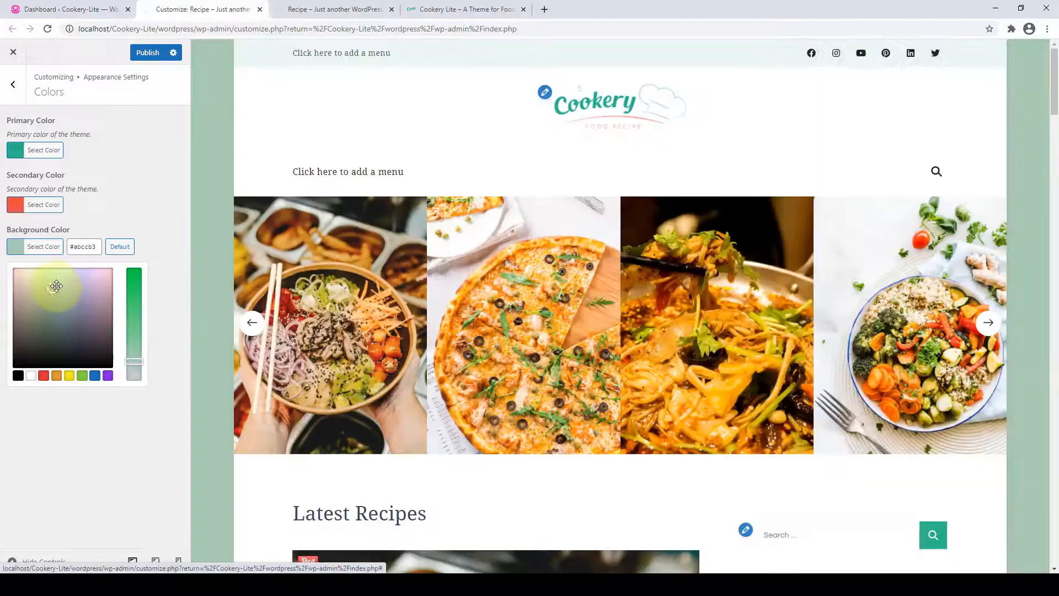
left_click_drag(52, 288, 109, 290)
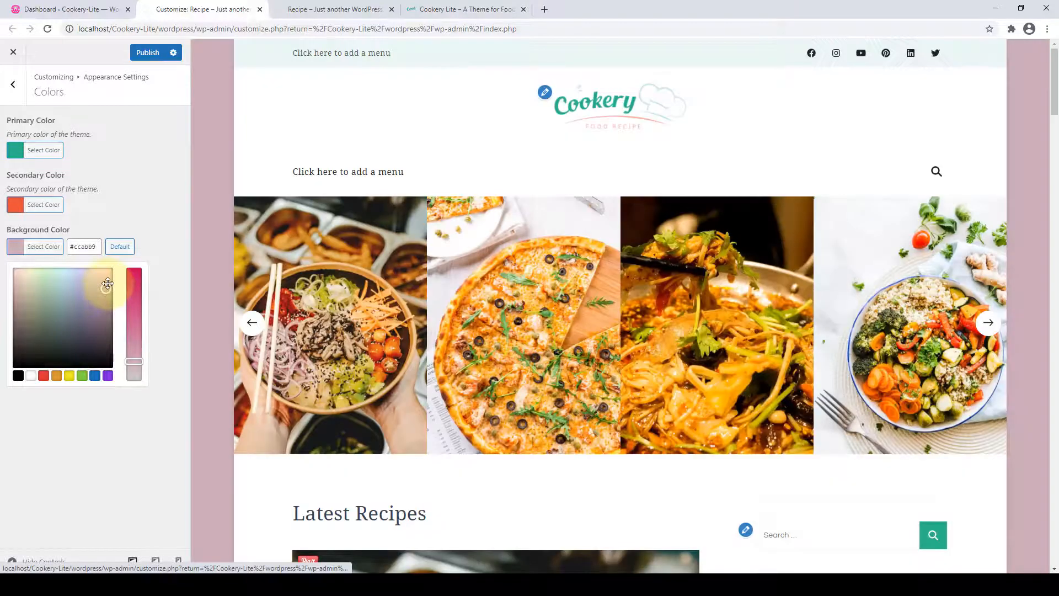
left_click(125, 250)
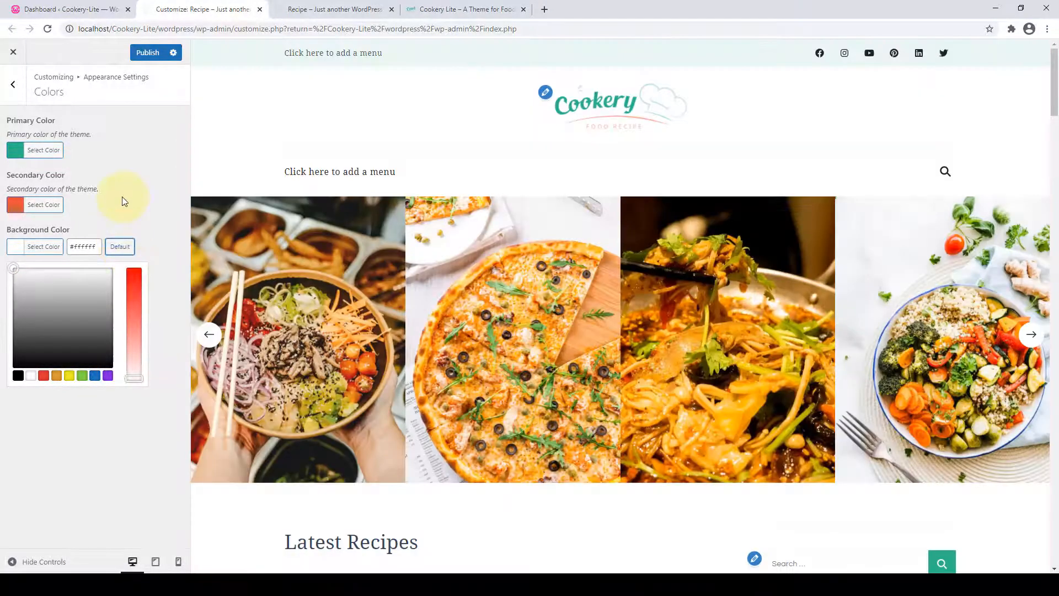
left_click(122, 197)
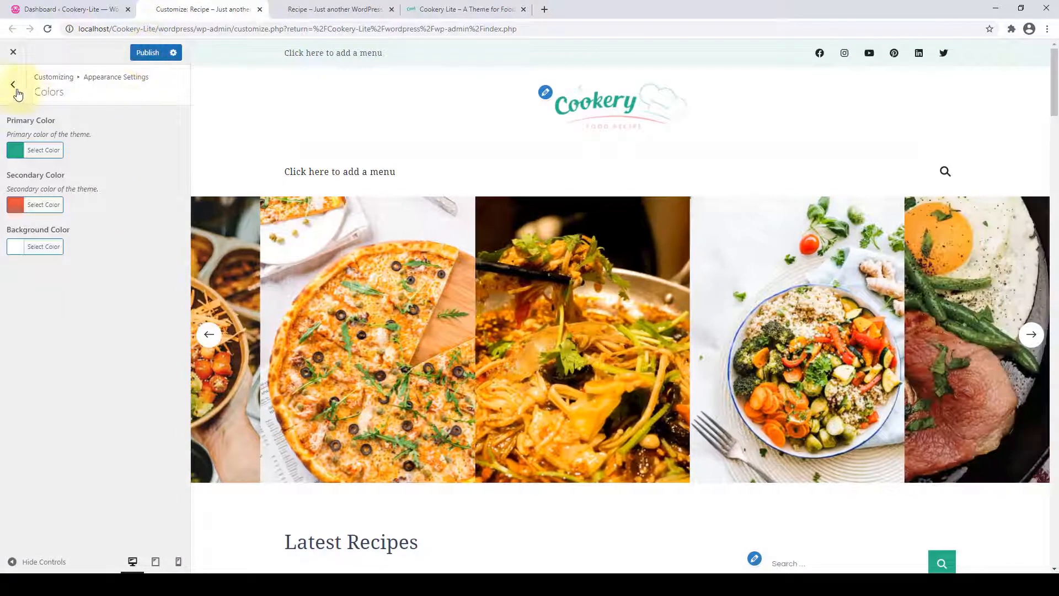
left_click(12, 84)
Set the noodle-bowl photo from the Media Library as the site background image.
left_click(94, 158)
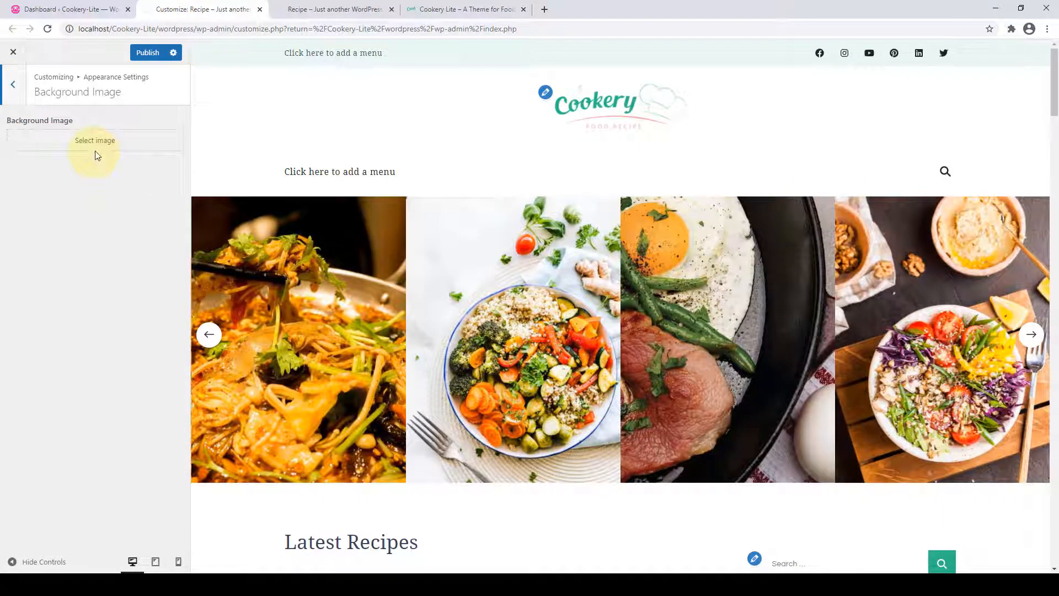
left_click(101, 143)
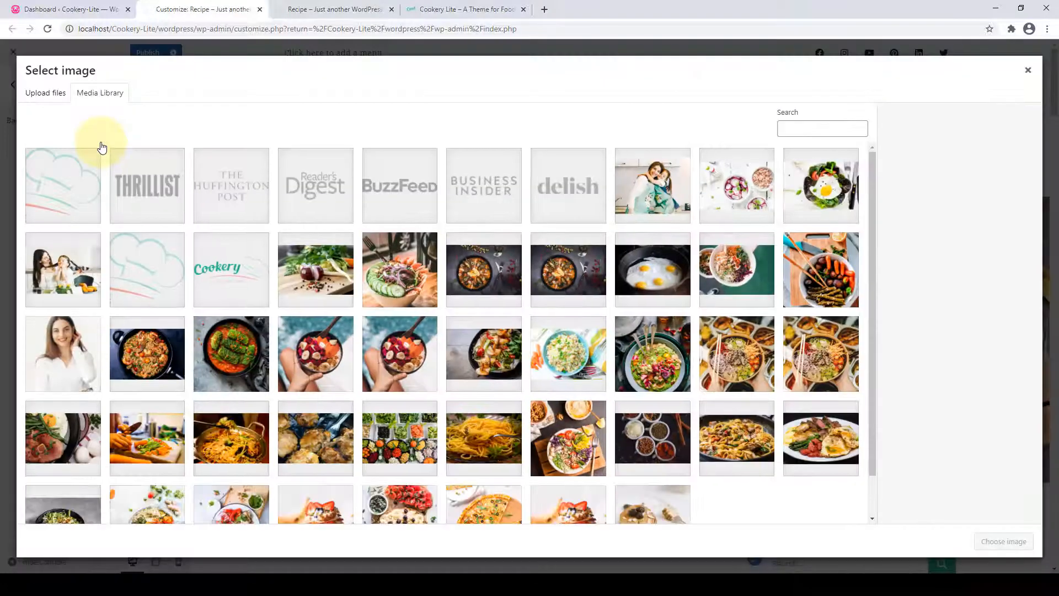
left_click(820, 353)
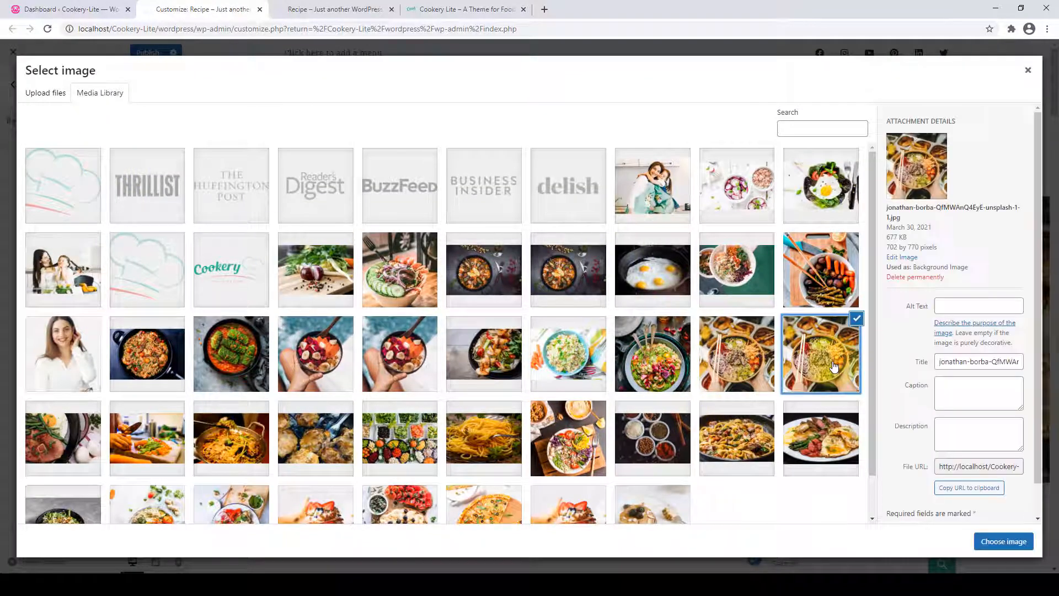
left_click(1016, 543)
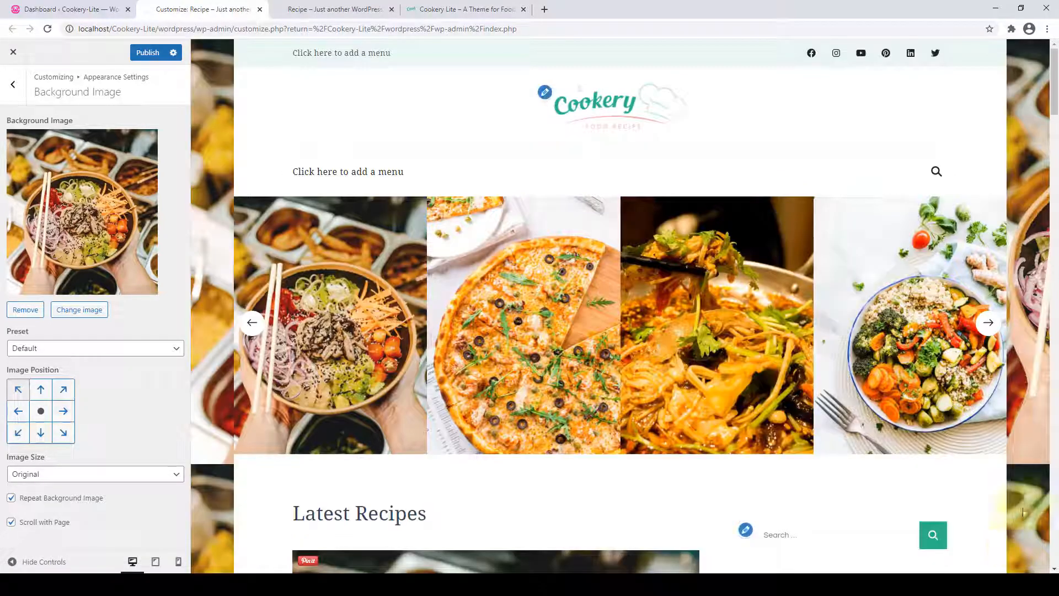
scroll(1034, 326, "down", 8)
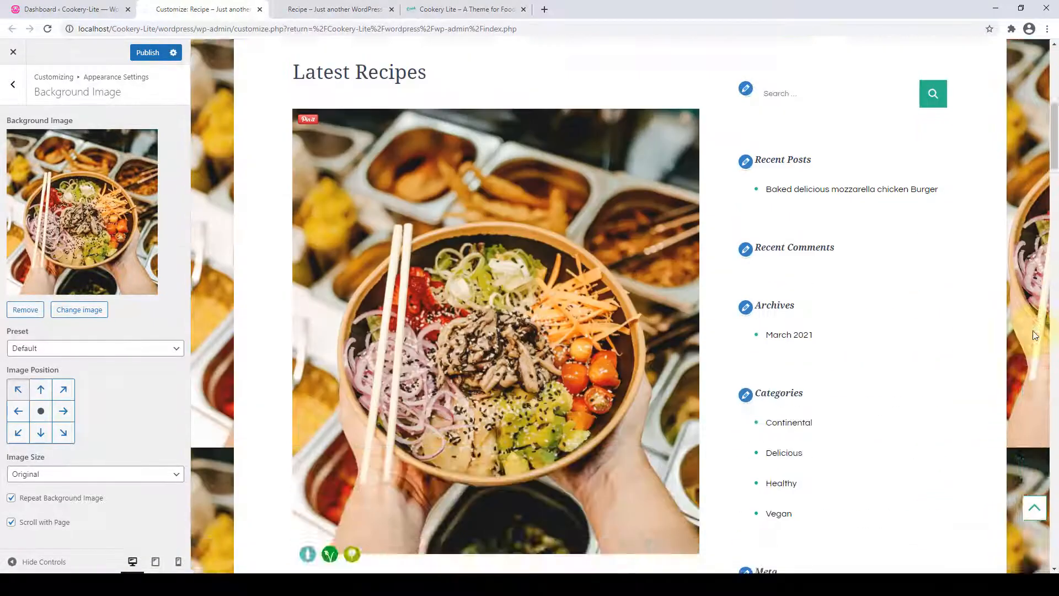
scroll(1034, 329, "up", 4)
scroll(1032, 330, "up", 4)
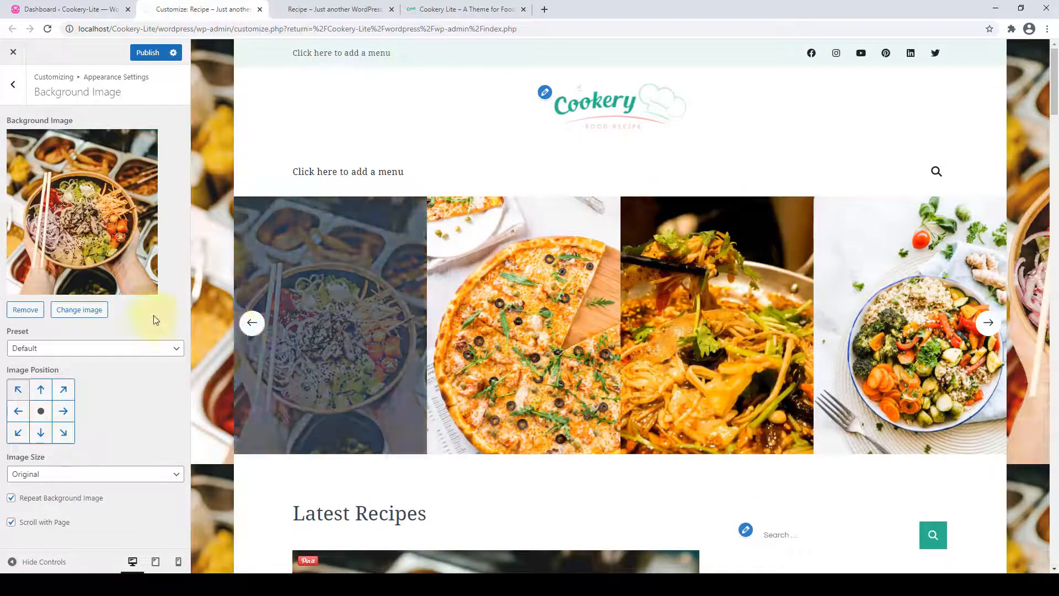
Switch the background preset to Custom and try image positions, ending at top left.
left_click(61, 353)
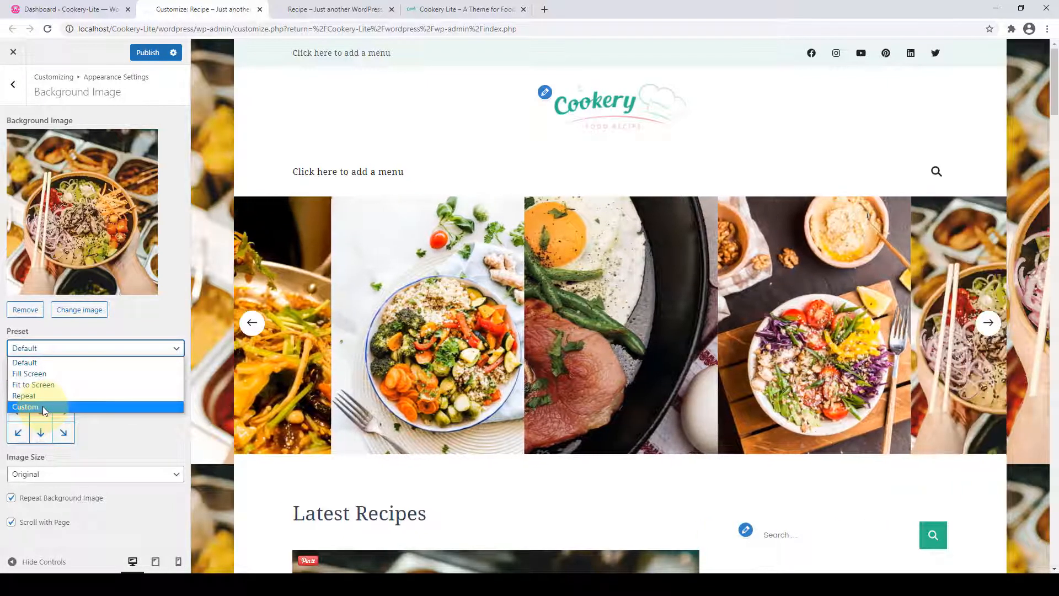
left_click(44, 408)
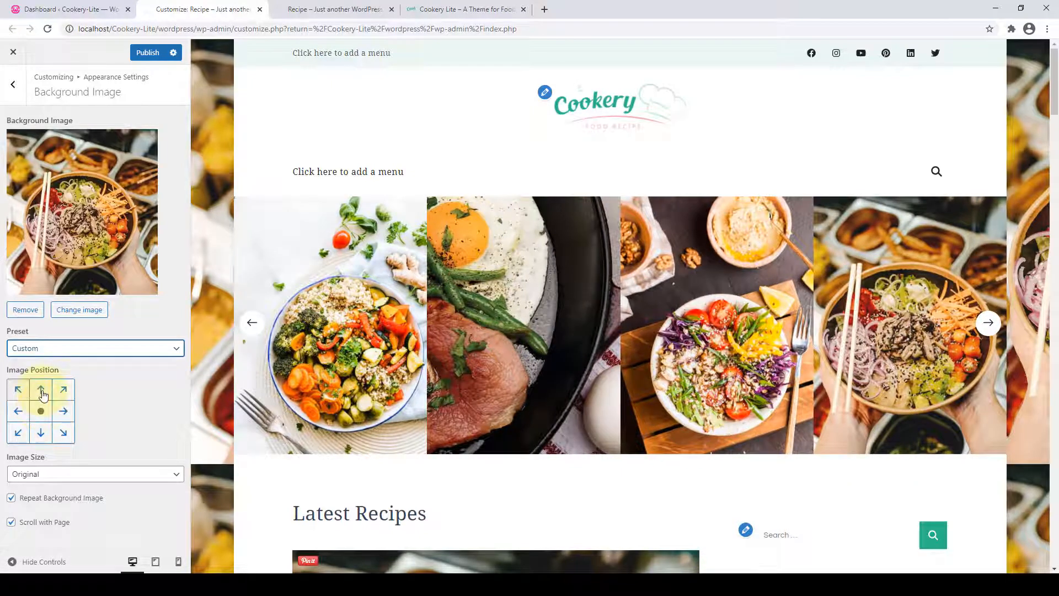
left_click(63, 389)
left_click(63, 411)
left_click(64, 433)
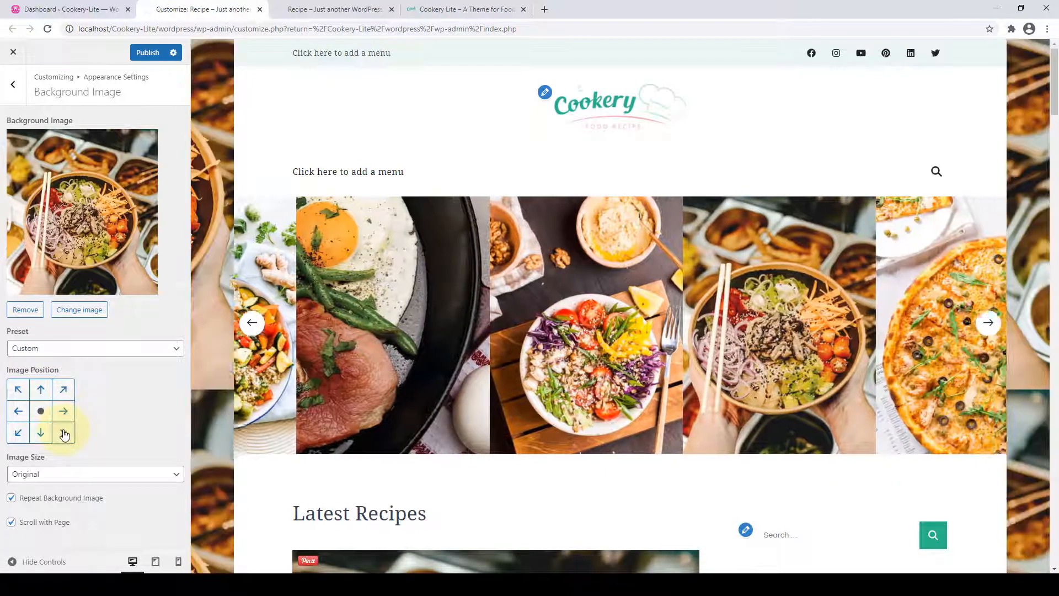
left_click(45, 433)
left_click(23, 408)
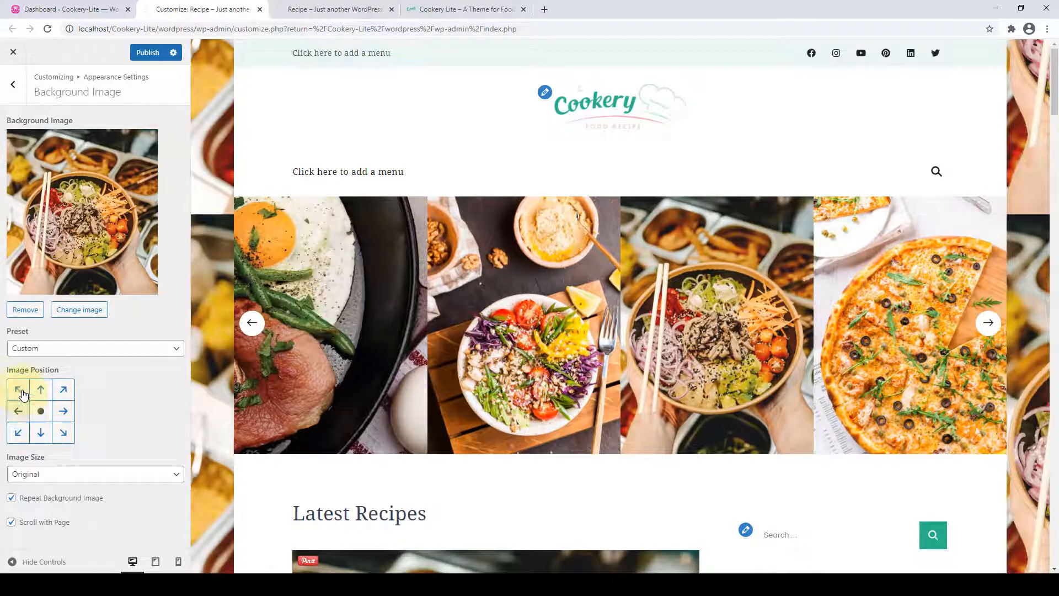
left_click(22, 391)
left_click(41, 389)
left_click(20, 391)
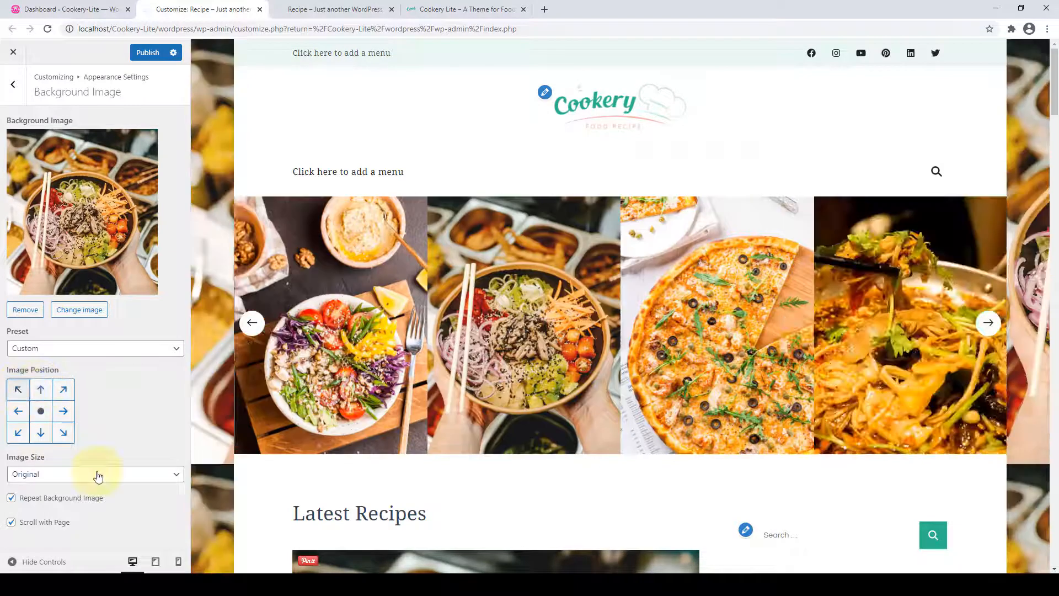
Set the background image size to Fill Screen and turn off Scroll with Page.
left_click(97, 475)
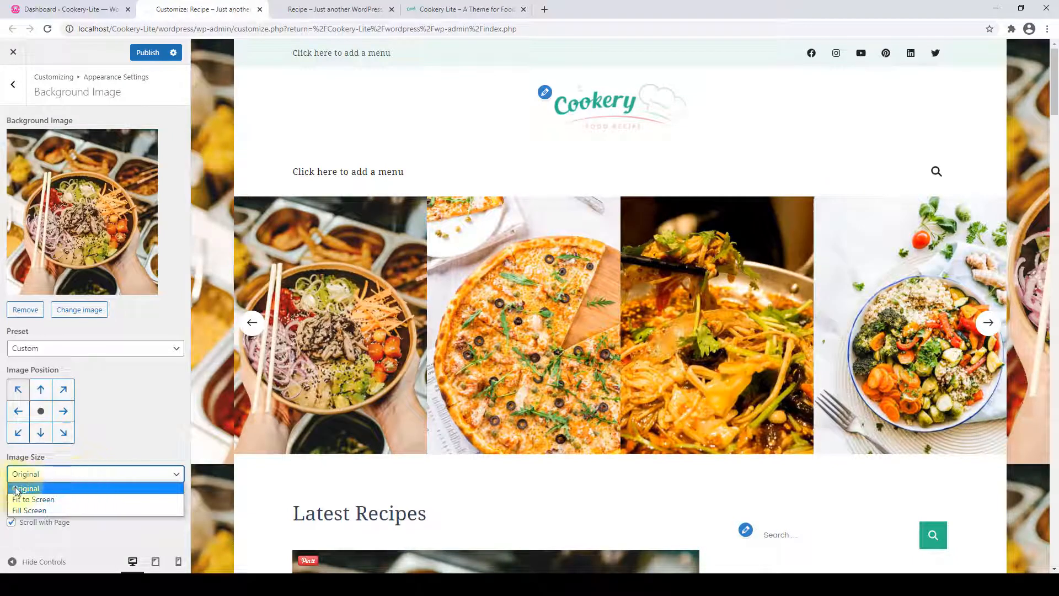
left_click(35, 499)
left_click(72, 478)
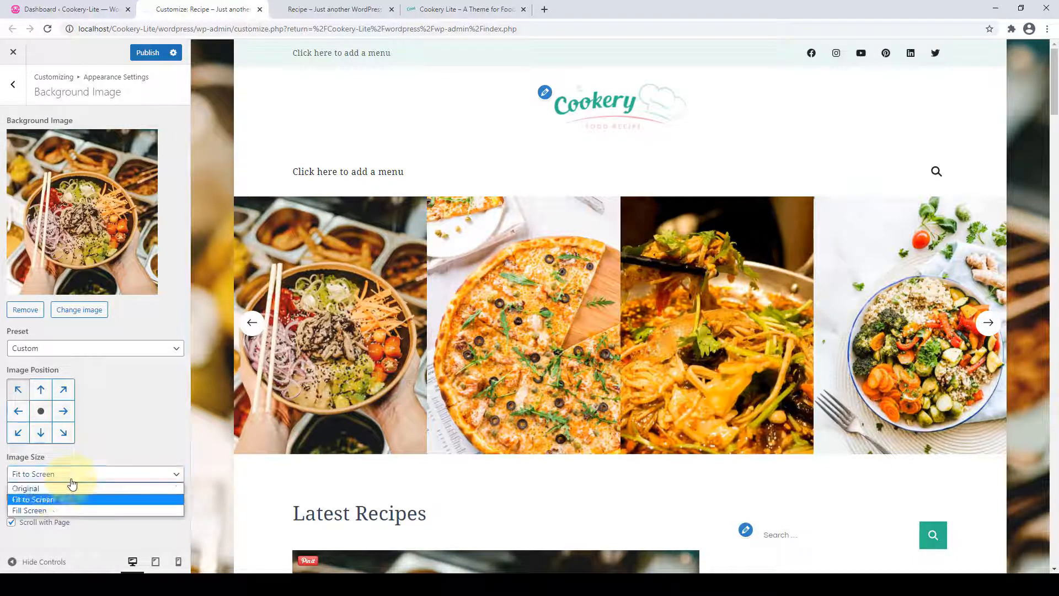
left_click(51, 509)
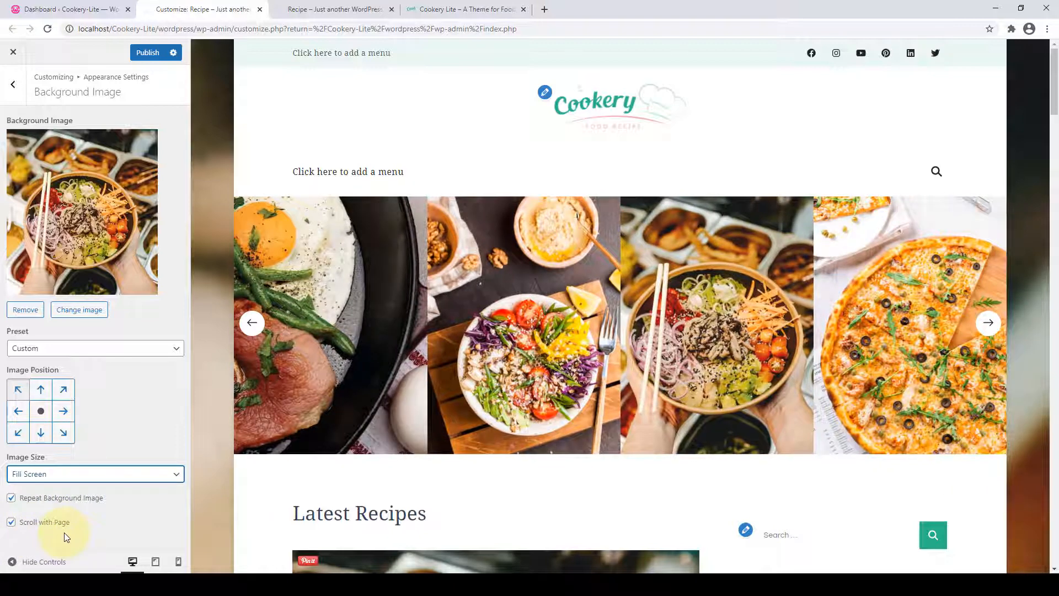
scroll(1032, 193, "down", 7)
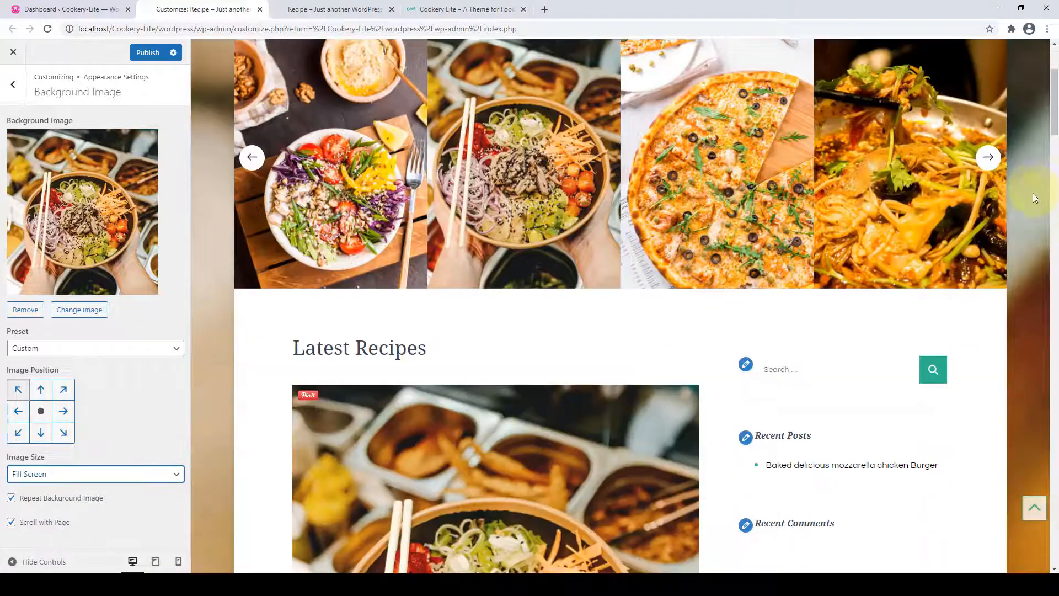
scroll(1030, 210, "down", 10)
scroll(1030, 214, "up", 4)
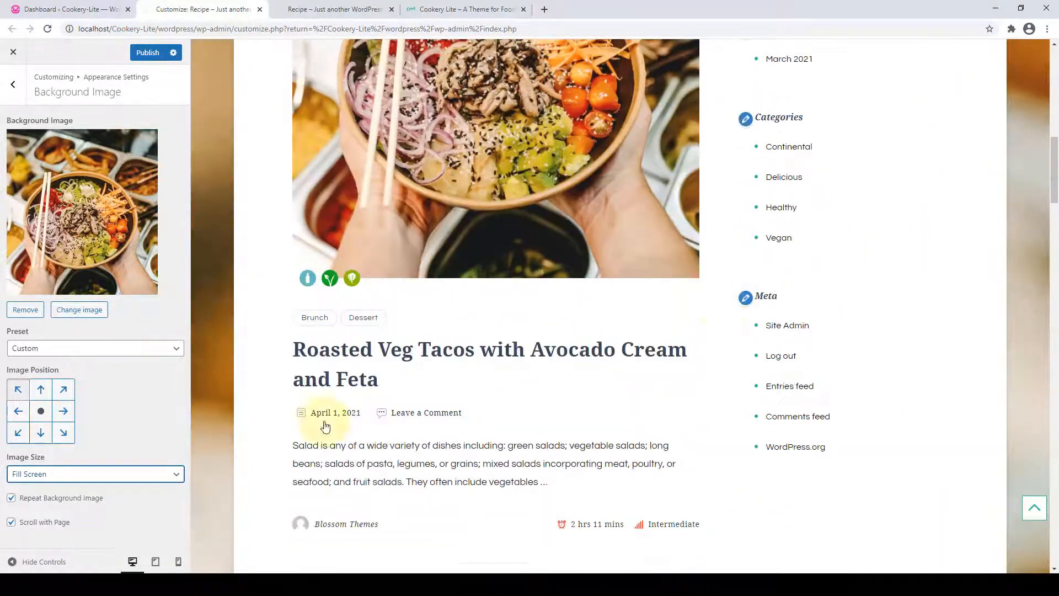
left_click(10, 523)
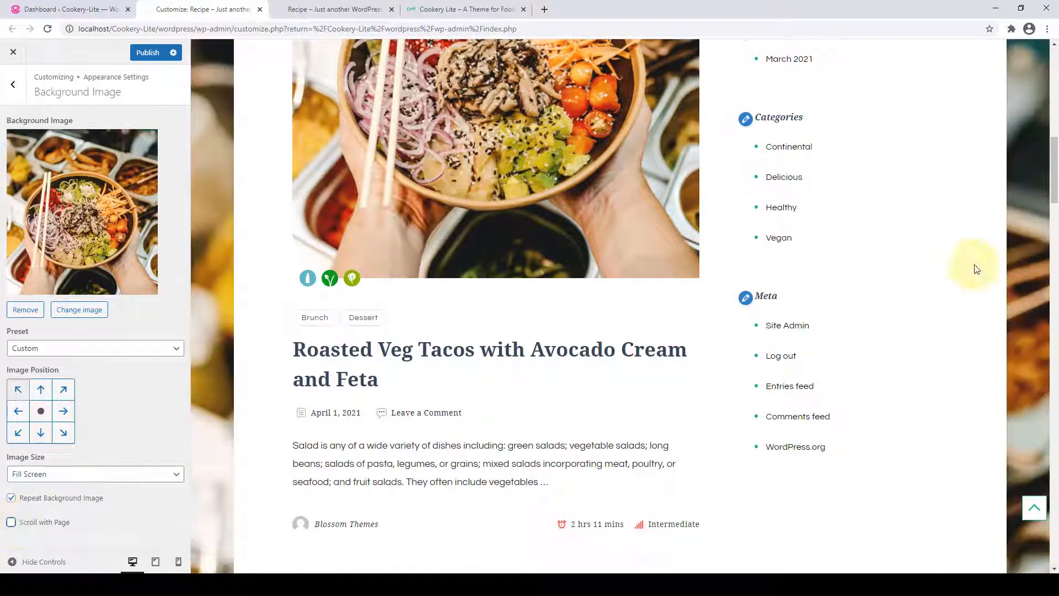
Remove the background image from the site.
scroll(1033, 261, "up", 1)
scroll(1032, 270, "up", 12)
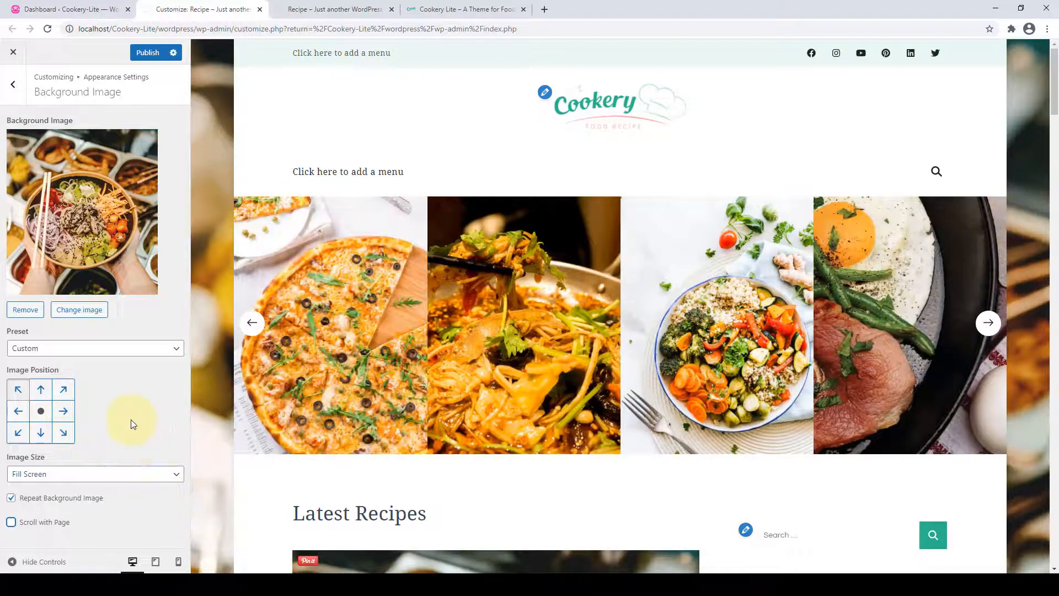
left_click(26, 310)
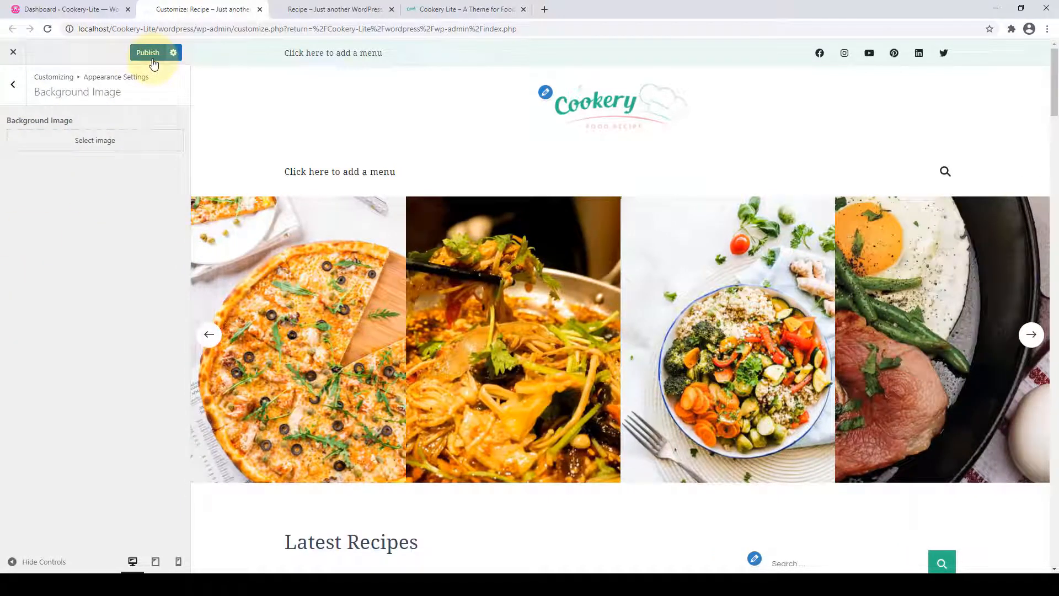
Open the Typography settings and highlight the first recipe's excerpt in the preview.
left_click(16, 94)
left_click(100, 178)
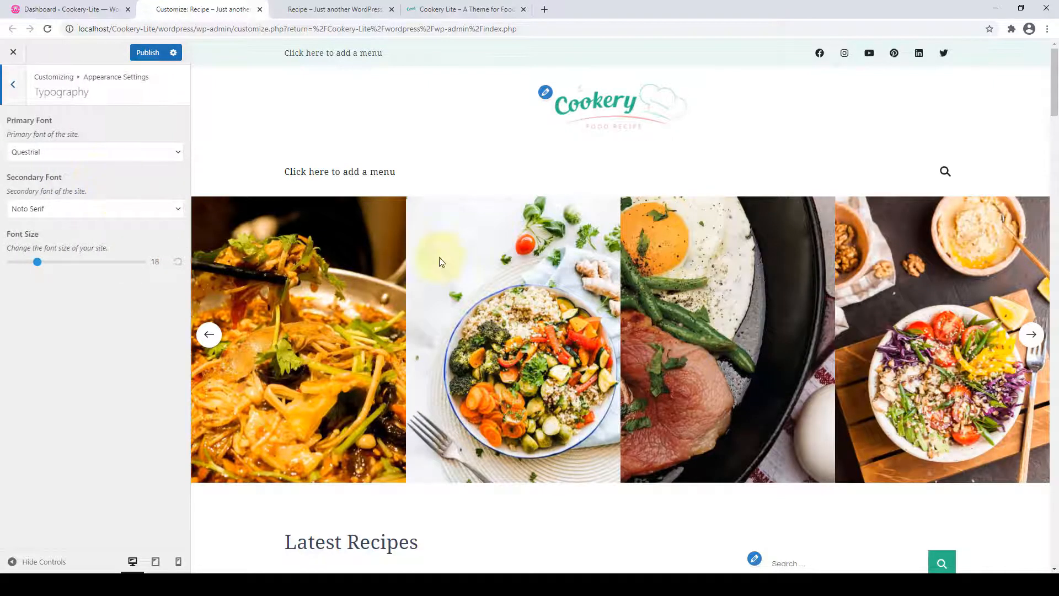
scroll(537, 302, "down", 10)
scroll(538, 307, "down", 5)
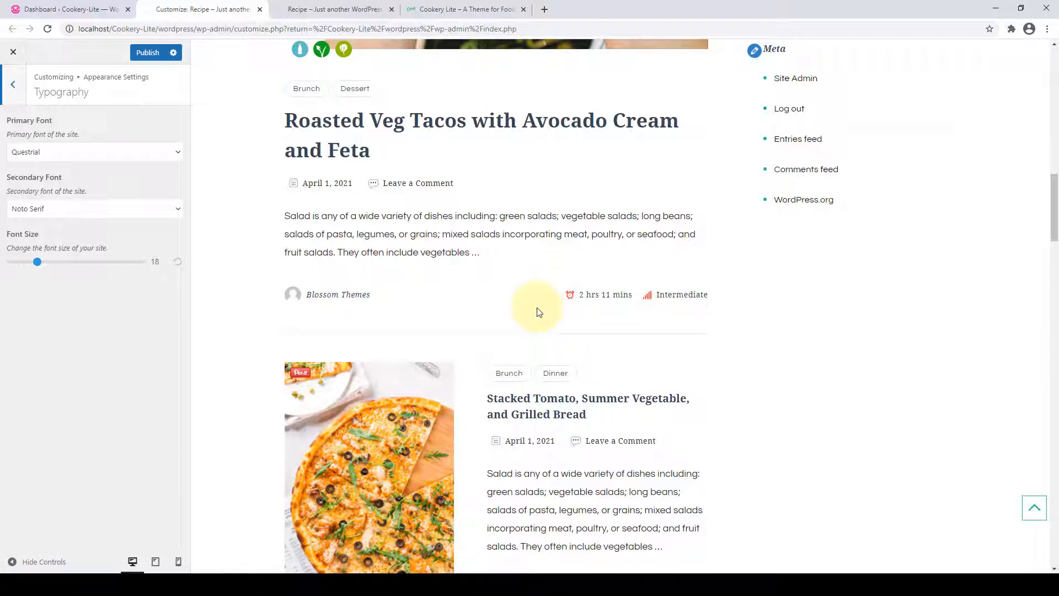
triple_click(382, 210)
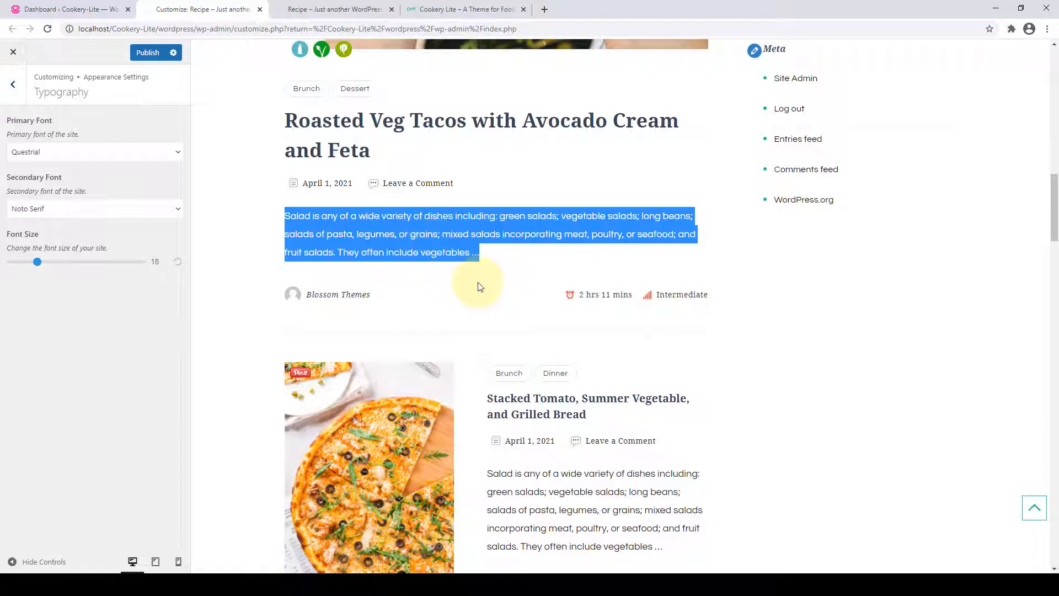
left_click(479, 287)
Highlight the Stacked Tomato and Butter Chicken excerpts and recipe titles to inspect the current font.
scroll(478, 290, "down", 5)
scroll(477, 287, "down", 5)
scroll(574, 156, "up", 4)
triple_click(571, 156)
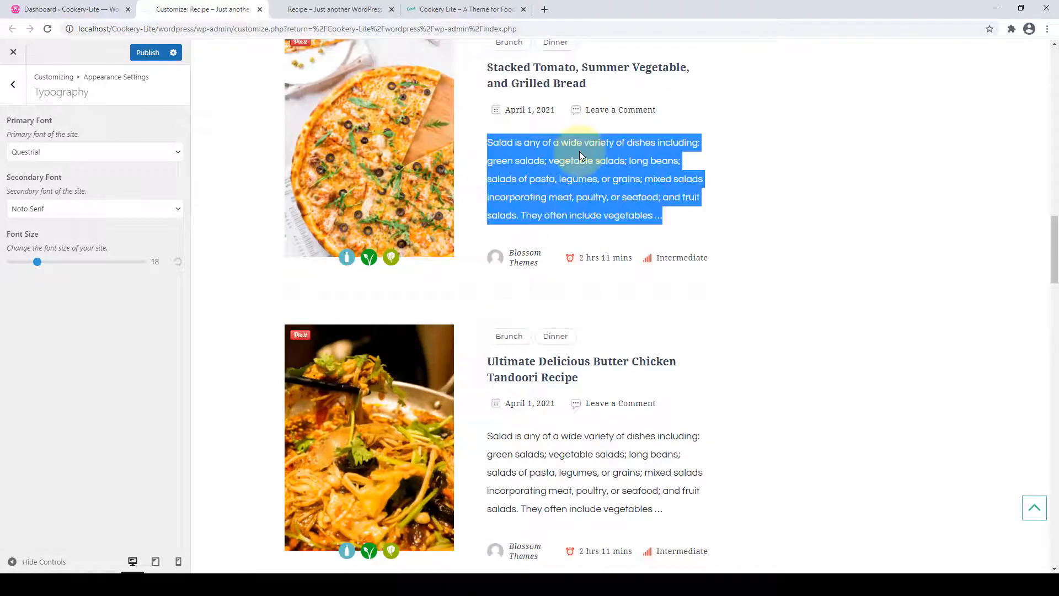
scroll(589, 223, "down", 3)
triple_click(568, 288)
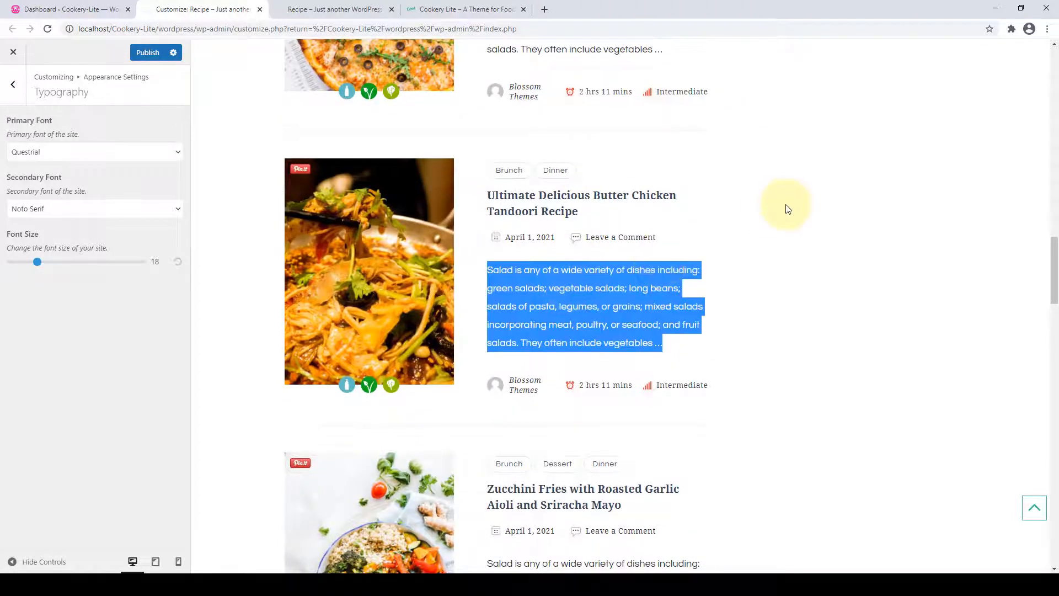
scroll(717, 210, "down", 6)
scroll(666, 210, "down", 1)
triple_click(611, 196)
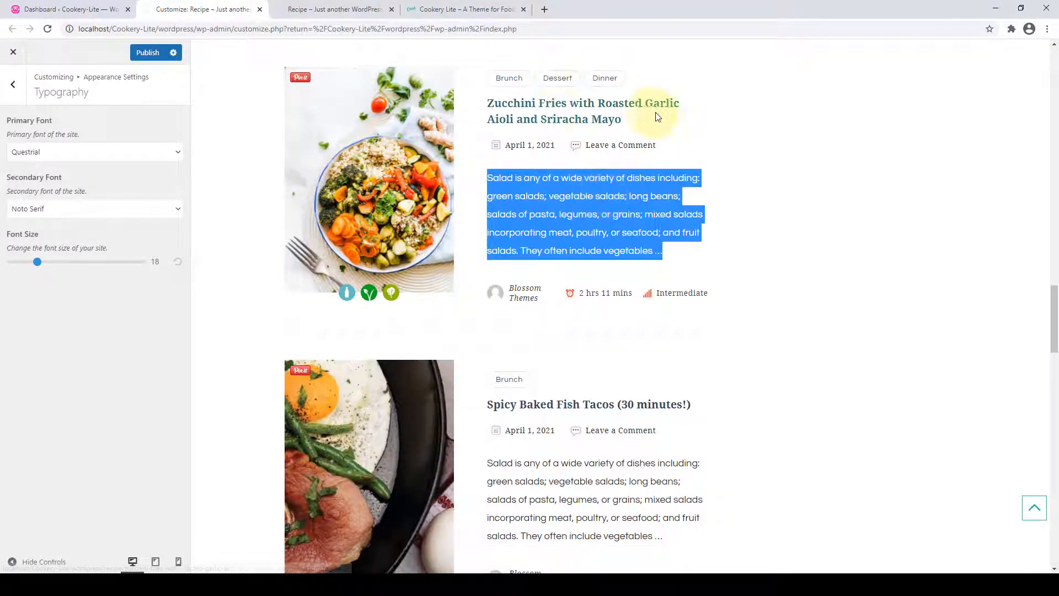
left_click_drag(653, 119, 500, 105)
scroll(744, 170, "up", 6)
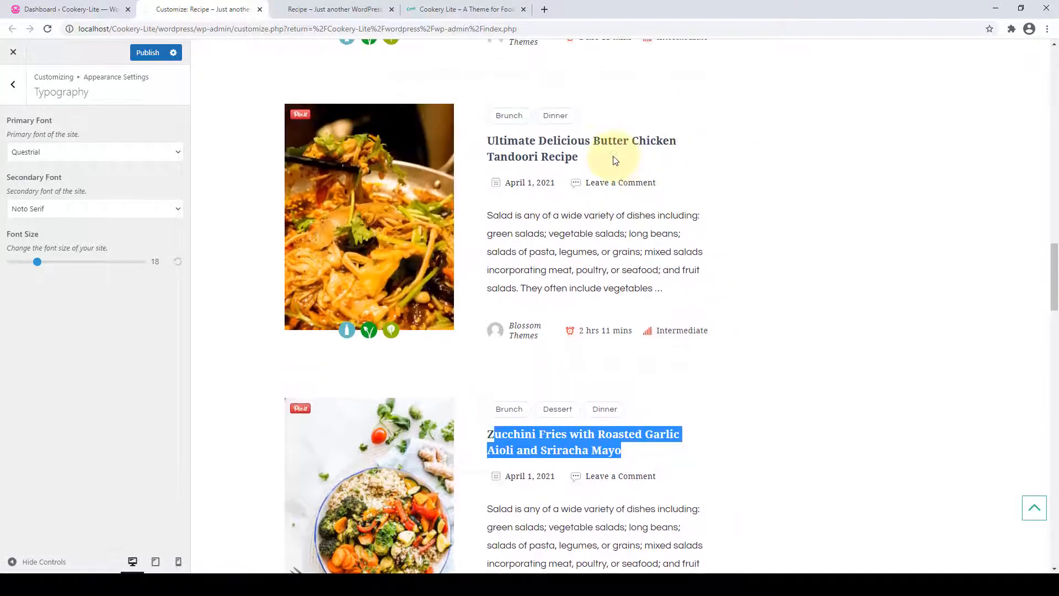
left_click(532, 148)
left_click_drag(532, 148, 638, 138)
scroll(620, 141, "up", 7)
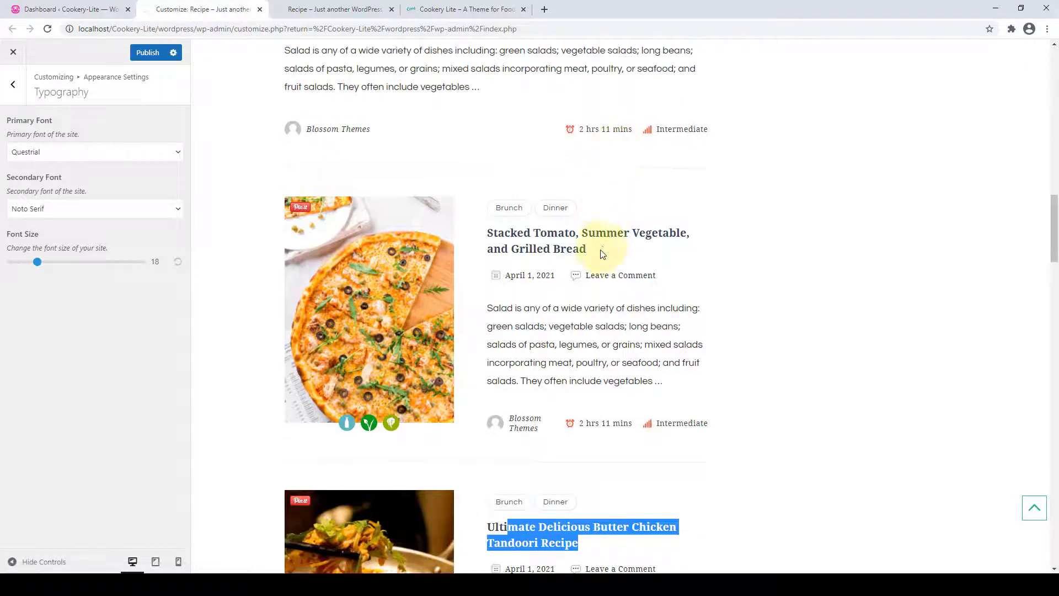
left_click_drag(600, 249, 483, 238)
left_click(499, 162)
scroll(499, 162, "down", 12)
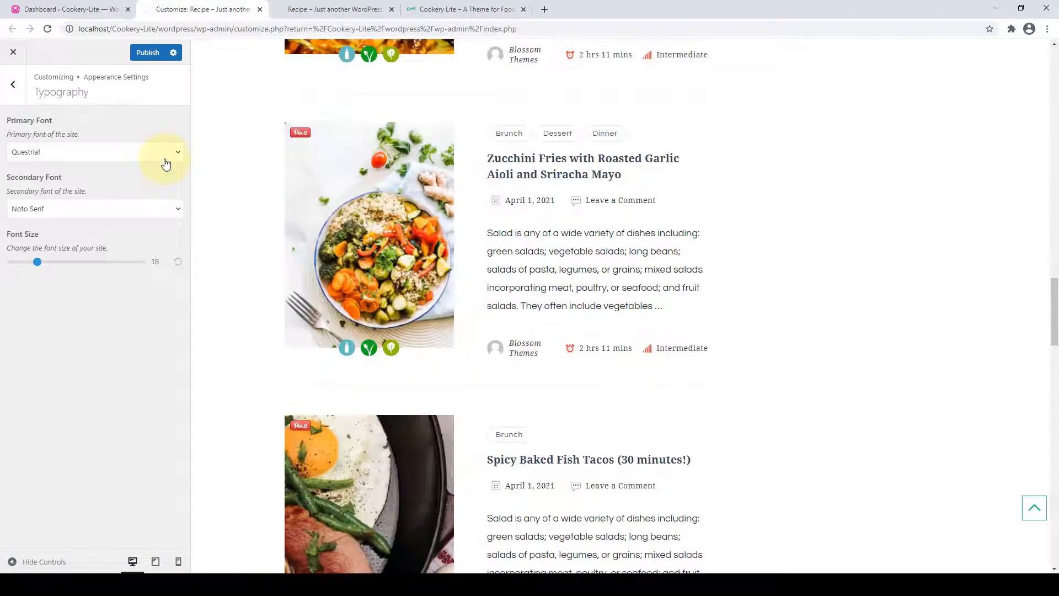
Set the primary font to Schoolbell.
left_click(165, 157)
scroll(157, 198, "down", 20)
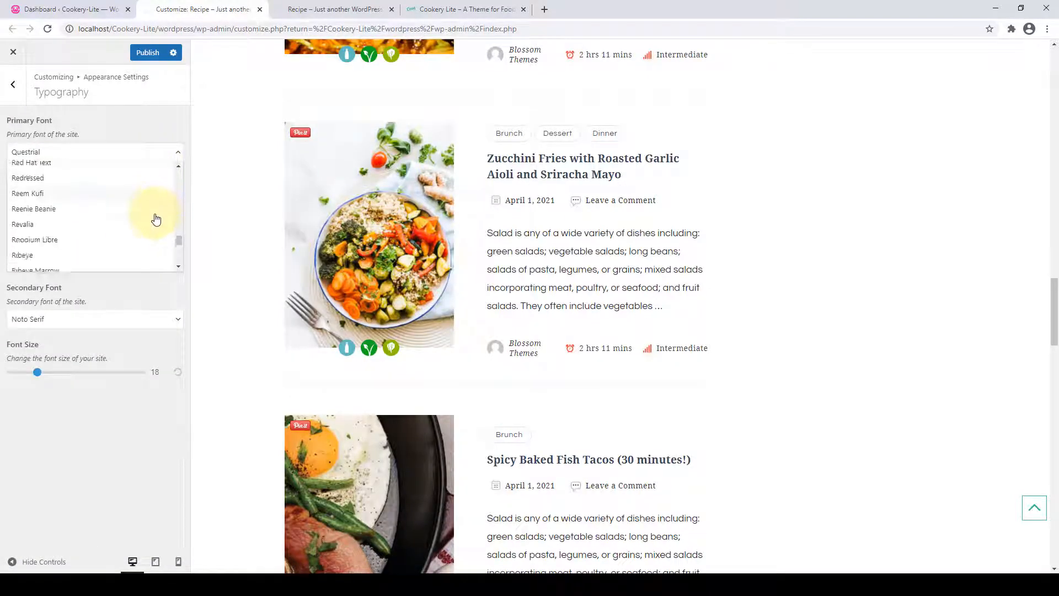
scroll(149, 223, "down", 6)
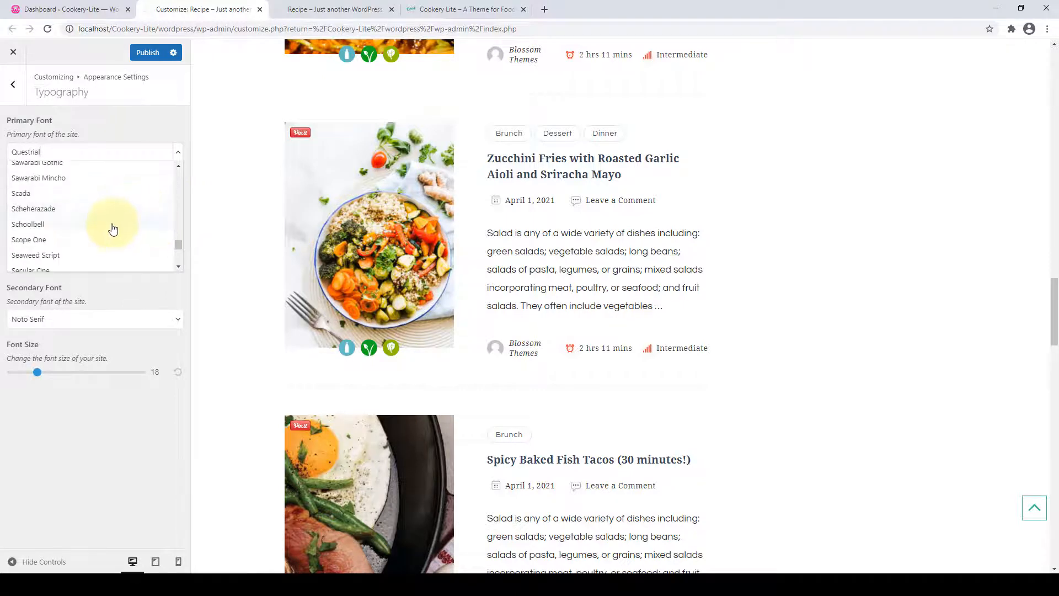
left_click(112, 229)
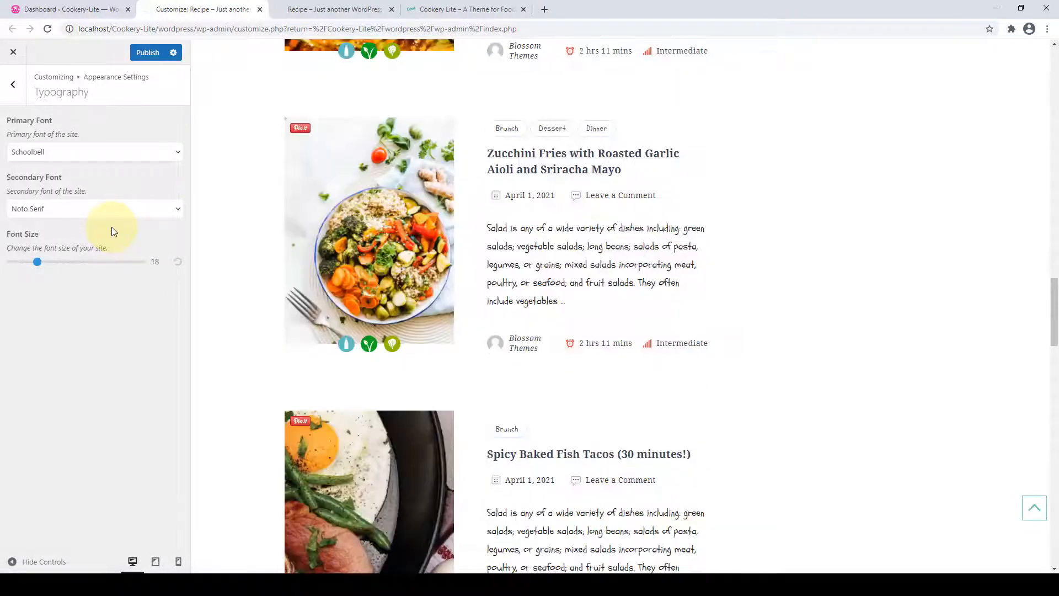
scroll(552, 269, "up", 2)
scroll(552, 269, "up", 10)
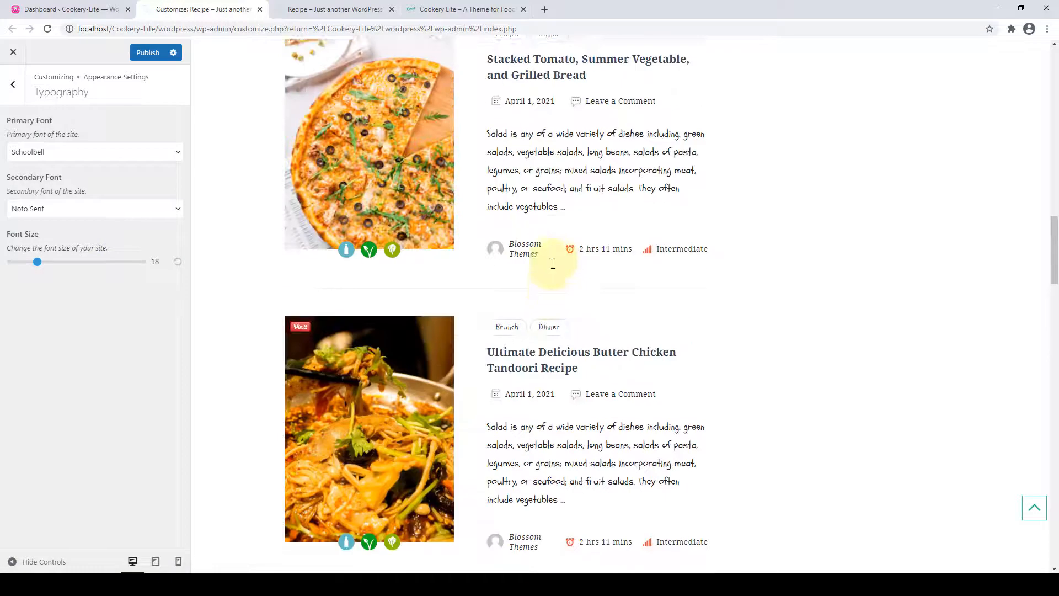
scroll(552, 269, "down", 3)
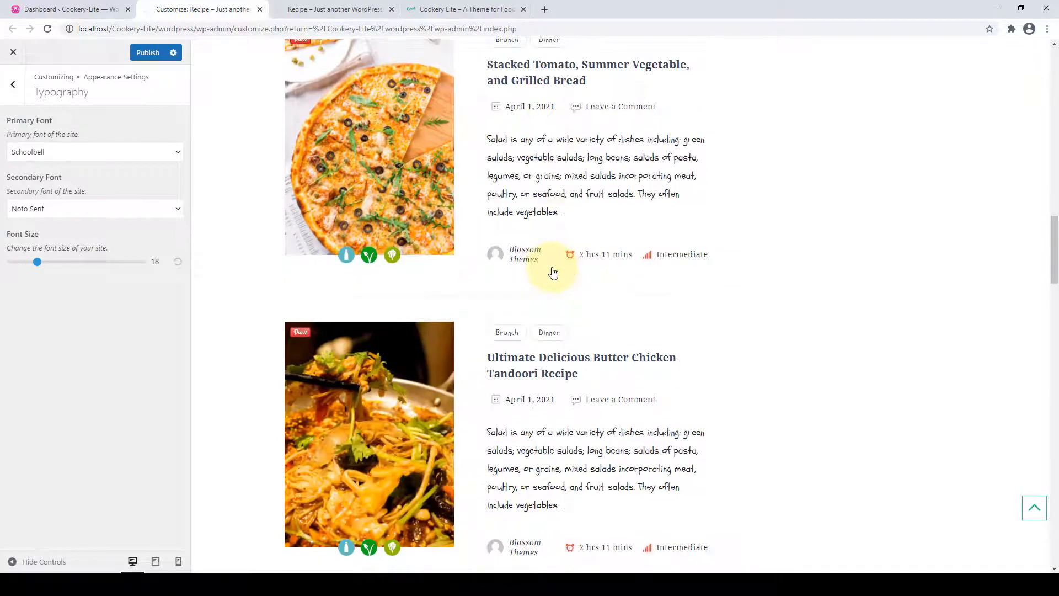
scroll(552, 269, "up", 3)
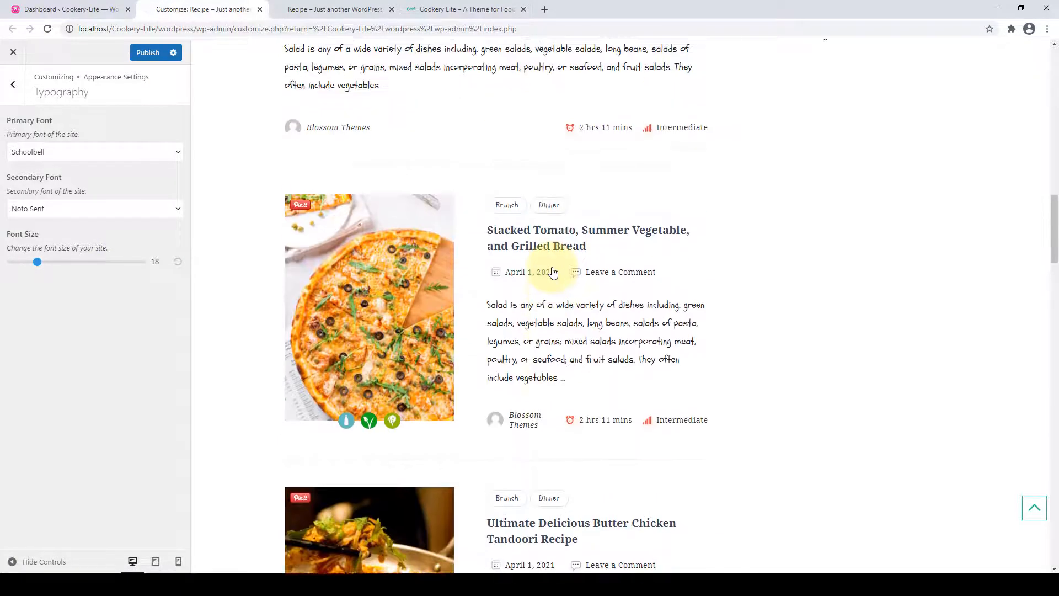
Set the secondary font to Press Start 2P.
left_click(181, 212)
scroll(148, 265, "down", 1)
scroll(155, 289, "down", 15)
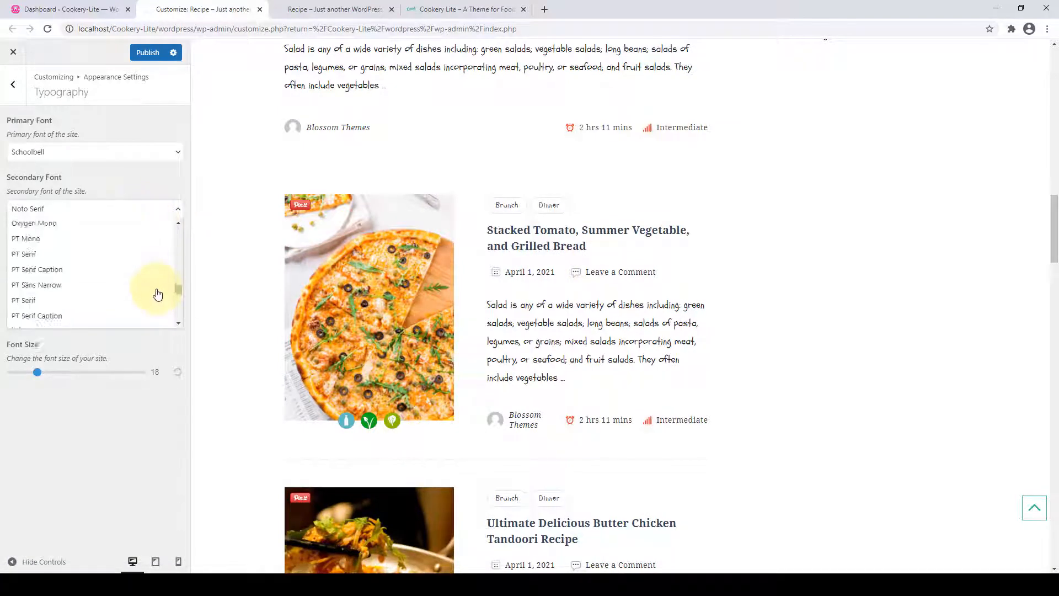
left_click(137, 293)
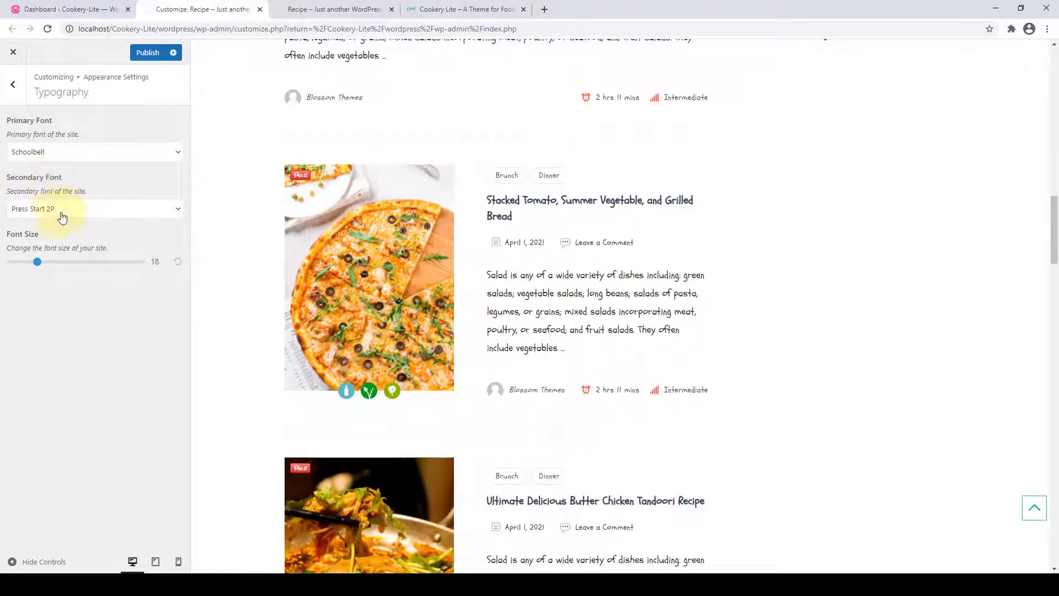
scroll(583, 221, "down", 15)
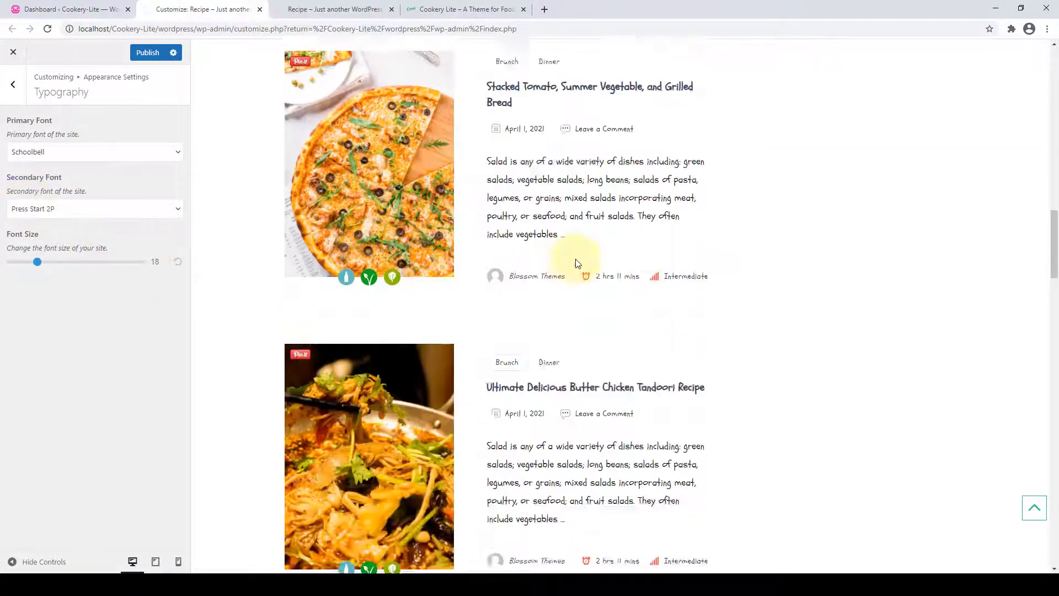
scroll(583, 356, "down", 15)
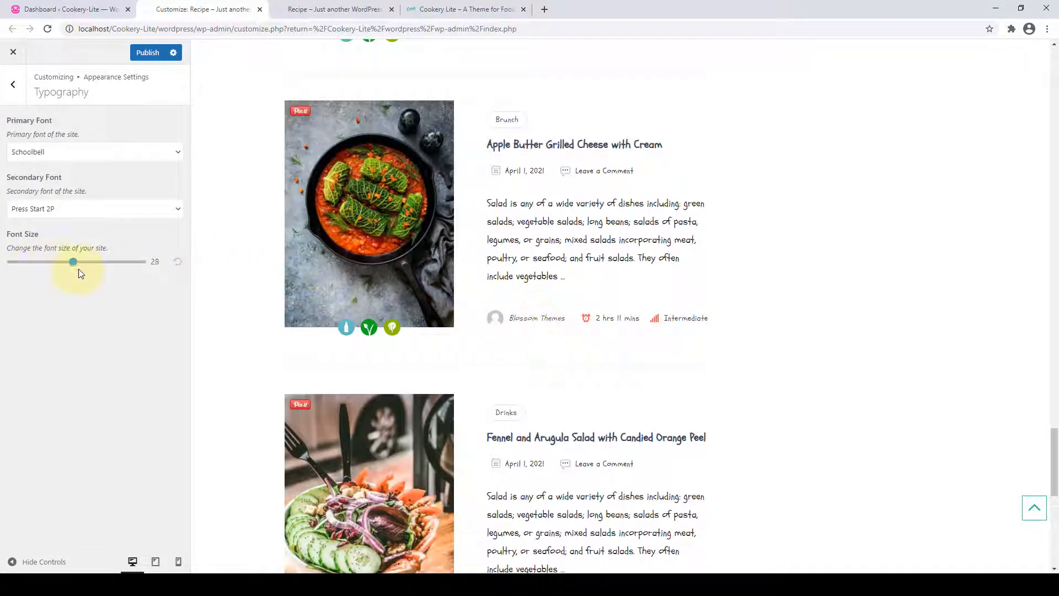
Raise the site font size to 40 with the Font Size slider, then review the typography panel.
left_click_drag(101, 273, 108, 276)
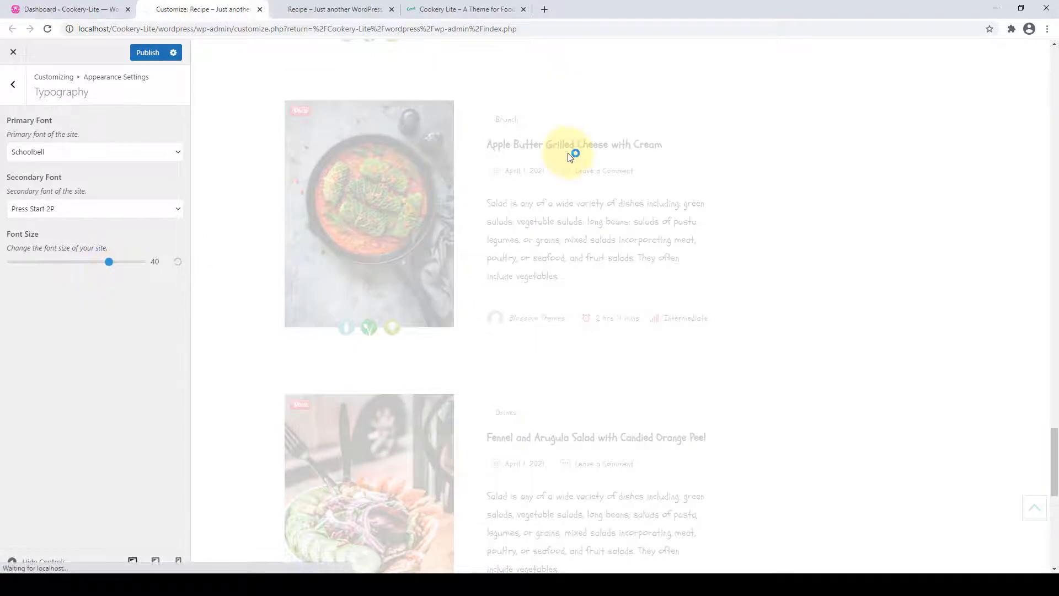
scroll(599, 171, "up", 10)
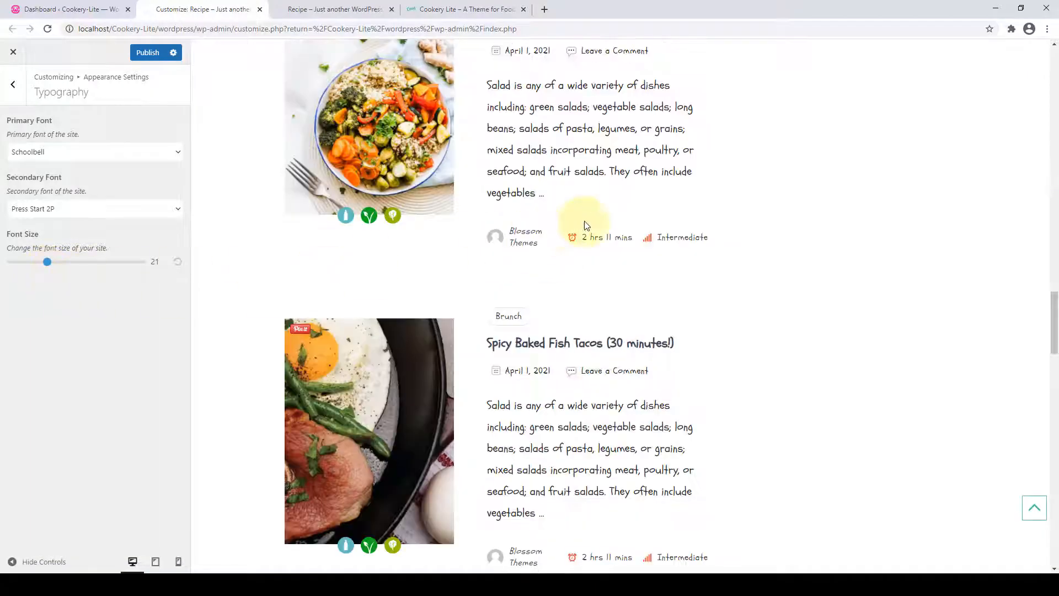
scroll(587, 226, "up", 9)
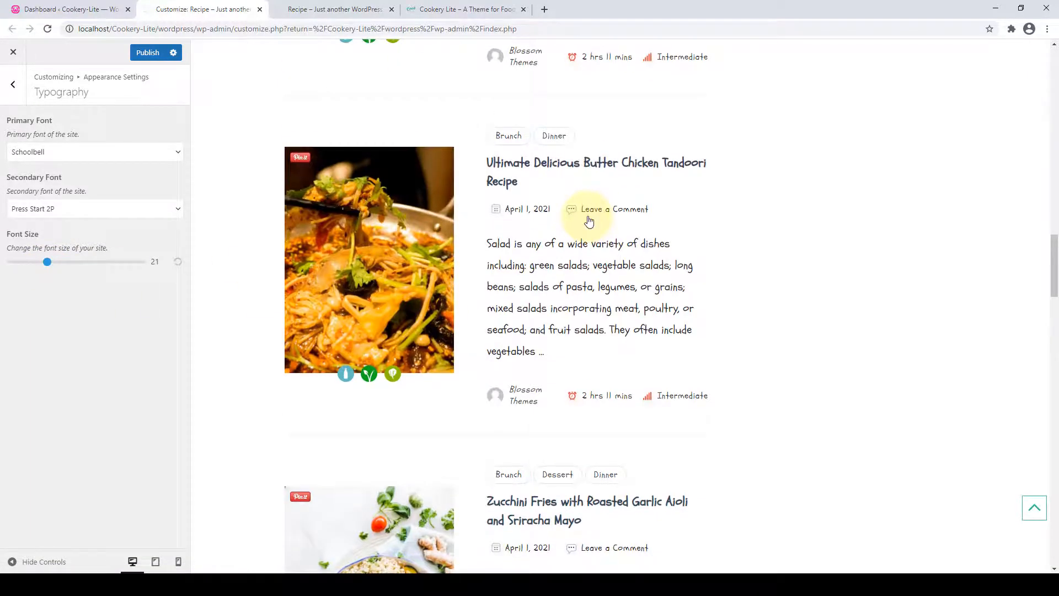
scroll(588, 217, "up", 12)
scroll(589, 220, "up", 15)
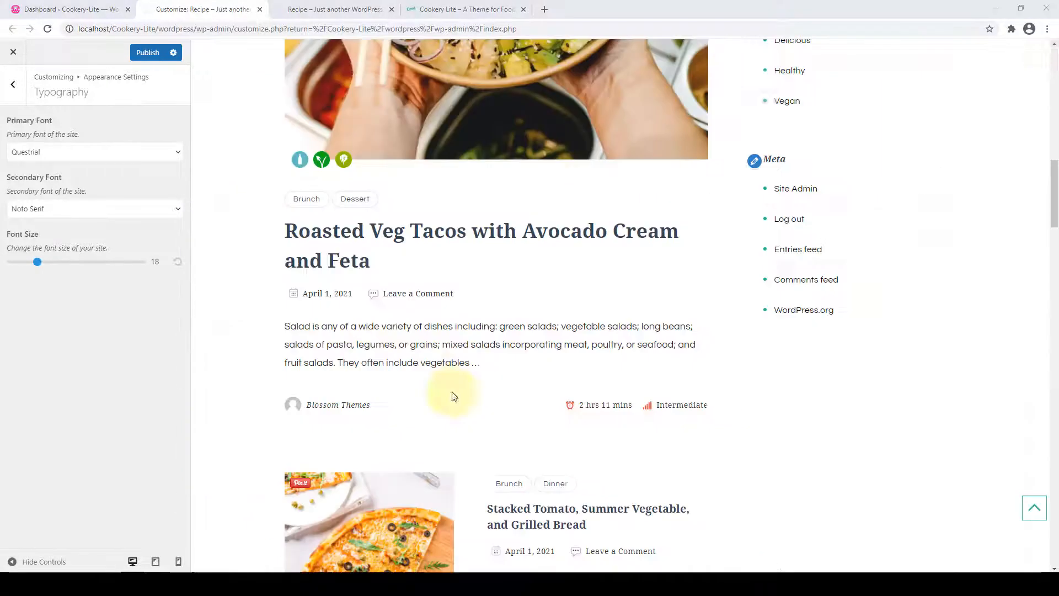
left_click(147, 53)
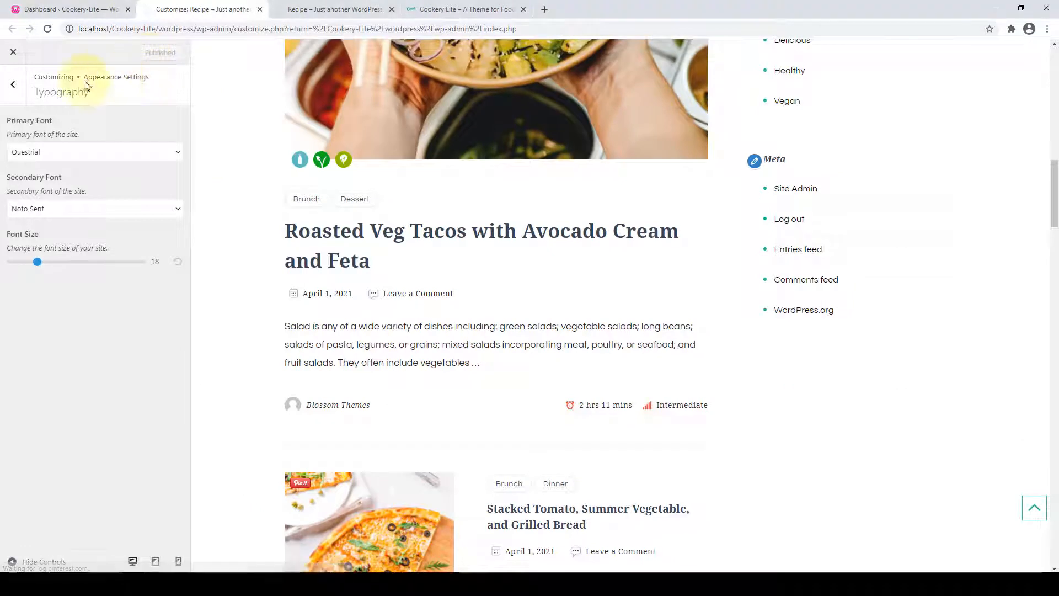
left_click(13, 85)
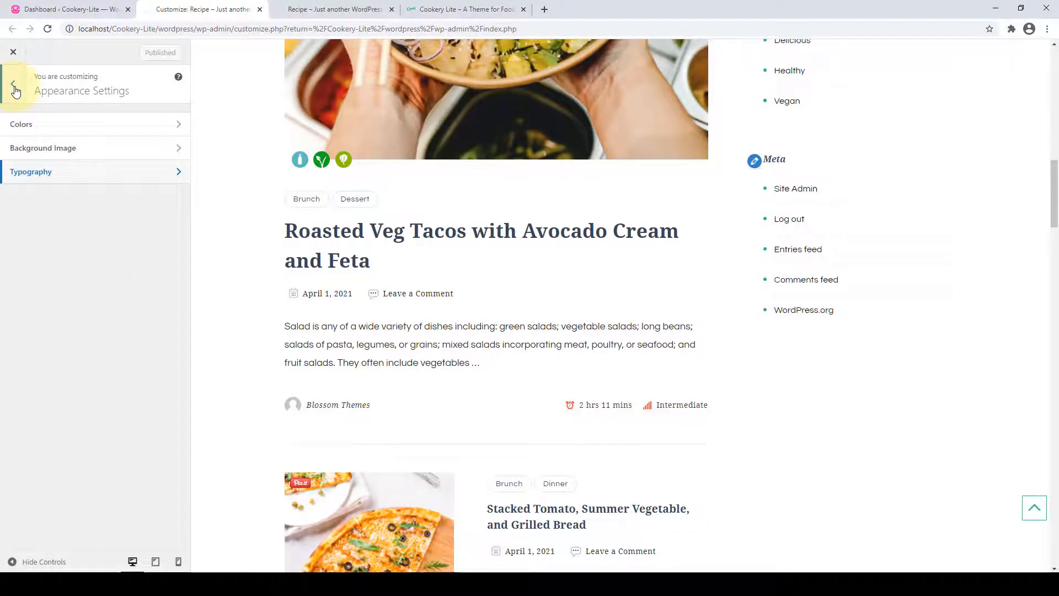
left_click(15, 88)
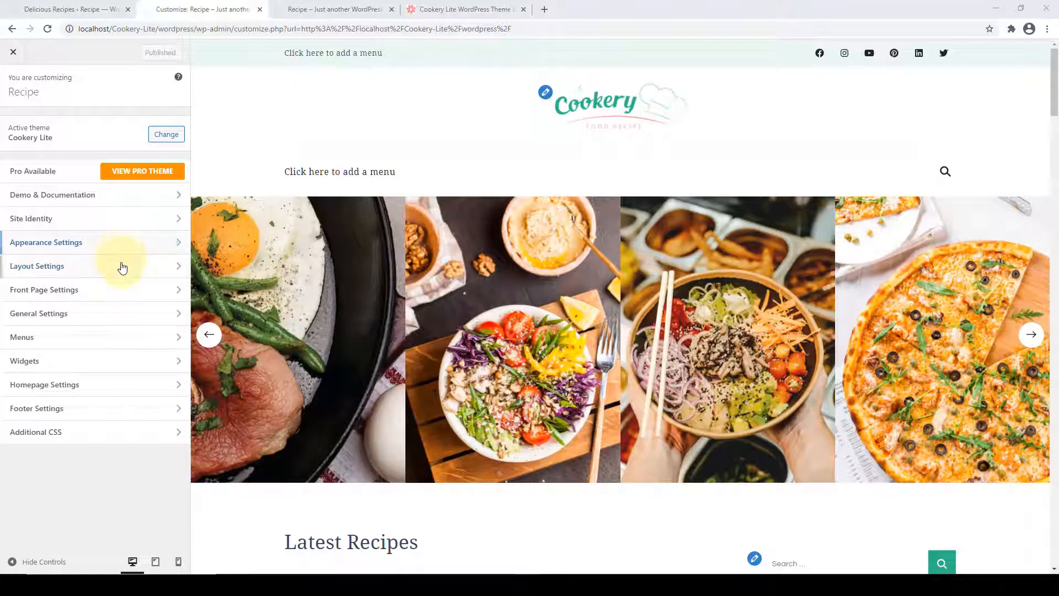
left_click(122, 268)
left_click(138, 130)
scroll(496, 342, "down", 4)
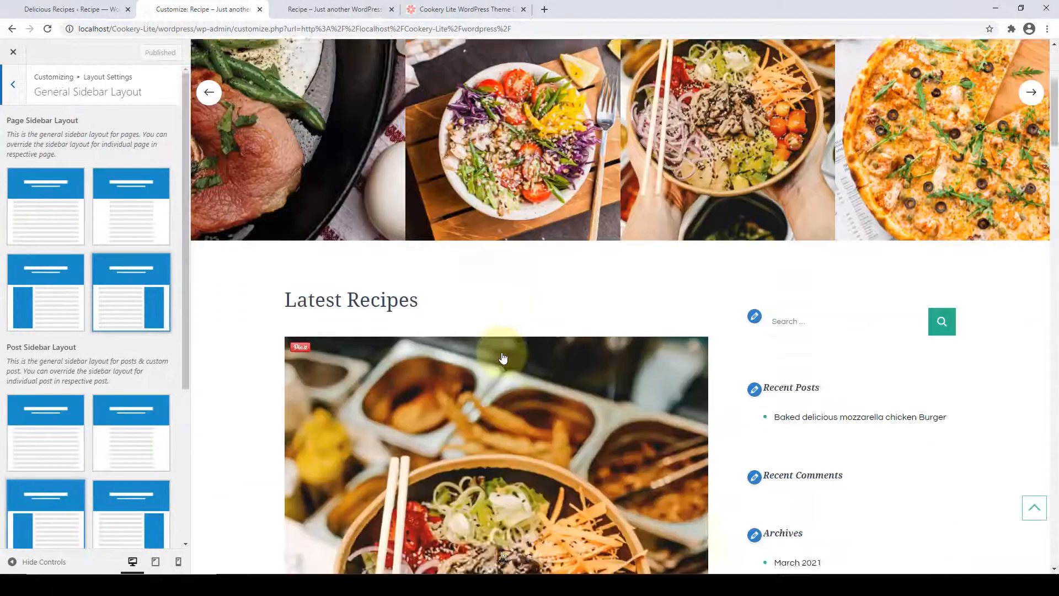
scroll(503, 359, "down", 5)
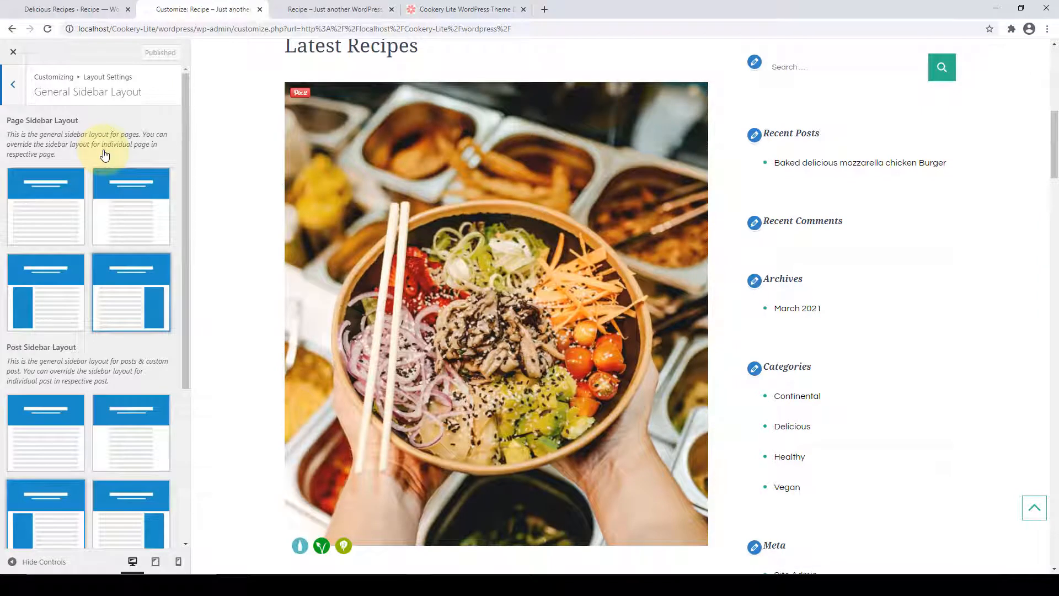
scroll(3, 174, "down", 3)
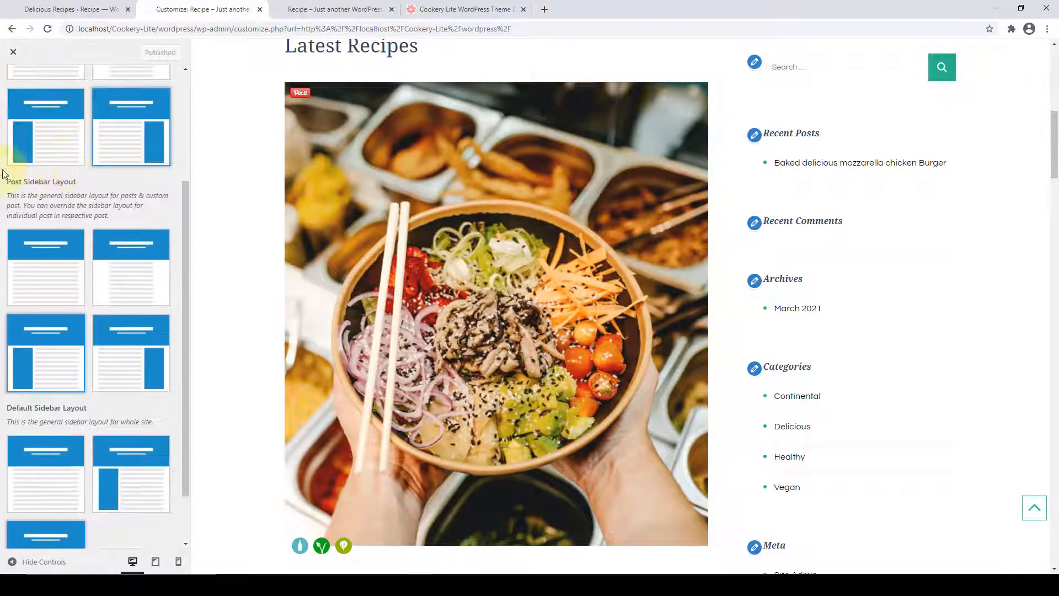
scroll(77, 205, "down", 1)
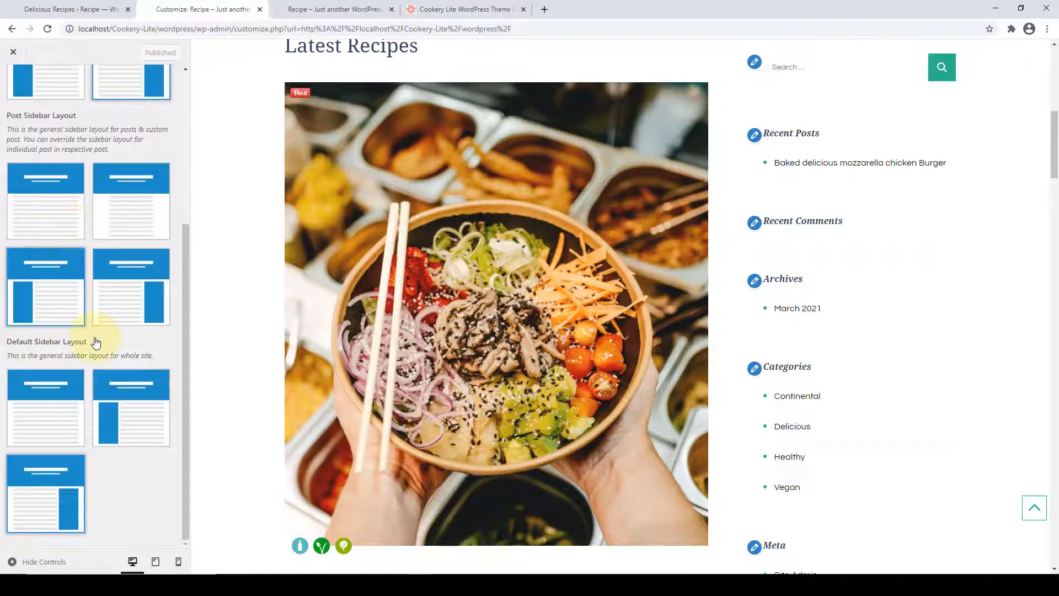
scroll(96, 343, "up", 4)
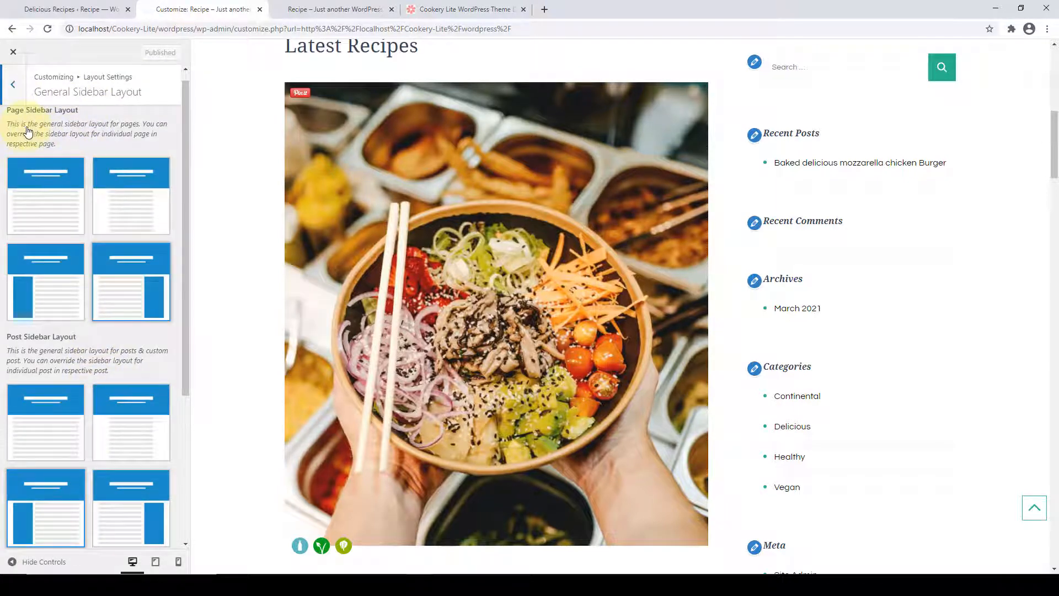
scroll(28, 132, "down", 3)
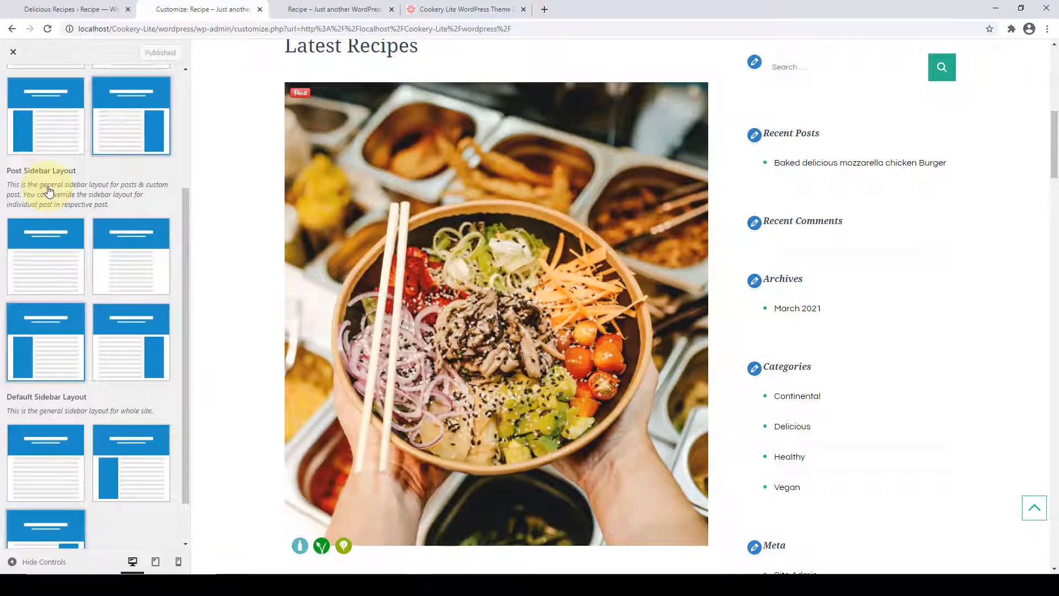
scroll(48, 190, "down", 1)
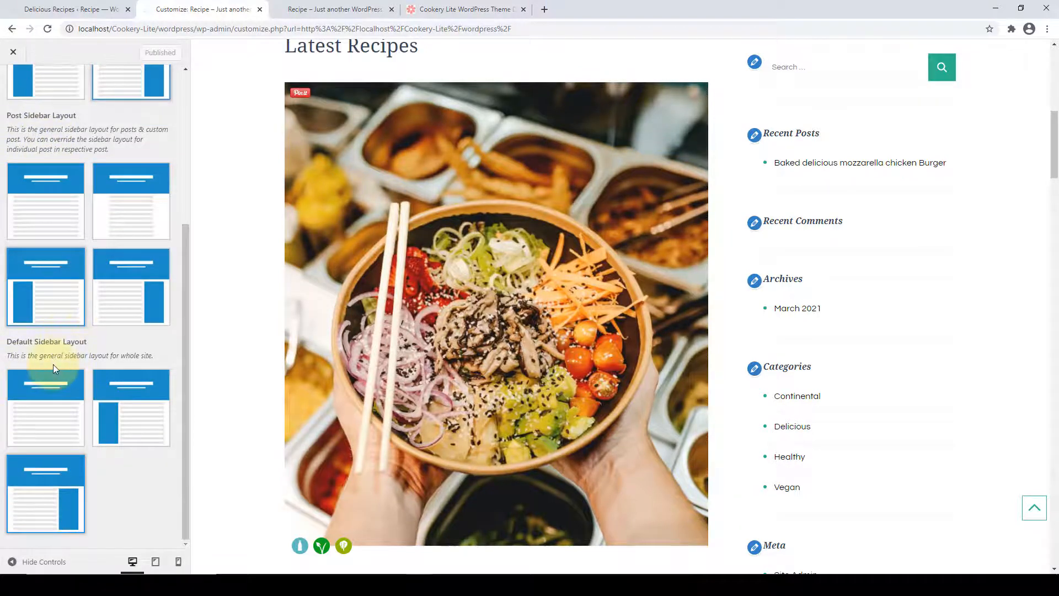
scroll(52, 364, "up", 2)
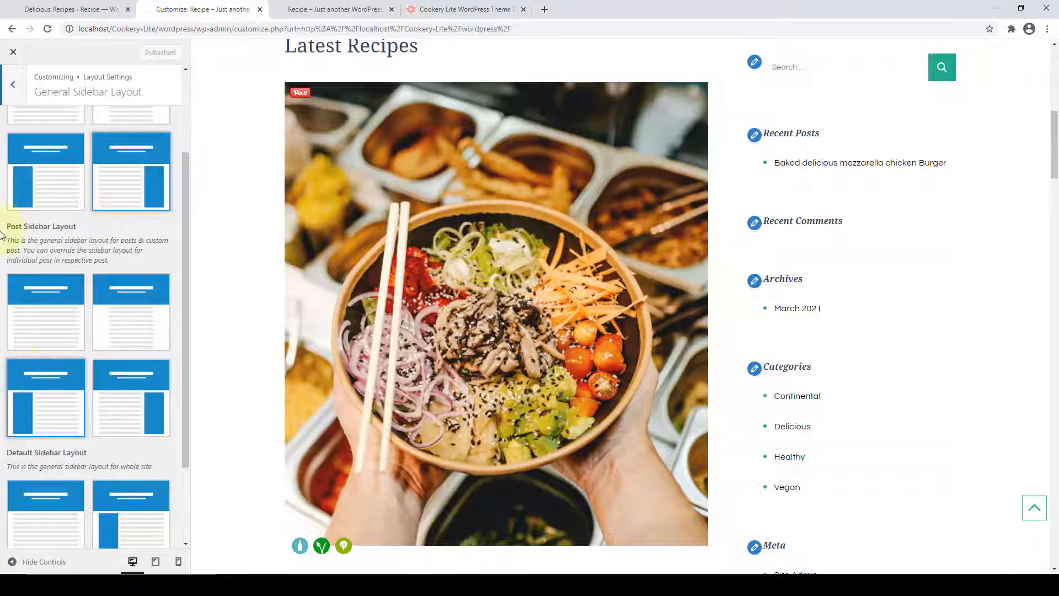
scroll(91, 237, "down", 2)
scroll(91, 232, "up", 4)
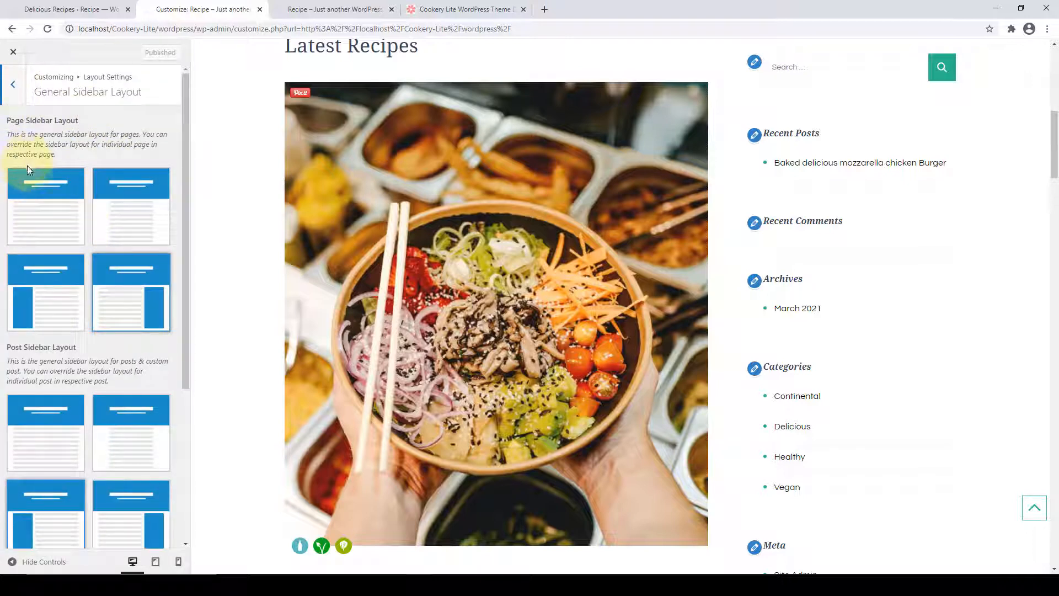
scroll(30, 177, "down", 4)
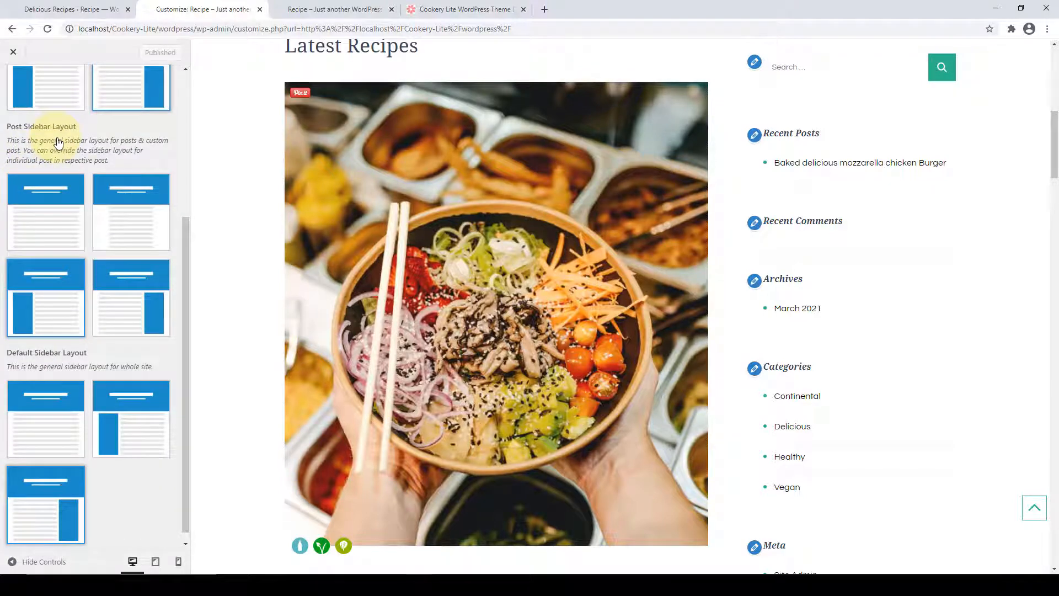
scroll(96, 192, "up", 4)
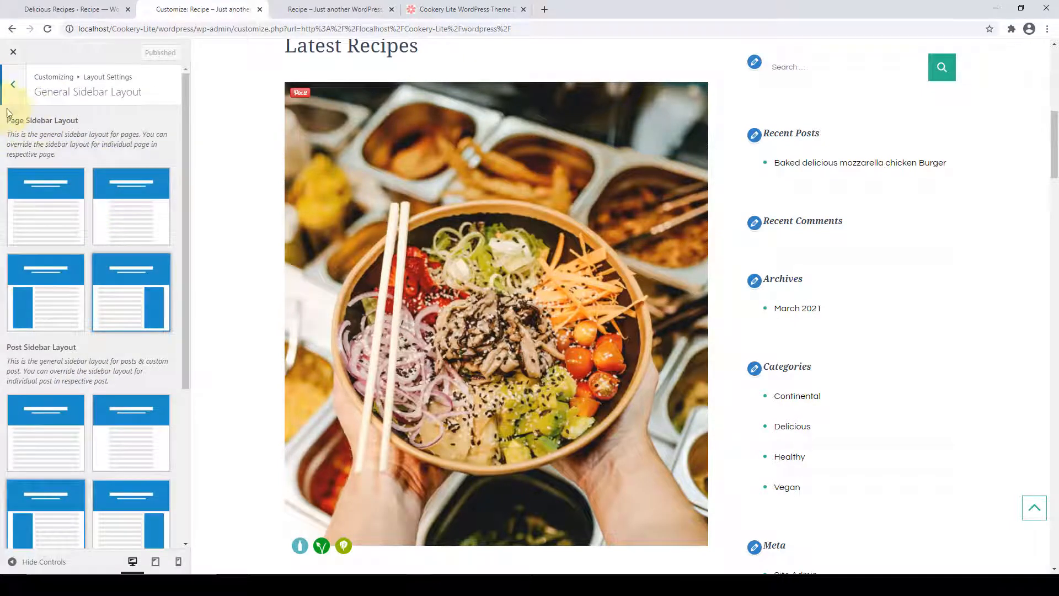
scroll(101, 204, "down", 4)
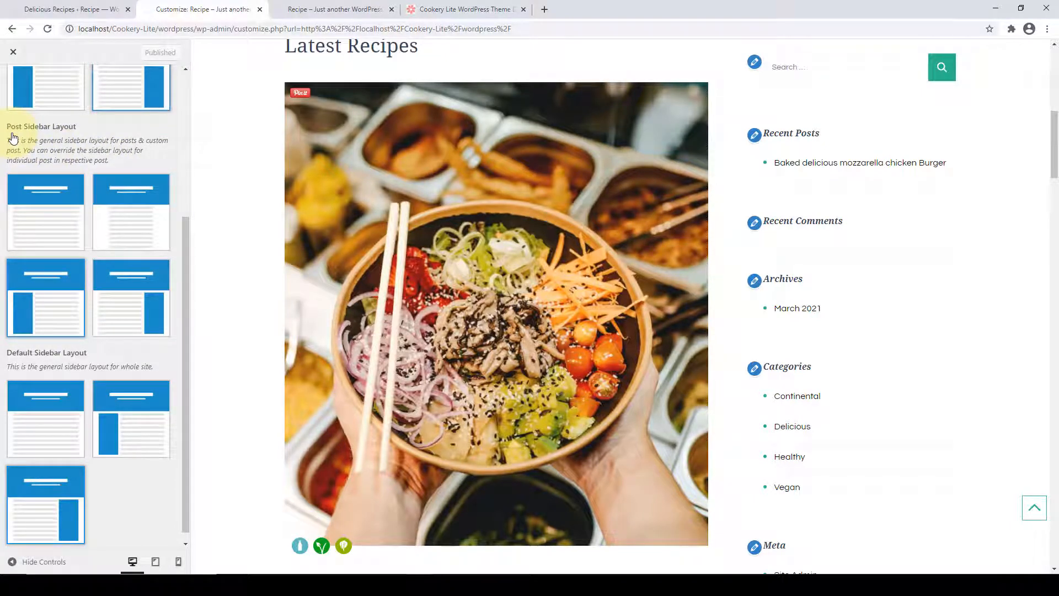
scroll(466, 333, "down", 9)
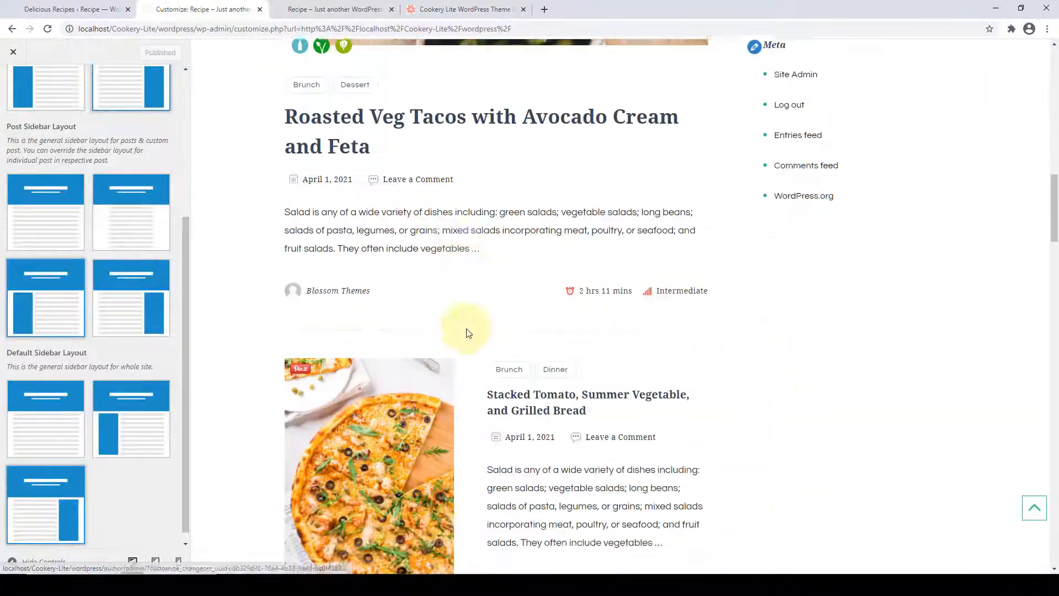
scroll(466, 333, "down", 20)
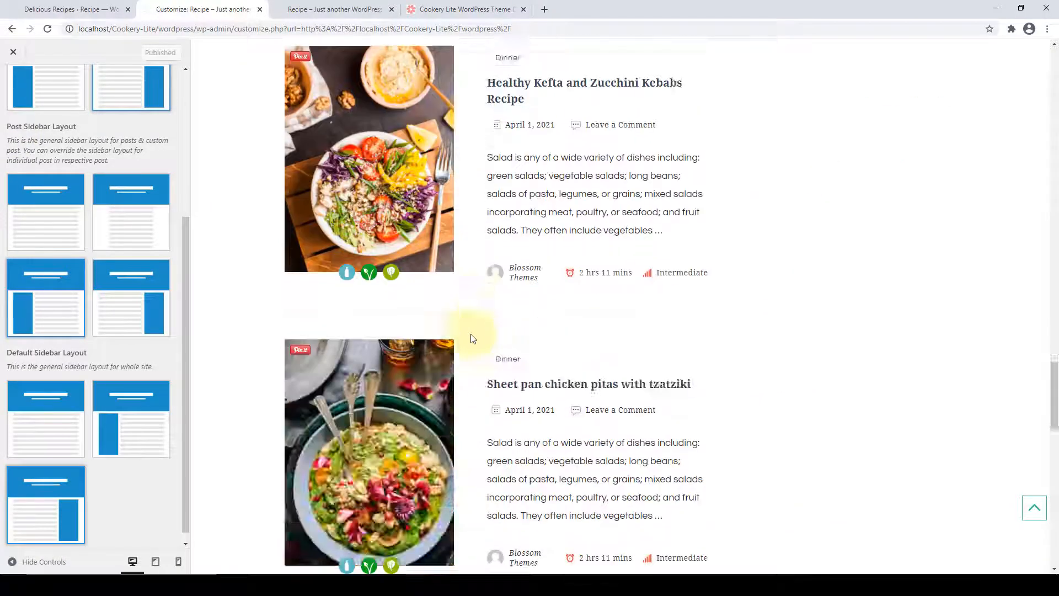
scroll(473, 338, "down", 10)
scroll(473, 338, "down", 9)
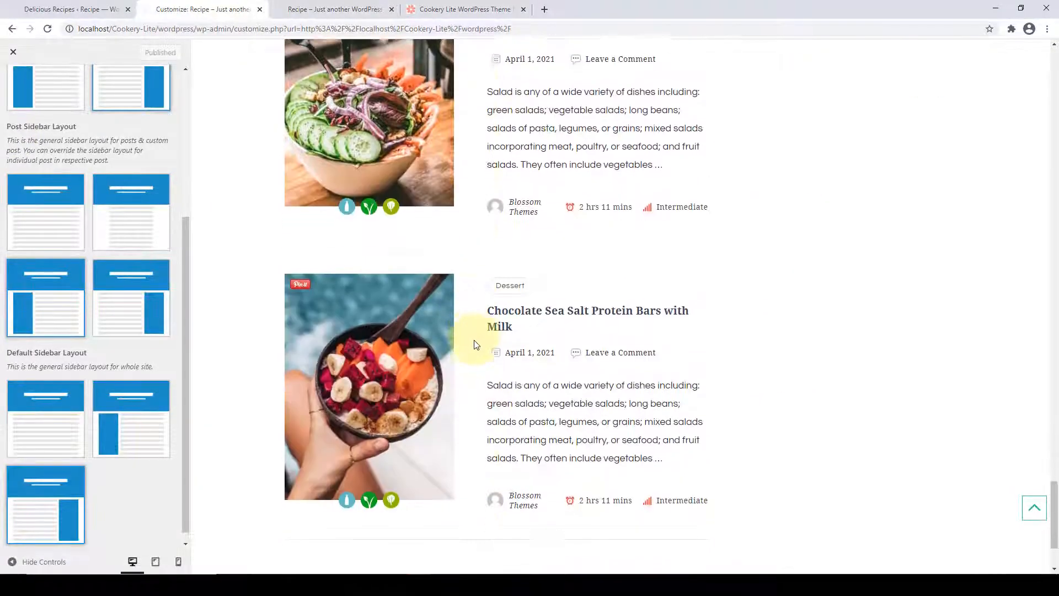
Browse page 2 of the recipe listing and open the Baked delicious mozzarella chicken Burger post.
left_click(316, 455)
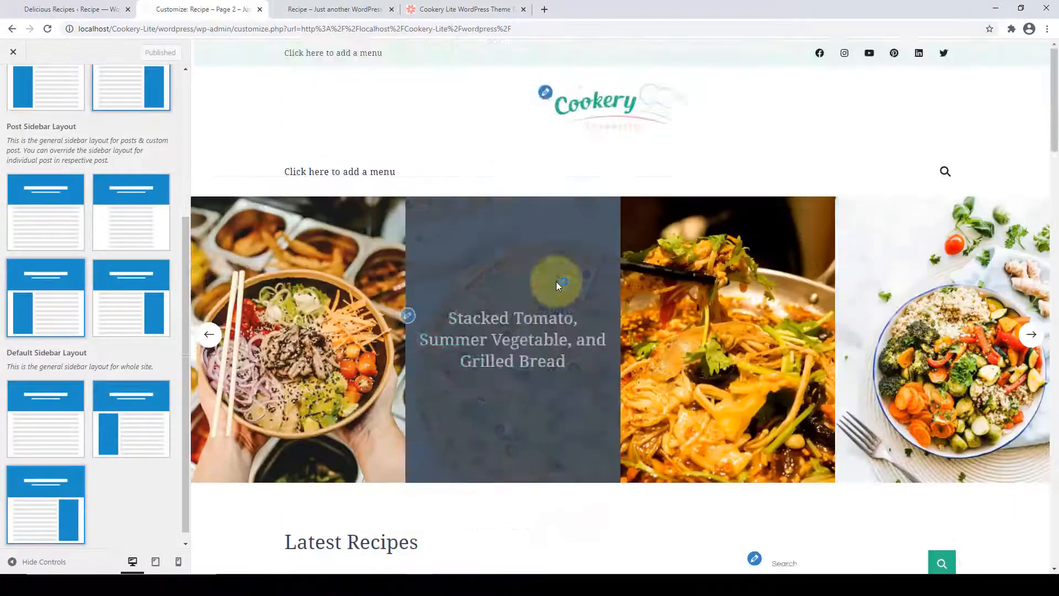
scroll(555, 282, "down", 15)
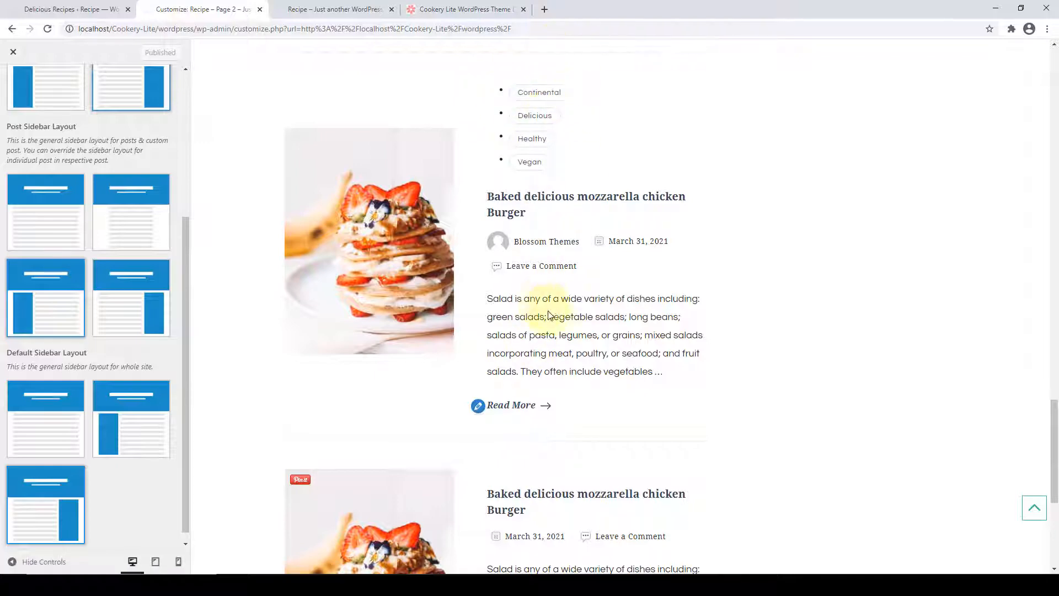
scroll(618, 185, "up", 2)
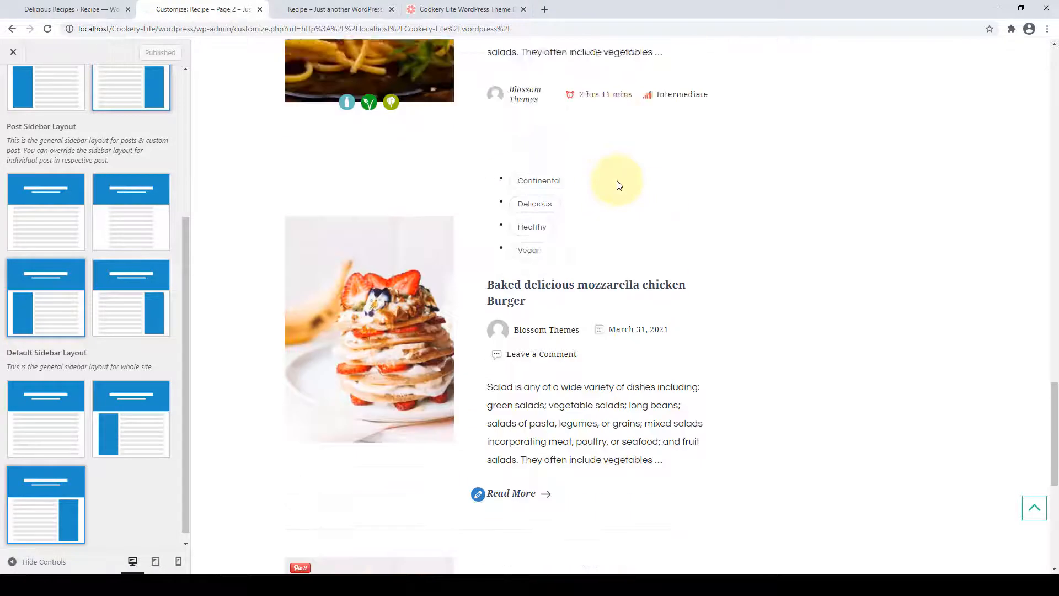
scroll(618, 184, "up", 5)
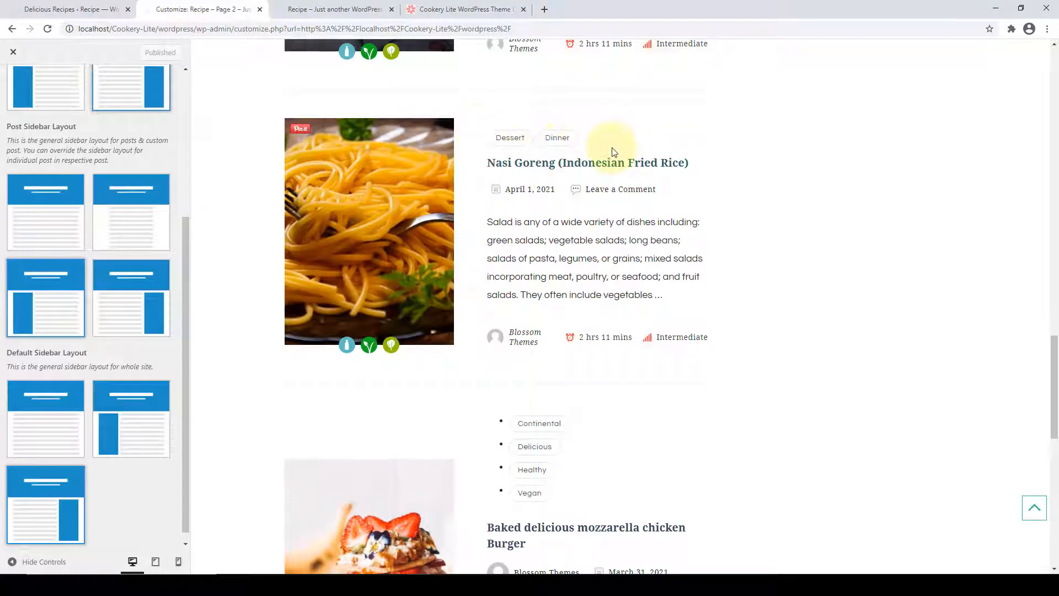
scroll(618, 156, "down", 5)
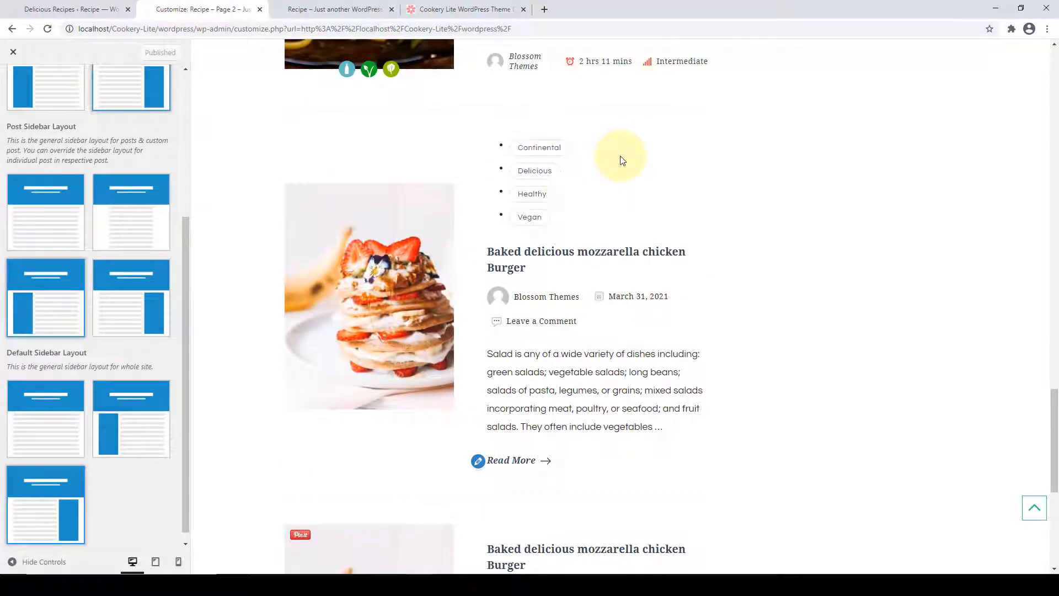
scroll(622, 160, "down", 1)
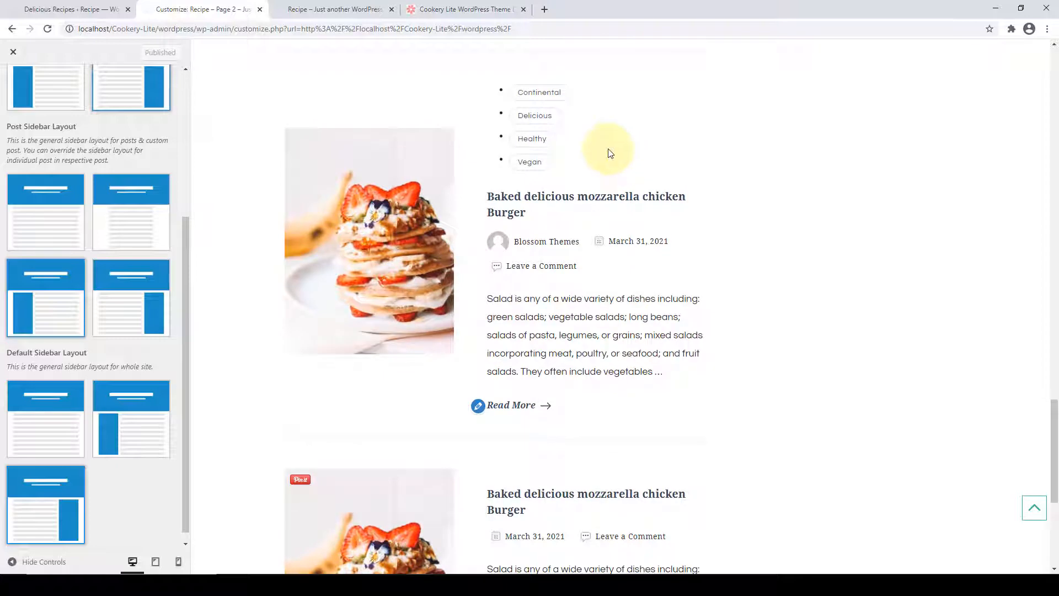
scroll(546, 269, "down", 3)
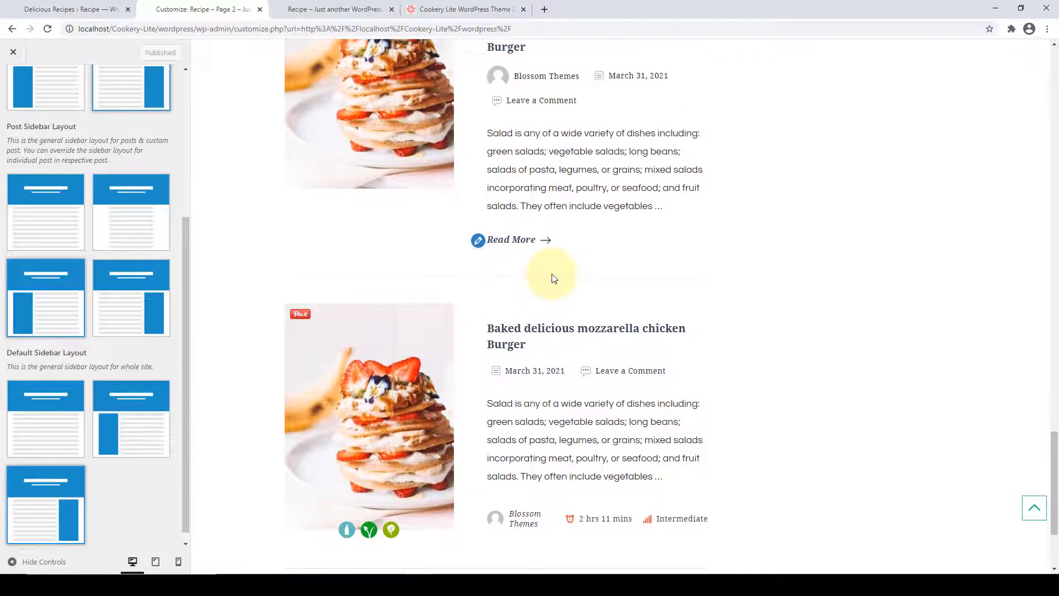
scroll(562, 270, "up", 2)
left_click(539, 145)
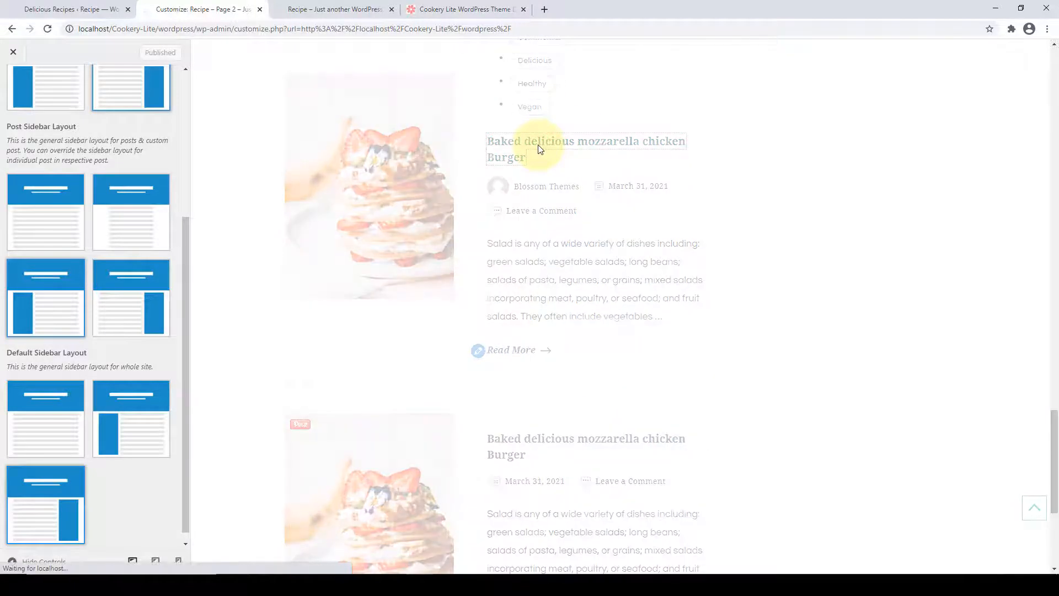
Try the right-sidebar, then the no-sidebar centered layout for single posts.
scroll(468, 232, "down", 7)
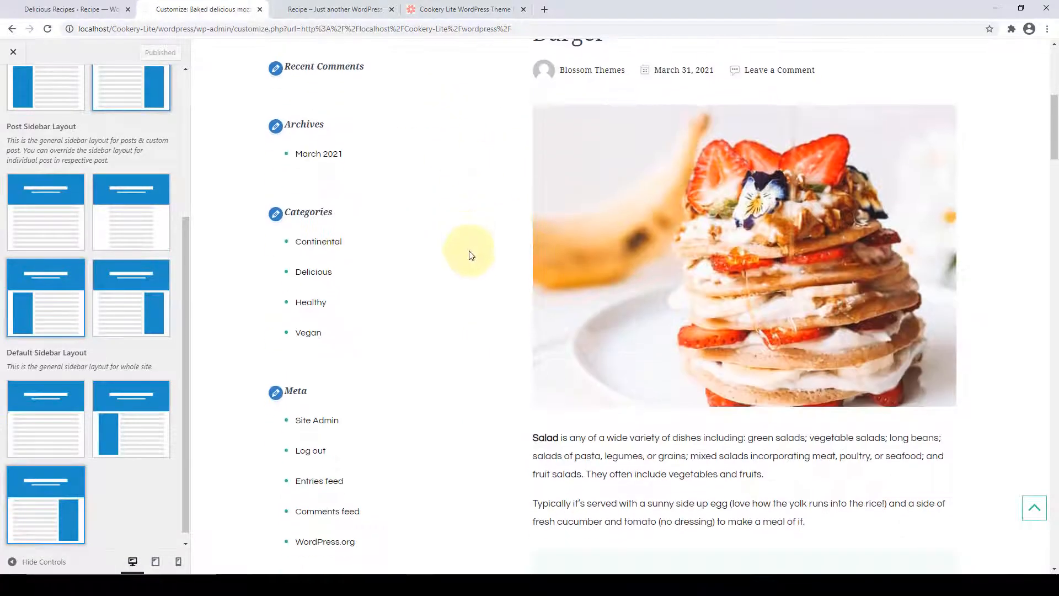
scroll(478, 314, "up", 5)
scroll(496, 322, "up", 2)
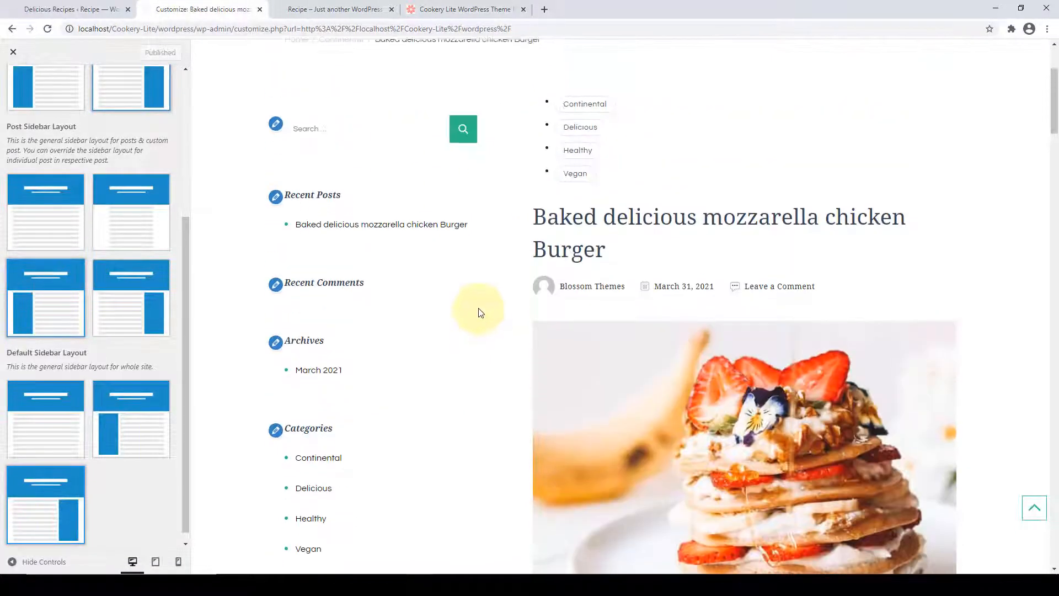
scroll(498, 322, "down", 2)
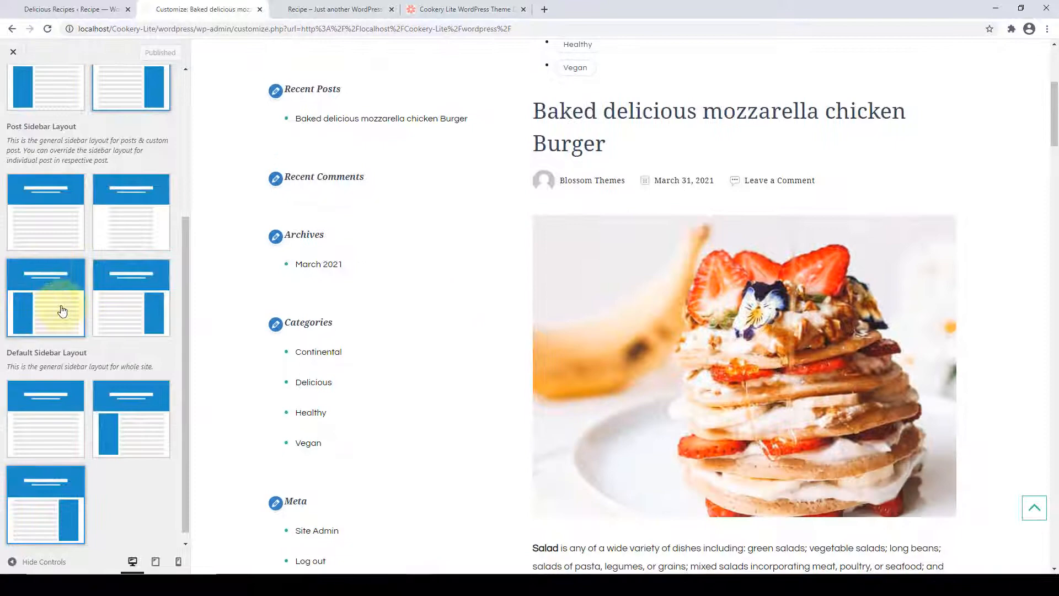
left_click(115, 298)
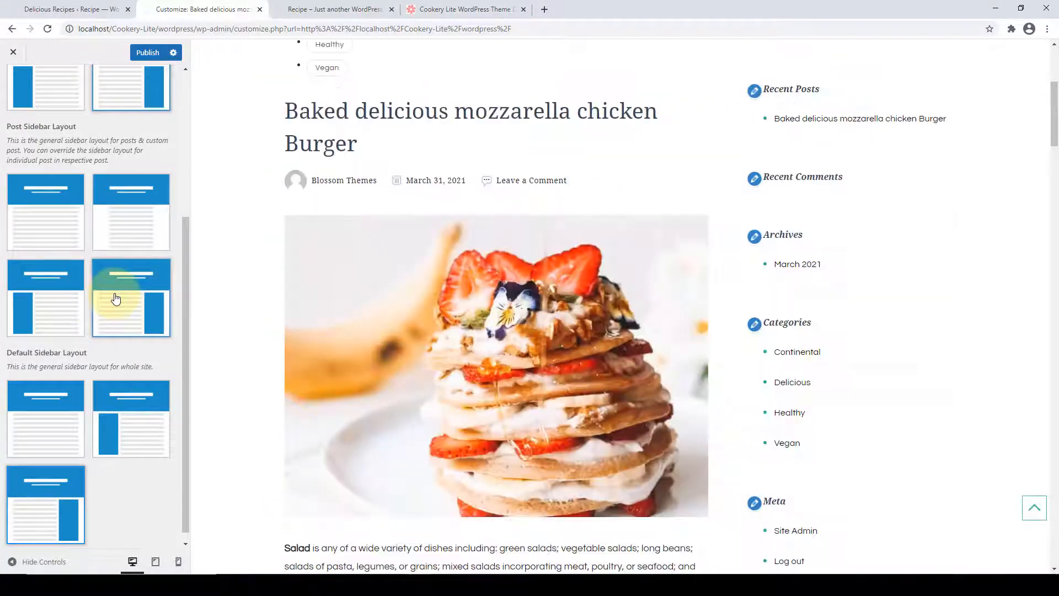
scroll(803, 371, "down", 4)
scroll(810, 324, "up", 4)
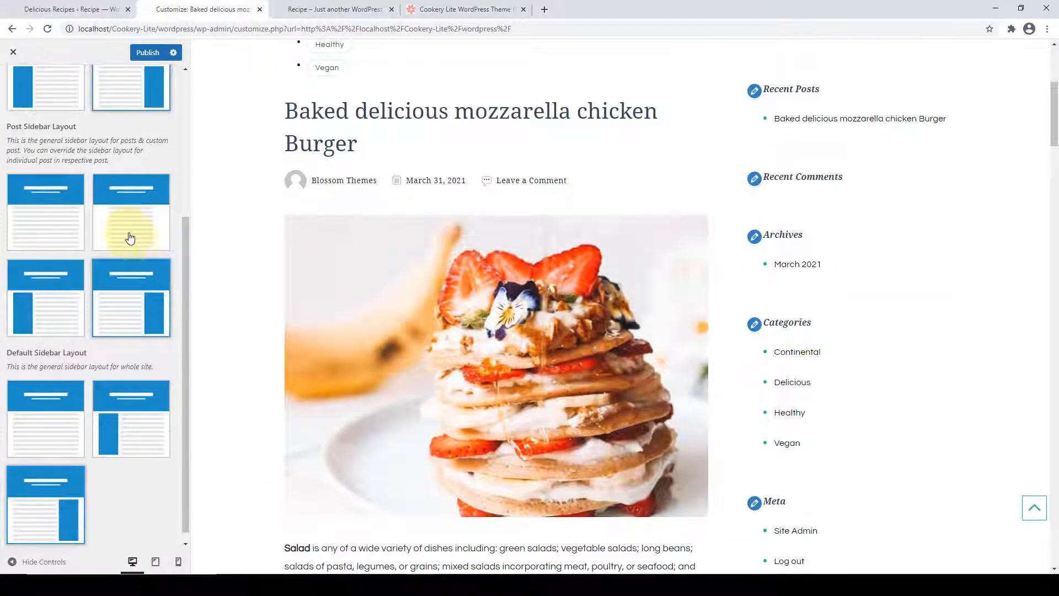
left_click(131, 237)
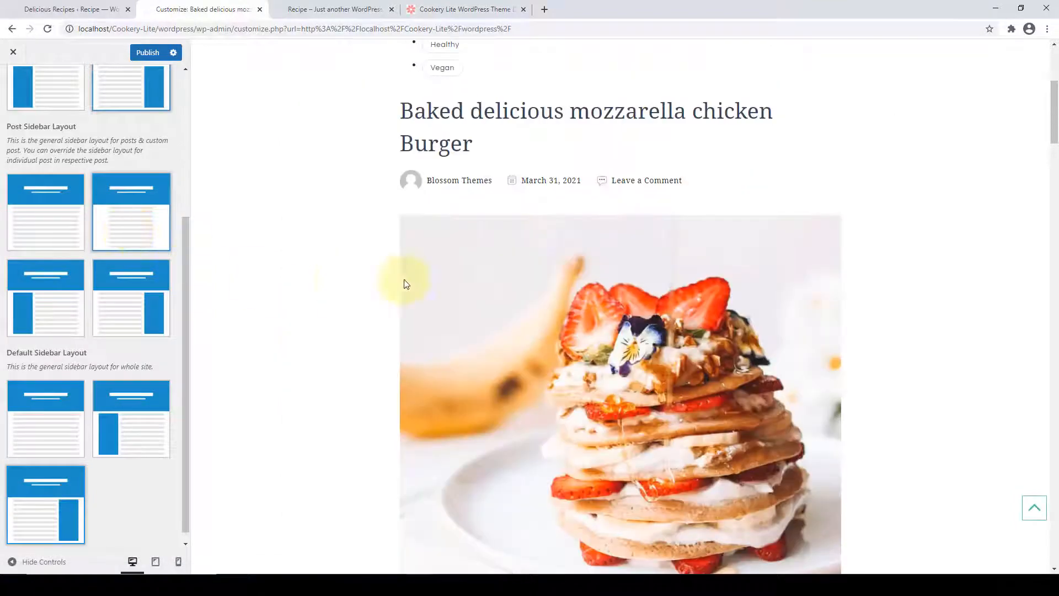
Try the full-width post layout, then settle on the Right Sidebar layout.
scroll(702, 158, "up", 2)
scroll(700, 188, "down", 3)
scroll(739, 343, "down", 7)
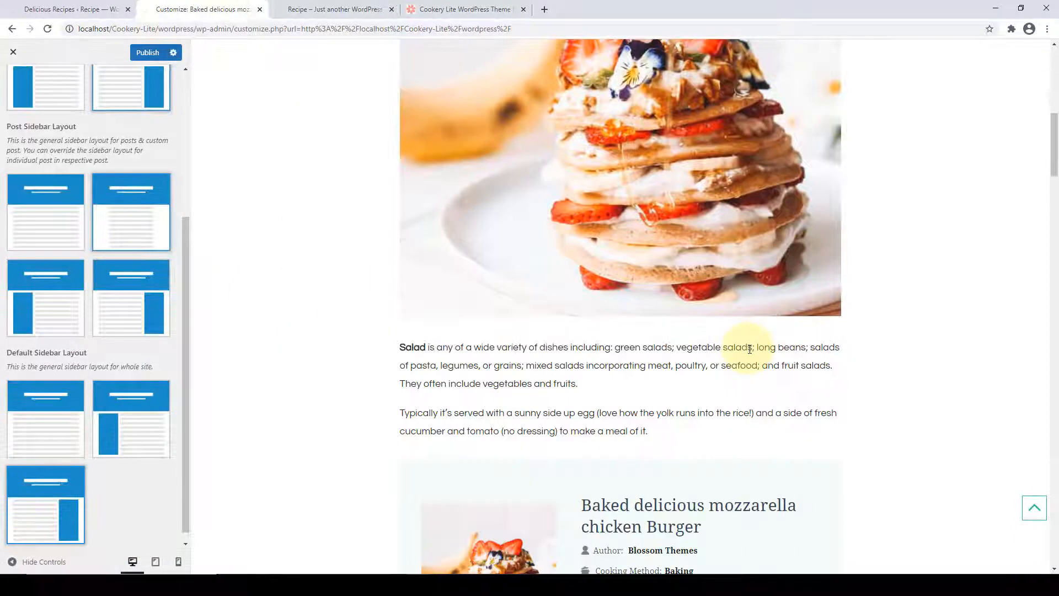
scroll(746, 338, "up", 2)
left_click(68, 231)
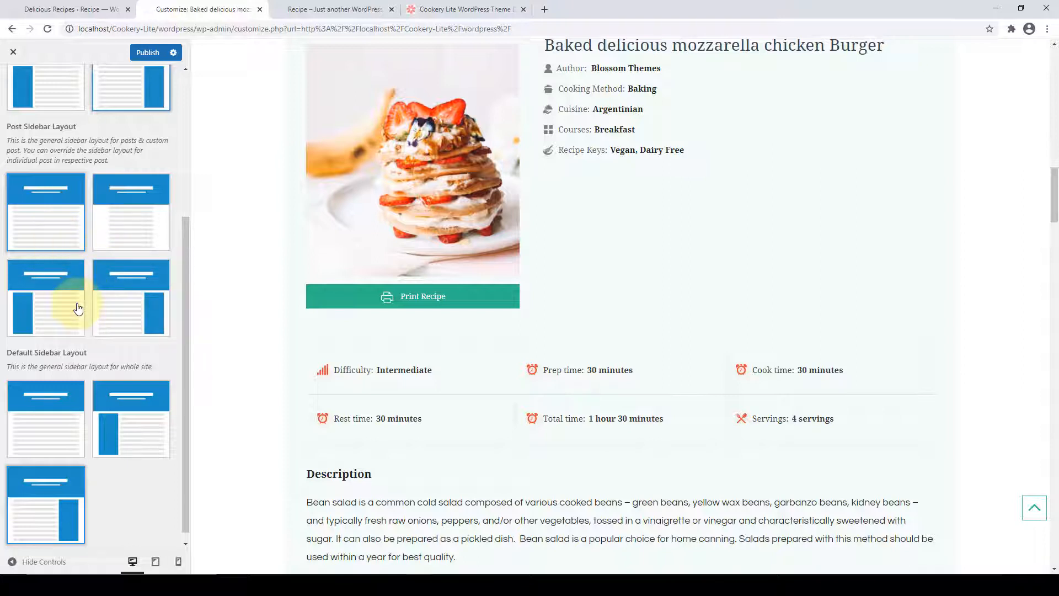
left_click(125, 305)
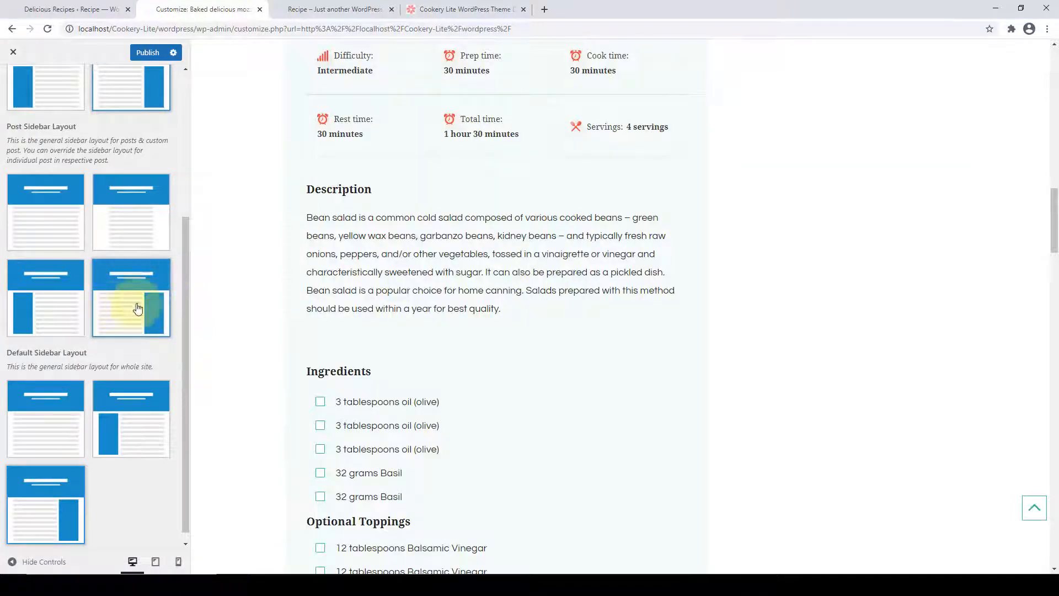
scroll(546, 249, "up", 15)
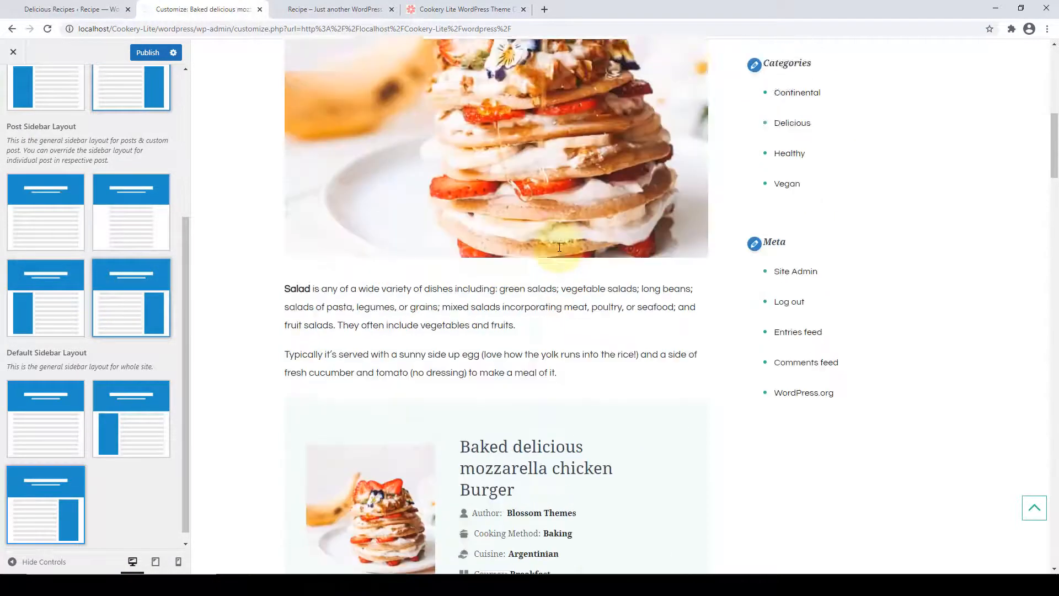
scroll(559, 251, "up", 3)
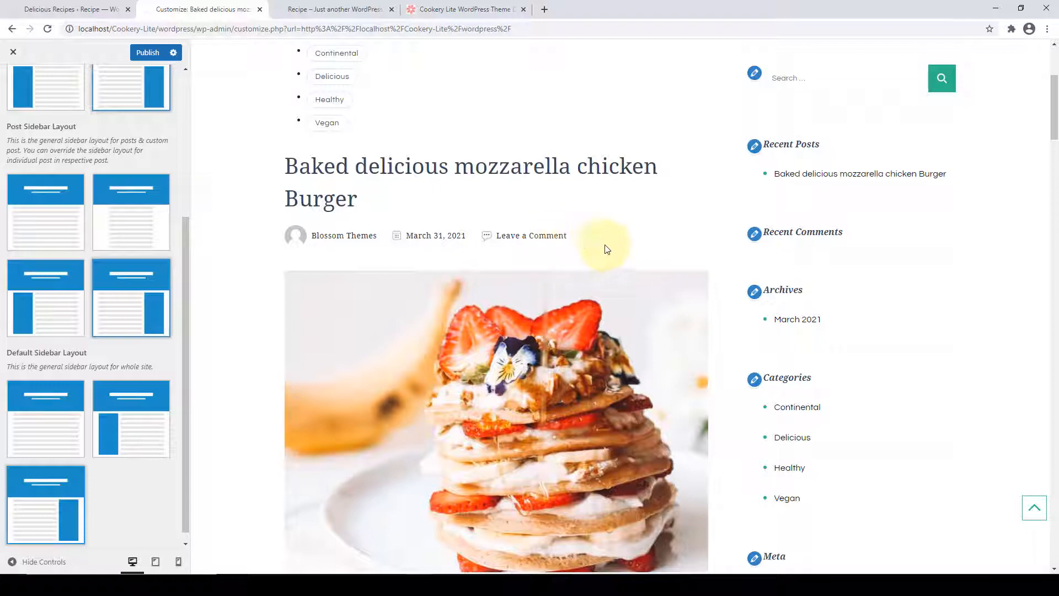
scroll(761, 233, "up", 3)
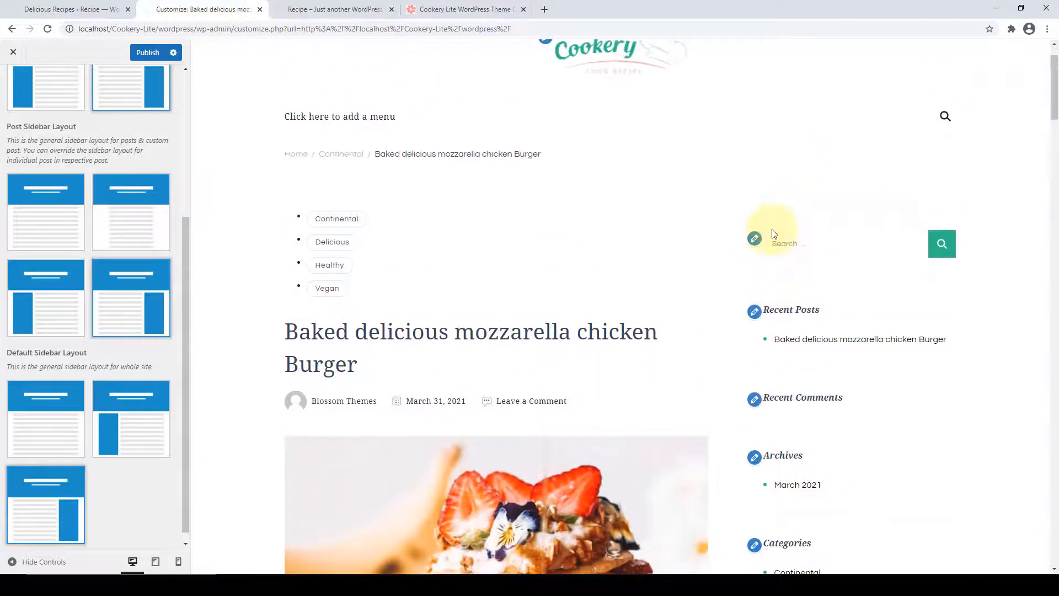
scroll(772, 237, "down", 11)
scroll(795, 328, "up", 4)
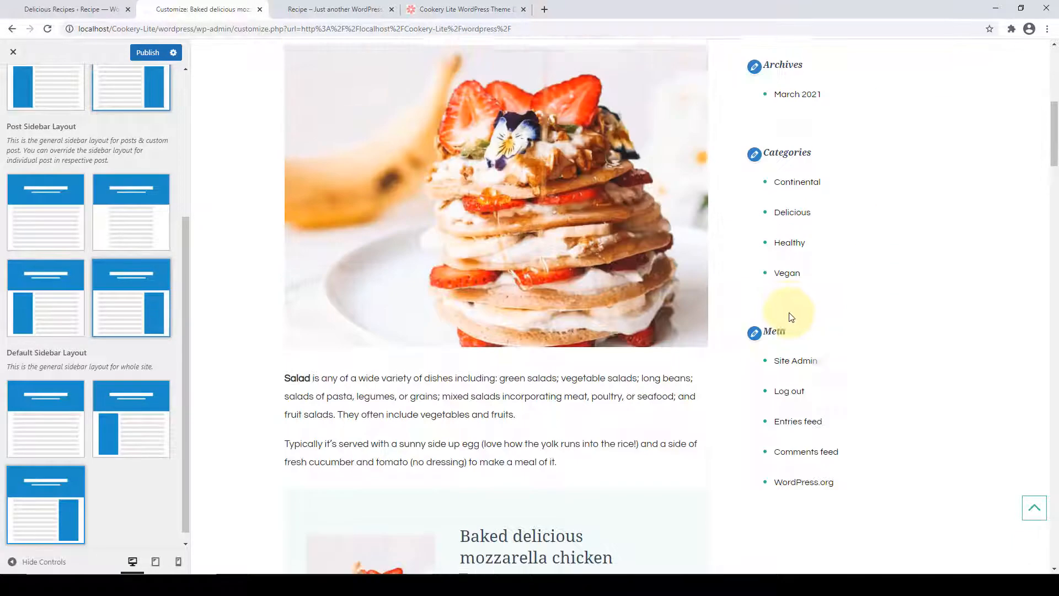
scroll(790, 316, "up", 5)
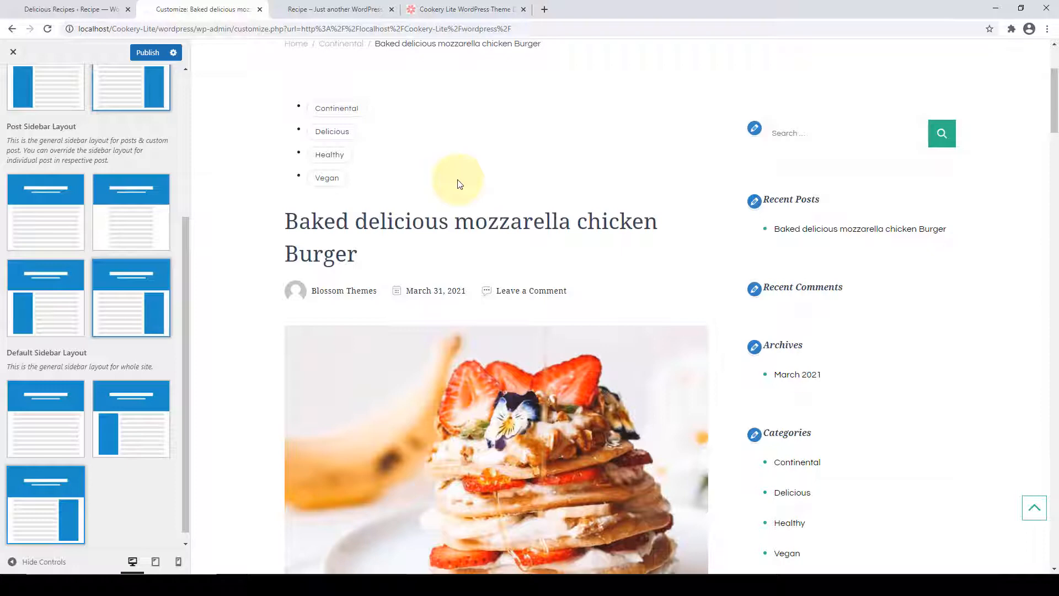
Open a new post editor in a separate tab via Posts > Add New.
left_click(37, 6)
mouse_move(15, 76)
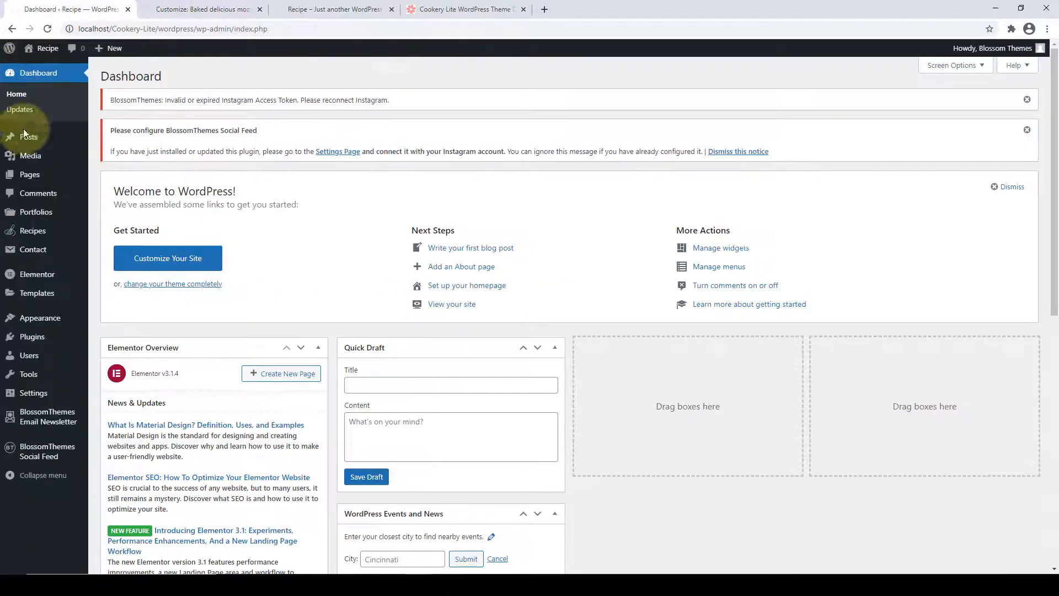
mouse_move(43, 139)
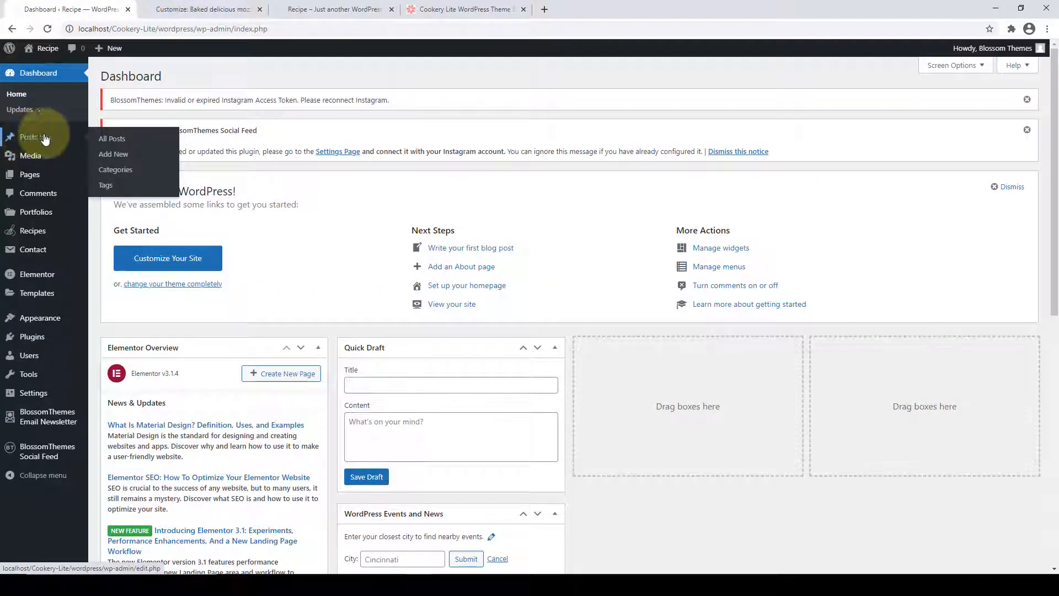
right_click(124, 152)
left_click(144, 158)
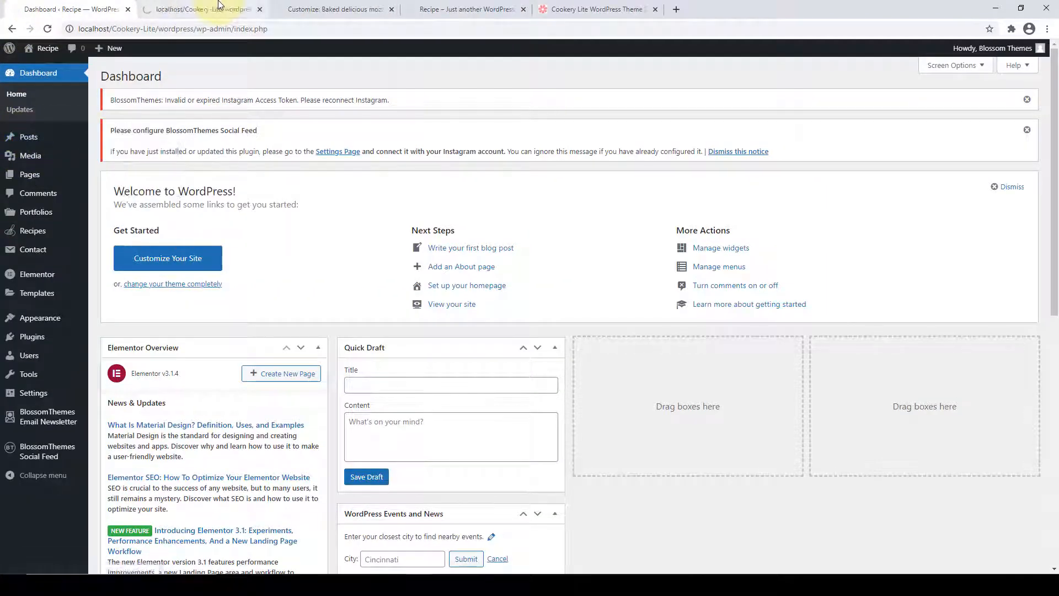
left_click(216, 10)
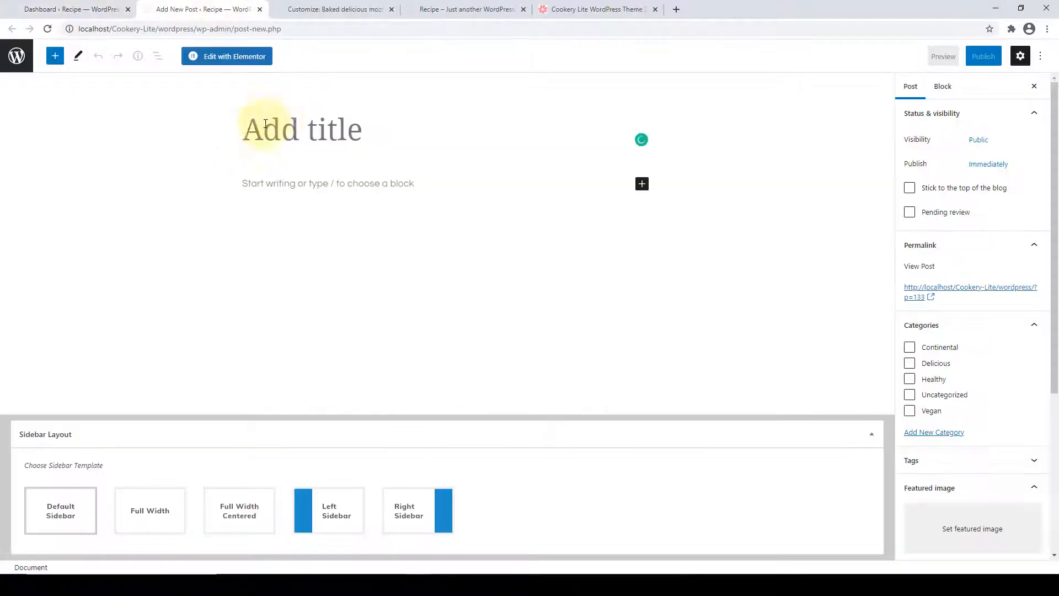
Write the Sheet pan chicken pitas with tzatziki recipe post and scroll down to Sidebar Layout.
left_click(270, 191)
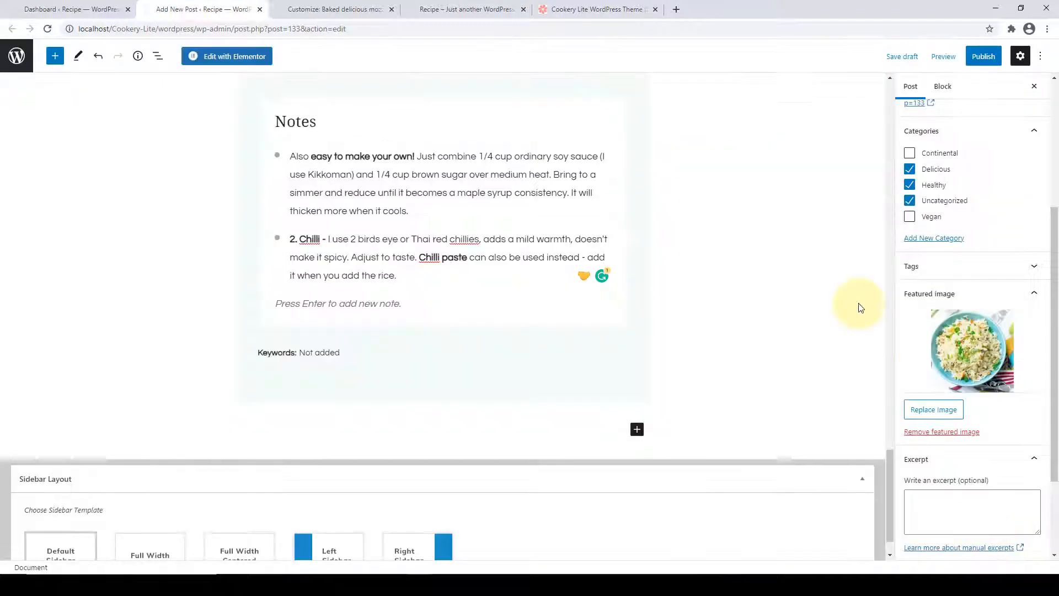
scroll(851, 309, "up", 10)
scroll(831, 353, "up", 15)
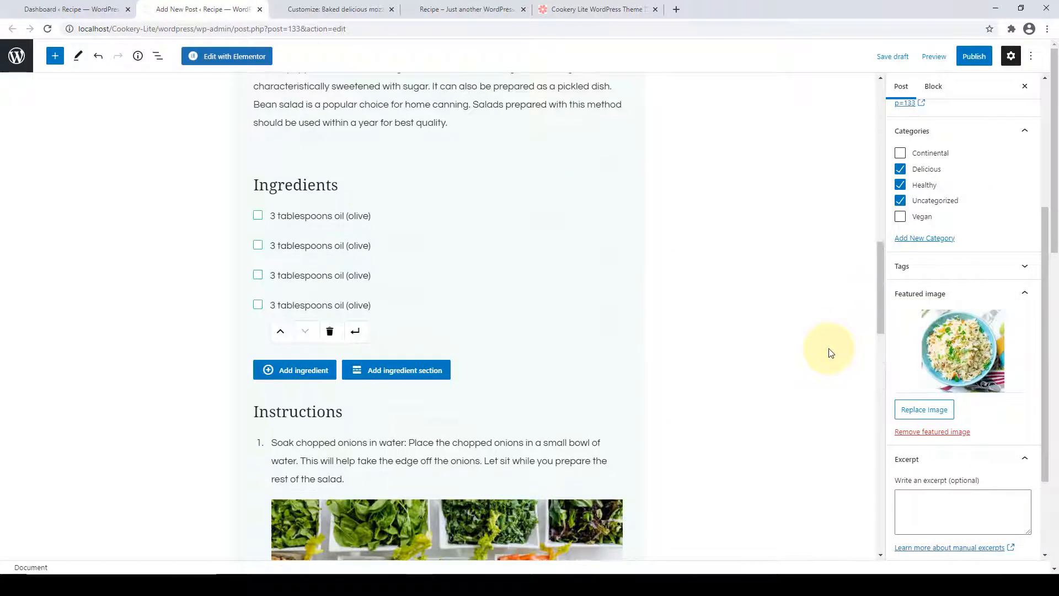
scroll(830, 353, "up", 2)
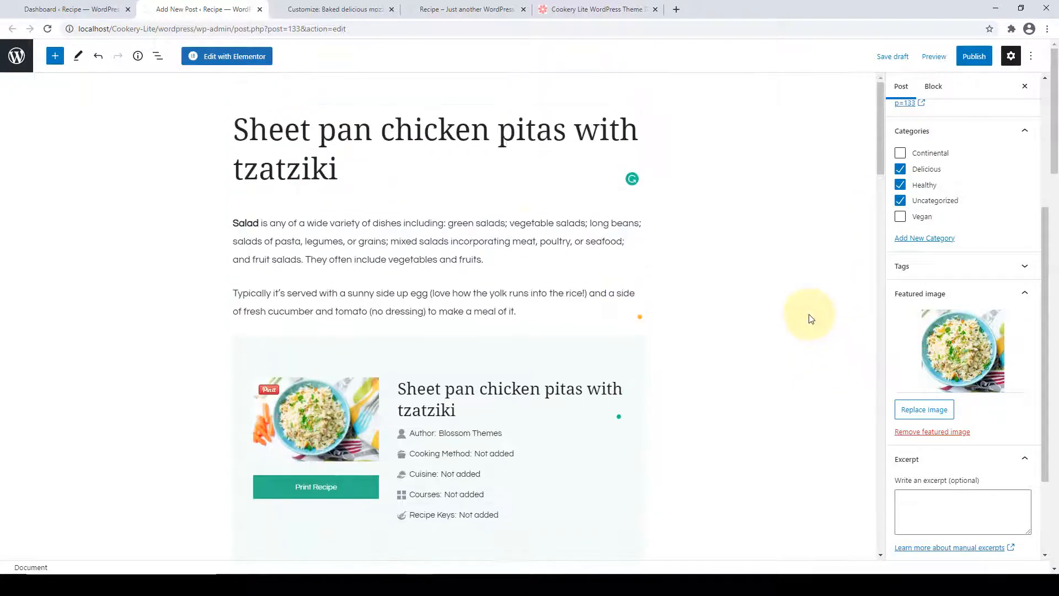
left_click_drag(884, 211, 873, 544)
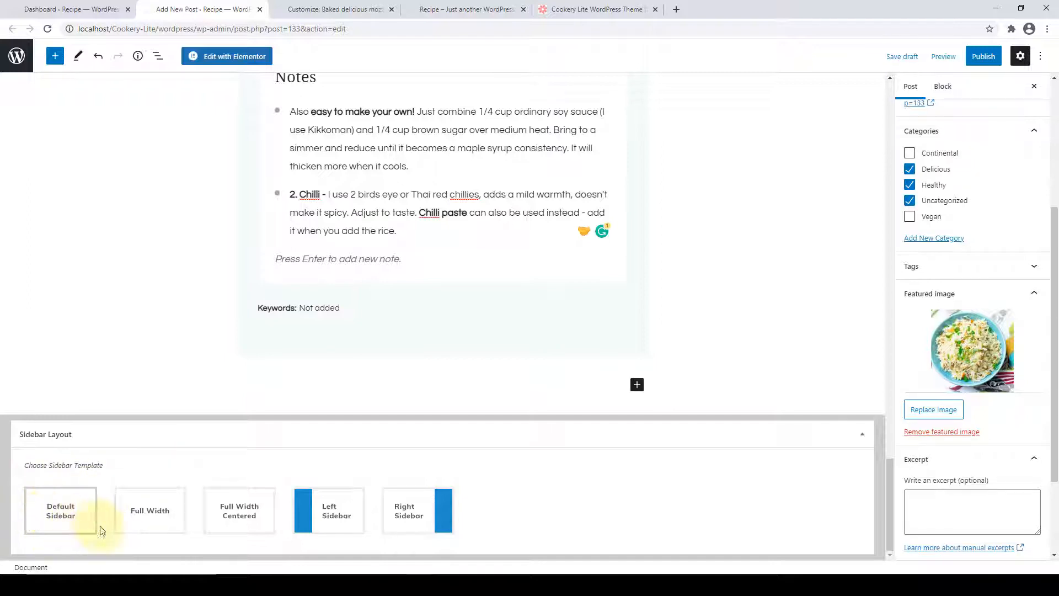
Set the post layout to Full Width Centered and publish the post.
left_click(245, 519)
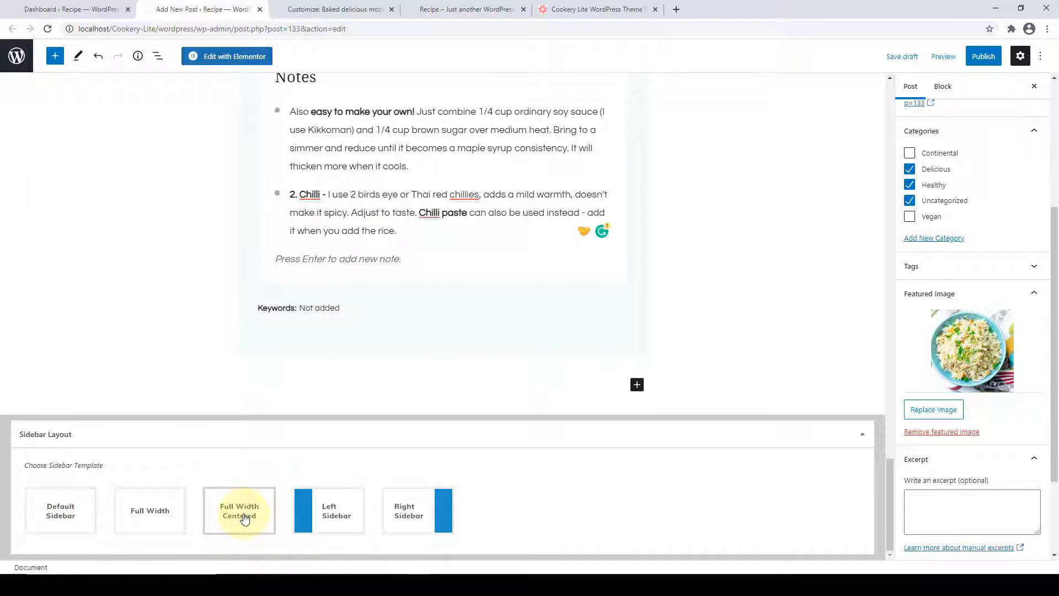
left_click(986, 57)
left_click(960, 57)
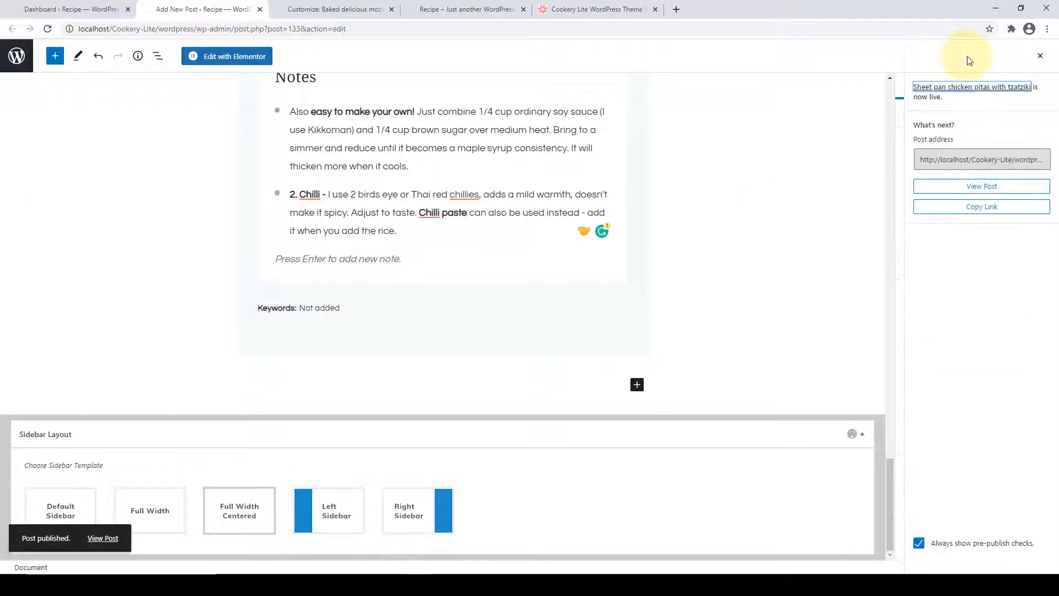
Open the published post's live page in a new tab and return to the editor.
right_click(112, 546)
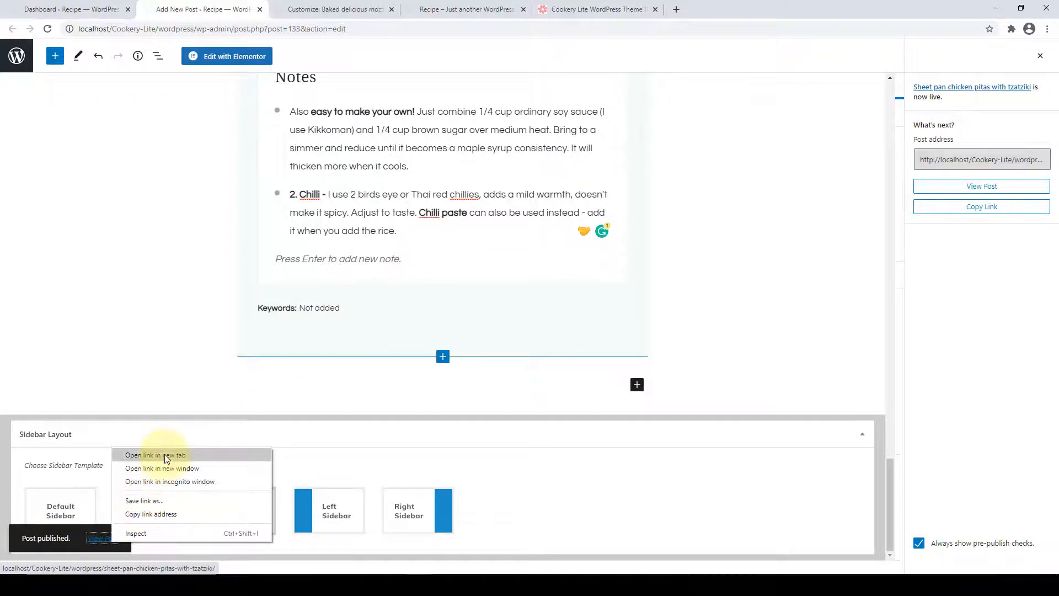
left_click(143, 455)
left_click_drag(318, 4, 425, 9)
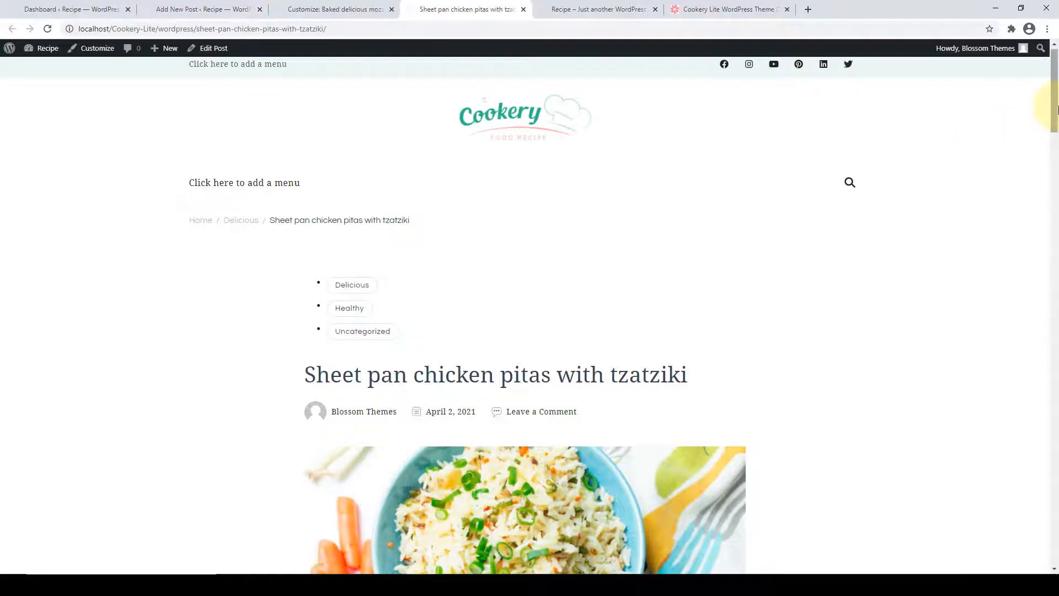
left_click_drag(1053, 105, 1035, 135)
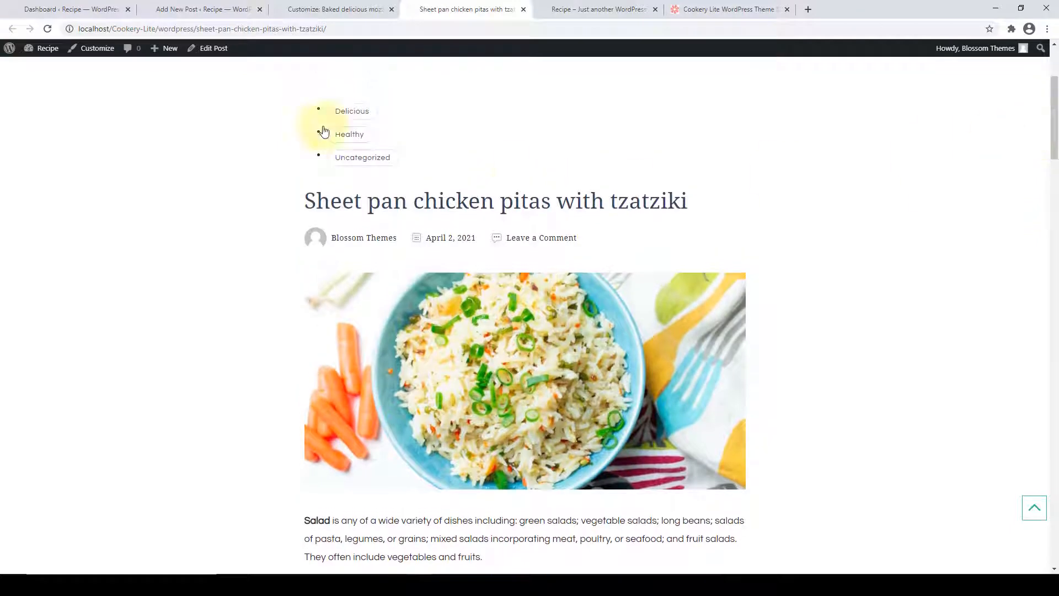
left_click(172, 7)
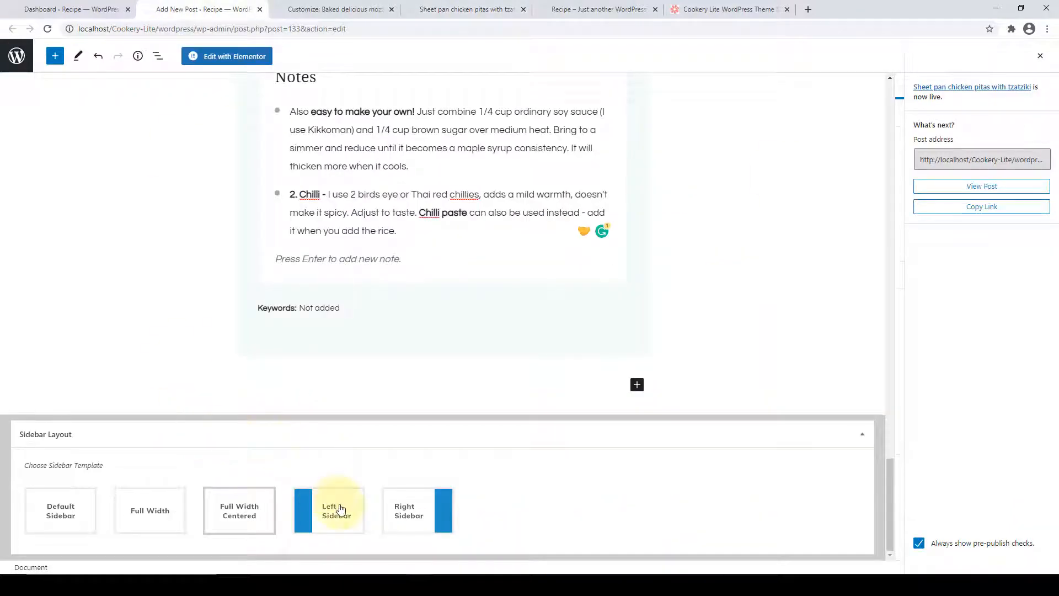
Change the post layout to Left Sidebar and update the post.
left_click(335, 507)
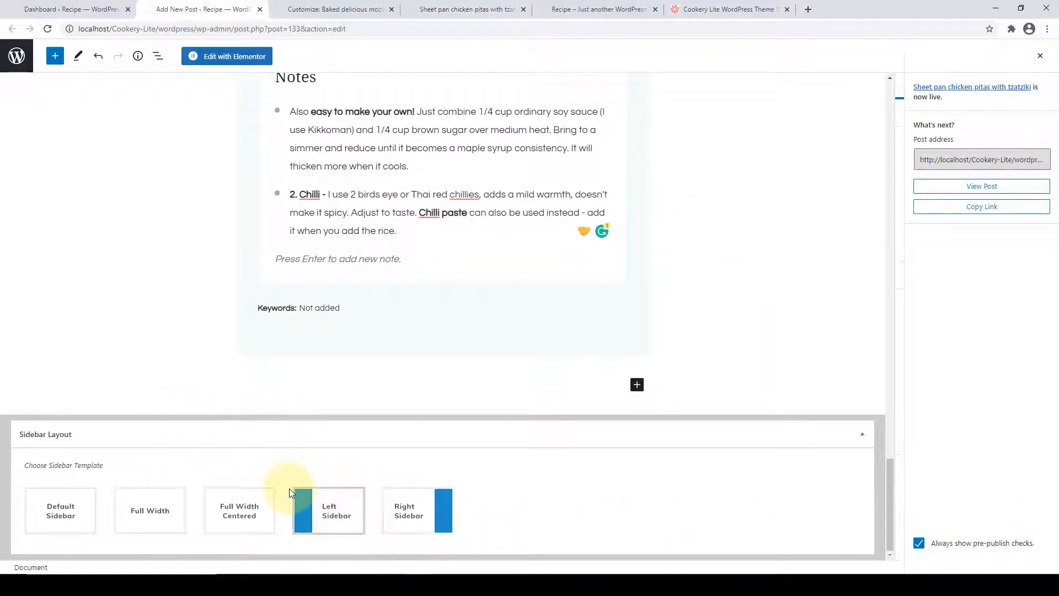
left_click(1041, 59)
left_click(979, 56)
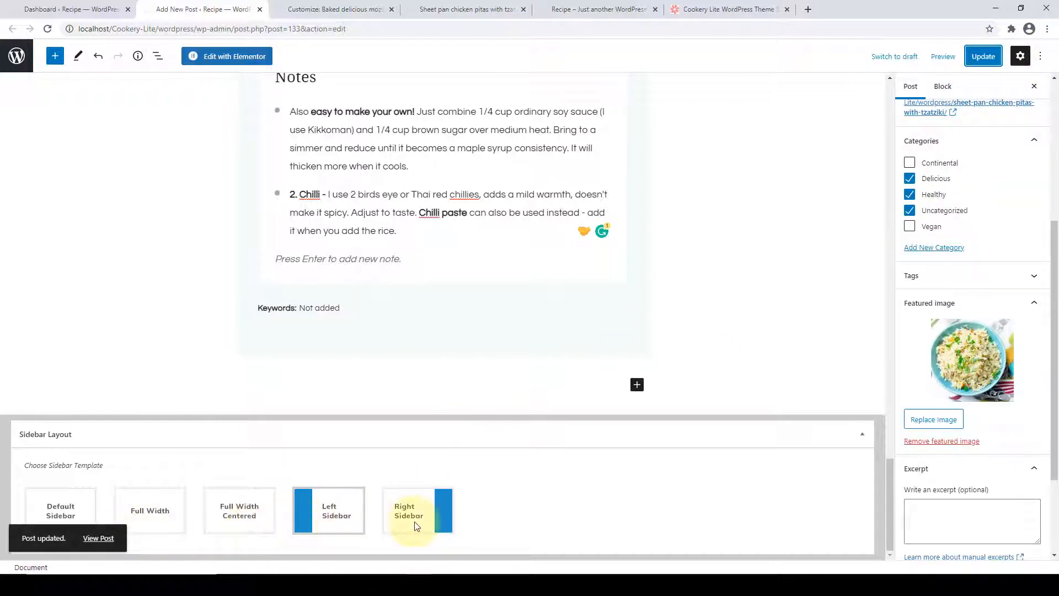
Reload the live post page to check the Left Sidebar layout, then go back to the Customizer.
left_click(436, 14)
left_click(47, 29)
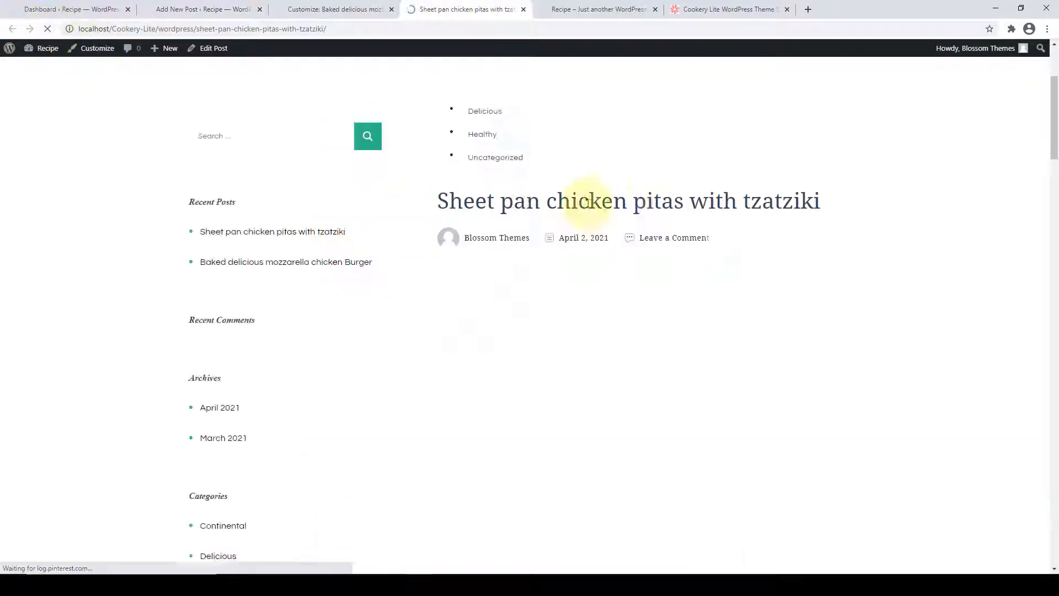
scroll(304, 420, "down", 3)
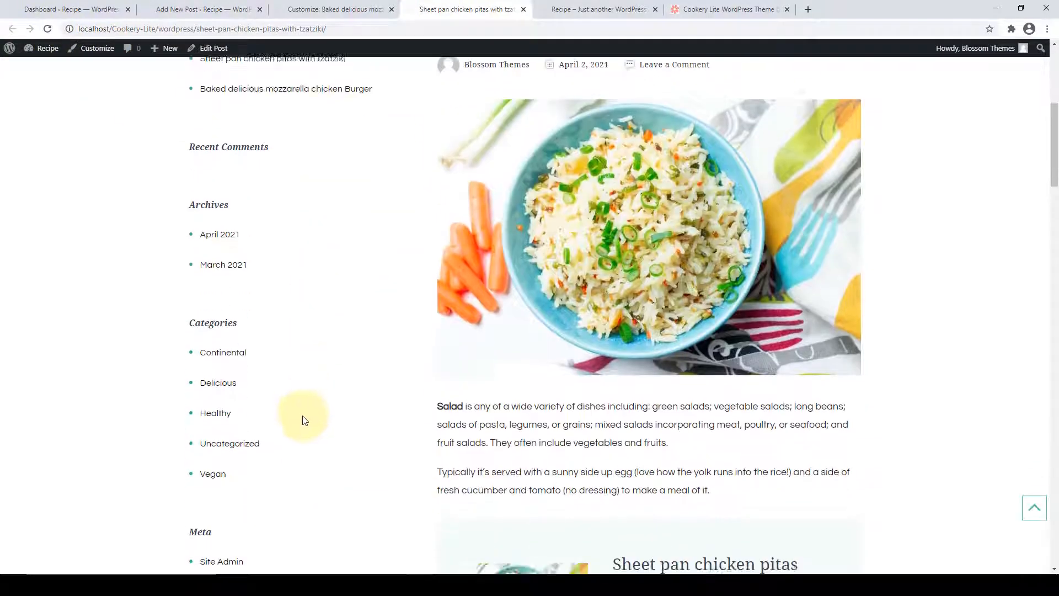
scroll(307, 452, "down", 9)
scroll(342, 331, "up", 12)
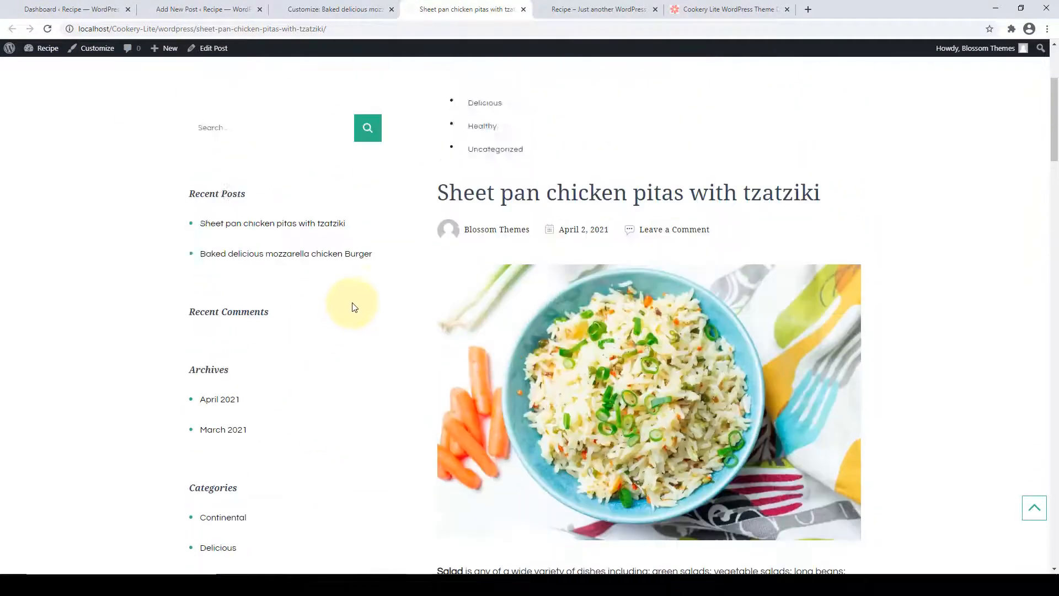
scroll(354, 307, "up", 1)
left_click(207, 7)
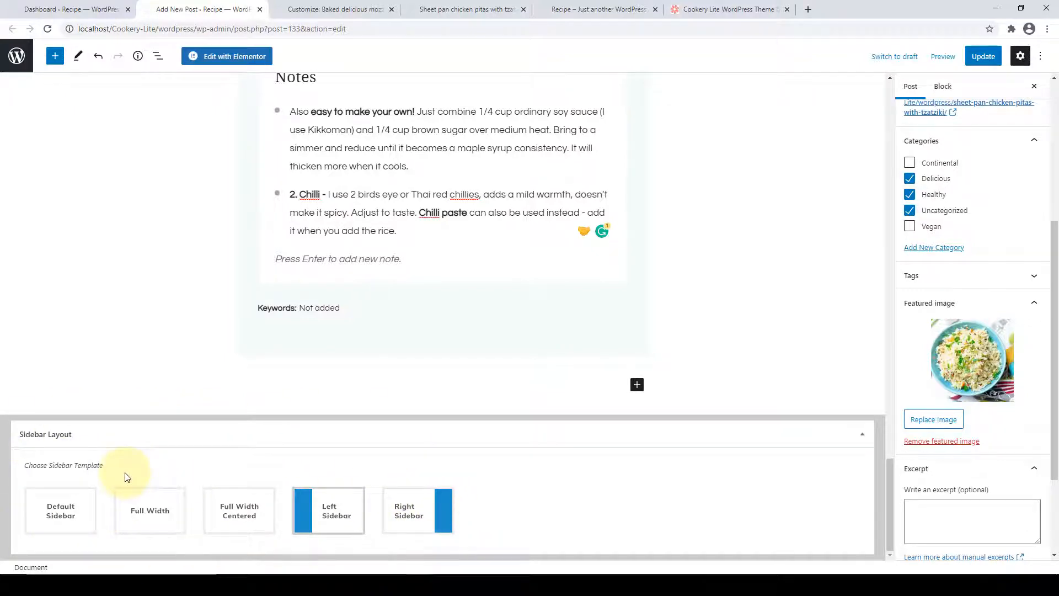
left_click(336, 9)
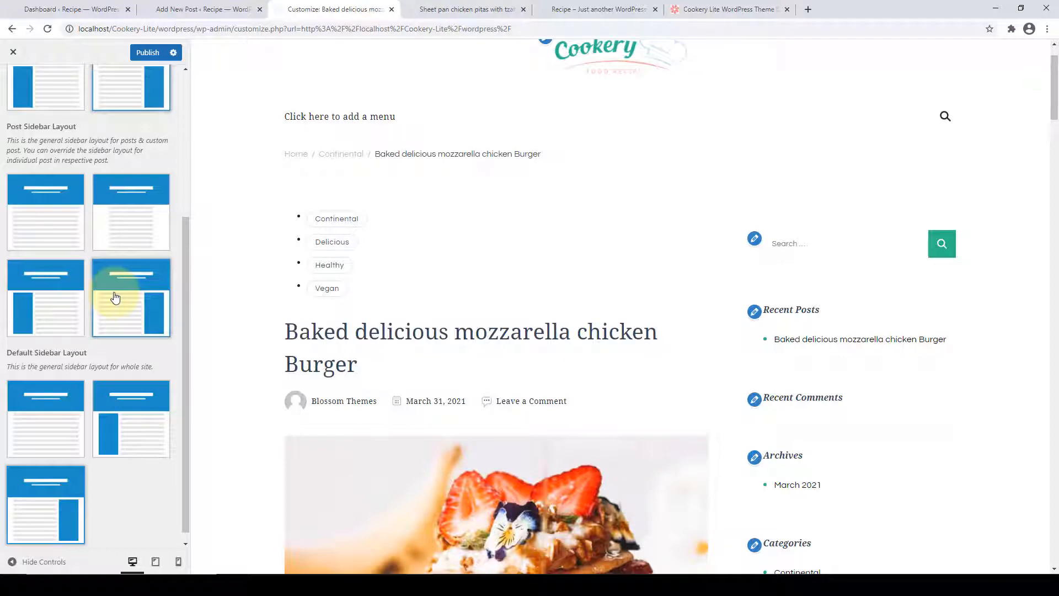
Close the post and editor tabs and load the home page in the Customizer preview.
left_click(524, 9)
left_click(237, 10)
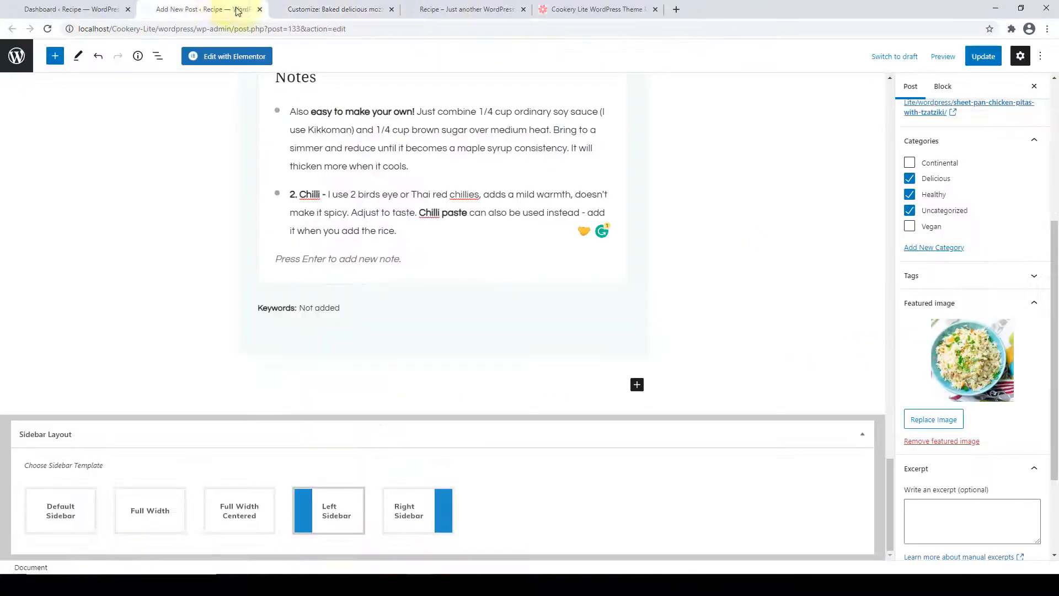
left_click(259, 9)
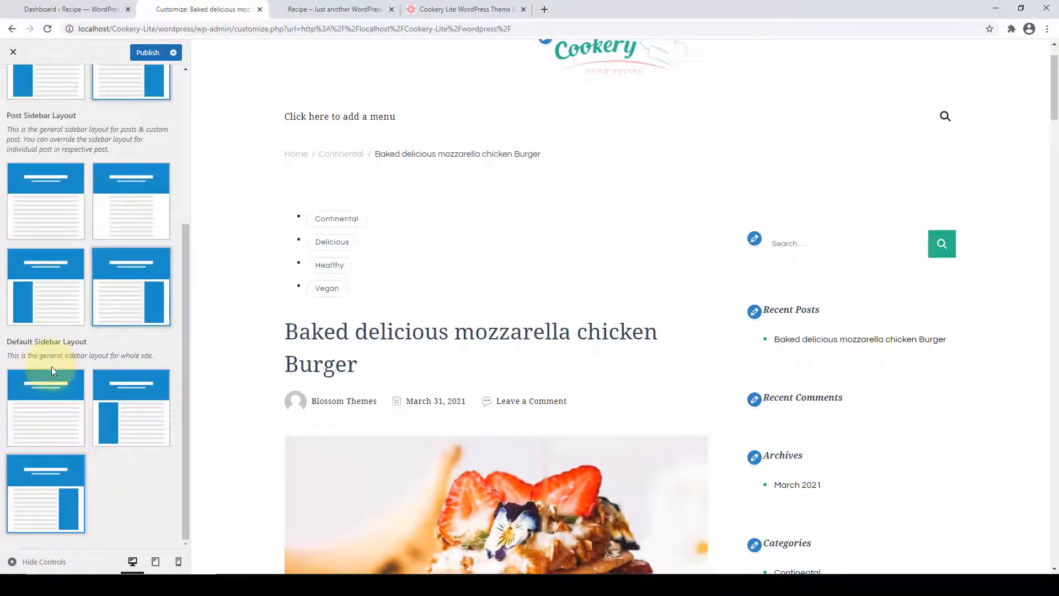
scroll(406, 303, "up", 1)
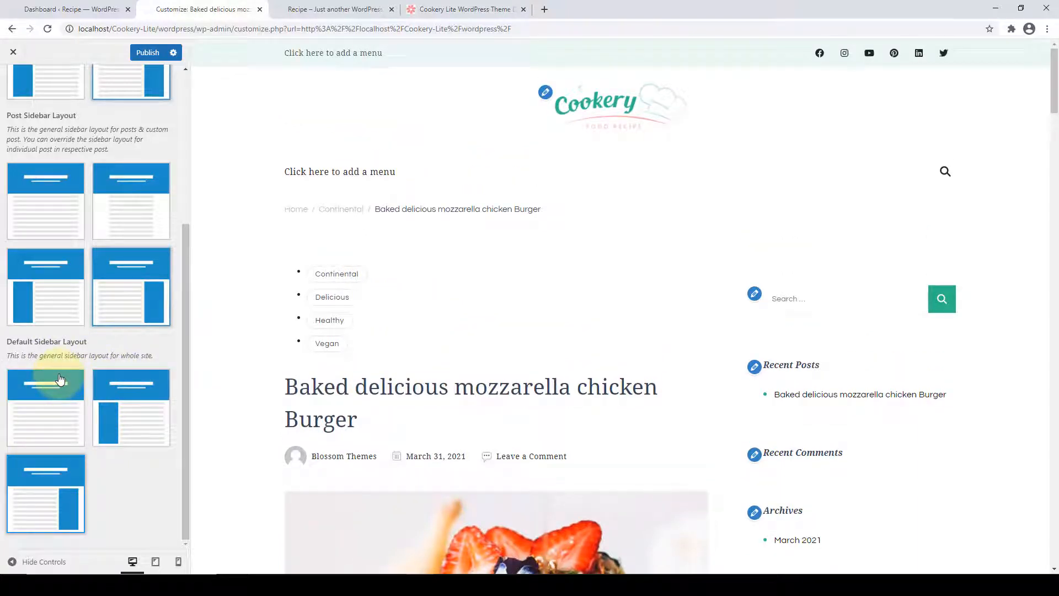
left_click(598, 102)
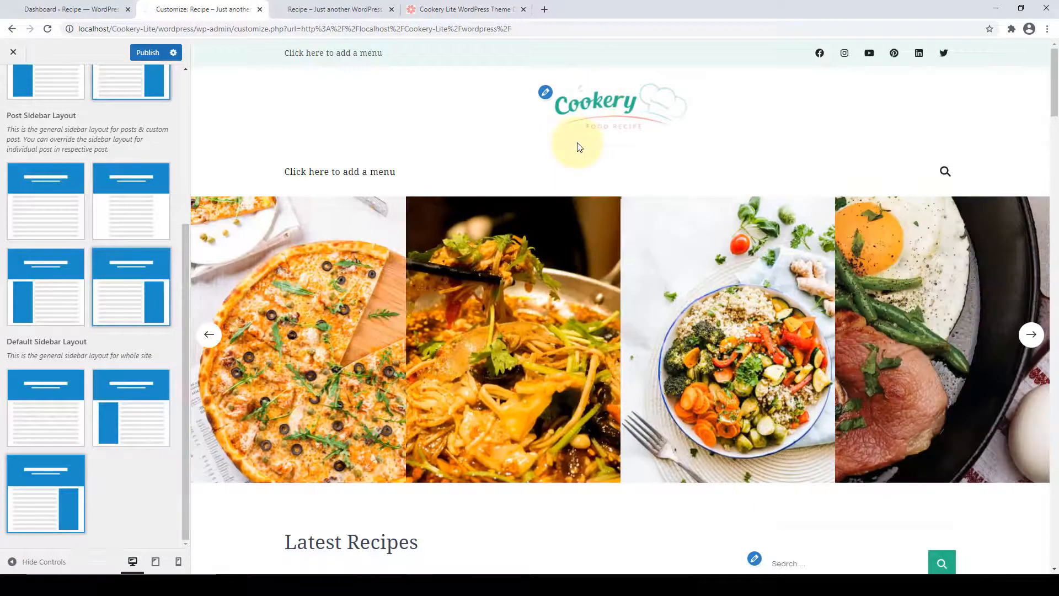
scroll(599, 174, "down", 4)
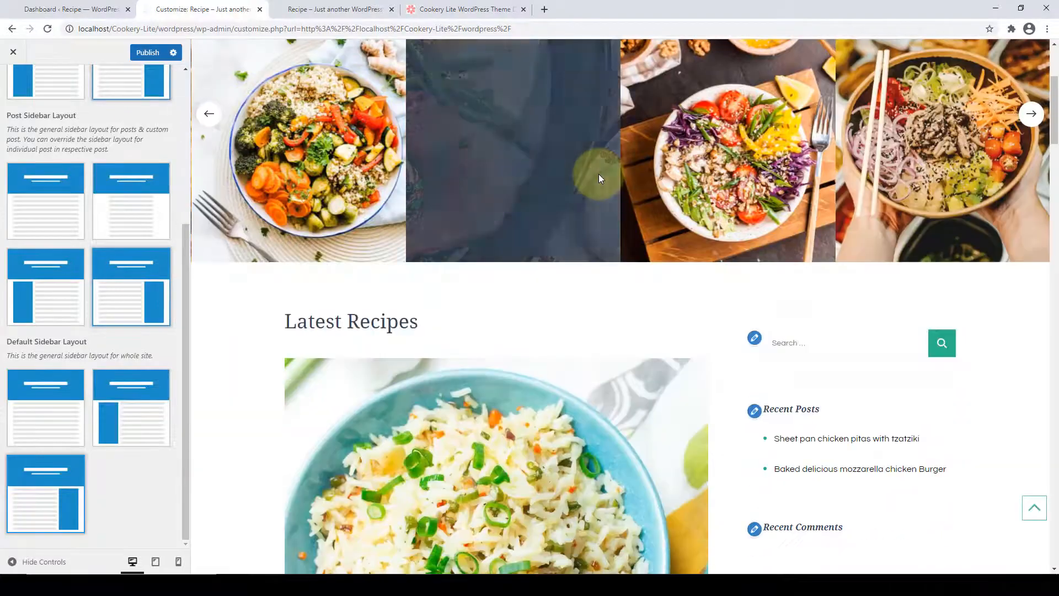
scroll(855, 160, "down", 5)
scroll(862, 317, "down", 4)
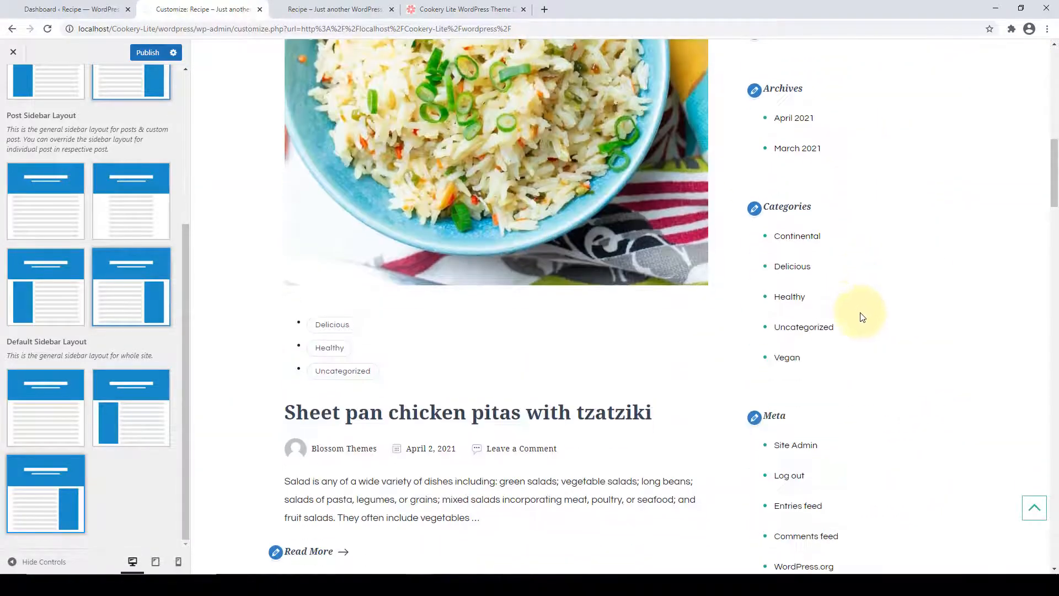
scroll(863, 279, "down", 2)
scroll(862, 270, "up", 7)
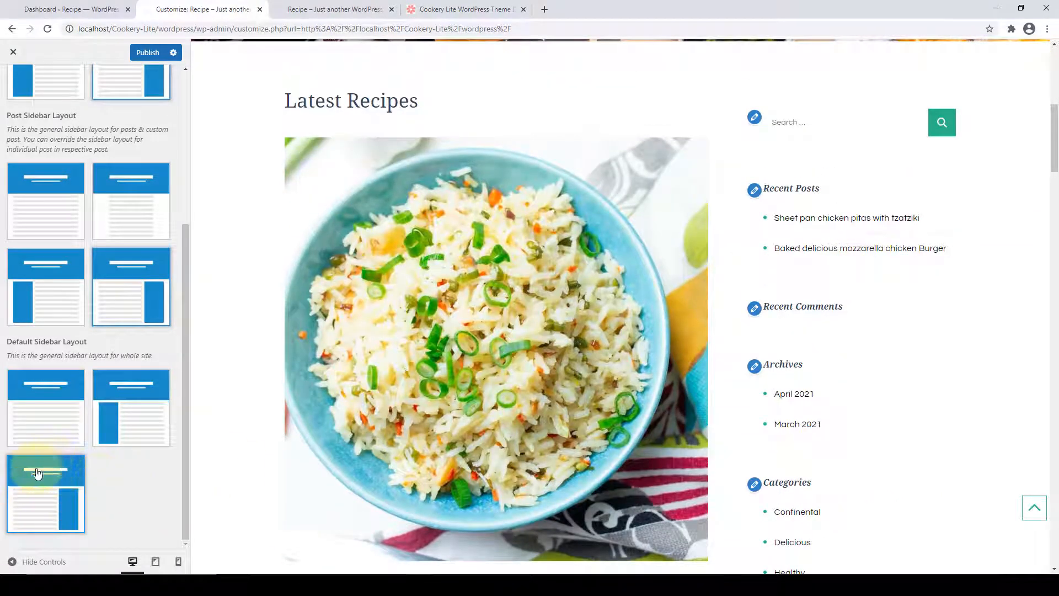
Try left and no-sidebar default layouts, then set the site-wide layout to Right Sidebar.
left_click(145, 415)
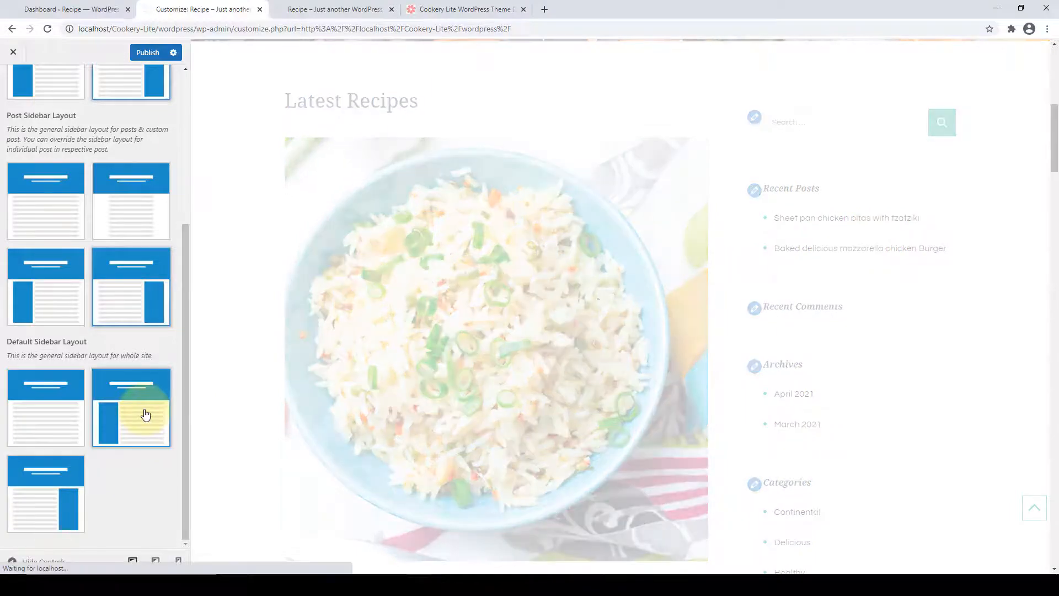
left_click(74, 403)
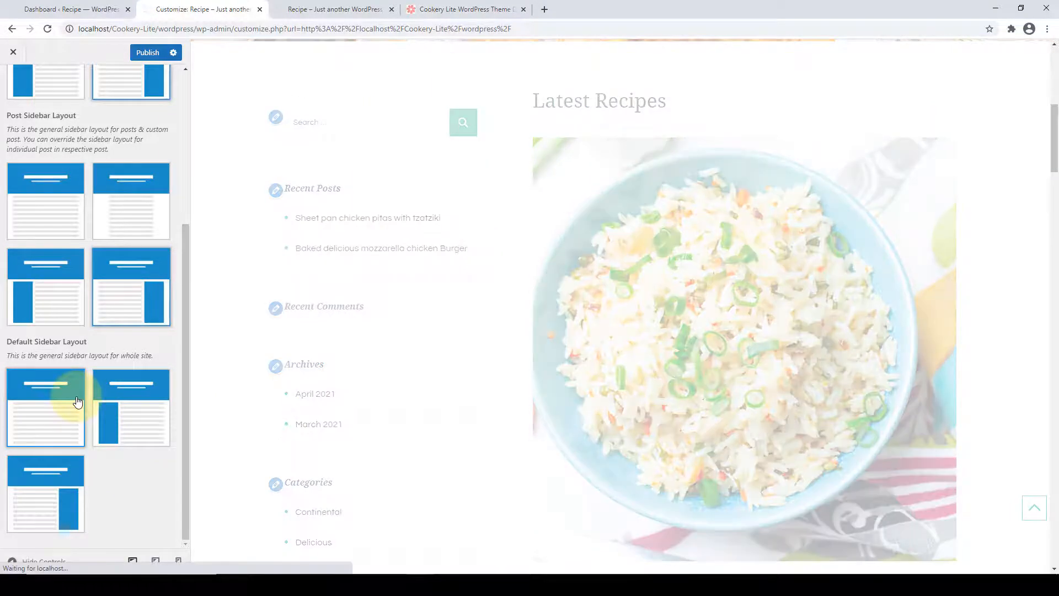
scroll(590, 407, "down", 10)
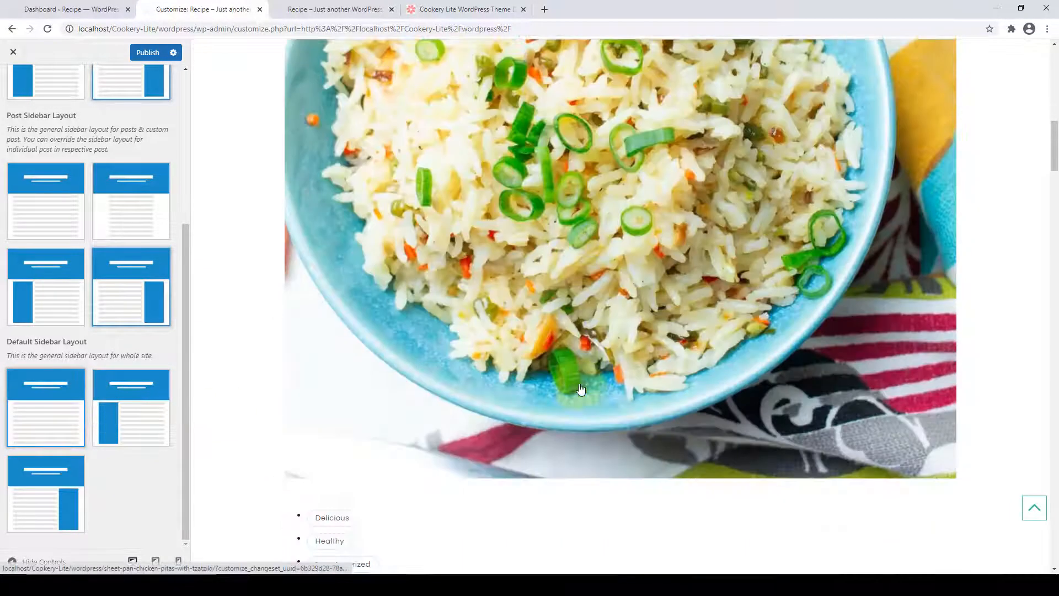
scroll(590, 407, "down", 20)
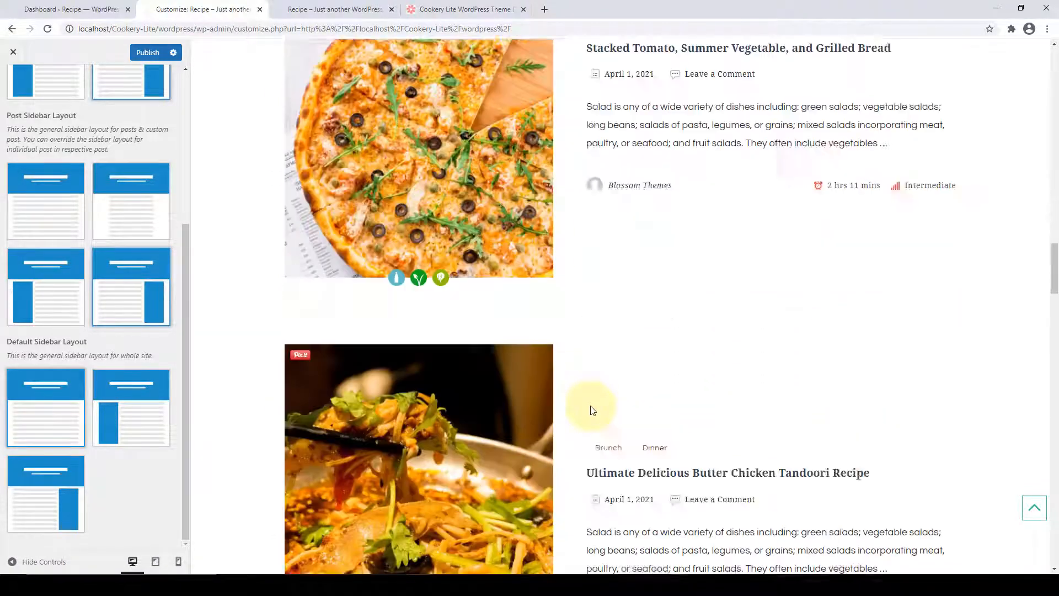
left_click(31, 507)
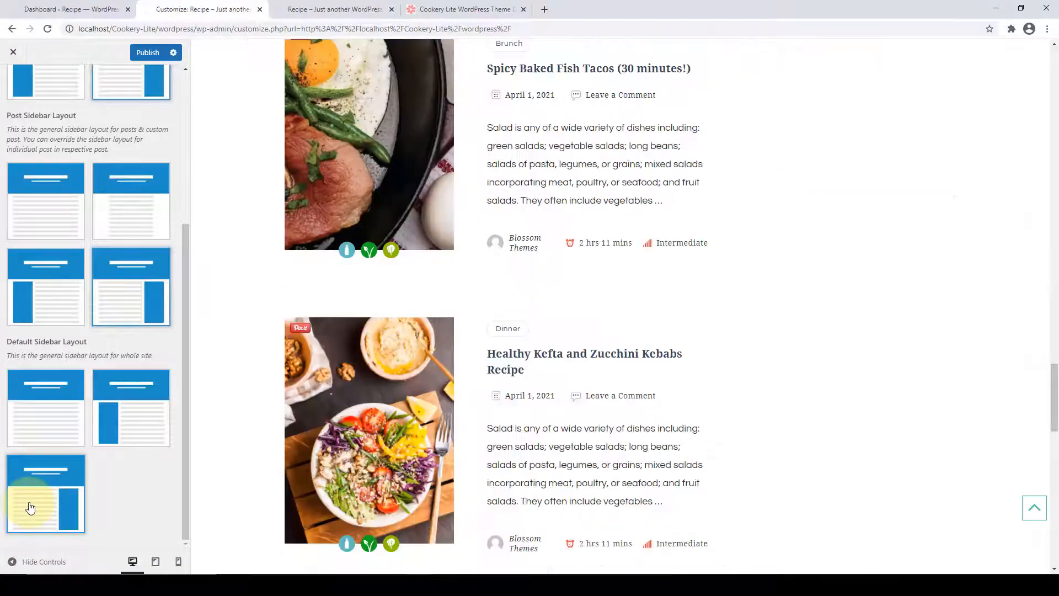
scroll(560, 416, "up", 1)
scroll(560, 415, "up", 15)
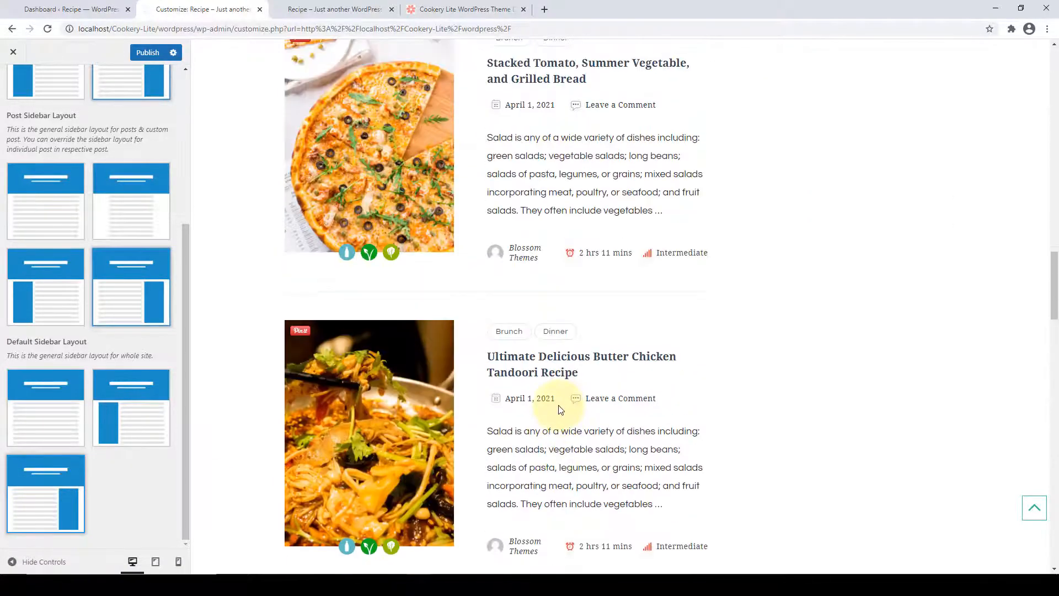
scroll(560, 408, "up", 12)
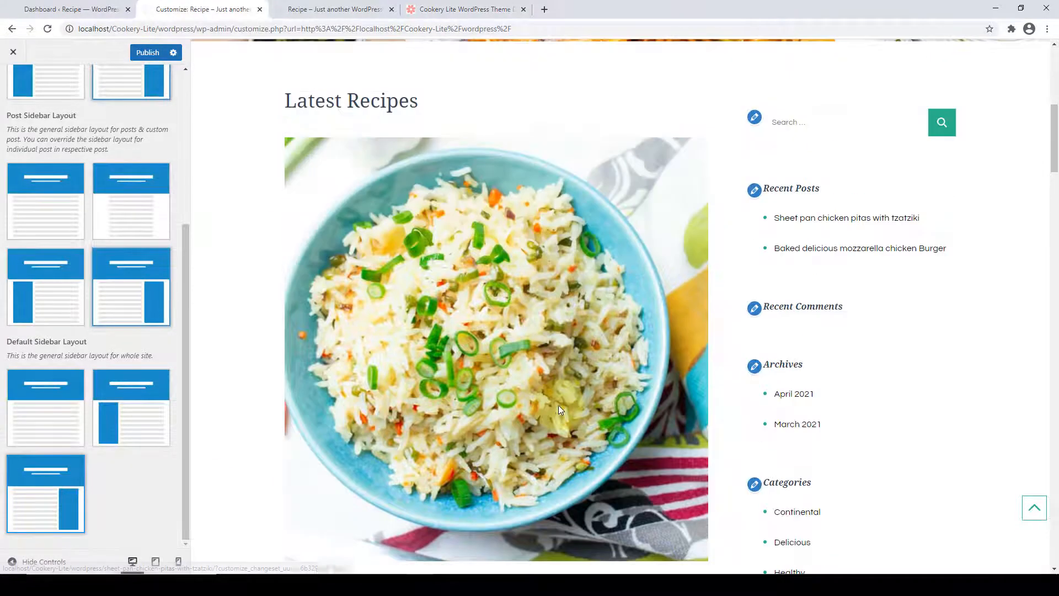
scroll(560, 409, "up", 2)
scroll(109, 265, "up", 4)
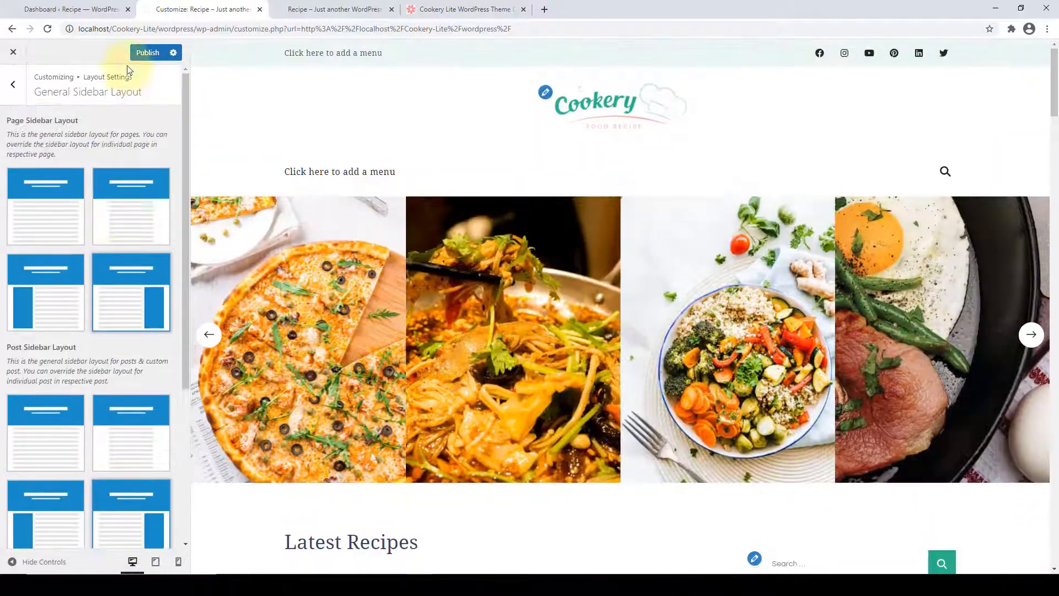
Publish the sidebar layout changes and open Front Page Settings.
left_click(145, 60)
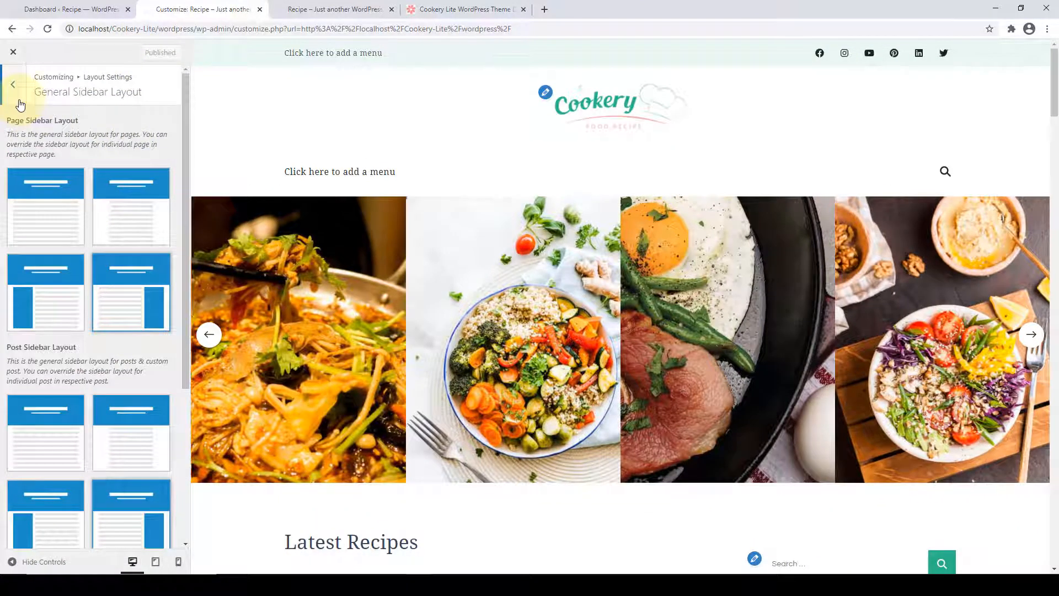
left_click(17, 93)
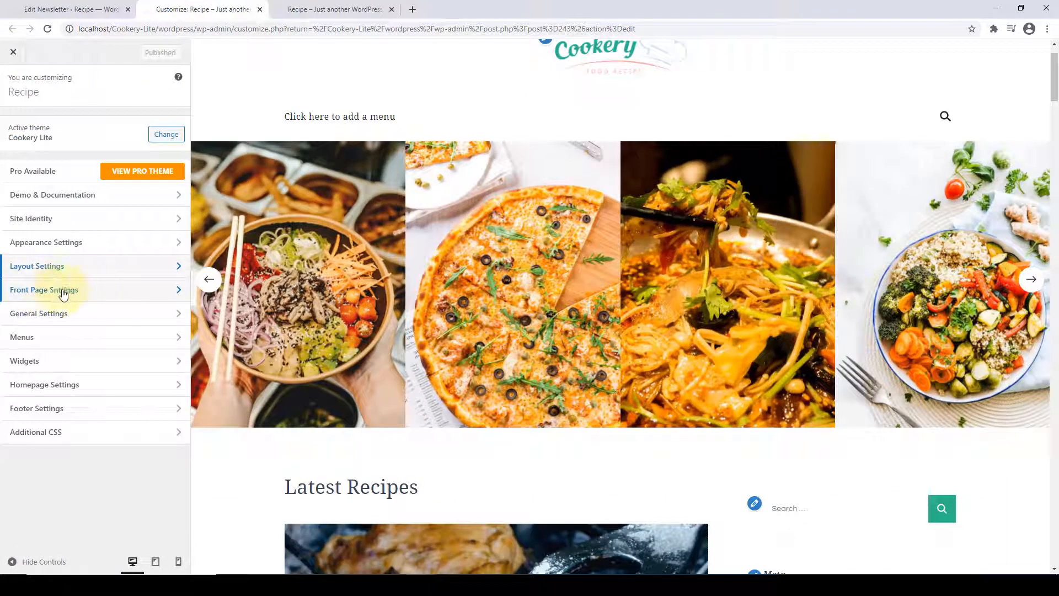
left_click(87, 296)
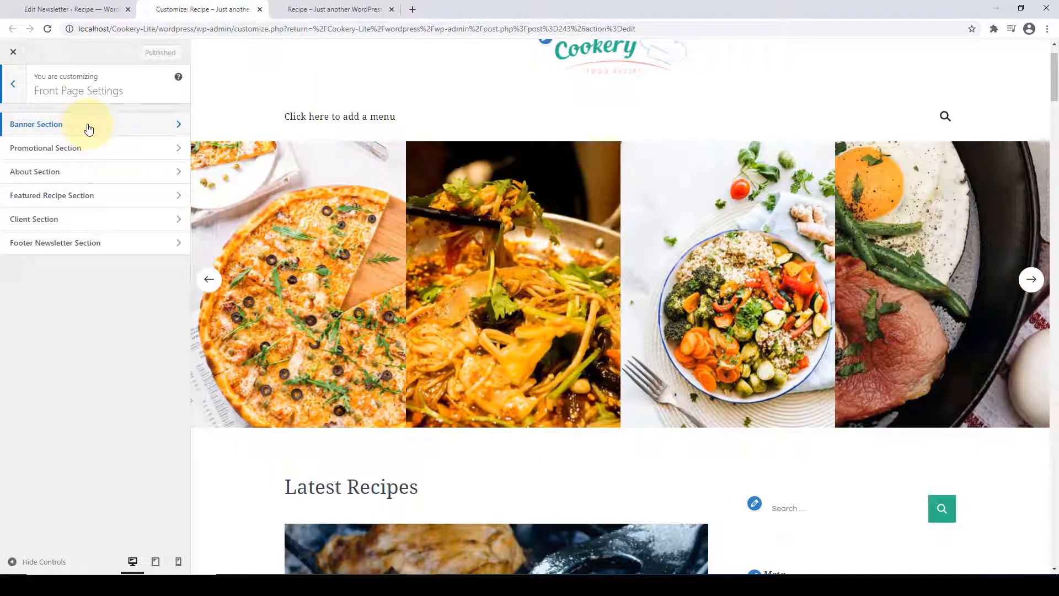
Set Banner Options in the Banner Section to Static/Video CTA Banner.
left_click(88, 129)
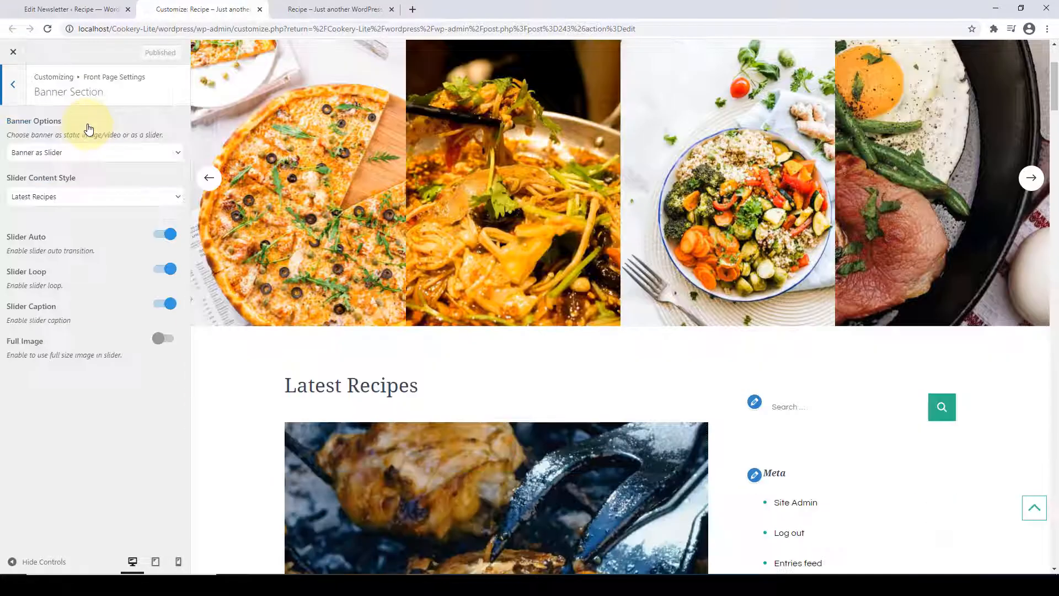
left_click(177, 156)
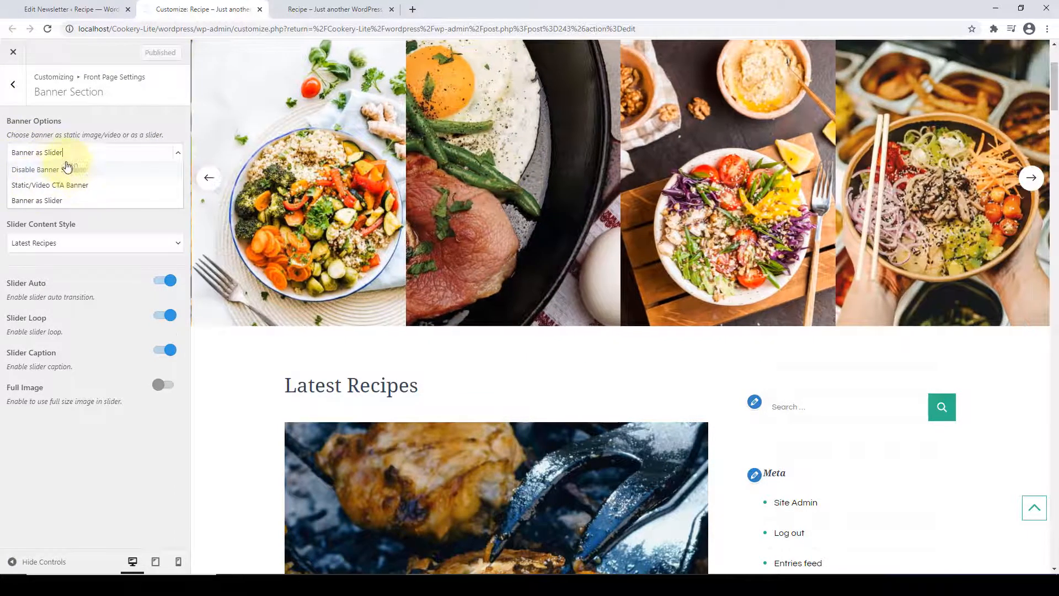
scroll(294, 220, "up", 3)
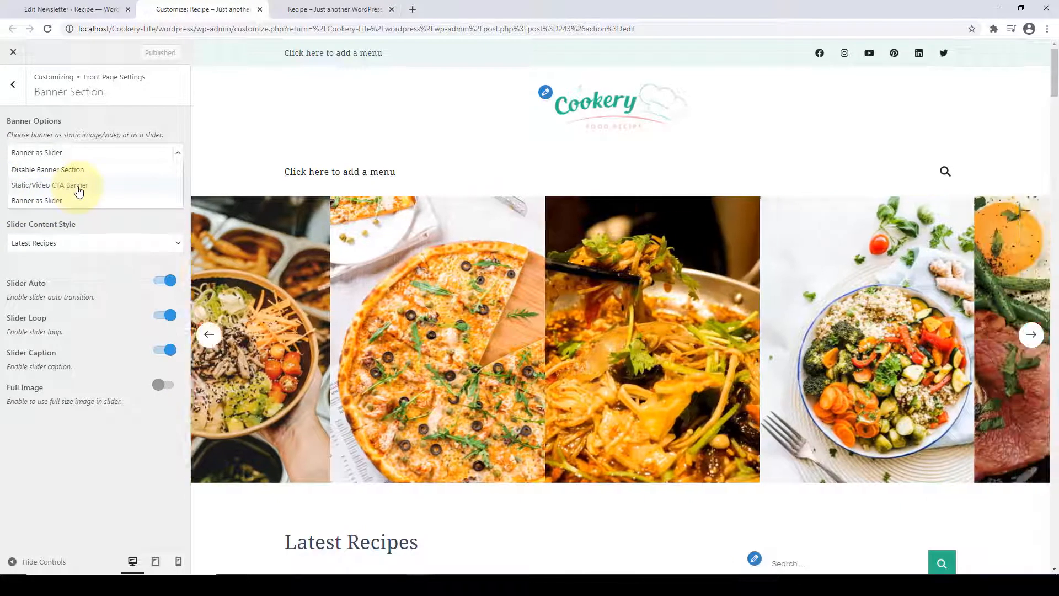
left_click(78, 190)
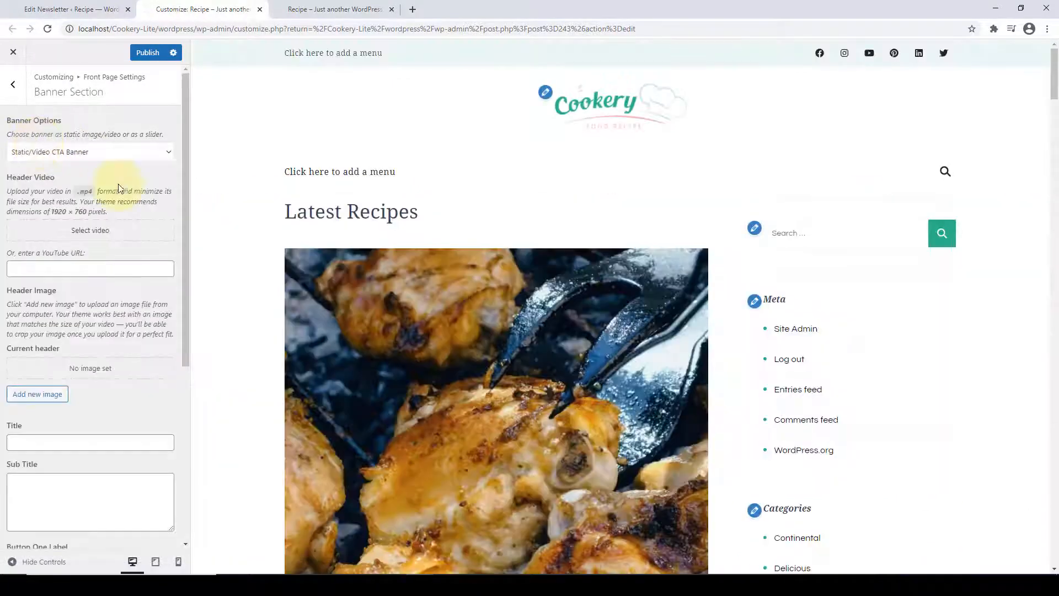
Bring up the Header Video picker to choose a banner video.
scroll(119, 190, "down", 1)
scroll(133, 315, "down", 4)
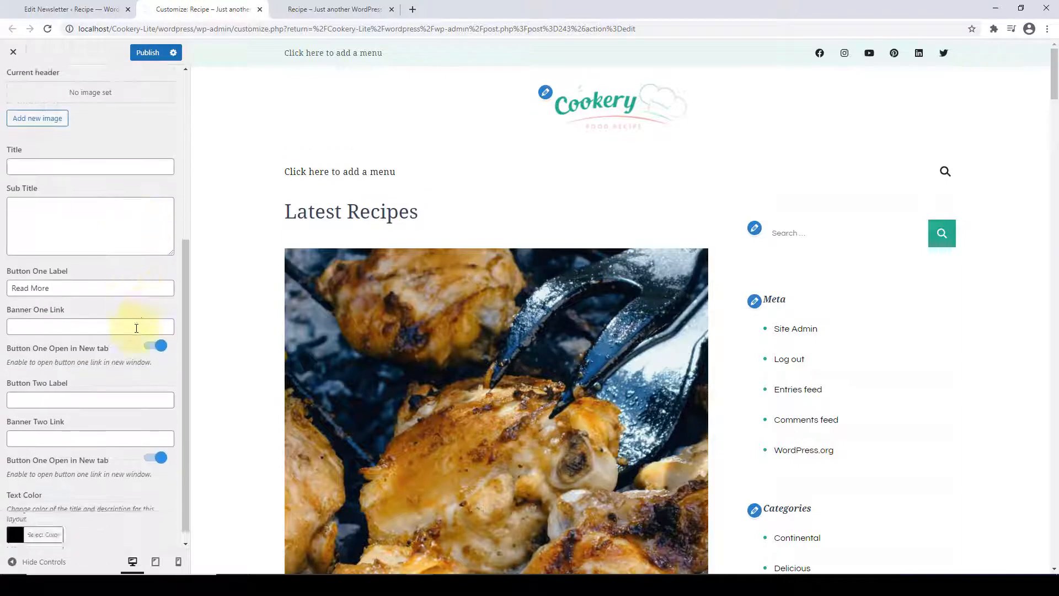
scroll(142, 274, "up", 4)
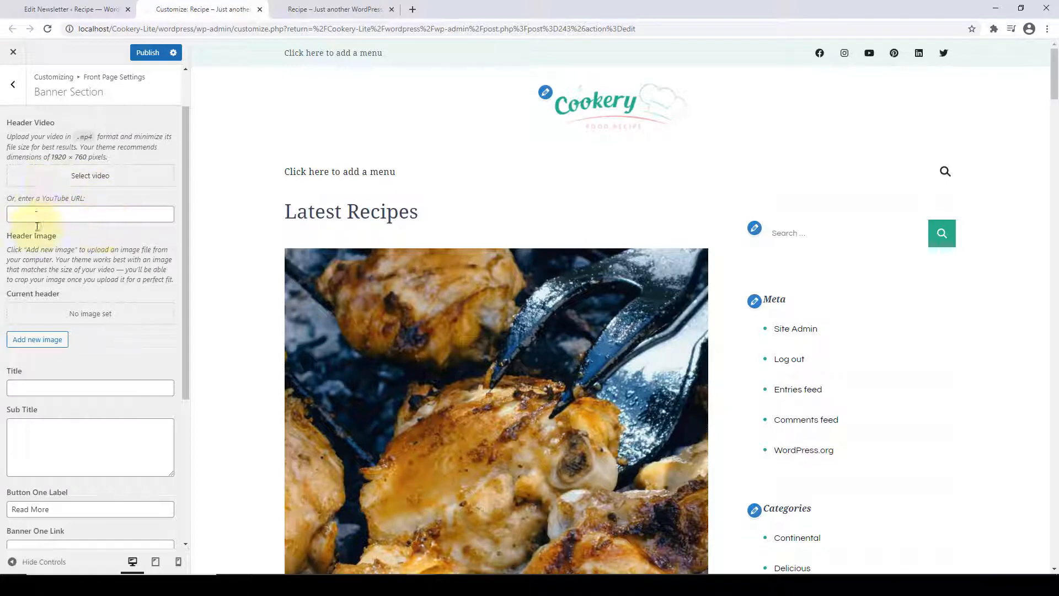
scroll(48, 237, "down", 1)
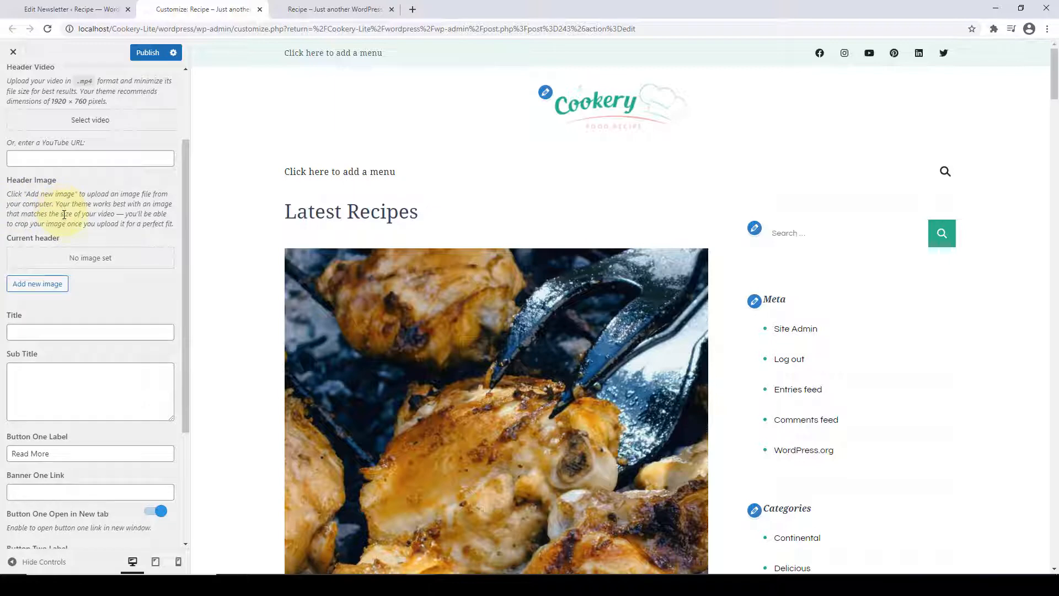
scroll(97, 248, "up", 2)
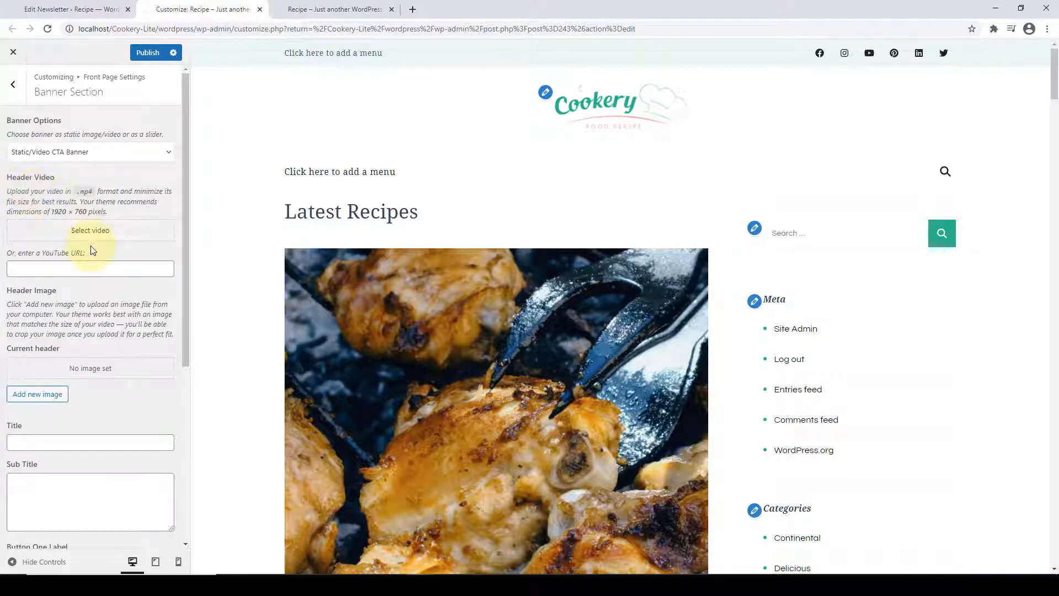
left_click(98, 230)
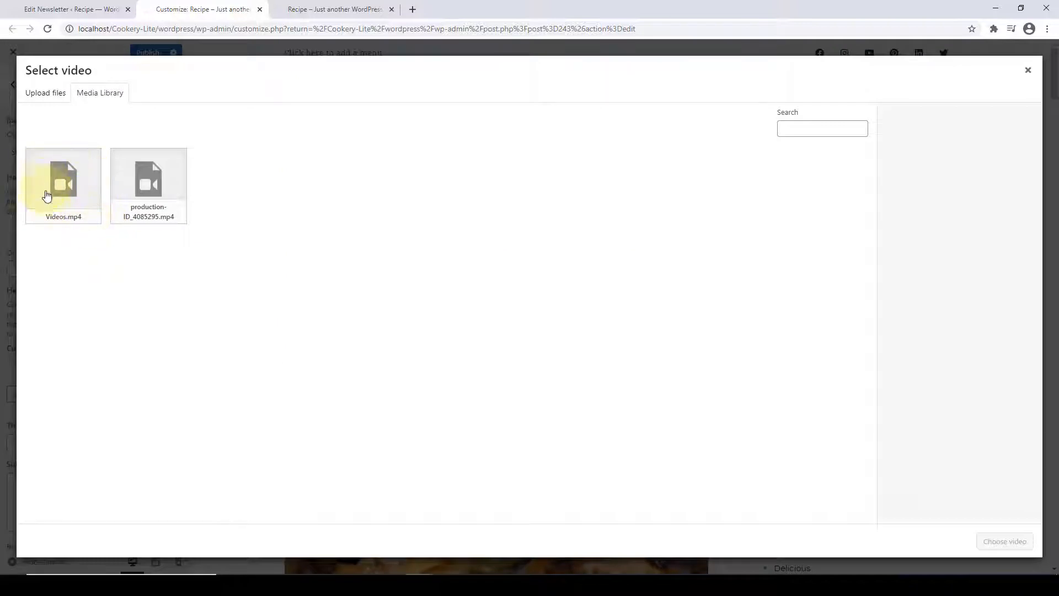
Choose Videos.mp4 from the Media Library as the banner's header video.
left_click(57, 105)
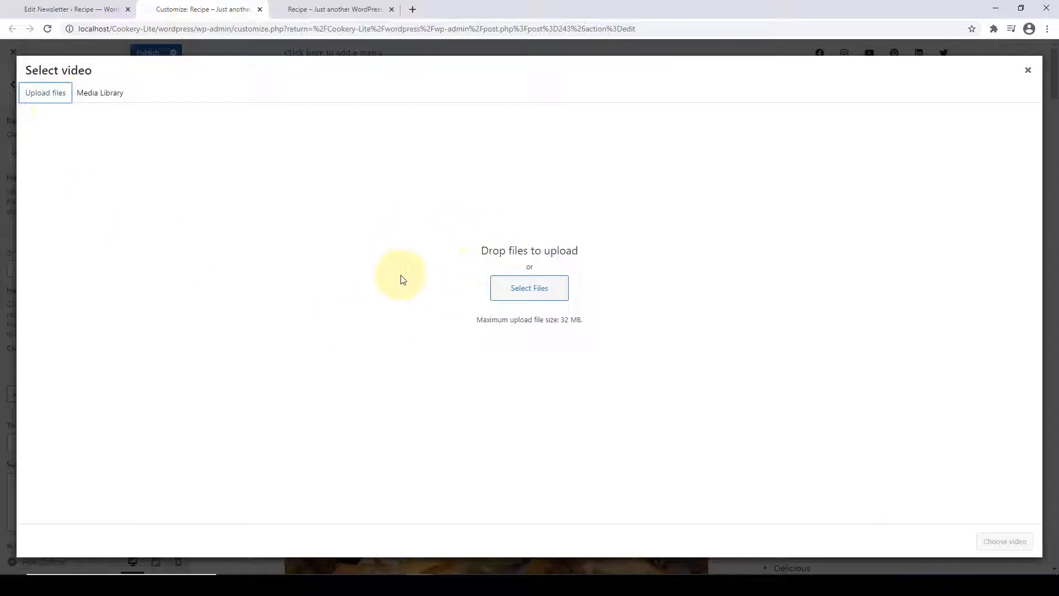
left_click(86, 102)
left_click(93, 204)
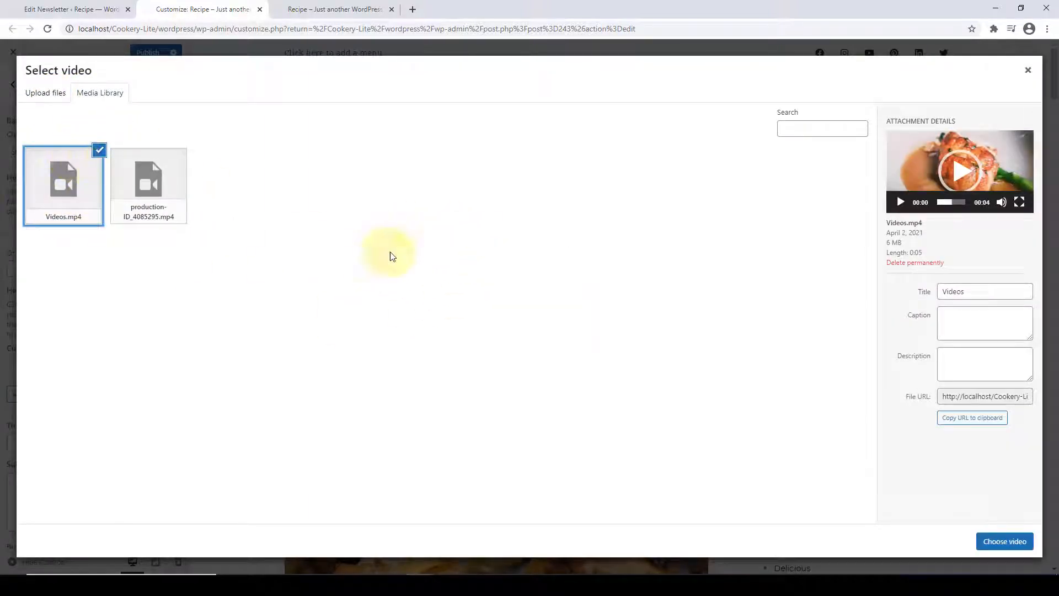
left_click(1004, 541)
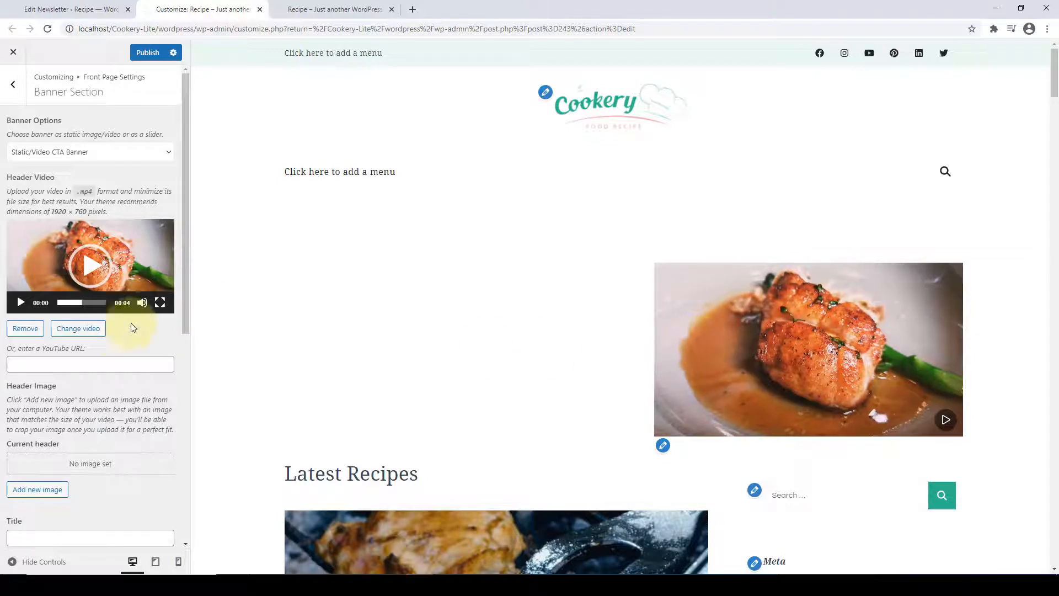
scroll(156, 378, "down", 7)
Enter 'Handpicked Recipes' as the banner title and 'Collection Of Delicious Recipes' as subtitle.
scroll(86, 209, "up", 1)
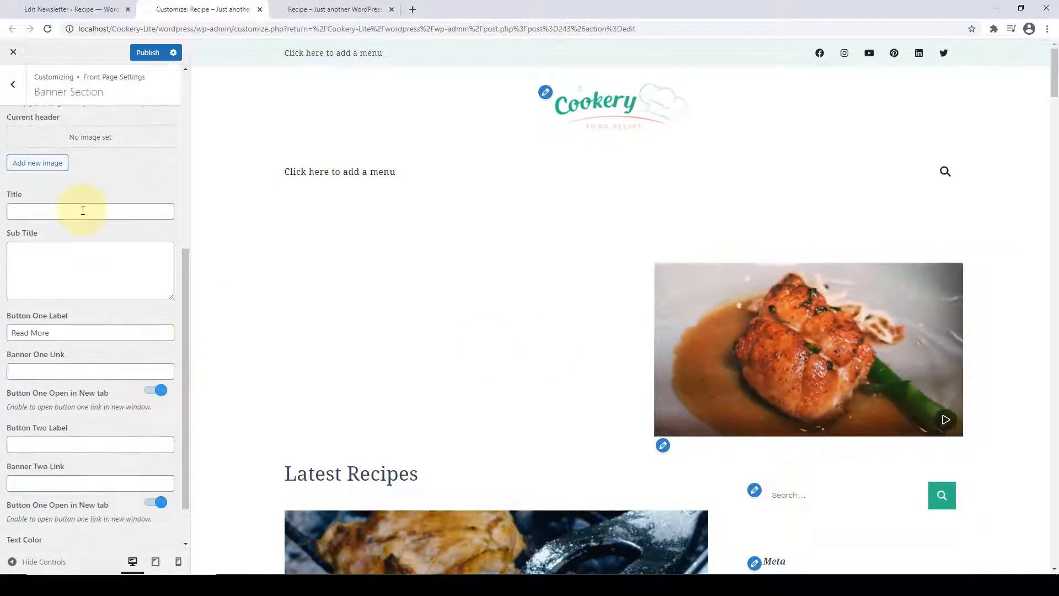
left_click(83, 211)
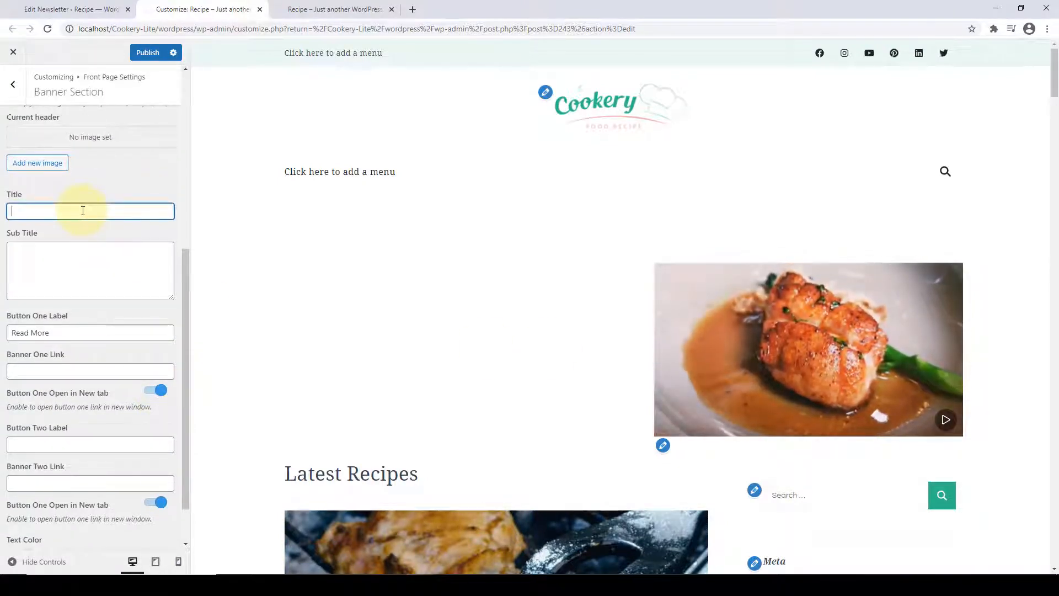
left_click(90, 281)
scroll(90, 281, "down", 1)
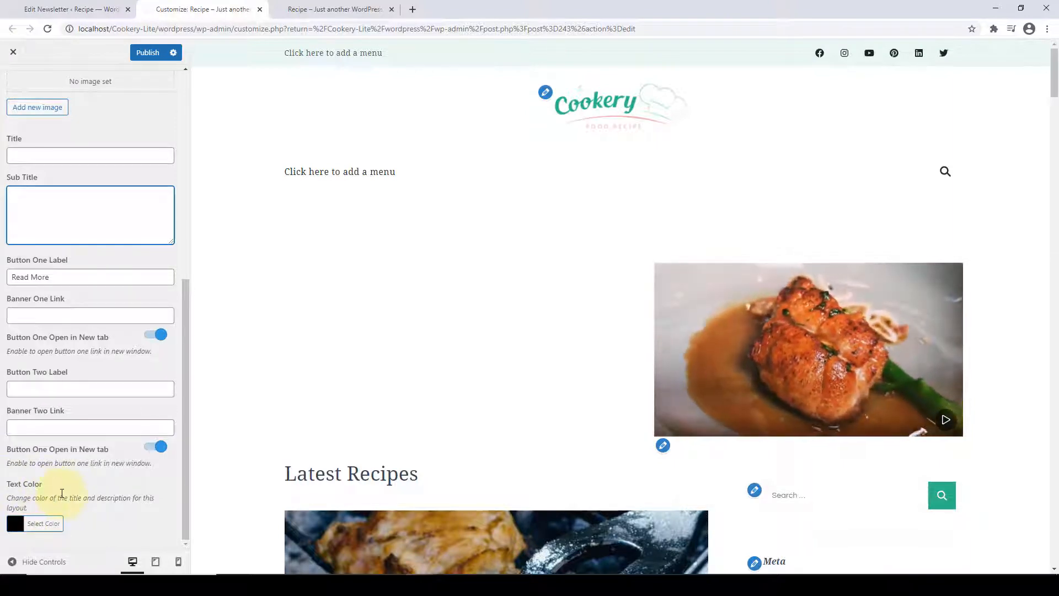
left_click(61, 154)
type("Handpicked Recipes")
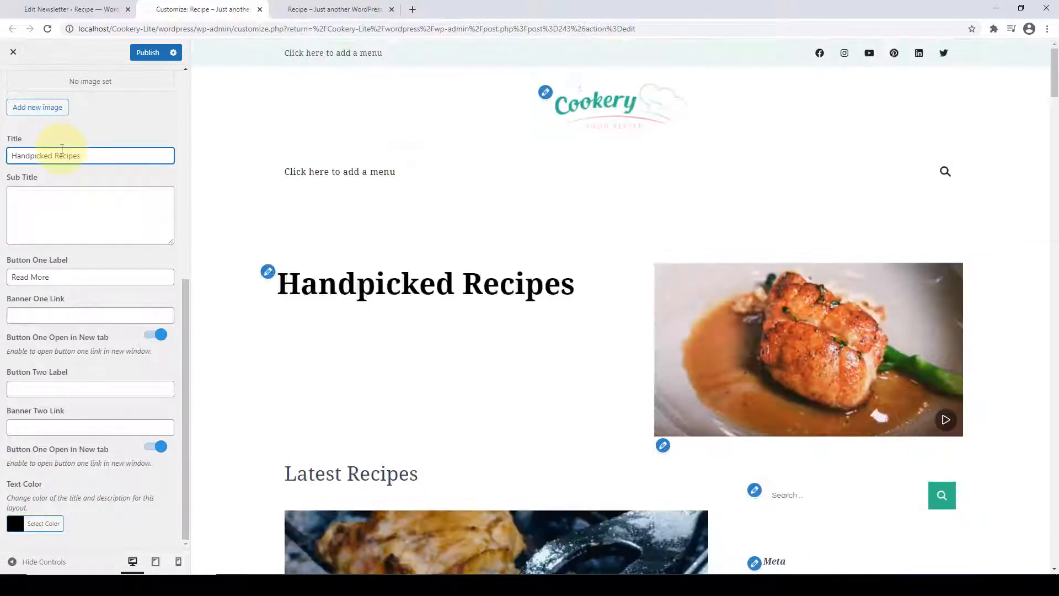
left_click(79, 190)
type("Collection Of D")
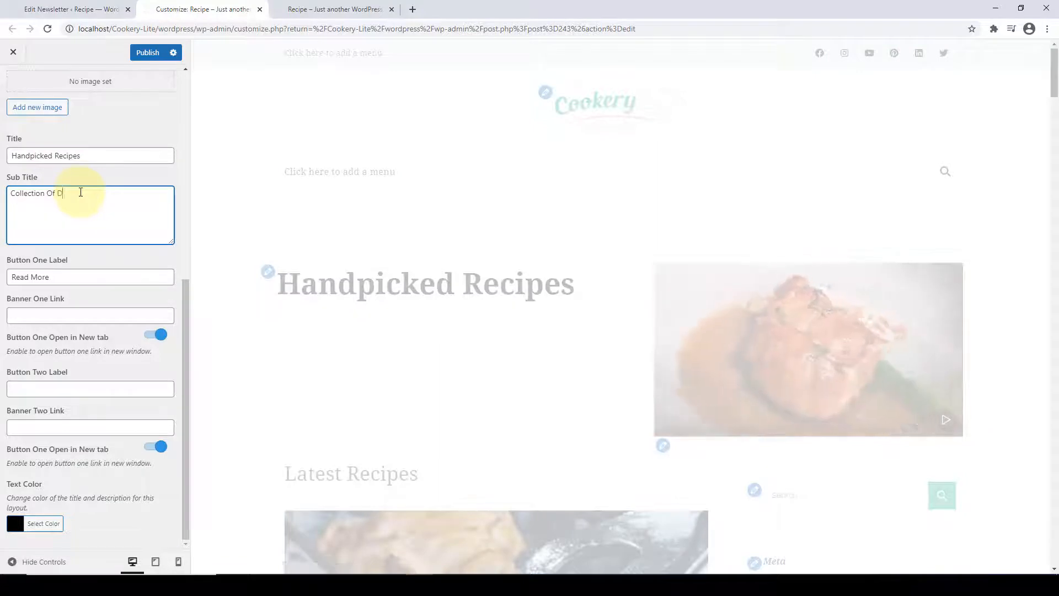
type("elicious Recipes")
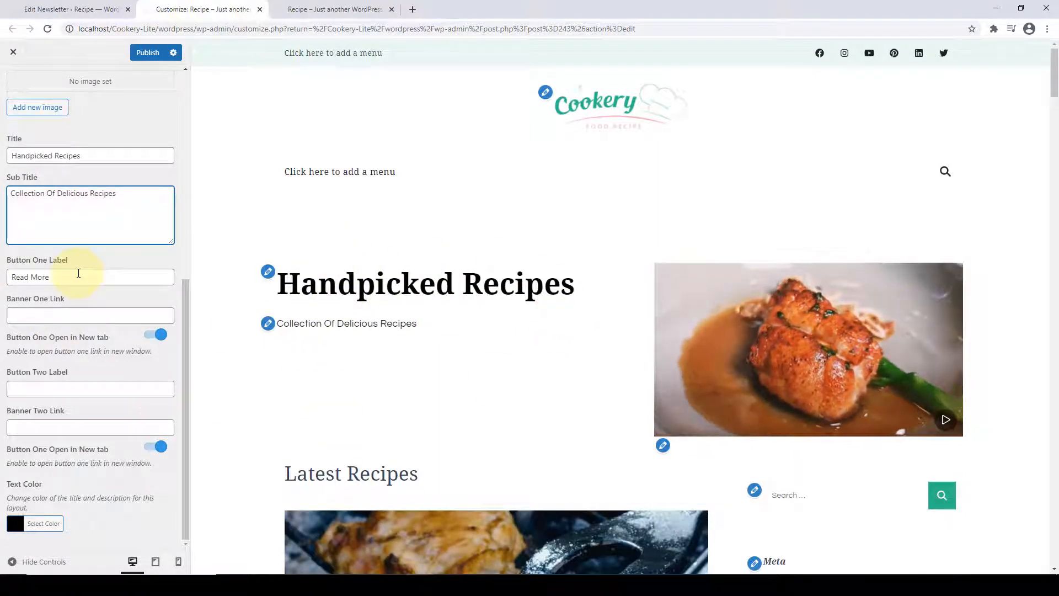
Paste the copied URL into the Read More button's Banner One Link field.
left_click_drag(78, 273, 14, 281)
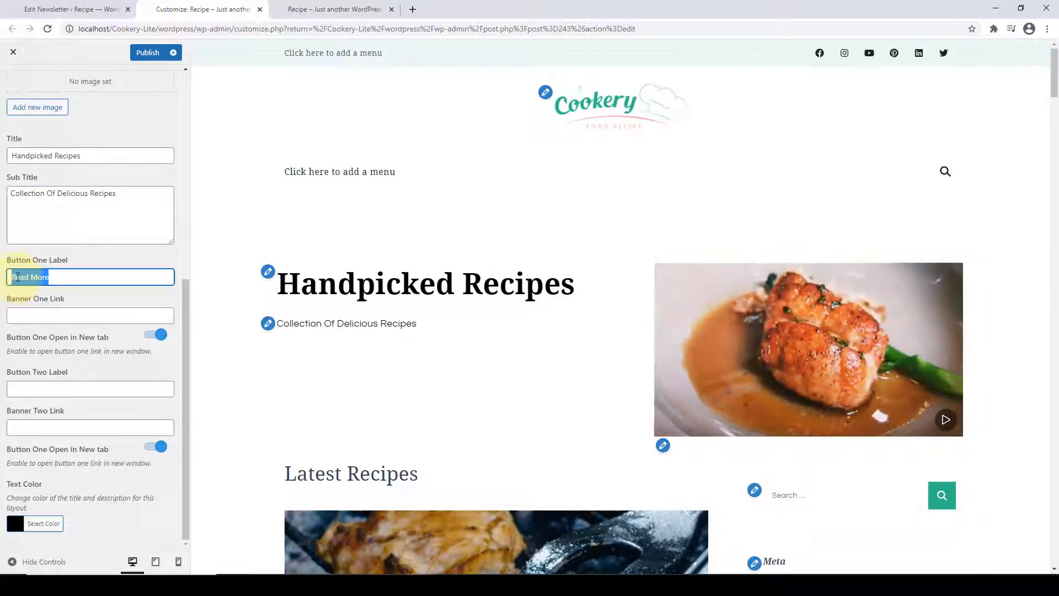
left_click(82, 314)
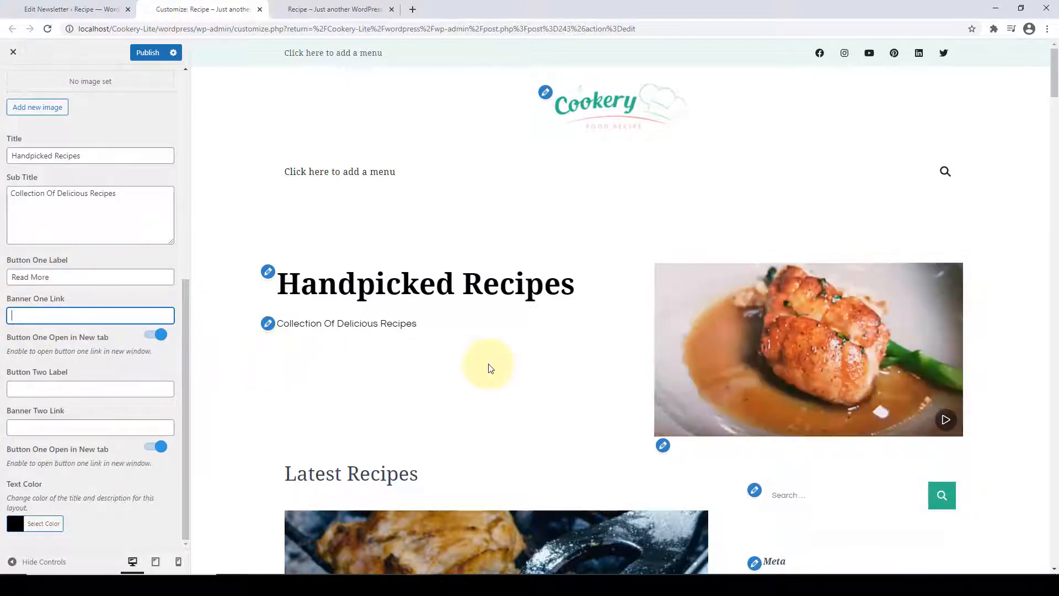
right_click(77, 315)
left_click(99, 403)
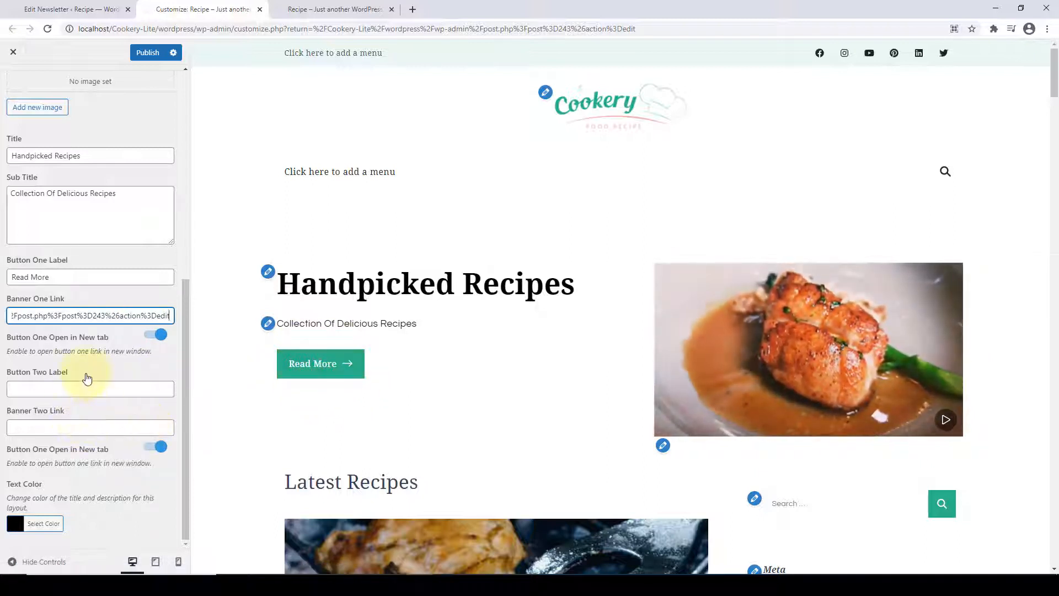
scroll(130, 382, "up", 5)
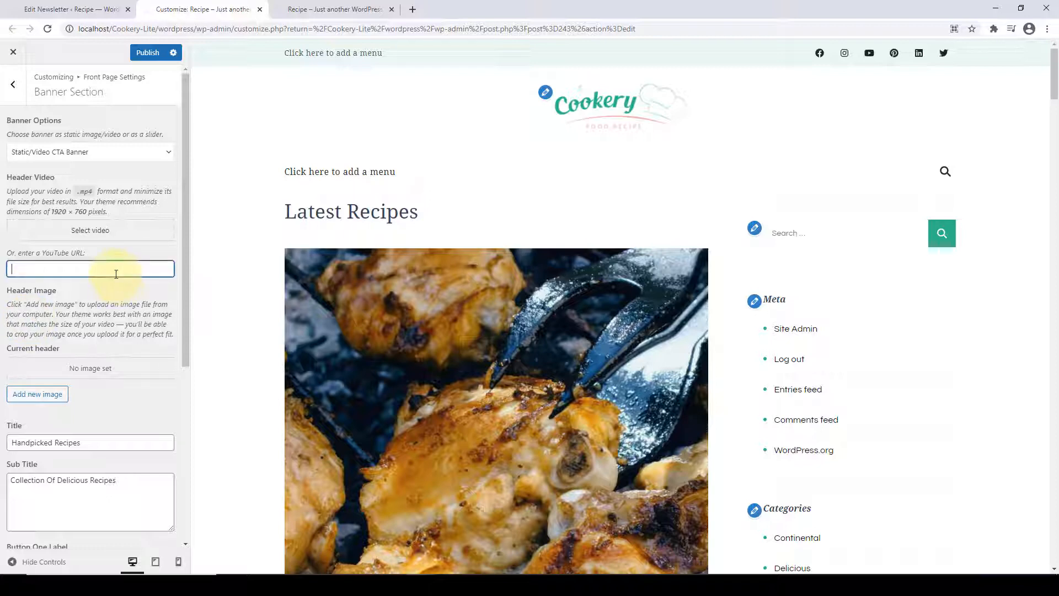
left_click(12, 272)
right_click(123, 269)
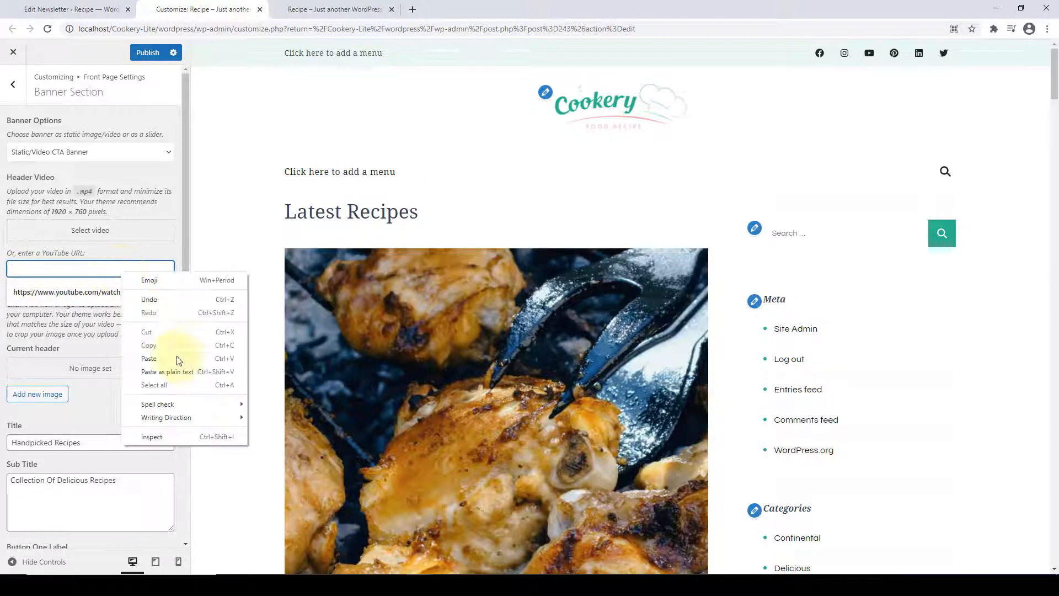
left_click(181, 359)
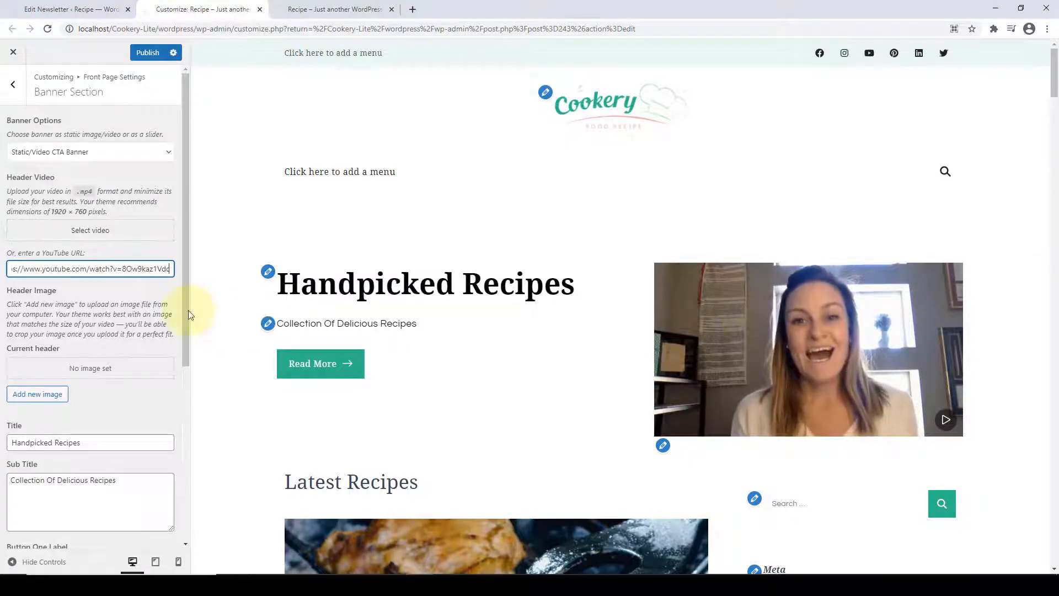
left_click_drag(184, 309, 187, 480)
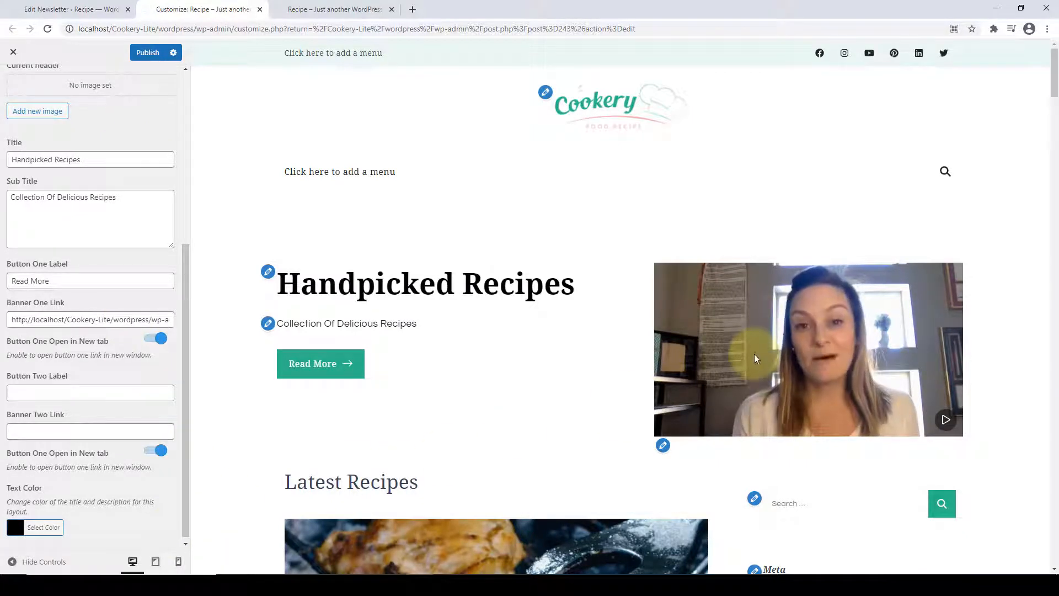
scroll(89, 325, "up", 5)
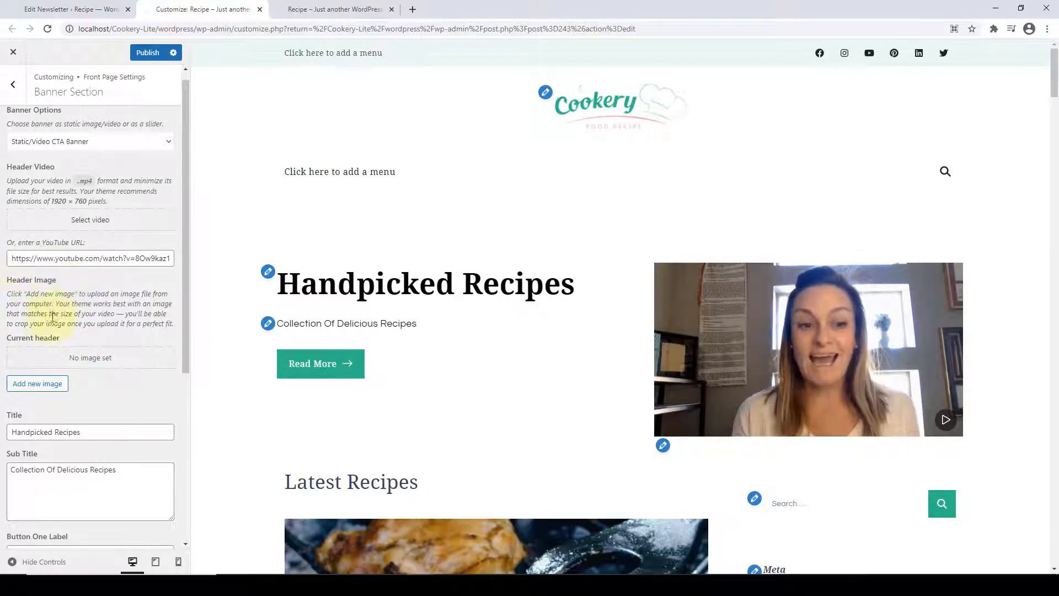
triple_click(82, 258)
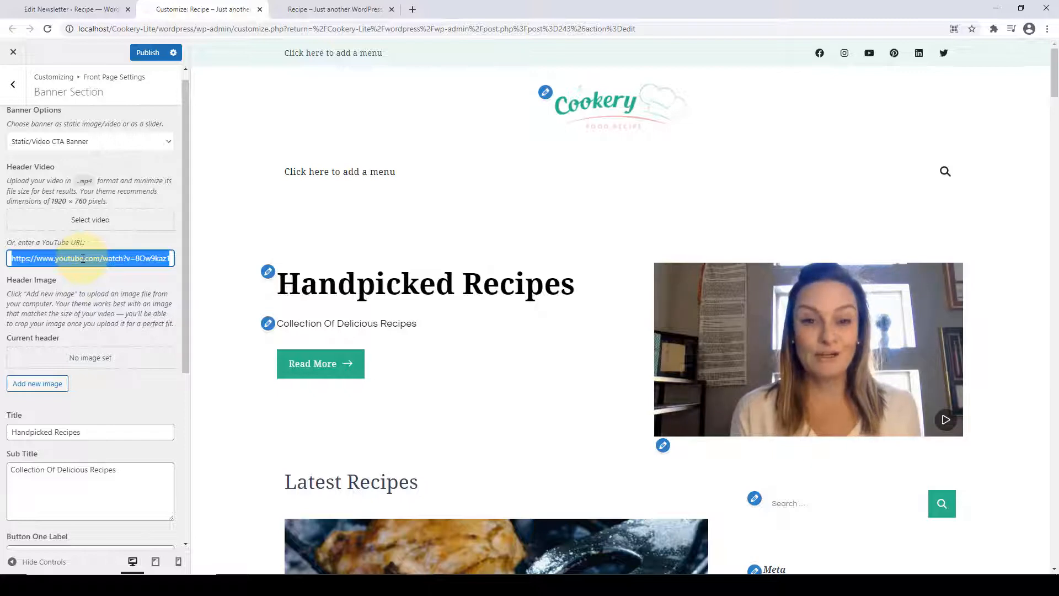
key("BackSpace")
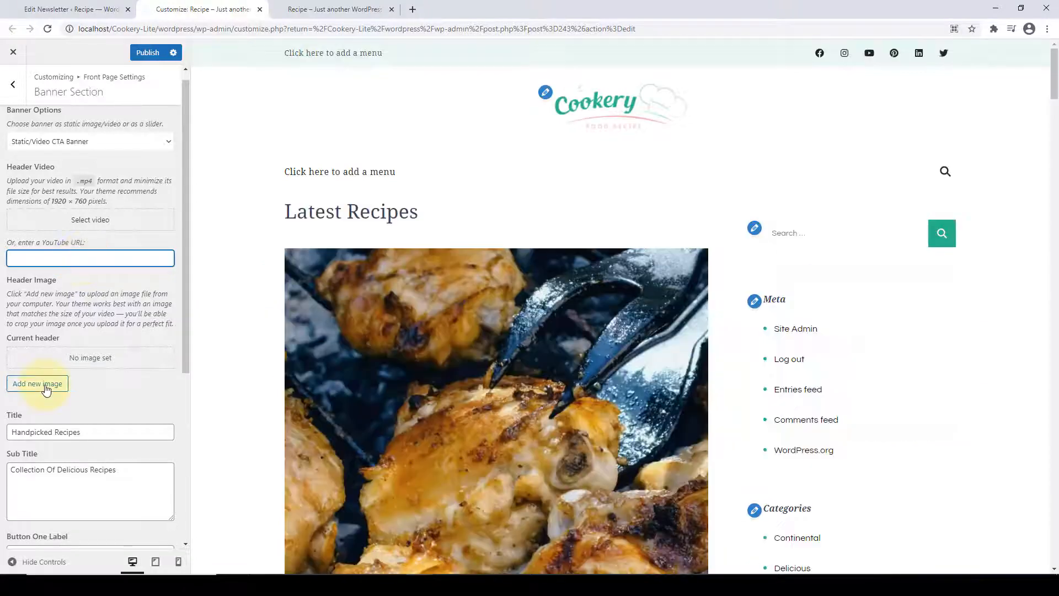
Set the mother-and-daughter kitchen photo as the banner header image, nudging the crop area lower.
left_click(47, 390)
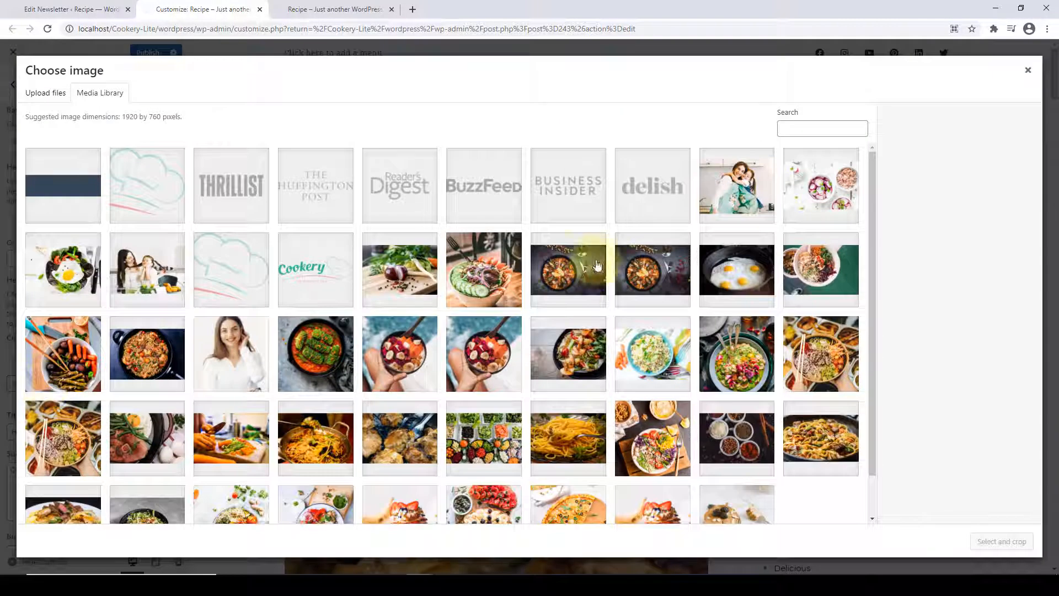
left_click(748, 194)
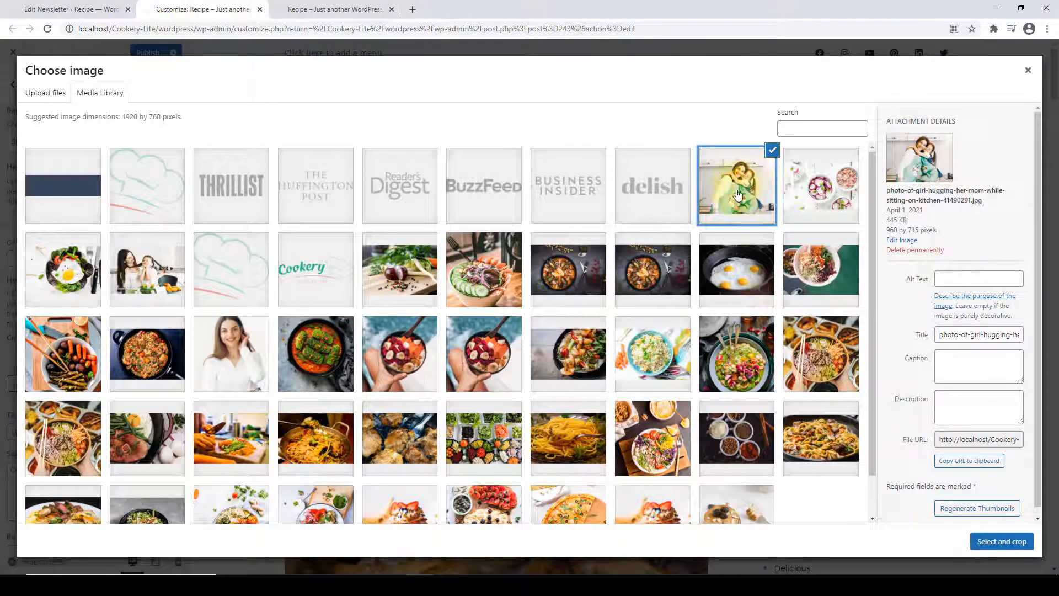
left_click(1001, 541)
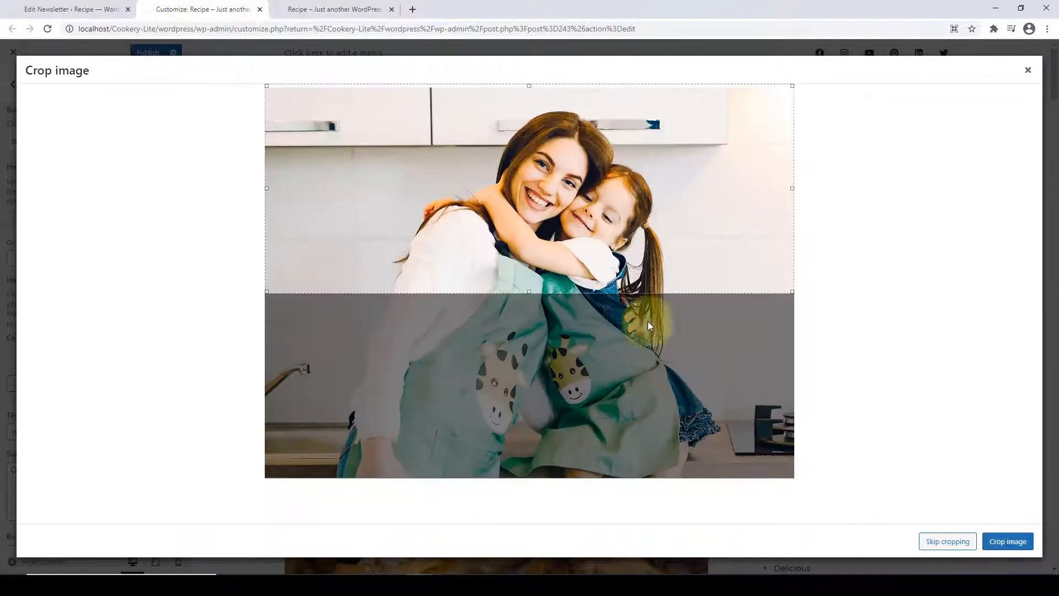
left_click_drag(610, 261, 610, 272)
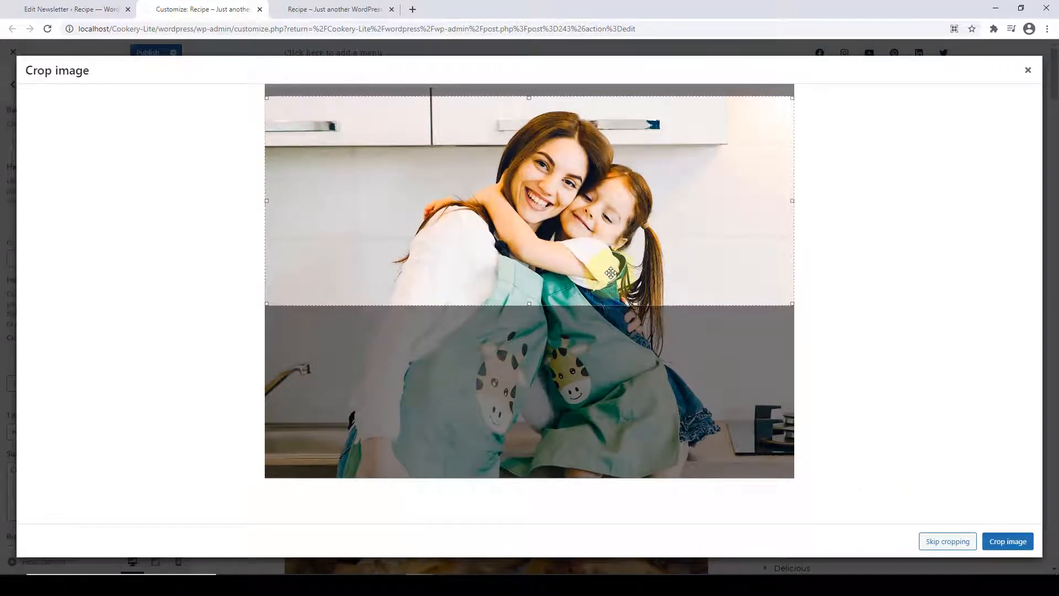
left_click(991, 547)
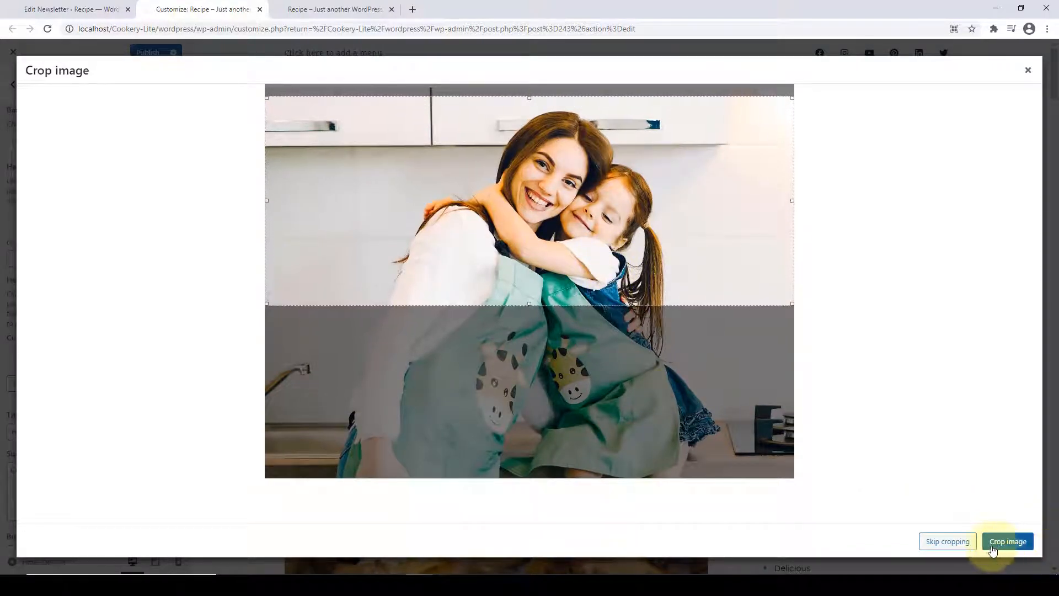
left_click(947, 541)
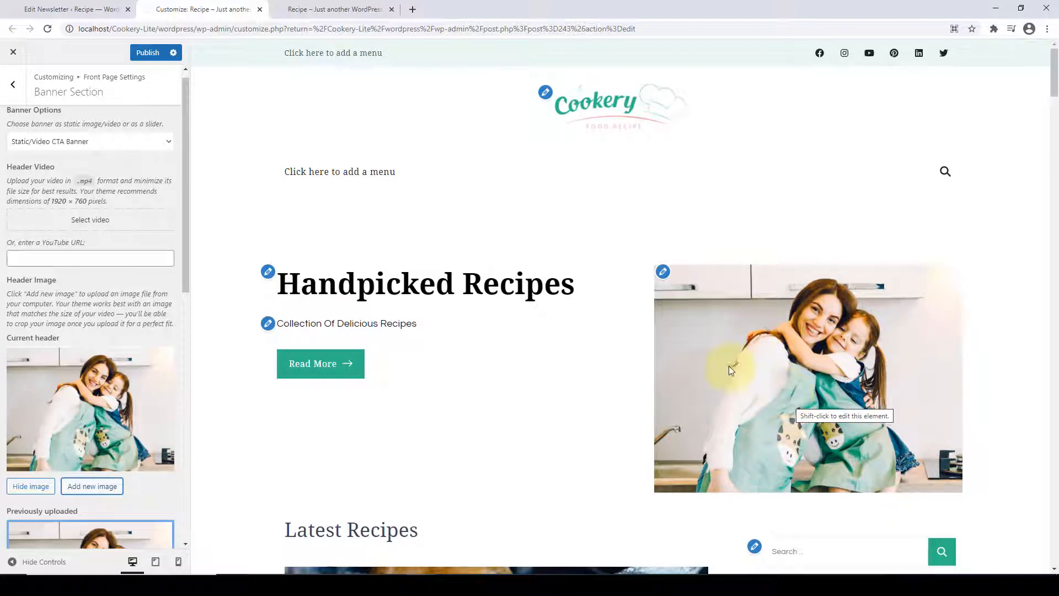
Switch Banner Options to 'Banner as Slider' showing Latest Recipes as the slider content.
scroll(172, 461, "down", 6)
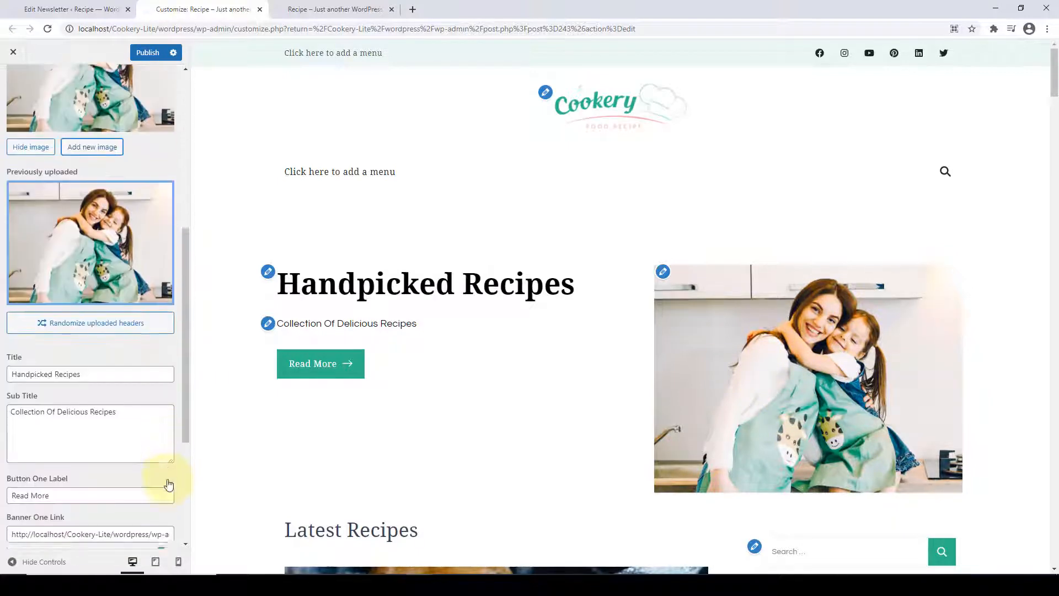
scroll(169, 484, "down", 4)
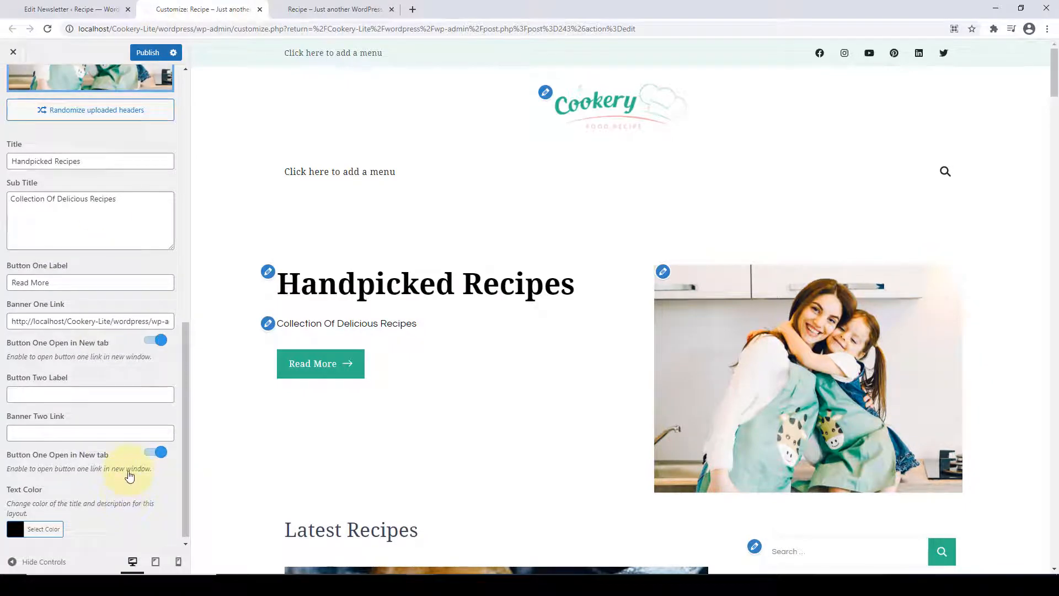
scroll(129, 474, "up", 5)
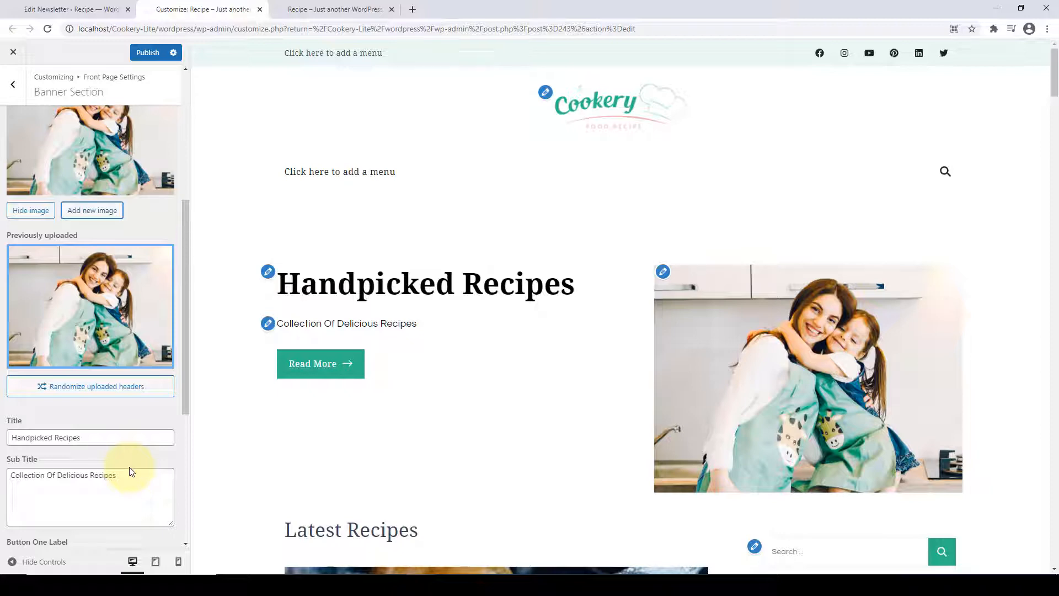
scroll(131, 471, "up", 2)
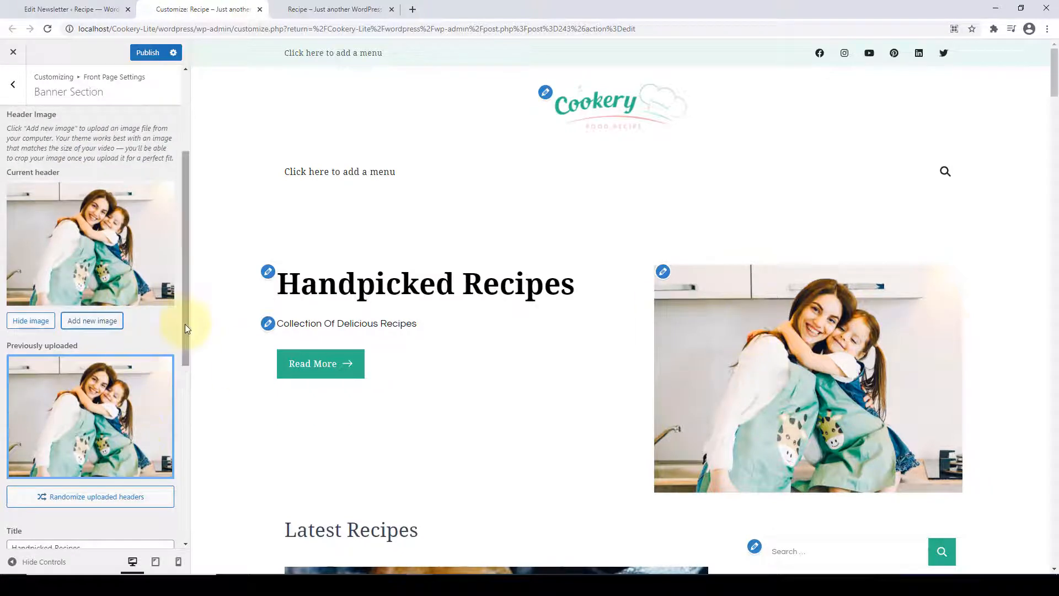
scroll(184, 326, "up", 3)
left_click(167, 162)
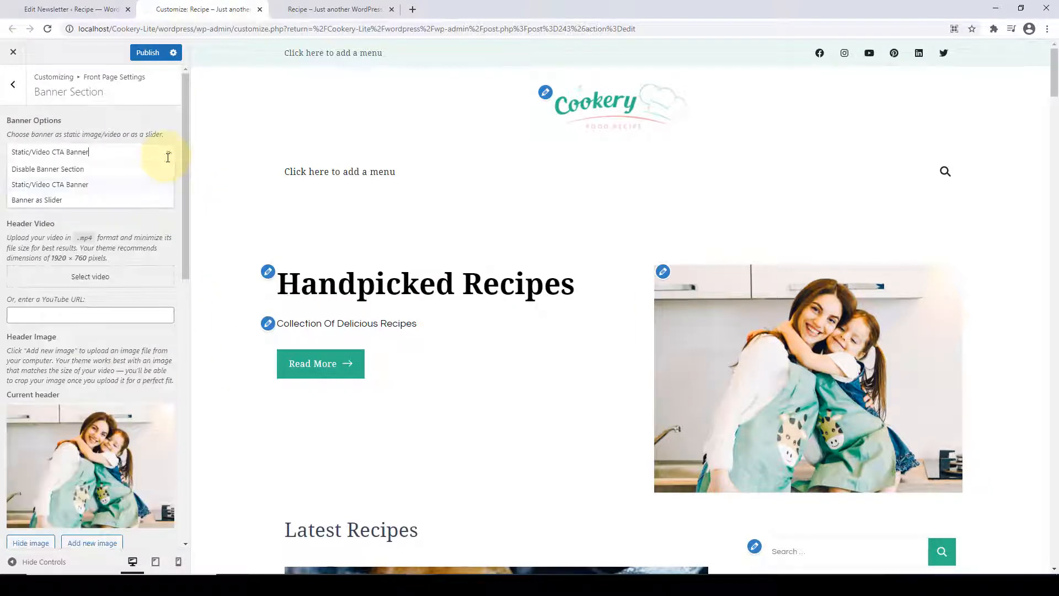
left_click(71, 204)
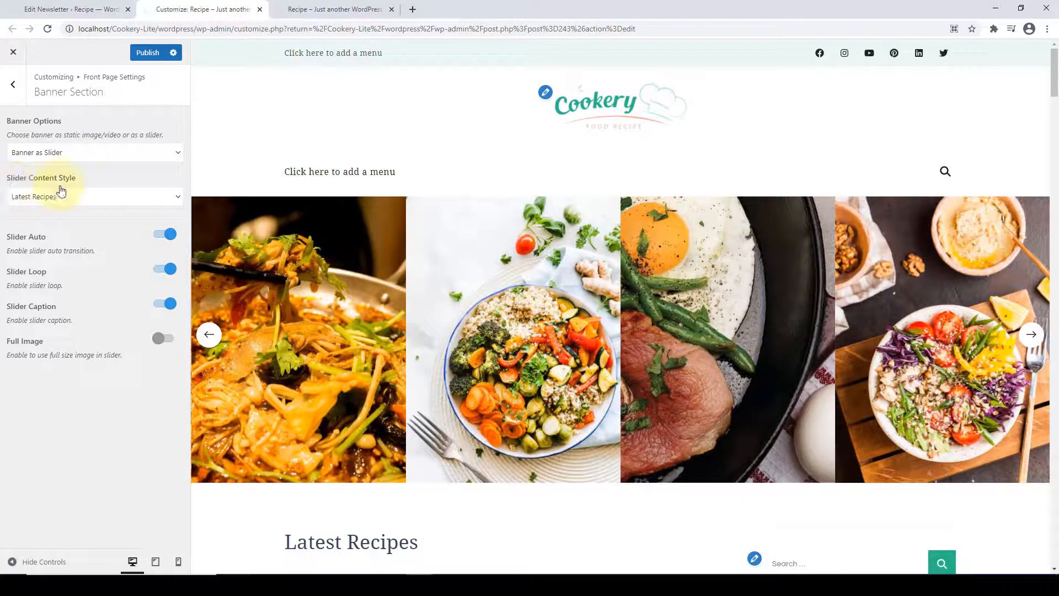
left_click(178, 197)
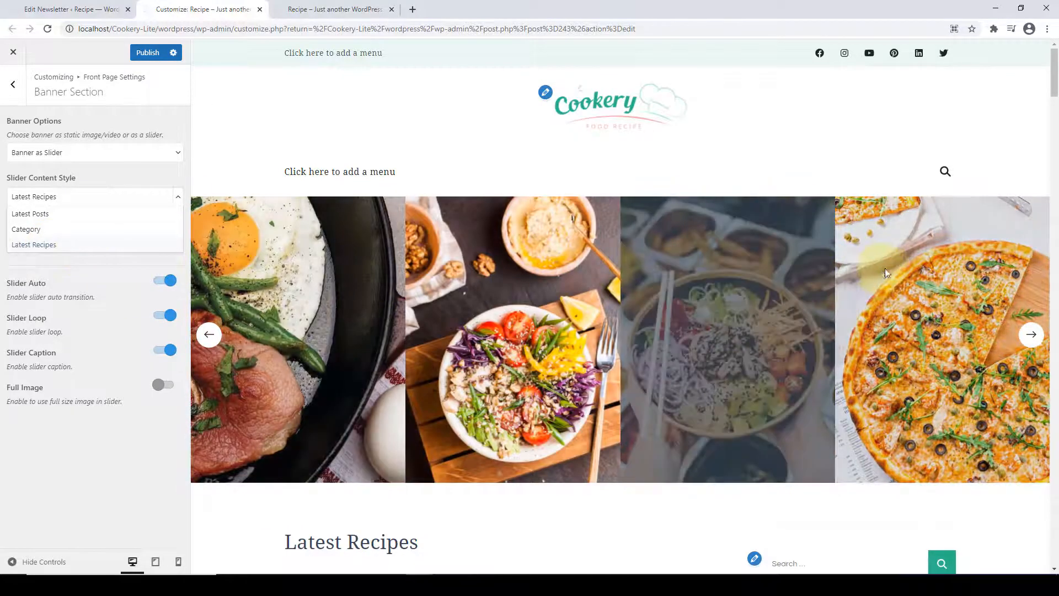
left_click(68, 248)
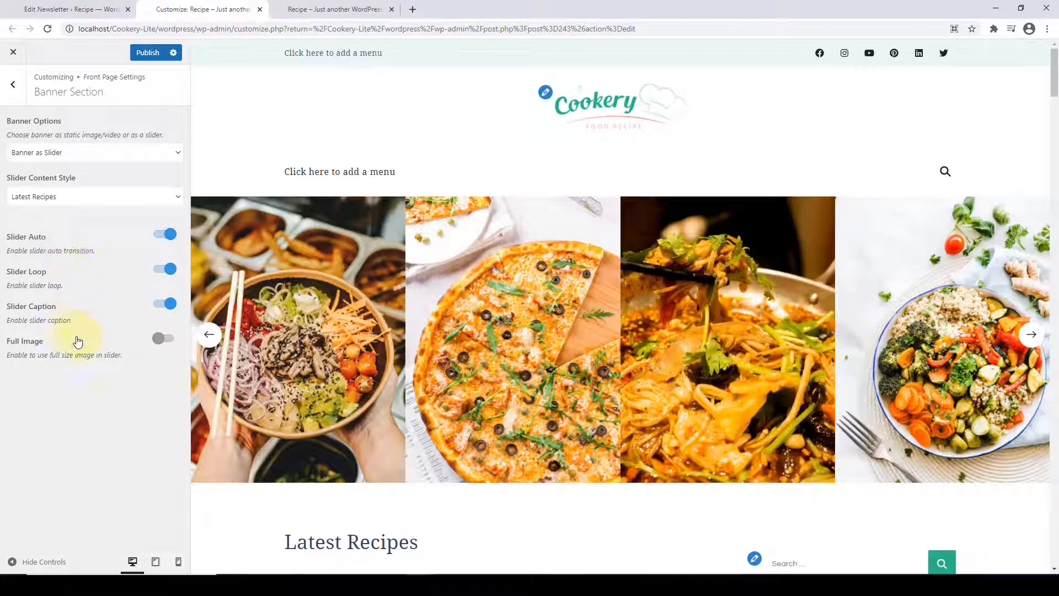
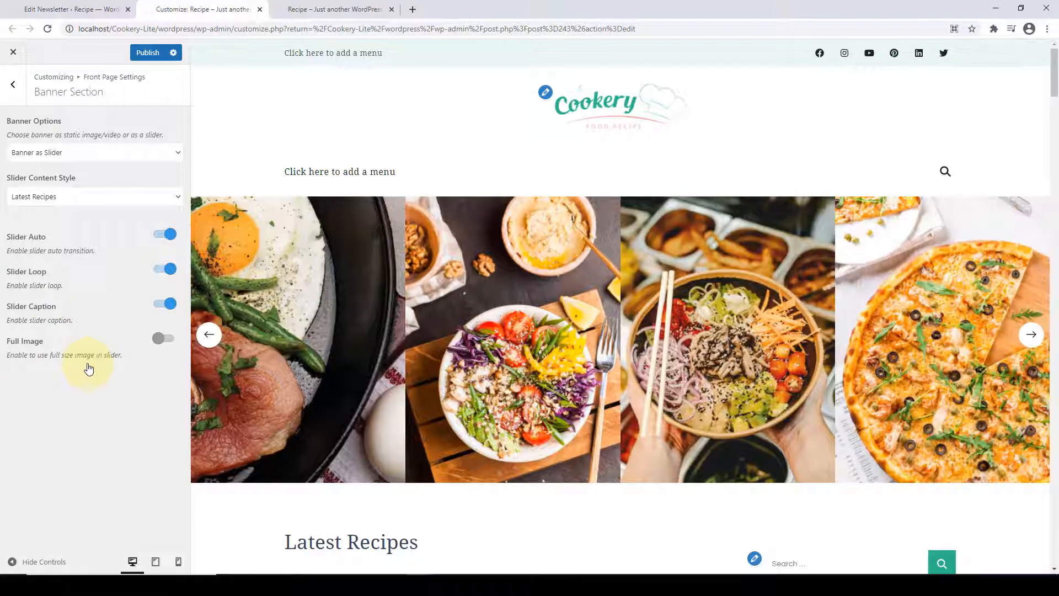
Publish the Latest Recipes banner slider settings and return to the Front Page Settings list.
left_click(149, 53)
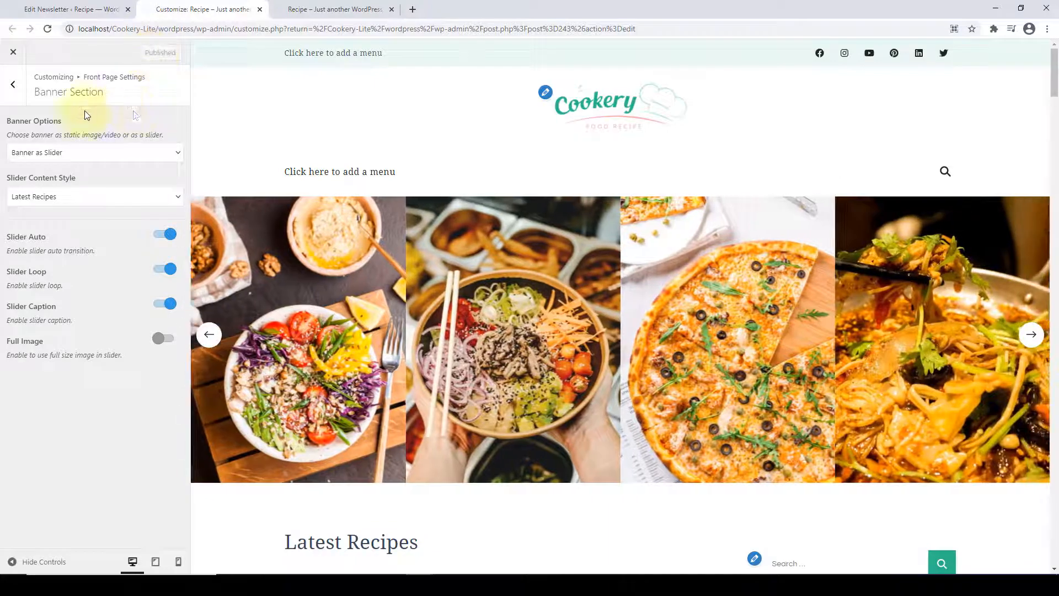
left_click(14, 104)
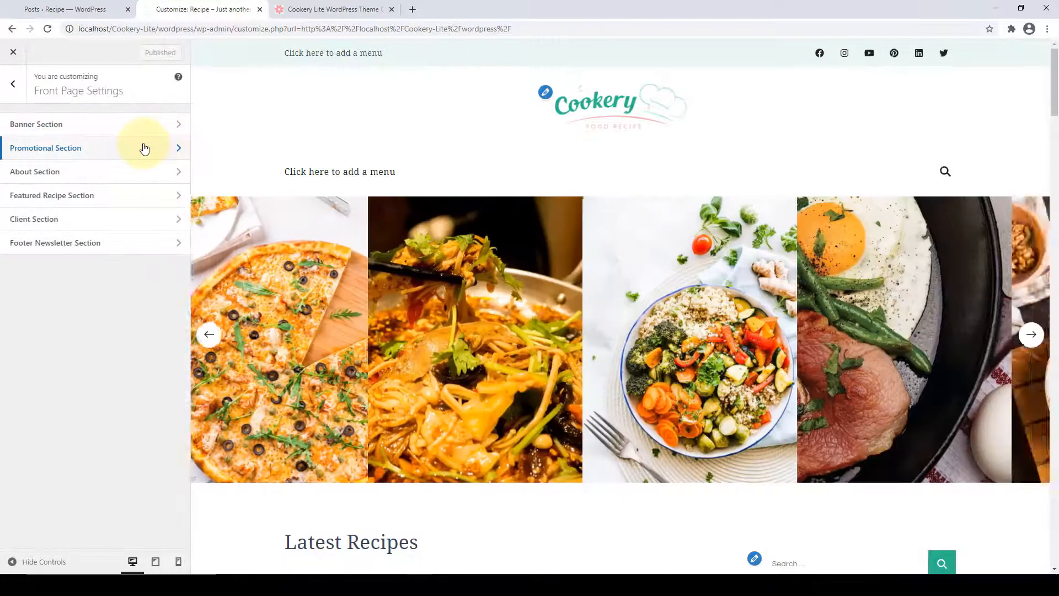
Add a Blossom: Image Text widget to the Promotional Section.
left_click(142, 147)
scroll(338, 229, "down", 6)
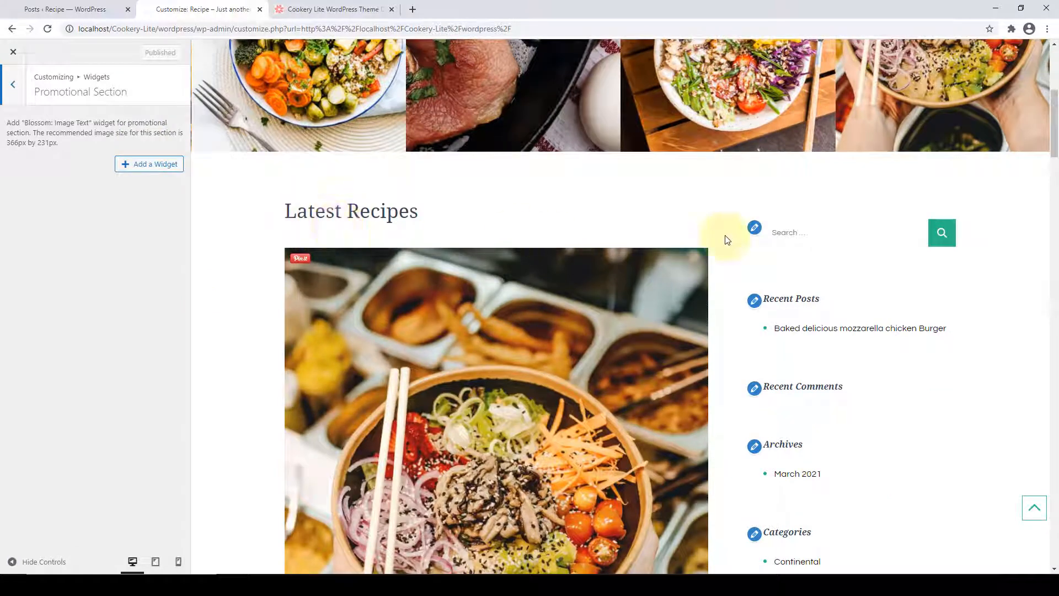
left_click(125, 165)
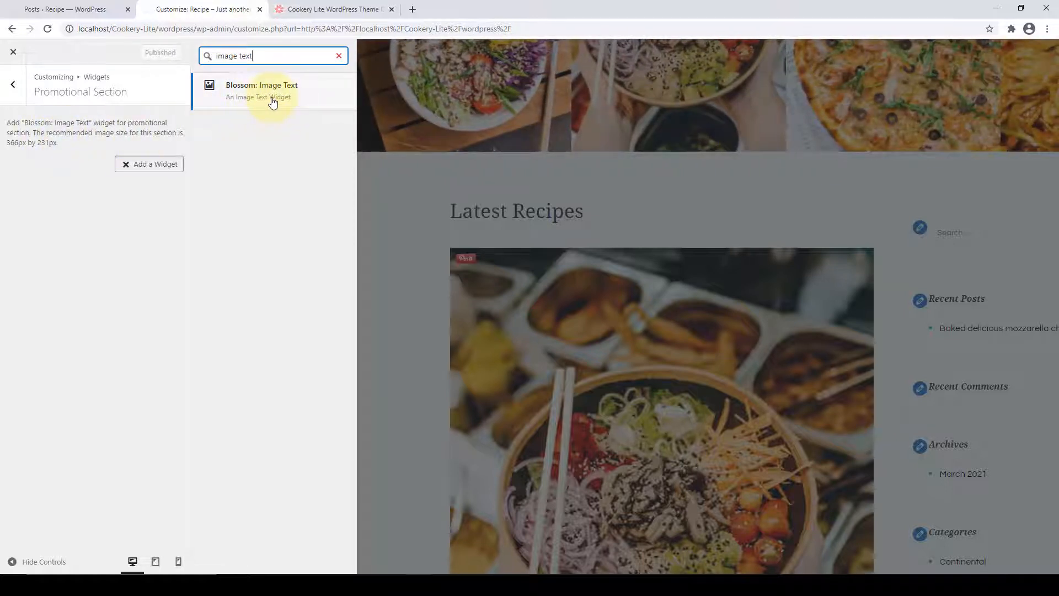
left_click(273, 101)
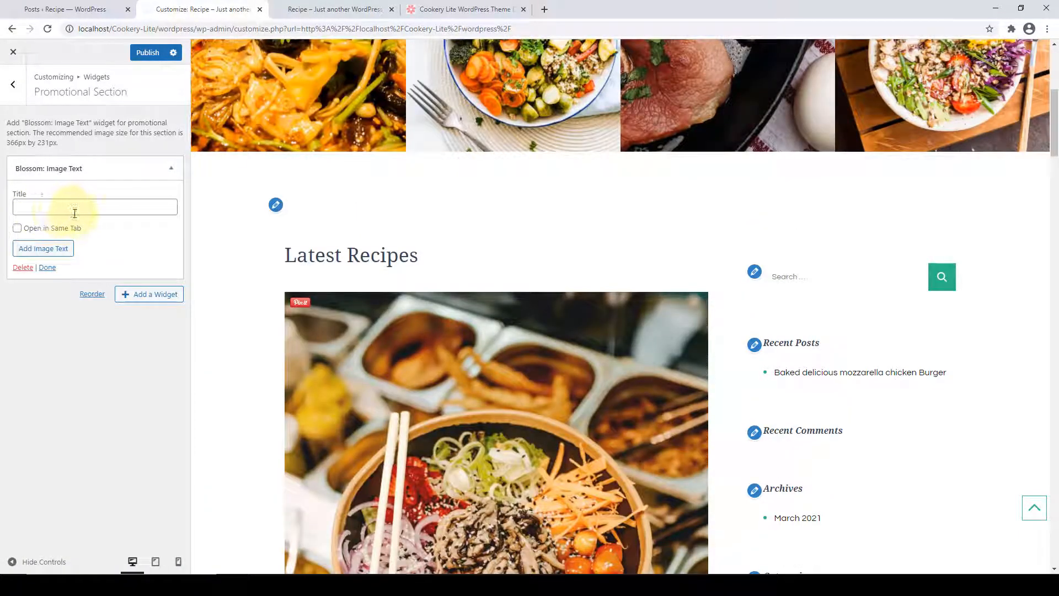
Add a first image-text item using the egg-salad image 9201.jpg.
left_click(65, 254)
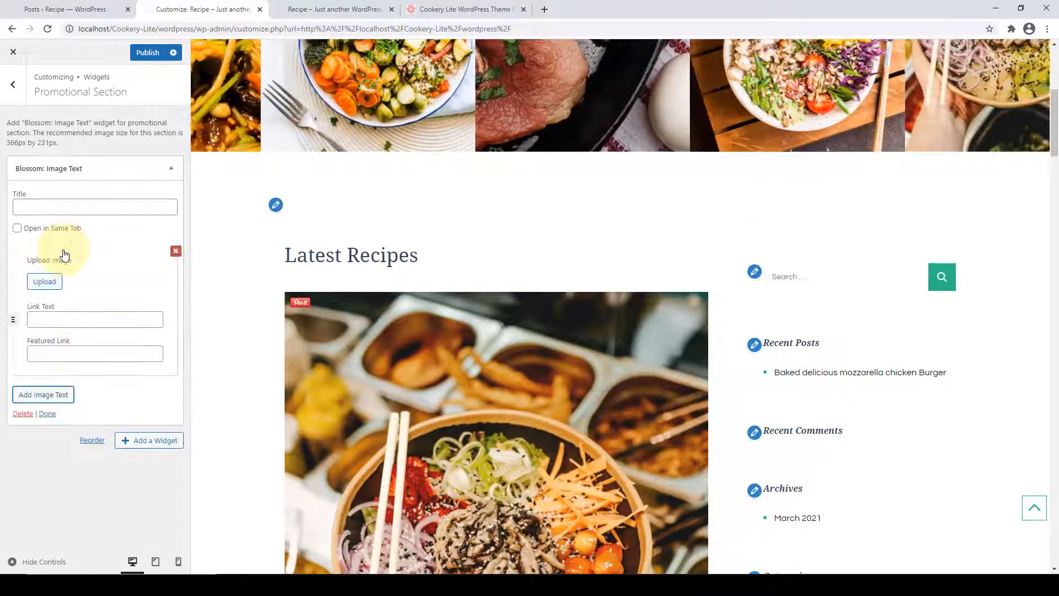
left_click(44, 282)
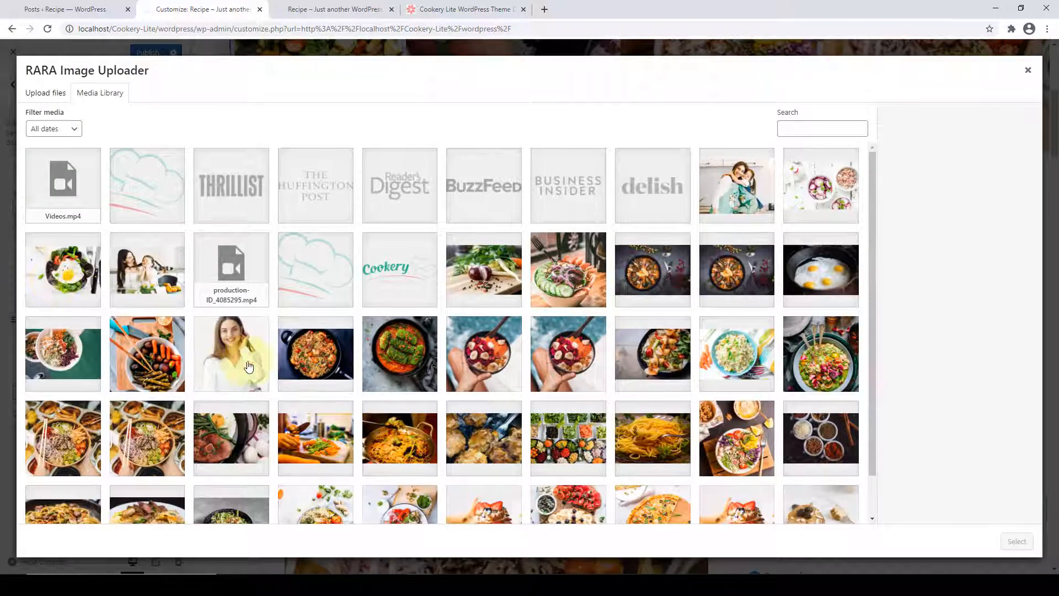
scroll(656, 356, "down", 1)
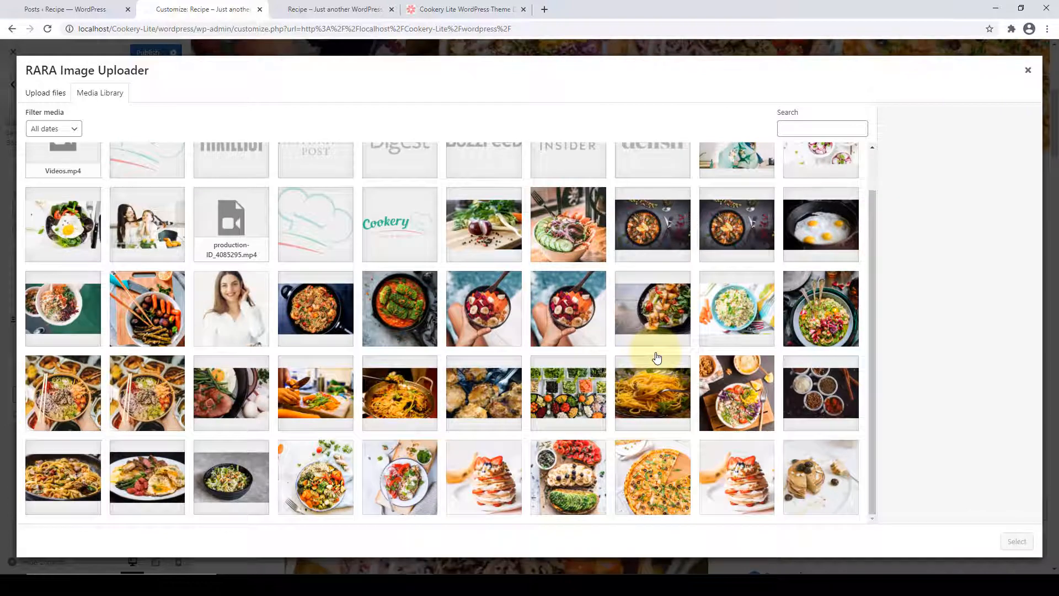
left_click(62, 223)
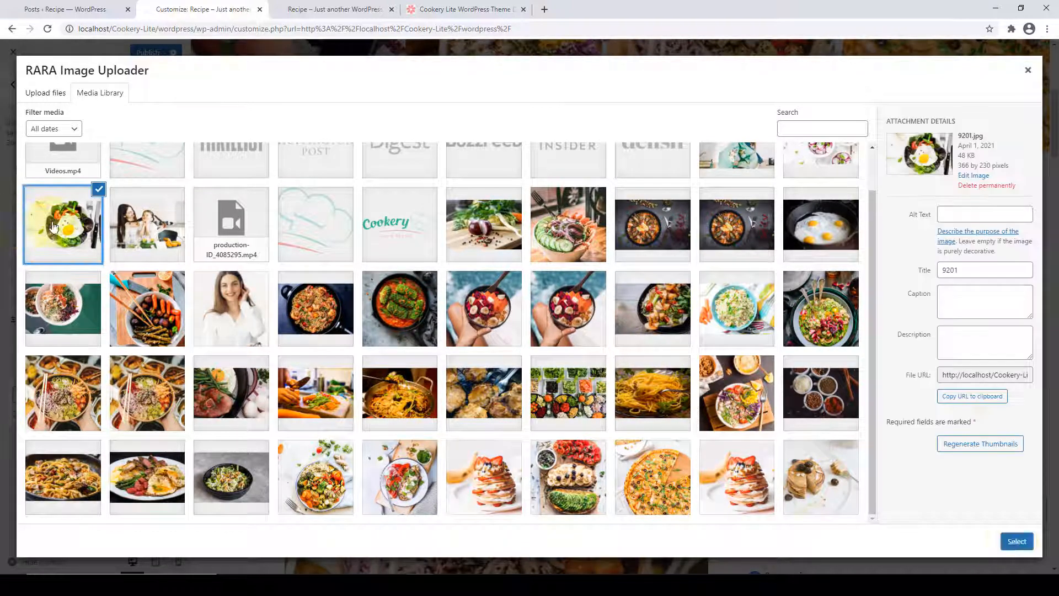
left_click(1014, 542)
left_click(34, 405)
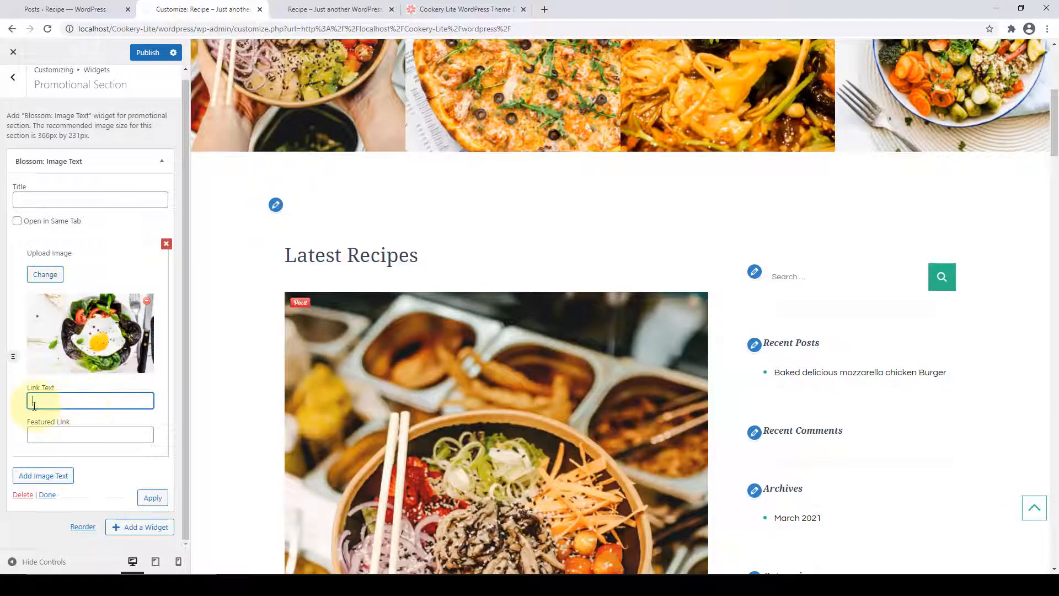
Label the egg-salad item 'Life & Foods', paste the demo URL as its featured link, and apply.
left_click(59, 437)
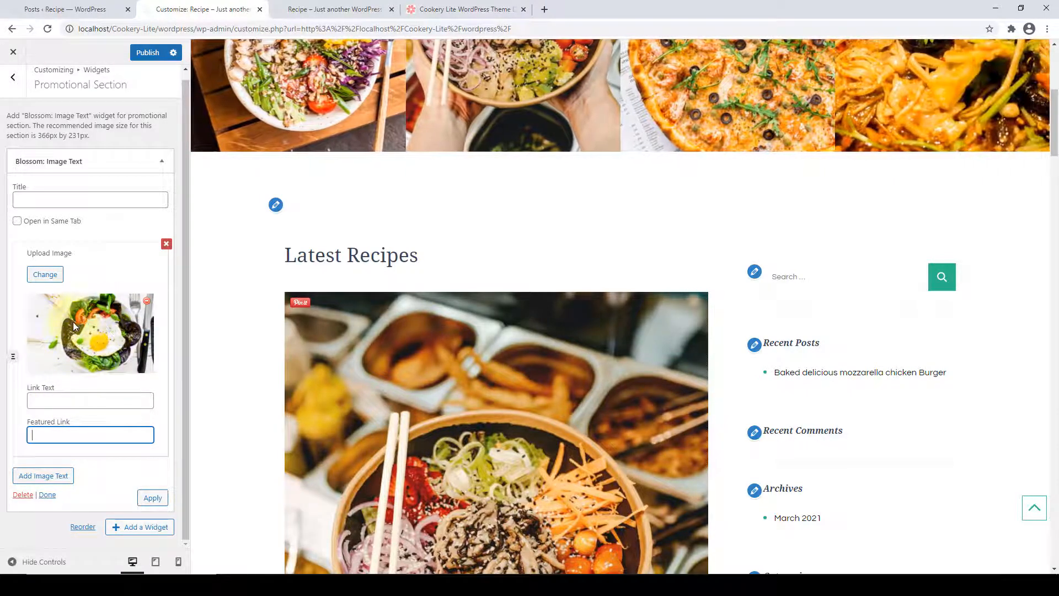
left_click(99, 399)
type("Life & Foods")
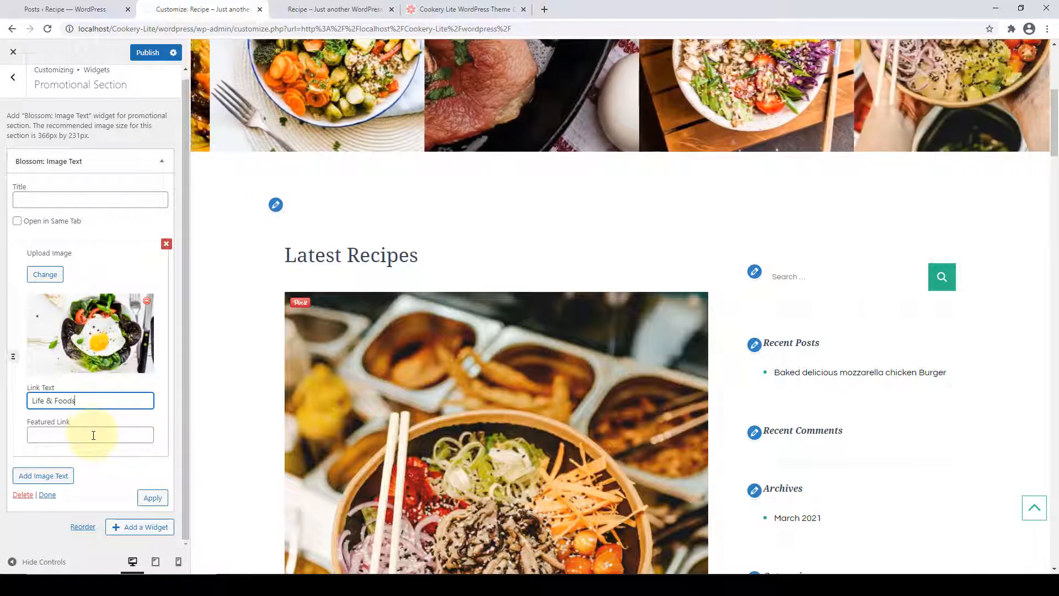
left_click(90, 434)
type("https://blossomthemes.com/theme-demo/?theme=cookery-lite")
left_click(153, 498)
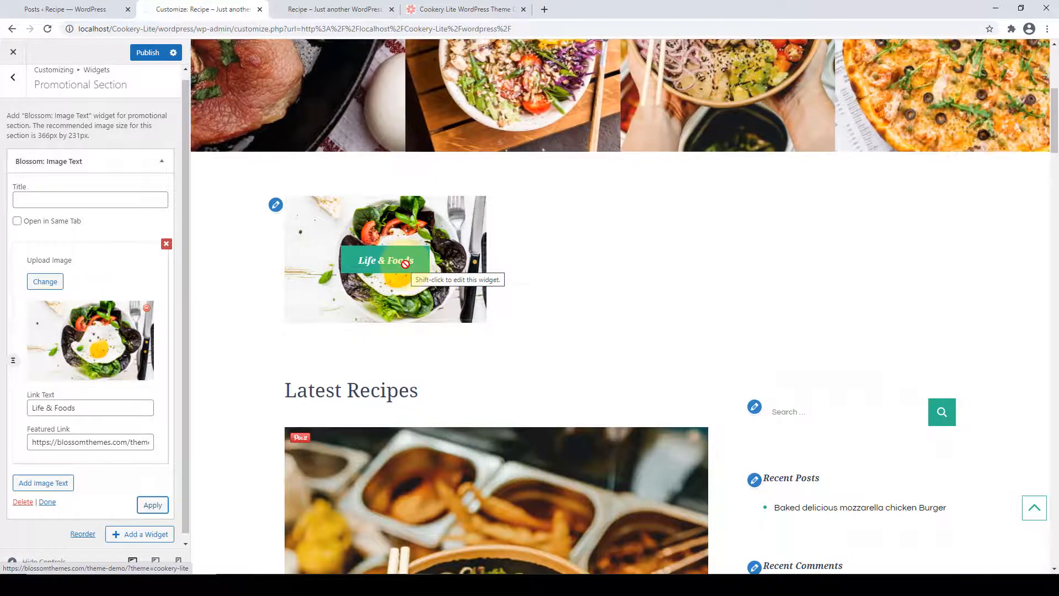
triple_click(97, 441)
key("ctrl+c")
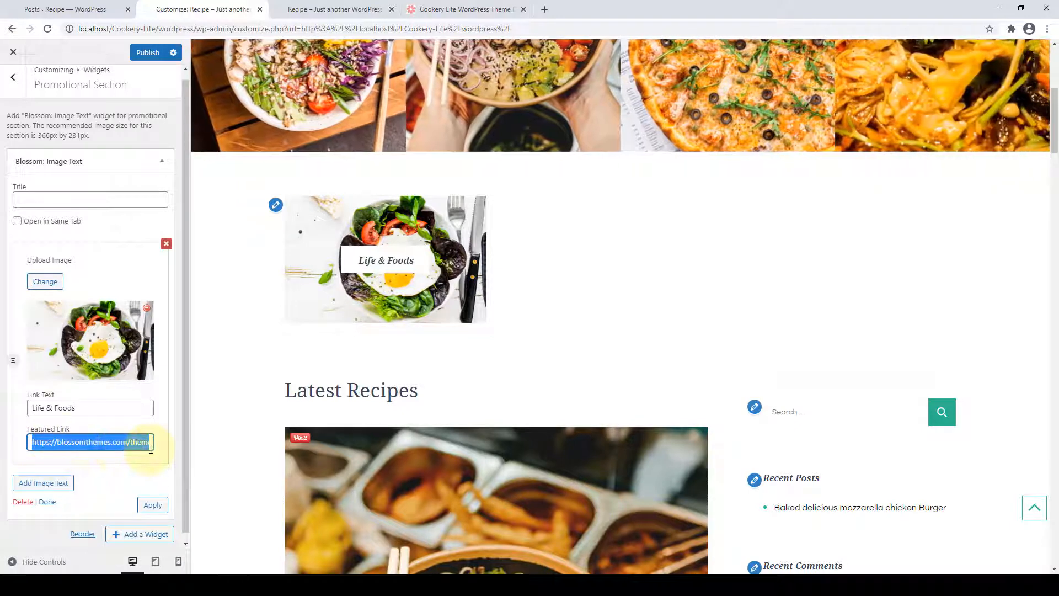
left_click(166, 403)
scroll(168, 405, "down", 1)
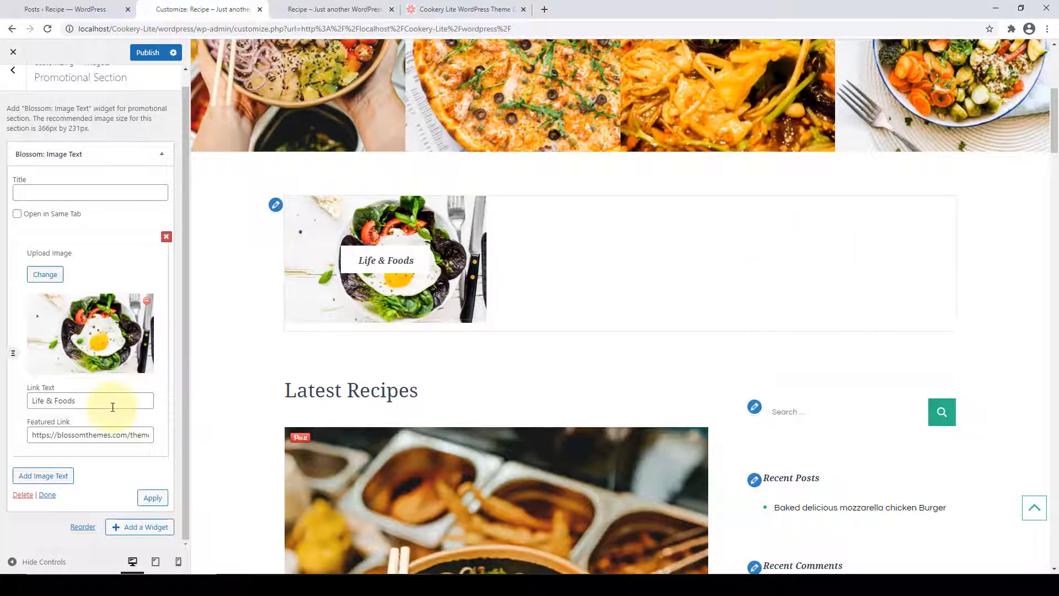
Add a second image-text item with the radish-bowls image and the demo URL as link.
left_click(64, 476)
scroll(66, 452, "down", 3)
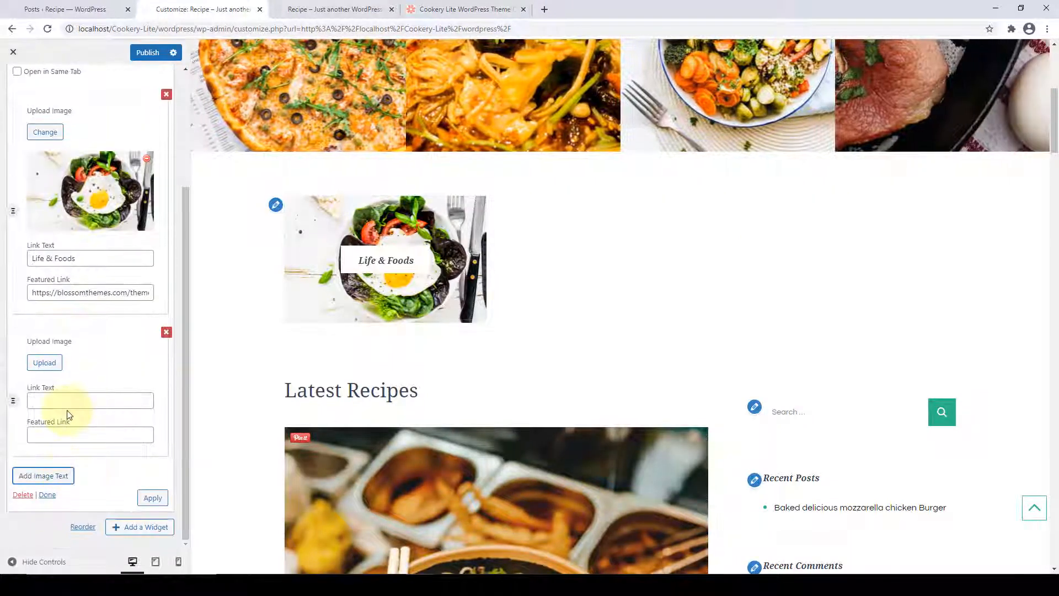
left_click(46, 363)
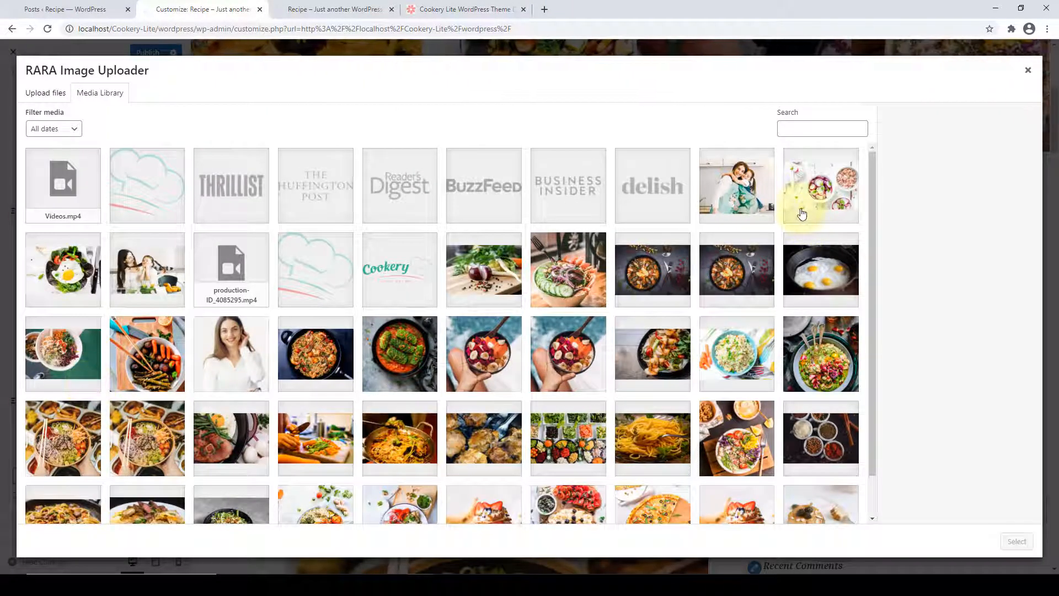
left_click(802, 213)
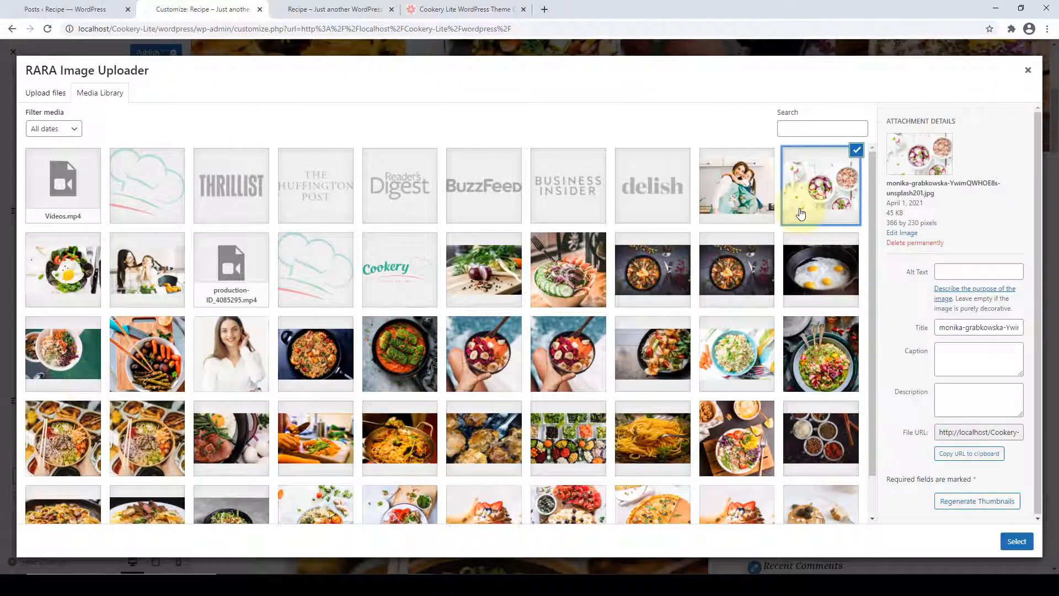
left_click(1016, 541)
scroll(110, 462, "down", 2)
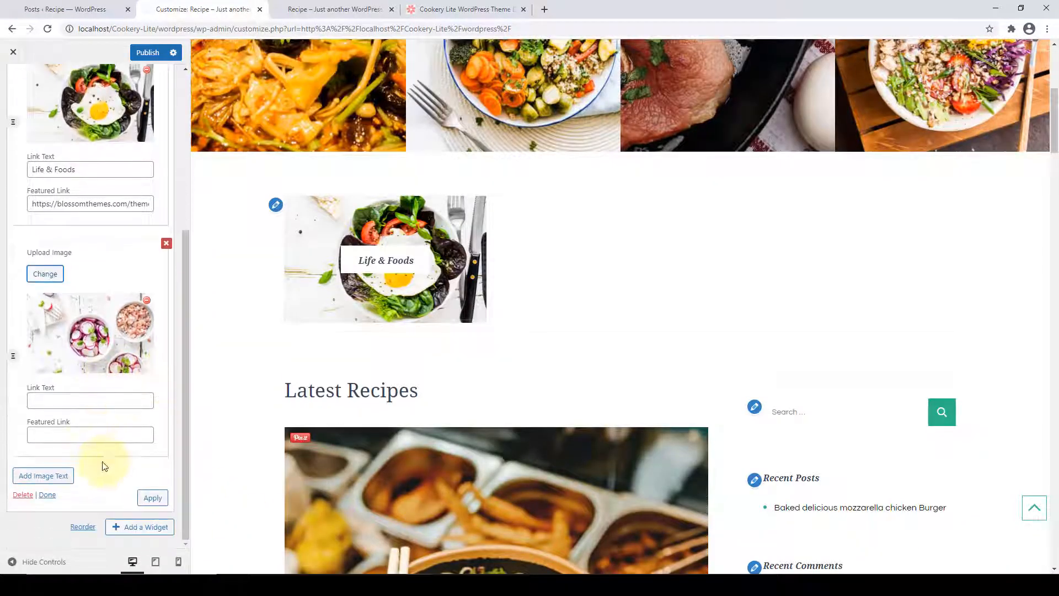
left_click(87, 401)
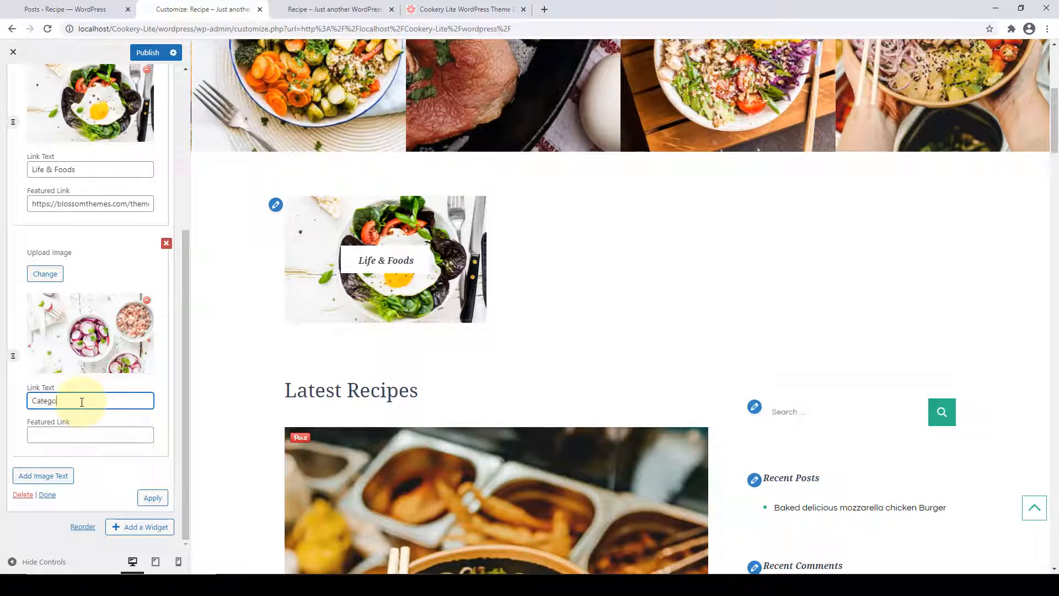
right_click(89, 438)
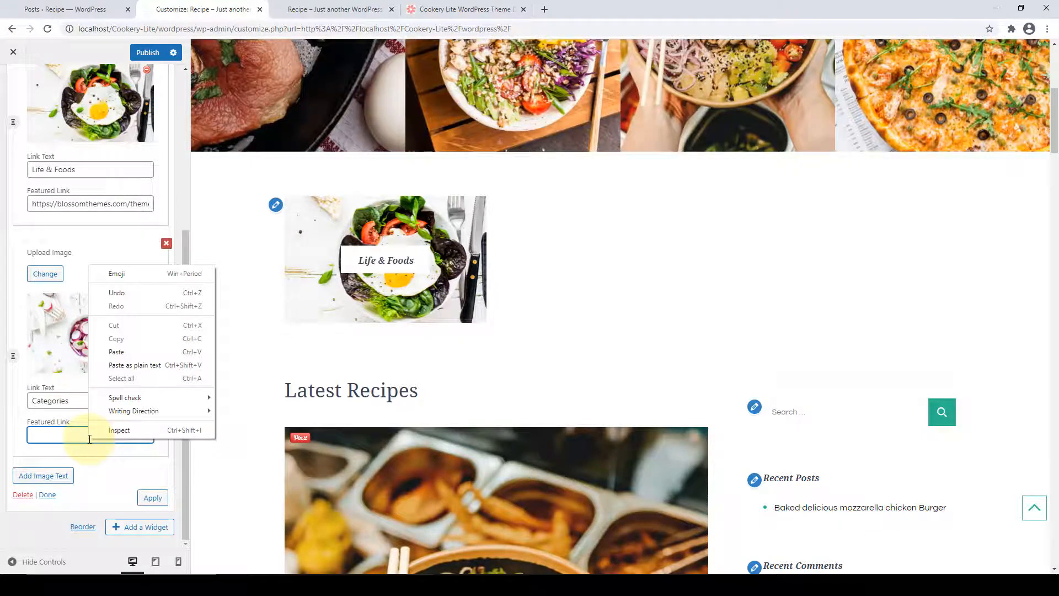
left_click(116, 352)
Add a third item 'Homemade' with the mother-and-child cooking photo and the demo URL.
left_click(43, 476)
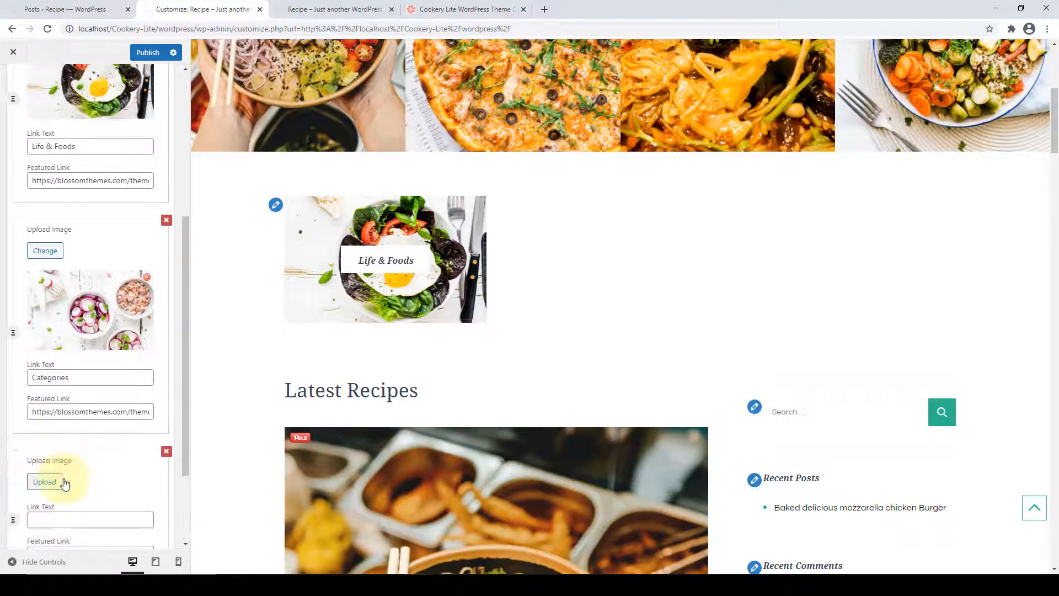
scroll(64, 483, "down", 2)
left_click(53, 362)
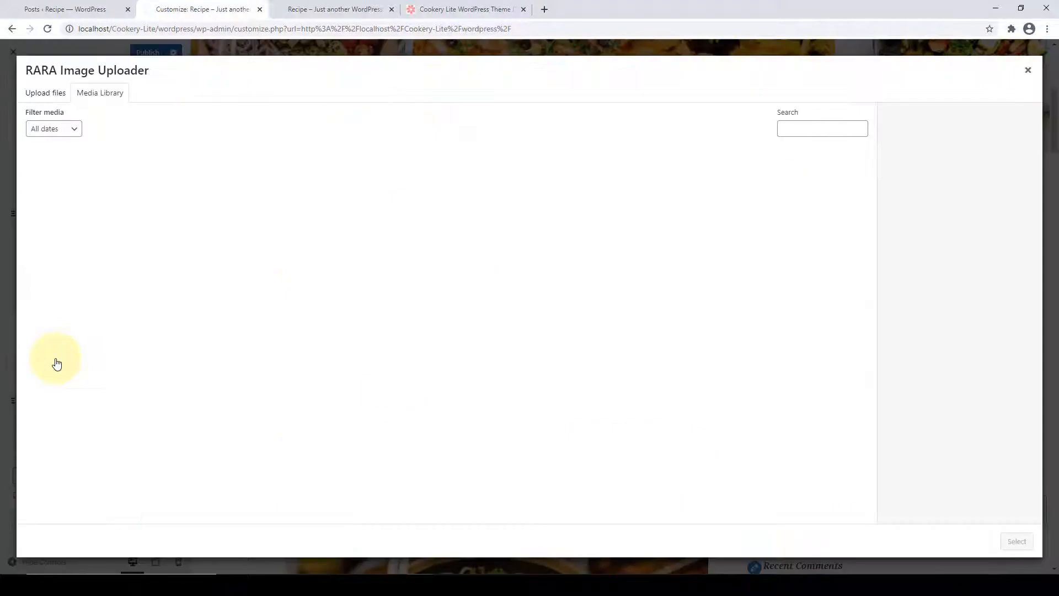
left_click(147, 269)
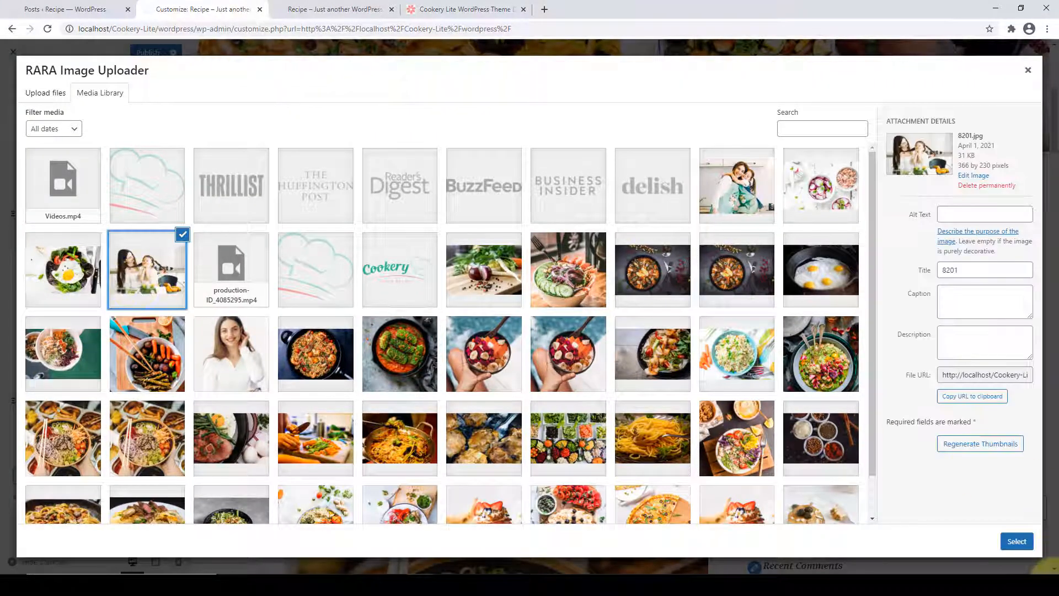
left_click(1017, 542)
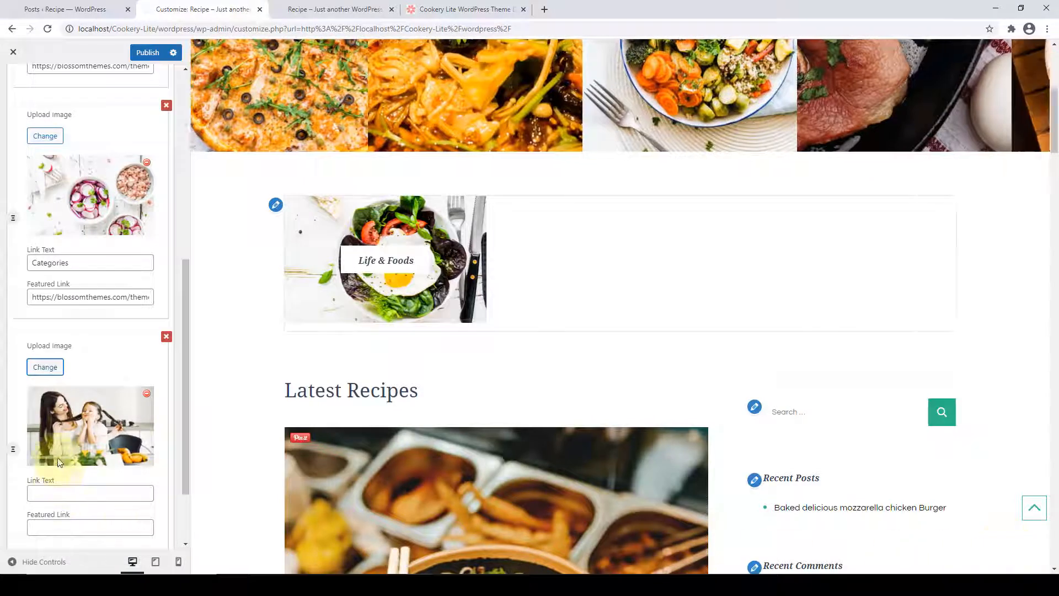
scroll(73, 497, "down", 1)
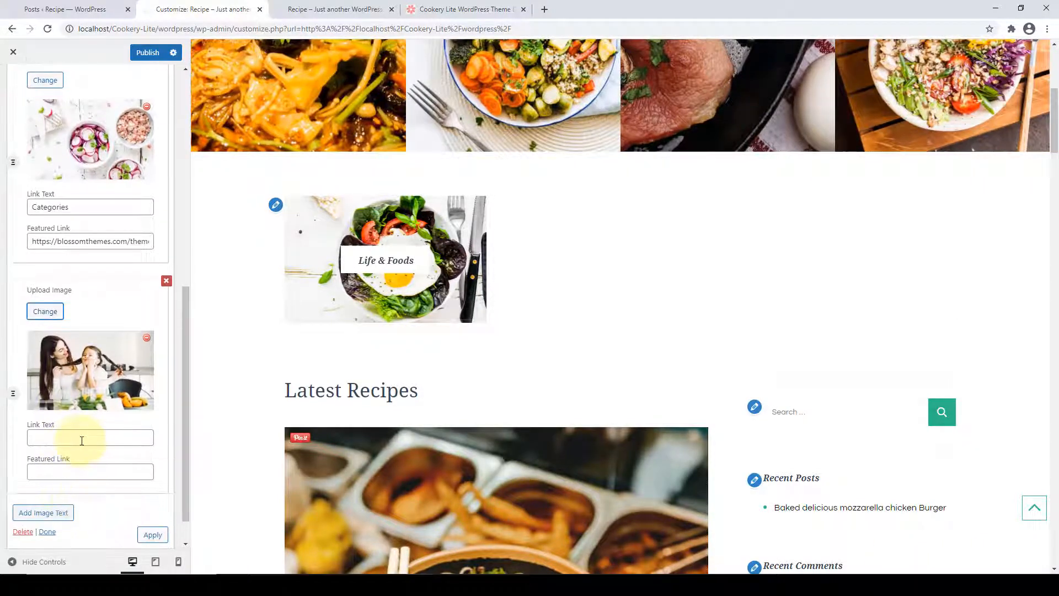
left_click(81, 441)
type("Homemade")
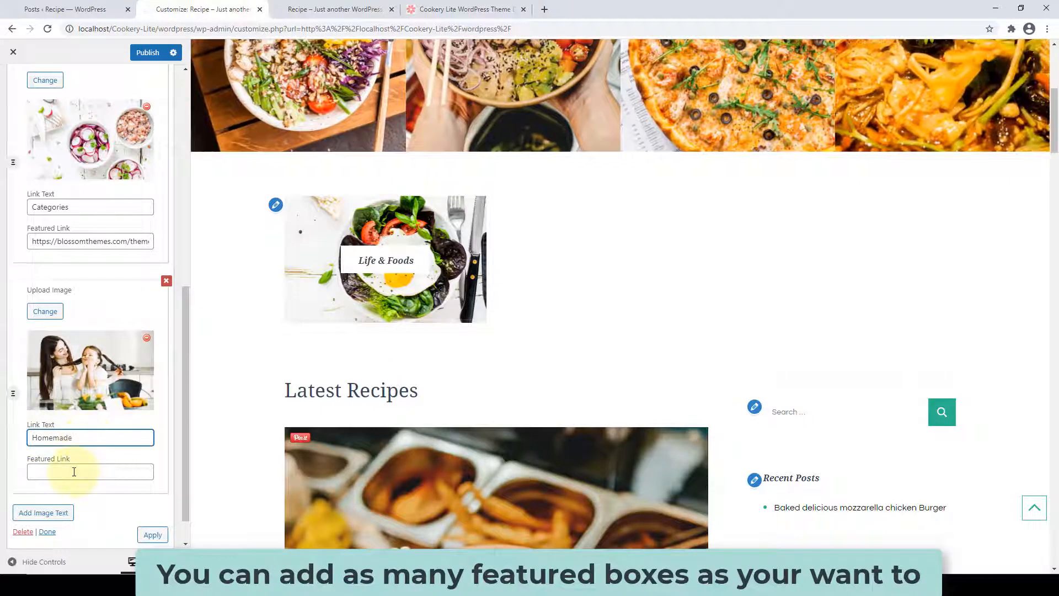
left_click(74, 472)
right_click(74, 472)
left_click(106, 385)
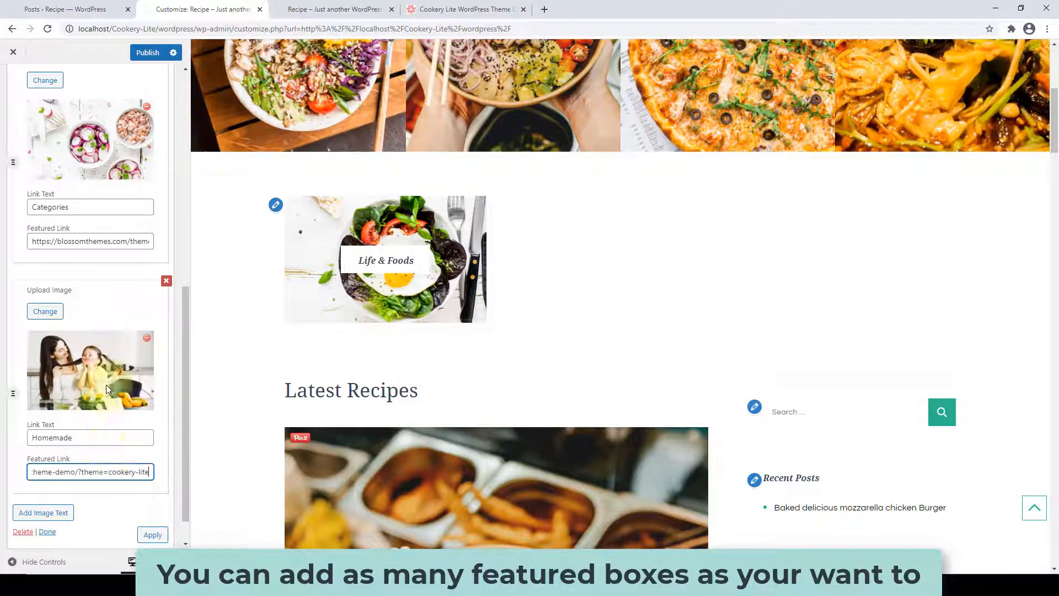
Apply the three promotional image items to the preview and finish the widget.
scroll(110, 441, "up", 3)
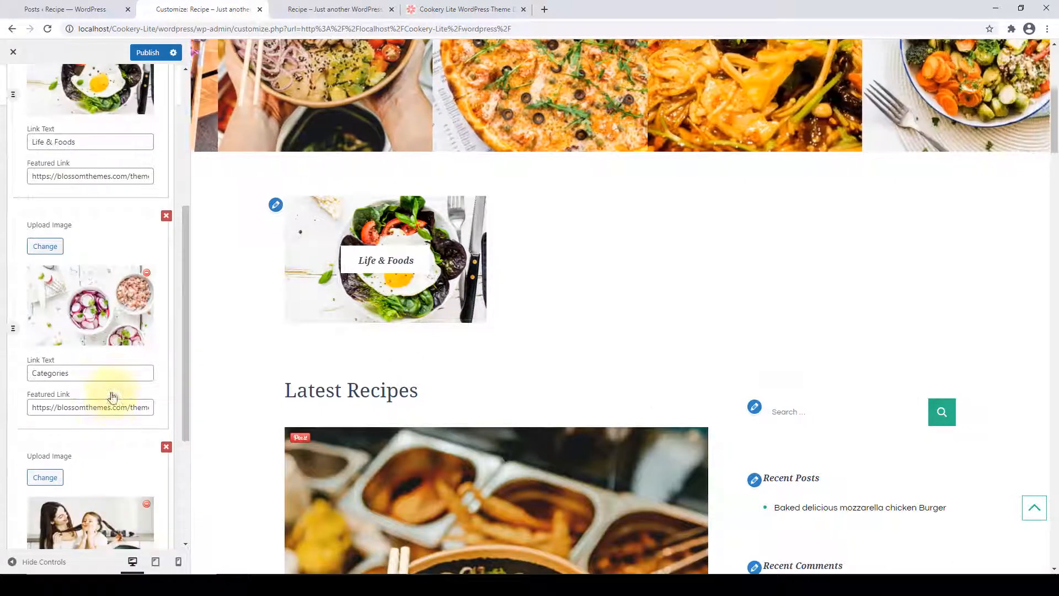
scroll(122, 345, "up", 4)
scroll(121, 386, "down", 4)
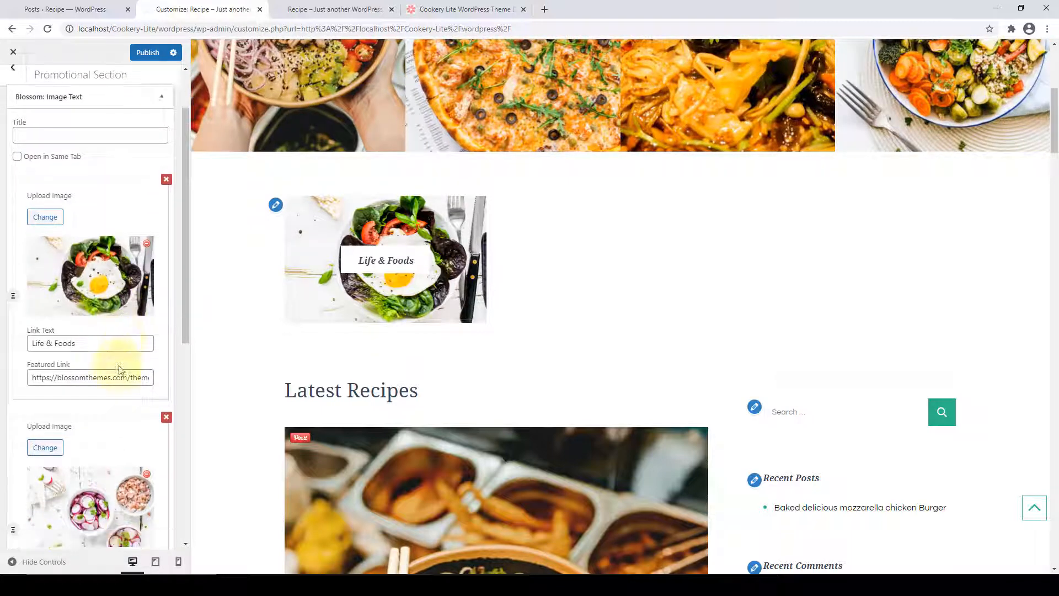
scroll(122, 428, "down", 4)
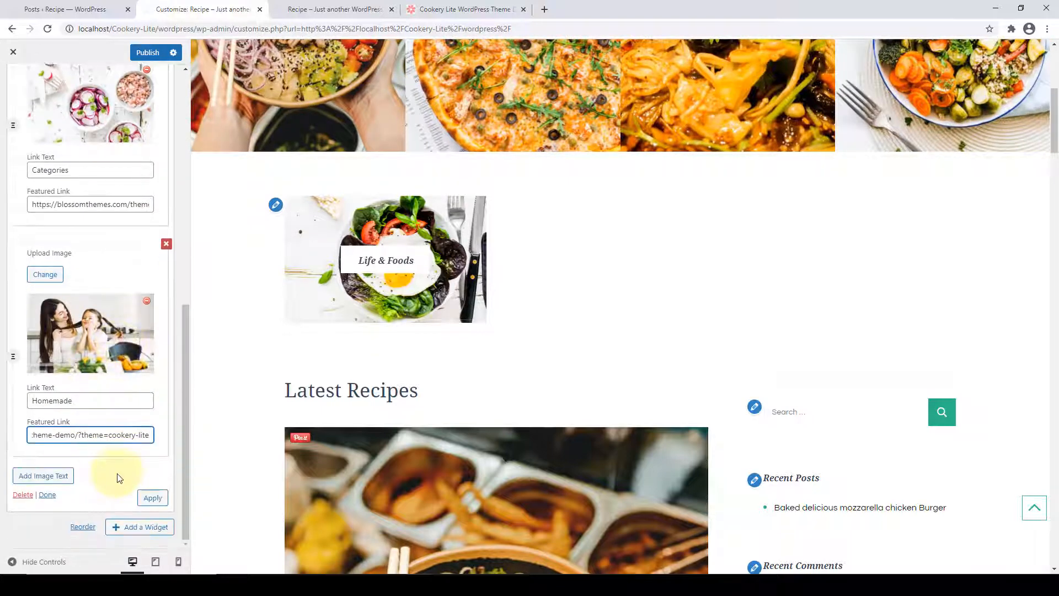
left_click(162, 502)
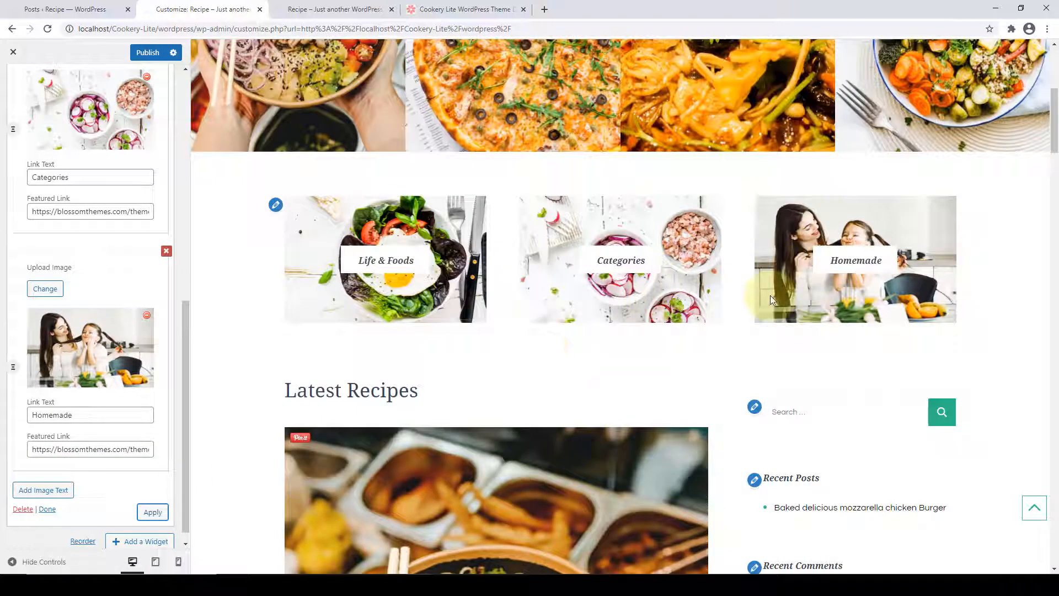
scroll(100, 414, "up", 6)
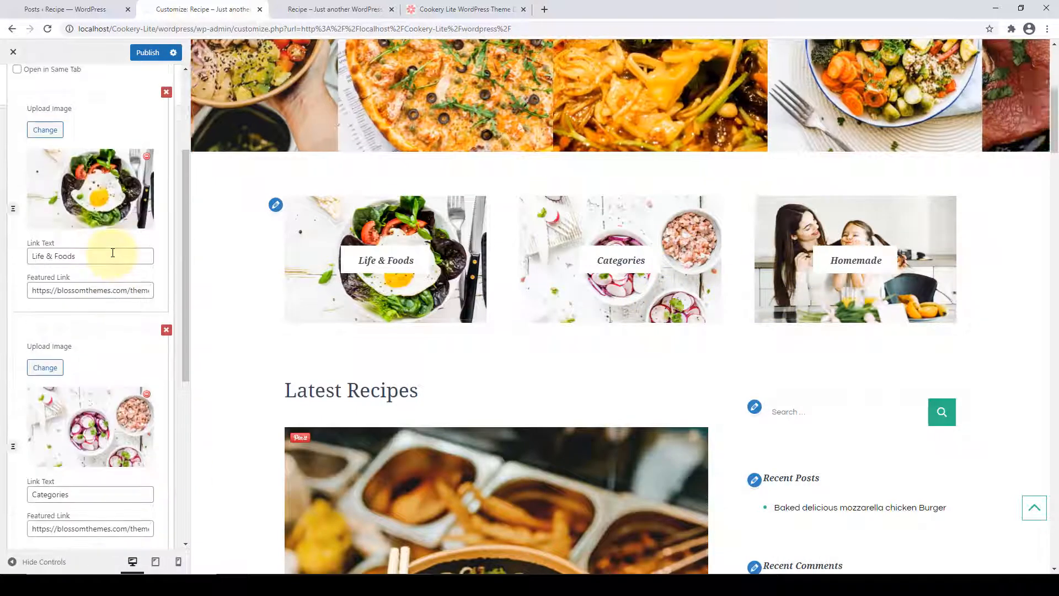
scroll(107, 310, "down", 6)
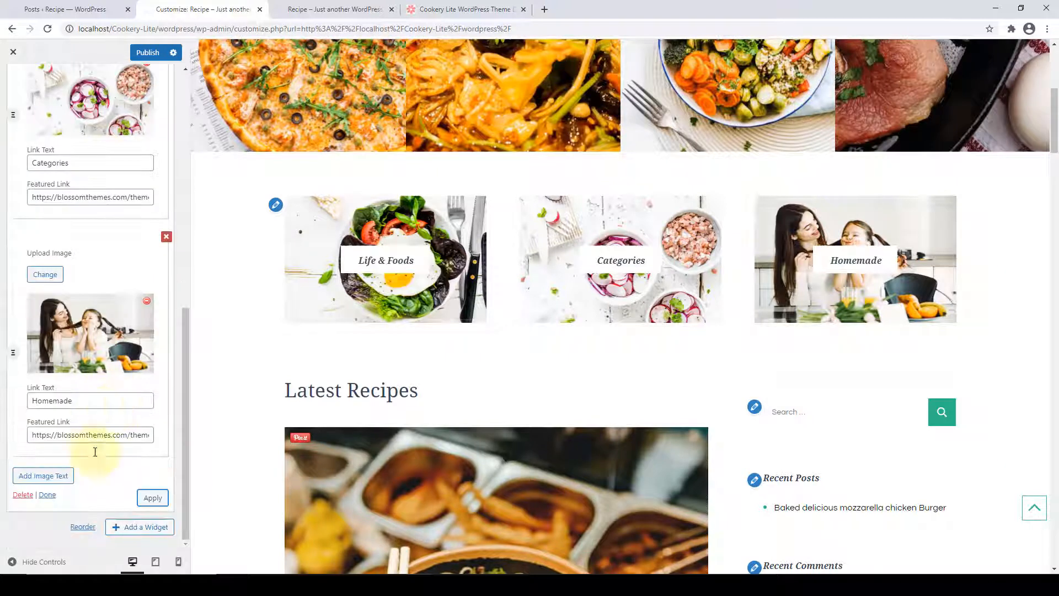
left_click(48, 494)
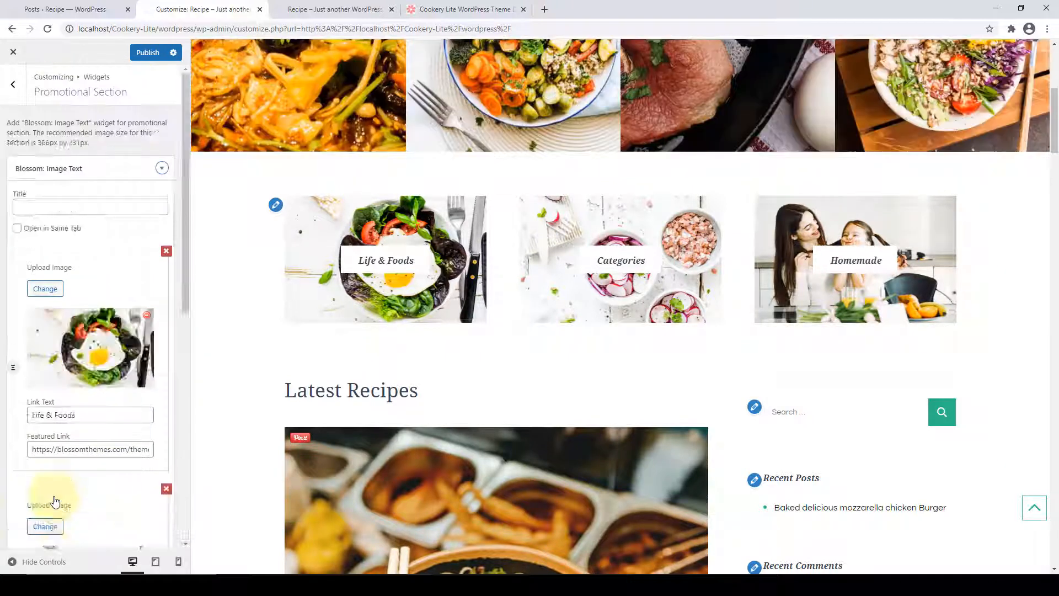
Publish the promotional section changes in the Customizer.
left_click(146, 53)
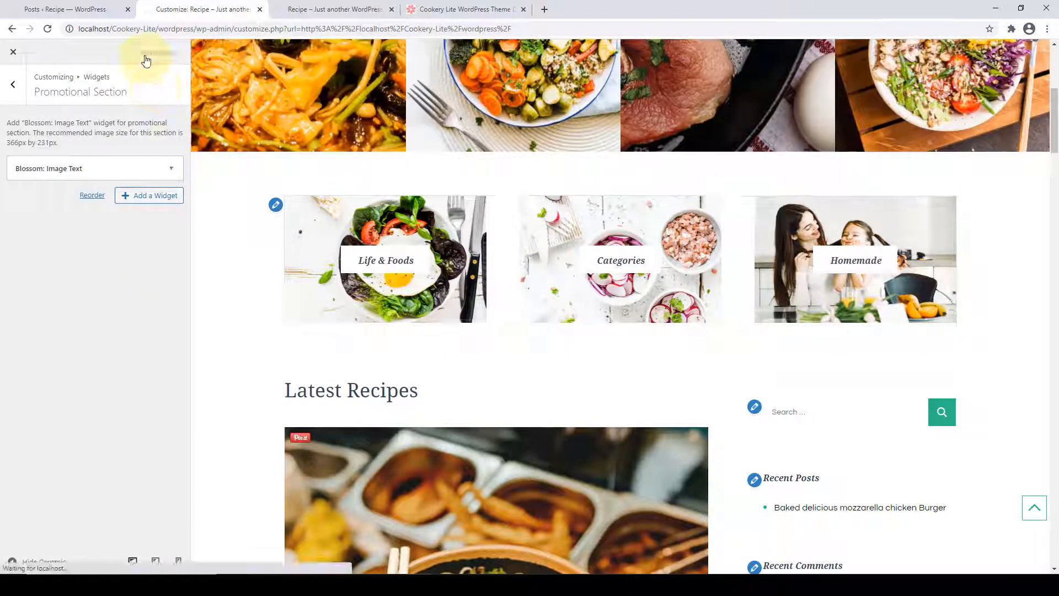
left_click(13, 85)
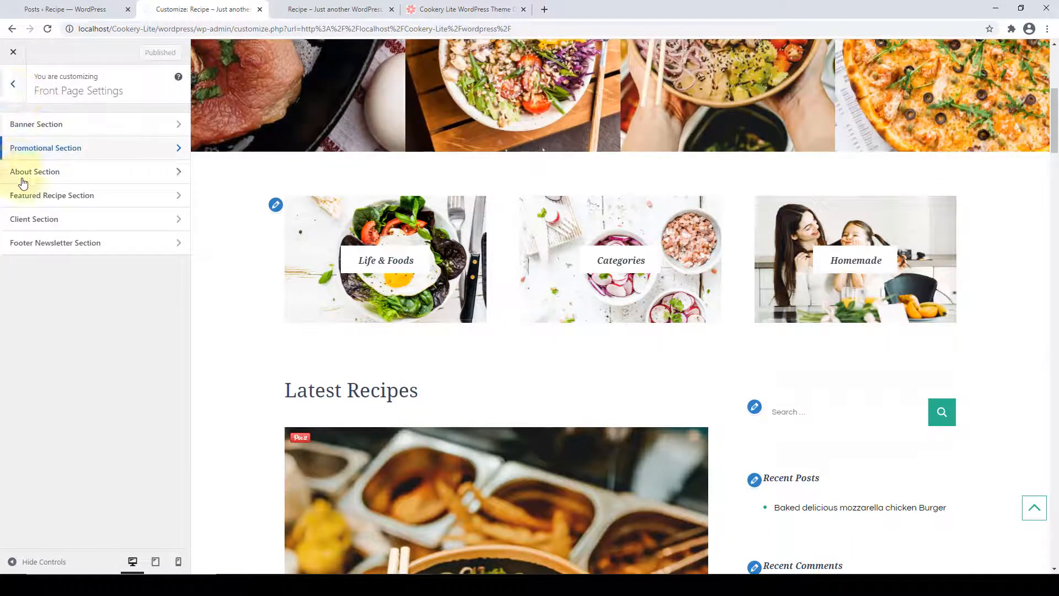
left_click(60, 176)
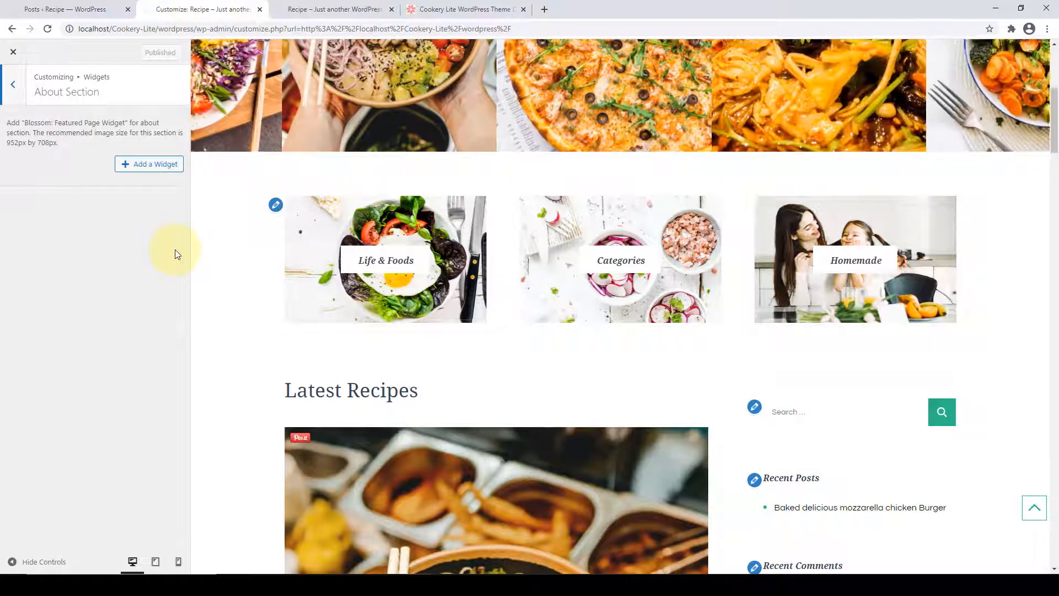
Create a new page with the mother-and-daughter photo as its featured image.
left_click(60, 5)
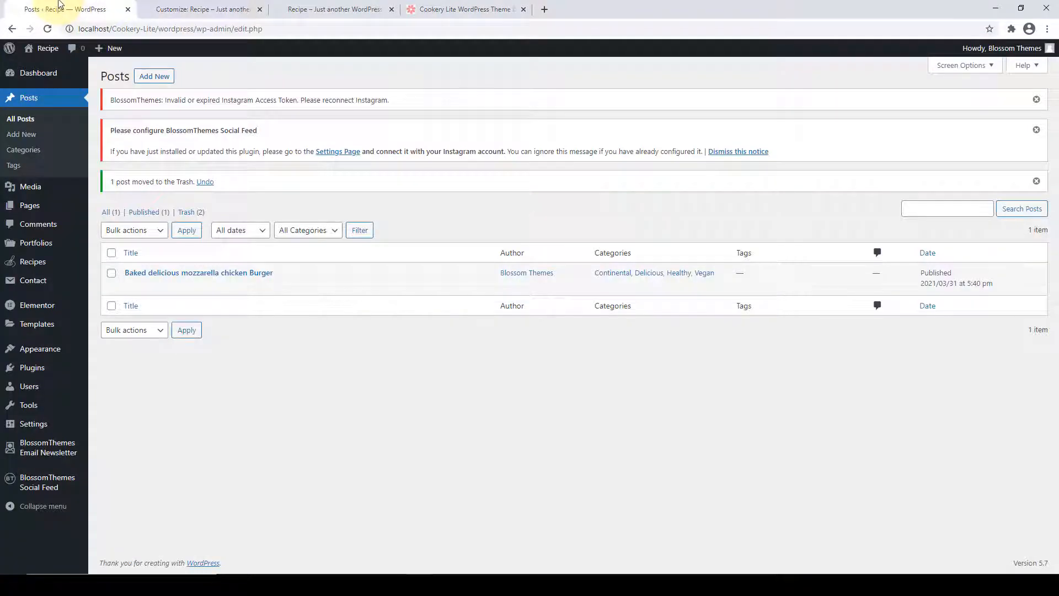
mouse_move(33, 206)
left_click(125, 209)
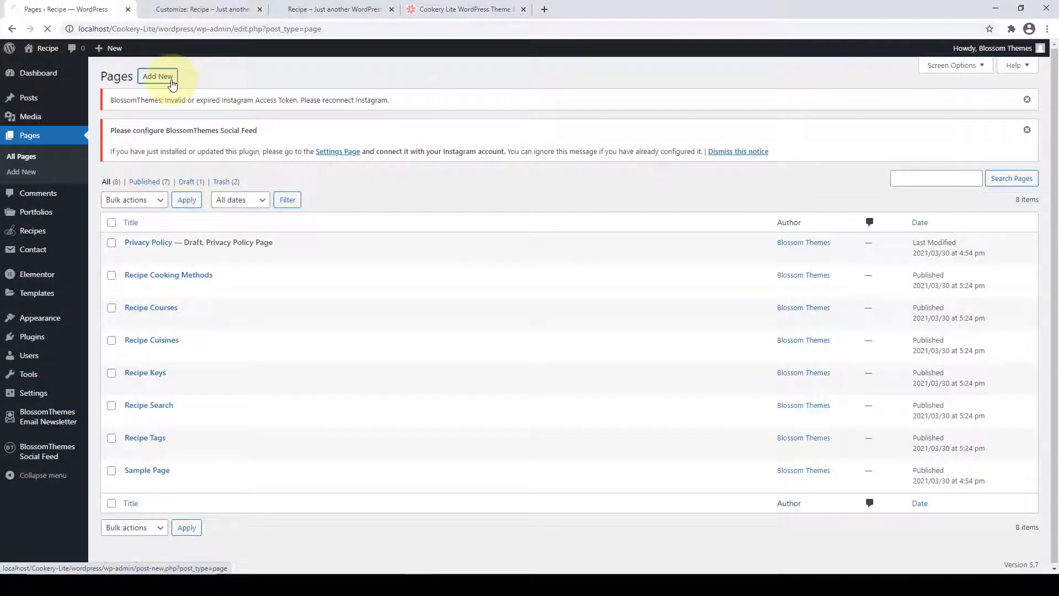
left_click(172, 83)
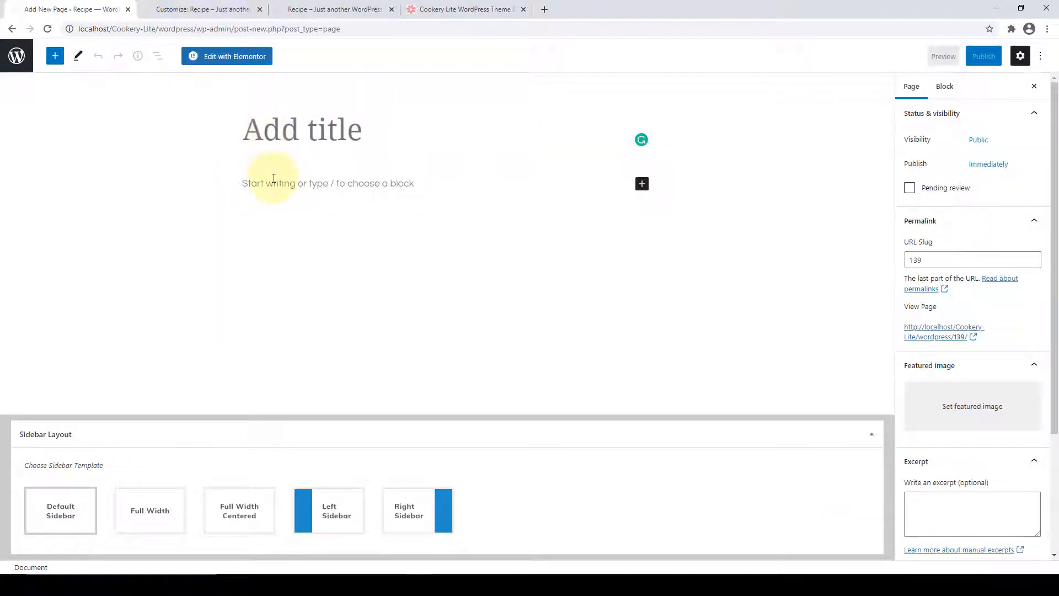
scroll(953, 390, "down", 2)
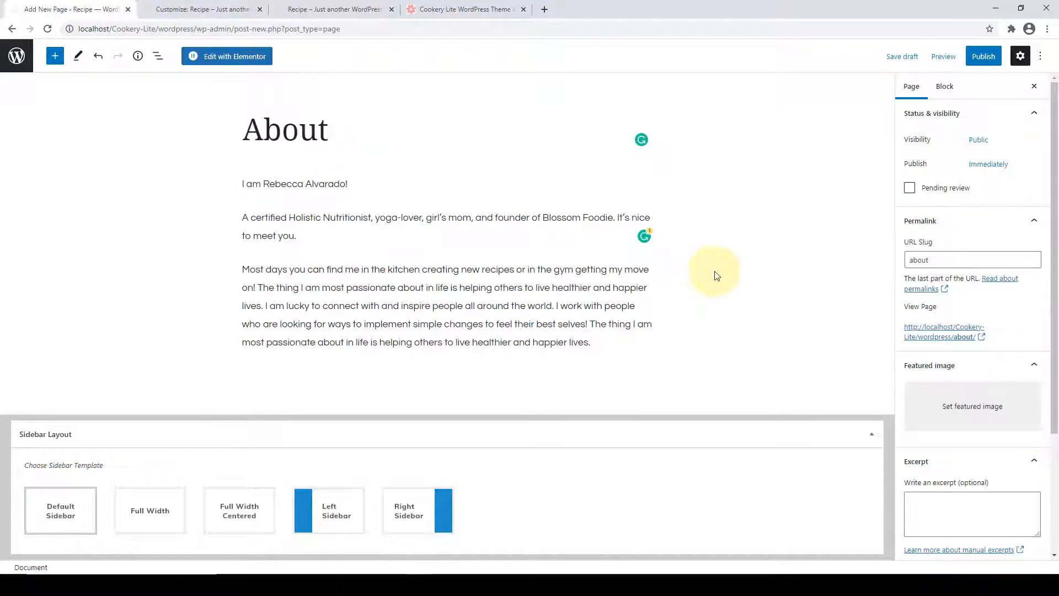
left_click(978, 405)
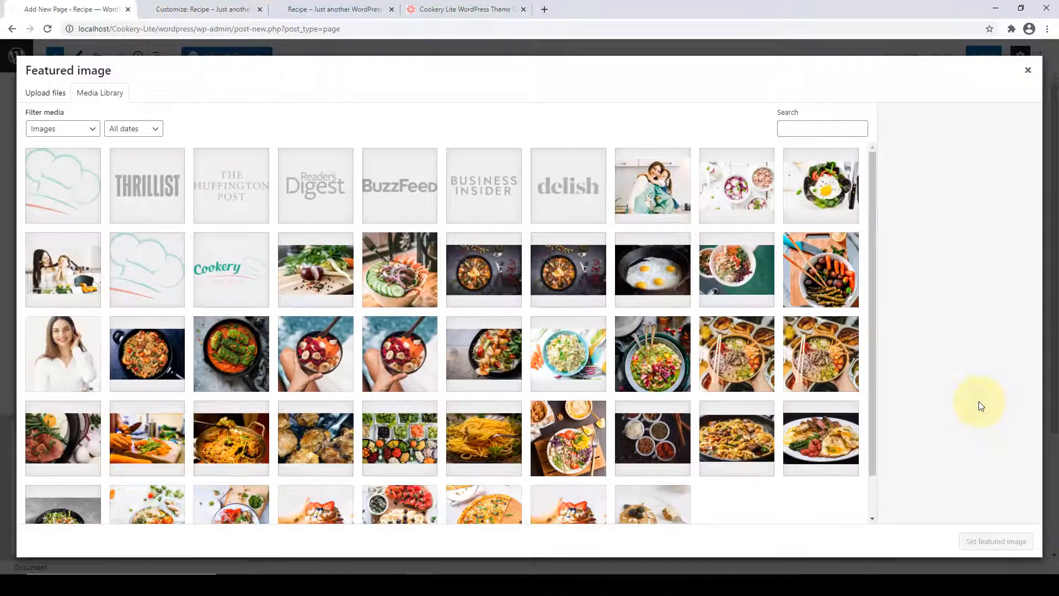
left_click(656, 205)
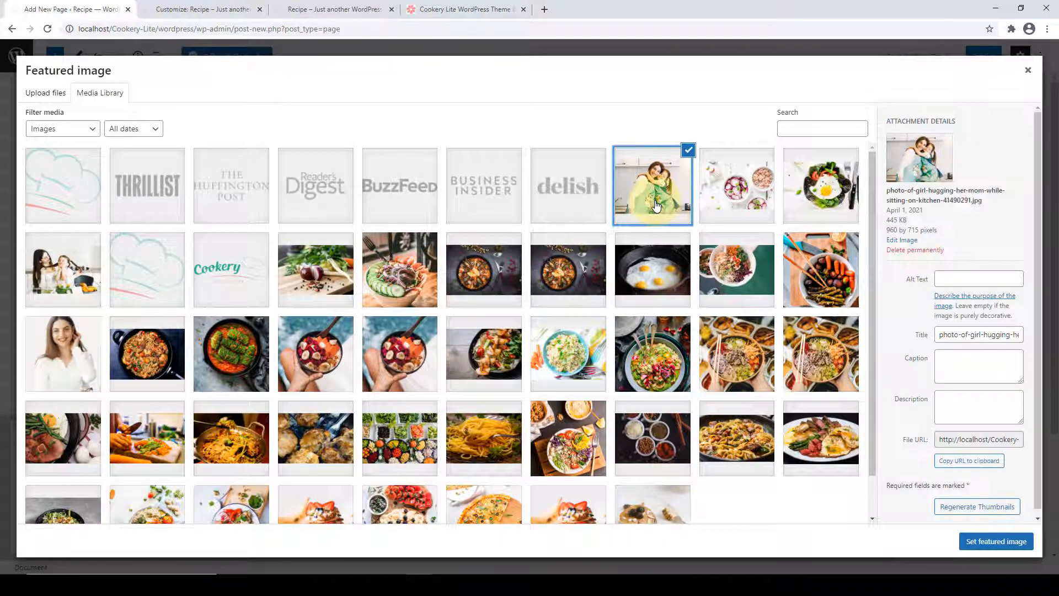
left_click(1011, 544)
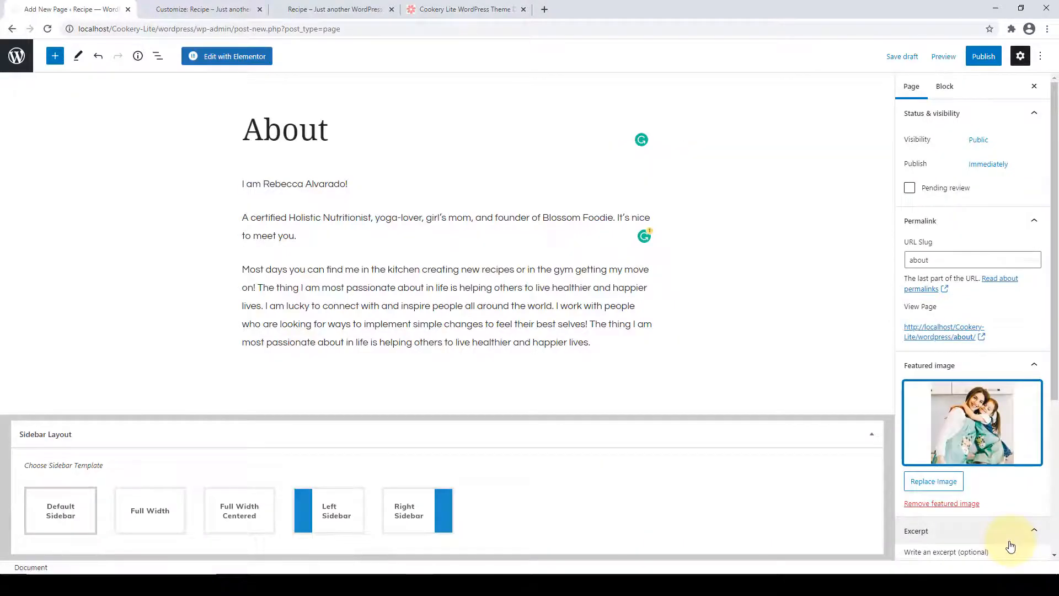
scroll(943, 397, "down", 4)
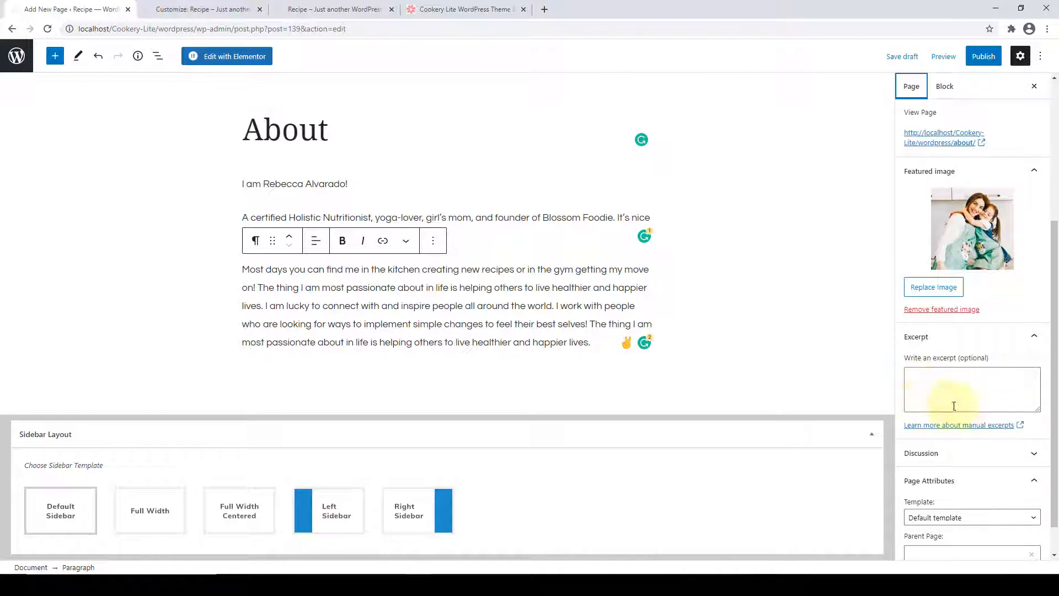
Take the About text from the Cookery Lite demo site and start publishing the About page.
left_click(483, 5)
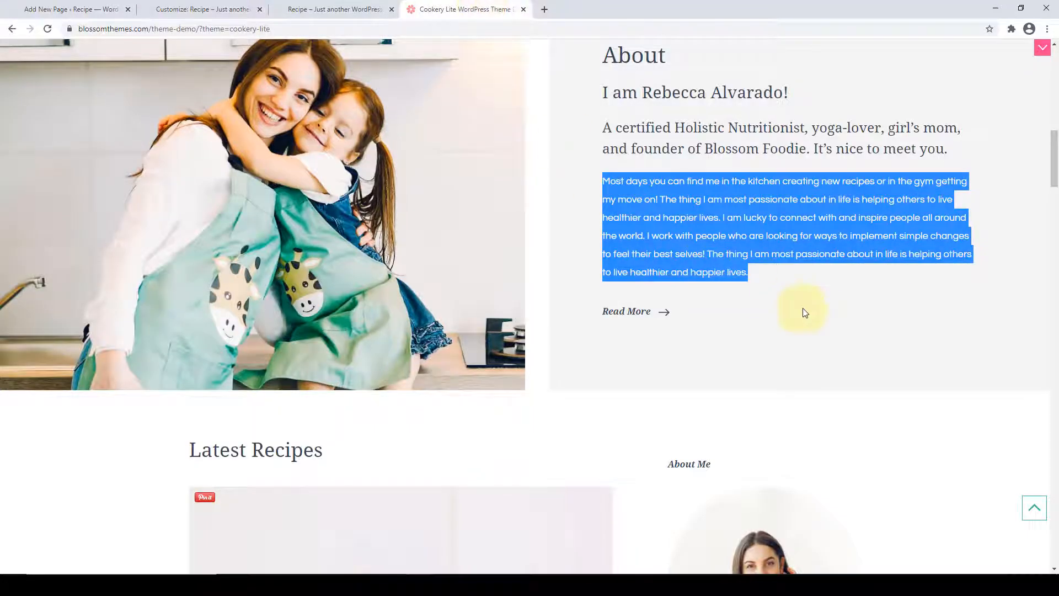
left_click(793, 287)
scroll(759, 336, "up", 1)
left_click_drag(745, 327, 600, 158)
left_click(703, 172)
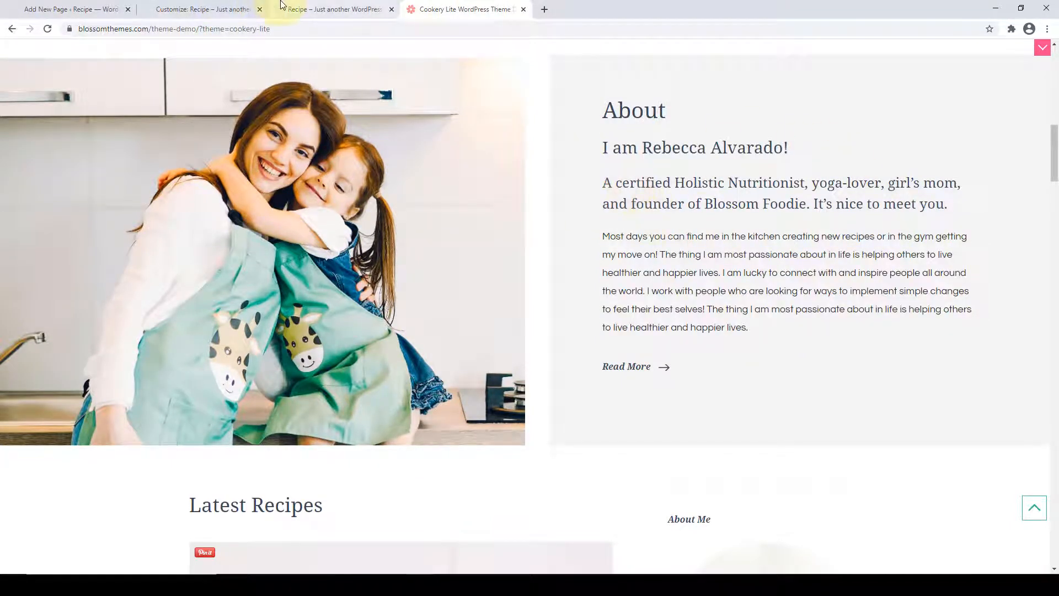
left_click(70, 9)
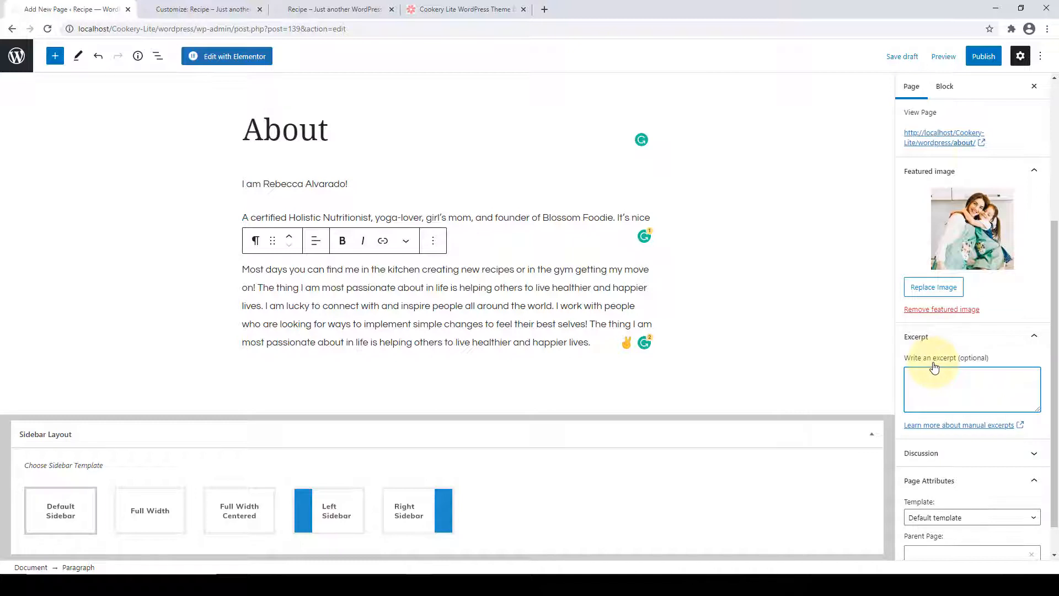
left_click(982, 56)
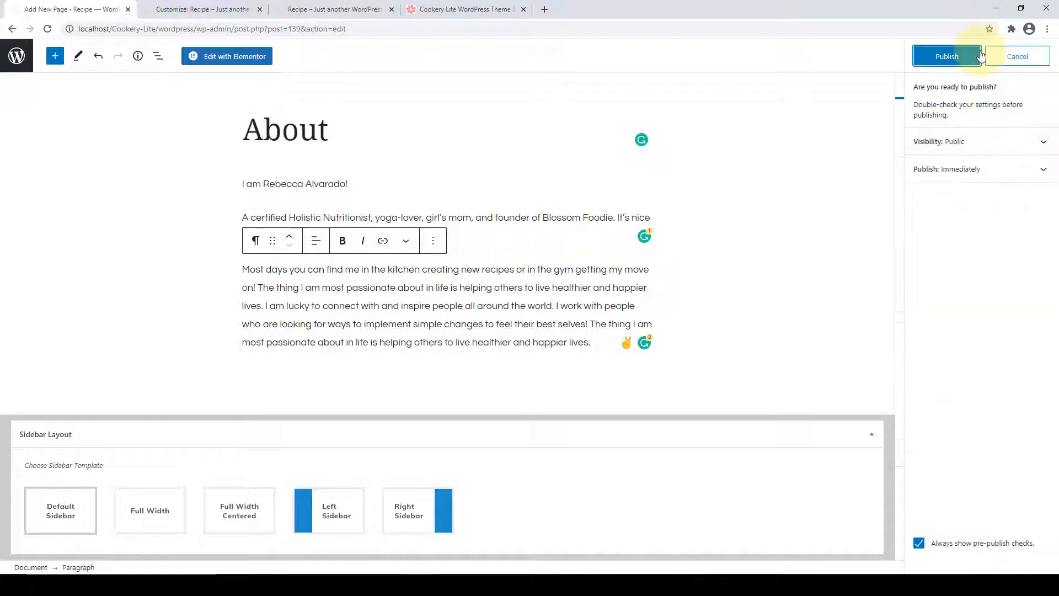
Confirm publishing the About page and check it live in a new tab.
left_click(948, 55)
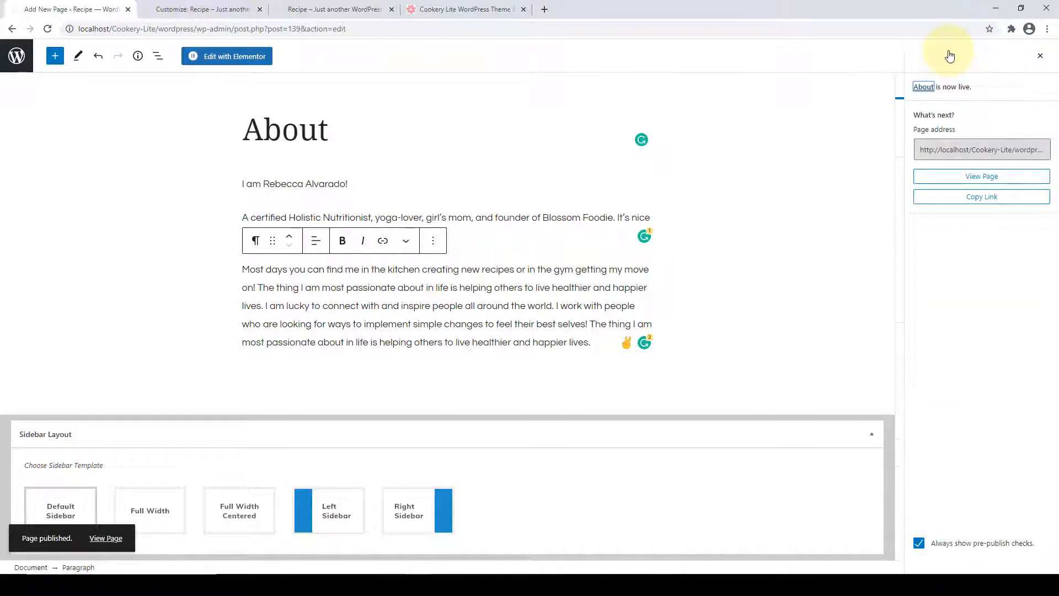
right_click(106, 545)
left_click(144, 451)
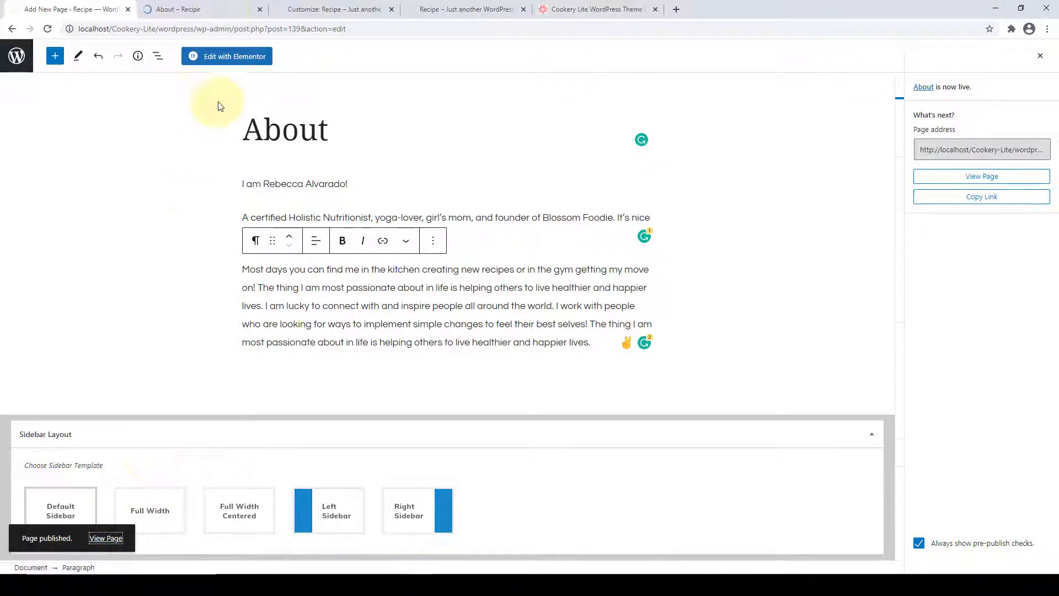
left_click(223, 10)
scroll(421, 336, "down", 4)
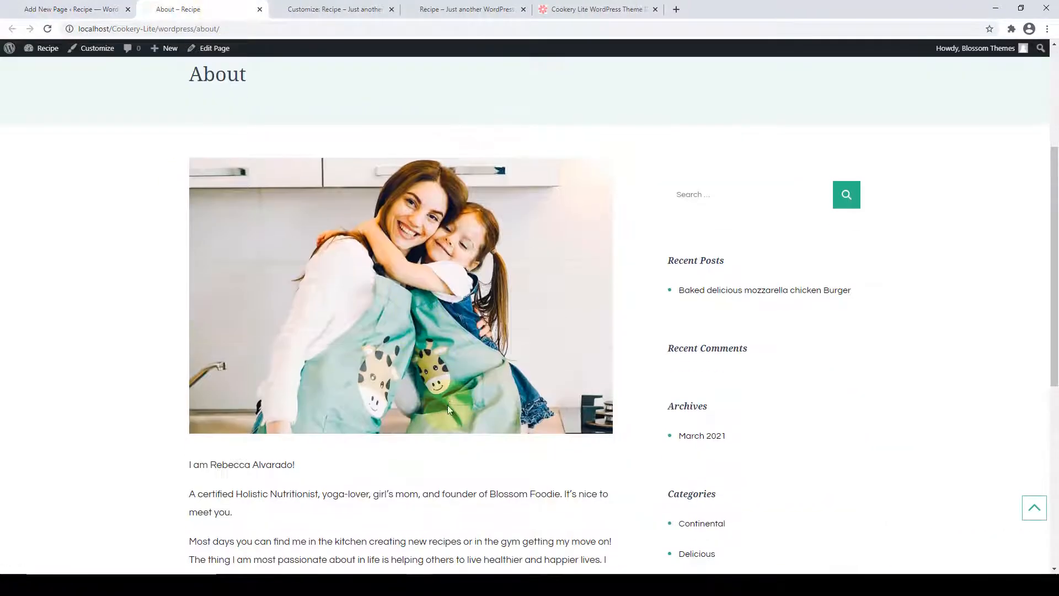
scroll(448, 408, "down", 5)
scroll(448, 413, "up", 8)
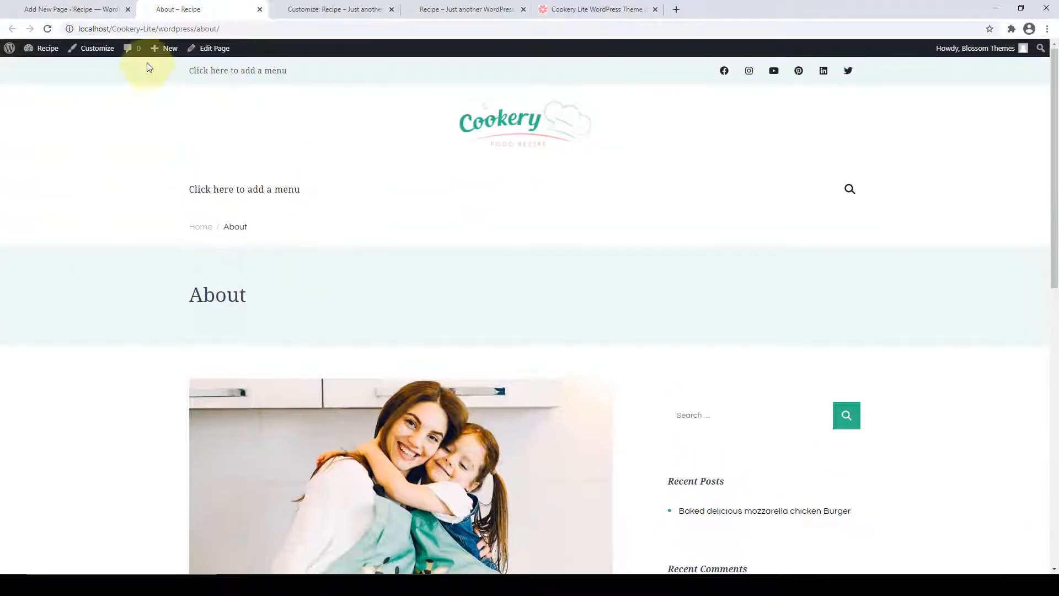
left_click(259, 9)
Open a fresh Customizer tab from Appearance > Customize and close the old one.
left_click(18, 48)
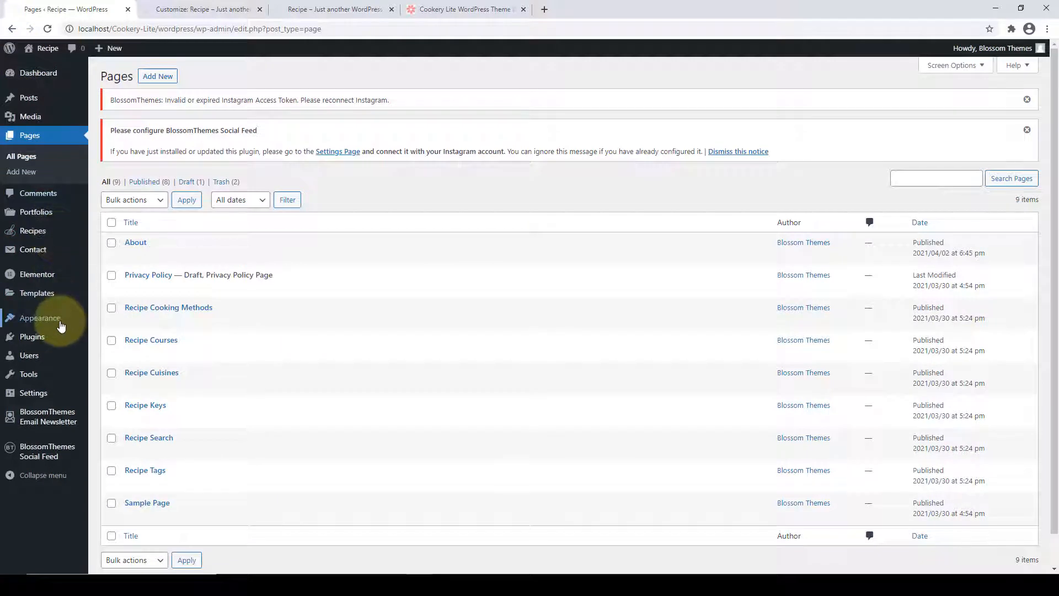
mouse_move(33, 317)
right_click(121, 341)
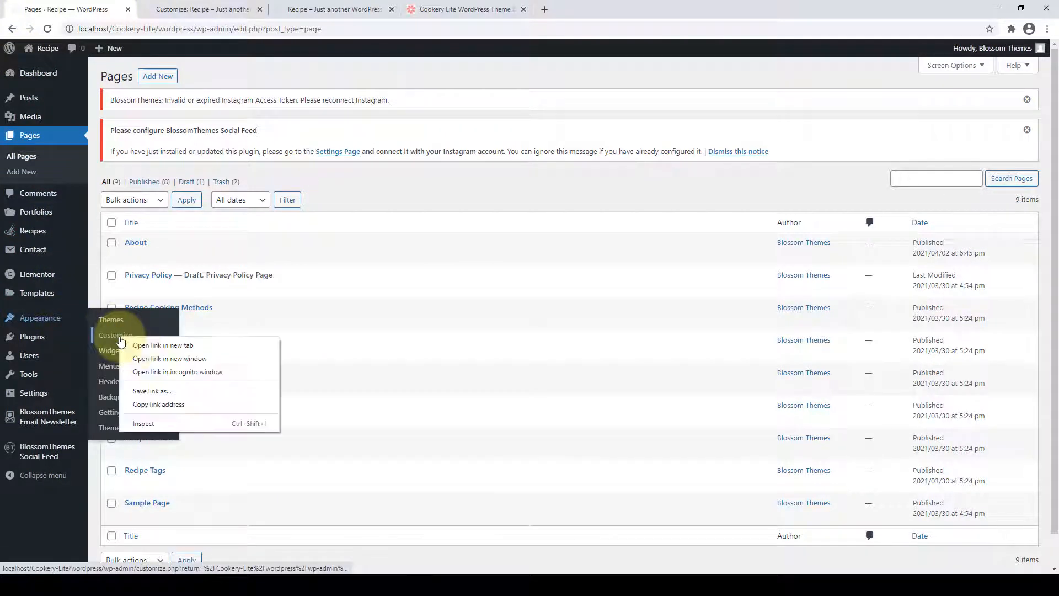
left_click(156, 349)
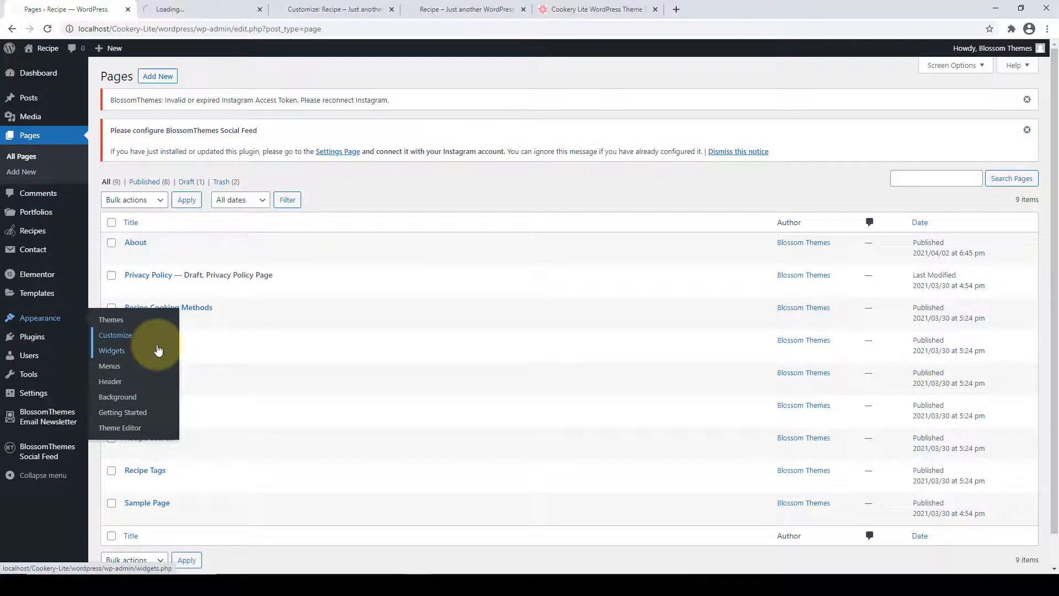
left_click(392, 10)
left_click(248, 8)
Add a Blossom: Featured Page Widget to the About Section and set its page to About.
scroll(508, 360, "down", 10)
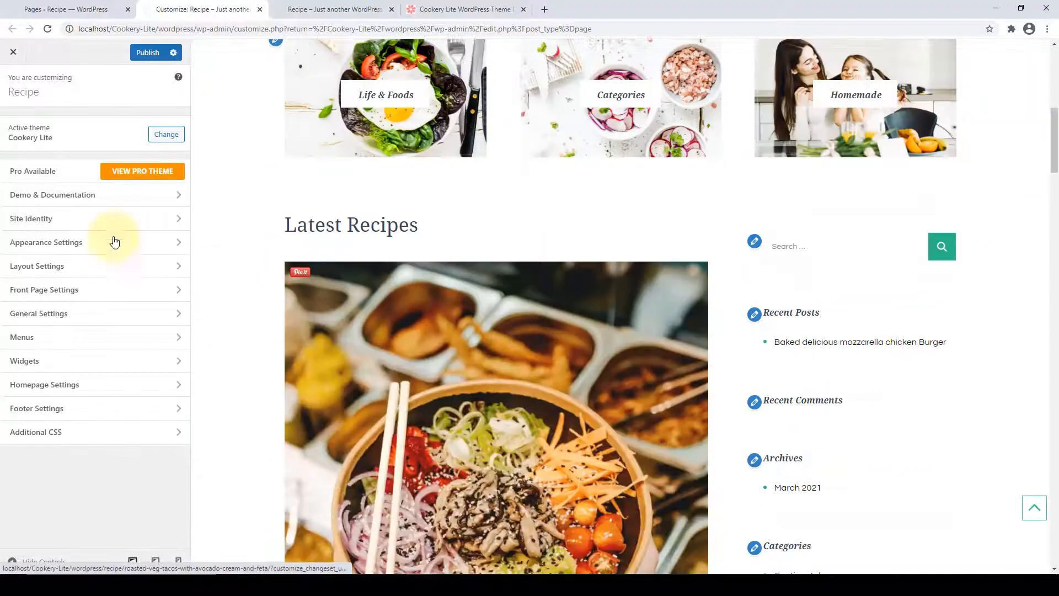
left_click(102, 291)
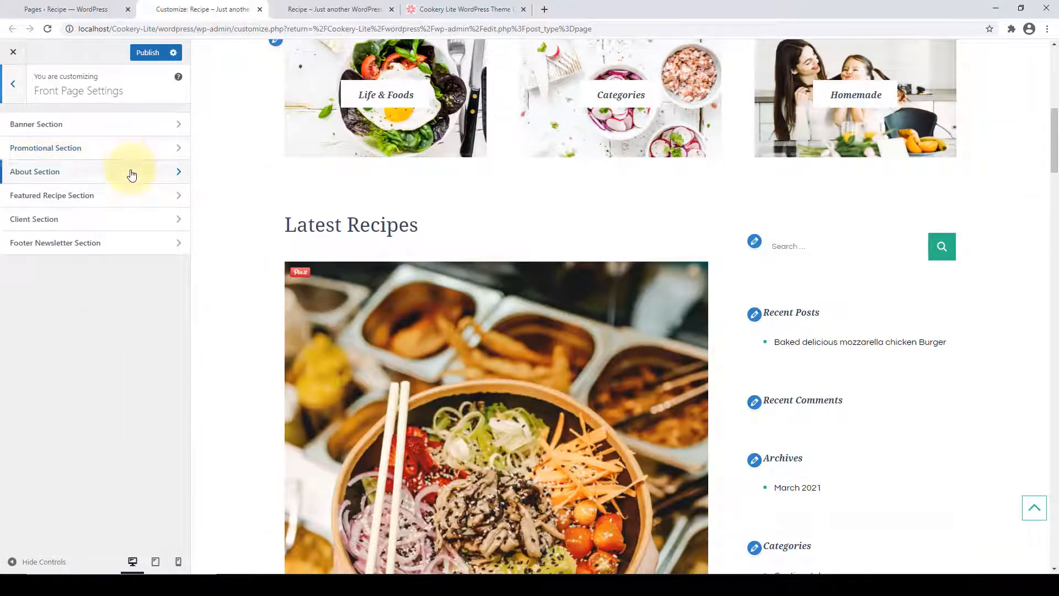
left_click(131, 174)
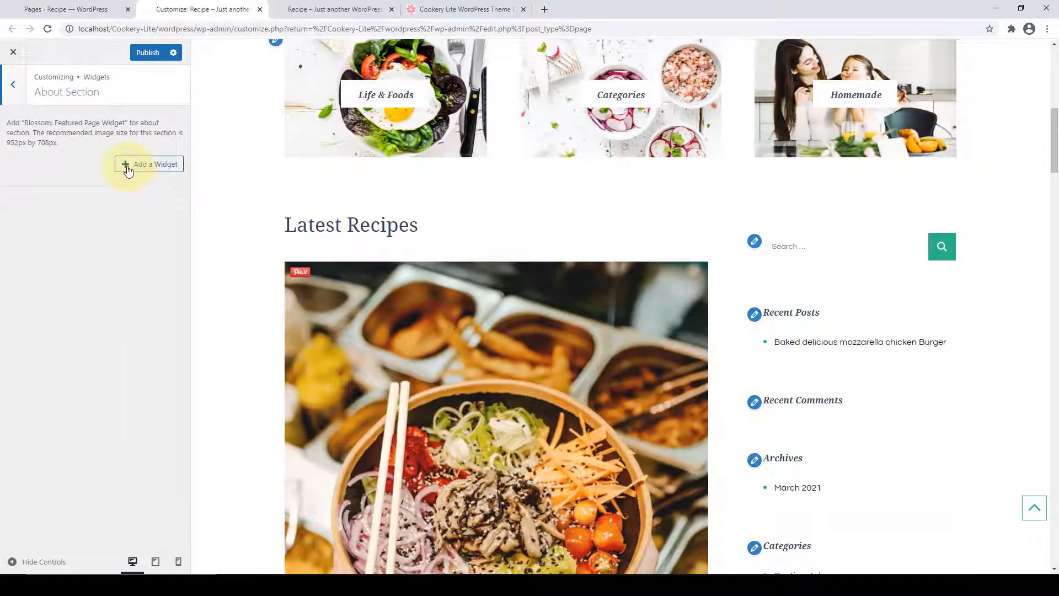
left_click(128, 170)
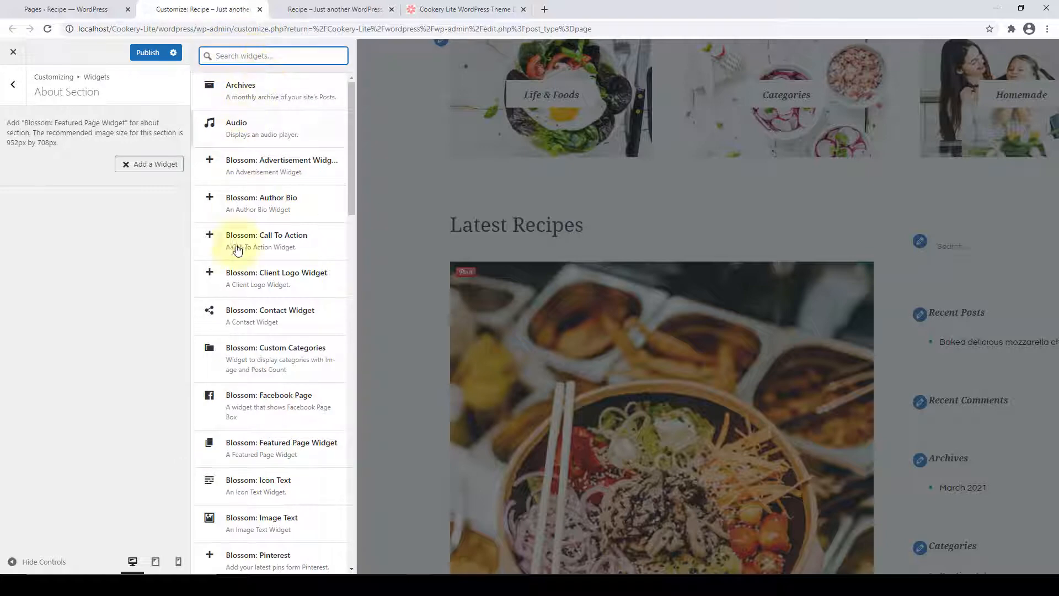
left_click(266, 452)
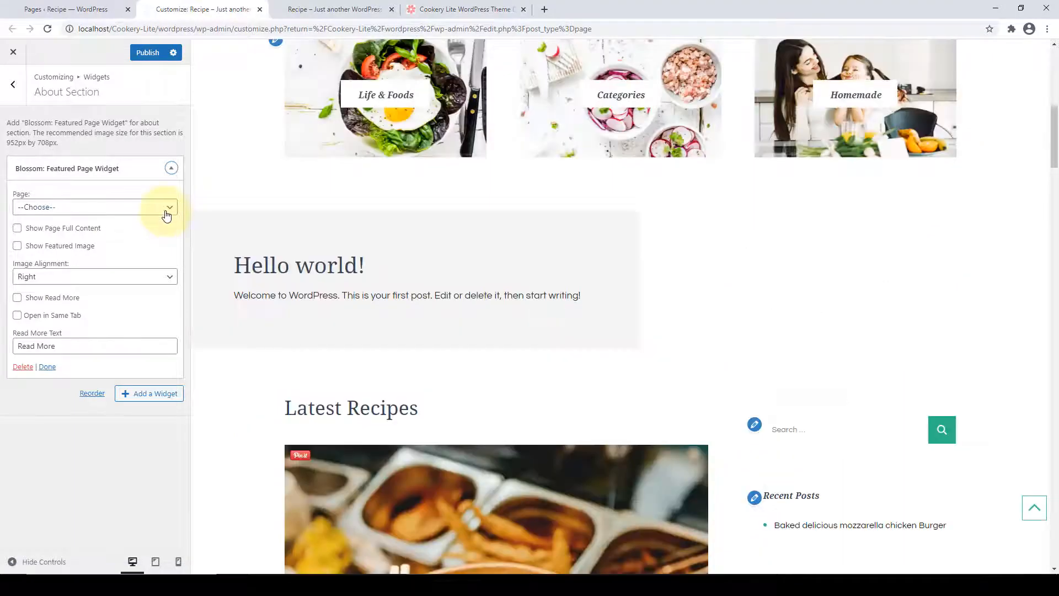
left_click(166, 209)
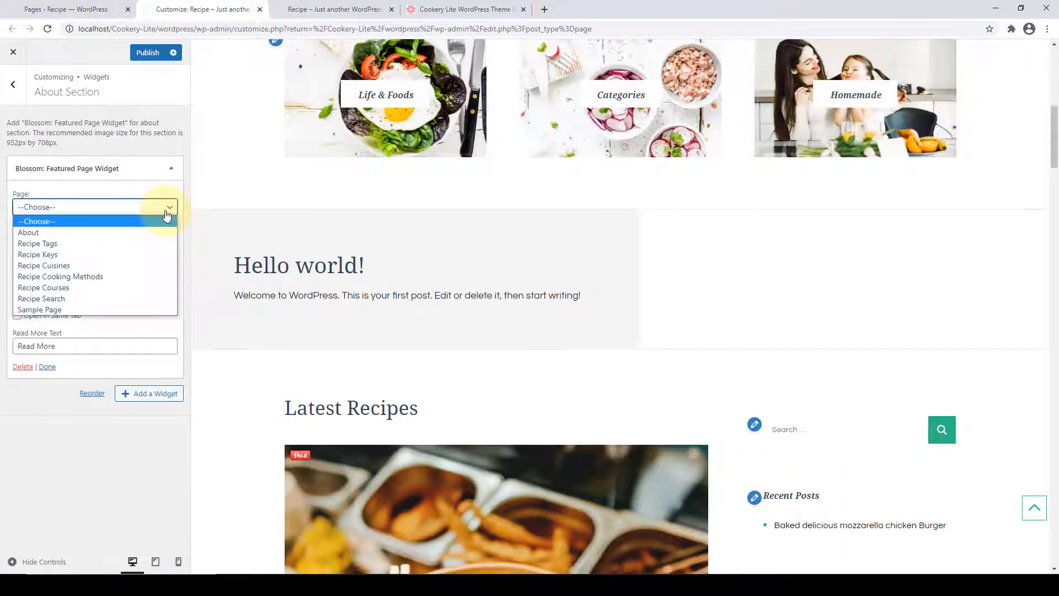
left_click(31, 232)
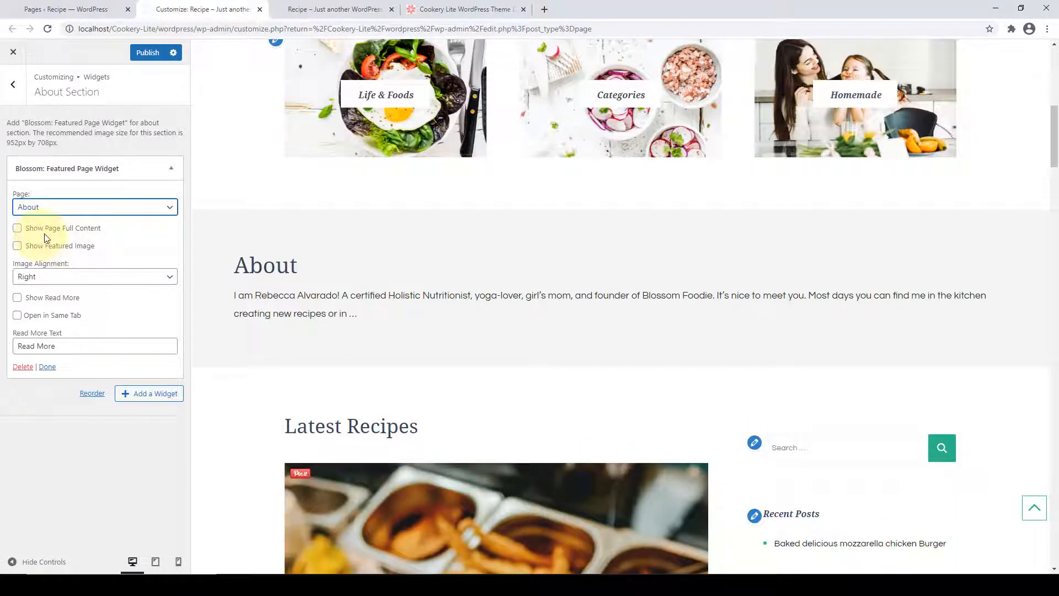
Enable Show Page Full Content and Show Featured Image, leaving Show Read More off.
left_click(17, 232)
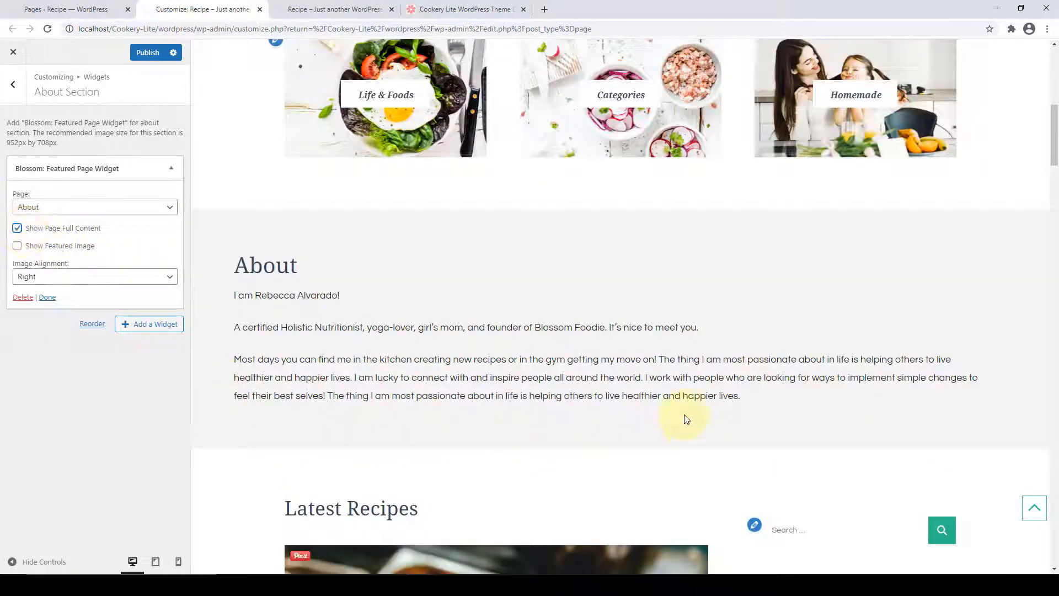
left_click(19, 247)
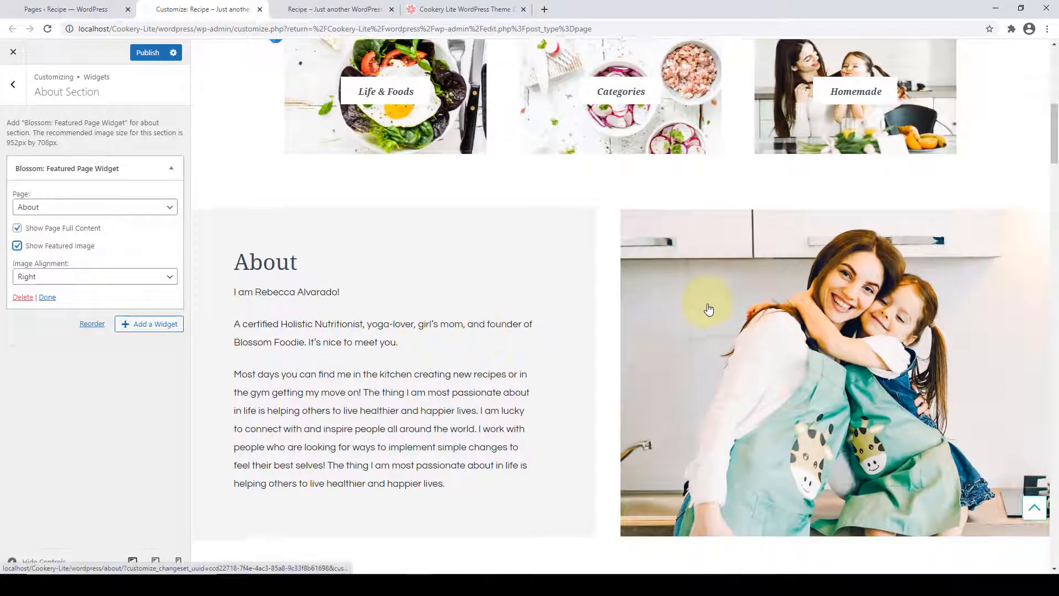
scroll(706, 309, "down", 2)
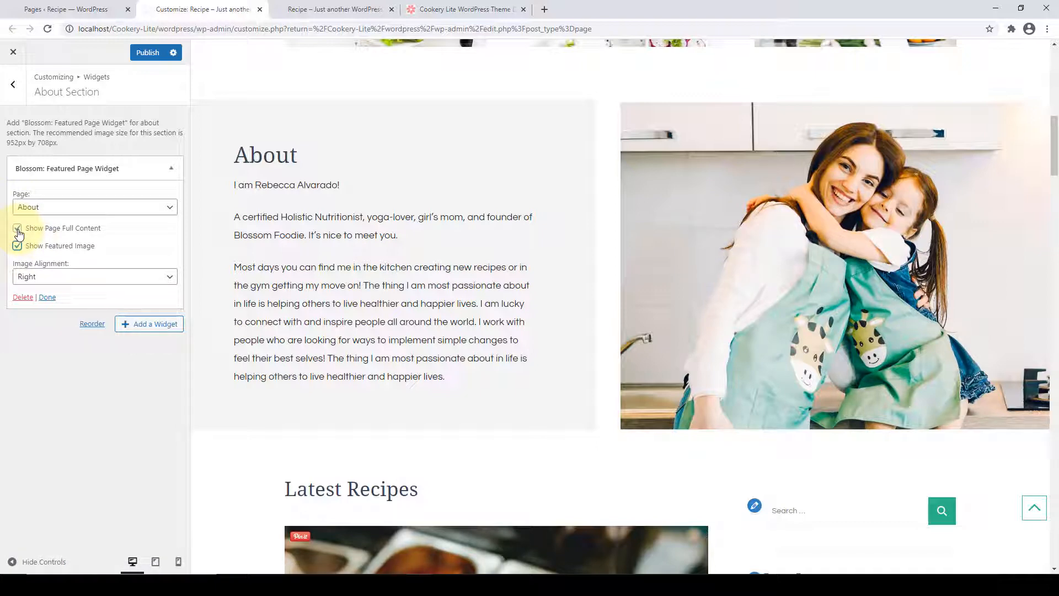
left_click(18, 230)
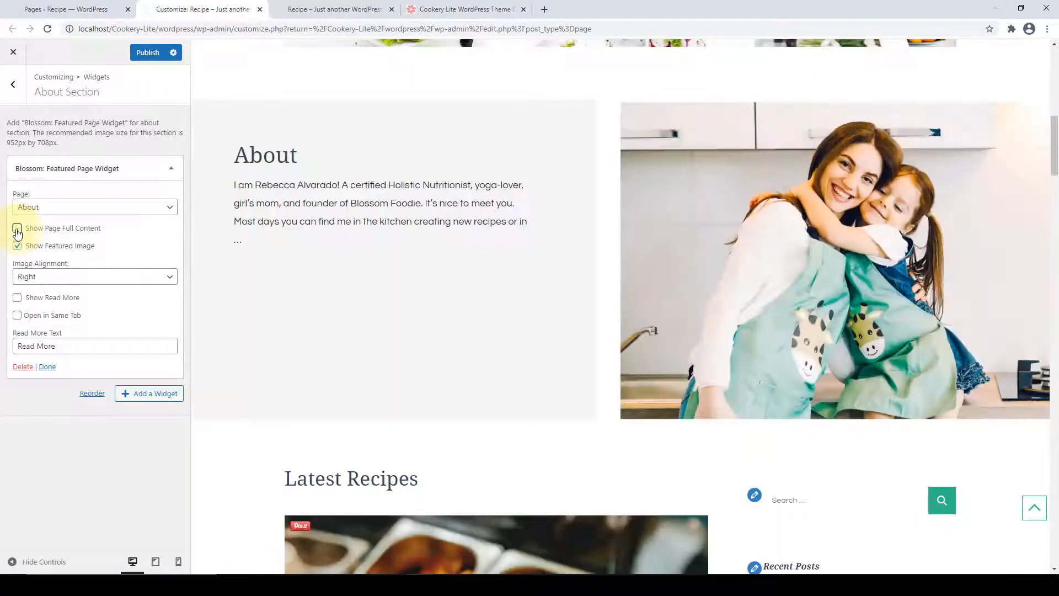
left_click(18, 298)
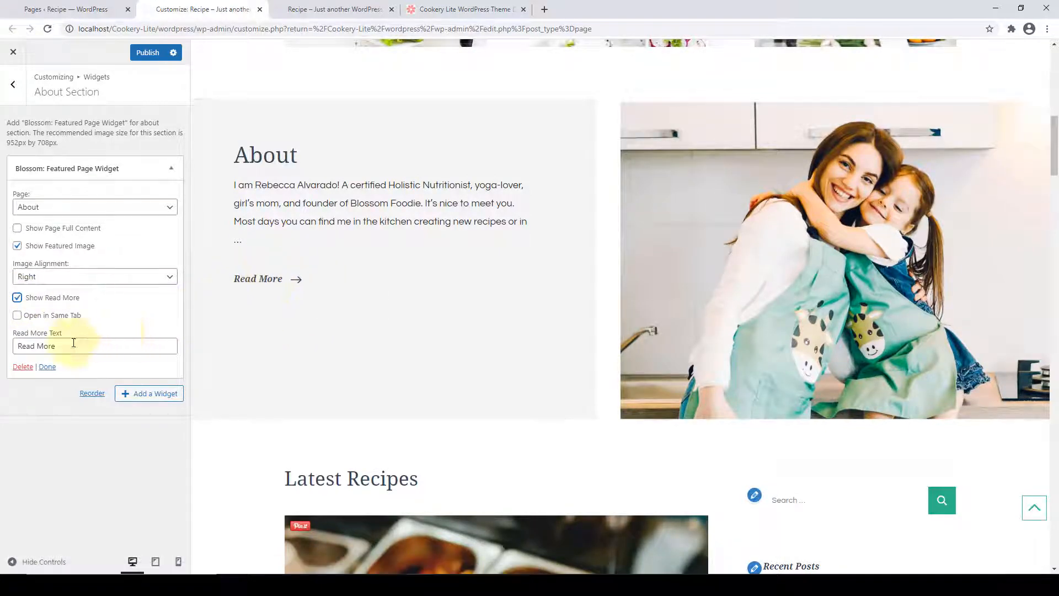
left_click_drag(71, 346, 29, 344)
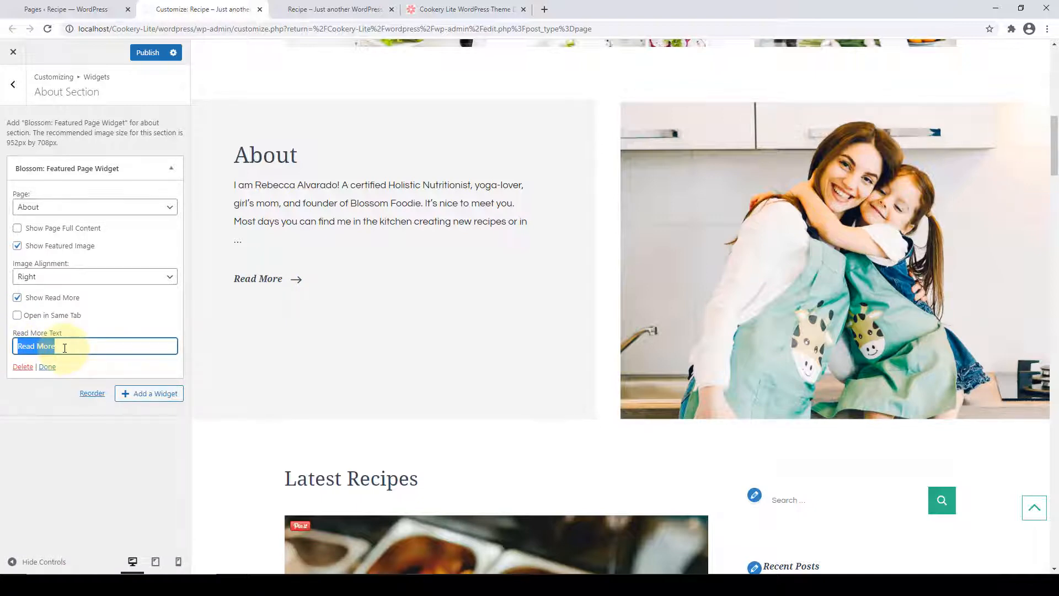
left_click(110, 307)
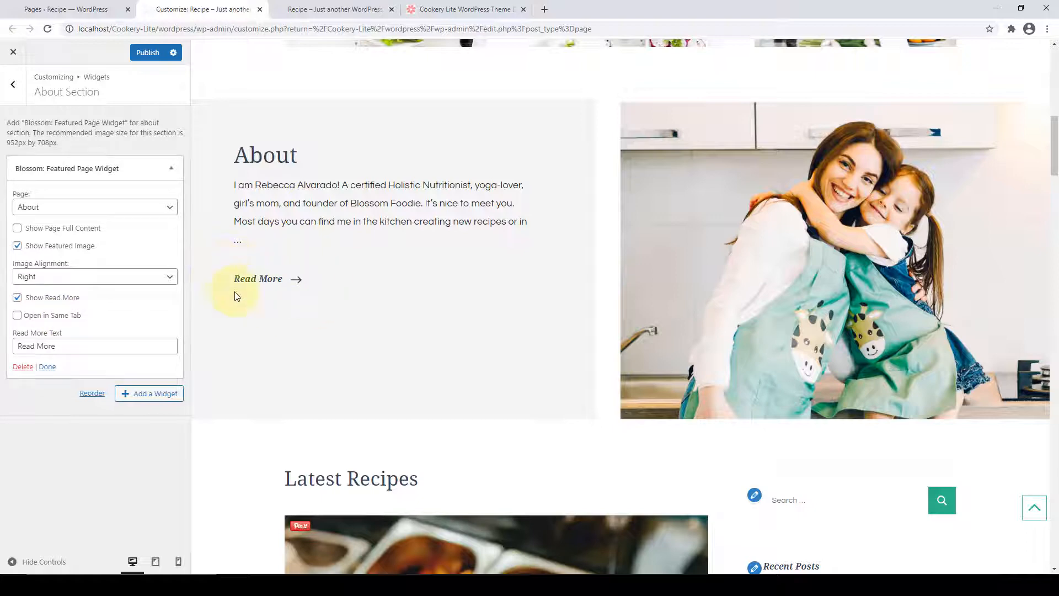
left_click(17, 297)
left_click(17, 229)
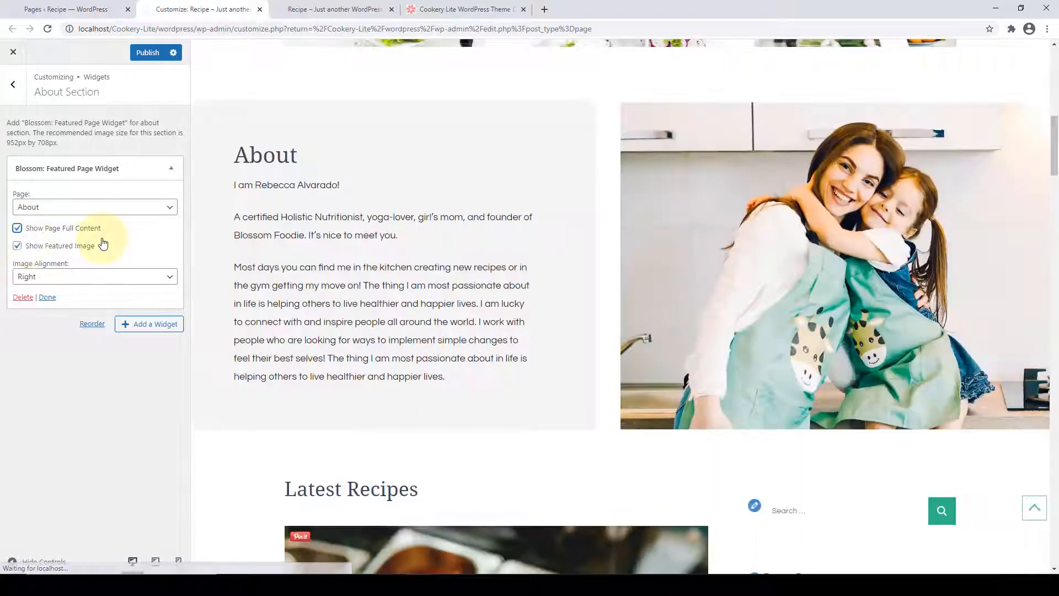
Set the Featured Page widget's Image Alignment to Left and close the widget.
left_click(74, 278)
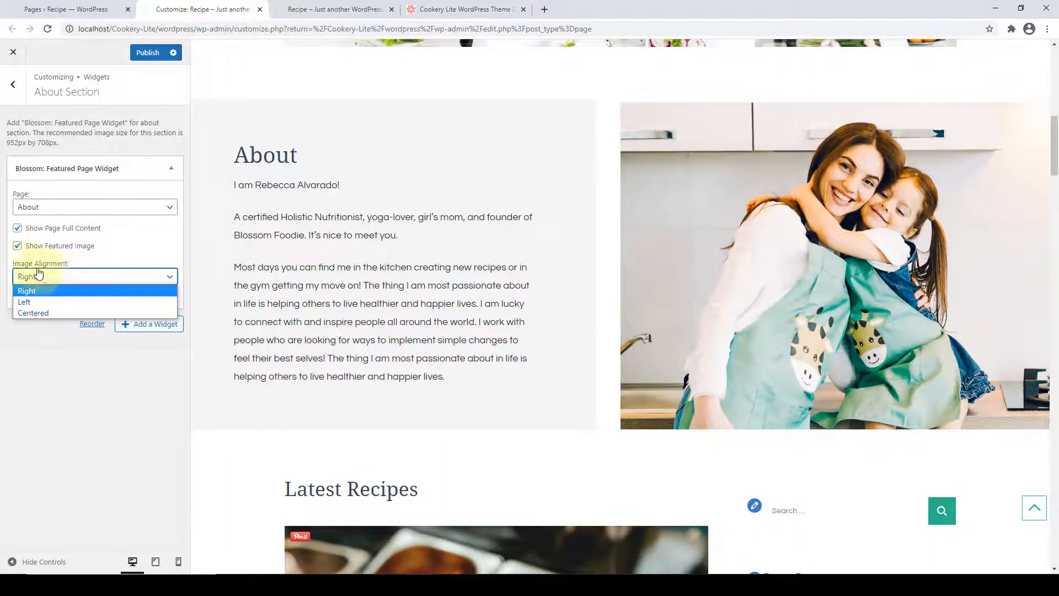
left_click(49, 301)
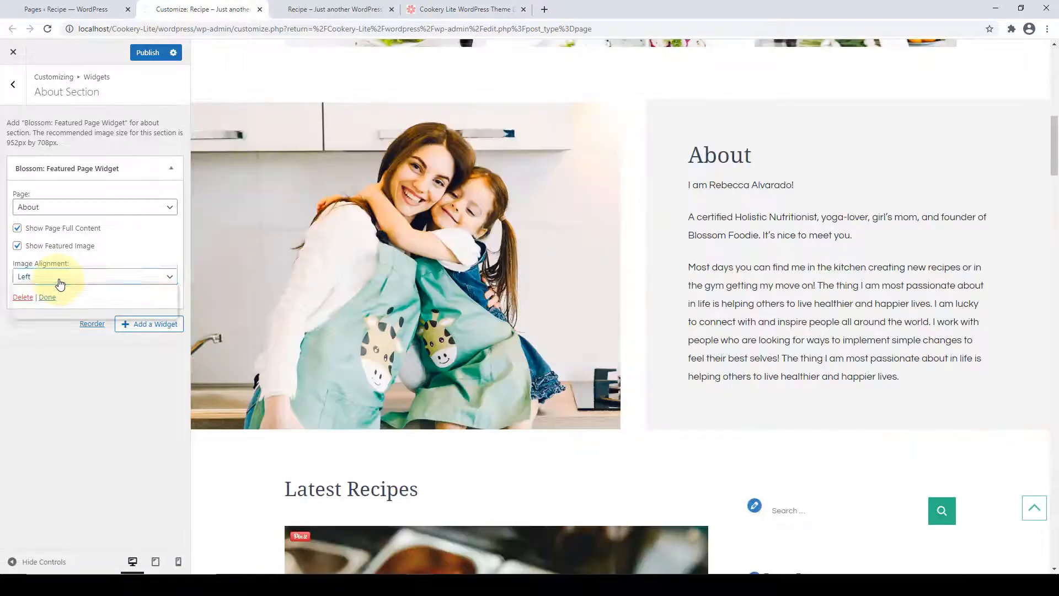
left_click(59, 281)
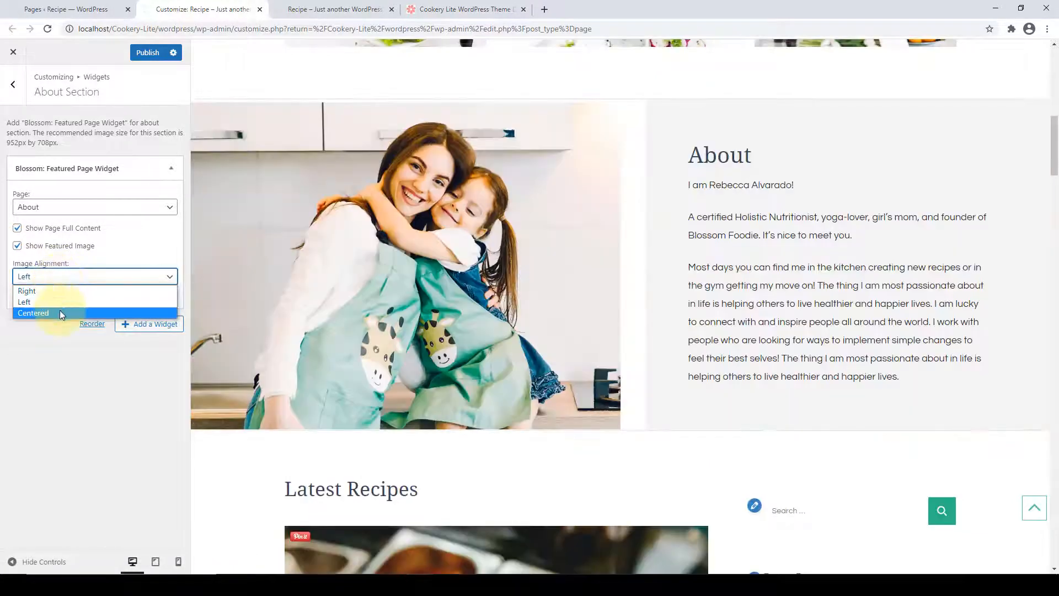
left_click(60, 310)
left_click(83, 277)
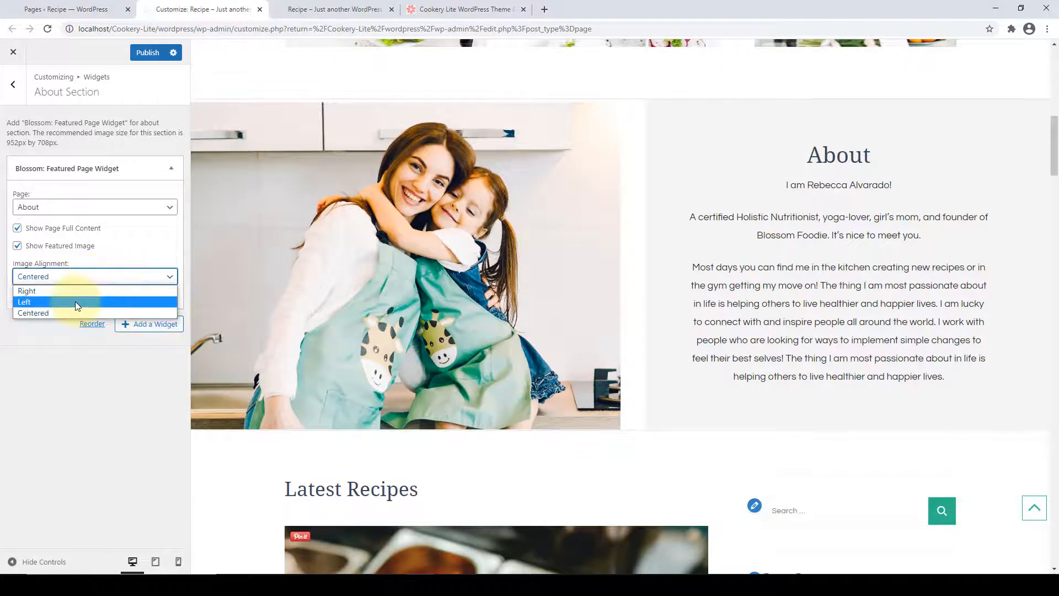
left_click(75, 301)
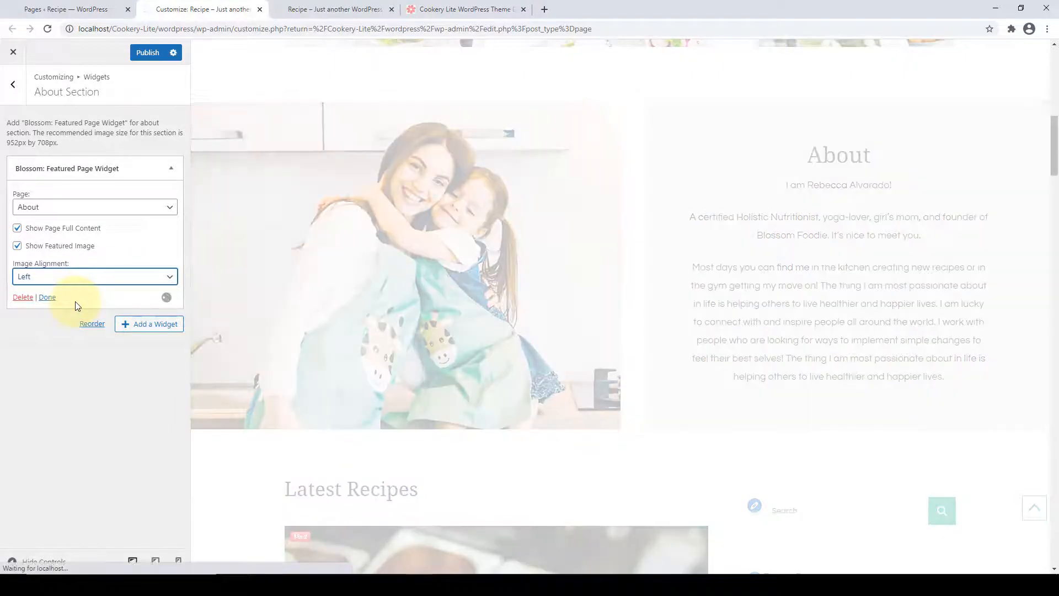
left_click(47, 297)
Publish the Customizer changes and switch to the live site tab.
left_click(141, 53)
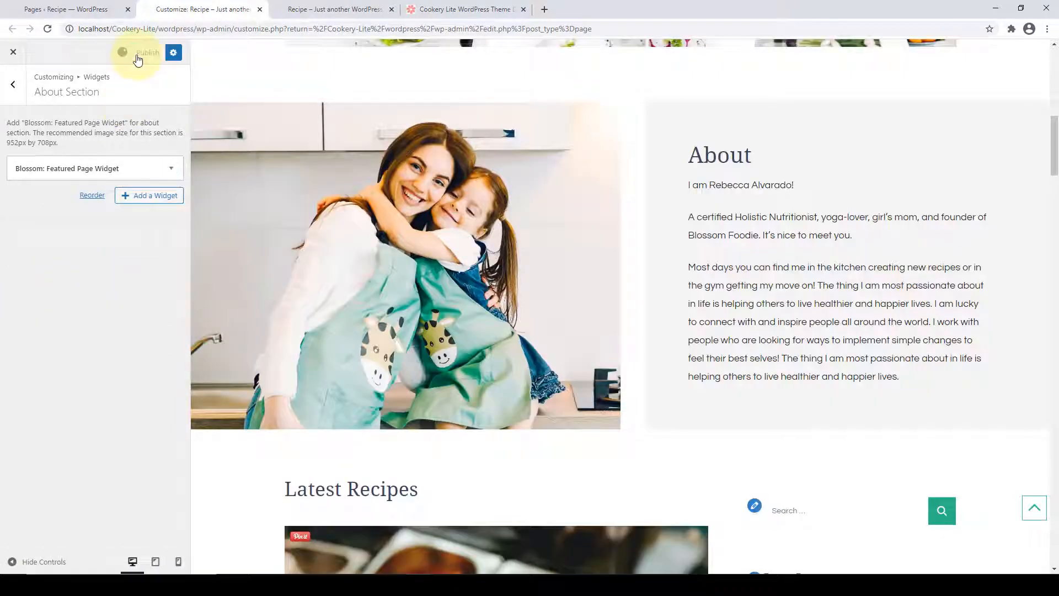
left_click(291, 3)
scroll(331, 201, "down", 2)
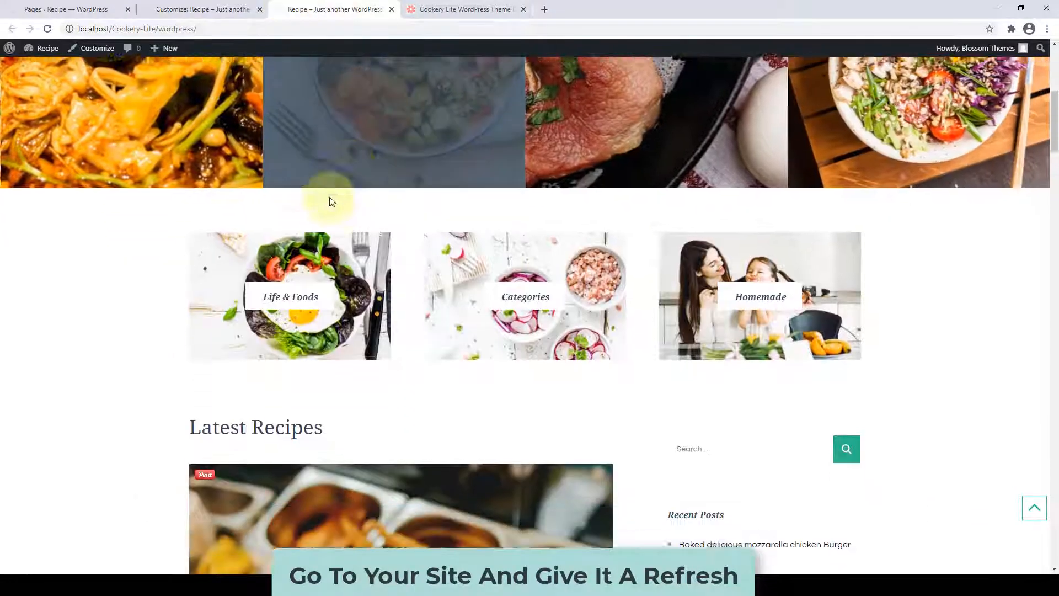
Reload the live site to check the About section, then open the Featured Recipe Section settings.
left_click(47, 28)
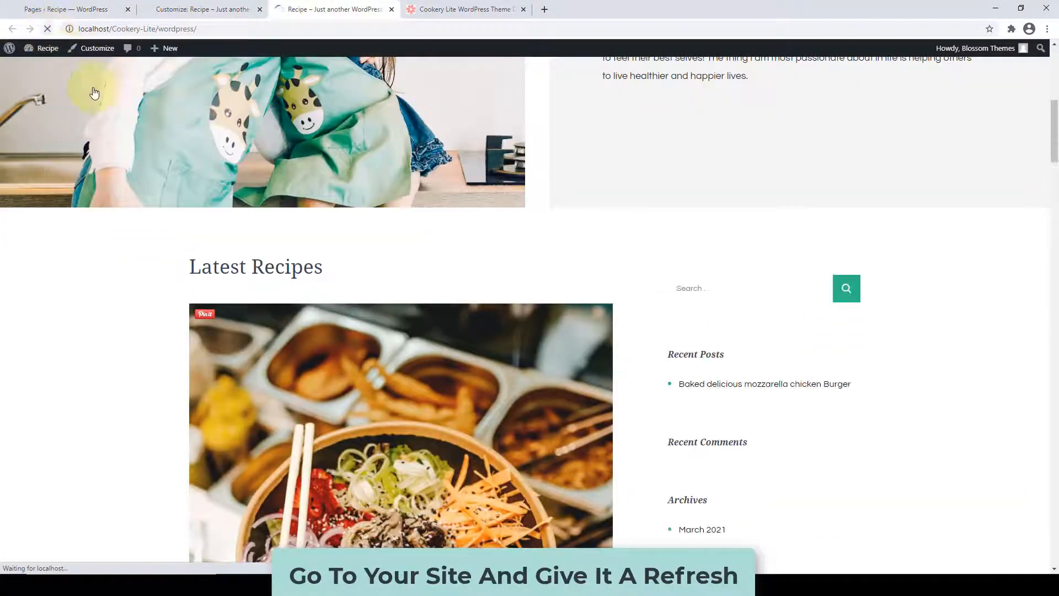
scroll(510, 339, "up", 5)
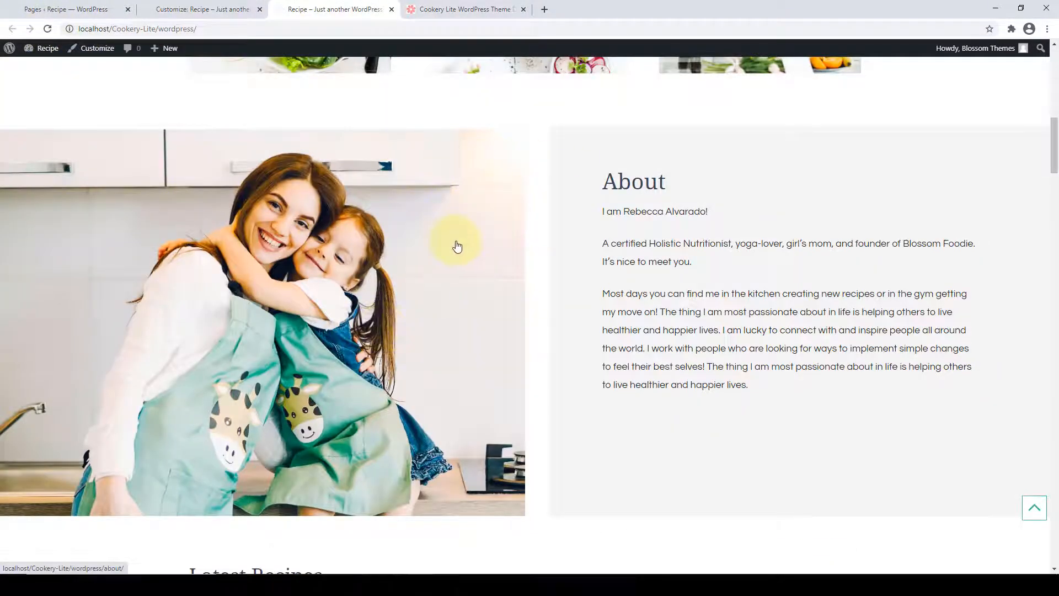
left_click(230, 8)
left_click(15, 85)
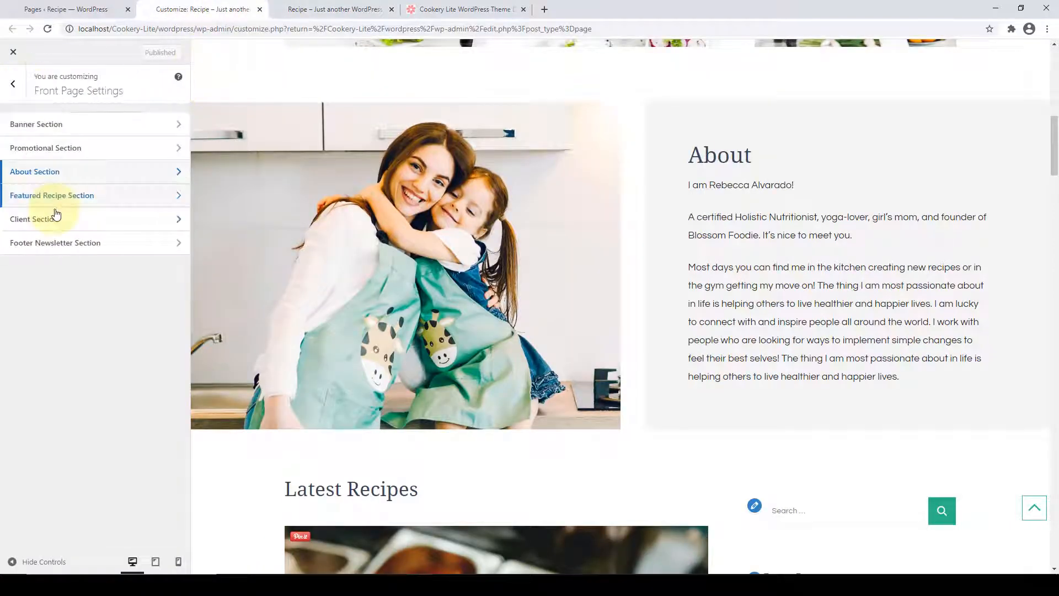
left_click(65, 196)
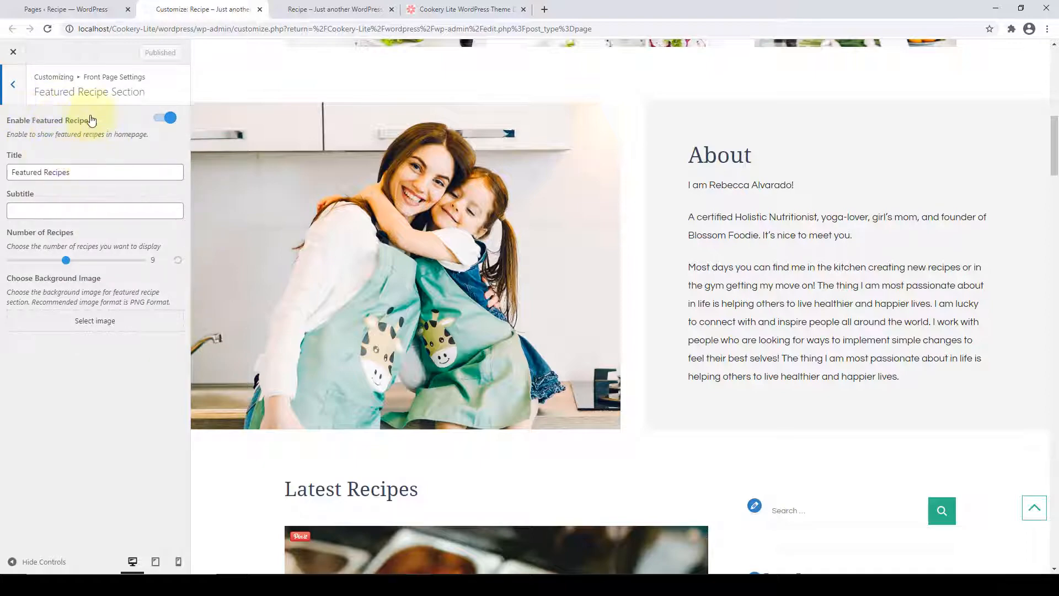
left_click_drag(1053, 108, 1053, 557)
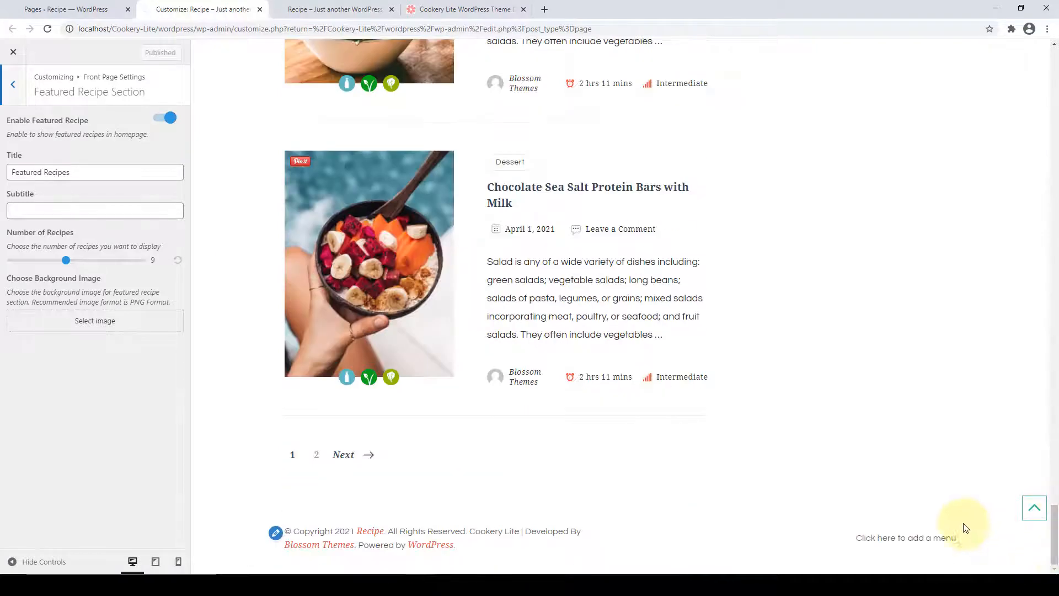
left_click(82, 9)
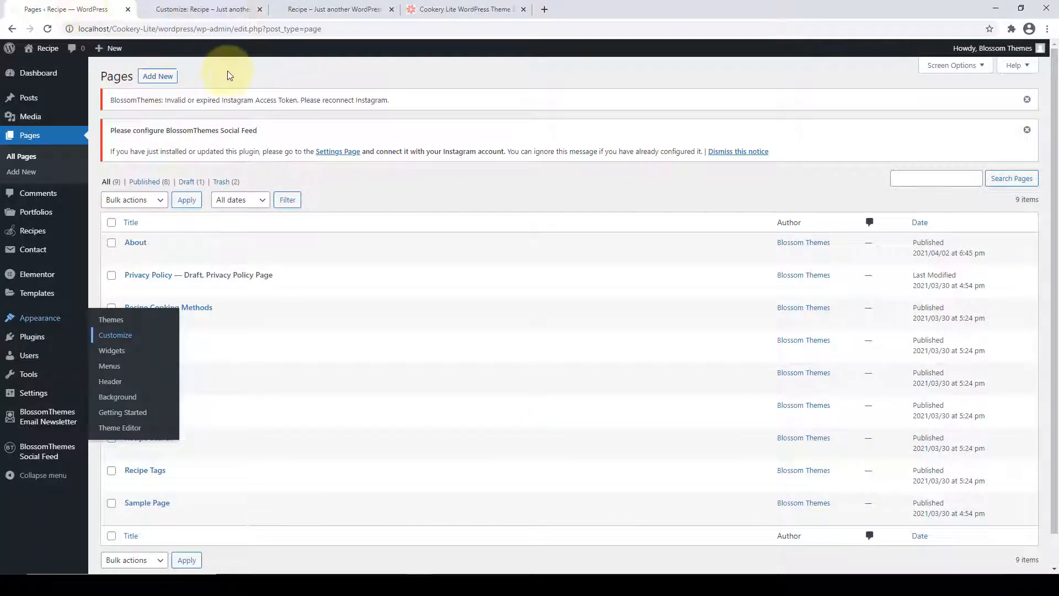
Open the All Recipes list and glance at the customizer preview before browsing the recipes.
mouse_move(61, 232)
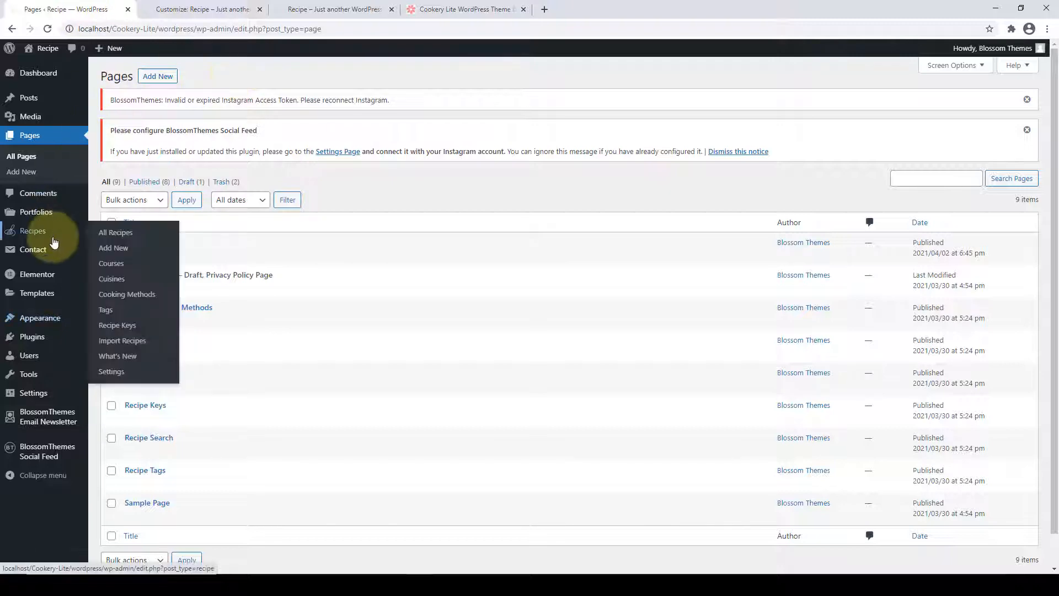
left_click(114, 235)
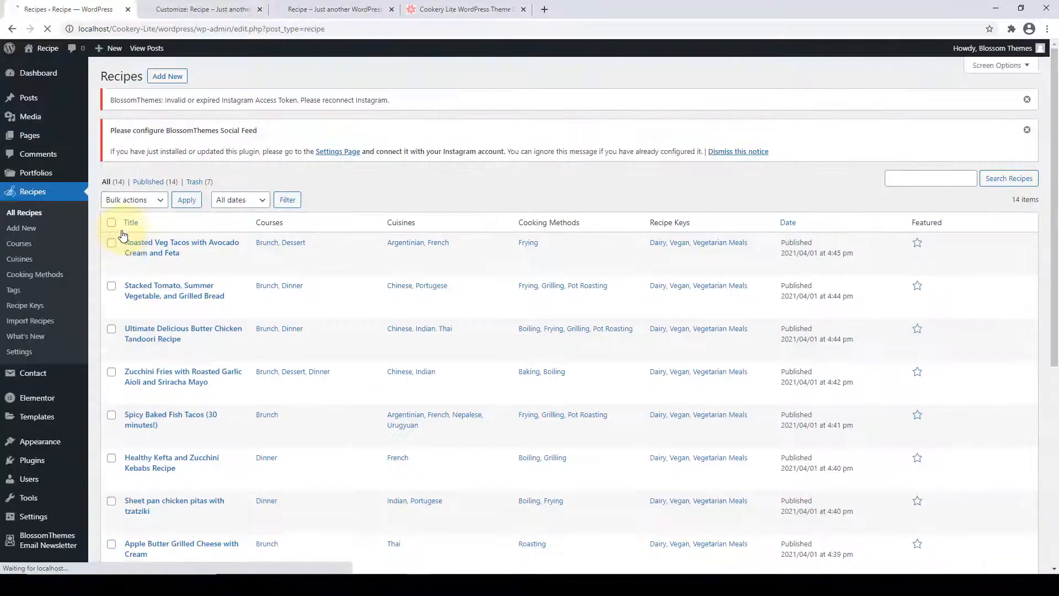
scroll(221, 331, "down", 5)
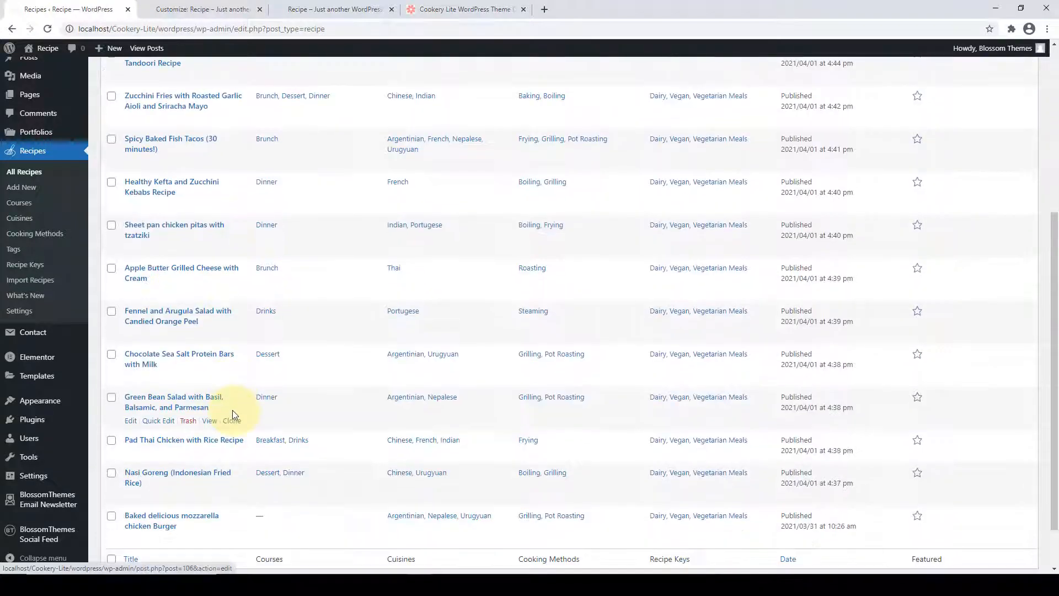
scroll(233, 415, "down", 2)
left_click(220, 9)
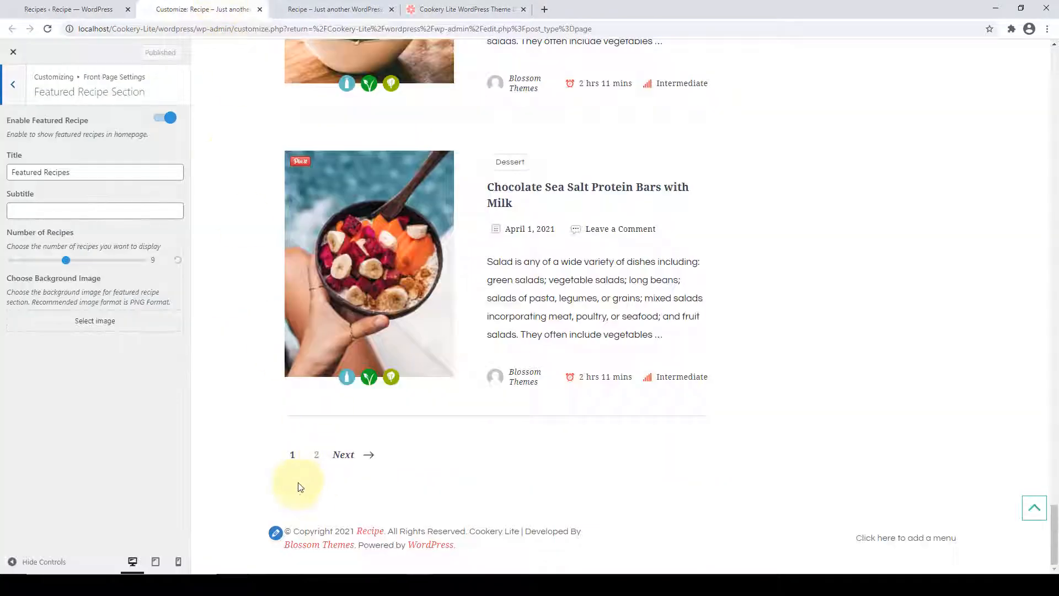
left_click(66, 7)
scroll(932, 408, "up", 3)
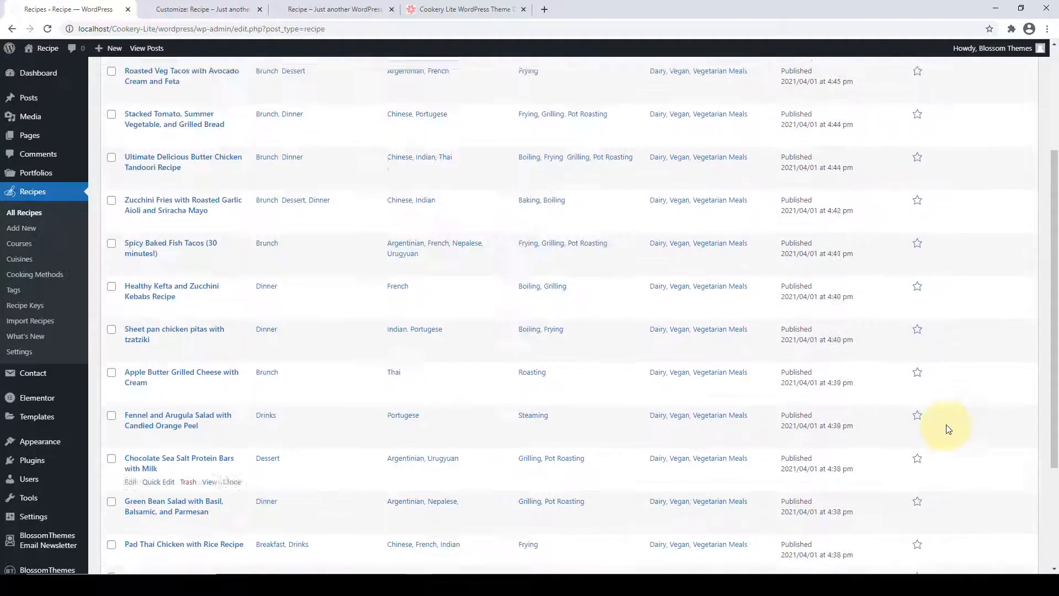
scroll(948, 419, "up", 3)
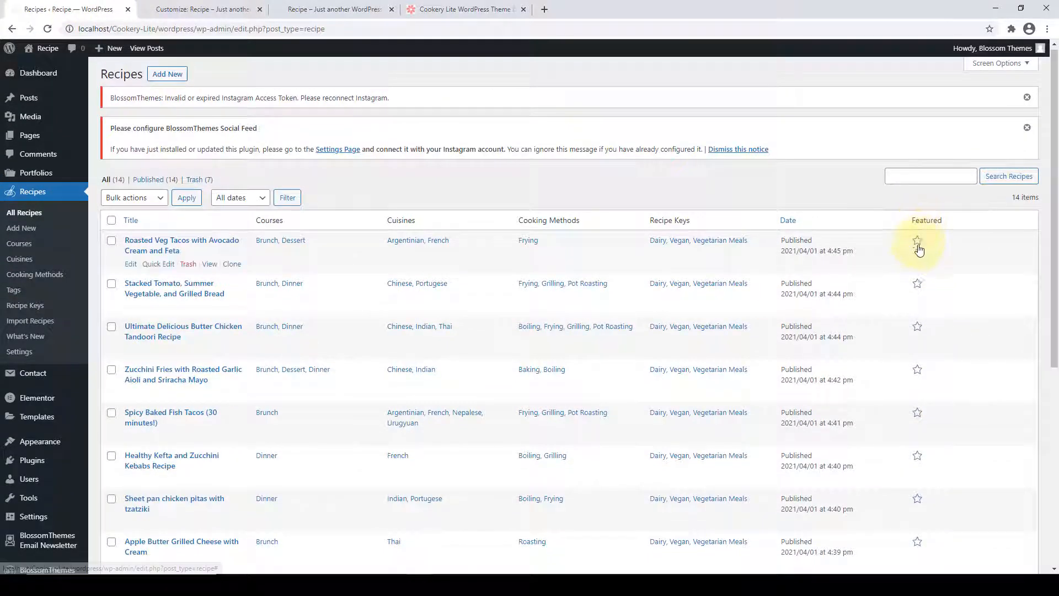
scroll(918, 309, "down", 3)
scroll(918, 364, "down", 2)
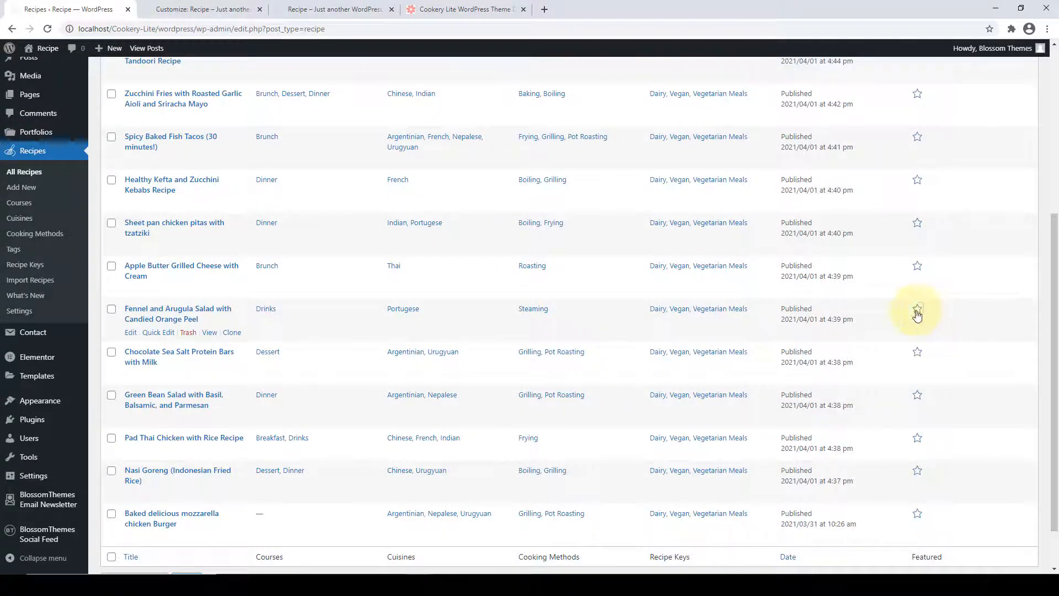
Star Fennel and Arugula Salad, Sheet Pan Chicken Pitas, Healthy Kefta, Stacked Tomato, Roasted Veg Tacos, Pad Thai Chicken, Green Bean Salad as Featured.
left_click(917, 310)
left_click(917, 222)
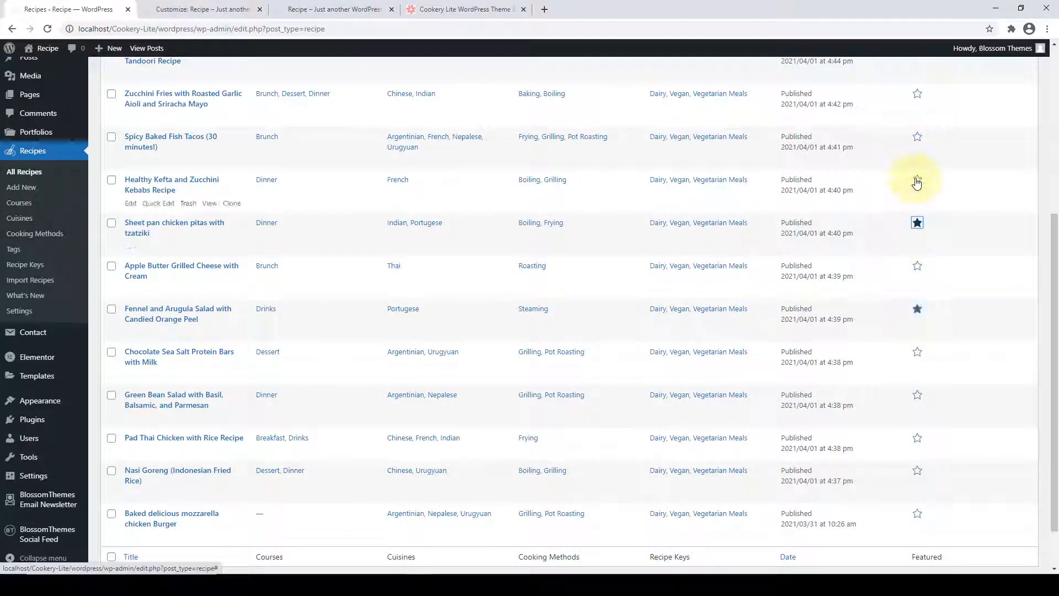
left_click(917, 180)
scroll(926, 157, "up", 2)
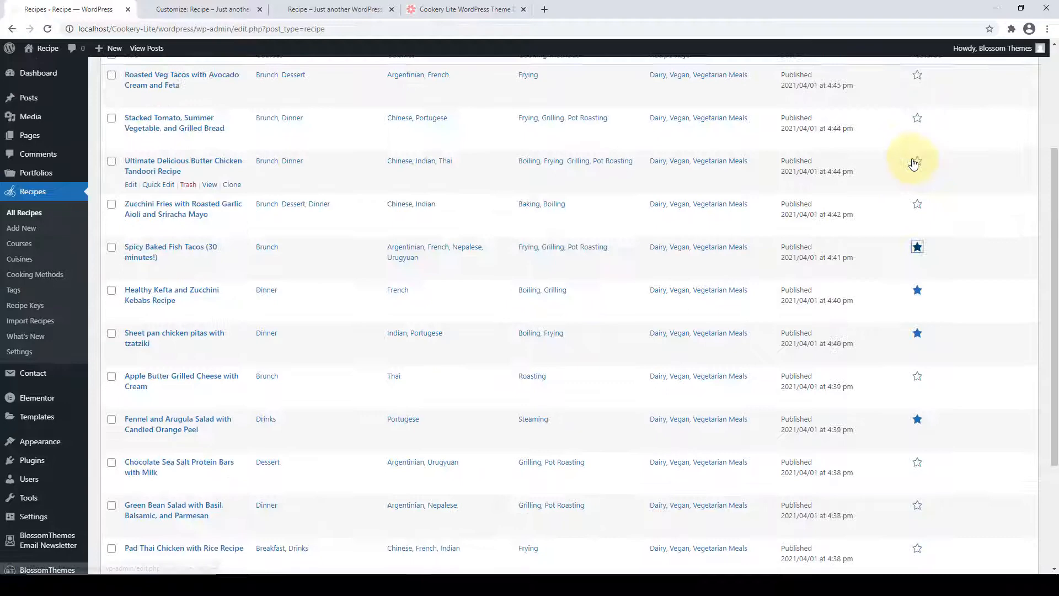
left_click(917, 118)
left_click(915, 75)
scroll(931, 189, "down", 3)
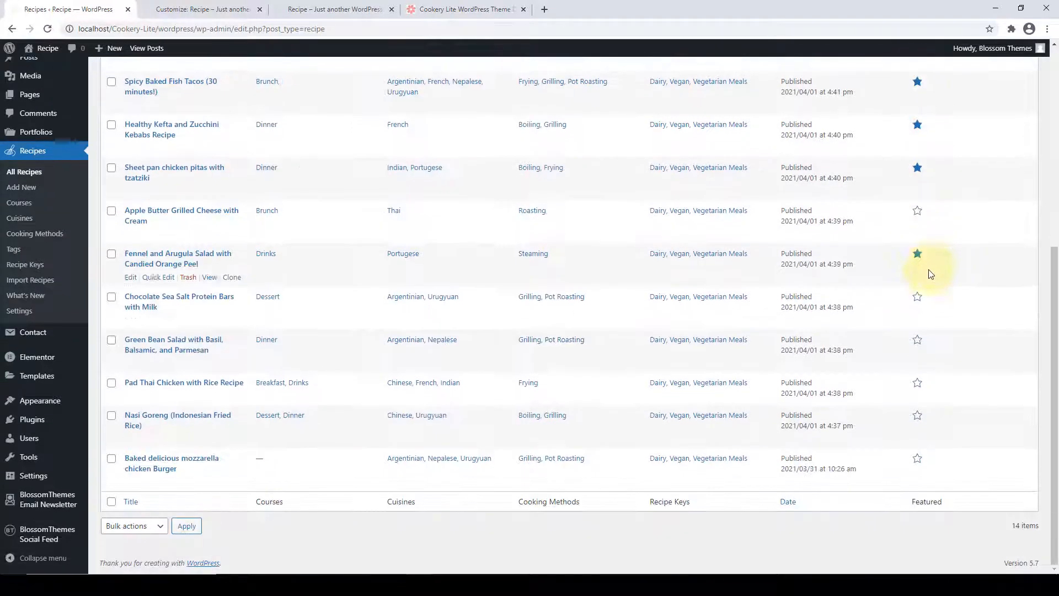
left_click(917, 382)
left_click(917, 339)
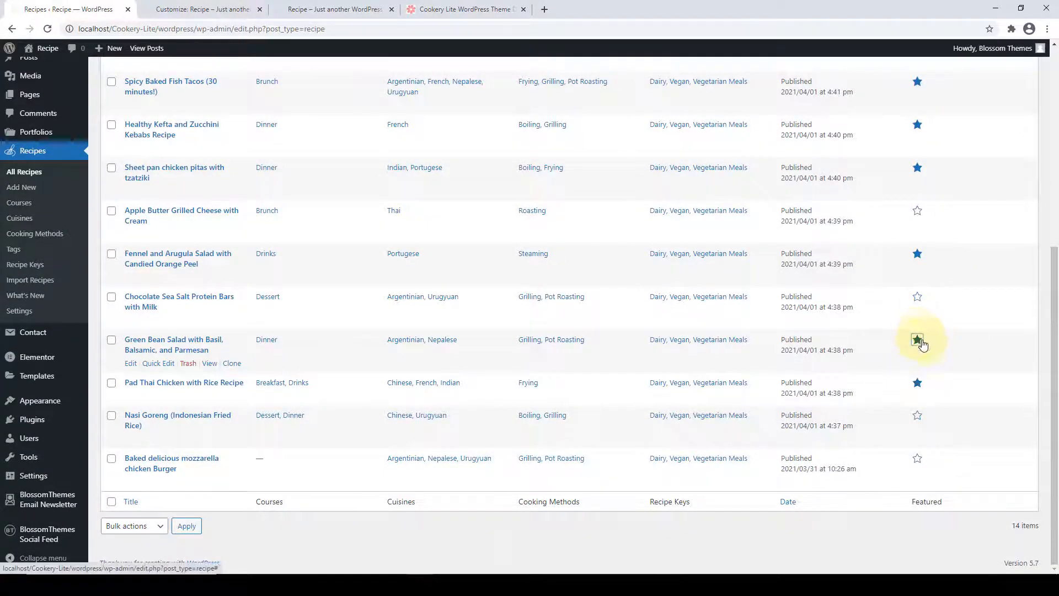
scroll(895, 507, "up", 1)
scroll(882, 442, "up", 10)
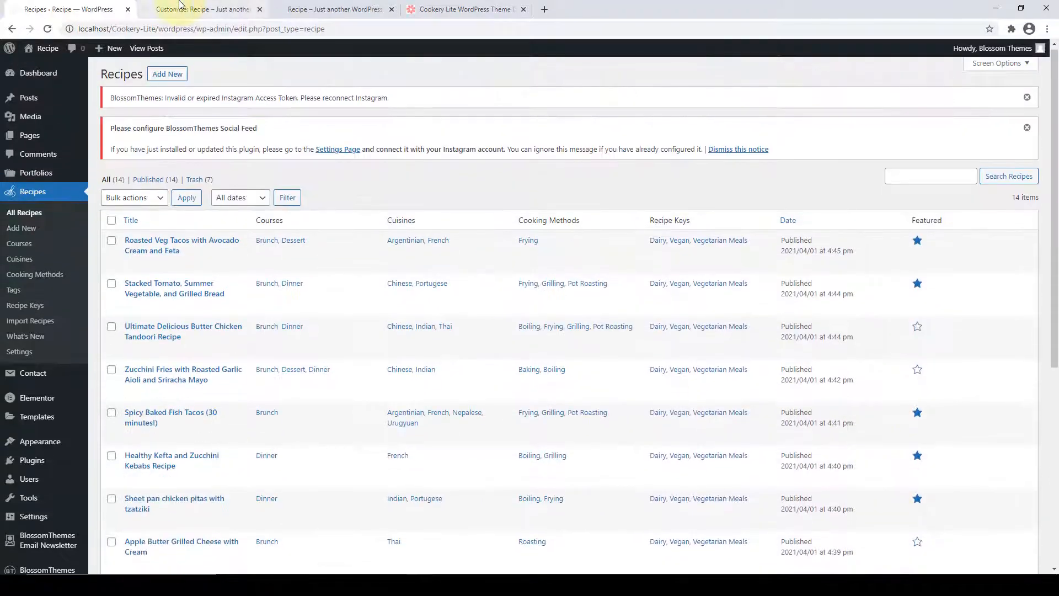
left_click(181, 6)
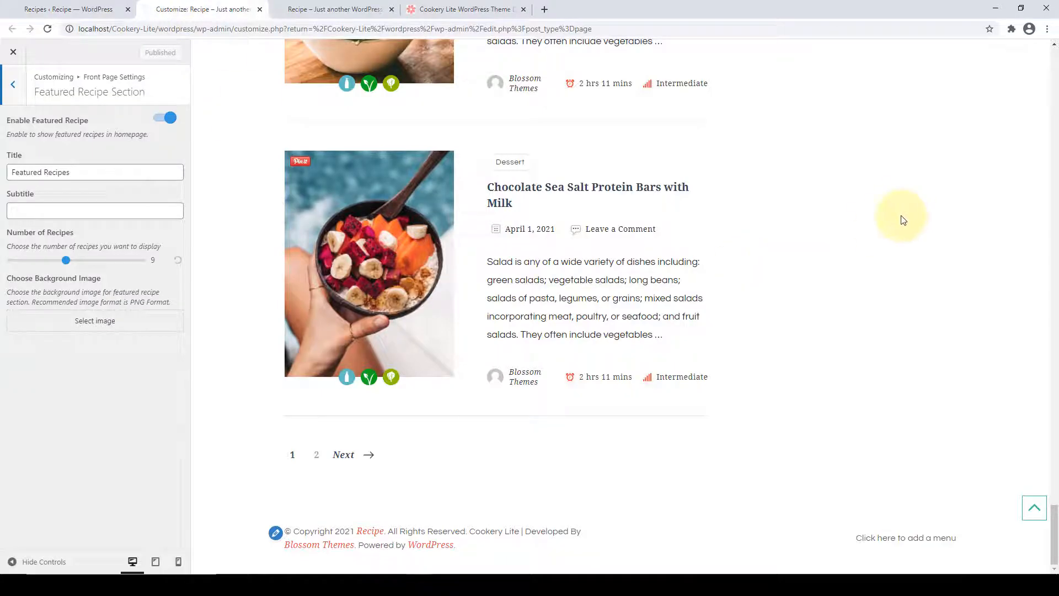
Toggle Enable Featured Recipe off and back on, checking the recipes list in between.
left_click(160, 118)
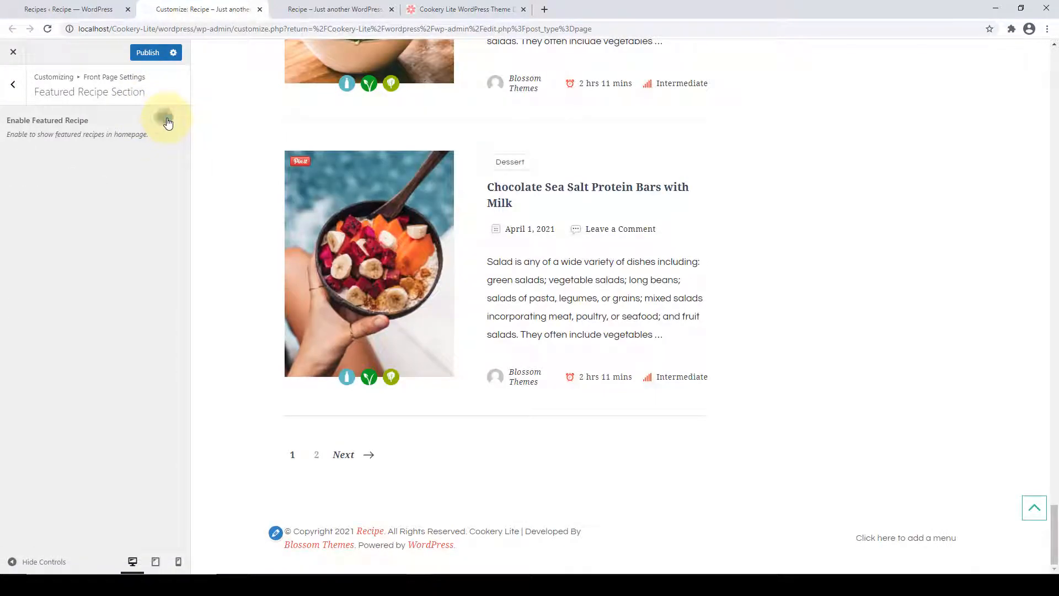
left_click(167, 121)
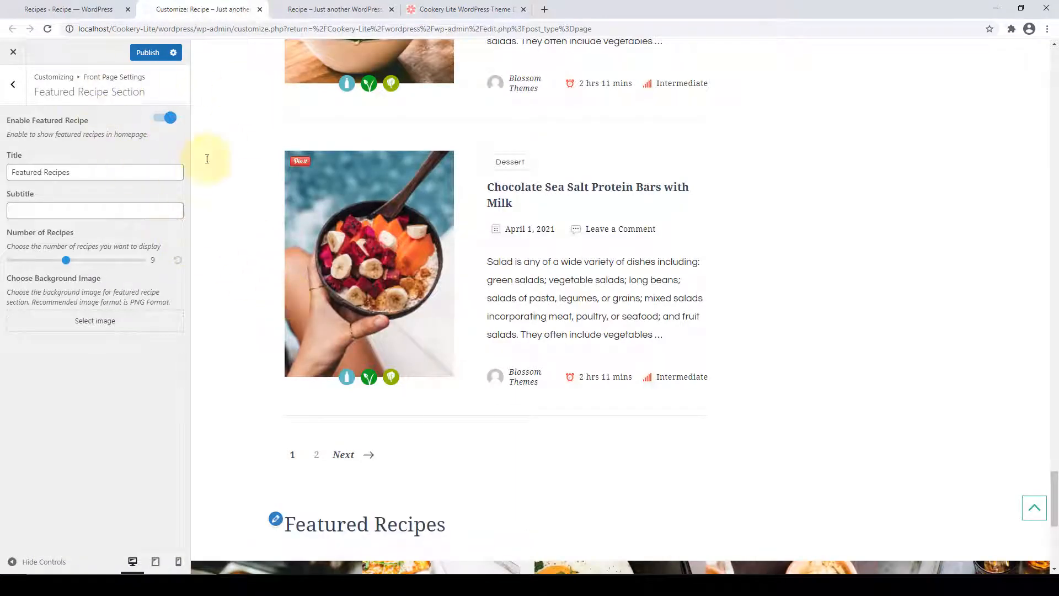
scroll(208, 260, "down", 6)
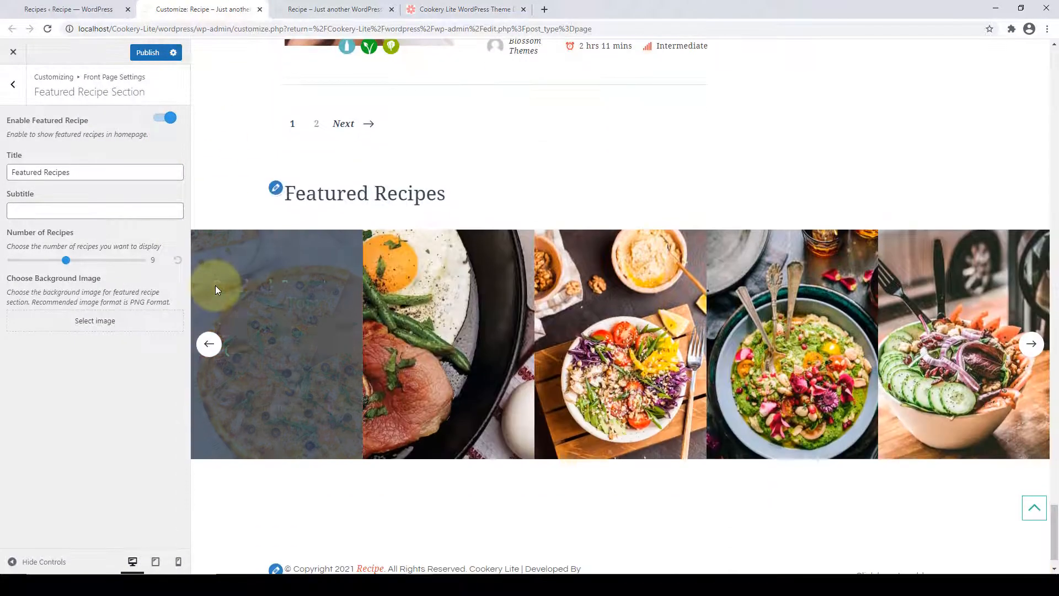
left_click(26, 5)
scroll(877, 331, "down", 7)
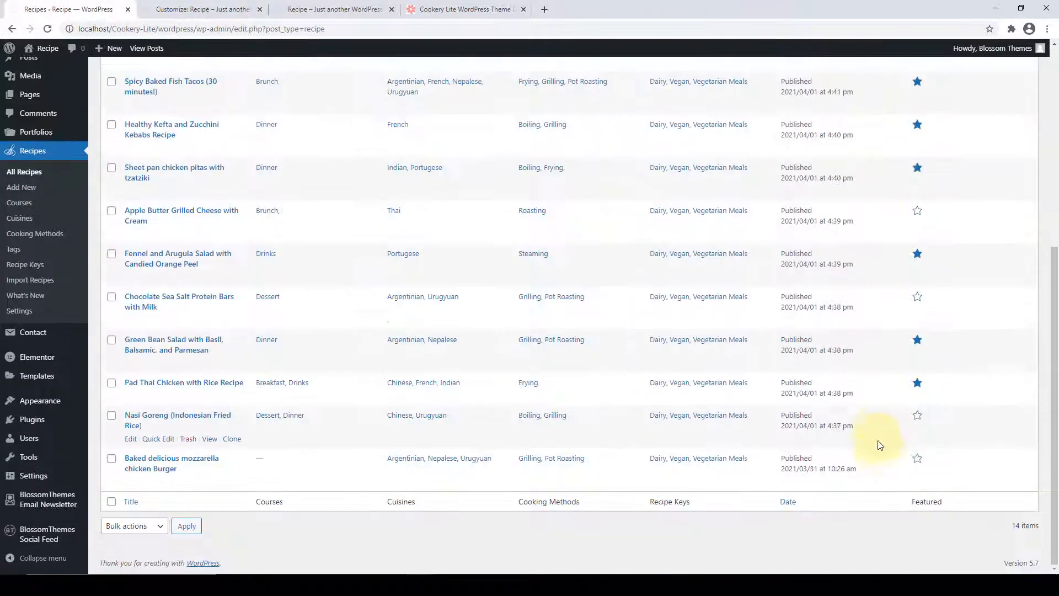
scroll(643, 225, "up", 10)
left_click(208, 9)
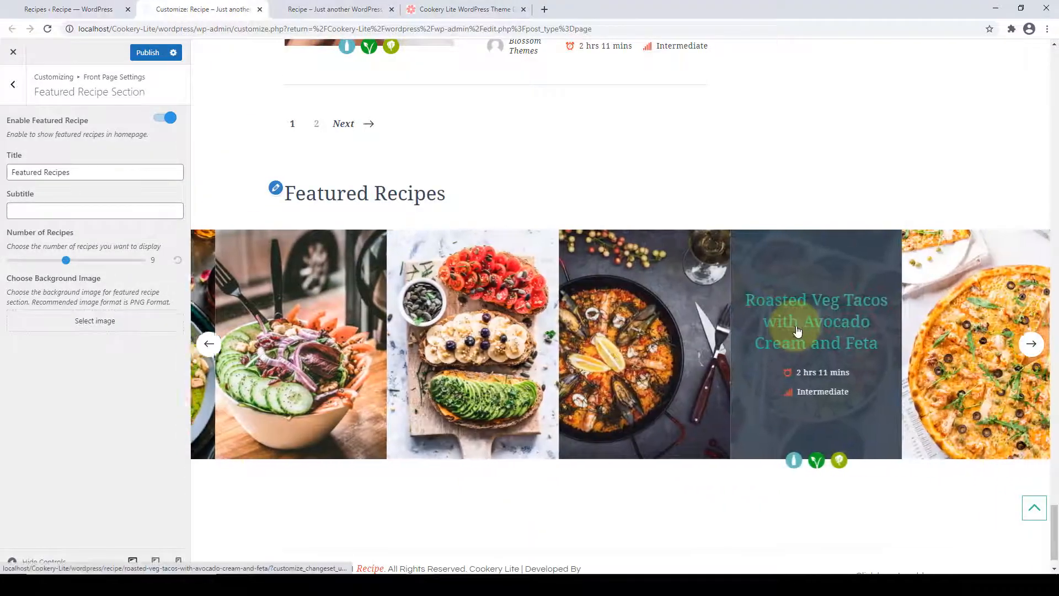
Review the title and subtitle fields and set Number of Recipes to 12.
left_click_drag(75, 169, 46, 172)
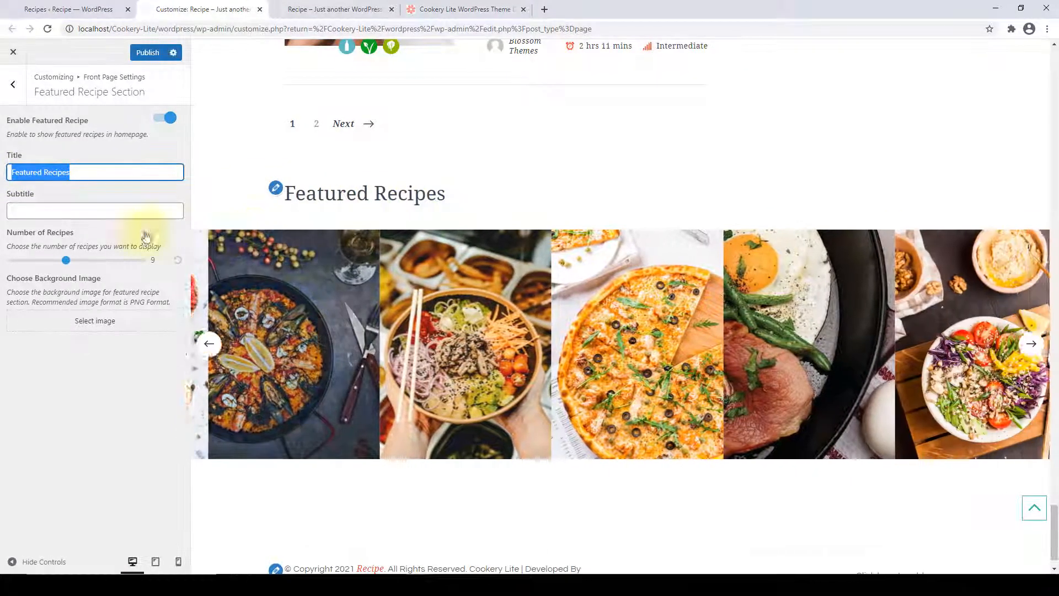
left_click(71, 211)
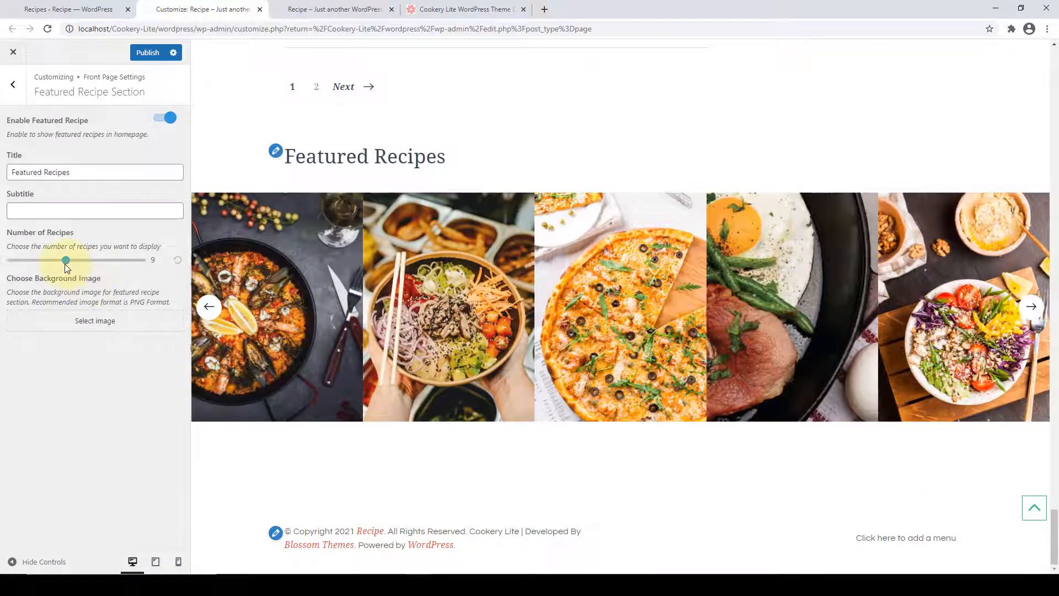
left_click_drag(66, 260, 78, 264)
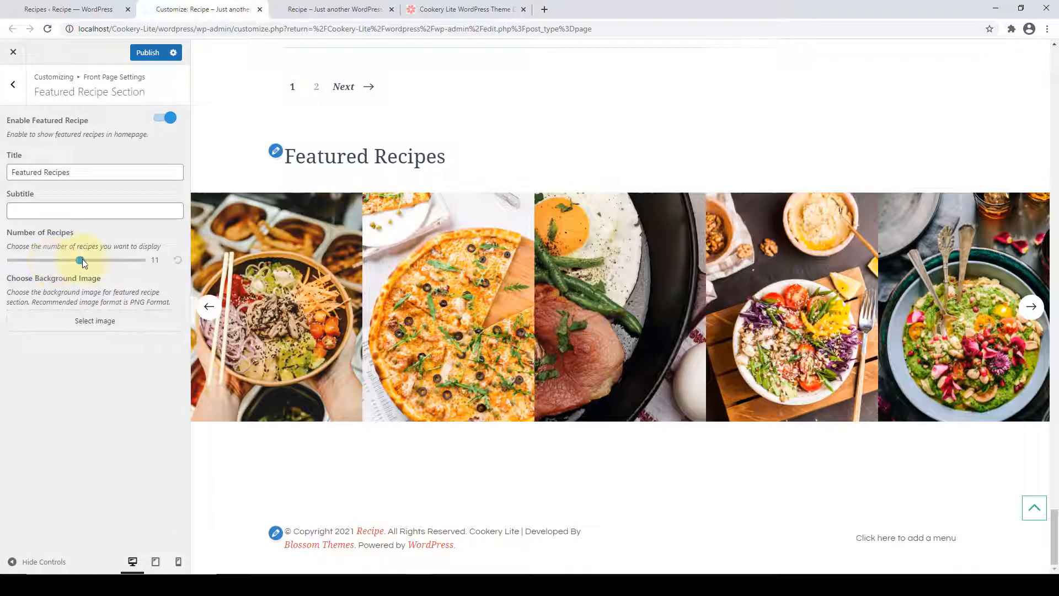
left_click(65, 259)
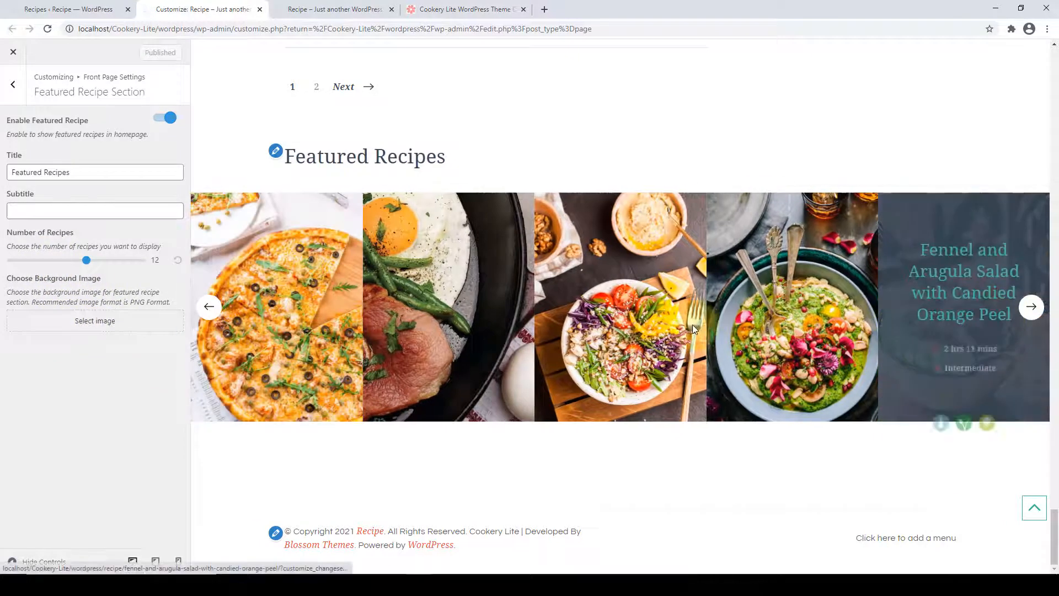
Try the pancake photo as the Featured Recipe section background, then remove it.
left_click(99, 326)
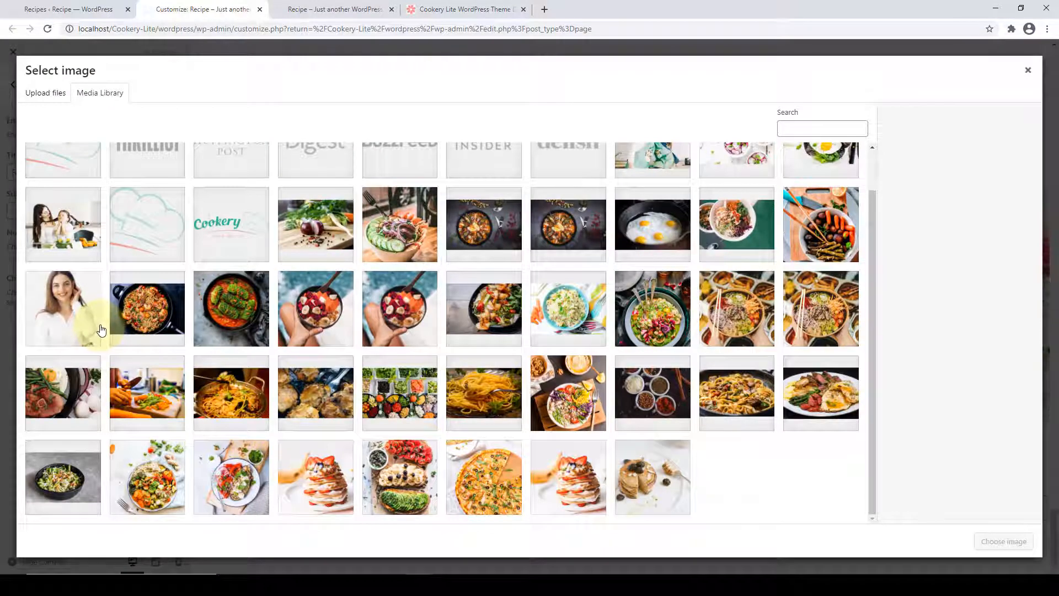
scroll(816, 326, "up", 1)
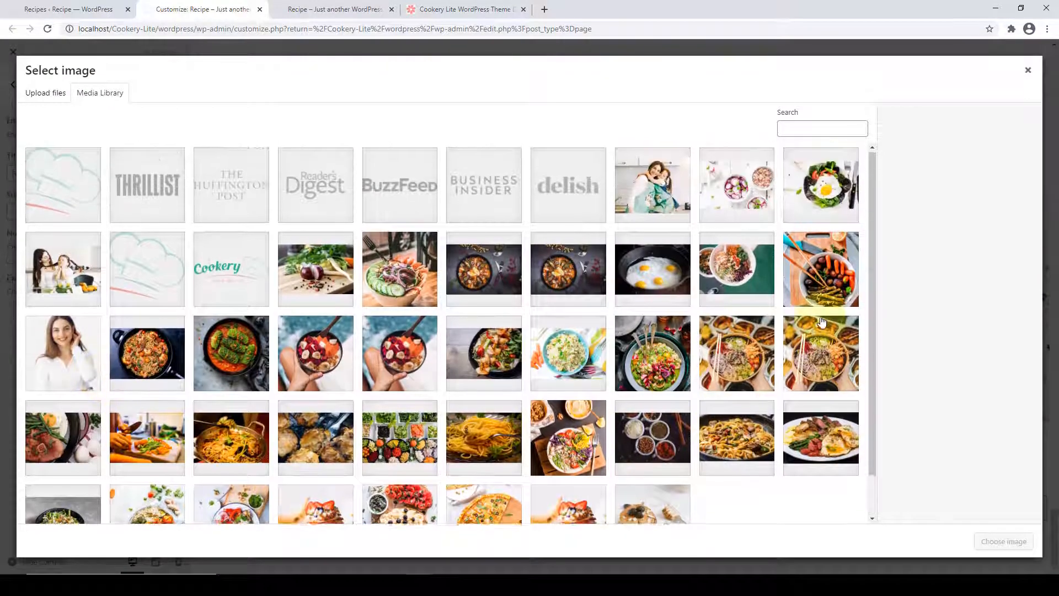
scroll(841, 215, "down", 1)
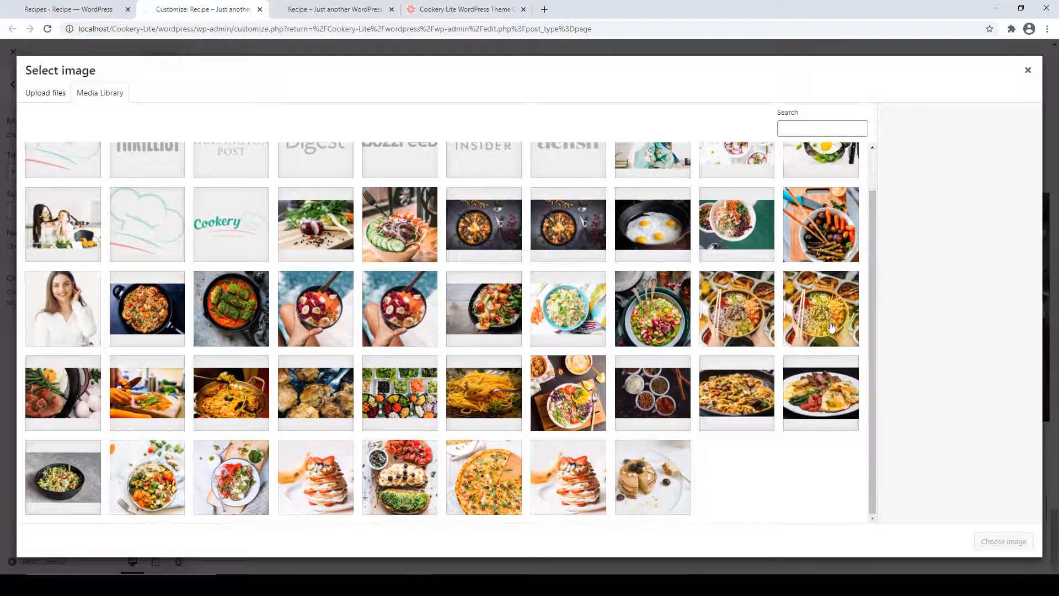
left_click(644, 493)
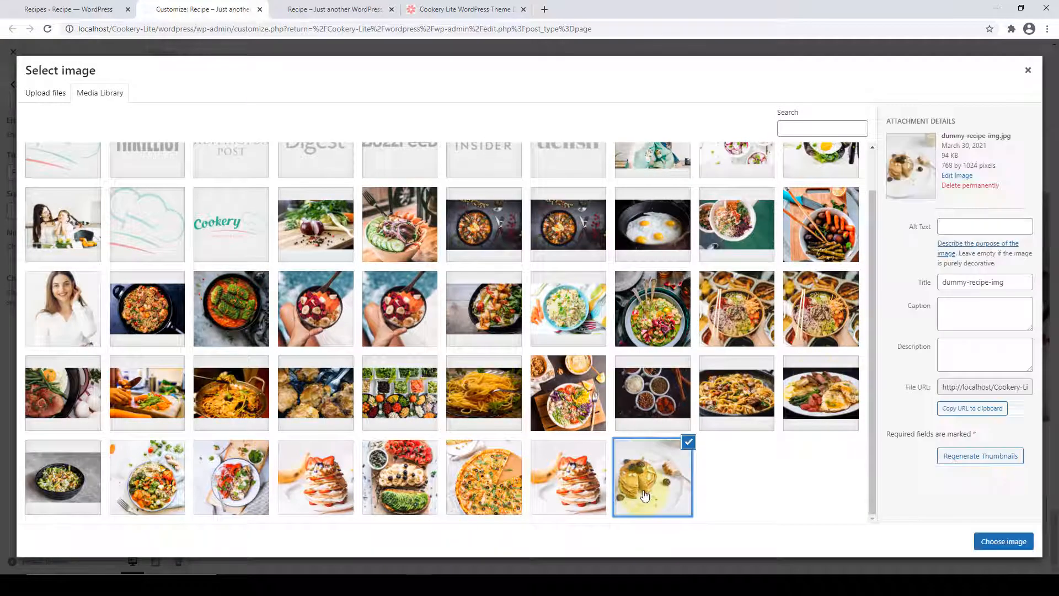
left_click(1004, 541)
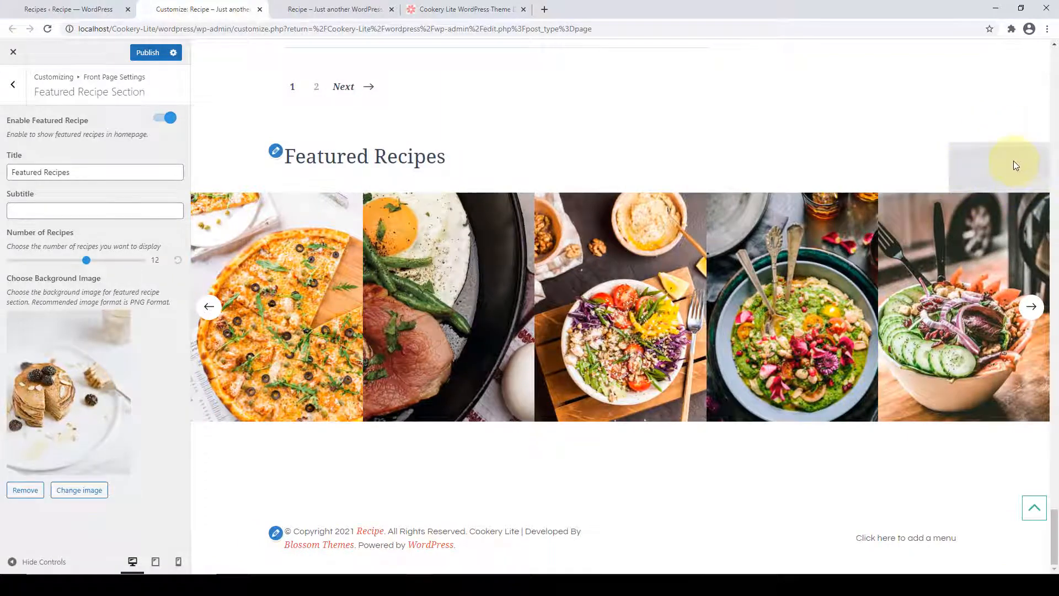
left_click(31, 492)
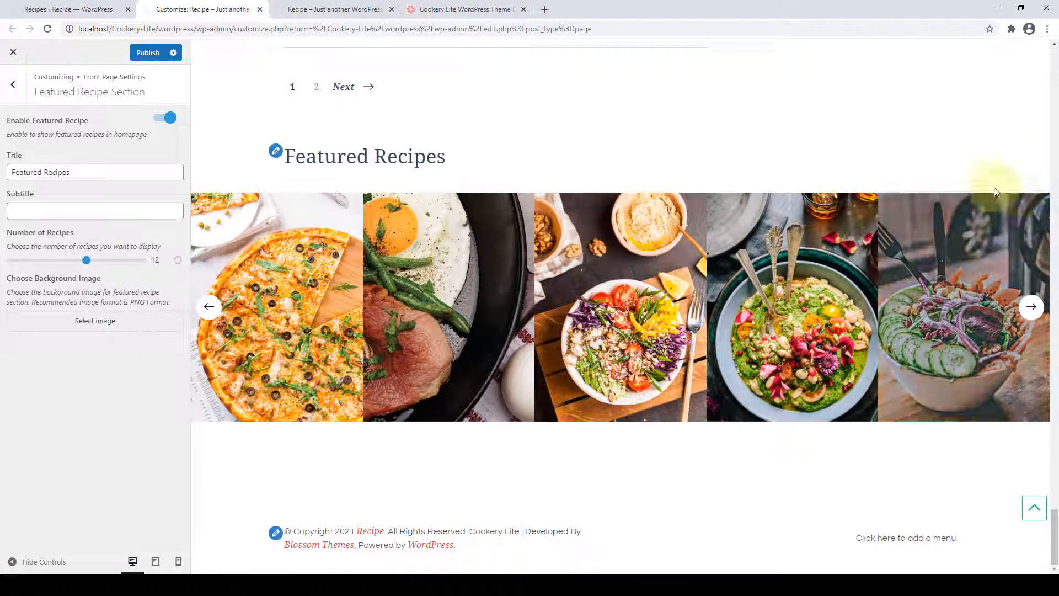
Compare with the Cookery Lite demo and return to the Front Page Settings list.
left_click(485, 9)
scroll(965, 260, "up", 2)
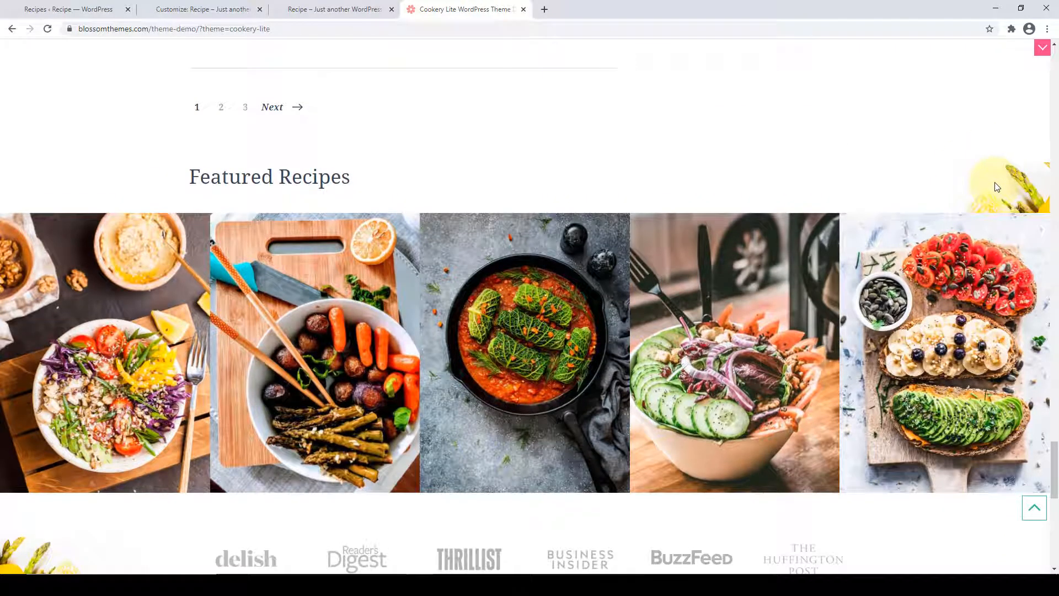
left_click(178, 6)
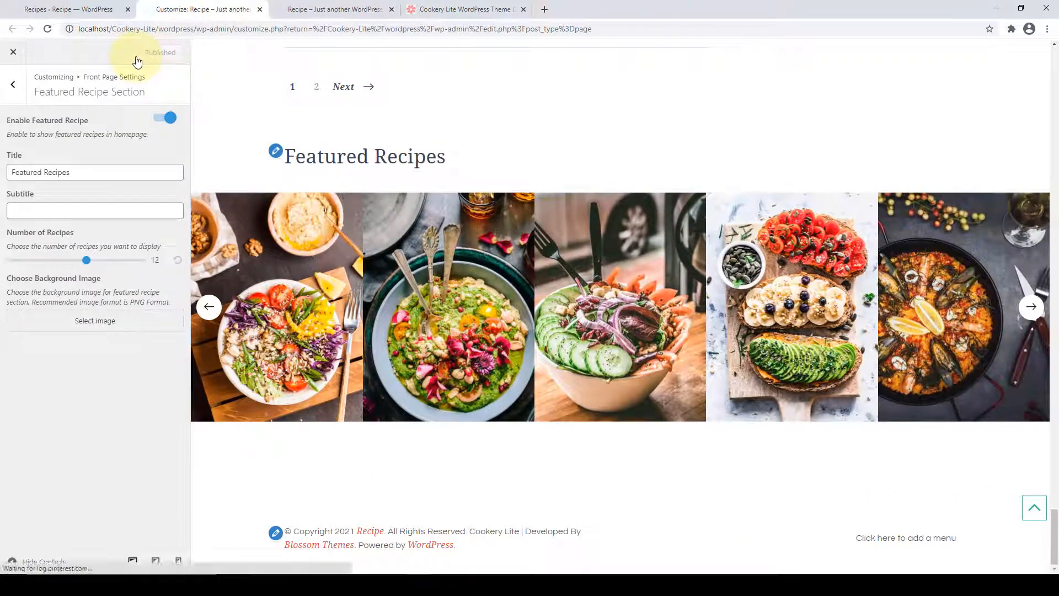
left_click(13, 86)
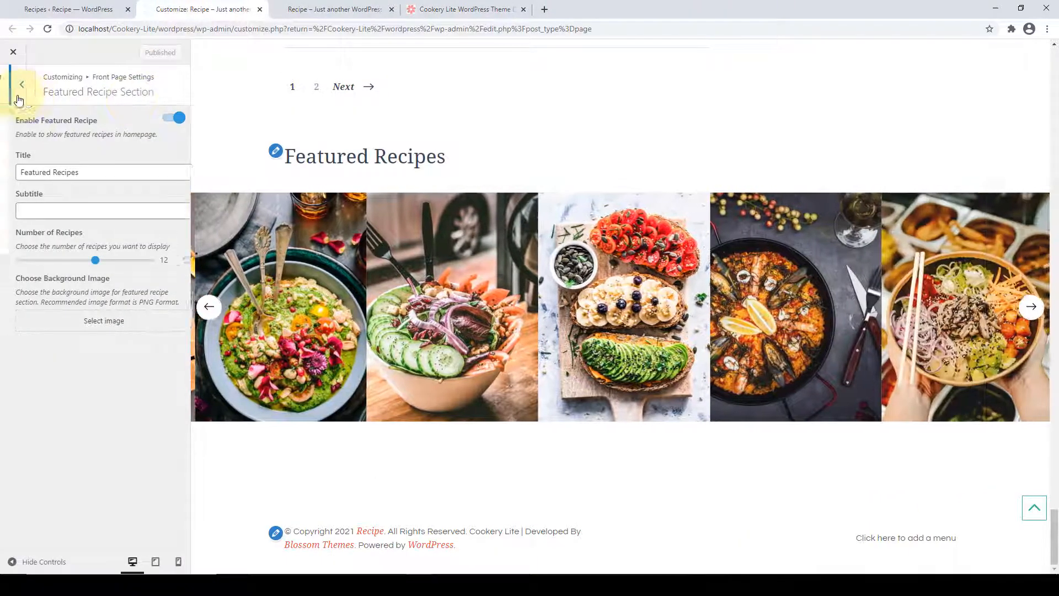
Add a Blossom: Client Logo Widget to the Client Section with one empty logo entry.
left_click(79, 222)
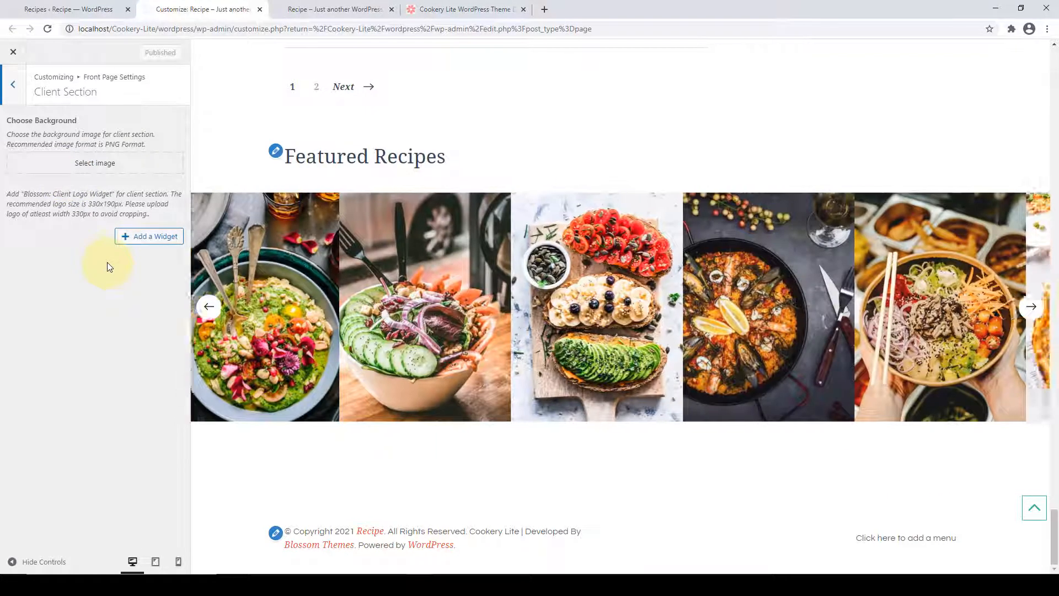
left_click(124, 239)
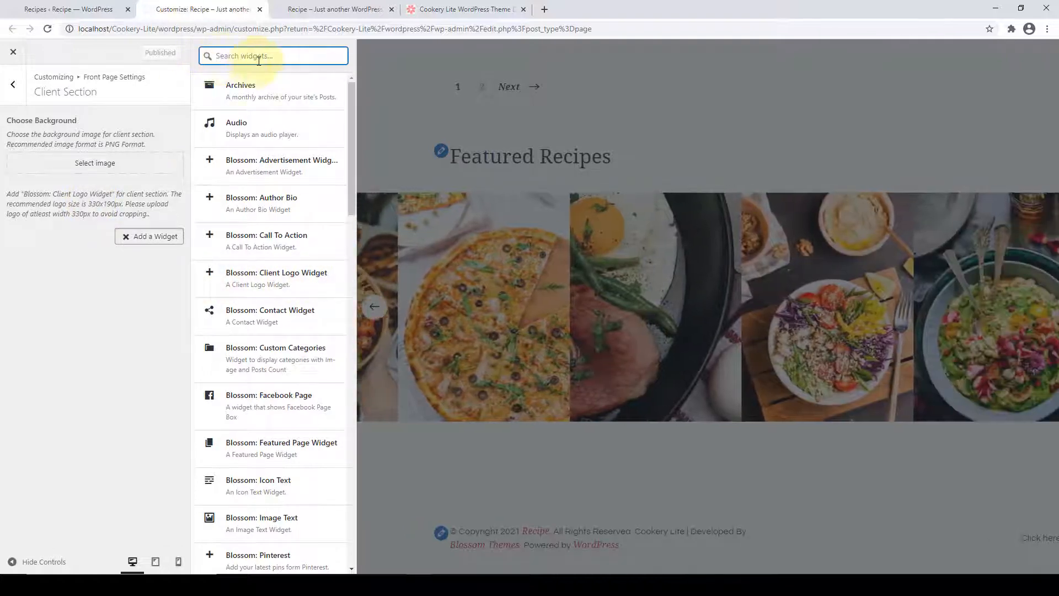
left_click(280, 281)
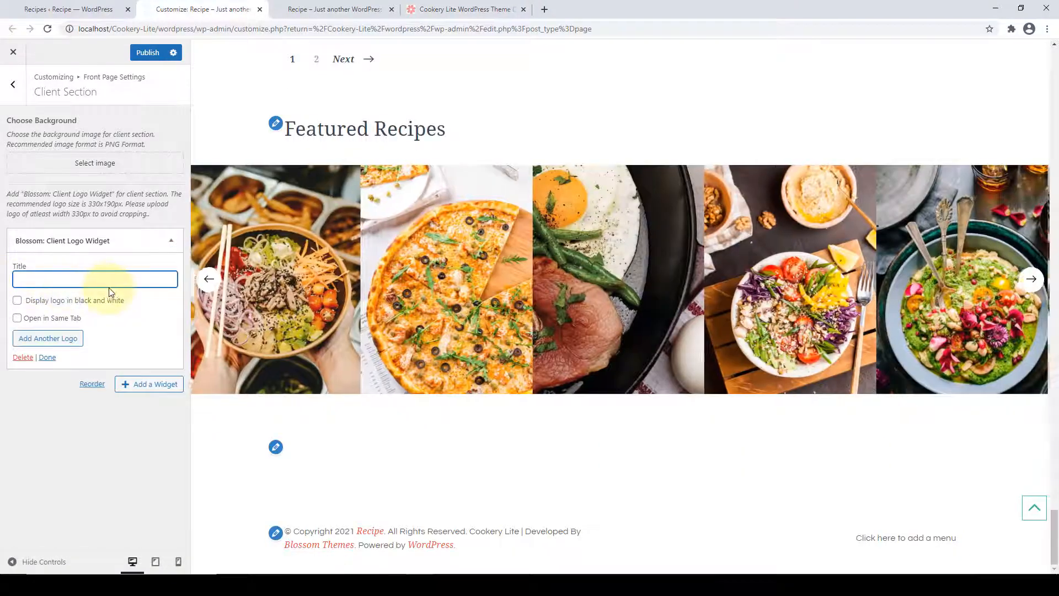
left_click(110, 291)
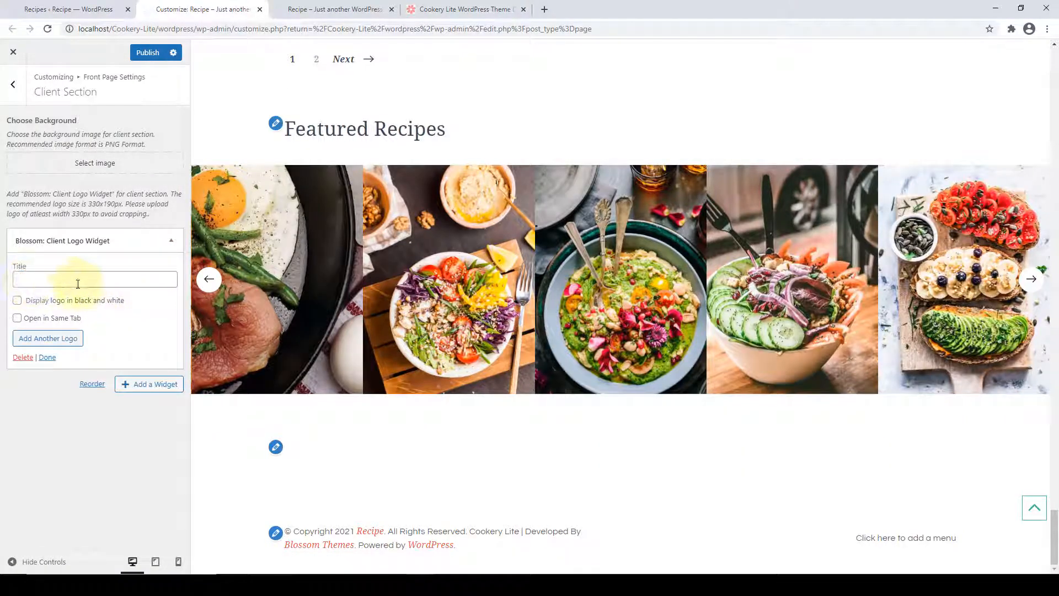
left_click(113, 351)
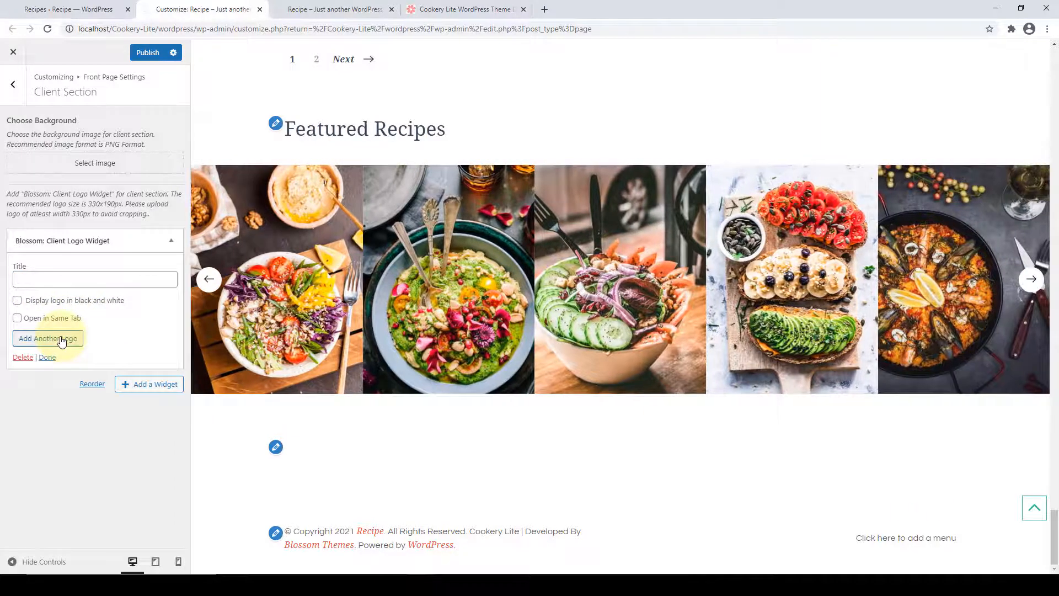
left_click(61, 340)
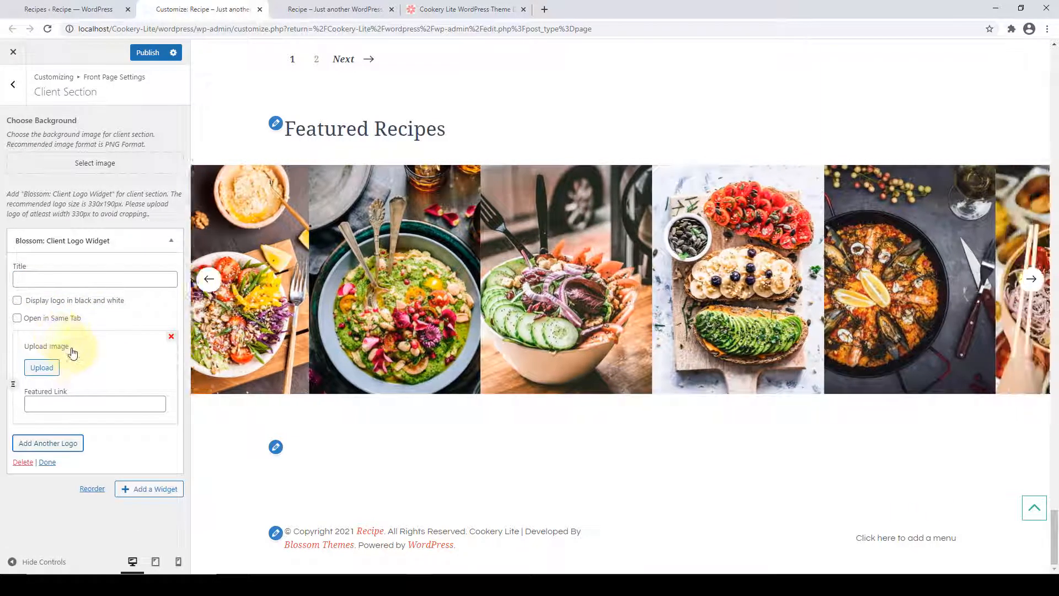
Set the first logo to the Thrillist image with its demo Featured Link.
left_click(42, 367)
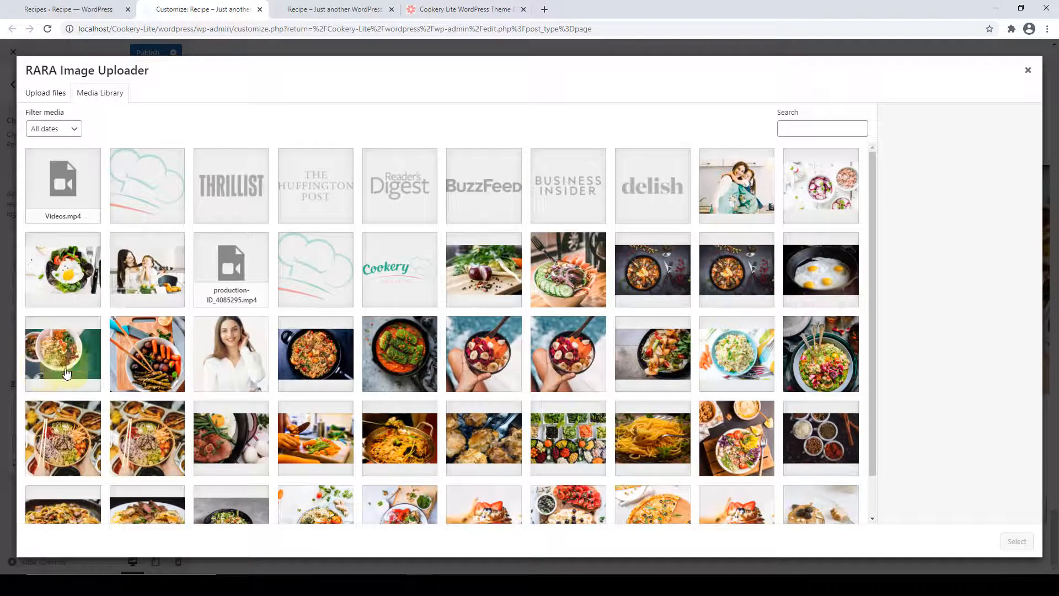
left_click(295, 206)
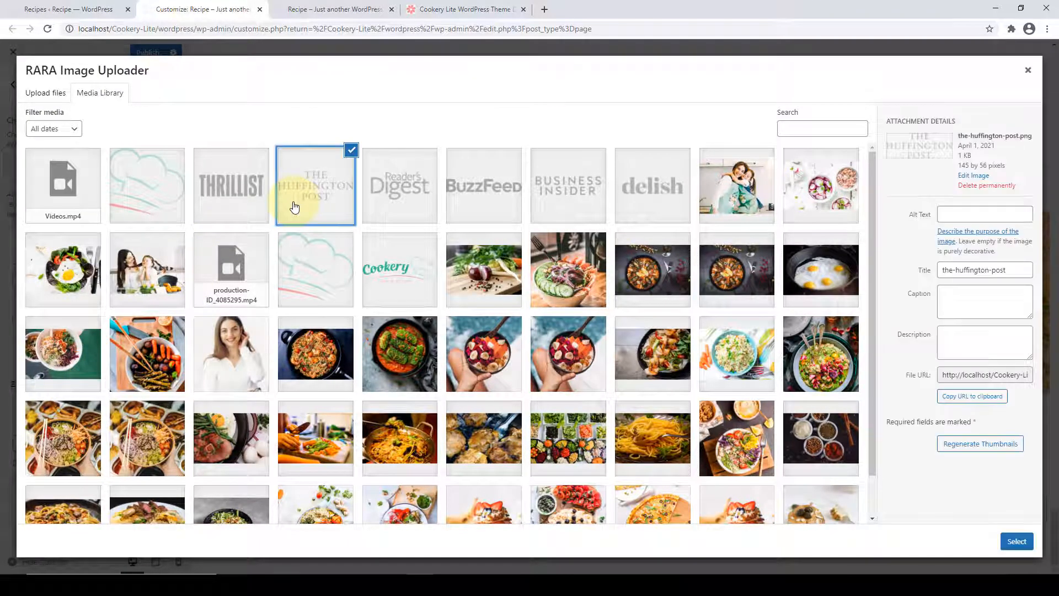
left_click(268, 206)
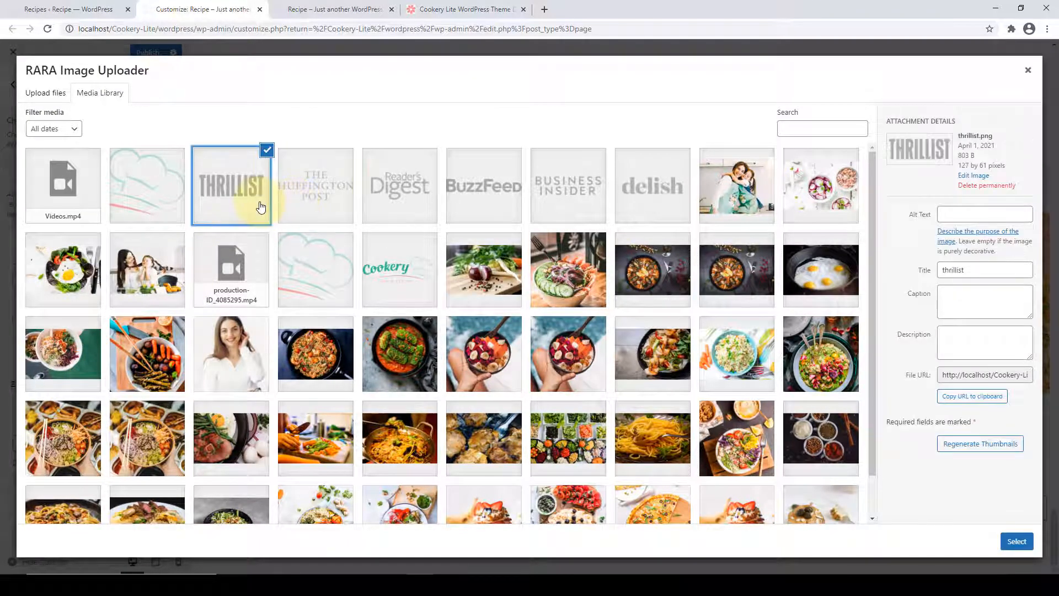
left_click(1017, 541)
scroll(111, 441, "down", 1)
left_click(90, 434)
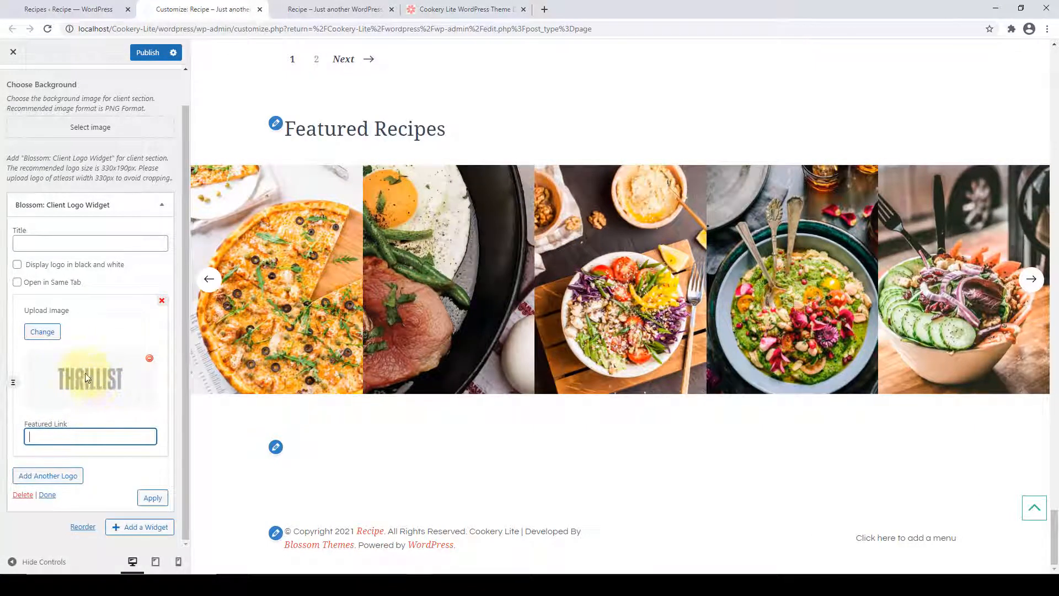
key("ctrl+v")
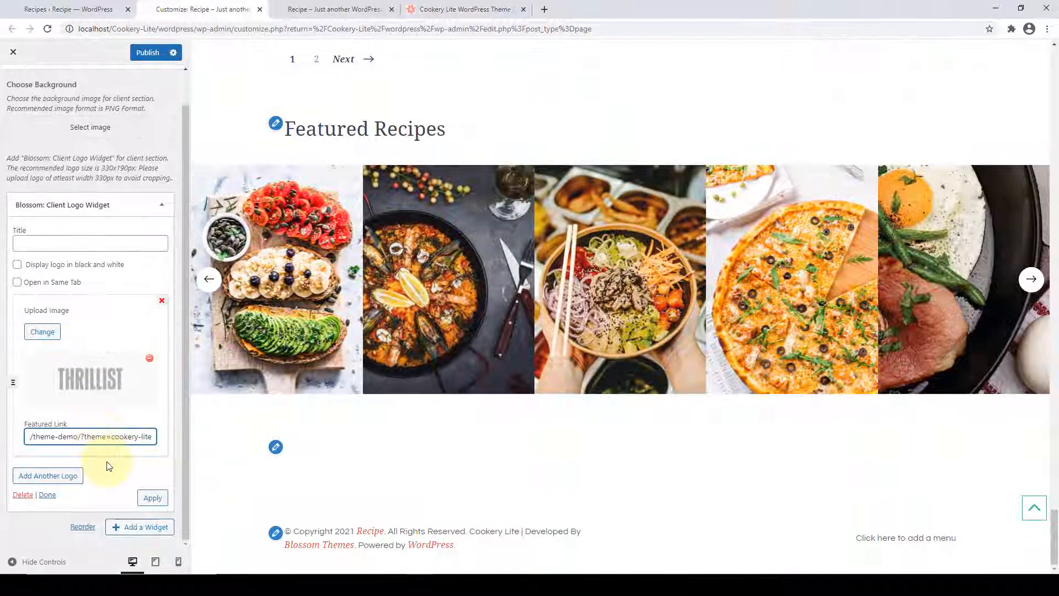
Add a second logo with The Huffington Post image and its demo link.
left_click(60, 476)
scroll(62, 479, "down", 2)
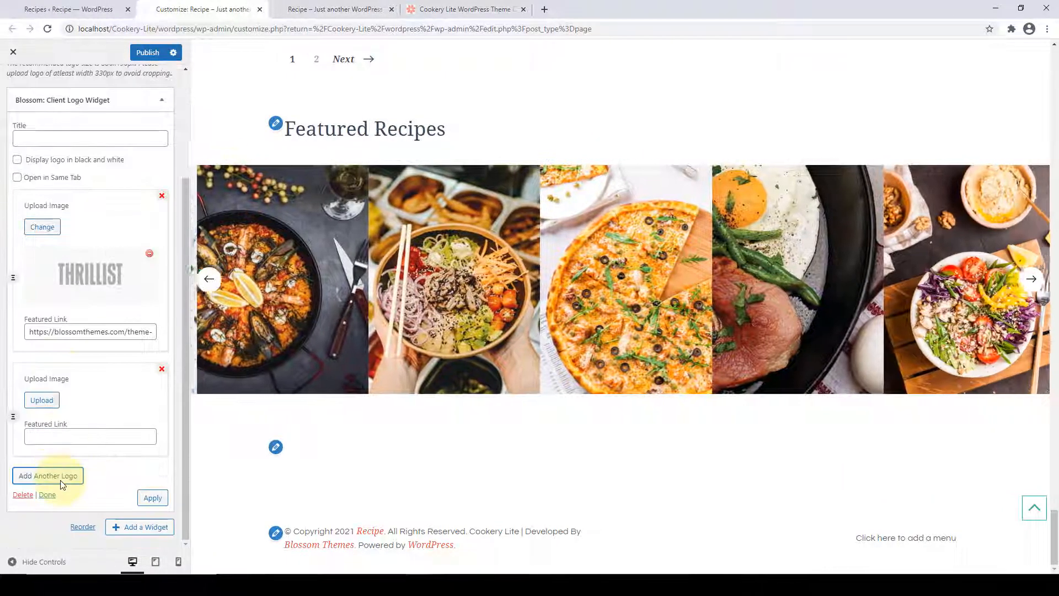
left_click(43, 407)
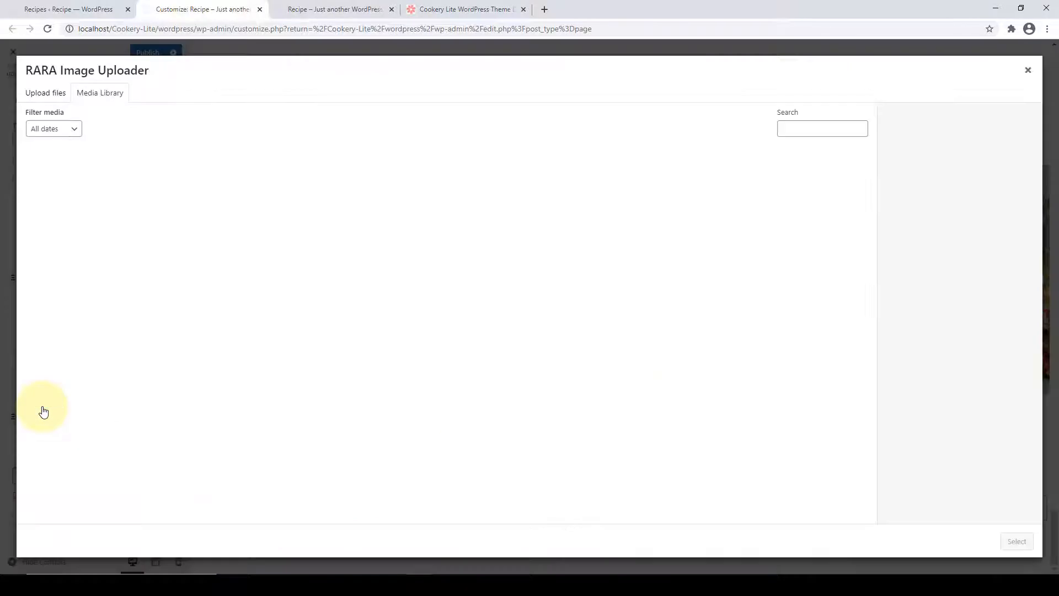
left_click(331, 202)
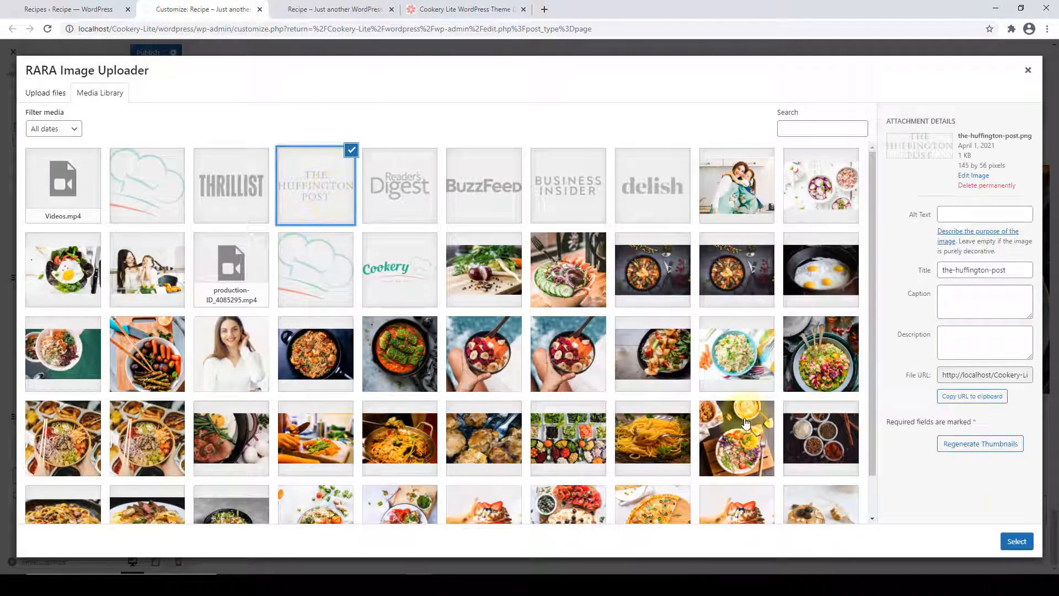
left_click(1016, 542)
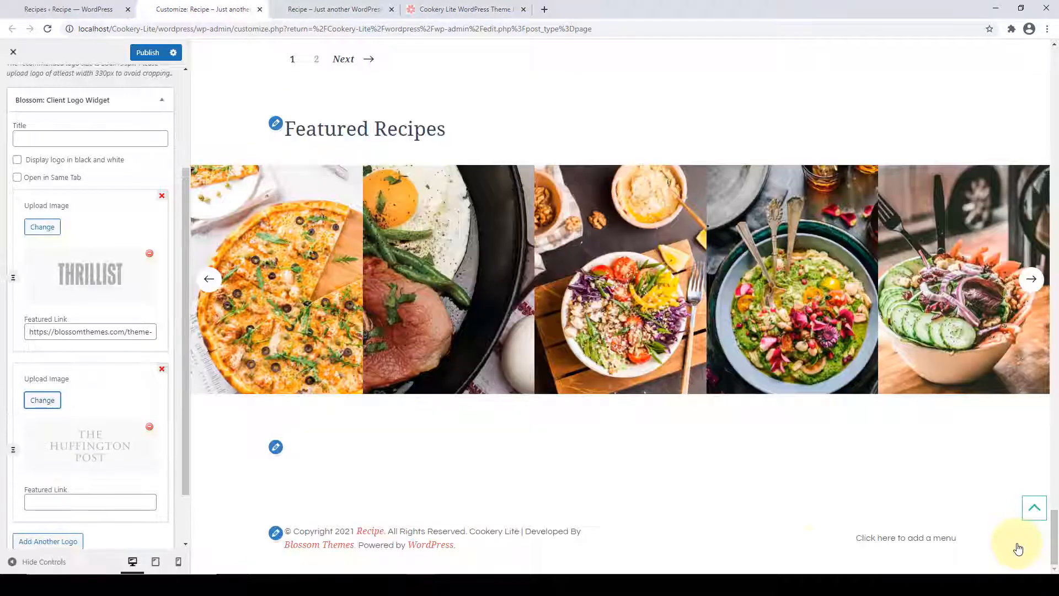
scroll(153, 432, "down", 1)
left_click(84, 435)
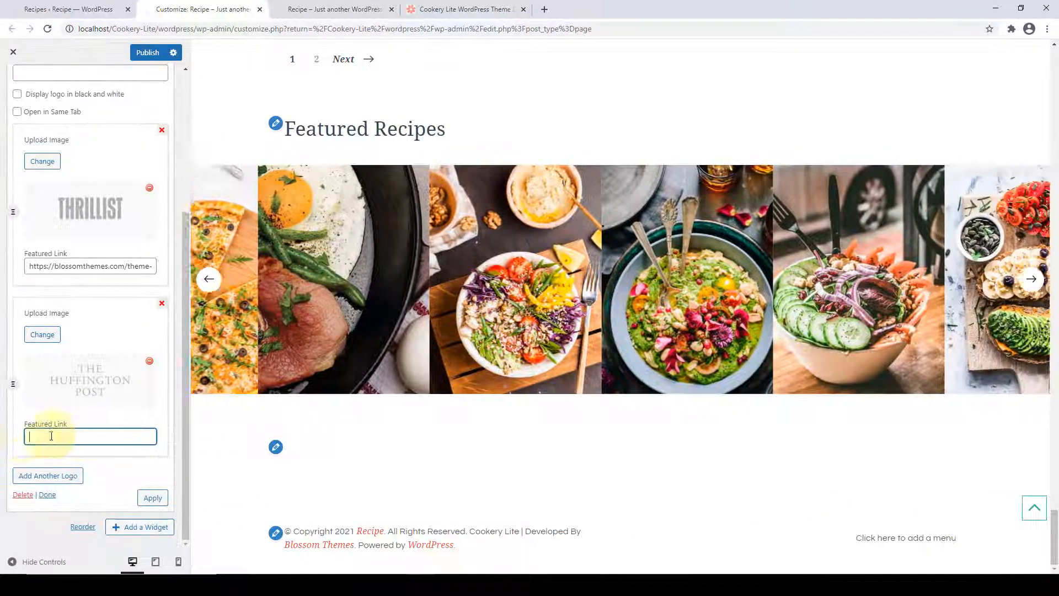
right_click(61, 435)
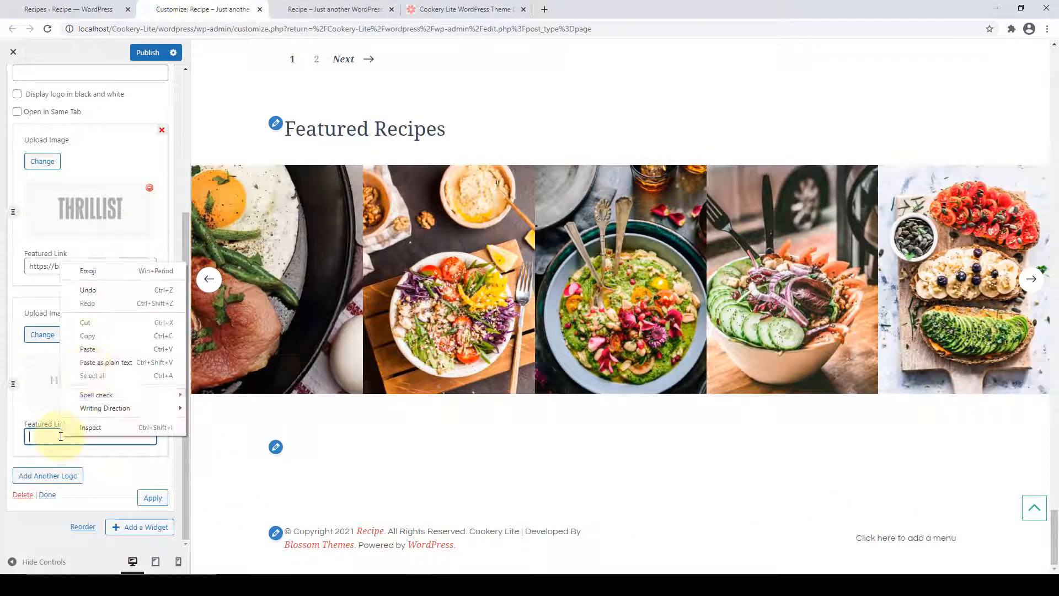
left_click(101, 347)
Add the Reader's Digest, BuzzFeed, Business Insider and delish logos with links, then apply.
left_click(53, 399)
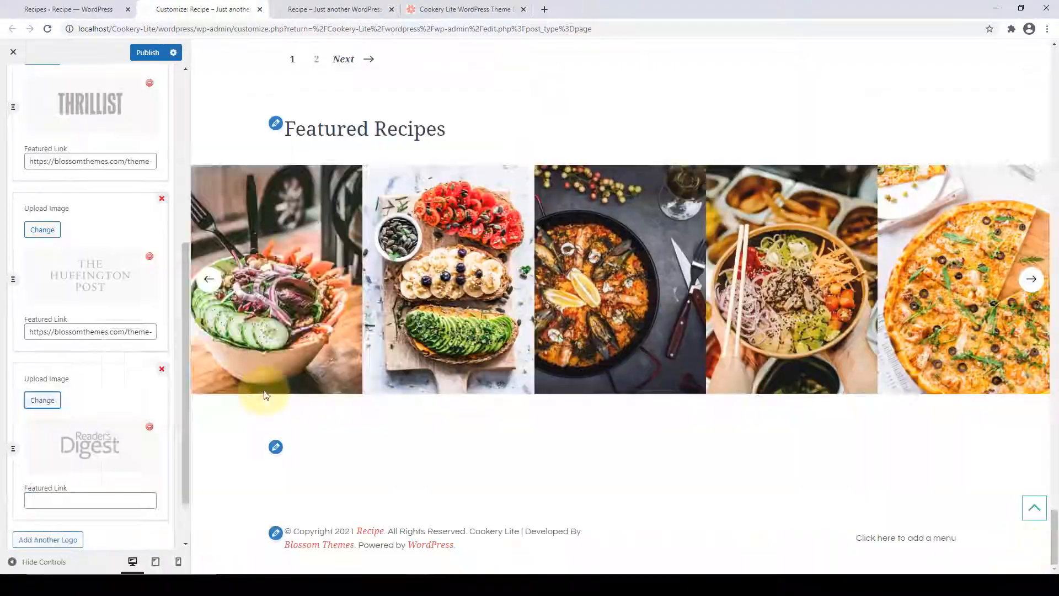
right_click(118, 493)
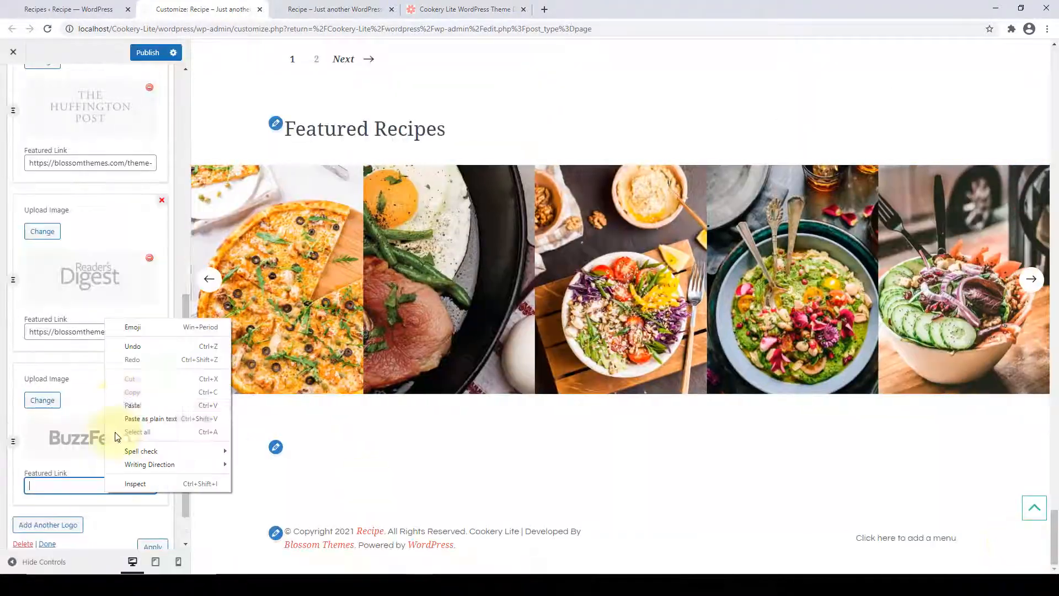
right_click(59, 440)
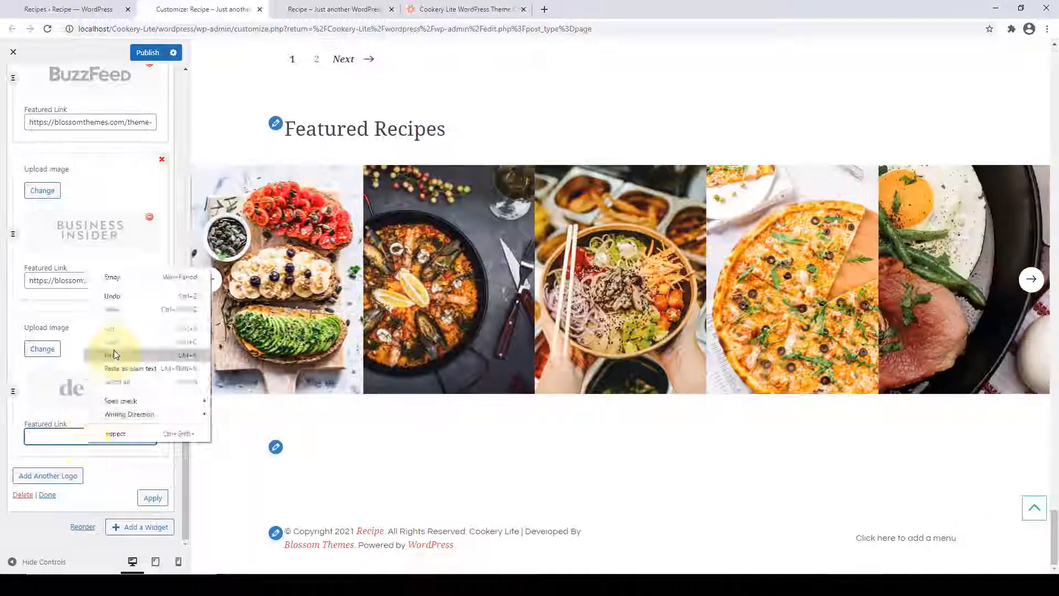
left_click(115, 354)
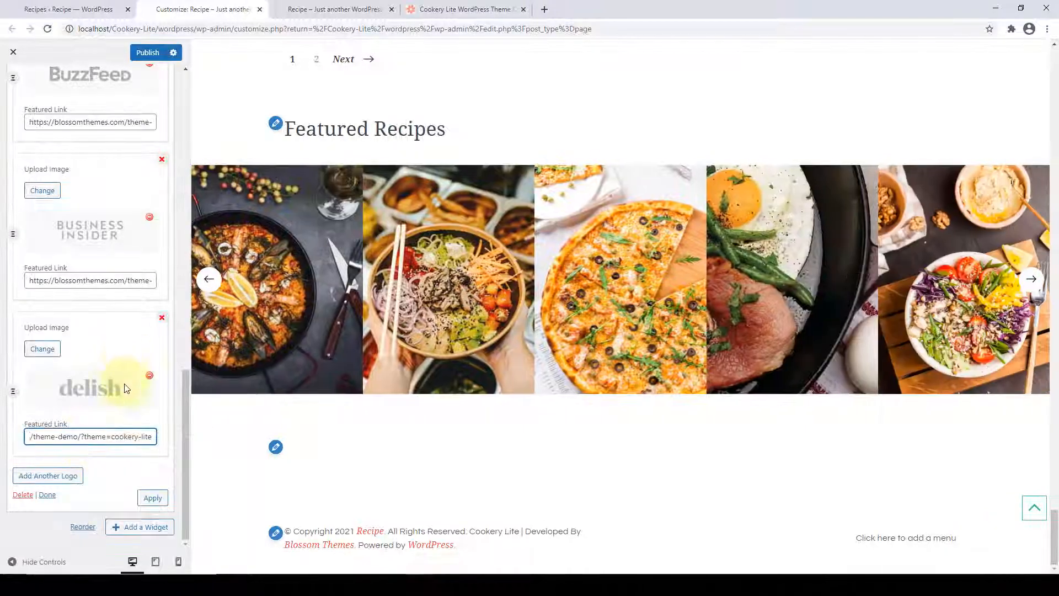
scroll(117, 353, "up", 10)
scroll(120, 336, "up", 6)
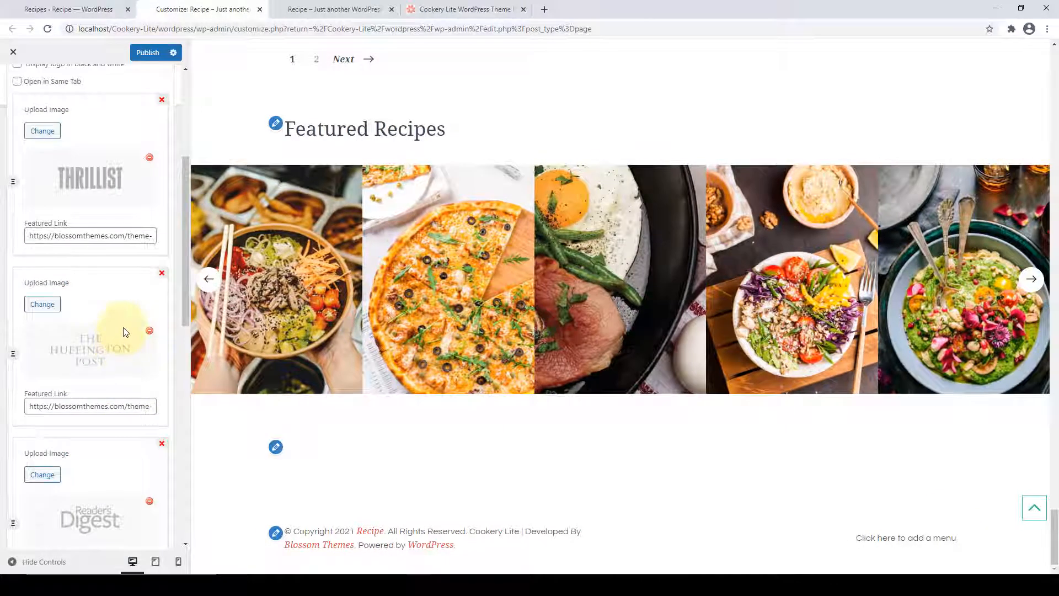
scroll(120, 358, "down", 12)
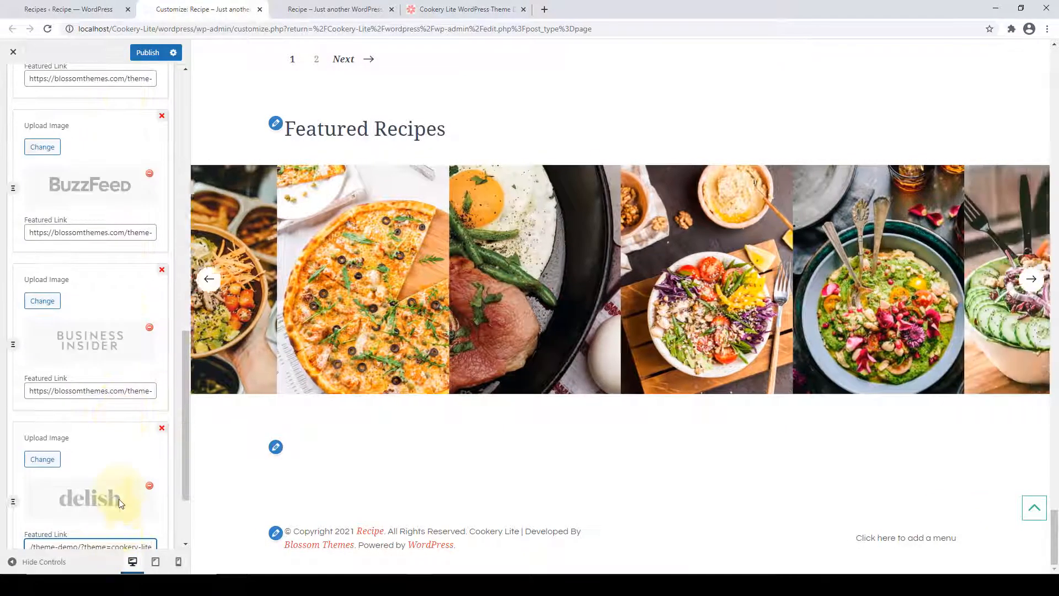
scroll(118, 490, "down", 2)
left_click(154, 499)
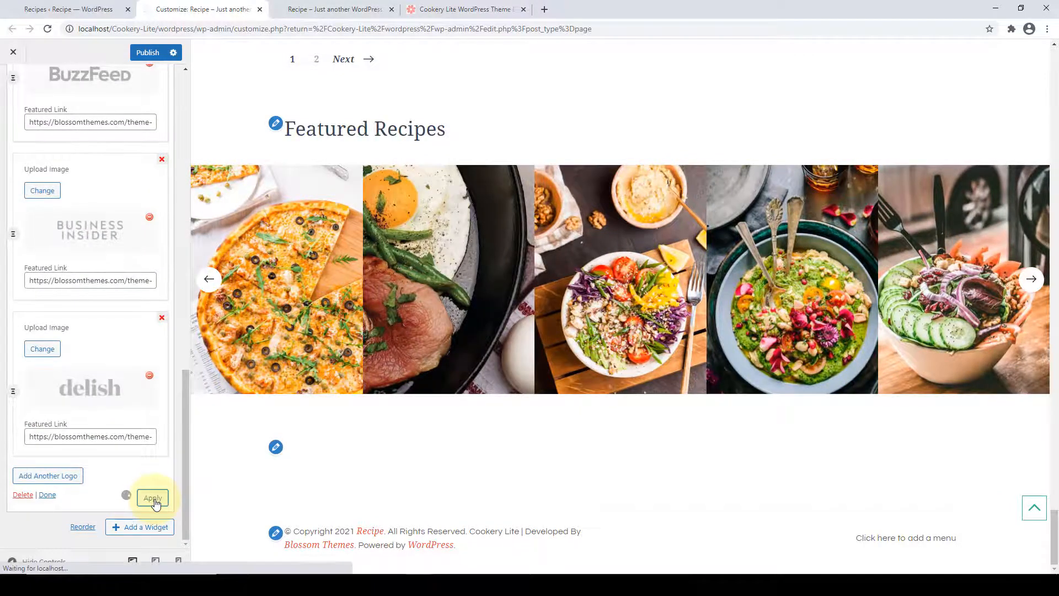
scroll(342, 484, "down", 1)
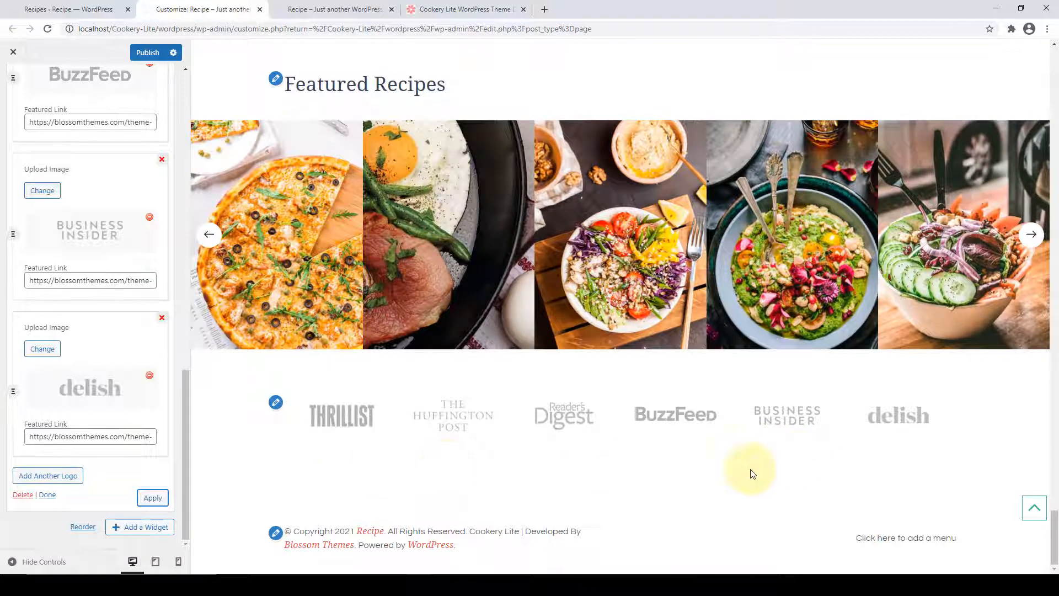
left_click(70, 476)
Collapse the Client Logo Widget and choose the pancake photo 6201-1.jpg as Client Section background.
scroll(123, 500, "up", 10)
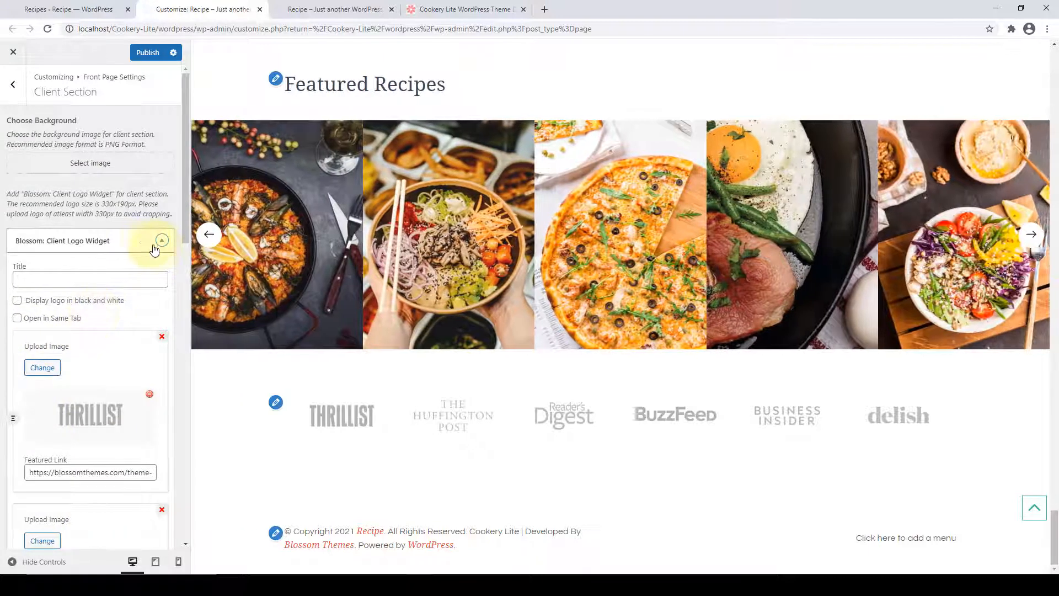
left_click(162, 242)
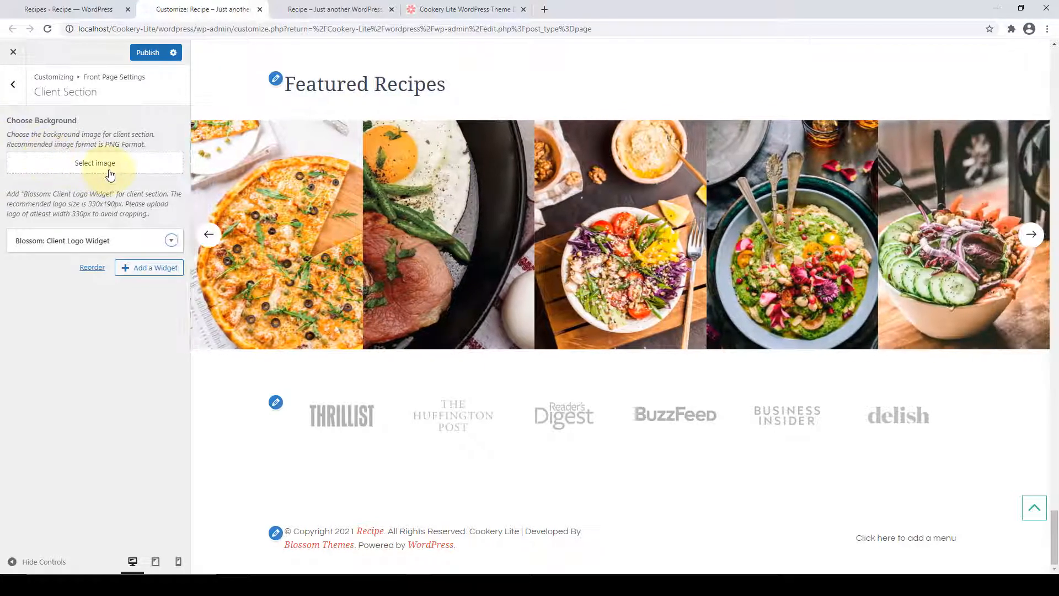
left_click(107, 172)
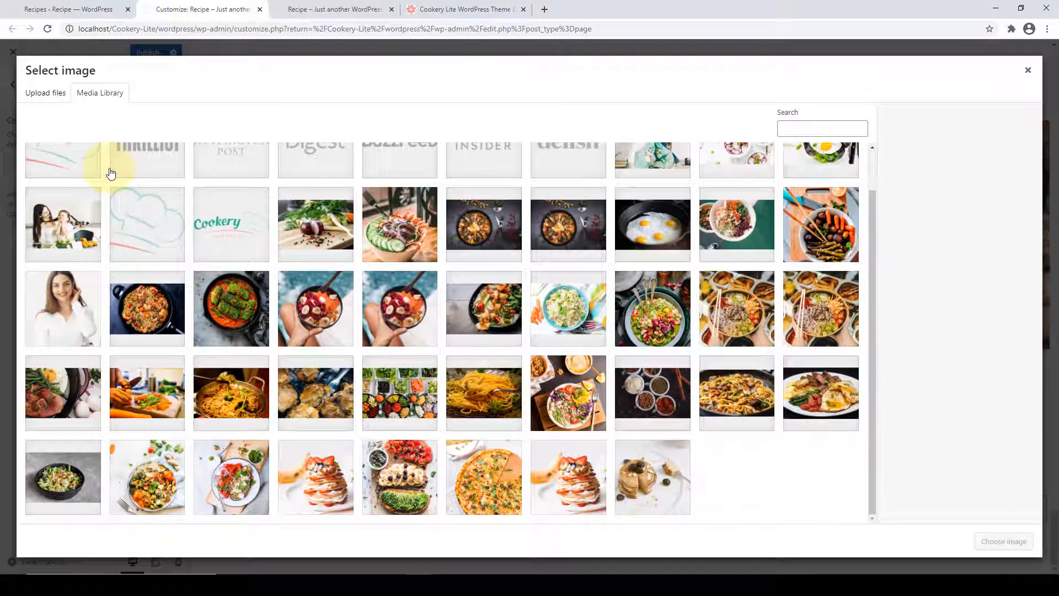
left_click(321, 478)
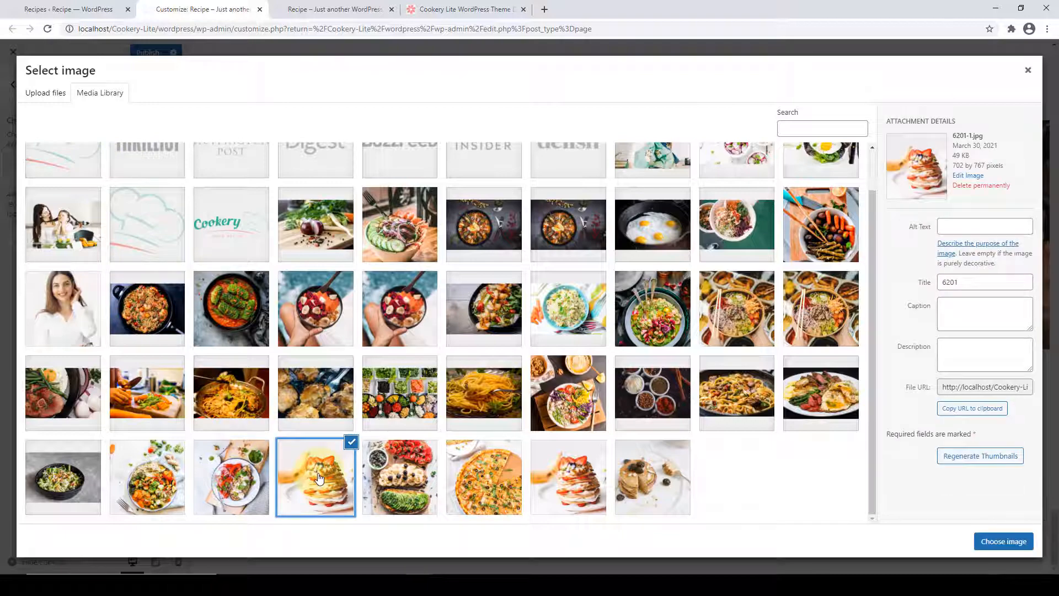
left_click(1010, 543)
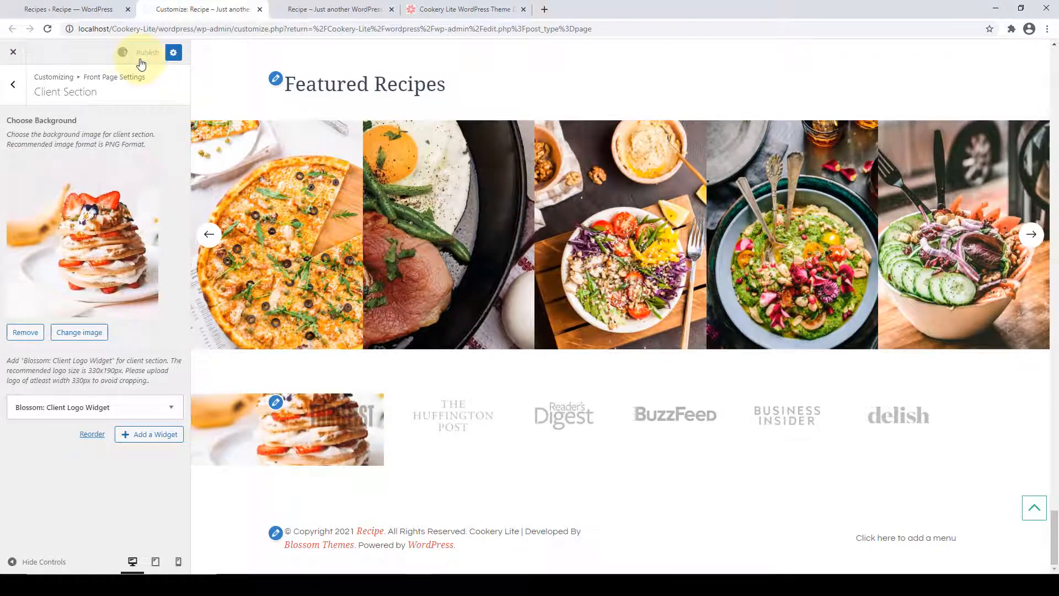
Reload the live front page and compare it with the Cookery Lite demo.
left_click(348, 6)
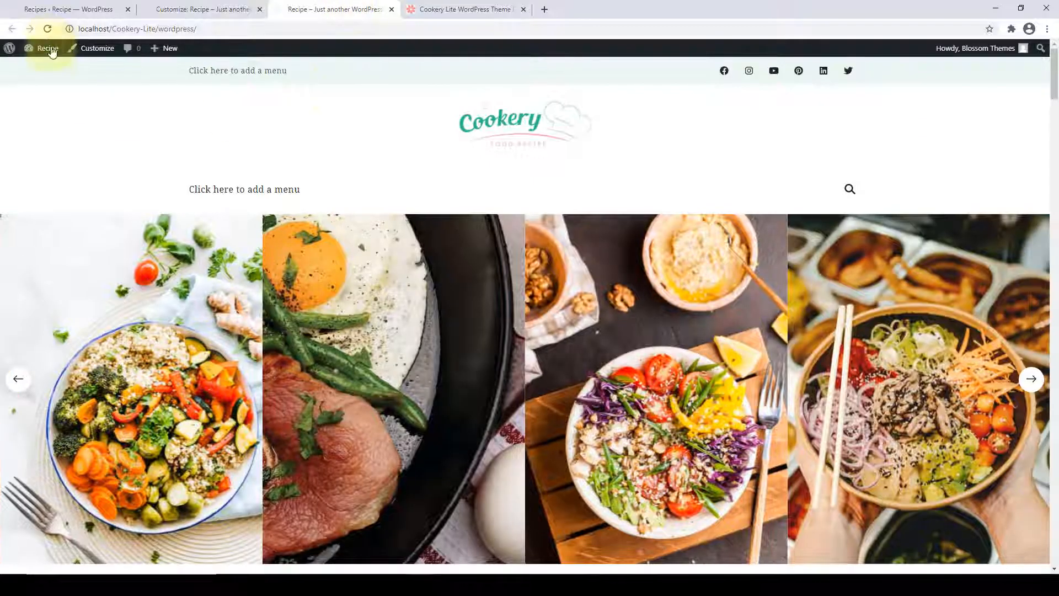
left_click(47, 29)
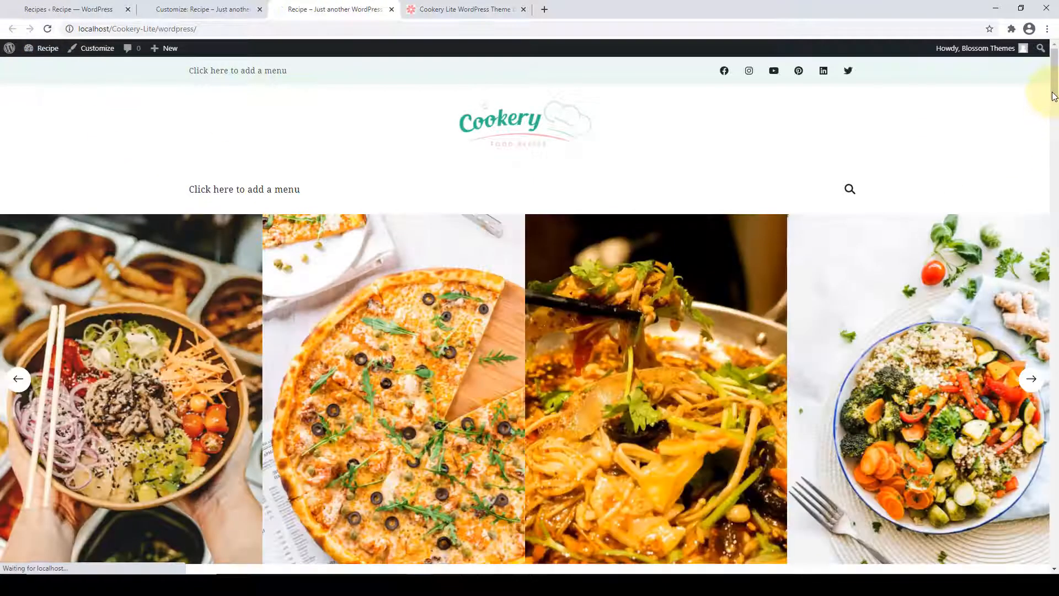
left_click_drag(1053, 97, 1055, 566)
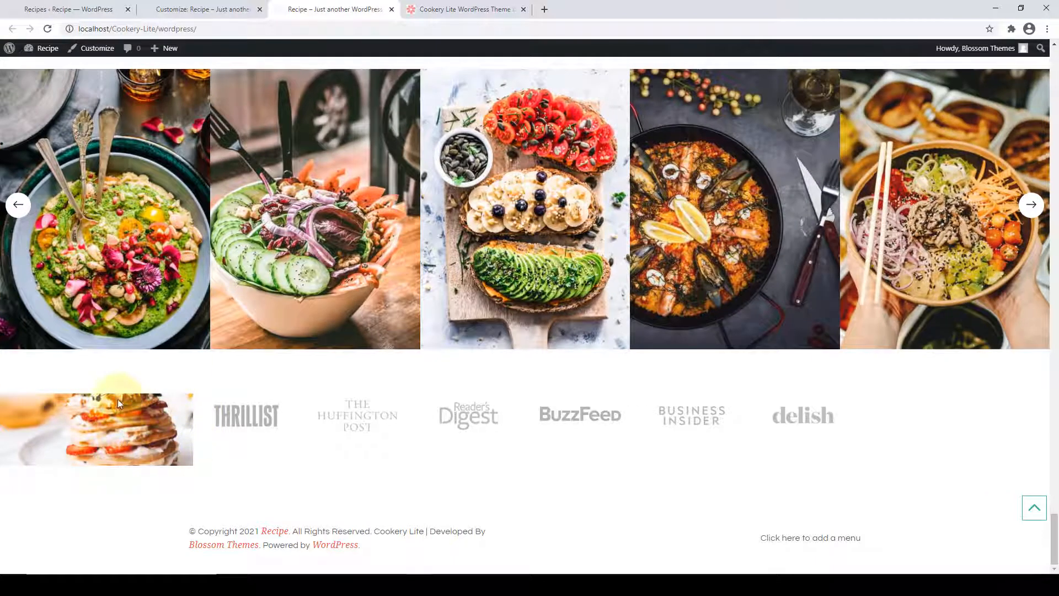
left_click(446, 8)
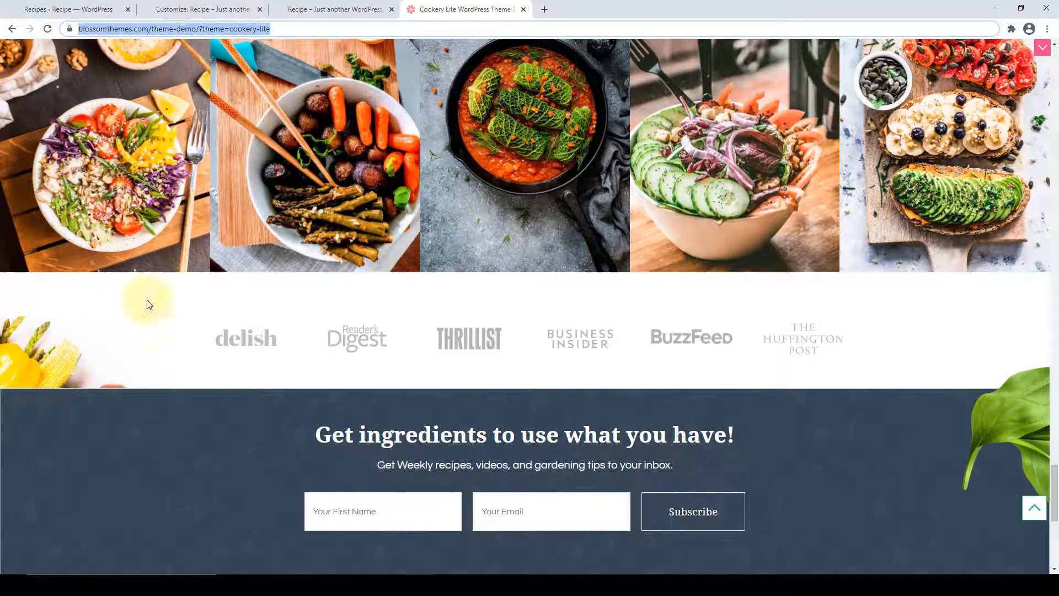
left_click(275, 5)
left_click(226, 6)
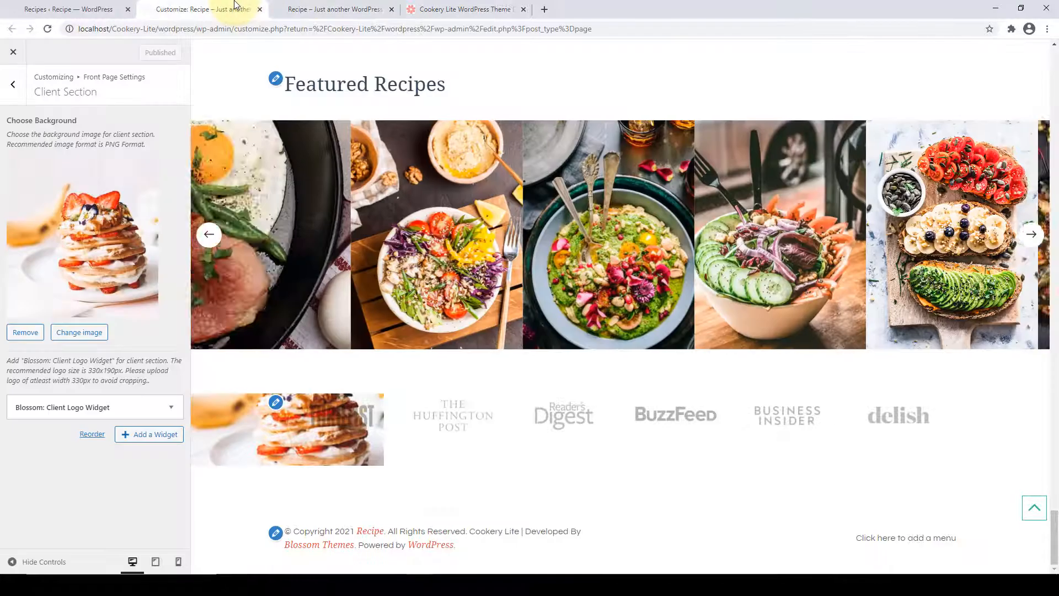
Remove the Client Section background image, publish, and go back to Front Page Settings.
left_click(28, 332)
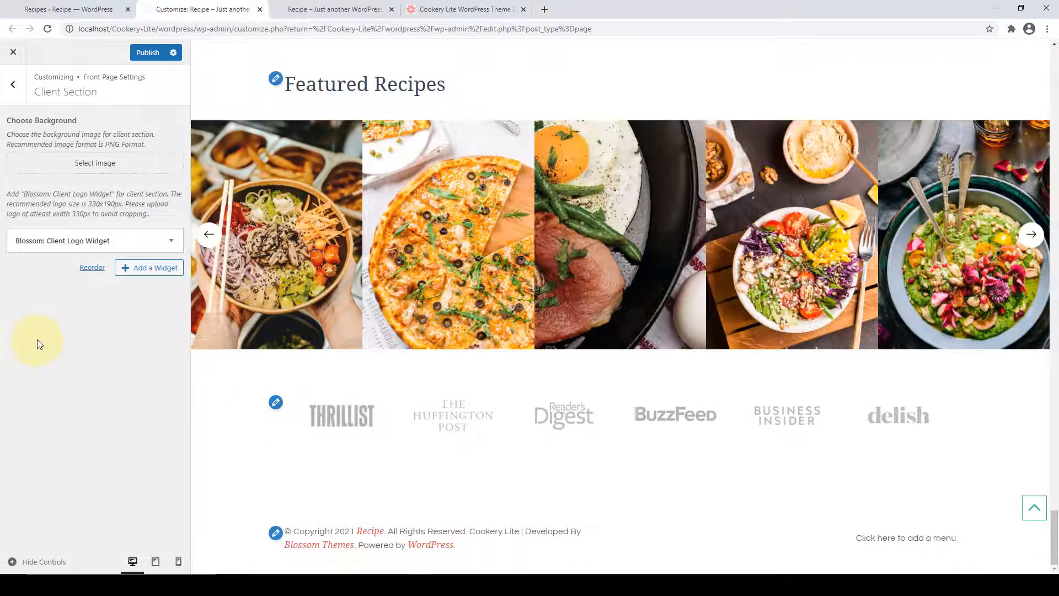
left_click(144, 53)
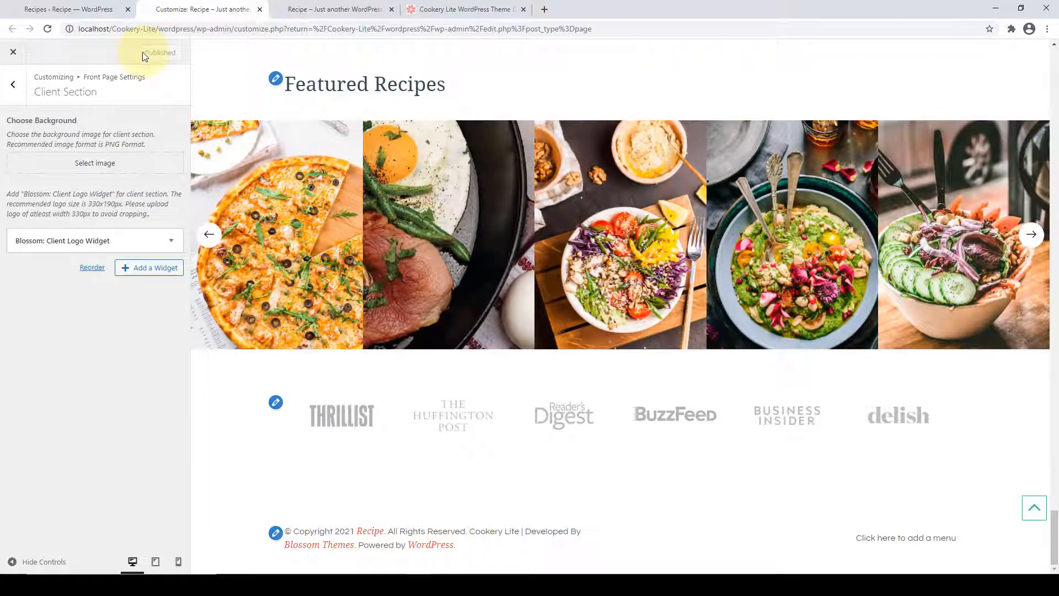
left_click(12, 93)
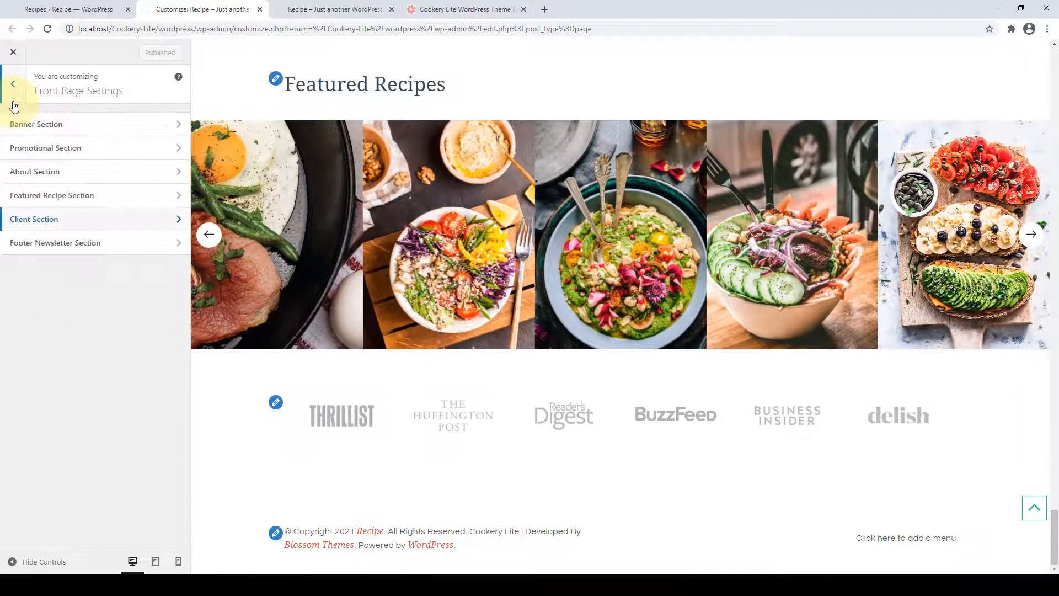
View the Footer Newsletter Section settings, then go to the admin Dashboard's Email Newsletter menu.
left_click(49, 243)
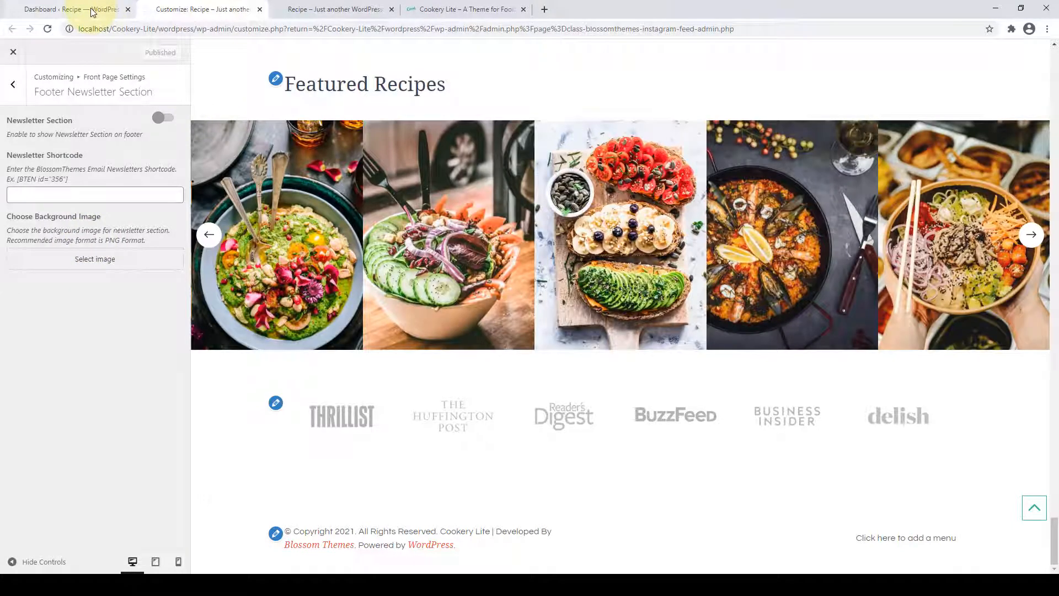
left_click(92, 12)
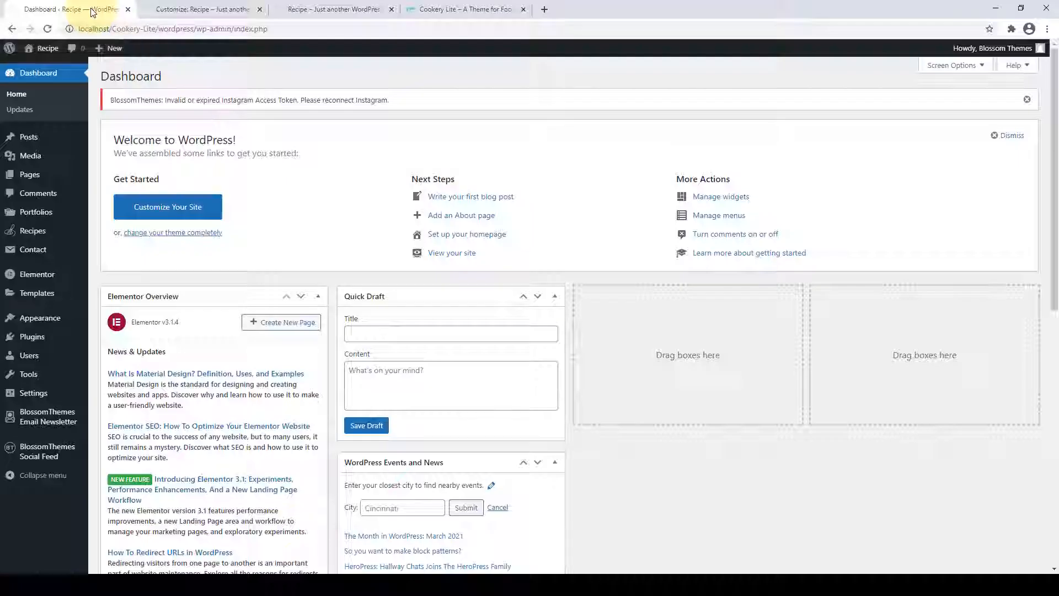
mouse_move(46, 419)
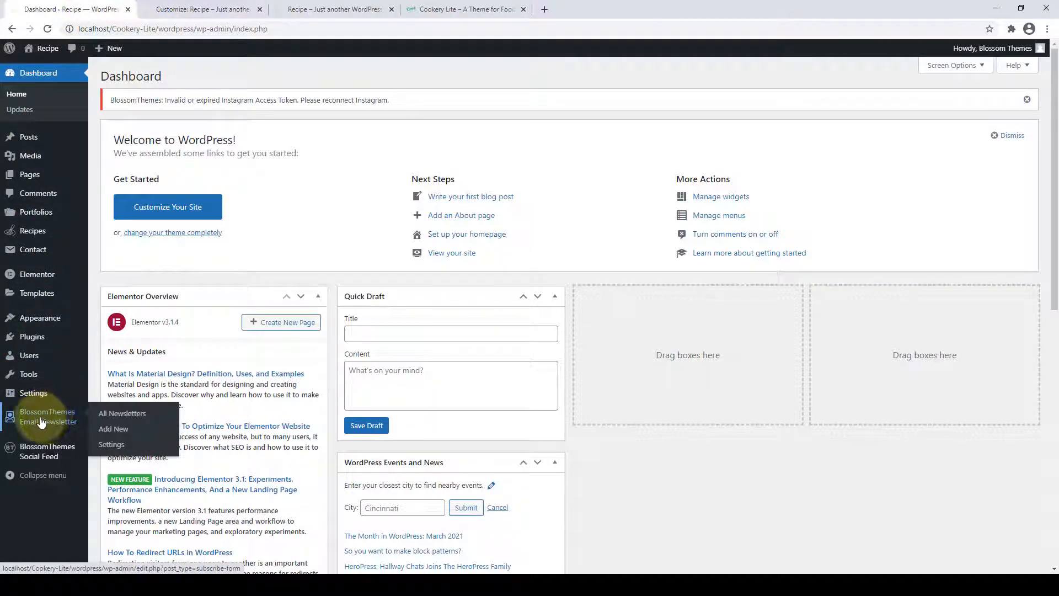
Create a new newsletter titled 'Get ingredients to use what you have!'.
left_click(126, 436)
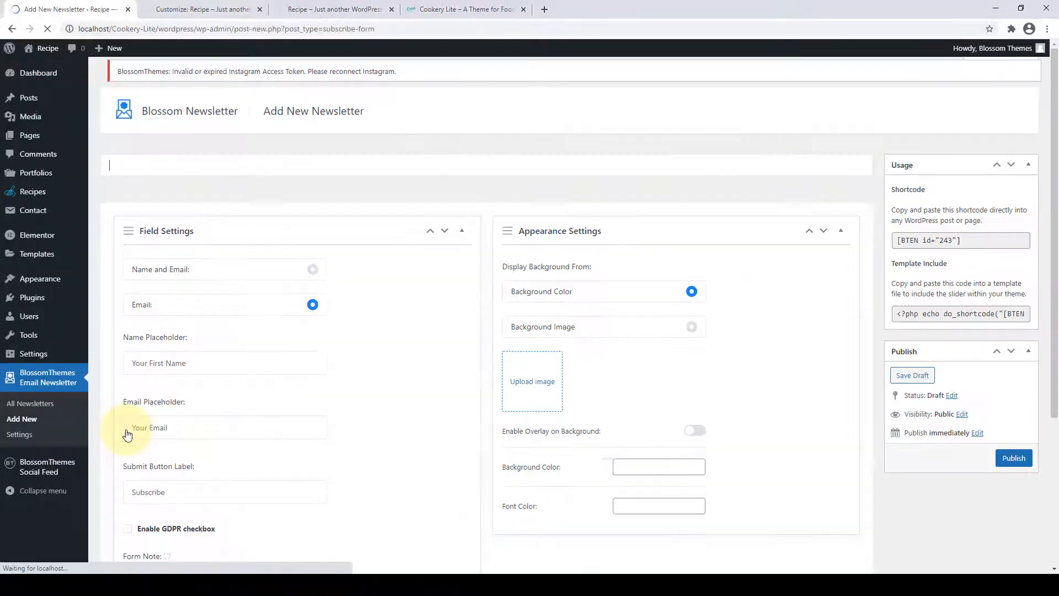
scroll(379, 383, "down", 3)
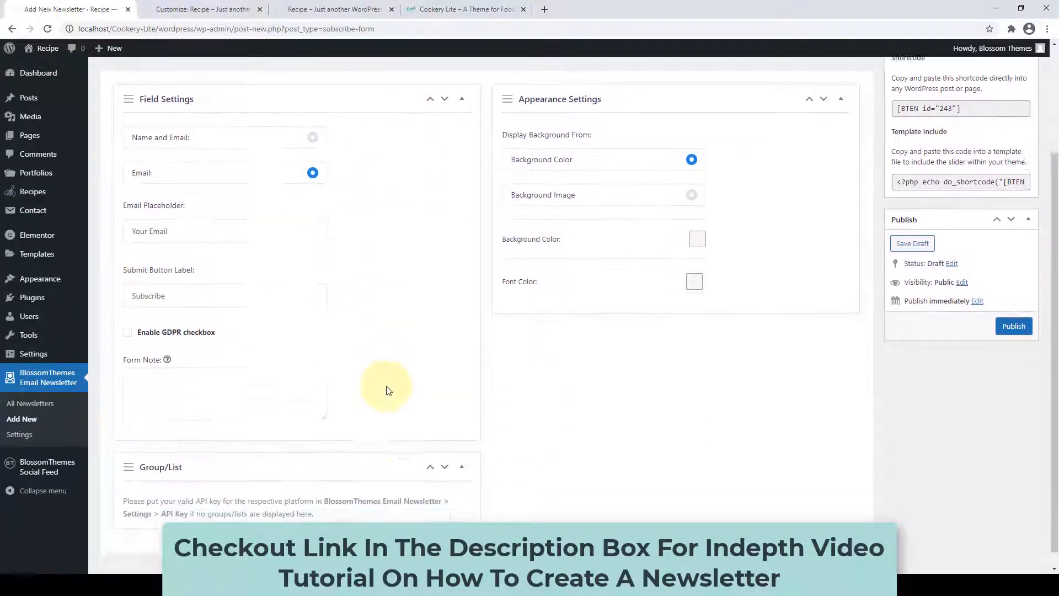
scroll(383, 382, "up", 3)
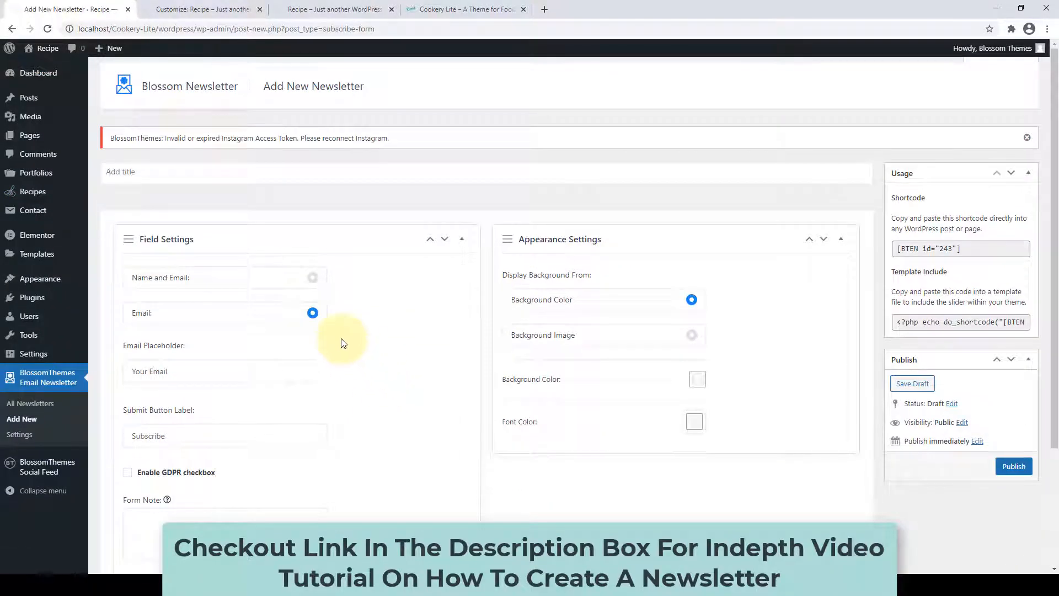
right_click(216, 174)
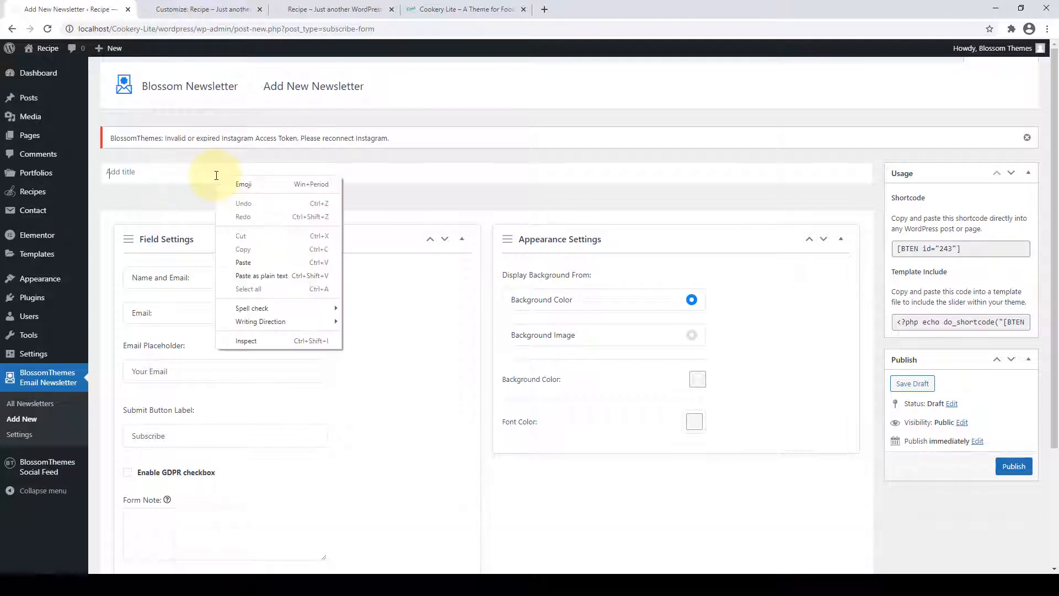
left_click(266, 260)
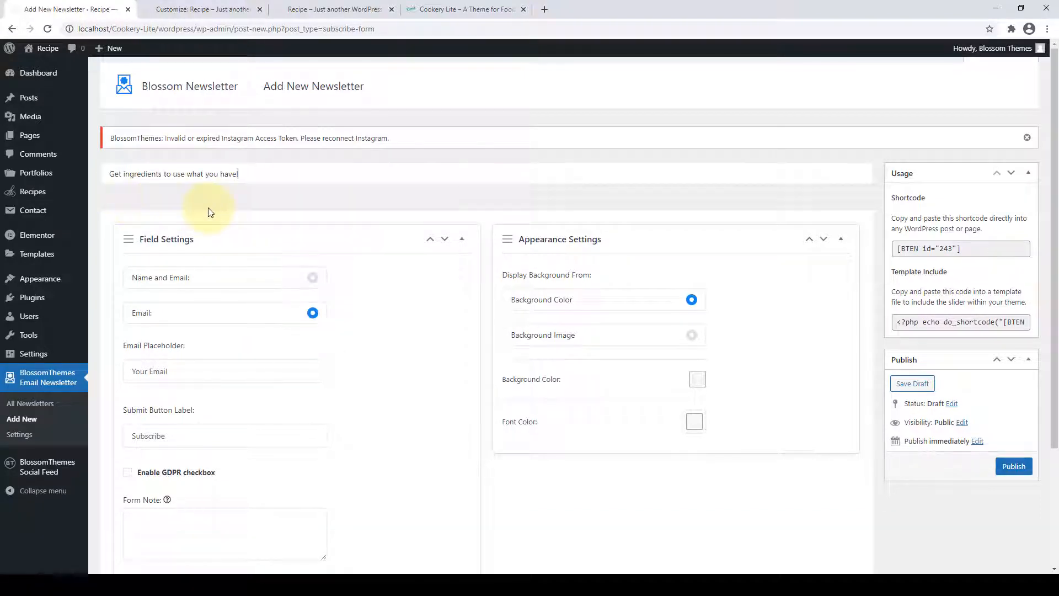
Collect name and email, enable the GDPR checkbox, and paste the weekly tips form note.
scroll(210, 212, "down", 2)
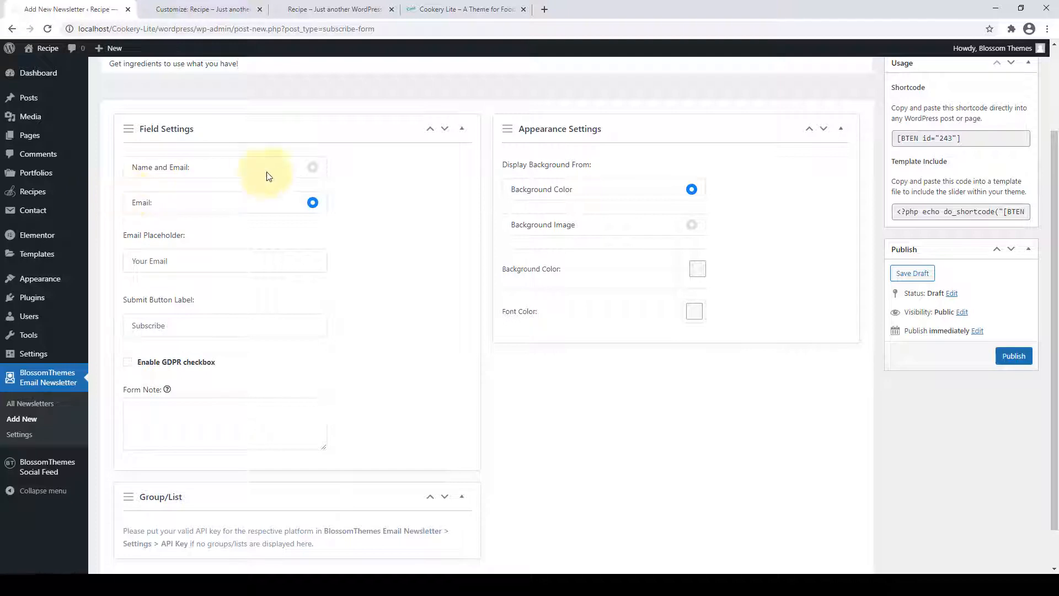
left_click(312, 169)
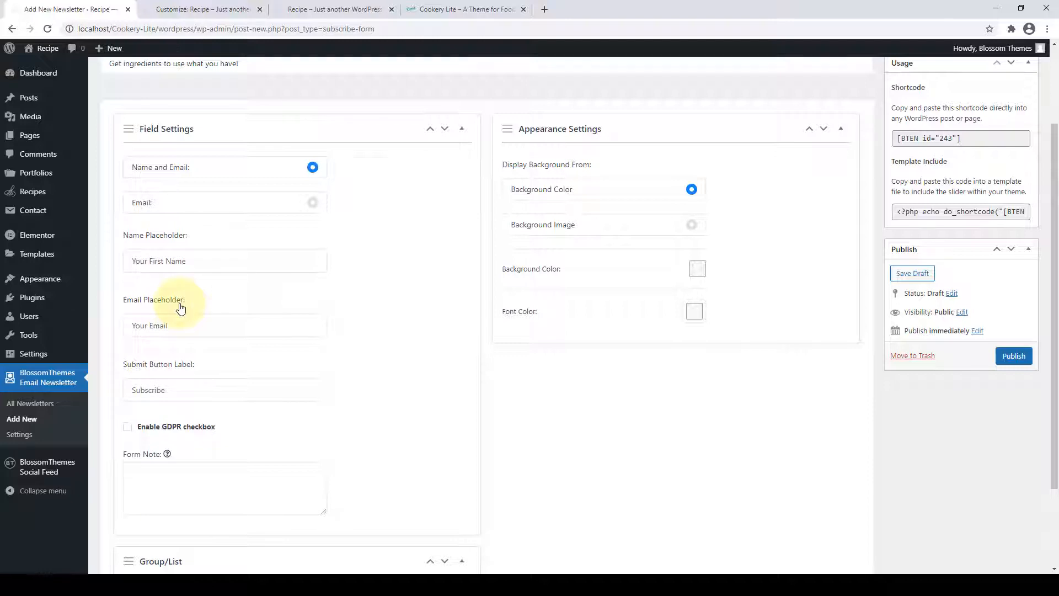
scroll(180, 306, "down", 1)
left_click(199, 207)
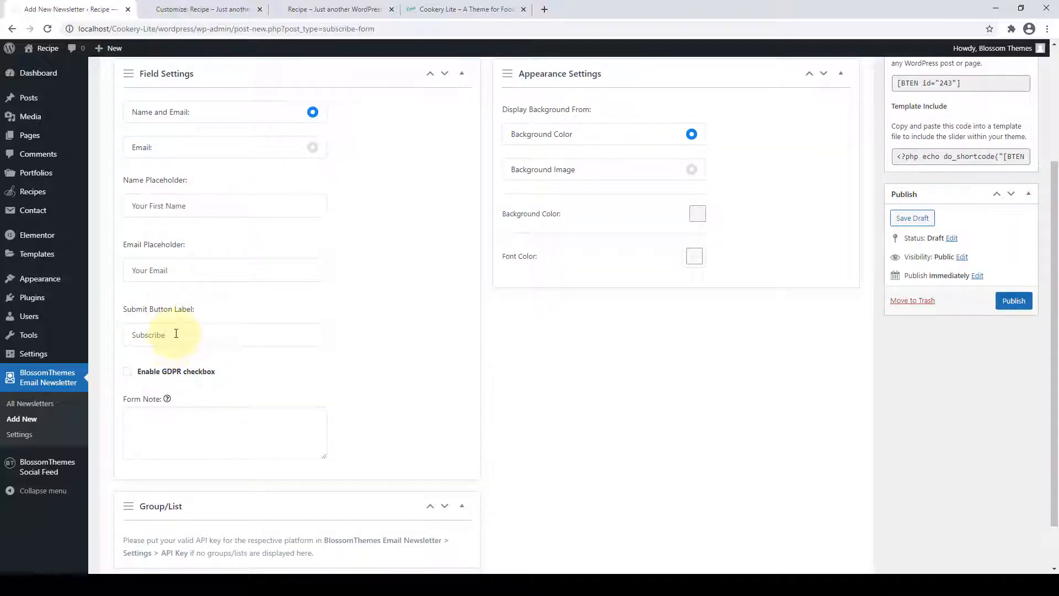
left_click(128, 372)
left_click(134, 417)
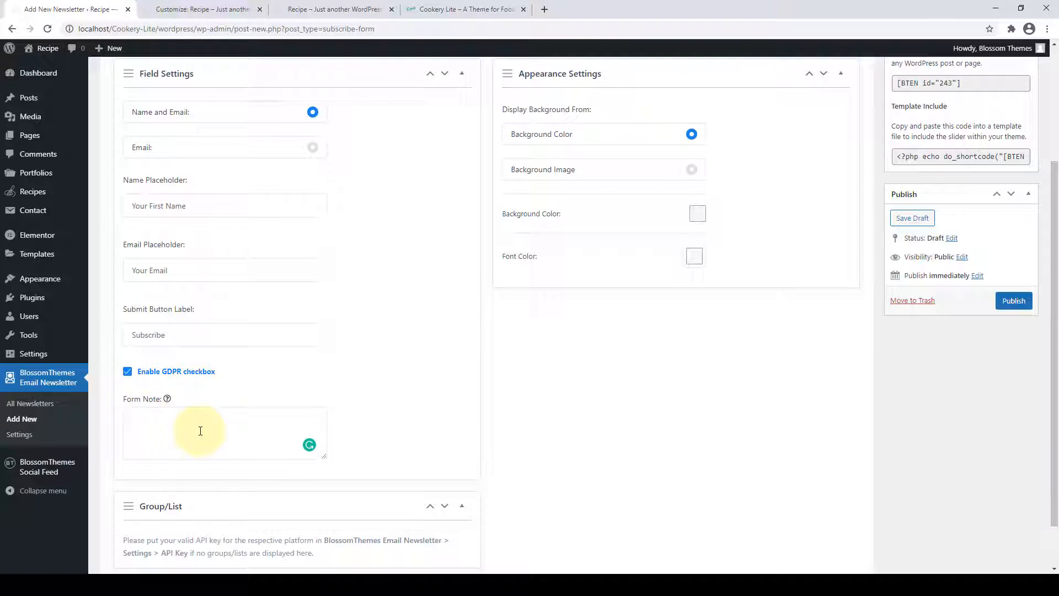
right_click(148, 420)
left_click(183, 335)
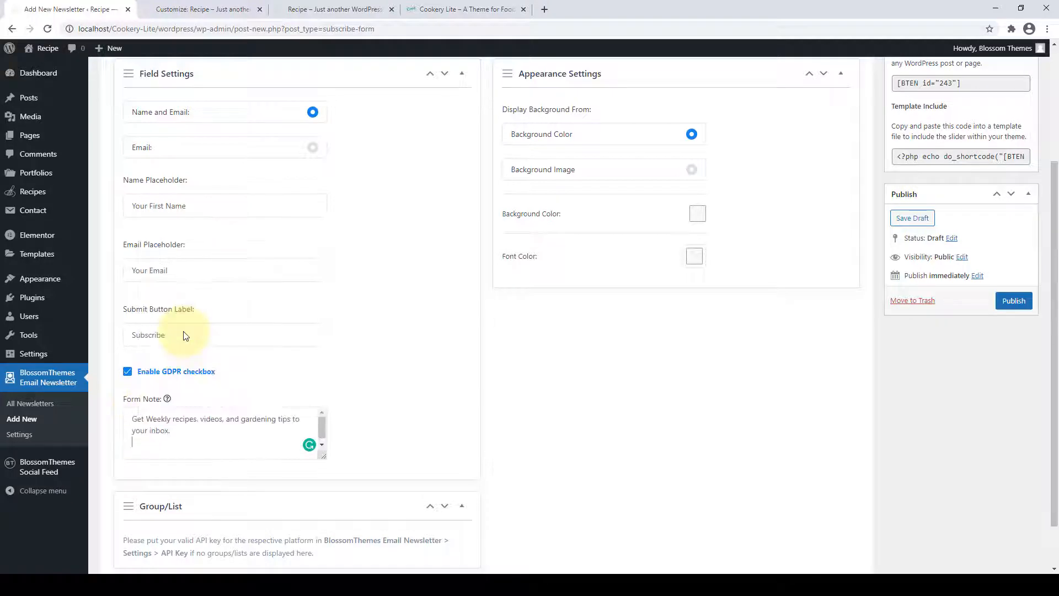
scroll(556, 423, "up", 2)
scroll(556, 423, "down", 1)
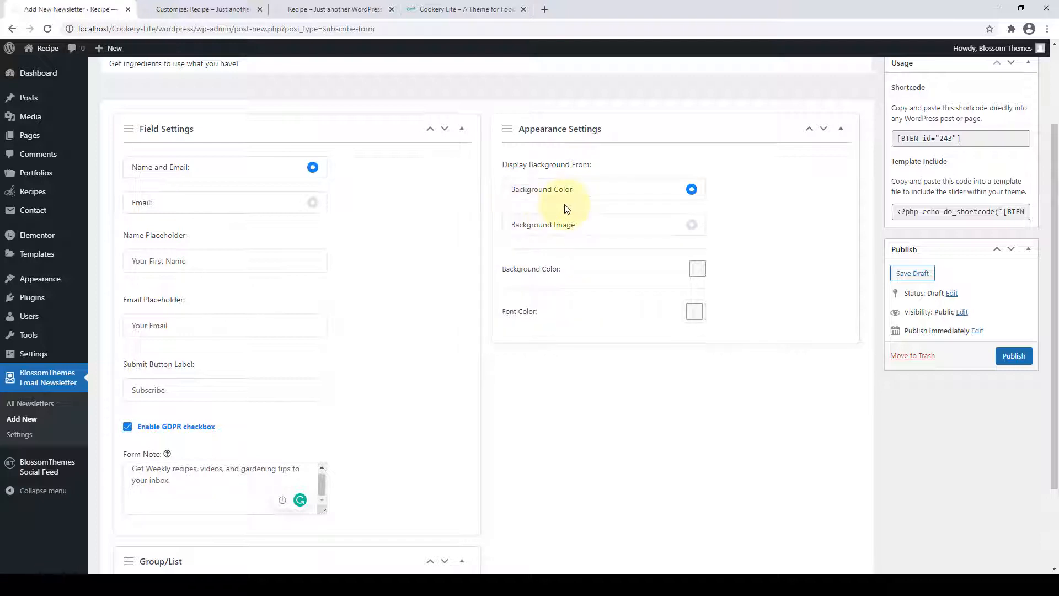
Try background colours for the form, ending on #add1c4.
left_click(697, 272)
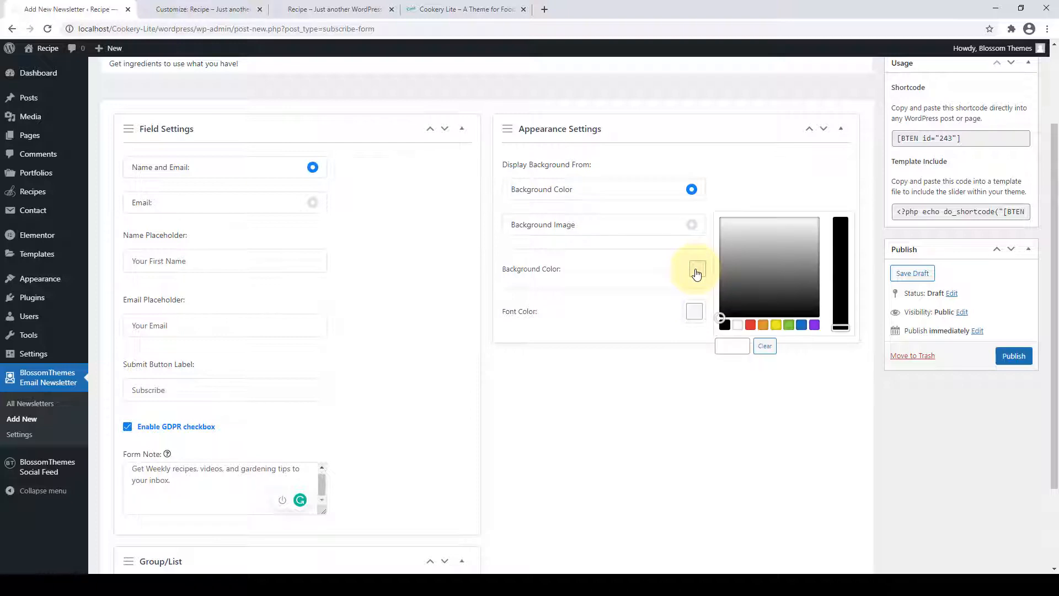
left_click(790, 326)
left_click(766, 237)
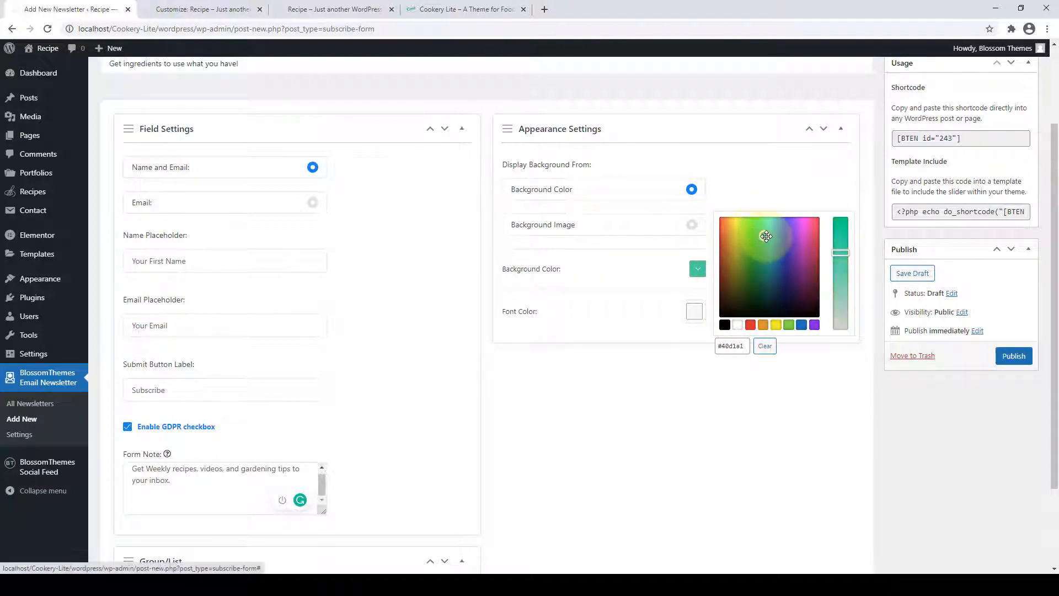
left_click_drag(840, 252, 840, 309)
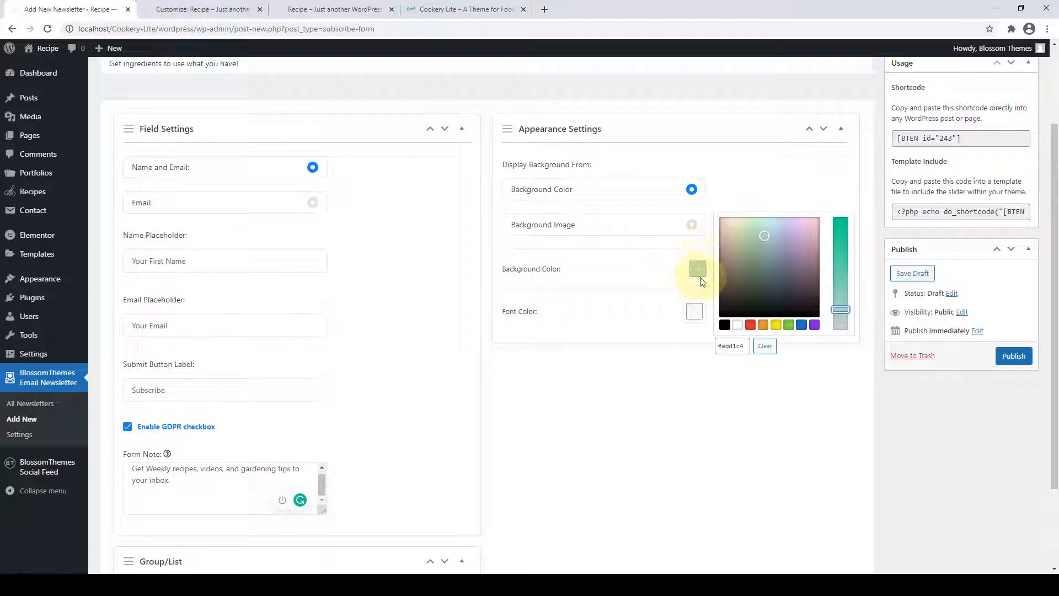
left_click(669, 359)
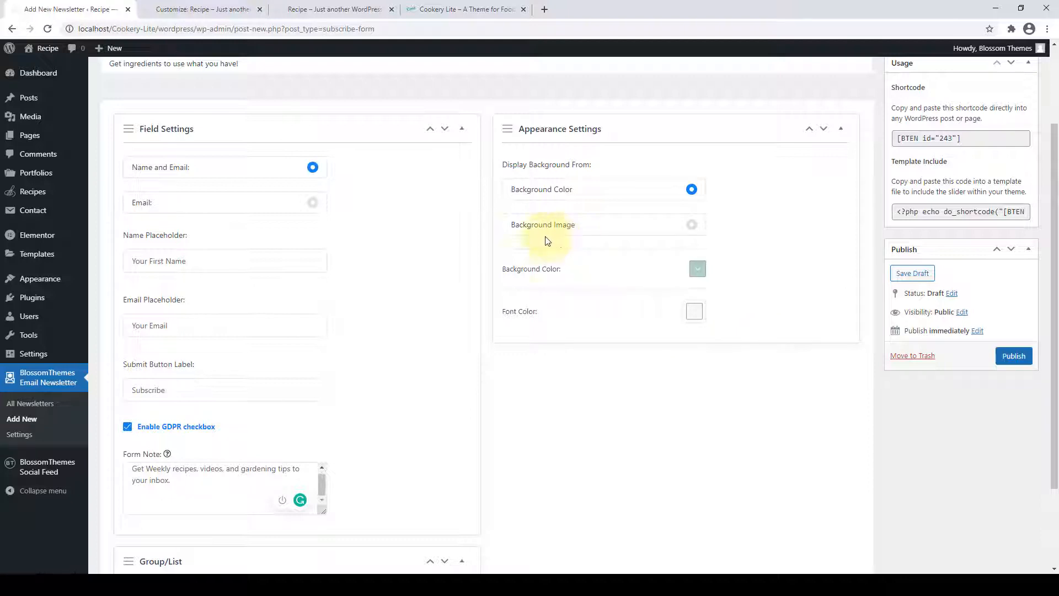
Switch to a background image and set it to book-single-img6.
left_click(692, 225)
scroll(634, 270, "down", 1)
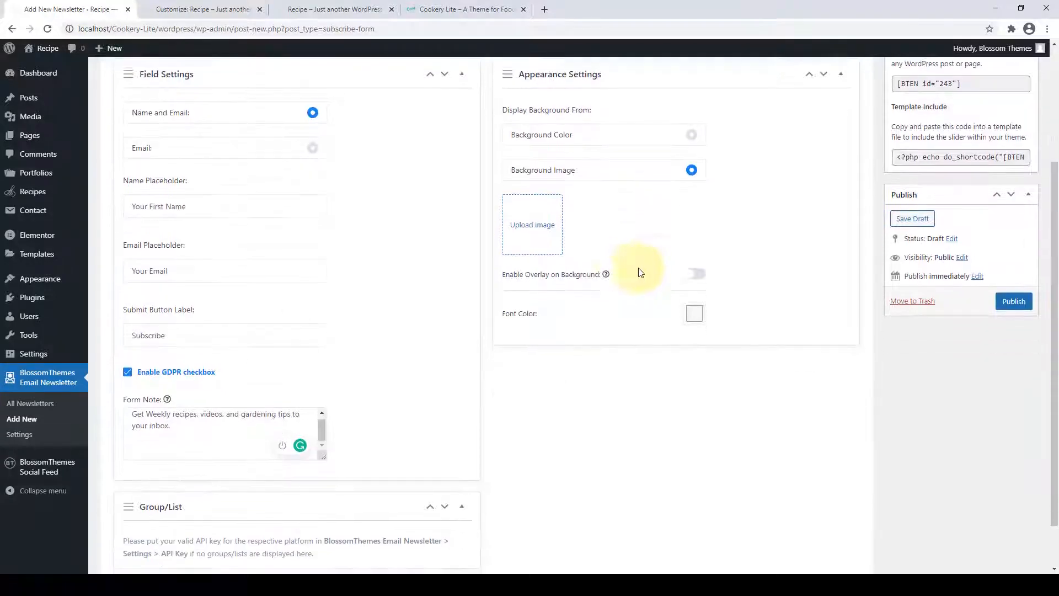
left_click(549, 234)
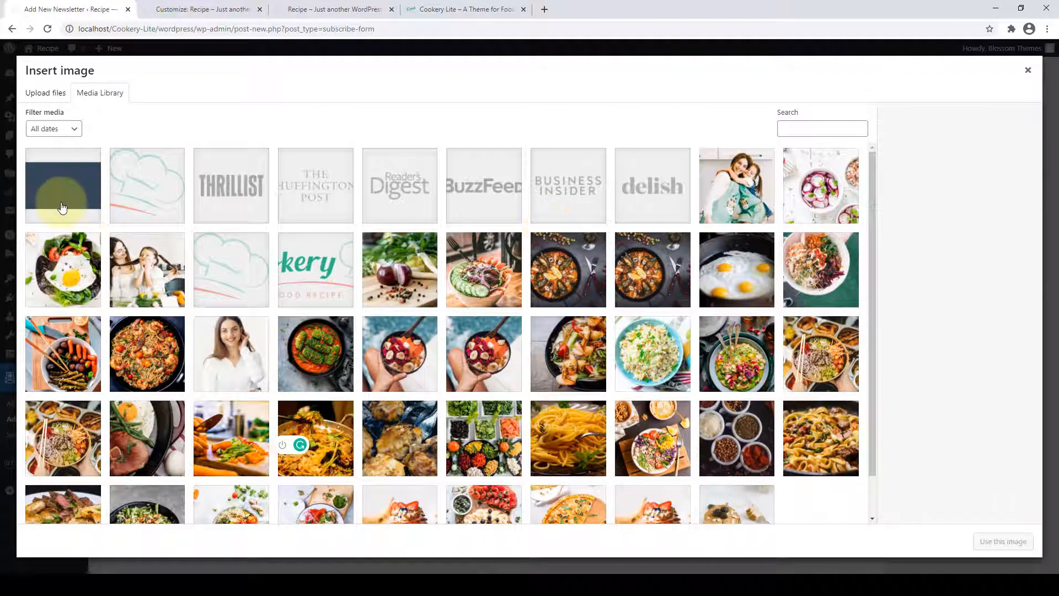
left_click(62, 207)
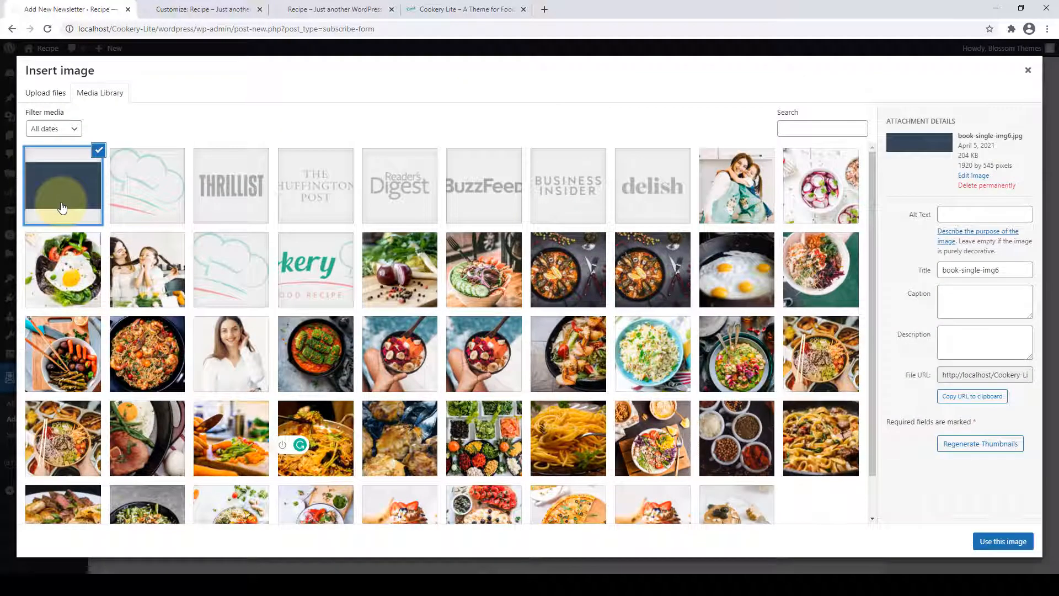
left_click(1002, 542)
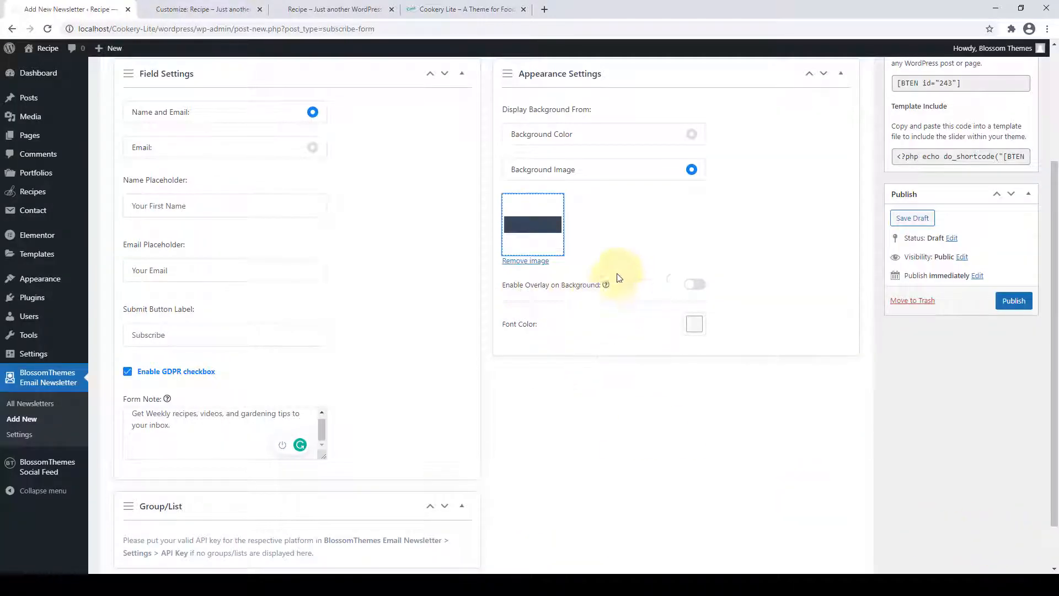
Set the font colour to white (#ffffff) and publish the newsletter form.
left_click(696, 327)
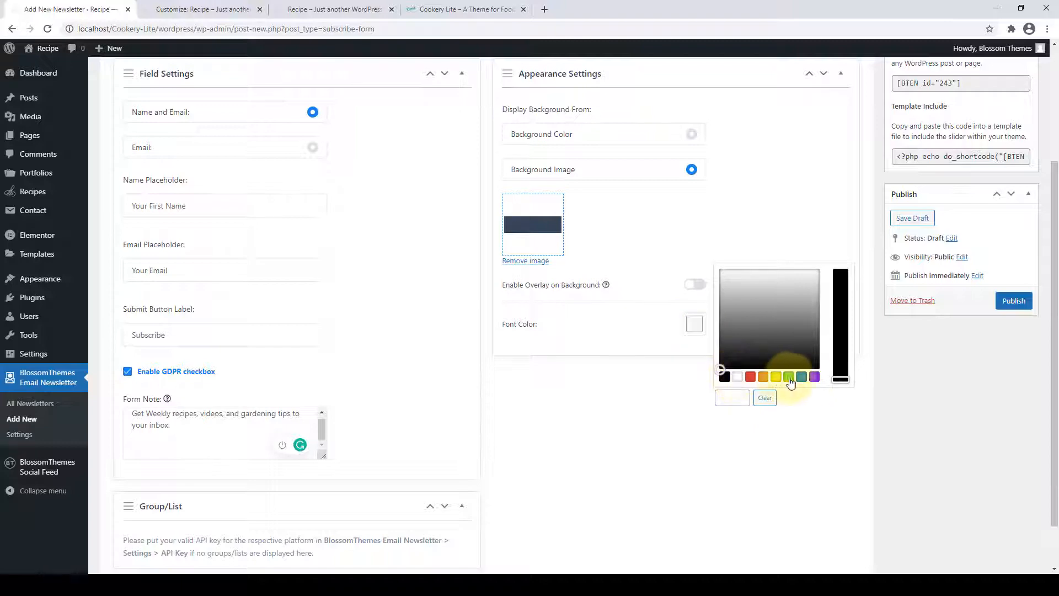
left_click(742, 383)
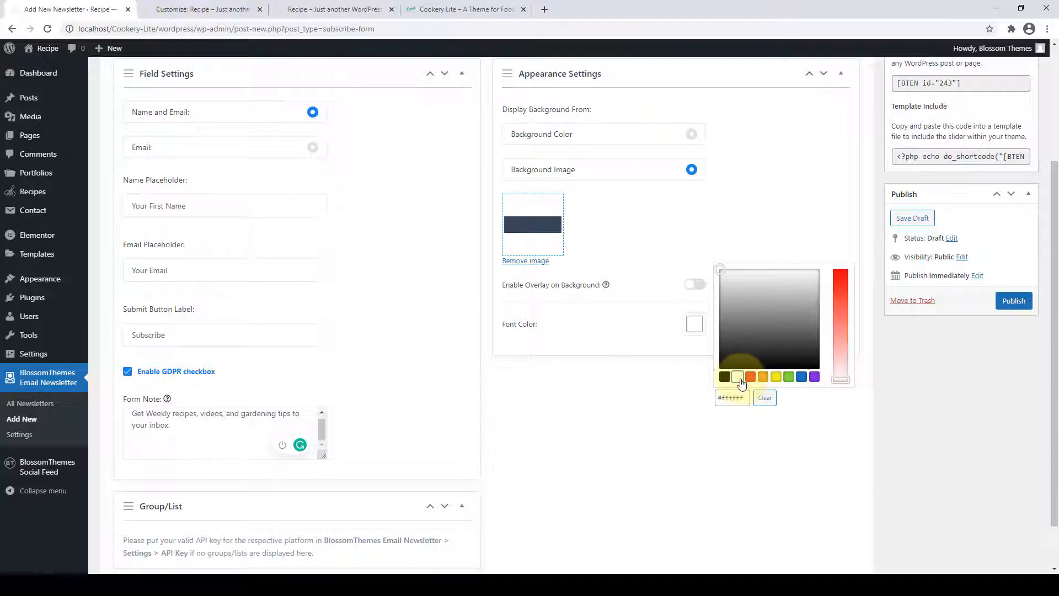
left_click(691, 388)
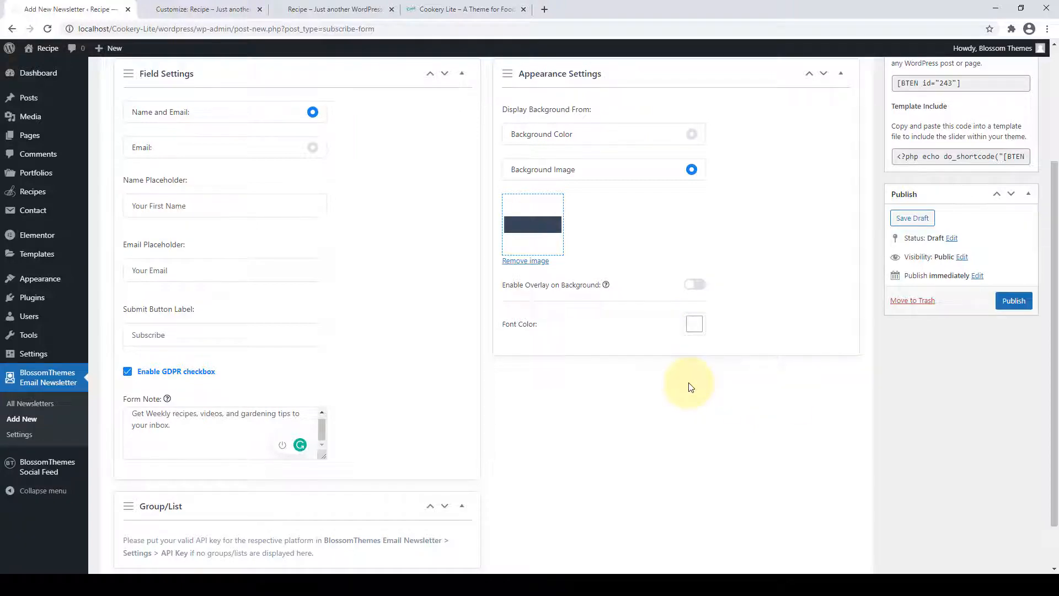
scroll(691, 387, "up", 3)
scroll(690, 391, "down", 3)
scroll(692, 396, "up", 2)
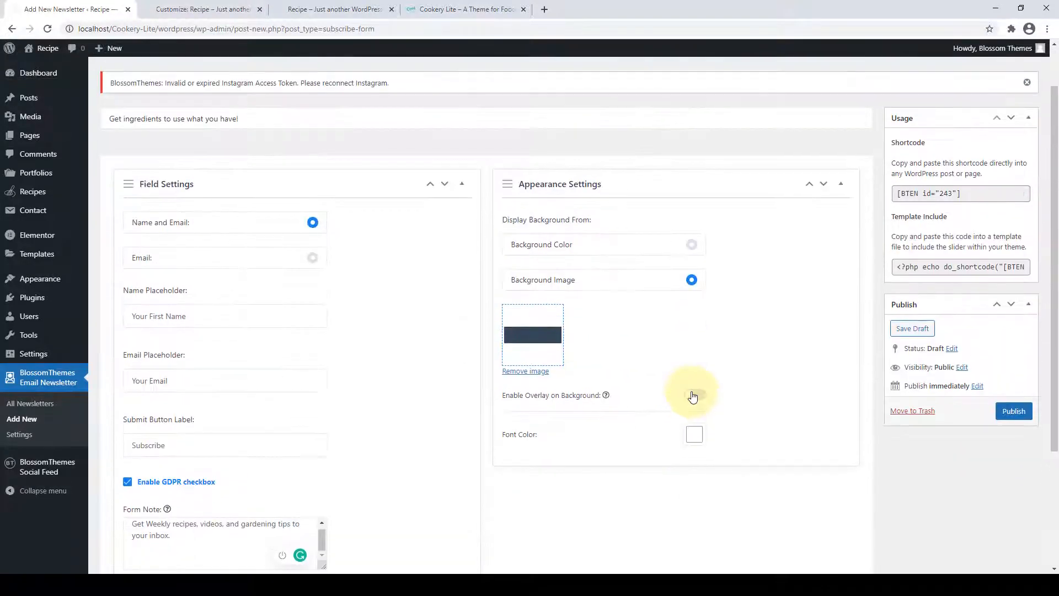
left_click(1014, 411)
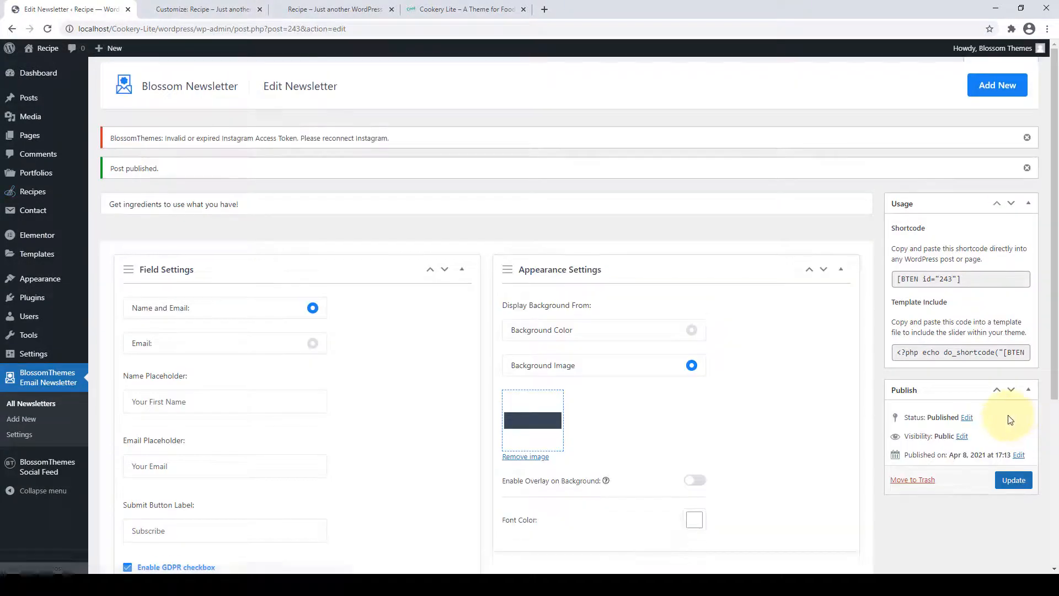
Copy the newsletter form shortcode [BTEN id="243"].
left_click(926, 278)
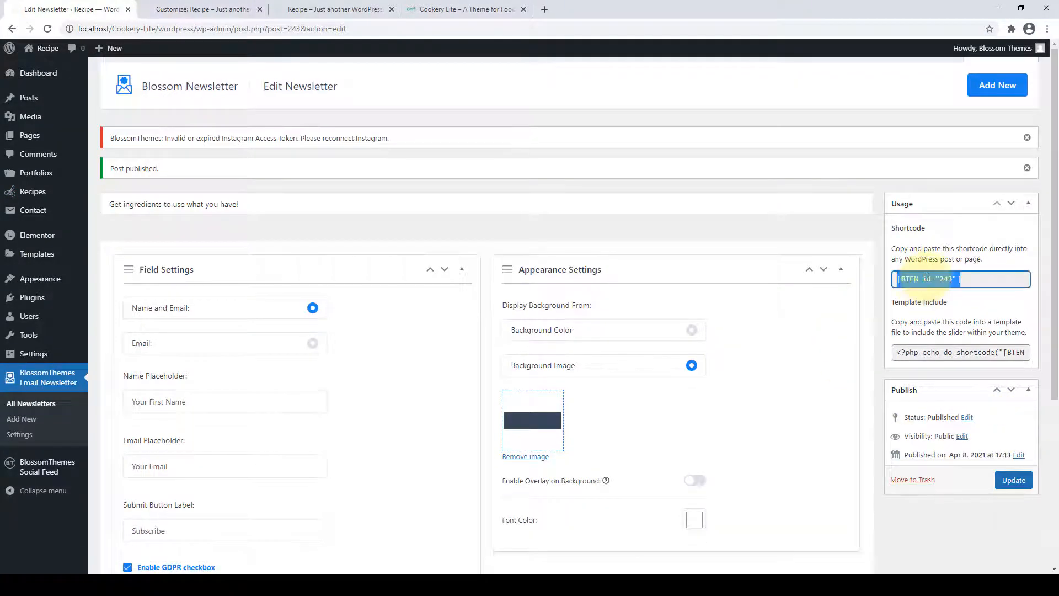
right_click(927, 277)
left_click(915, 283)
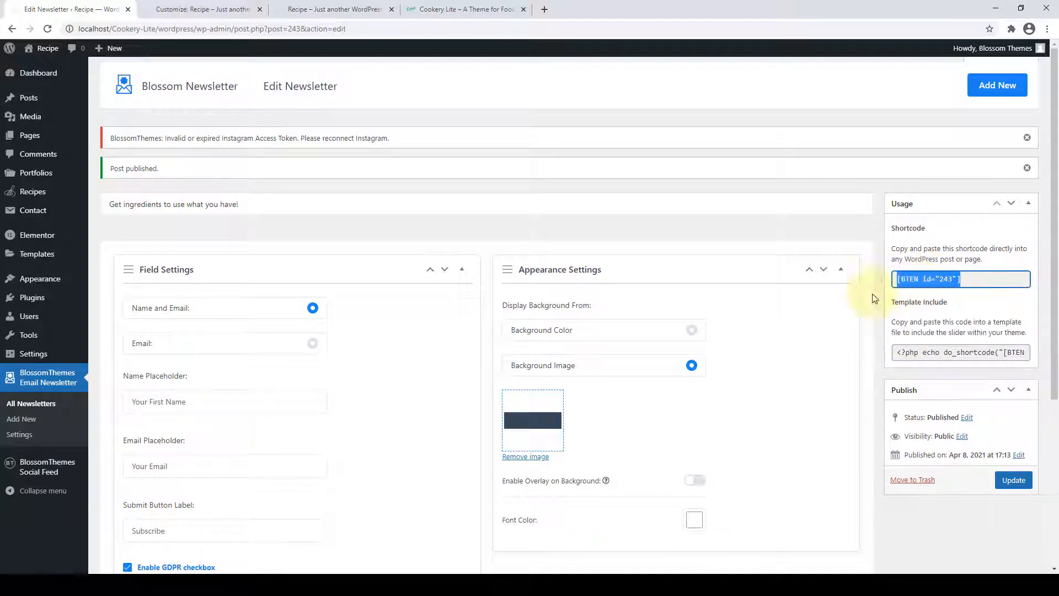
Paste [BTEN id="243"] into Newsletter Shortcode and switch the footer Newsletter Section on, leaving no background image.
left_click(154, 6)
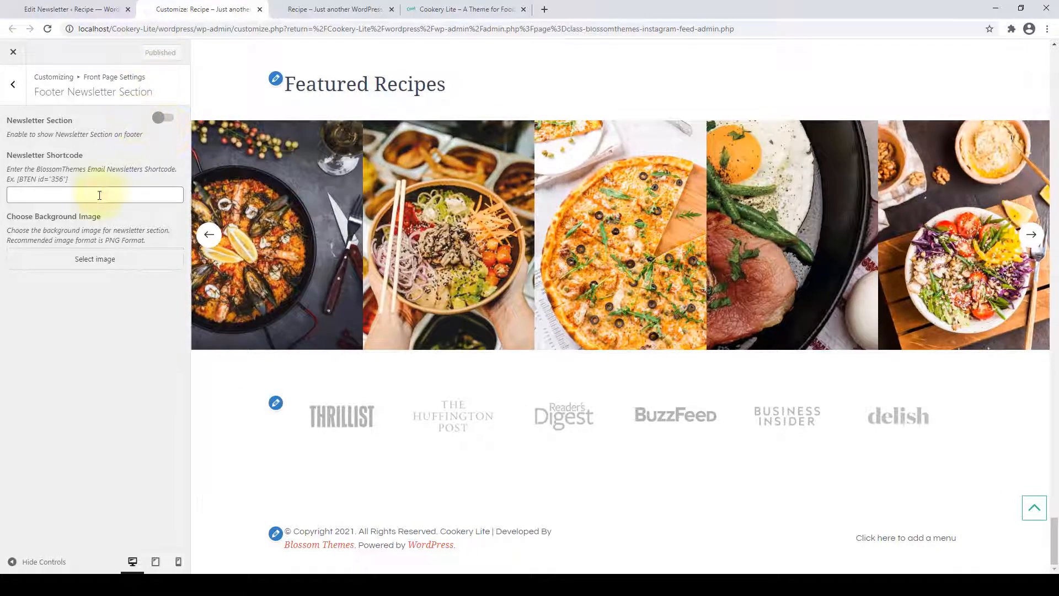
left_click(99, 195)
right_click(105, 196)
left_click(140, 280)
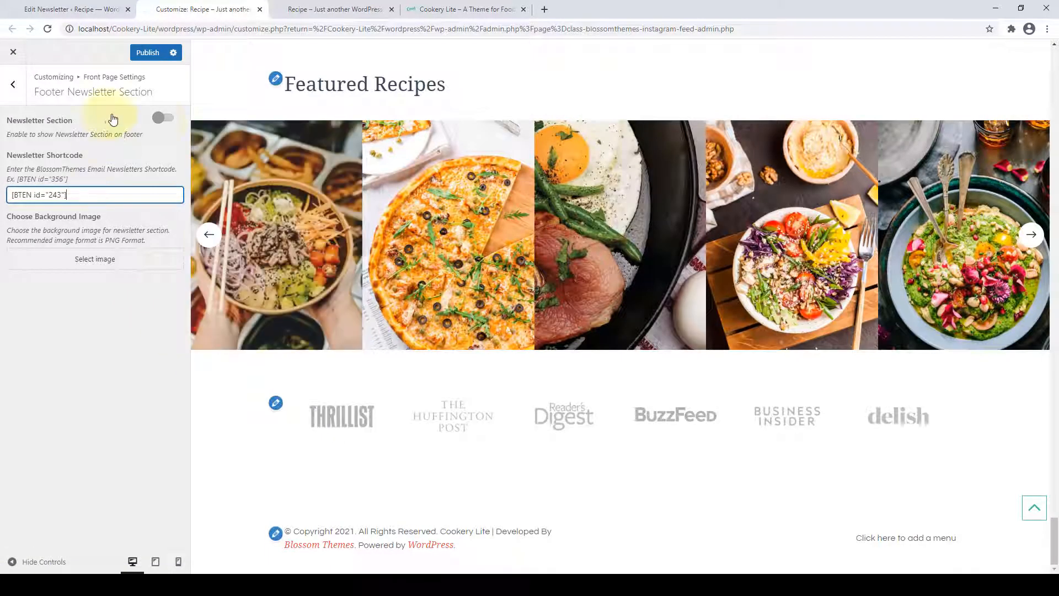
left_click(164, 122)
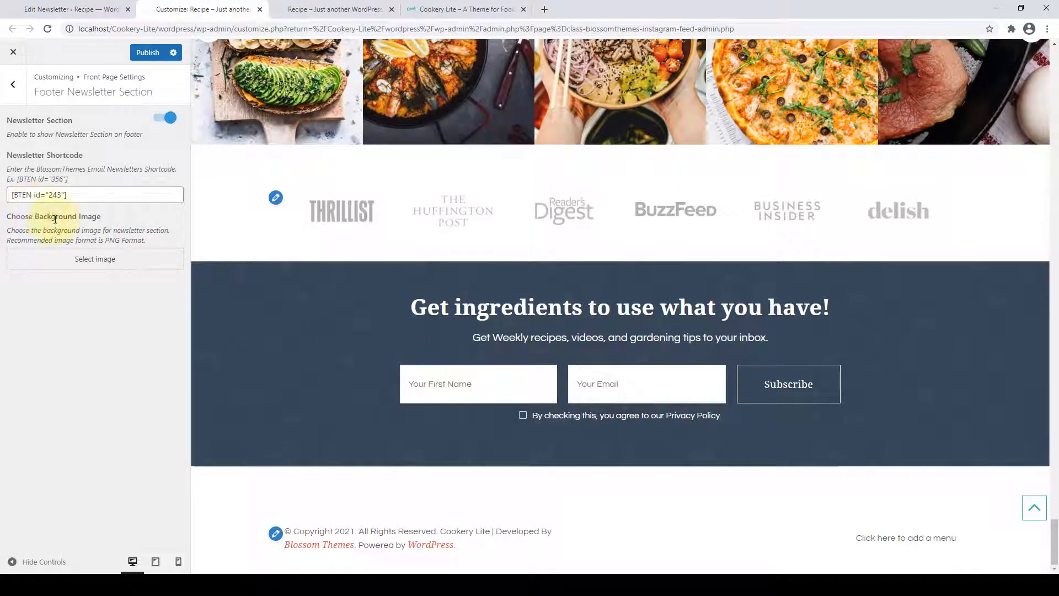
left_click(88, 262)
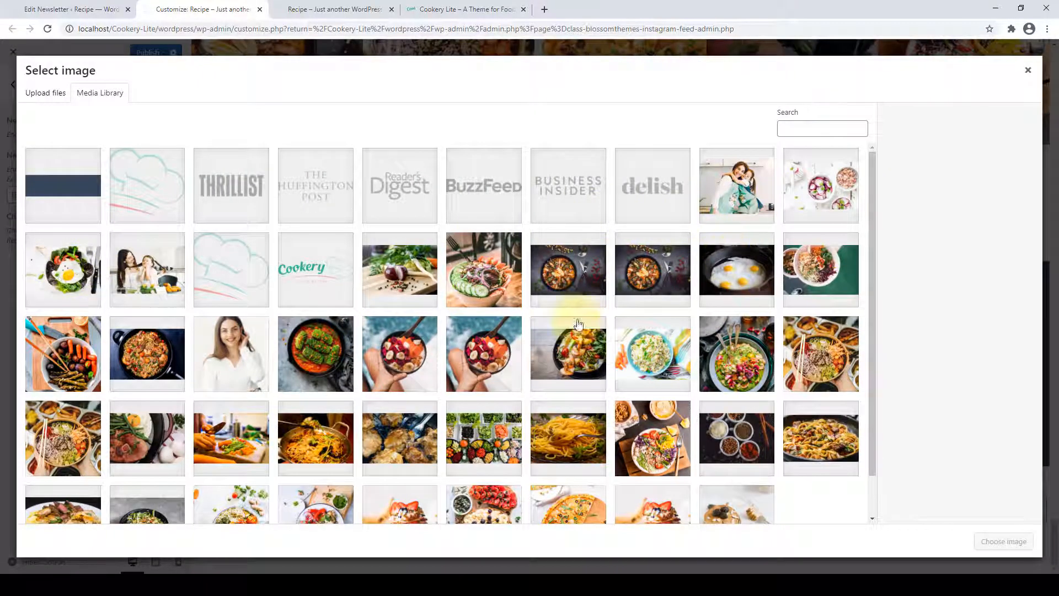
left_click(1027, 70)
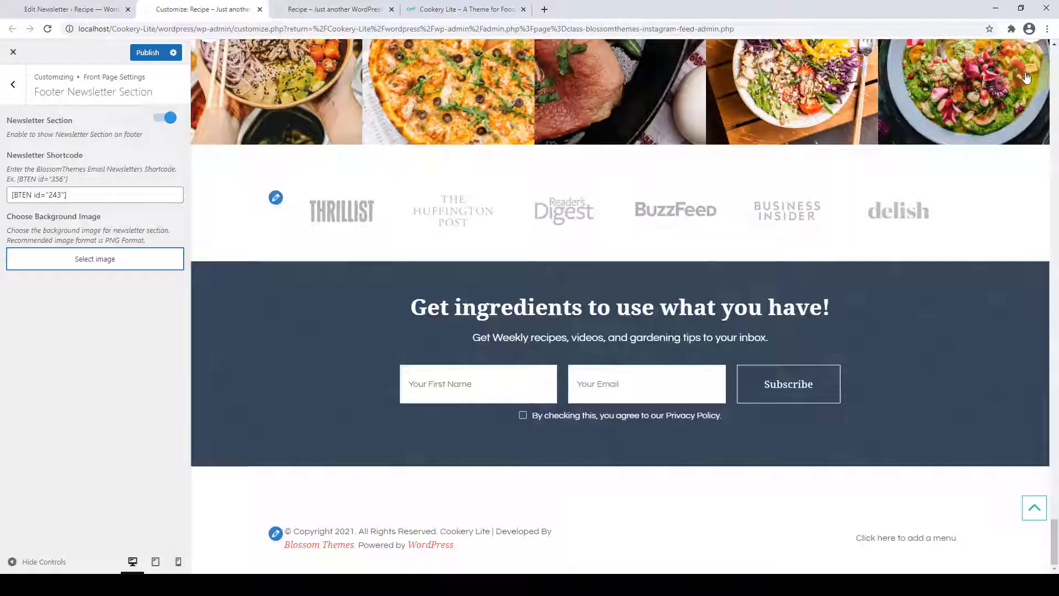
left_click(442, 9)
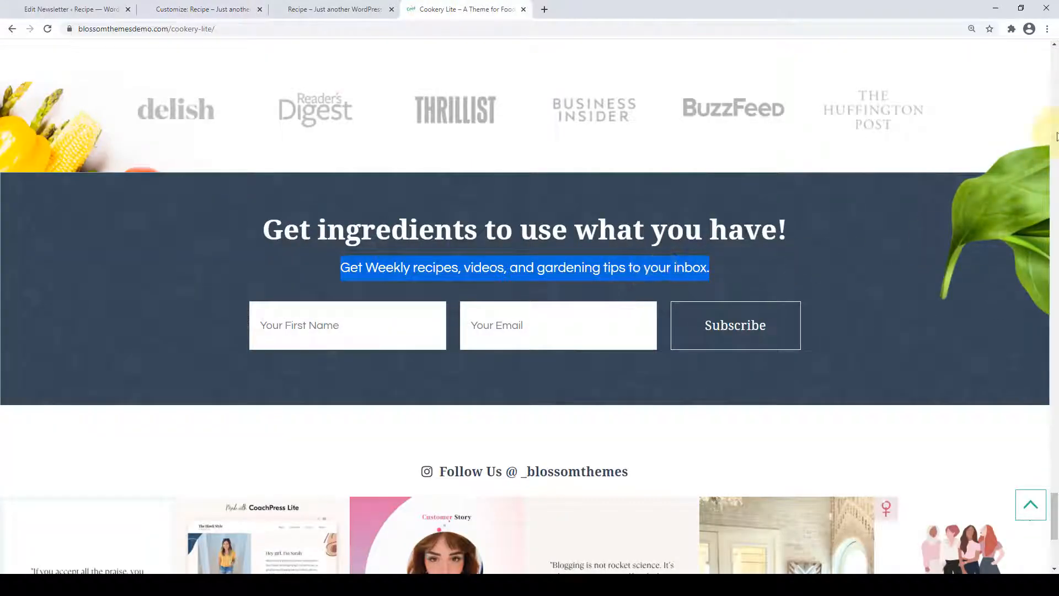
left_click(942, 138)
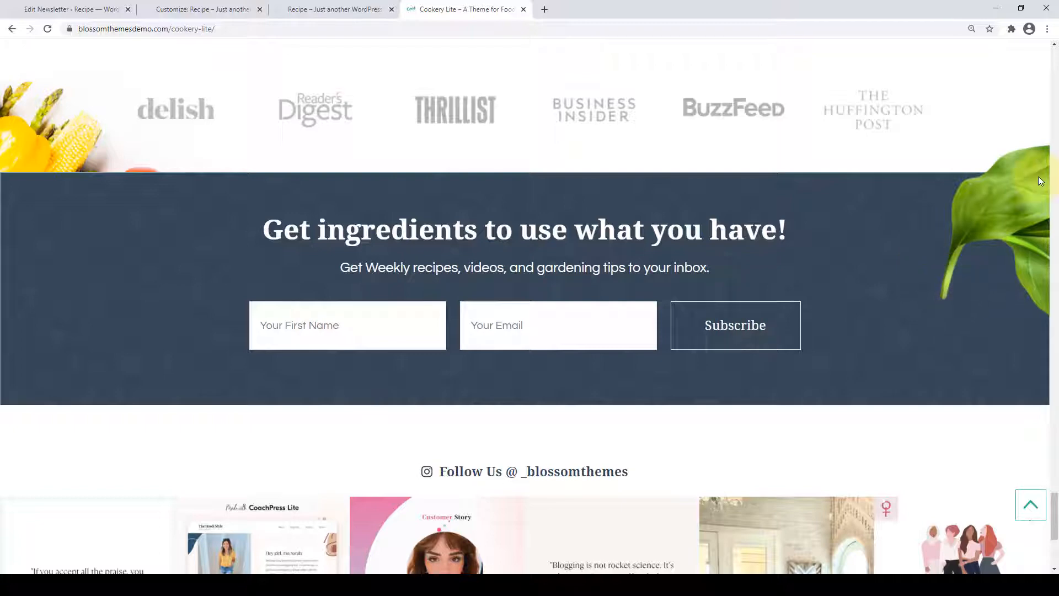
left_click(201, 9)
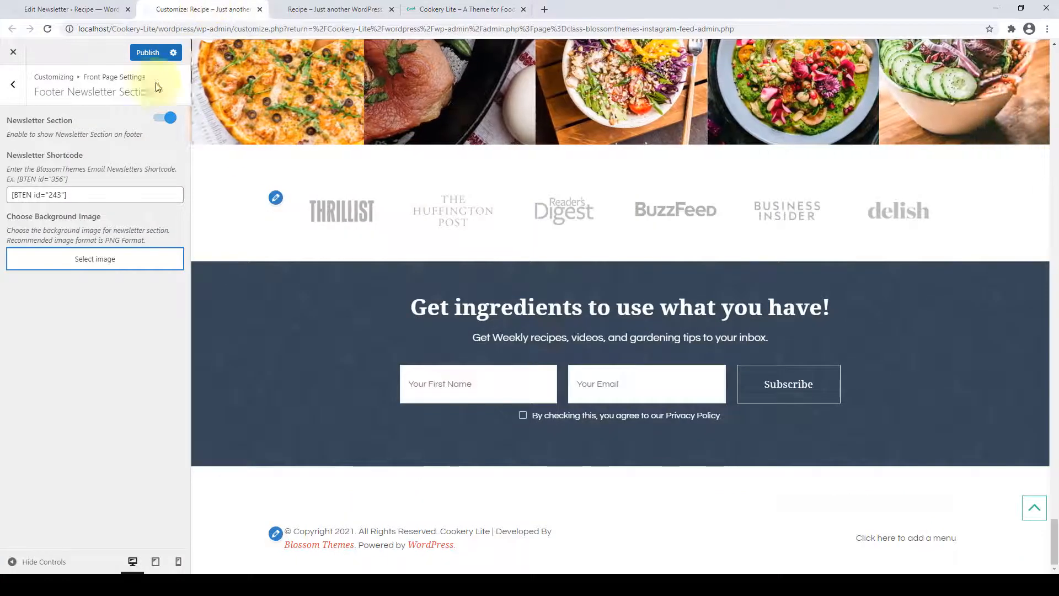
Publish the newsletter changes and go back to the Customizer's General Settings panel.
left_click(139, 53)
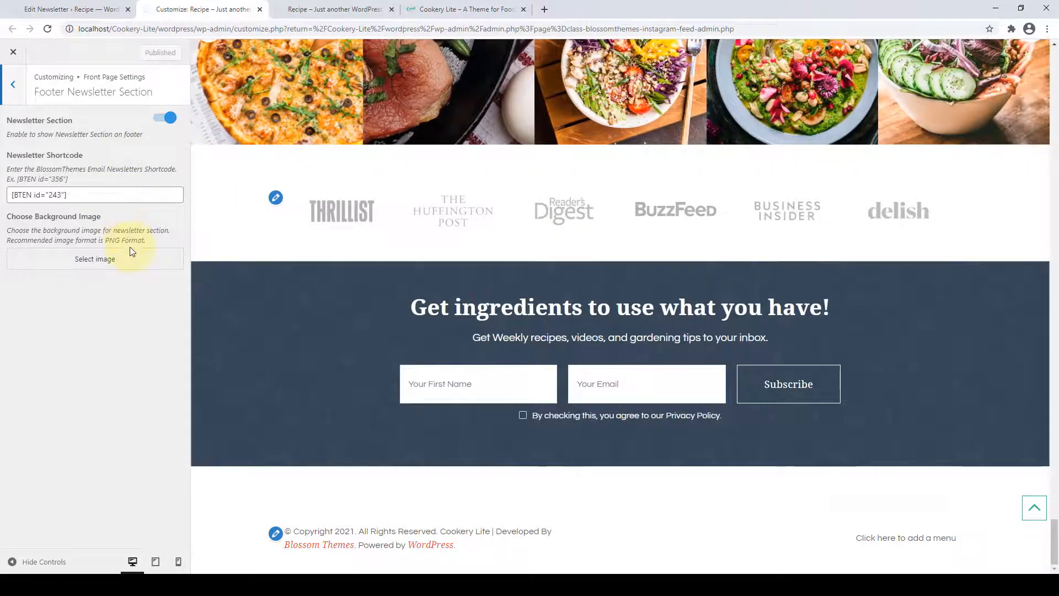
left_click(20, 102)
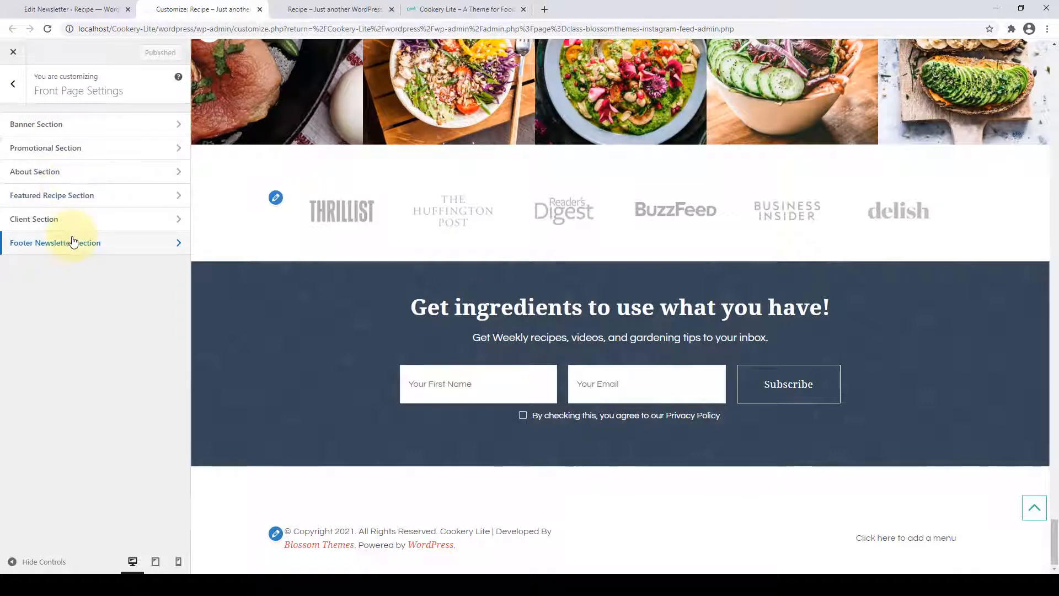
left_click(12, 86)
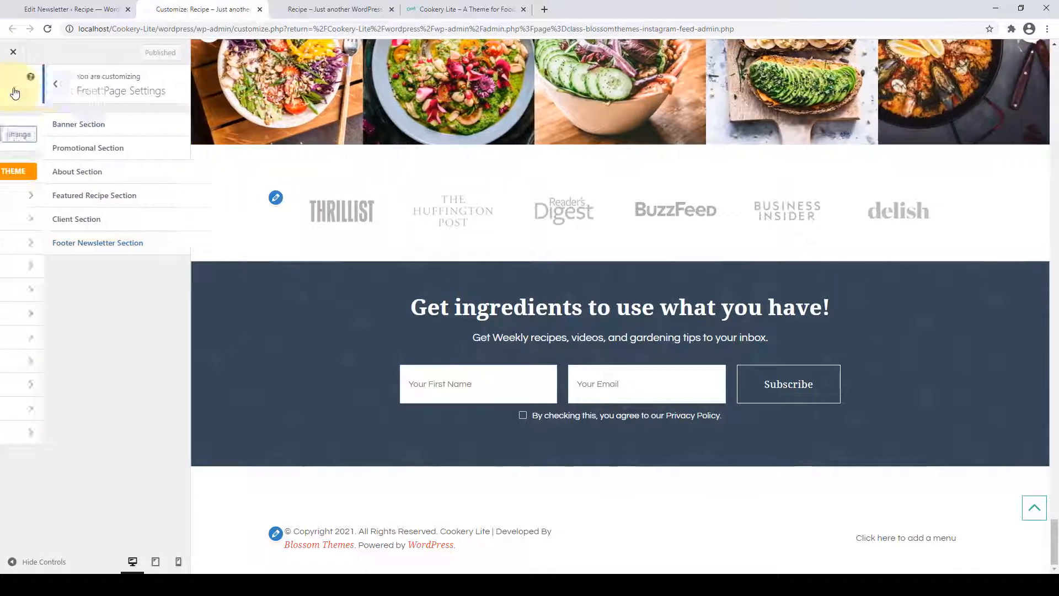
left_click(73, 318)
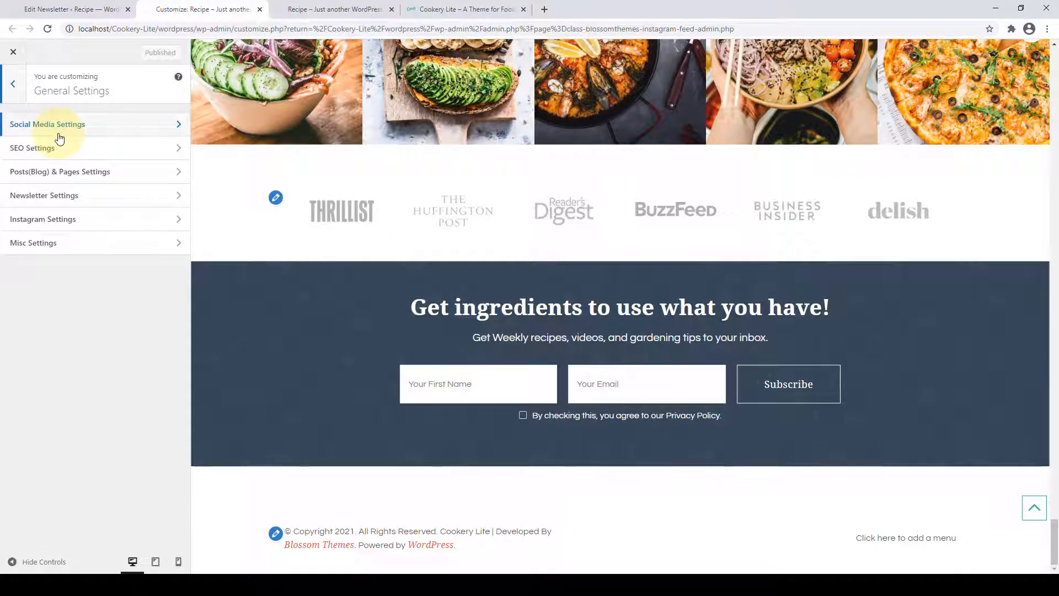
In SEO Settings, turn Enable Last Update Post Date off and back on to compare dates.
left_click(59, 158)
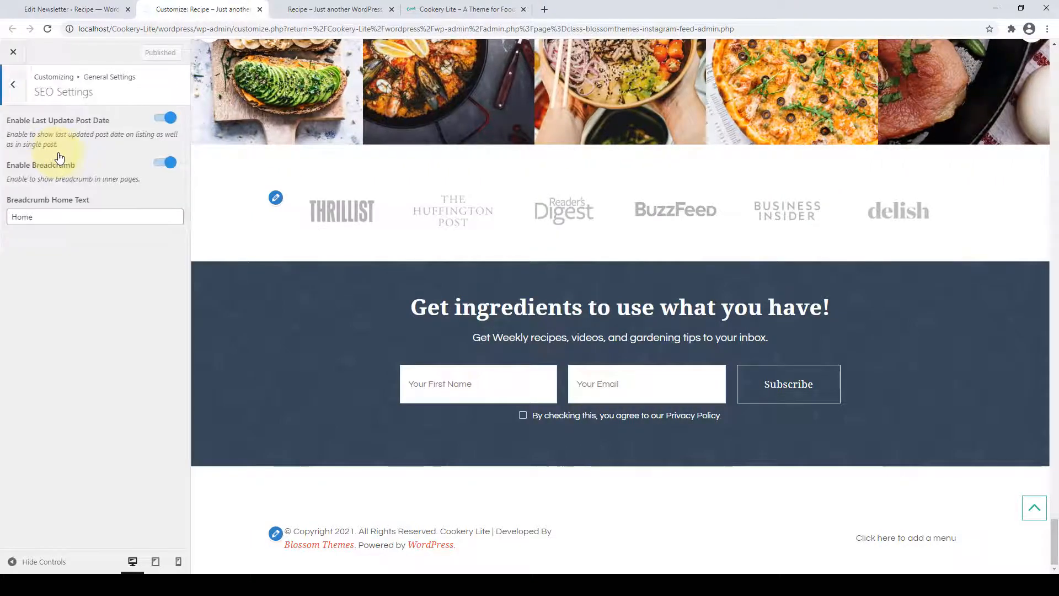
left_click(1034, 507)
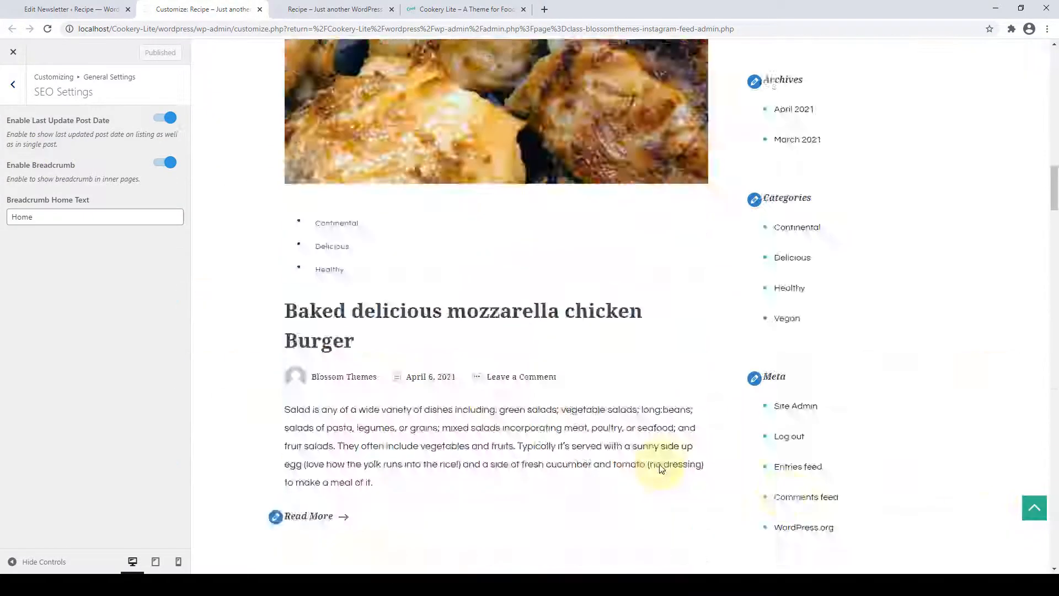
scroll(521, 325, "down", 4)
scroll(555, 334, "down", 15)
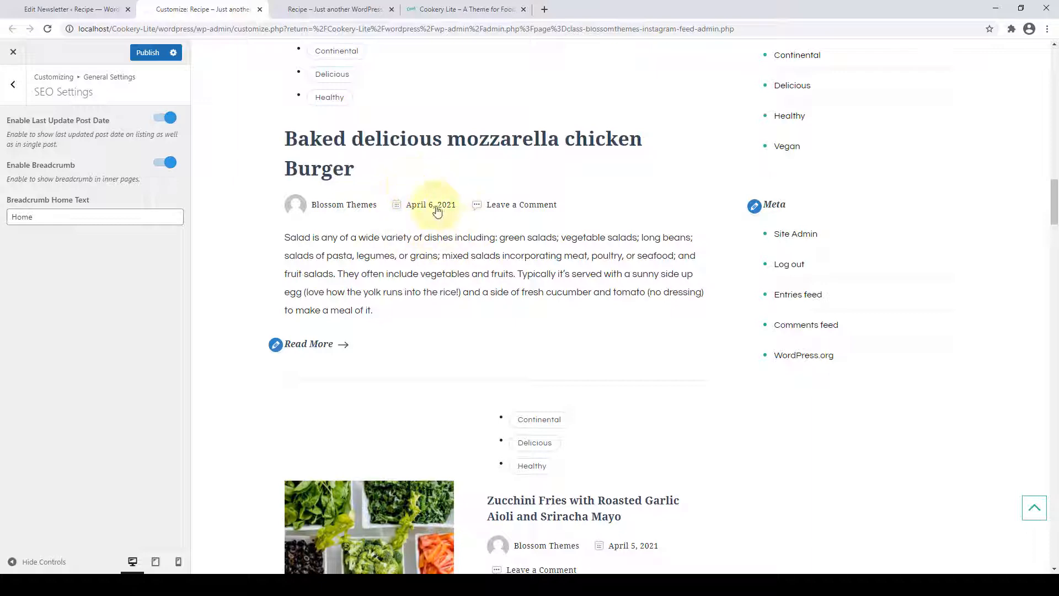
left_click(163, 118)
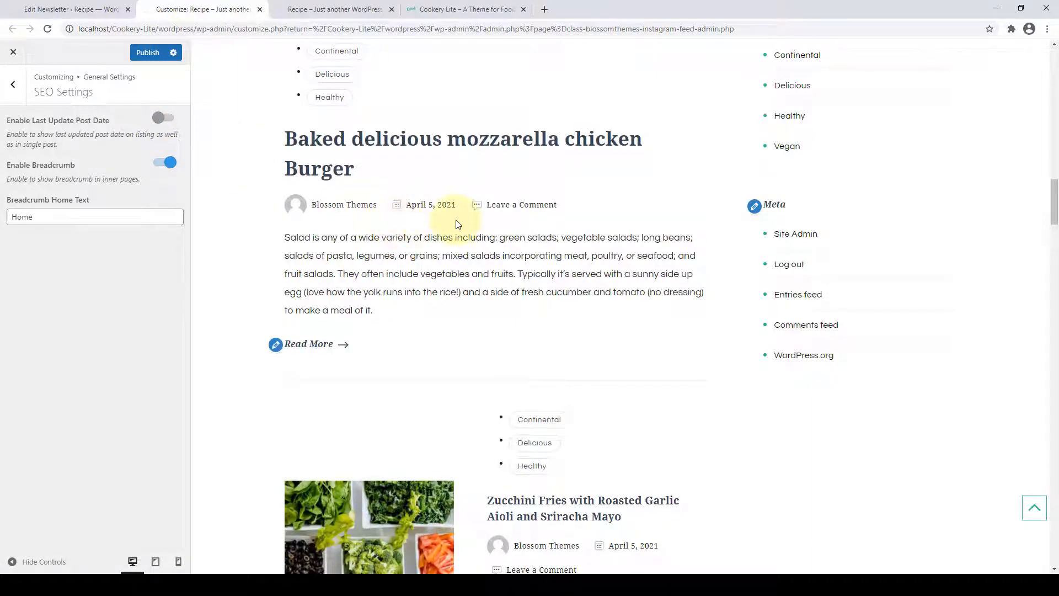
left_click(172, 123)
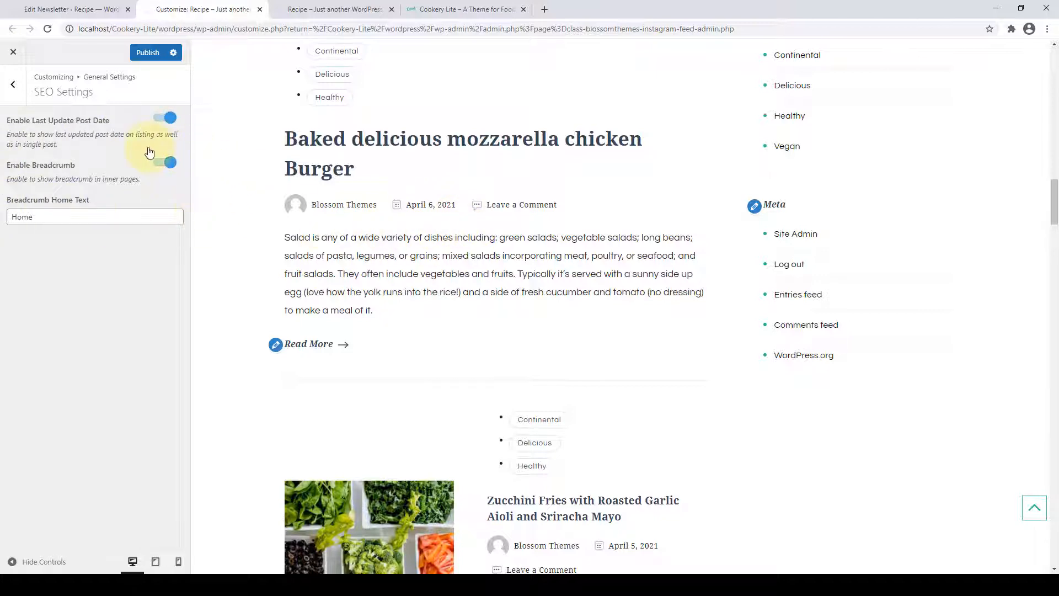
Preview the chicken burger post to see its Home / Continental breadcrumb.
left_click(319, 147)
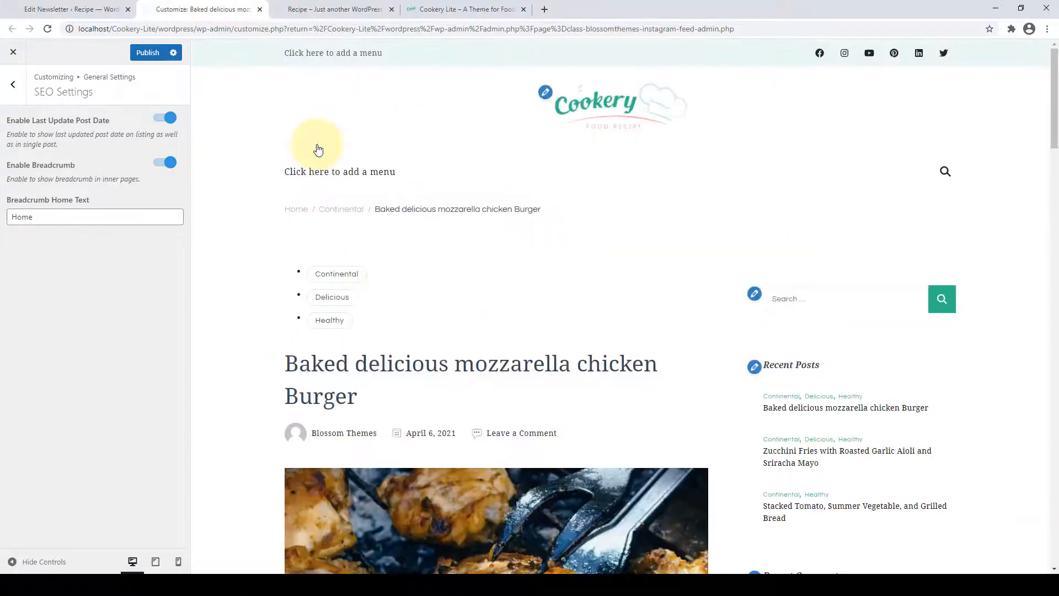
scroll(543, 165, "down", 1)
left_click_drag(546, 161, 284, 158)
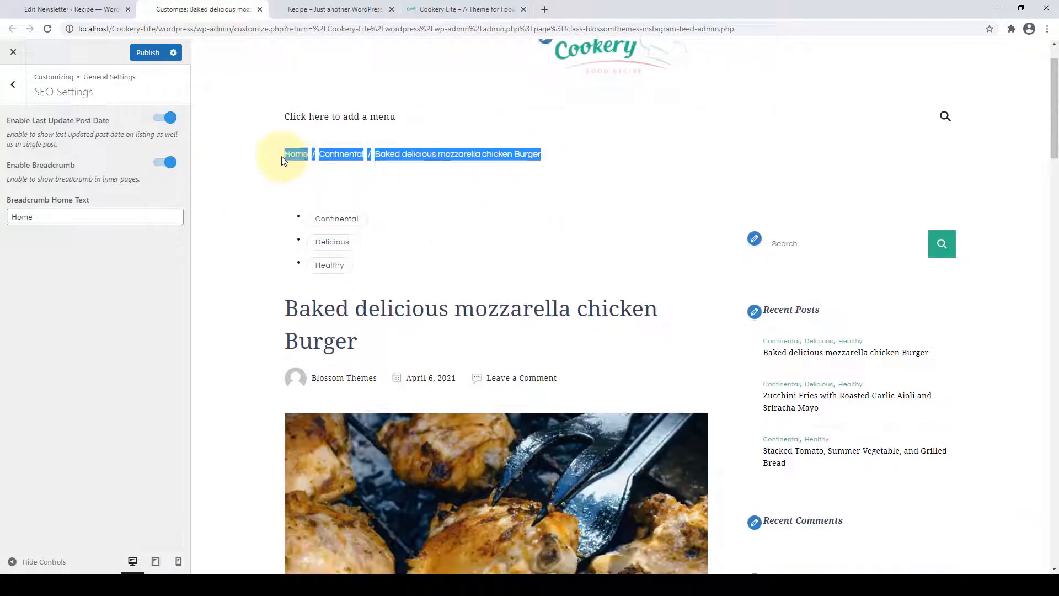
Turn Enable Breadcrumb off and back on.
left_click(269, 173)
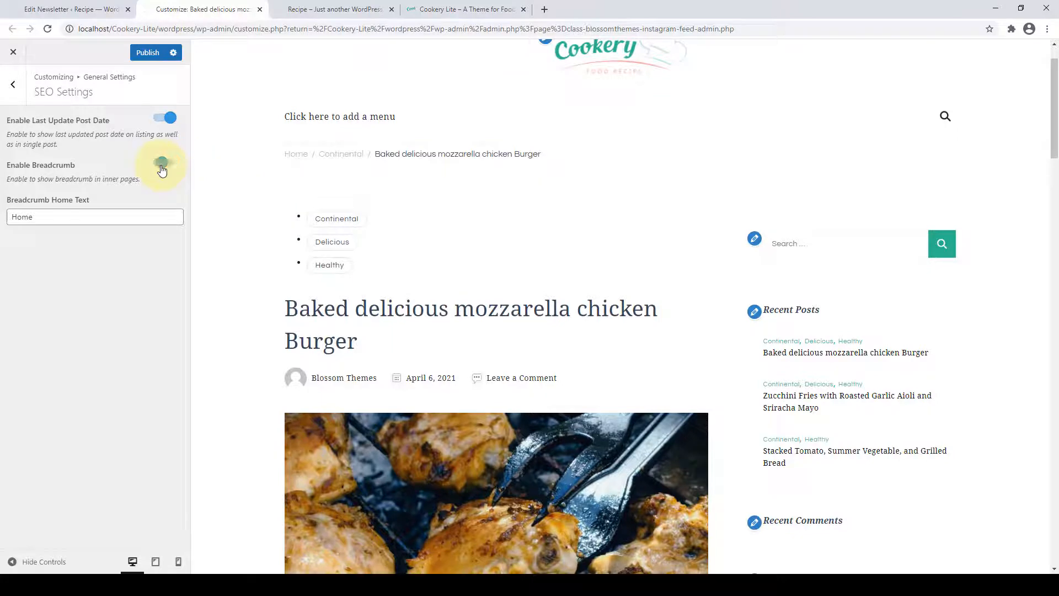
left_click(162, 165)
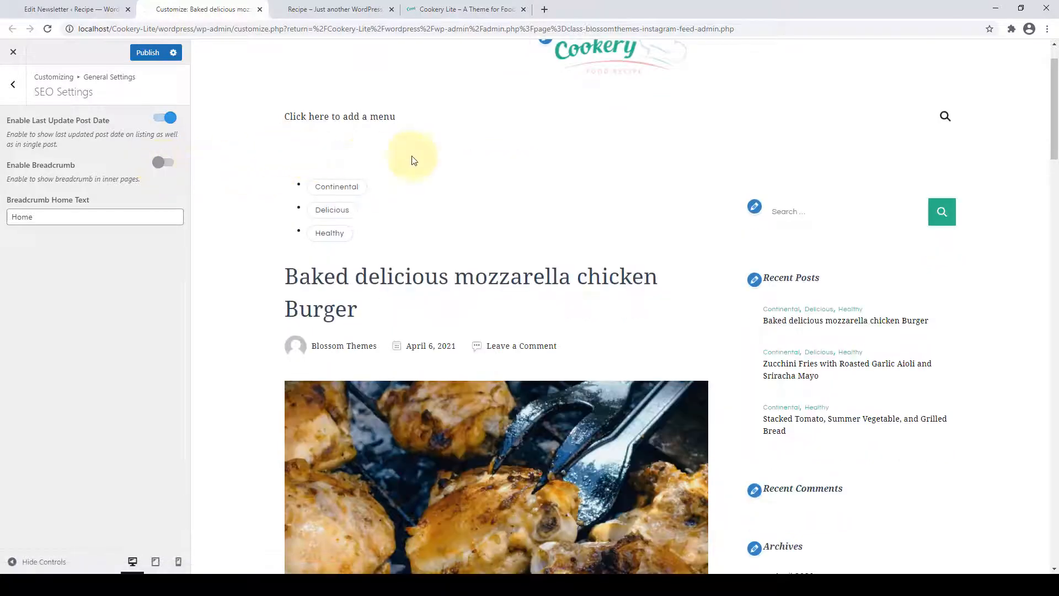
left_click(165, 164)
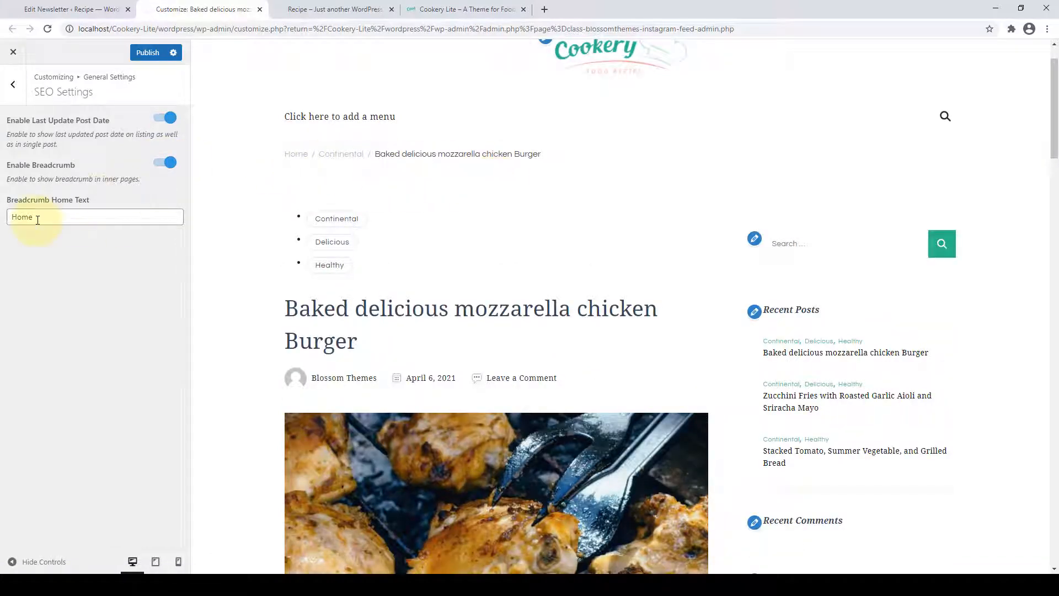
Try 'cookery' as the breadcrumb home text, restore 'Home', and publish the SEO settings.
left_click_drag(37, 221, 10, 219)
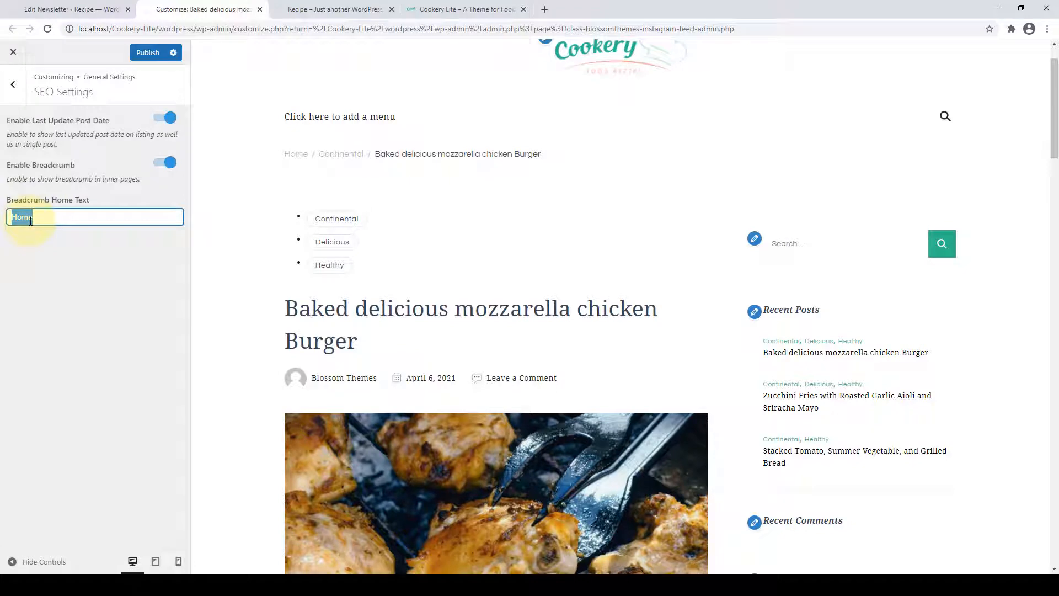
type("c")
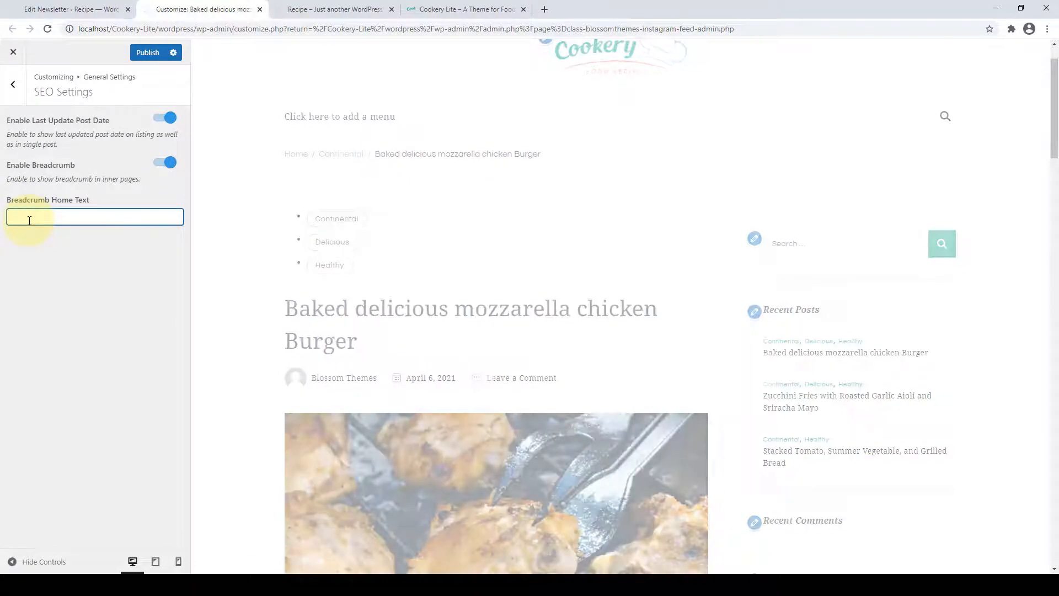
type("ookery")
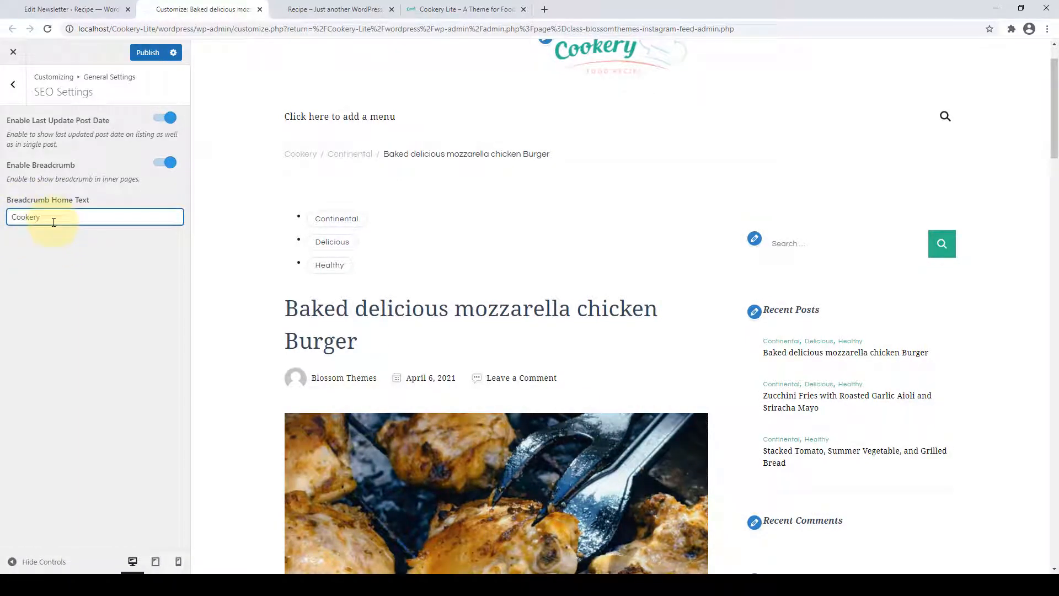
key("BackSpace")
key("BackSpace")
key("BackSpace")
key("BackSpace")
key("BackSpace")
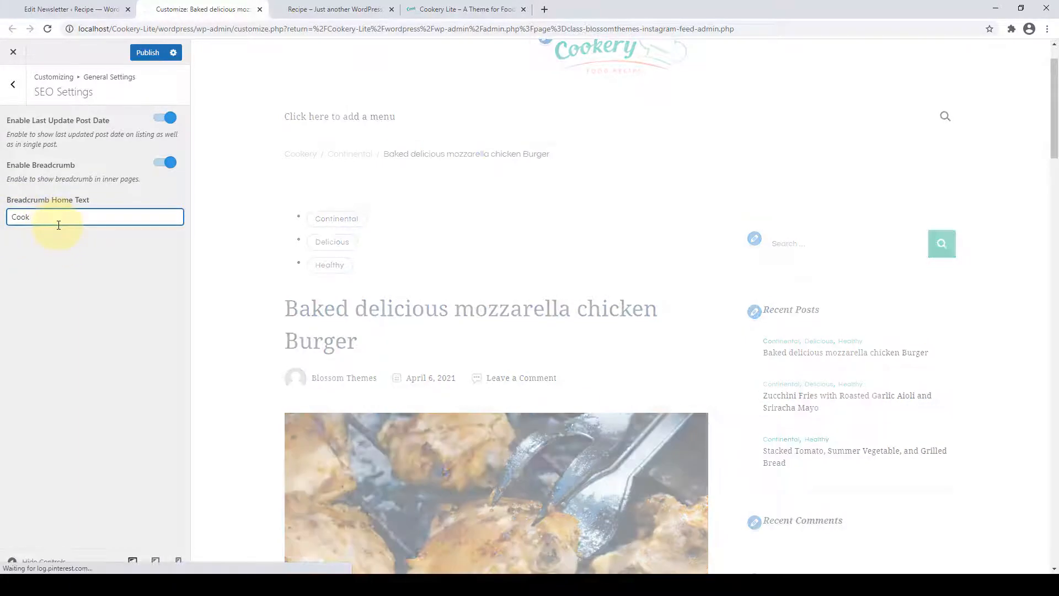
type("Home")
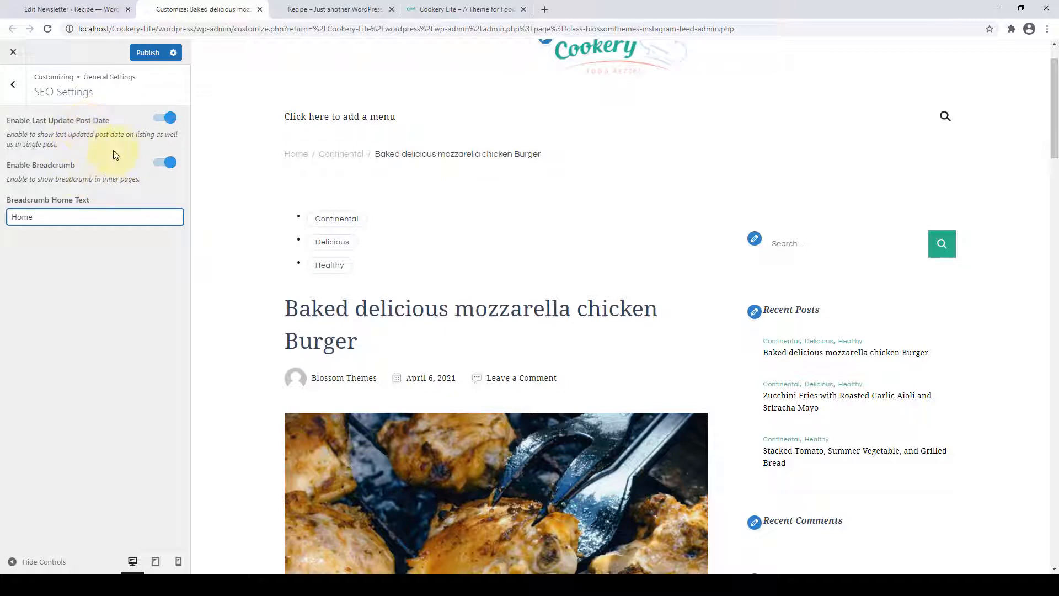
left_click(147, 53)
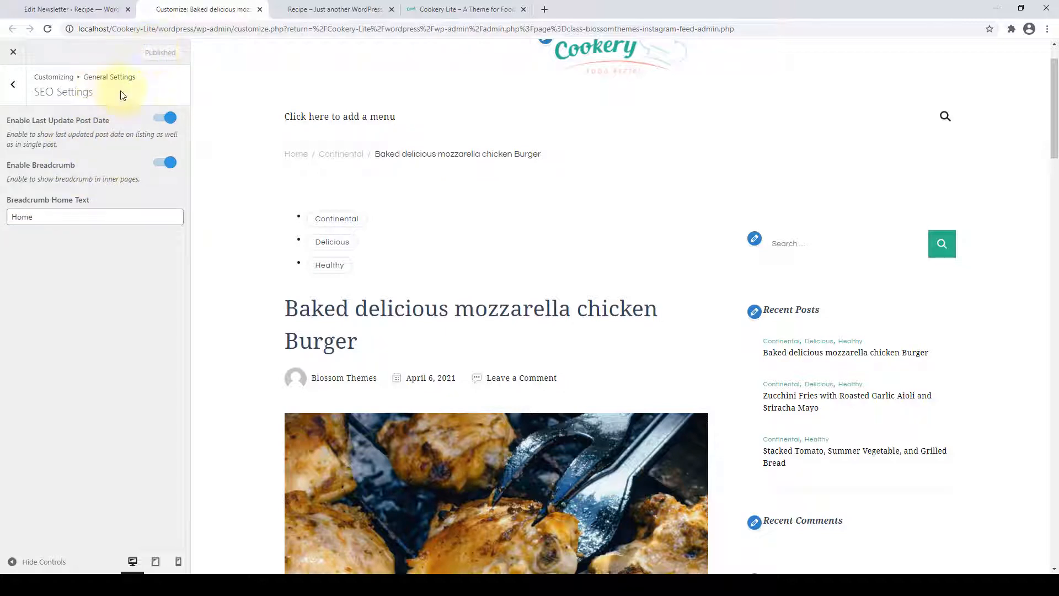
left_click(3, 91)
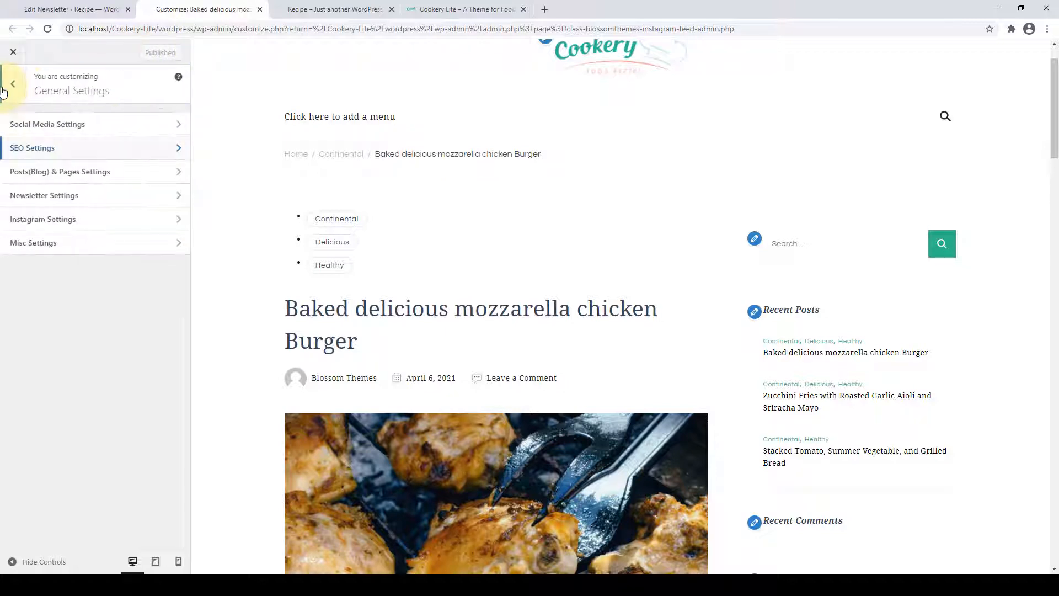
In Posts(Blog) & Pages Settings, preview the Continental archive and toggle the archive prefix on and off.
left_click(80, 183)
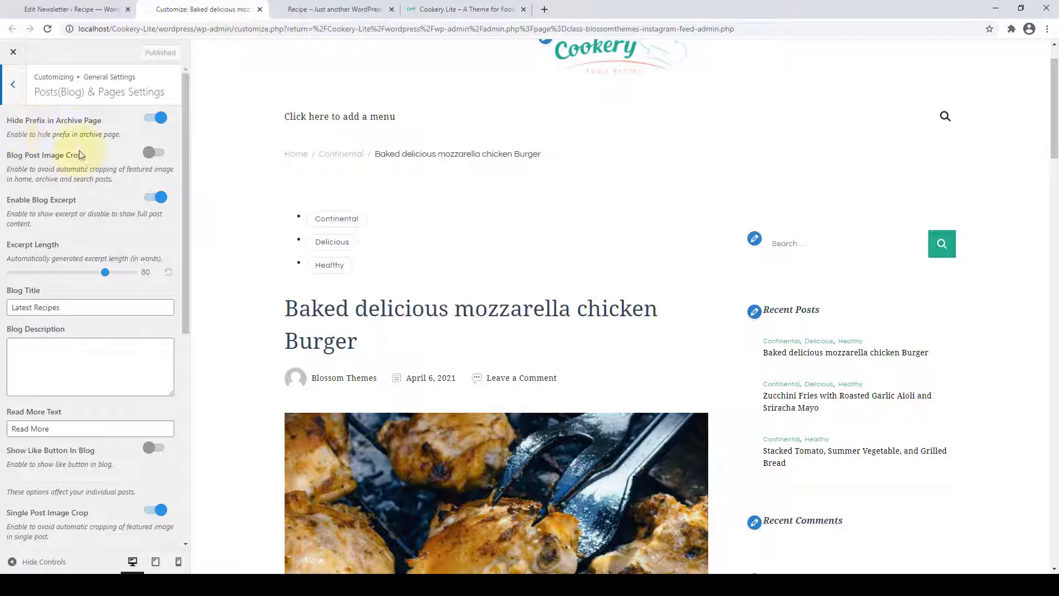
left_click(348, 225)
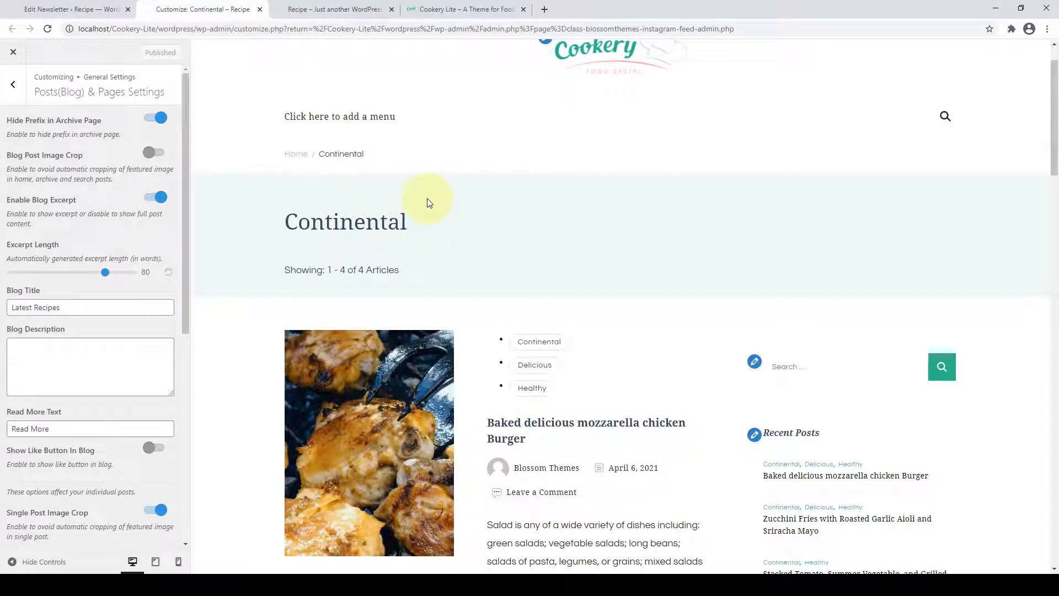
left_click(150, 123)
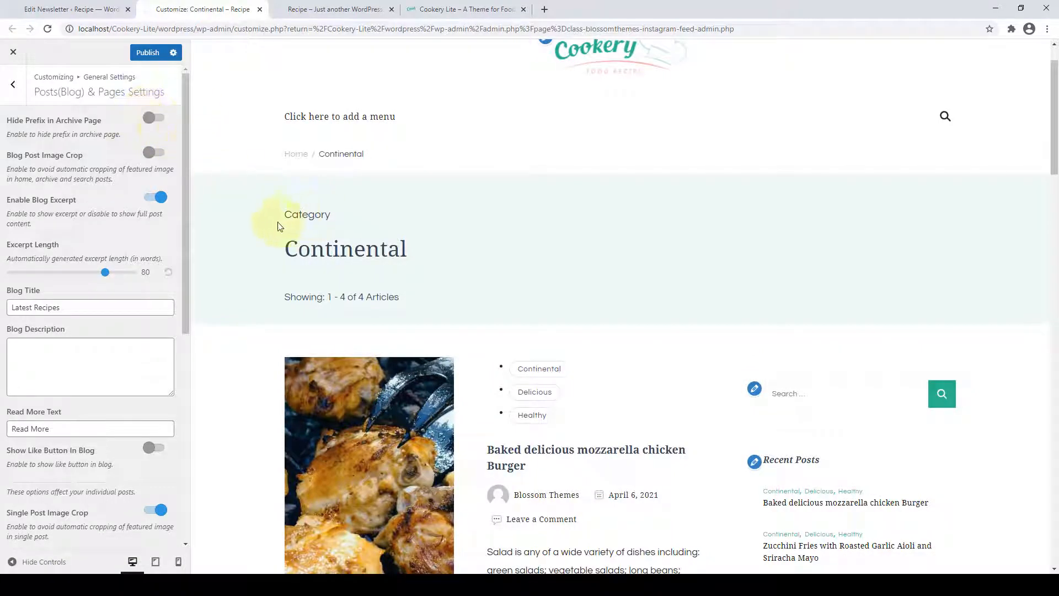
left_click(153, 118)
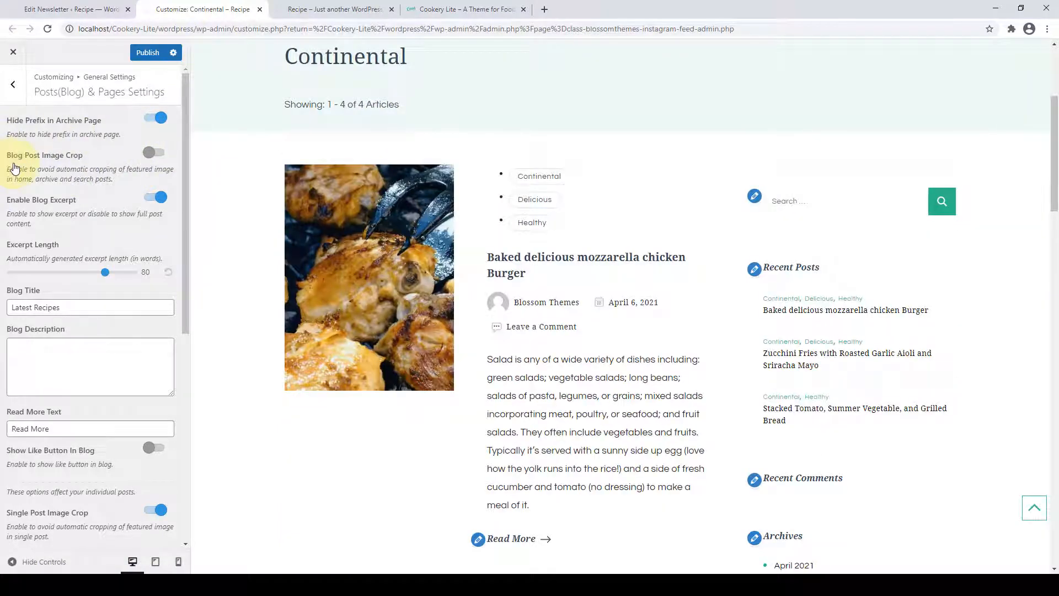
Turn blog post featured image cropping on, then back off.
left_click(156, 156)
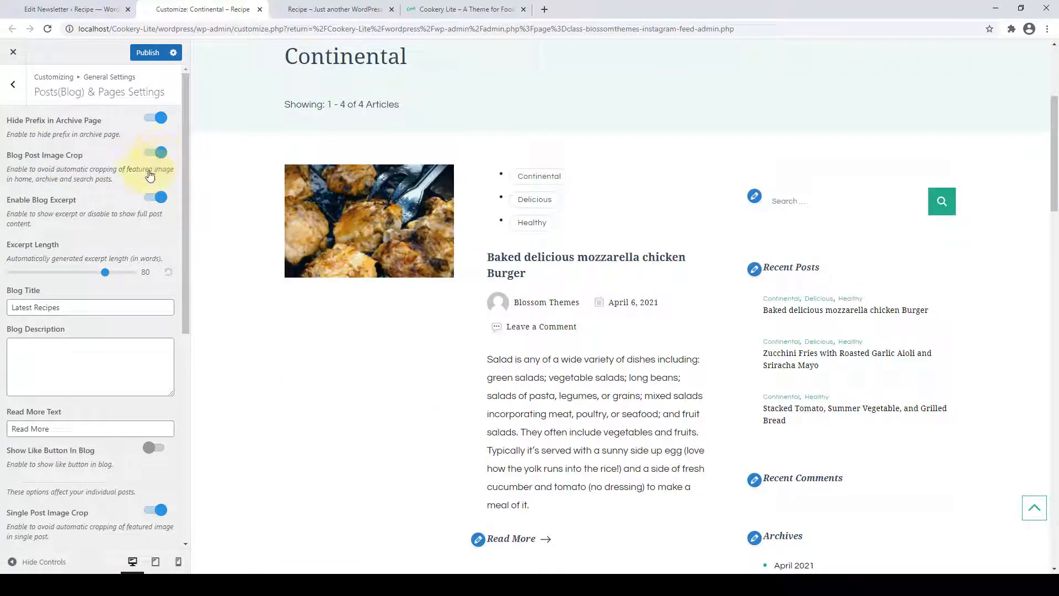
scroll(358, 248, "down", 8)
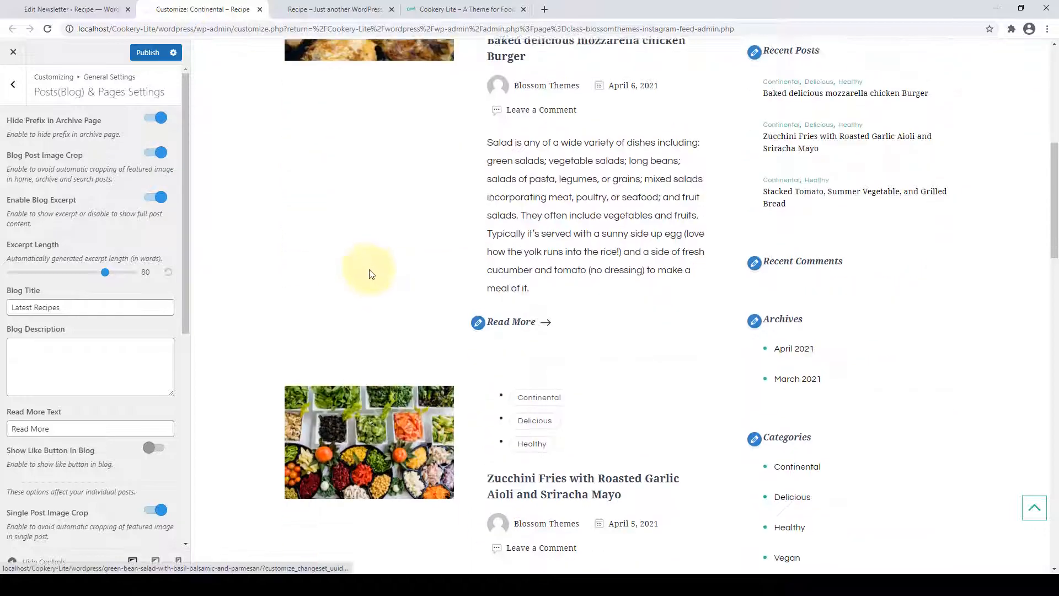
scroll(373, 284, "down", 13)
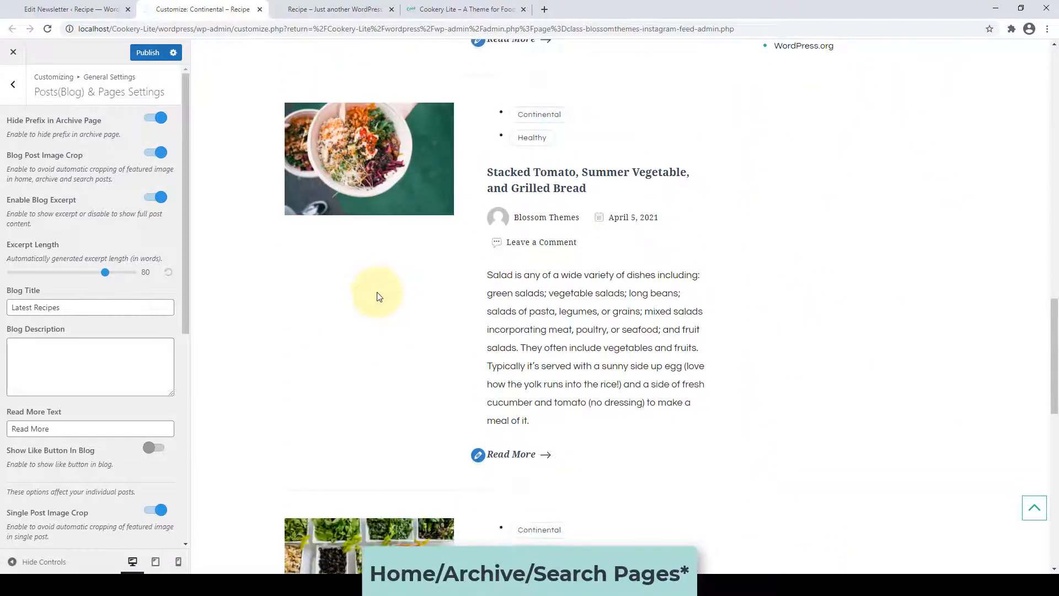
scroll(376, 293, "up", 20)
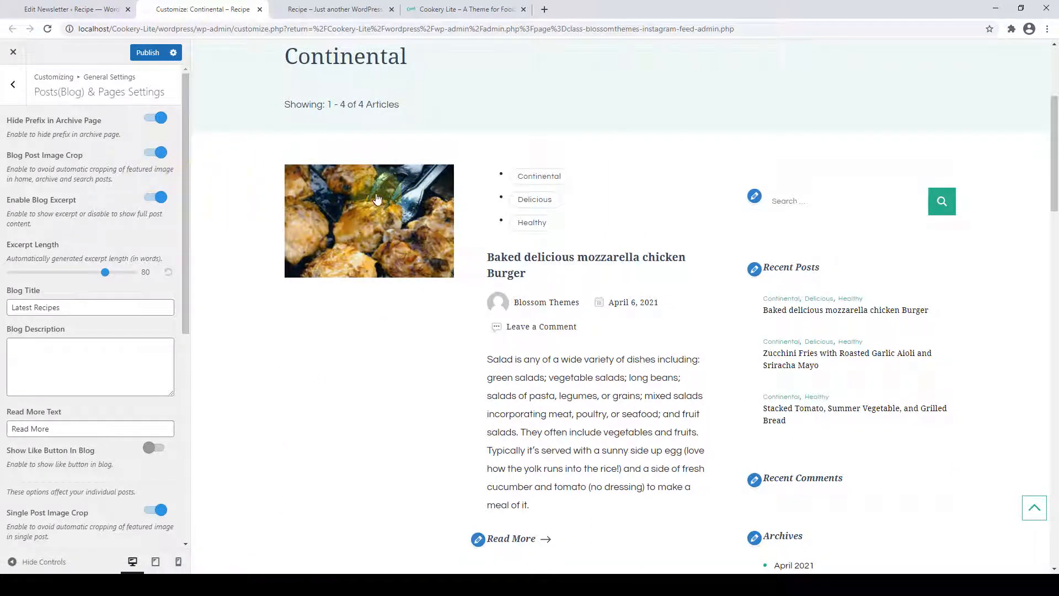
left_click(156, 153)
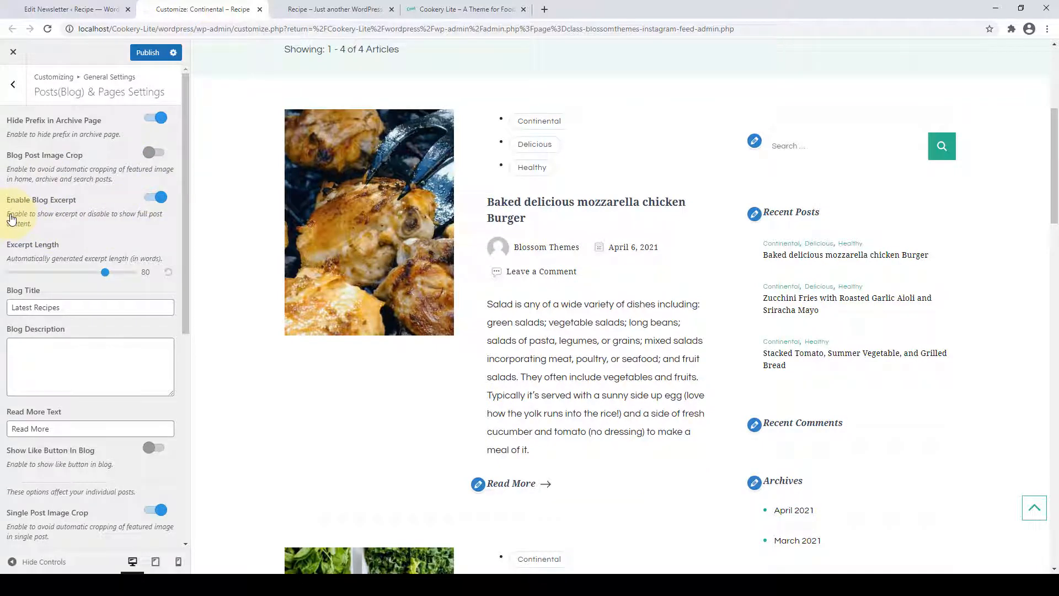
Set the blog excerpt length to 75 words after trying 50.
scroll(584, 258, "down", 2)
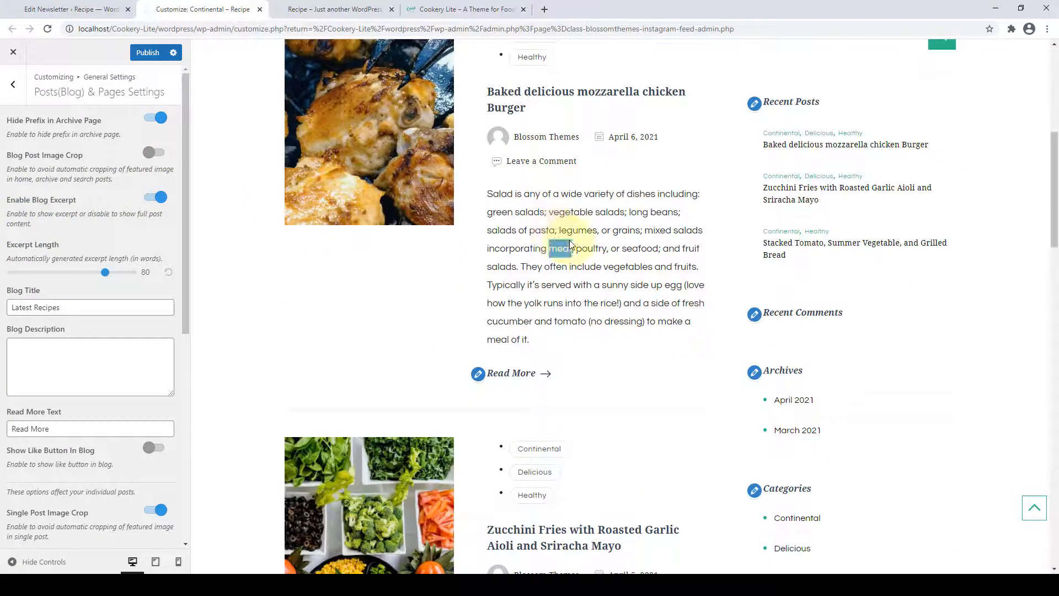
triple_click(560, 246)
left_click(390, 276)
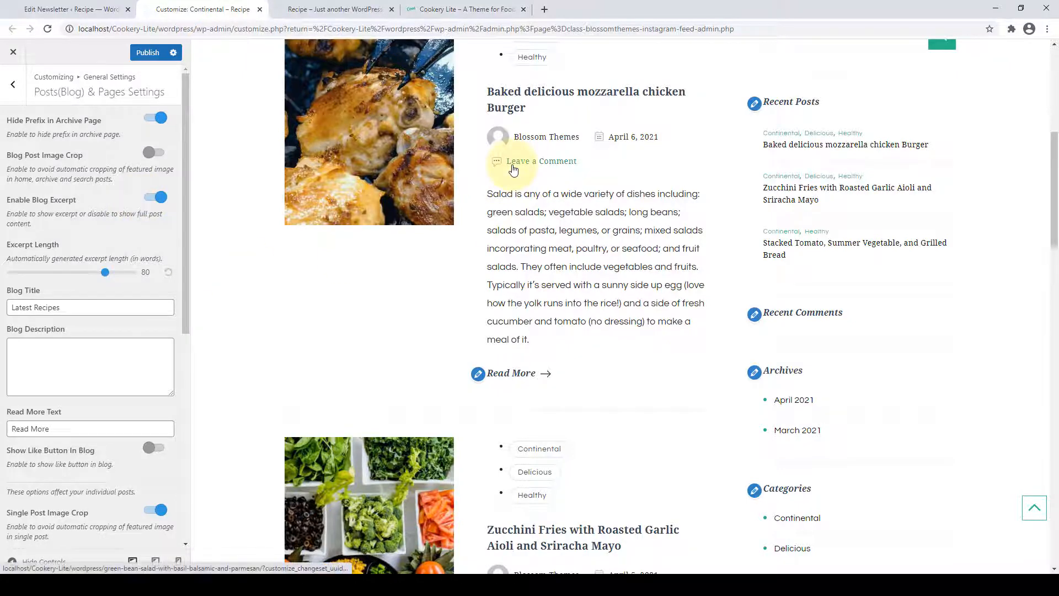
scroll(406, 271, "down", 1)
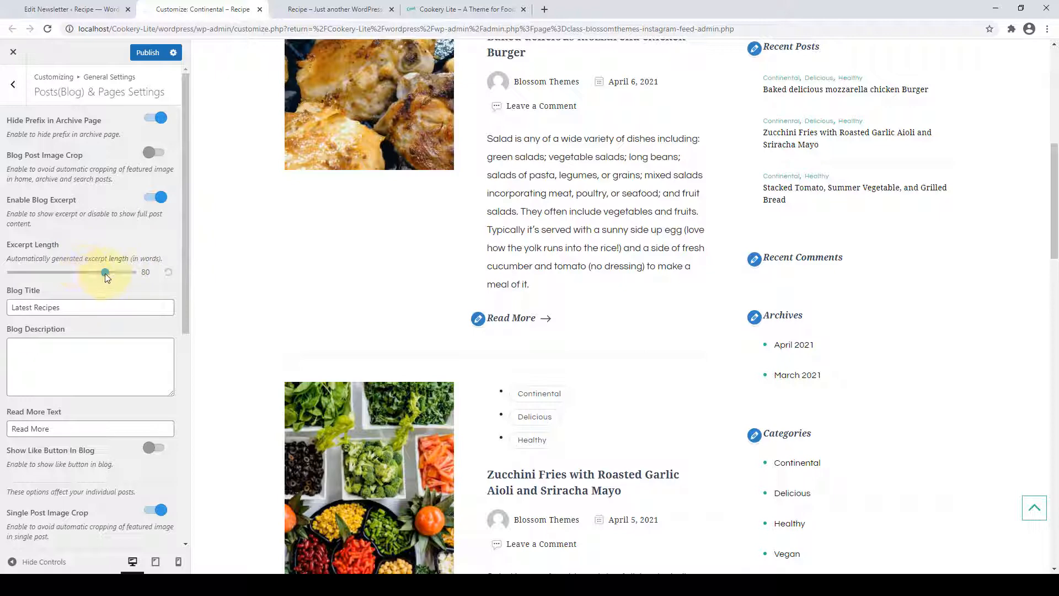
left_click_drag(75, 272, 68, 272)
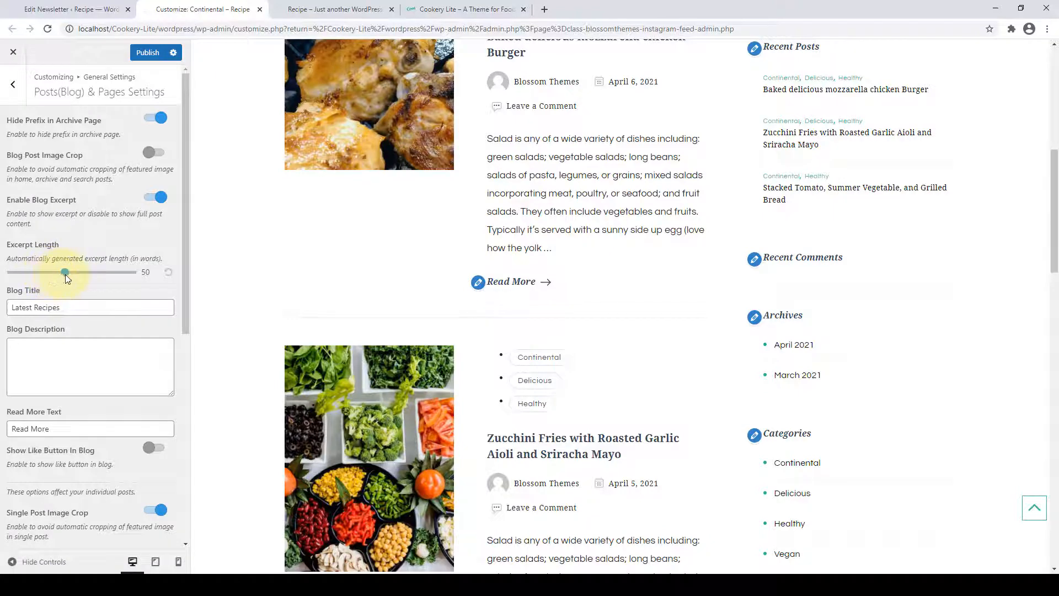
left_click_drag(66, 273, 97, 280)
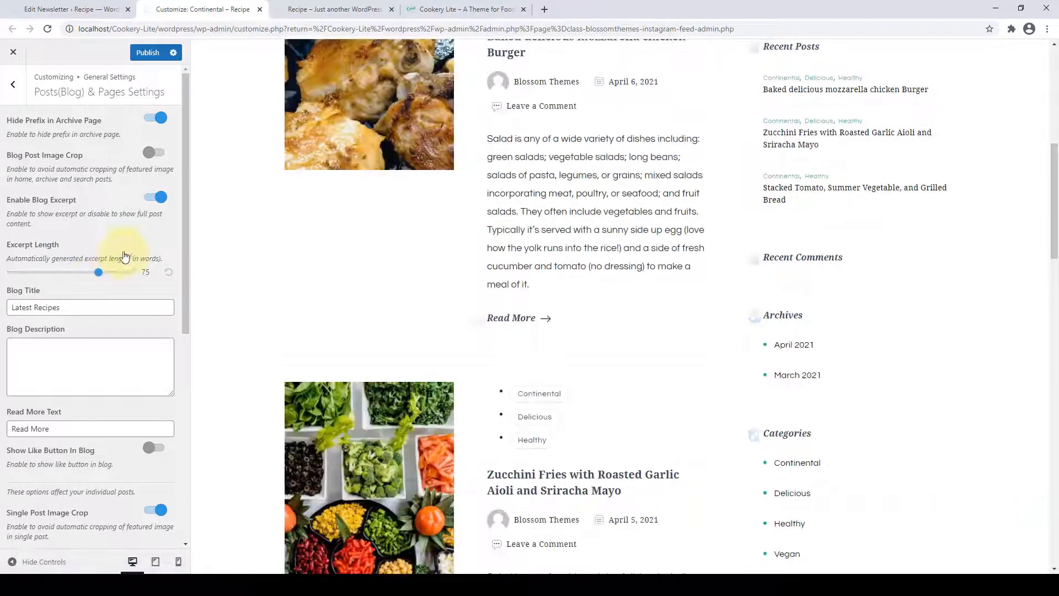
scroll(129, 287, "down", 2)
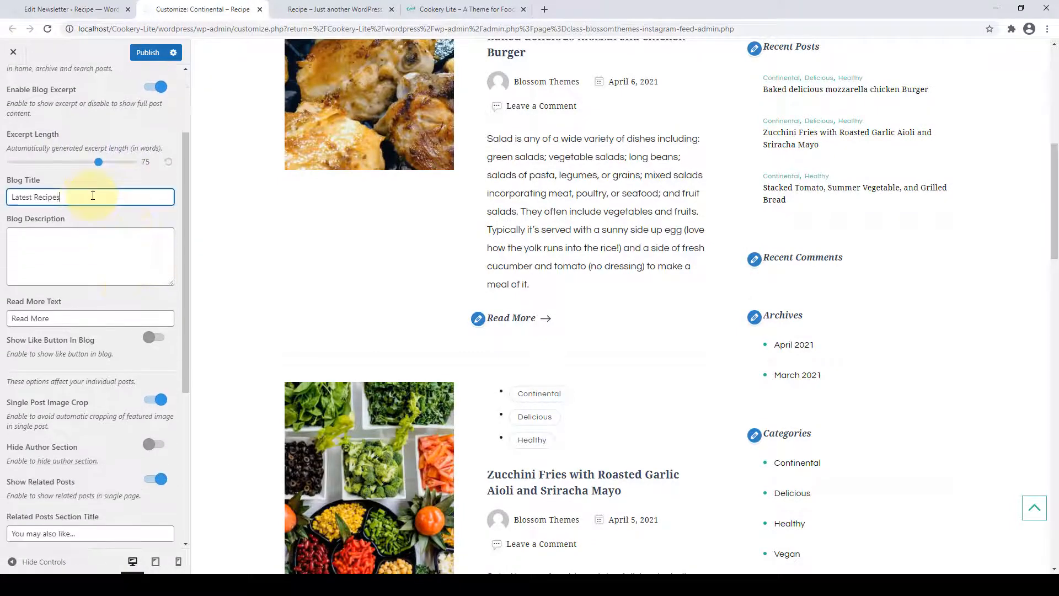
Check the blog title 'Latest Recipes' and empty description, then preview the home page.
triple_click(93, 195)
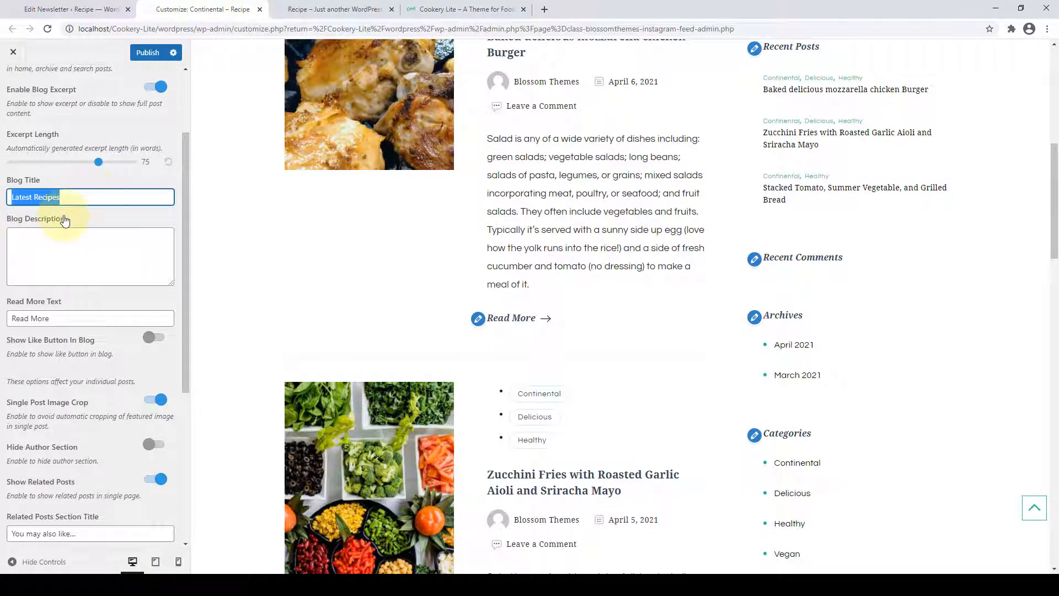
scroll(70, 243, "down", 1)
left_click(67, 200)
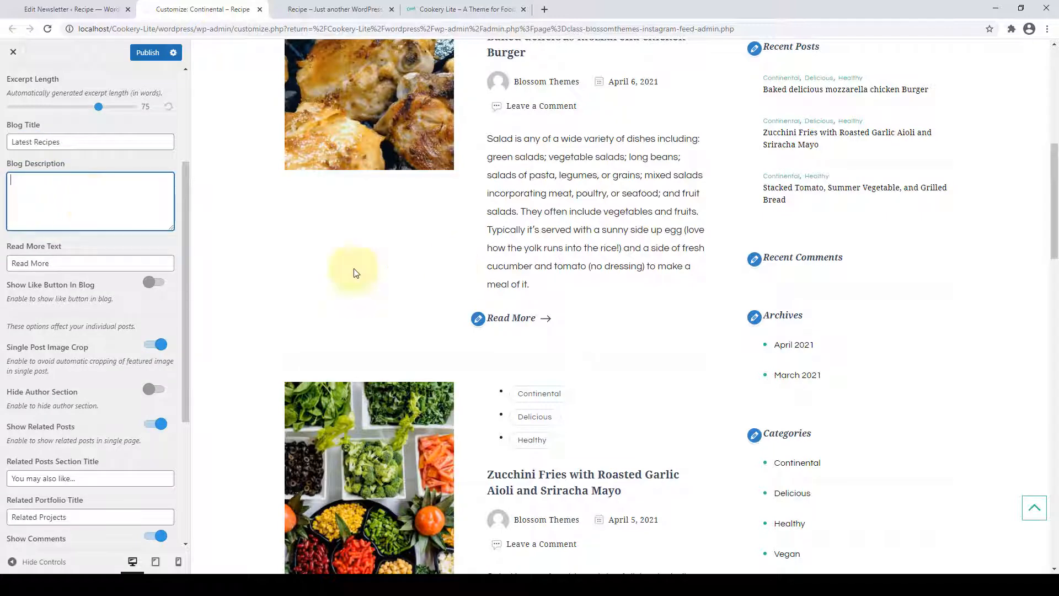
scroll(452, 268, "up", 8)
left_click(298, 211)
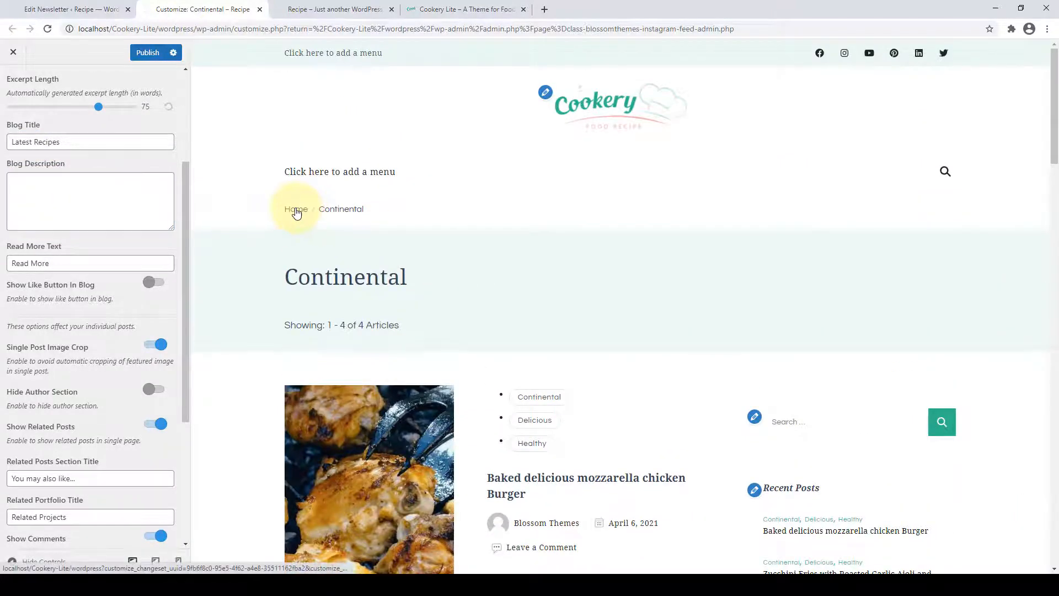
scroll(554, 248, "down", 15)
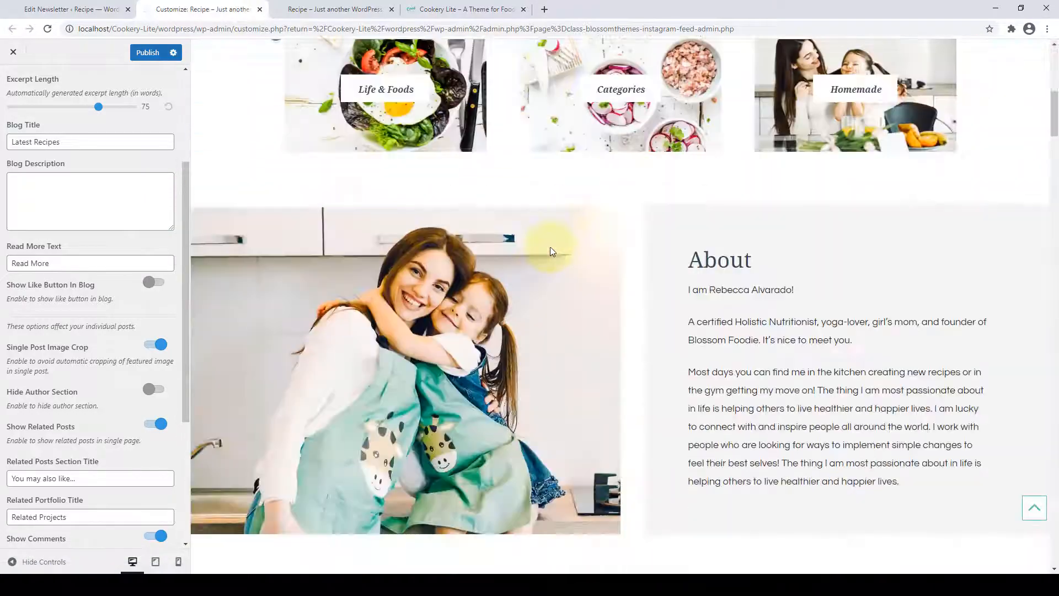
scroll(551, 251, "up", 1)
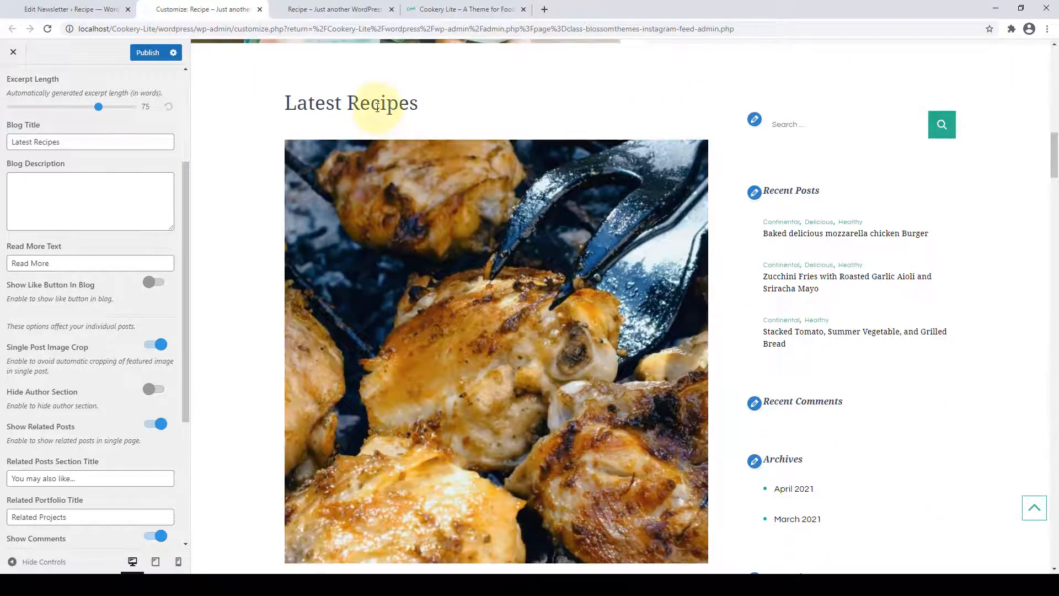
left_click_drag(378, 102, 284, 104)
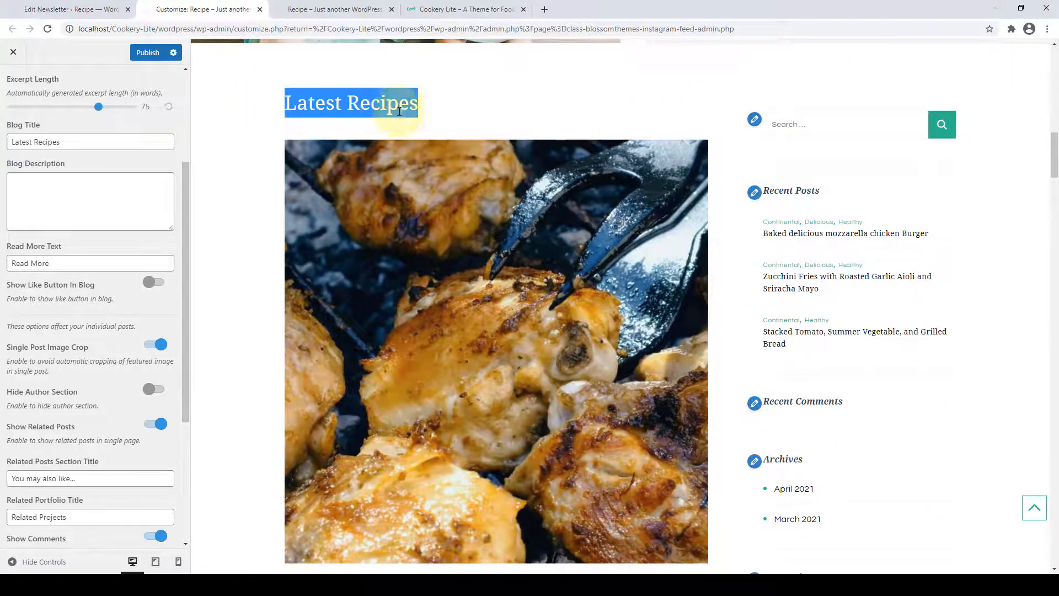
left_click_drag(112, 144, 7, 150)
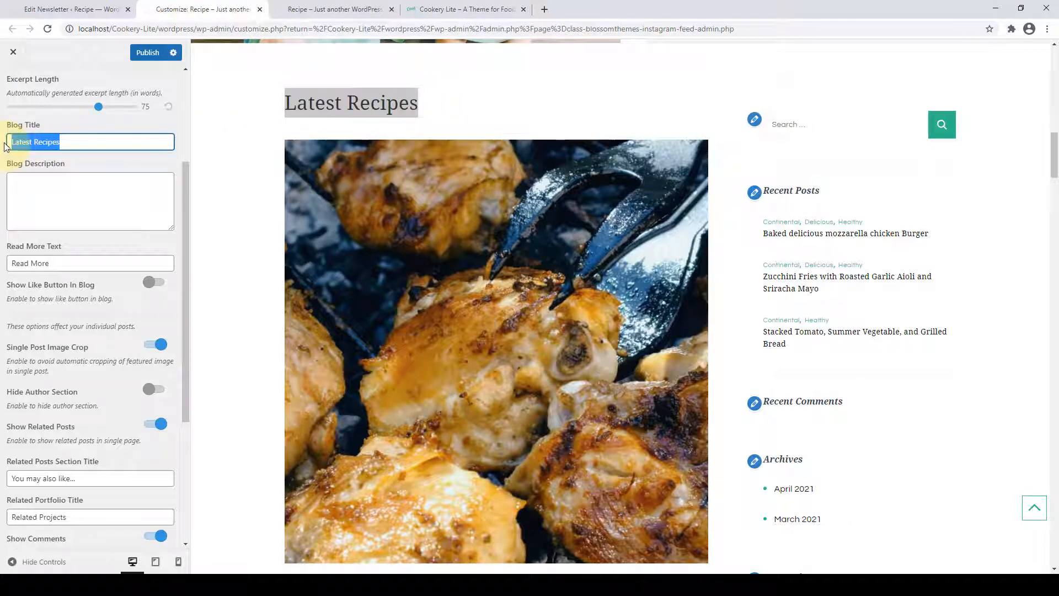
left_click(51, 190)
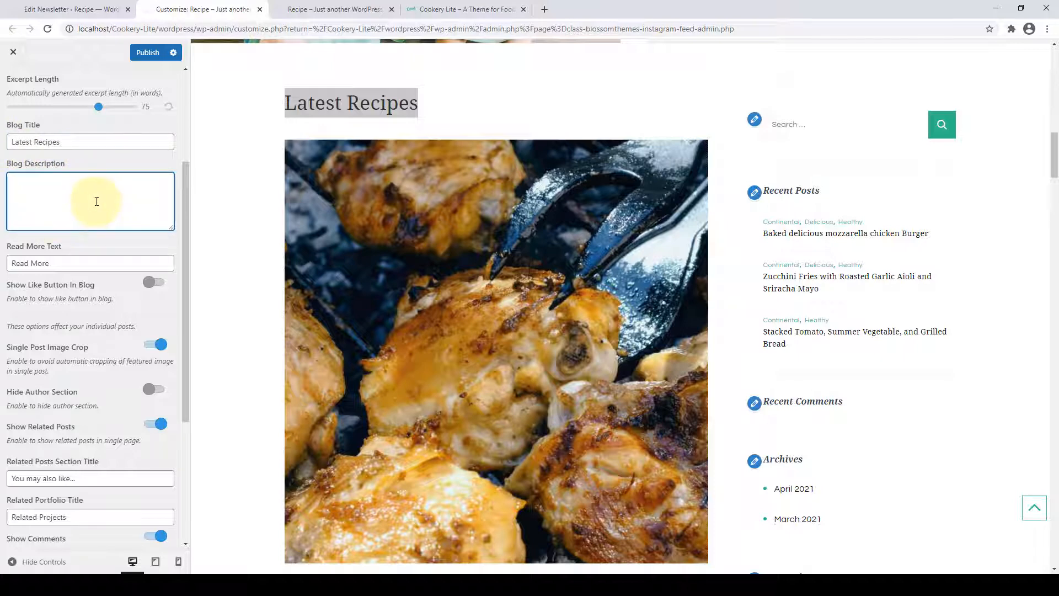
scroll(381, 262, "down", 10)
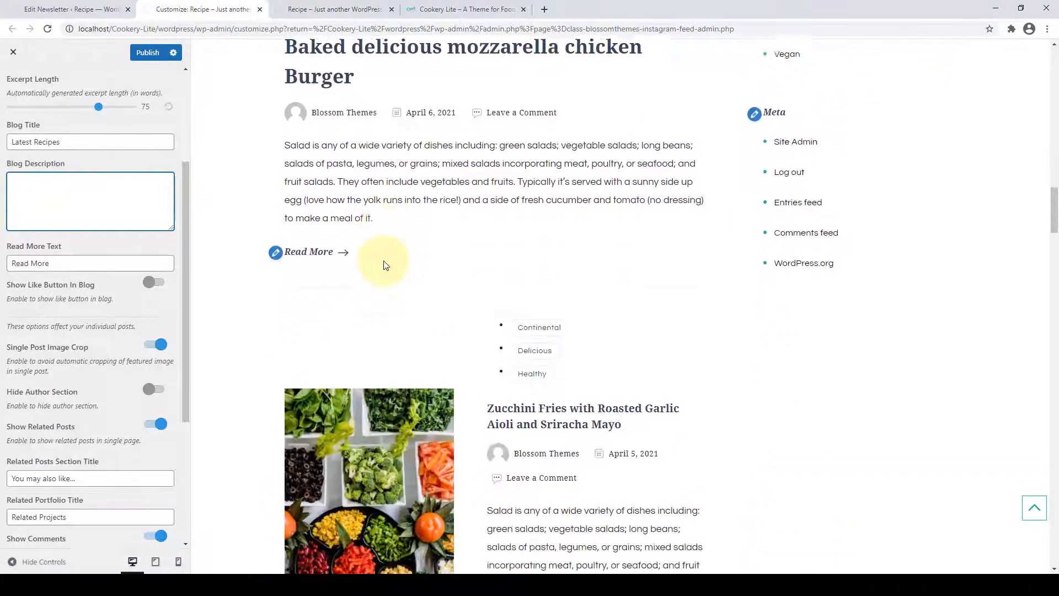
scroll(384, 264, "down", 1)
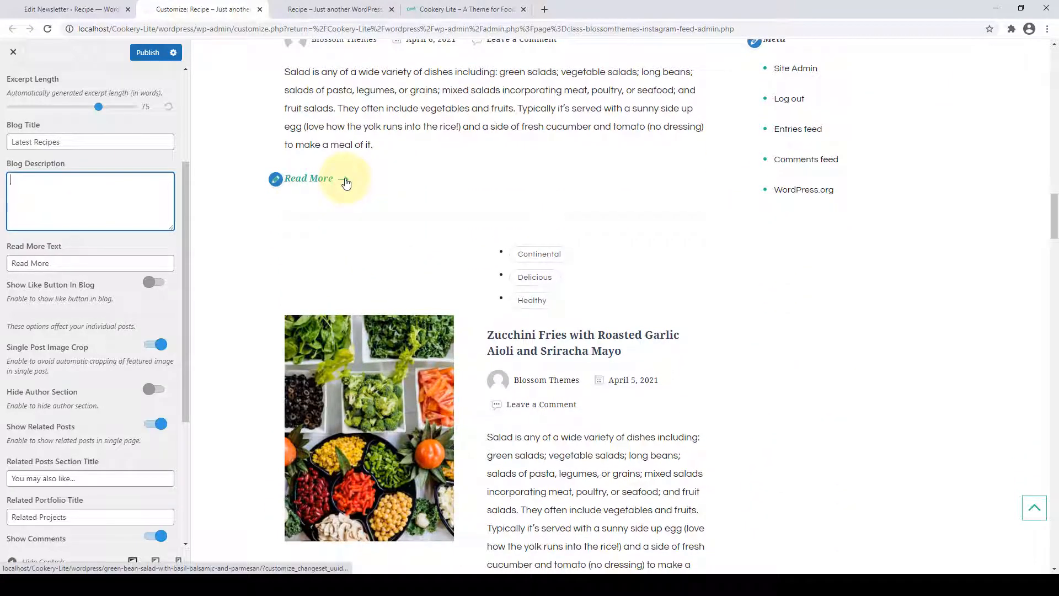
left_click(80, 269)
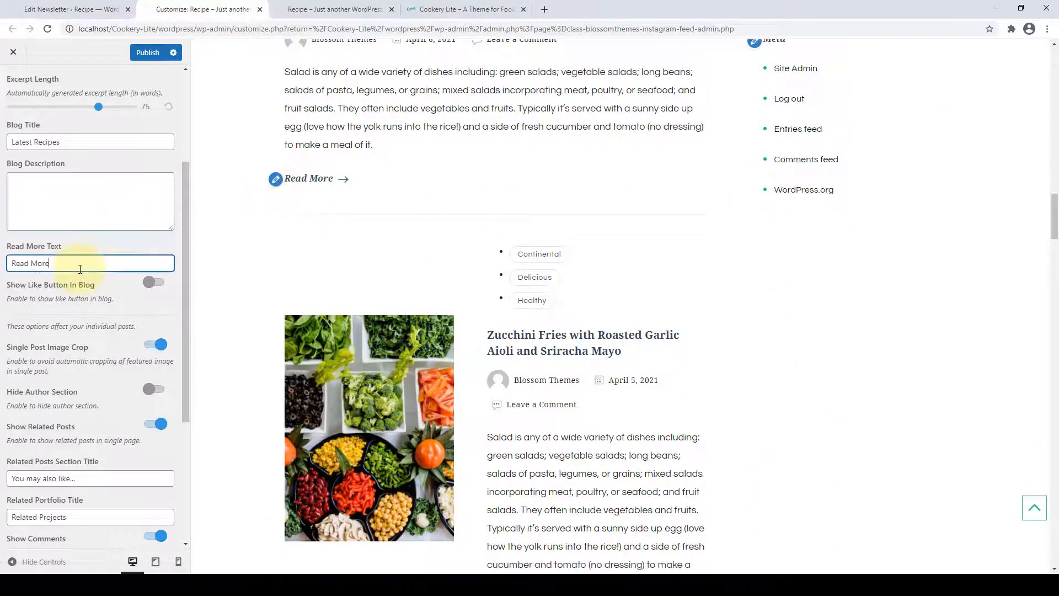
triple_click(80, 268)
left_click(0, 290)
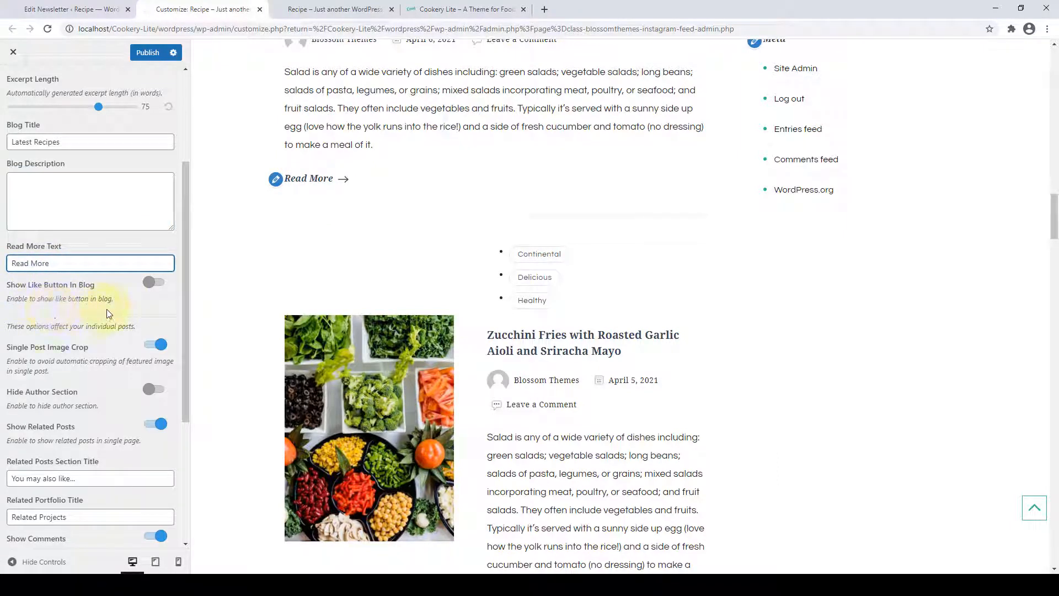
scroll(165, 300, "down", 2)
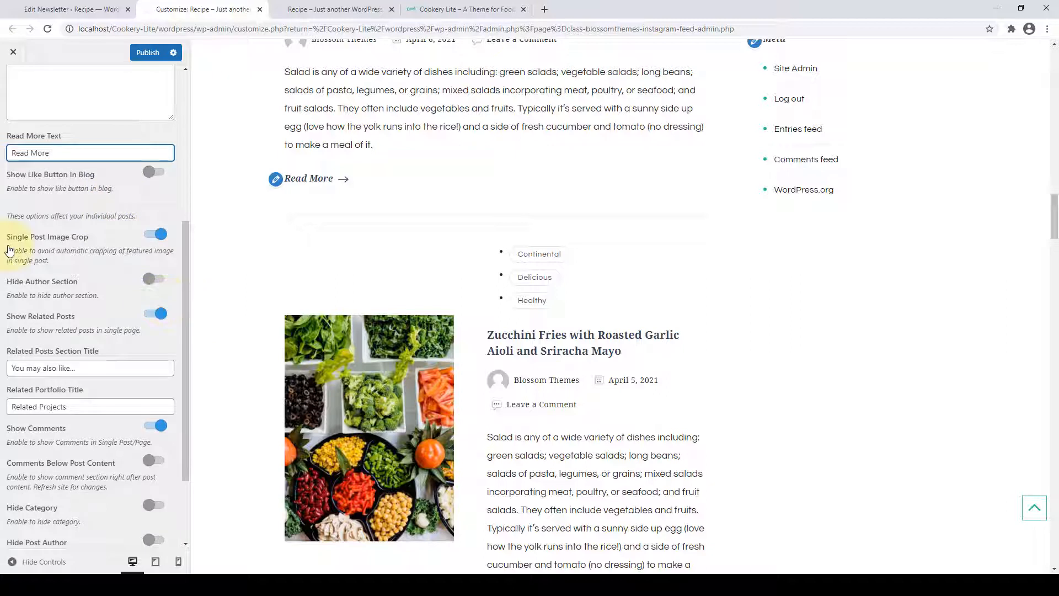
scroll(106, 413, "down", 2)
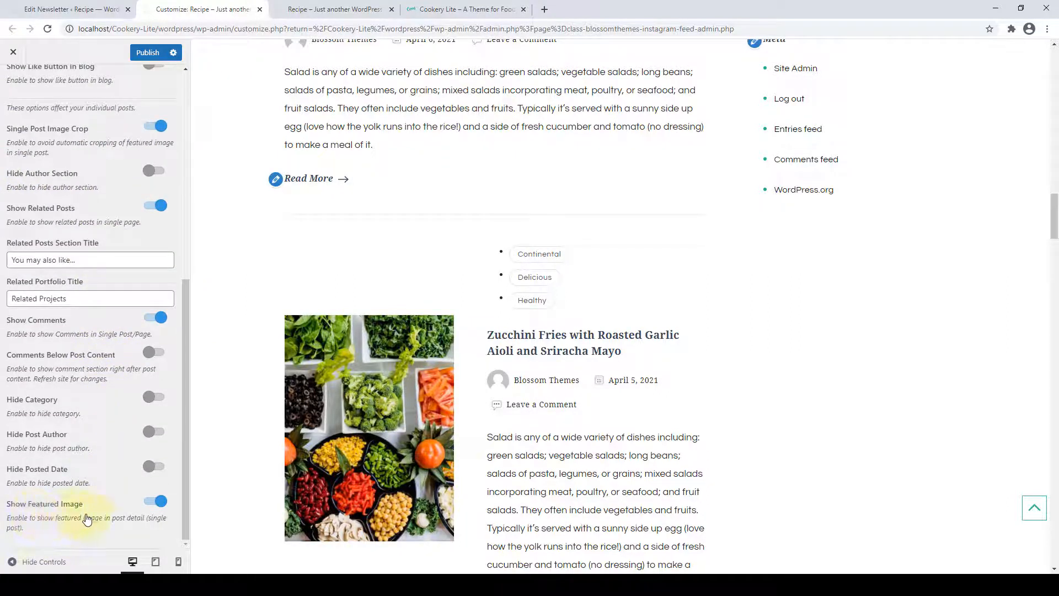
scroll(88, 516, "up", 2)
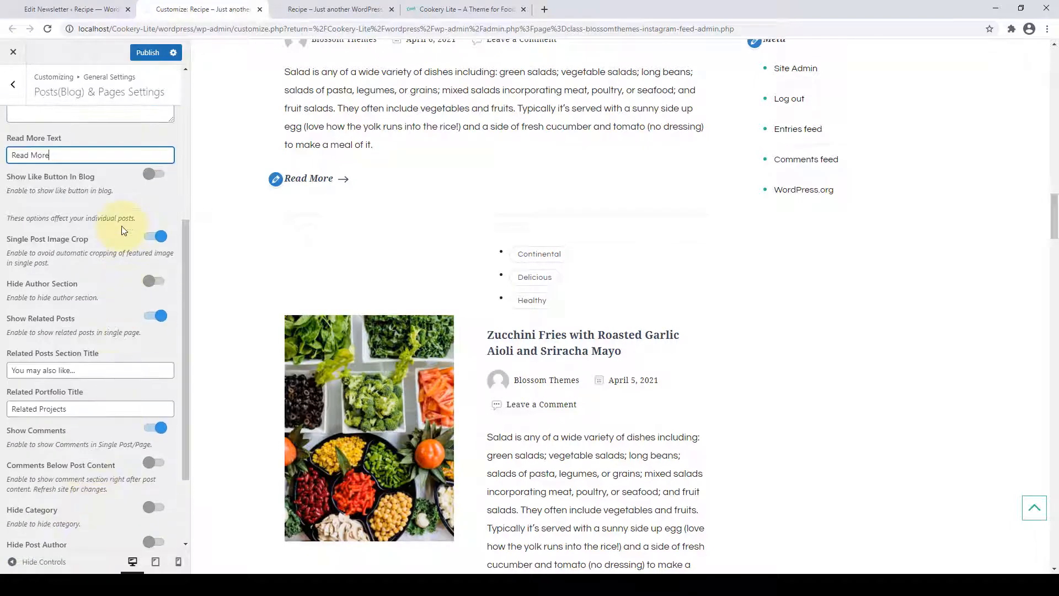
scroll(331, 262, "up", 3)
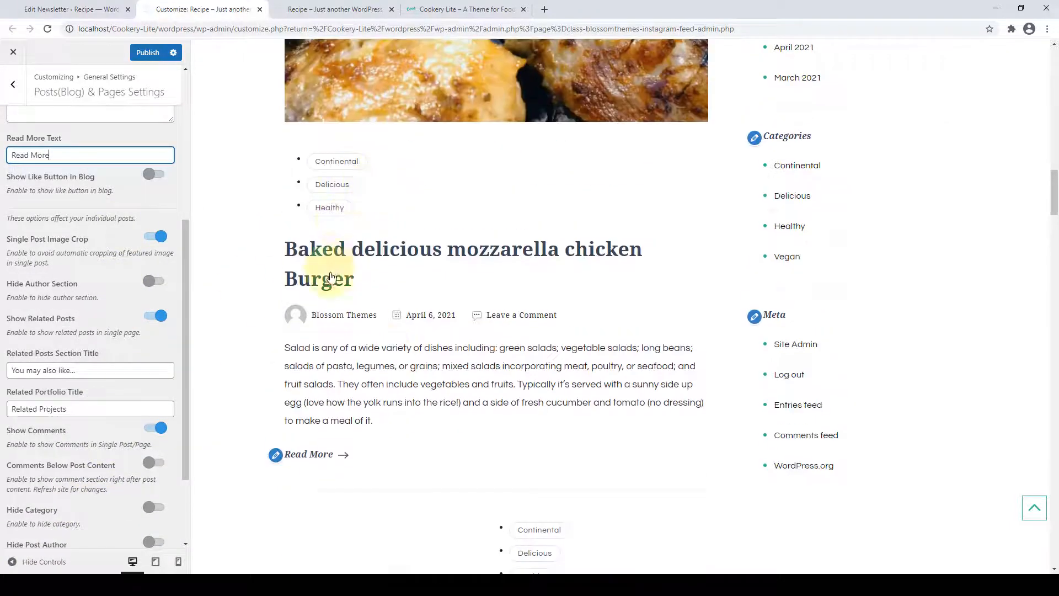
Preview the Baked delicious mozzarella chicken Burger single post.
left_click(333, 260)
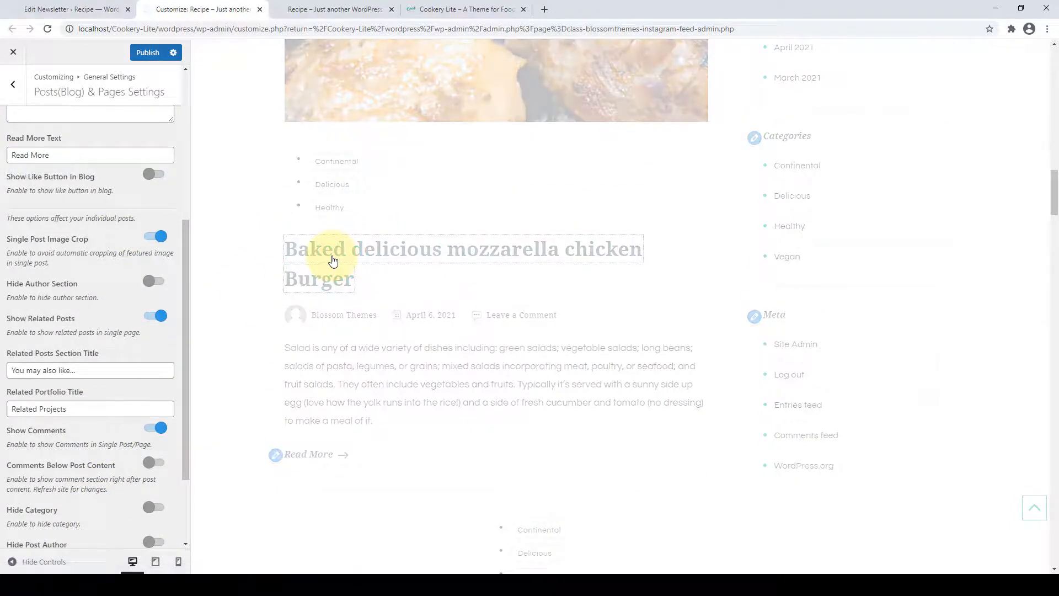
scroll(425, 248, "down", 3)
scroll(425, 251, "down", 1)
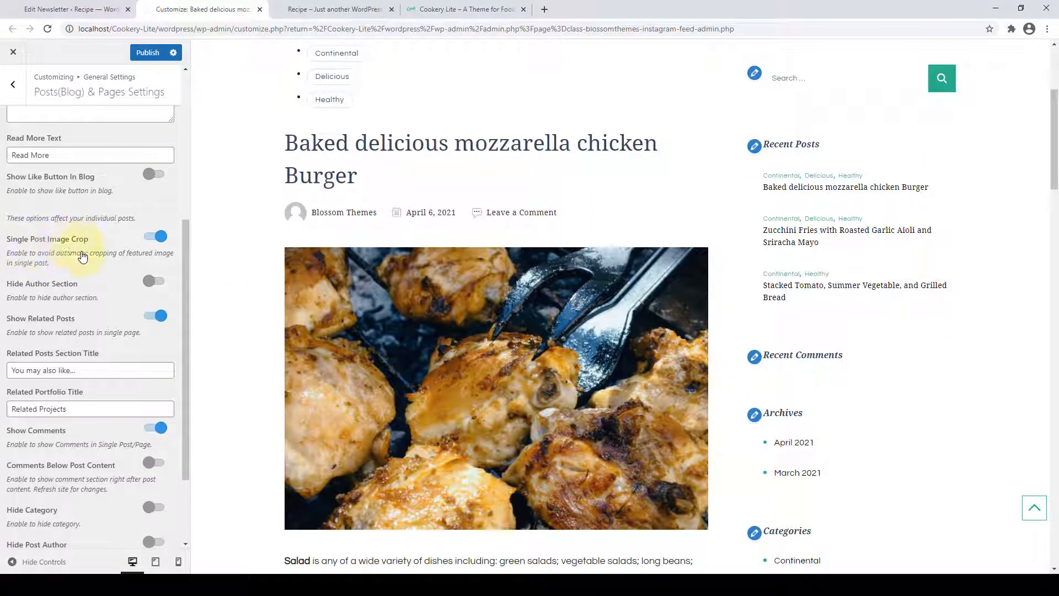
scroll(81, 255, "up", 5)
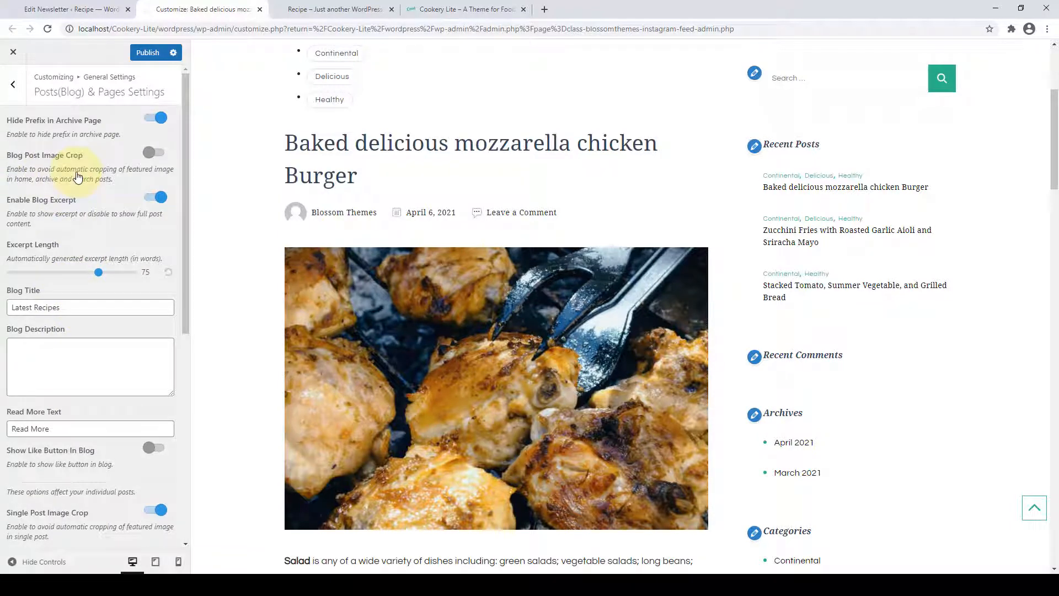
scroll(82, 182, "down", 5)
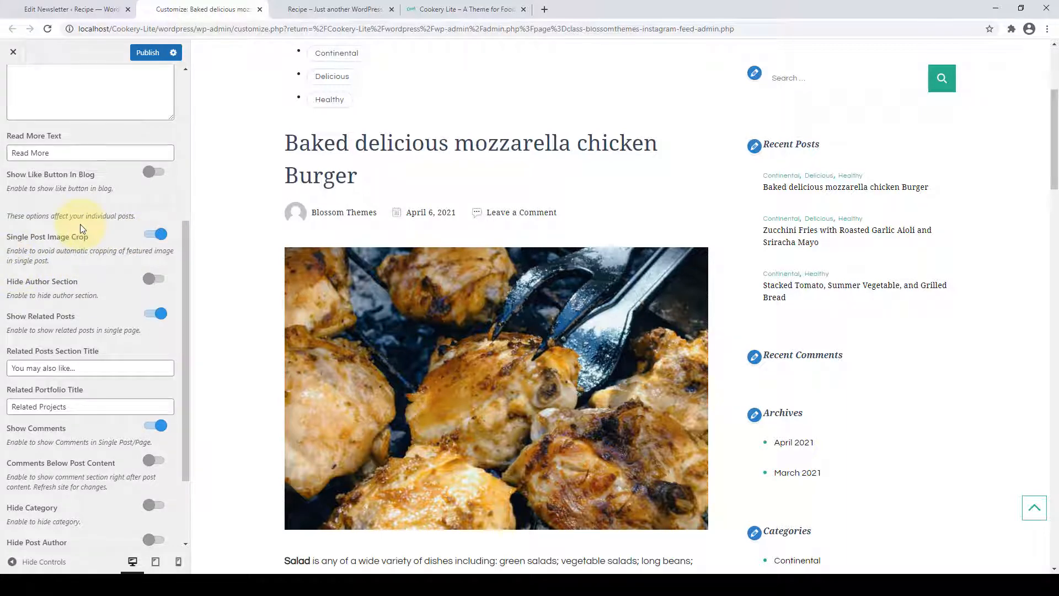
scroll(82, 243, "down", 1)
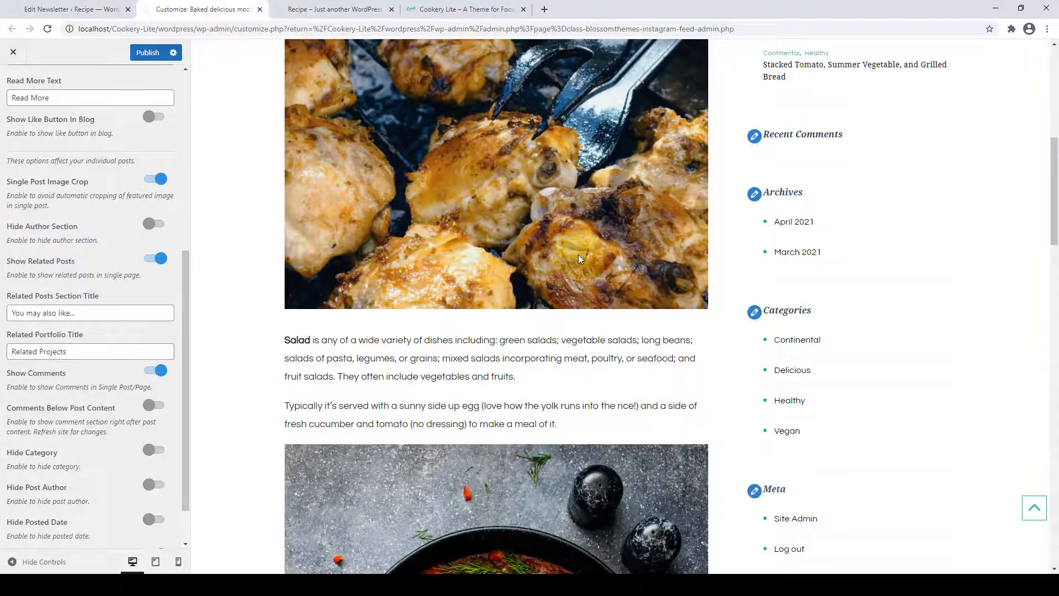
scroll(581, 260, "down", 15)
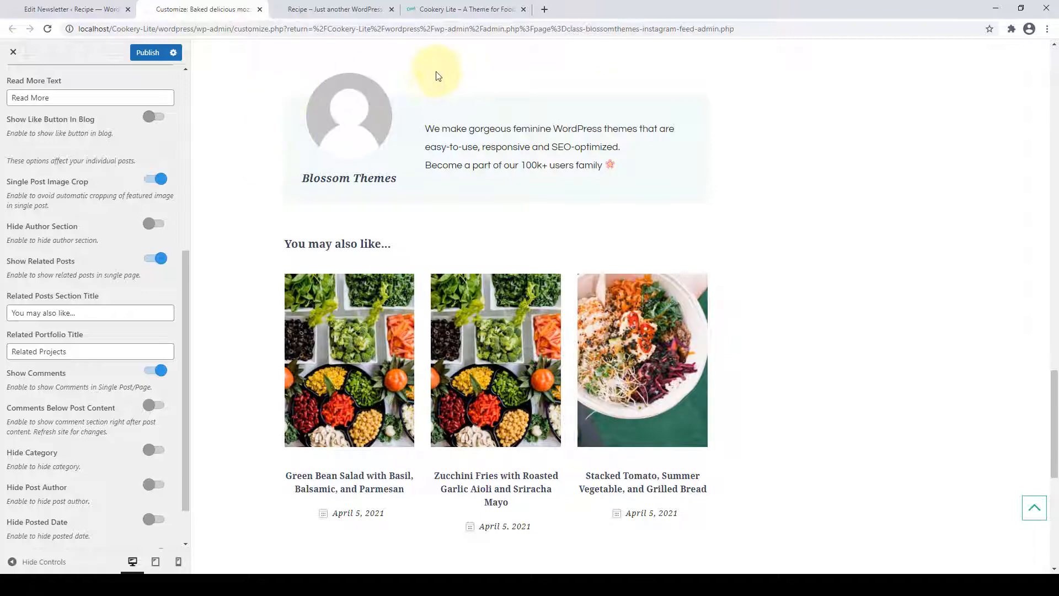
Hide the author section on single posts, then show it again.
left_click(159, 227)
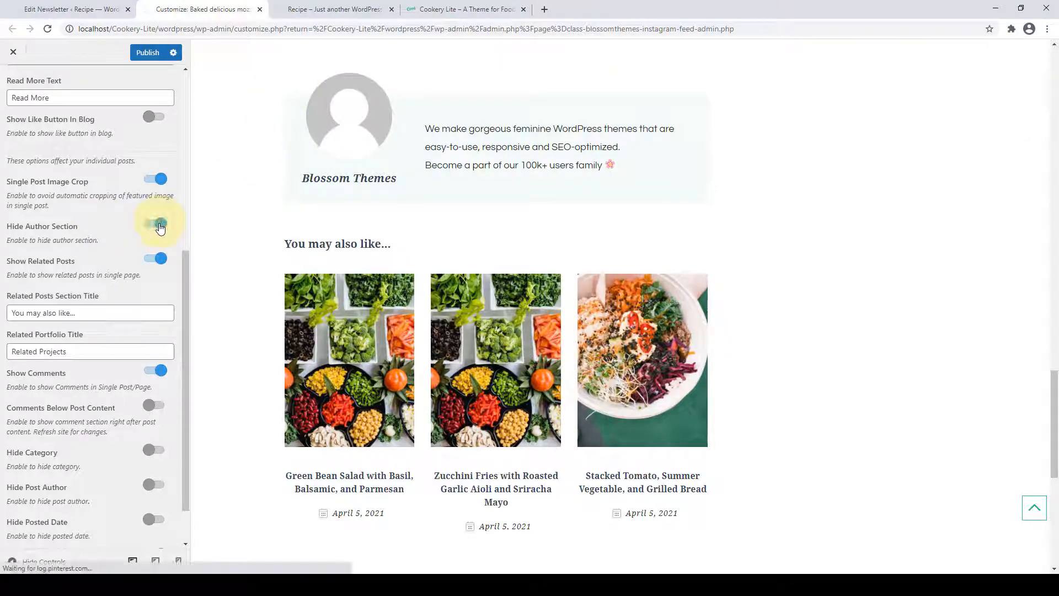
scroll(289, 168, "up", 6)
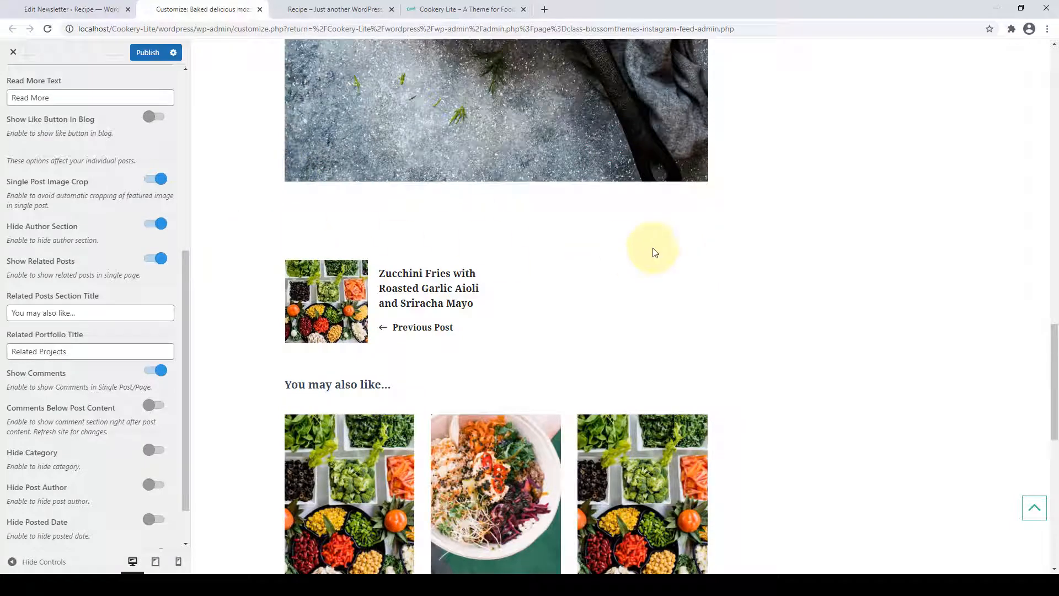
left_click(142, 229)
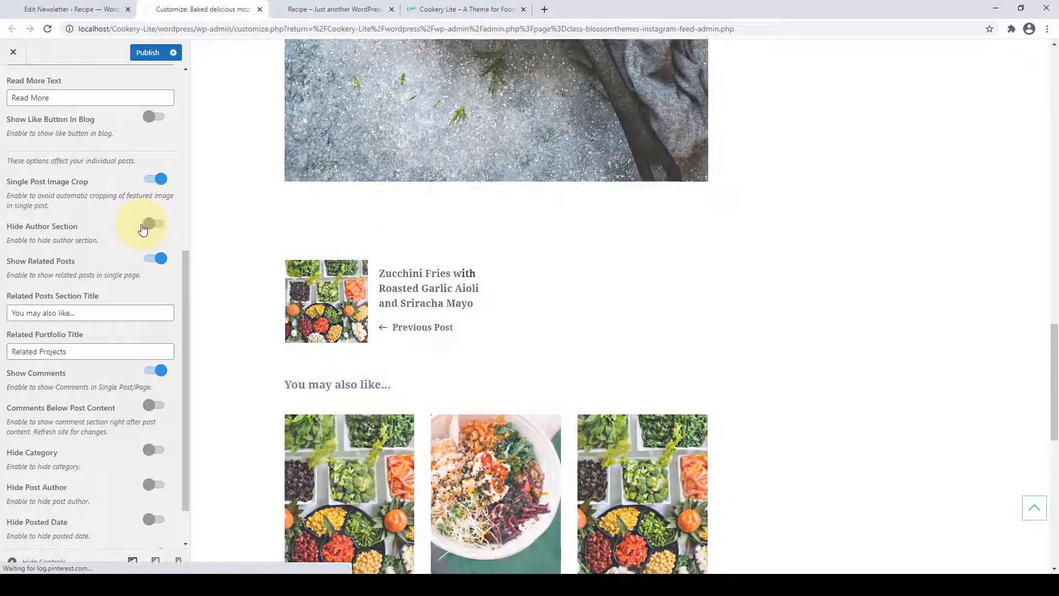
scroll(176, 254, "down", 1)
scroll(267, 276, "down", 3)
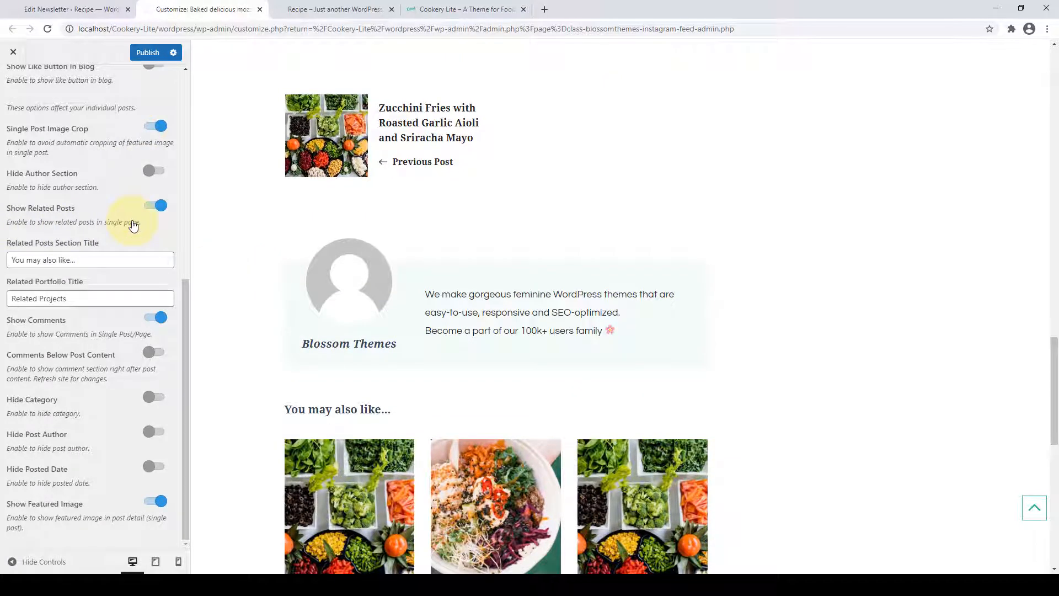
scroll(419, 213, "down", 6)
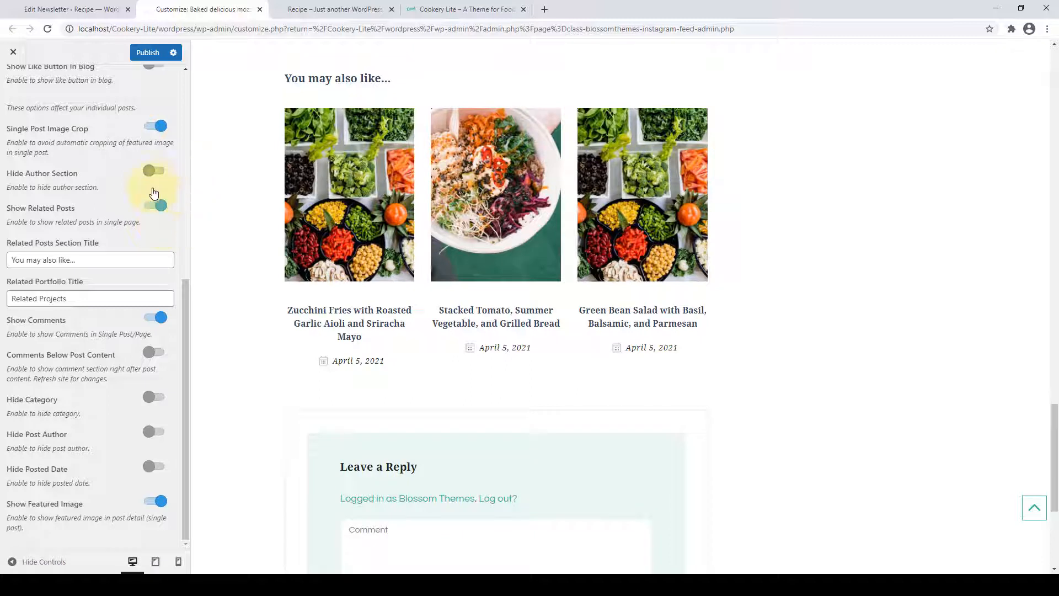
Review the 'You may also like...' and 'Related Projects' titles, then toggle Show Comments off and on.
left_click_drag(78, 259, 6, 269)
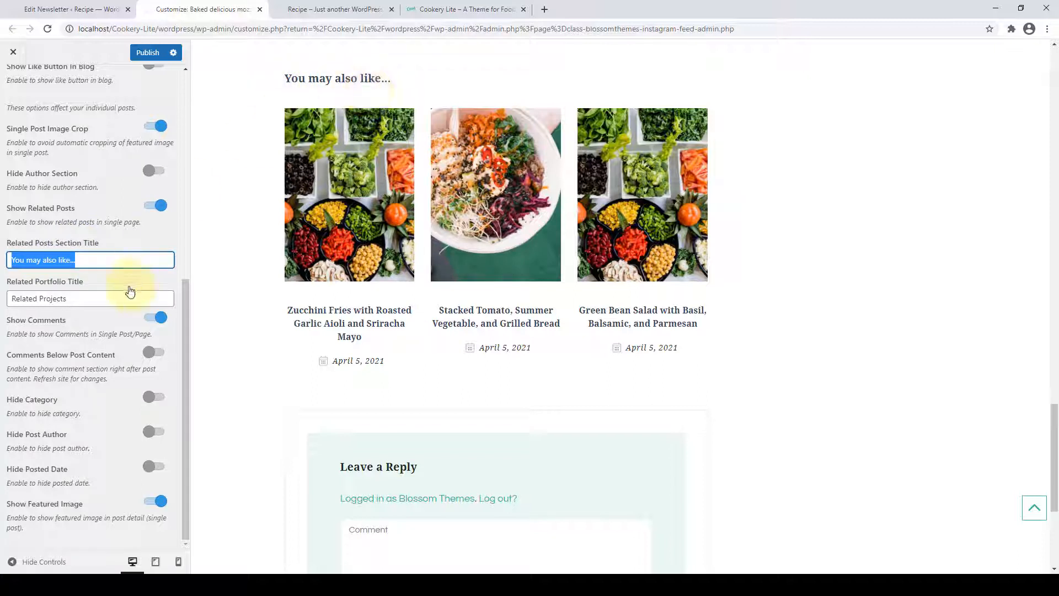
left_click(96, 298)
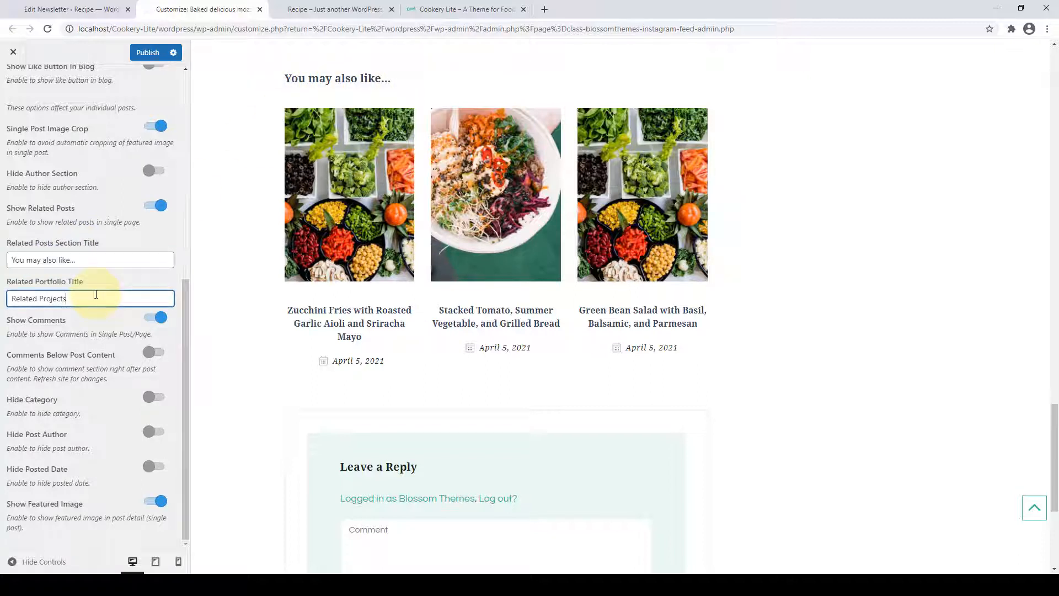
left_click_drag(66, 297, 10, 298)
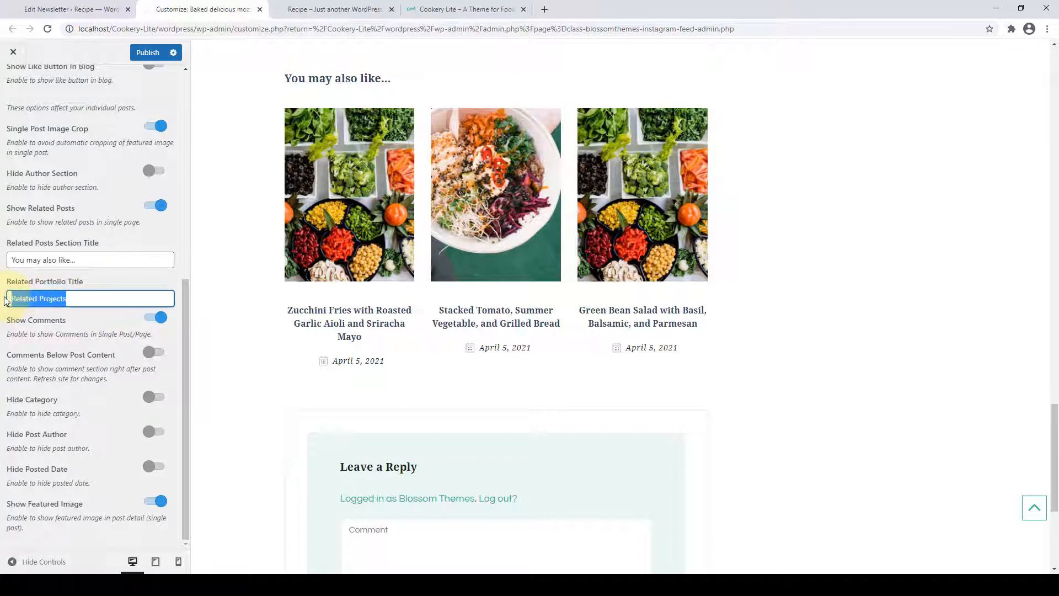
left_click(87, 302)
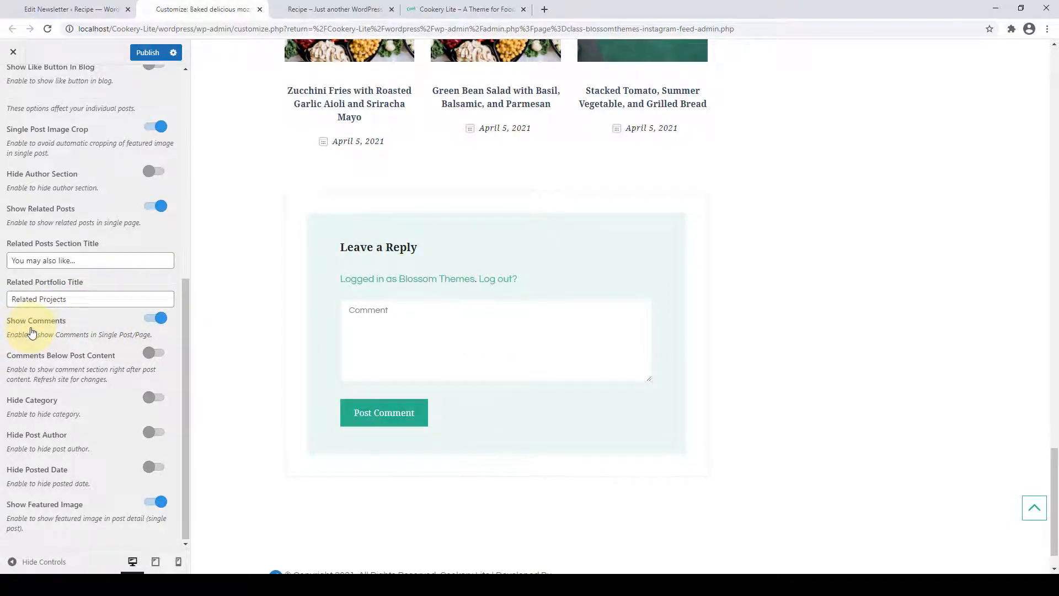
left_click(155, 321)
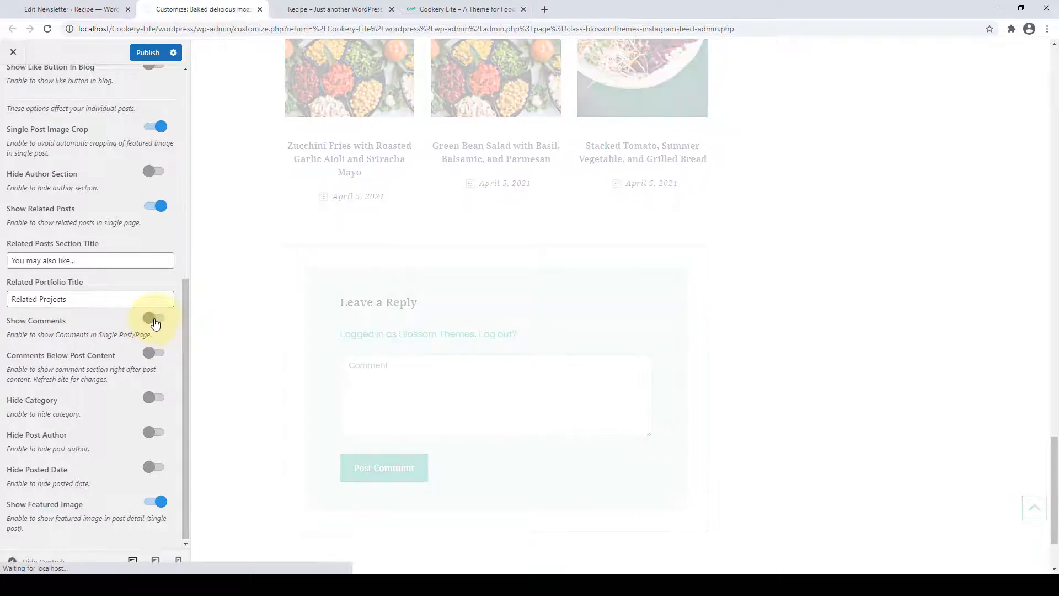
left_click(158, 365)
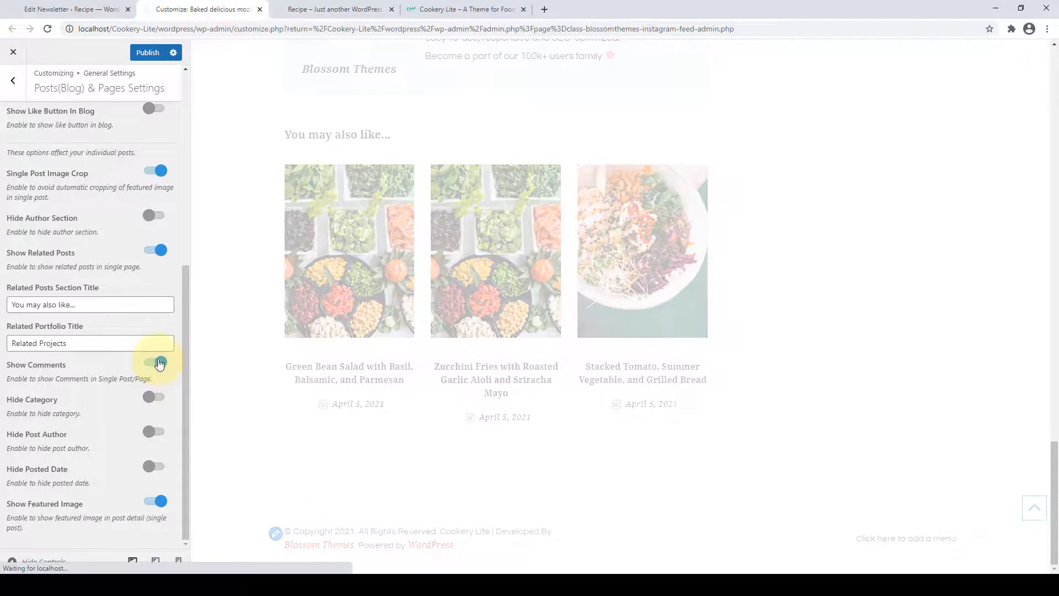
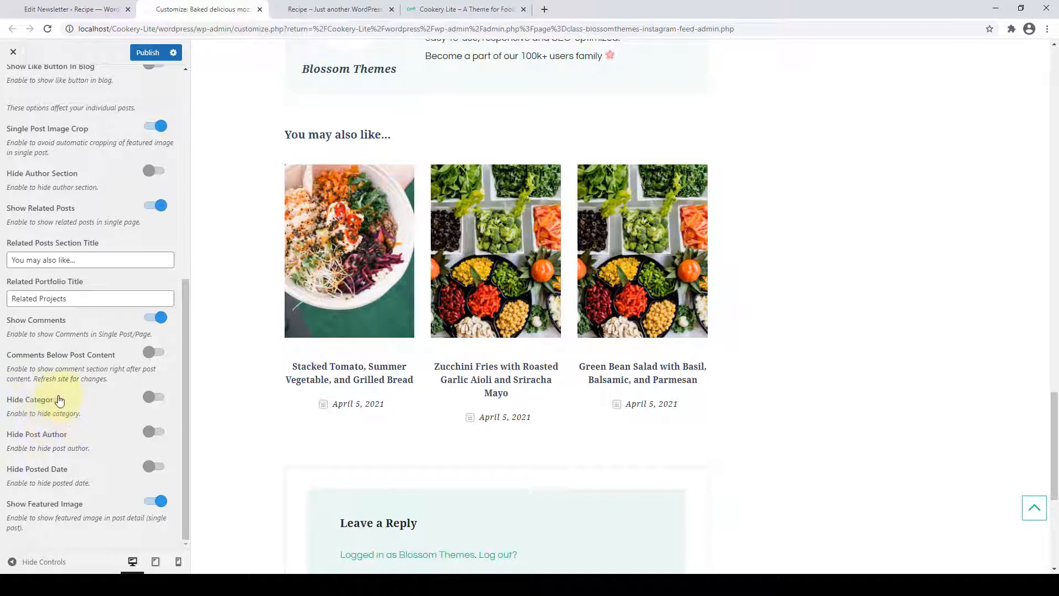
Turn off Hide Category so the post's category tags show above the title again.
left_click(1033, 507)
scroll(409, 309, "down", 3)
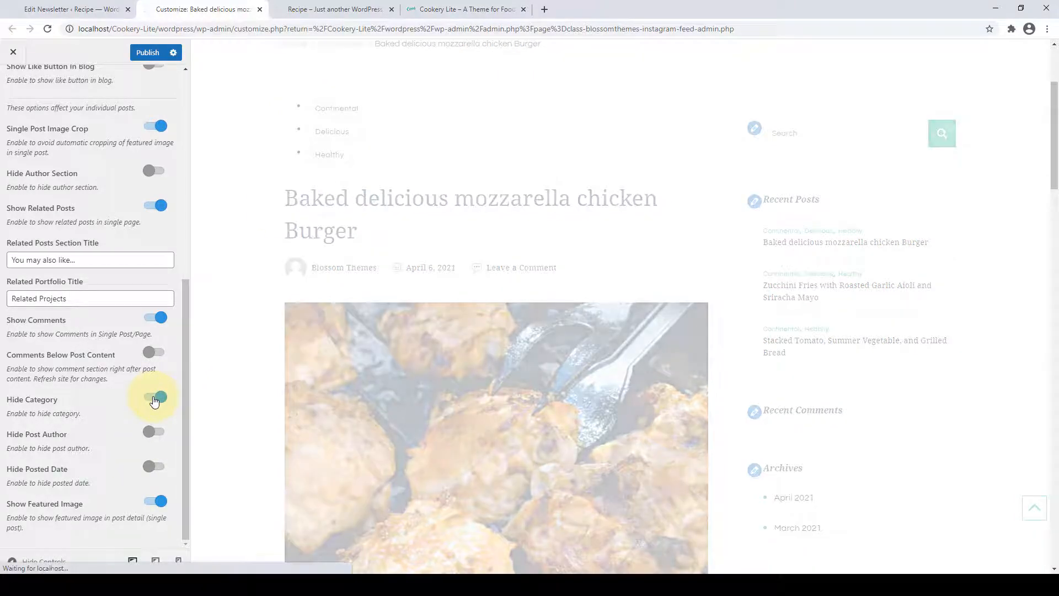
scroll(350, 168, "up", 1)
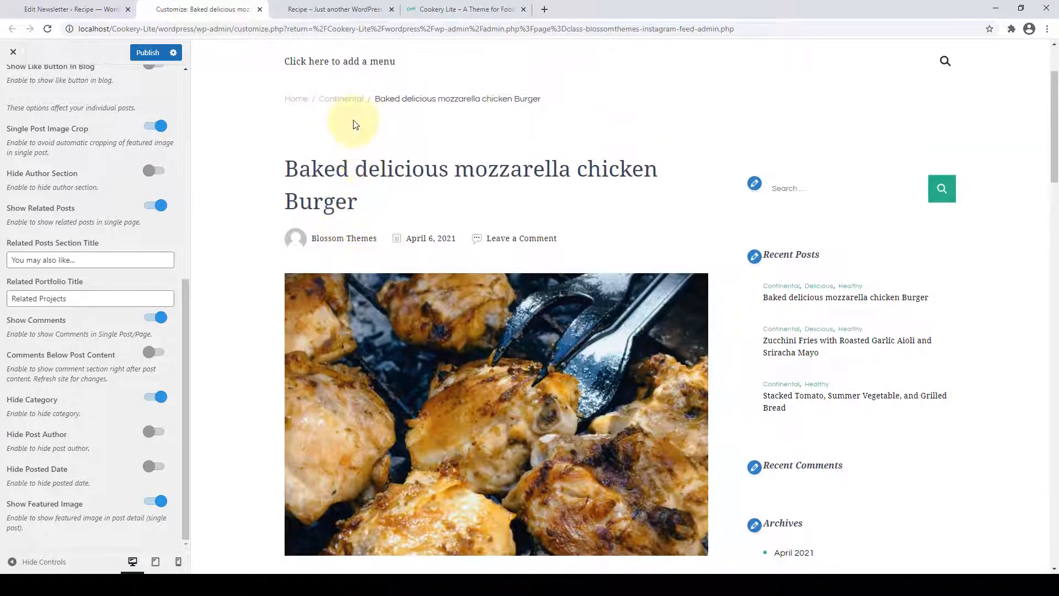
left_click(153, 401)
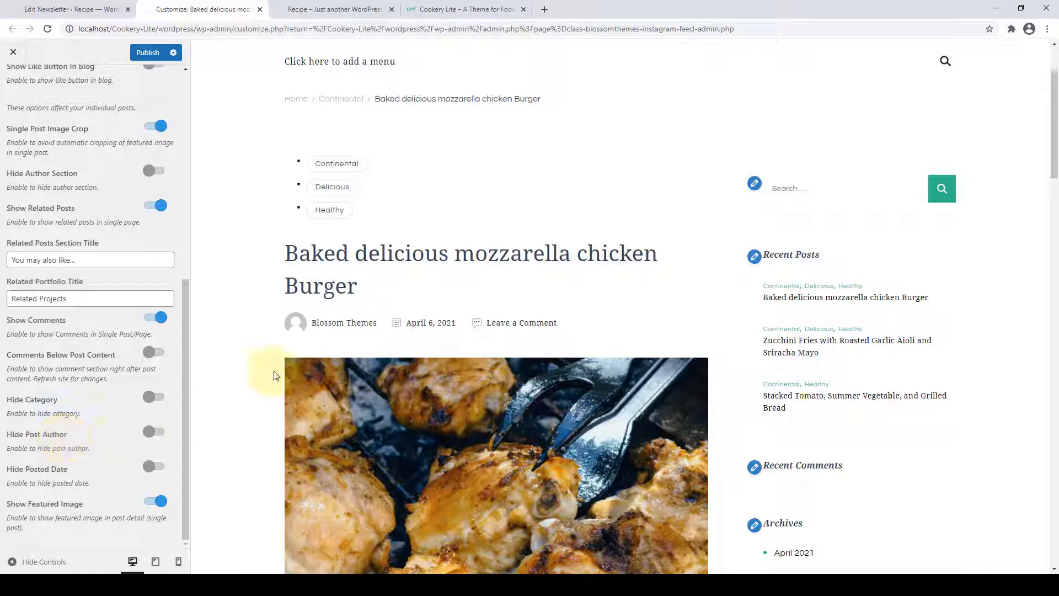
left_click(154, 433)
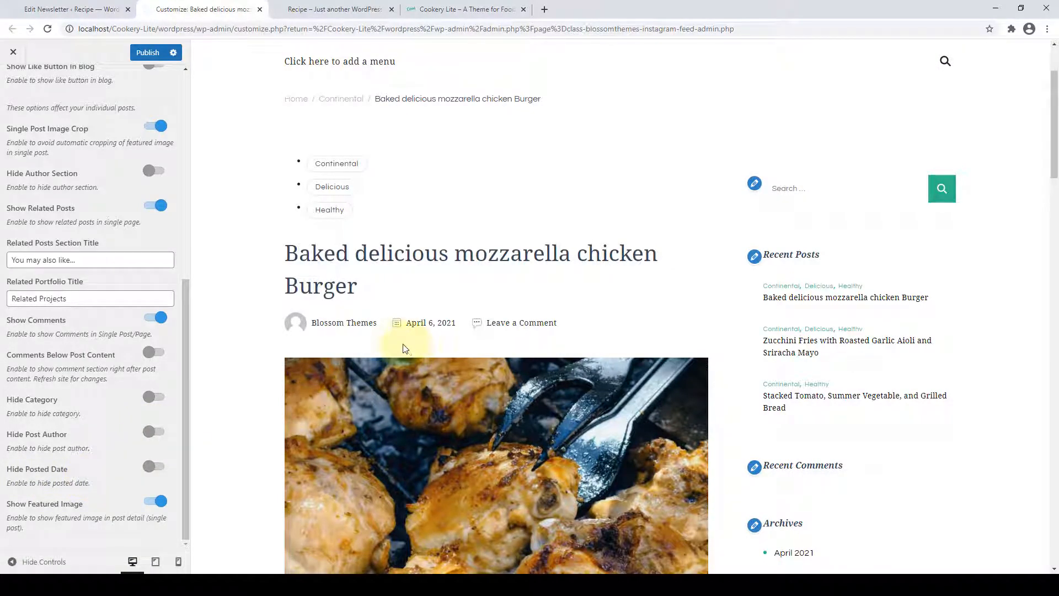
Hide and then re-show the posted date and the featured image on the post.
left_click(150, 468)
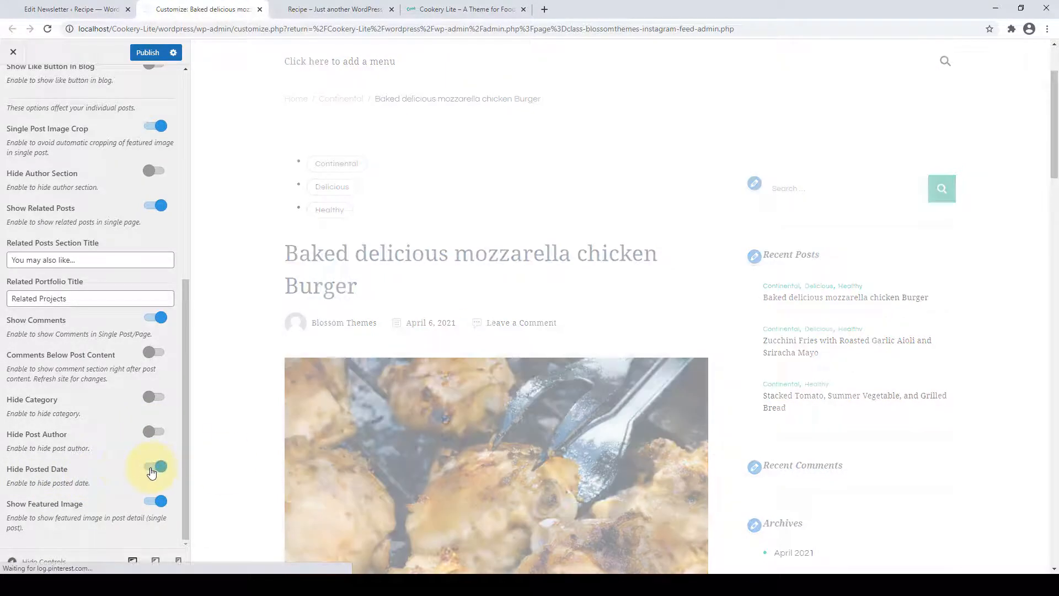
left_click(152, 471)
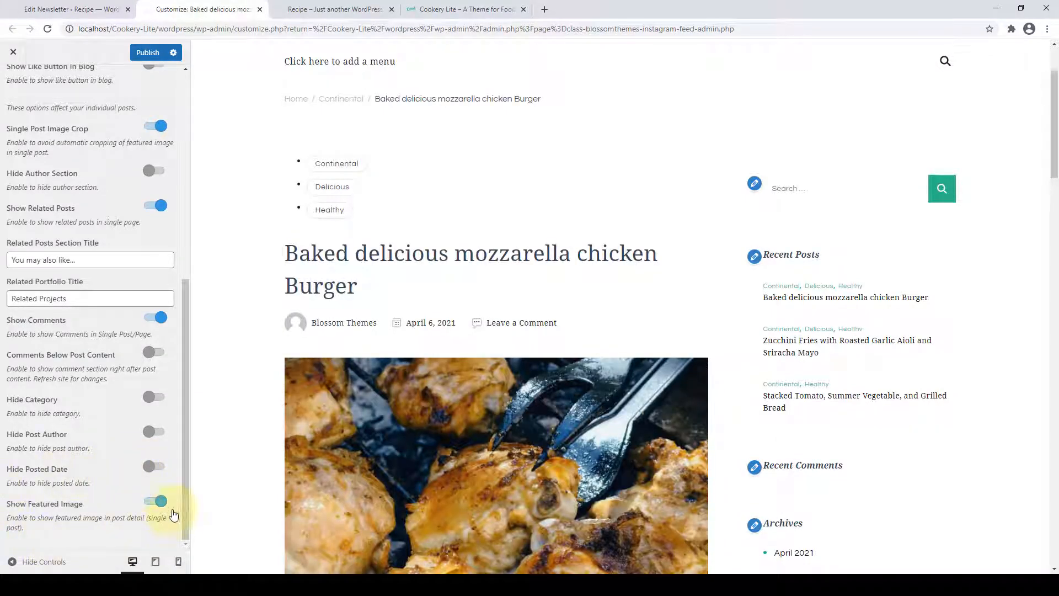
scroll(316, 435, "down", 1)
scroll(317, 435, "down", 3)
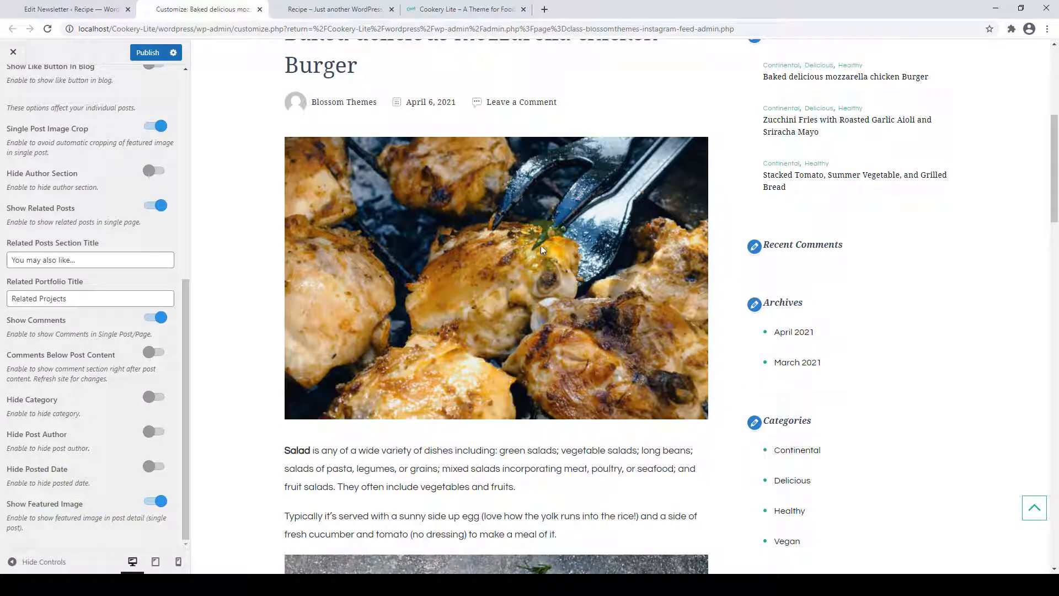
left_click(157, 503)
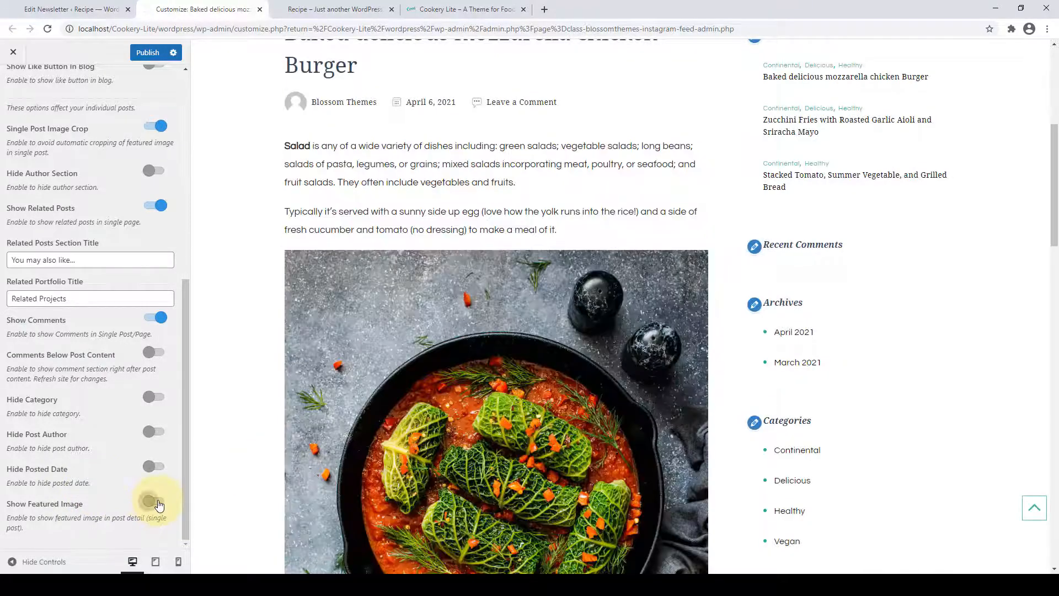
left_click(158, 503)
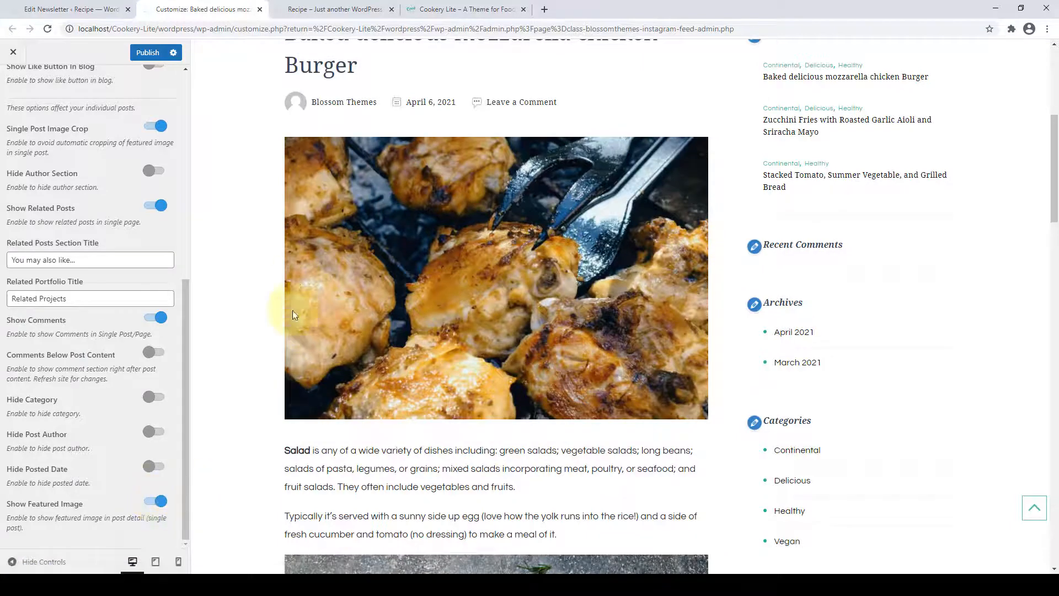
Publish the Posts(Blog) & Pages customizer changes, then return to General Settings.
scroll(132, 325, "up", 6)
scroll(141, 308, "up", 1)
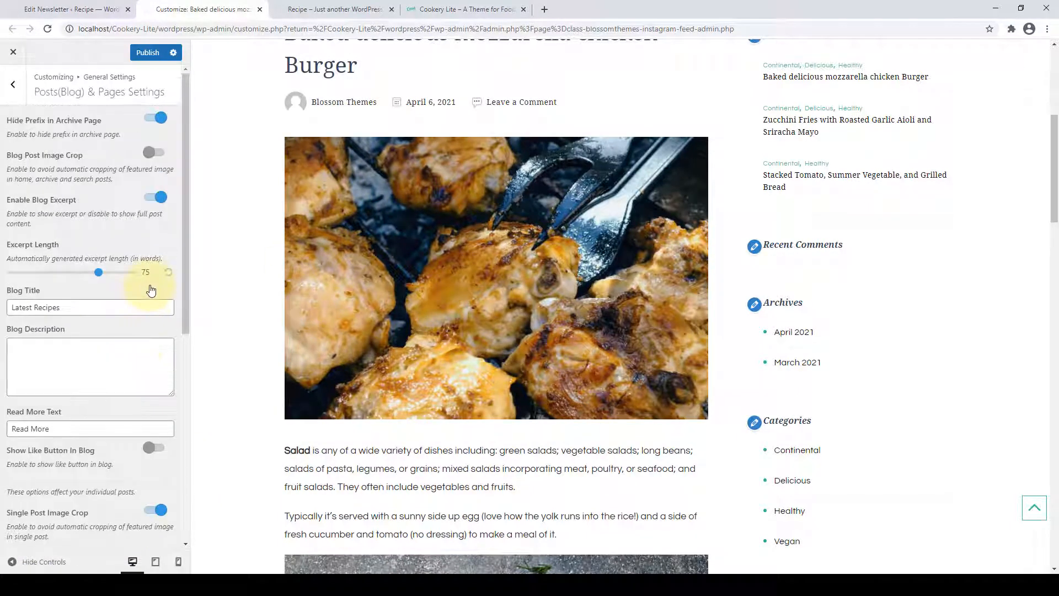
scroll(149, 248, "down", 2)
scroll(147, 127, "up", 2)
left_click(147, 52)
scroll(141, 224, "down", 7)
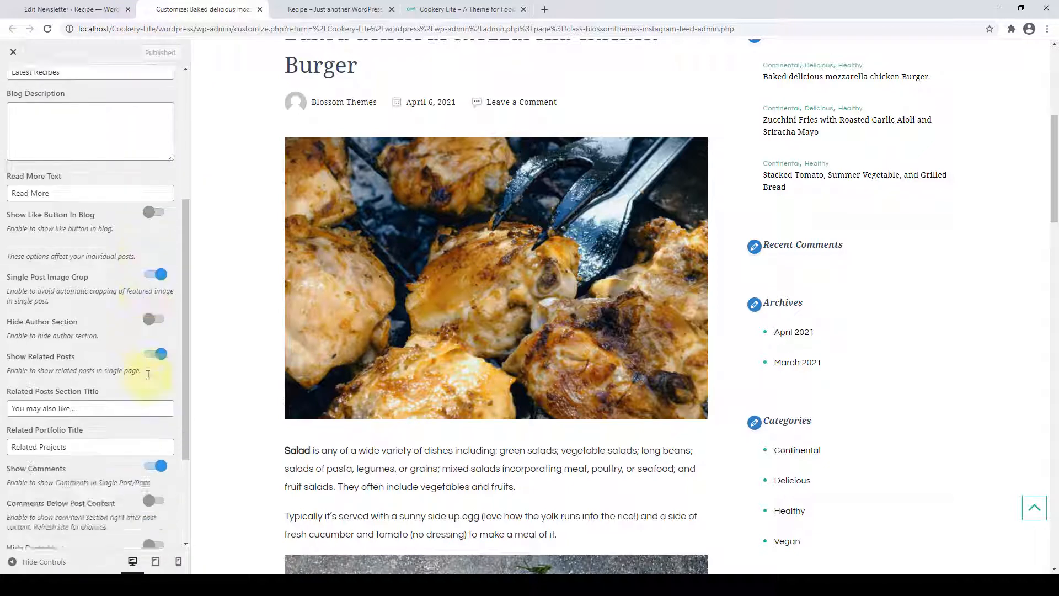
scroll(152, 417, "up", 5)
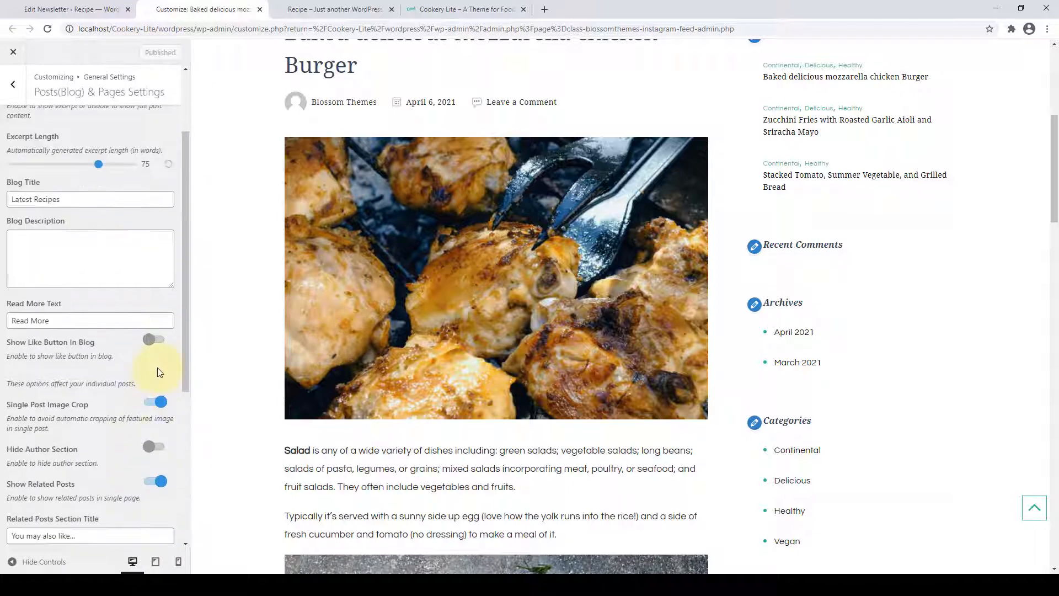
scroll(159, 372, "up", 2)
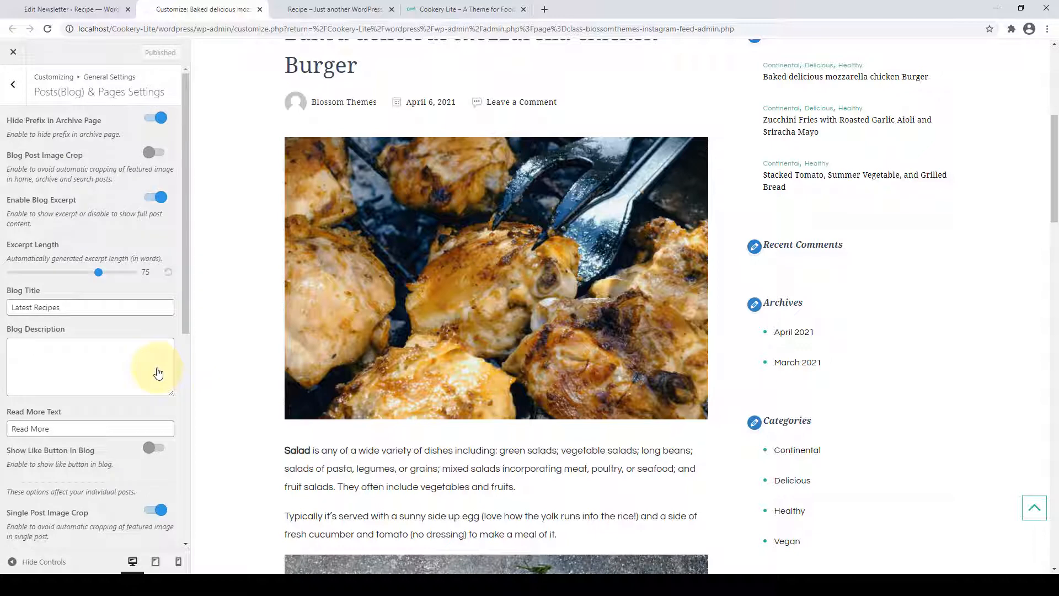
scroll(279, 314, "up", 3)
left_click(12, 82)
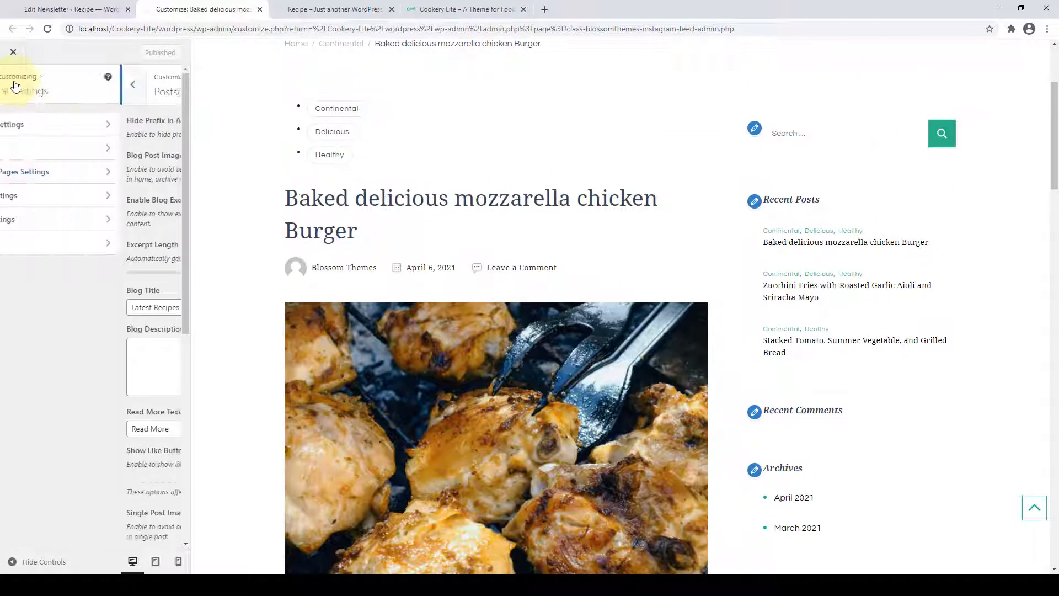
Open Newsletter Settings and show the home page preview scrolled to its newsletter section.
left_click(69, 201)
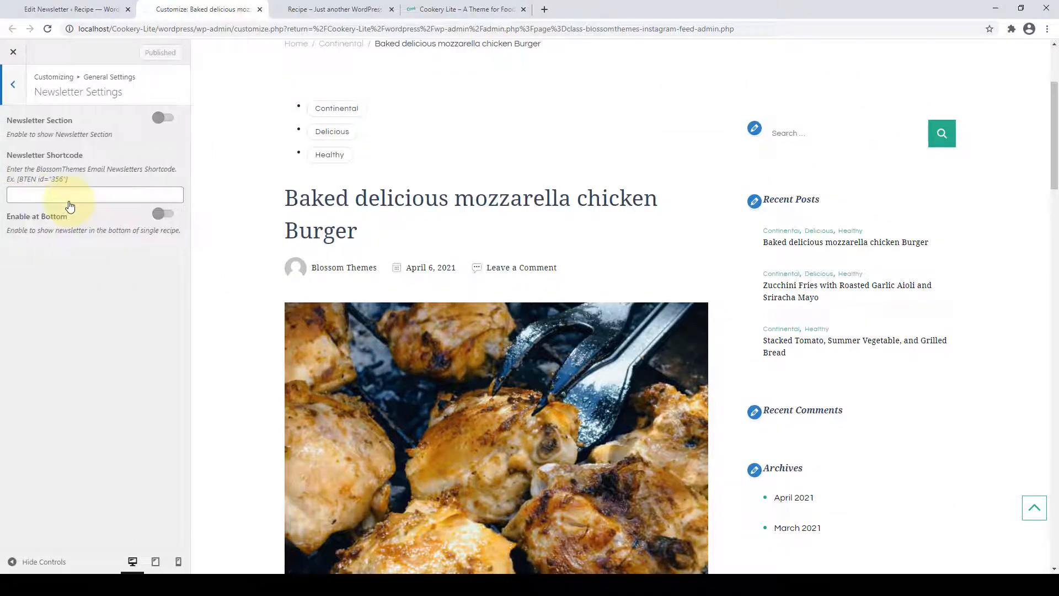
scroll(338, 236, "up", 1)
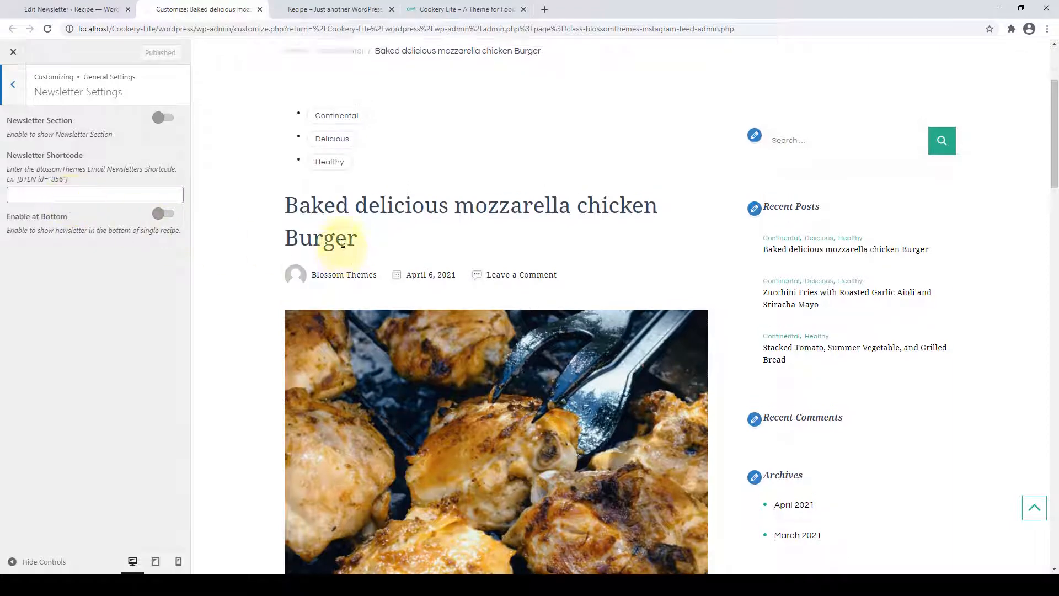
left_click(296, 101)
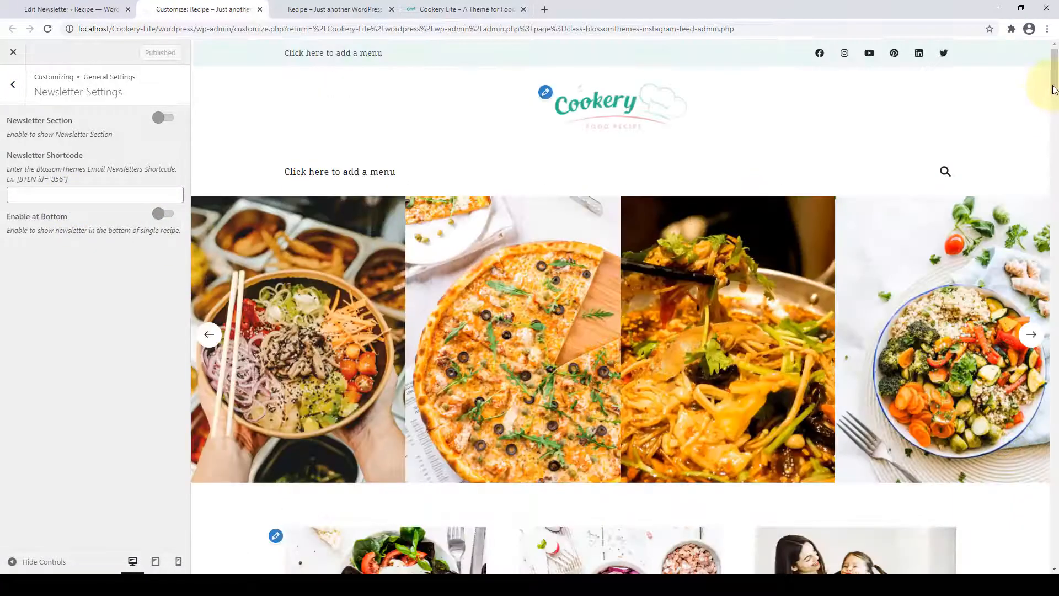
left_click_drag(1052, 83, 1052, 552)
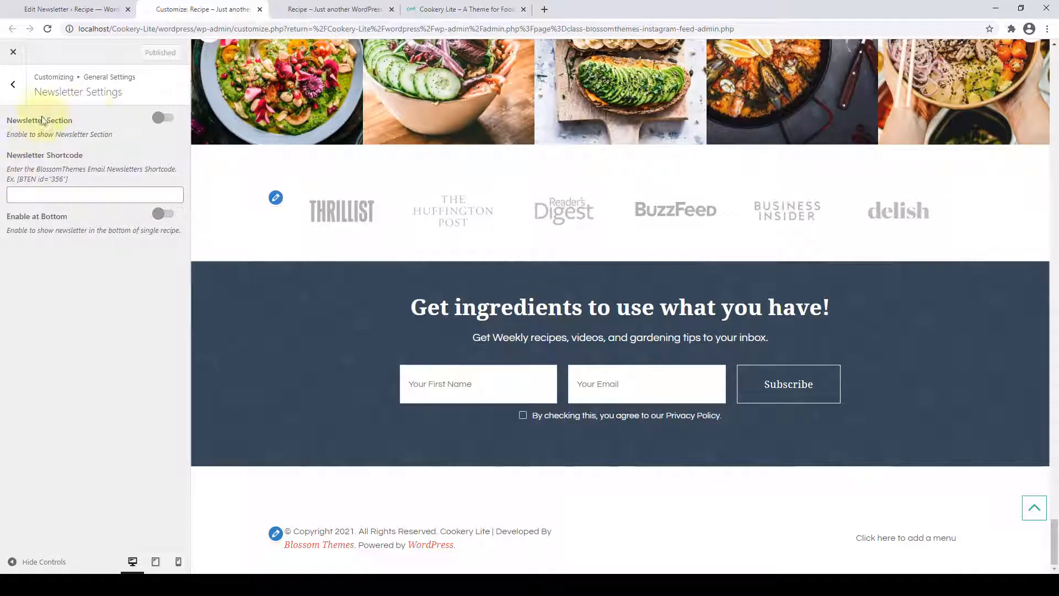
Start a new Email Newsletter titled 'Get all of my best recipes for FREE!'.
left_click(44, 12)
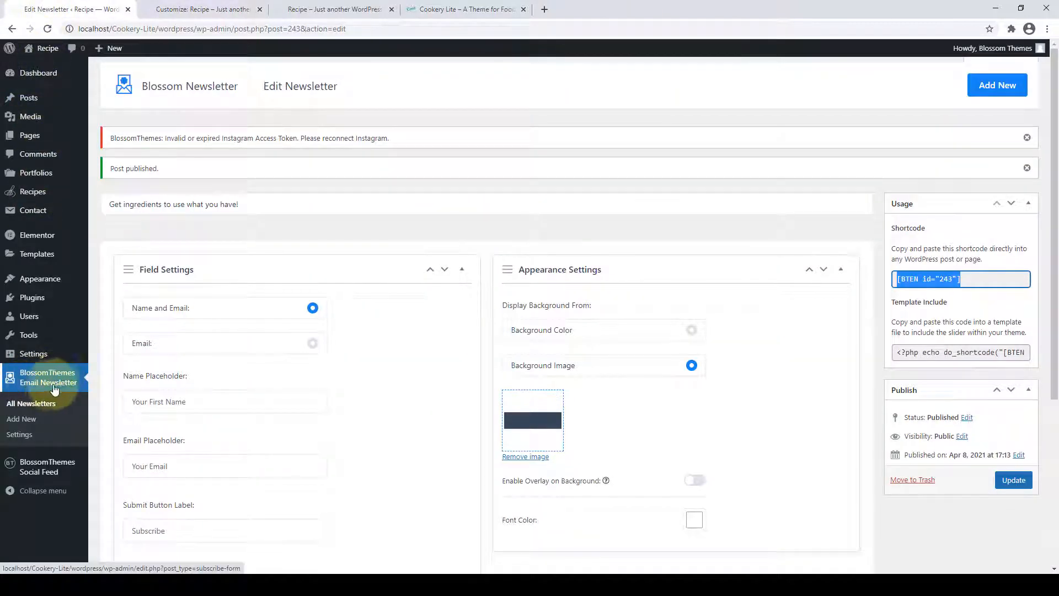
left_click(36, 424)
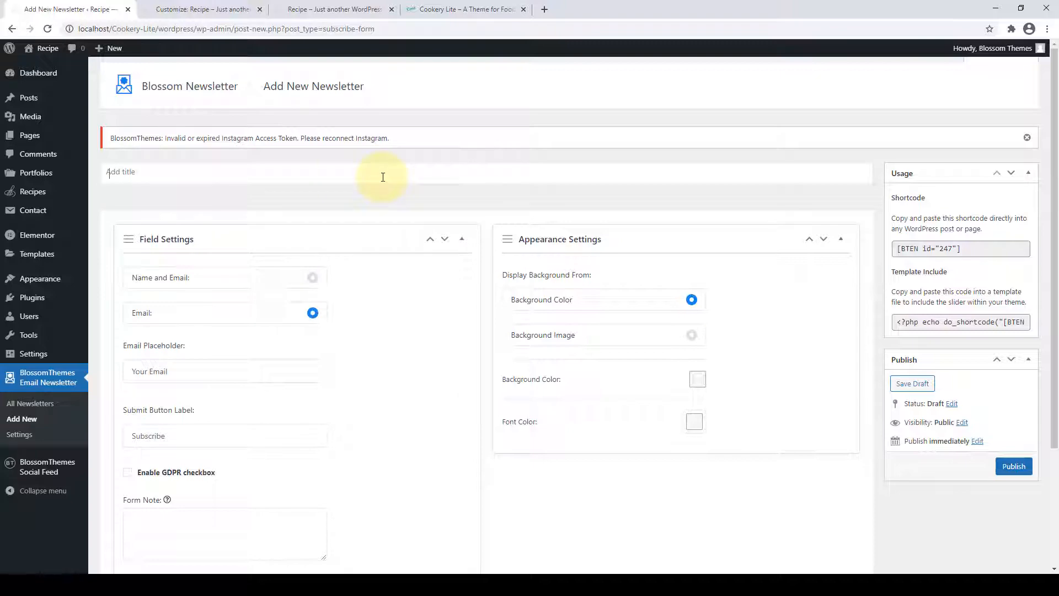
scroll(288, 407, "down", 3)
scroll(612, 274, "up", 3)
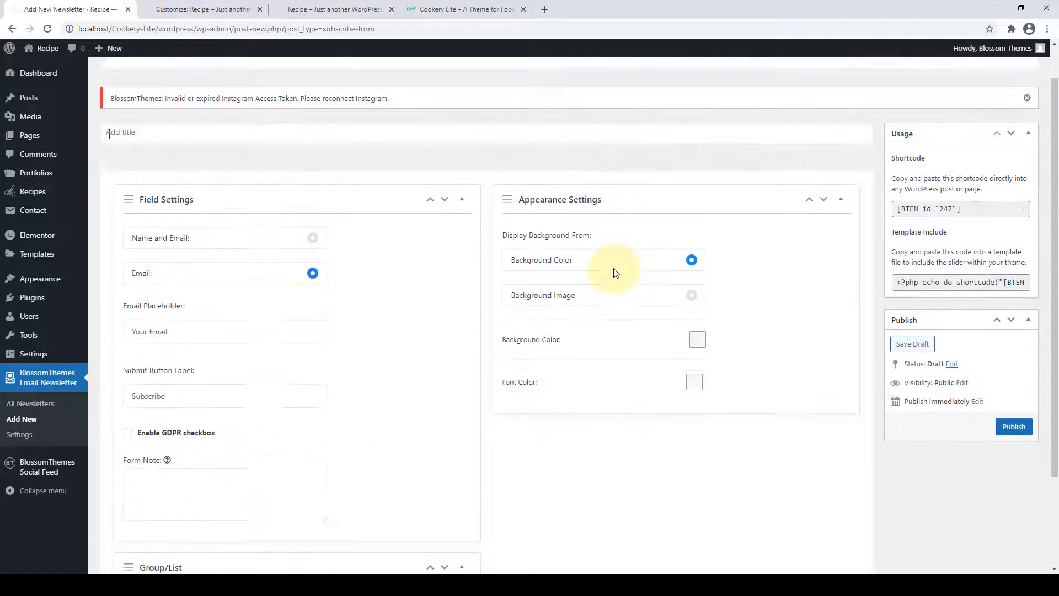
right_click(209, 176)
left_click(239, 266)
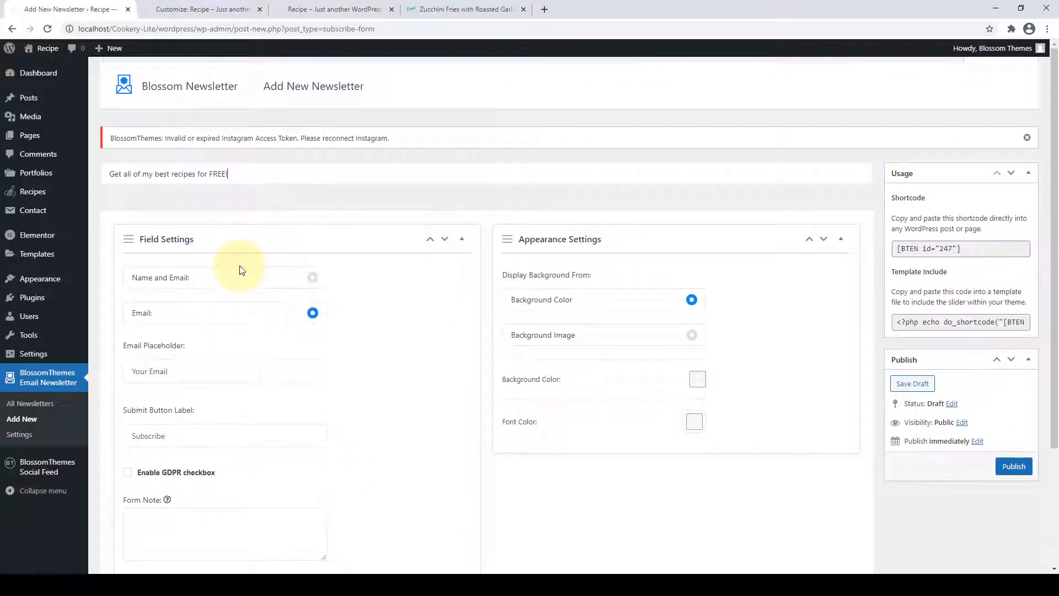
Collect Name and Email, enable the GDPR checkbox, paste the eCookbook form note, choose Background Image.
scroll(239, 270, "down", 2)
left_click(312, 166)
scroll(218, 189, "up", 1)
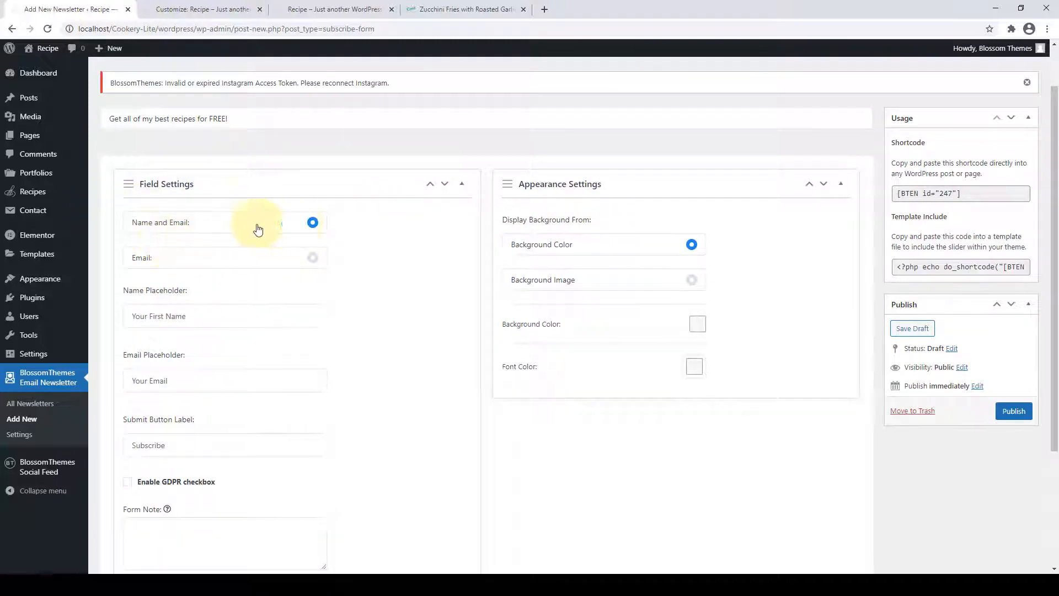
scroll(185, 244, "down", 3)
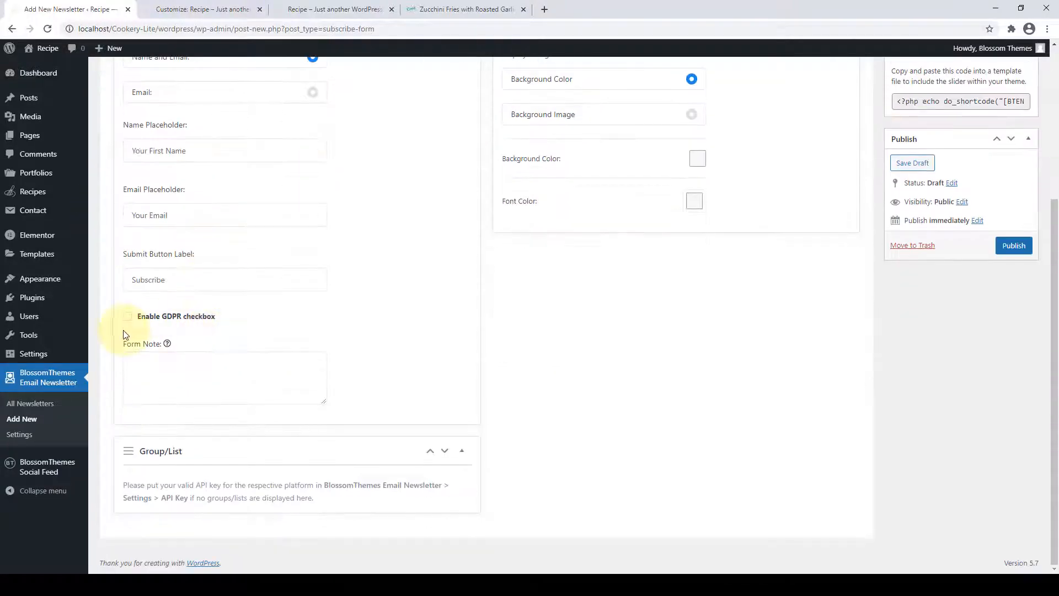
left_click(128, 317)
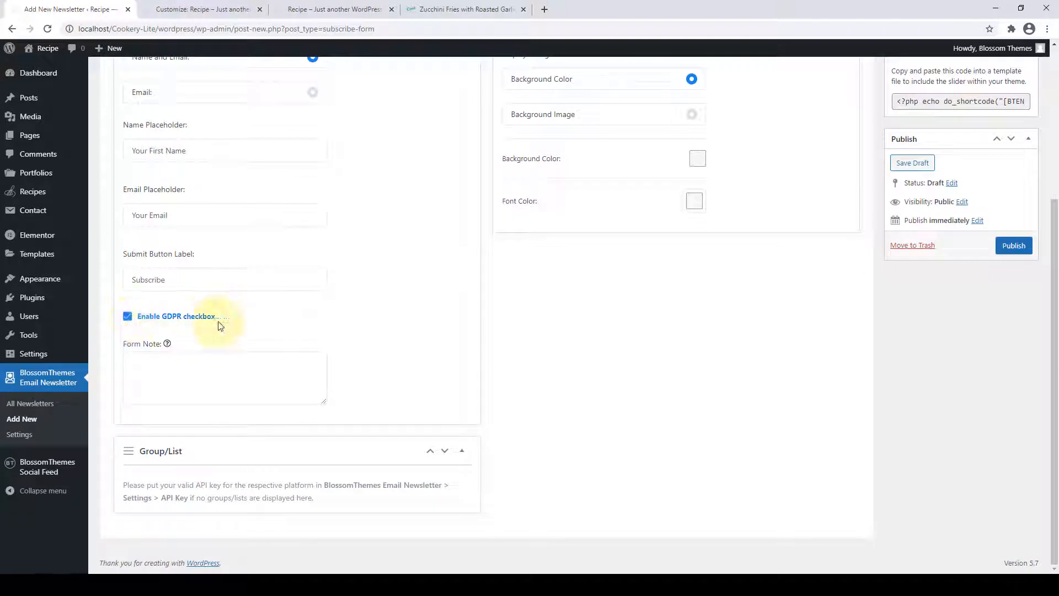
left_click(201, 369)
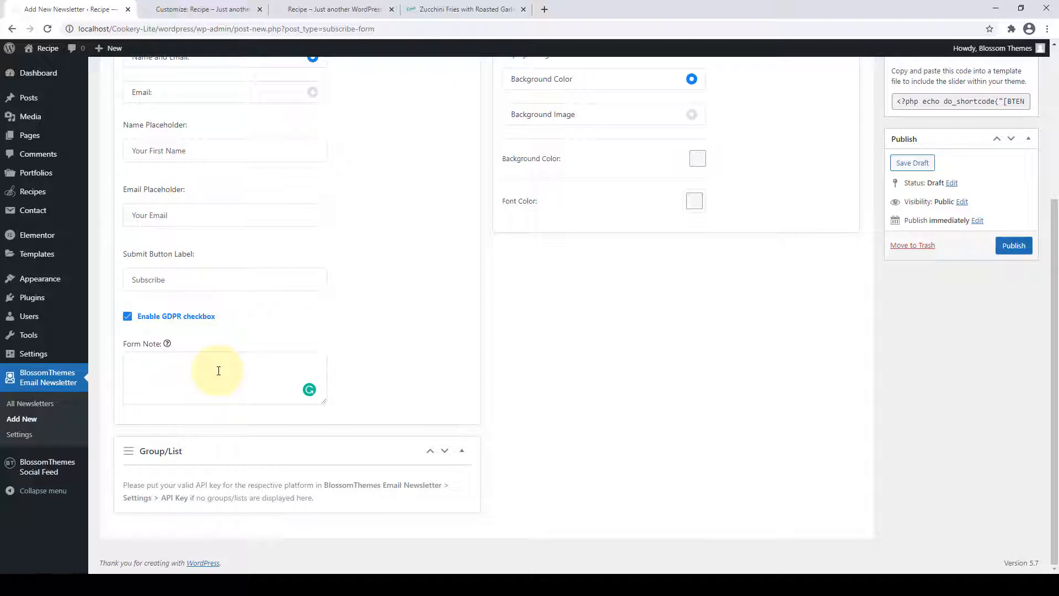
right_click(218, 370)
left_click(263, 461)
scroll(259, 448, "up", 2)
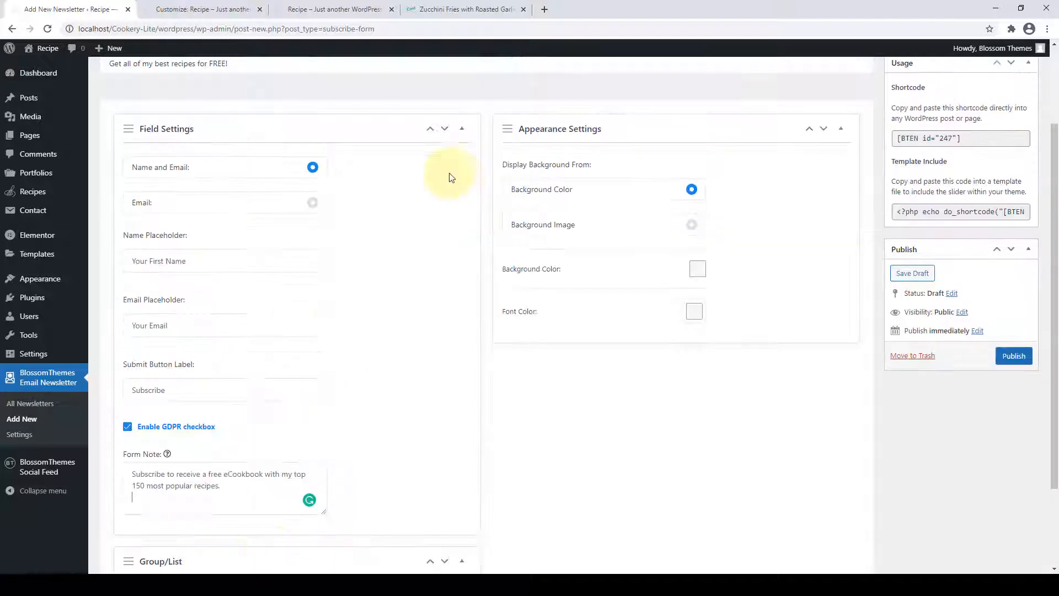
left_click(695, 229)
Set the dark blue banner image from the media library as the form background.
scroll(590, 240, "down", 1)
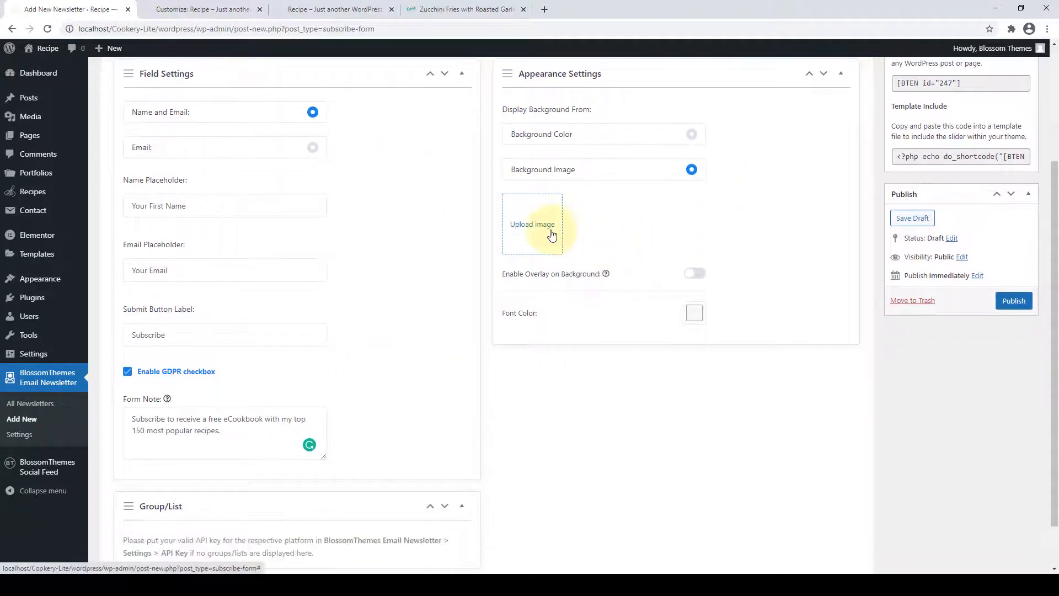
left_click(552, 235)
left_click(44, 211)
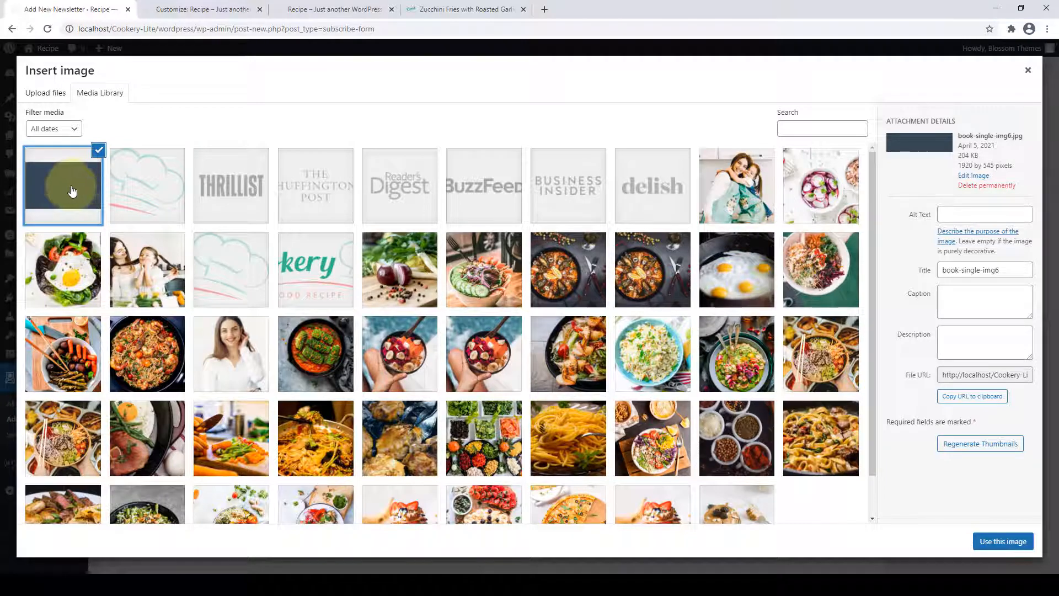
left_click(992, 545)
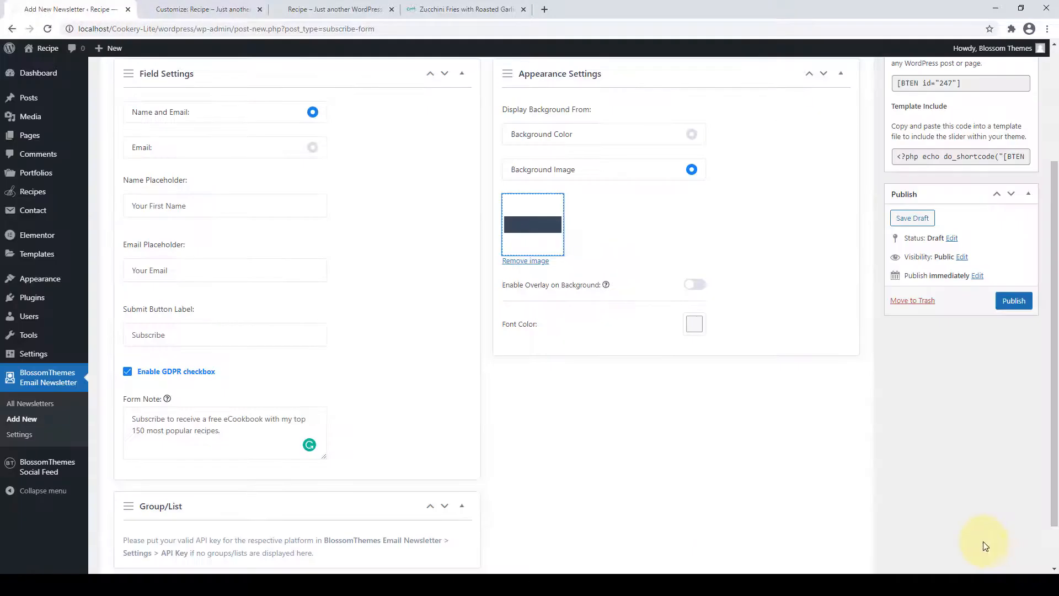
Try a light cyan Background Color, then switch the form back to Background Image.
left_click(691, 134)
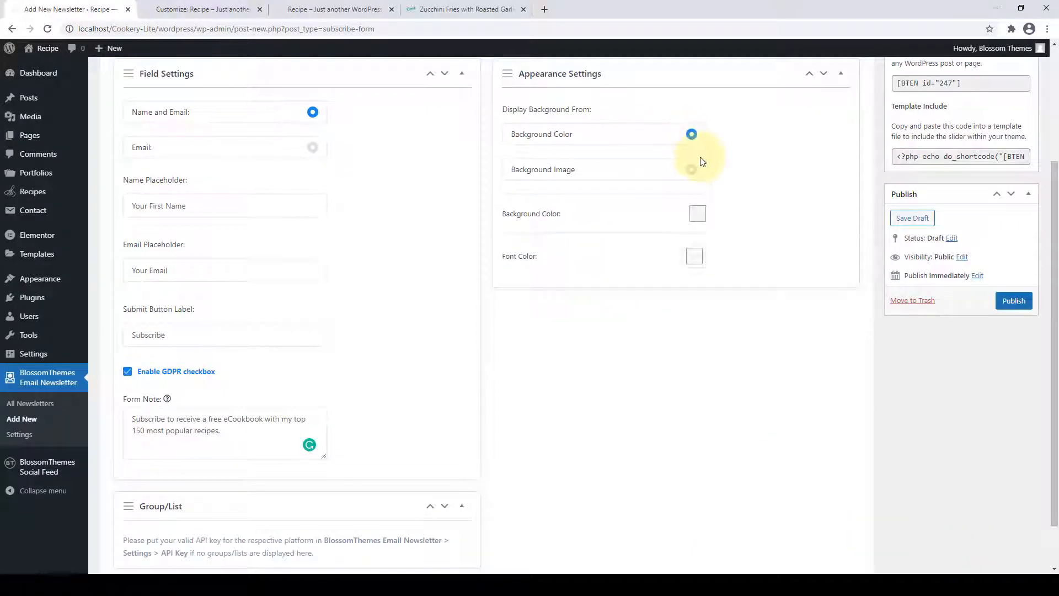
left_click(698, 217)
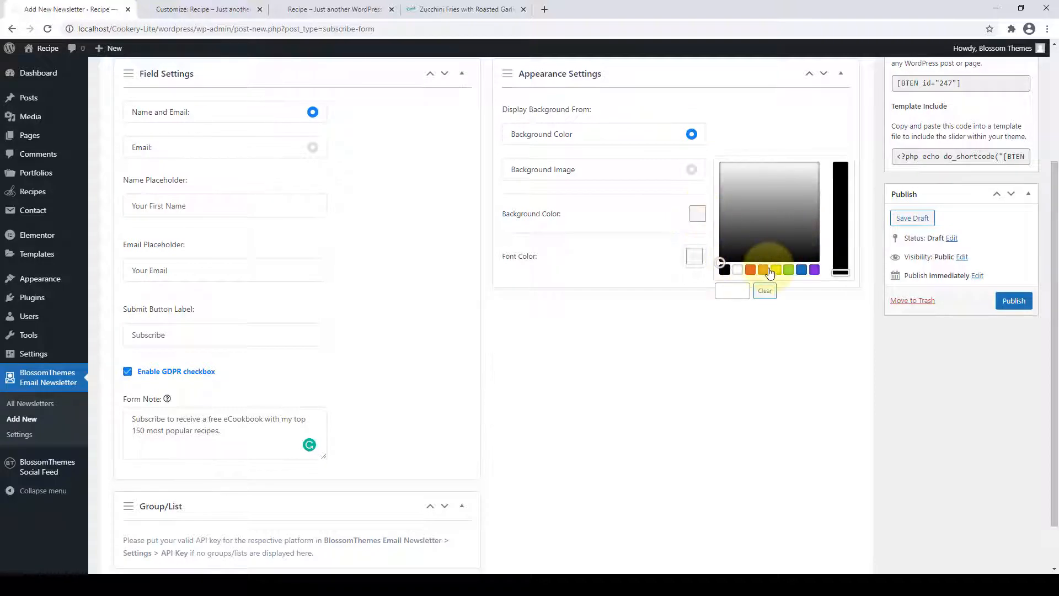
left_click(787, 270)
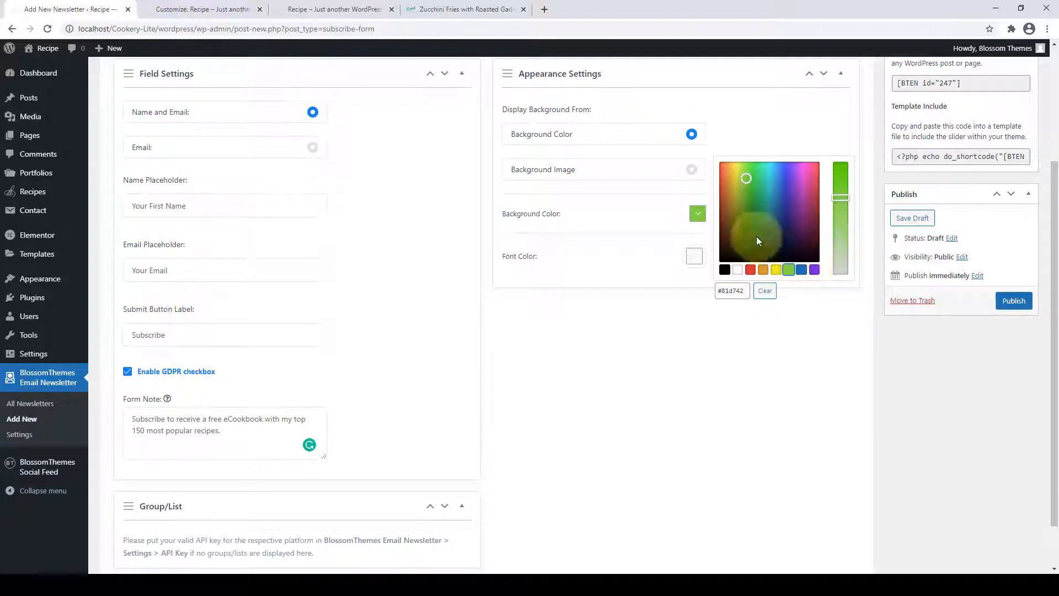
left_click_drag(744, 181, 771, 178)
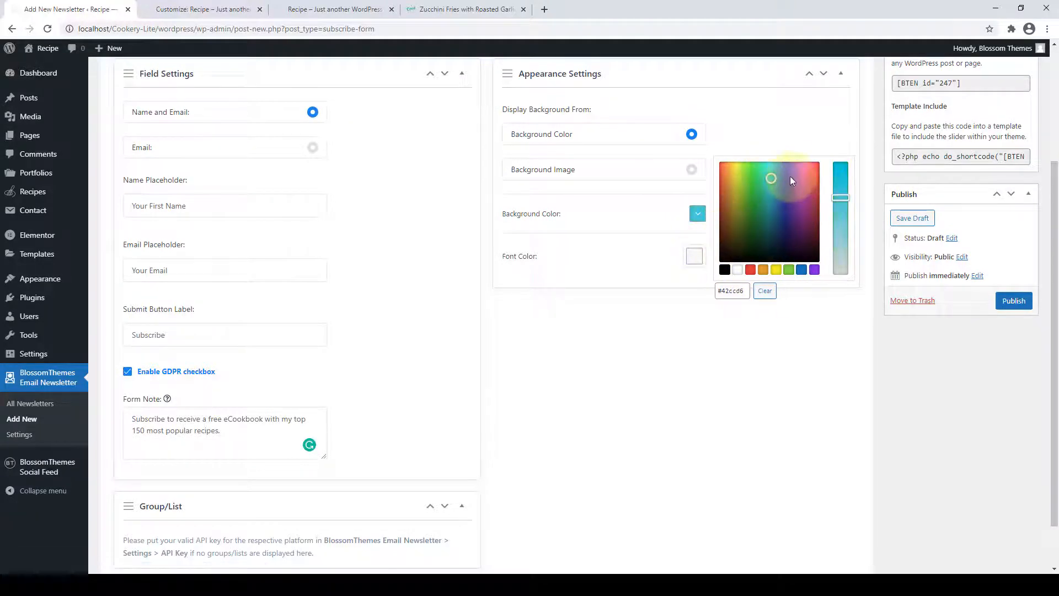
left_click_drag(844, 196, 842, 233)
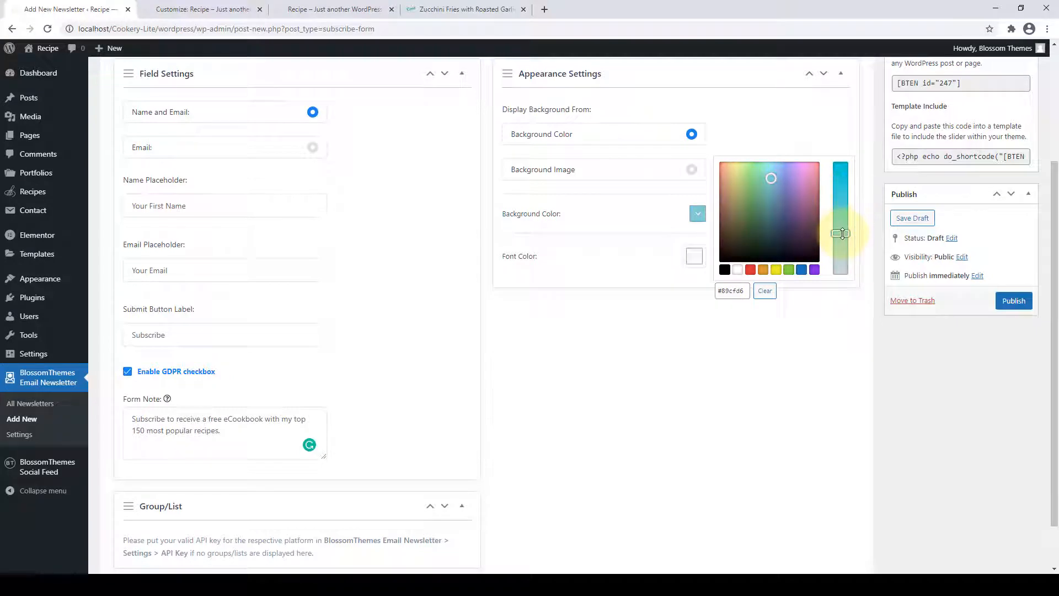
left_click(700, 287)
left_click(691, 170)
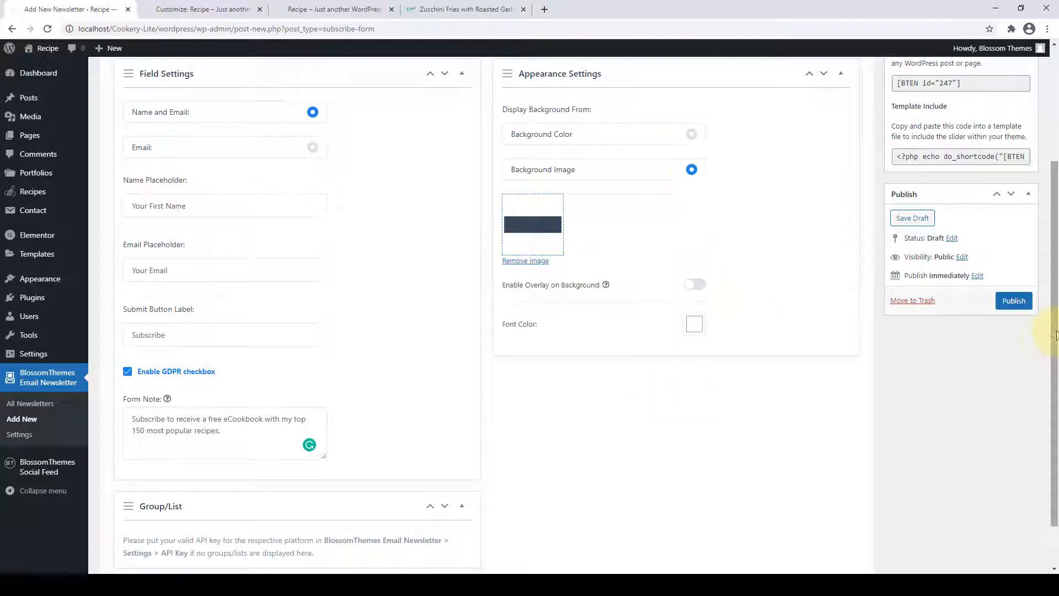
Publish the newsletter form and copy its shortcode [BTEN id="247"].
left_click(1018, 303)
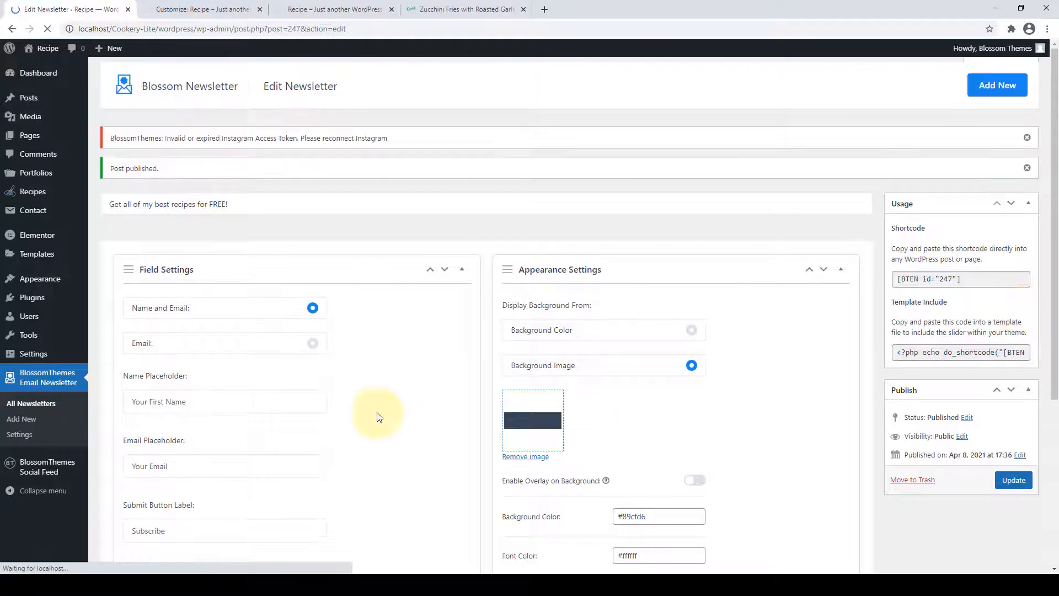
scroll(435, 408, "down", 4)
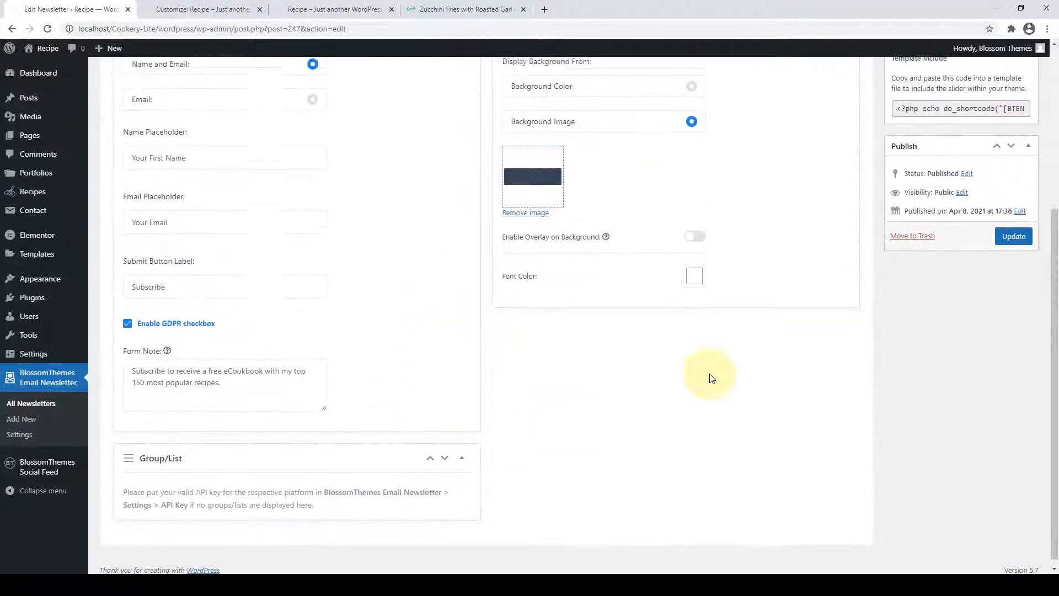
scroll(828, 331, "up", 3)
left_click(929, 194)
right_click(929, 194)
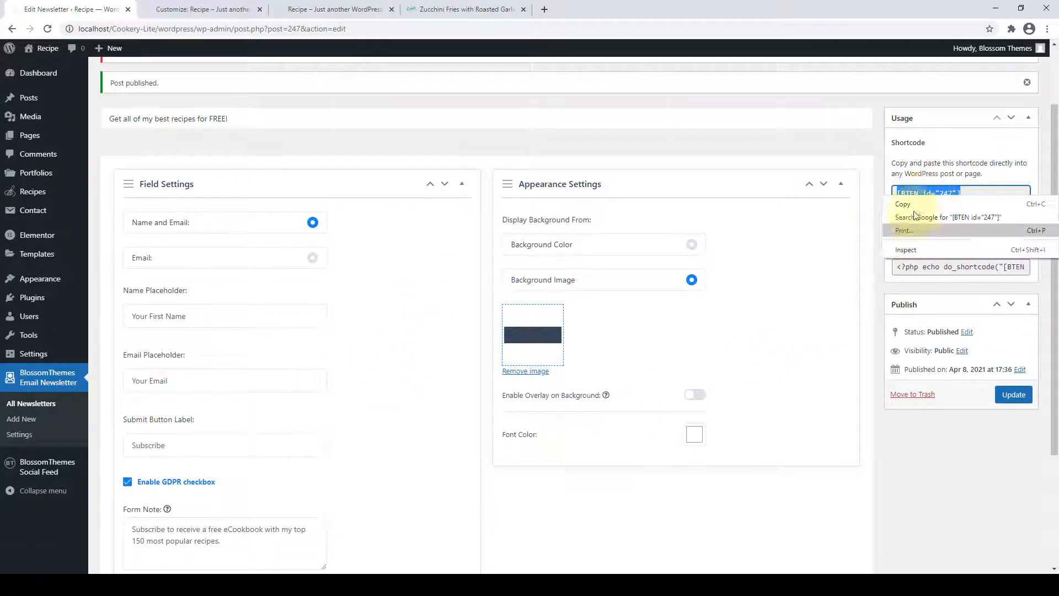
left_click(916, 201)
Back in the Customizer, preview the Green Bean Salad recipe scrolled to its end.
left_click(159, 6)
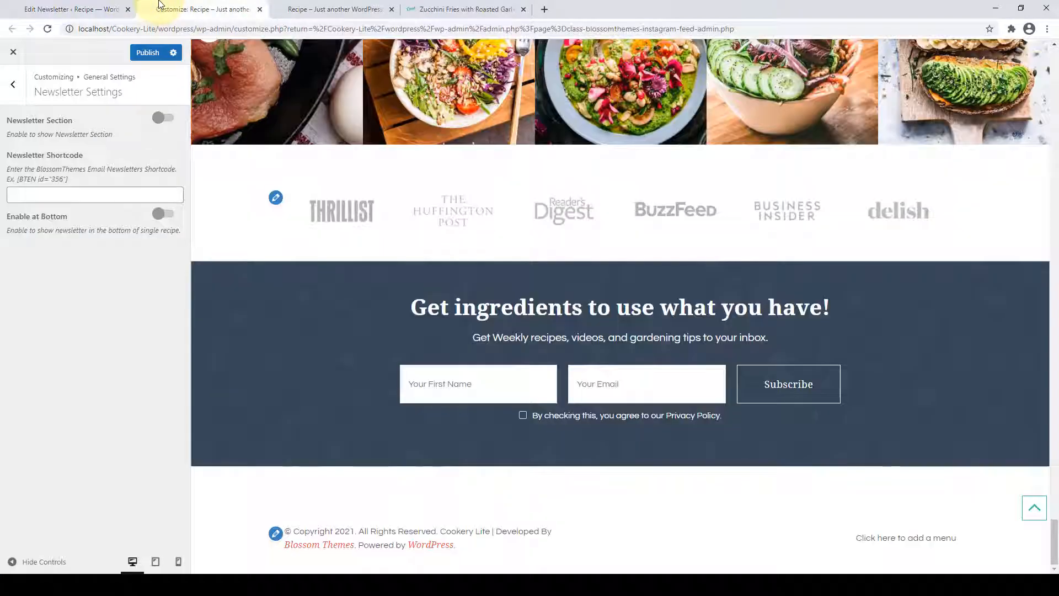
scroll(251, 132, "up", 2)
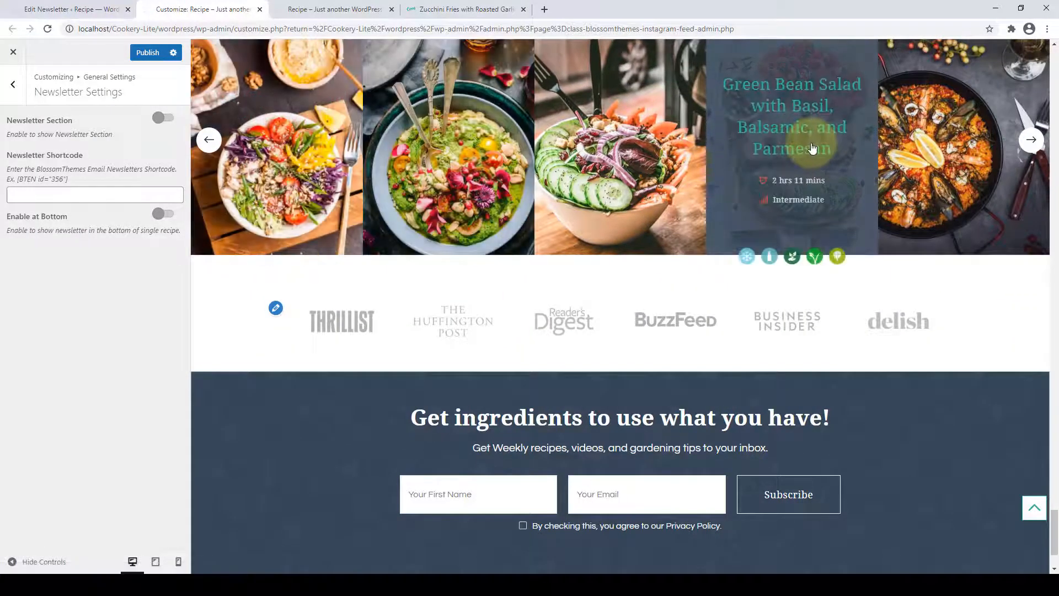
left_click(812, 148)
left_click_drag(1053, 72, 1054, 484)
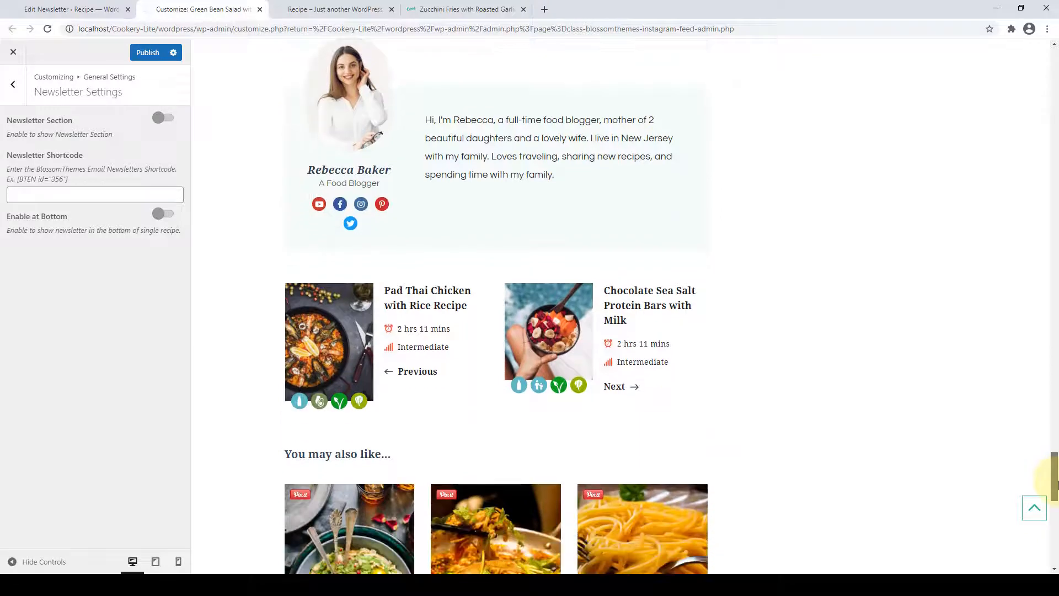
Paste [BTEN id="247"] as Newsletter Shortcode and enable Newsletter Section and Enable at Bottom.
right_click(52, 194)
left_click(79, 283)
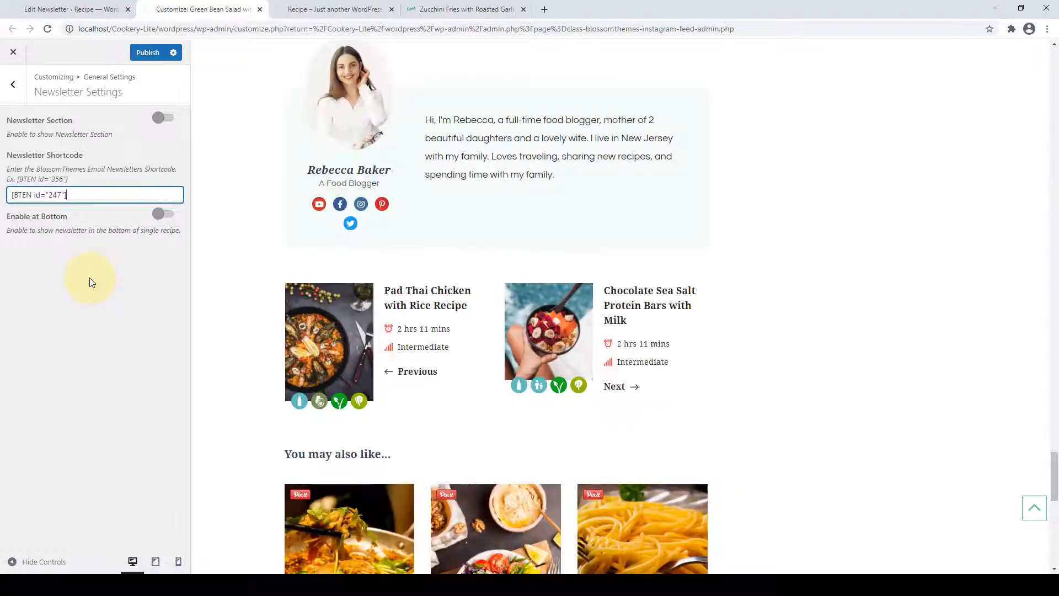
left_click(166, 118)
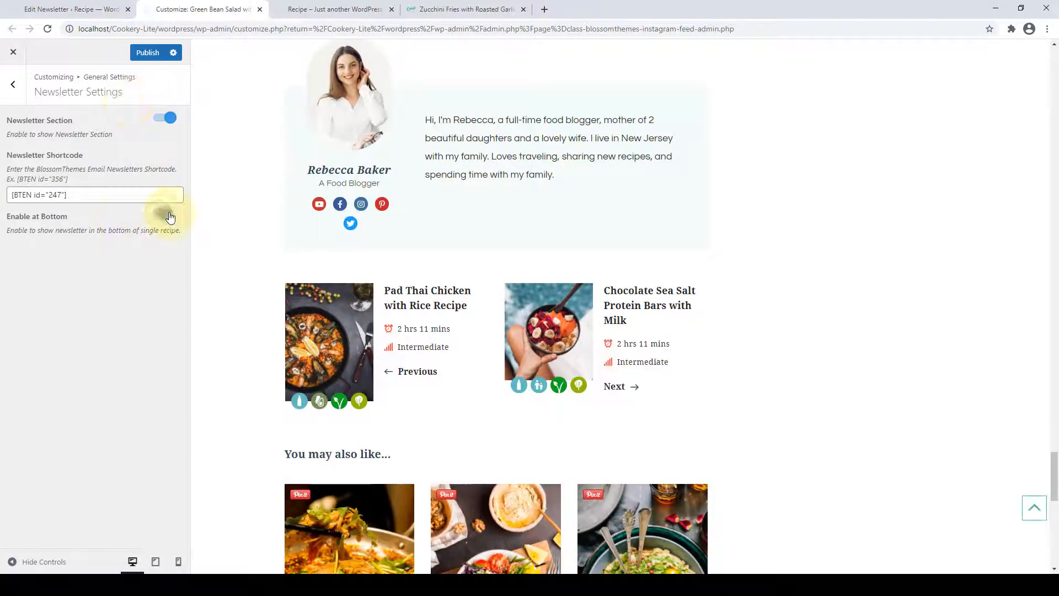
left_click(168, 215)
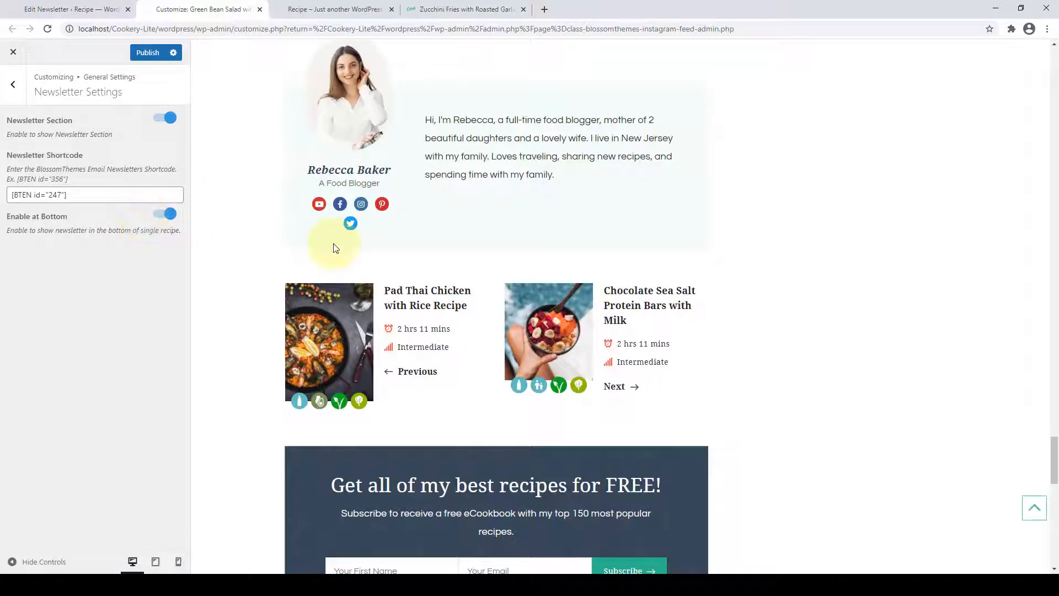
scroll(335, 247, "down", 6)
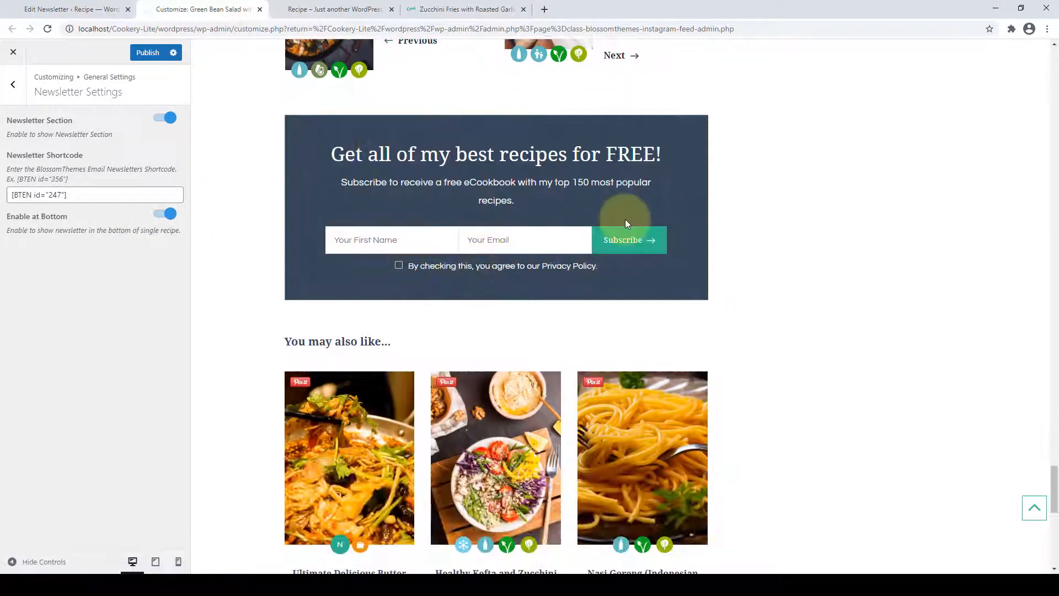
Publish the newsletter settings and open the live Baked delicious mozzarella chicken Burger post.
left_click(147, 53)
left_click(324, 6)
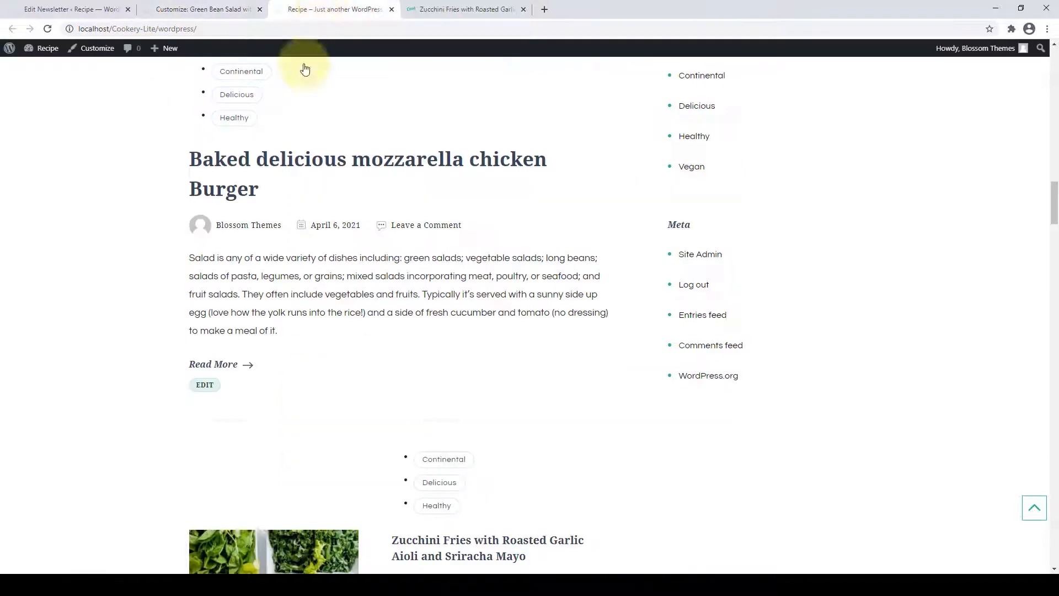
left_click(215, 161)
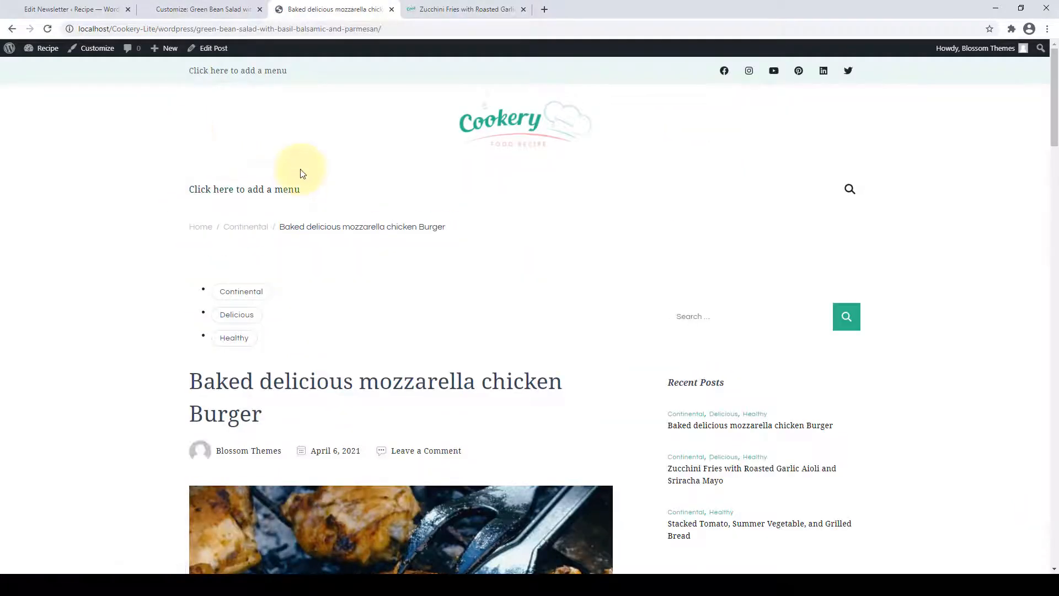
Check the subscribe box near the post's end, then return to the Customizer.
left_click_drag(1053, 99, 1054, 406)
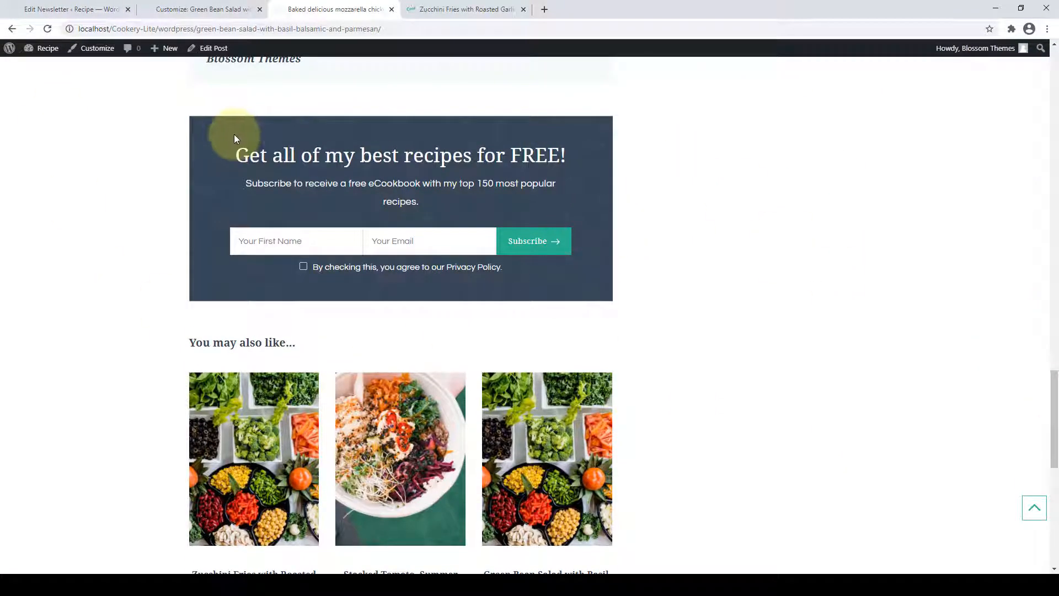
scroll(461, 175, "up", 4)
scroll(461, 174, "down", 4)
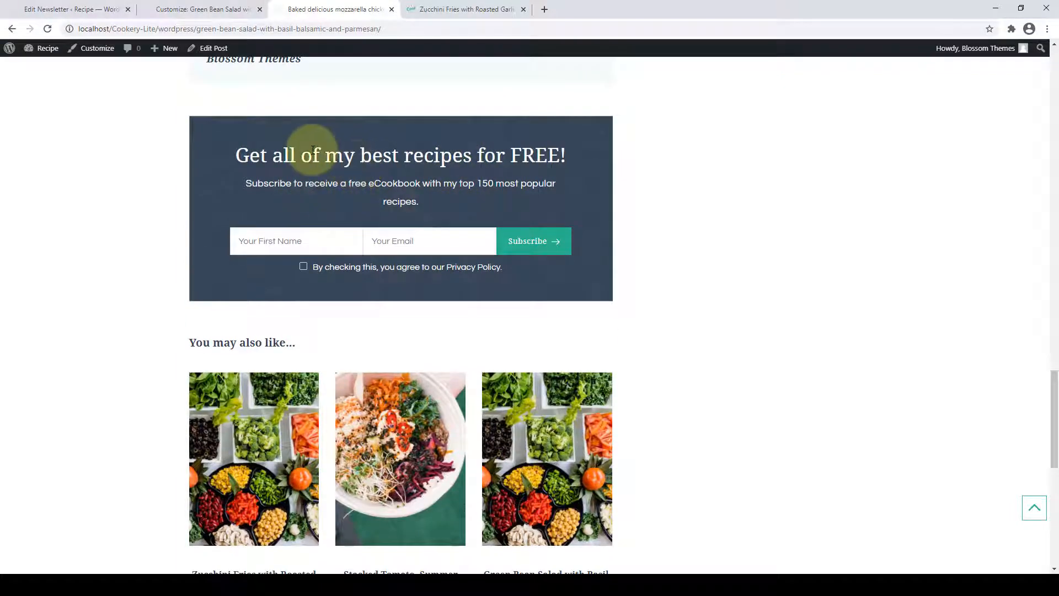
left_click(1035, 508)
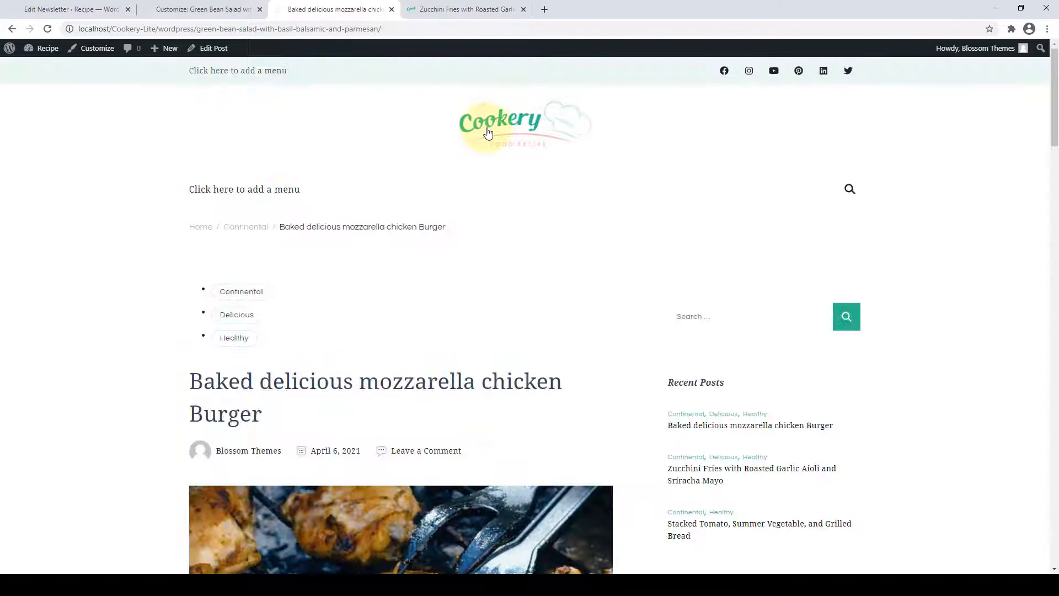
left_click(487, 134)
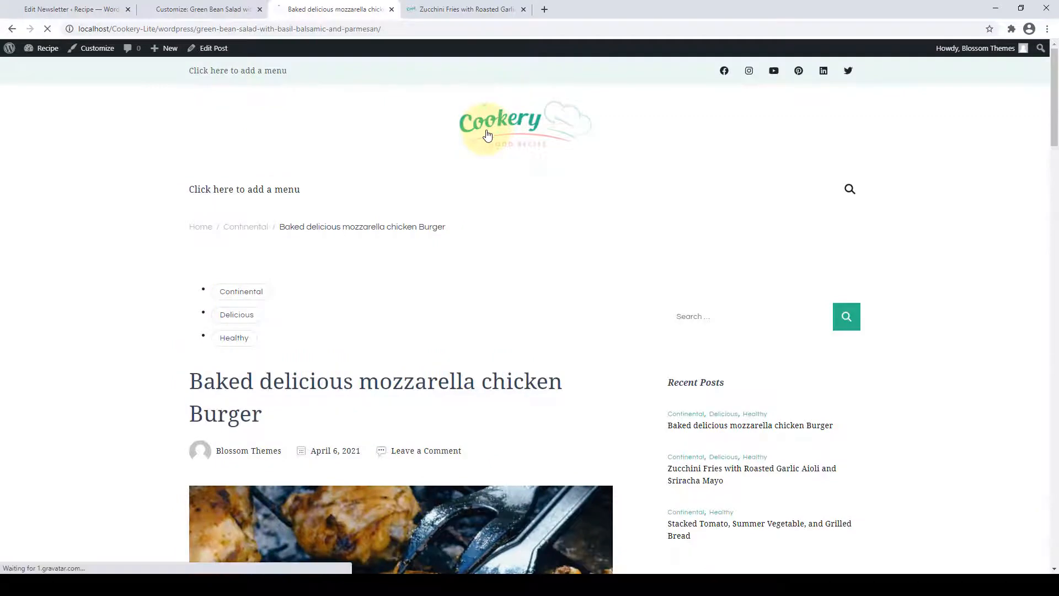
left_click(206, 10)
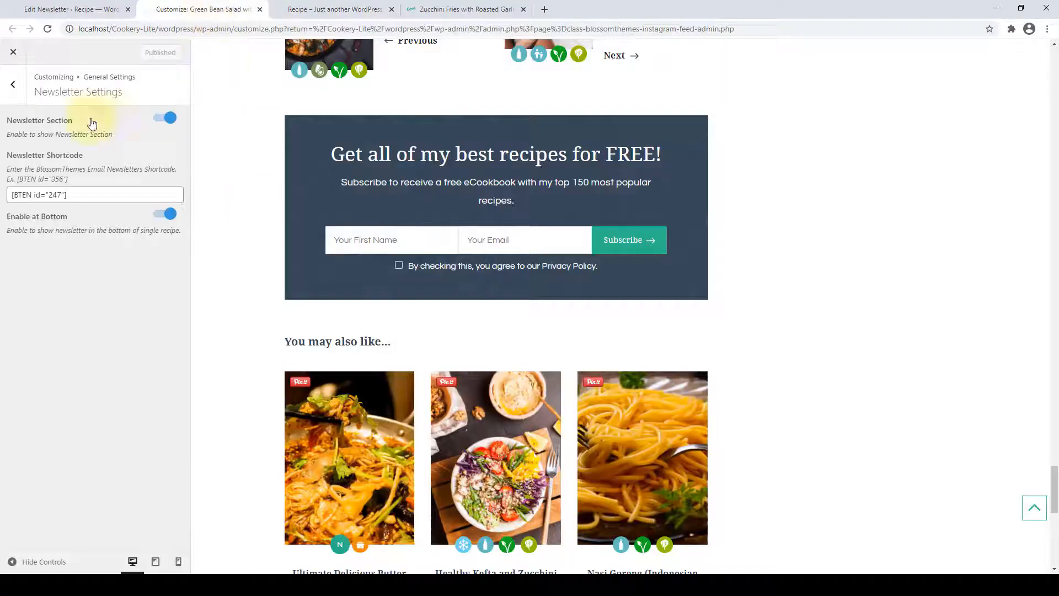
From Instagram Settings, reach the Social Feed plugin page and start Connect with Instagram.
left_click(13, 84)
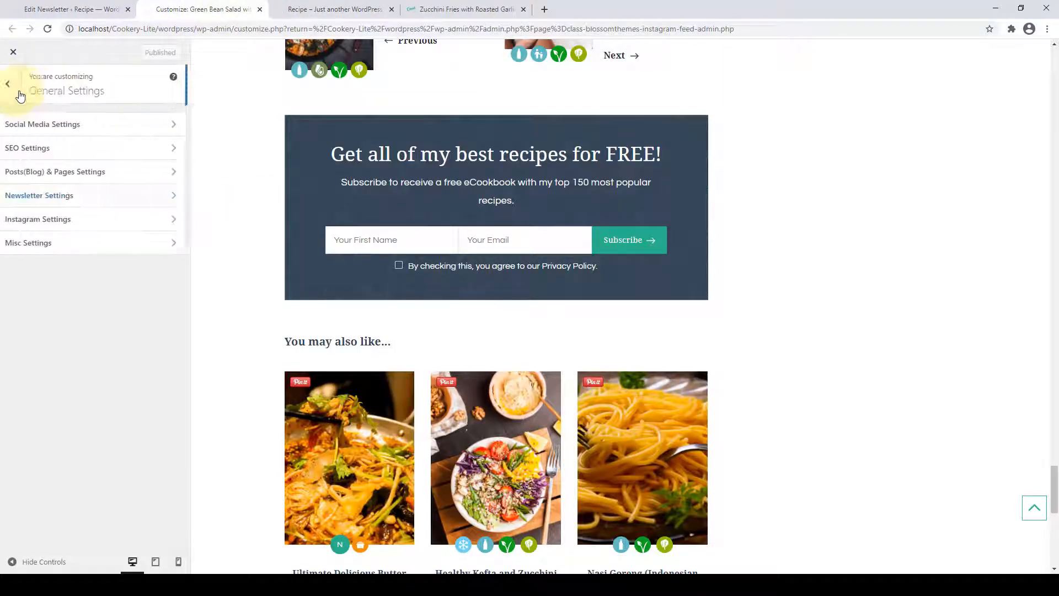
left_click(53, 216)
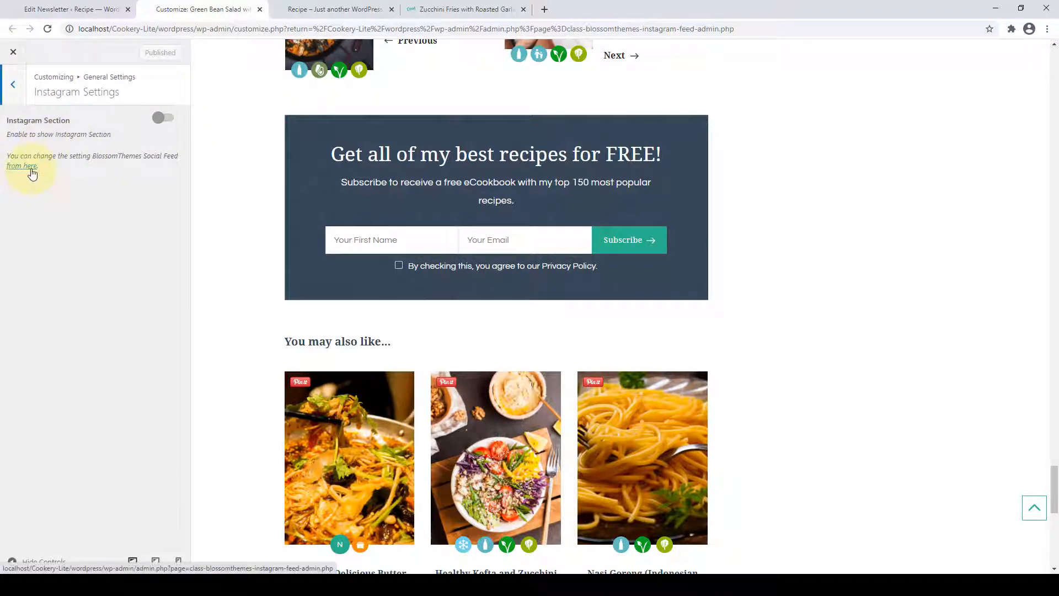
left_click(29, 166)
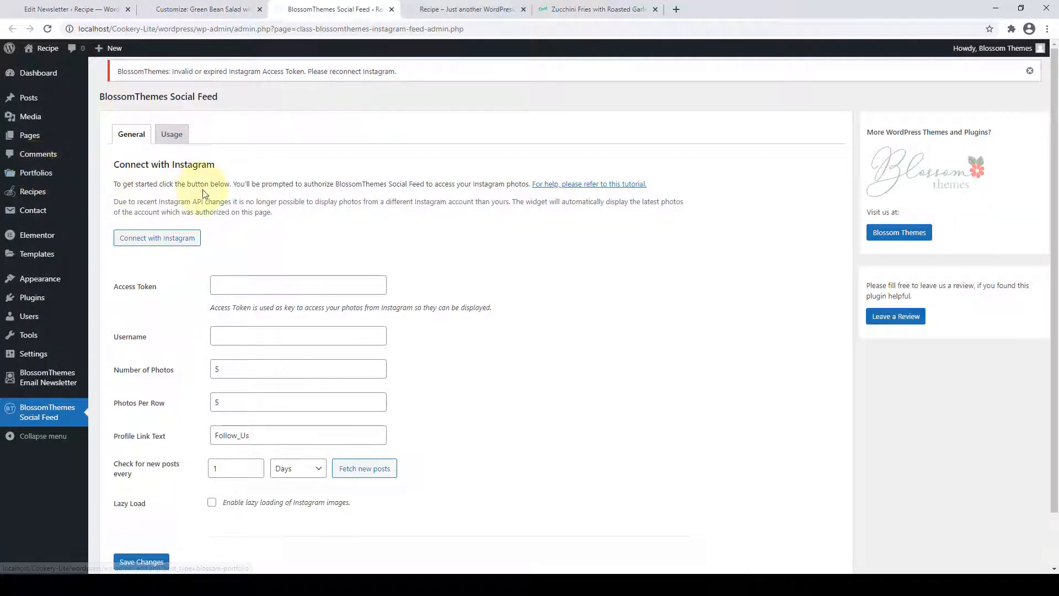
scroll(260, 331, "down", 1)
scroll(289, 321, "up", 1)
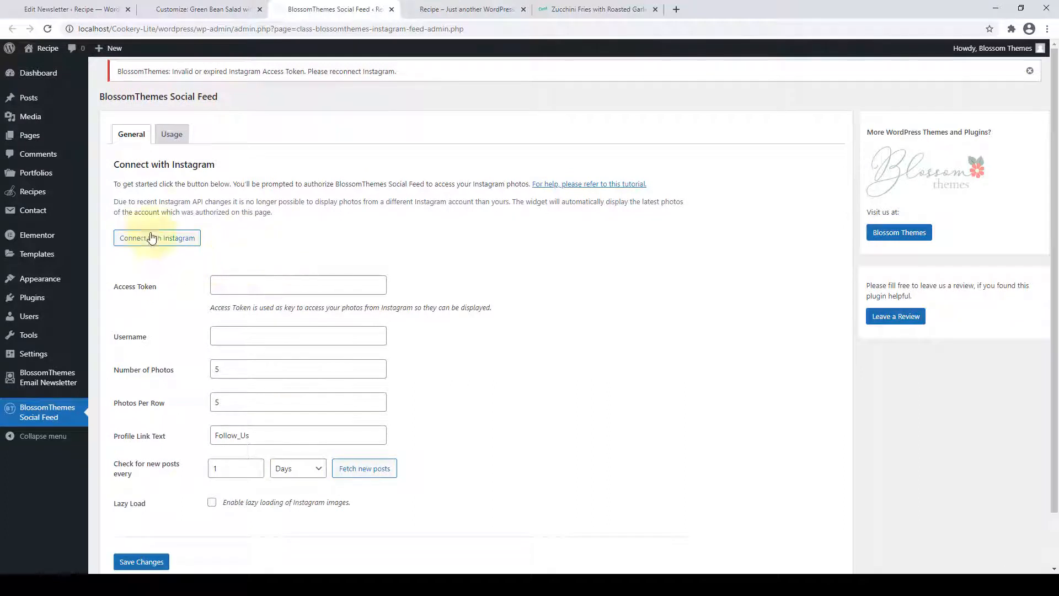
left_click(167, 246)
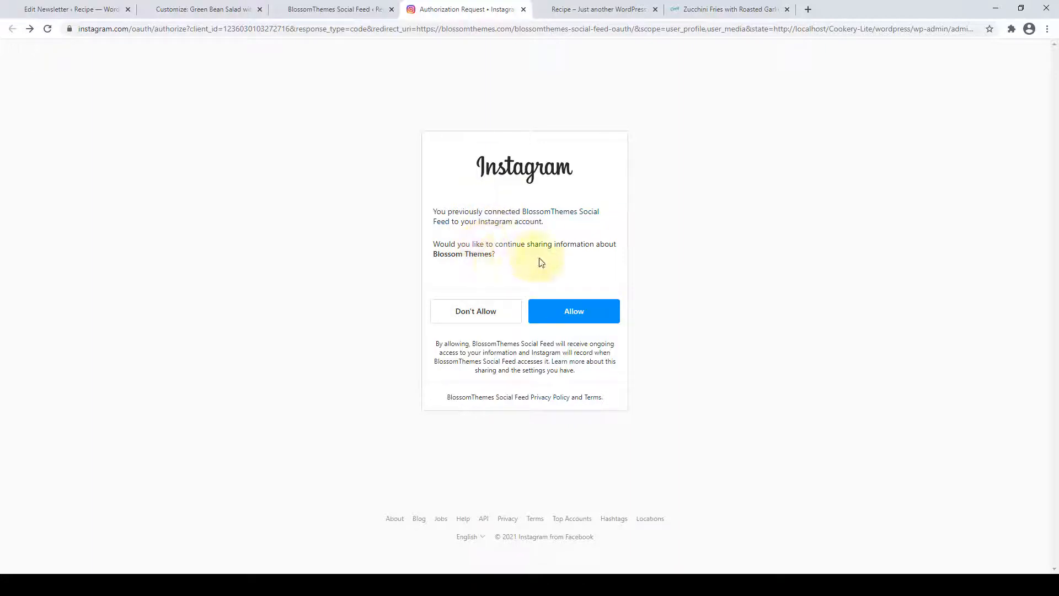
Allow BlossomThemes Social Feed on Instagram and save its access token and username.
left_click(589, 318)
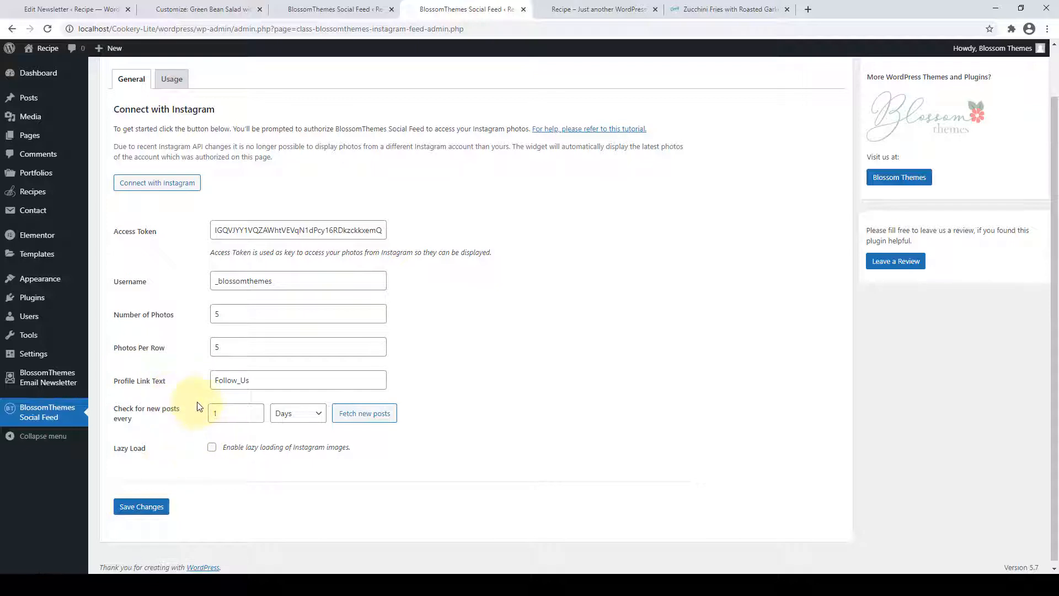
left_click(156, 508)
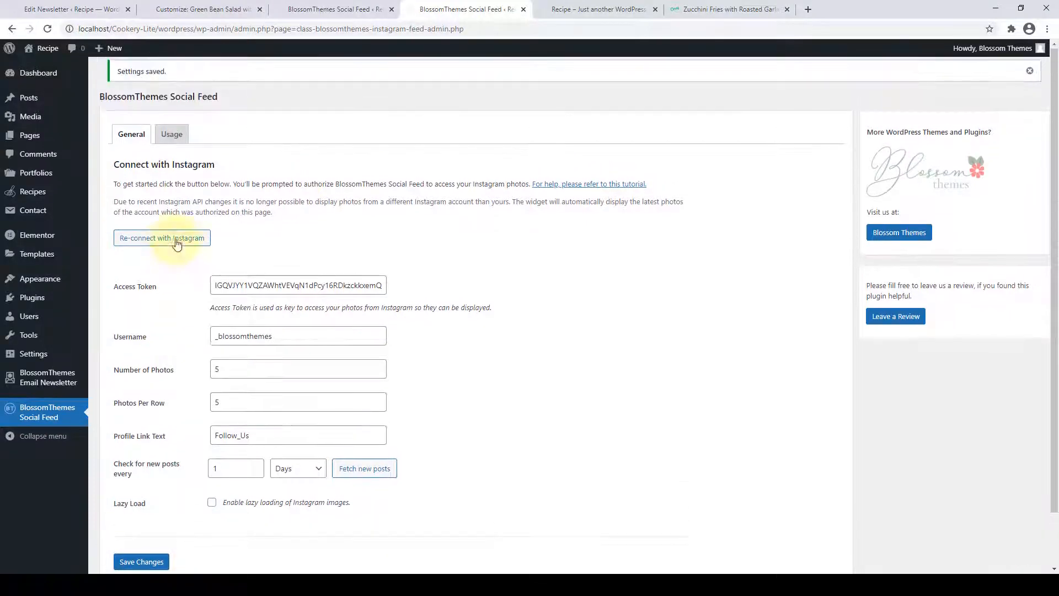
scroll(171, 246, "up", 1)
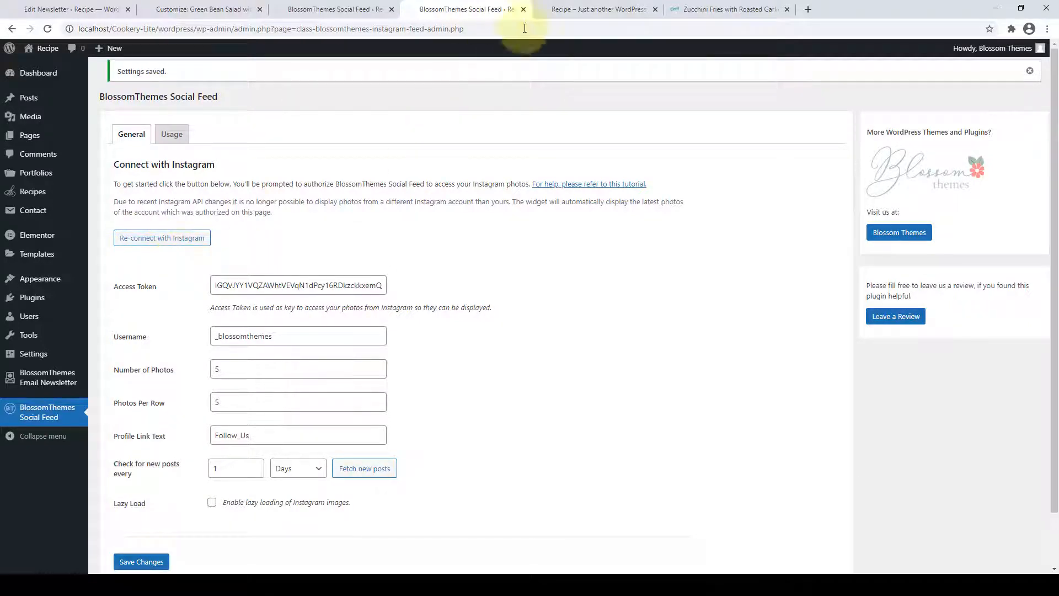
Close both Social Feed tabs and return to the Customizer's Instagram Settings.
left_click(523, 10)
left_click(395, 11)
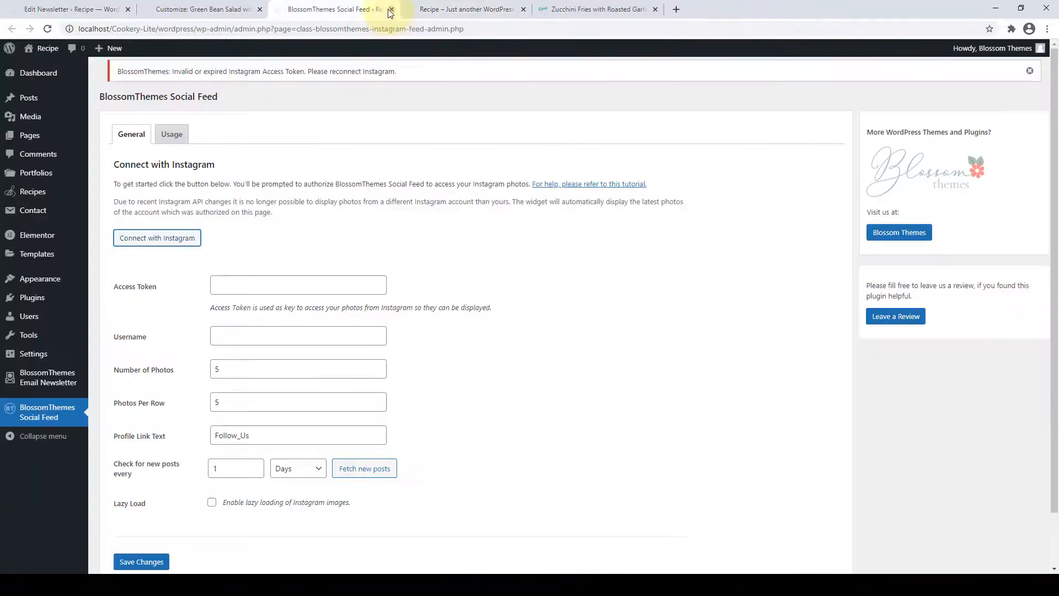
left_click(391, 10)
left_click(182, 10)
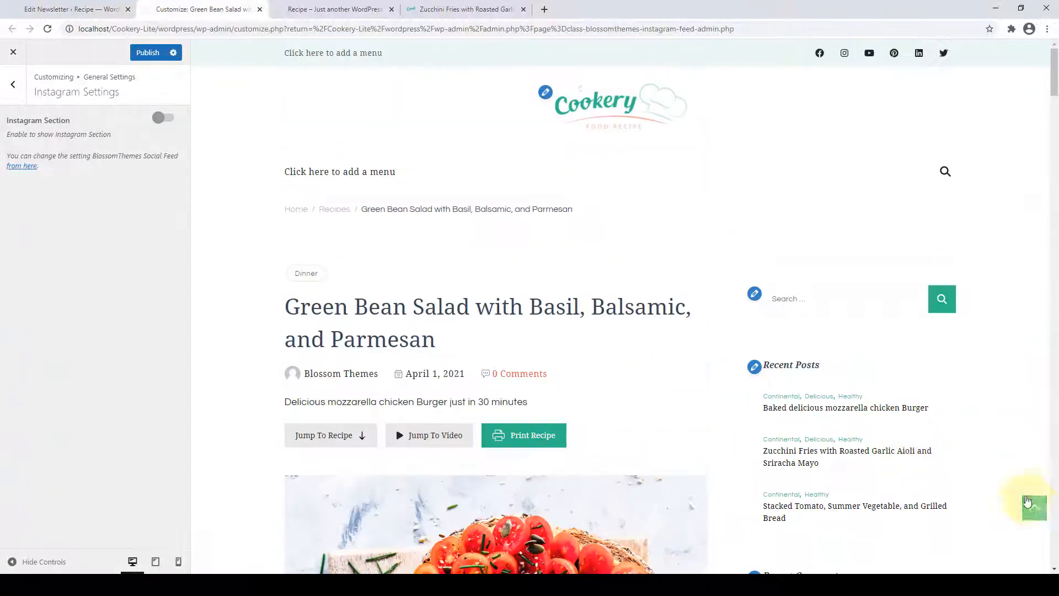
Enable Instagram Section with the home page previewed, and publish the change.
left_click(298, 210)
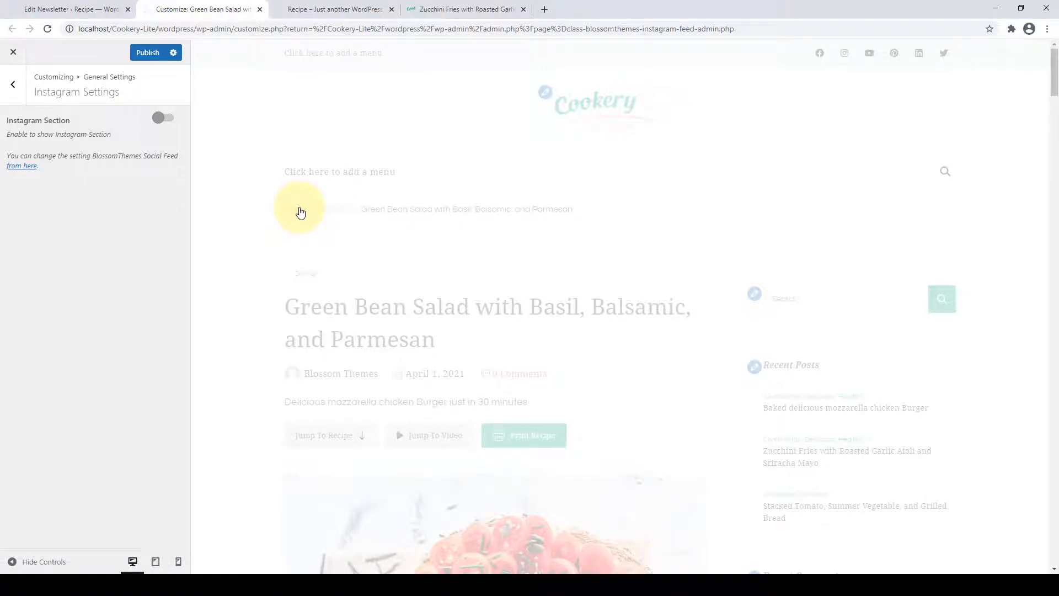
scroll(1048, 318, "down", 15)
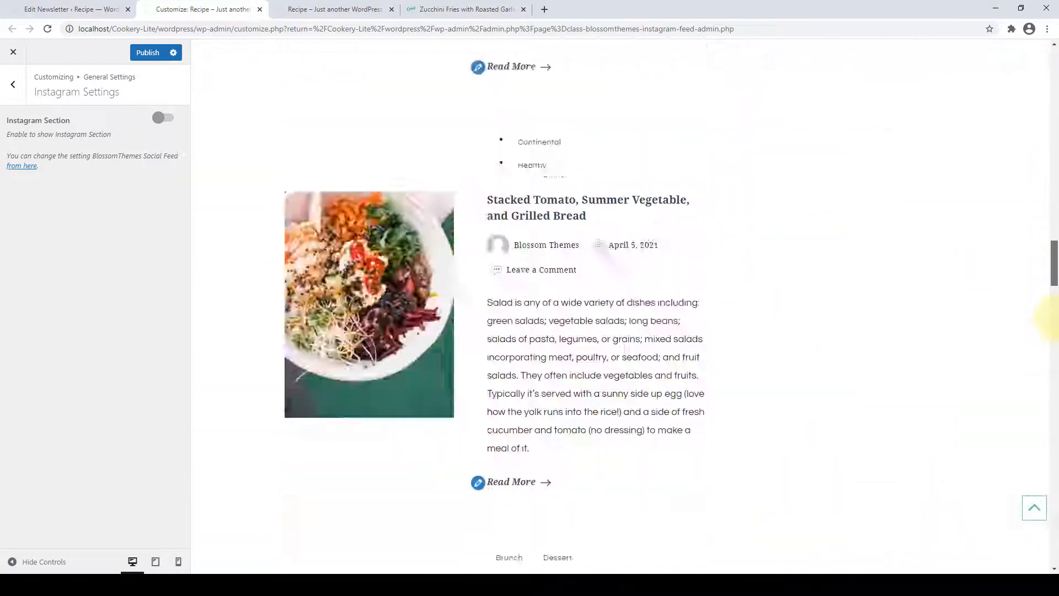
left_click_drag(1056, 319, 1056, 549)
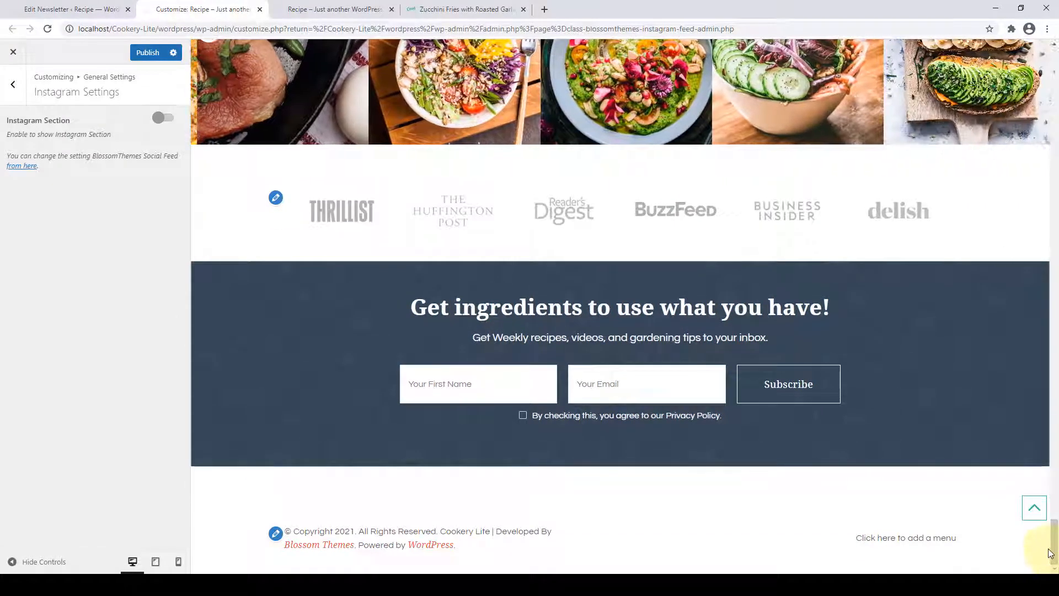
left_click(165, 118)
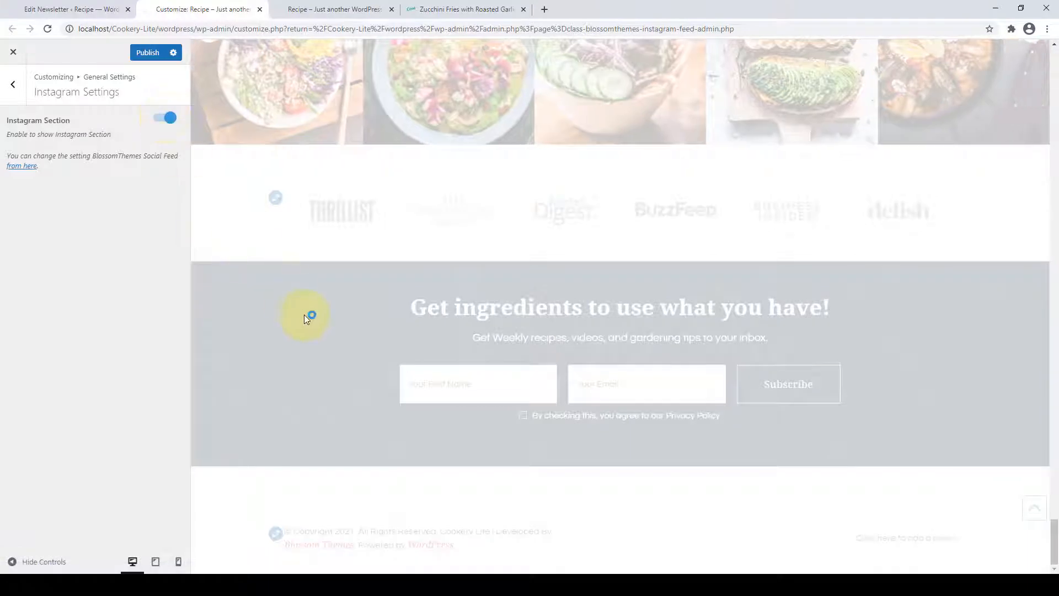
scroll(314, 366, "down", 5)
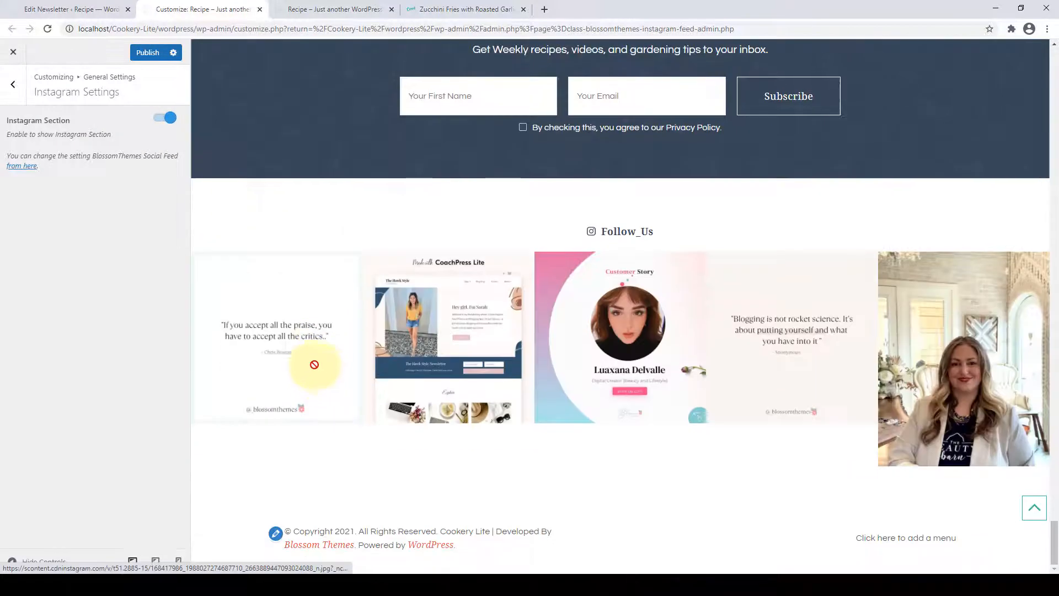
left_click(148, 52)
Reload the live homepage to confirm the Follow_Us Instagram feed, then go back to General Settings.
left_click(309, 9)
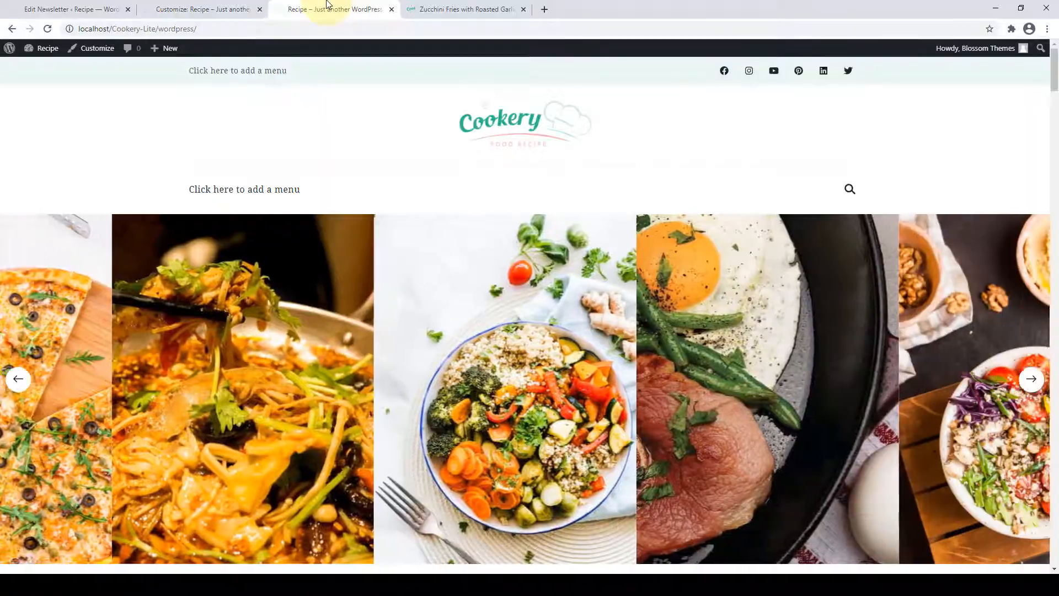
scroll(1052, 108, "down", 20)
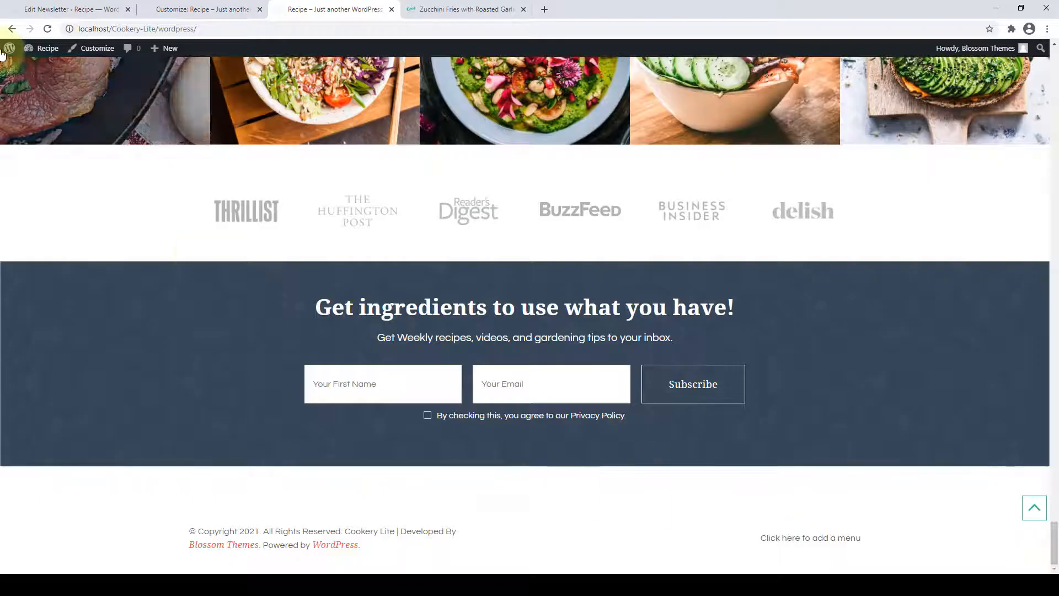
left_click(46, 28)
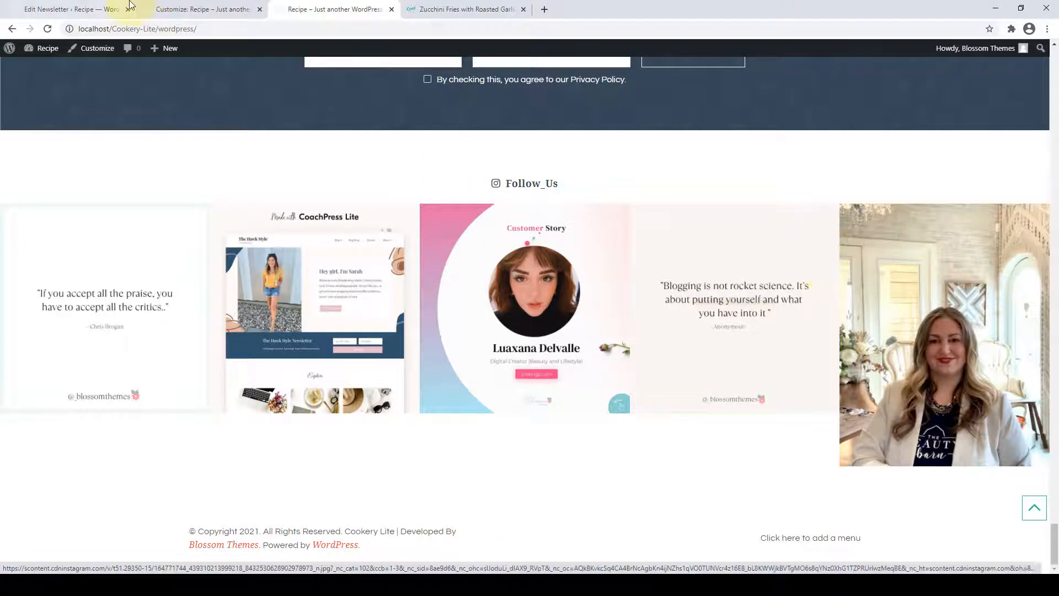
left_click(182, 9)
left_click(14, 85)
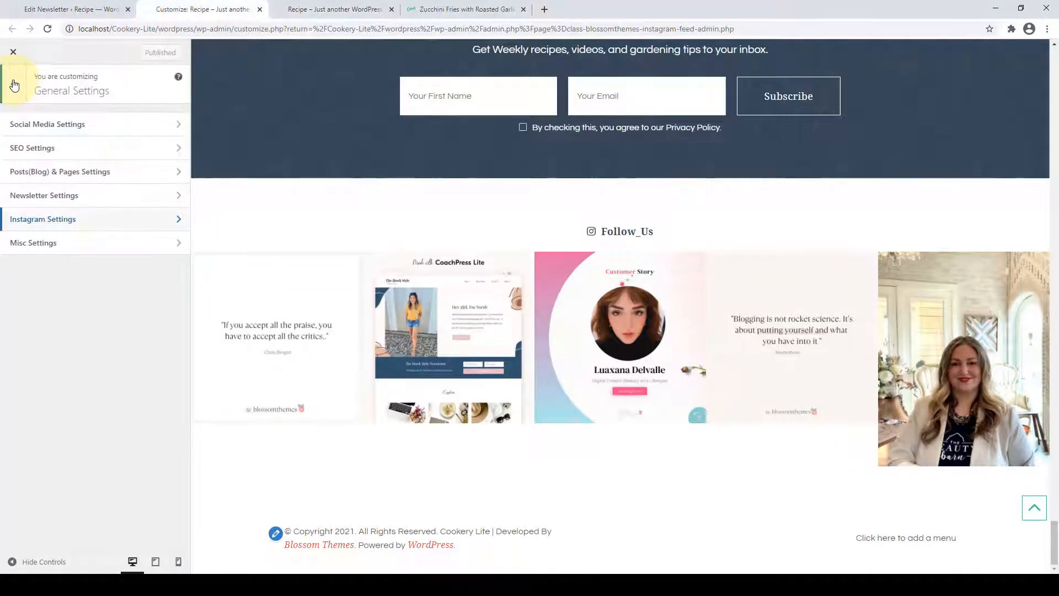
In Misc Settings, switch Header Search off and back on, then return to the root panel.
left_click(44, 243)
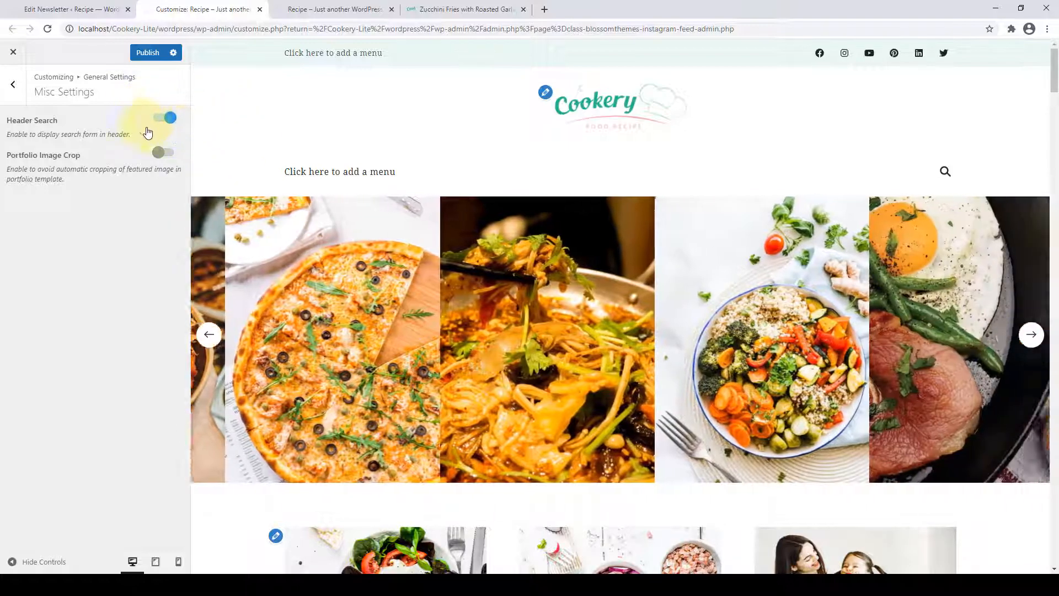
left_click(158, 119)
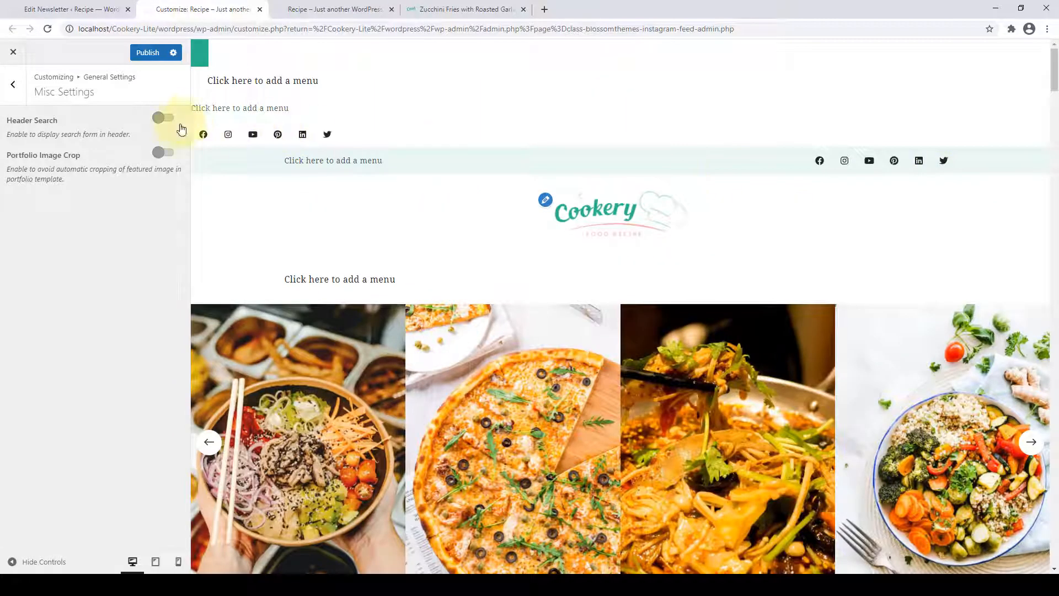
left_click(171, 119)
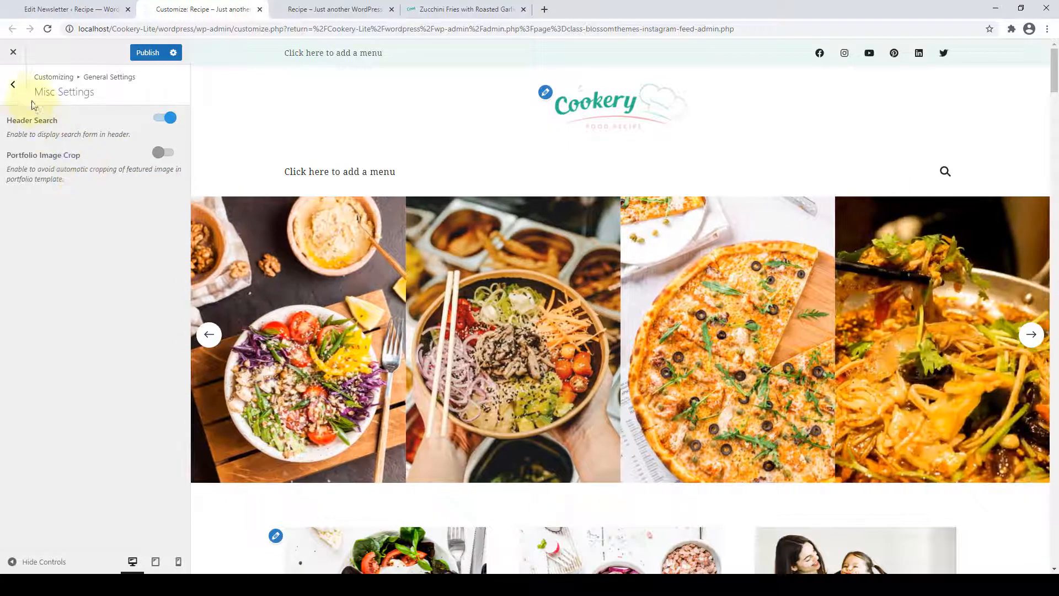
left_click(18, 91)
left_click(18, 97)
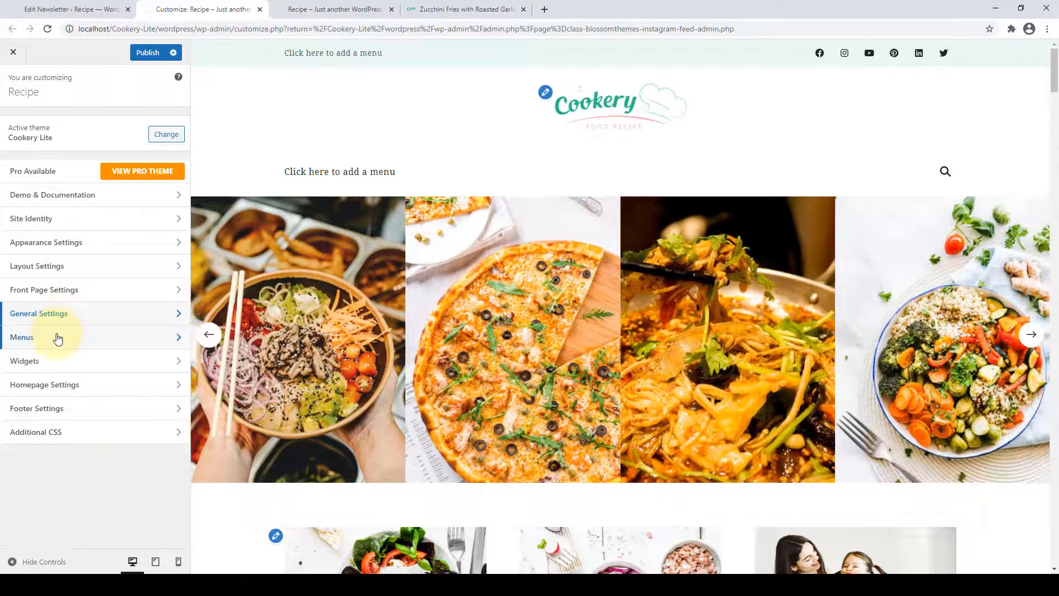
From Menus, create a menu named 'Primary Menu' and assign it to the Primary location.
left_click(58, 337)
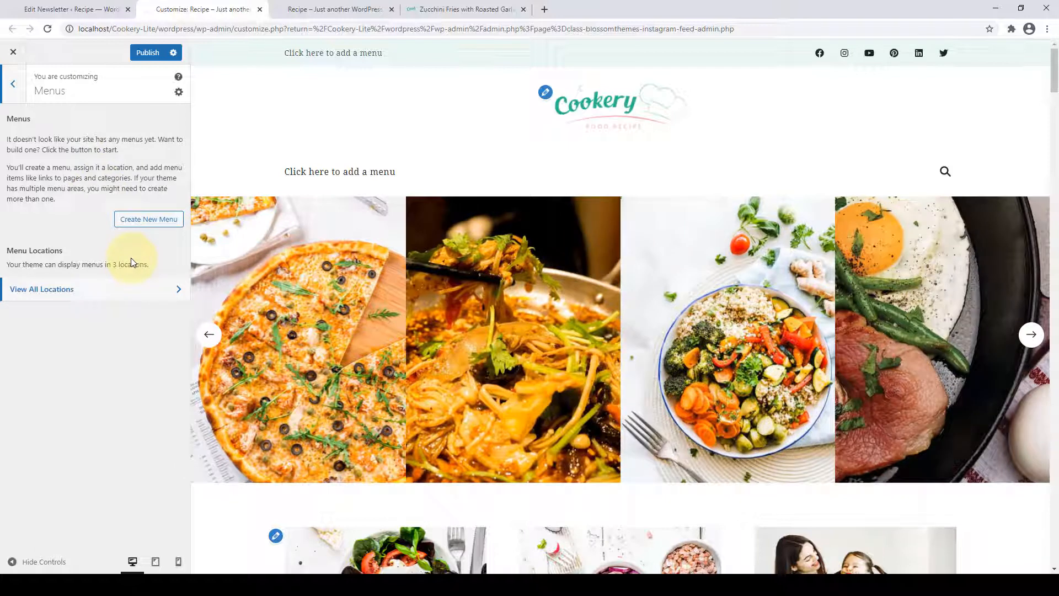
left_click(160, 224)
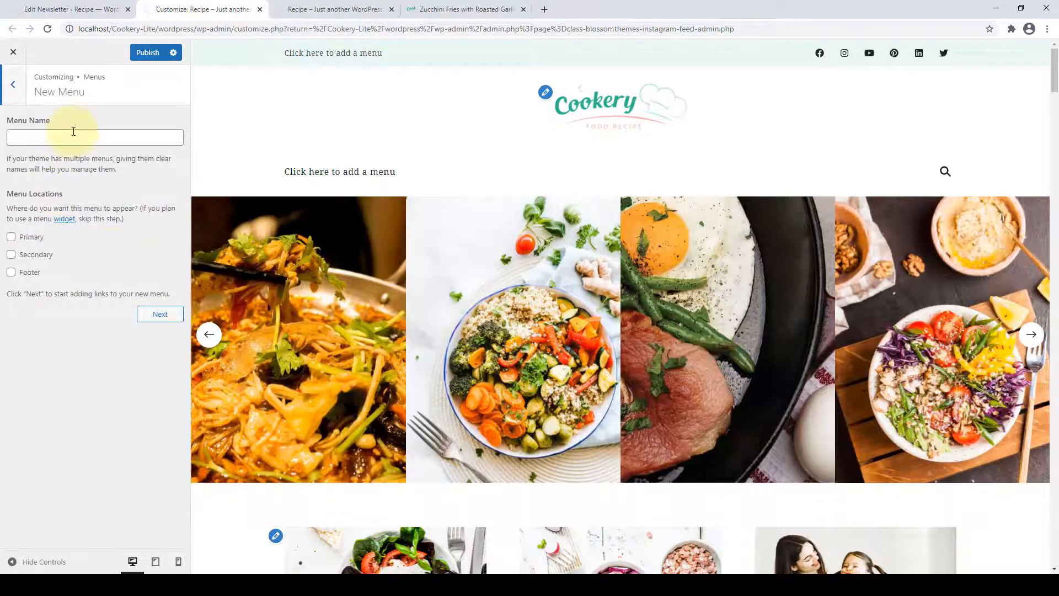
left_click(73, 141)
type("P")
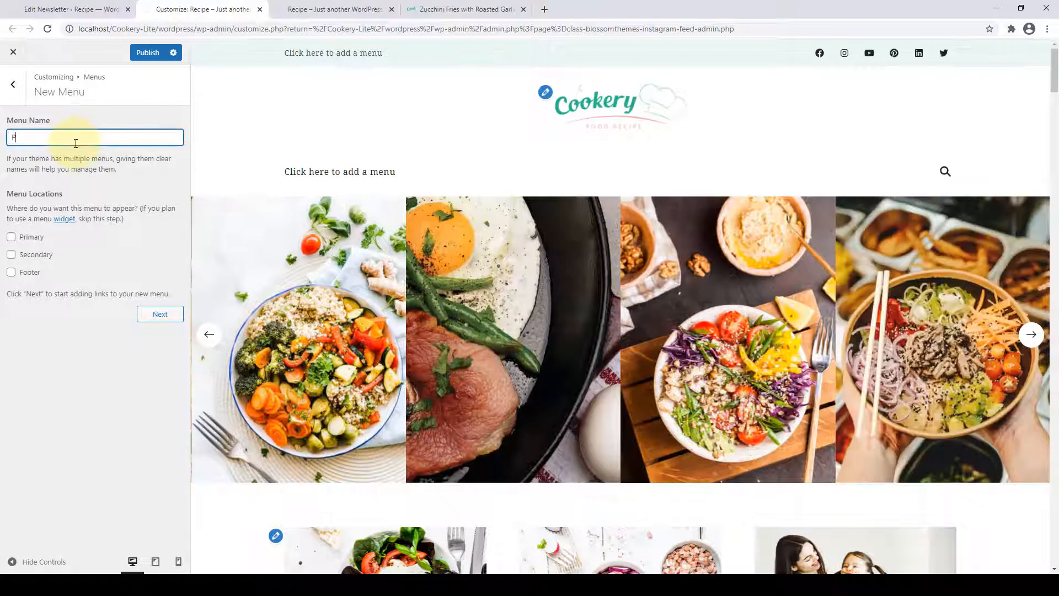
type("rimary menu")
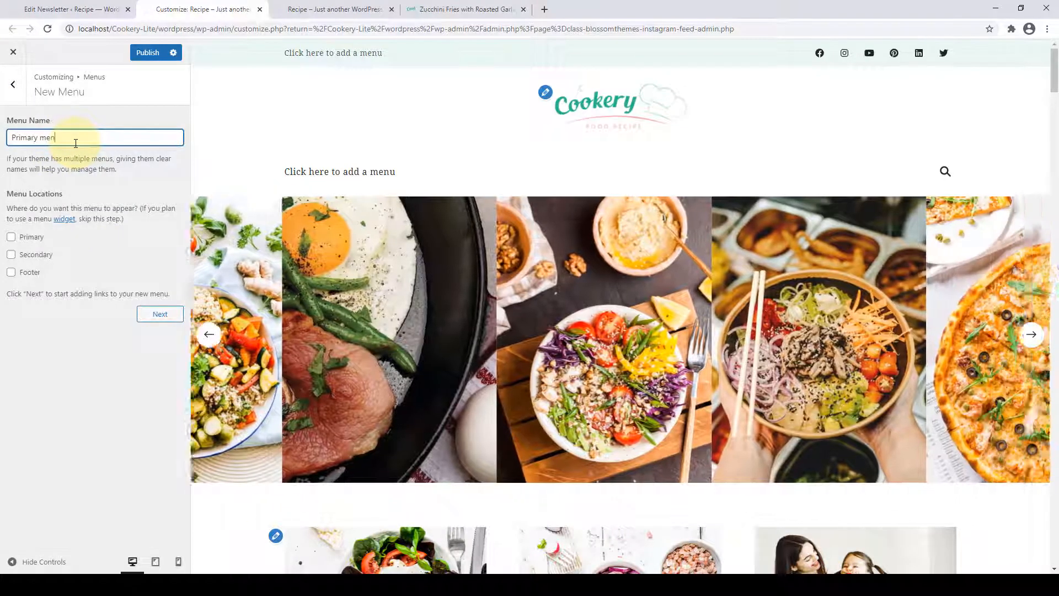
key("BackSpace")
key("BackSpace")
key("BackSpace")
key("BackSpace")
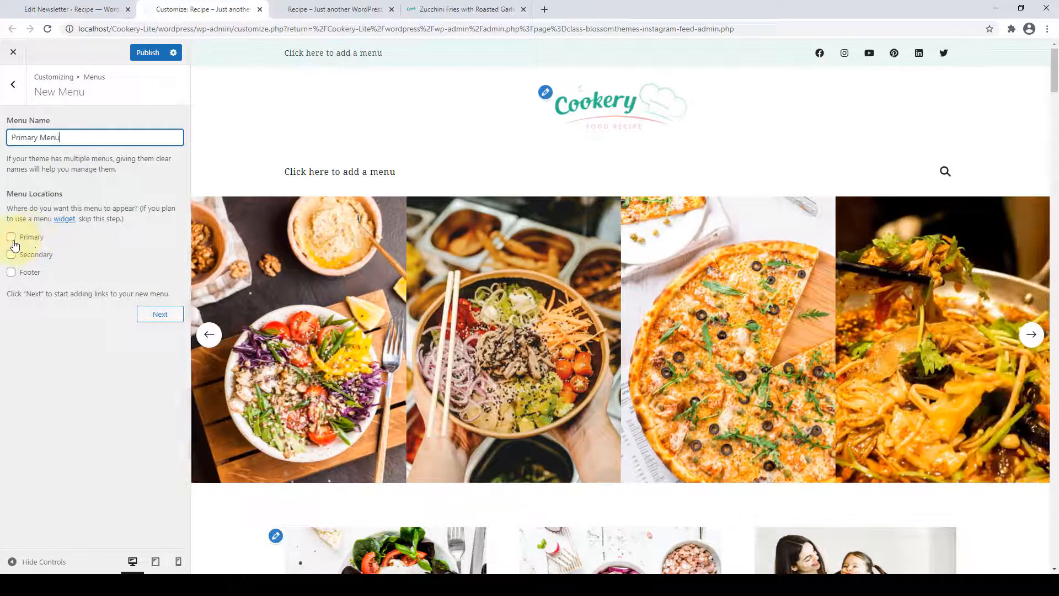
left_click(11, 237)
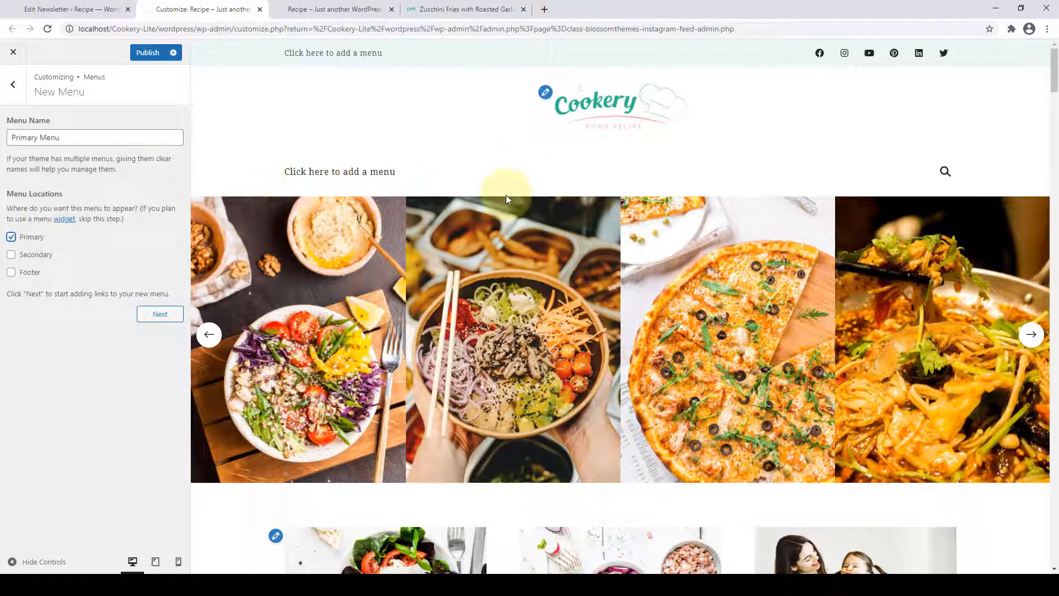
left_click(159, 314)
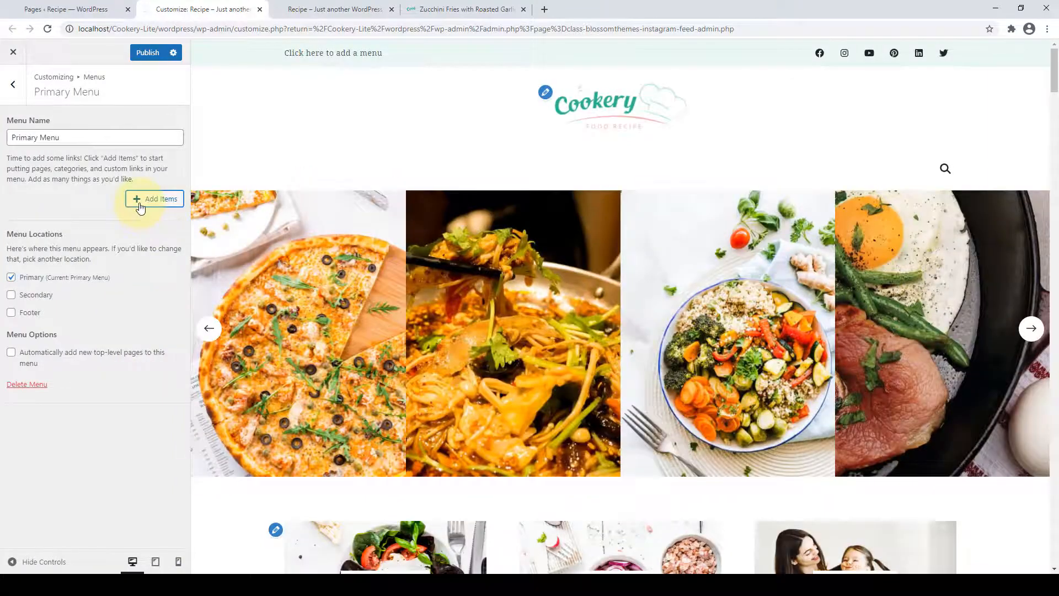
Browse the Pages, Recipes, Custom Links and Categories lists of addable menu items.
left_click(140, 204)
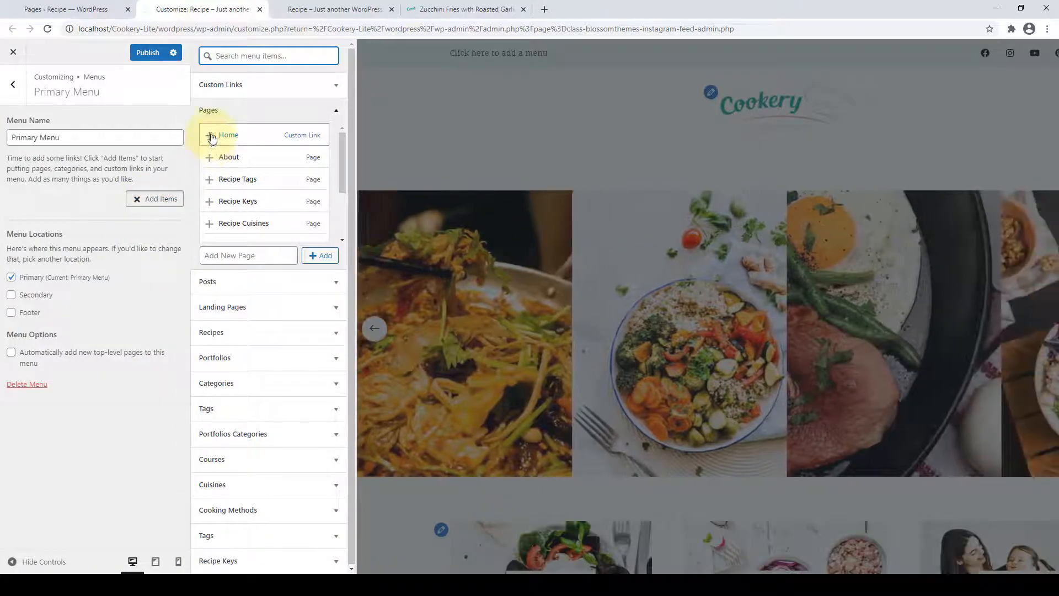
left_click(255, 112)
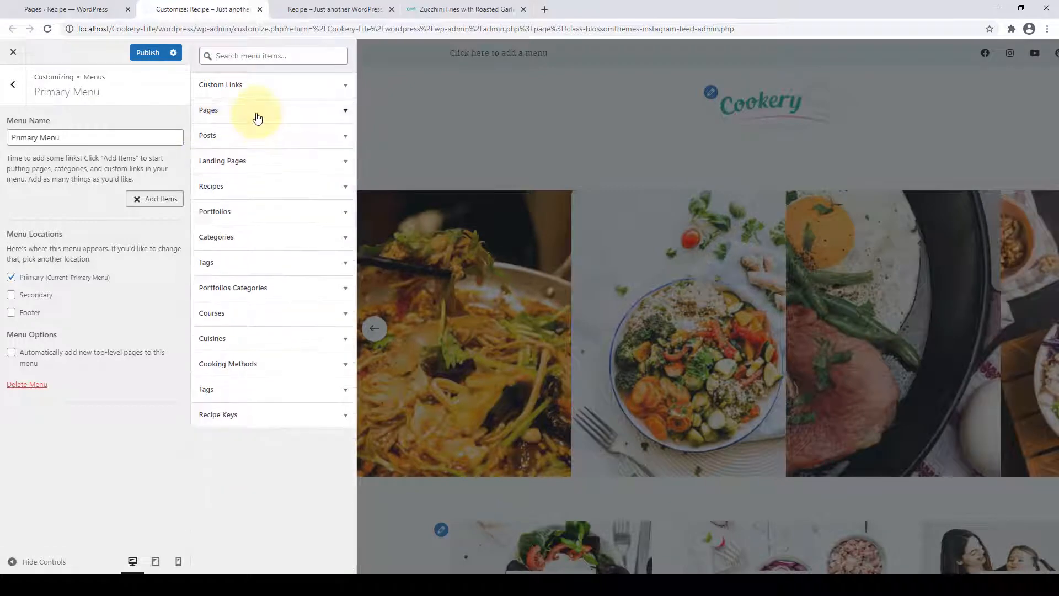
left_click(249, 189)
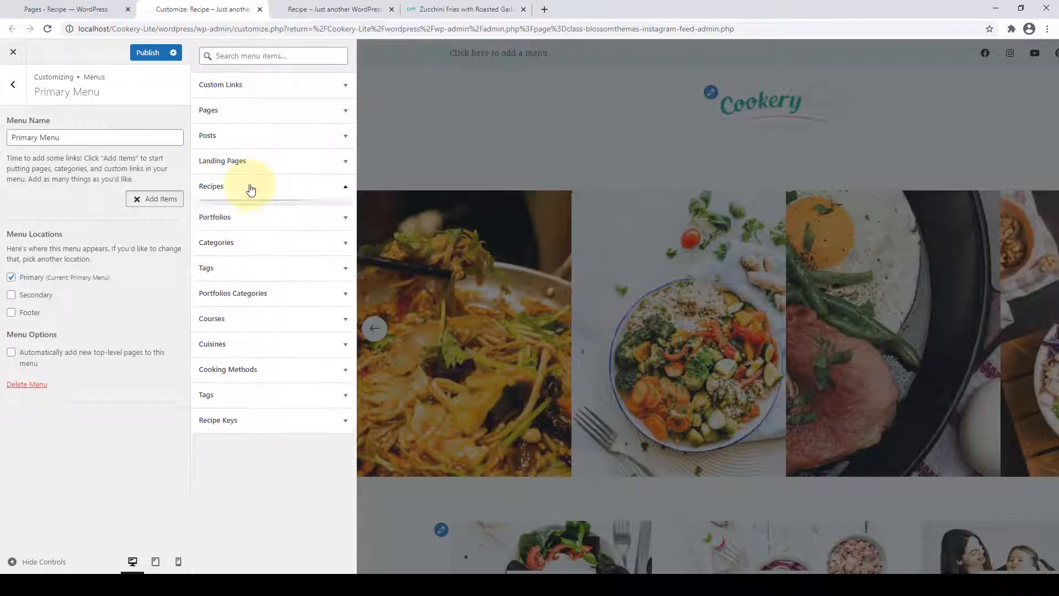
left_click(249, 190)
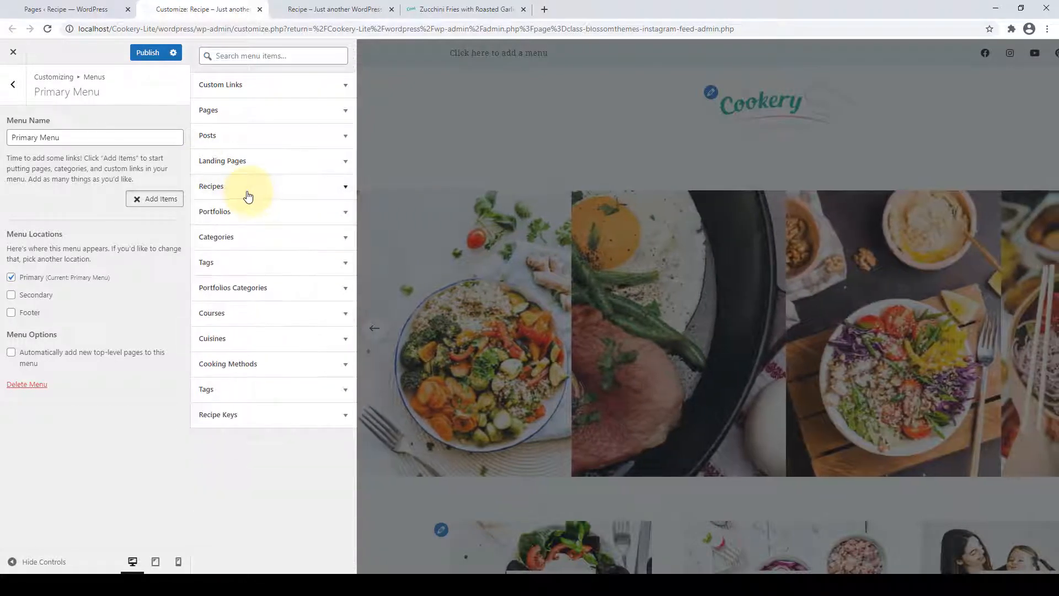
left_click(247, 92)
left_click(246, 97)
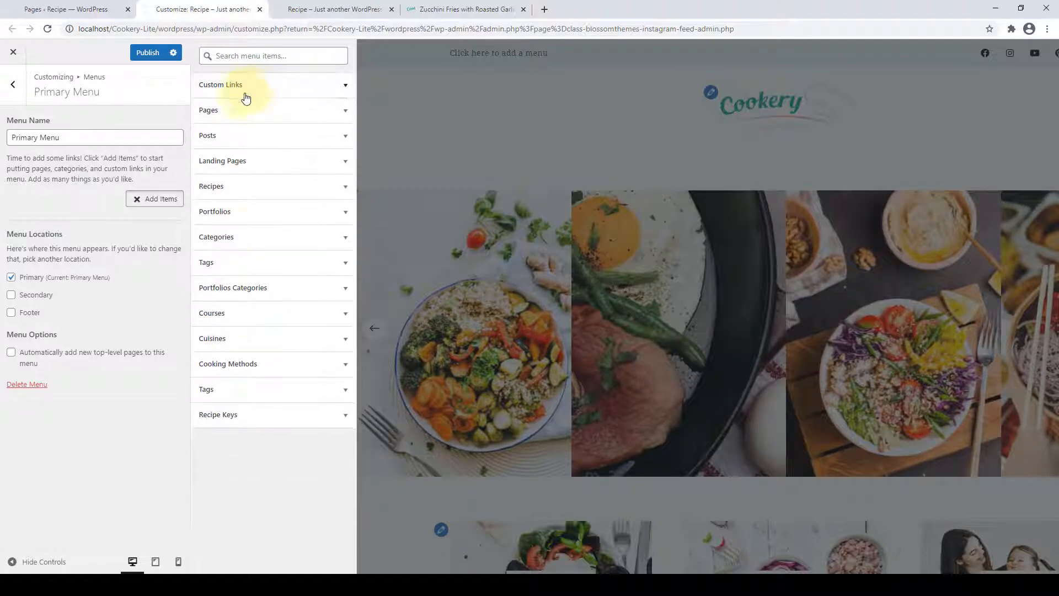
left_click(245, 238)
left_click(270, 241)
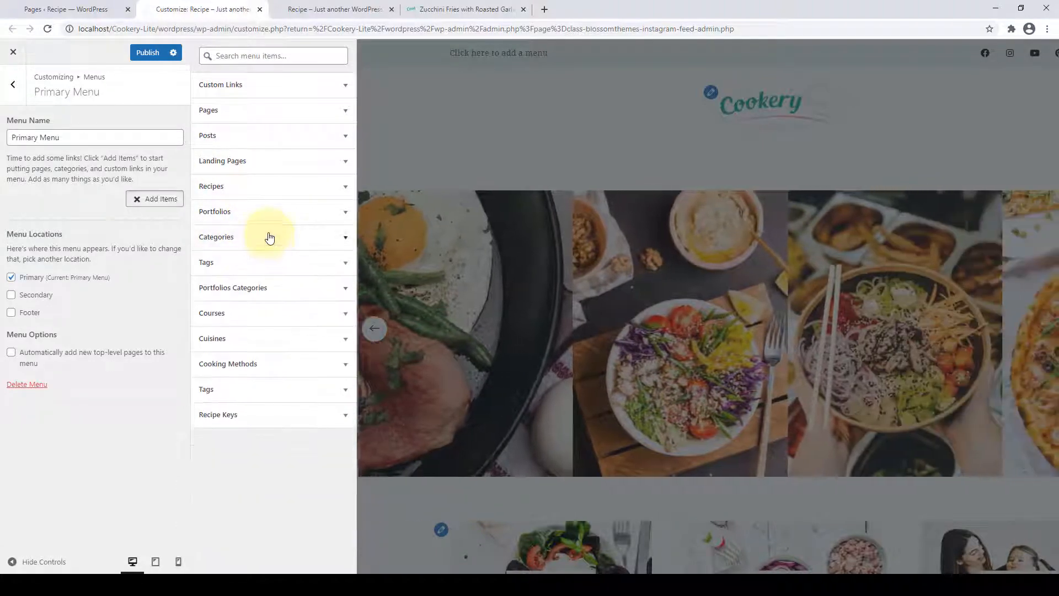
left_click(262, 113)
Add the Home, About, Recipe Cuisines and Recipe Cooking Methods pages to the menu.
left_click(209, 135)
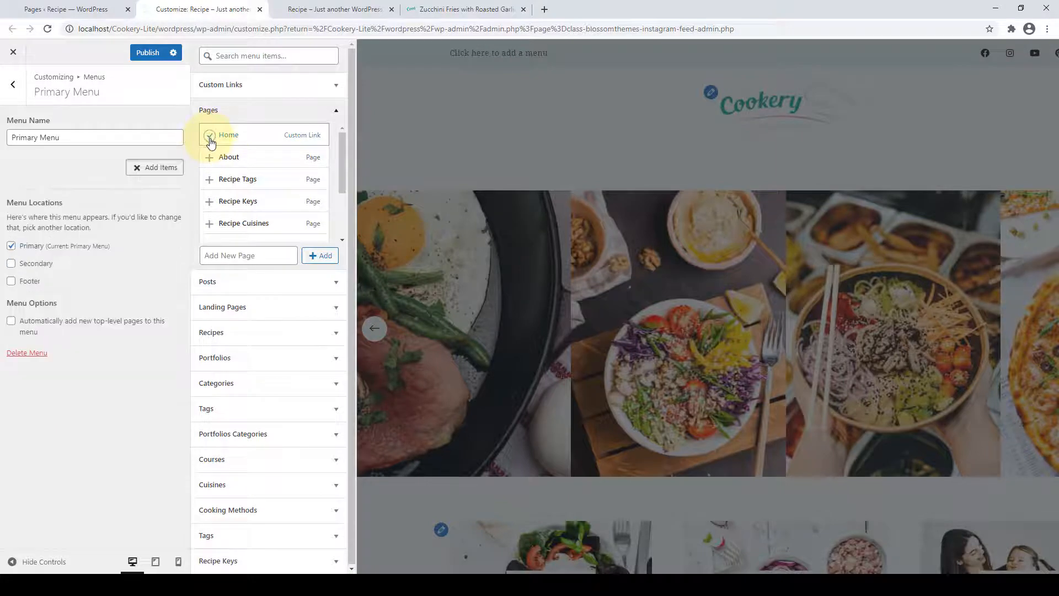
left_click(210, 157)
scroll(223, 191, "down", 1)
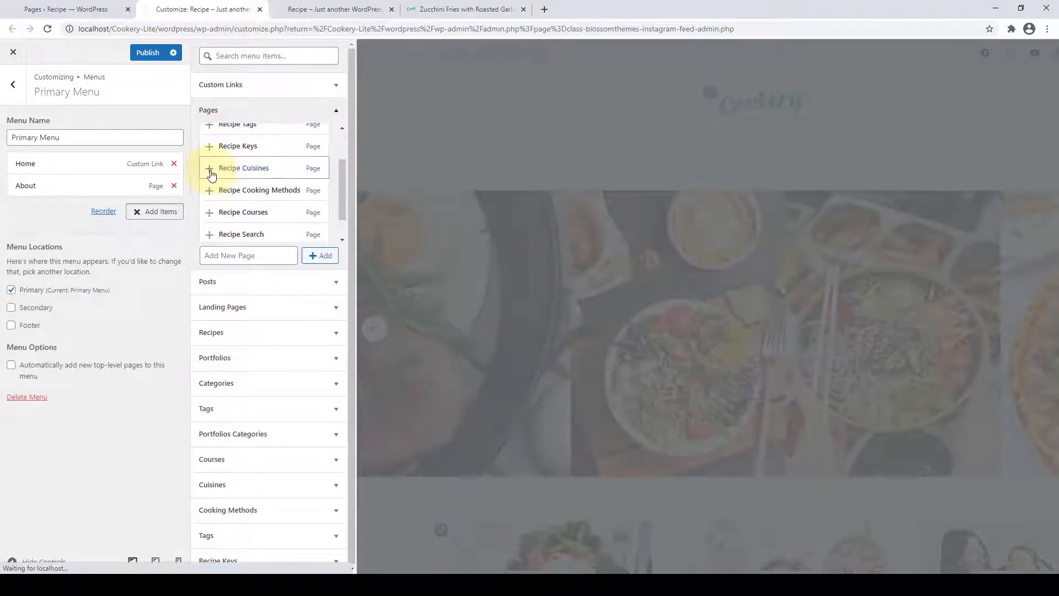
left_click(215, 191)
left_click(209, 212)
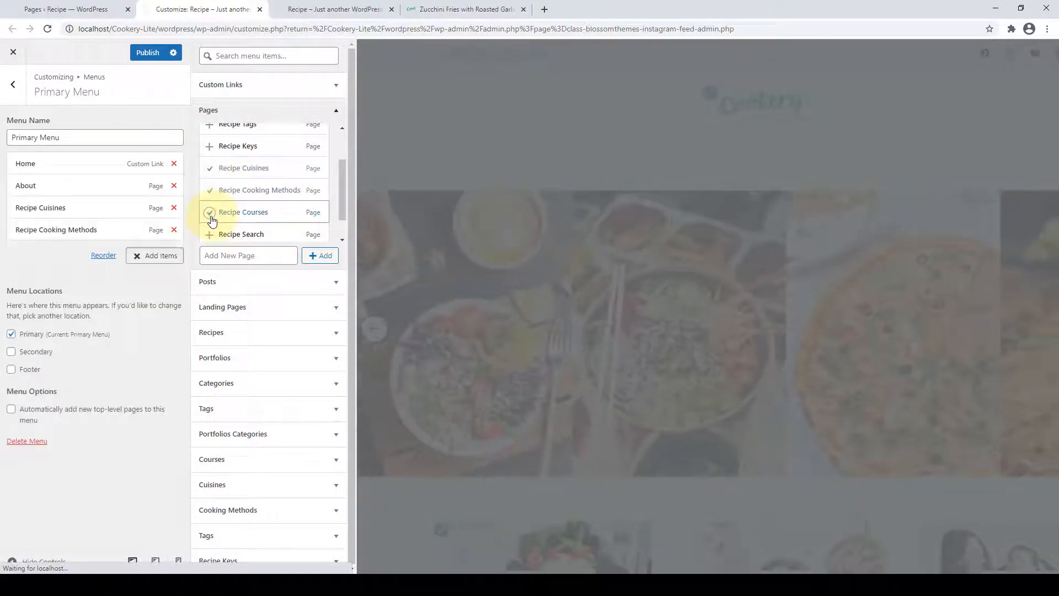
scroll(210, 215, "down", 1)
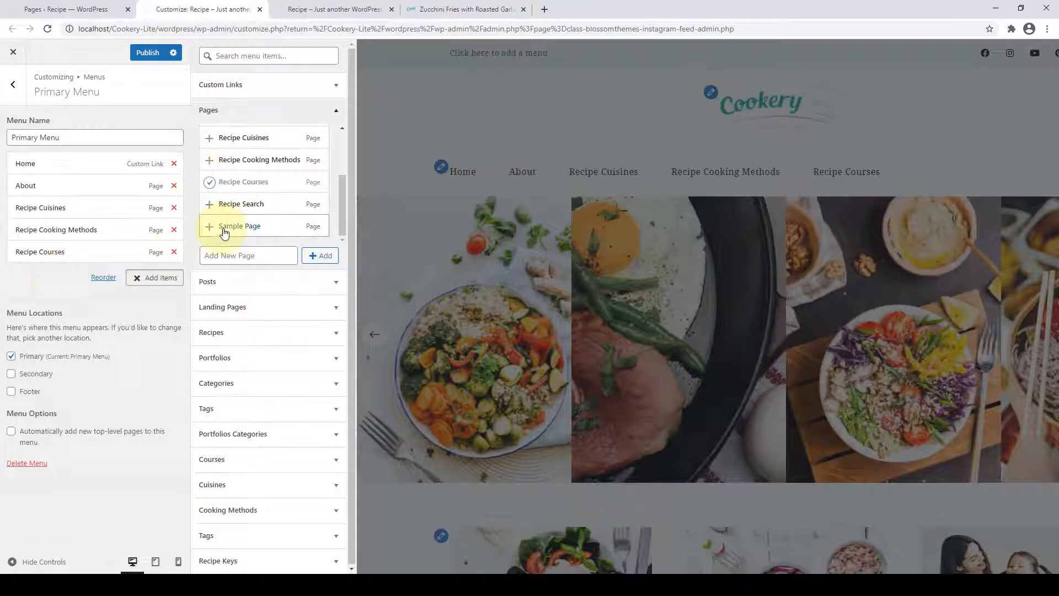
left_click(55, 280)
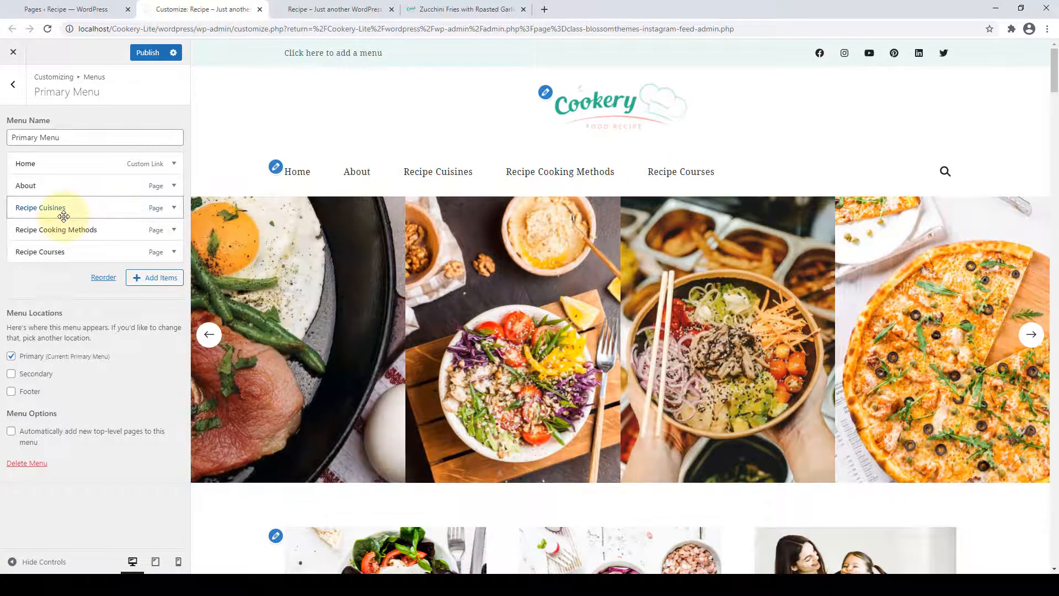
Strip 'Recipe' from the Cuisines, Cooking Methods and Courses labels, then publish the menu.
left_click(63, 215)
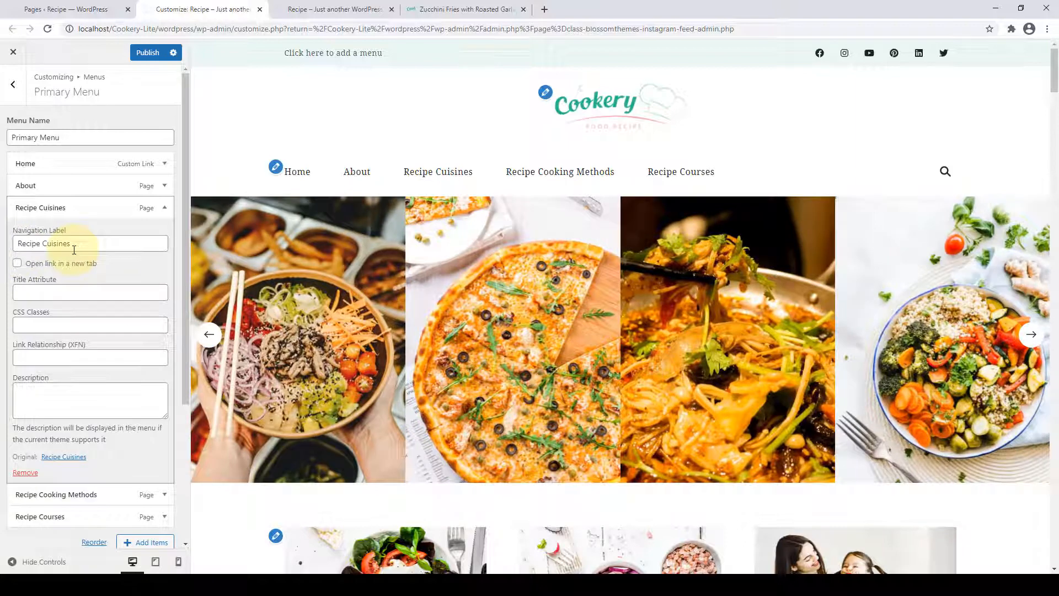
left_click_drag(44, 248, 14, 251)
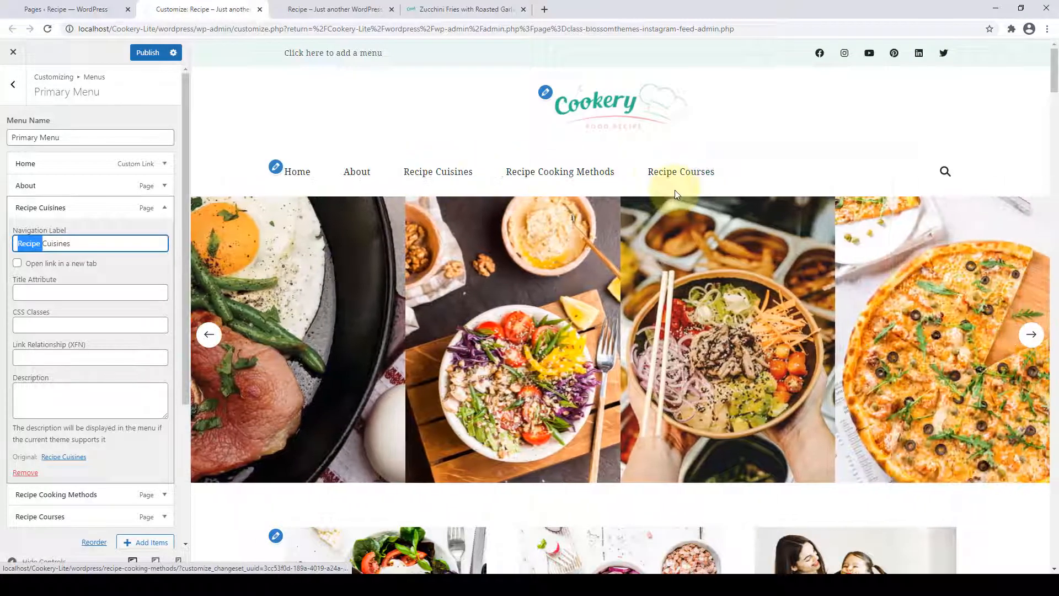
key("BackSpace")
left_click(81, 202)
left_click(68, 229)
left_click_drag(43, 266, 12, 289)
key("BackSpace")
left_click(60, 230)
left_click(44, 253)
key("BackSpace")
left_click(67, 249)
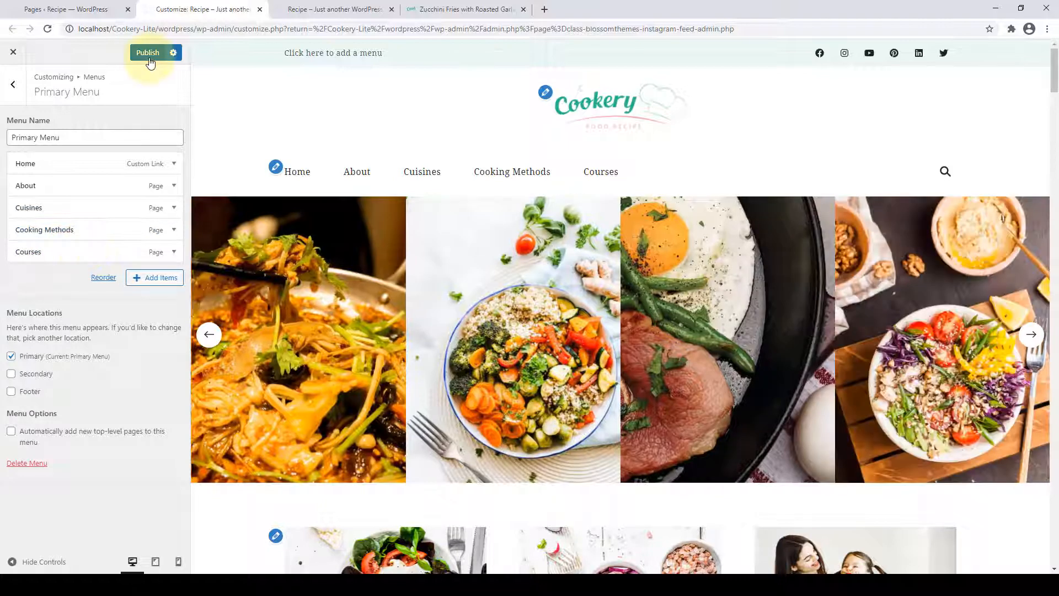
left_click(148, 59)
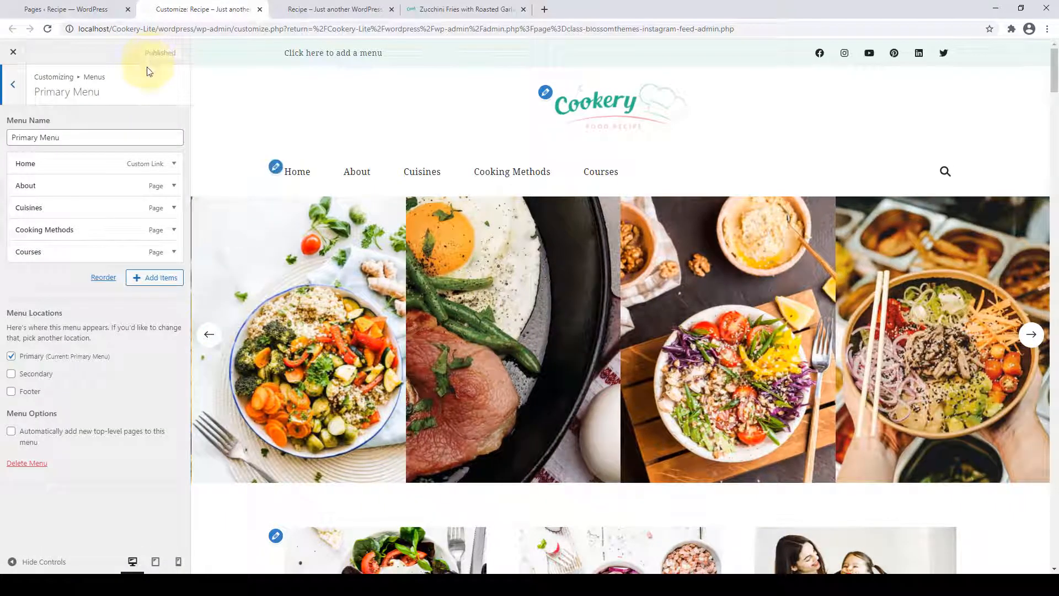
left_click(14, 87)
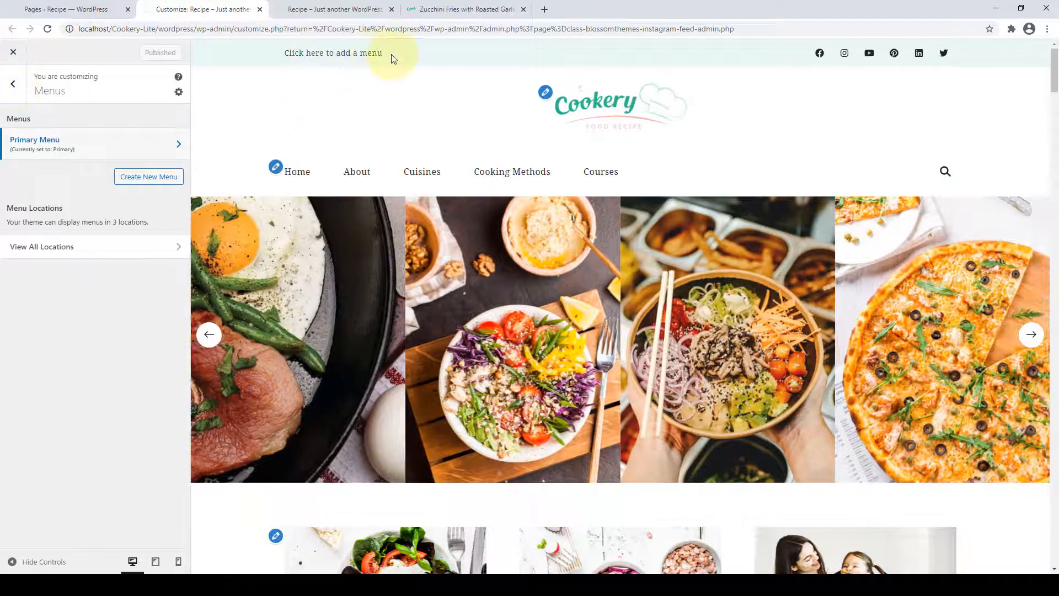
Create a menu named 'Secondary Menu' assigned to the Secondary location.
left_click(145, 177)
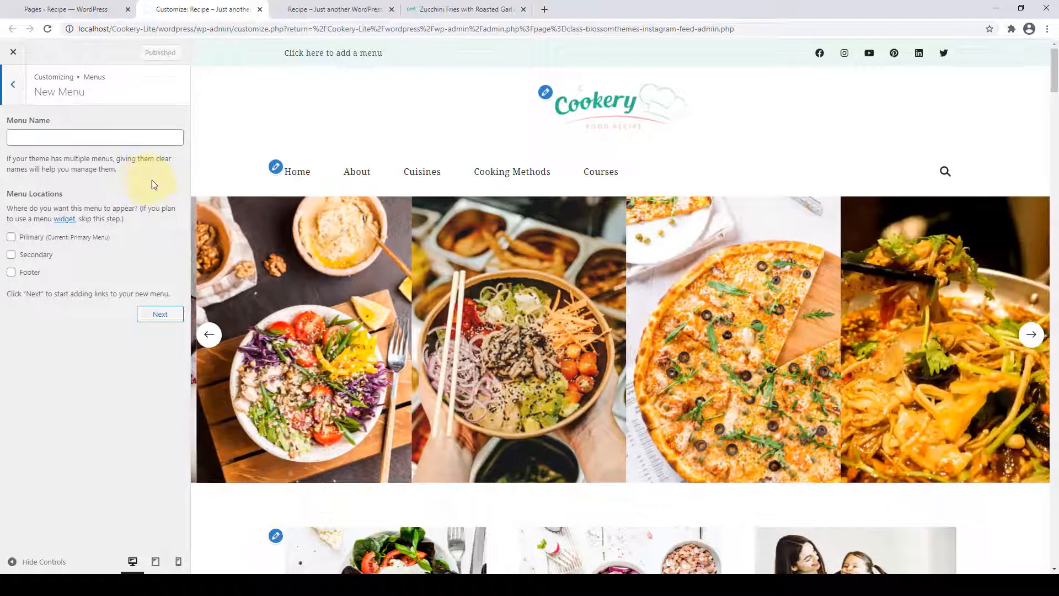
left_click(110, 137)
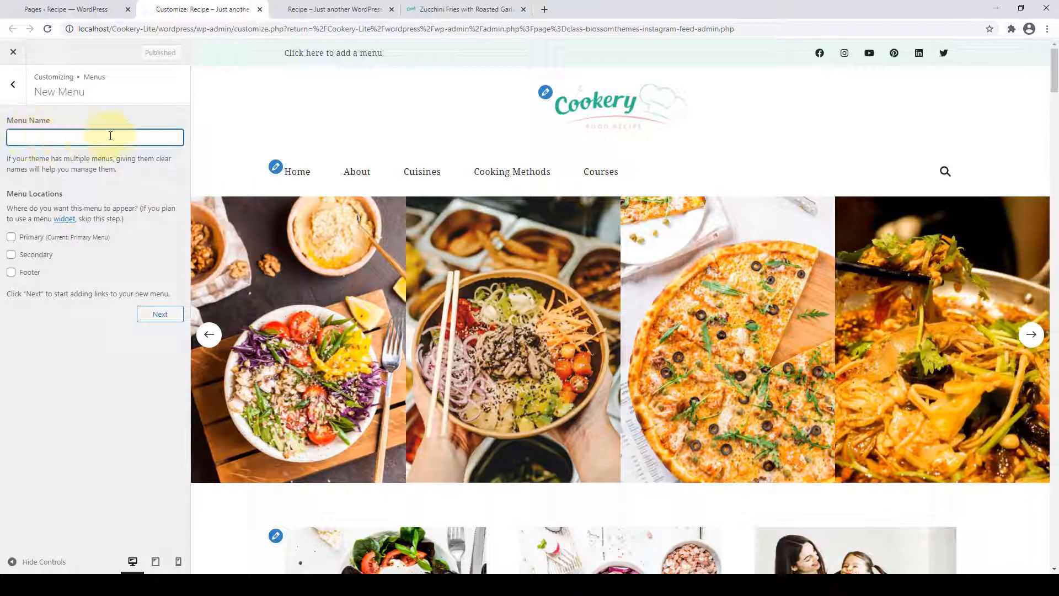
type("Secondary")
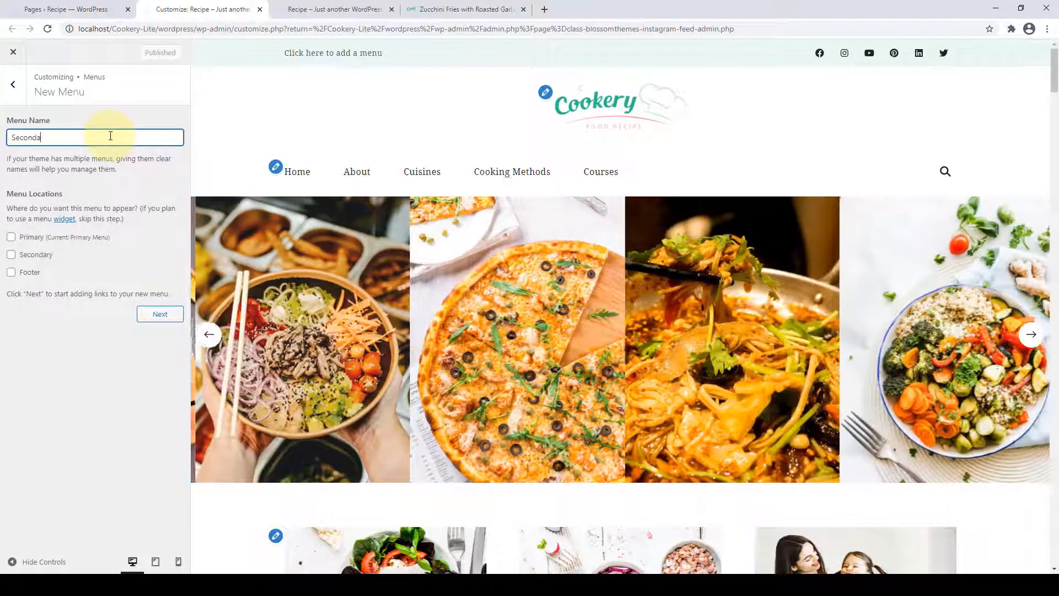
type(" Menu")
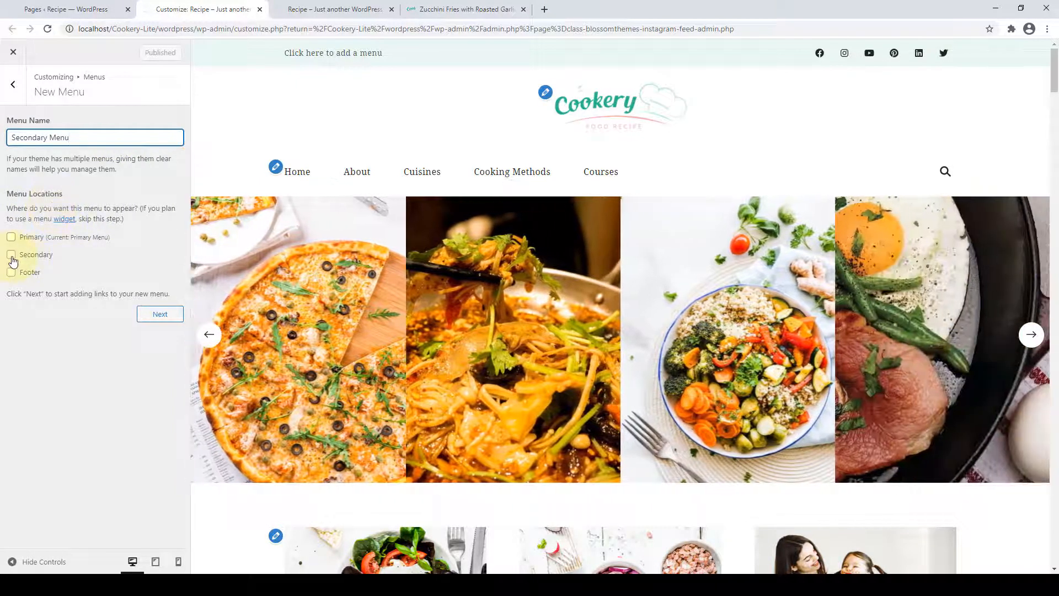
left_click(12, 255)
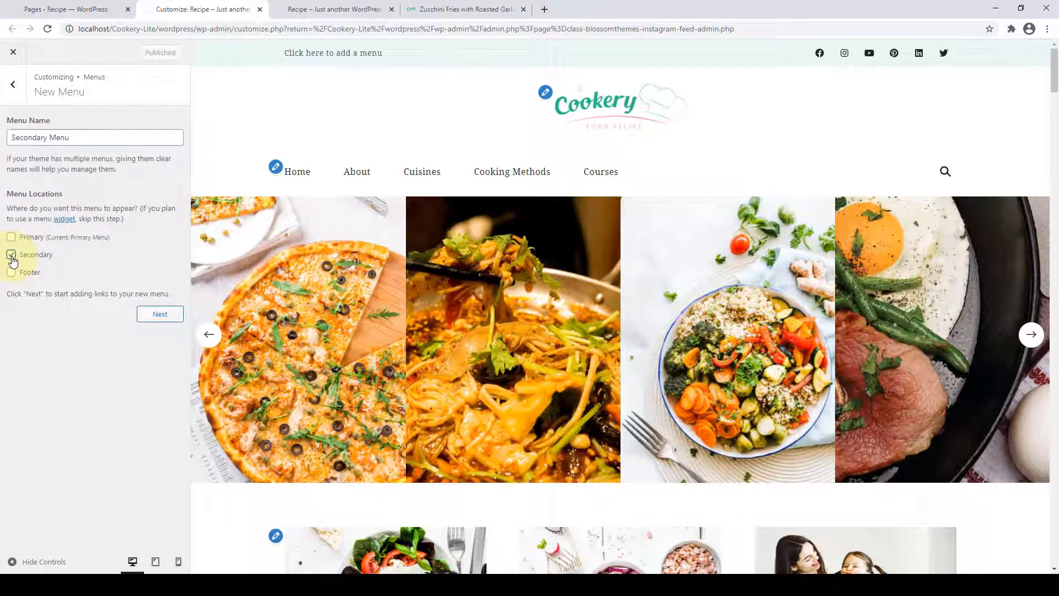
left_click(160, 314)
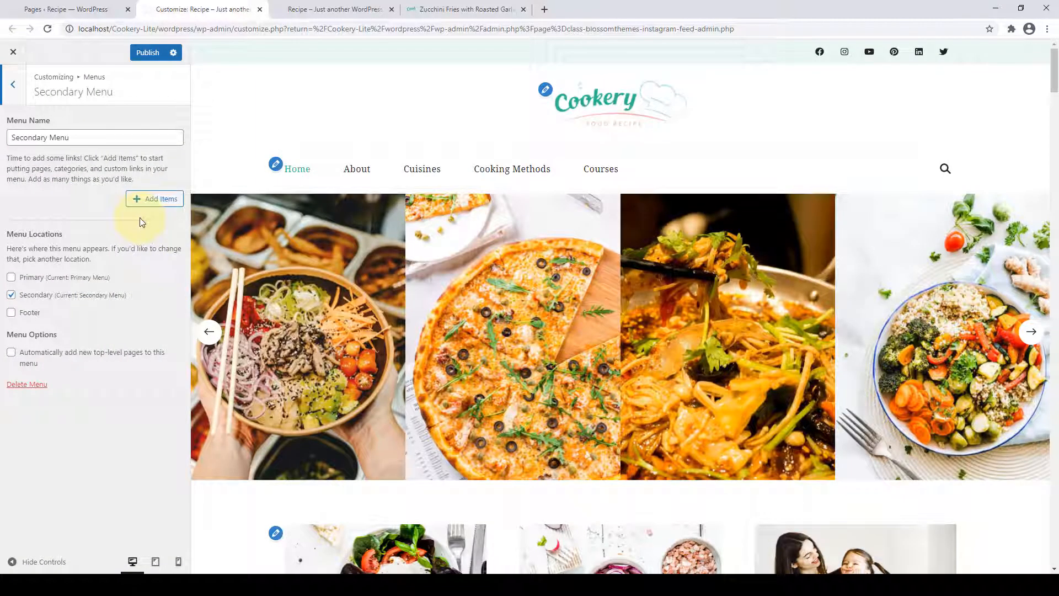
Add the Recipe Search page and the Vegan, Delicious, Healthy and Continental categories.
left_click(136, 203)
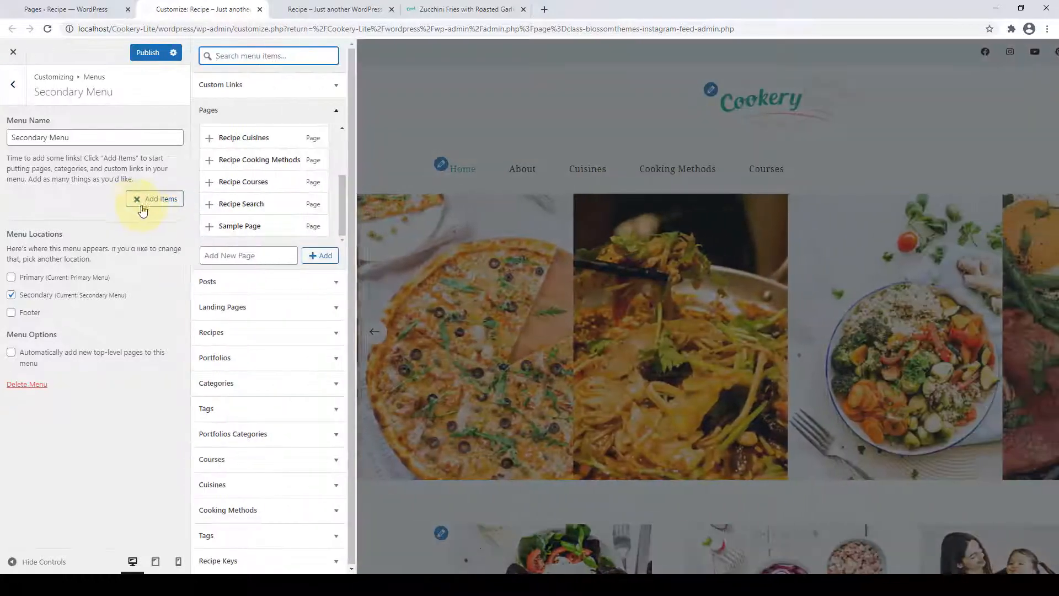
left_click(225, 204)
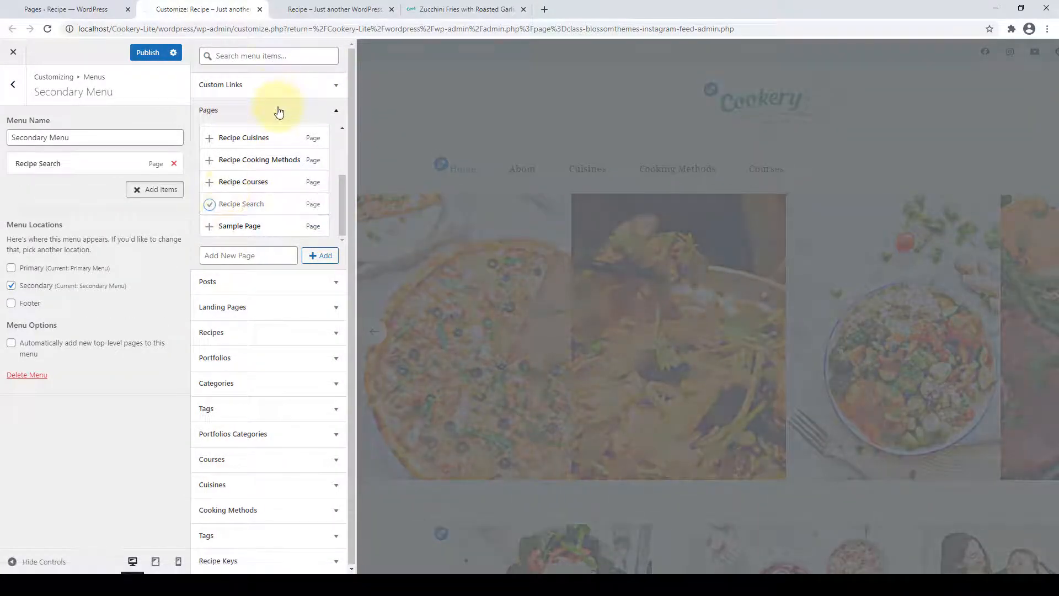
left_click(279, 112)
left_click(261, 245)
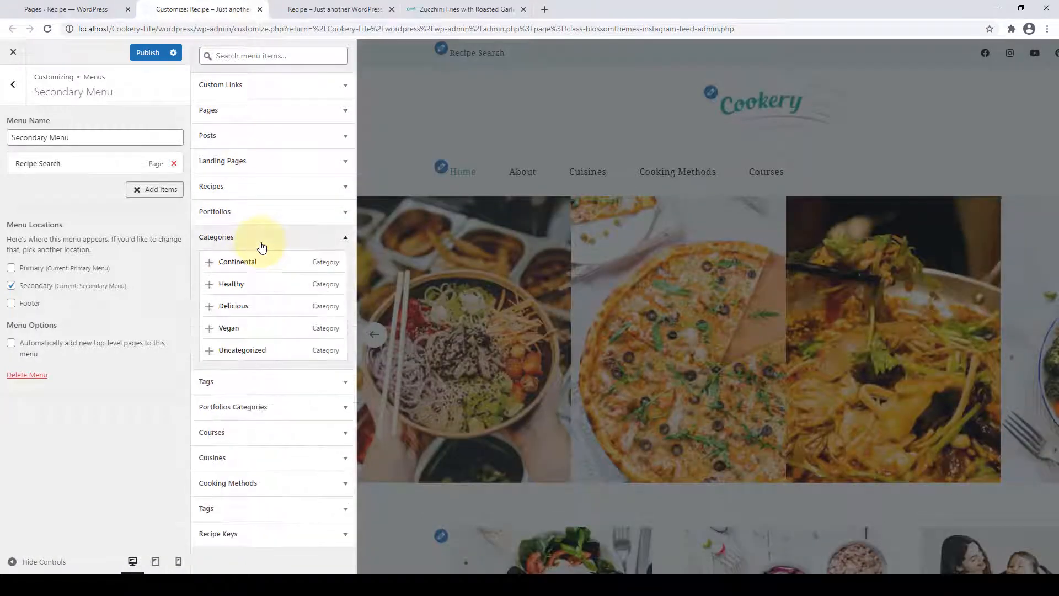
left_click(213, 328)
left_click(212, 306)
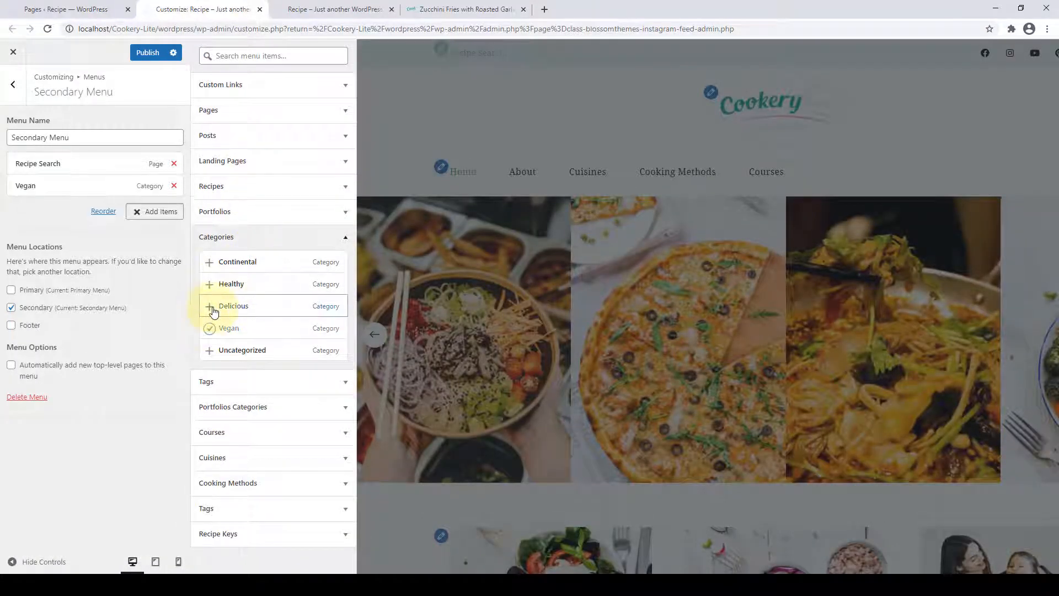
left_click(210, 286)
left_click(210, 262)
left_click(251, 239)
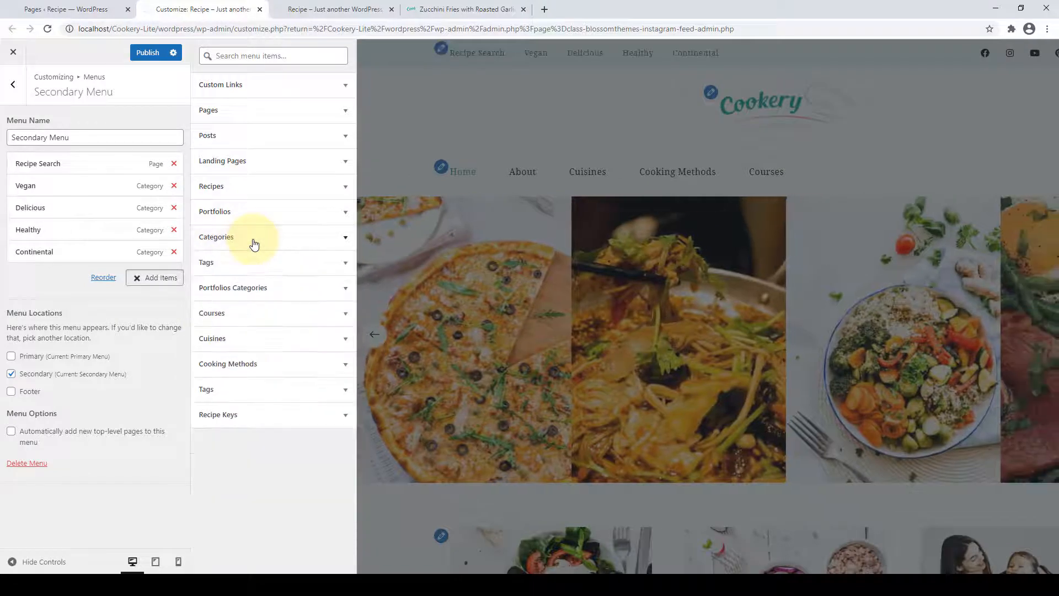
left_click(48, 284)
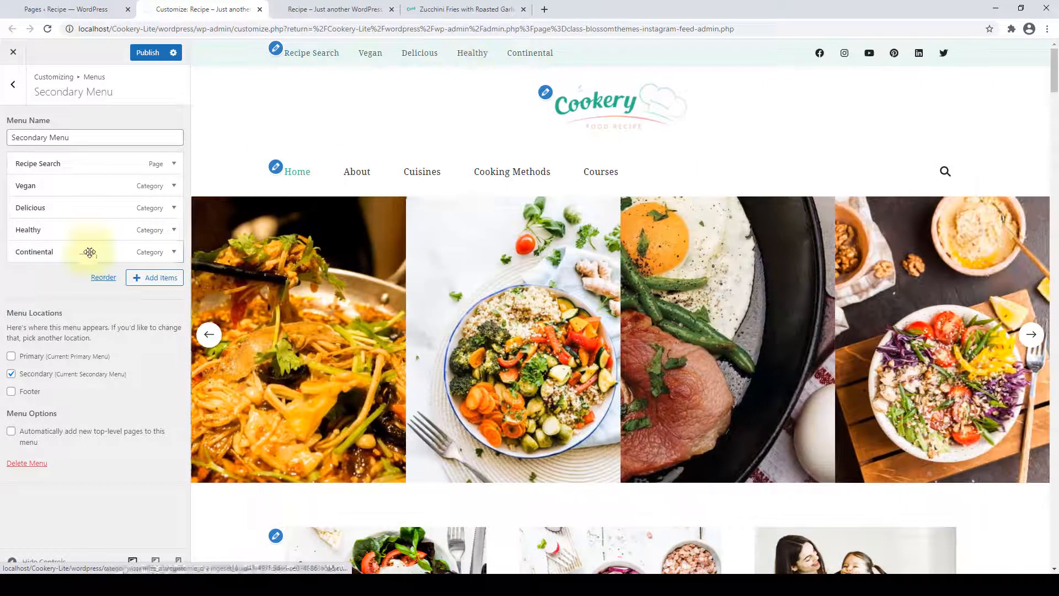
Reorder the categories so Continental follows Recipe Search and Vegan comes last.
left_click_drag(61, 238, 59, 189)
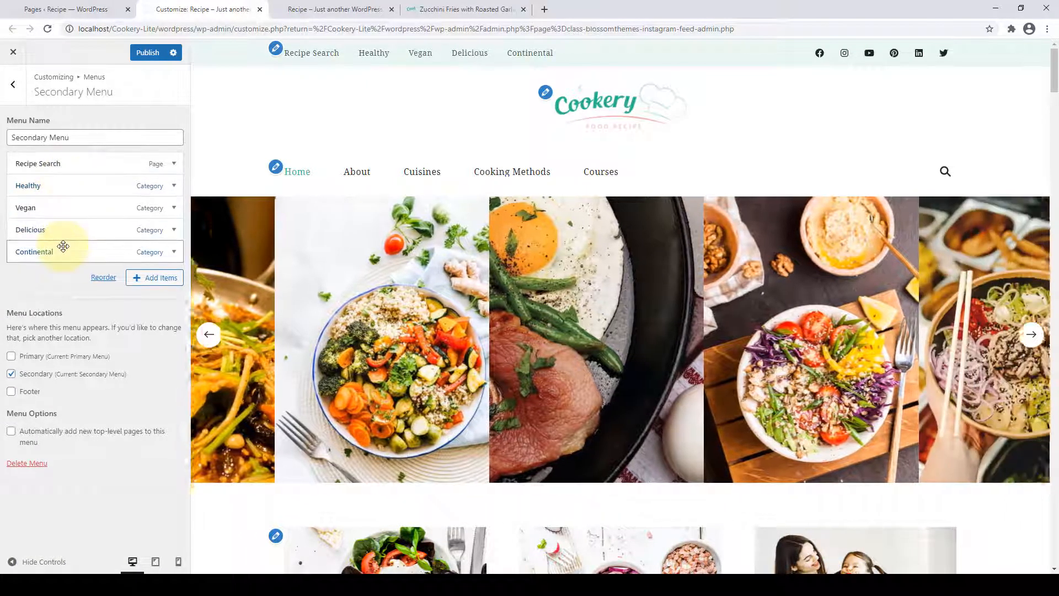
left_click_drag(64, 246, 59, 174)
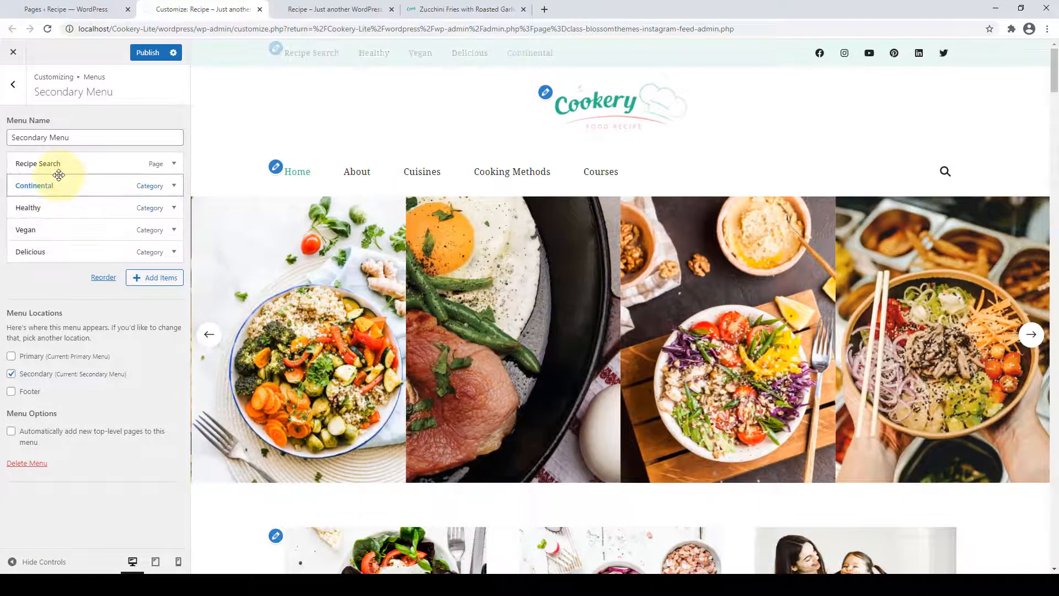
left_click_drag(64, 254, 56, 208)
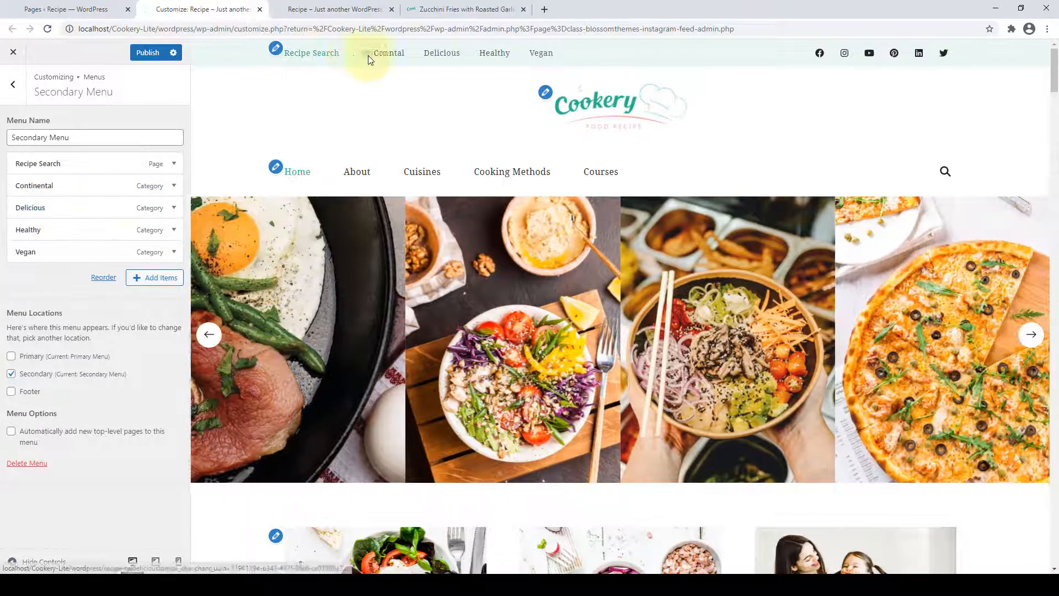
Relabel the Recipe Search item 'Search Recipe' and publish the Secondary Menu.
left_click(74, 162)
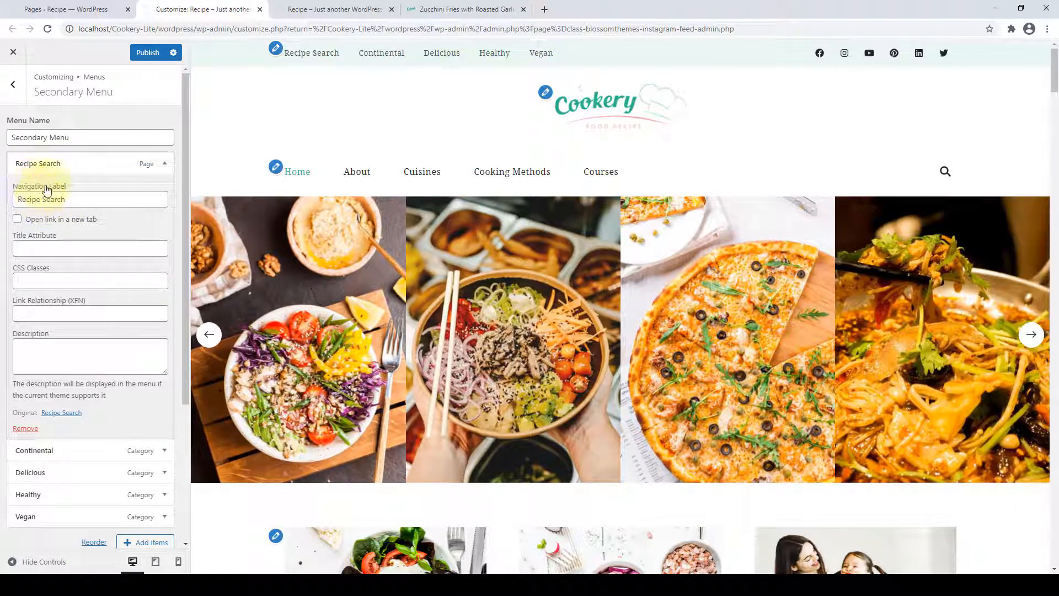
left_click_drag(69, 194, 7, 191)
type("Search")
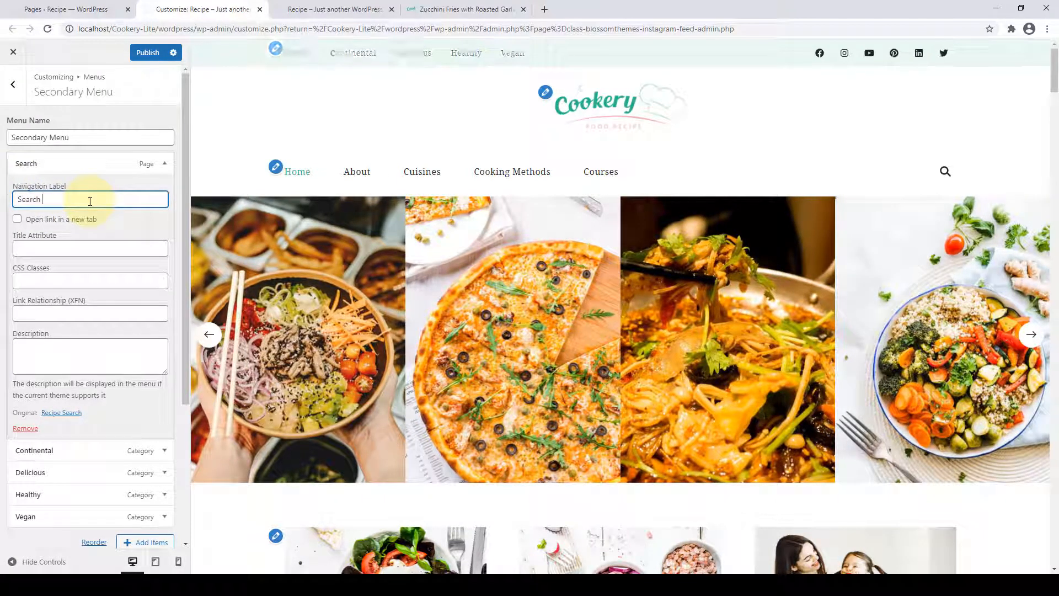
type(" Recipe")
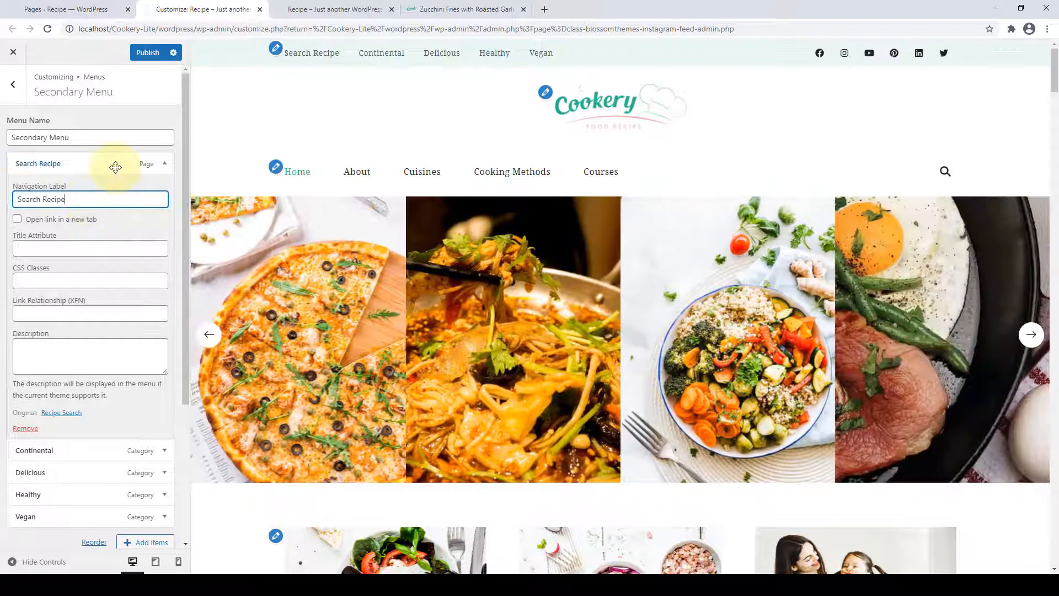
left_click(115, 167)
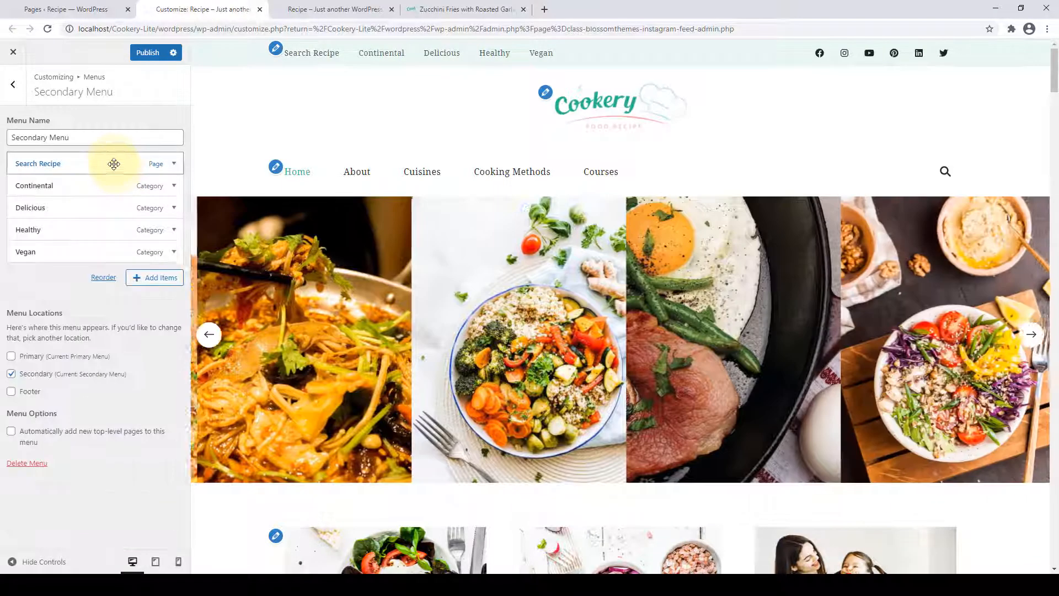
left_click(147, 57)
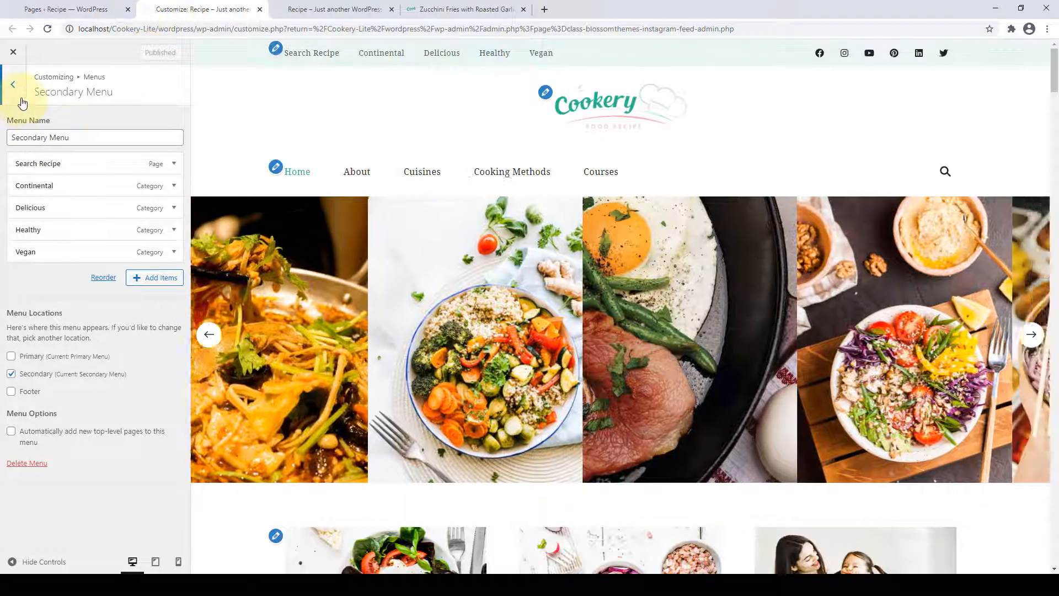
left_click(20, 100)
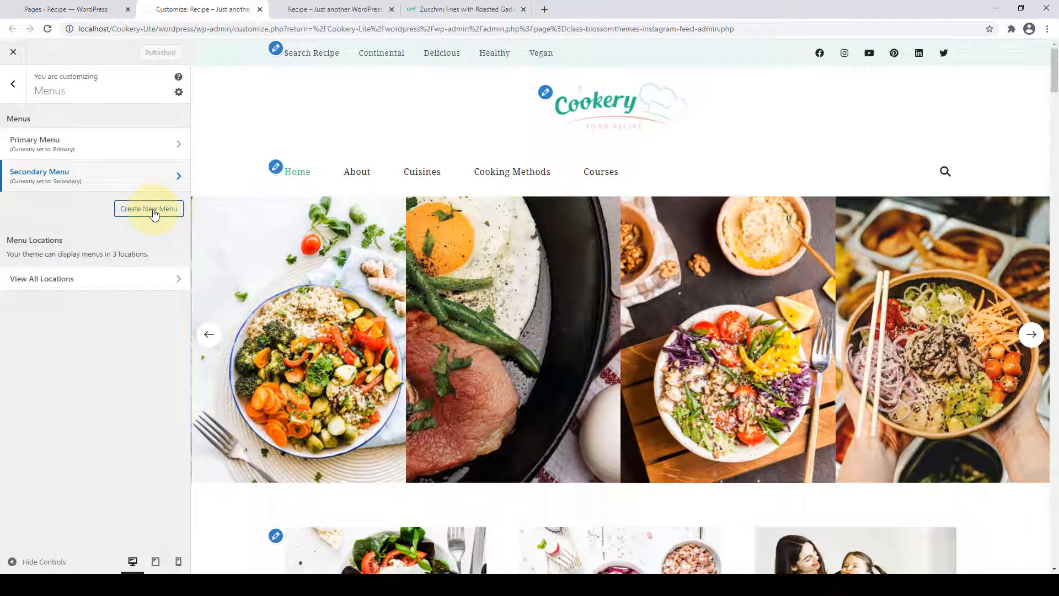
Create a menu named 'Footer Menu' assigned to the Footer location.
left_click(154, 215)
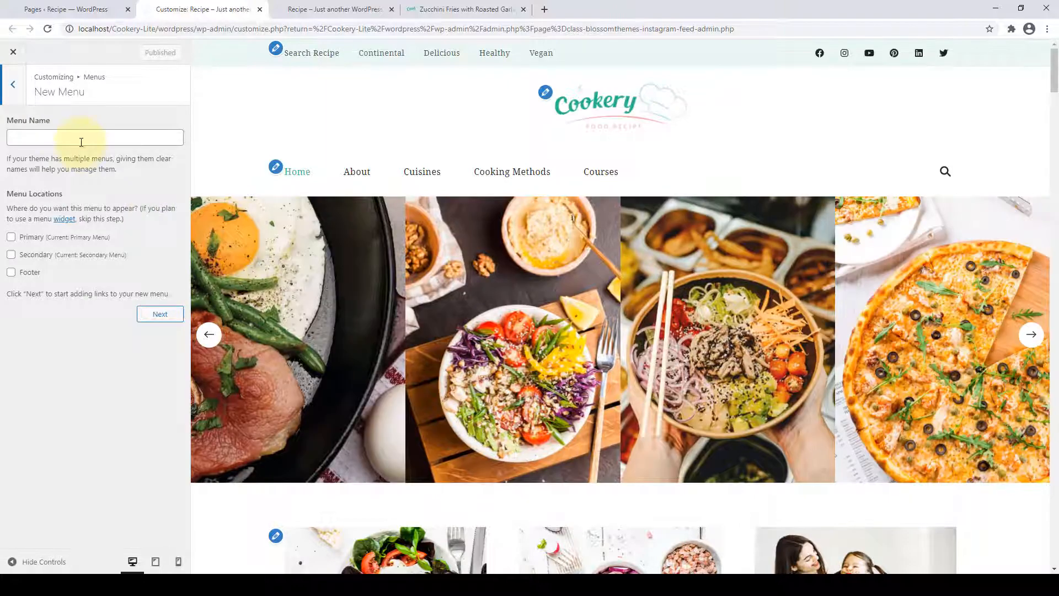
left_click(82, 139)
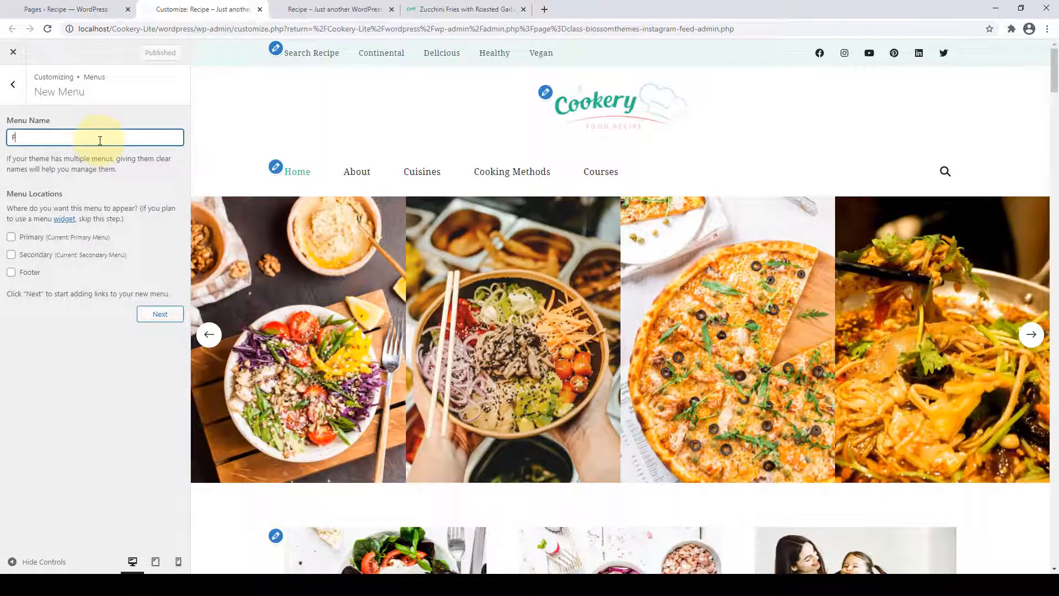
type("Footer Menu")
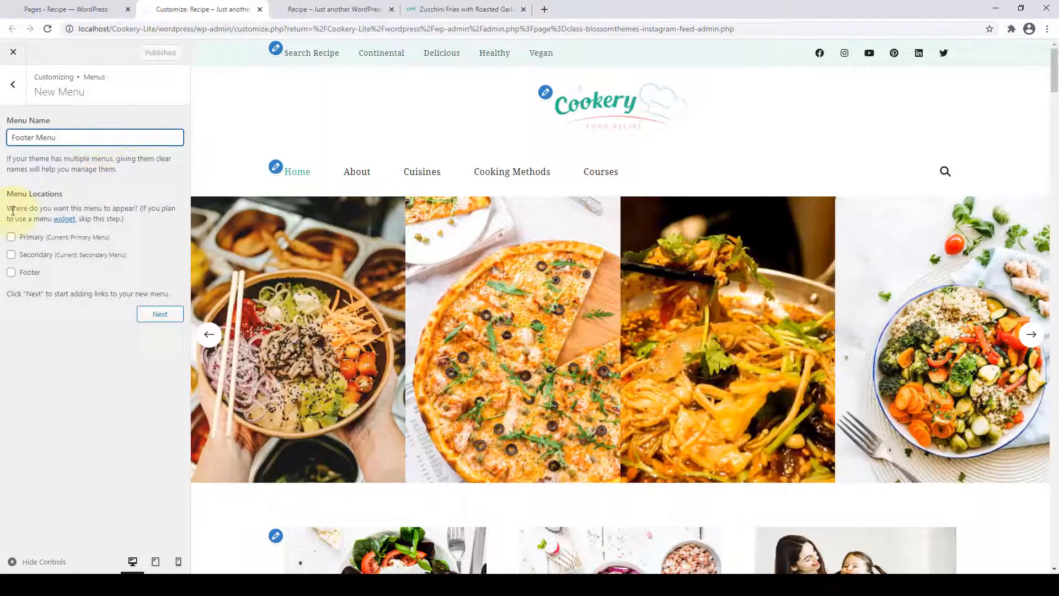
left_click(11, 272)
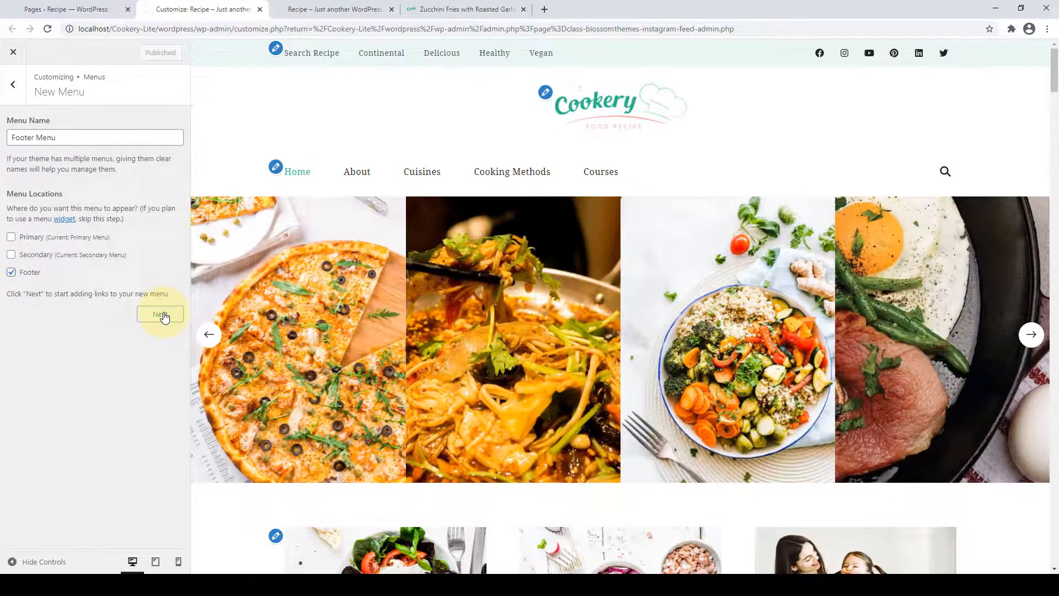
left_click(161, 315)
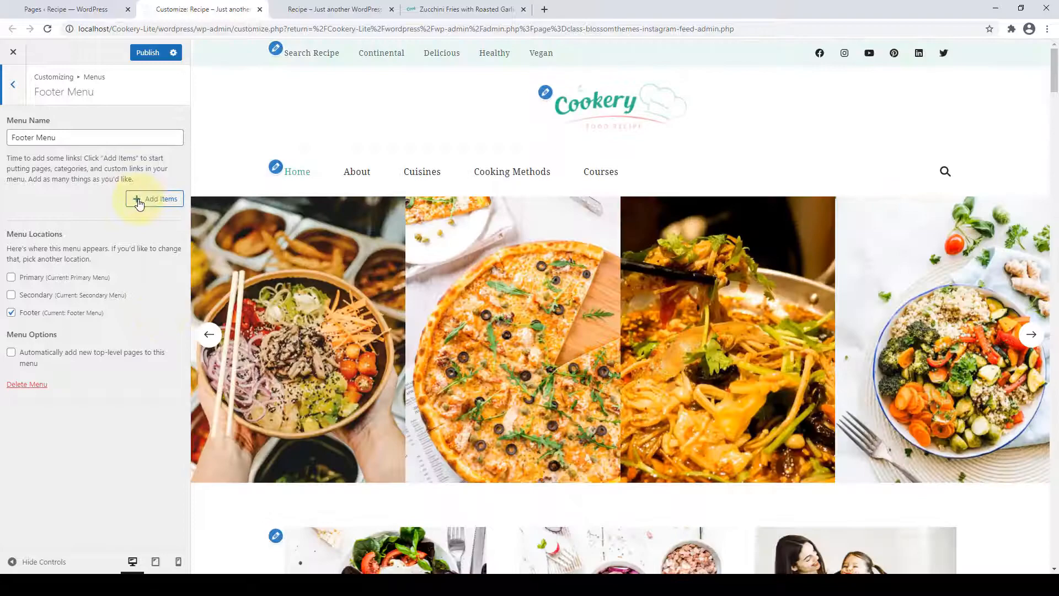
Scroll the site preview down to the footer and reopen the addable items list.
left_click(139, 203)
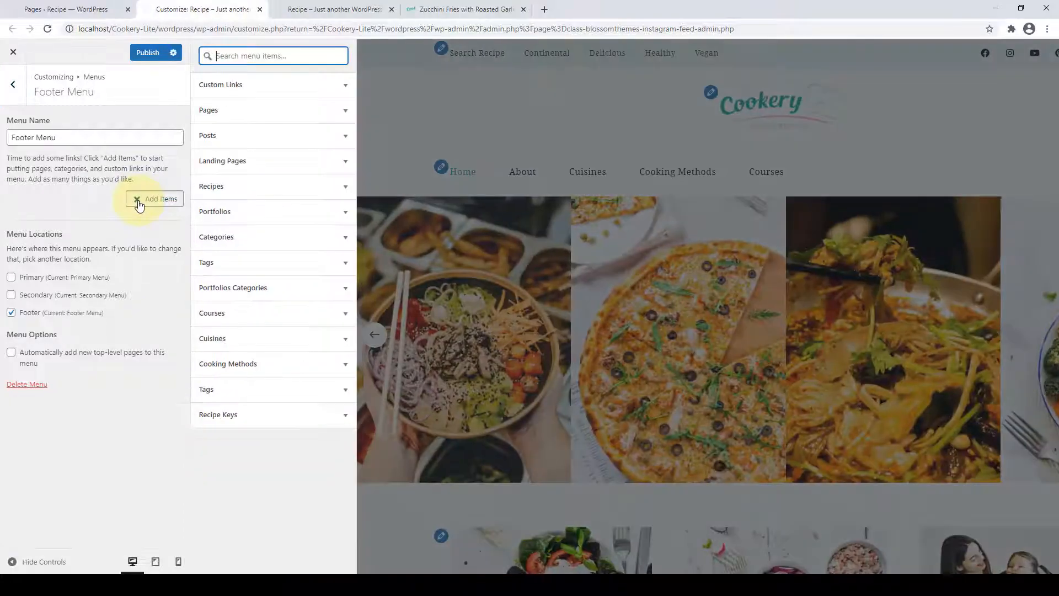
left_click(375, 105)
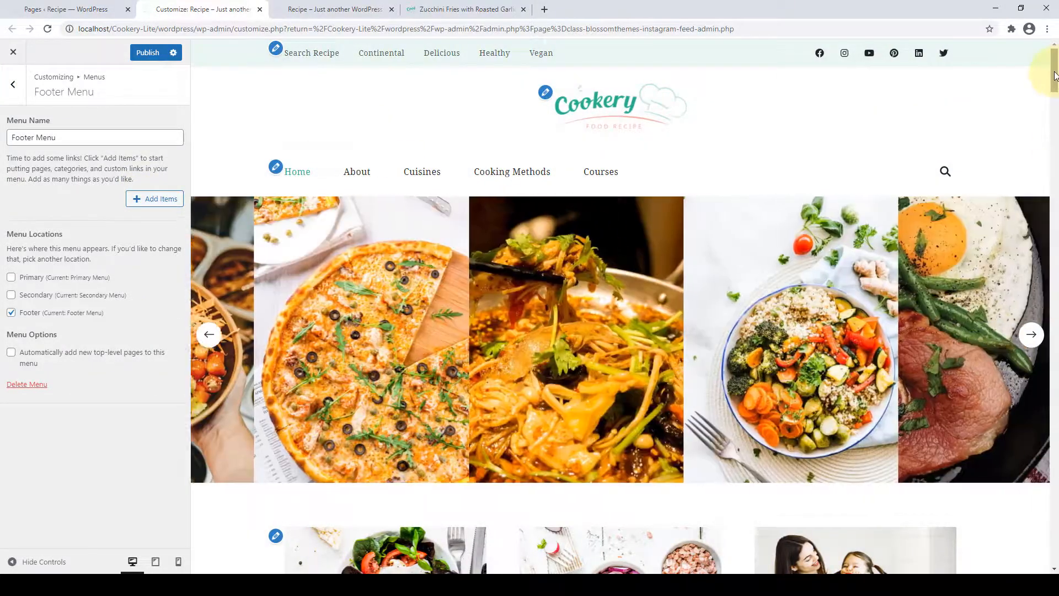
left_click_drag(1054, 75, 1055, 562)
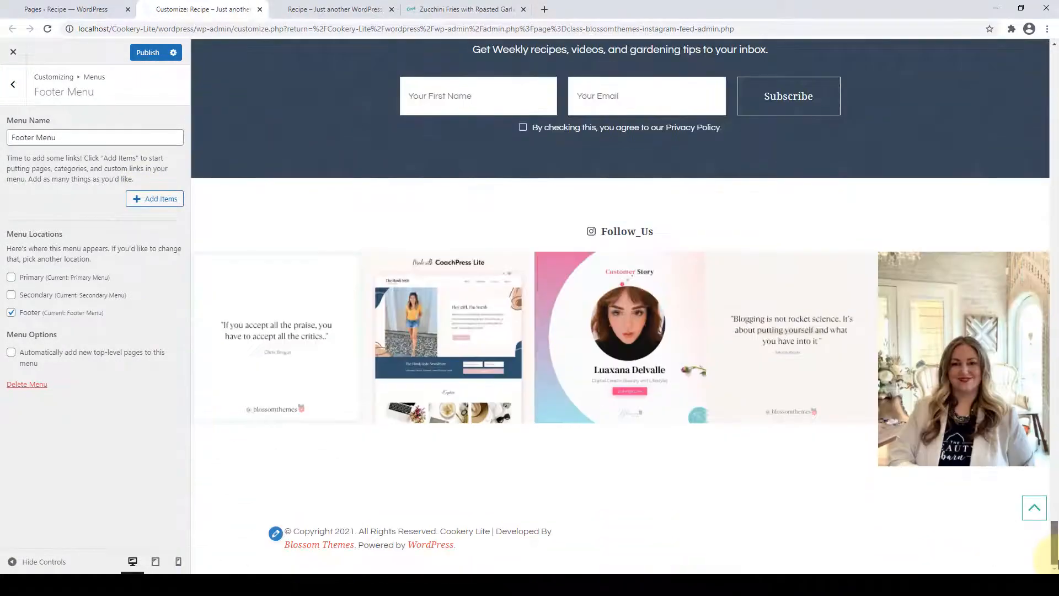
left_click(139, 202)
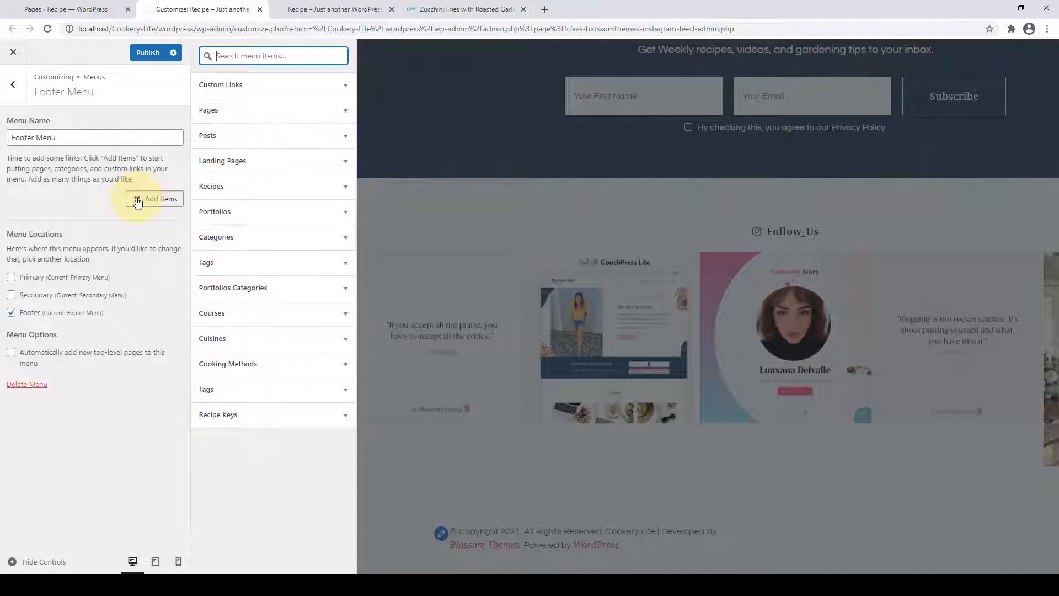
Add a 'Privacy Policy' custom link with the pasted URL to the Footer Menu.
left_click(281, 91)
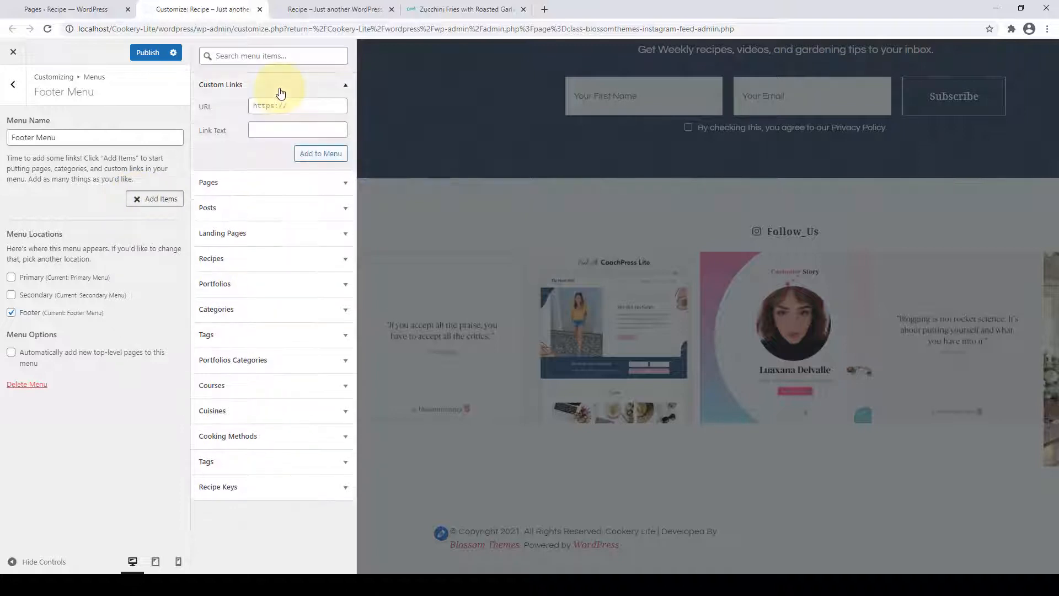
left_click(286, 125)
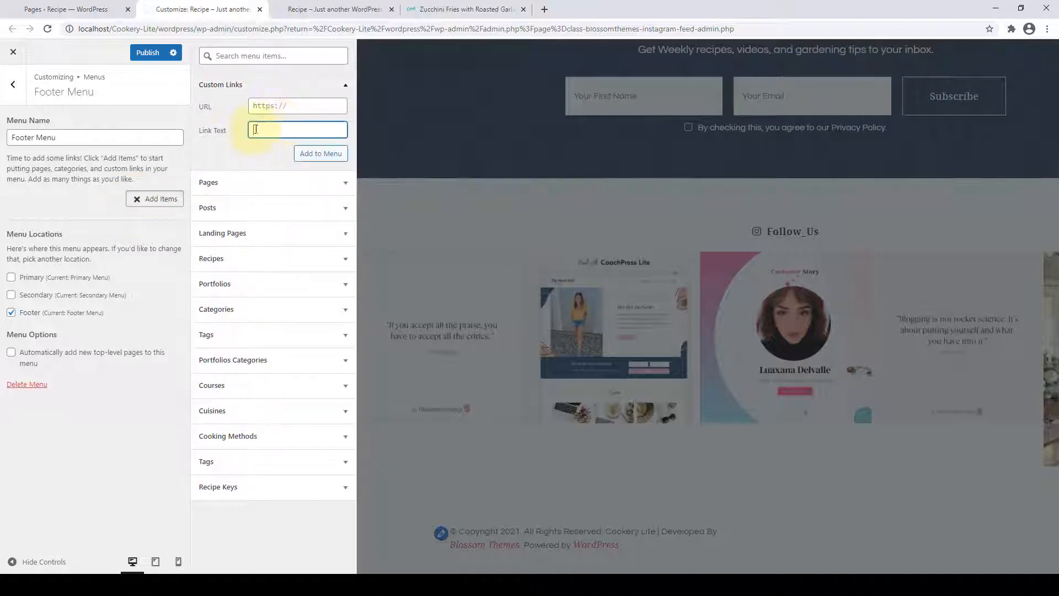
left_click(301, 104)
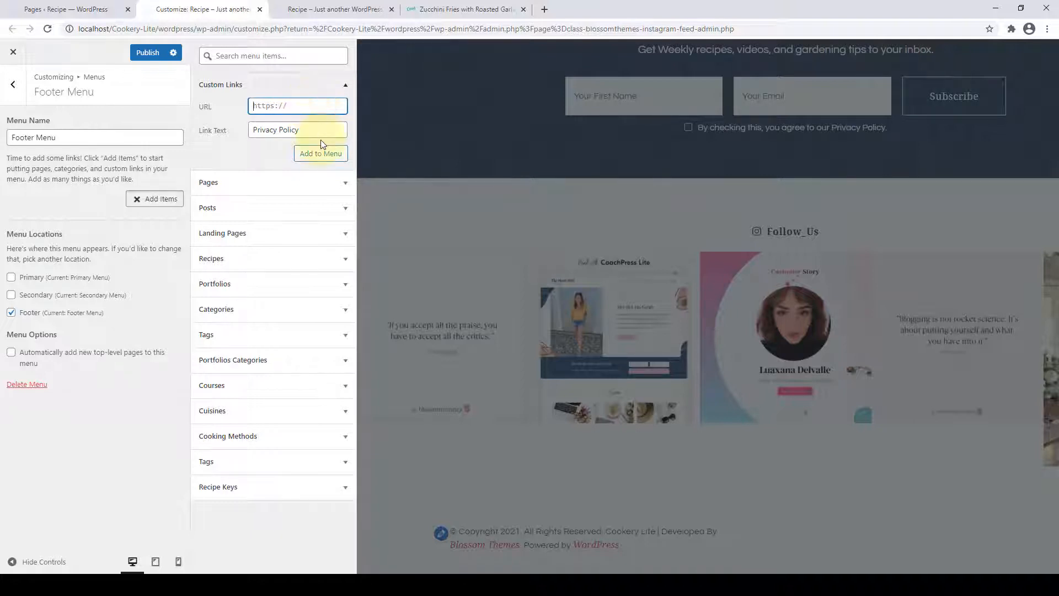
right_click(292, 106)
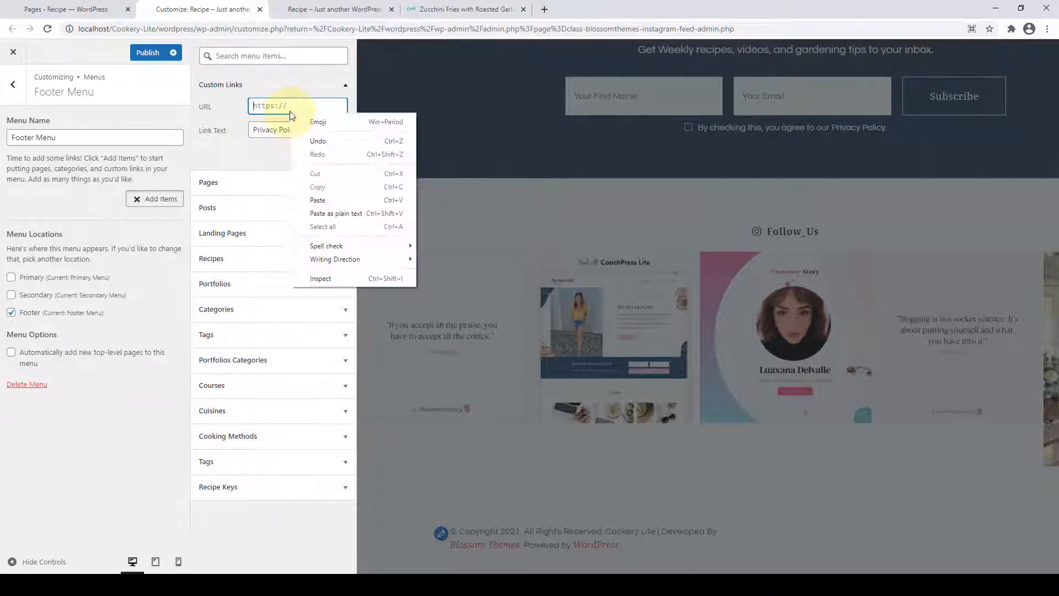
left_click(329, 199)
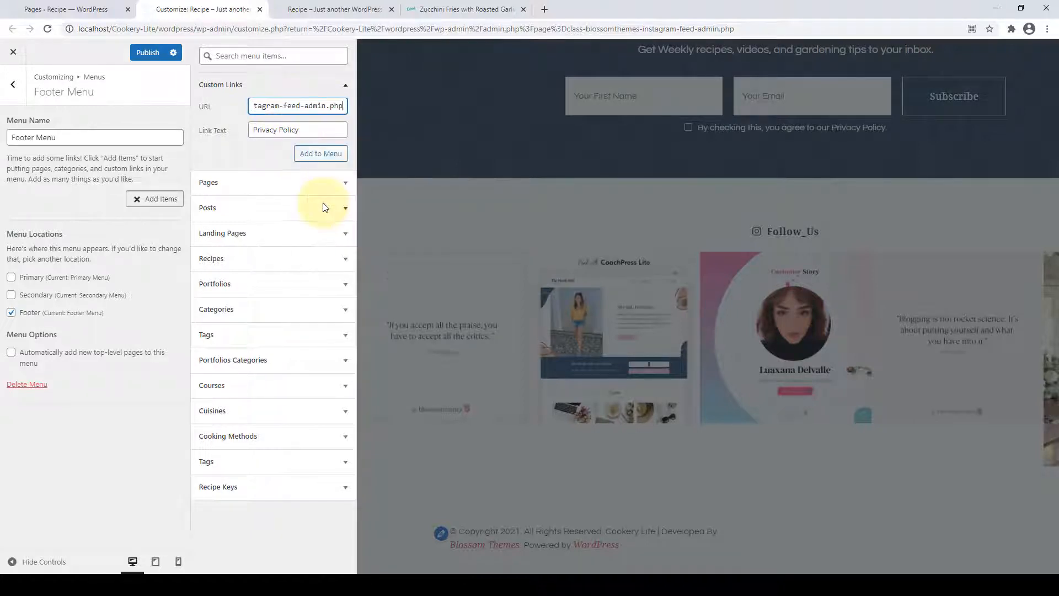
left_click(317, 160)
Add a 'Terms & Conditions' custom link with the pasted URL to the Footer Menu.
left_click(263, 132)
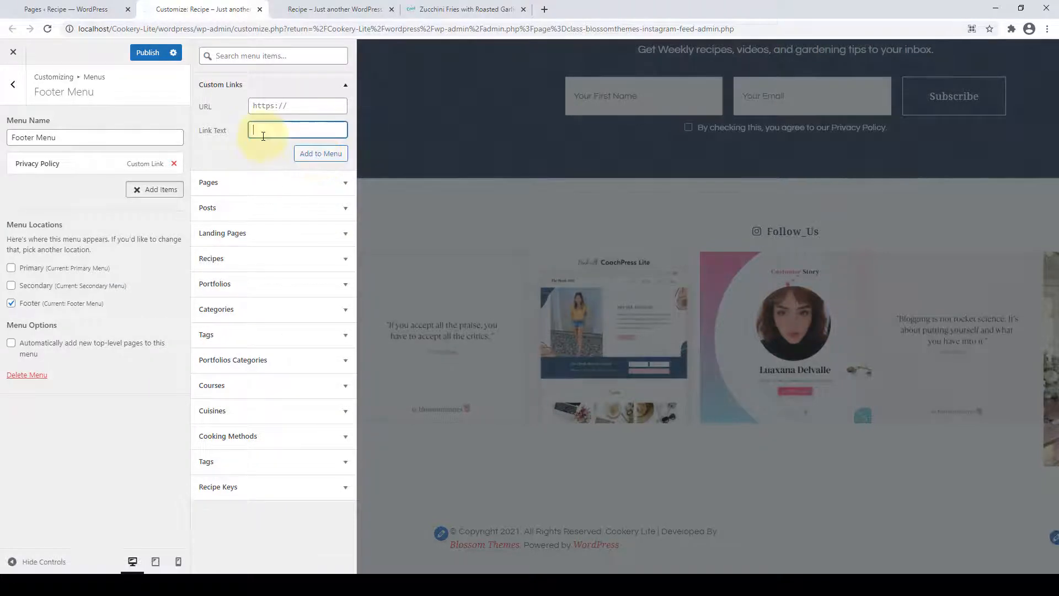
type("Terms & Conditions")
left_click(270, 107)
right_click(291, 106)
left_click(325, 192)
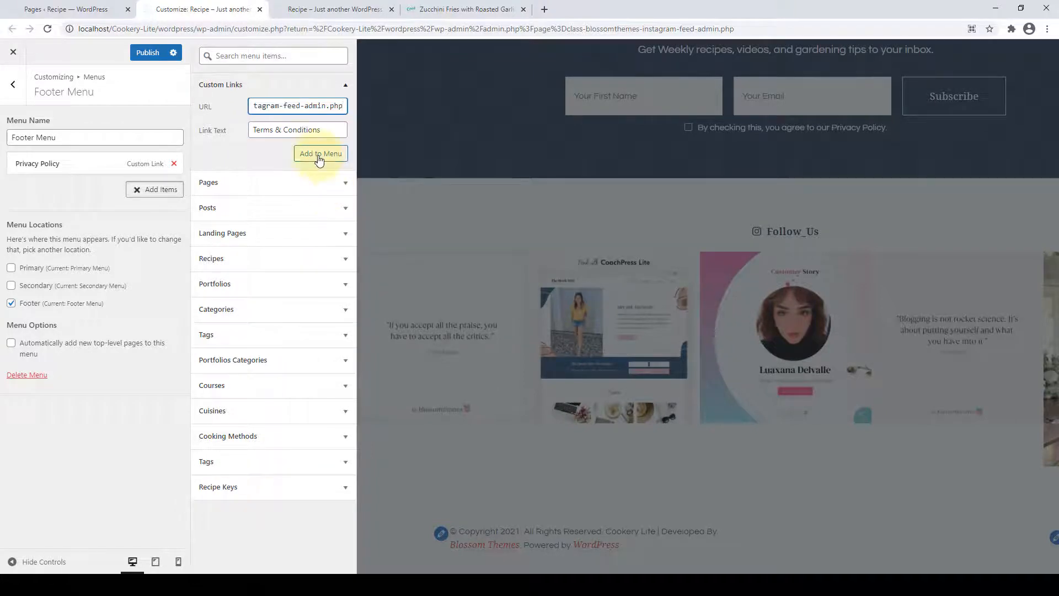
left_click(319, 159)
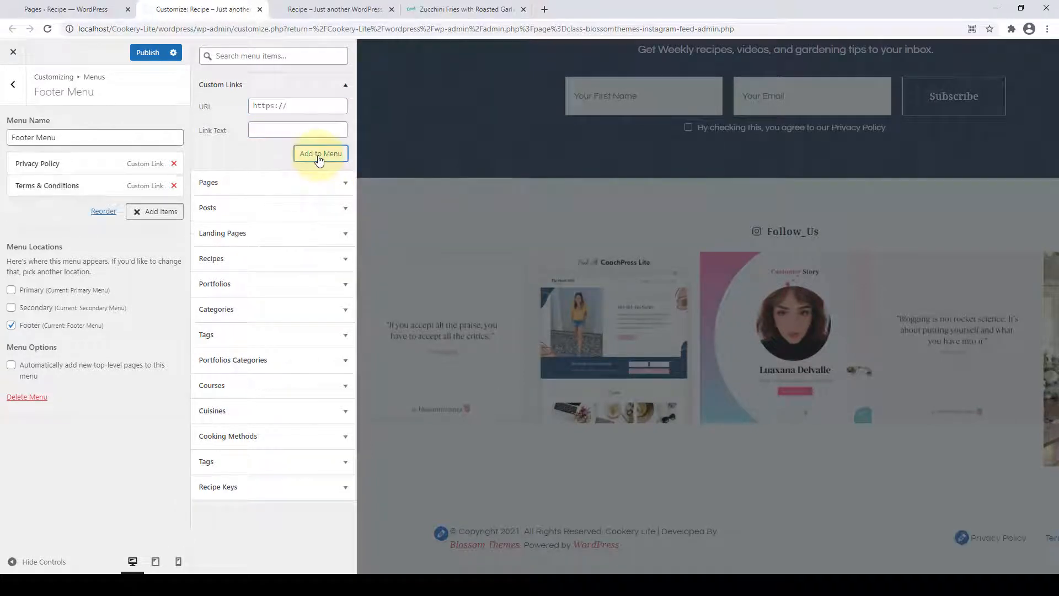
Publish the Footer Menu changes and switch to the live site tab.
left_click_drag(49, 176, 54, 223)
left_click(49, 214)
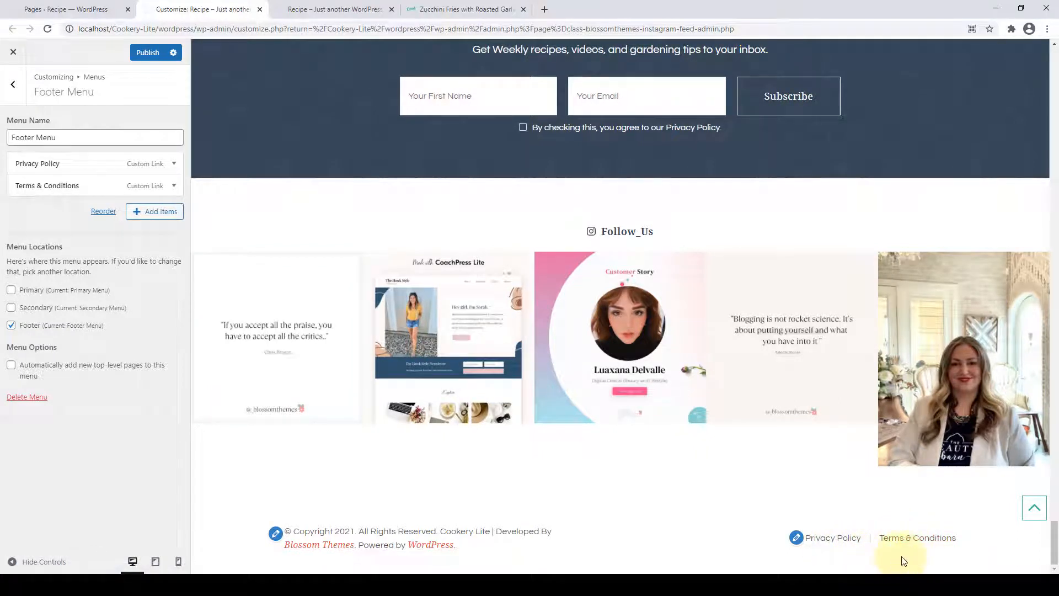
left_click(142, 57)
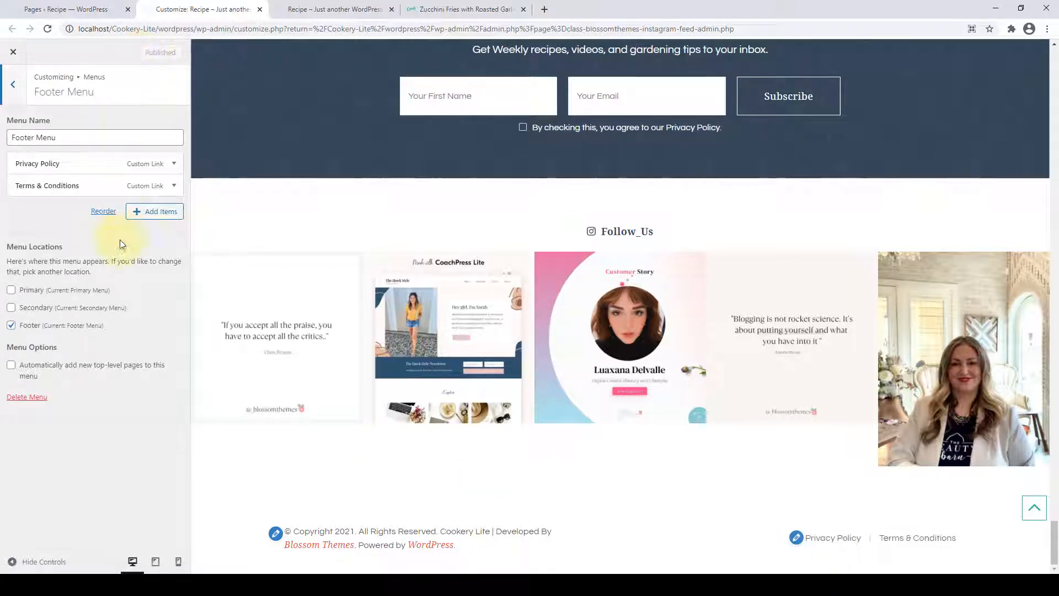
left_click(345, 9)
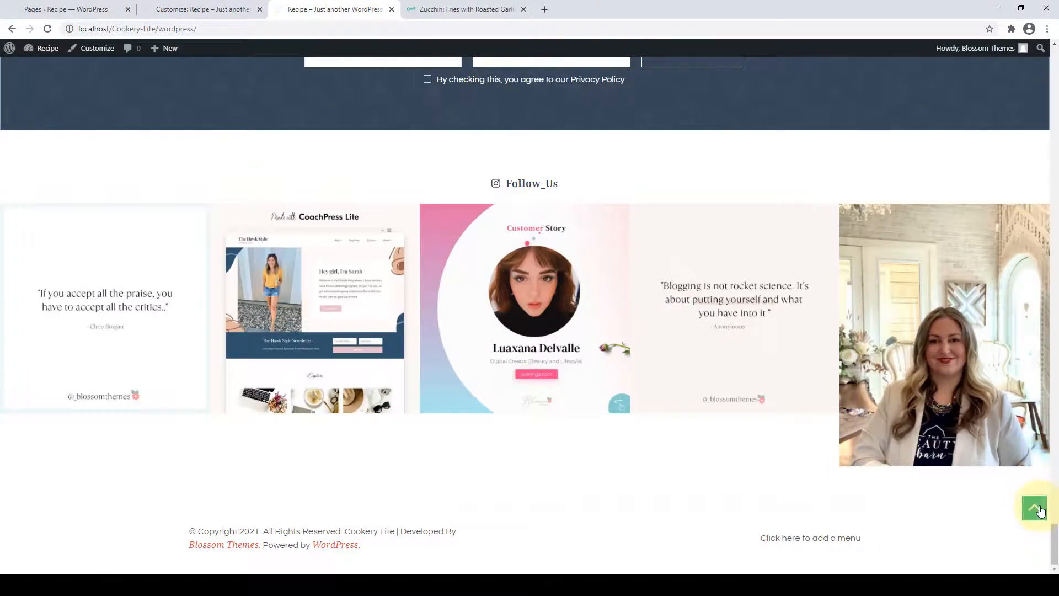
left_click(1034, 507)
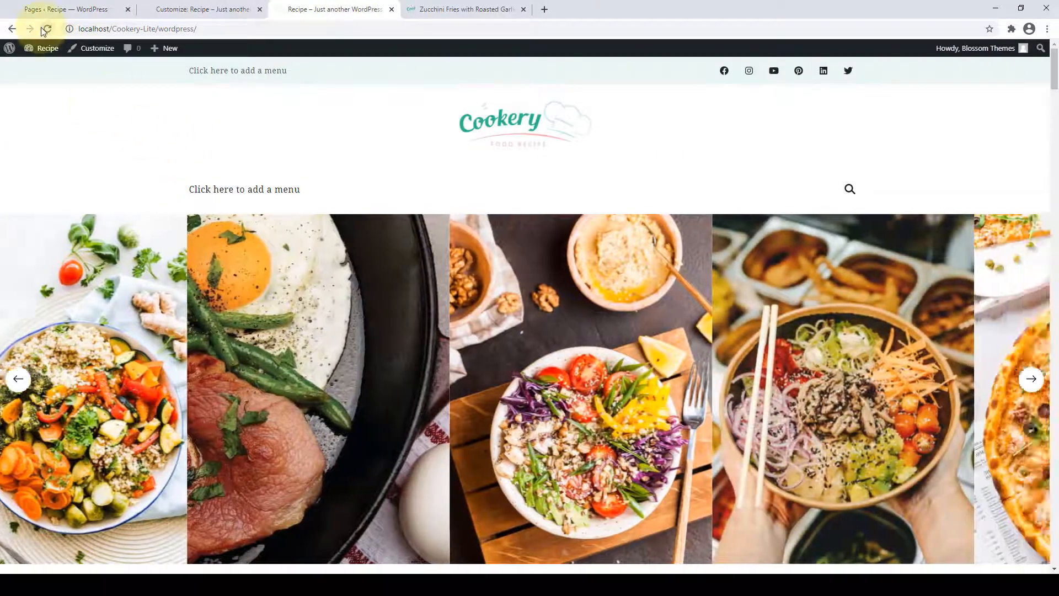
left_click(45, 29)
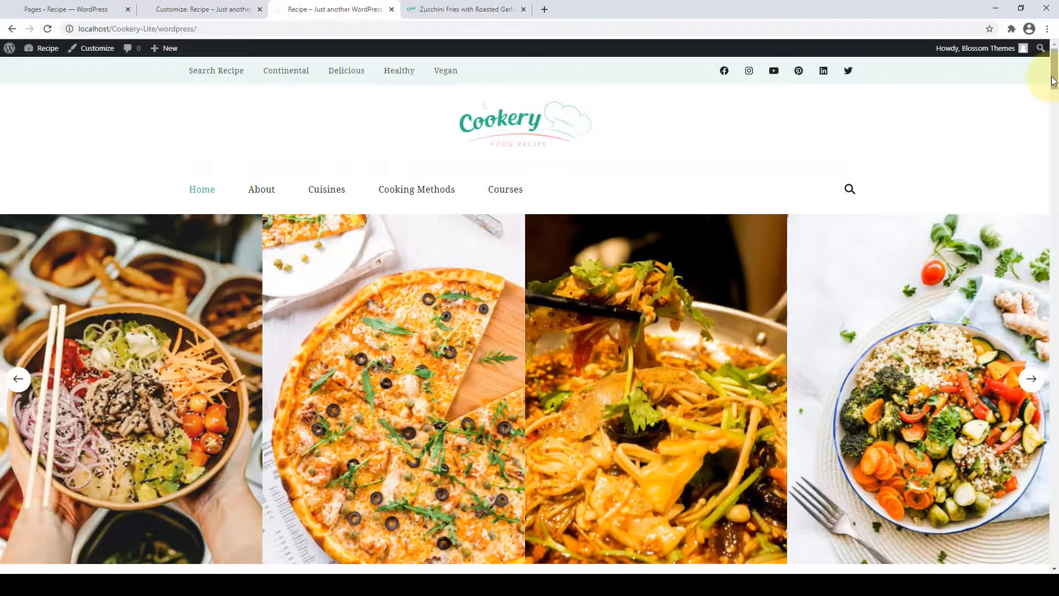
left_click_drag(1053, 80, 1053, 546)
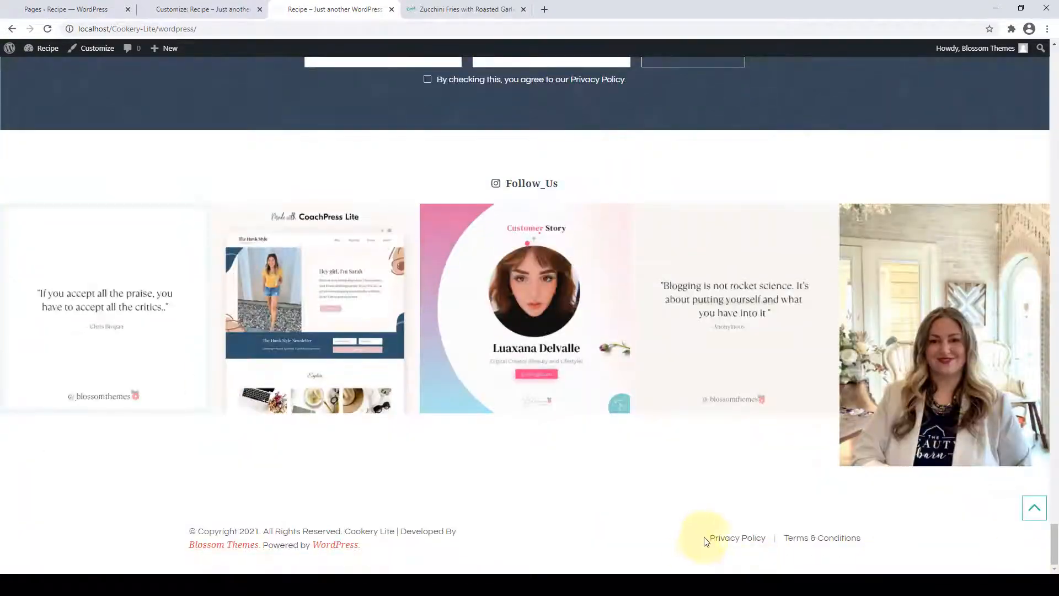
left_click(1046, 510)
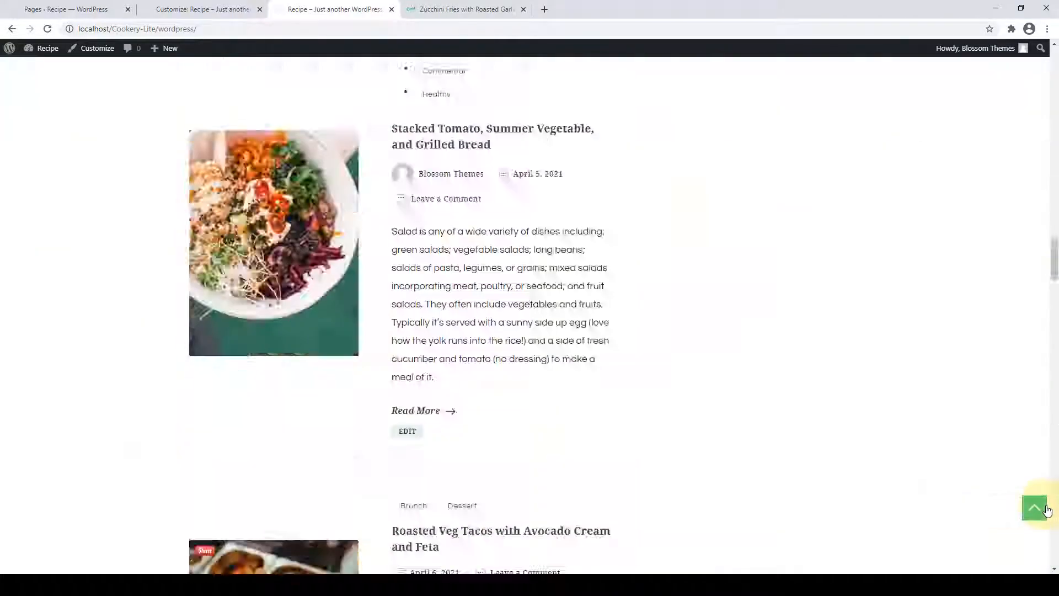
left_click(201, 9)
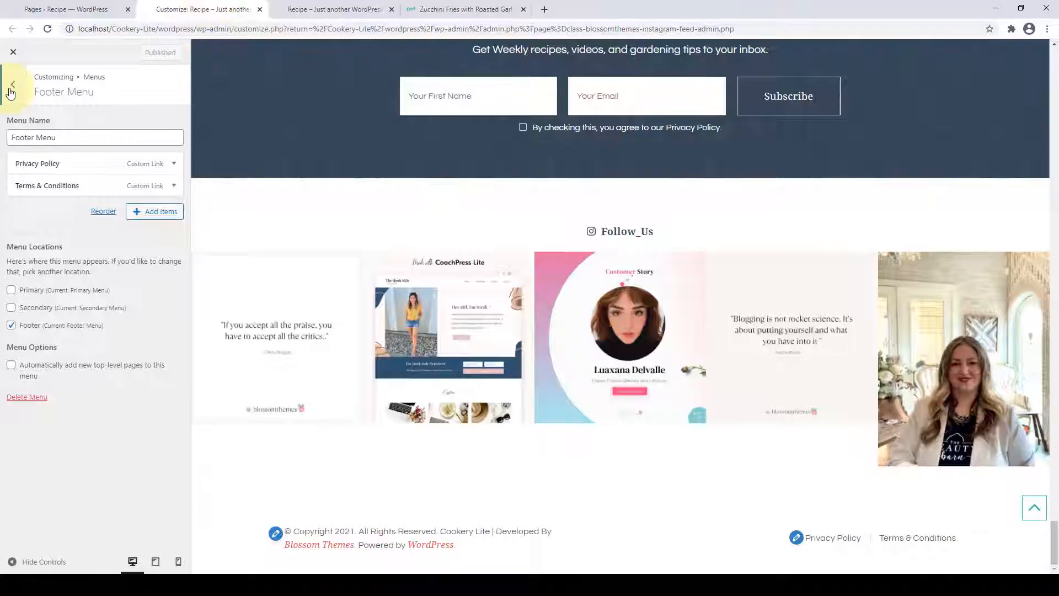
Return to the Customizer root and open the Widgets Sidebar area.
left_click(11, 88)
left_click(11, 87)
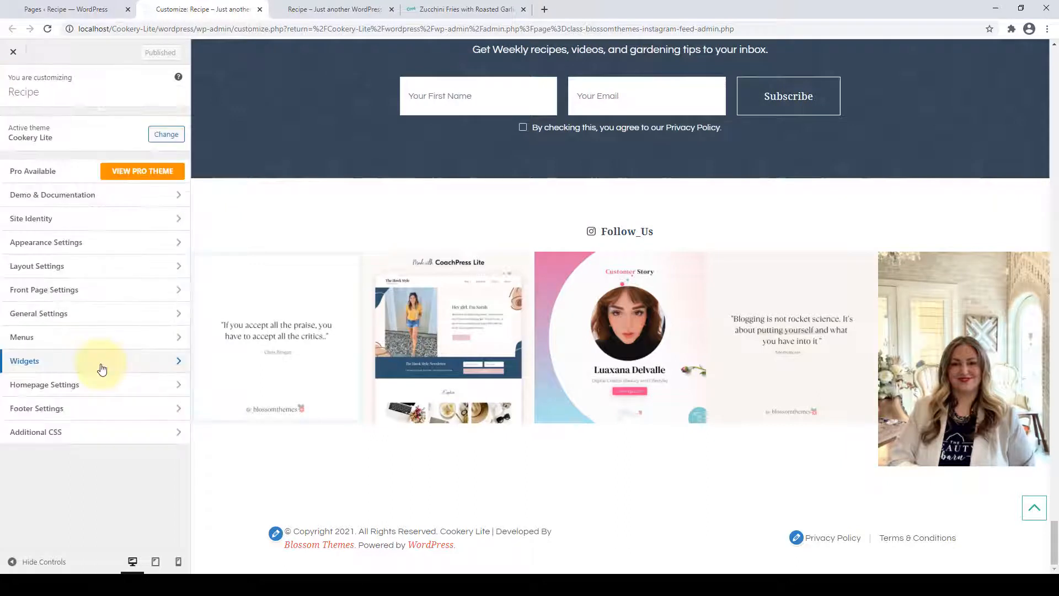
left_click(101, 368)
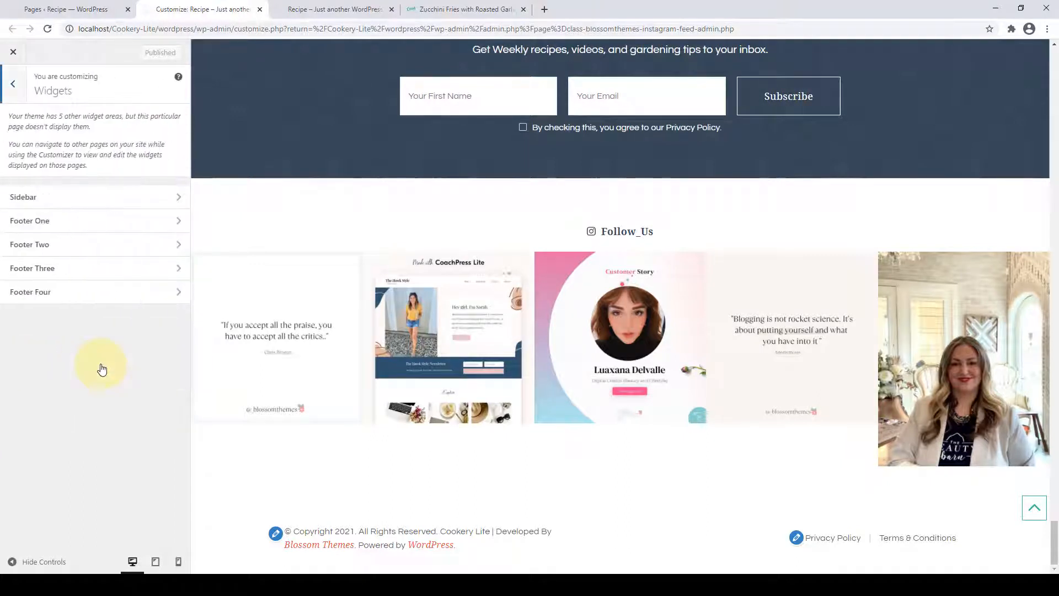
left_click(123, 198)
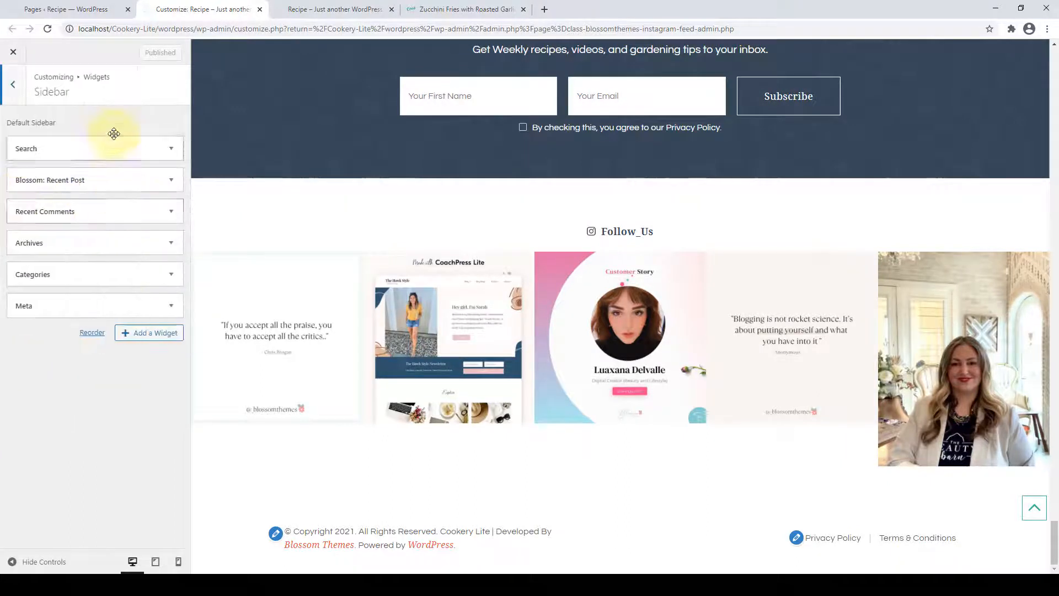
left_click(1027, 508)
scroll(1042, 254, "down", 15)
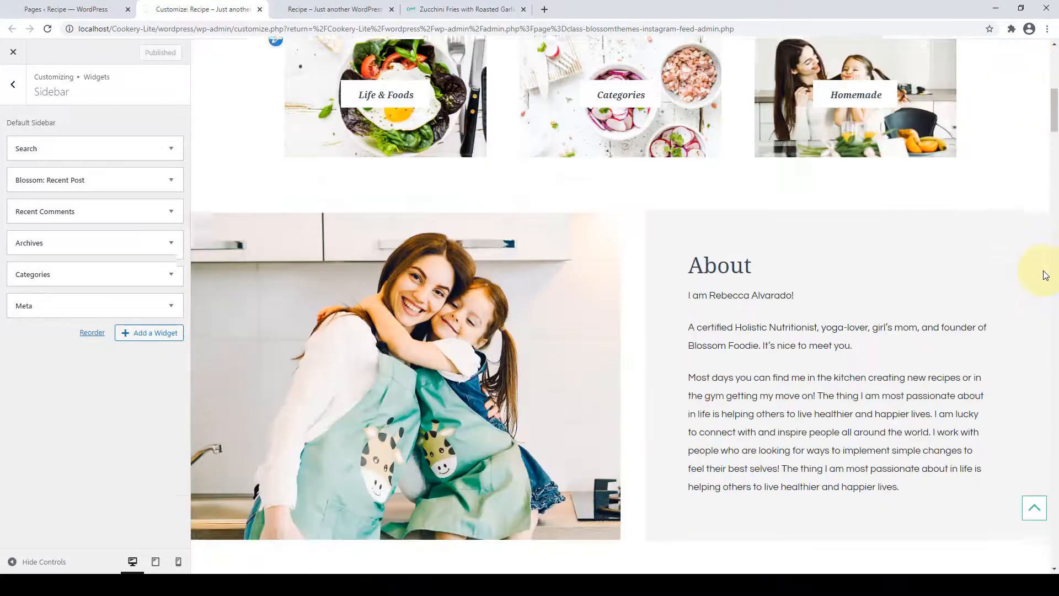
scroll(1044, 276, "down", 15)
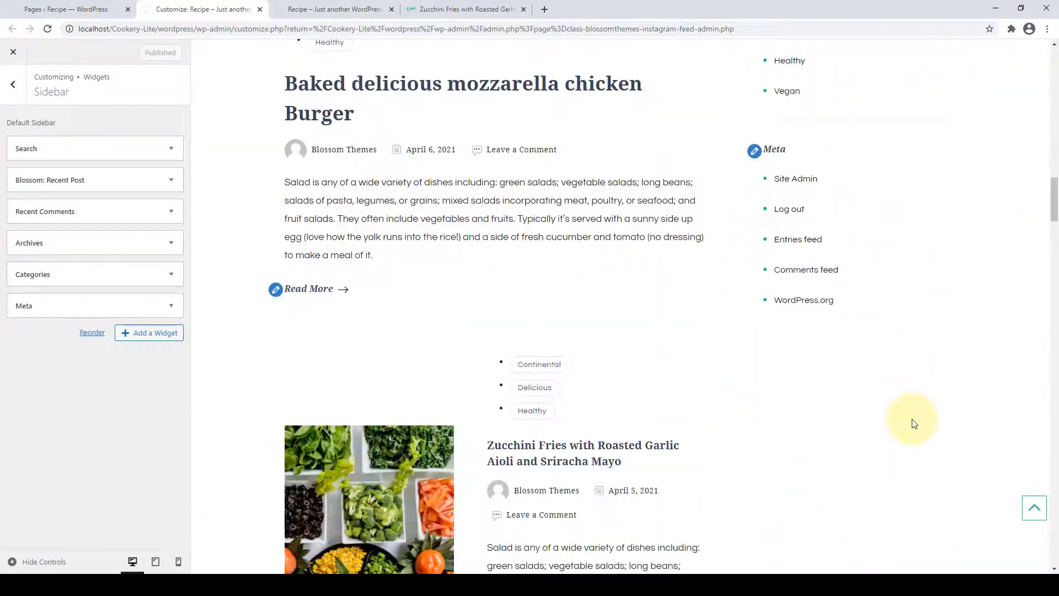
scroll(914, 423, "up", 10)
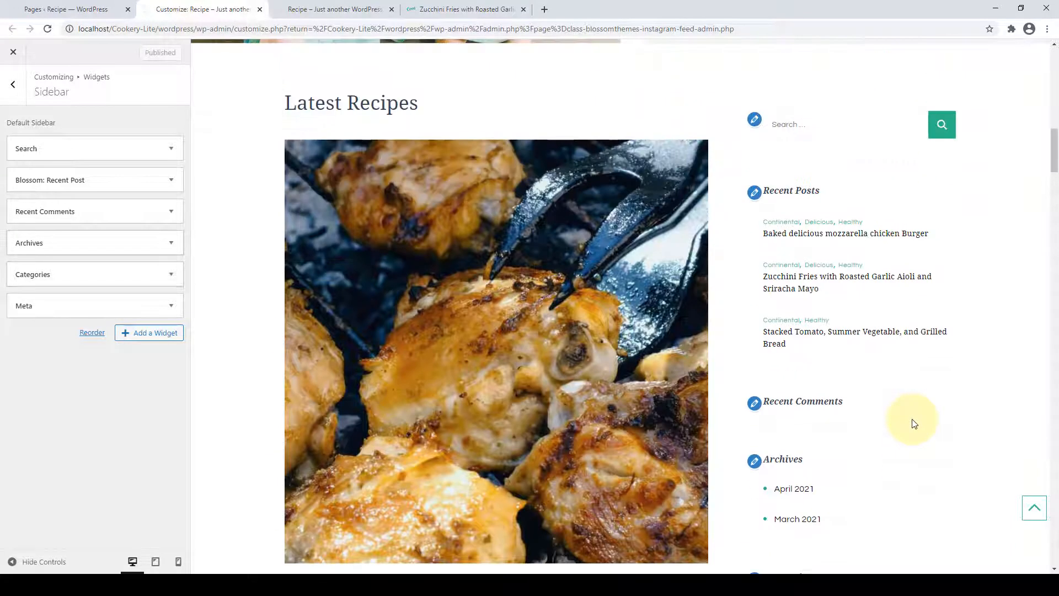
Remove every sidebar widget, including Recent Comments and Search, until none remain.
left_click(59, 307)
left_click(28, 364)
left_click(44, 274)
left_click(26, 377)
left_click(42, 243)
left_click(28, 334)
left_click(46, 212)
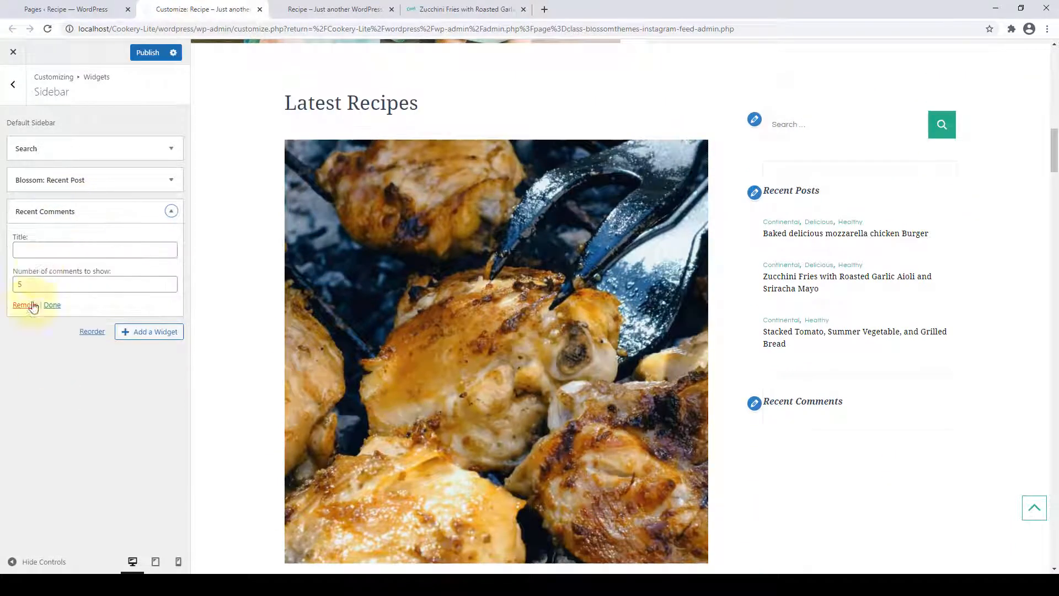
left_click(33, 305)
left_click(73, 152)
left_click(33, 214)
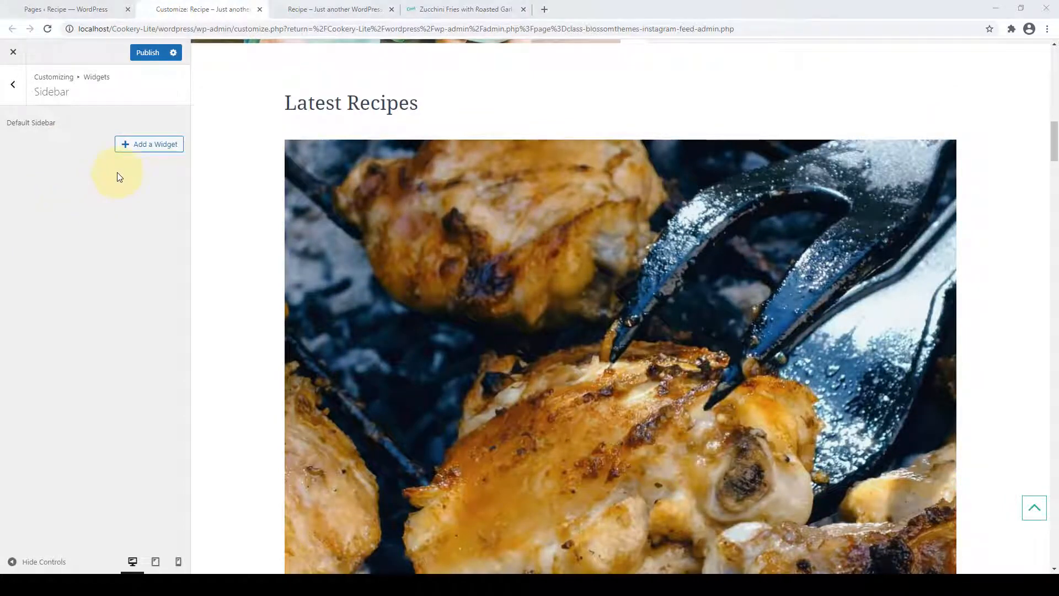
Add an Author Bio widget to the sidebar.
left_click(128, 147)
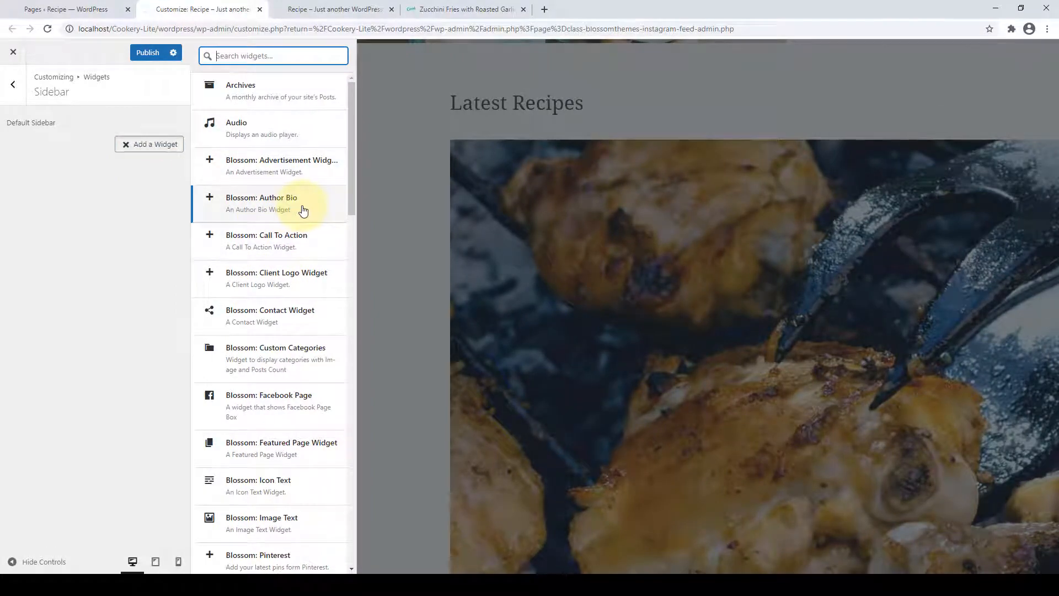
left_click(208, 203)
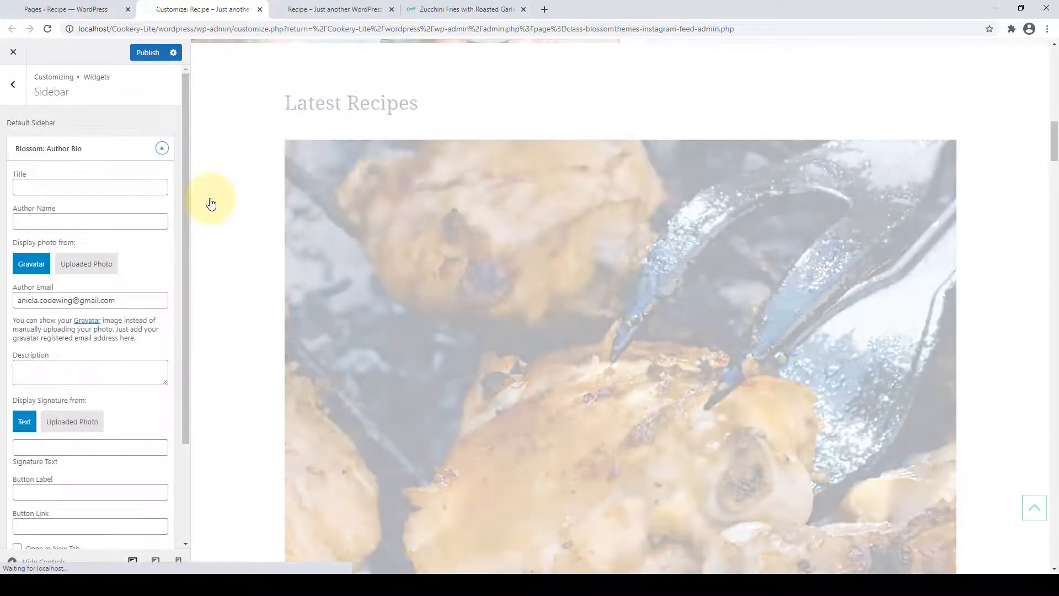
scroll(138, 357, "down", 2)
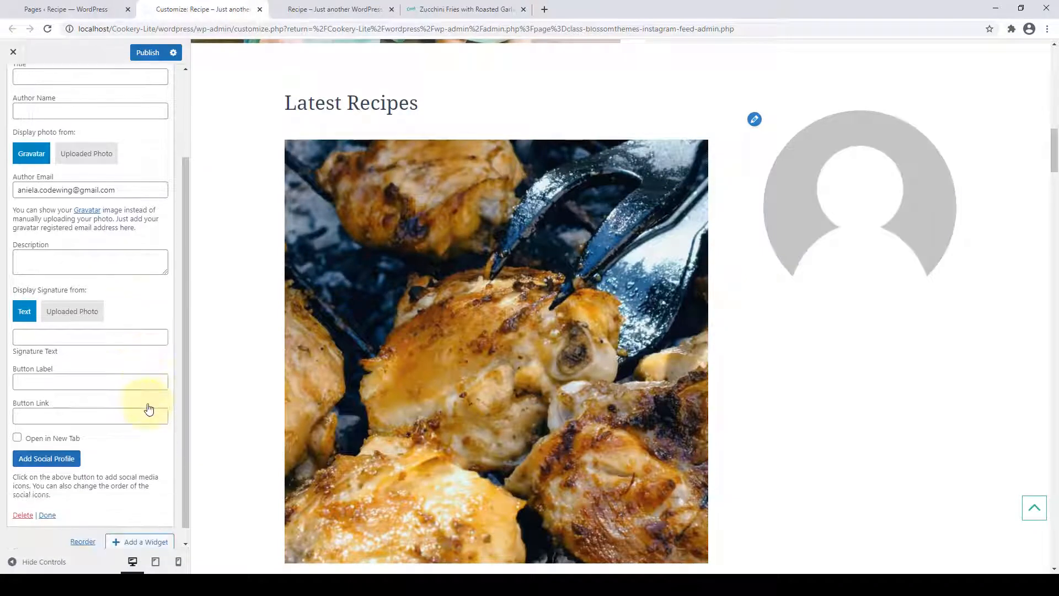
scroll(150, 397, "up", 1)
scroll(151, 392, "up", 1)
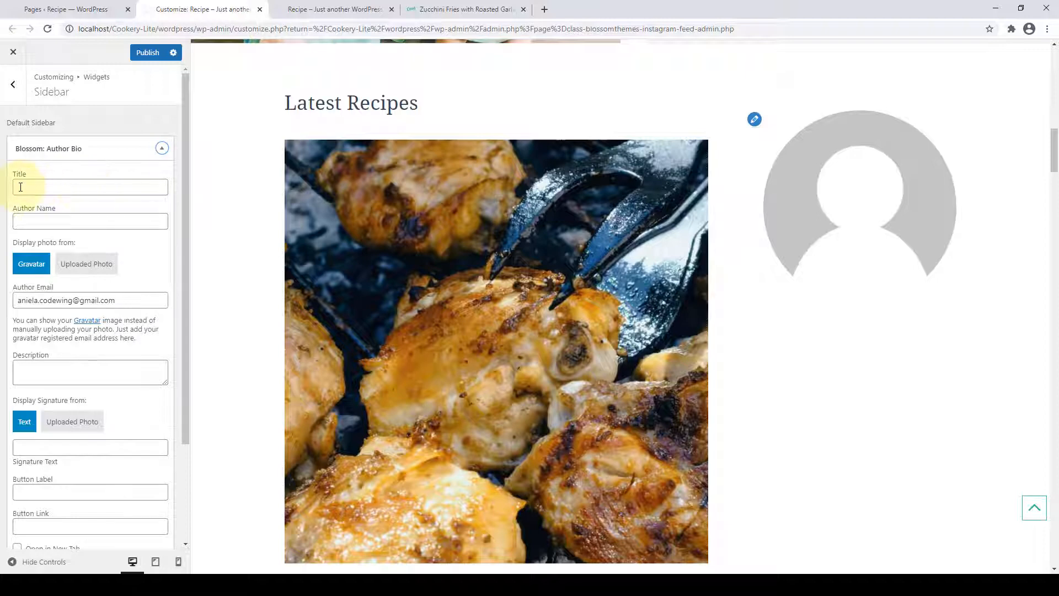
Title the widget 'About', enter the author's name, and choose Uploaded Photo.
left_click(62, 186)
type("About")
left_click(71, 222)
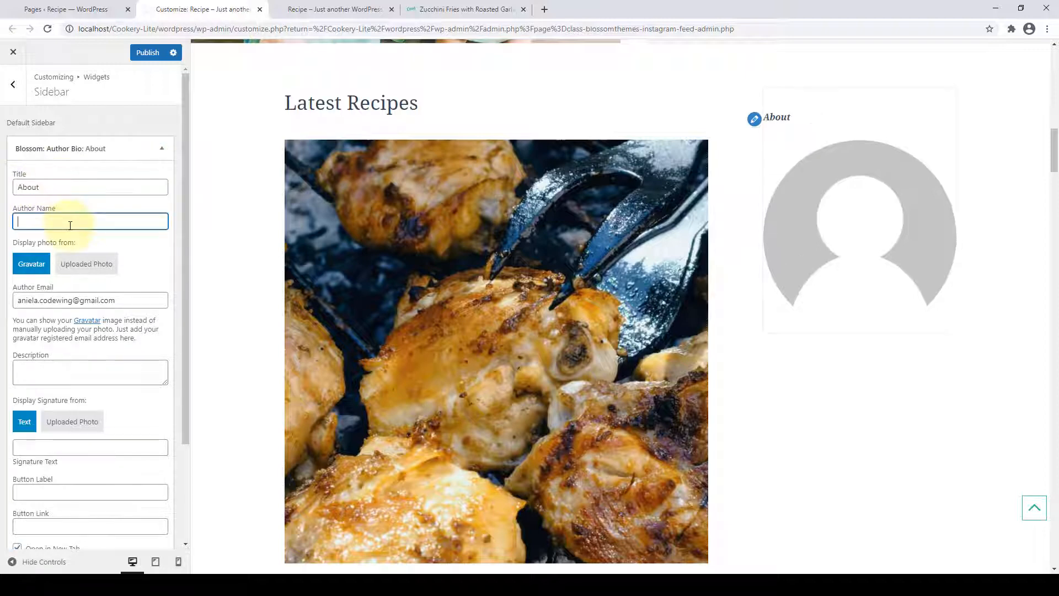
type("Rebecca B")
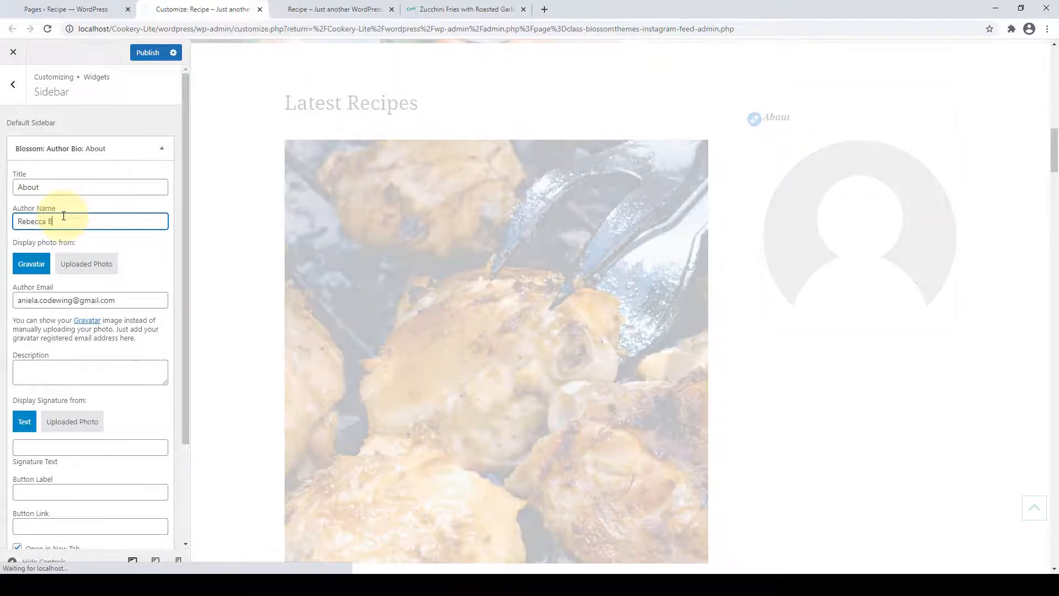
type("aker")
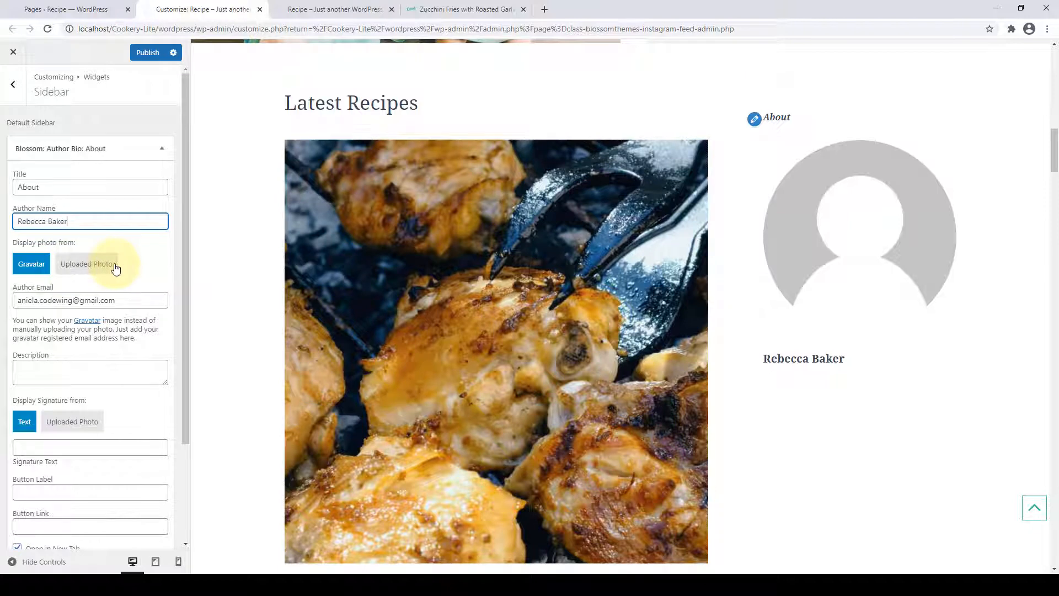
left_click(85, 270)
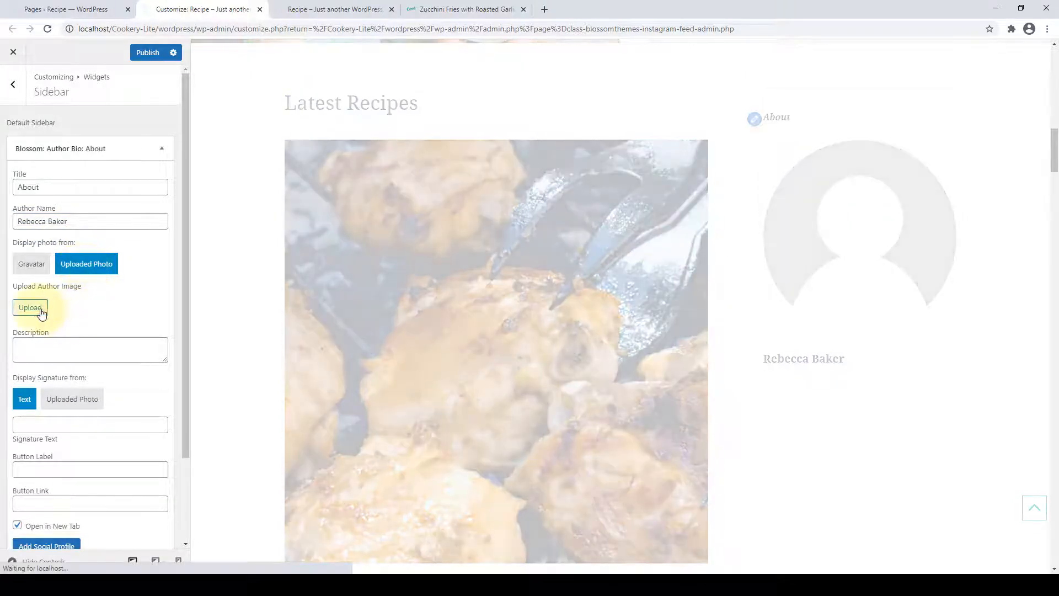
Set the author photo to the image of a woman hugging a girl.
left_click(38, 310)
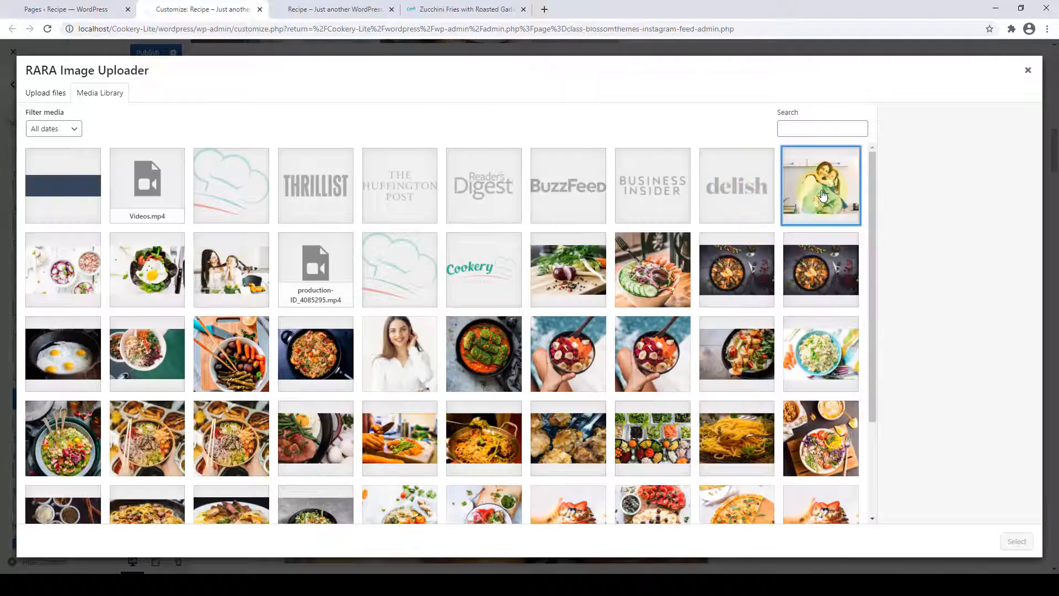
left_click(818, 176)
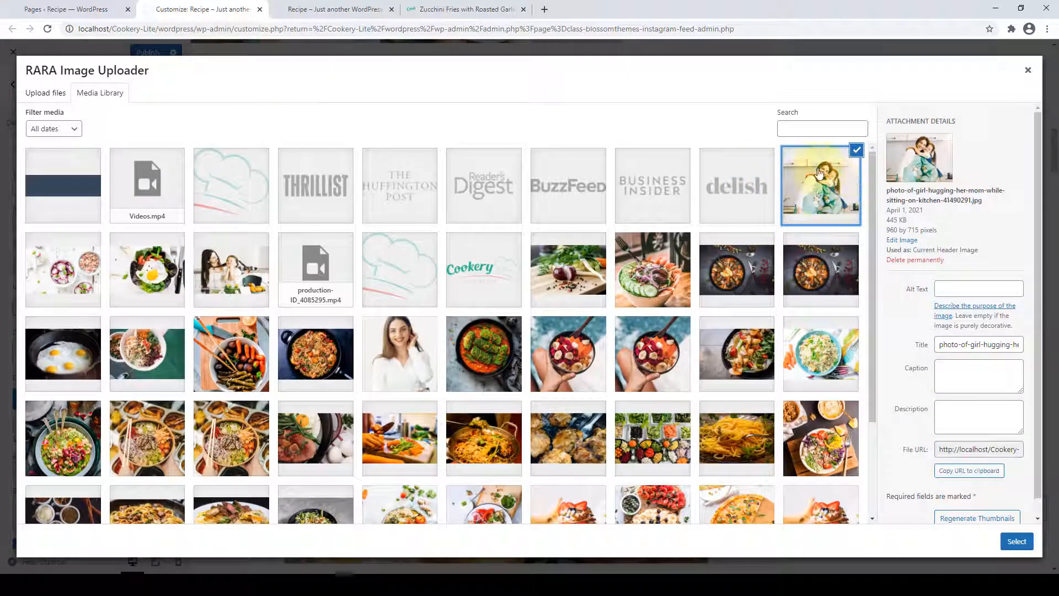
left_click(1016, 542)
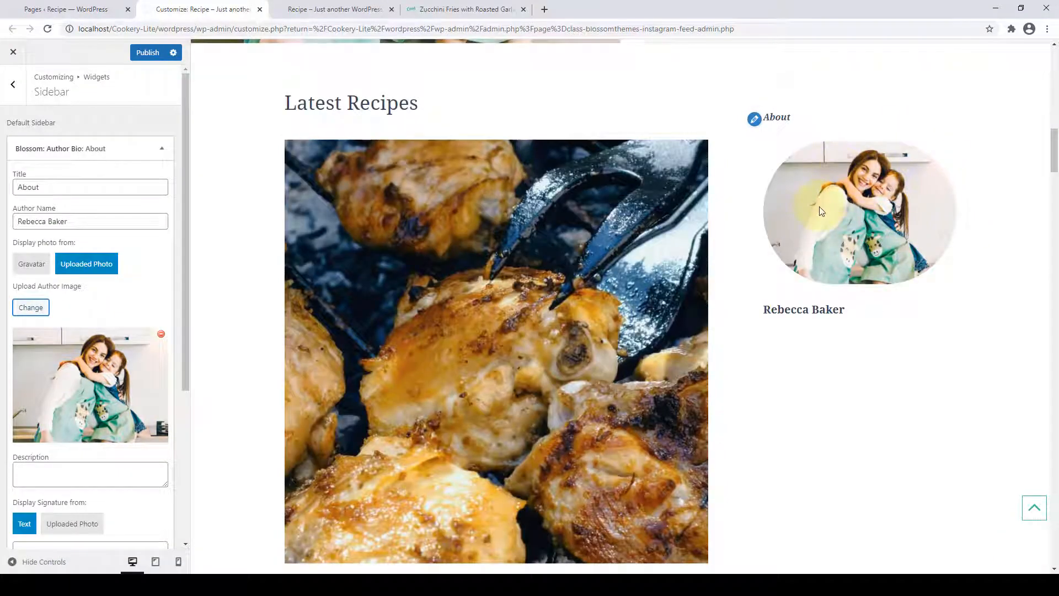
Enlarge the Description box and paste in the introduction text.
scroll(133, 358, "down", 3)
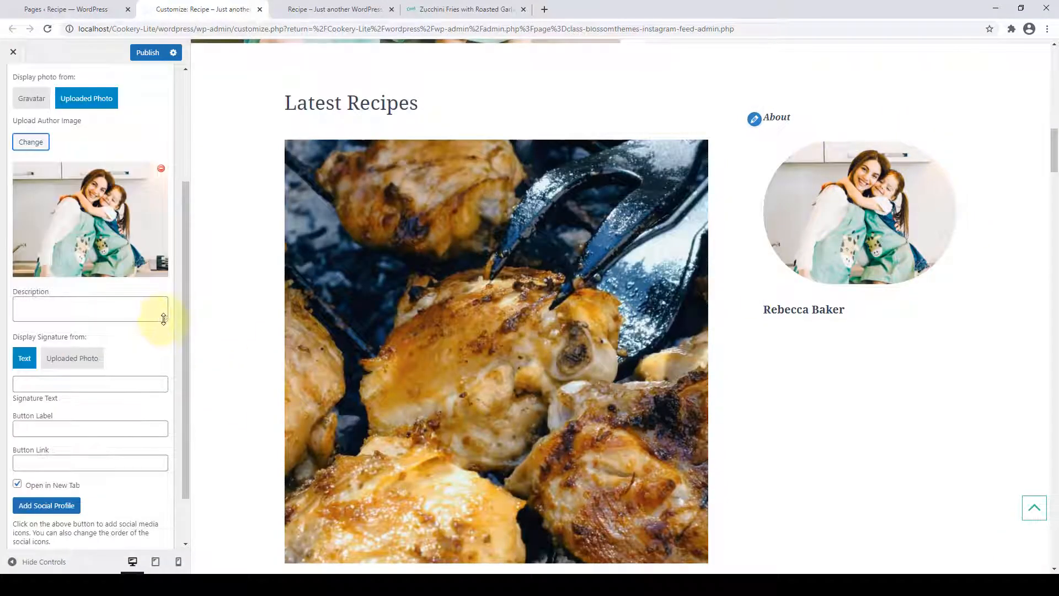
left_click_drag(164, 319, 163, 417)
right_click(107, 319)
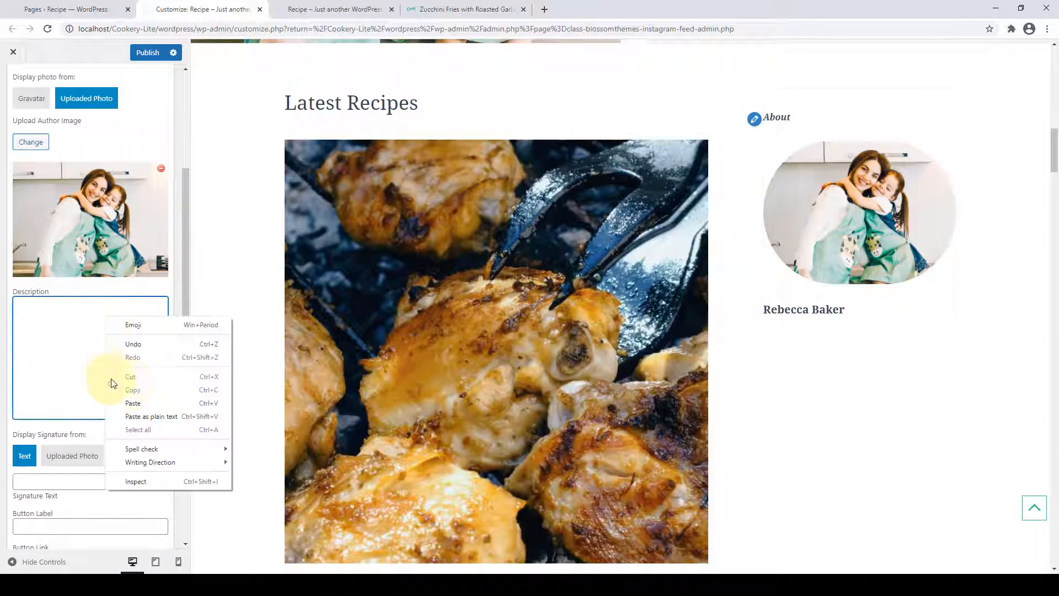
left_click(143, 401)
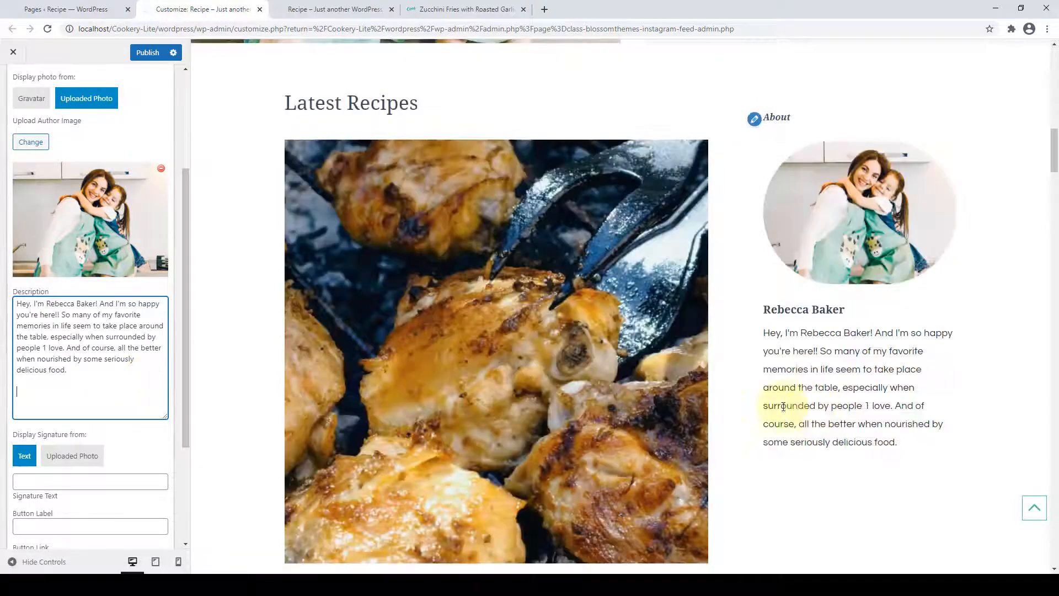
Try an uploaded signature image, then cancel and switch the signature back to text.
scroll(113, 411, "down", 2)
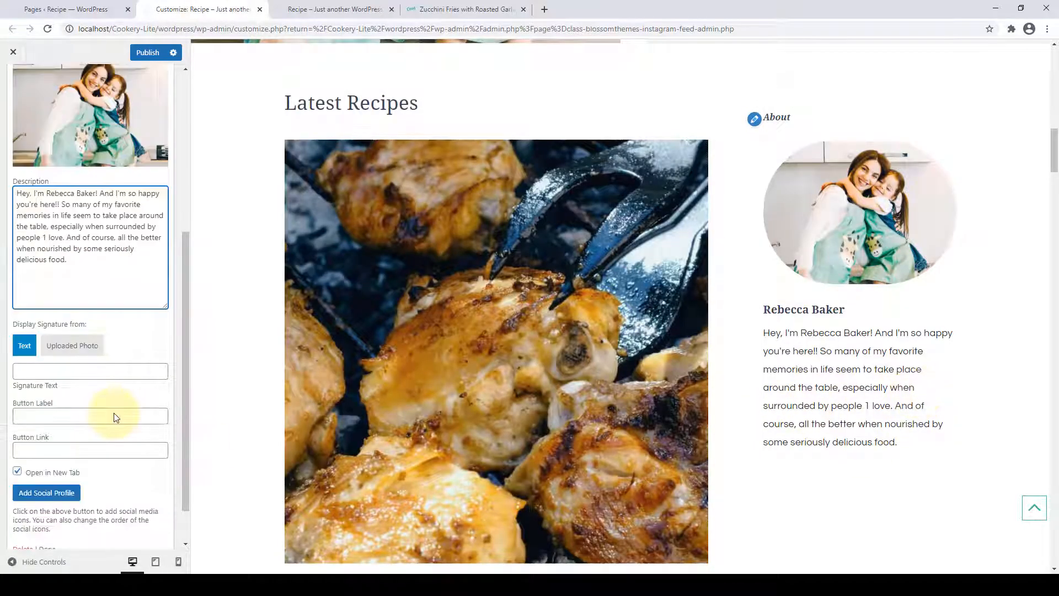
left_click(66, 347)
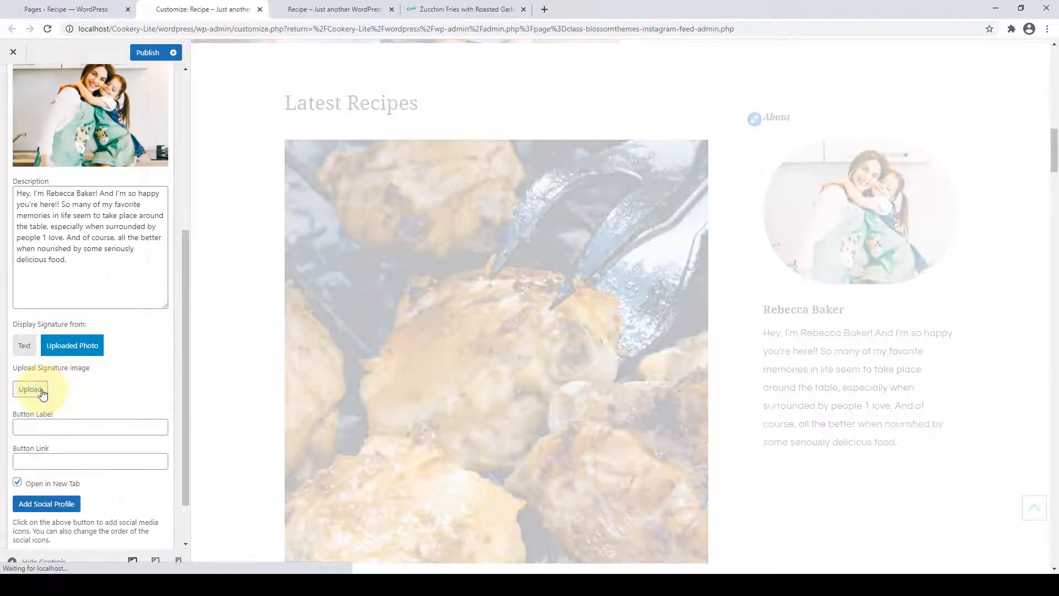
left_click(30, 388)
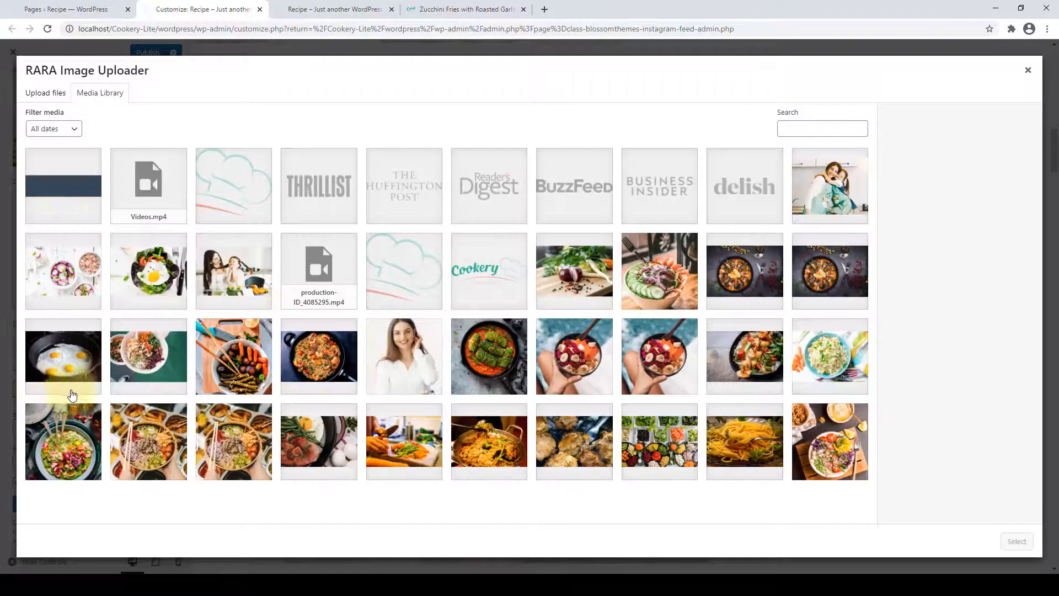
scroll(529, 279, "down", 3)
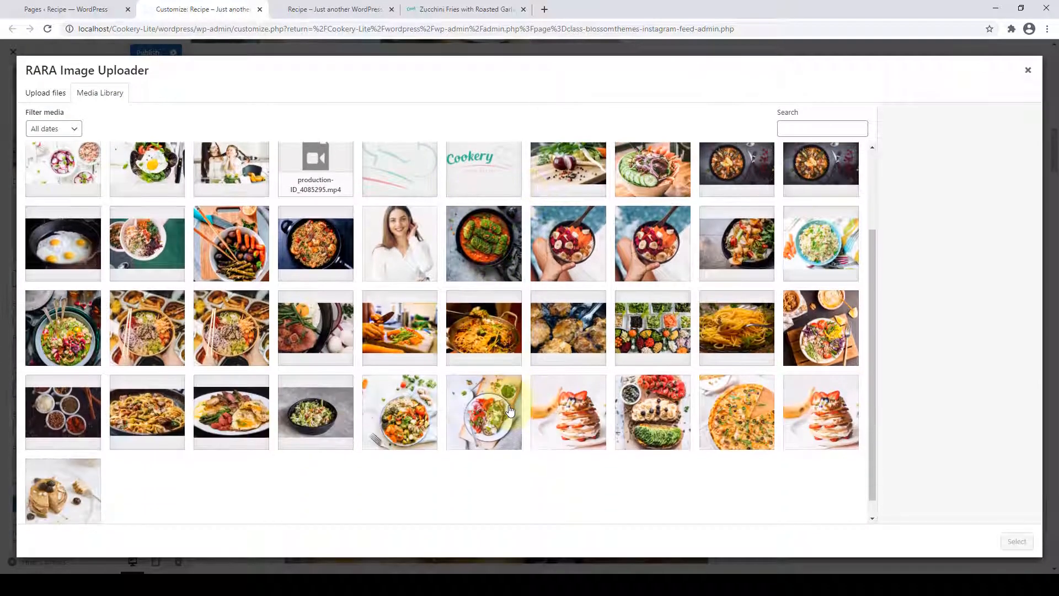
scroll(508, 362, "up", 3)
left_click(1028, 70)
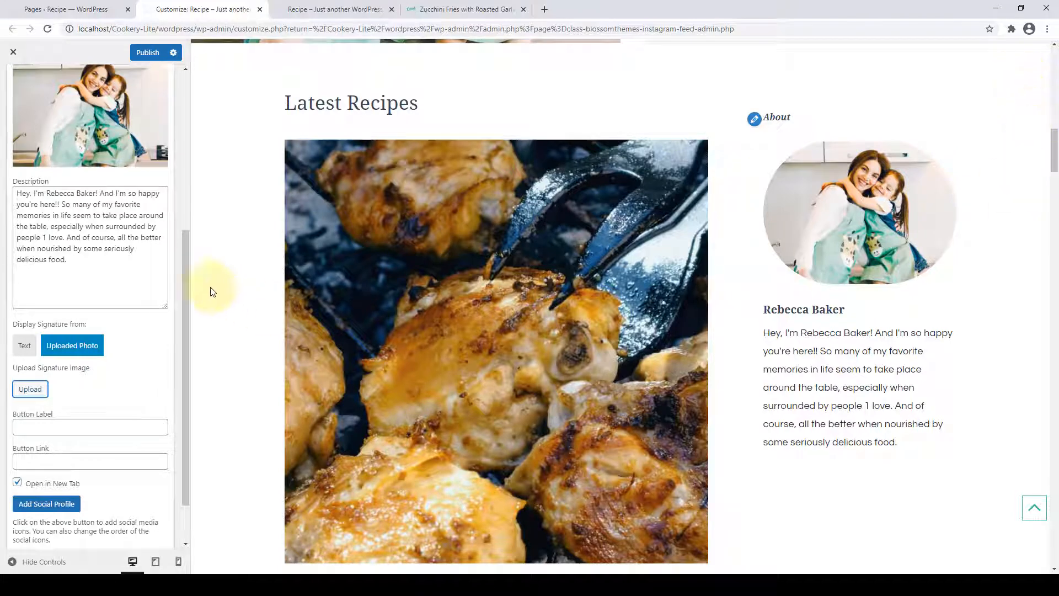
left_click(33, 346)
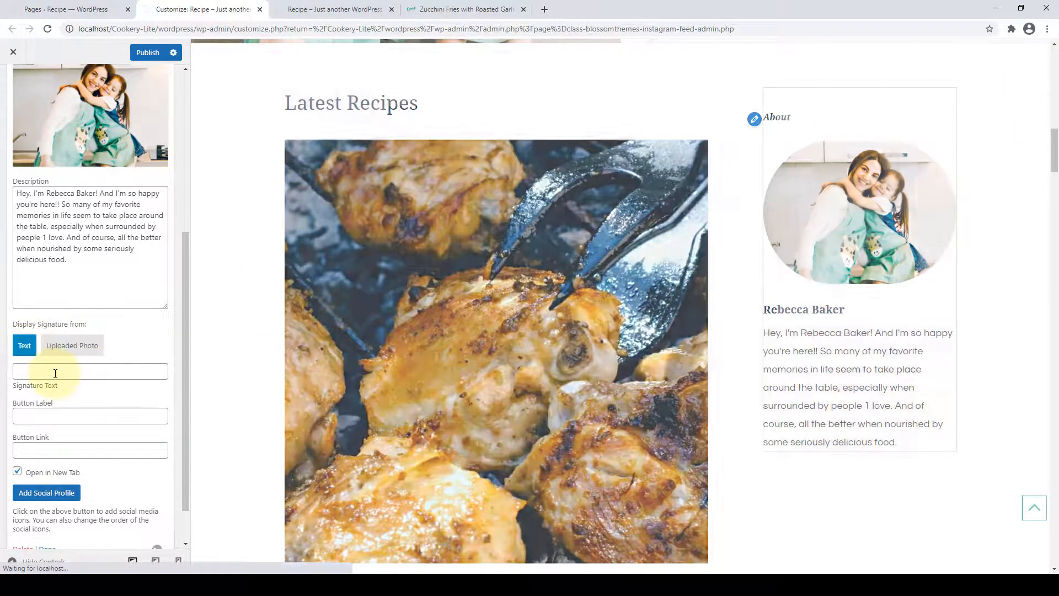
Enter the author's name as the text signature and set the button label to 'More About Me'.
left_click(55, 372)
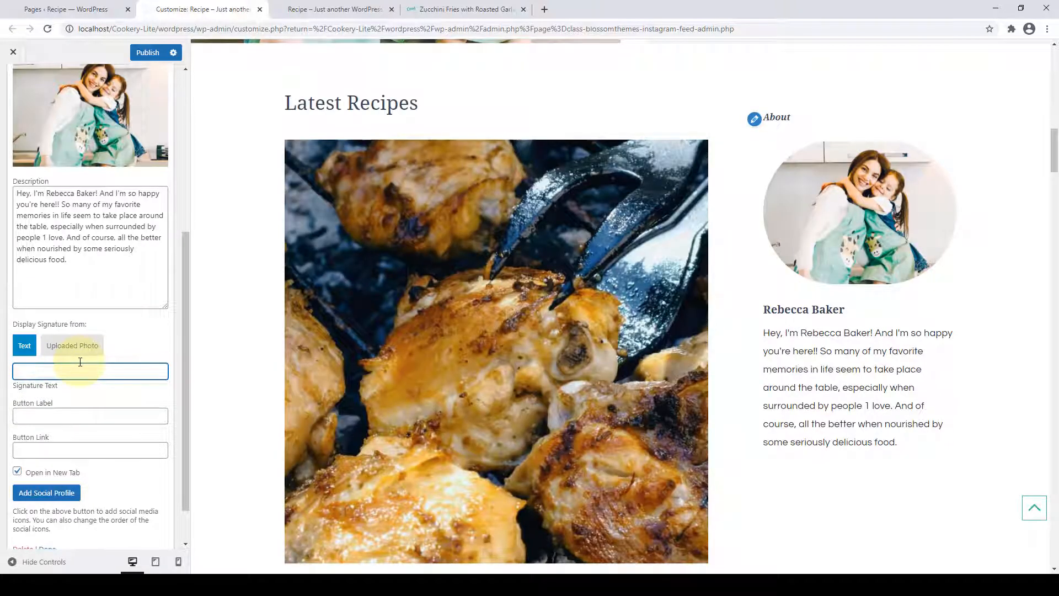
type("Rebecc")
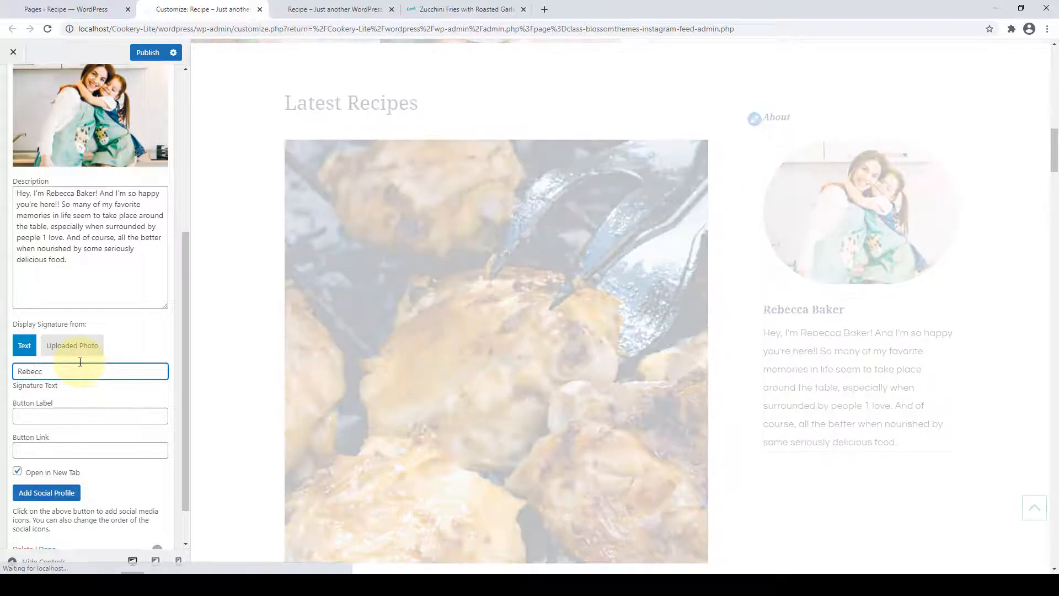
type("a Baker")
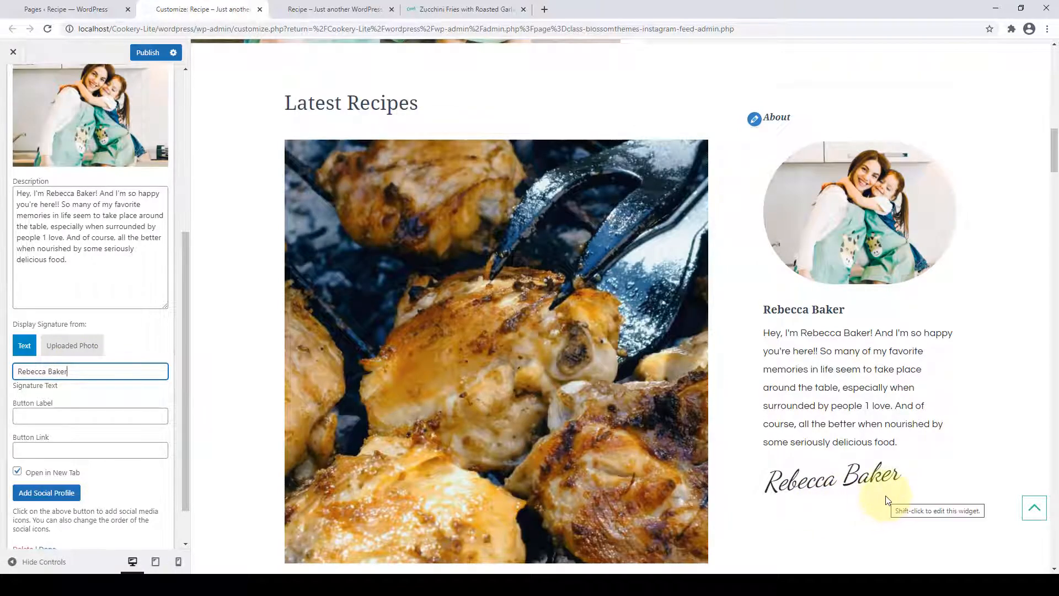
scroll(42, 362, "down", 1)
left_click(40, 365)
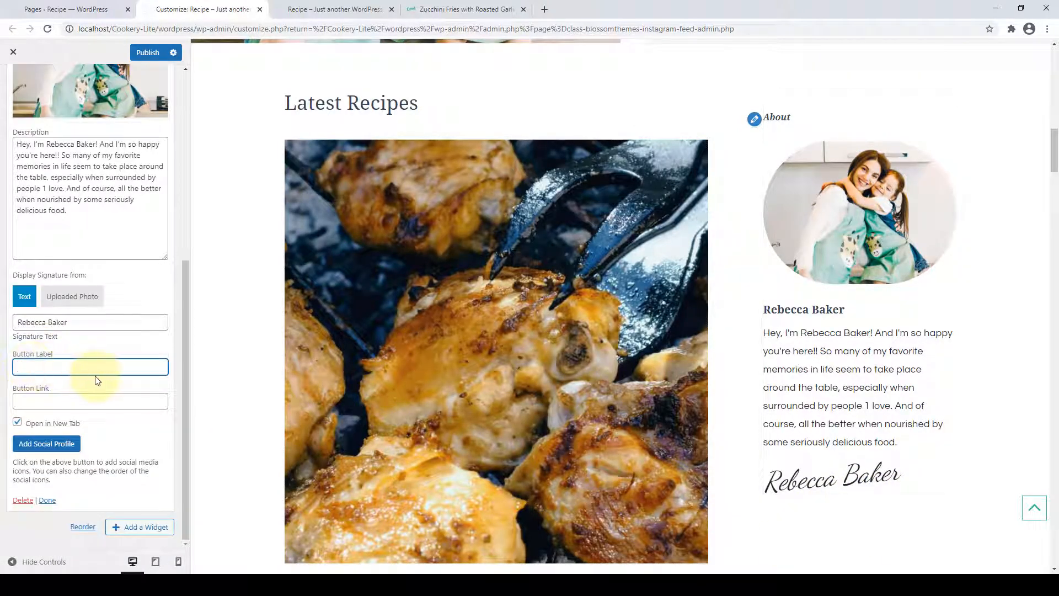
left_click(73, 404)
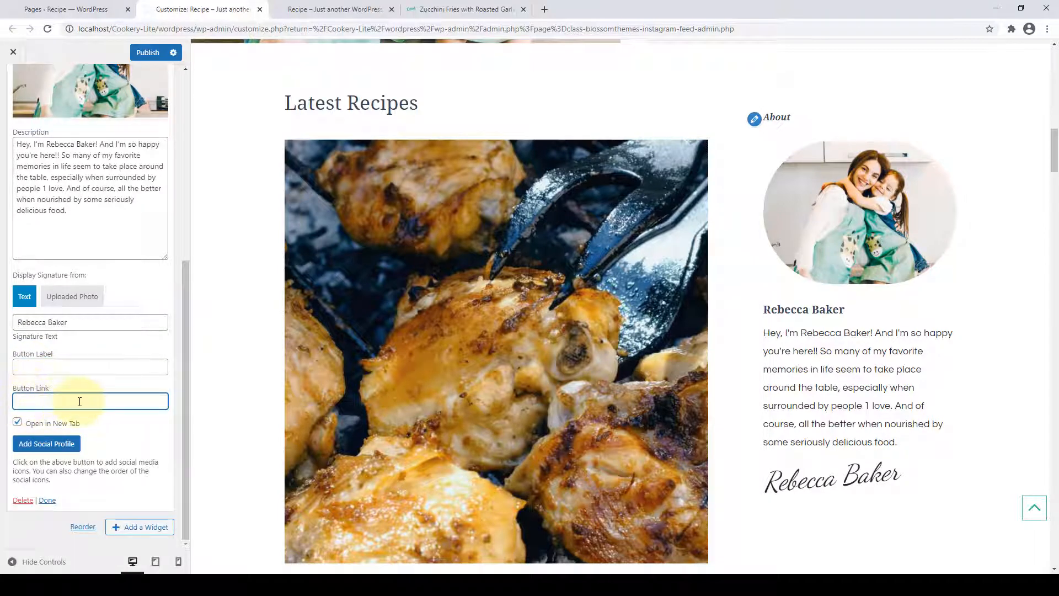
left_click(64, 367)
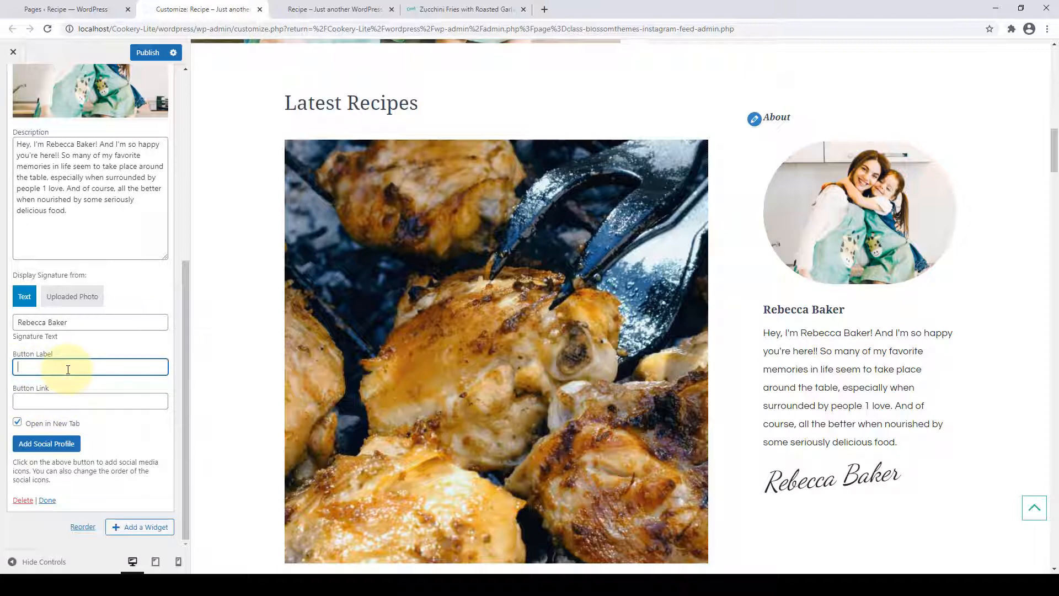
type("More About Me")
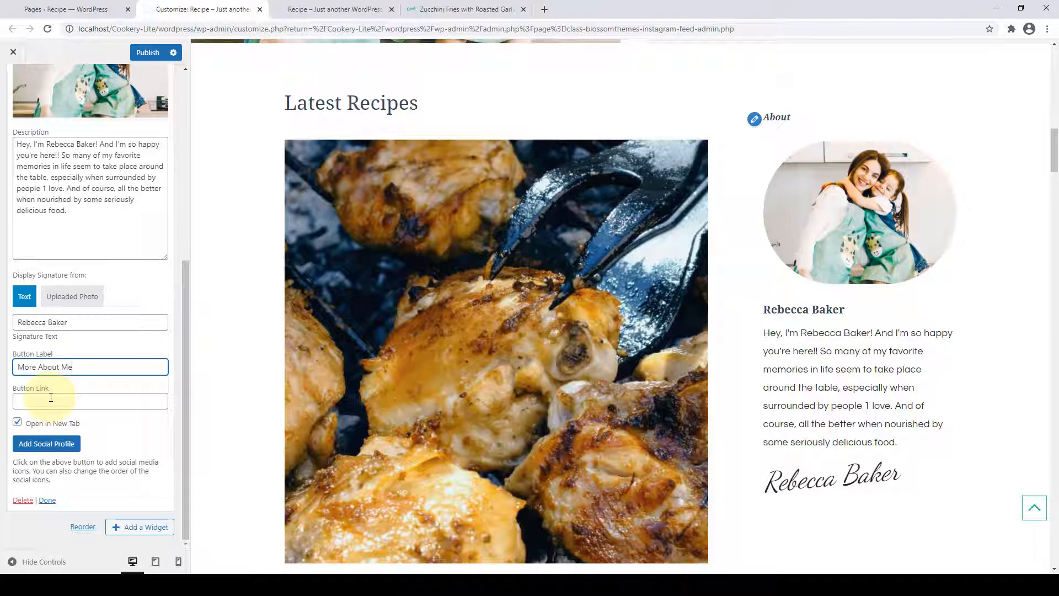
Paste the live site's About page URL into Button Link and add a social profile entry.
left_click(51, 397)
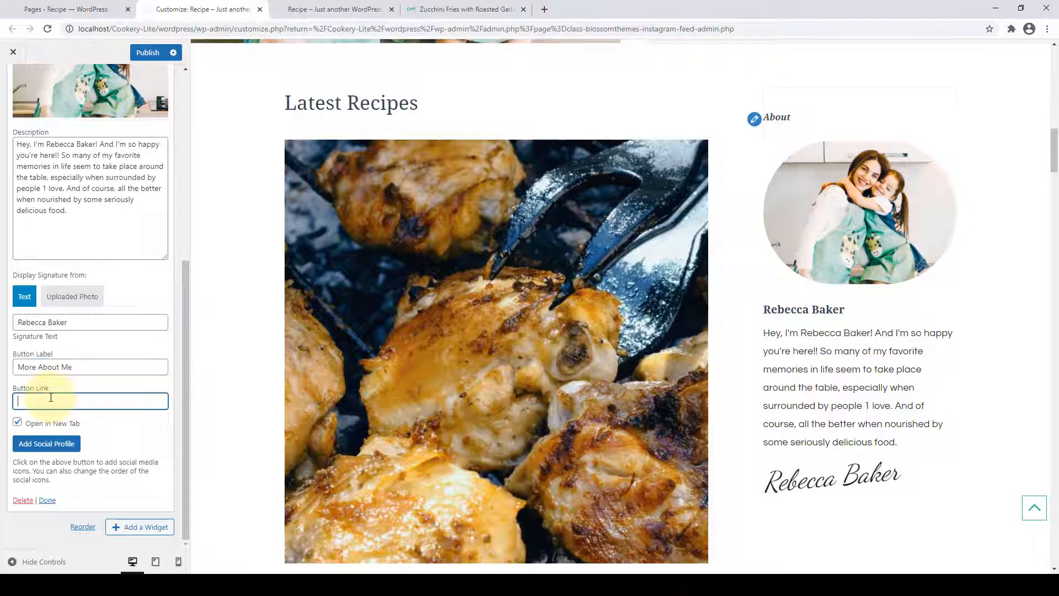
left_click(366, 5)
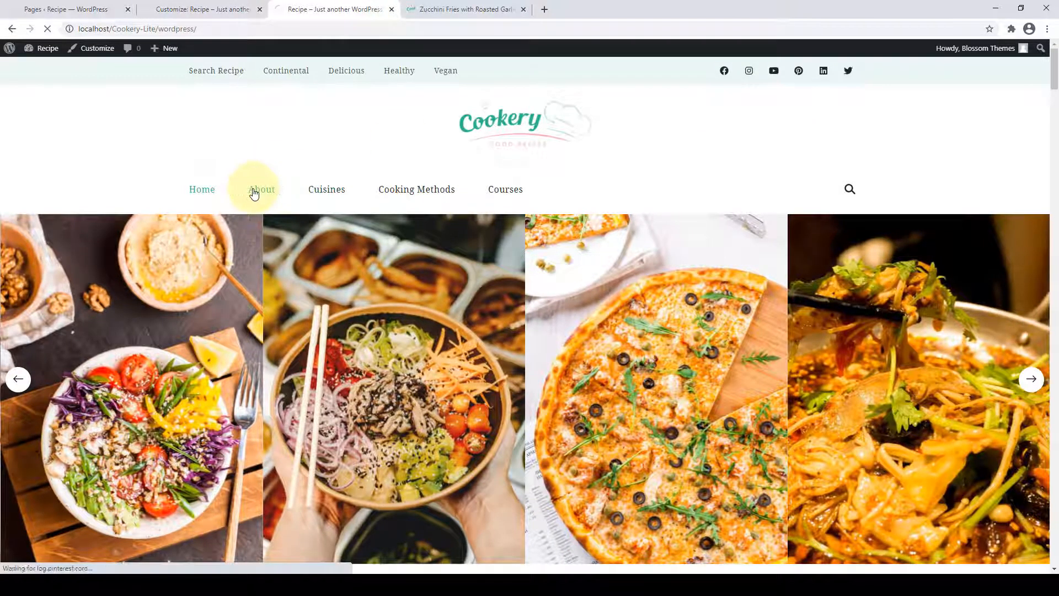
left_click(254, 192)
right_click(260, 29)
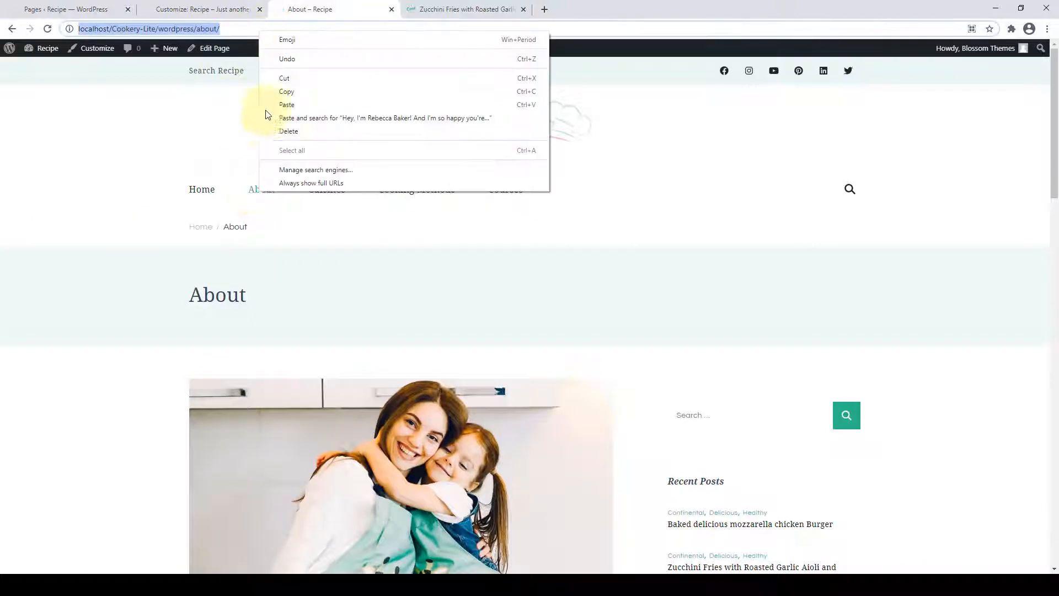
left_click(295, 92)
left_click(207, 9)
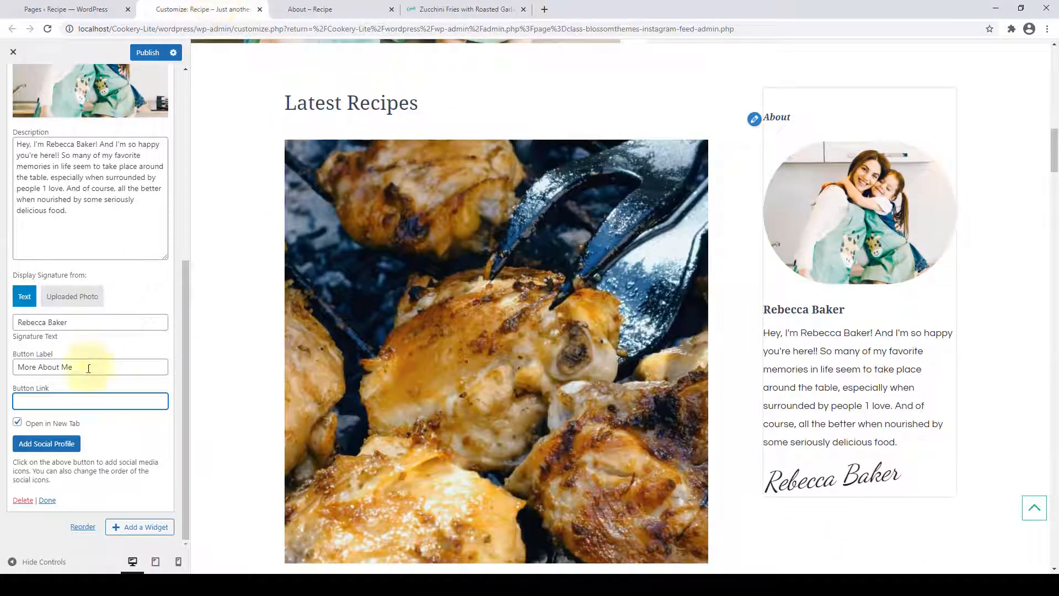
right_click(89, 400)
left_click(118, 483)
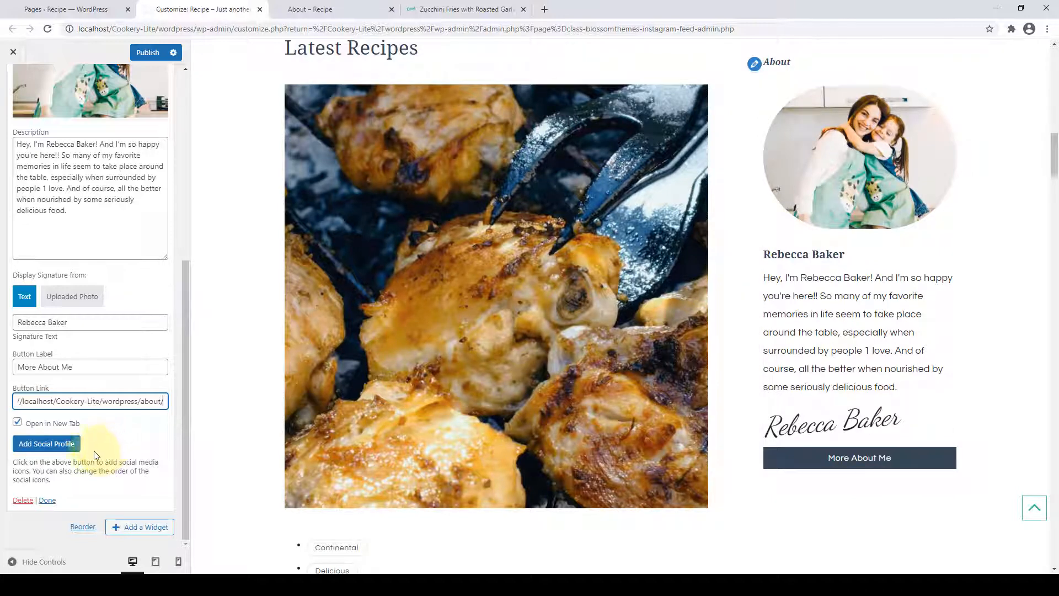
left_click(72, 444)
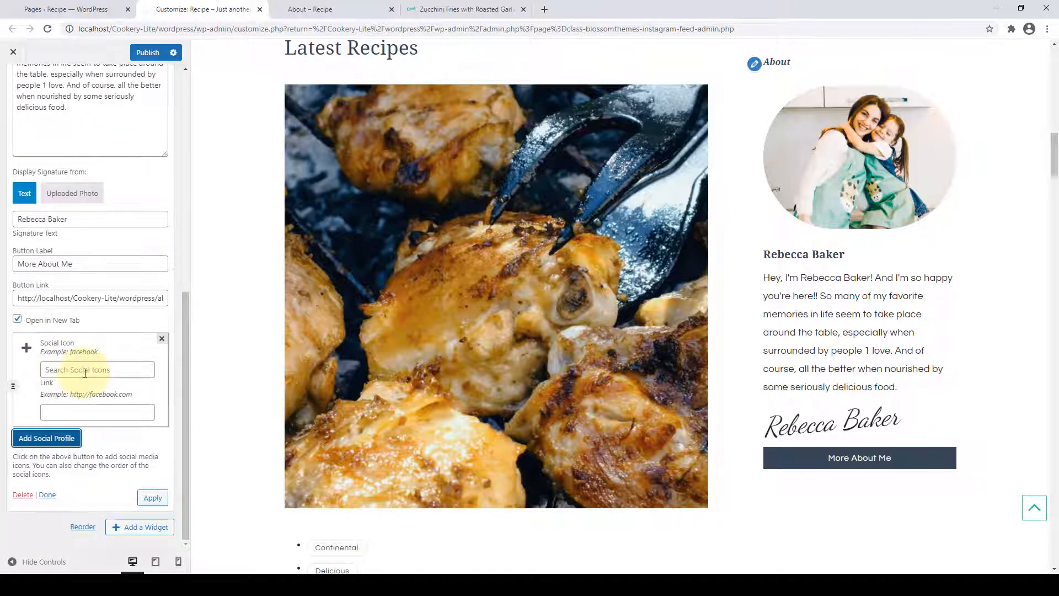
Add social profiles with facebook, instagram and pinterest-square icons to the Author Bio widget.
left_click(85, 371)
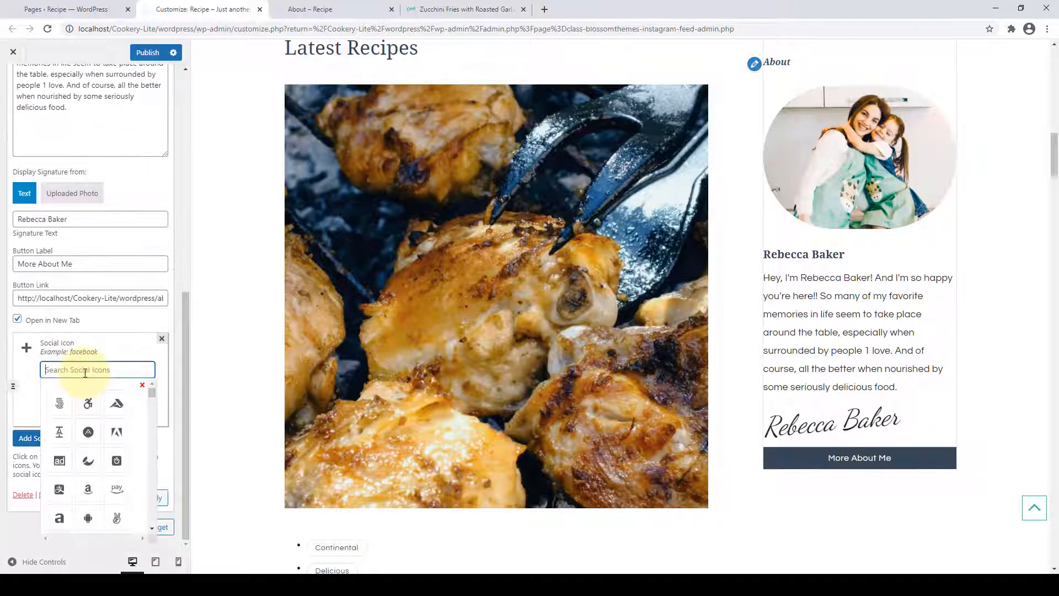
type("face")
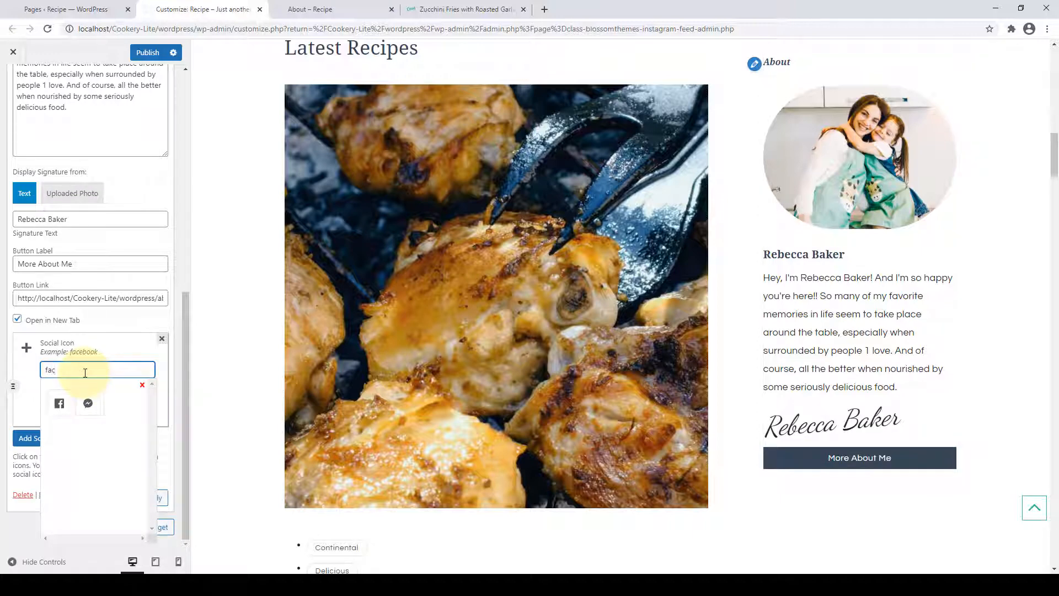
left_click(63, 406)
left_click_drag(121, 414, 45, 420)
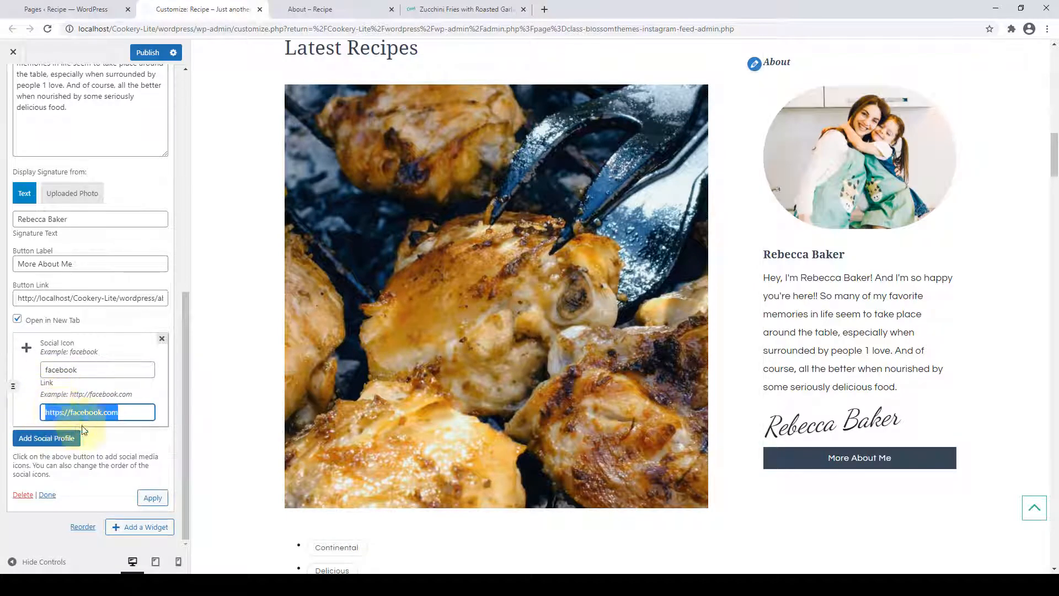
left_click(60, 436)
left_click(79, 367)
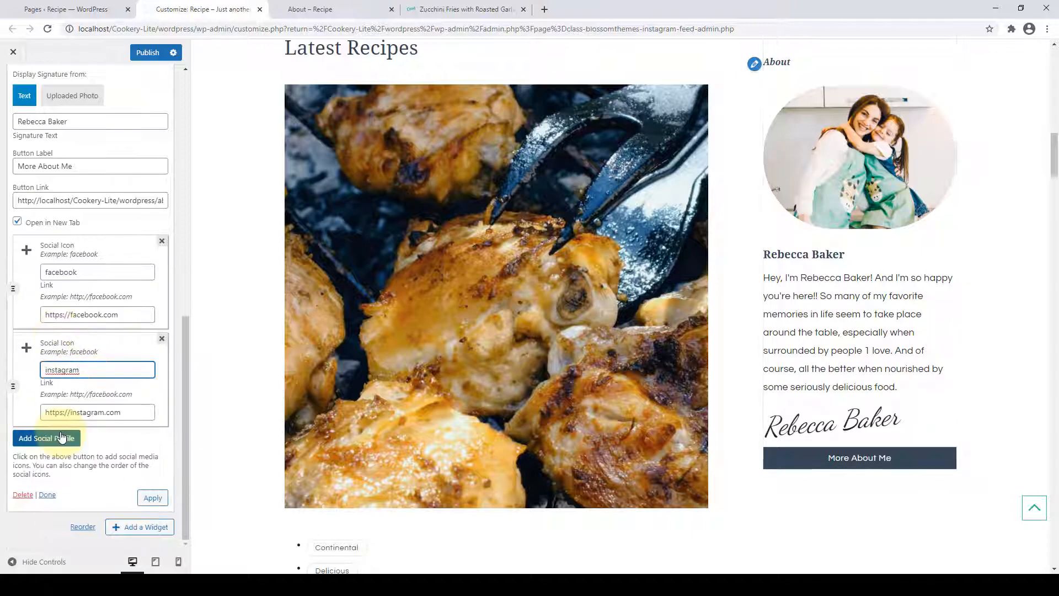
left_click(63, 437)
left_click(90, 365)
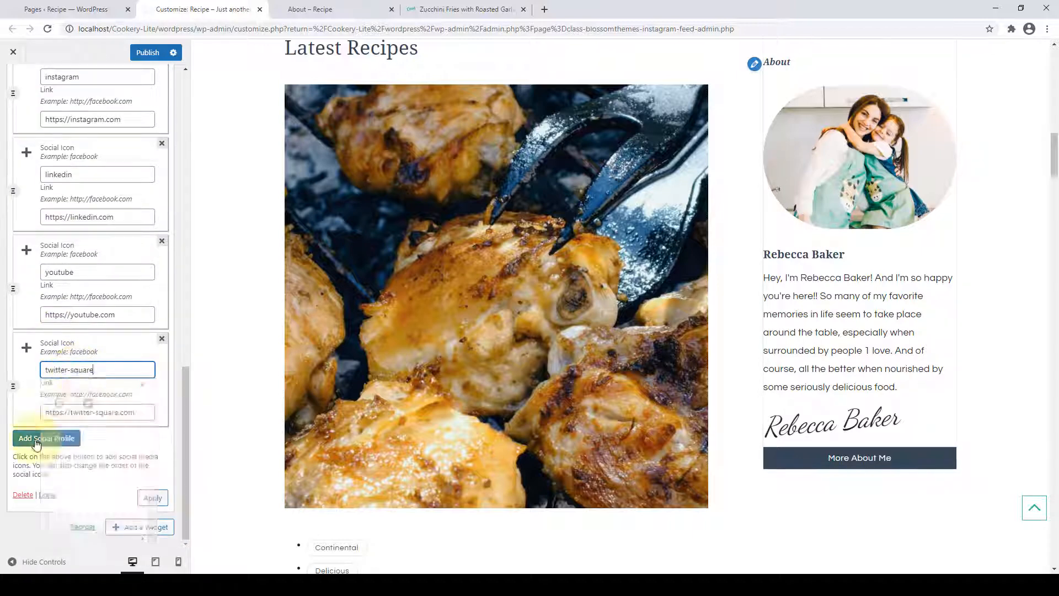
left_click(37, 443)
left_click(94, 367)
type("pin")
left_click(88, 403)
Apply the social profiles to the preview and finish editing the Author Bio widget.
scroll(106, 452, "up", 1)
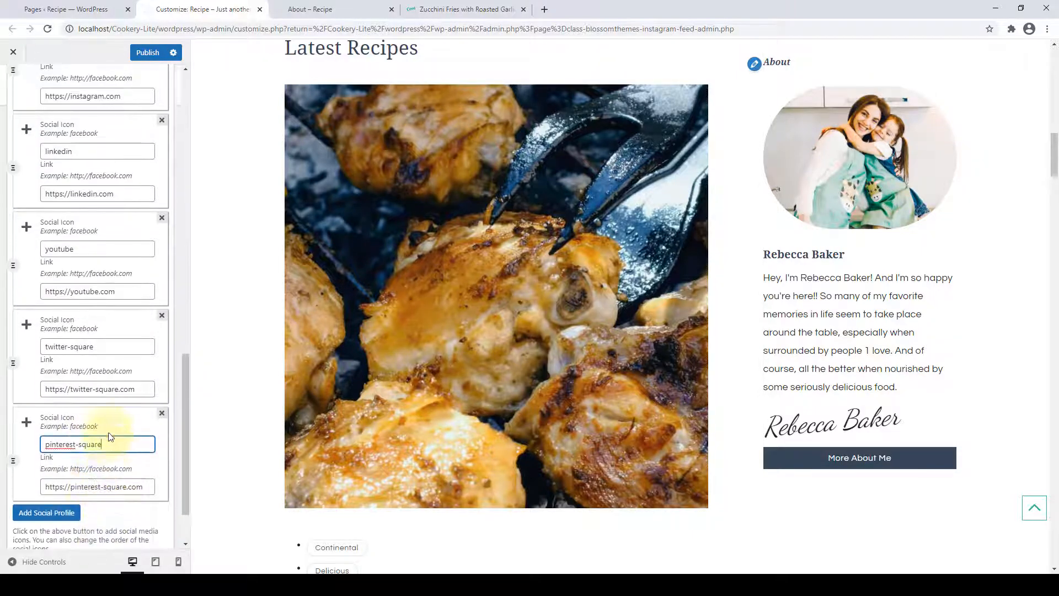
scroll(110, 405, "up", 4)
scroll(115, 375, "down", 6)
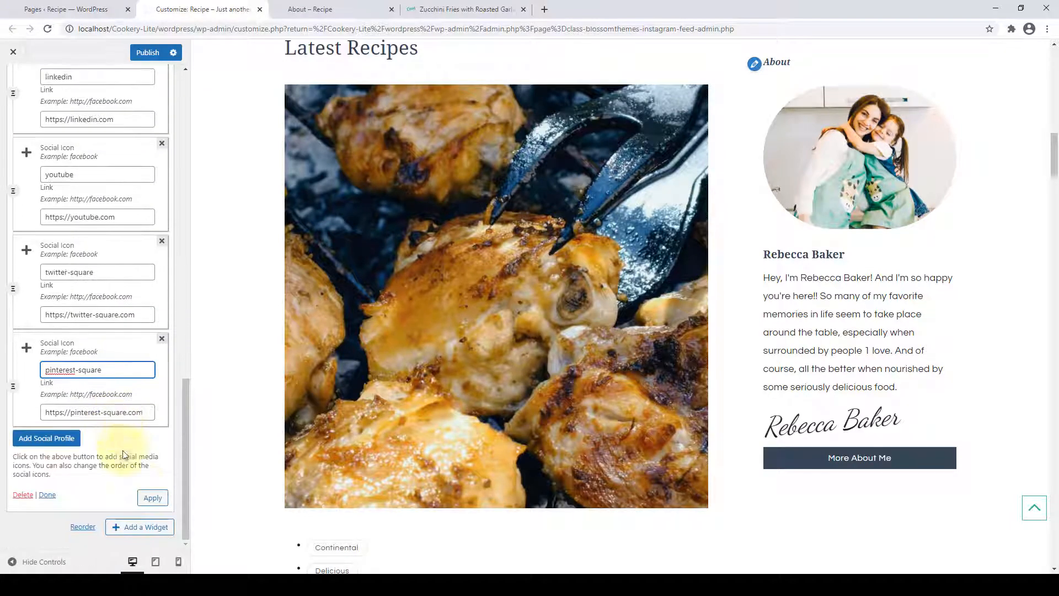
left_click(153, 499)
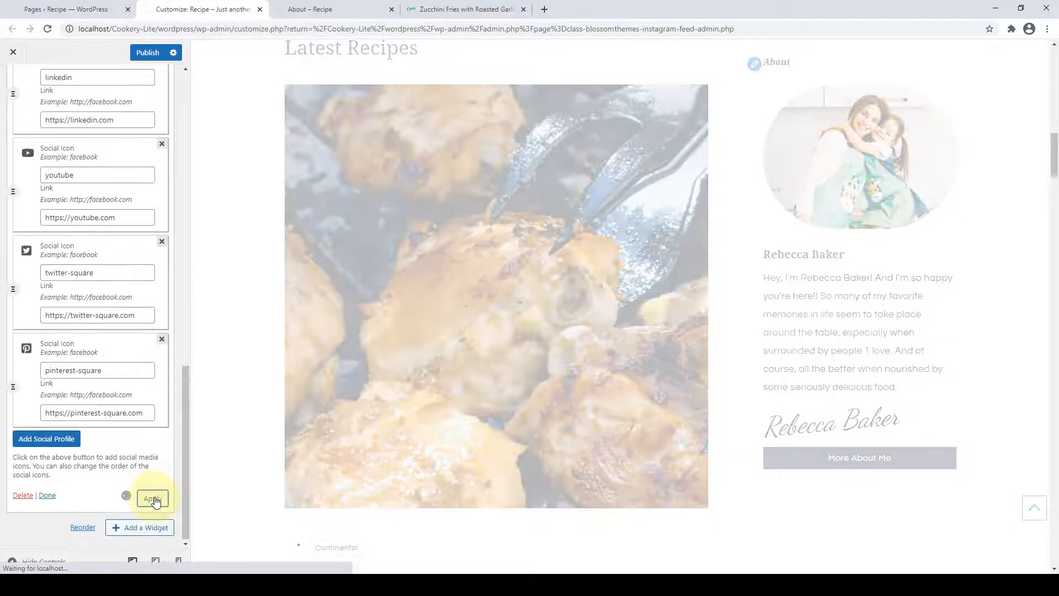
scroll(827, 442, "down", 2)
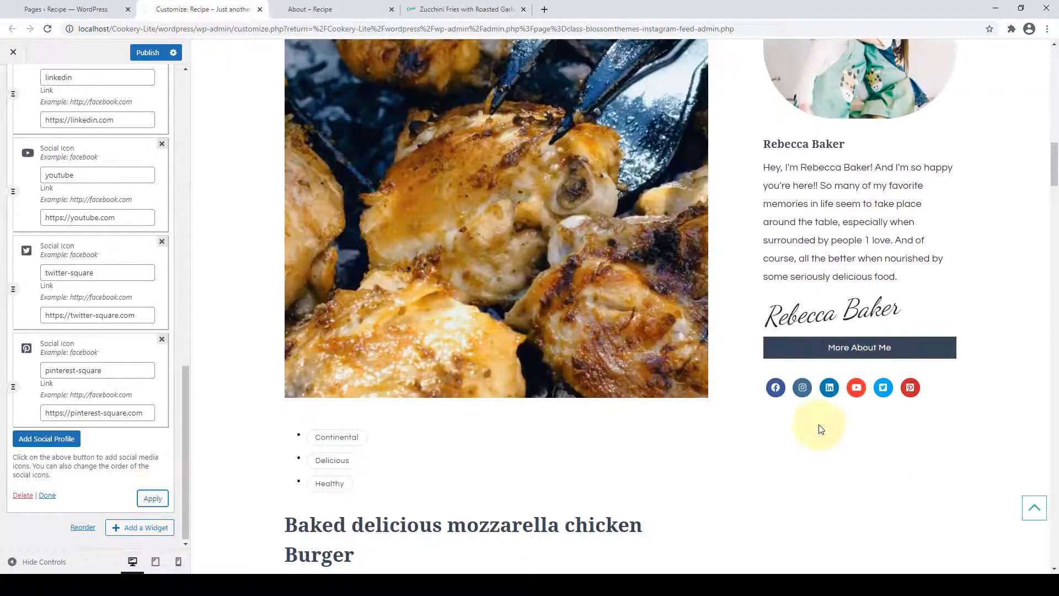
left_click(53, 494)
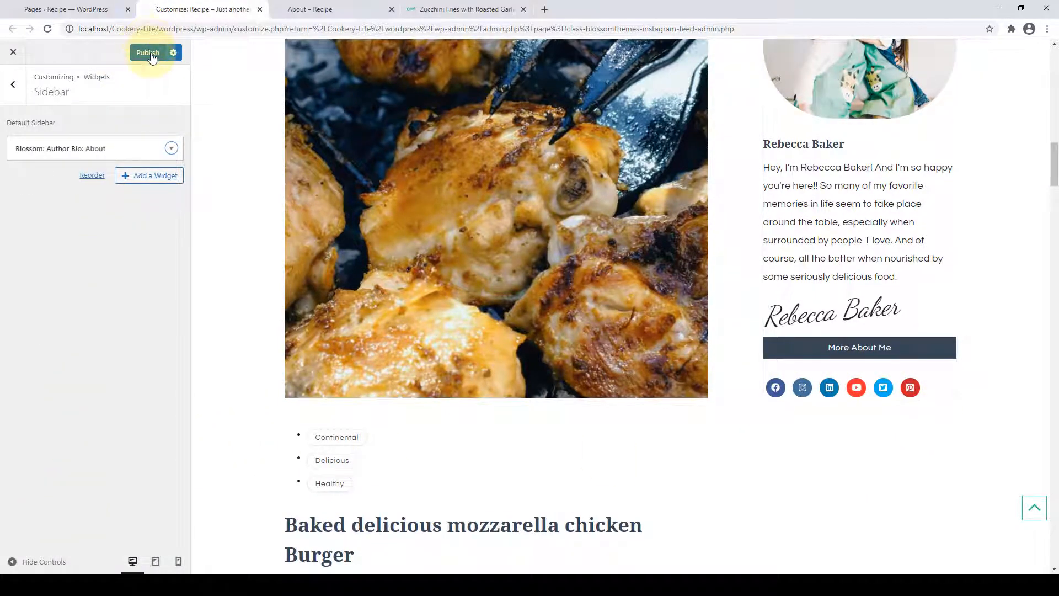
Publish the Customizer changes, then switch to the WordPress Dashboard tab.
left_click(149, 53)
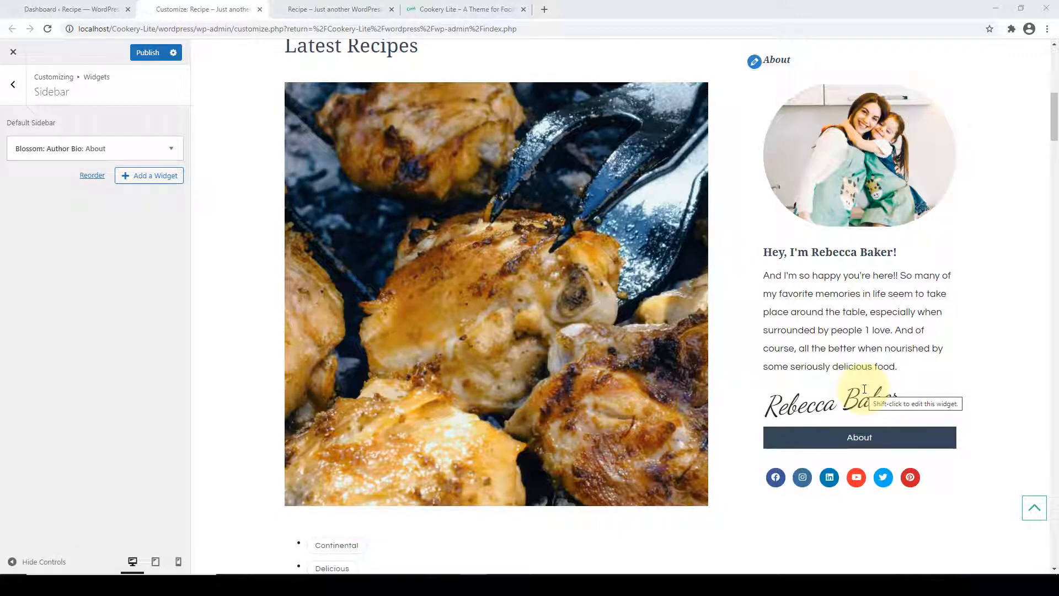
left_click(130, 176)
left_click(113, 253)
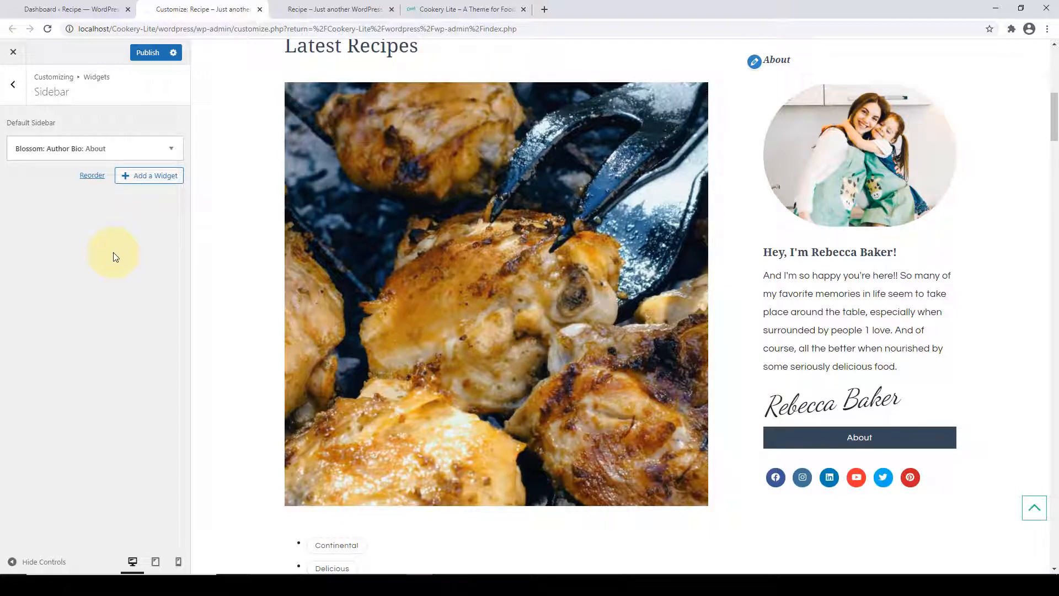
left_click(92, 11)
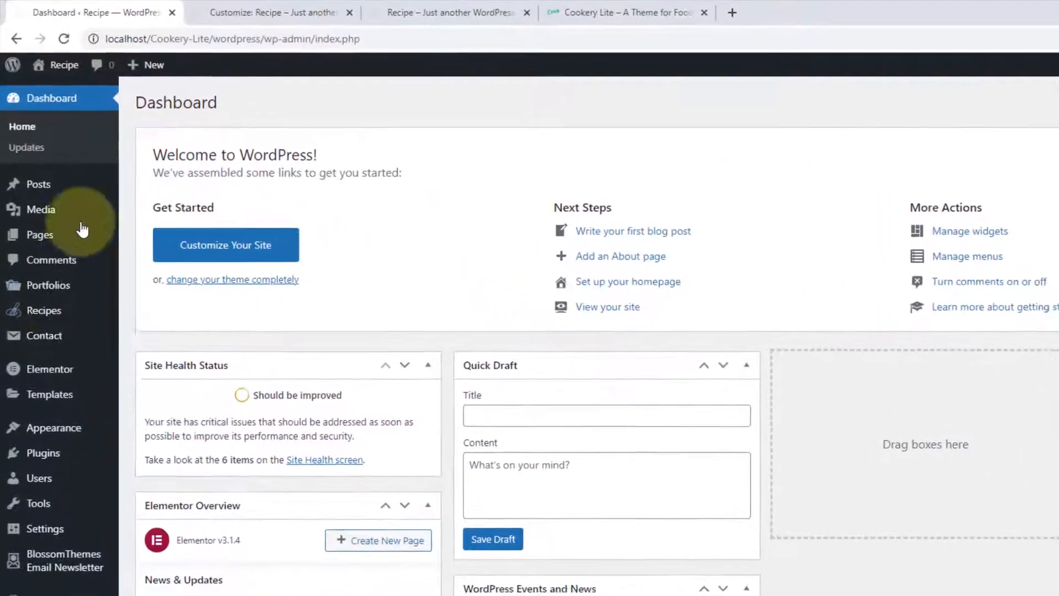
On Recipes > Courses, enter name Snacks, slug snacks and description 'Tasty Snacks For You'.
mouse_move(55, 235)
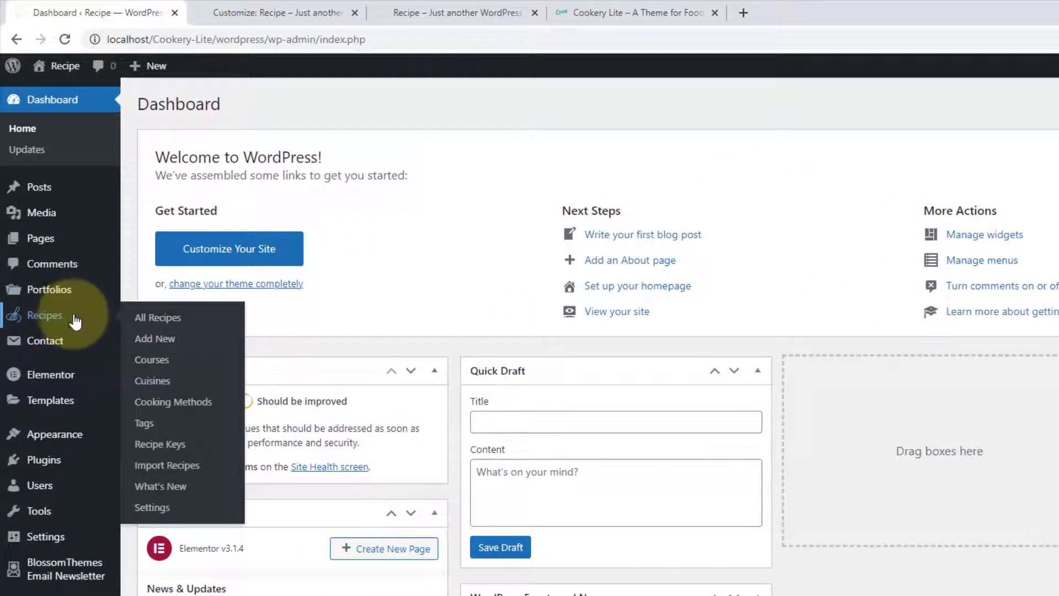
left_click(160, 359)
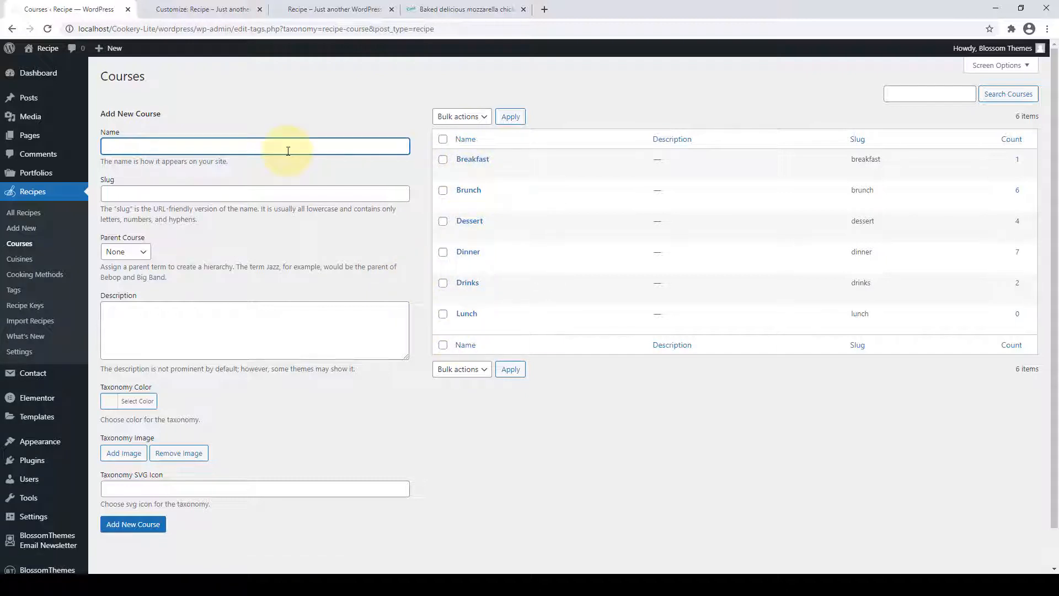
type("Snacks")
left_click_drag(286, 147, 105, 146)
left_click(134, 194)
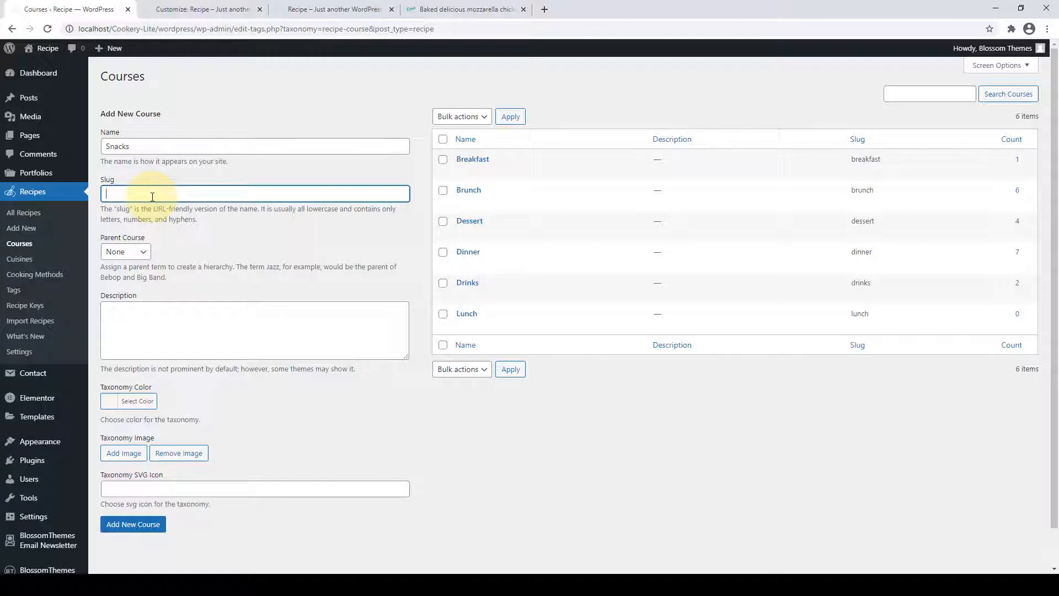
type("snacks")
left_click(237, 323)
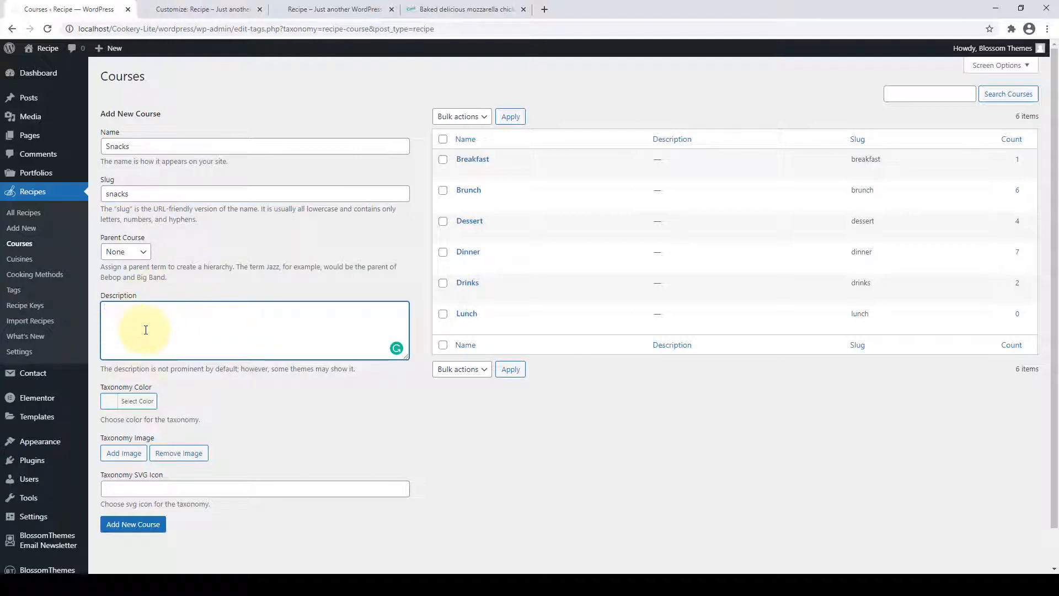
type("Tasty Snacks For You")
scroll(151, 327, "down", 1)
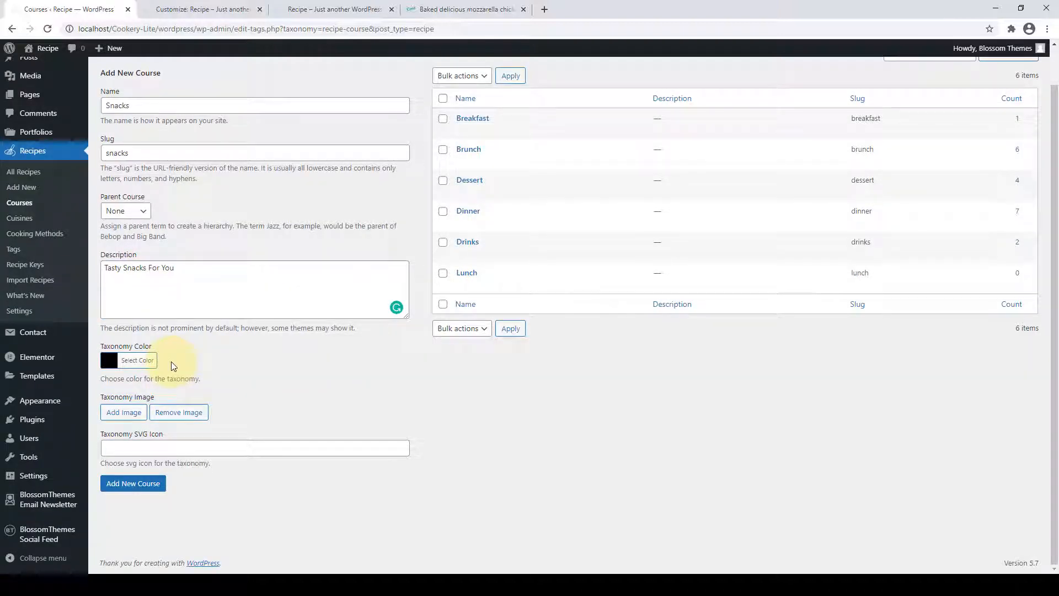
Give the Snacks course a light peach colour, #ea9c75.
left_click(131, 362)
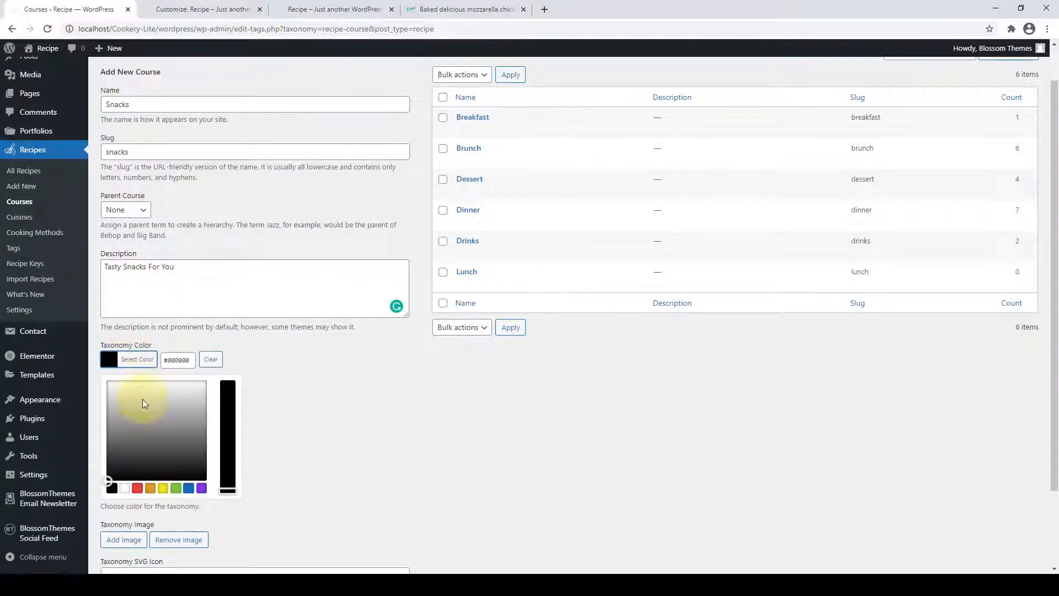
scroll(142, 399, "down", 1)
left_click(150, 435)
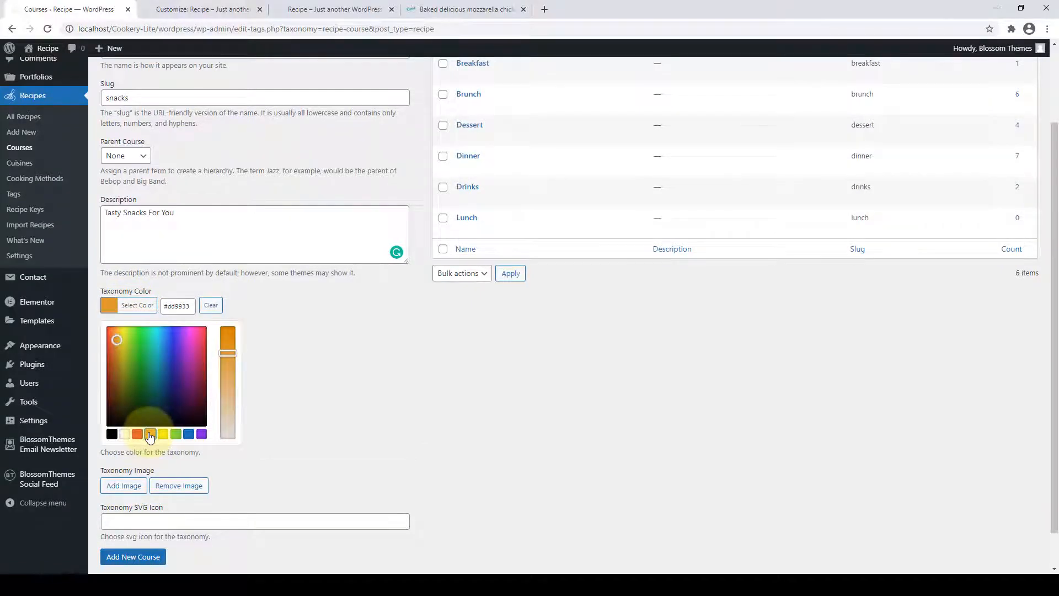
left_click_drag(116, 340, 112, 341)
left_click_drag(228, 369, 223, 384)
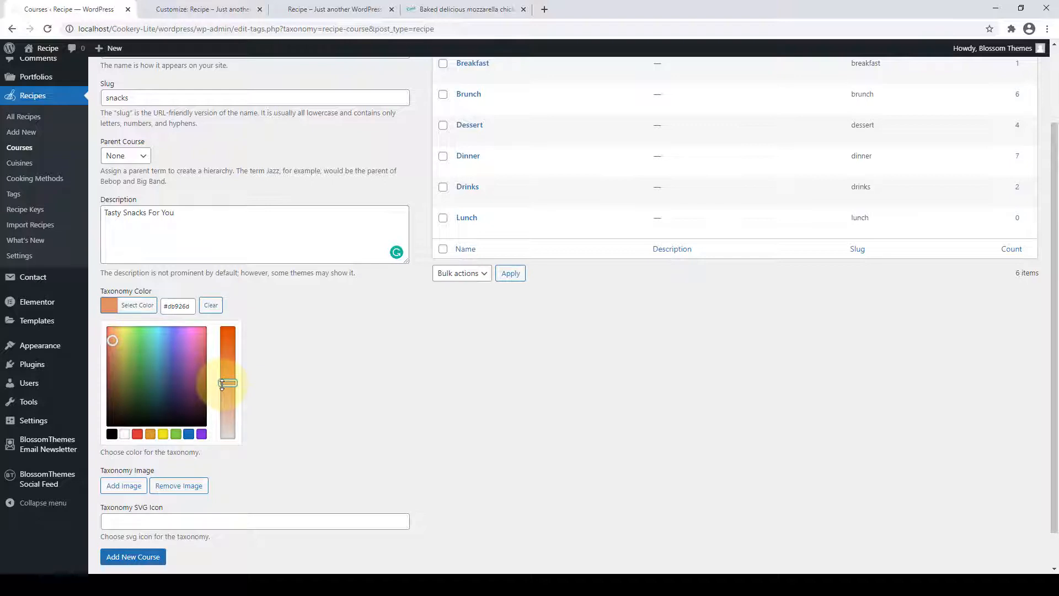
left_click_drag(112, 340, 113, 335)
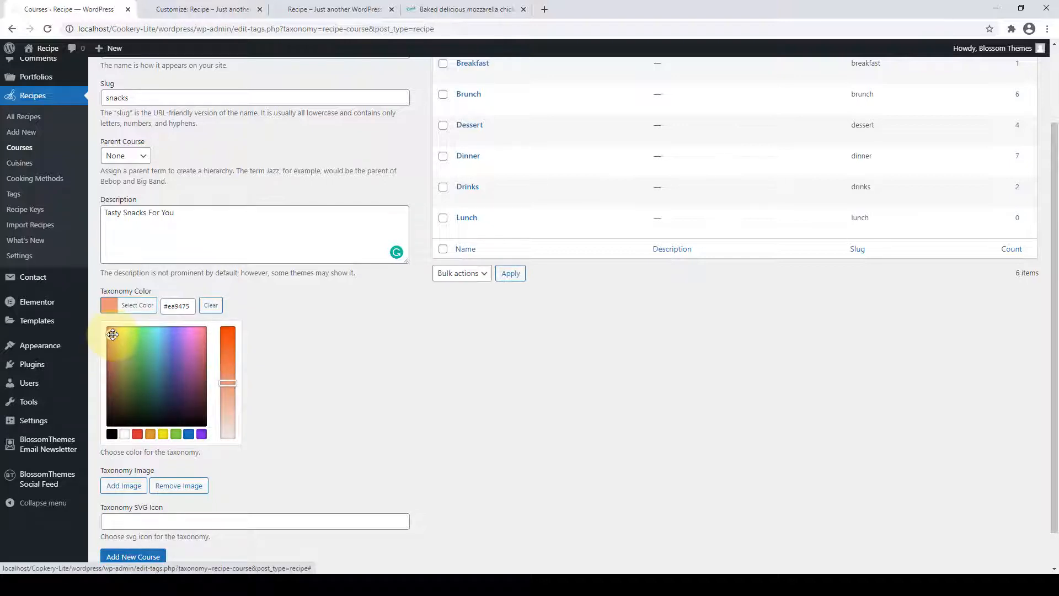
left_click(314, 315)
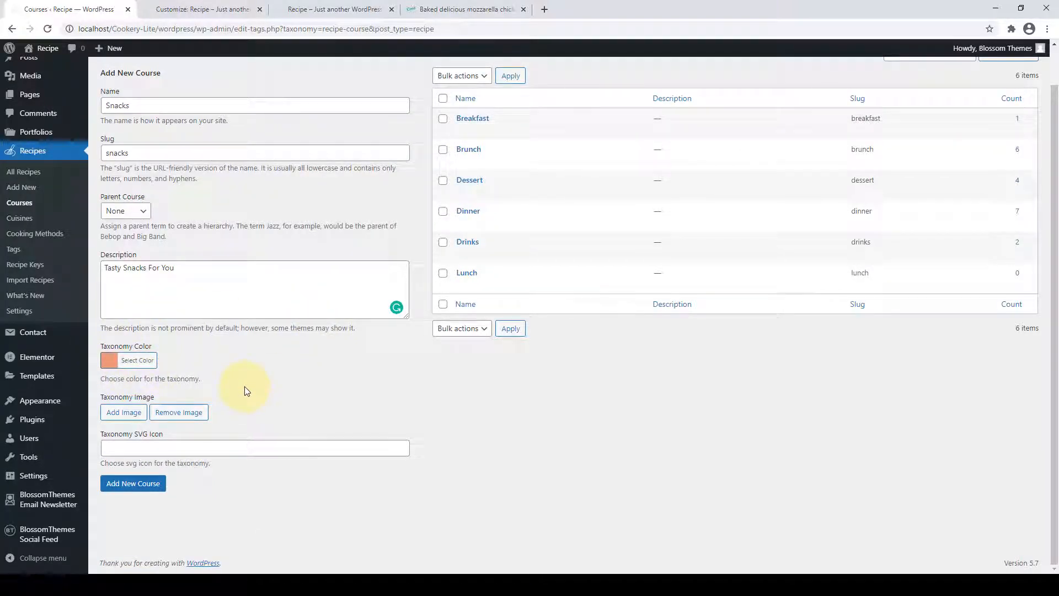
Browse the image and icon choices without picking one, then create the Snacks course.
left_click(140, 412)
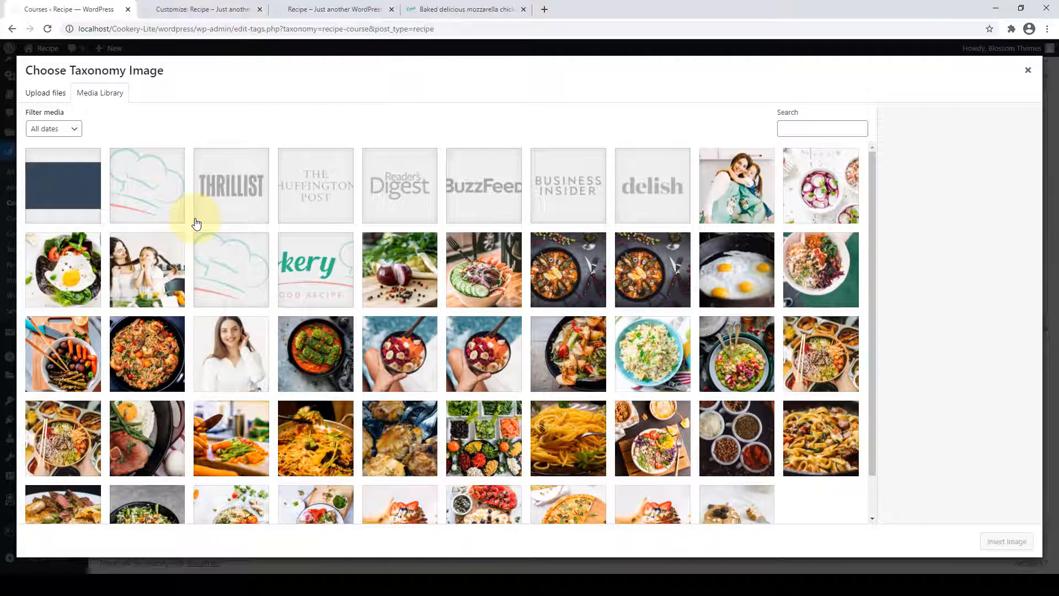
left_click(1028, 71)
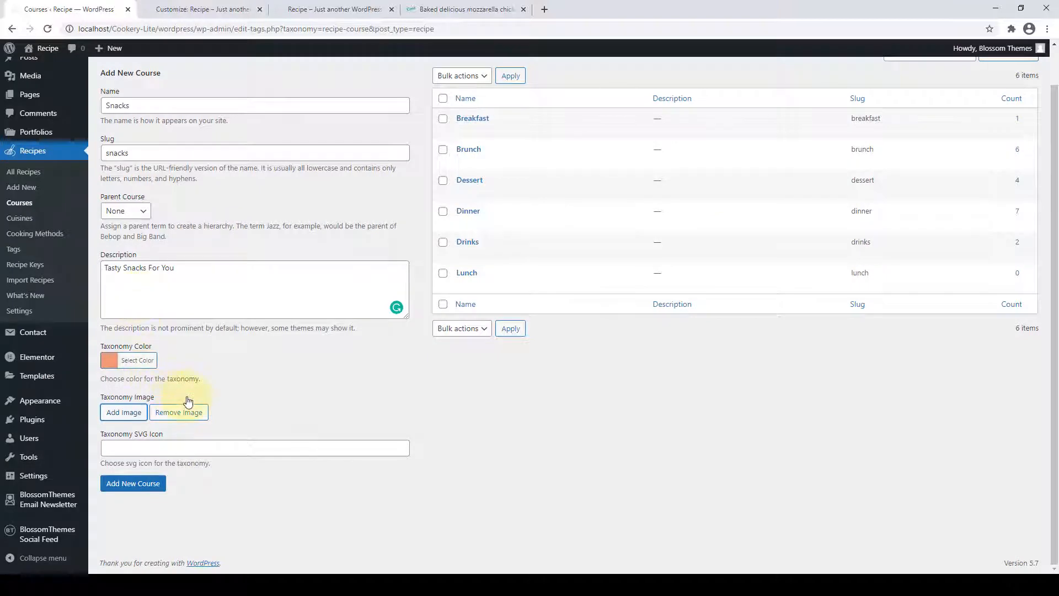
left_click(190, 453)
scroll(220, 425, "down", 3)
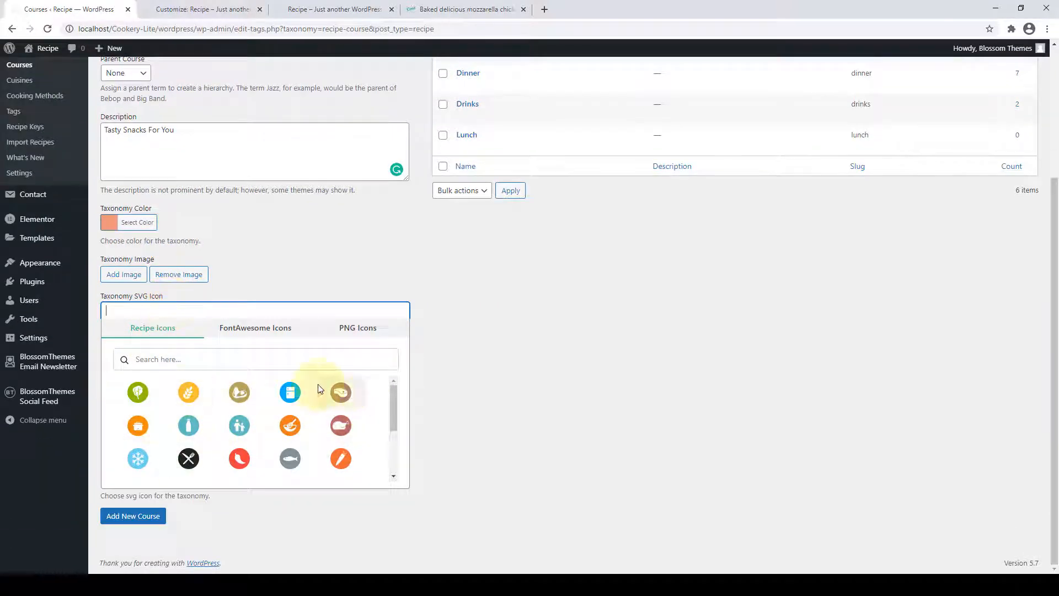
left_click(244, 330)
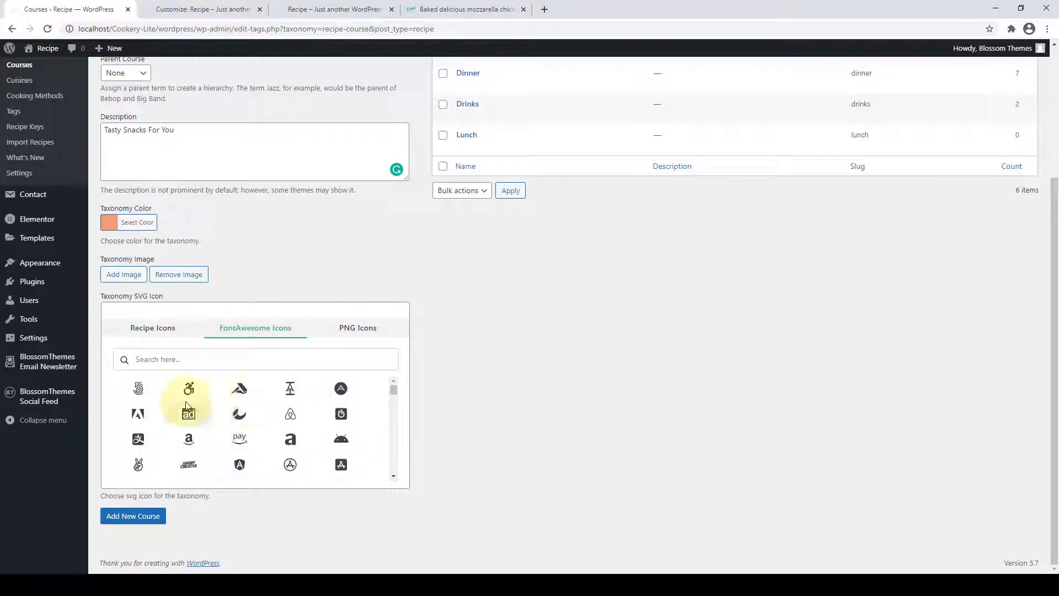
scroll(281, 431, "down", 1)
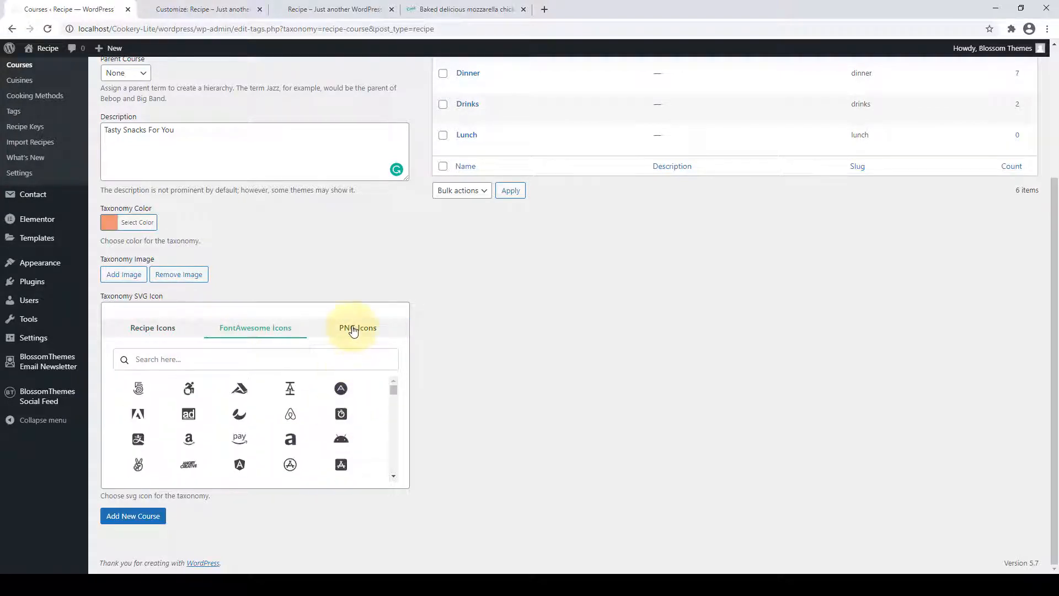
left_click(353, 329)
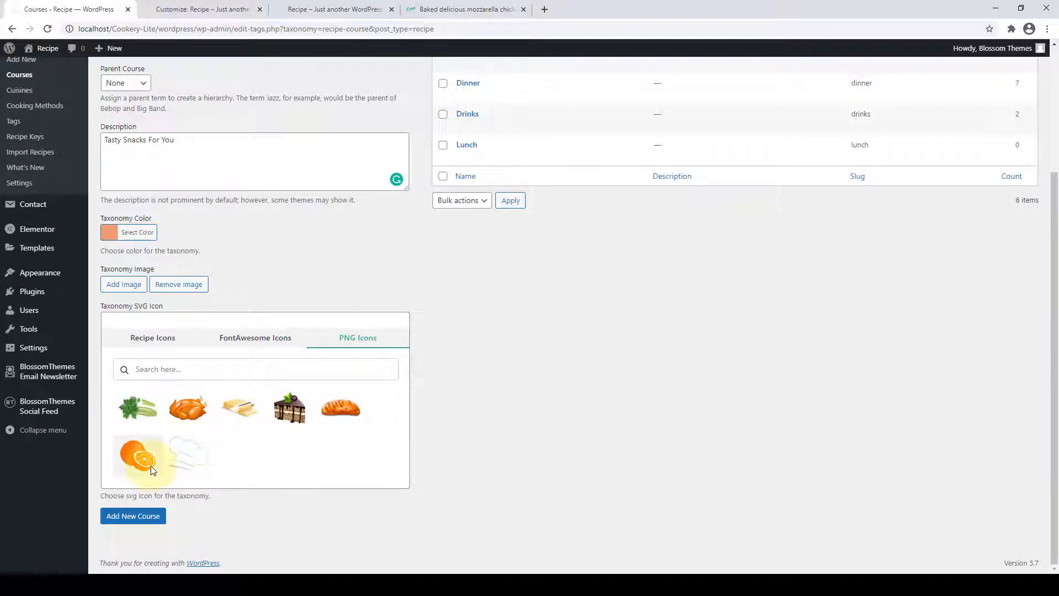
left_click(301, 273)
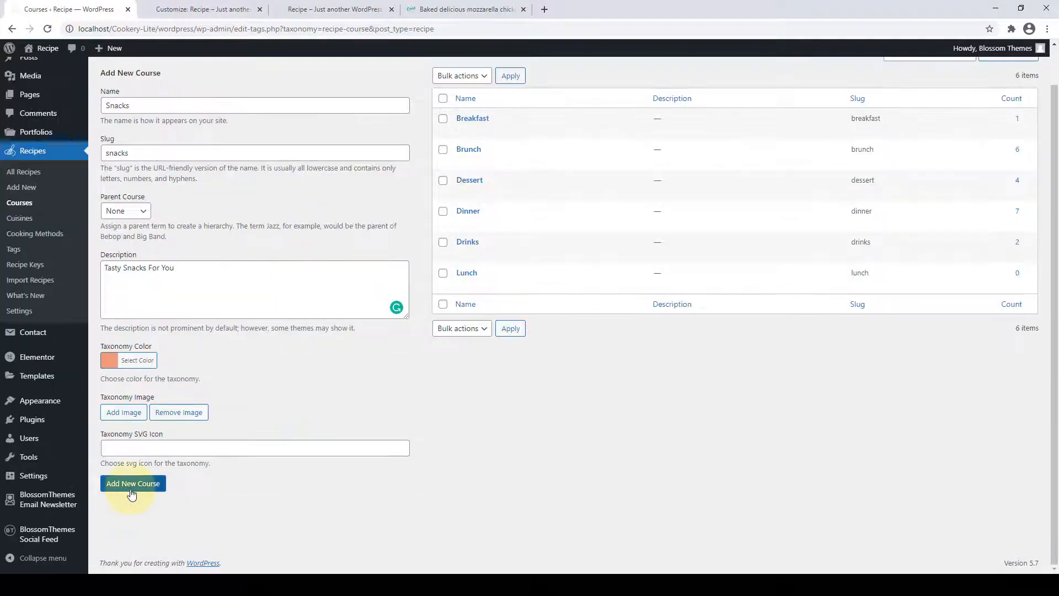
left_click(131, 483)
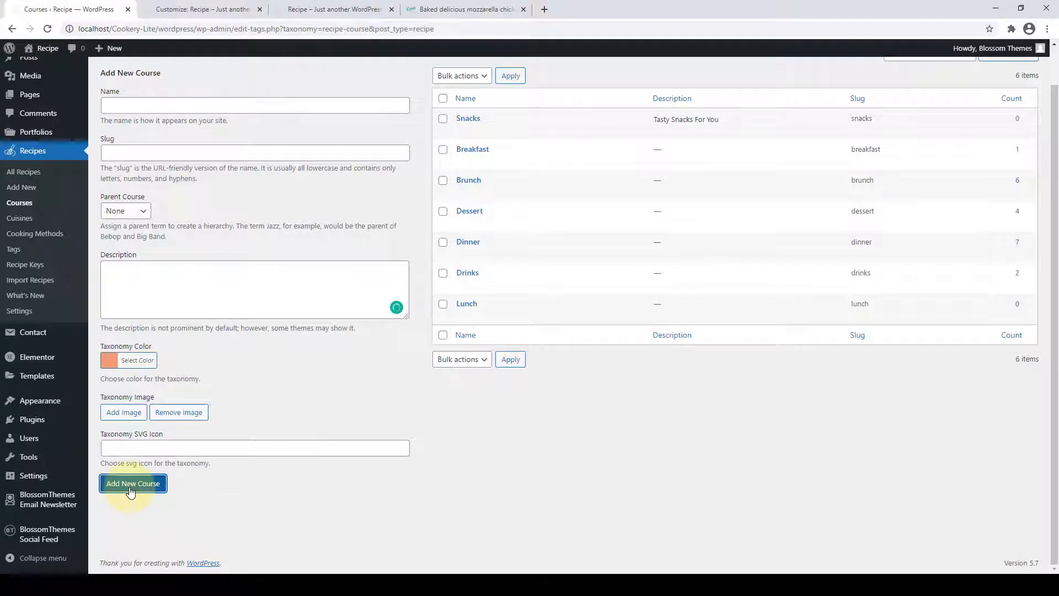
Quick-edit Roasted Veg Tacos with Avocado Cream and Feta to add the Snacks course and update.
scroll(473, 147, "up", 1)
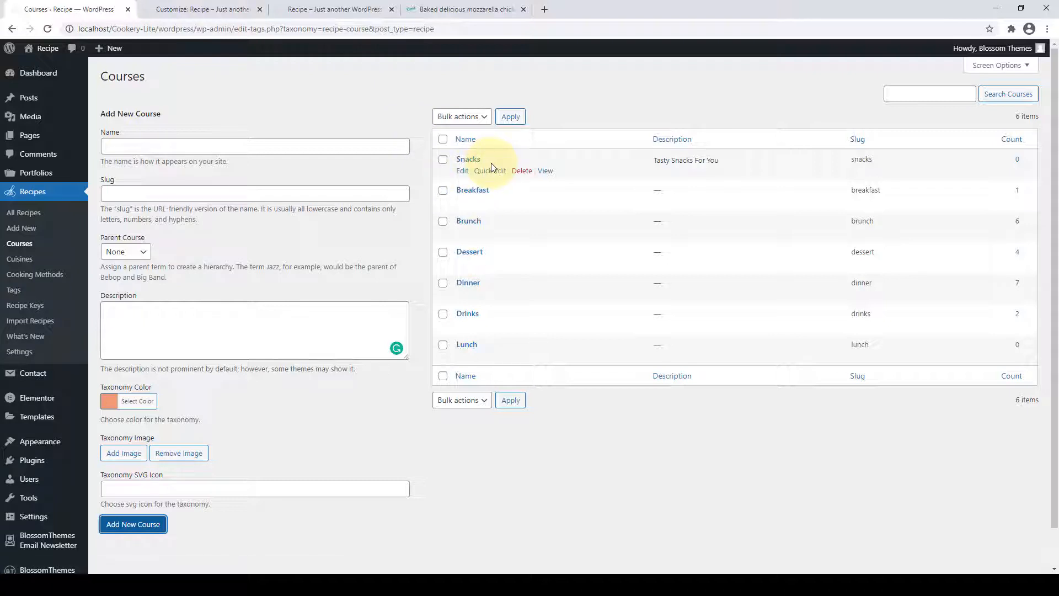
left_click(34, 216)
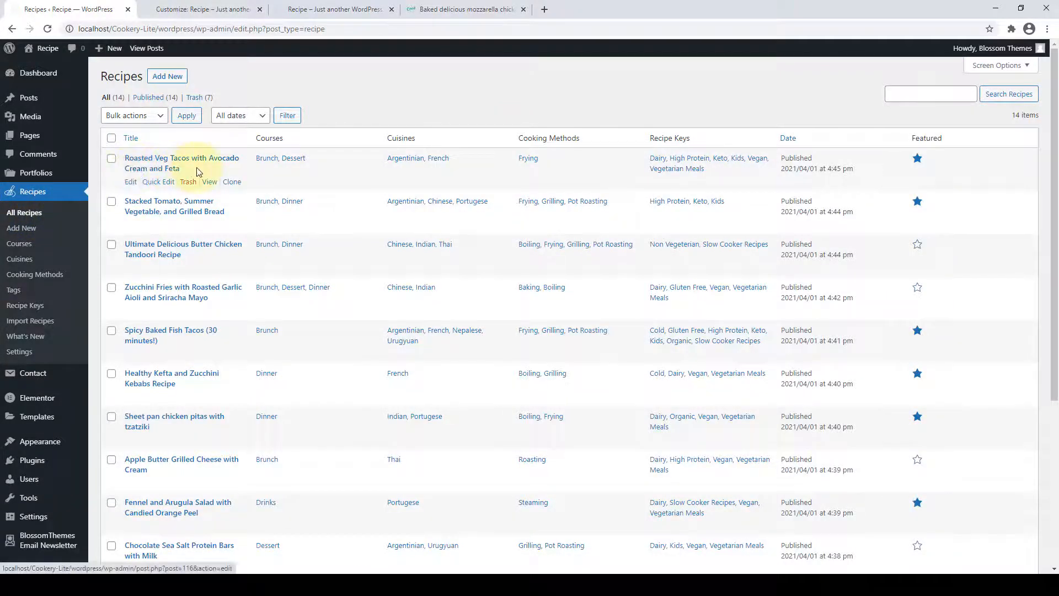
left_click(158, 182)
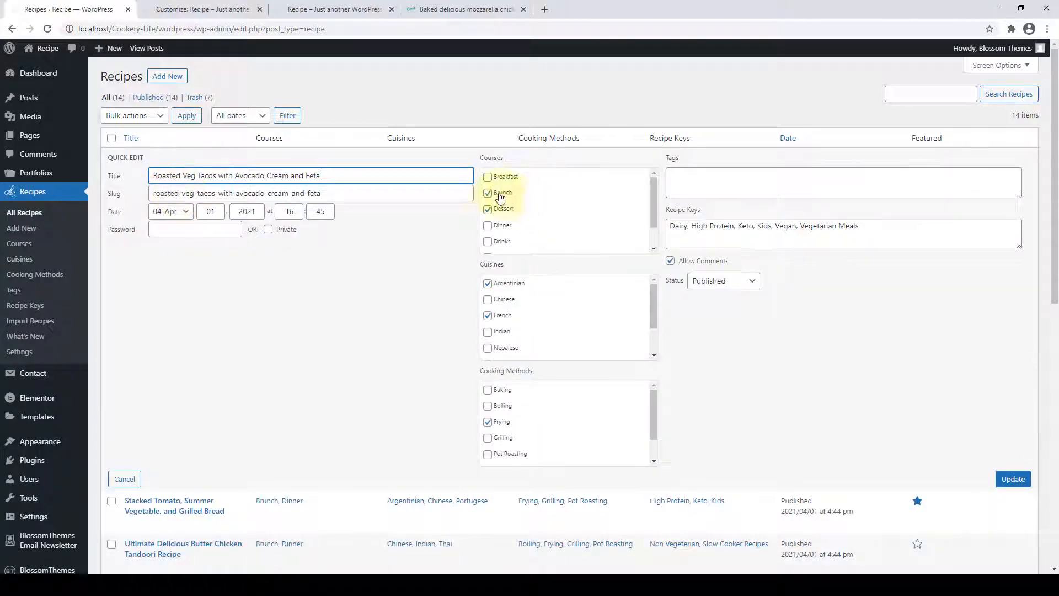
scroll(498, 209, "down", 1)
scroll(498, 210, "down", 1)
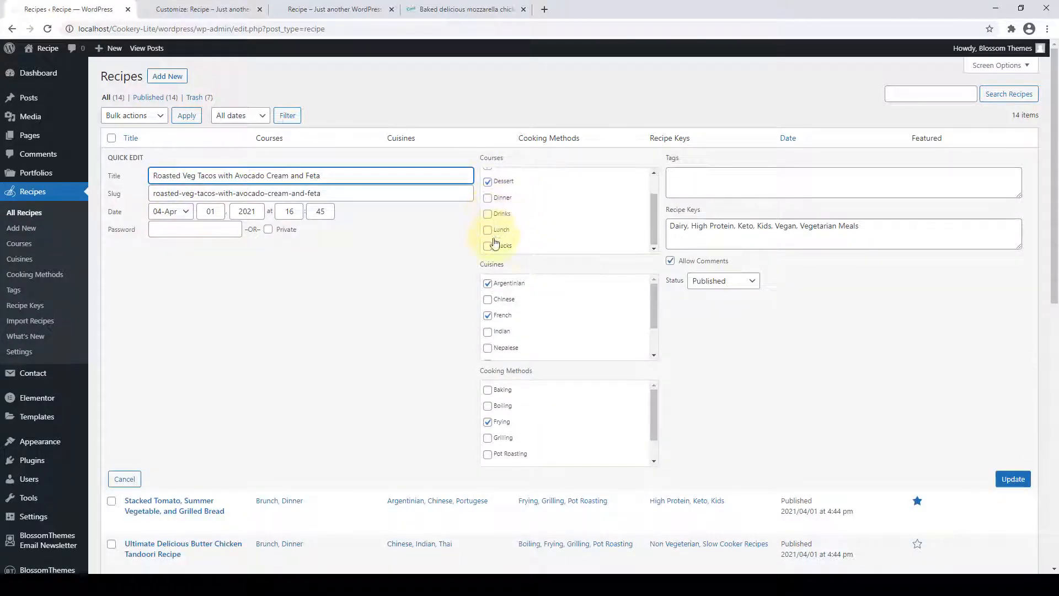
left_click(488, 246)
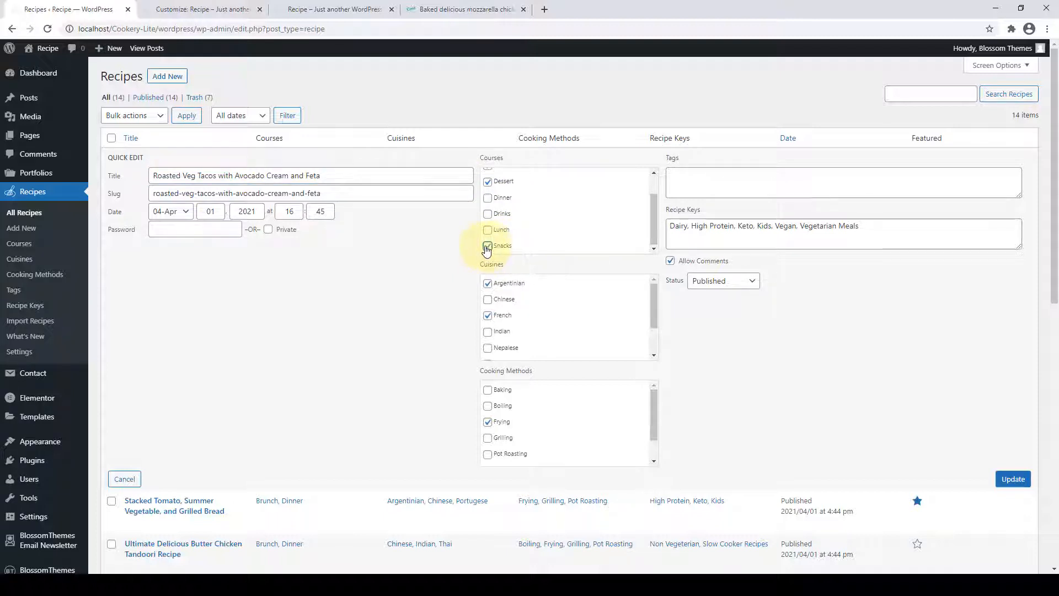
left_click(1012, 479)
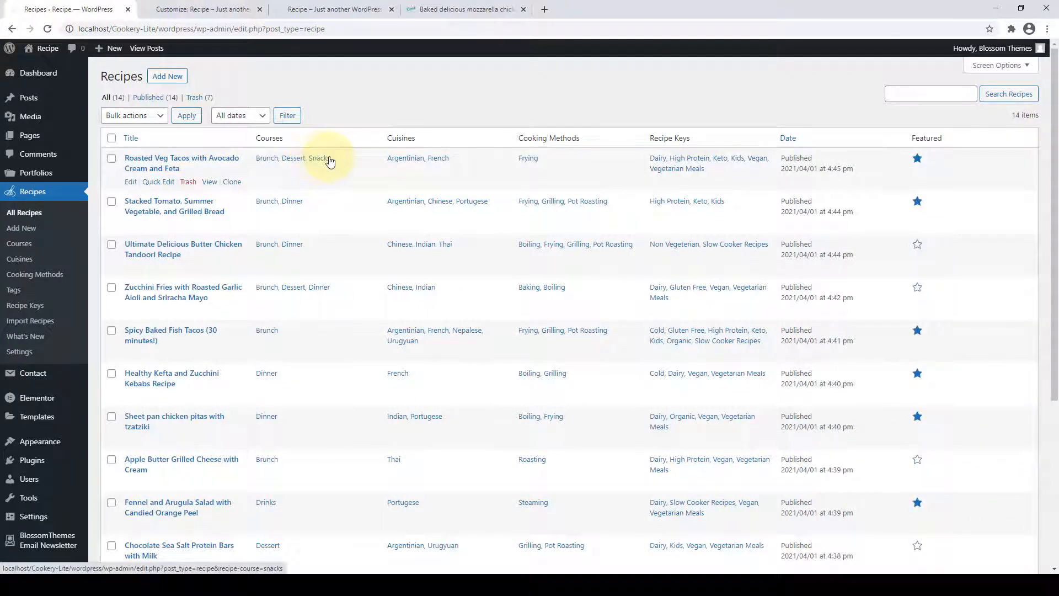
right_click(210, 182)
Open the Roasted Veg Tacos recipe's public page in a new tab.
left_click(244, 188)
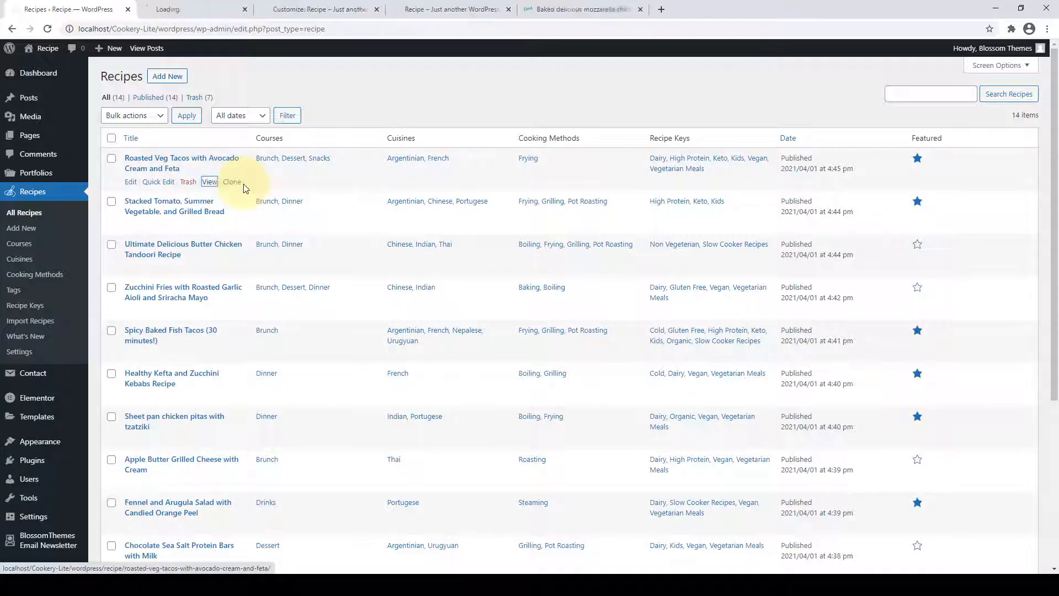
left_click(212, 10)
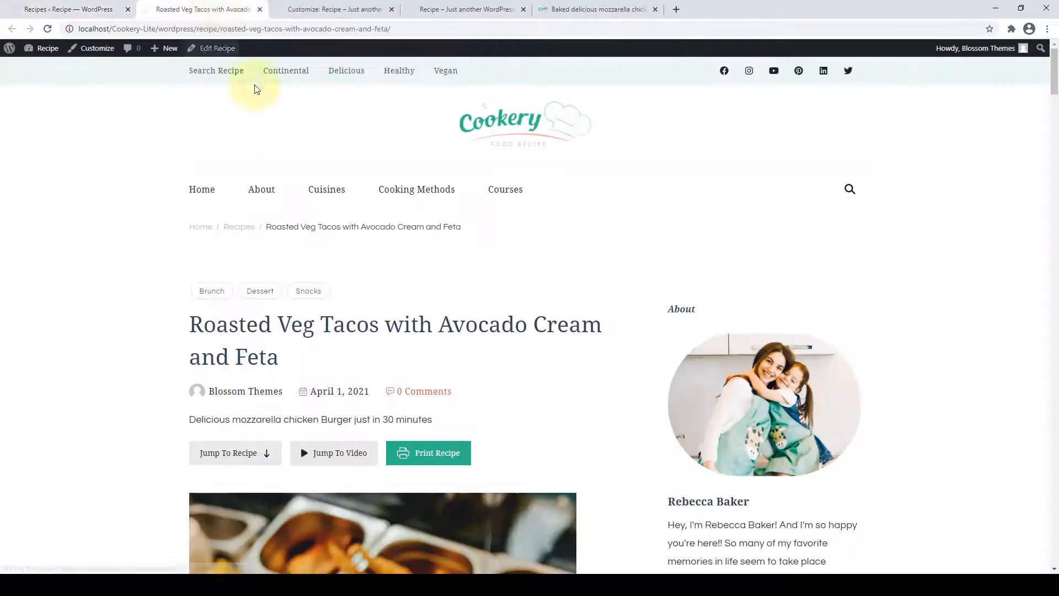
scroll(291, 135, "down", 3)
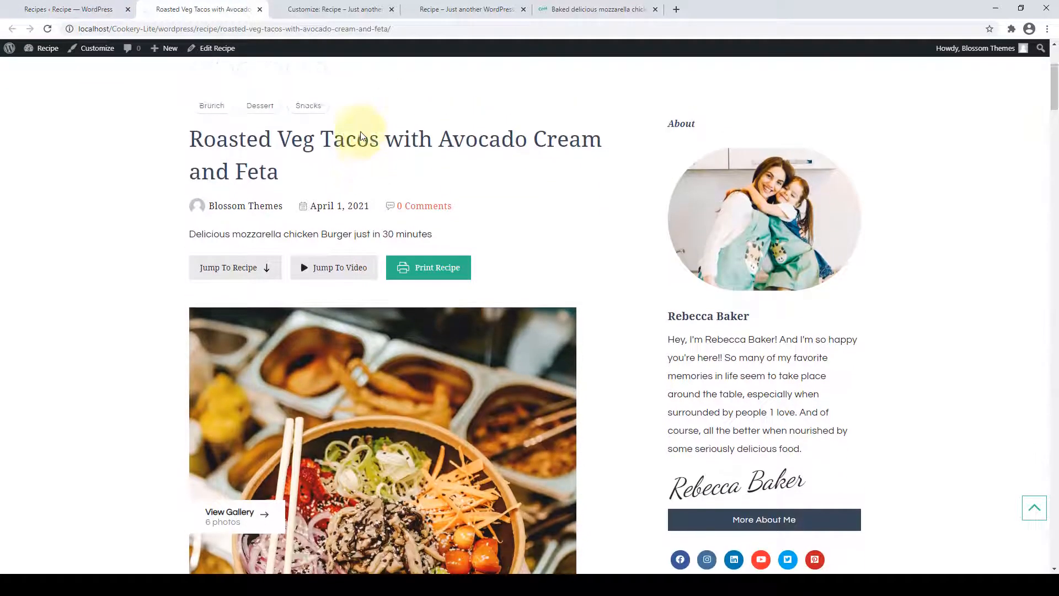
scroll(359, 132, "up", 1)
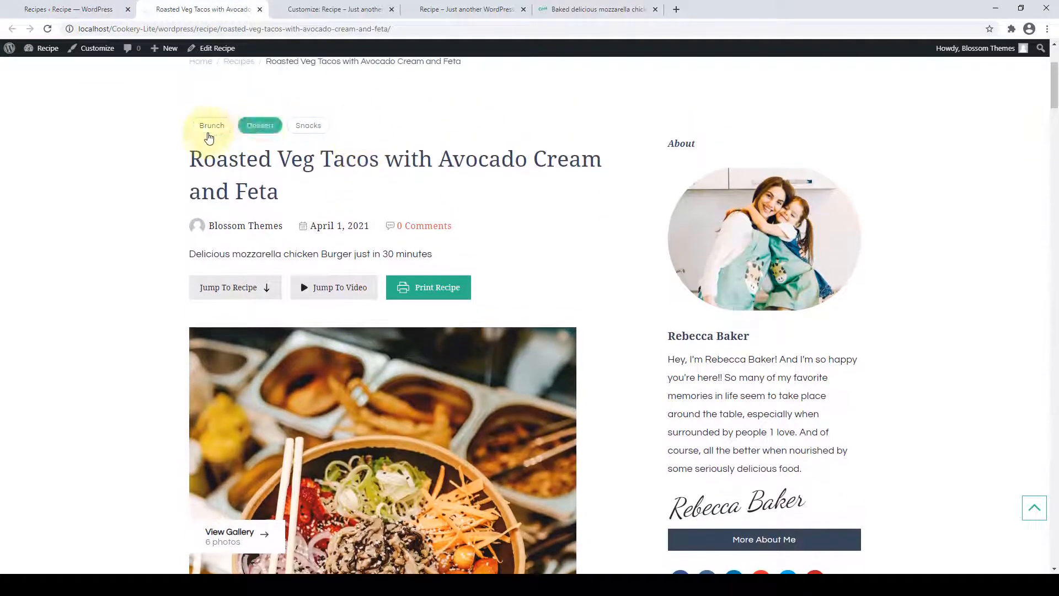
Check the Snacks archive shows 'Tasty Snacks For You', then return to admin Recipes > Courses.
left_click(319, 128)
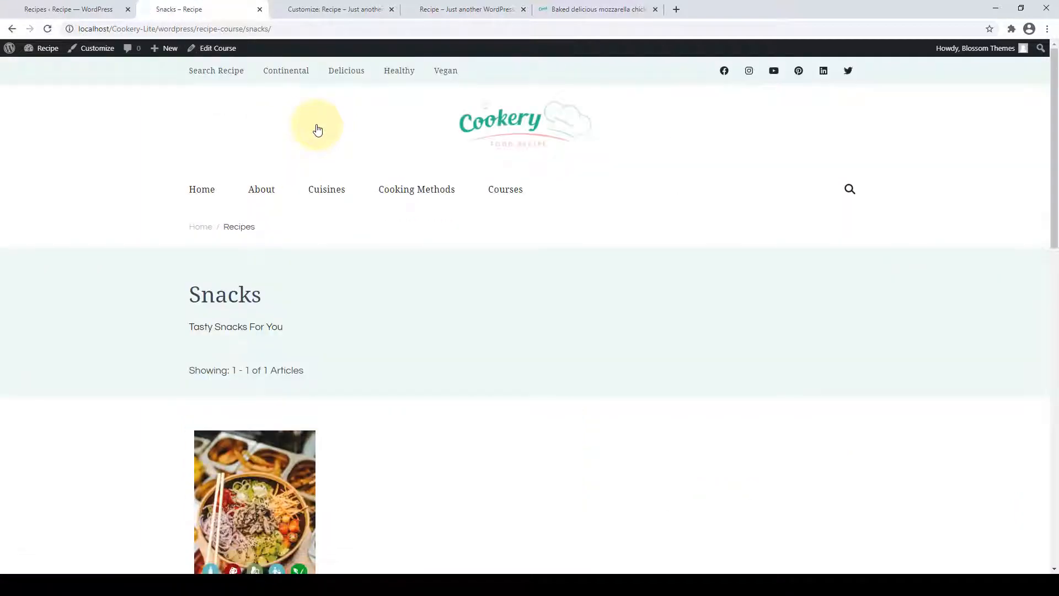
scroll(303, 242, "down", 2)
left_click_drag(292, 219, 192, 218)
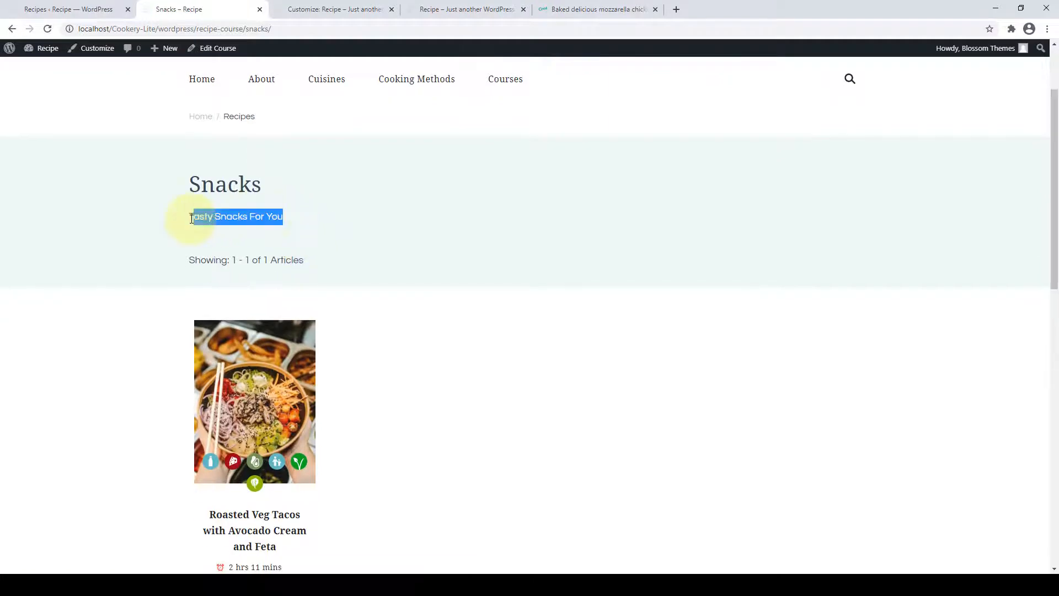
left_click(306, 219)
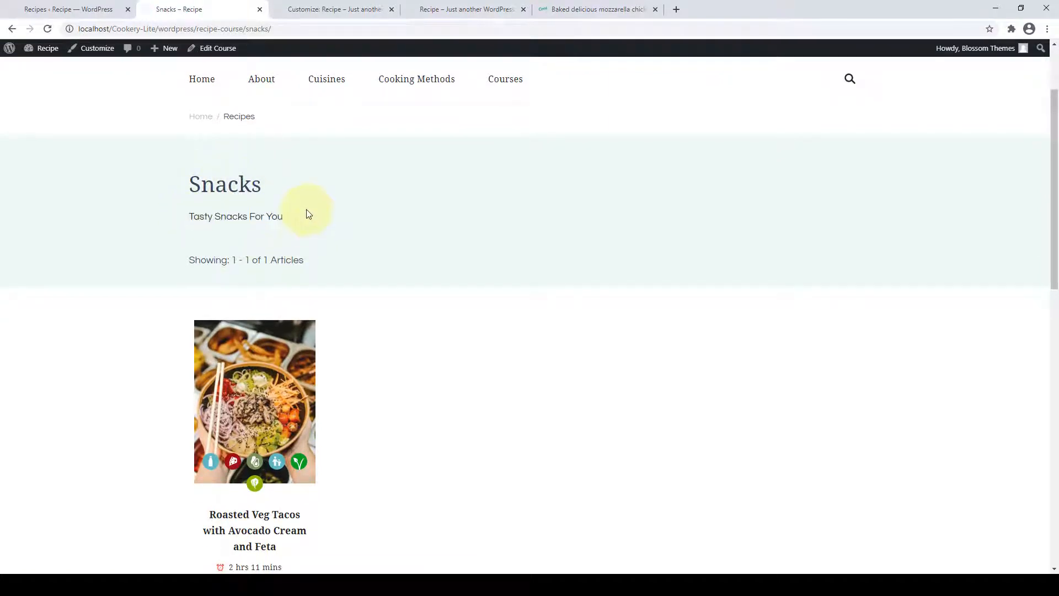
scroll(307, 231, "down", 2)
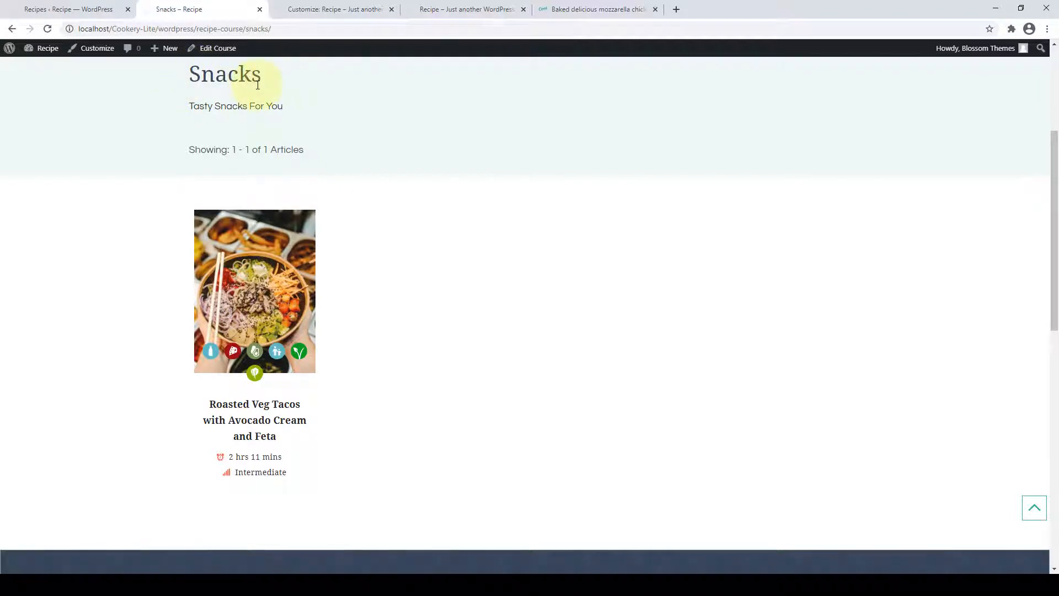
left_click(67, 13)
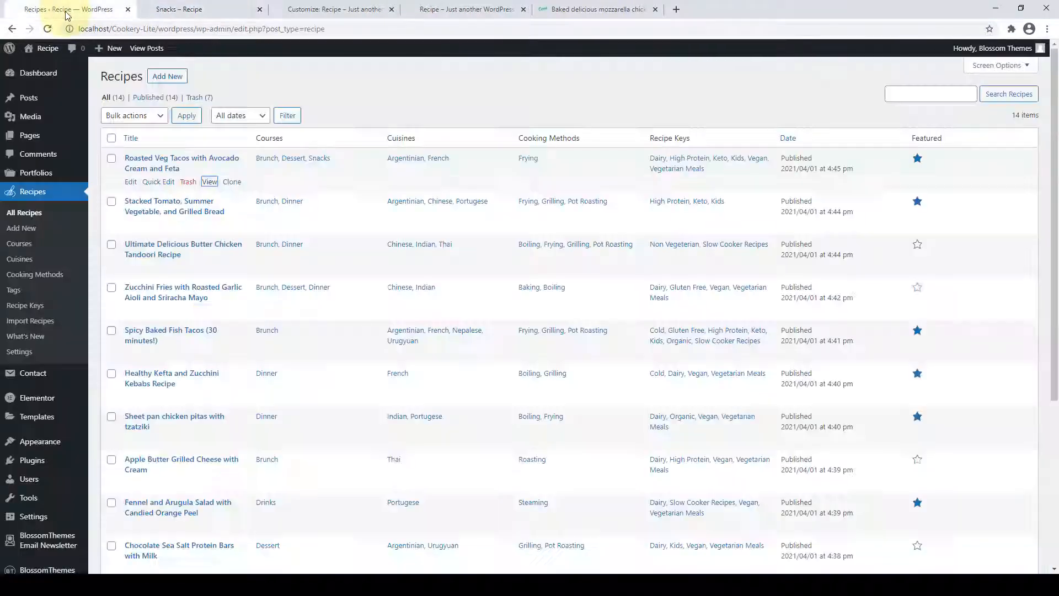
left_click(22, 245)
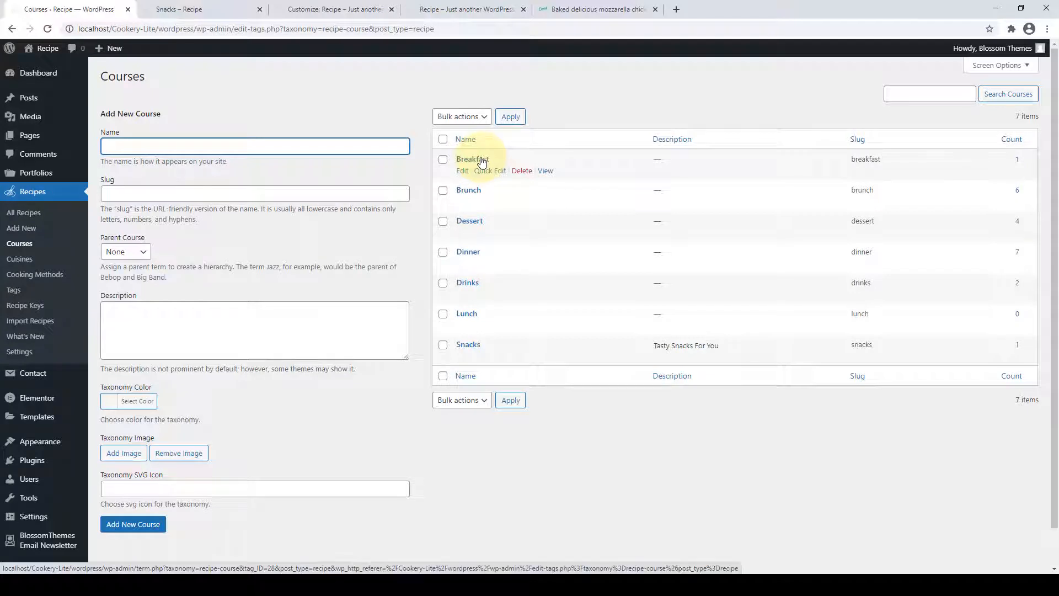
Edit the Breakfast course and set its colour to yellow-green #d4ed49.
left_click(517, 161)
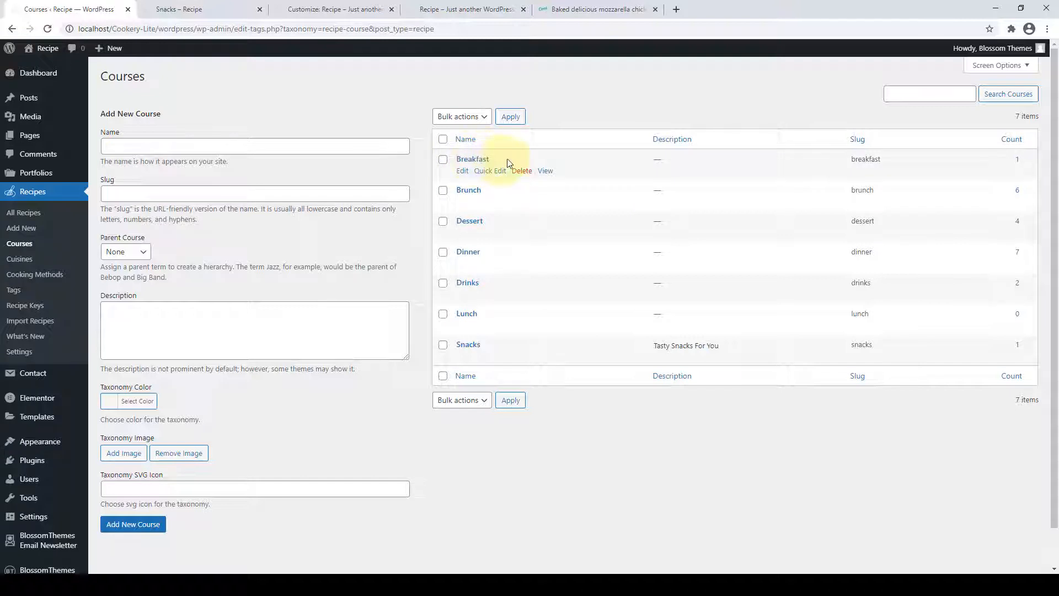
left_click(463, 170)
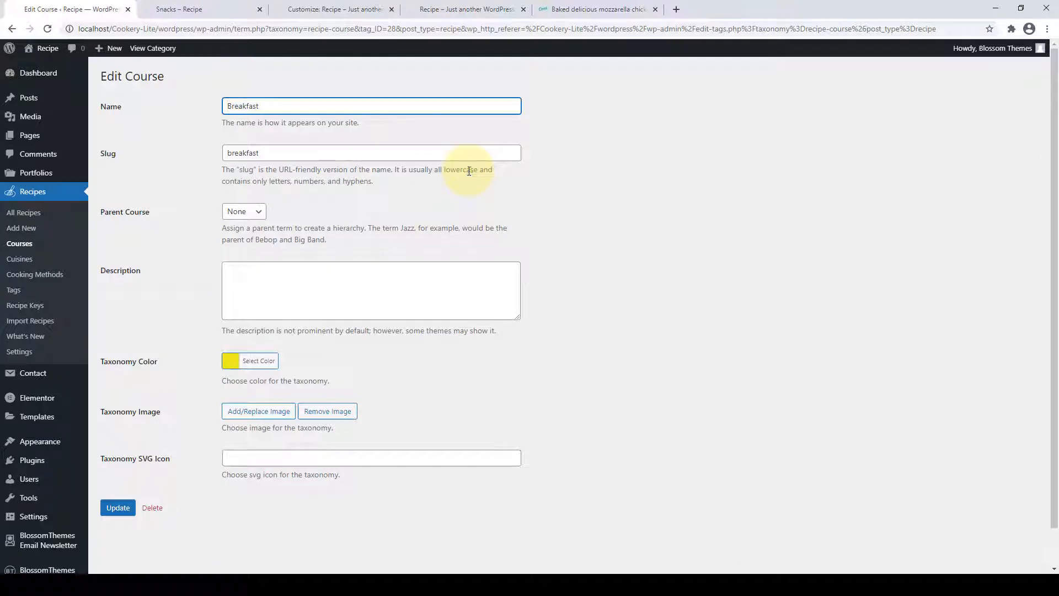
left_click(271, 154)
scroll(272, 198, "down", 1)
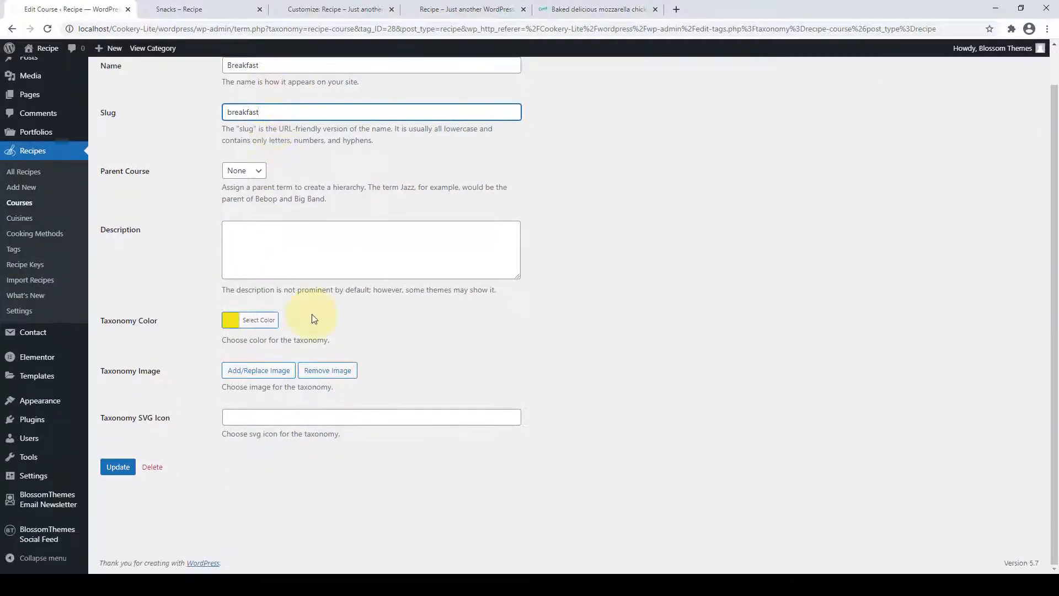
left_click(253, 327)
scroll(253, 331, "down", 1)
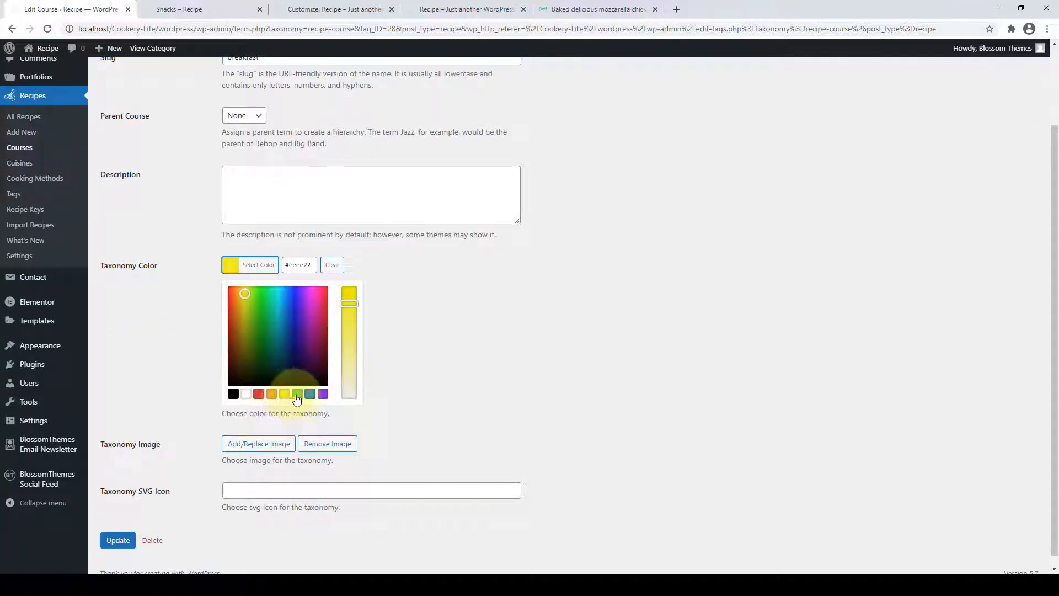
left_click(297, 393)
left_click_drag(254, 302, 248, 292)
left_click(421, 260)
Choose the orange fruit PNG icon for Breakfast and save the course.
left_click(260, 374)
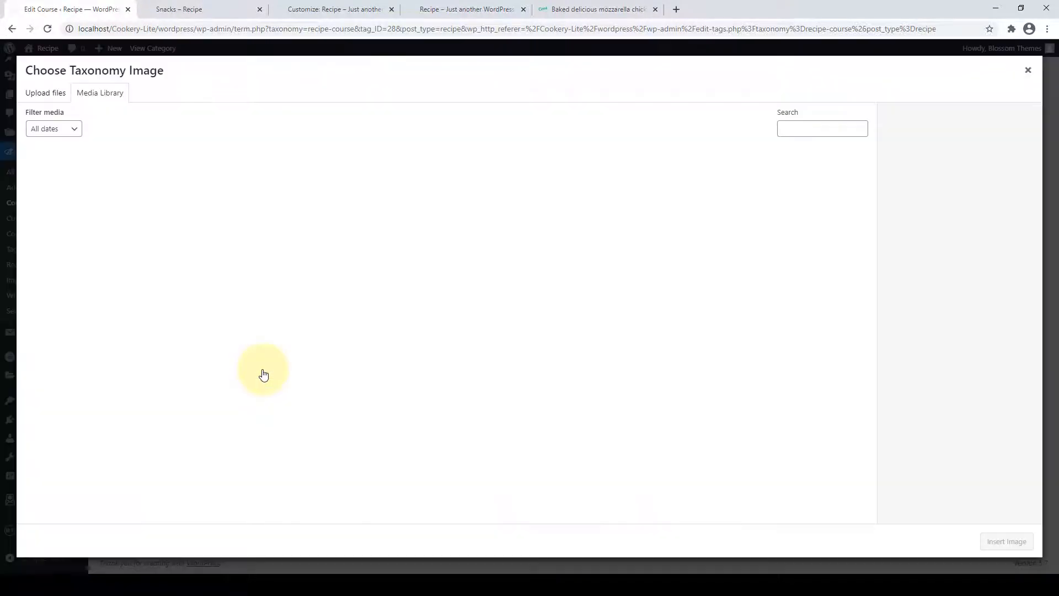
left_click(1027, 71)
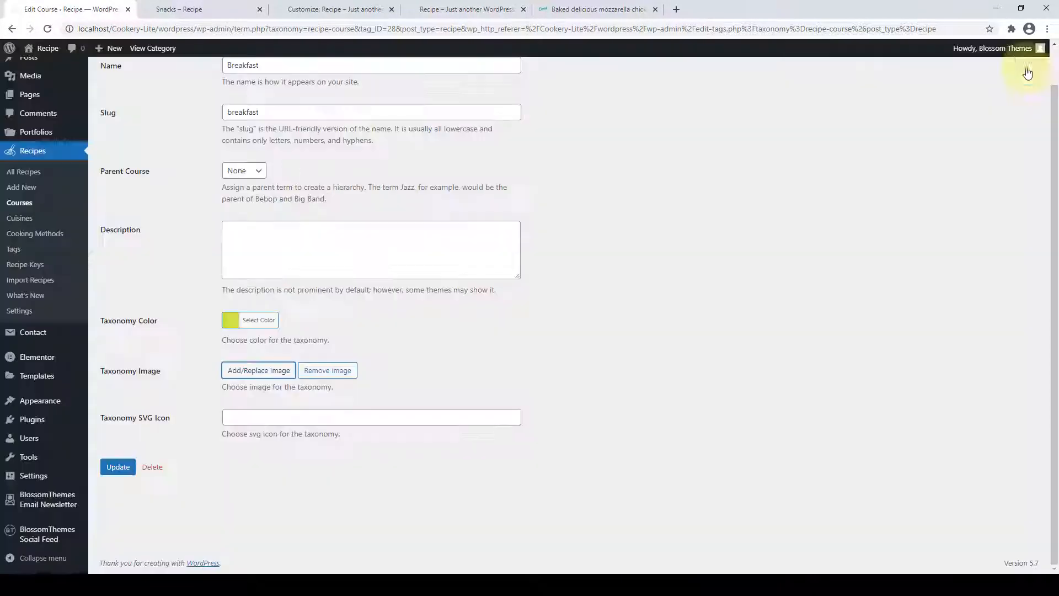
left_click(330, 373)
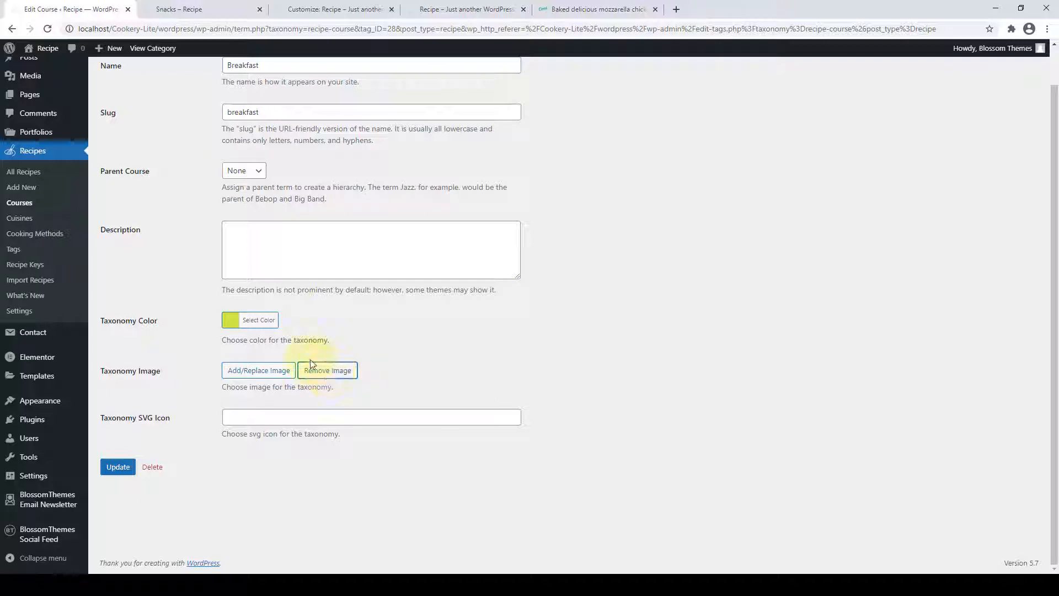
left_click(273, 415)
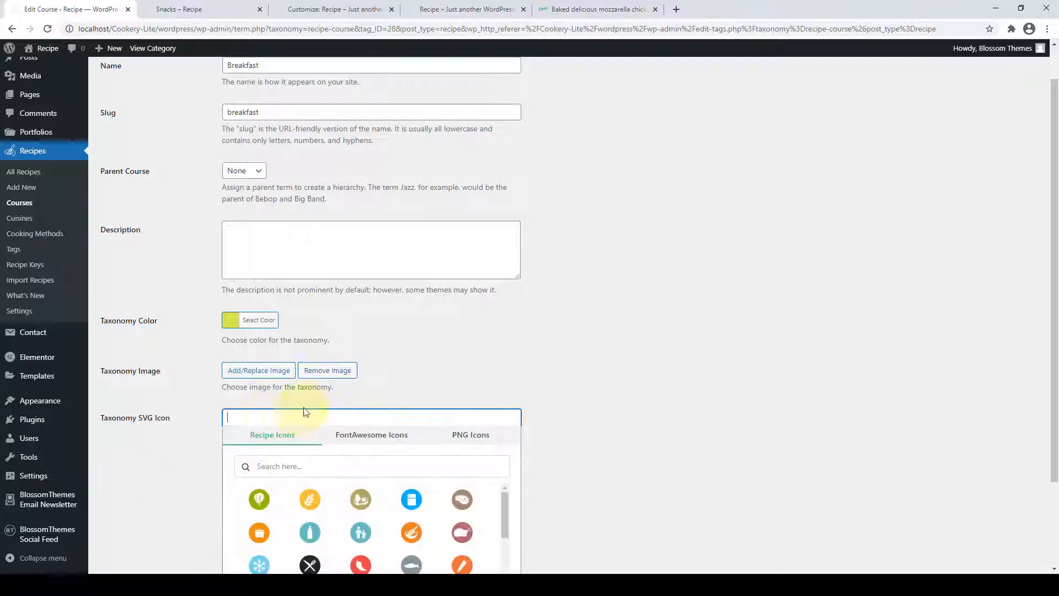
scroll(315, 408, "down", 2)
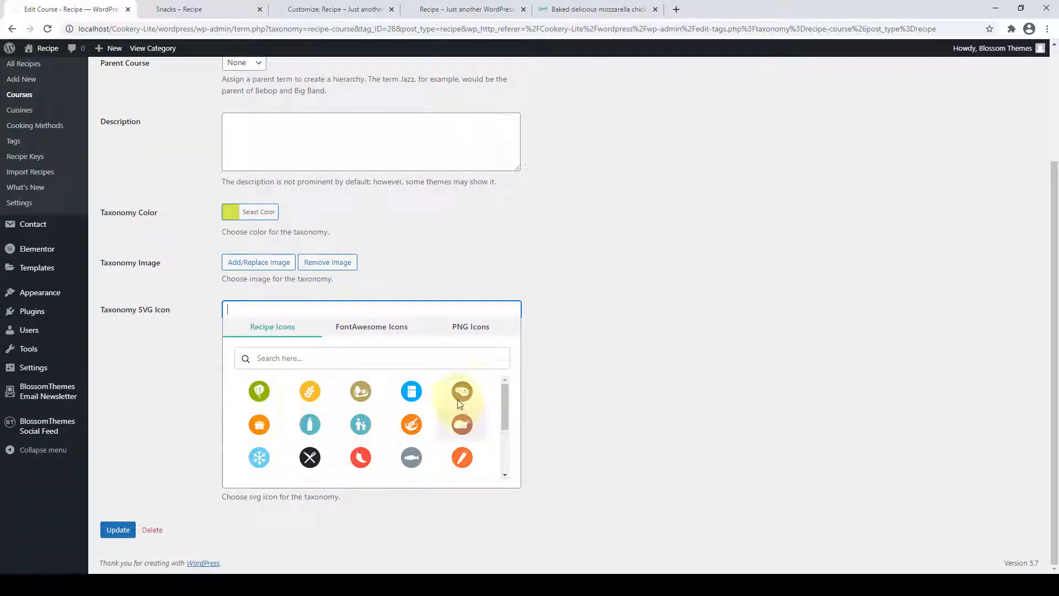
left_click(372, 332)
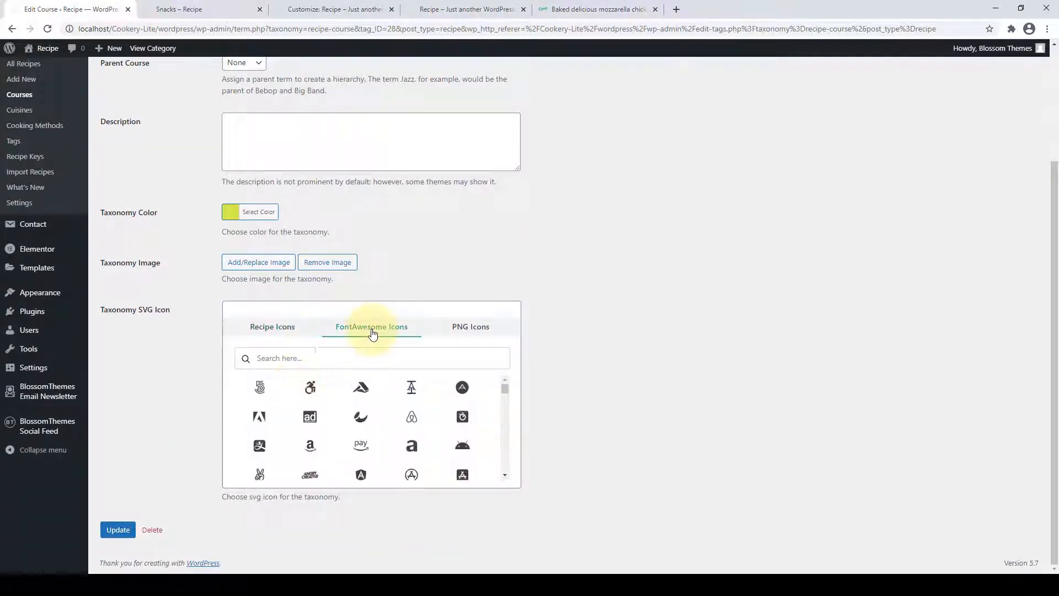
left_click(468, 328)
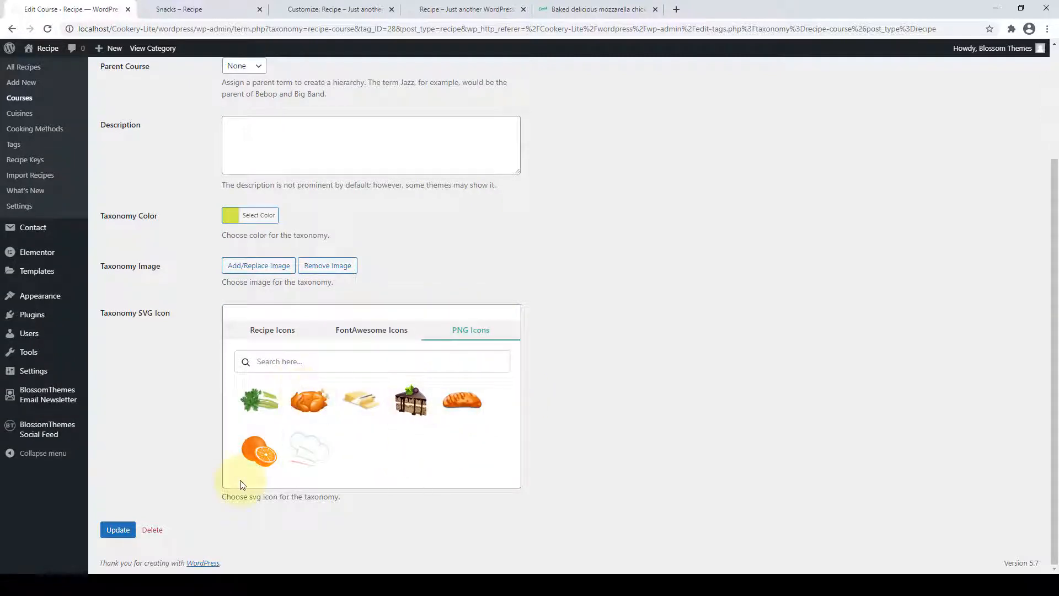
left_click(255, 451)
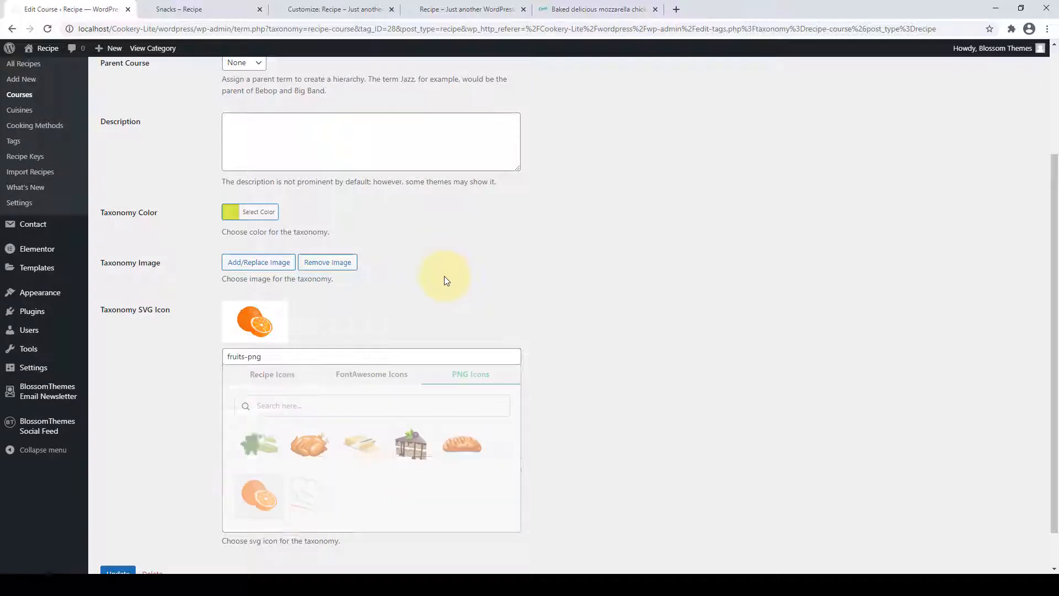
left_click(444, 276)
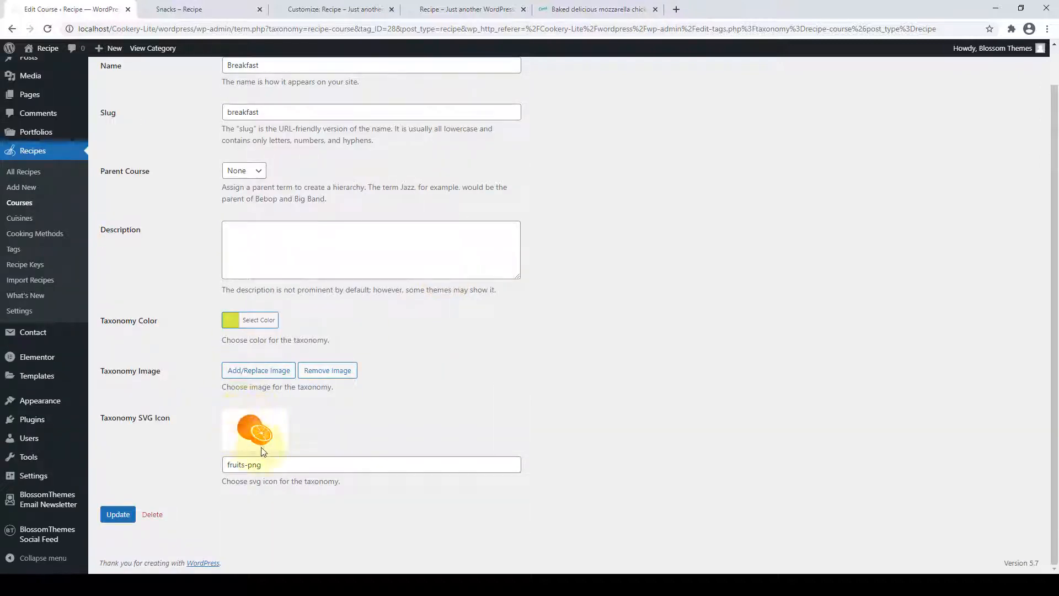
left_click(119, 515)
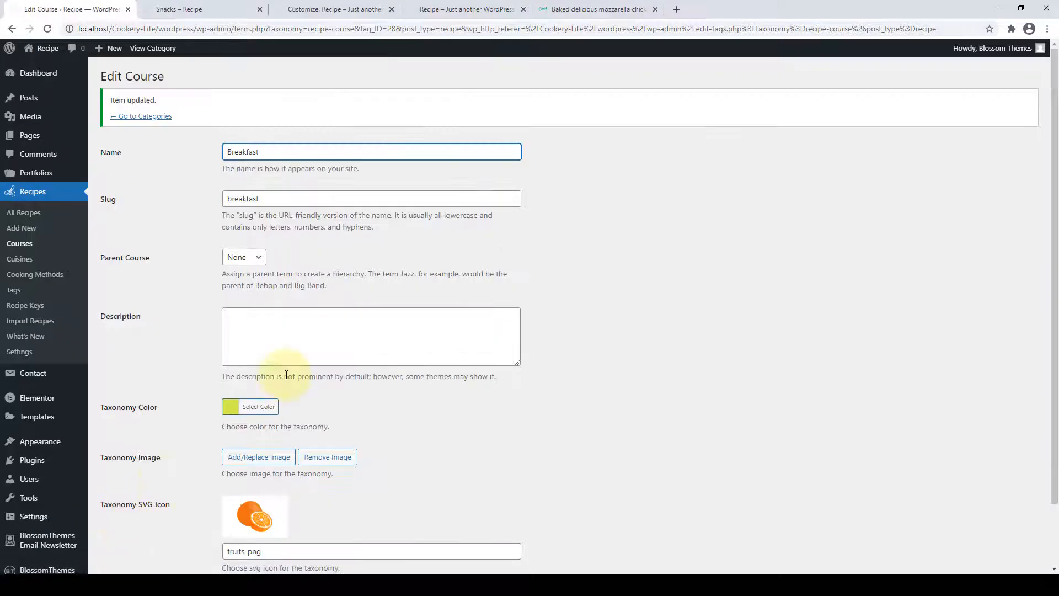
Confirm the Breakfast 'Item updated' notice, then go to the admin Dashboard.
scroll(305, 389, "up", 1)
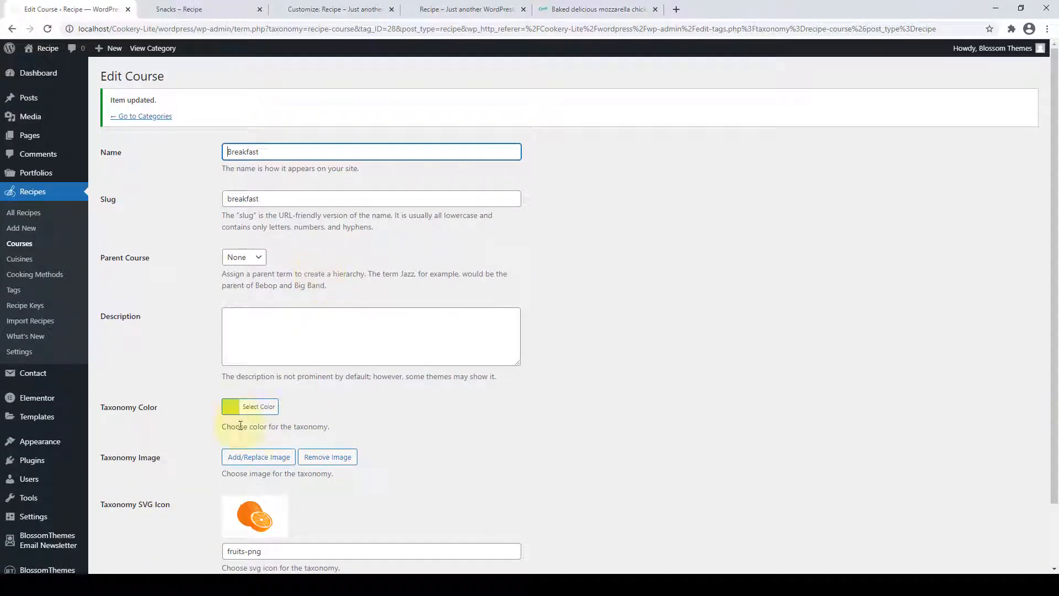
scroll(205, 424, "down", 1)
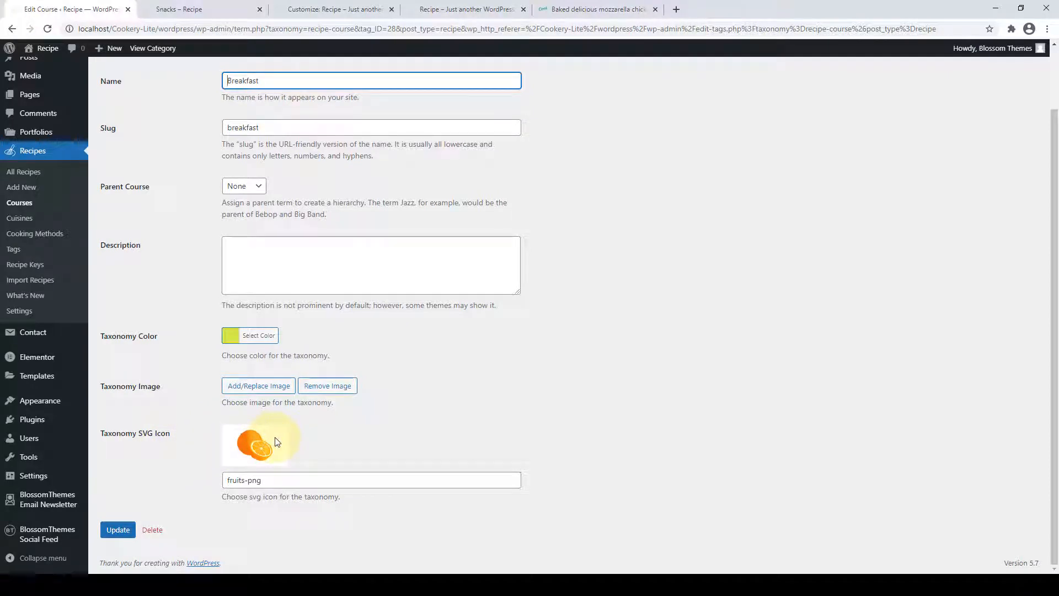
scroll(309, 384, "up", 2)
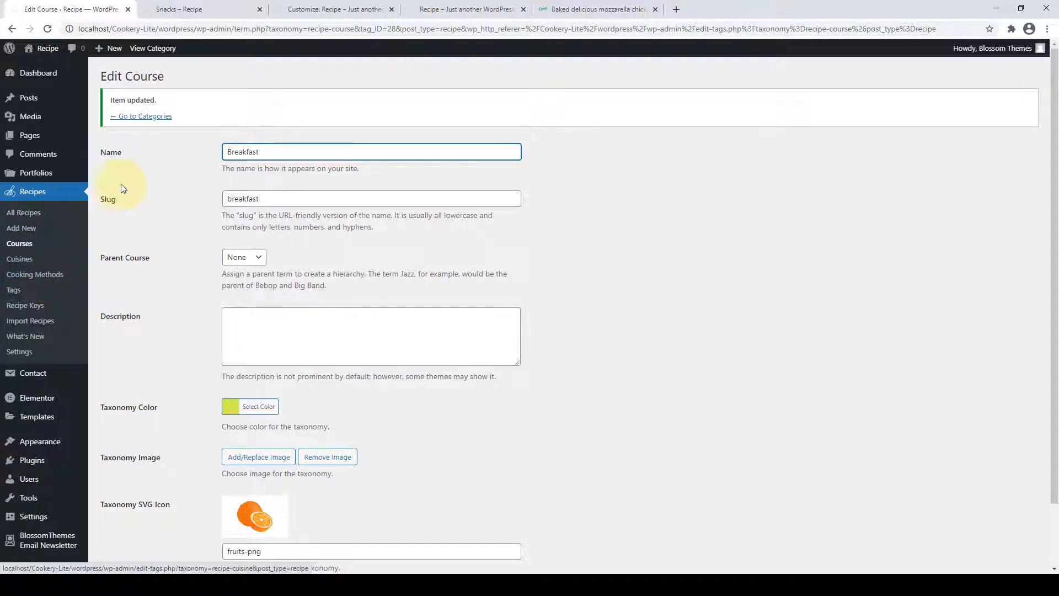
scroll(123, 343, "down", 2)
scroll(134, 319, "up", 2)
scroll(134, 315, "up", 1)
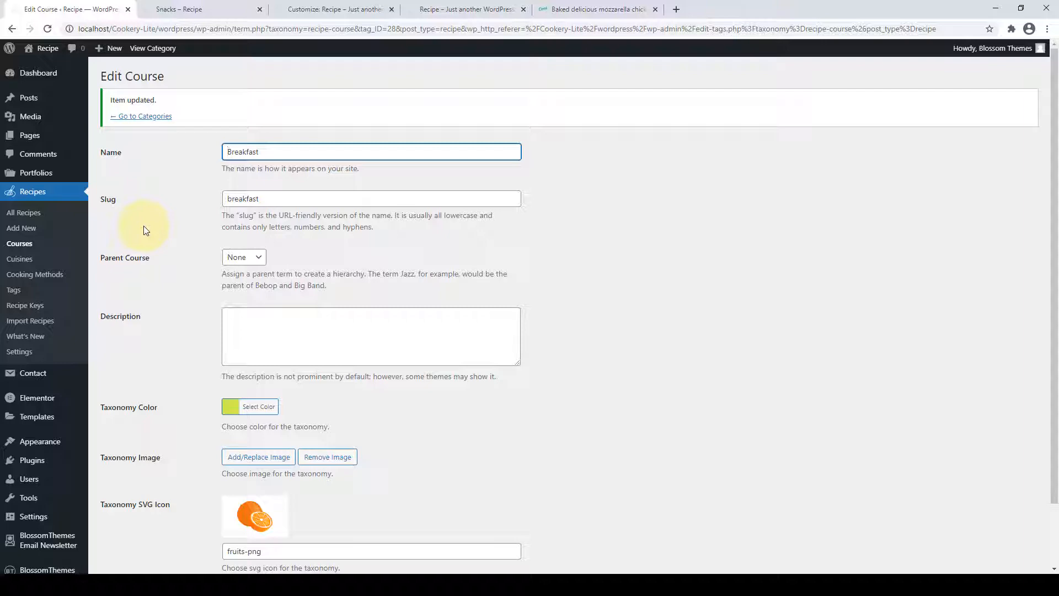
left_click(21, 78)
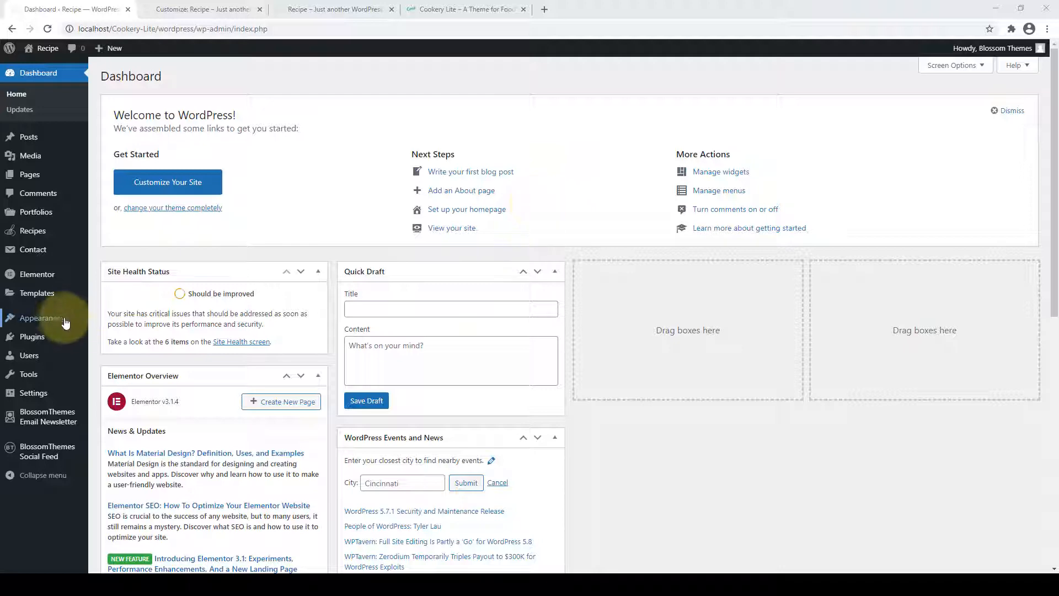
In Appearance > Widgets, expand Sidebar and start adding the Delicious: Recipe Categories widget.
mouse_move(68, 320)
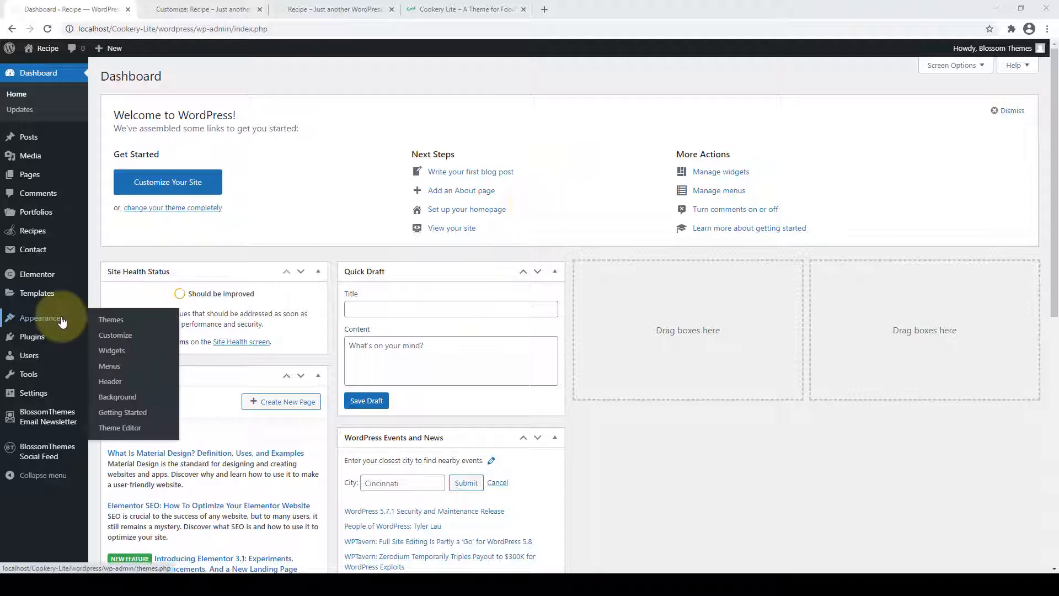
left_click(127, 355)
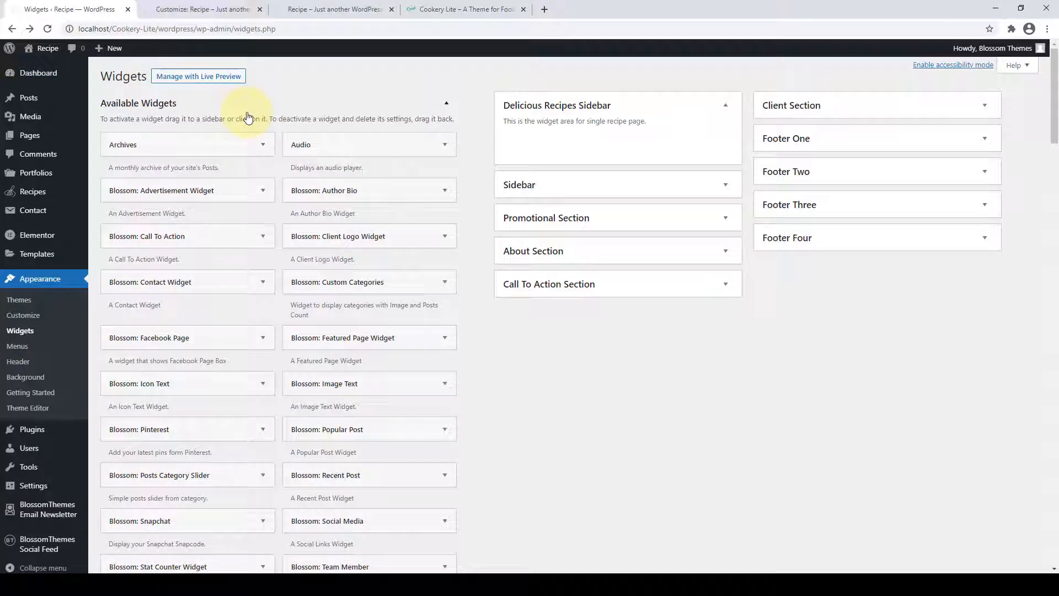
scroll(247, 161, "down", 1)
scroll(199, 118, "up", 1)
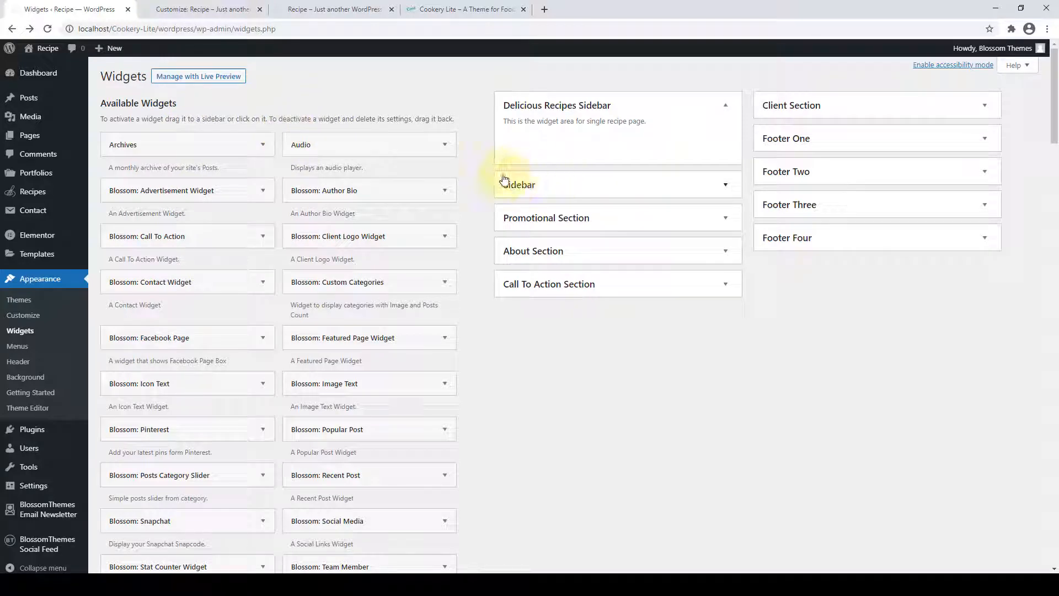
left_click(555, 184)
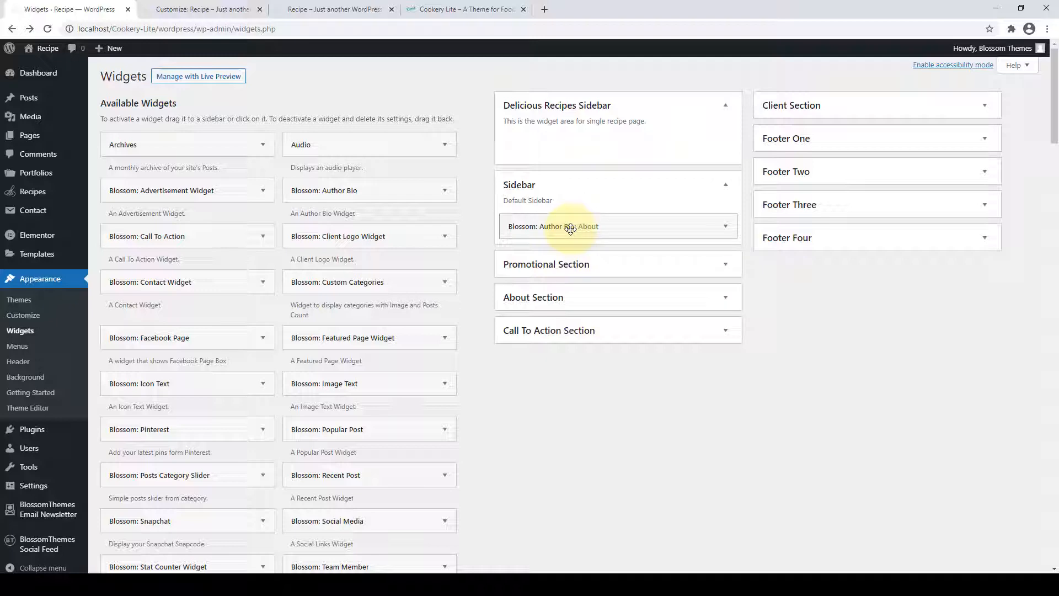
scroll(229, 230, "down", 9)
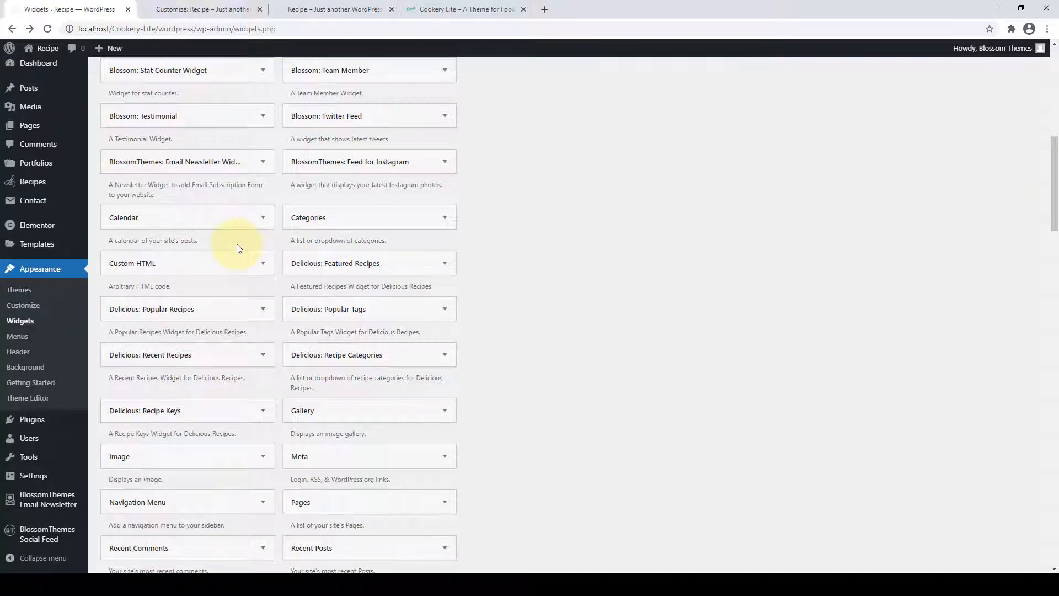
scroll(238, 249, "down", 1)
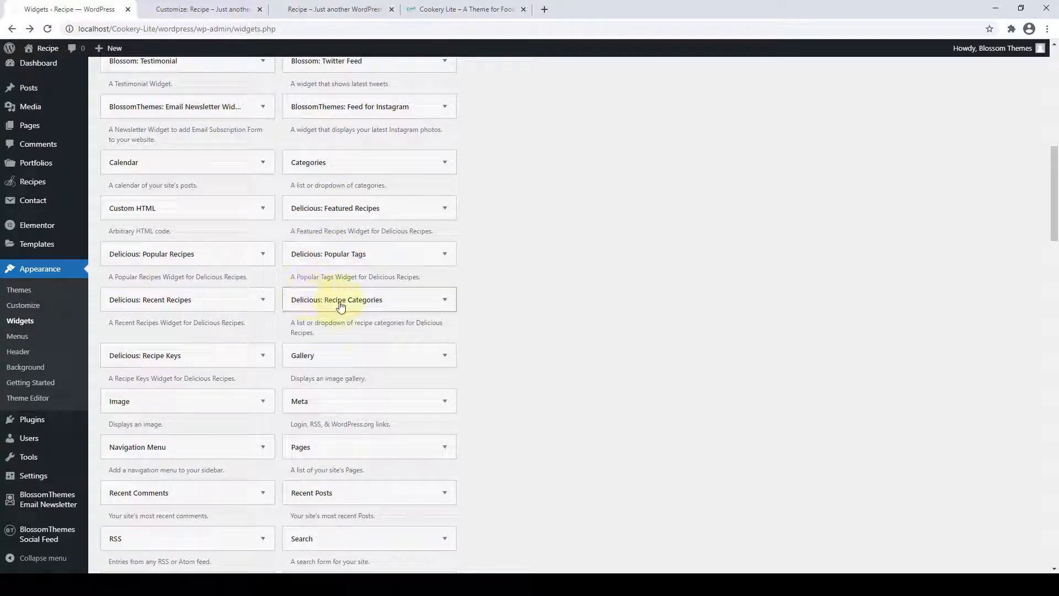
scroll(339, 307, "up", 1)
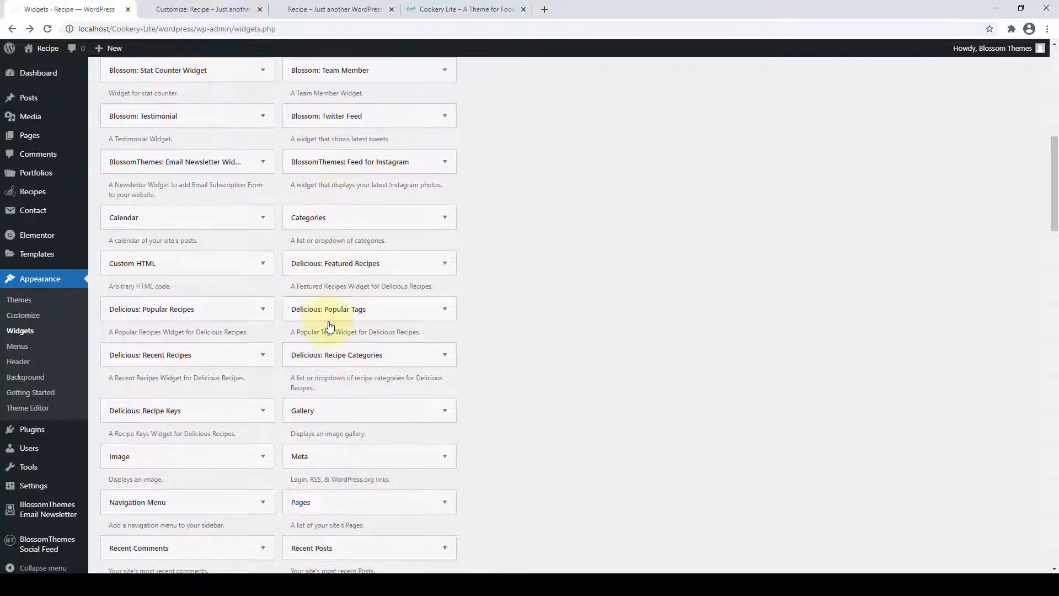
scroll(329, 330, "down", 1)
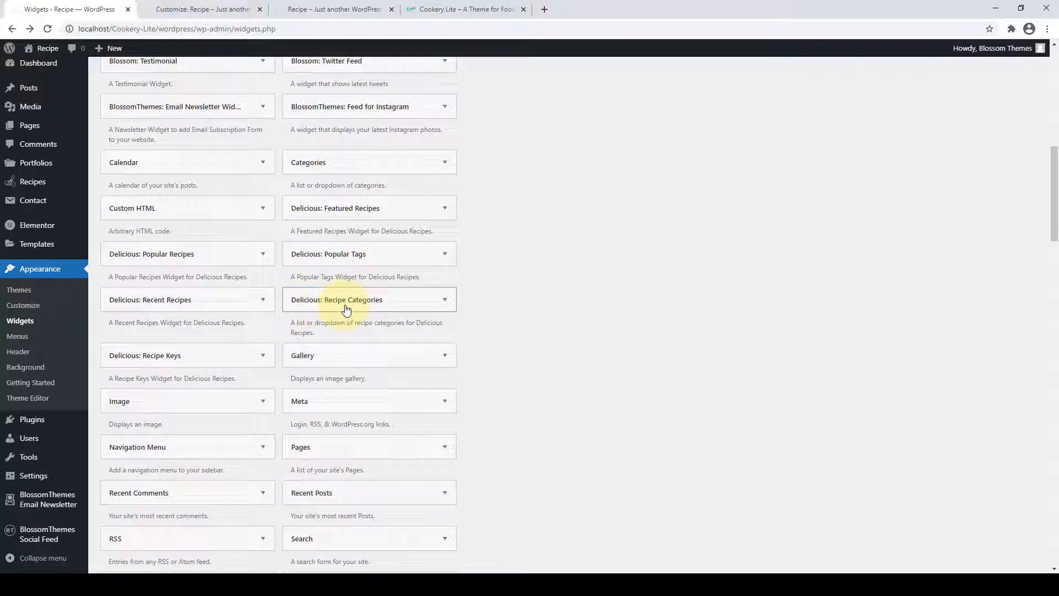
left_click(445, 299)
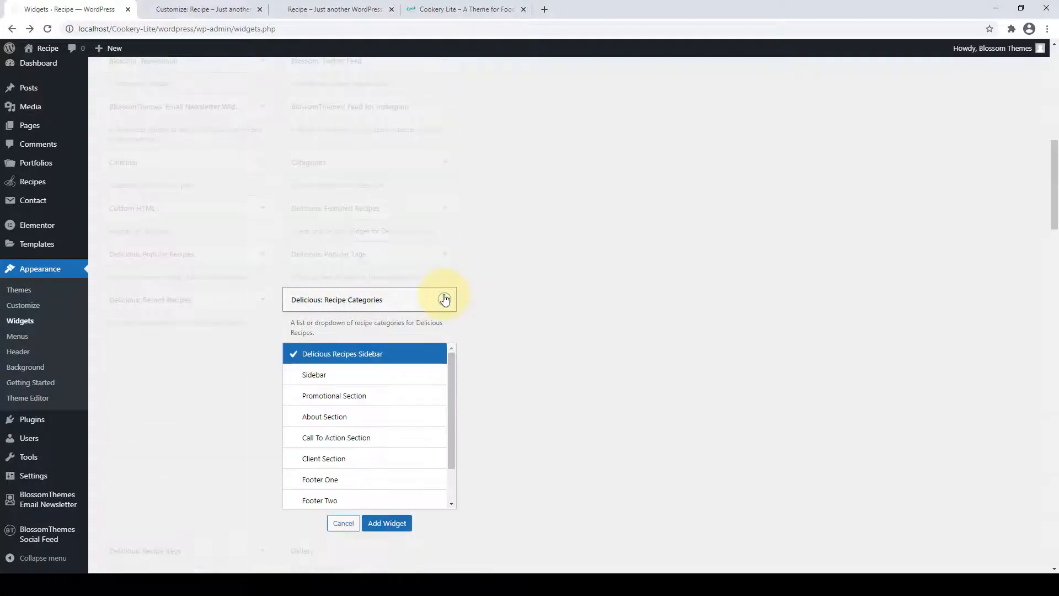
Add a Recipe Categories widget to the Sidebar using the Recipe Course taxonomy.
left_click(303, 378)
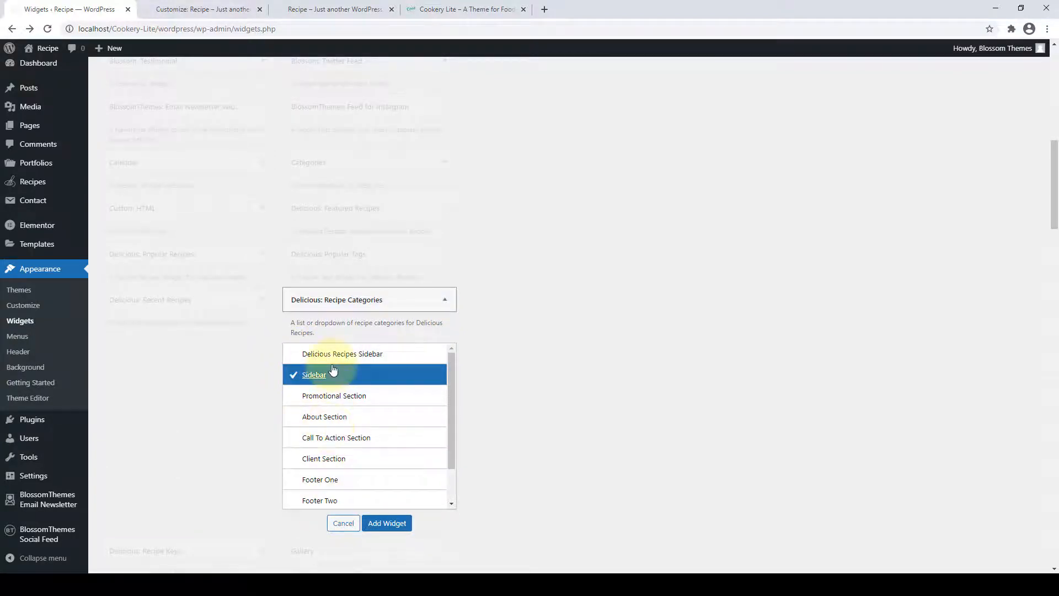
left_click(385, 523)
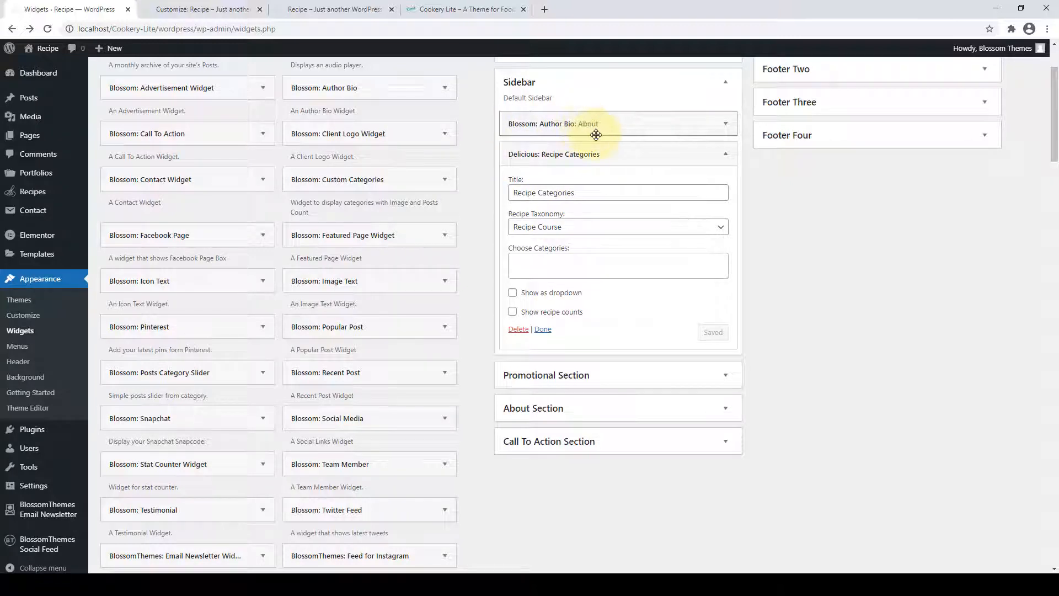
left_click_drag(577, 192, 515, 192)
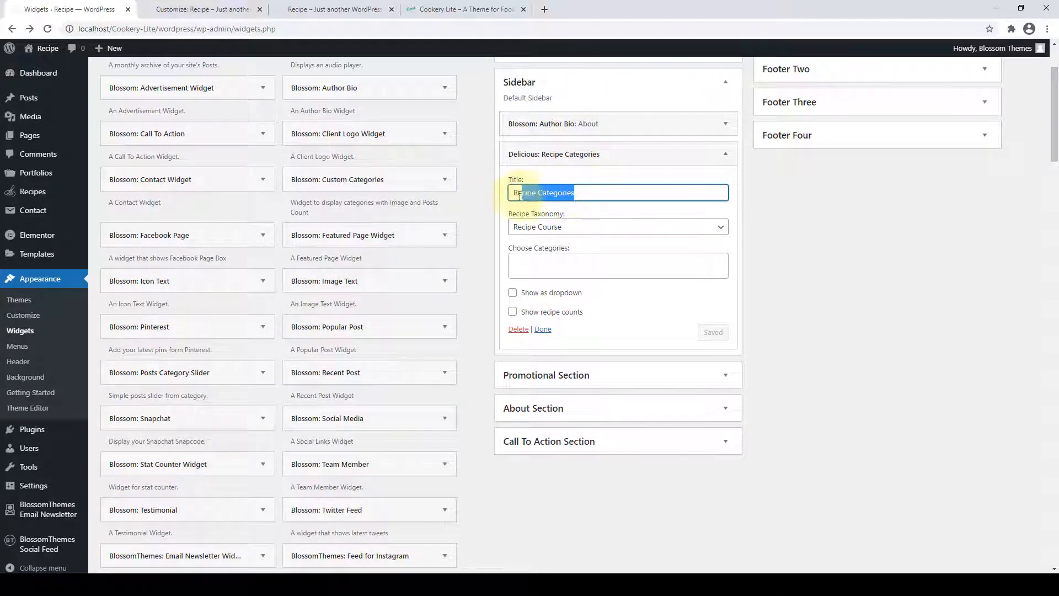
left_click(599, 193)
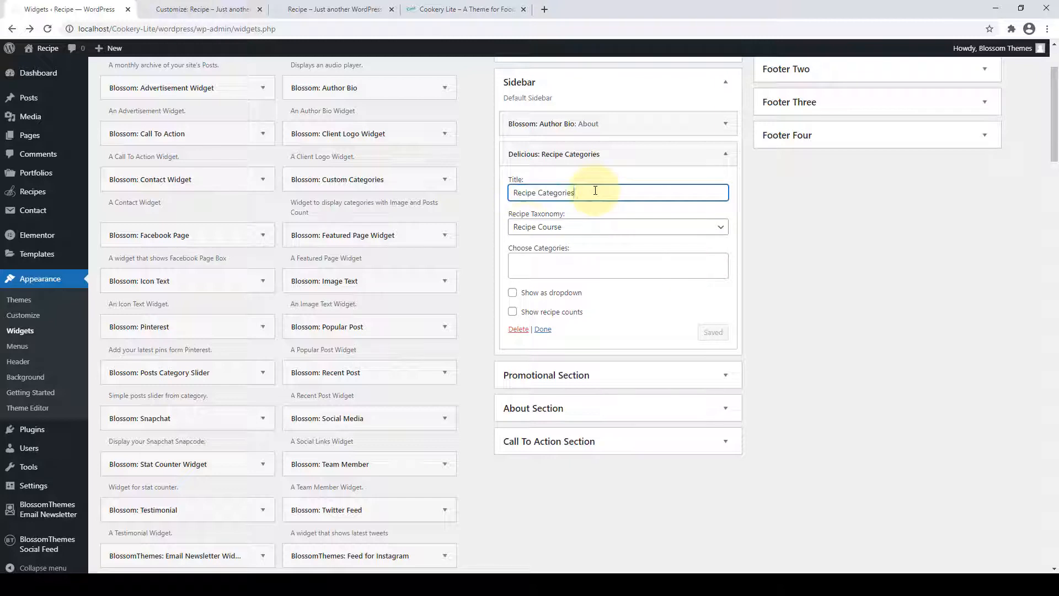
left_click(584, 230)
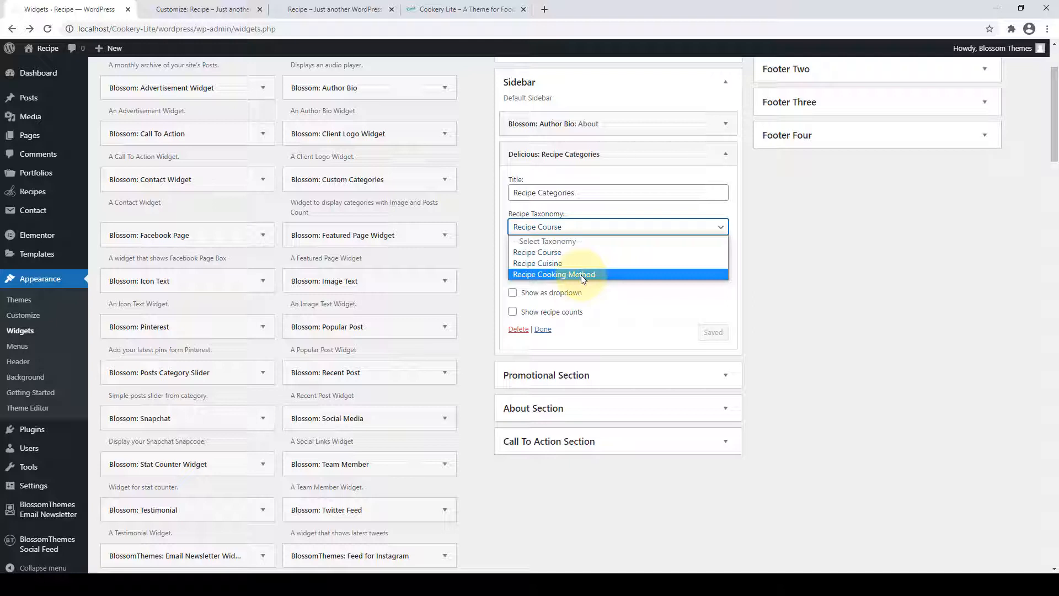
left_click(562, 254)
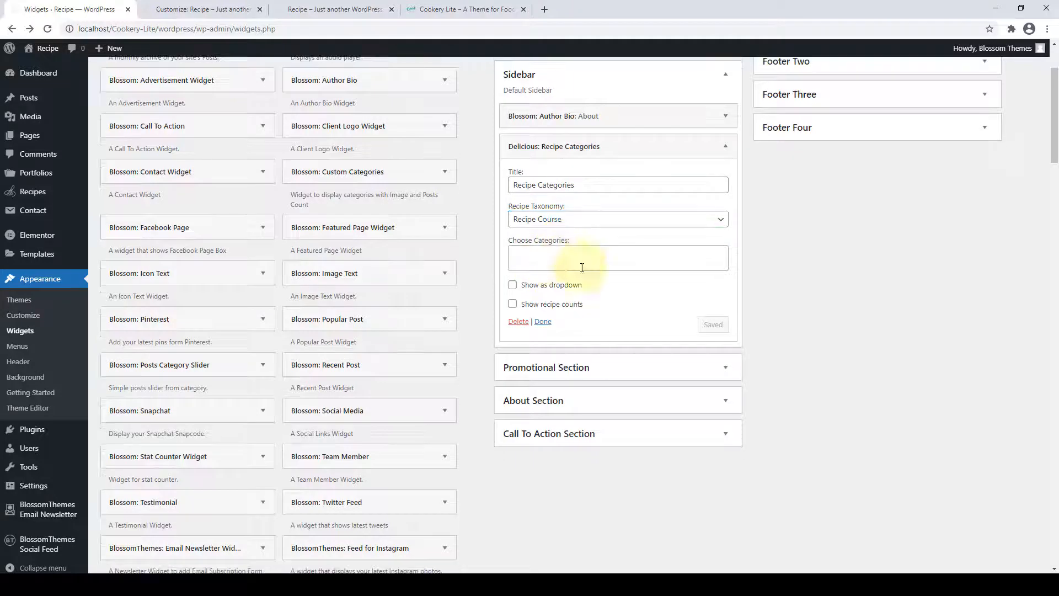
Choose Breakfast, Brunch, Dessert, Dinner, Lunch, Snacks and Drinks as categories, then save the widget.
left_click(594, 260)
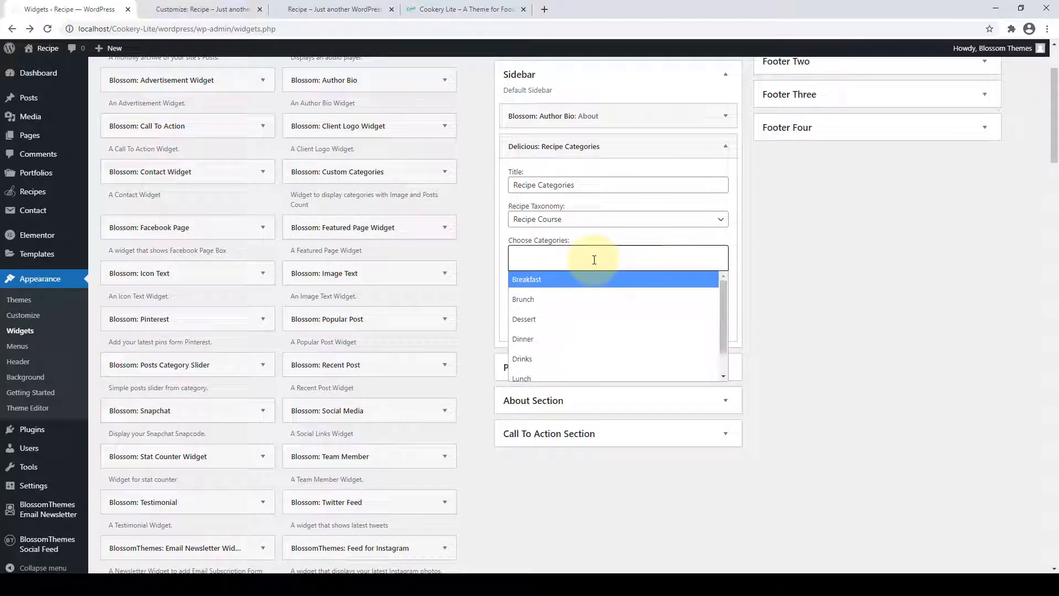
scroll(572, 344, "down", 1)
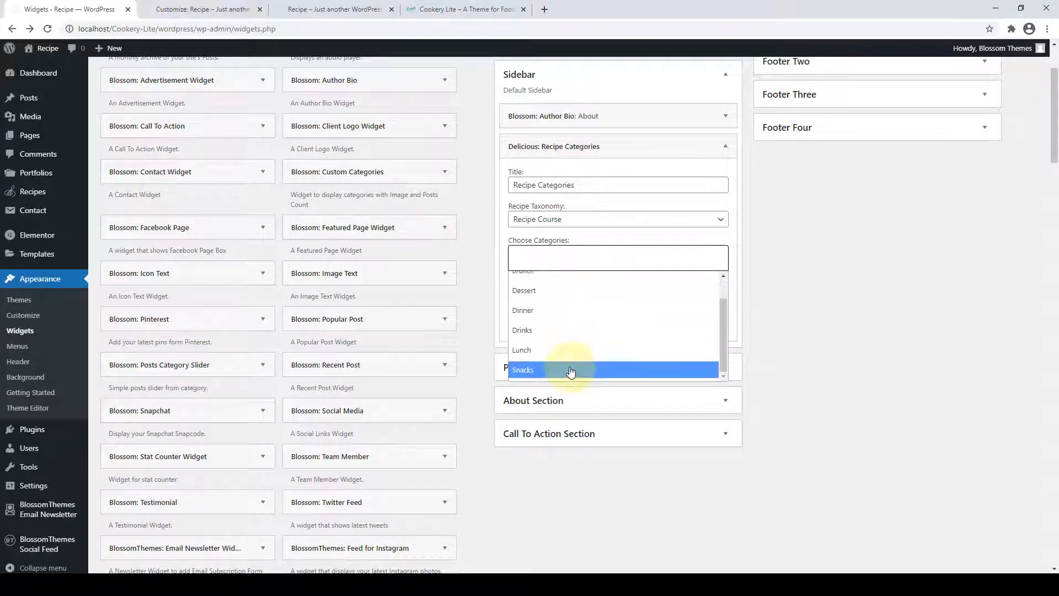
scroll(563, 298, "up", 2)
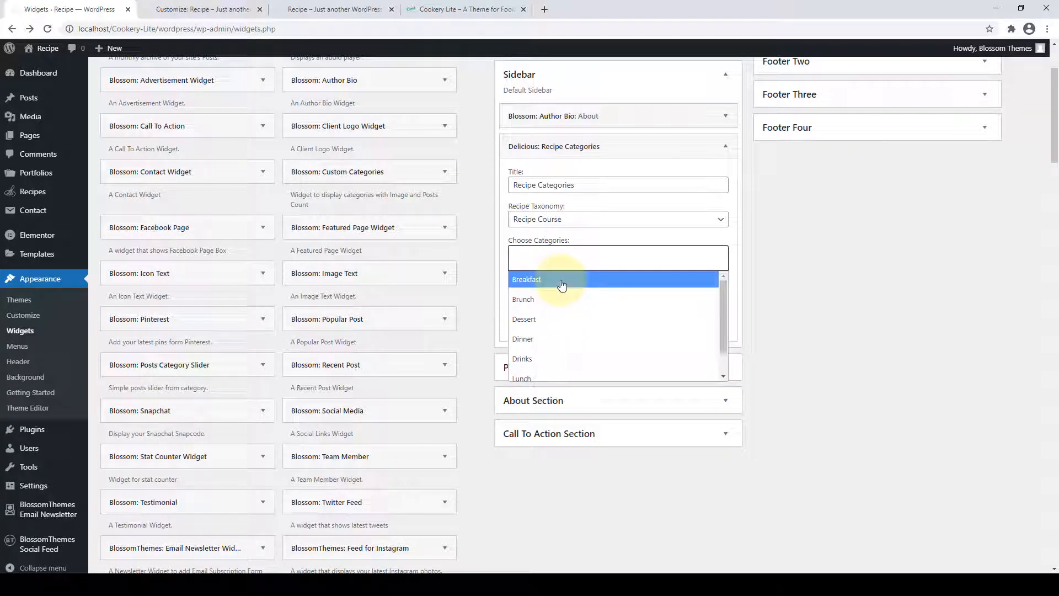
left_click(561, 284)
left_click(552, 304)
left_click(549, 326)
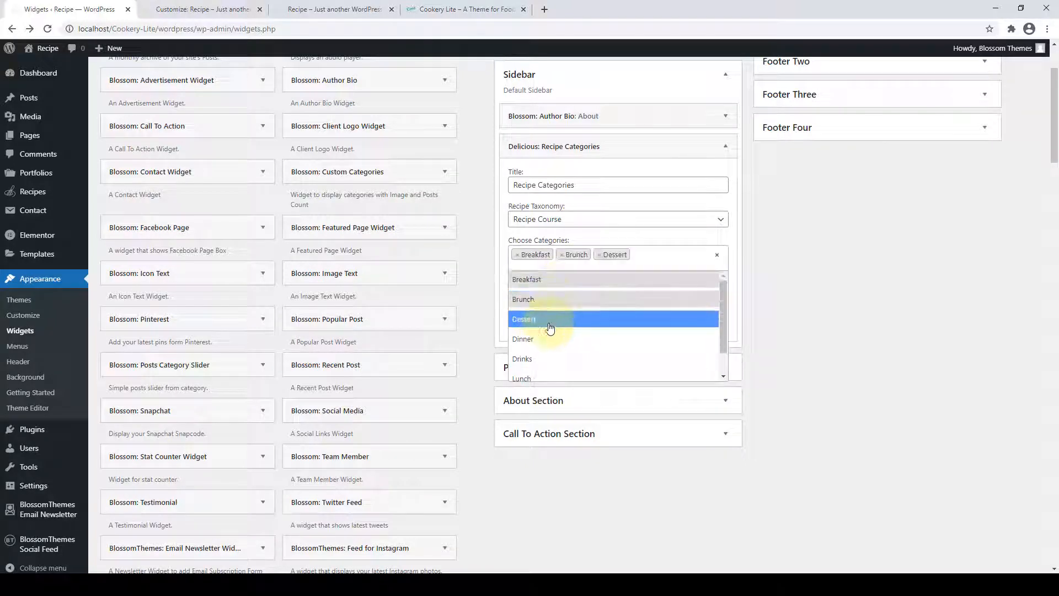
left_click(548, 347)
scroll(547, 356, "down", 1)
left_click(546, 353)
left_click(544, 367)
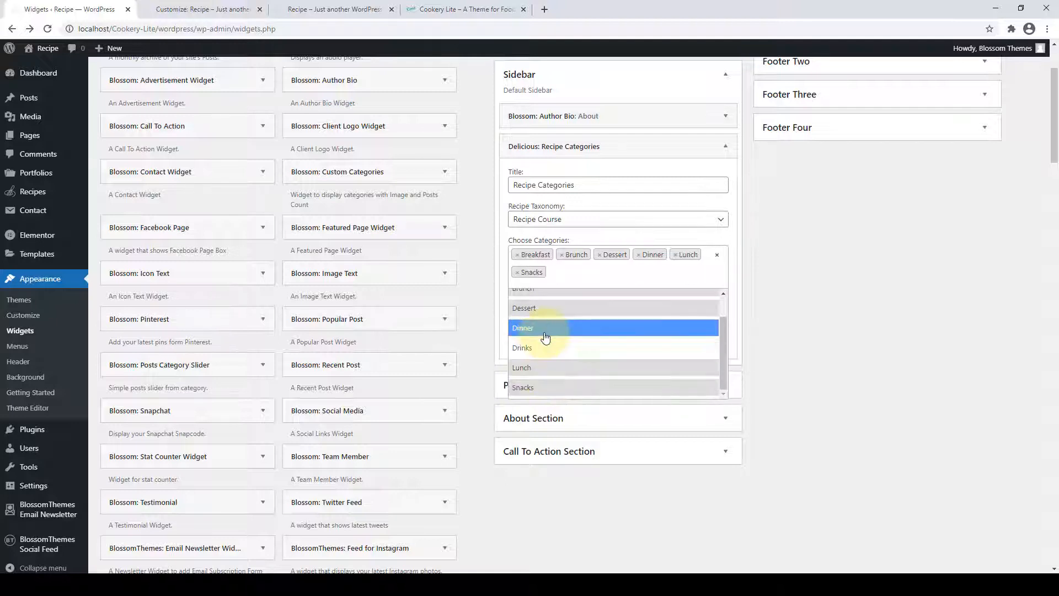
left_click(544, 351)
left_click(786, 315)
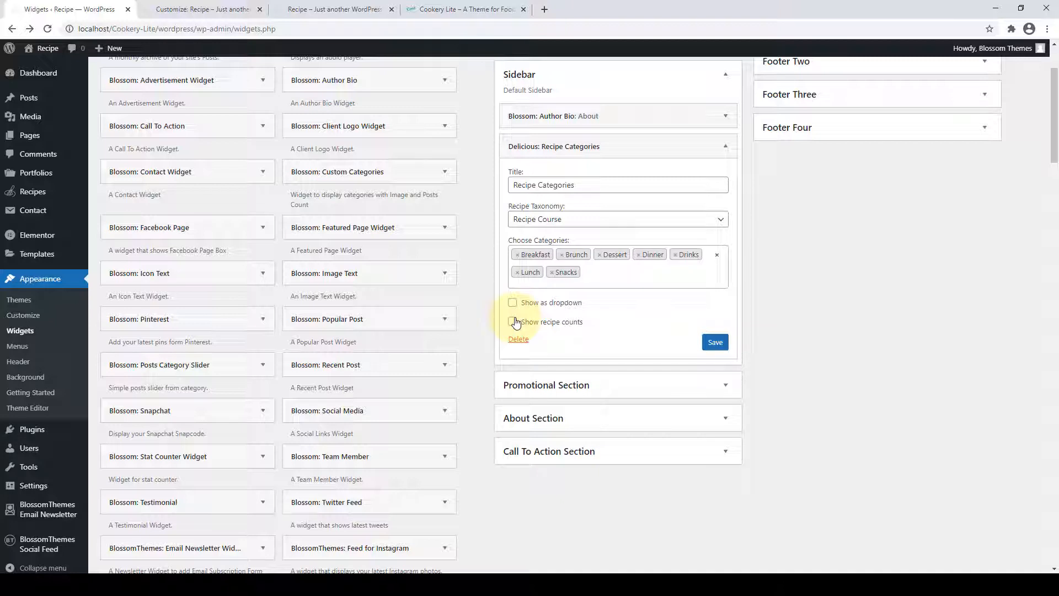
left_click(715, 343)
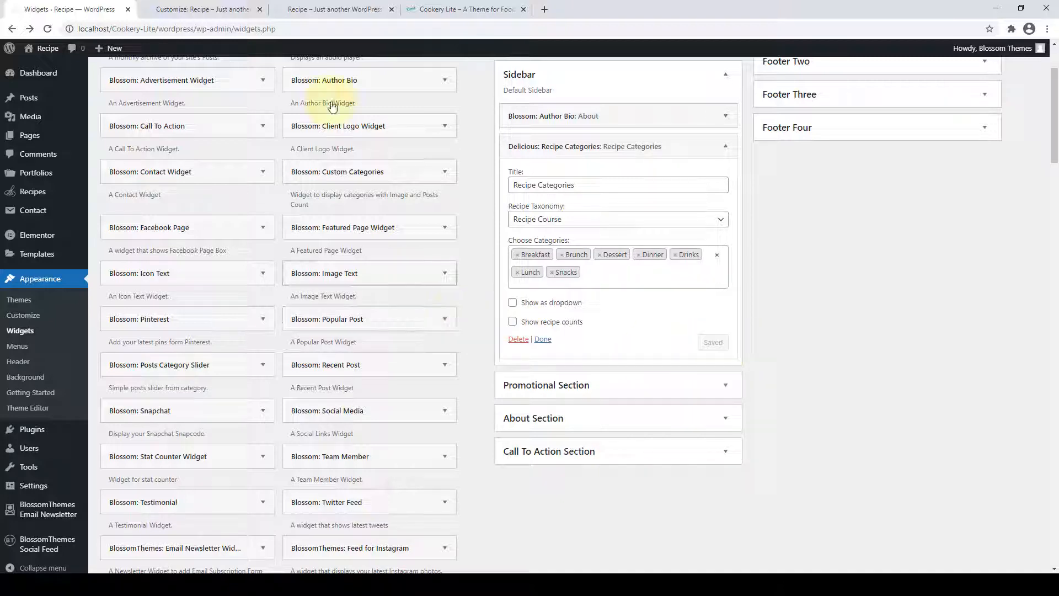
Reload the live Cookery site and scroll down to the new Recipe Categories sidebar block.
left_click(289, 9)
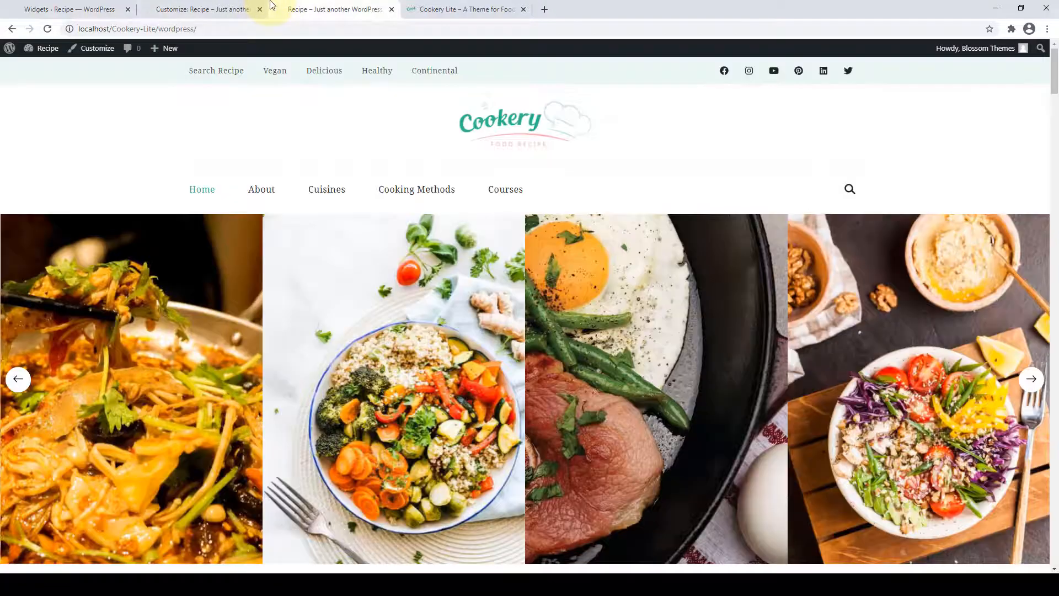
left_click(49, 29)
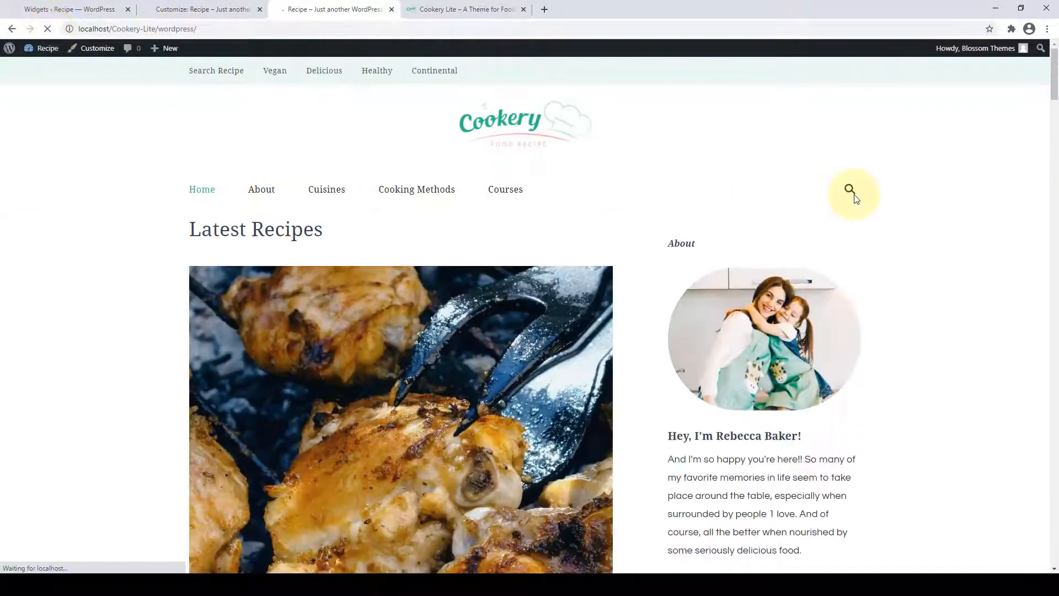
scroll(851, 199, "down", 4)
scroll(851, 198, "down", 2)
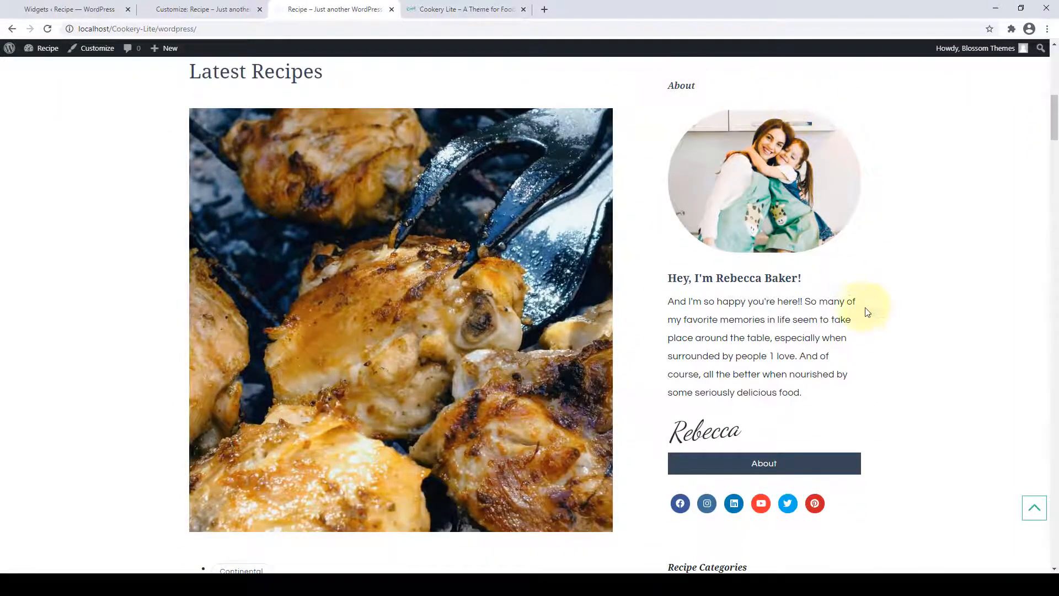
scroll(875, 320, "down", 5)
scroll(878, 323, "down", 2)
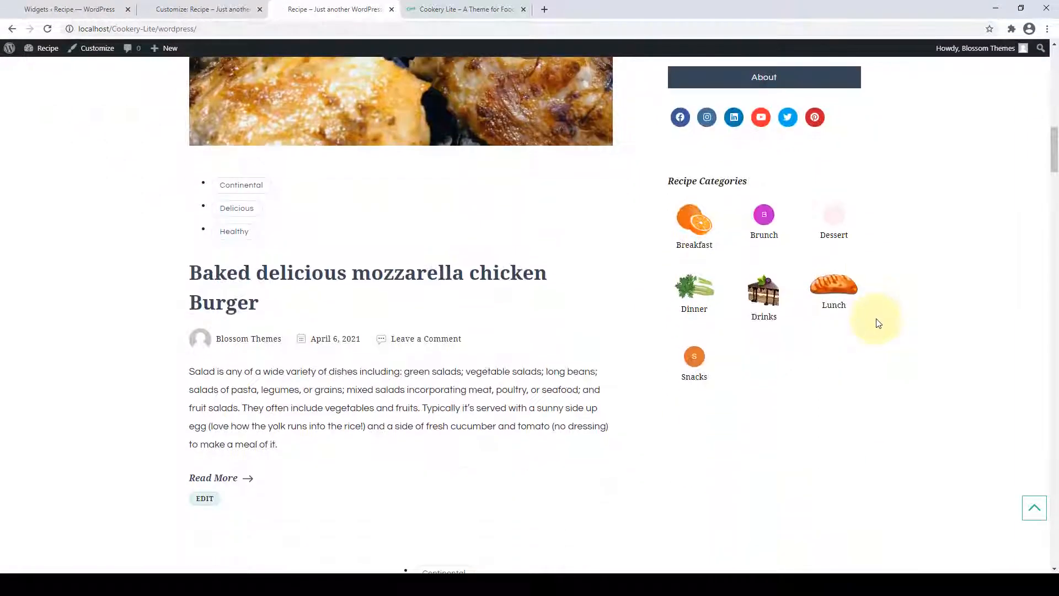
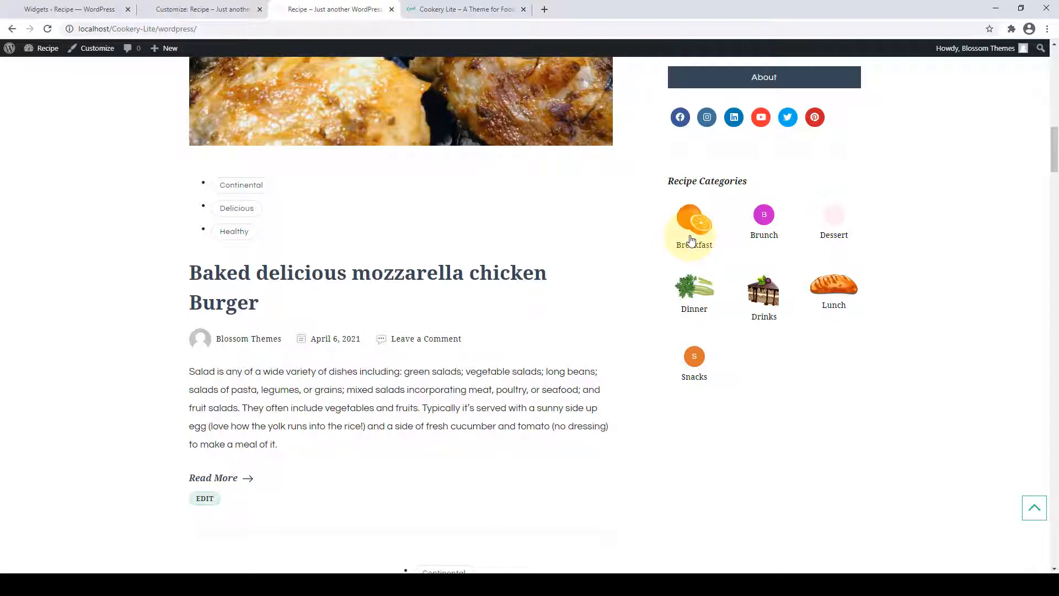
Return to the Widgets admin page and collapse the Recipe Categories widget.
left_click(94, 6)
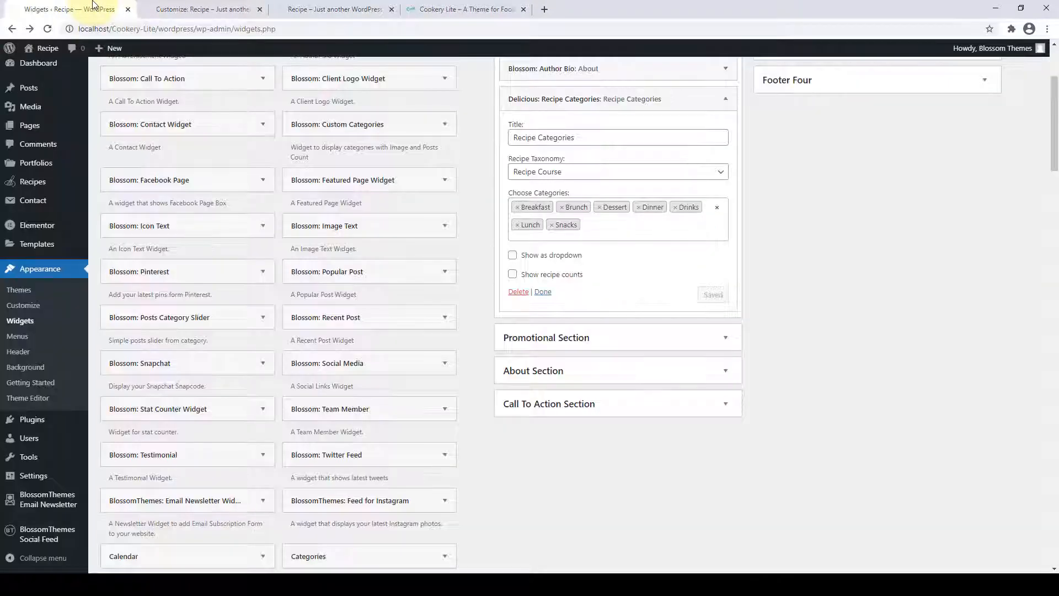
left_click(601, 100)
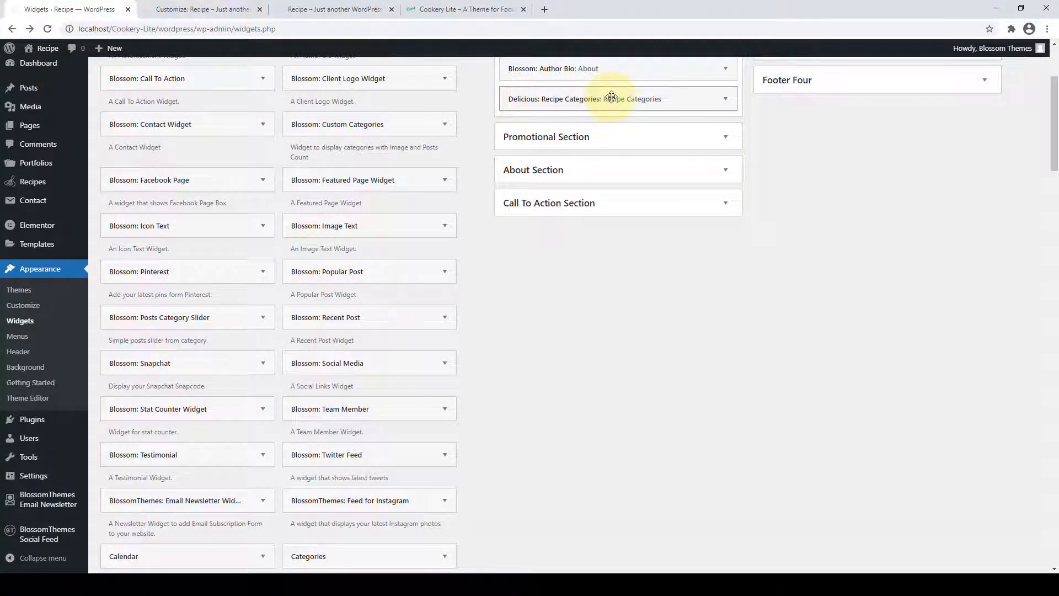
scroll(406, 252, "down", 7)
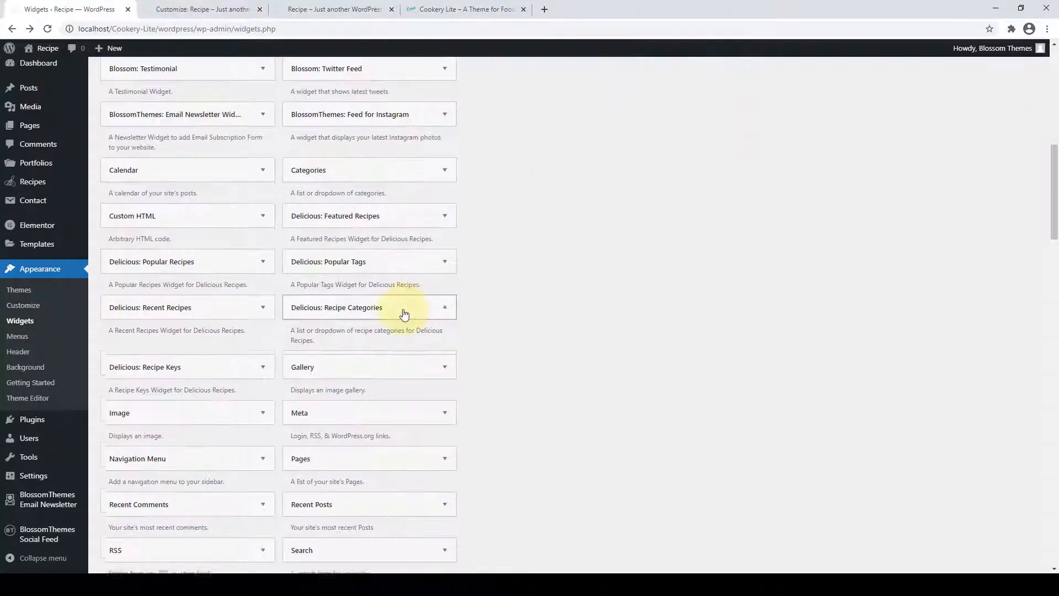
Add a second Recipe Categories widget with Recipe Course taxonomy to the Sidebar, then delete it.
left_click(404, 314)
scroll(386, 386, "down", 1)
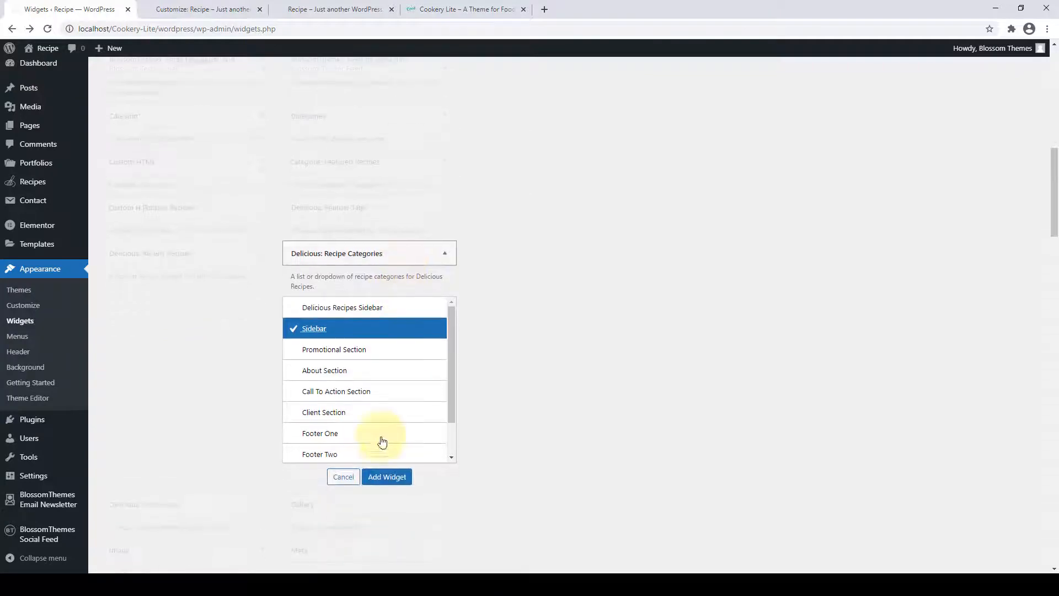
left_click(384, 474)
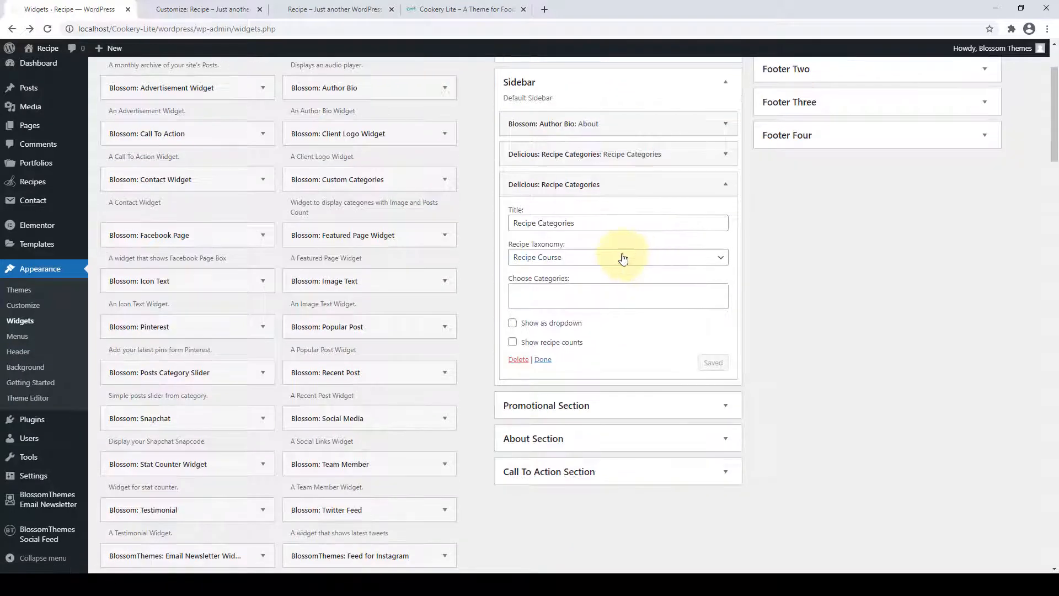
left_click(623, 257)
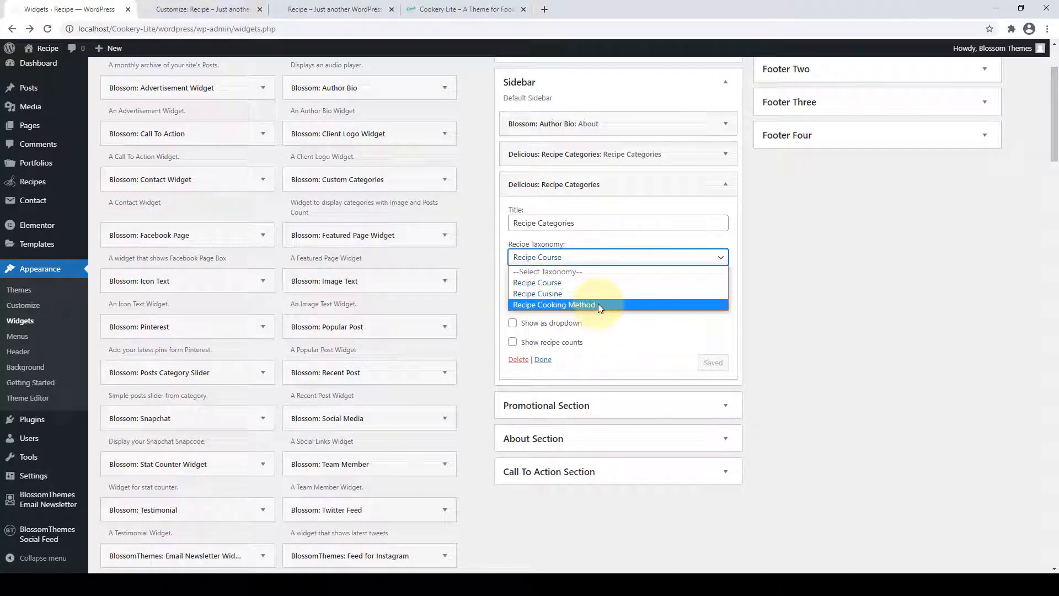
left_click(557, 282)
left_click(517, 359)
scroll(495, 359, "down", 6)
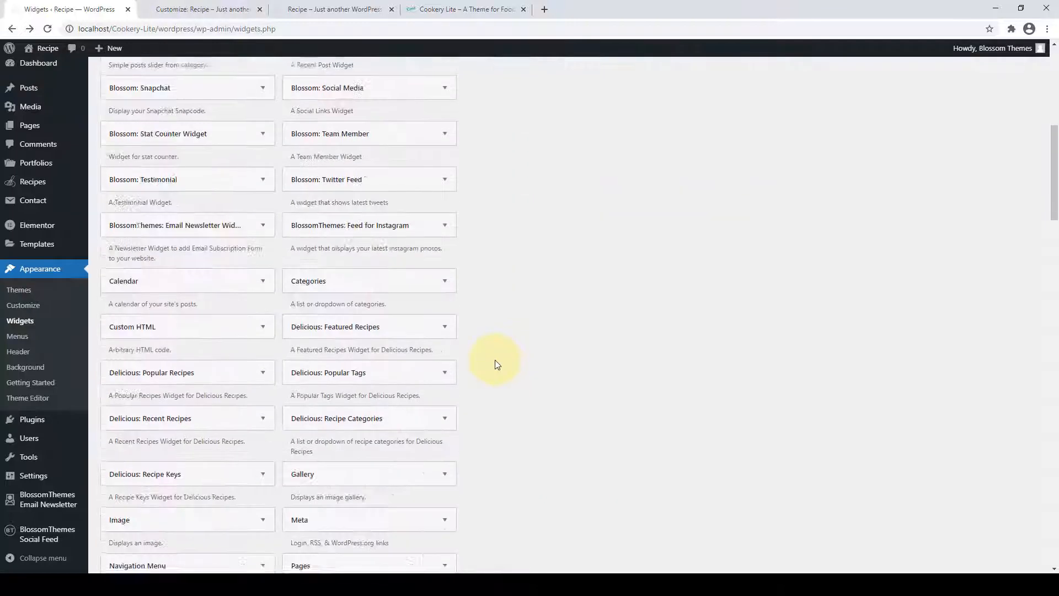
Add a Delicious: Recipe Keys widget titled Recipe Keys to the Sidebar below Recipe Categories.
scroll(199, 325, "down", 3)
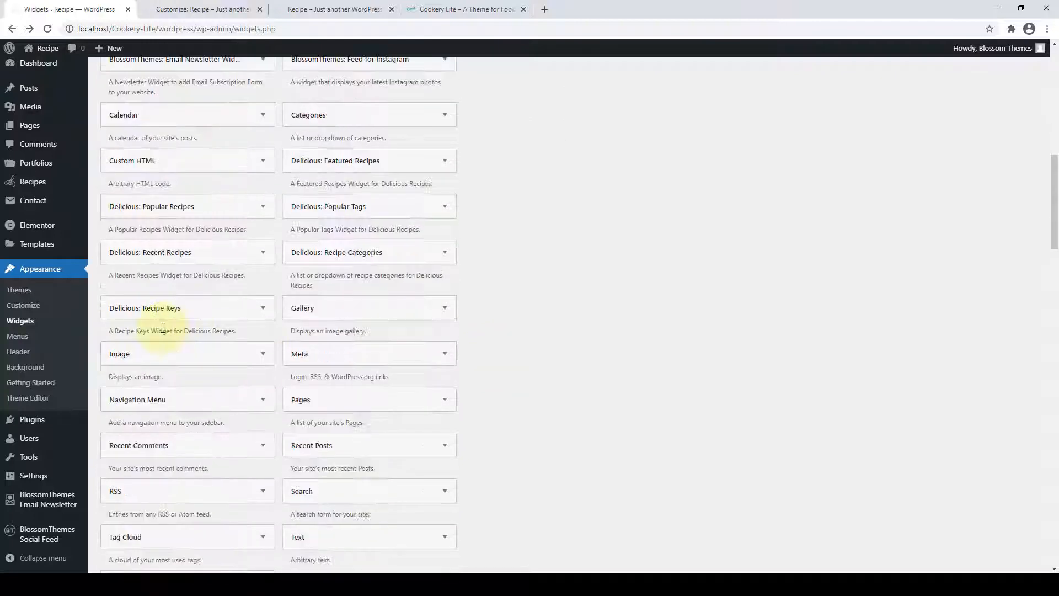
left_click(196, 309)
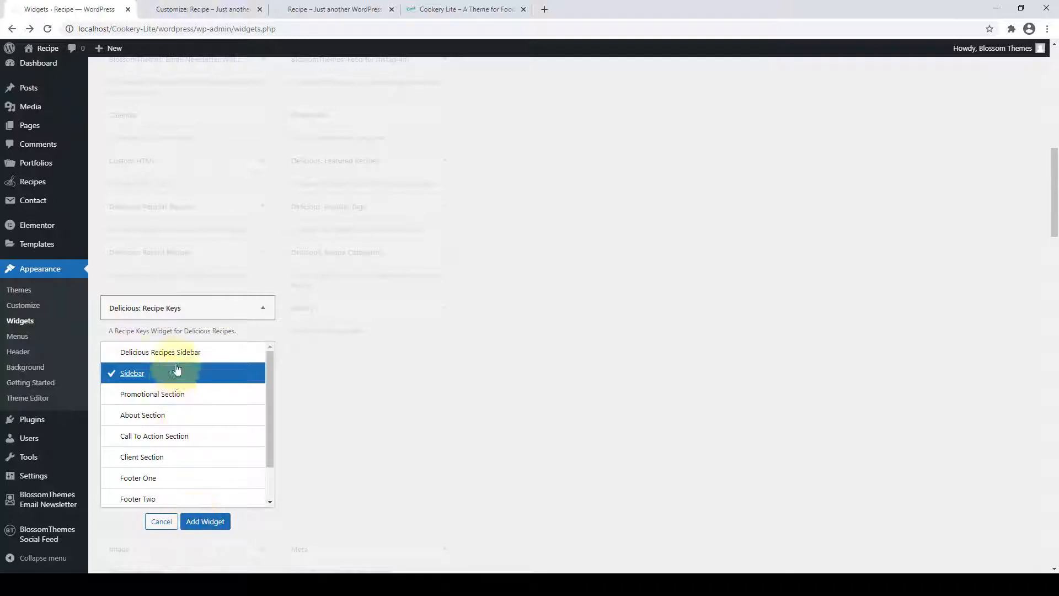
left_click(204, 521)
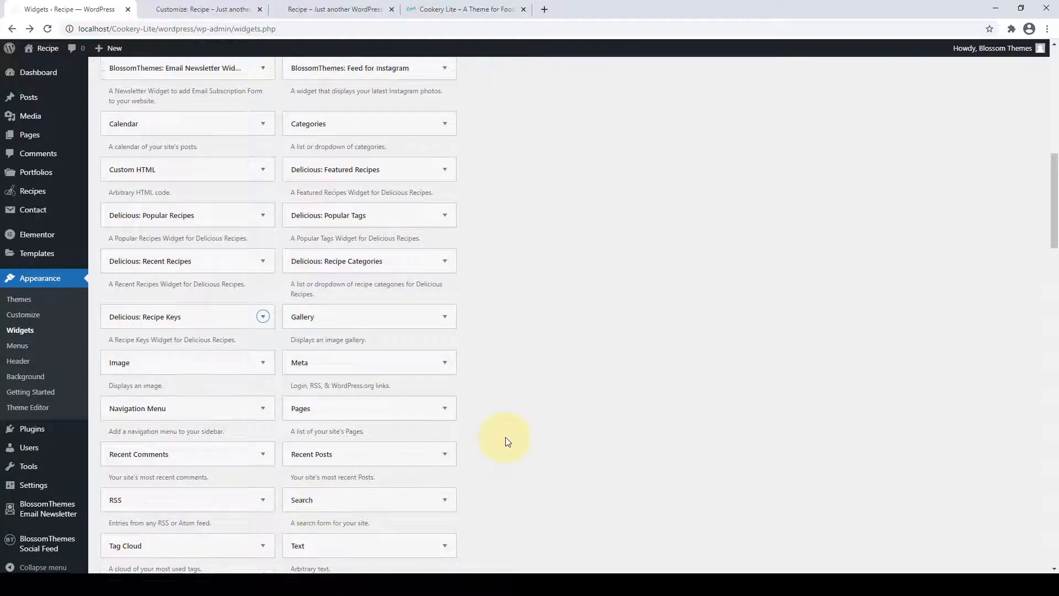
left_click_drag(567, 272, 501, 271)
left_click(558, 270)
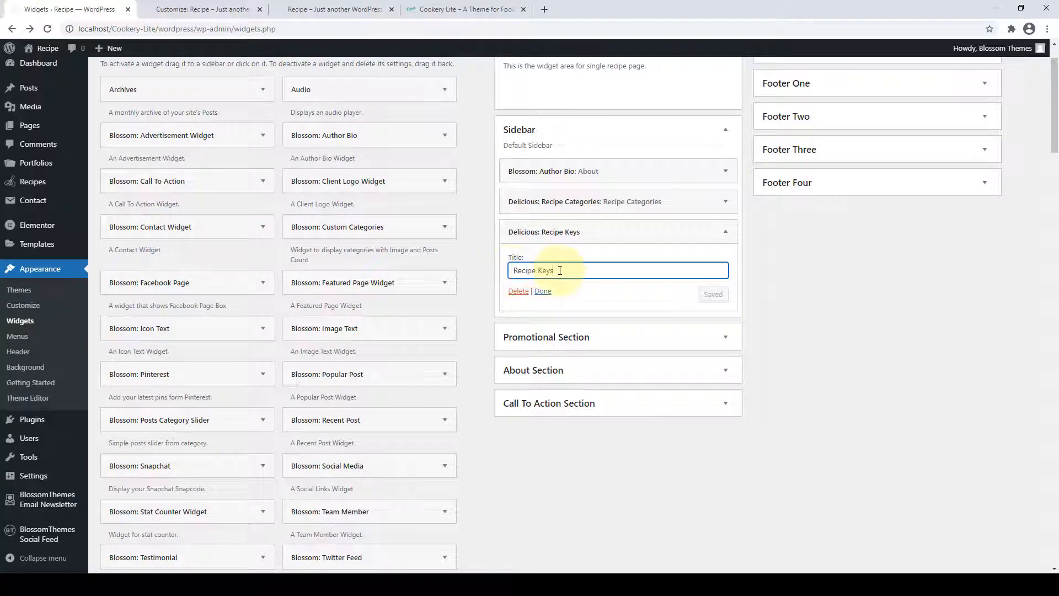
left_click(543, 292)
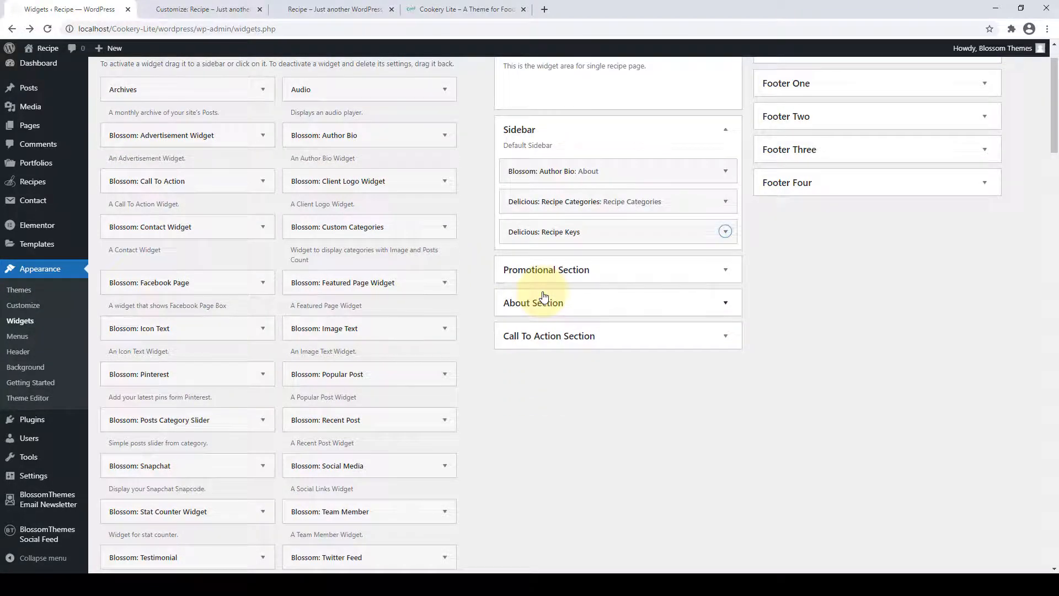
scroll(425, 353, "down", 9)
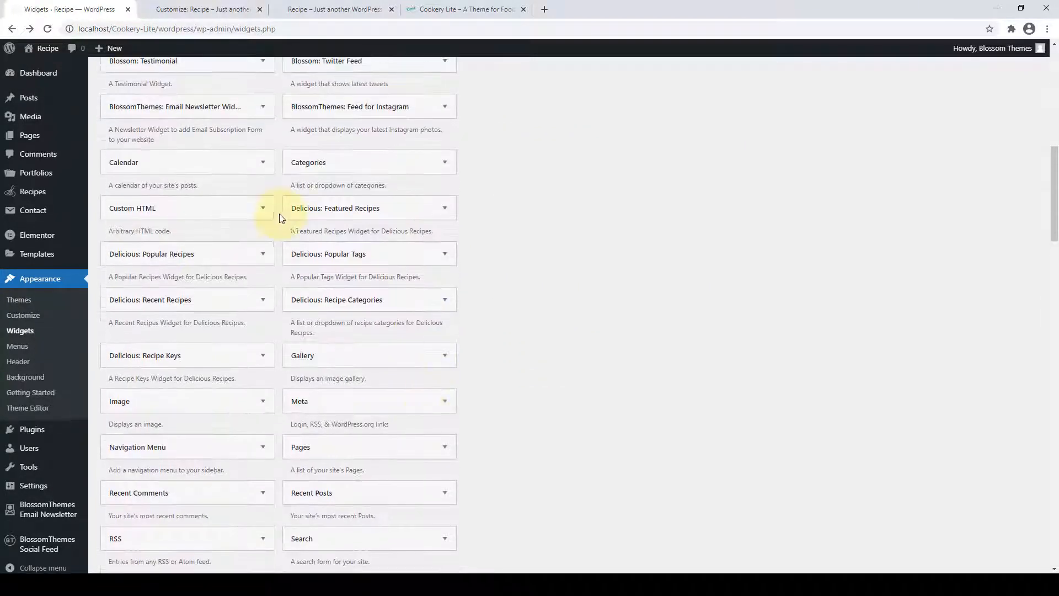
Add Delicious: Featured Recipes to the Sidebar showing 3 recipes in Style One, and save it.
left_click(352, 210)
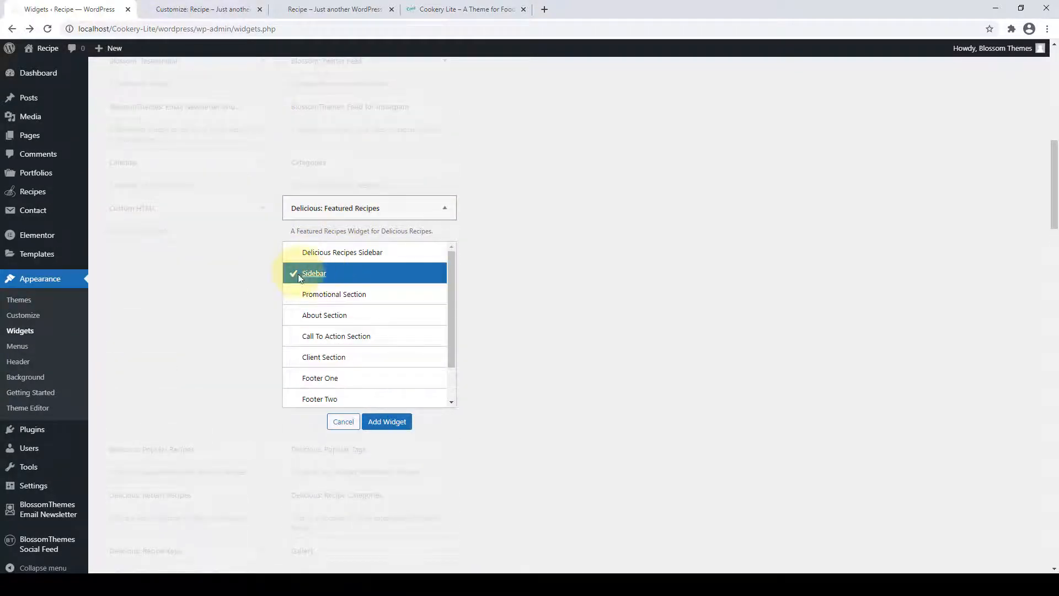
left_click(386, 422)
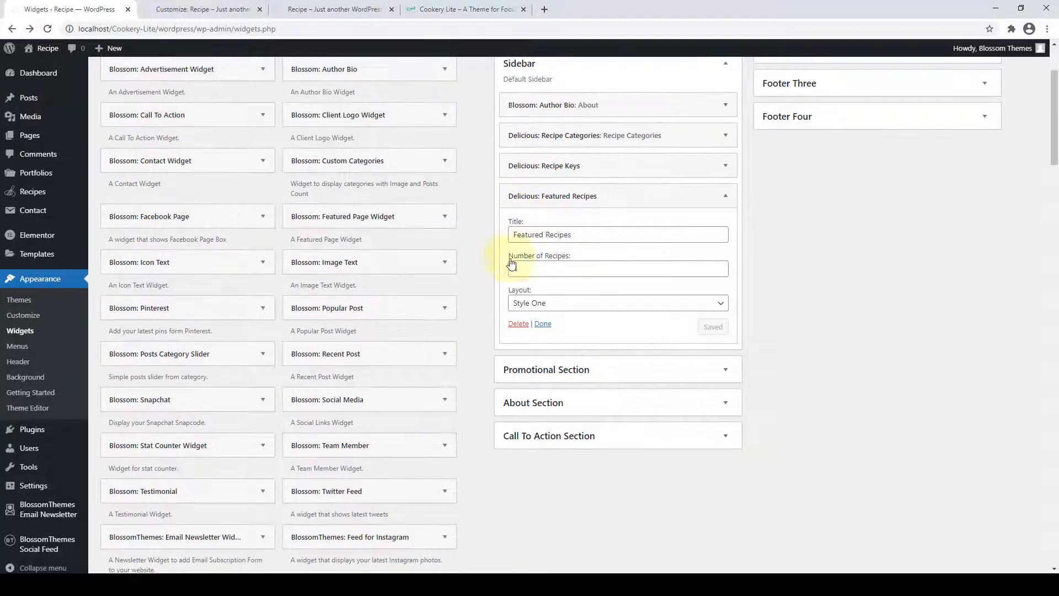
left_click(719, 272)
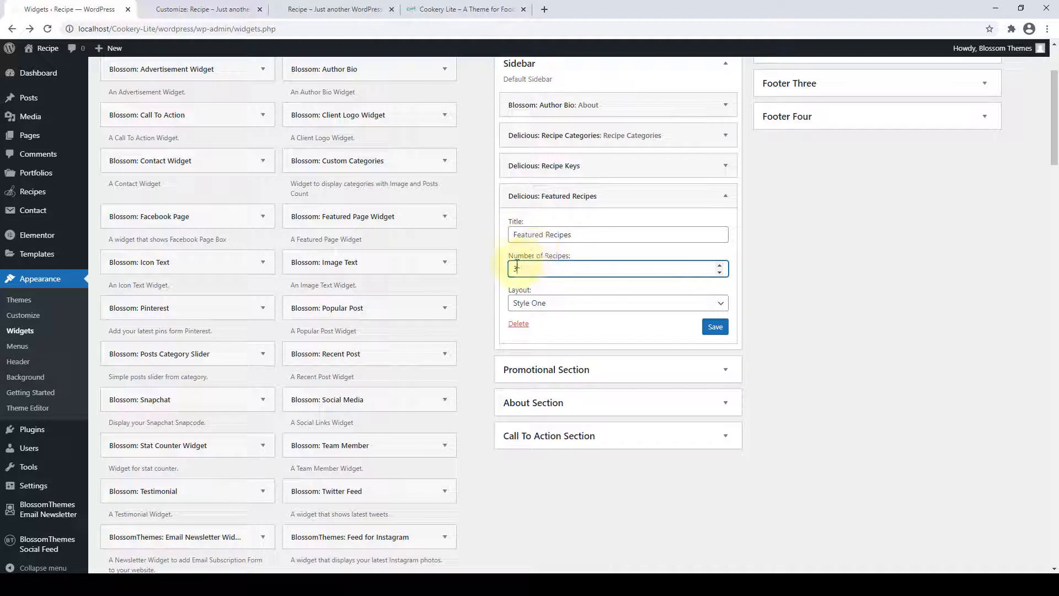
left_click(563, 309)
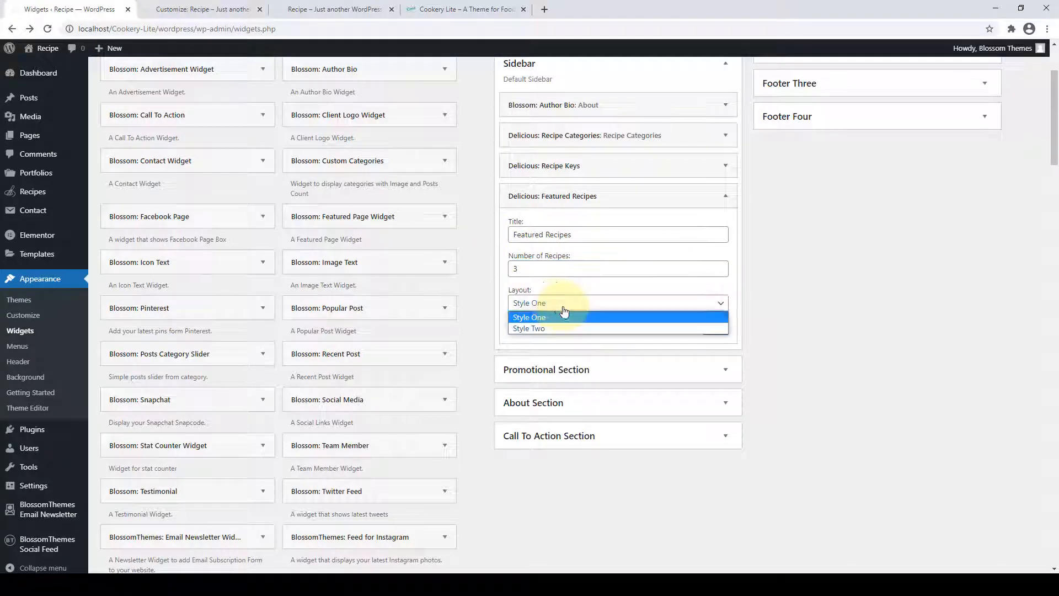
left_click(775, 284)
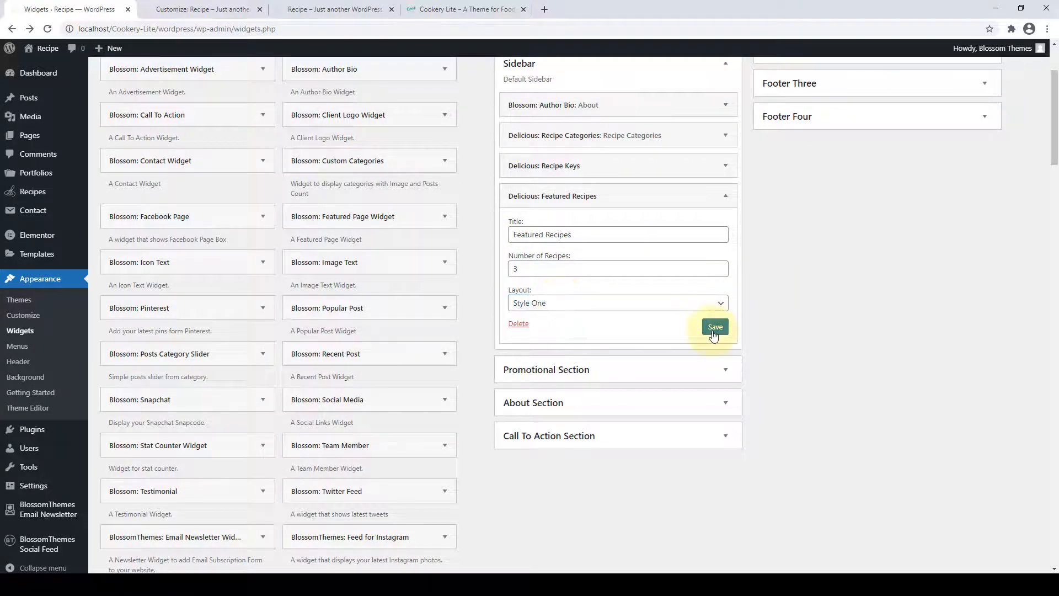
left_click(715, 326)
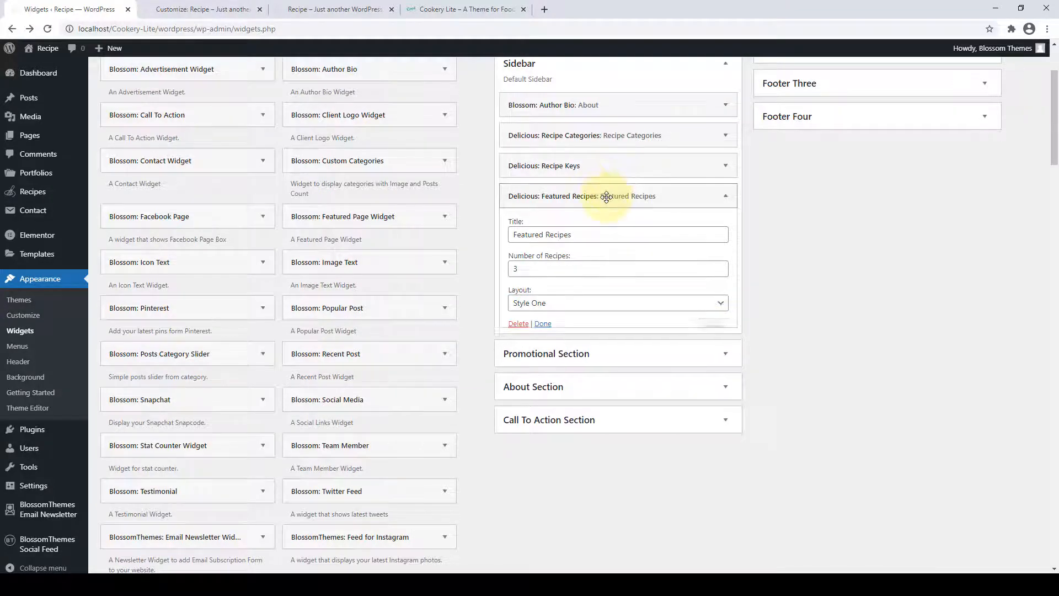
left_click(610, 196)
scroll(239, 309, "down", 7)
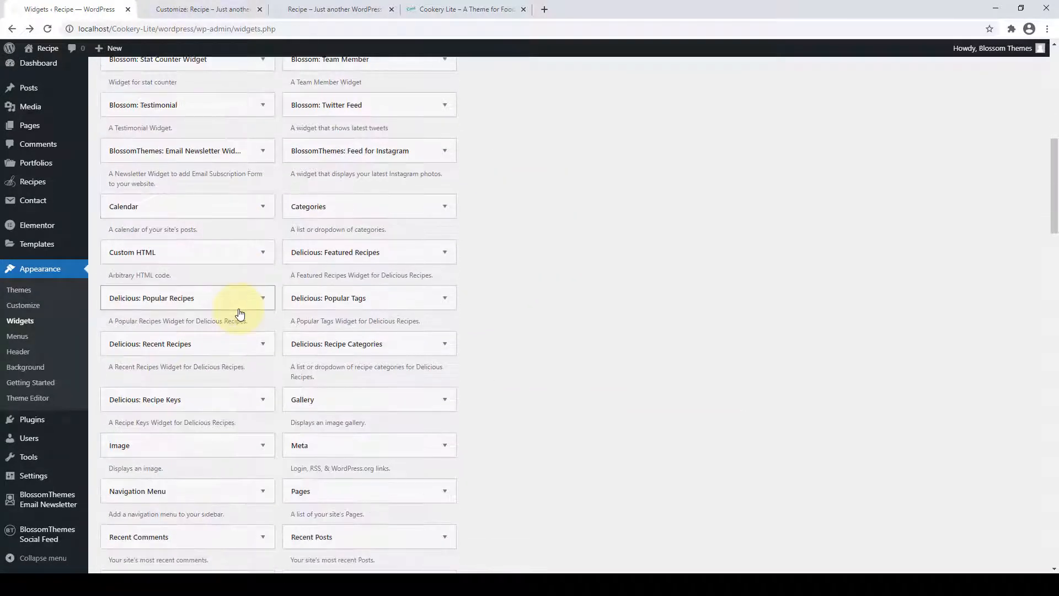
Add a Delicious: Recent Recipes widget to the Sidebar with 3 recipes in Style Two, save it, and view the live site.
scroll(237, 310, "down", 1)
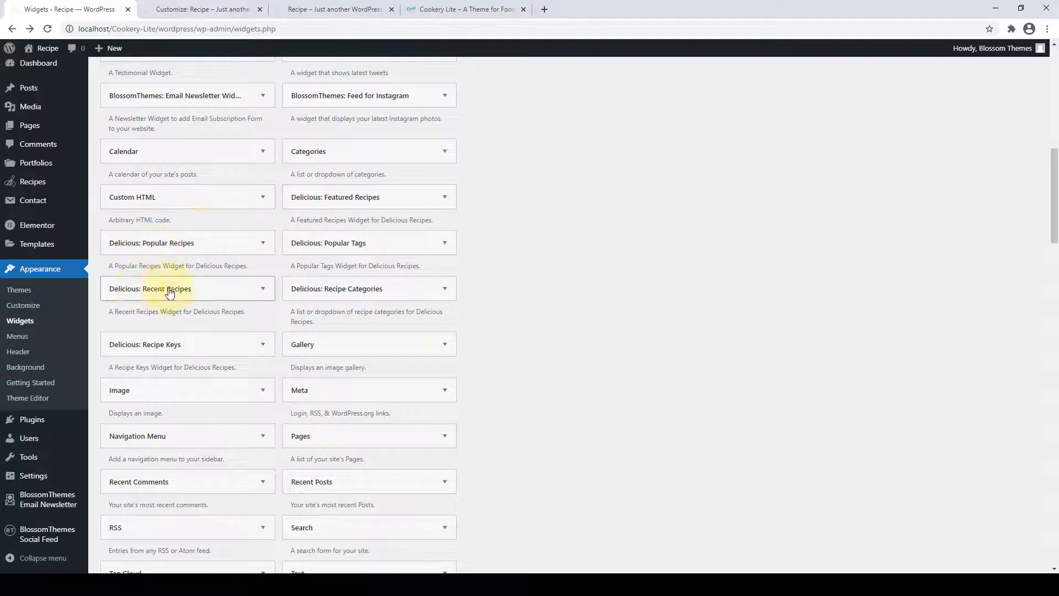
left_click(192, 293)
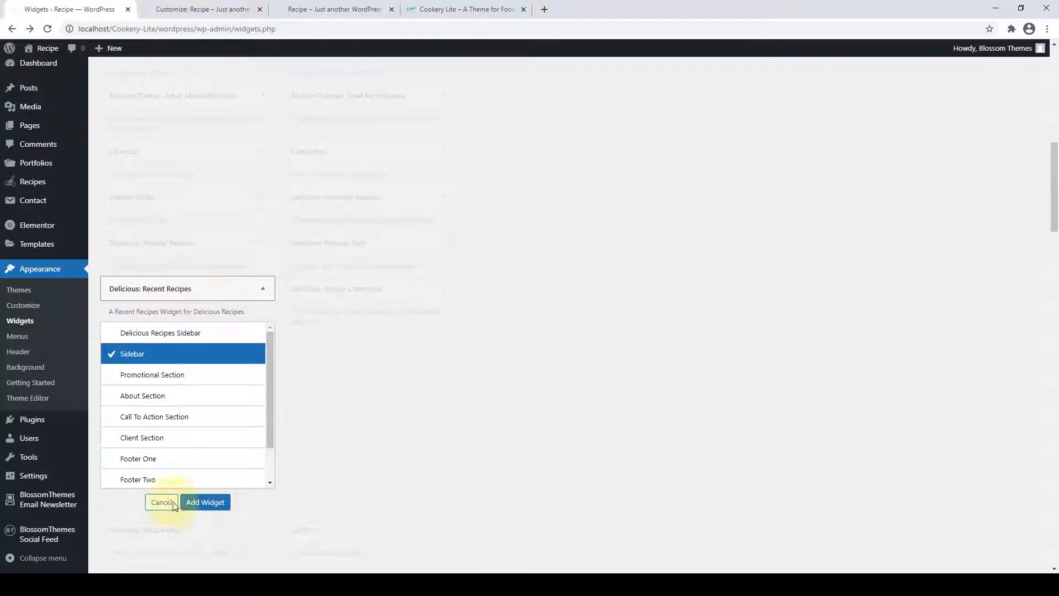
left_click(194, 291)
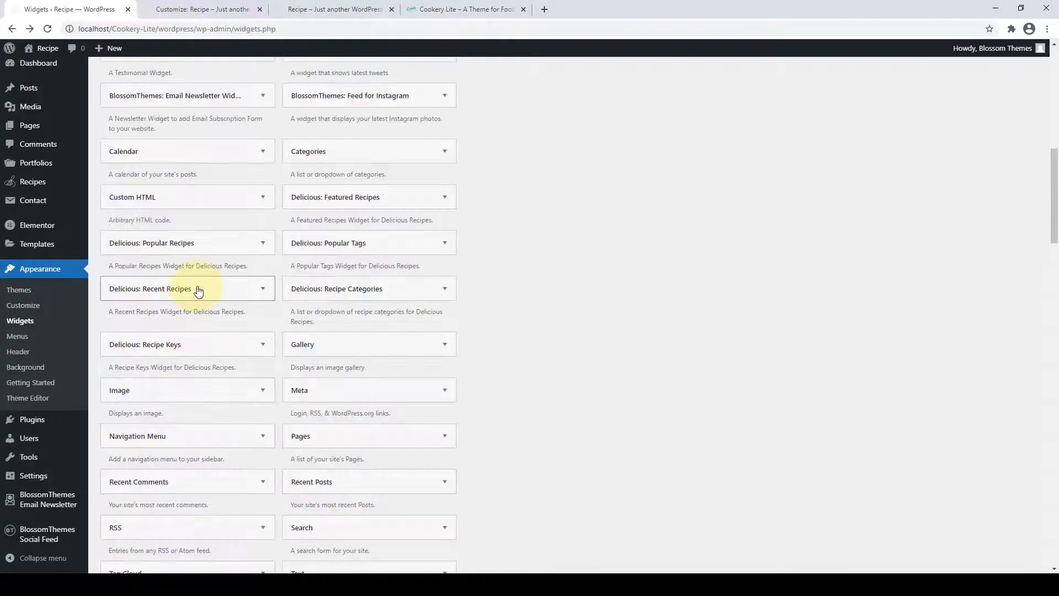
left_click(197, 288)
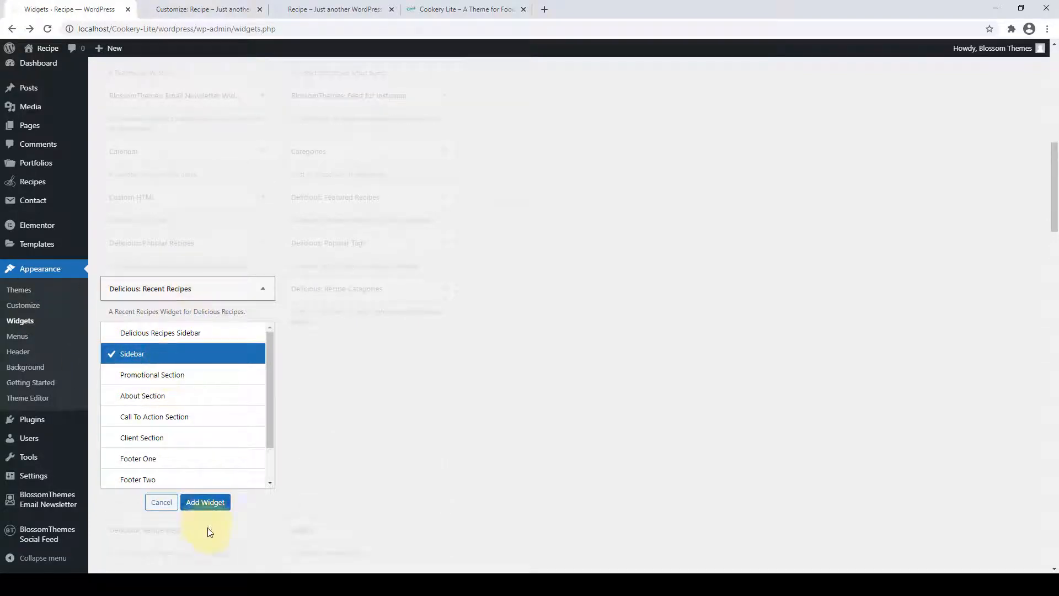
left_click(204, 502)
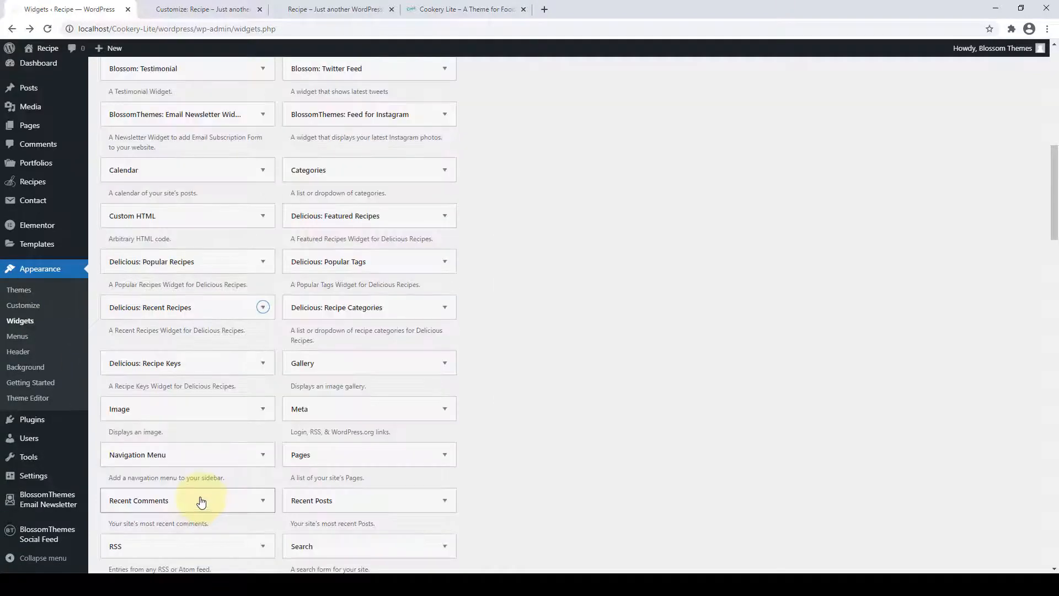
left_click(711, 266)
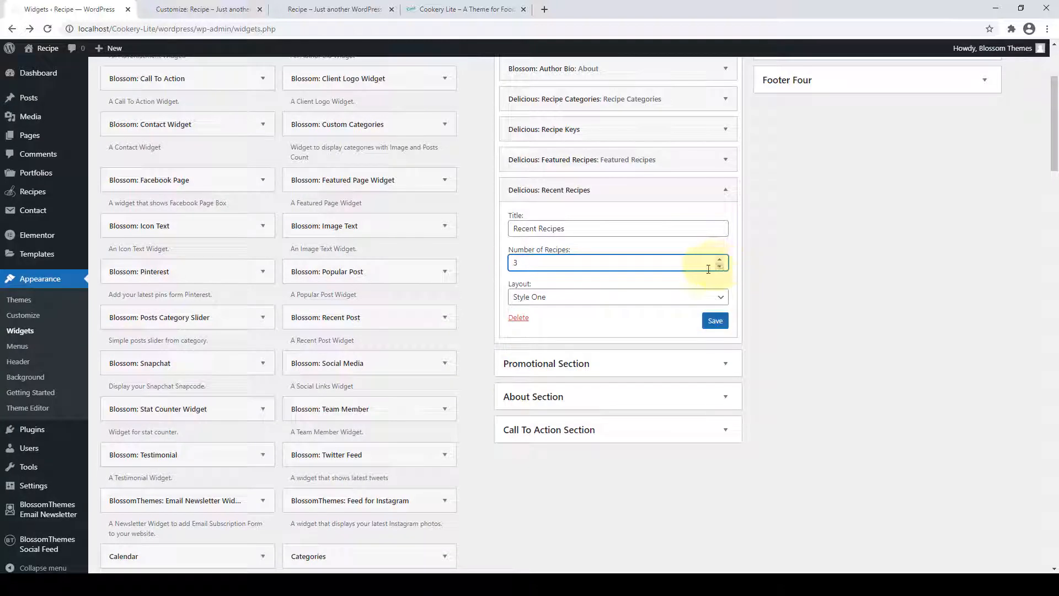
left_click(678, 297)
left_click(540, 321)
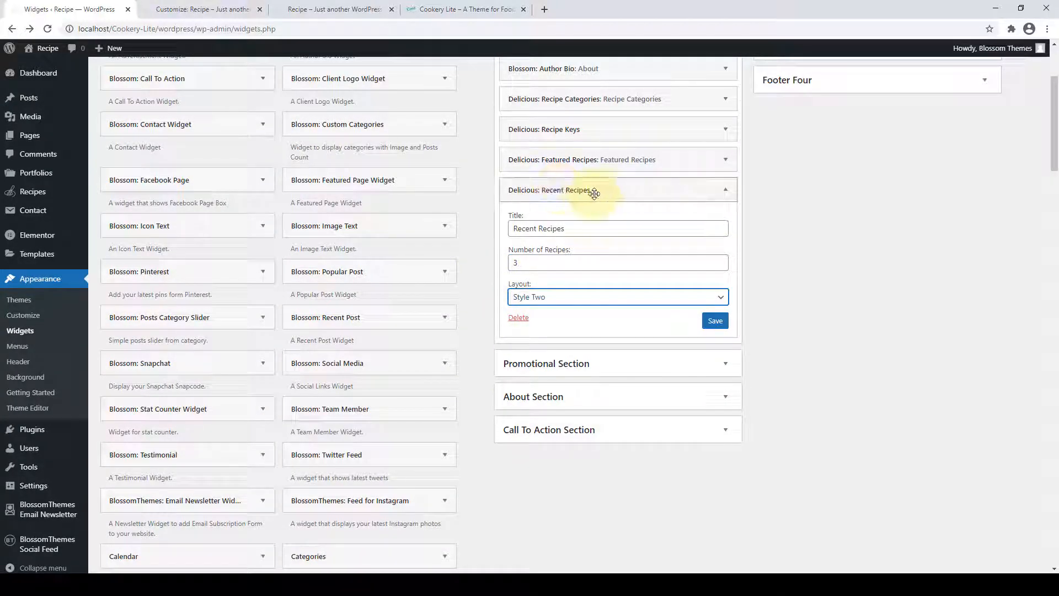
left_click(714, 321)
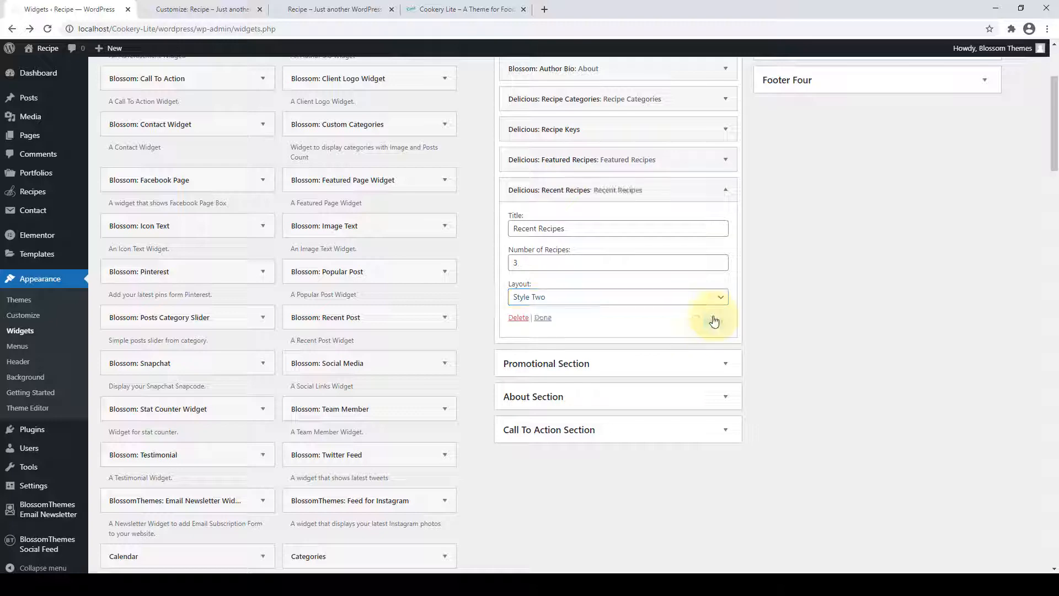
left_click(543, 318)
scroll(550, 310, "up", 2)
left_click(292, 4)
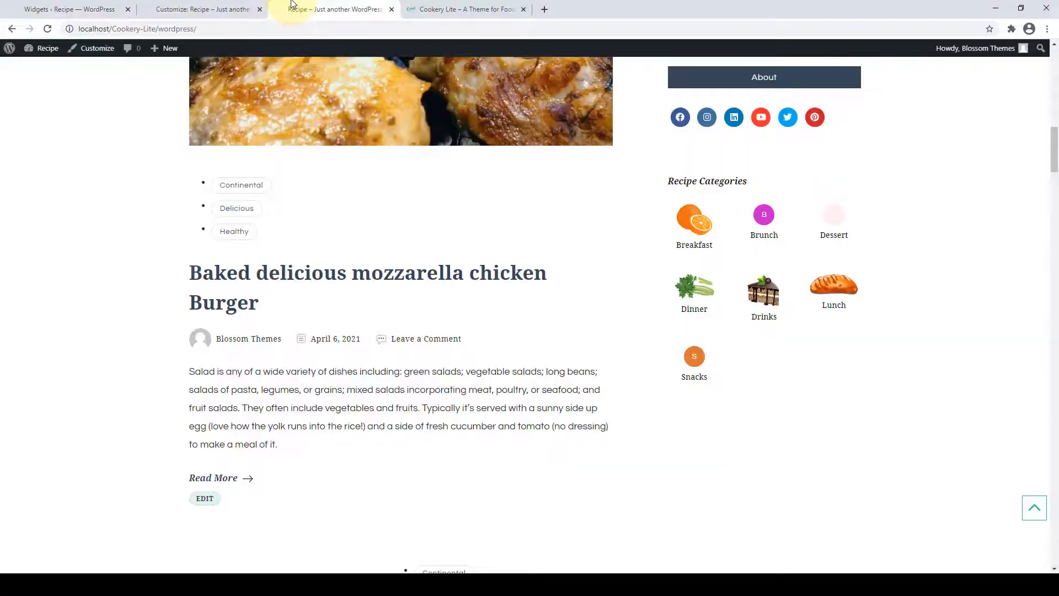
Reload the live site to check Recipe Keys, Featured Recipes and Recent Recipes, then return to Widgets admin.
left_click(52, 29)
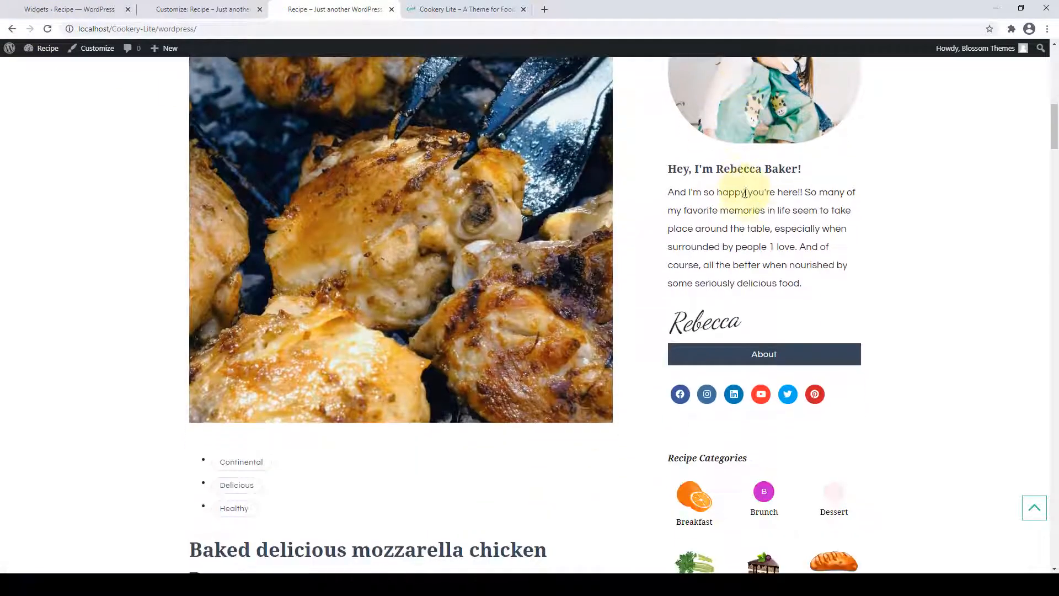
scroll(744, 192, "down", 5)
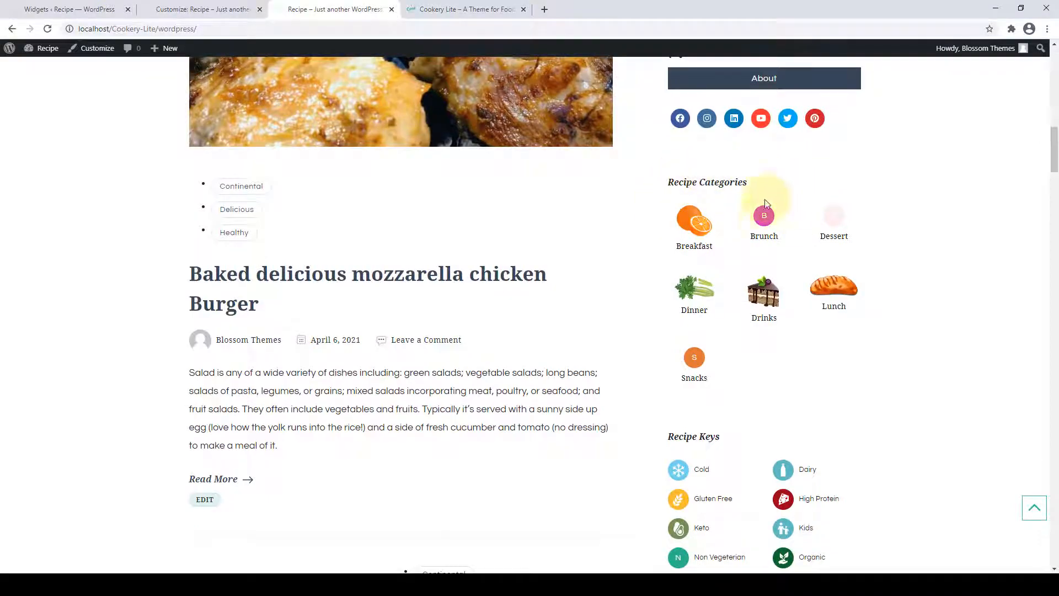
scroll(765, 204, "down", 4)
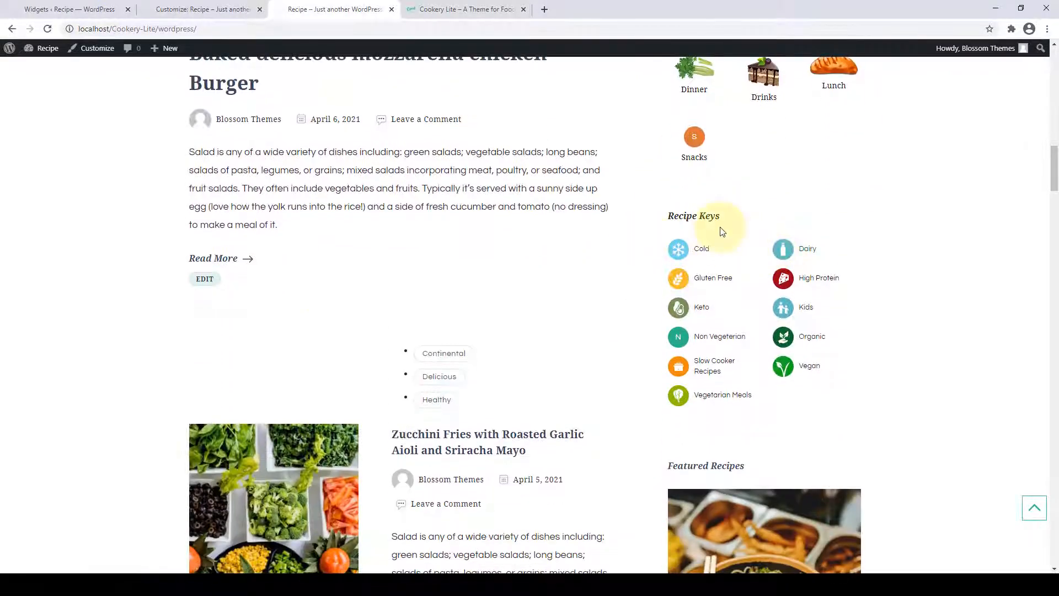
scroll(723, 231, "down", 20)
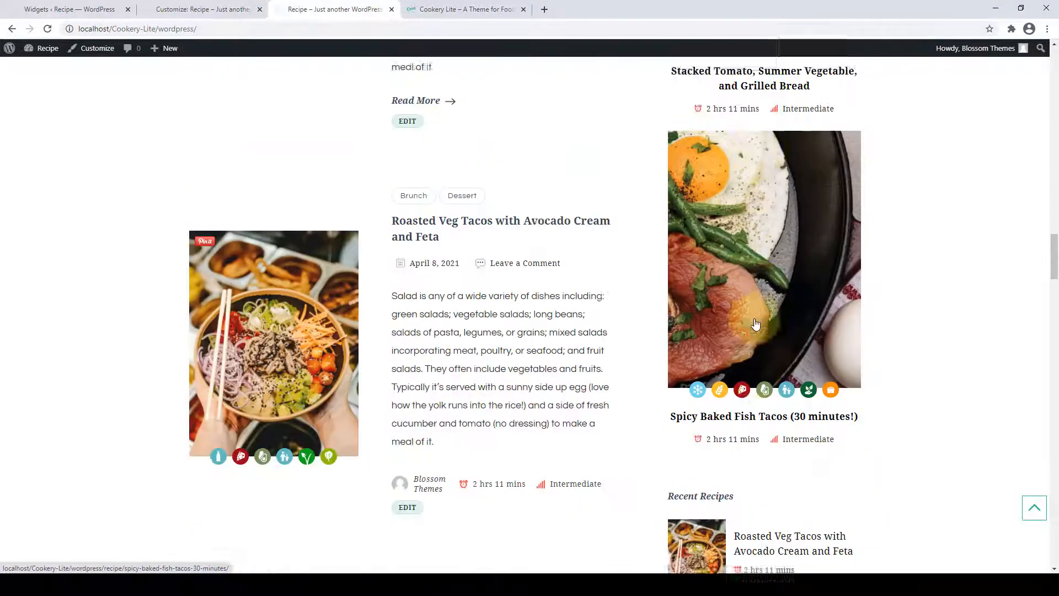
scroll(755, 324, "down", 5)
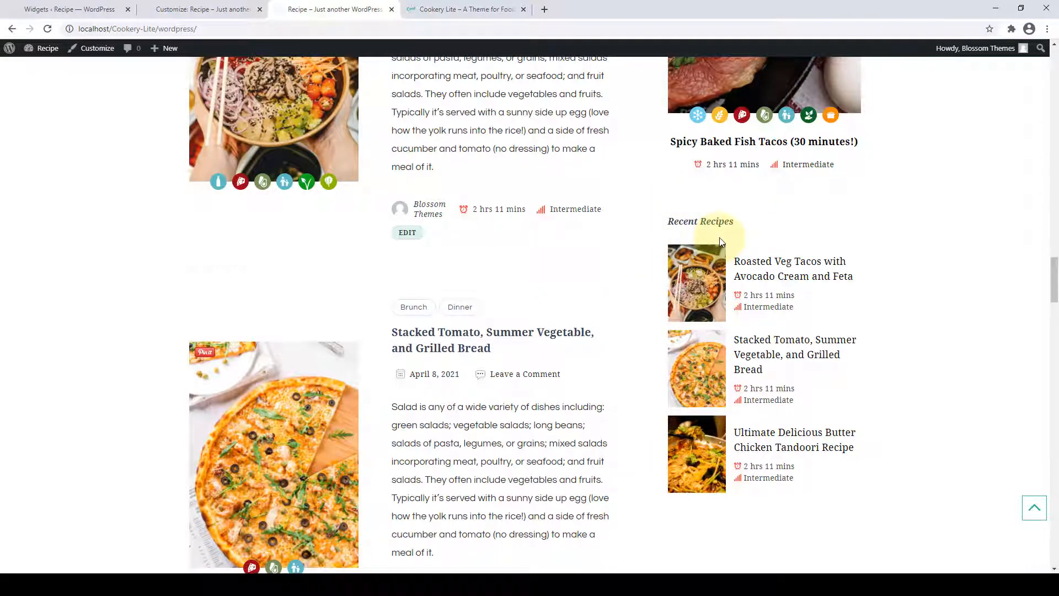
scroll(719, 241, "down", 1)
left_click(89, 6)
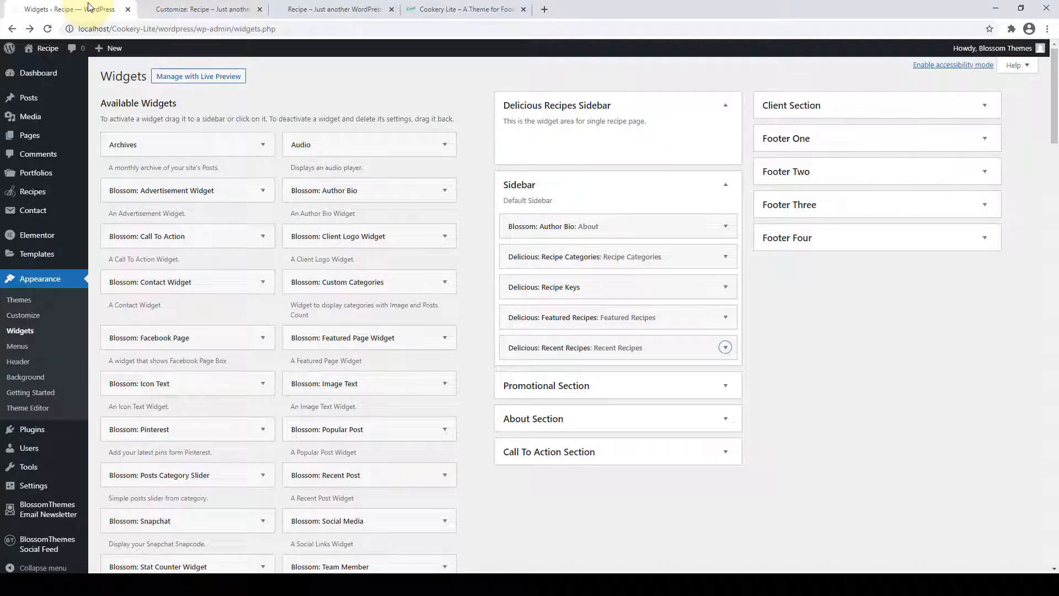
In the Customizer, preview the Sidebar widget area, then go back to the widget areas list.
left_click(203, 7)
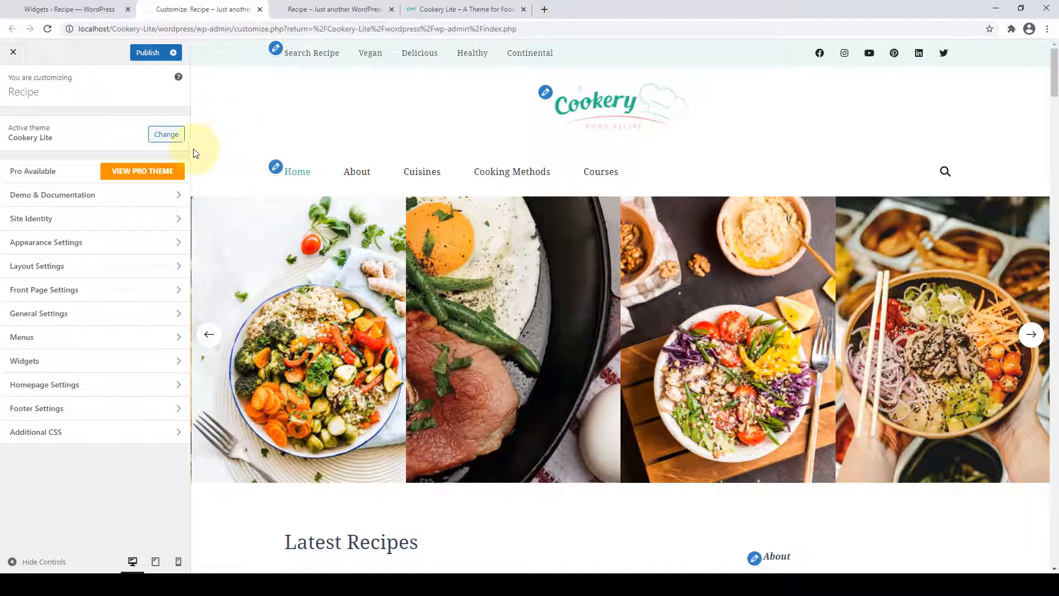
left_click(130, 359)
left_click(134, 198)
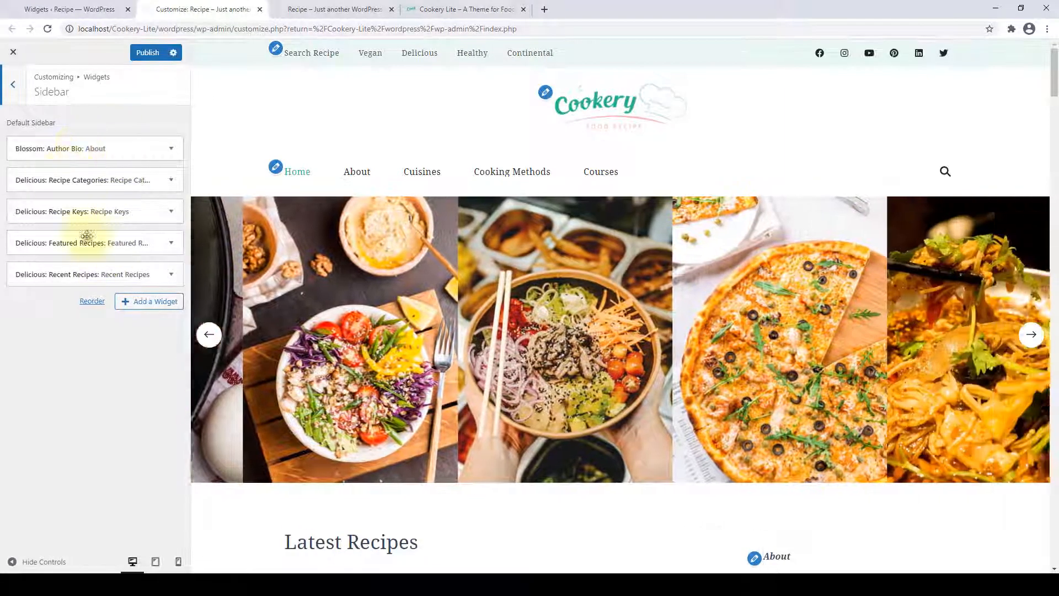
scroll(983, 212, "down", 10)
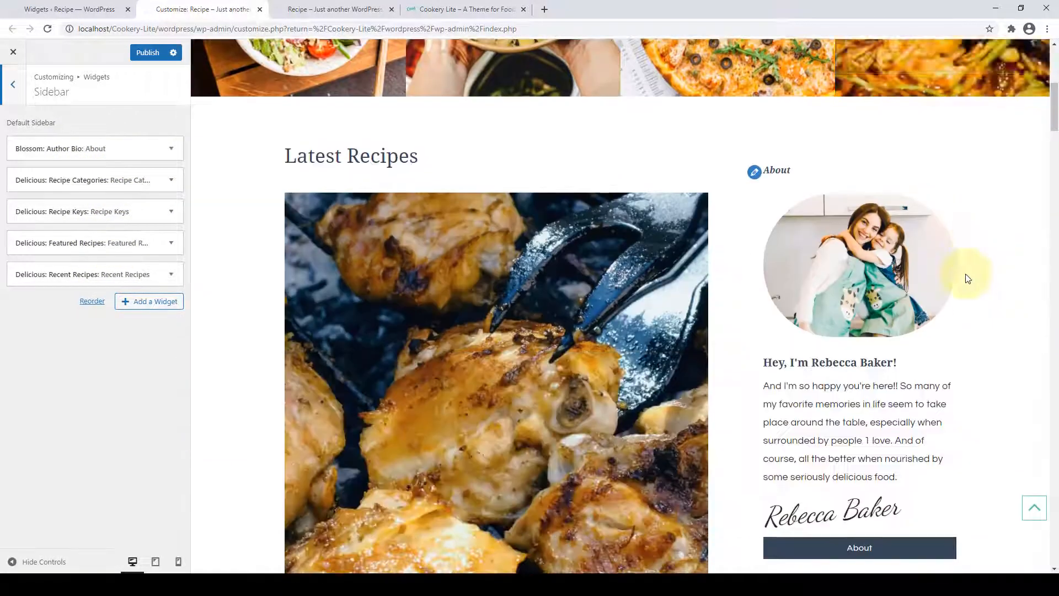
scroll(951, 301, "down", 15)
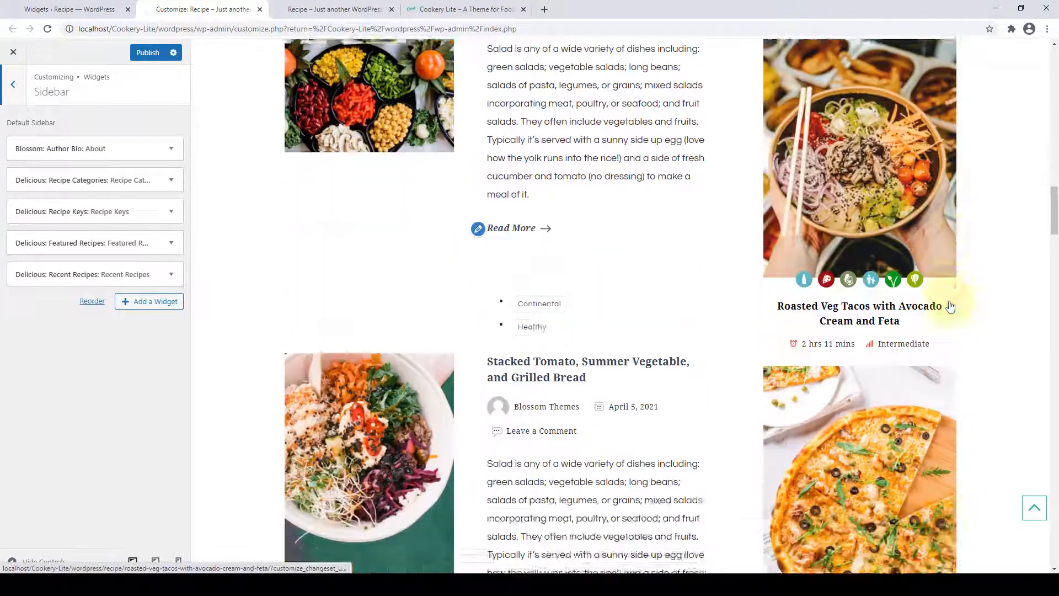
scroll(949, 303, "down", 10)
scroll(1033, 508, "up", 2)
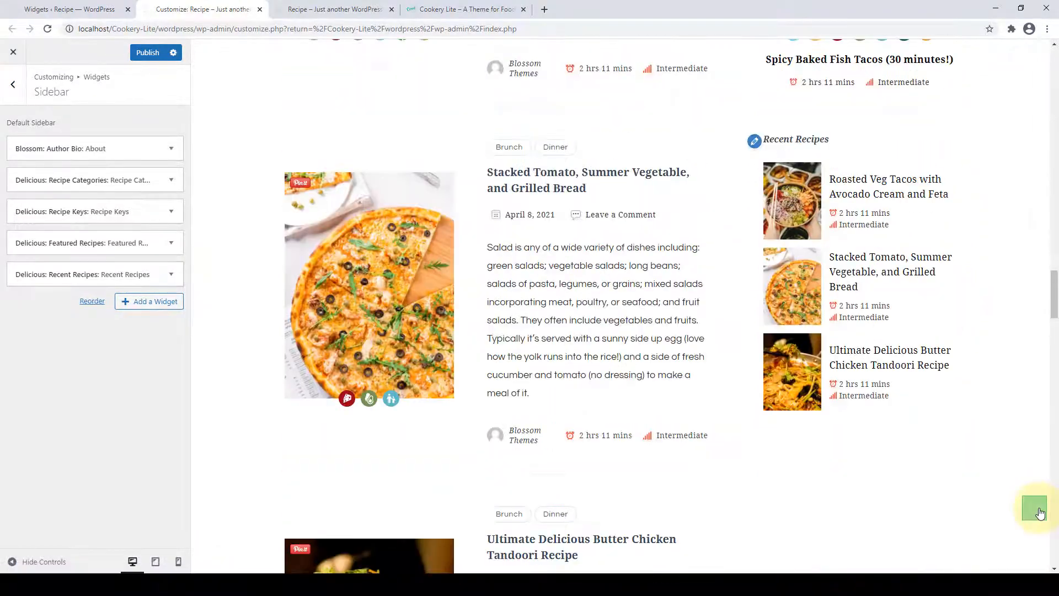
left_click(1035, 508)
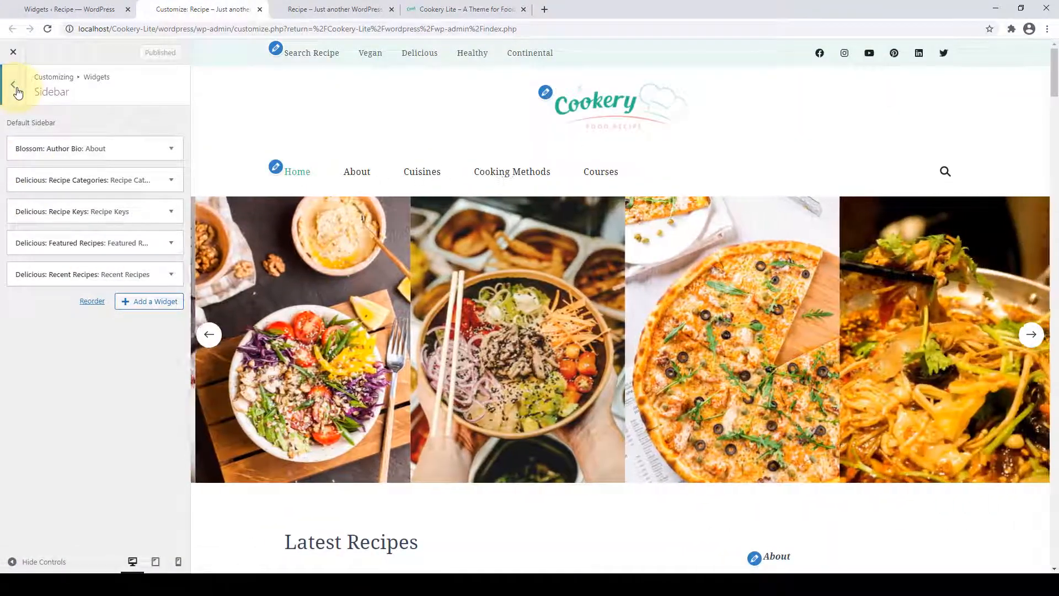
left_click(13, 85)
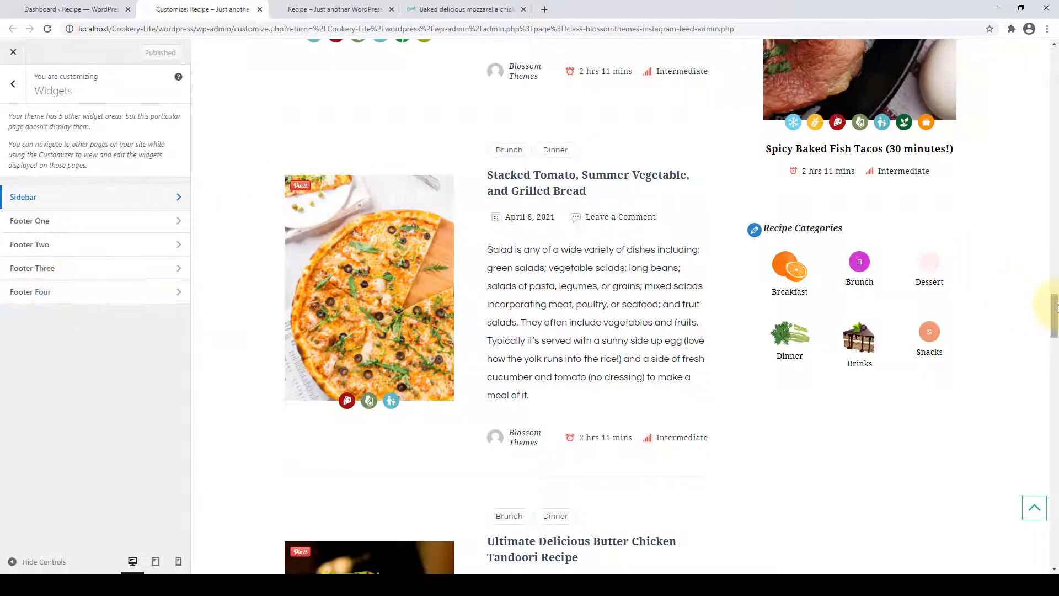
left_click_drag(1054, 308, 1056, 539)
Add a BlossomThemes Email Newsletter widget to Footer One.
left_click(147, 221)
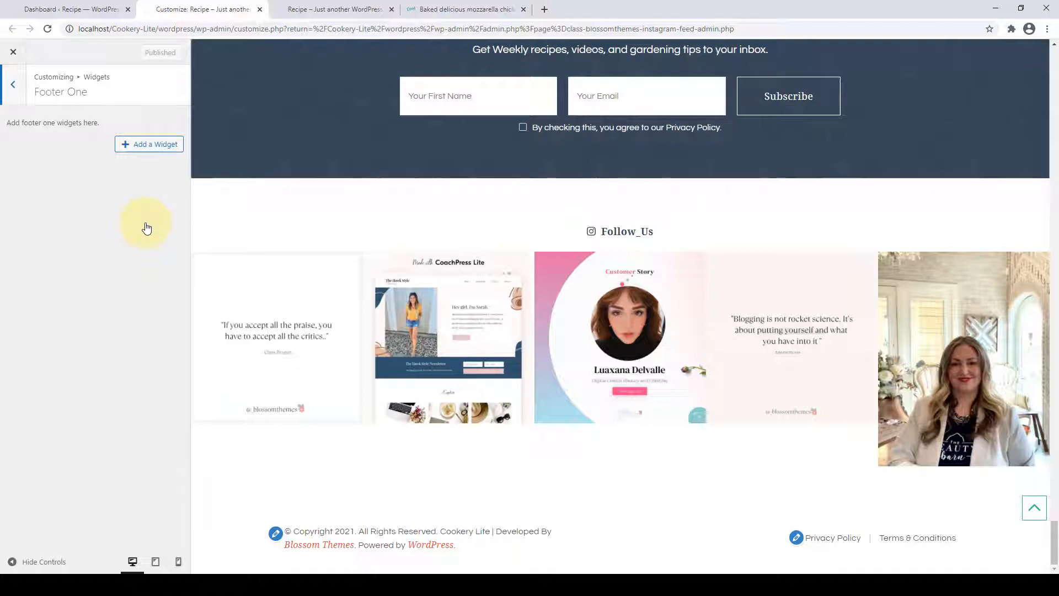
left_click(127, 155)
scroll(269, 331, "down", 3)
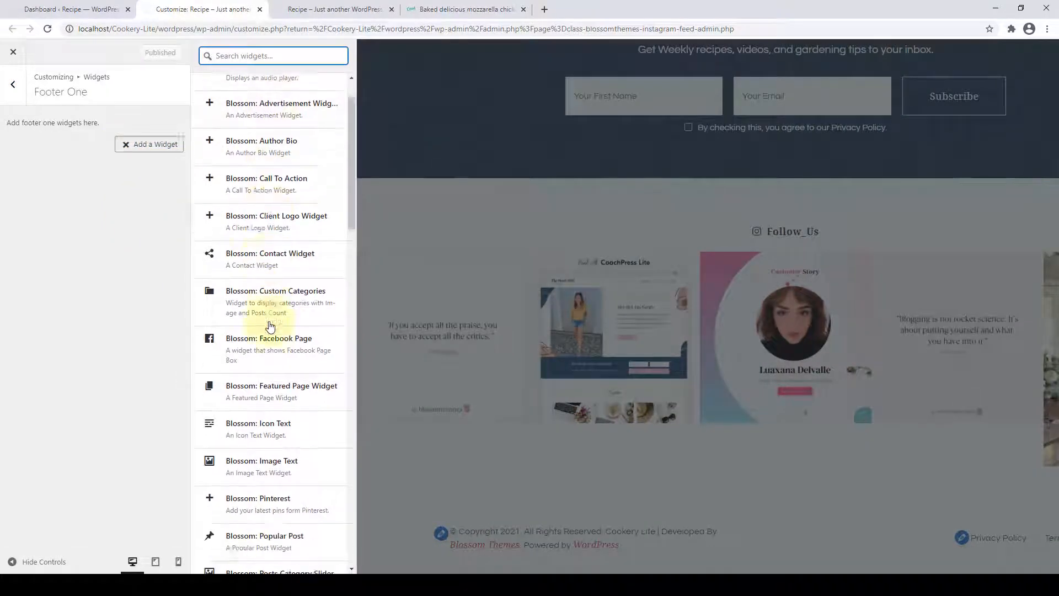
scroll(270, 389, "up", 1)
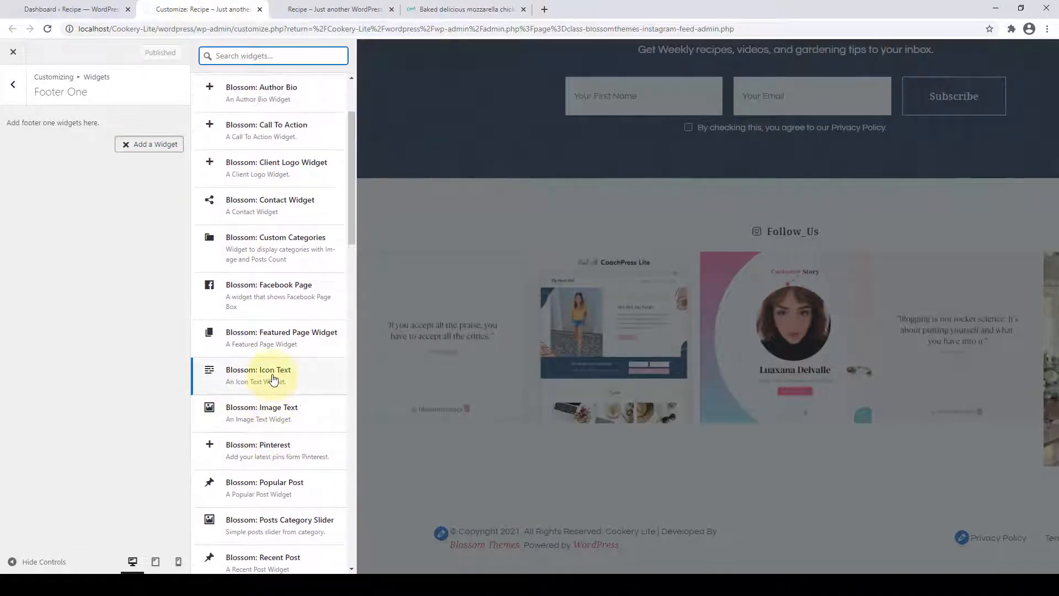
scroll(275, 378, "down", 10)
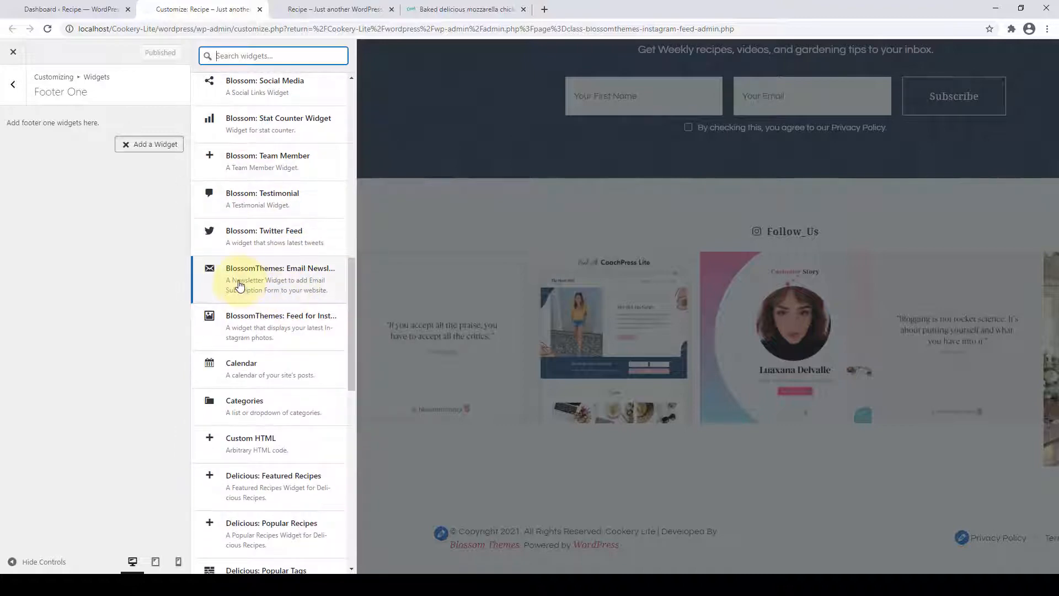
left_click(298, 287)
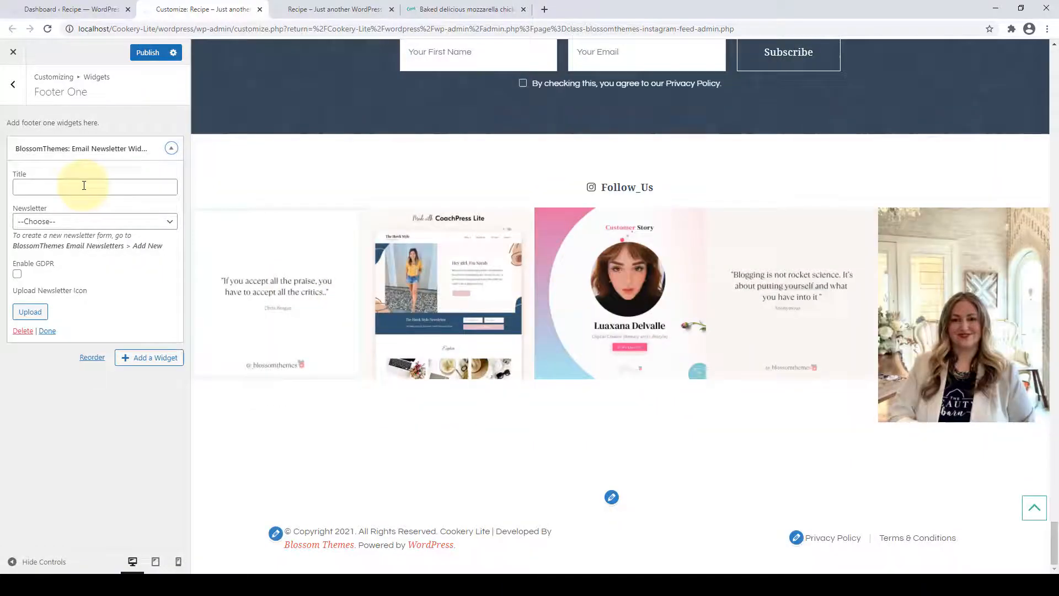
Title it Newsletter, use the 'Get all of my best recipes for FREE!' form, and enable GDPR.
left_click(84, 185)
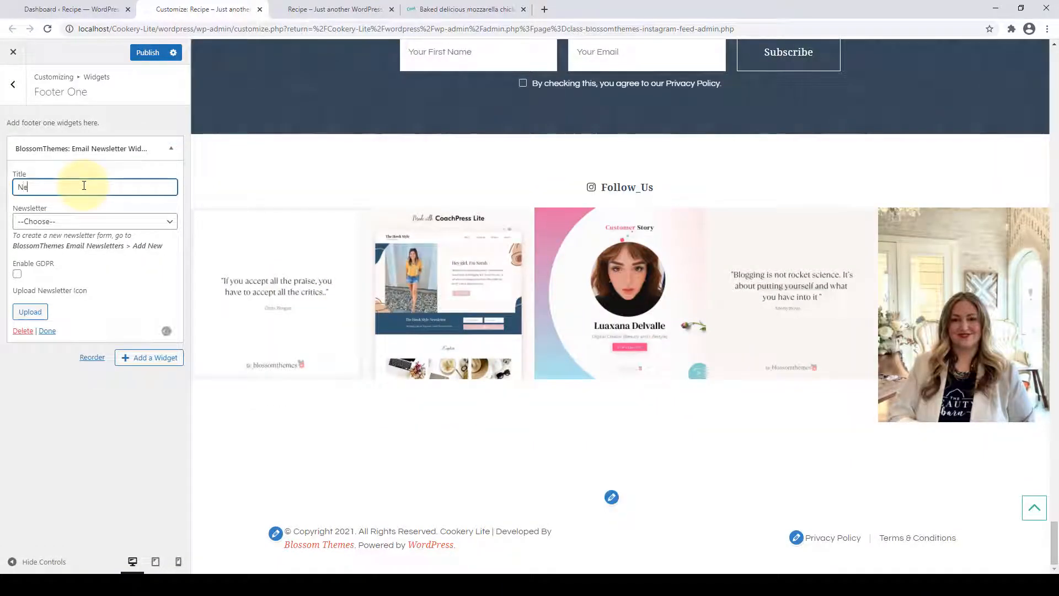
type("News")
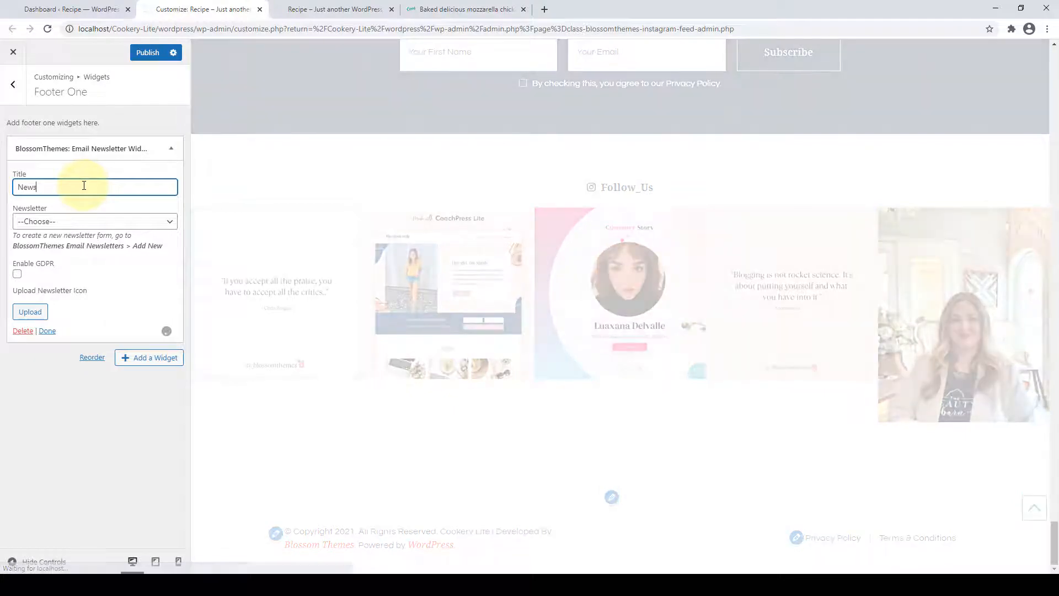
type("lett")
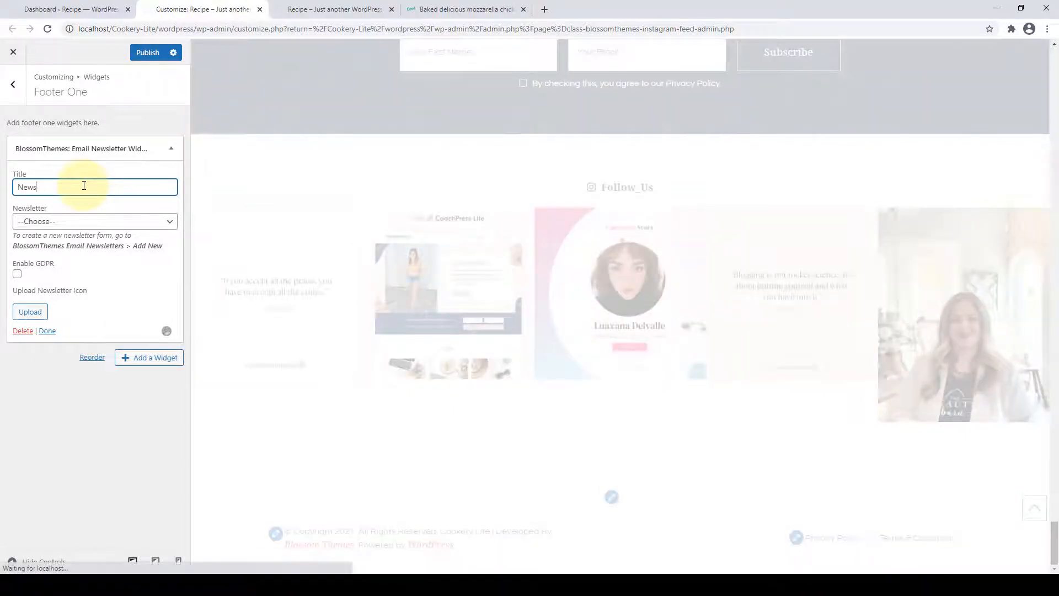
type("letter")
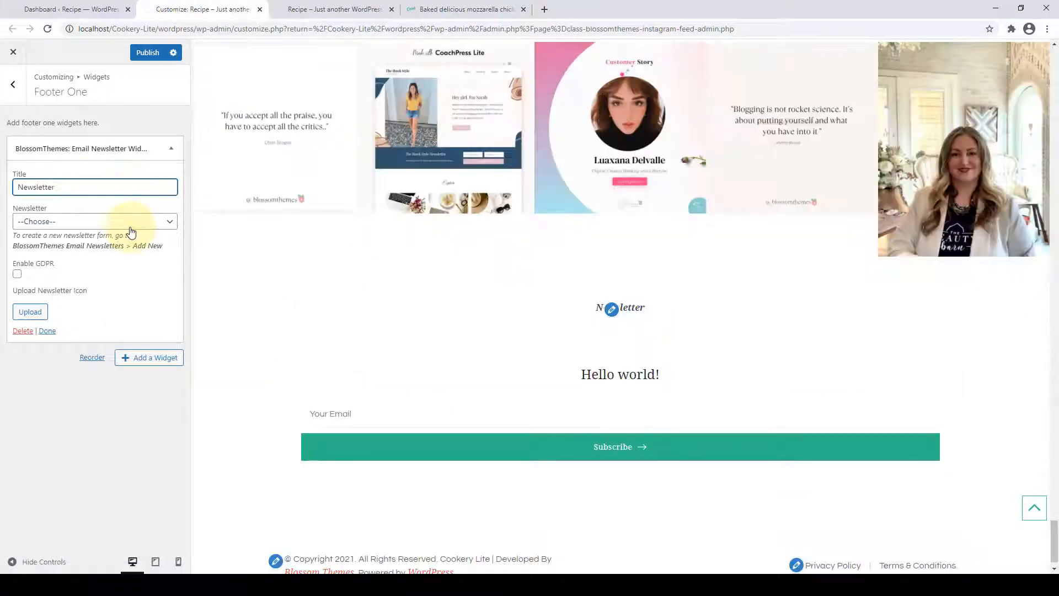
left_click(131, 223)
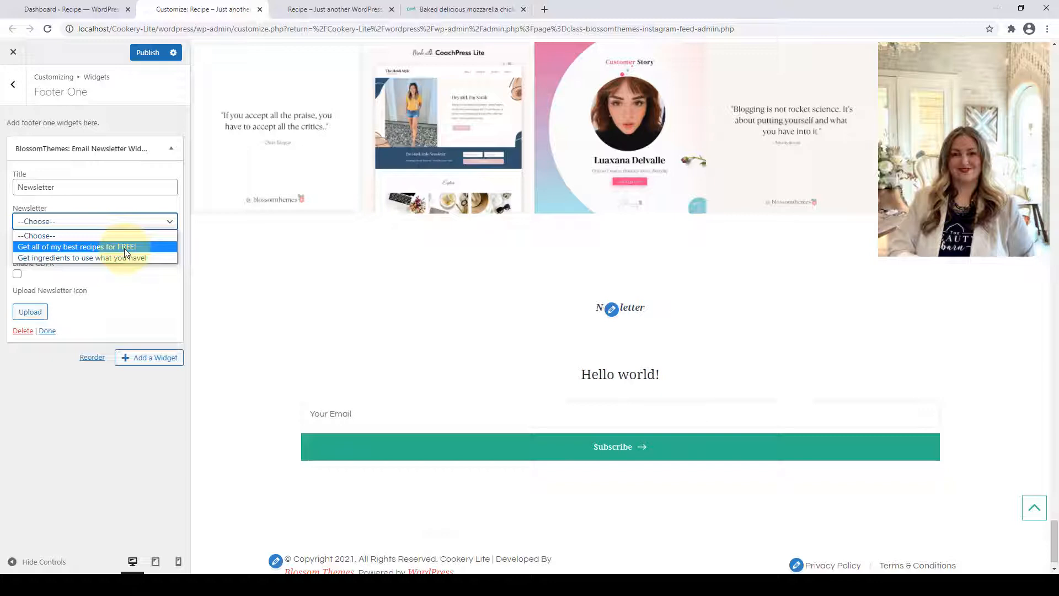
left_click(124, 247)
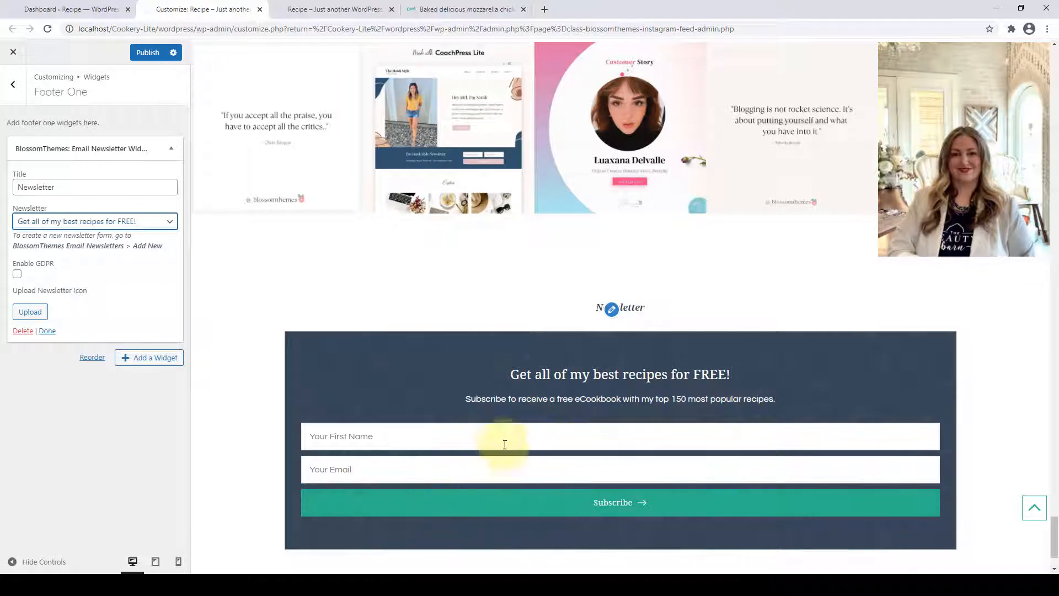
left_click(17, 274)
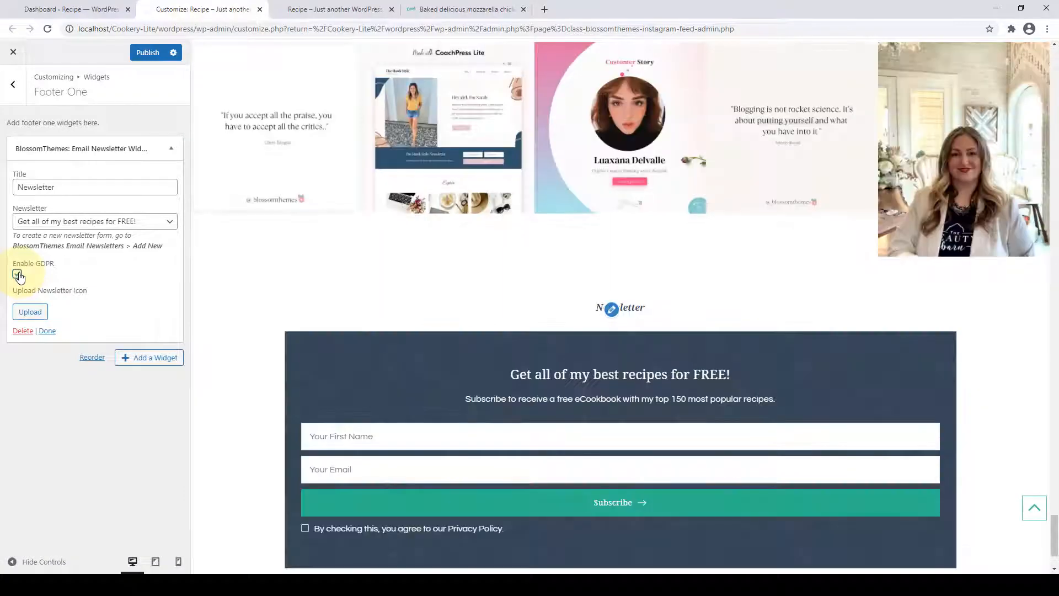
left_click(30, 312)
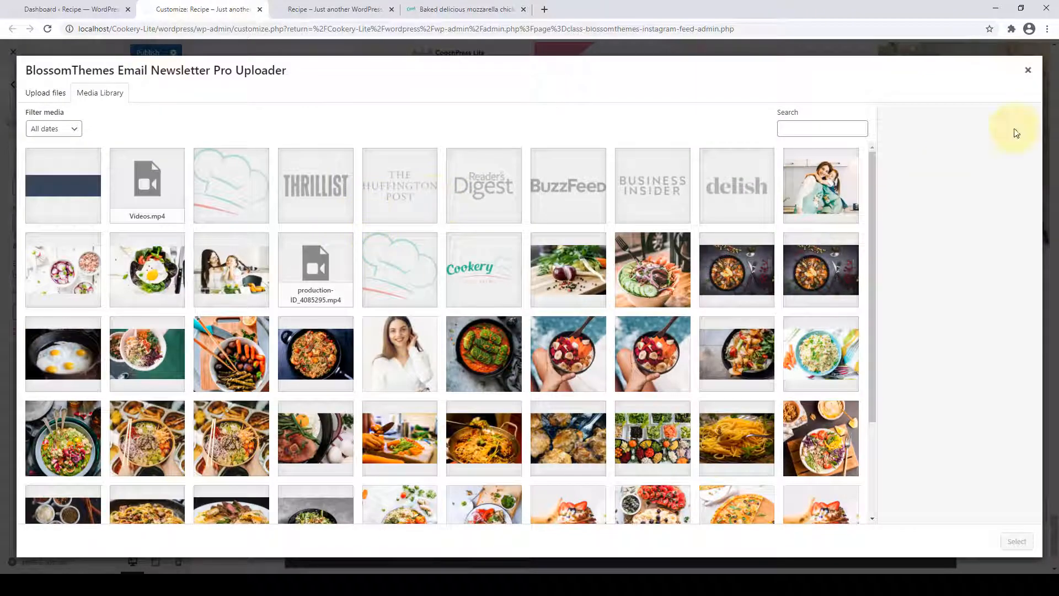
left_click(1028, 69)
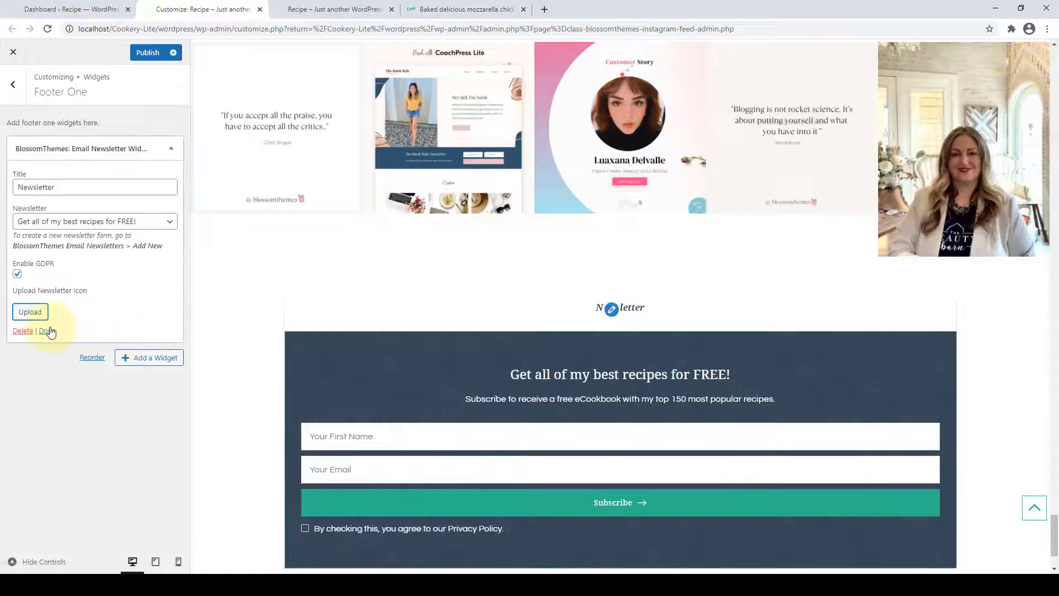
left_click(48, 331)
left_click(8, 95)
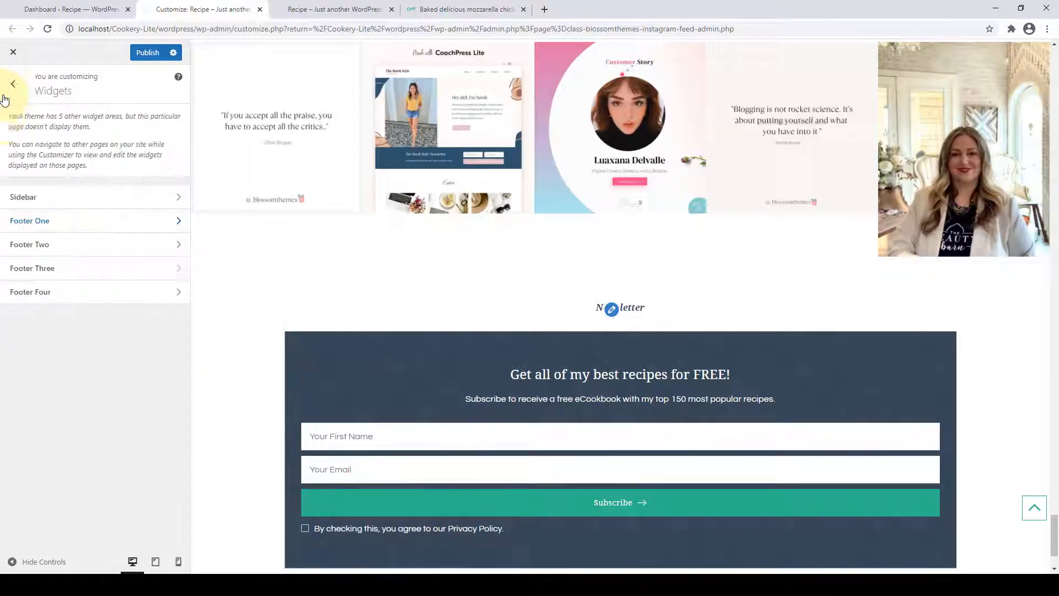
Add a Gallery widget titled Gallery to Footer Two.
left_click(76, 247)
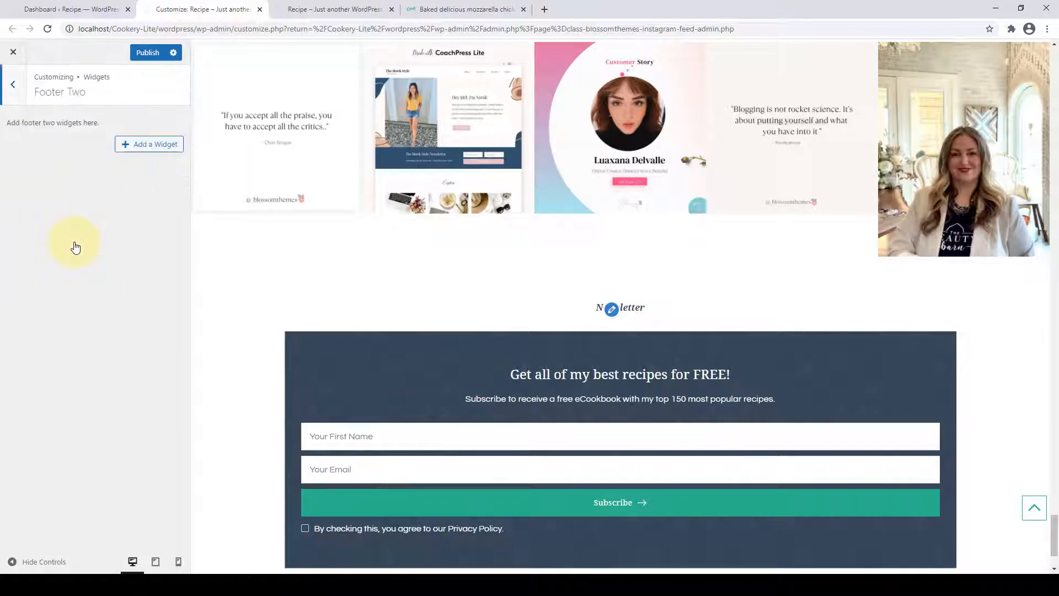
left_click(129, 148)
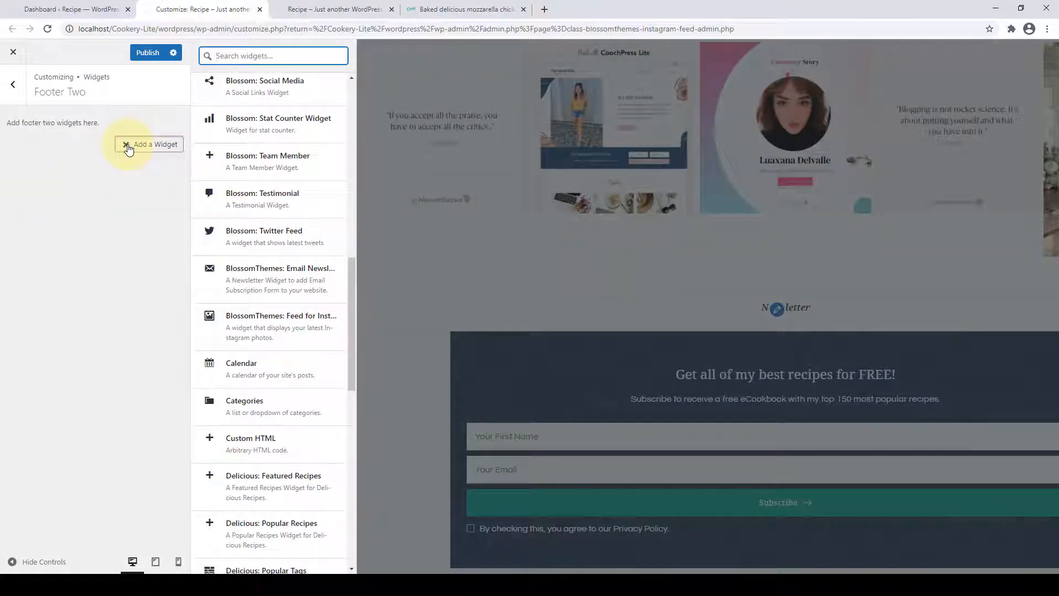
scroll(253, 343, "down", 8)
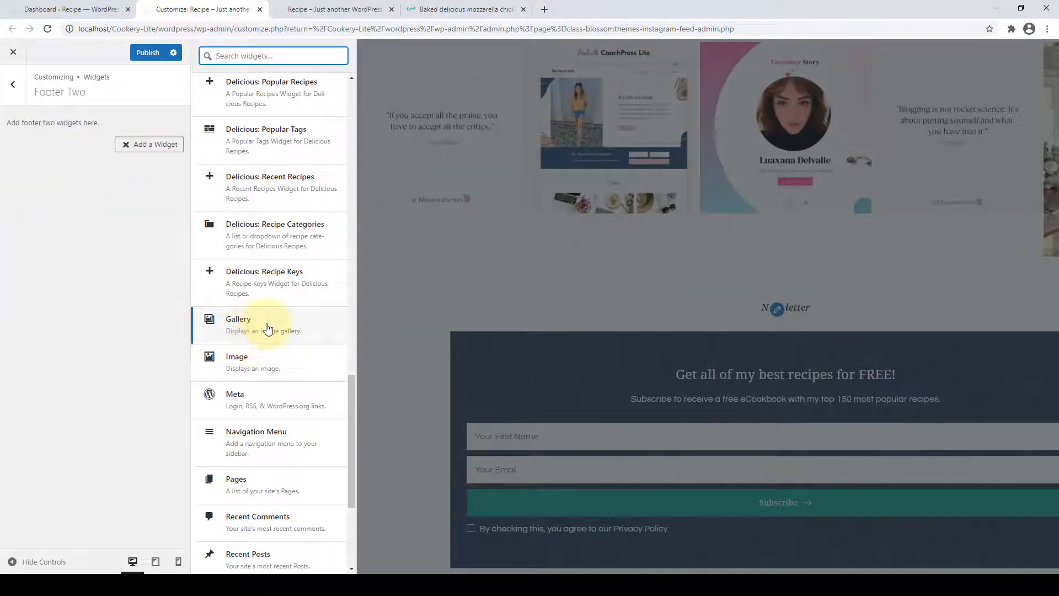
left_click(266, 330)
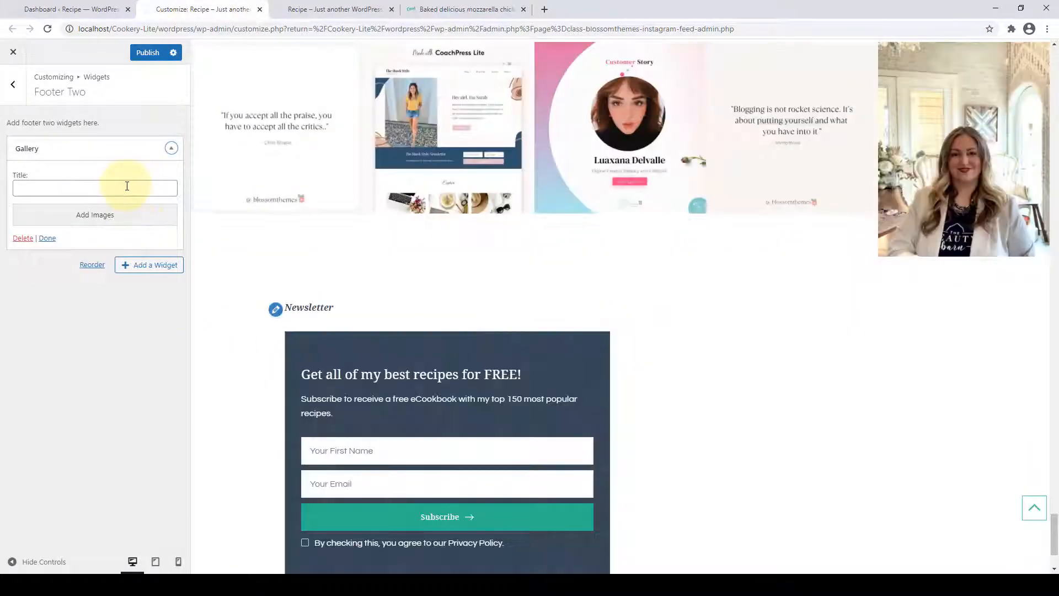
left_click(126, 188)
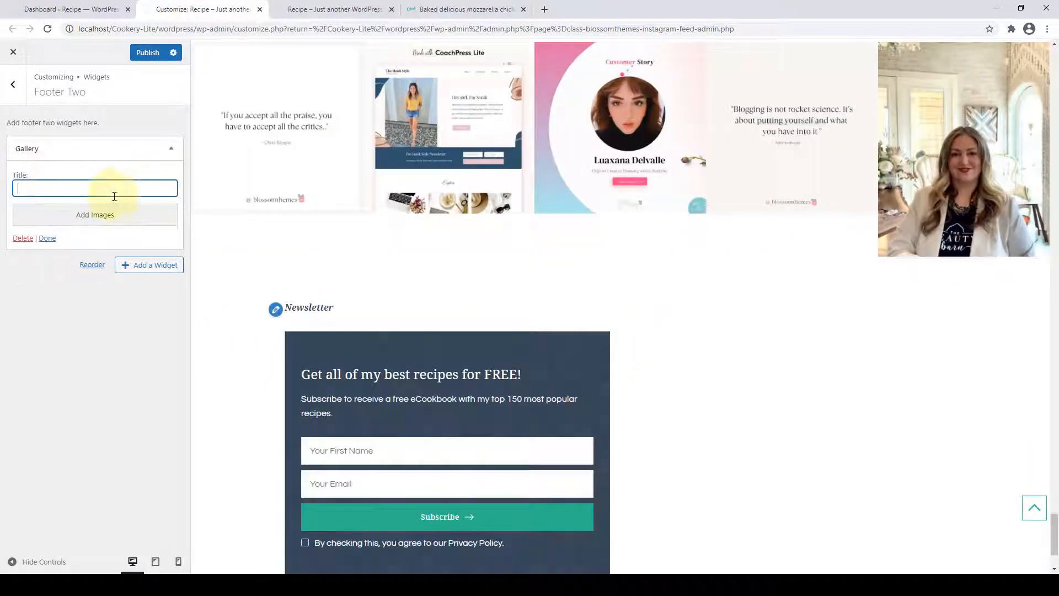
type("Gallery")
Insert a gallery of six food photos: cabbage rolls, fruit bowl, shrimp salad, vegetables, chicken, noodles.
left_click(108, 217)
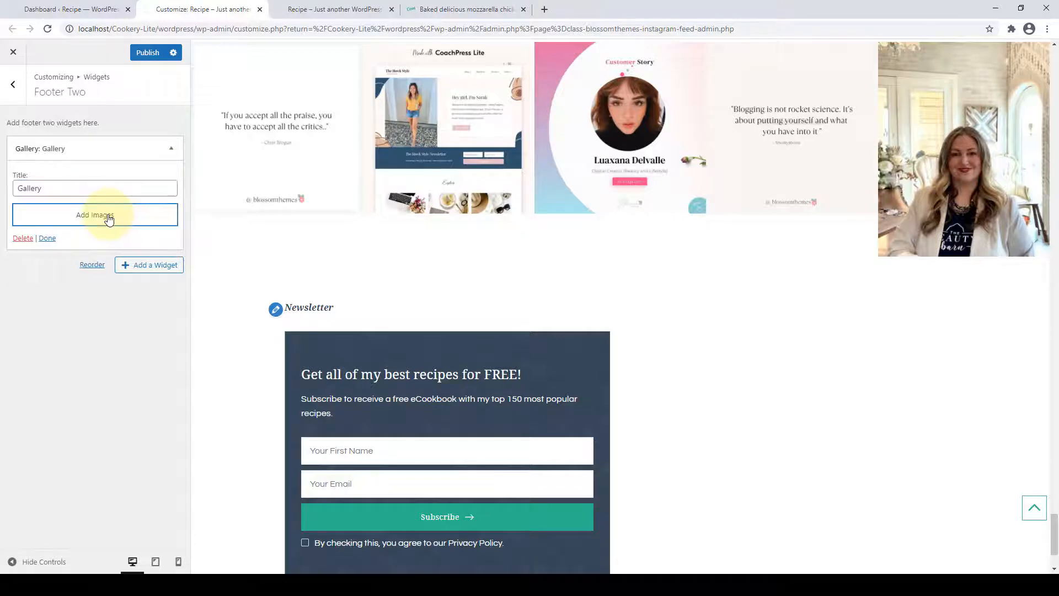
scroll(356, 287, "down", 3)
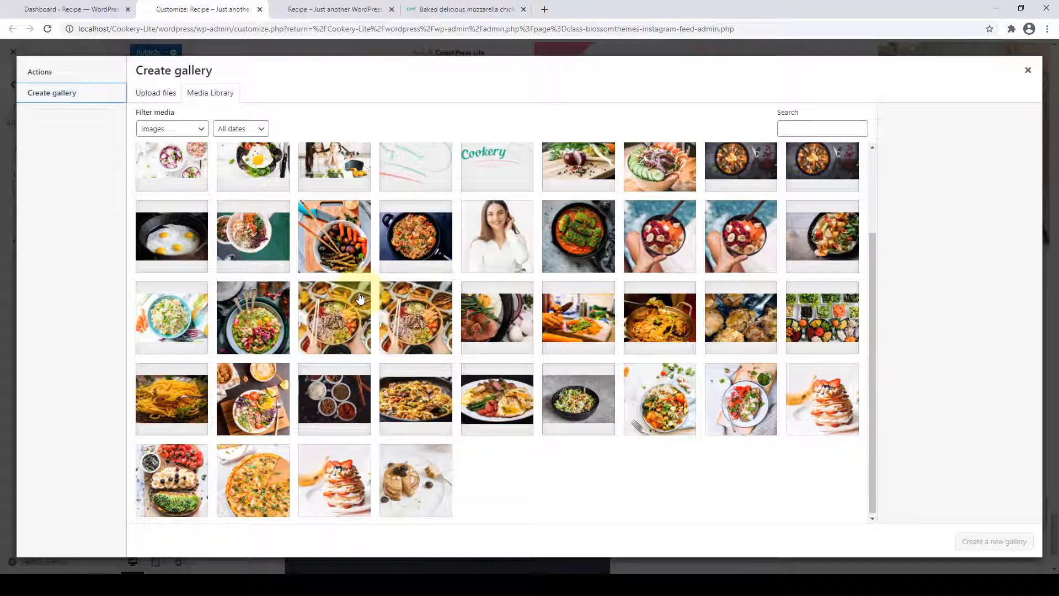
left_click(595, 242)
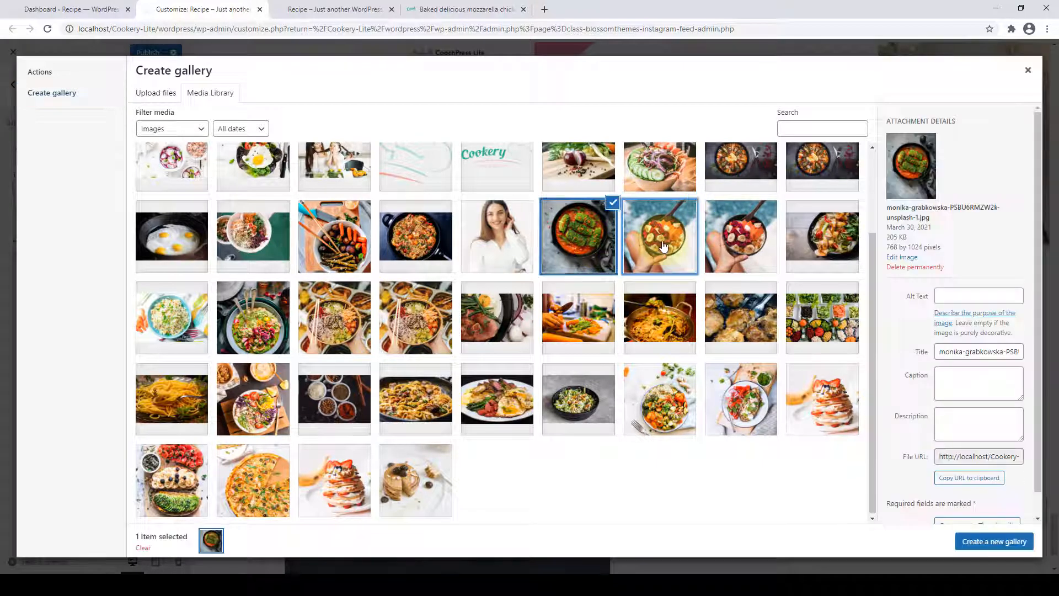
left_click(664, 246)
left_click(822, 237)
left_click(822, 318)
left_click(741, 317)
left_click(659, 318)
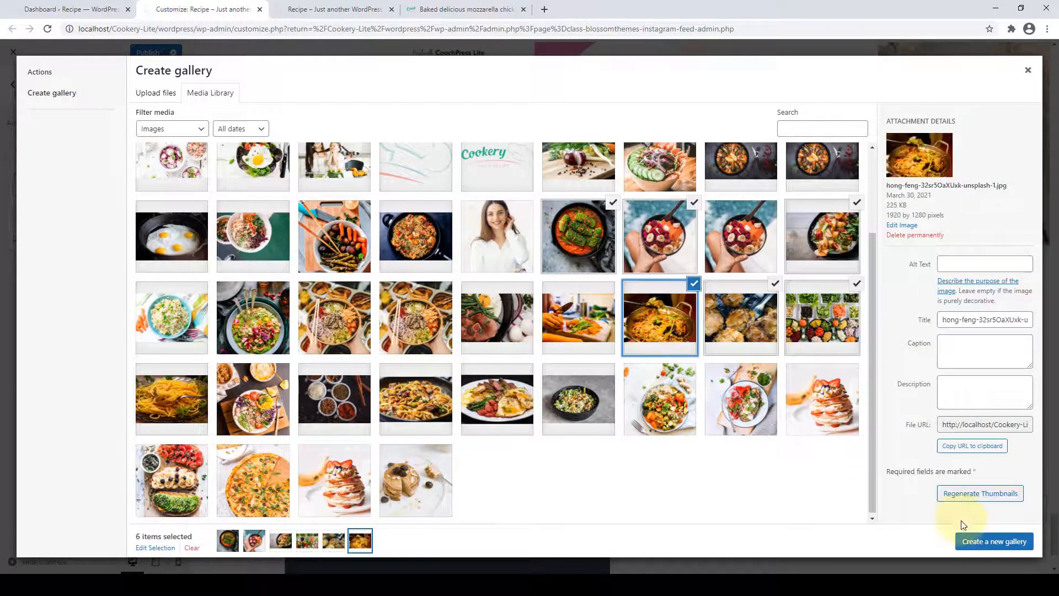
left_click(981, 546)
left_click(846, 102)
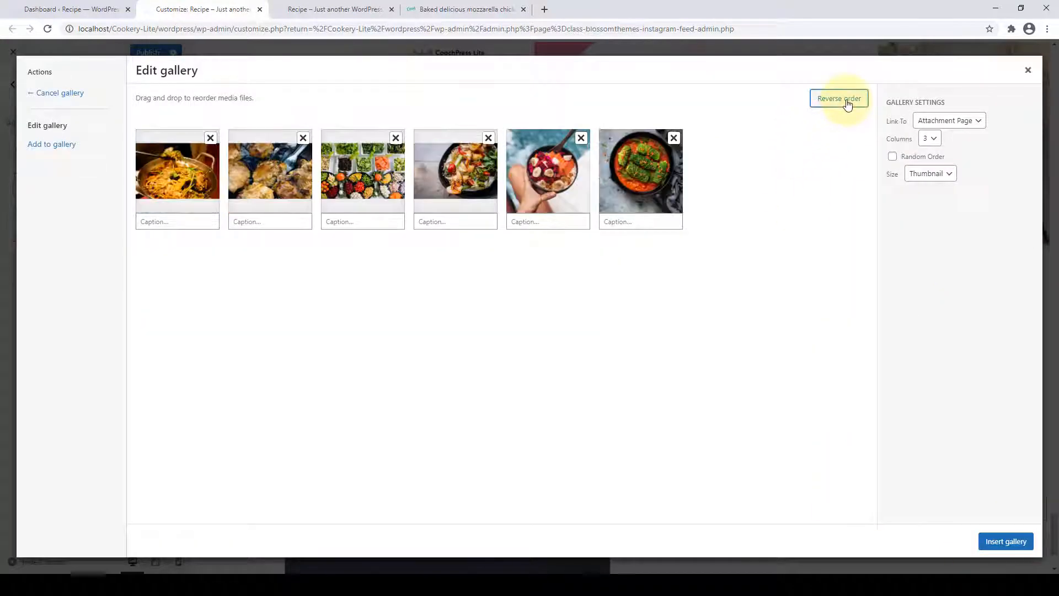
left_click(848, 101)
left_click(848, 100)
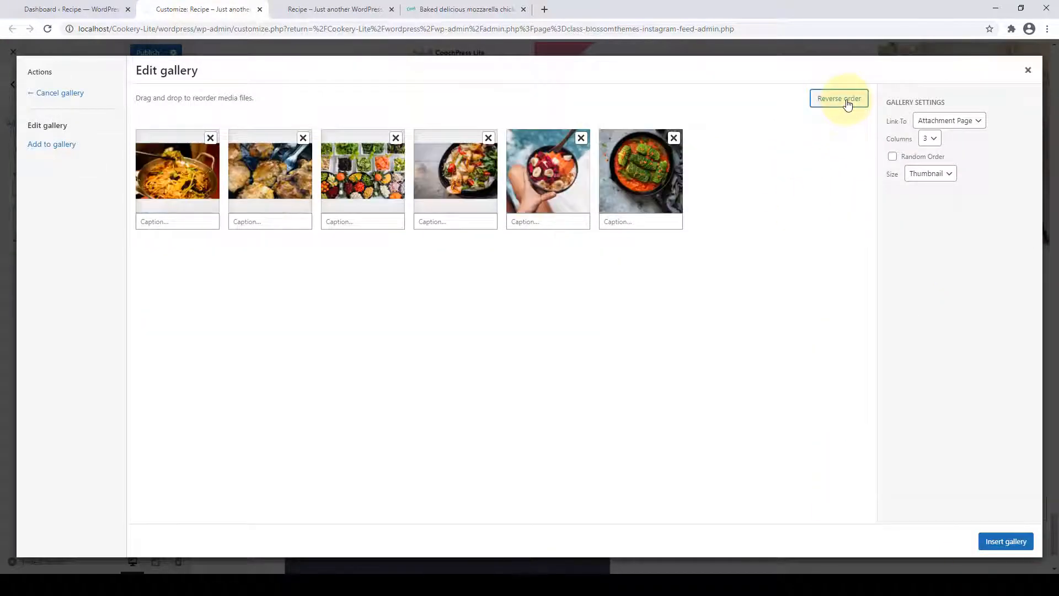
left_click(1007, 542)
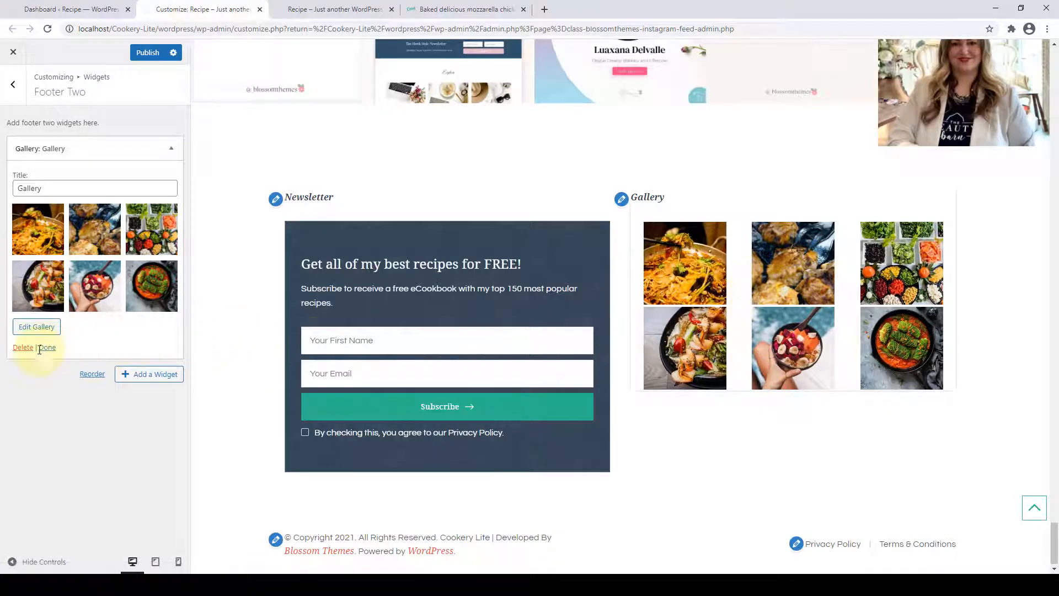
Review the inserted gallery, collapse the Gallery widget, and move on to Footer Three.
left_click(33, 331)
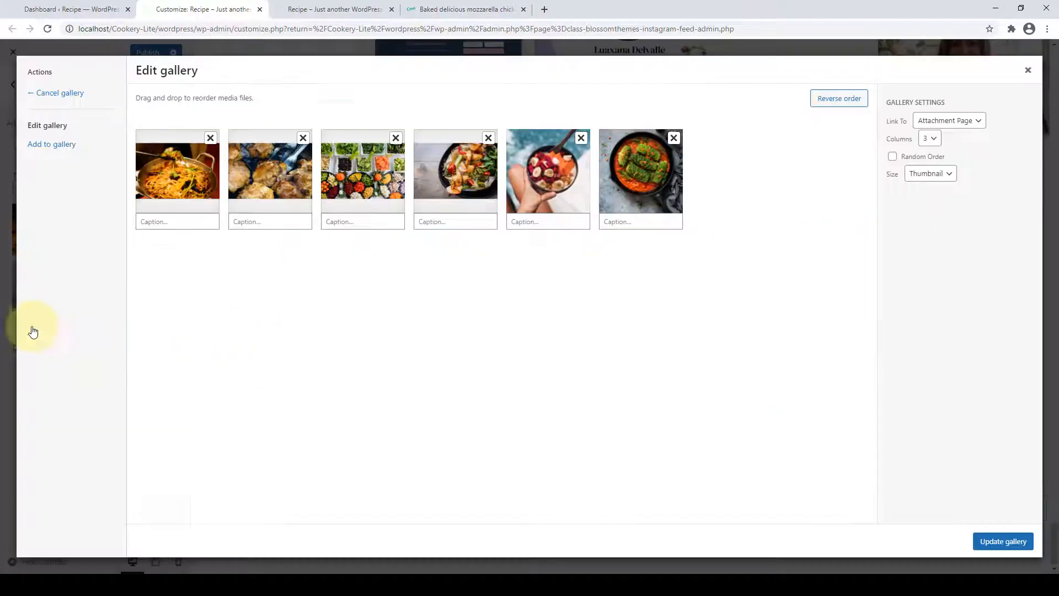
left_click(1028, 71)
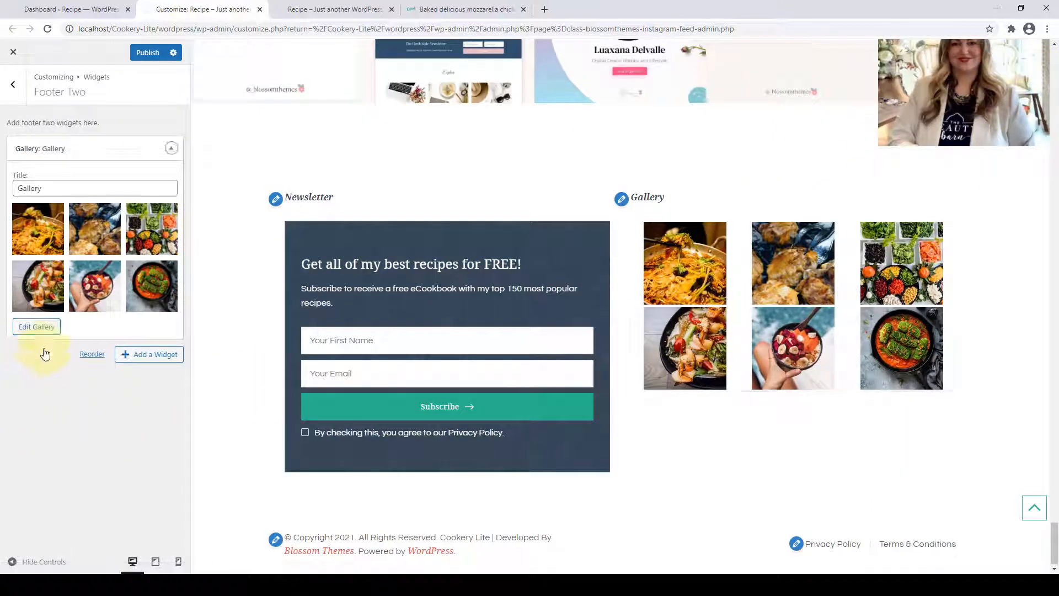
key("Escape")
left_click(13, 84)
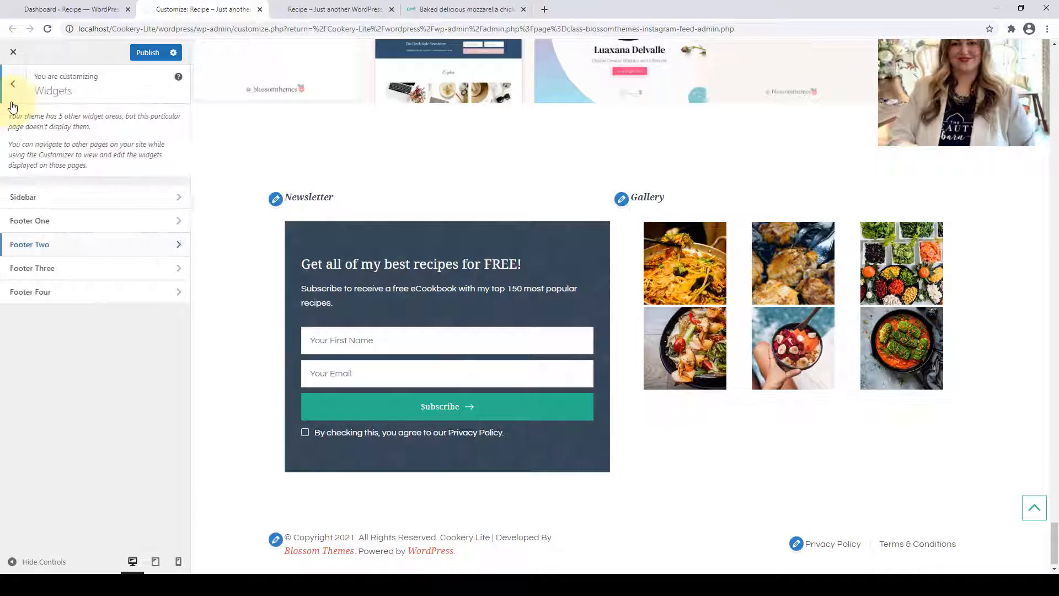
left_click(76, 269)
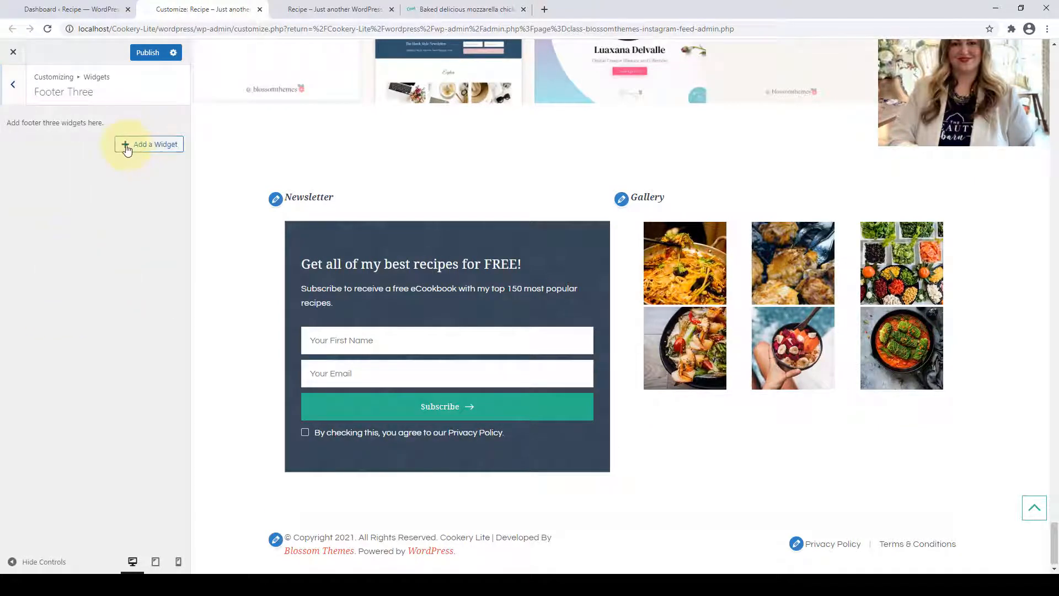
Search for 'instagram' and add BlossomThemes: Feed for Instagram to Footer Three.
left_click(127, 147)
scroll(304, 343, "up", 5)
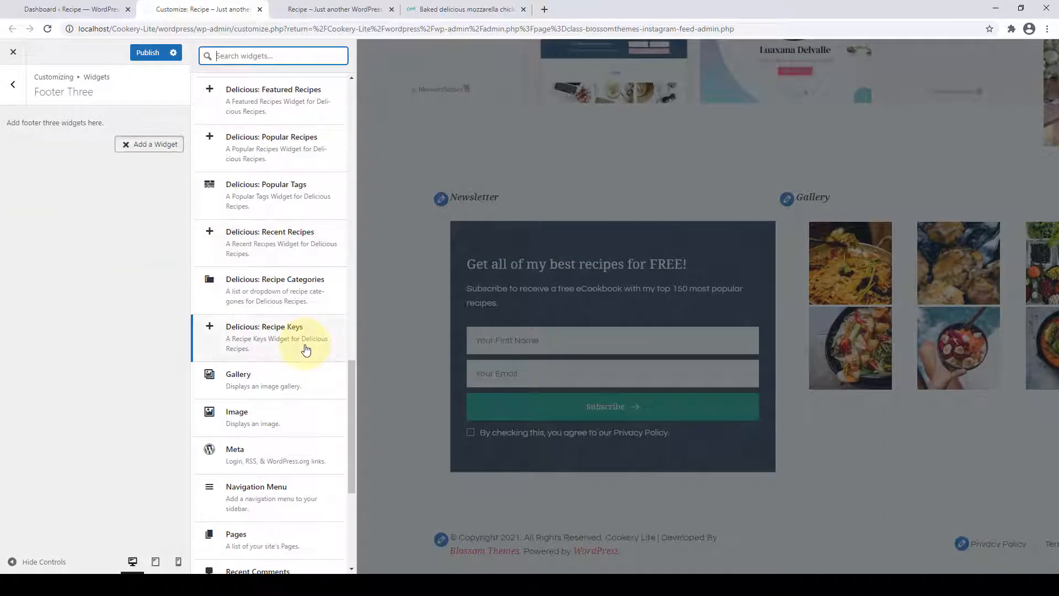
scroll(304, 345, "up", 2)
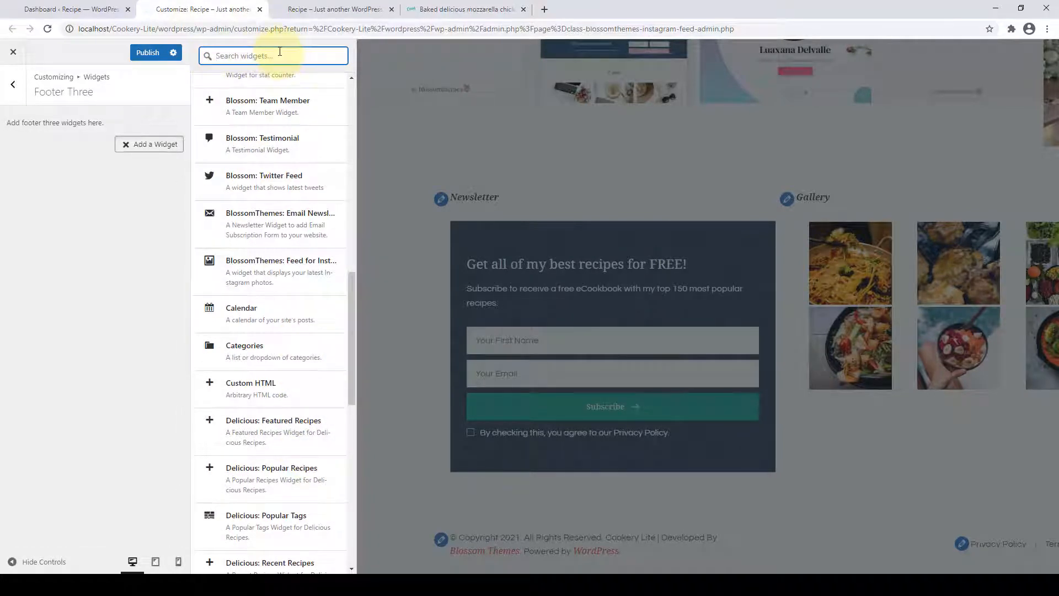
type("gra")
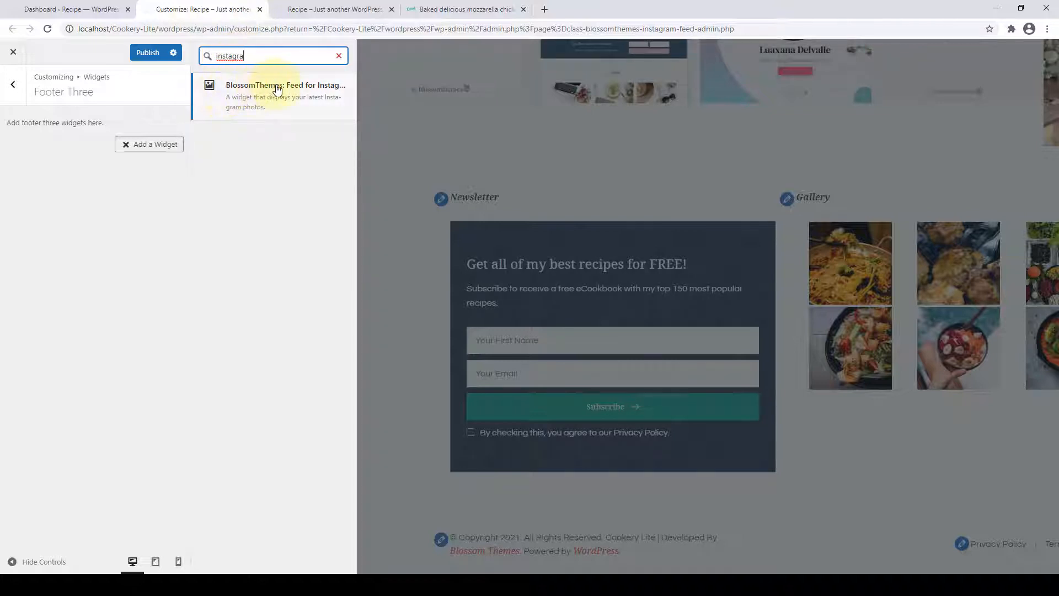
left_click(250, 109)
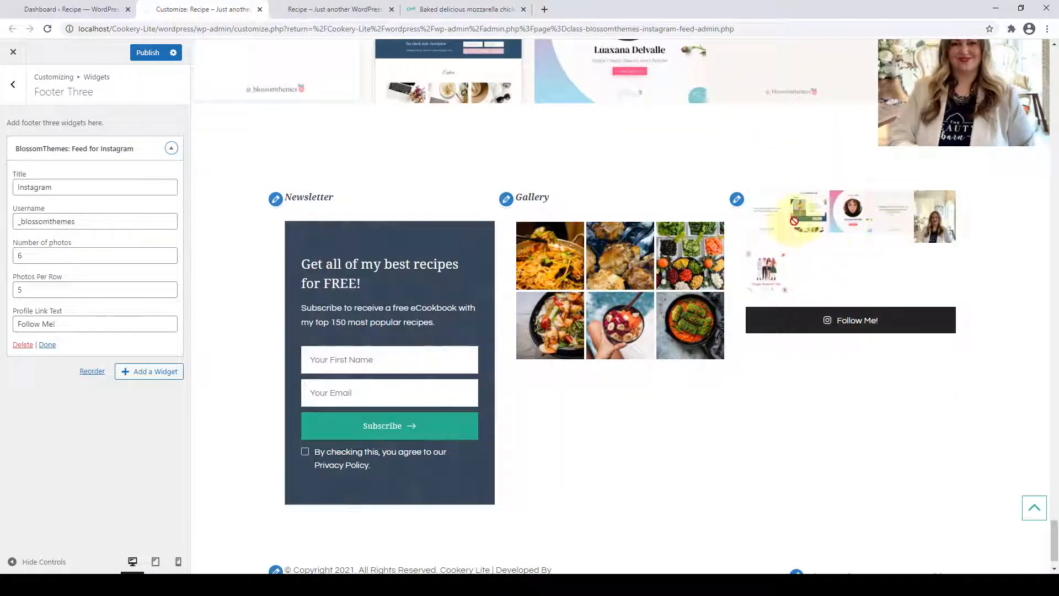
Set the Instagram widget to 2 photos per row, keeping the Instagram title and Follow Me! link.
left_click(51, 185)
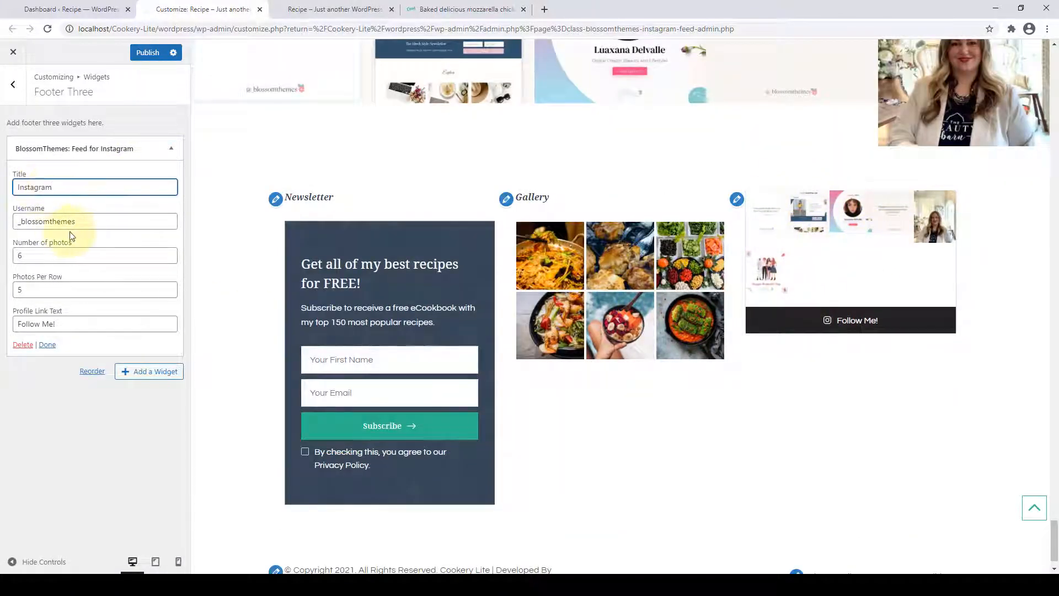
left_click(81, 223)
left_click(78, 255)
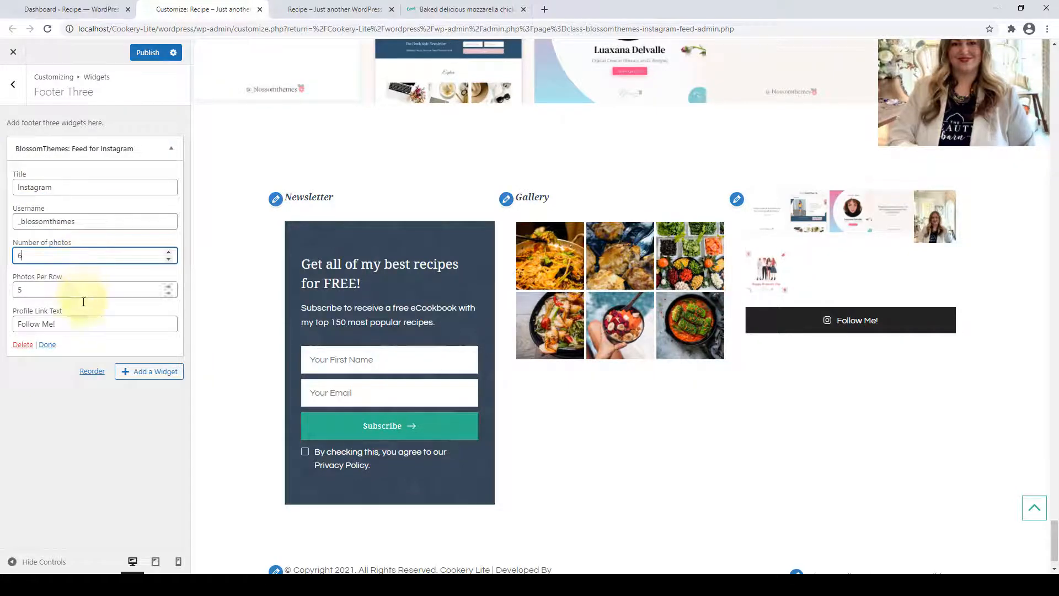
left_click(53, 292)
left_click(65, 325)
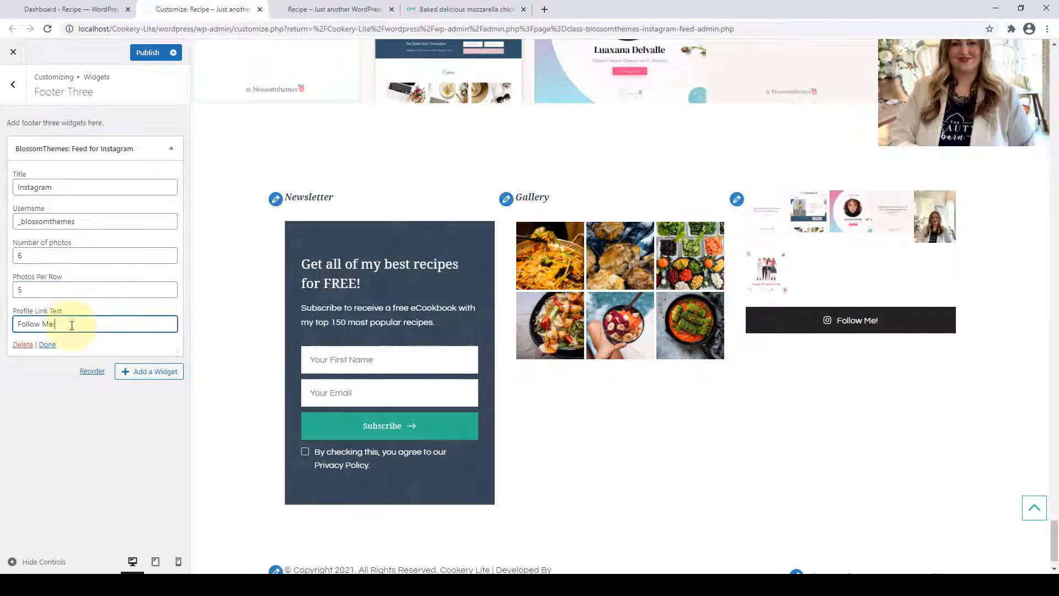
key("BackSpace")
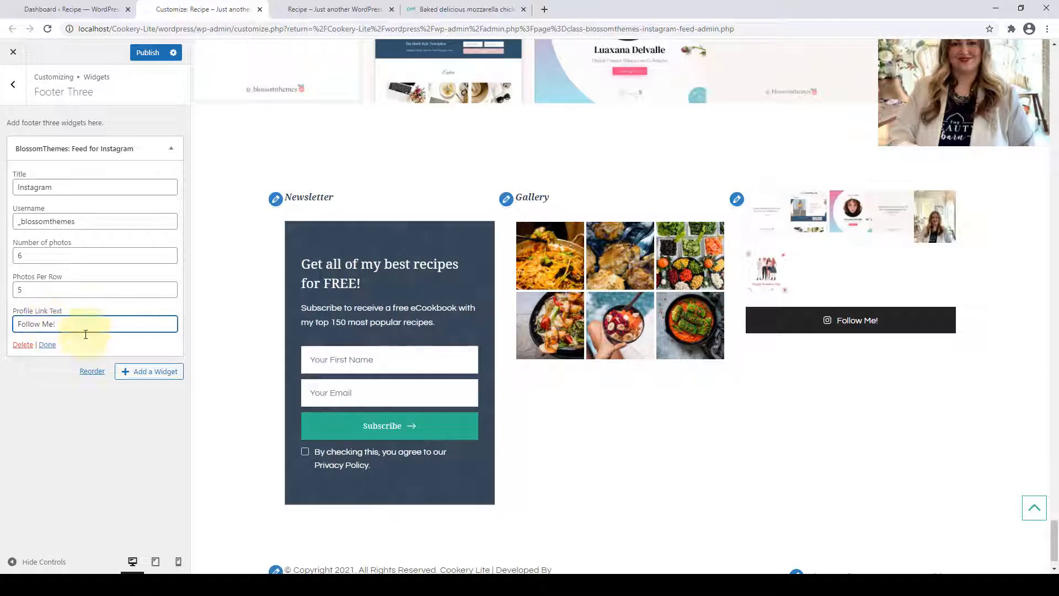
left_click(170, 293)
left_click(170, 293)
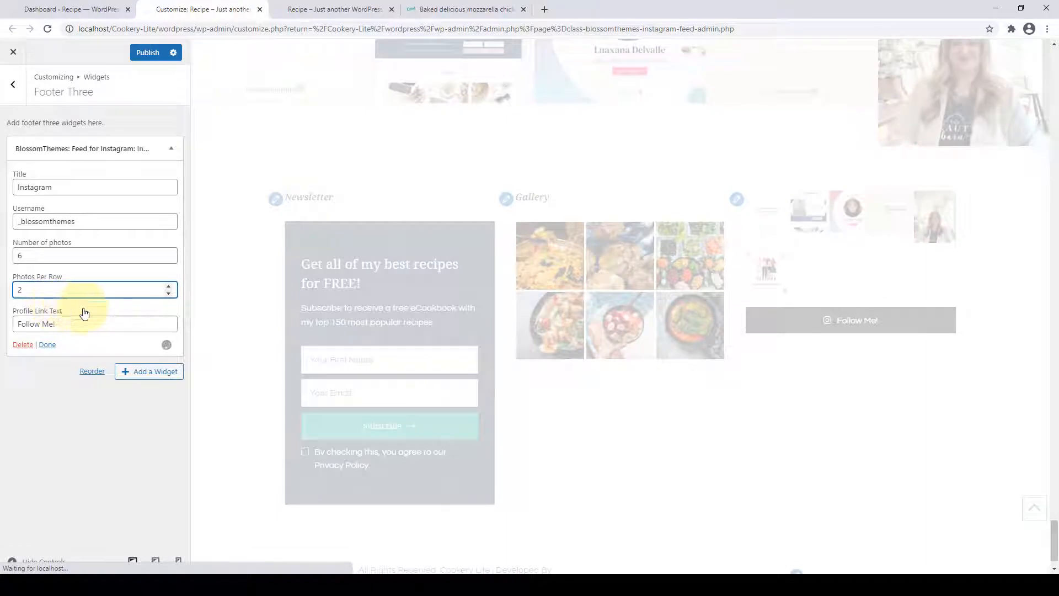
scroll(913, 331, "down", 3)
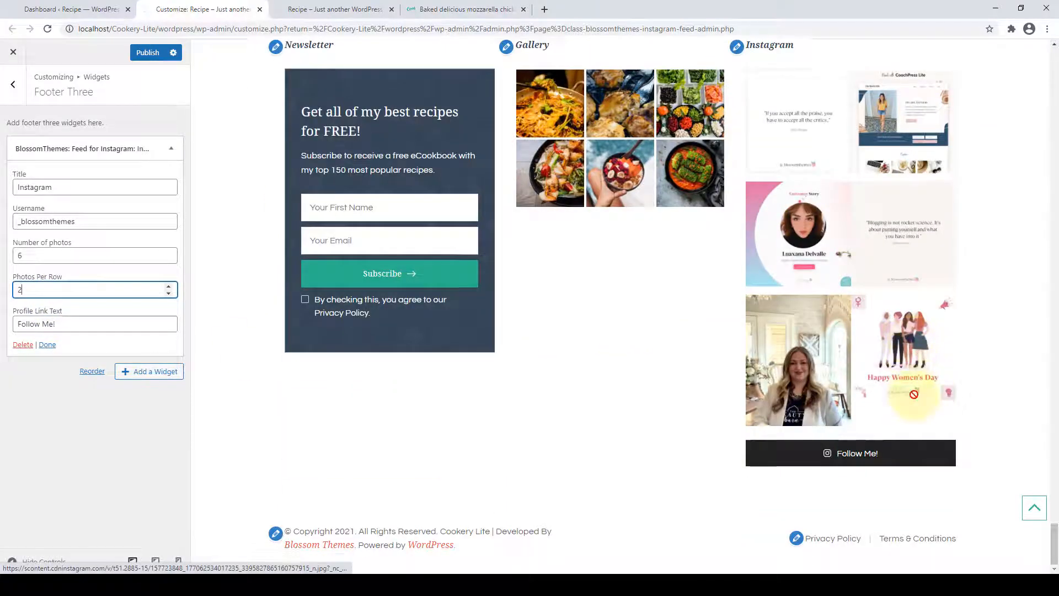
left_click(47, 345)
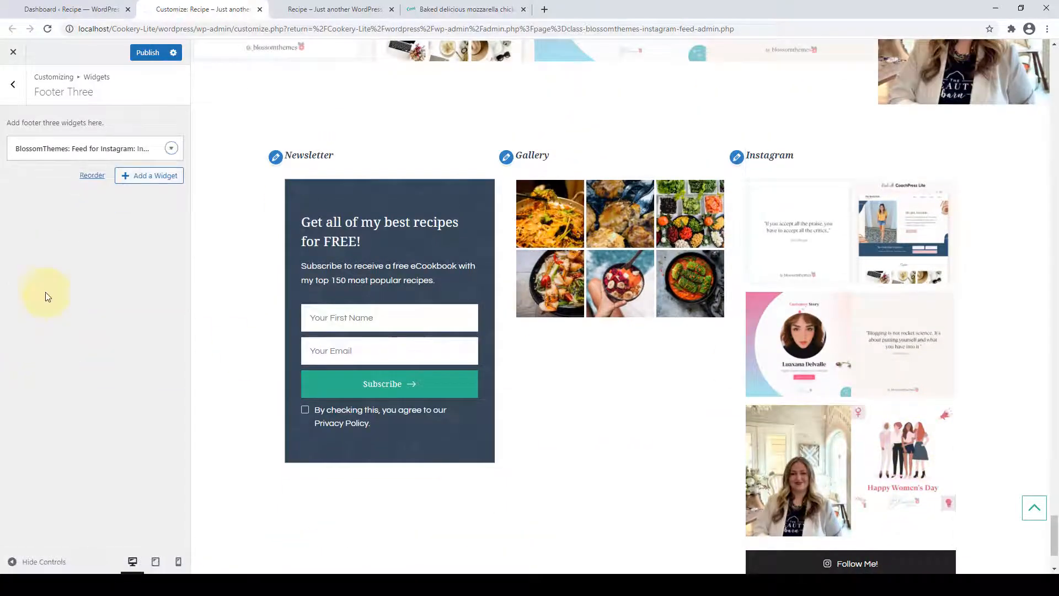
left_click(12, 83)
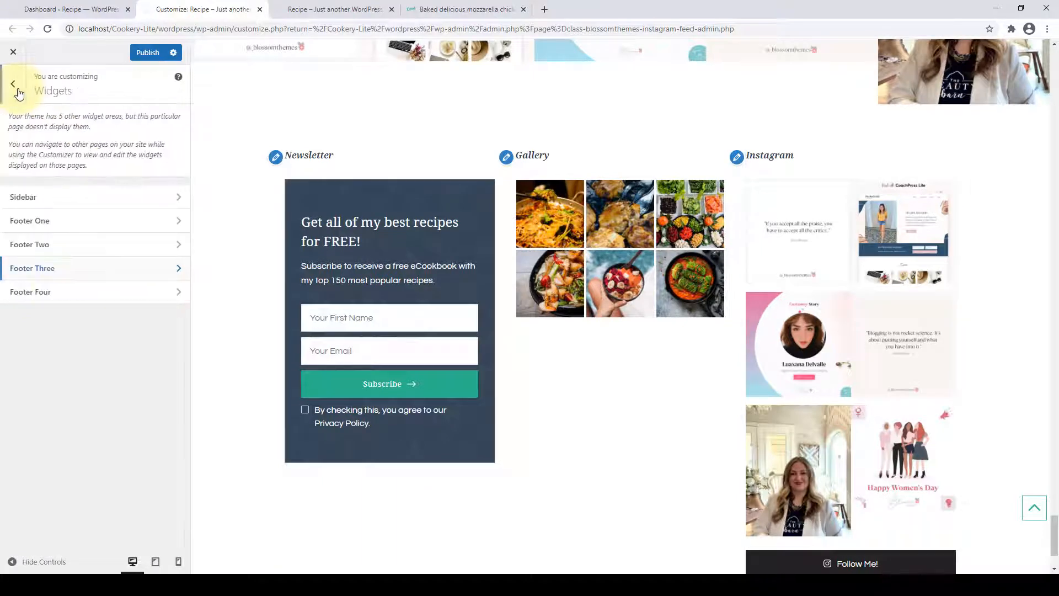
left_click(92, 301)
Add a Pinterest widget titled Latest Pins! to Footer Four.
left_click(128, 147)
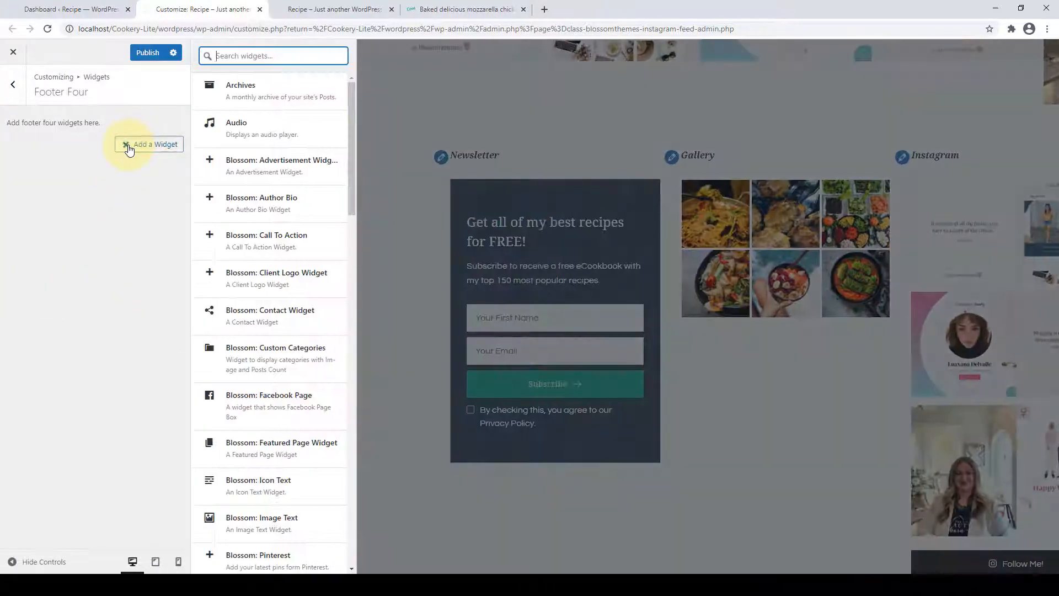
scroll(269, 276, "down", 4)
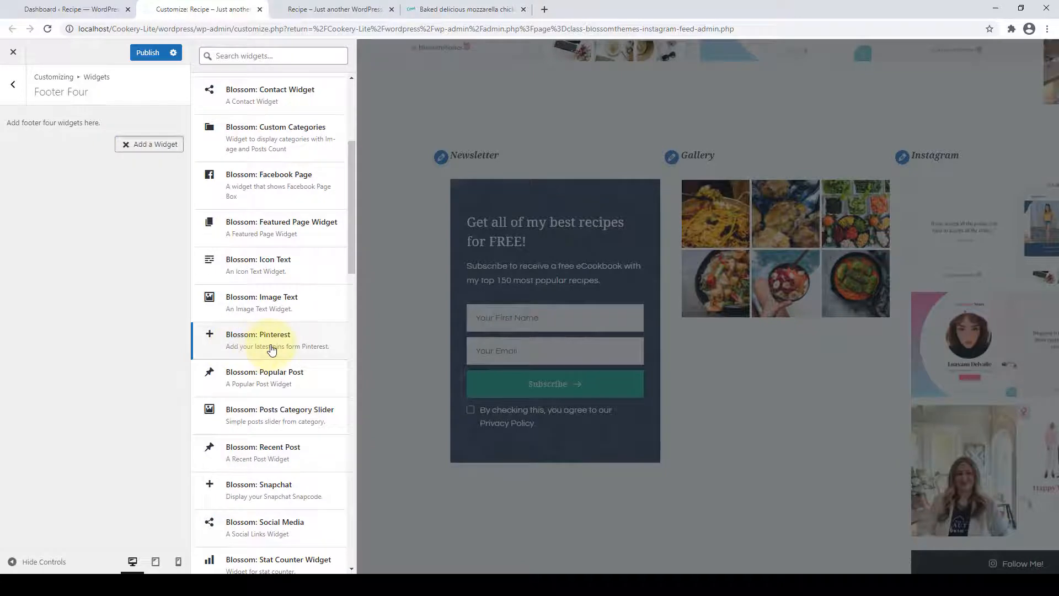
left_click(272, 349)
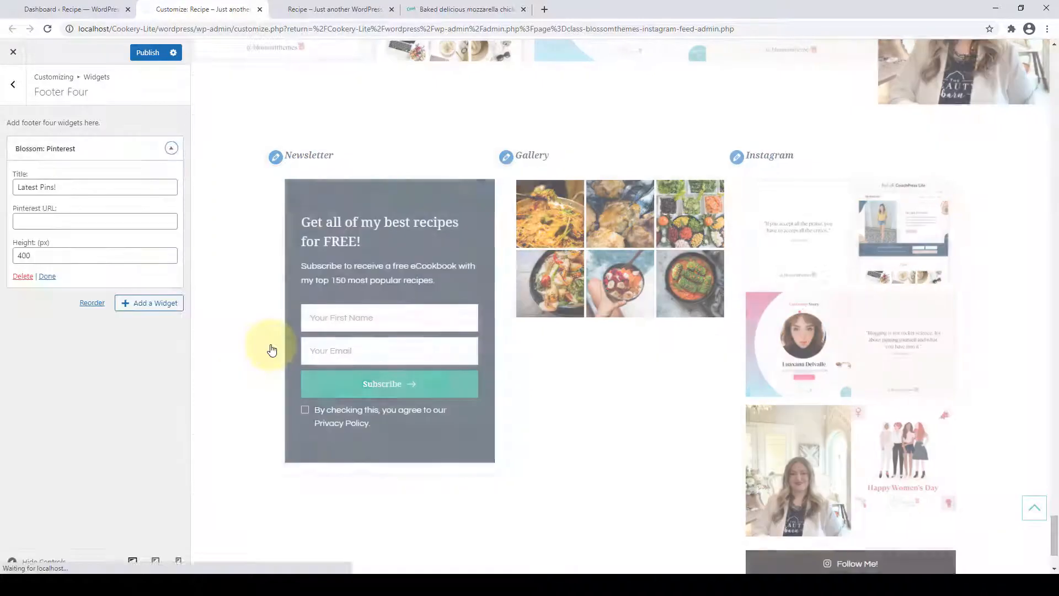
Paste the Pinterest profile address, set the height to 600, then delete the widget.
left_click_drag(68, 188, 14, 192)
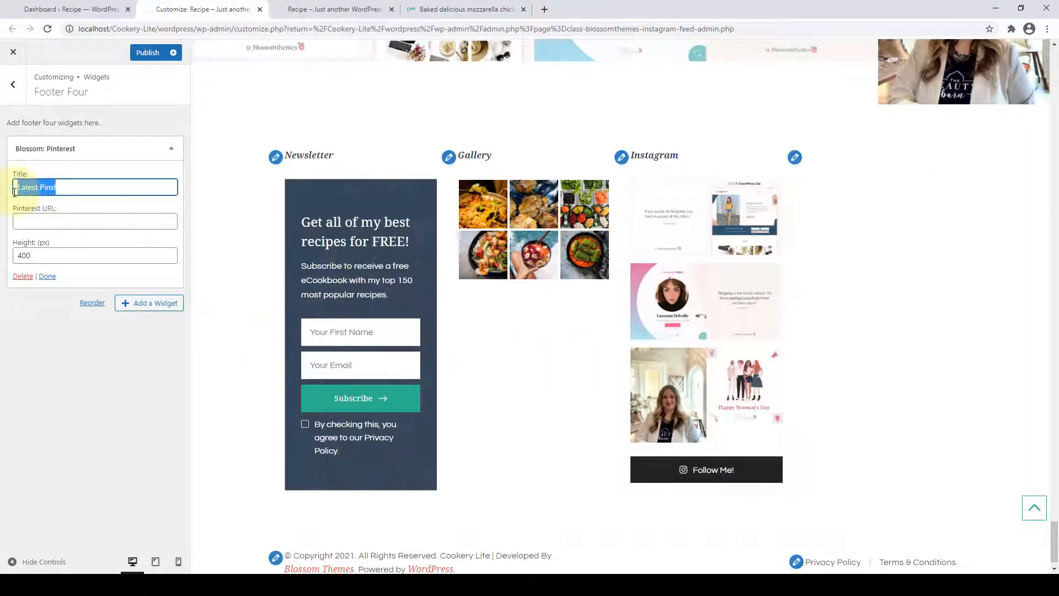
left_click(34, 223)
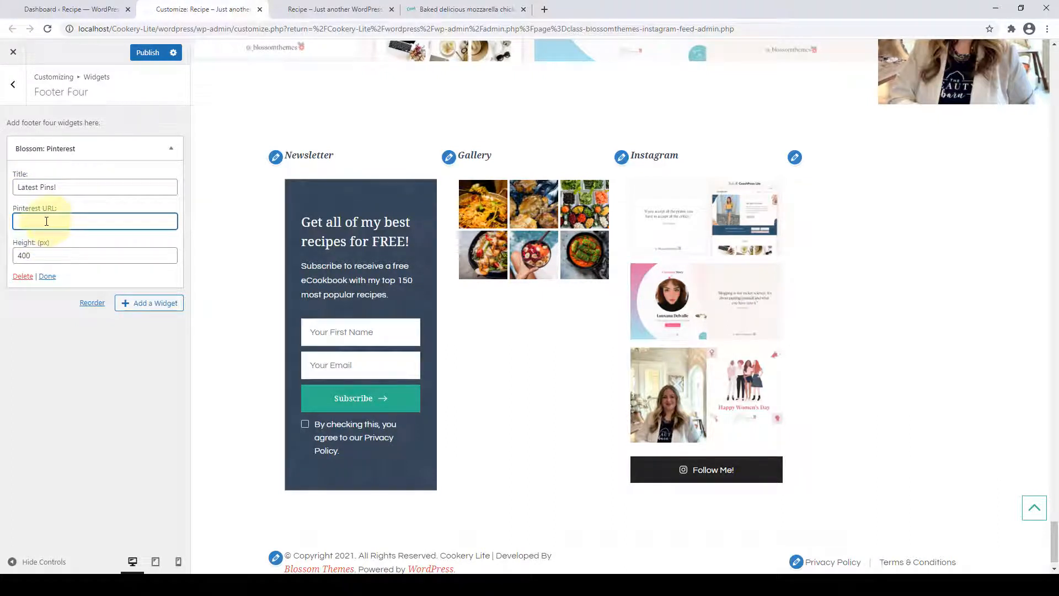
type("pinterest.com/blossomthemes")
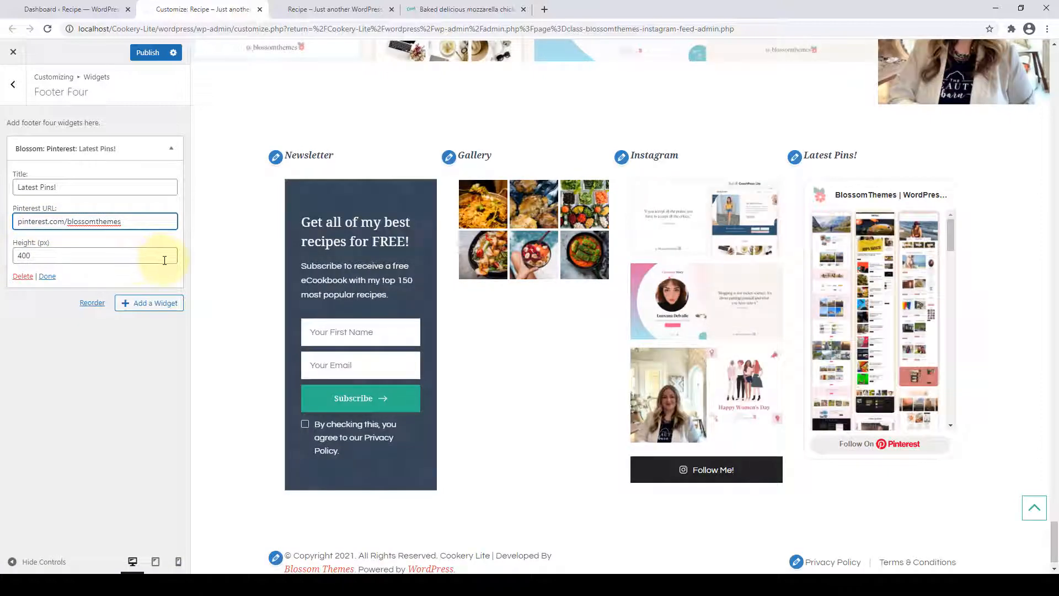
left_click_drag(42, 256, 17, 257)
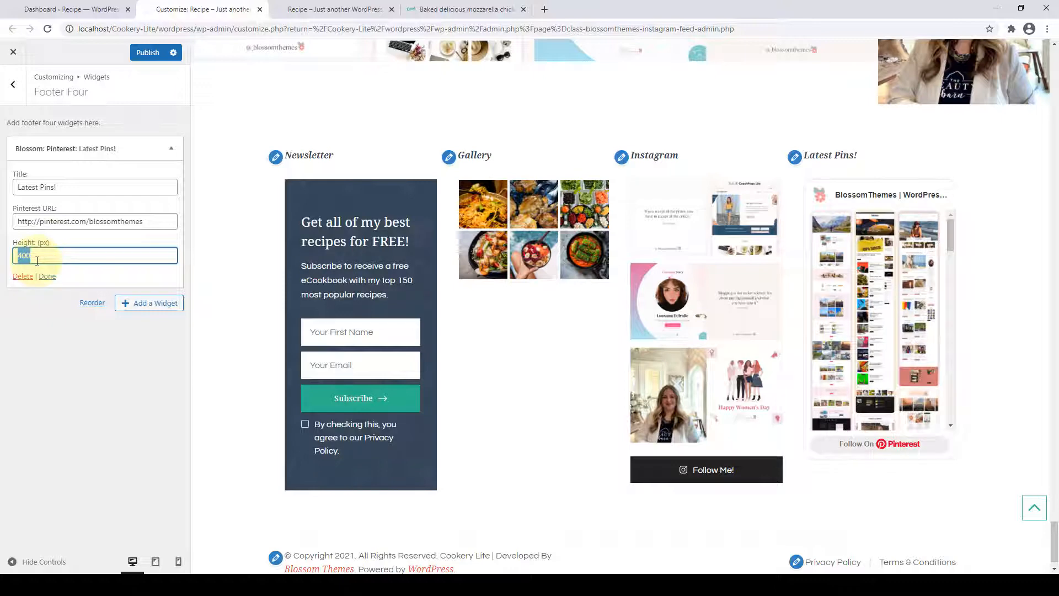
type("600")
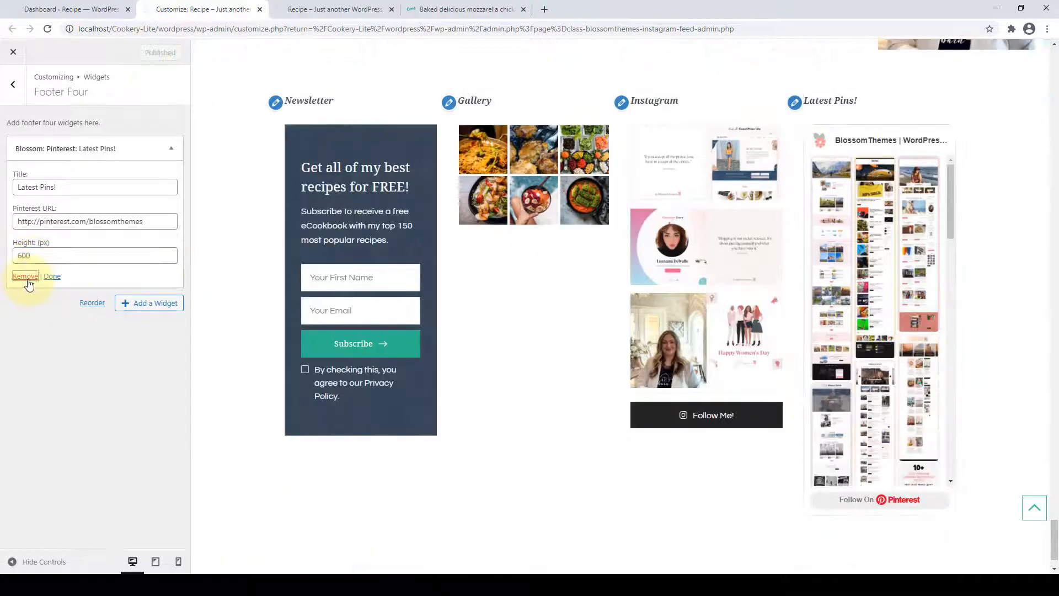
left_click(29, 275)
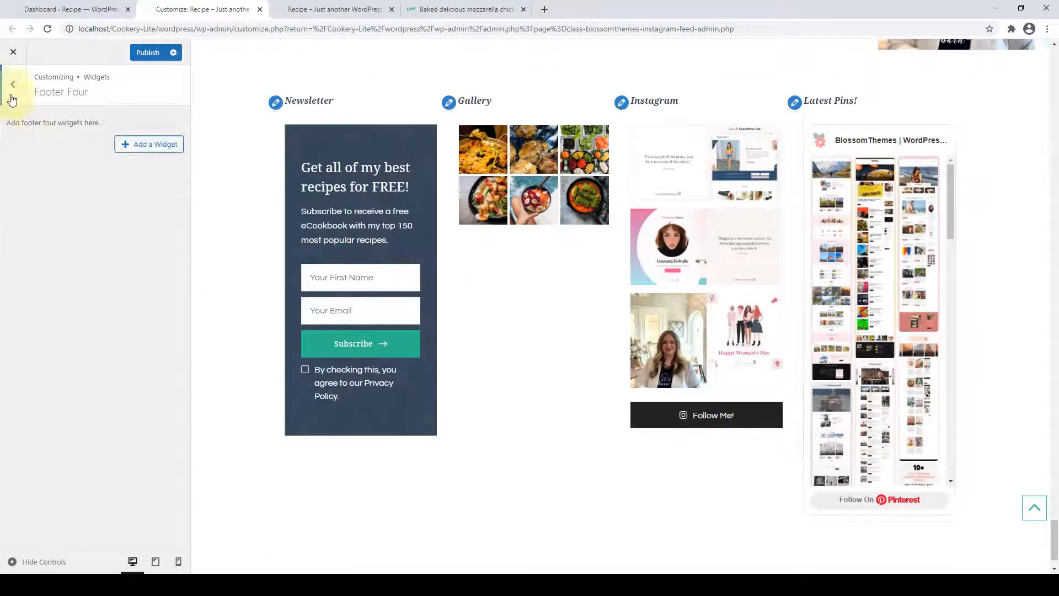
Remove the Instagram feed widget from Footer Three.
left_click(12, 87)
left_click(47, 269)
left_click(78, 146)
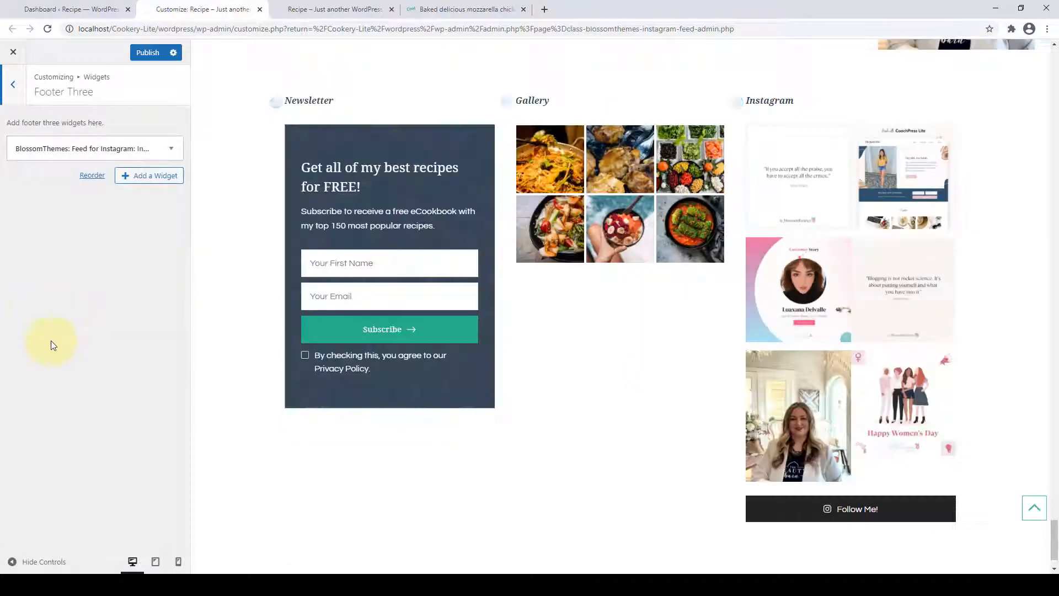
left_click(61, 147)
left_click(28, 347)
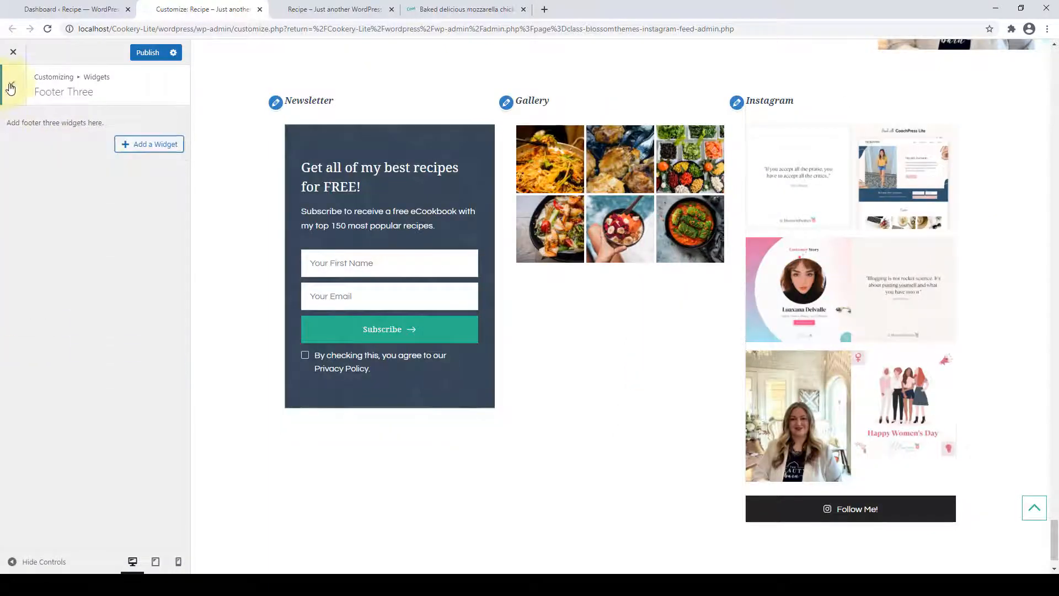
Remove the Gallery widget from Footer Two.
left_click(11, 86)
left_click(64, 243)
left_click(66, 149)
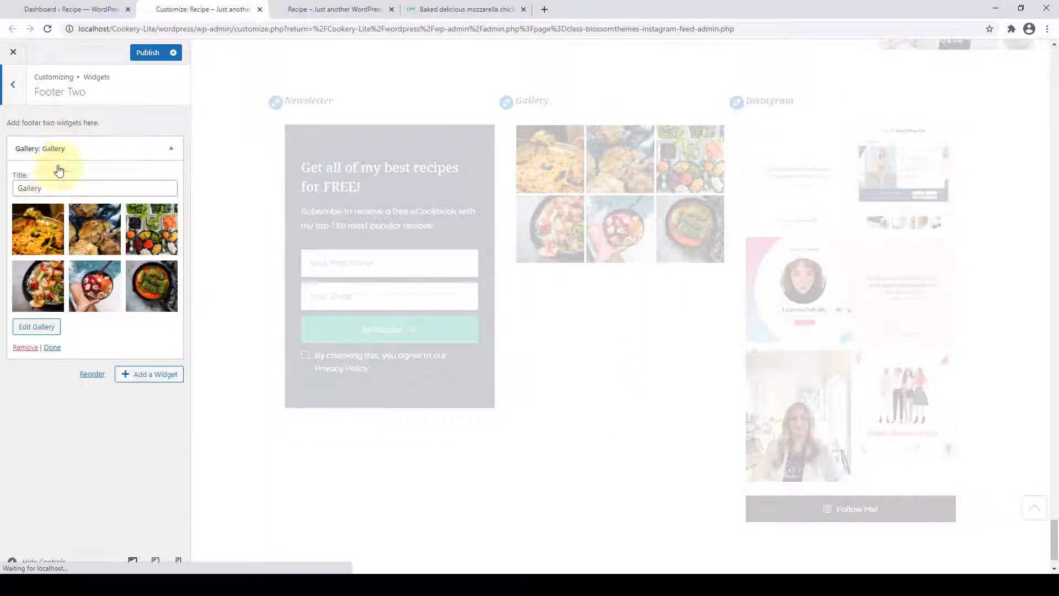
left_click(19, 347)
Remove the Email Newsletter widget from Footer One.
left_click(13, 84)
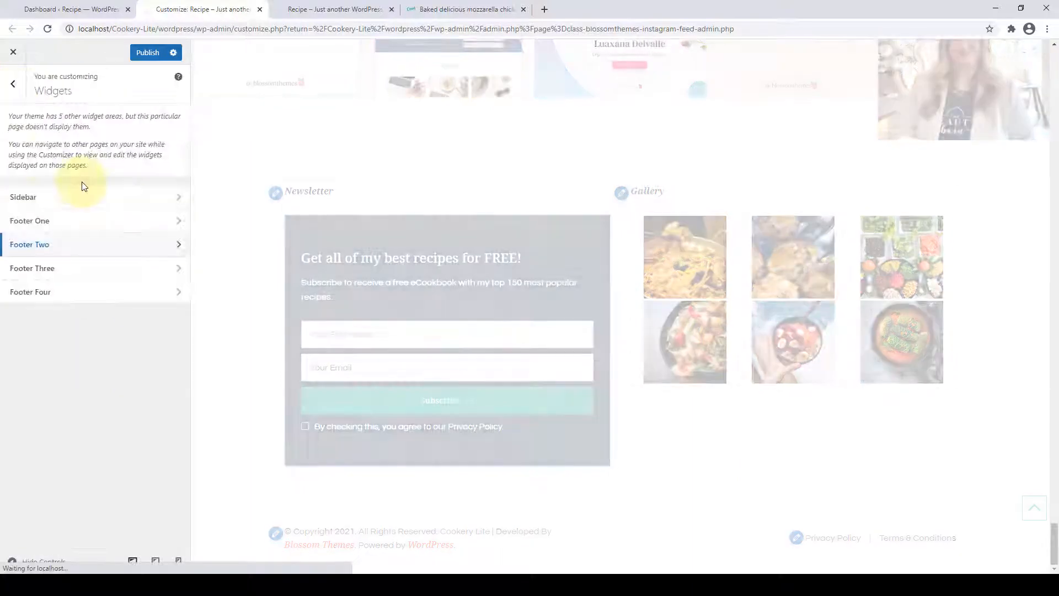
left_click(75, 222)
left_click(49, 149)
left_click(48, 151)
left_click(49, 148)
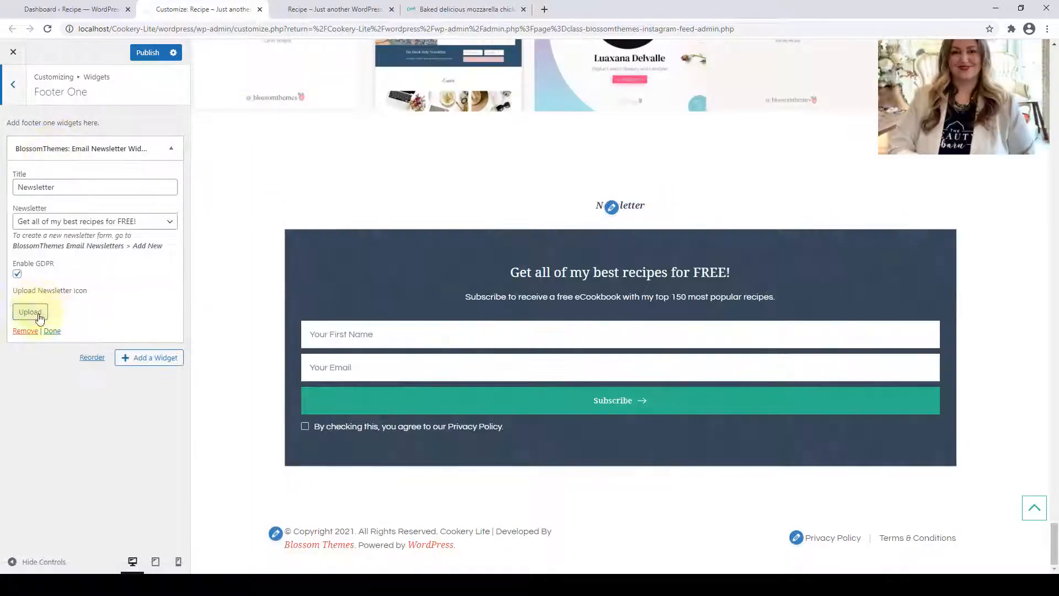
left_click(23, 328)
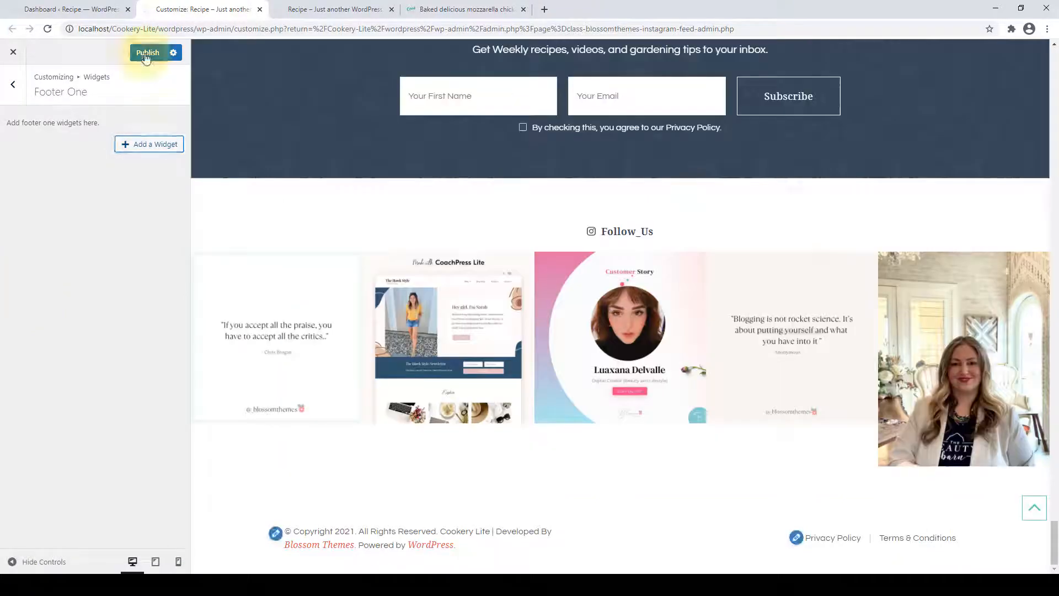
Publish the emptied footers and return to the main Customizer menu.
left_click(147, 53)
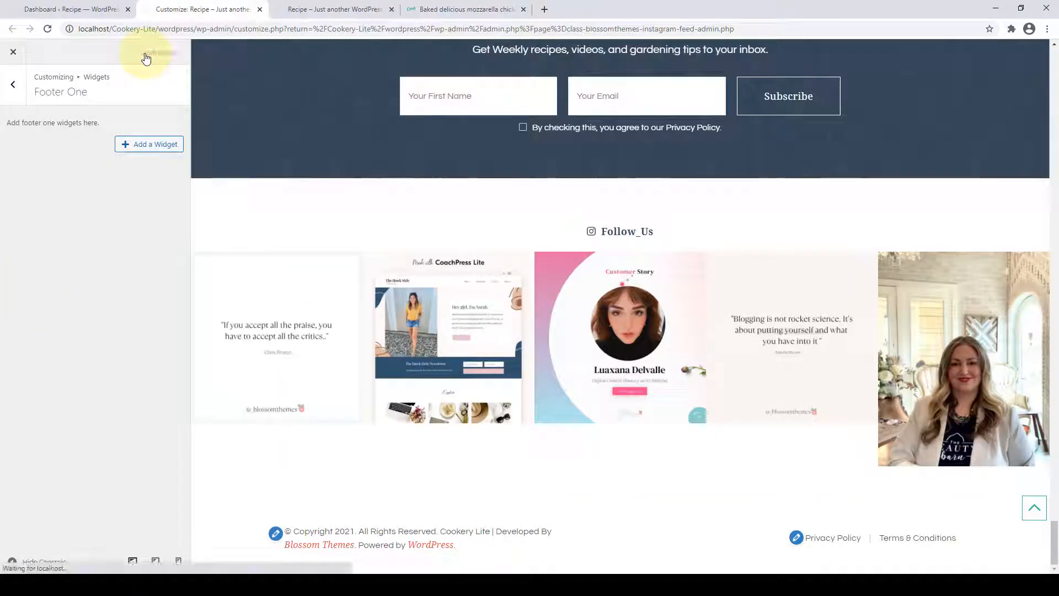
left_click(13, 85)
left_click(22, 98)
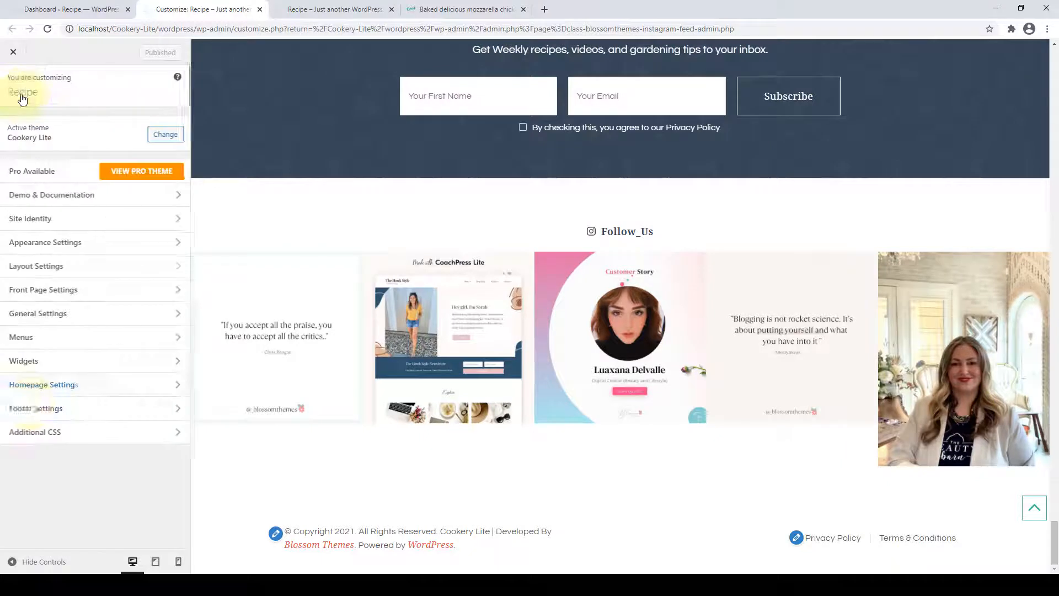
Copy the footer's copyright line from the preview into Footer Copyright Text.
left_click(63, 410)
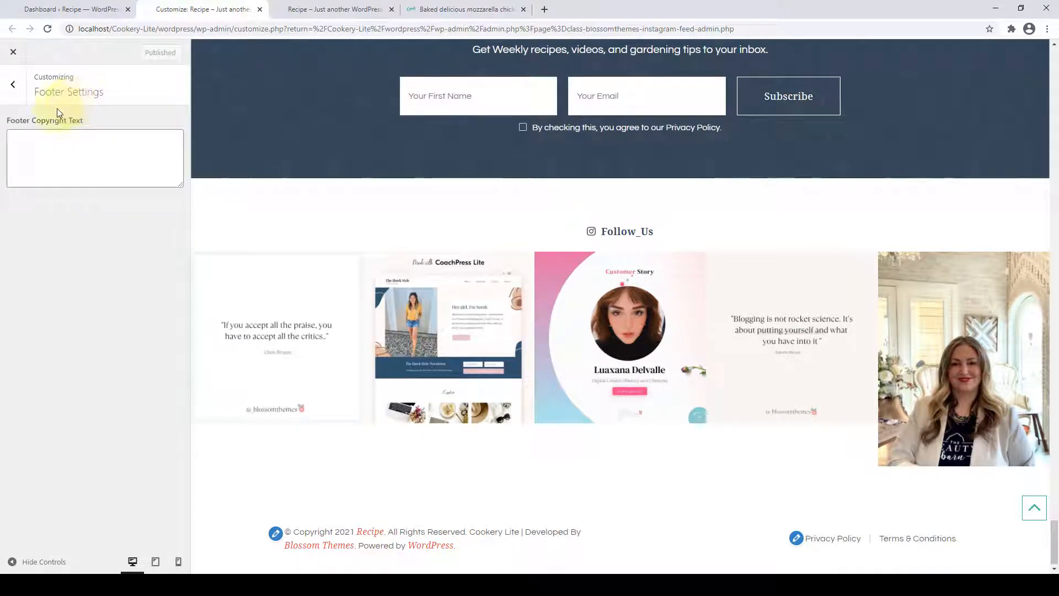
left_click_drag(467, 531, 286, 531)
key("ctrl+c")
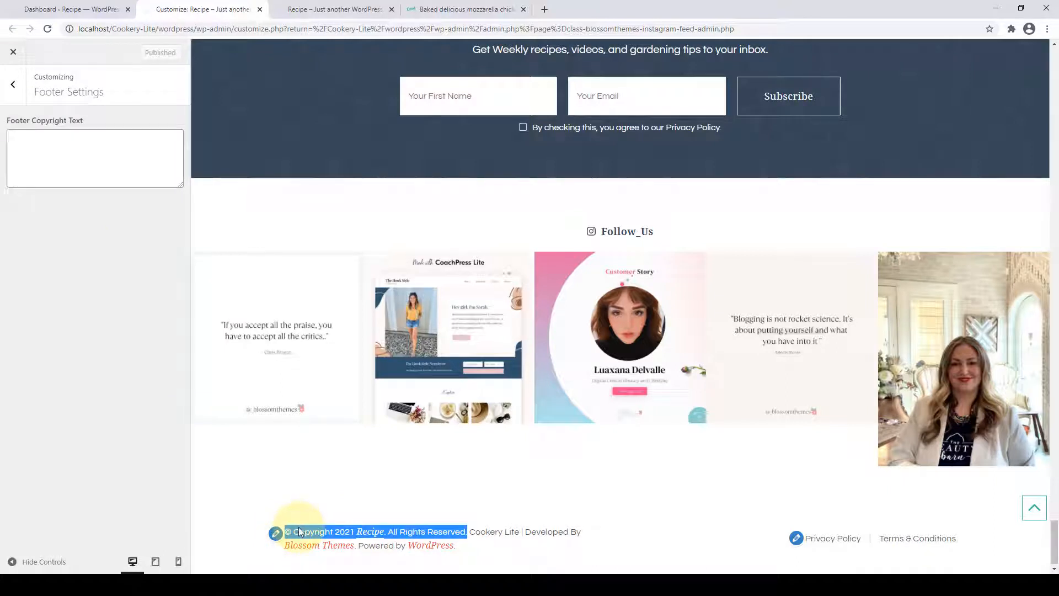
left_click(111, 141)
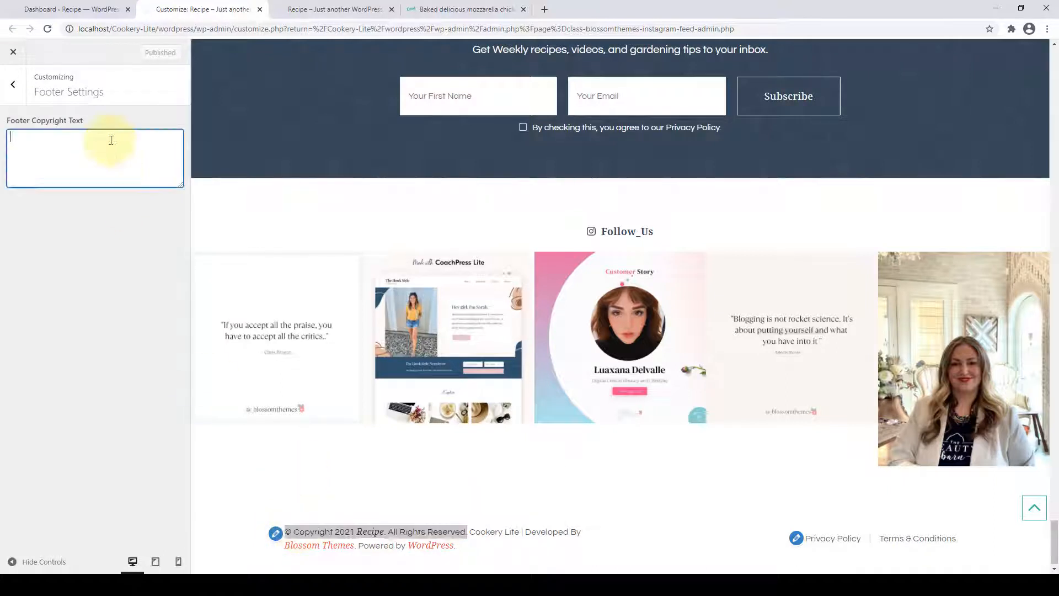
right_click(111, 142)
left_click(138, 226)
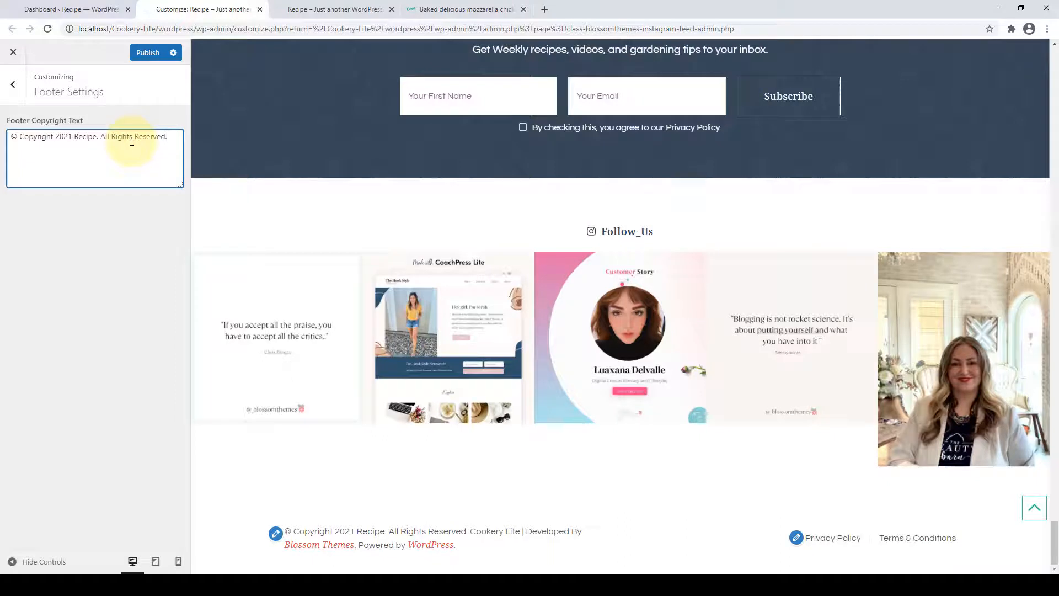
Edit the text to '© Copyright 2021 Recipe. All Rights Reserved.' and publish it.
left_click_drag(98, 139, 73, 139)
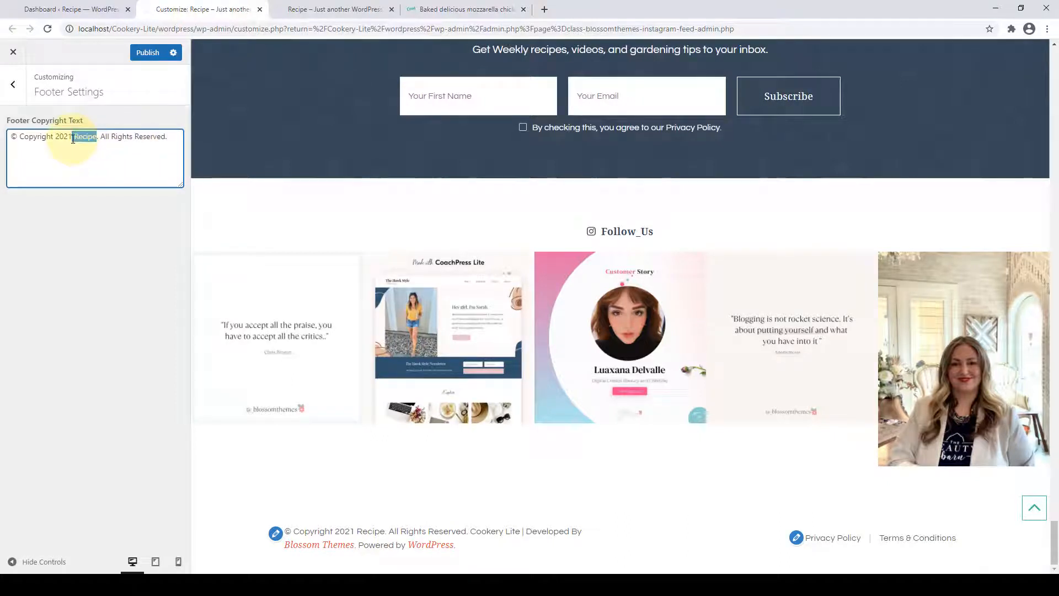
type("Yu")
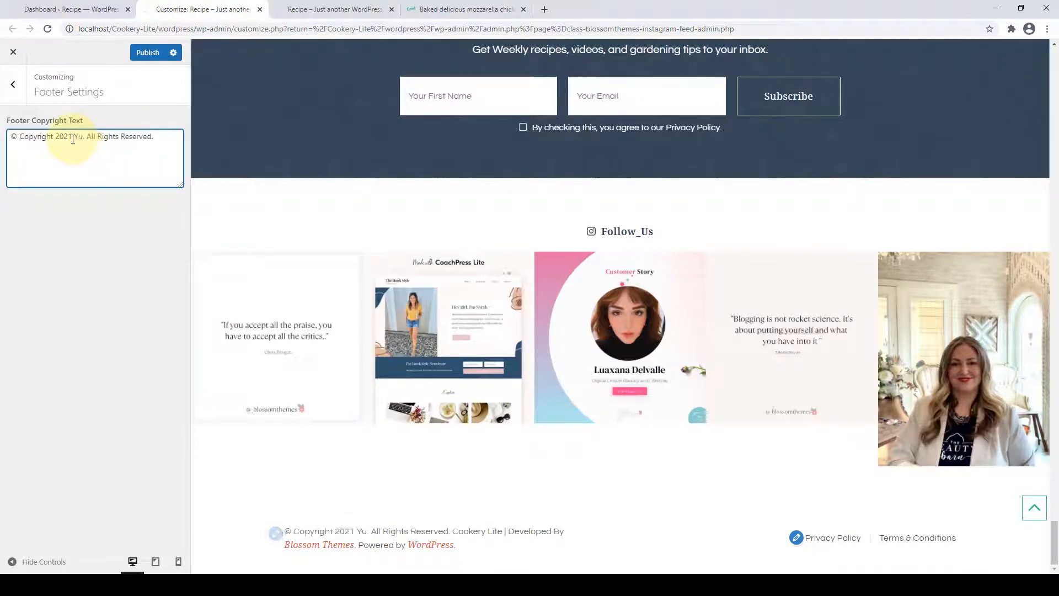
type("mmy")
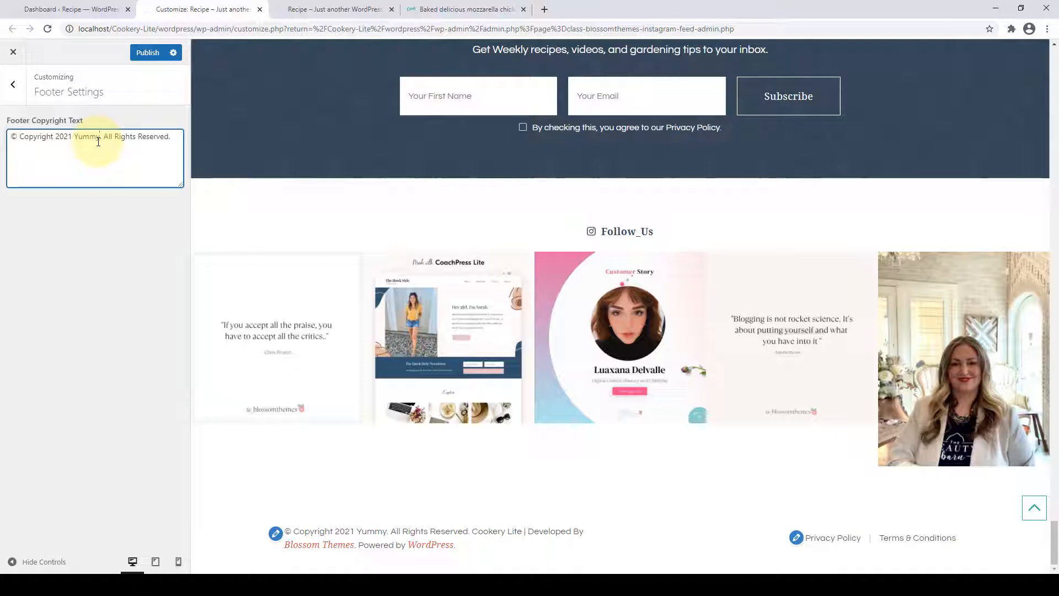
double_click(98, 138)
type("Recipe")
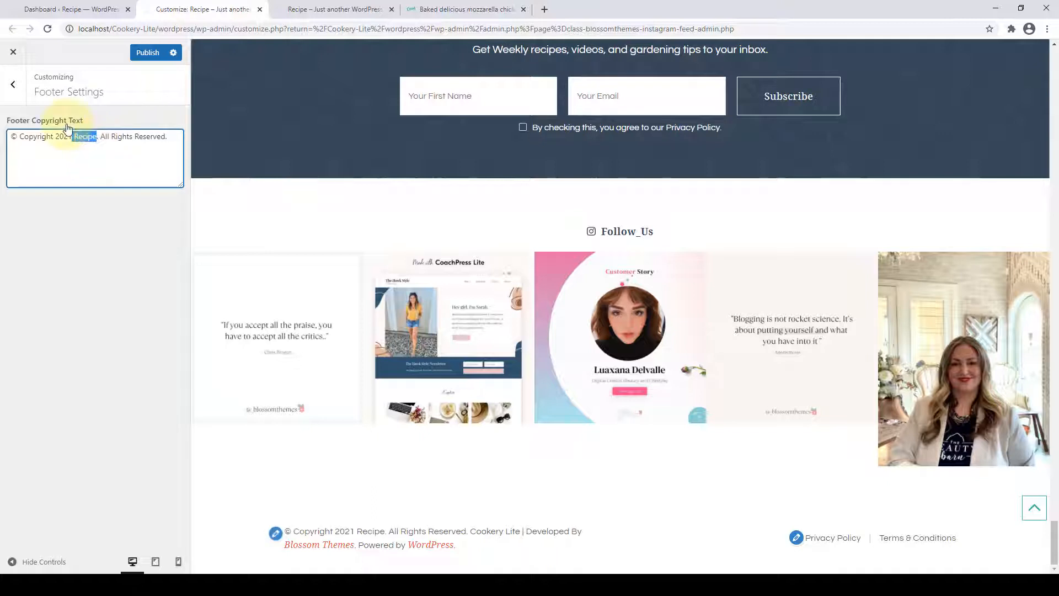
left_click(177, 247)
left_click(147, 52)
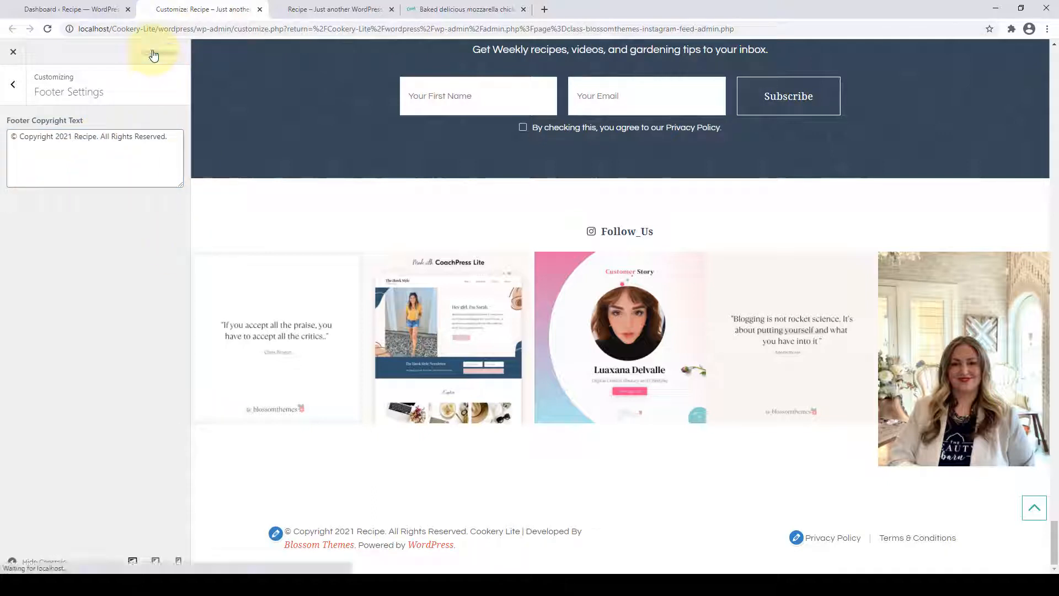
left_click(13, 84)
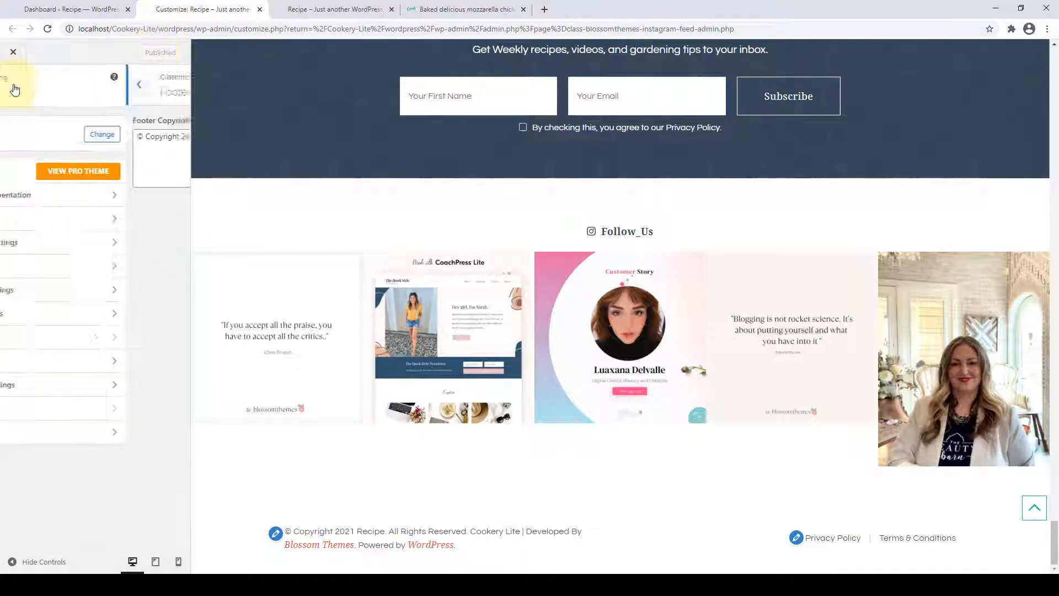
Look over the Additional CSS panel, then switch to the live site's browser tab.
left_click(73, 439)
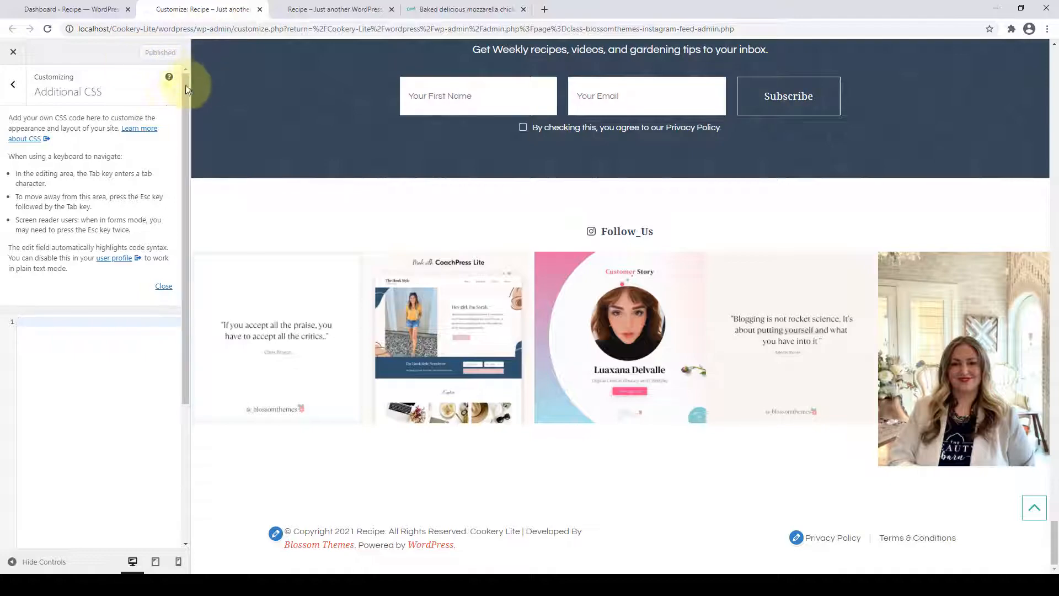
left_click(10, 95)
left_click(1034, 507)
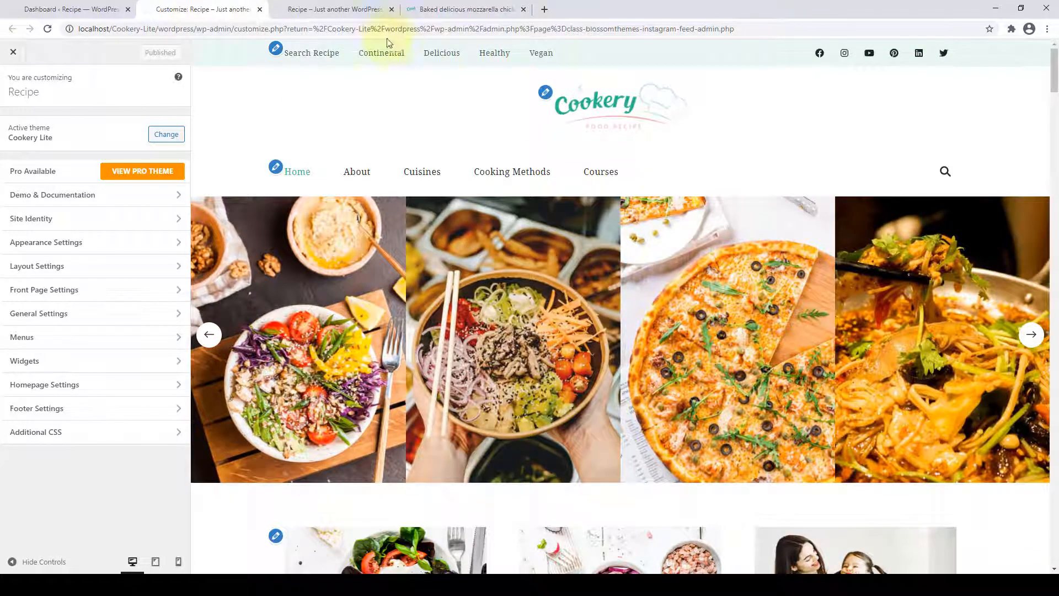
left_click(385, 9)
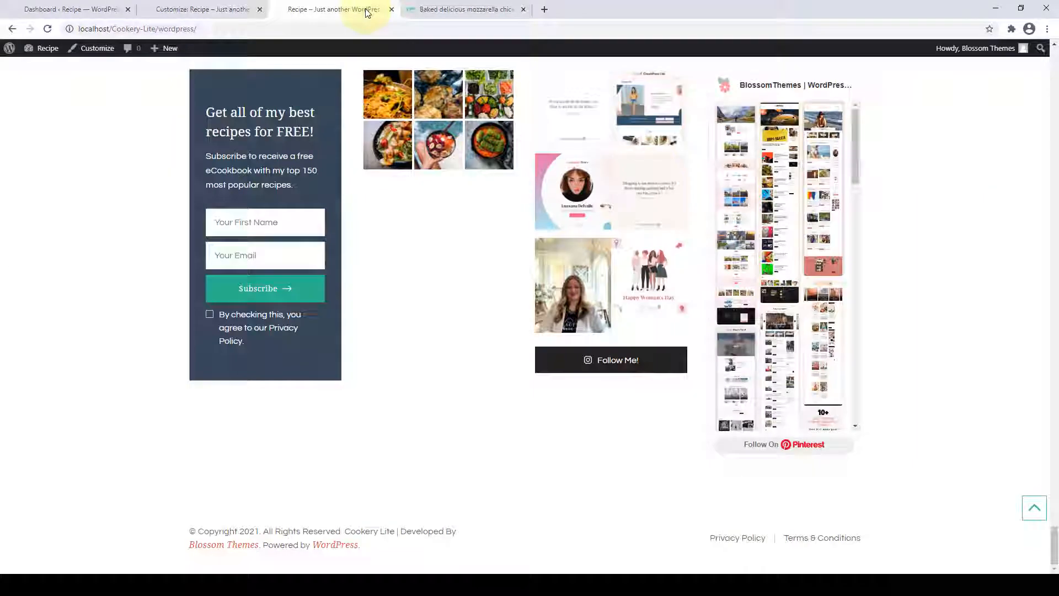
Reload the live site and check that the footer shows the Recipe copyright line without widgets.
left_click(1034, 518)
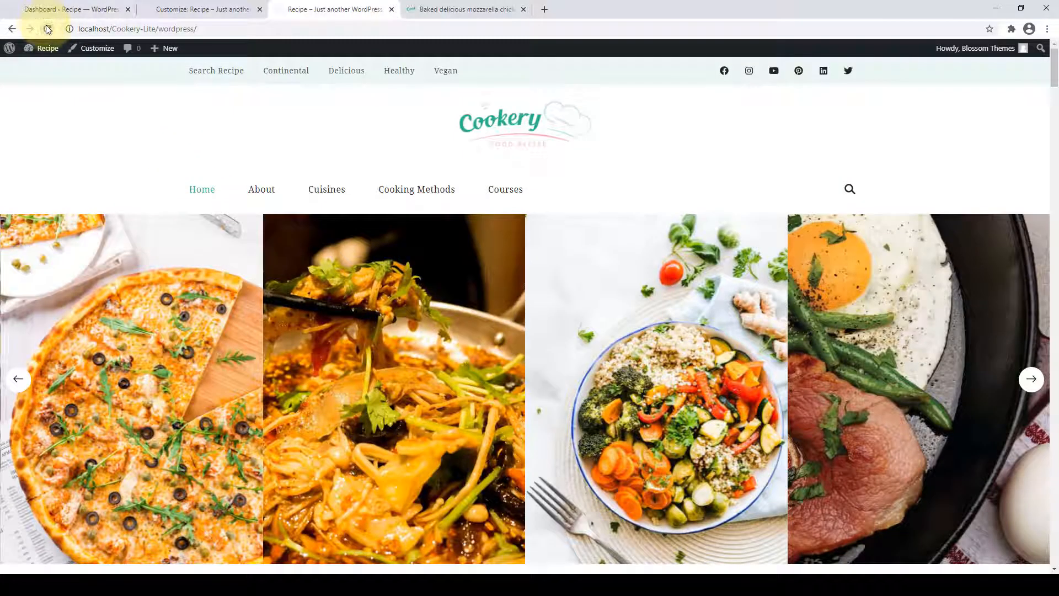
left_click(48, 29)
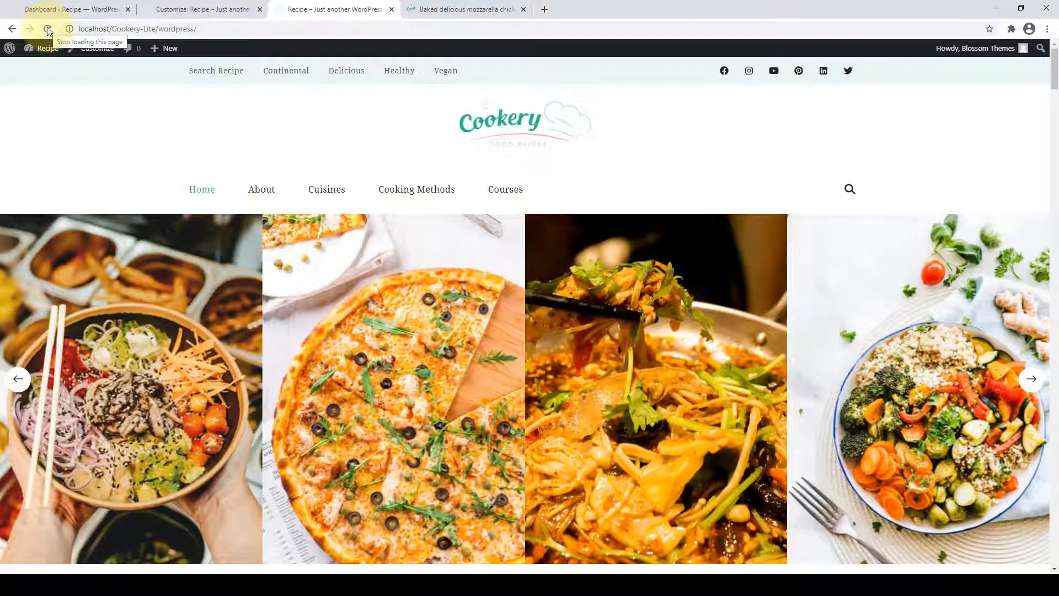
left_click_drag(1055, 63, 1055, 540)
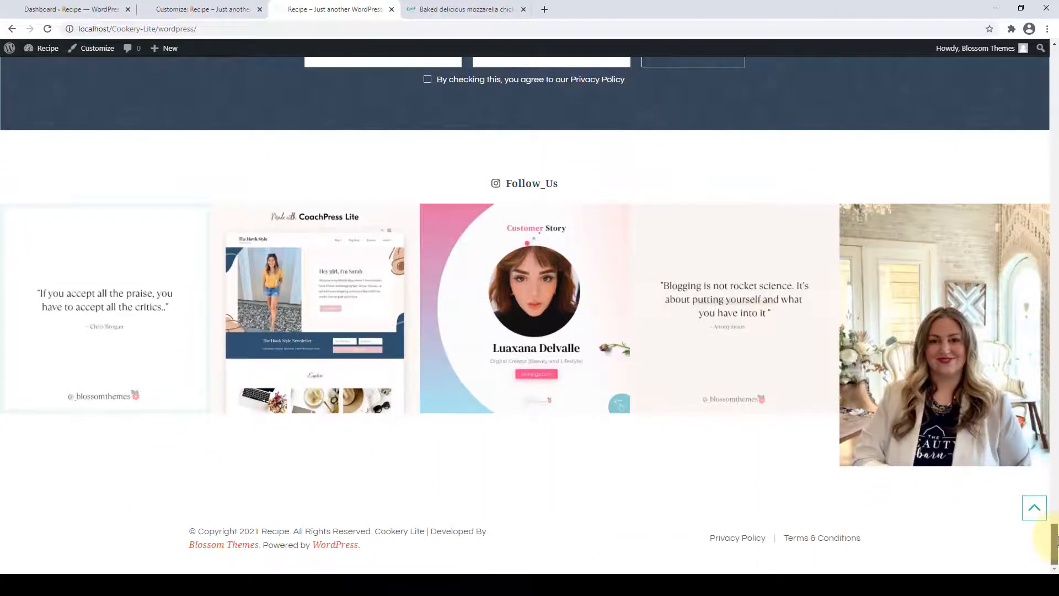
left_click(1034, 508)
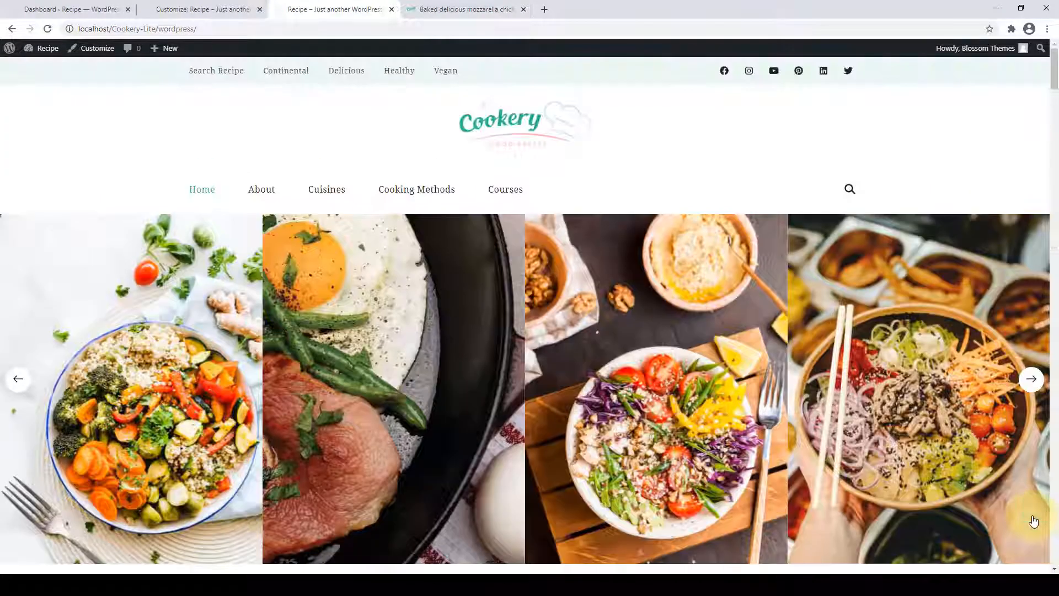